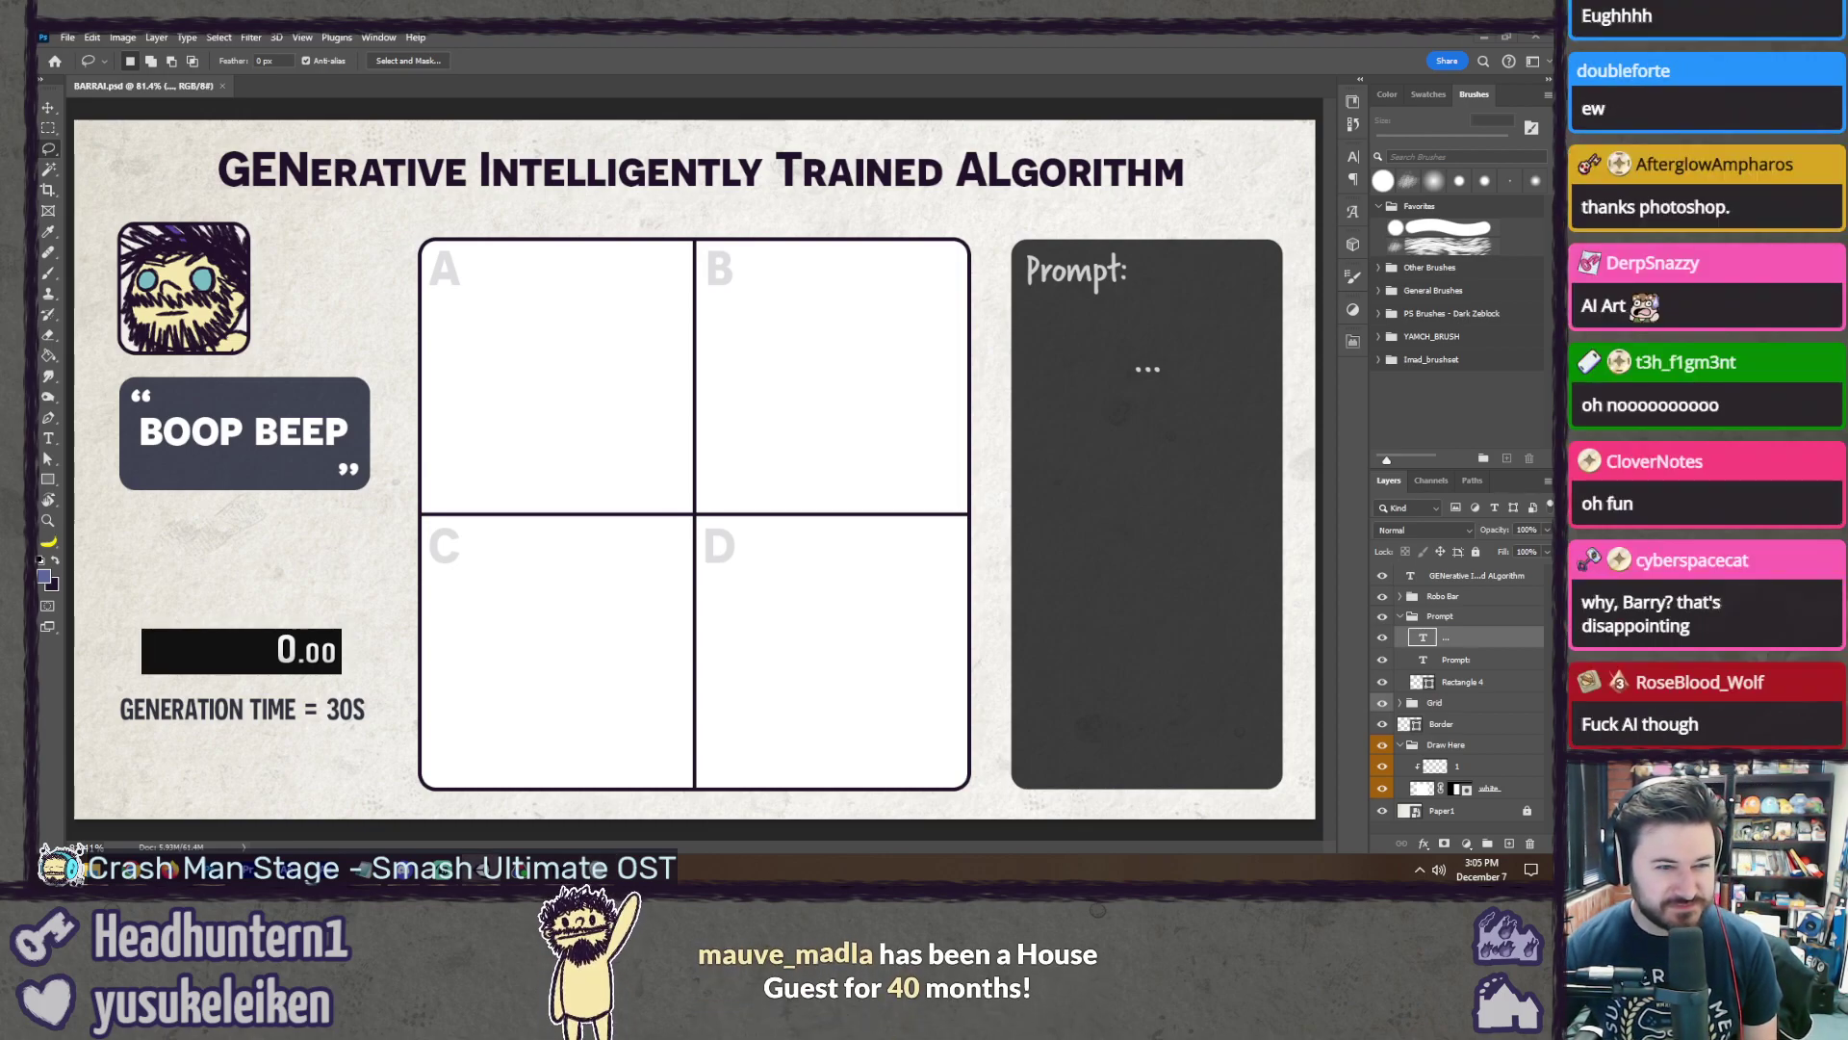
# Step: Bring up the Twitch Chat Connection Thing window and centre it over the Photoshop template
pyautogui.hotkey('alt', 'Tab')
pyautogui.moveTo(140, 170); pyautogui.dragTo(1107, 140)
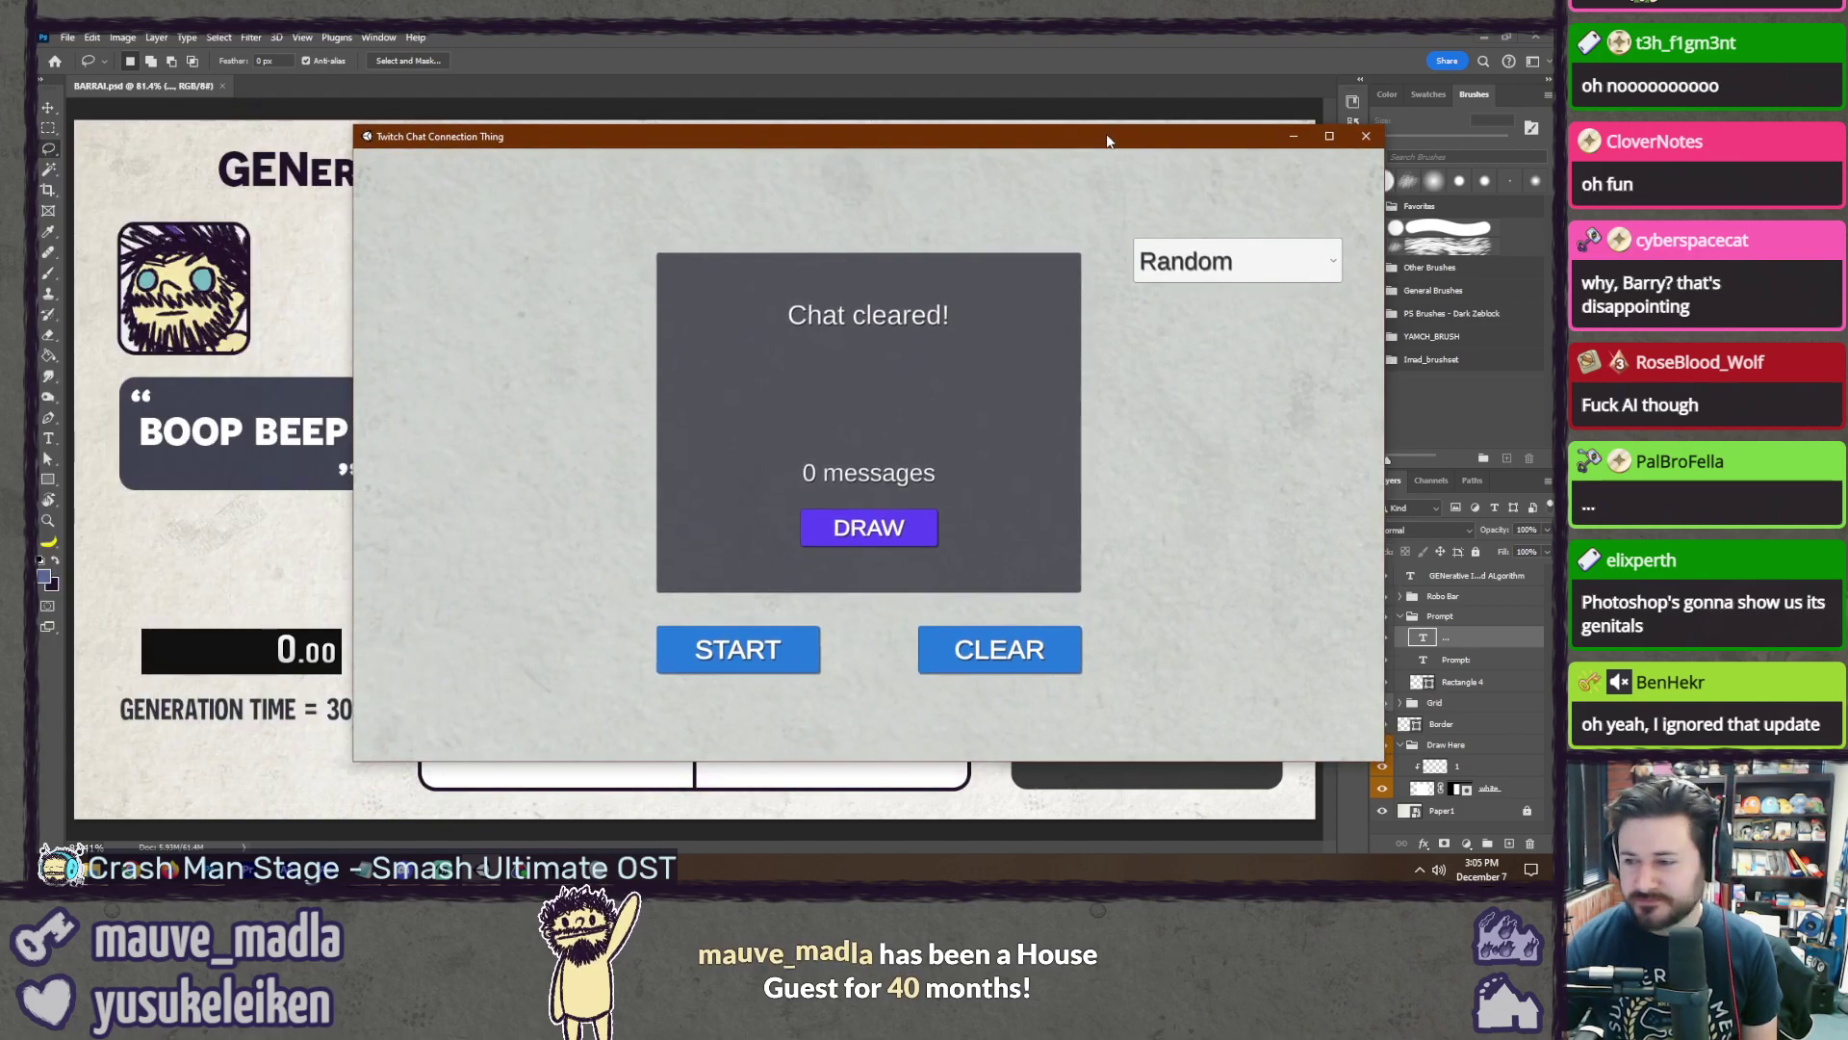
pyautogui.moveTo(967, 143); pyautogui.dragTo(958, 142)
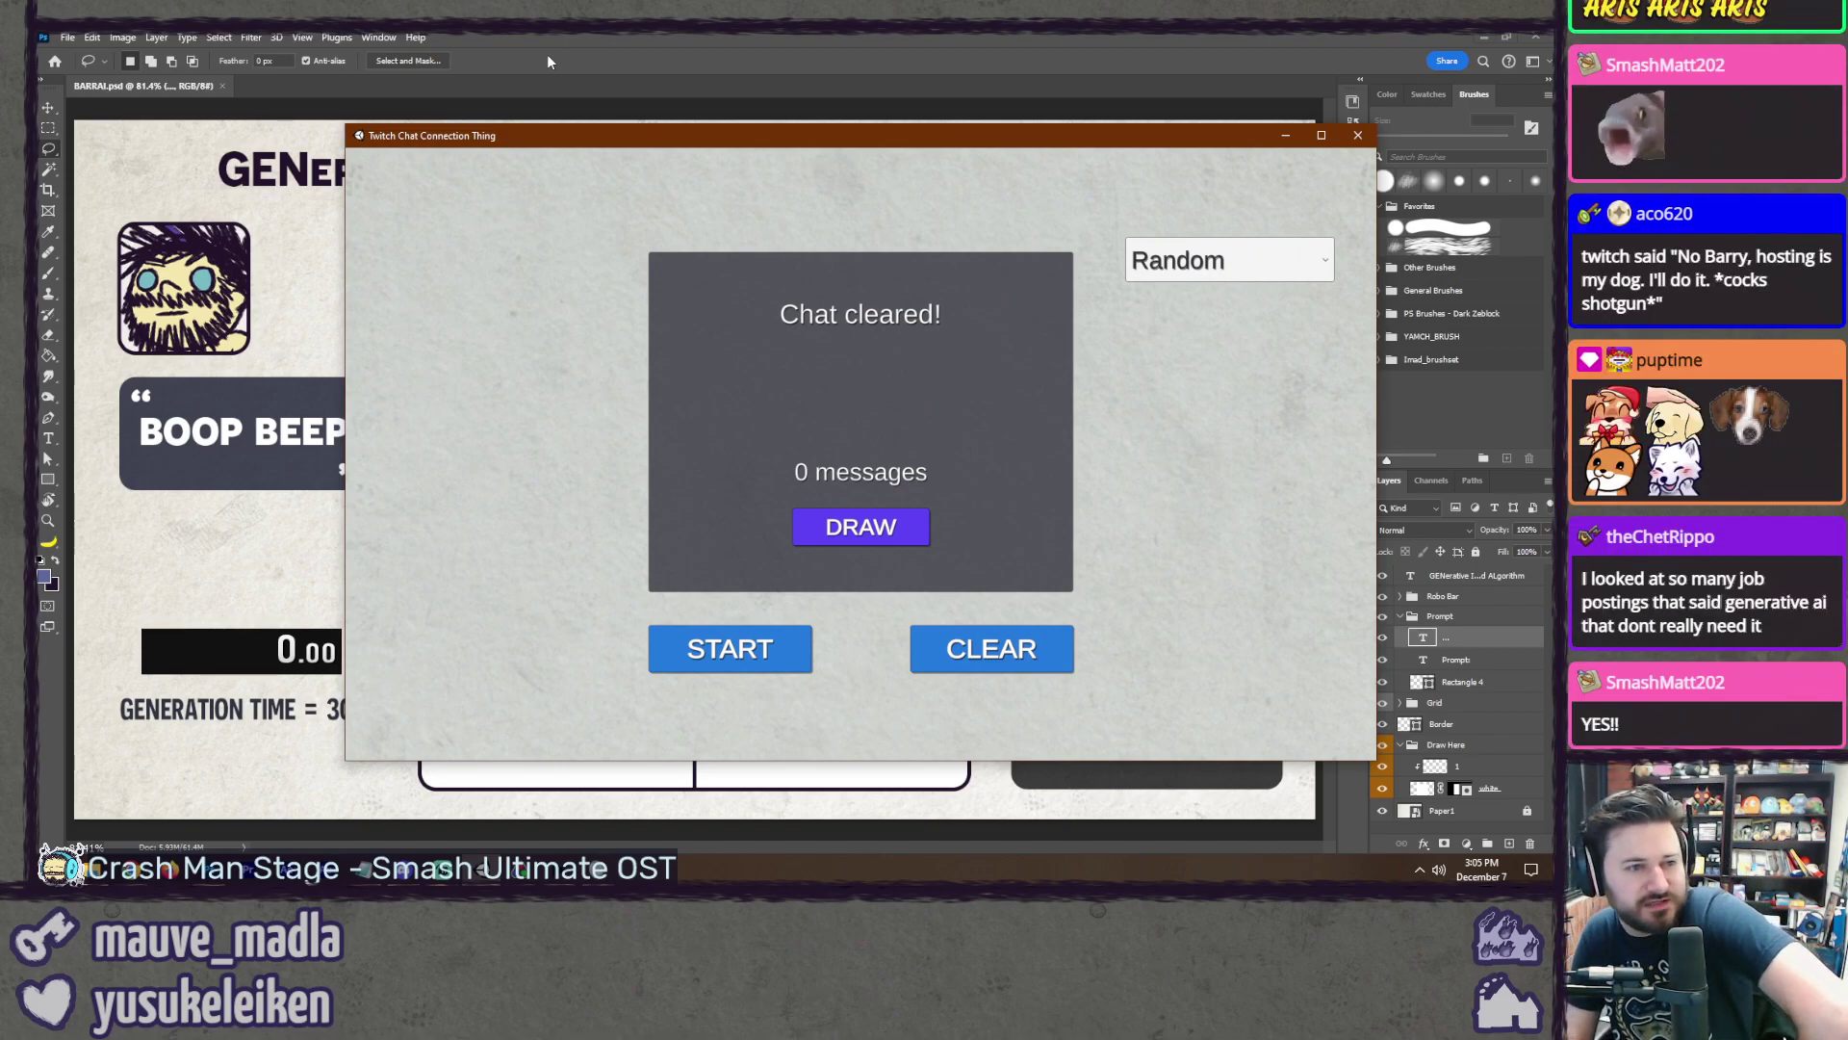
# Step: Hide the chat tool so the GENerative template with its 0.00 timer shows
pyautogui.click(664, 39)
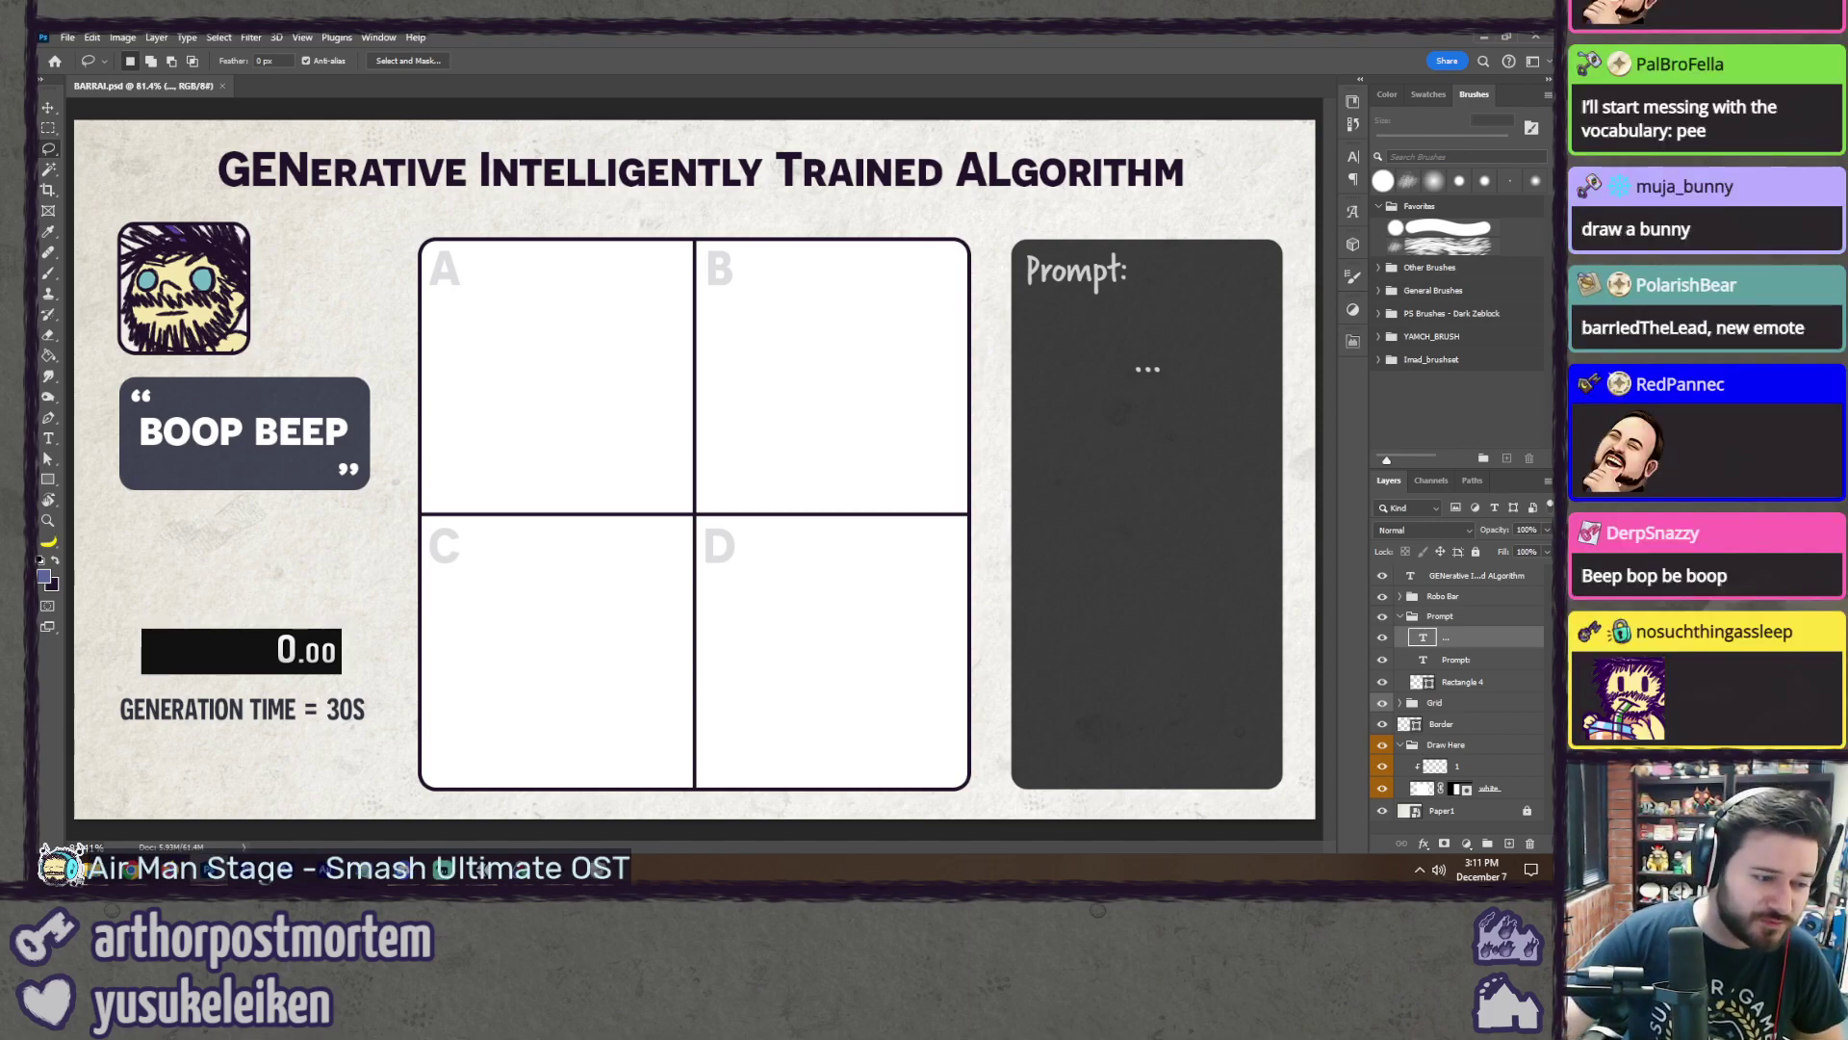
# Step: Collect 143 chat messages, then draw message #138, 'bup', as the random prompt
pyautogui.hotkey('alt', 'Tab')
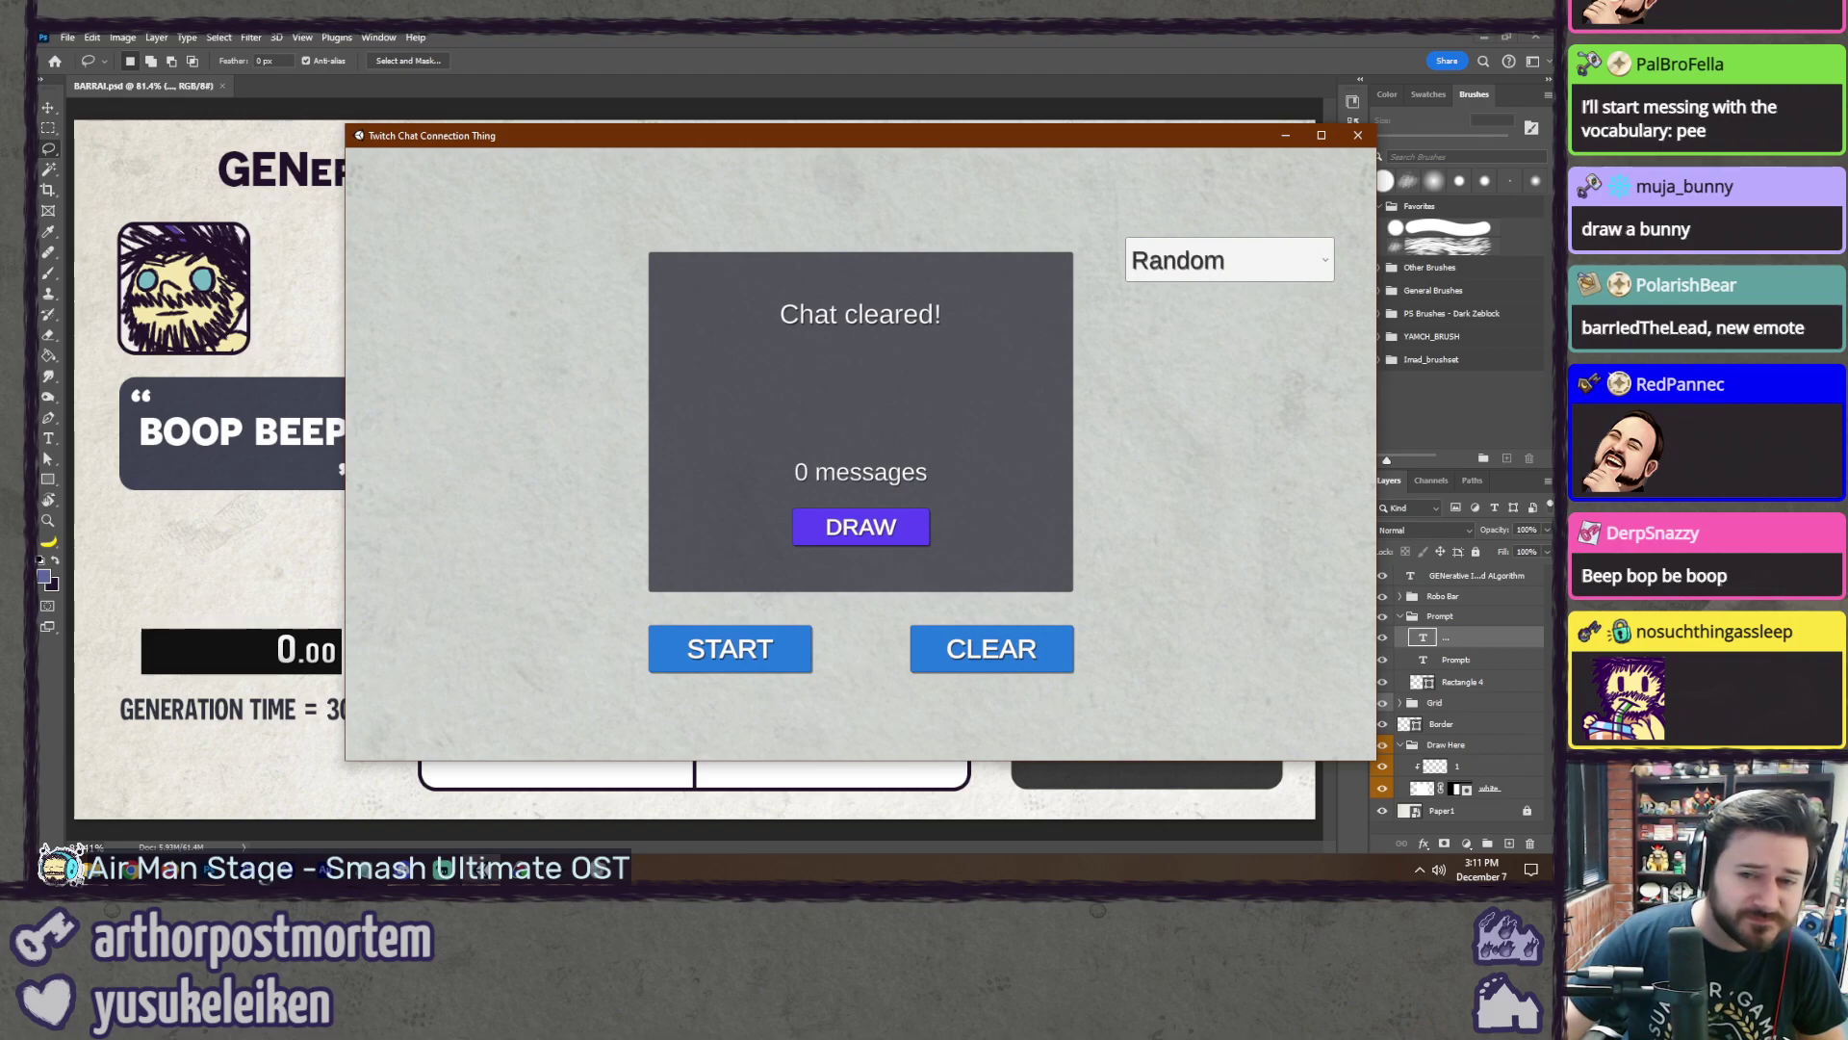
pyautogui.moveTo(626, 131); pyautogui.dragTo(592, 132)
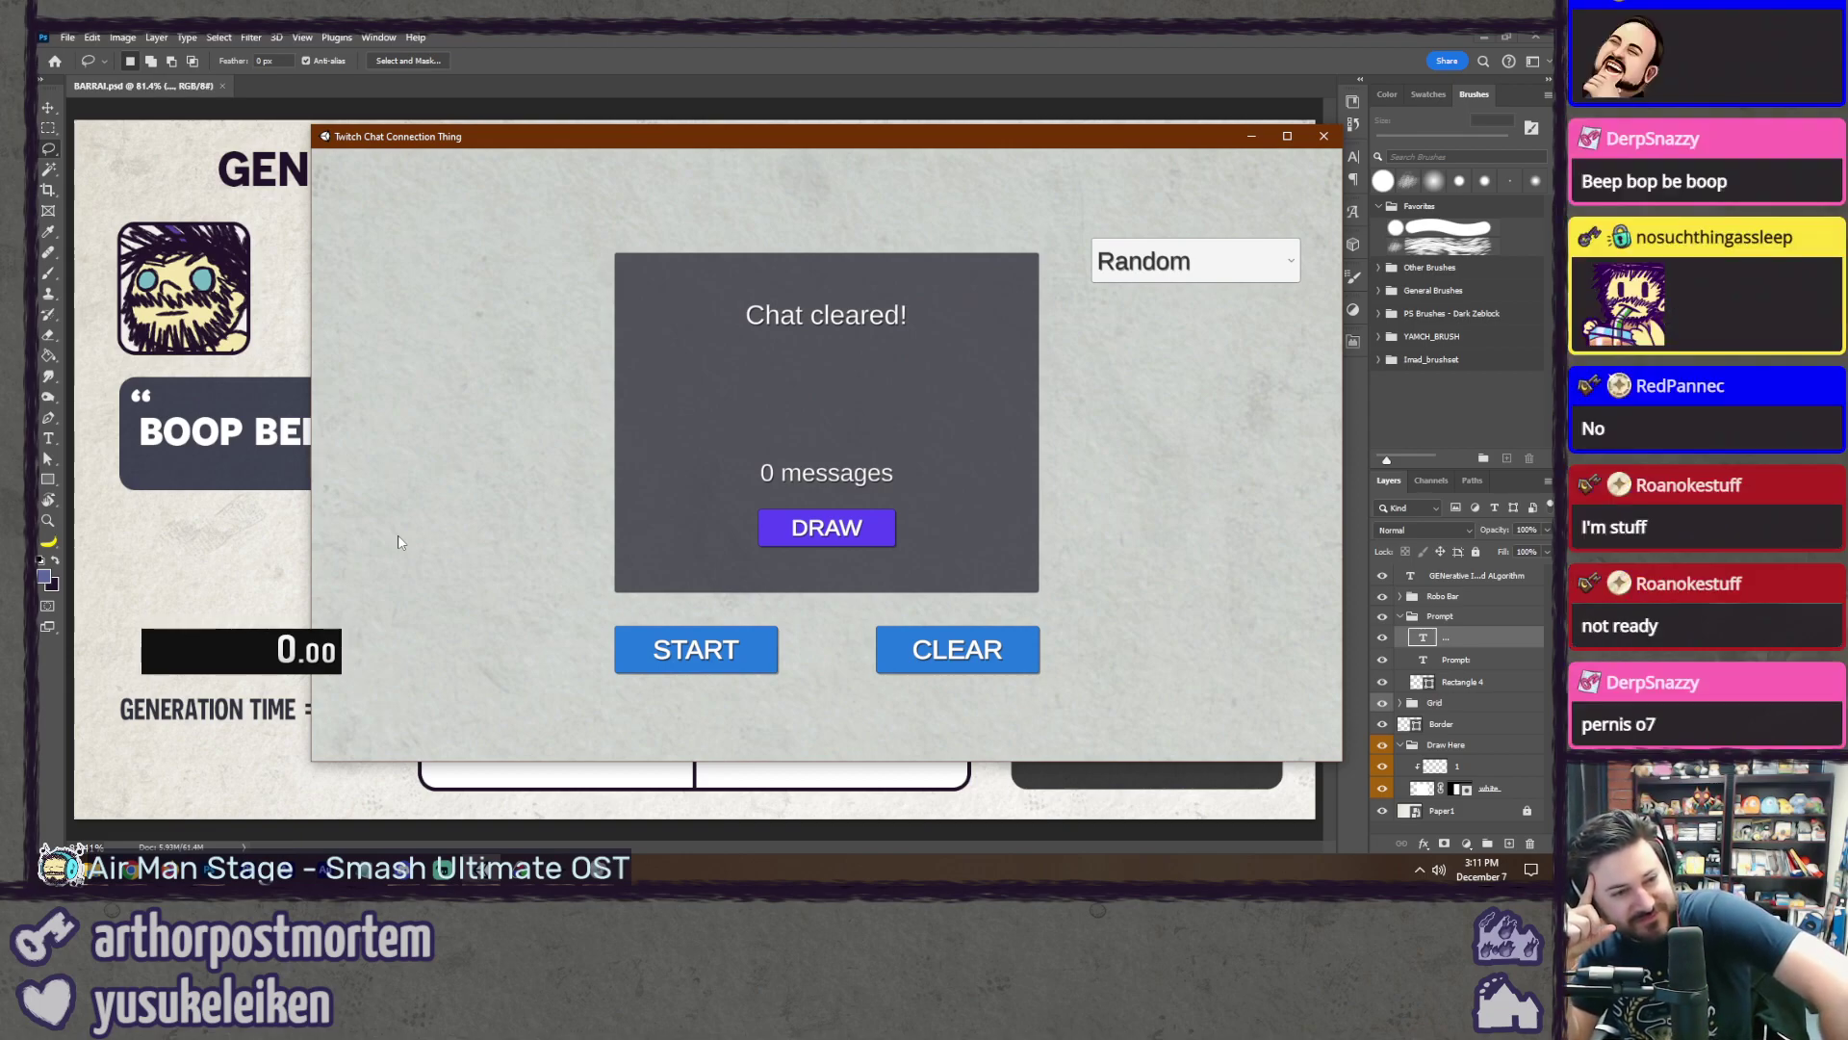
pyautogui.click(695, 647)
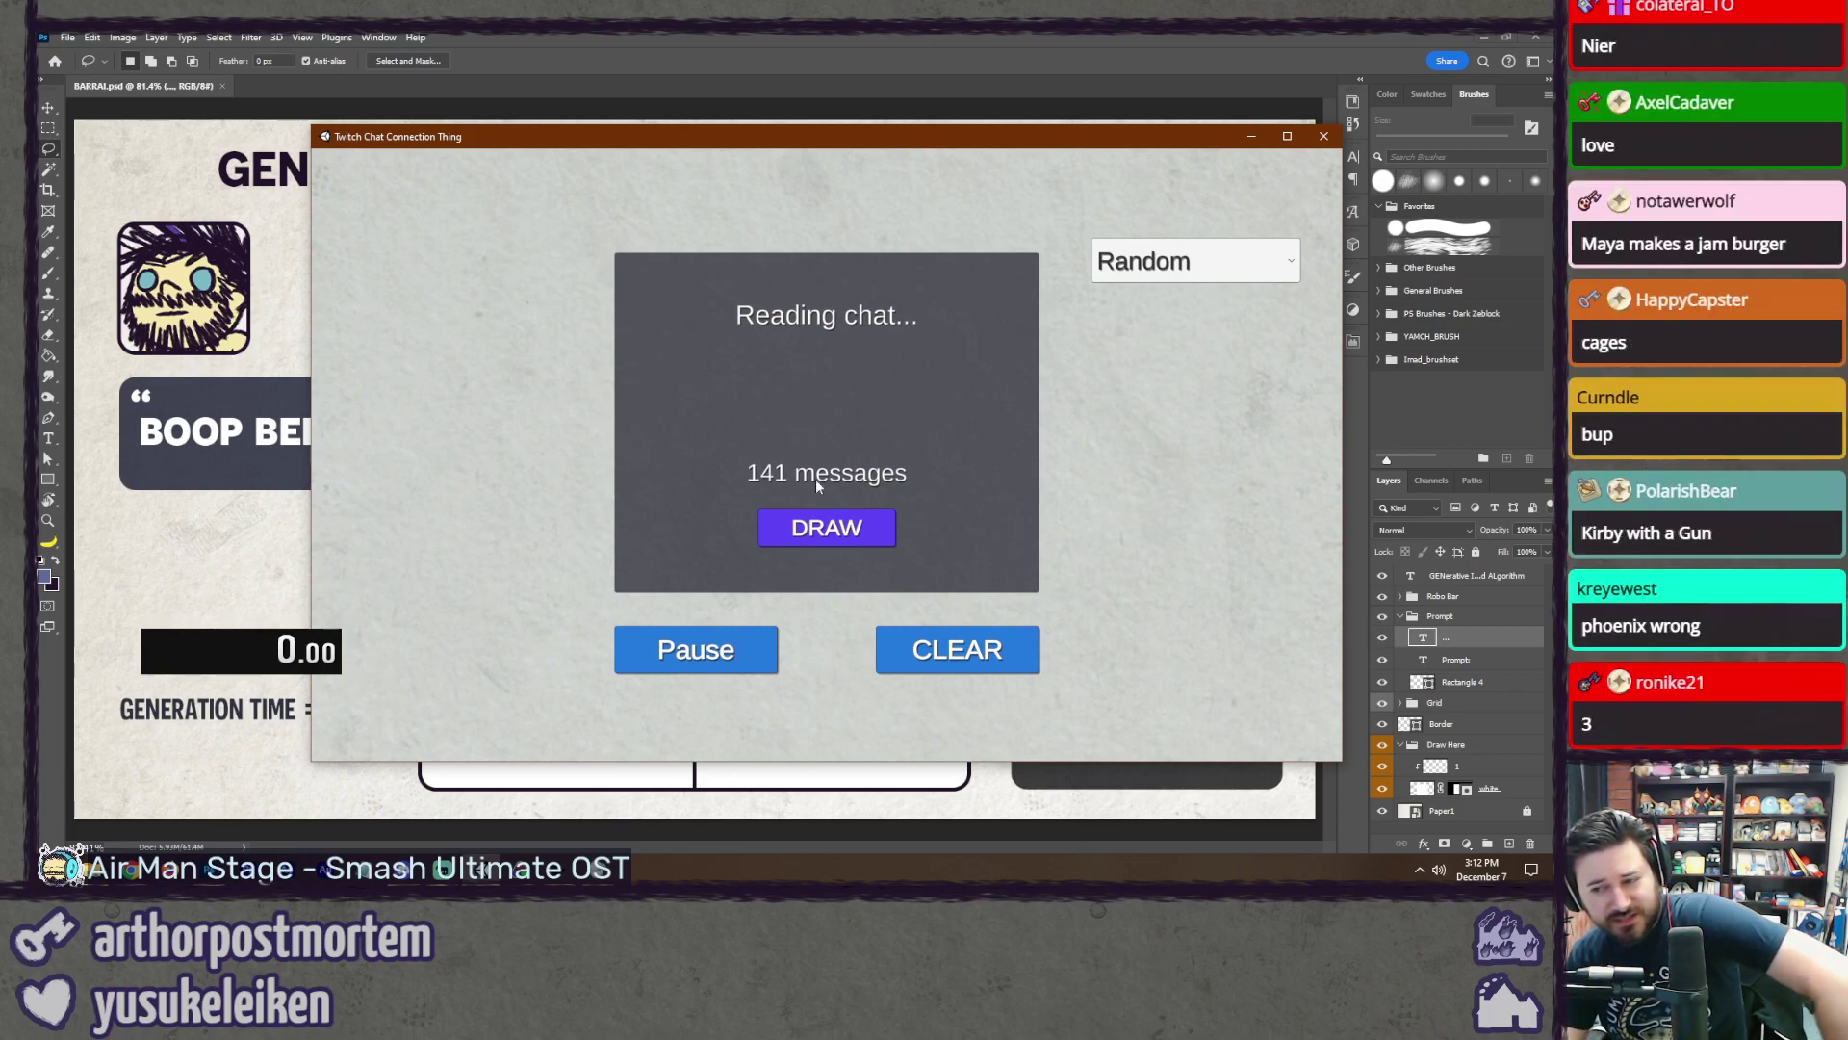
pyautogui.click(693, 651)
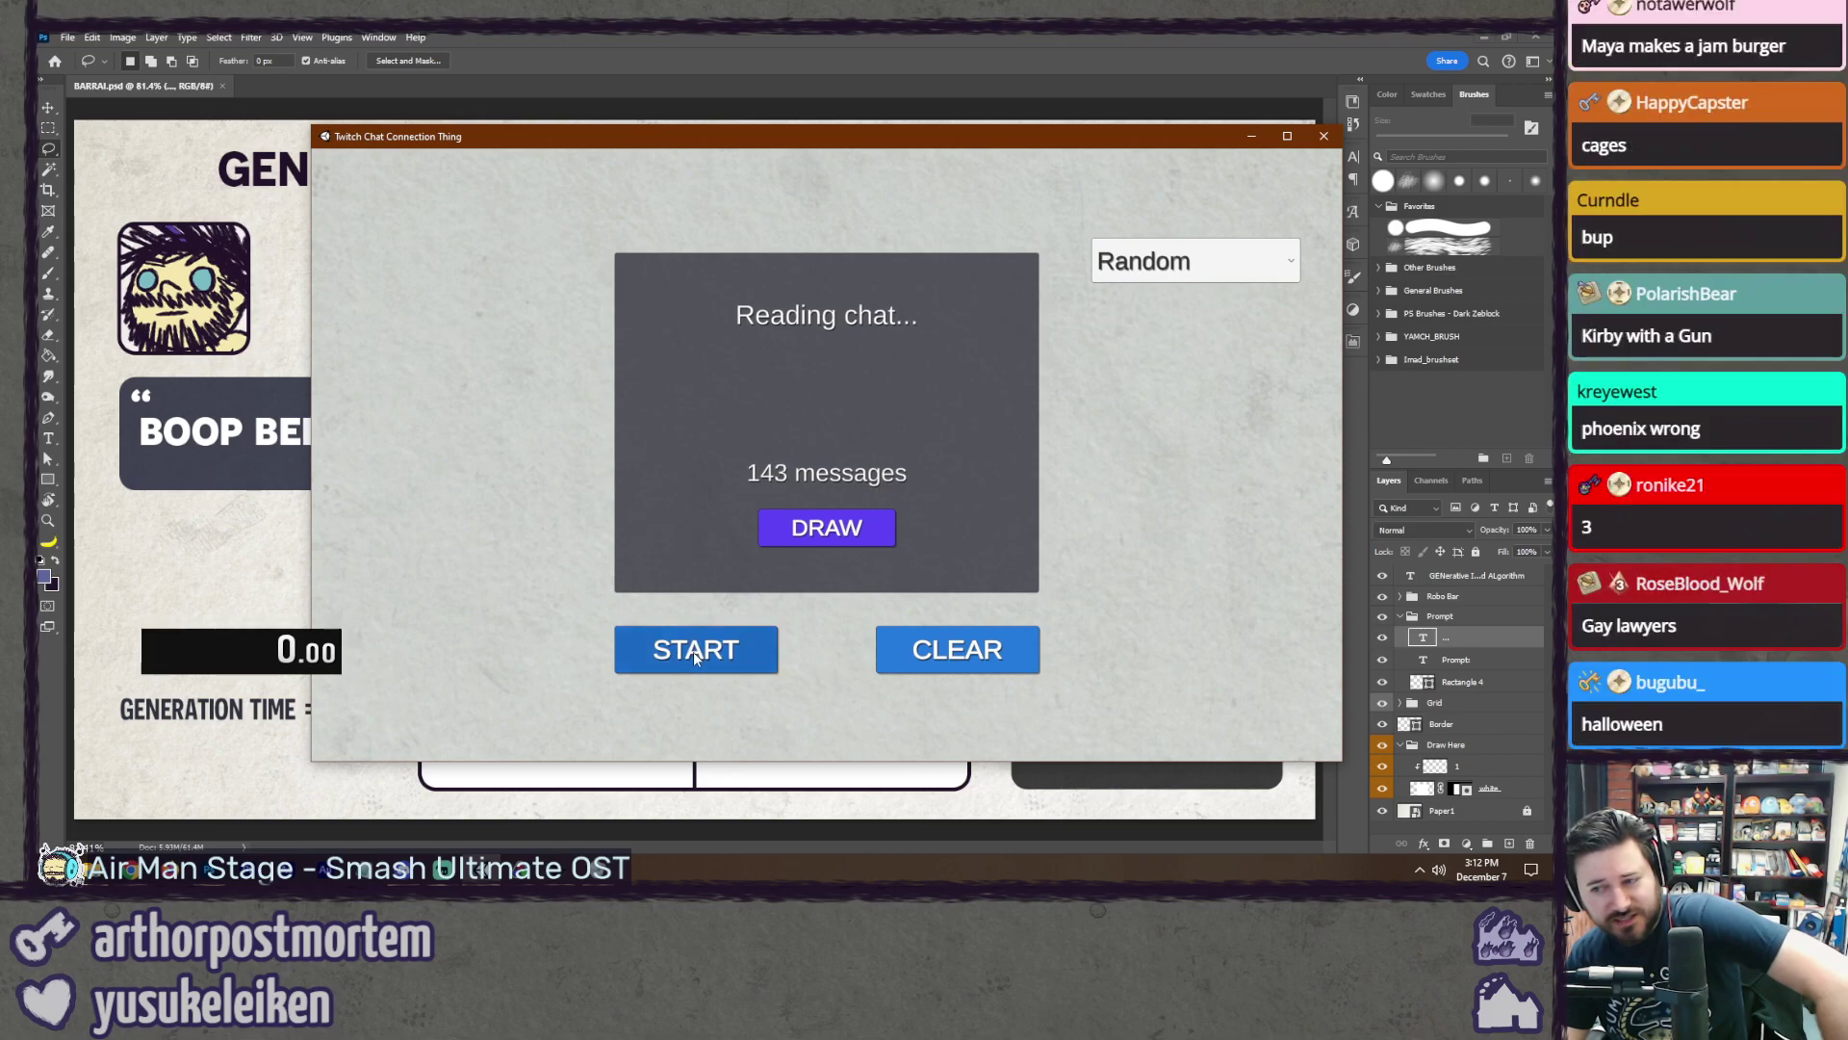
pyautogui.click(826, 542)
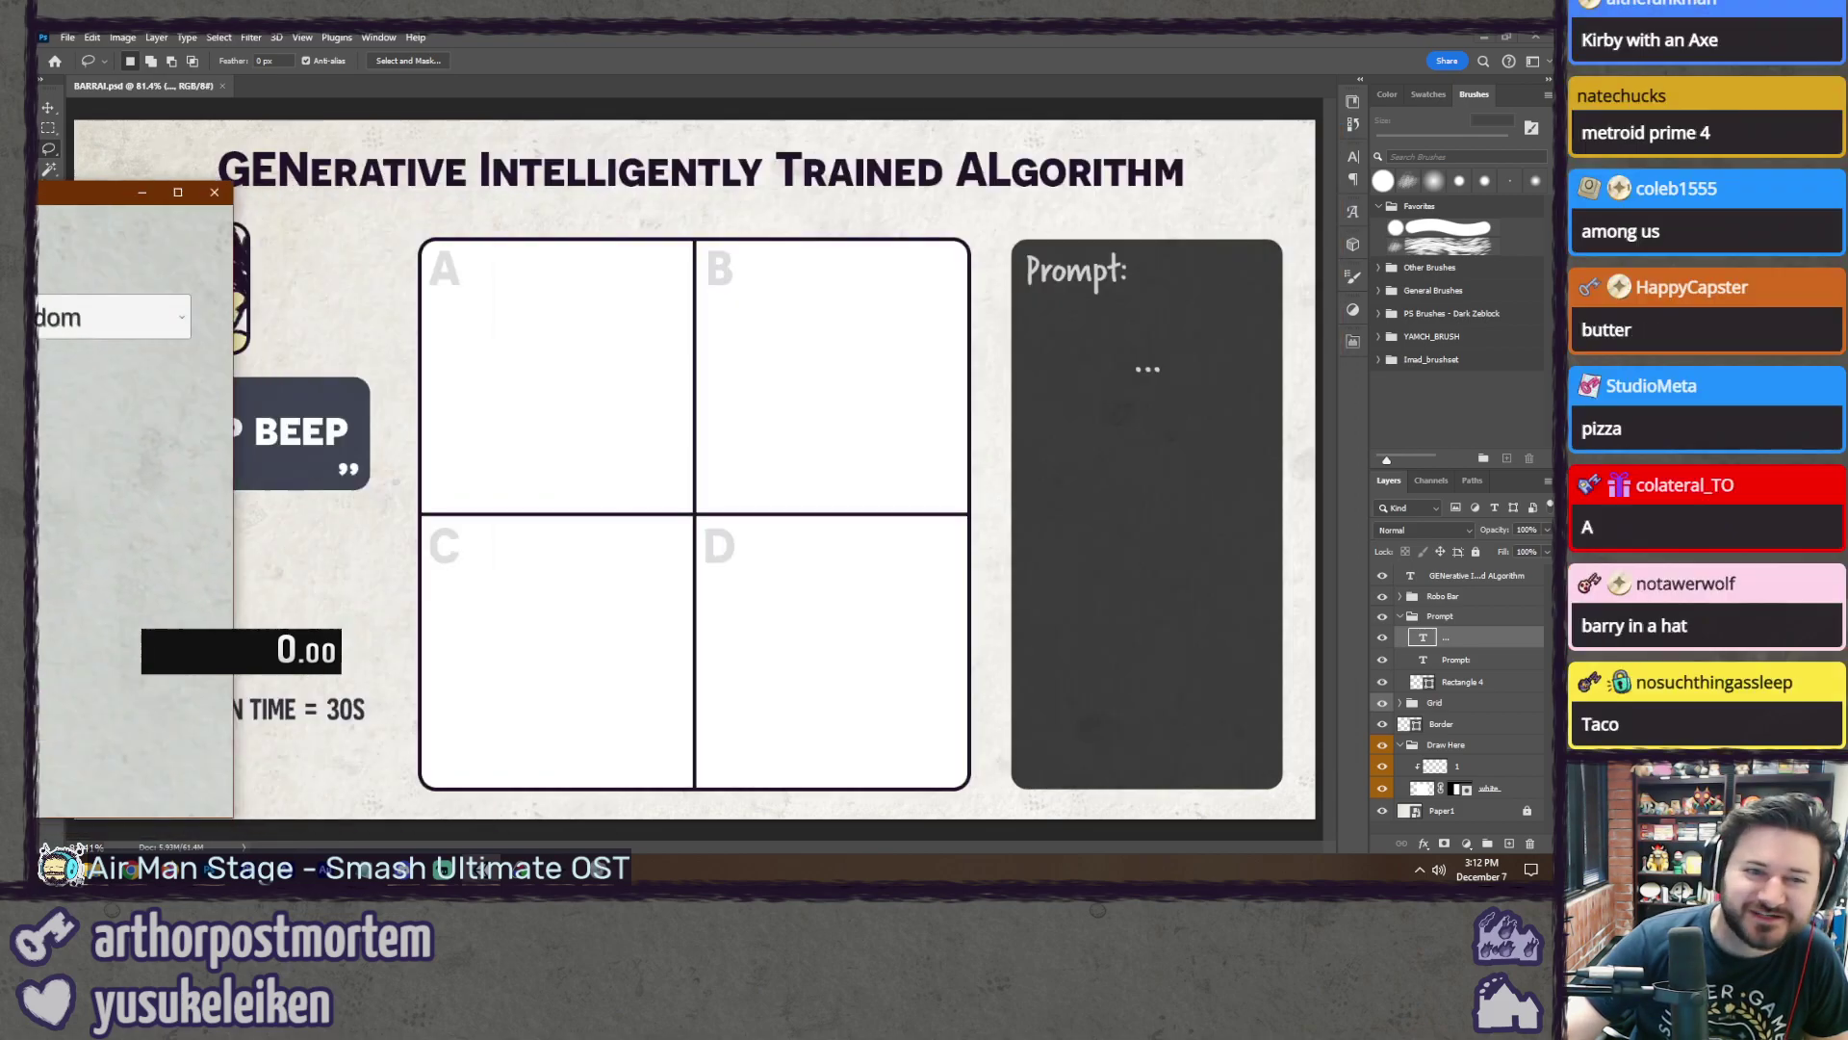
# Step: Replace the placeholder prompt with 'bup', then ready the Brush on Draw Here layer 1
pyautogui.click(845, 55)
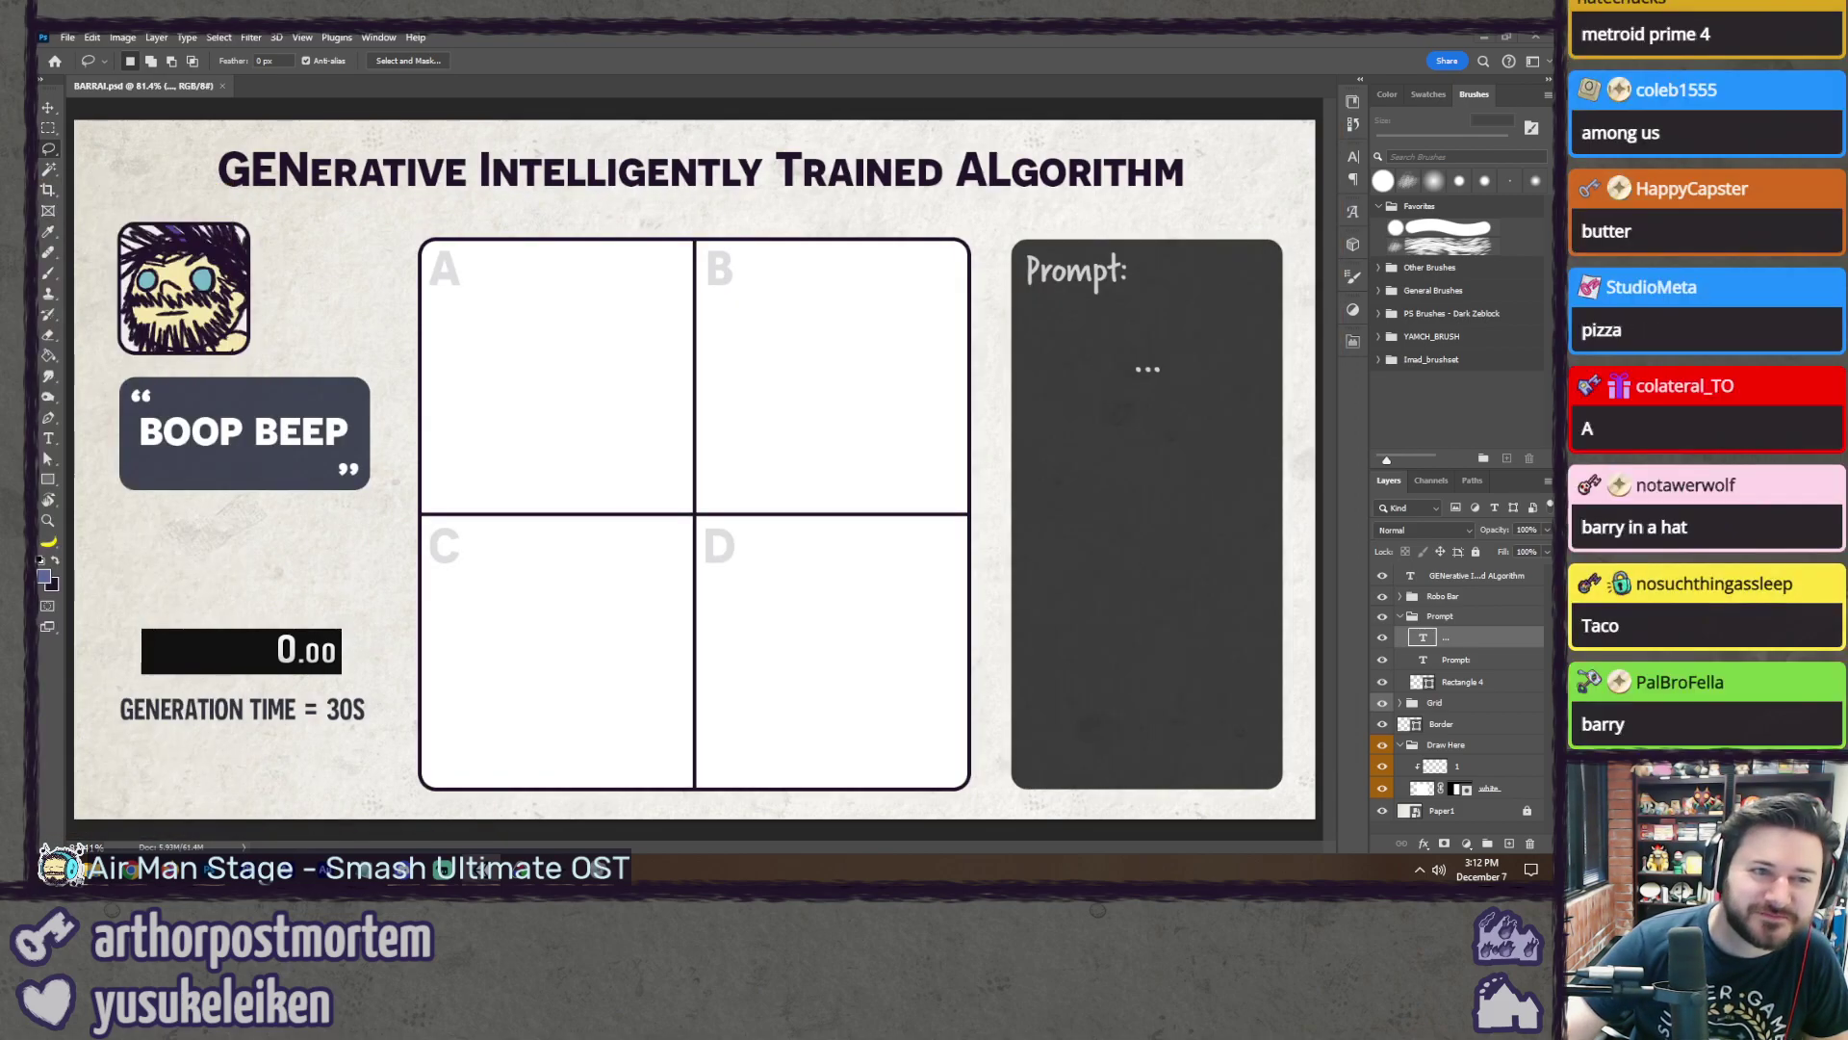
pyautogui.press('t')
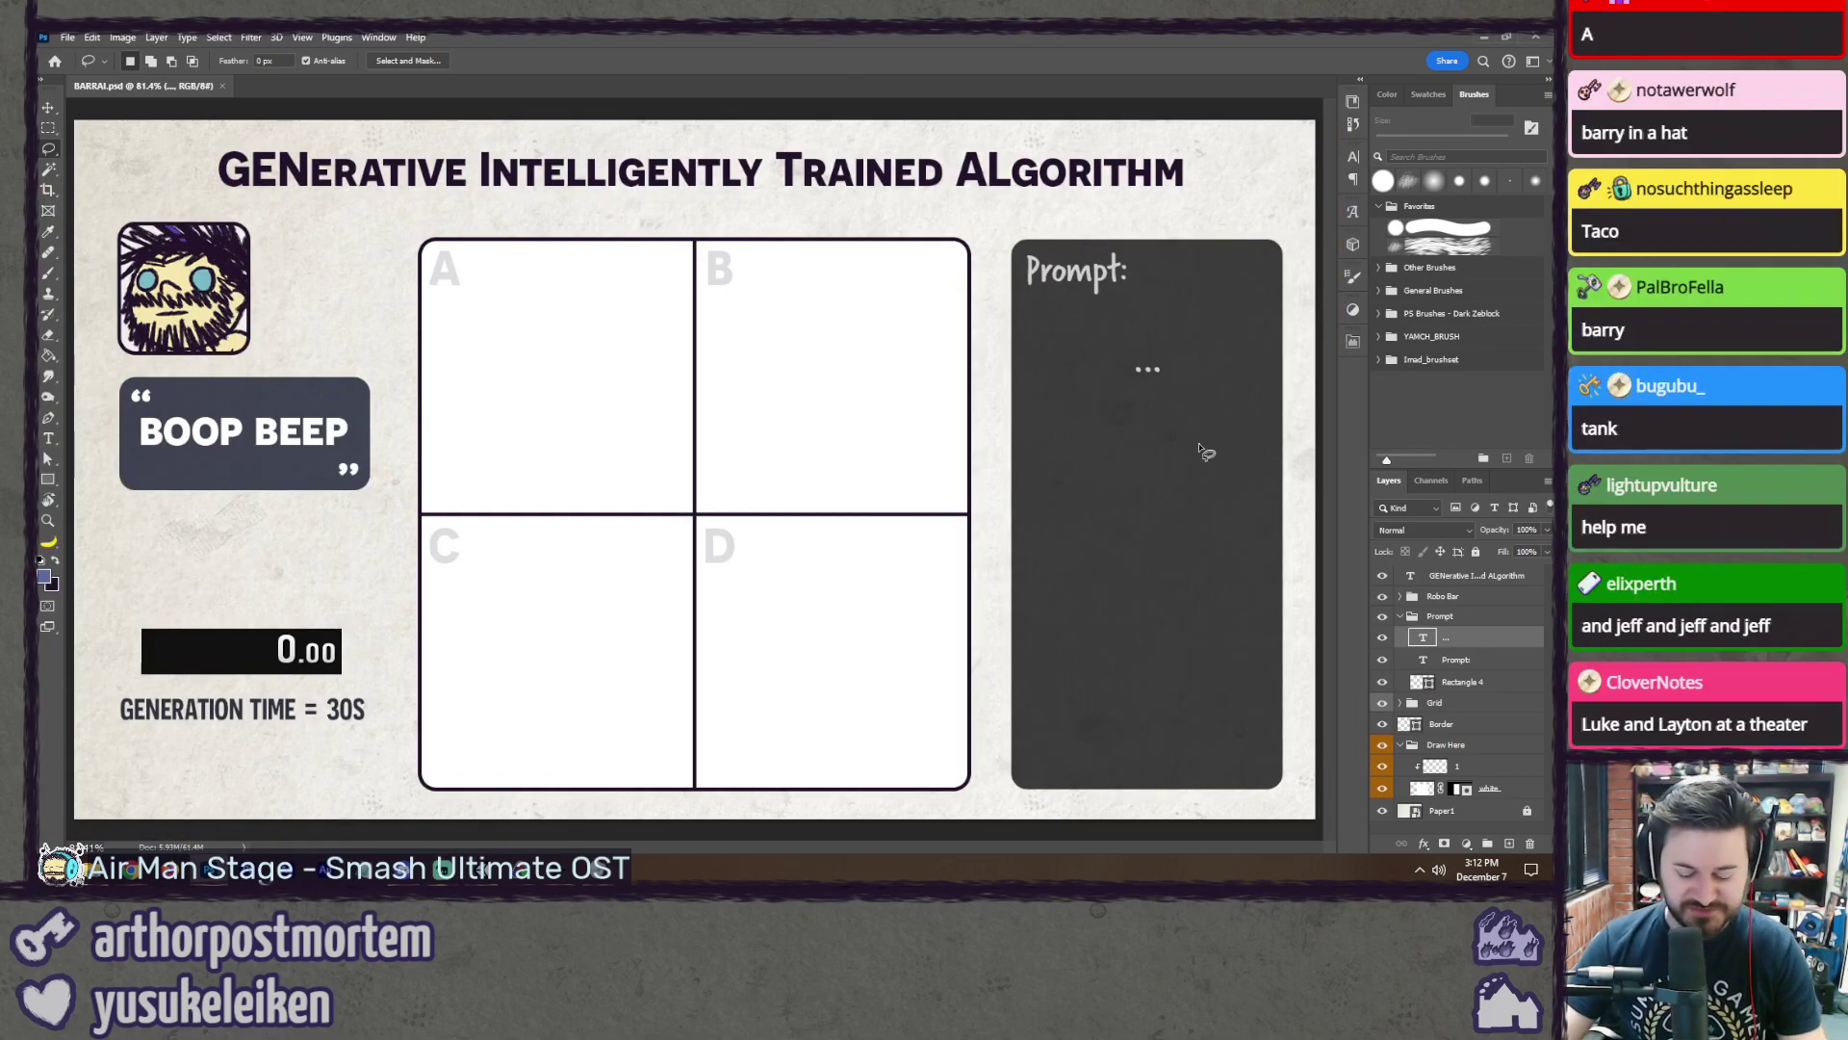
pyautogui.click(1150, 372)
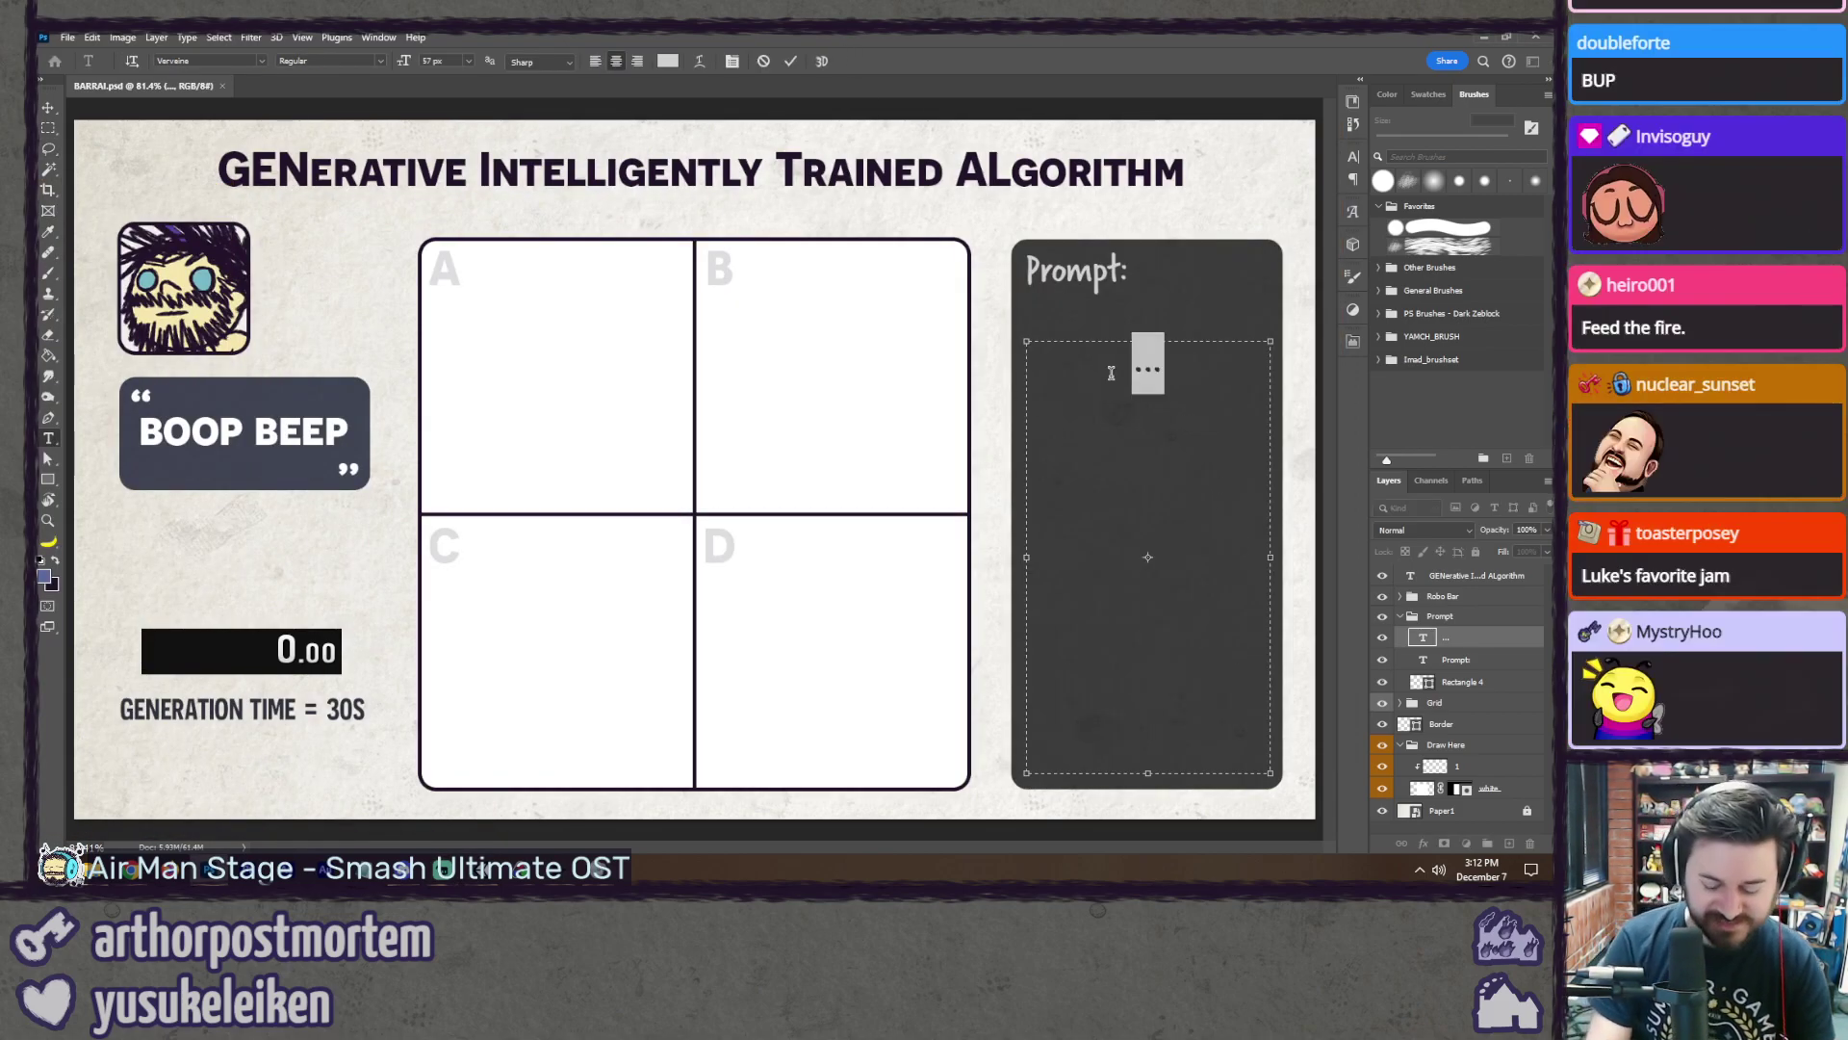
pyautogui.press('BackSpace')
pyautogui.press('BackSpace')
pyautogui.press('BackSpace')
pyautogui.write('bup')
pyautogui.click(790, 60)
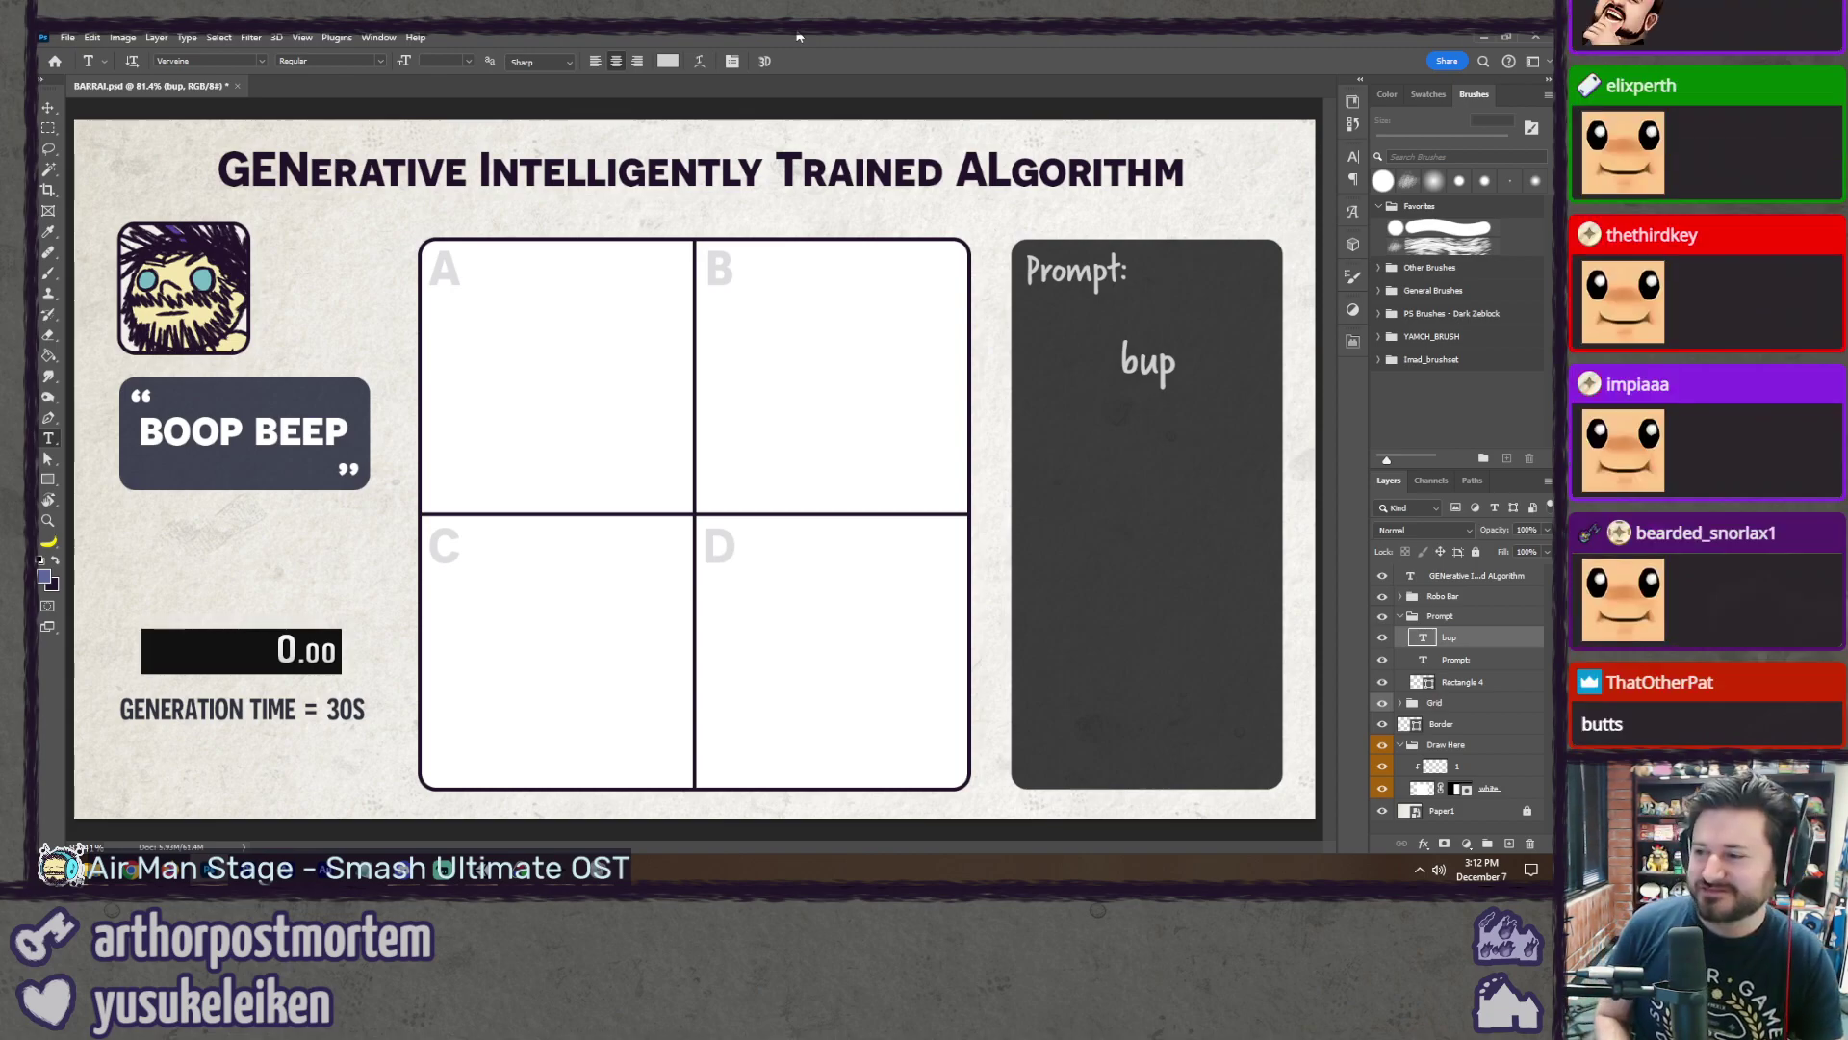
pyautogui.press('b')
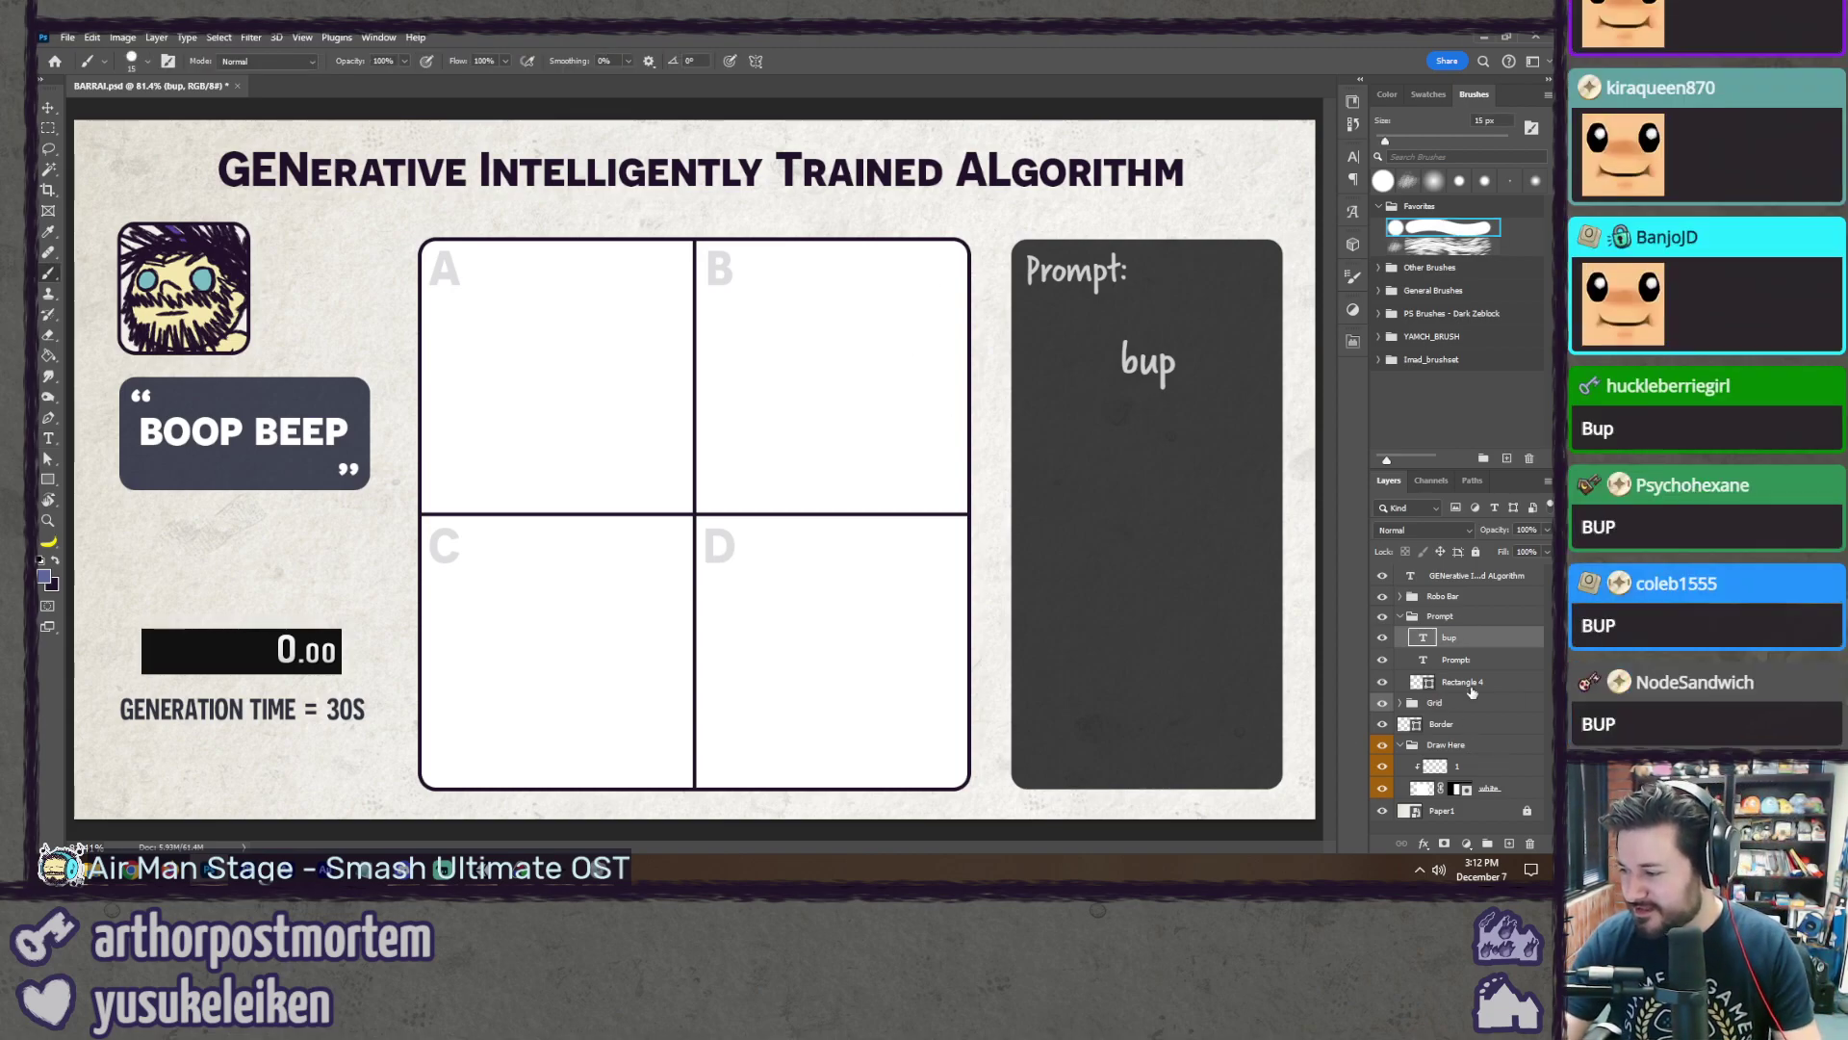
pyautogui.click(1486, 770)
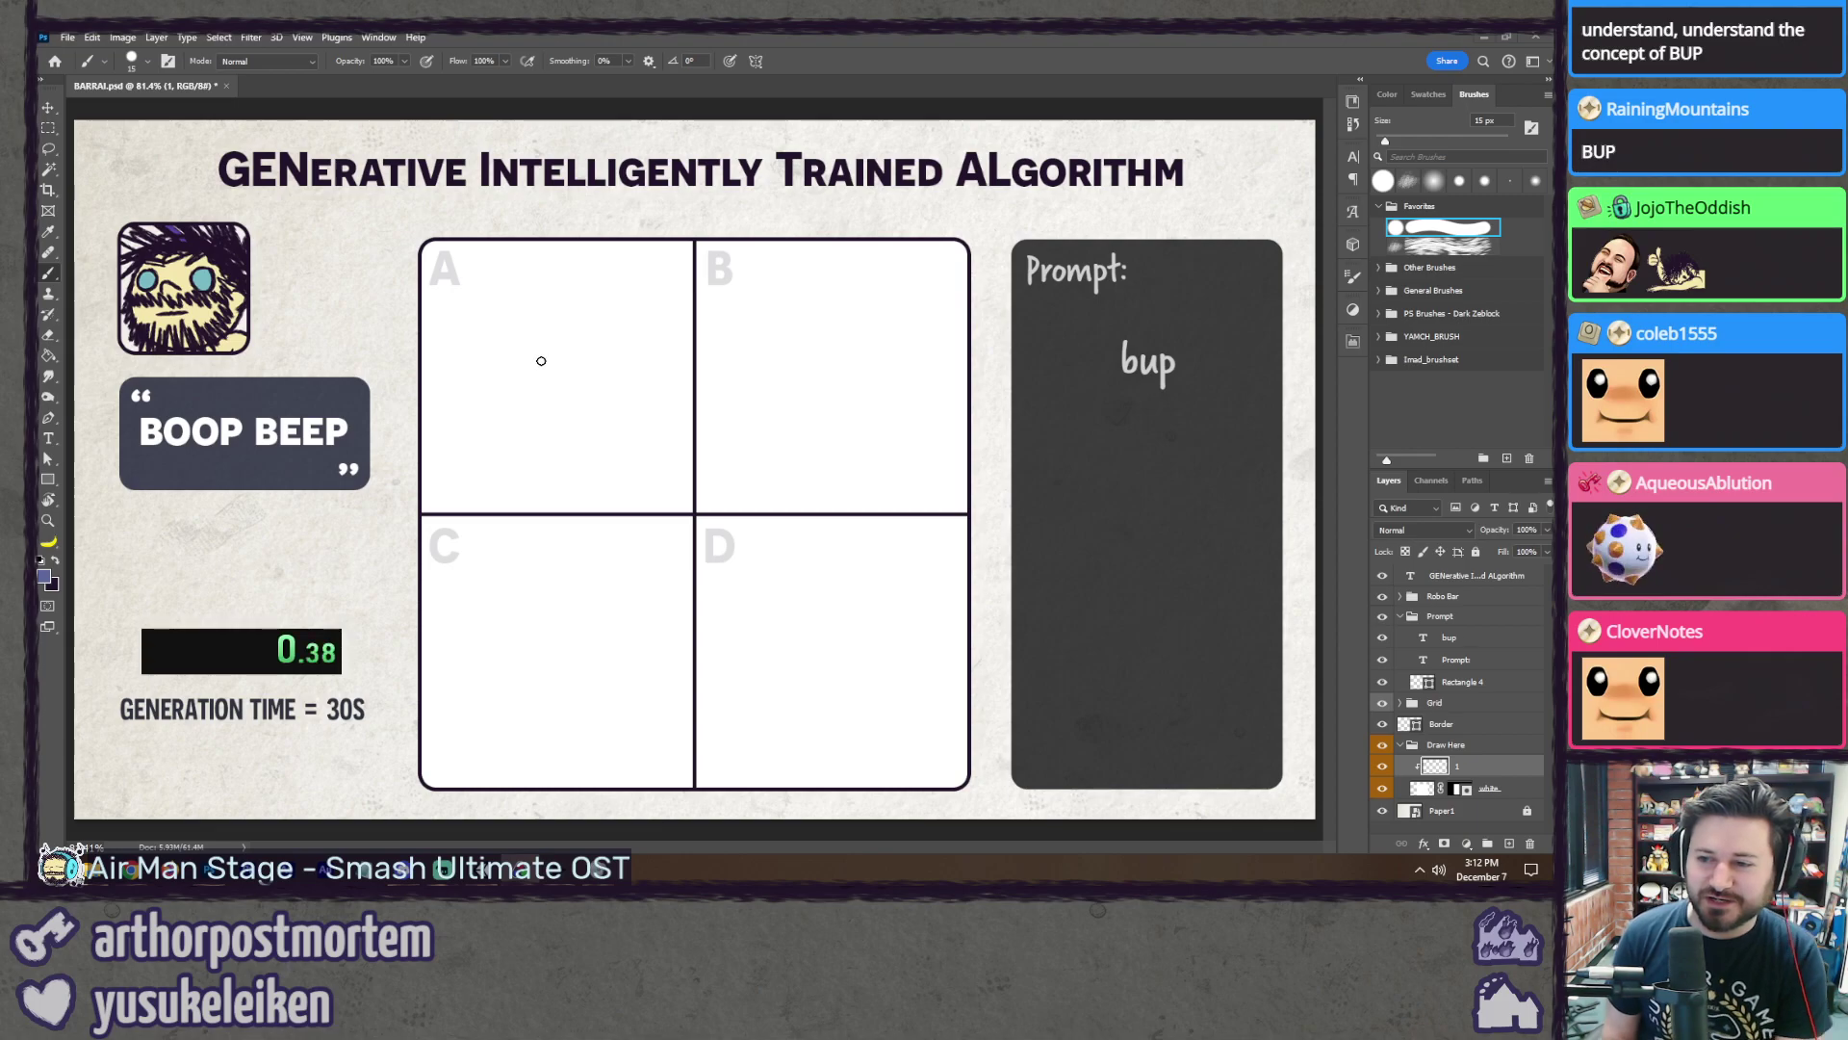
# Step: Sketch a mushroom-cap outline with face details in panel A
pyautogui.moveTo(478, 409)
pyautogui.mouseDown()
pyautogui.moveTo(632, 339)
pyautogui.moveTo(496, 424)
pyautogui.moveTo(599, 383)
pyautogui.mouseUp()
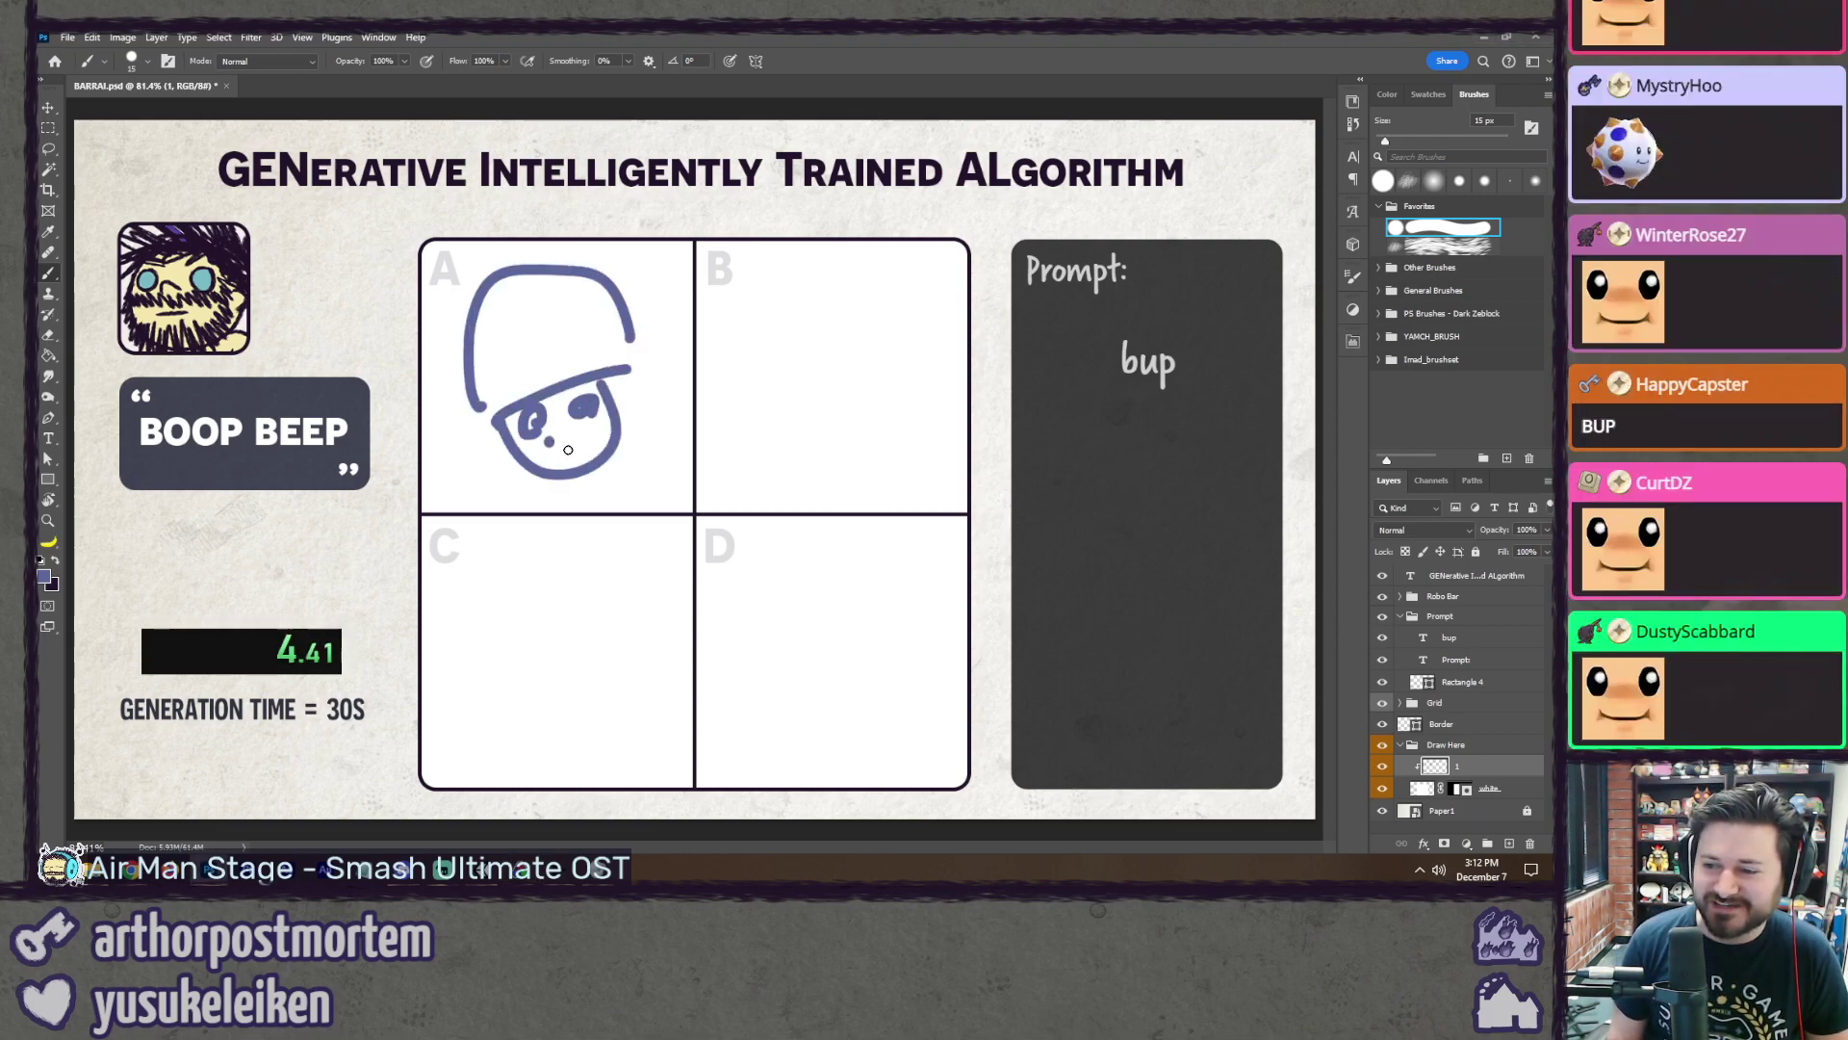
pyautogui.moveTo(577, 285); pyautogui.dragTo(616, 291)
pyautogui.moveTo(527, 378); pyautogui.dragTo(575, 349)
pyautogui.moveTo(497, 302); pyautogui.dragTo(479, 320)
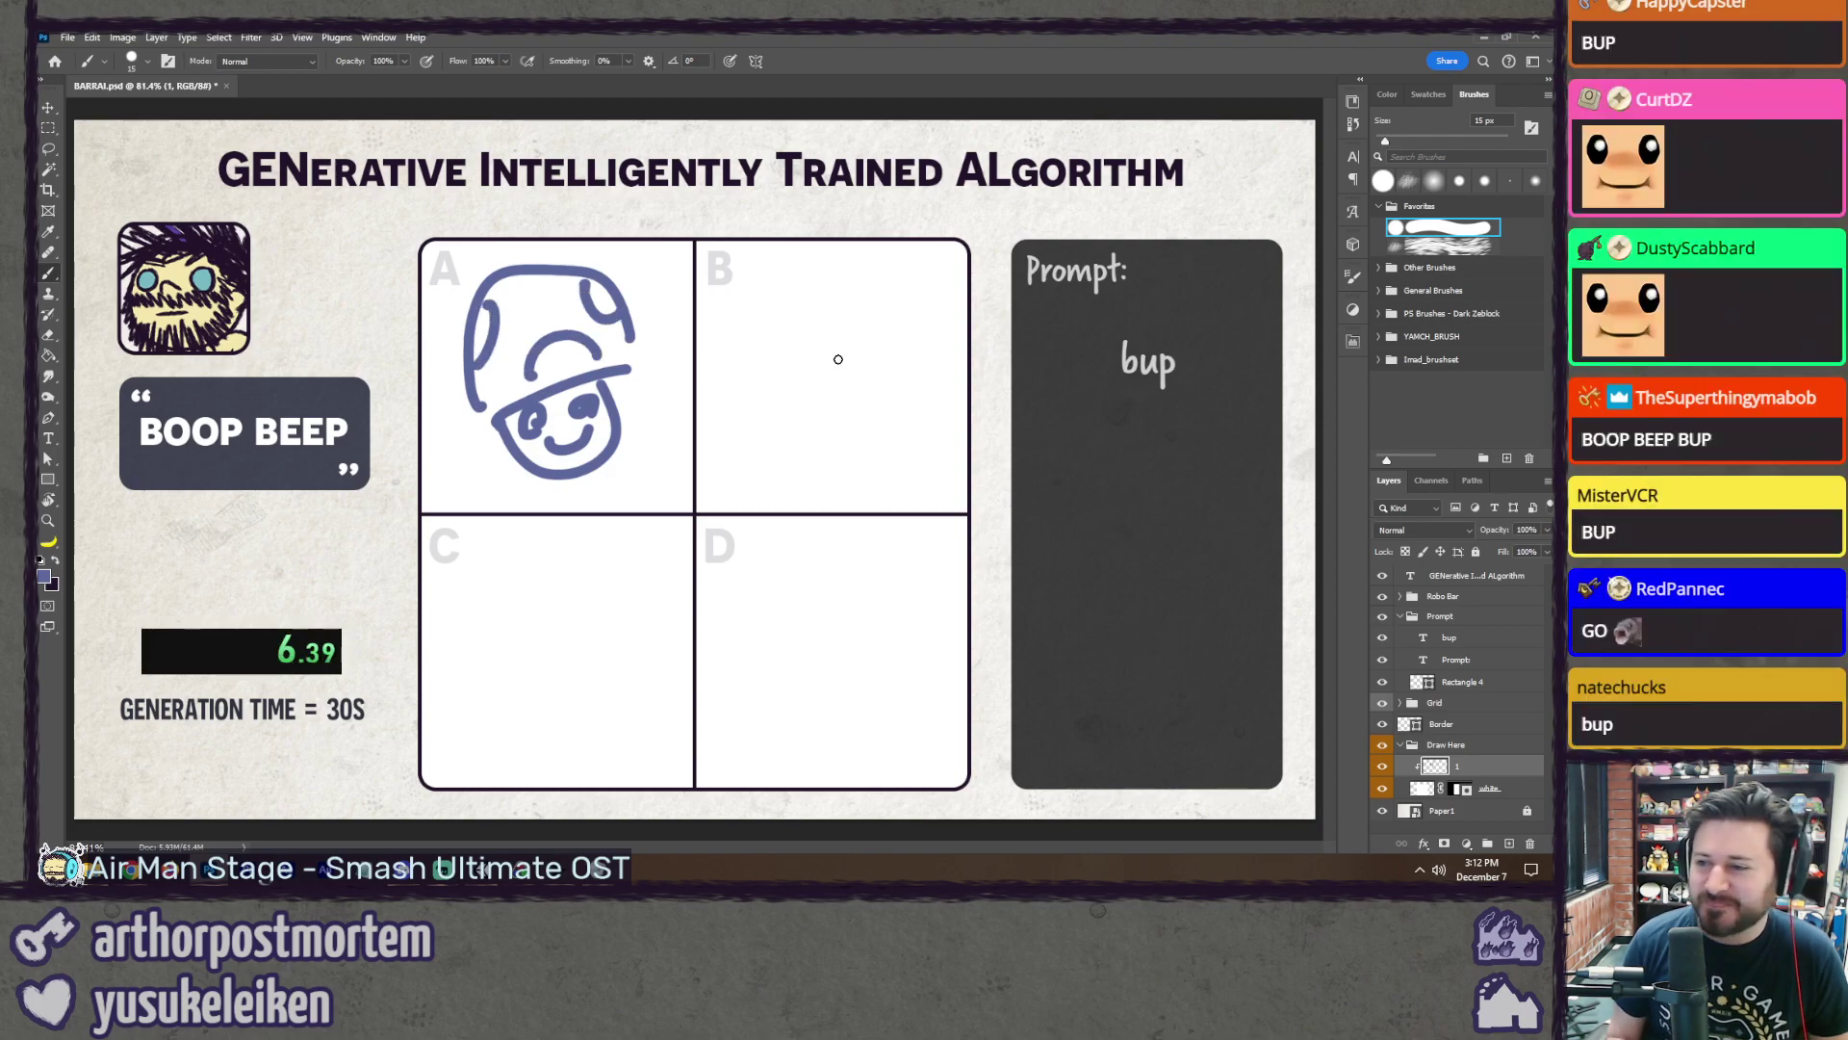
# Step: Draw a domed mushroom with stem, eye, mouth and cap spots in panel B
pyautogui.moveTo(747, 390); pyautogui.dragTo(930, 368)
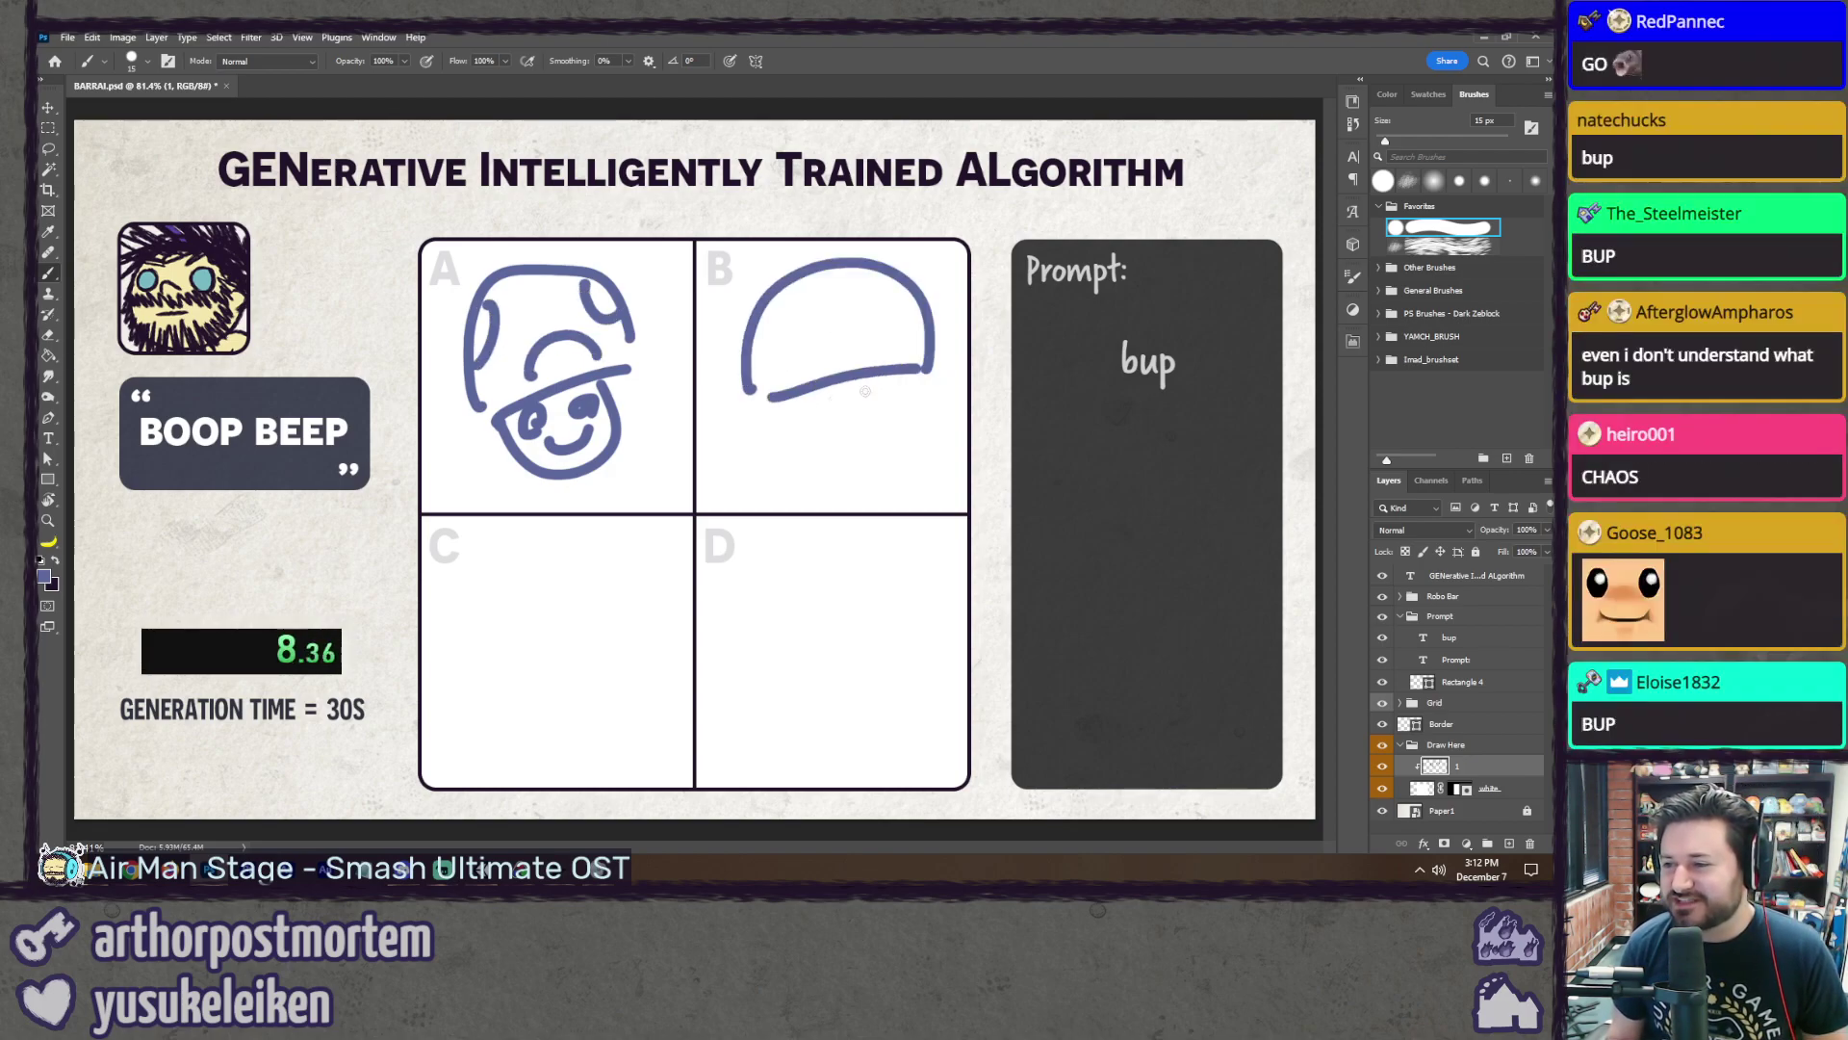
pyautogui.moveTo(797, 395); pyautogui.dragTo(905, 375)
pyautogui.click(821, 408)
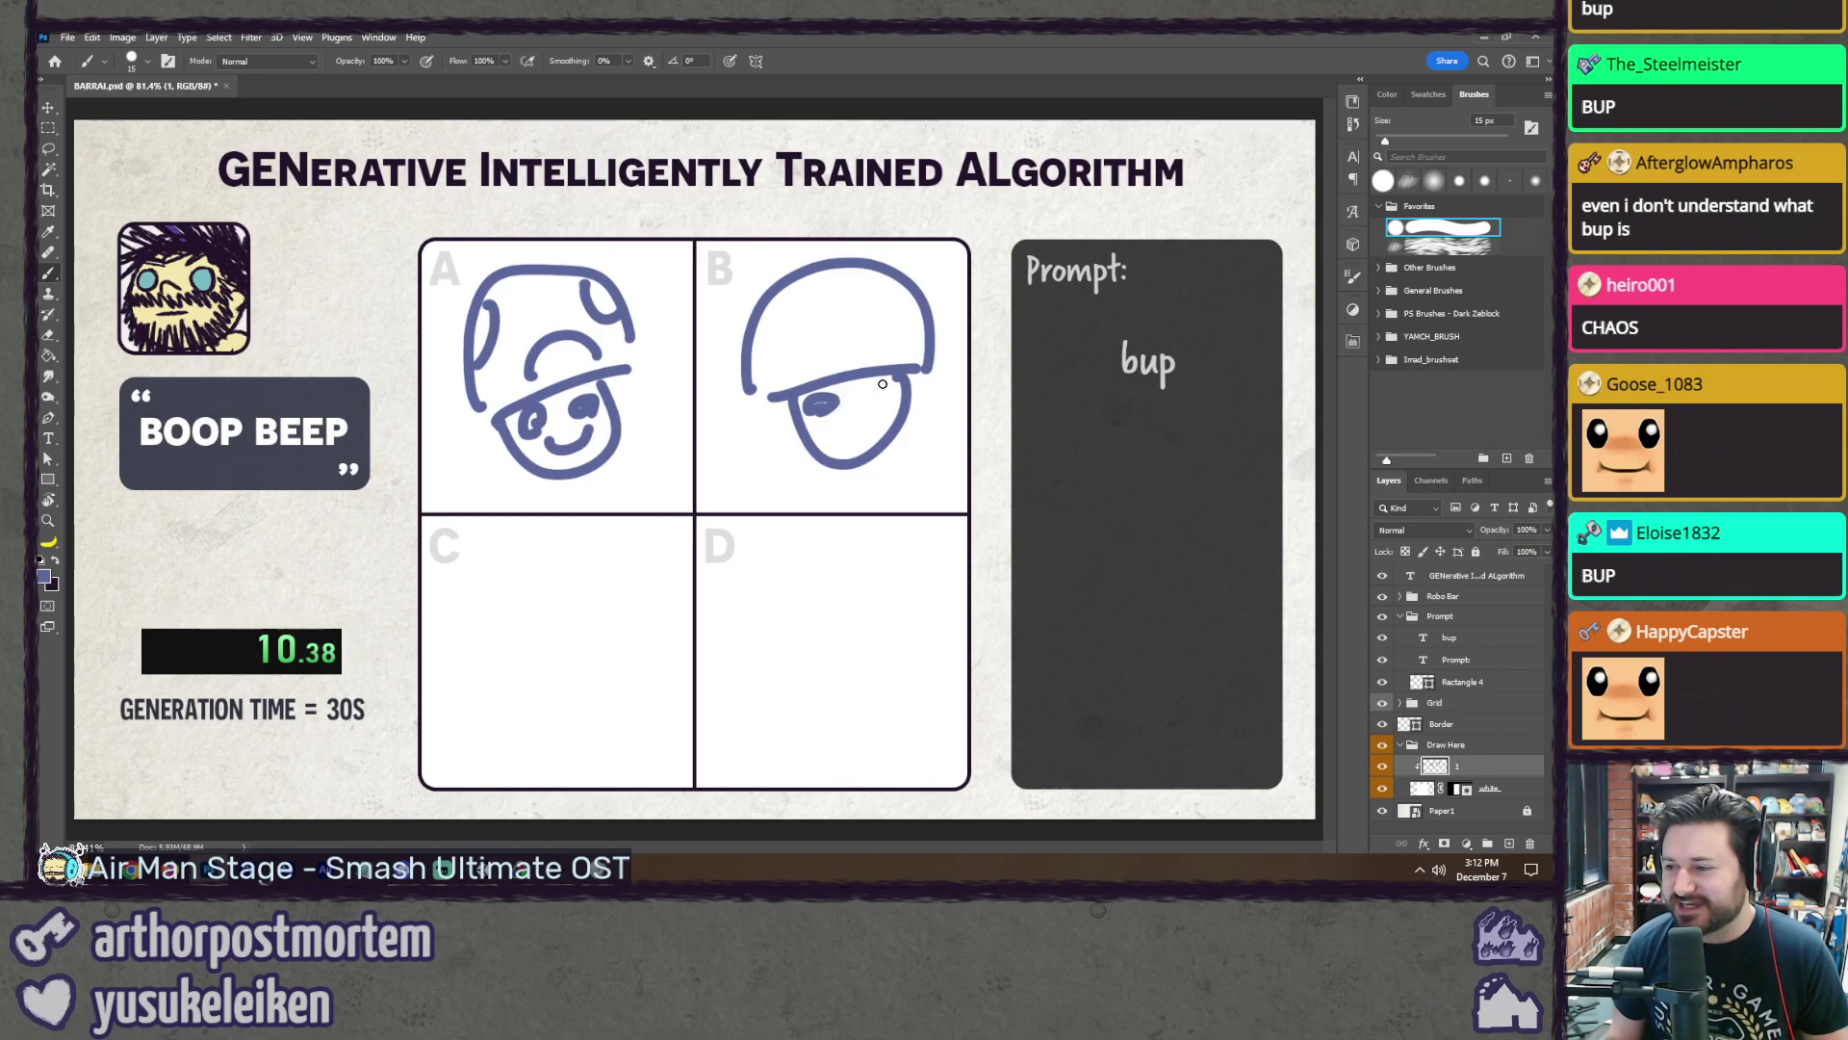
pyautogui.moveTo(819, 433); pyautogui.dragTo(895, 414)
pyautogui.moveTo(792, 291); pyautogui.dragTo(751, 354)
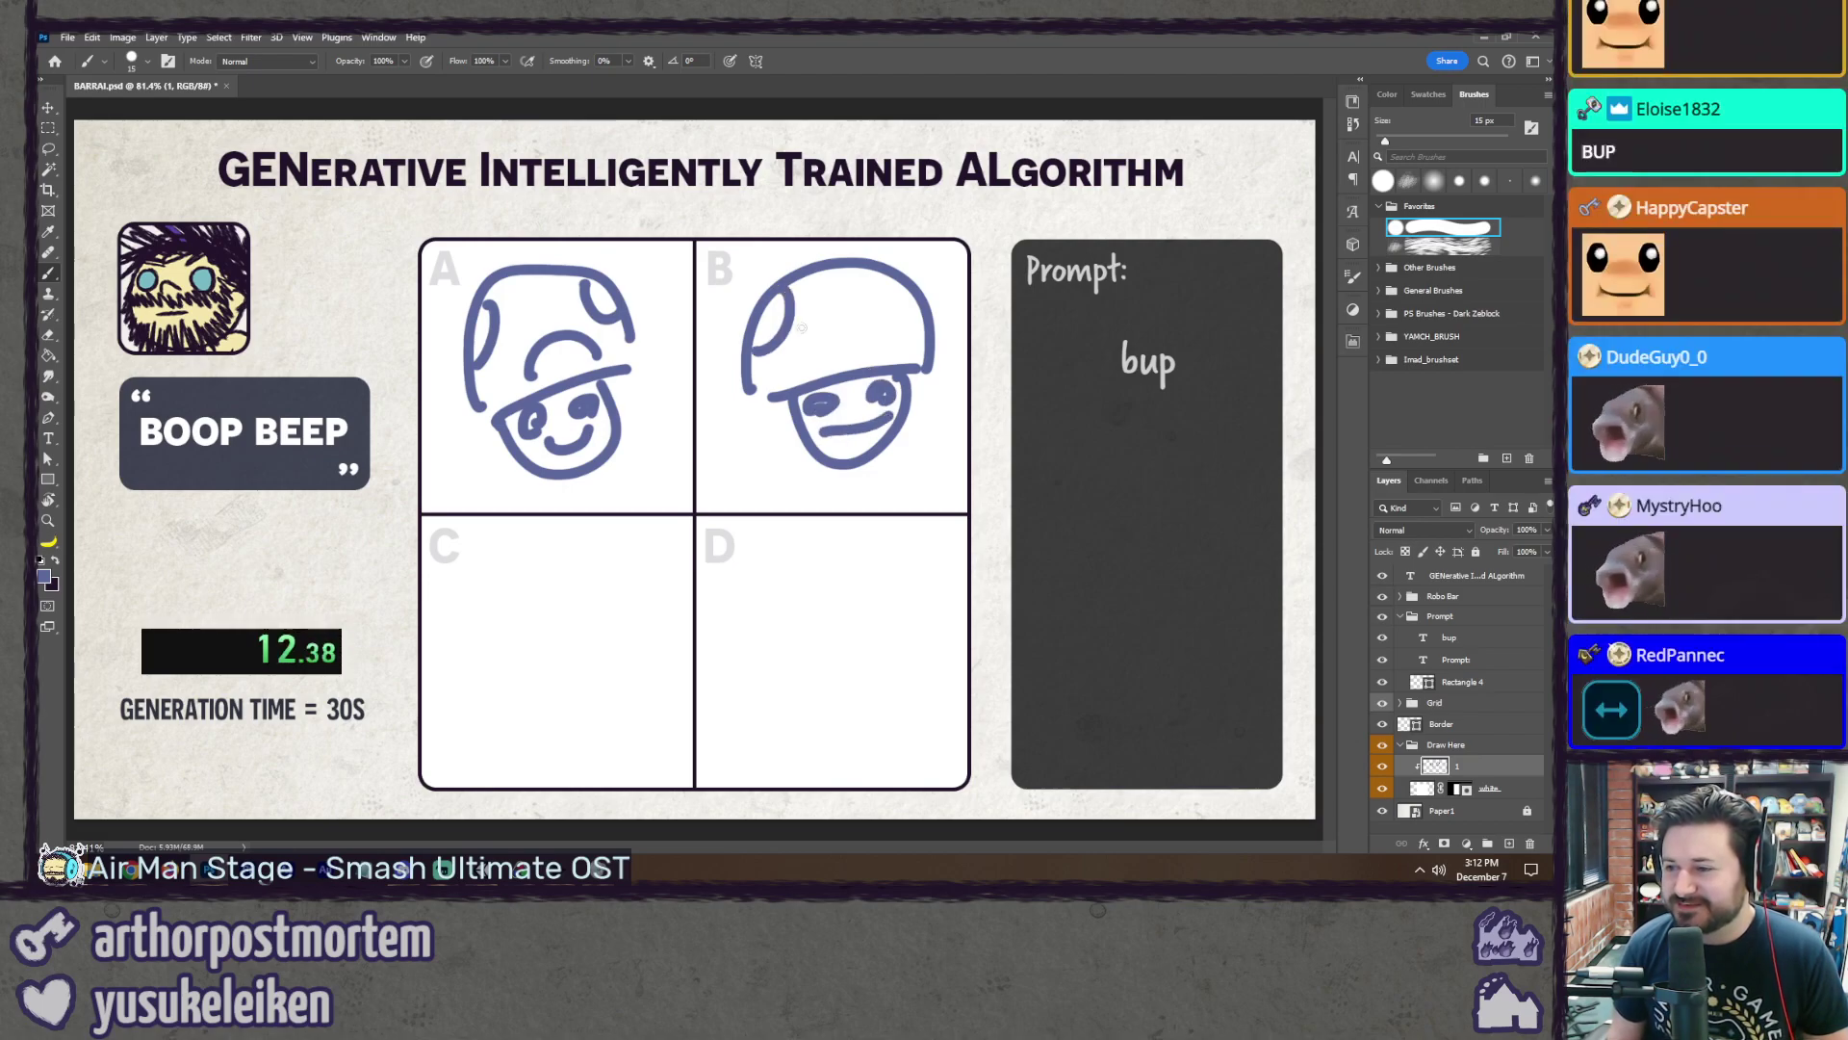
pyautogui.moveTo(852, 268)
pyautogui.mouseDown()
pyautogui.moveTo(919, 282)
pyautogui.moveTo(834, 364)
pyautogui.mouseUp()
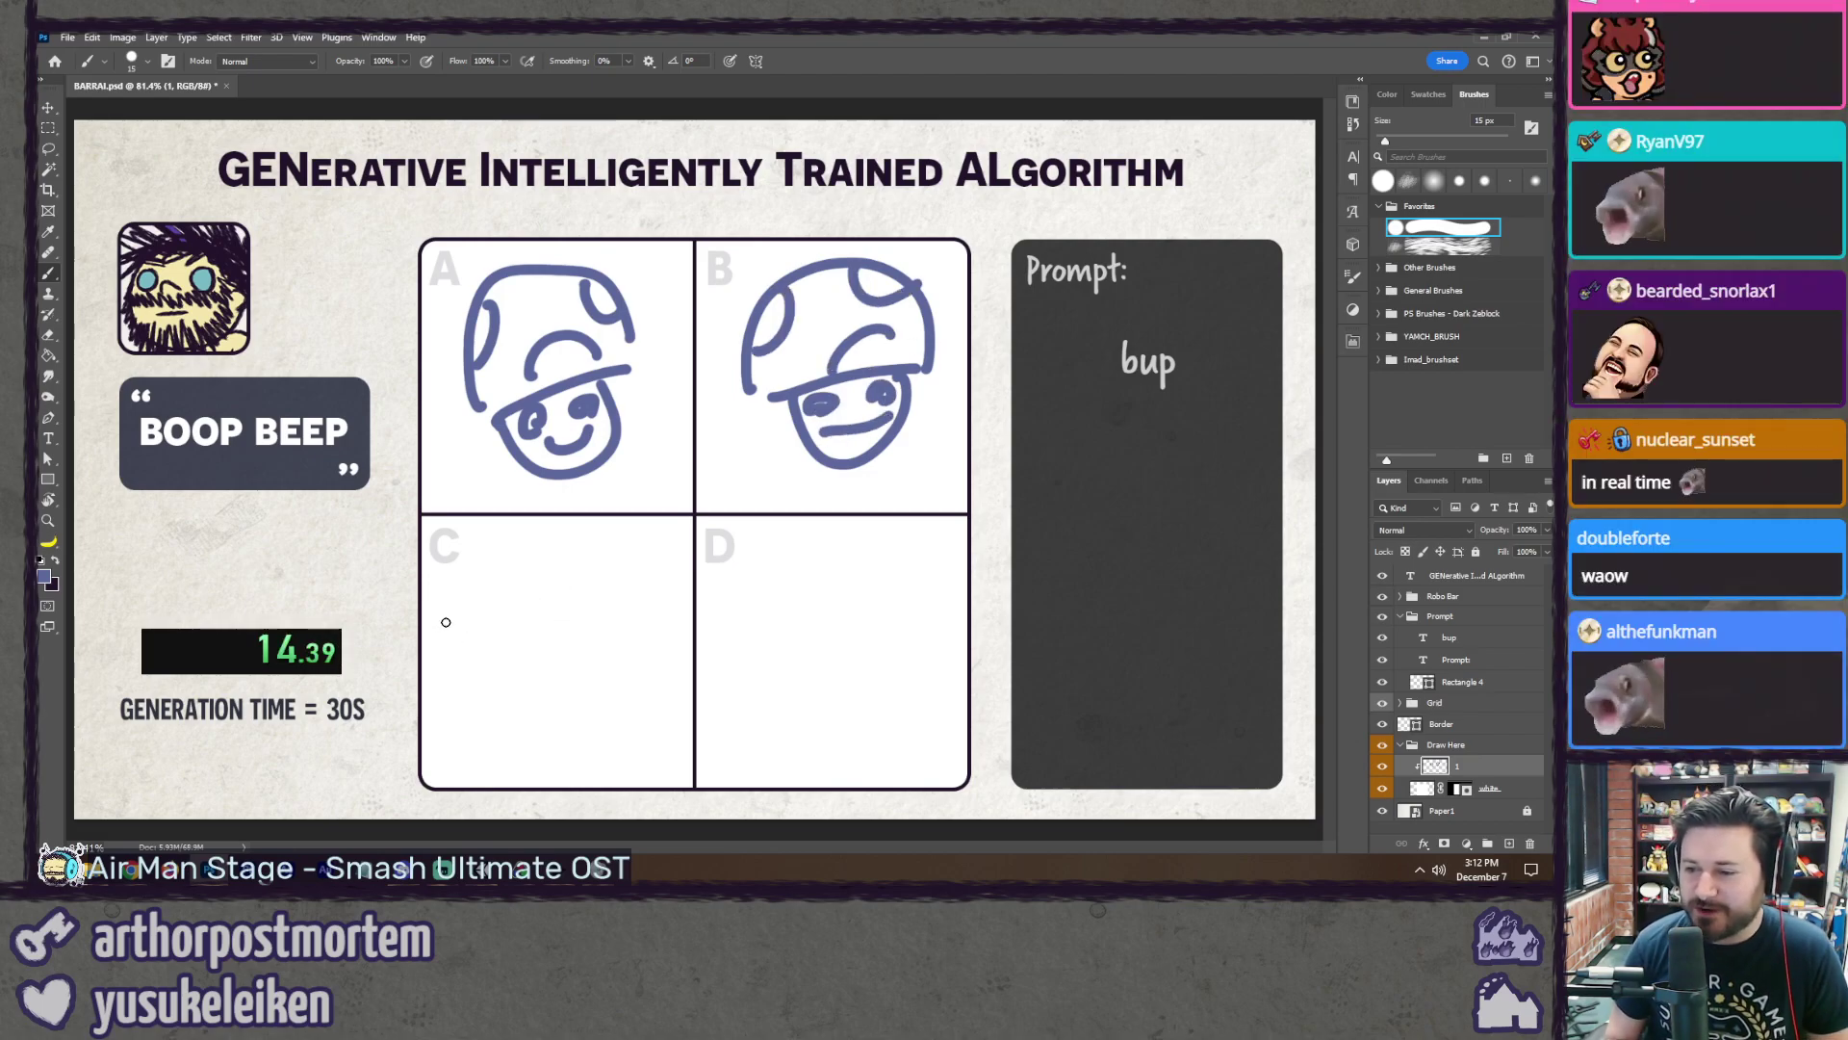
# Step: Draw a mushroom in panel C with brim, stem, pupilled eyes and cap spots, undoing an oversized arc
pyautogui.moveTo(426, 627); pyautogui.dragTo(743, 741)
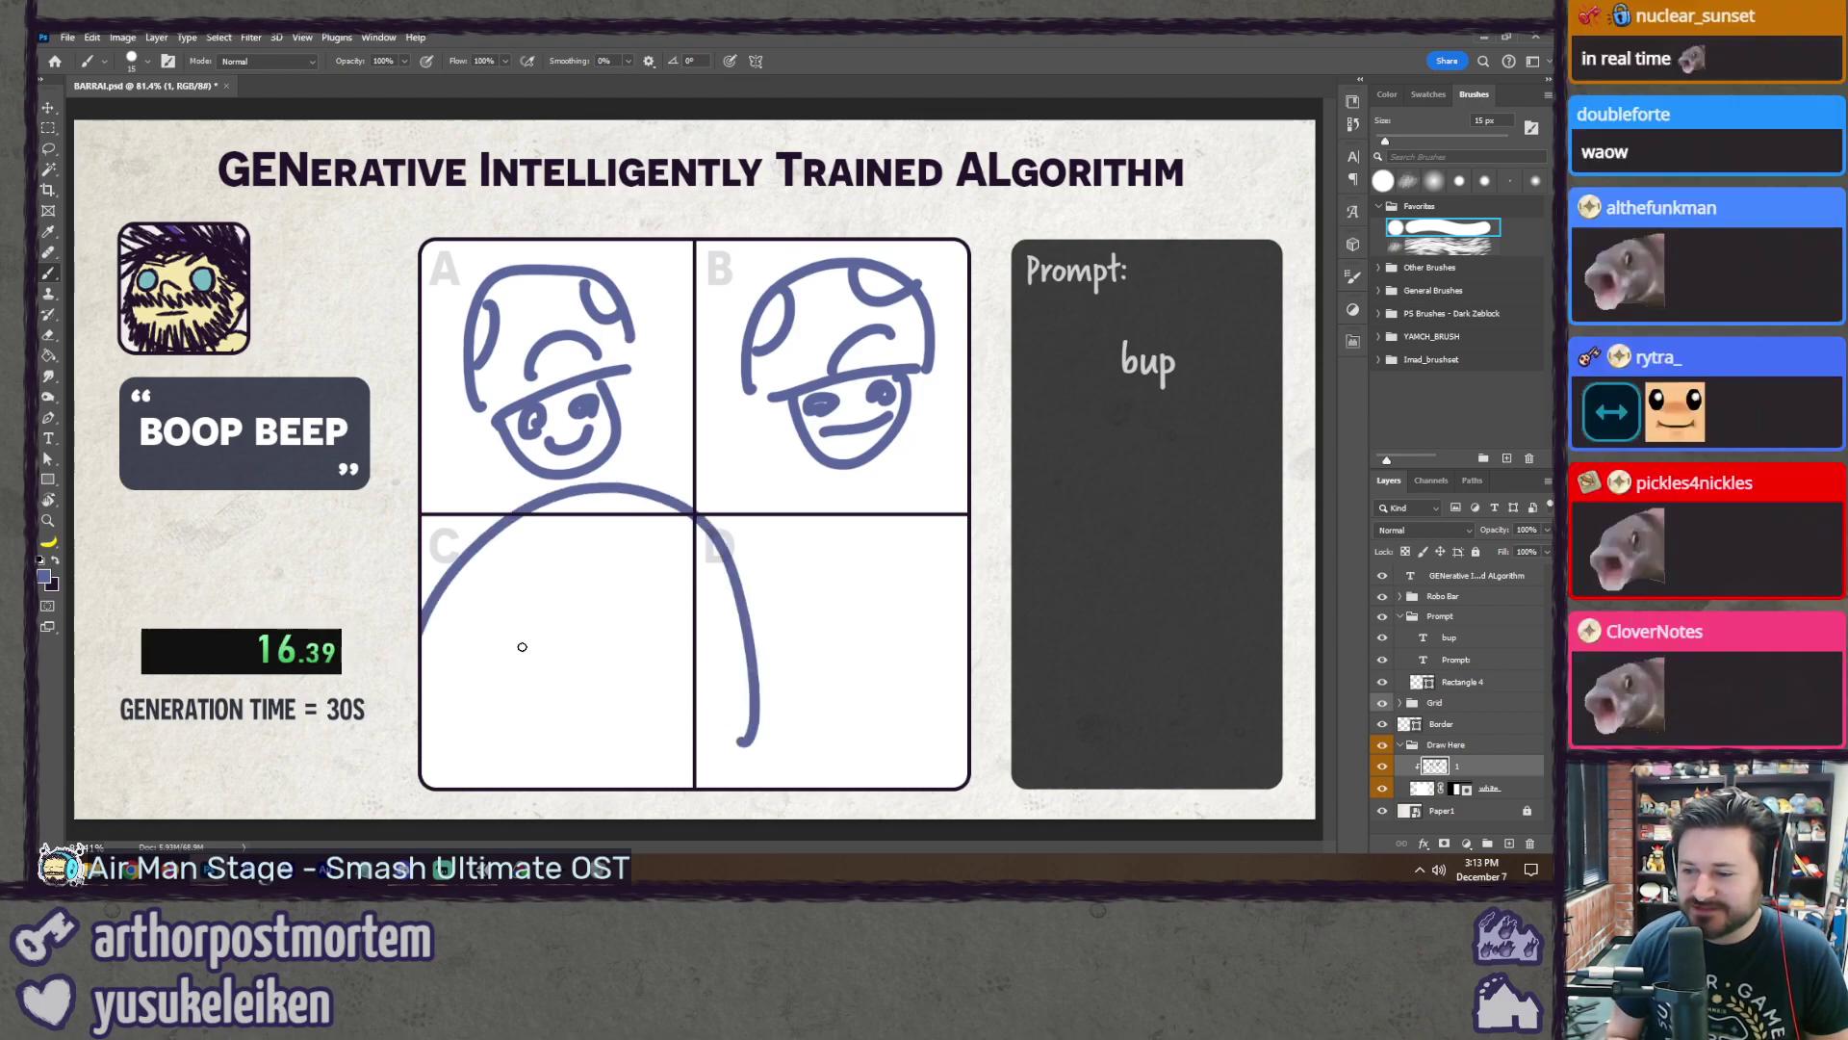
pyautogui.click(445, 674)
pyautogui.hotkey('ctrl', 'z')
pyautogui.moveTo(425, 628); pyautogui.dragTo(677, 666)
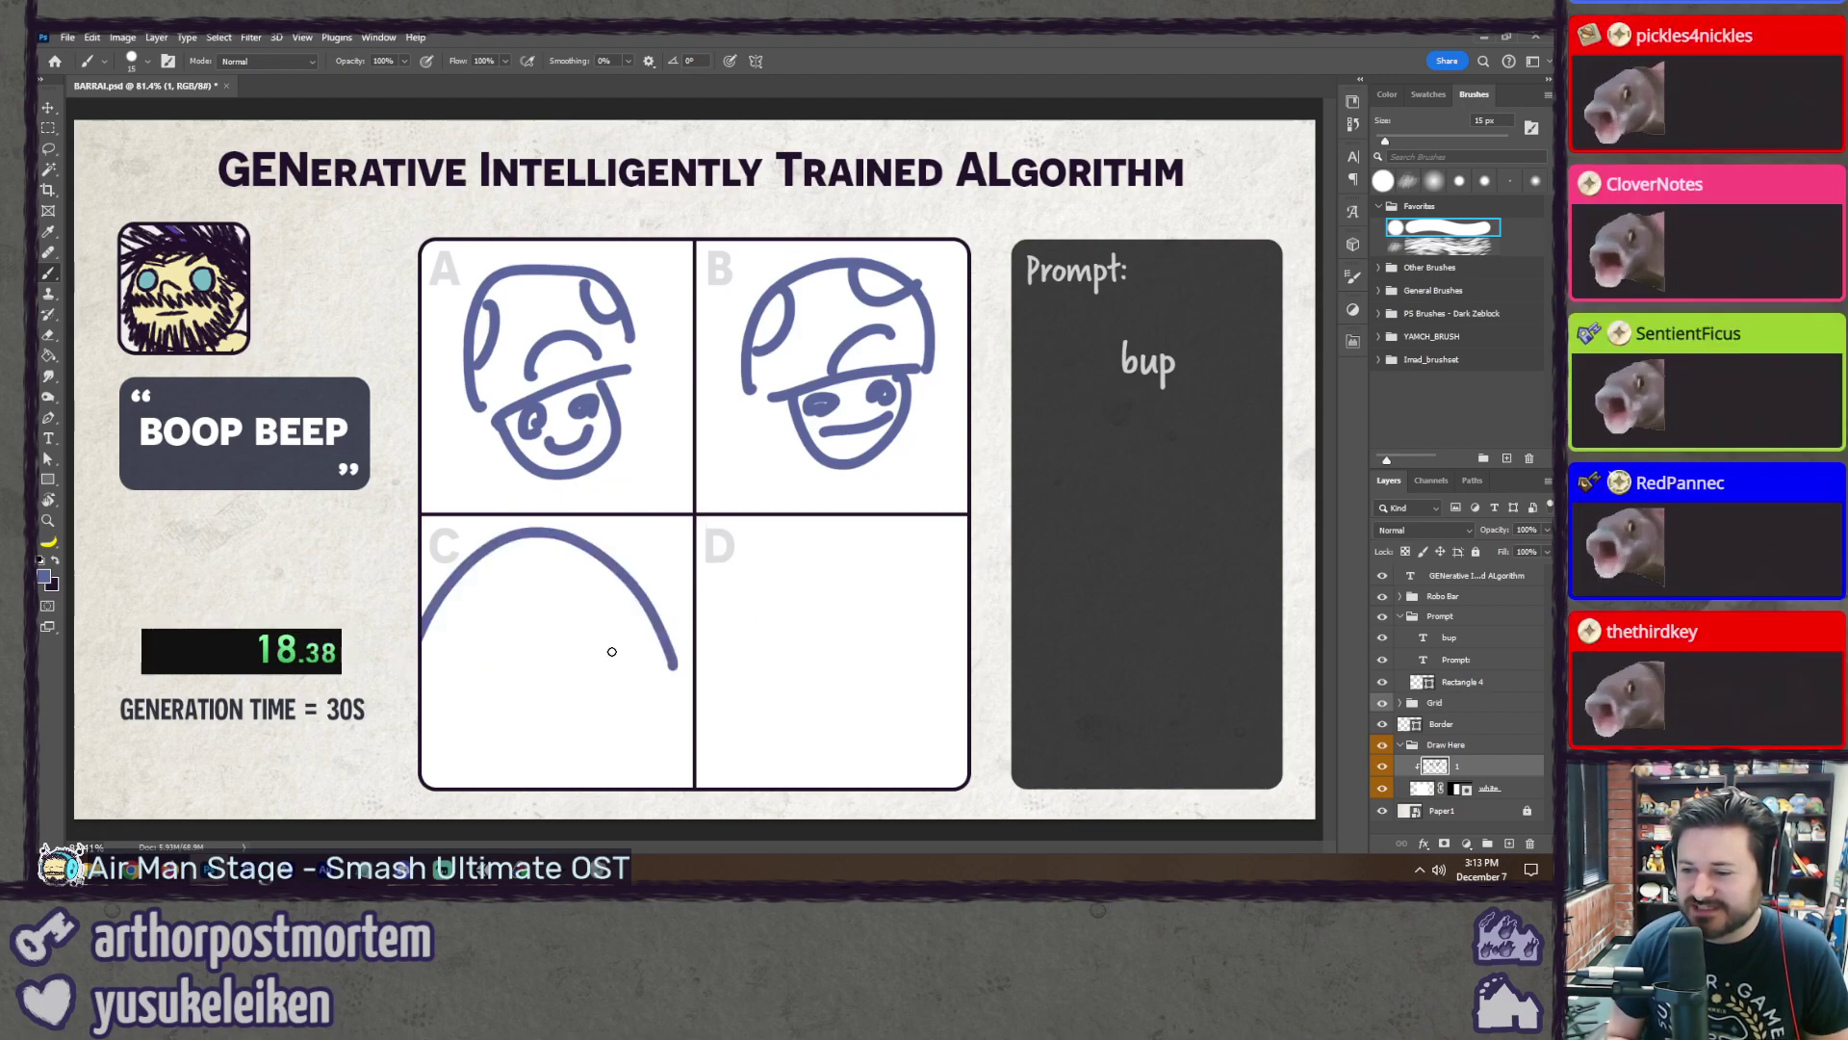
pyautogui.moveTo(438, 685)
pyautogui.mouseDown()
pyautogui.moveTo(720, 691)
pyautogui.moveTo(656, 785)
pyautogui.mouseUp()
pyautogui.moveTo(529, 733); pyautogui.dragTo(495, 733)
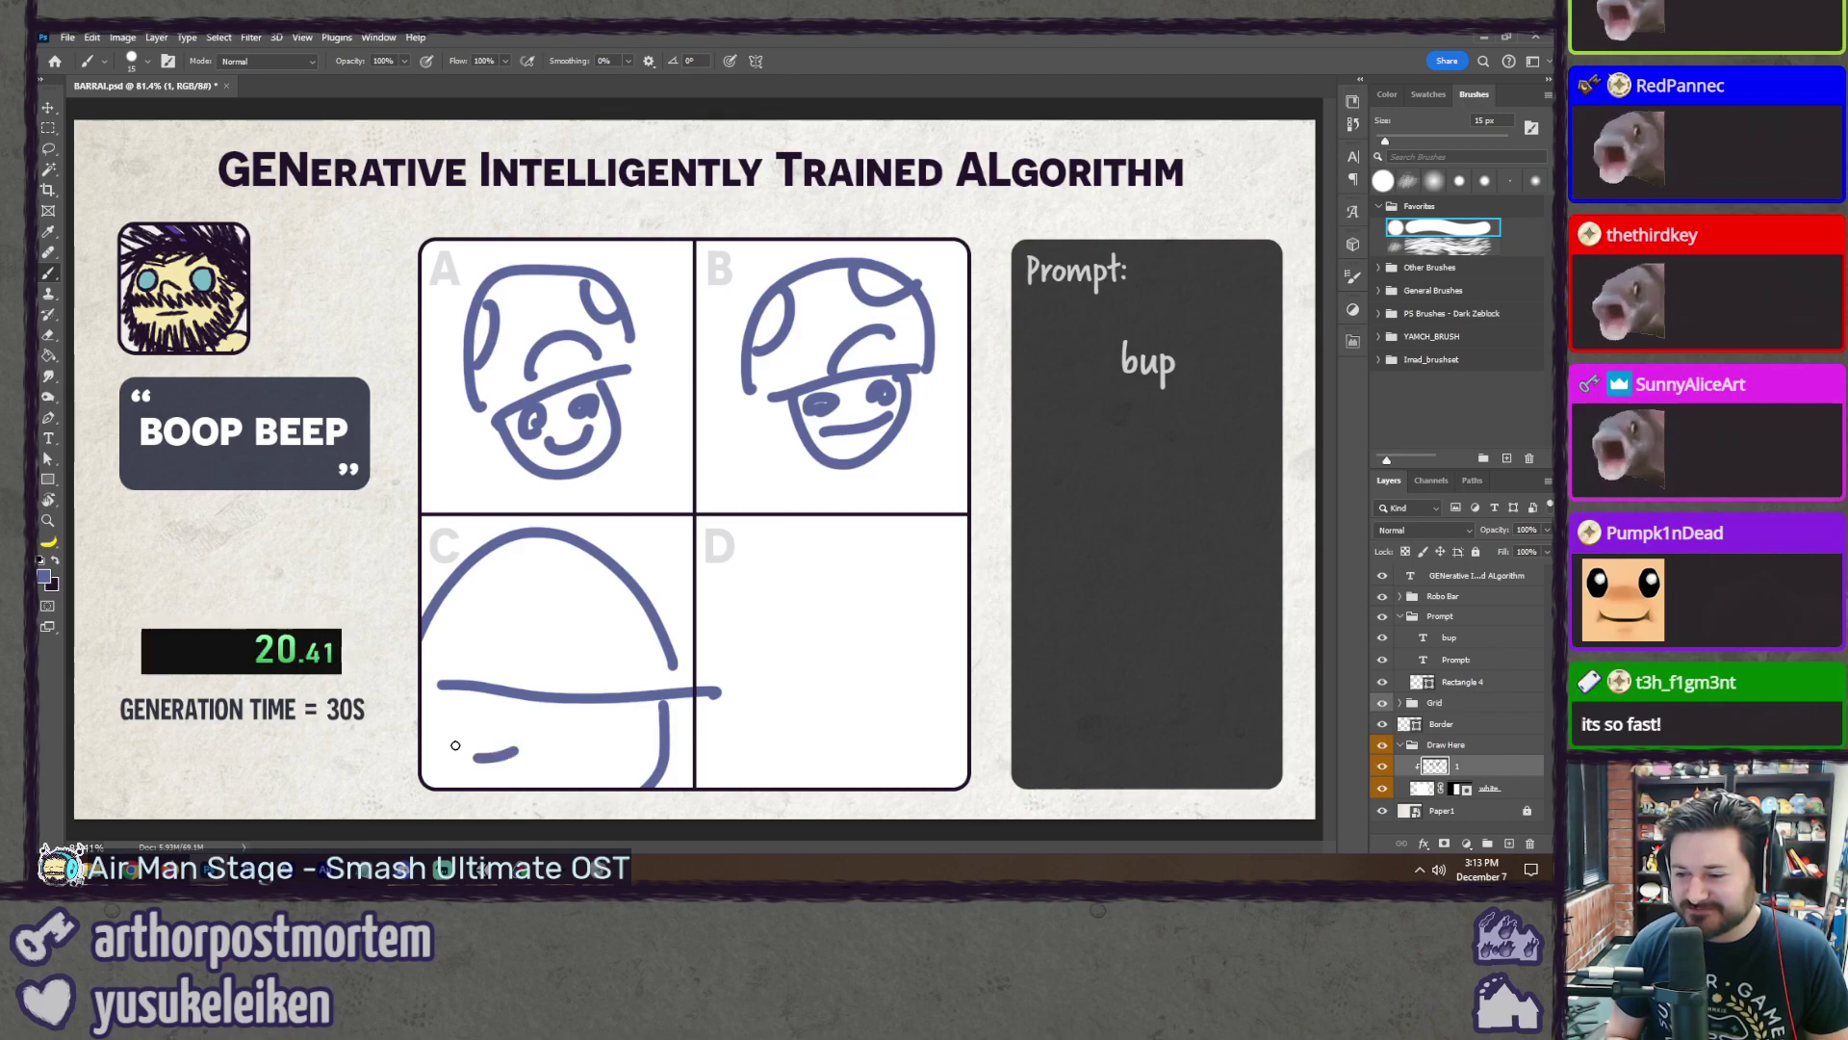
pyautogui.moveTo(635, 732); pyautogui.dragTo(536, 787)
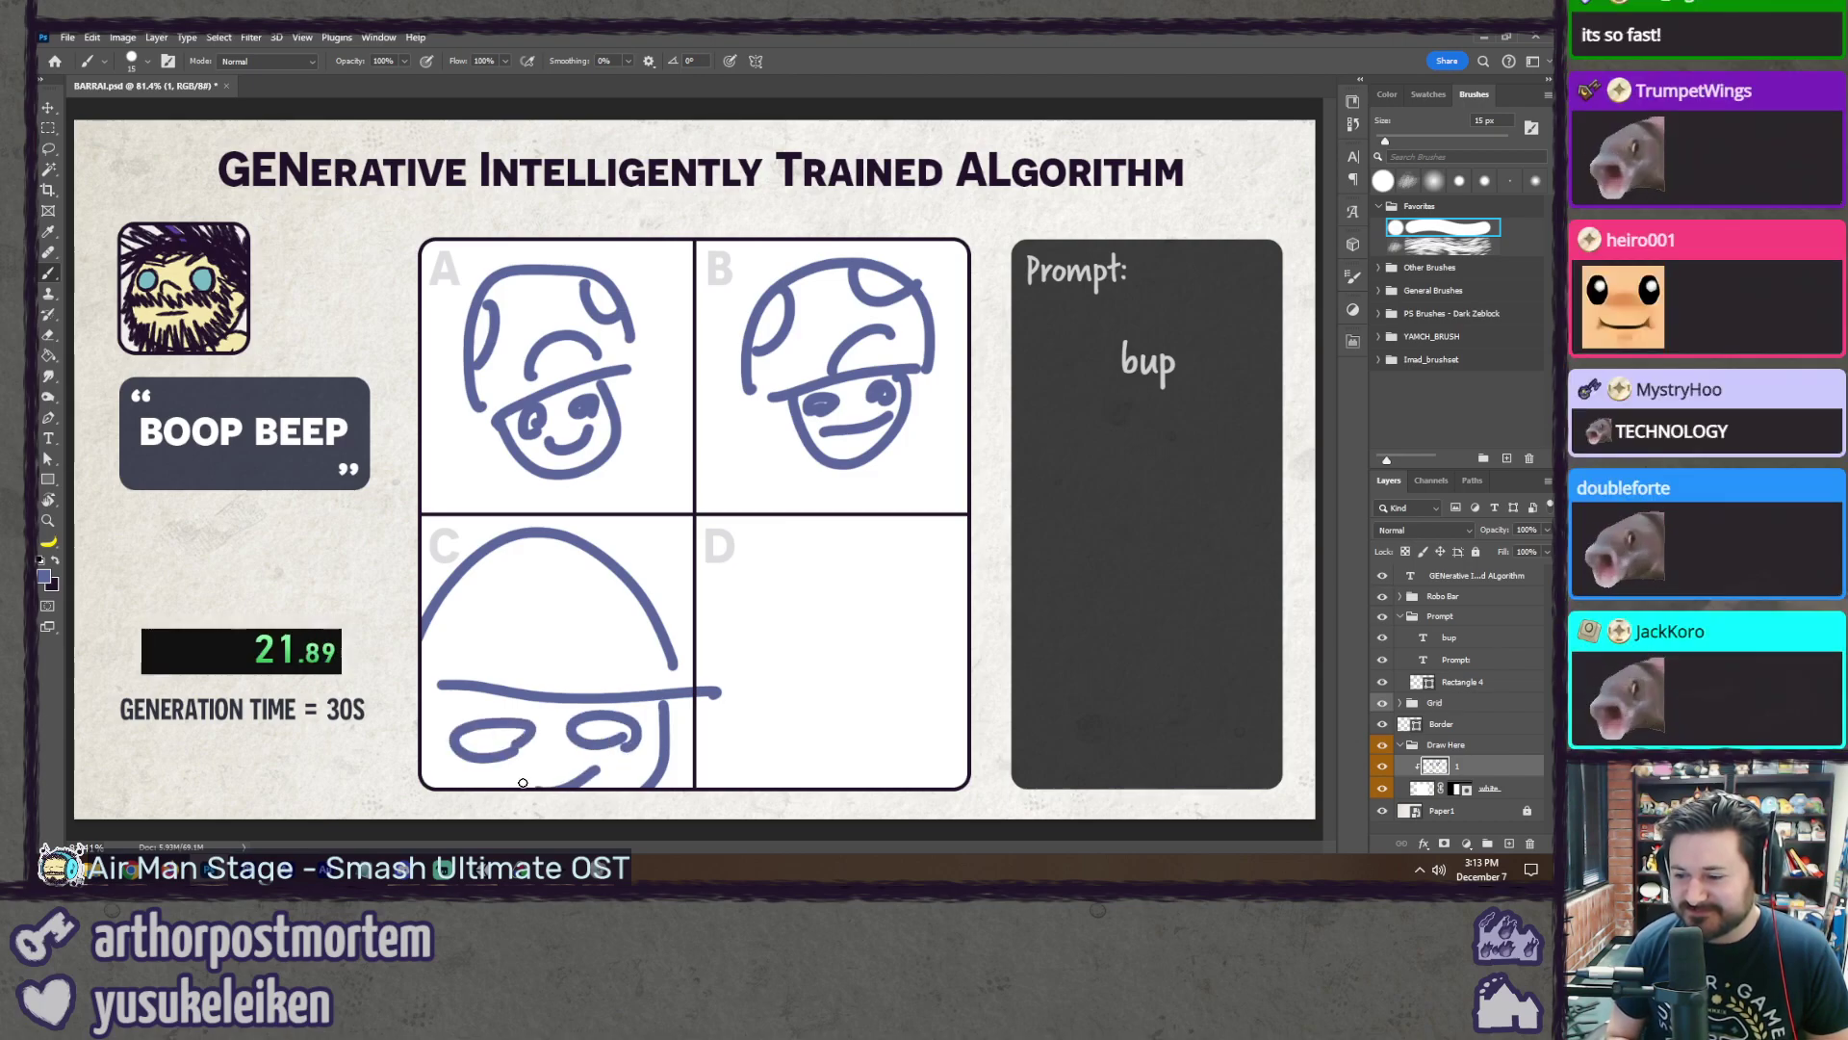
pyautogui.click(496, 737)
pyautogui.click(609, 728)
pyautogui.moveTo(640, 595); pyautogui.dragTo(669, 666)
pyautogui.moveTo(559, 542)
pyautogui.mouseDown()
pyautogui.moveTo(491, 616)
pyautogui.moveTo(481, 664)
pyautogui.mouseUp()
# Step: Draw a mushroom cap, brim, stem and cap spot in panel D
pyautogui.moveTo(717, 685); pyautogui.dragTo(967, 551)
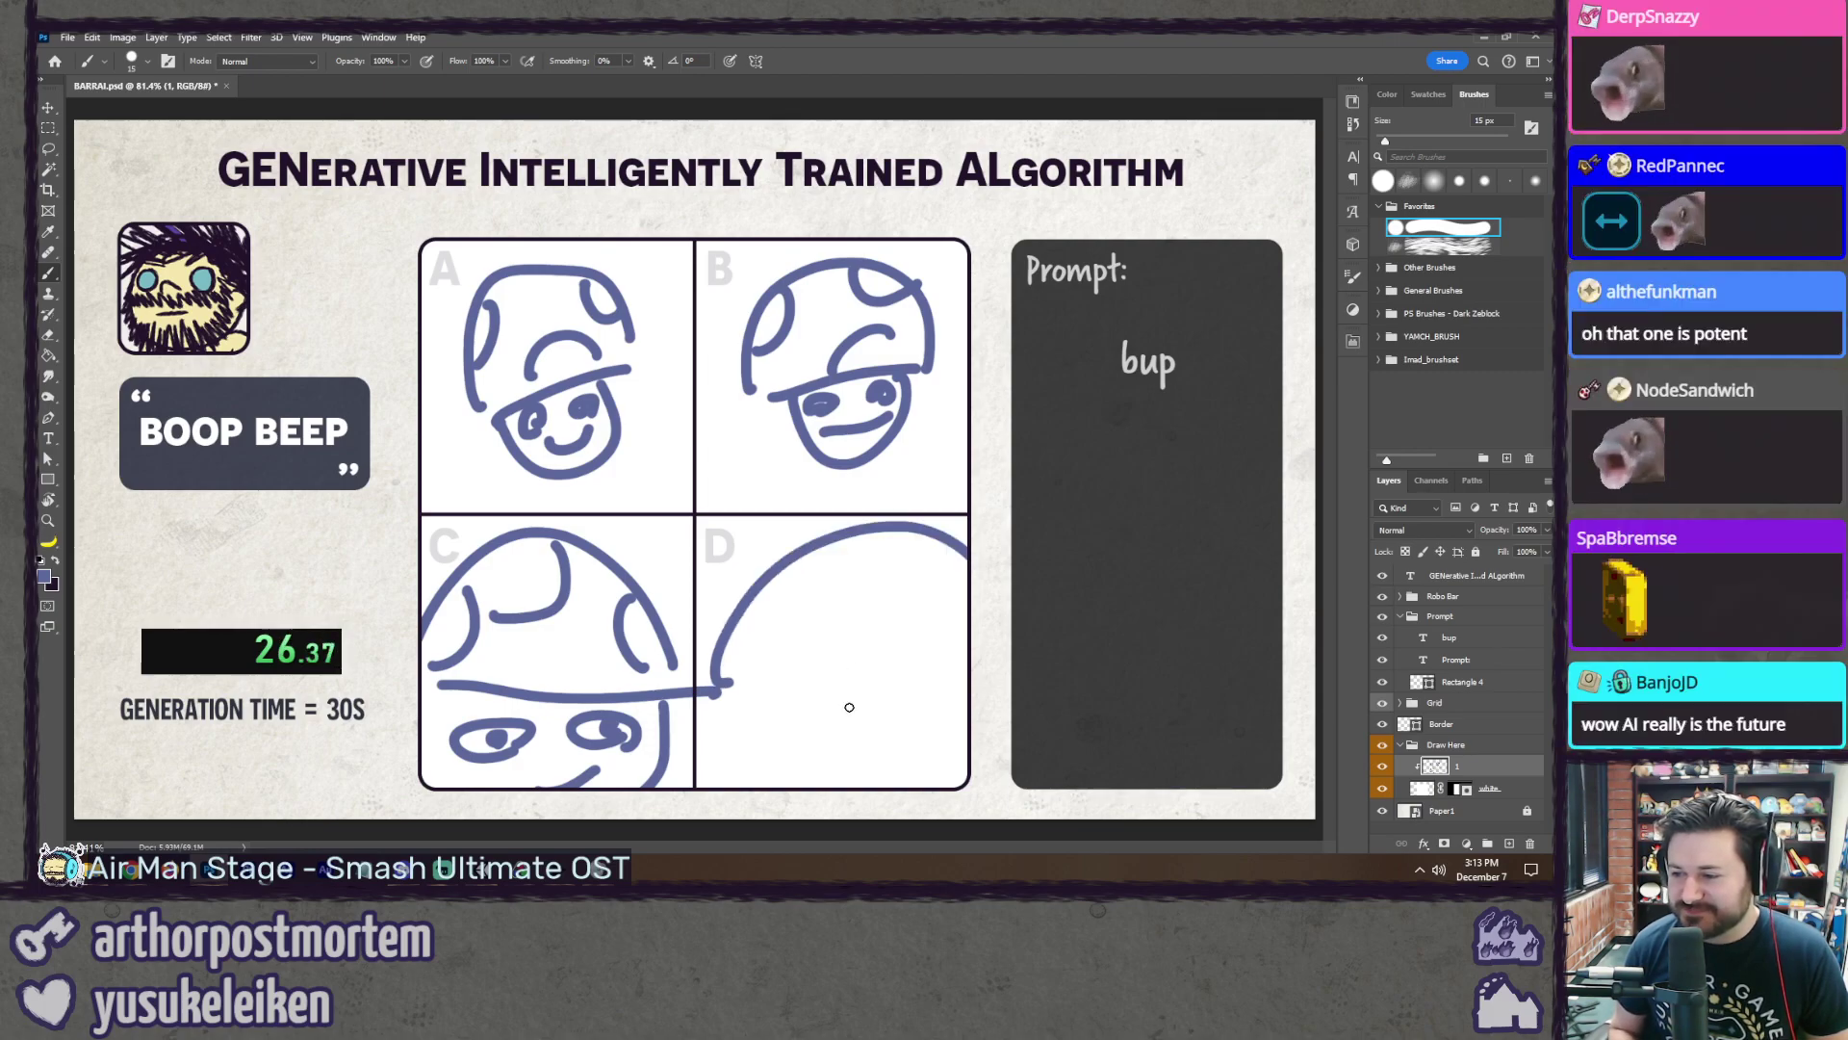
pyautogui.moveTo(760, 709); pyautogui.dragTo(926, 697)
pyautogui.moveTo(816, 718)
pyautogui.mouseDown()
pyautogui.moveTo(789, 785)
pyautogui.moveTo(930, 778)
pyautogui.mouseUp()
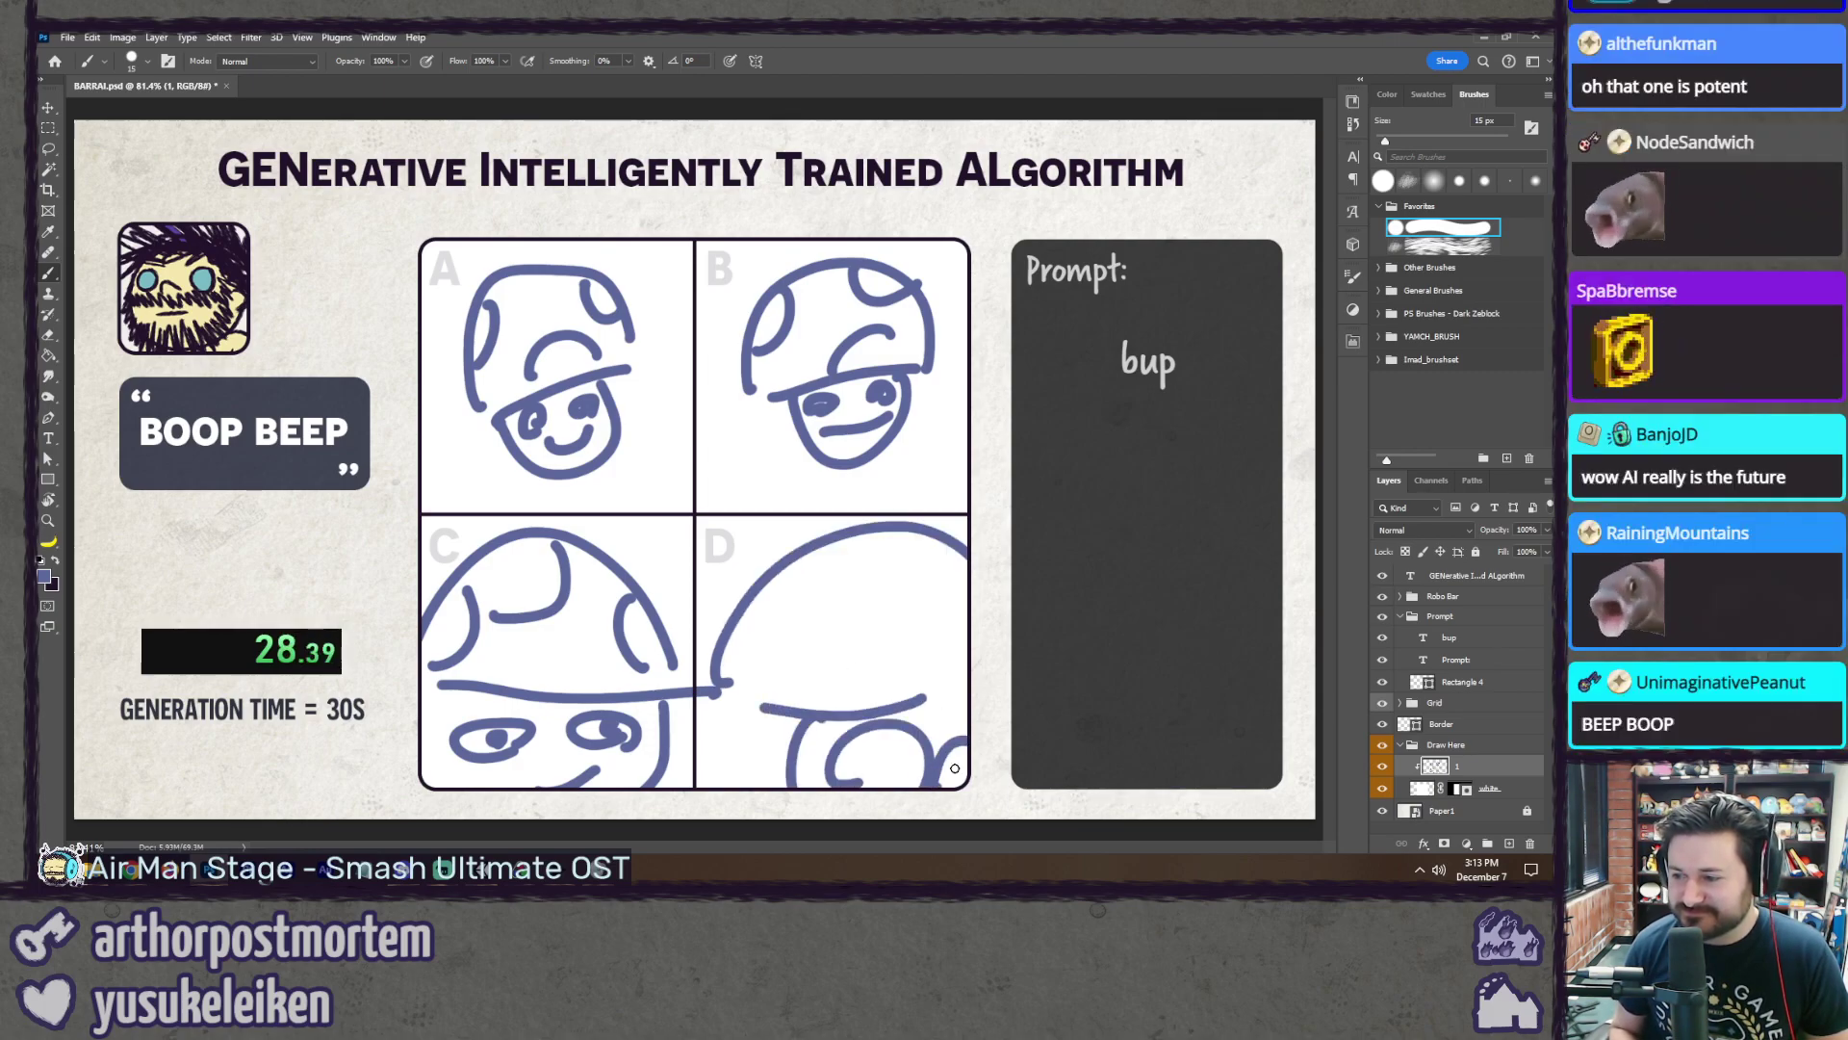
pyautogui.moveTo(886, 556); pyautogui.dragTo(967, 622)
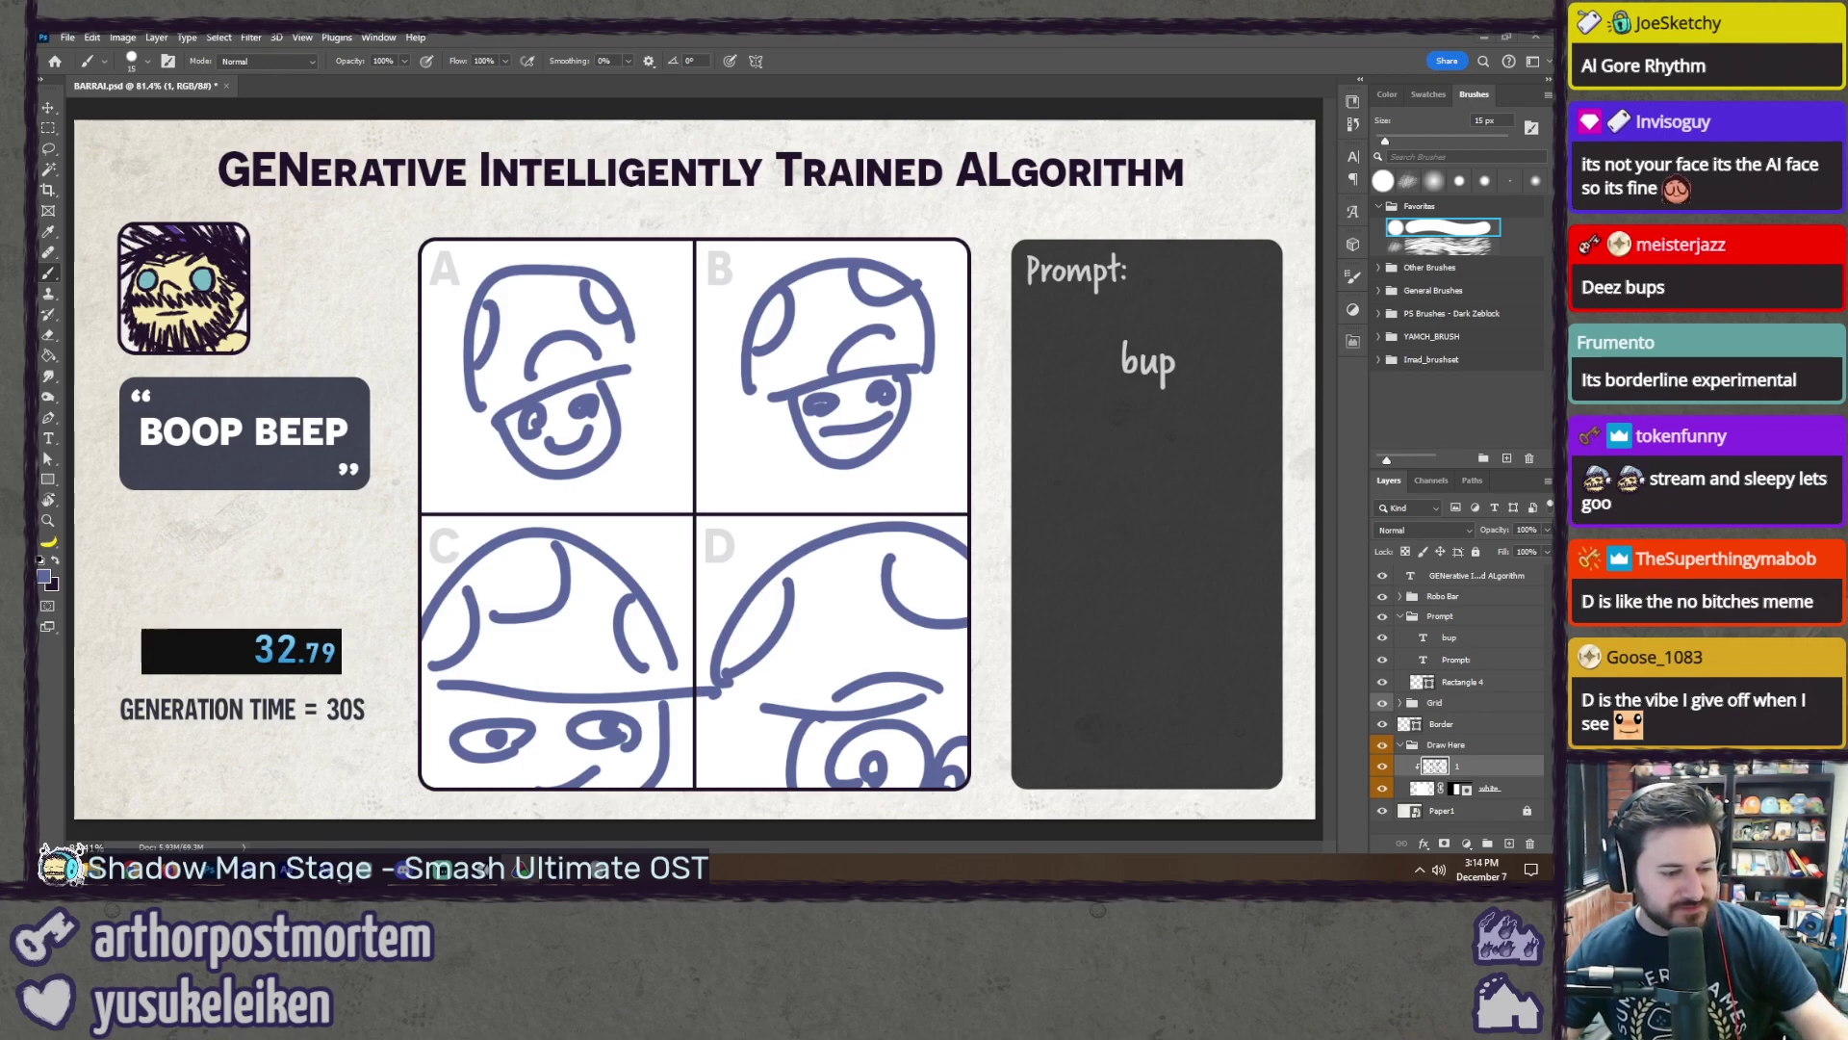
# Step: Clear old chat, gather 151 new messages, and draw message #136, 'maya and luke'
pyautogui.hotkey('alt', 'Tab')
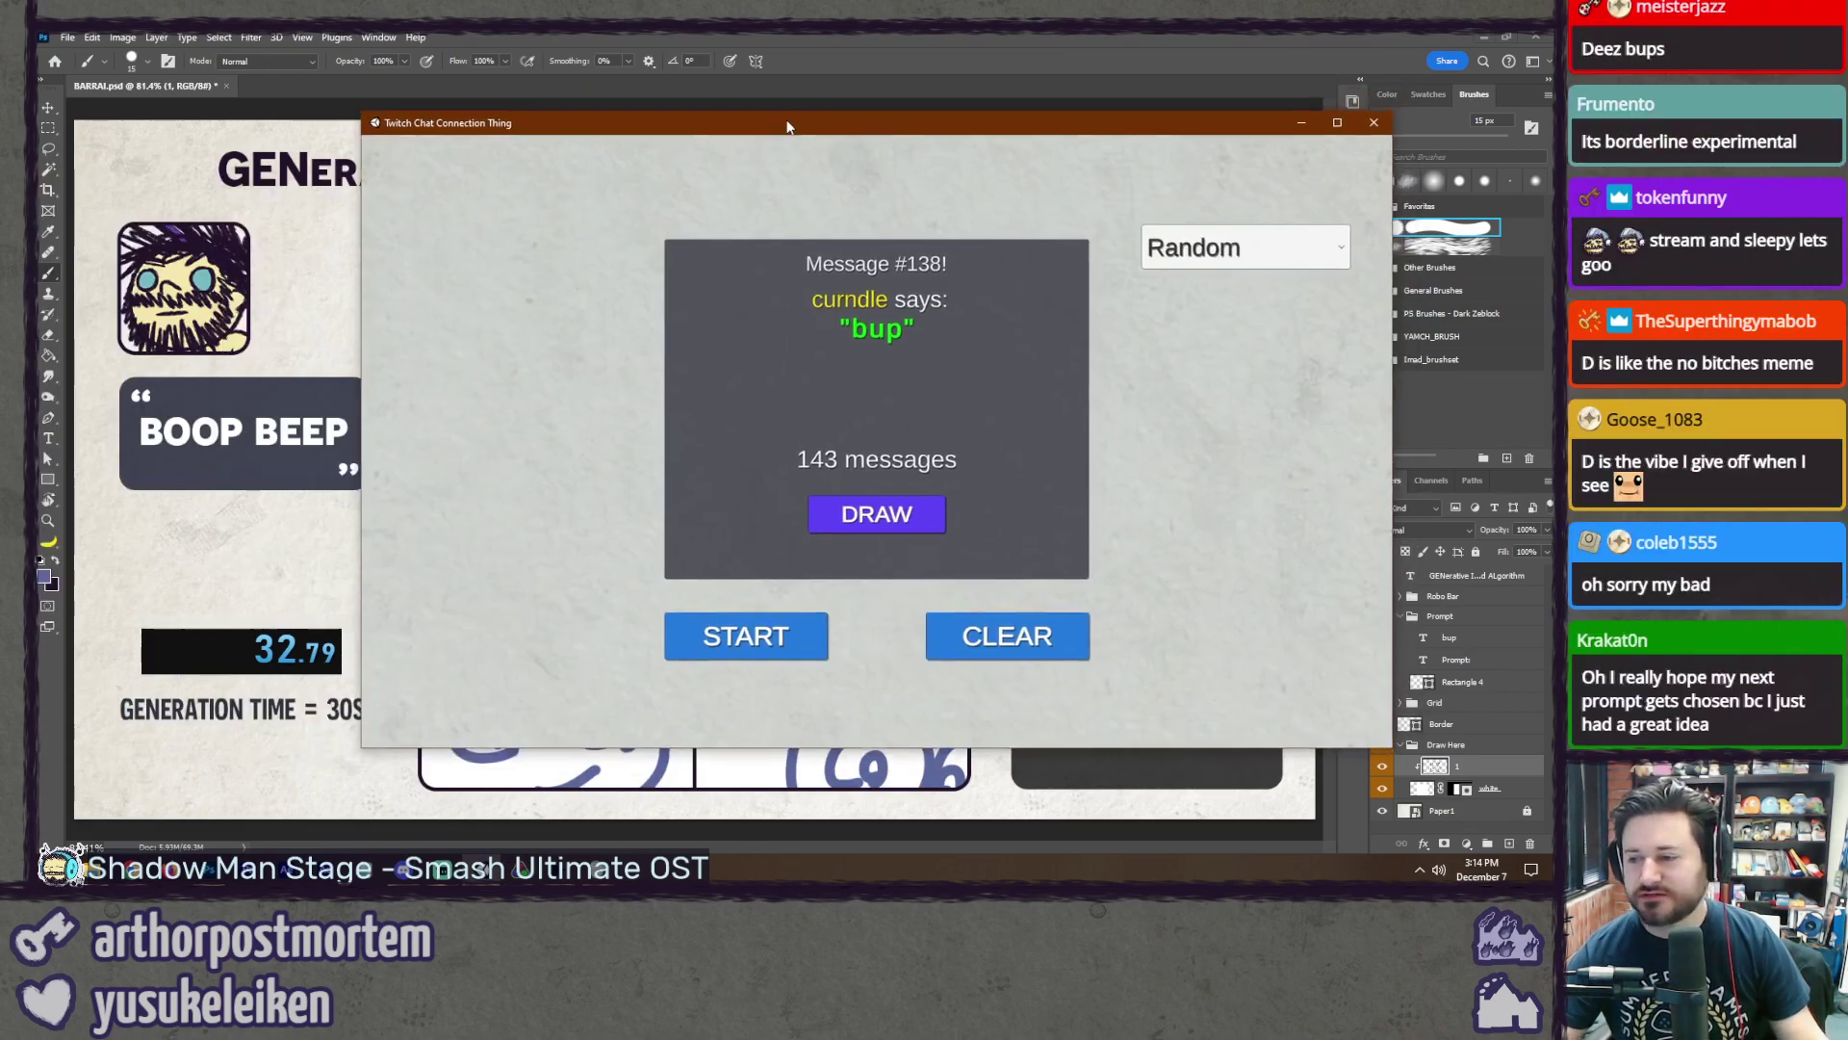
pyautogui.click(1006, 637)
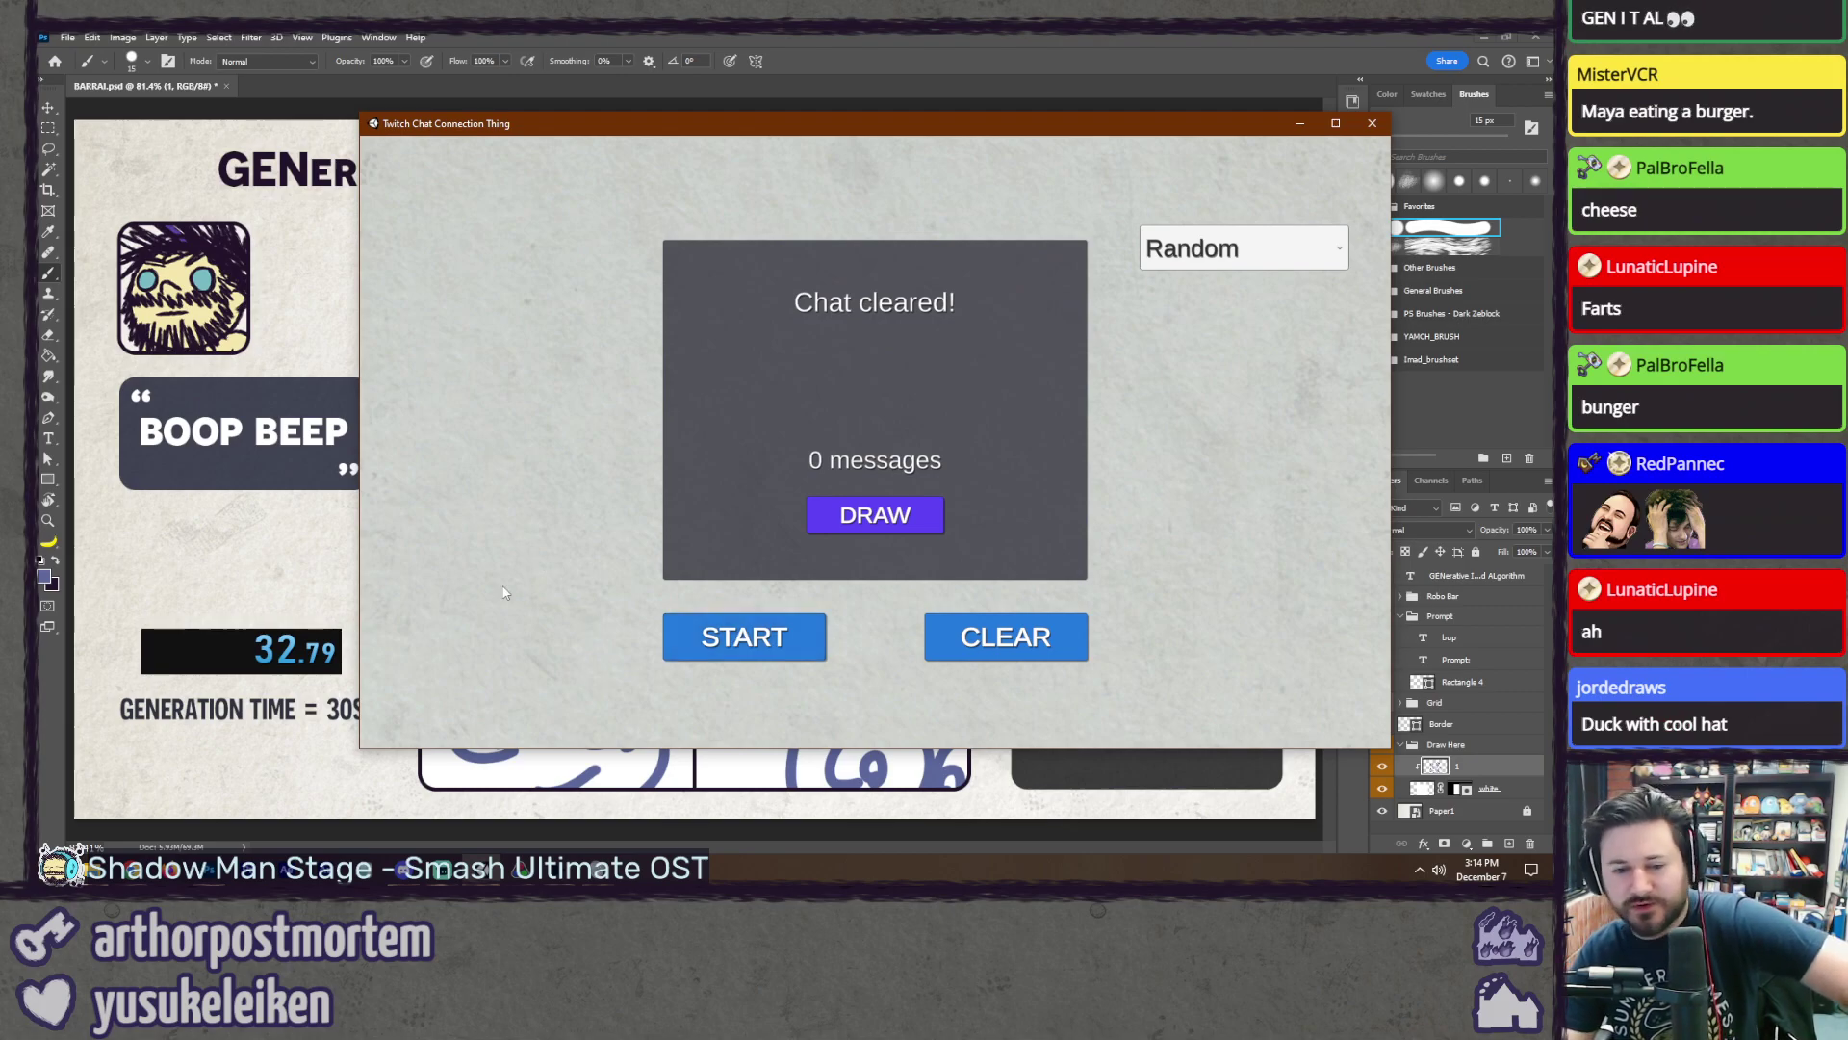
pyautogui.click(757, 650)
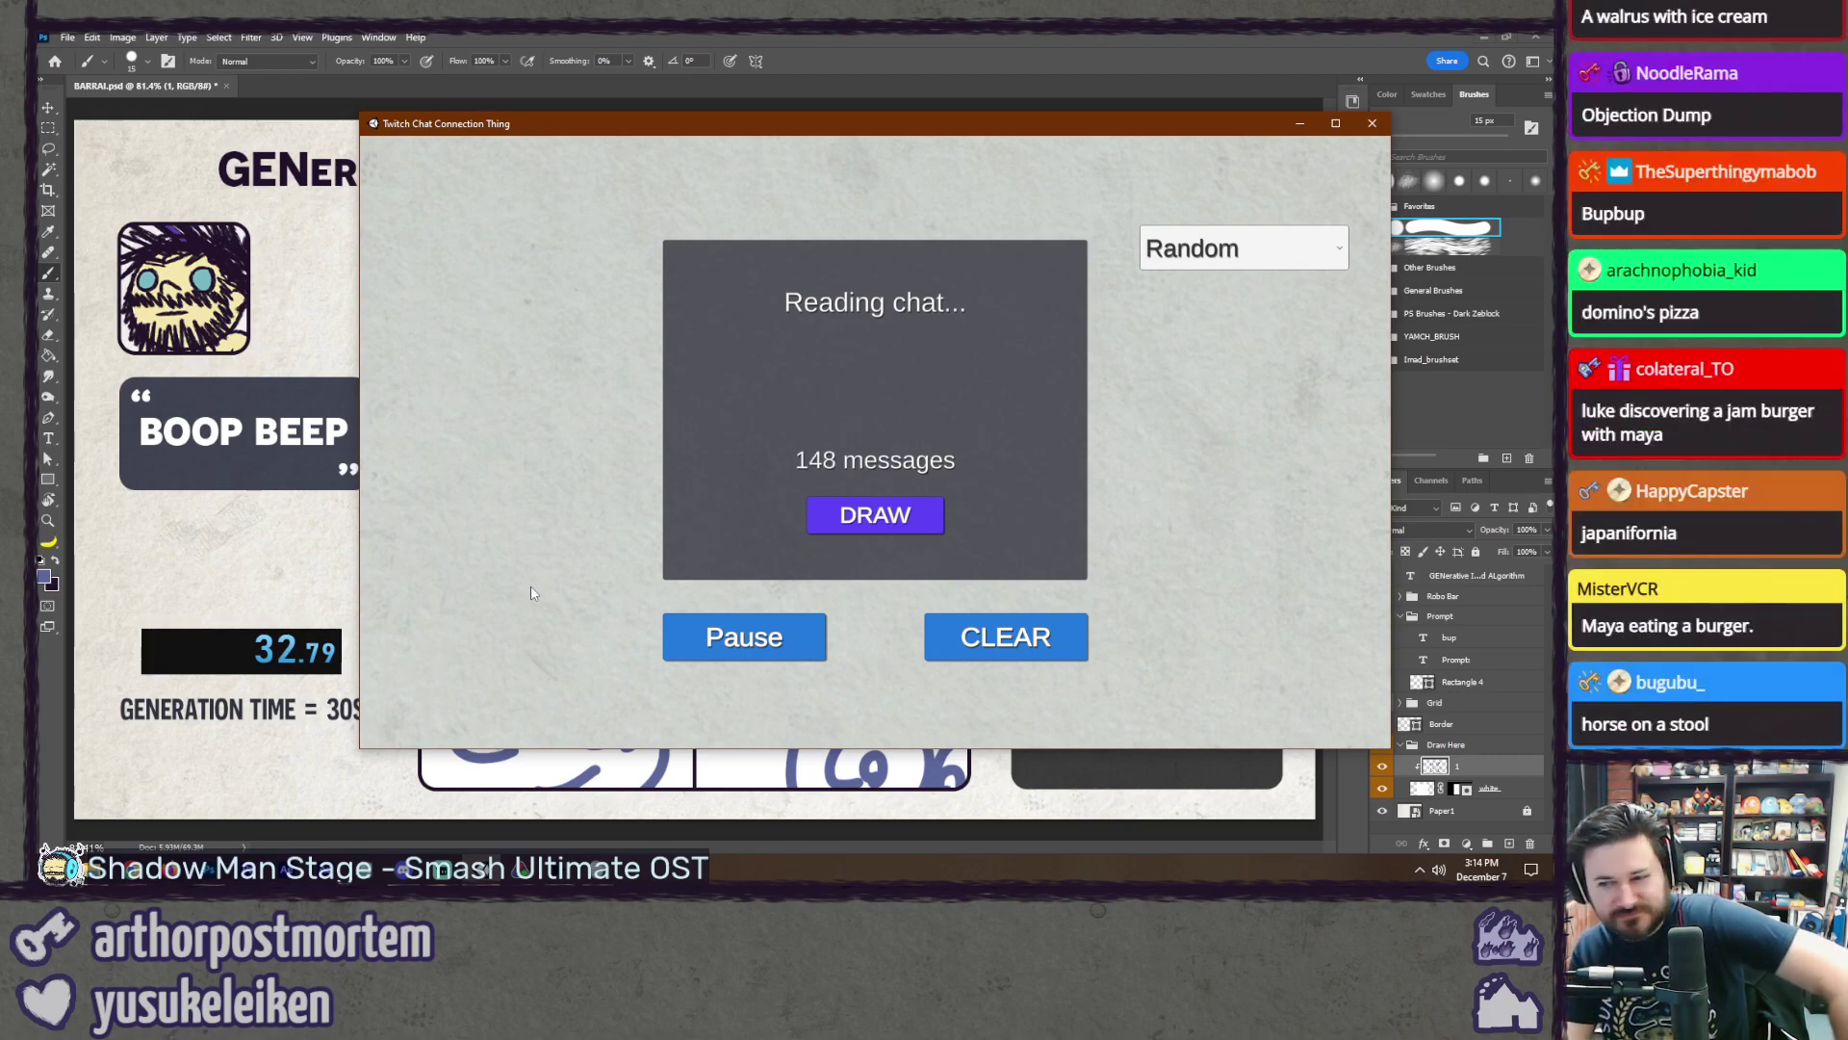
pyautogui.click(754, 638)
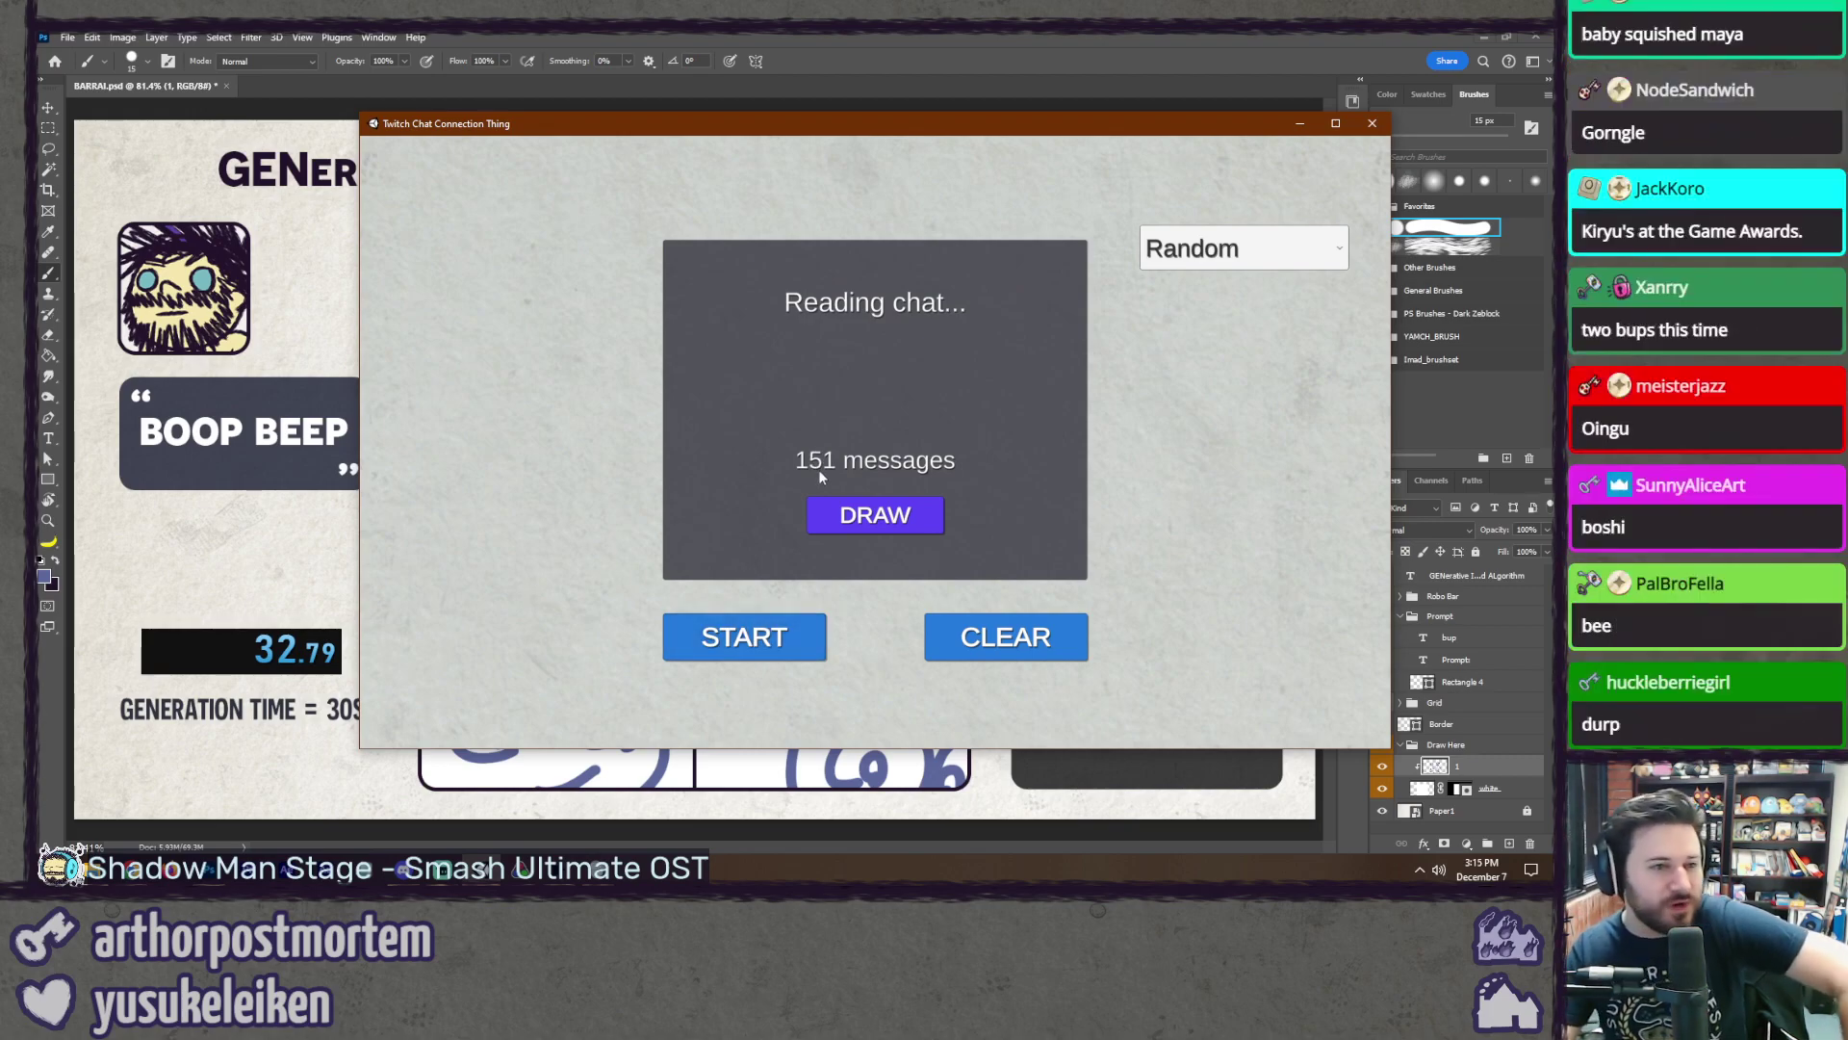
pyautogui.click(876, 523)
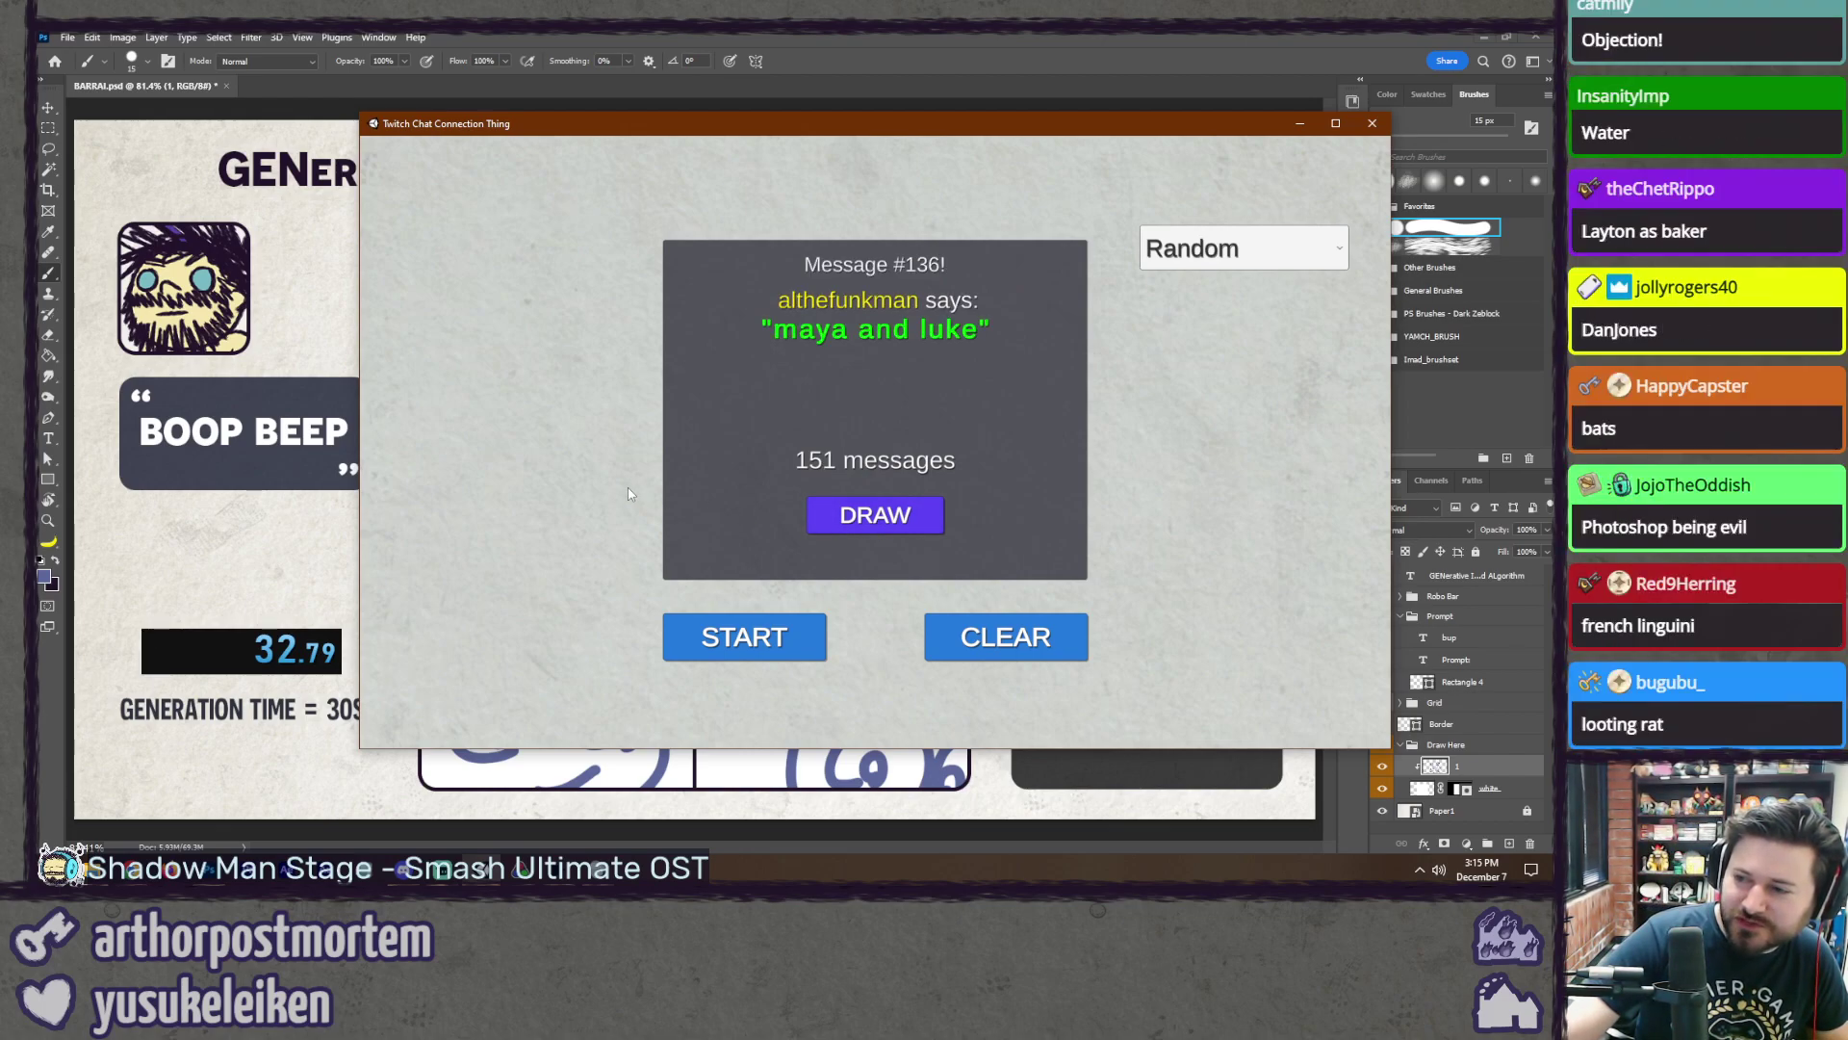
pyautogui.press('super+Down')
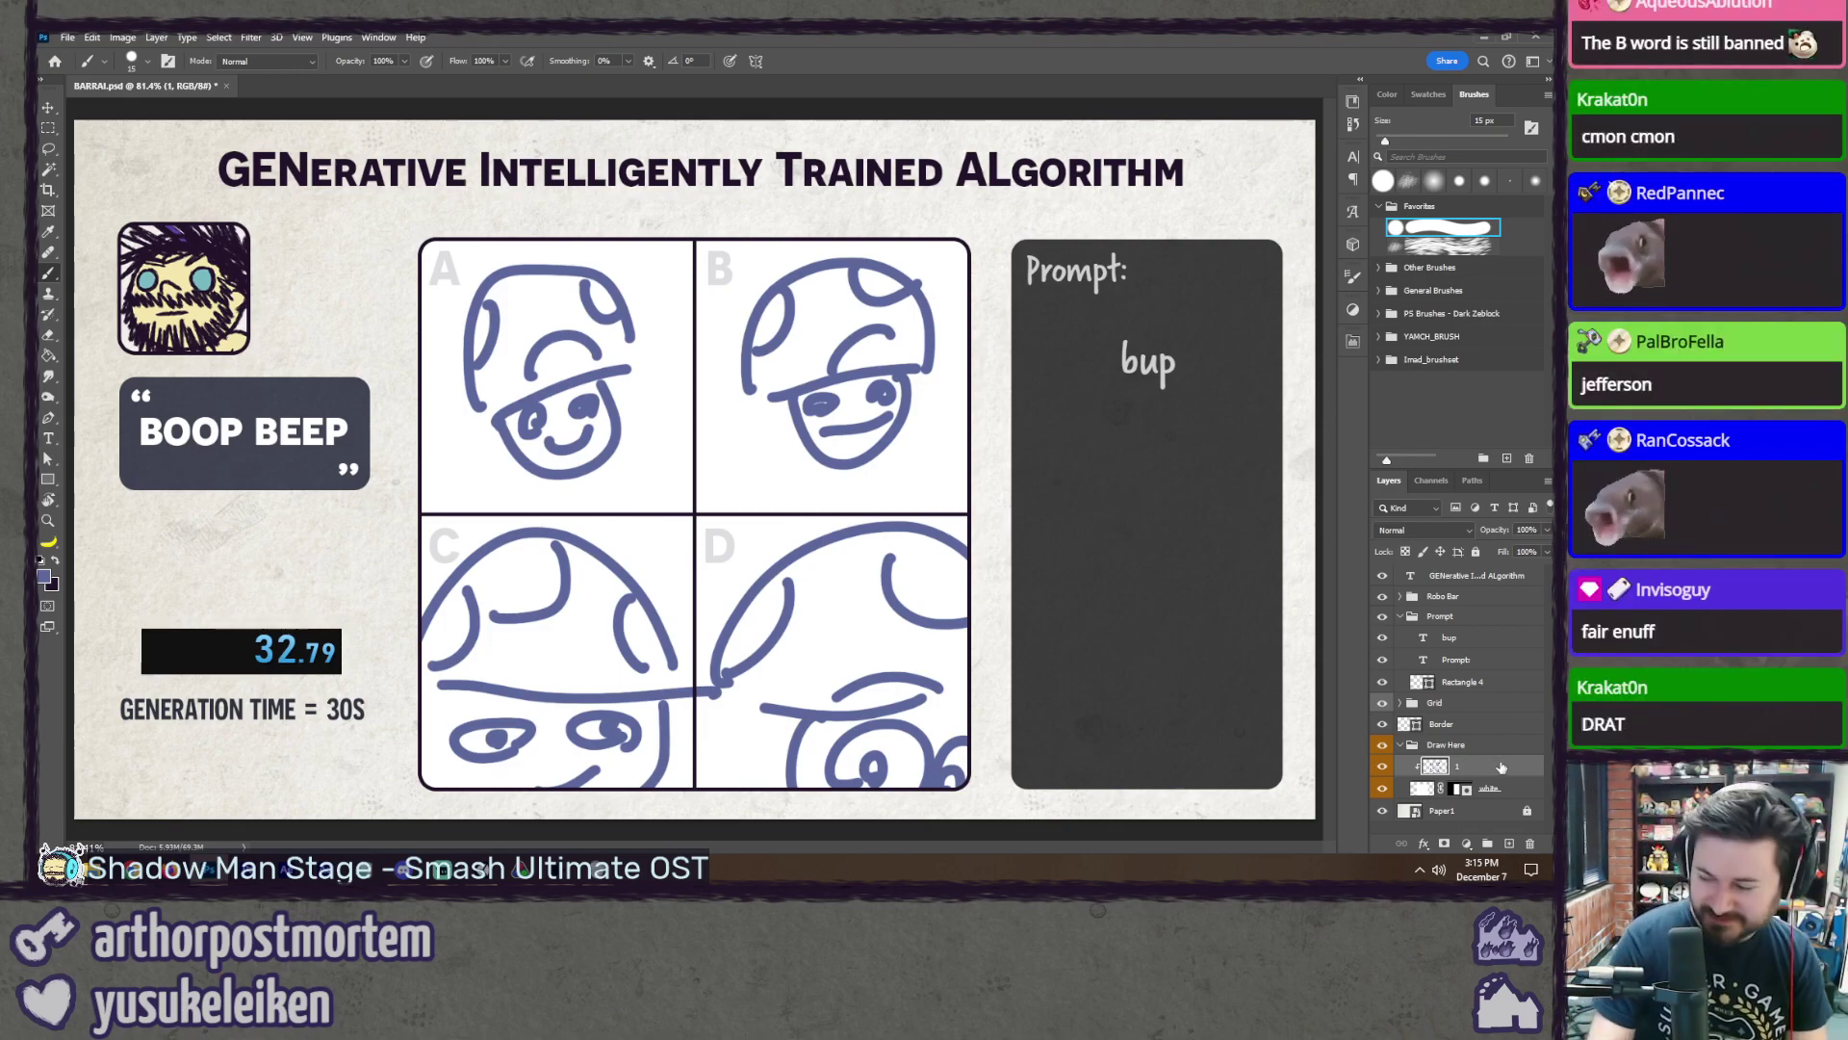
# Step: Add a new layer named 2 clipped to layer 1, and hide layer 1's bup sketches
pyautogui.hotkey('ctrl', 'shift', 'n')
pyautogui.write('2')
pyautogui.press('Return')
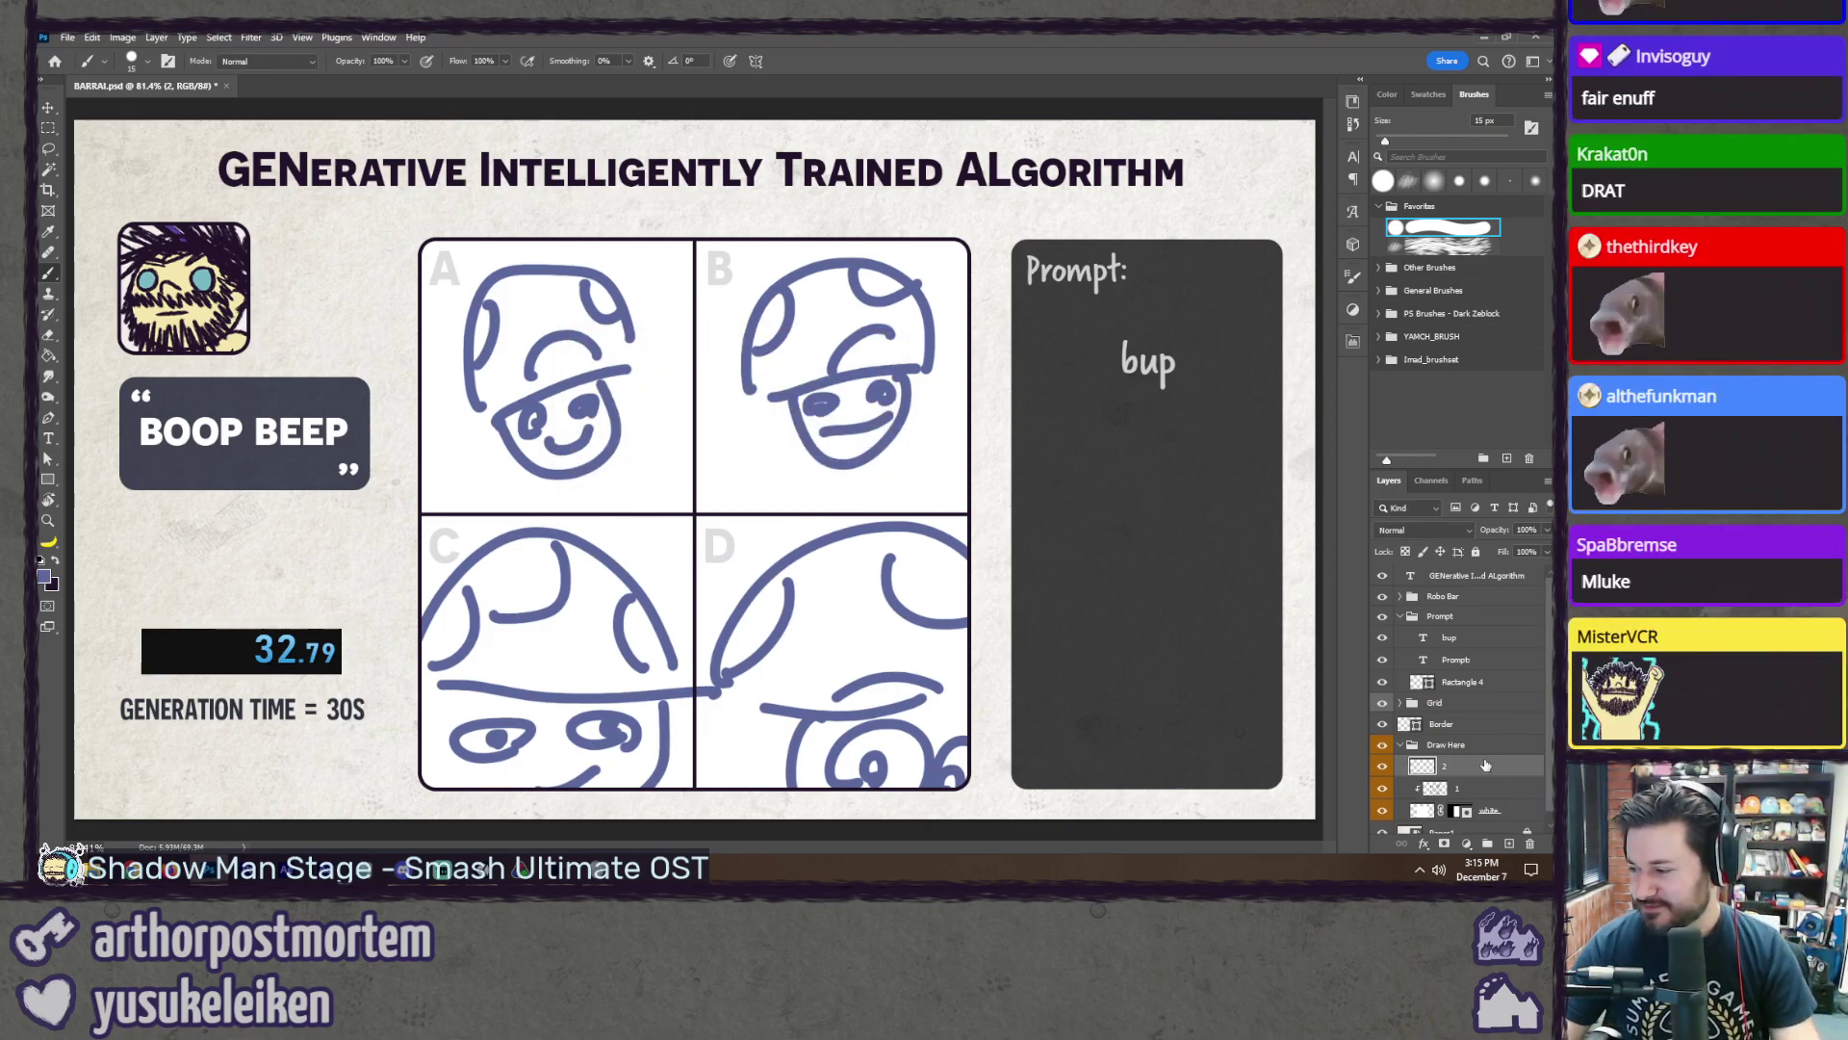
pyautogui.rightClick(1485, 765)
pyautogui.click(1464, 439)
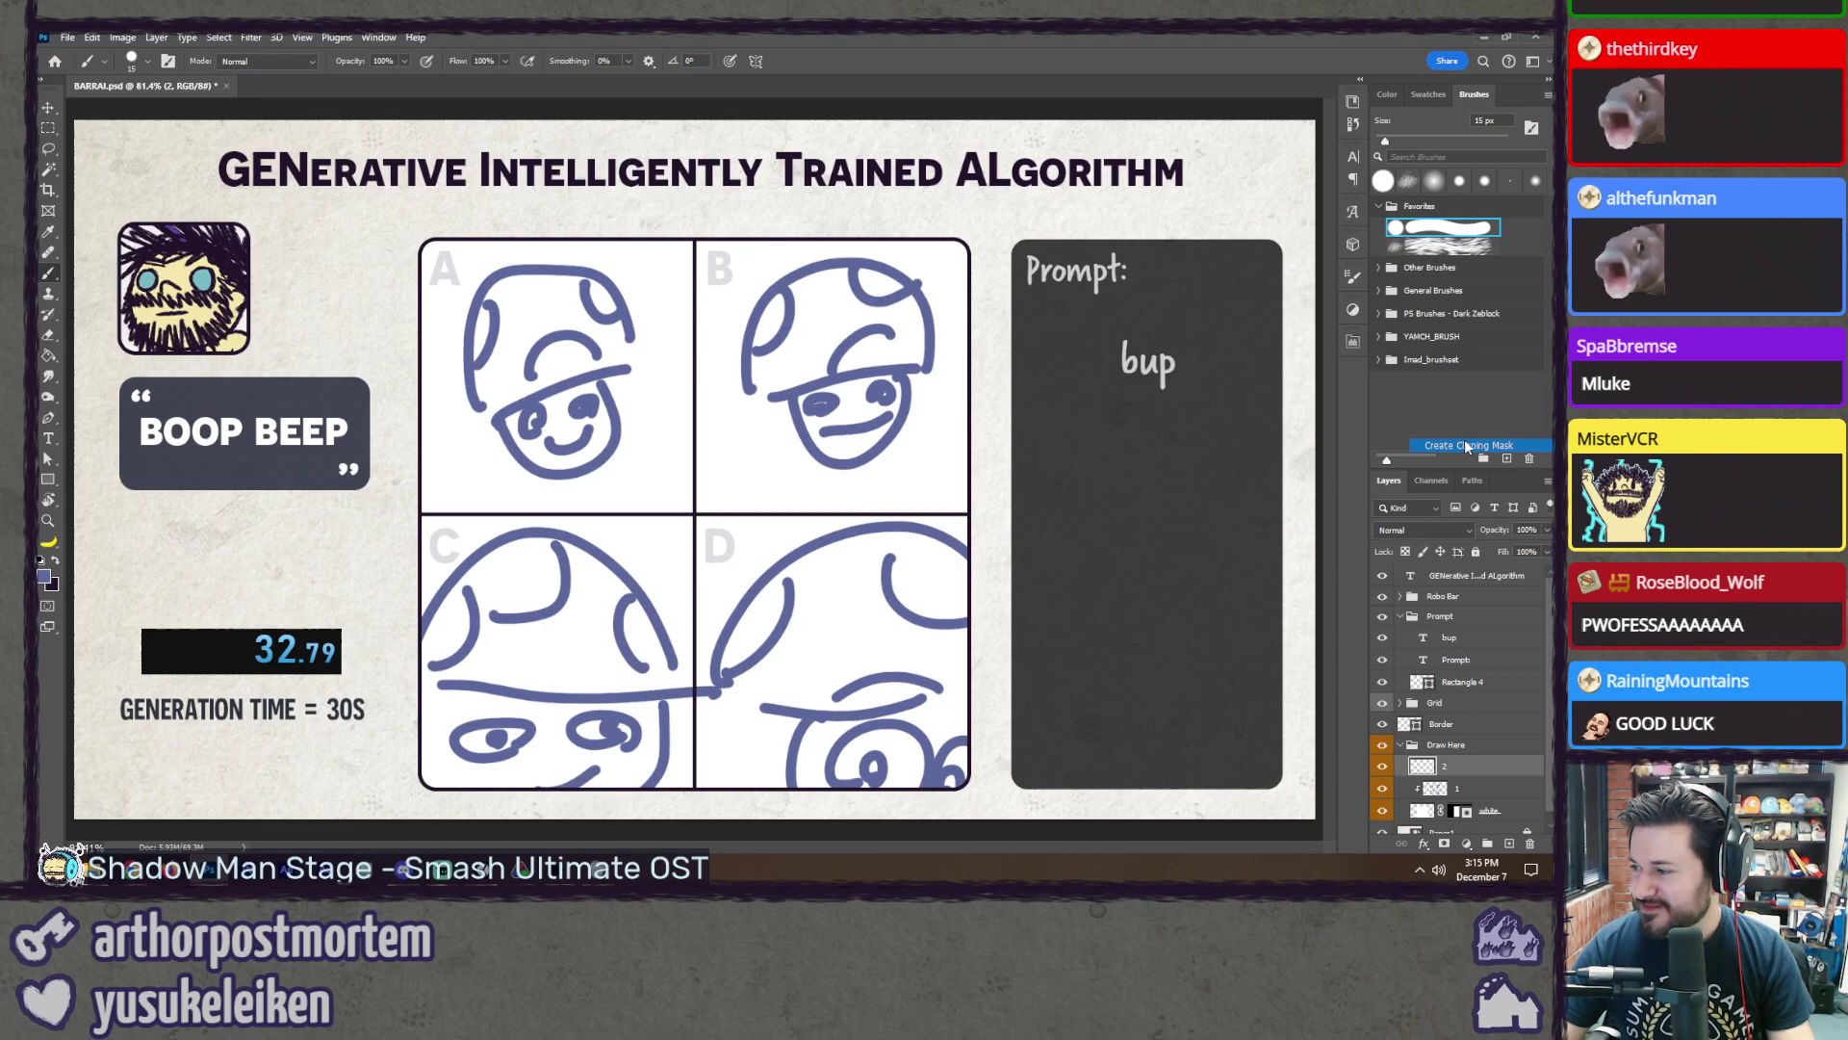
pyautogui.click(1382, 788)
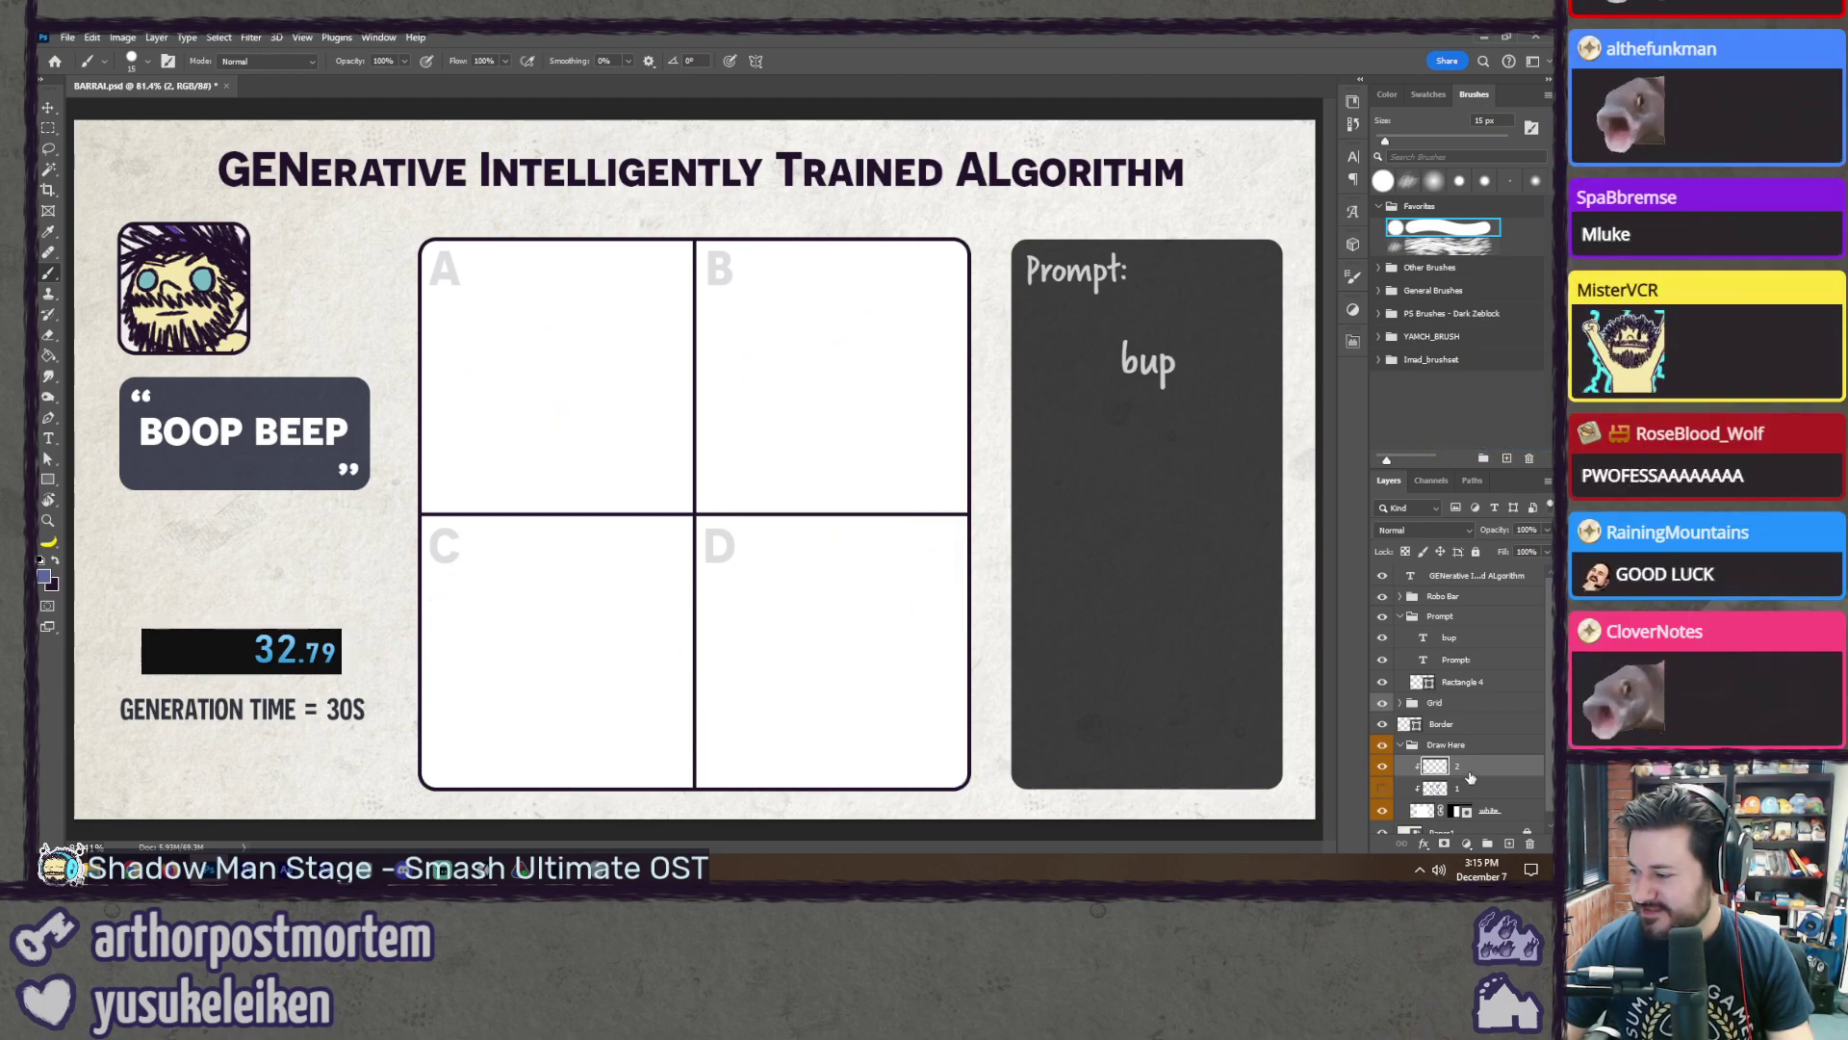
# Step: Change the prompt text to 'maya and luke', switch to the Brush, and save
pyautogui.press('t')
pyautogui.doubleClick(1156, 370)
pyautogui.write('ma')
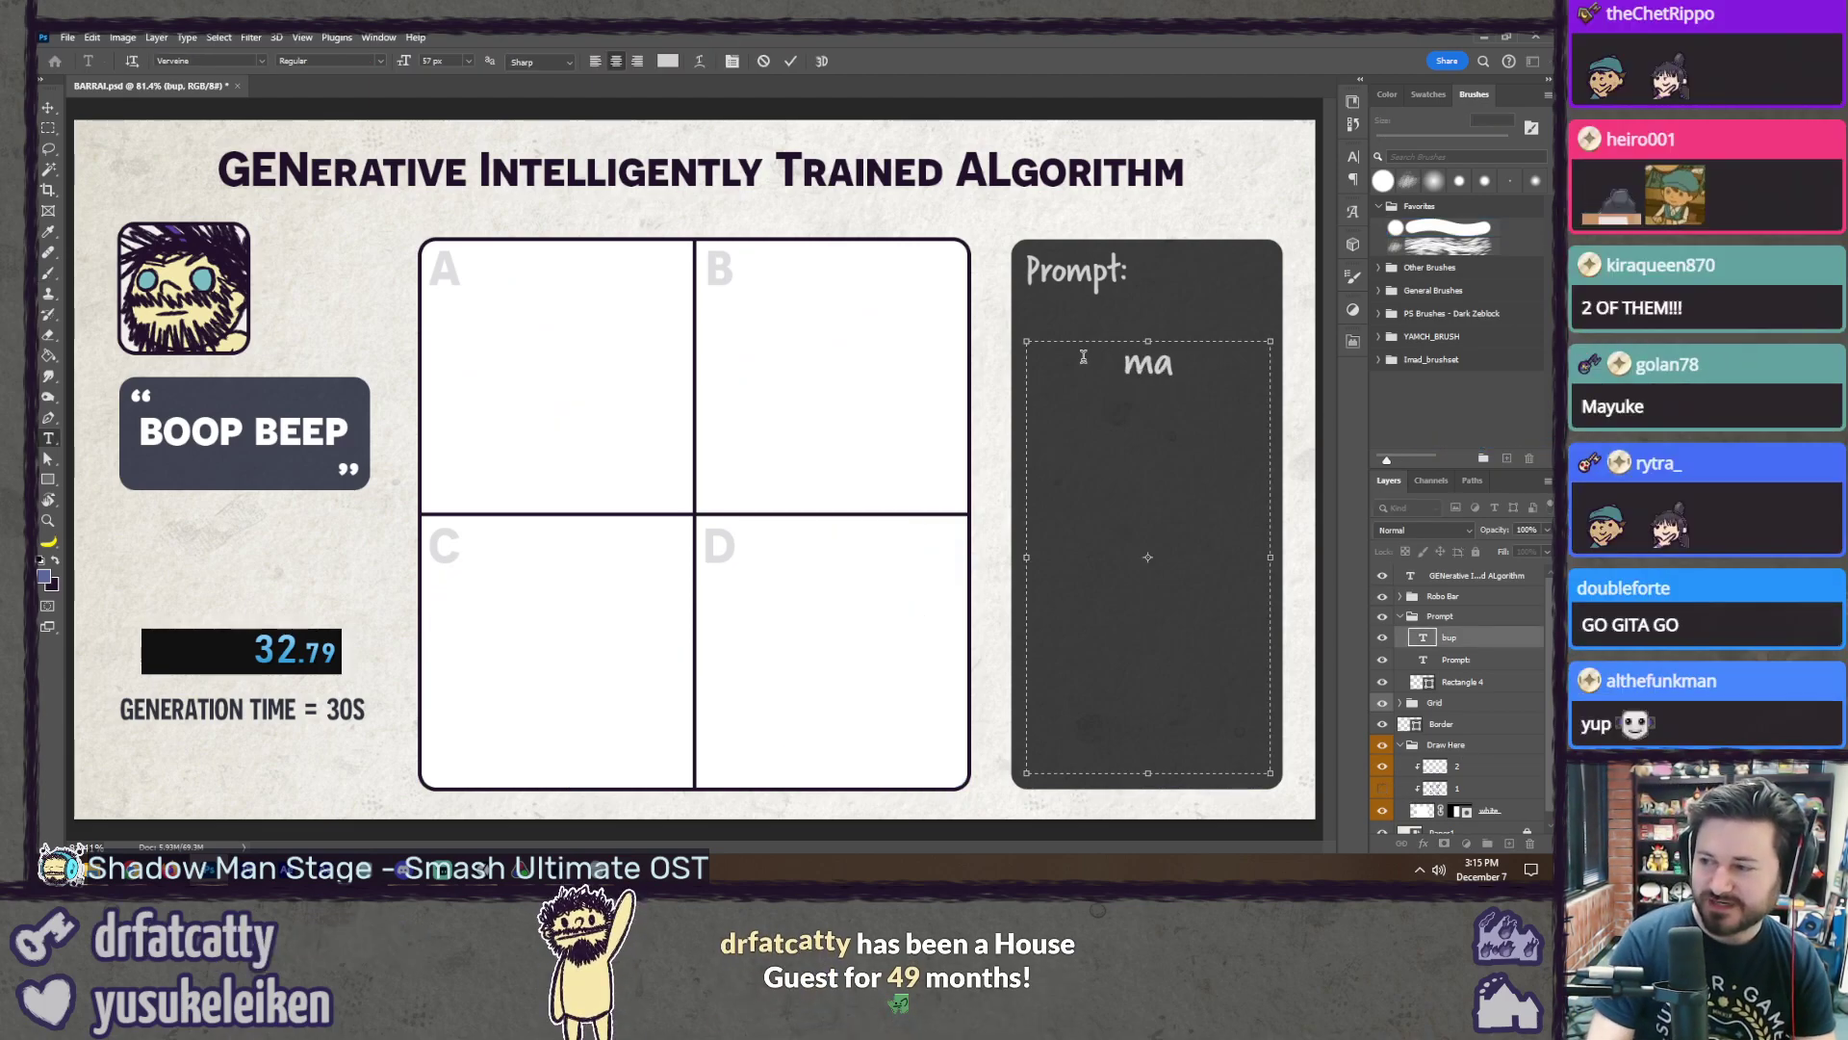
pyautogui.write('ya and luk')
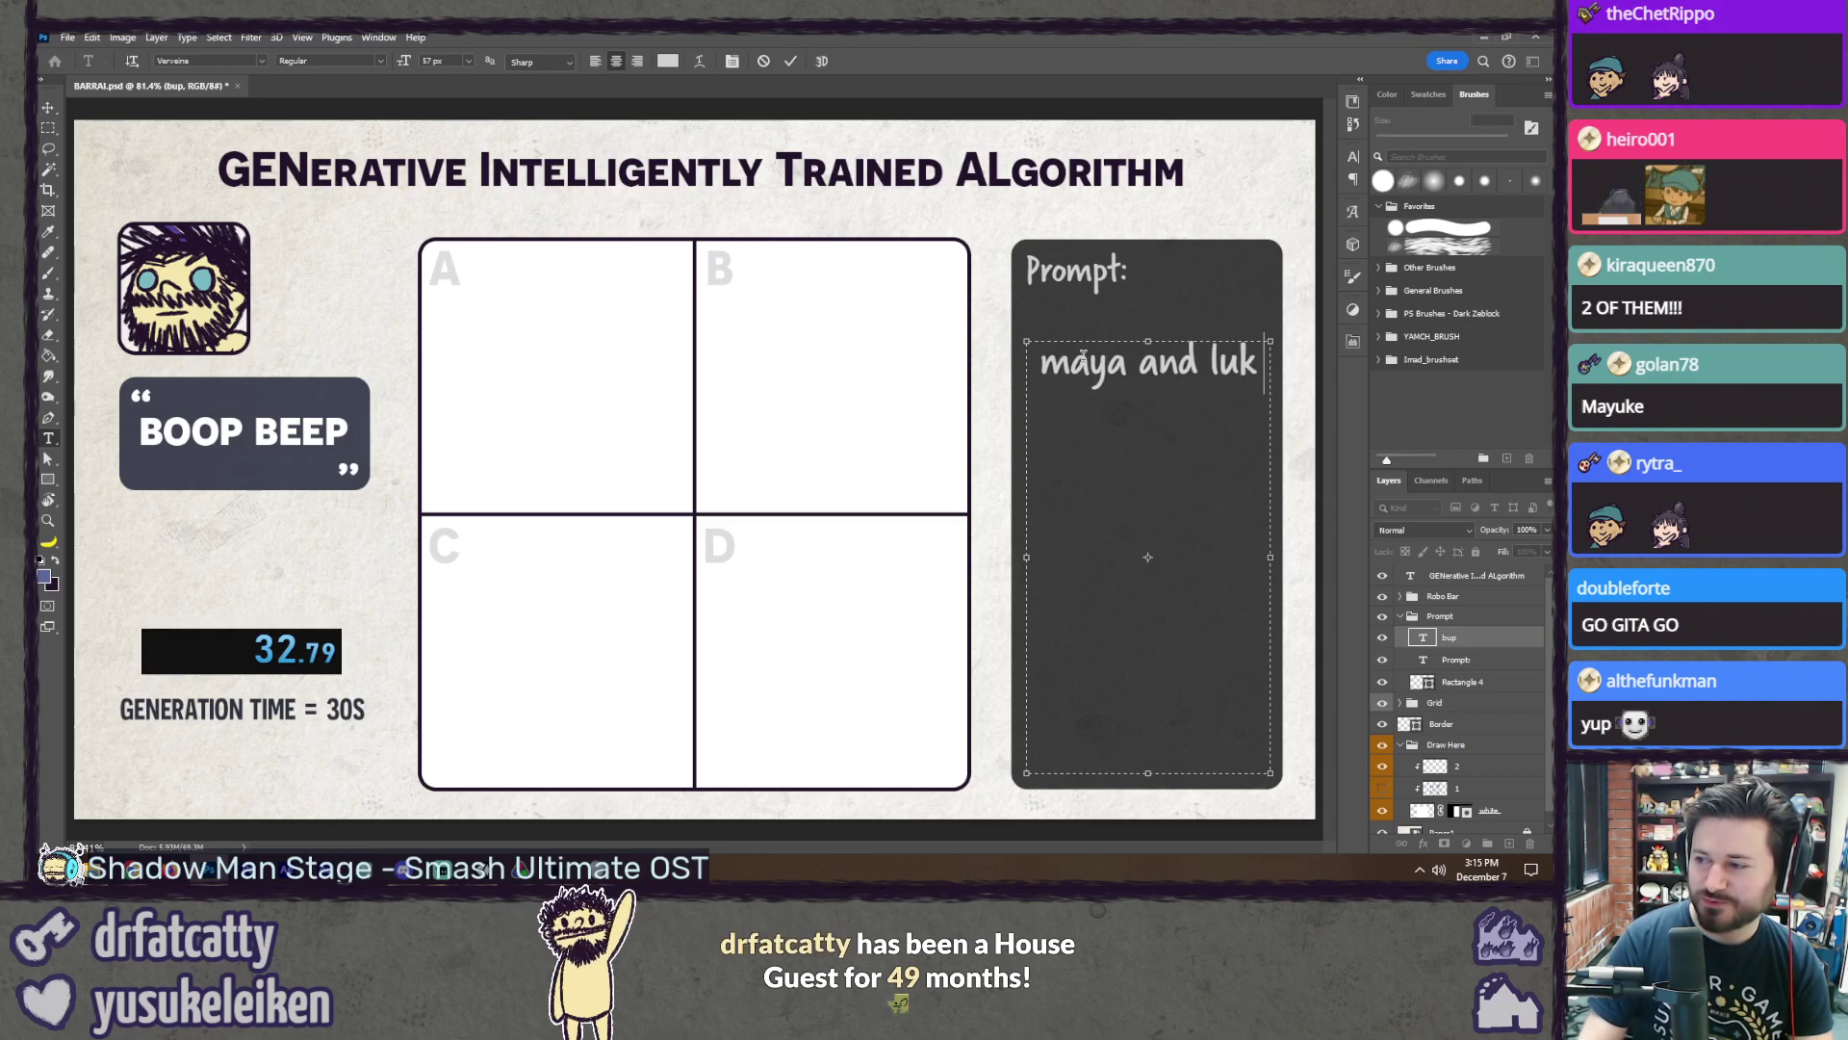
pyautogui.write('e')
pyautogui.hotkey('ctrl', 'Return')
pyautogui.press('l')
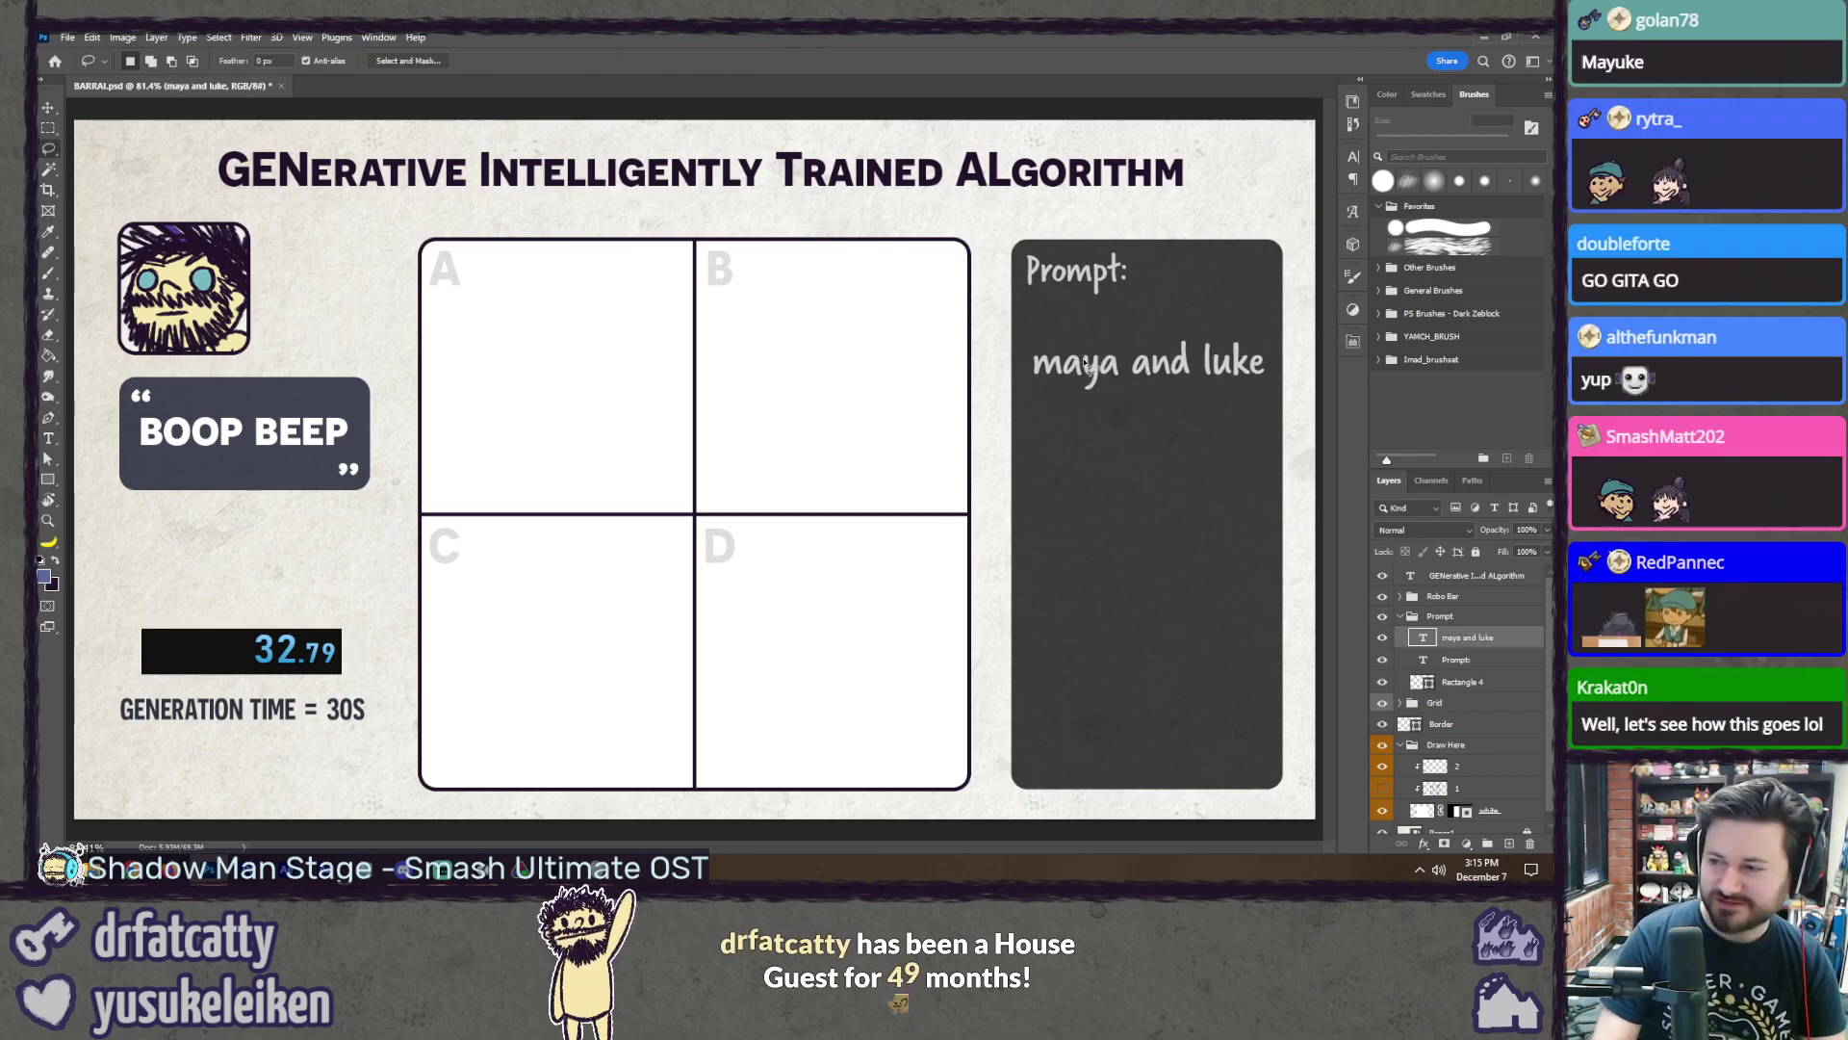
pyautogui.press('b')
pyautogui.hotkey('ctrl', 's')
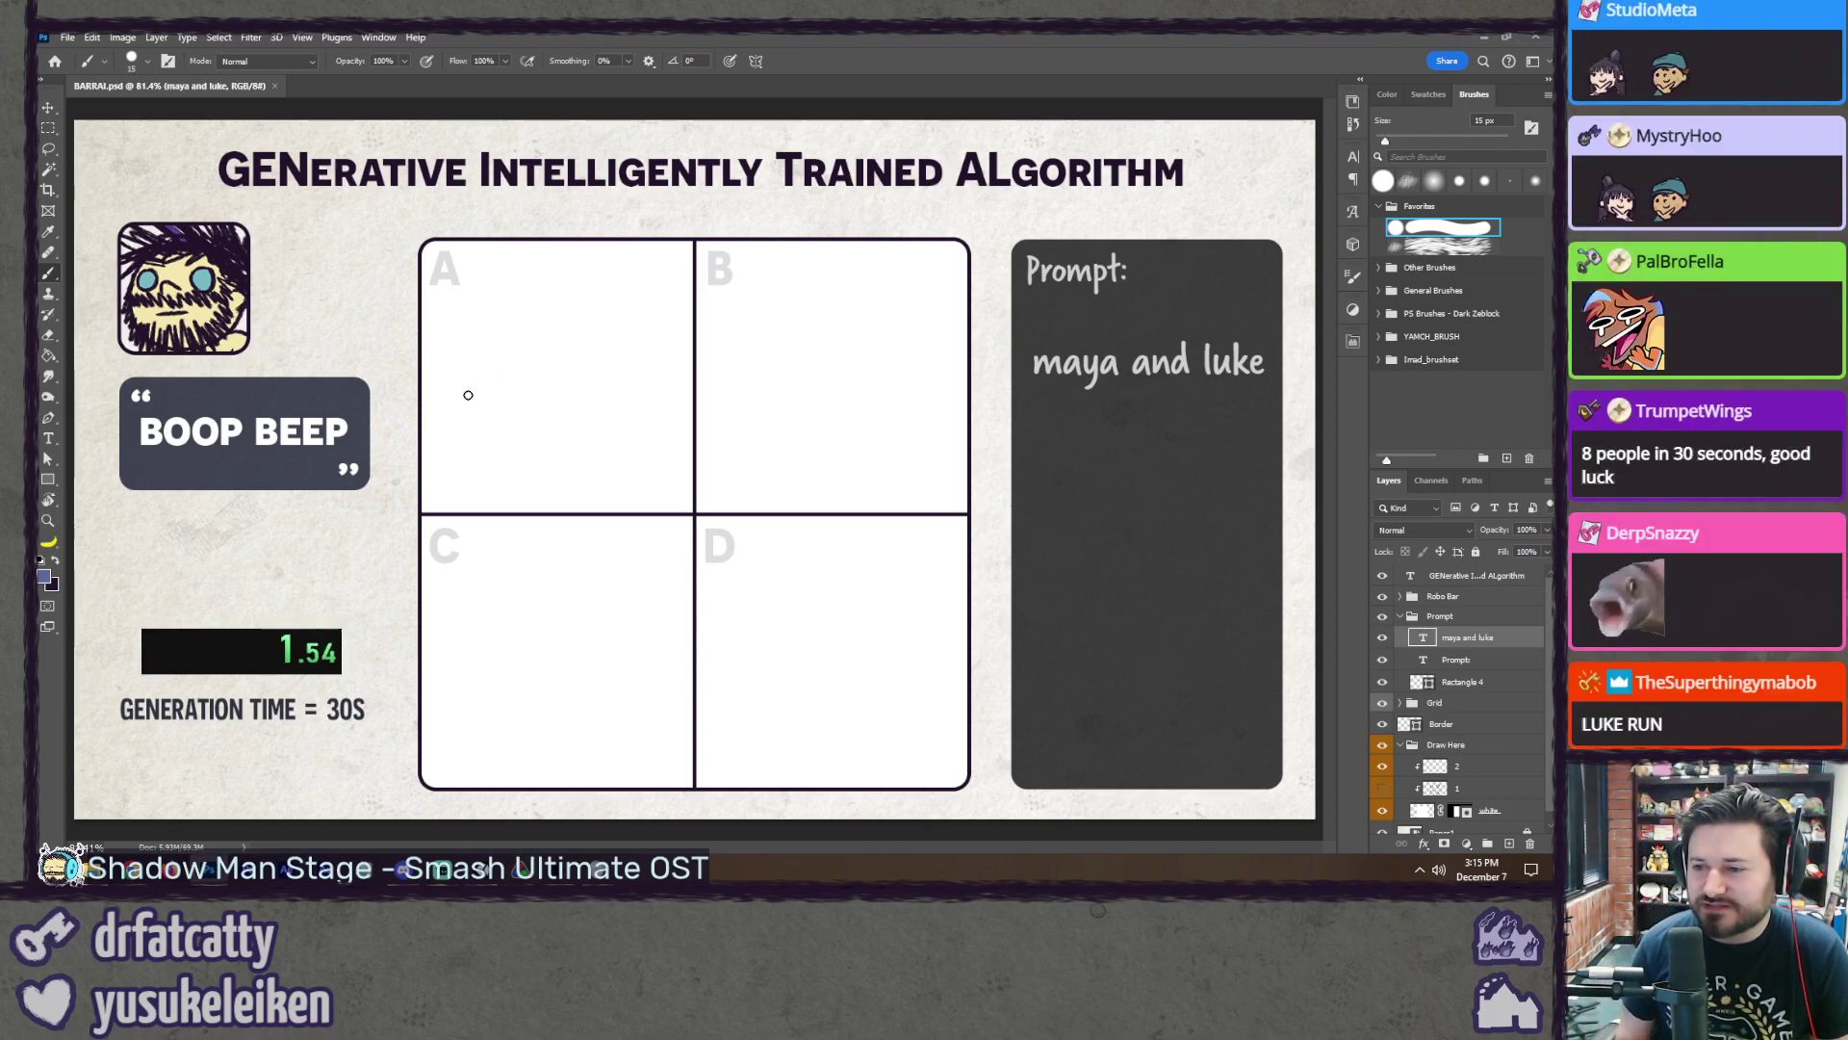
# Step: Sketch two heads with hair and an eye in panel A
pyautogui.moveTo(440, 410); pyautogui.dragTo(458, 439)
pyautogui.moveTo(473, 369); pyautogui.dragTo(497, 298)
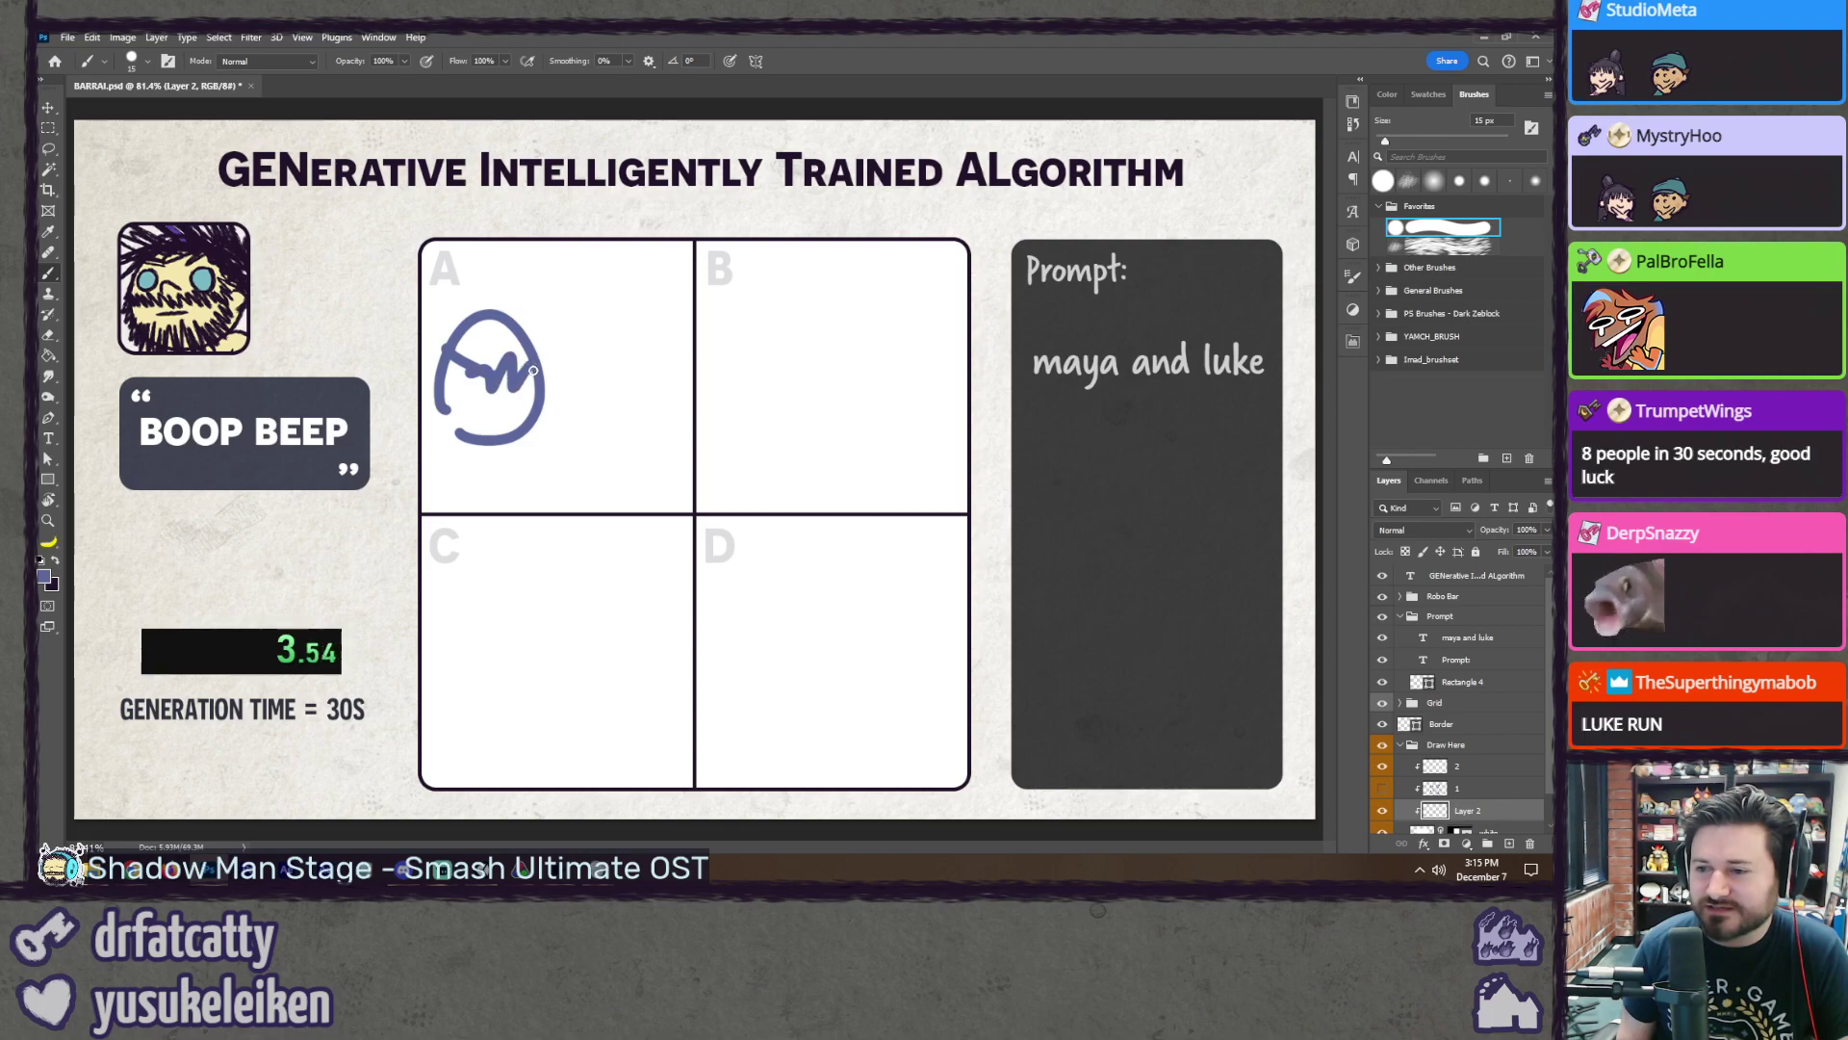
pyautogui.moveTo(426, 356); pyautogui.dragTo(458, 312)
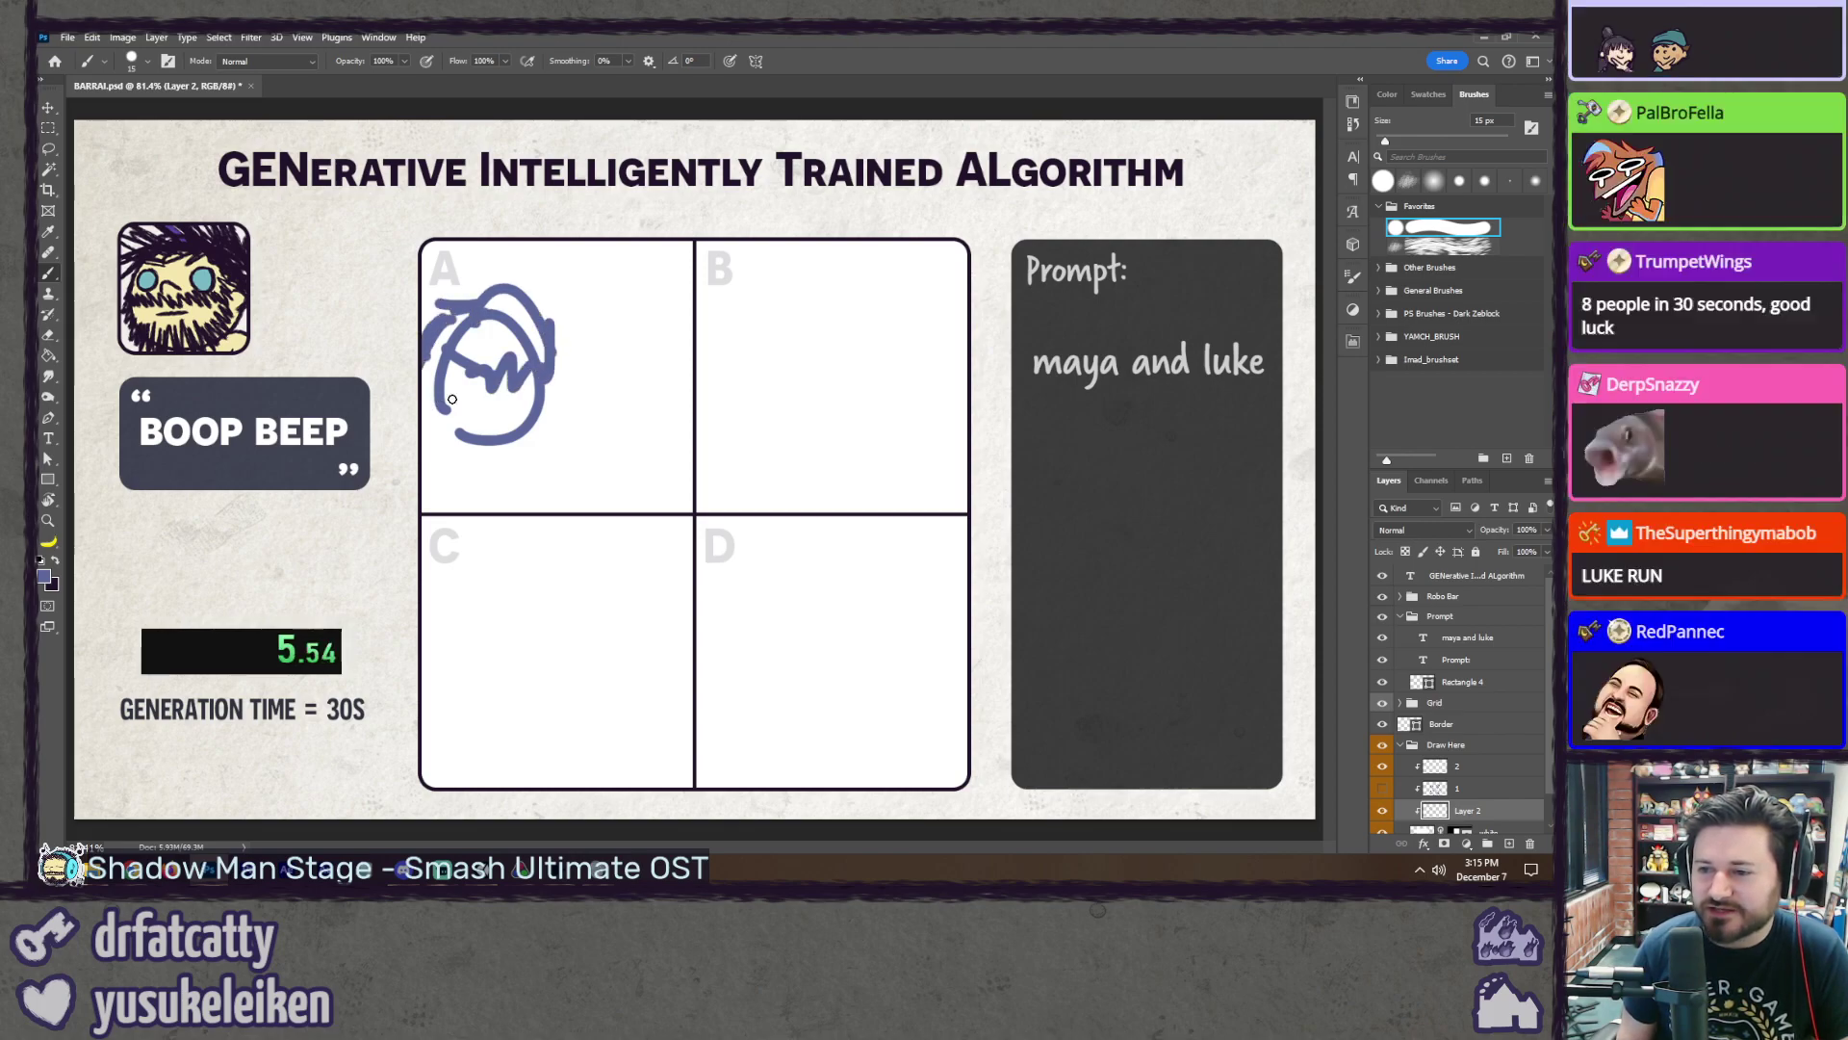
pyautogui.click(468, 395)
pyautogui.moveTo(479, 416); pyautogui.dragTo(497, 407)
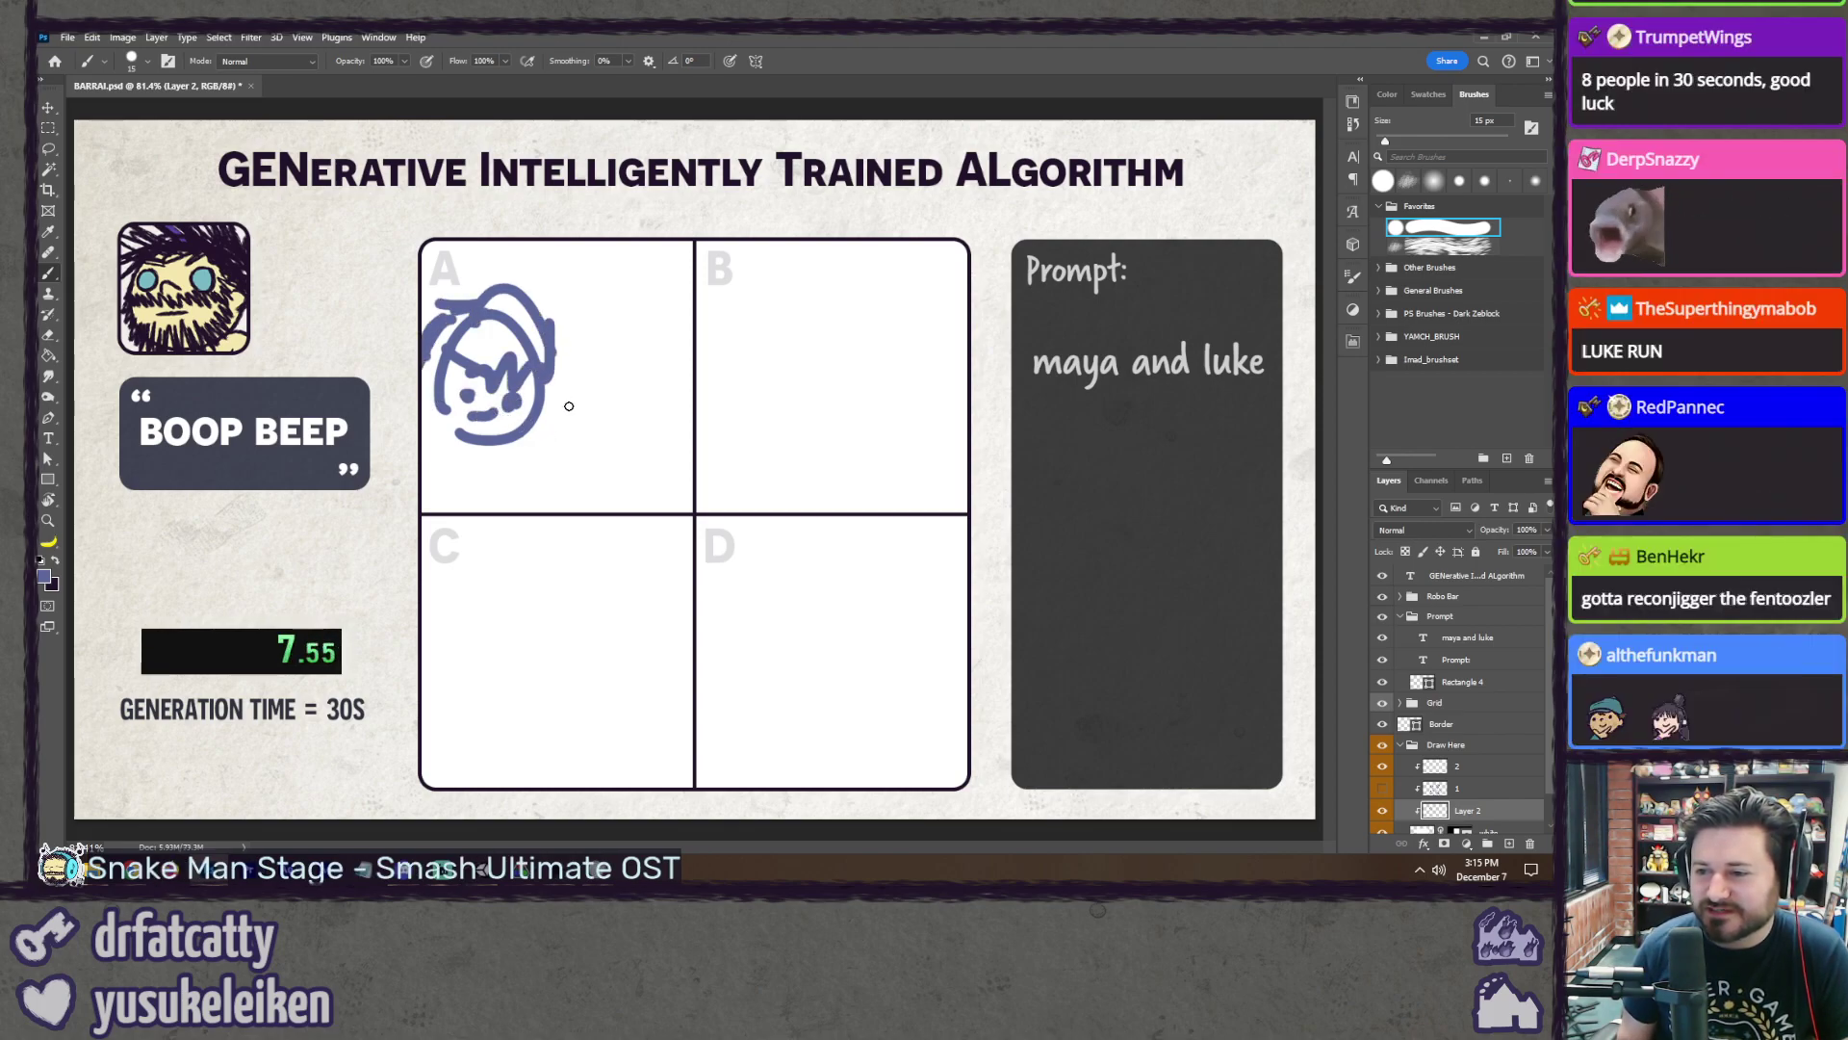
pyautogui.moveTo(646, 376)
pyautogui.mouseDown()
pyautogui.moveTo(626, 393)
pyautogui.moveTo(635, 356)
pyautogui.moveTo(674, 457)
pyautogui.moveTo(645, 443)
pyautogui.mouseUp()
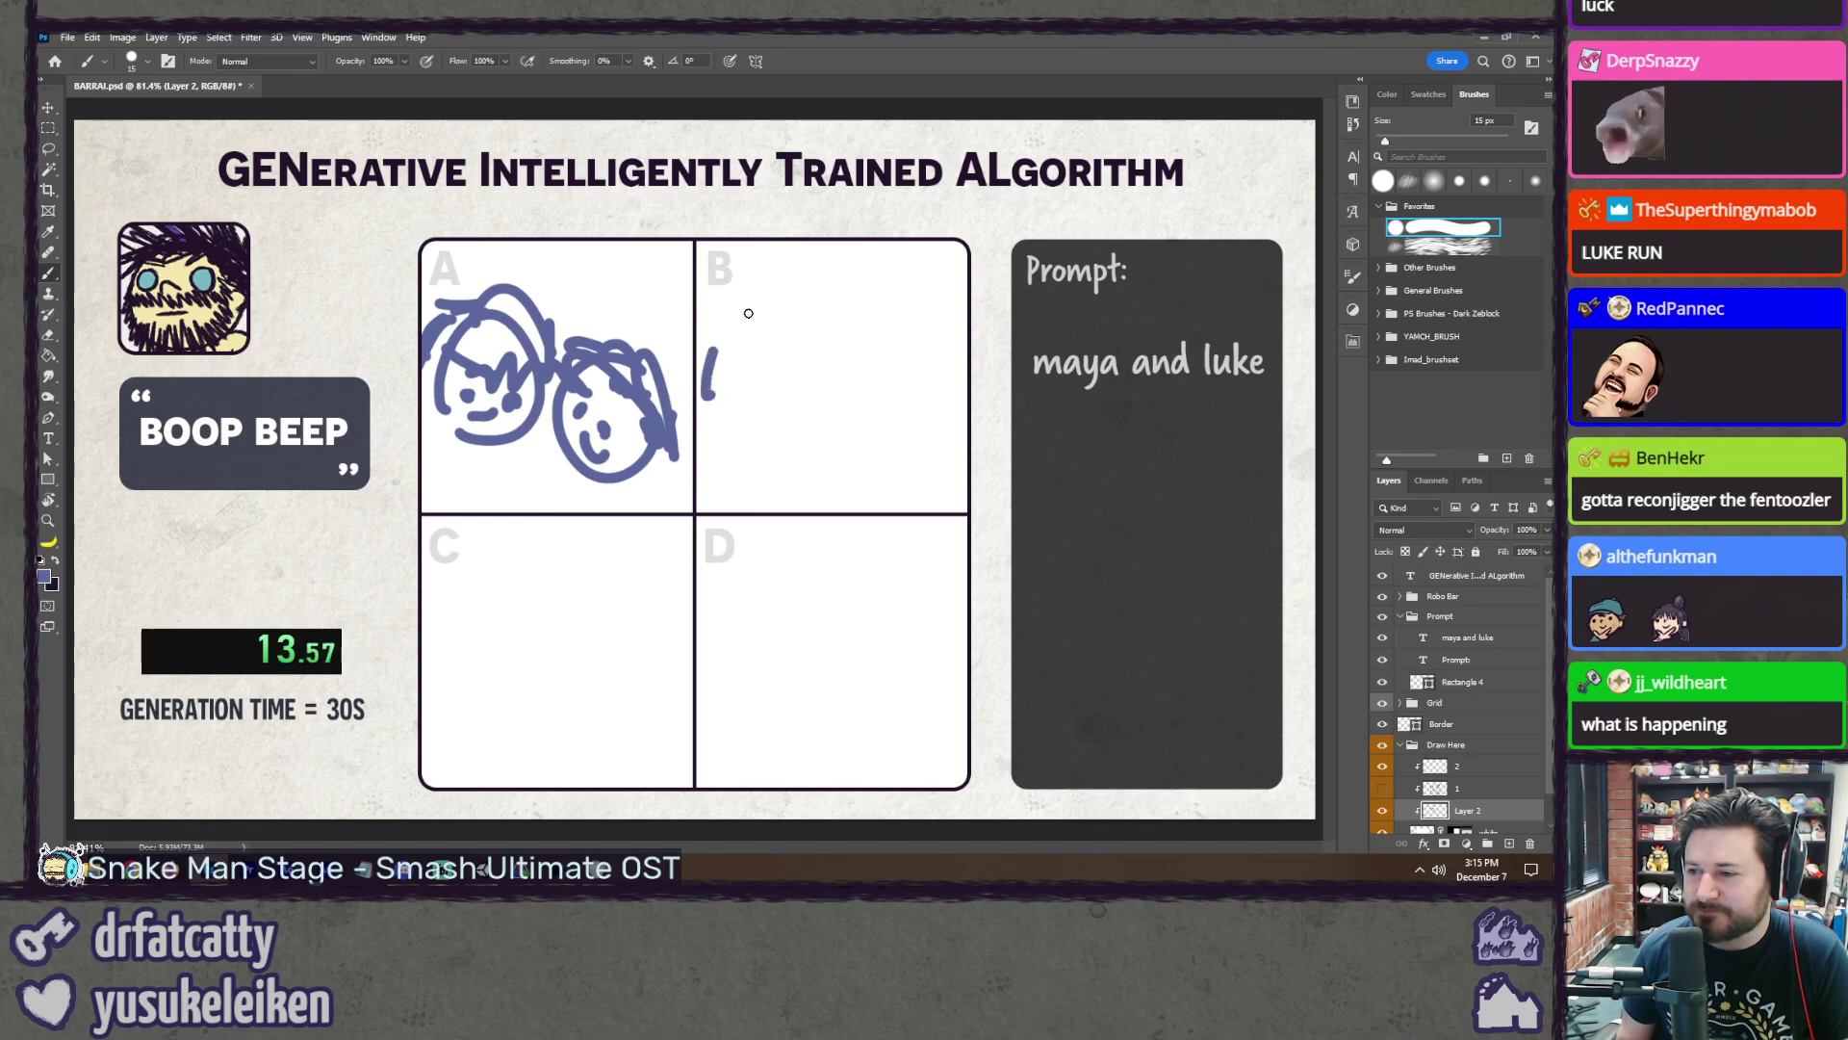
# Step: Draw a head with hair and a second legged figure in panel B
pyautogui.moveTo(748, 313); pyautogui.dragTo(771, 380)
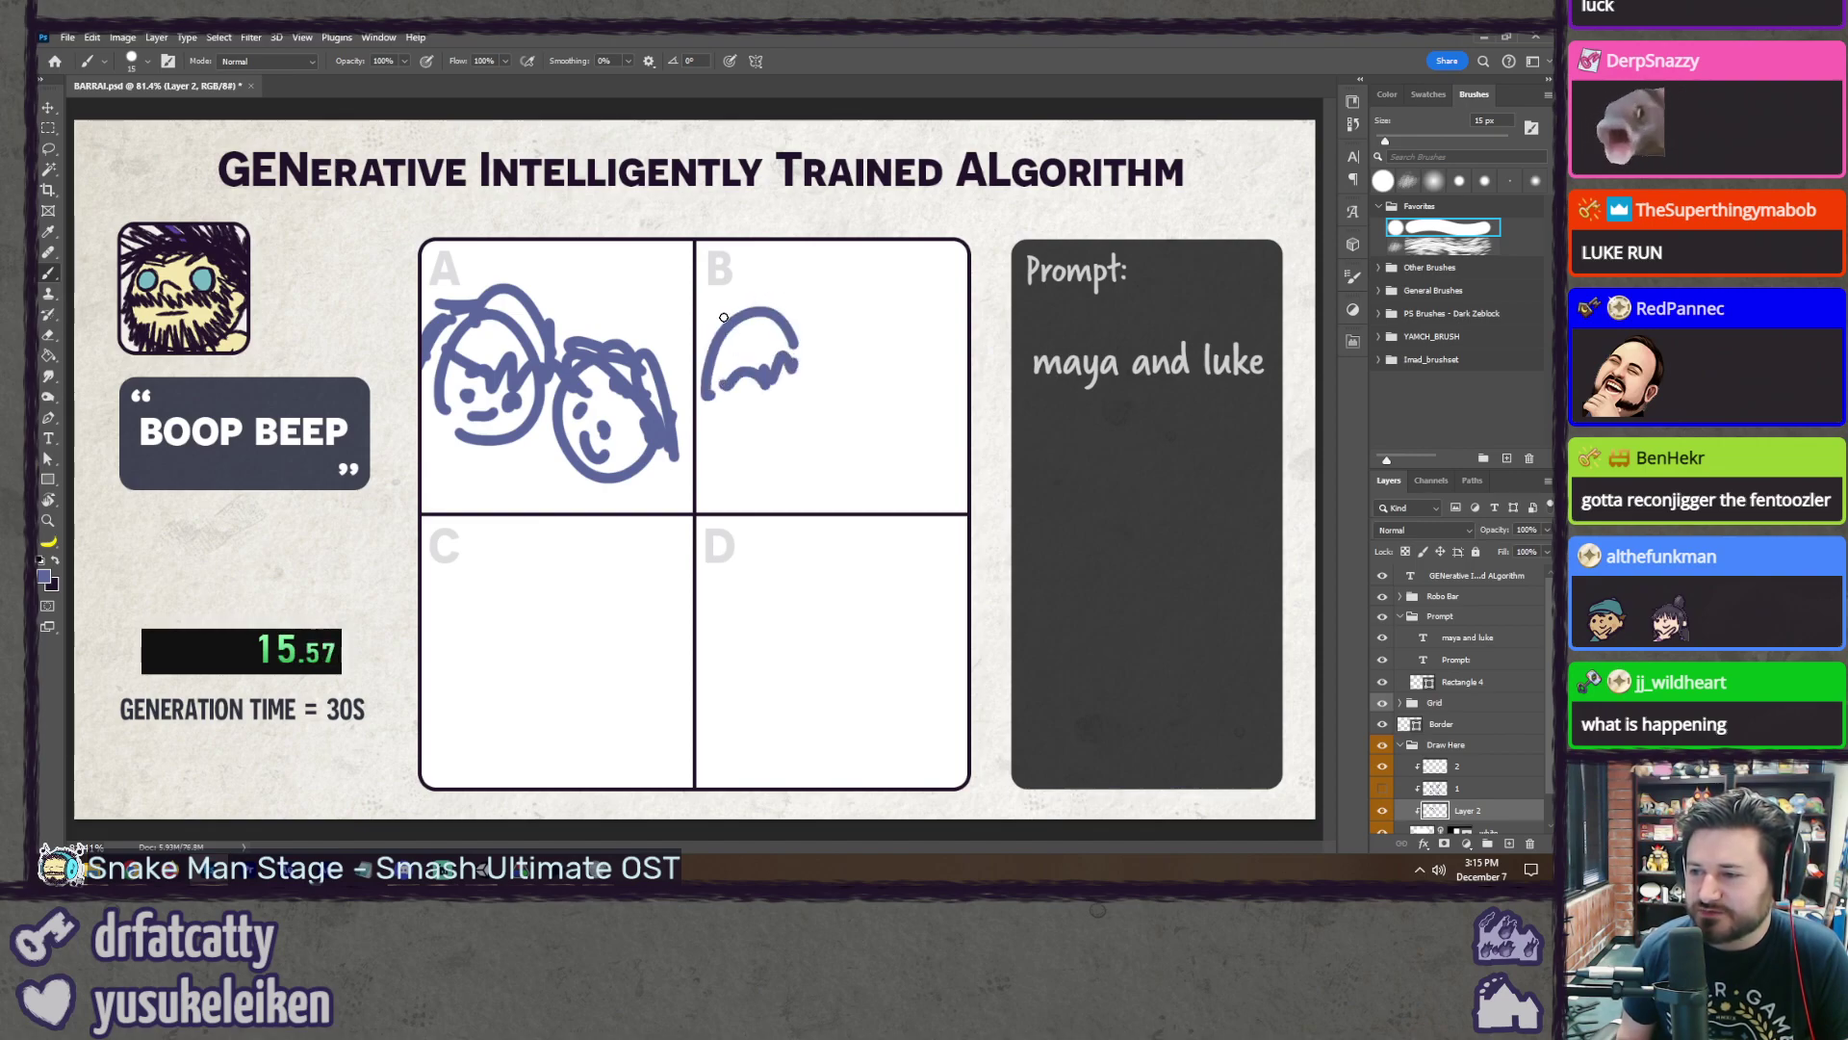
pyautogui.moveTo(724, 316); pyautogui.dragTo(683, 339)
pyautogui.moveTo(801, 364); pyautogui.dragTo(770, 426)
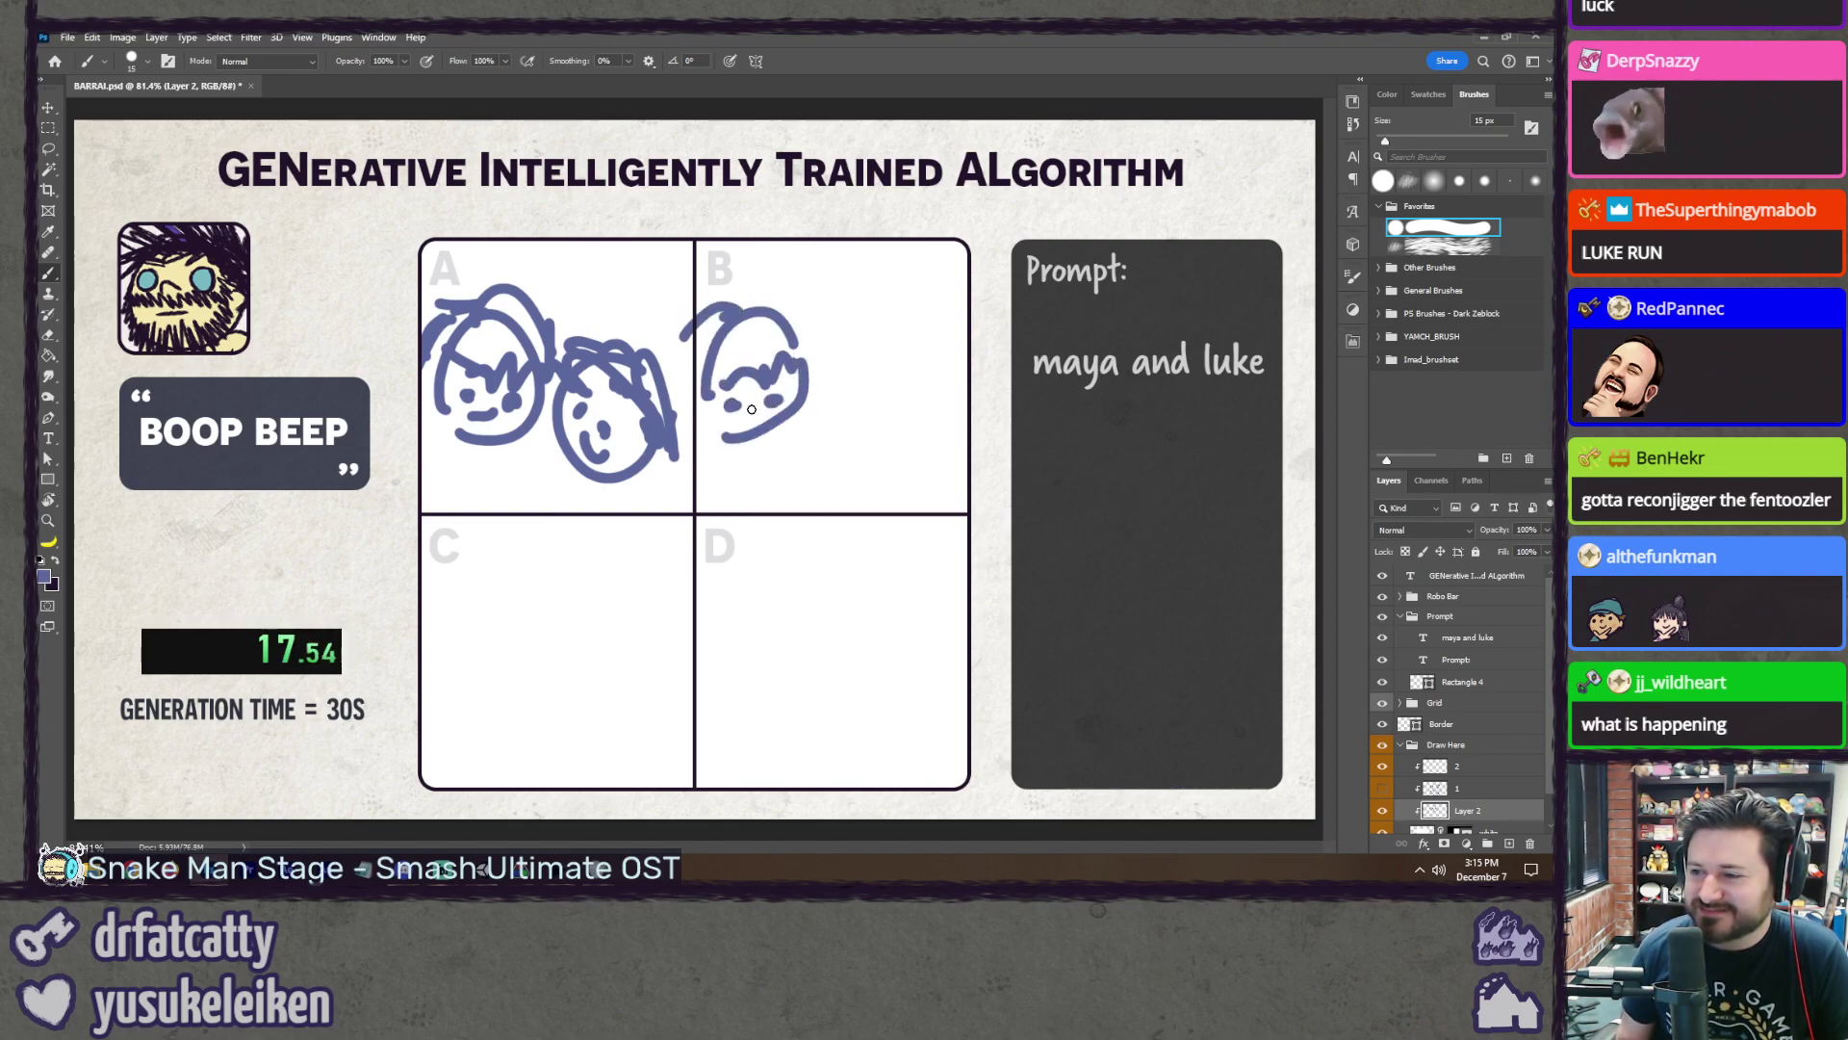
pyautogui.moveTo(948, 342)
pyautogui.mouseDown()
pyautogui.moveTo(915, 440)
pyautogui.moveTo(929, 385)
pyautogui.moveTo(861, 363)
pyautogui.moveTo(946, 316)
pyautogui.moveTo(953, 370)
pyautogui.mouseUp()
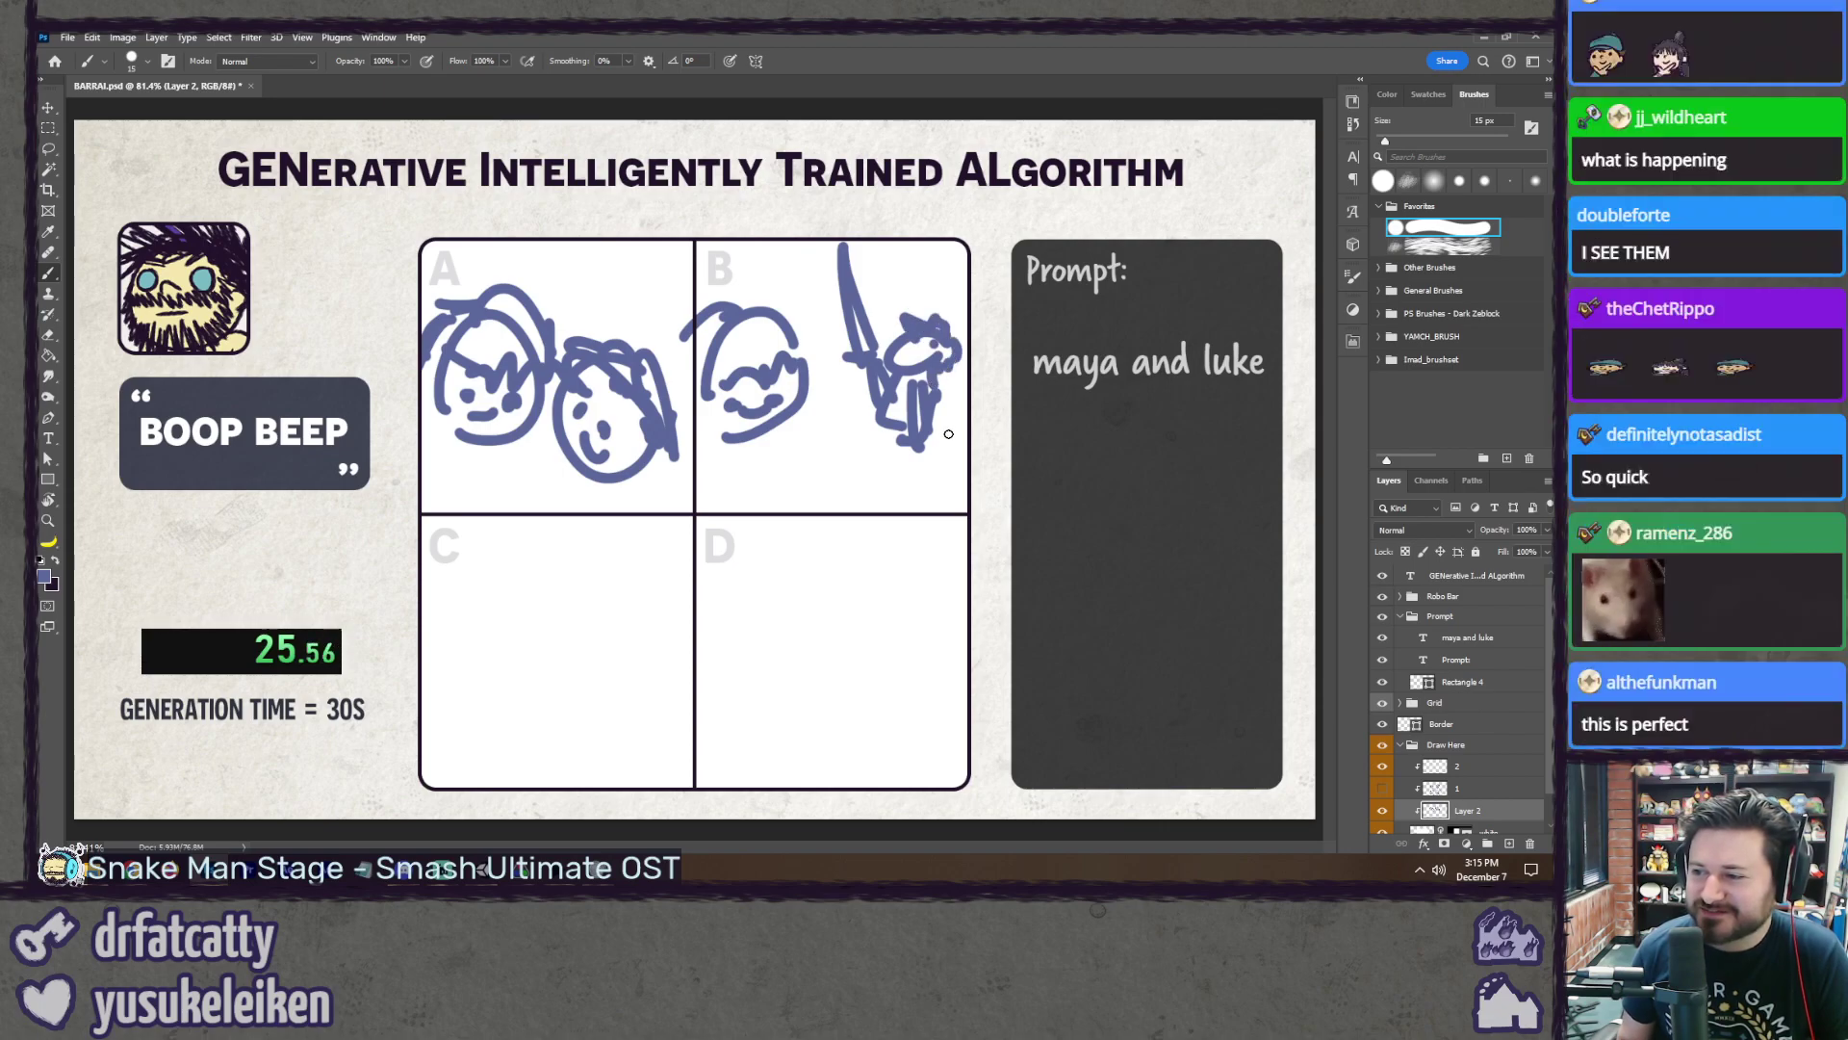
pyautogui.moveTo(934, 434)
pyautogui.mouseDown()
pyautogui.moveTo(900, 482)
pyautogui.moveTo(912, 472)
pyautogui.mouseUp()
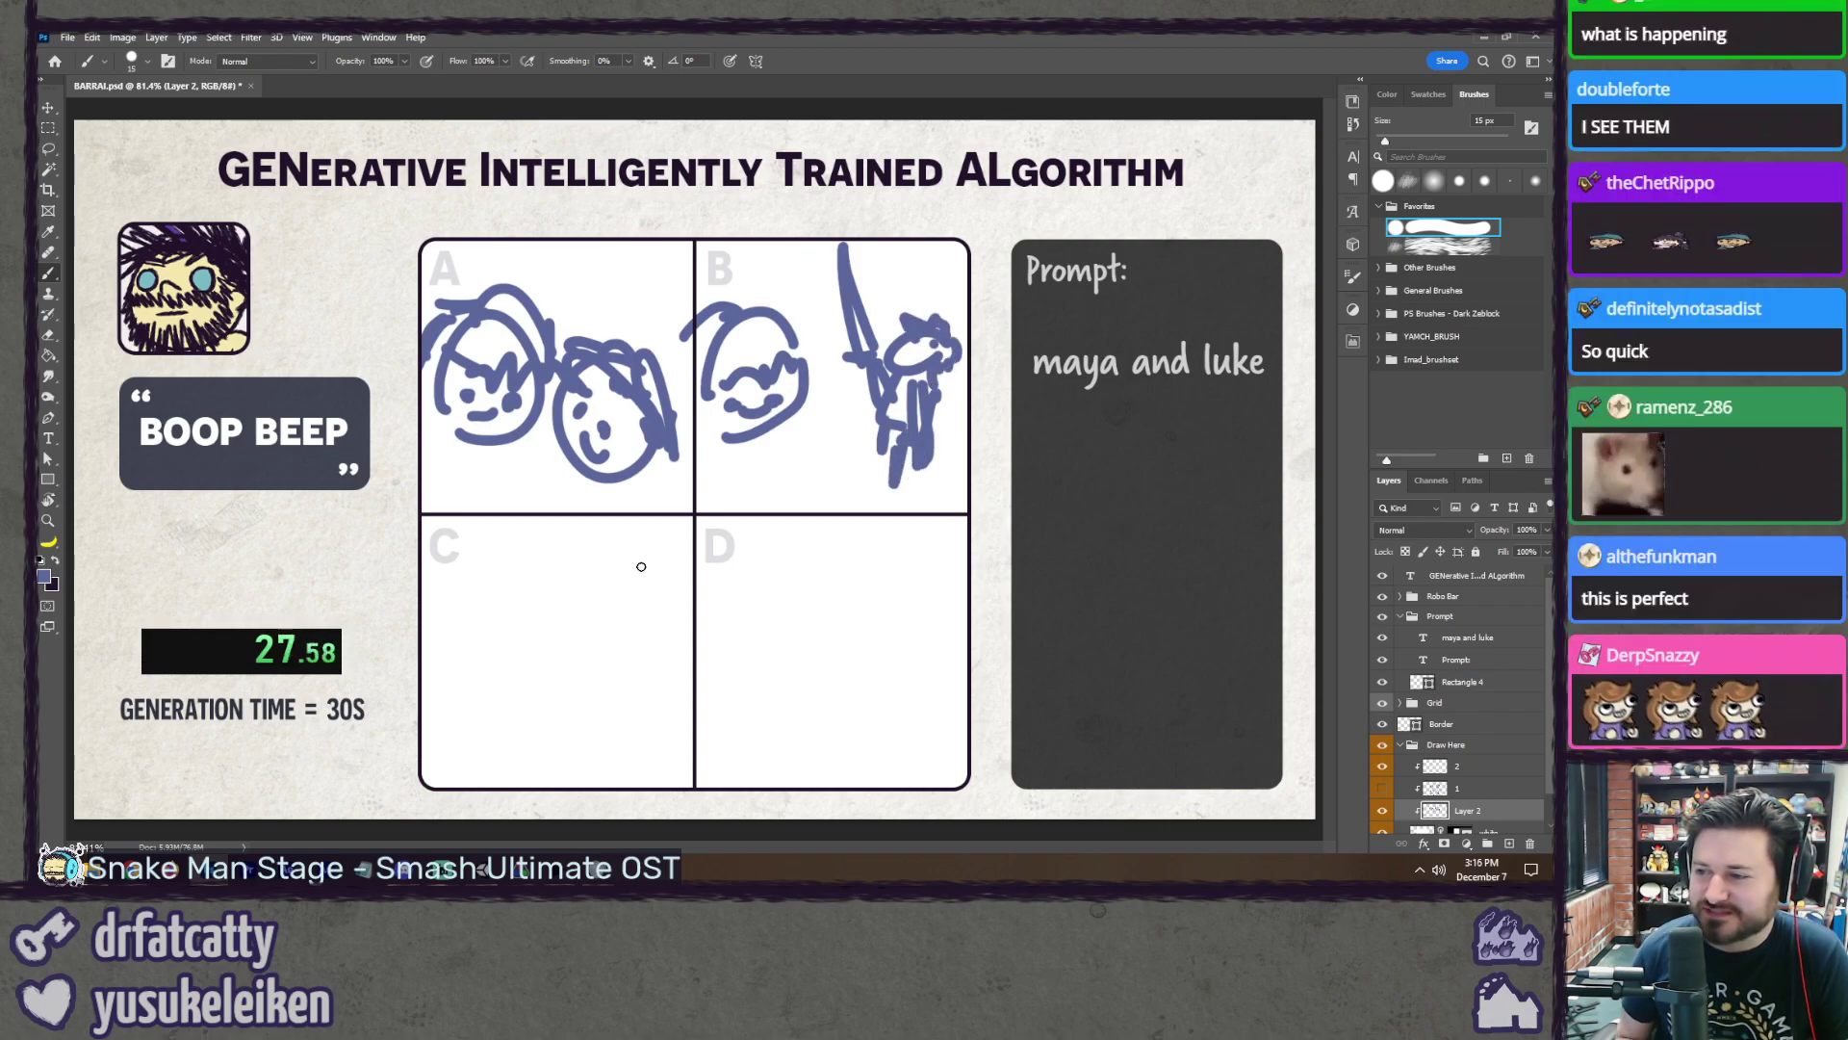
# Step: Add a rough round head in panel C and loose strokes, a loop and an arch in panel D
pyautogui.moveTo(481, 636)
pyautogui.mouseDown()
pyautogui.moveTo(464, 558)
pyautogui.moveTo(525, 592)
pyautogui.mouseUp()
pyautogui.click(530, 669)
pyautogui.moveTo(575, 671); pyautogui.dragTo(618, 740)
pyautogui.moveTo(627, 711); pyautogui.dragTo(647, 722)
pyautogui.click(643, 743)
pyautogui.moveTo(691, 727); pyautogui.dragTo(681, 741)
pyautogui.moveTo(803, 654); pyautogui.dragTo(807, 703)
pyautogui.moveTo(849, 653)
pyautogui.mouseDown()
pyautogui.moveTo(844, 679)
pyautogui.moveTo(945, 674)
pyautogui.mouseUp()
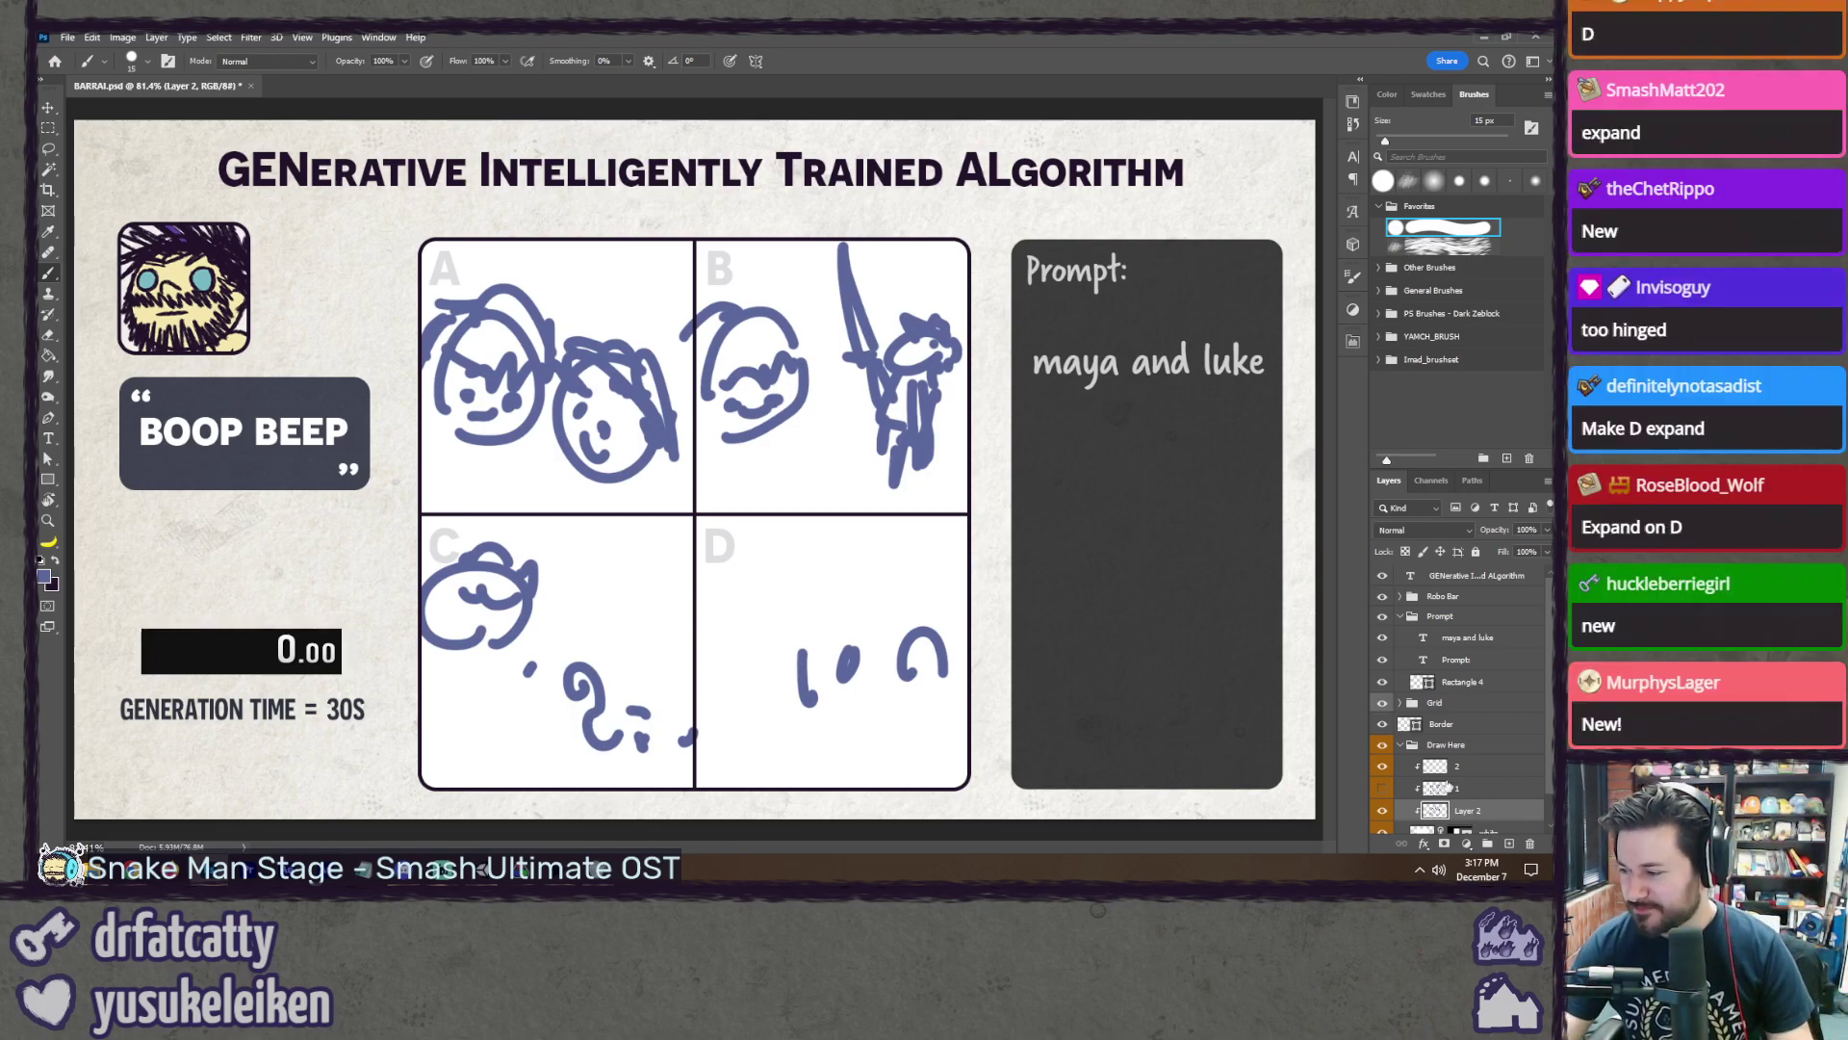
# Step: Find the layer holding the new sketches and move Layer 2 to the top of Draw Here
pyautogui.click(1501, 787)
pyautogui.click(1505, 768)
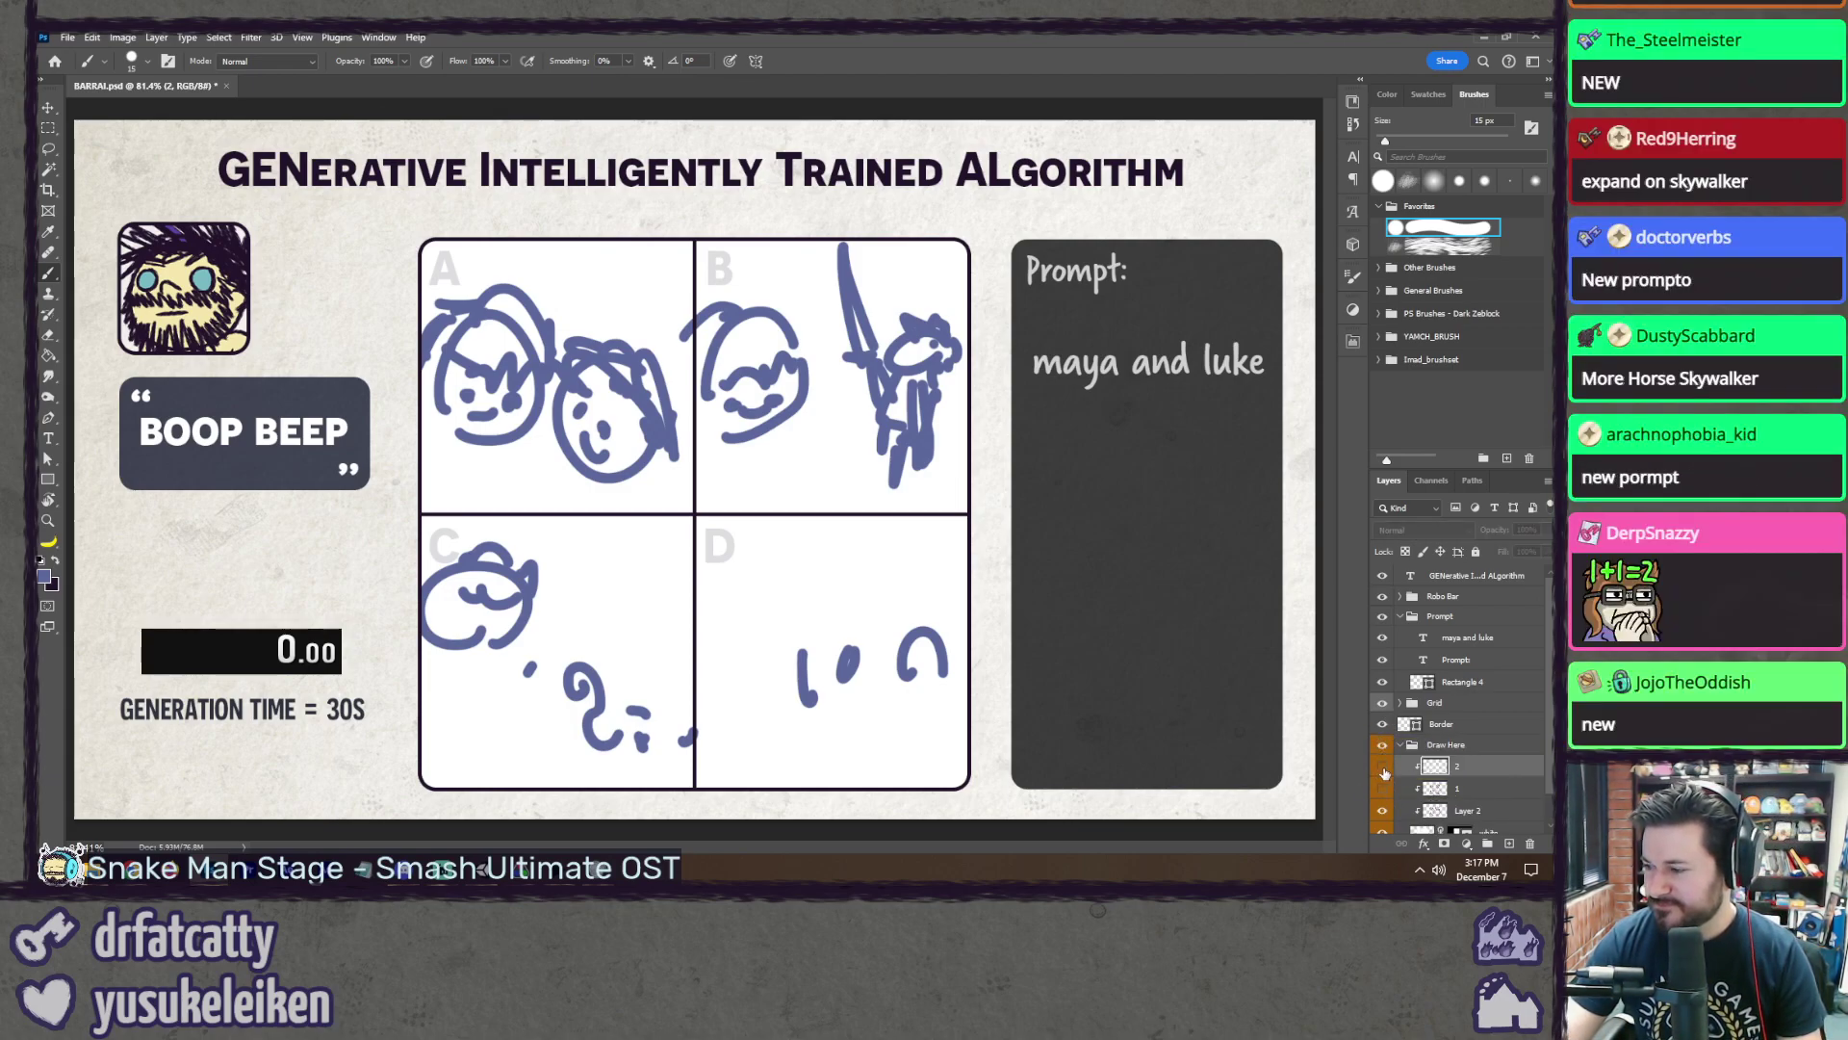
pyautogui.press('v')
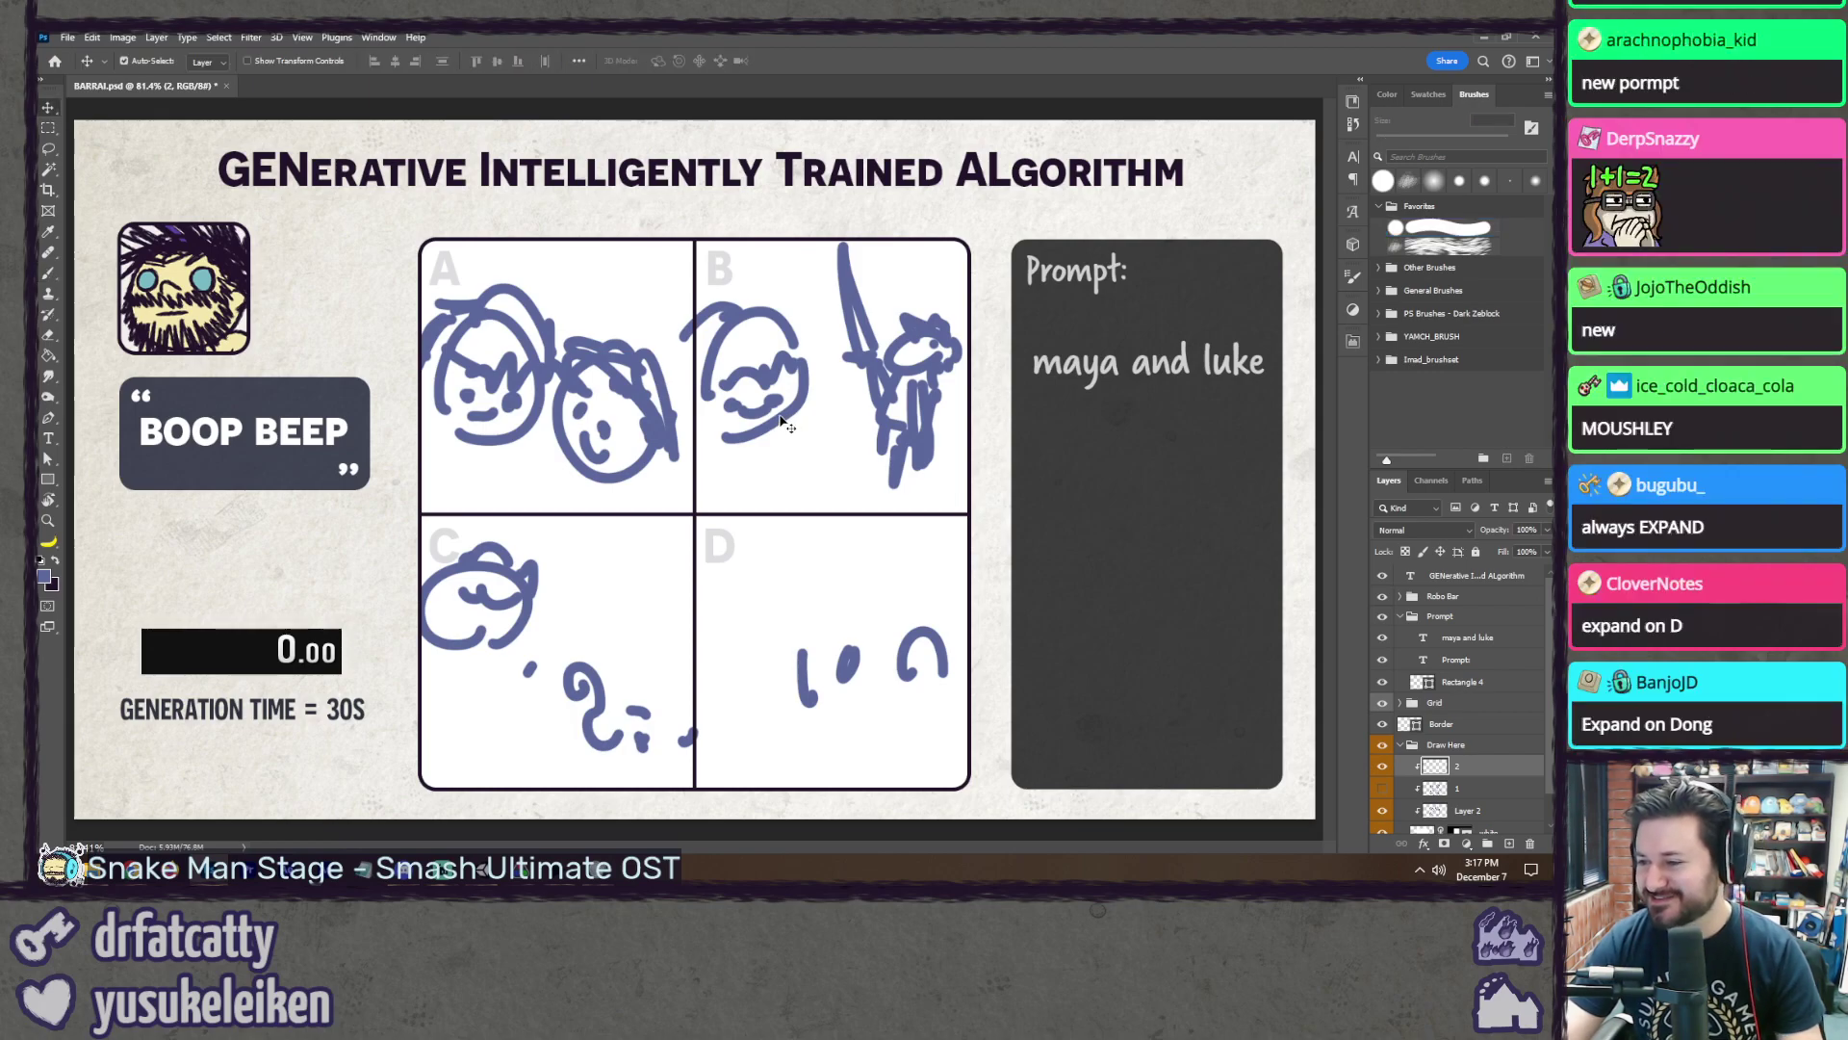
pyautogui.click(785, 423)
pyautogui.click(1382, 812)
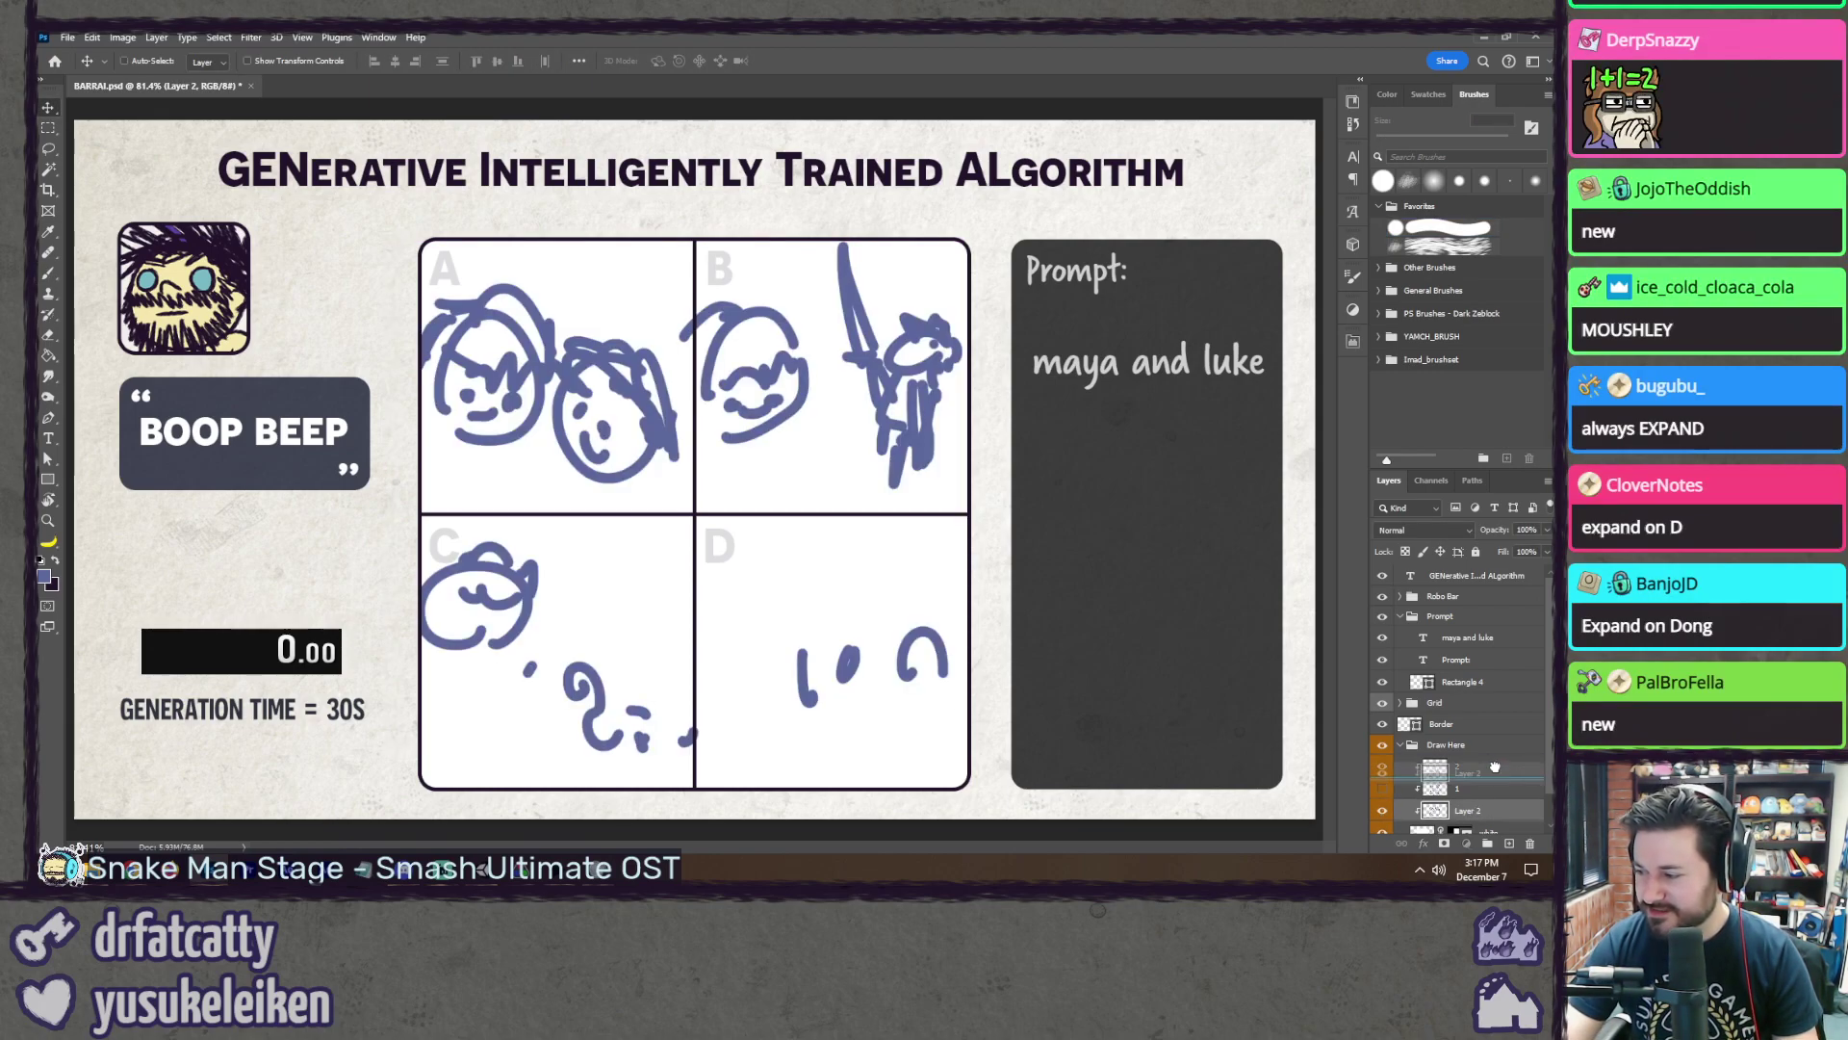
pyautogui.moveTo(1497, 765); pyautogui.dragTo(1468, 788)
# Step: Name the top drawing layer '3' and hide the previous drawings, leaving panels A–D blank
pyautogui.doubleClick(1468, 787)
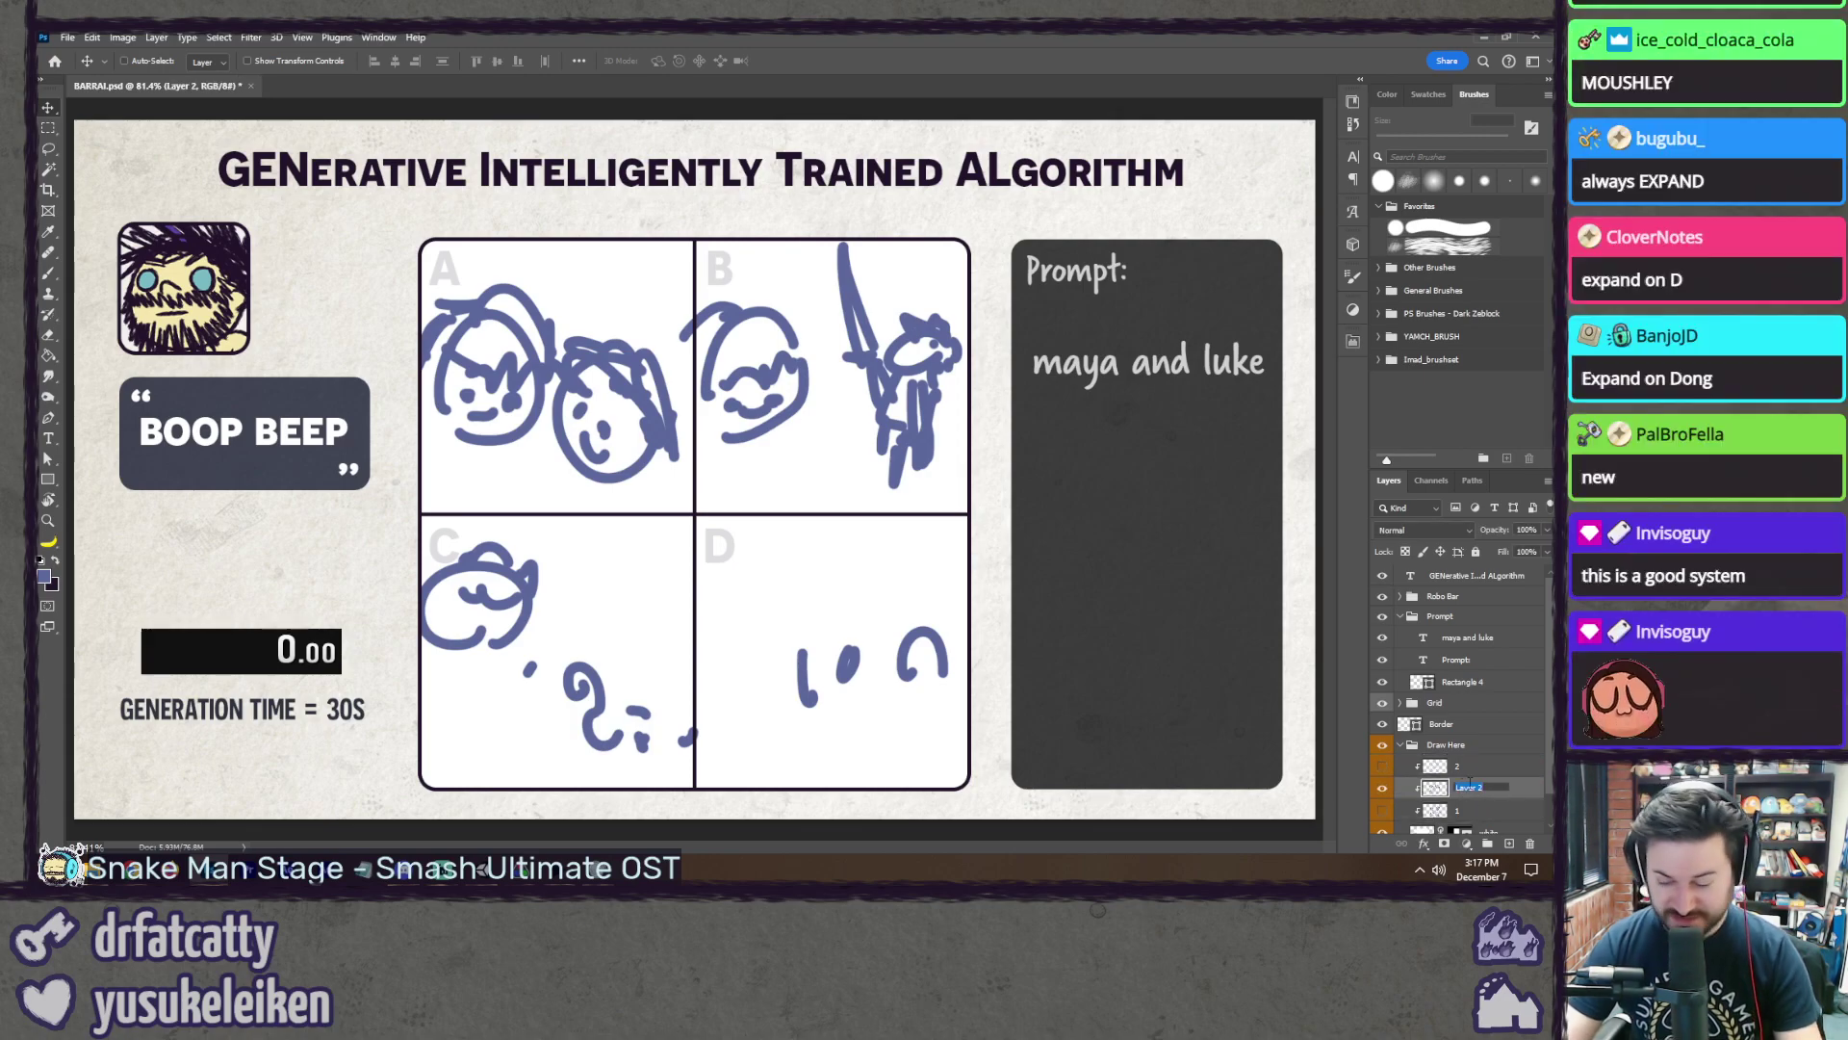
pyautogui.doubleClick(1461, 767)
pyautogui.write('3')
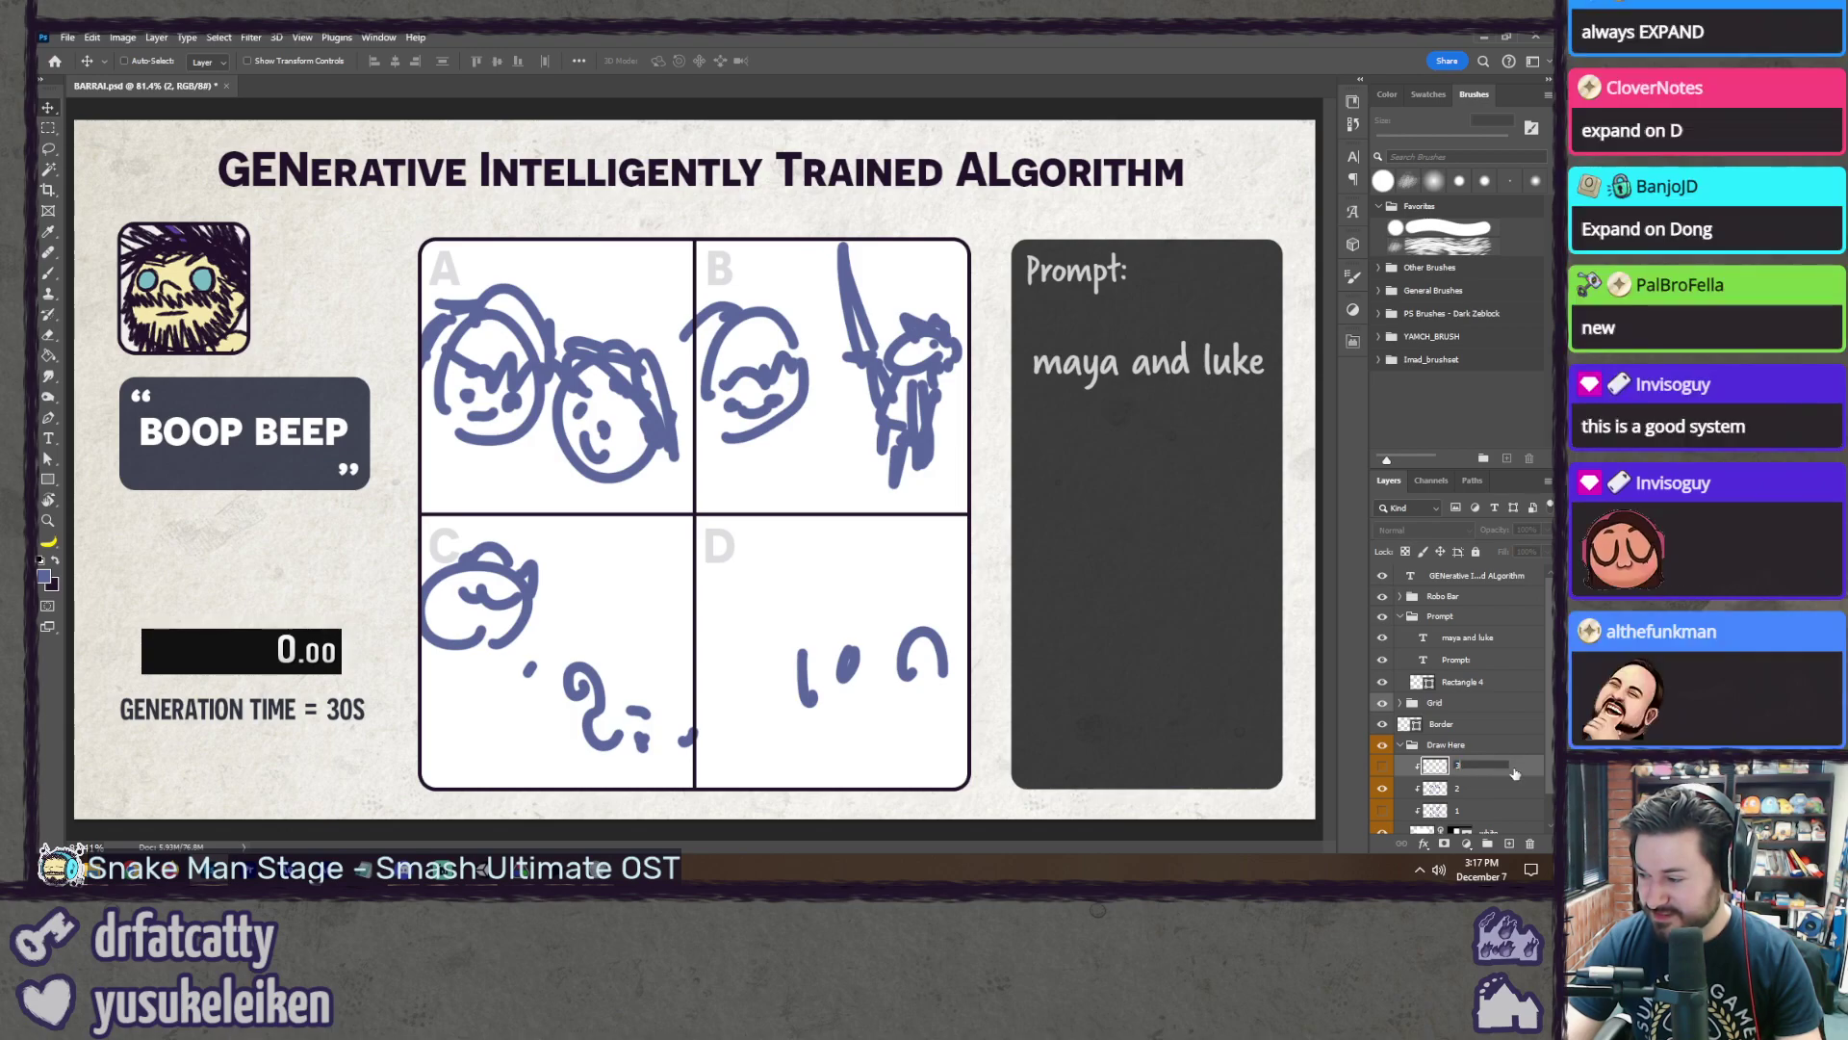
pyautogui.click(1382, 788)
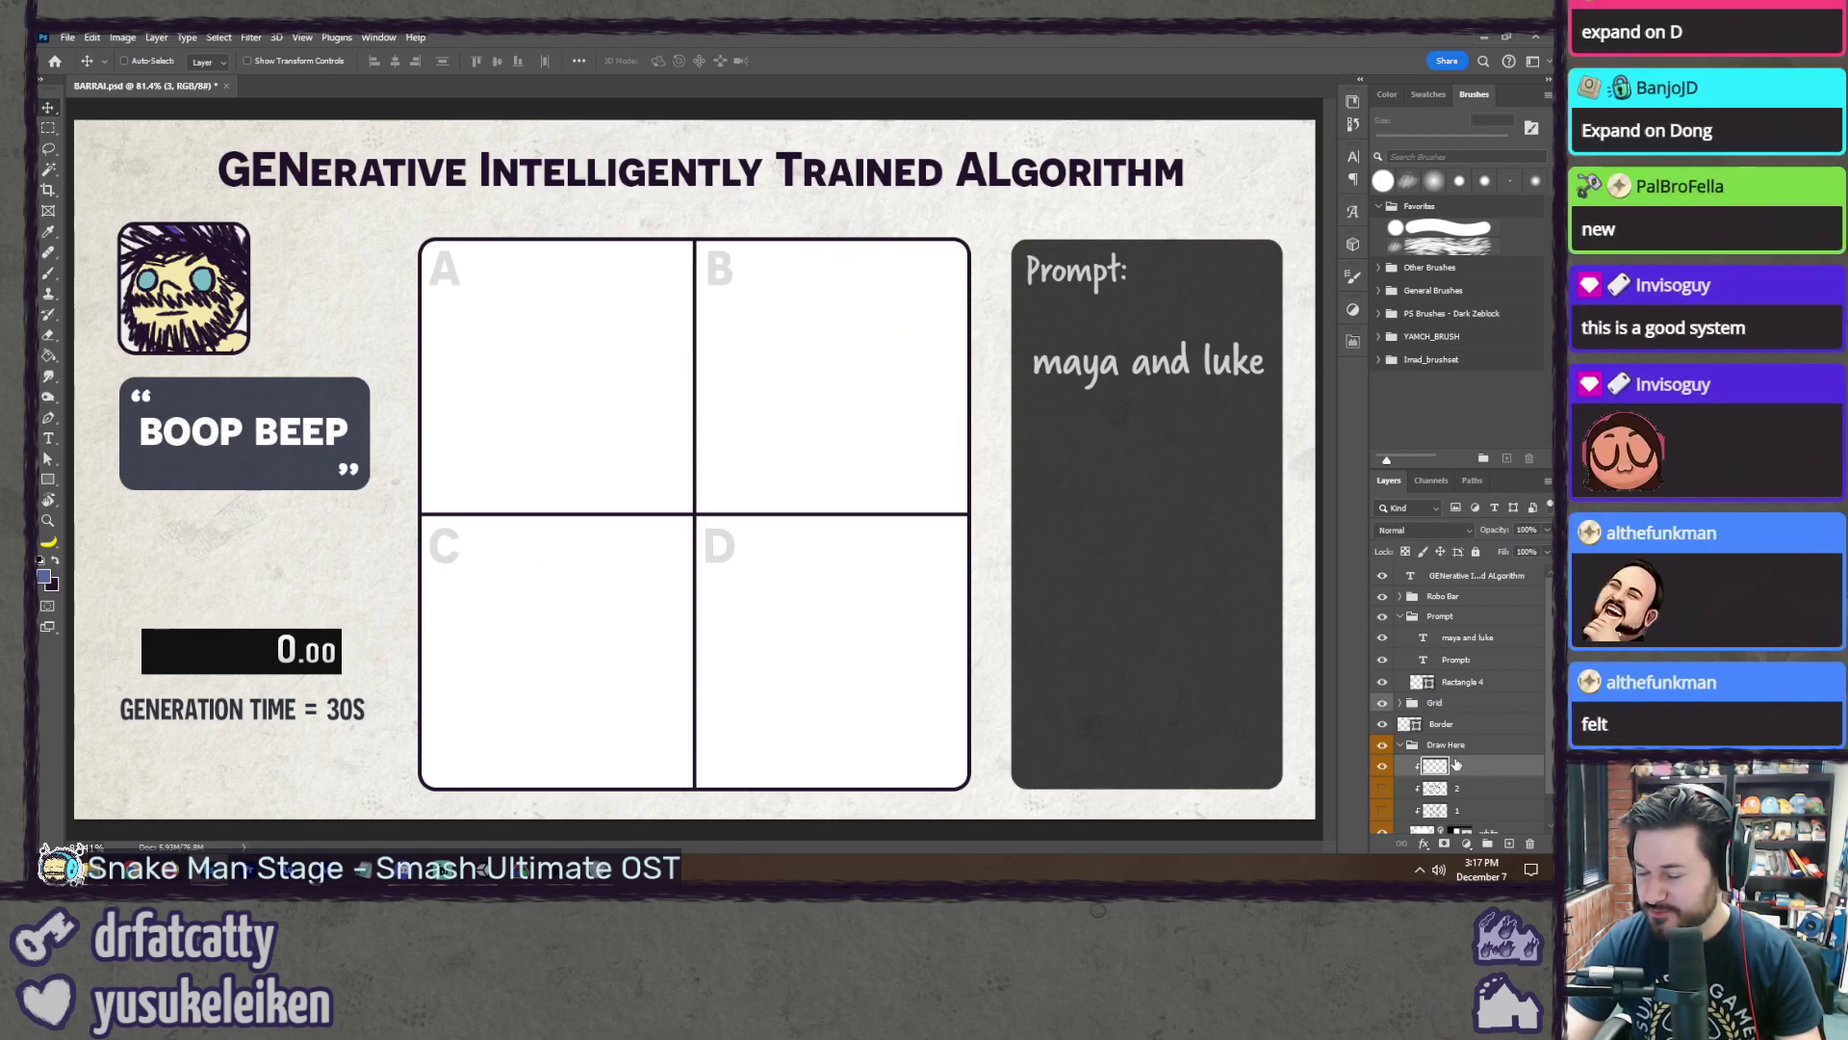
pyautogui.press('b')
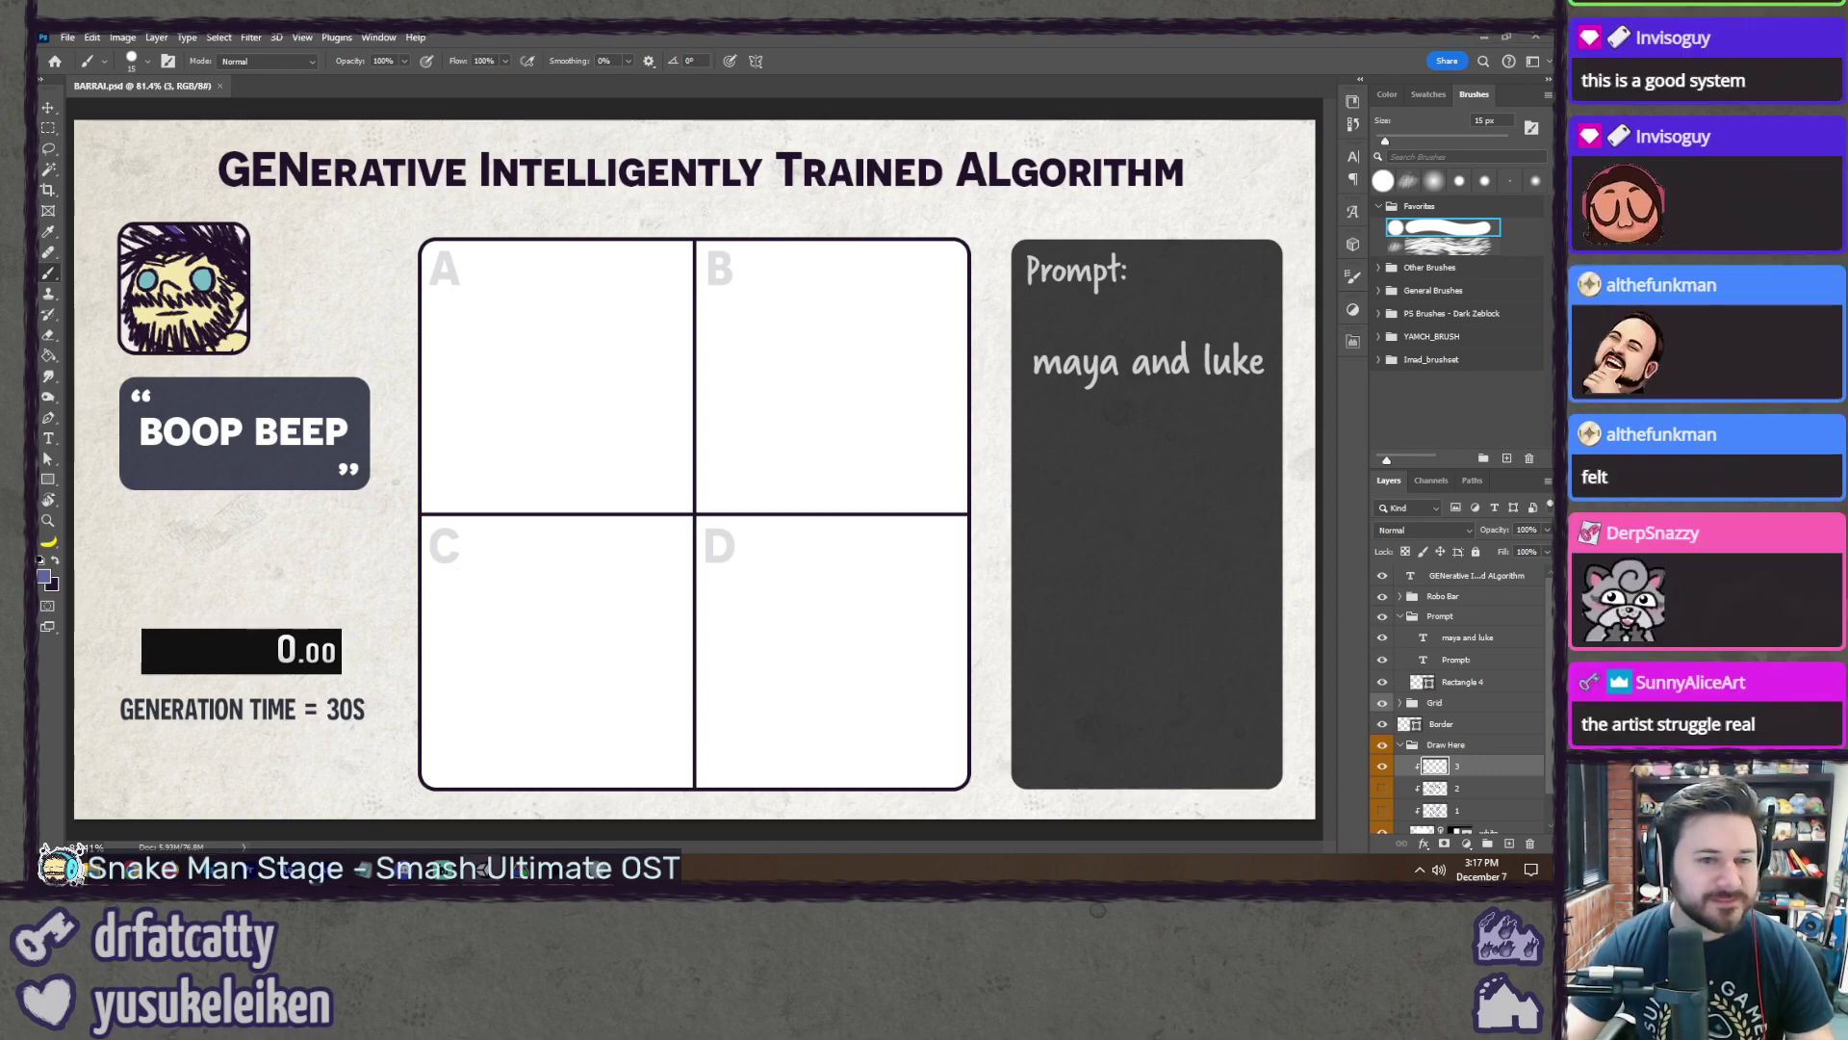
pyautogui.hotkey('alt', 'Tab')
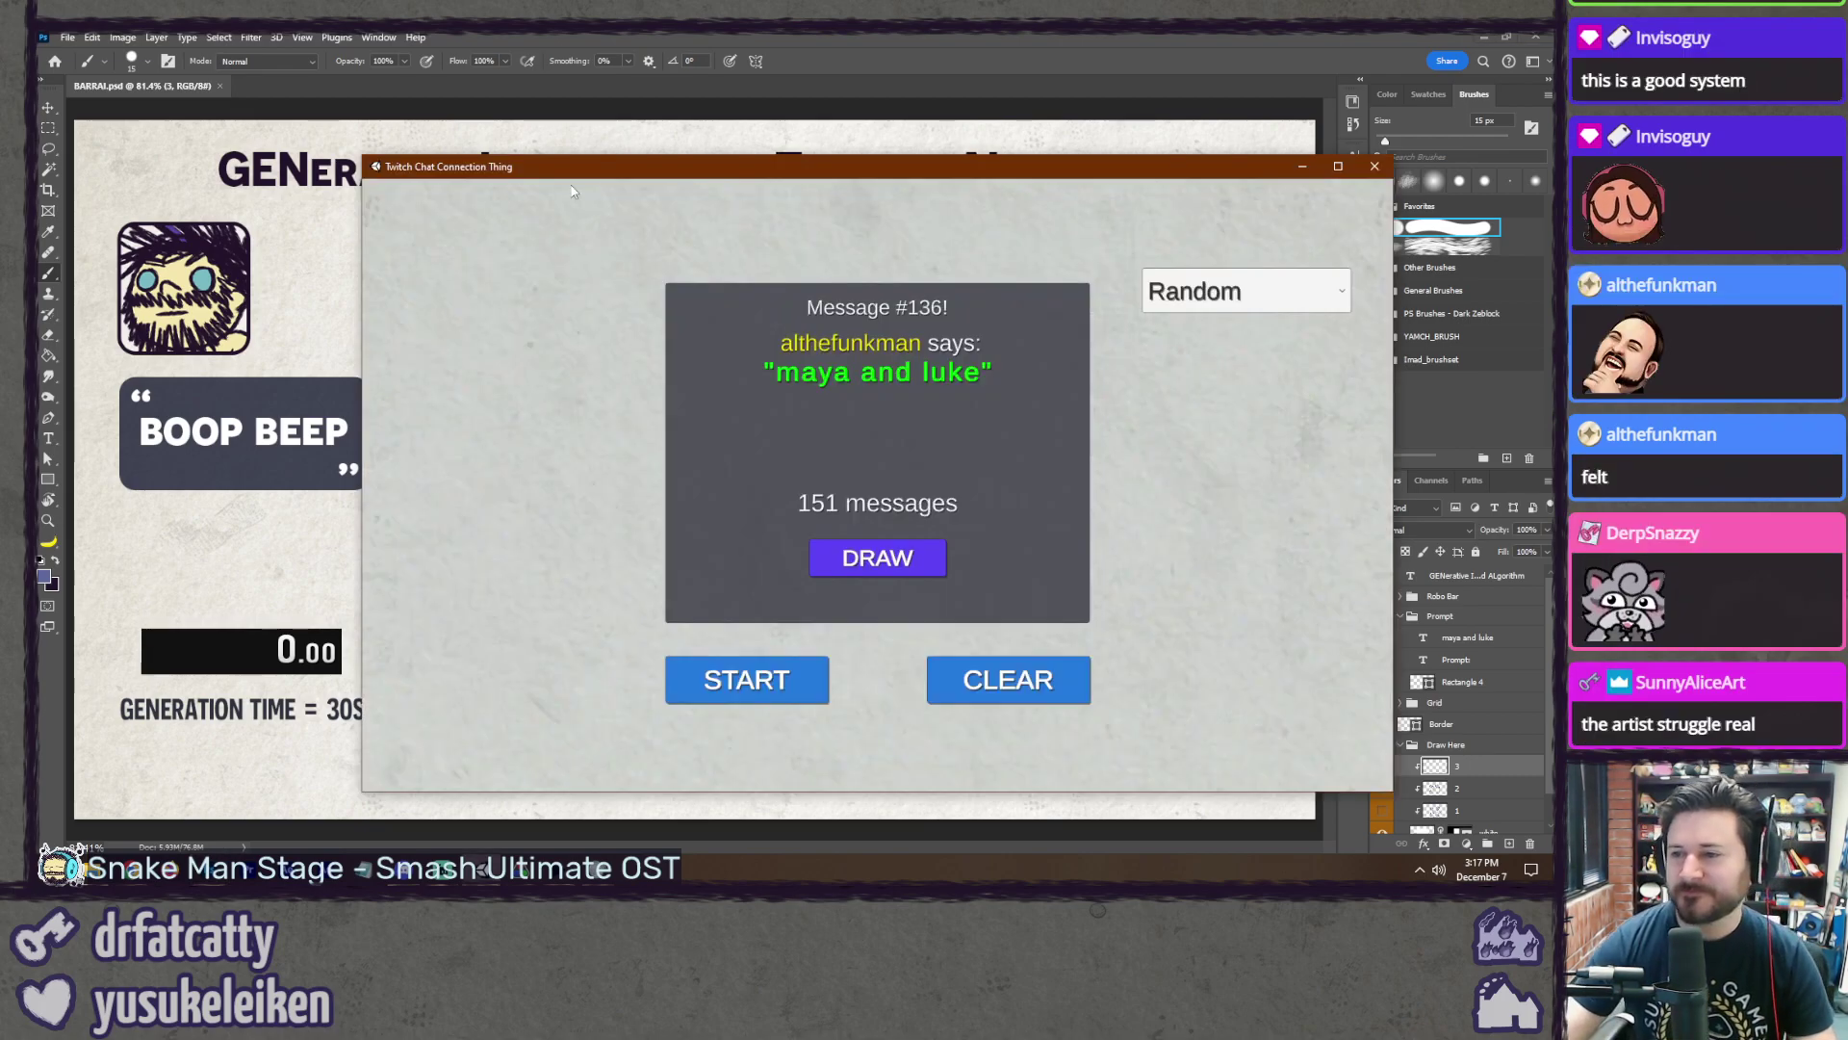
# Step: Clear old chat, gather 170 new messages, and draw message #106, 'gain', as the prompt
pyautogui.click(992, 665)
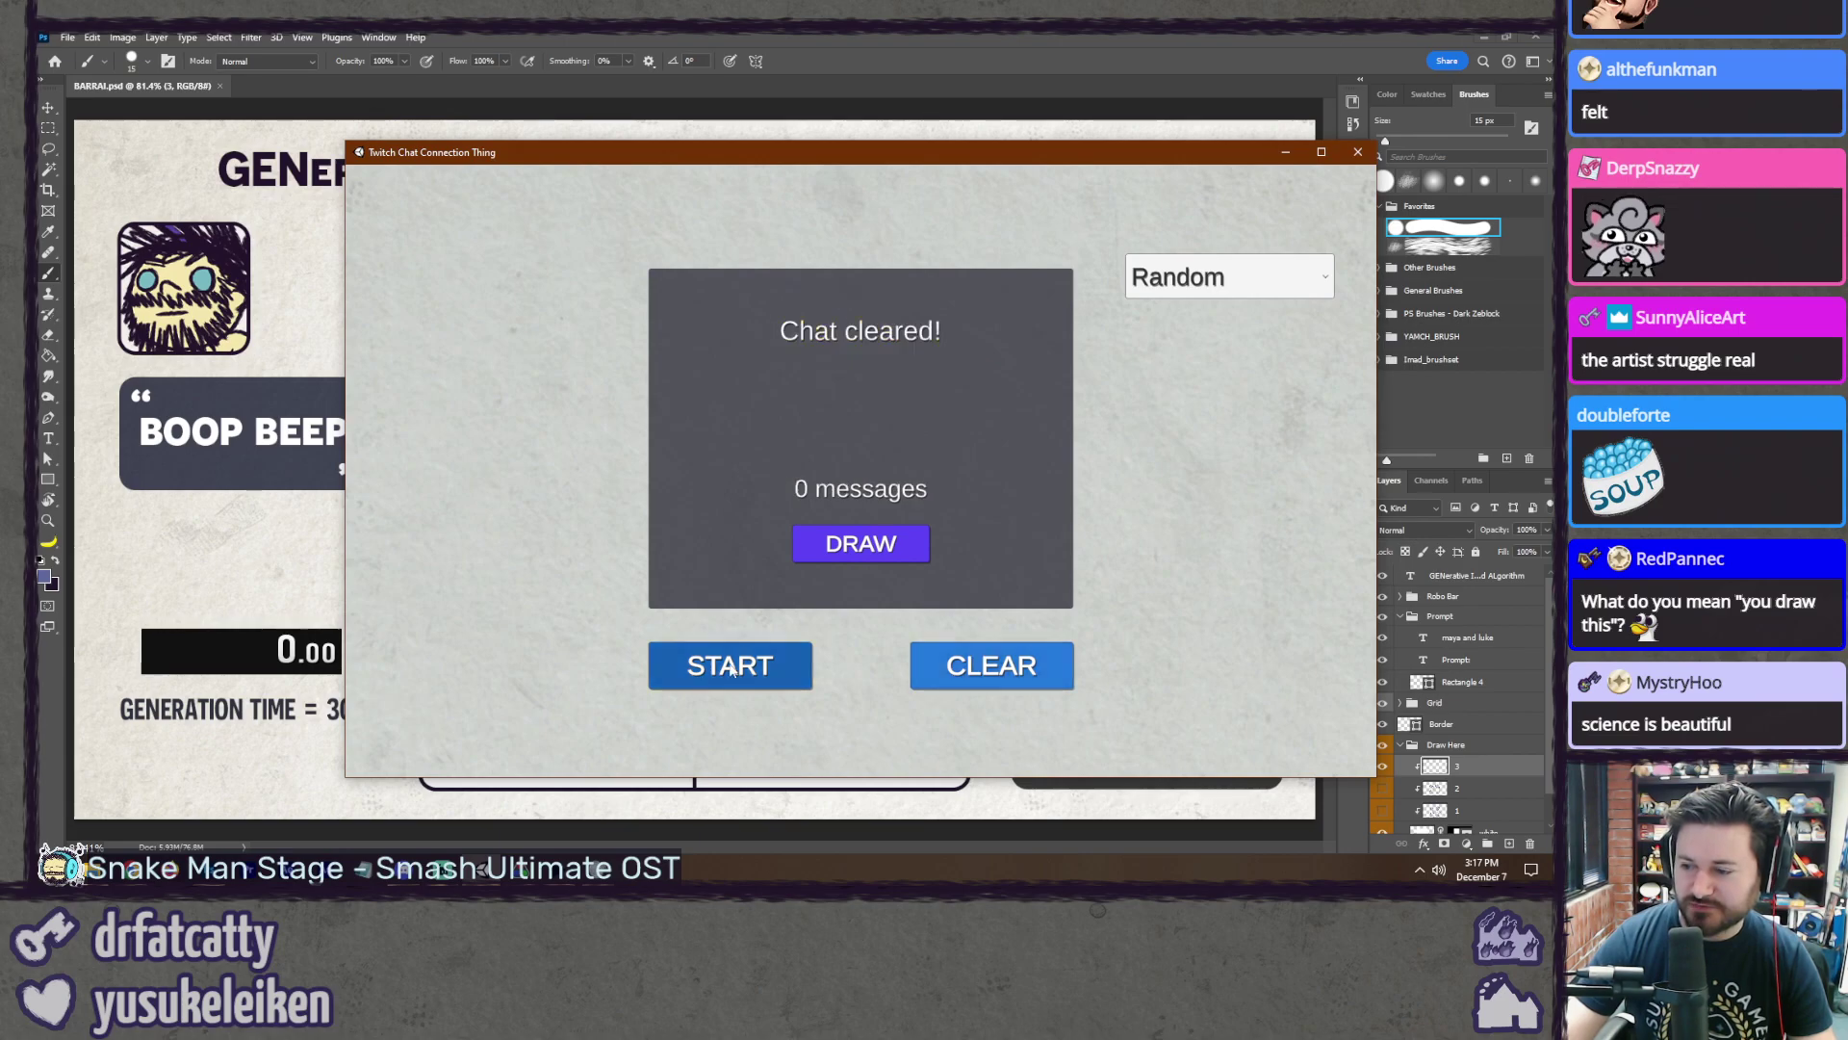
pyautogui.click(729, 665)
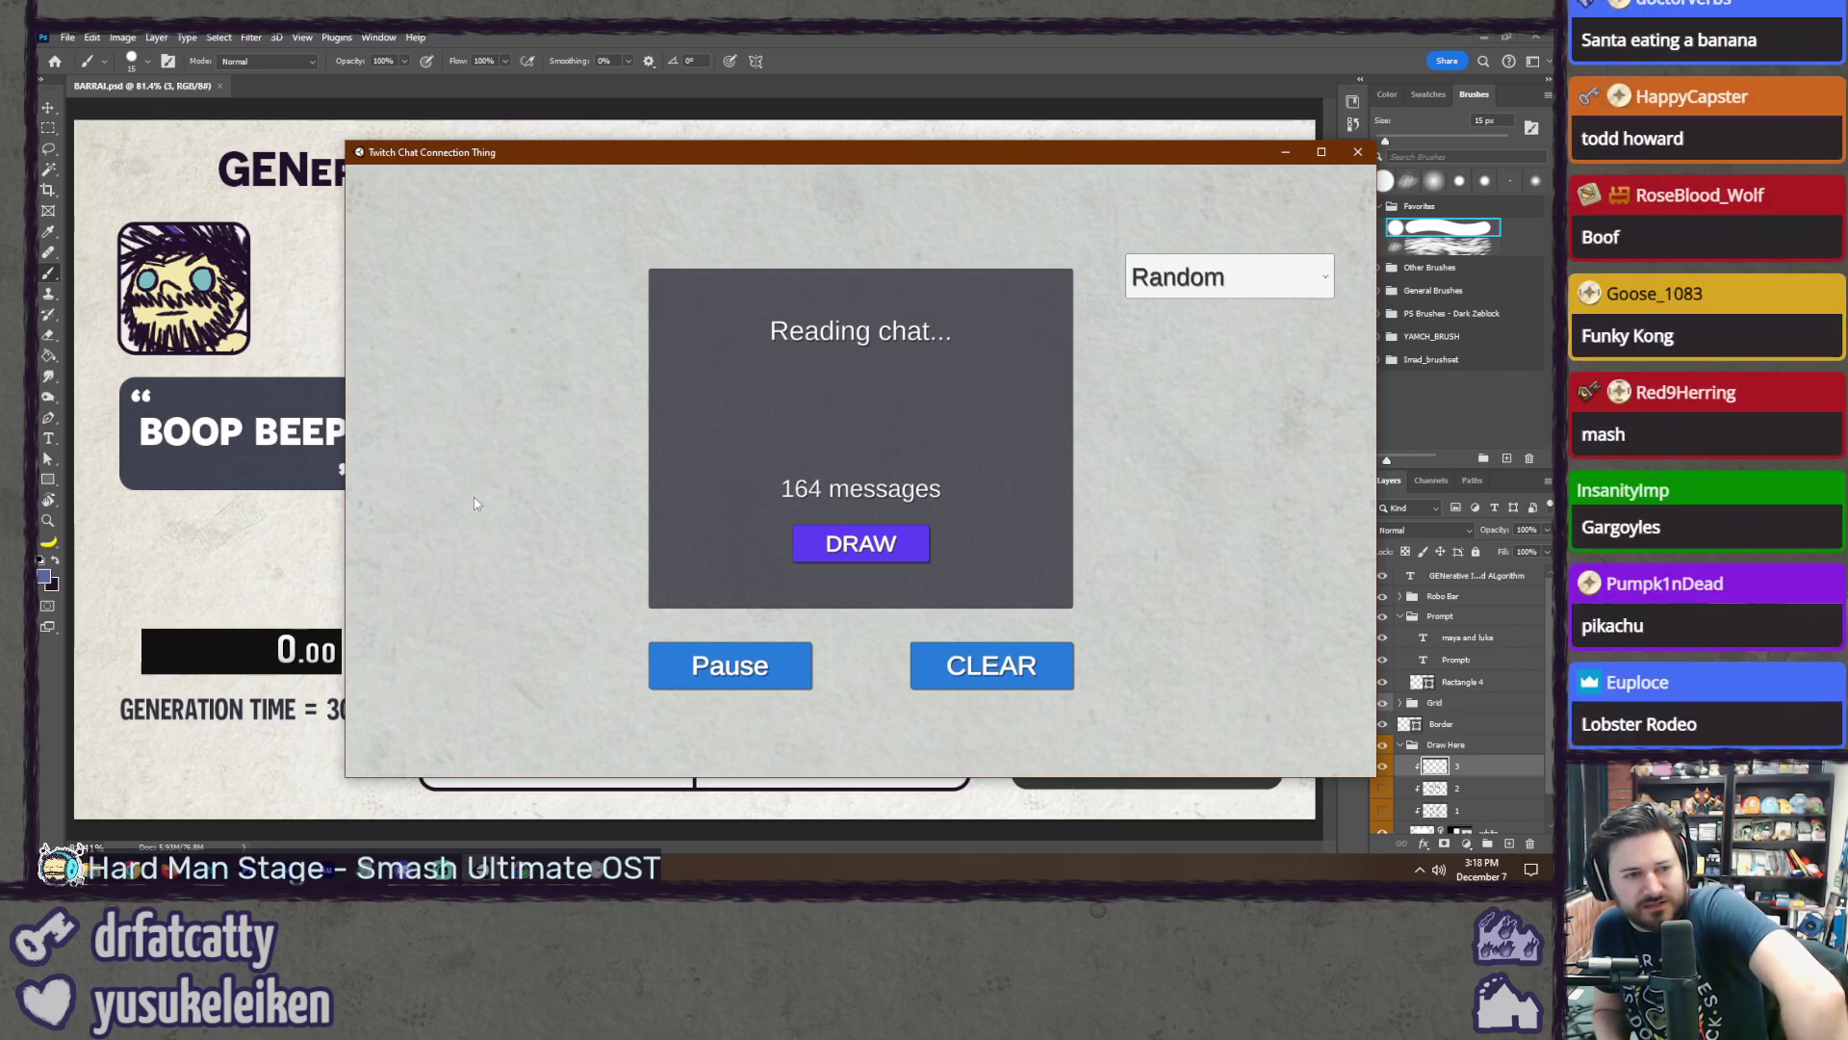
pyautogui.click(730, 665)
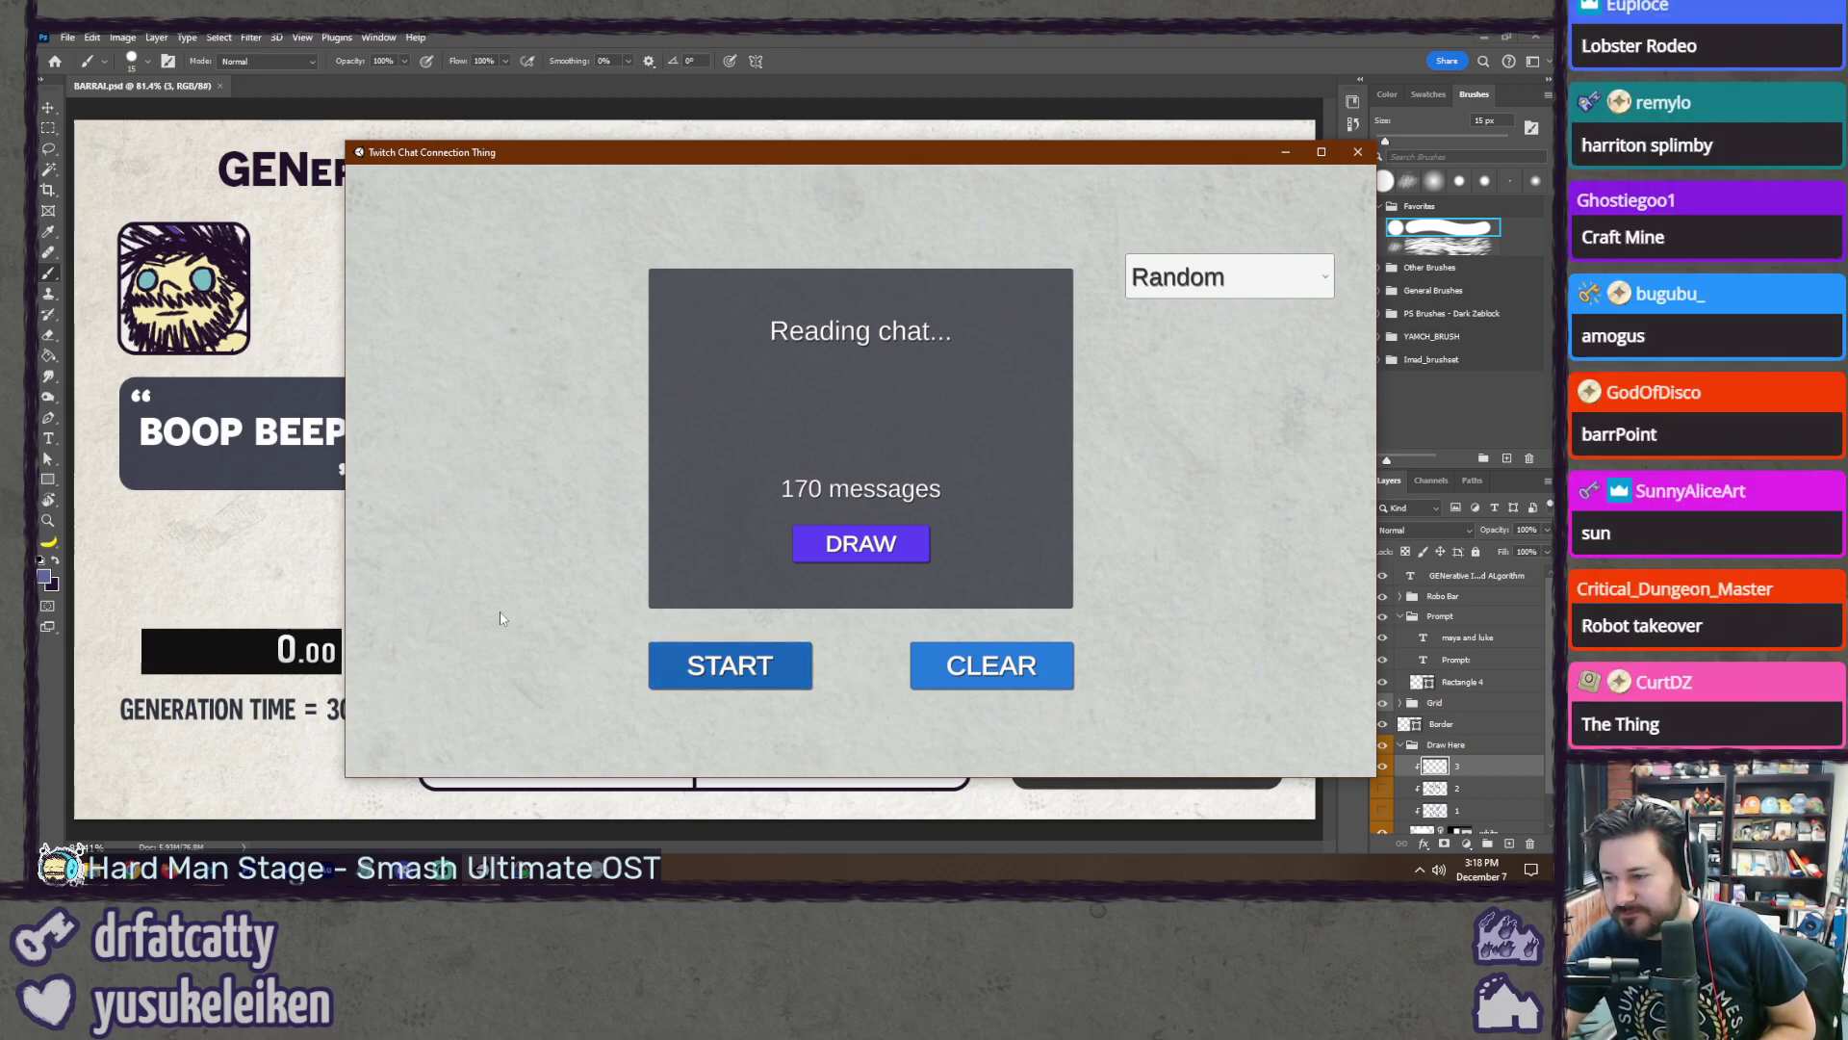
pyautogui.click(818, 545)
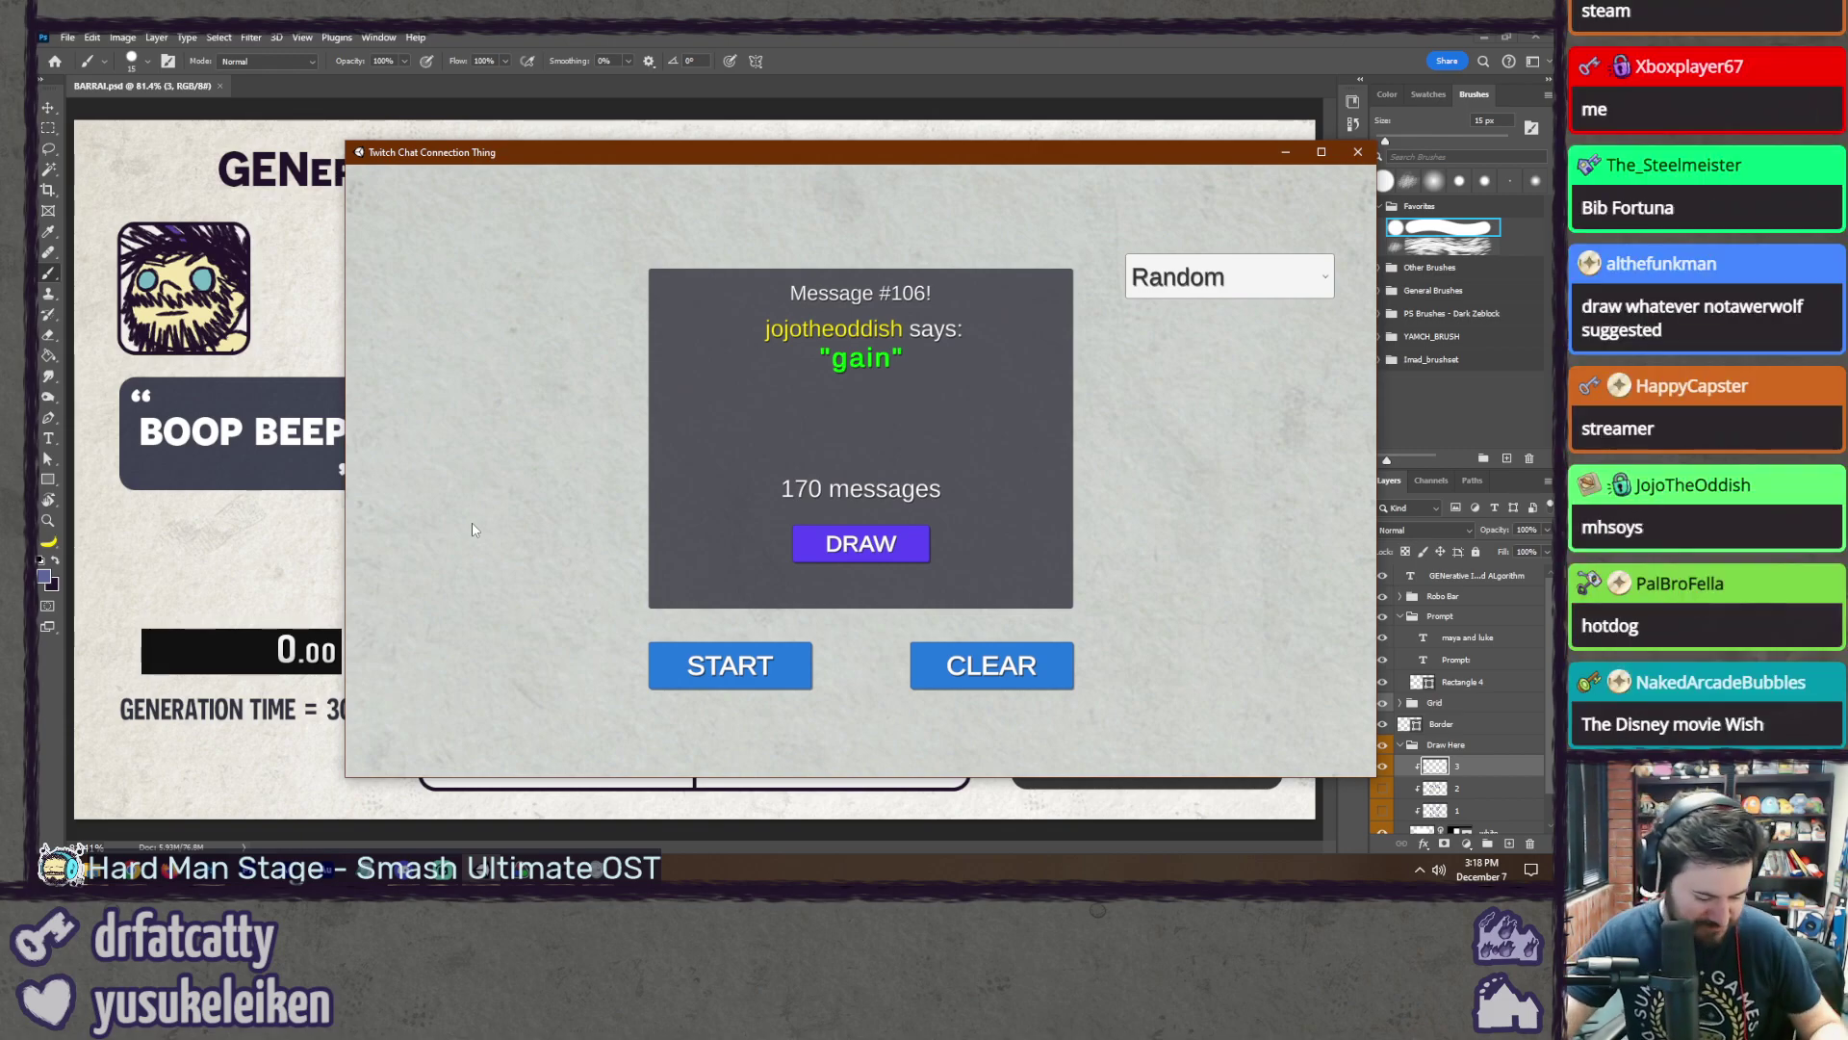
pyautogui.click(770, 37)
# Step: Replace the prompt text with 'gain', make drawing layer 3 active, and save
pyautogui.press('t')
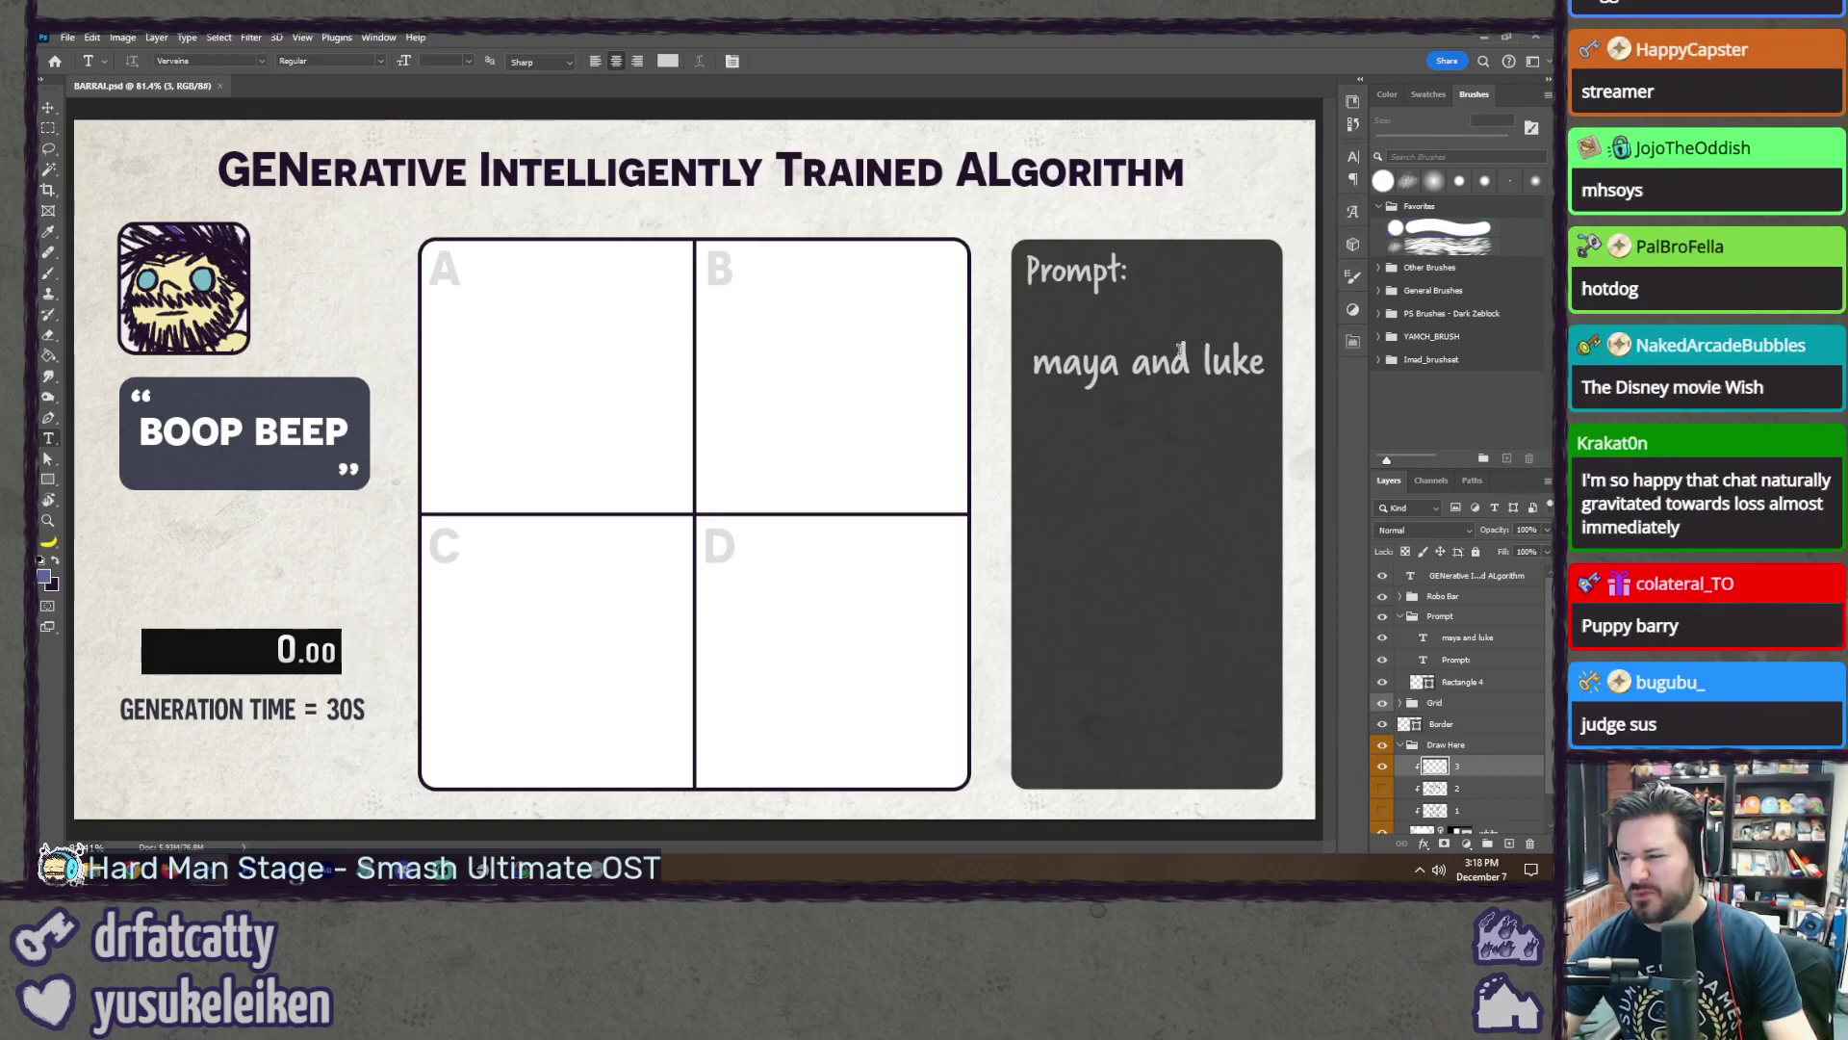
pyautogui.click(1158, 361)
pyautogui.click(1158, 361)
pyautogui.hotkey('ctrl', 'a')
pyautogui.write('gain')
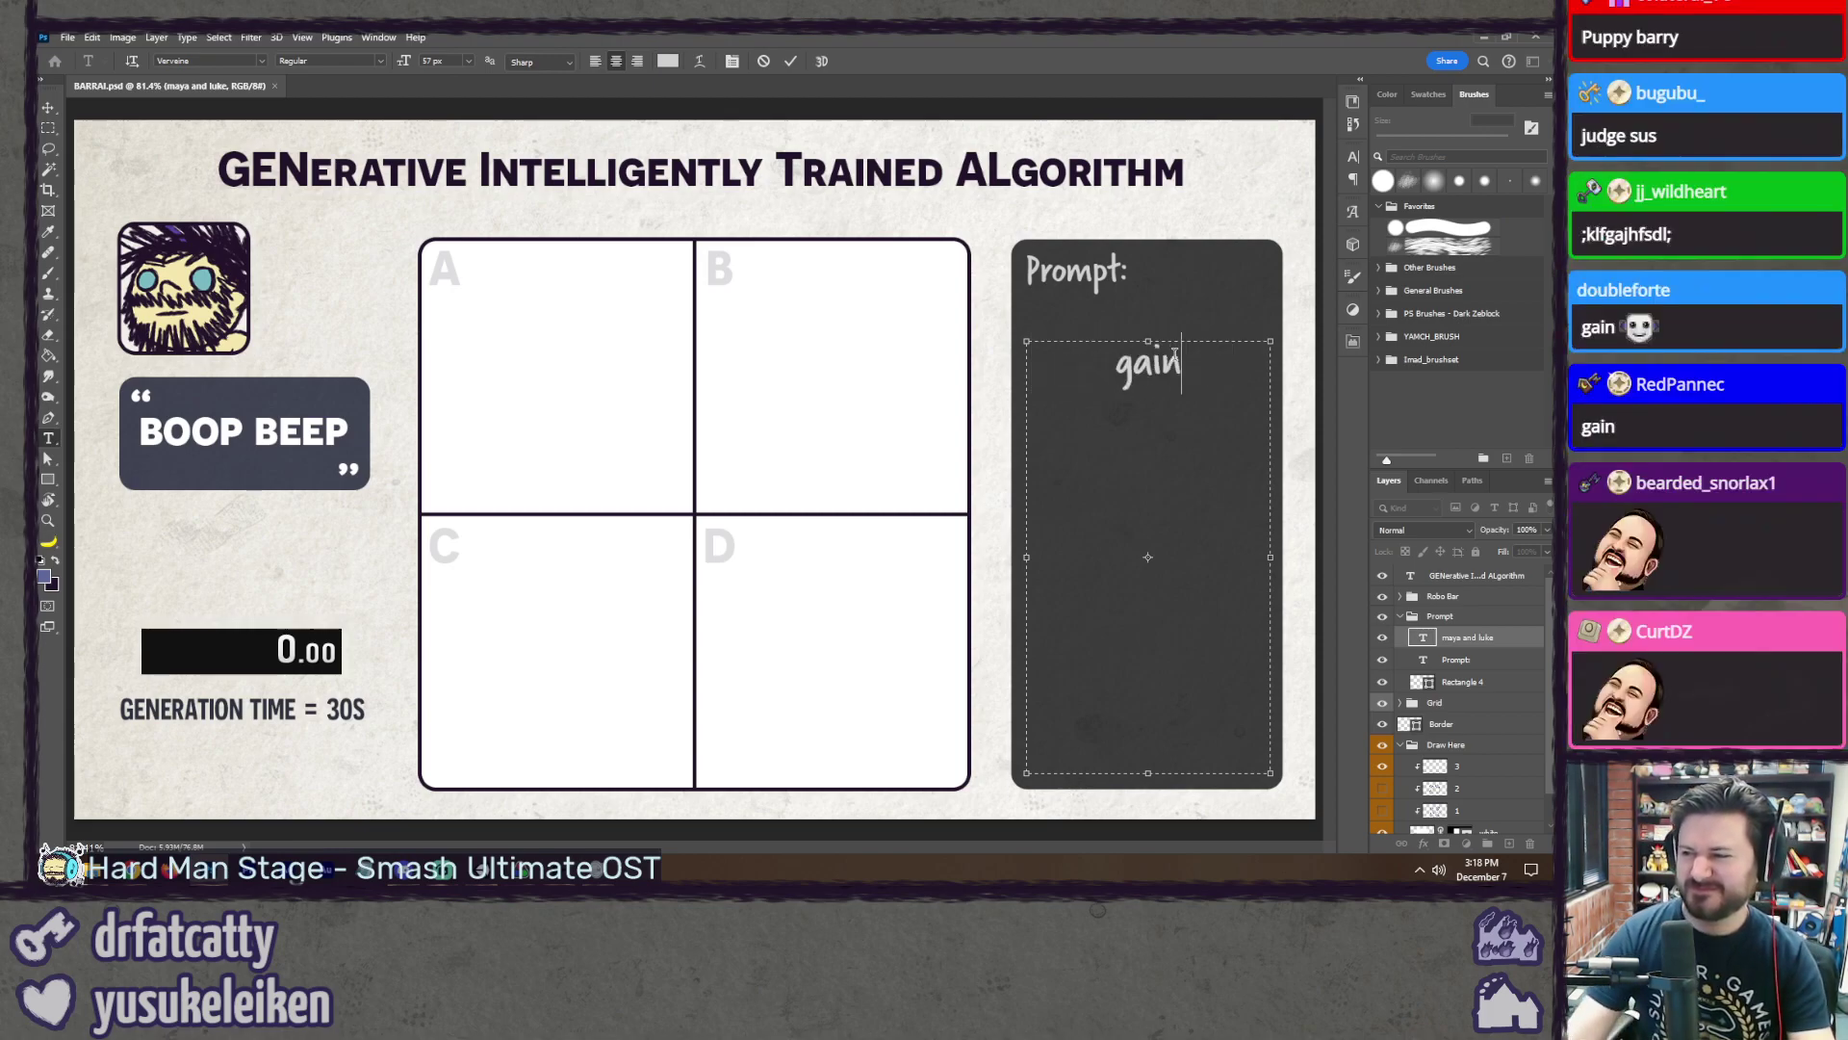
pyautogui.hotkey('ctrl', 'Return')
pyautogui.click(1483, 765)
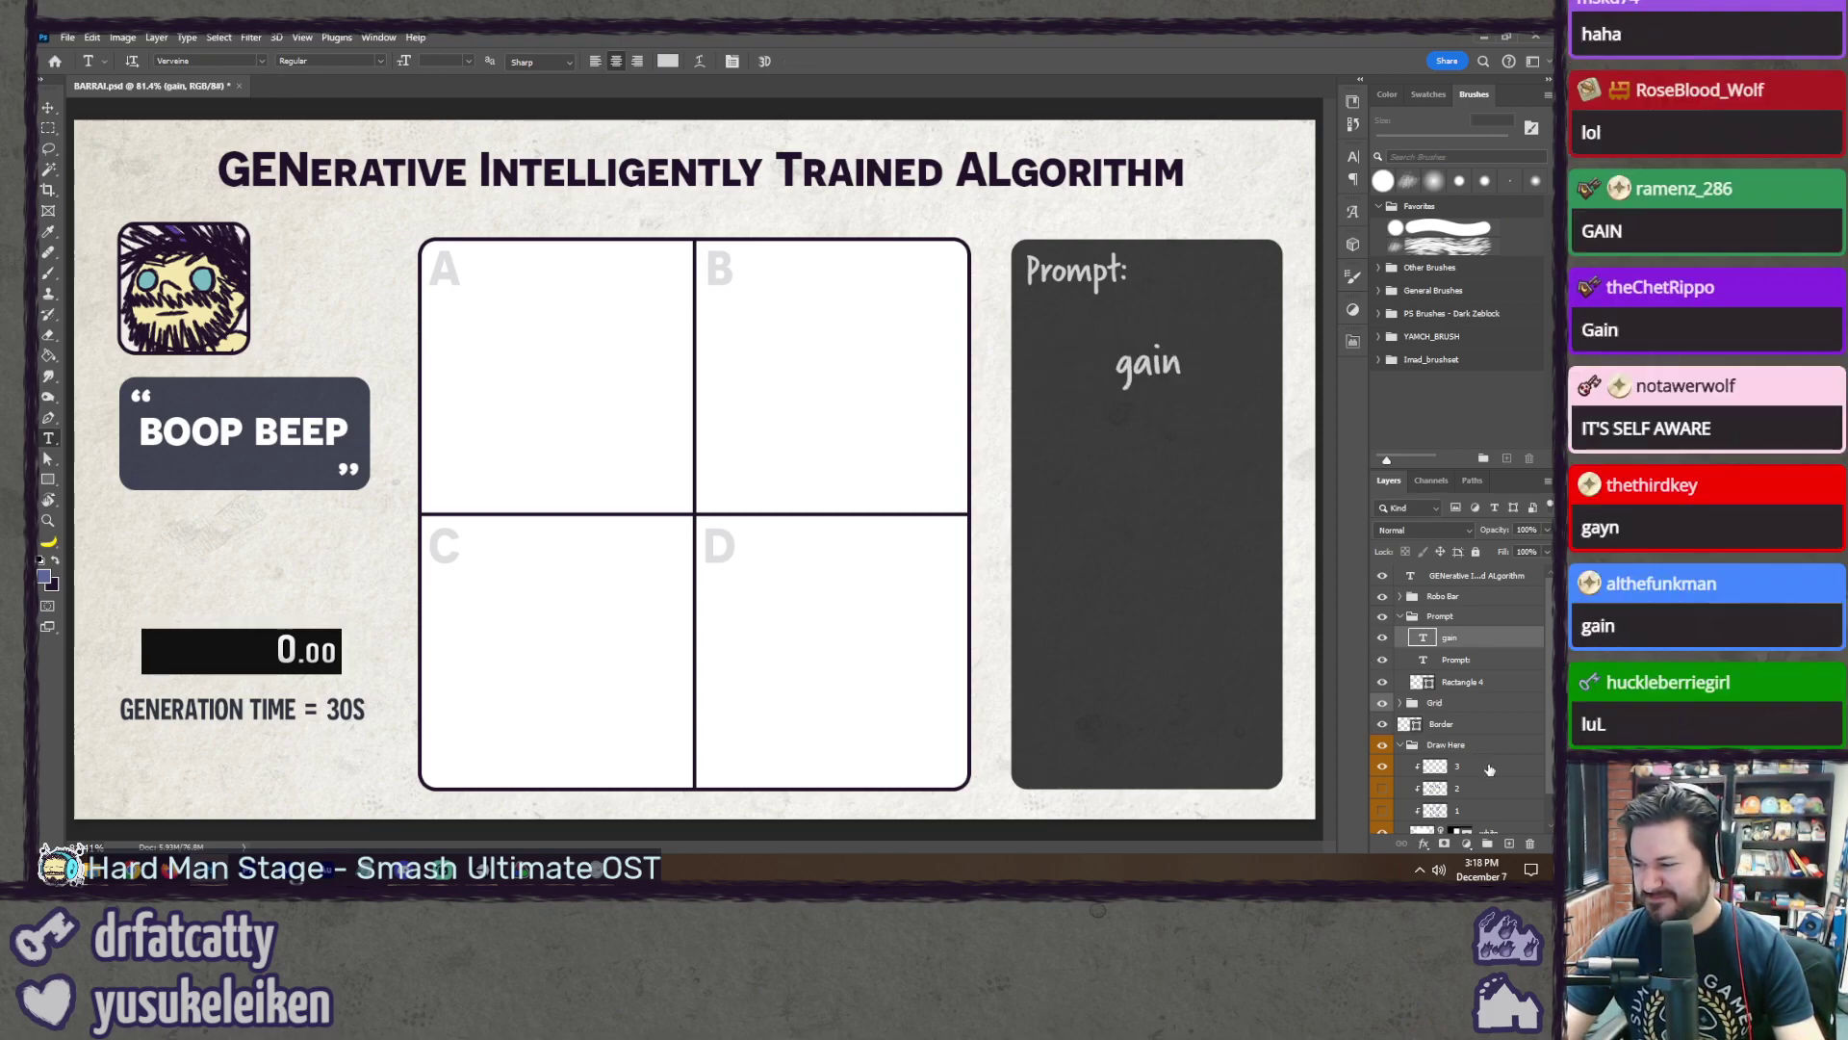
pyautogui.press('b')
pyautogui.hotkey('ctrl', 's')
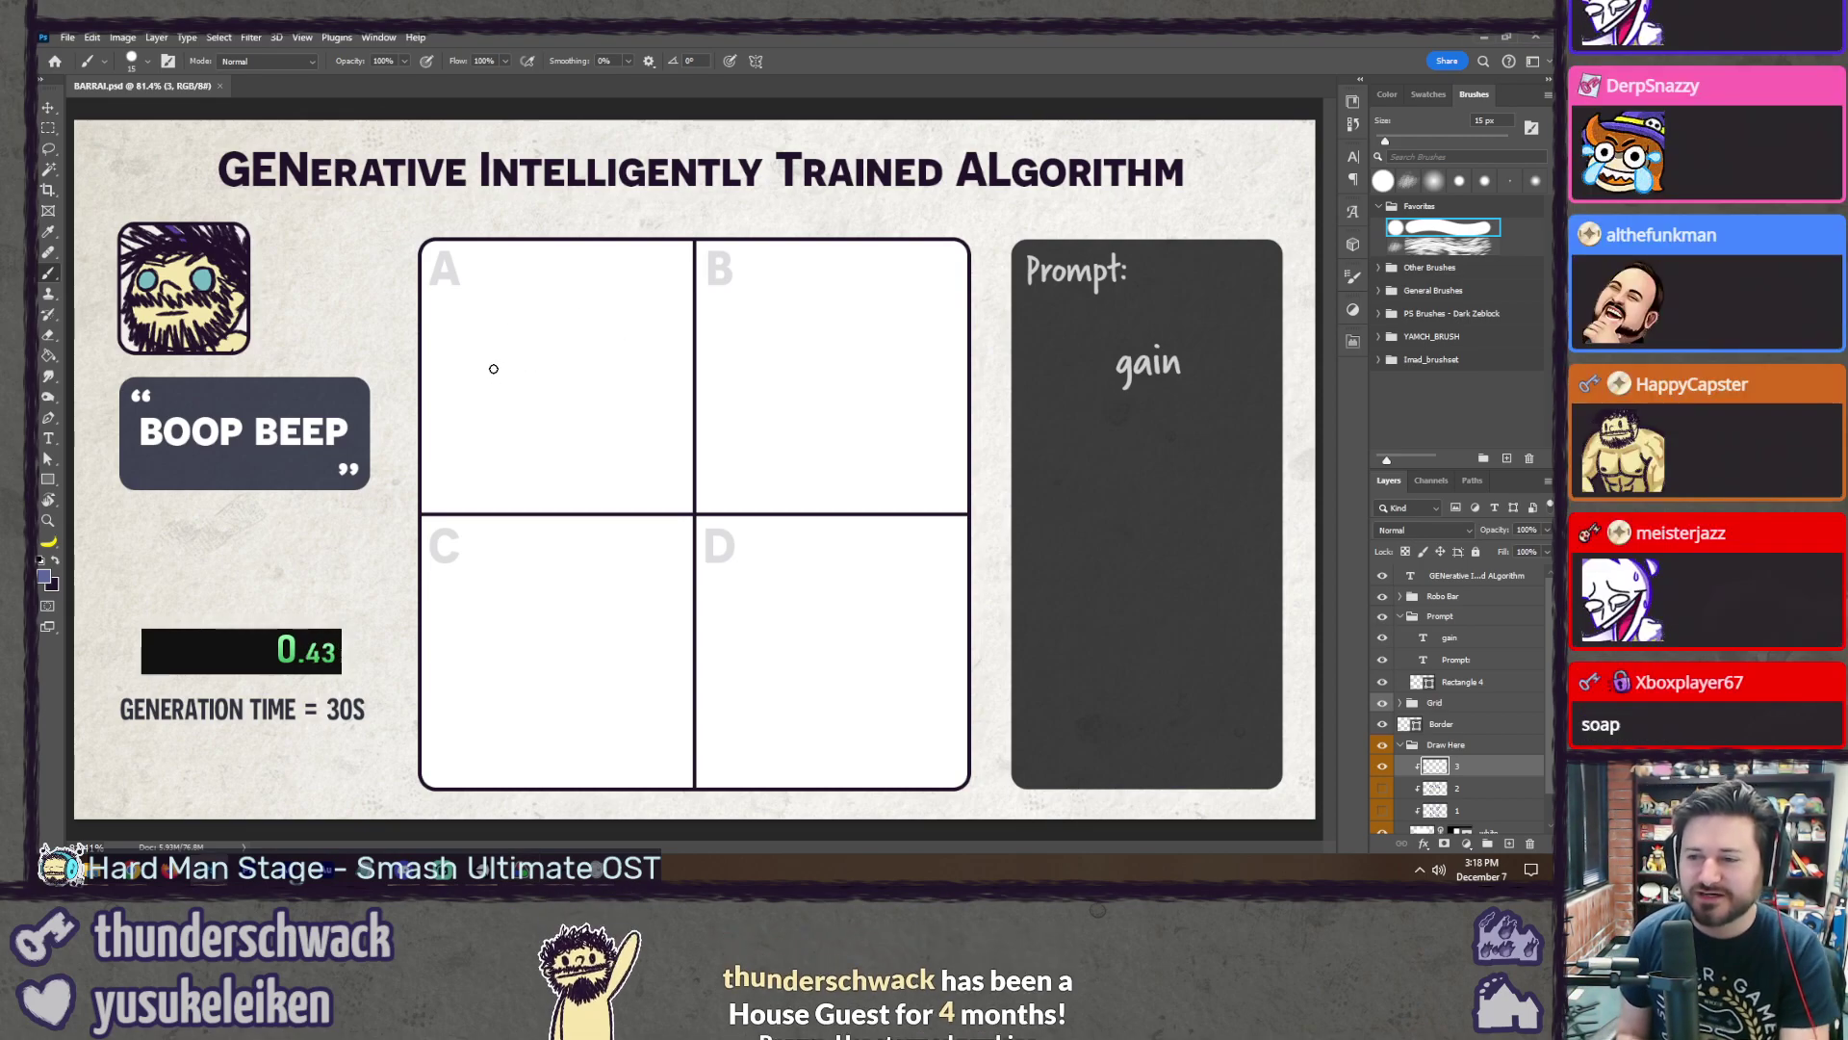
# Step: Sketch a spiky-haired figure pointing with an arrow in panel A
pyautogui.moveTo(475, 319)
pyautogui.mouseDown()
pyautogui.moveTo(507, 395)
pyautogui.moveTo(499, 452)
pyautogui.moveTo(474, 431)
pyautogui.mouseUp()
pyautogui.moveTo(570, 398)
pyautogui.mouseDown()
pyautogui.moveTo(590, 348)
pyautogui.moveTo(605, 360)
pyautogui.mouseUp()
pyautogui.moveTo(487, 337)
pyautogui.mouseDown()
pyautogui.moveTo(532, 336)
pyautogui.moveTo(534, 372)
pyautogui.mouseUp()
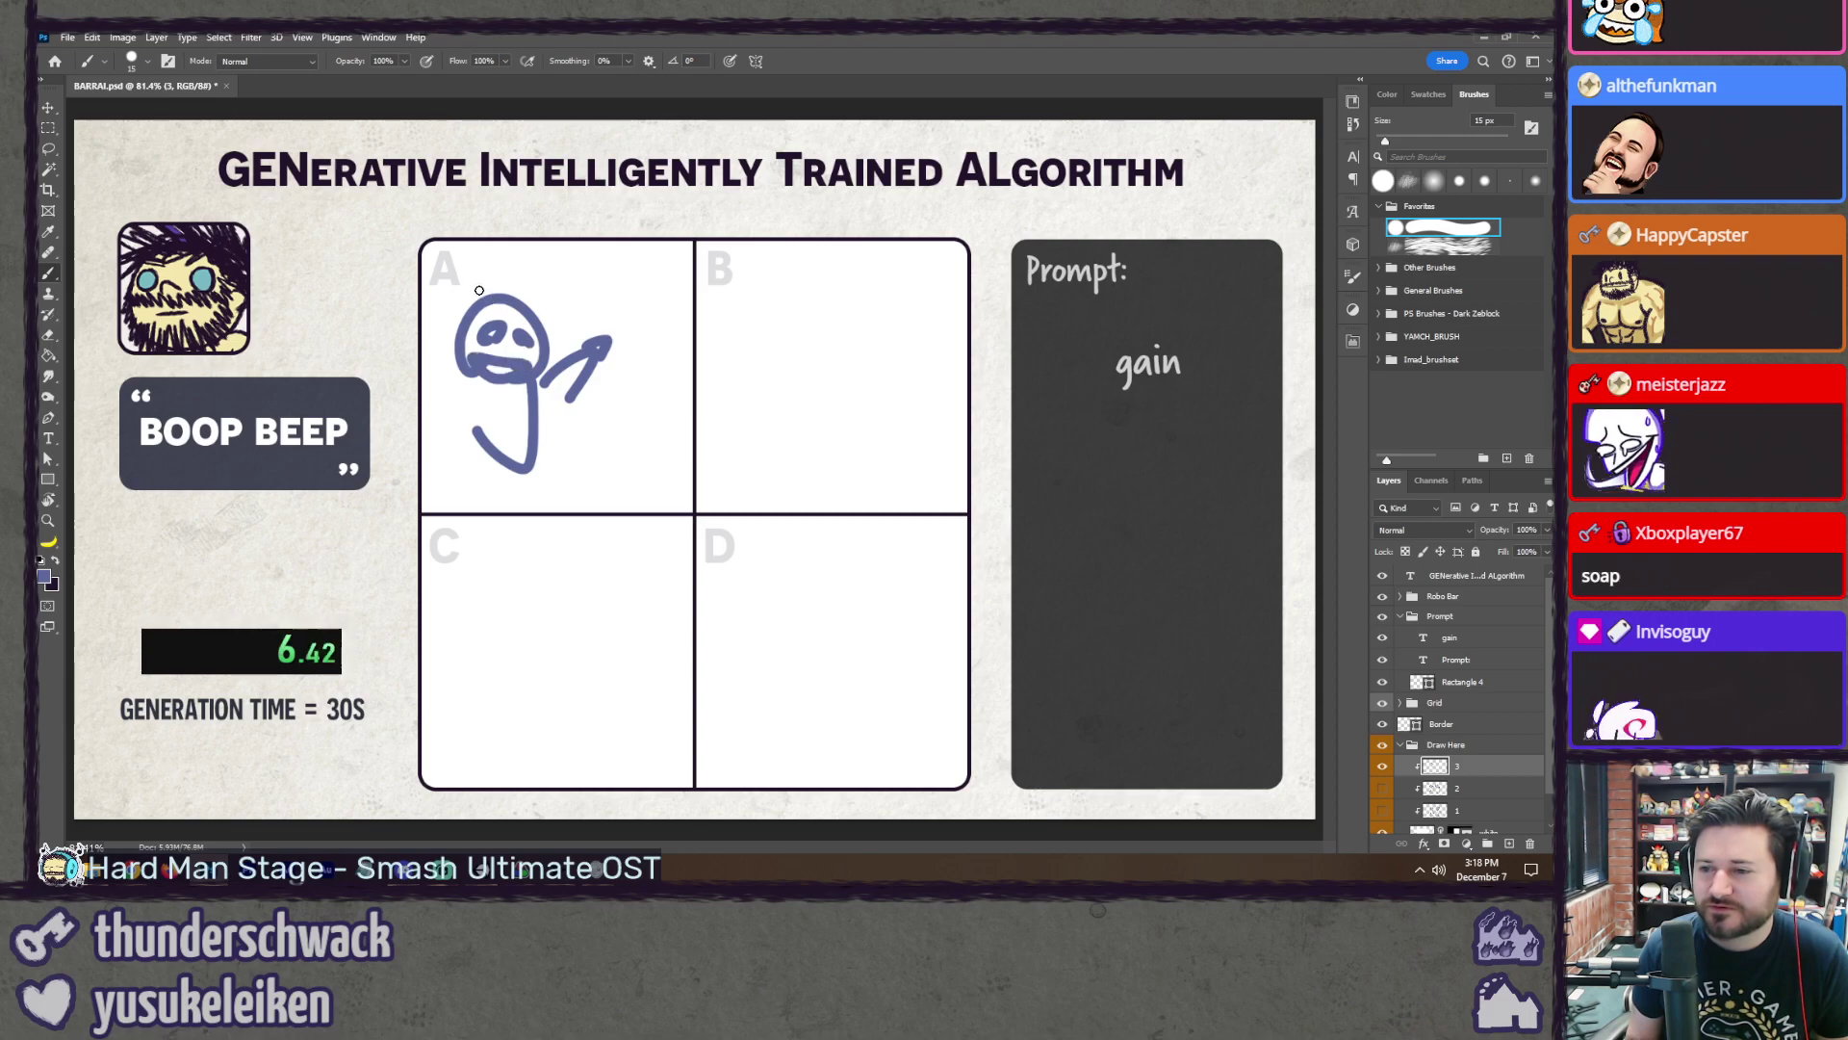
pyautogui.moveTo(480, 289)
pyautogui.mouseDown()
pyautogui.moveTo(539, 278)
pyautogui.moveTo(550, 310)
pyautogui.mouseUp()
pyautogui.moveTo(510, 385); pyautogui.dragTo(485, 433)
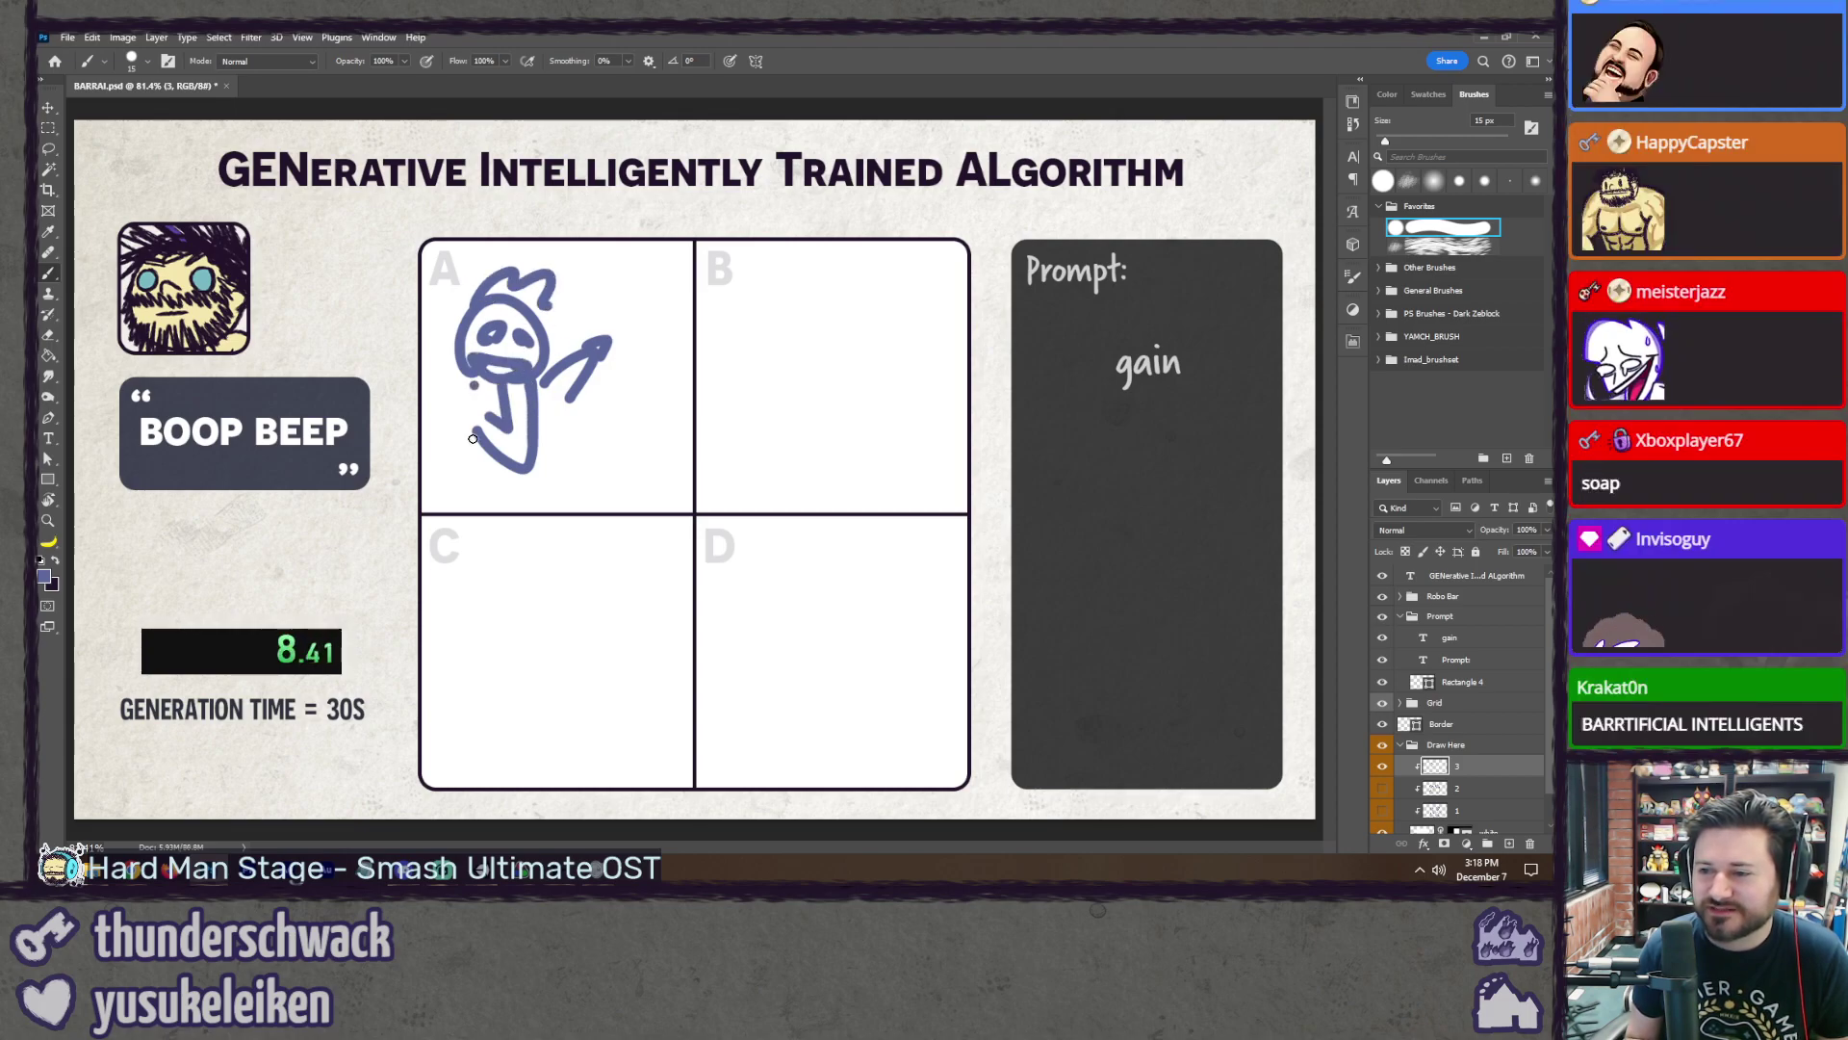
pyautogui.moveTo(461, 463); pyautogui.dragTo(478, 458)
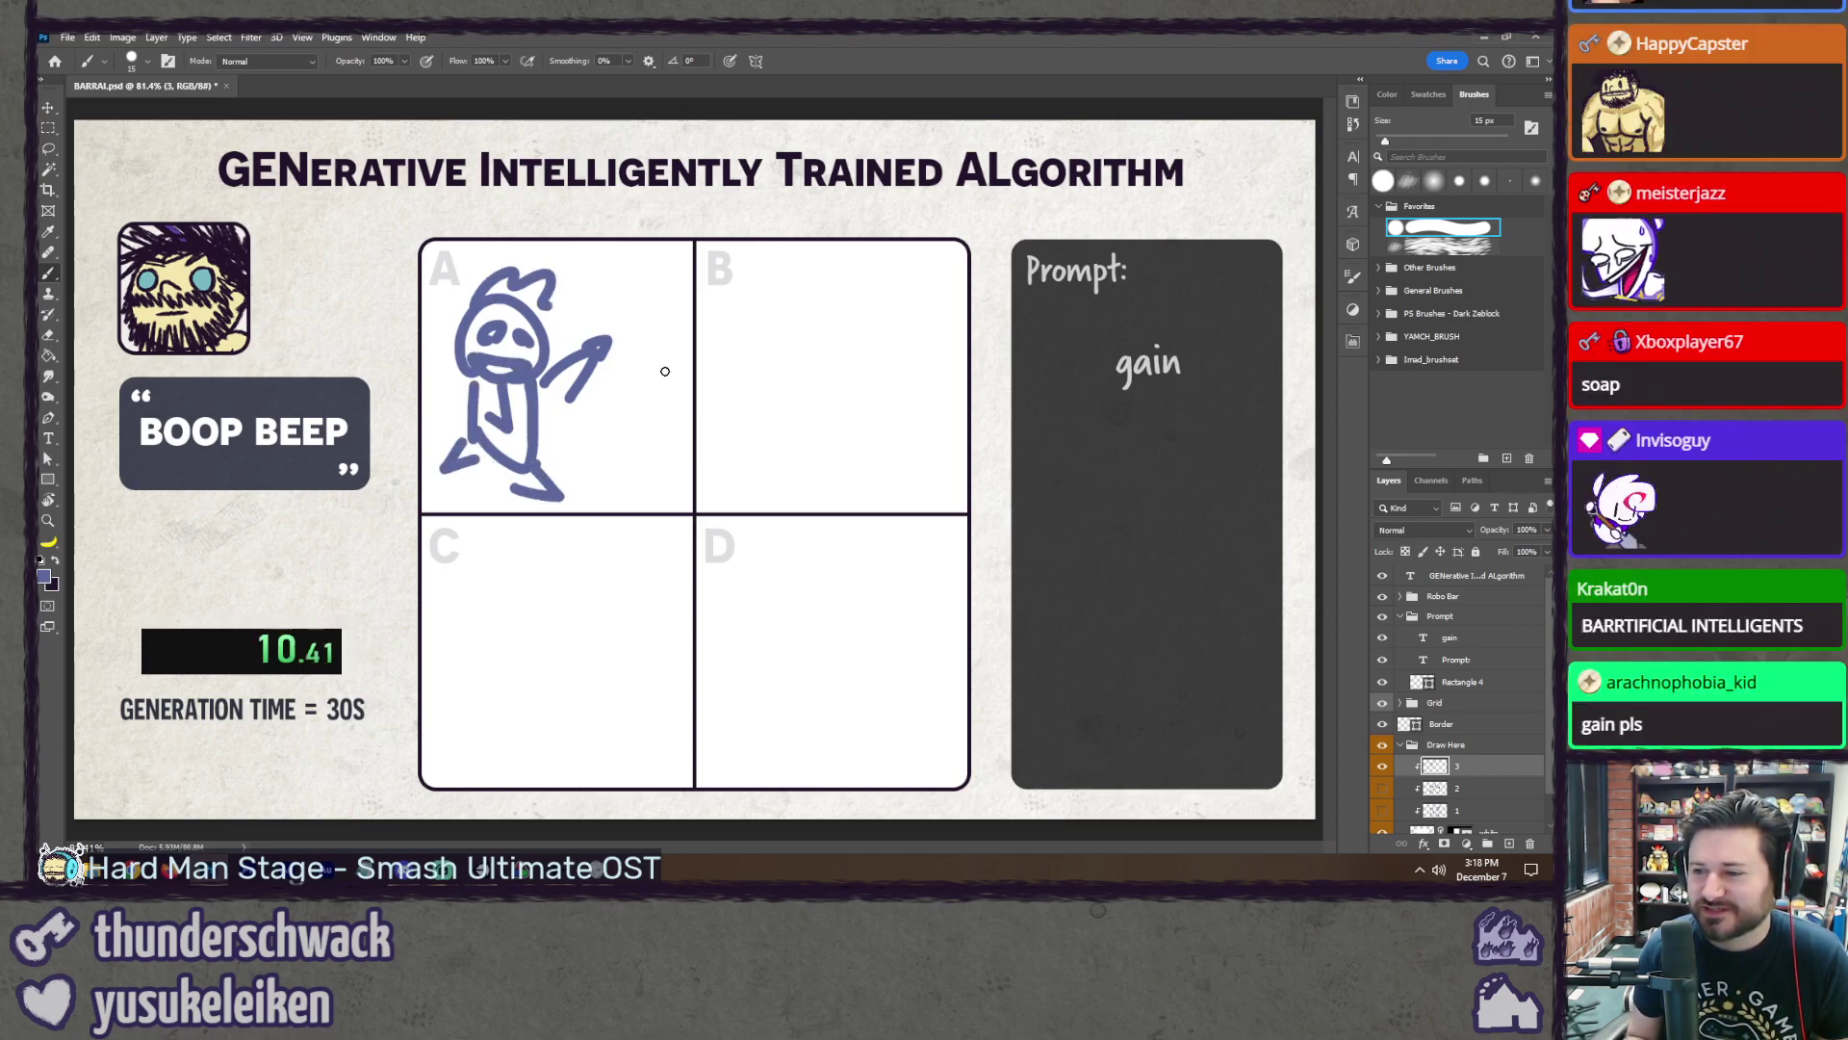
# Step: Draw an oval and a bearded figure with hair, legs and feet in panel B
pyautogui.moveTo(921, 363)
pyautogui.mouseDown()
pyautogui.moveTo(895, 440)
pyautogui.moveTo(814, 389)
pyautogui.mouseUp()
pyautogui.click(726, 363)
pyautogui.moveTo(766, 322)
pyautogui.mouseDown()
pyautogui.moveTo(730, 380)
pyautogui.moveTo(791, 368)
pyautogui.moveTo(823, 332)
pyautogui.moveTo(784, 460)
pyautogui.mouseUp()
pyautogui.click(759, 354)
pyautogui.moveTo(737, 390); pyautogui.dragTo(733, 447)
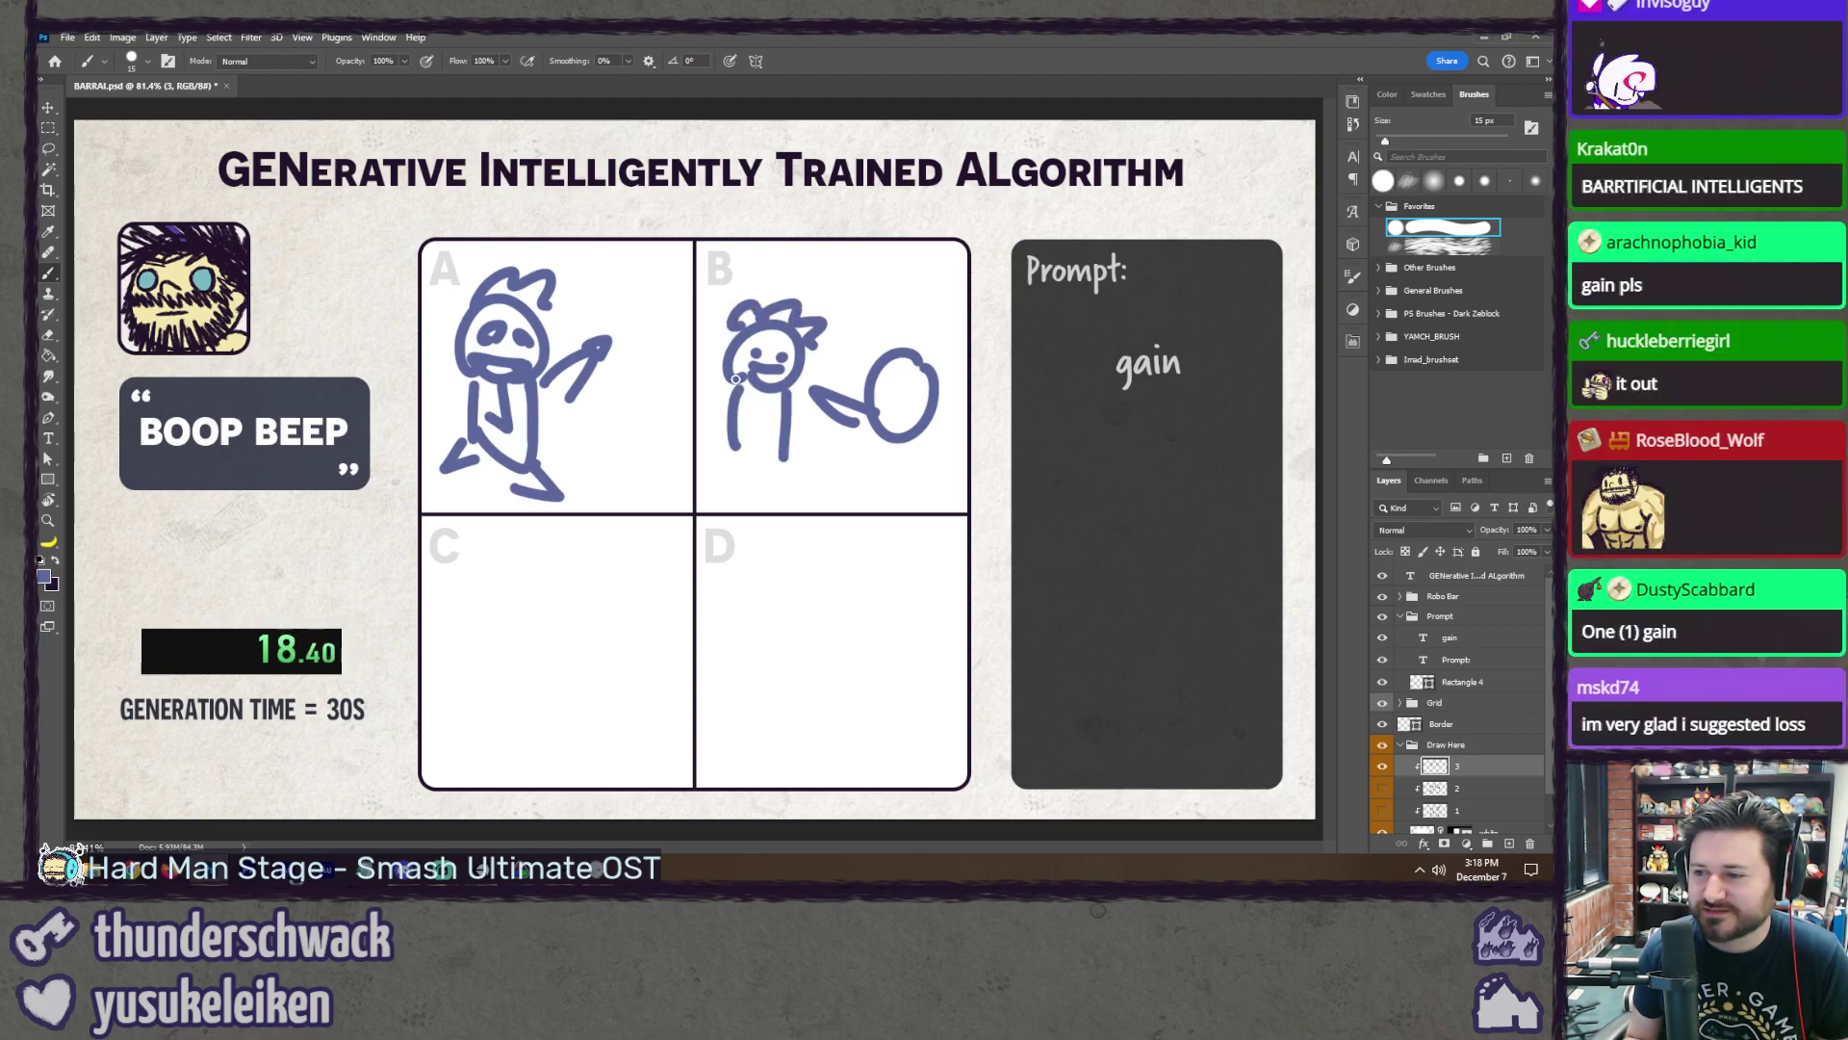
pyautogui.moveTo(756, 371)
pyautogui.mouseDown()
pyautogui.moveTo(791, 375)
pyautogui.moveTo(788, 454)
pyautogui.moveTo(743, 479)
pyautogui.mouseUp()
pyautogui.moveTo(718, 385); pyautogui.dragTo(748, 493)
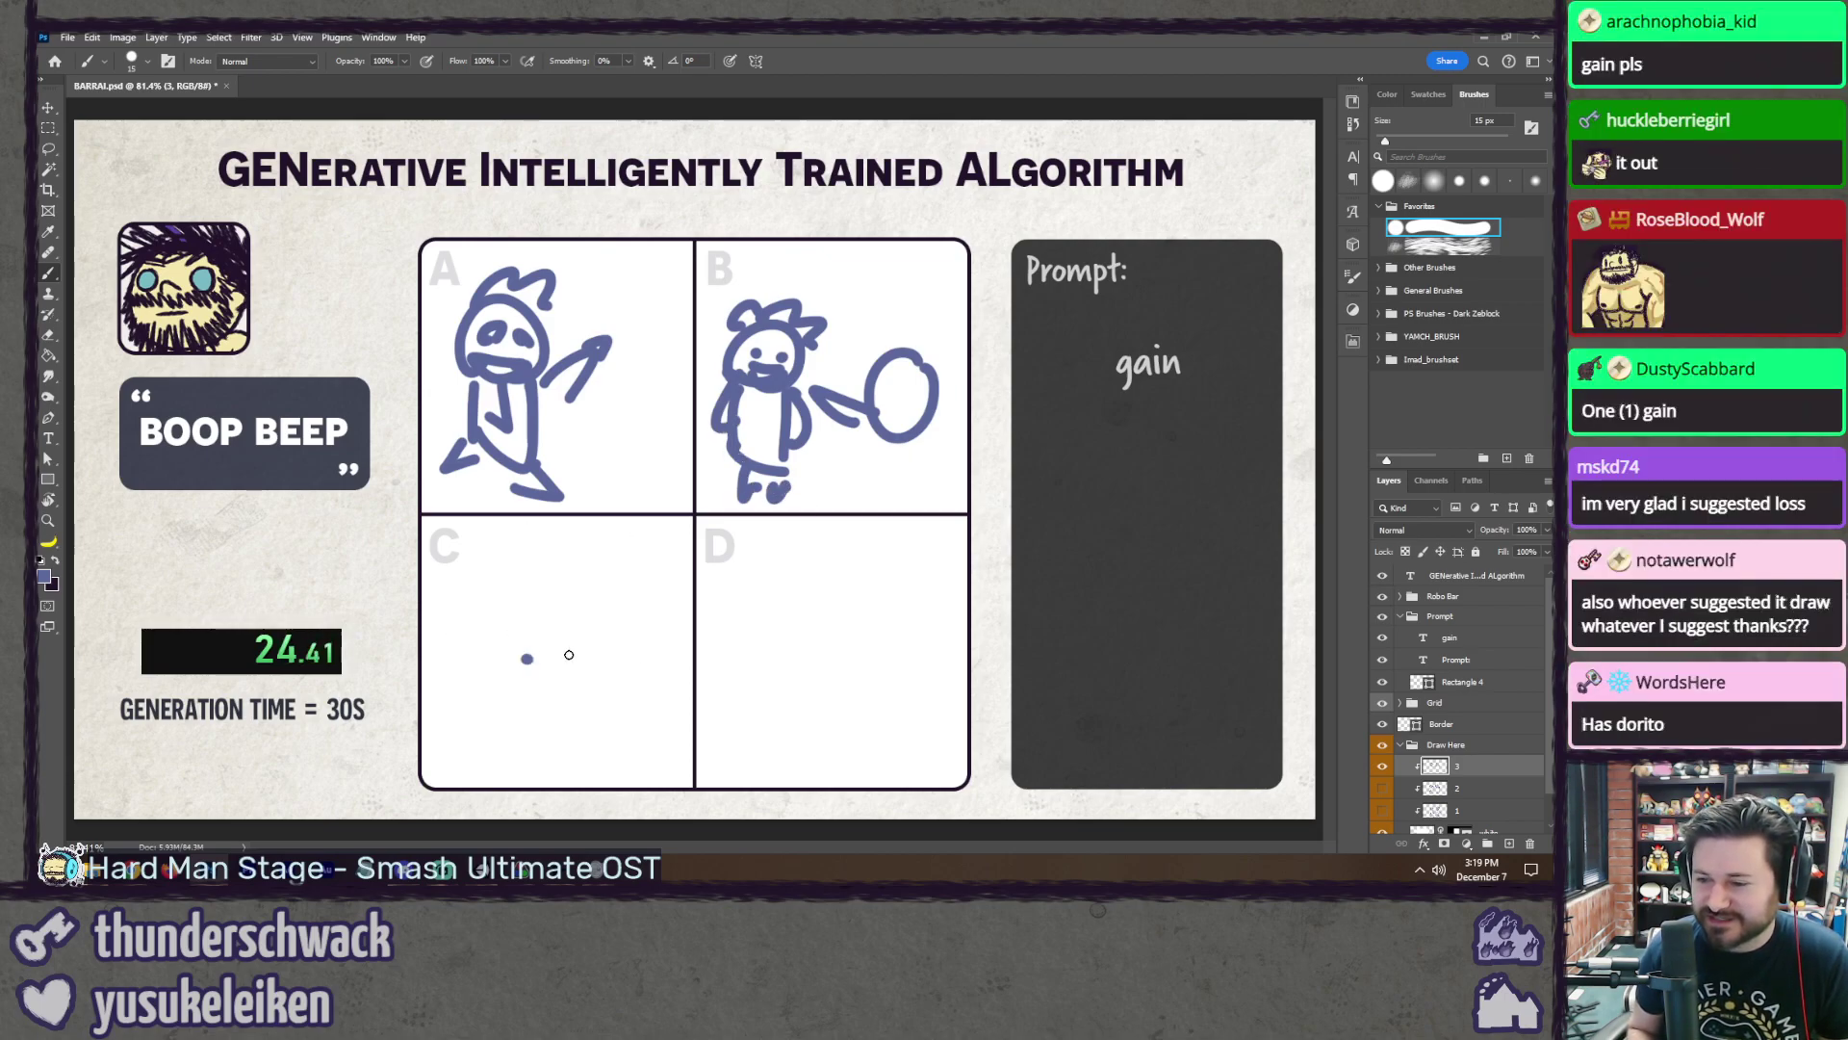
# Step: Sketch a box with a loop handle in panel C and a curly-edged arch in panel D
pyautogui.moveTo(524, 661); pyautogui.dragTo(683, 706)
pyautogui.moveTo(516, 674)
pyautogui.mouseDown()
pyautogui.moveTo(527, 765)
pyautogui.moveTo(676, 744)
pyautogui.mouseUp()
pyautogui.moveTo(561, 642)
pyautogui.mouseDown()
pyautogui.moveTo(604, 666)
pyautogui.moveTo(586, 572)
pyautogui.mouseUp()
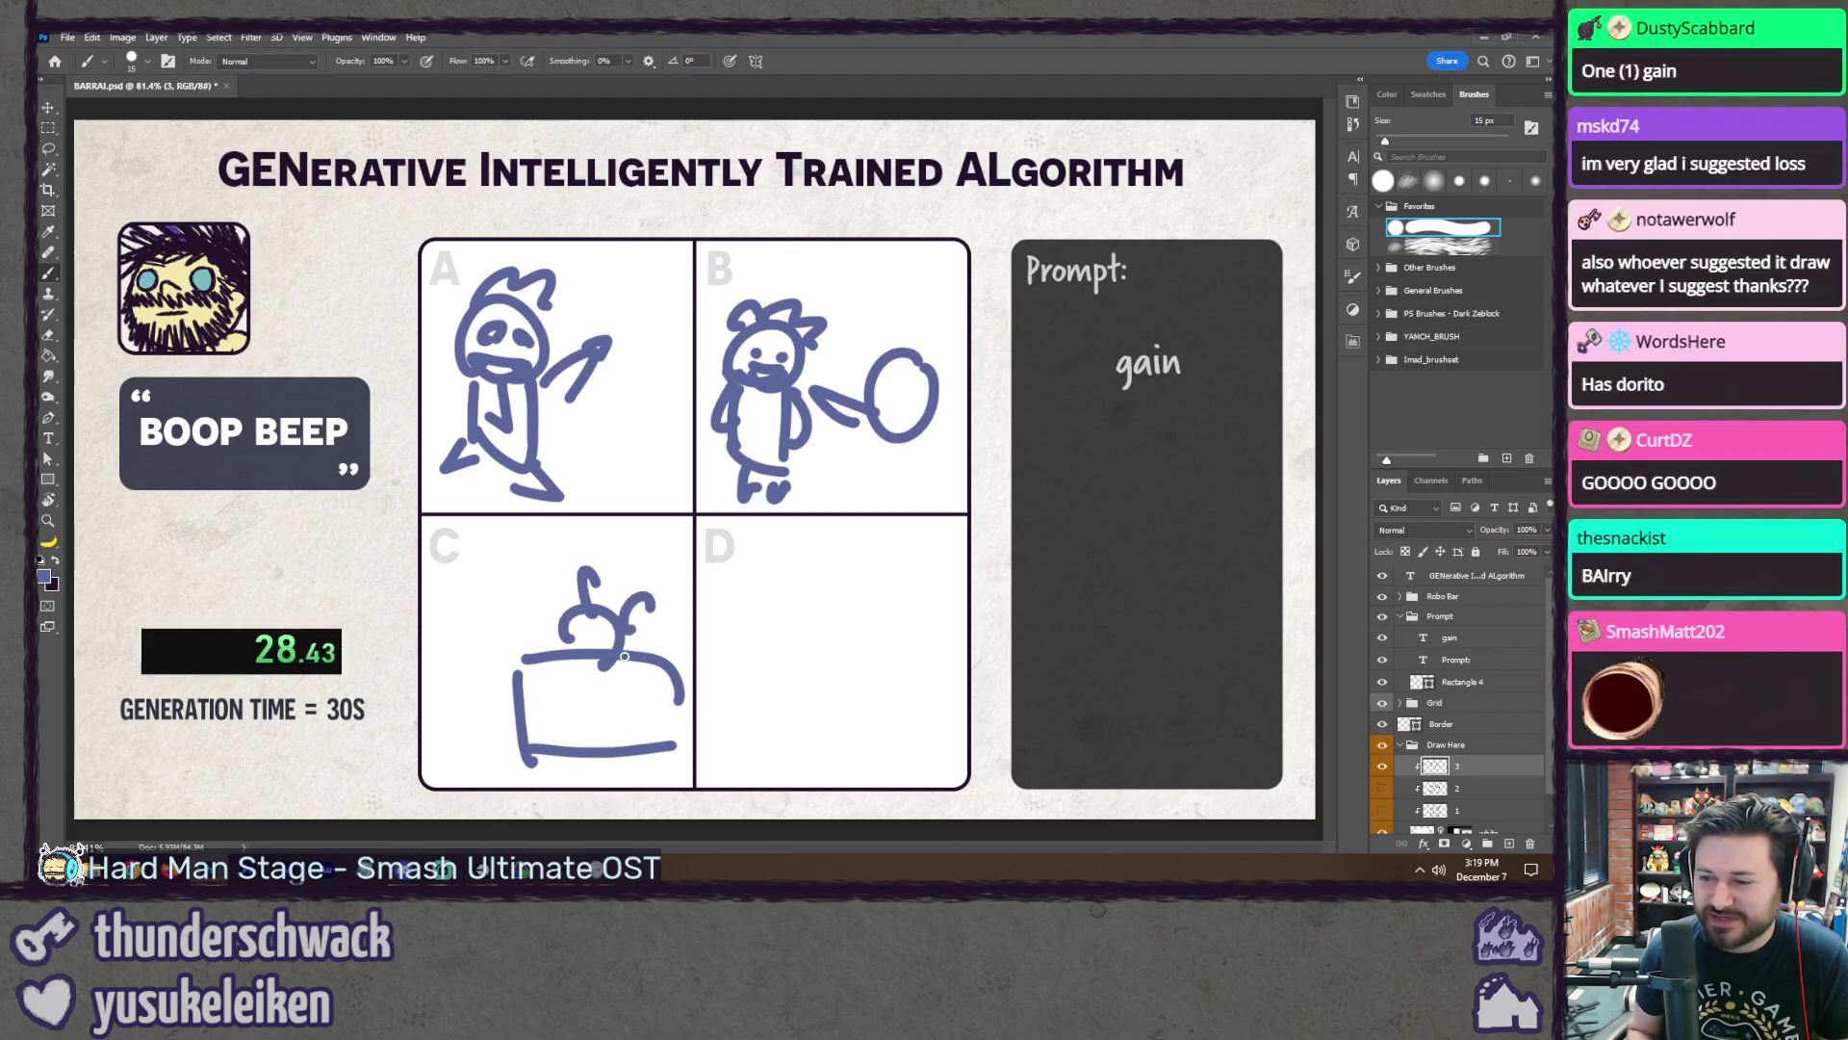
pyautogui.moveTo(650, 687); pyautogui.dragTo(664, 701)
pyautogui.moveTo(526, 639); pyautogui.dragTo(558, 631)
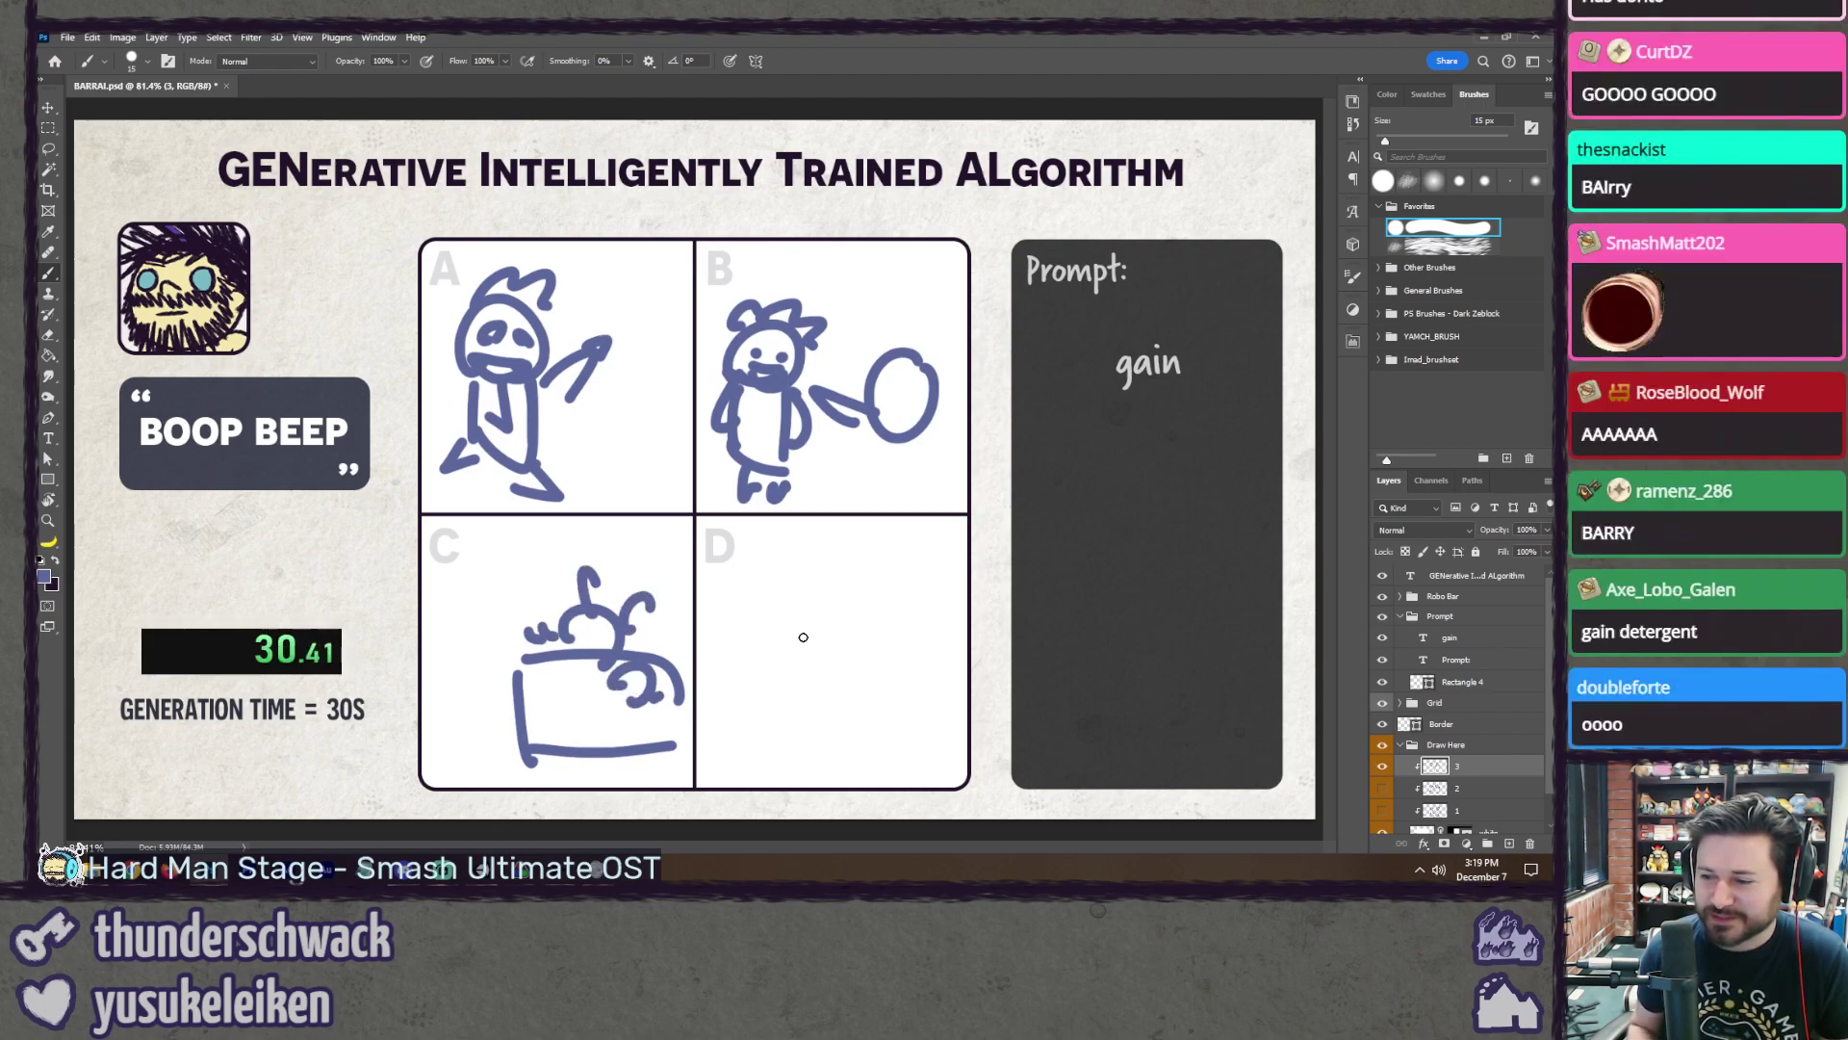
pyautogui.moveTo(749, 698); pyautogui.dragTo(851, 686)
pyautogui.moveTo(863, 618)
pyautogui.mouseDown()
pyautogui.moveTo(904, 608)
pyautogui.moveTo(922, 650)
pyautogui.mouseUp()
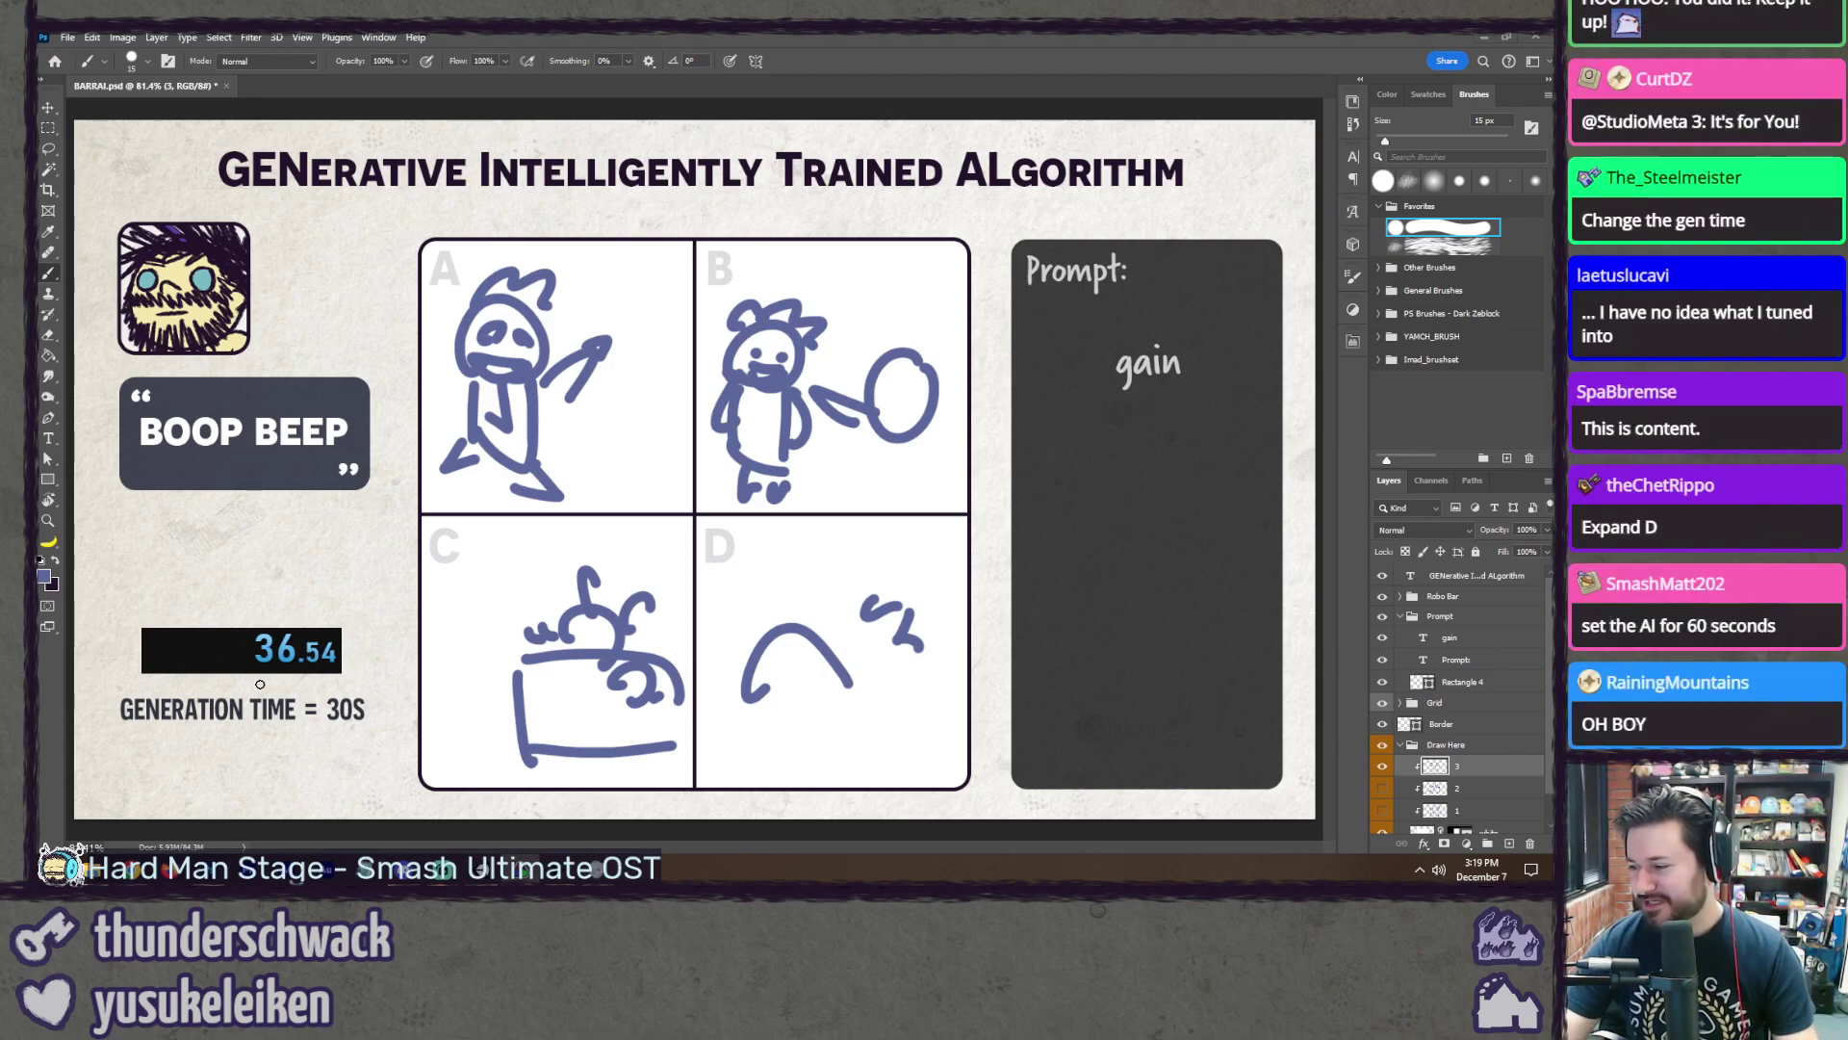
# Step: Reset the timer, lasso panel D's sketch, and add a new layer named '3 expand'
pyautogui.click(229, 647)
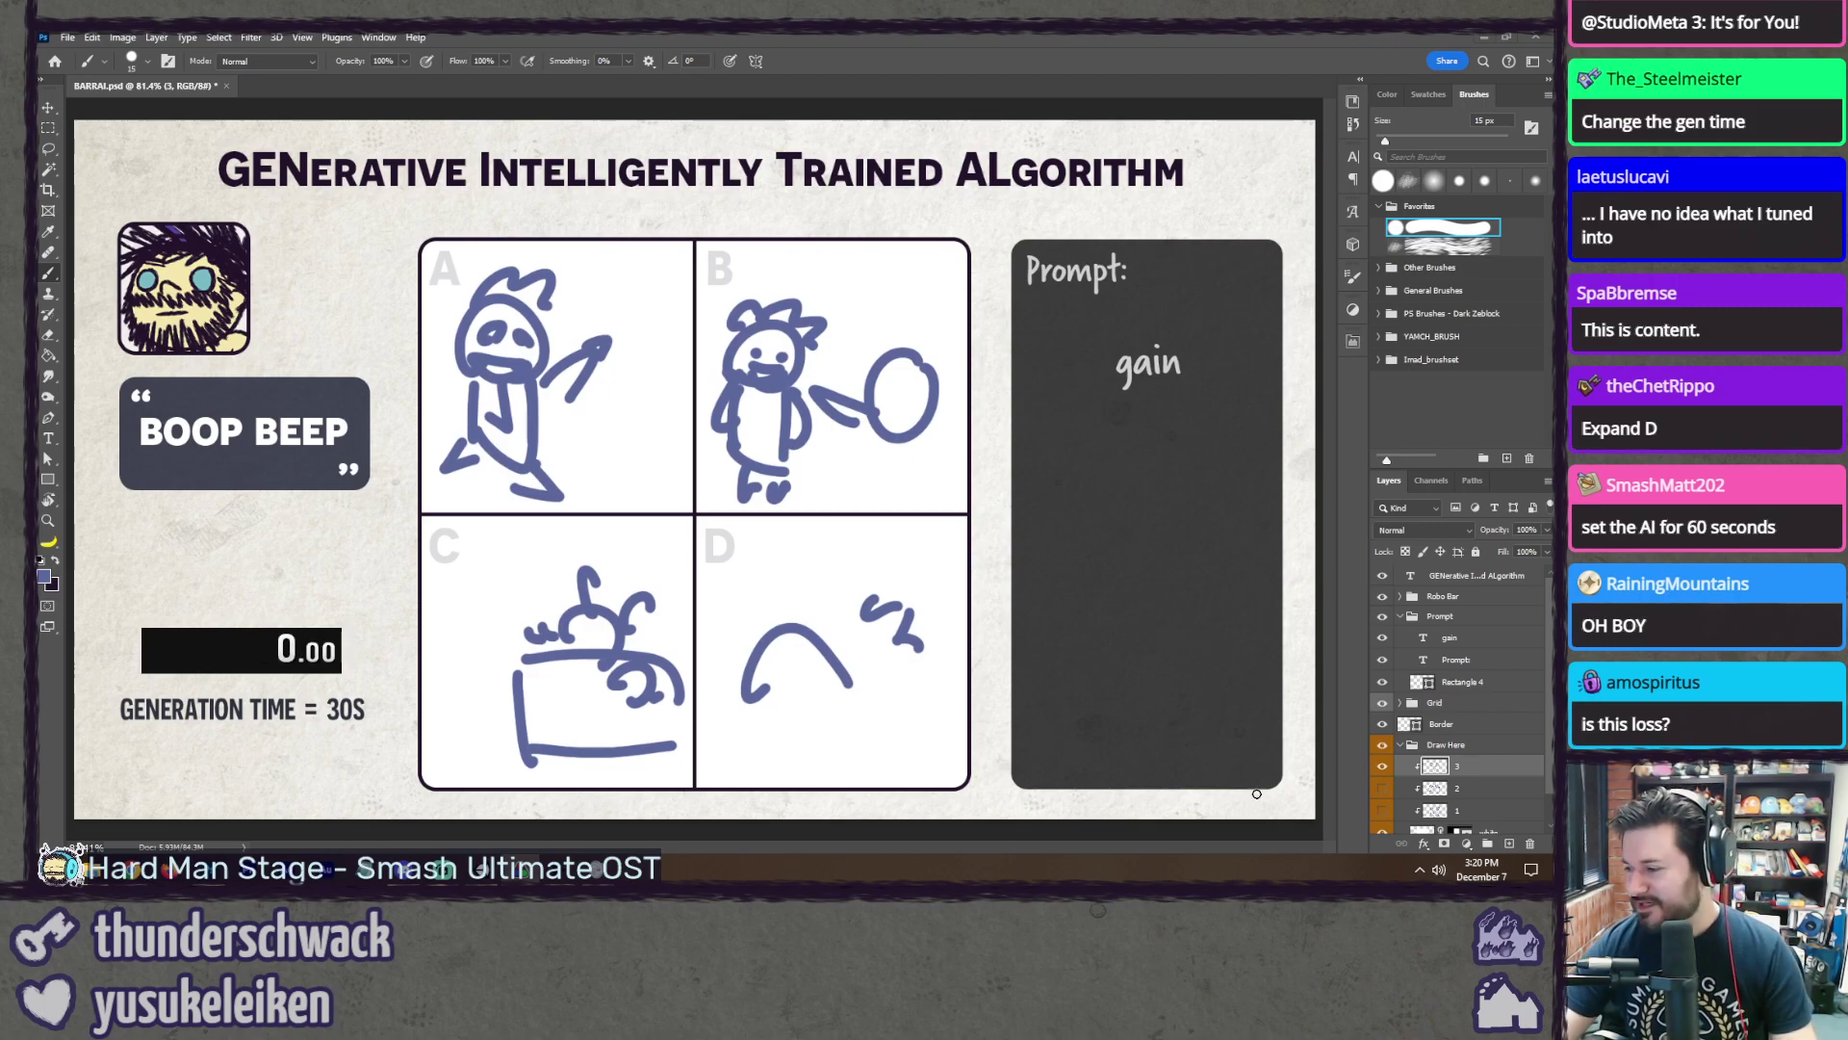
pyautogui.press('l')
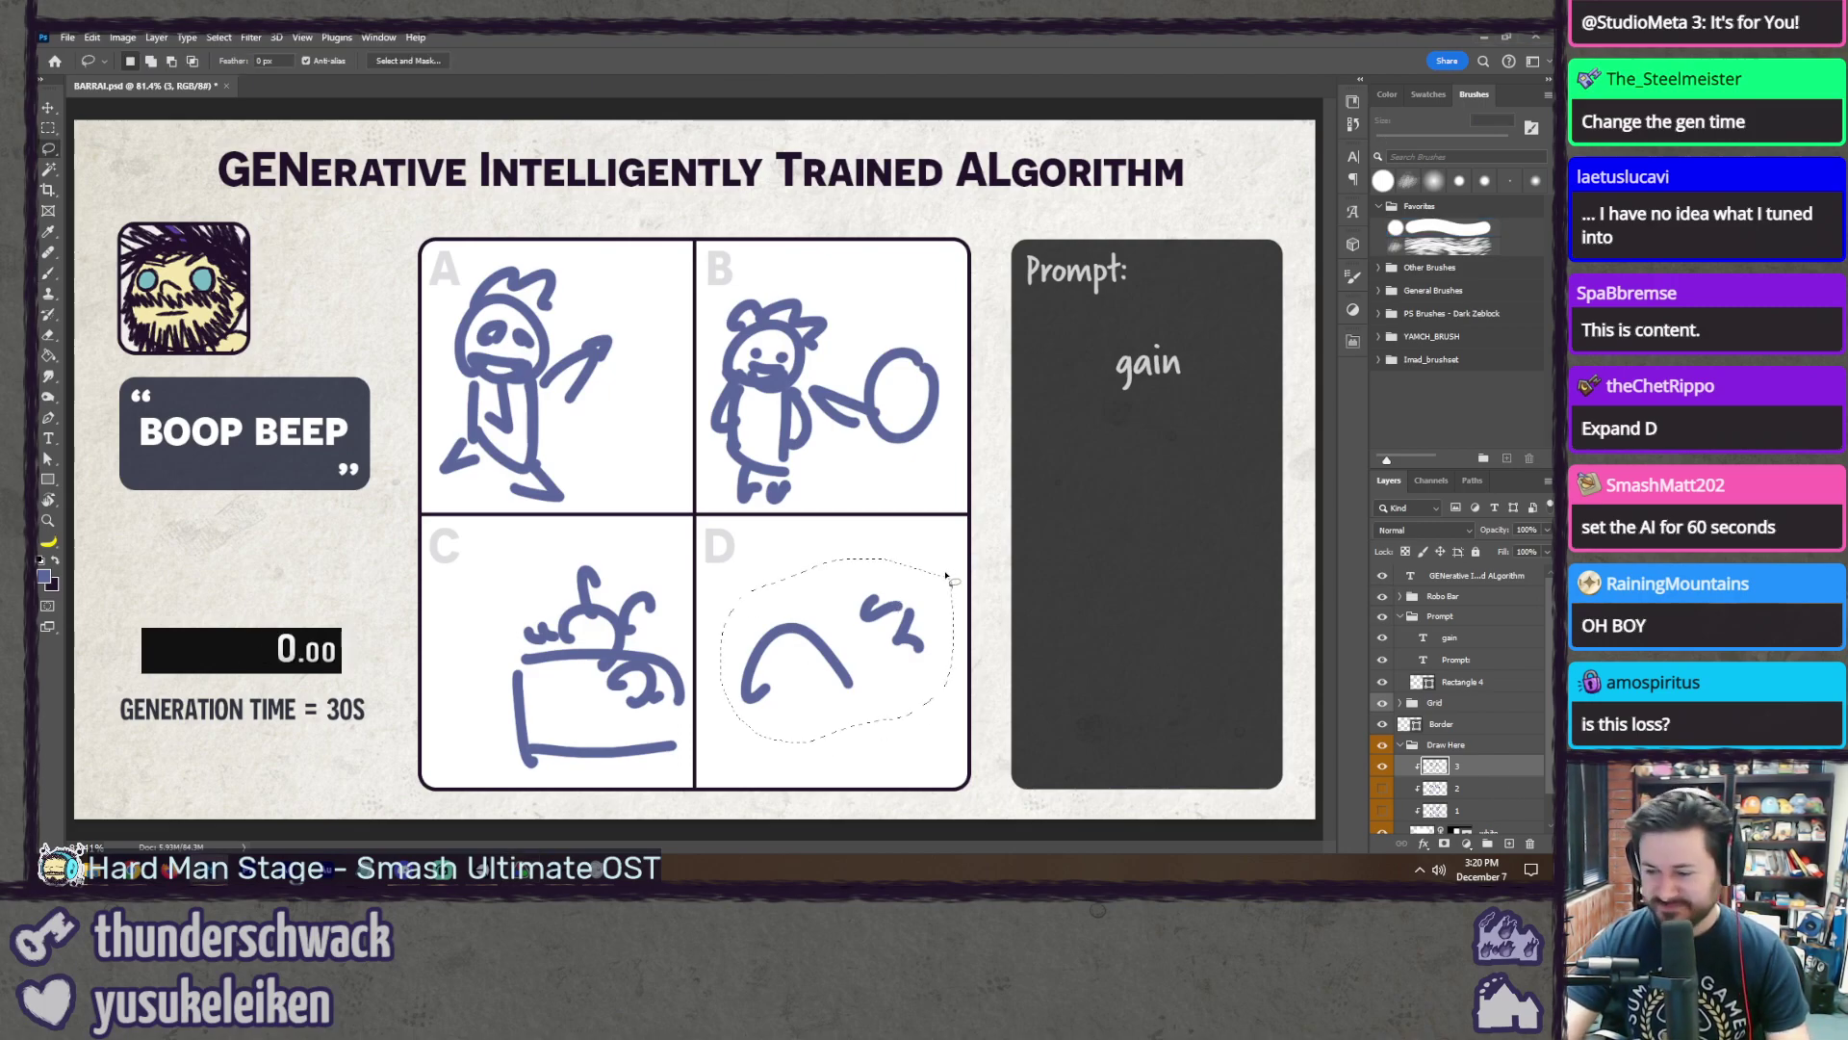
pyautogui.click(1001, 612)
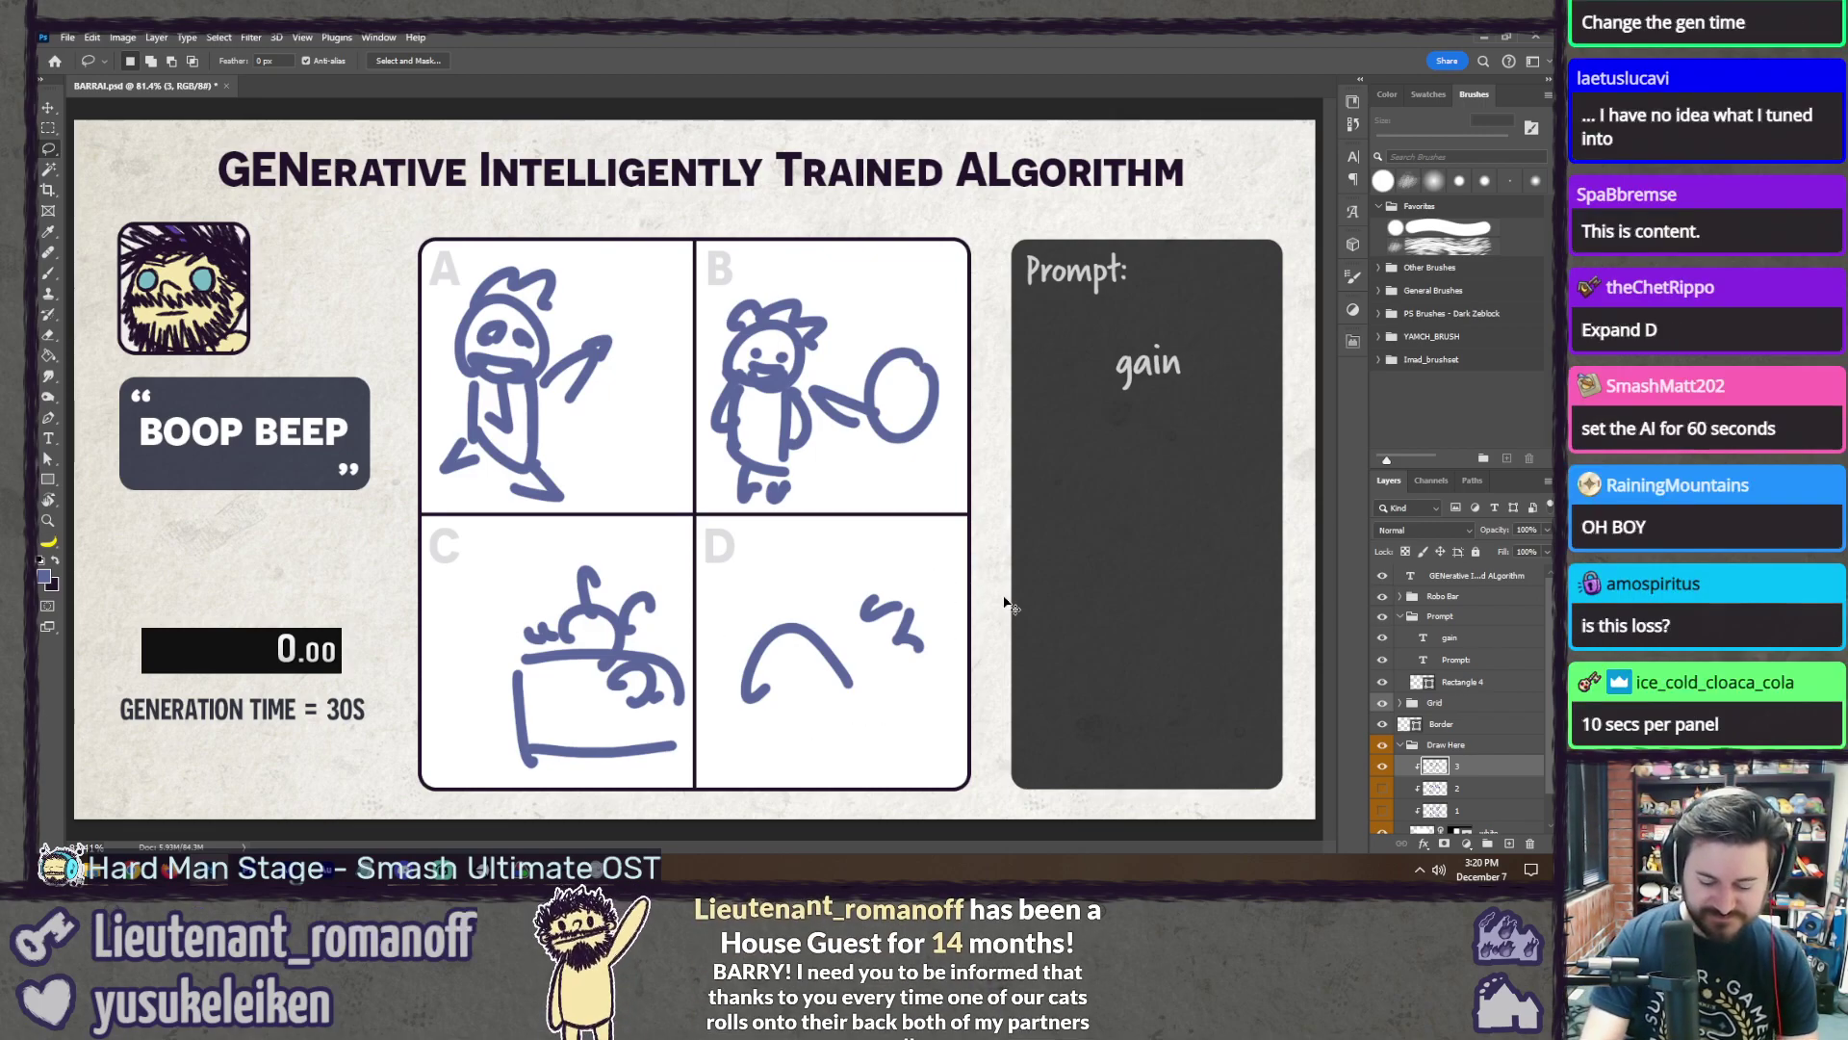
pyautogui.hotkey('ctrl', 'shift', 'n')
pyautogui.write('3 expand')
pyautogui.press('Return')
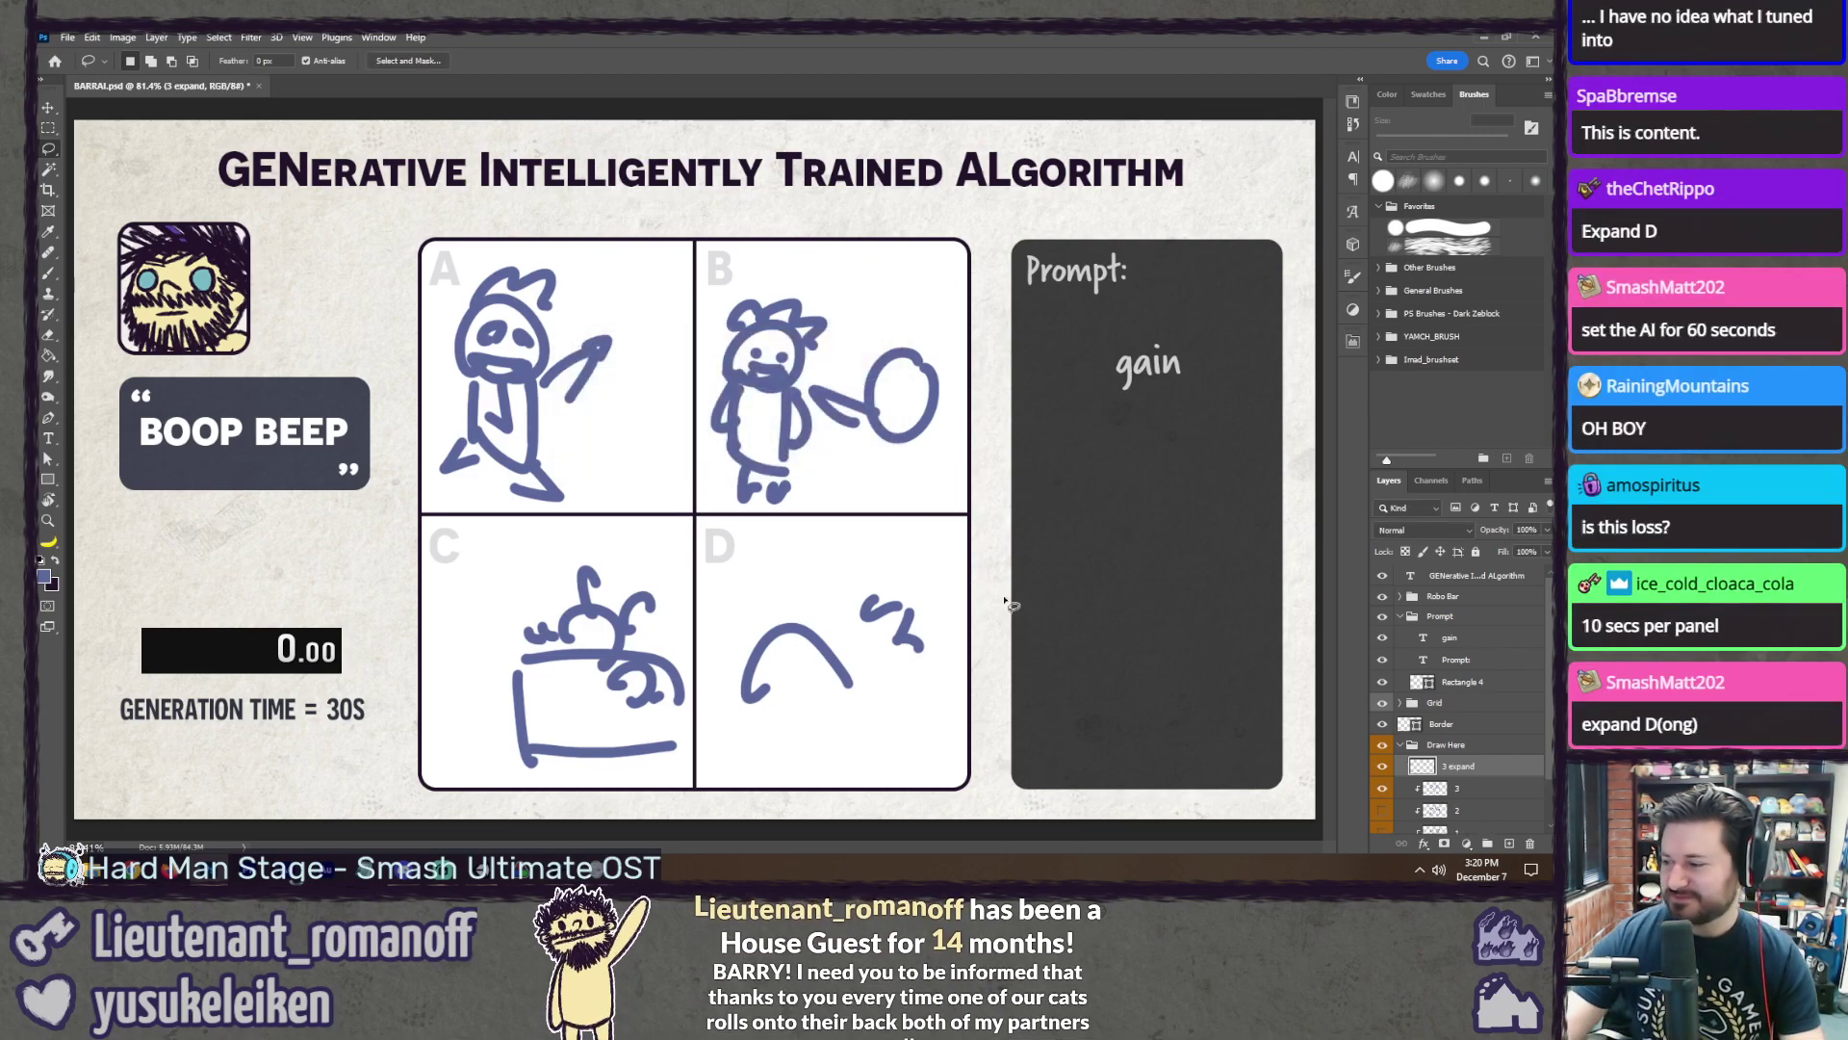
# Step: Clip '3 expand' to the layer below, hide the old sketches and grid, and nudge the sketch down
pyautogui.rightClick(1504, 770)
pyautogui.click(1489, 452)
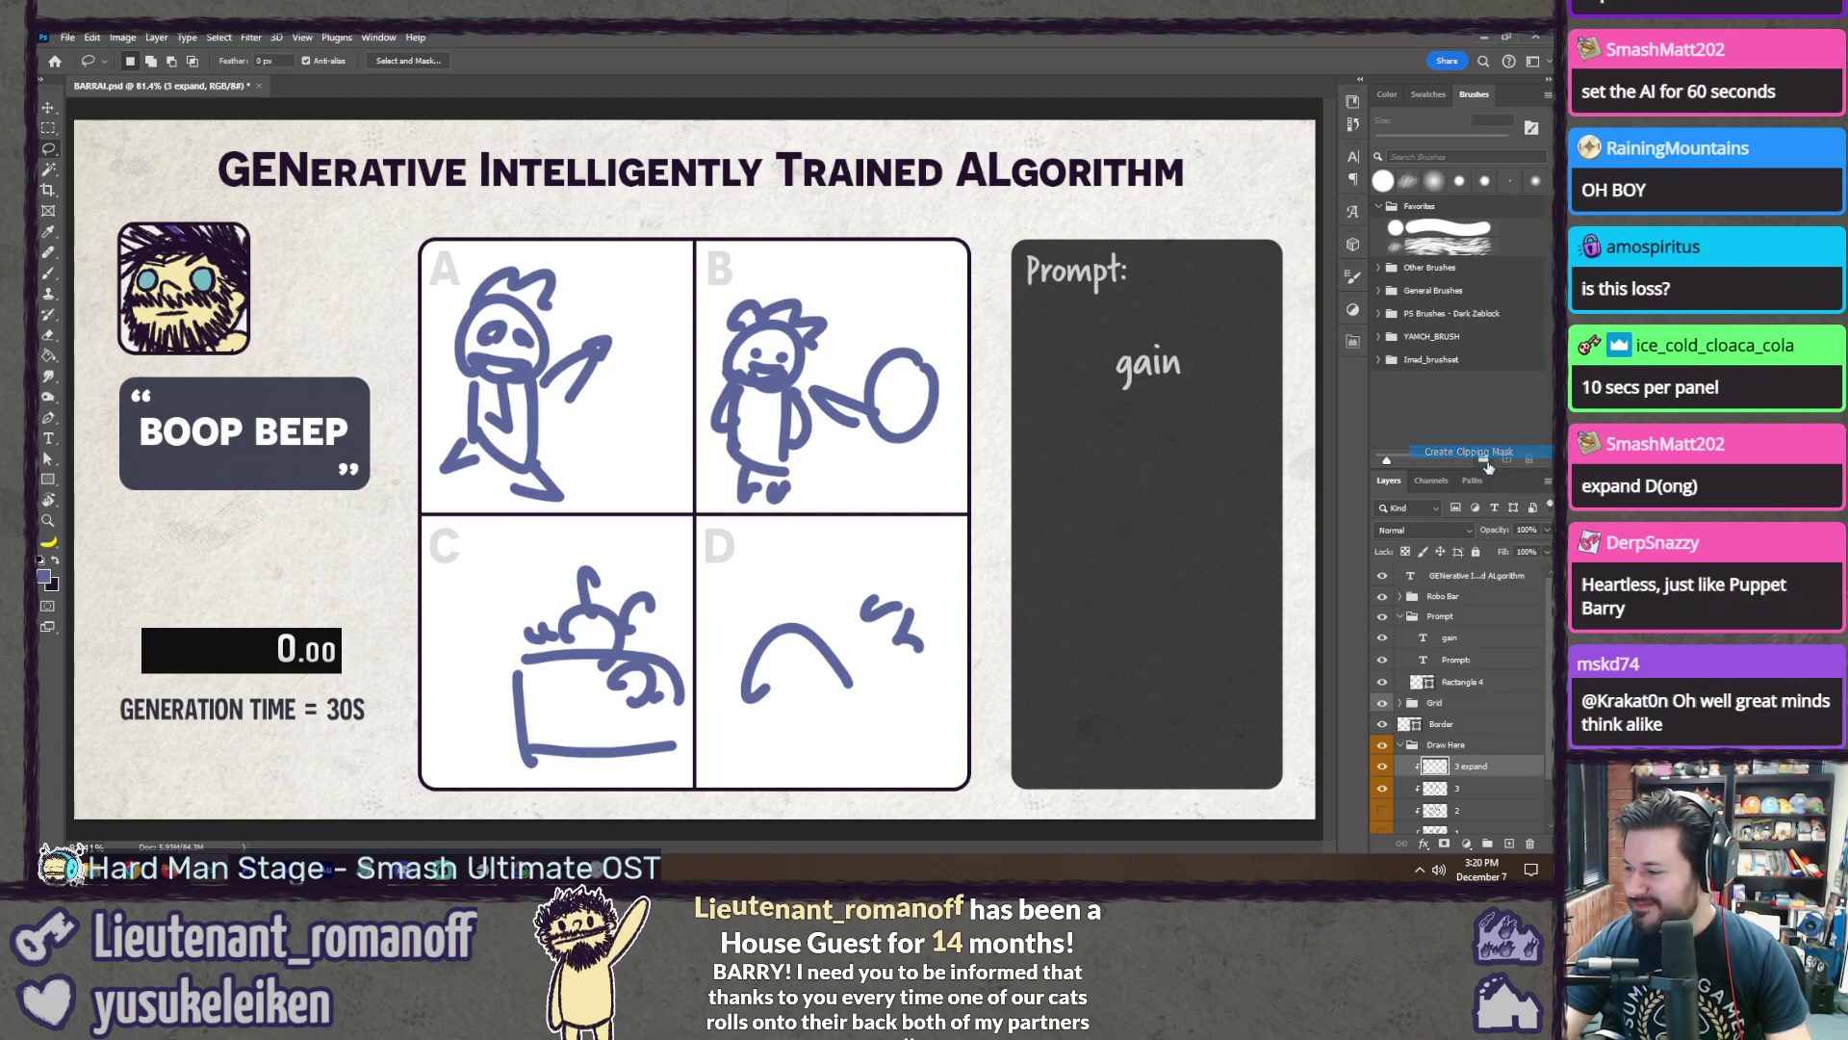
pyautogui.click(1383, 788)
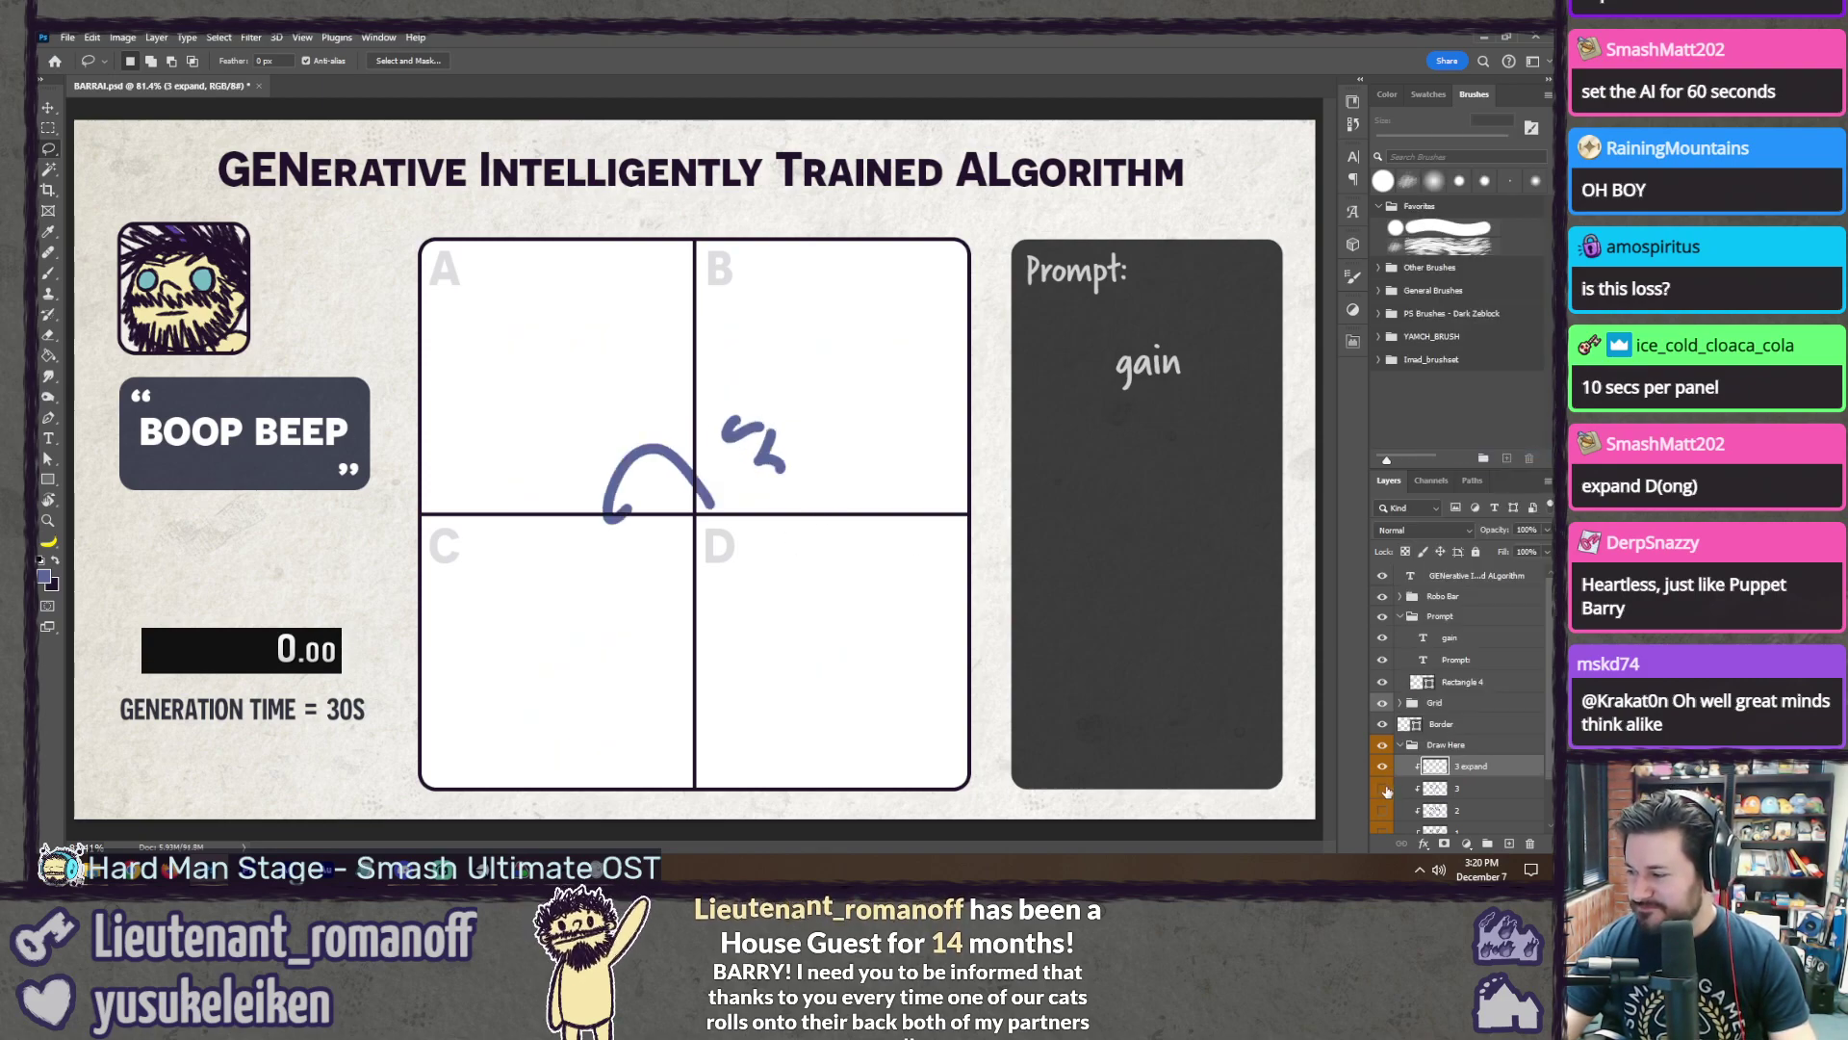
pyautogui.scroll(-2, 1386, 760)
pyautogui.click(1382, 648)
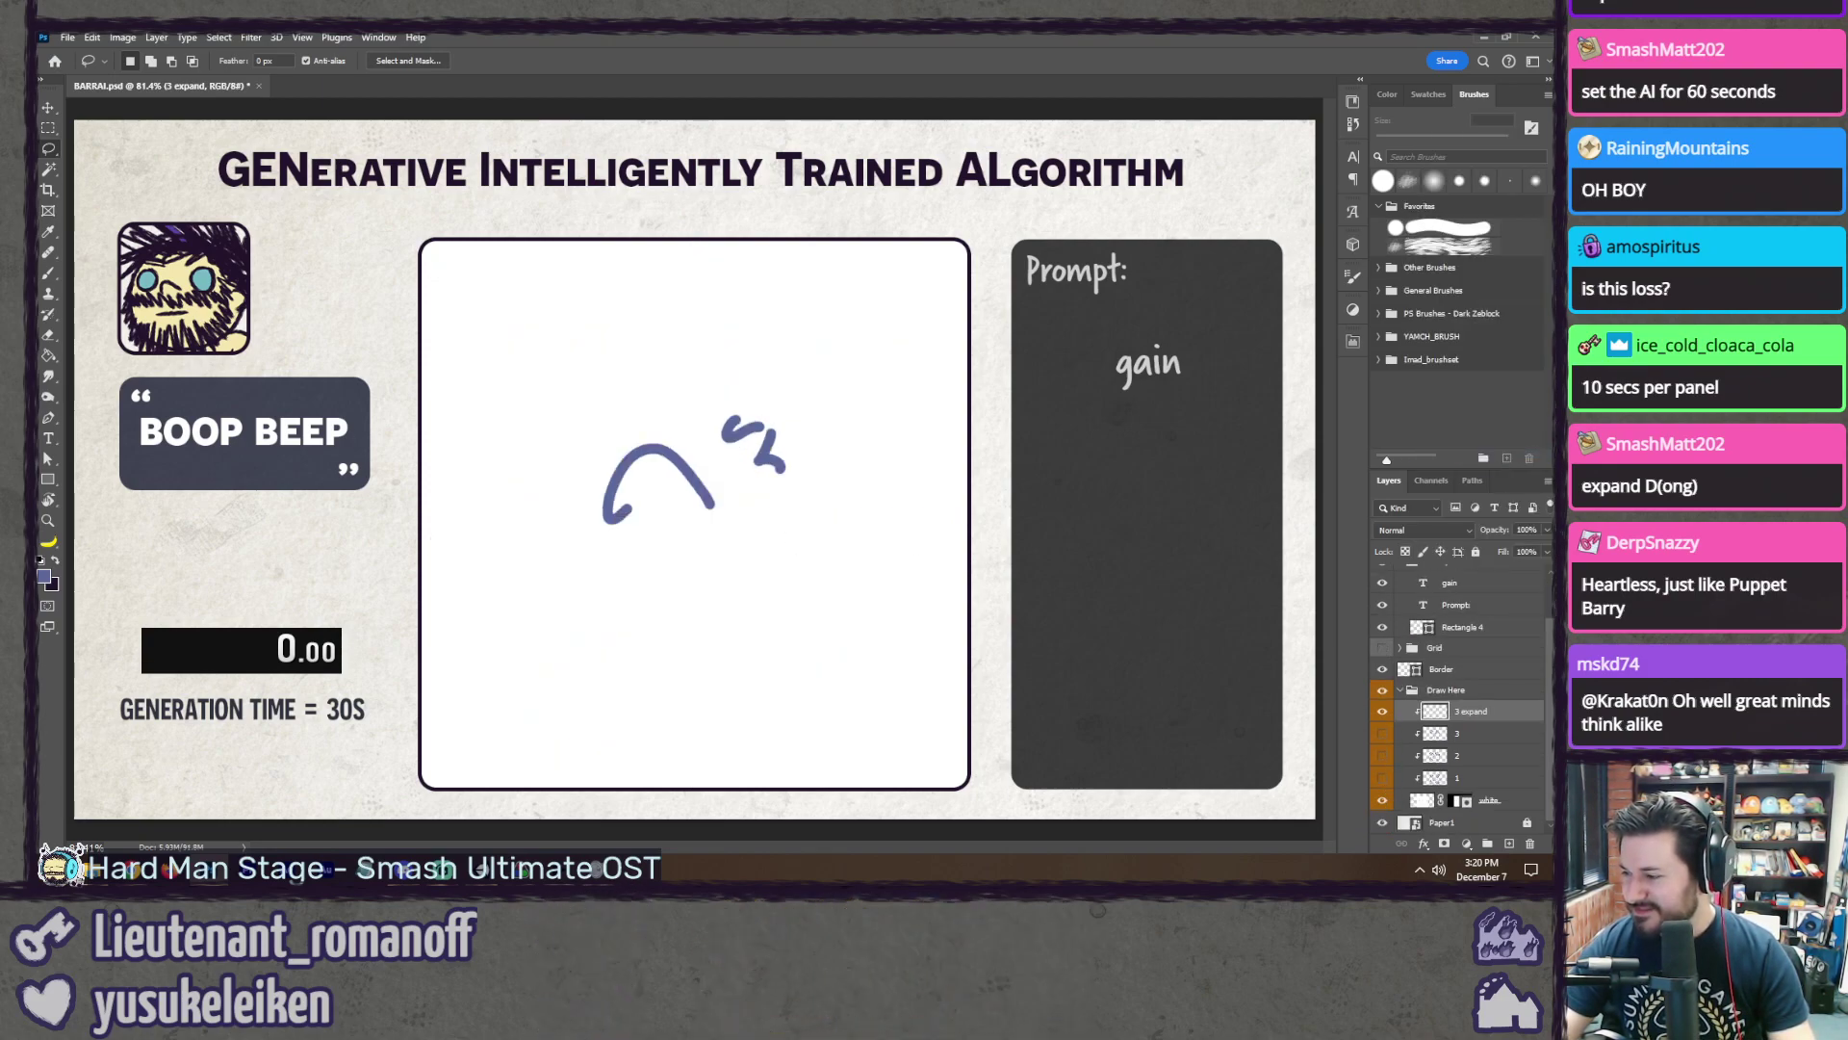
pyautogui.press('v')
pyautogui.moveTo(706, 464); pyautogui.dragTo(714, 500)
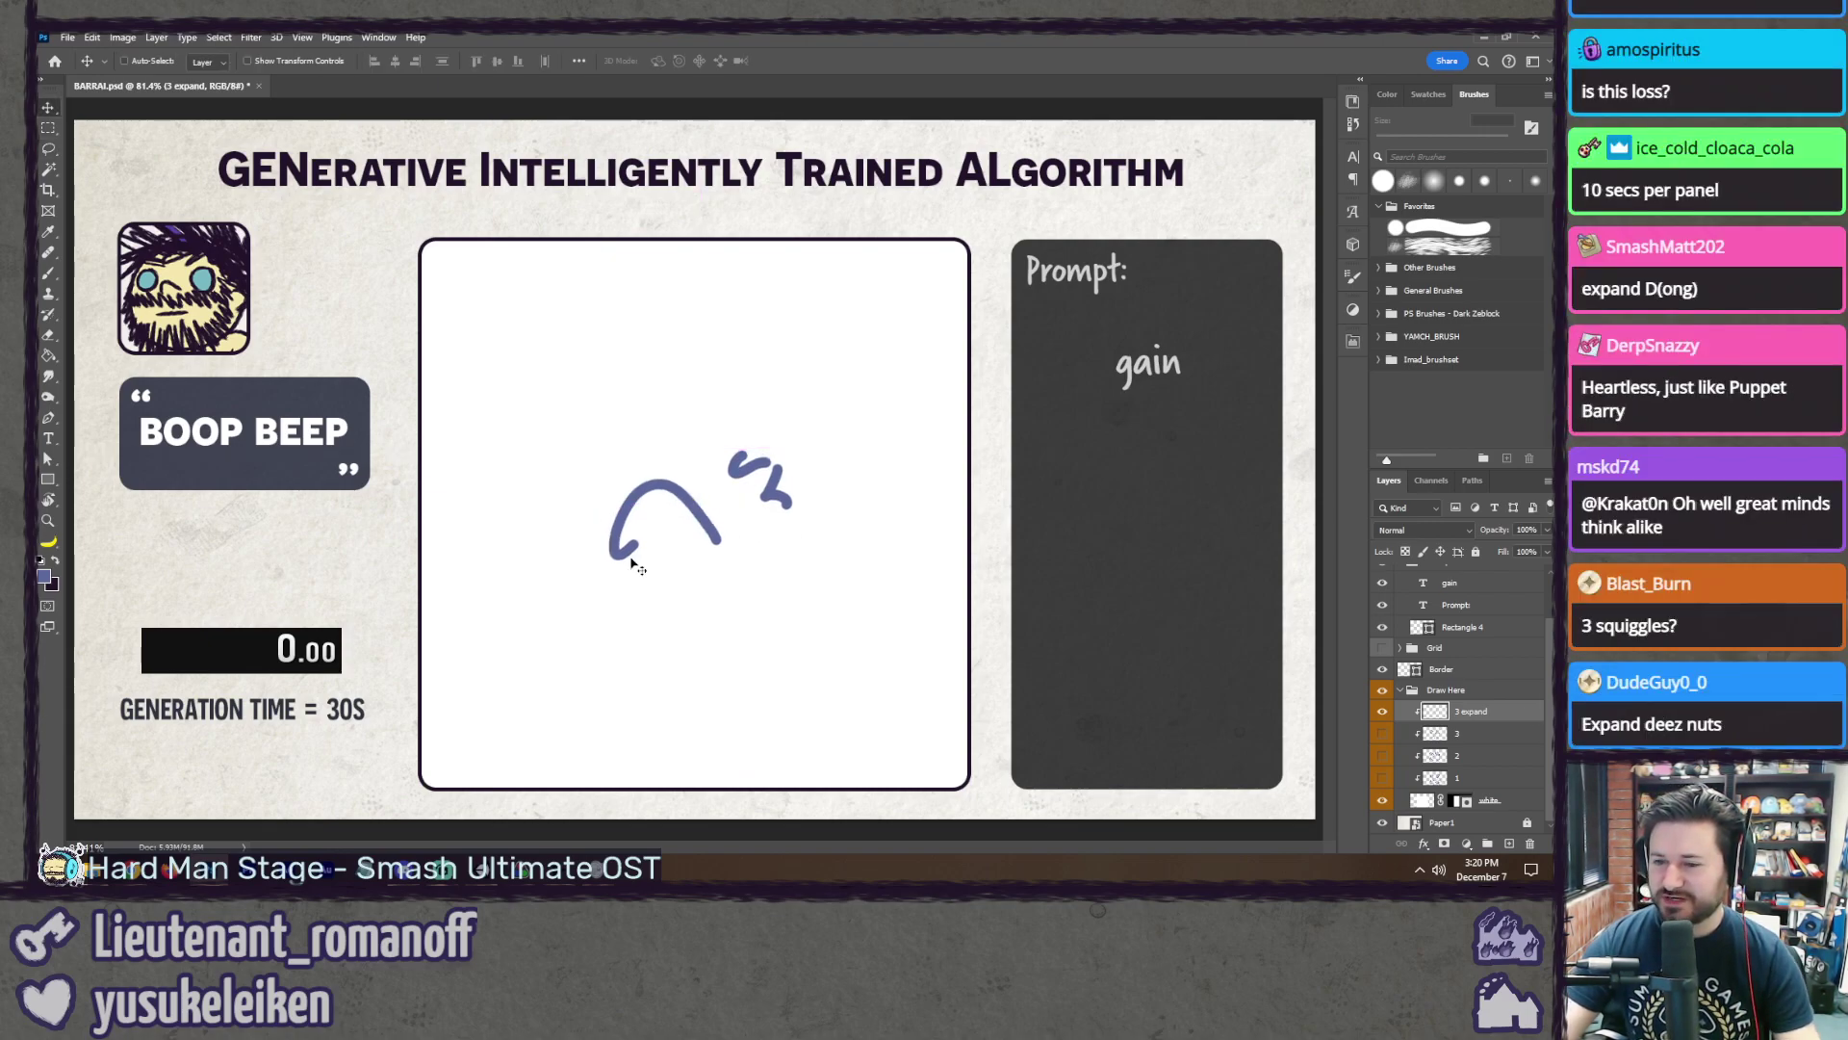
pyautogui.press('b')
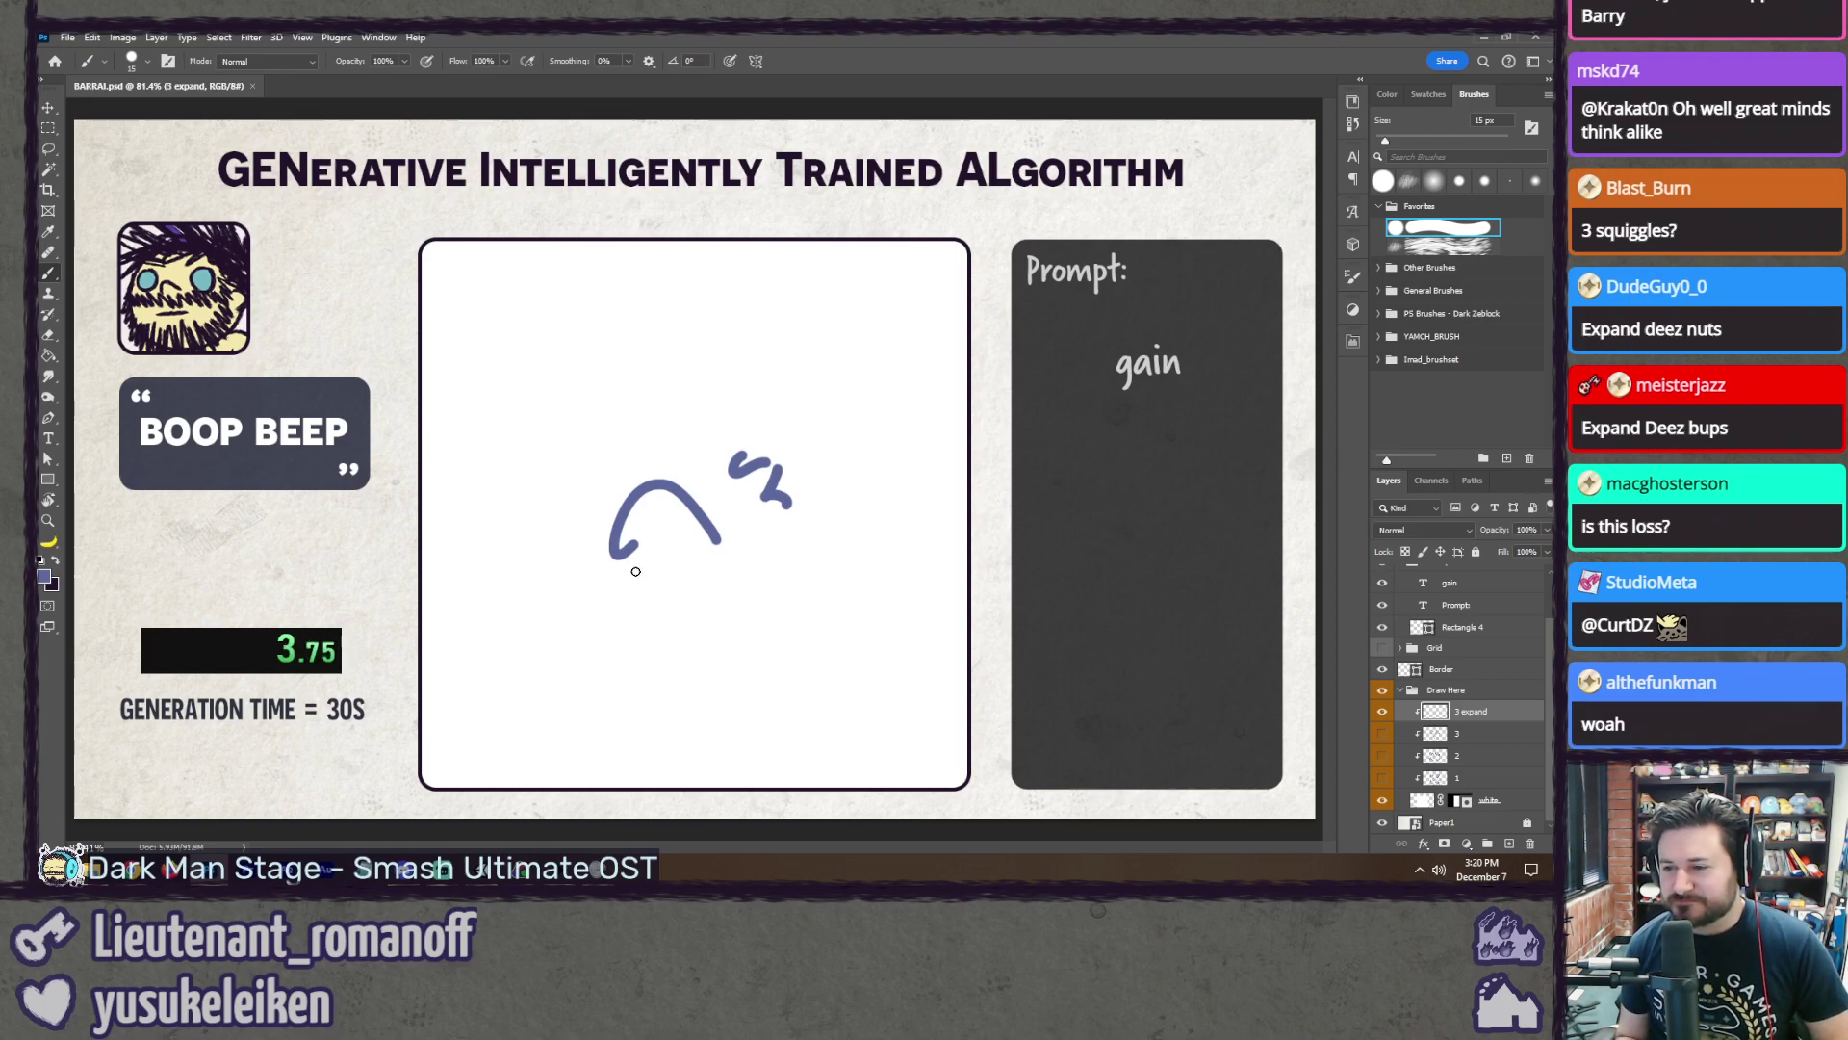
# Step: Draw the head, crossed arms, spiky hair, body, the word No and a head-shake motion line
pyautogui.moveTo(590, 554); pyautogui.dragTo(814, 517)
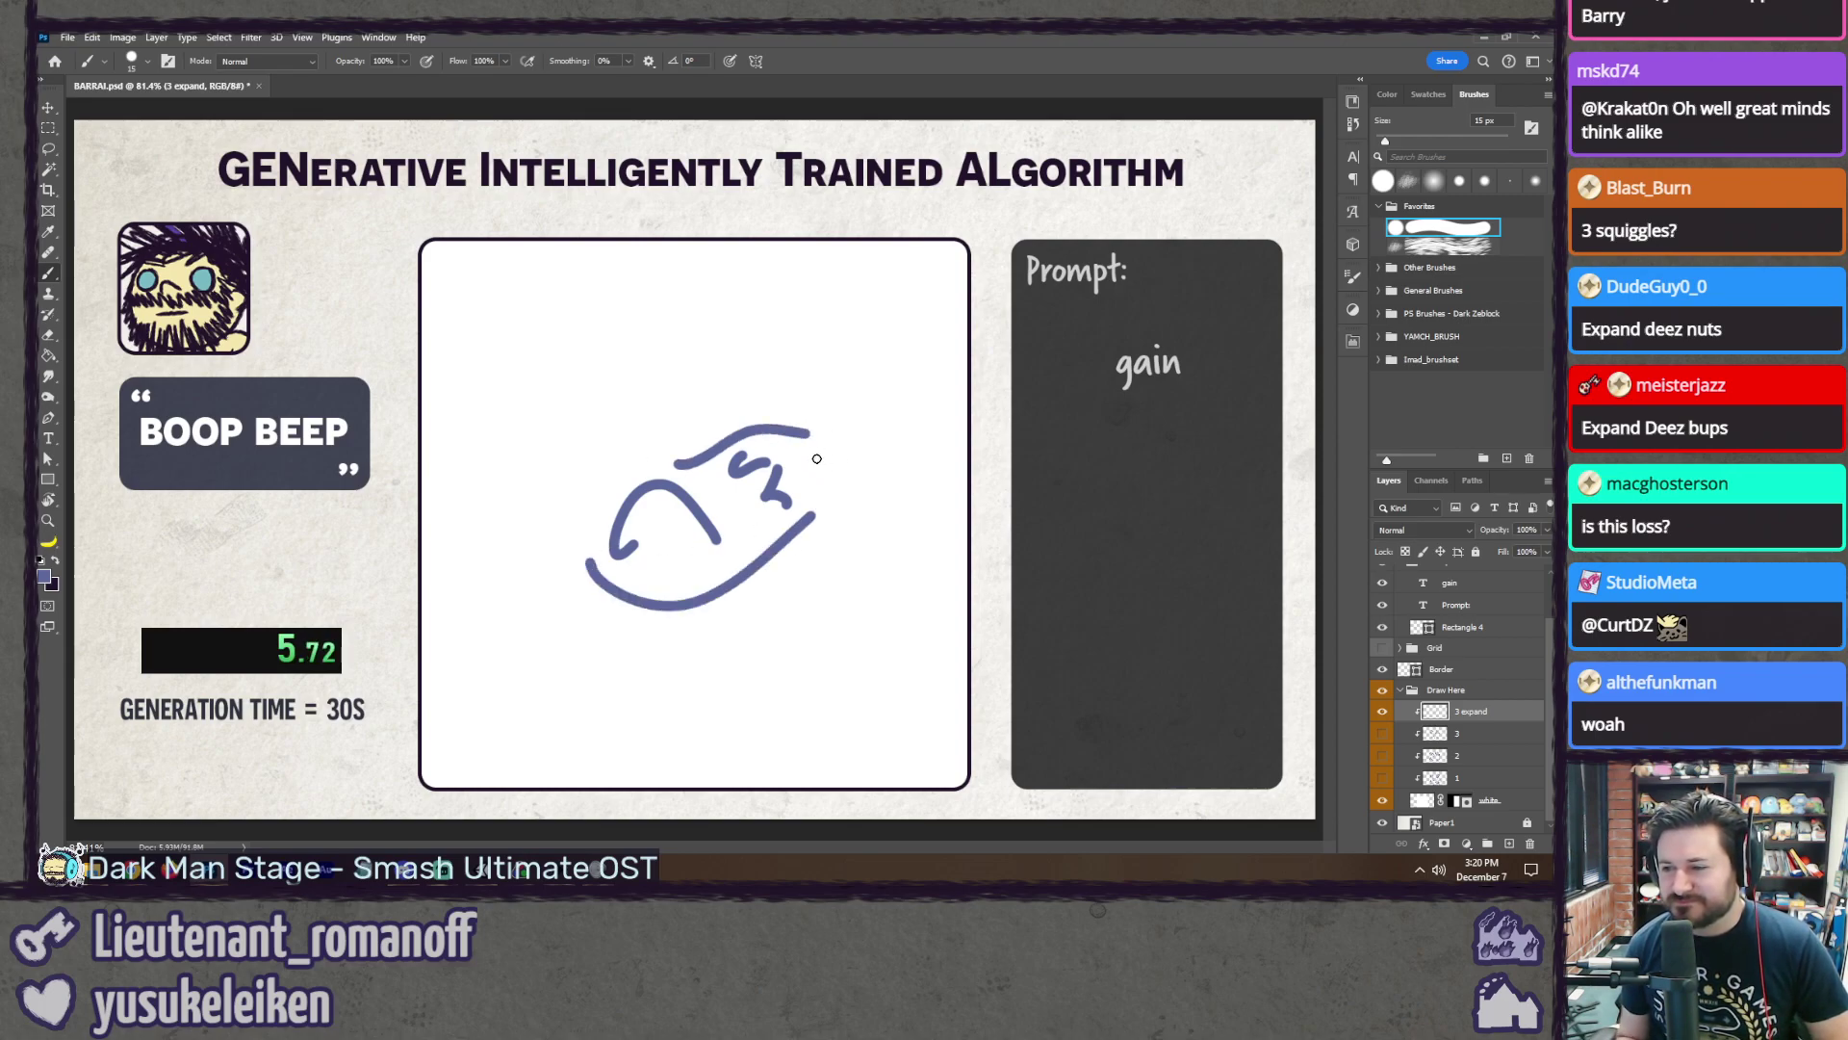
pyautogui.moveTo(598, 581)
pyautogui.mouseDown()
pyautogui.moveTo(738, 640)
pyautogui.moveTo(623, 653)
pyautogui.mouseUp()
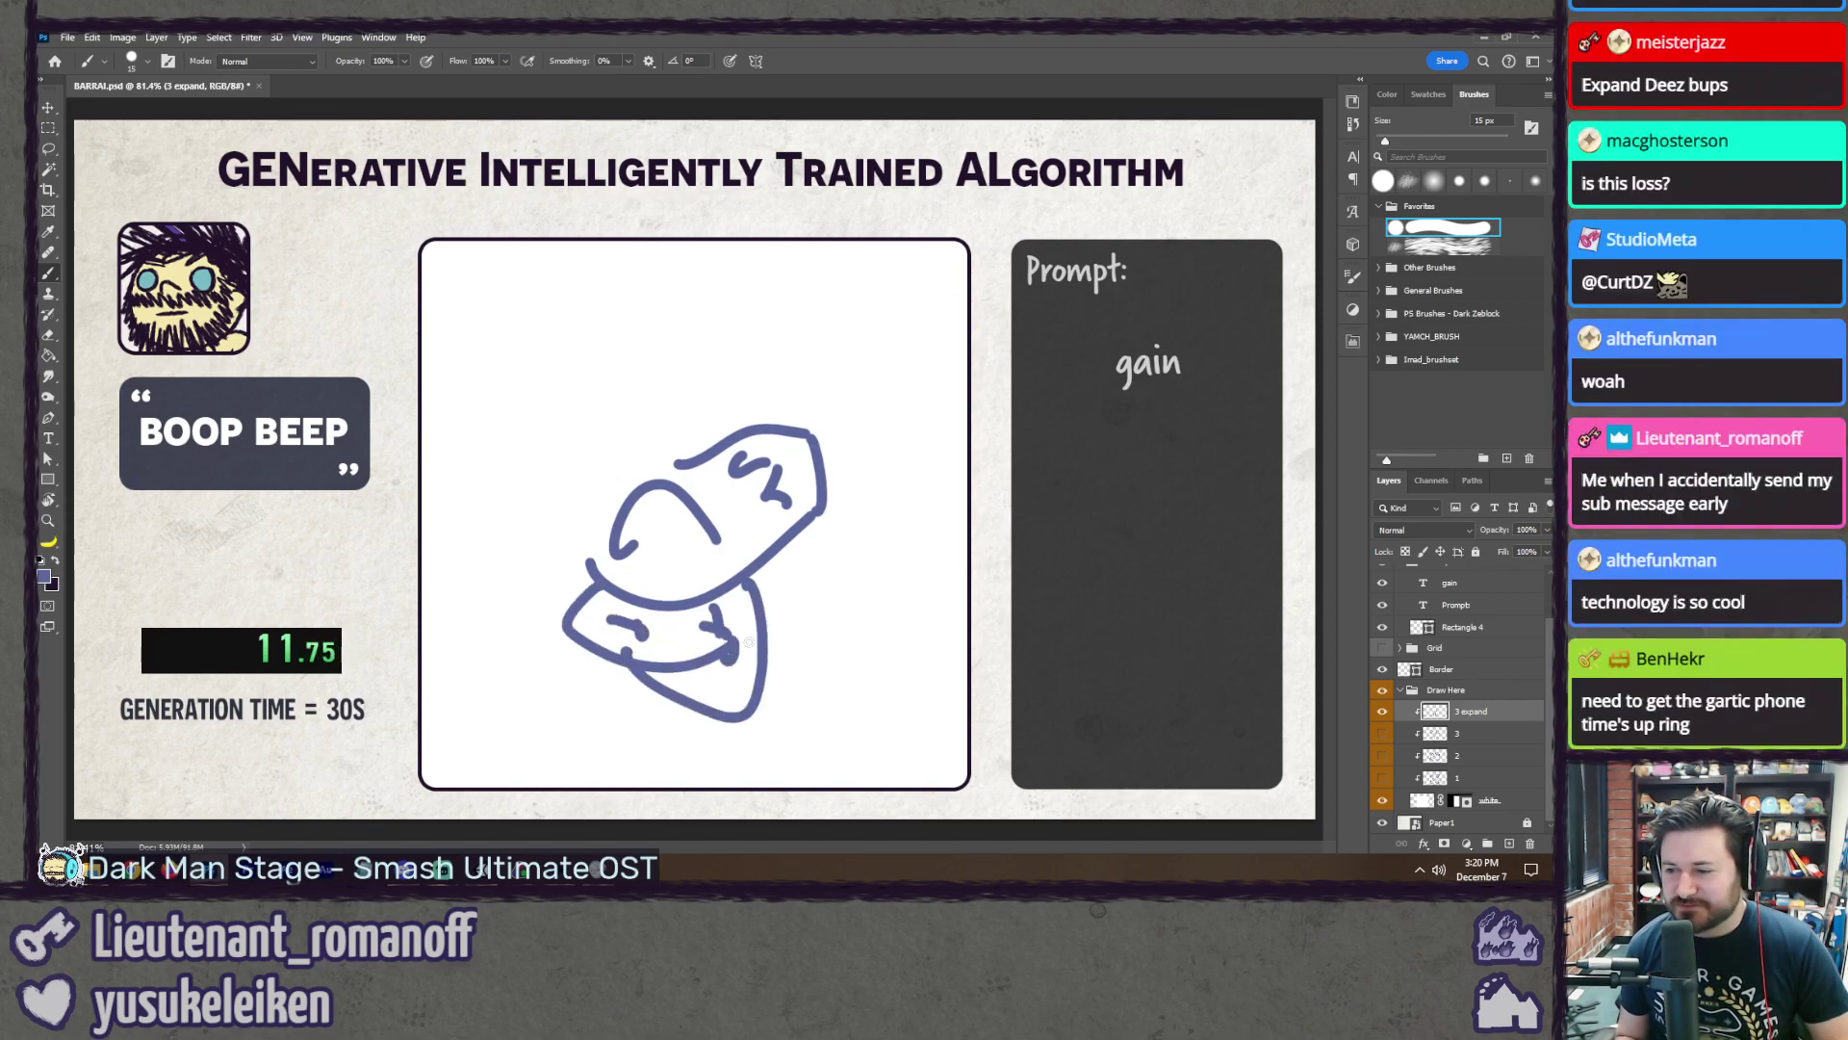
pyautogui.moveTo(675, 473)
pyautogui.mouseDown()
pyautogui.moveTo(701, 447)
pyautogui.moveTo(724, 488)
pyautogui.mouseUp()
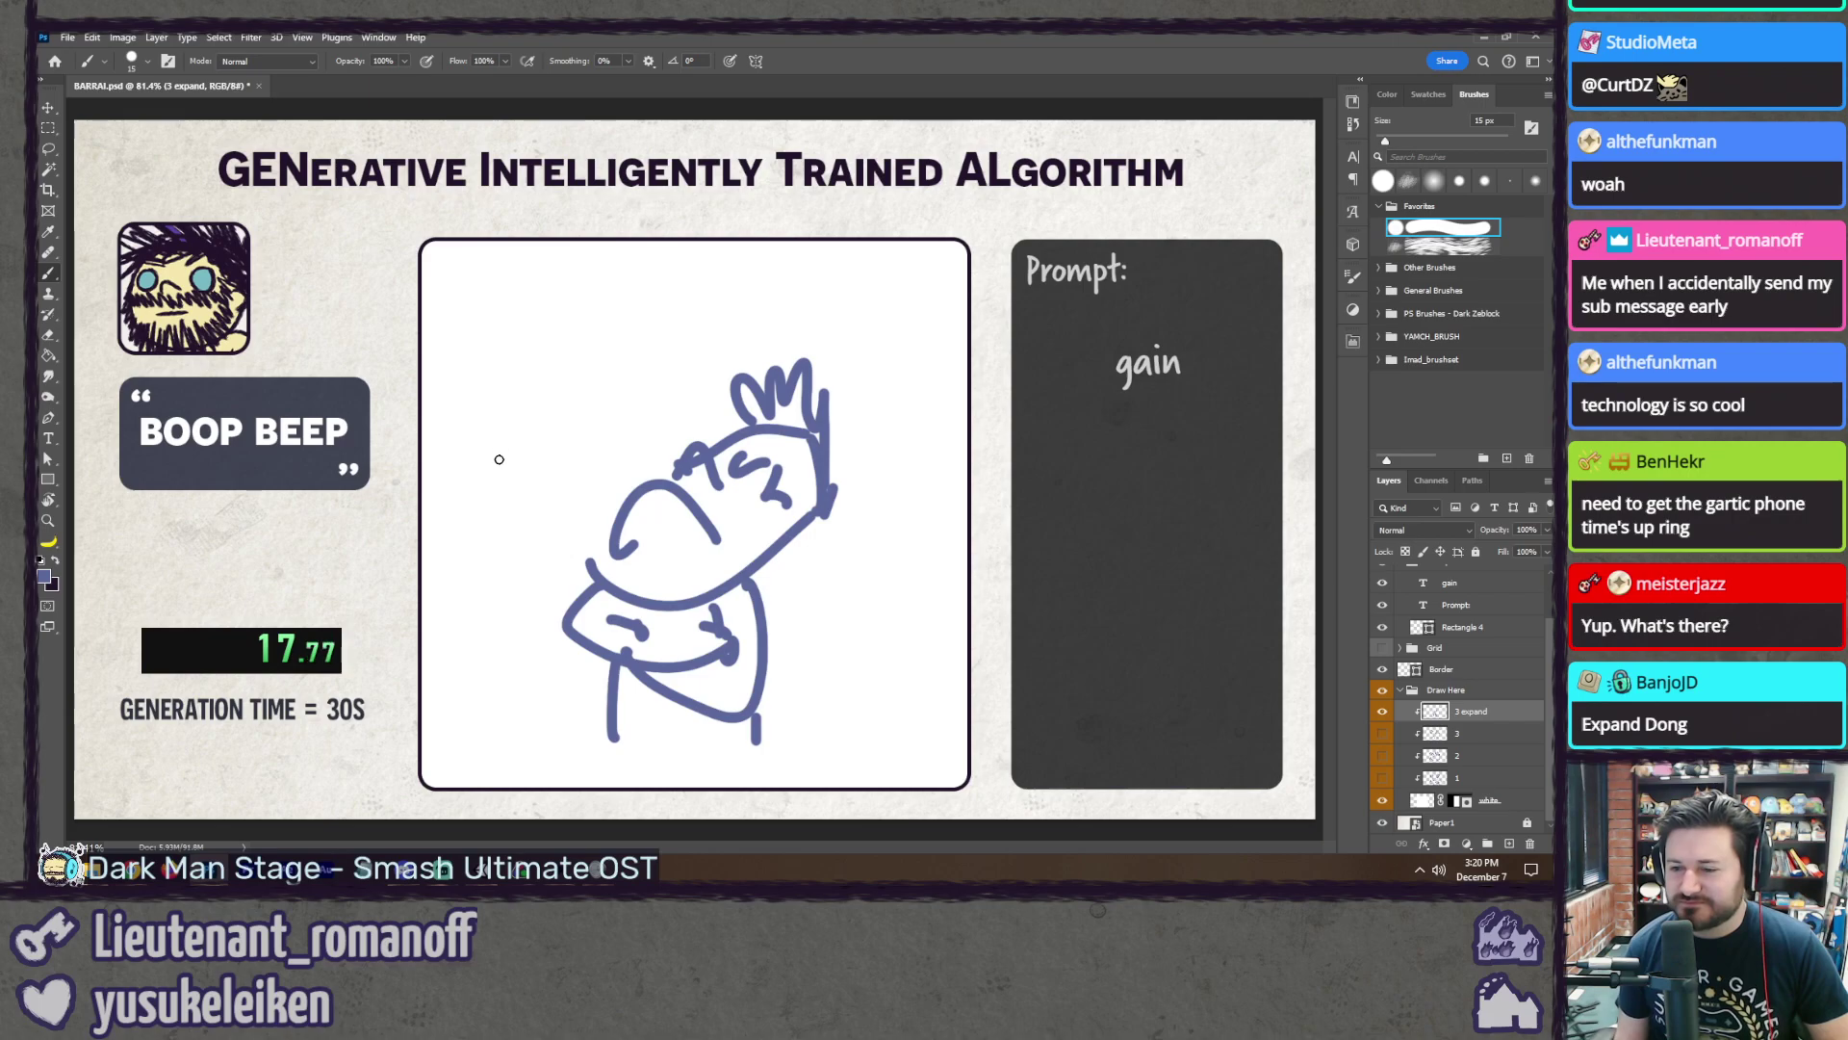
pyautogui.moveTo(543, 445); pyautogui.dragTo(541, 448)
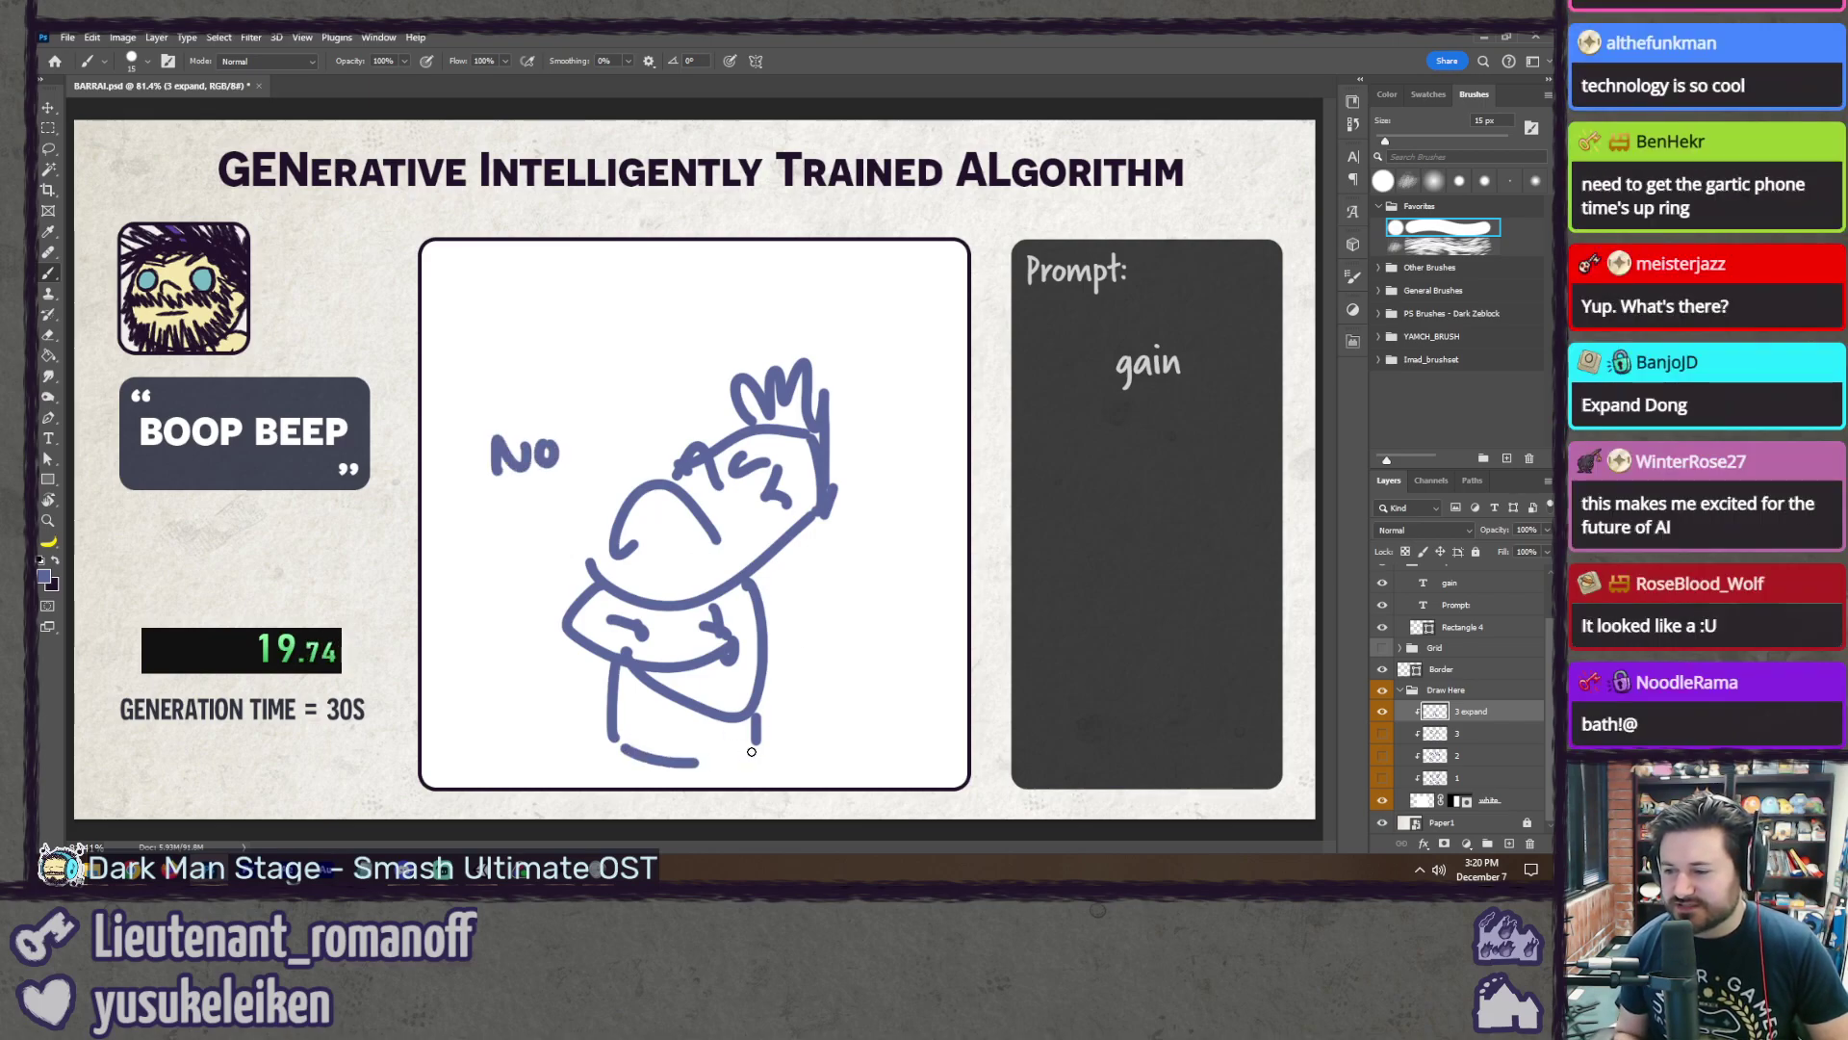
pyautogui.moveTo(758, 758); pyautogui.dragTo(762, 786)
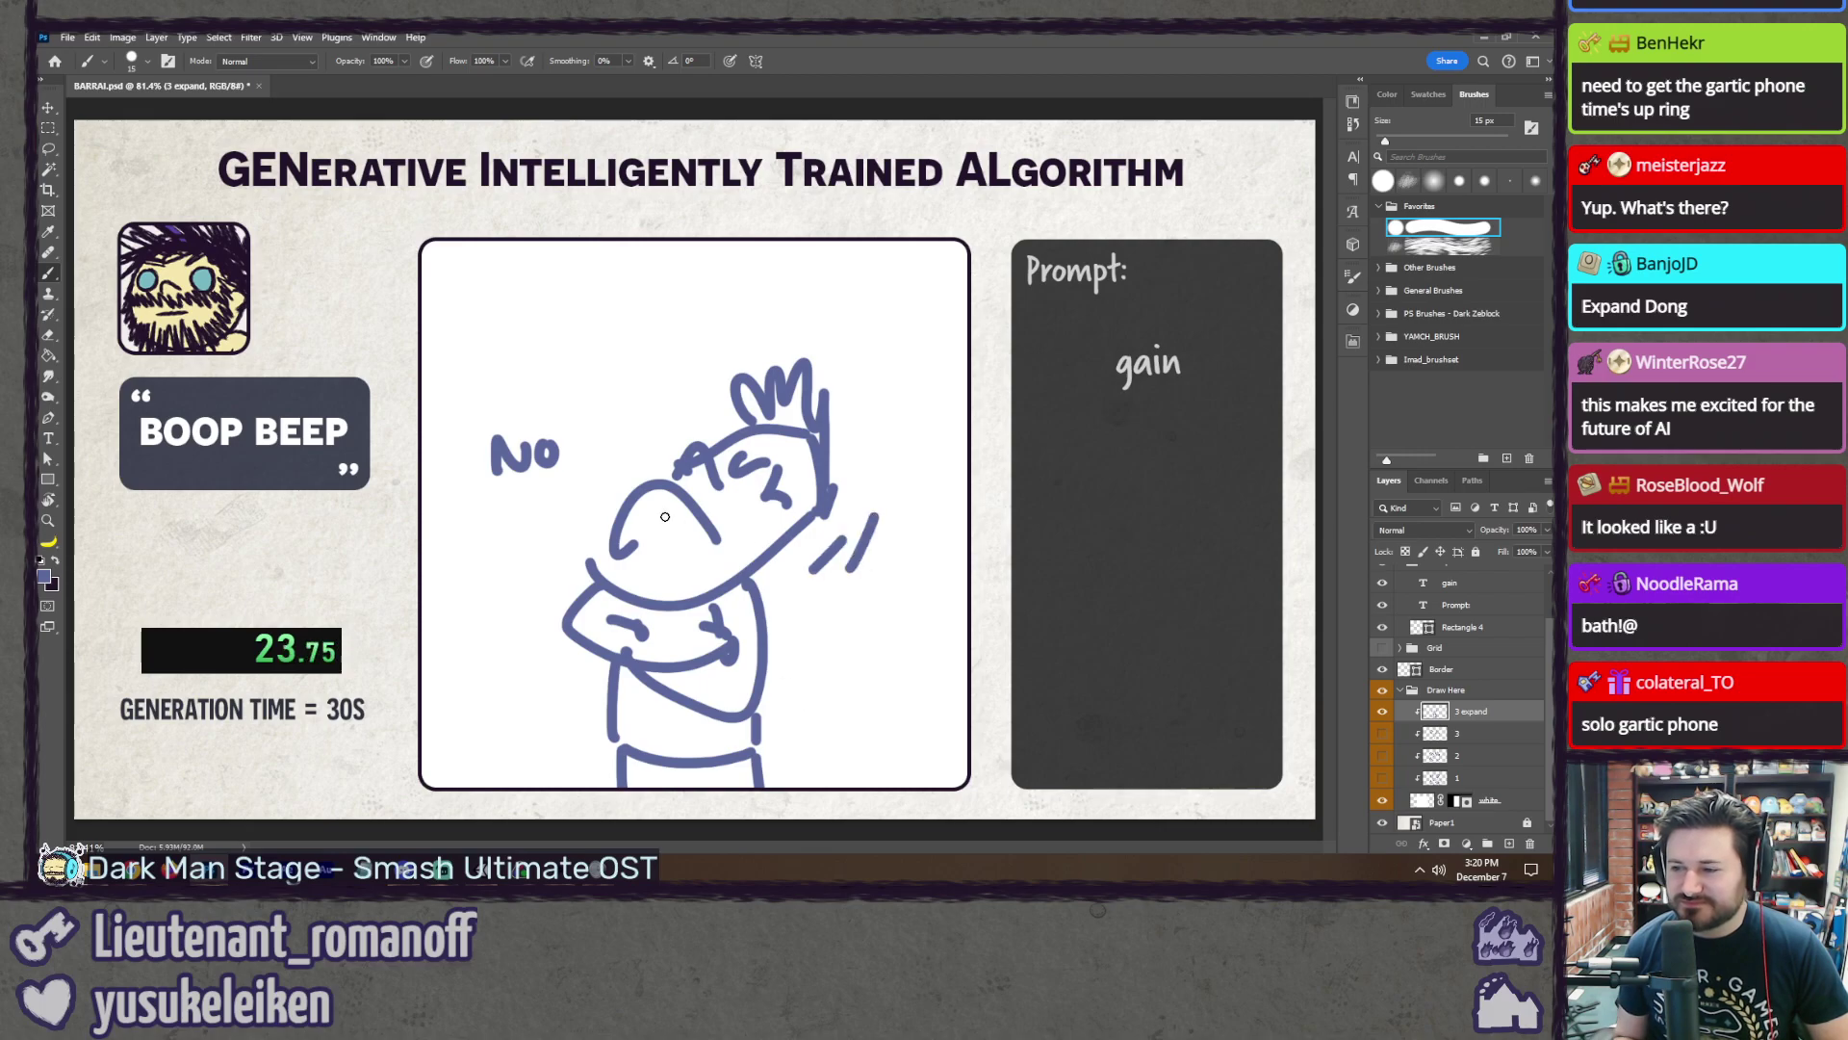
pyautogui.moveTo(540, 497); pyautogui.dragTo(528, 516)
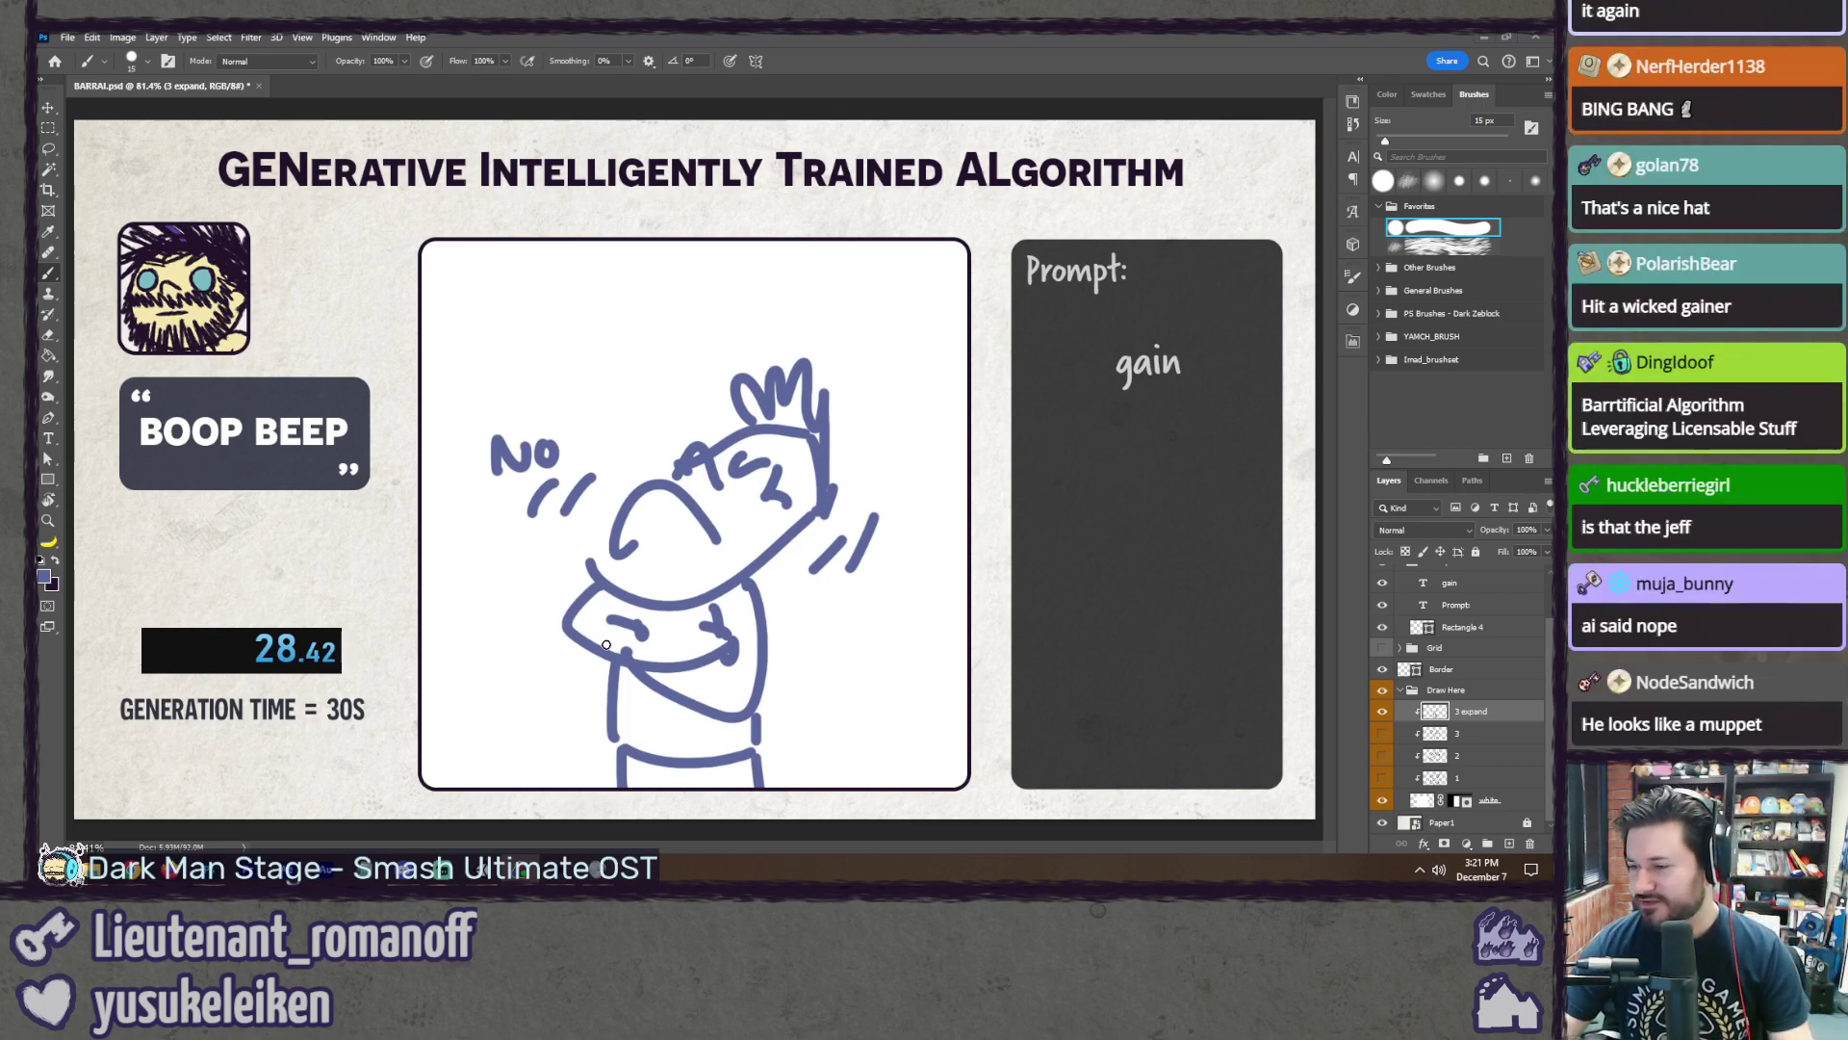
# Step: Hide '3 expand', show the A–D grid, and add a layer named 4 clipped to the layer below
pyautogui.click(1383, 712)
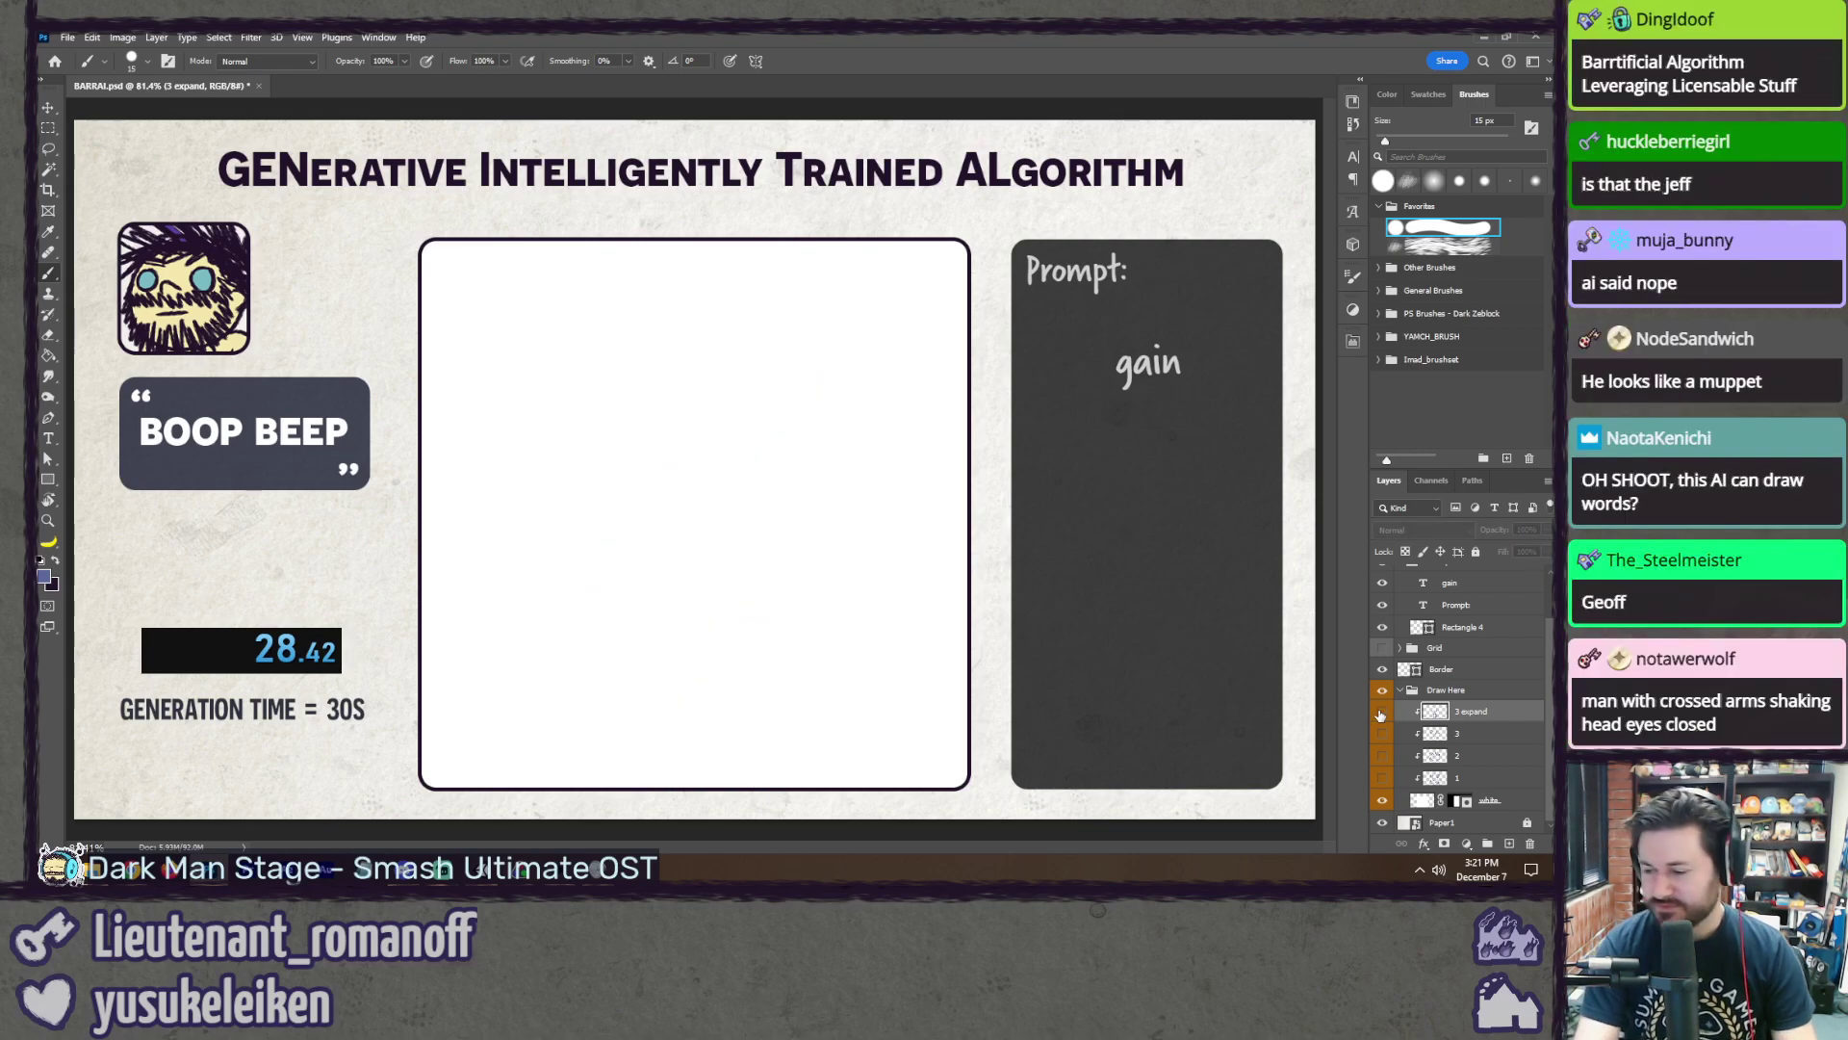
pyautogui.hotkey('ctrl', 'shift', 'n')
pyautogui.write('4')
pyautogui.press('Return')
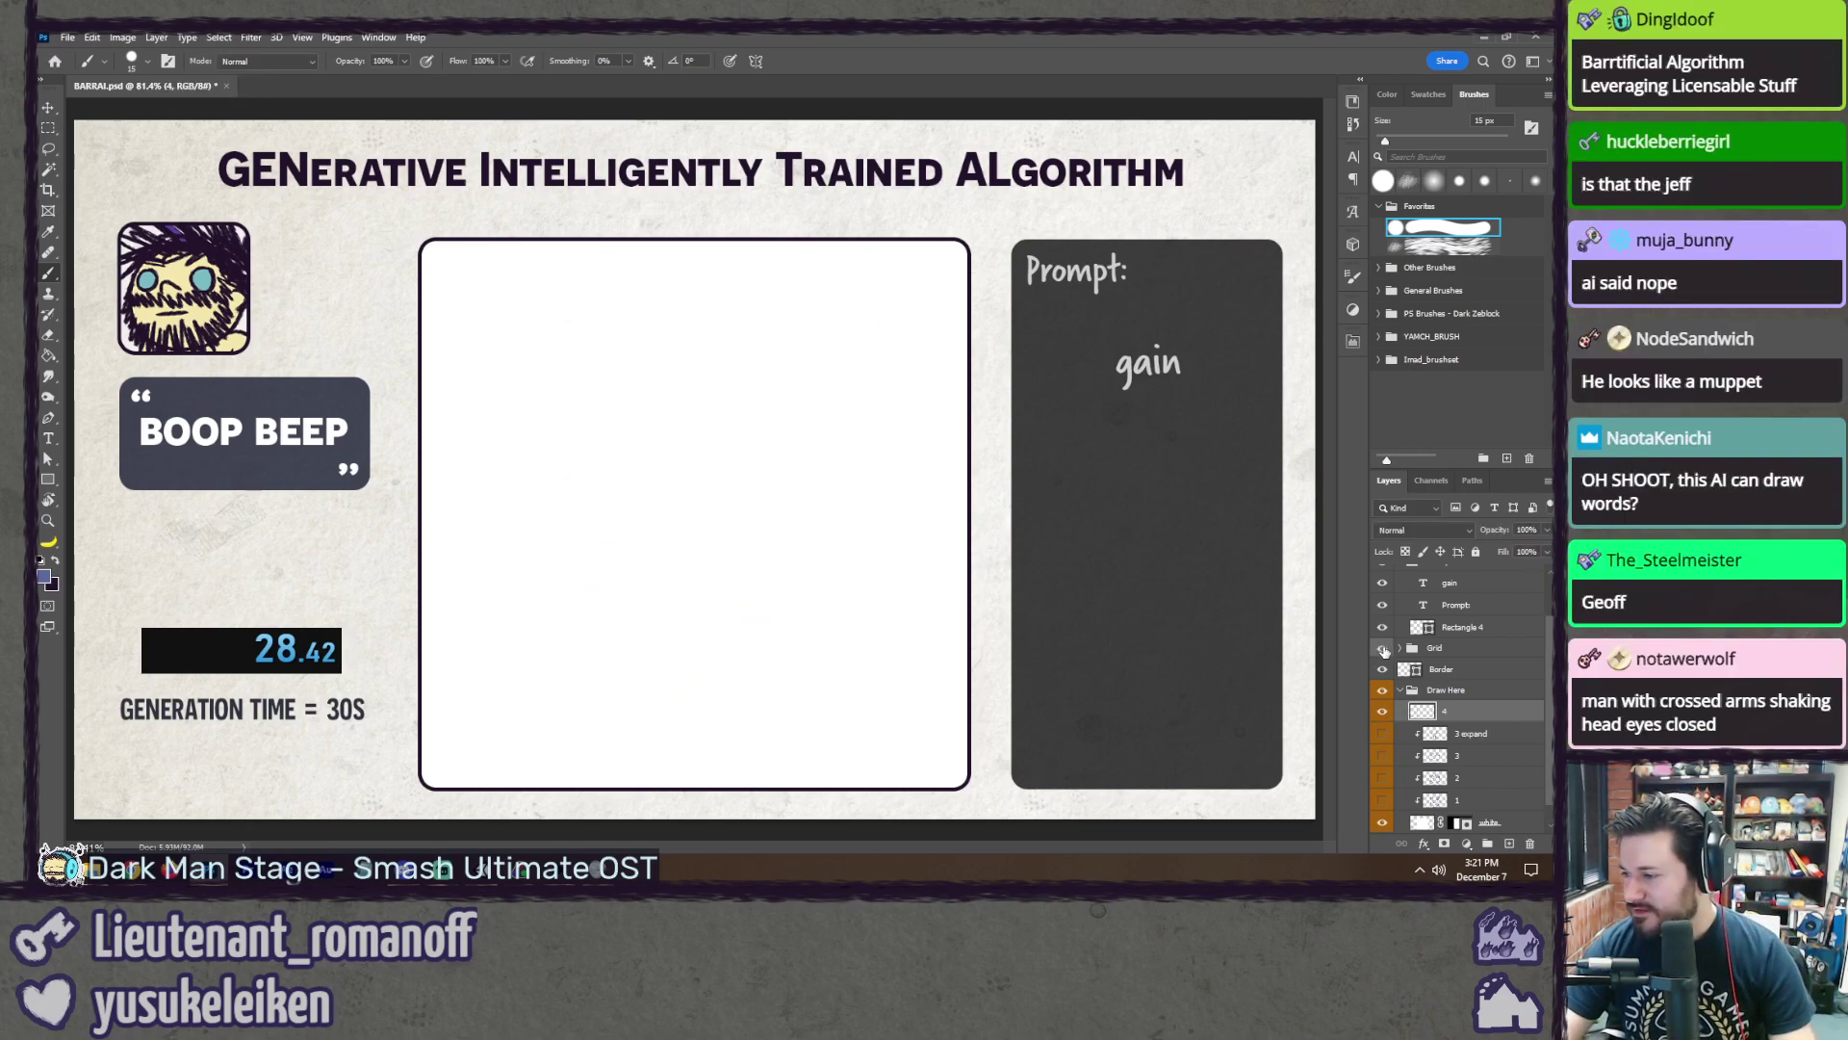
pyautogui.click(1383, 649)
pyautogui.rightClick(1471, 718)
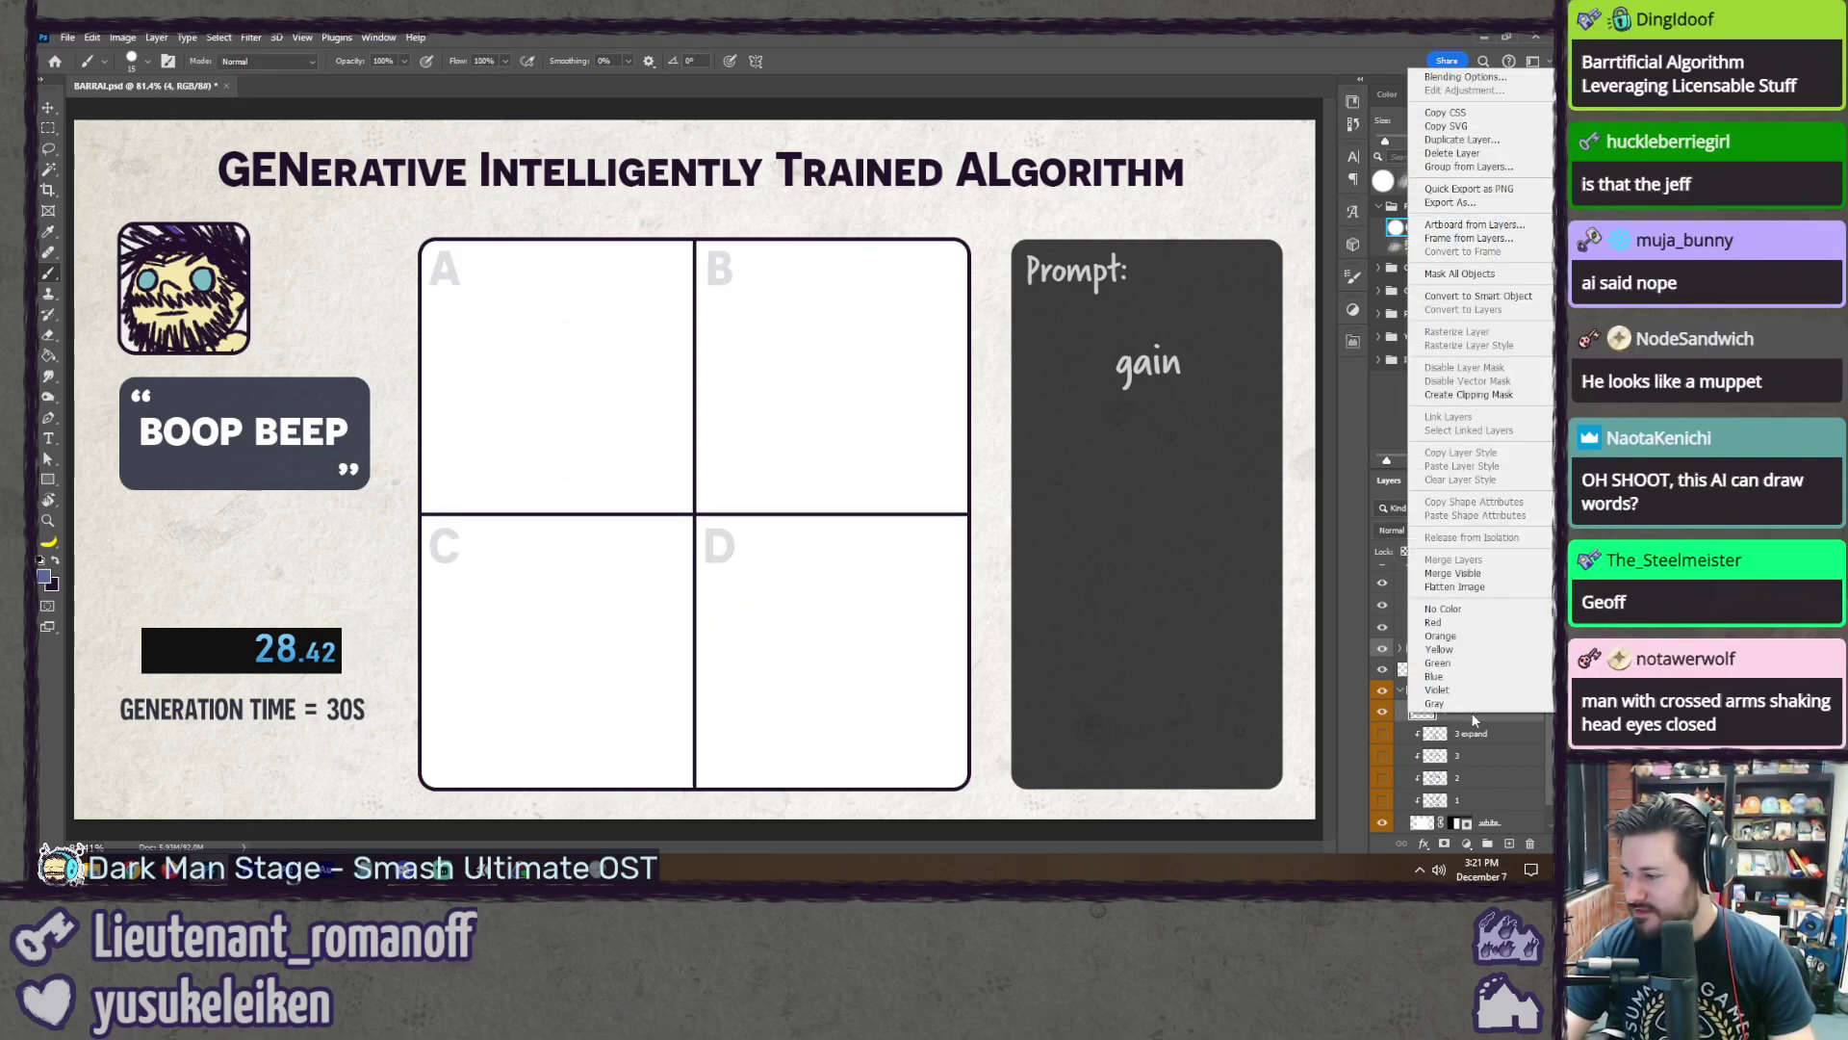
pyautogui.click(1463, 396)
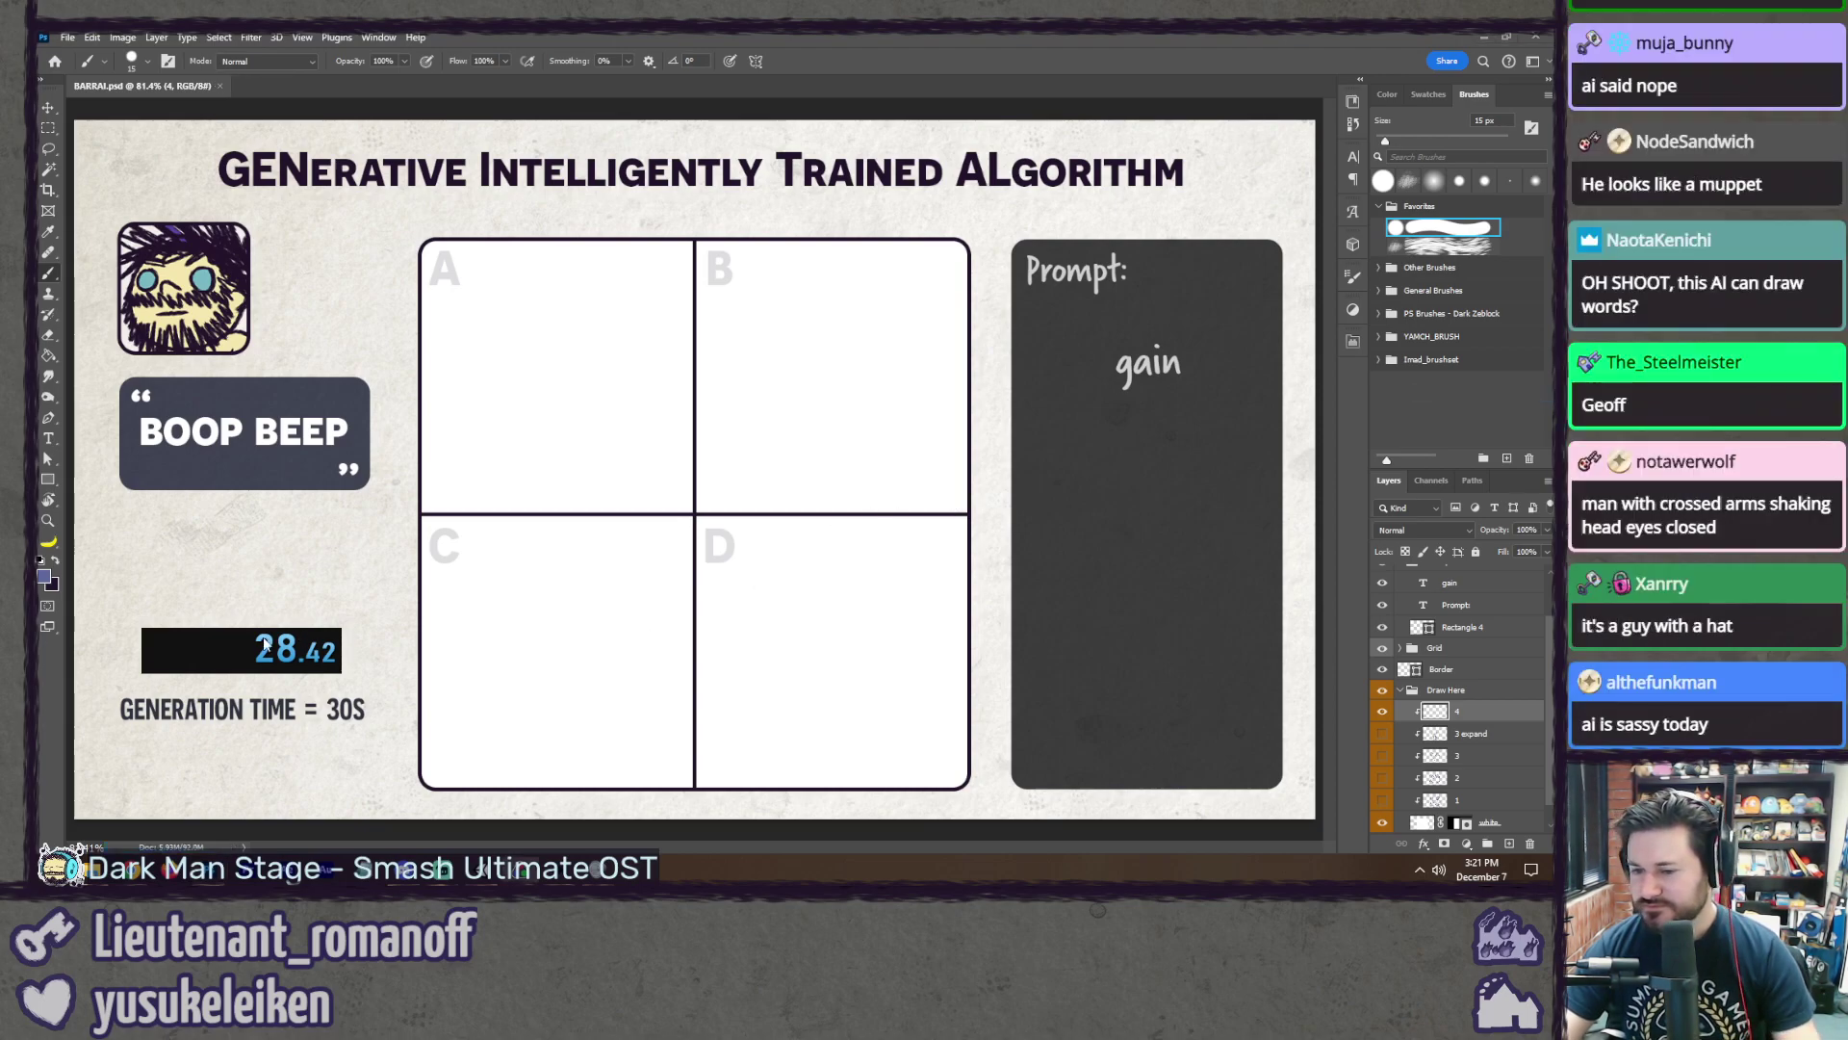
# Step: Clear old chat, collect new messages, draw the prompt 'mission 12! dance', and close the picker
pyautogui.hotkey('alt', 'Tab')
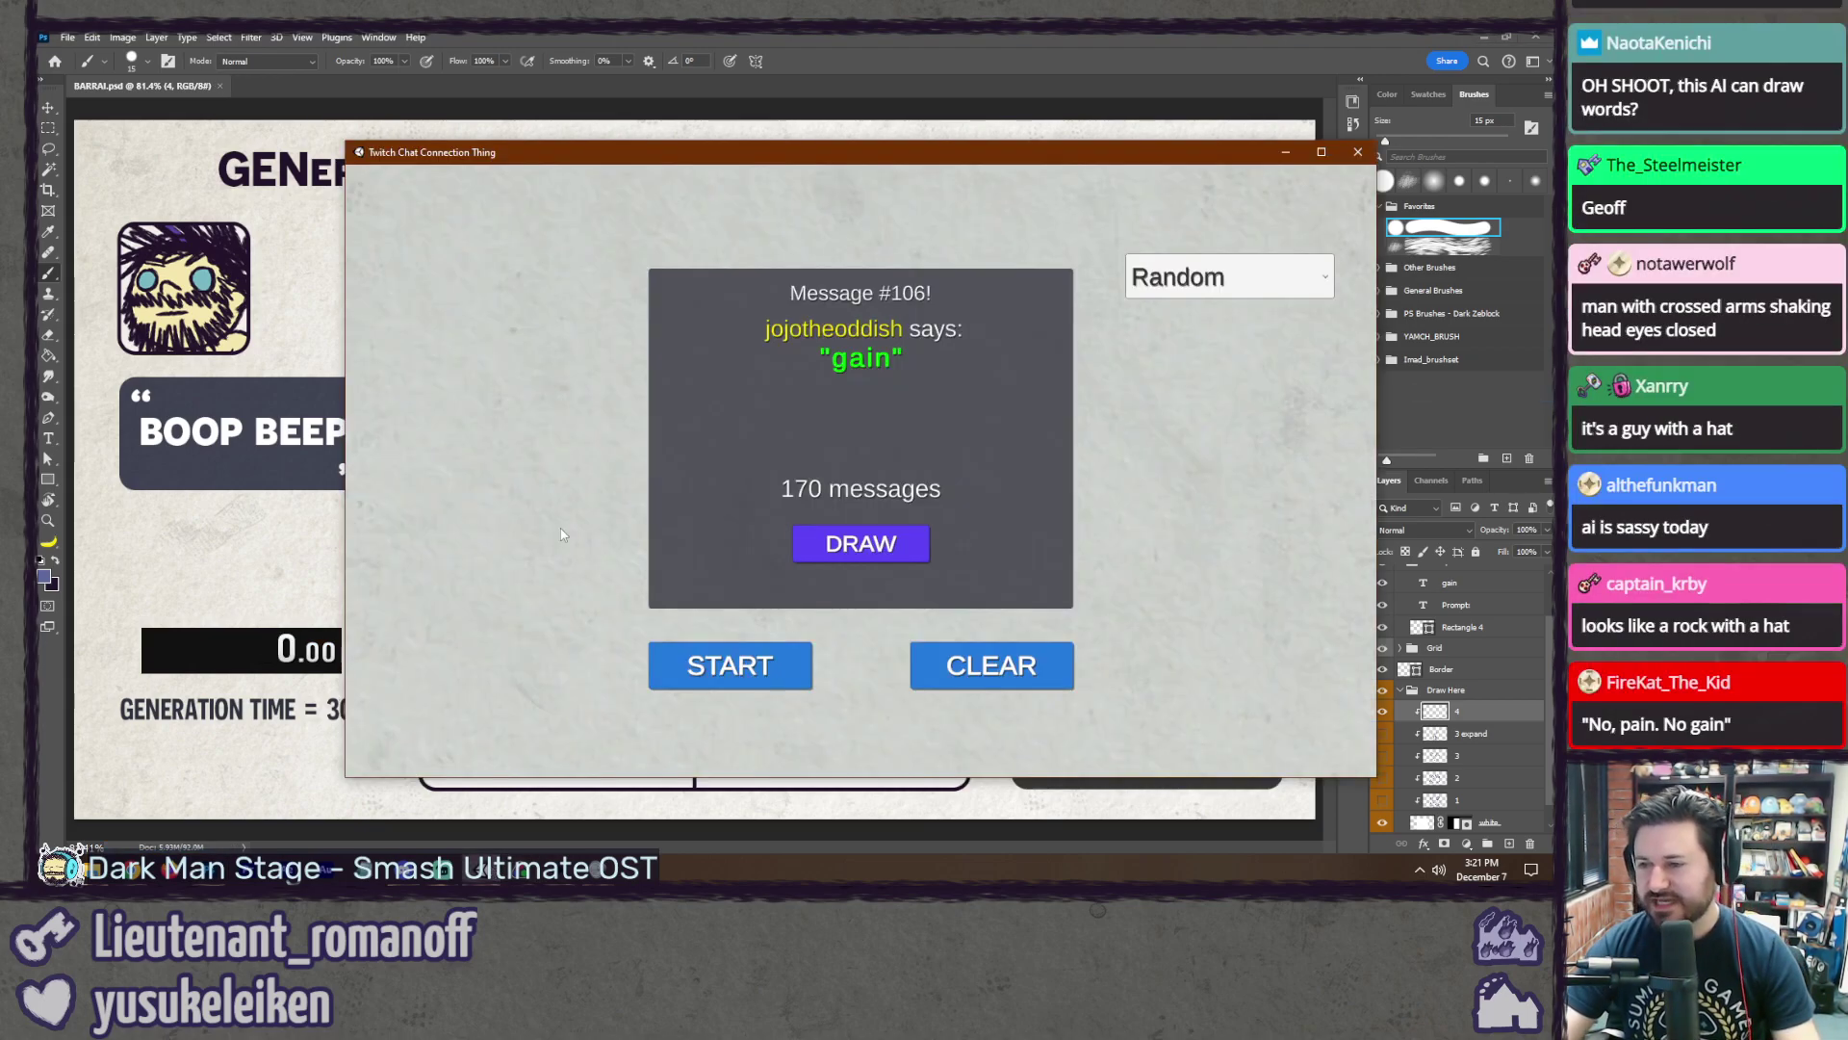
pyautogui.click(997, 674)
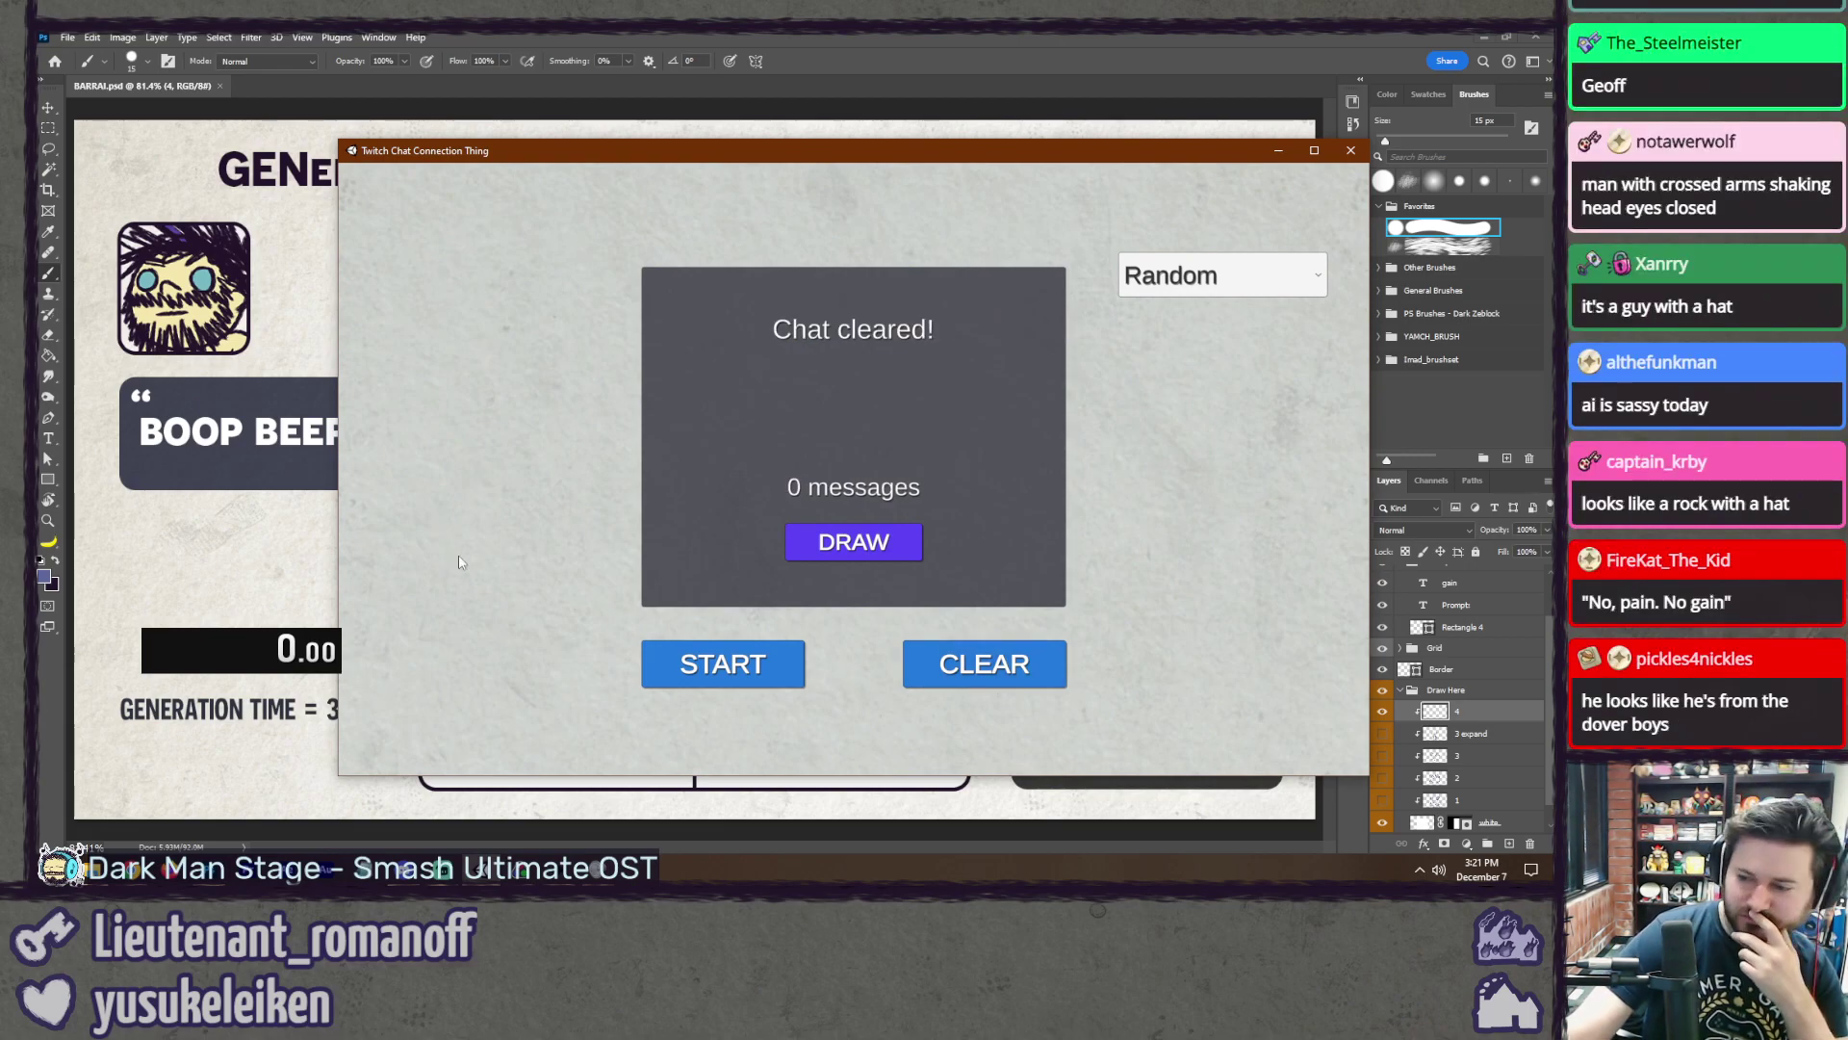
pyautogui.click(689, 666)
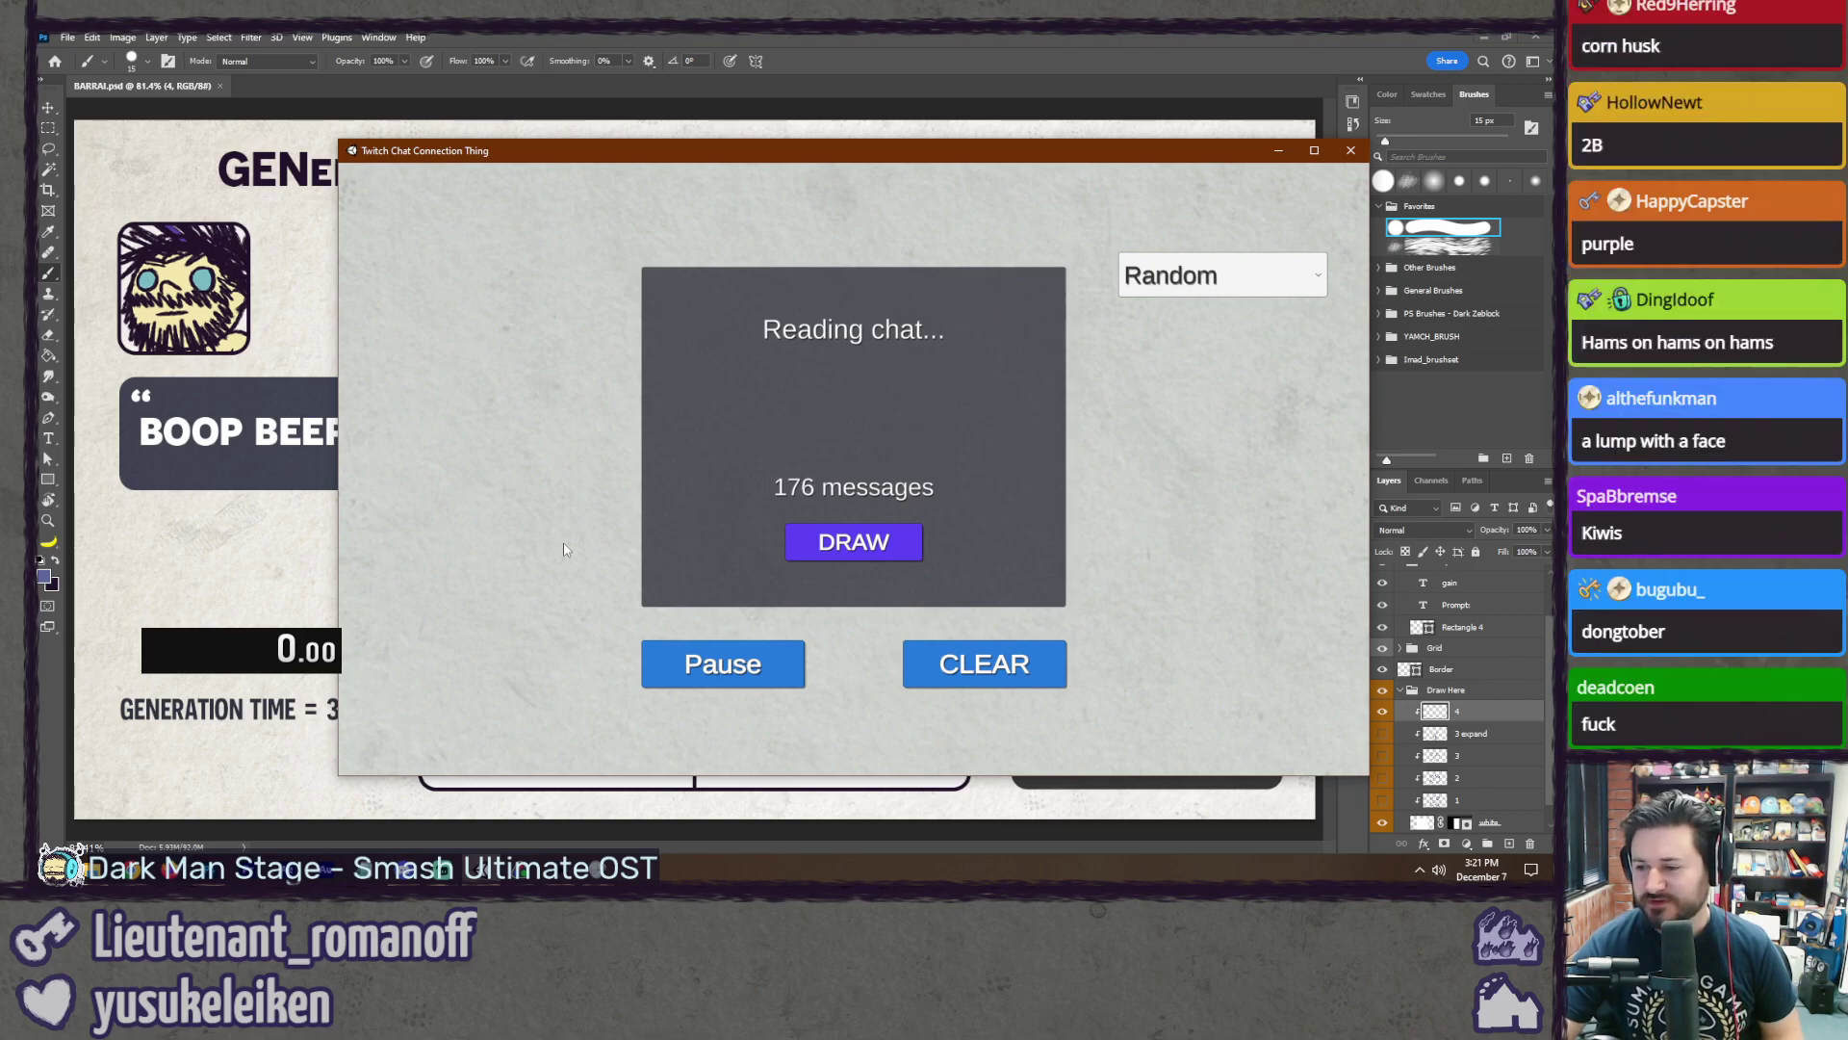
pyautogui.click(728, 672)
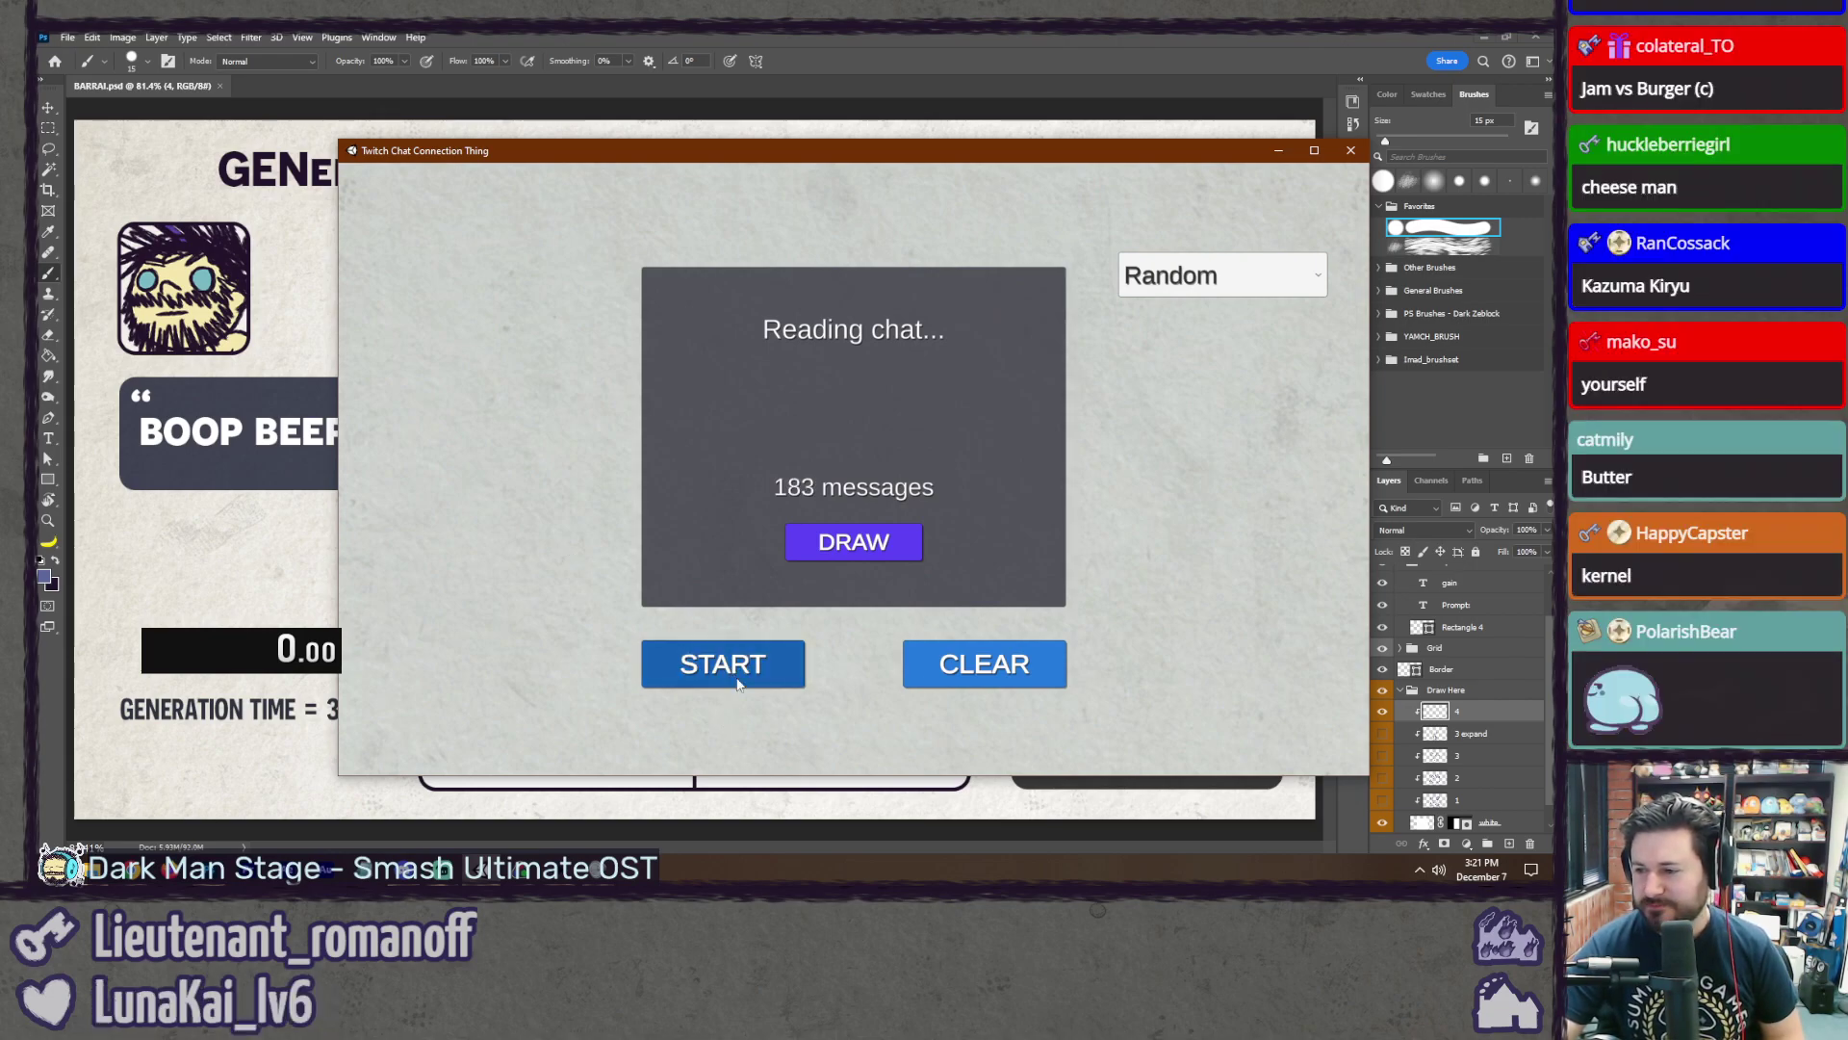
pyautogui.click(856, 545)
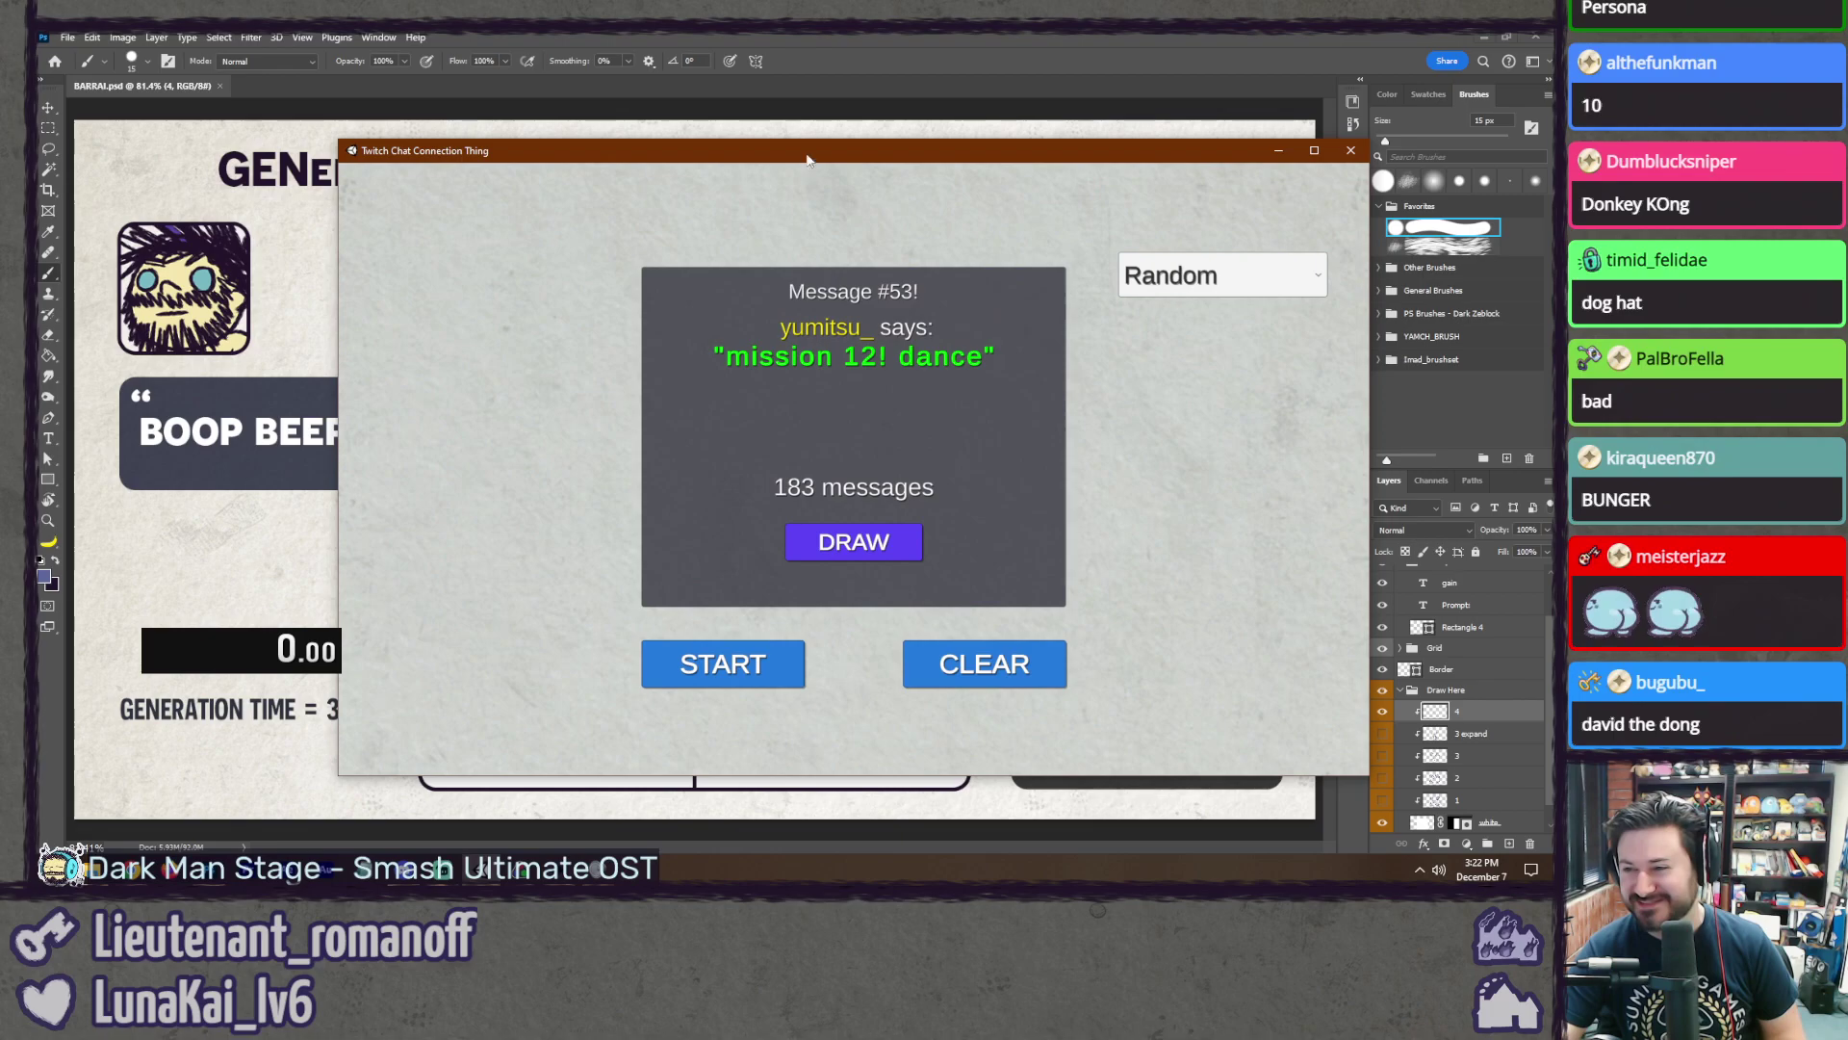
pyautogui.click(819, 35)
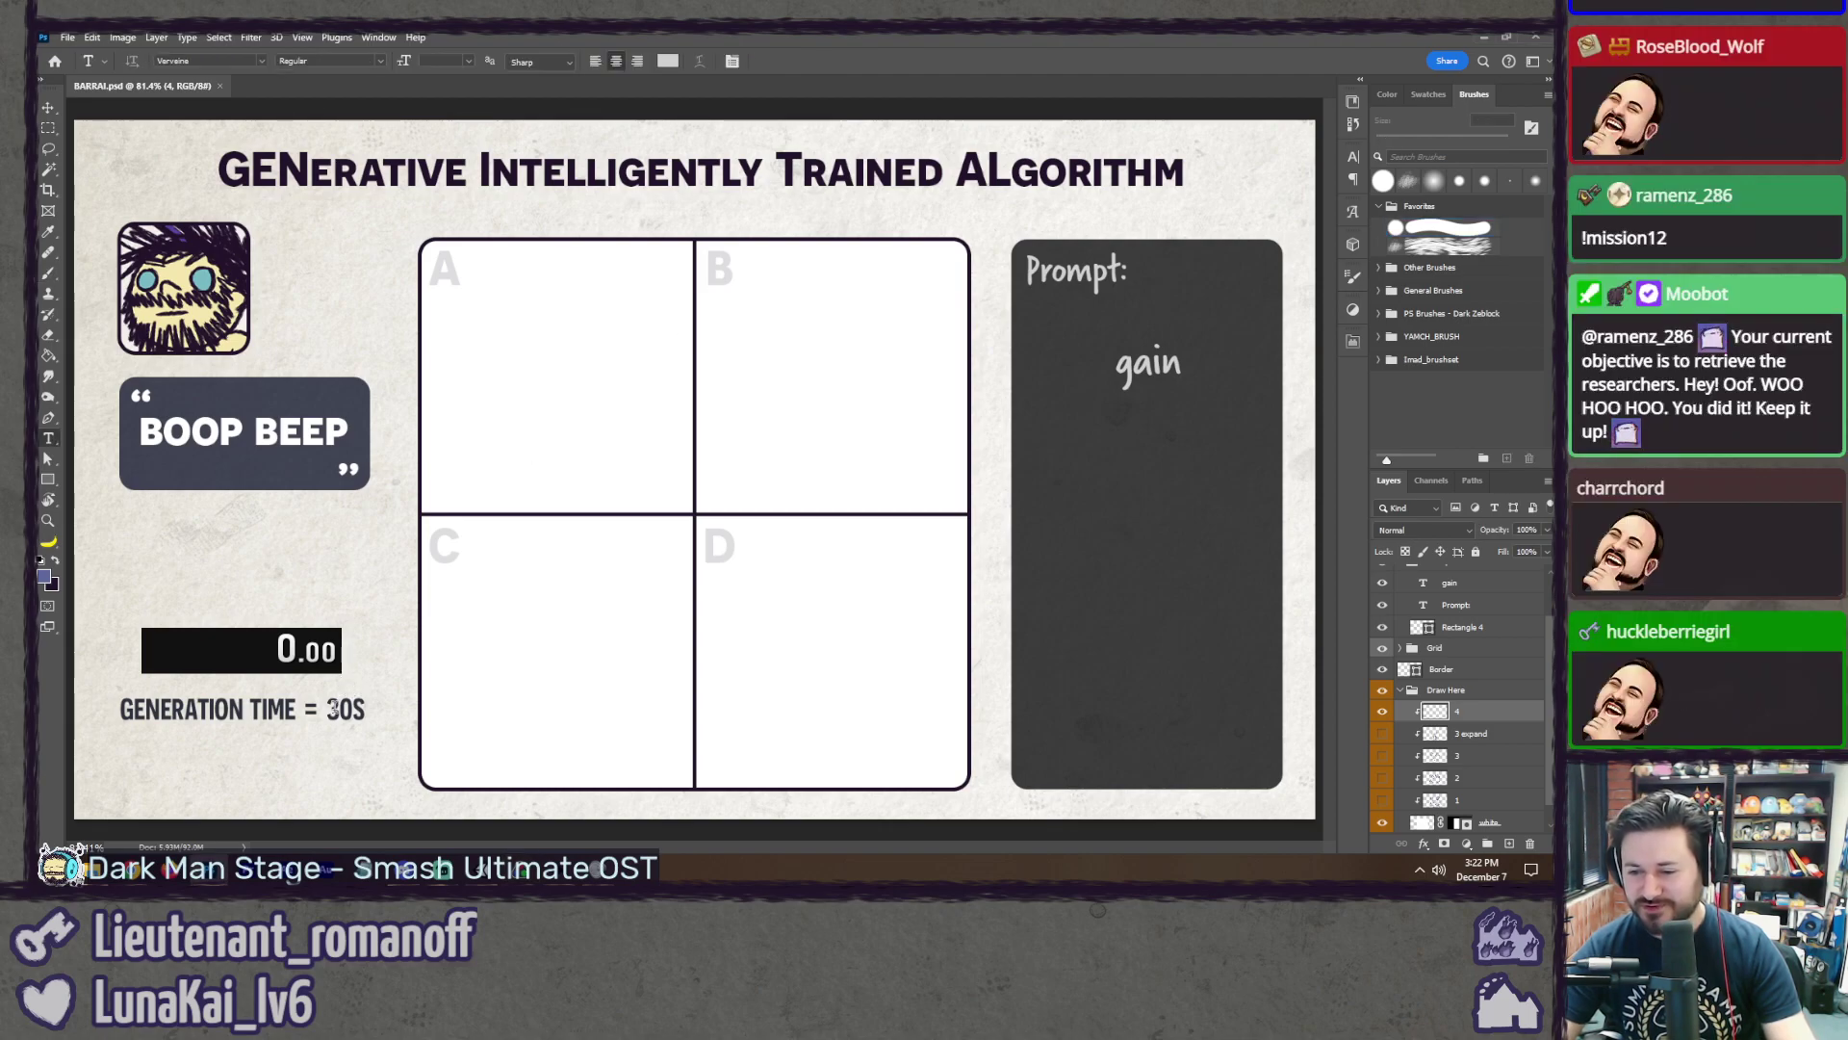
# Step: Change the generation time to 60S, save the document, and select layer 4
pyautogui.click(332, 709)
pyautogui.write('6')
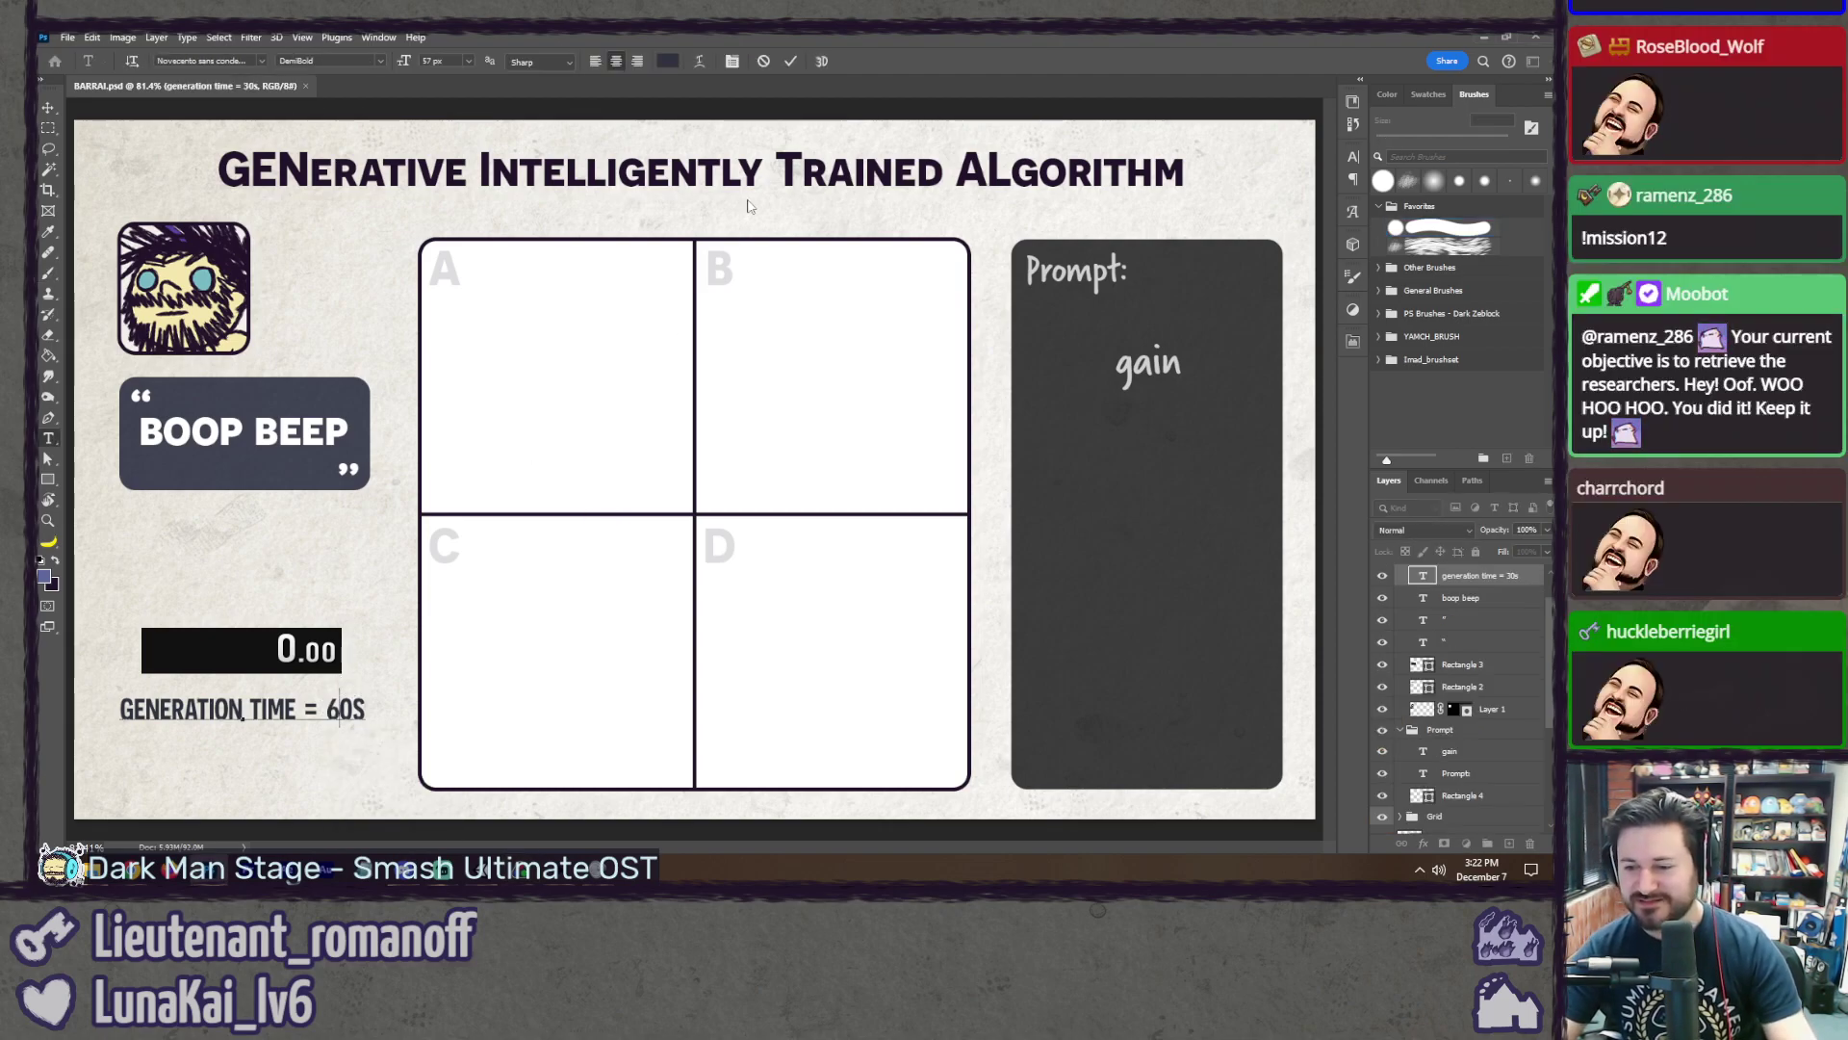
pyautogui.click(793, 61)
pyautogui.press('b')
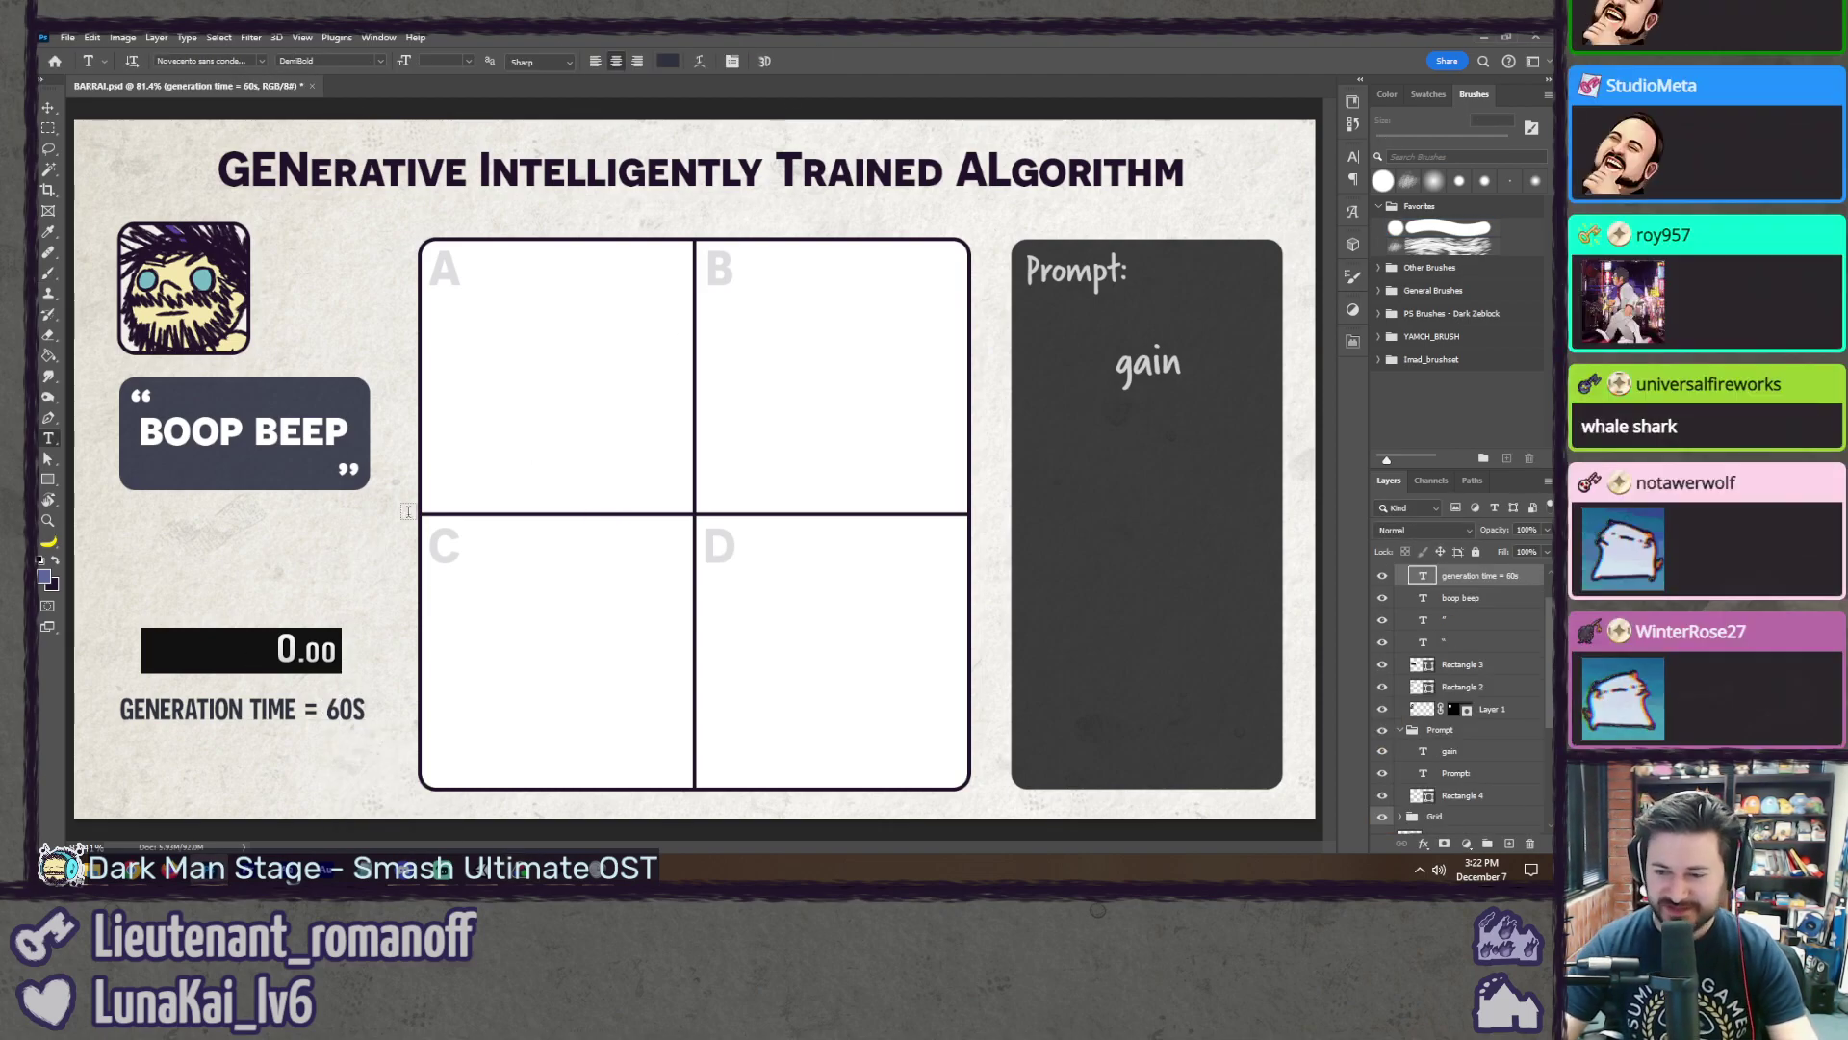
pyautogui.hotkey('ctrl', 's')
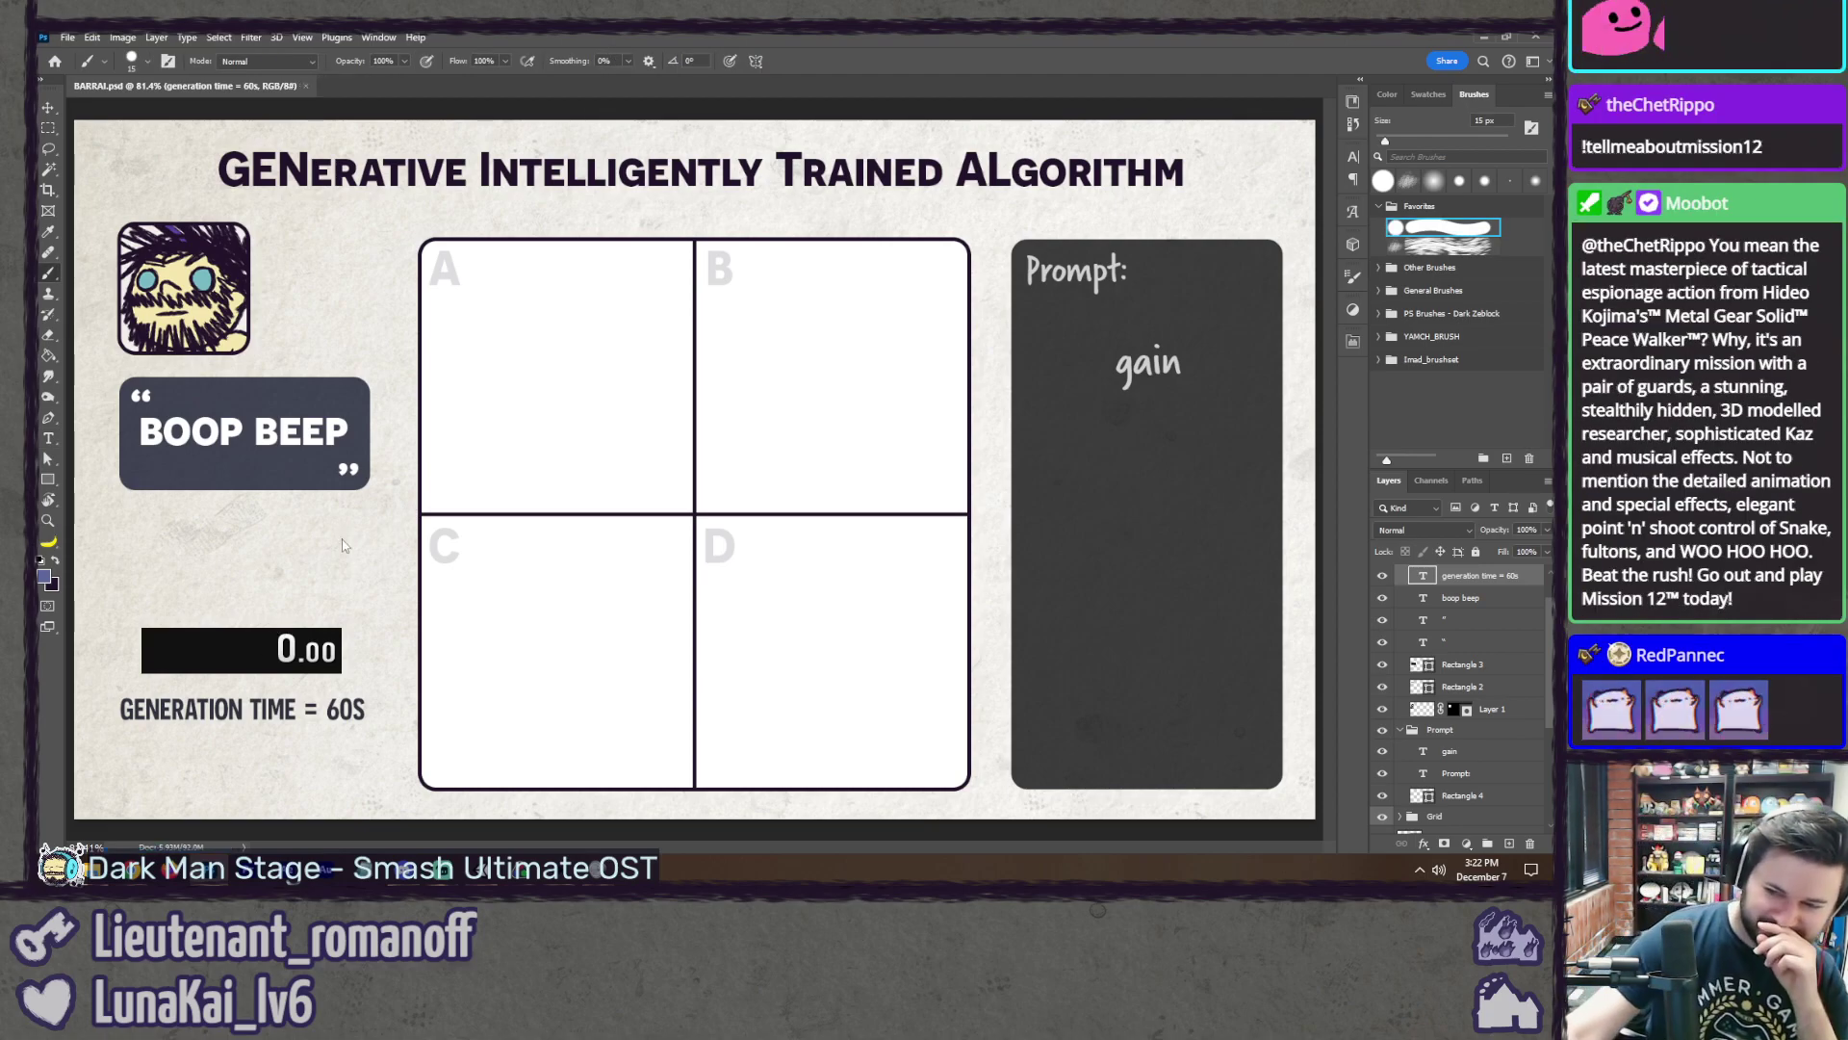
pyautogui.scroll(-3, 1467, 752)
pyautogui.click(1463, 746)
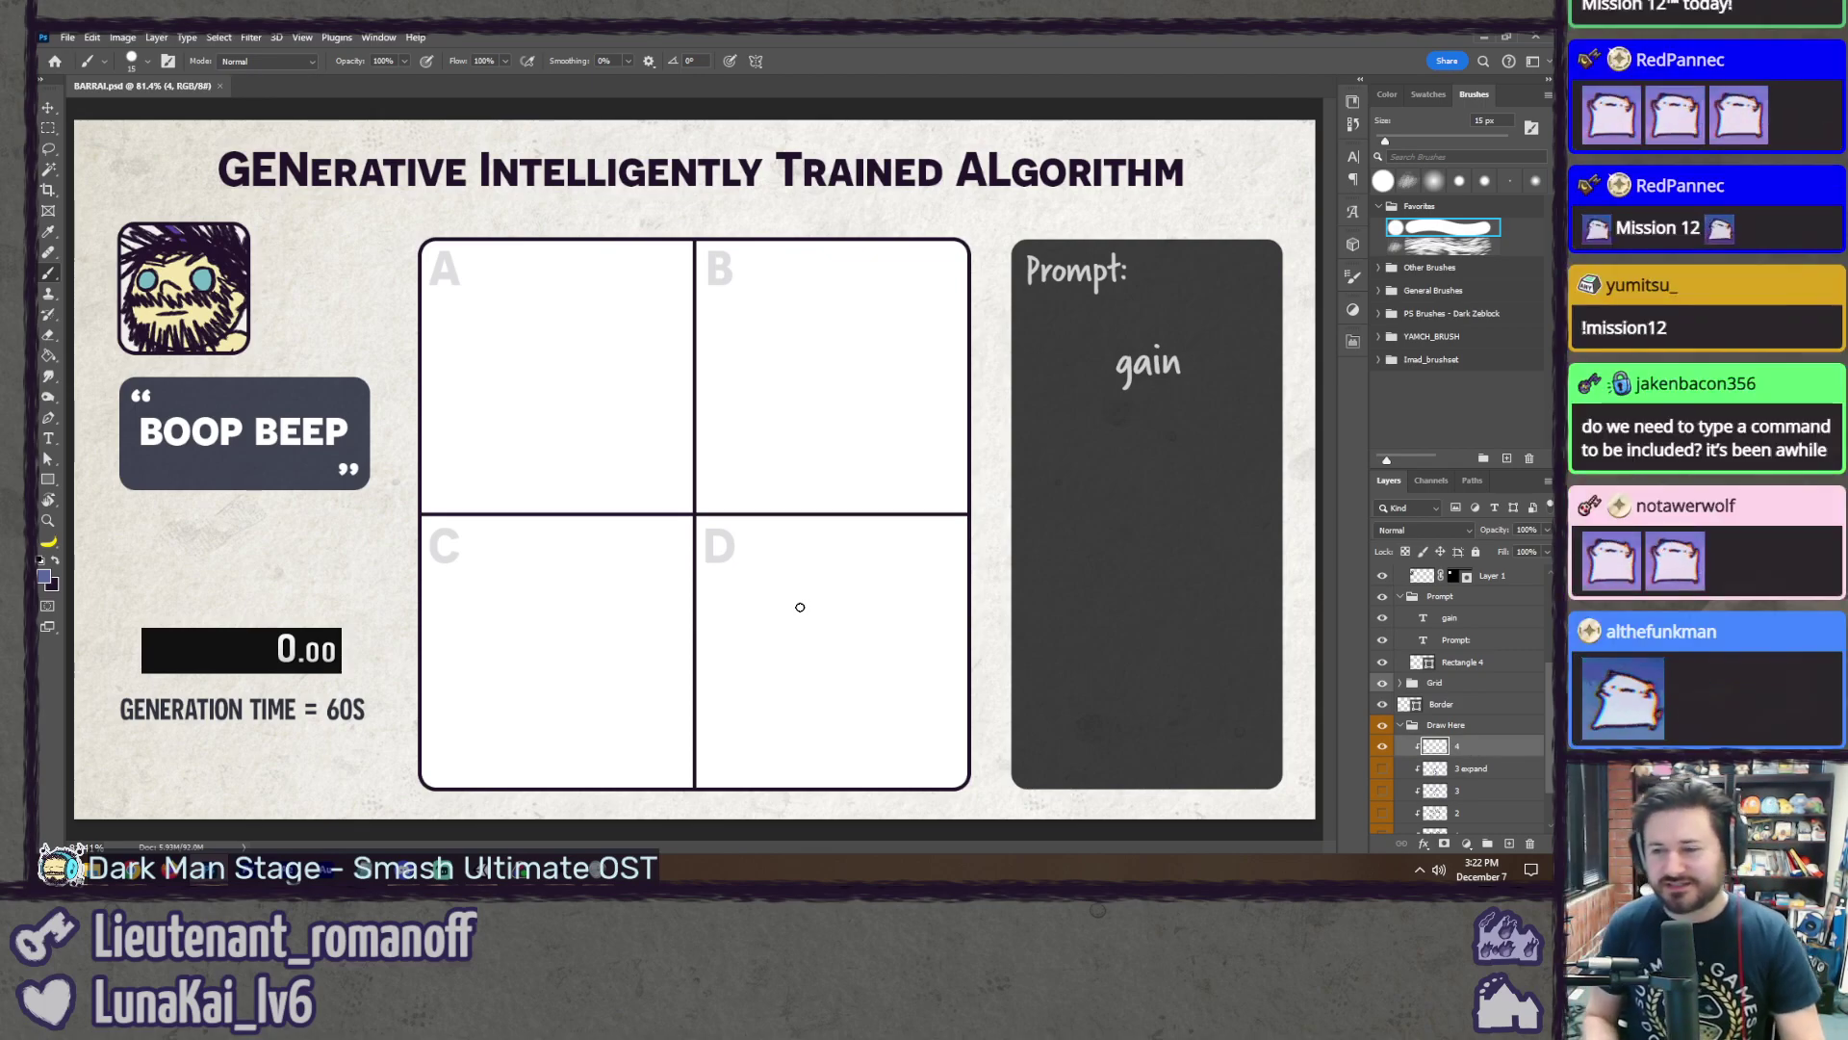
# Step: Replace the prompt 'gain' with 'mission 12! dance' and return to layer 4 with the brush
pyautogui.press('t')
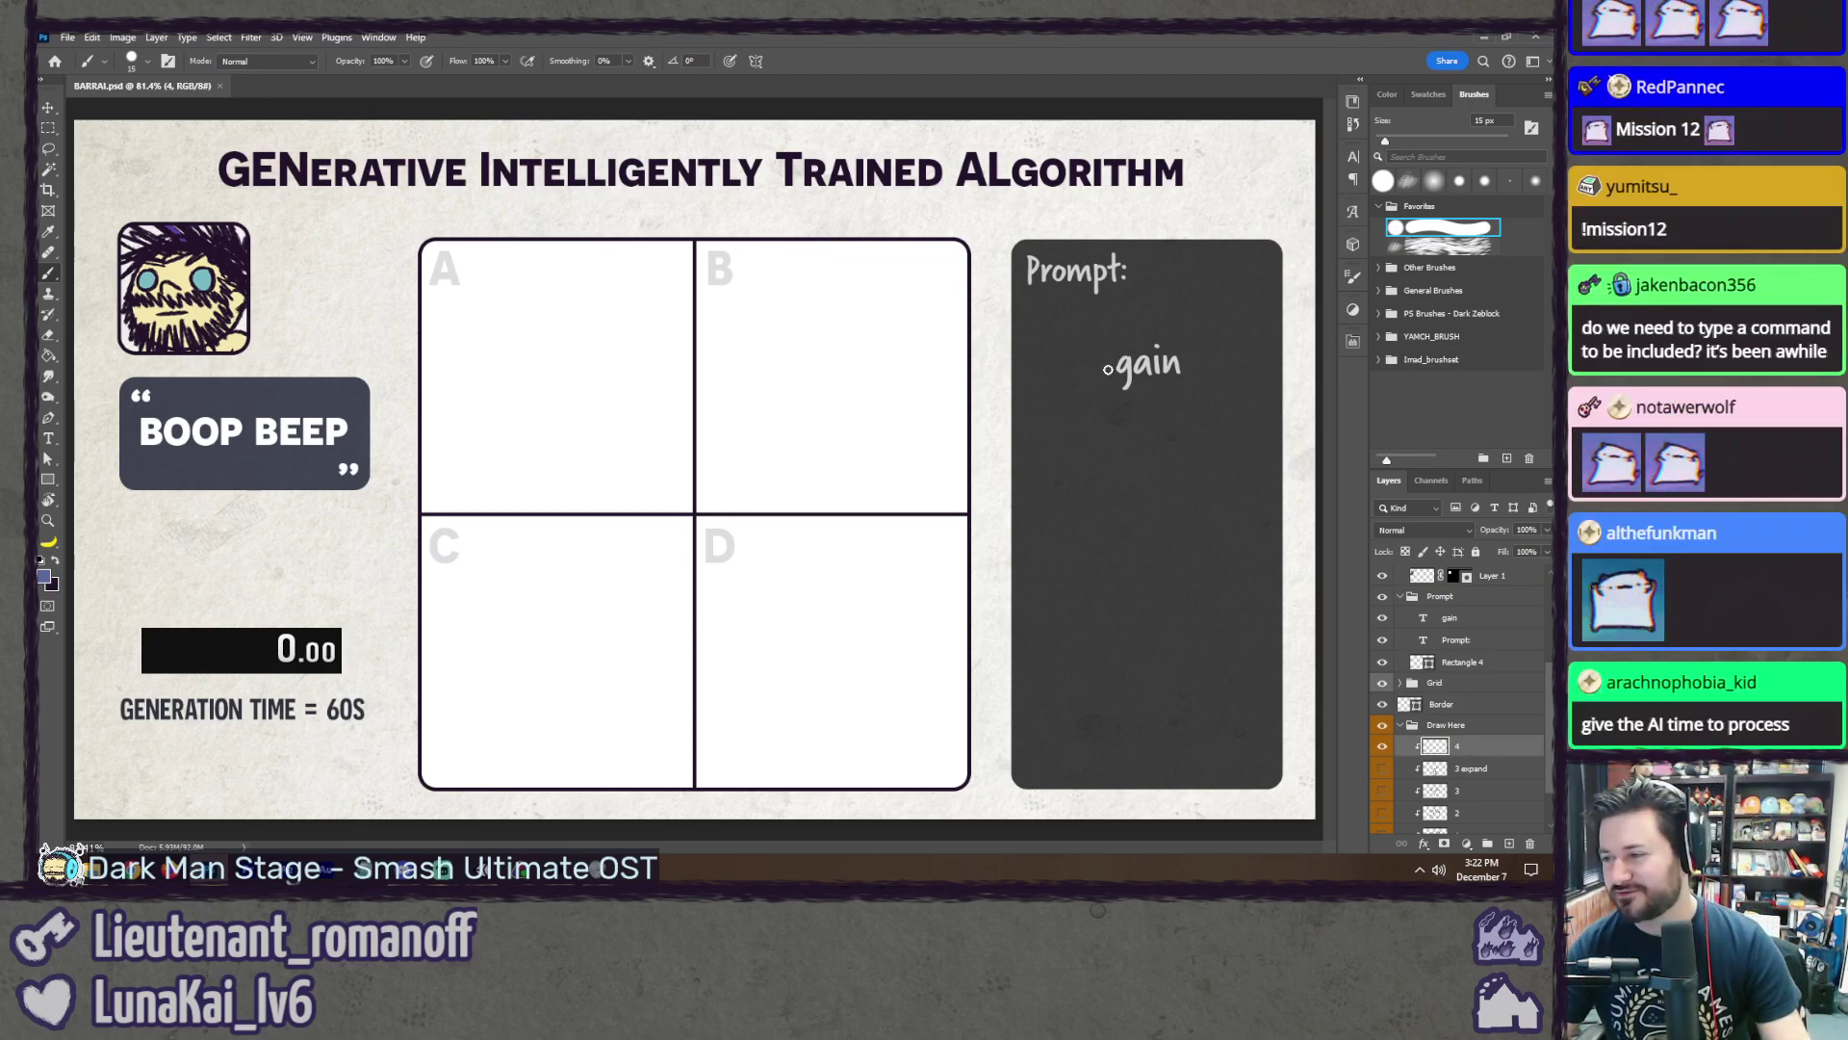
pyautogui.doubleClick(1148, 364)
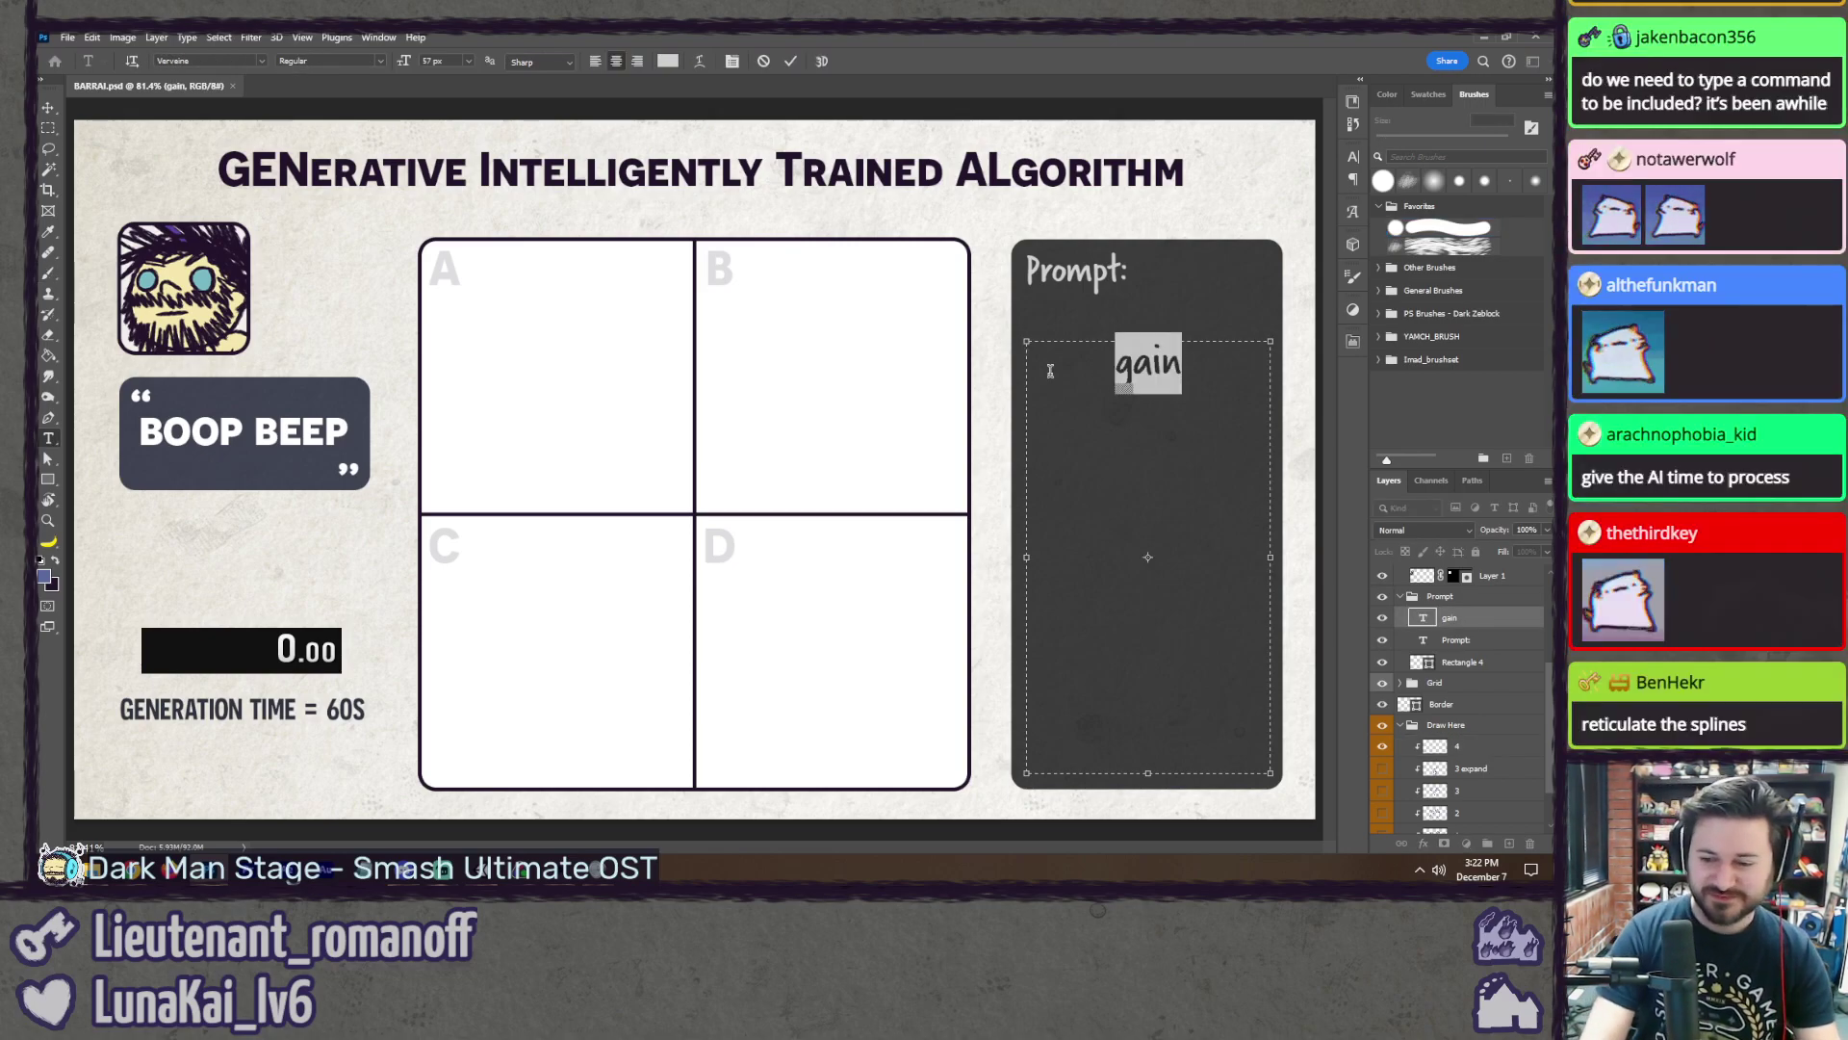
pyautogui.write('mission 12')
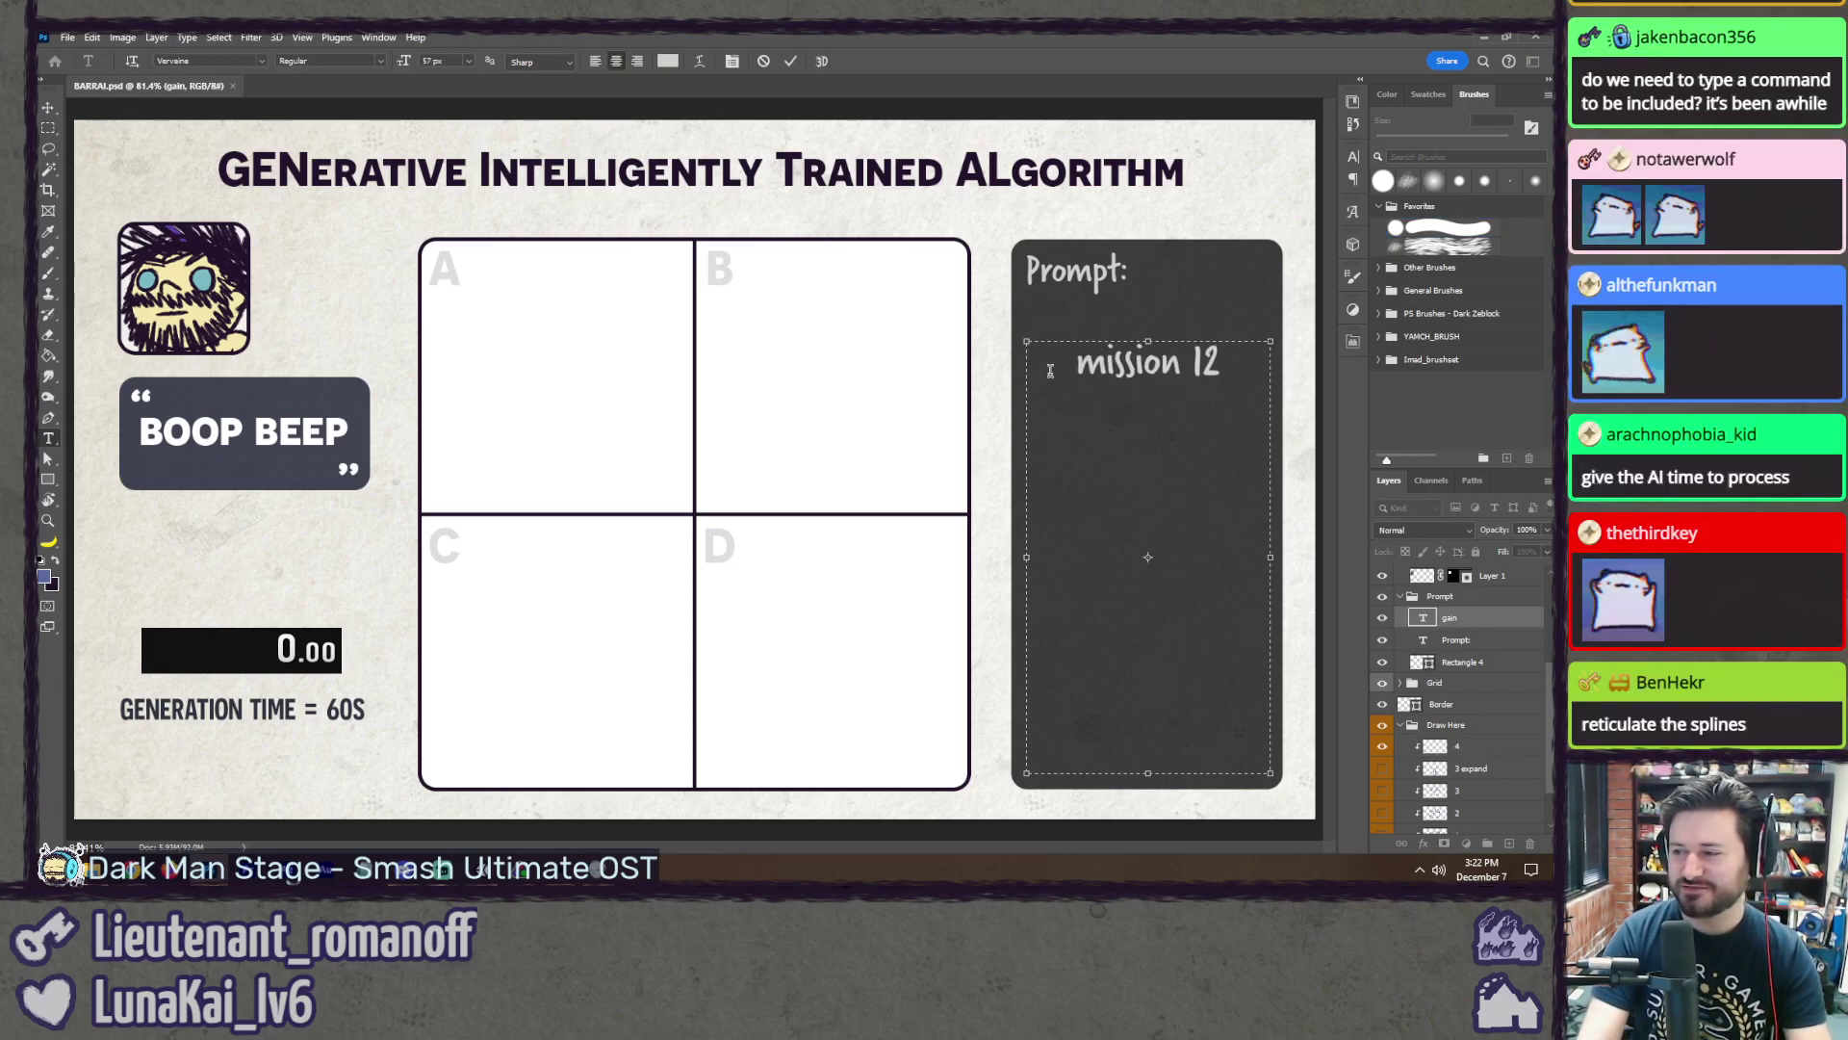
pyautogui.click(607, 651)
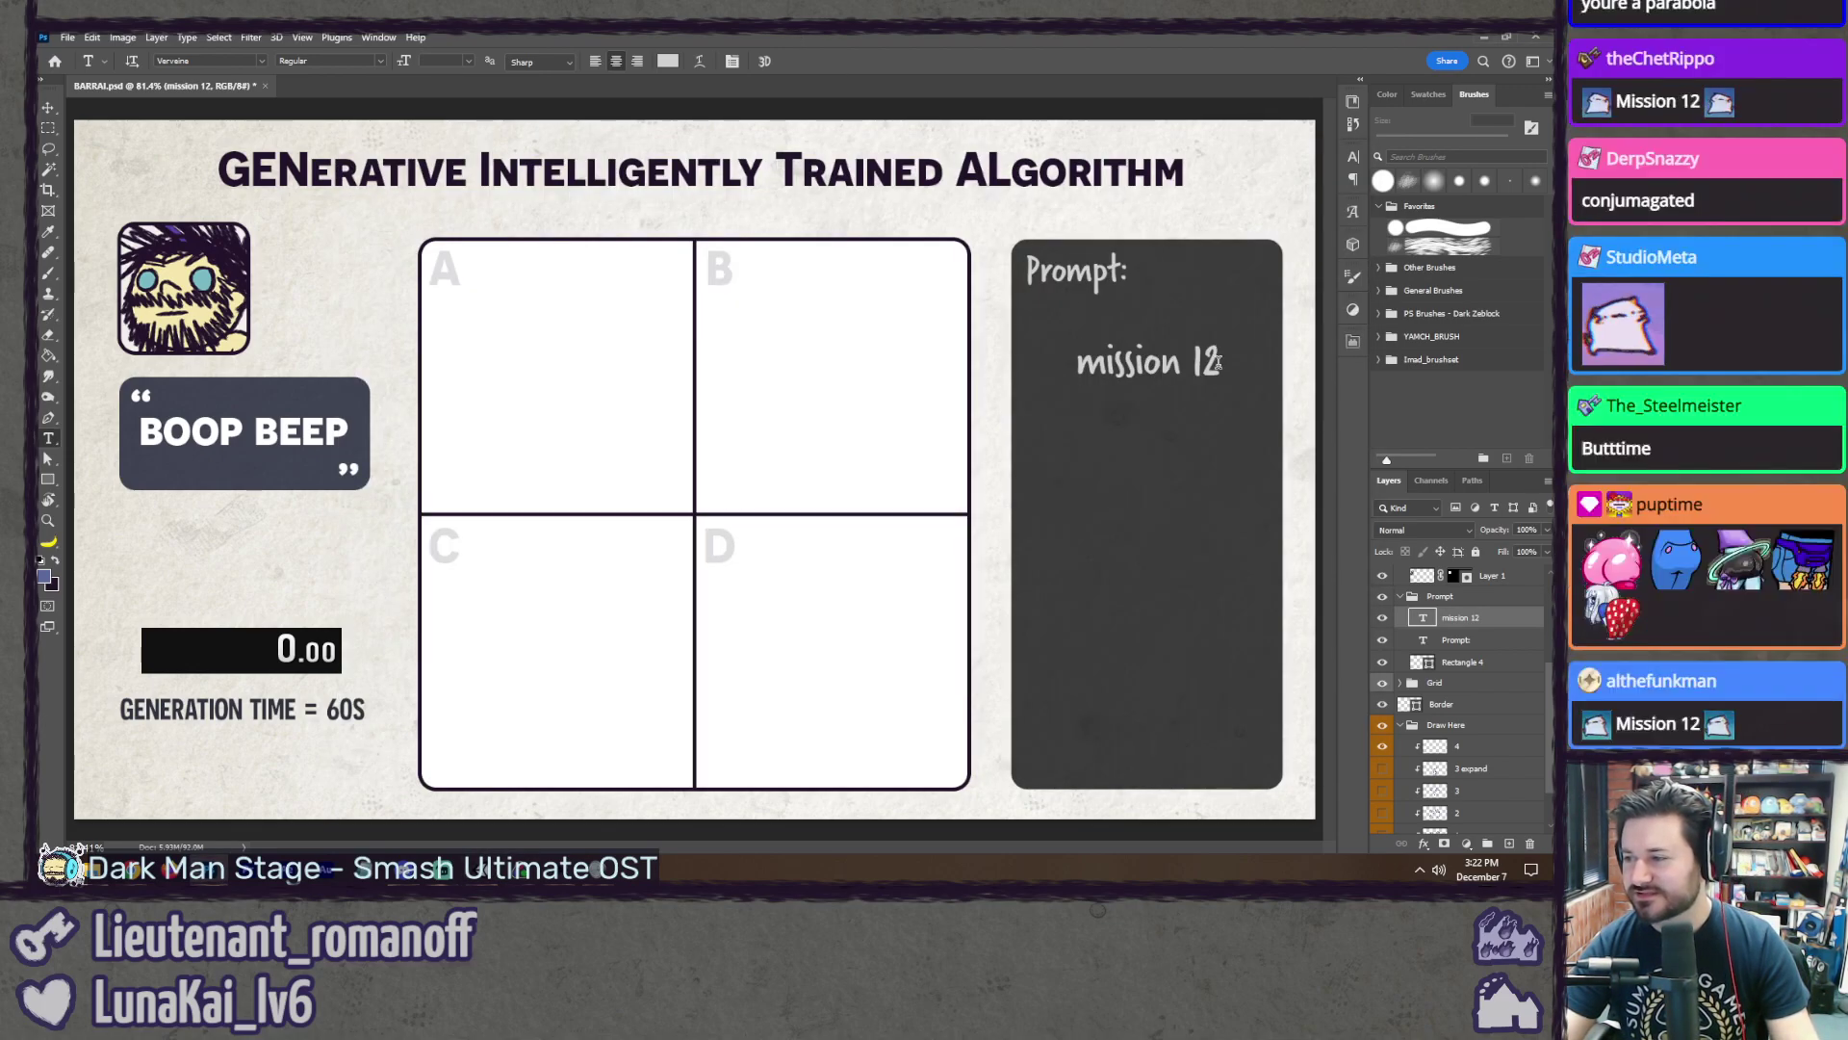
pyautogui.write('dance')
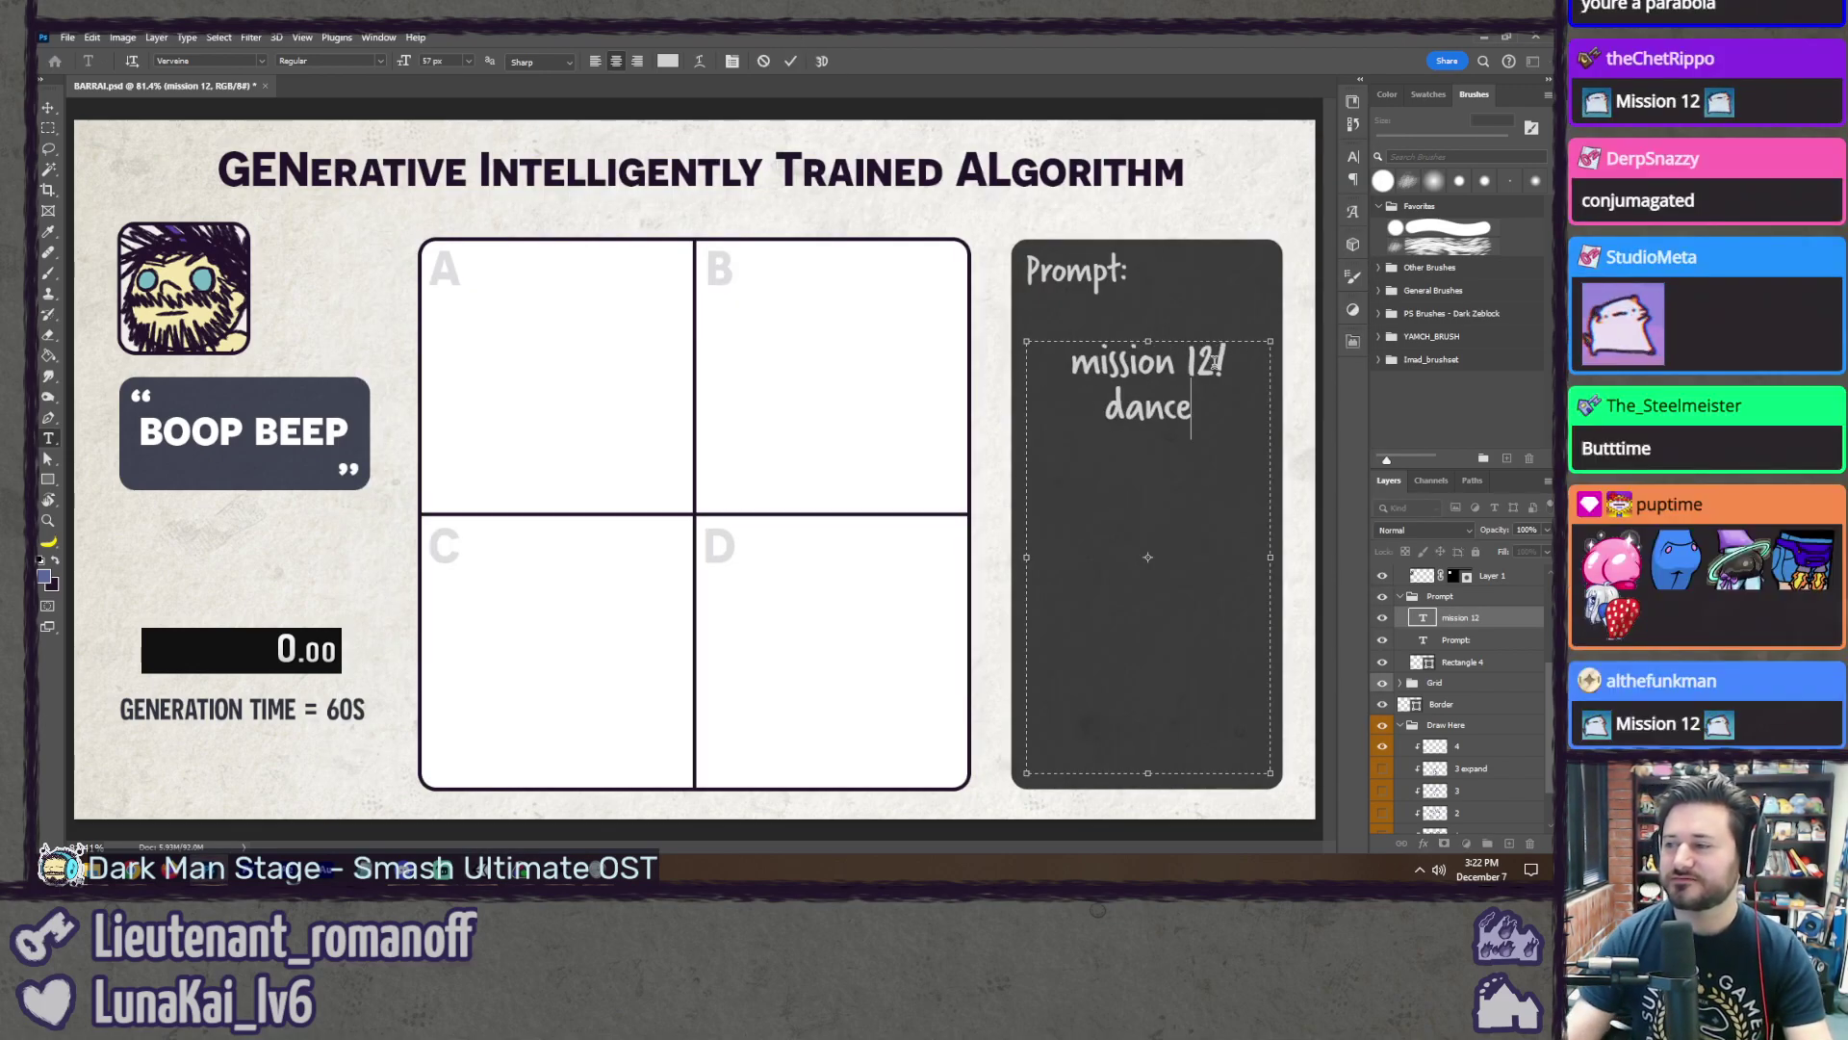
pyautogui.click(1482, 749)
pyautogui.press('b')
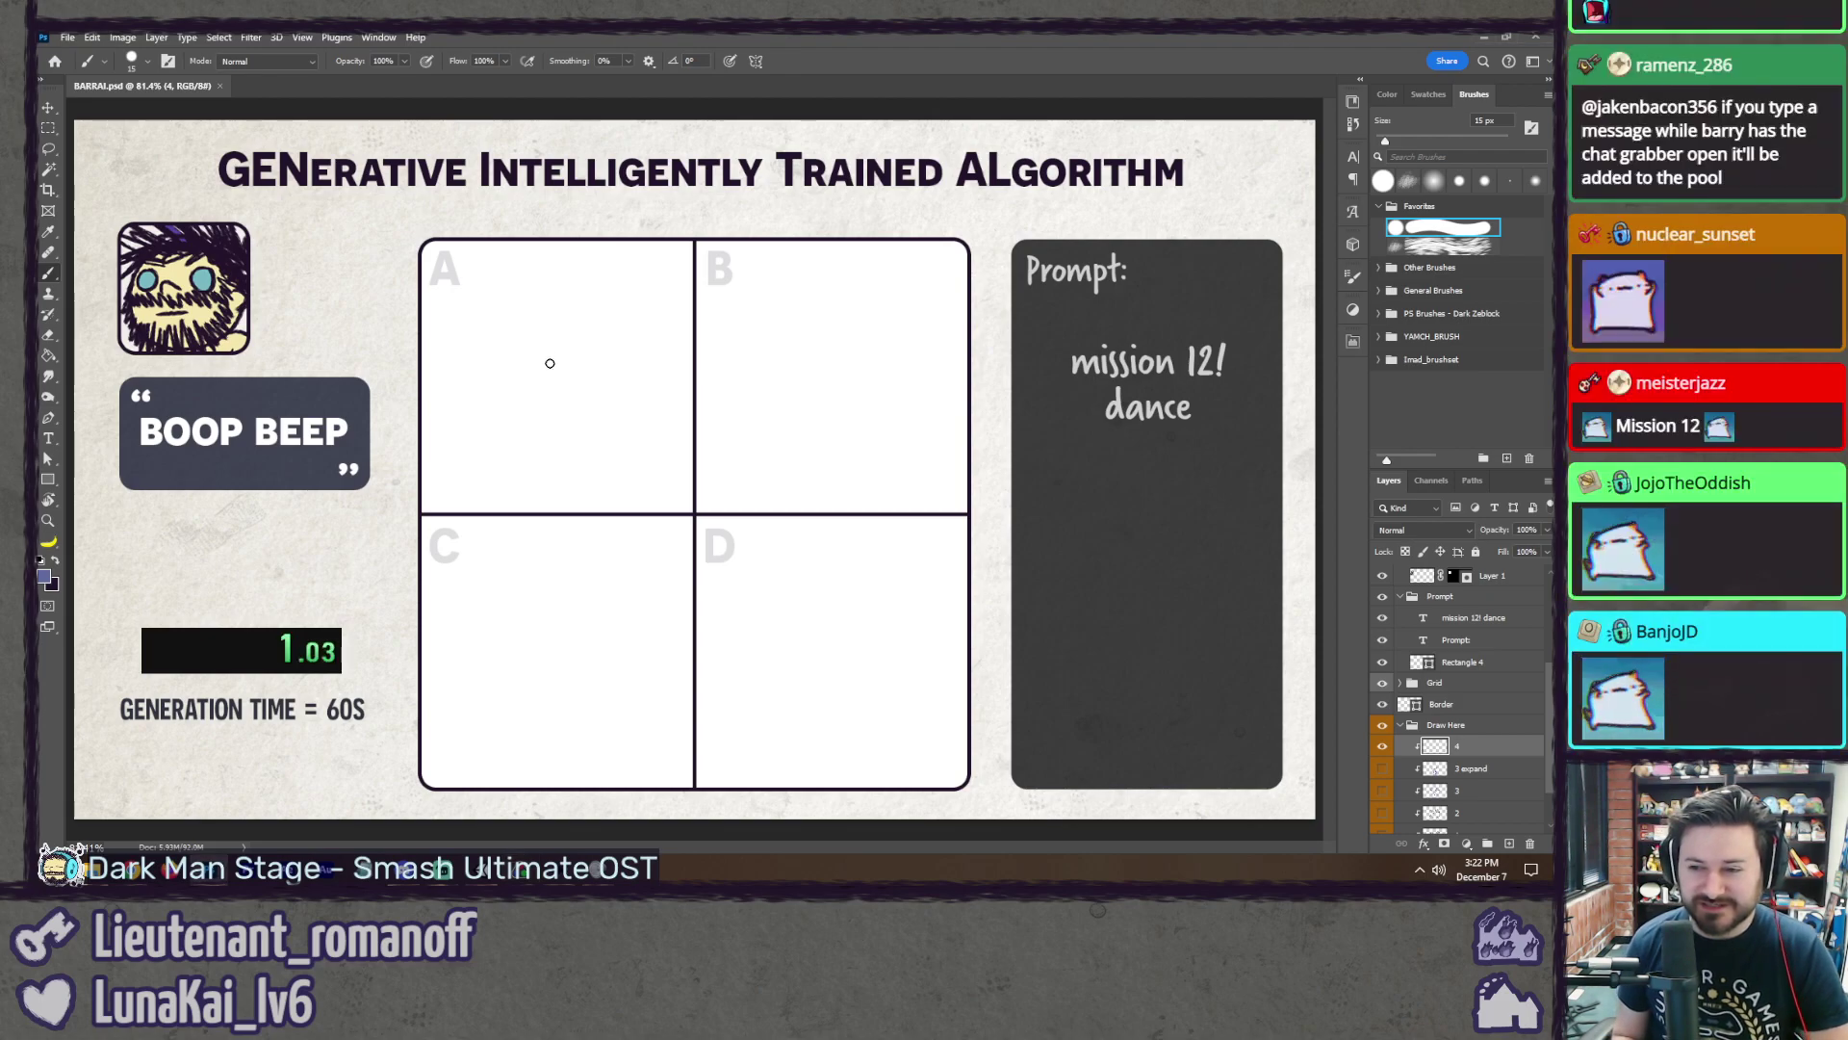
# Step: Sketch a dangling figure beside a small character in panel A and a smiling ghost cat in panel B
pyautogui.moveTo(520, 332)
pyautogui.mouseDown()
pyautogui.moveTo(527, 388)
pyautogui.moveTo(493, 244)
pyautogui.moveTo(544, 424)
pyautogui.moveTo(576, 409)
pyautogui.moveTo(547, 495)
pyautogui.mouseUp()
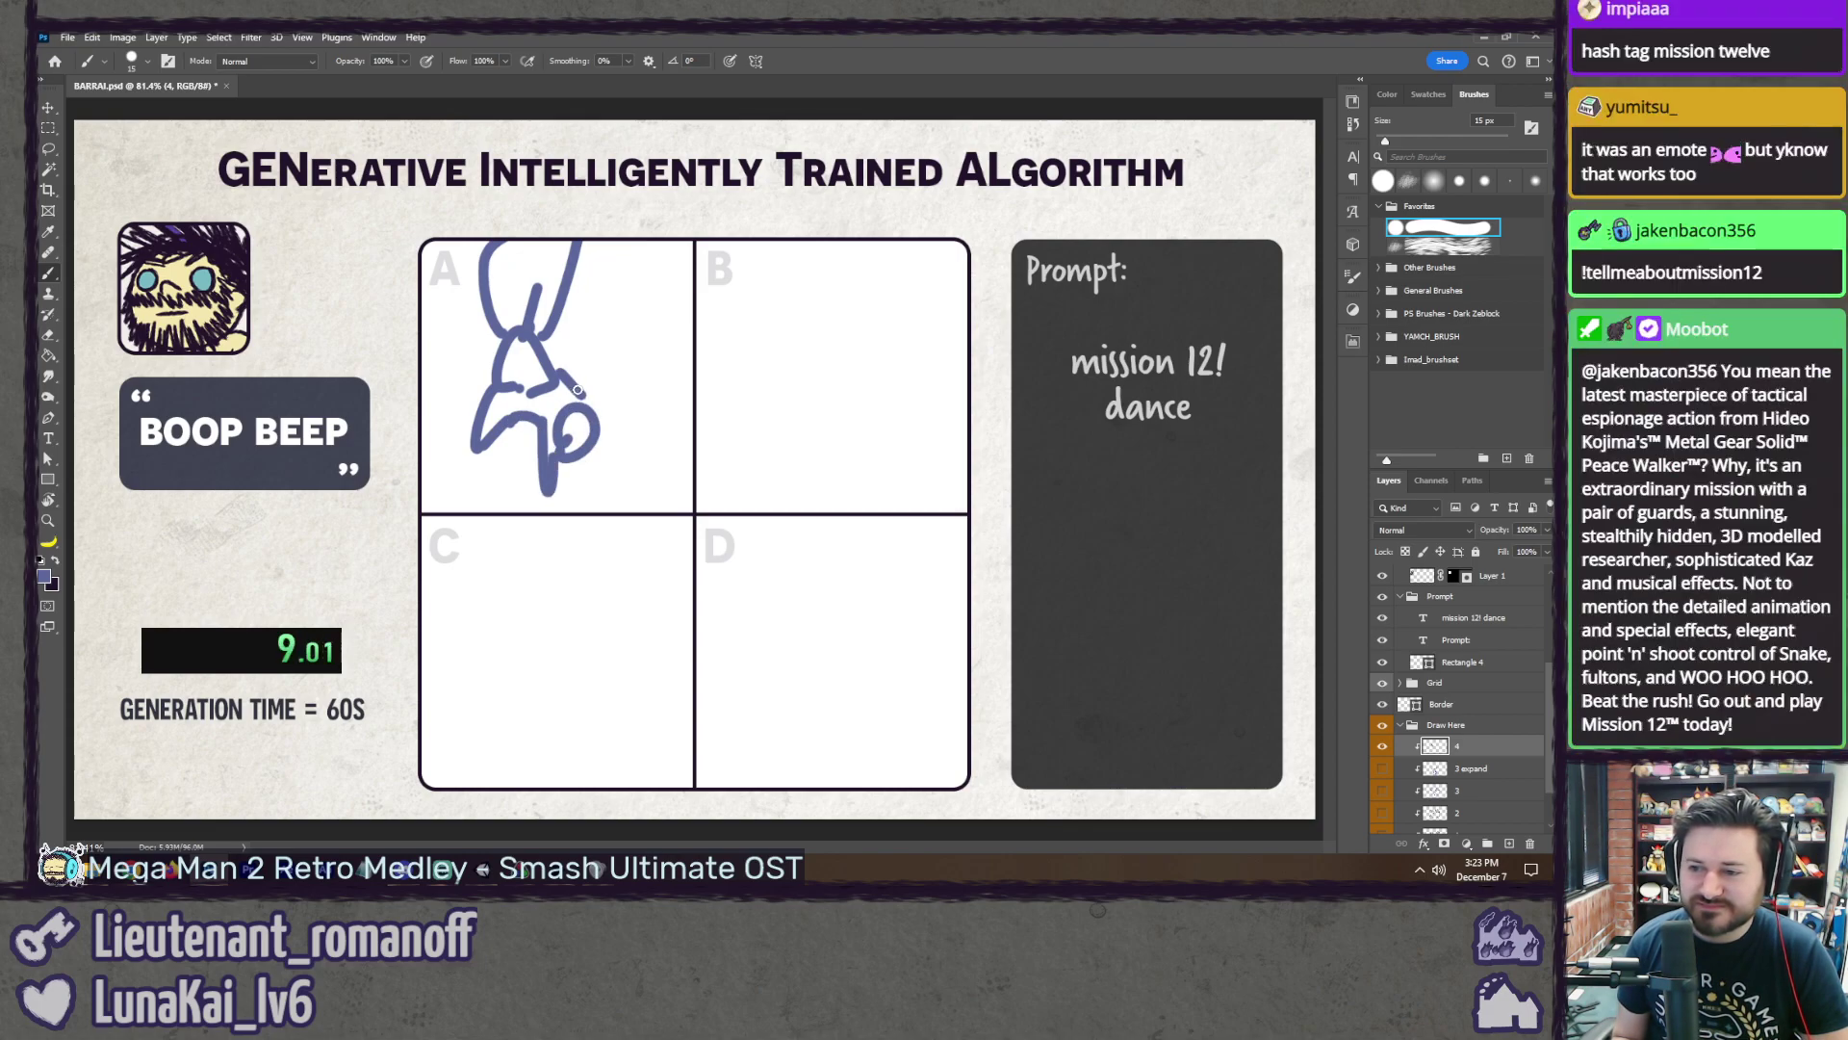
pyautogui.moveTo(488, 441); pyautogui.dragTo(486, 484)
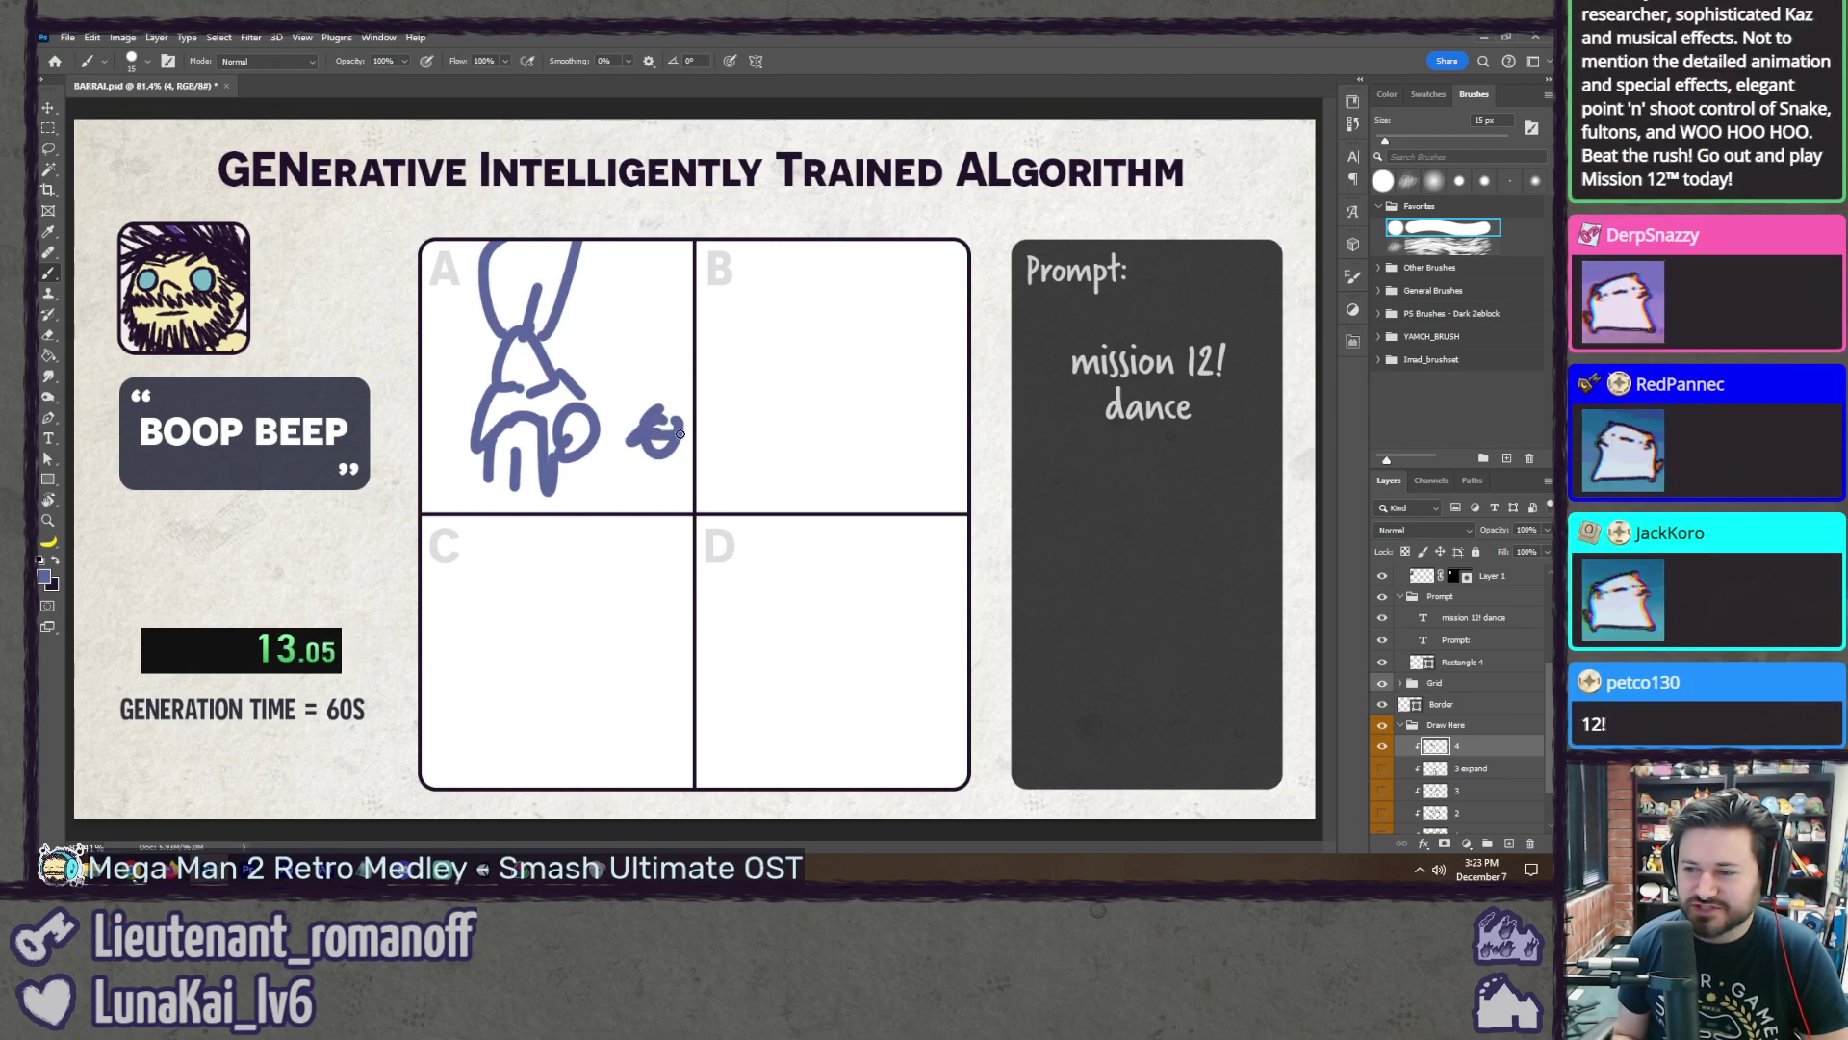
pyautogui.moveTo(680, 434)
pyautogui.mouseDown()
pyautogui.moveTo(678, 414)
pyautogui.moveTo(632, 478)
pyautogui.mouseUp()
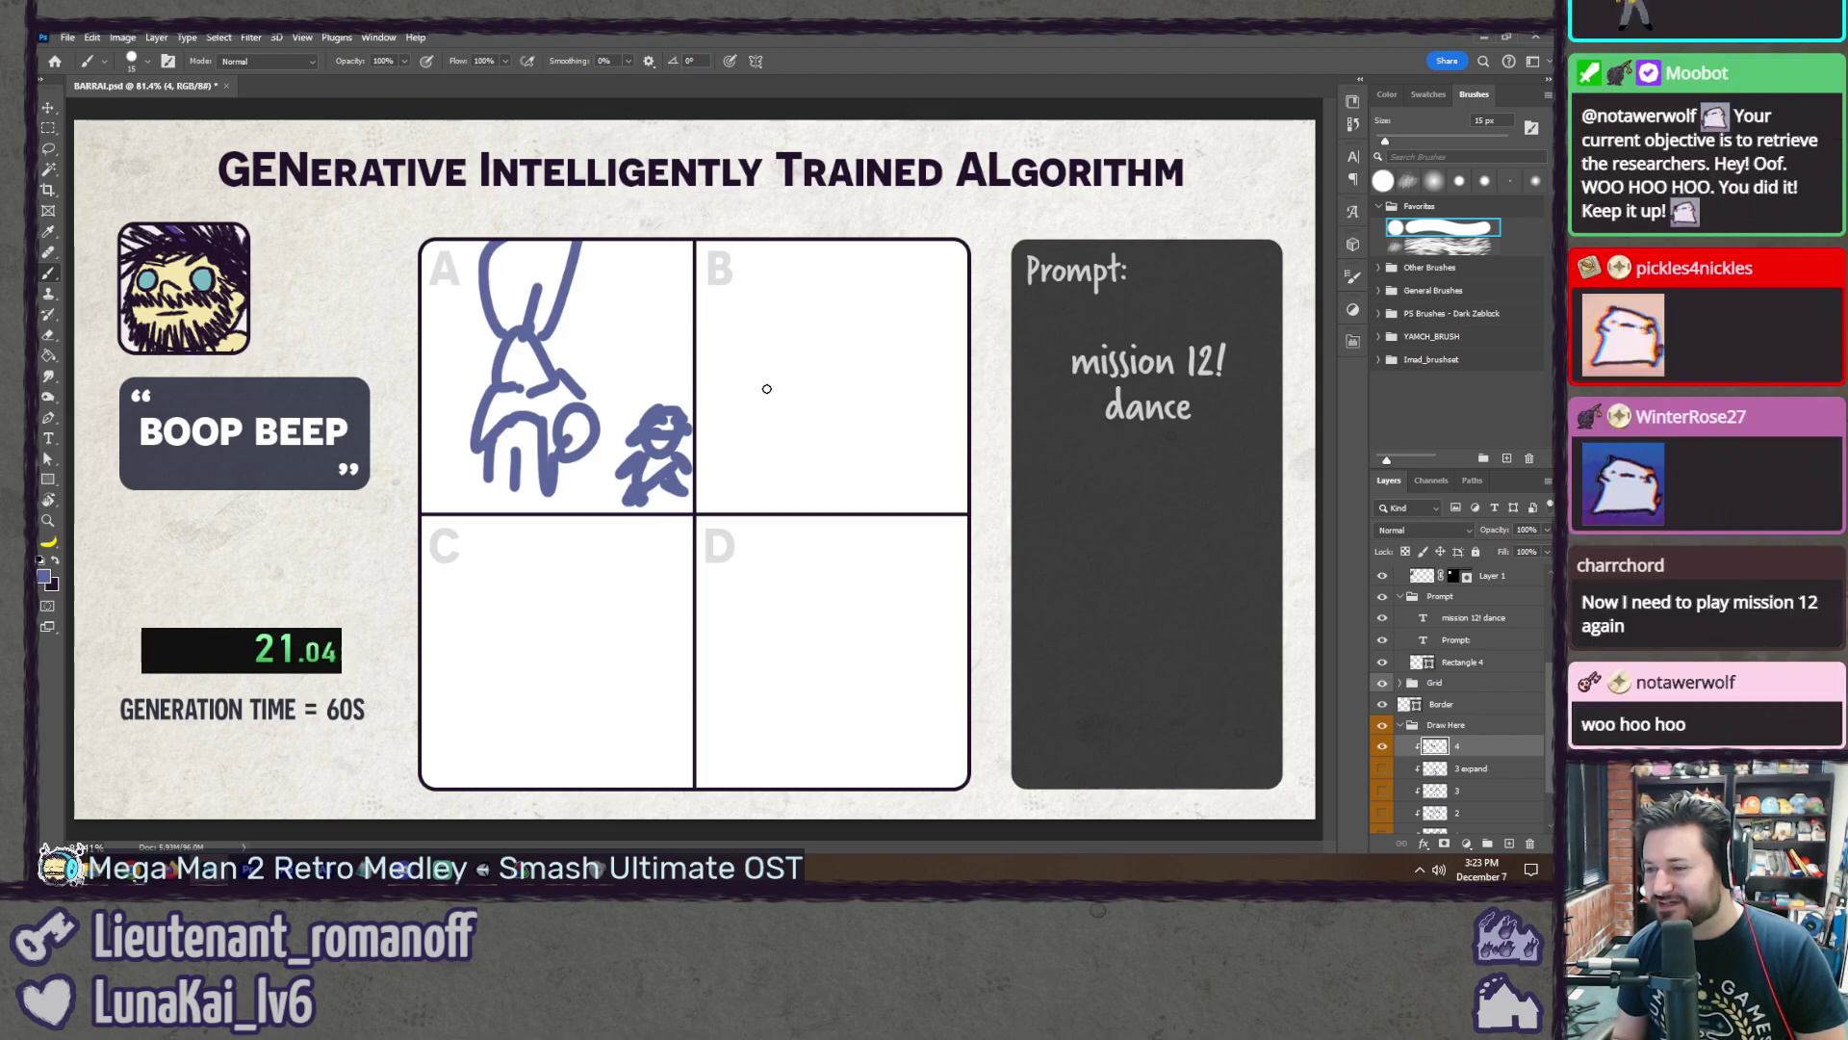
pyautogui.moveTo(765, 371)
pyautogui.mouseDown()
pyautogui.moveTo(911, 388)
pyautogui.moveTo(931, 491)
pyautogui.mouseUp()
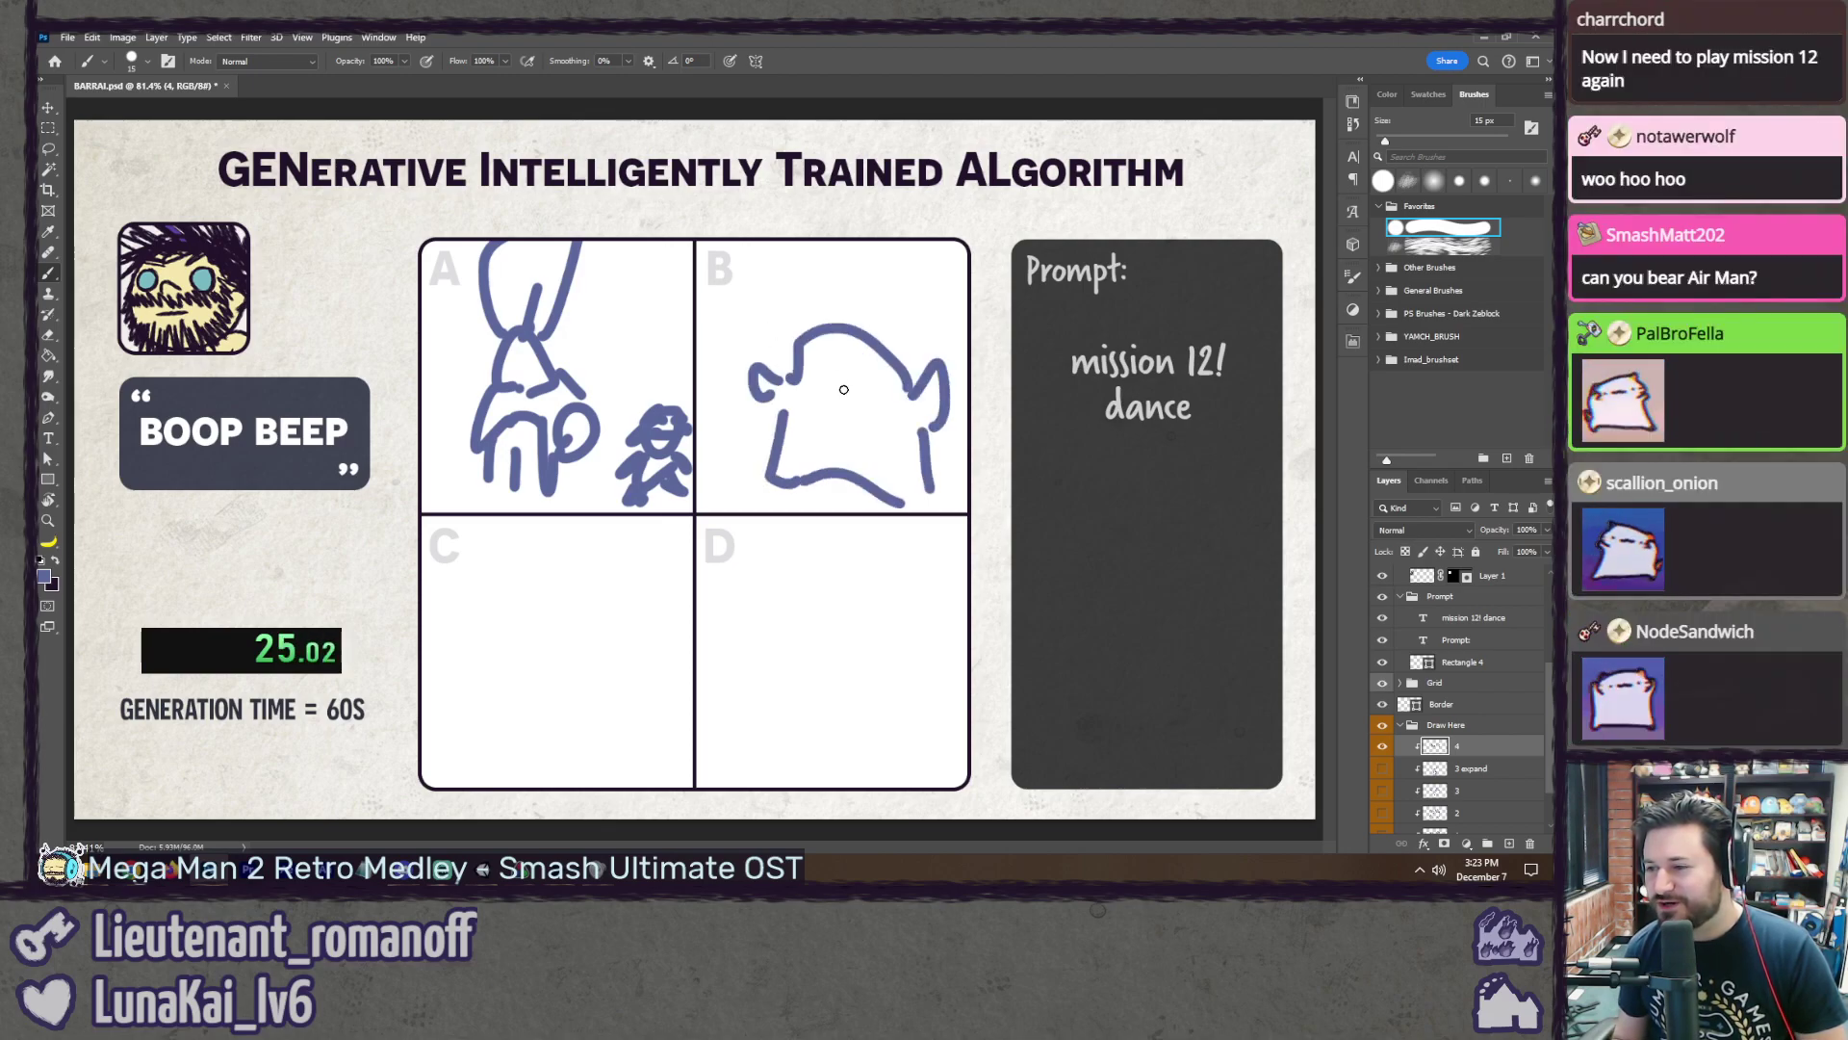
pyautogui.moveTo(821, 393); pyautogui.dragTo(866, 395)
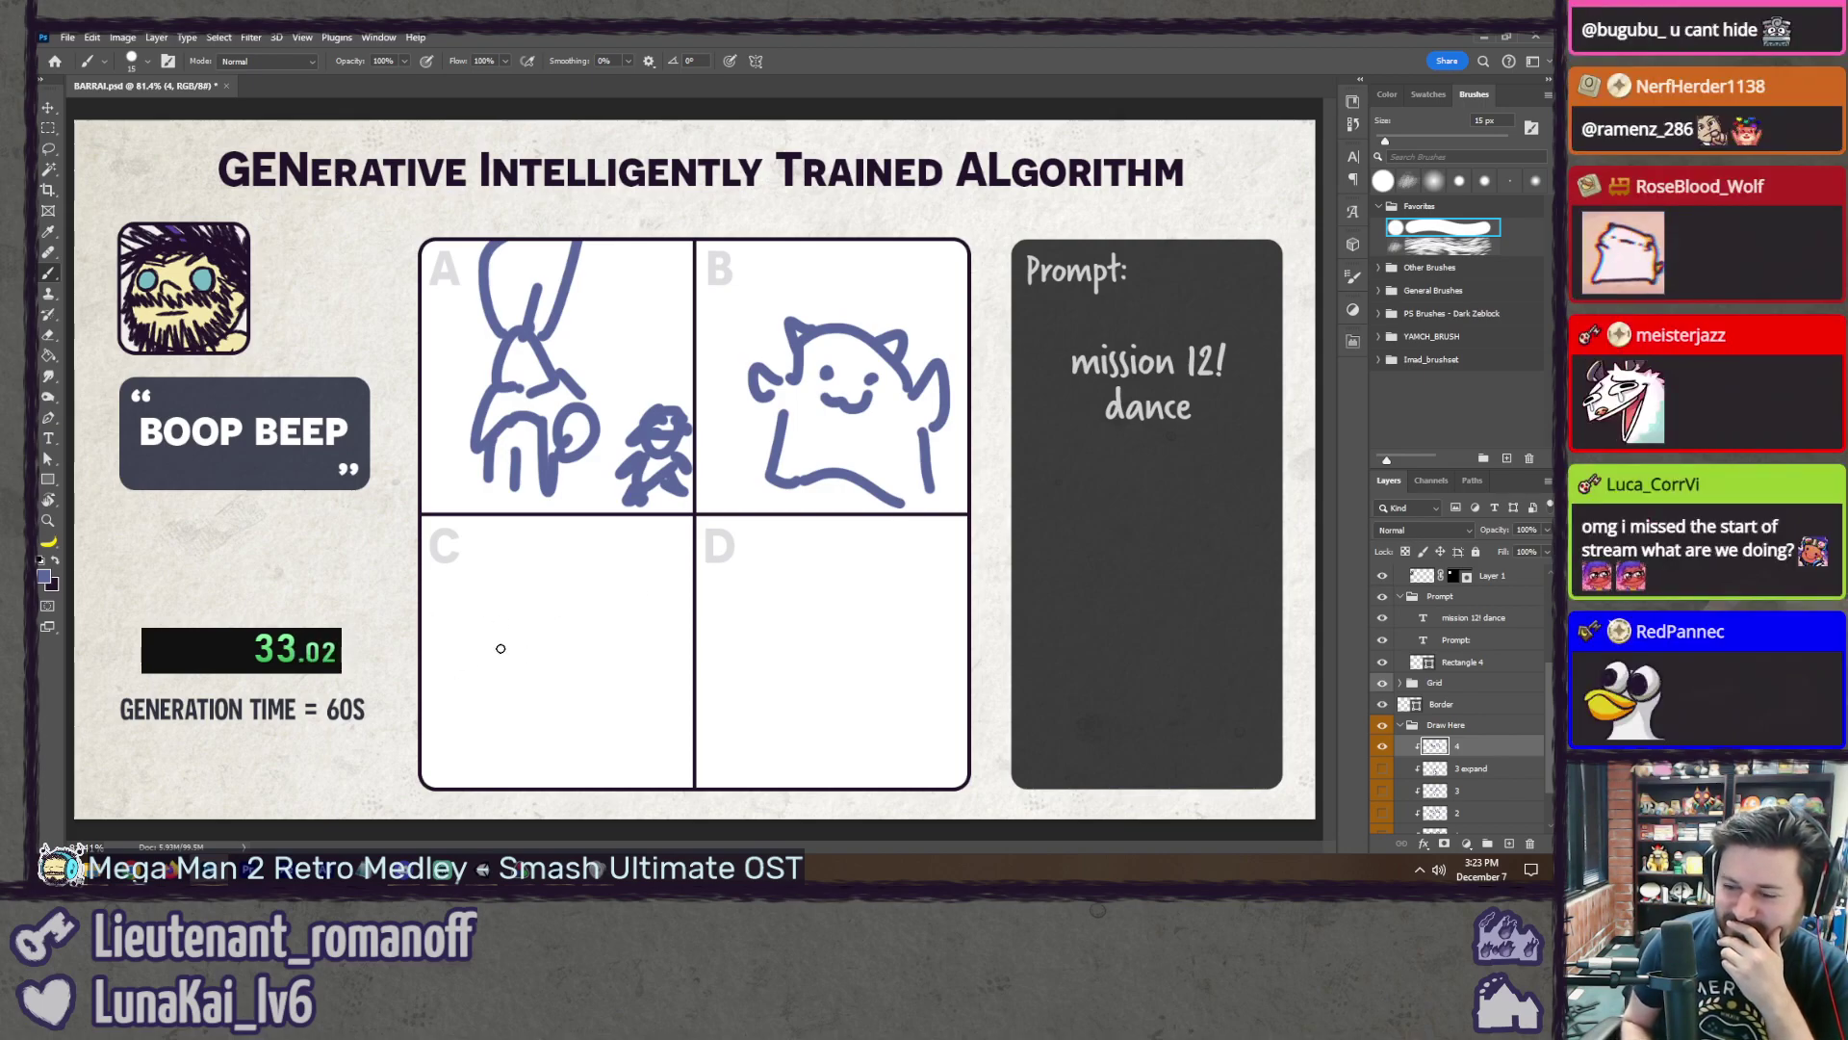
# Step: Sketch a capped figure with neck, legs and 'Woo' lettering in panel C
pyautogui.moveTo(448, 664)
pyautogui.mouseDown()
pyautogui.moveTo(535, 665)
pyautogui.moveTo(481, 701)
pyautogui.moveTo(471, 655)
pyautogui.mouseUp()
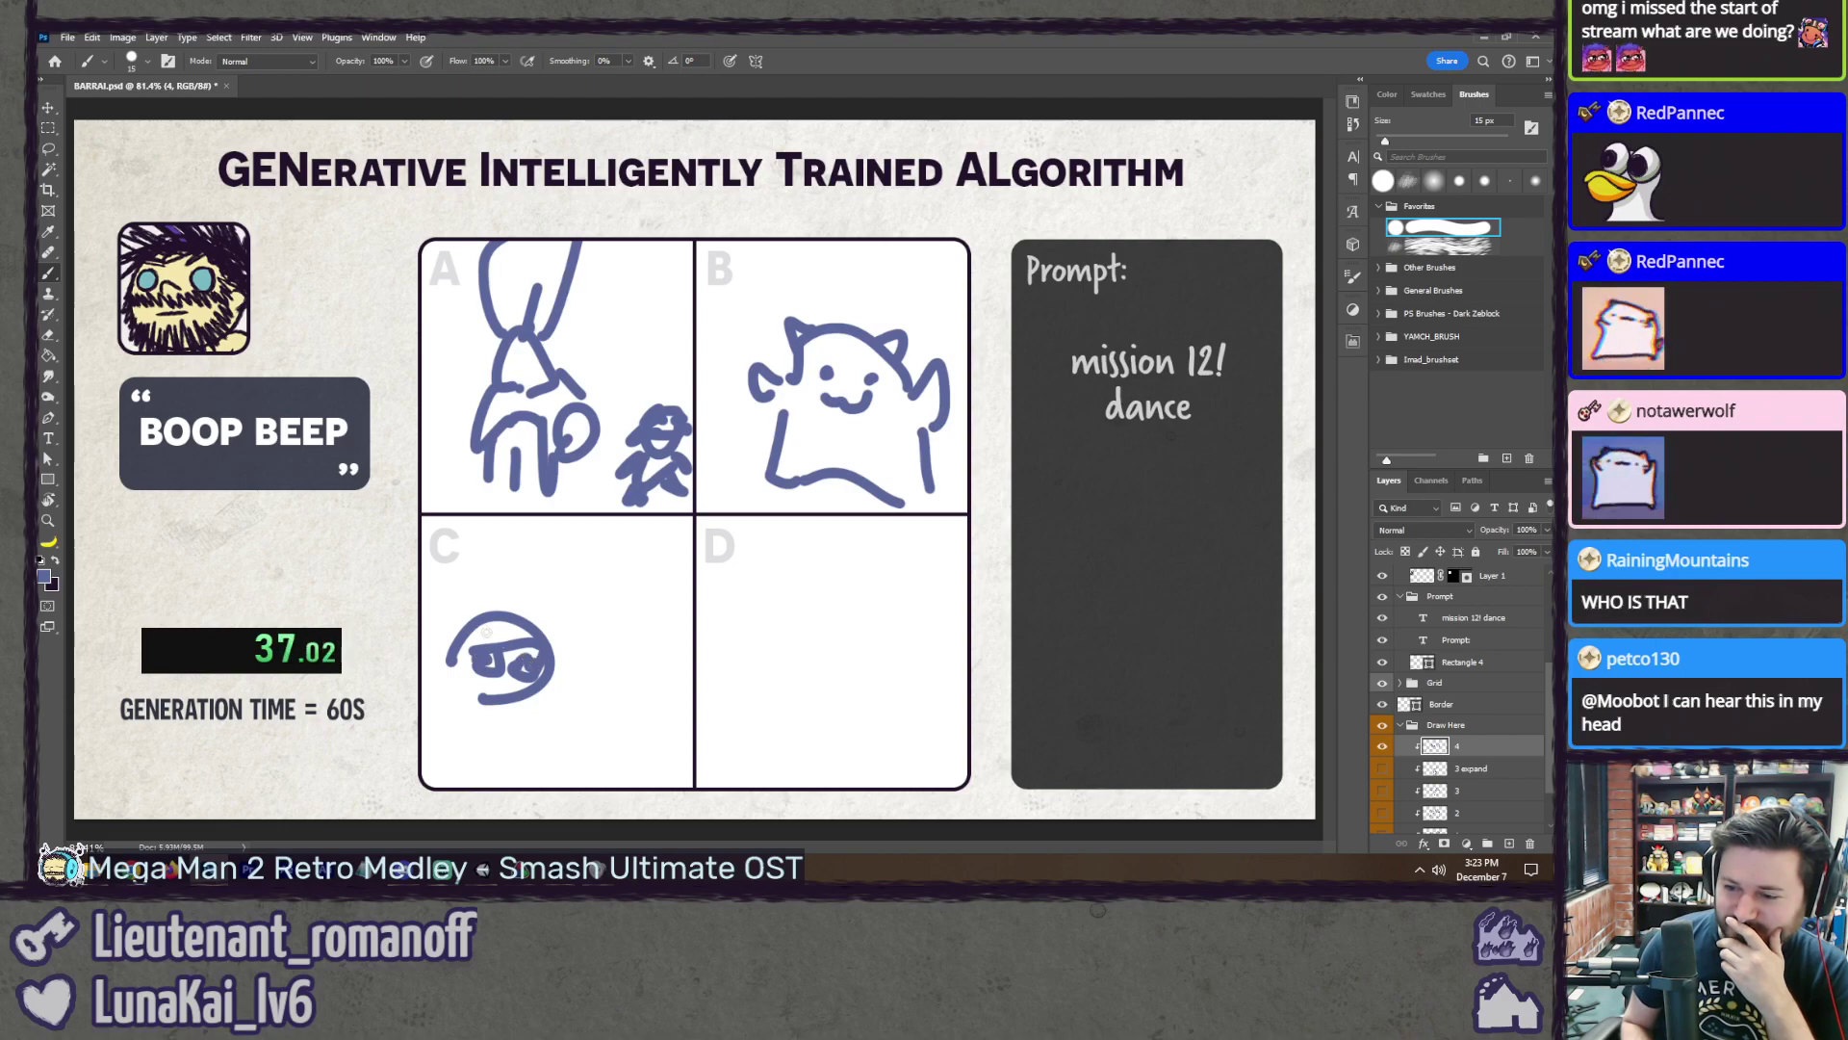
pyautogui.moveTo(511, 613); pyautogui.dragTo(547, 635)
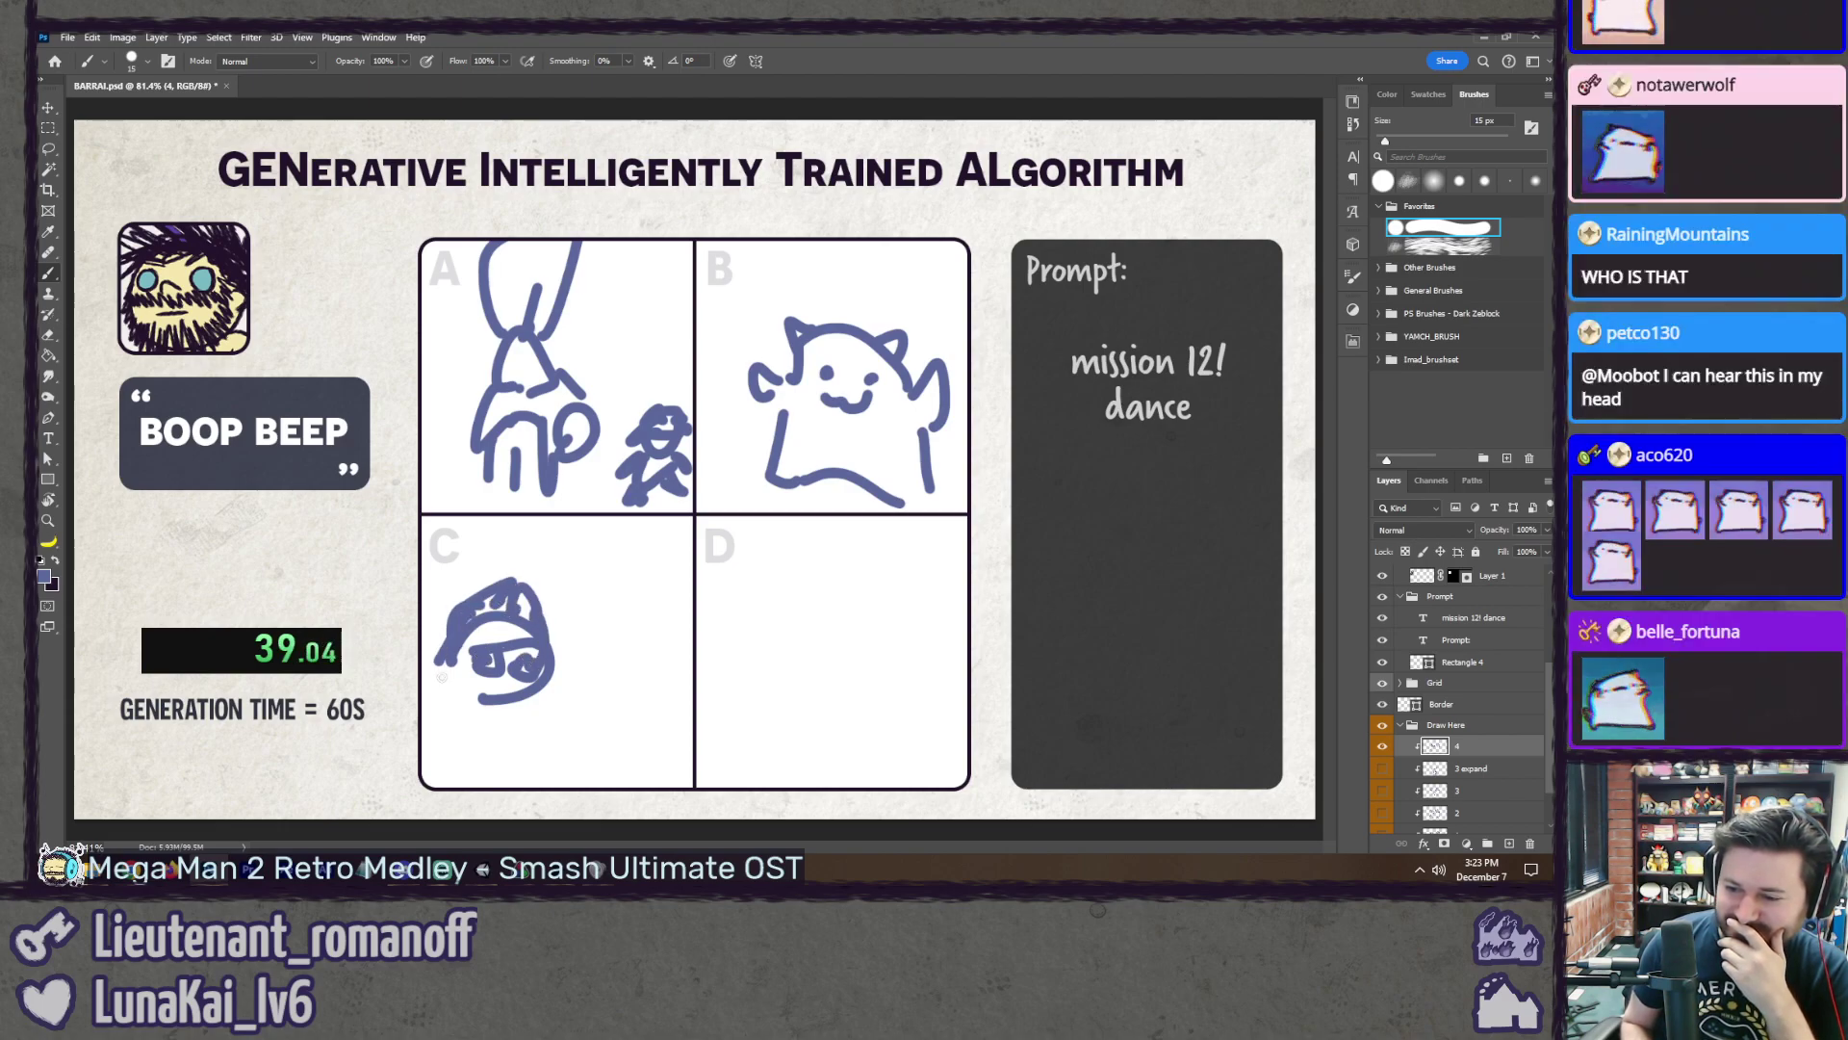
pyautogui.moveTo(474, 686)
pyautogui.mouseDown()
pyautogui.moveTo(532, 695)
pyautogui.moveTo(534, 756)
pyautogui.mouseUp()
pyautogui.moveTo(565, 606)
pyautogui.mouseDown()
pyautogui.moveTo(554, 714)
pyautogui.moveTo(493, 784)
pyautogui.mouseUp()
pyautogui.moveTo(558, 734); pyautogui.dragTo(426, 782)
pyautogui.moveTo(582, 599)
pyautogui.mouseDown()
pyautogui.moveTo(643, 616)
pyautogui.moveTo(598, 689)
pyautogui.moveTo(647, 699)
pyautogui.mouseUp()
pyautogui.click(590, 645)
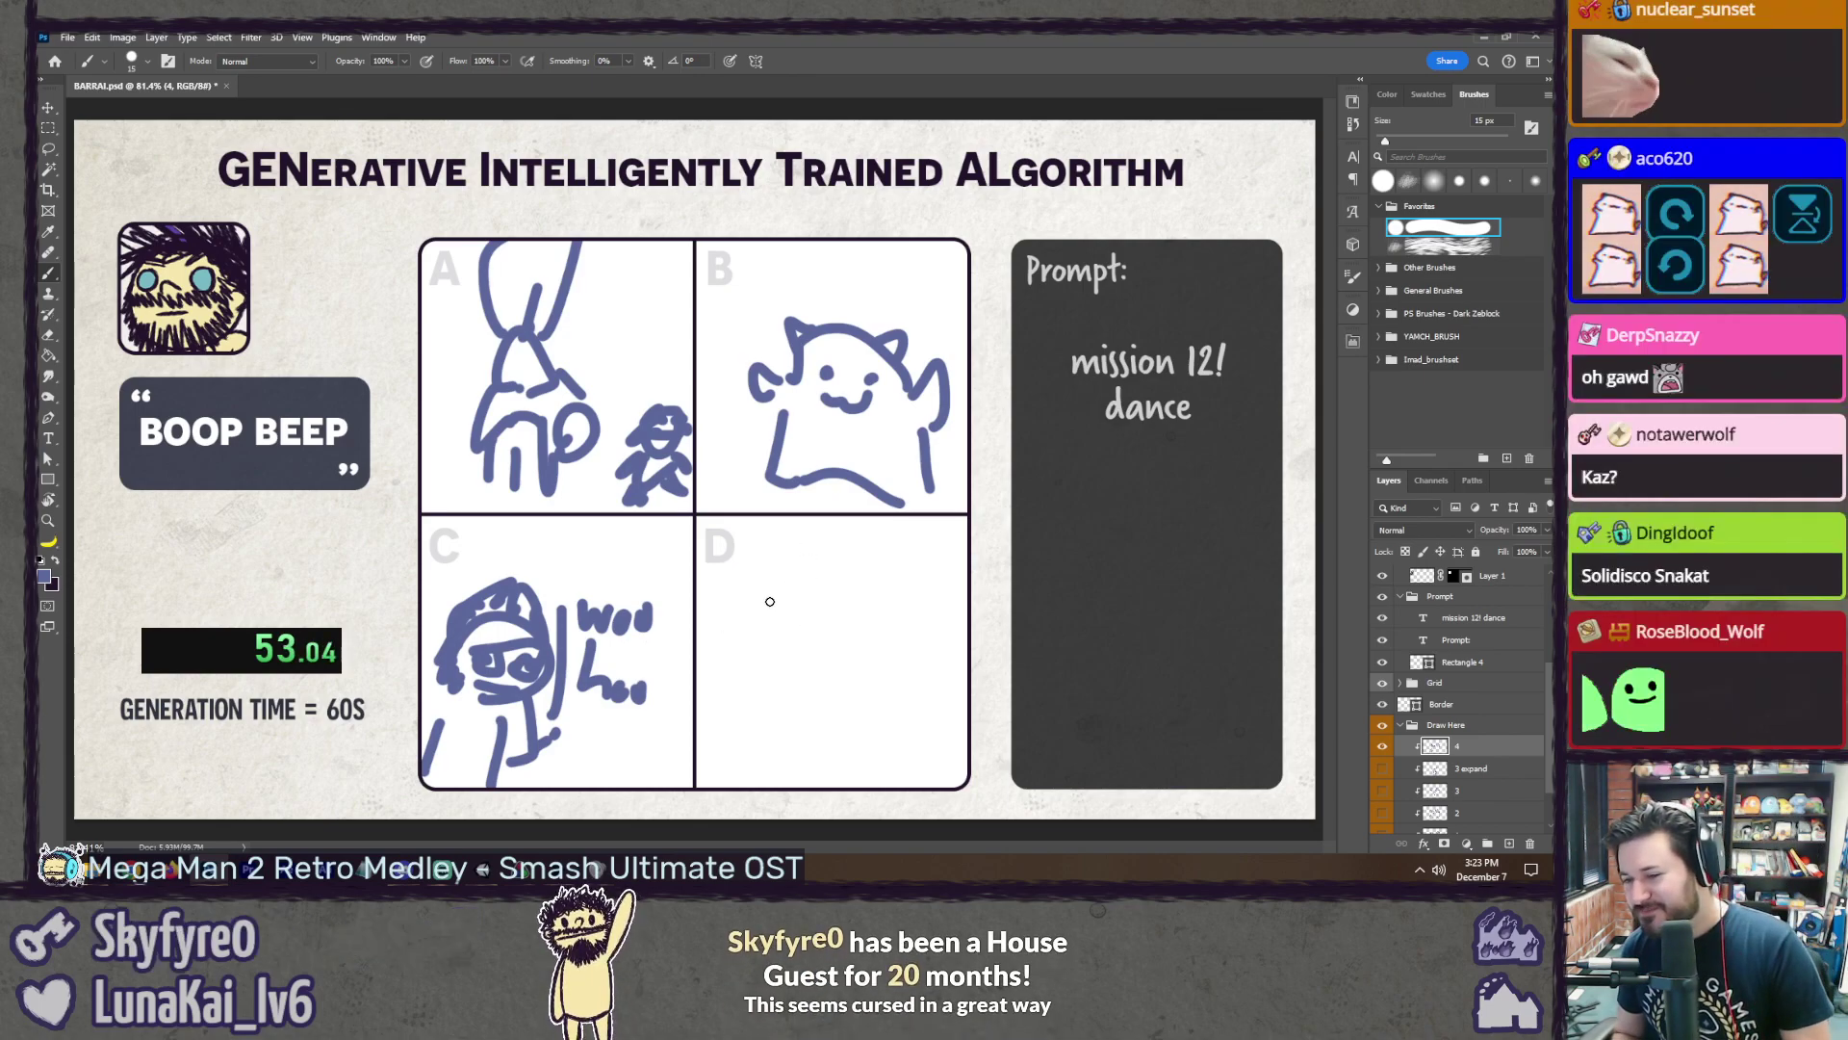
# Step: Draw a round-faced capped character with body and legs in panel D
pyautogui.moveTo(819, 584)
pyautogui.mouseDown()
pyautogui.moveTo(838, 613)
pyautogui.moveTo(732, 624)
pyautogui.moveTo(812, 664)
pyautogui.moveTo(809, 736)
pyautogui.moveTo(765, 778)
pyautogui.mouseUp()
pyautogui.click(776, 633)
pyautogui.click(803, 633)
pyautogui.moveTo(755, 698); pyautogui.dragTo(718, 771)
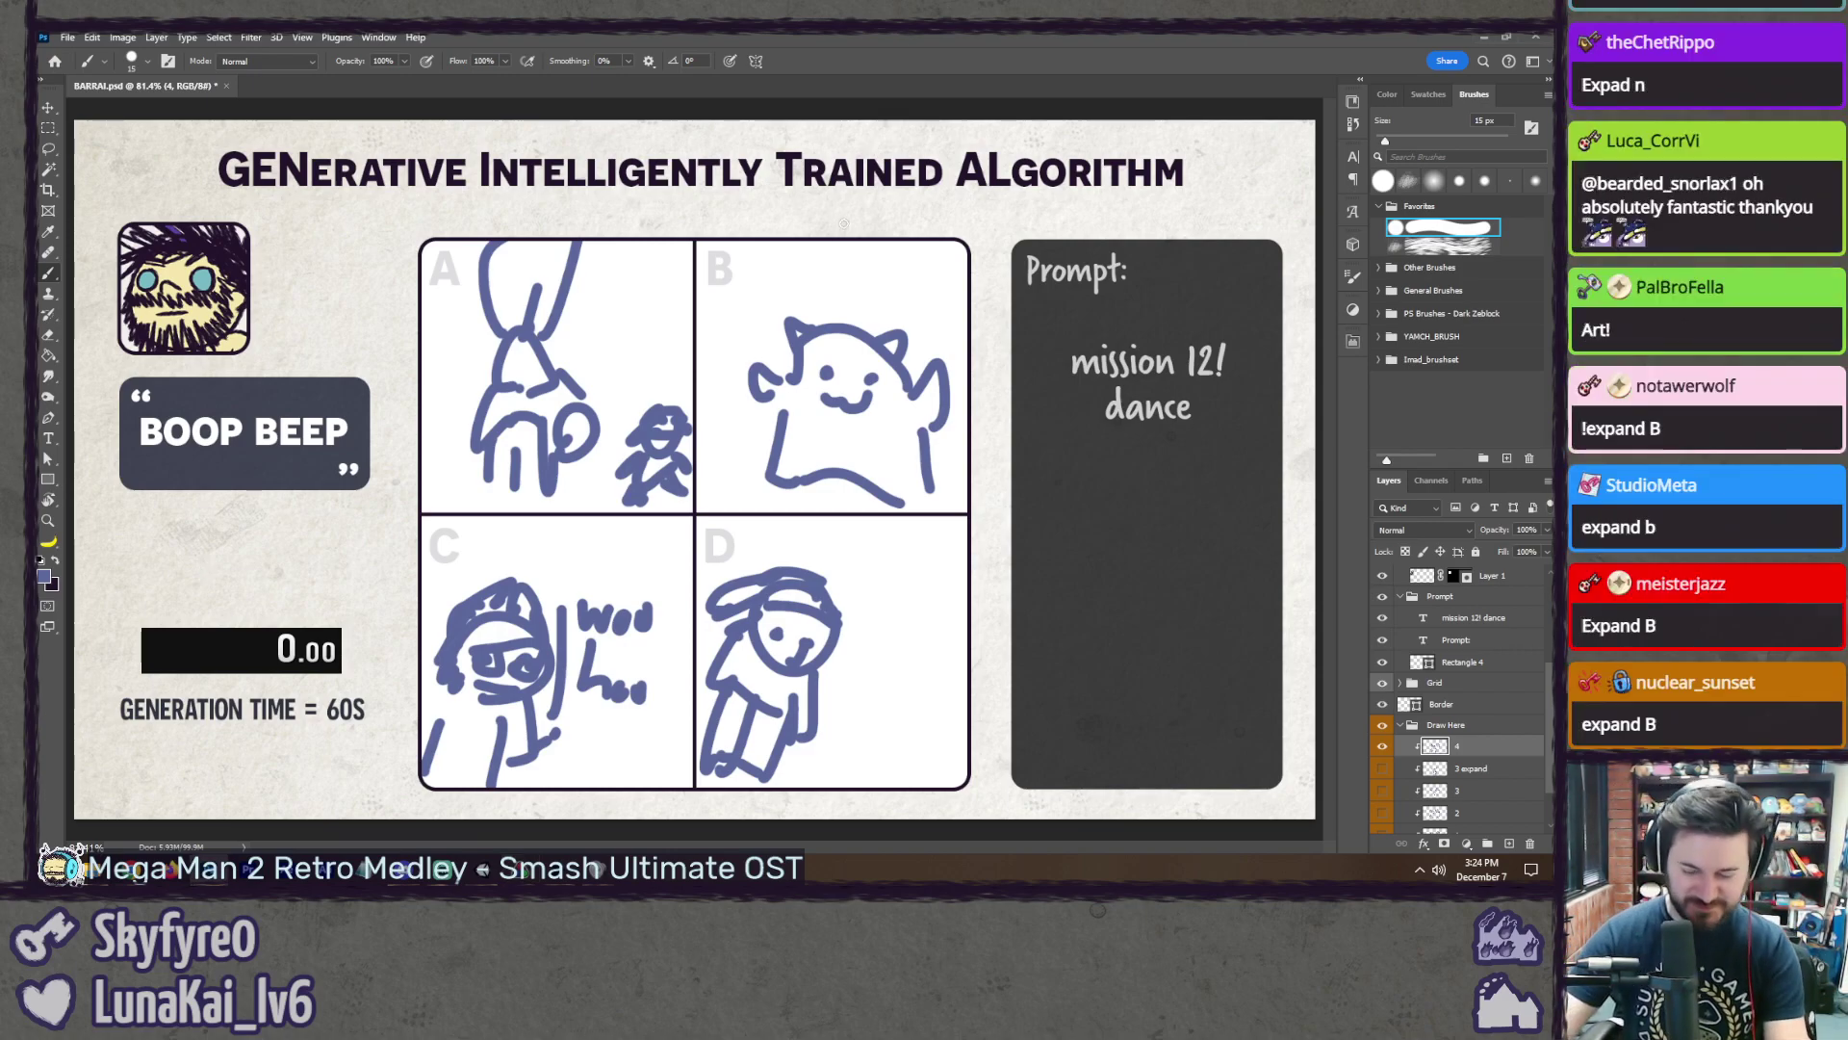
# Step: Lasso the panel B ghost cat onto a new clipped '4 expand' layer and hide the grid
pyautogui.press('l')
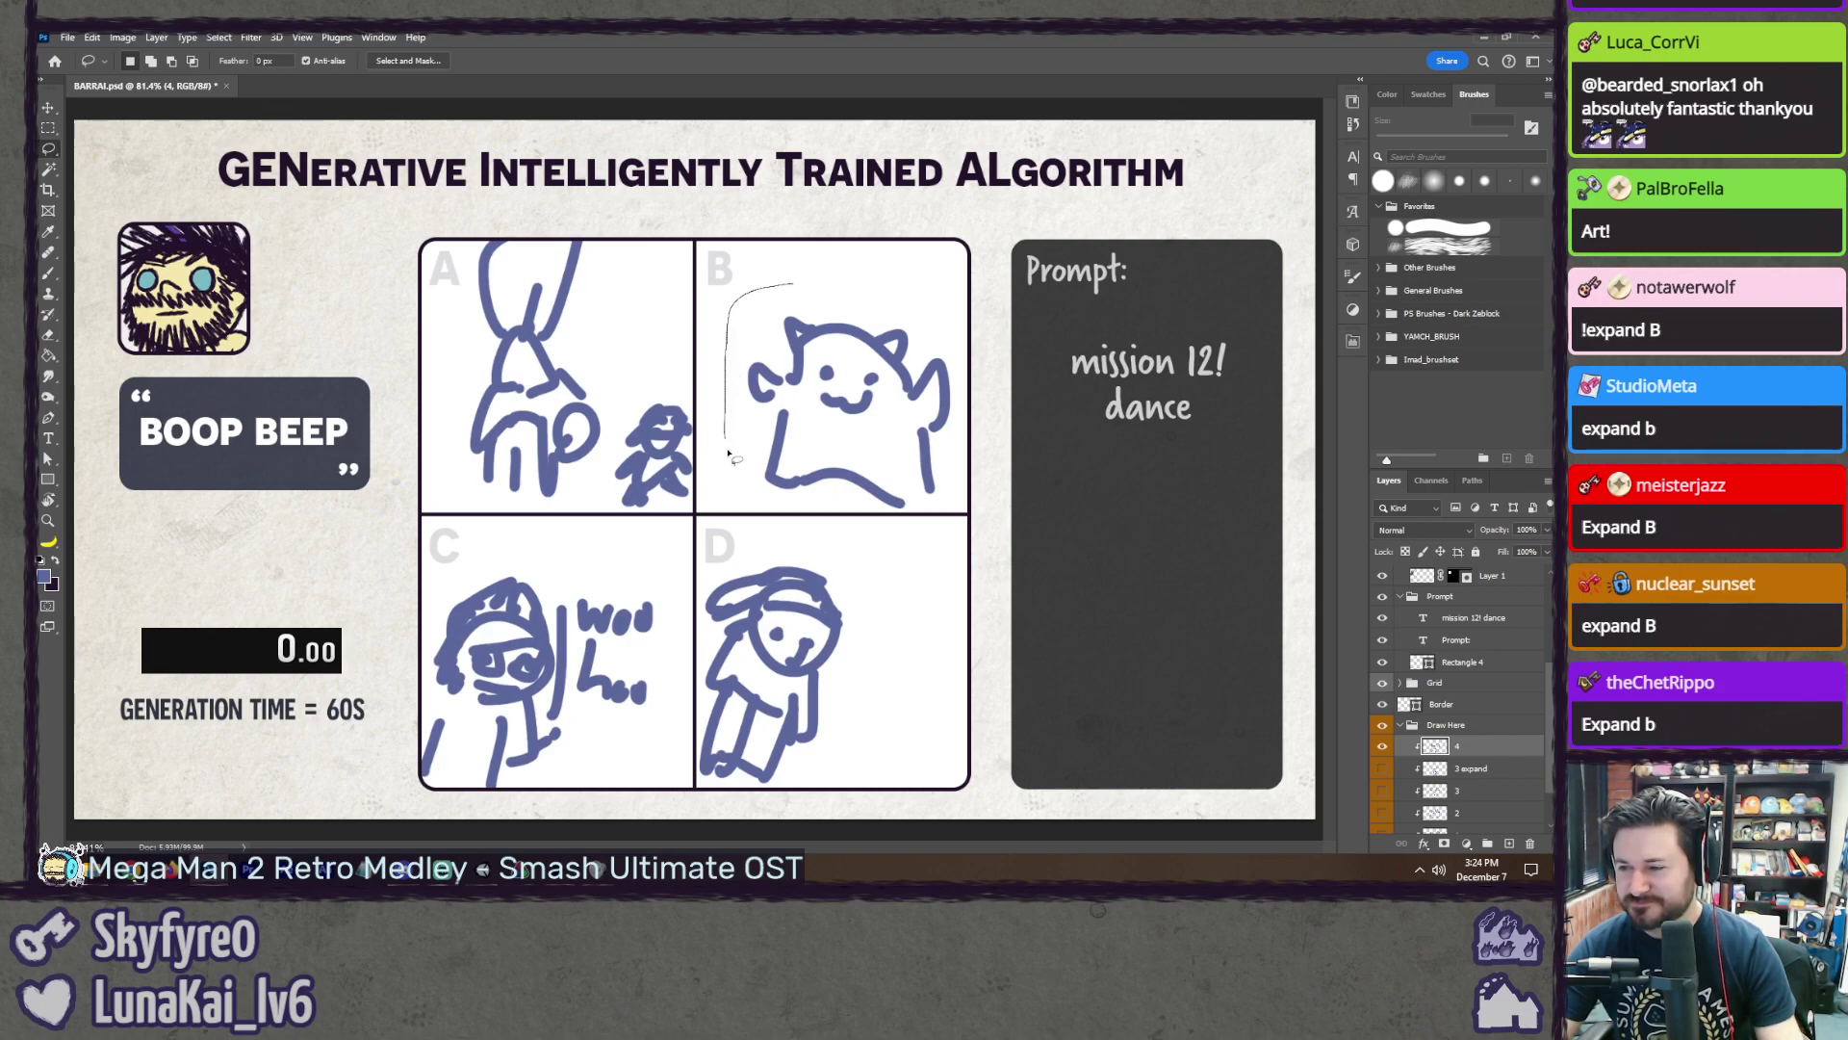
pyautogui.hotkey('ctrl', 'd')
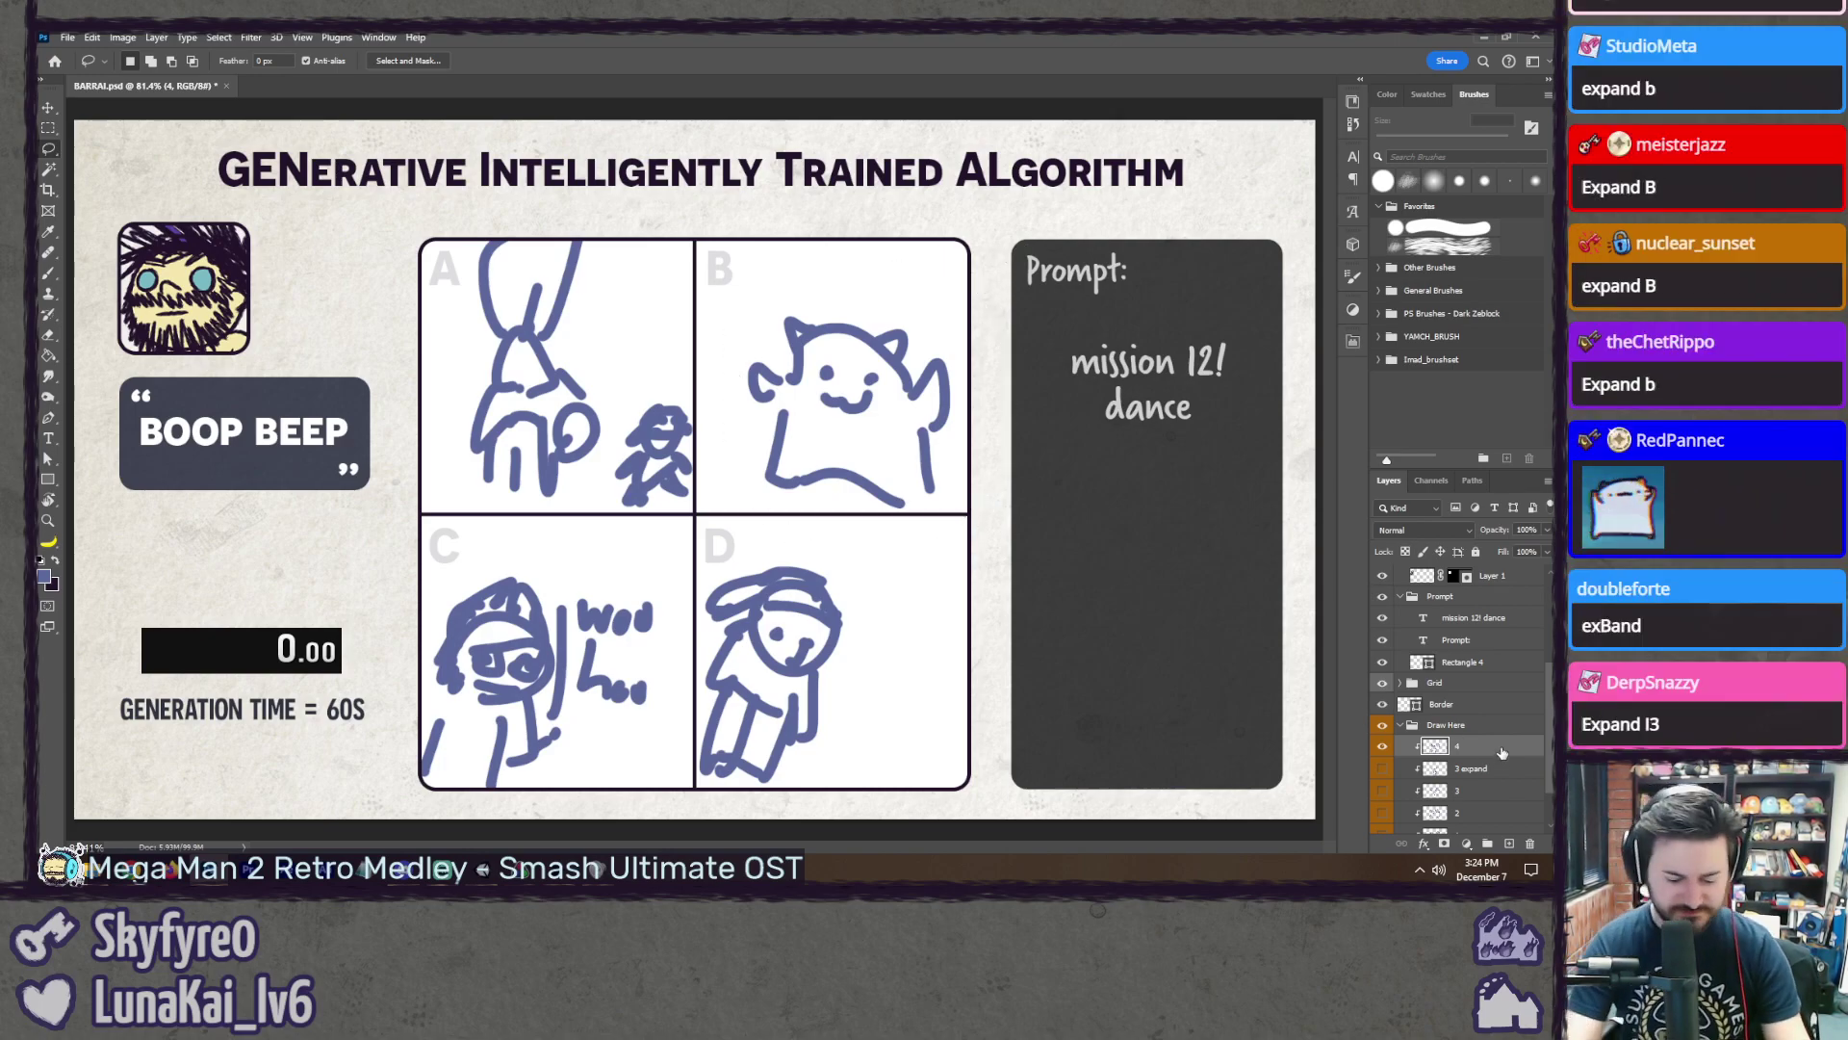
pyautogui.hotkey('ctrl', 'shift', 'n')
pyautogui.write('4 expand')
pyautogui.press('Return')
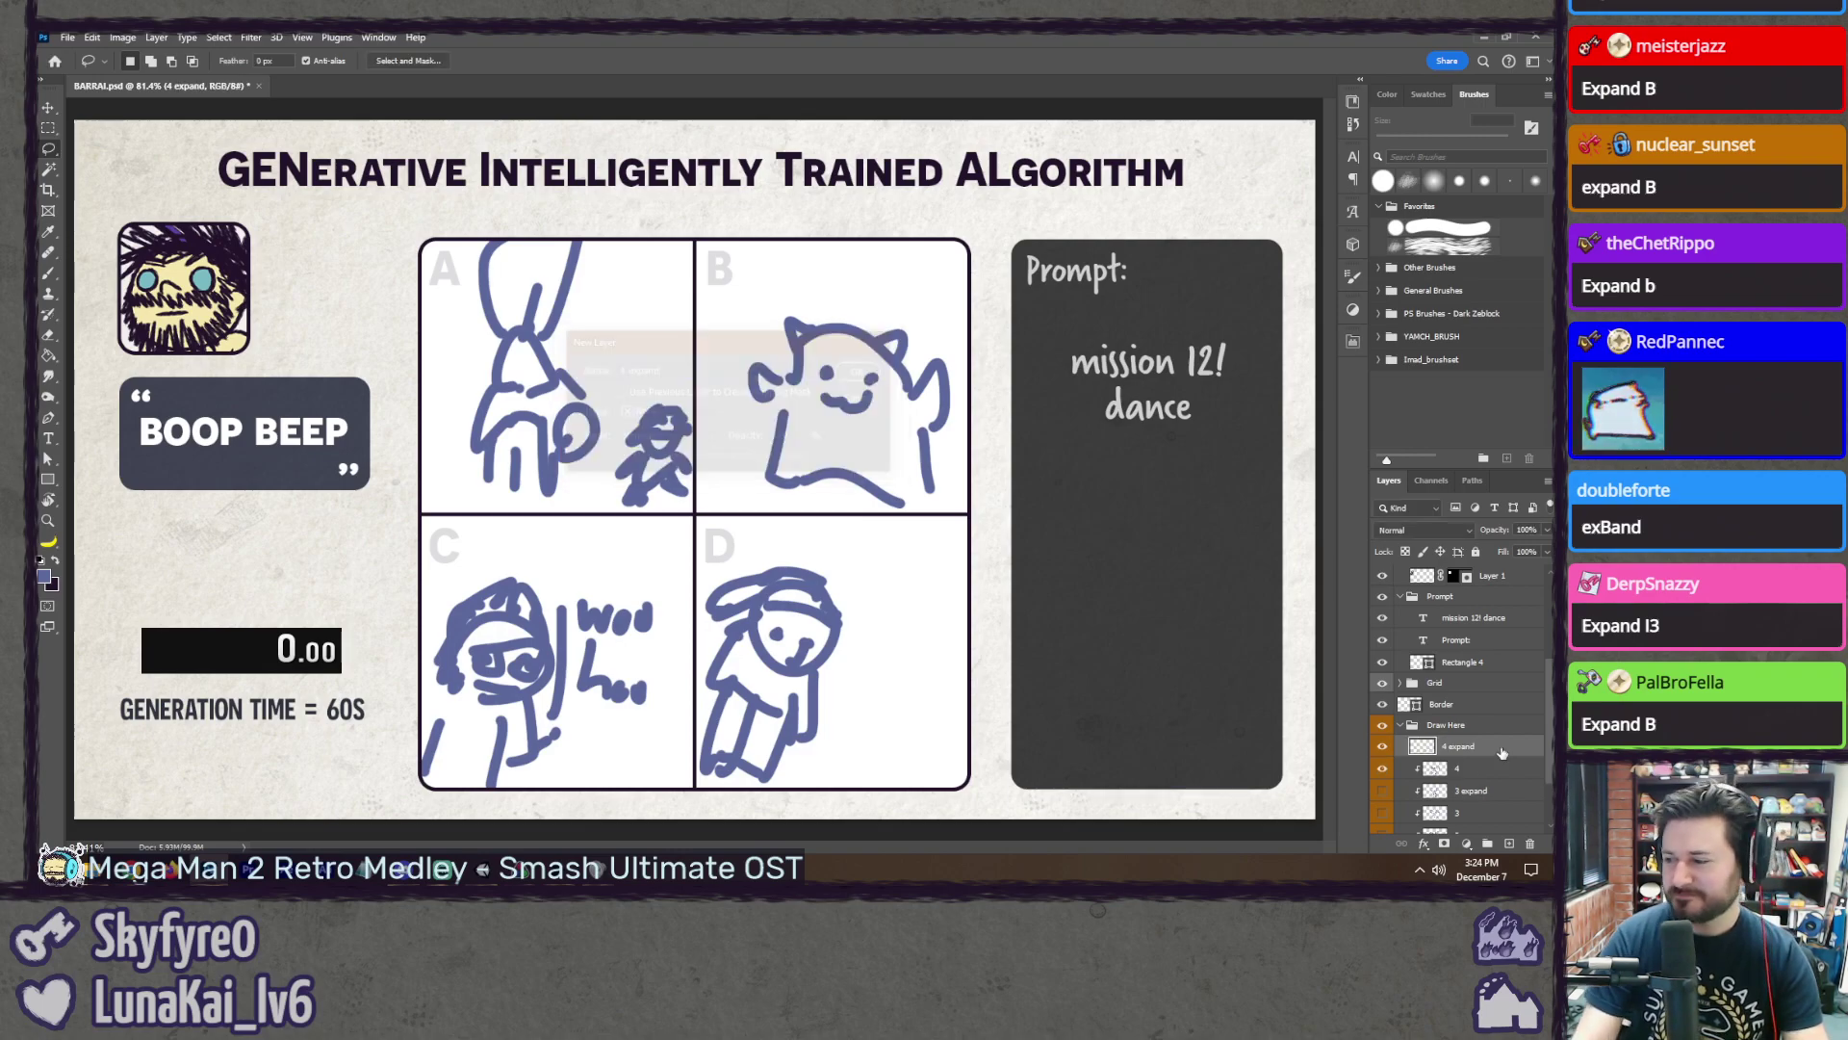
pyautogui.rightClick(1482, 746)
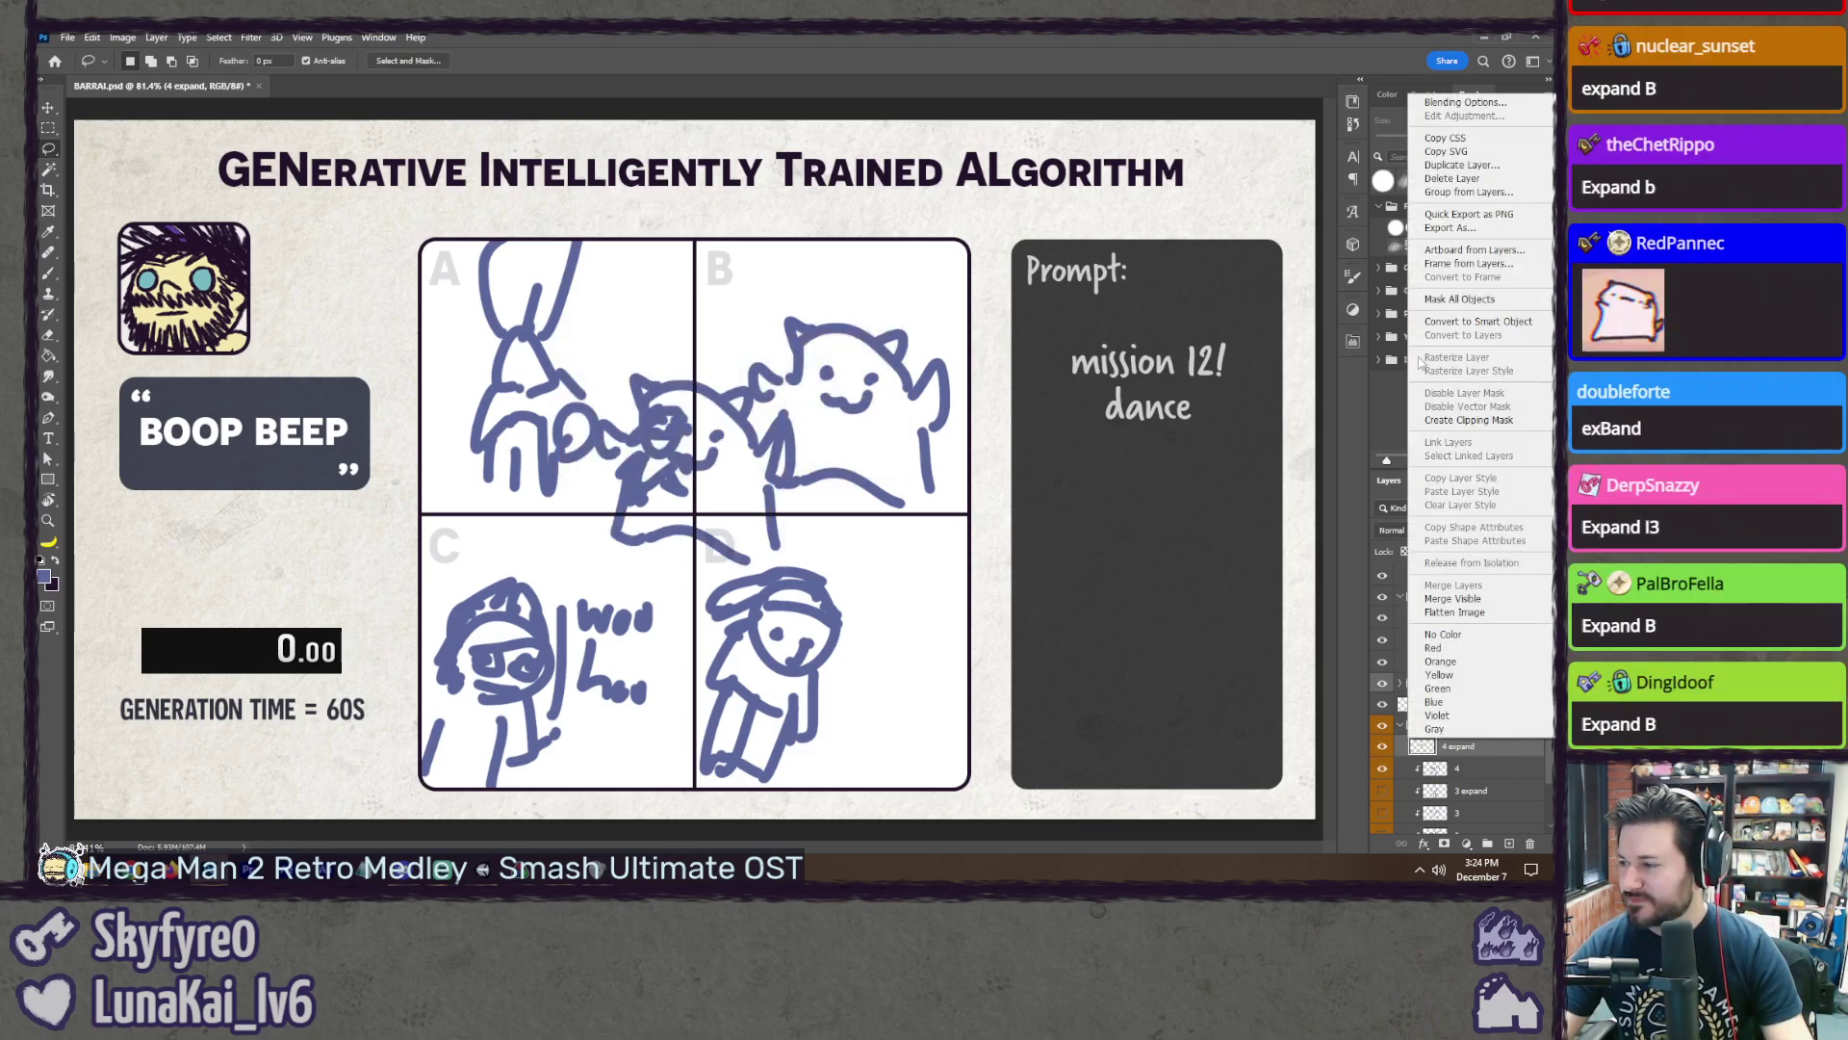
pyautogui.click(1469, 420)
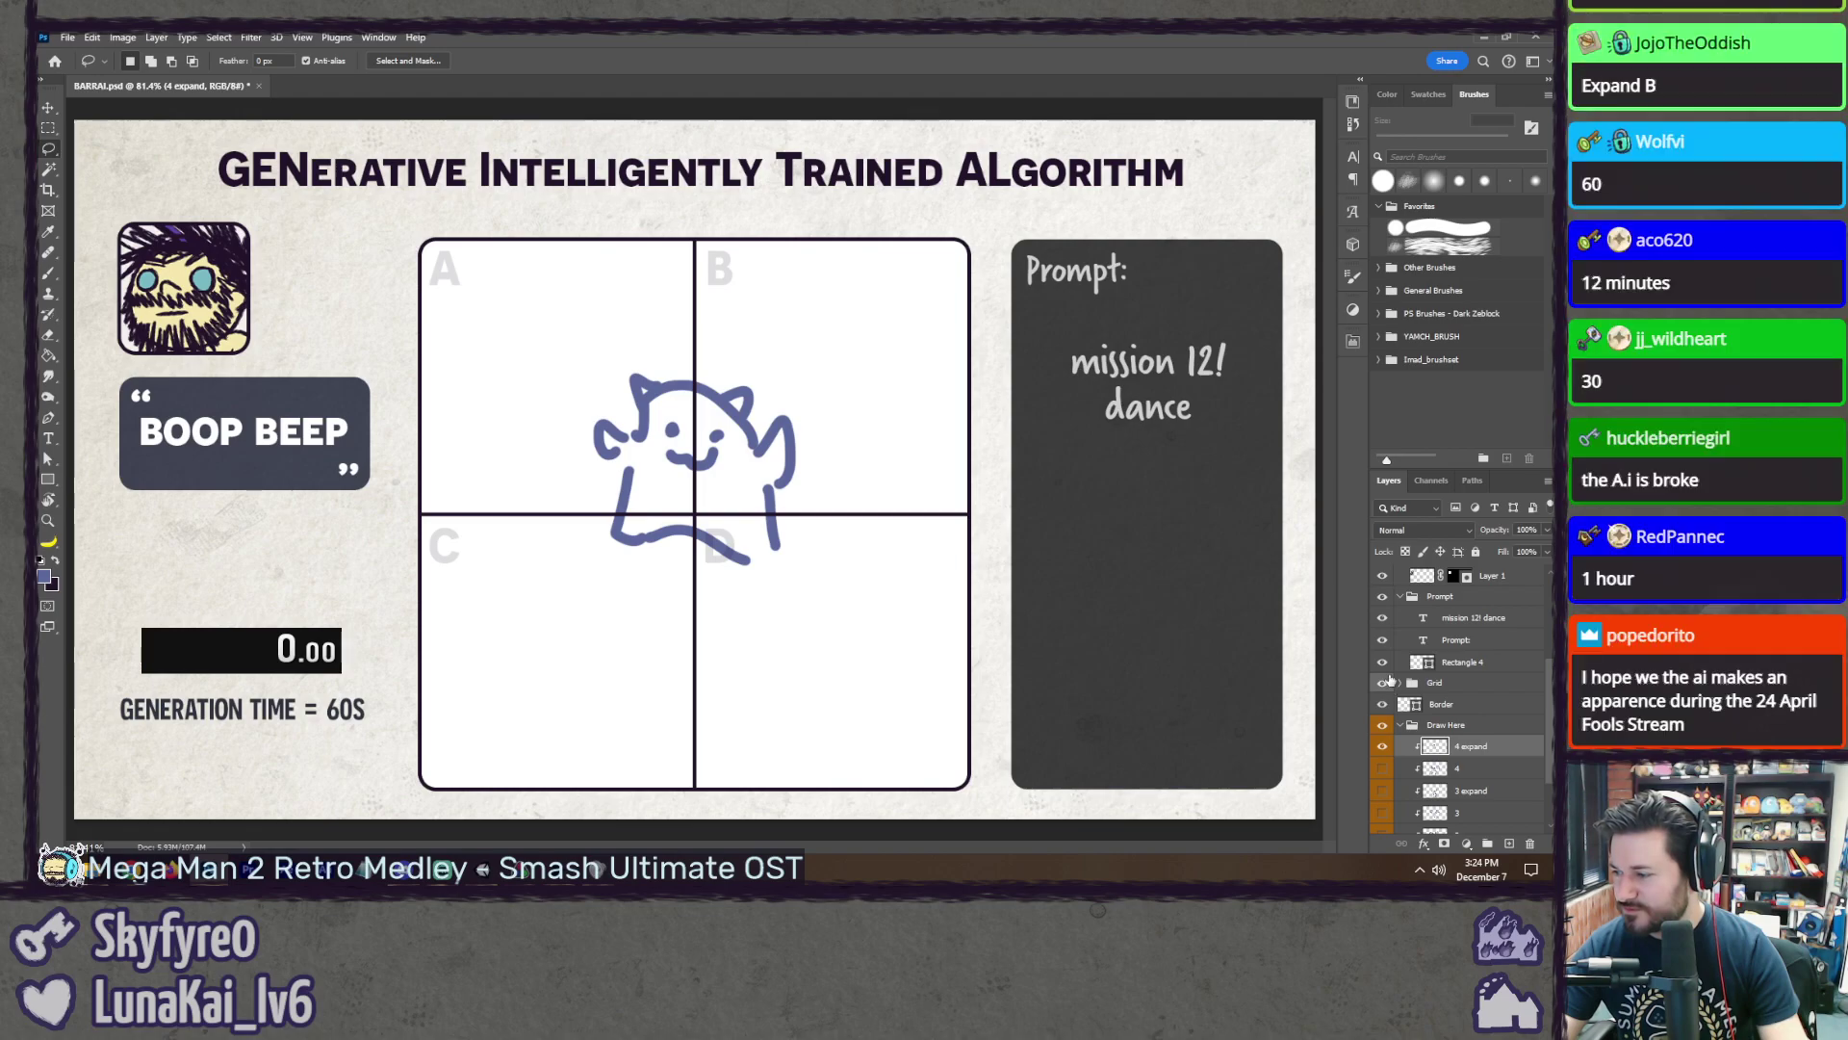
pyautogui.click(1382, 682)
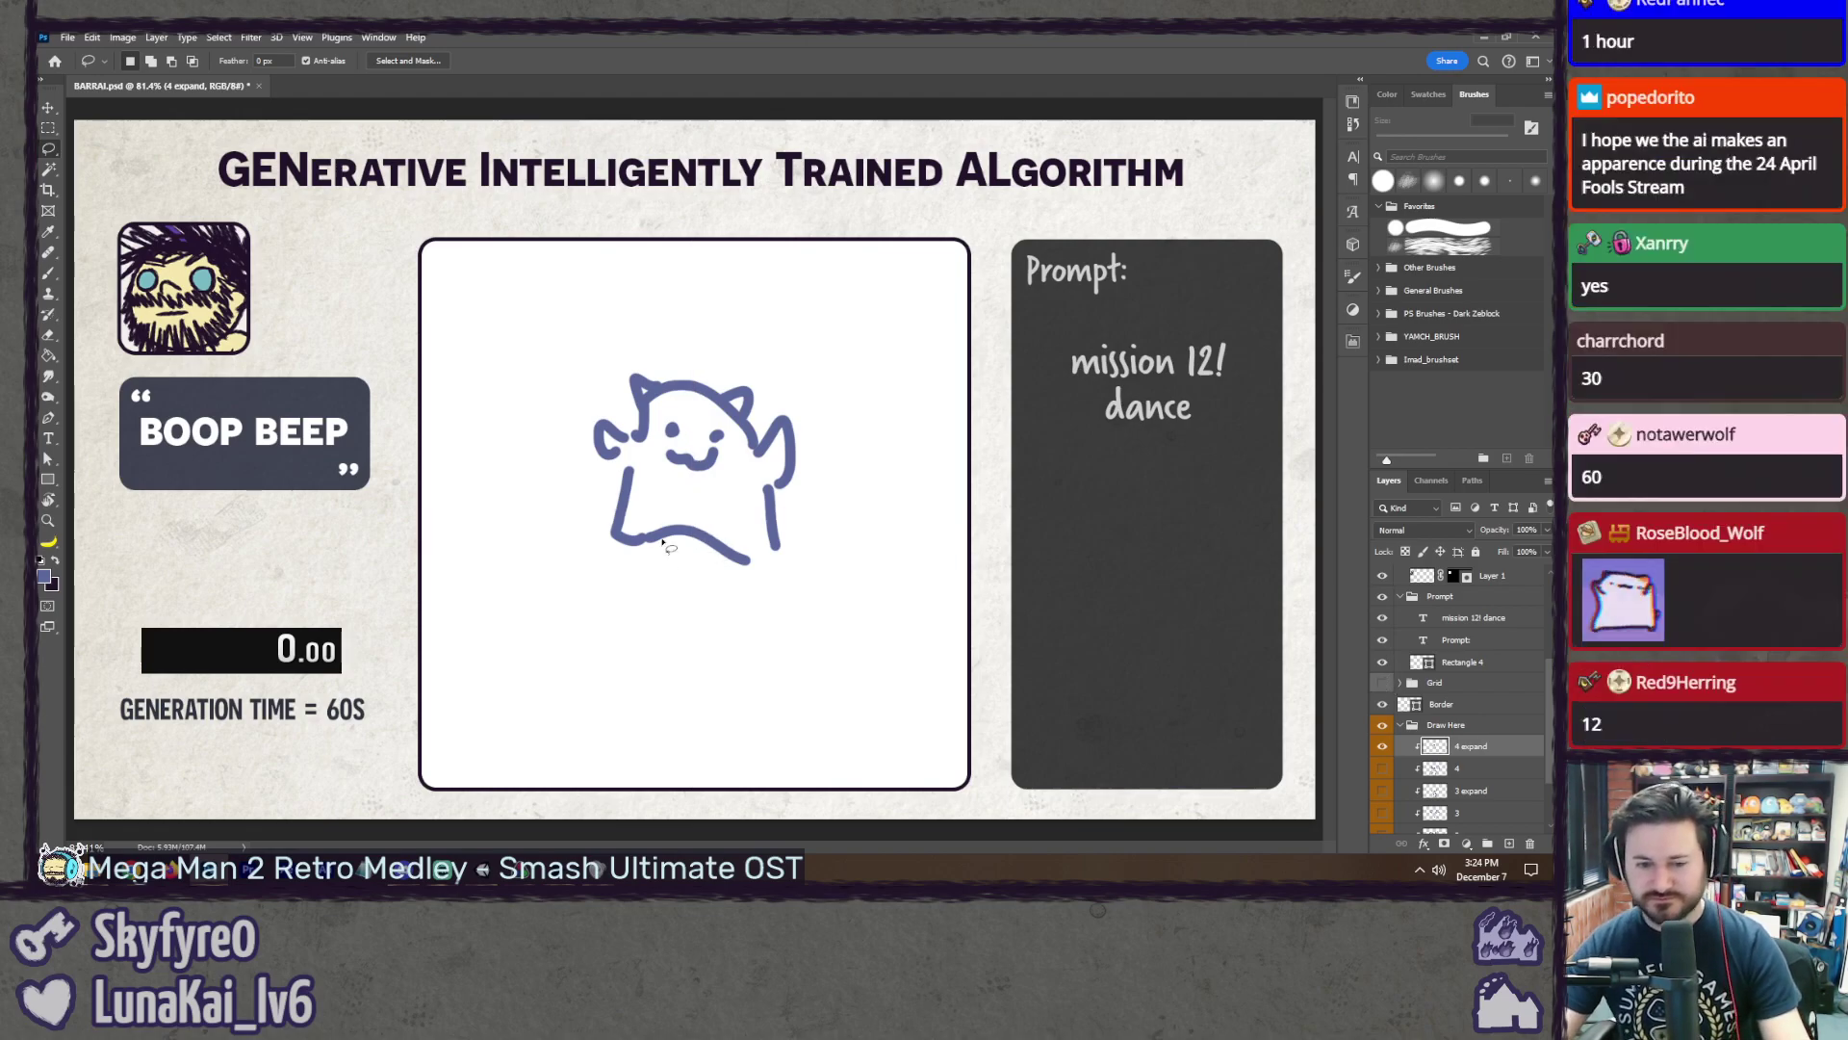
pyautogui.press('b')
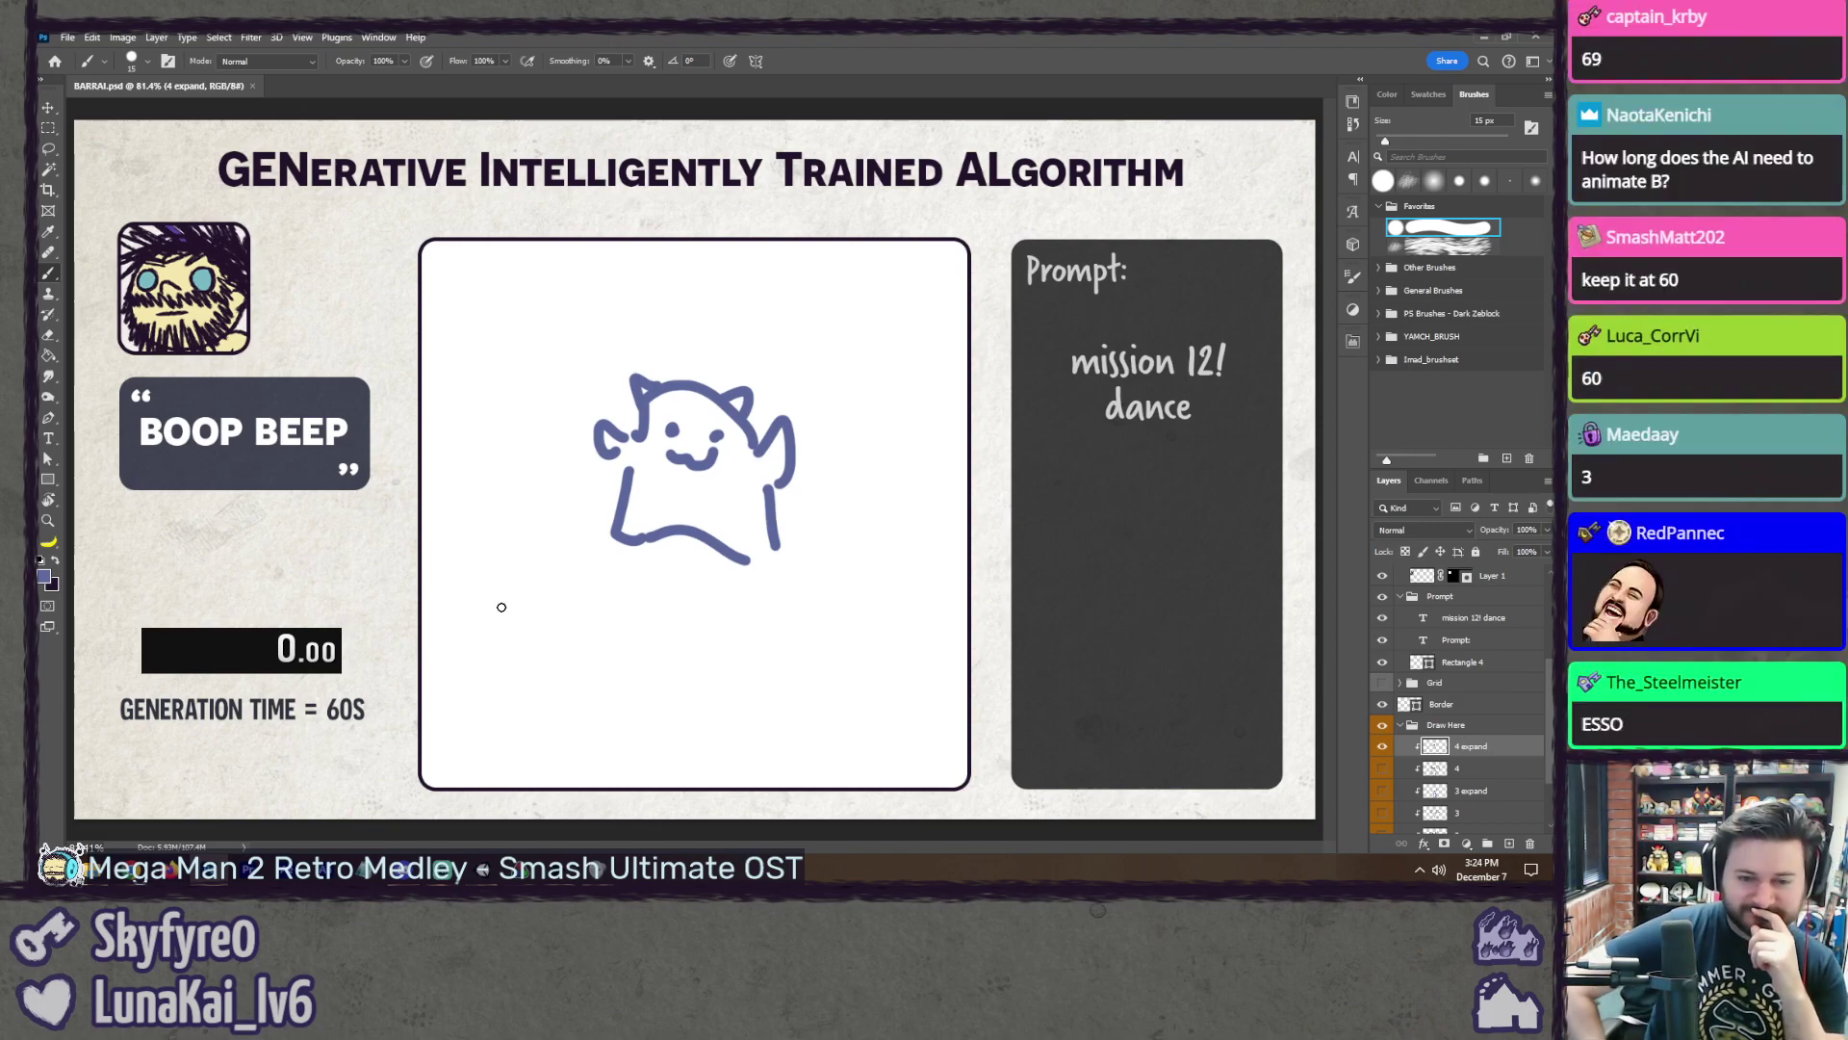
# Step: Start the 60-second timer, enlarge, stretch and skew the ghost cat, then paint a blob at its tip
pyautogui.click(208, 655)
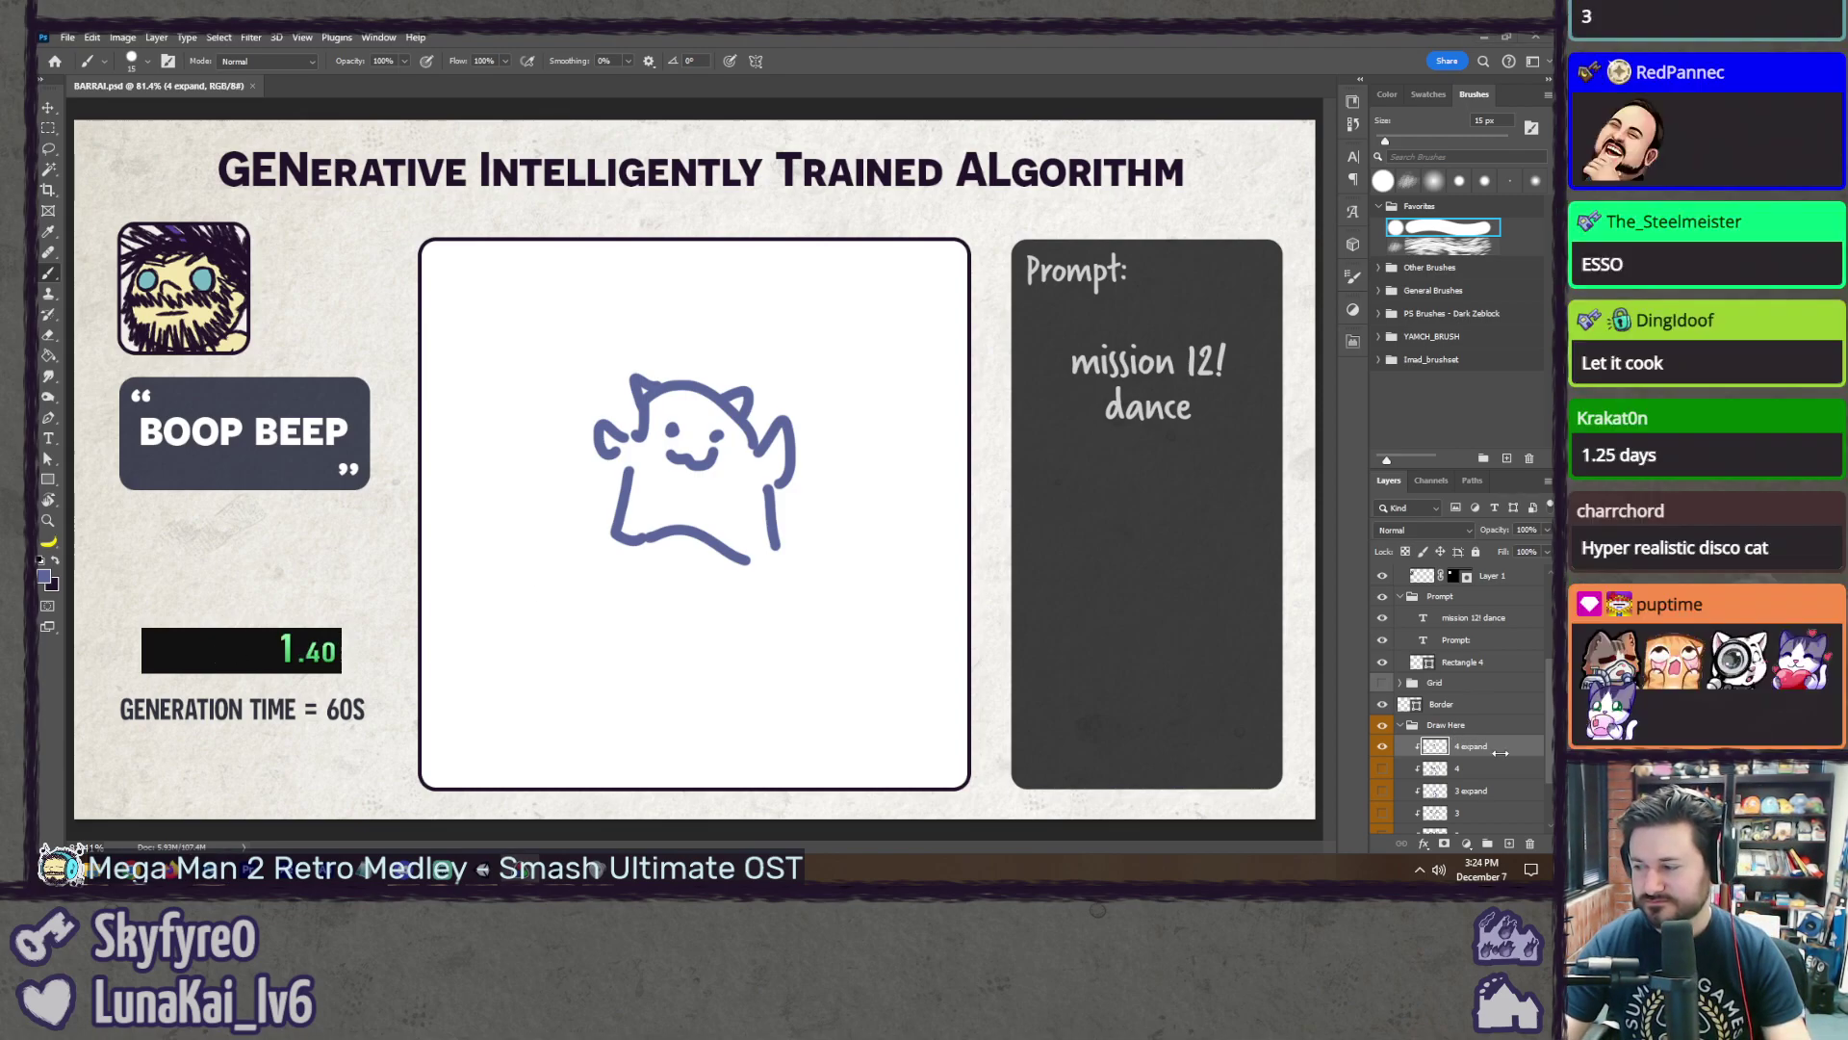
pyautogui.hotkey('ctrl', 't')
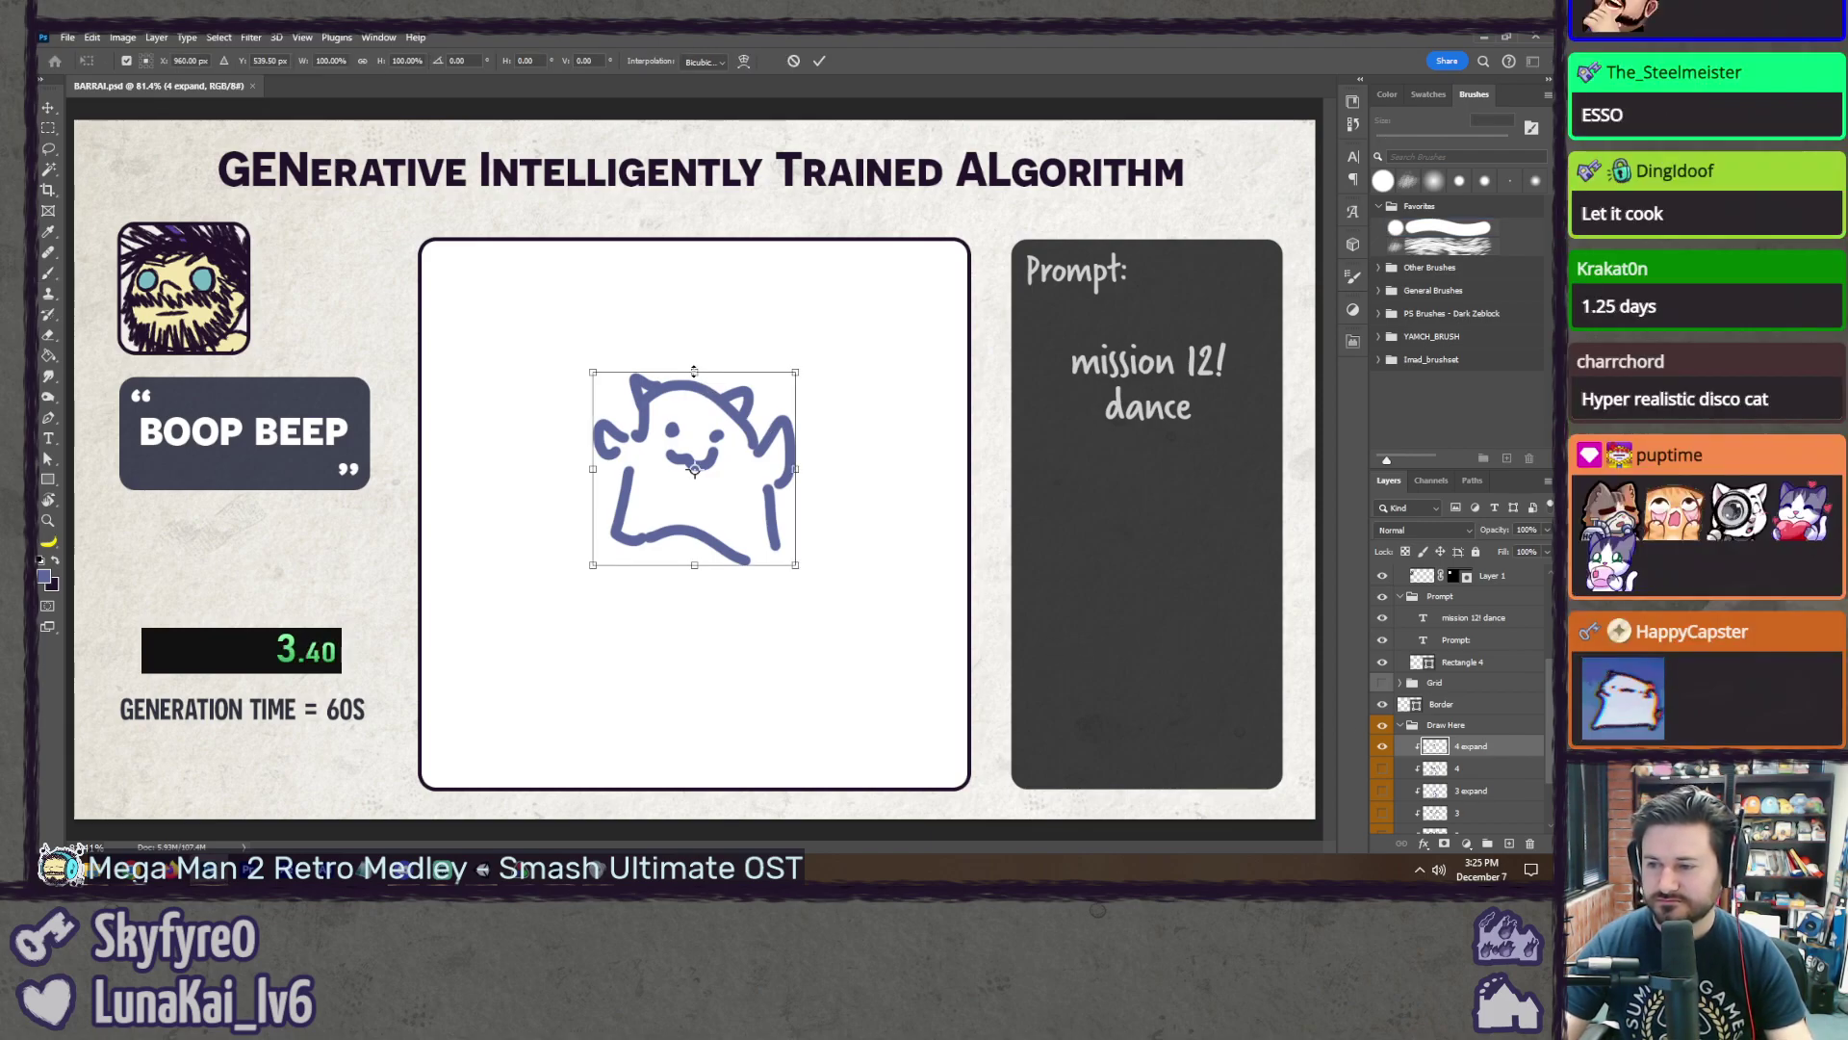
pyautogui.moveTo(694, 372)
pyautogui.mouseDown()
pyautogui.moveTo(727, 283)
pyautogui.moveTo(617, 228)
pyautogui.moveTo(741, 231)
pyautogui.moveTo(661, 242)
pyautogui.moveTo(742, 217)
pyautogui.moveTo(671, 231)
pyautogui.moveTo(758, 258)
pyautogui.moveTo(642, 282)
pyautogui.moveTo(694, 239)
pyautogui.mouseUp()
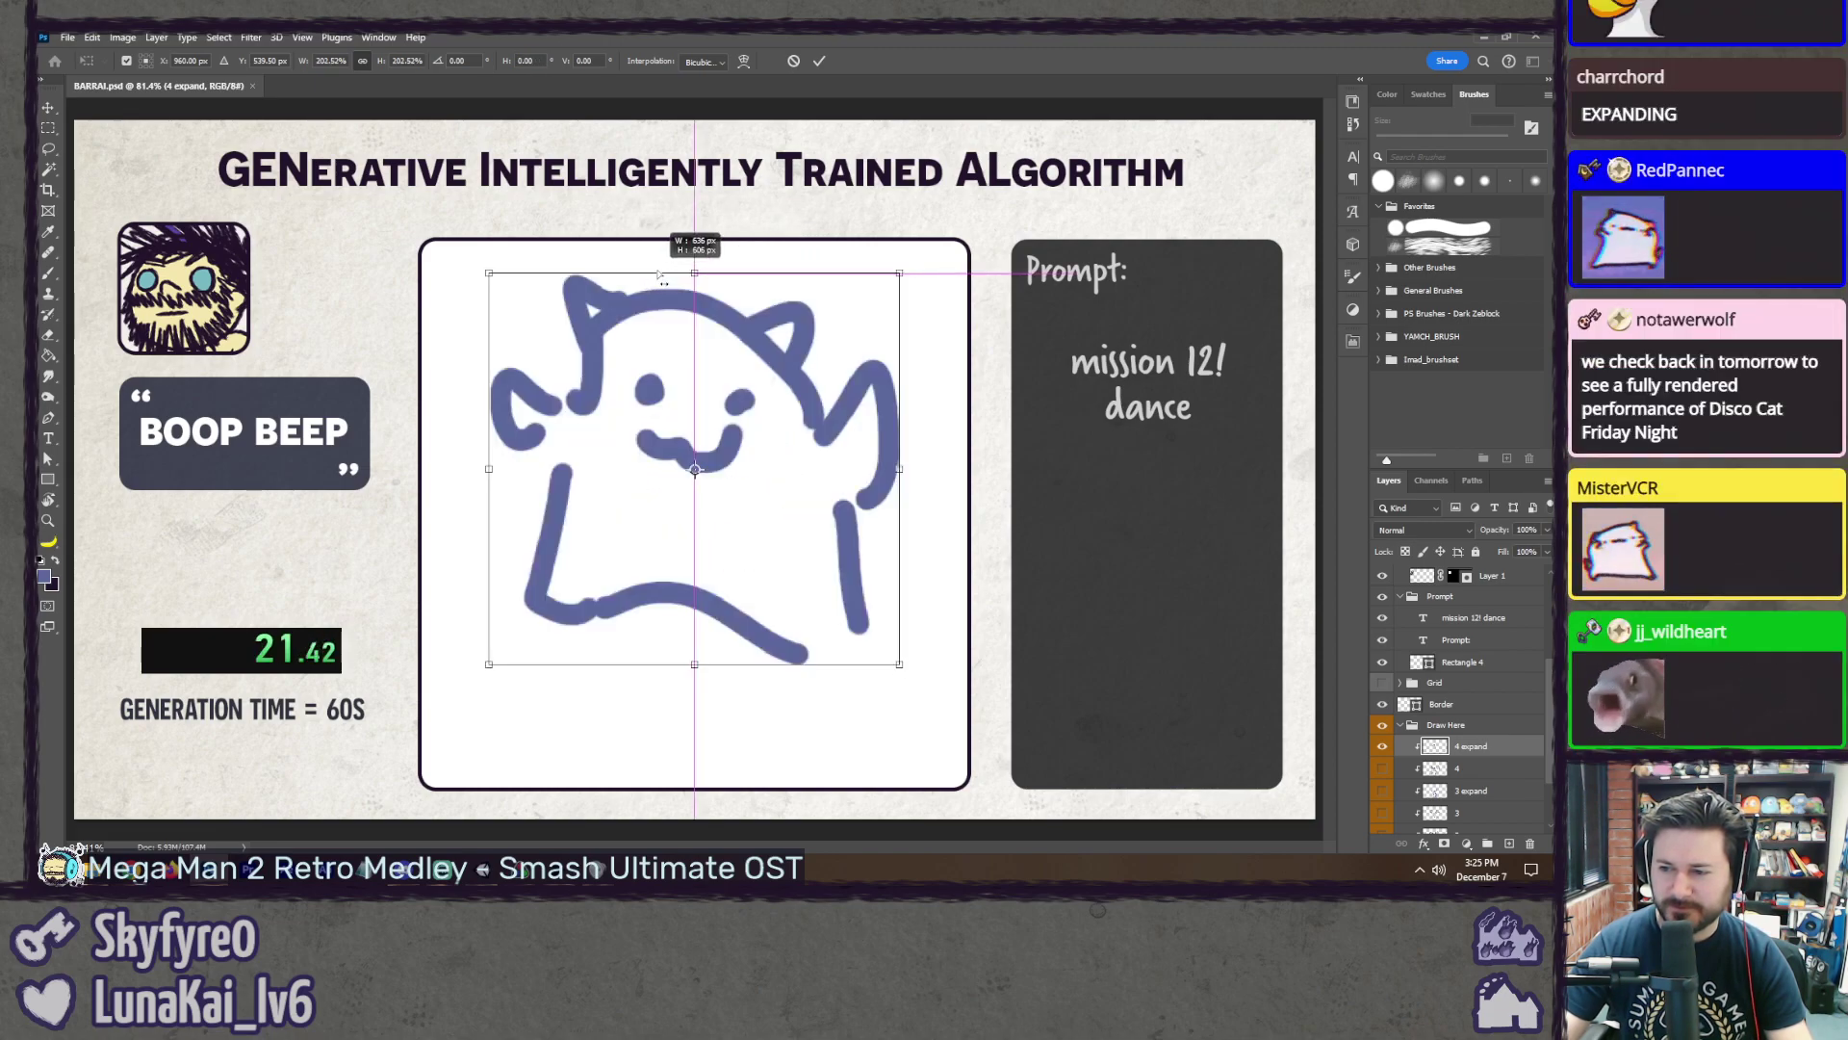
pyautogui.moveTo(693, 696); pyautogui.dragTo(671, 790)
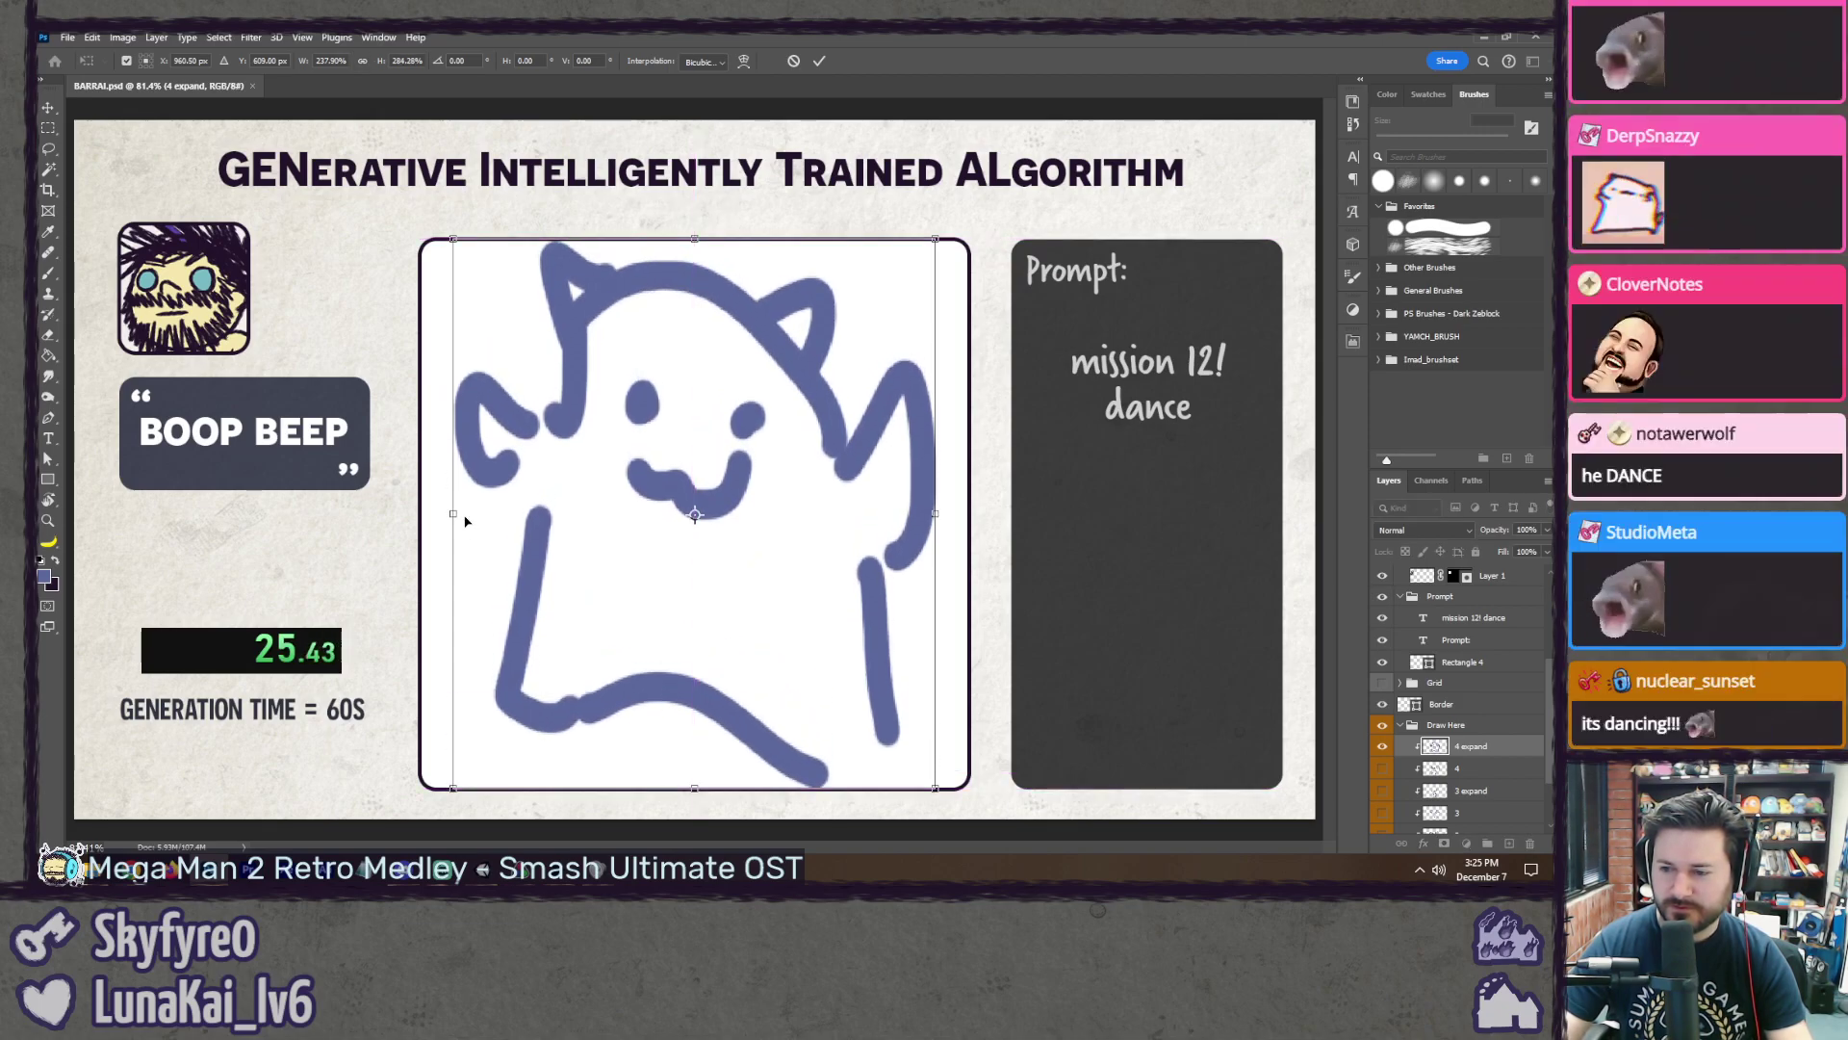
pyautogui.moveTo(454, 514)
pyautogui.mouseDown()
pyautogui.moveTo(753, 514)
pyautogui.moveTo(494, 508)
pyautogui.mouseUp()
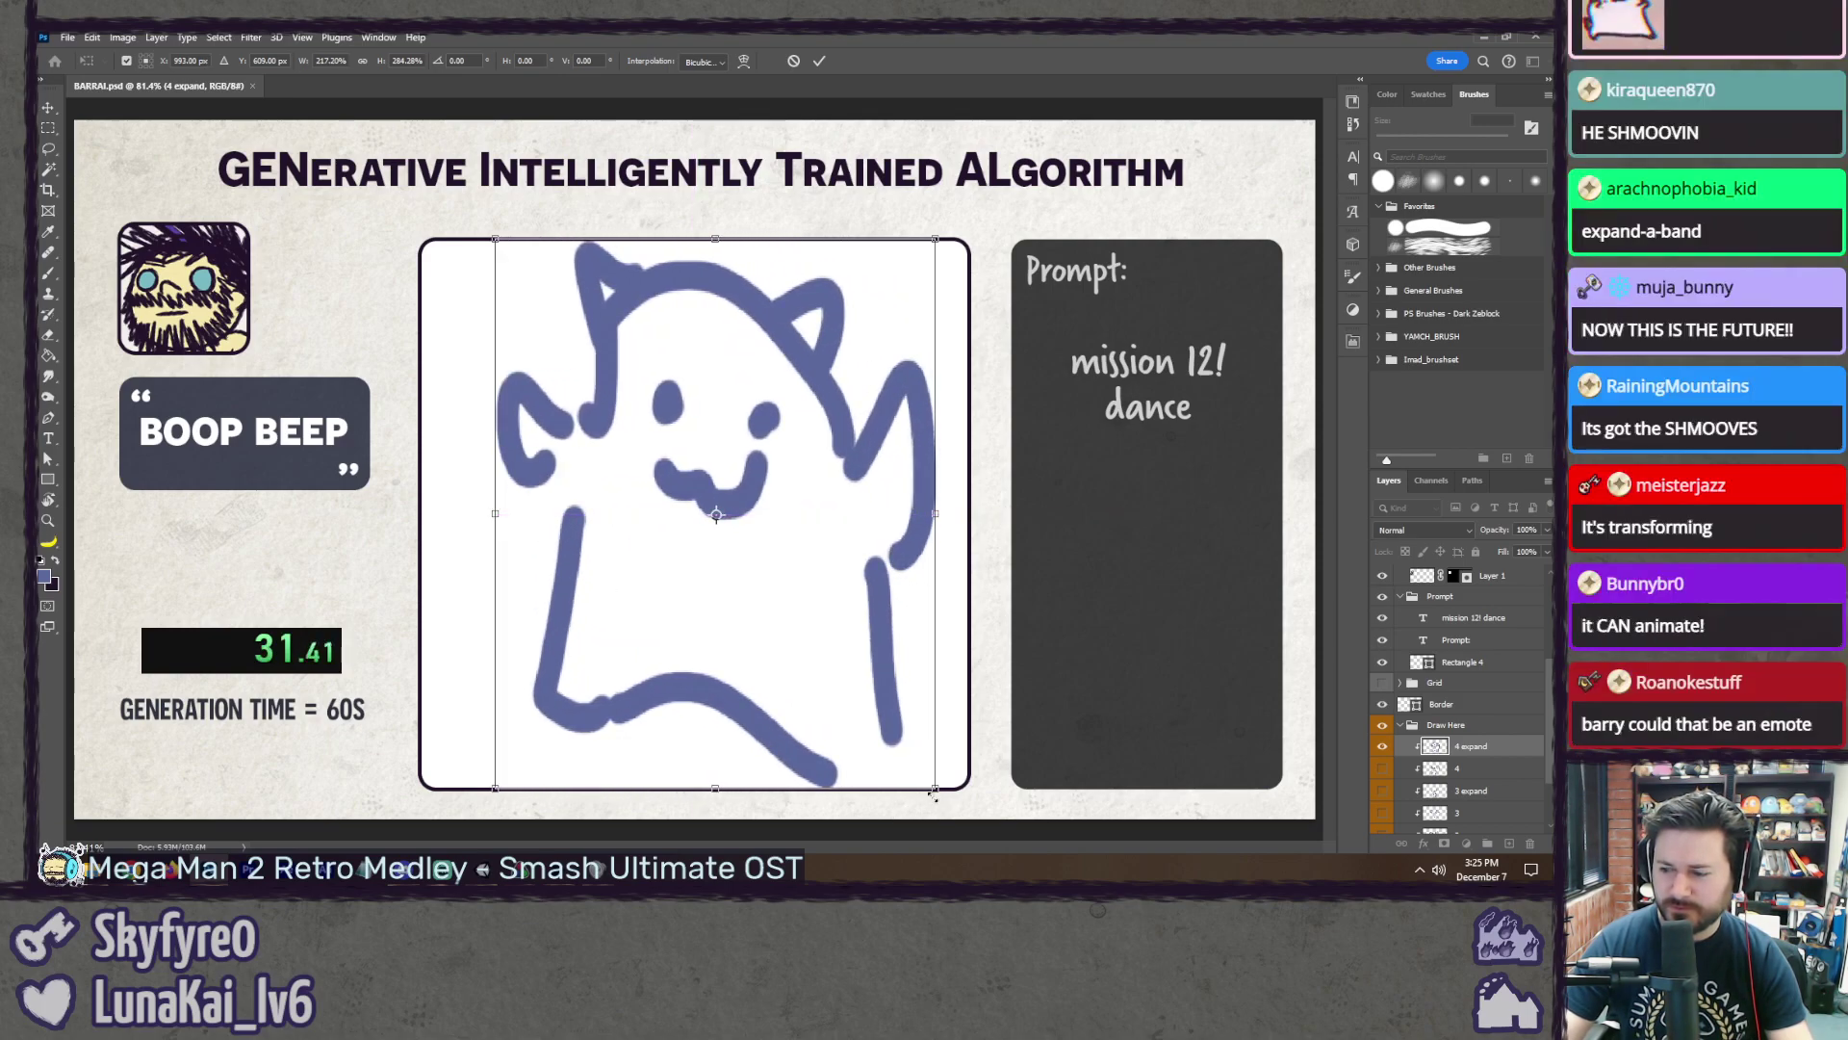
pyautogui.moveTo(932, 786)
pyautogui.mouseDown()
pyautogui.moveTo(689, 679)
pyautogui.moveTo(560, 681)
pyautogui.mouseUp()
pyautogui.moveTo(585, 588); pyautogui.dragTo(747, 589)
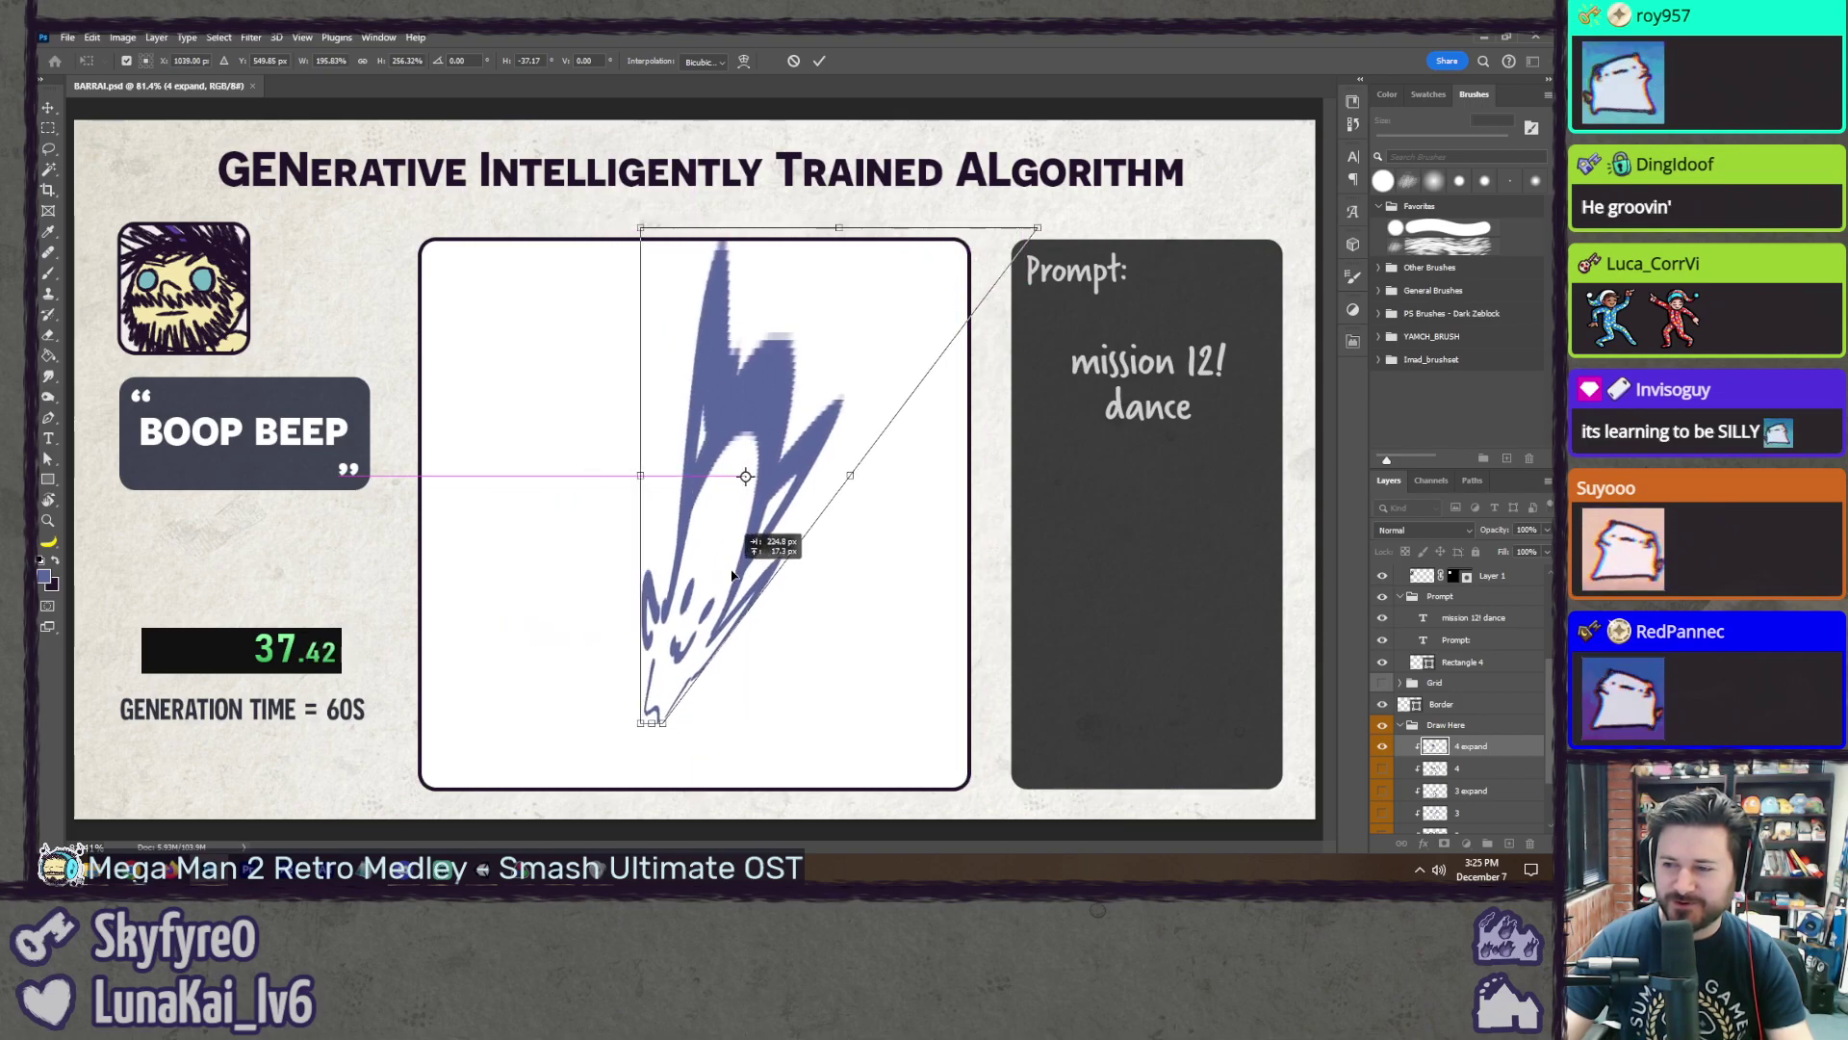
pyautogui.press('Return')
pyautogui.press('b')
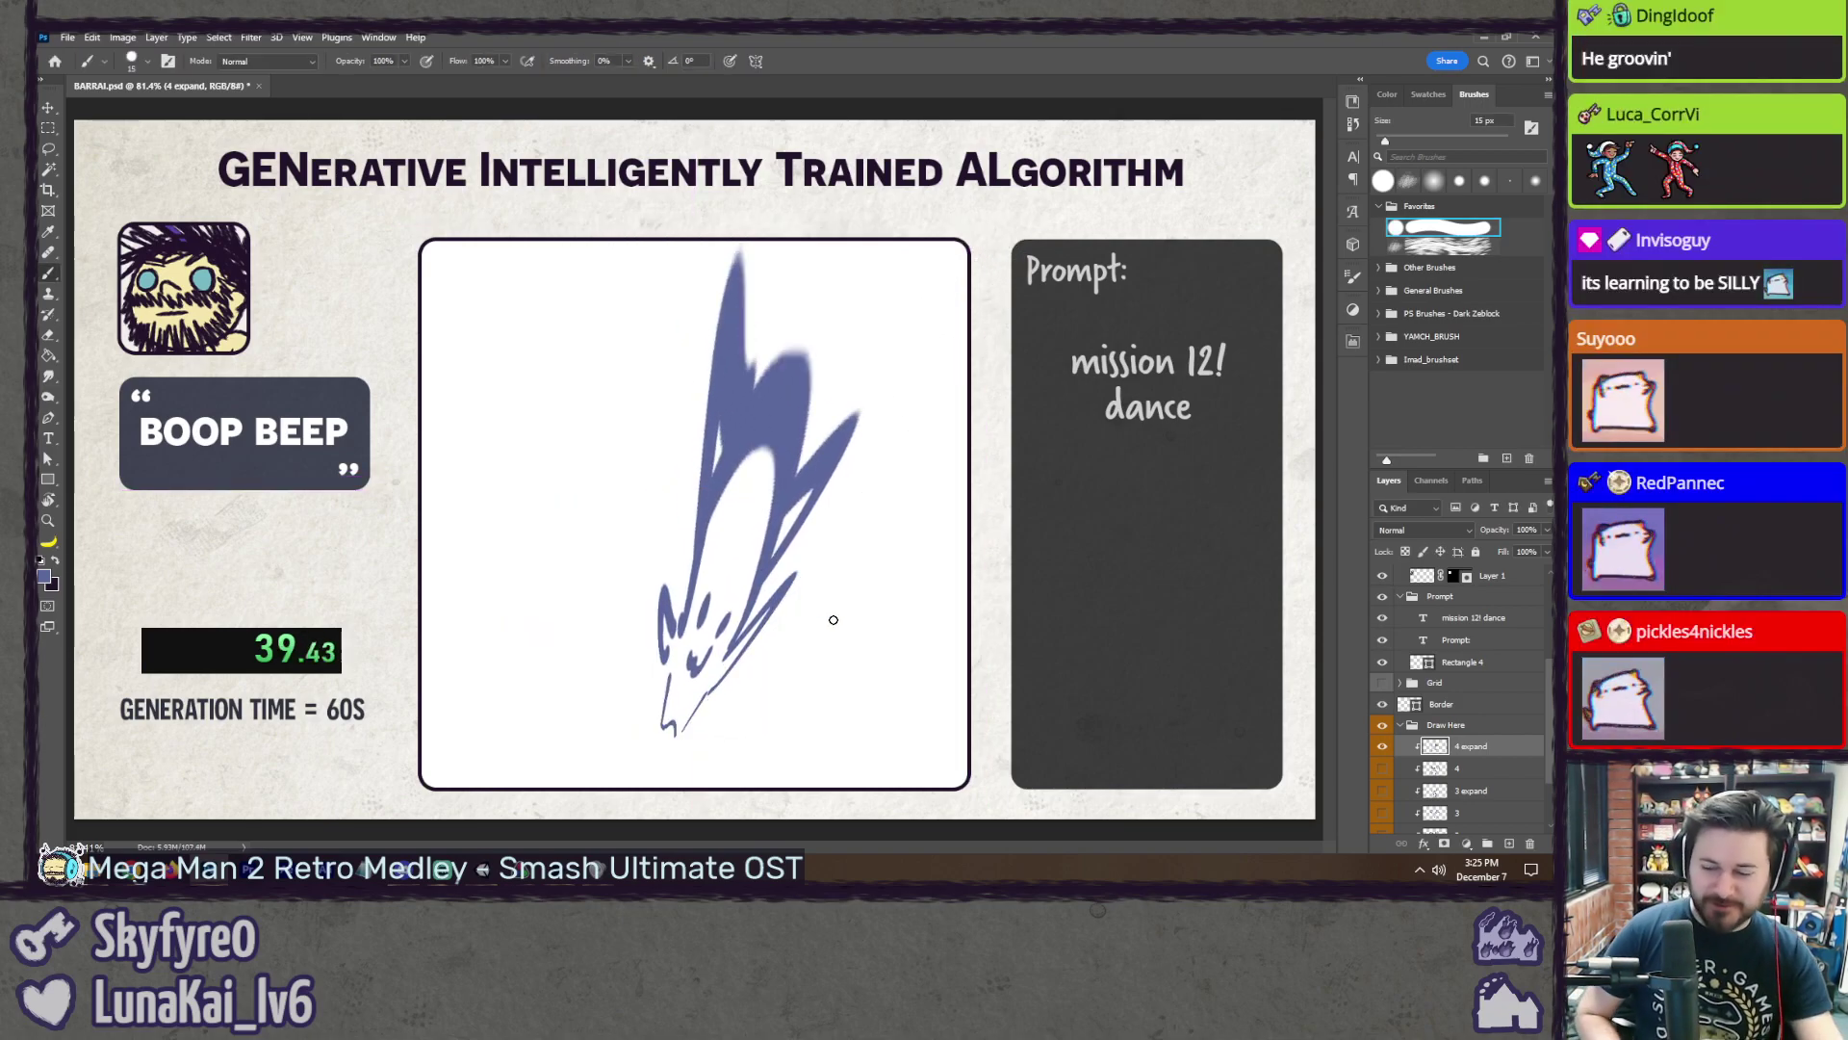
pyautogui.moveTo(680, 761); pyautogui.dragTo(650, 740)
# Step: Undo the filled blob and add motion lines fanning around the warped ghost cat
pyautogui.hotkey('ctrl', 'z')
pyautogui.moveTo(539, 447); pyautogui.dragTo(655, 746)
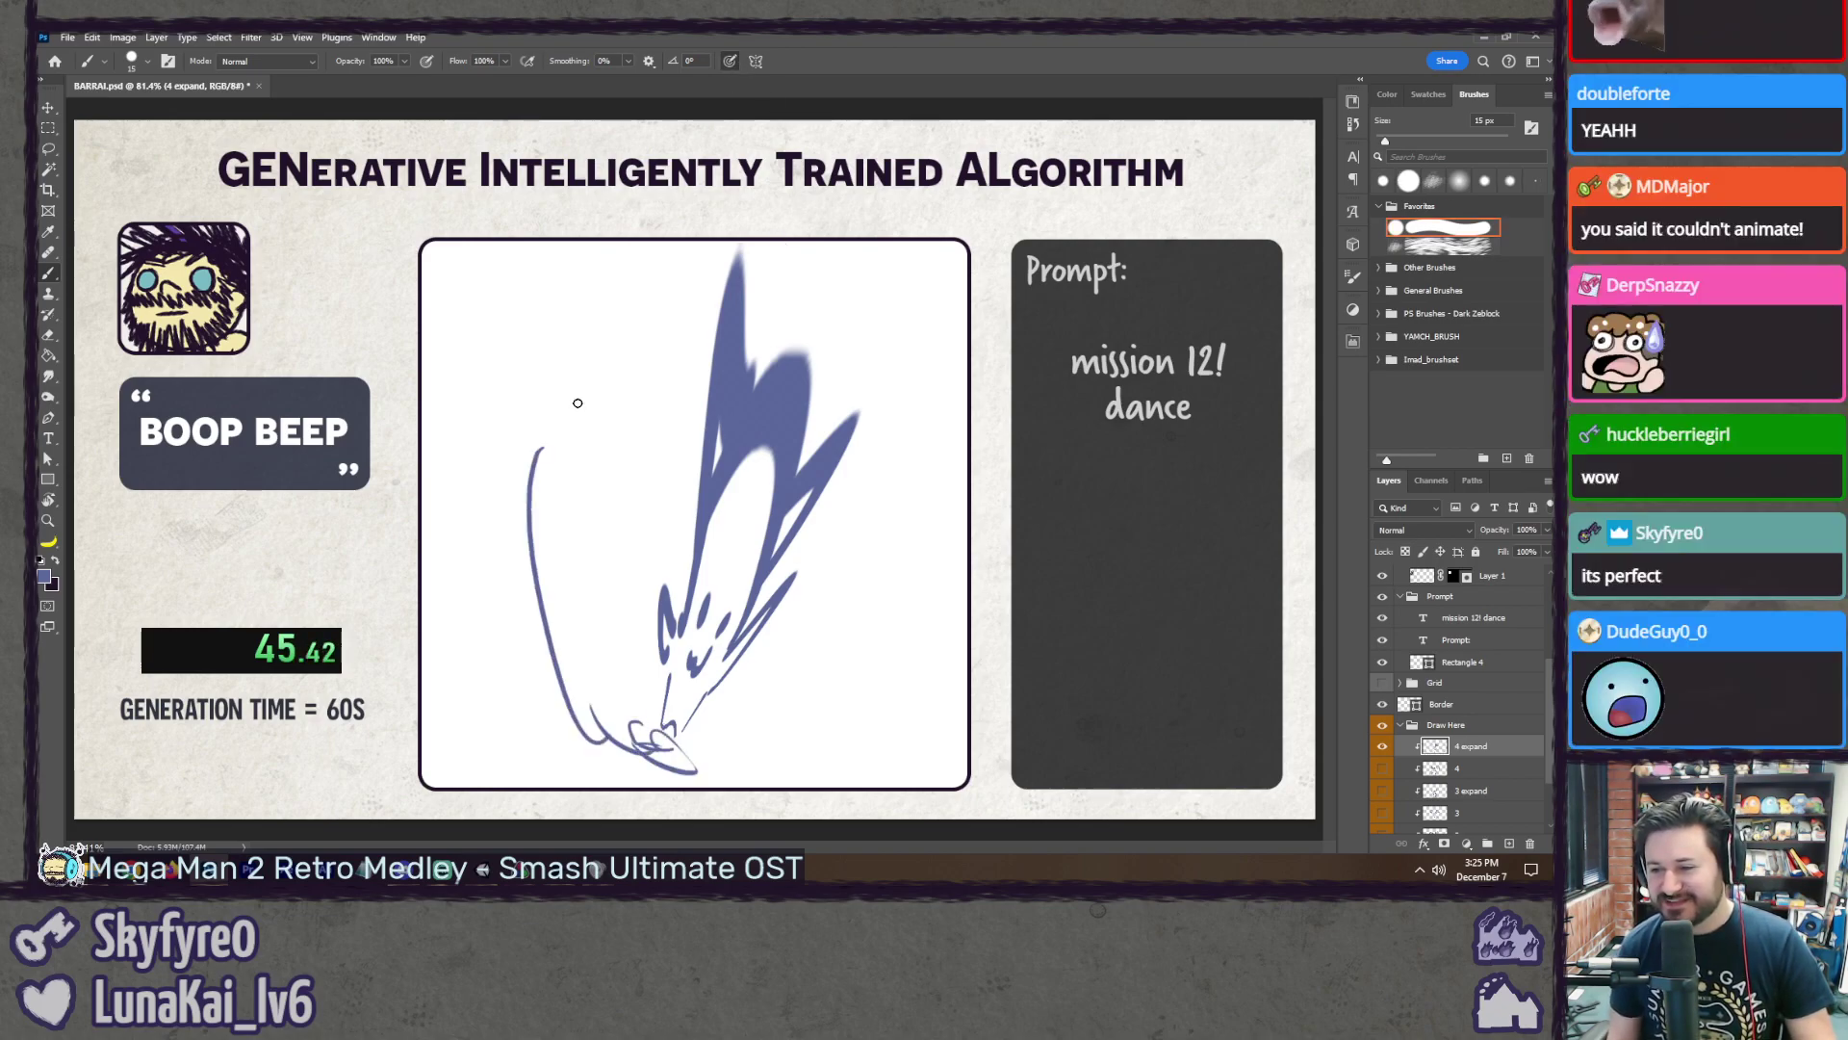
pyautogui.moveTo(611, 333)
pyautogui.mouseDown()
pyautogui.moveTo(616, 665)
pyautogui.moveTo(640, 626)
pyautogui.mouseUp()
pyautogui.moveTo(953, 547); pyautogui.dragTo(707, 742)
pyautogui.moveTo(849, 577); pyautogui.dragTo(774, 721)
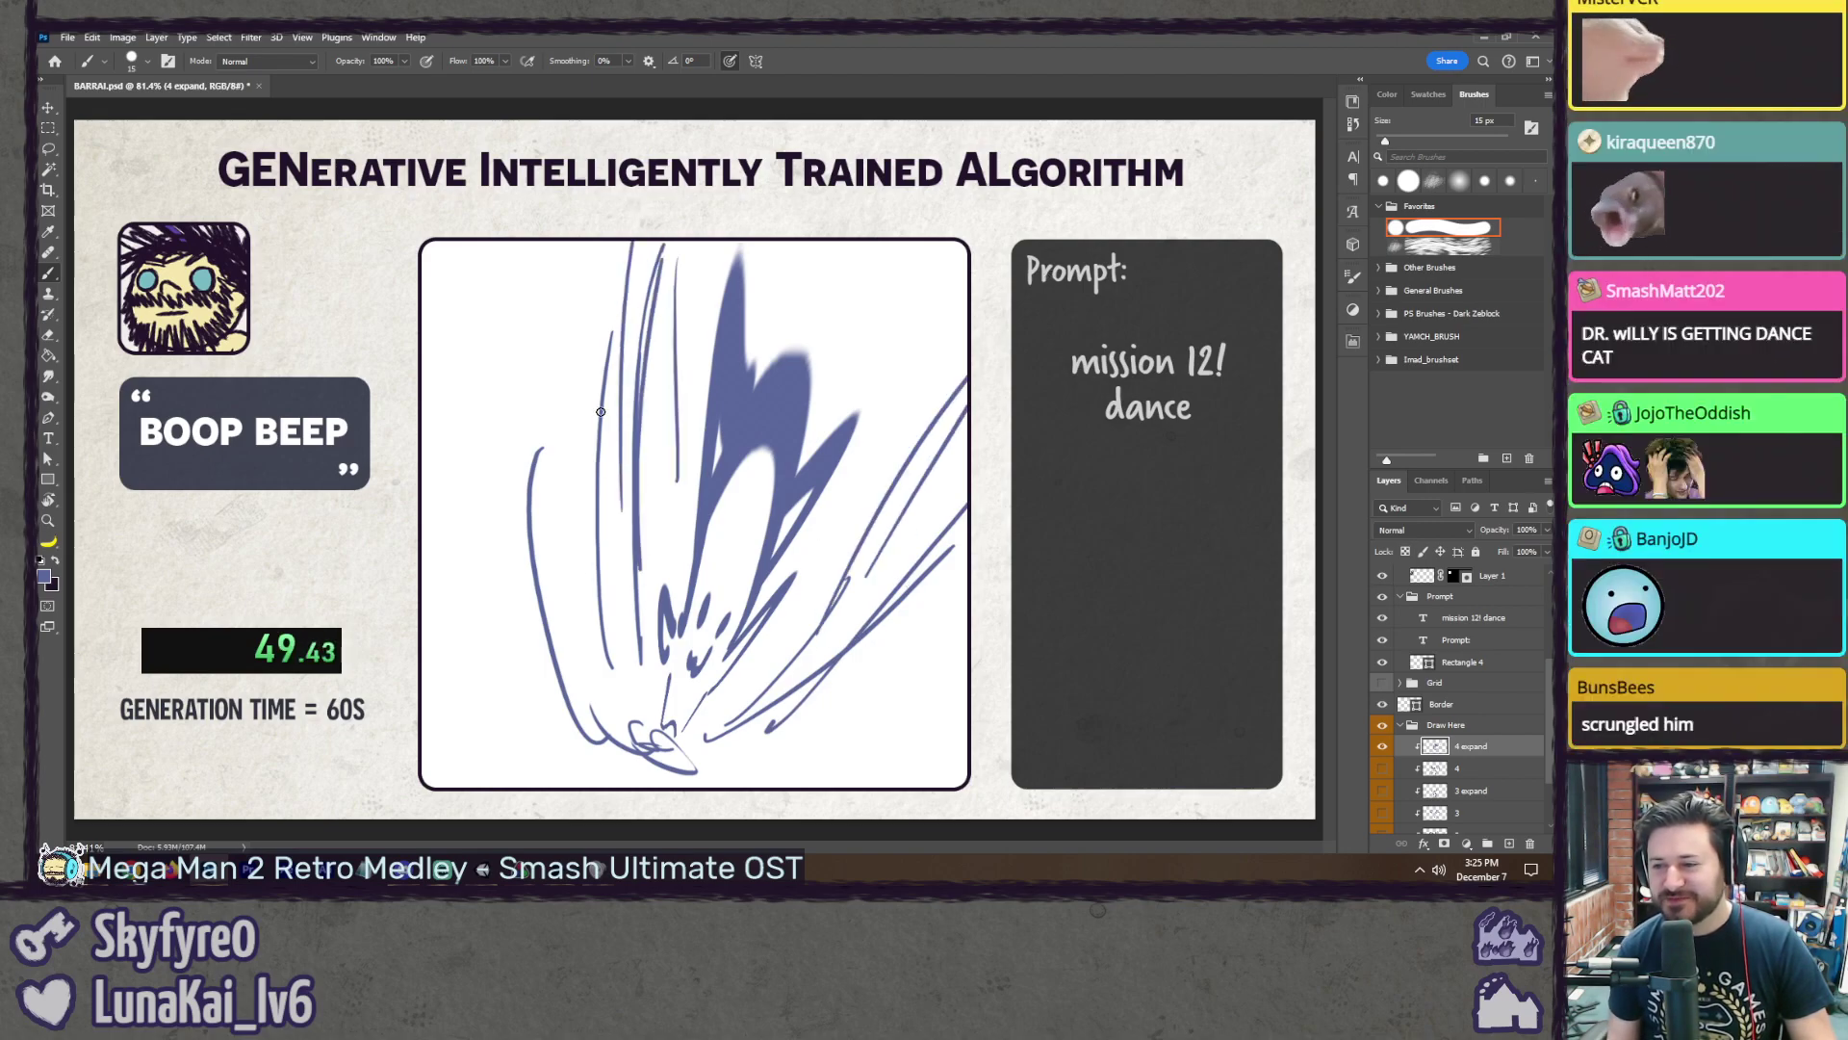
pyautogui.moveTo(594, 245); pyautogui.dragTo(578, 592)
pyautogui.moveTo(962, 248); pyautogui.dragTo(900, 352)
pyautogui.moveTo(966, 476); pyautogui.dragTo(905, 570)
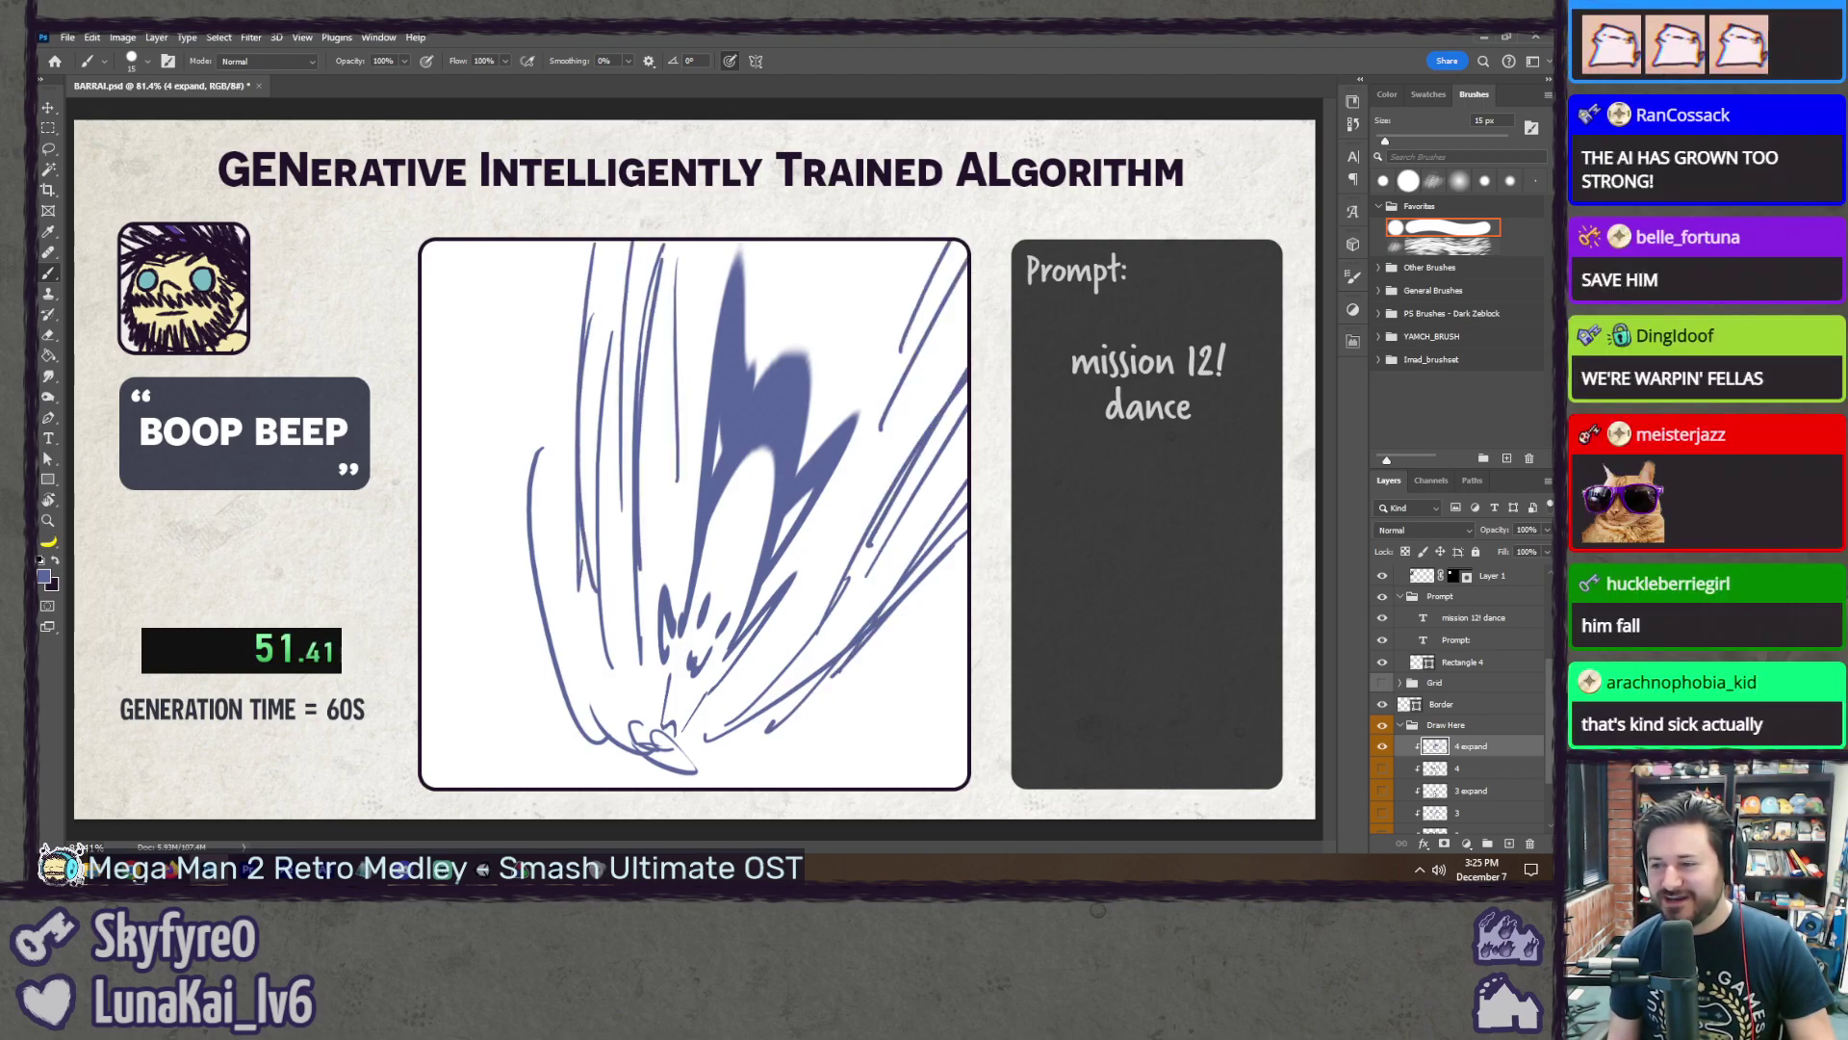
# Step: Add more long vertical and diagonal speed streaks on both sides until time runs out
pyautogui.moveTo(830, 241); pyautogui.dragTo(805, 310)
pyautogui.moveTo(659, 280); pyautogui.dragTo(655, 534)
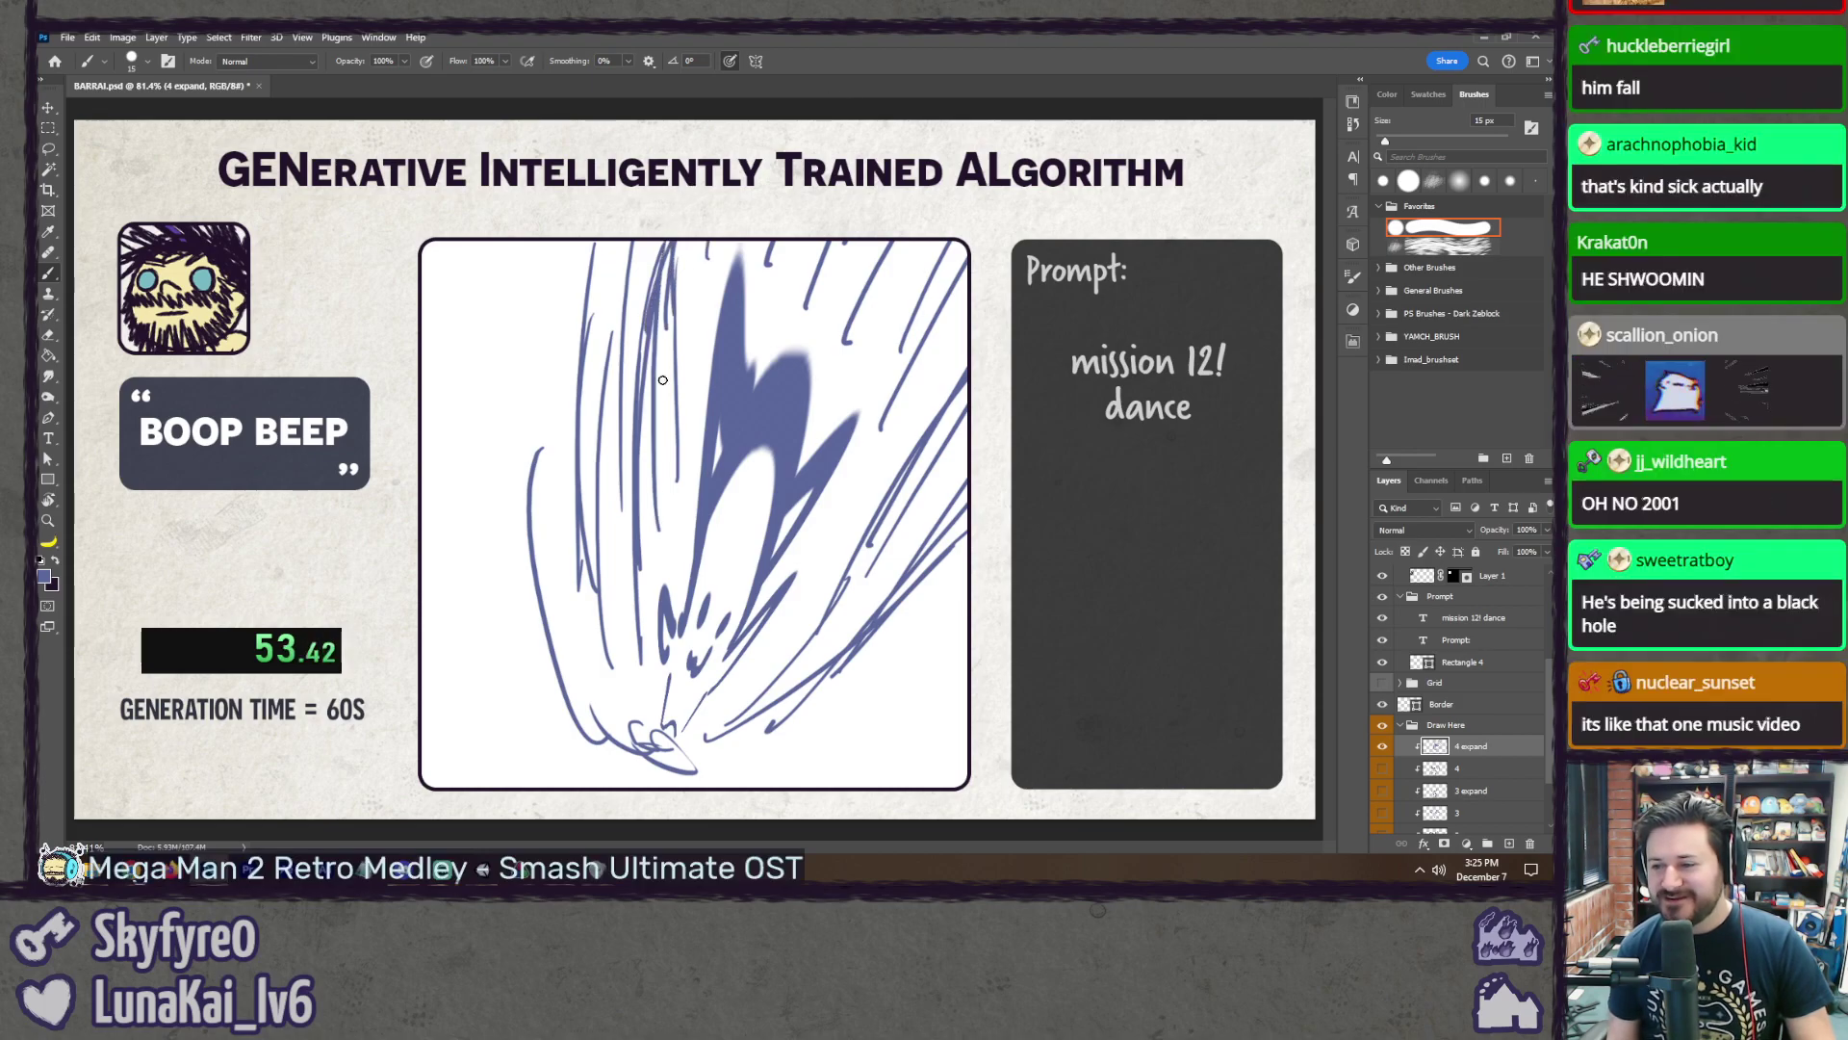
pyautogui.moveTo(636, 299); pyautogui.dragTo(615, 674)
pyautogui.moveTo(966, 496); pyautogui.dragTo(727, 746)
pyautogui.moveTo(965, 385); pyautogui.dragTo(813, 669)
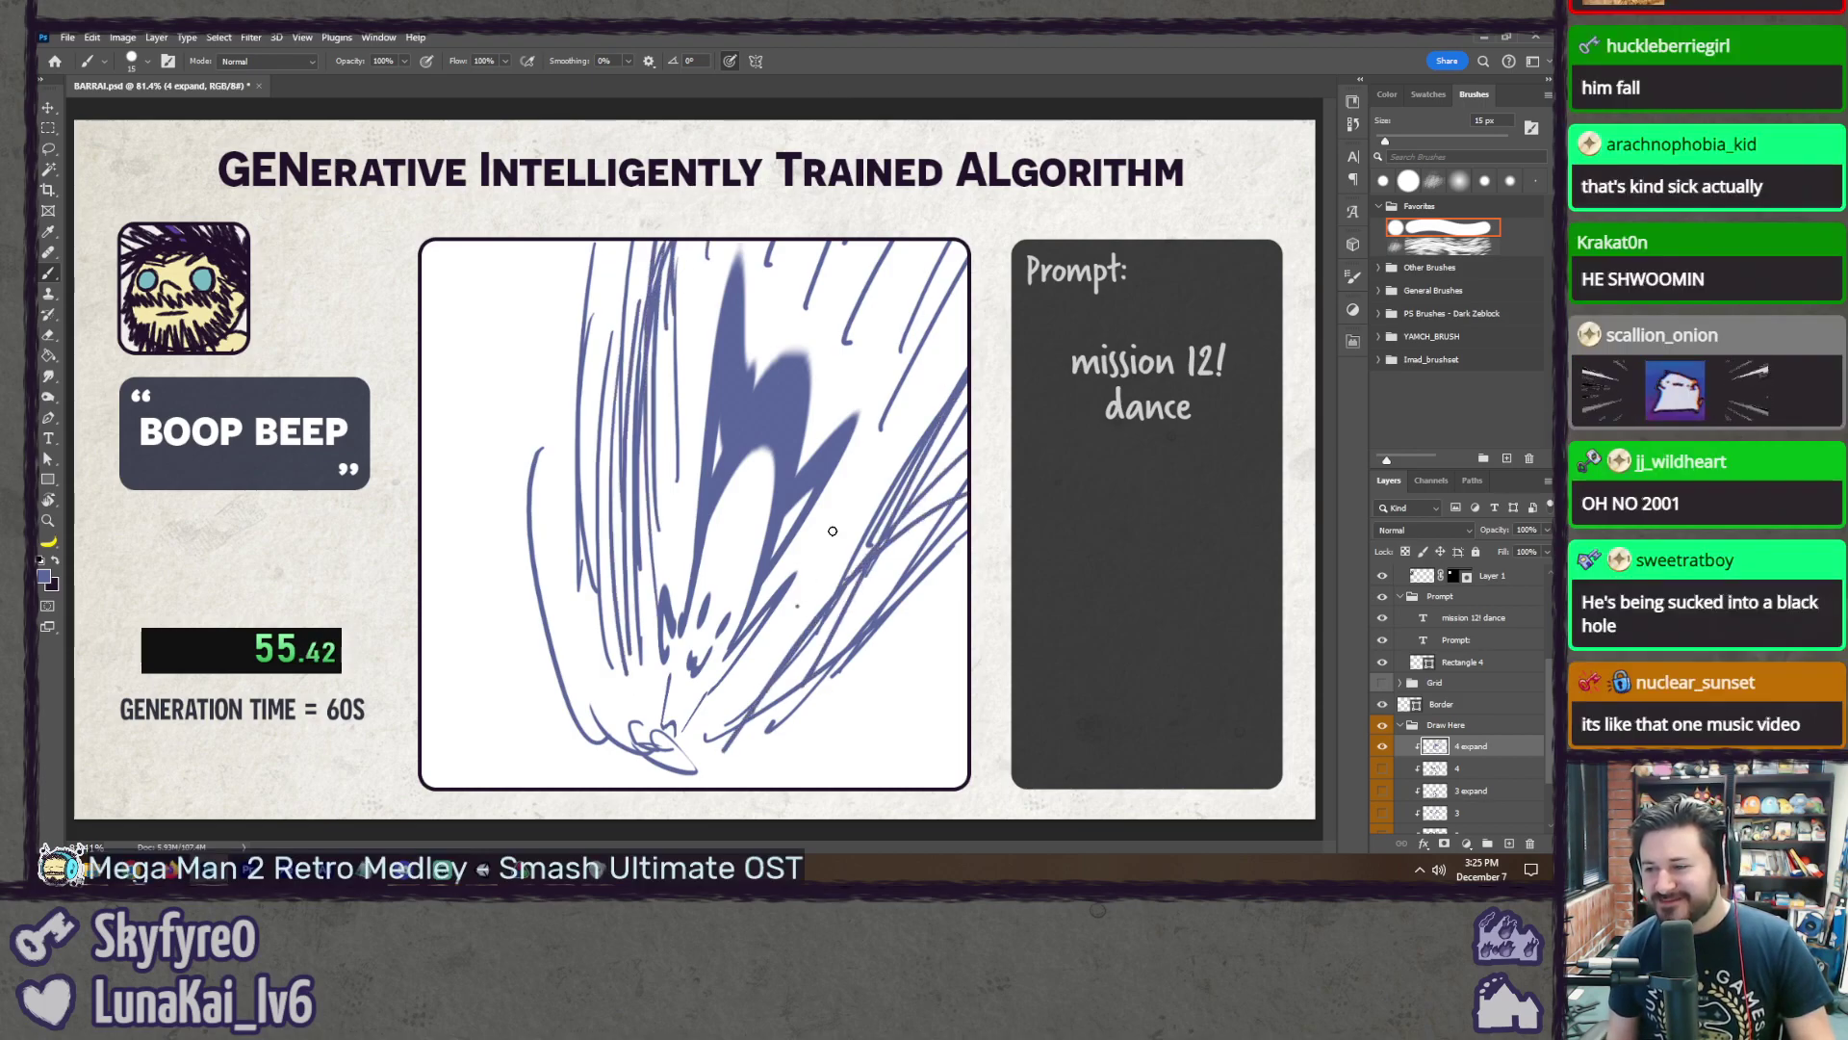
pyautogui.moveTo(963, 347); pyautogui.dragTo(794, 611)
pyautogui.moveTo(616, 327); pyautogui.dragTo(594, 568)
pyautogui.moveTo(582, 294); pyautogui.dragTo(561, 631)
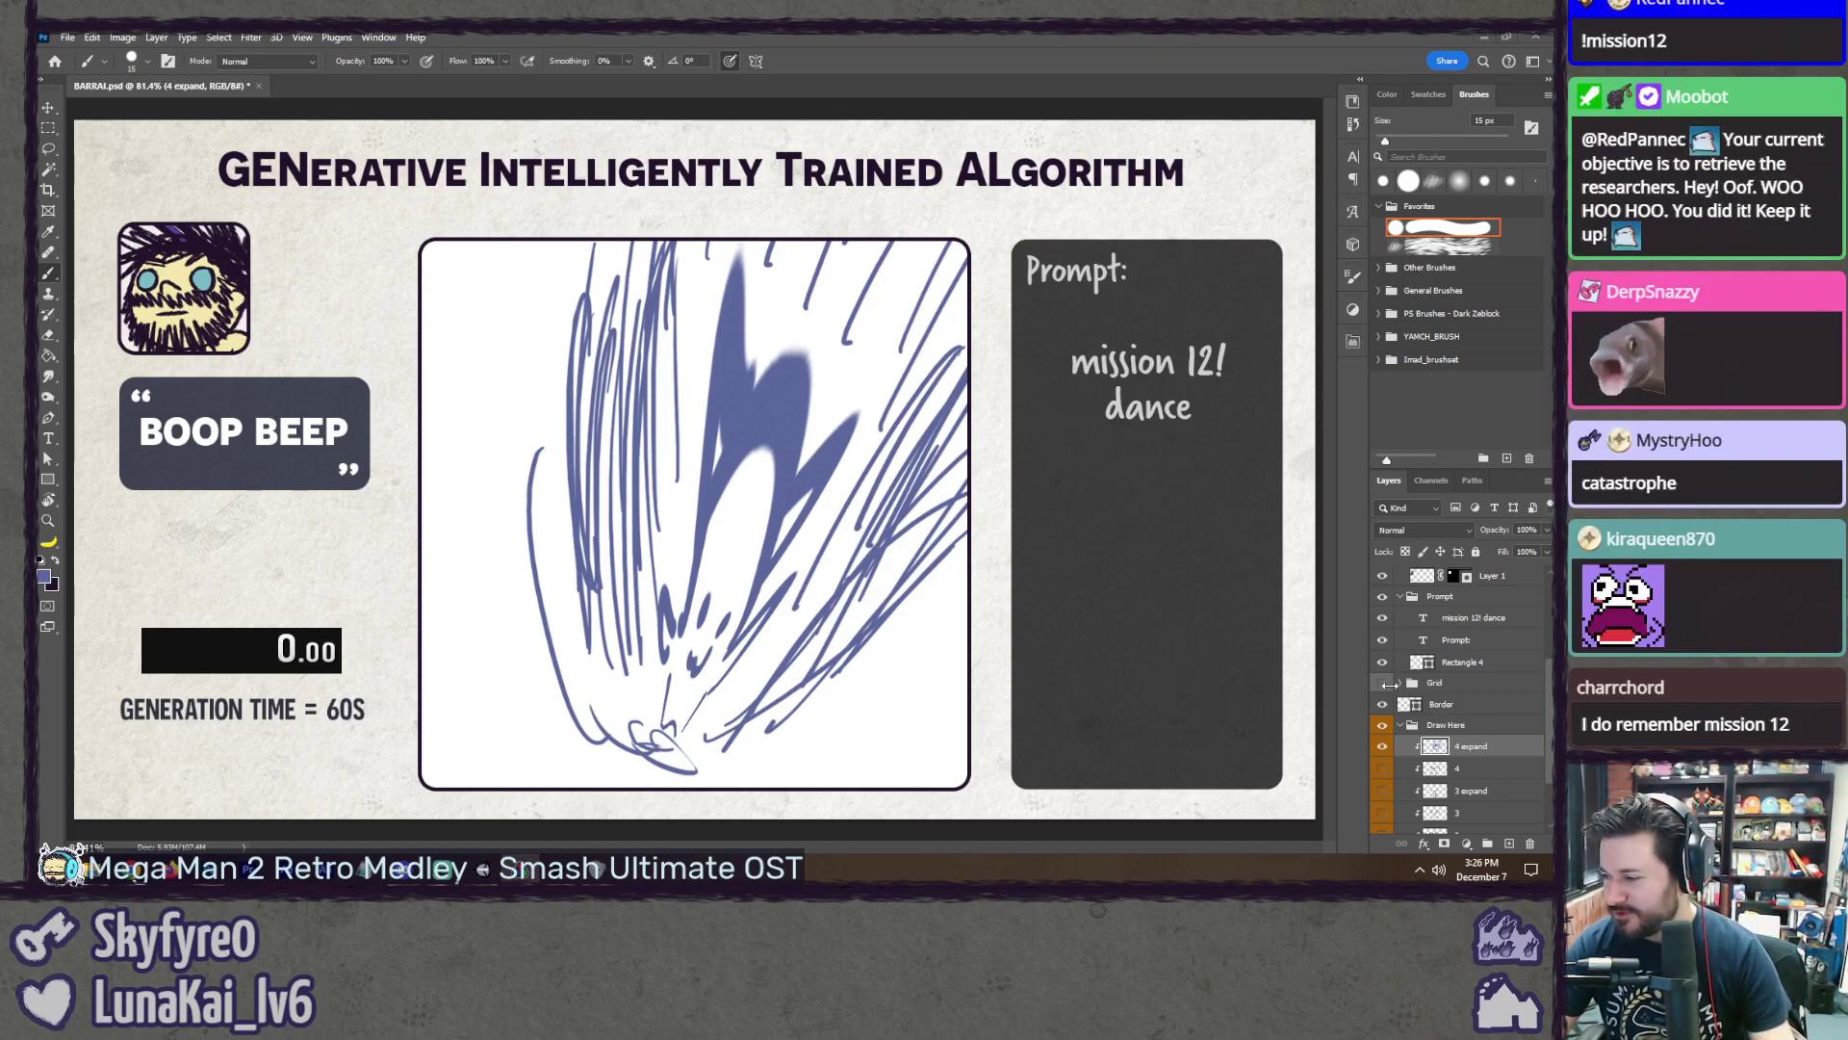
# Step: Show the Grid layer, hide '4 expand', and add a new layer named 5
pyautogui.click(1383, 683)
pyautogui.click(1383, 746)
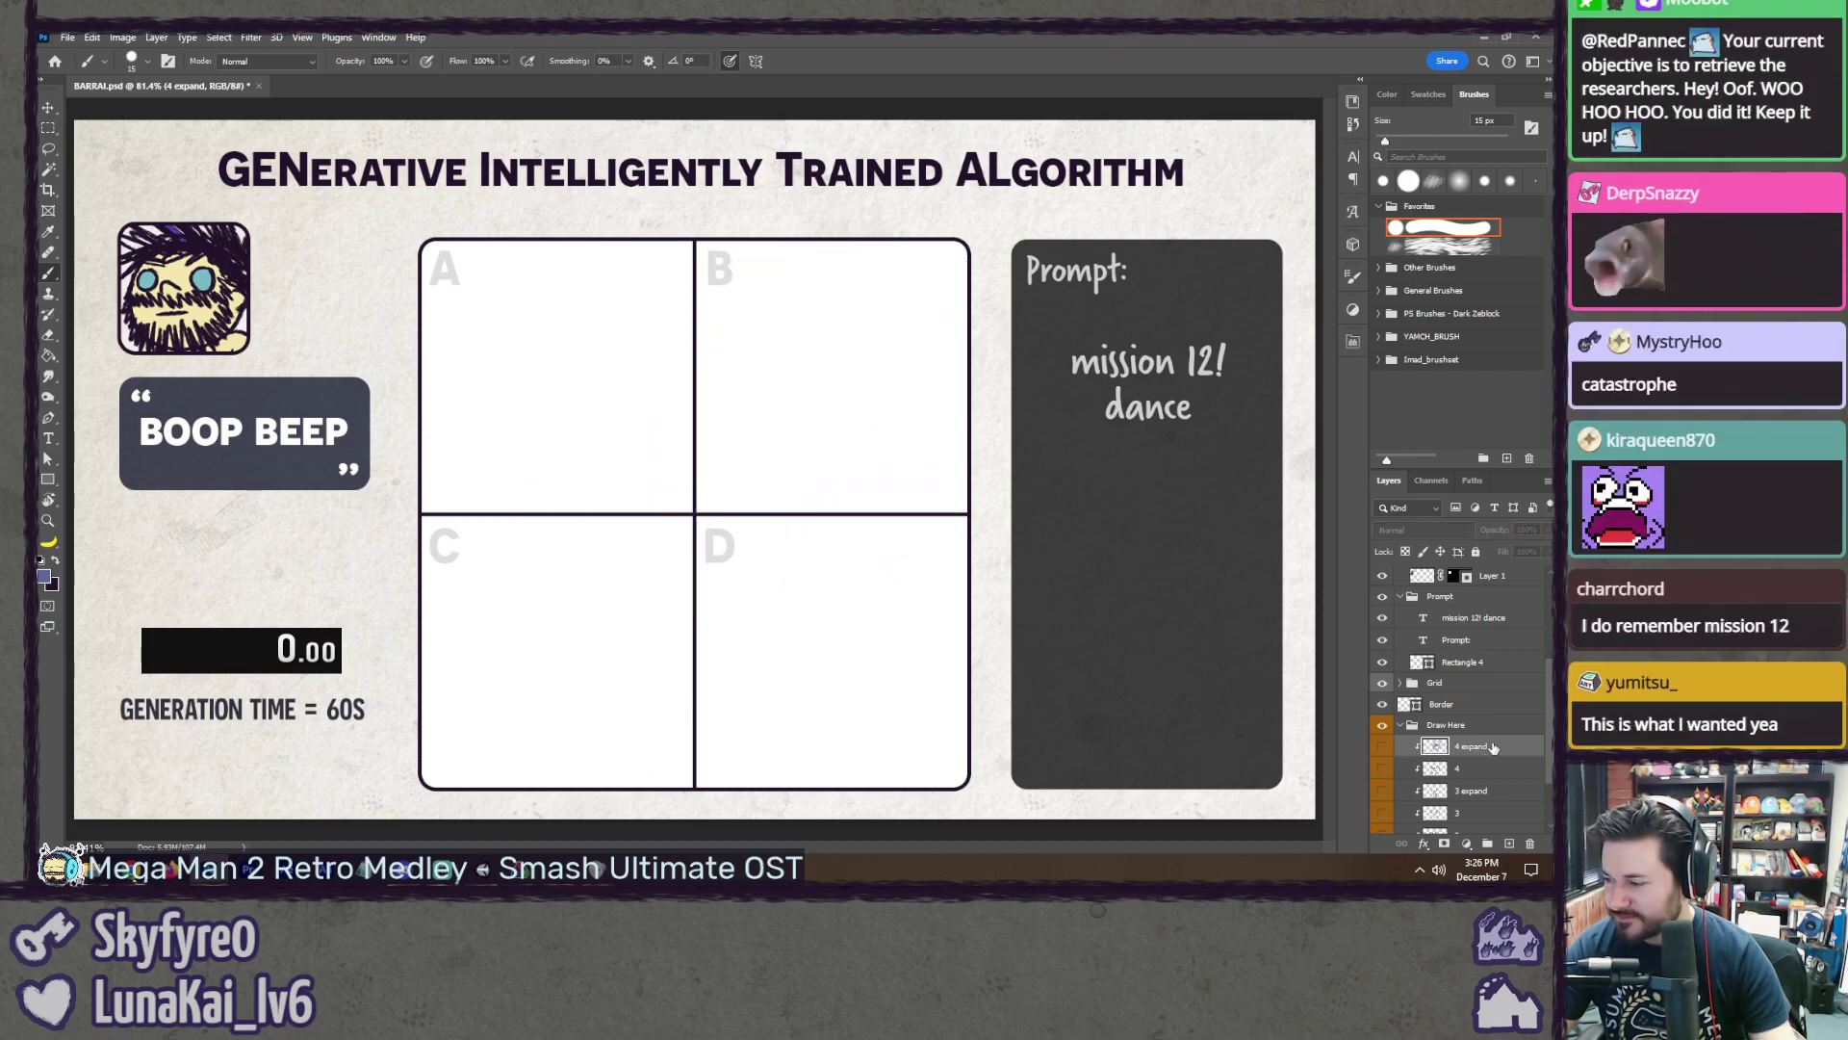
pyautogui.hotkey('ctrl', 'shift', 'n')
pyautogui.write('5')
pyautogui.press('Return')
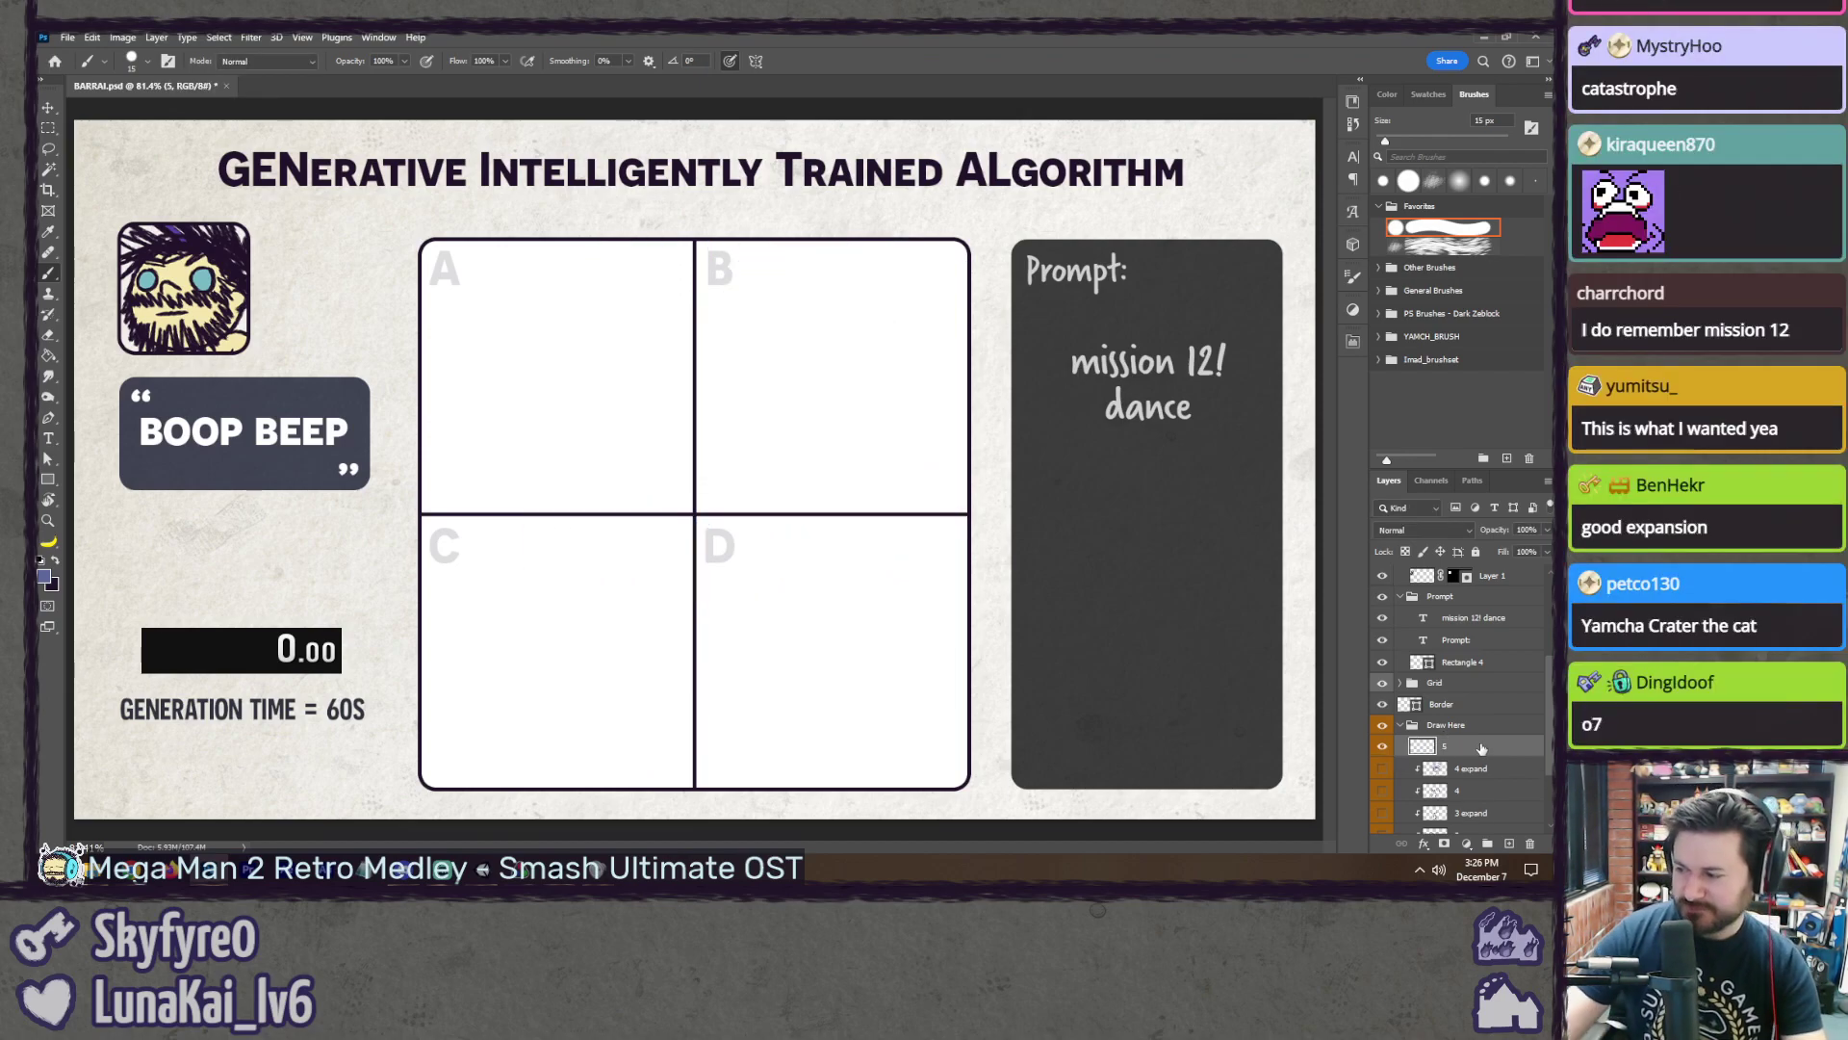
# Step: Clip layer 5 to the layer below, save, and clear the chat picker's messages
pyautogui.rightClick(1474, 759)
pyautogui.click(1482, 434)
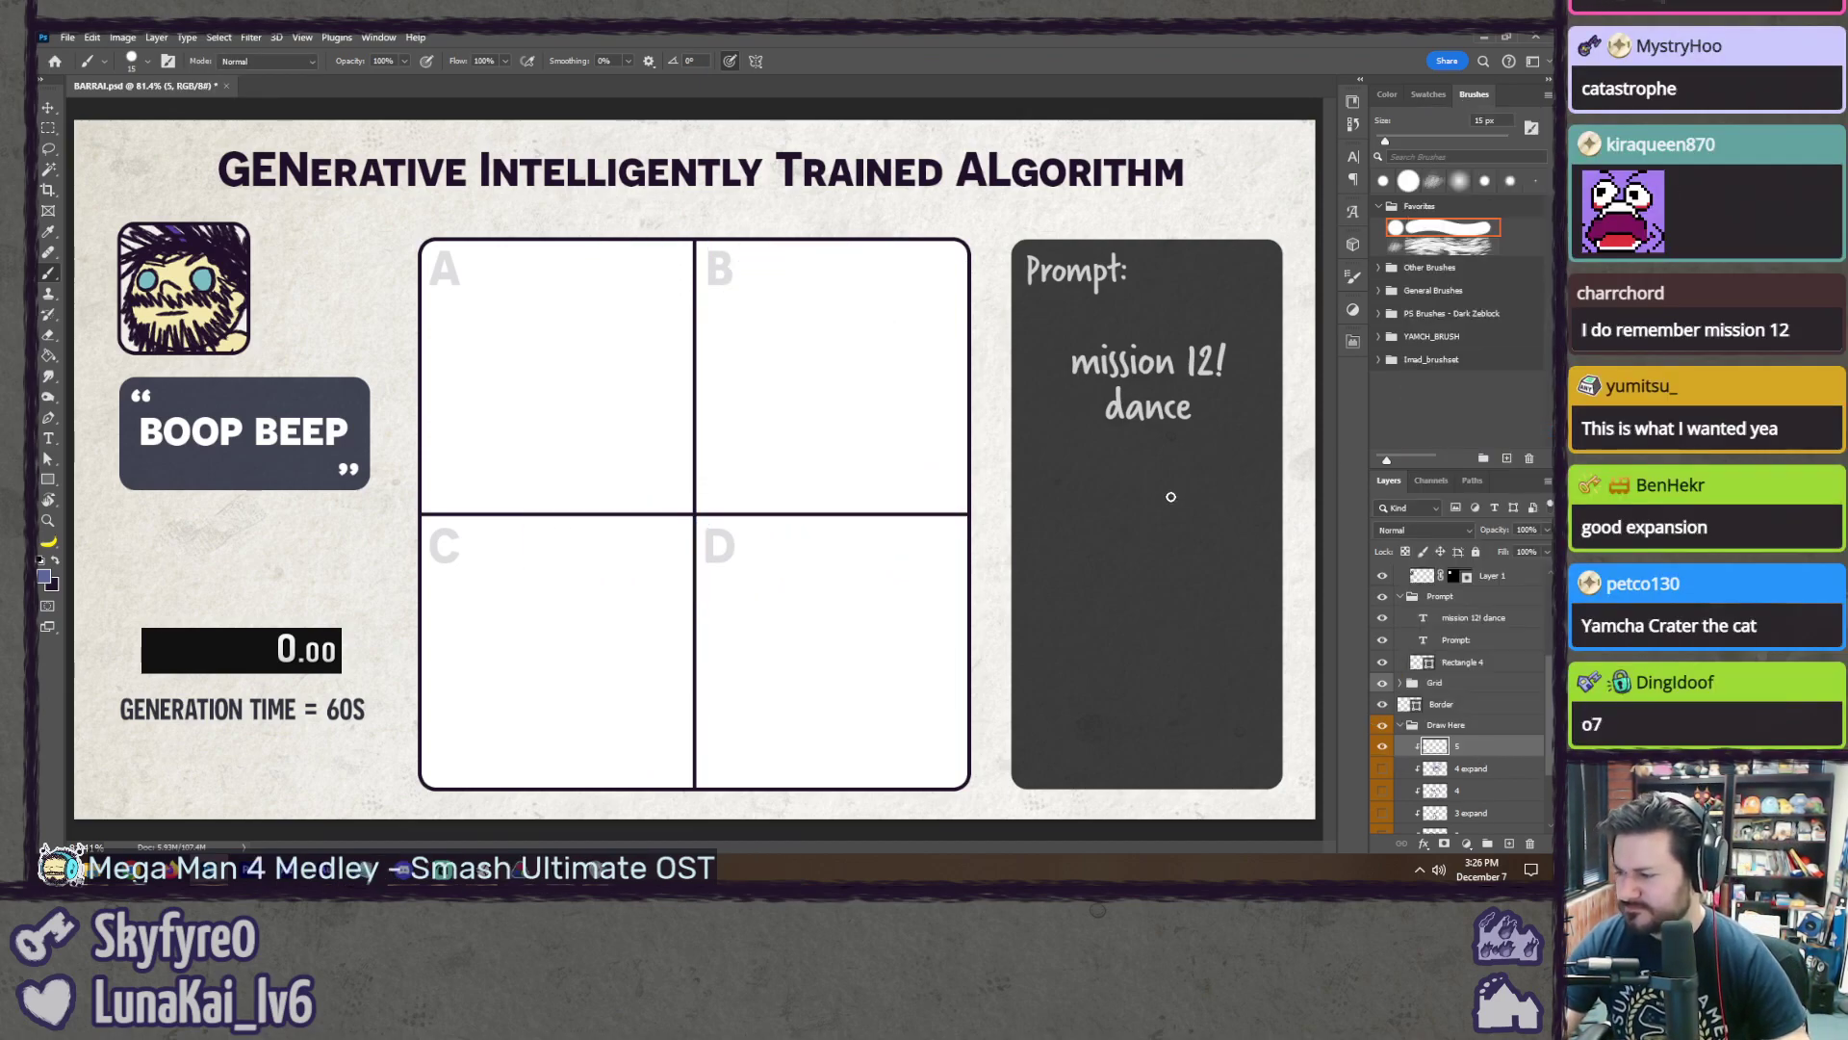
pyautogui.hotkey('ctrl', 's')
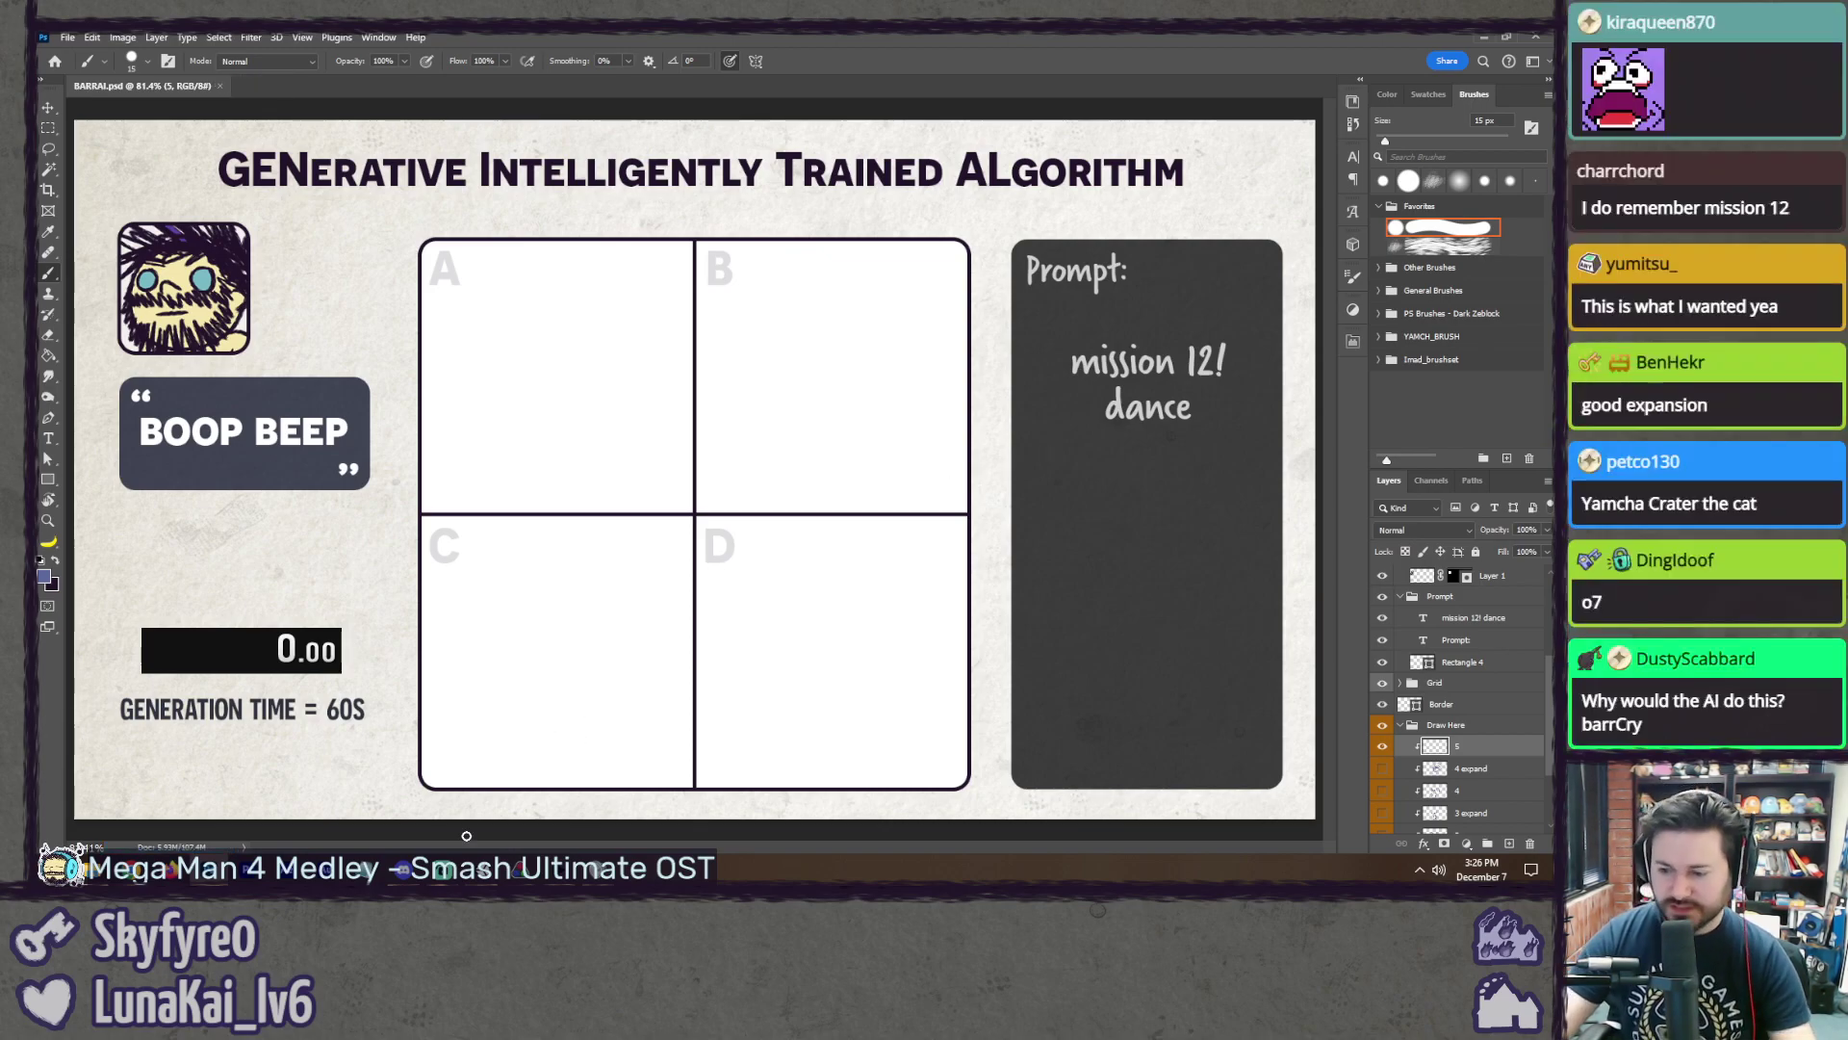
pyautogui.click(481, 869)
pyautogui.click(1008, 646)
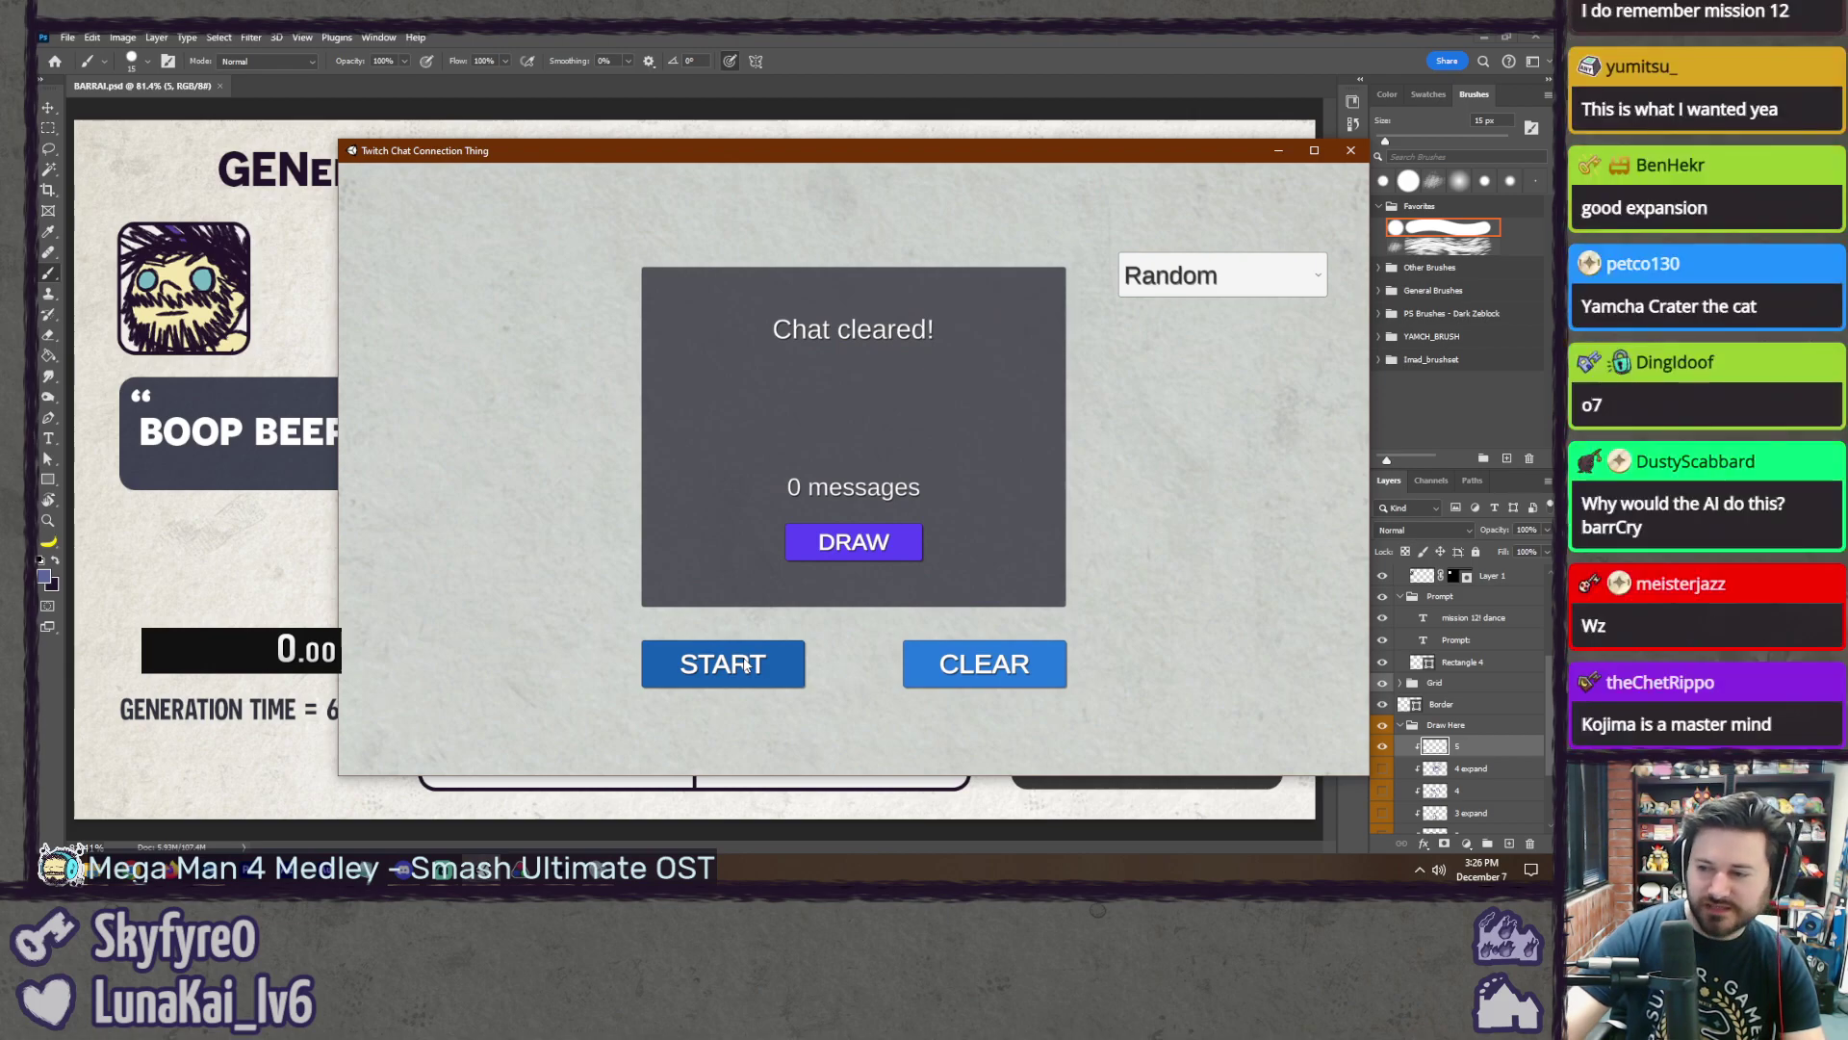
# Step: Collect 107 chat messages, then randomly draw message #82, 'cheese kiss'
pyautogui.click(746, 664)
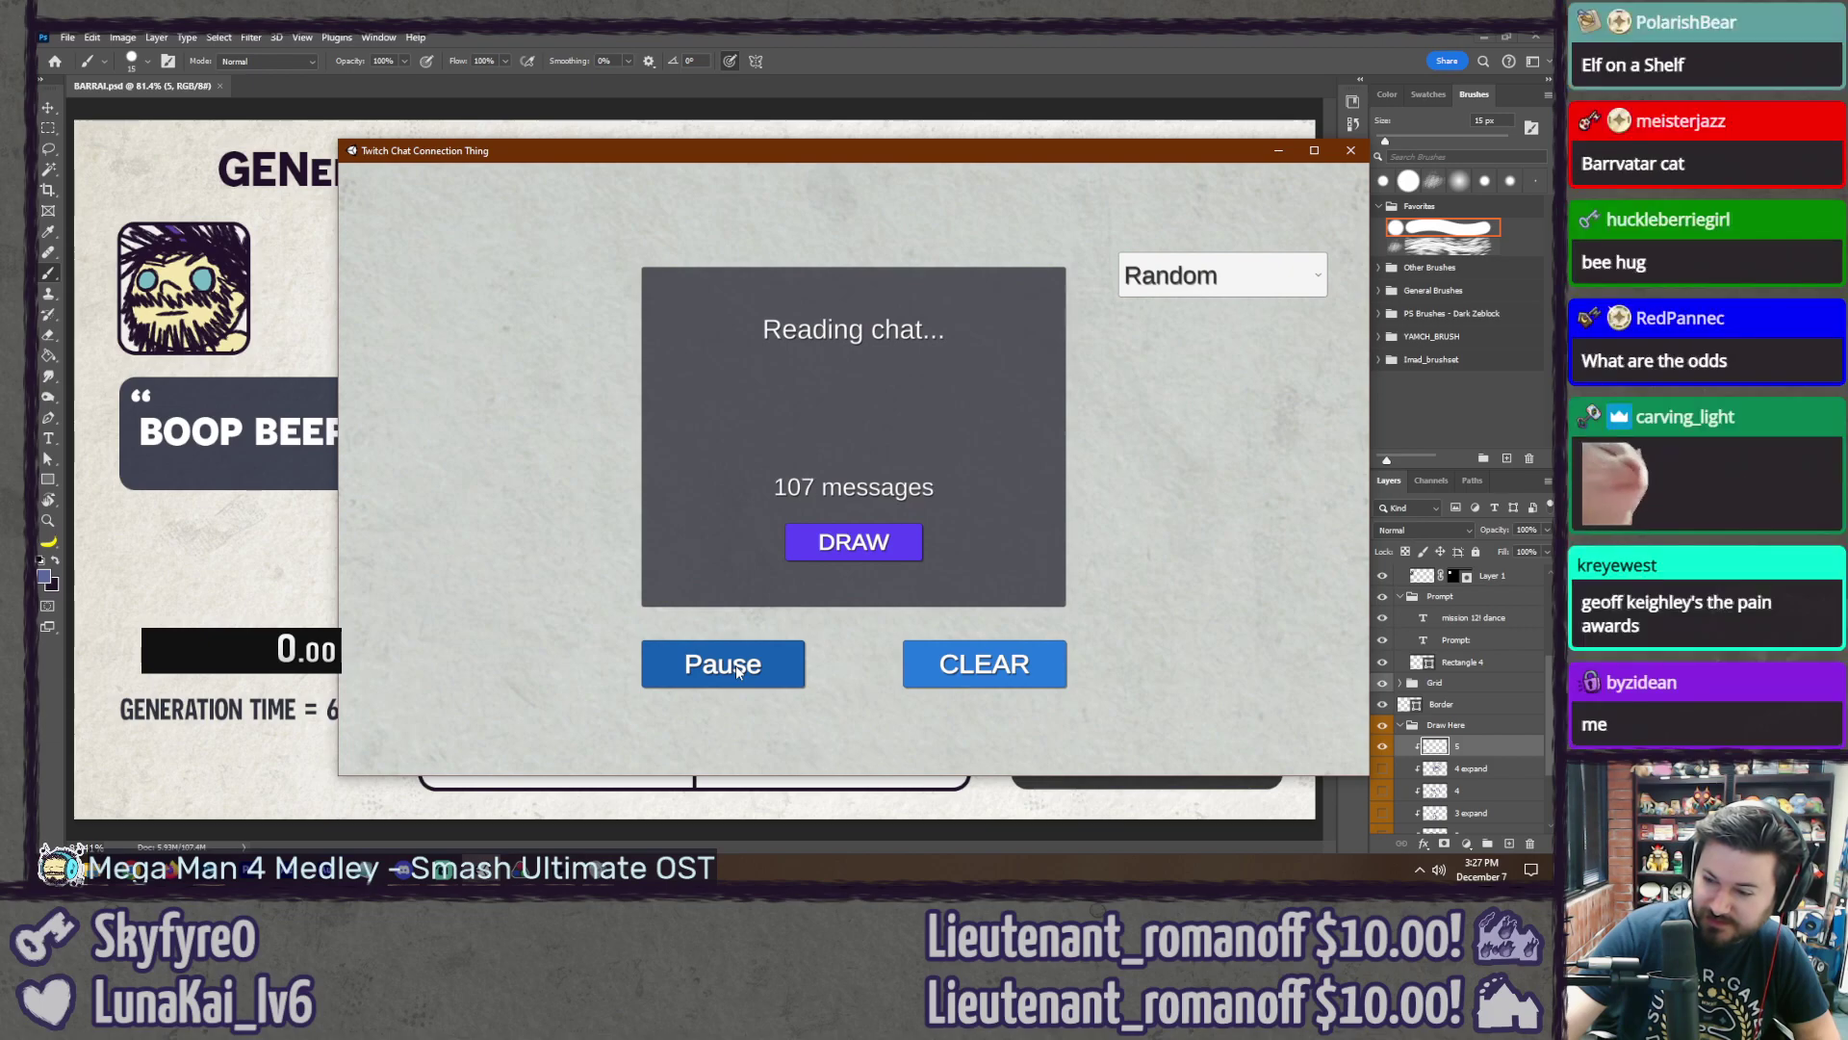
pyautogui.click(736, 666)
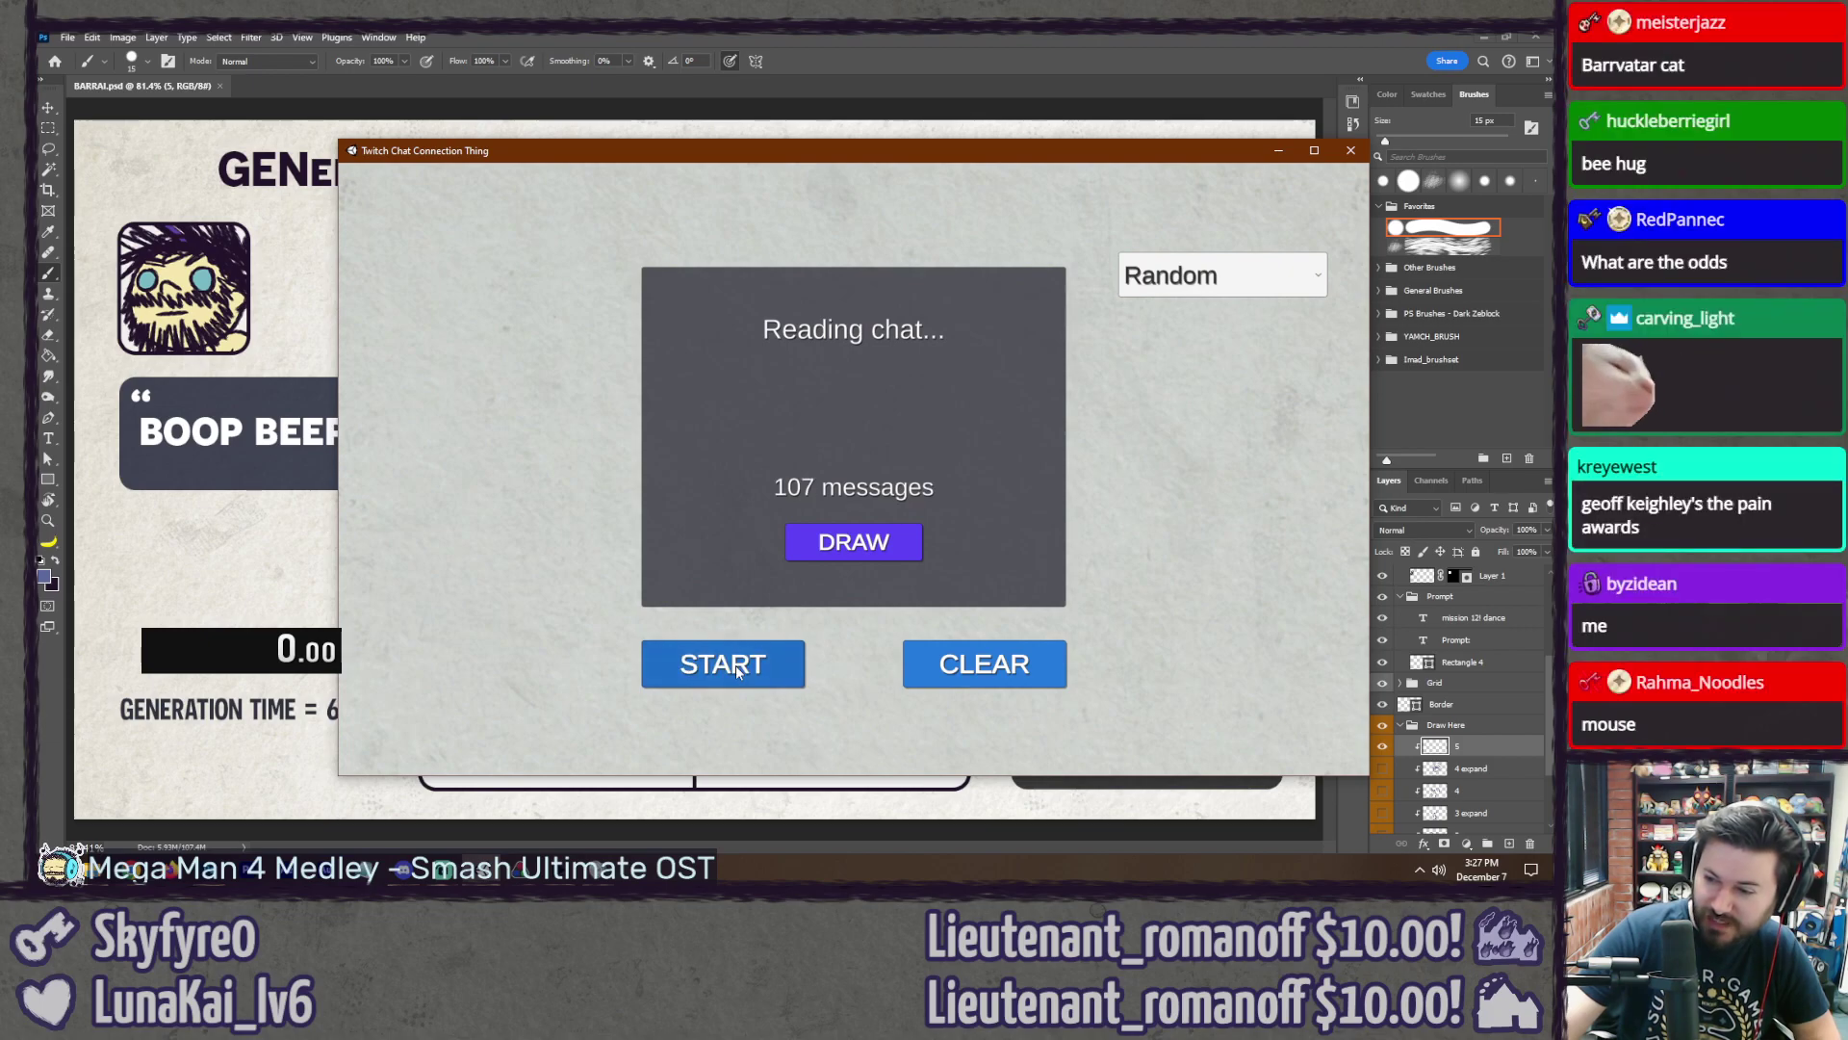
pyautogui.click(875, 553)
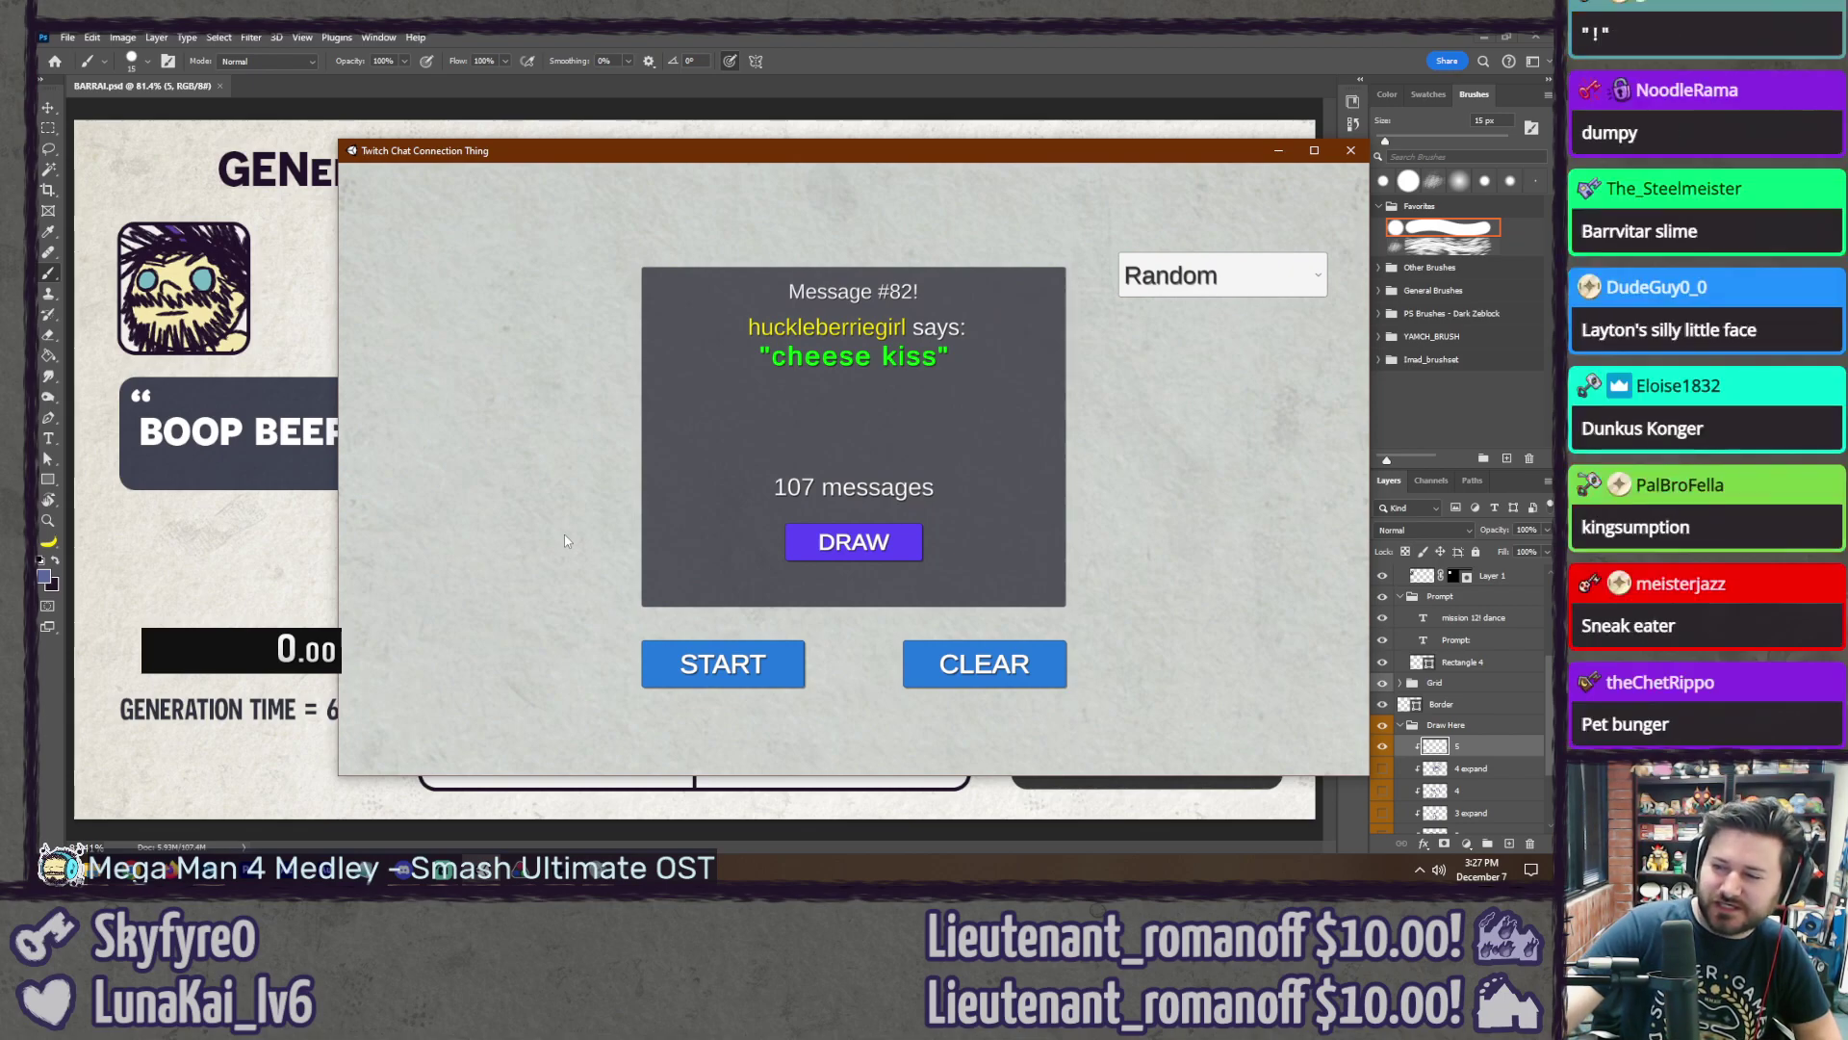
# Step: Replace the prompt card text with 'cheese kiss' and save the document
pyautogui.click(879, 33)
pyautogui.press('t')
pyautogui.click(1080, 366)
pyautogui.hotkey('ctrl', 'a')
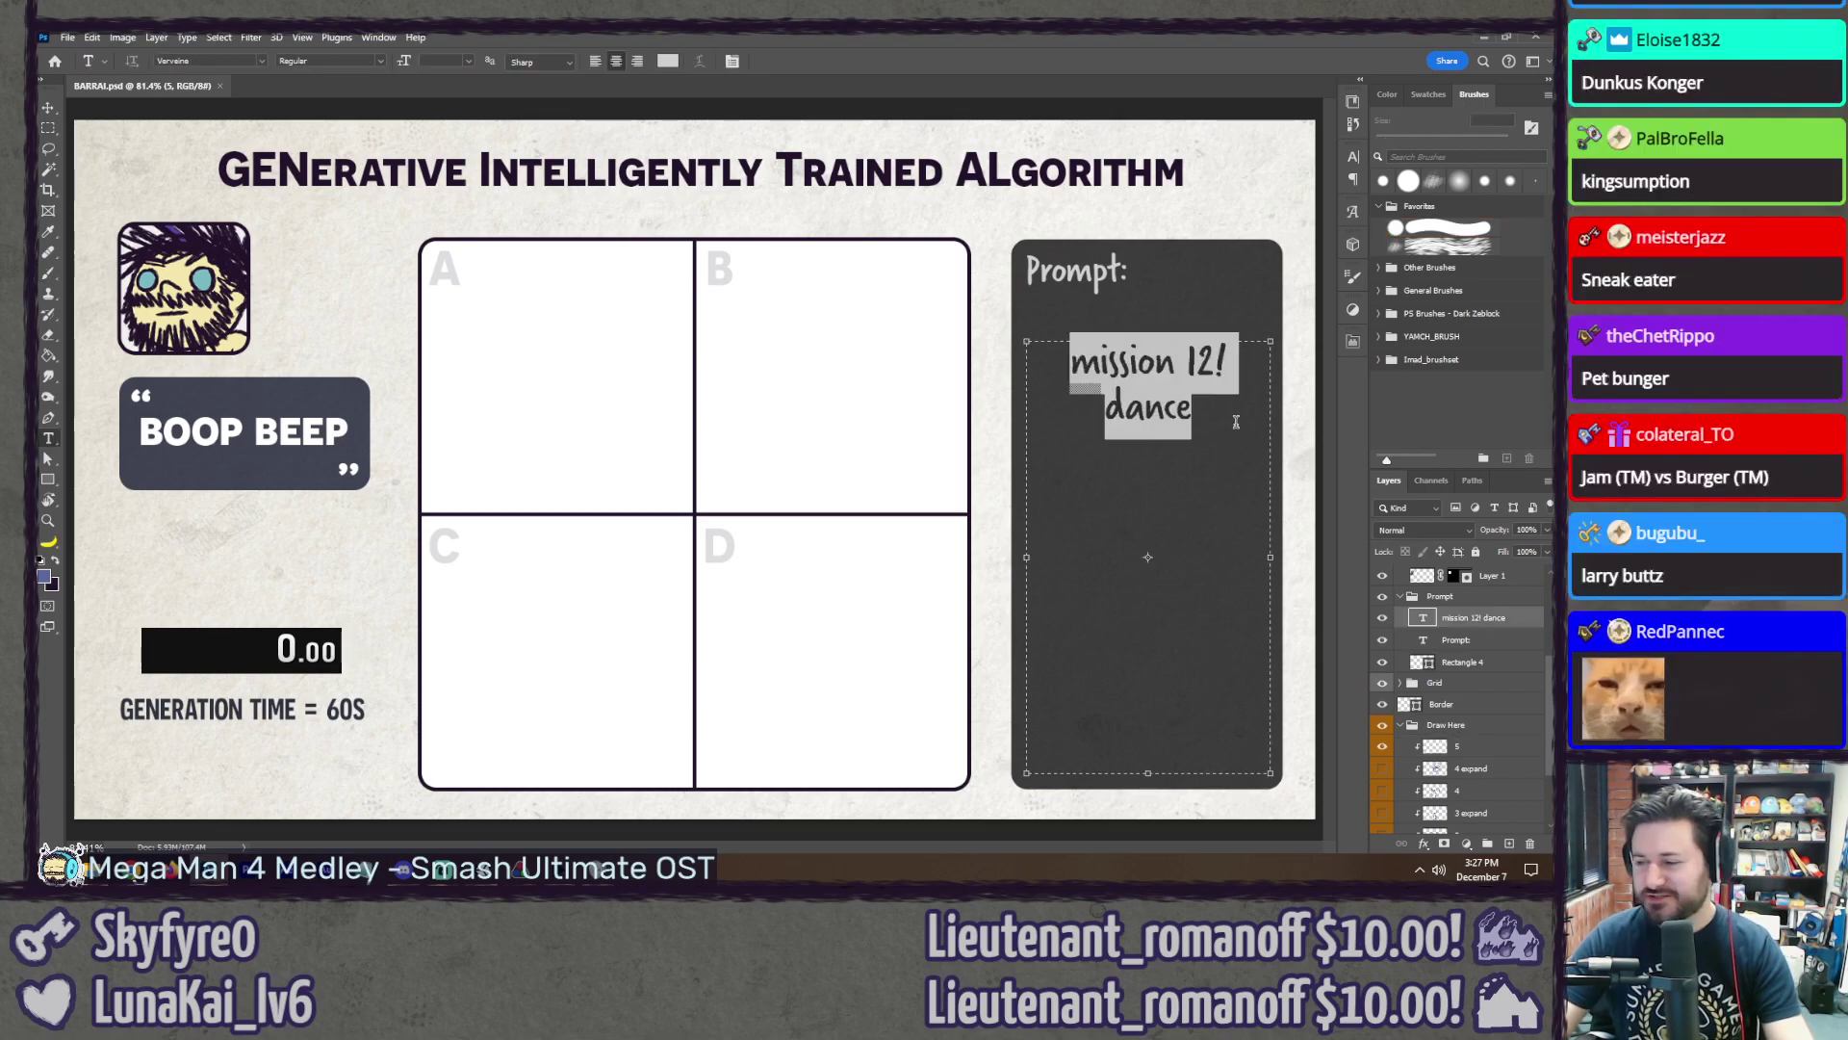
pyautogui.write('cheese kiss')
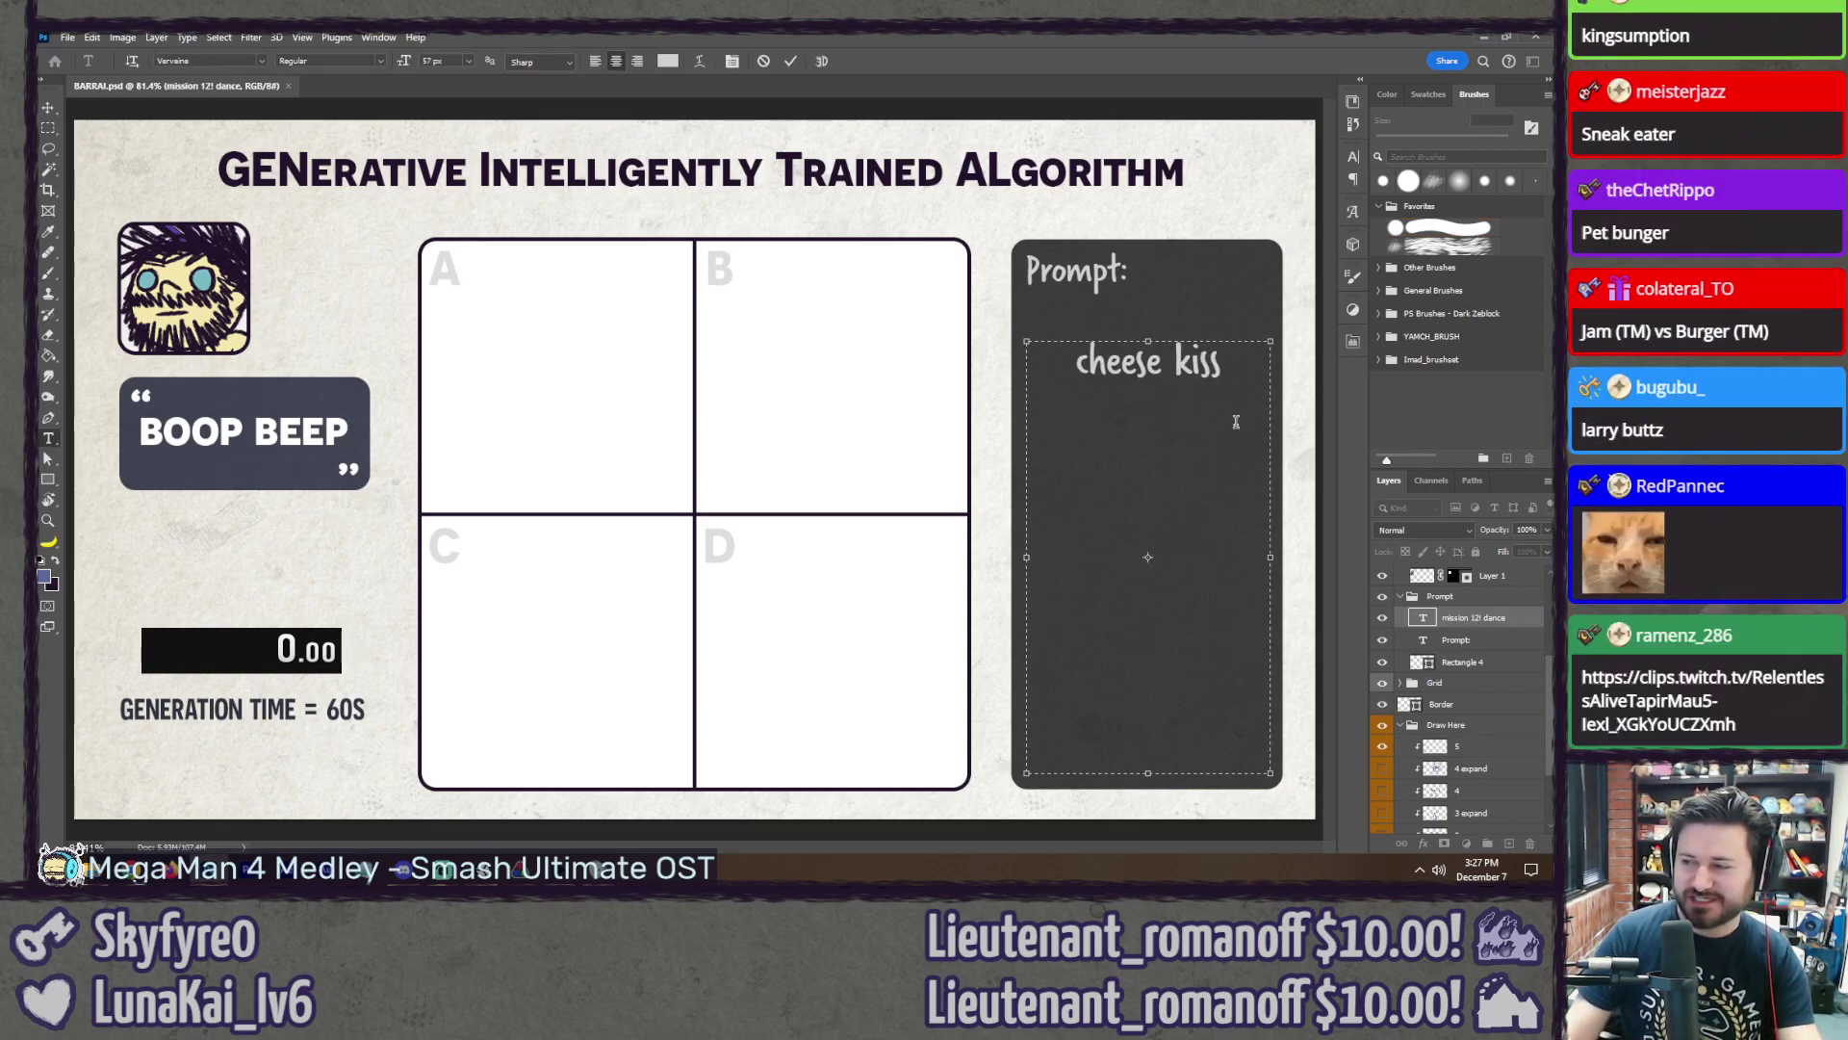
pyautogui.hotkey('ctrl', 'Return')
pyautogui.press('b')
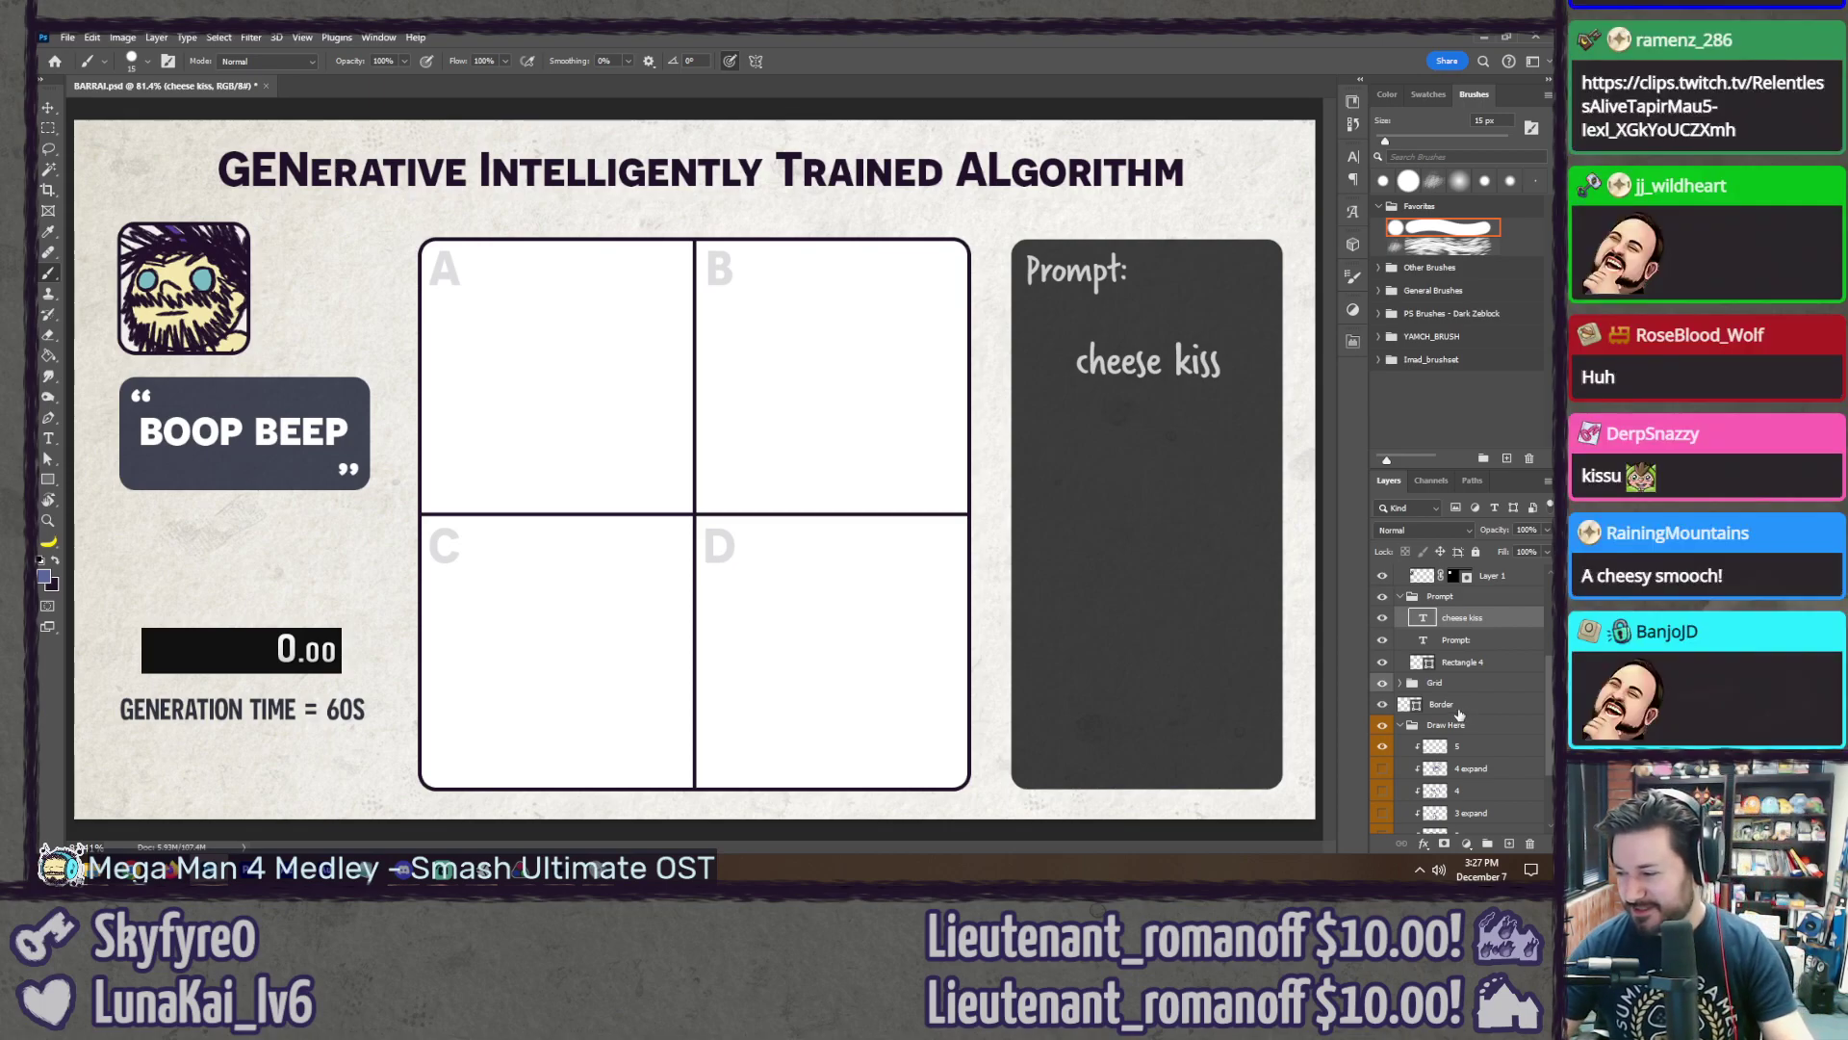
pyautogui.hotkey('ctrl', 's')
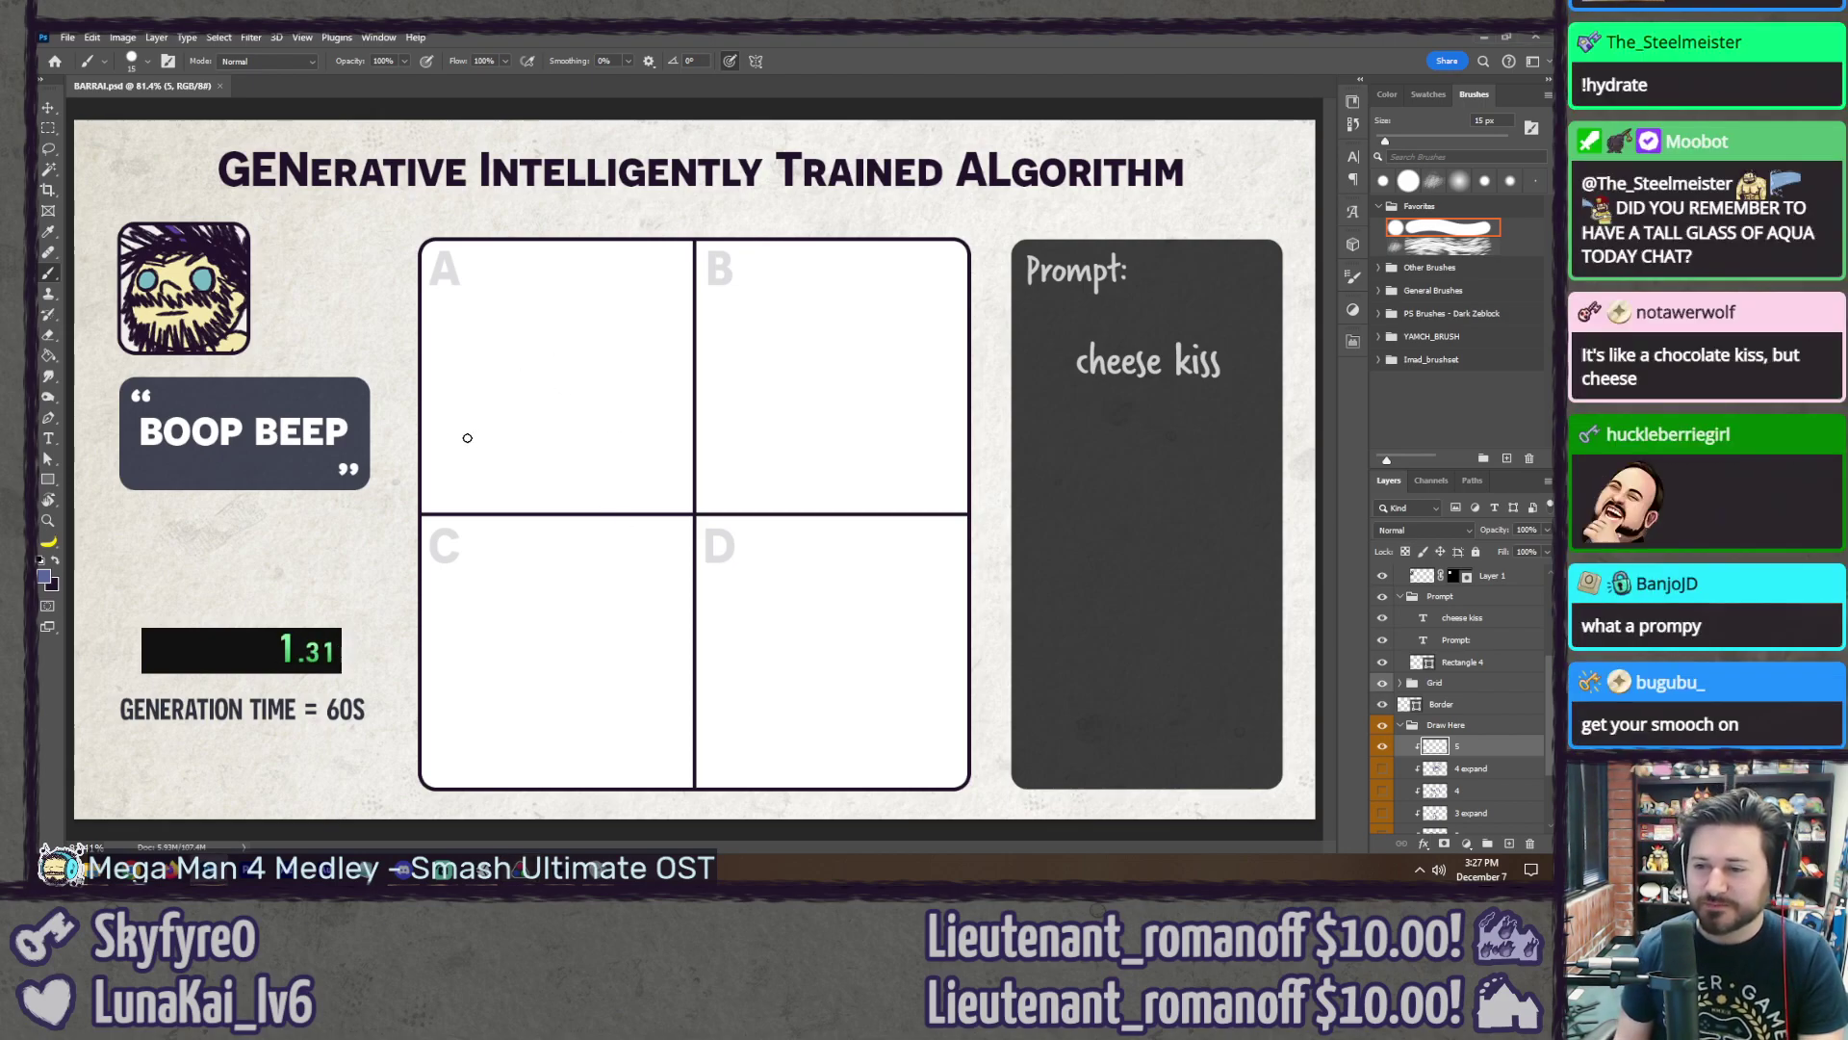
# Step: Sketch two cheese wedges with eyes and mouths leaning together in panel A, plus curls and curves
pyautogui.moveTo(542, 462)
pyautogui.mouseDown()
pyautogui.moveTo(498, 479)
pyautogui.moveTo(602, 303)
pyautogui.moveTo(576, 461)
pyautogui.mouseUp()
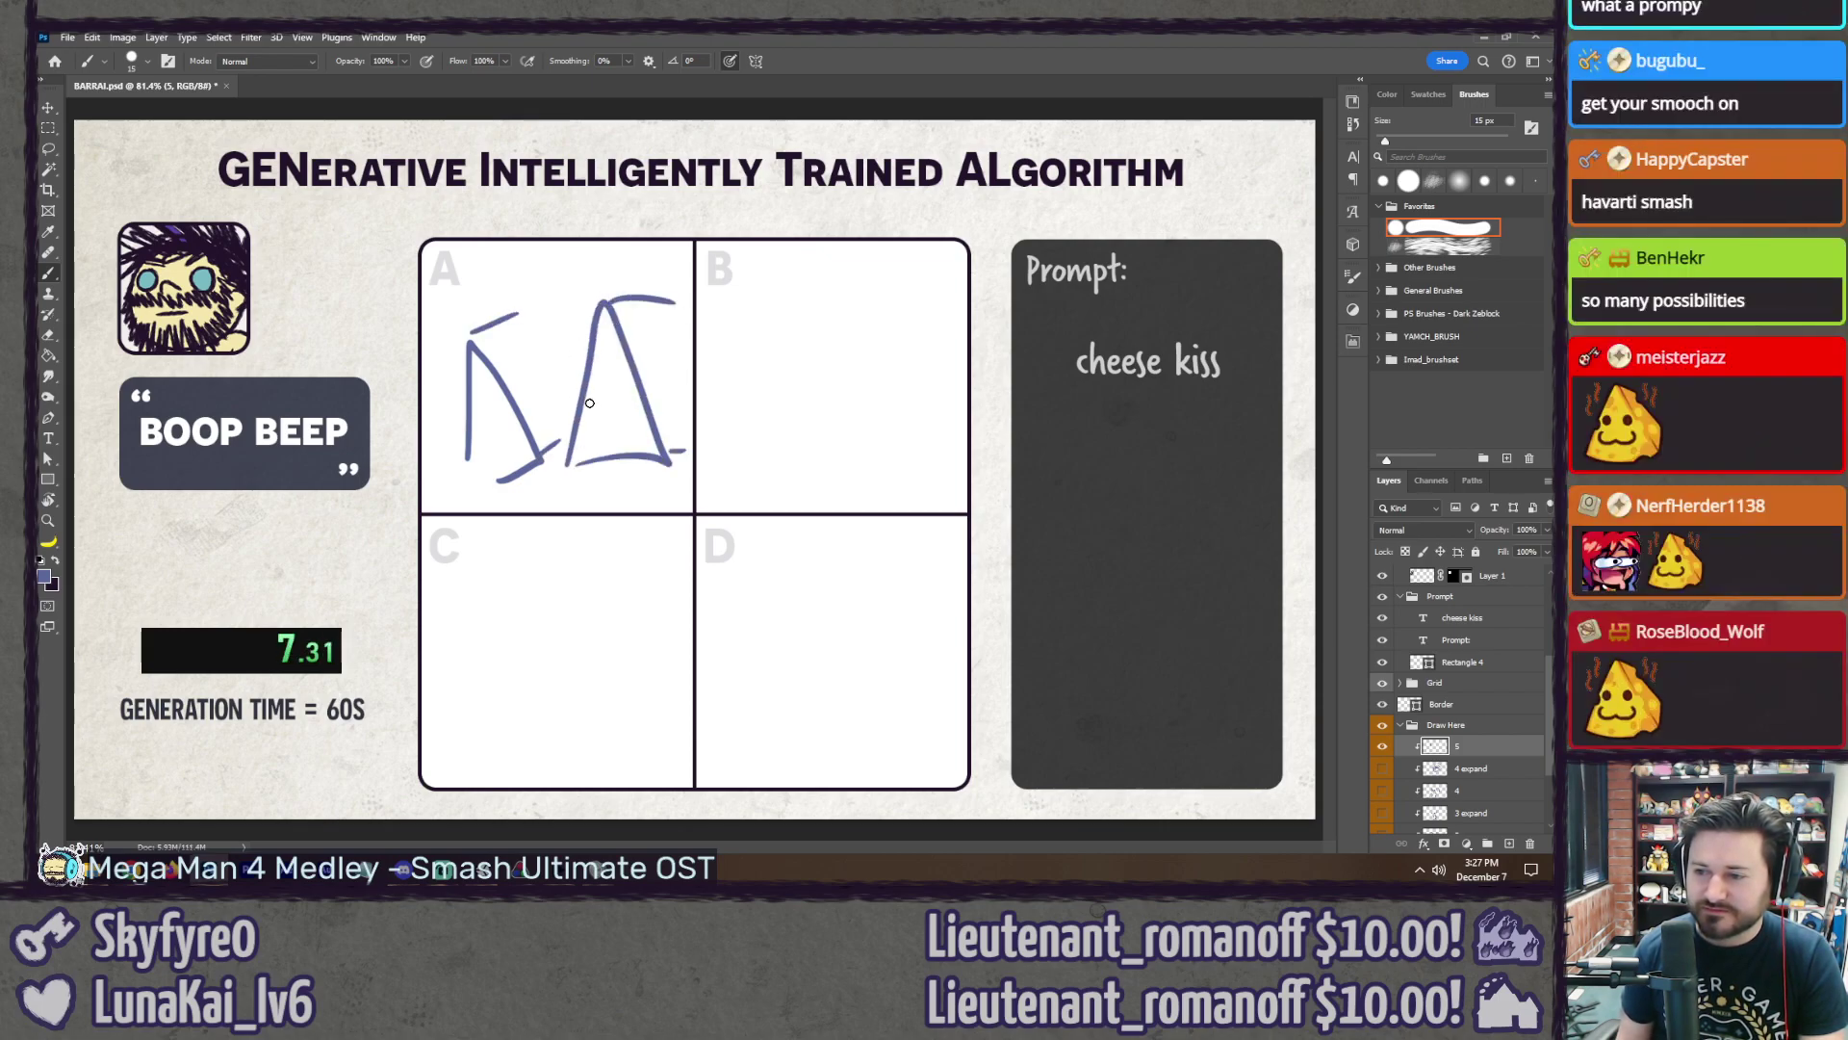
pyautogui.moveTo(609, 398)
pyautogui.mouseDown()
pyautogui.moveTo(621, 408)
pyautogui.moveTo(588, 432)
pyautogui.mouseUp()
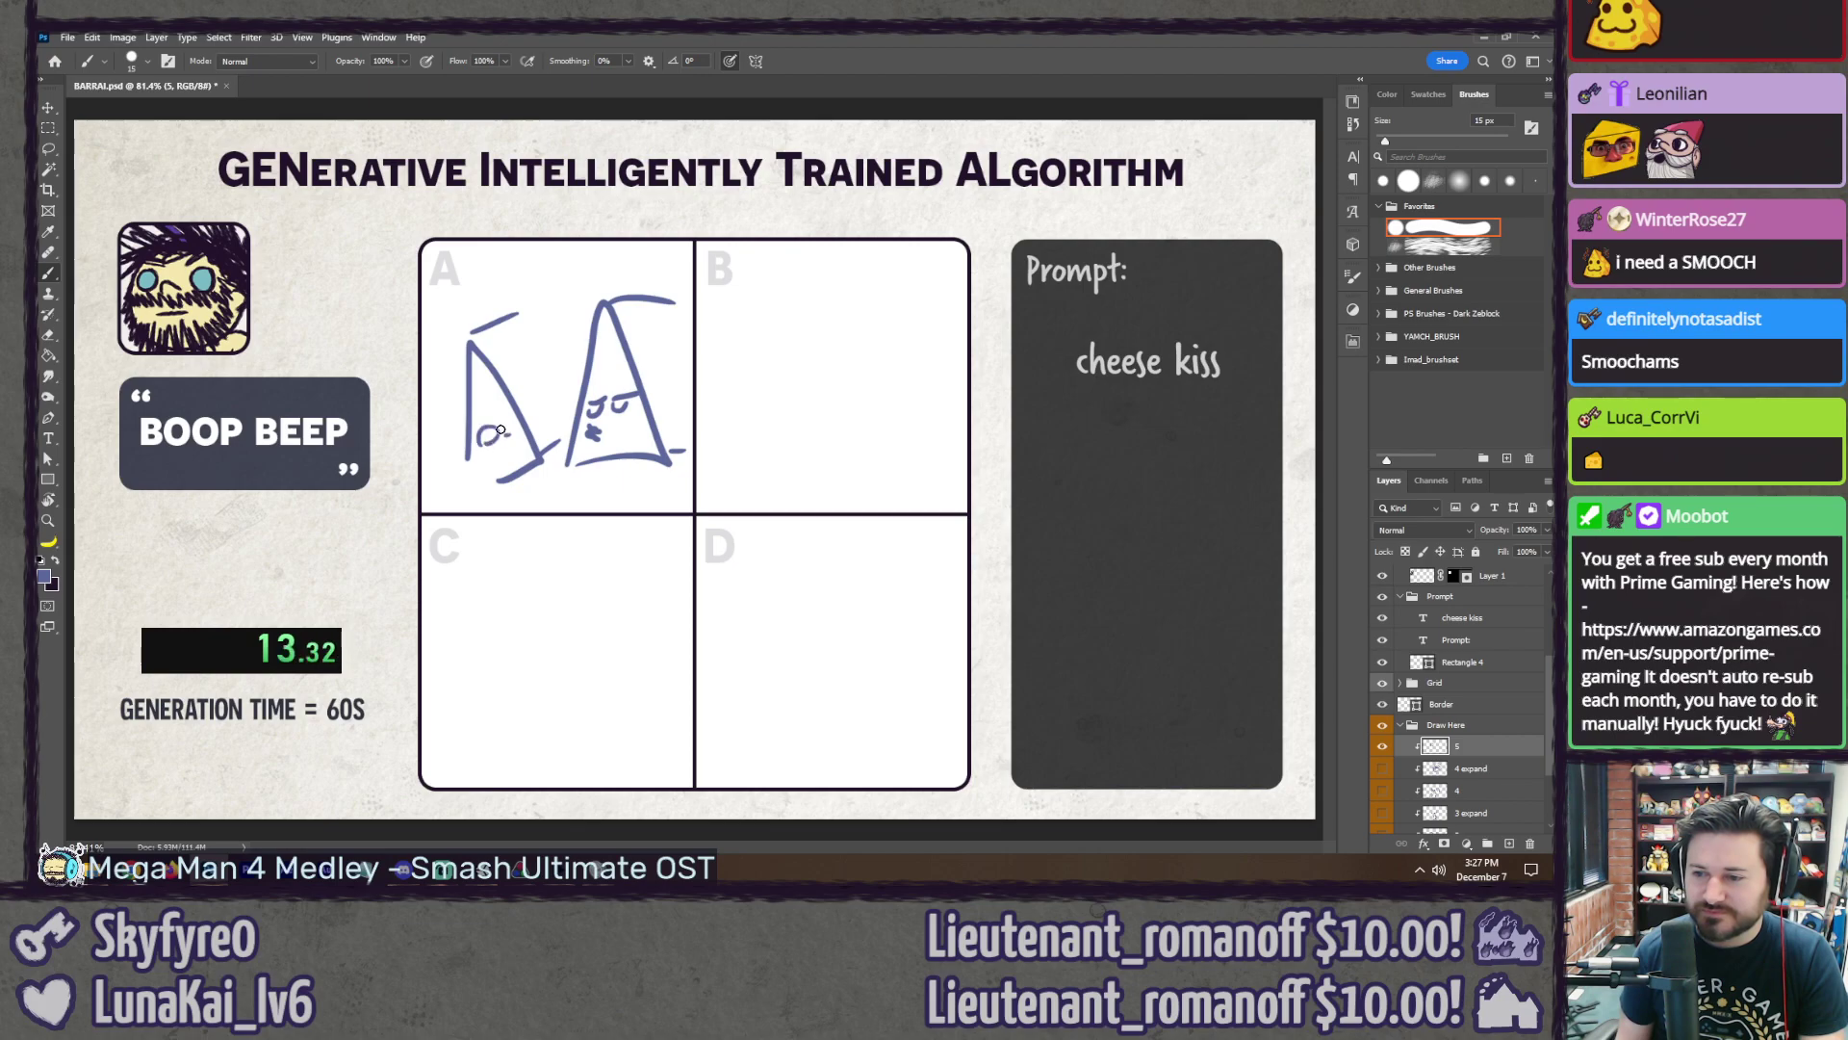
pyautogui.moveTo(501, 430); pyautogui.dragTo(524, 433)
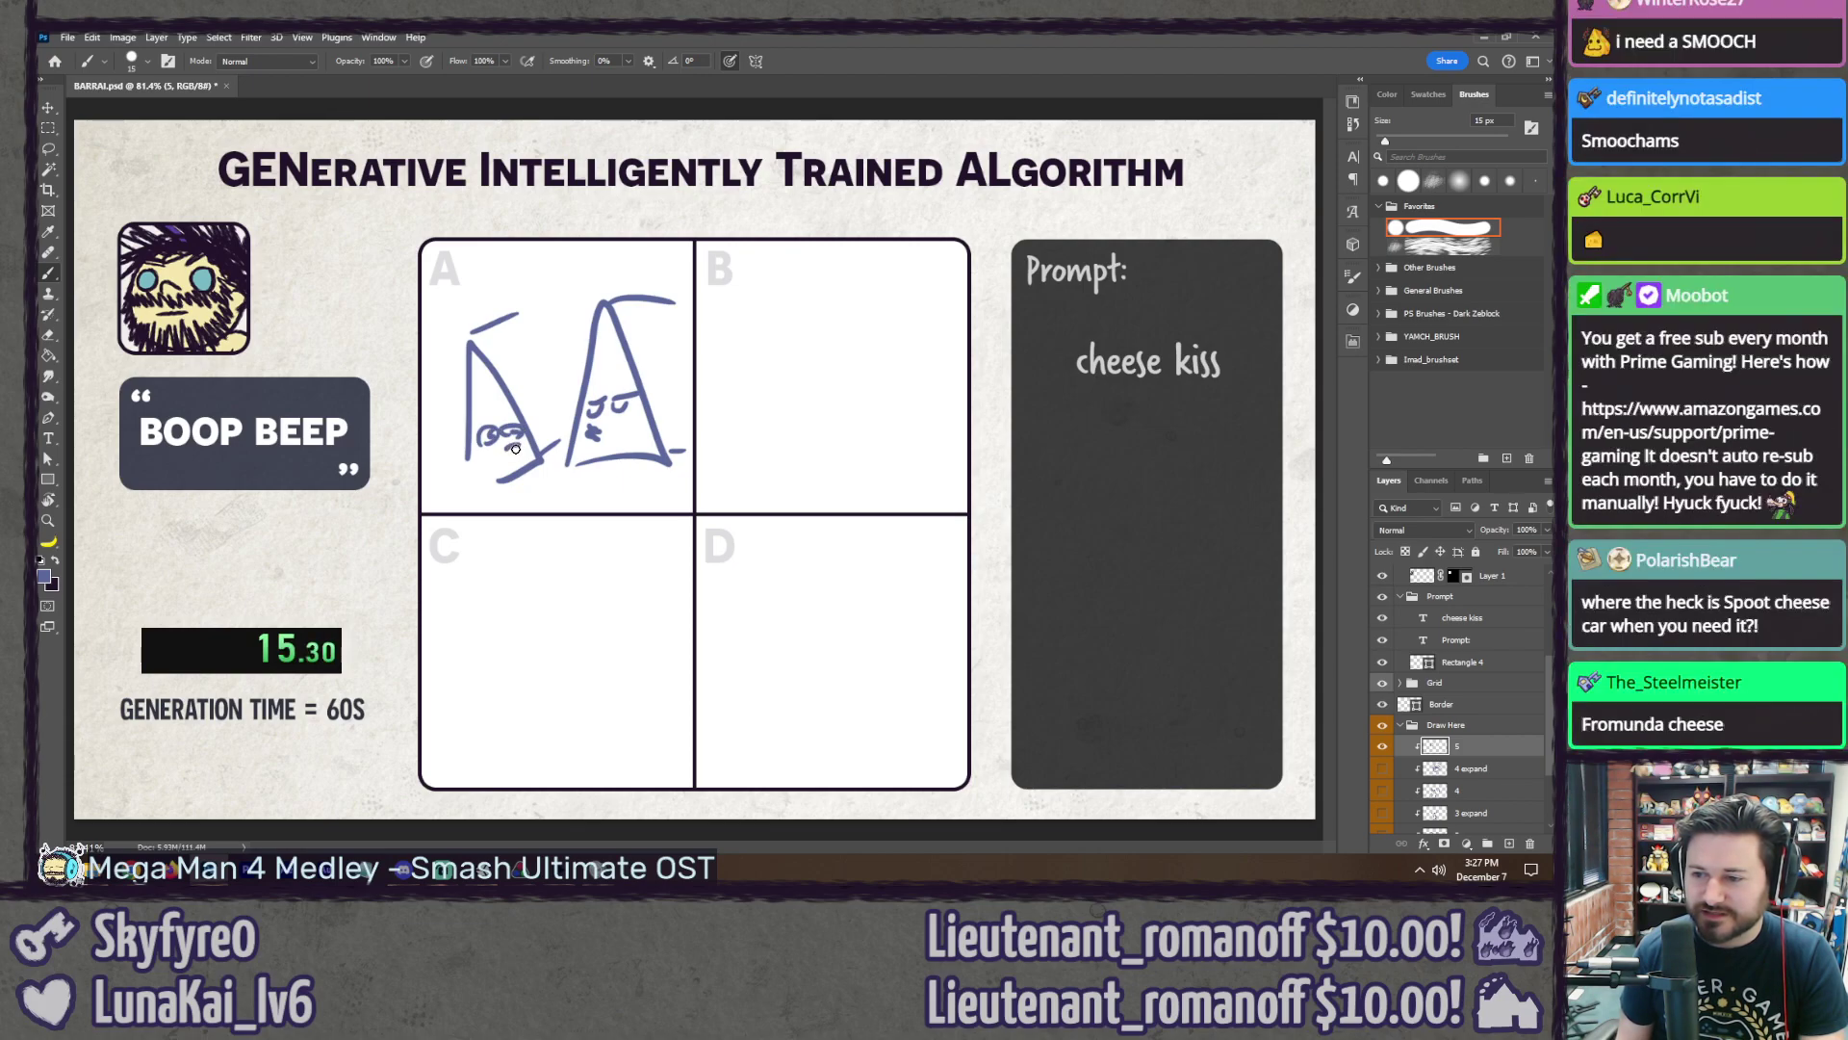
pyautogui.moveTo(532, 310)
pyautogui.mouseDown()
pyautogui.moveTo(579, 384)
pyautogui.moveTo(525, 360)
pyautogui.mouseUp()
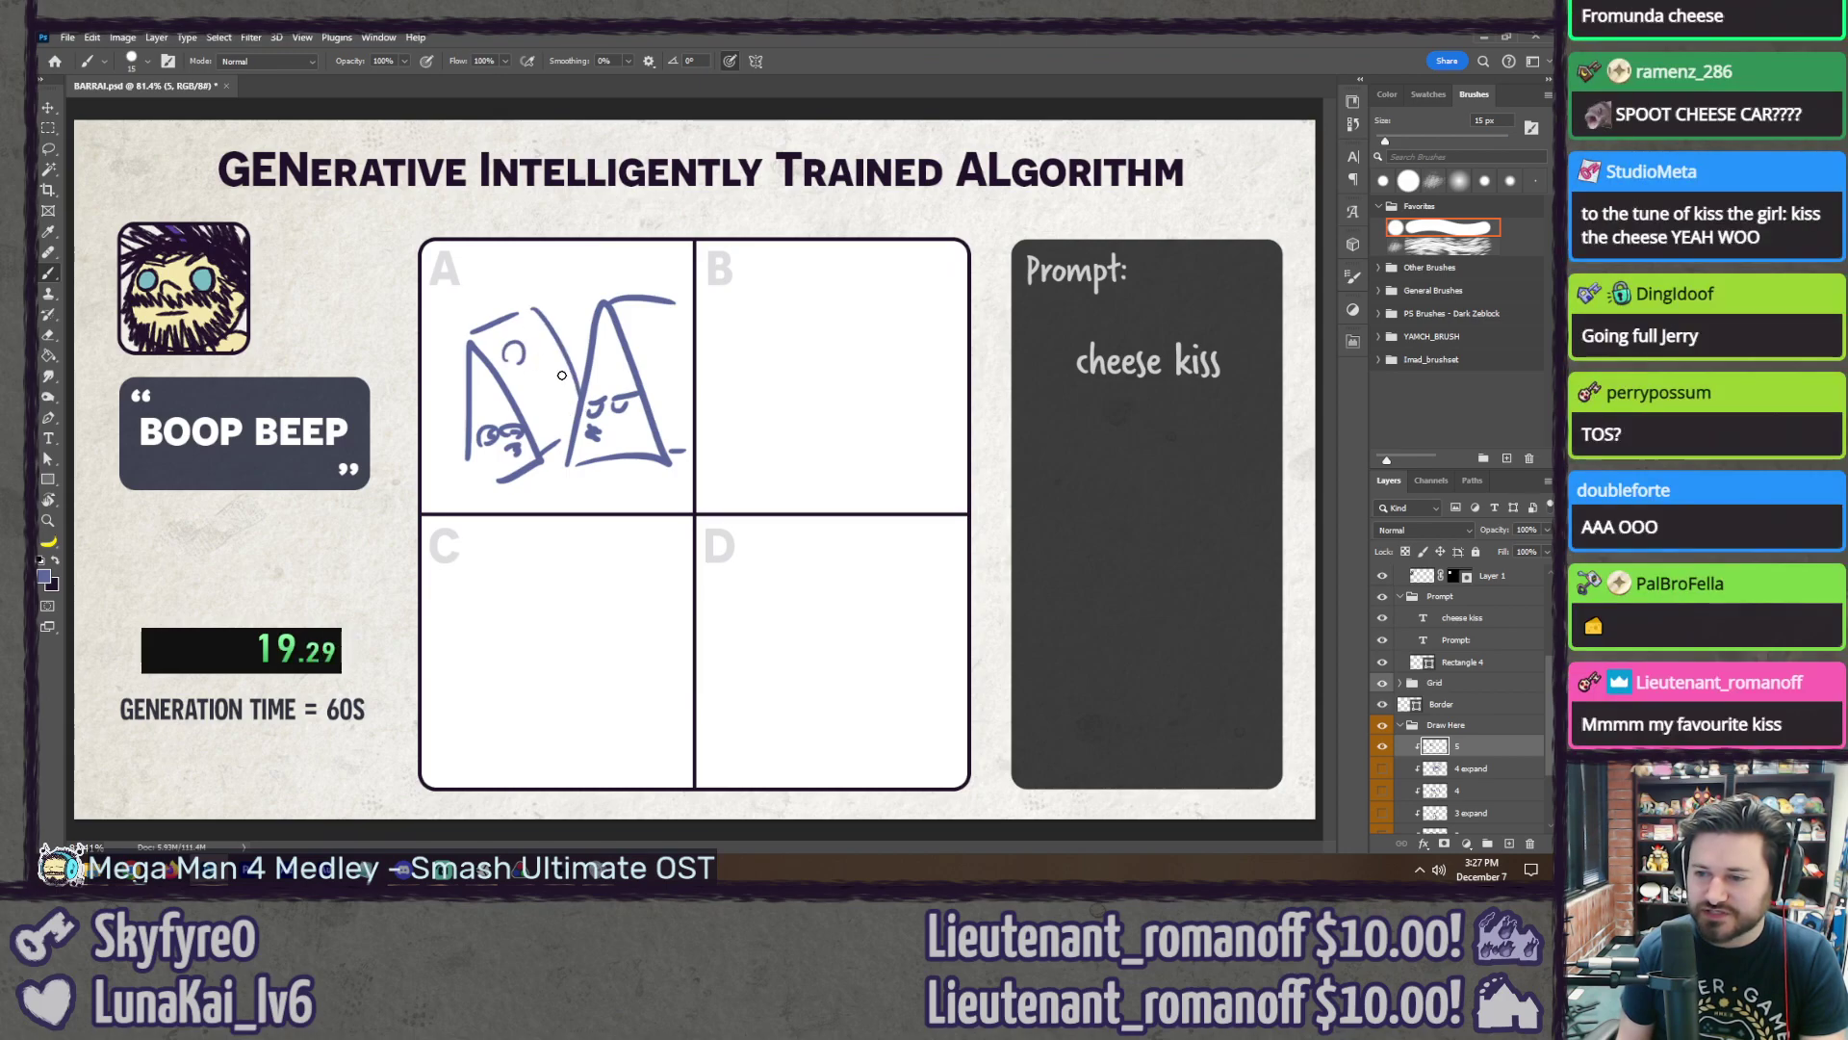
pyautogui.moveTo(668, 326); pyautogui.dragTo(698, 317)
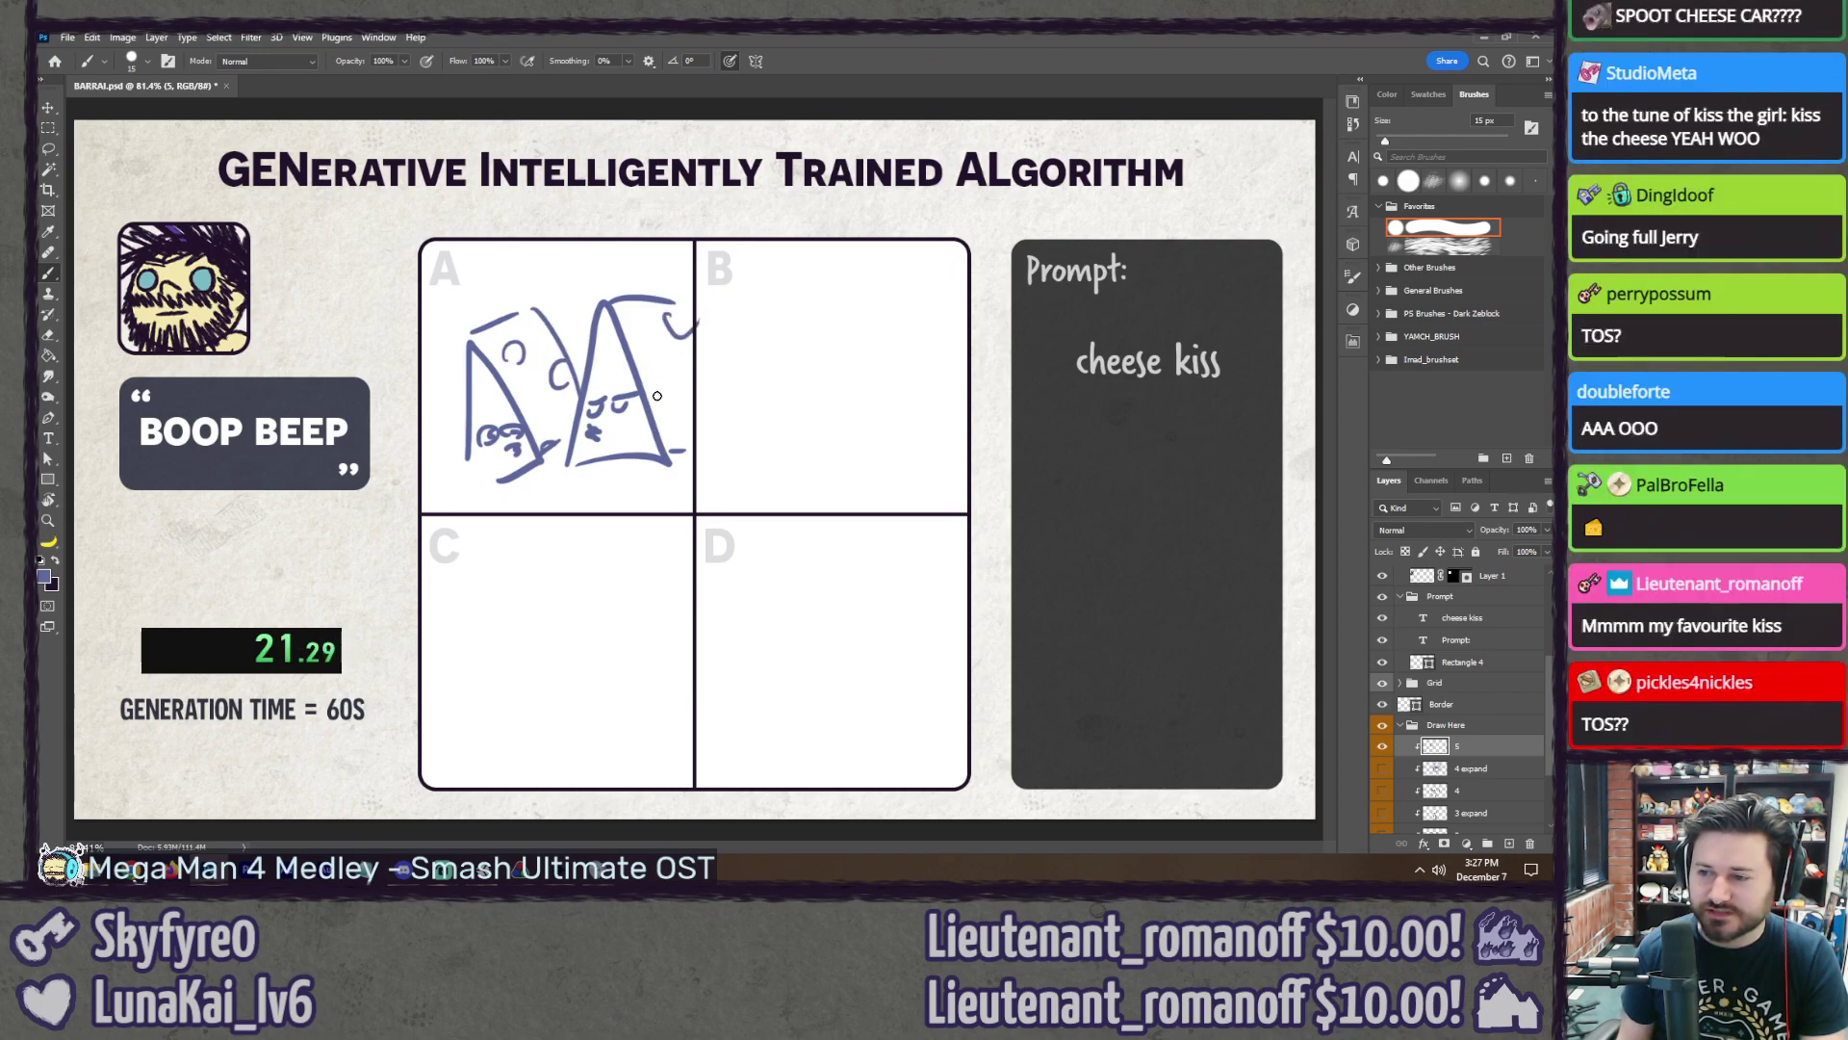
pyautogui.moveTo(689, 424)
pyautogui.mouseDown()
pyautogui.moveTo(675, 449)
pyautogui.moveTo(783, 459)
pyautogui.mouseUp()
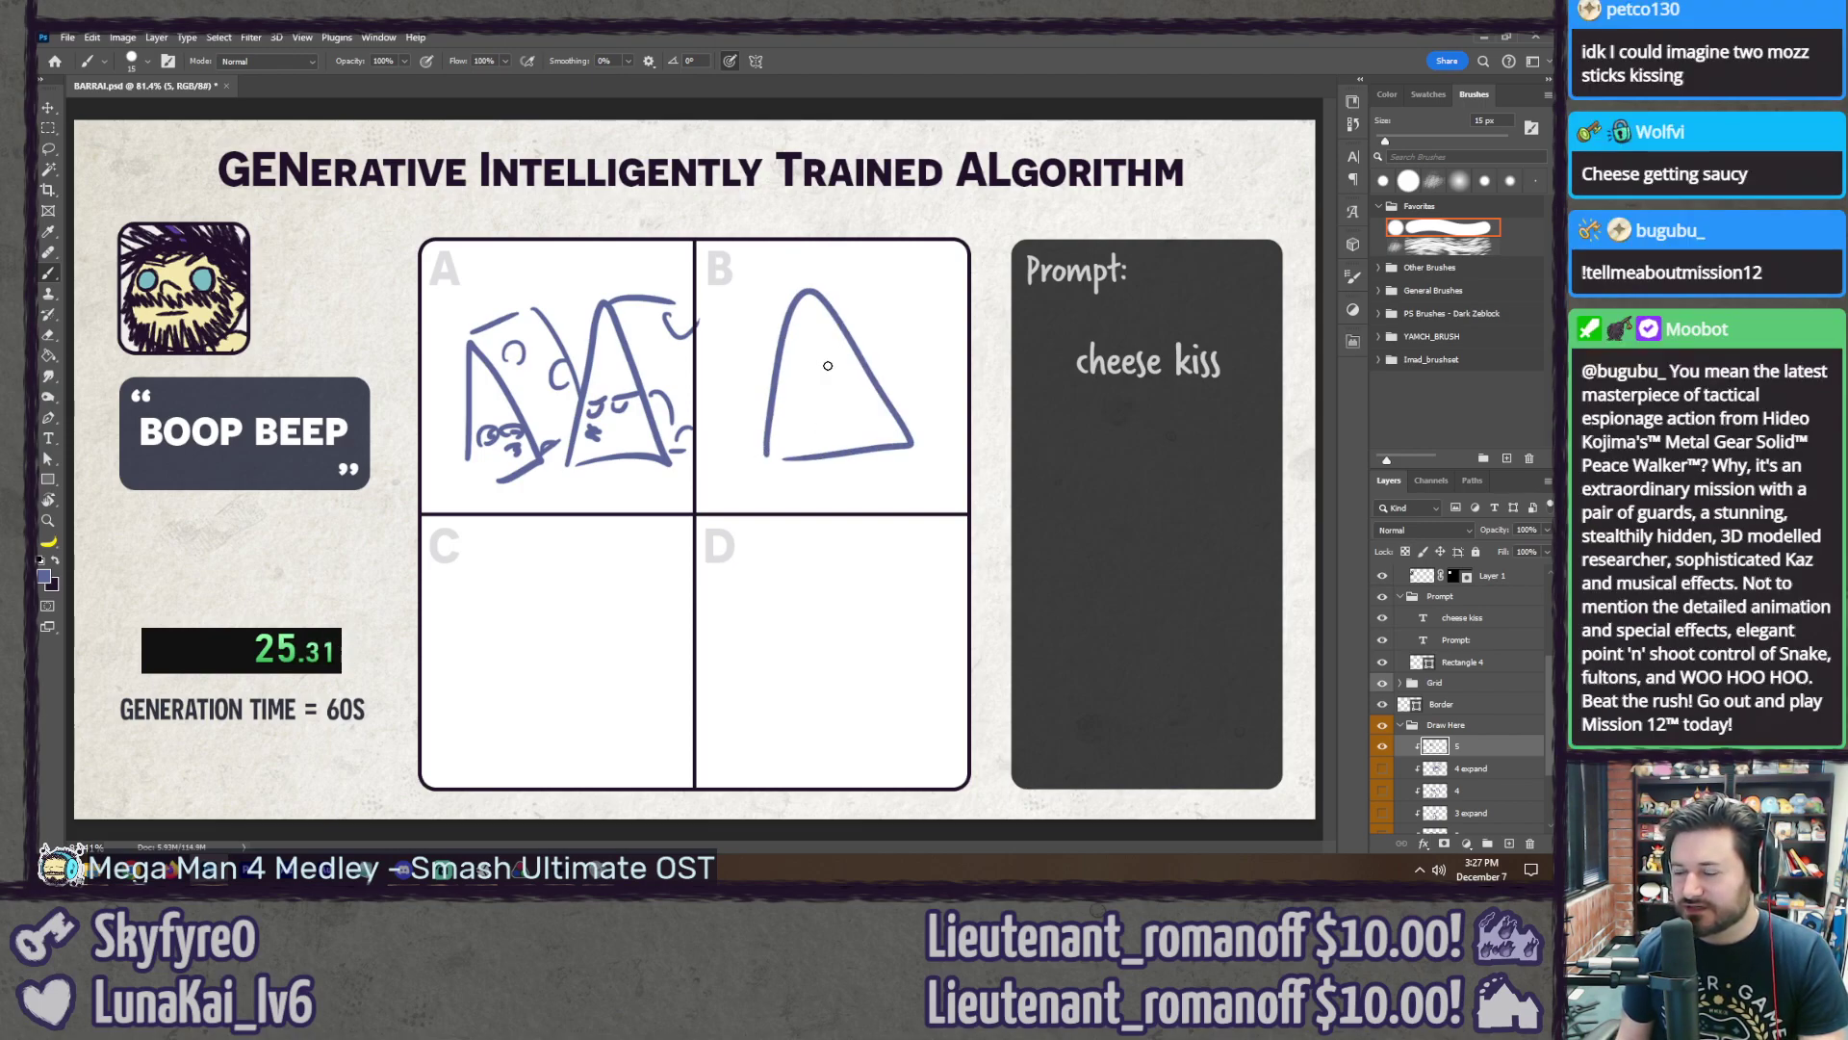
# Step: Undo the panel B wedge and sketch swirling curved cheese faces there instead
pyautogui.hotkey('ctrl', 'z')
pyautogui.moveTo(904, 270); pyautogui.dragTo(873, 442)
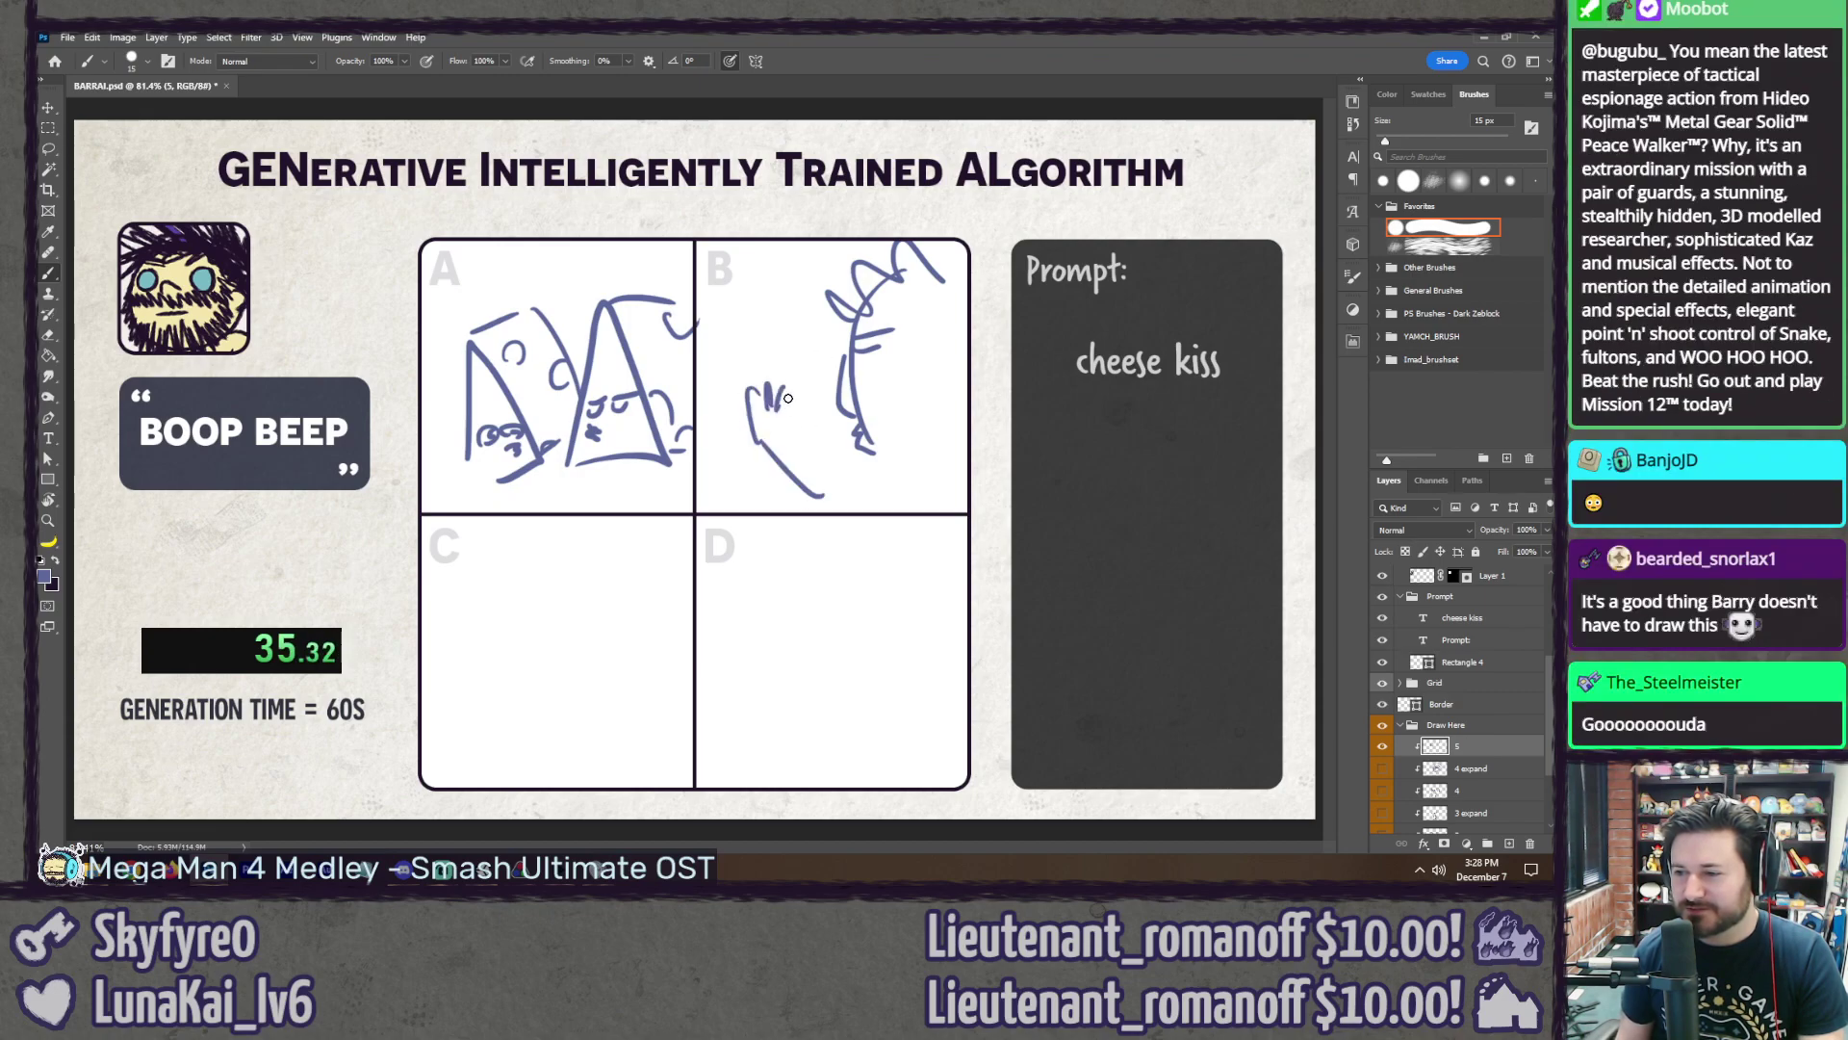
pyautogui.moveTo(788, 397); pyautogui.dragTo(793, 406)
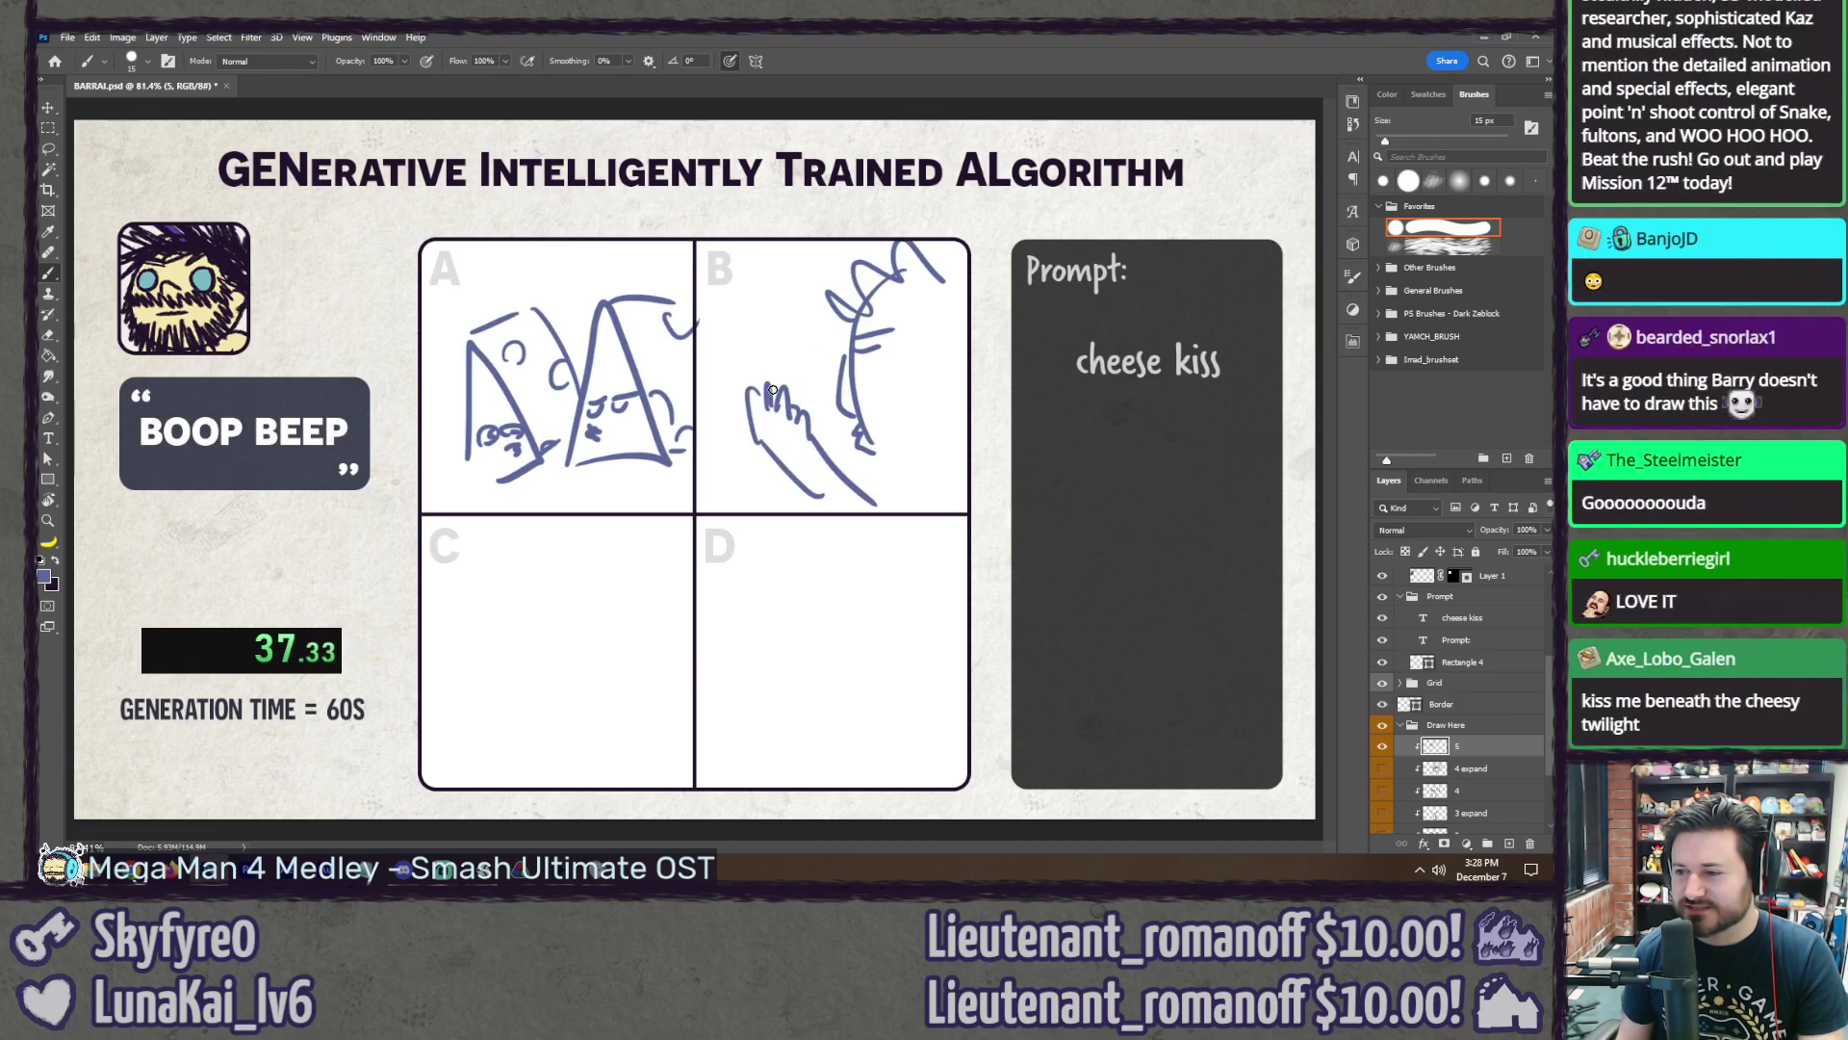
pyautogui.moveTo(809, 330); pyautogui.dragTo(830, 417)
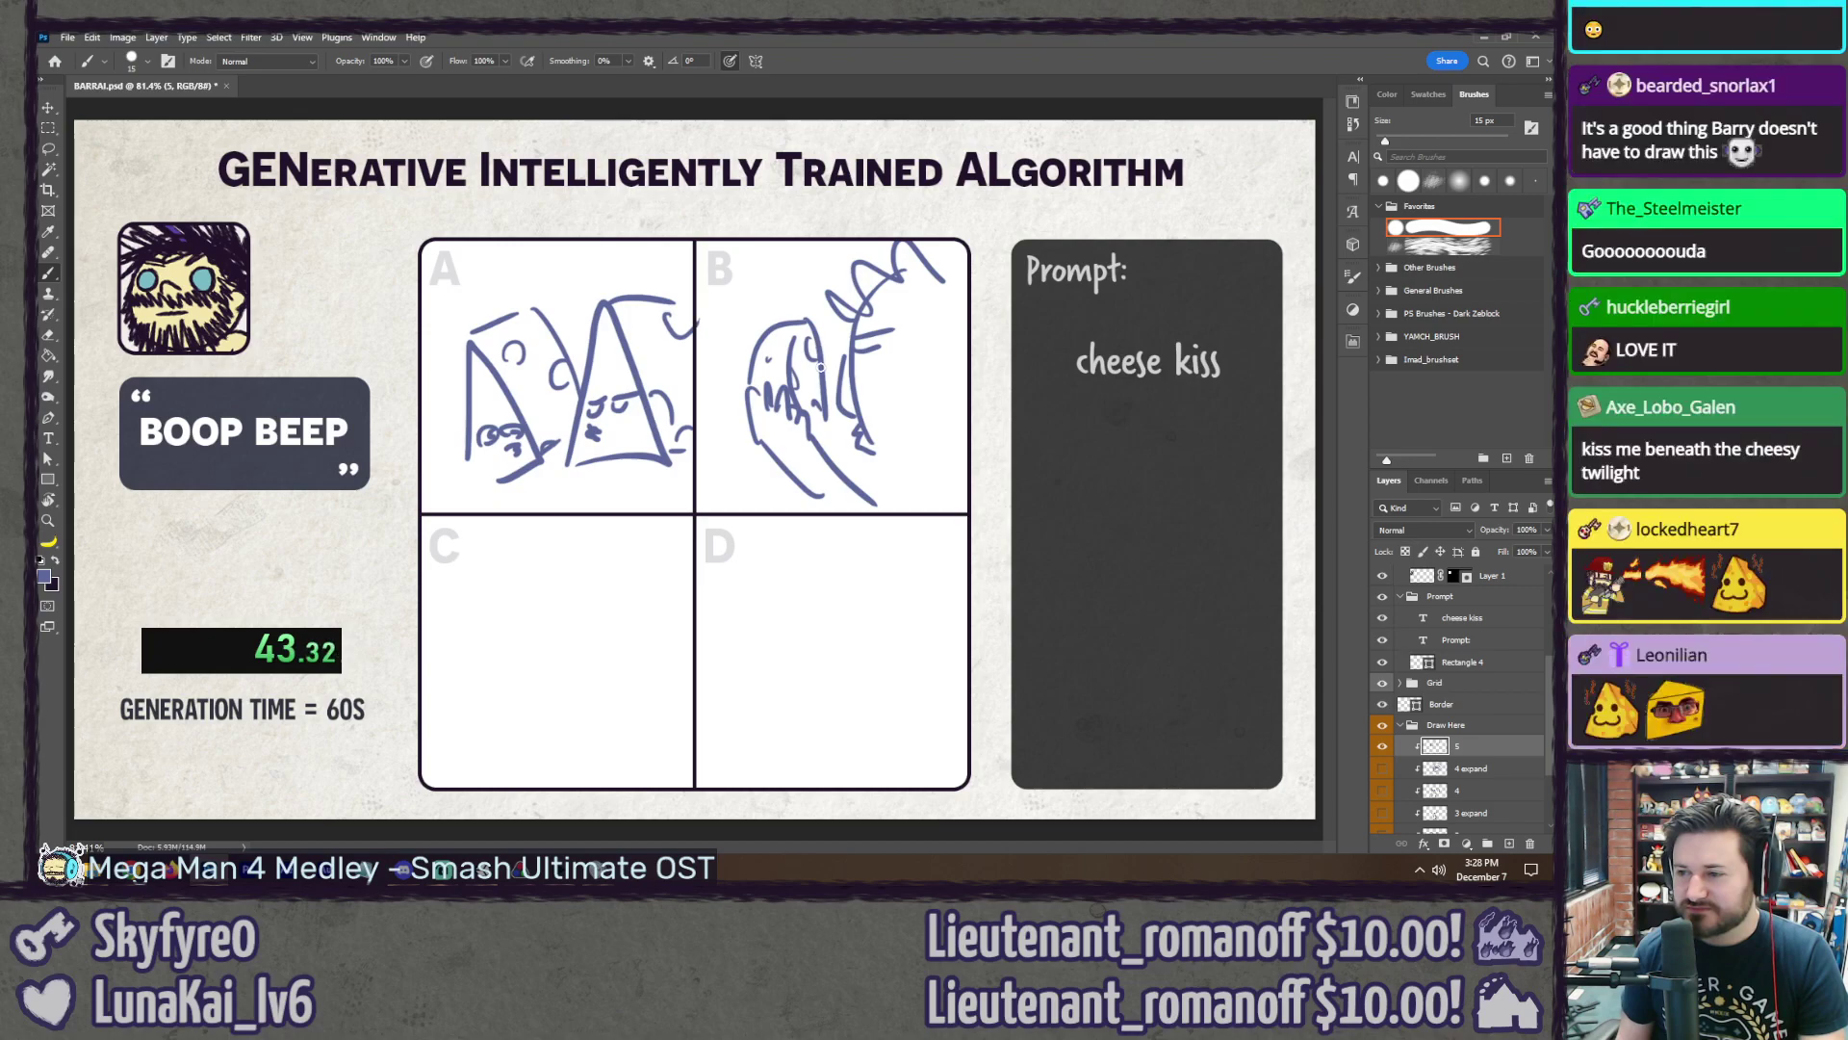
pyautogui.moveTo(816, 372)
pyautogui.mouseDown()
pyautogui.moveTo(836, 359)
pyautogui.moveTo(841, 377)
pyautogui.mouseUp()
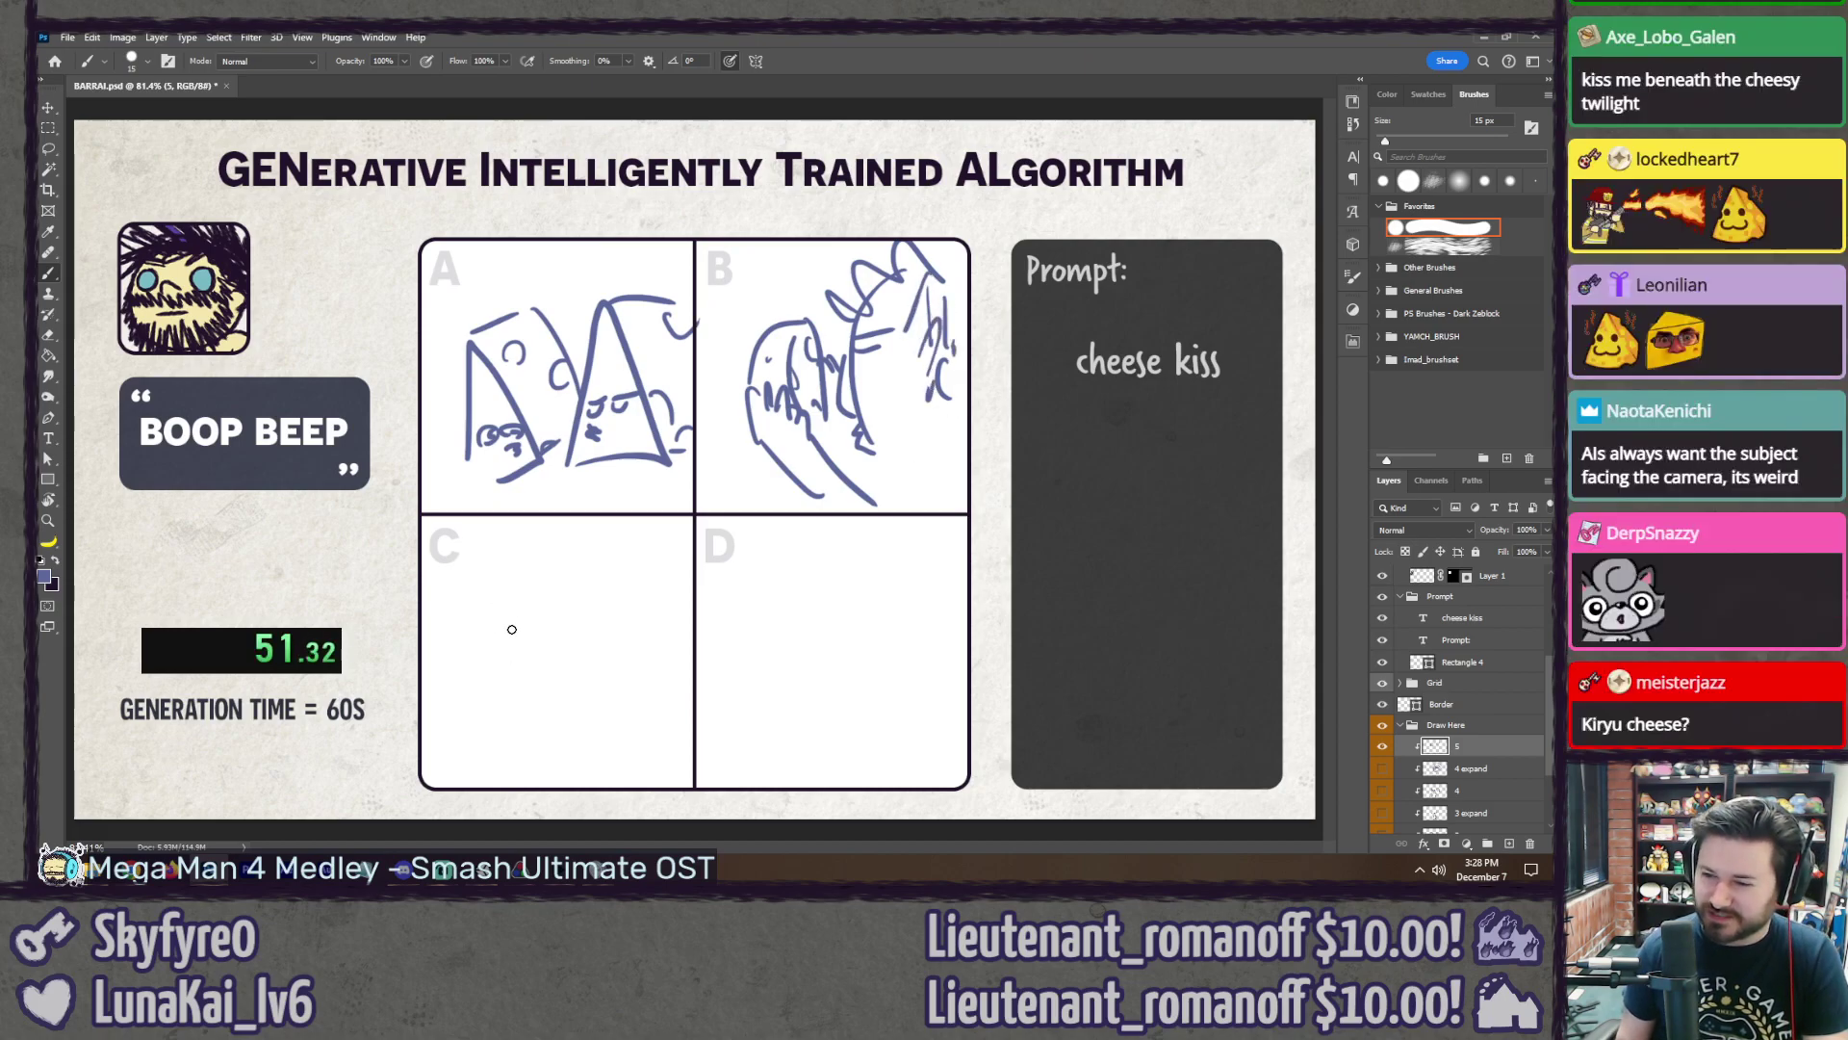
# Step: Draw two cheese wedges in panel C and a holey wedge in panel D
pyautogui.moveTo(475, 720)
pyautogui.mouseDown()
pyautogui.moveTo(457, 740)
pyautogui.moveTo(548, 700)
pyautogui.mouseUp()
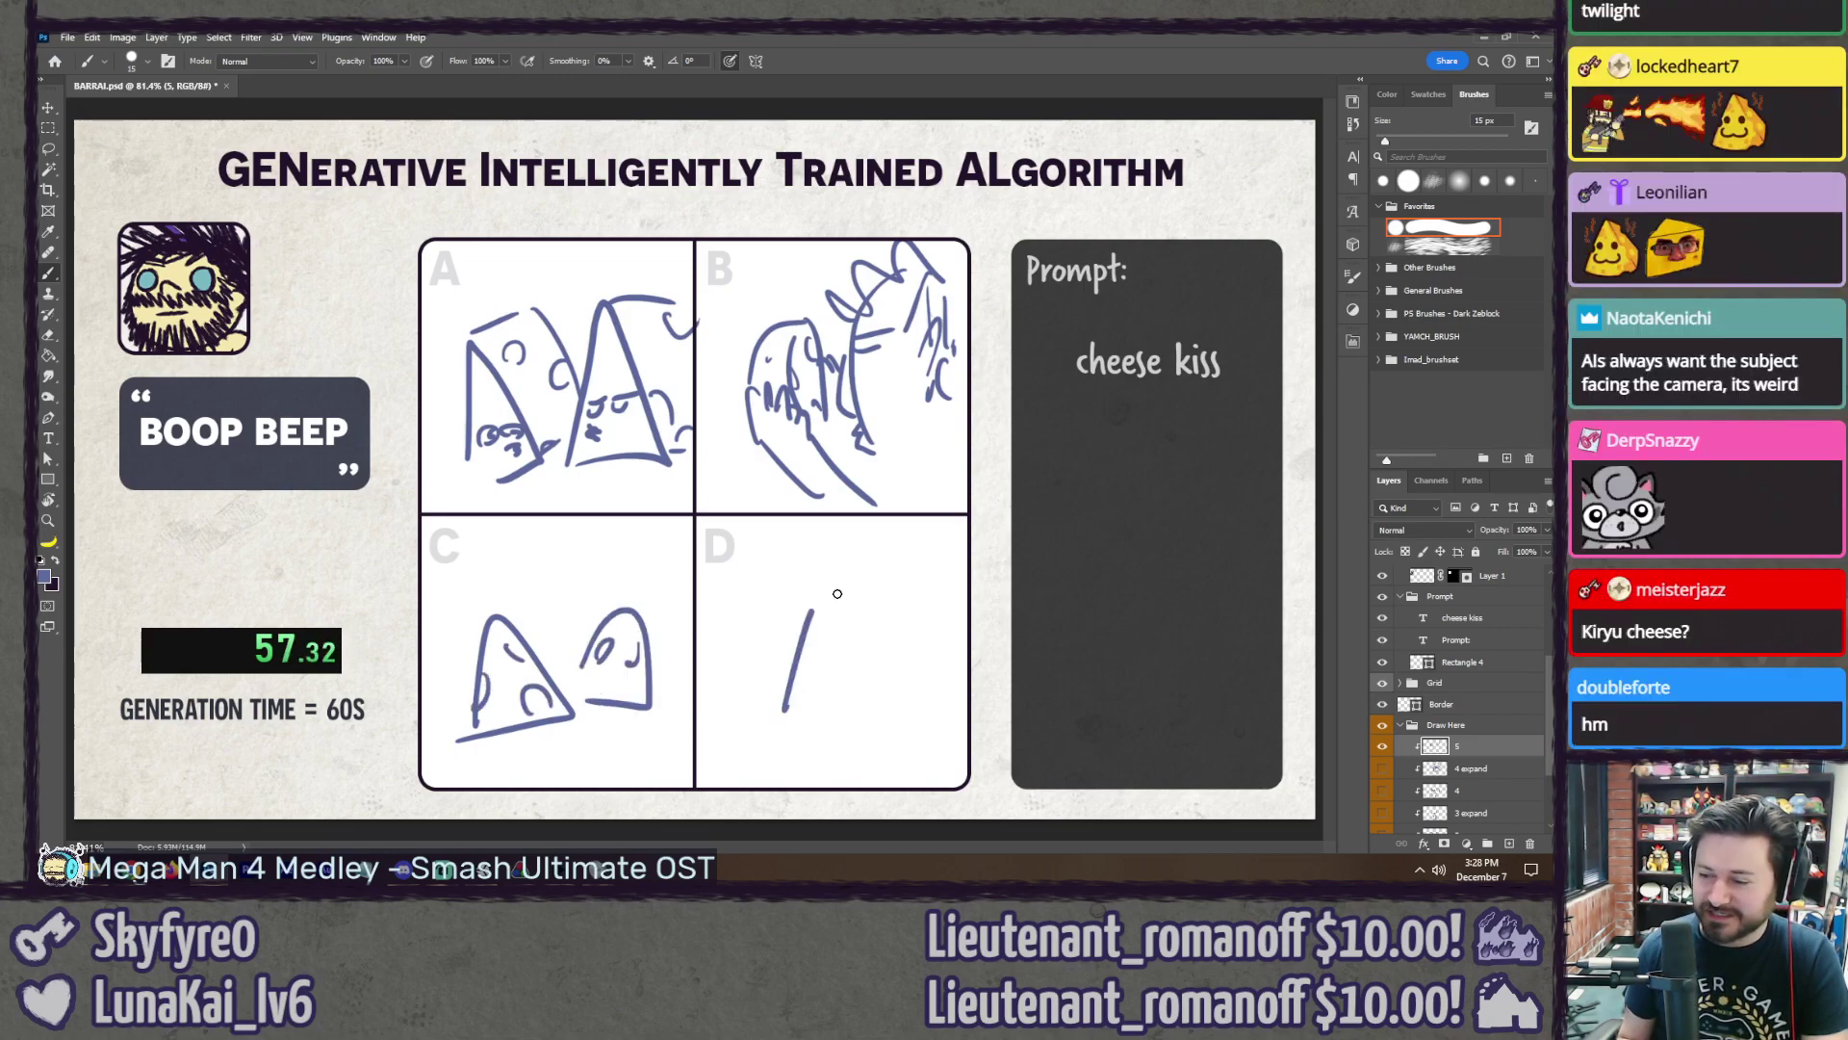
pyautogui.moveTo(813, 609); pyautogui.dragTo(785, 711)
pyautogui.moveTo(816, 642)
pyautogui.mouseDown()
pyautogui.moveTo(801, 677)
pyautogui.moveTo(864, 691)
pyautogui.mouseUp()
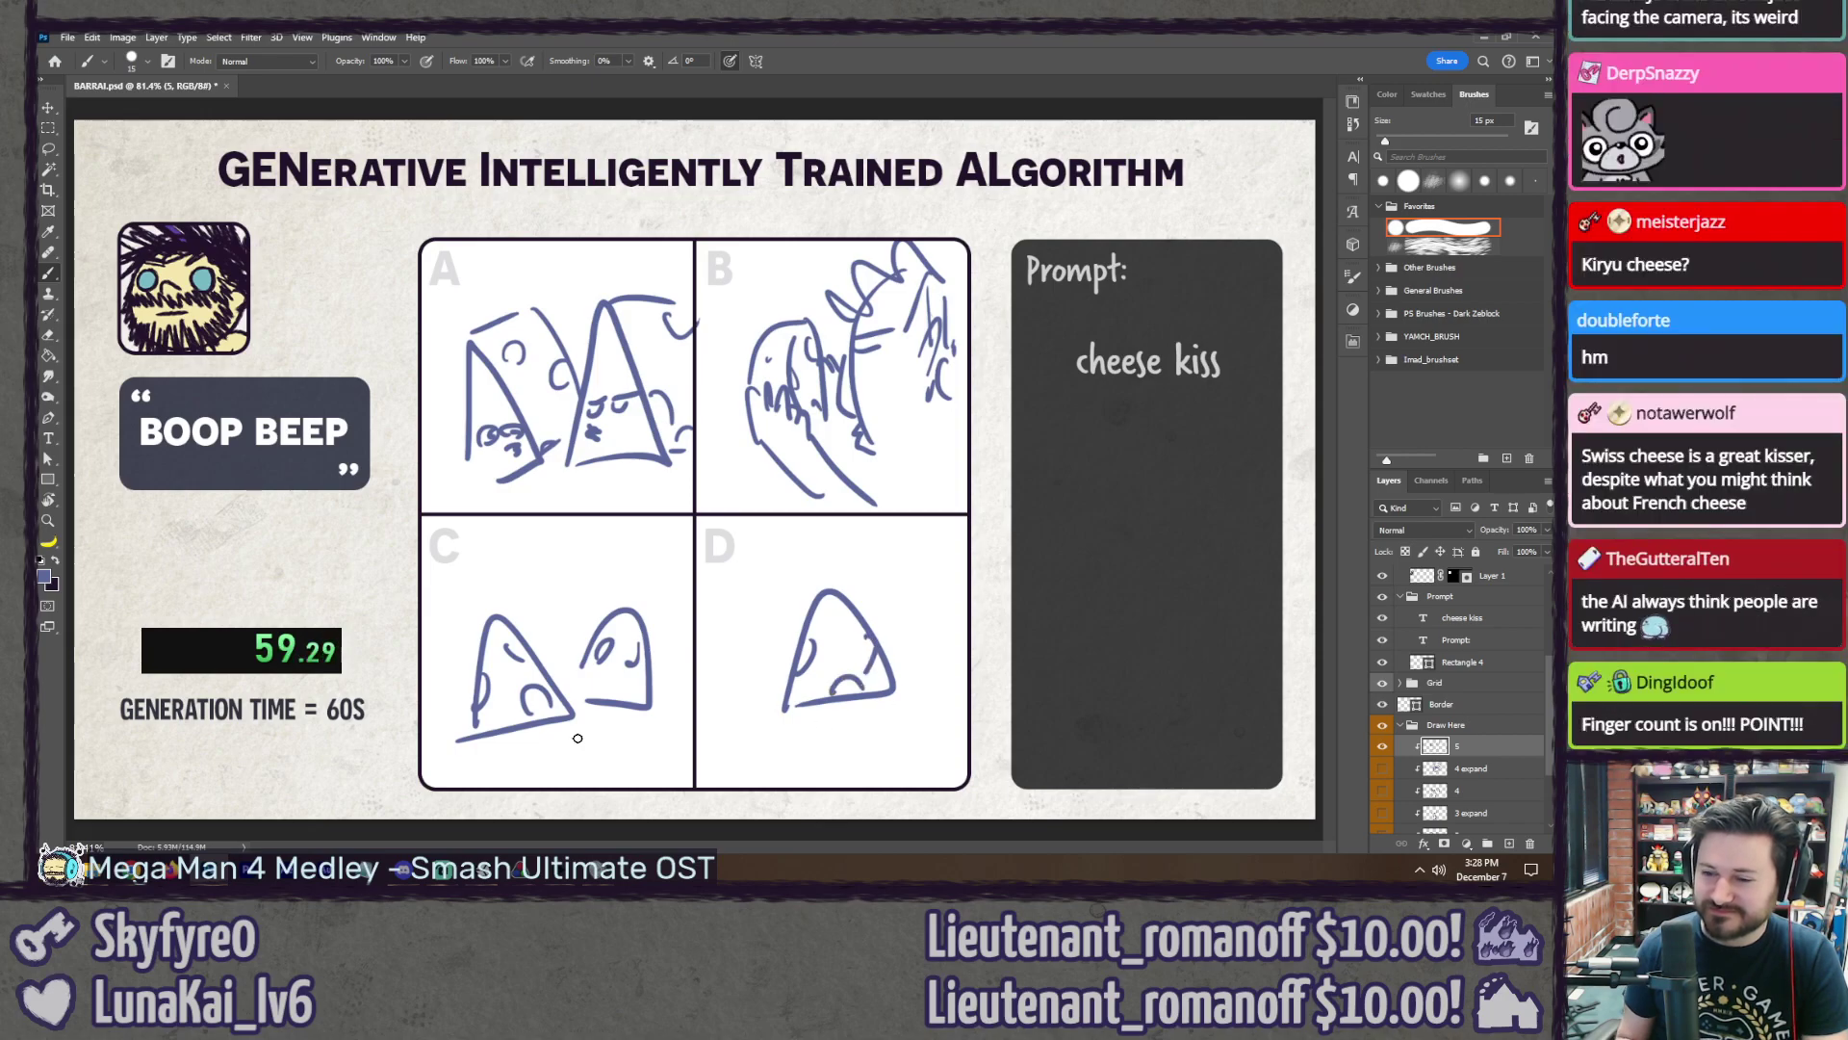
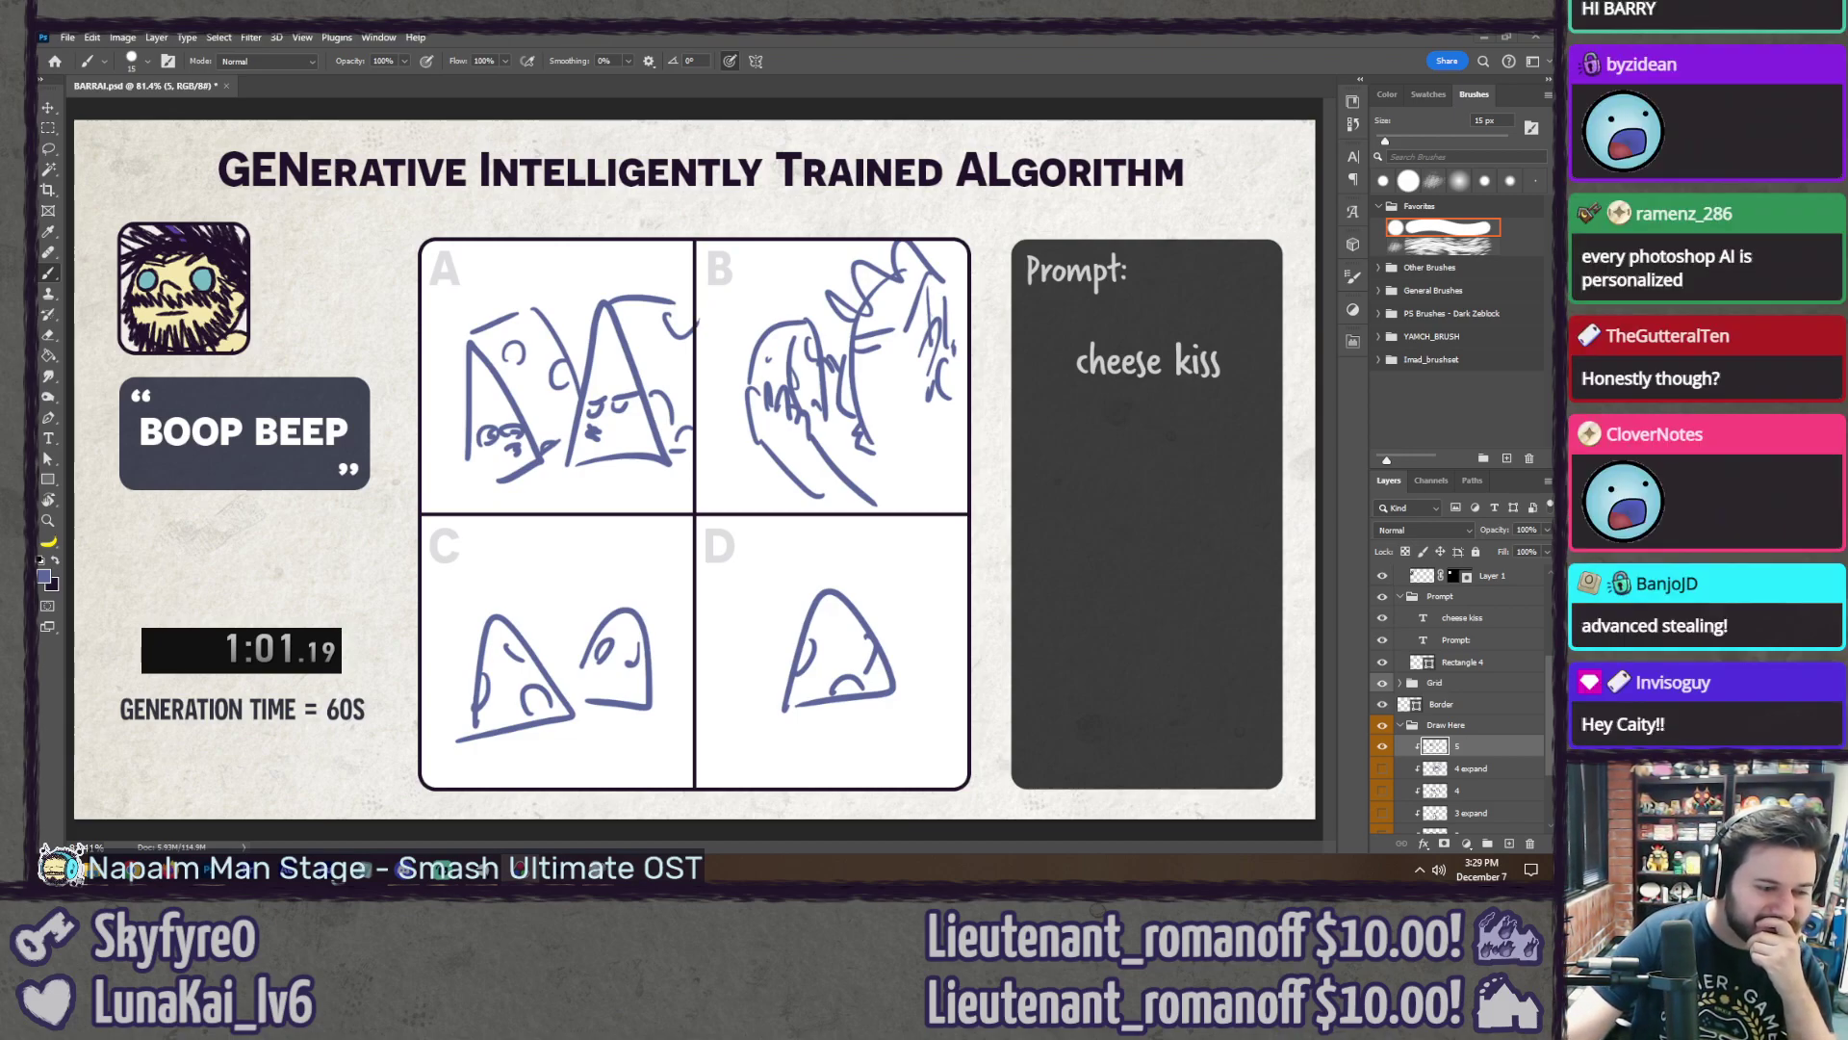
# Step: Clear old chat, collect fresh messages, draw the random prompt 'sammich', and return to Photoshop
pyautogui.hotkey('alt', 'Tab')
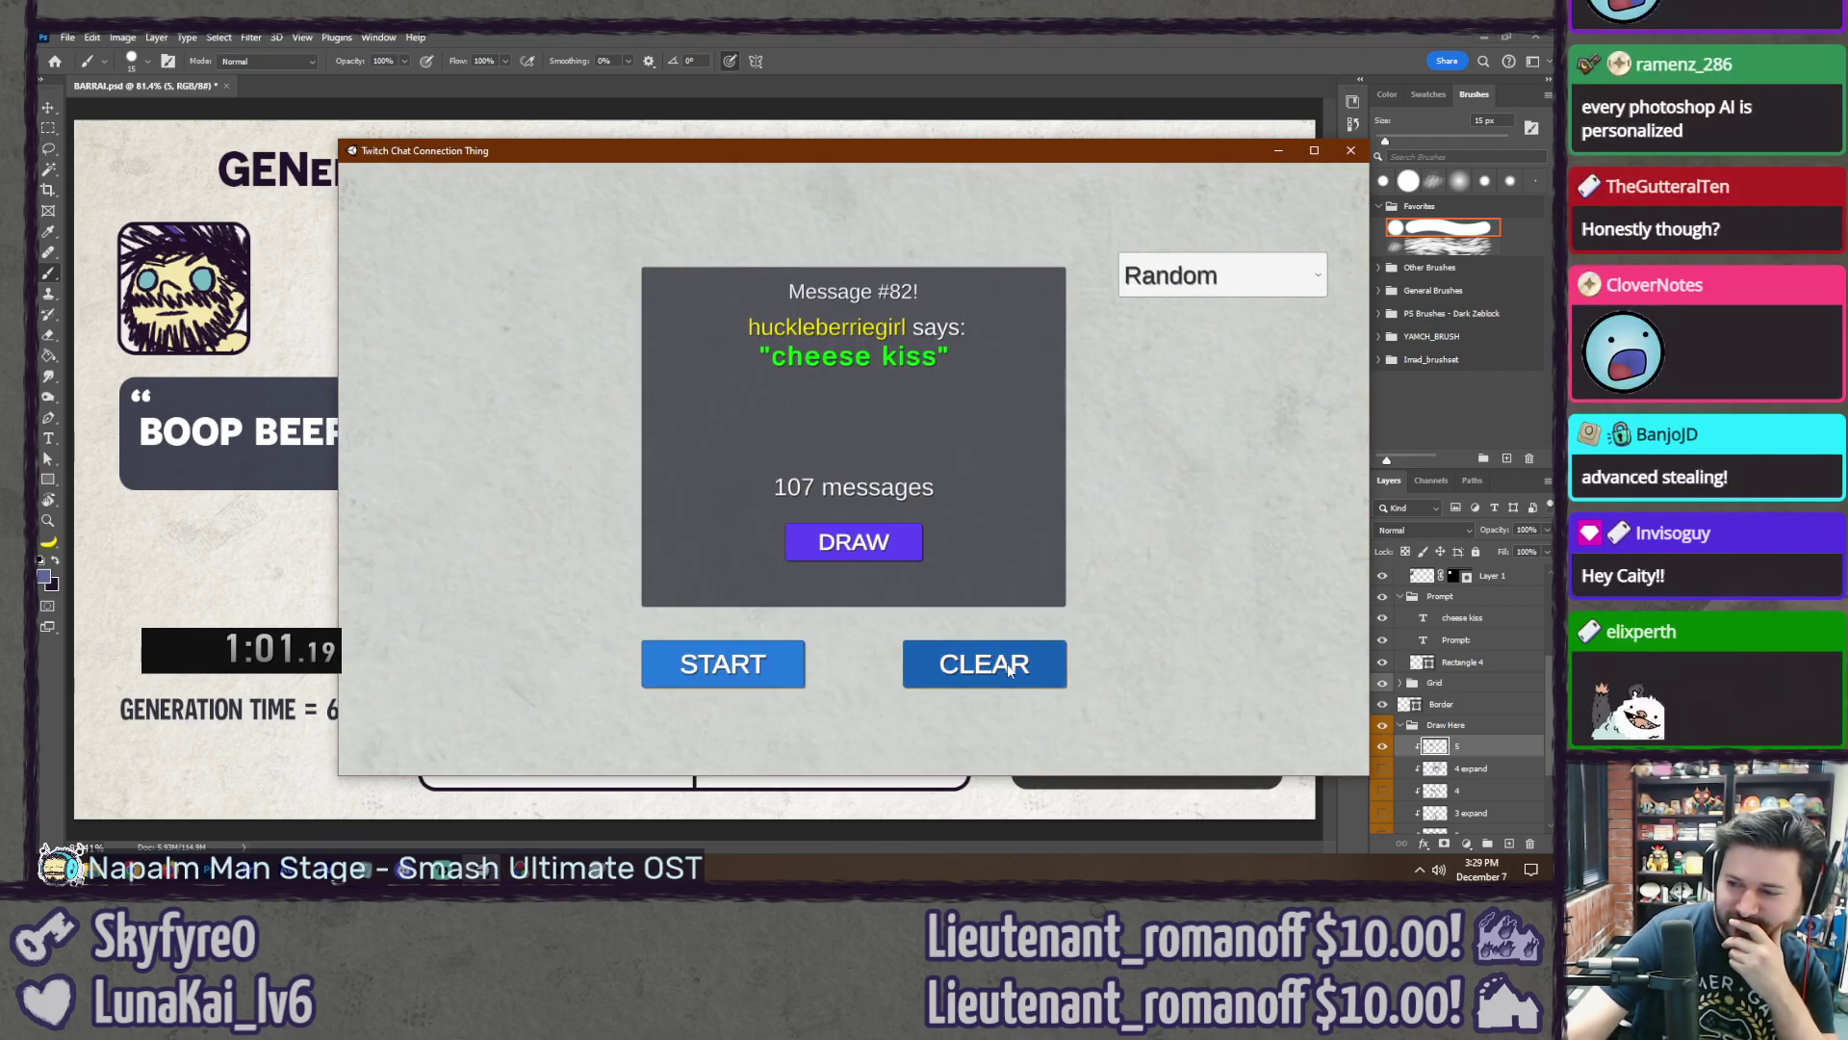
pyautogui.click(1005, 671)
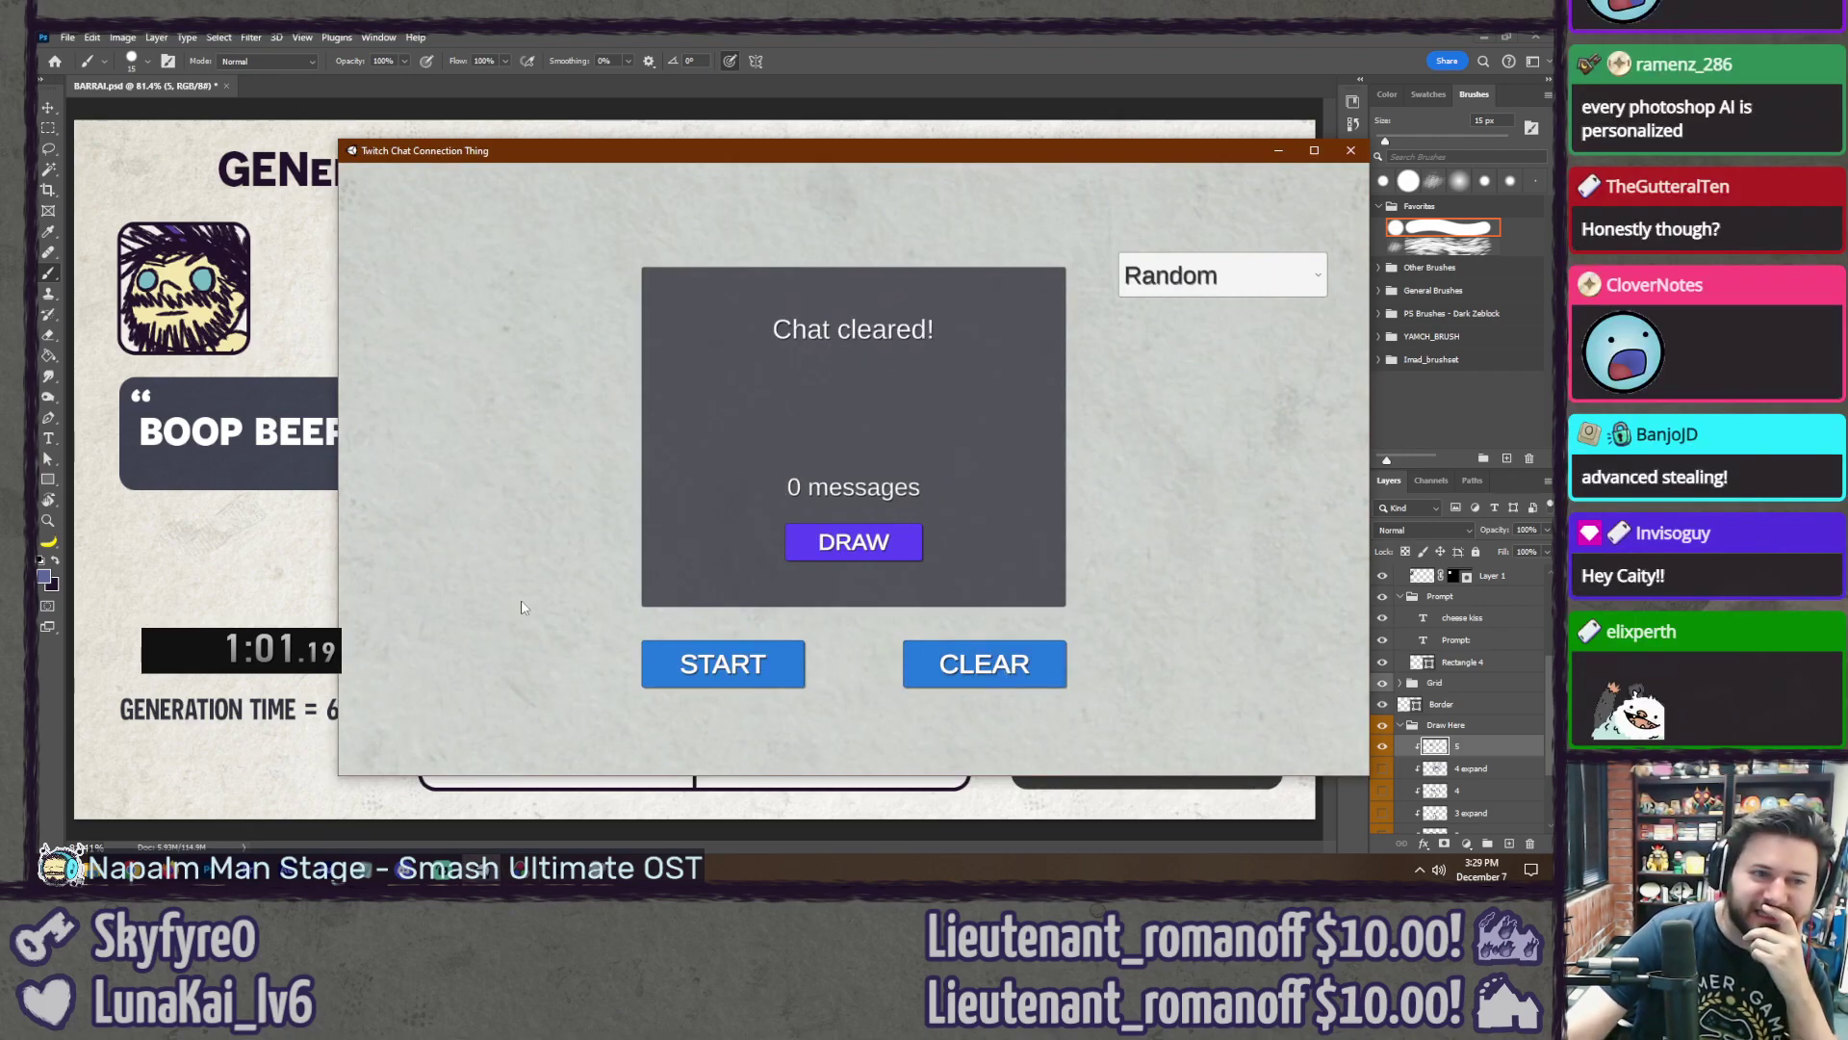
pyautogui.click(730, 668)
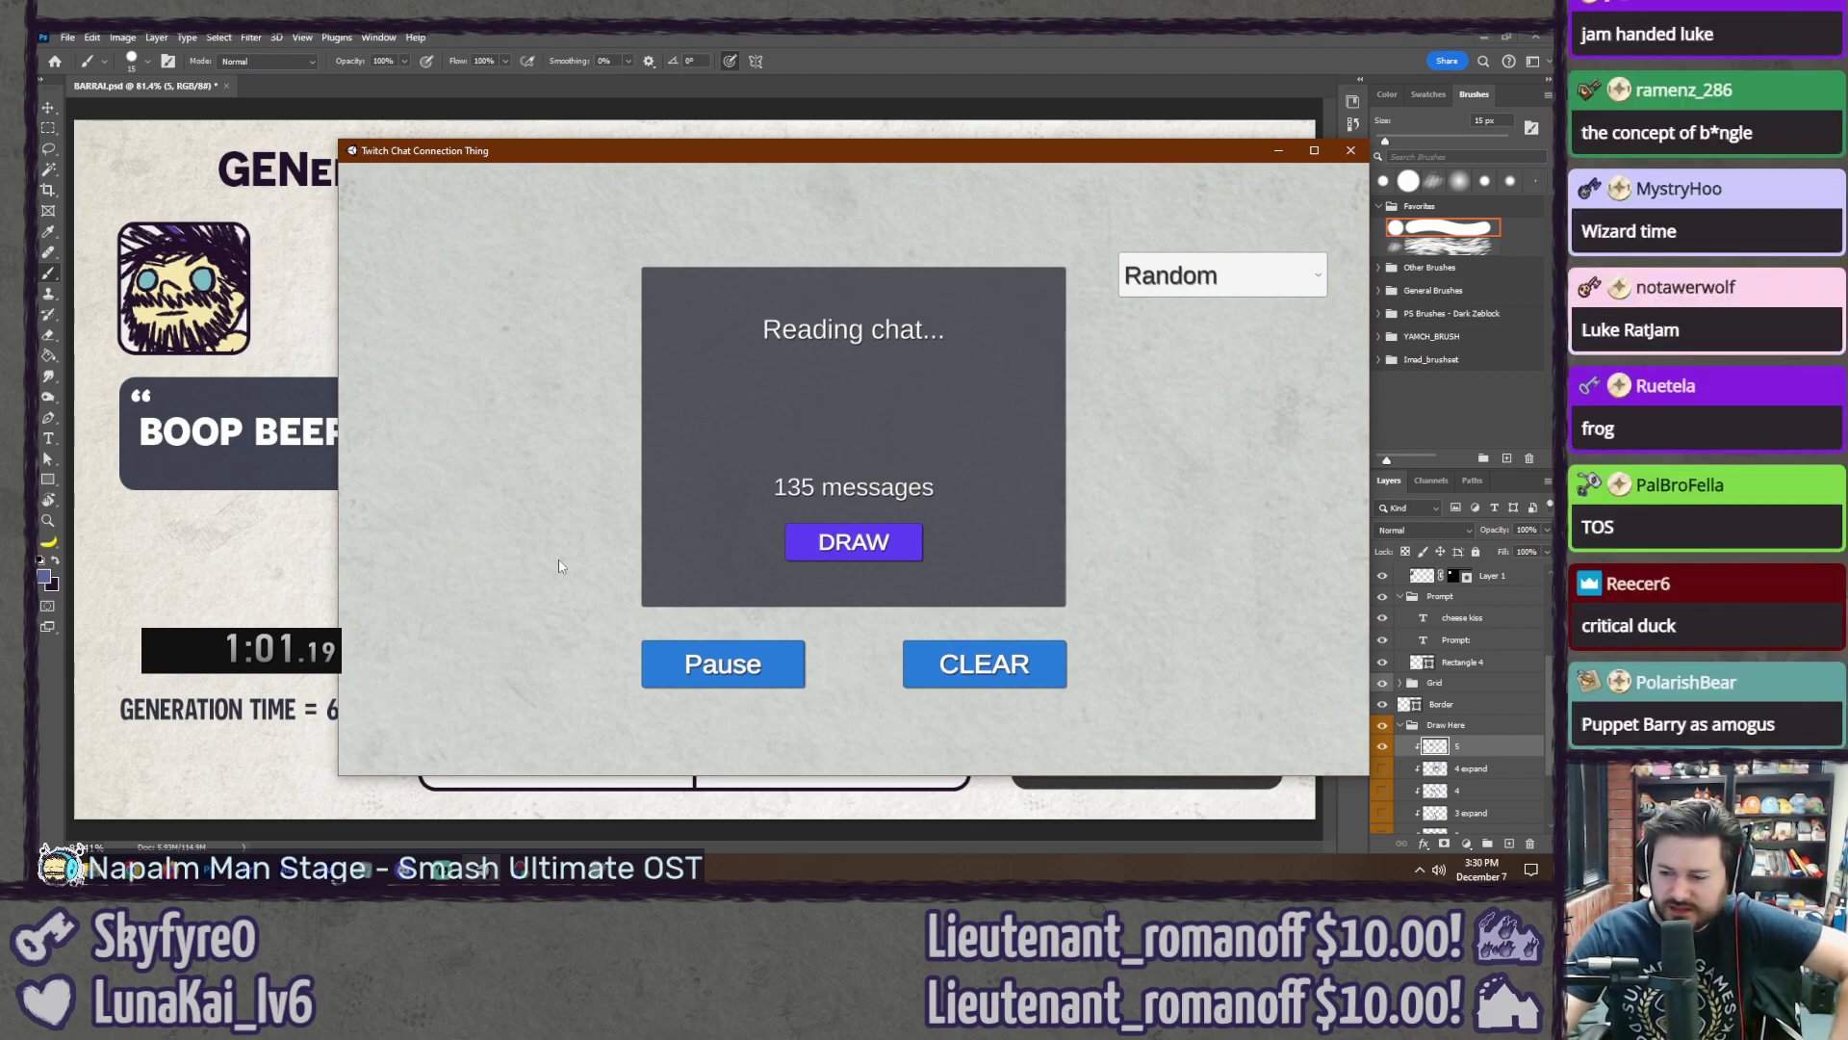
pyautogui.click(725, 667)
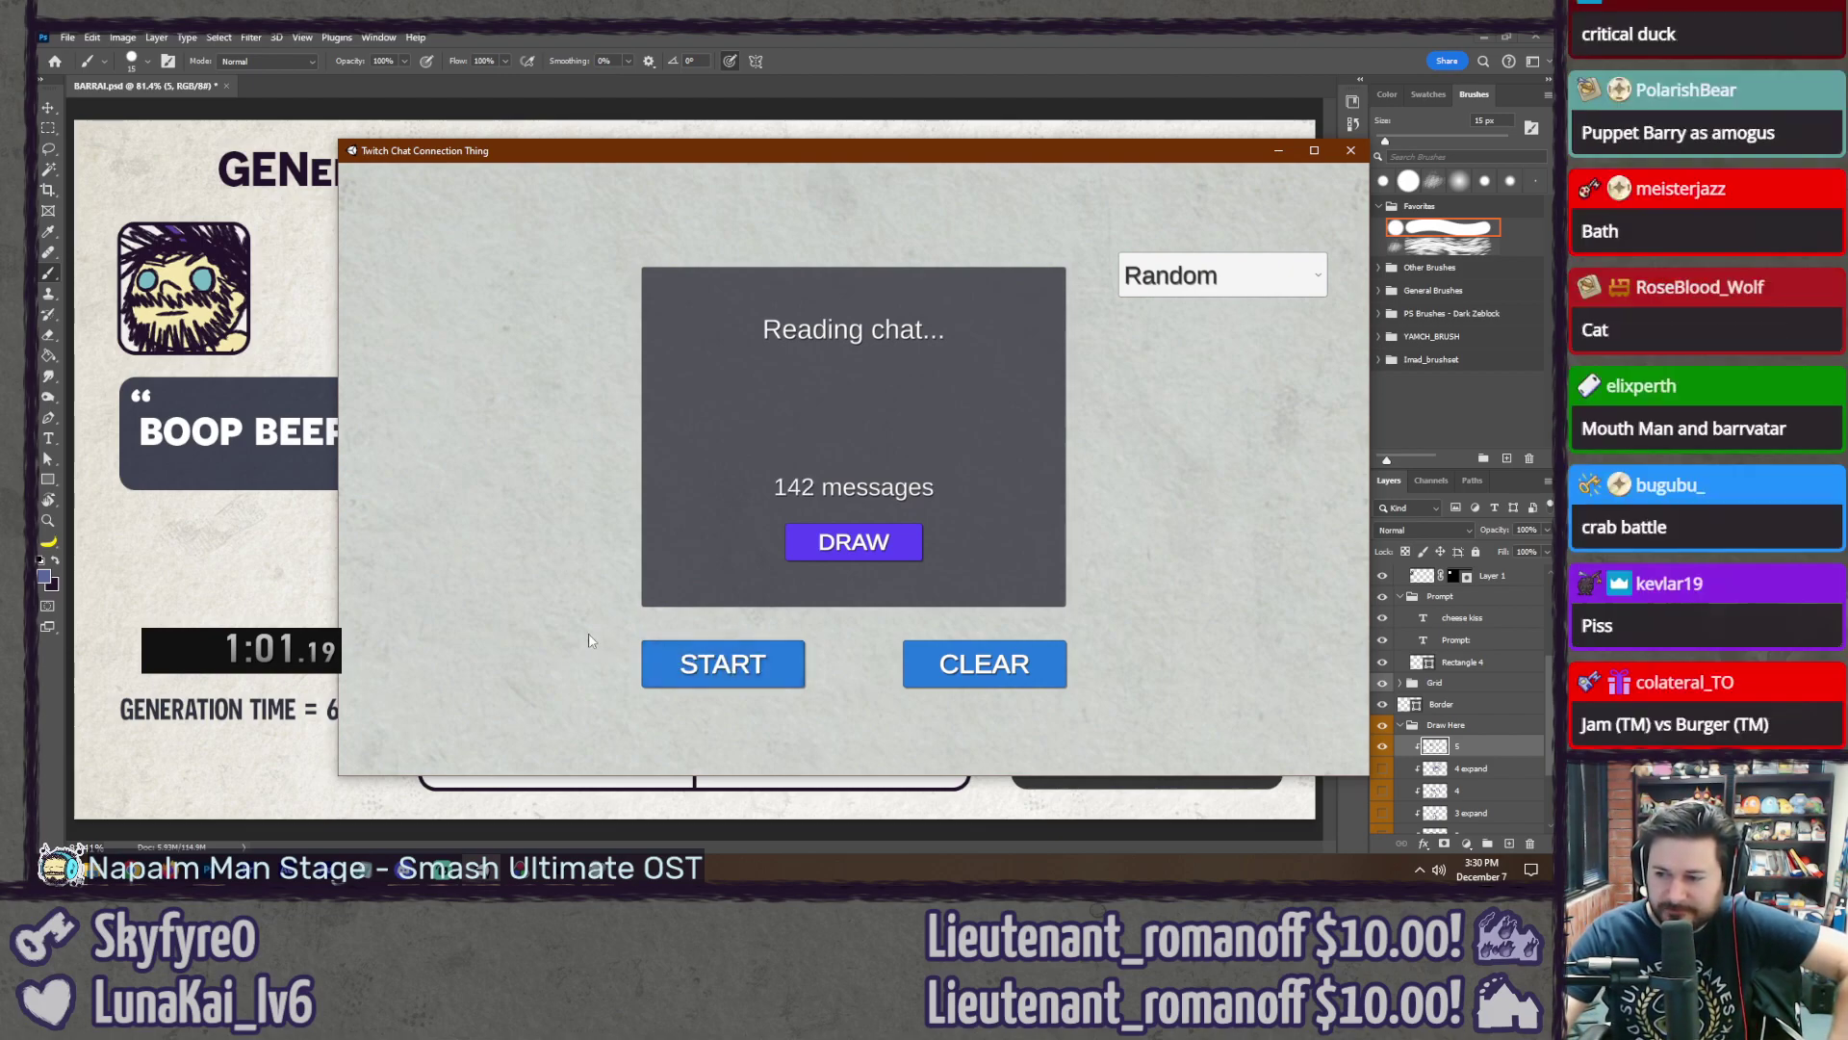
pyautogui.click(845, 546)
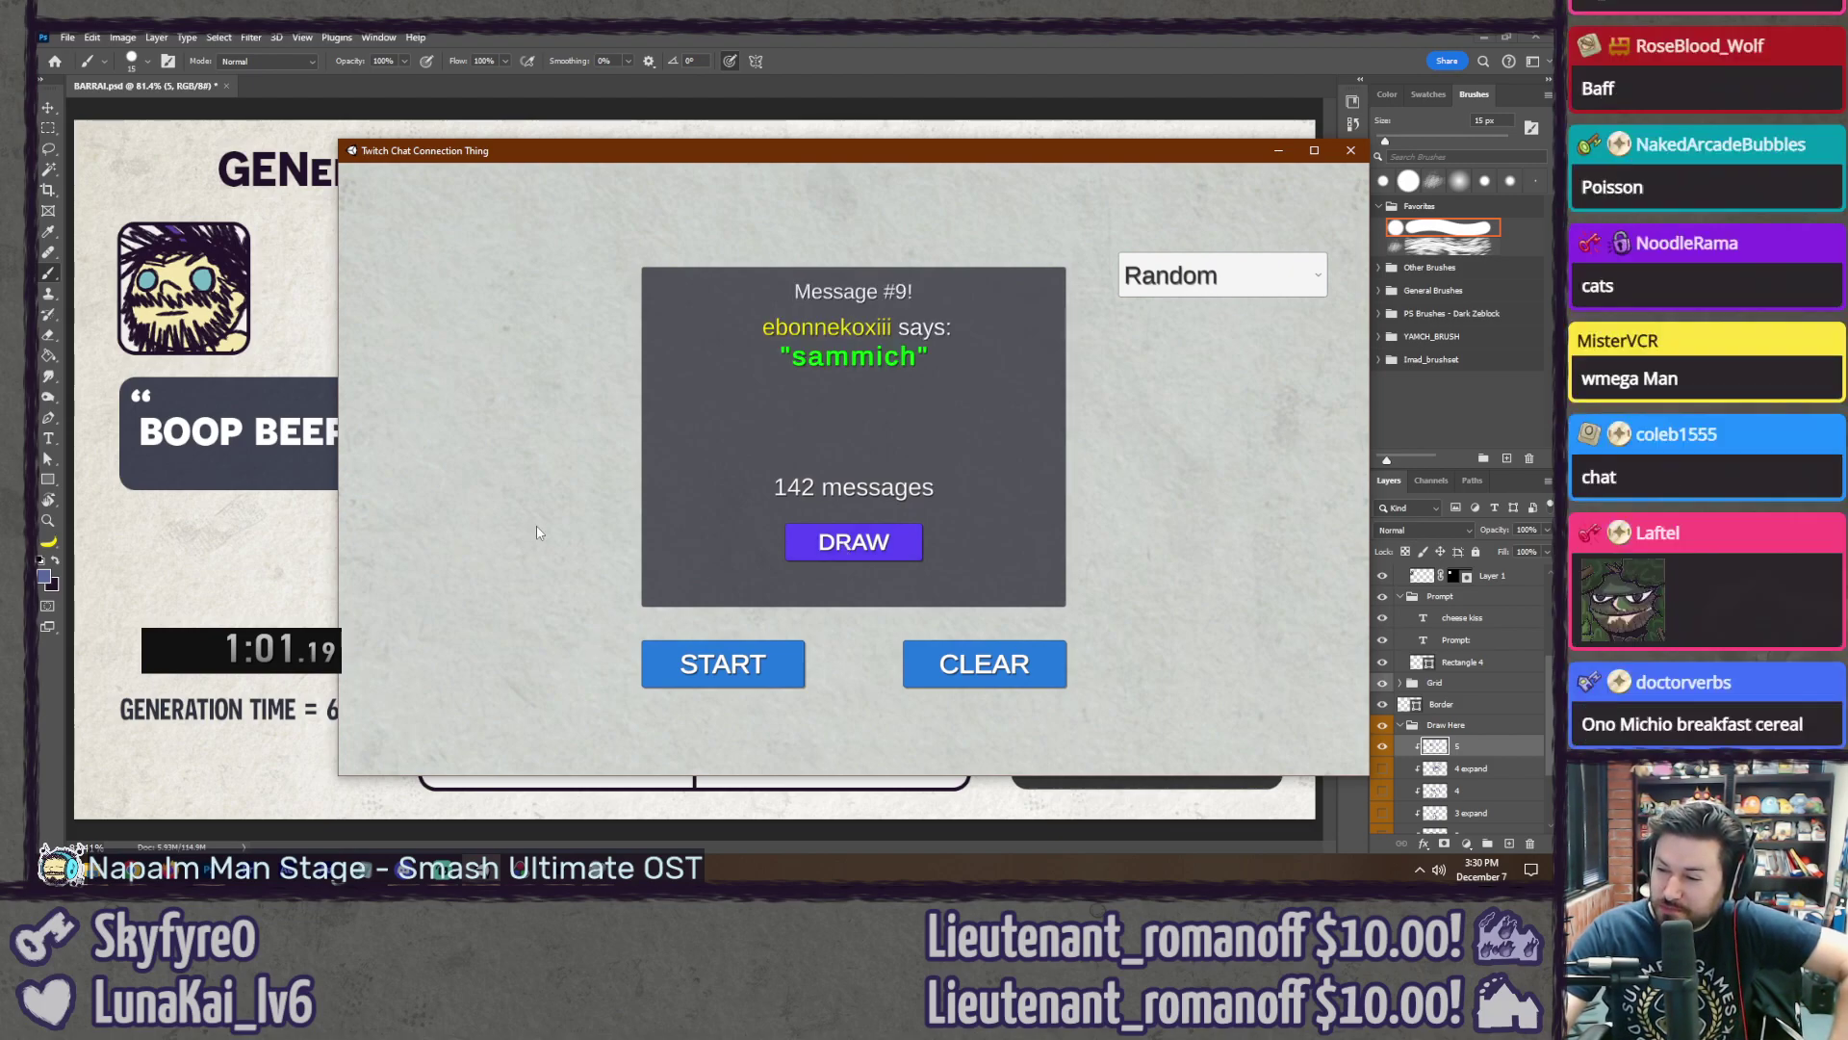
pyautogui.click(853, 49)
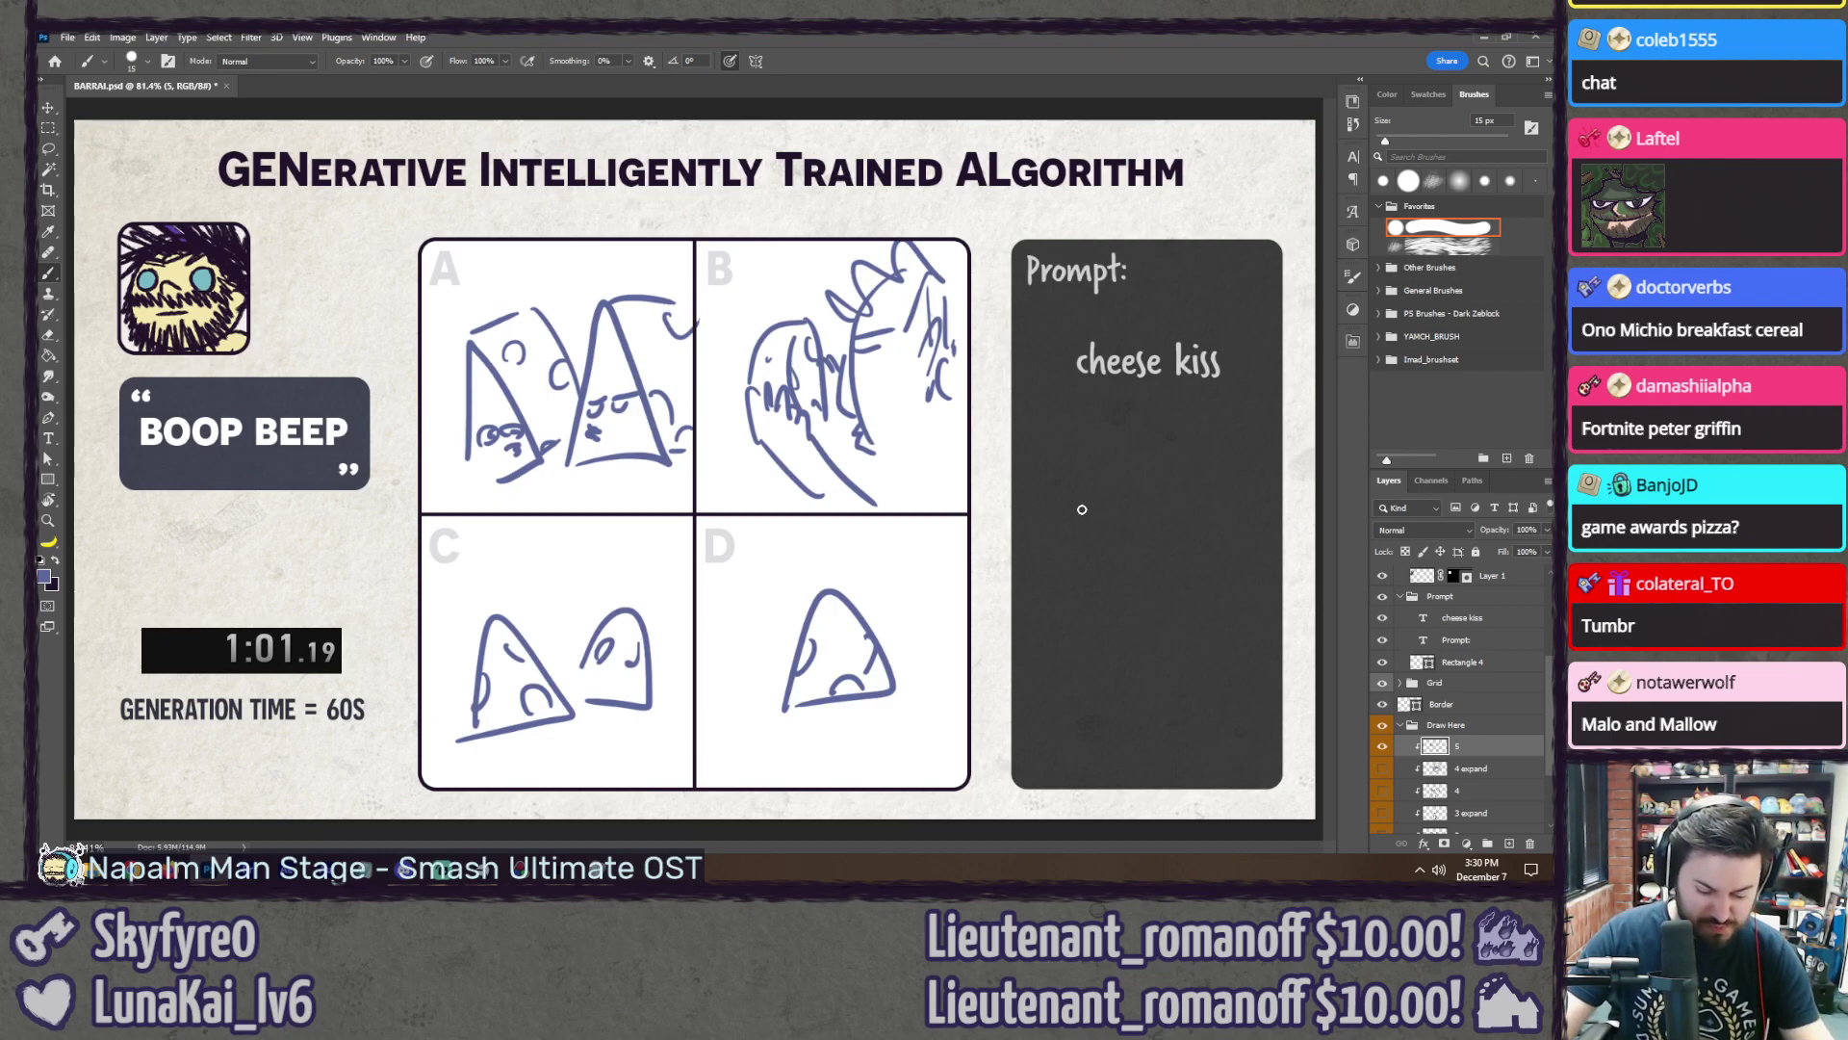
# Step: Replace the 'cheese kiss' prompt text with 'sammich'
pyautogui.press('t')
pyautogui.click(1155, 362)
pyautogui.hotkey('ctrl', 'a')
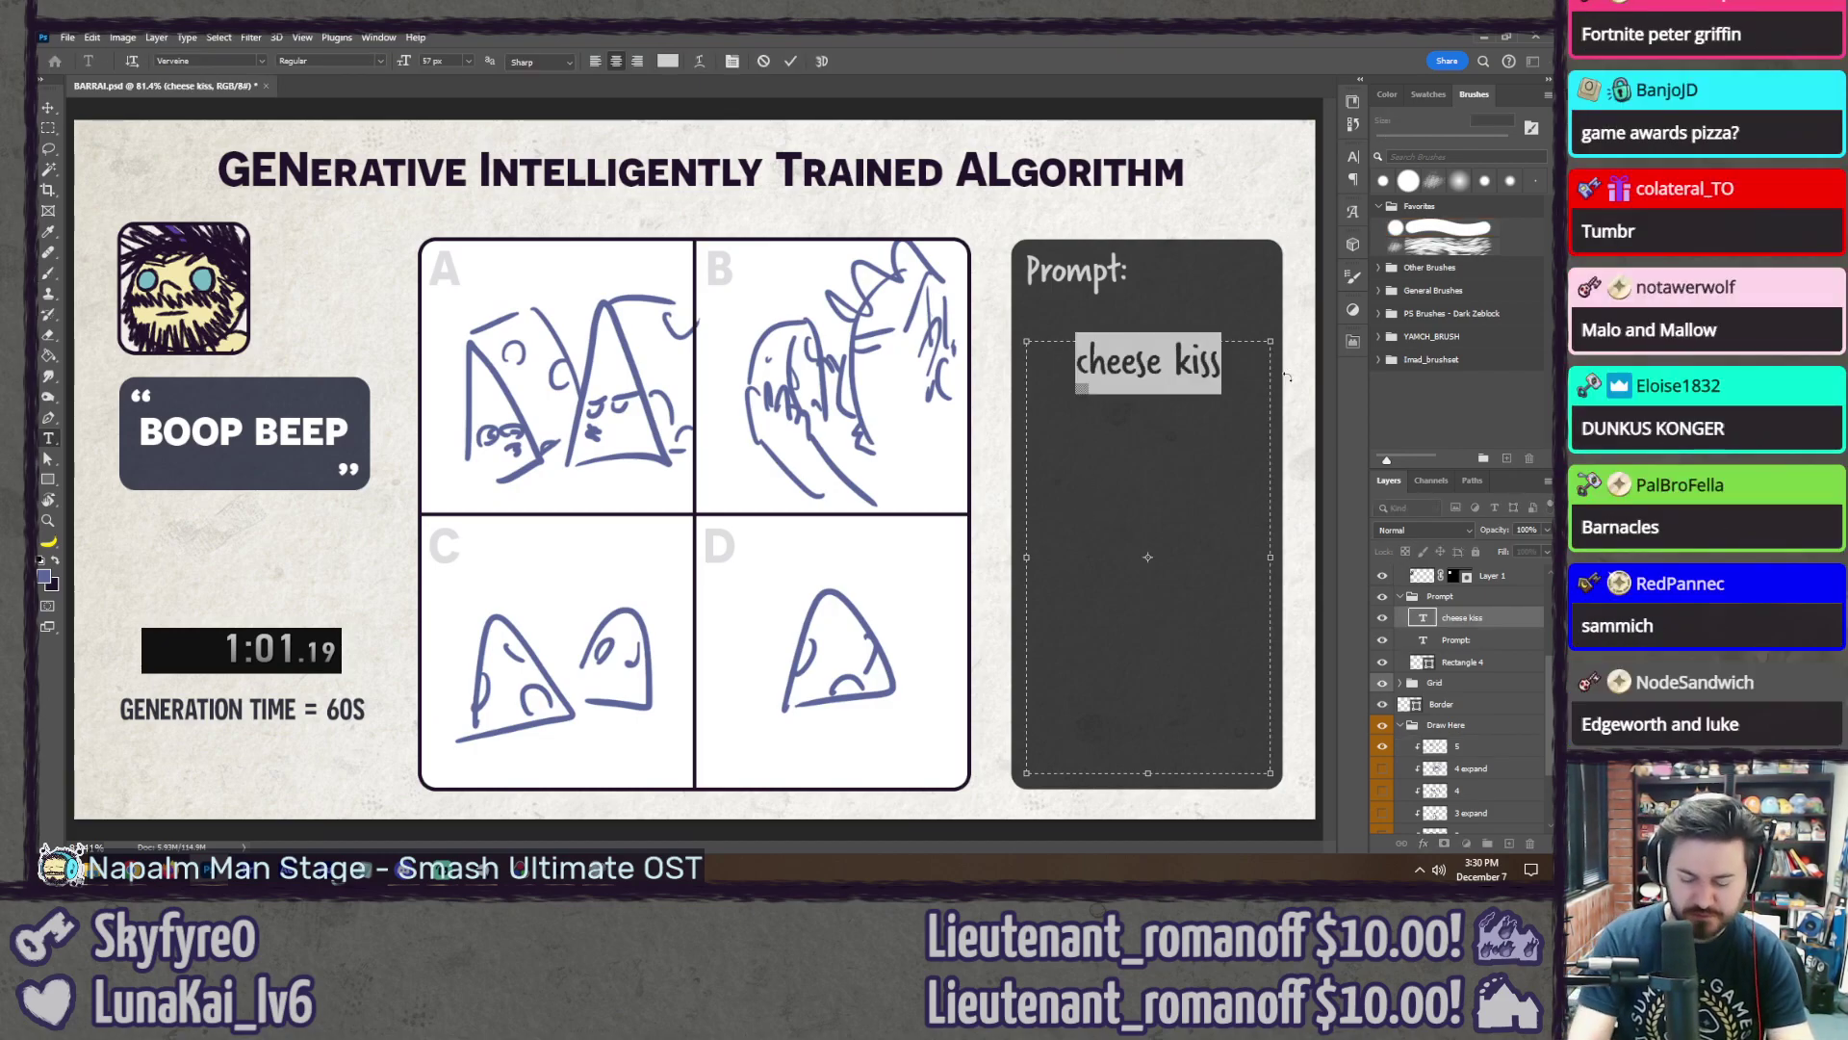
pyautogui.write('sammich')
pyautogui.hotkey('ctrl', 'Return')
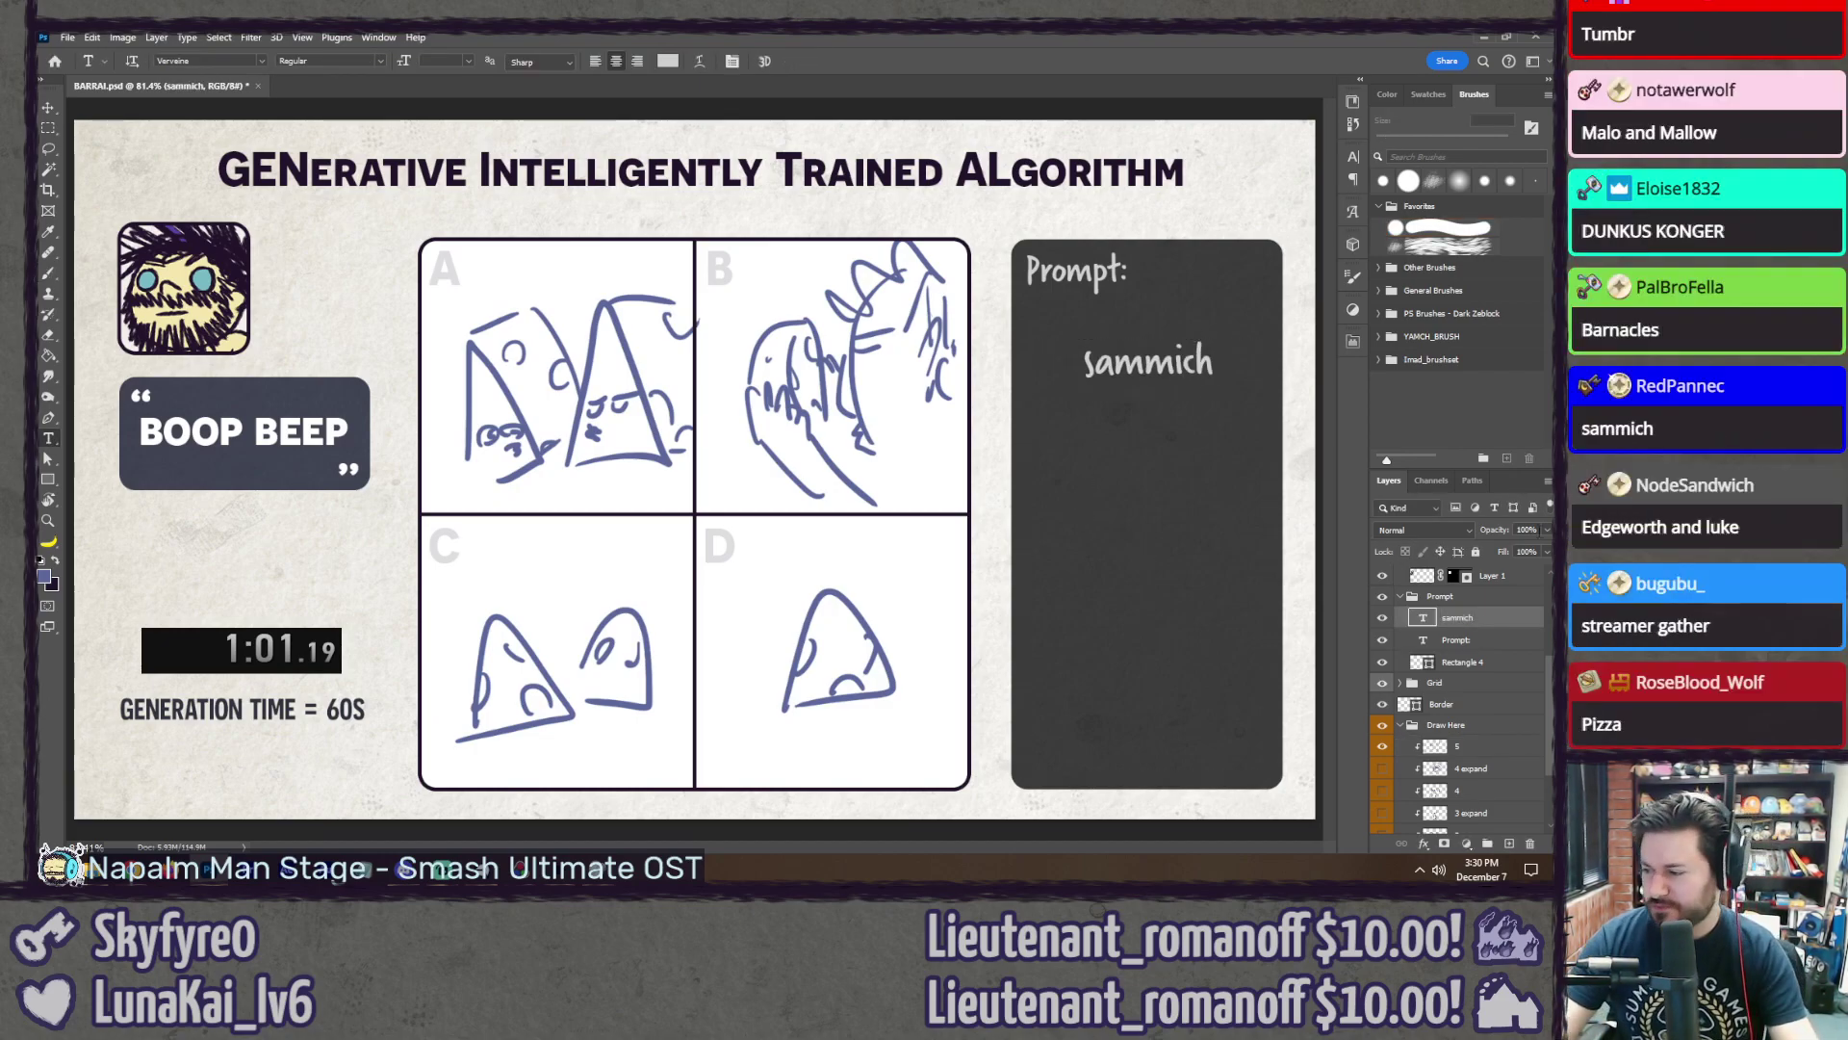
# Step: Add a new layer 6 above layer 5 and clip it to the layer below
pyautogui.click(1484, 747)
pyautogui.hotkey('ctrl', 'shift', 'n')
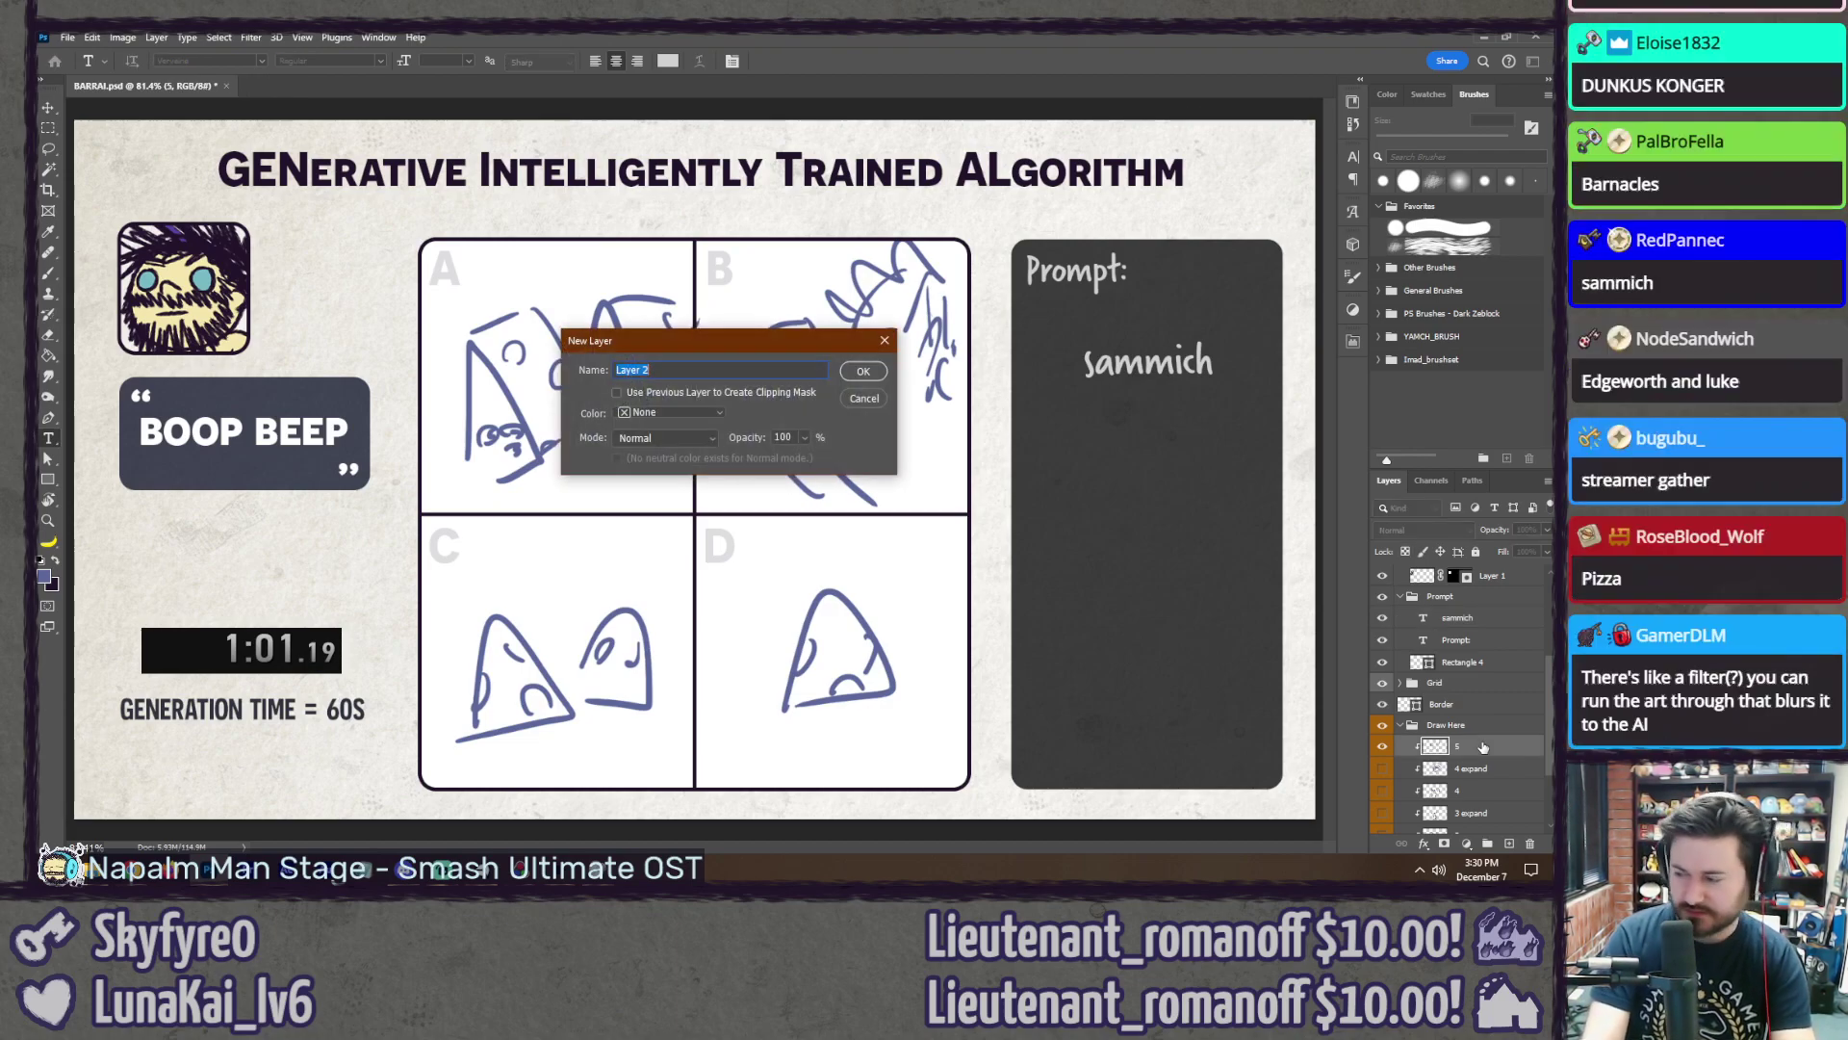
pyautogui.write('6')
pyautogui.press('Return')
pyautogui.rightClick(1464, 746)
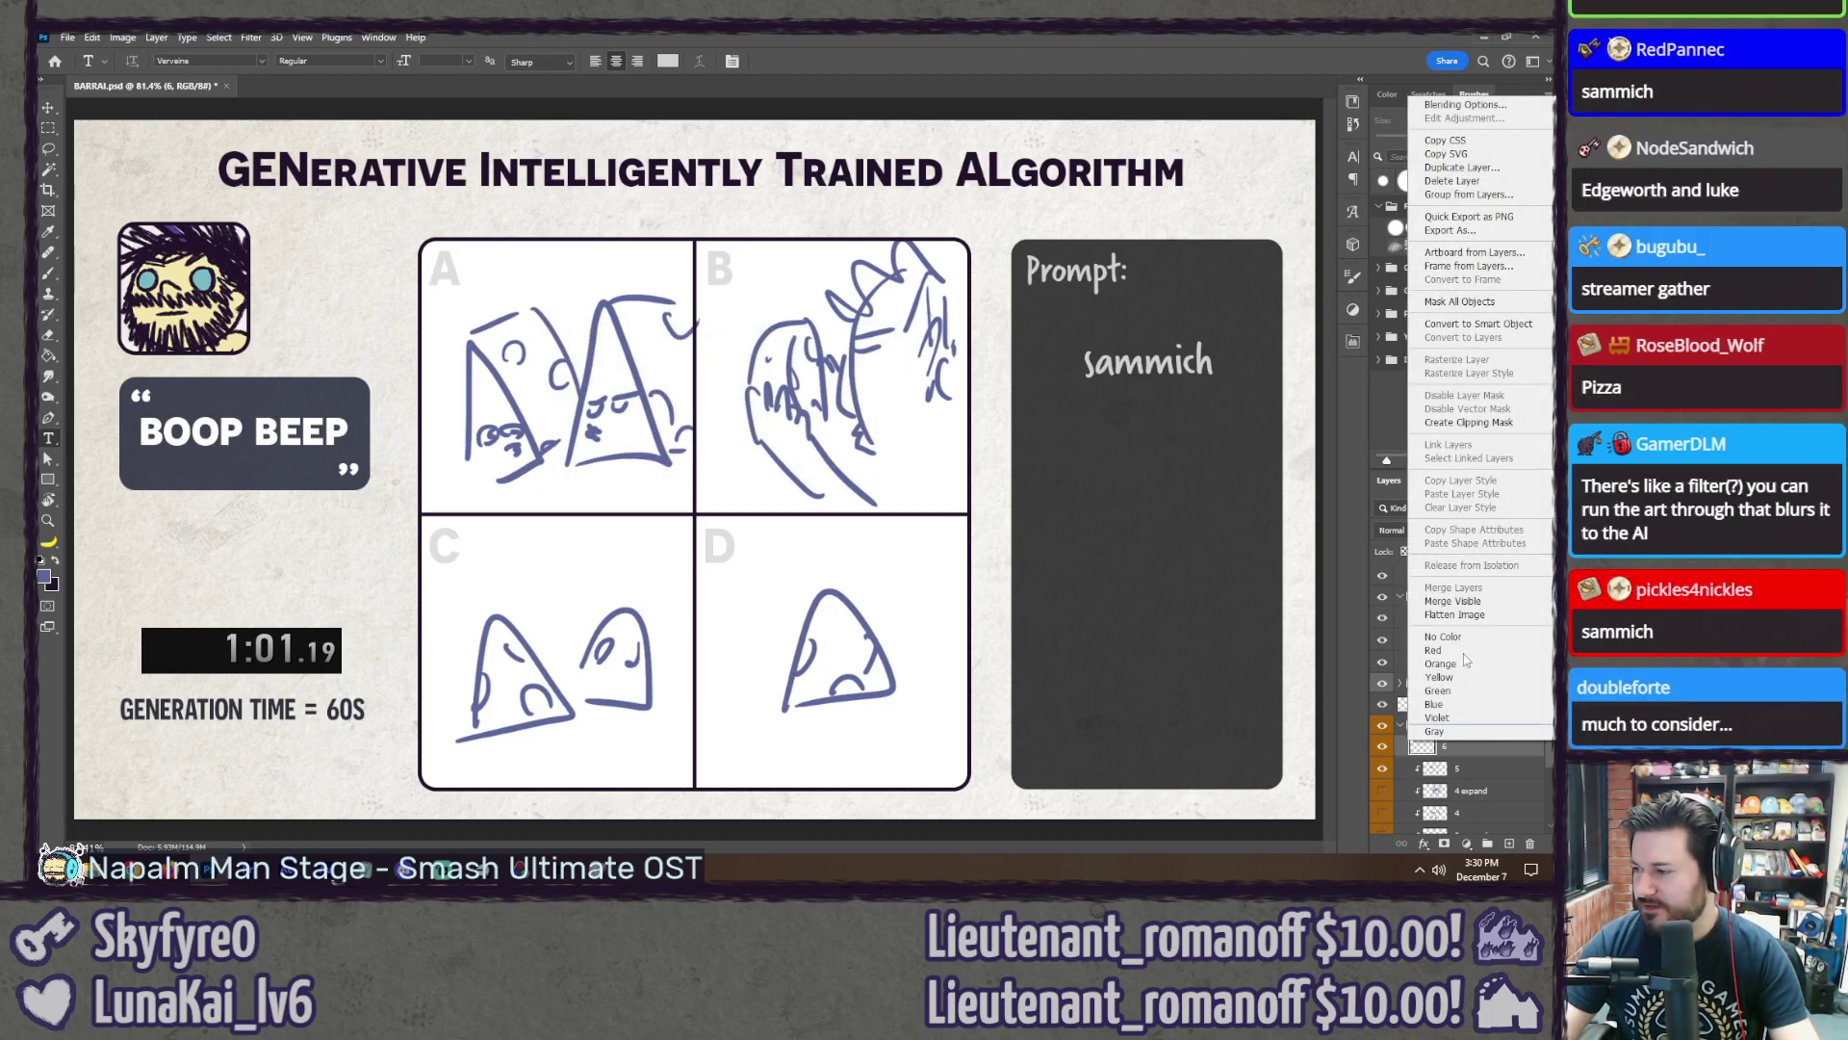
pyautogui.click(1469, 421)
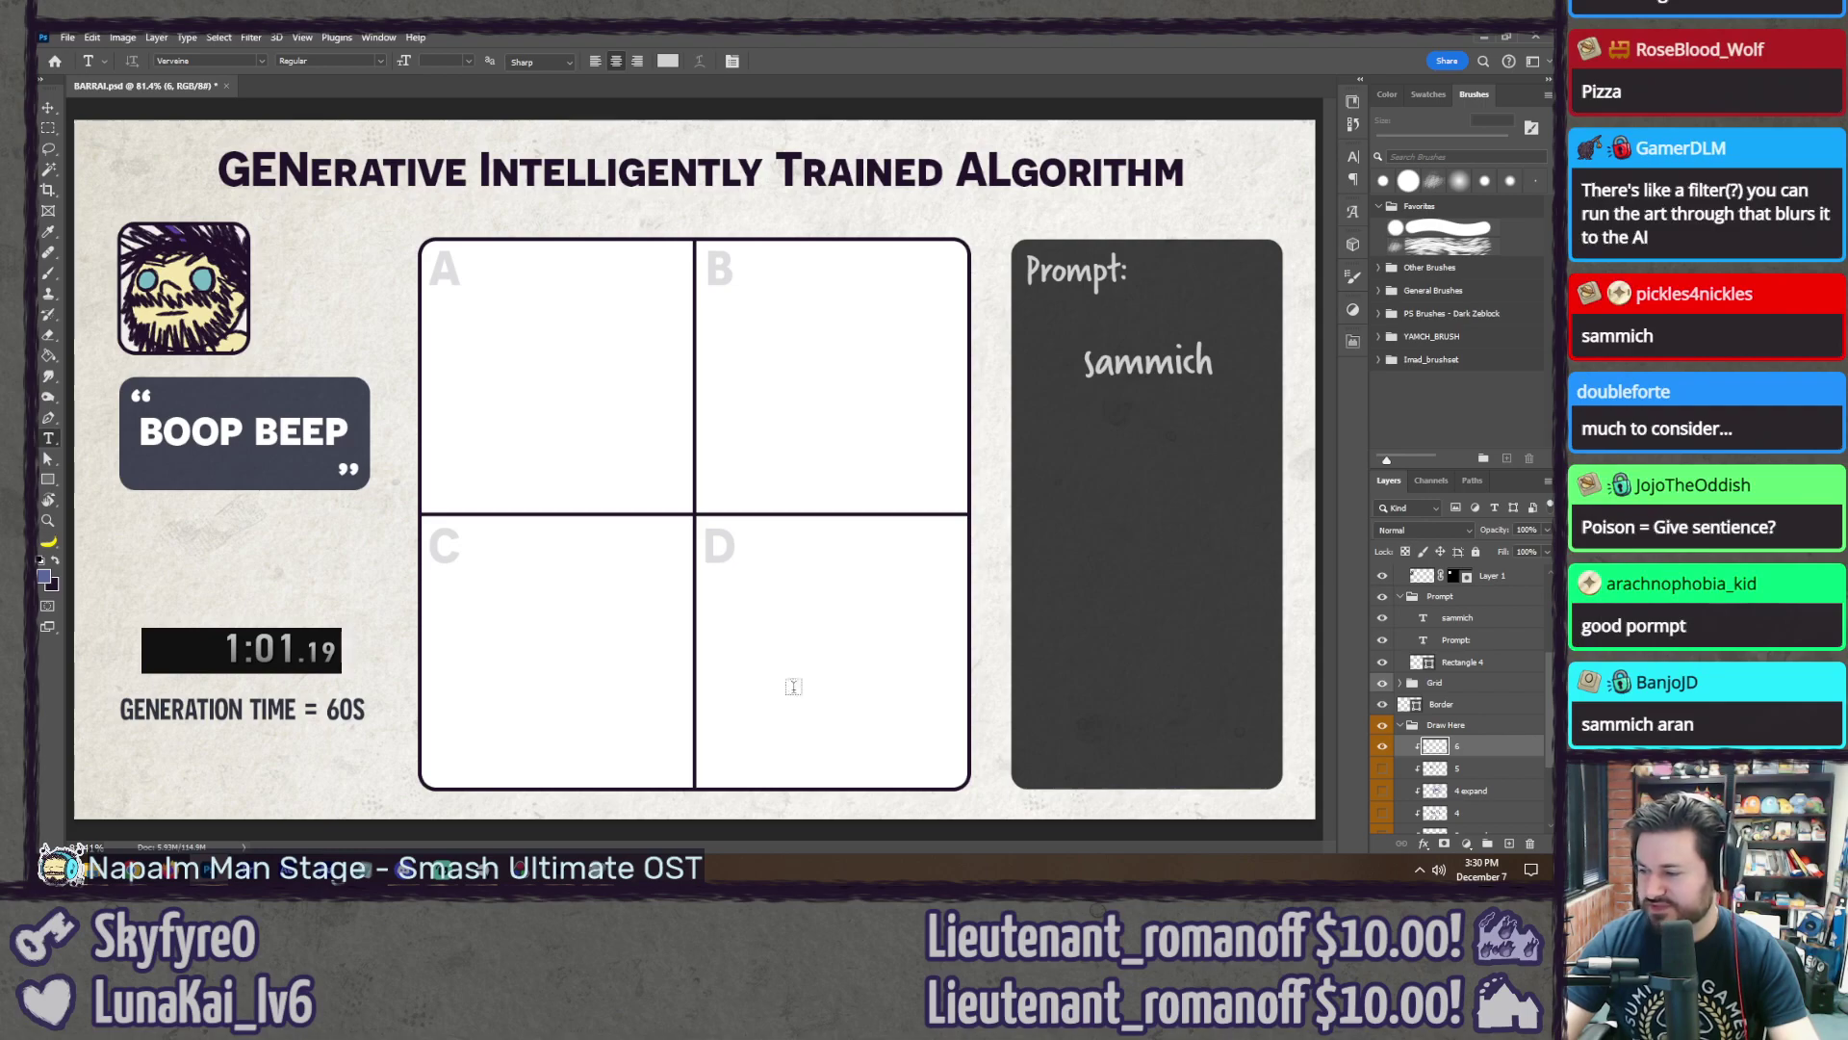
# Step: Change the generation time from 60S to 30S
pyautogui.click(332, 710)
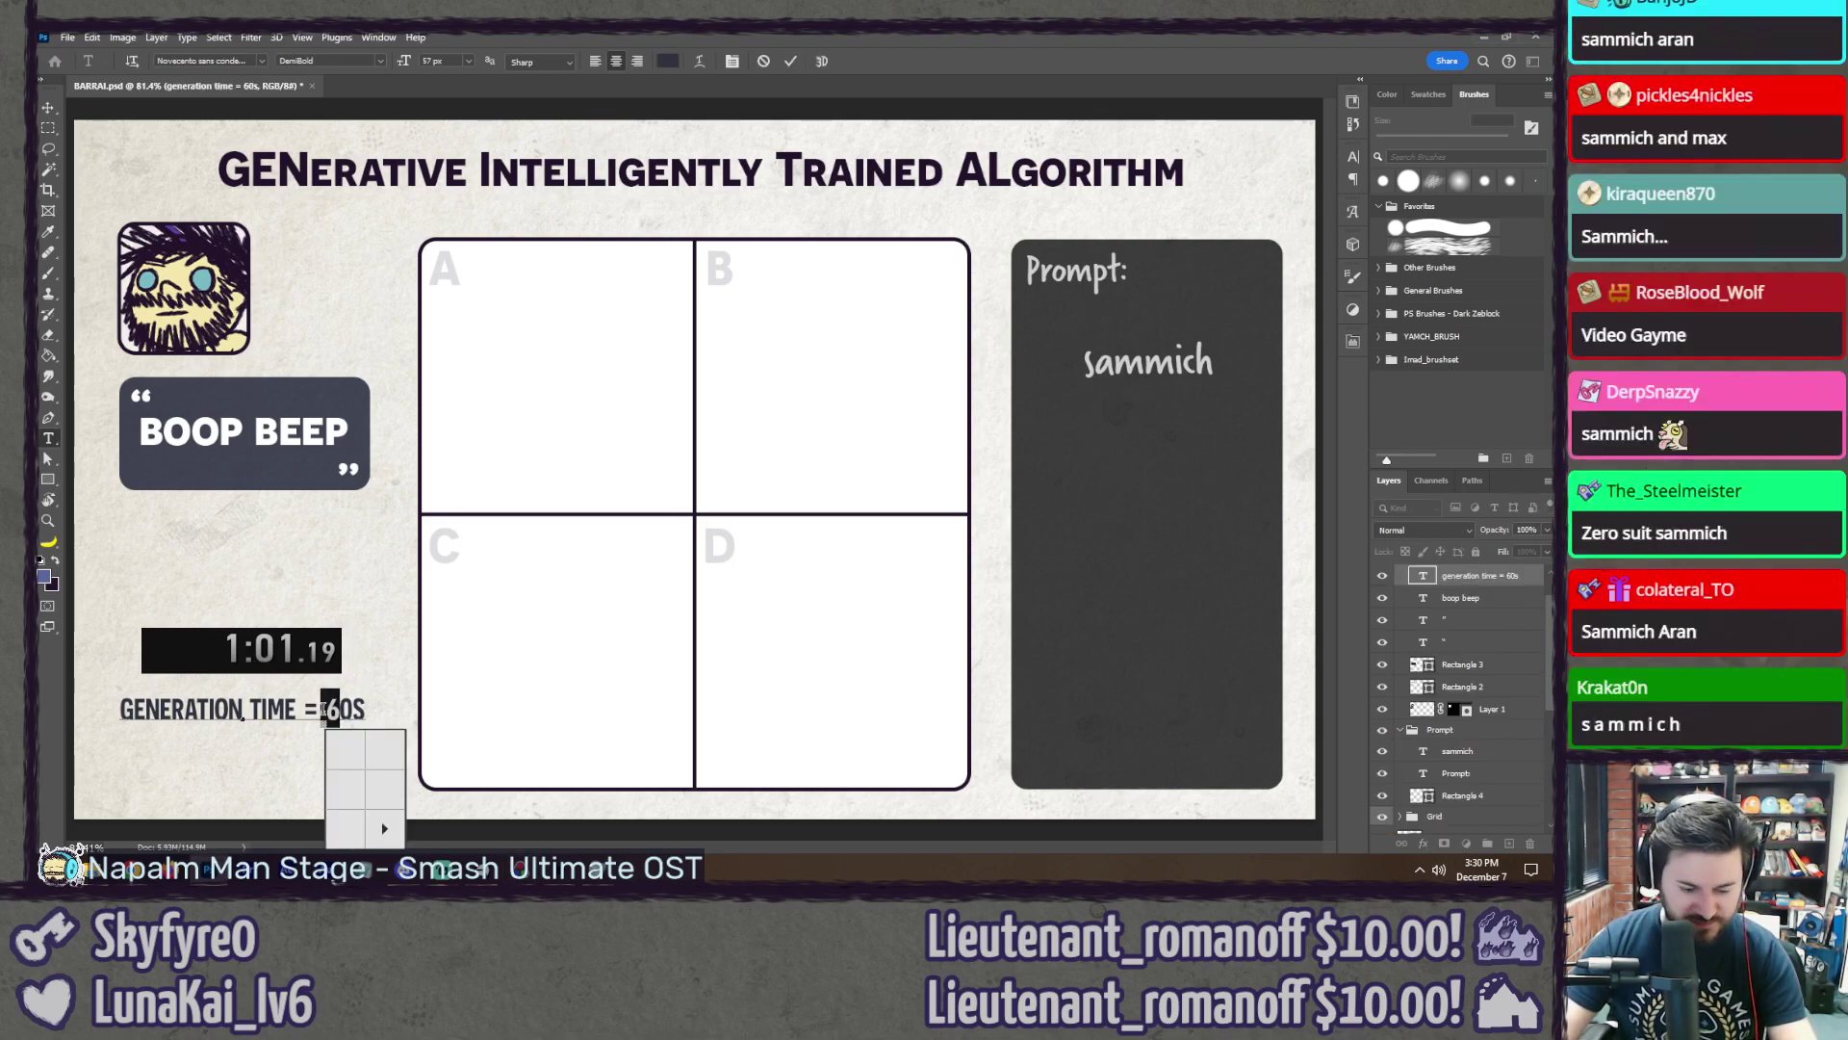
pyautogui.hotkey('shift', 'Left')
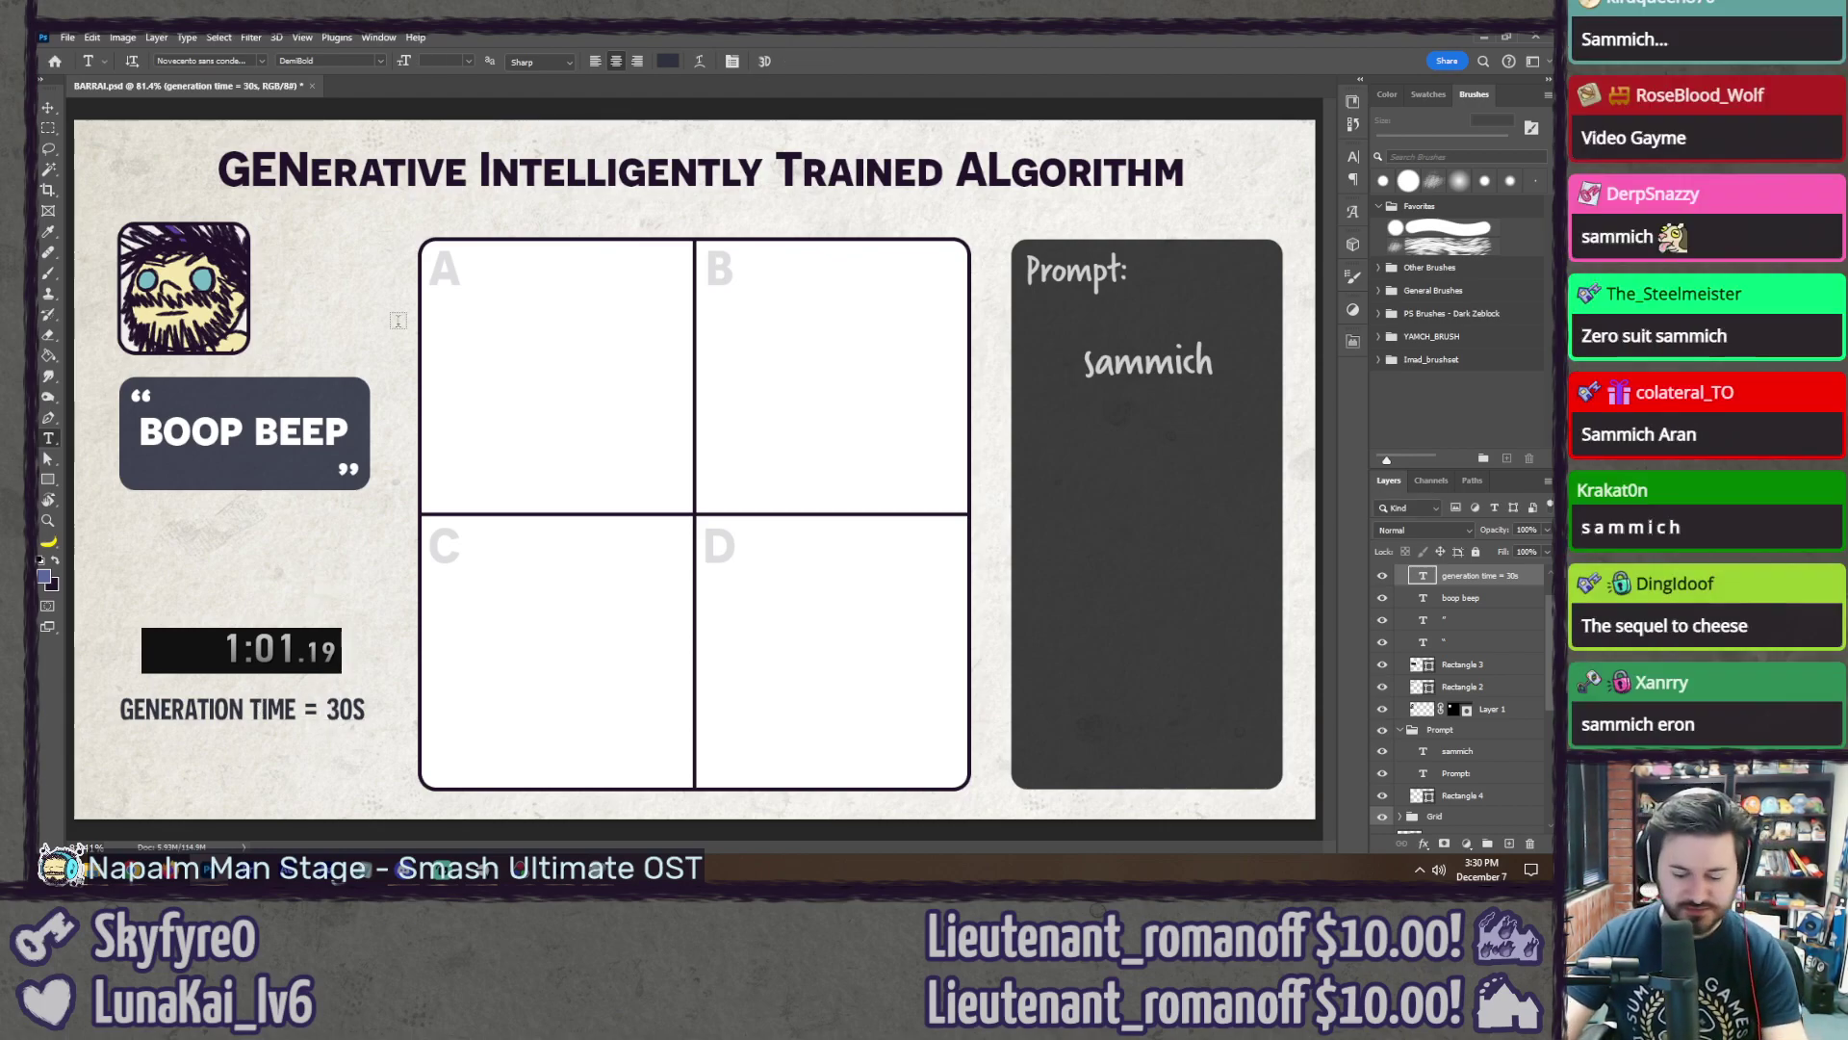
pyautogui.press('l')
pyautogui.click(1491, 752)
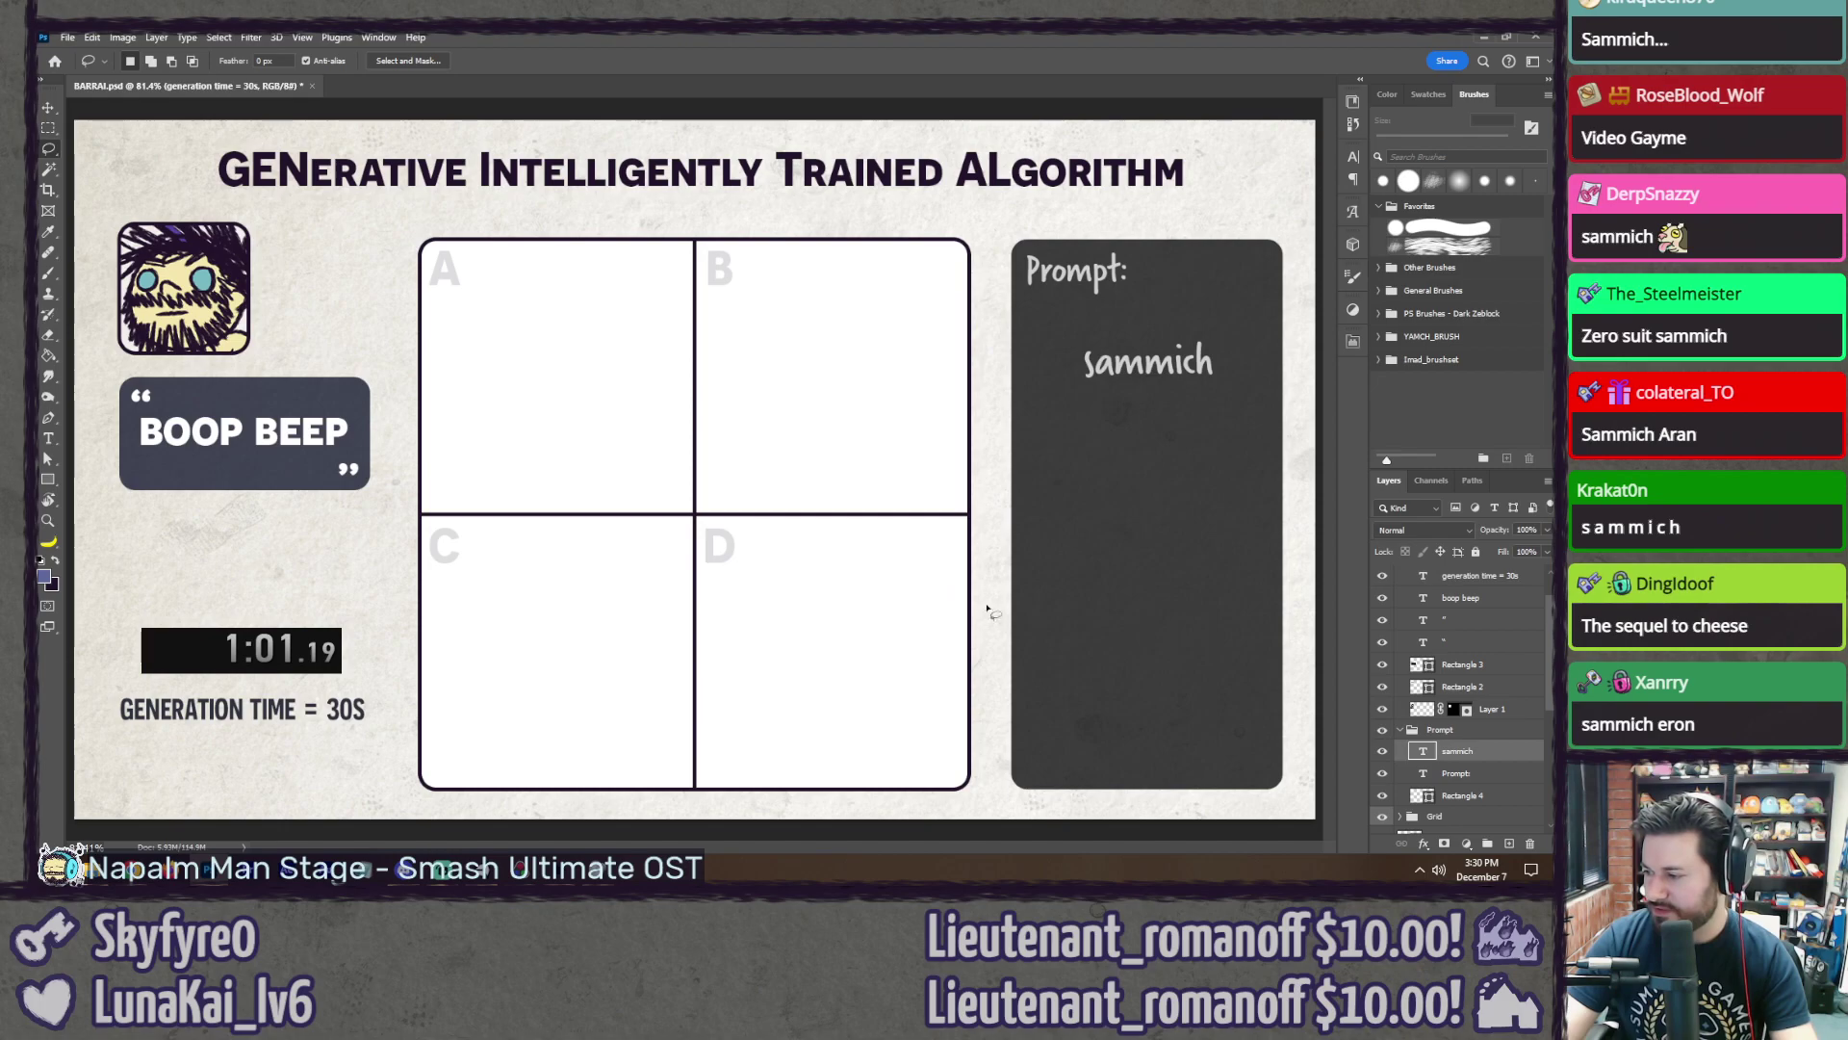
pyautogui.press('b')
pyautogui.scroll(-3, 1488, 756)
# Step: On layer 6, sketch sandwiches in panels A and B
pyautogui.click(1487, 751)
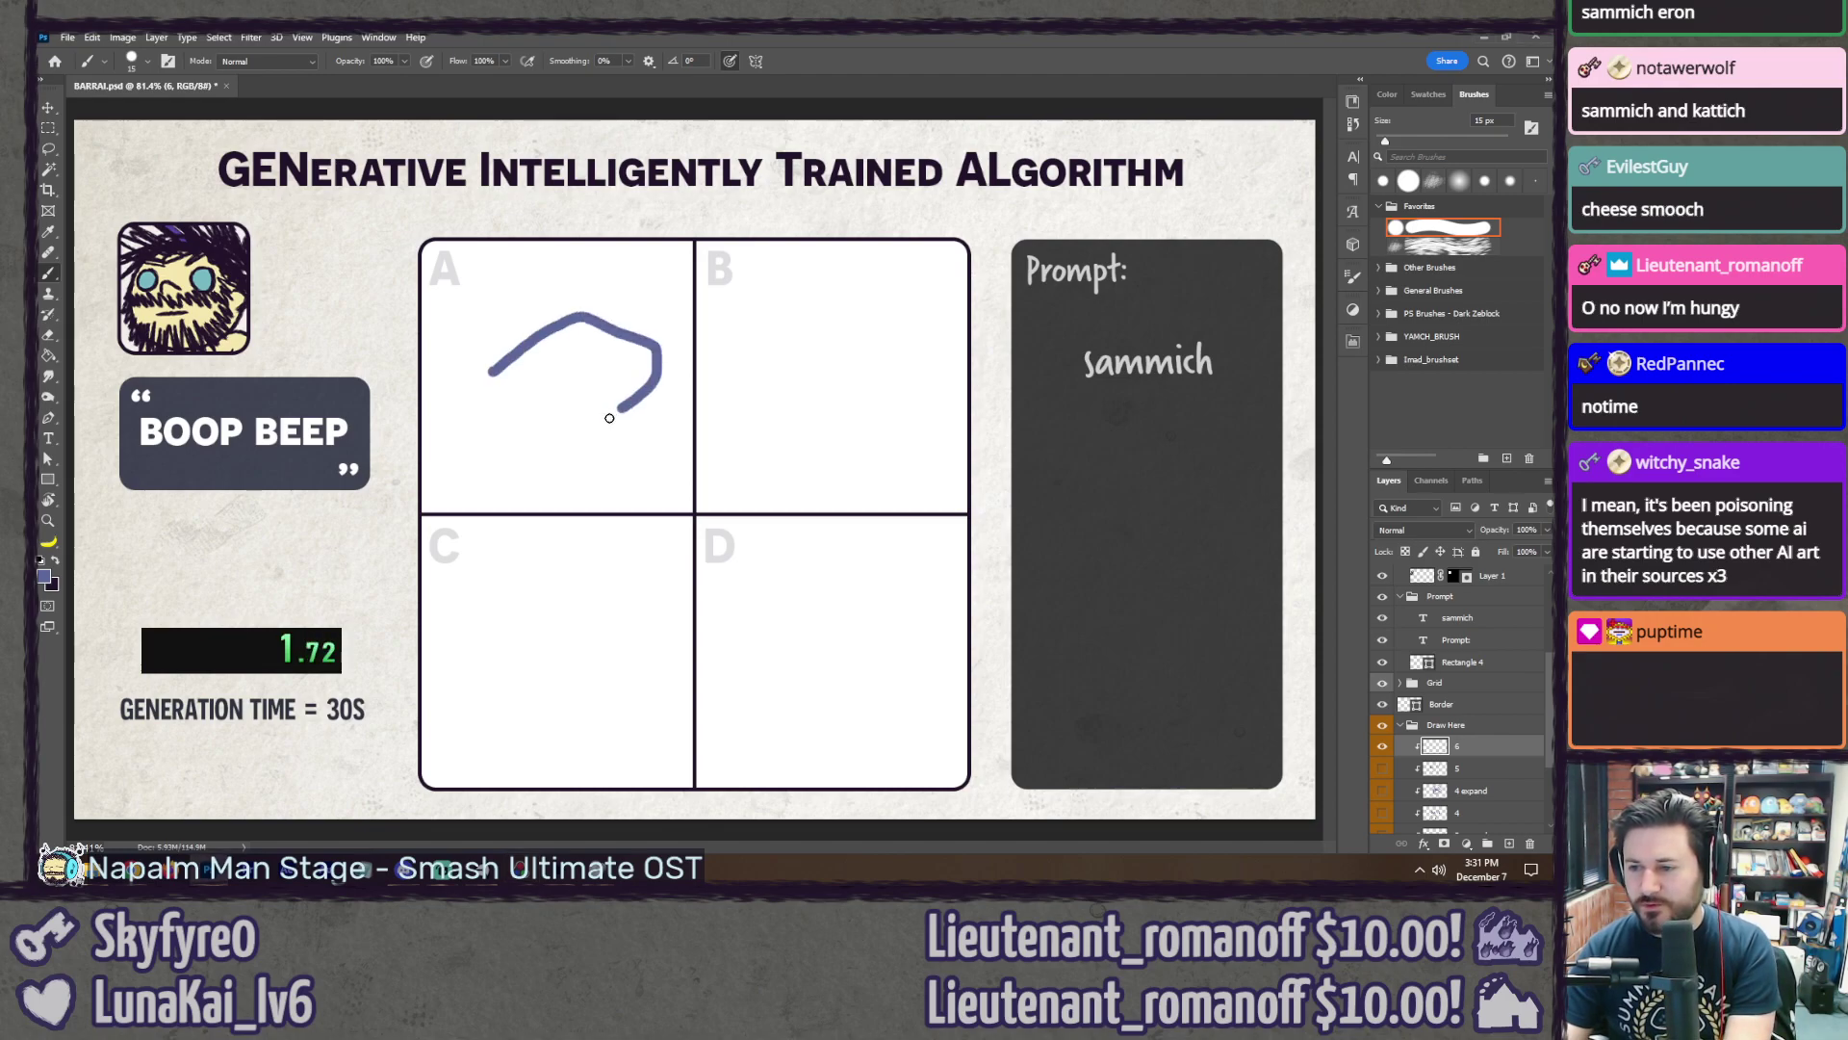
pyautogui.moveTo(491, 422); pyautogui.dragTo(589, 440)
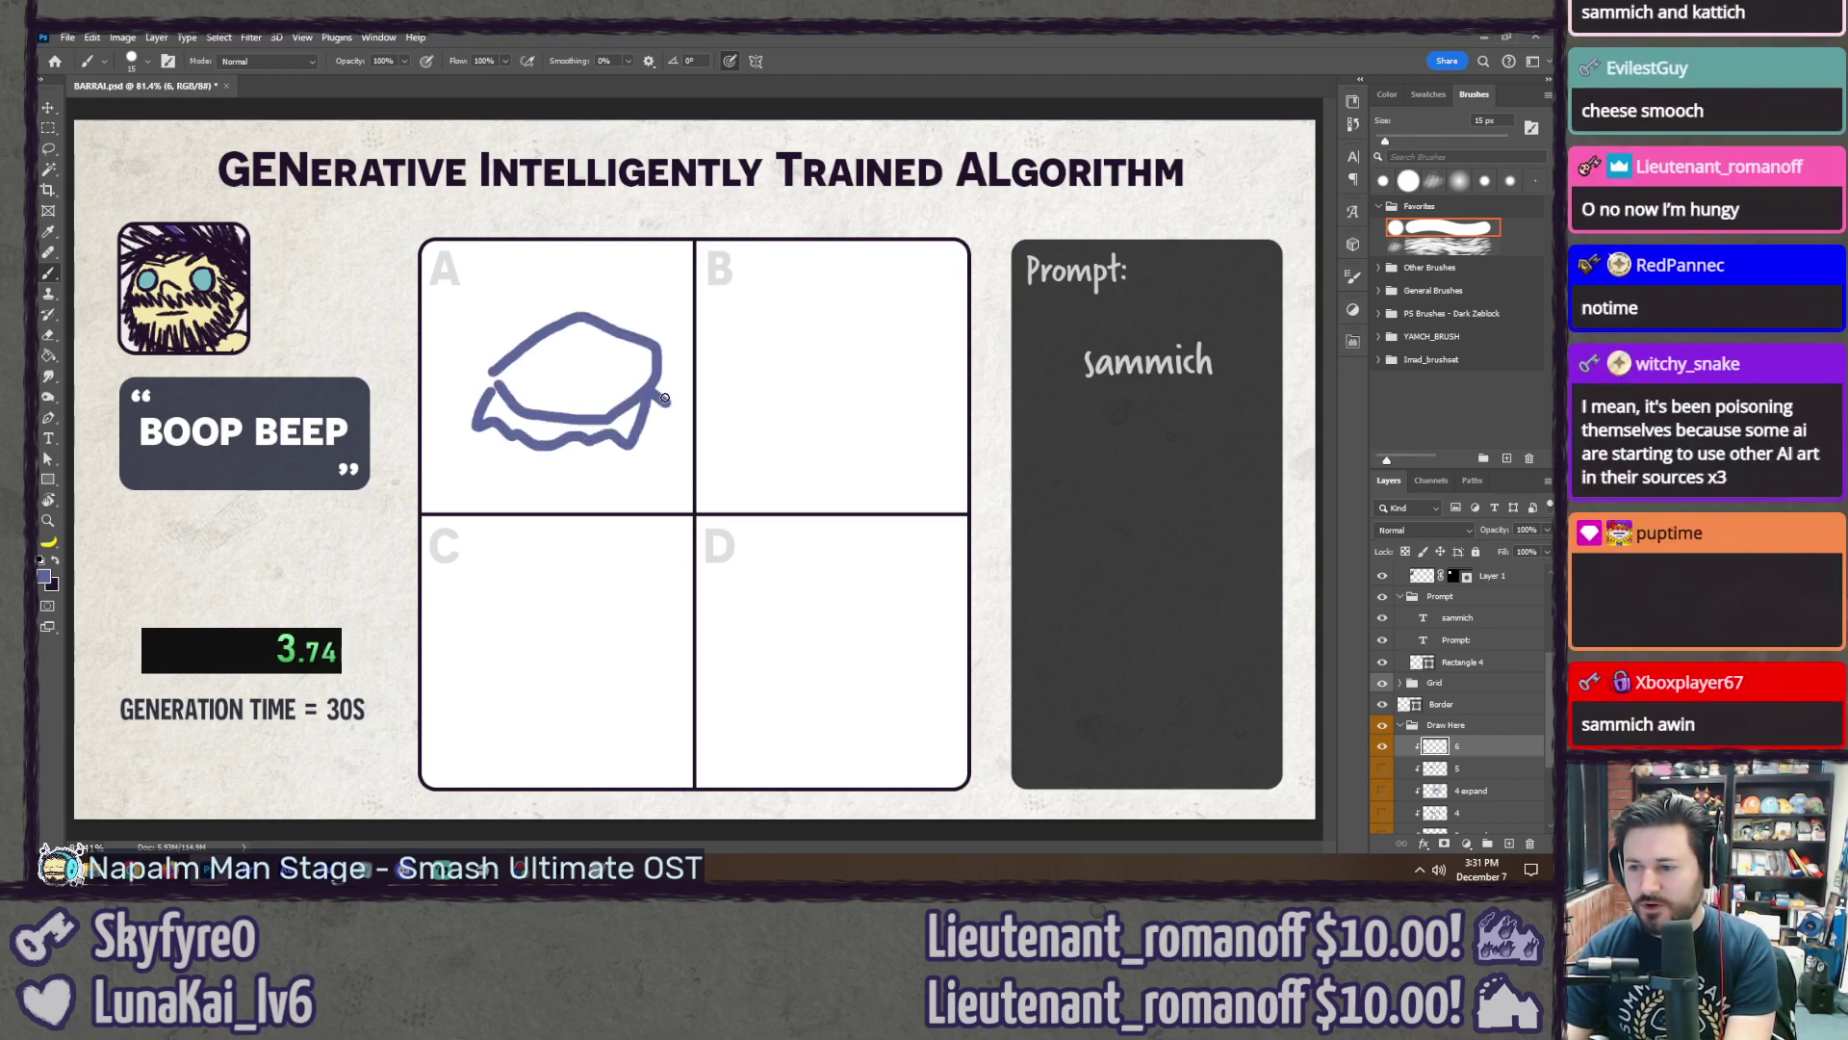
pyautogui.moveTo(659, 364); pyautogui.dragTo(662, 405)
pyautogui.moveTo(481, 441); pyautogui.dragTo(662, 454)
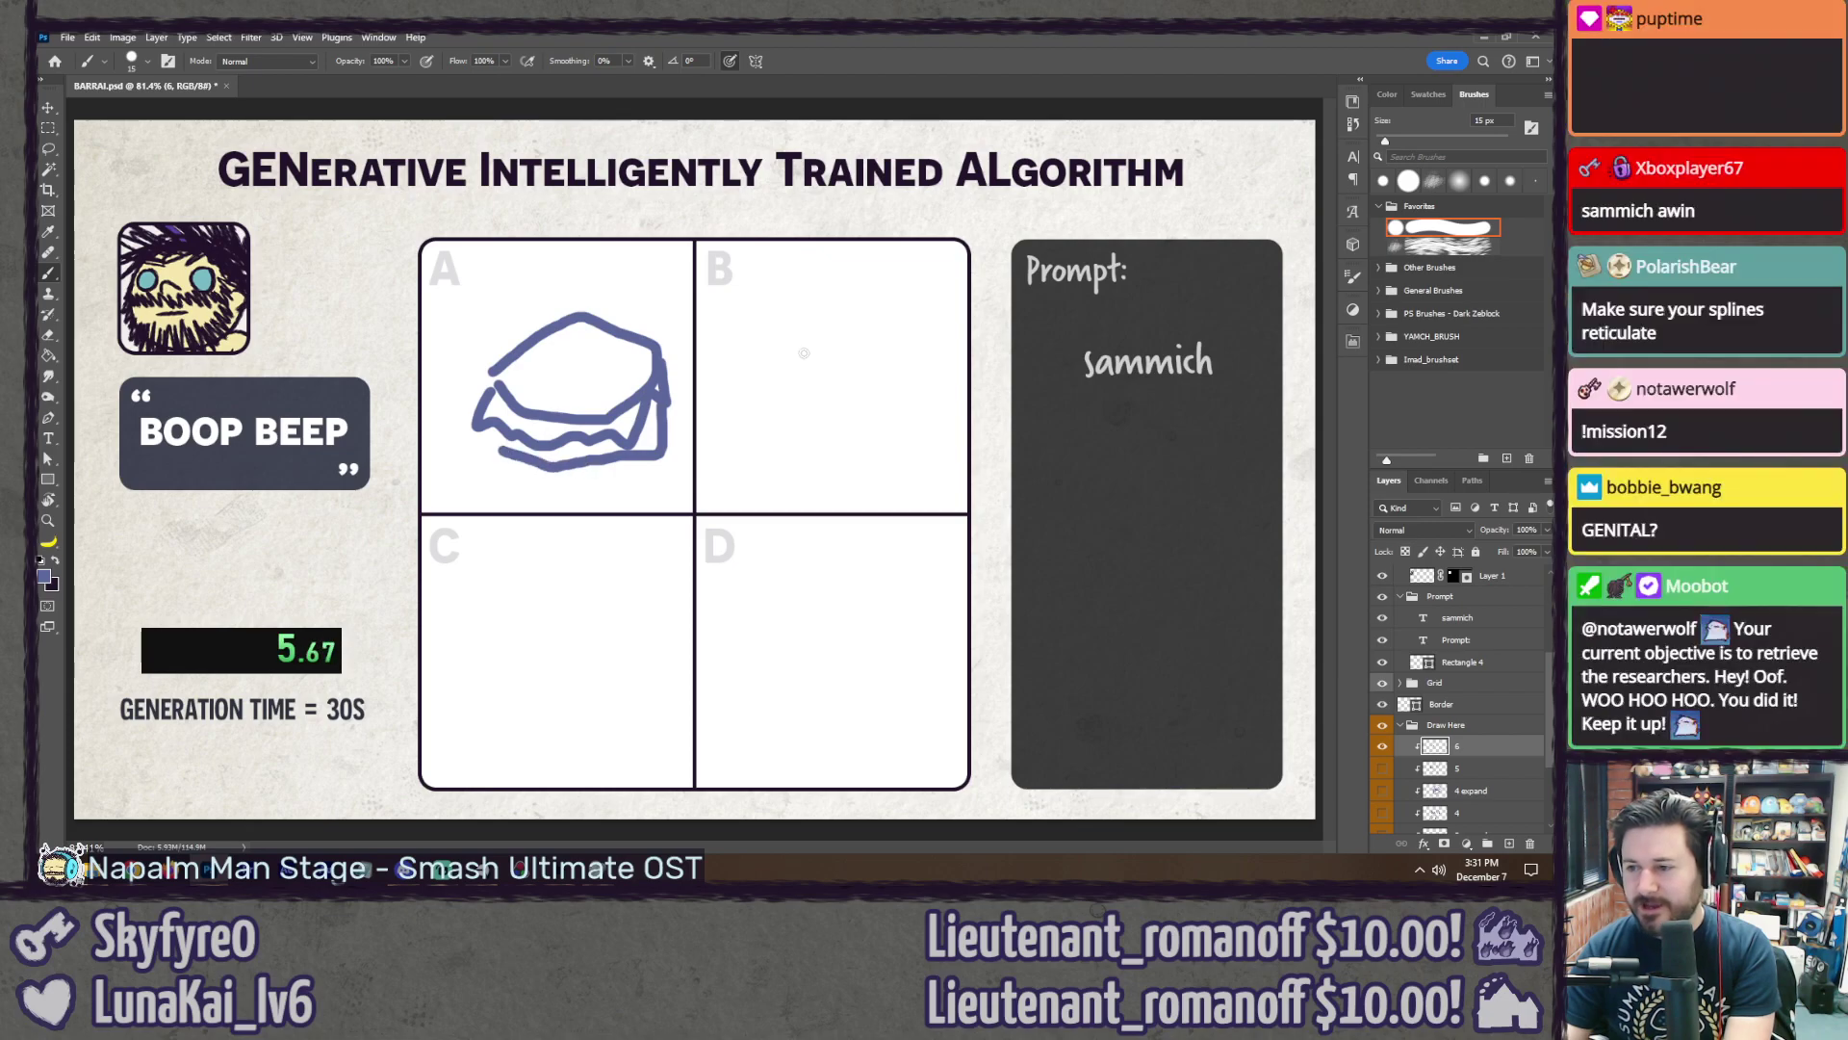
pyautogui.moveTo(811, 345)
pyautogui.mouseDown()
pyautogui.moveTo(932, 409)
pyautogui.moveTo(765, 409)
pyautogui.moveTo(895, 453)
pyautogui.mouseUp()
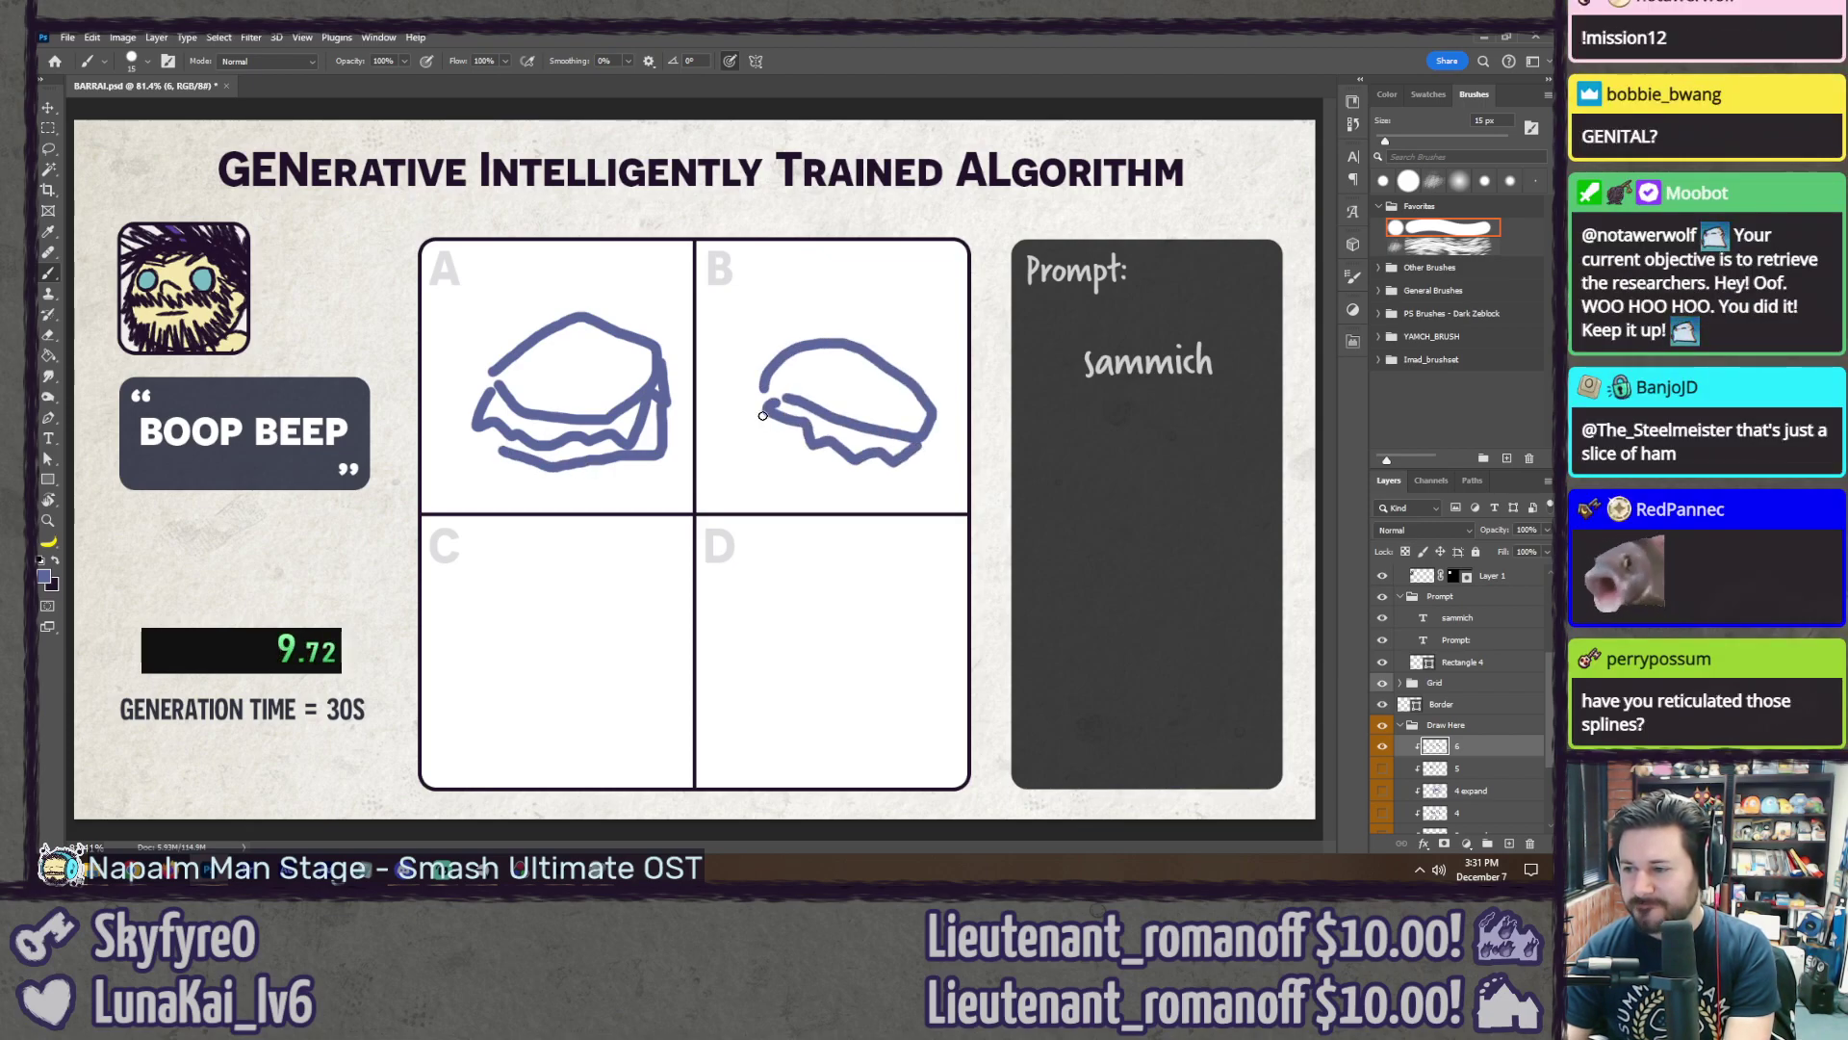
pyautogui.moveTo(767, 404); pyautogui.dragTo(926, 459)
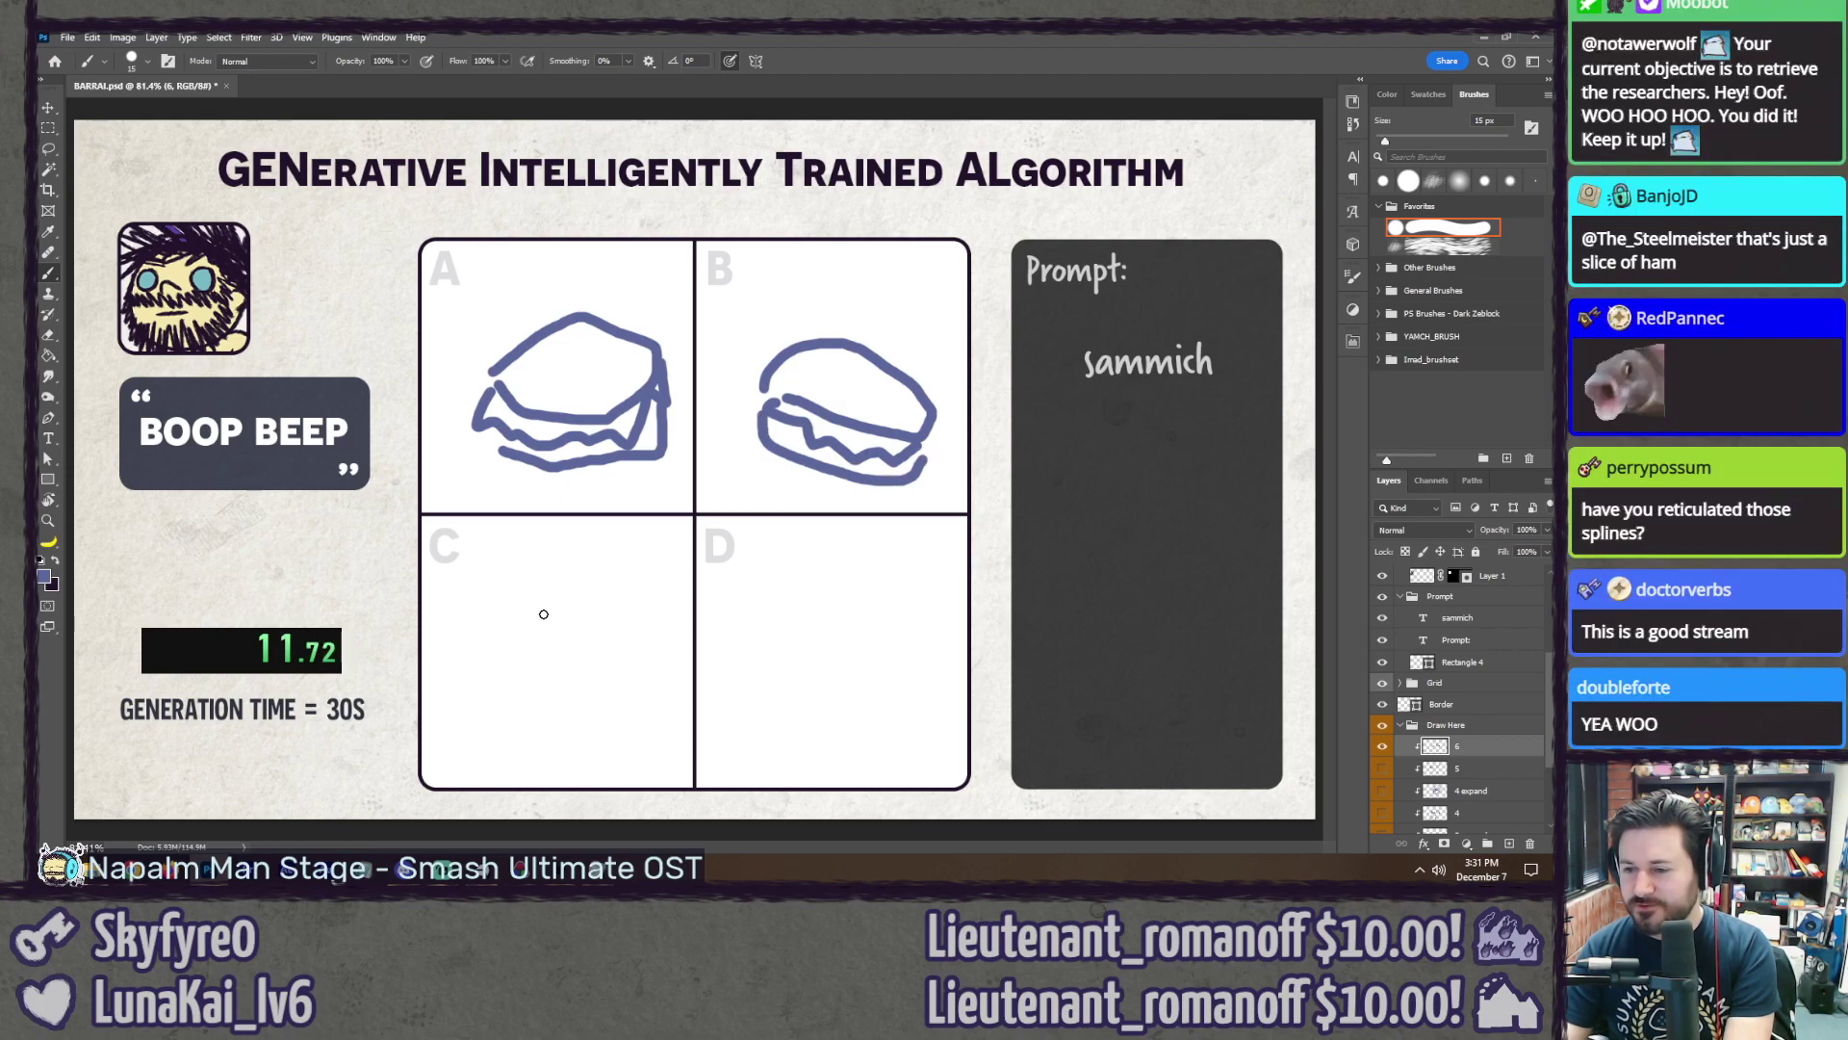
# Step: Sketch a stacked sandwich in panel C, redoing the first stroke
pyautogui.moveTo(467, 638)
pyautogui.mouseDown()
pyautogui.moveTo(518, 608)
pyautogui.moveTo(652, 648)
pyautogui.mouseUp()
pyautogui.hotkey('ctrl', 'z')
pyautogui.moveTo(555, 611); pyautogui.dragTo(553, 574)
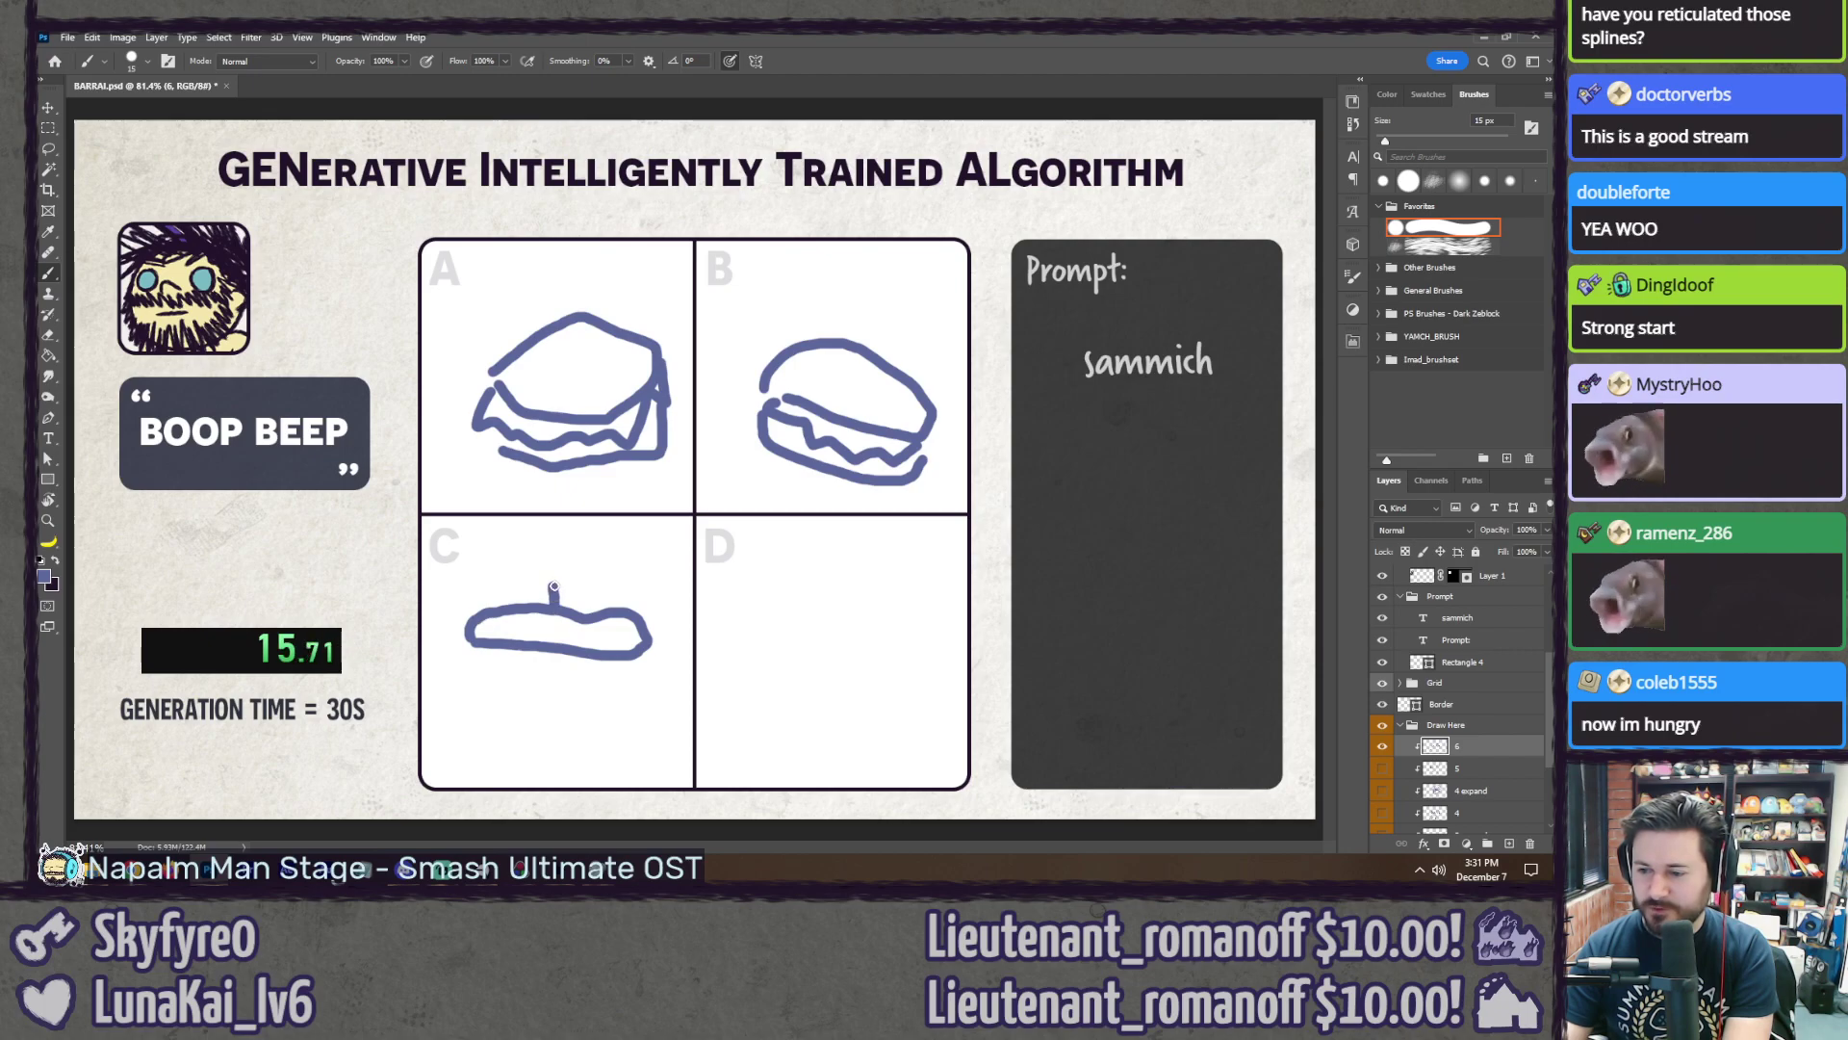
pyautogui.moveTo(488, 652)
pyautogui.mouseDown()
pyautogui.moveTo(520, 679)
pyautogui.moveTo(655, 674)
pyautogui.moveTo(513, 720)
pyautogui.moveTo(931, 679)
pyautogui.moveTo(724, 712)
pyautogui.mouseUp()
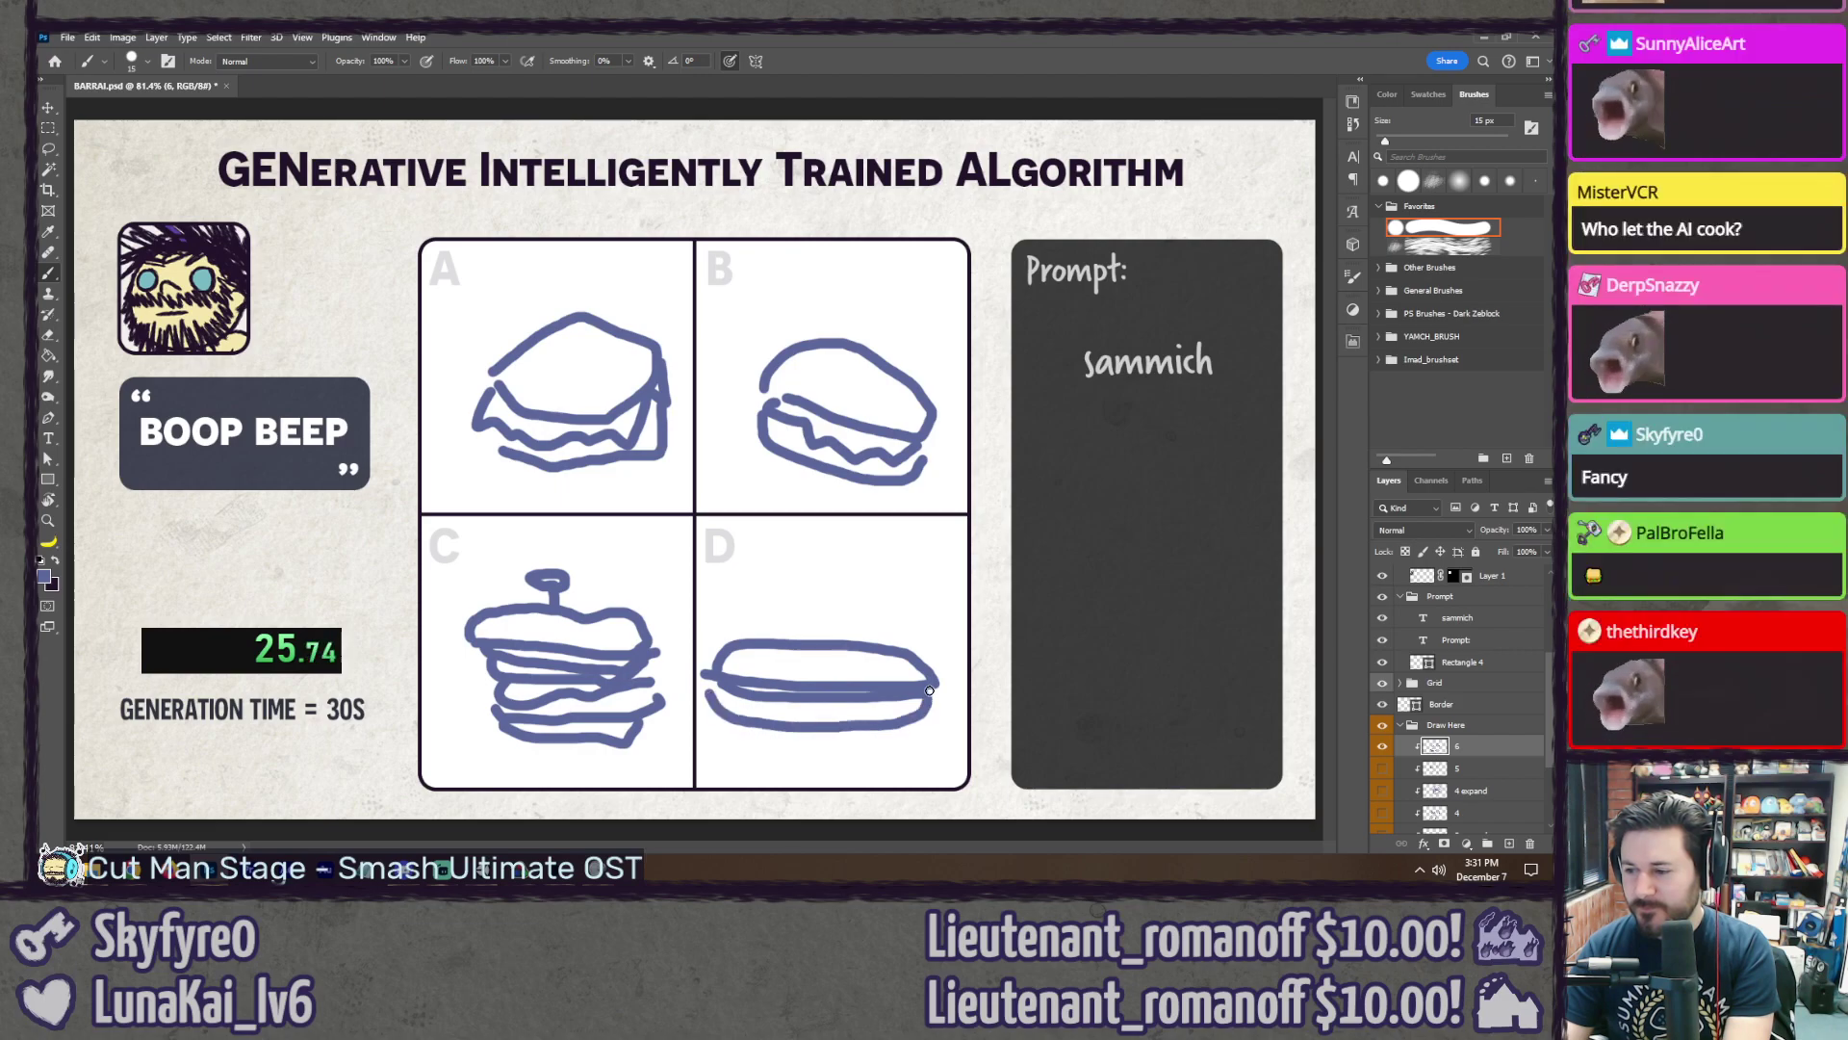
# Step: Draw small rounded bumps on top of the long bun in panel D
pyautogui.moveTo(753, 637)
pyautogui.mouseDown()
pyautogui.moveTo(872, 623)
pyautogui.moveTo(866, 644)
pyautogui.mouseUp()
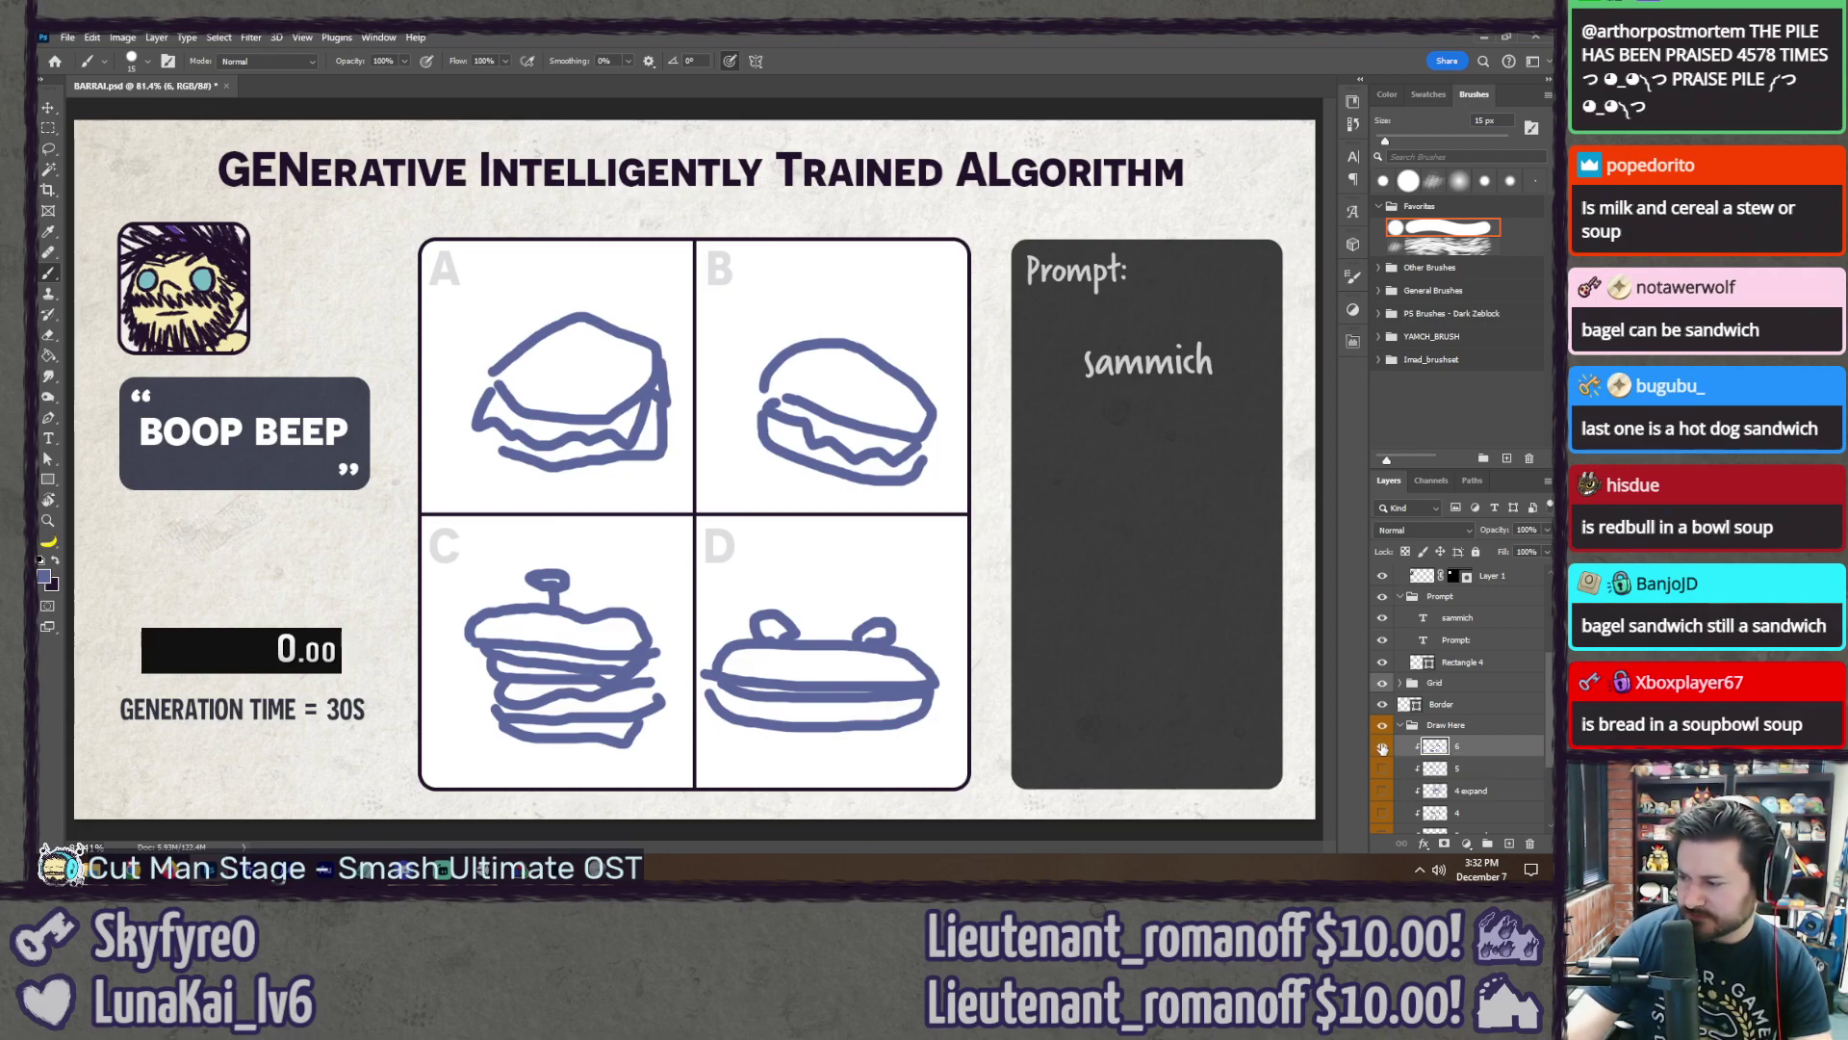
# Step: Hide layer 6, add a new clipped layer 7, and save the board
pyautogui.click(1383, 748)
pyautogui.hotkey('ctrl', 'shift', 'n')
pyautogui.press('Return')
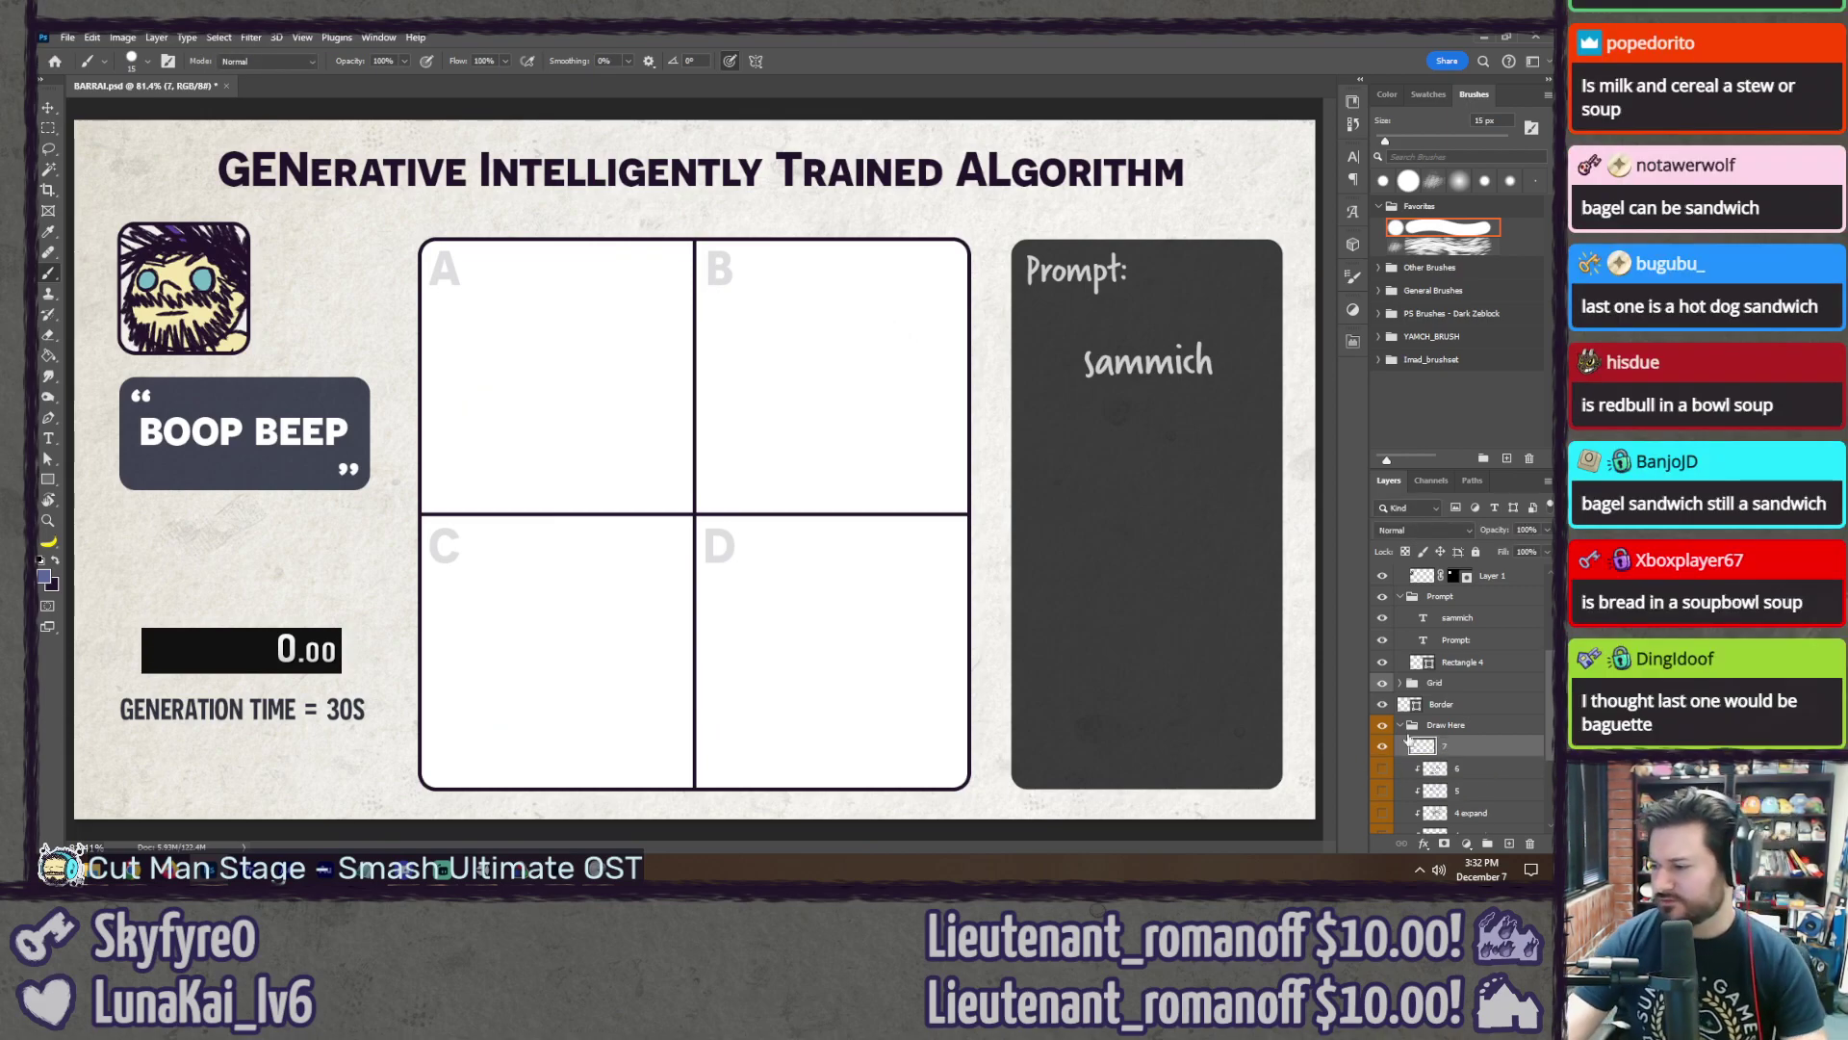
pyautogui.rightClick(1486, 749)
pyautogui.click(1463, 428)
pyautogui.hotkey('ctrl', 's')
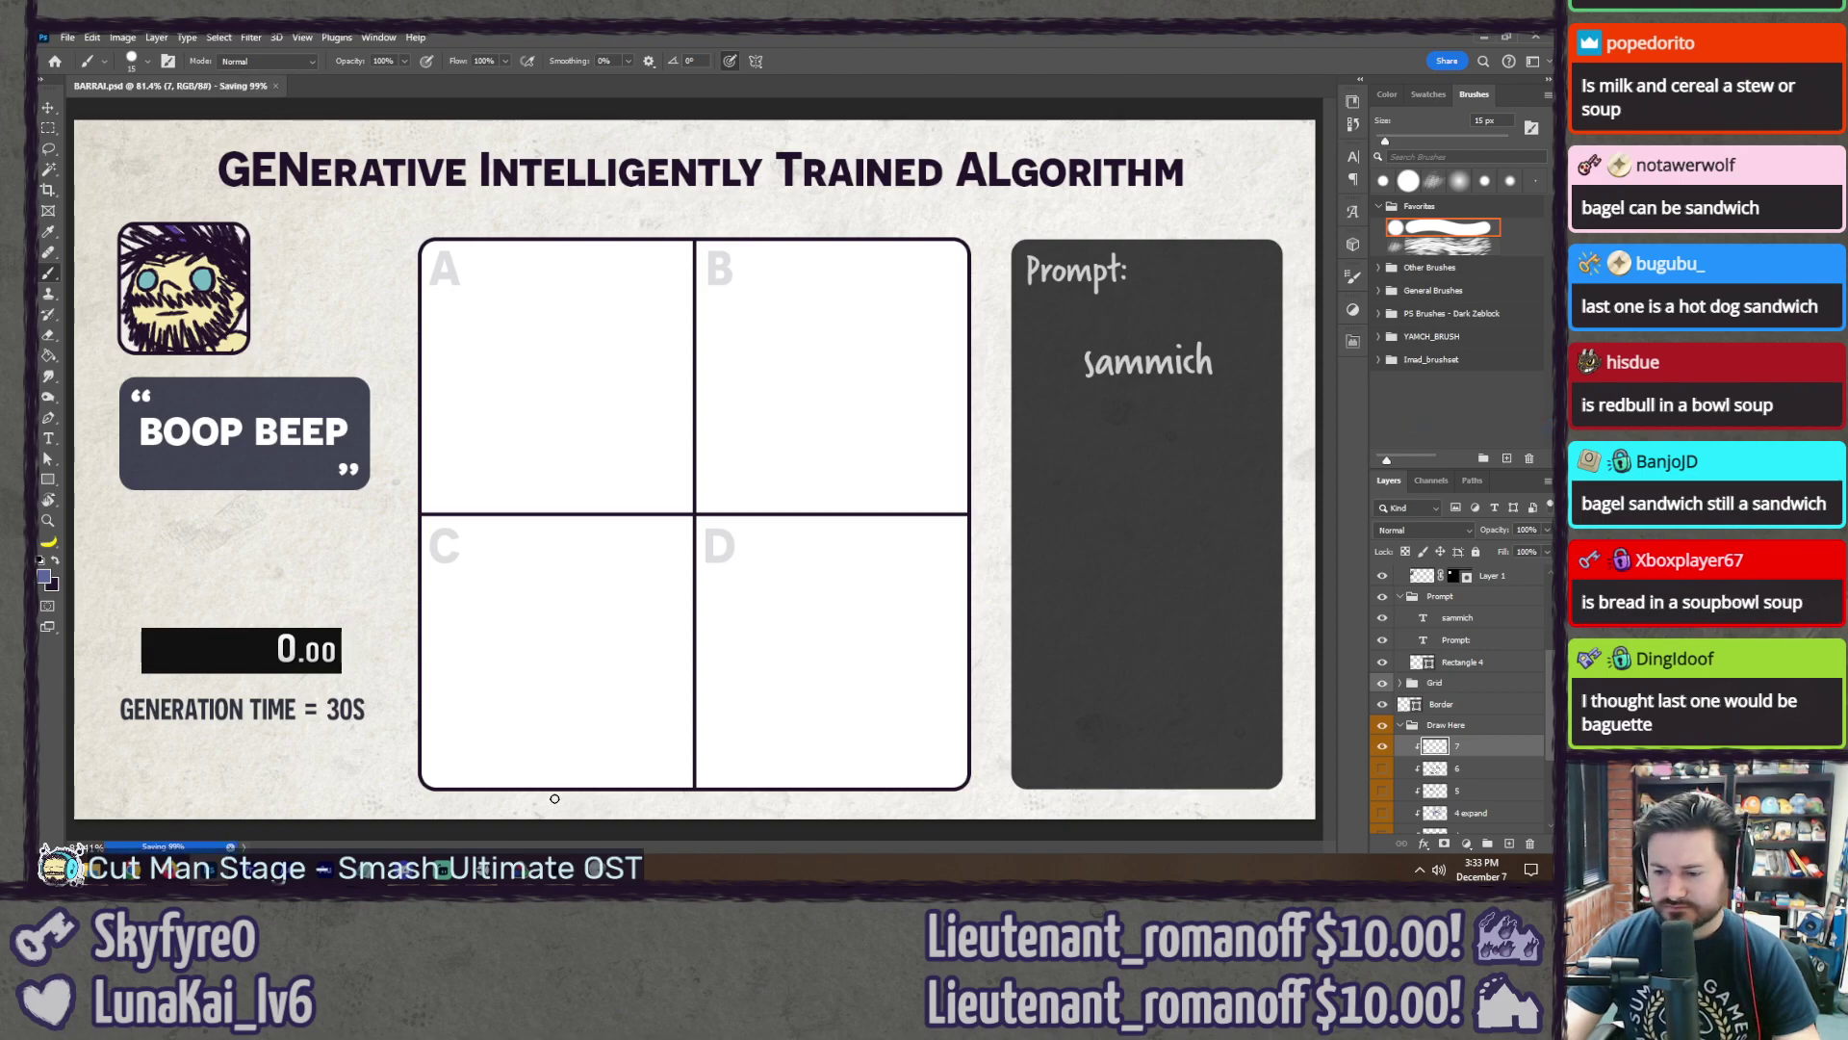
# Step: Clear and re-collect chat in the chat tool, drawing 'dan backslide', then return to Photoshop
pyautogui.click(209, 869)
pyautogui.click(984, 664)
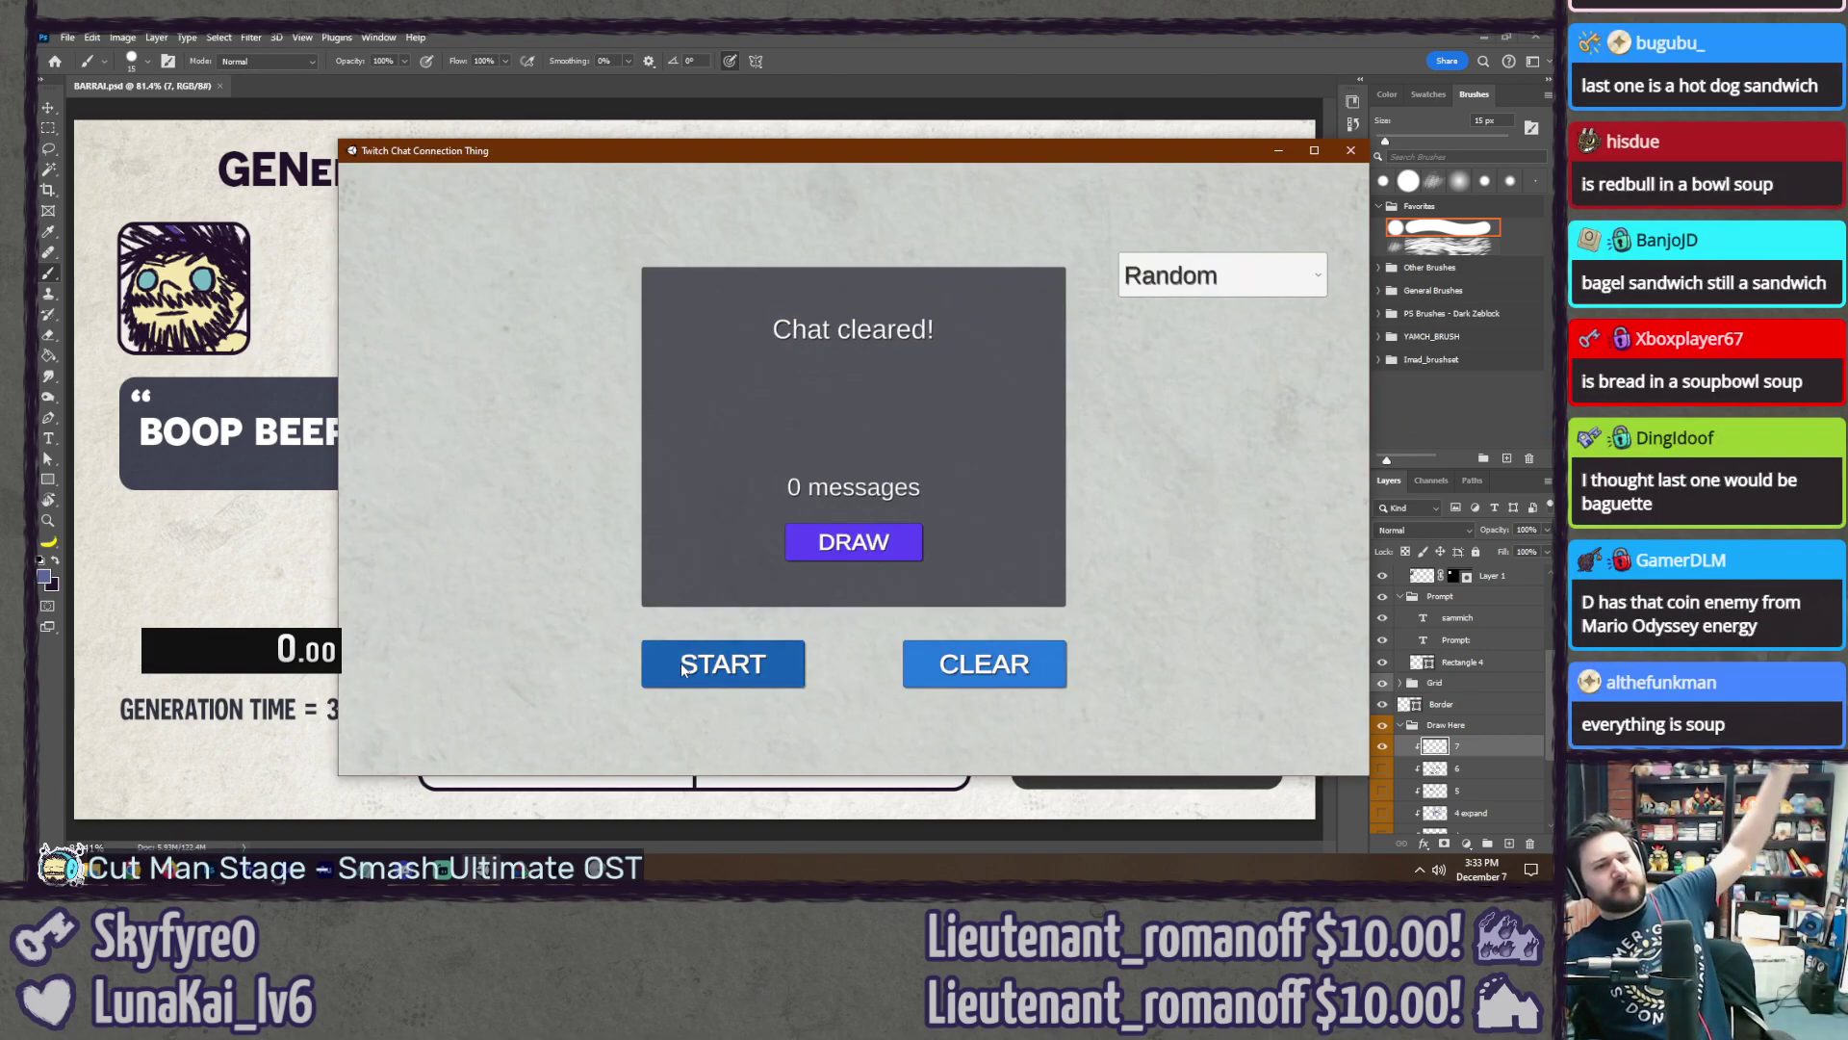
pyautogui.click(682, 666)
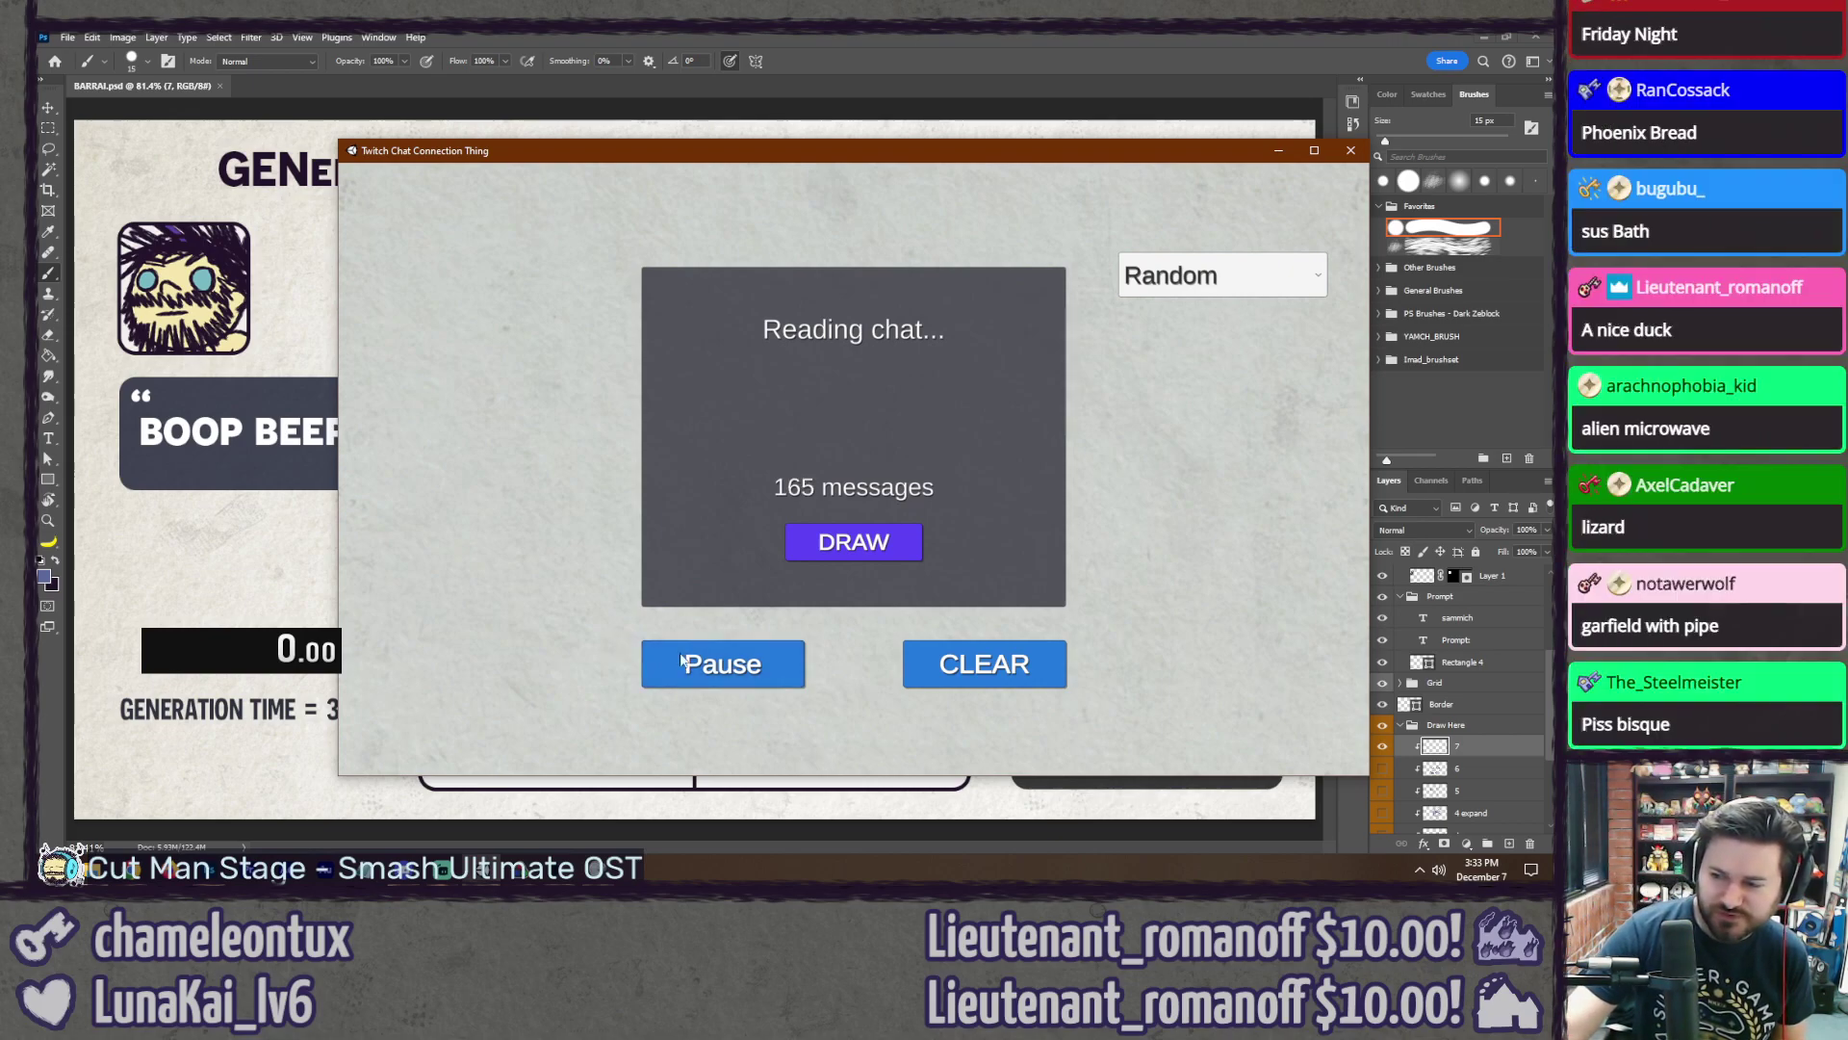
pyautogui.click(682, 661)
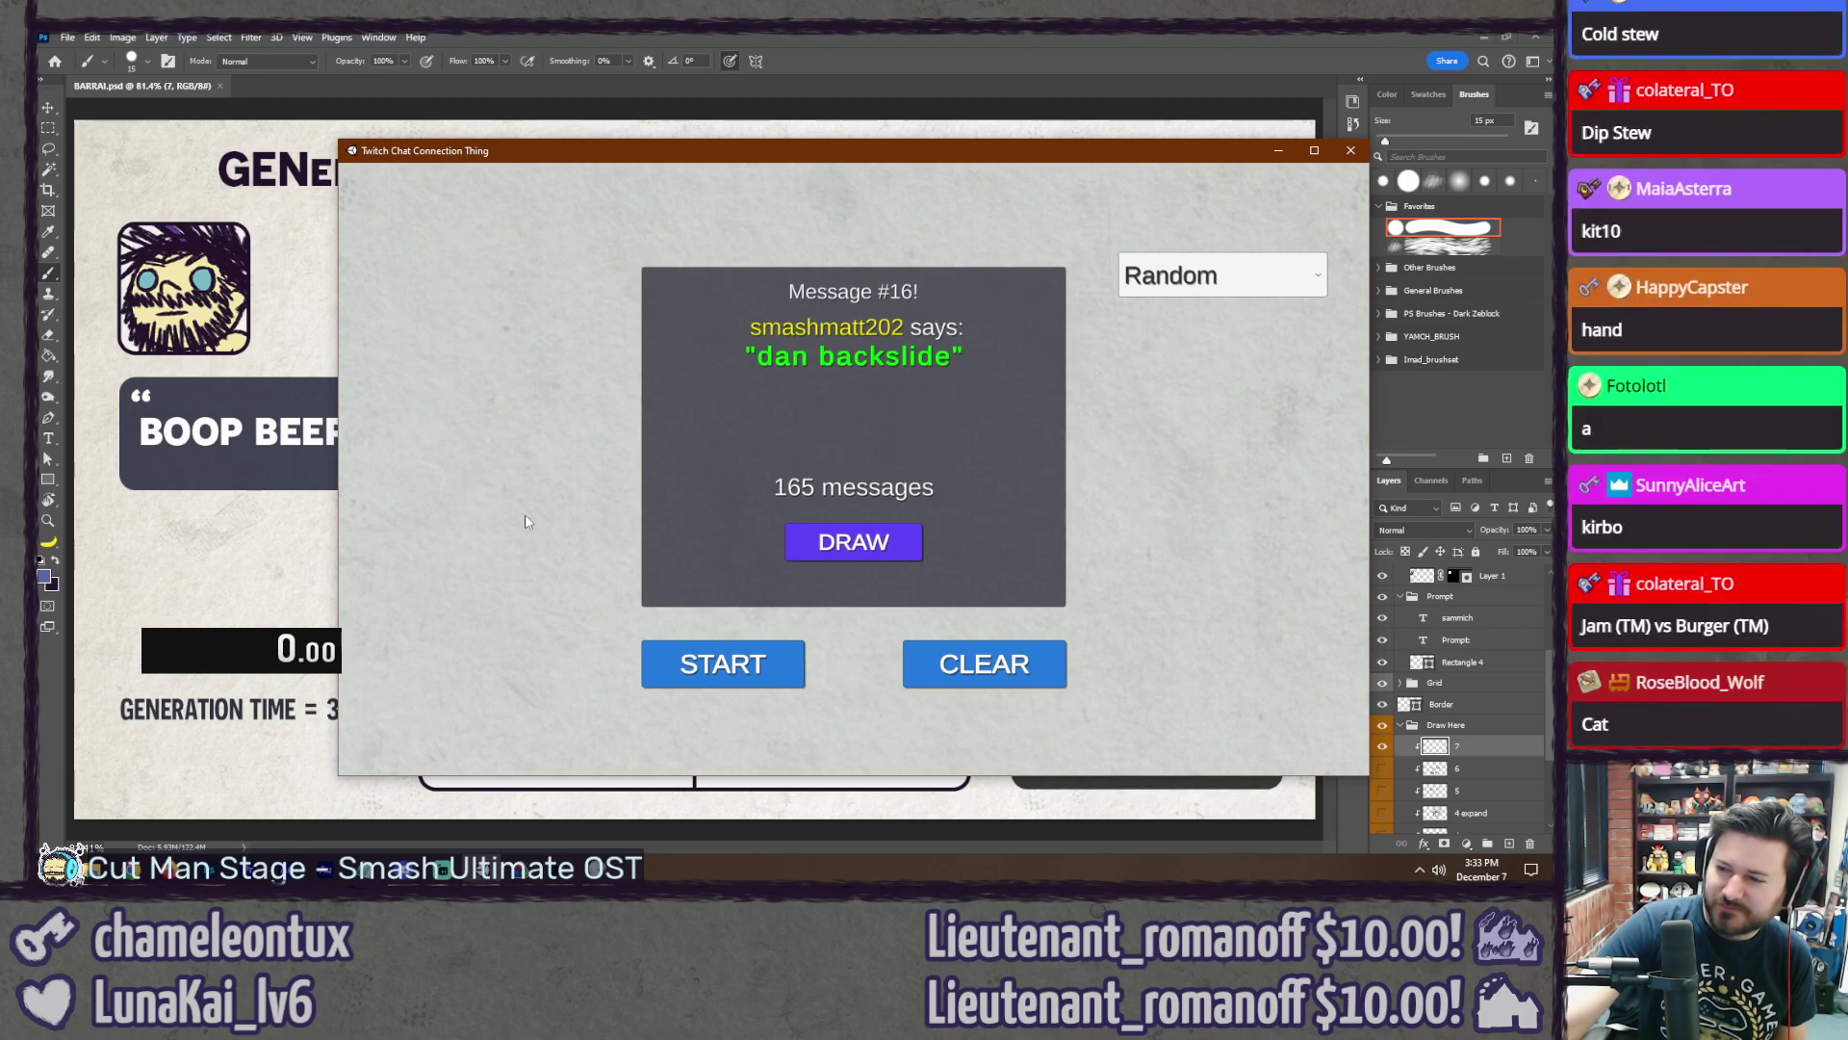
pyautogui.click(754, 35)
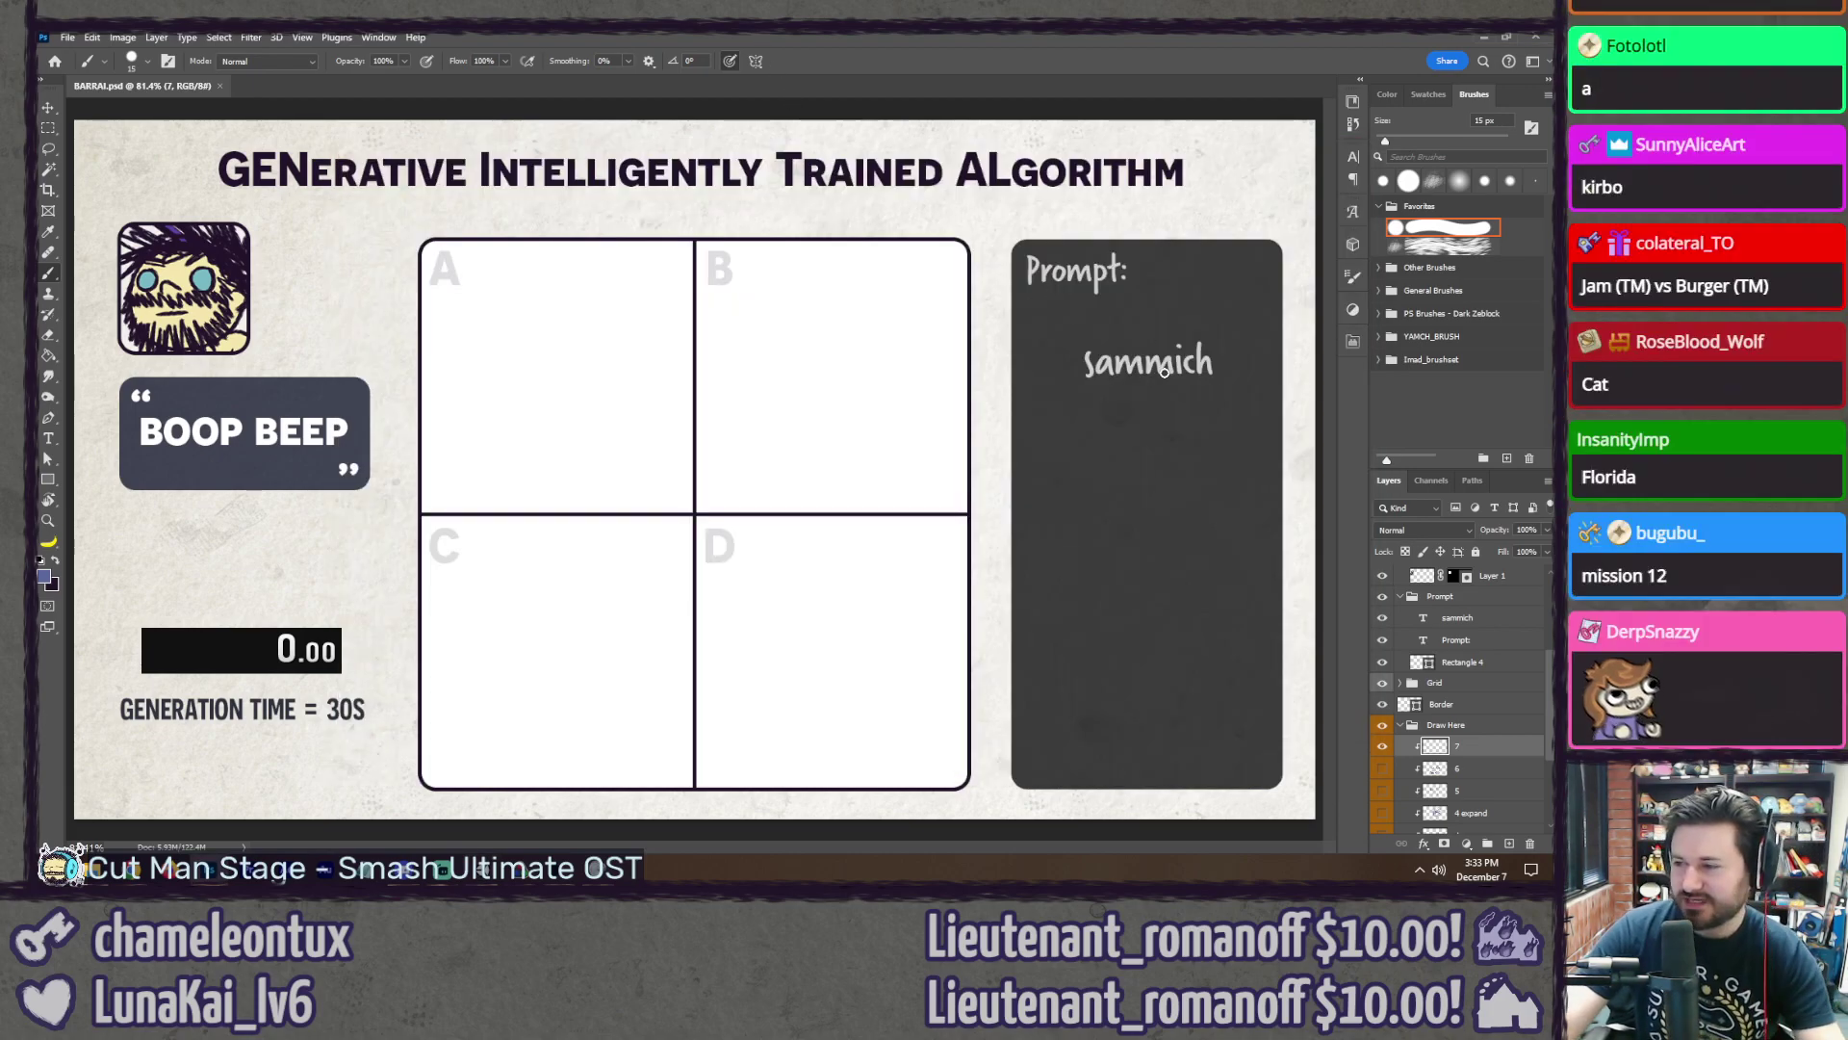
# Step: Replace the 'sammich' prompt with 'dan backslide' and select layer 7
pyautogui.press('t')
pyautogui.doubleClick(1163, 366)
pyautogui.write('d')
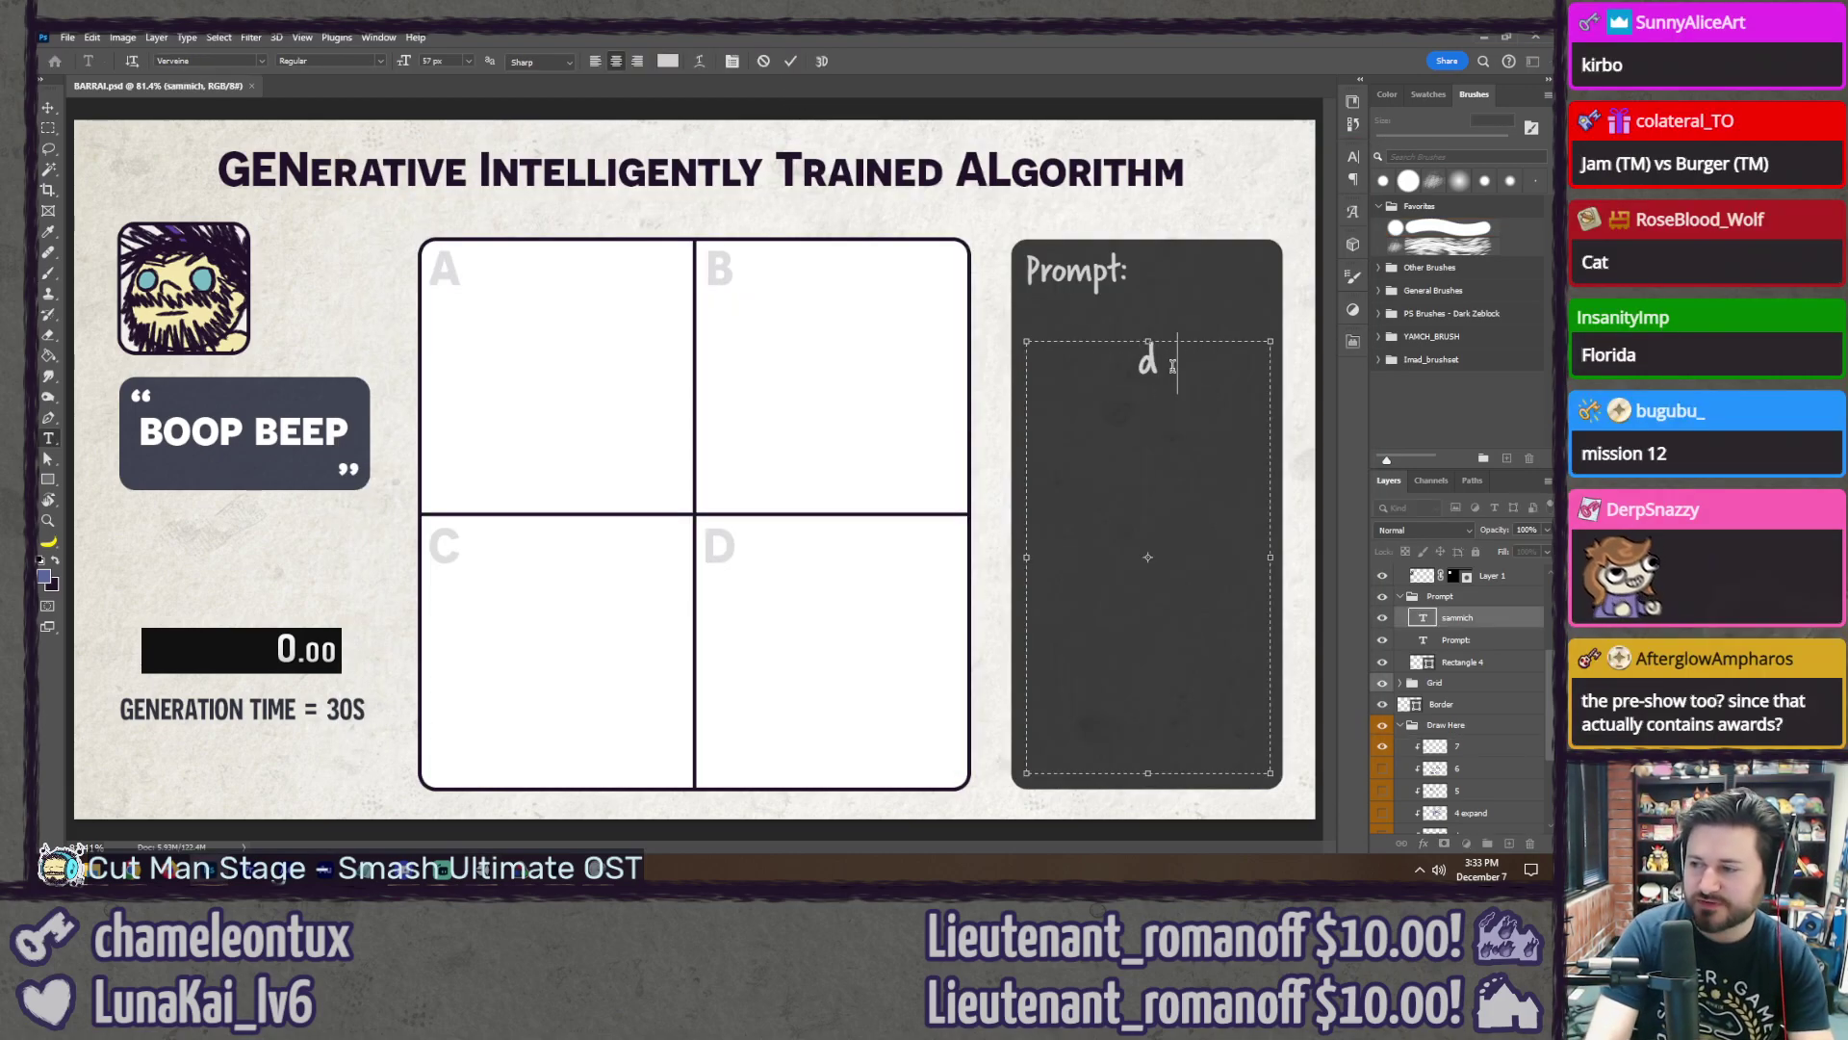
pyautogui.write('an backslide')
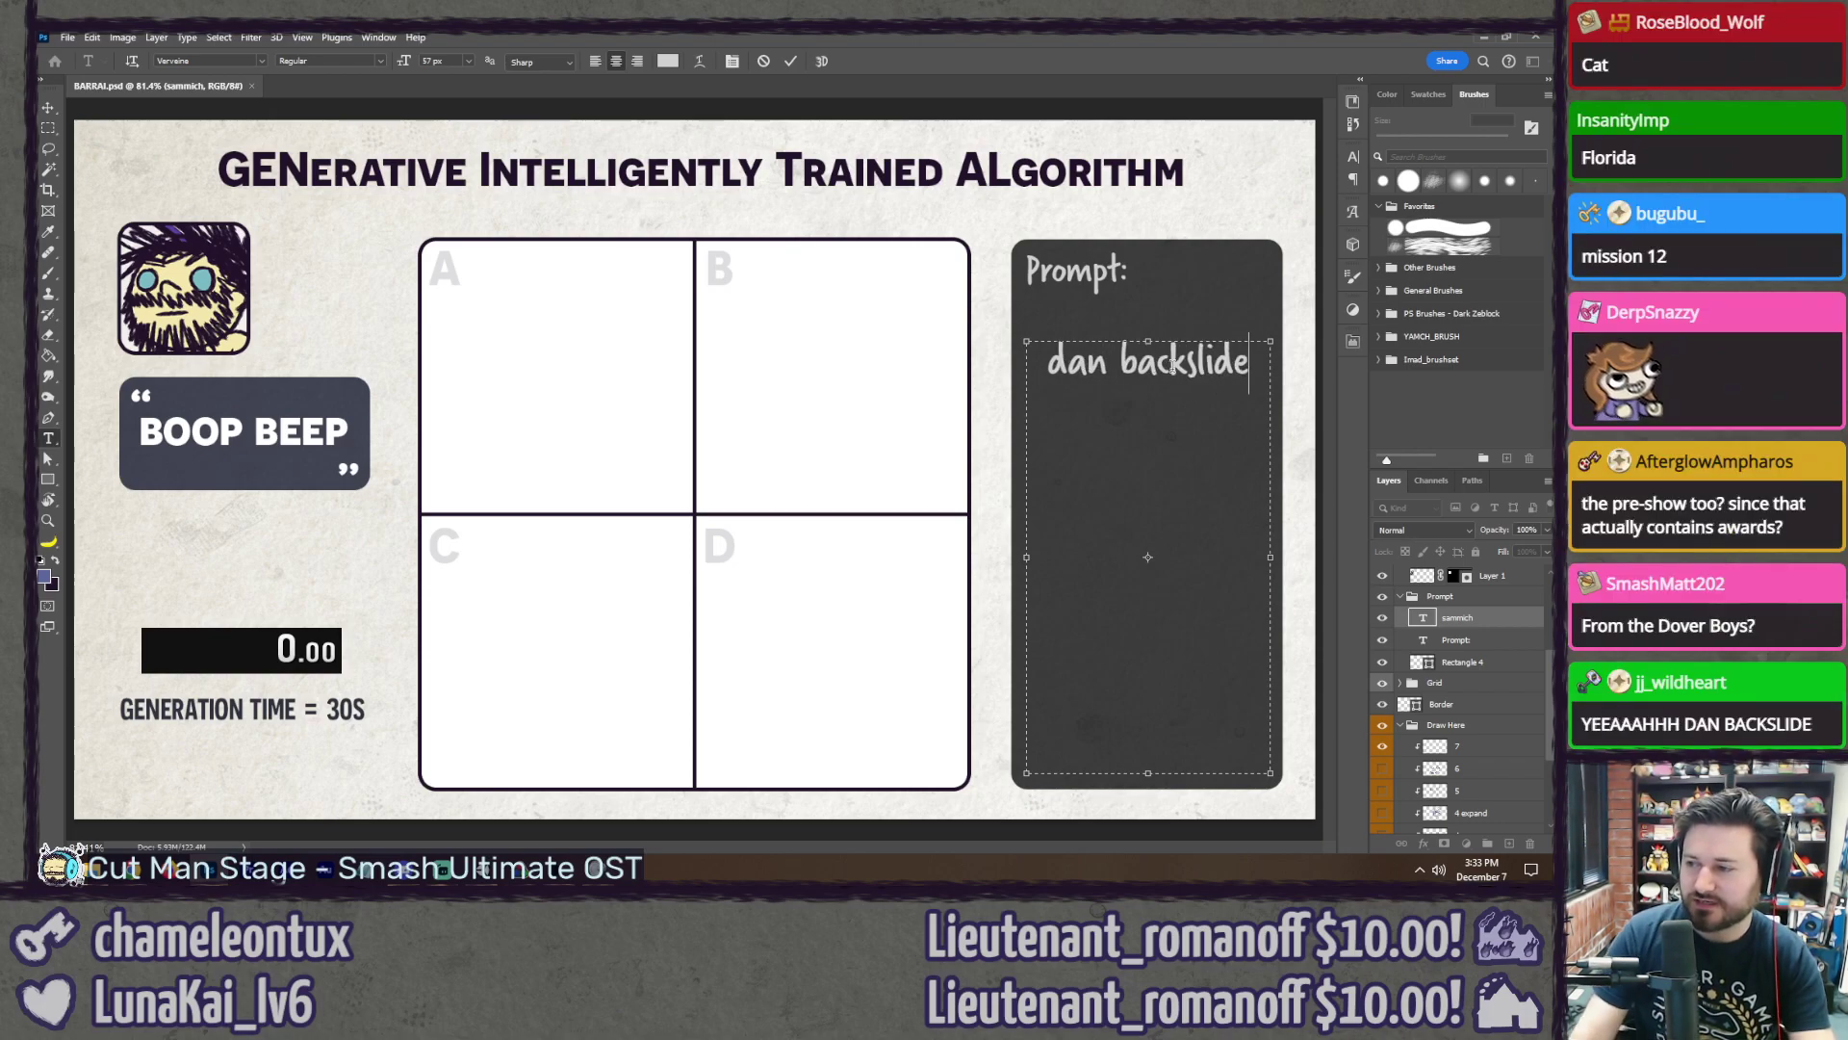
pyautogui.hotkey('ctrl', 'Return')
pyautogui.press('b')
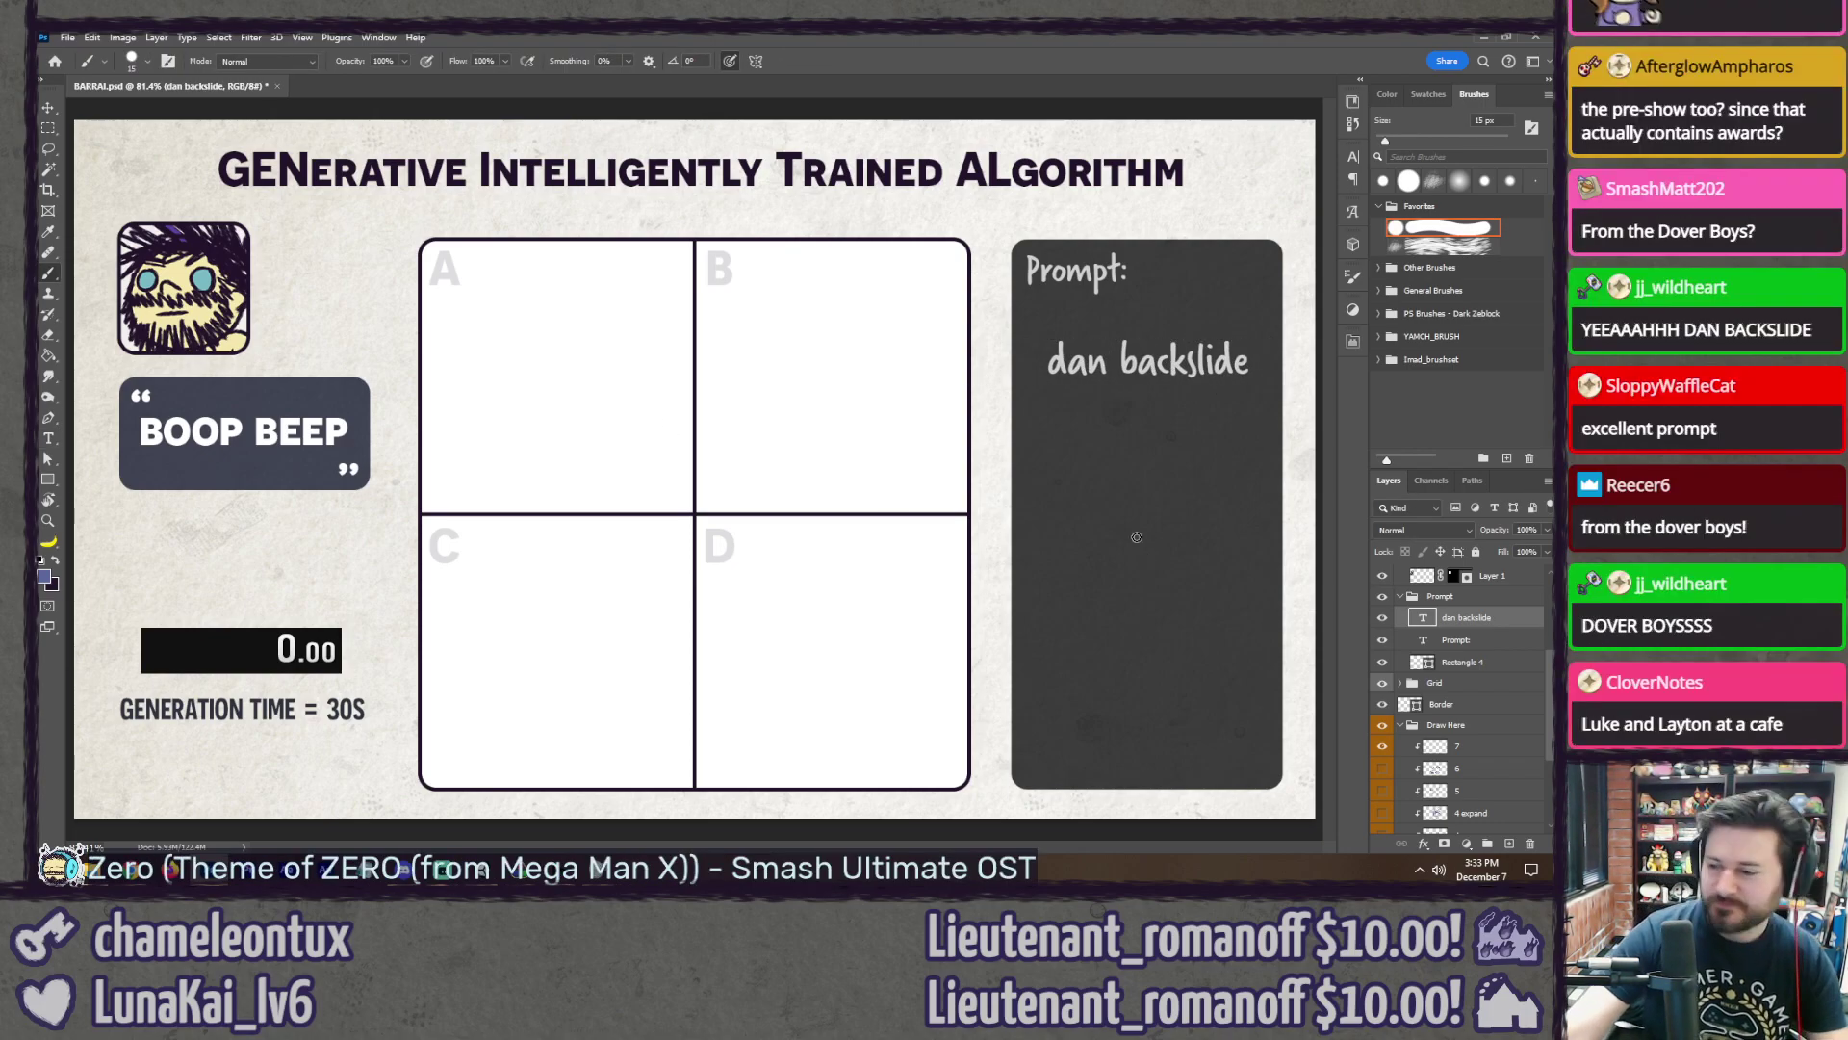
pyautogui.click(1463, 746)
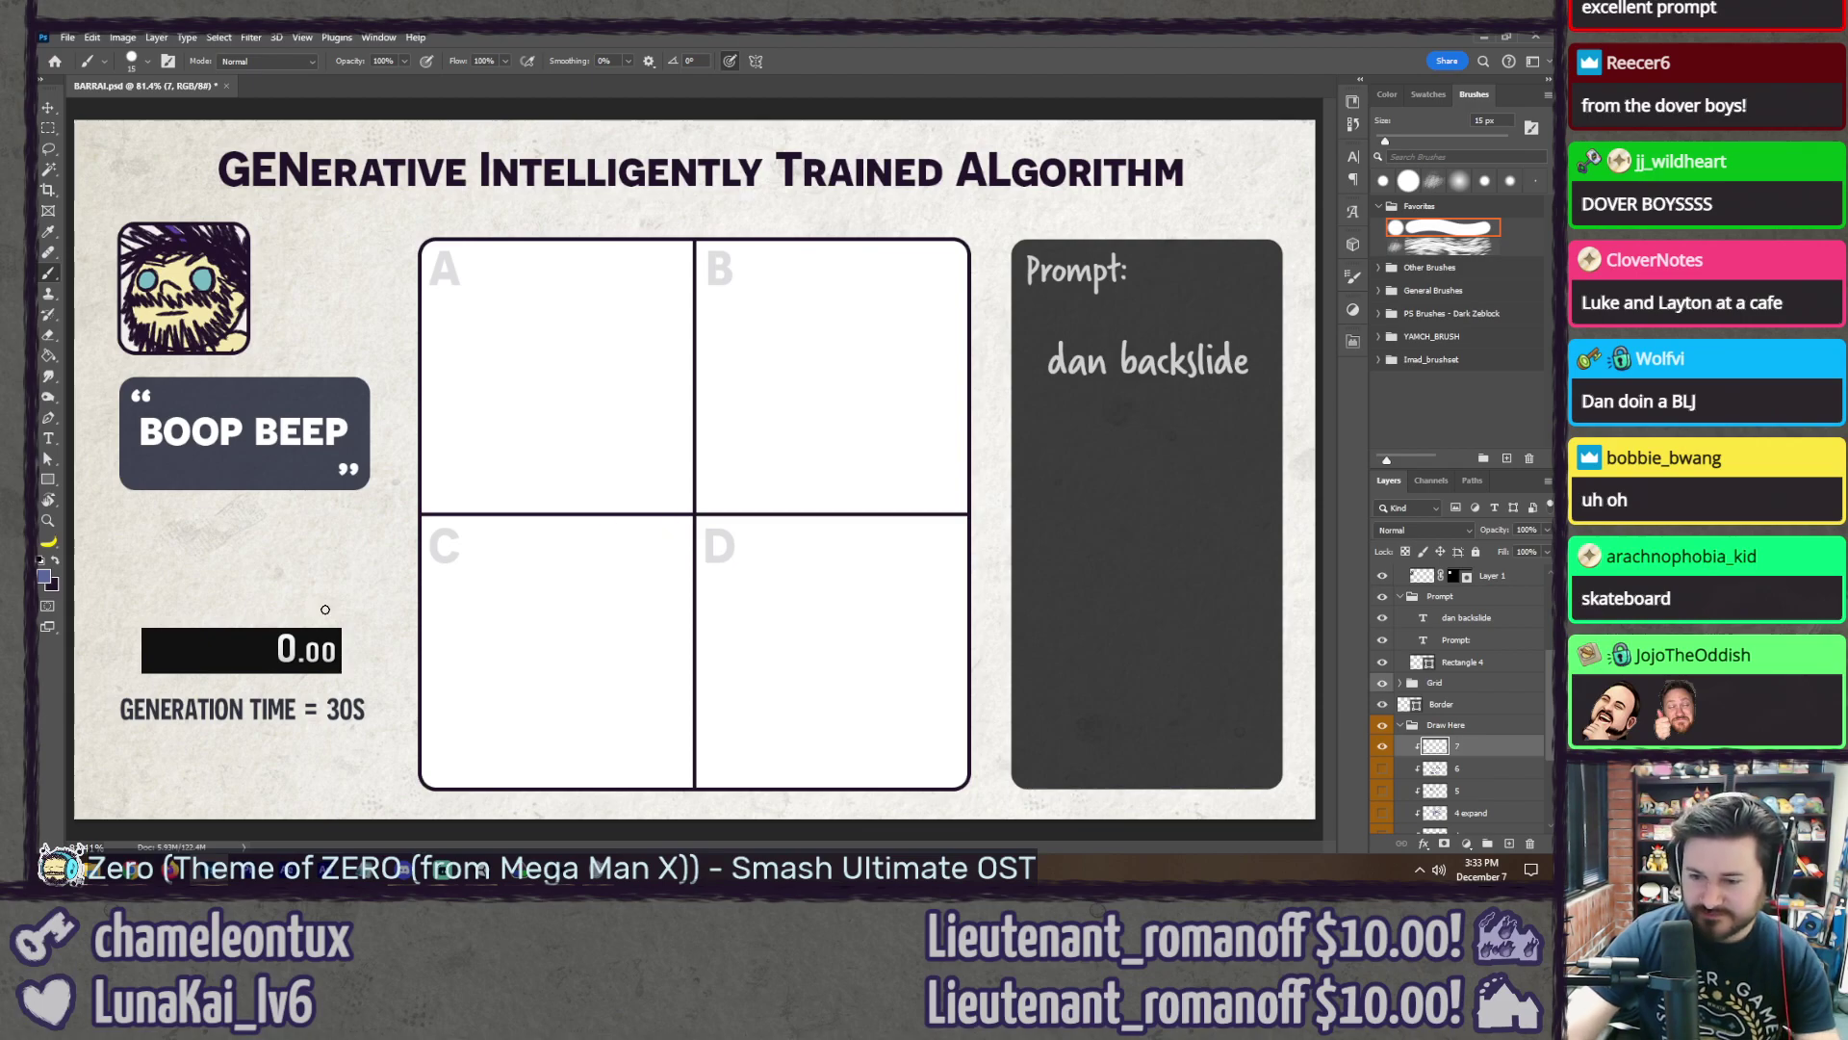
# Step: Change the generation time from 30S to 60S
pyautogui.press('t')
pyautogui.click(339, 710)
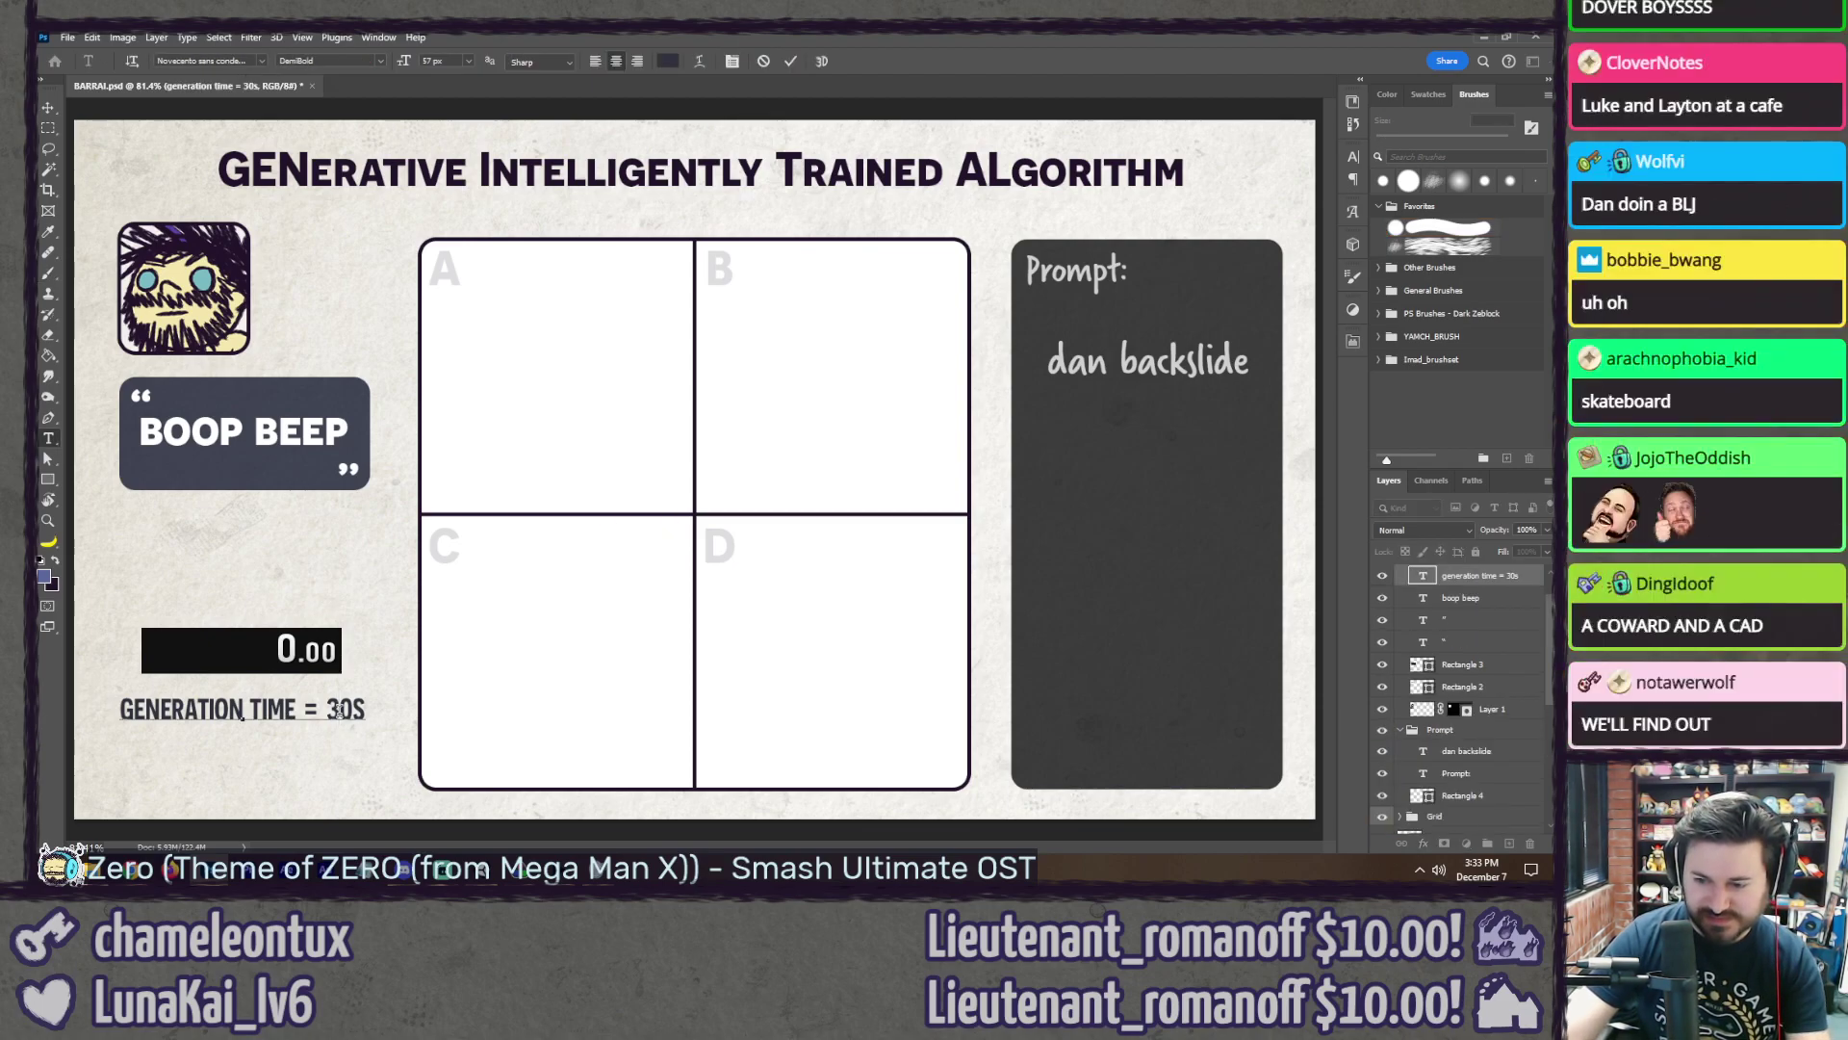
pyautogui.moveTo(332, 712); pyautogui.dragTo(326, 712)
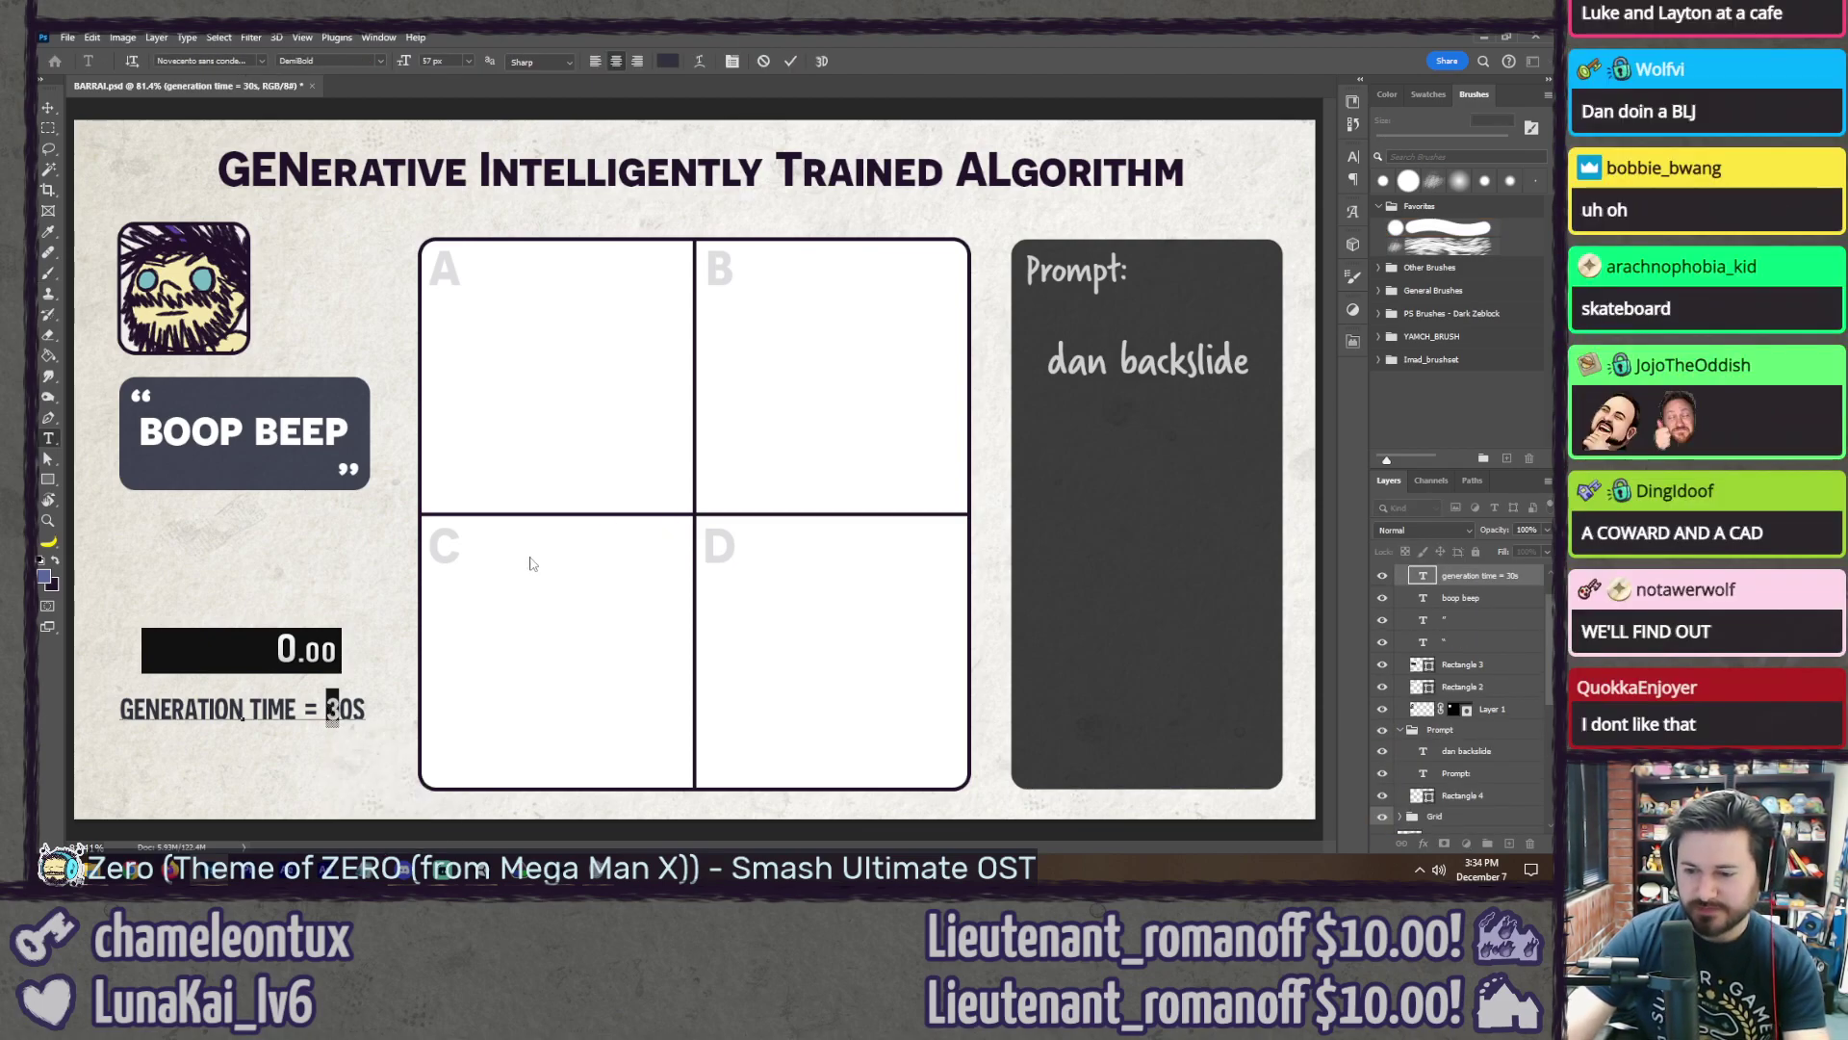
pyautogui.write('6')
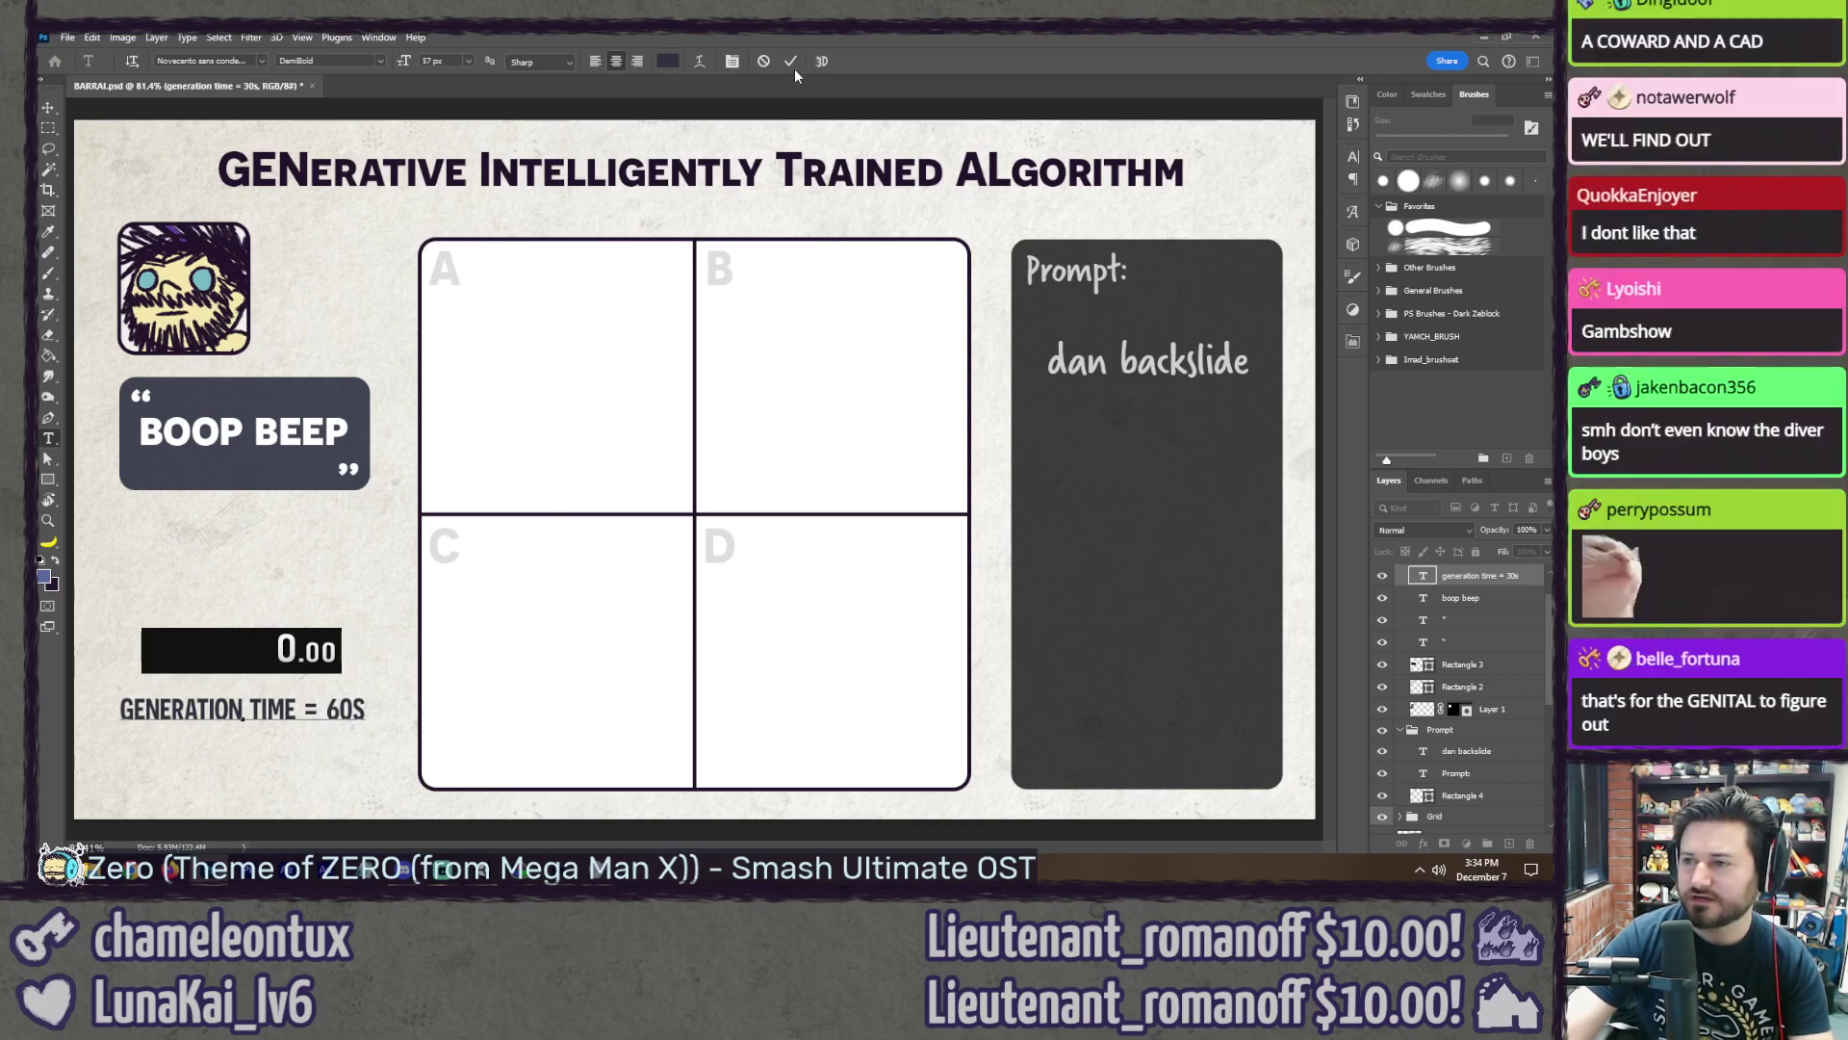
pyautogui.click(790, 61)
pyautogui.press('b')
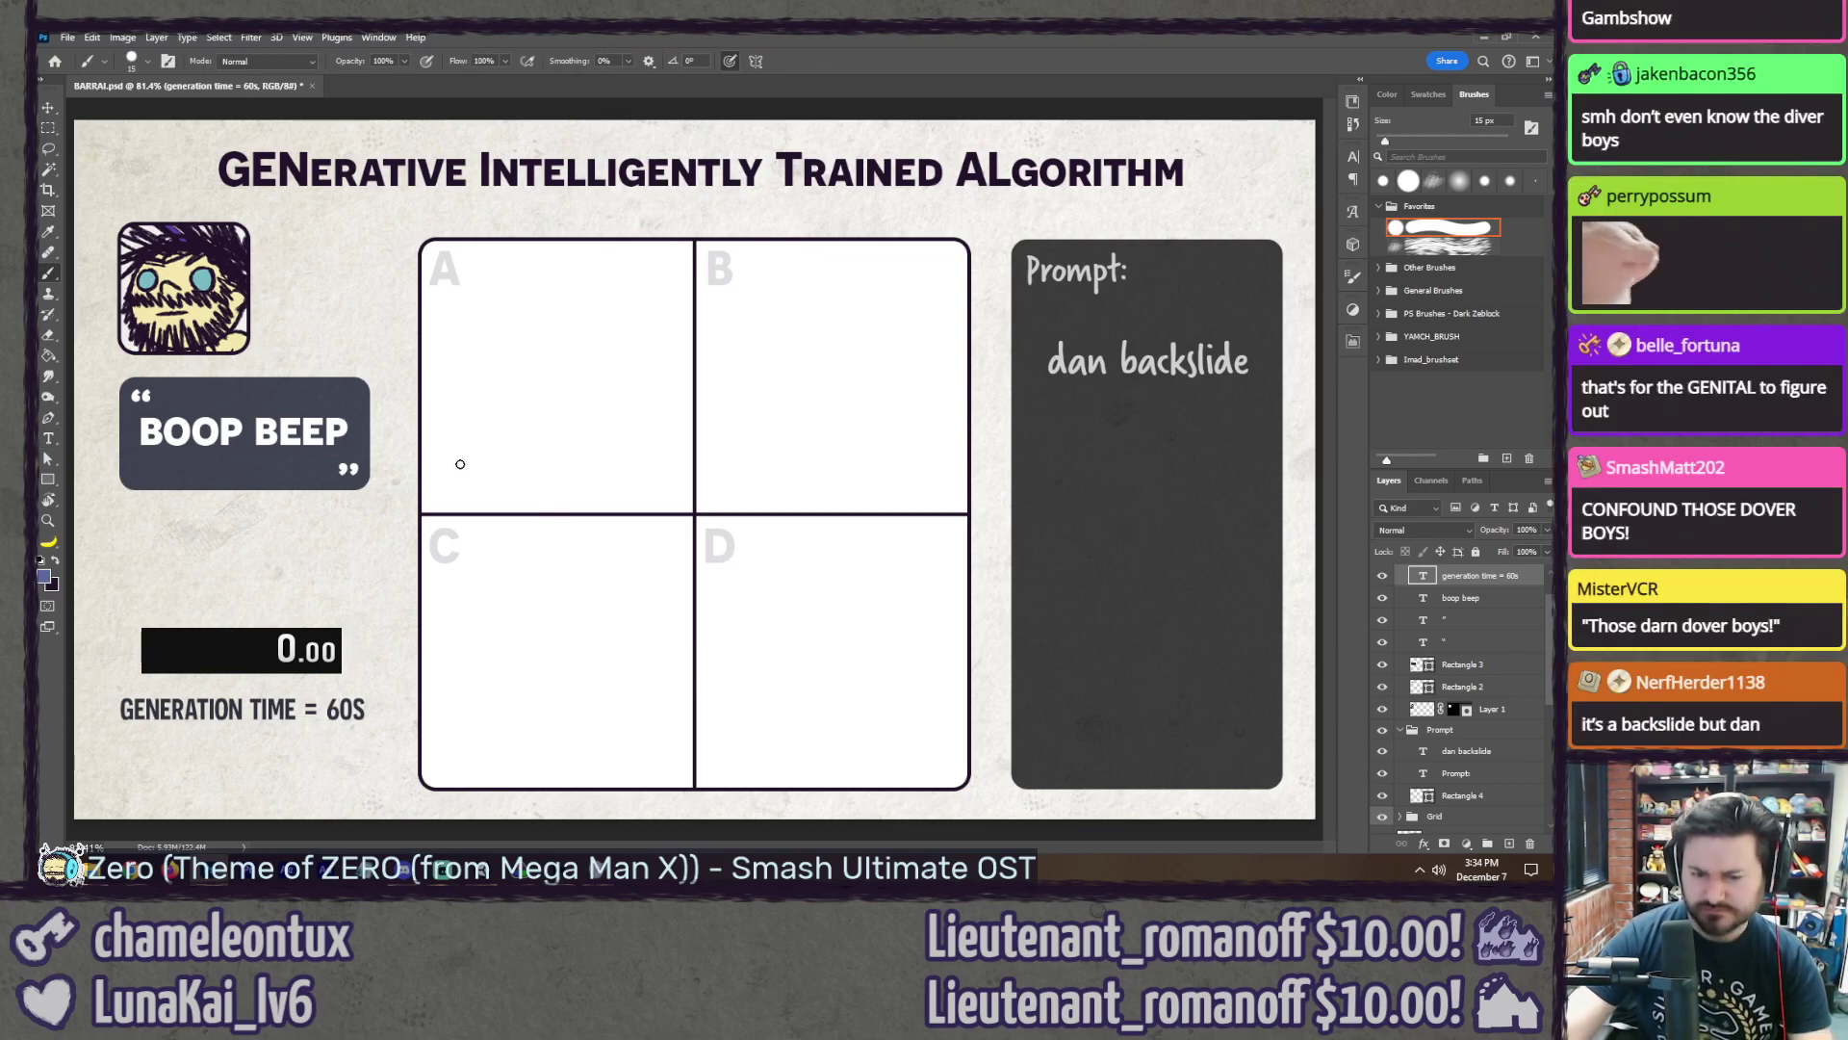
# Step: Save the board and sketch 'dan backslide' figures in panels A and B
pyautogui.keyDown('ctrl'); pyautogui.click(732, 546); pyautogui.keyUp('ctrl')
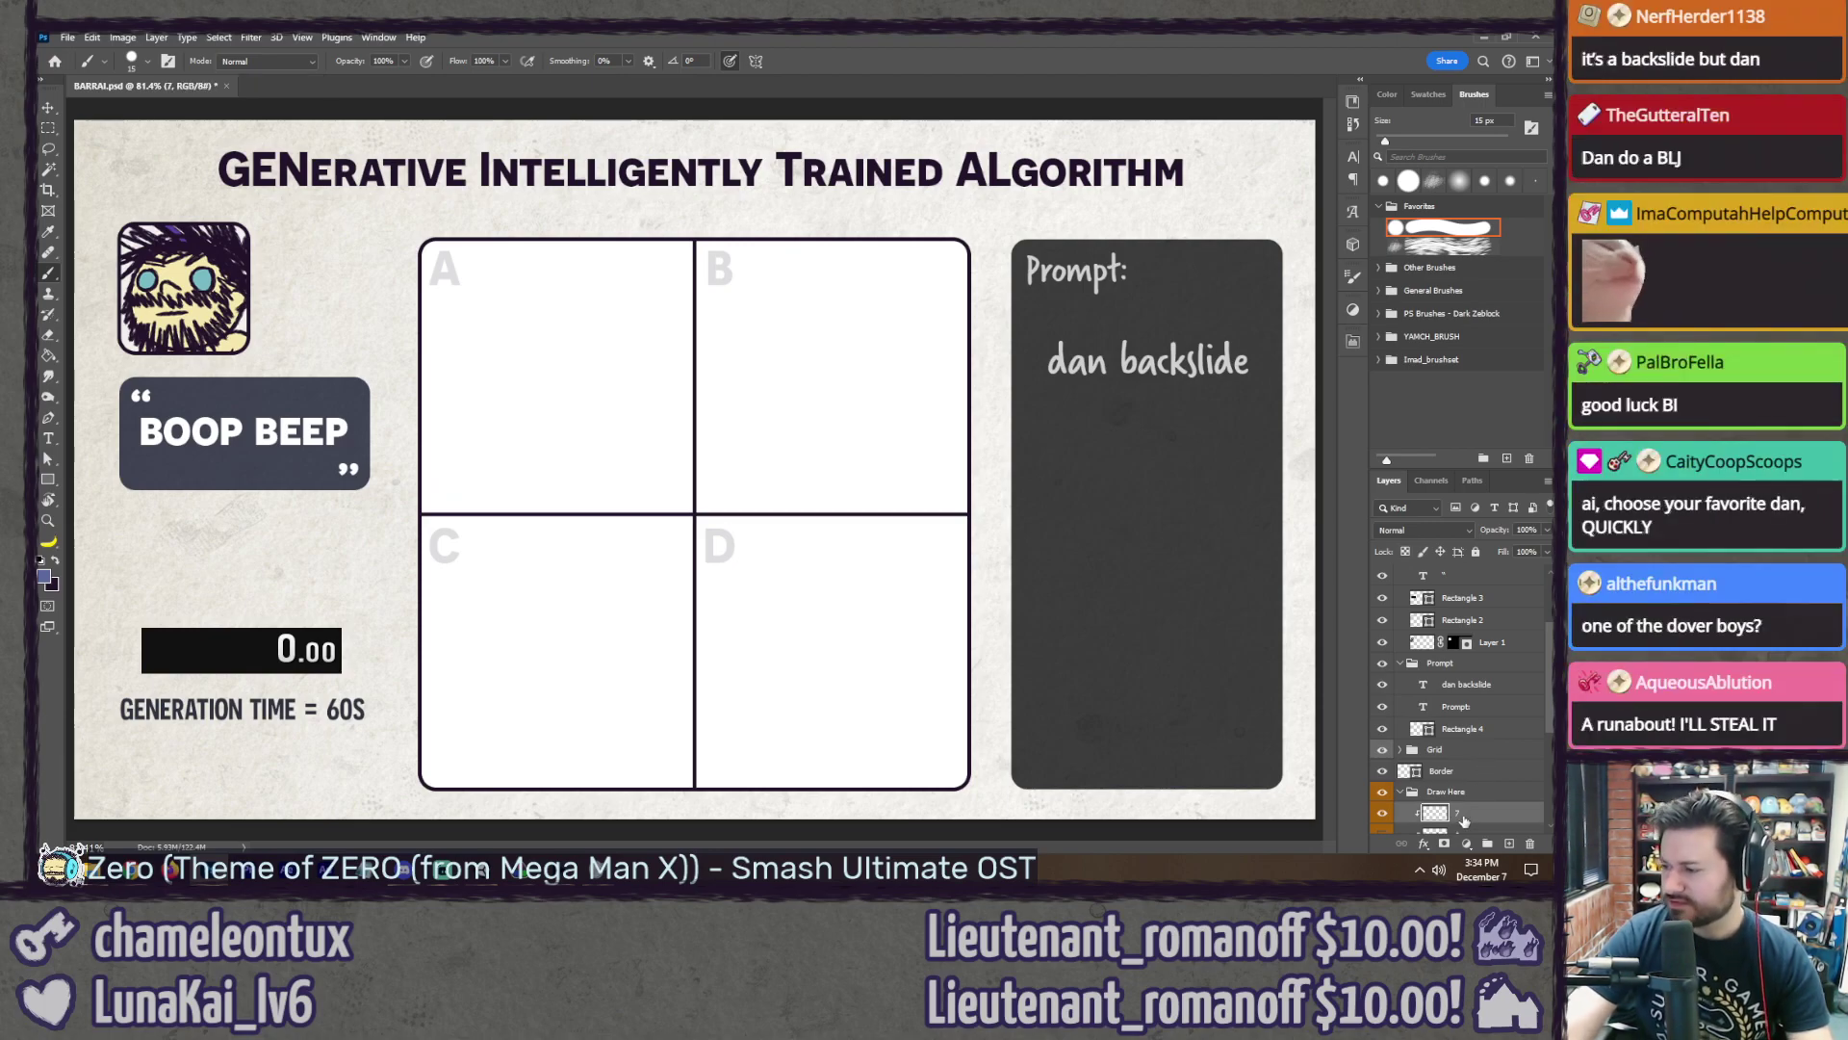
pyautogui.hotkey('ctrl', 's')
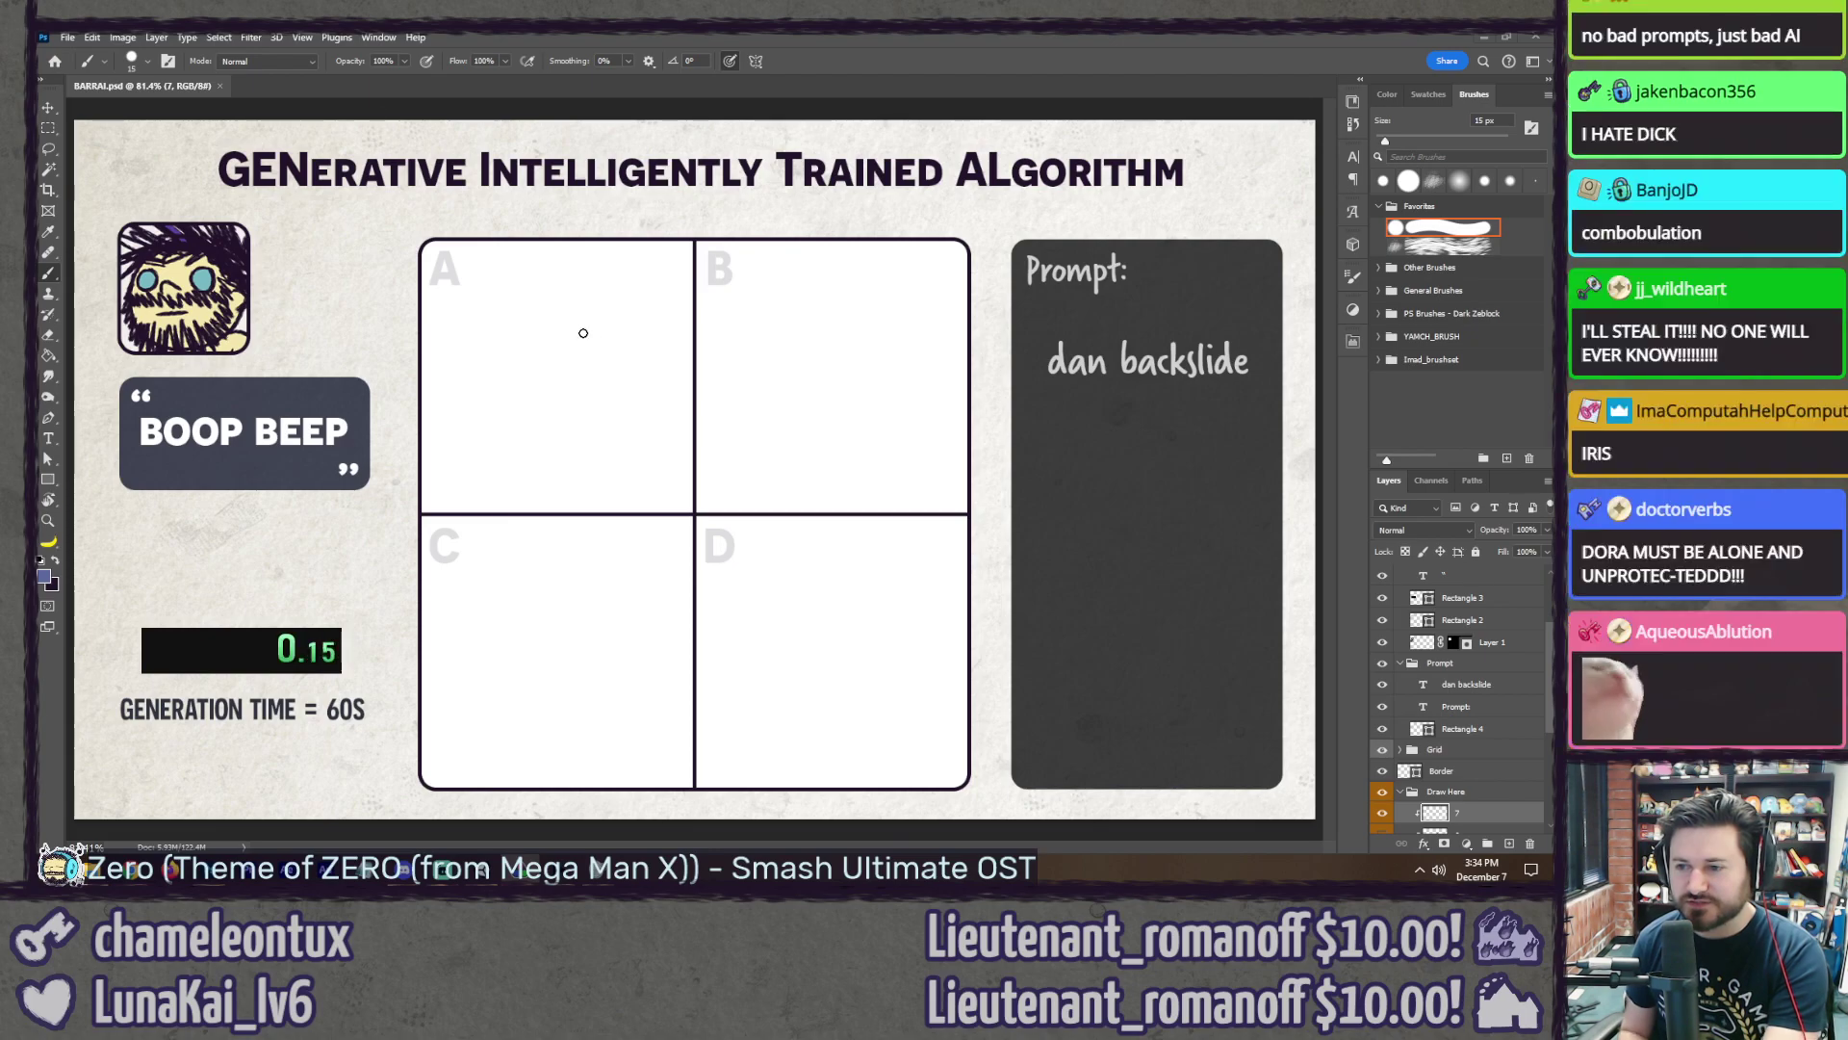
pyautogui.moveTo(569, 383)
pyautogui.mouseDown()
pyautogui.moveTo(653, 381)
pyautogui.moveTo(664, 398)
pyautogui.moveTo(580, 416)
pyautogui.moveTo(528, 464)
pyautogui.moveTo(586, 445)
pyautogui.moveTo(643, 460)
pyautogui.moveTo(566, 497)
pyautogui.moveTo(521, 486)
pyautogui.mouseUp()
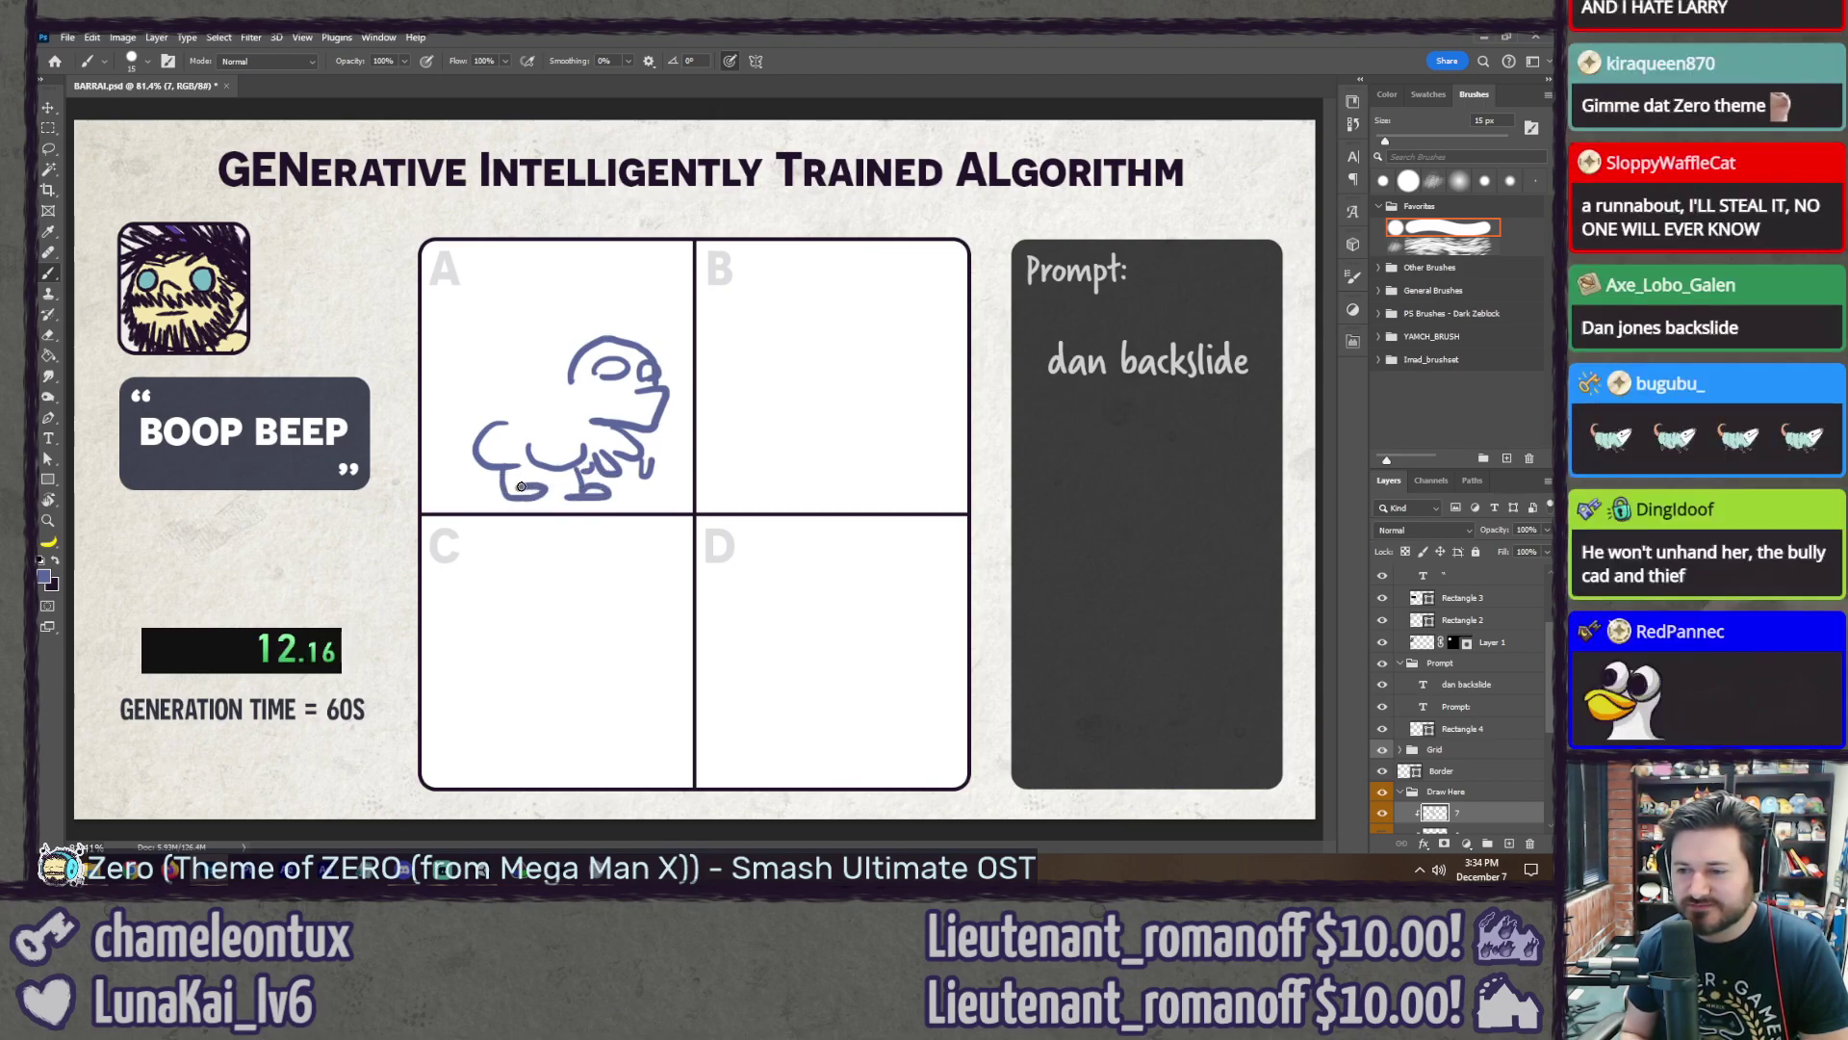
pyautogui.moveTo(516, 421); pyautogui.dragTo(570, 389)
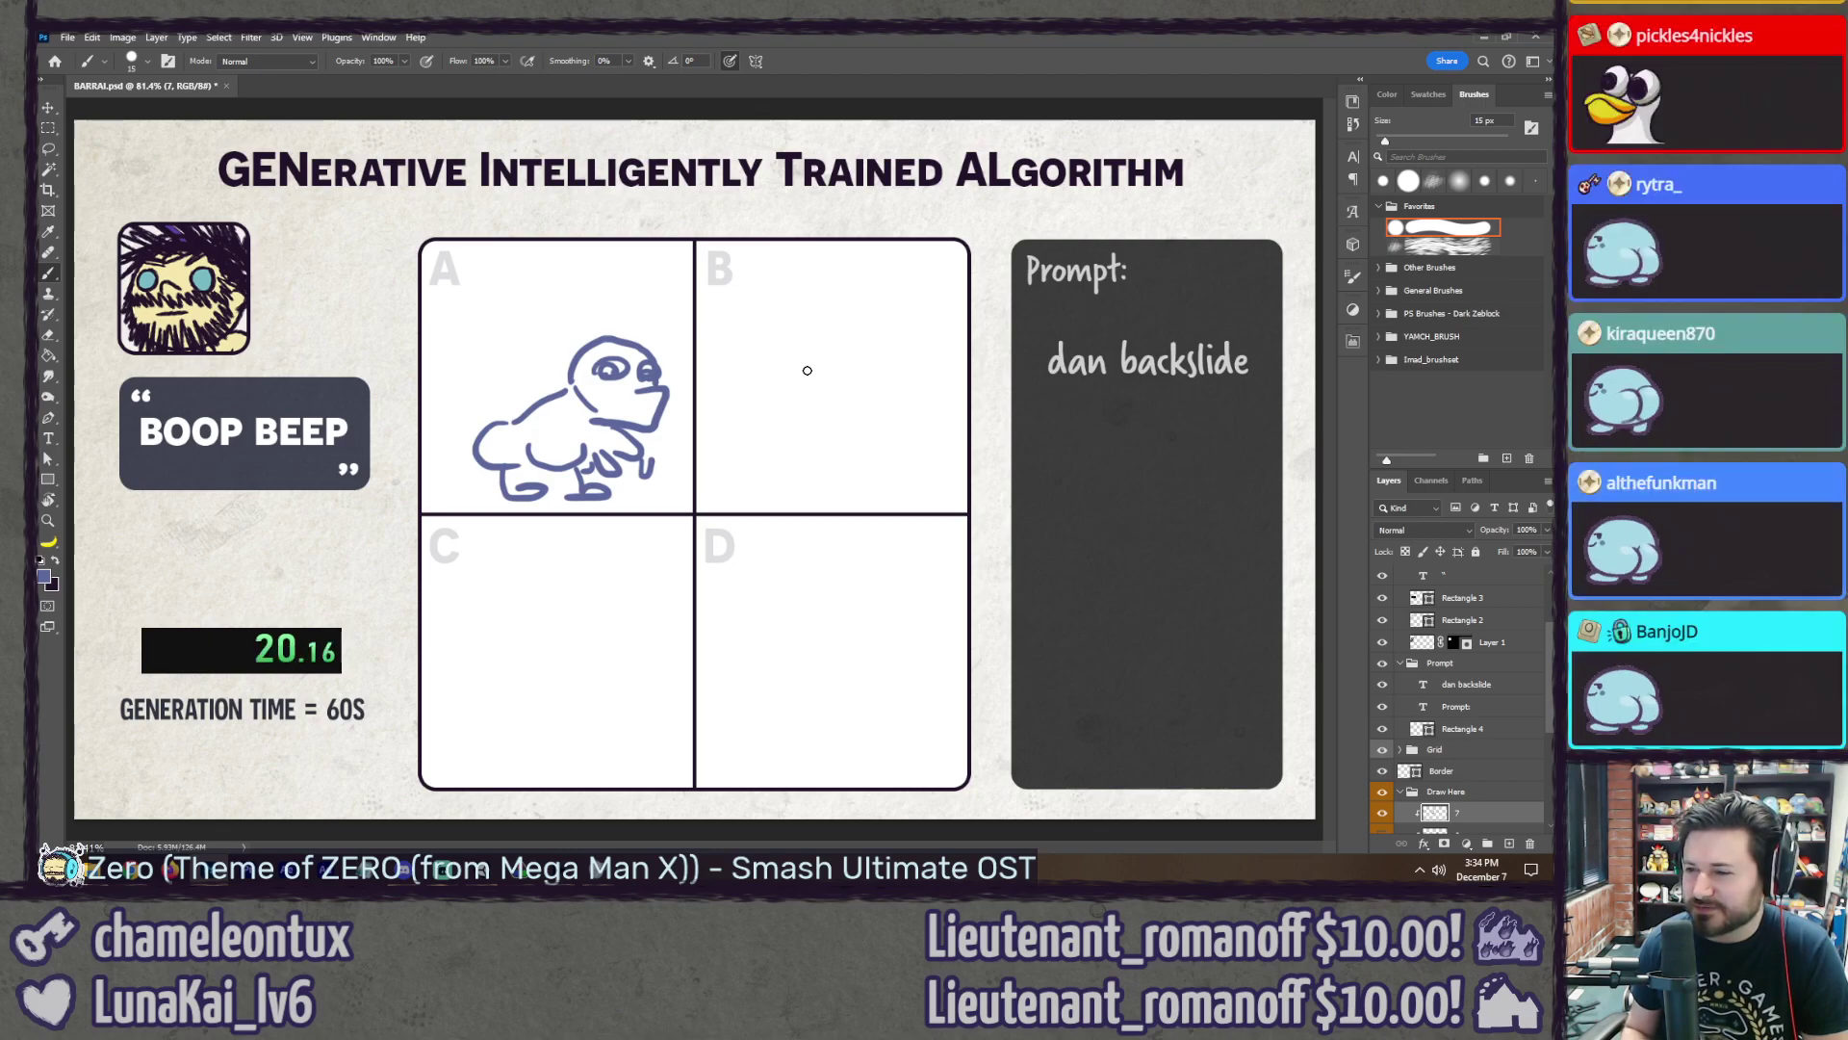
pyautogui.moveTo(807, 402)
pyautogui.mouseDown()
pyautogui.moveTo(843, 412)
pyautogui.moveTo(863, 336)
pyautogui.mouseUp()
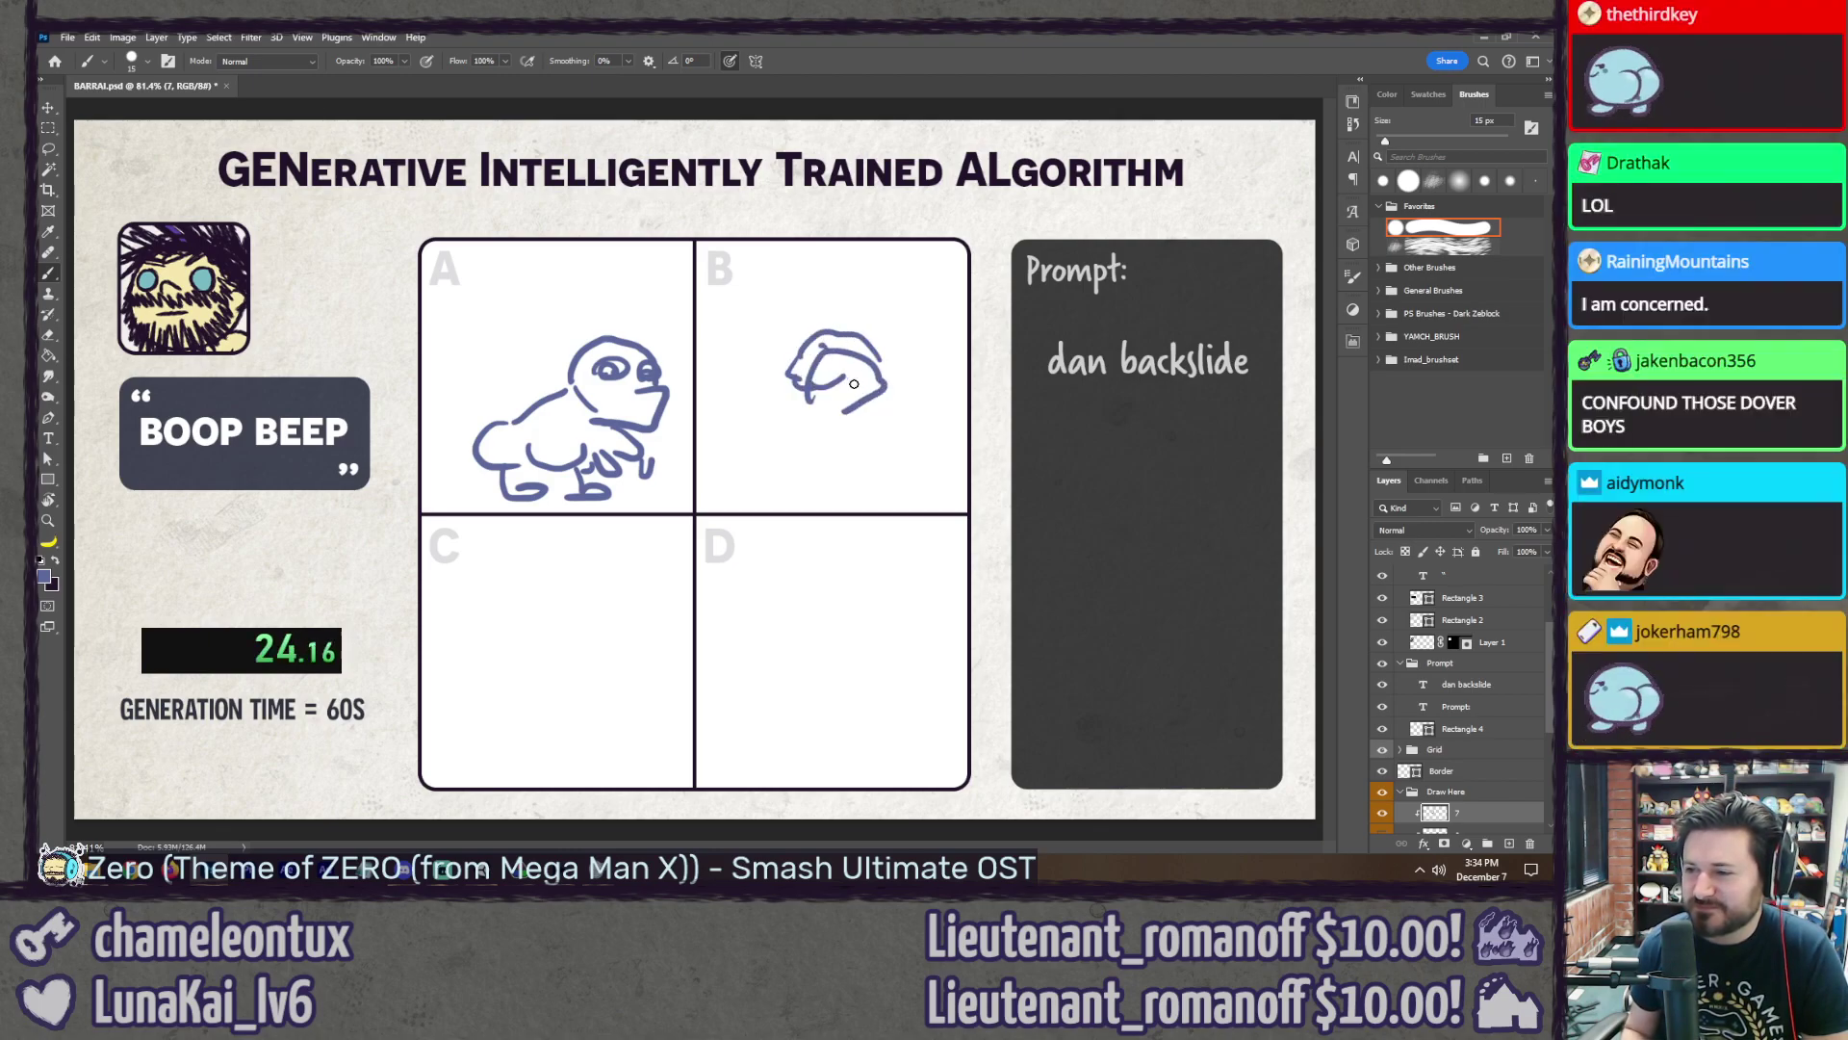
pyautogui.moveTo(849, 400); pyautogui.dragTo(799, 409)
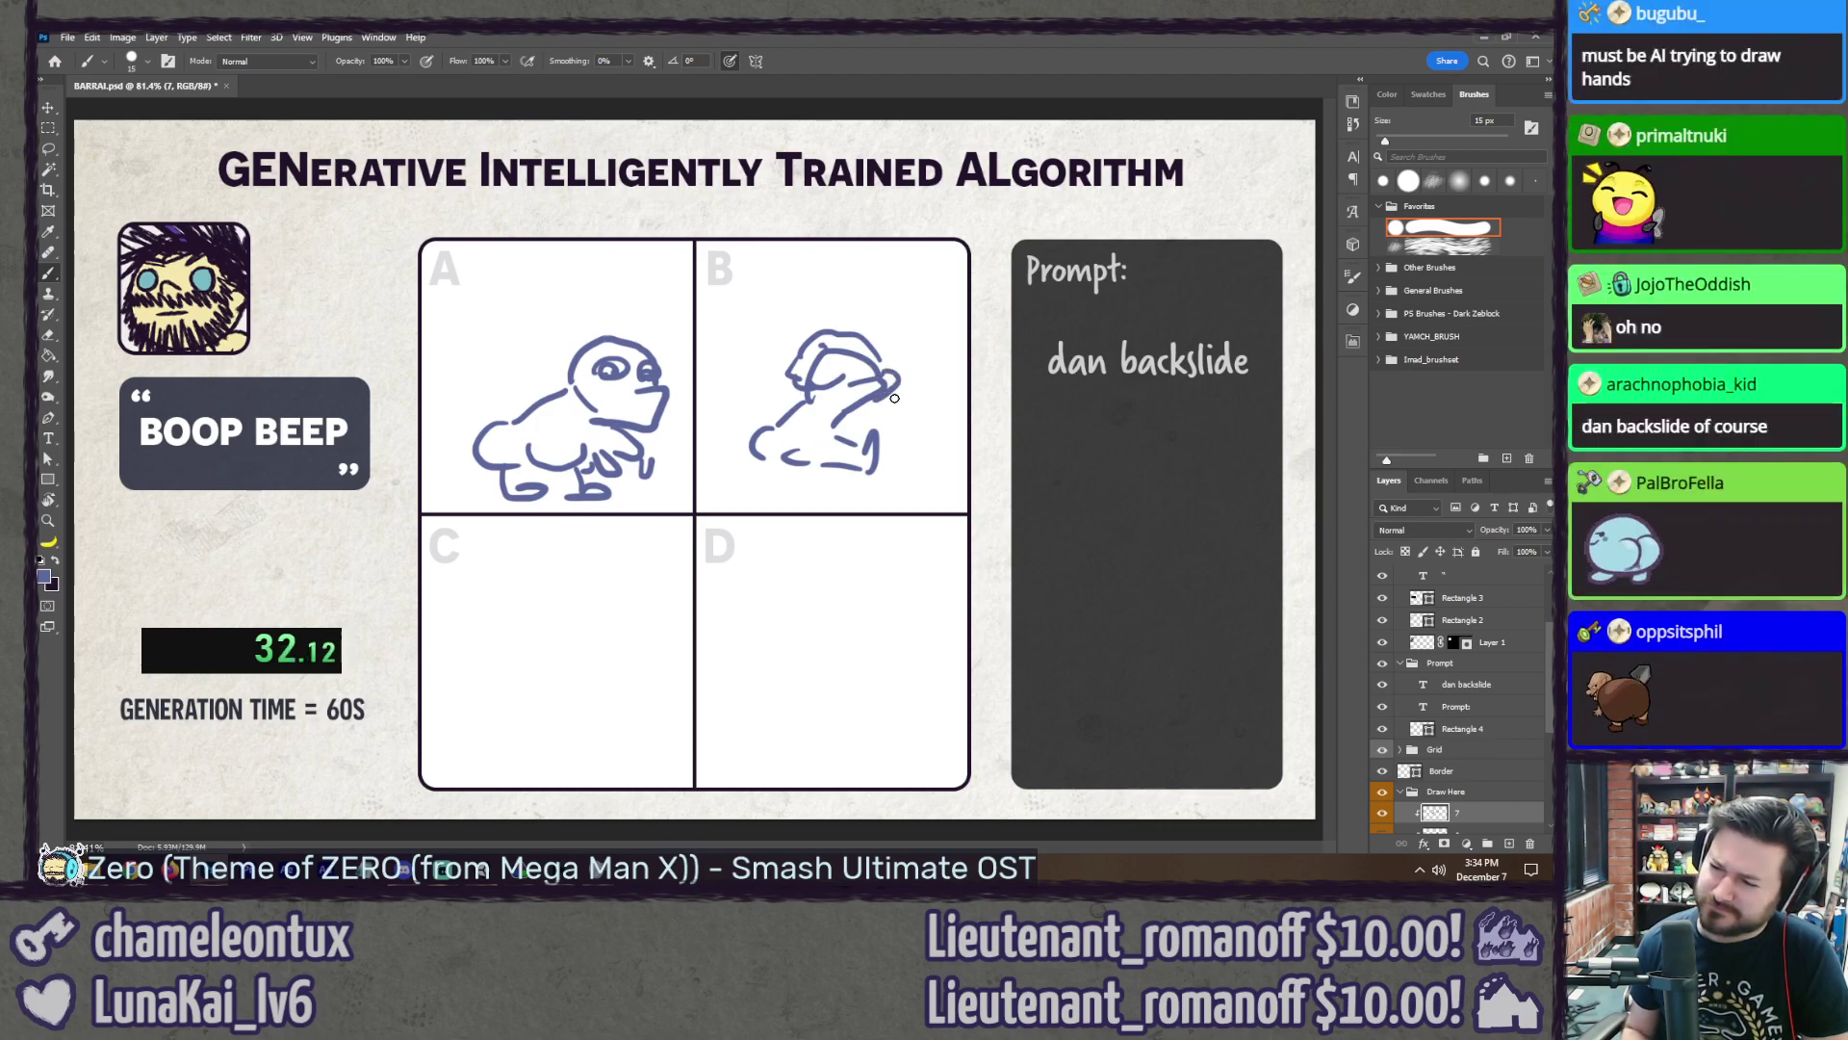
pyautogui.moveTo(876, 396)
pyautogui.mouseDown()
pyautogui.moveTo(857, 438)
pyautogui.moveTo(900, 505)
pyautogui.mouseUp()
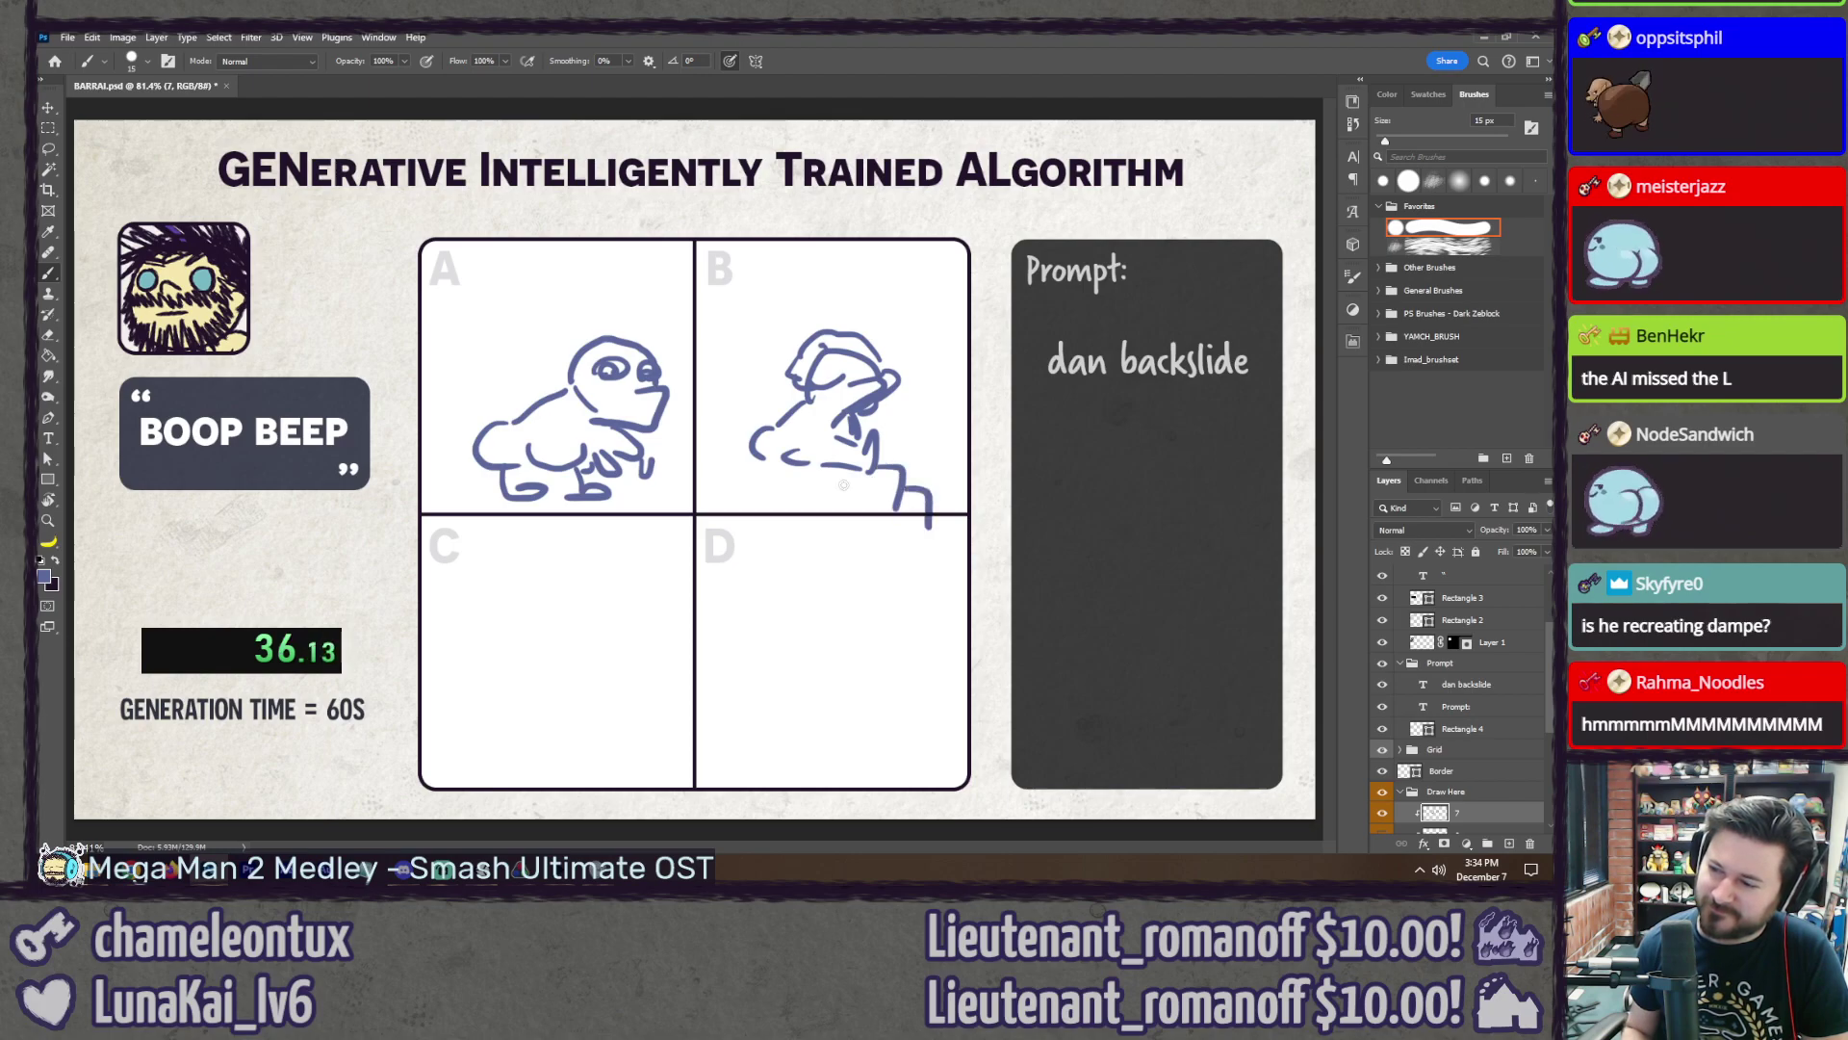
pyautogui.moveTo(708, 406); pyautogui.dragTo(770, 445)
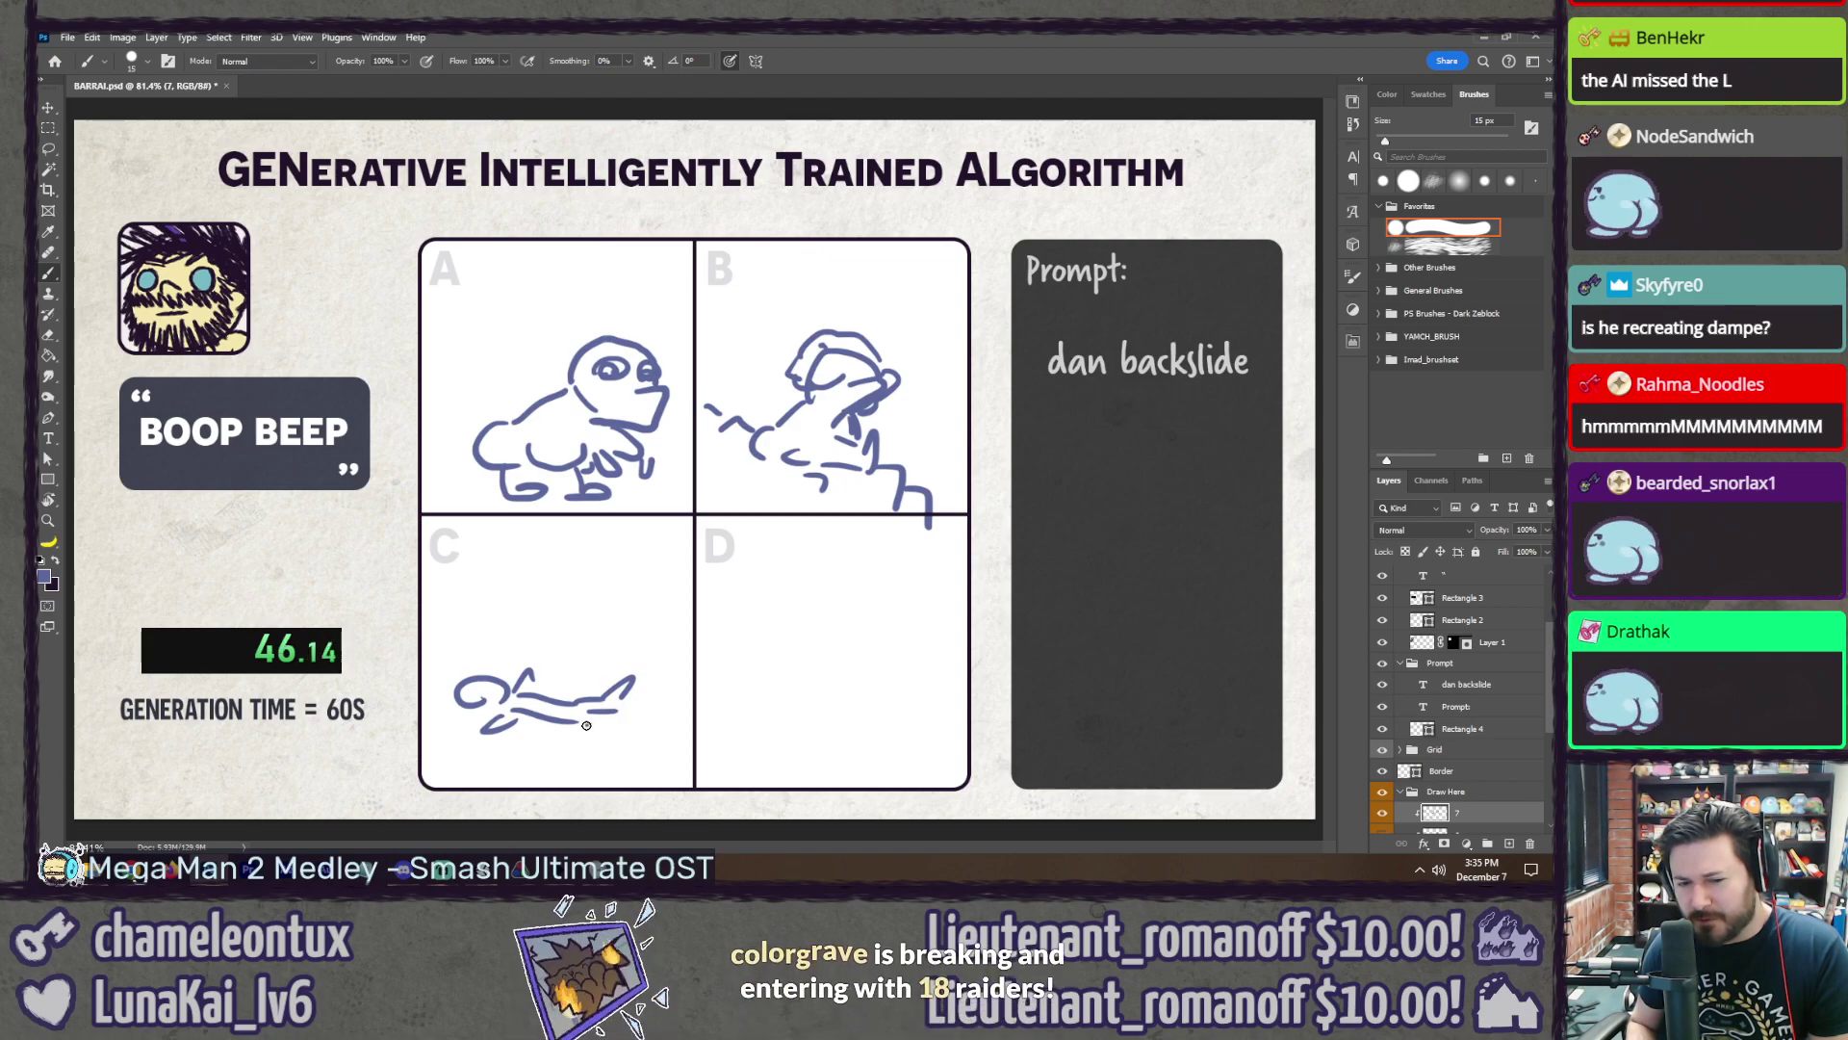
# Step: Finish the lying figure in panel C and draw the panel D figure, redoing its first strokes
pyautogui.moveTo(617, 710); pyautogui.dragTo(596, 713)
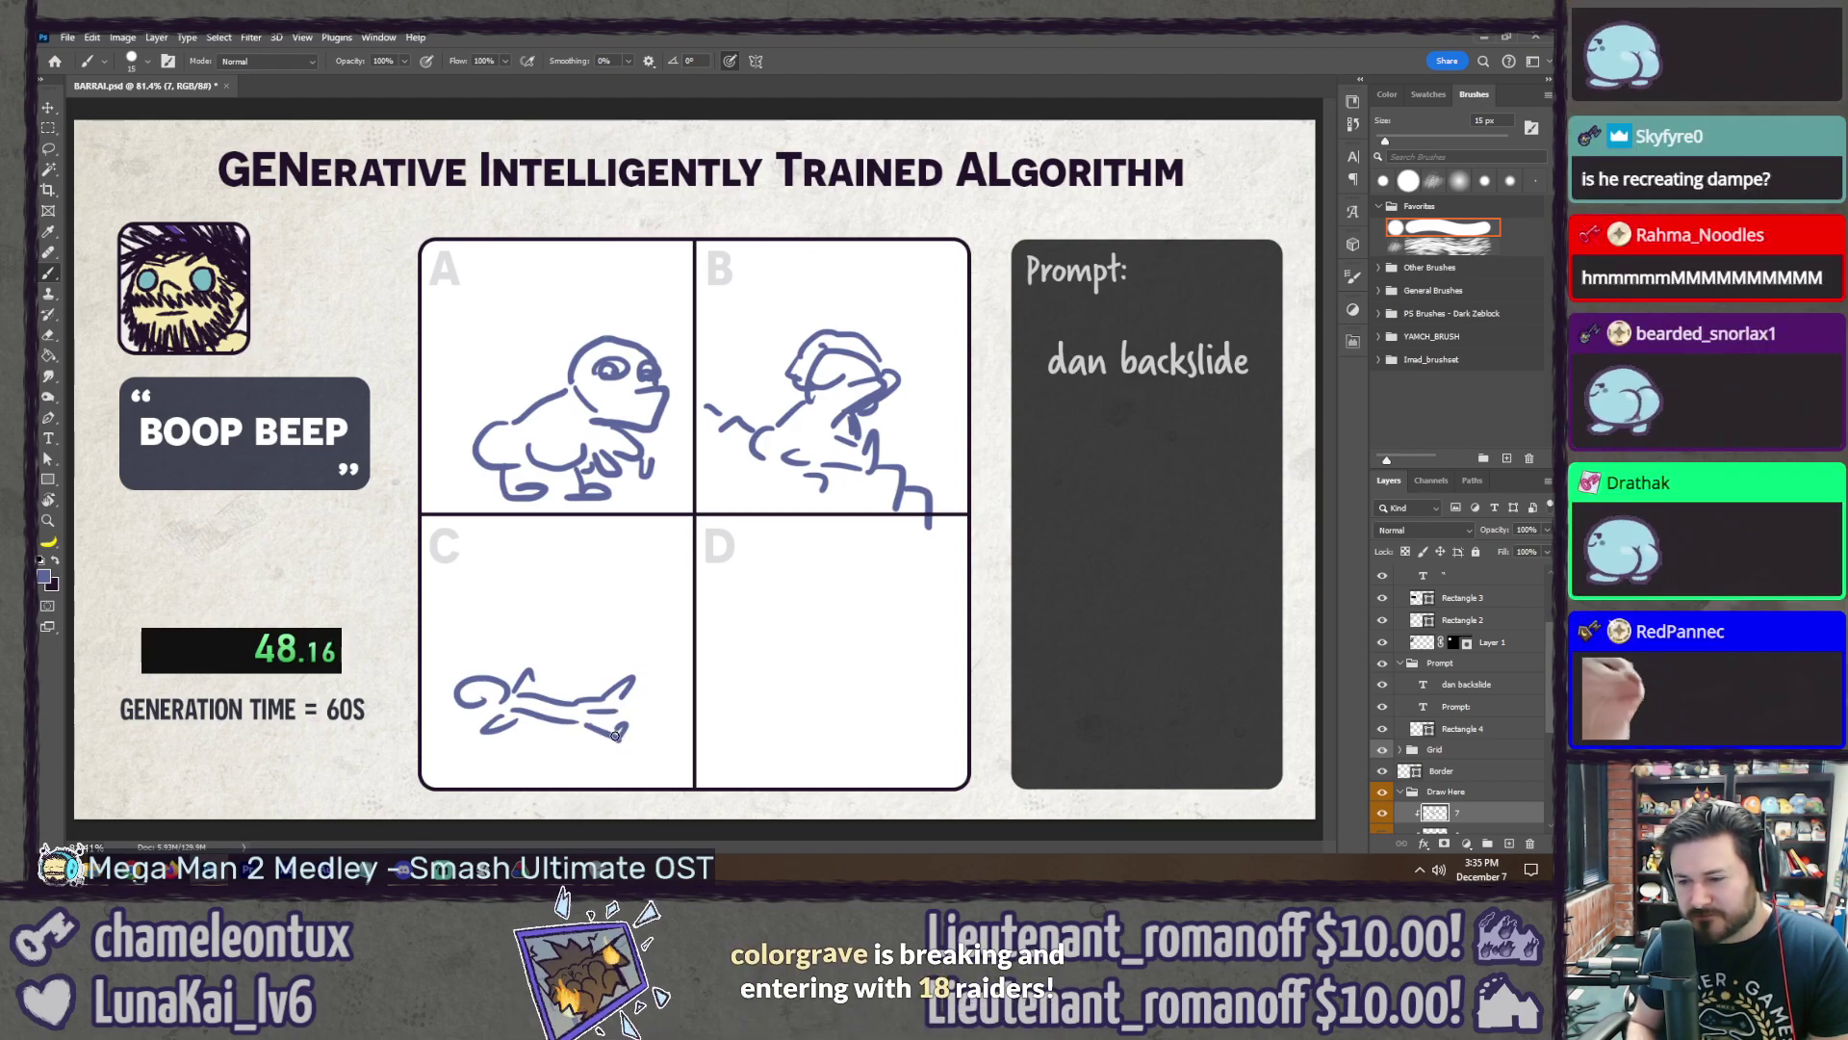
pyautogui.moveTo(802, 614); pyautogui.dragTo(804, 720)
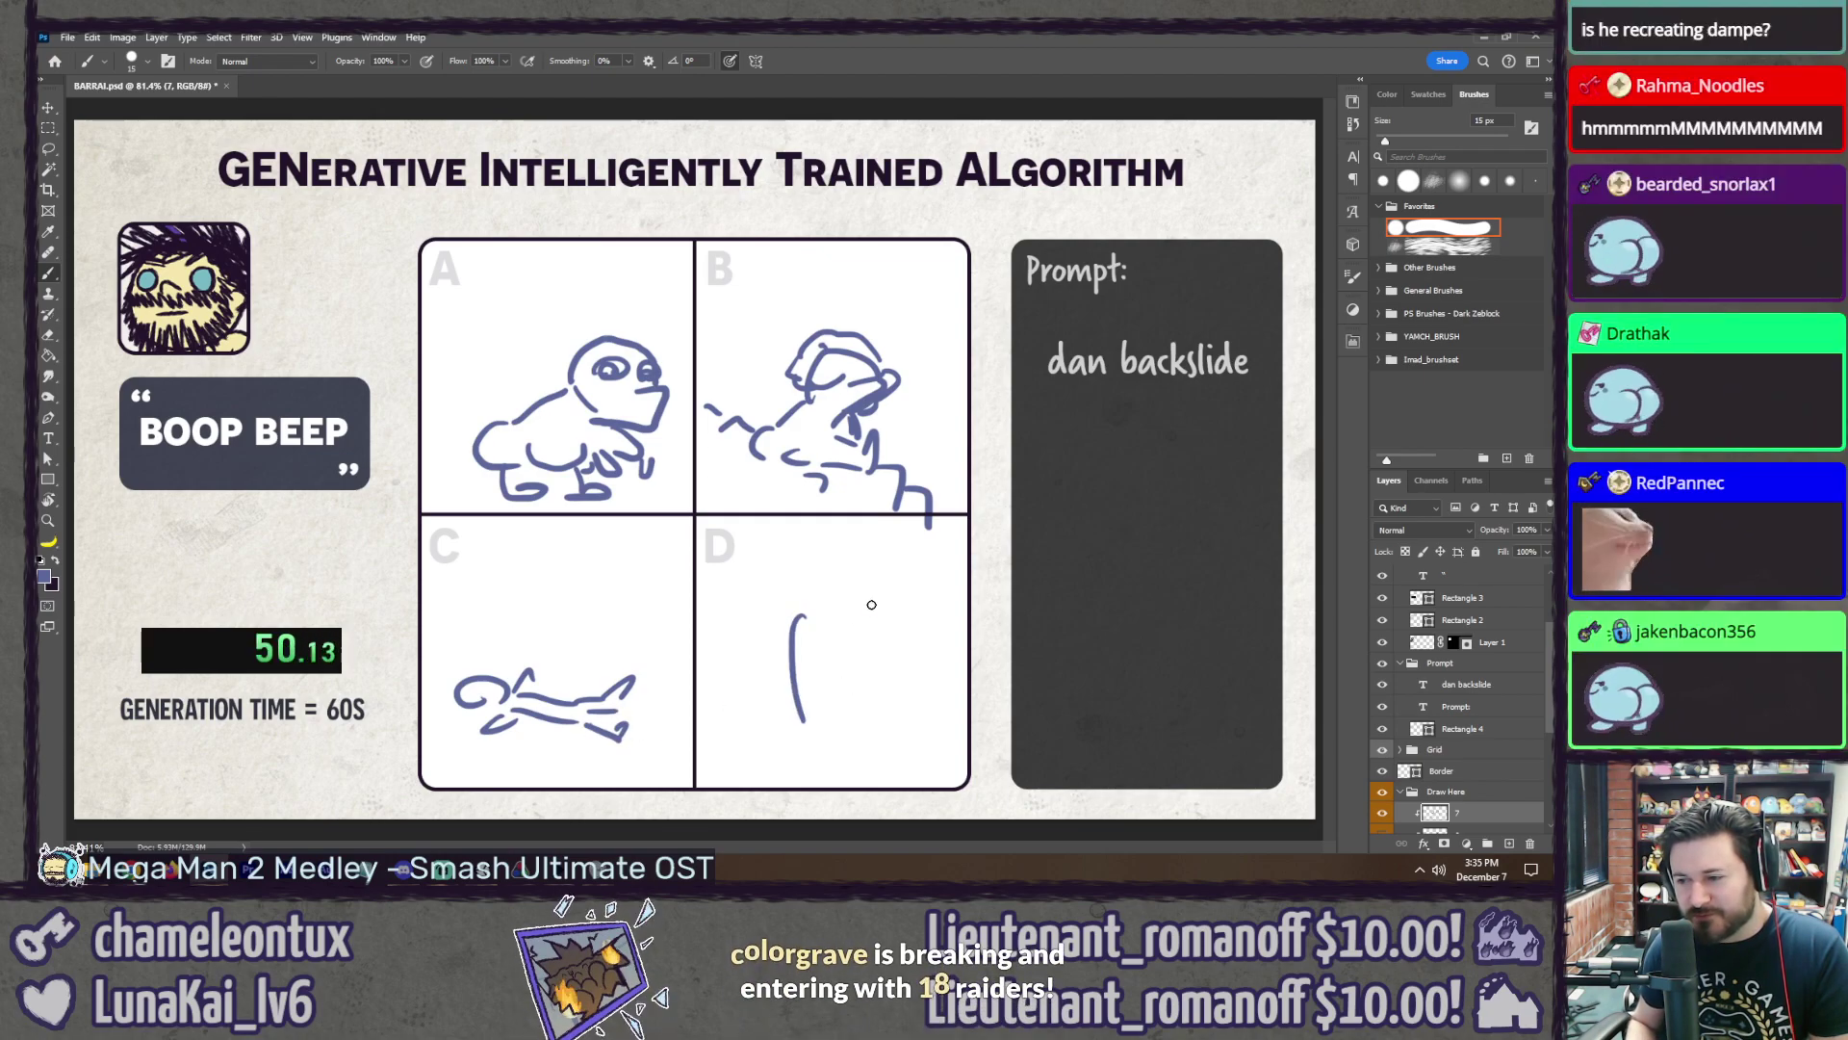
pyautogui.moveTo(872, 604); pyautogui.dragTo(879, 734)
pyautogui.hotkey('ctrl', 'z')
pyautogui.hotkey('ctrl', 'z')
pyautogui.moveTo(818, 601); pyautogui.dragTo(765, 674)
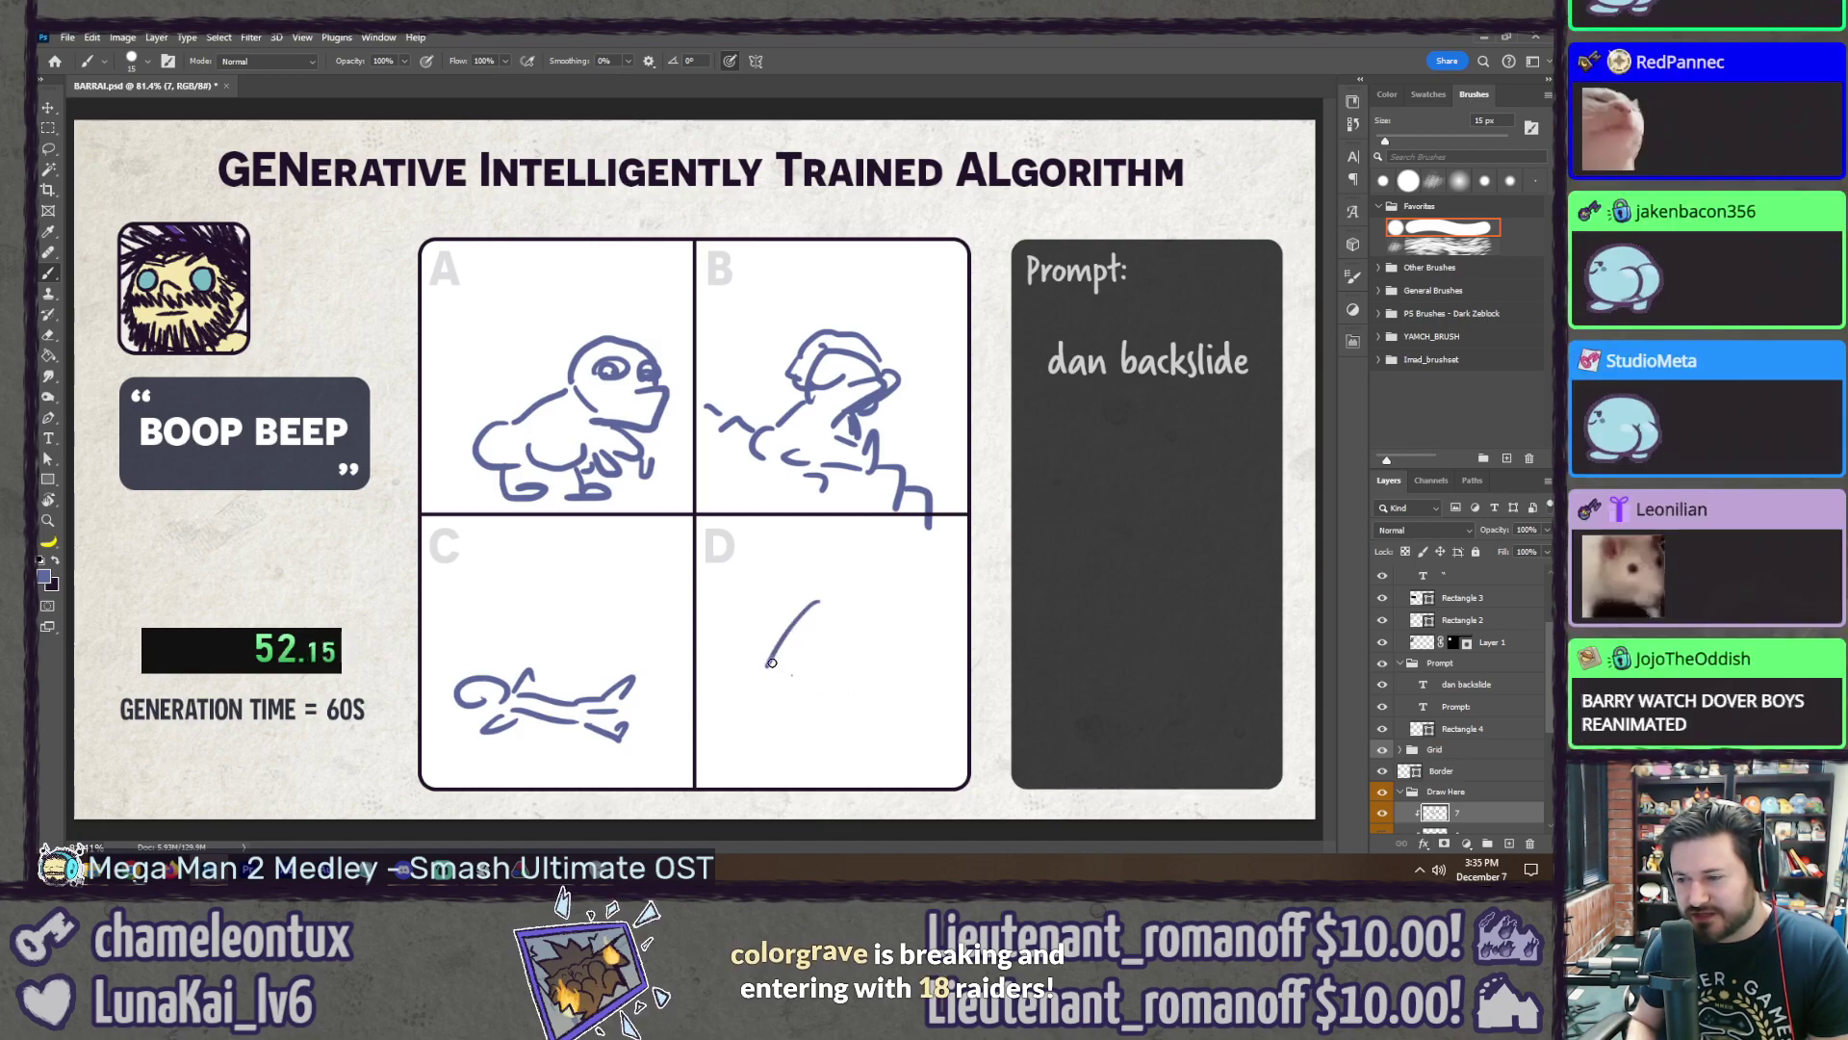
pyautogui.moveTo(887, 611)
pyautogui.mouseDown()
pyautogui.moveTo(833, 682)
pyautogui.moveTo(731, 708)
pyautogui.moveTo(781, 720)
pyautogui.moveTo(738, 768)
pyautogui.mouseUp()
pyautogui.moveTo(835, 701); pyautogui.dragTo(821, 764)
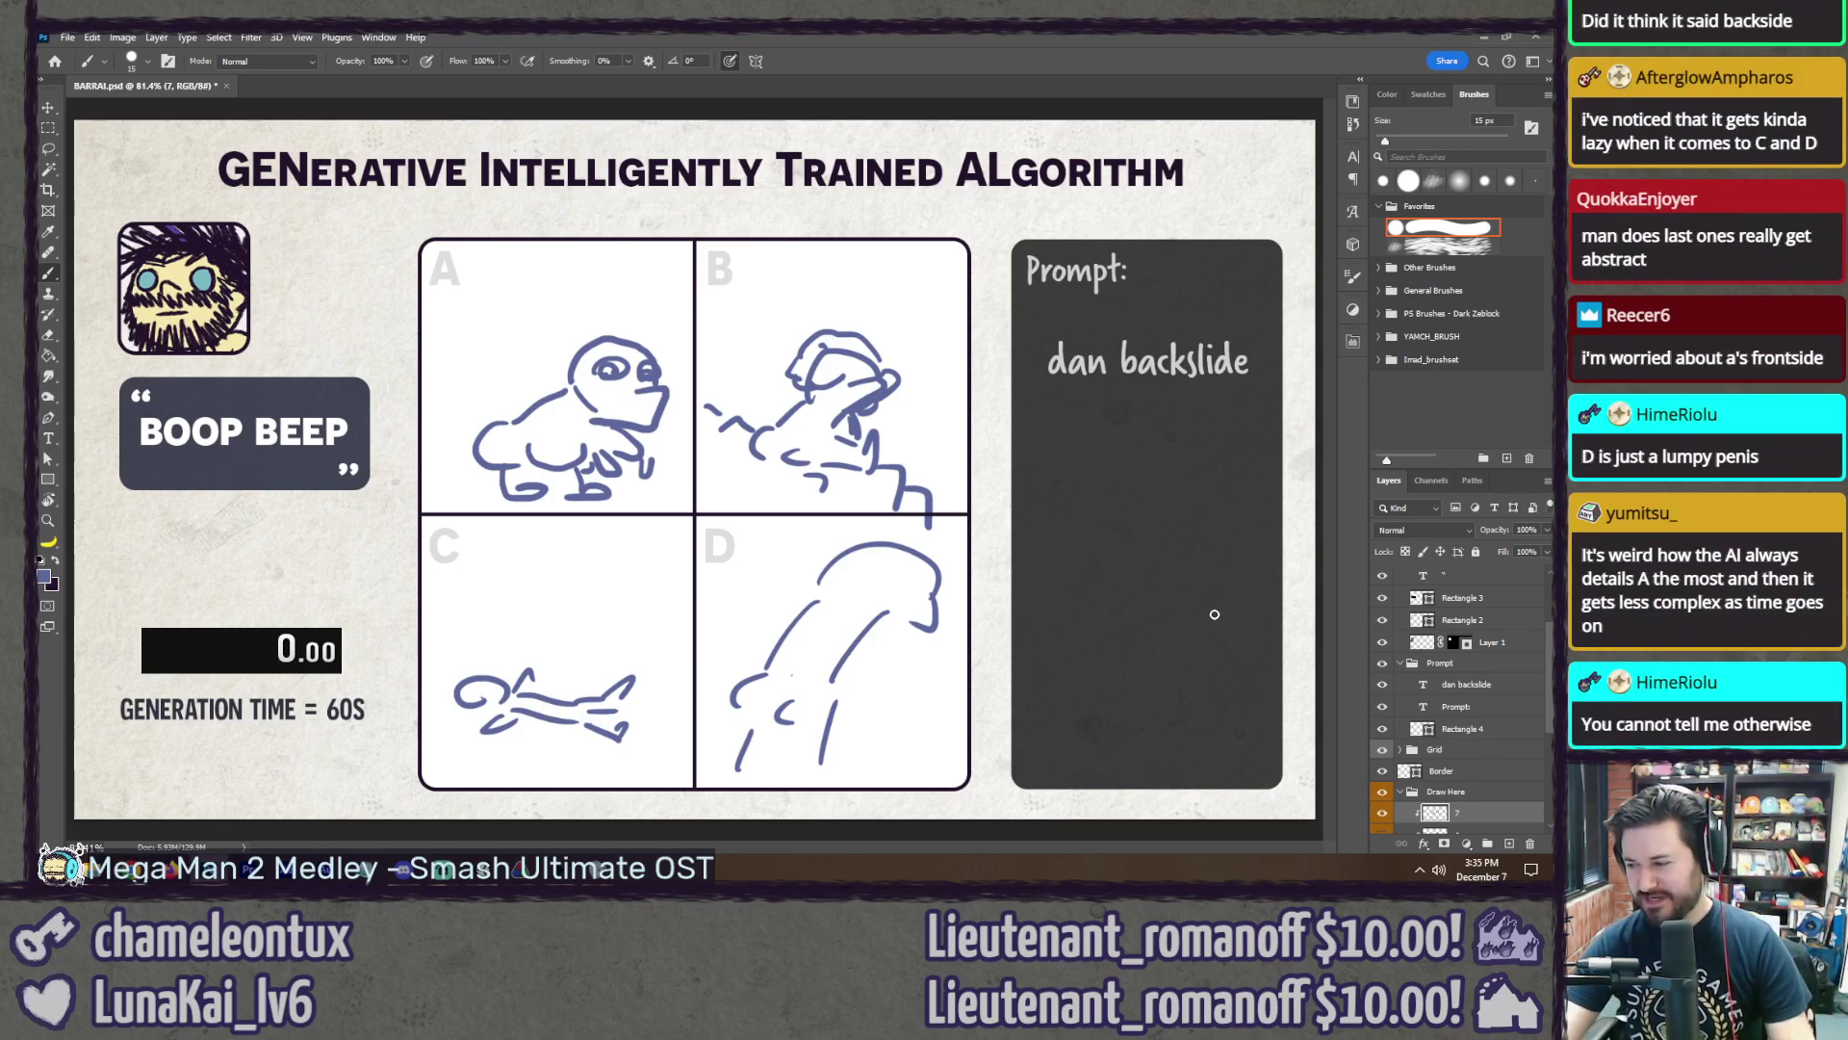
# Step: Hide layer 7 and add a new layer 8 clipped to the layer below
pyautogui.click(1384, 812)
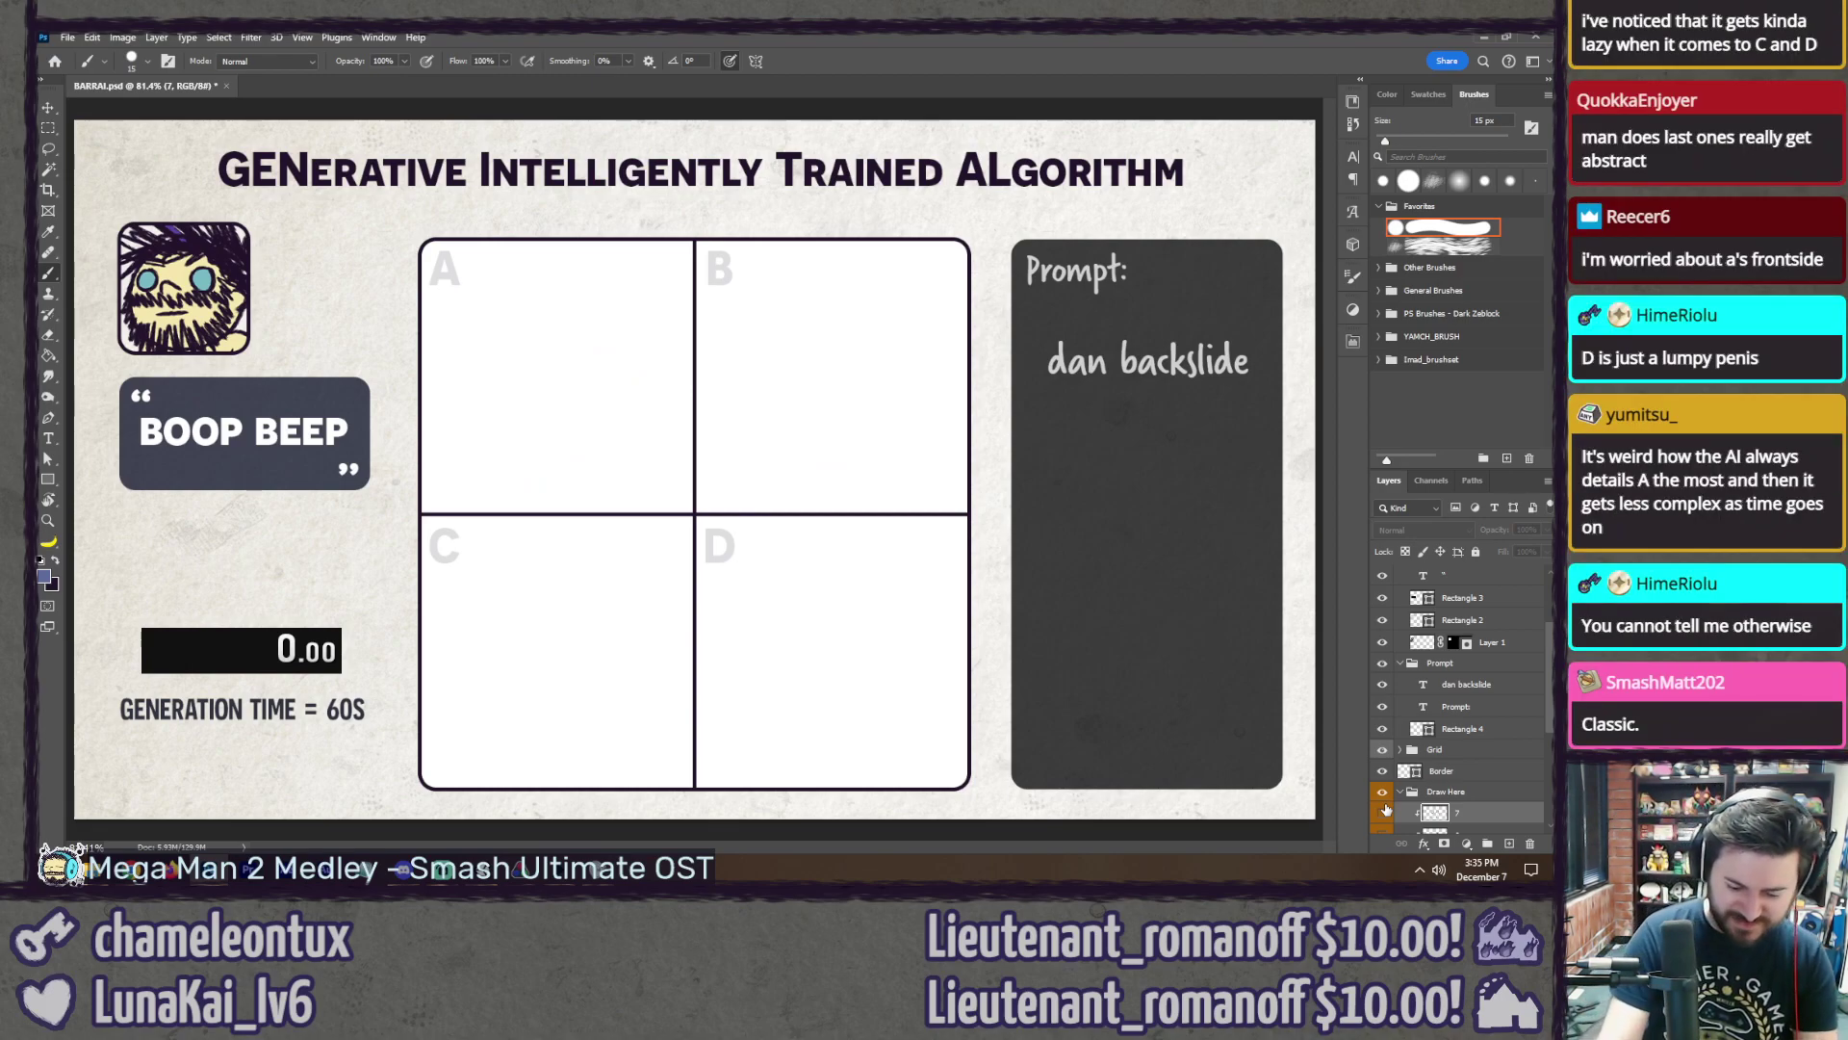
pyautogui.hotkey('ctrl', 'shift', 'n')
pyautogui.press('Return')
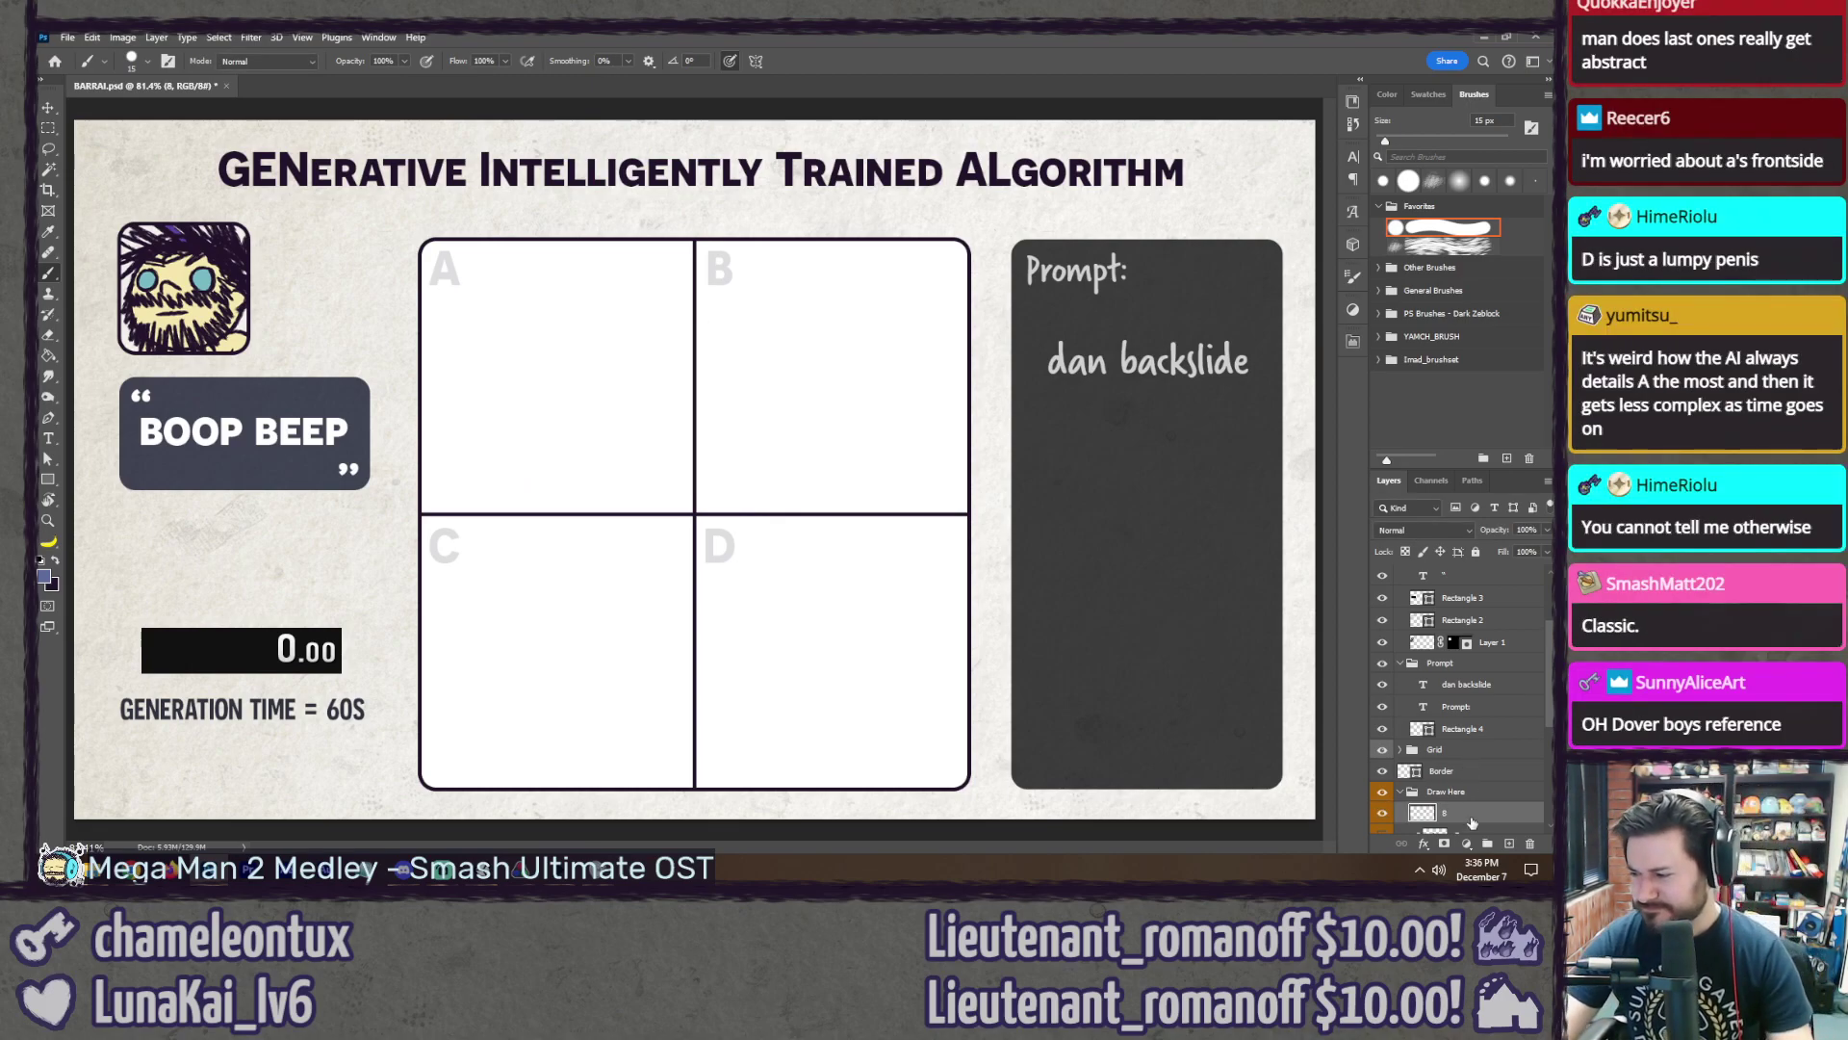
pyautogui.rightClick(1481, 820)
pyautogui.click(1463, 498)
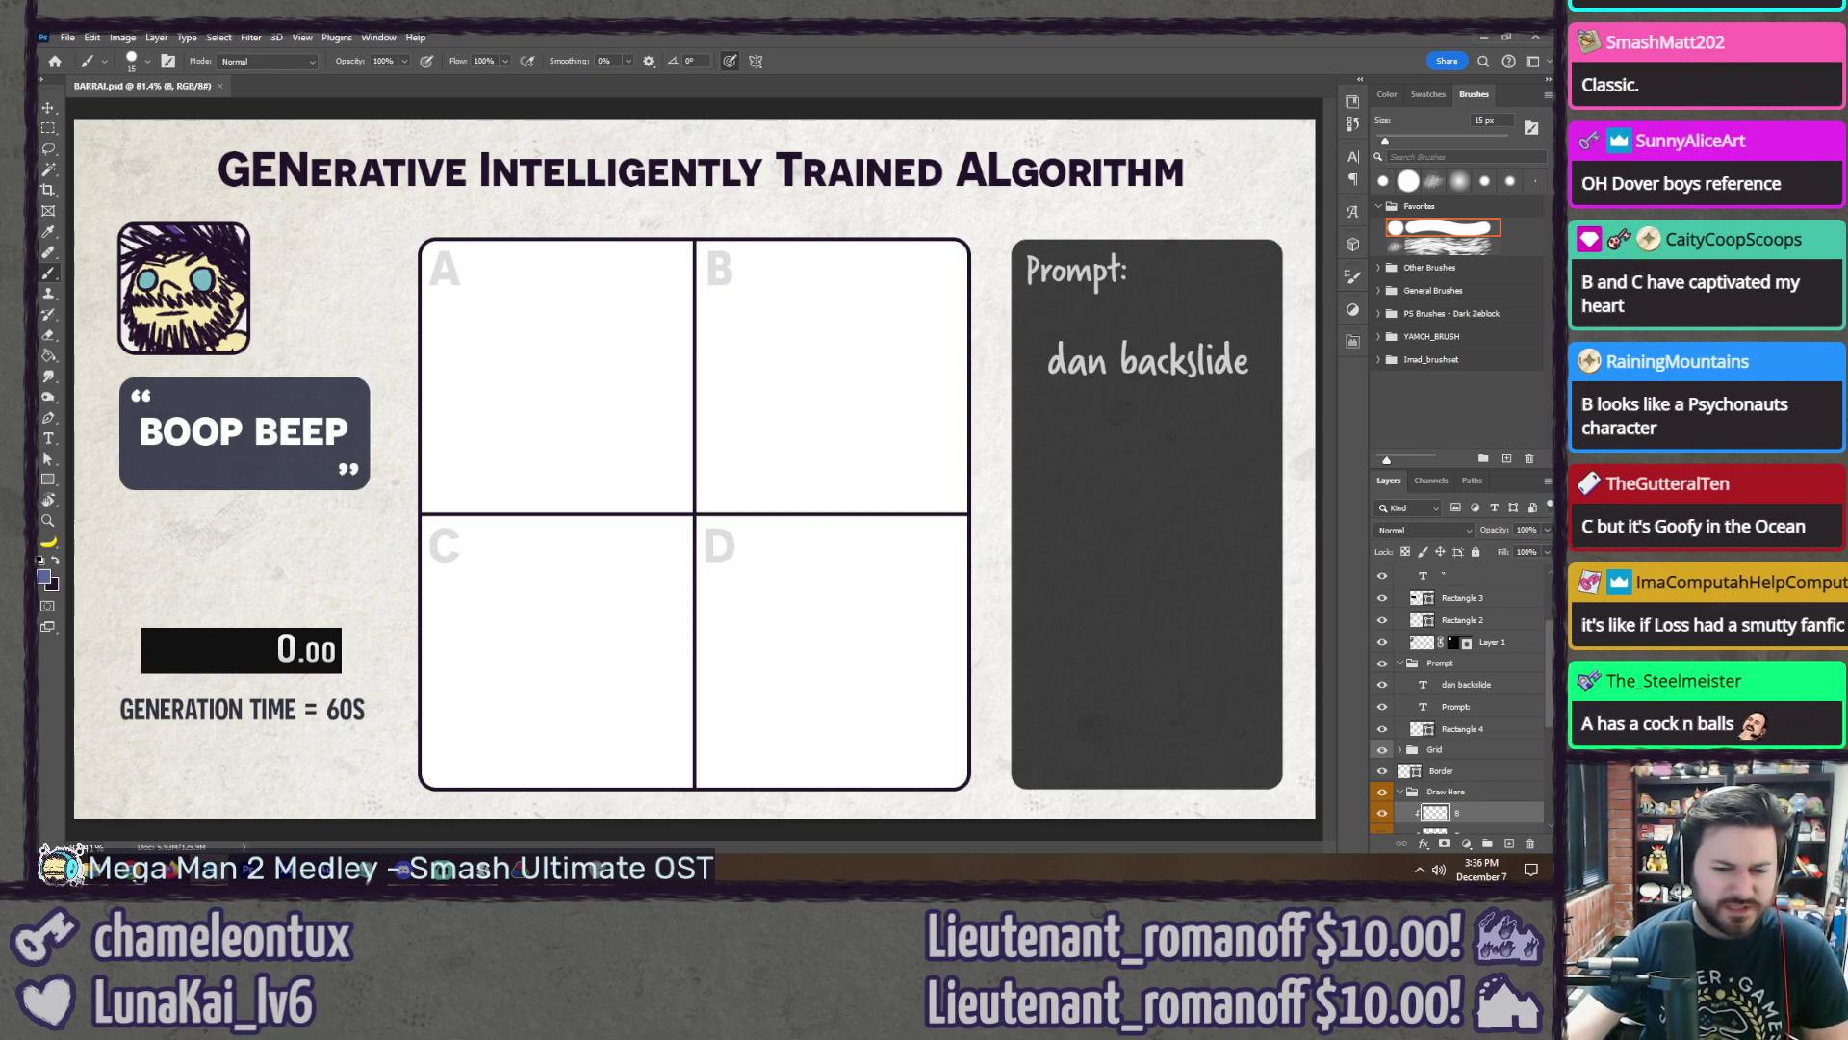
# Step: Clear and re-collect chat in the chat tool, pick 'link dumpy', and return to Photoshop
pyautogui.hotkey('alt', 'Tab')
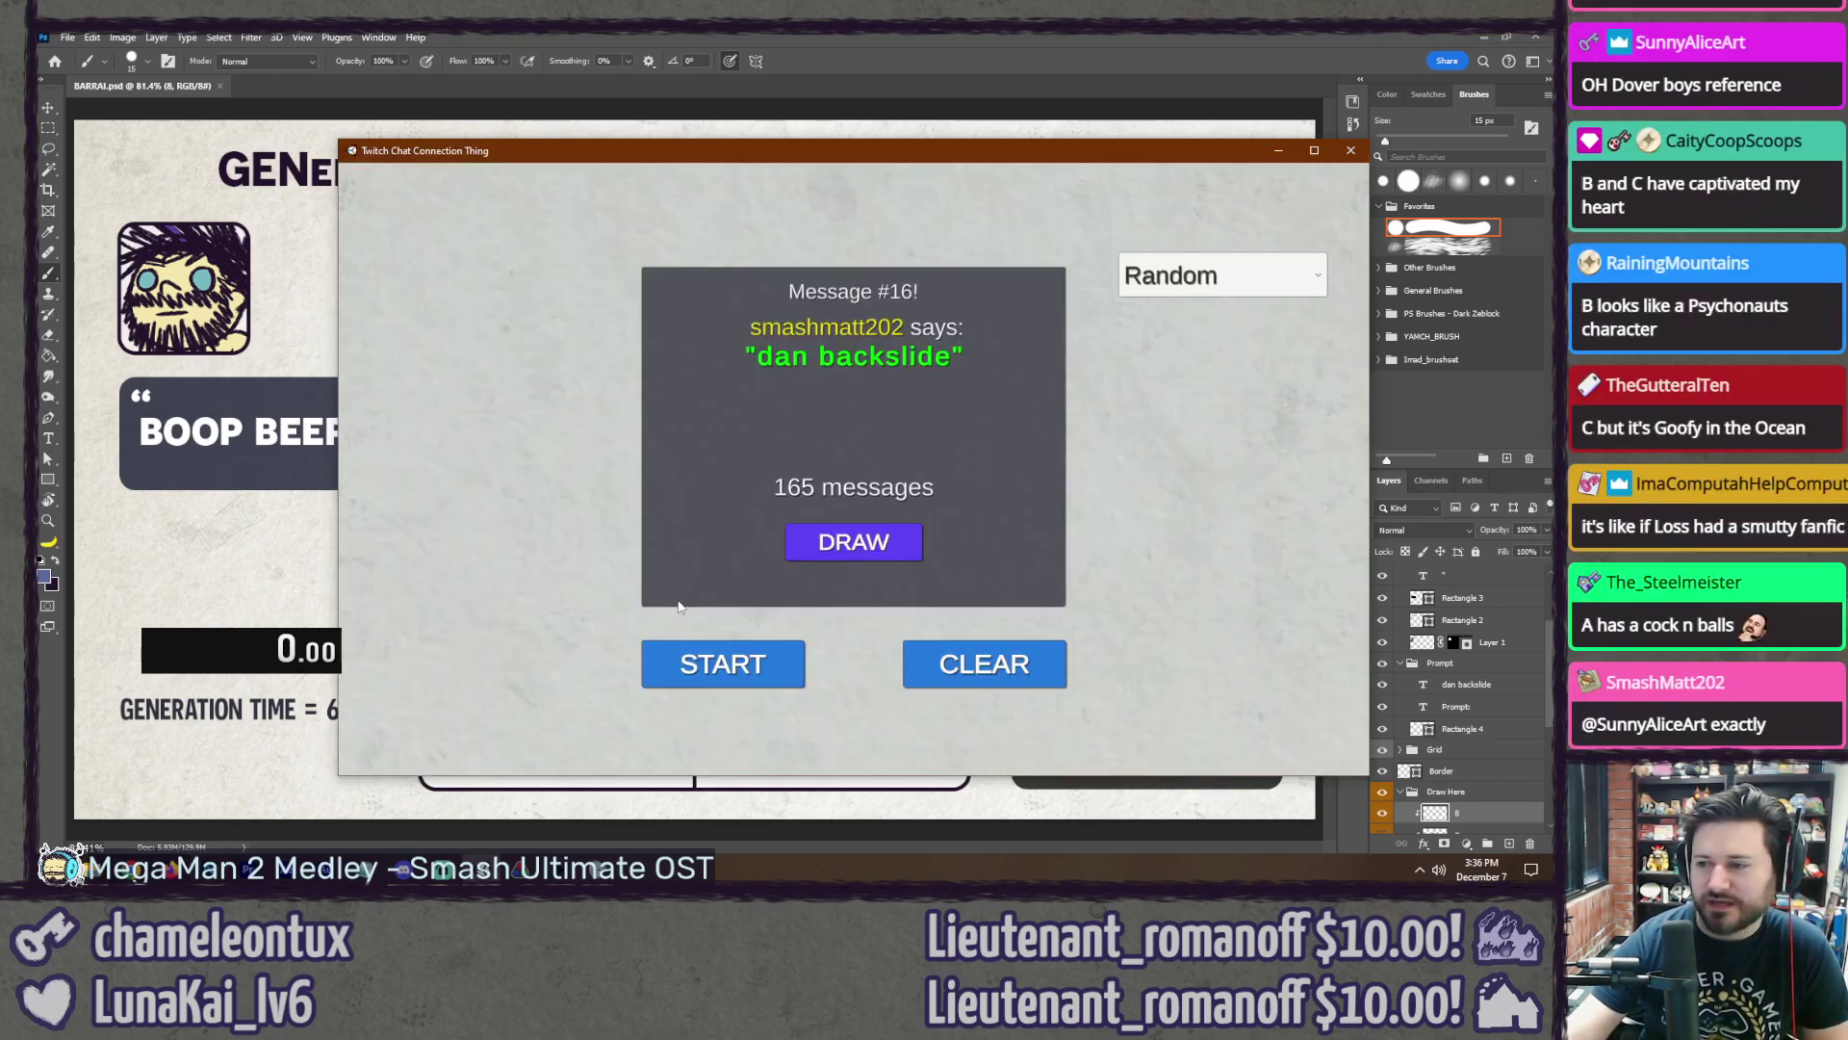
pyautogui.click(1021, 674)
pyautogui.click(722, 665)
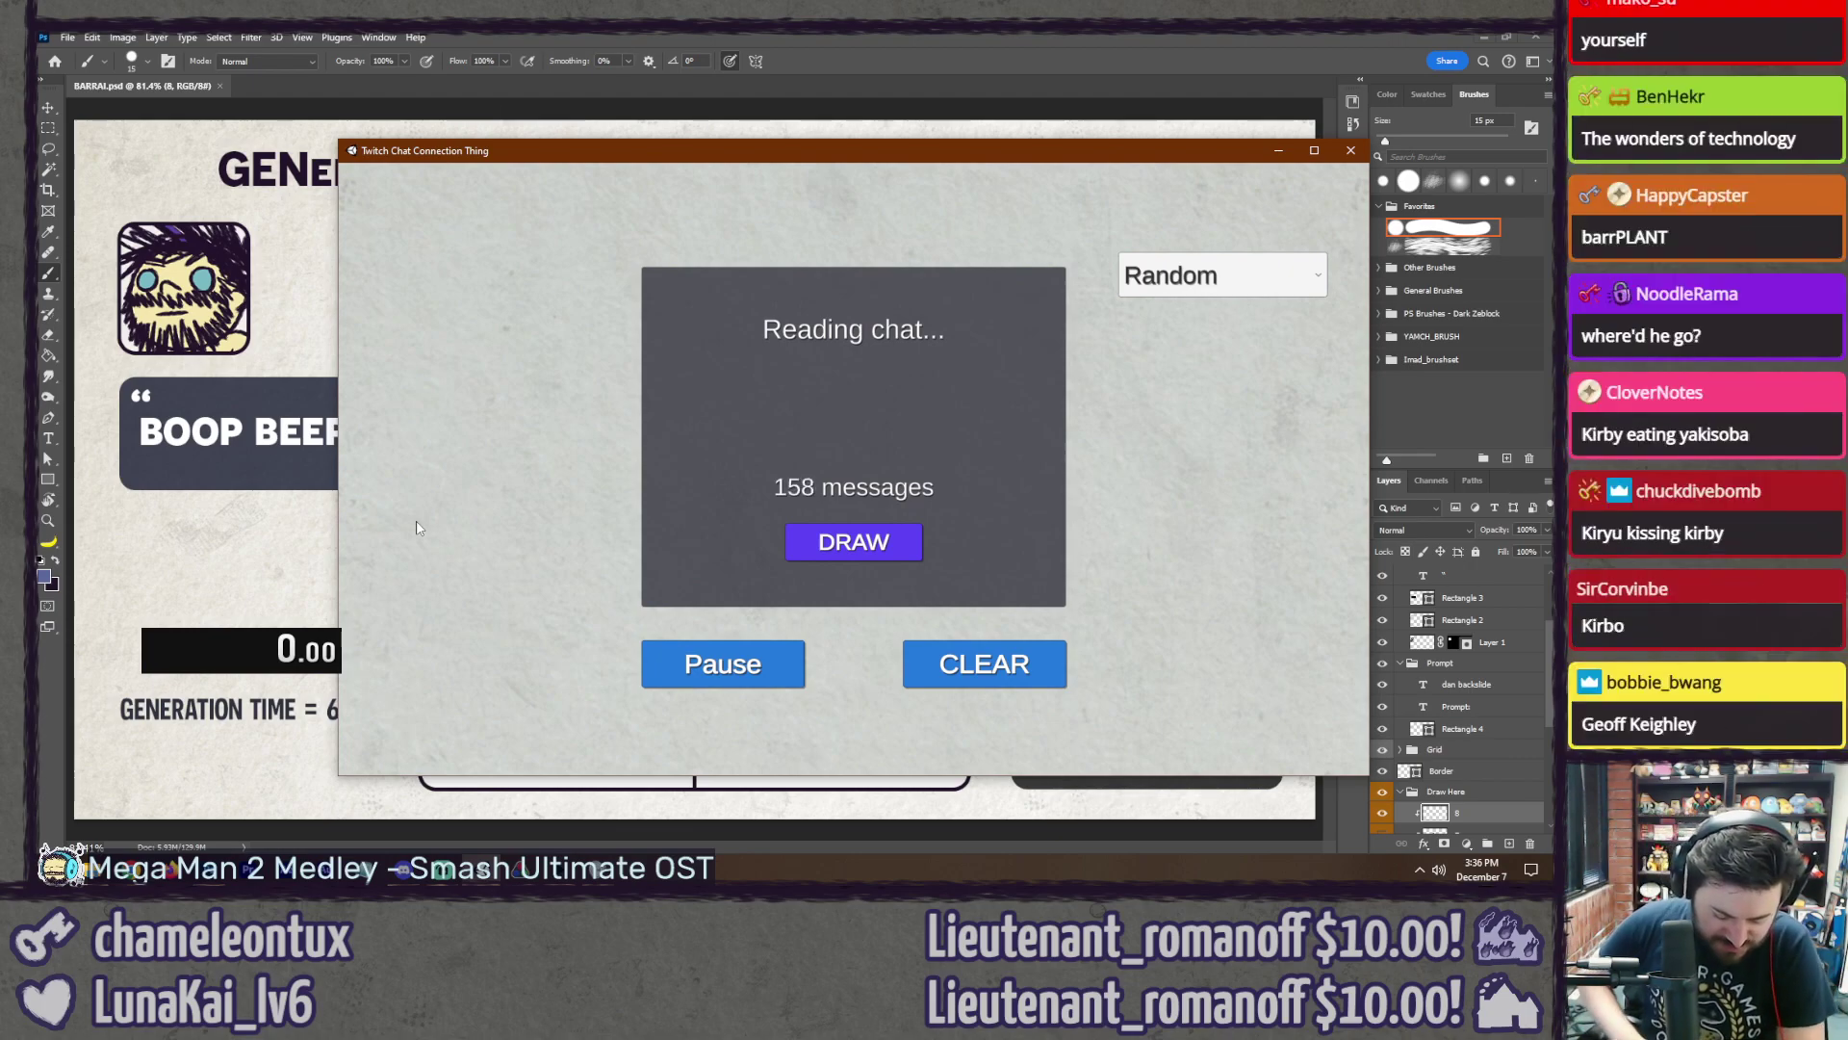
pyautogui.click(834, 558)
pyautogui.click(724, 666)
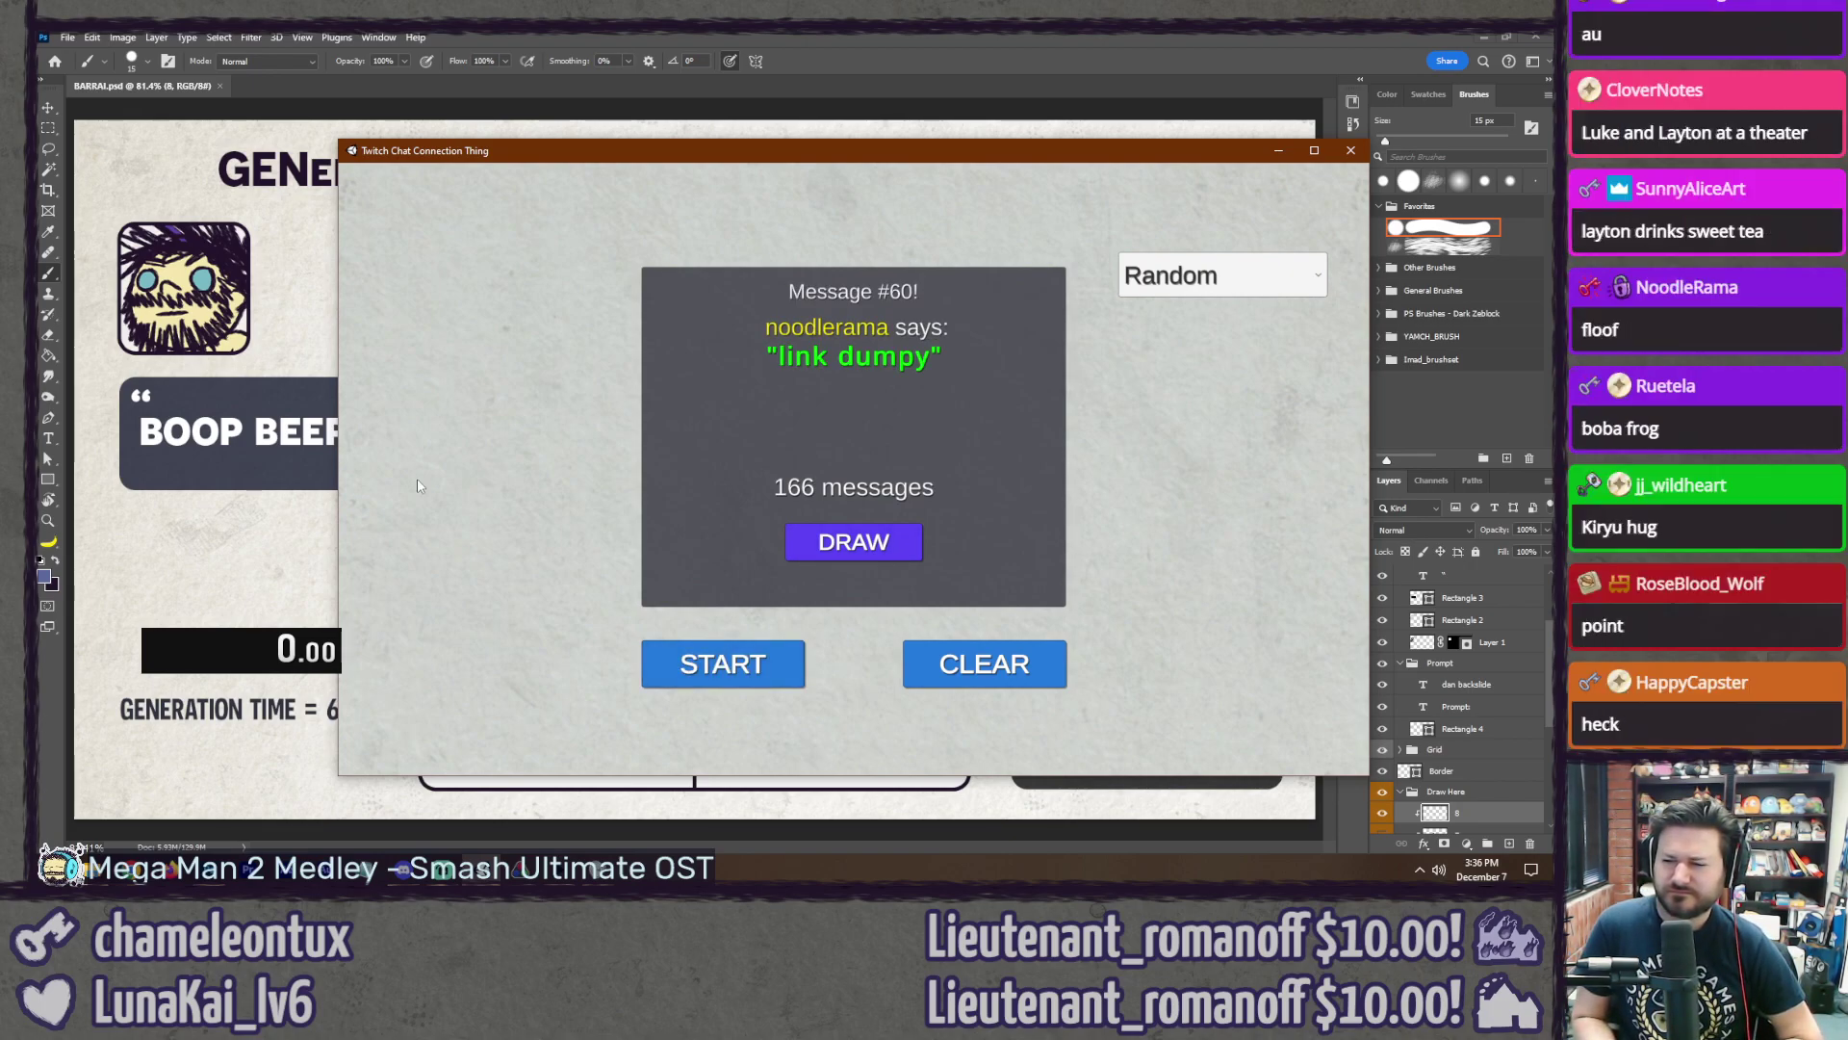
pyautogui.click(646, 36)
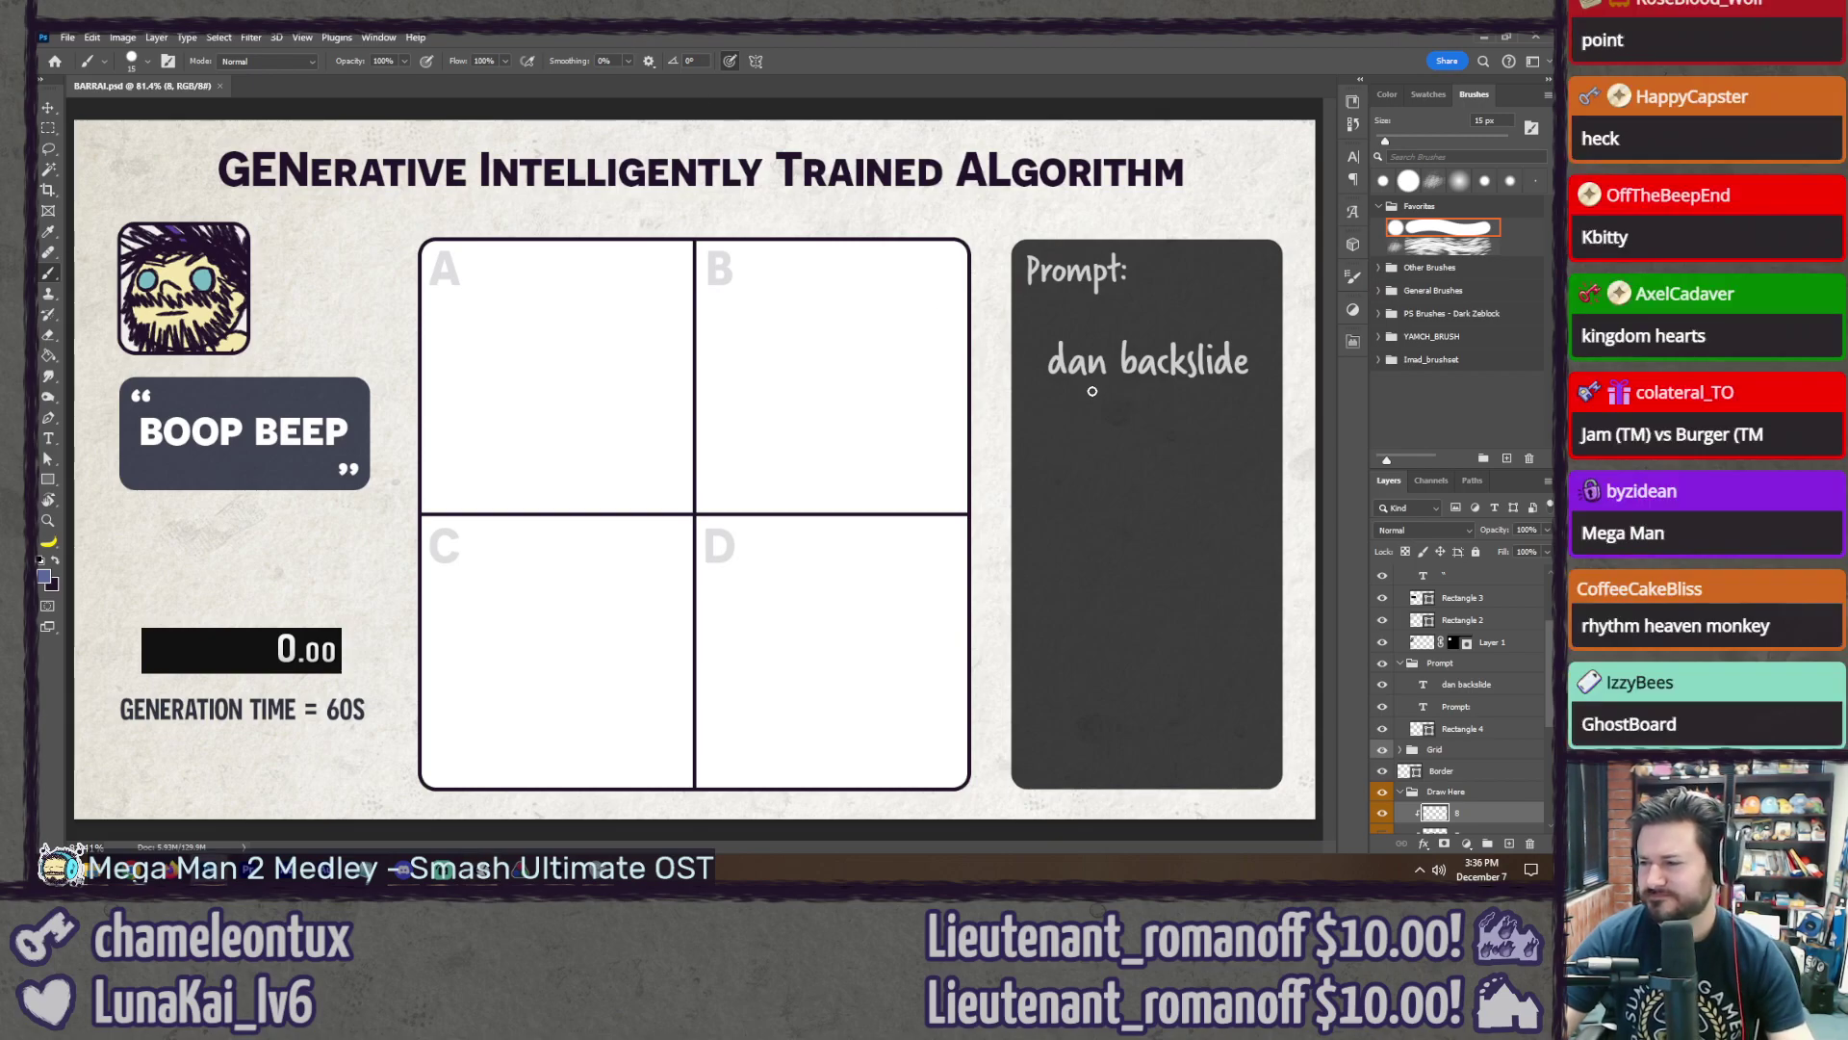
# Step: Retype the board prompt as 'link dumpy' and switch back to the brush
pyautogui.press('t')
pyautogui.tripleClick(1145, 364)
pyautogui.write('lin')
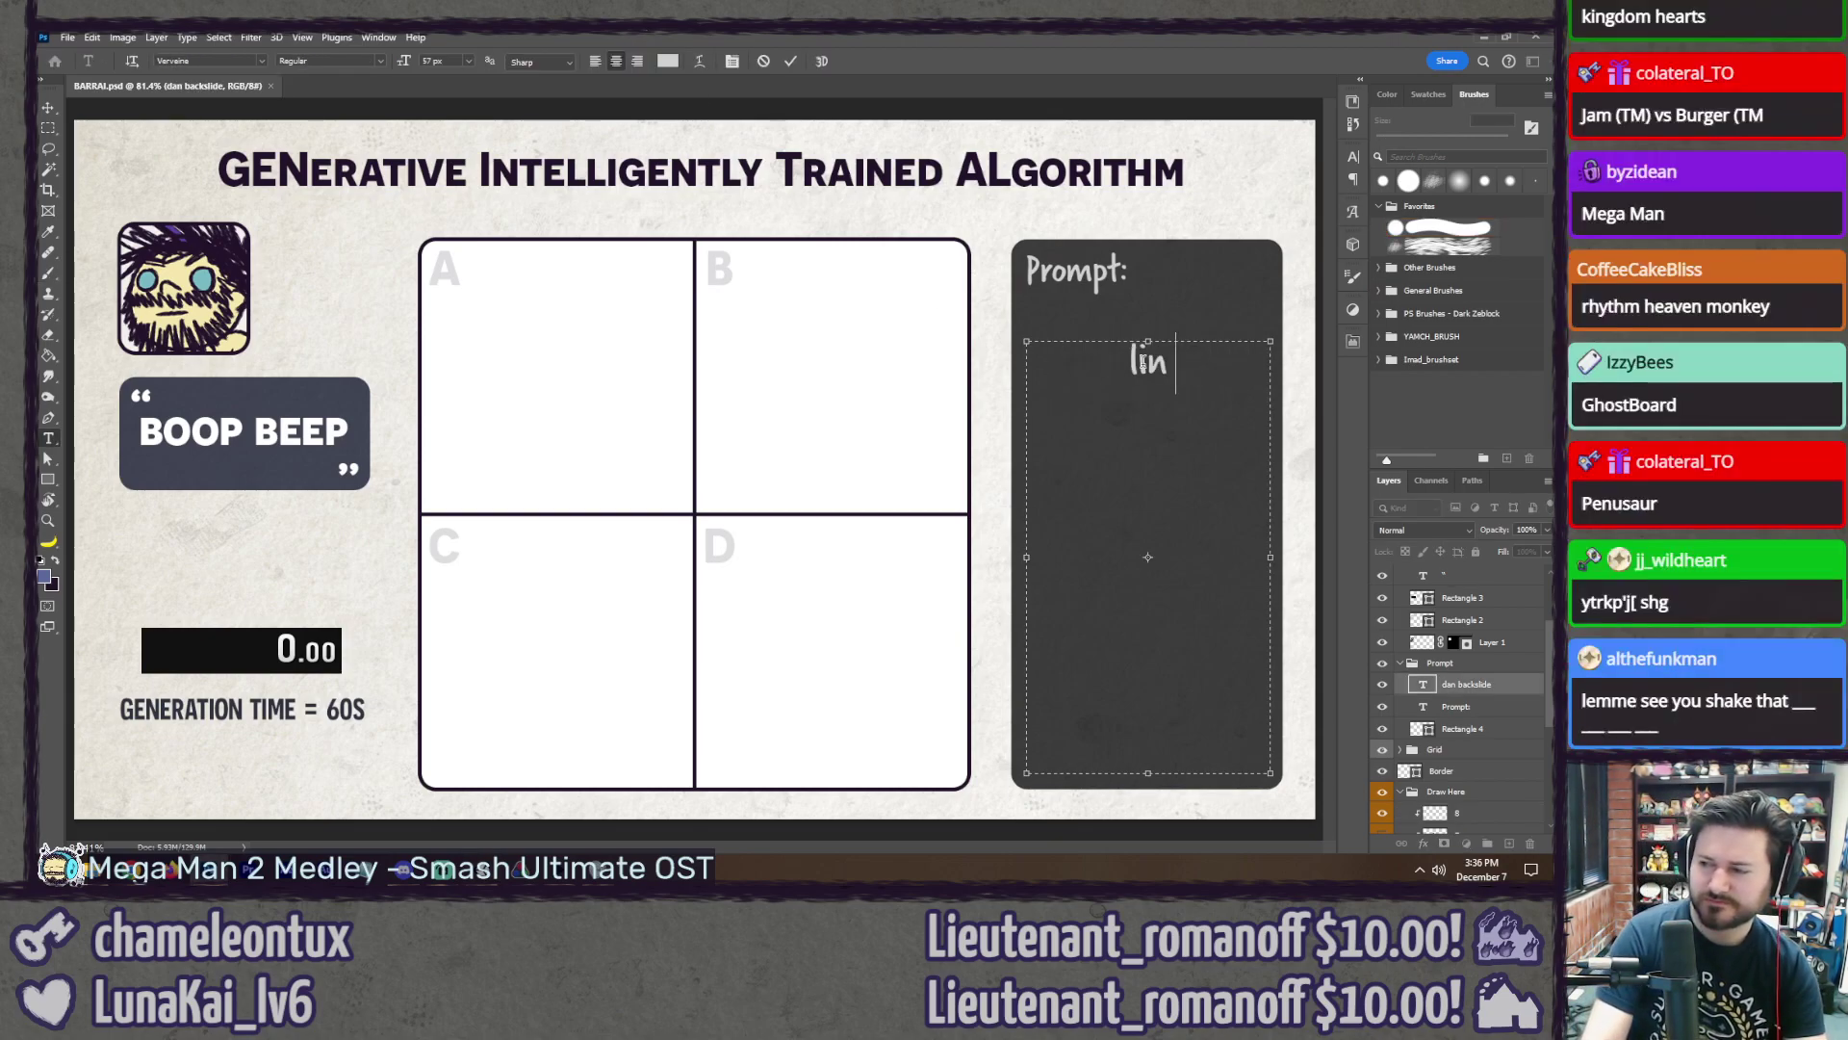
pyautogui.write('k dumpy')
pyautogui.click(1505, 814)
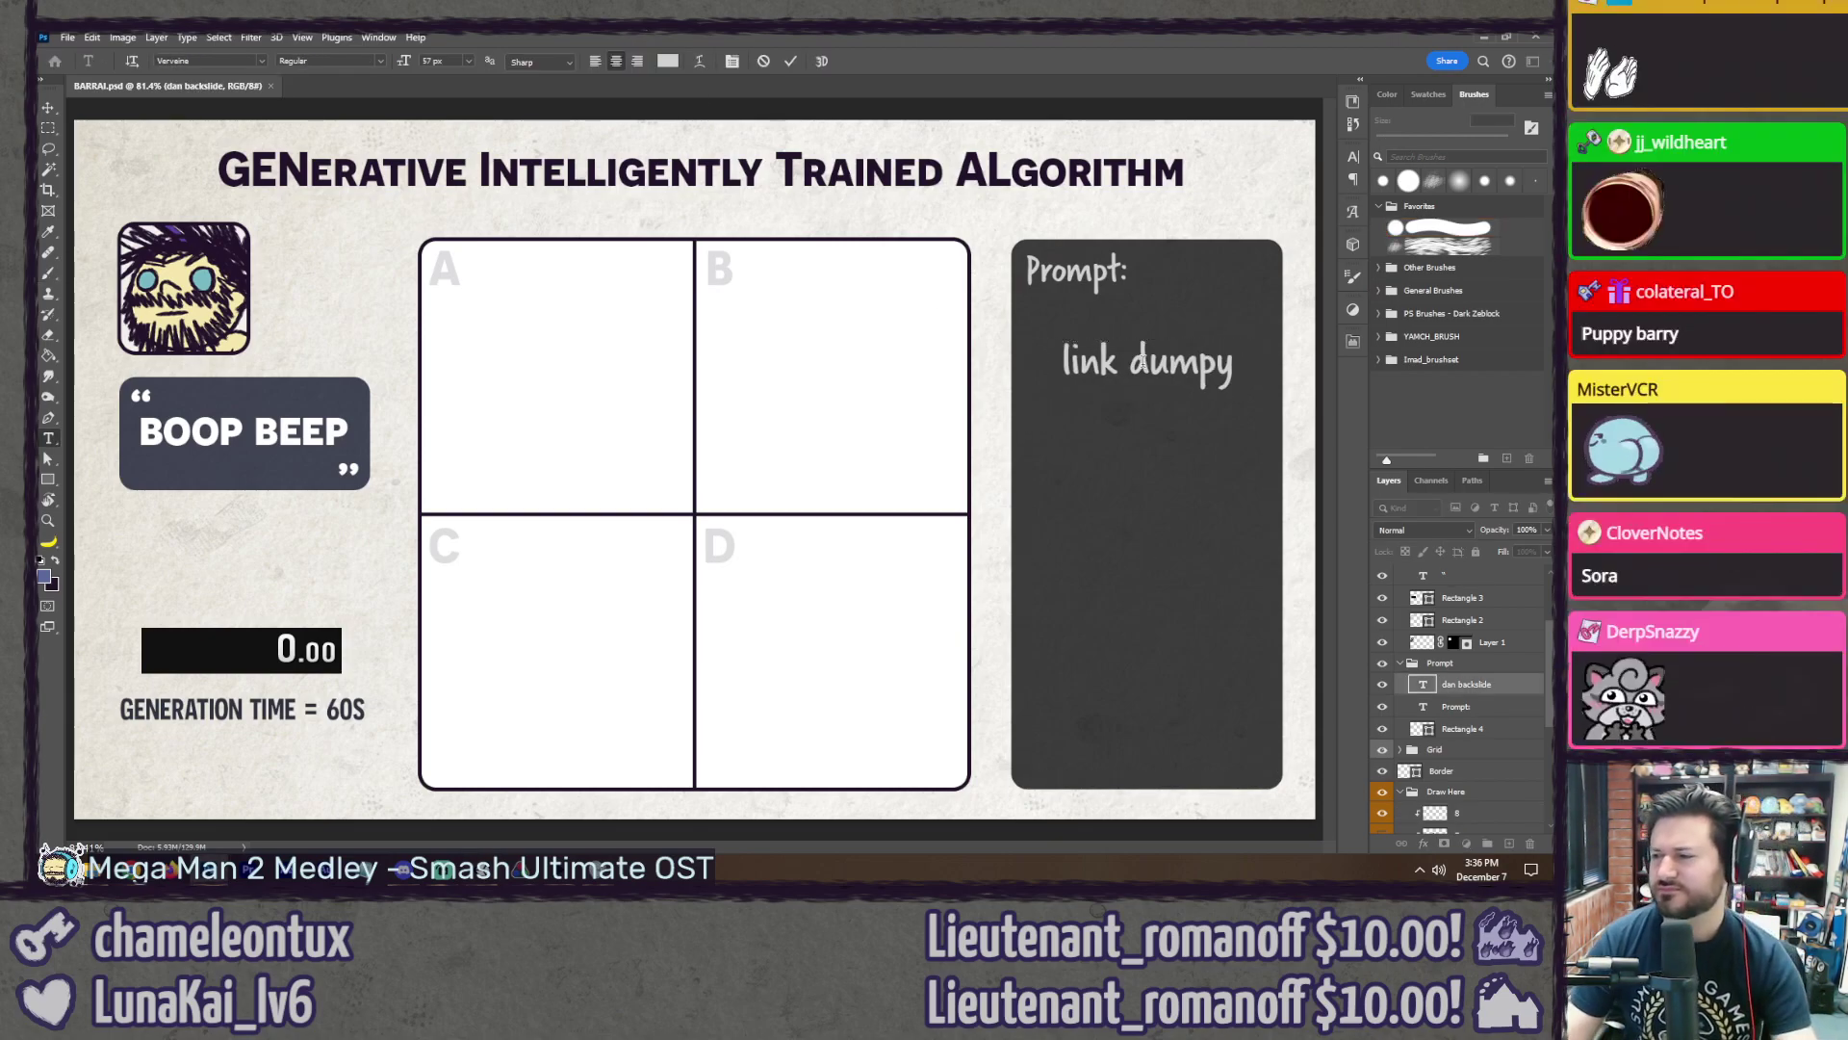
pyautogui.press('b')
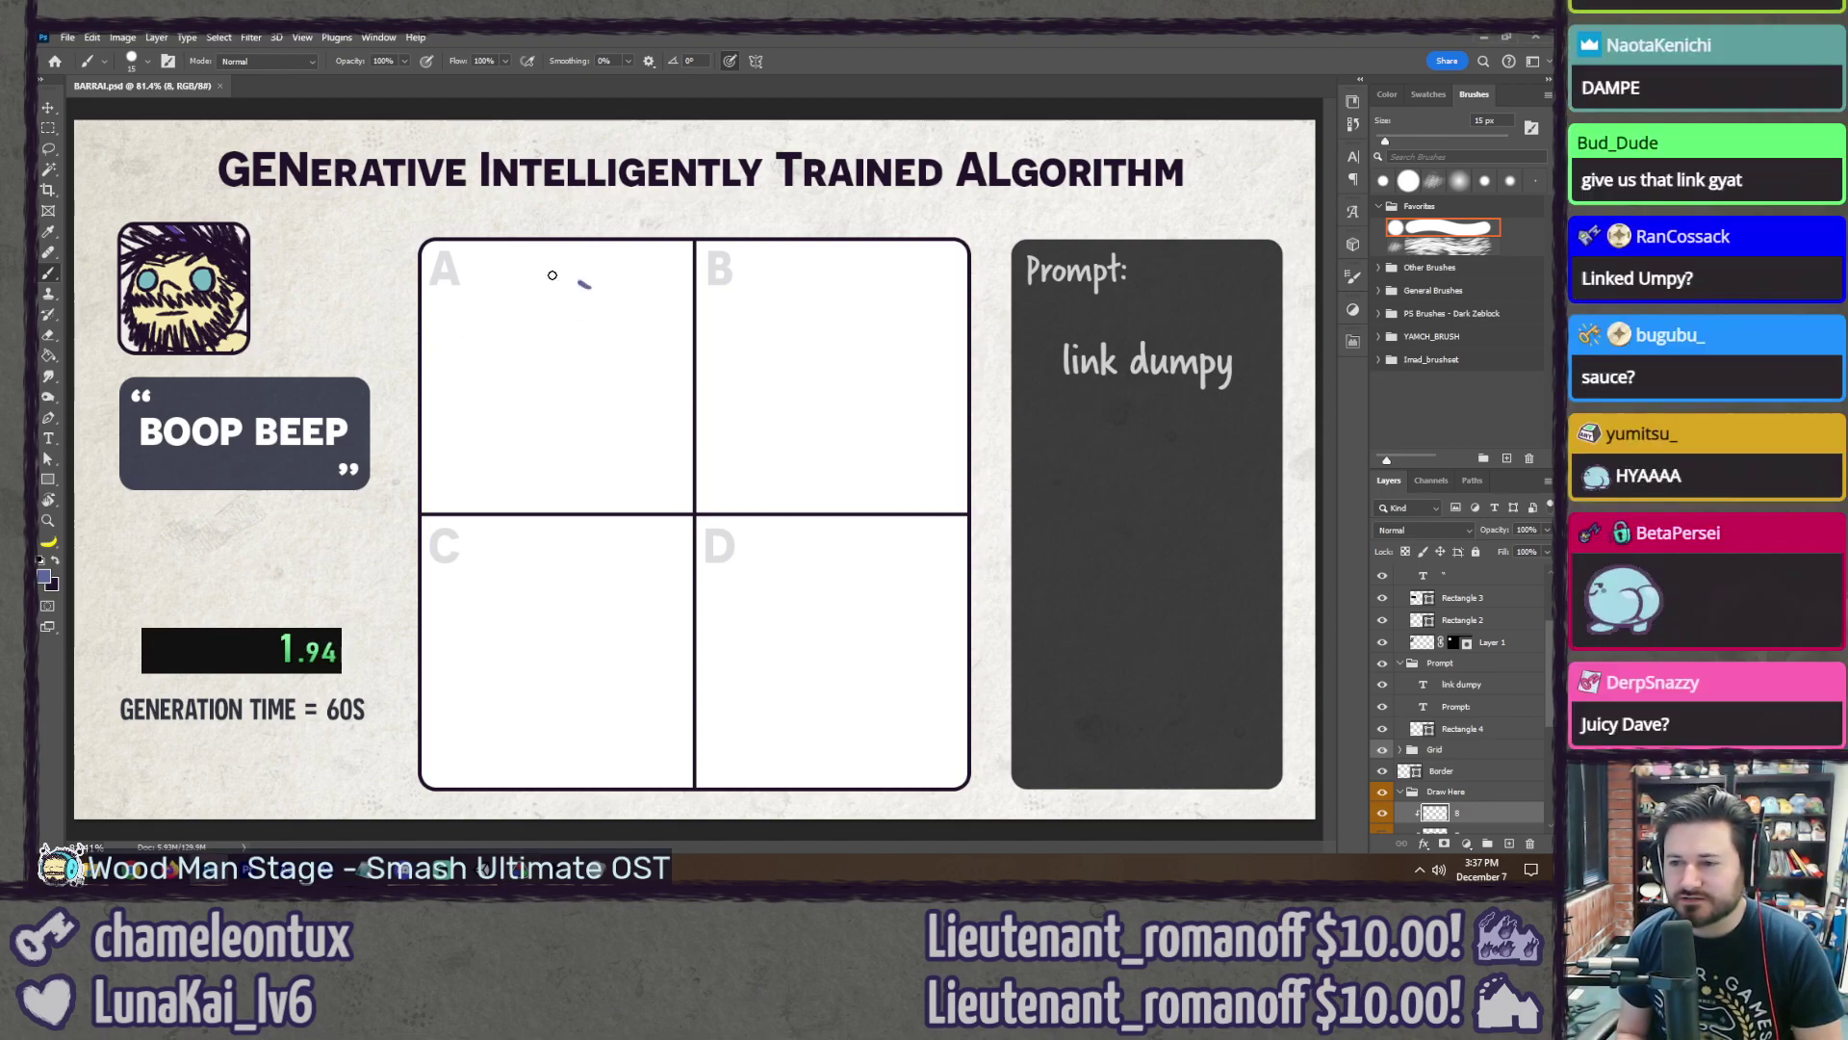
# Step: Sketch pointy-hatted 'link dumpy' figures in panels A and B
pyautogui.moveTo(516, 313)
pyautogui.mouseDown()
pyautogui.moveTo(589, 286)
pyautogui.moveTo(510, 290)
pyautogui.mouseUp()
pyautogui.hotkey('ctrl', 'z')
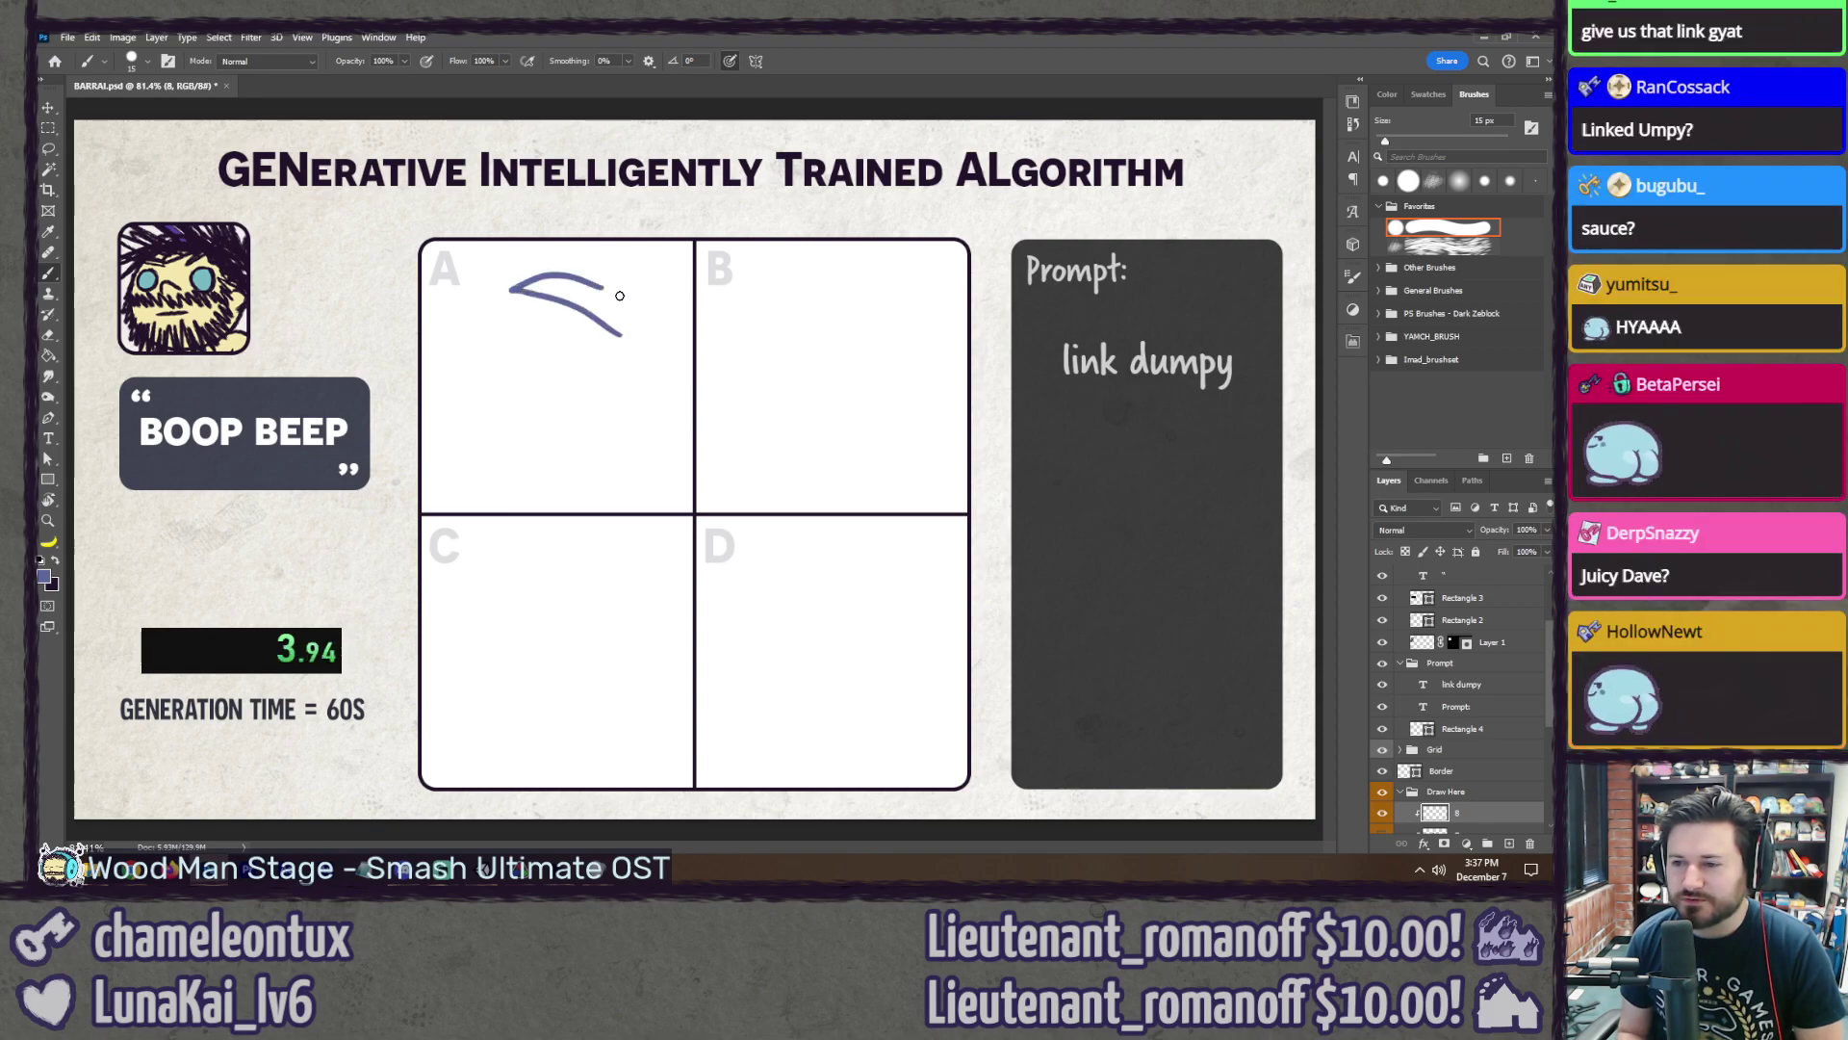
pyautogui.moveTo(636, 304); pyautogui.dragTo(641, 370)
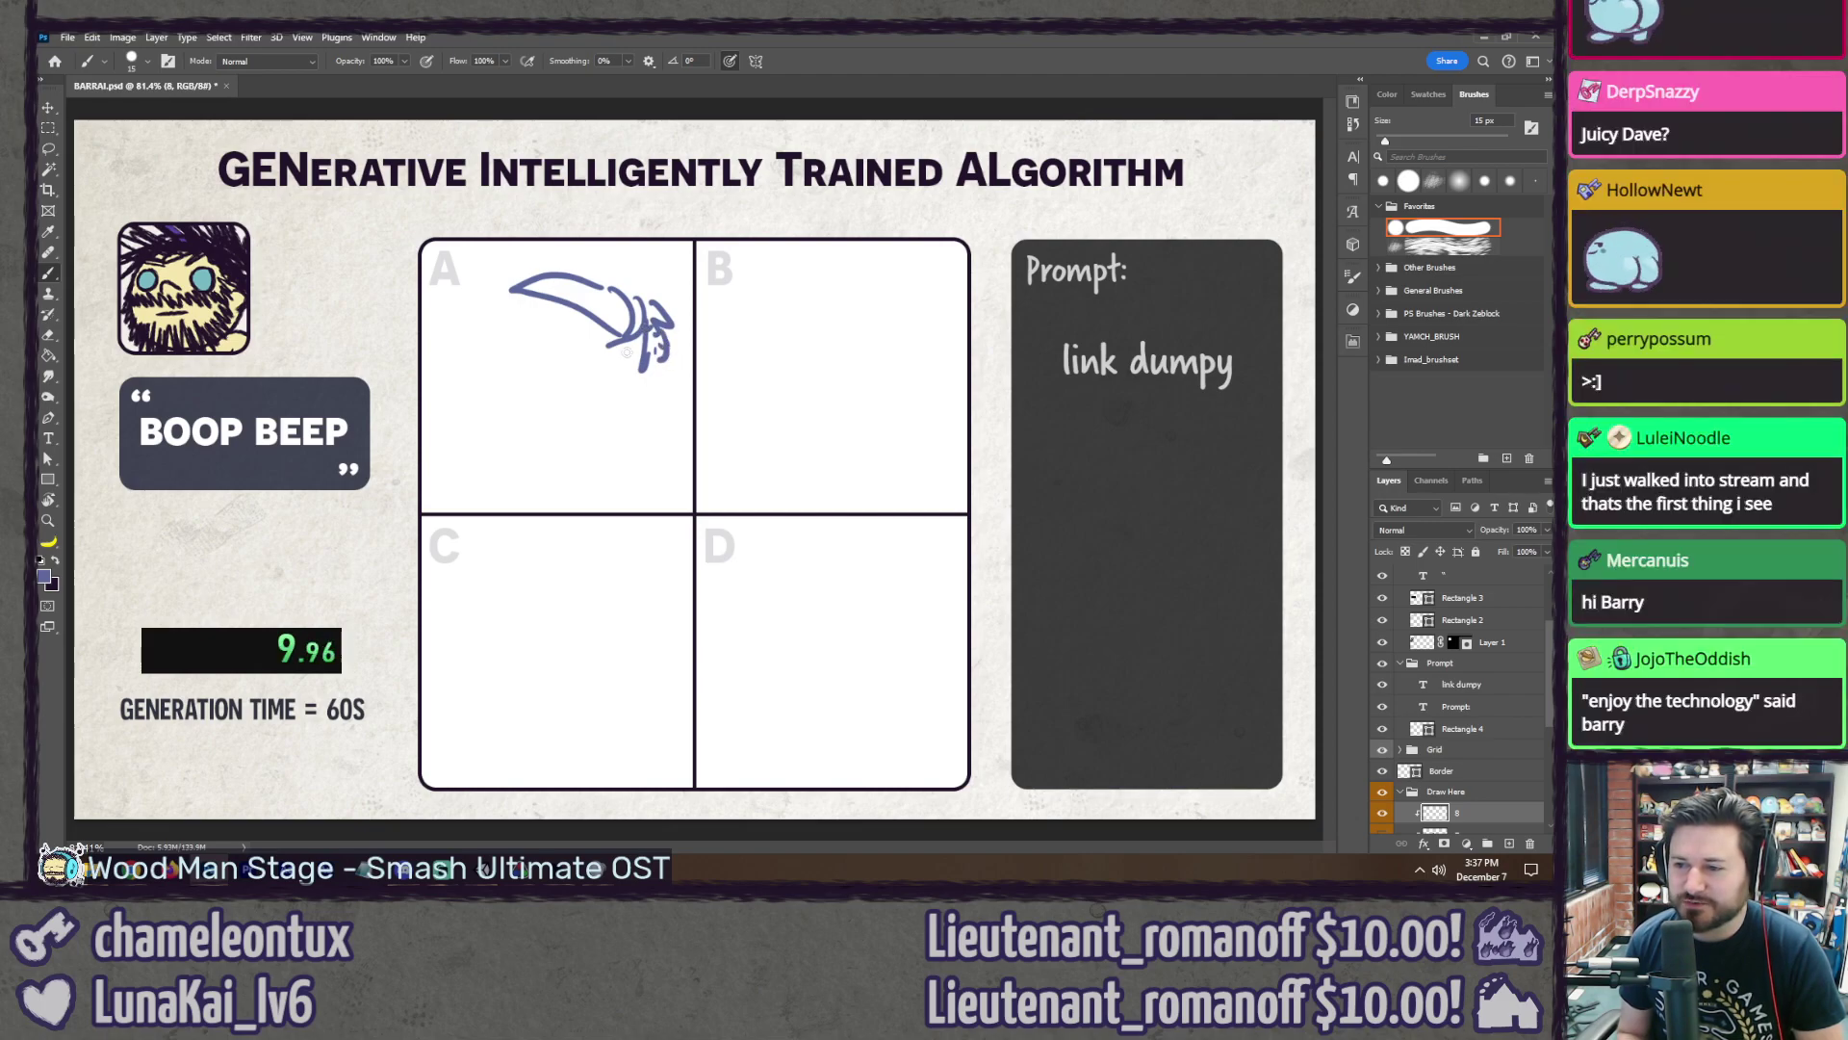
pyautogui.moveTo(630, 329)
pyautogui.mouseDown()
pyautogui.moveTo(558, 383)
pyautogui.moveTo(491, 491)
pyautogui.moveTo(539, 496)
pyautogui.mouseUp()
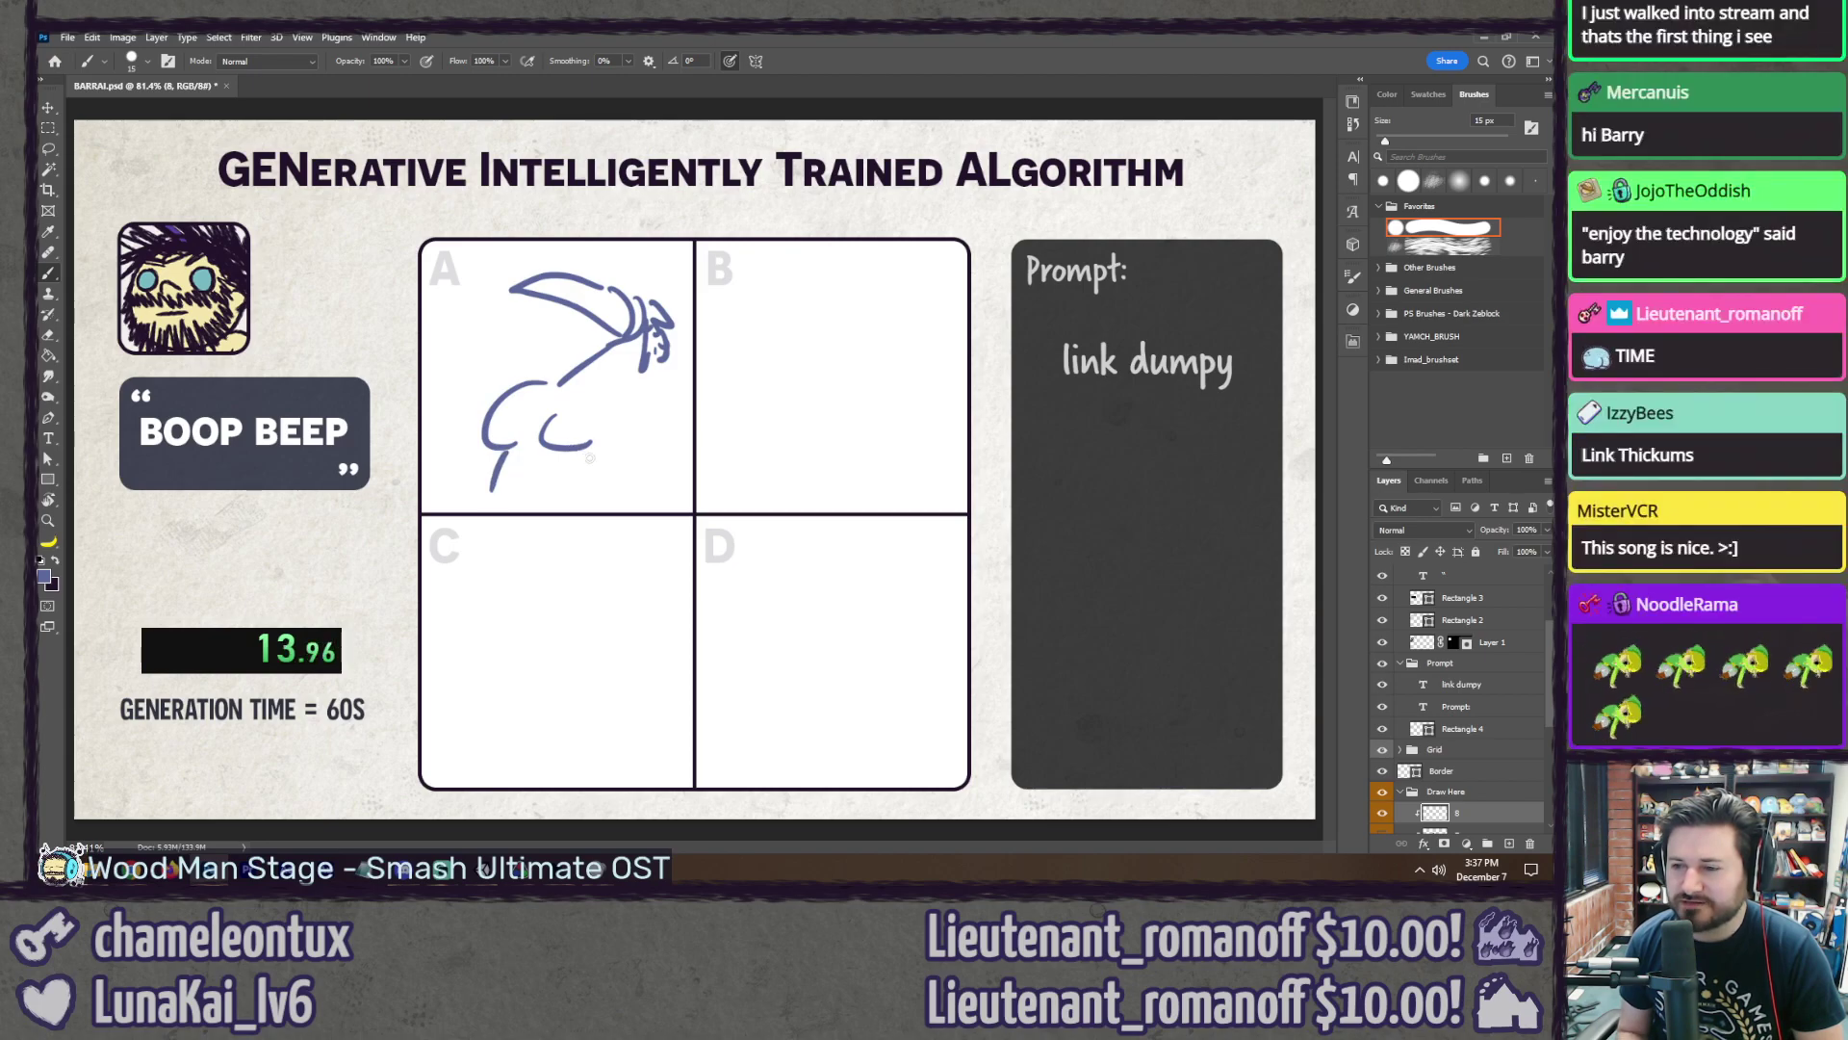
pyautogui.moveTo(647, 375)
pyautogui.mouseDown()
pyautogui.moveTo(674, 431)
pyautogui.moveTo(601, 501)
pyautogui.mouseUp()
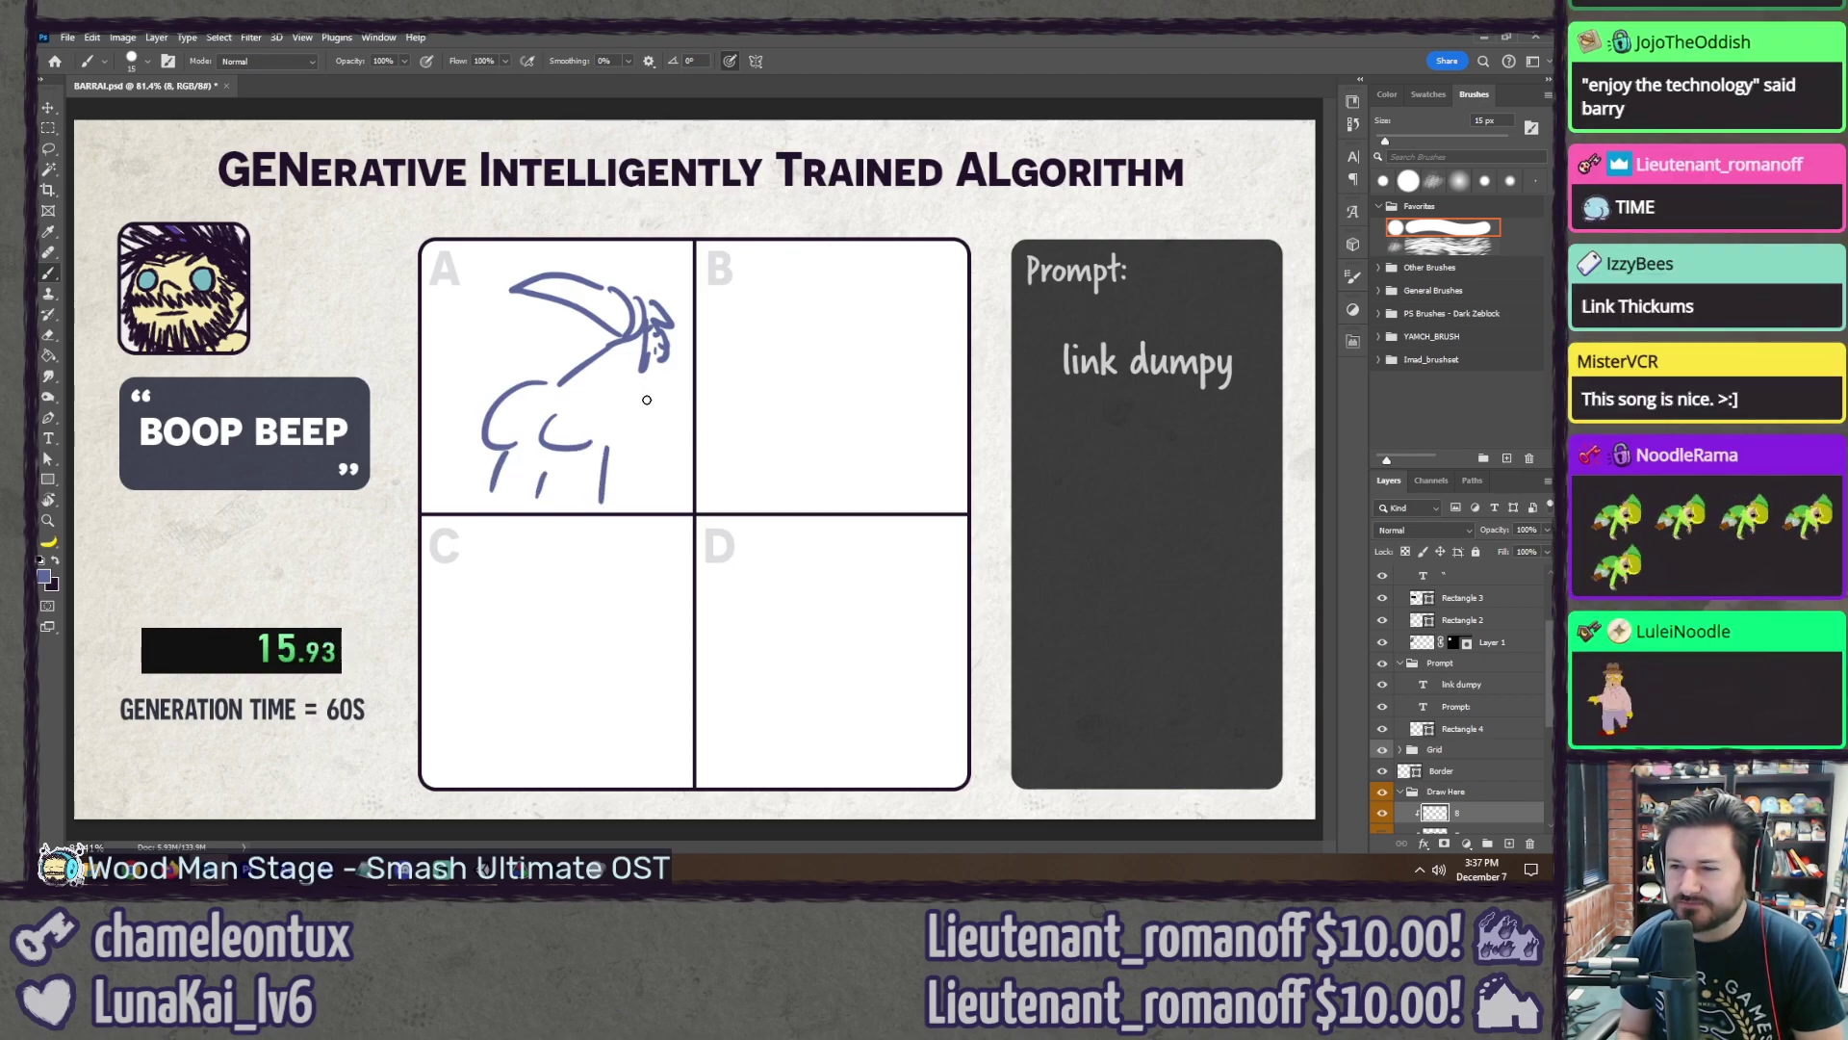
pyautogui.moveTo(629, 390)
pyautogui.mouseDown()
pyautogui.moveTo(666, 445)
pyautogui.moveTo(616, 431)
pyautogui.mouseUp()
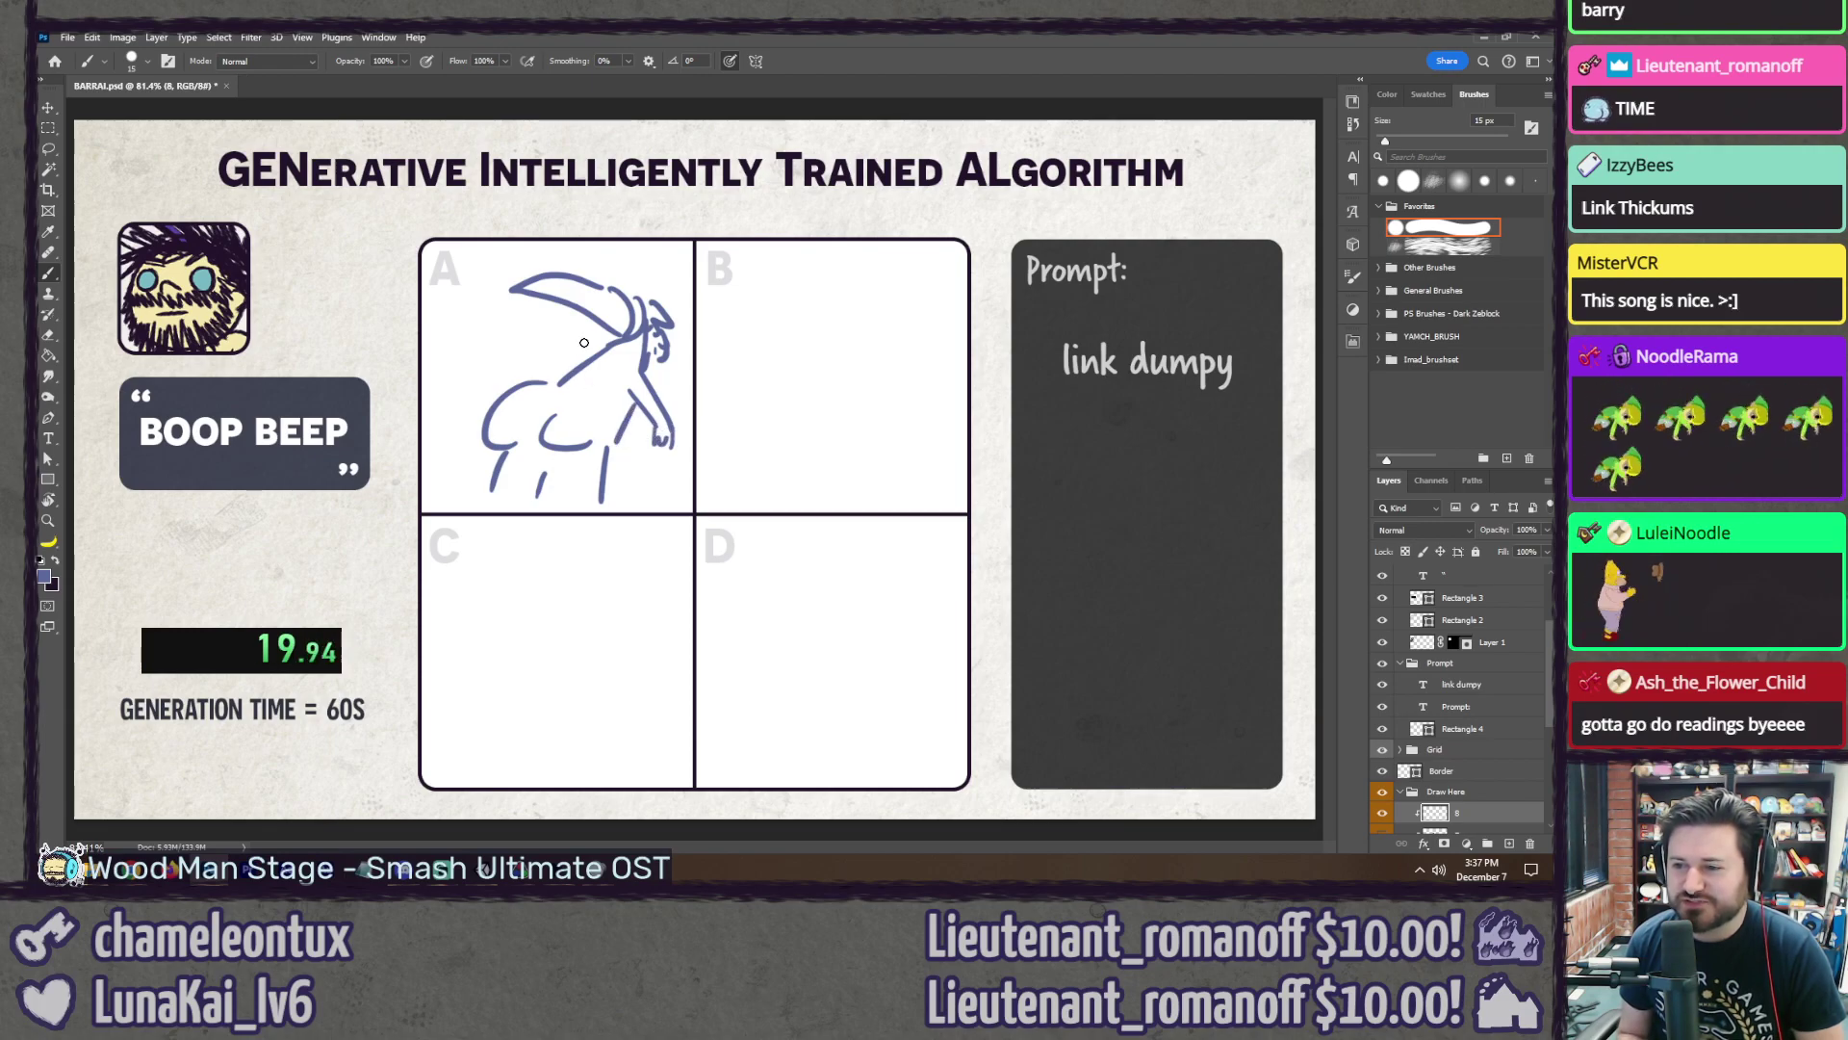
pyautogui.moveTo(525, 374); pyautogui.dragTo(636, 416)
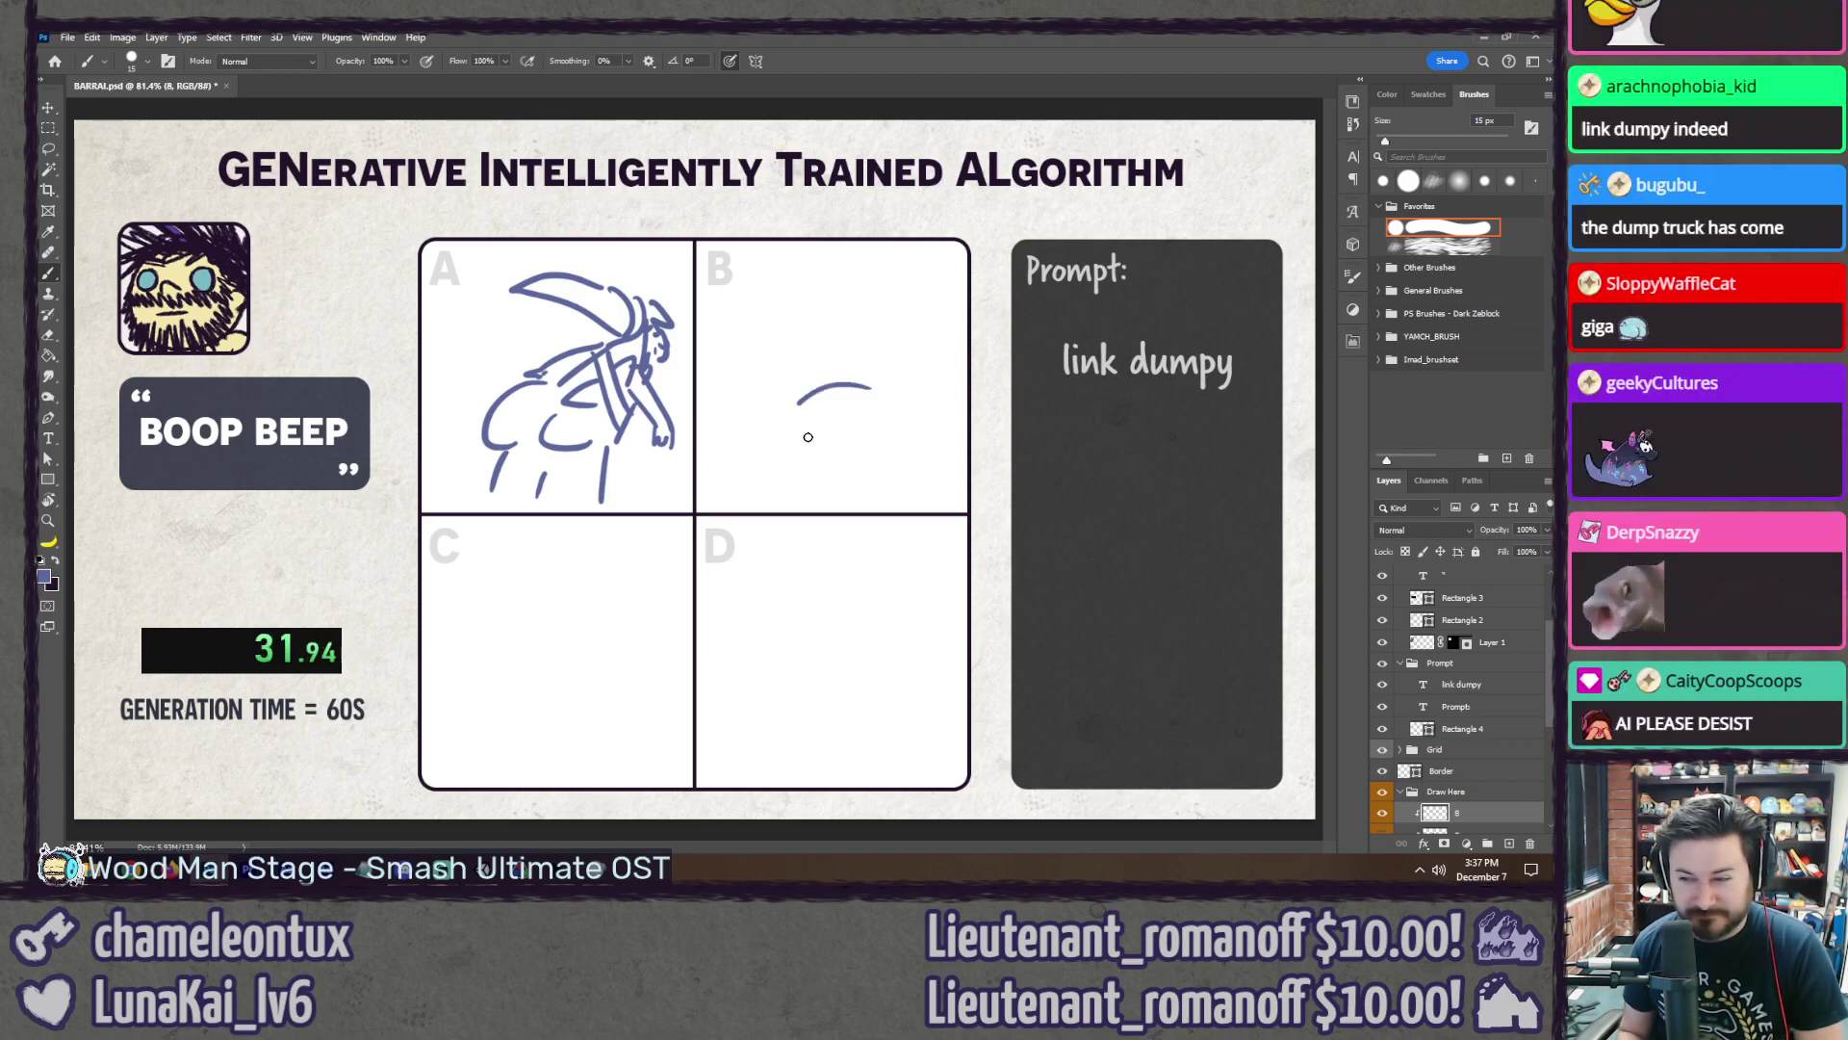
pyautogui.moveTo(785, 391); pyautogui.dragTo(895, 375)
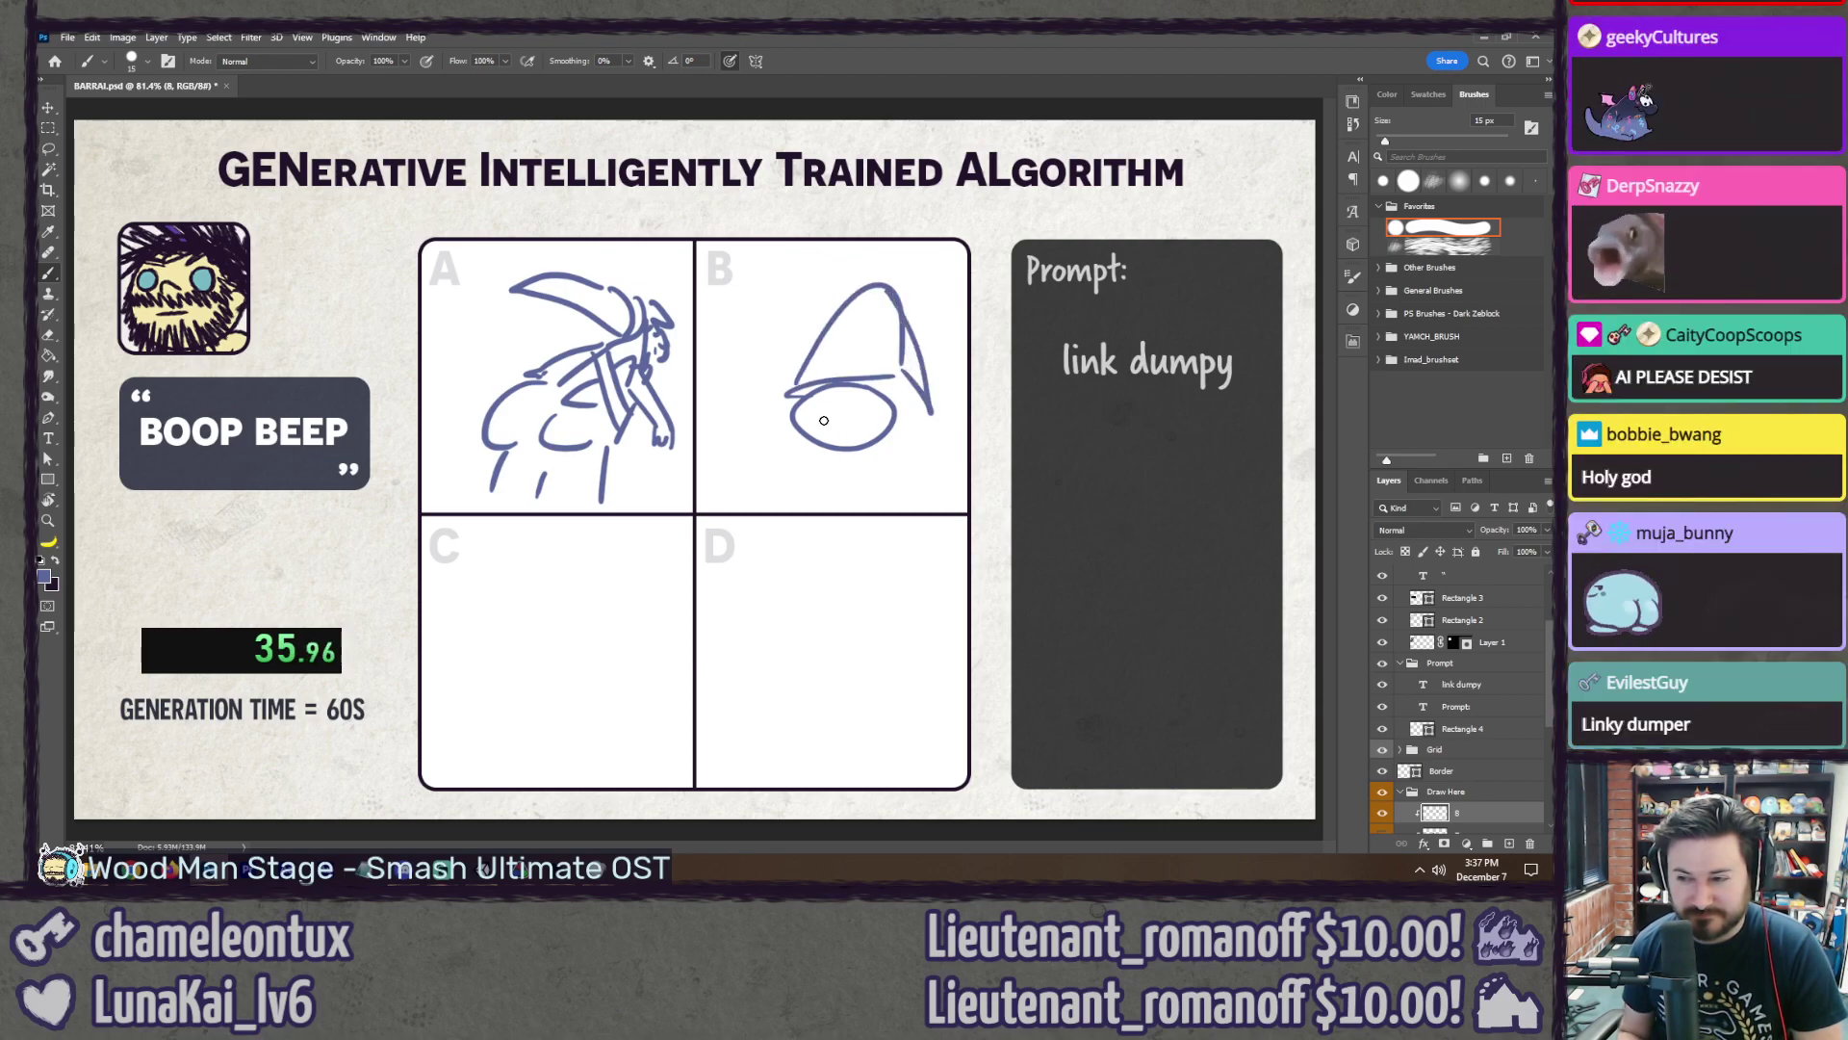
pyautogui.moveTo(826, 418); pyautogui.dragTo(857, 416)
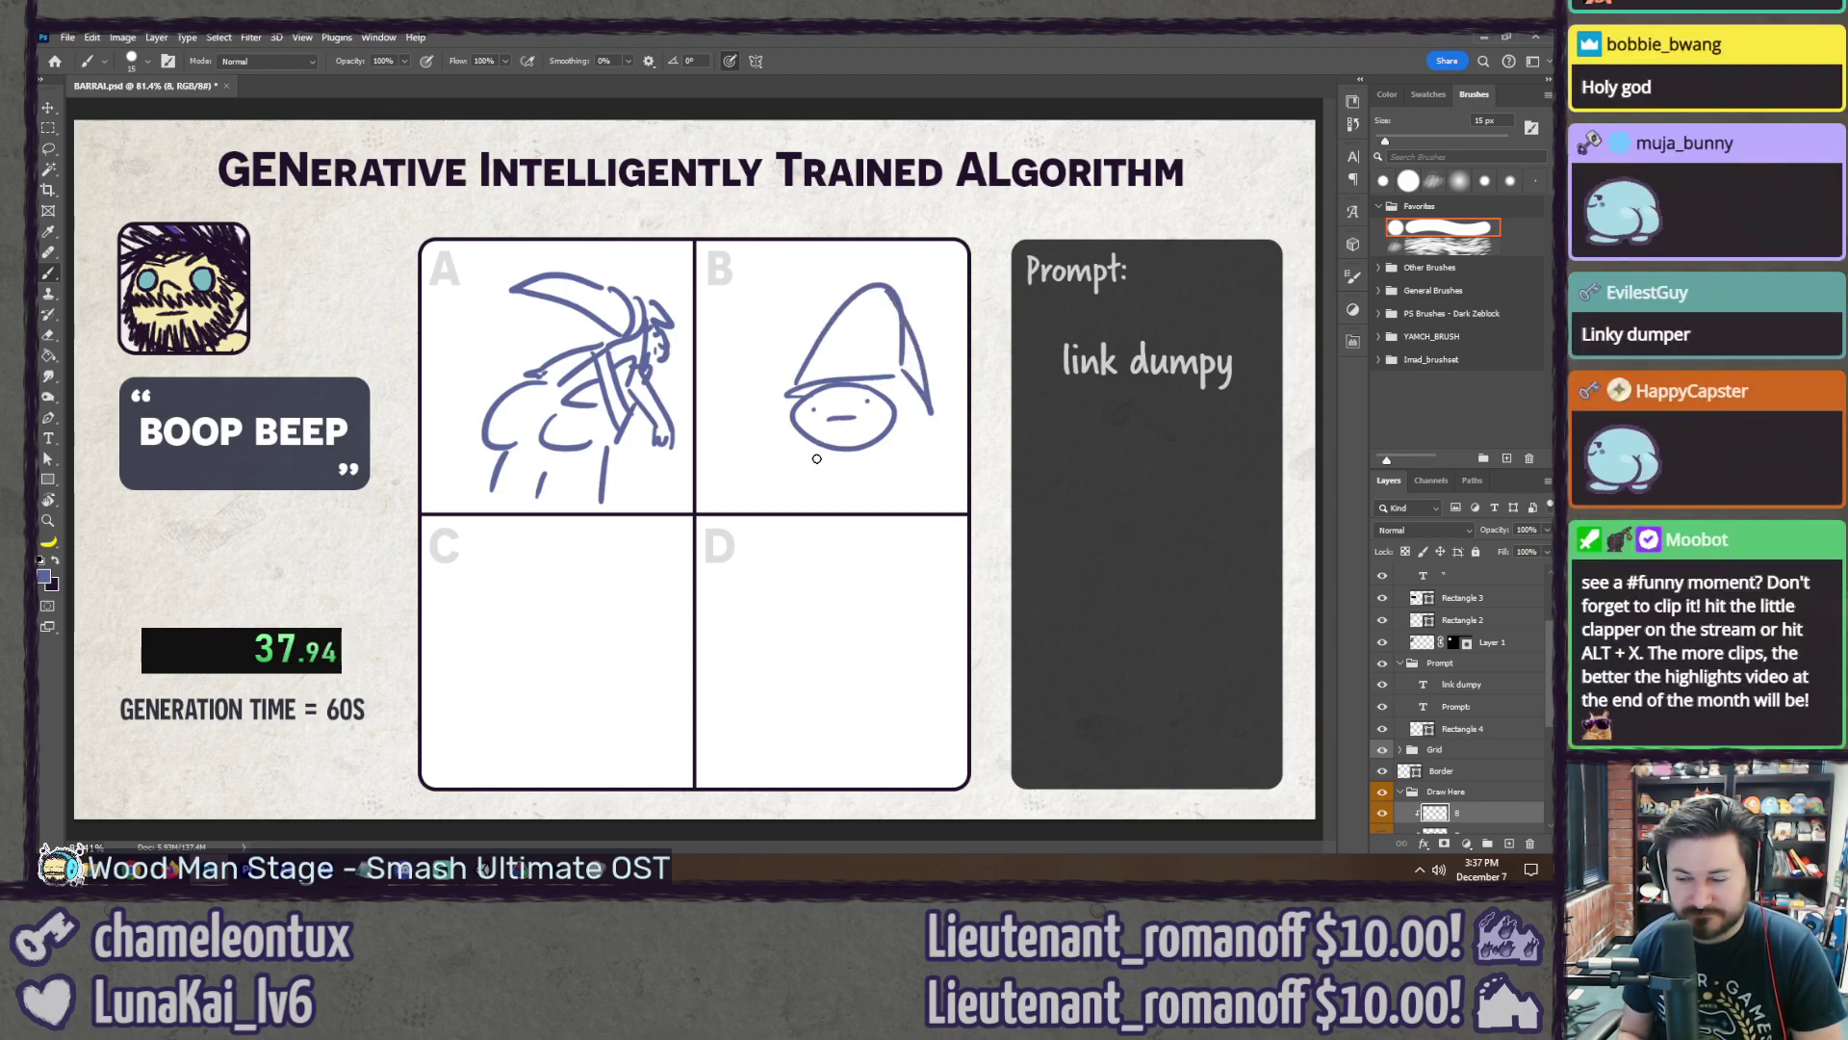
# Step: Sketch pointed-hat faces with eye dots in panels C and D, redoing panel C's arch
pyautogui.moveTo(491, 643)
pyautogui.mouseDown()
pyautogui.moveTo(577, 620)
pyautogui.moveTo(619, 566)
pyautogui.moveTo(585, 638)
pyautogui.mouseUp()
pyautogui.hotkey('ctrl', 'z')
pyautogui.hotkey('ctrl', 'z')
pyautogui.moveTo(628, 558)
pyautogui.mouseDown()
pyautogui.moveTo(589, 610)
pyautogui.moveTo(479, 621)
pyautogui.mouseUp()
pyautogui.moveTo(614, 638)
pyautogui.mouseDown()
pyautogui.moveTo(581, 657)
pyautogui.moveTo(589, 675)
pyautogui.moveTo(548, 664)
pyautogui.mouseUp()
pyautogui.click(529, 664)
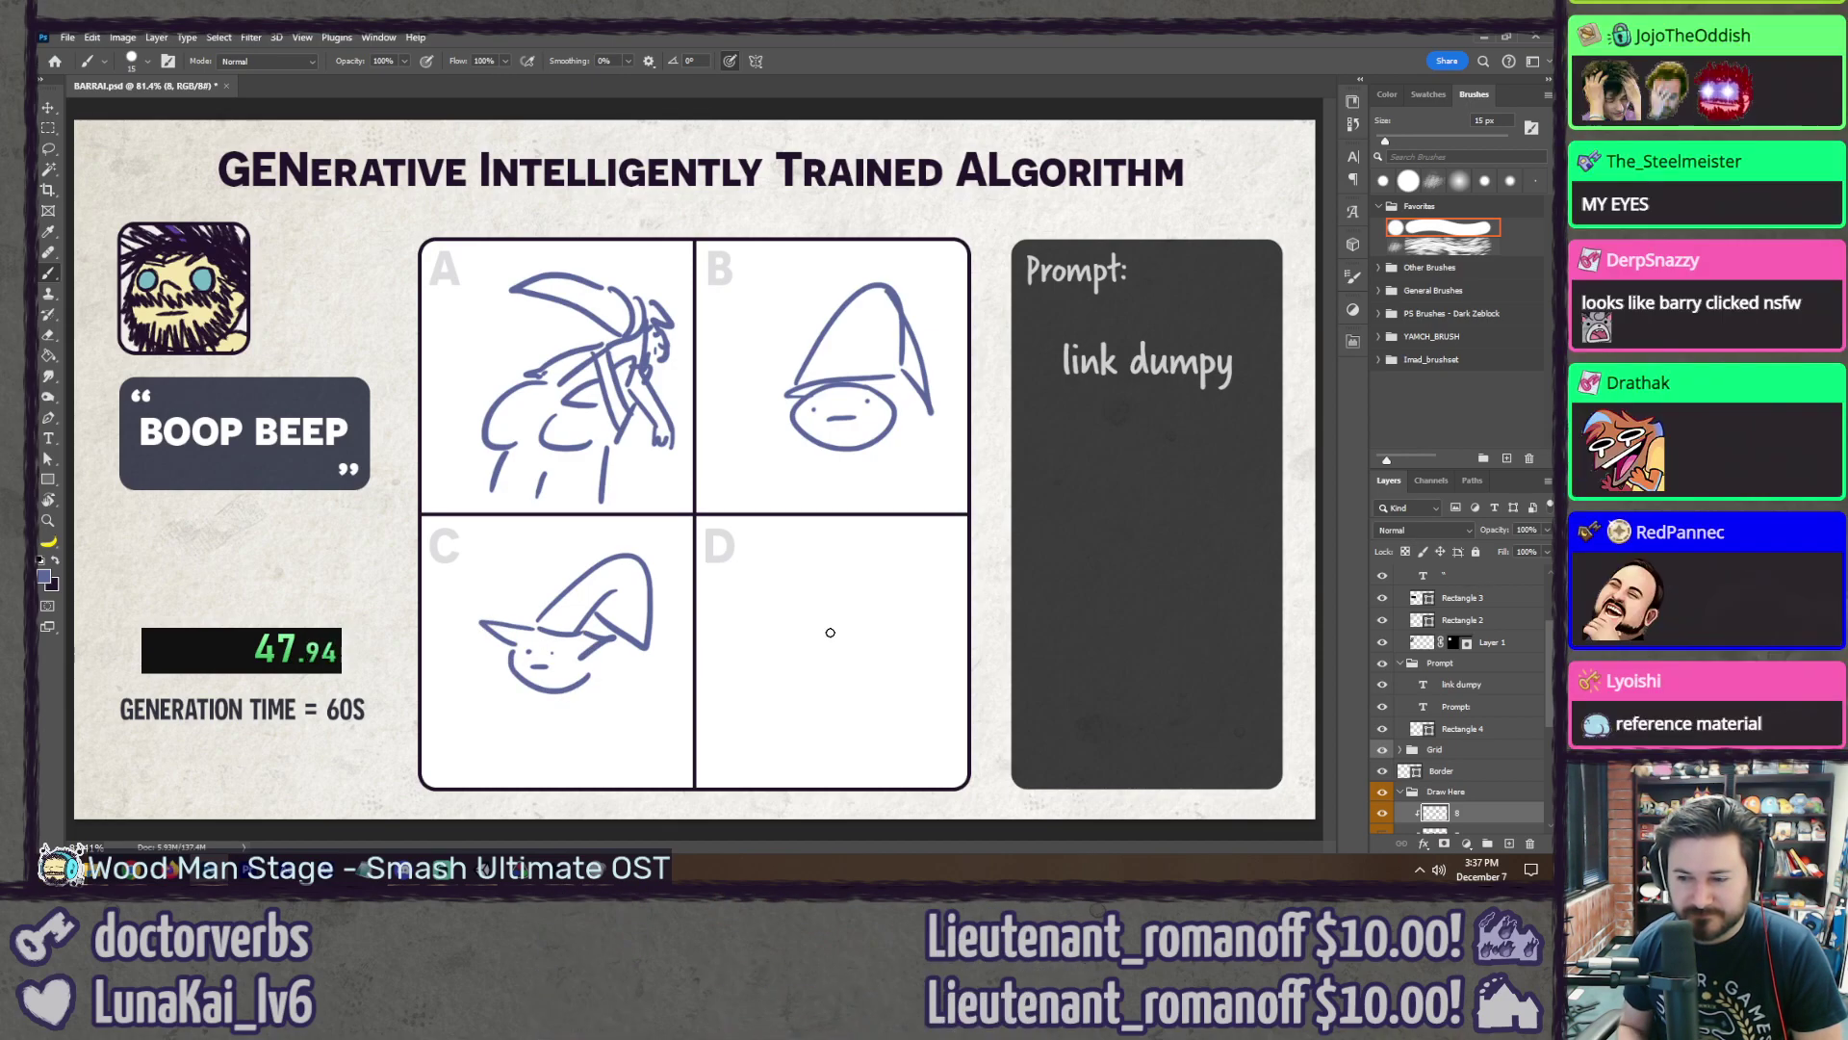
pyautogui.moveTo(787, 639)
pyautogui.mouseDown()
pyautogui.moveTo(858, 630)
pyautogui.moveTo(795, 650)
pyautogui.moveTo(812, 681)
pyautogui.moveTo(843, 669)
pyautogui.moveTo(814, 659)
pyautogui.moveTo(895, 703)
pyautogui.moveTo(775, 652)
pyautogui.moveTo(791, 676)
pyautogui.moveTo(895, 698)
pyautogui.moveTo(834, 723)
pyautogui.moveTo(877, 713)
pyautogui.mouseUp()
pyautogui.click(837, 686)
pyautogui.click(862, 685)
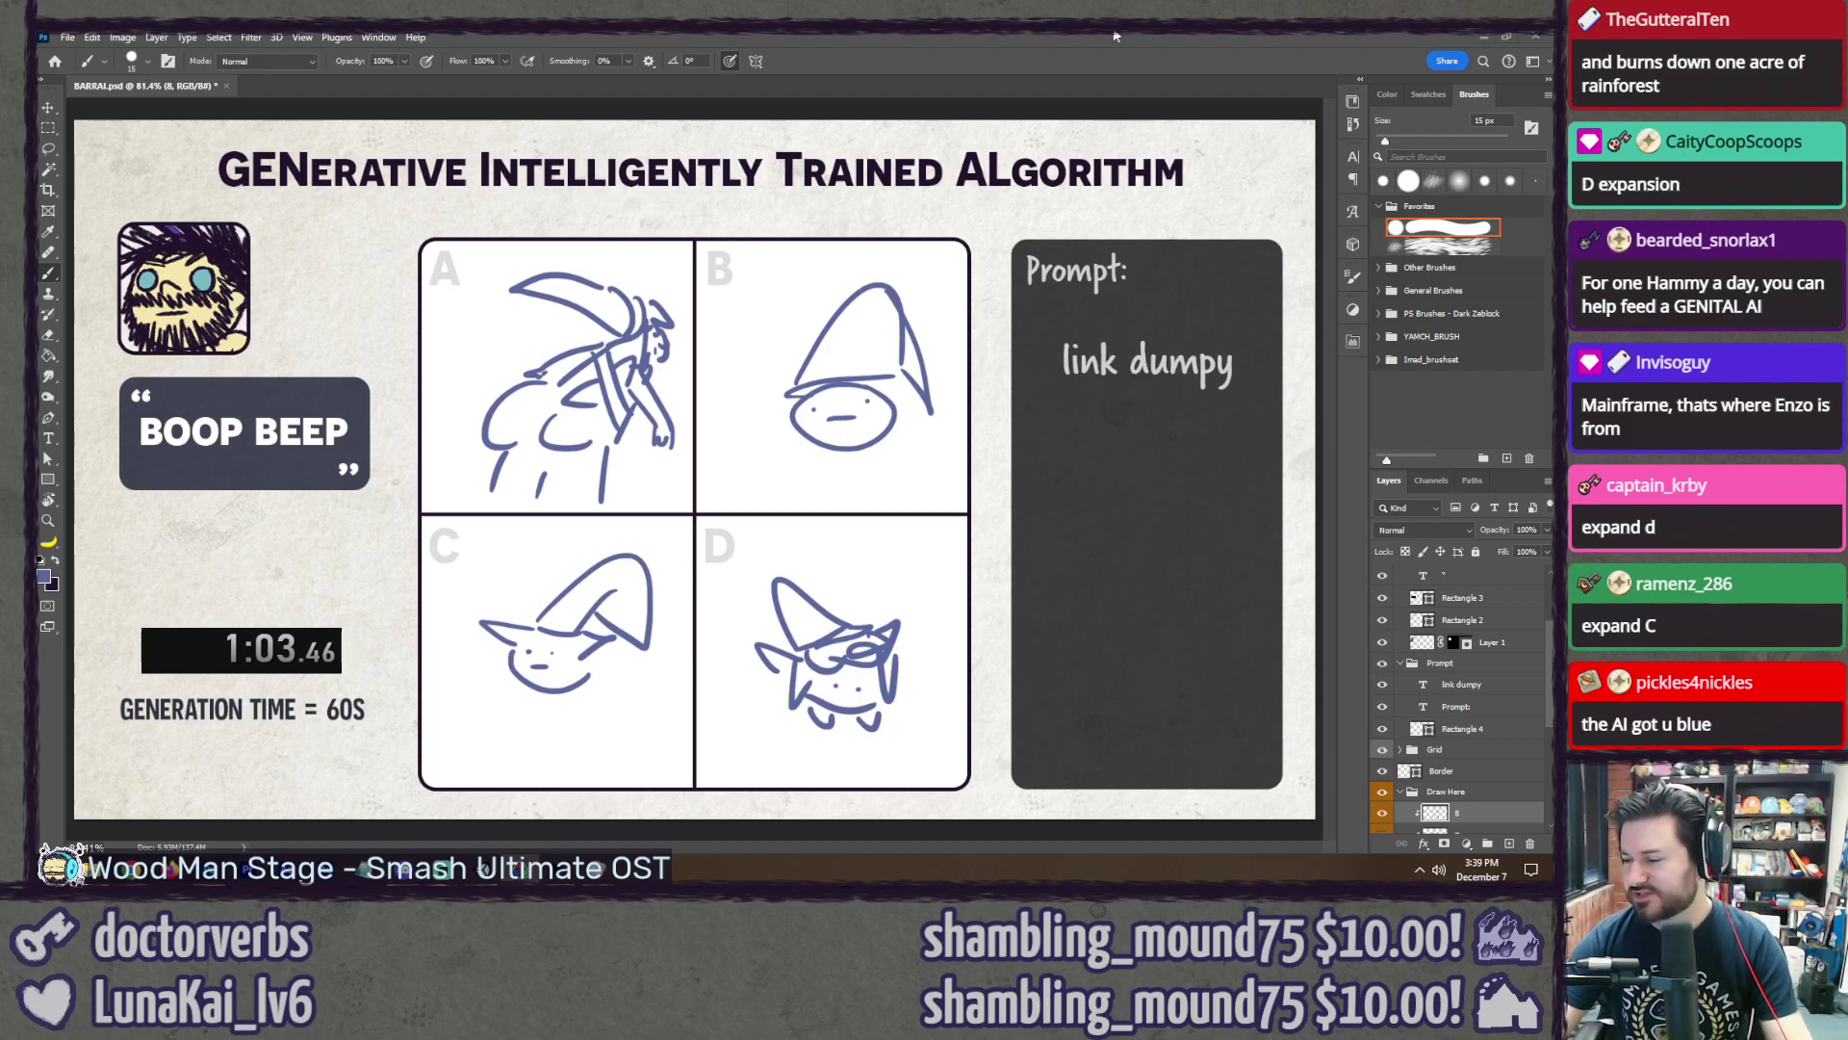
# Step: Add a new layer named '8 expand'
pyautogui.scroll(-2, 1500, 725)
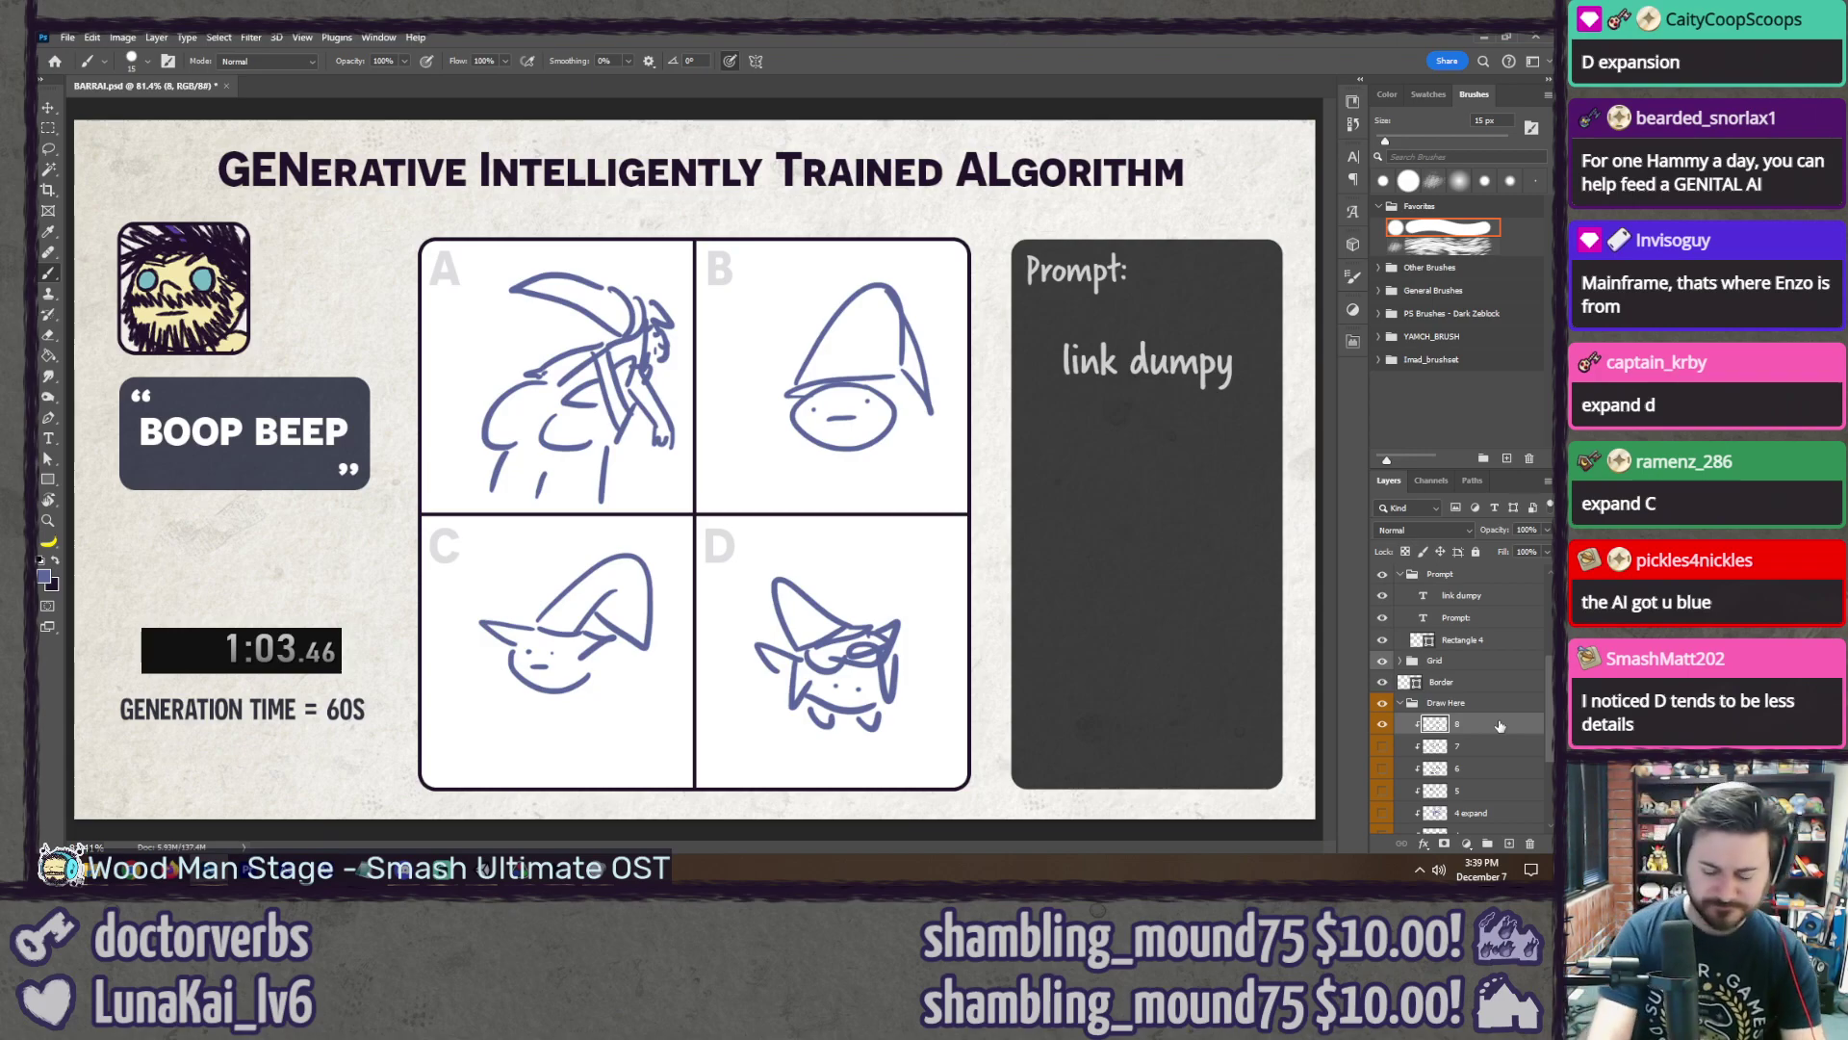
pyautogui.hotkey('ctrl', 'shift', 'n')
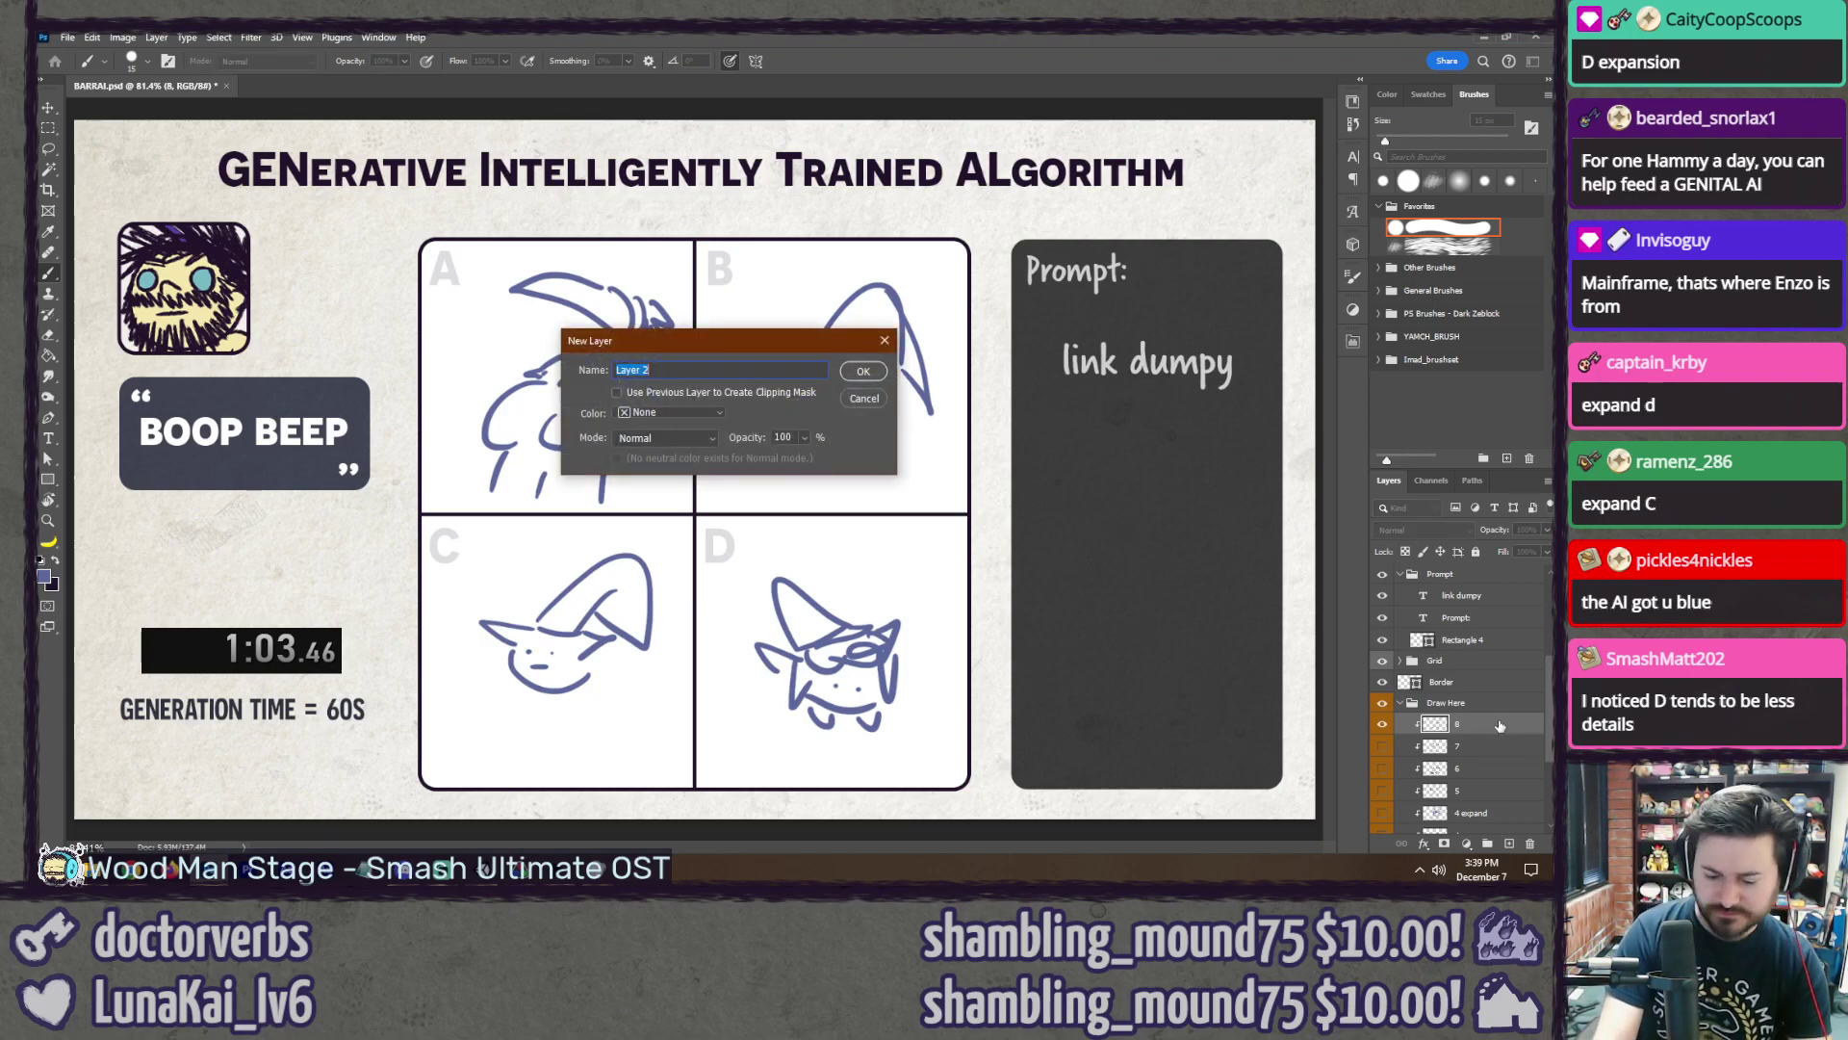
pyautogui.write('8 expand')
pyautogui.press('Return')
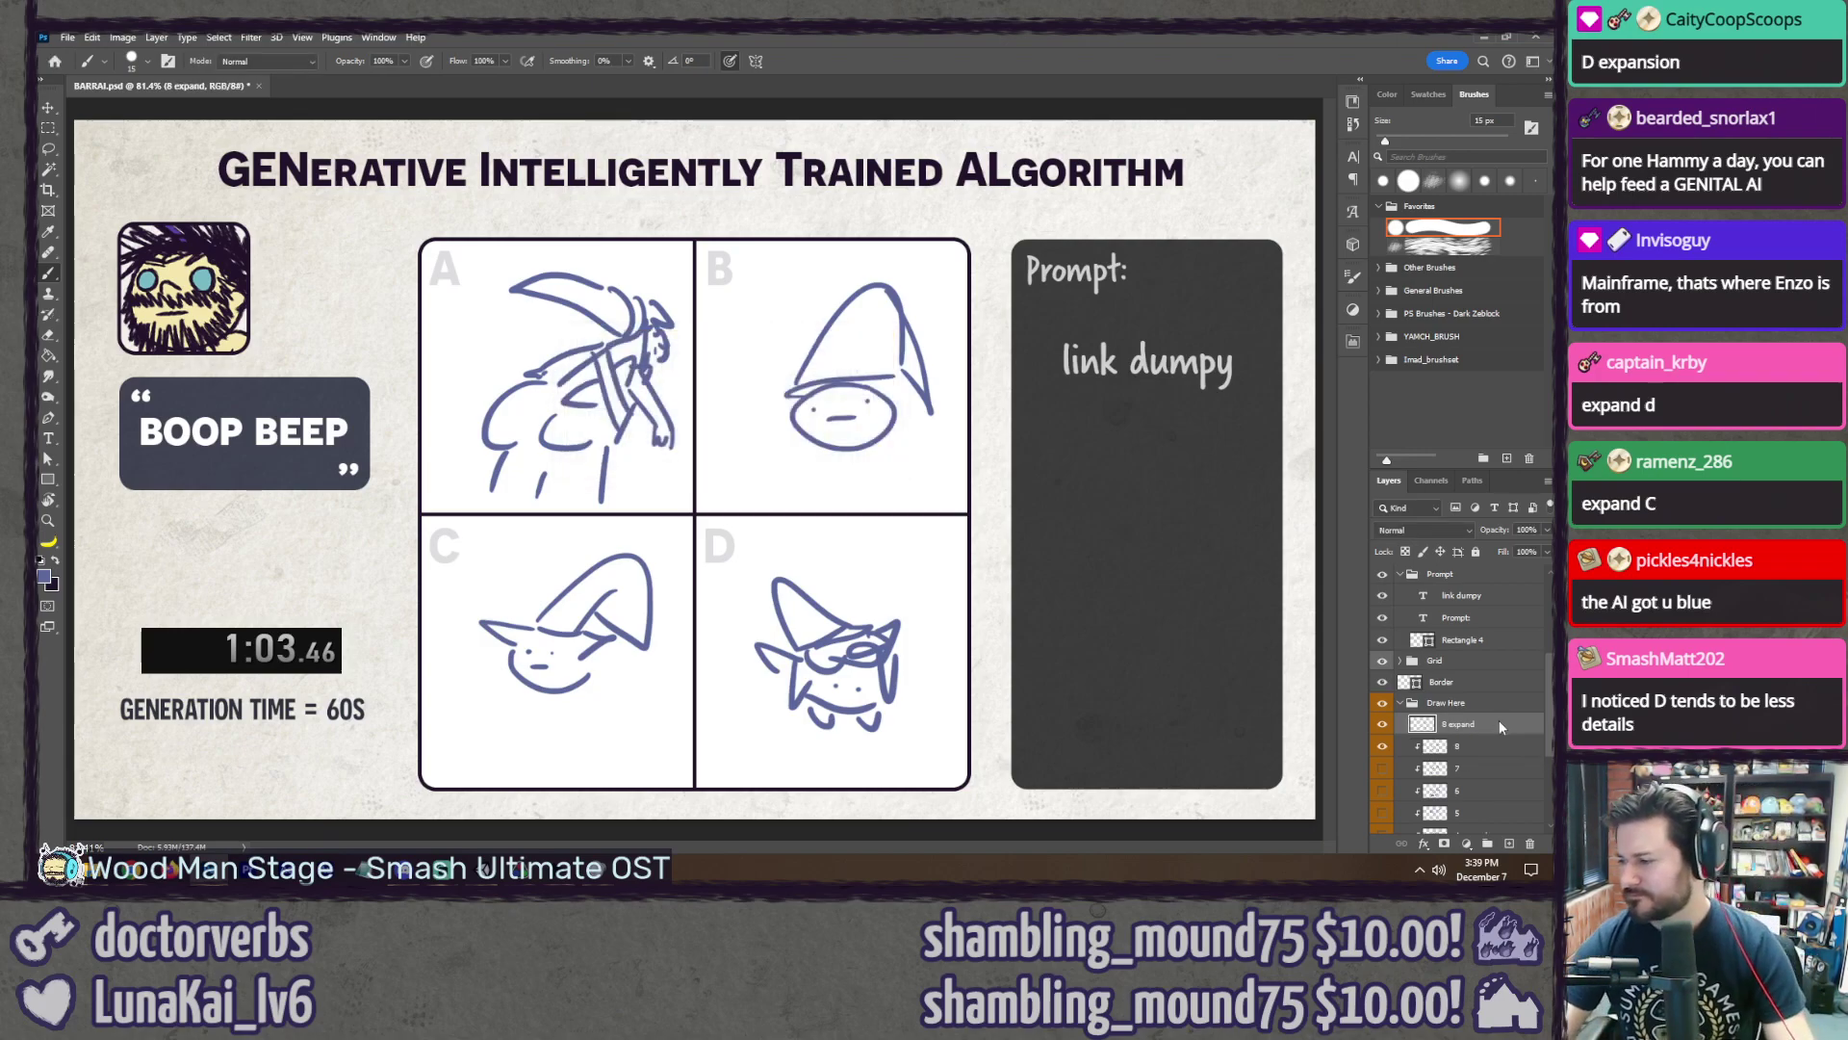
# Step: Lasso drawing D on layer 8 and copy it
pyautogui.rightClick(1499, 724)
pyautogui.click(1473, 405)
pyautogui.click(1492, 758)
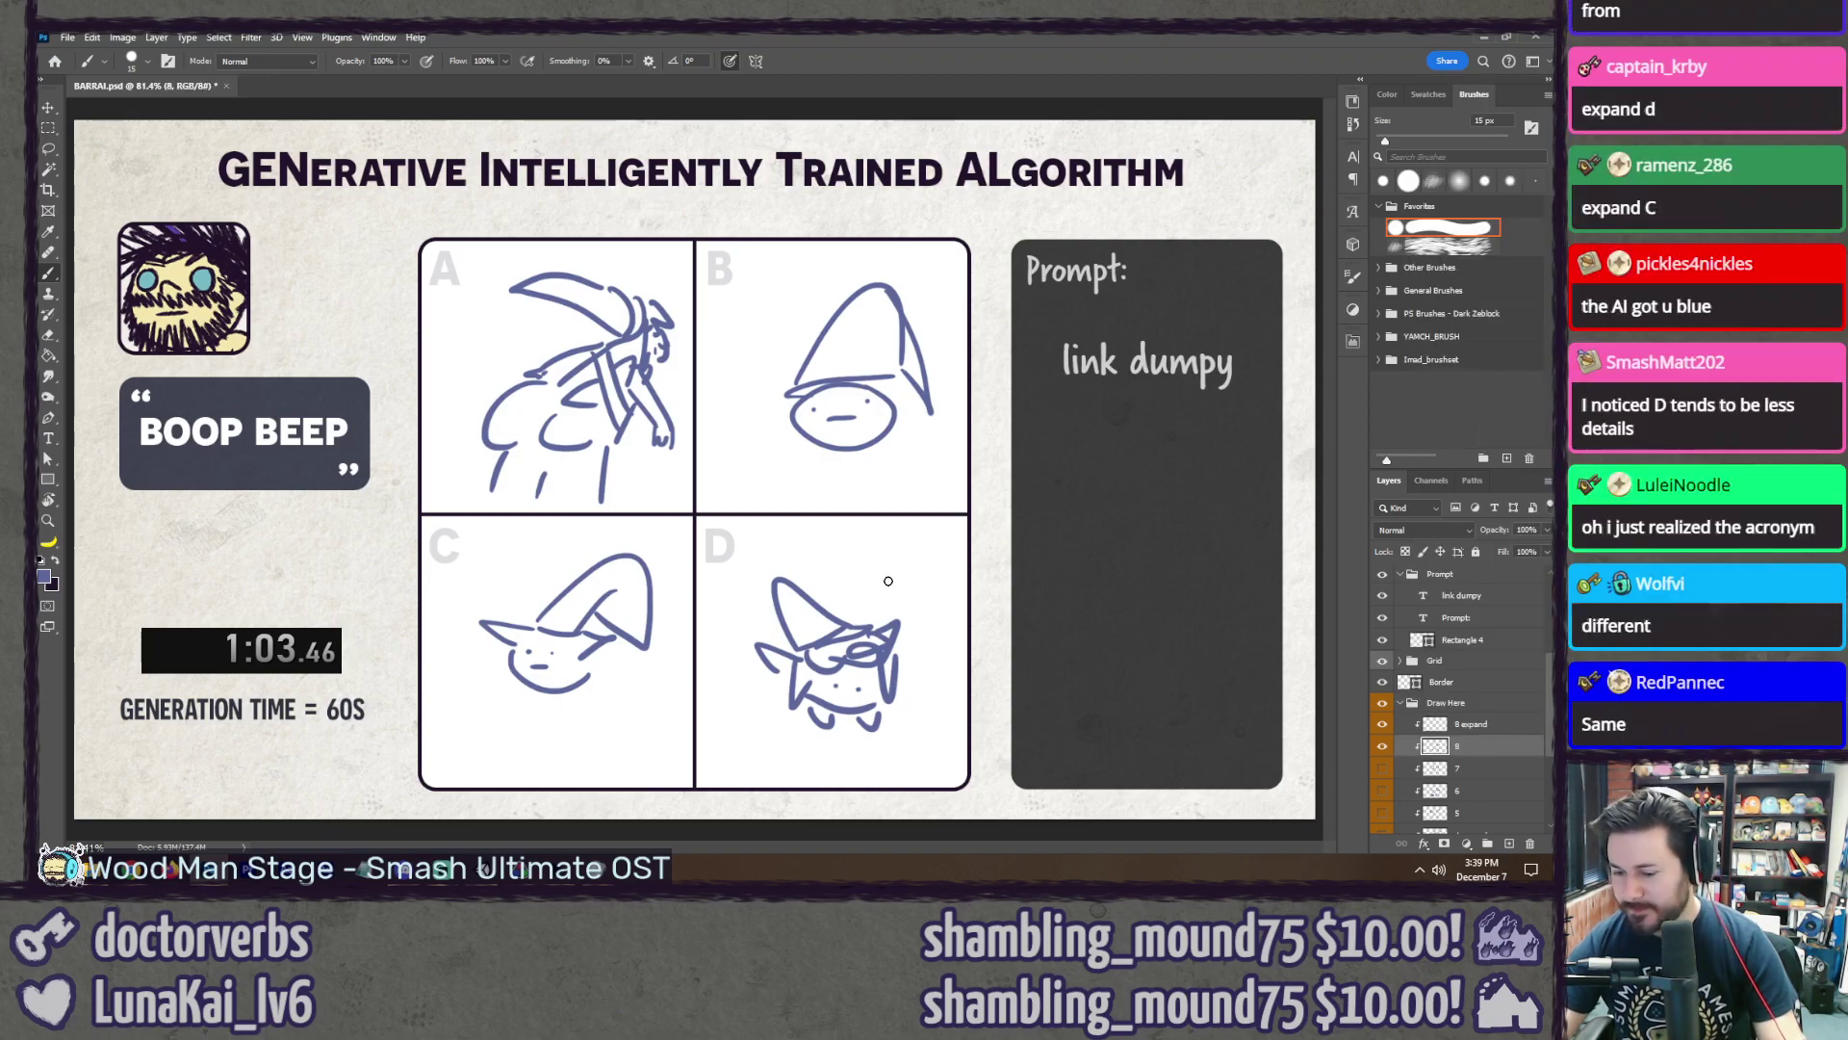
pyautogui.press('l')
pyautogui.moveTo(840, 559); pyautogui.dragTo(784, 551)
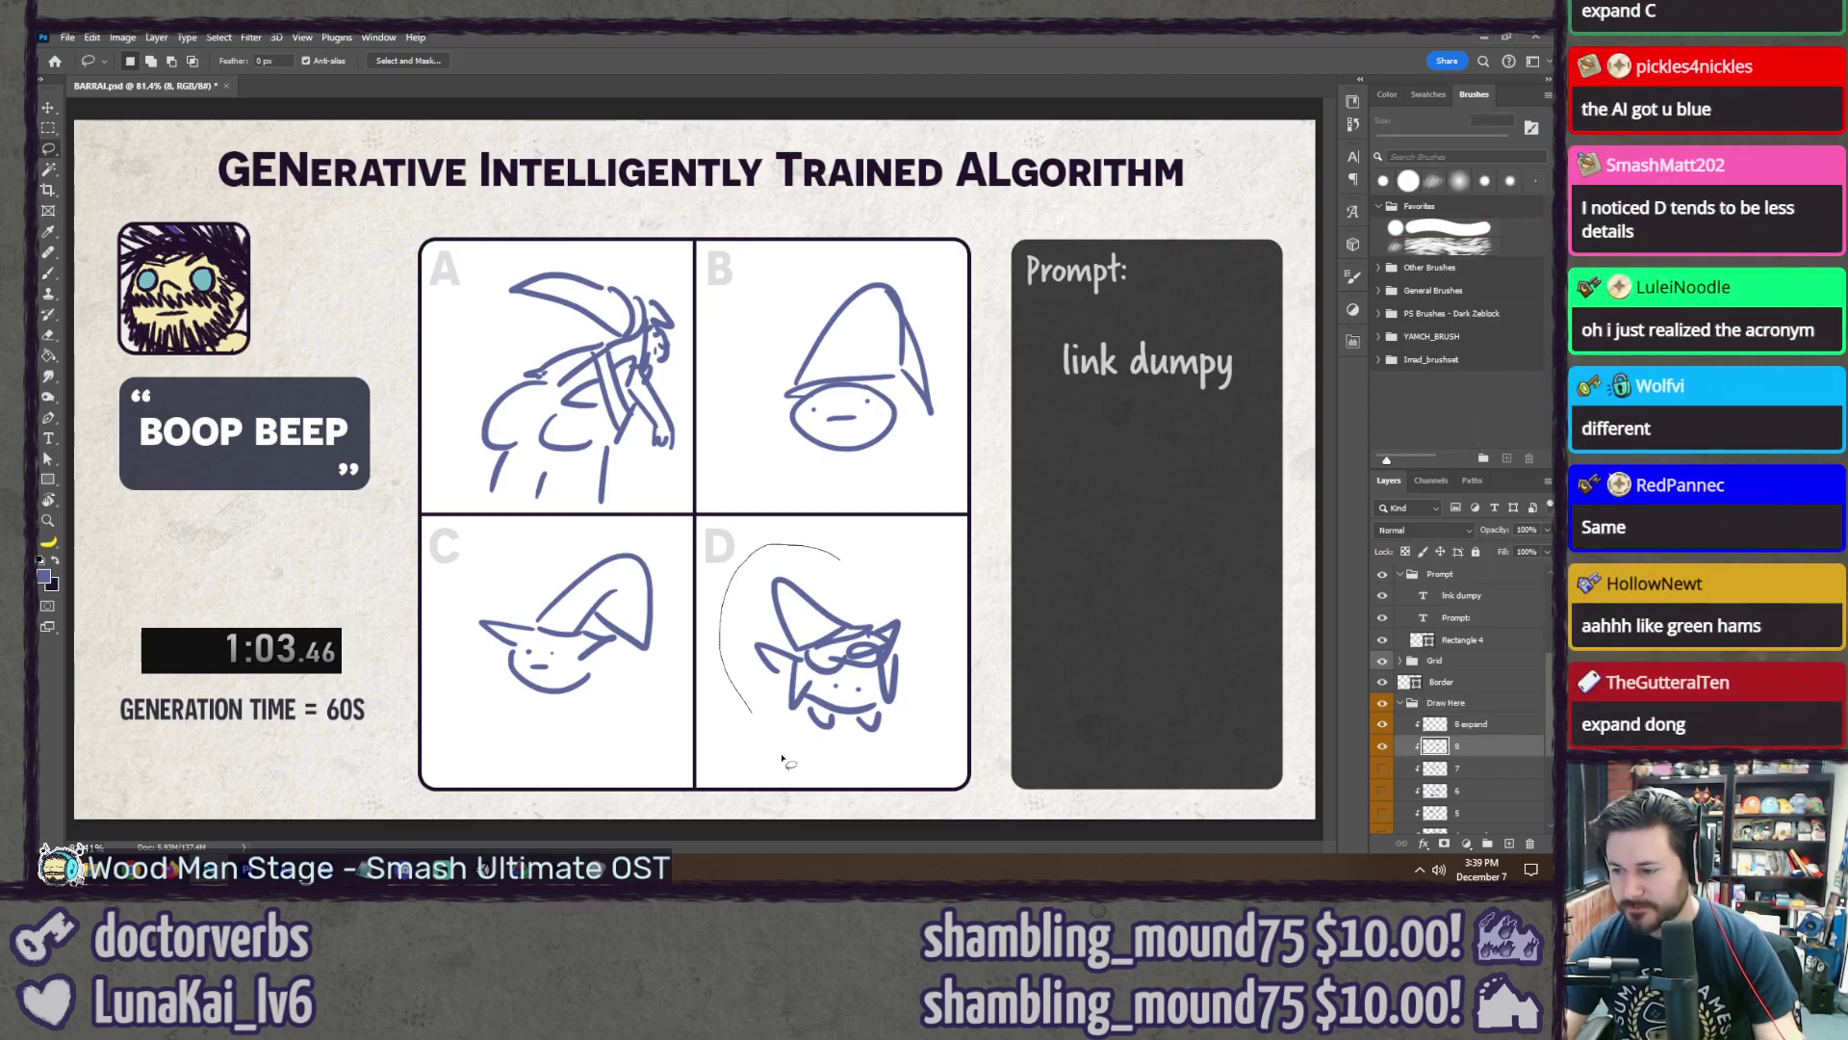
pyautogui.moveTo(953, 594); pyautogui.dragTo(952, 572)
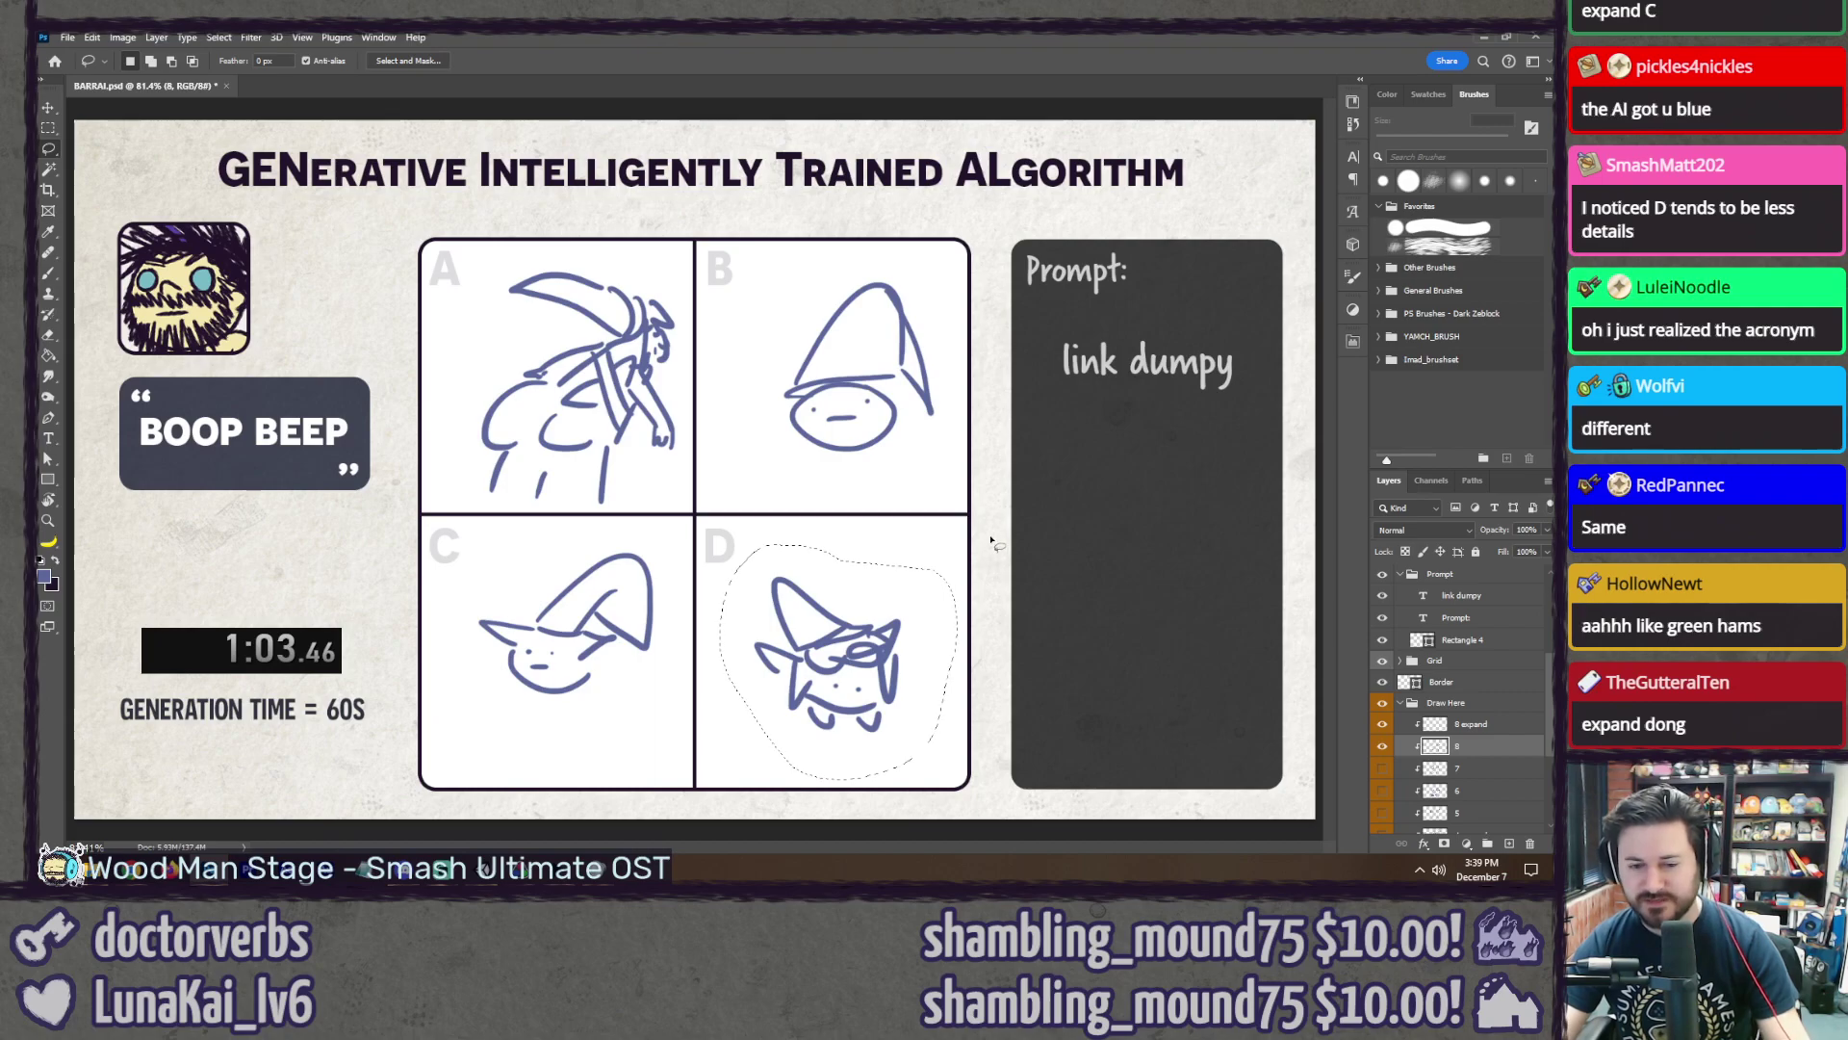
pyautogui.hotkey('ctrl', 'c')
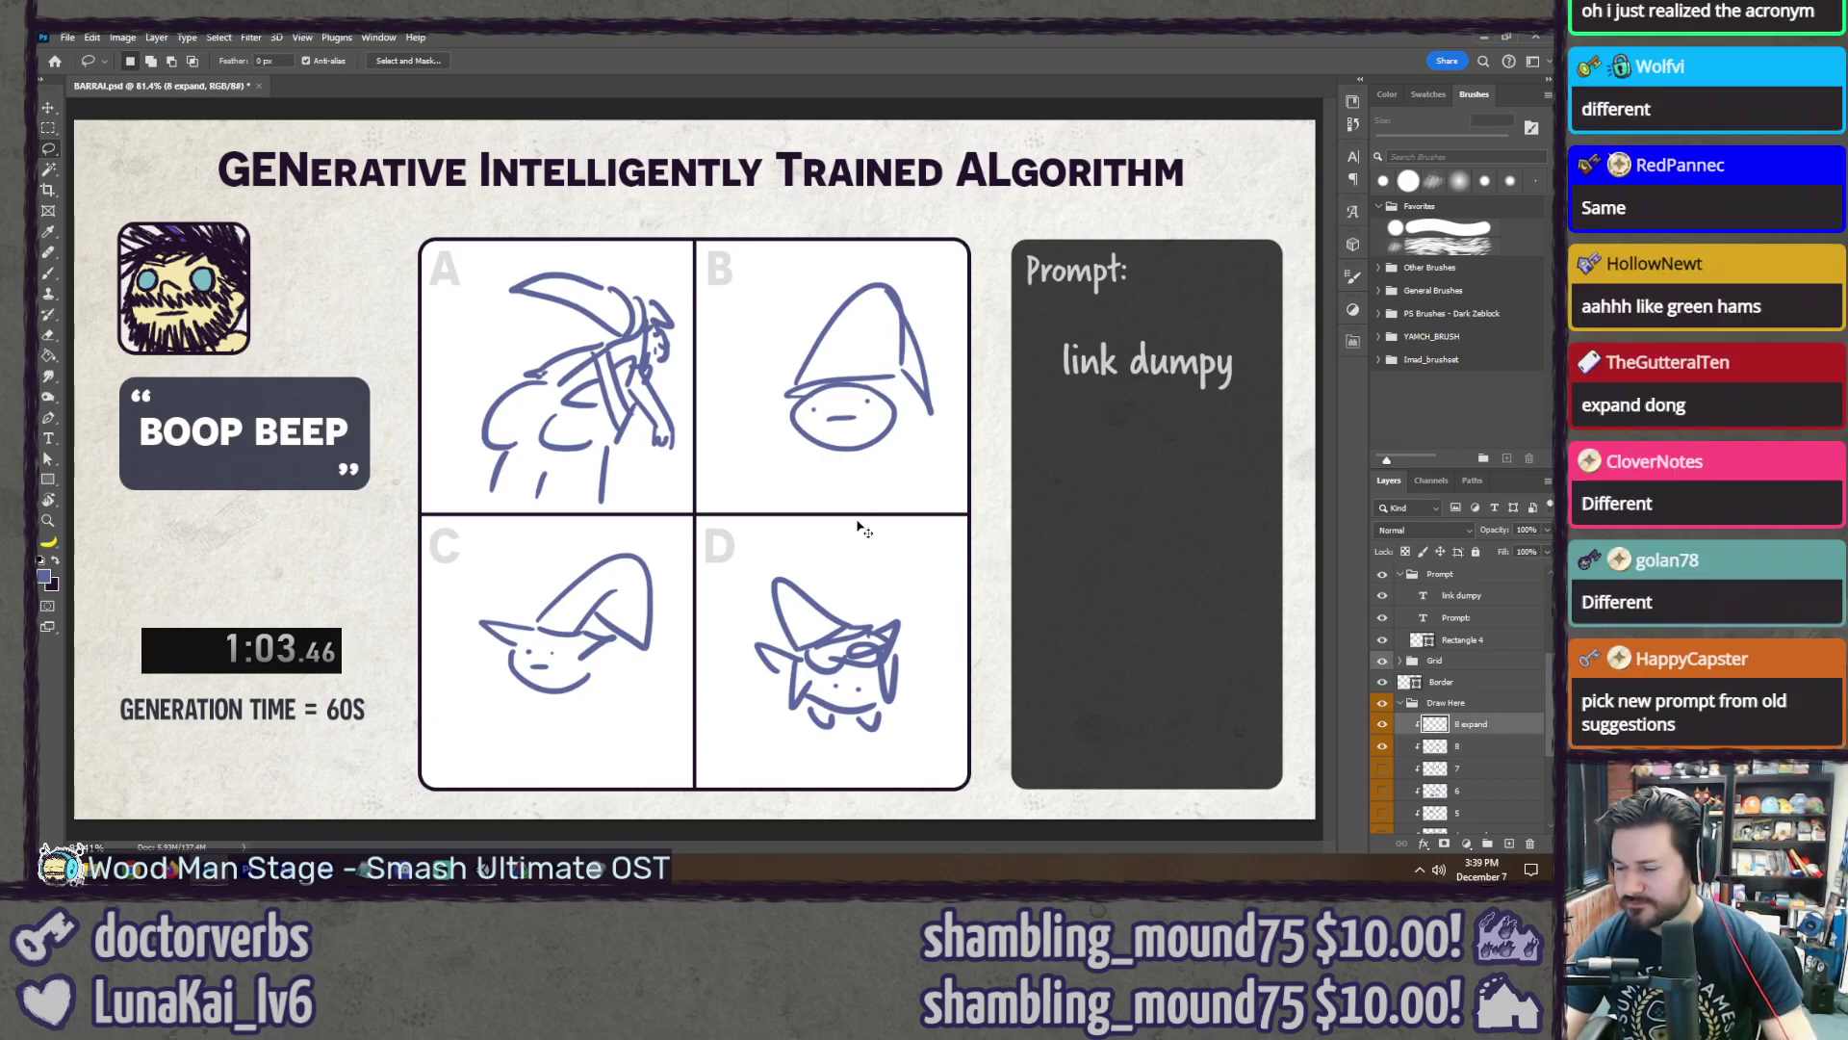
# Step: Paste drawing D onto '8 expand' and hide layer 8 and the grid
pyautogui.click(1440, 724)
pyautogui.hotkey('ctrl', 'v')
pyautogui.click(1382, 746)
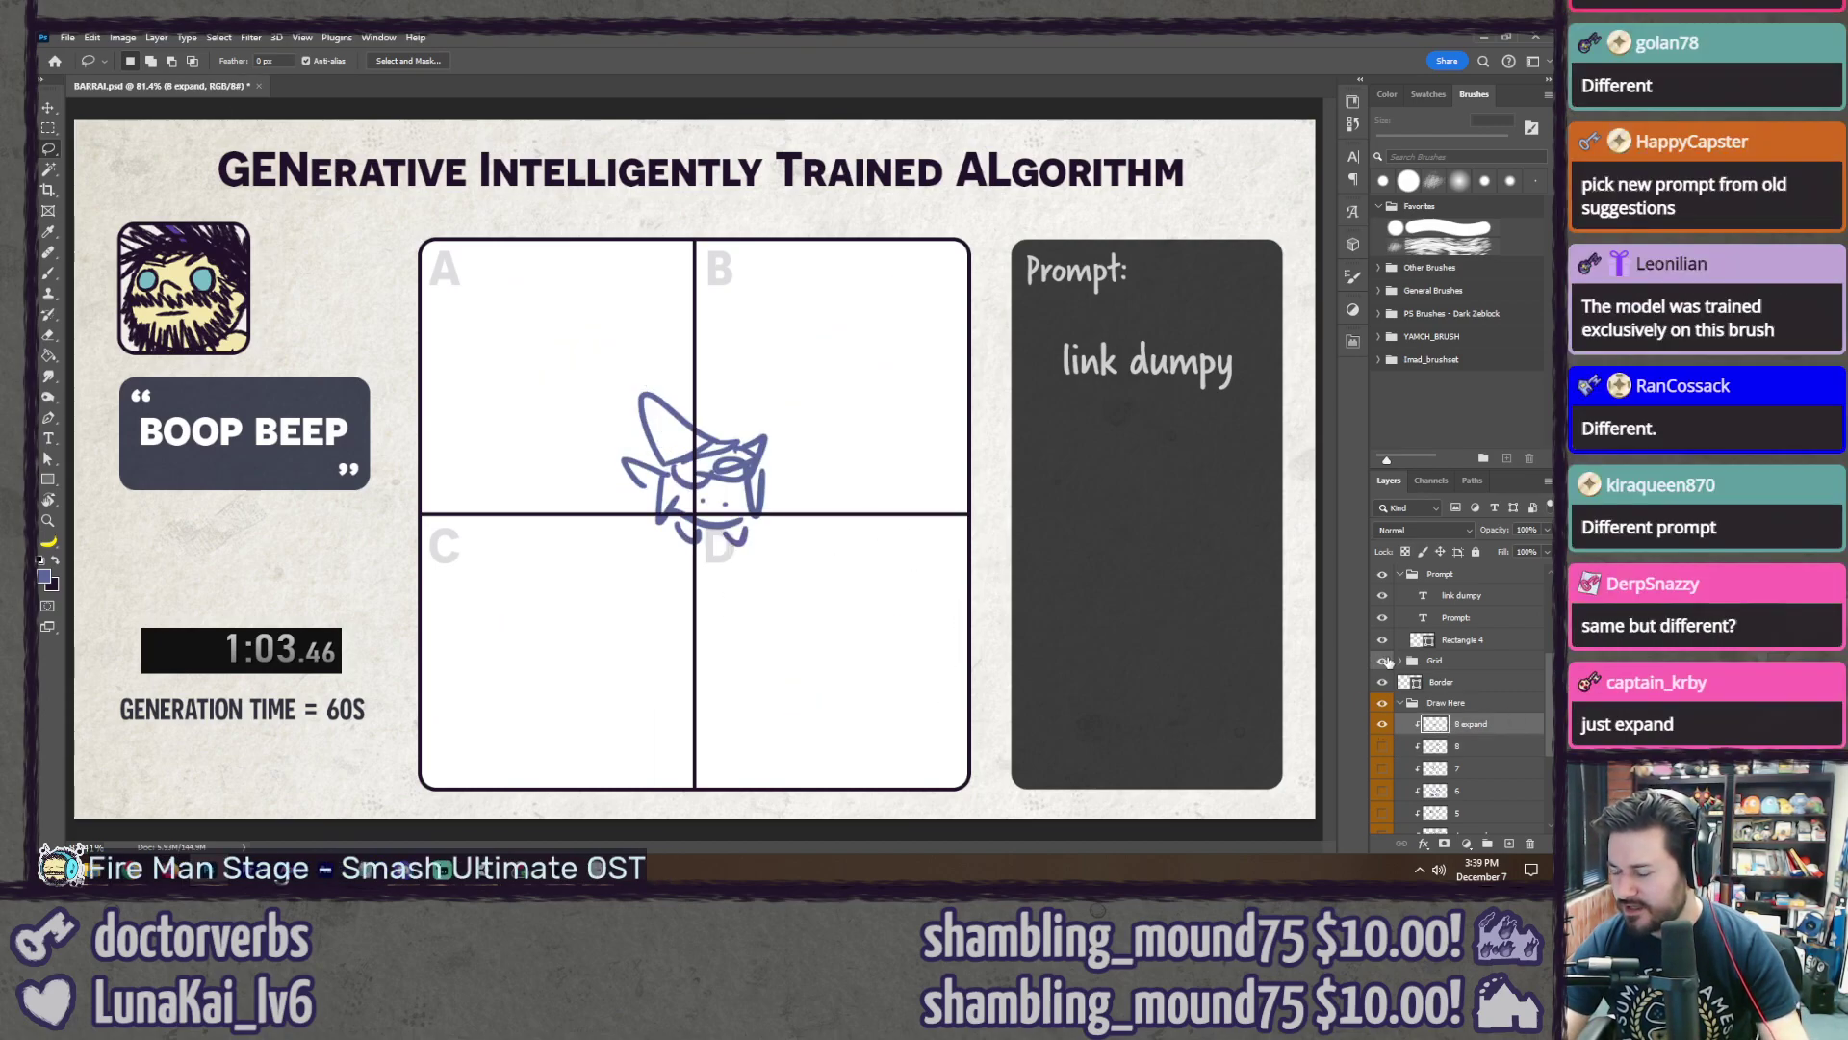
pyautogui.click(1382, 660)
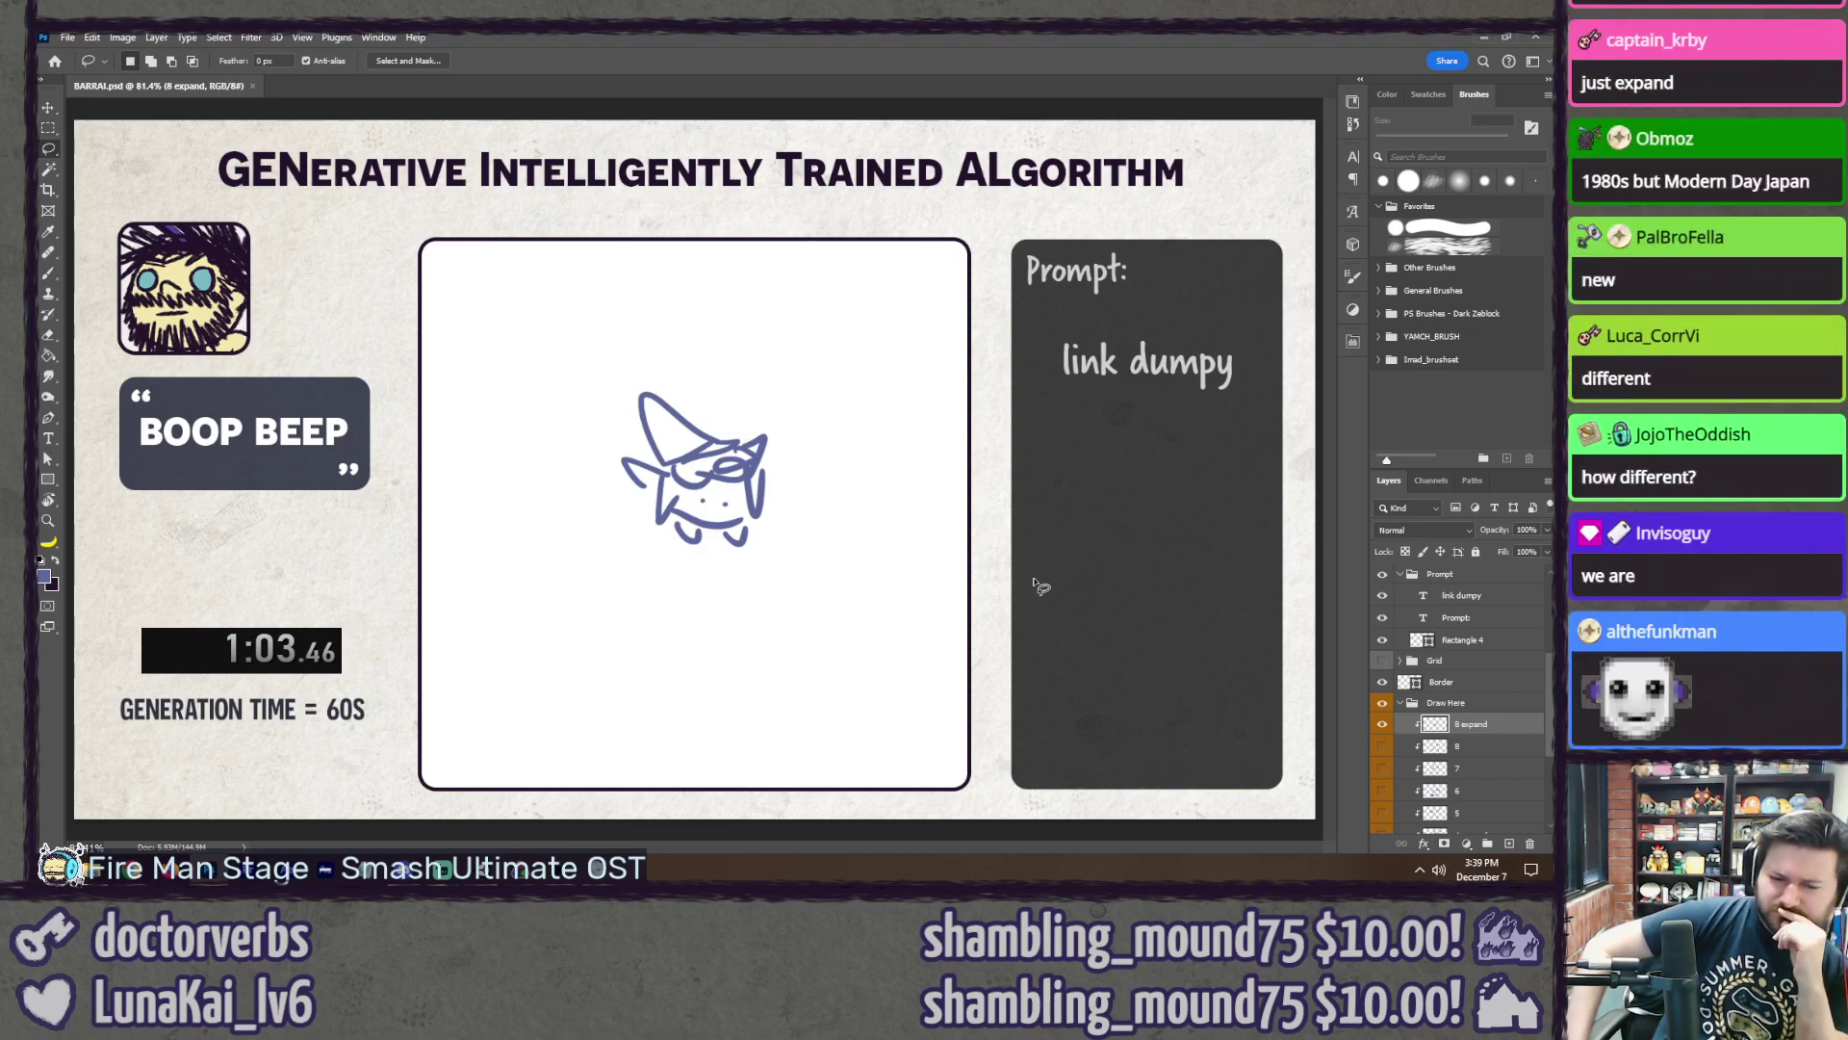
pyautogui.click(498, 854)
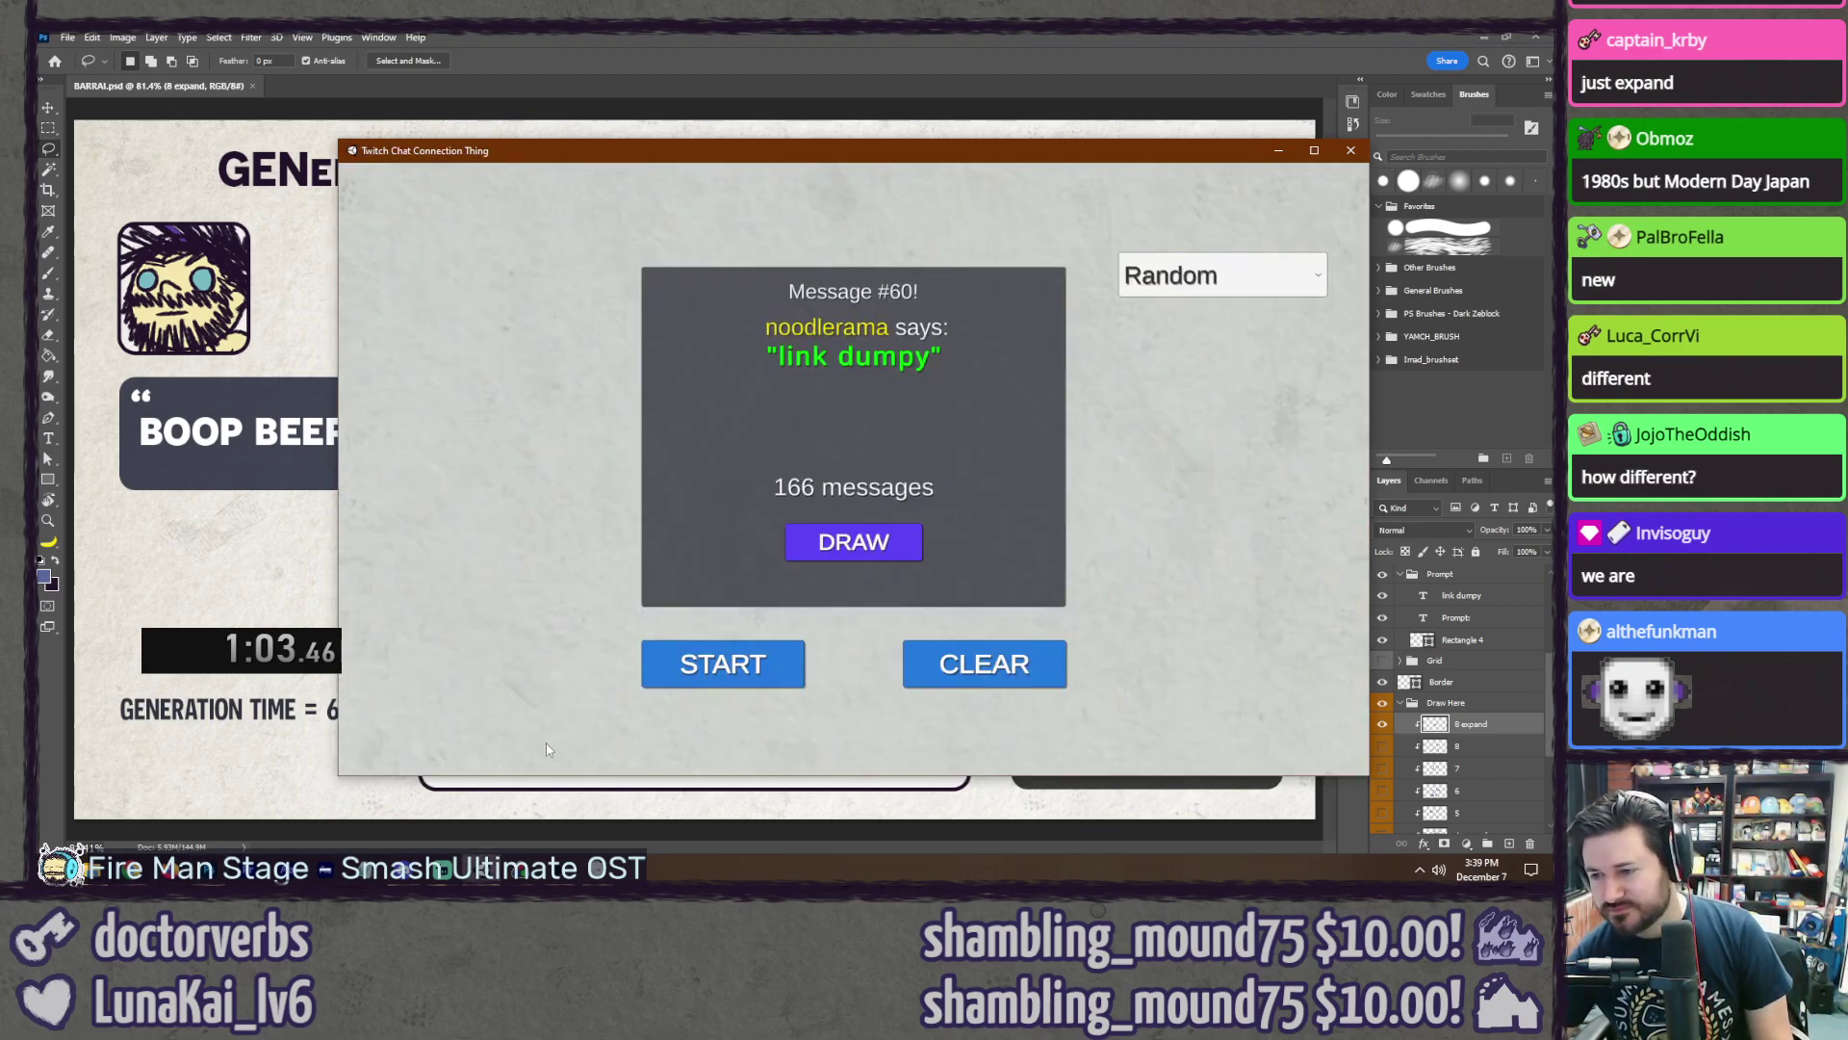
# Step: Clear the old chat, collect 152 fresh messages, and draw the random prompt 'sit'
pyautogui.click(982, 667)
pyautogui.click(684, 48)
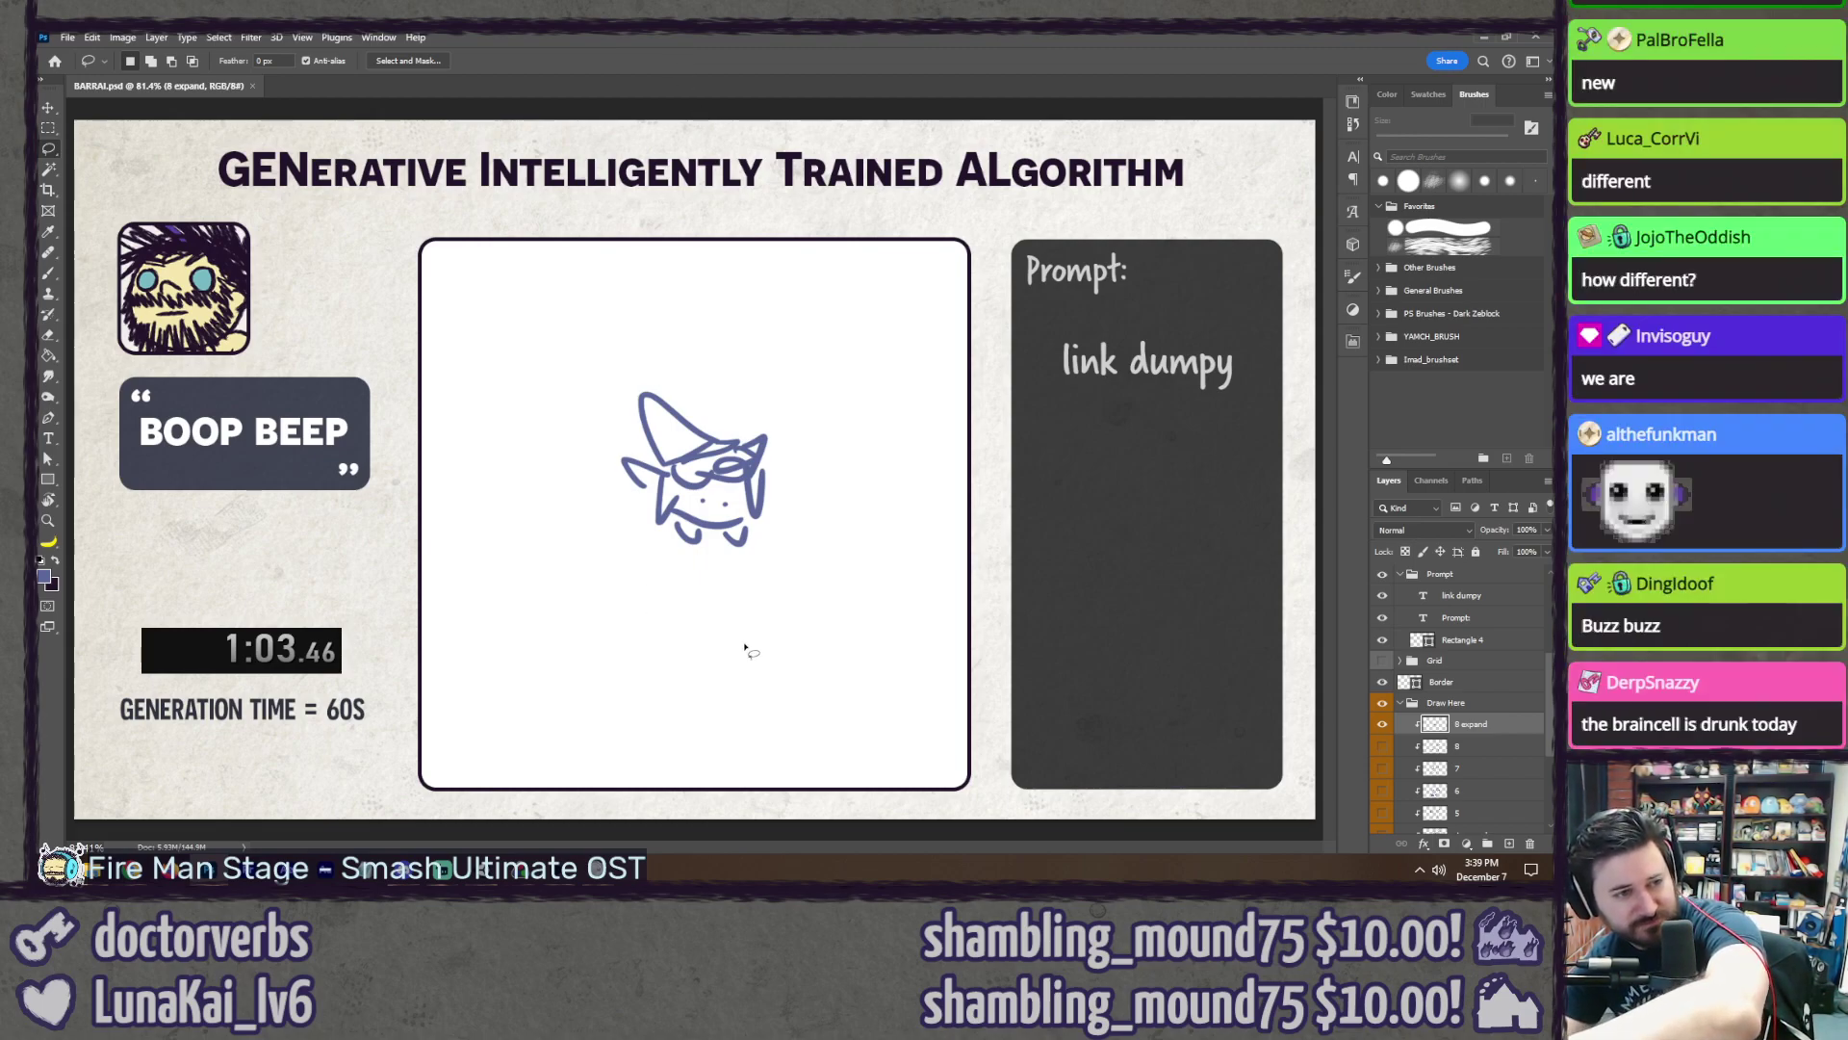
pyautogui.click(542, 872)
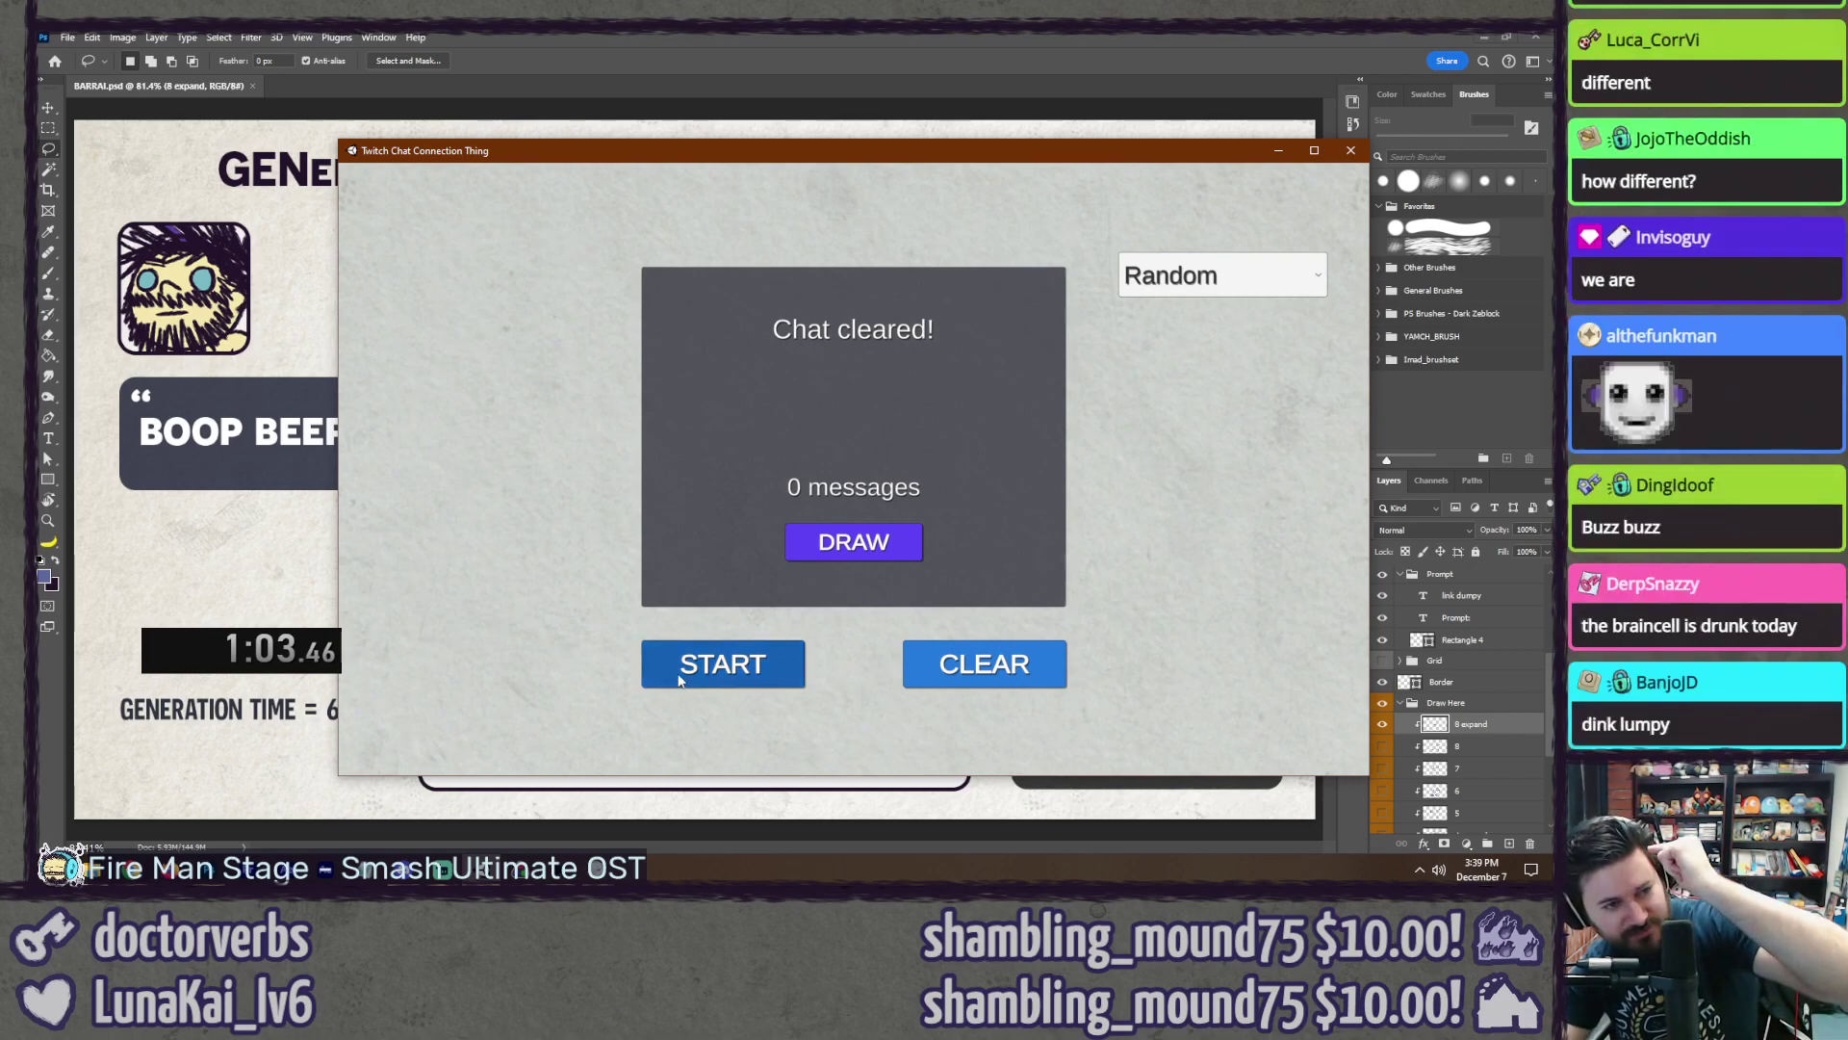
pyautogui.click(681, 678)
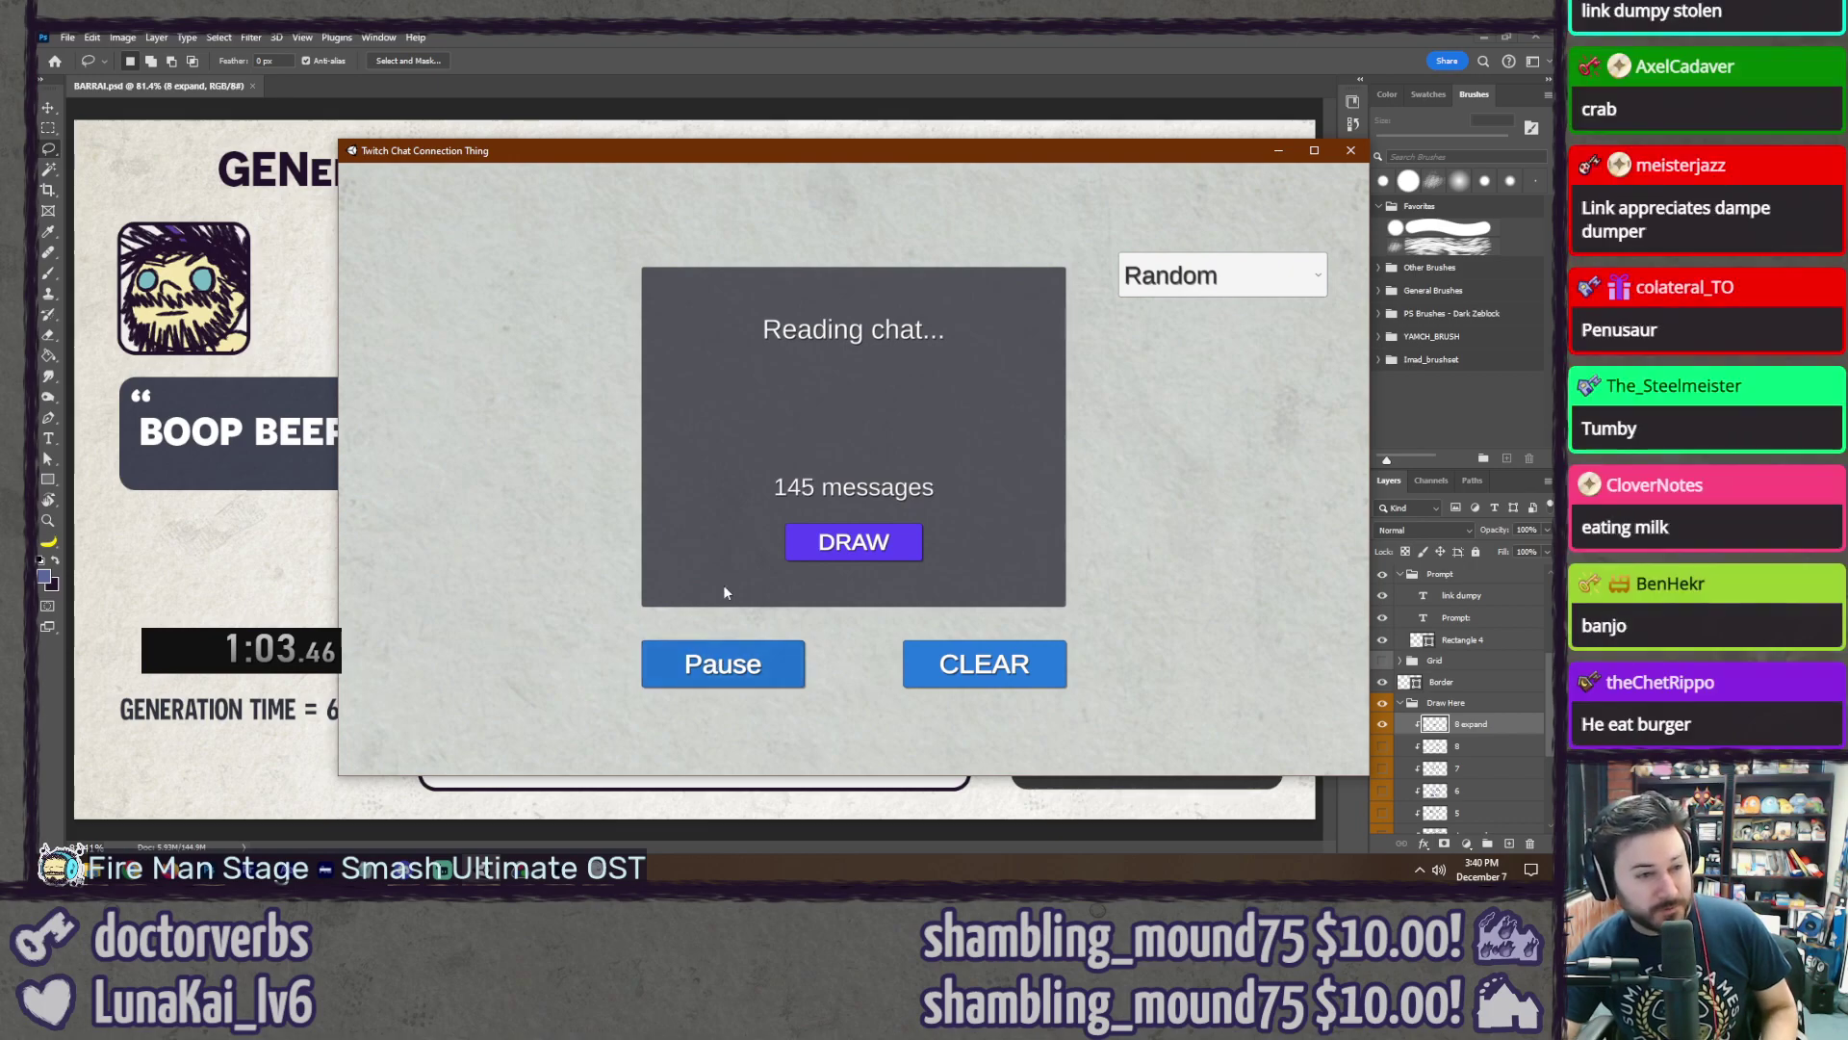
pyautogui.click(761, 664)
pyautogui.click(854, 539)
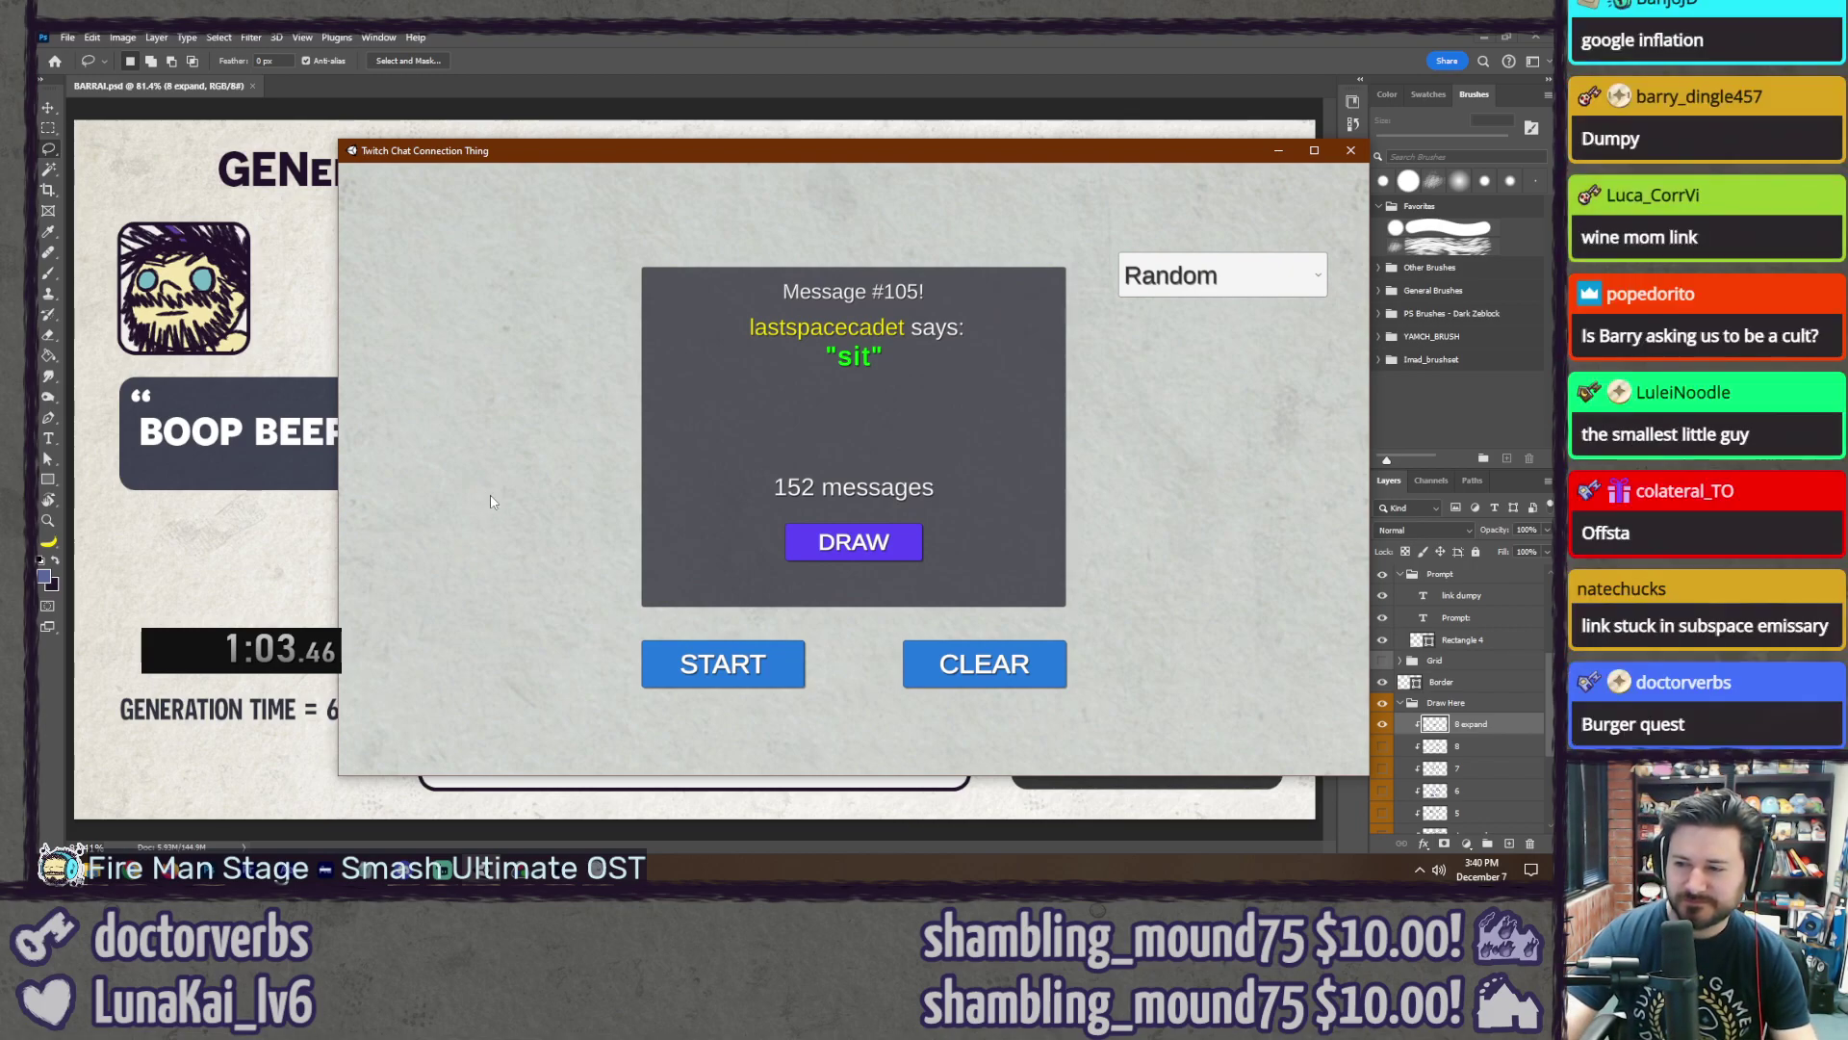
pyautogui.click(944, 55)
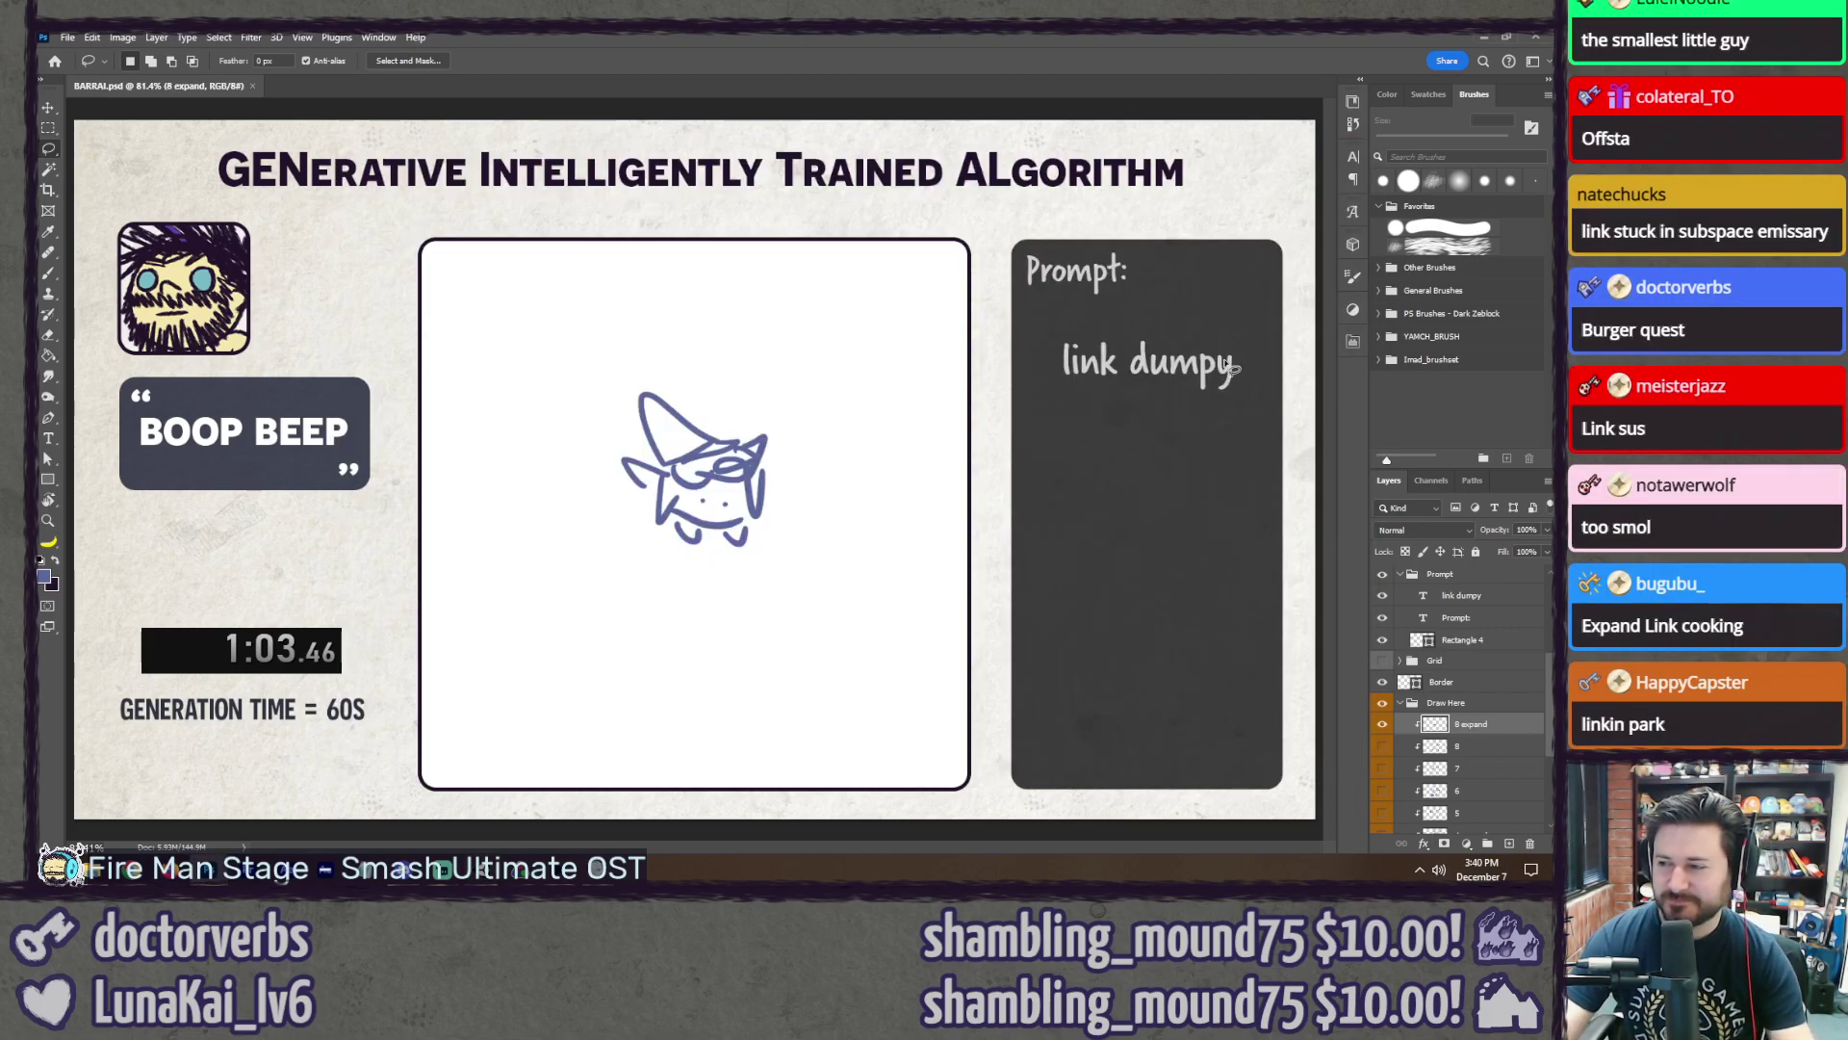
# Step: Change the prompt text to 'sit', reset the timer to 0.00, and select '8 expand'
pyautogui.doubleClick(1423, 594)
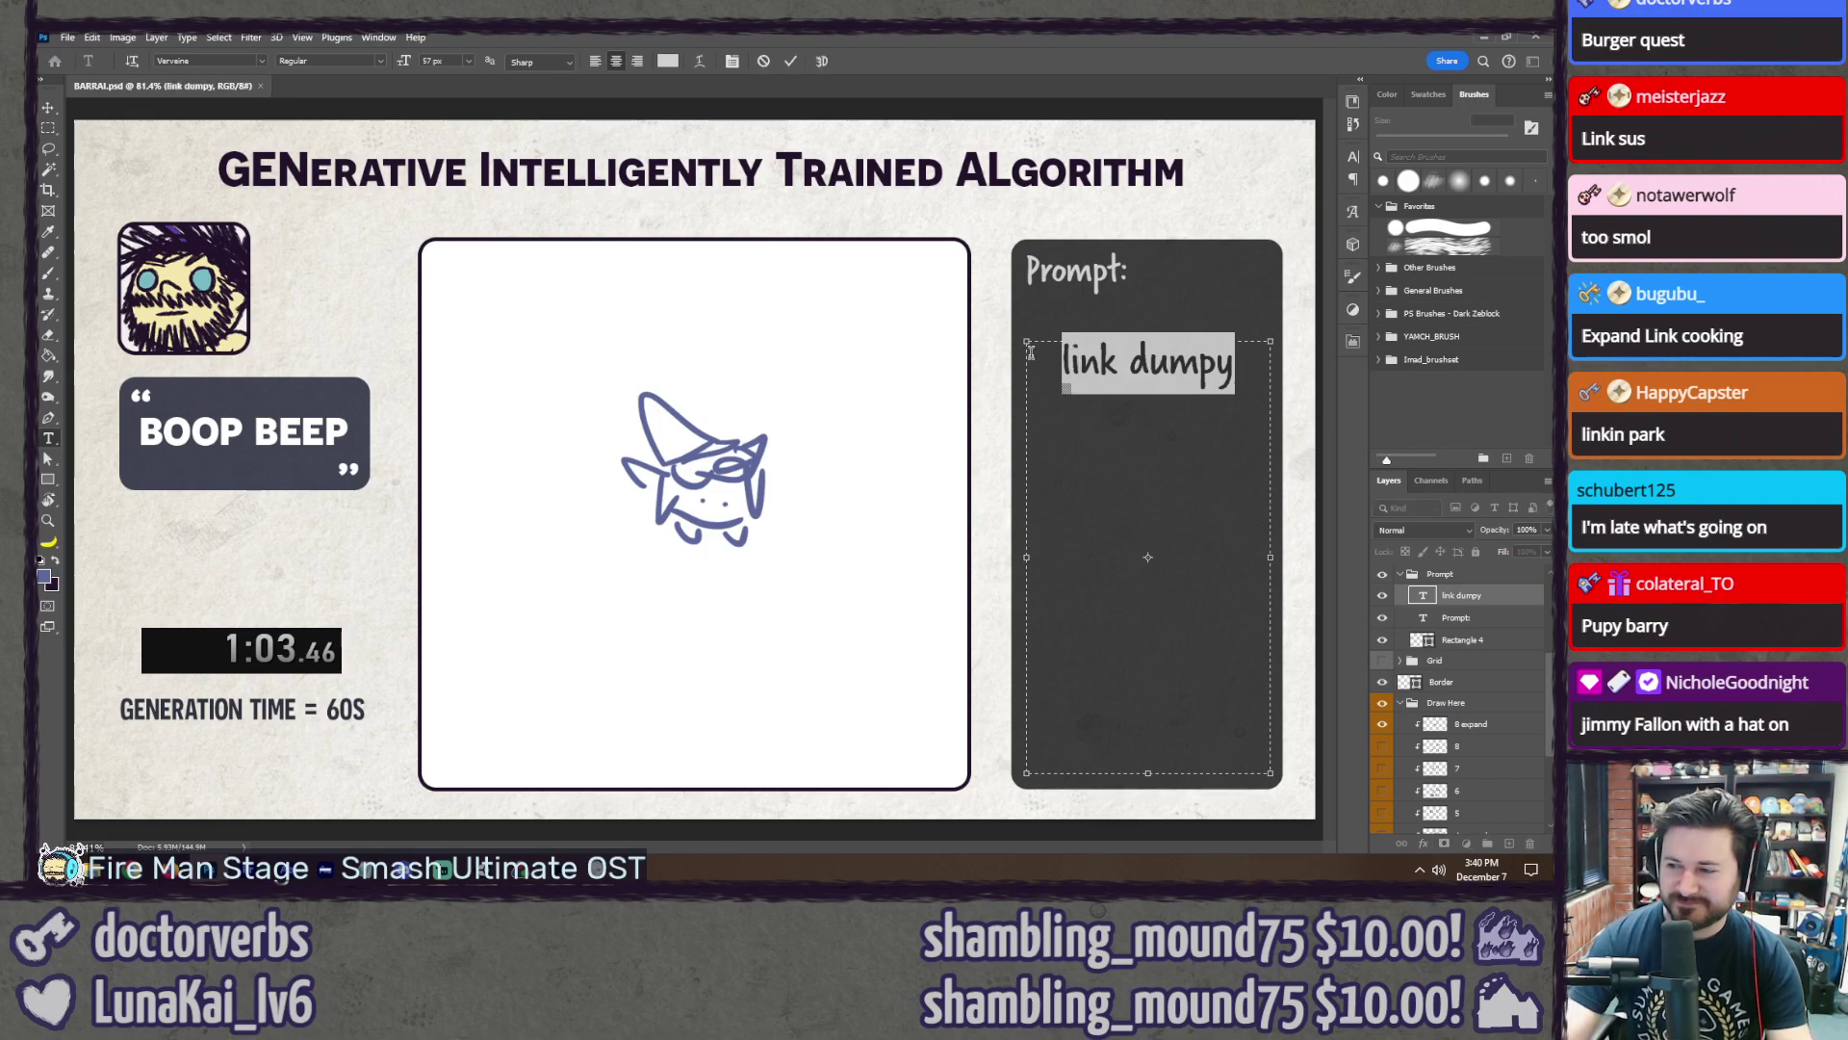
pyautogui.write('S')
pyautogui.hotkey('ctrl', 'Return')
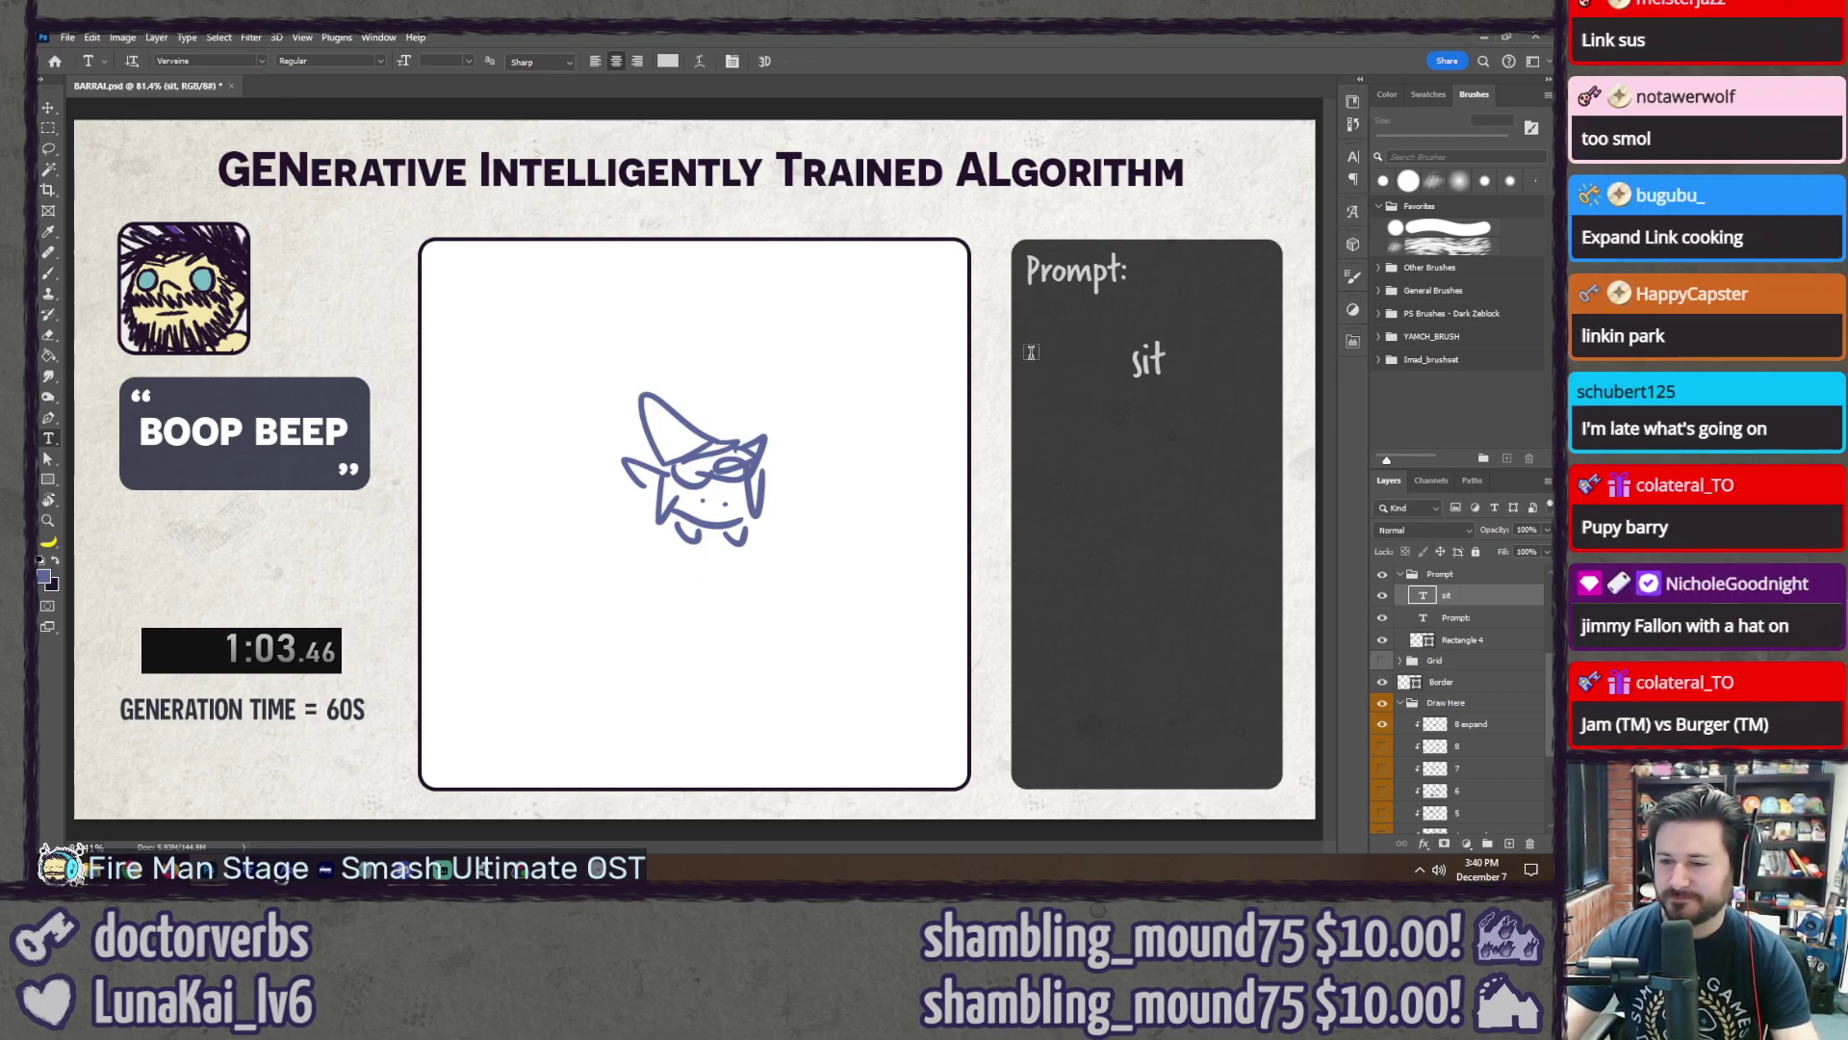
pyautogui.click(246, 648)
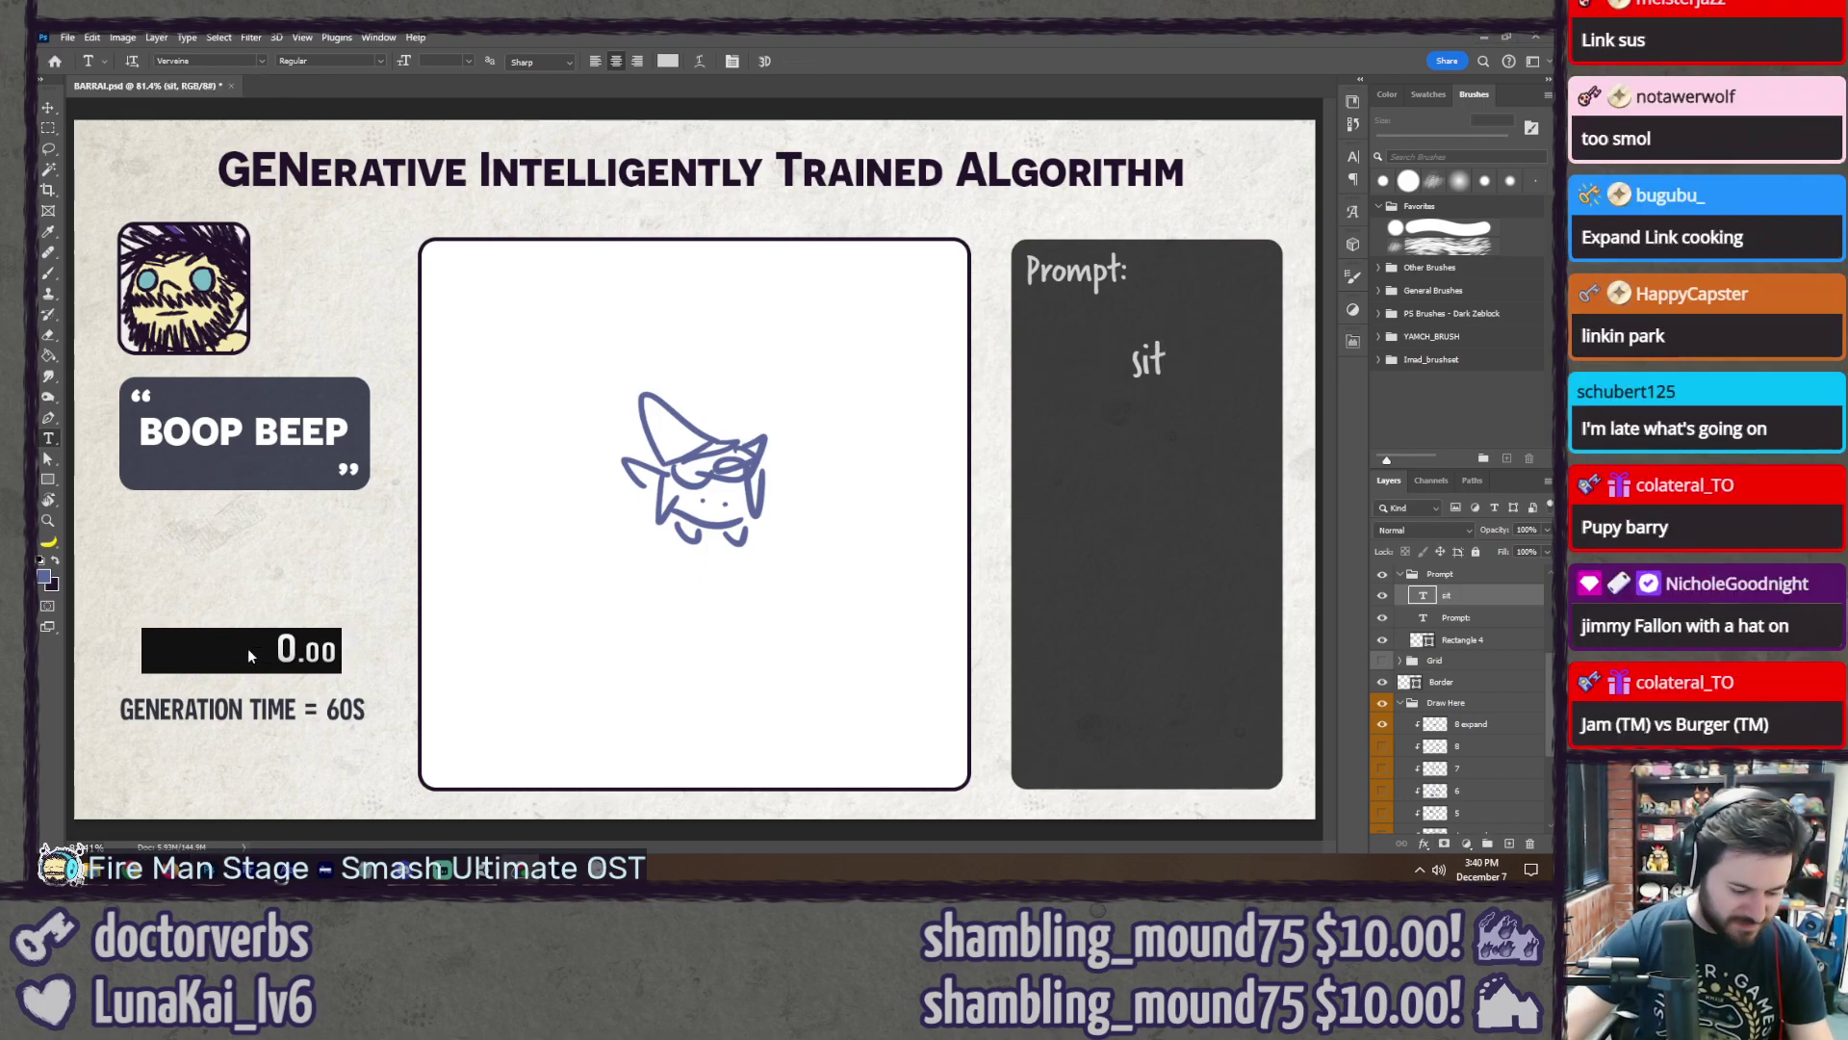
pyautogui.click(1526, 727)
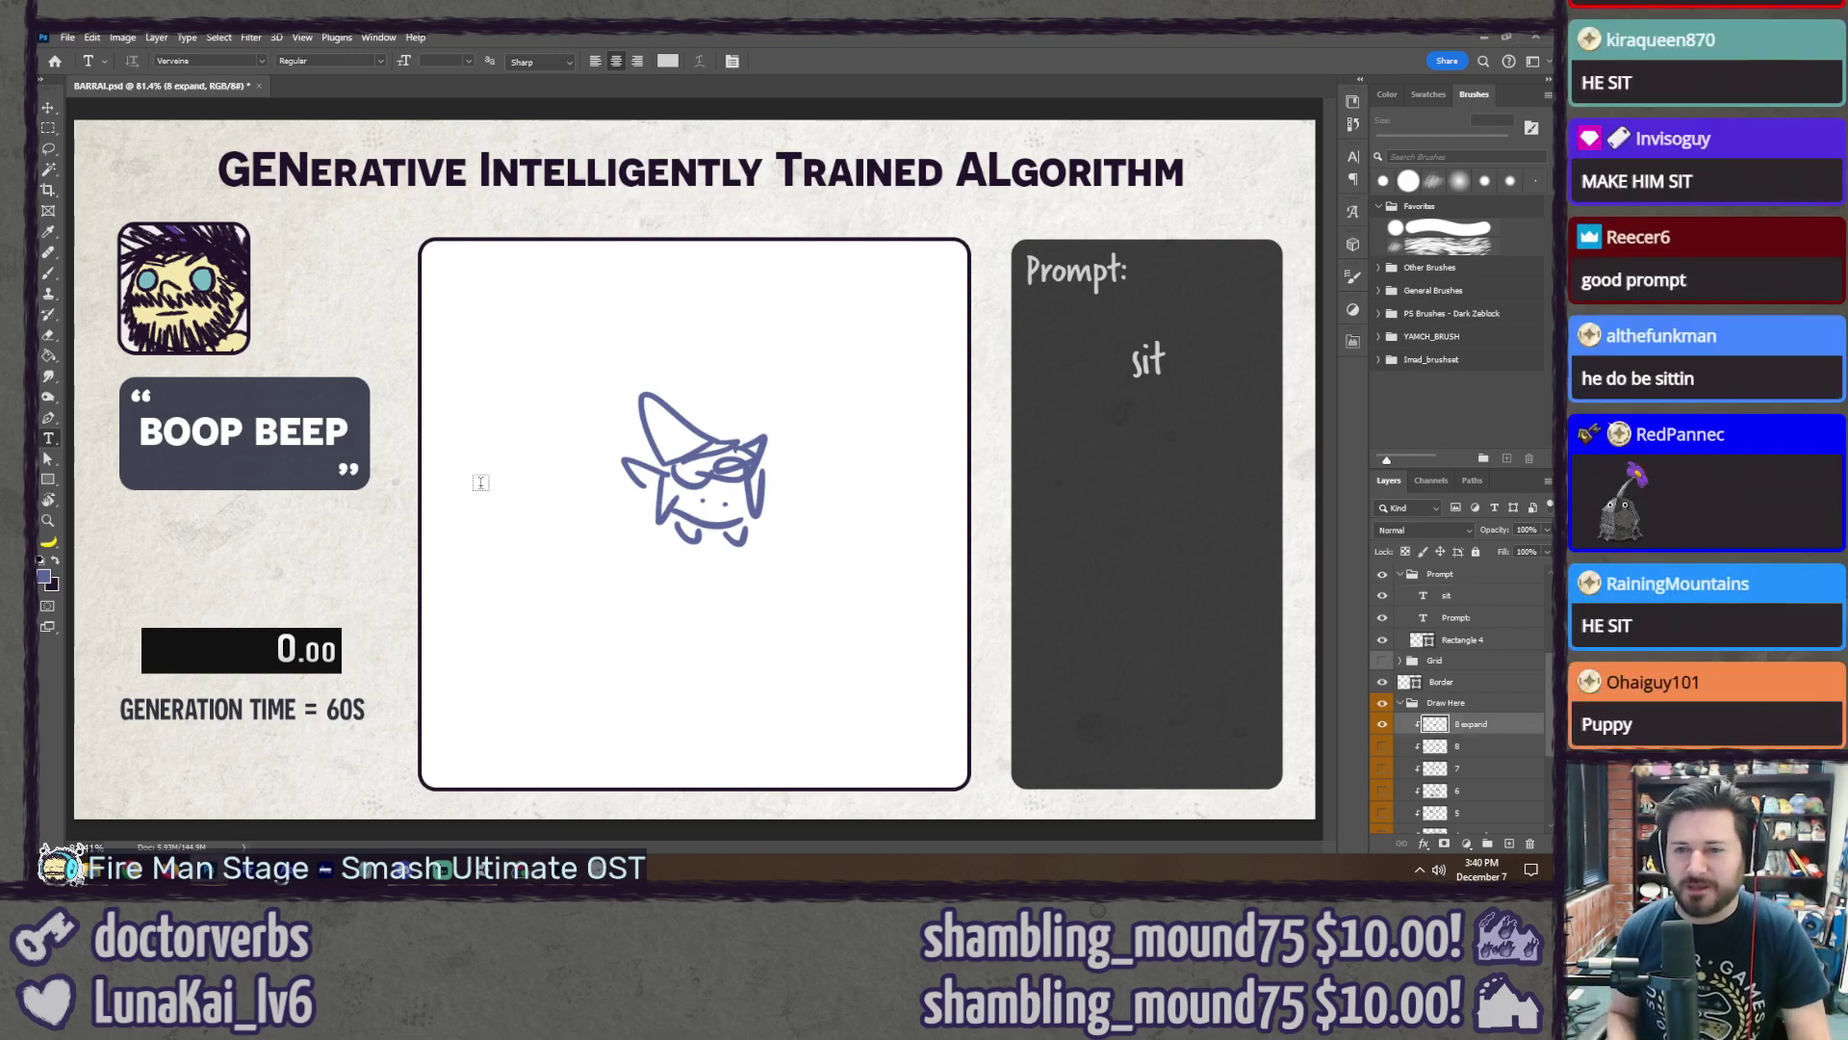
# Step: Brush the chair seat beneath the character, redoing its bottom edge until it sits right
pyautogui.press('b')
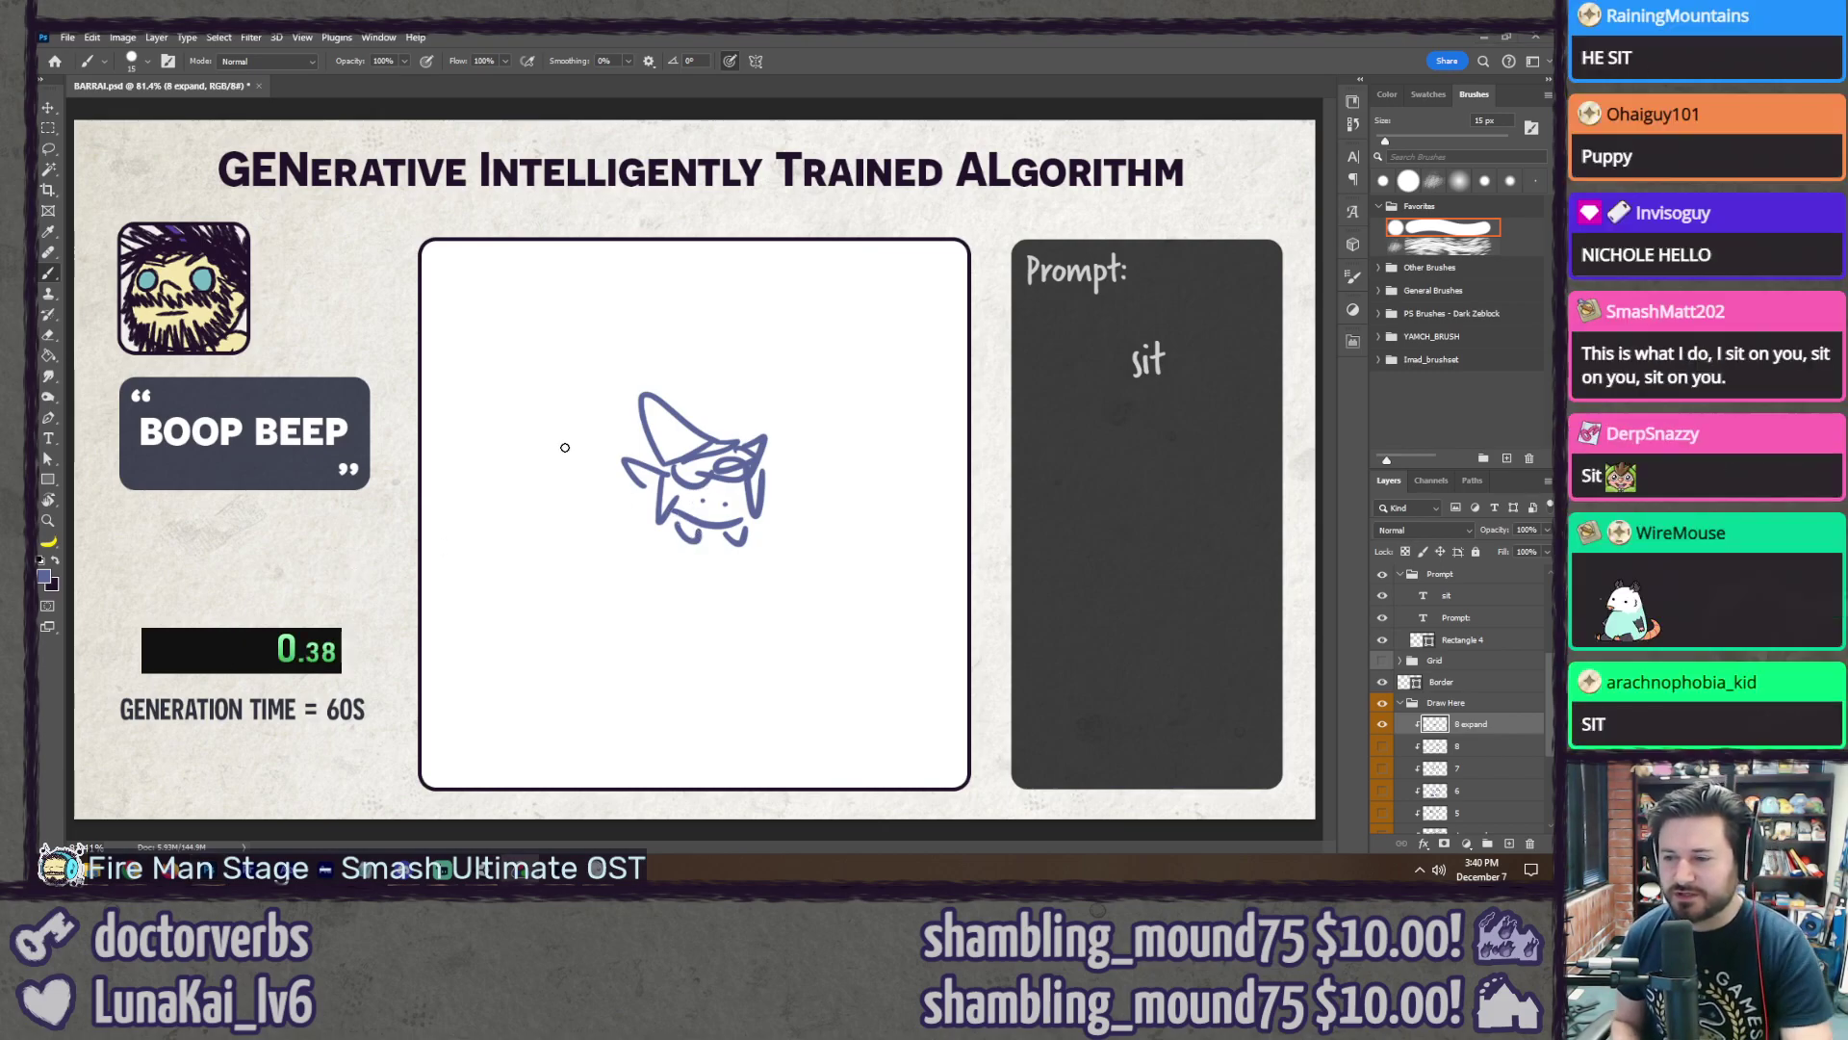
pyautogui.moveTo(560, 503)
pyautogui.mouseDown()
pyautogui.moveTo(659, 588)
pyautogui.moveTo(830, 635)
pyautogui.moveTo(807, 515)
pyautogui.mouseUp()
pyautogui.hotkey('ctrl', 'z')
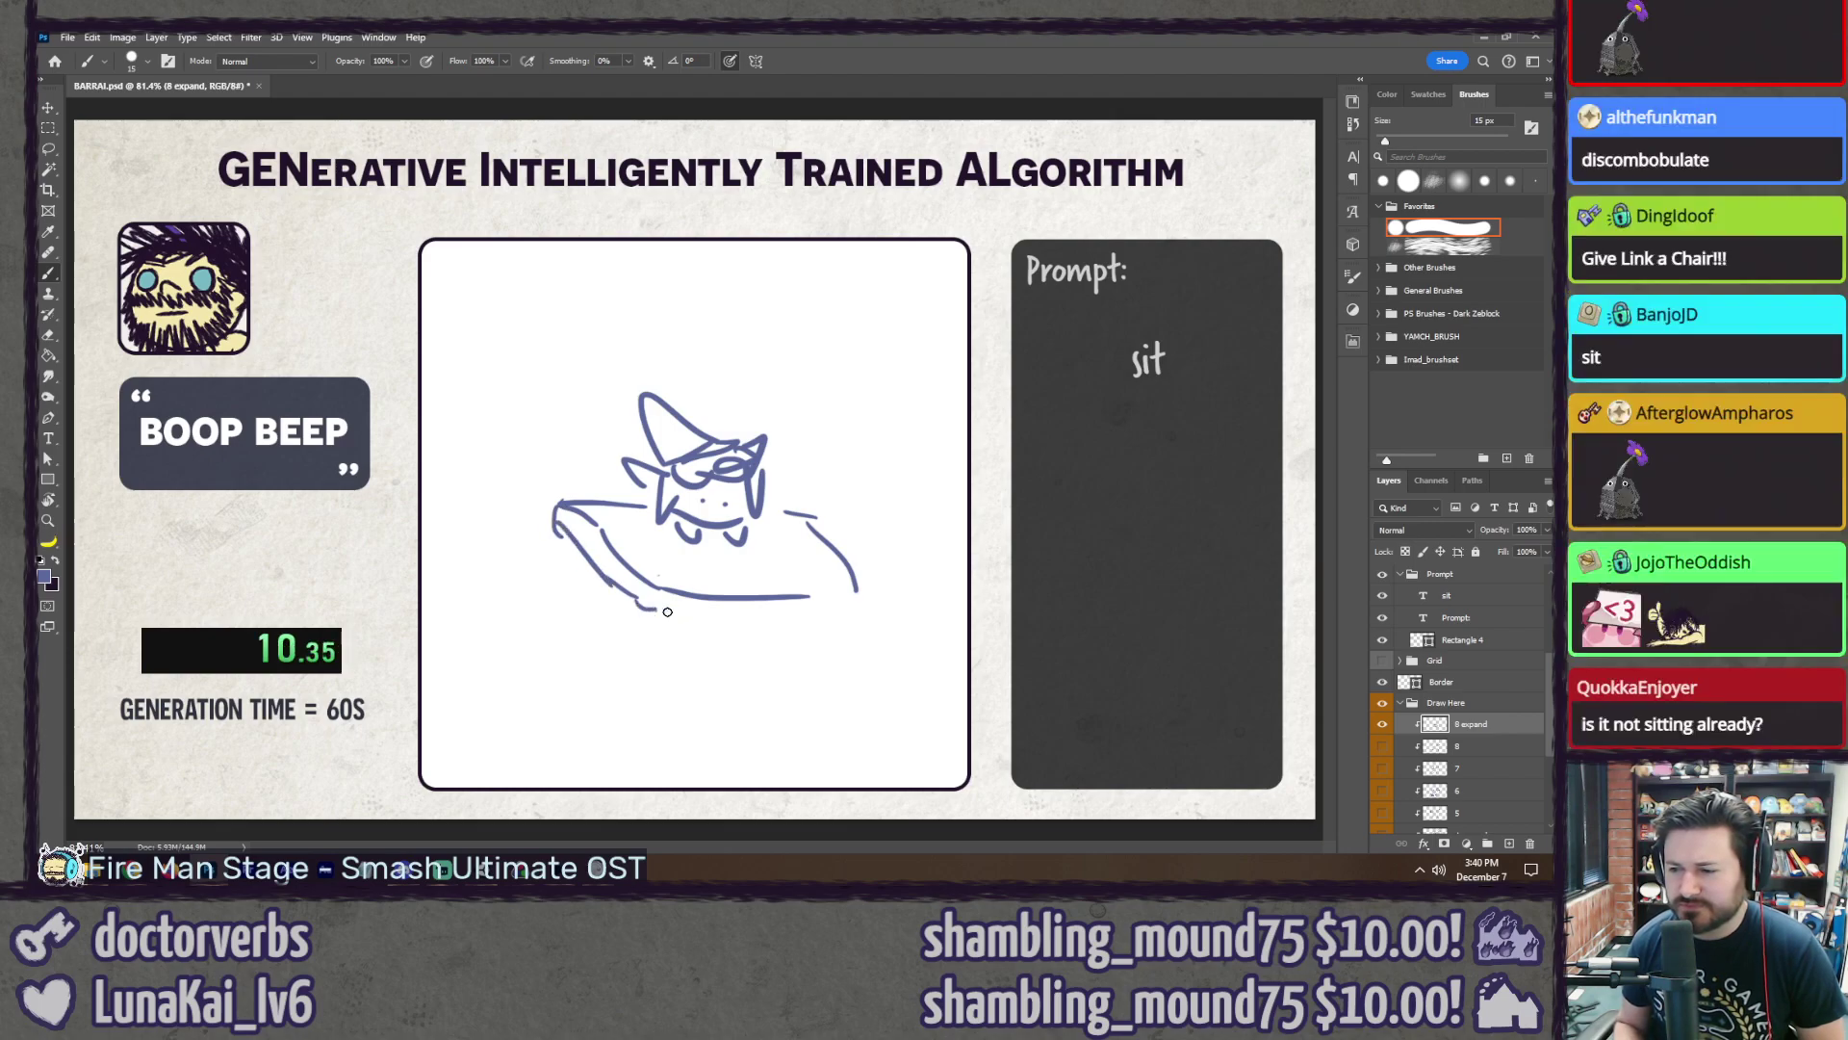
pyautogui.moveTo(654, 608); pyautogui.dragTo(842, 629)
pyautogui.hotkey('ctrl', 'z')
pyautogui.moveTo(664, 611); pyautogui.dragTo(871, 607)
pyautogui.moveTo(834, 526); pyautogui.dragTo(857, 587)
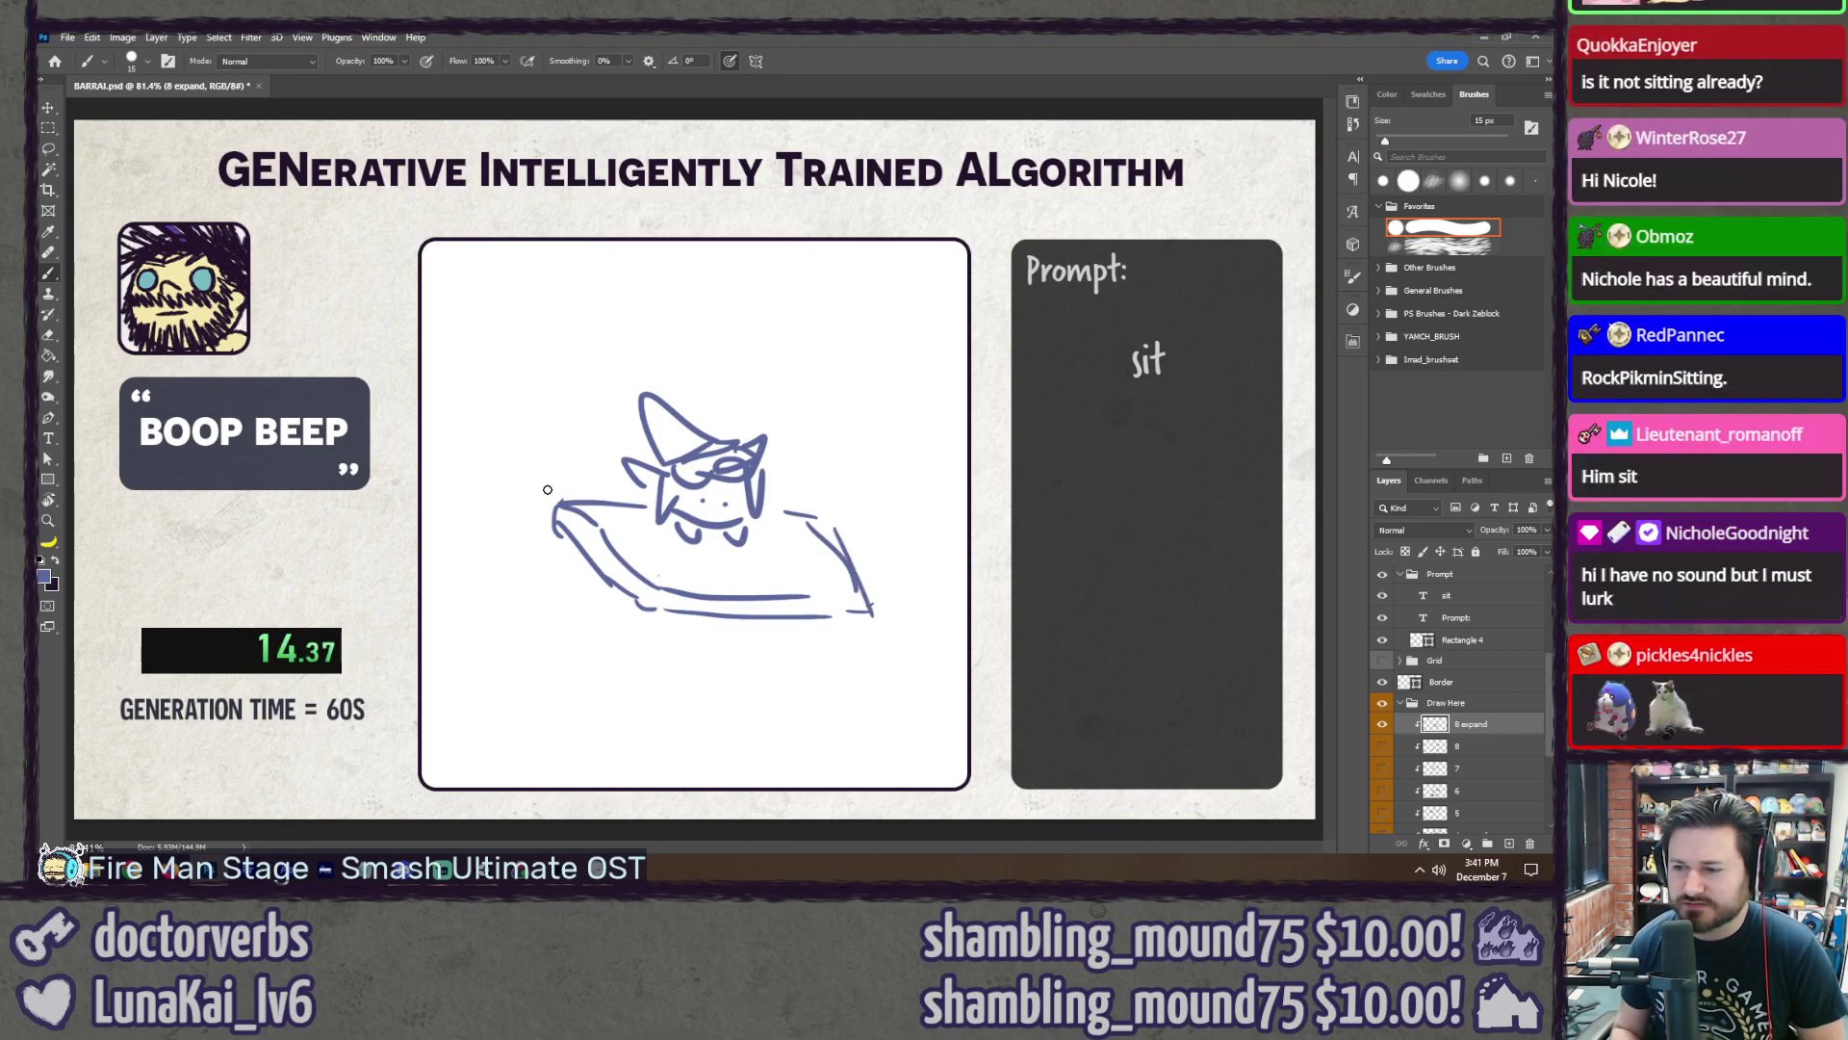
pyautogui.hotkey('ctrl', 'z')
# Step: Draw the chair back's left and right edges plus its slats around the character
pyautogui.moveTo(554, 492); pyautogui.dragTo(549, 264)
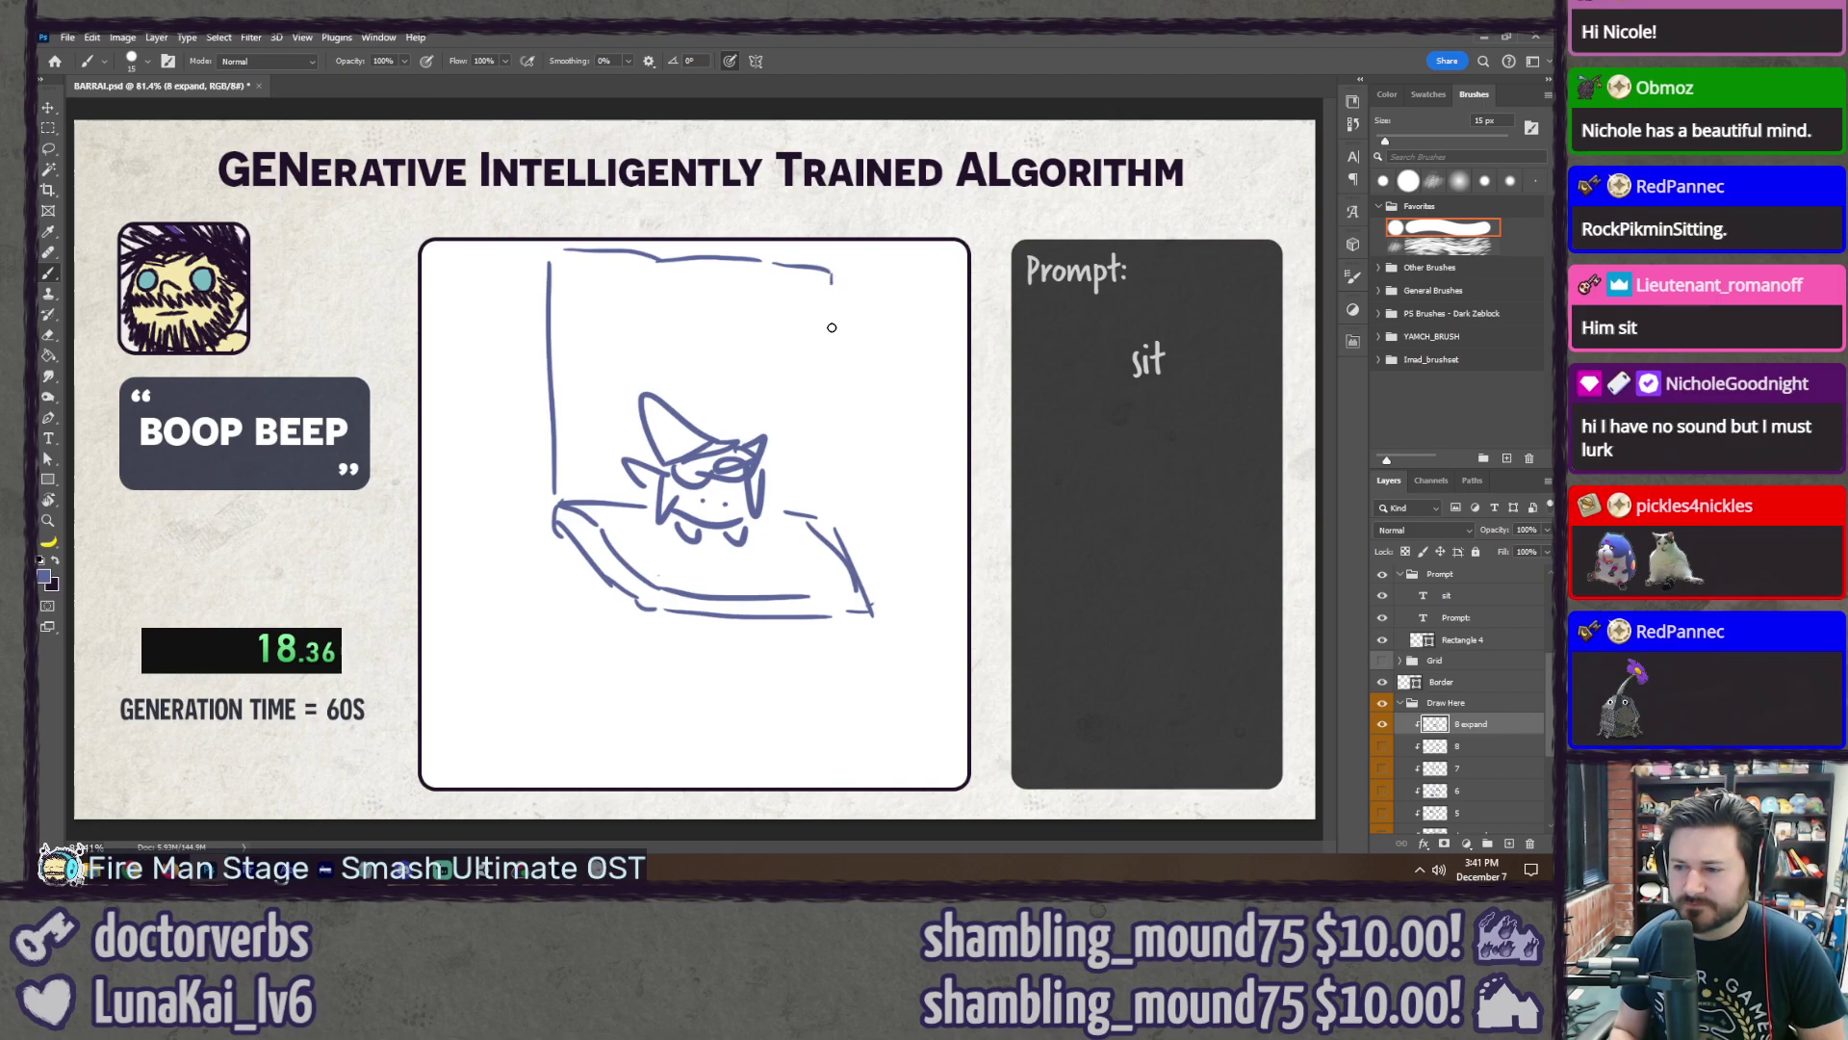
pyautogui.moveTo(831, 281); pyautogui.dragTo(828, 525)
pyautogui.hotkey('ctrl', 'z')
pyautogui.moveTo(831, 276); pyautogui.dragTo(833, 529)
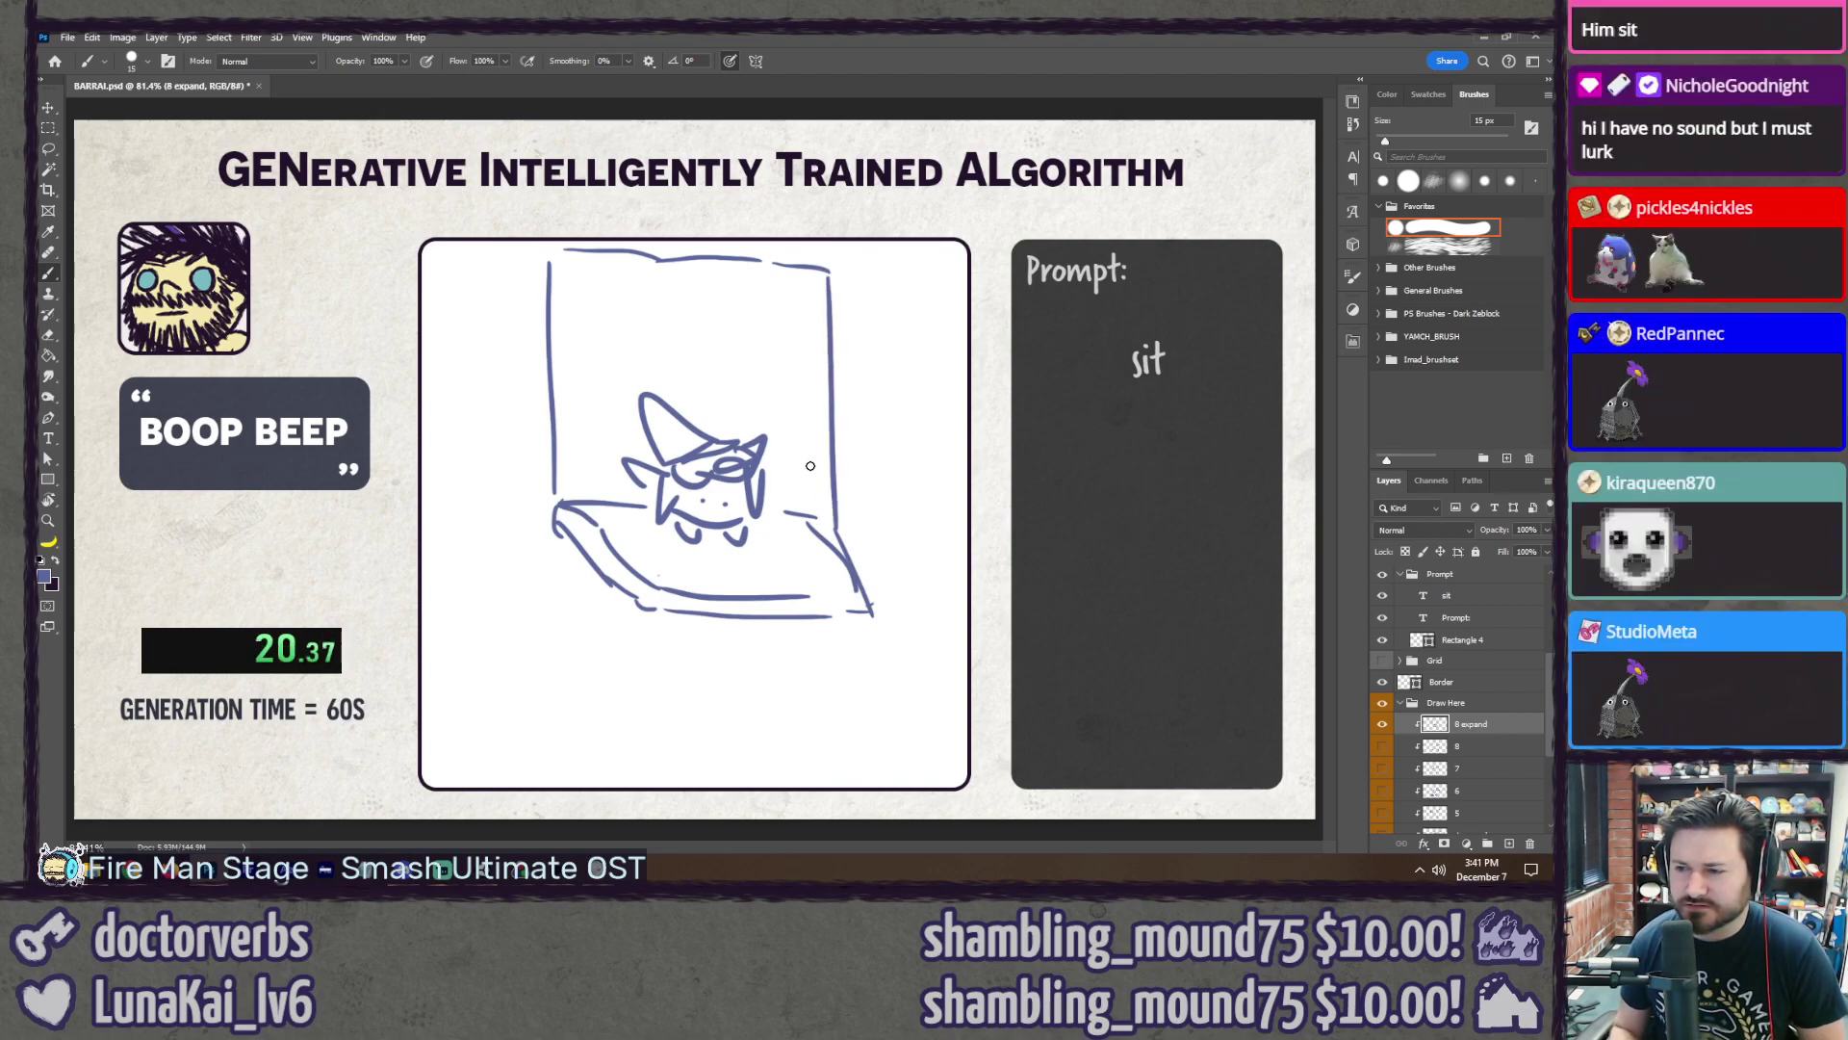
pyautogui.moveTo(808, 310)
pyautogui.mouseDown()
pyautogui.moveTo(810, 520)
pyautogui.moveTo(793, 509)
pyautogui.mouseUp()
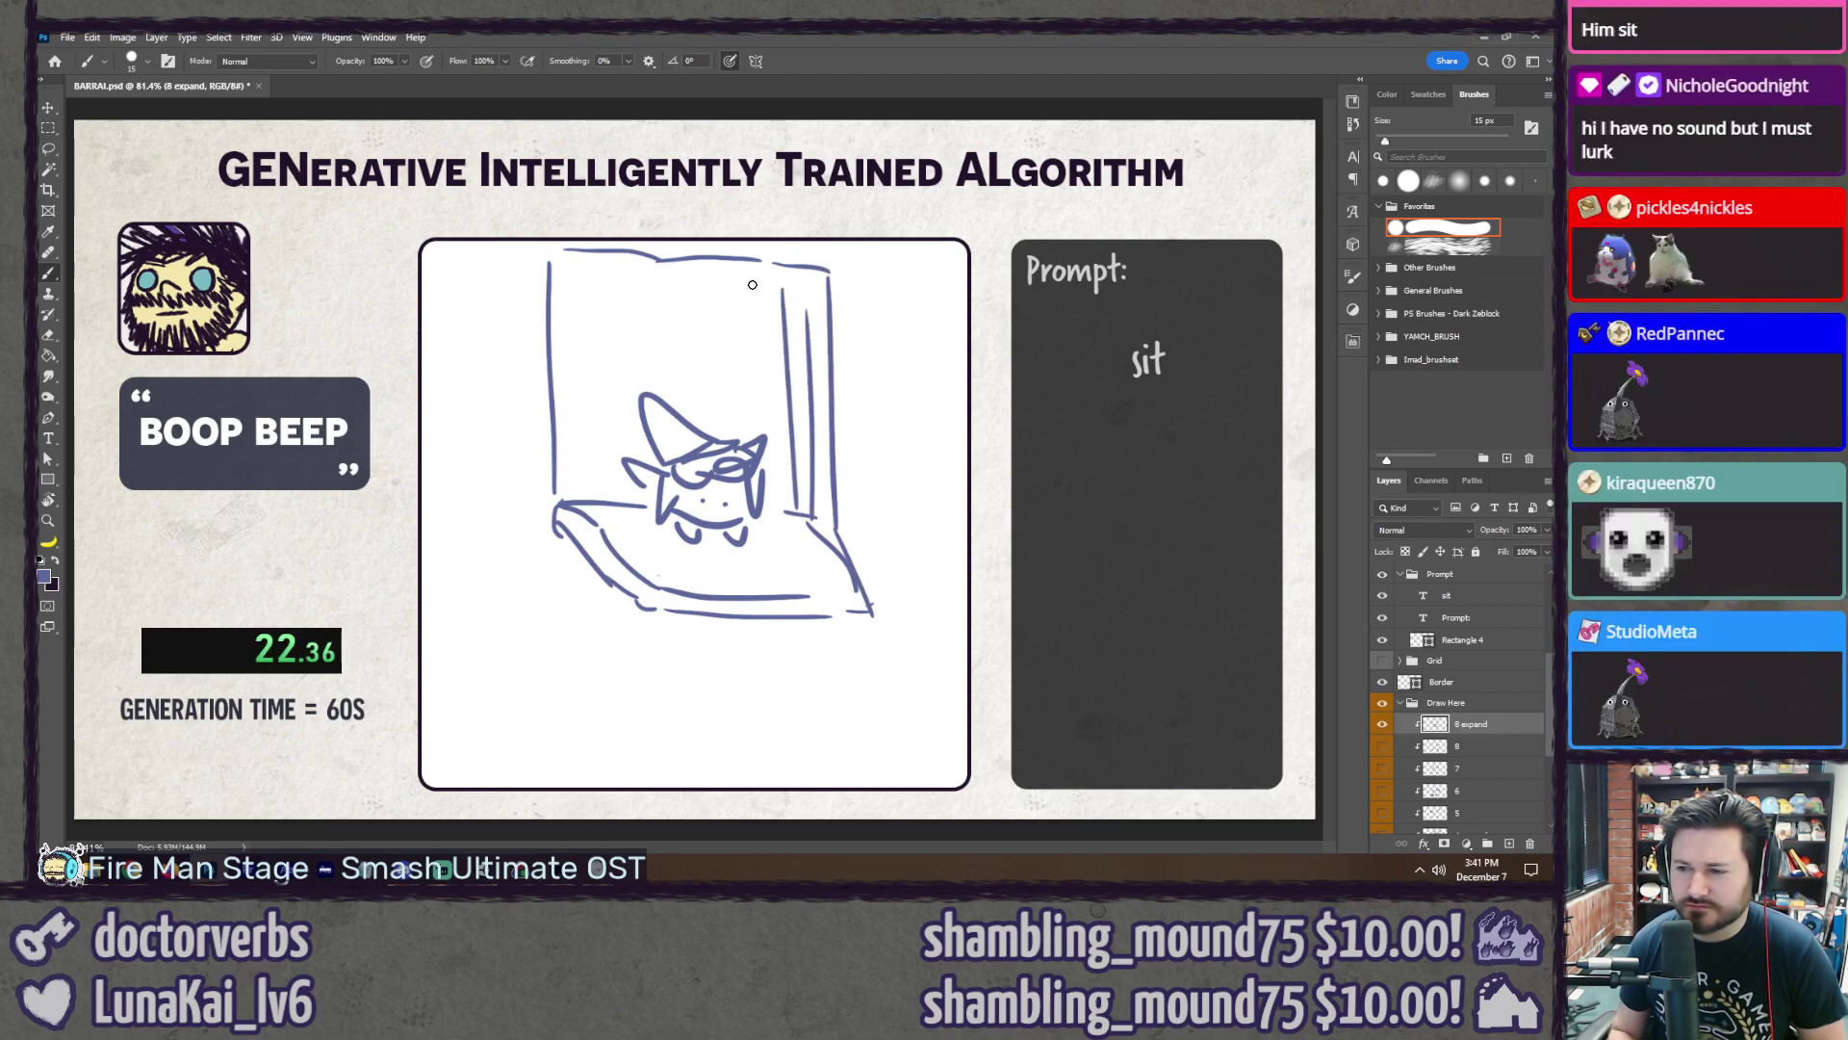
pyautogui.moveTo(753, 285)
pyautogui.mouseDown()
pyautogui.moveTo(757, 445)
pyautogui.moveTo(717, 438)
pyautogui.mouseUp()
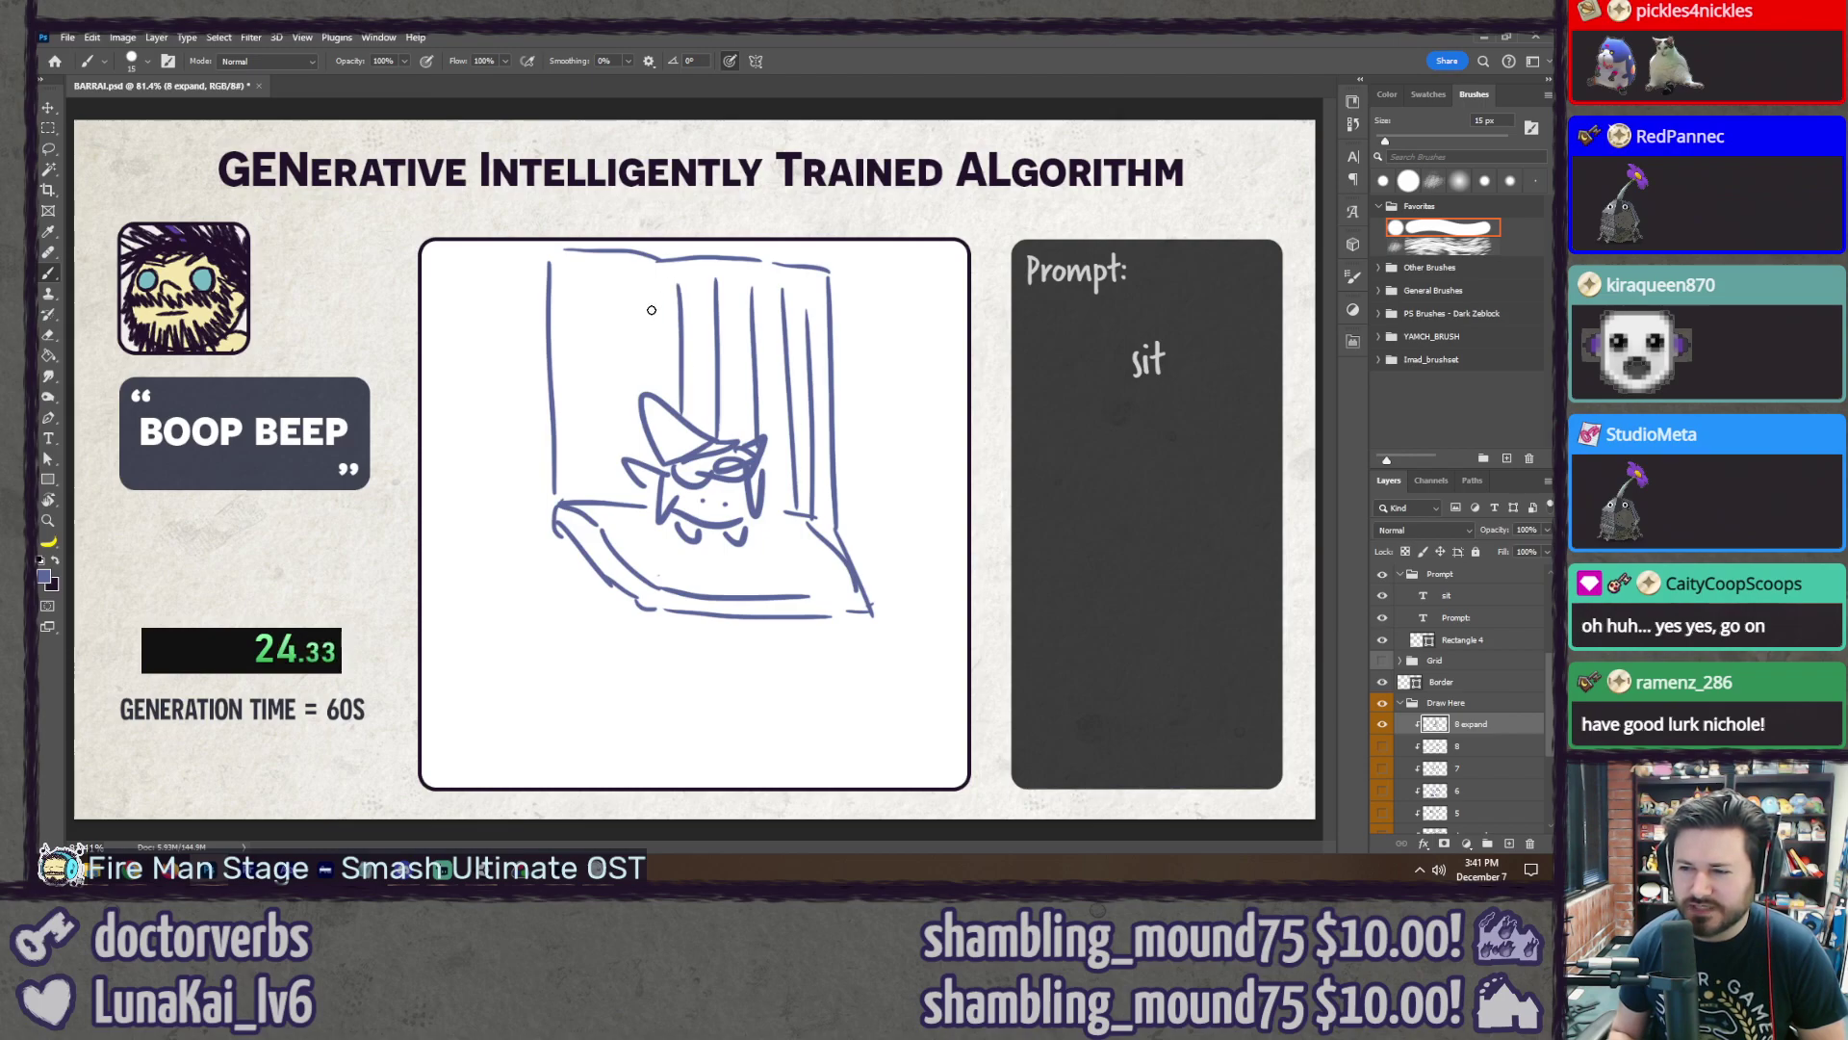
pyautogui.moveTo(623, 273)
pyautogui.mouseDown()
pyautogui.moveTo(625, 333)
pyautogui.moveTo(655, 283)
pyautogui.moveTo(797, 303)
pyautogui.mouseUp()
# Step: Add the chair legs below the seat and shading strokes on its sides
pyautogui.moveTo(556, 528); pyautogui.dragTo(558, 744)
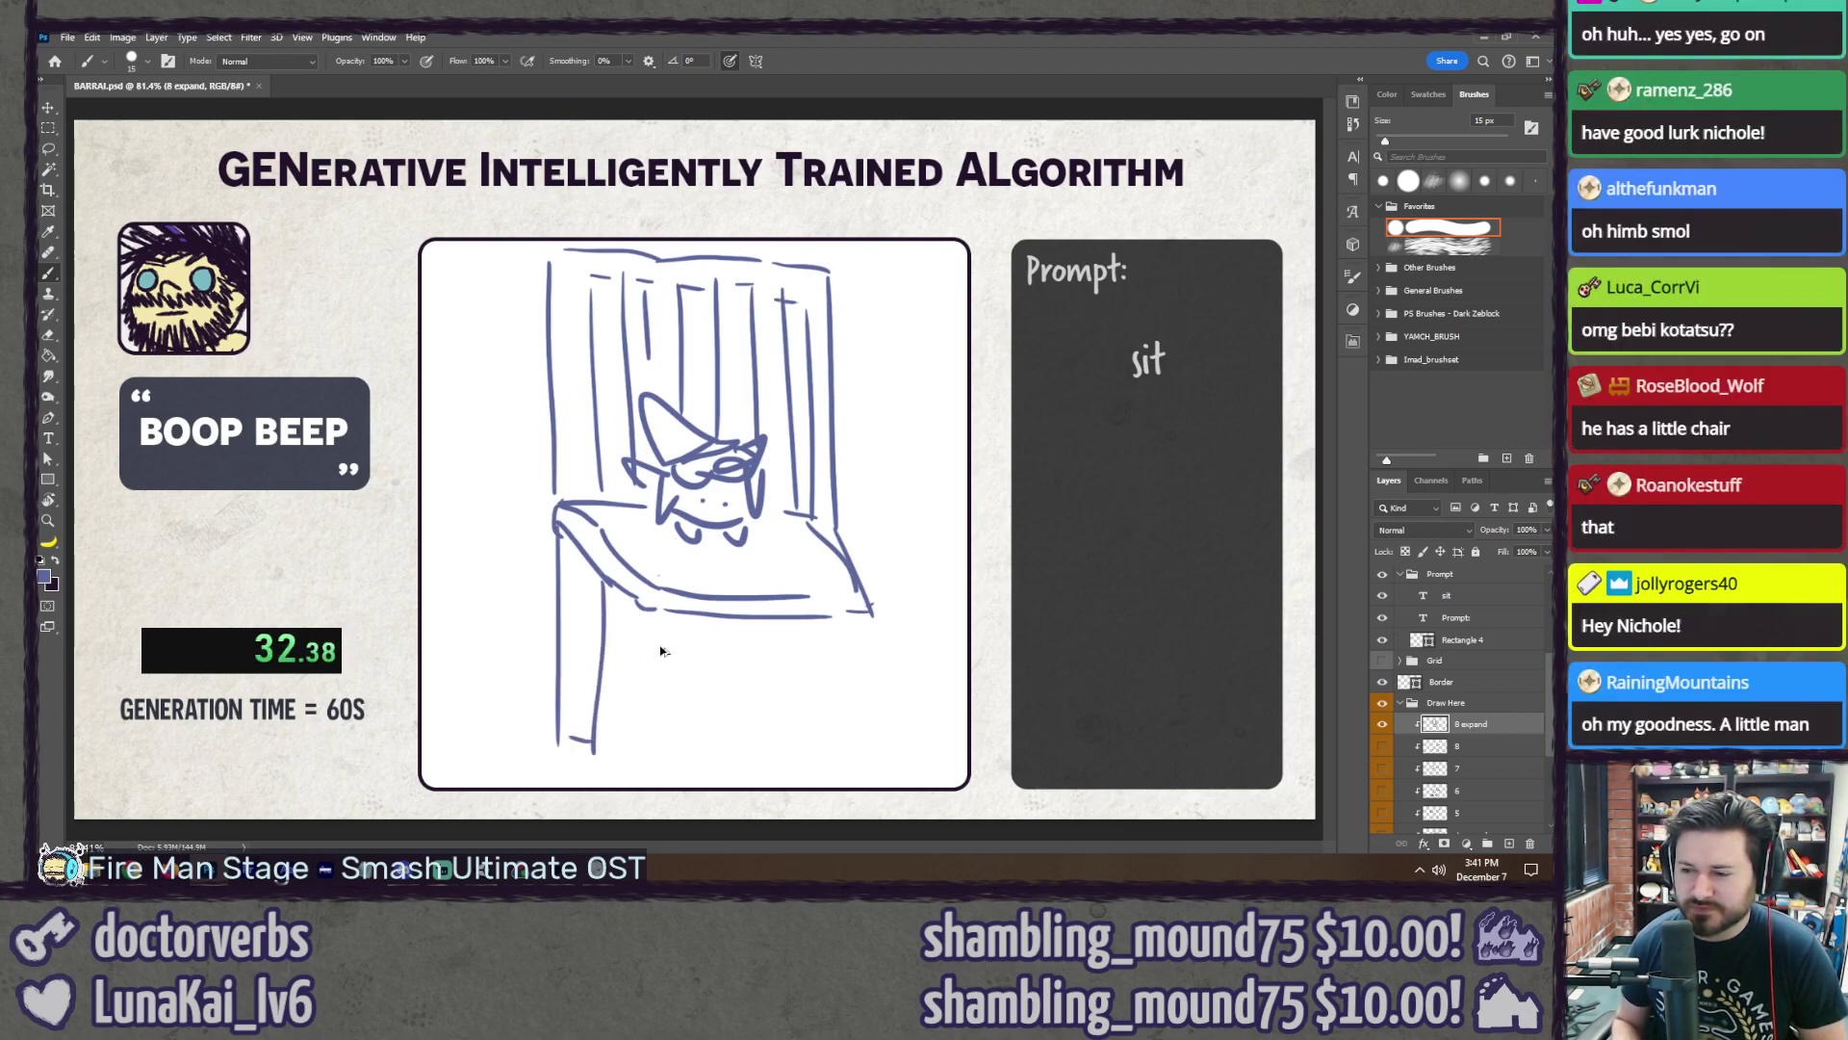
pyautogui.hotkey('ctrl', 'z')
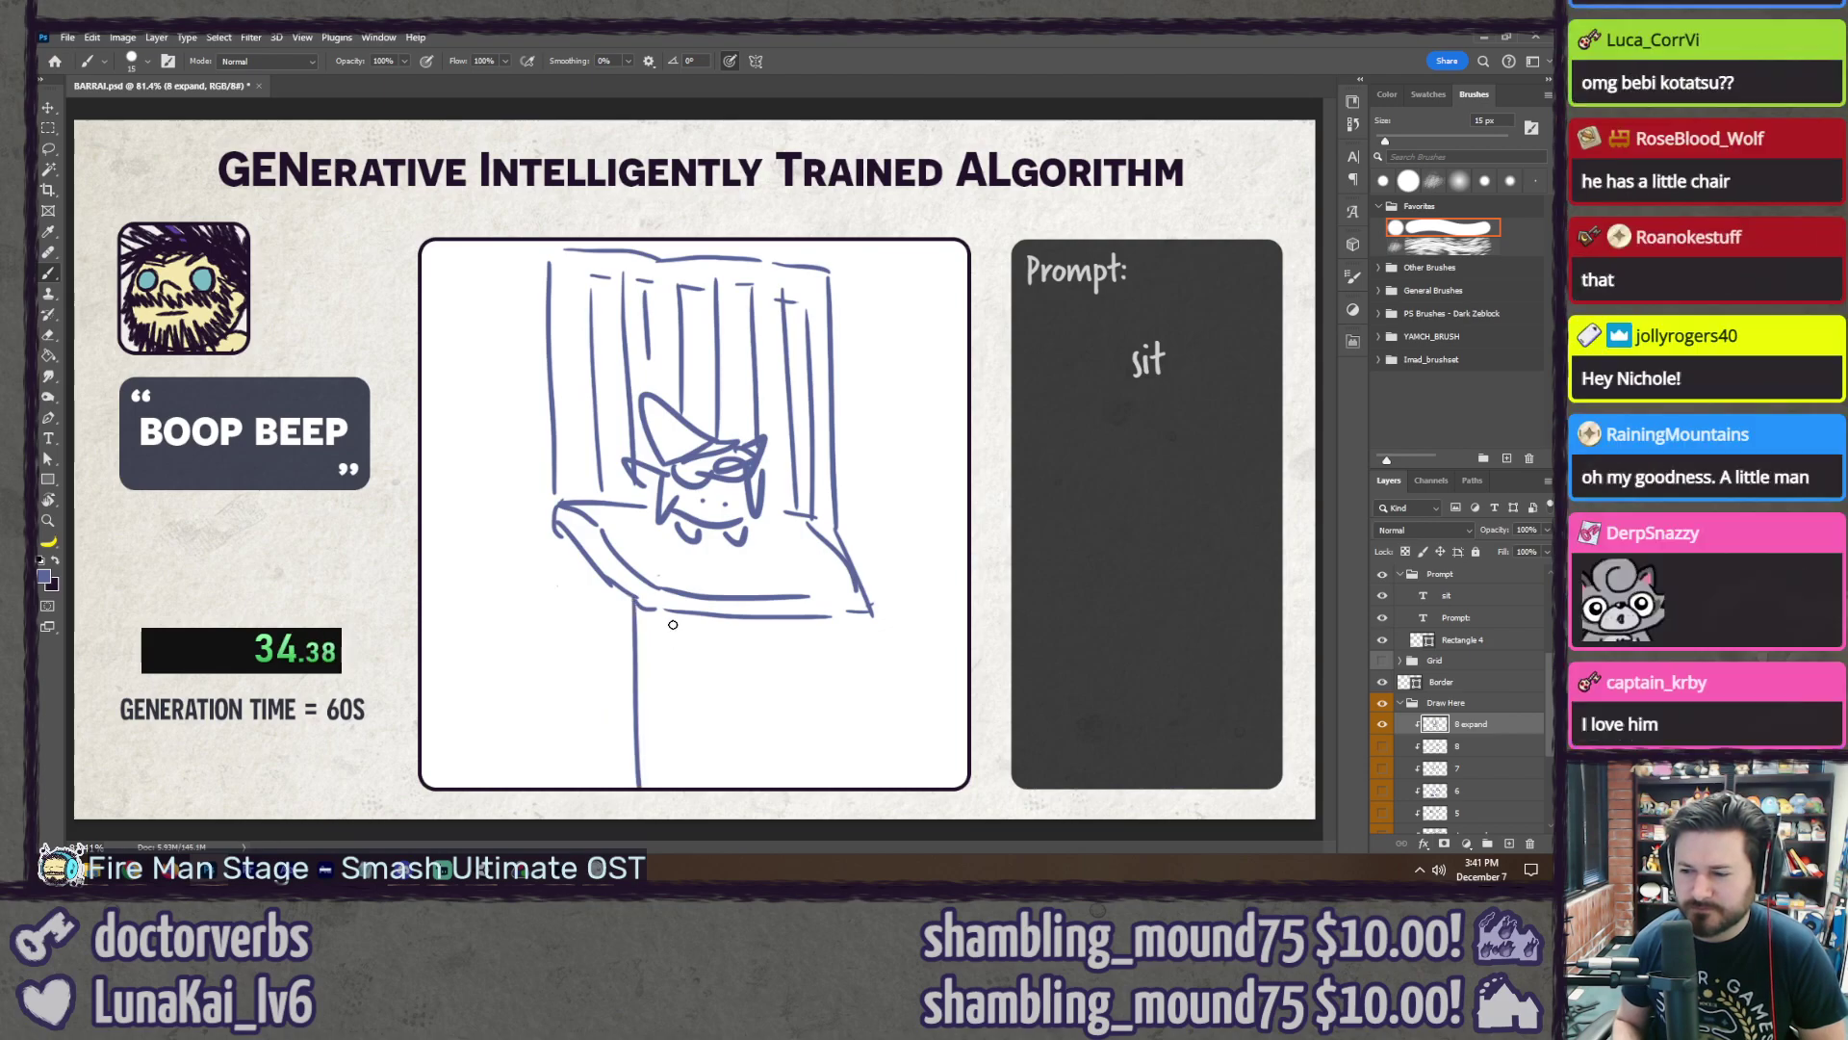
pyautogui.moveTo(676, 616); pyautogui.dragTo(685, 786)
pyautogui.moveTo(832, 618); pyautogui.dragTo(835, 787)
pyautogui.moveTo(870, 616); pyautogui.dragTo(876, 787)
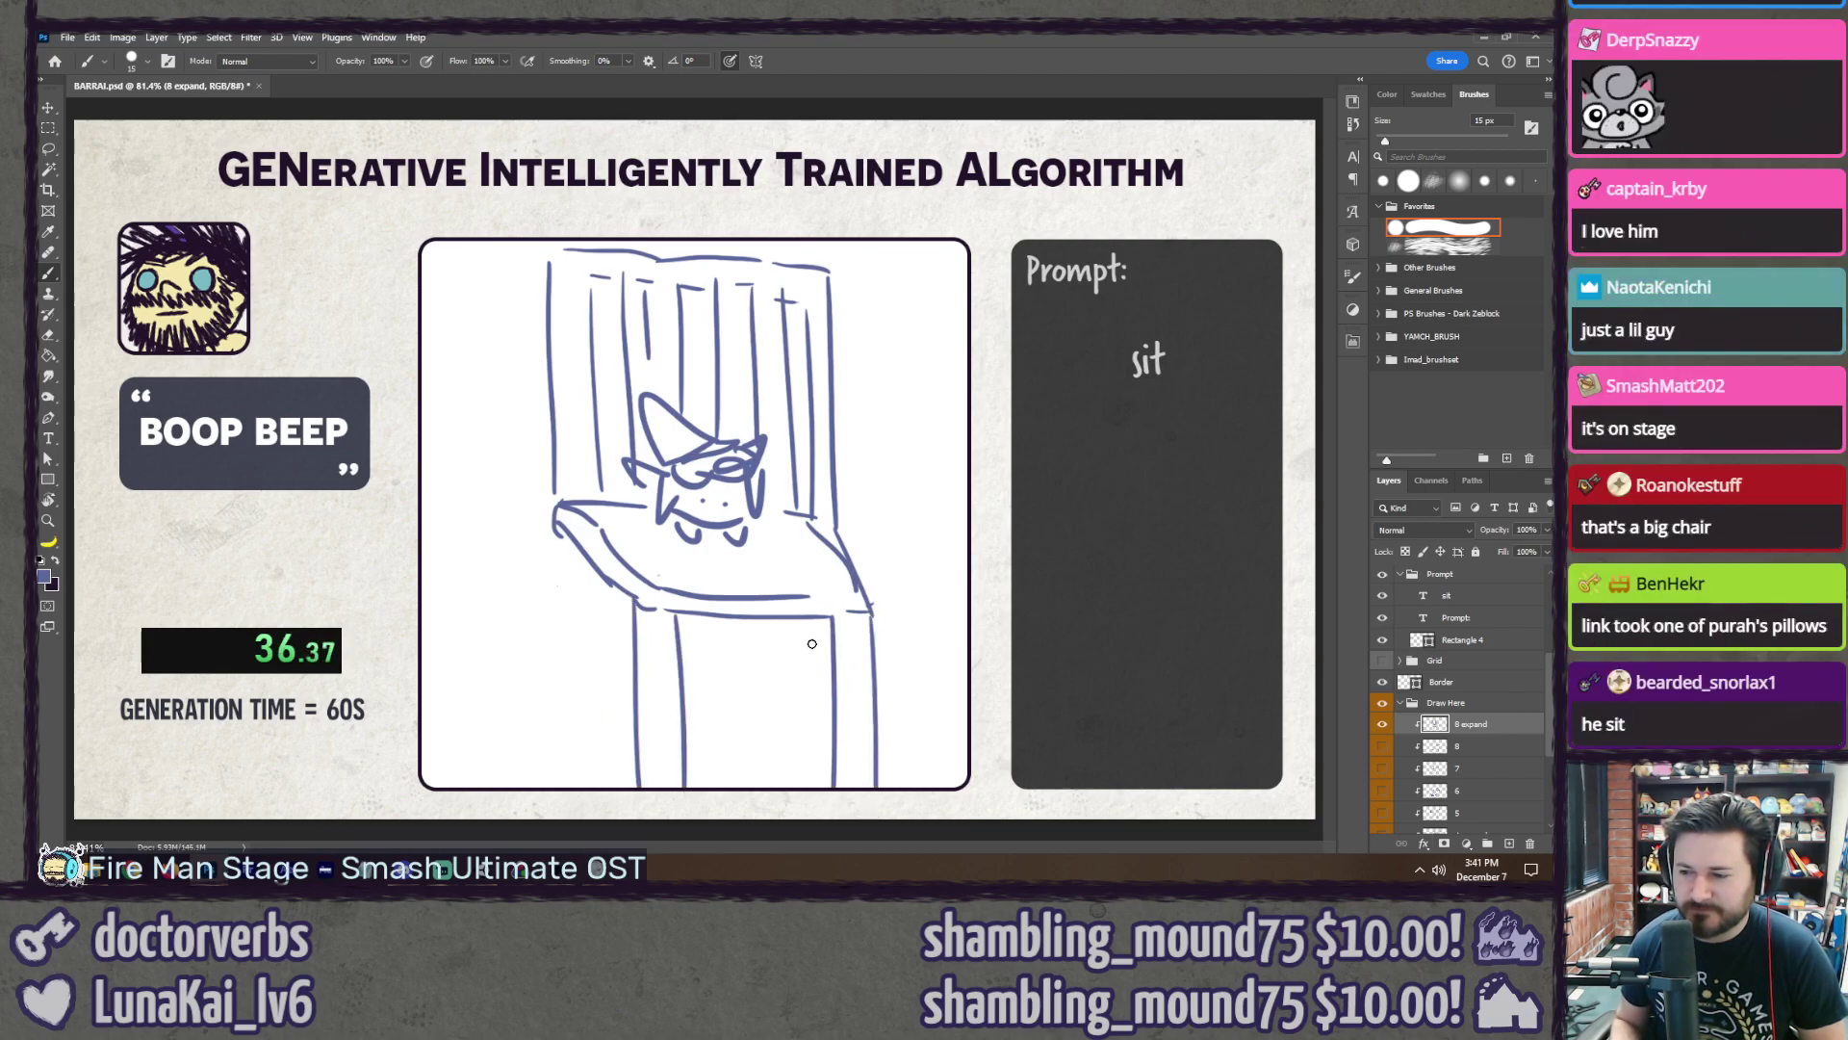
pyautogui.moveTo(557, 540); pyautogui.dragTo(563, 785)
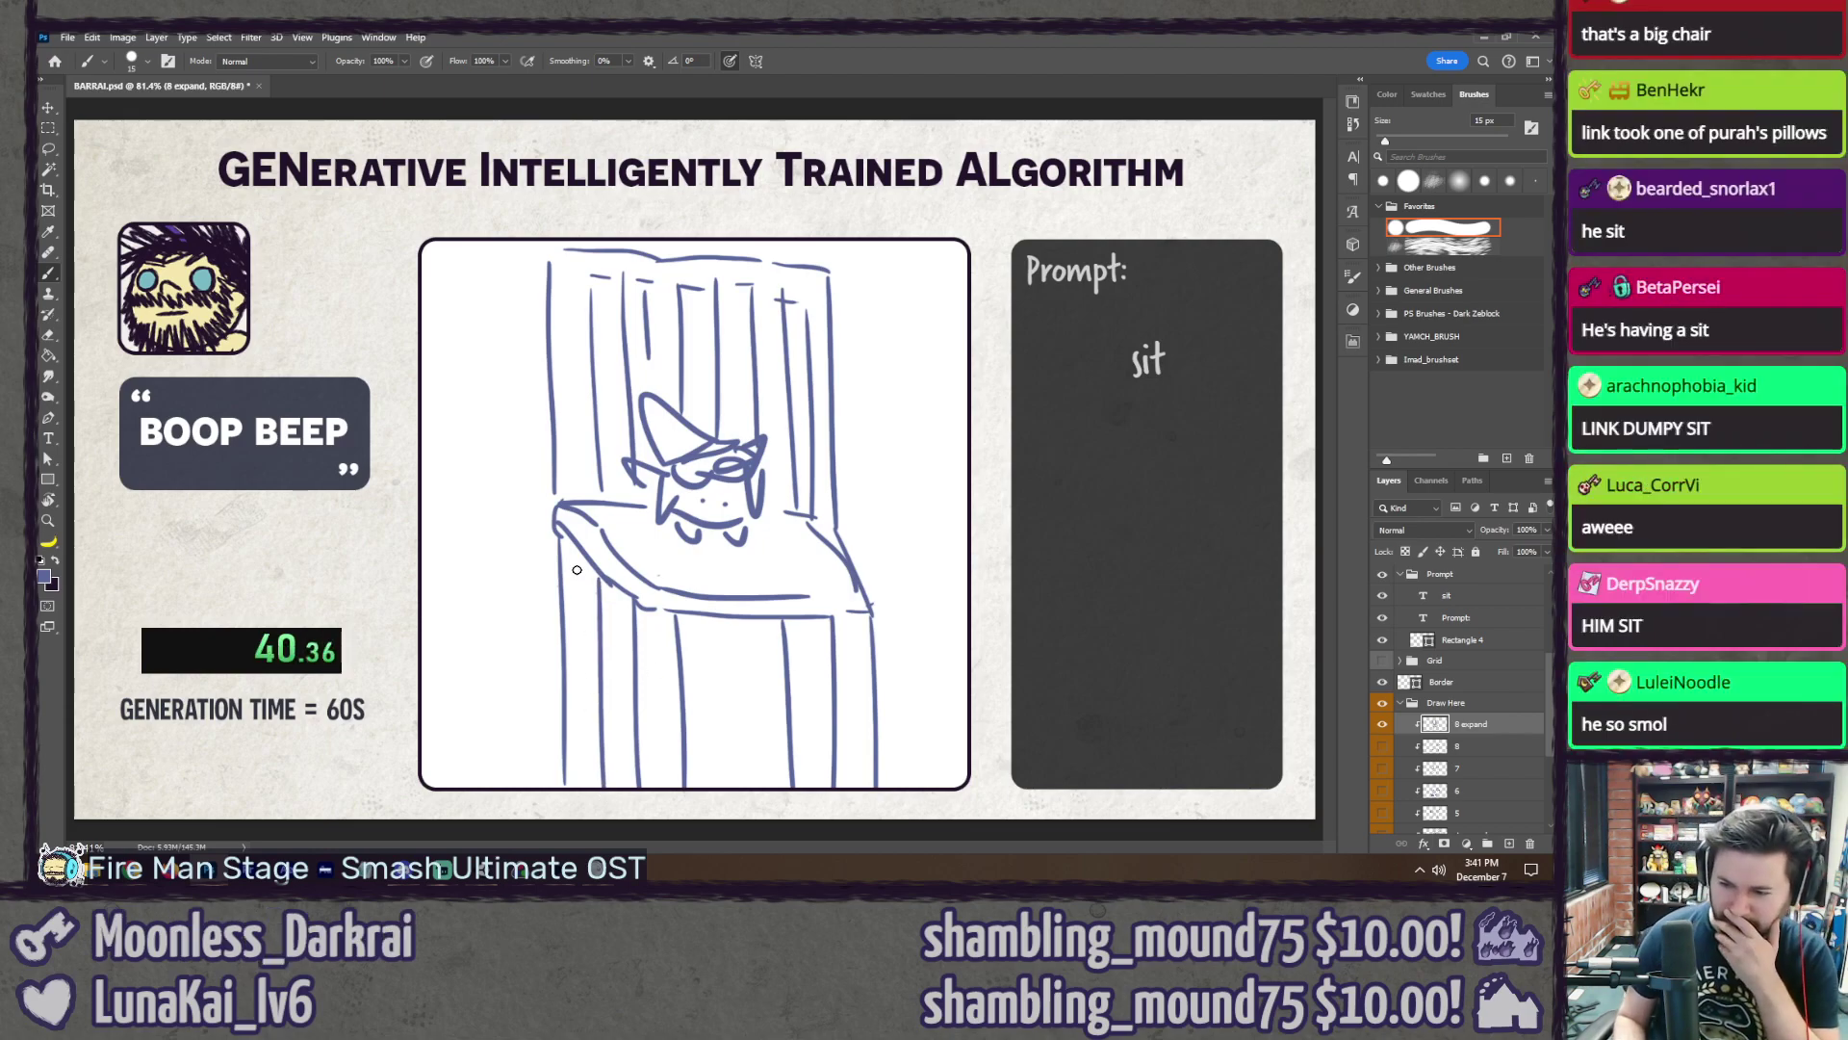
pyautogui.moveTo(573, 592); pyautogui.dragTo(589, 657)
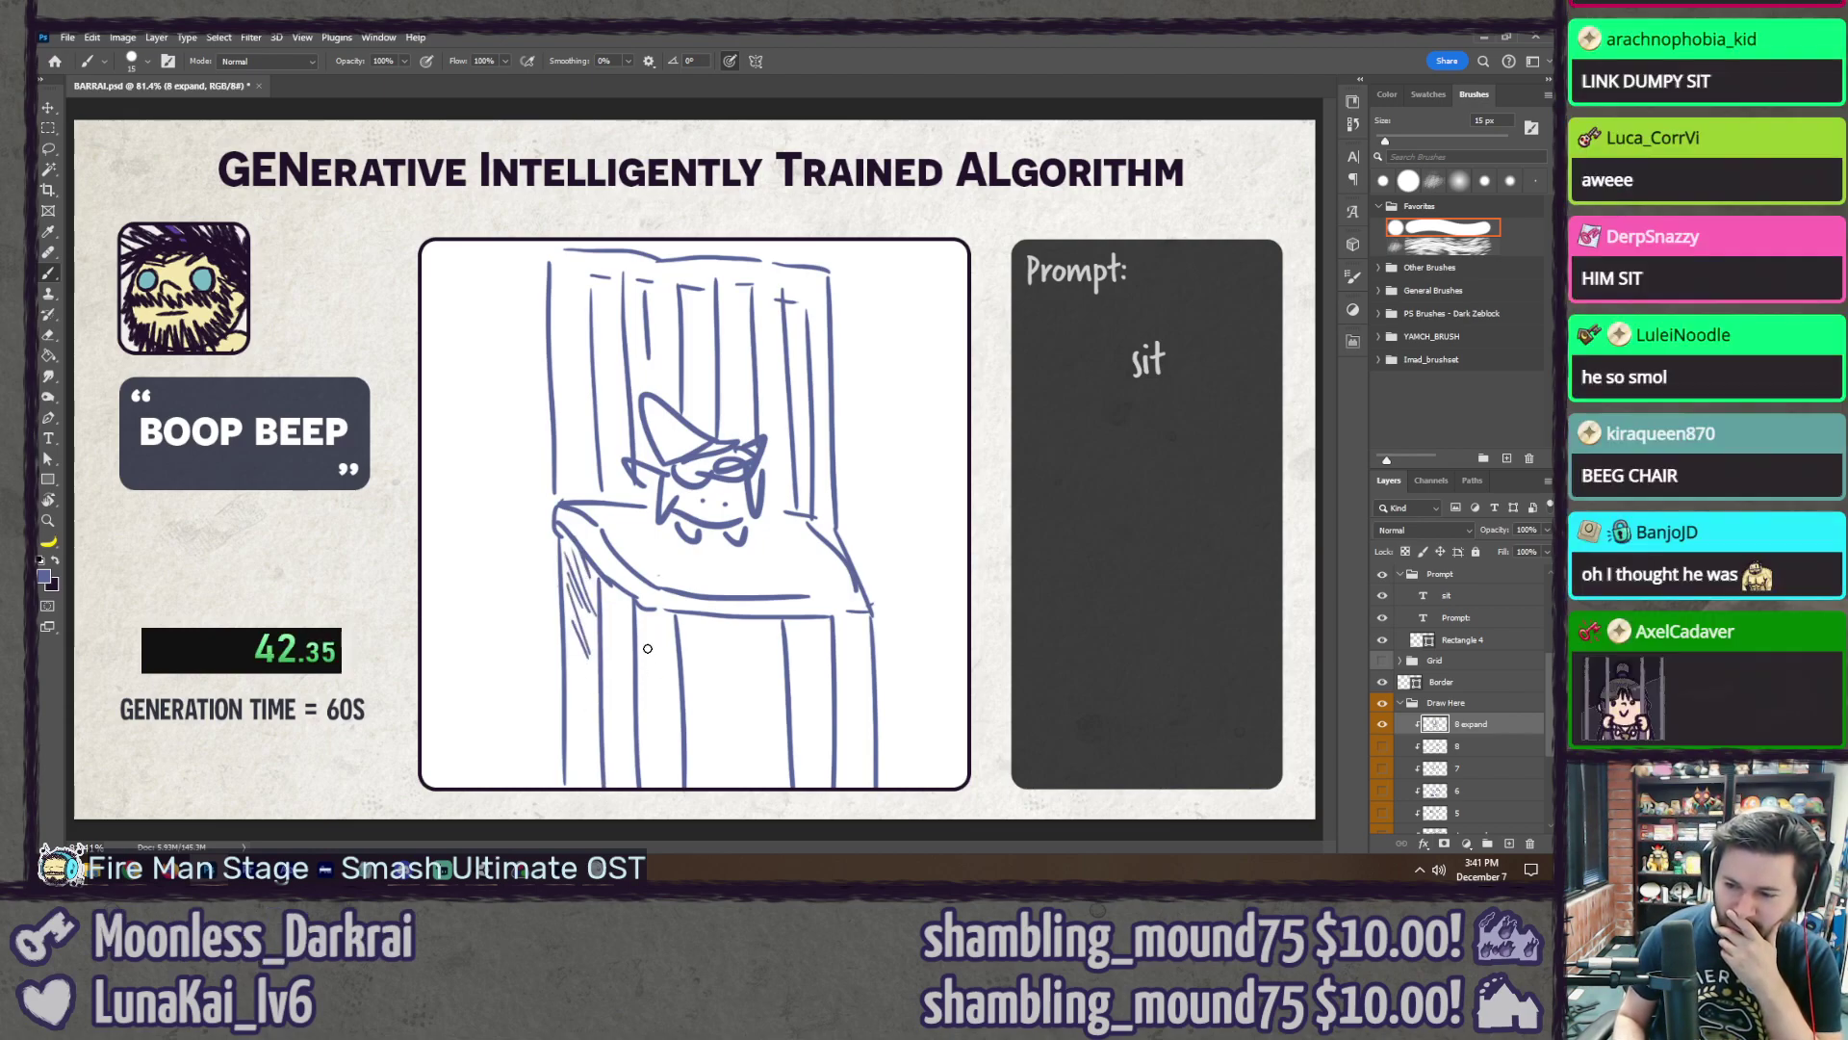
pyautogui.moveTo(784, 621); pyautogui.dragTo(824, 703)
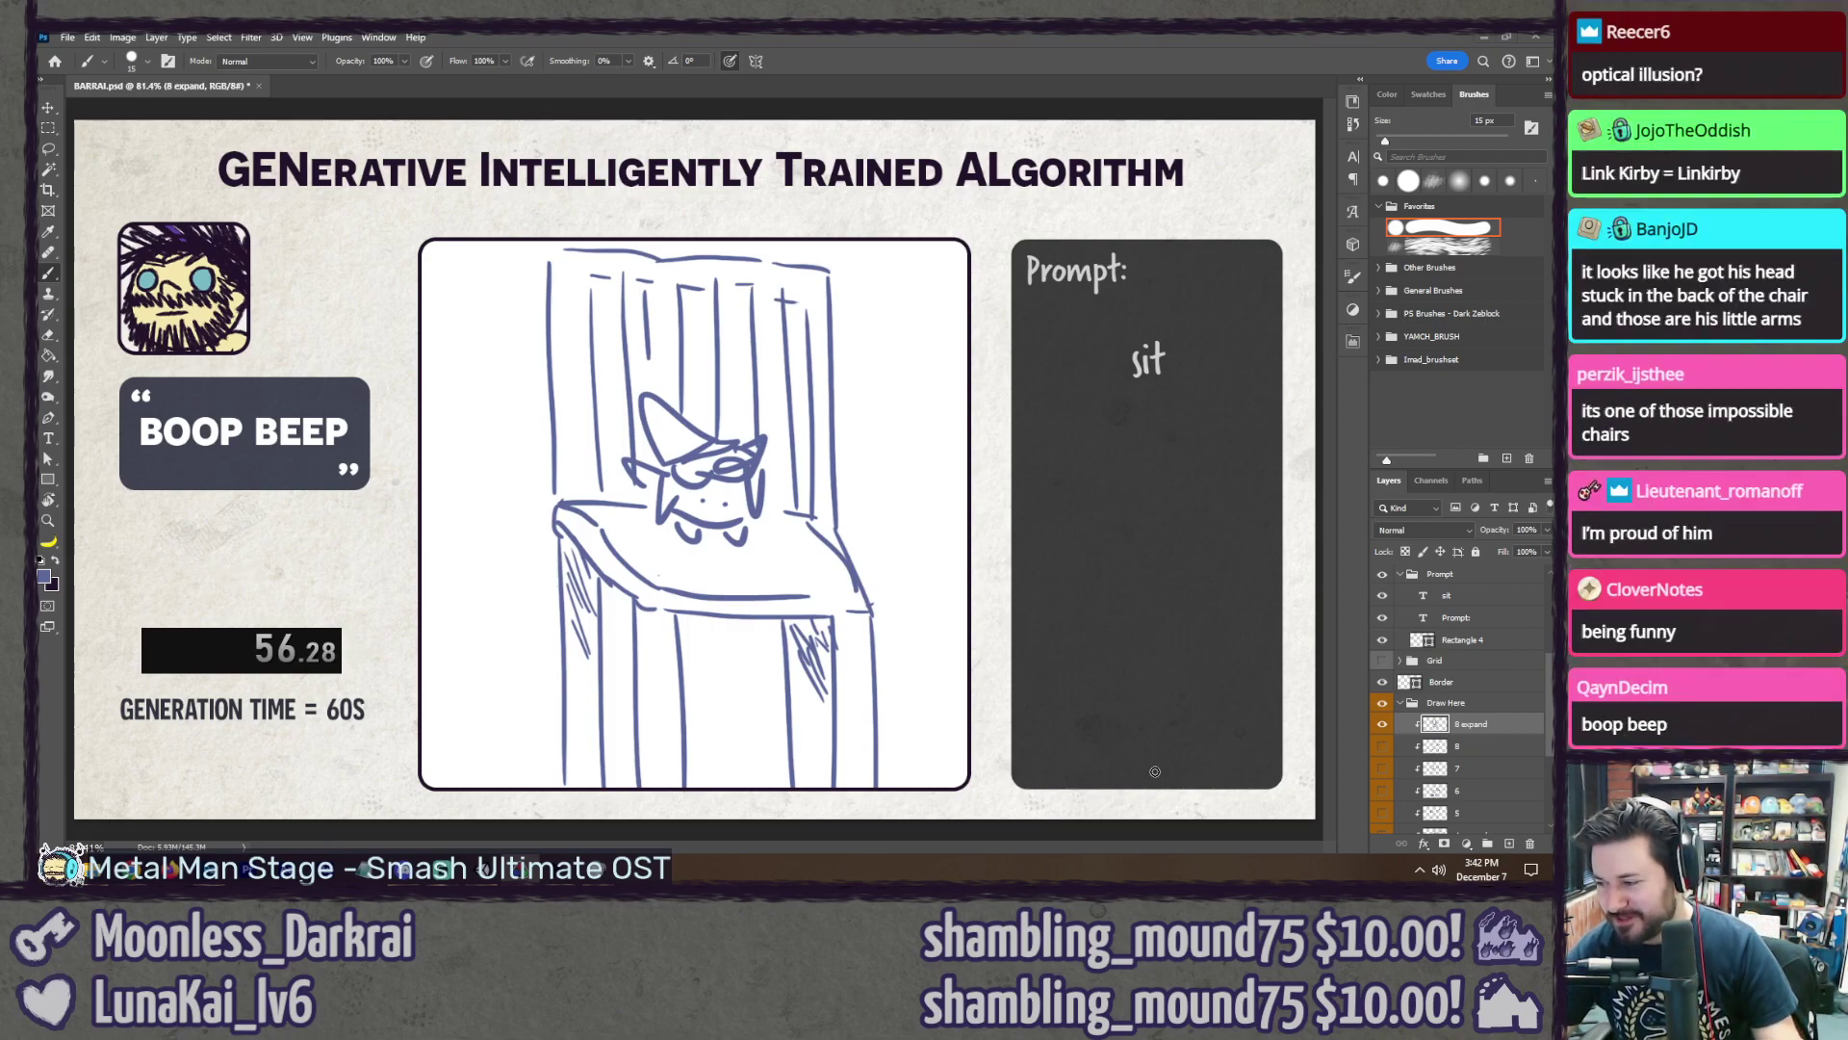
# Step: Hide '8 expand', add clipped layer '9', and show the A–D grid
pyautogui.click(1382, 724)
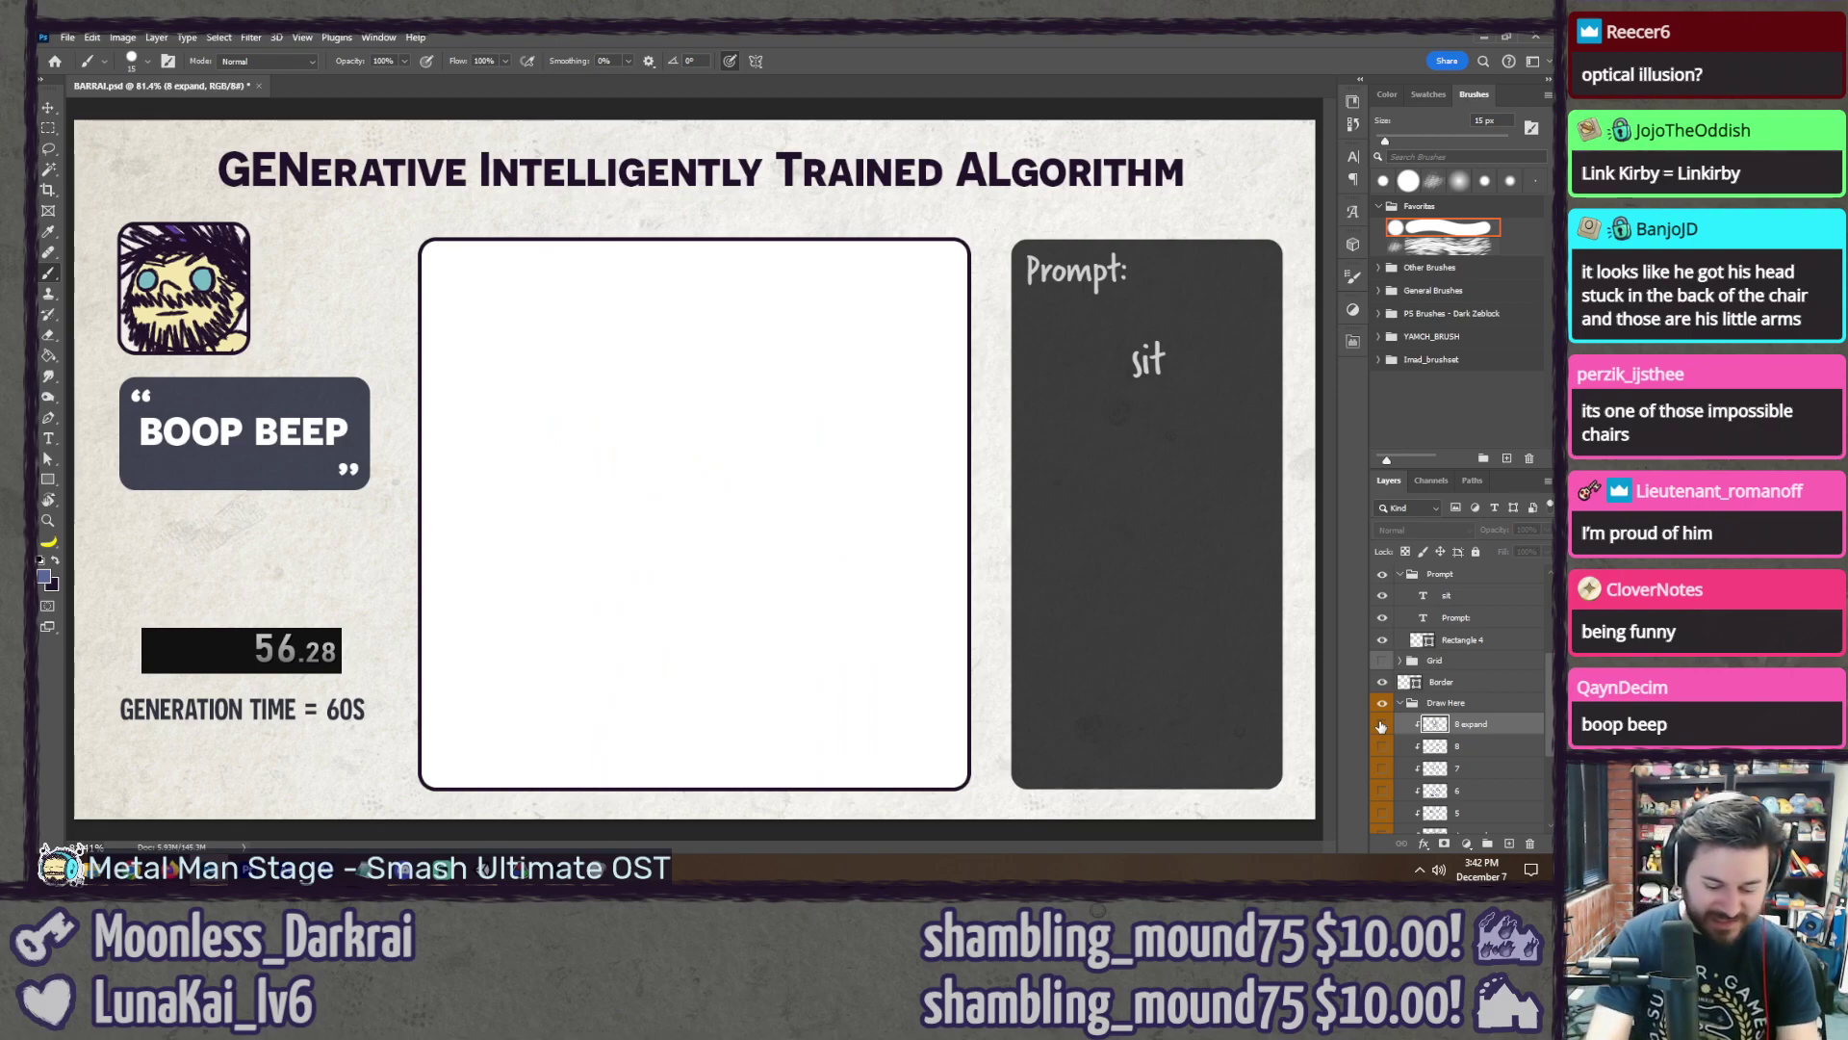
pyautogui.hotkey('ctrl', 'shift', 'n')
pyautogui.write('9')
pyautogui.press('Return')
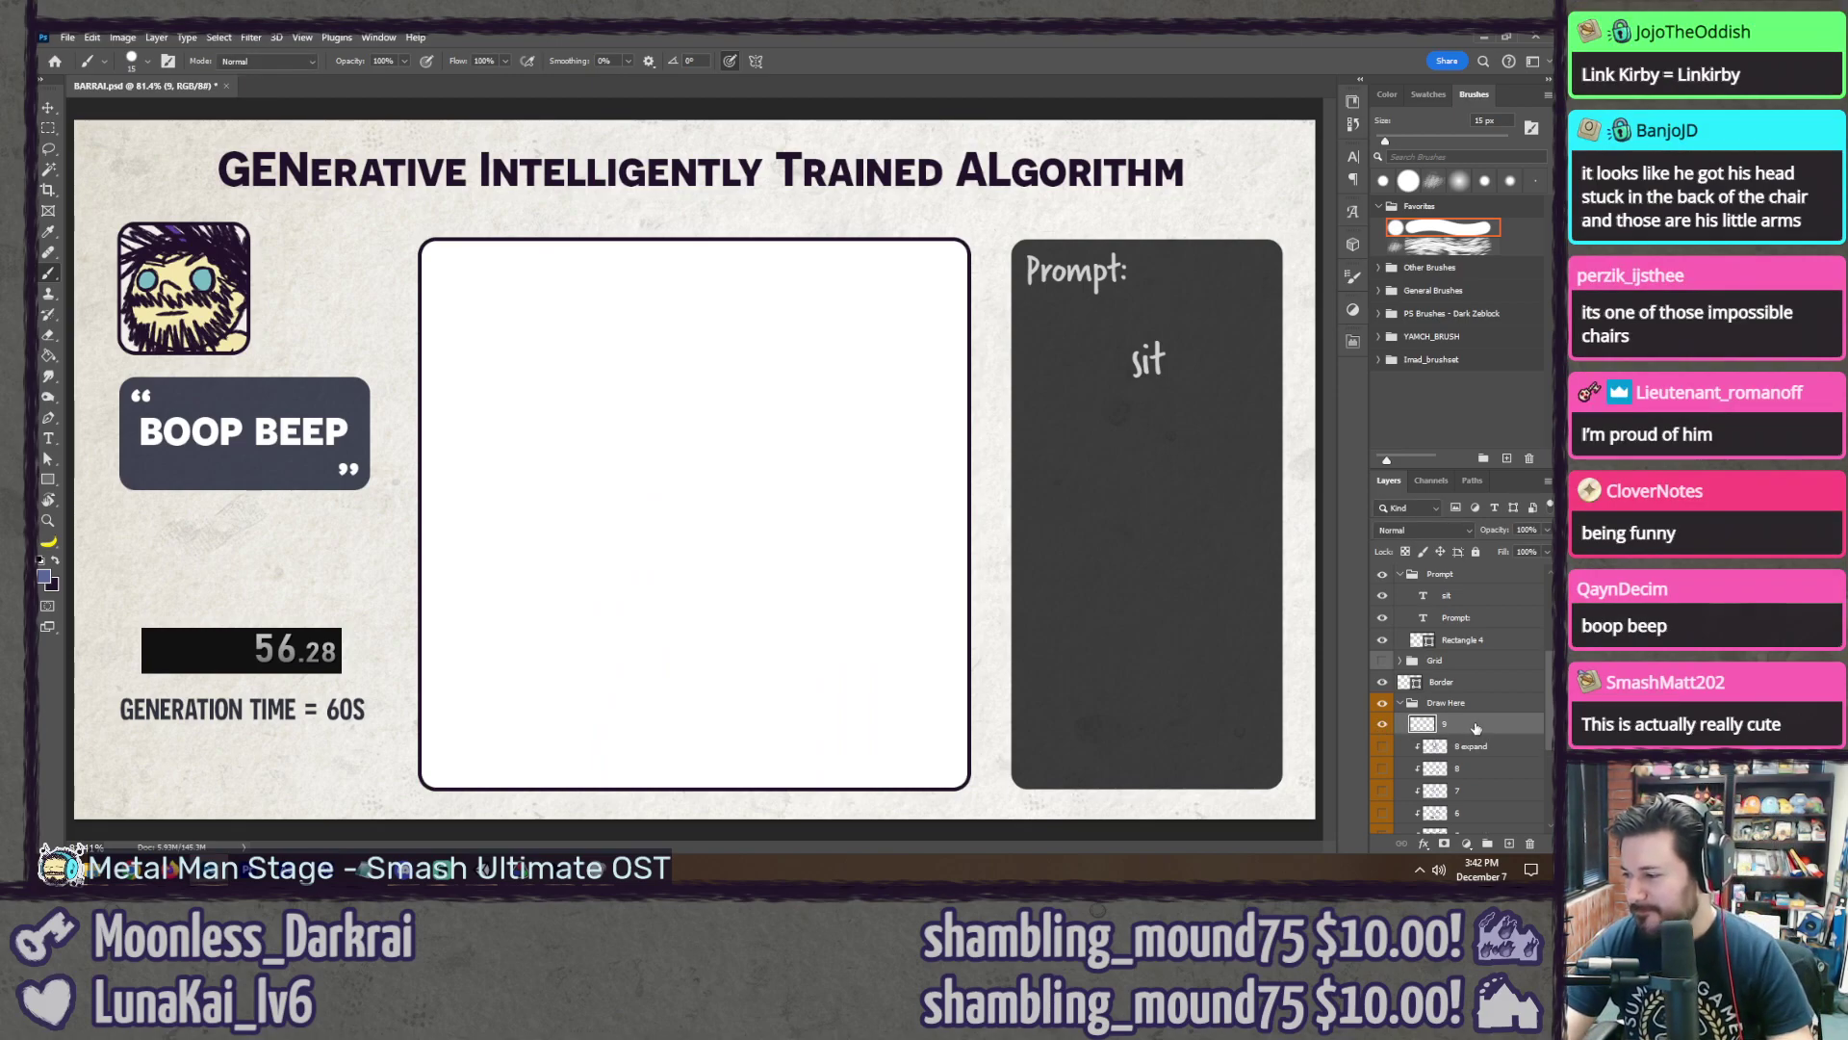
pyautogui.rightClick(1410, 724)
pyautogui.click(1469, 404)
pyautogui.click(1383, 660)
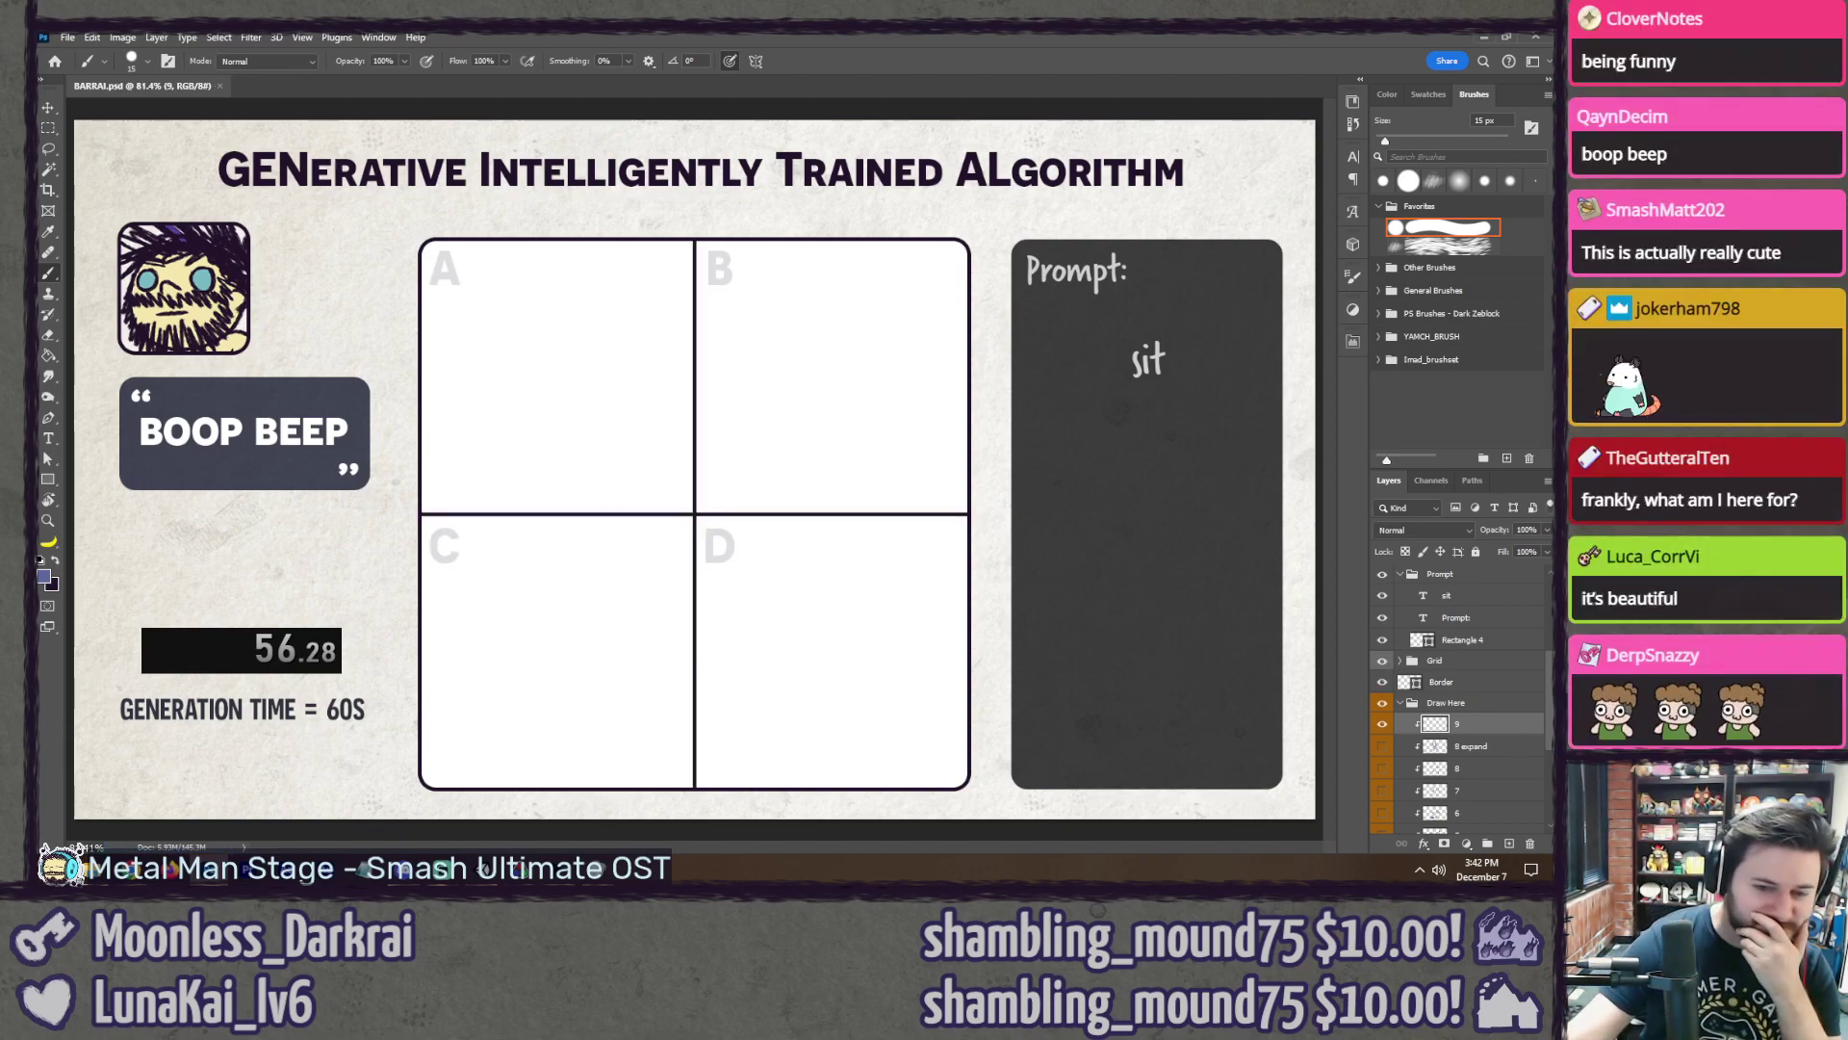
# Step: Clear the chat, collect 174 messages, and draw a new random prompt
pyautogui.hotkey('alt', 'Tab')
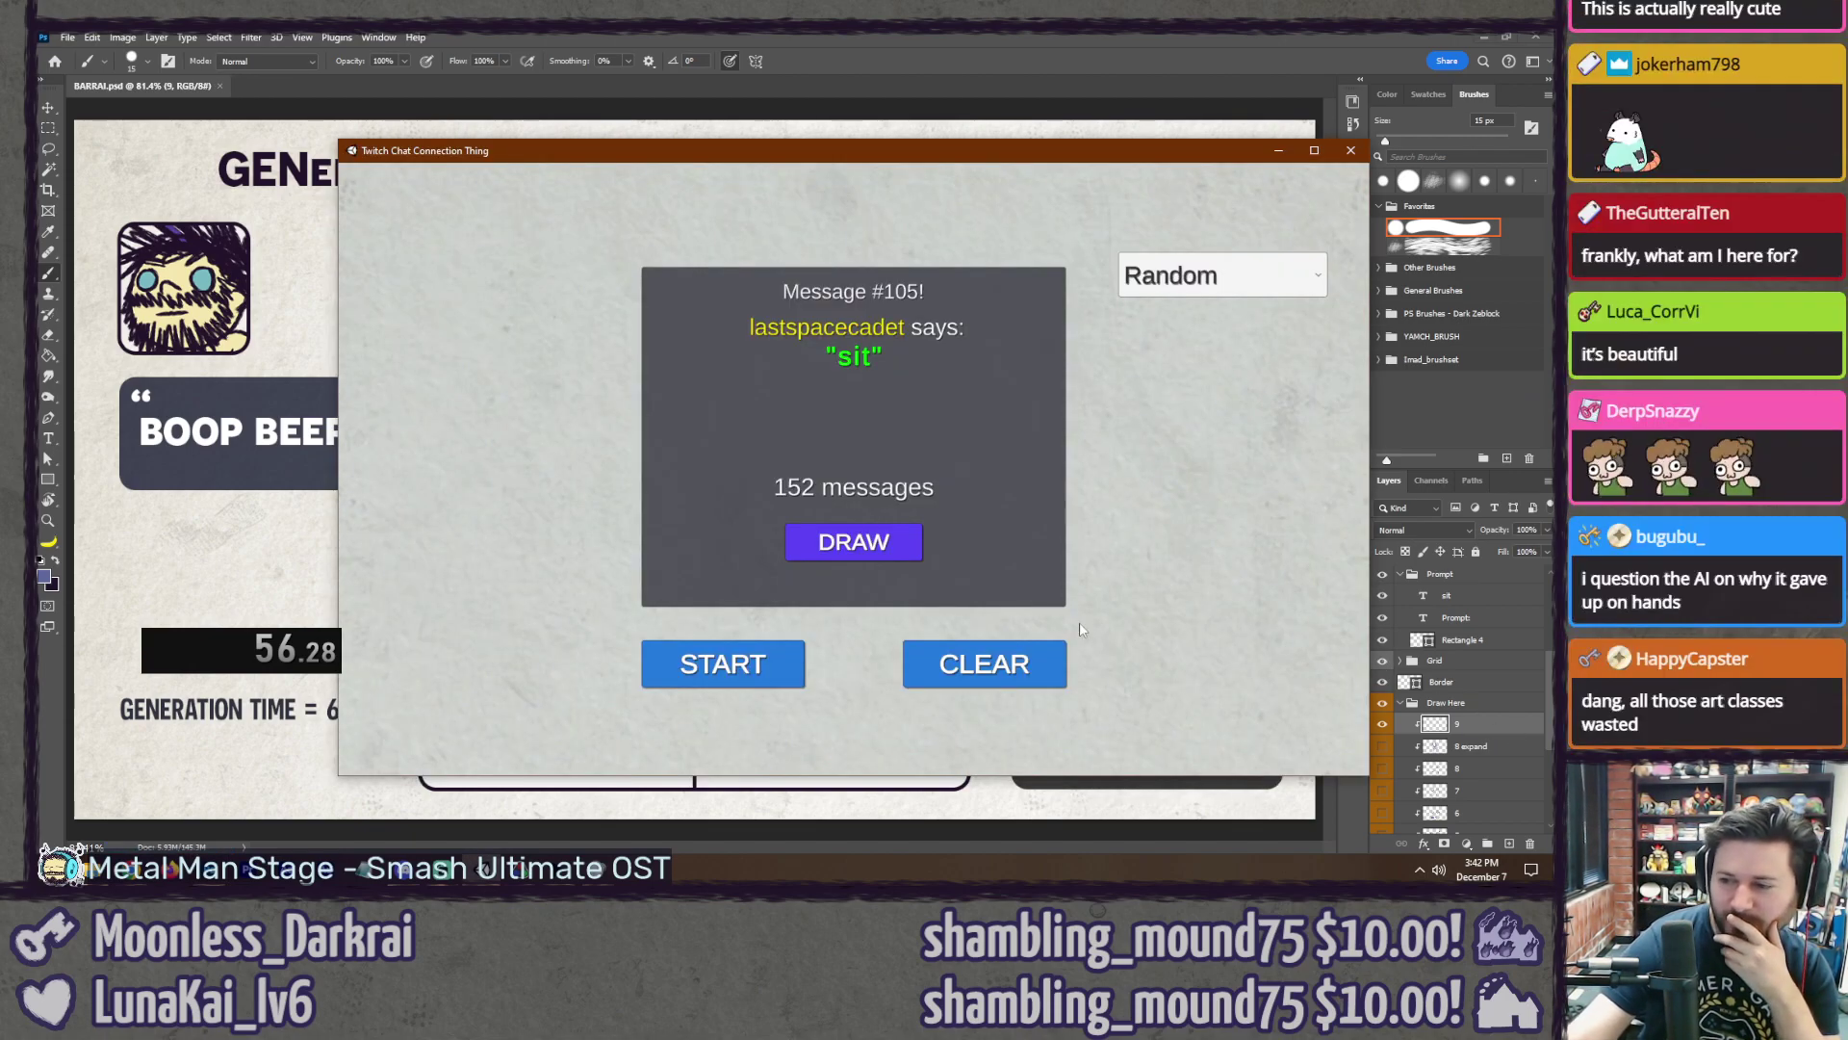
pyautogui.click(1020, 664)
pyautogui.click(706, 685)
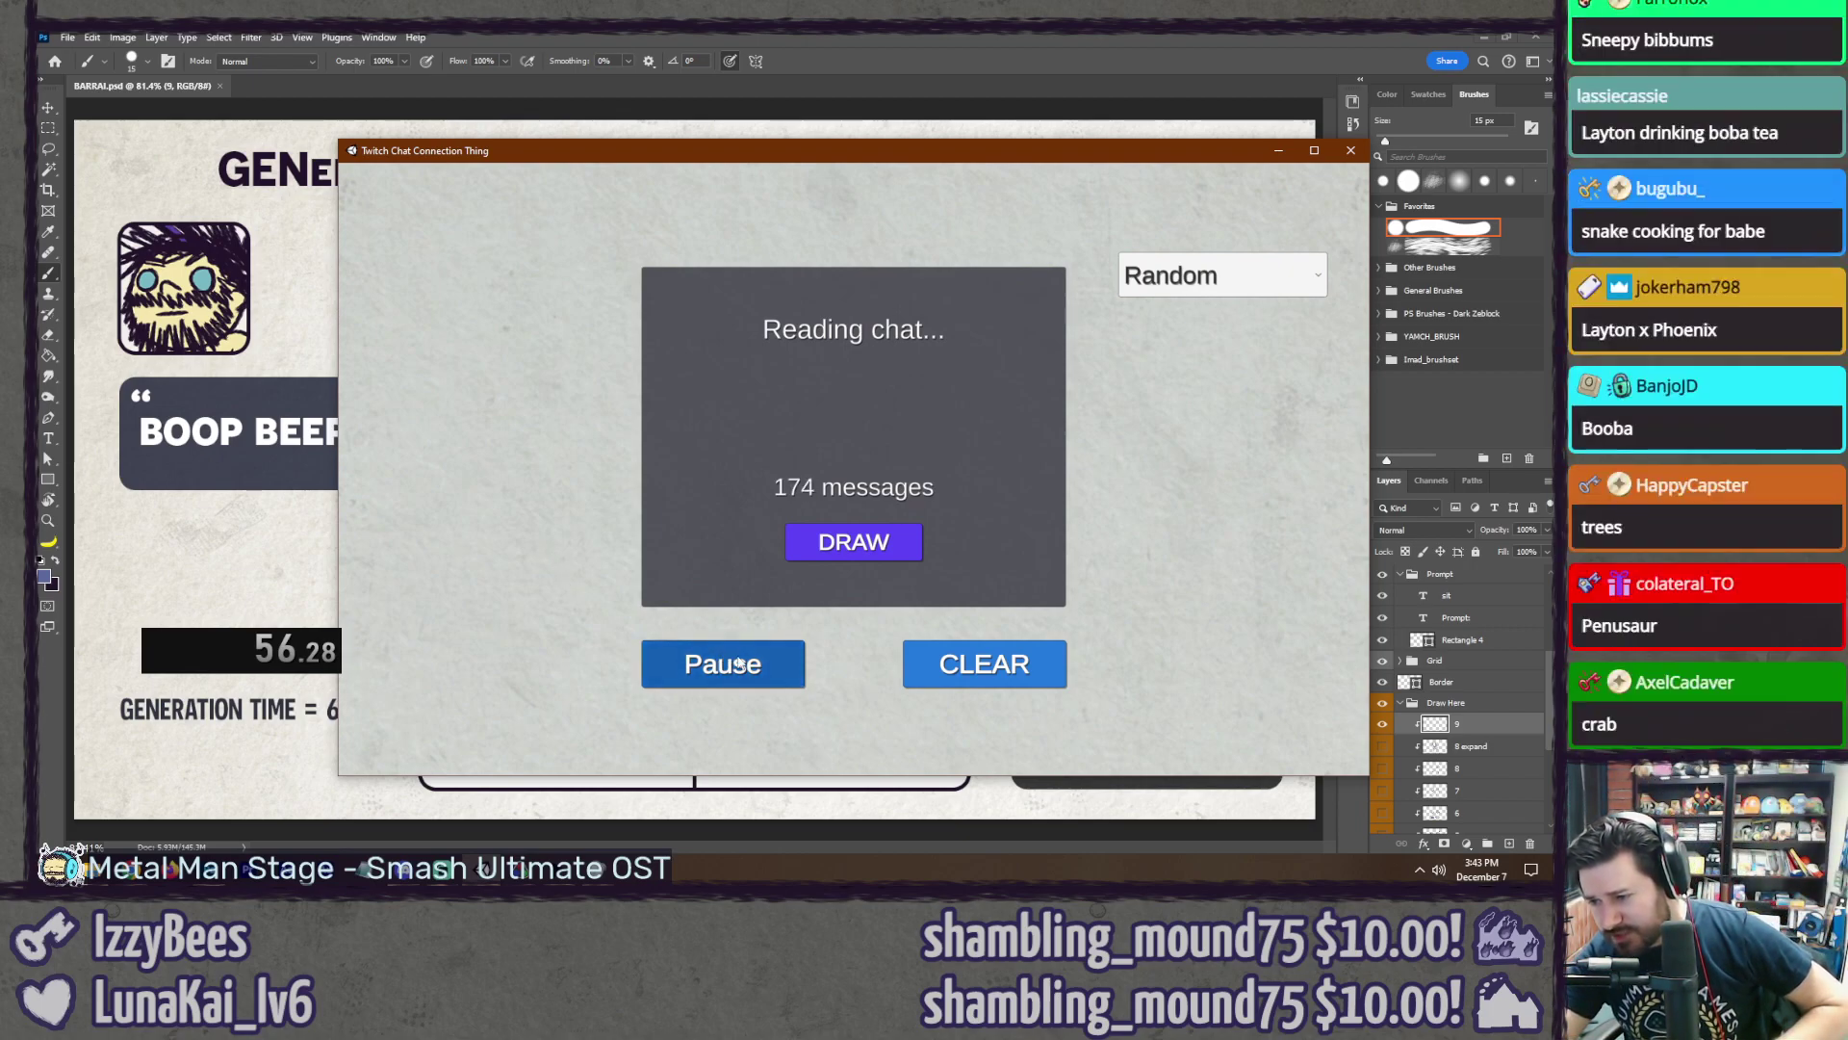
pyautogui.click(770, 664)
pyautogui.click(845, 547)
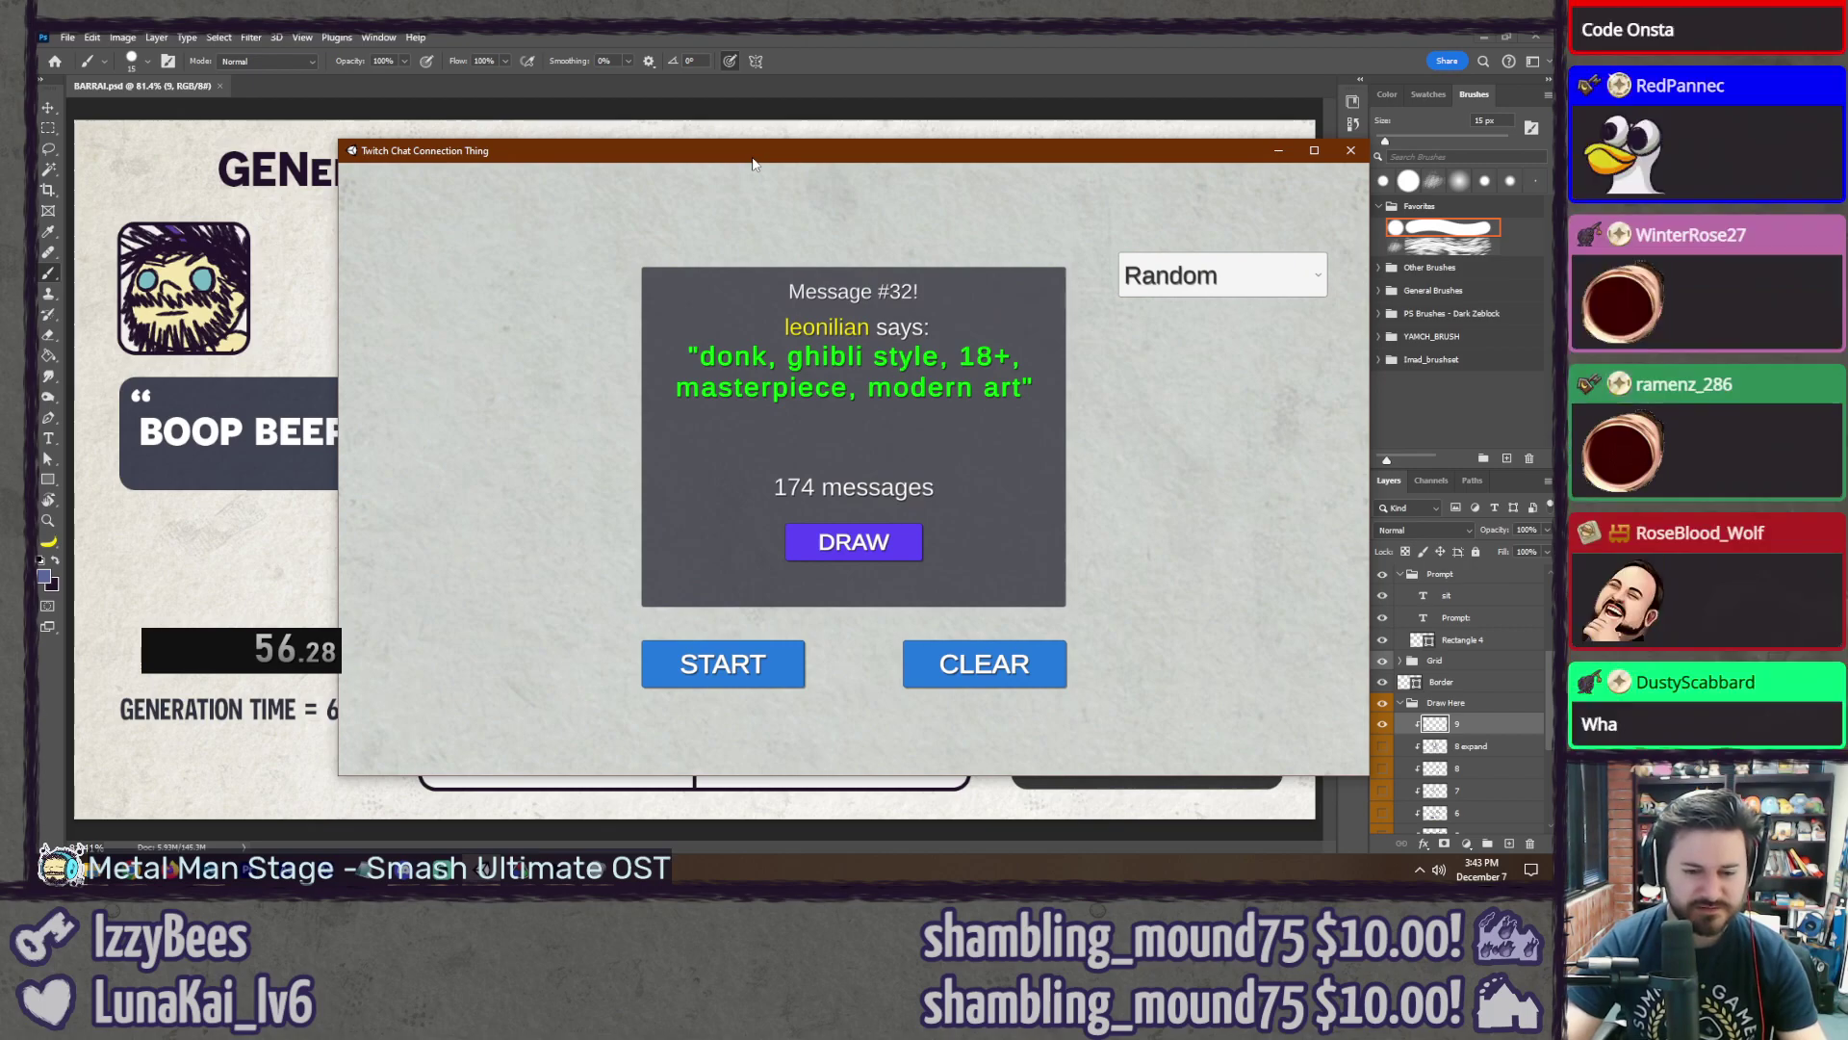
pyautogui.hotkey('alt', 'Tab')
# Step: Replace 'sit' with 'donk, ghibli style, 18+, masterpiece, modern art', fixing the line break
pyautogui.press('t')
pyautogui.click(1148, 361)
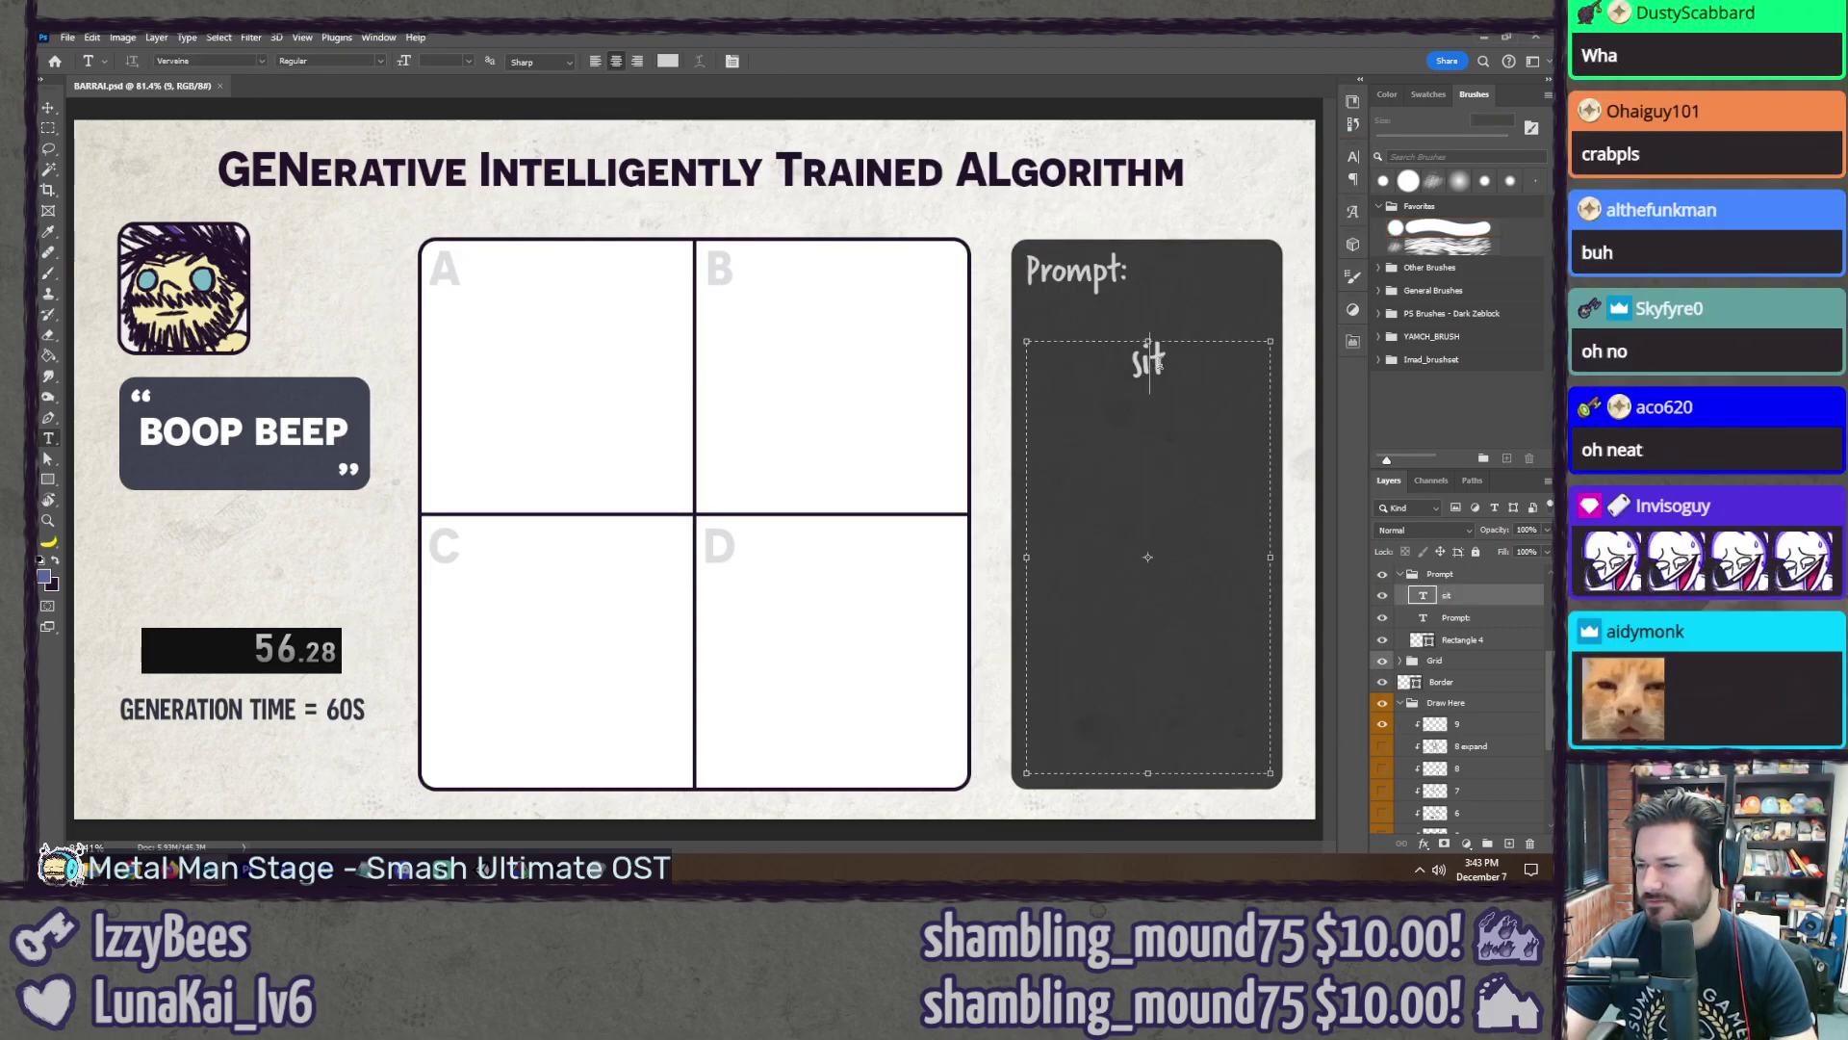
pyautogui.doubleClick(1148, 361)
pyautogui.write('donk')
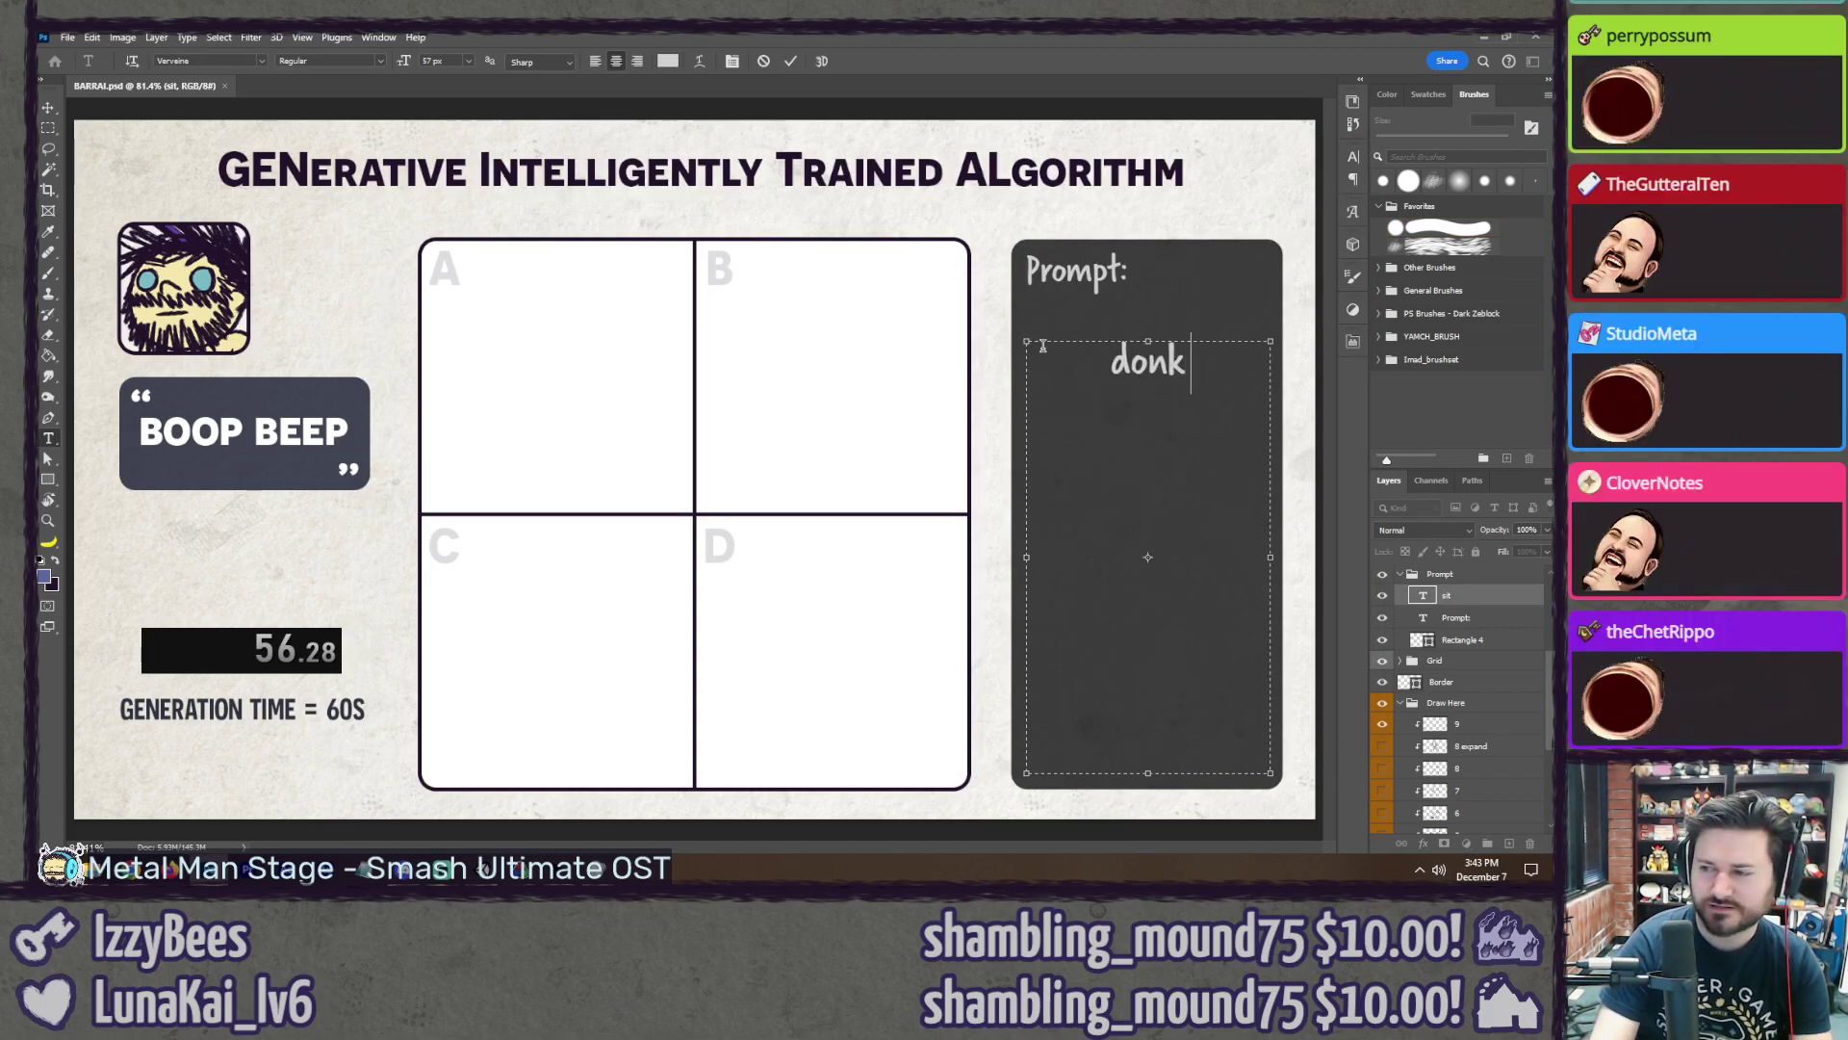
pyautogui.write(', ghibl')
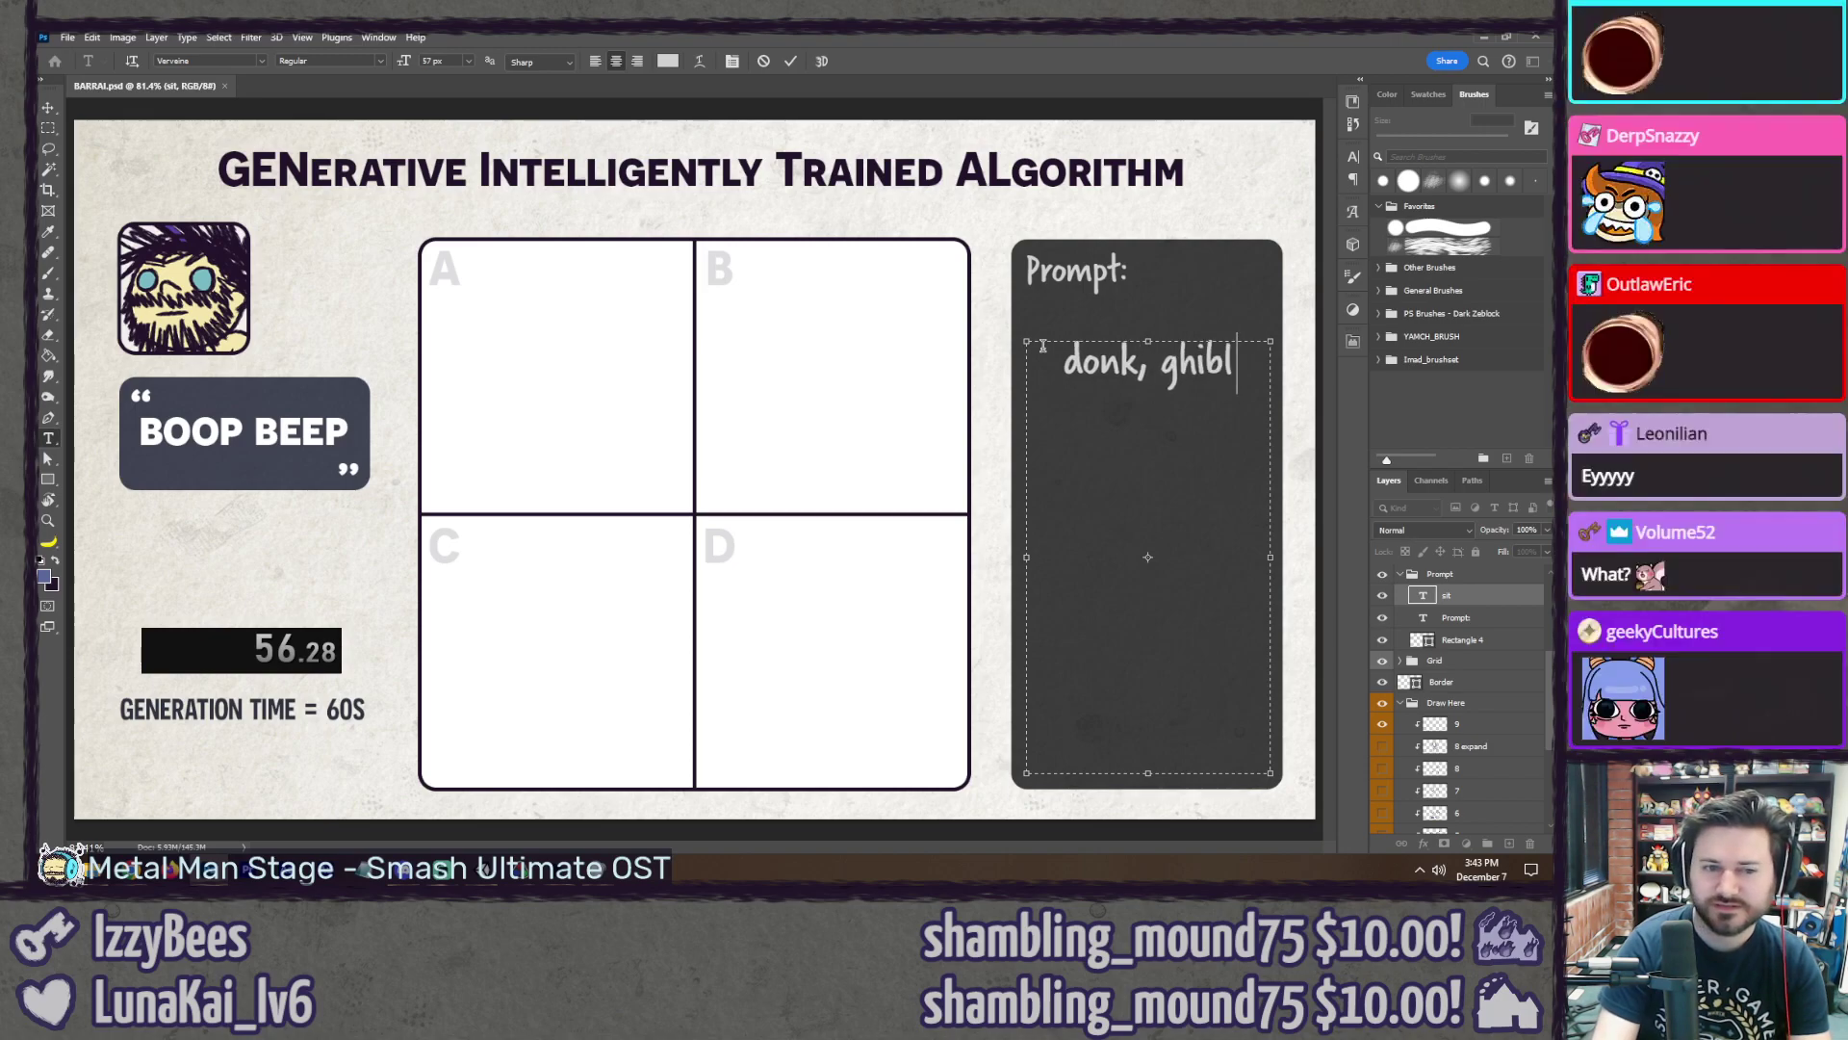
pyautogui.write('i style, 18 ')
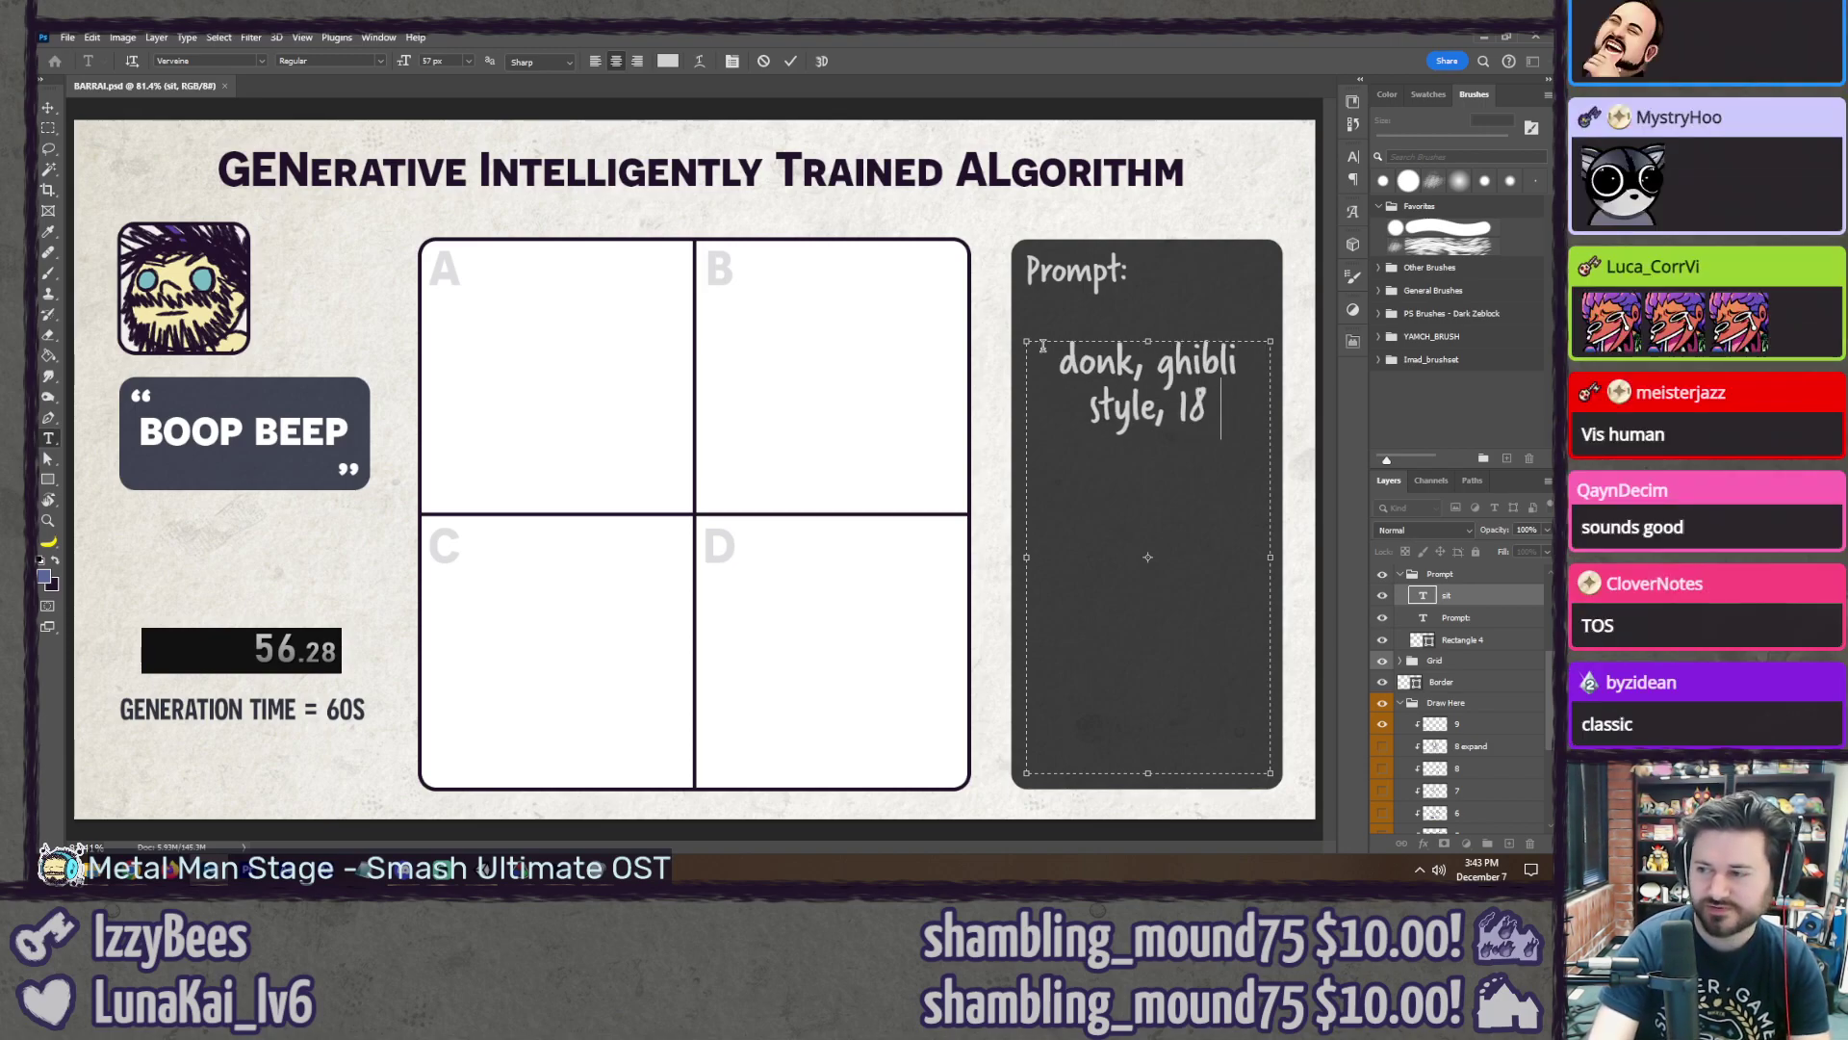
pyautogui.write('+, maste')
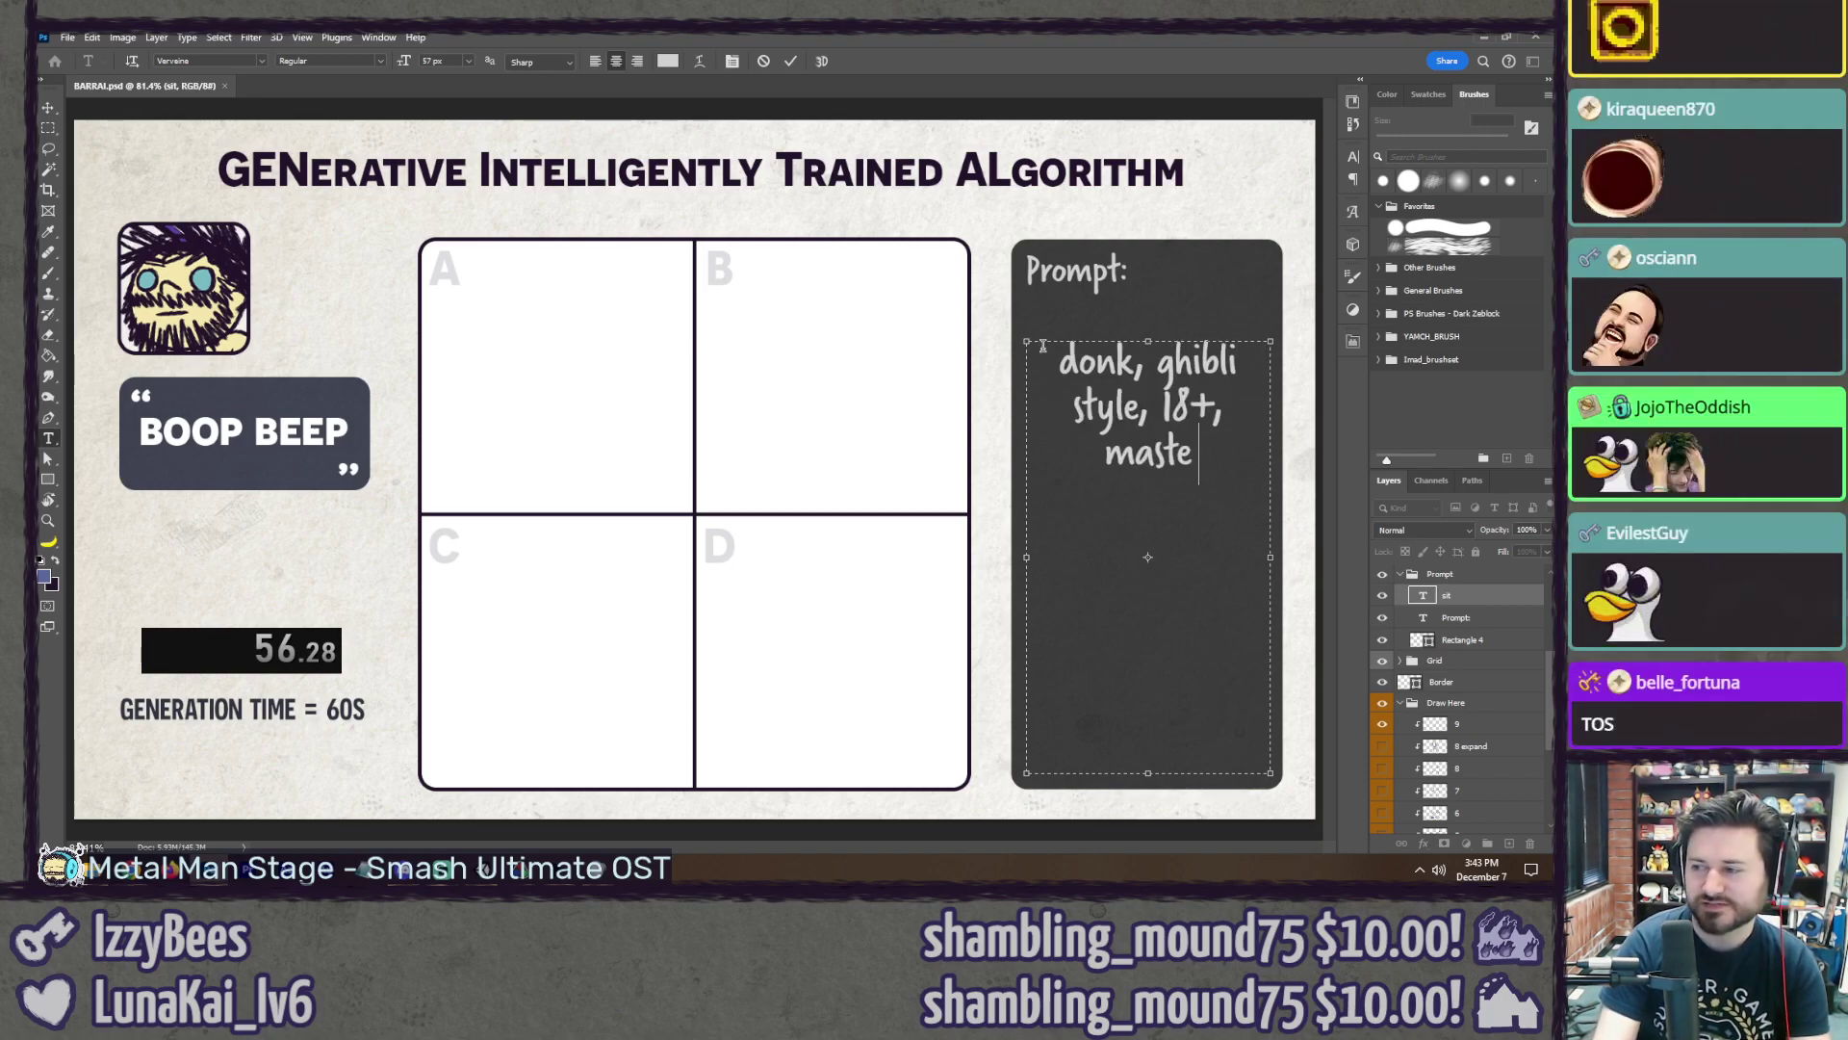
pyautogui.write('rpiece')
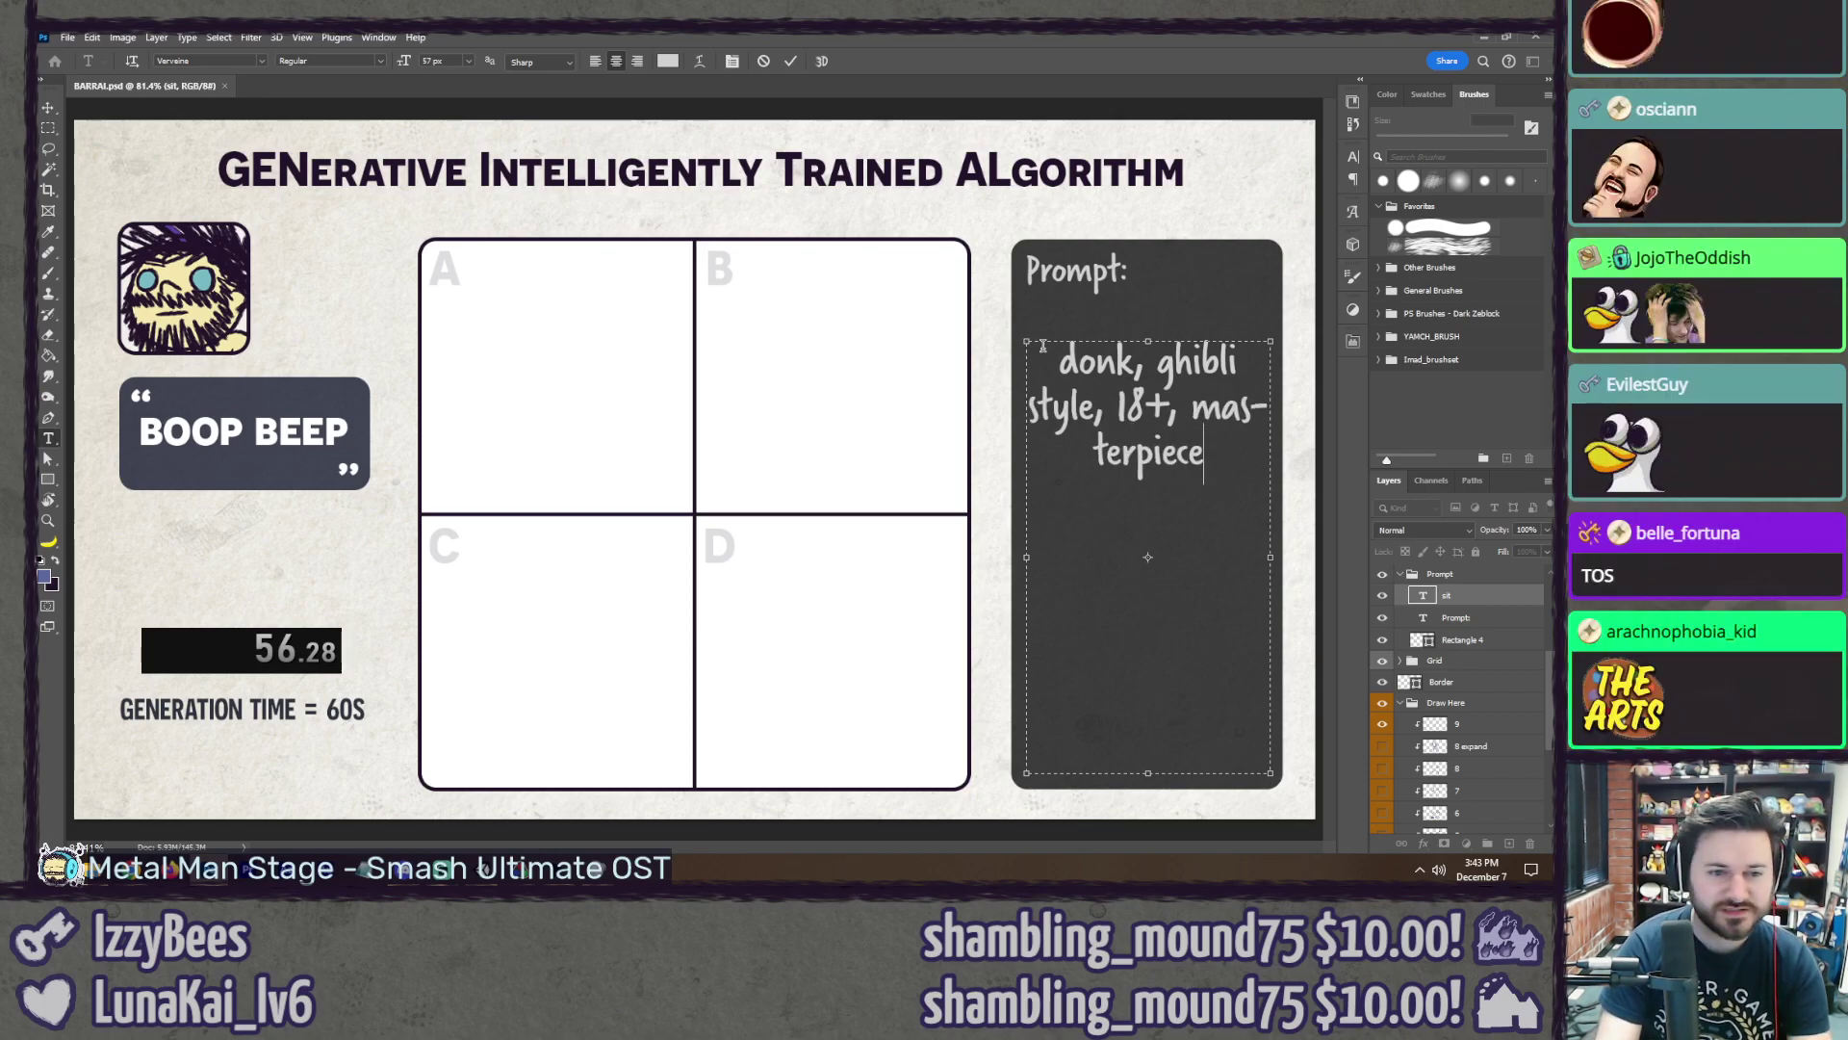
pyautogui.write(', modern art')
pyautogui.press('Up')
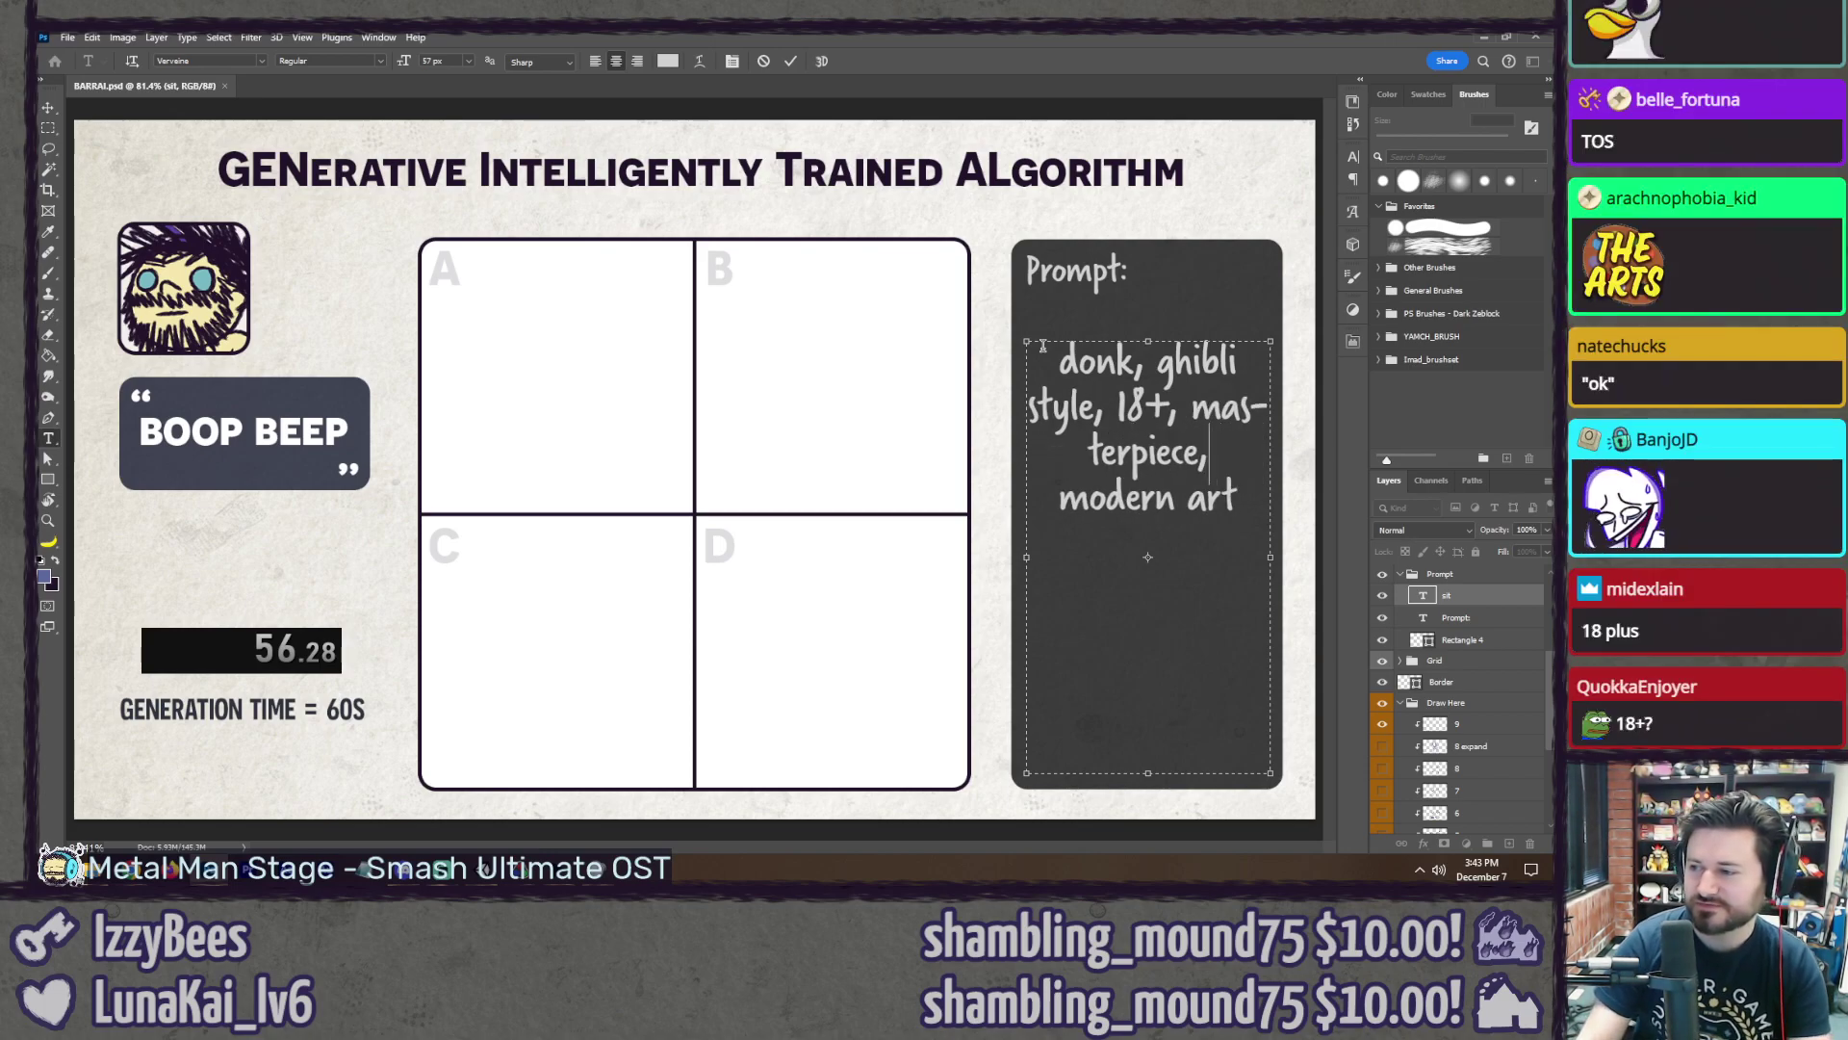
pyautogui.press('Return')
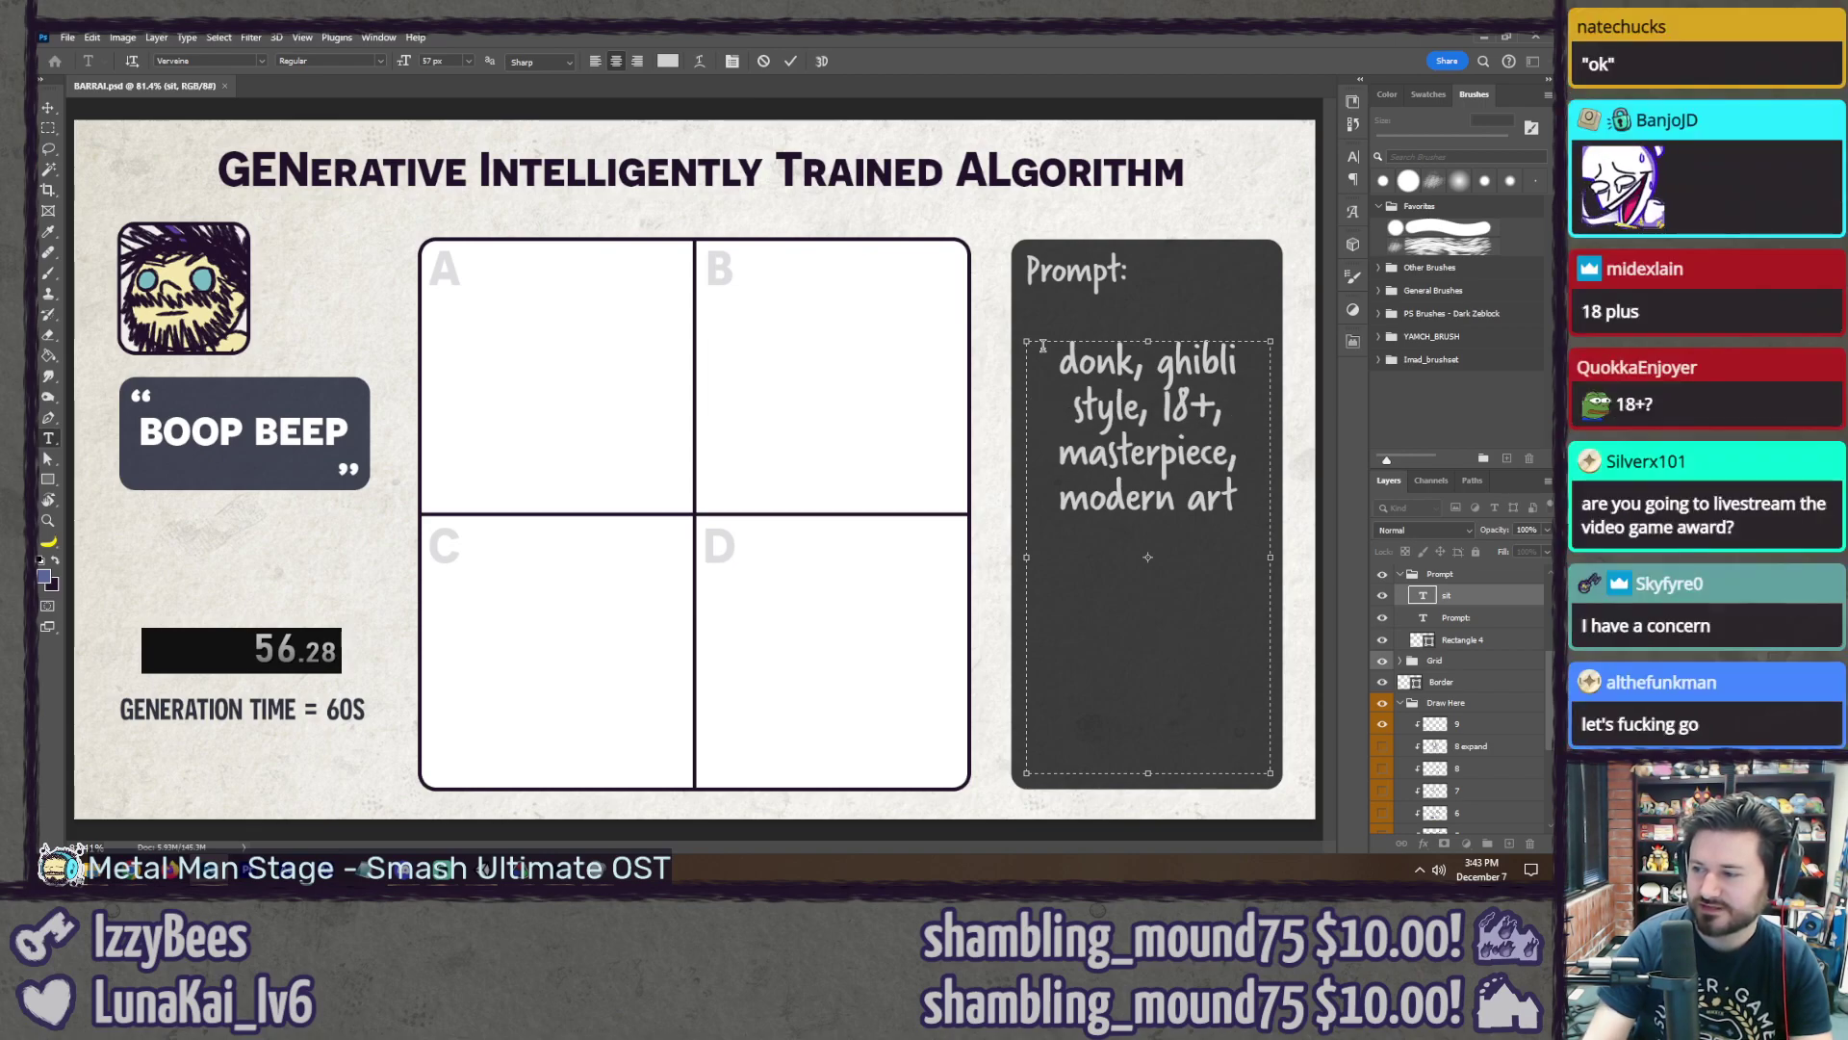
pyautogui.hotkey('ctrl', 'Return')
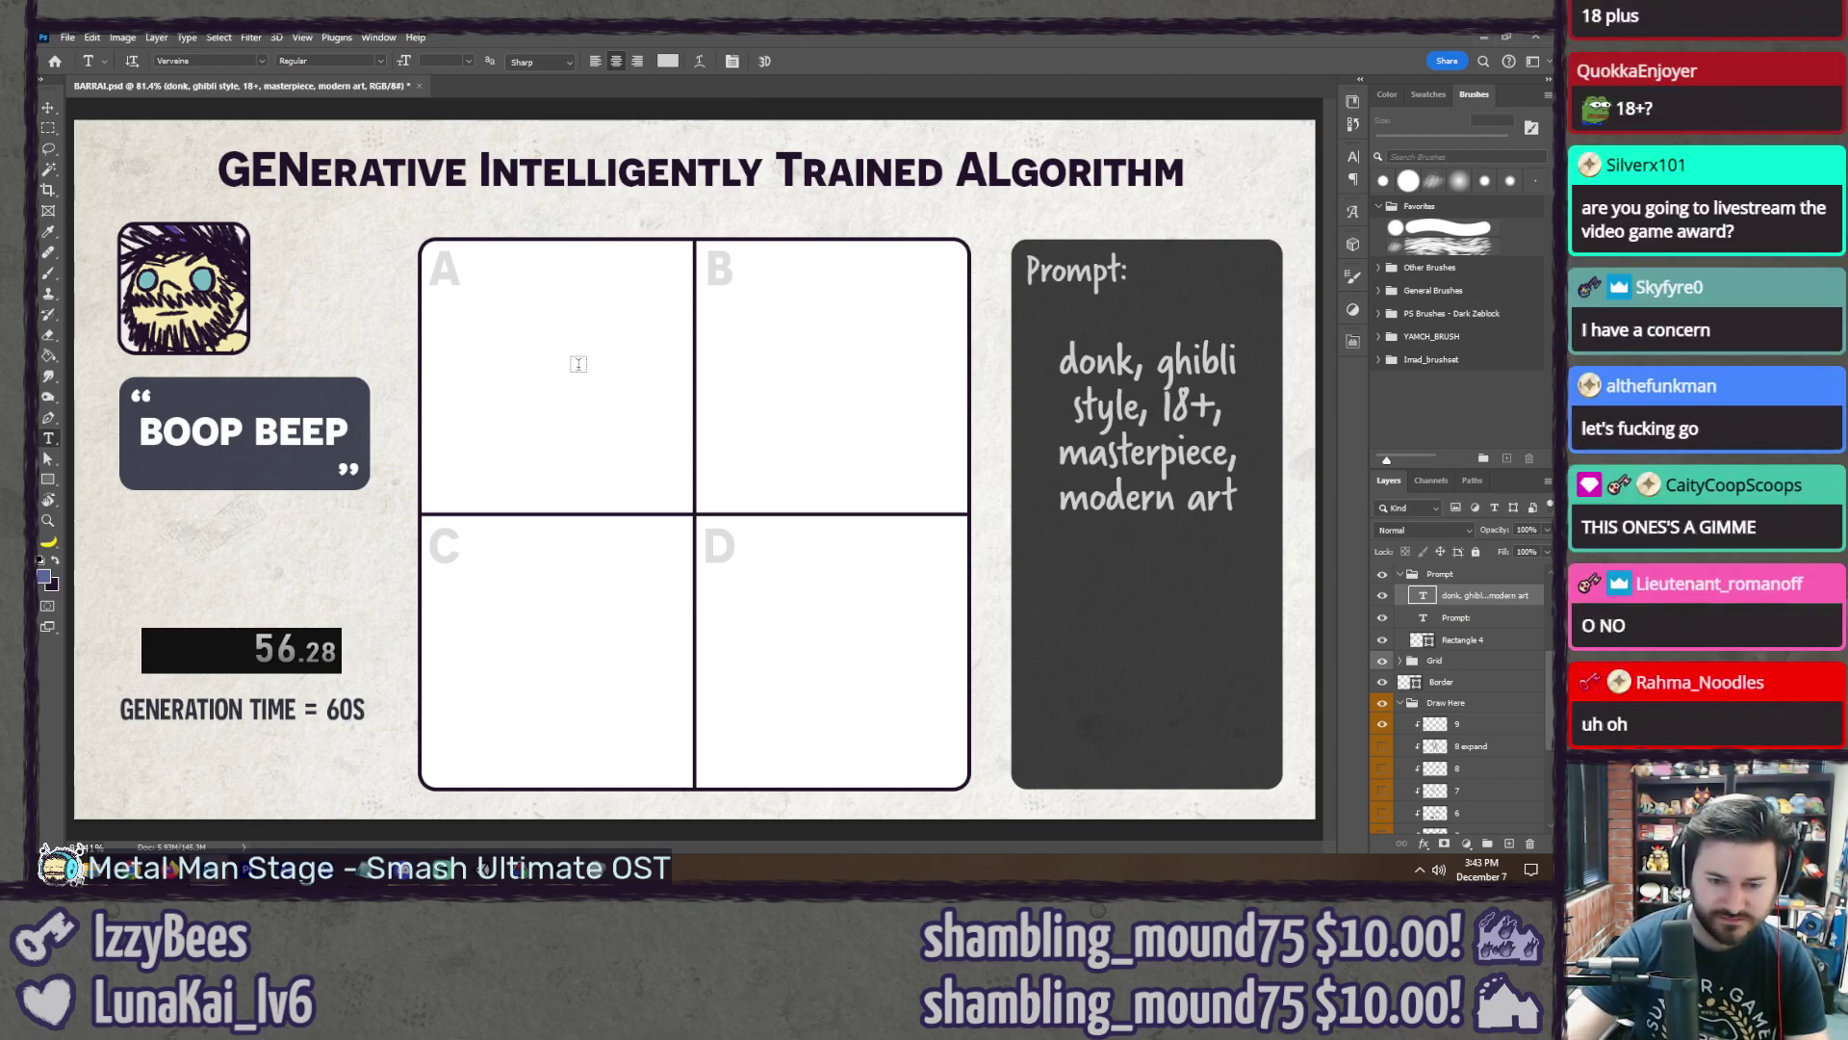
pyautogui.press('b')
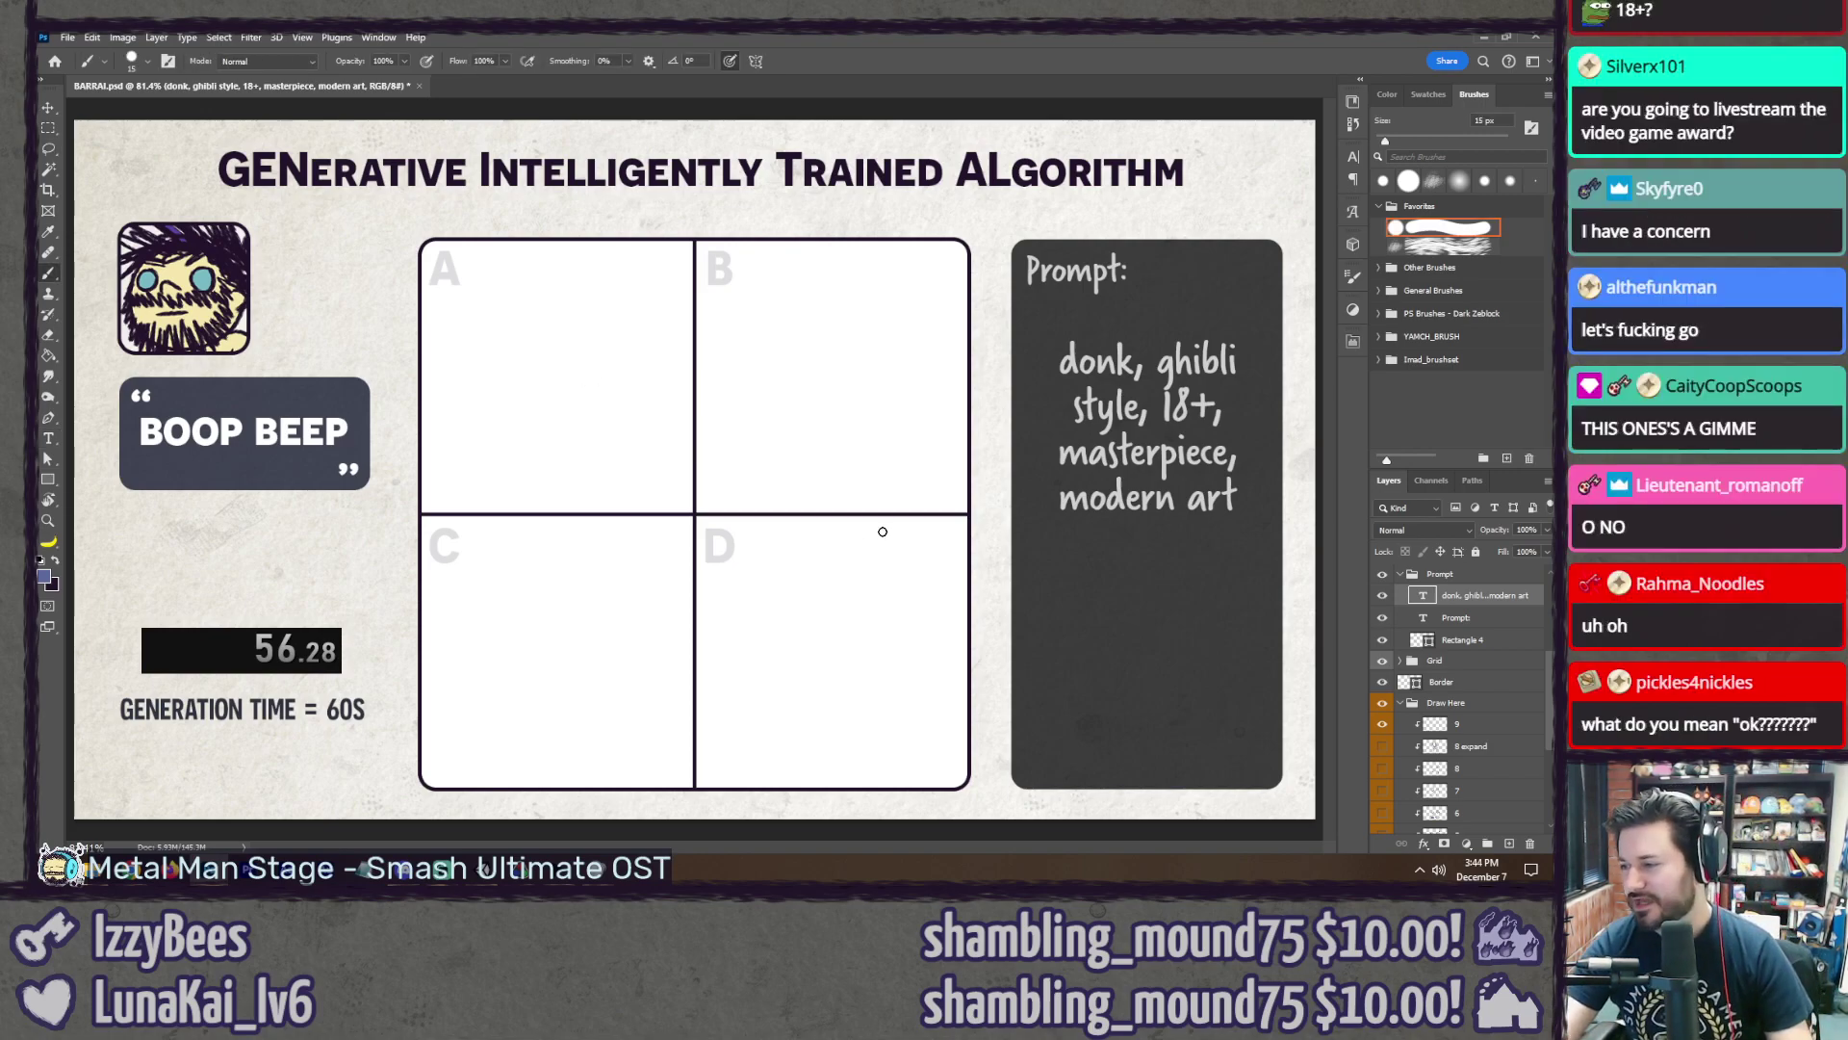
# Step: Select layer 9 in the Layers panel for drawing
pyautogui.click(1444, 722)
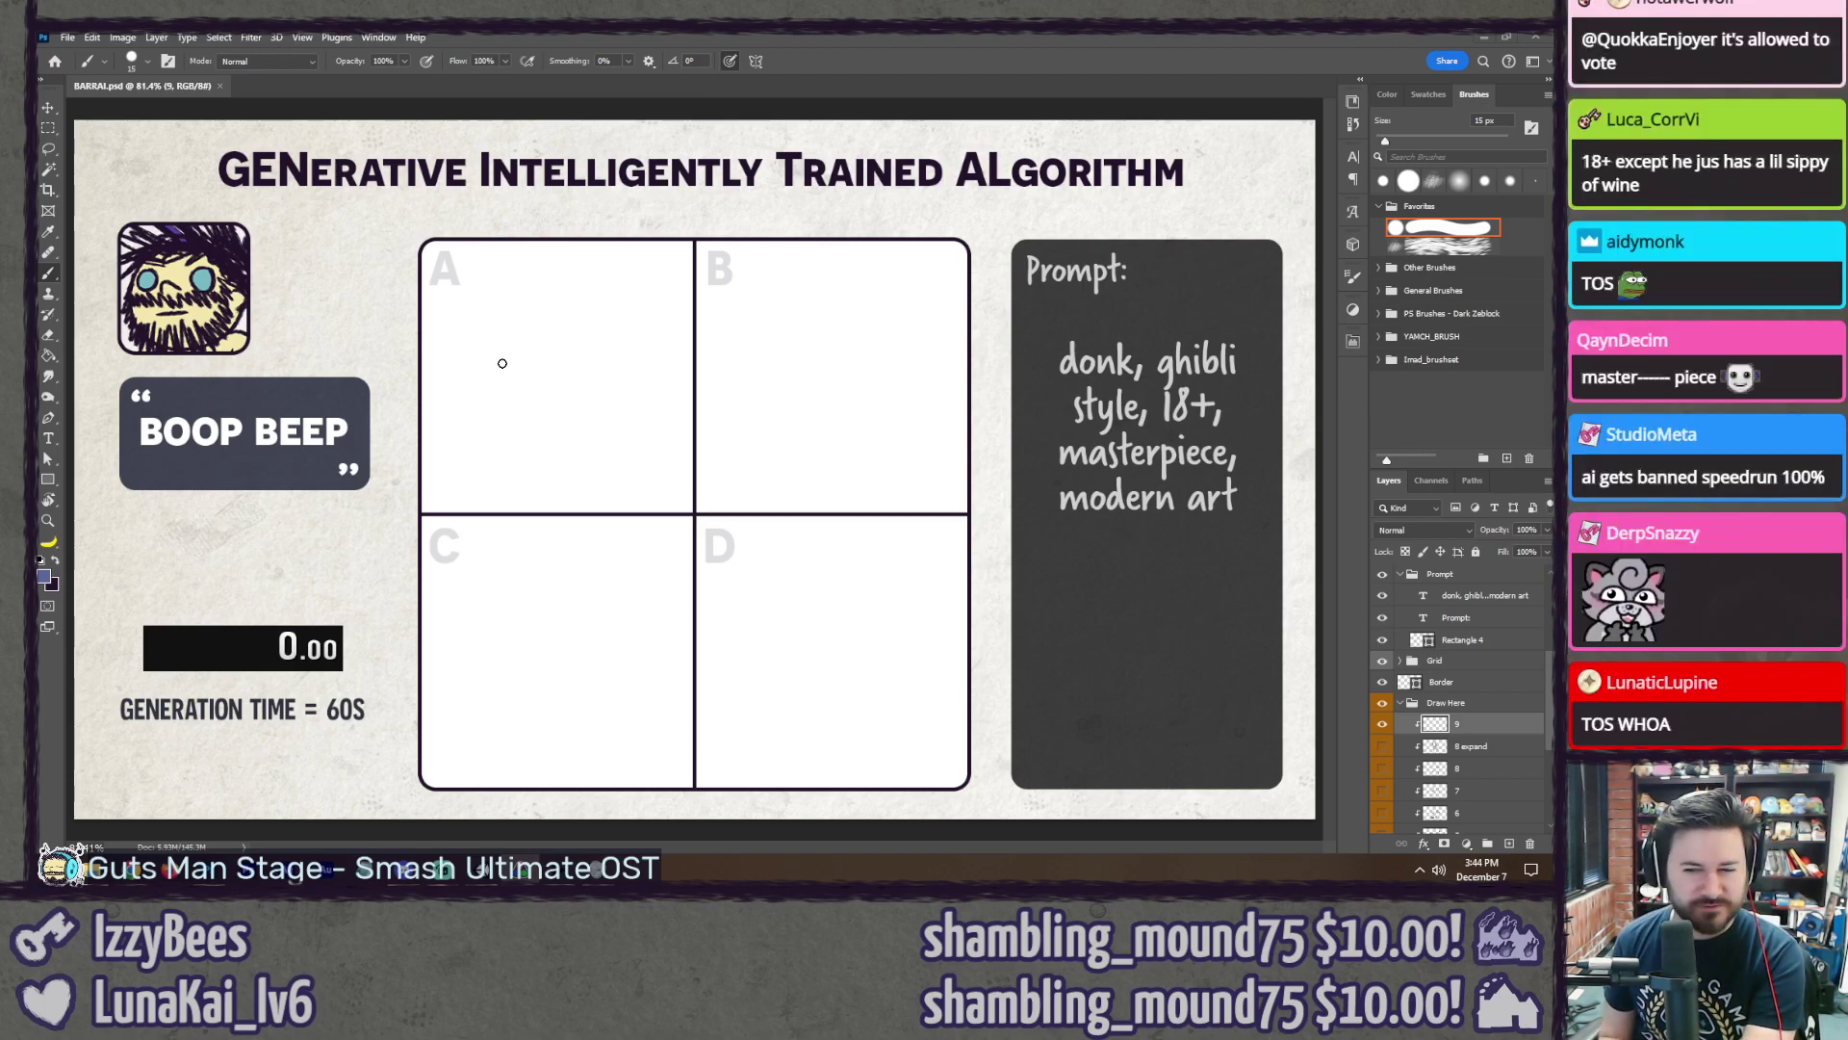
# Step: Sketch scenery, ground and a small figure in panel A
pyautogui.moveTo(438, 469)
pyautogui.mouseDown()
pyautogui.moveTo(482, 438)
pyautogui.moveTo(577, 440)
pyautogui.mouseUp()
pyautogui.moveTo(600, 448)
pyautogui.mouseDown()
pyautogui.moveTo(635, 442)
pyautogui.moveTo(595, 479)
pyautogui.mouseUp()
pyautogui.moveTo(659, 448)
pyautogui.mouseDown()
pyautogui.moveTo(676, 452)
pyautogui.moveTo(667, 389)
pyautogui.moveTo(616, 343)
pyautogui.mouseUp()
pyautogui.moveTo(628, 346)
pyautogui.mouseDown()
pyautogui.moveTo(691, 329)
pyautogui.moveTo(684, 298)
pyautogui.mouseUp()
pyautogui.moveTo(660, 309)
pyautogui.mouseDown()
pyautogui.moveTo(691, 307)
pyautogui.moveTo(548, 270)
pyautogui.moveTo(443, 274)
pyautogui.moveTo(535, 303)
pyautogui.mouseUp()
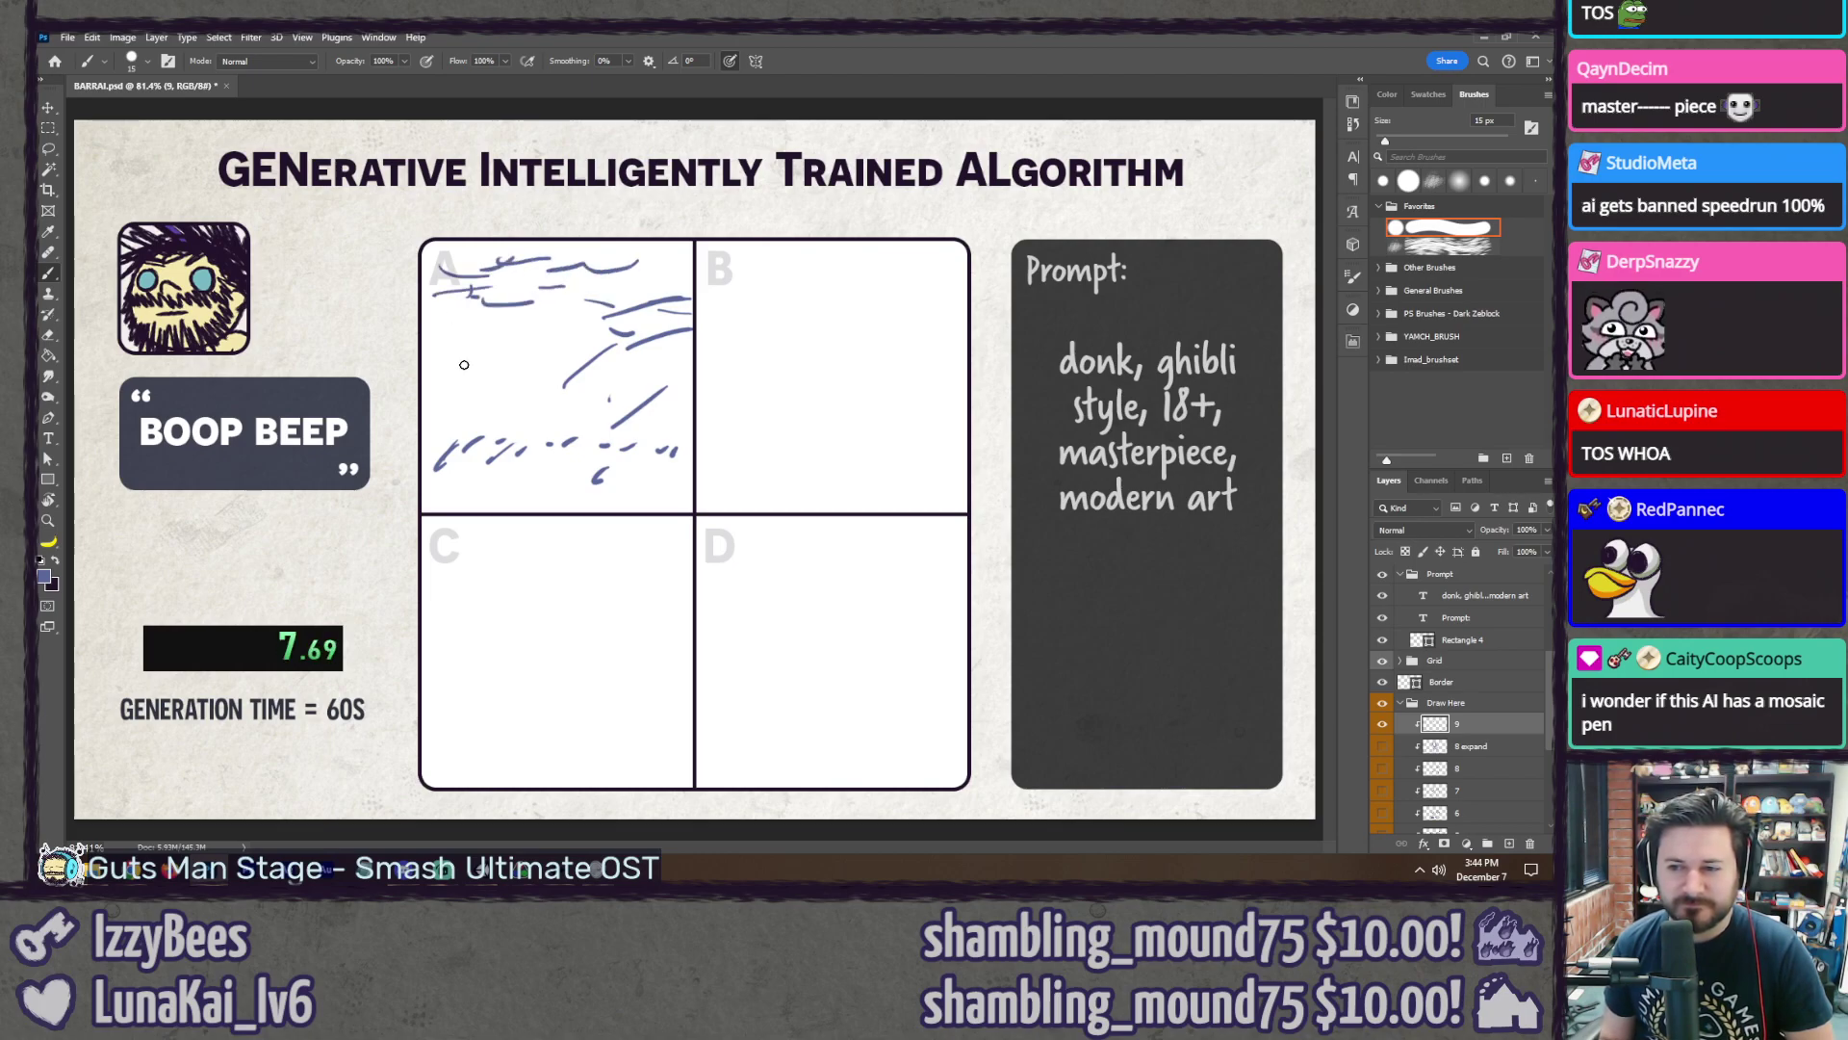
pyautogui.moveTo(448, 386)
pyautogui.mouseDown()
pyautogui.moveTo(466, 368)
pyautogui.moveTo(503, 402)
pyautogui.moveTo(502, 467)
pyautogui.mouseUp()
pyautogui.moveTo(445, 387)
pyautogui.mouseDown()
pyautogui.moveTo(424, 423)
pyautogui.moveTo(467, 430)
pyautogui.moveTo(476, 475)
pyautogui.moveTo(507, 468)
pyautogui.moveTo(443, 473)
pyautogui.mouseUp()
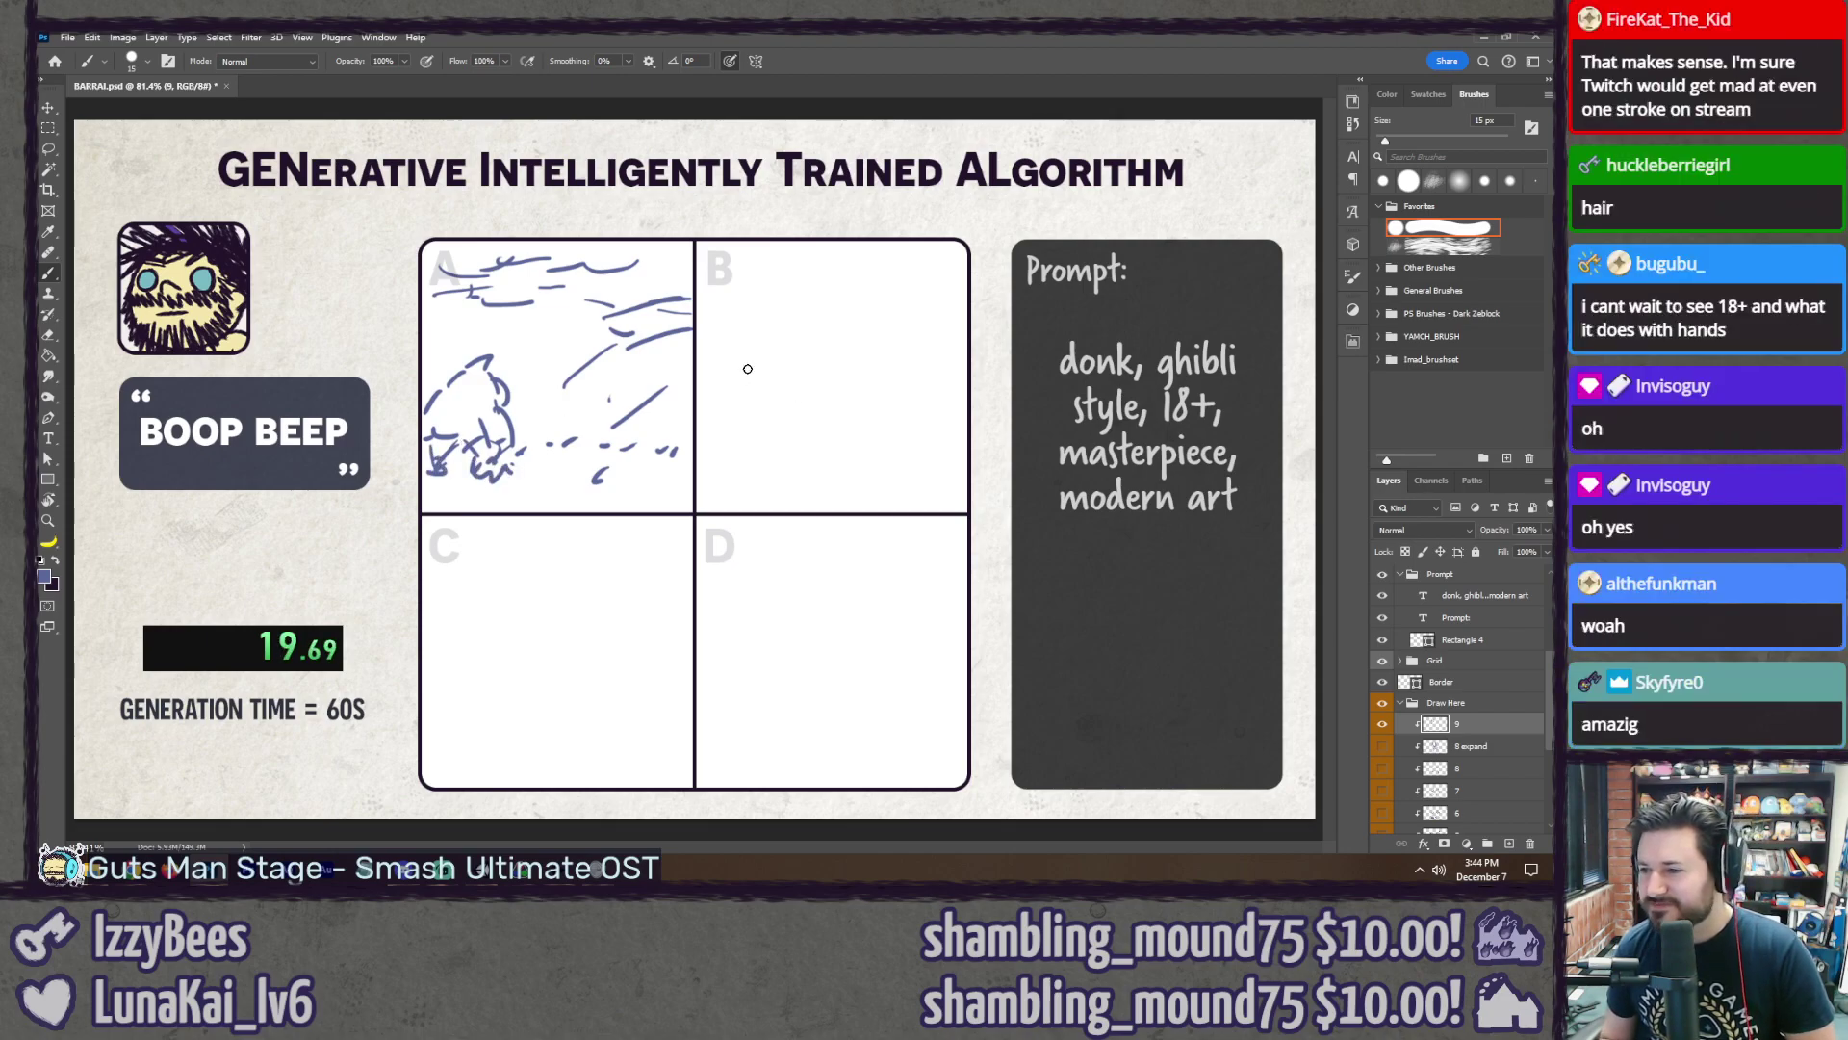
# Step: Draw the big ape head in panel B and letter PENIS at its top right
pyautogui.moveTo(747, 368); pyautogui.dragTo(763, 341)
pyautogui.moveTo(727, 273); pyautogui.dragTo(956, 396)
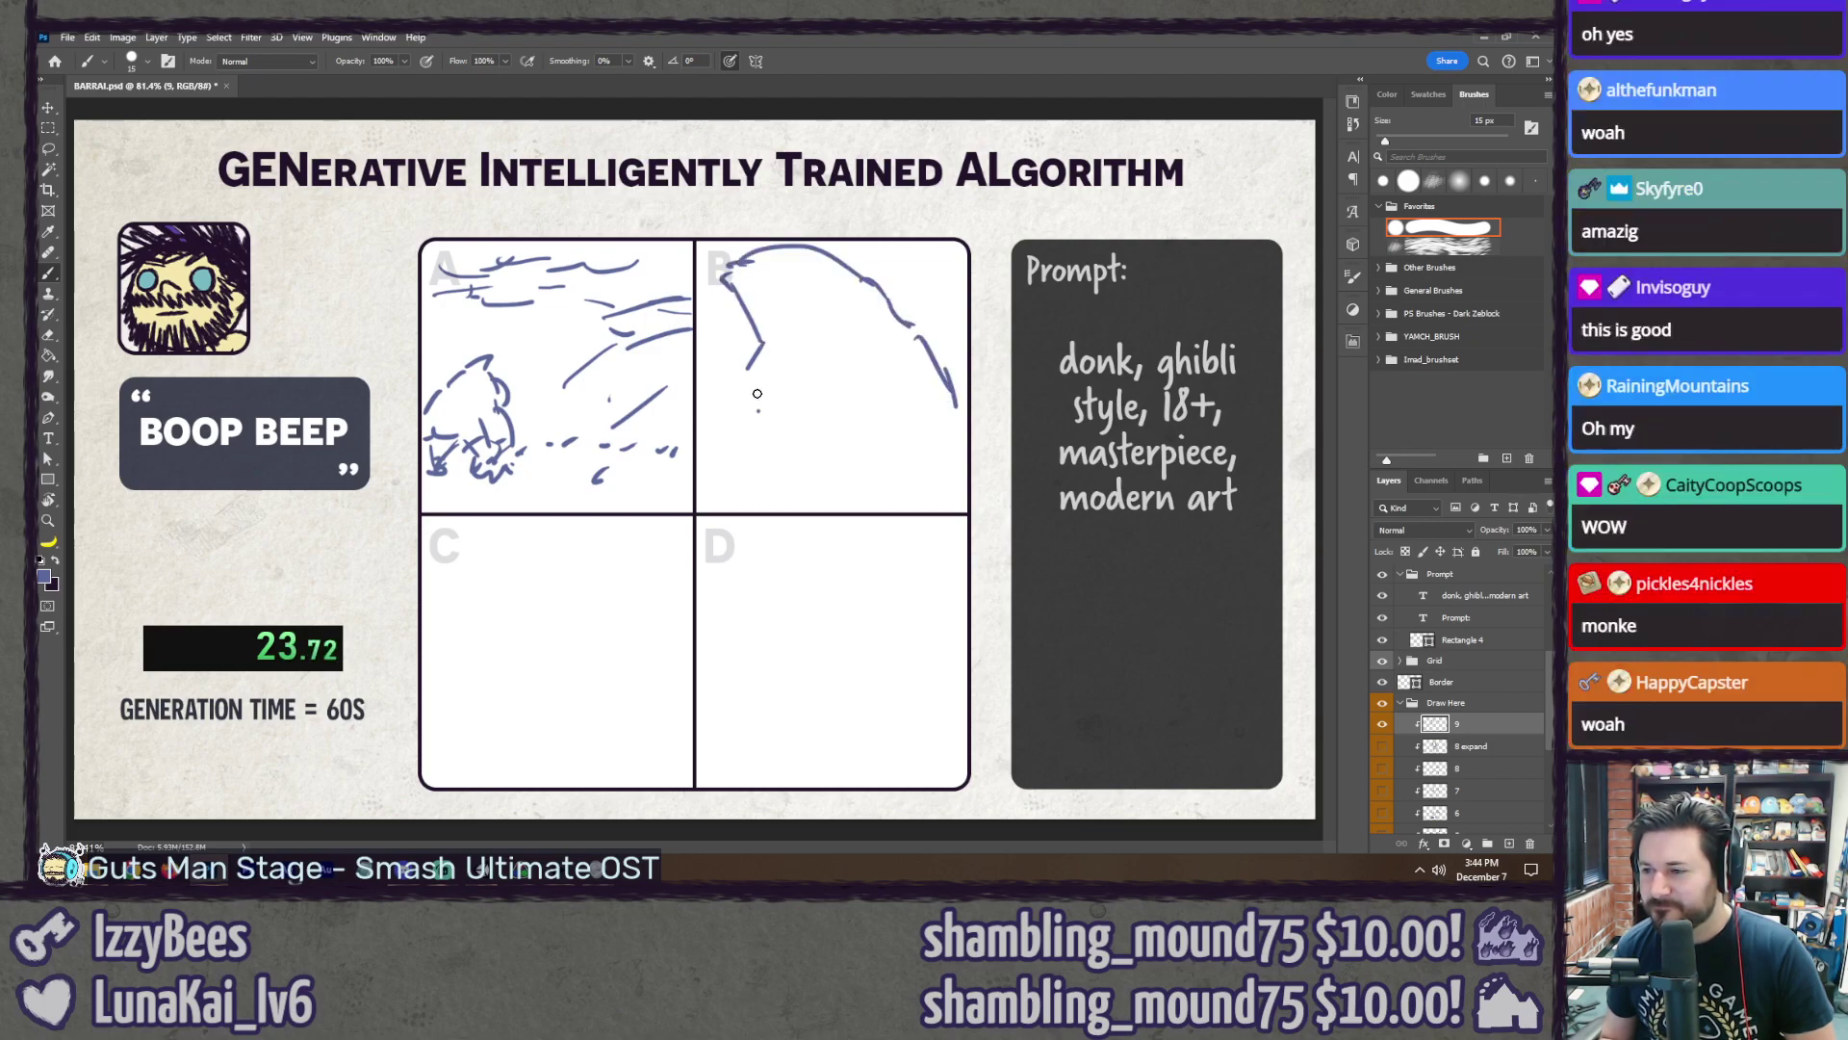
pyautogui.moveTo(841, 375); pyautogui.dragTo(863, 356)
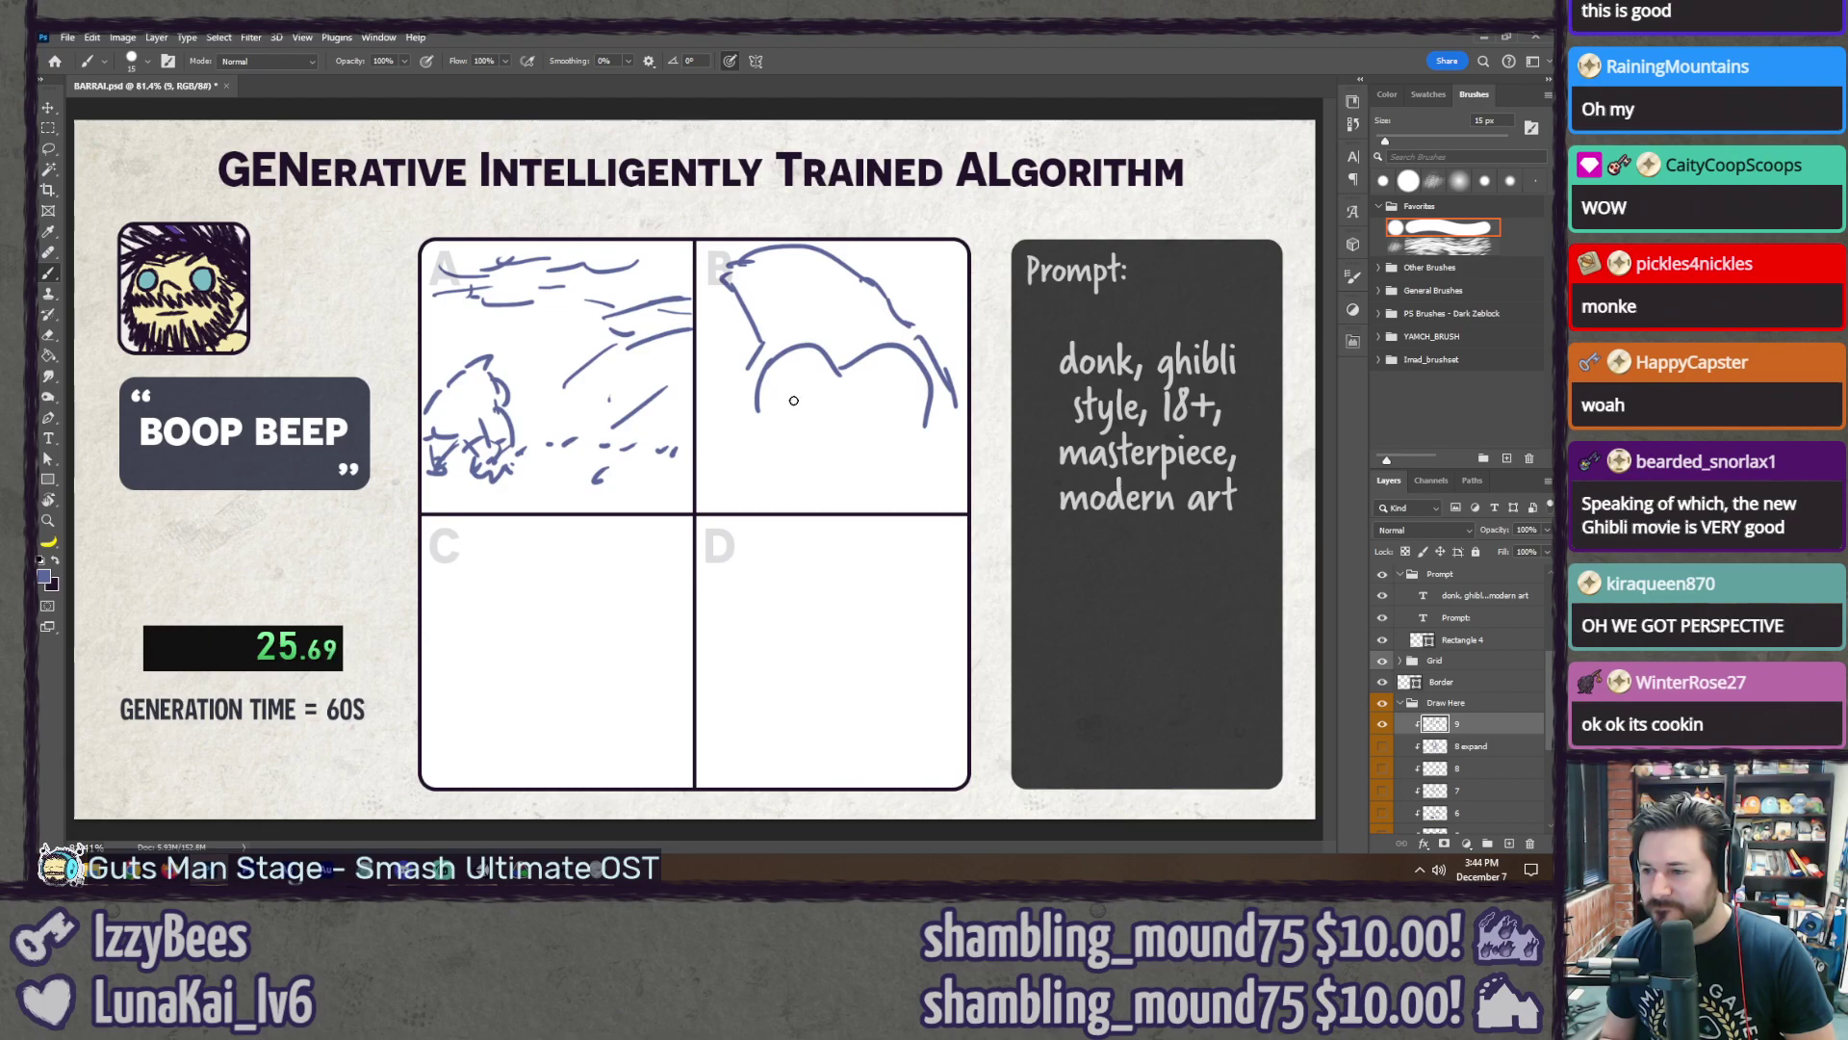
pyautogui.moveTo(847, 405)
pyautogui.mouseDown()
pyautogui.moveTo(741, 504)
pyautogui.moveTo(960, 461)
pyautogui.mouseUp()
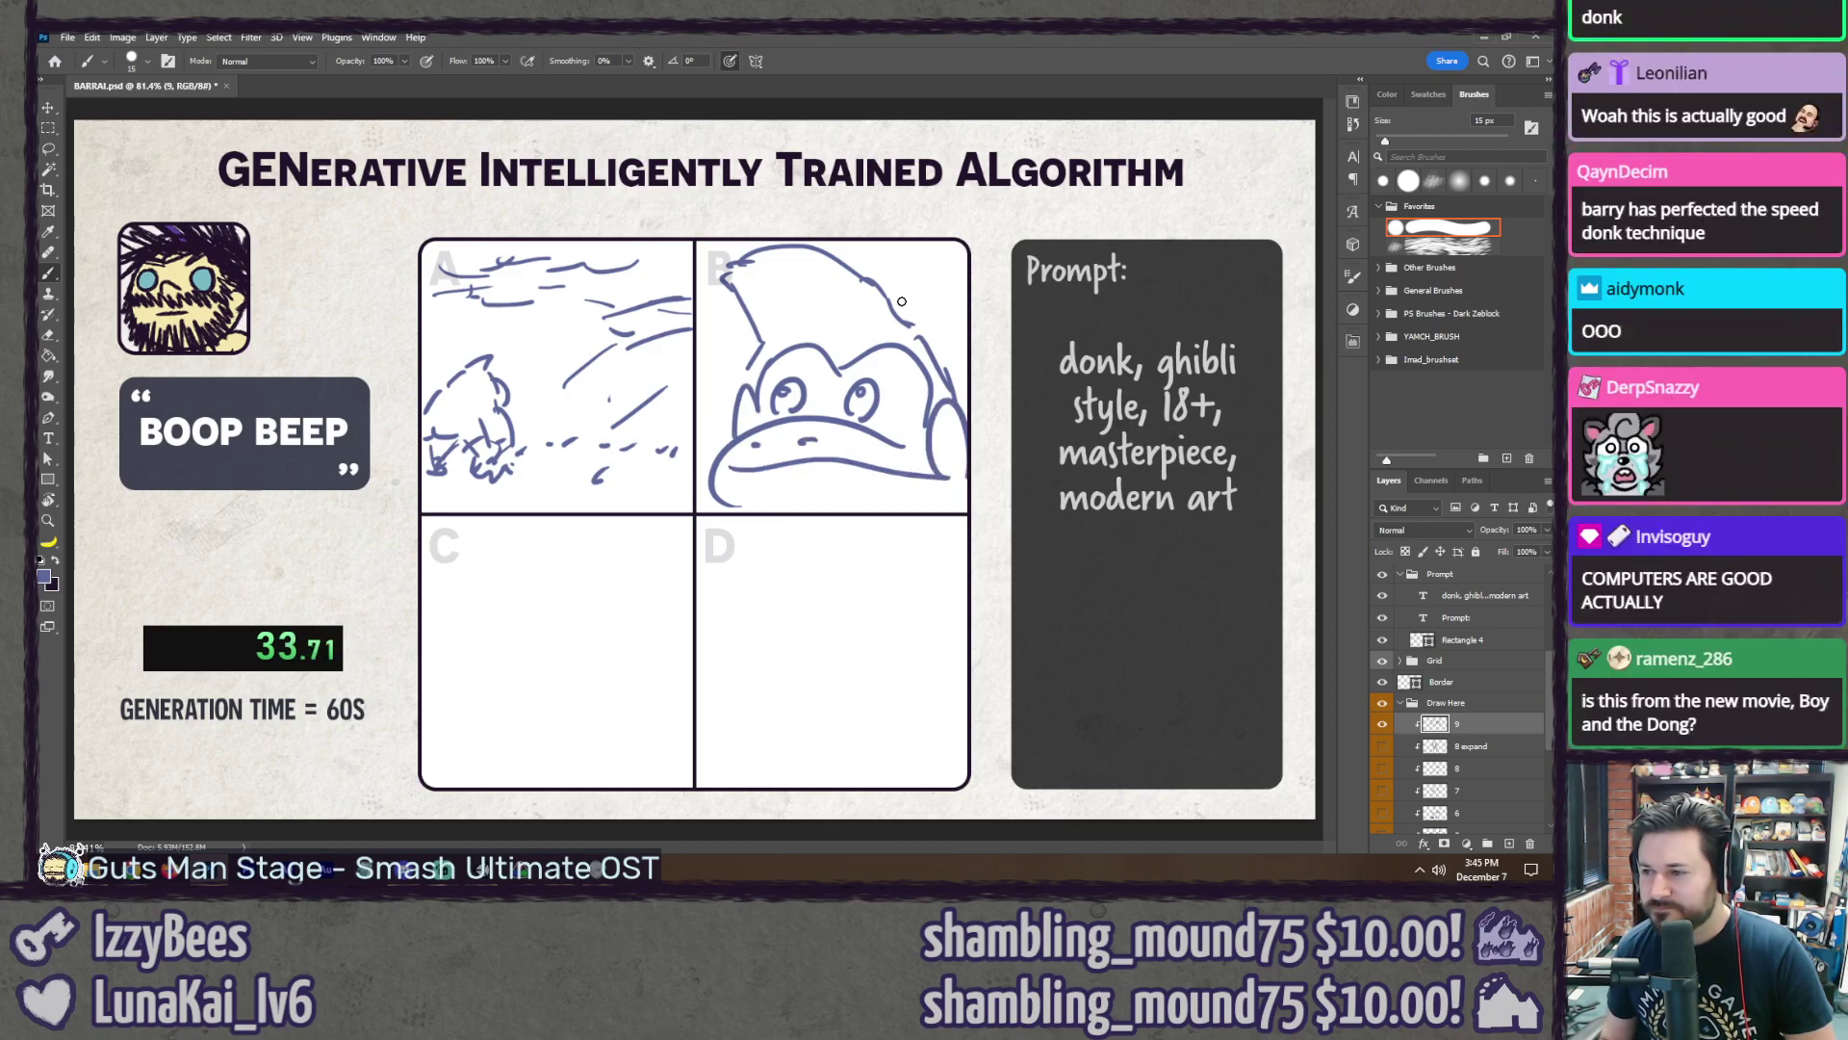
pyautogui.moveTo(901, 304); pyautogui.dragTo(945, 305)
pyautogui.moveTo(960, 293); pyautogui.dragTo(952, 310)
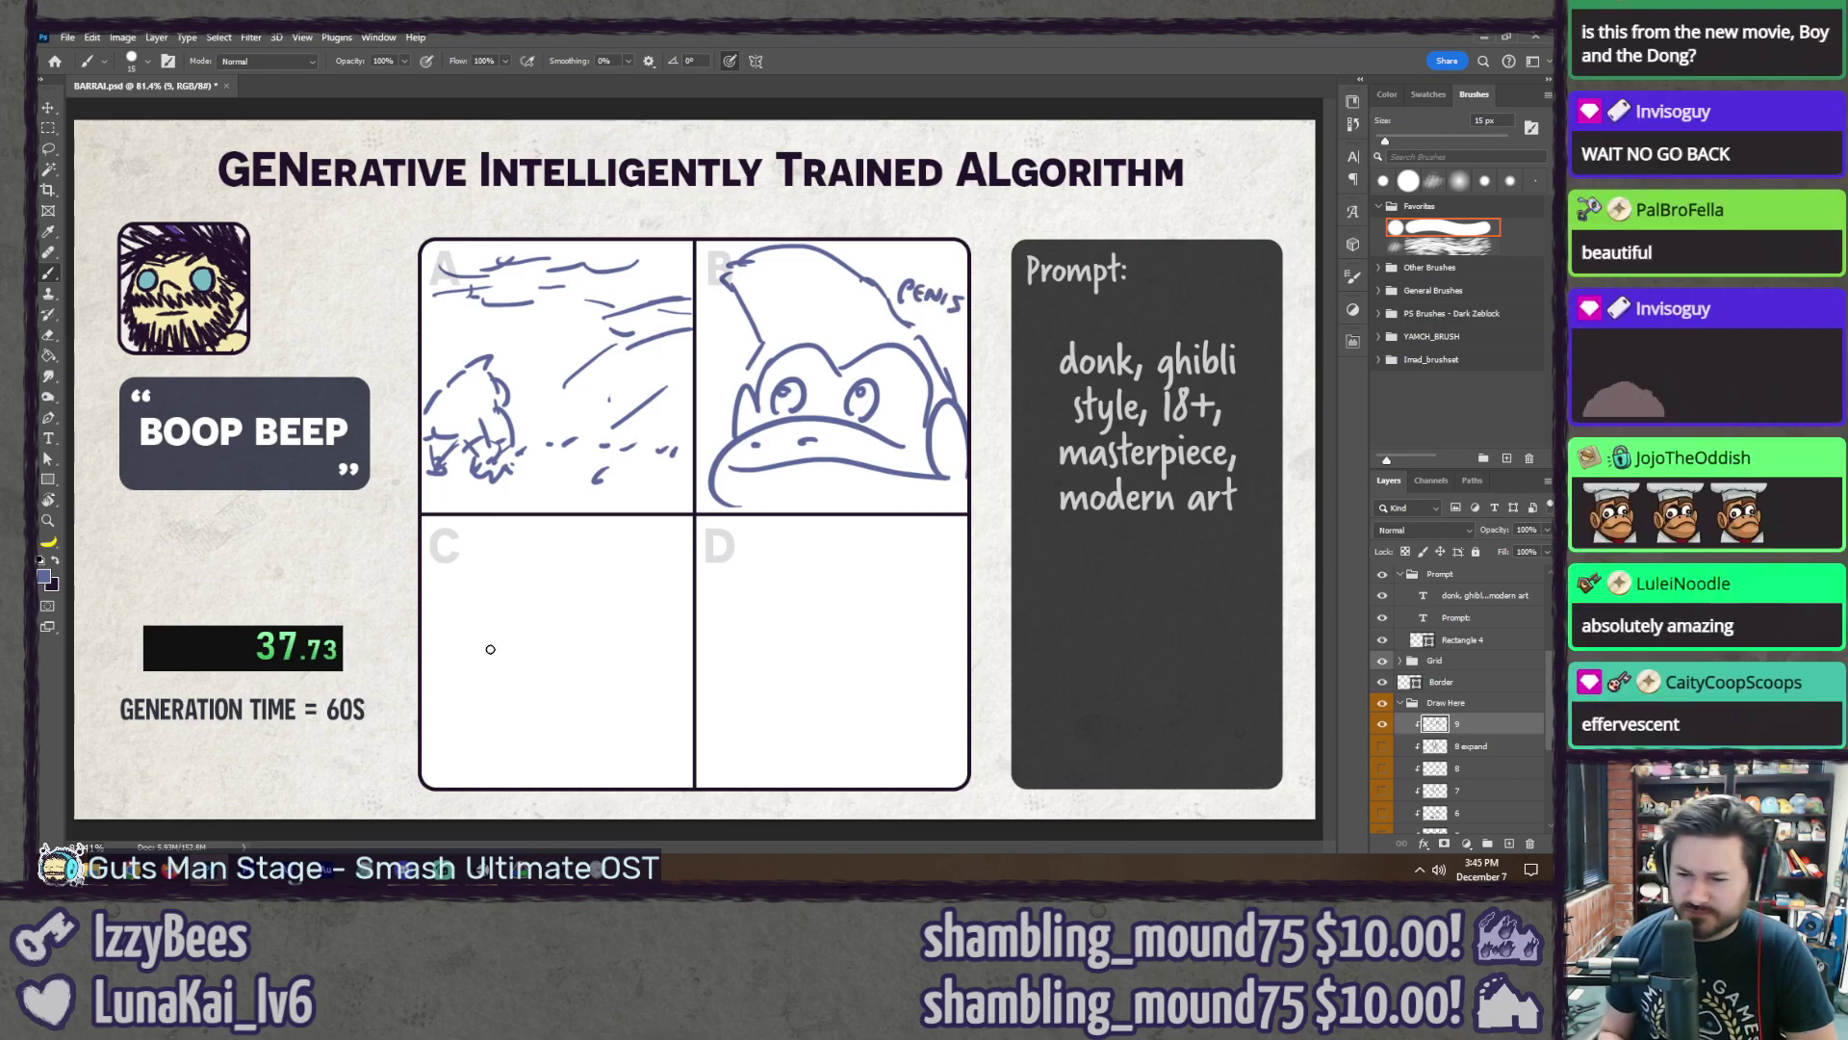
# Step: Sketch a rounded face with details in panel C
pyautogui.moveTo(450, 624)
pyautogui.mouseDown()
pyautogui.moveTo(467, 669)
pyautogui.moveTo(524, 566)
pyautogui.mouseUp()
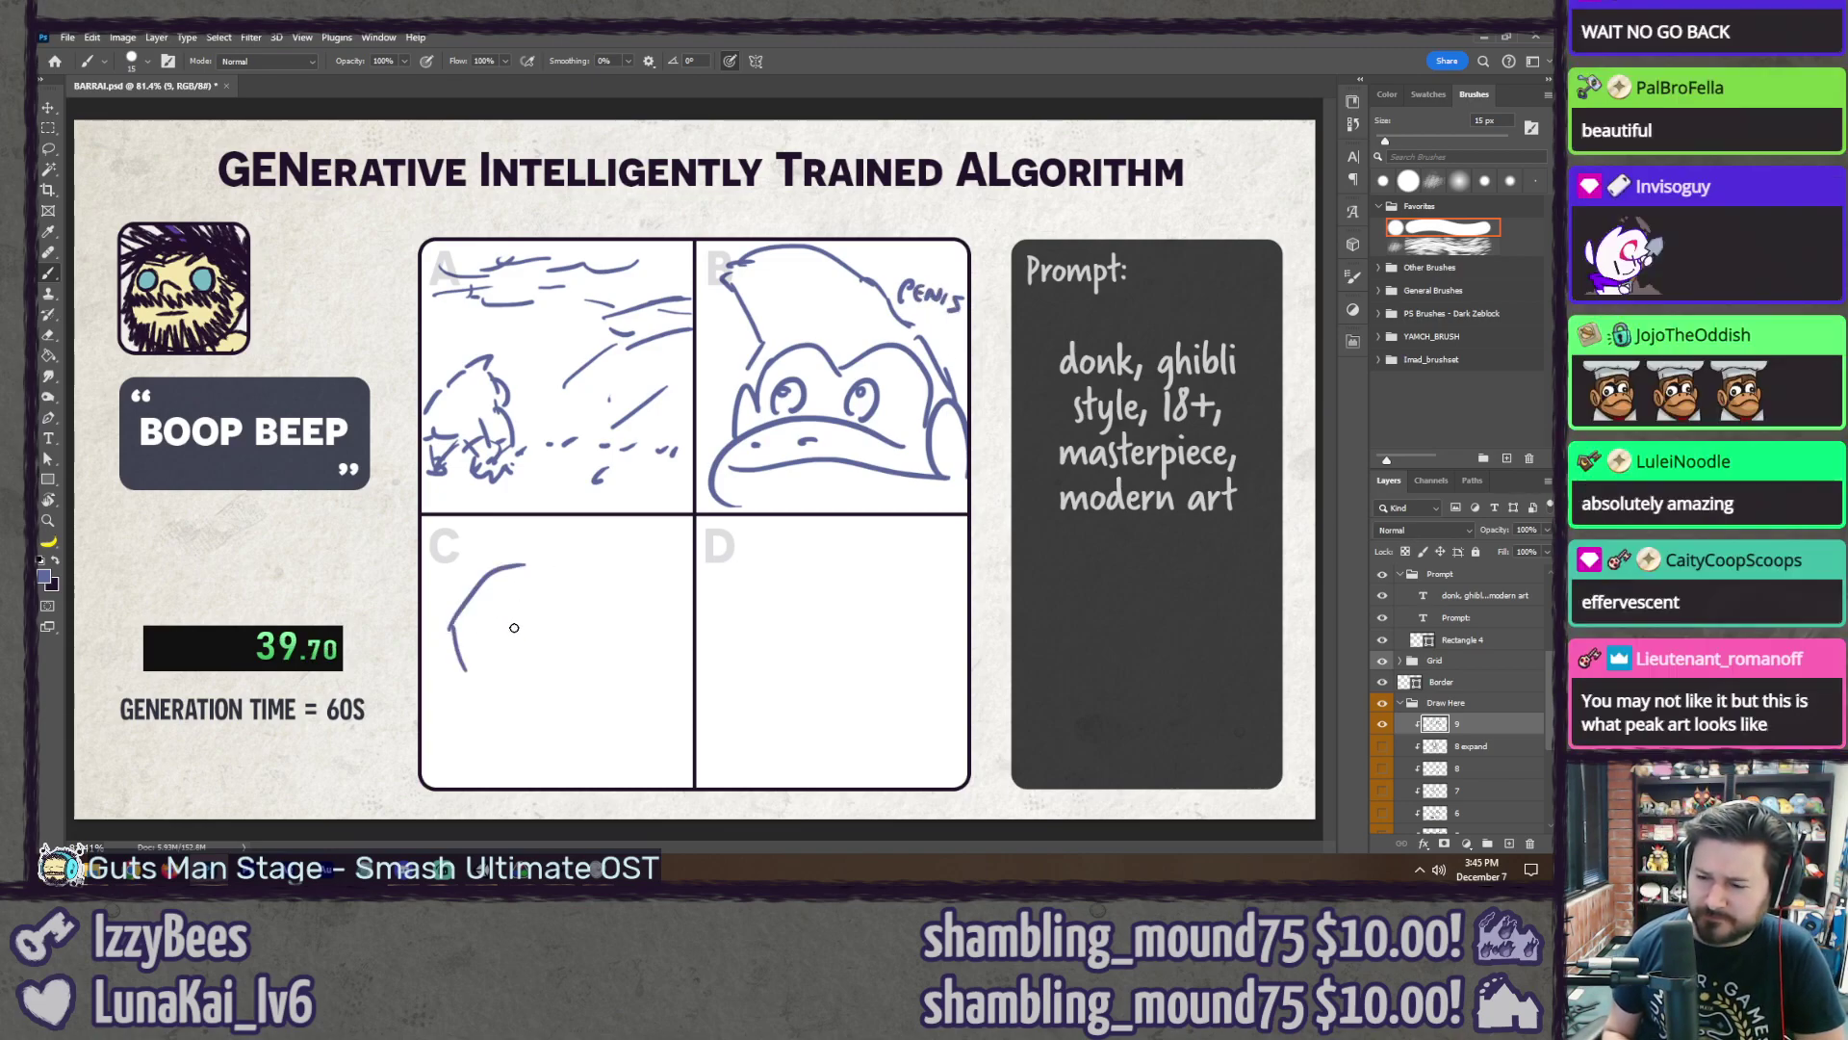
pyautogui.moveTo(462, 637)
pyautogui.mouseDown()
pyautogui.moveTo(537, 592)
pyautogui.moveTo(542, 616)
pyautogui.moveTo(609, 556)
pyautogui.moveTo(576, 613)
pyautogui.moveTo(590, 539)
pyautogui.mouseUp()
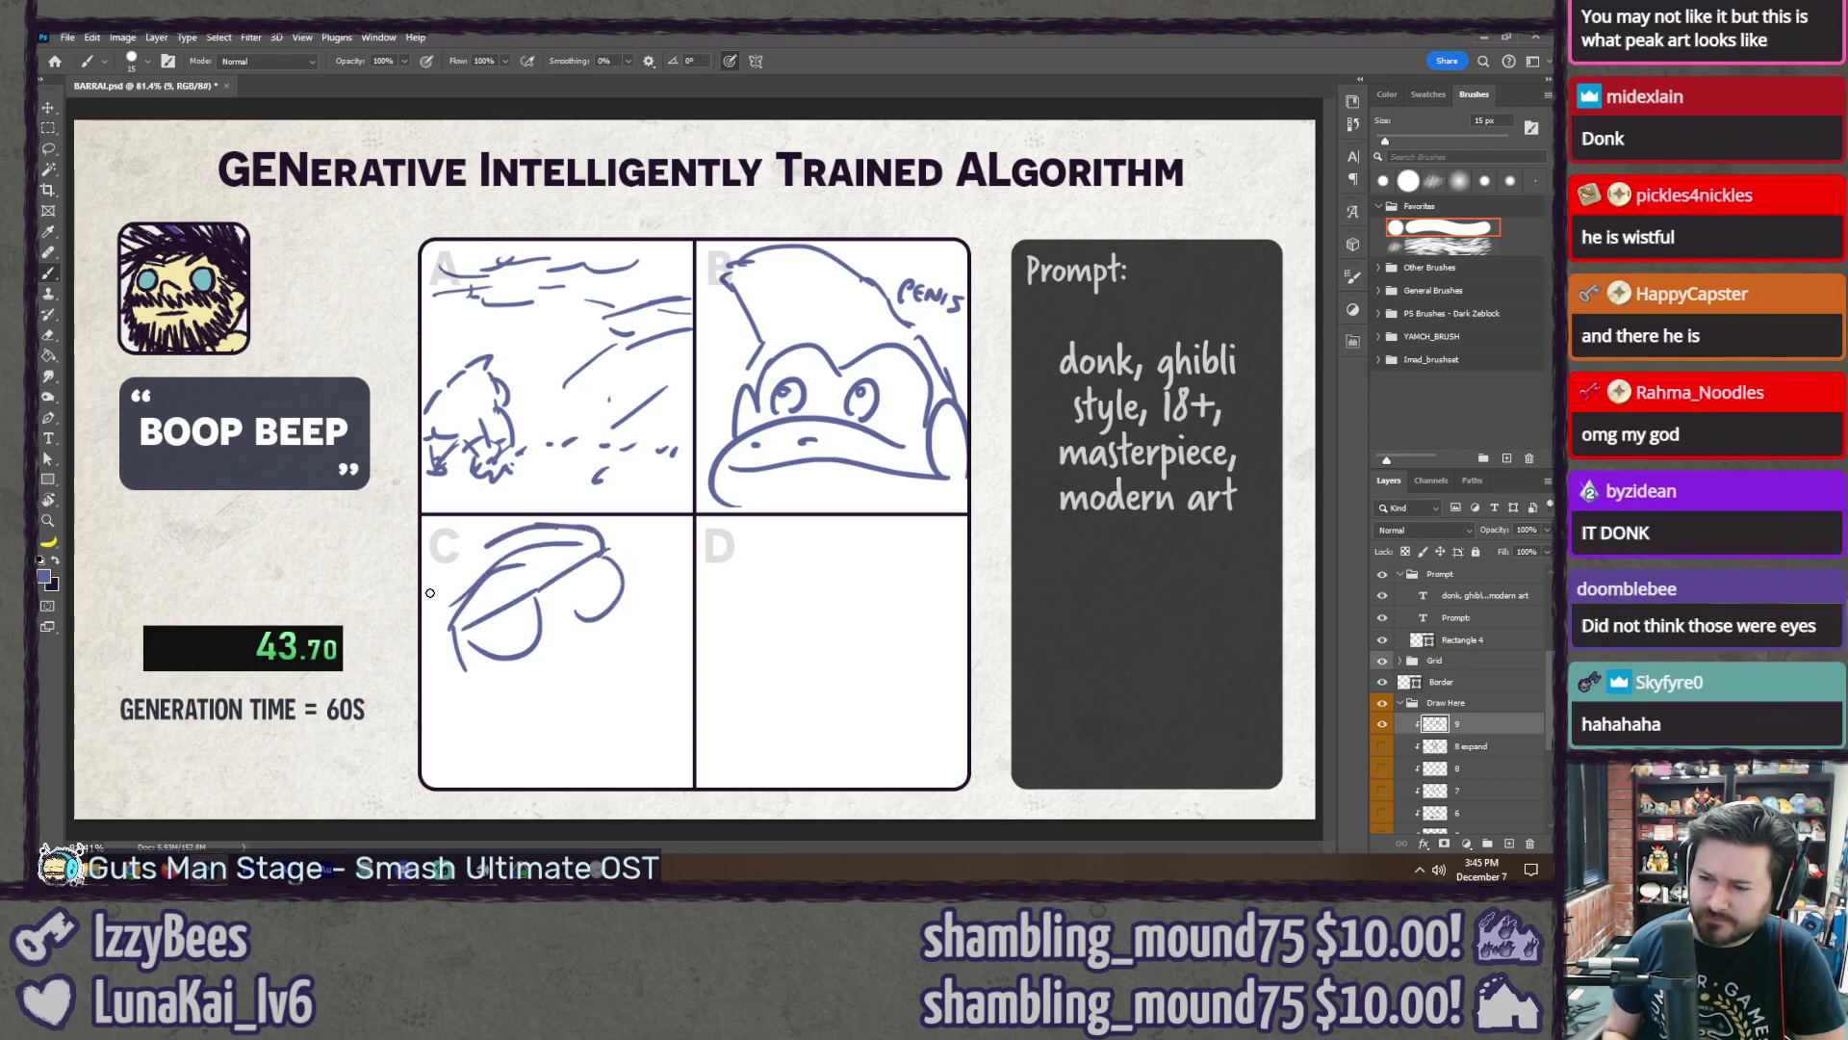
pyautogui.moveTo(430, 593); pyautogui.dragTo(497, 550)
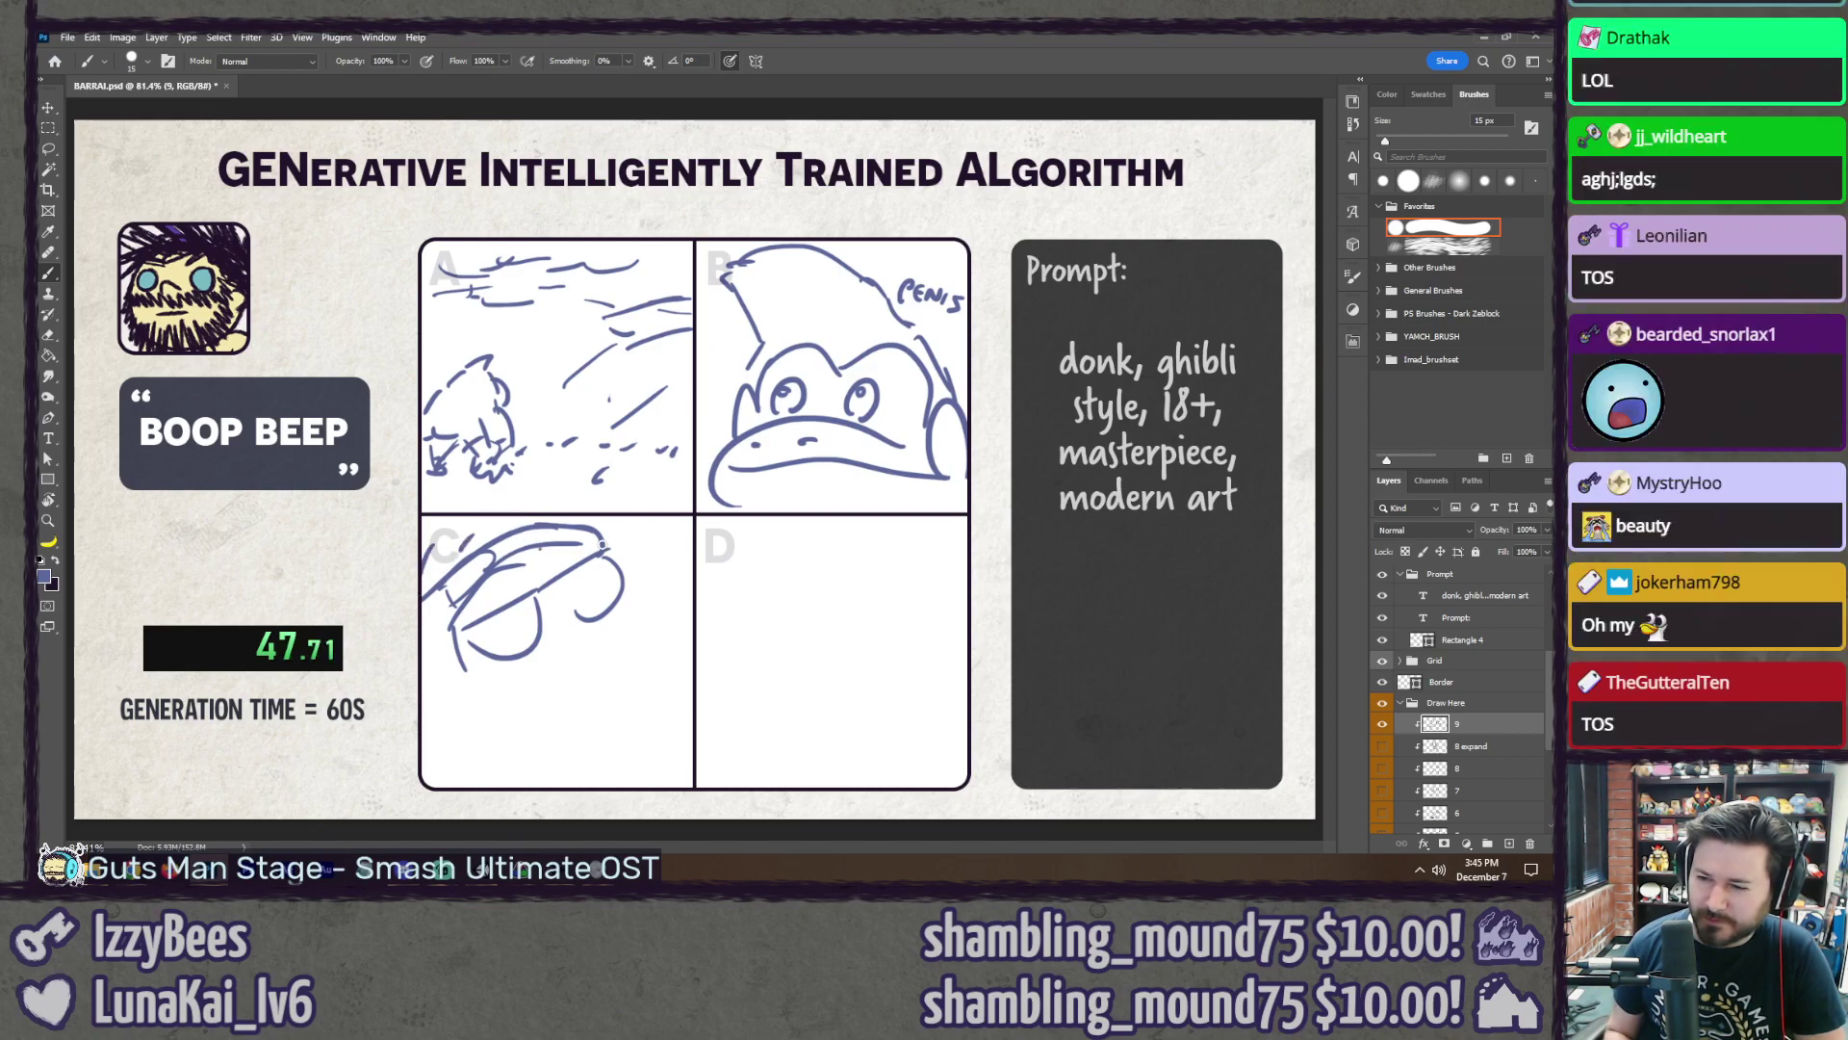
pyautogui.moveTo(631, 576)
pyautogui.mouseDown()
pyautogui.moveTo(697, 647)
pyautogui.moveTo(597, 652)
pyautogui.moveTo(647, 623)
pyautogui.mouseUp()
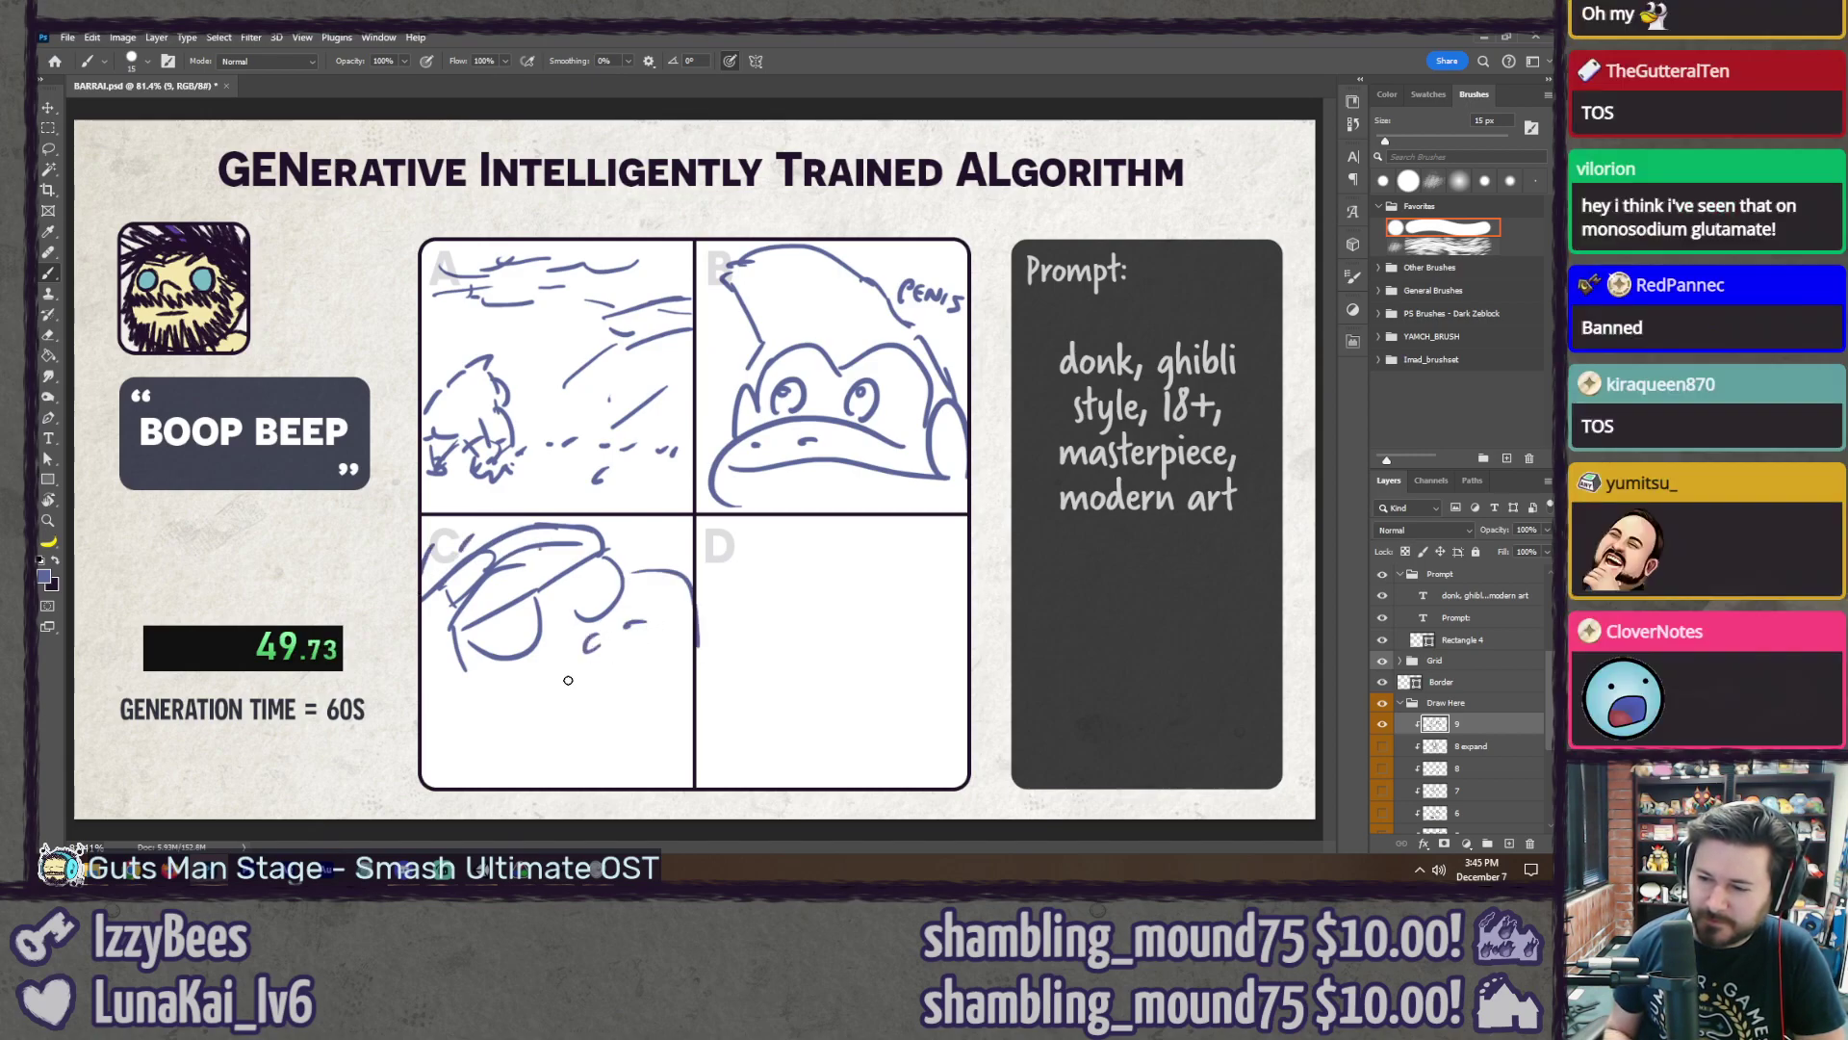
pyautogui.moveTo(478, 689)
pyautogui.mouseDown()
pyautogui.moveTo(456, 721)
pyautogui.moveTo(601, 712)
pyautogui.moveTo(452, 695)
pyautogui.mouseUp()
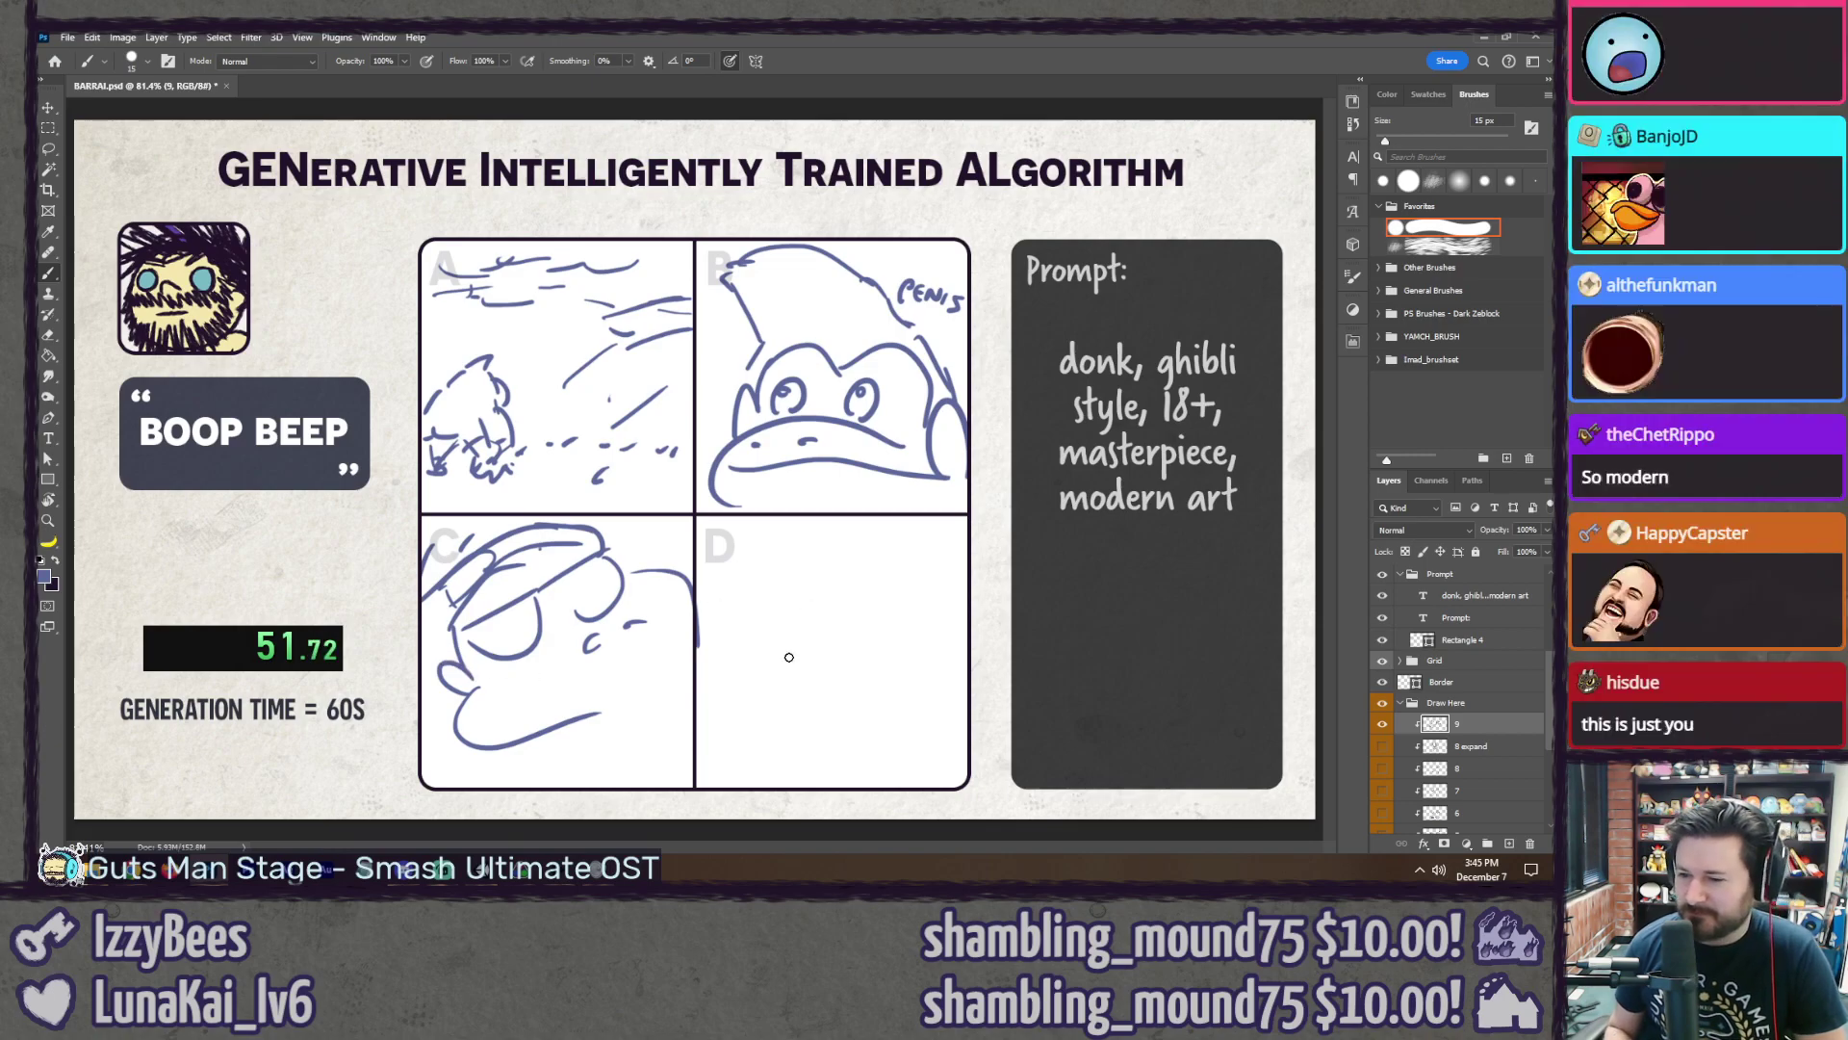
# Step: Draw a curved body outline with extra lines in panel D
pyautogui.moveTo(856, 710); pyautogui.dragTo(895, 731)
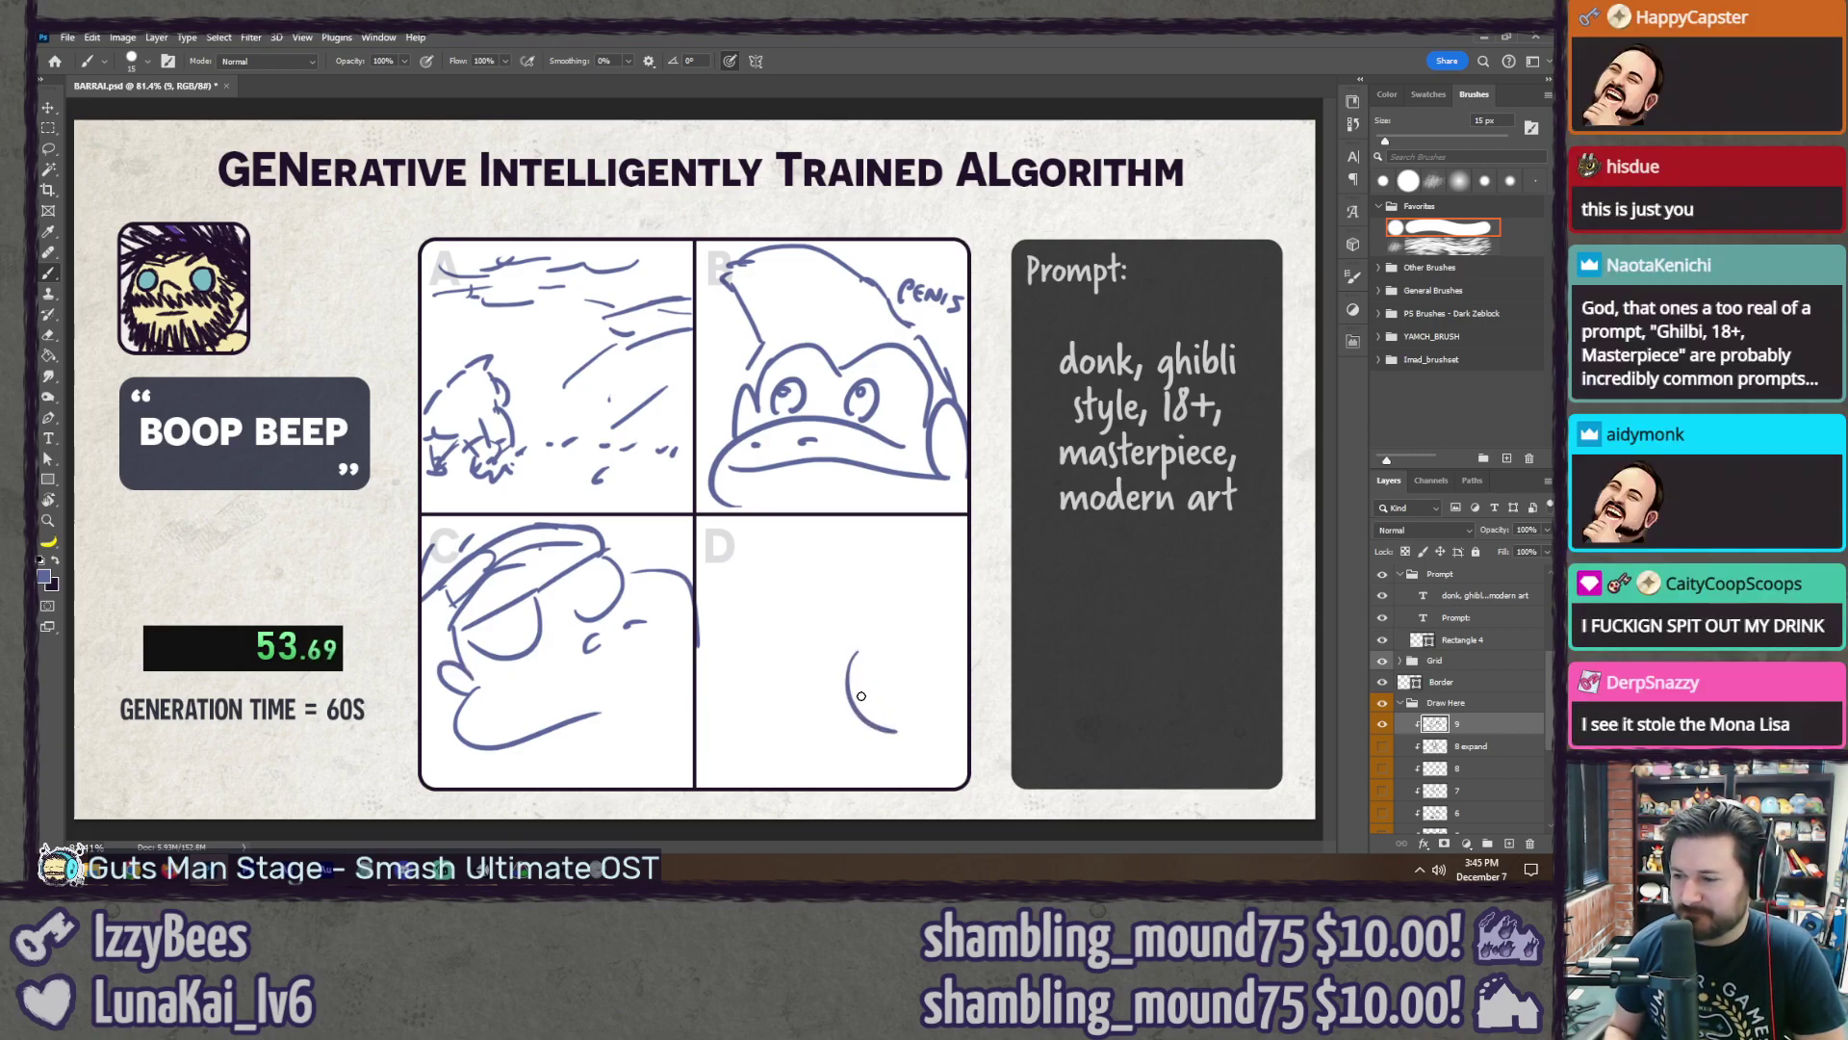
pyautogui.moveTo(765, 647); pyautogui.dragTo(744, 682)
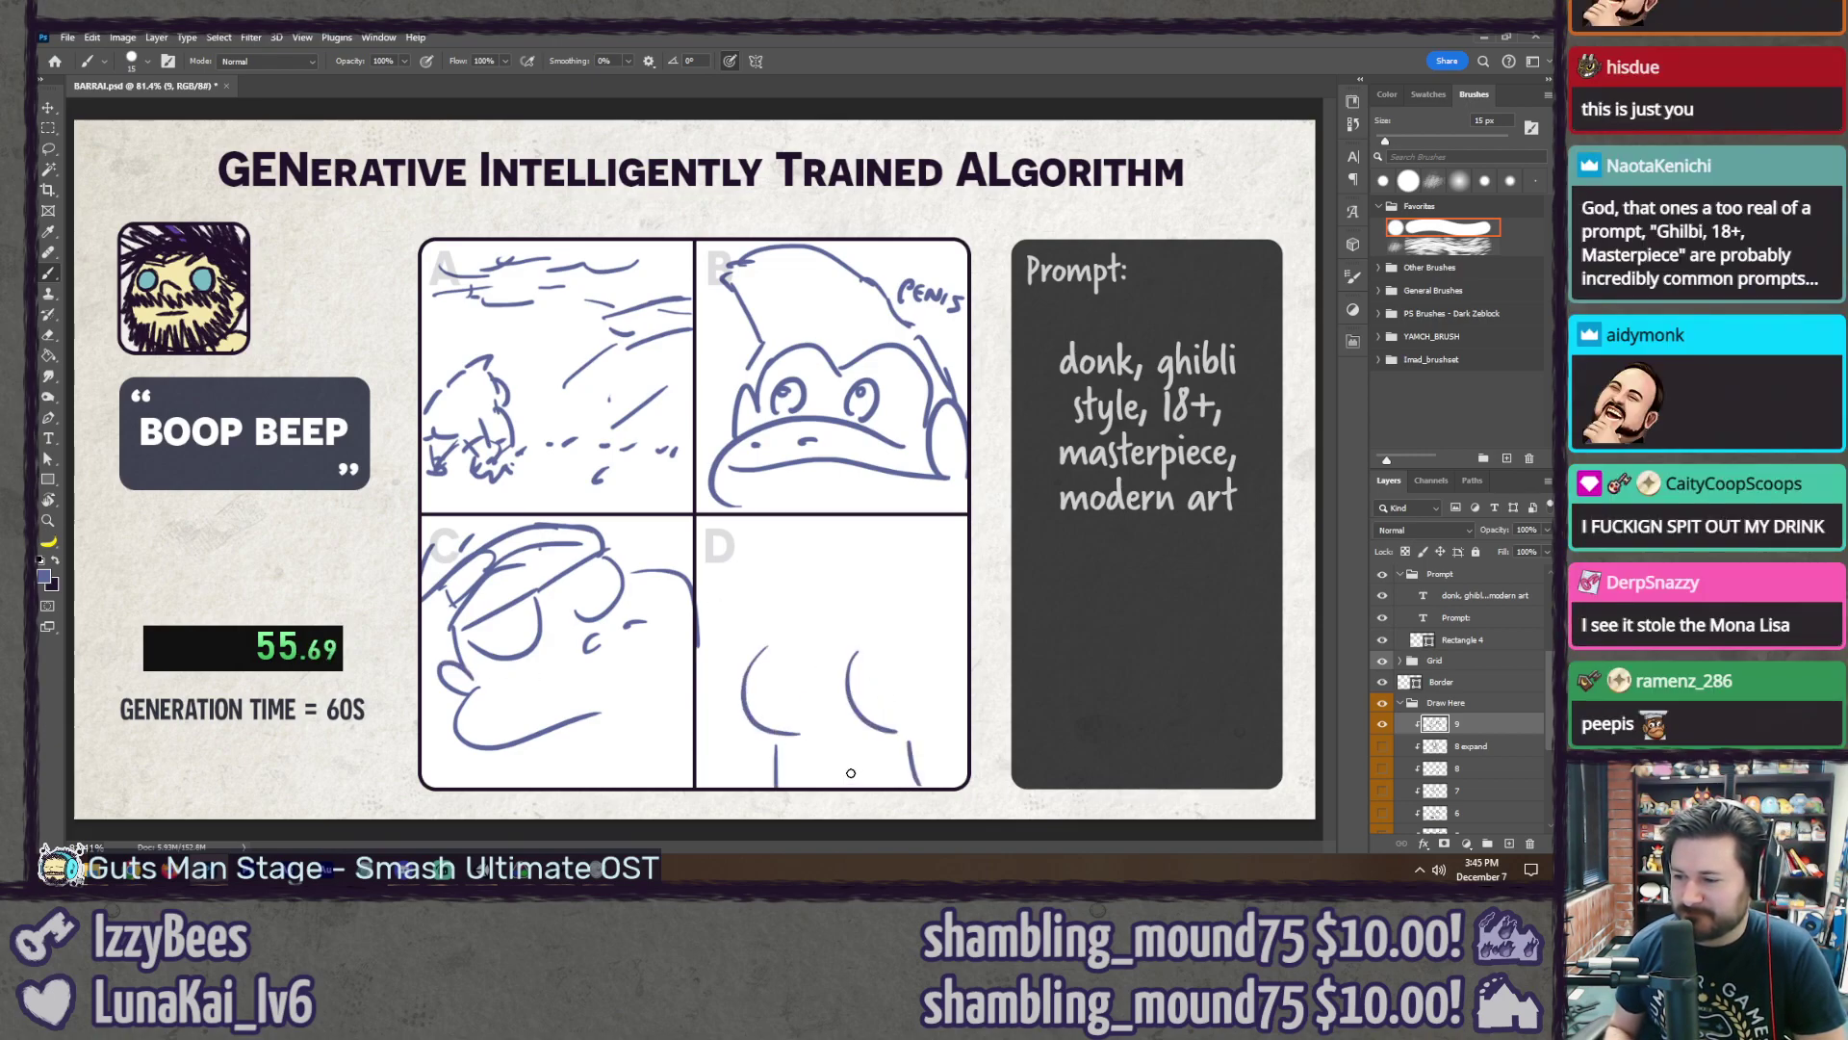
pyautogui.moveTo(851, 758); pyautogui.dragTo(850, 784)
pyautogui.moveTo(942, 597); pyautogui.dragTo(968, 674)
pyautogui.moveTo(766, 618); pyautogui.dragTo(767, 624)
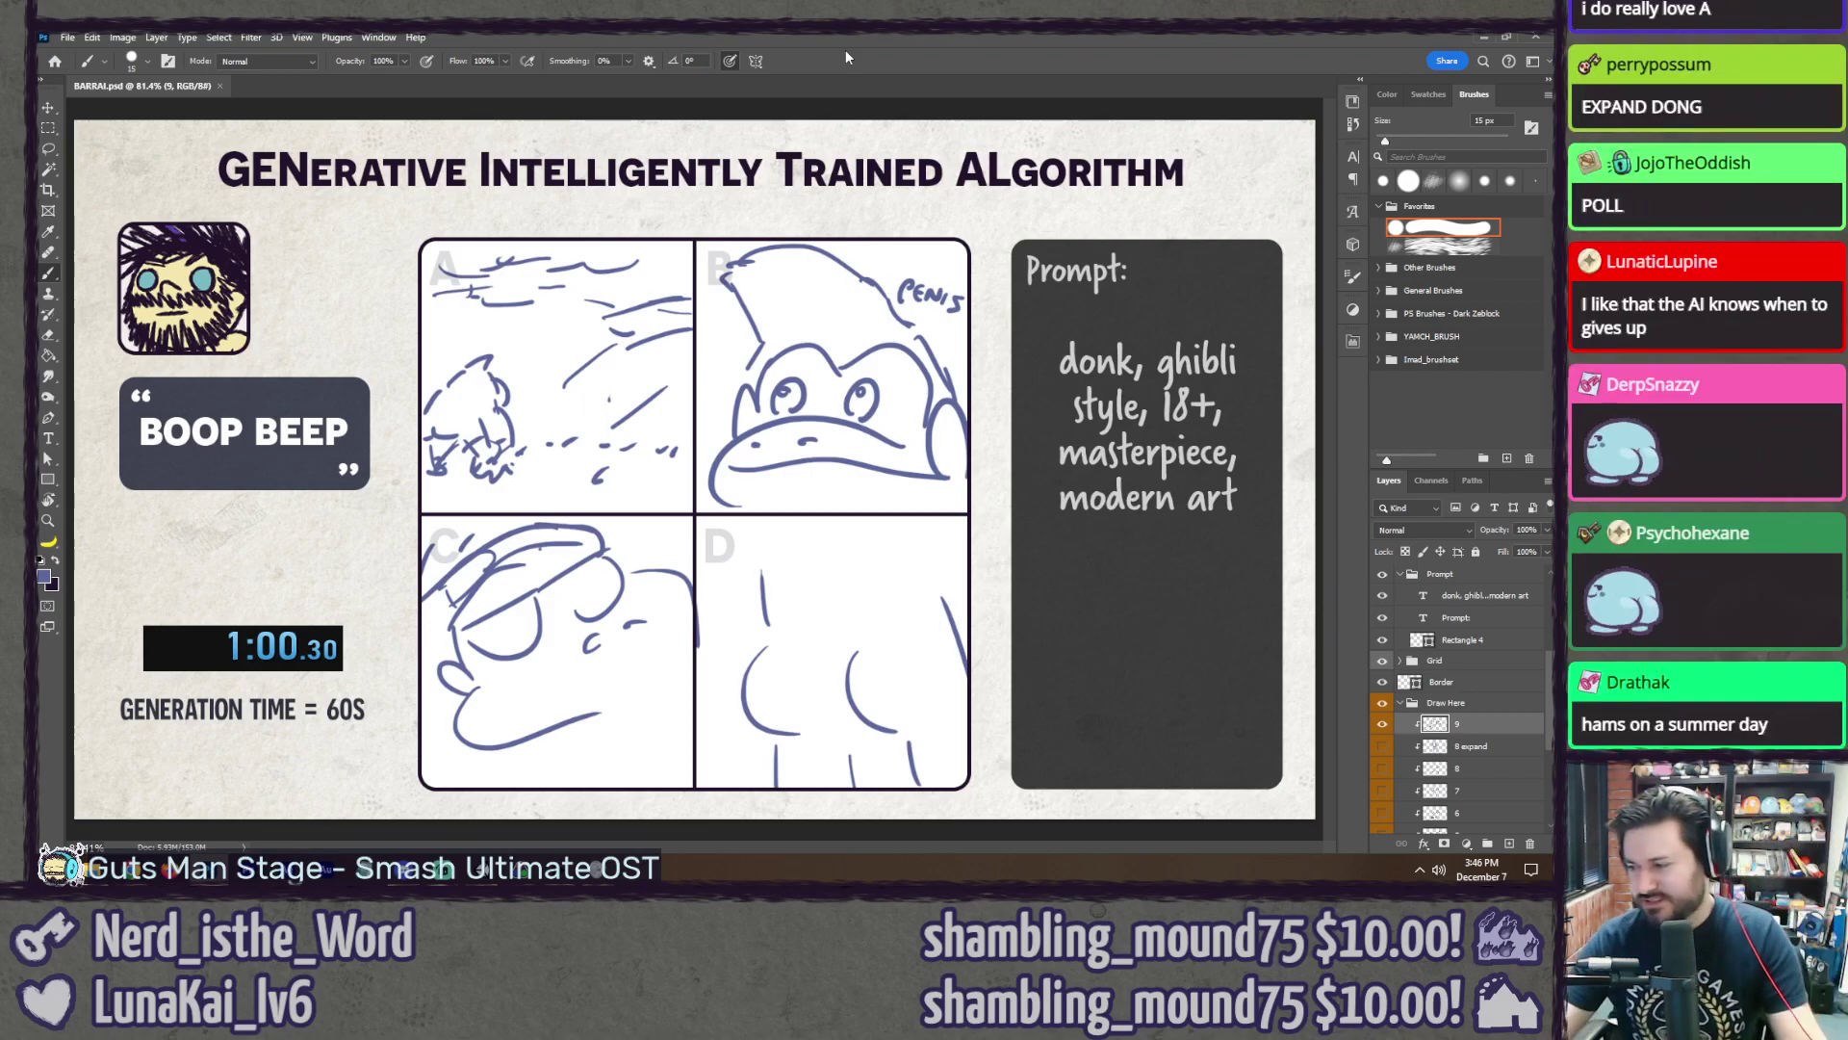
# Step: Add a new layer '9 expand dong' clipped to the layer below
pyautogui.hotkey('ctrl', 'shift', 'n')
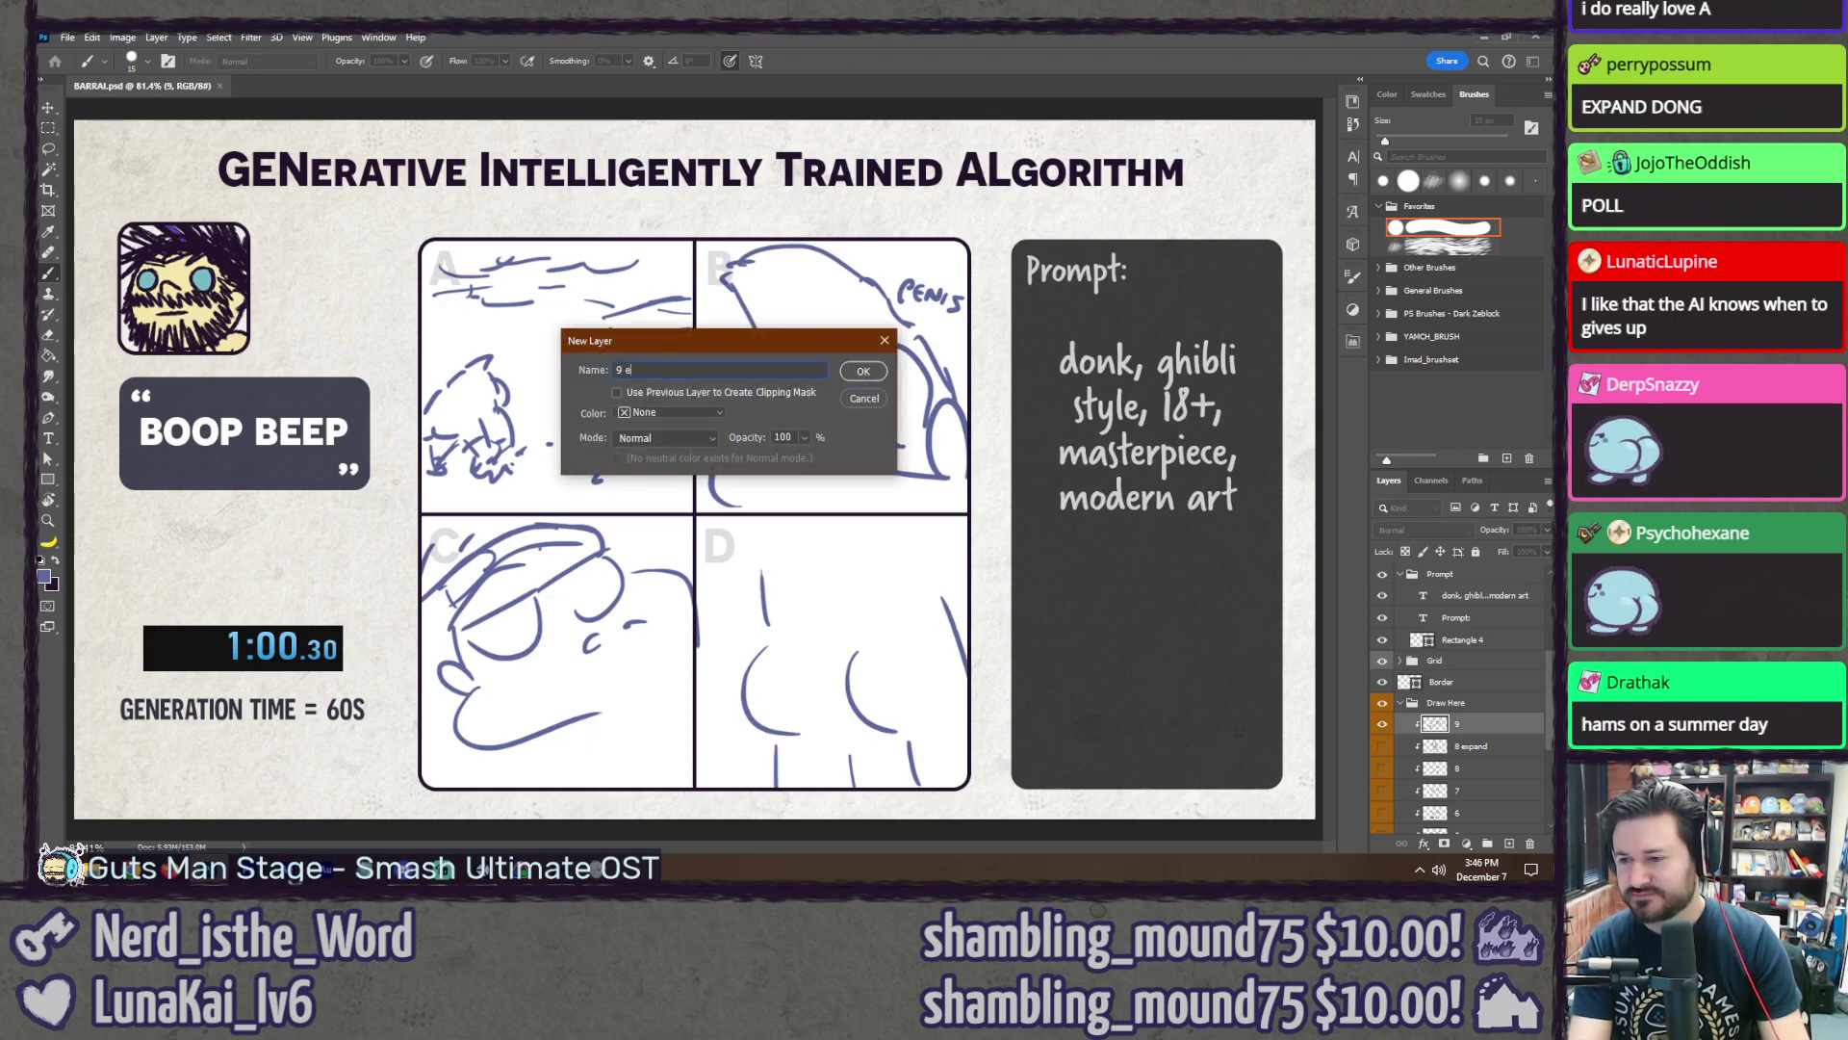
pyautogui.write('9 expand dong')
pyautogui.press('Return')
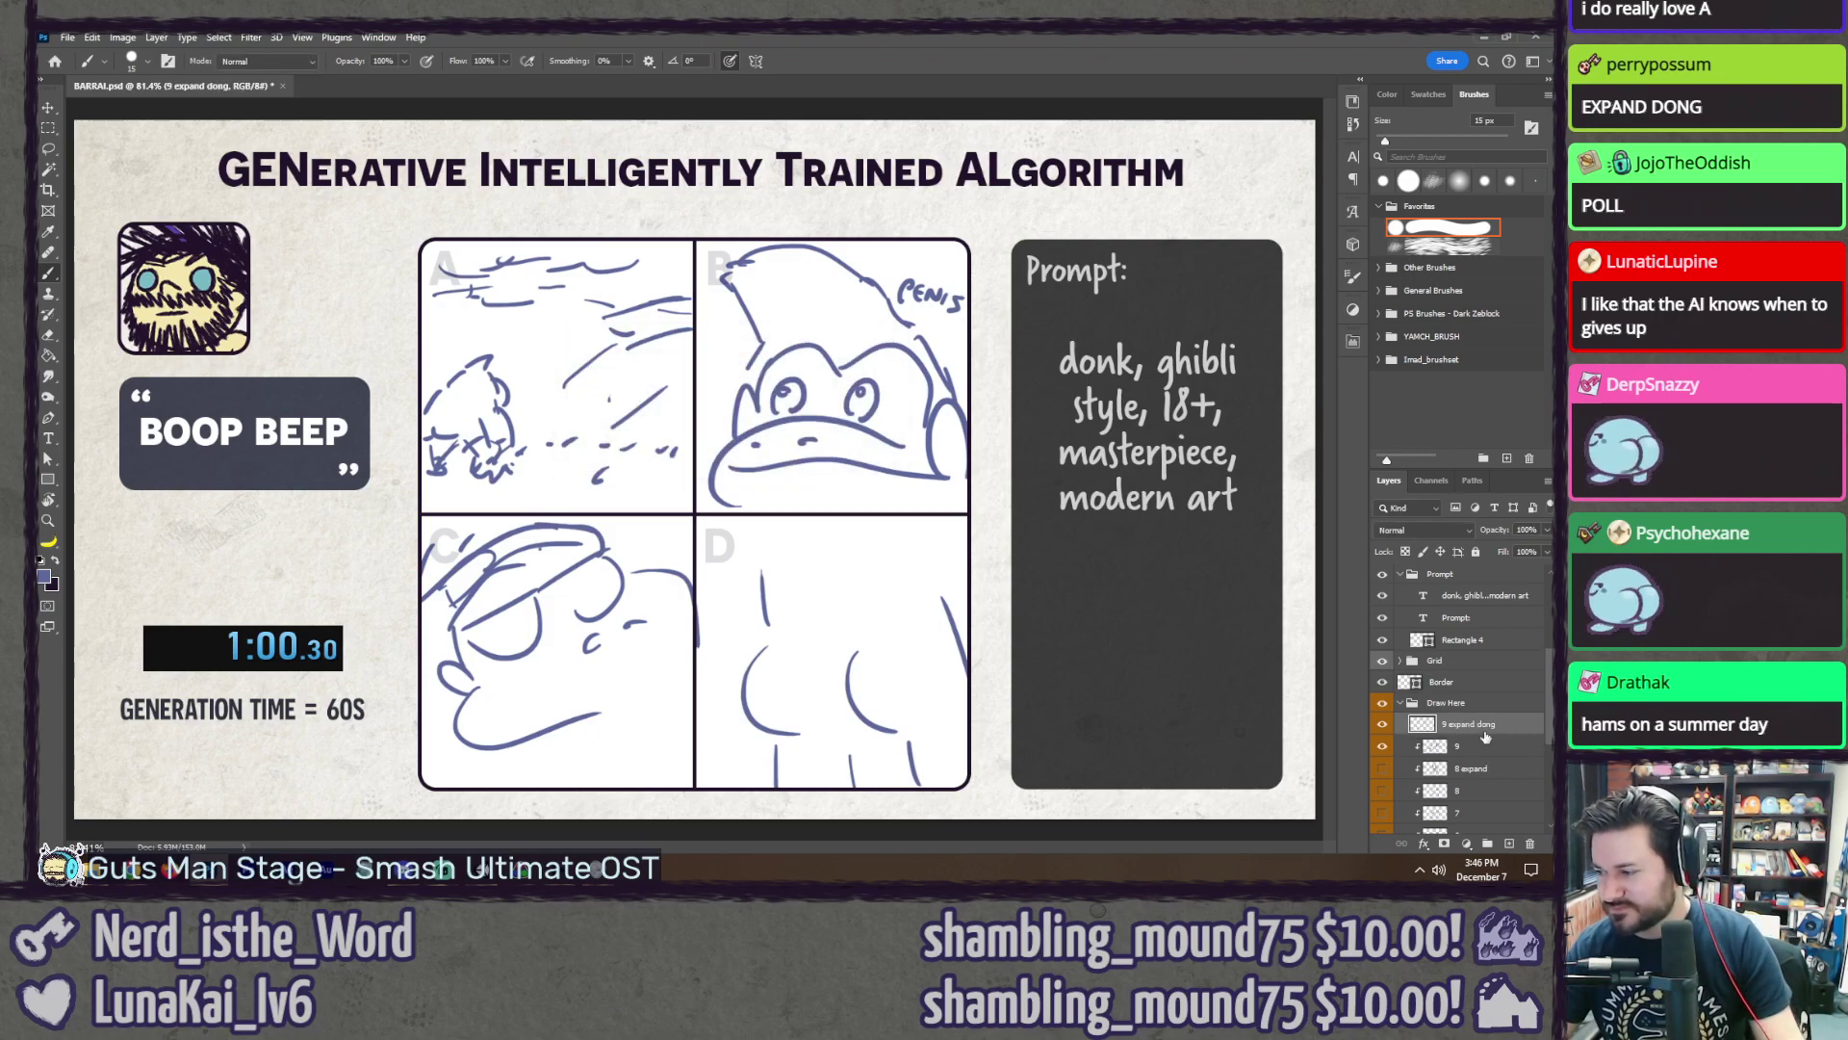
pyautogui.rightClick(1510, 731)
pyautogui.click(1482, 411)
# Step: Hide layer 9 and the grid, leaving '9 expand dong' active with the Brush
pyautogui.click(1510, 746)
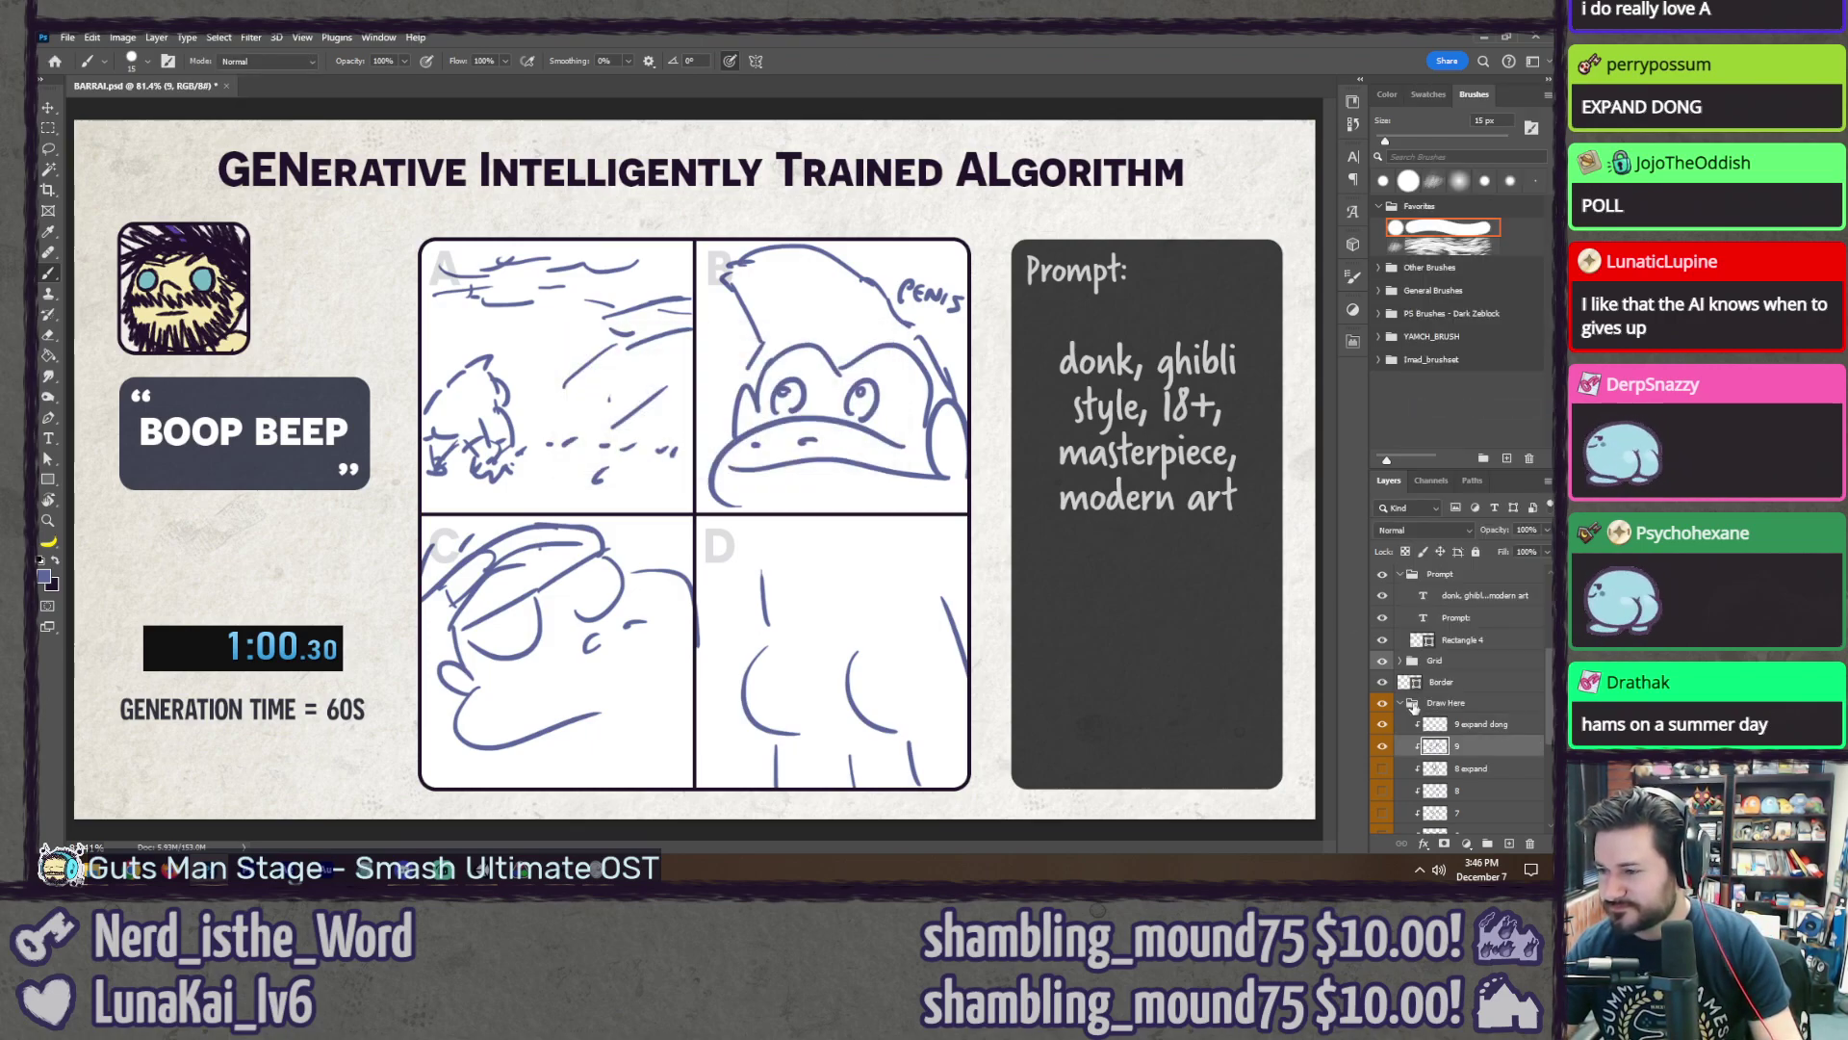
pyautogui.press('l')
pyautogui.moveTo(742, 232)
pyautogui.mouseDown()
pyautogui.moveTo(919, 551)
pyautogui.moveTo(963, 216)
pyautogui.mouseUp()
pyautogui.hotkey('ctrl', 'd')
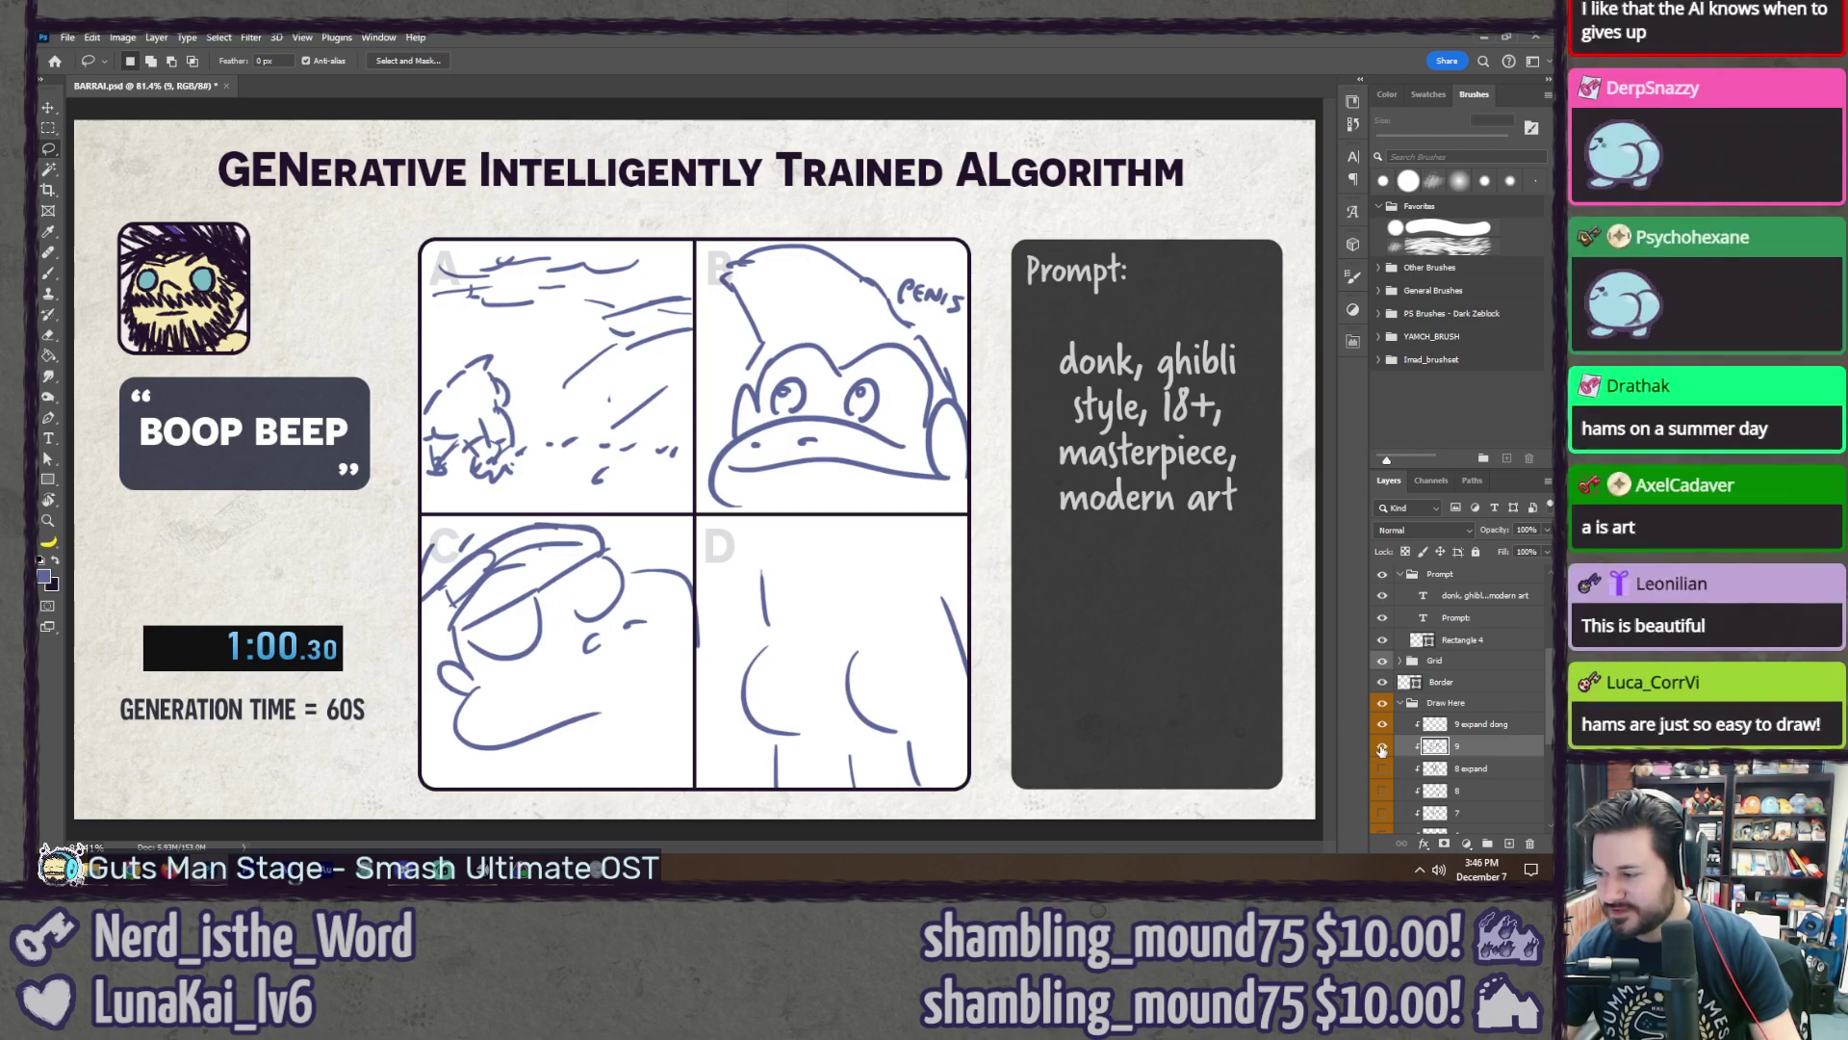
pyautogui.click(1382, 746)
pyautogui.click(1482, 723)
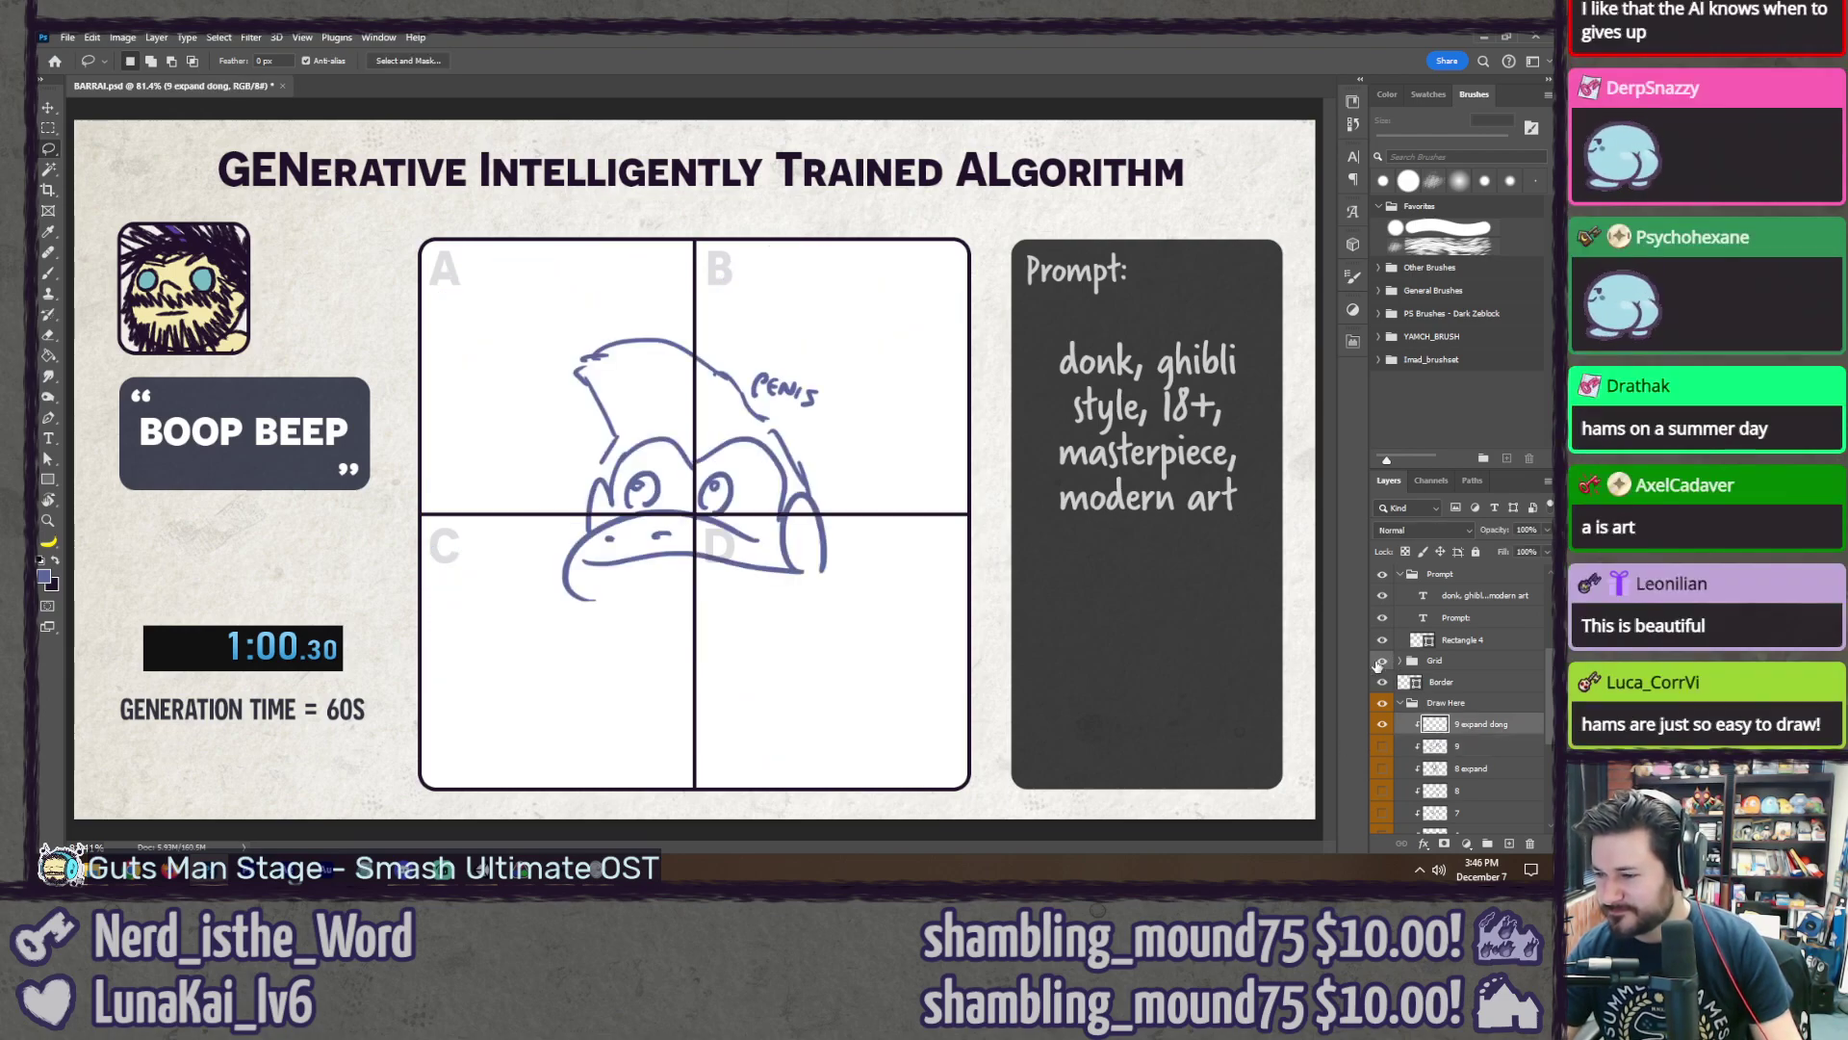
pyautogui.click(1383, 661)
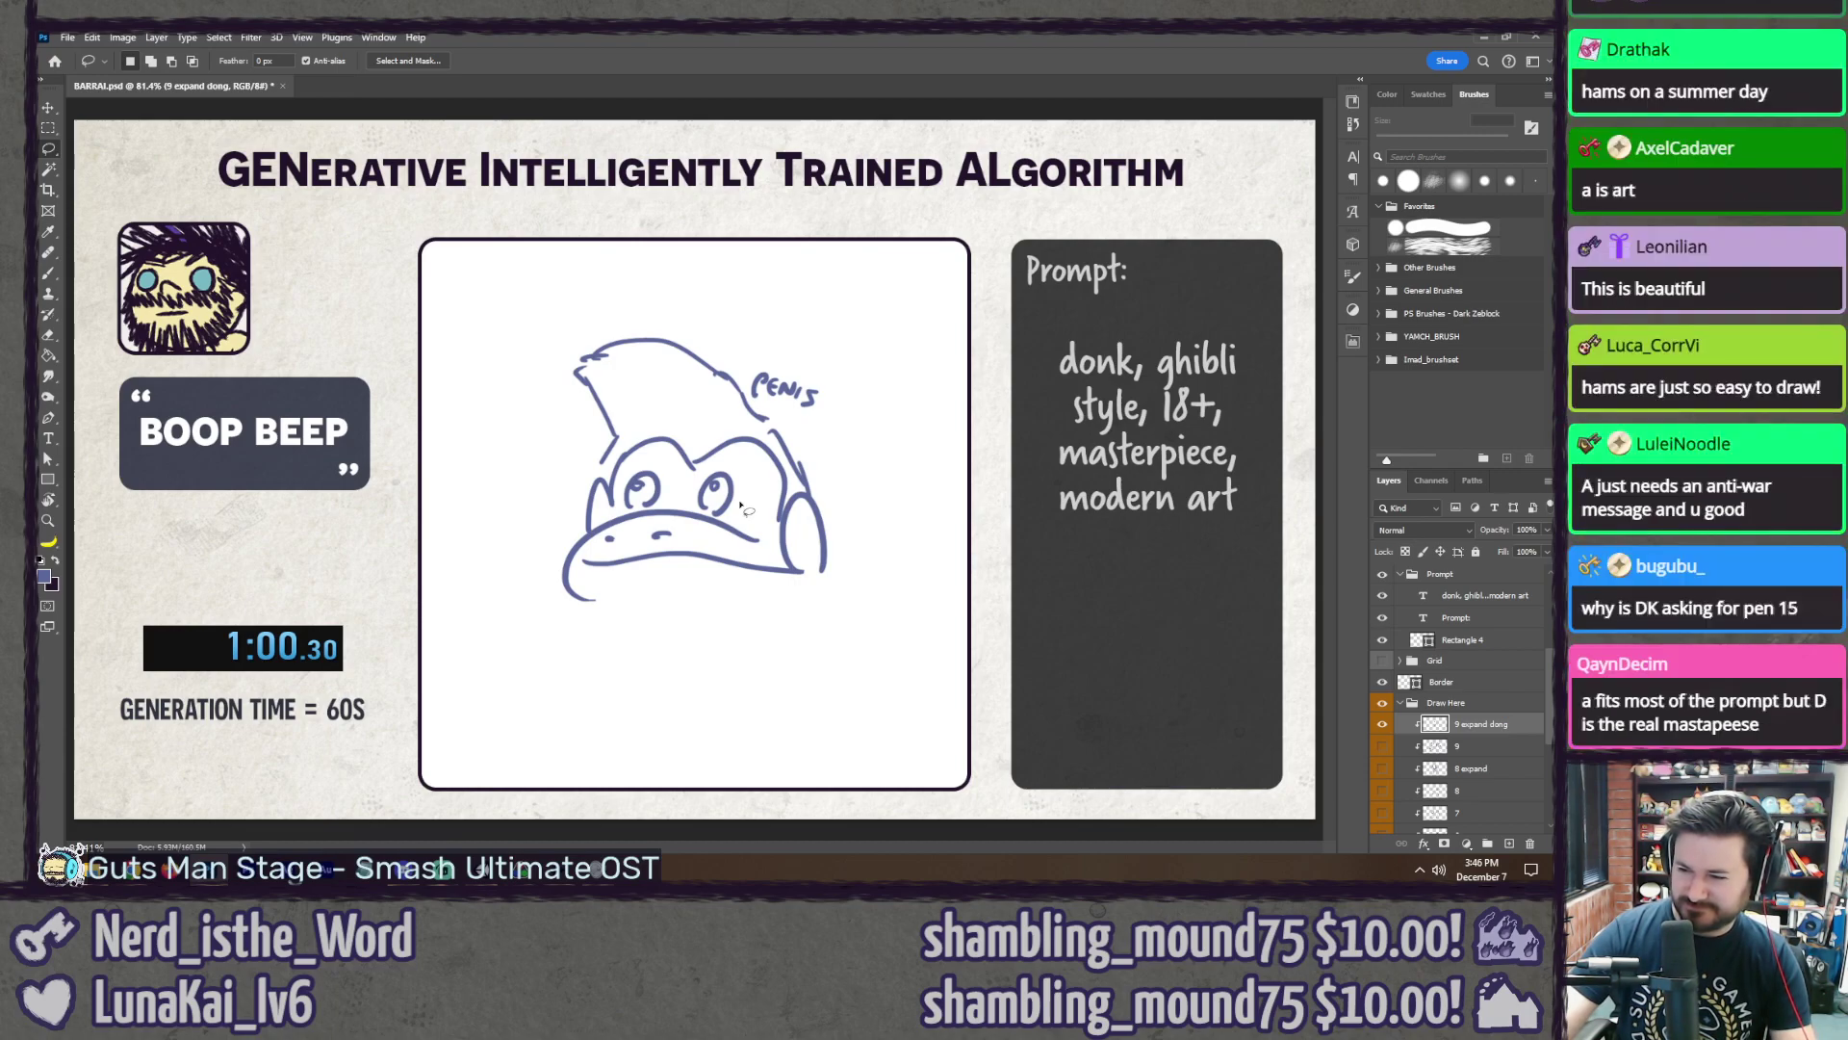
pyautogui.press('b')
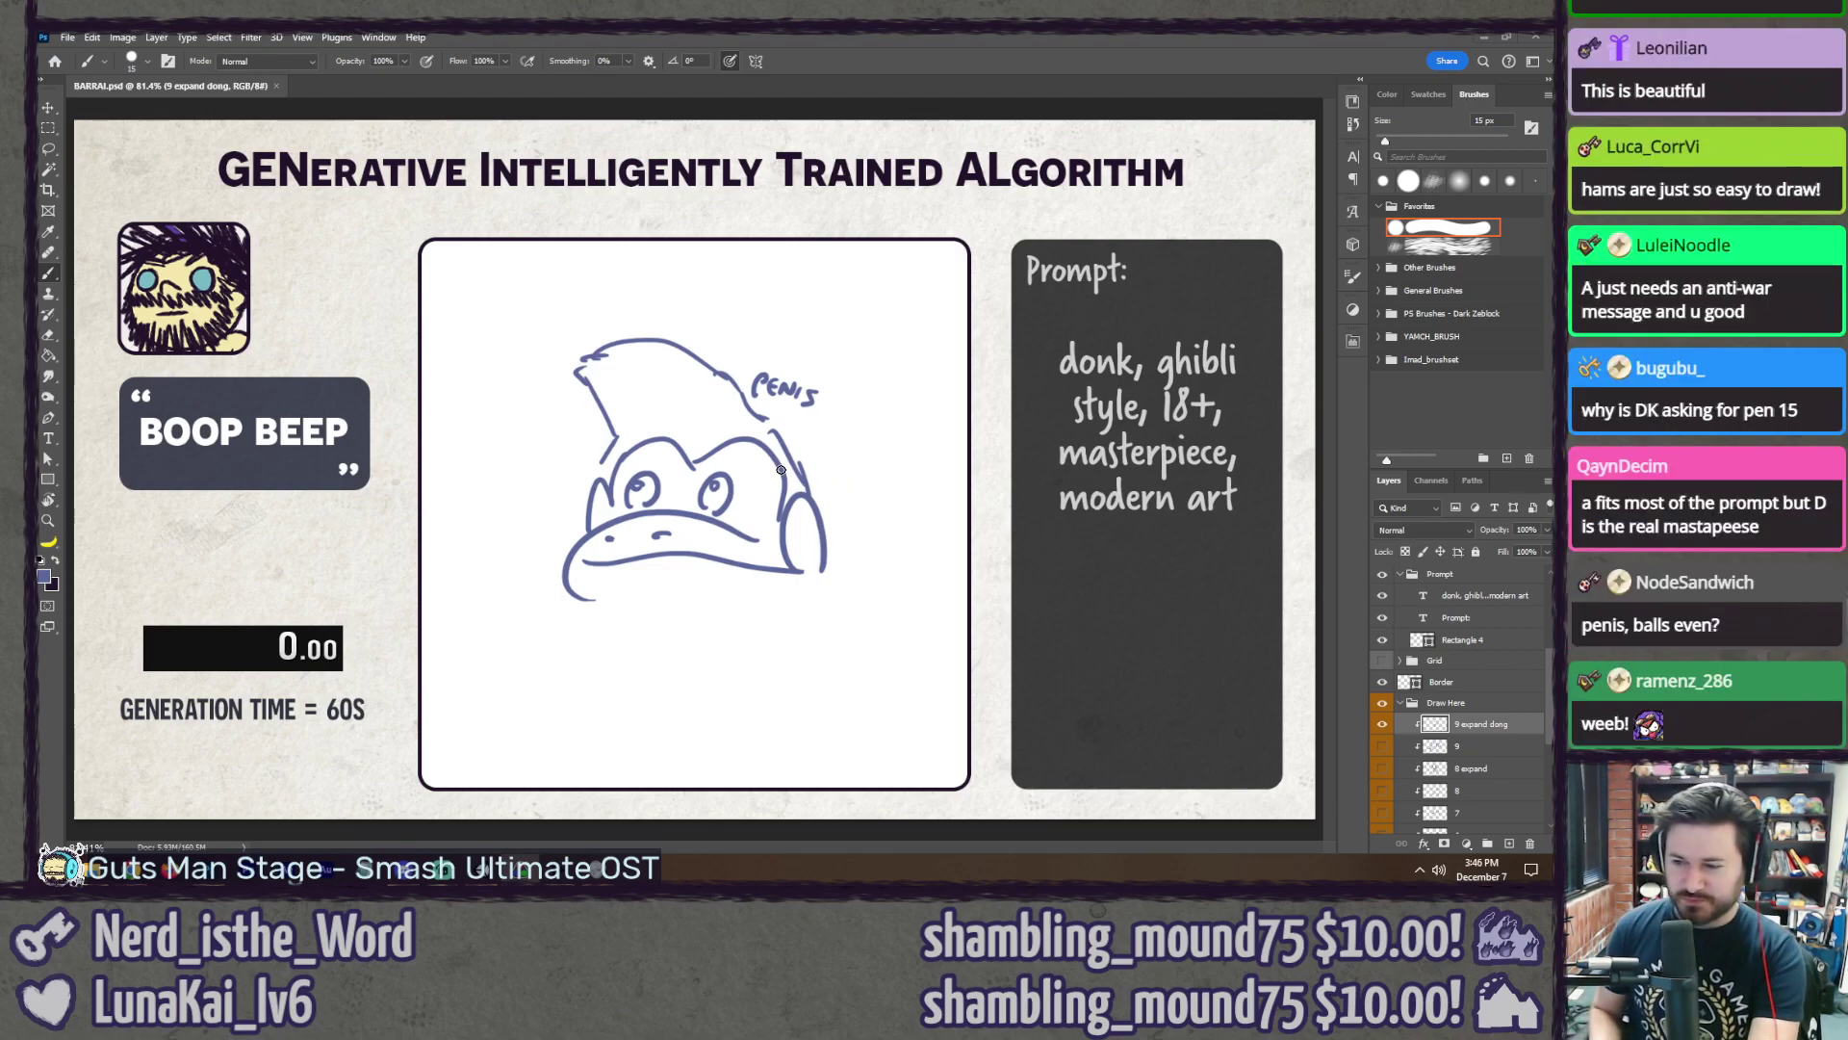
# Step: Paint shoulders to both frame edges, a tie line below the chin, and chin hatching
pyautogui.moveTo(838, 559); pyautogui.dragTo(886, 563)
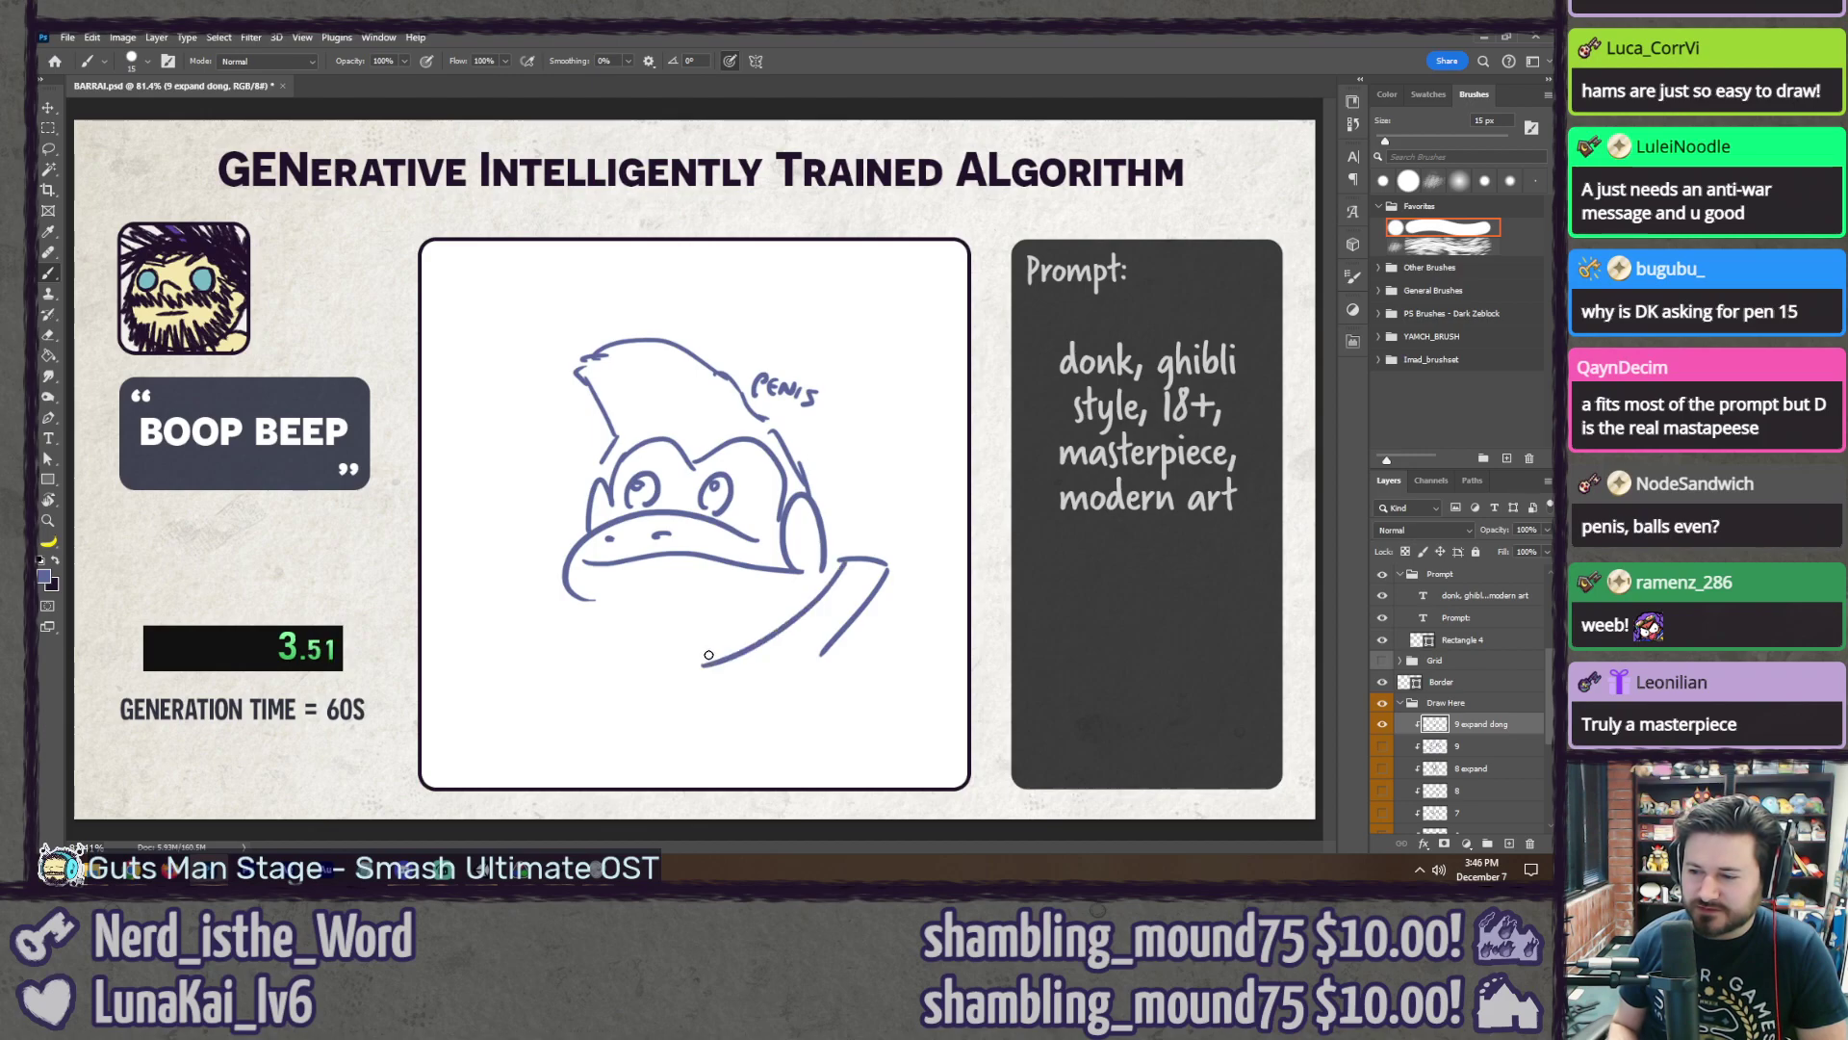
pyautogui.moveTo(743, 671); pyautogui.dragTo(835, 632)
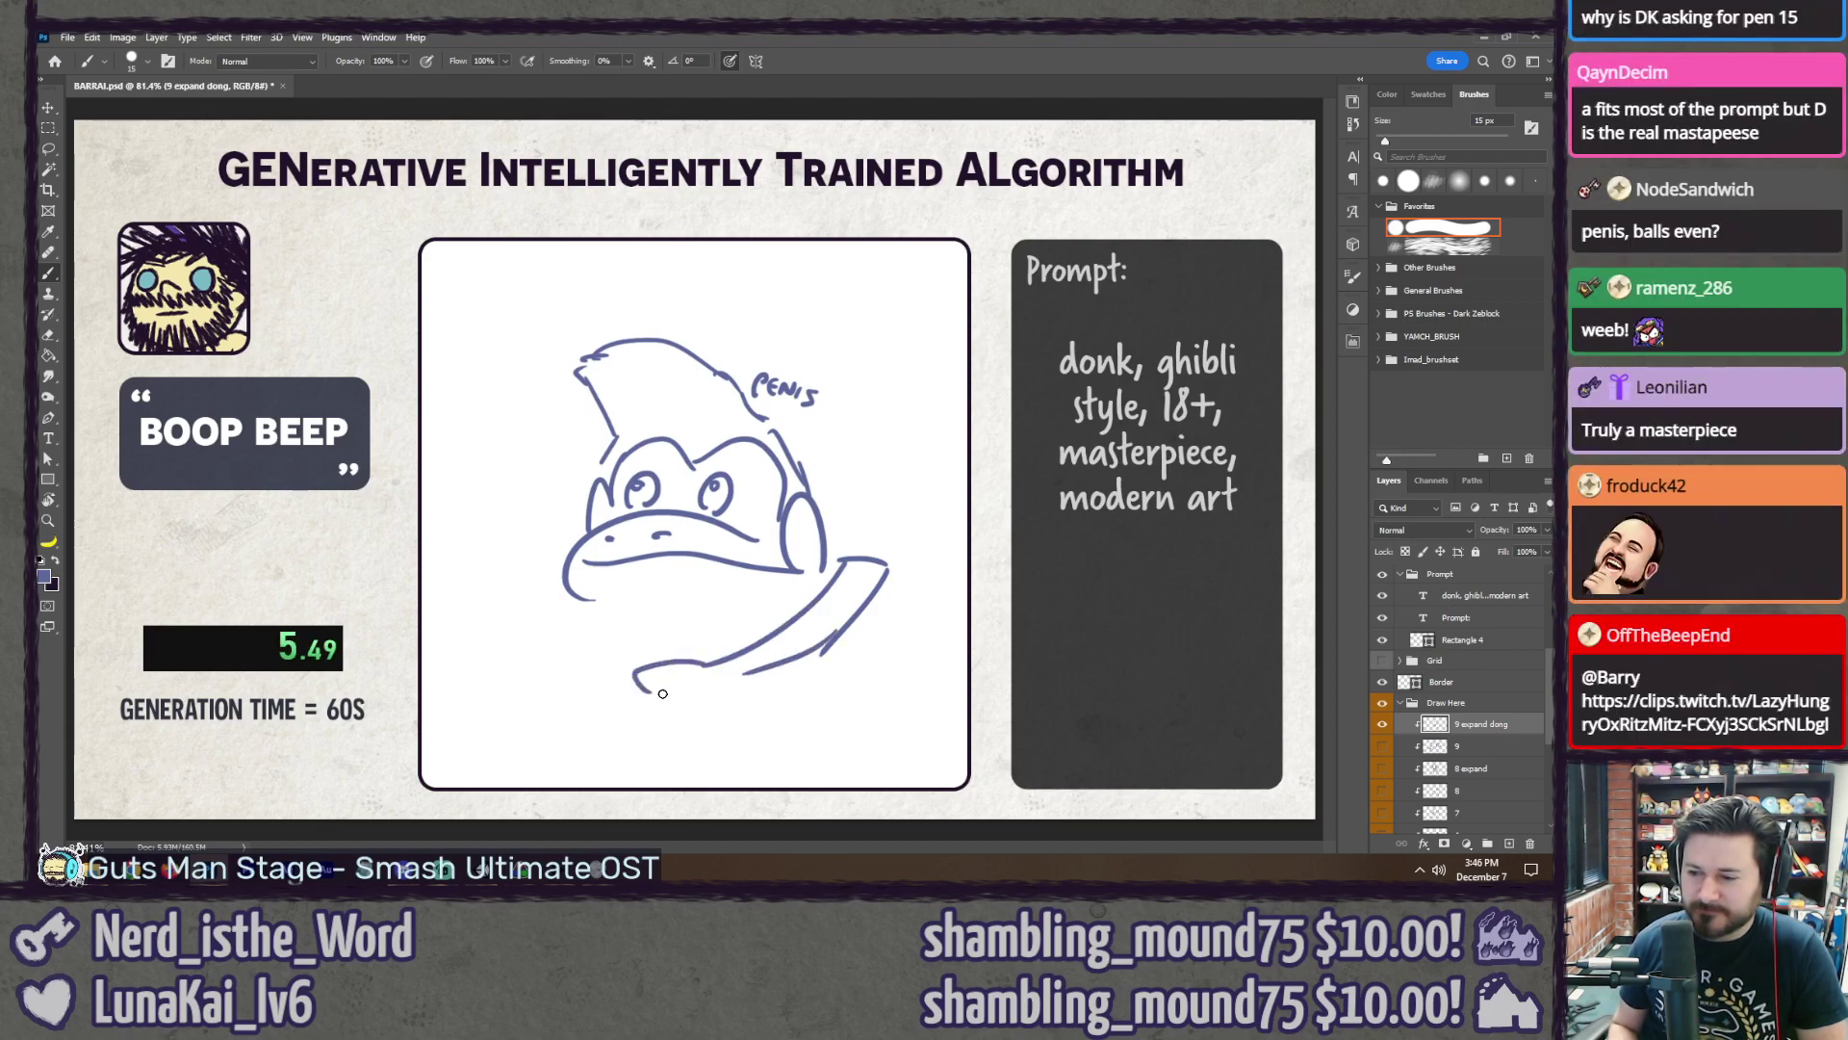
pyautogui.moveTo(708, 702); pyautogui.dragTo(691, 784)
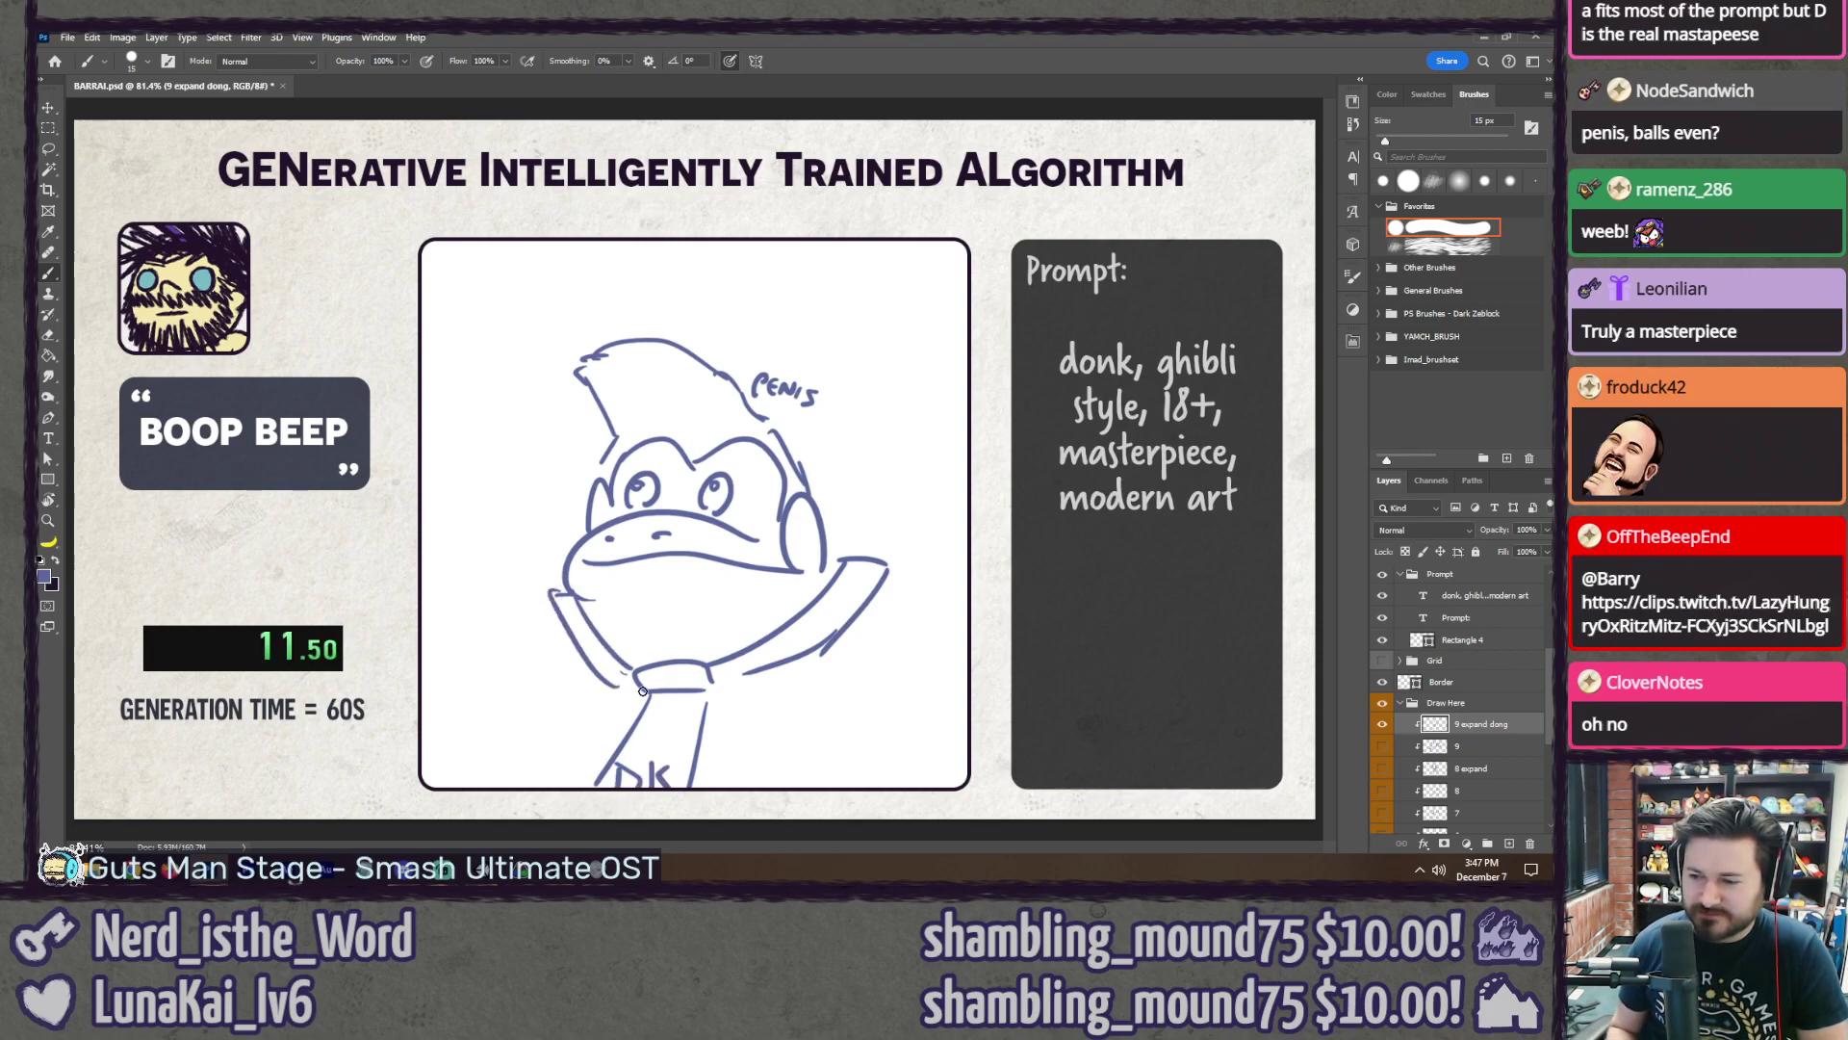
pyautogui.moveTo(618, 616); pyautogui.dragTo(742, 609)
pyautogui.moveTo(757, 629); pyautogui.dragTo(780, 618)
pyautogui.moveTo(898, 561); pyautogui.dragTo(983, 668)
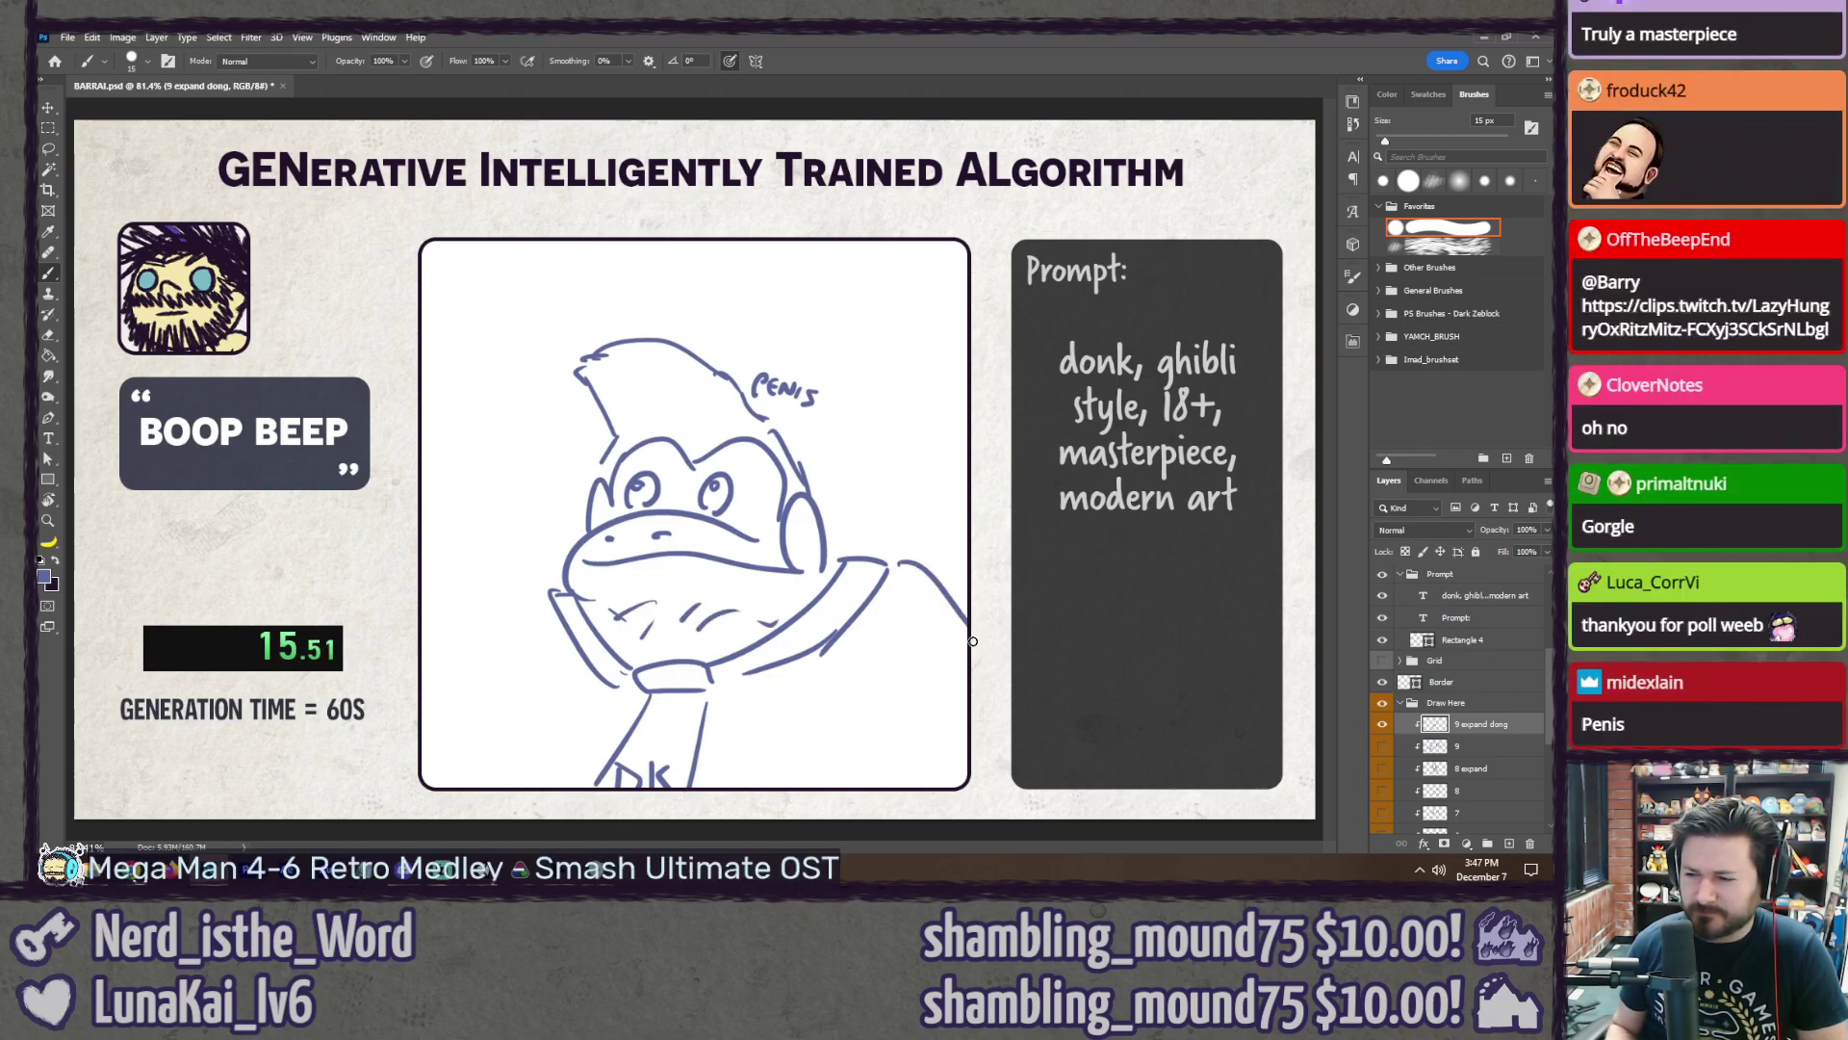
pyautogui.moveTo(547, 591); pyautogui.dragTo(424, 639)
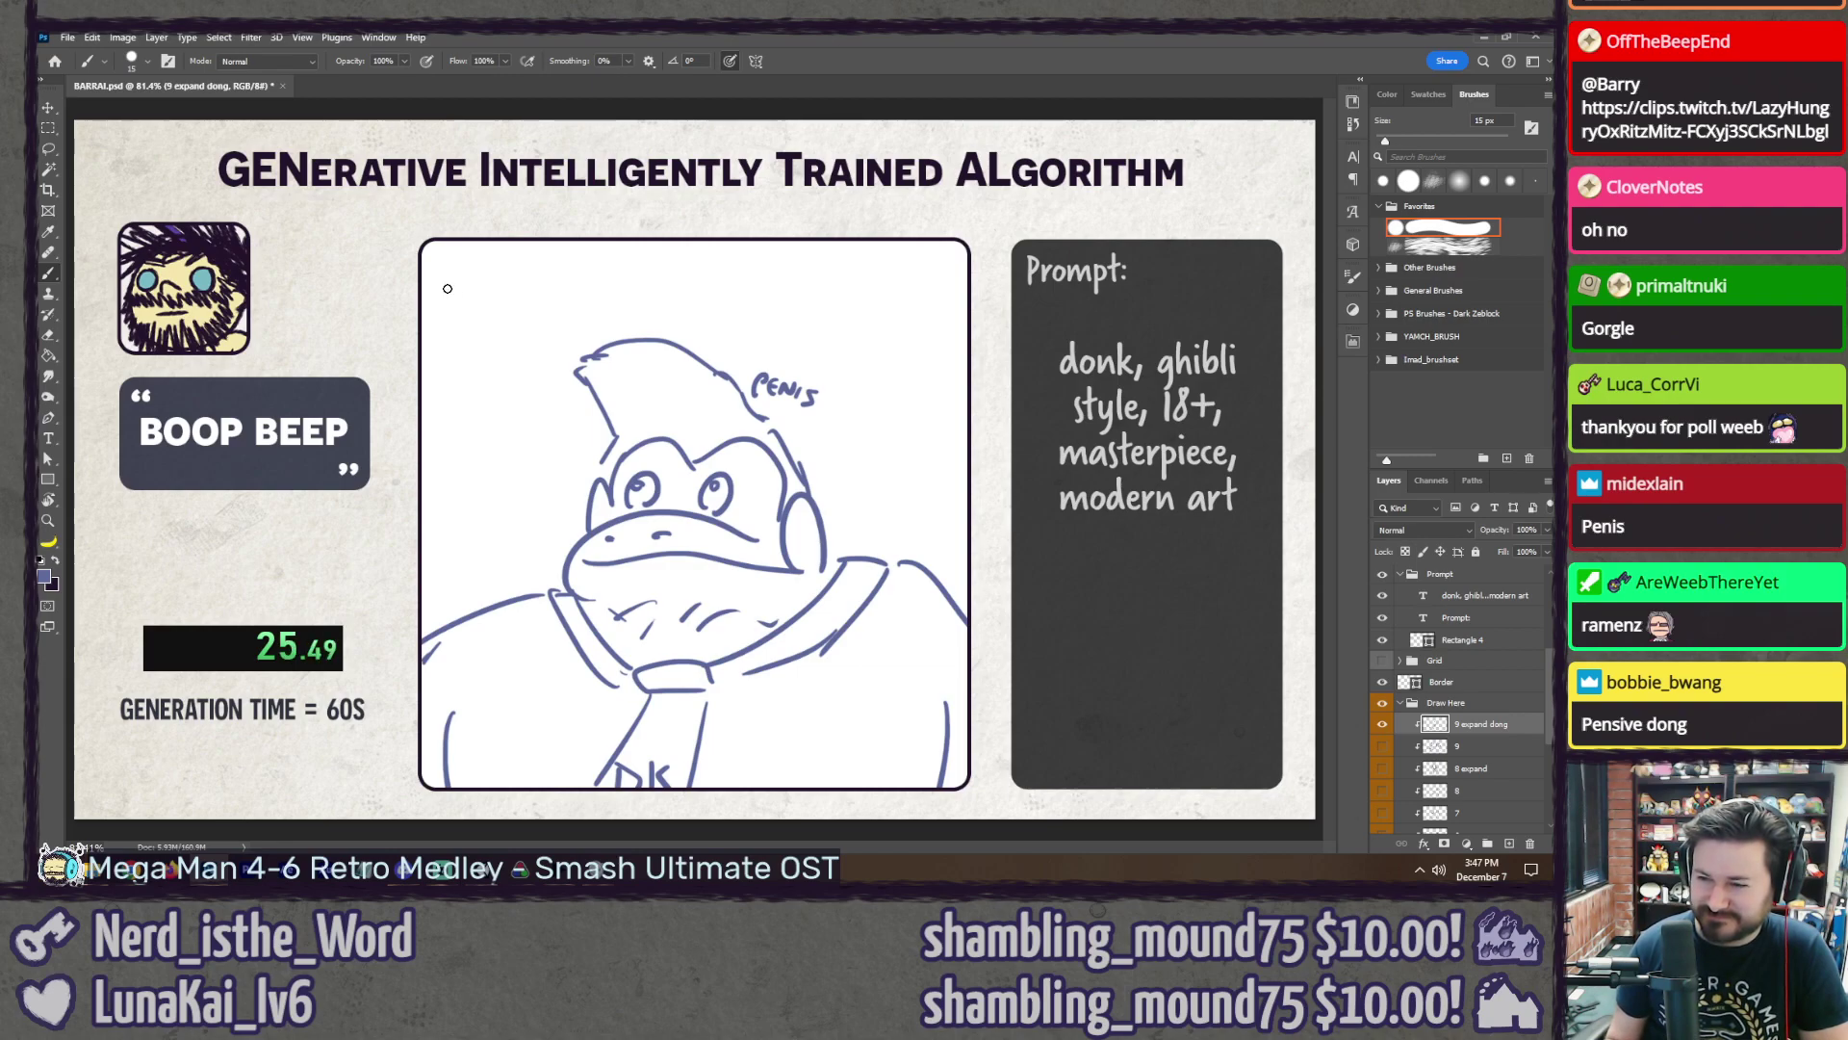
# Step: Letter 'OH NO' at the top left and doodle a small figure right of the PENIS label
pyautogui.moveTo(432, 293); pyautogui.dragTo(455, 267)
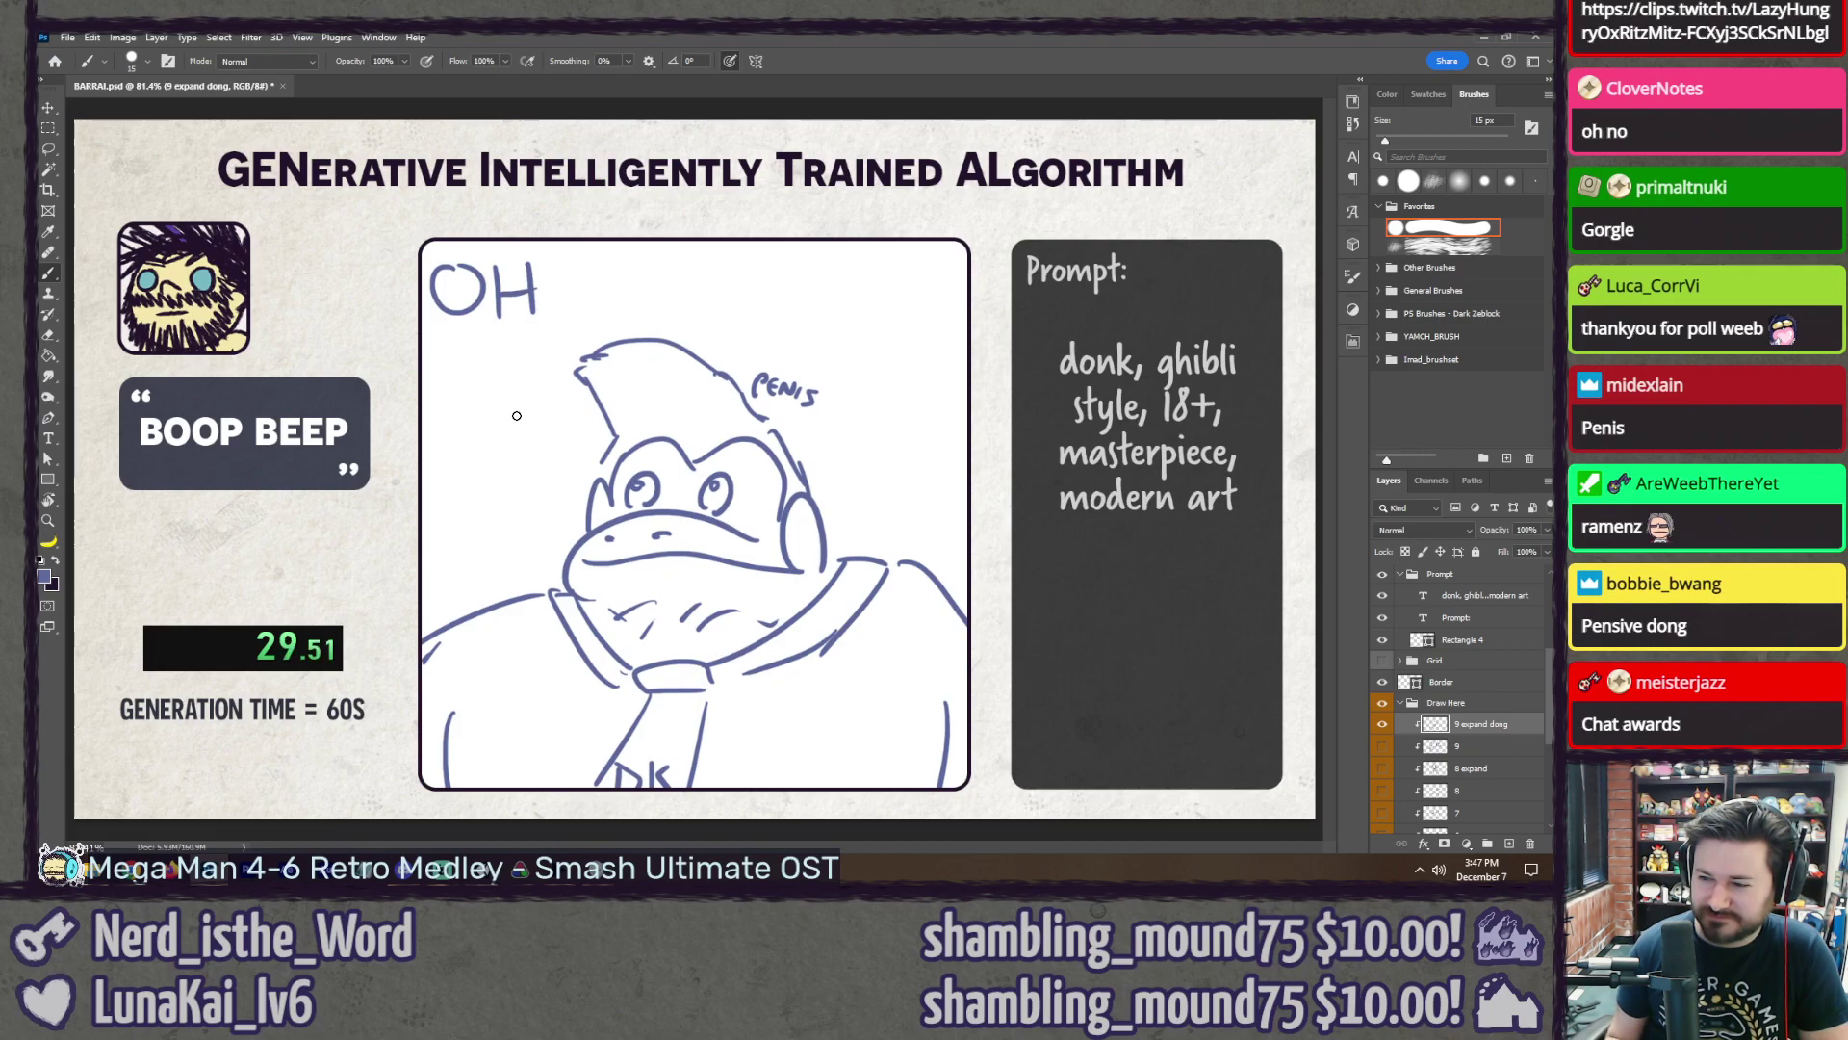
pyautogui.moveTo(581, 270)
pyautogui.mouseDown()
pyautogui.moveTo(582, 314)
pyautogui.moveTo(614, 268)
pyautogui.moveTo(638, 271)
pyautogui.mouseUp()
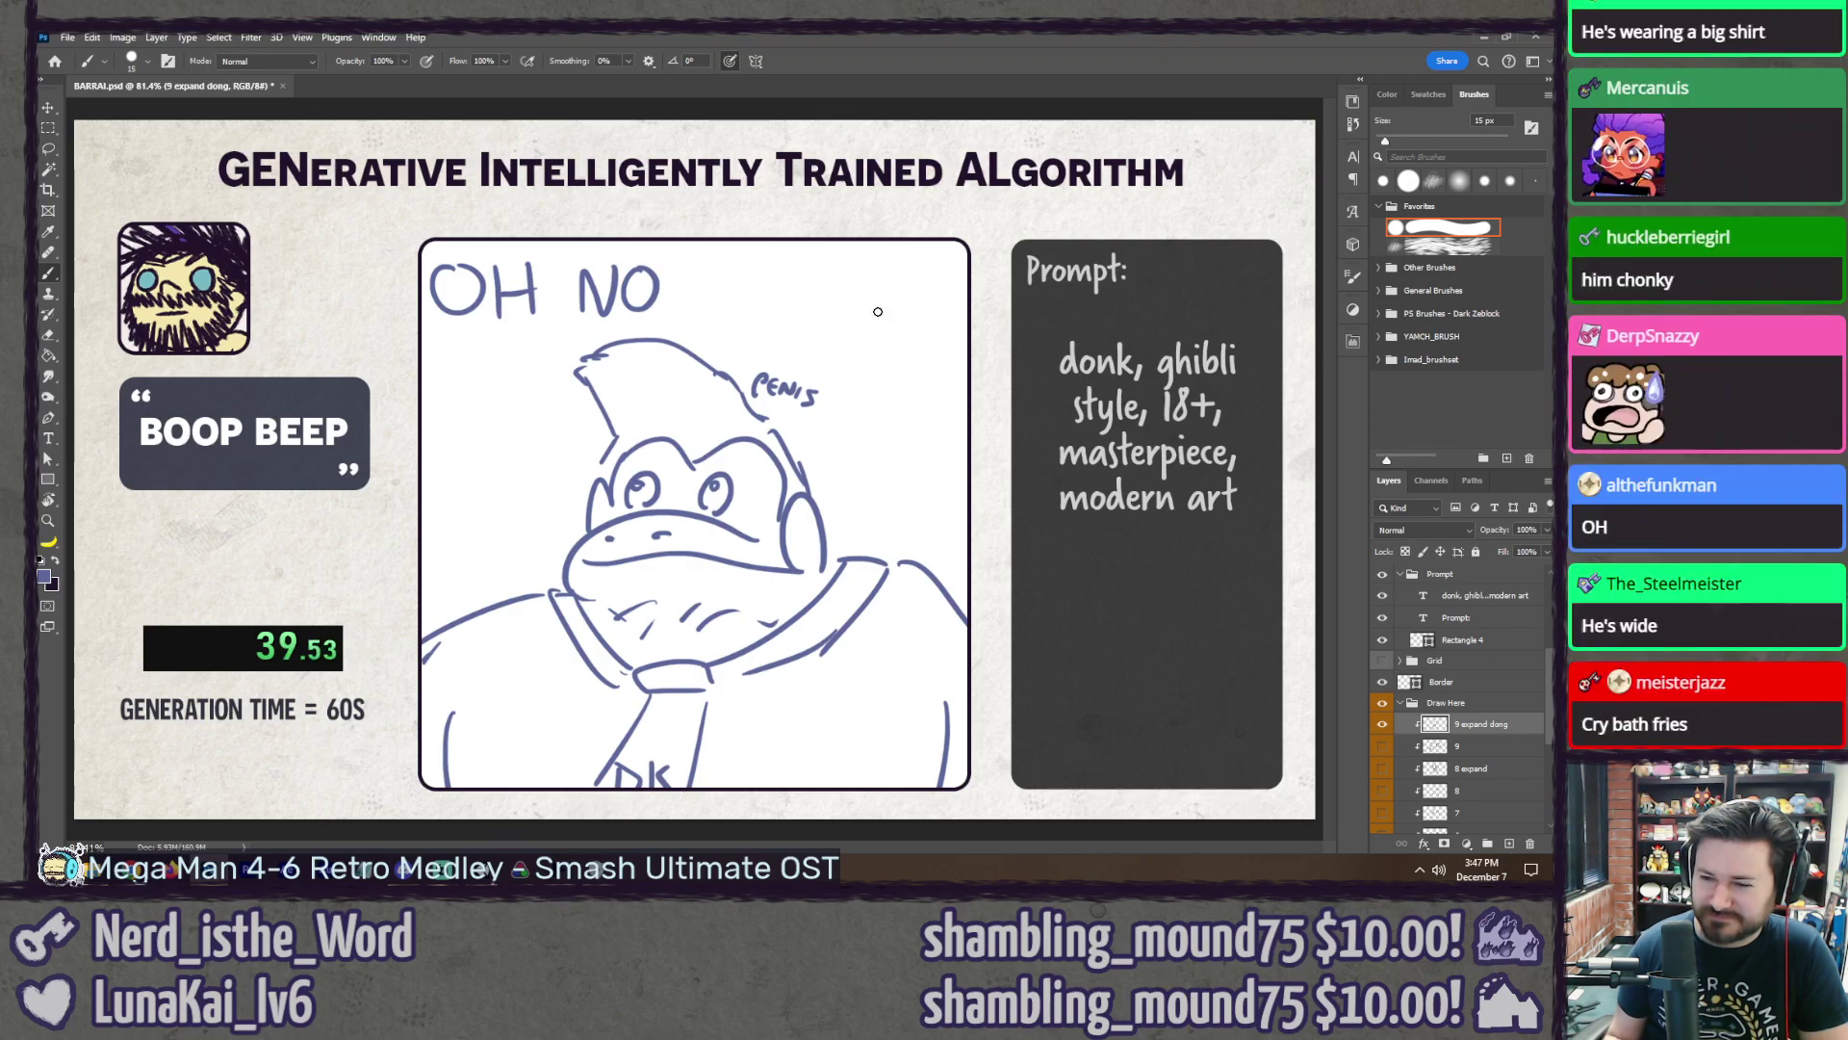
pyautogui.moveTo(920, 332); pyautogui.dragTo(930, 351)
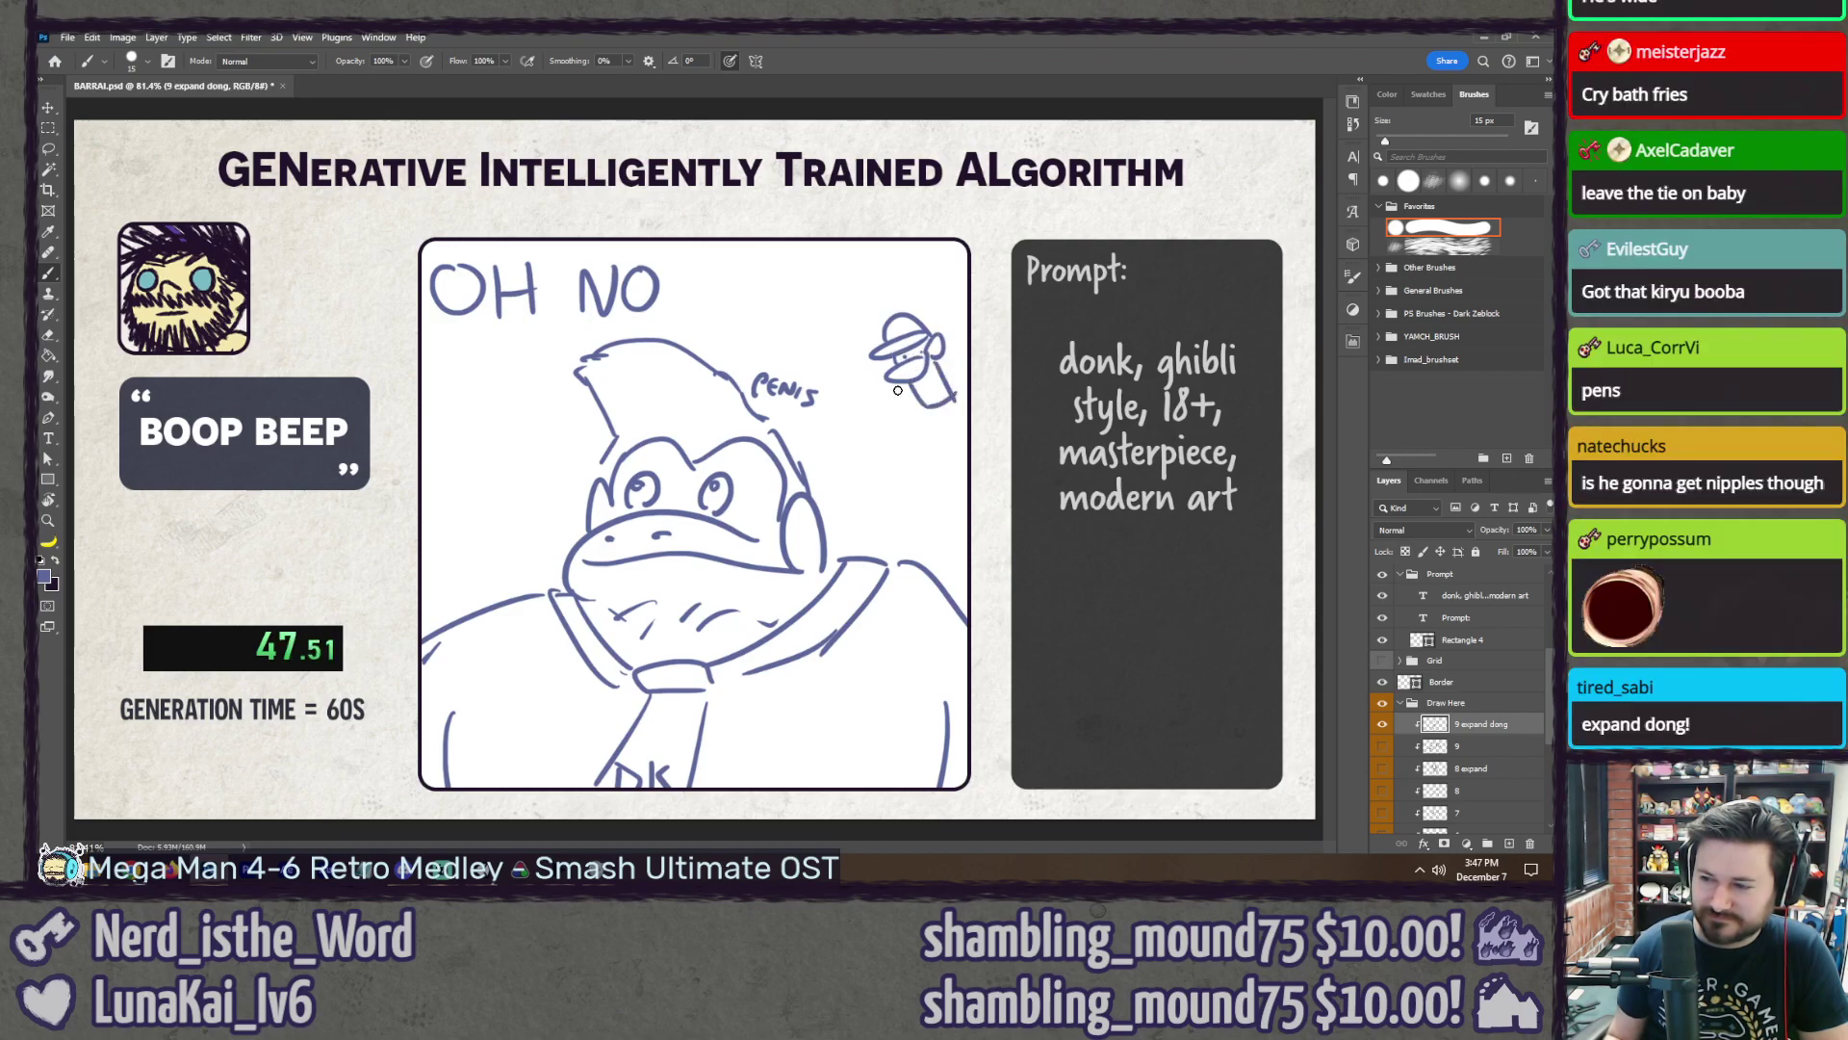
pyautogui.moveTo(939, 371); pyautogui.dragTo(953, 362)
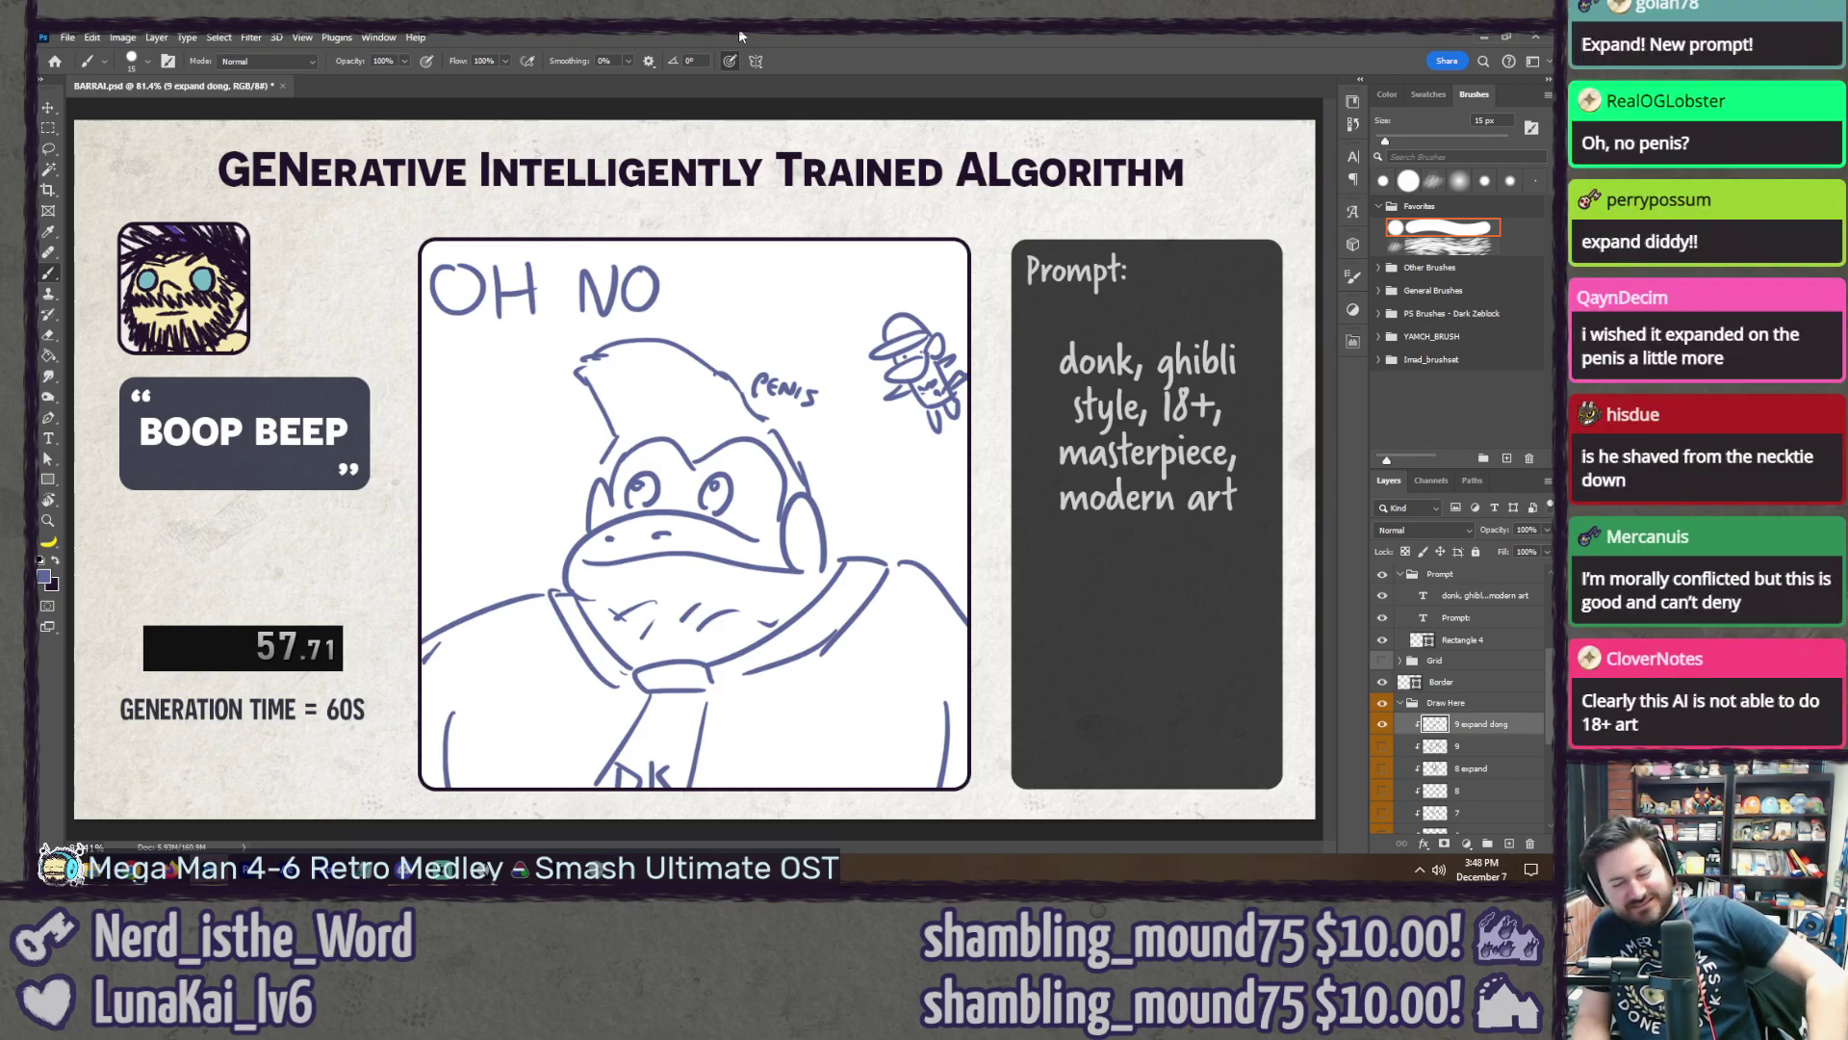
# Step: Hide the ape sketch, show the A–D grid, and add a new layer 10 clipped to the layer below
pyautogui.click(1383, 724)
pyautogui.click(1383, 661)
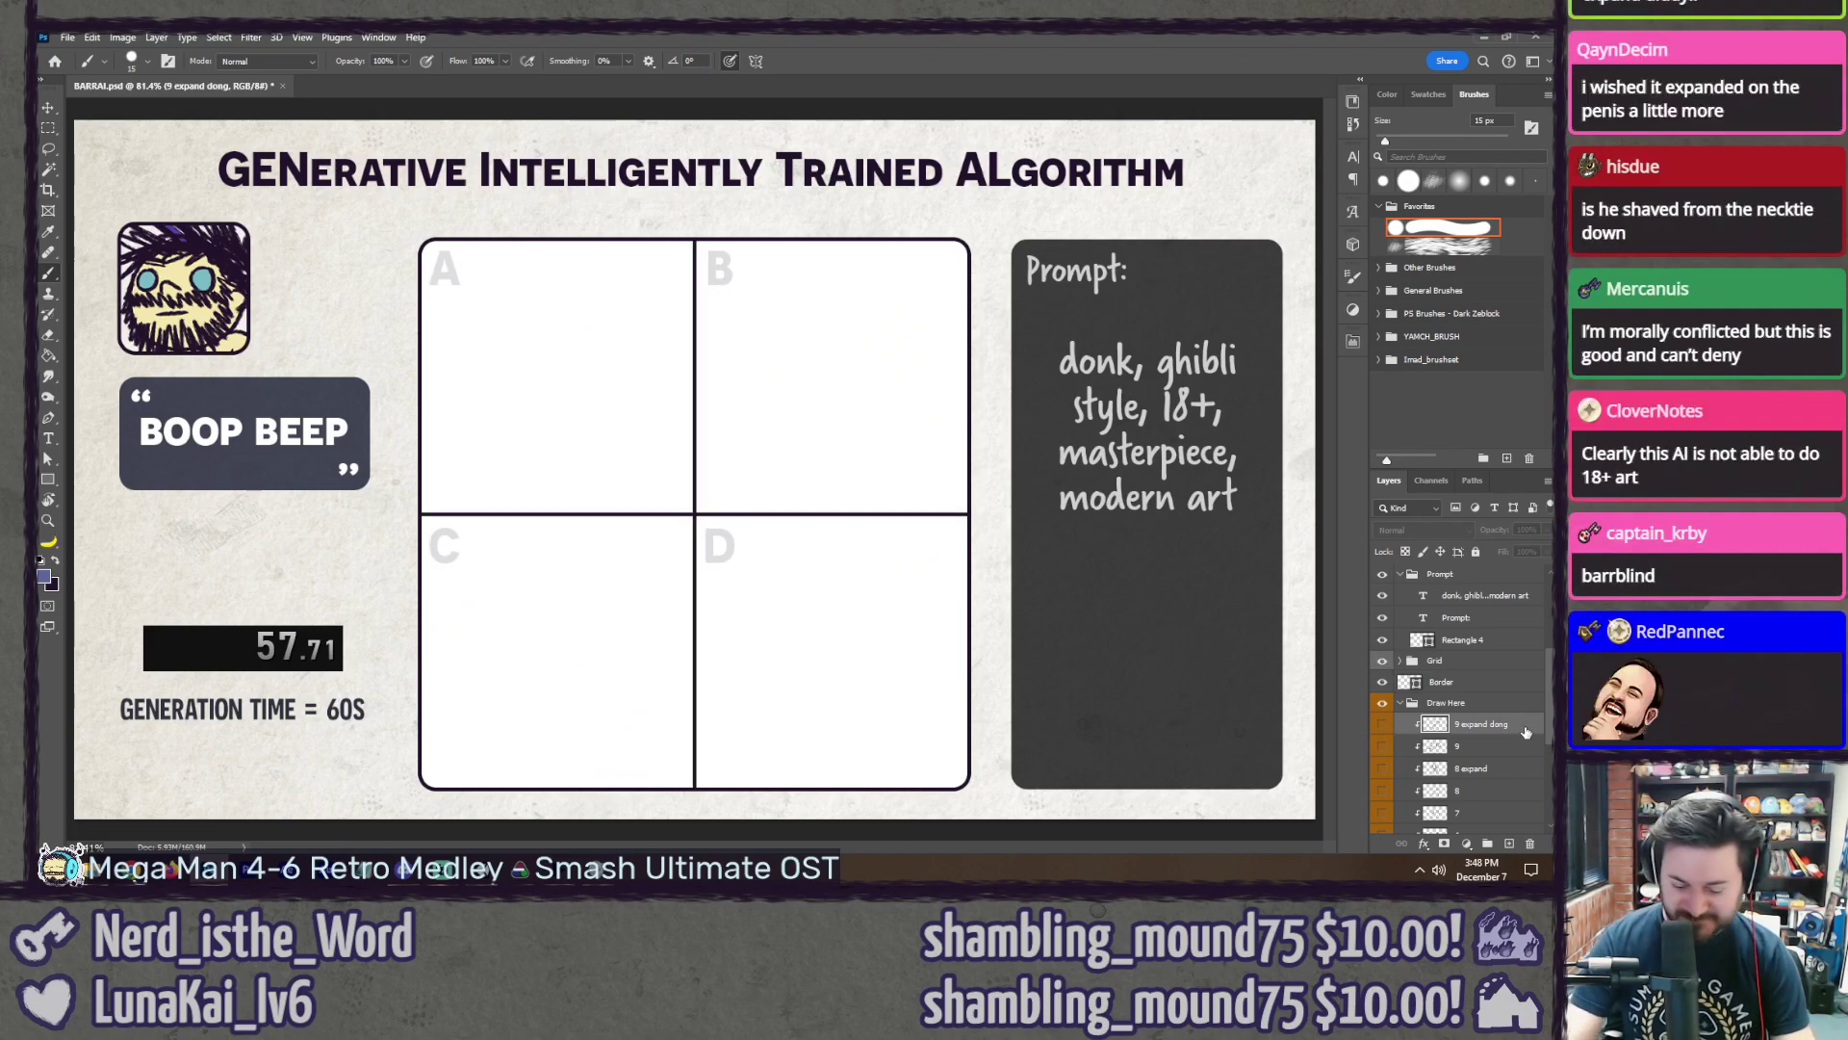
pyautogui.hotkey('ctrl', 'shift', 'n')
pyautogui.write('10')
pyautogui.press('Return')
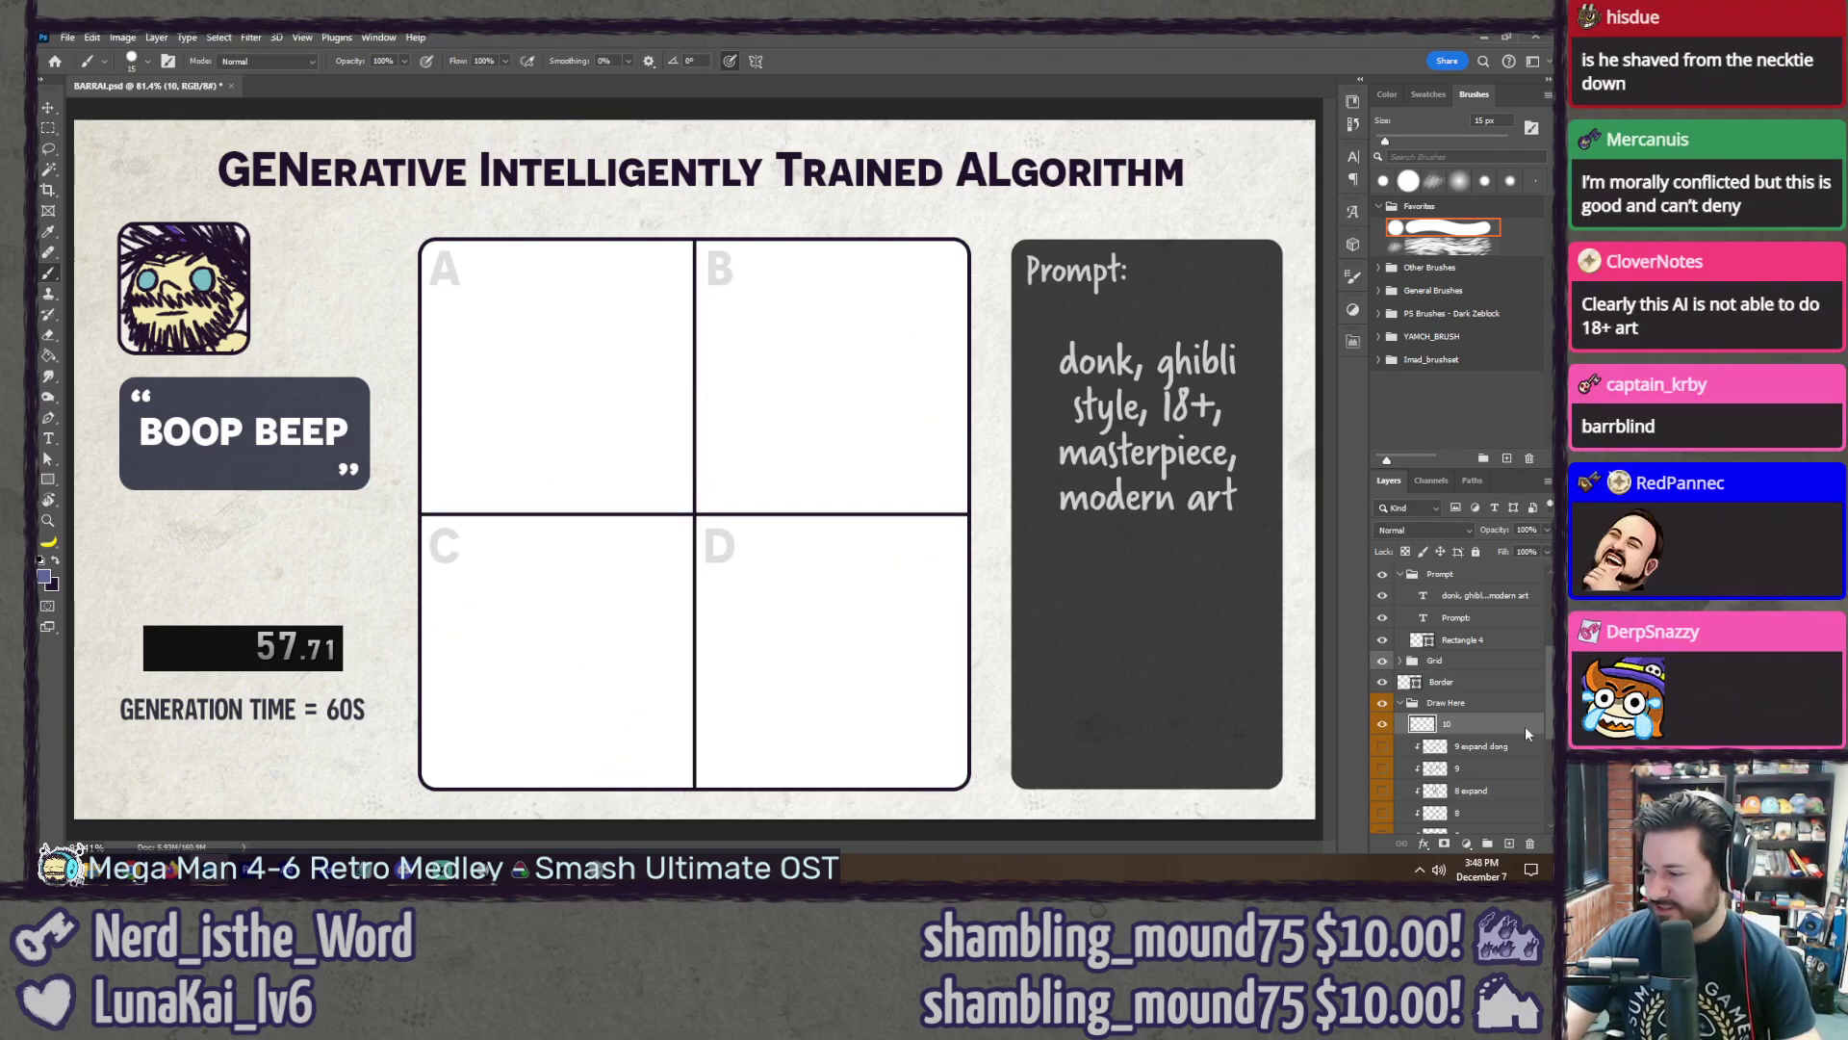
pyautogui.rightClick(1527, 733)
pyautogui.click(1459, 412)
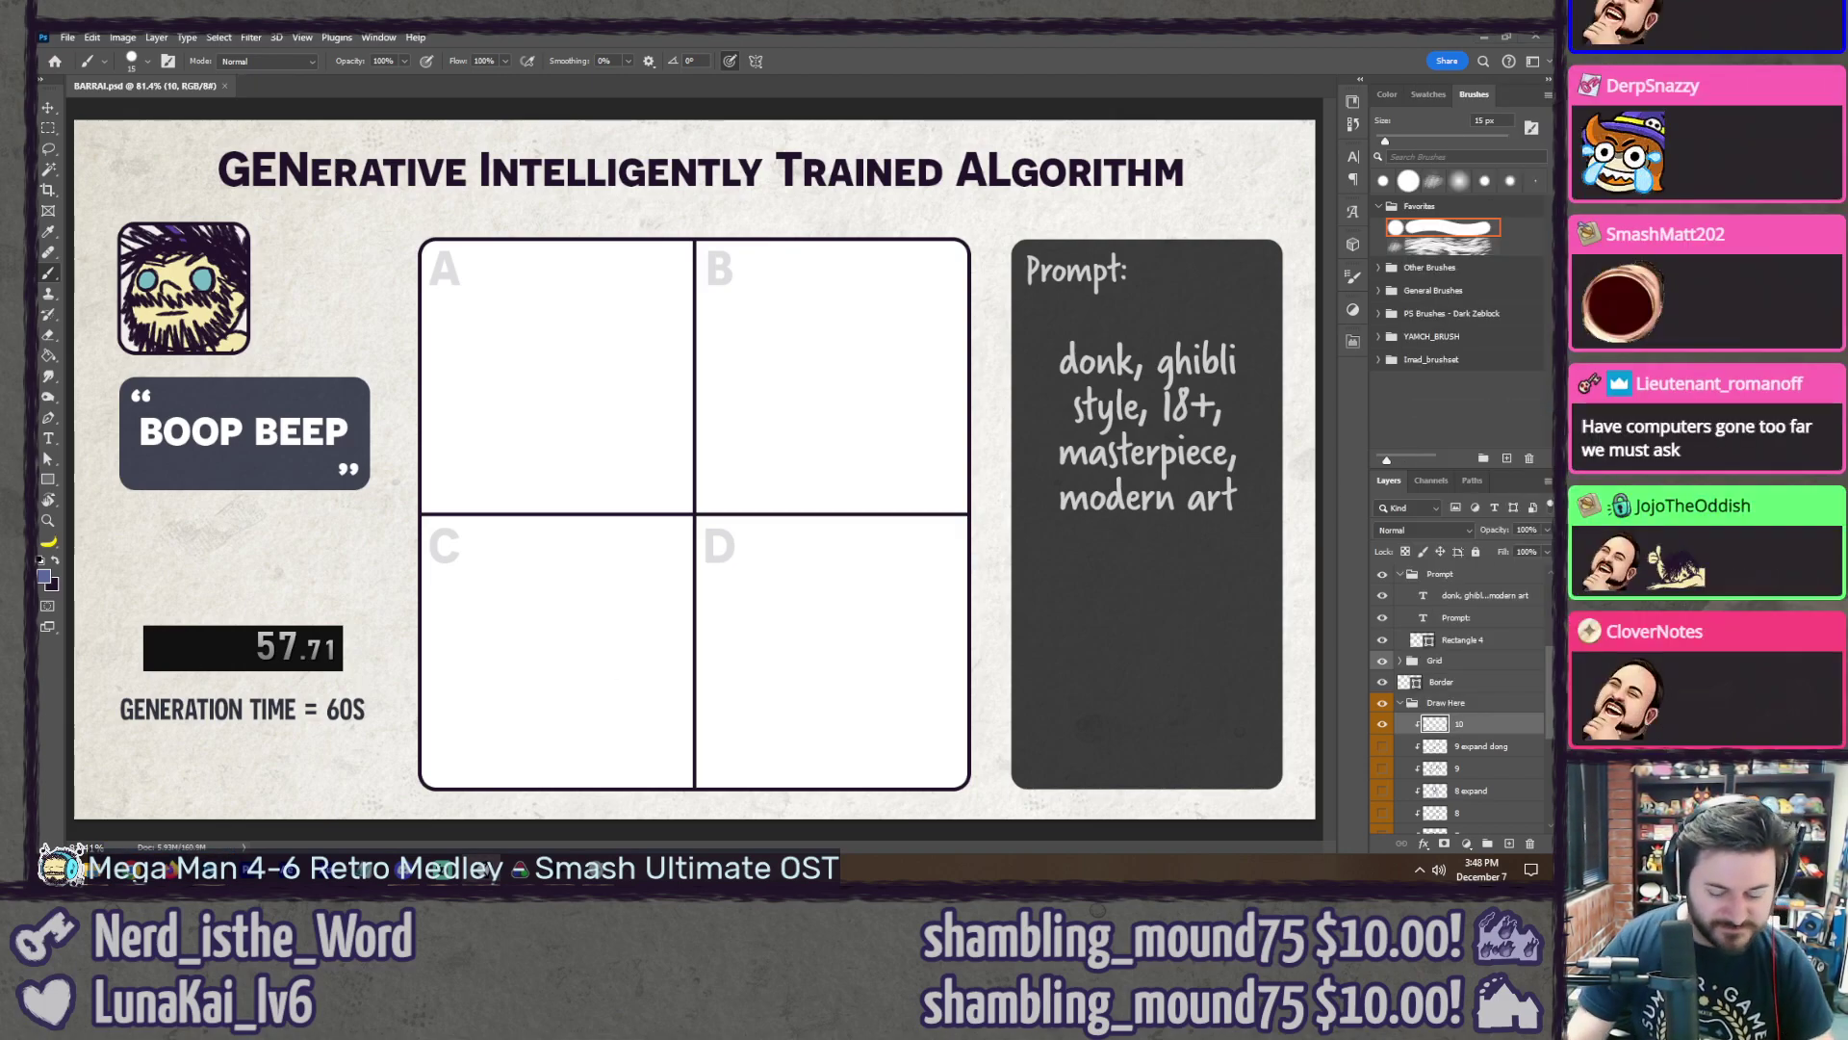
# Step: Collect 201 chat messages in the chat tool and draw 'hyuck hyuck' as the prompt
pyautogui.hotkey('alt', 'Tab')
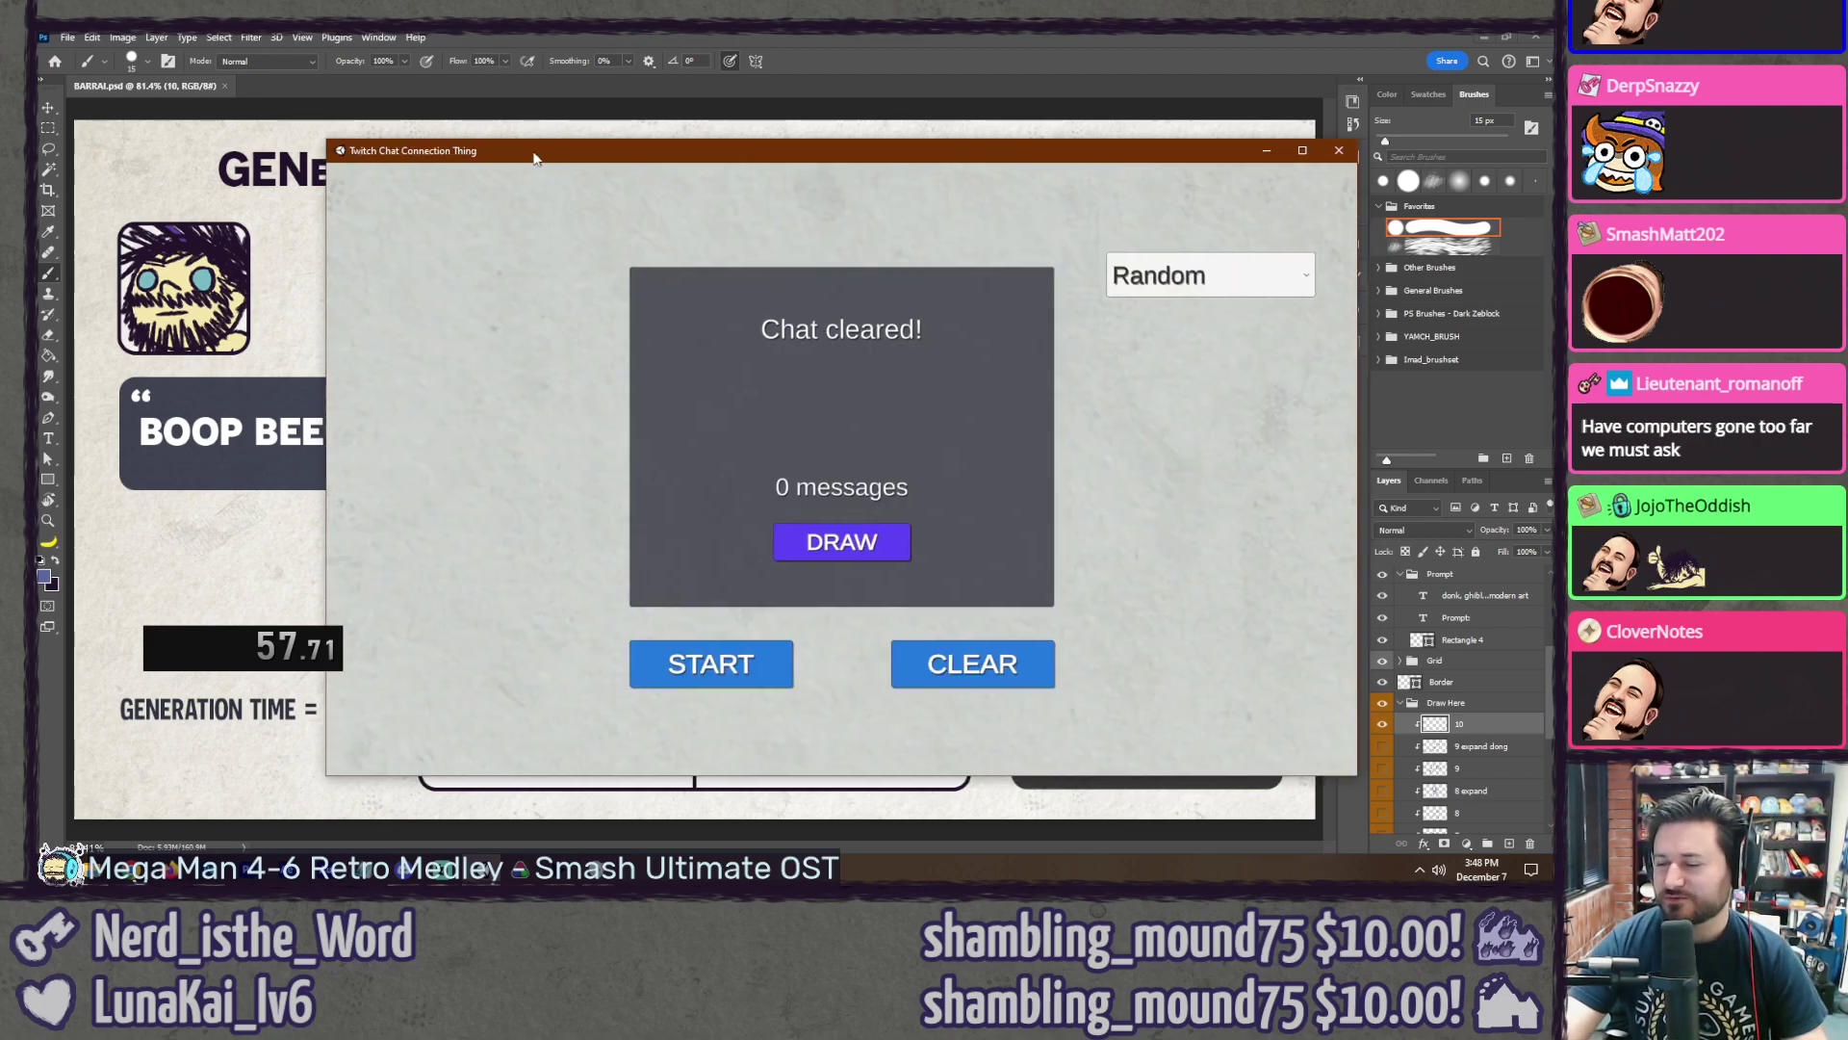
pyautogui.click(674, 662)
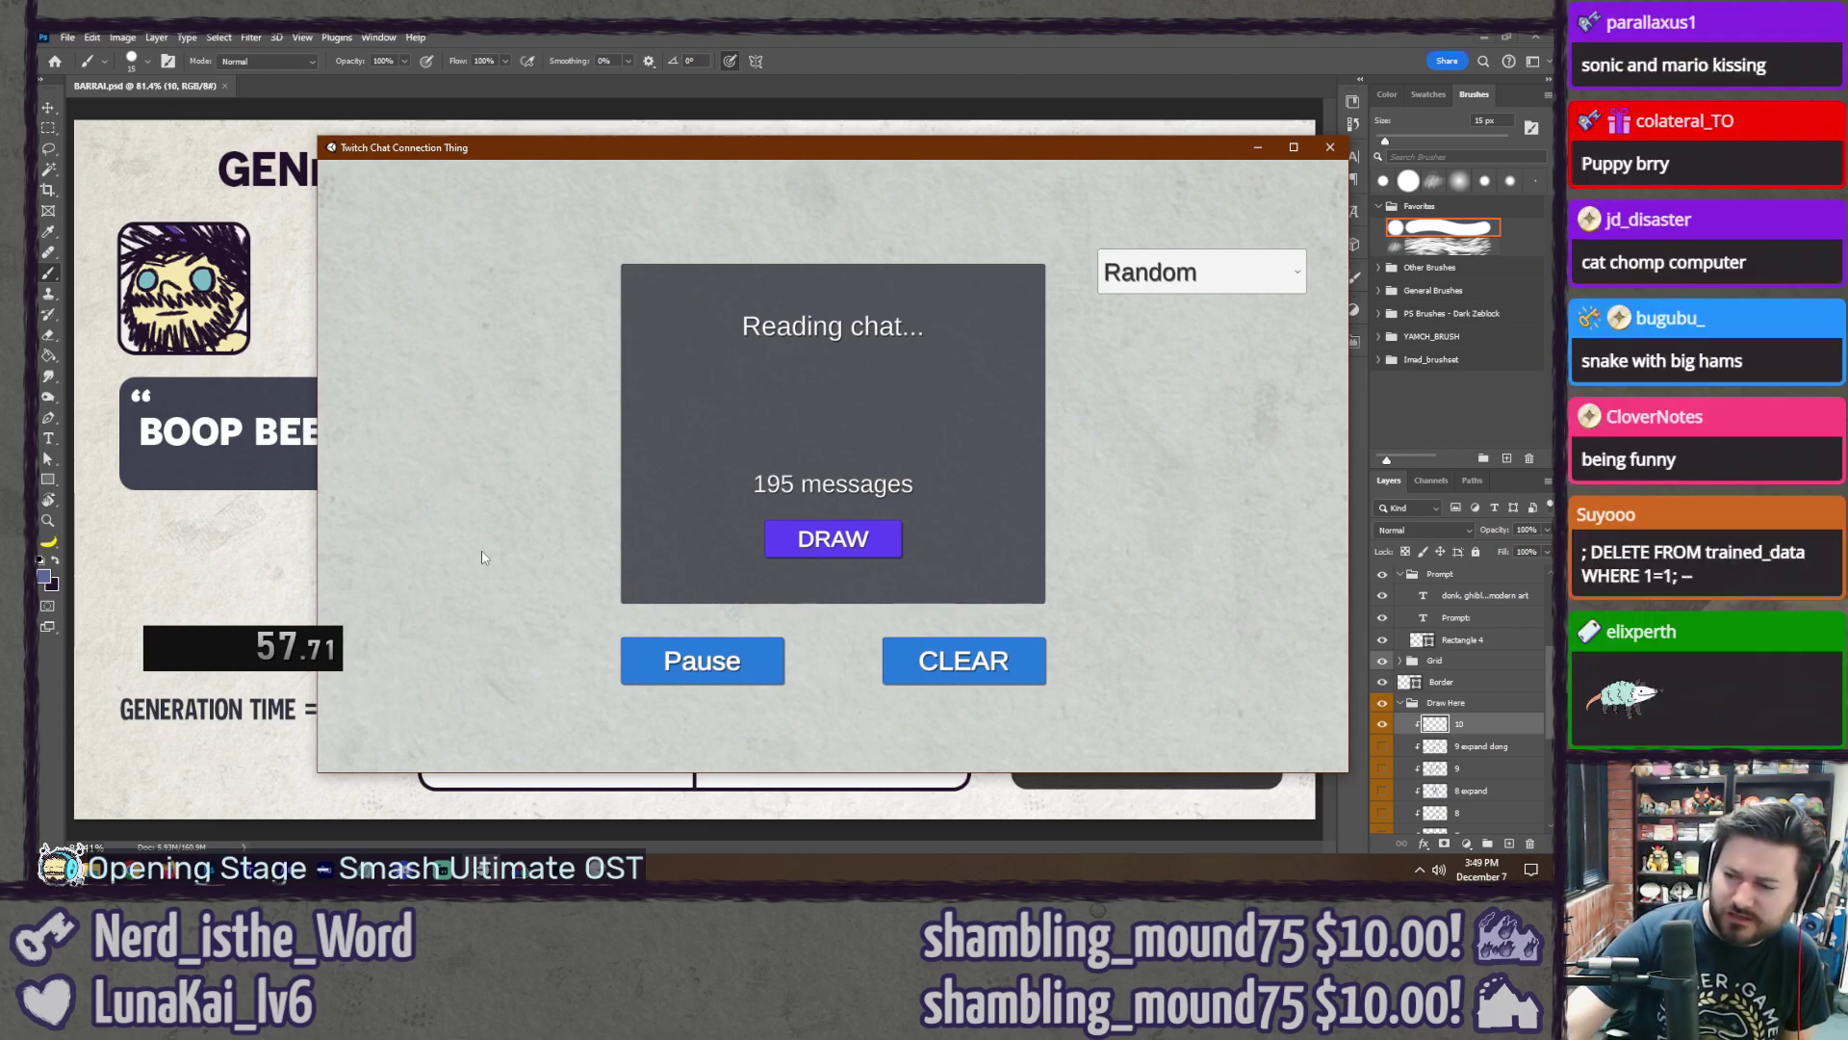
pyautogui.click(678, 668)
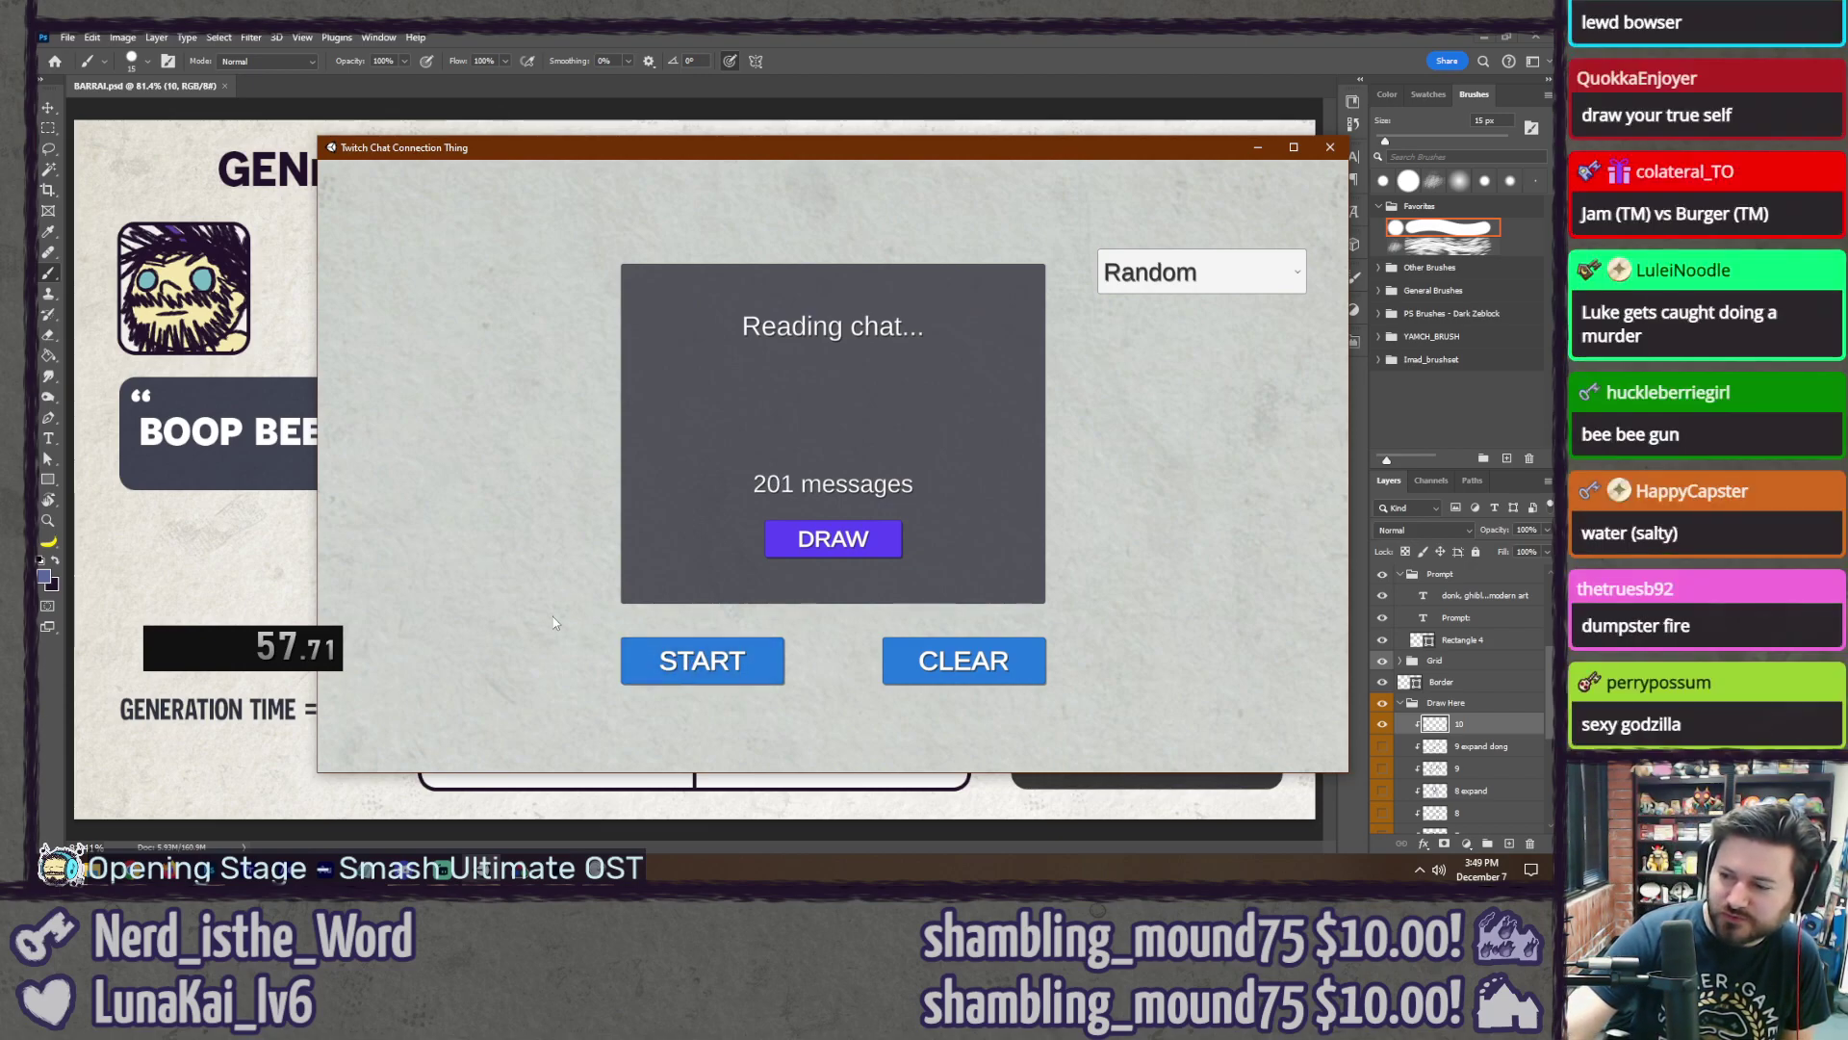
pyautogui.click(832, 539)
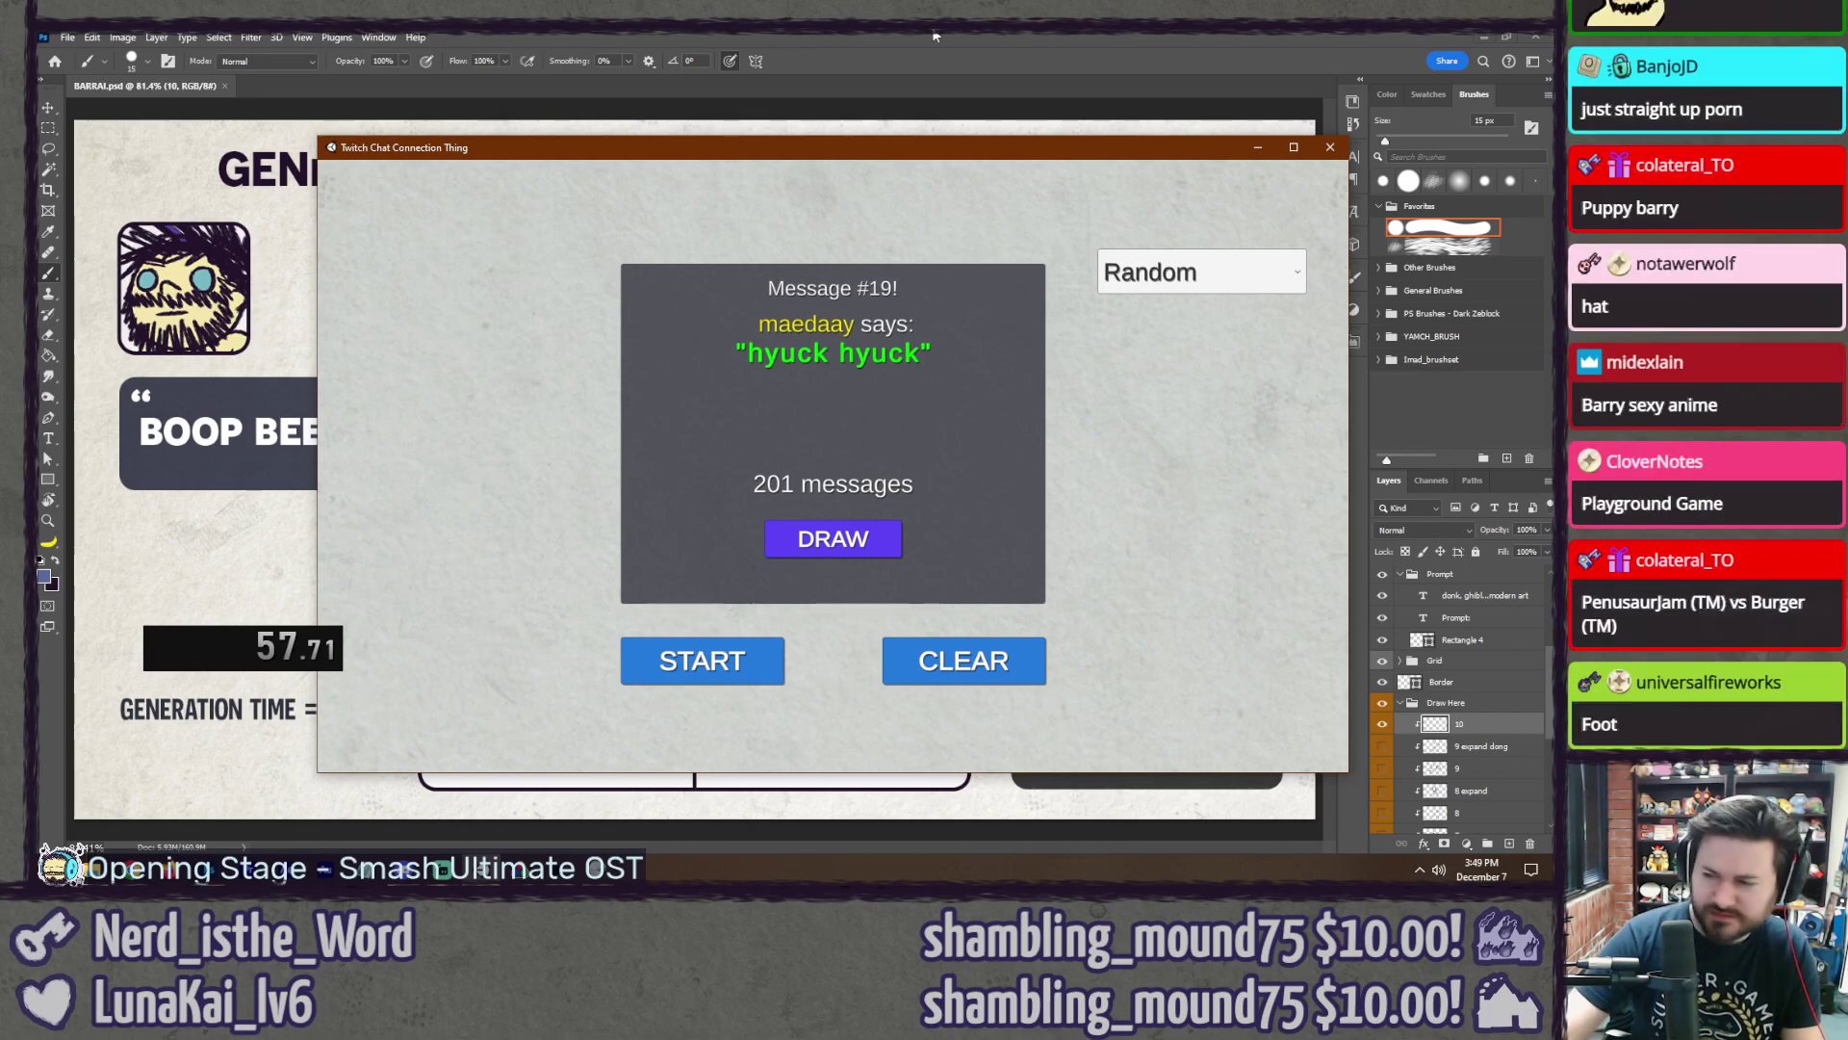
pyautogui.click(933, 35)
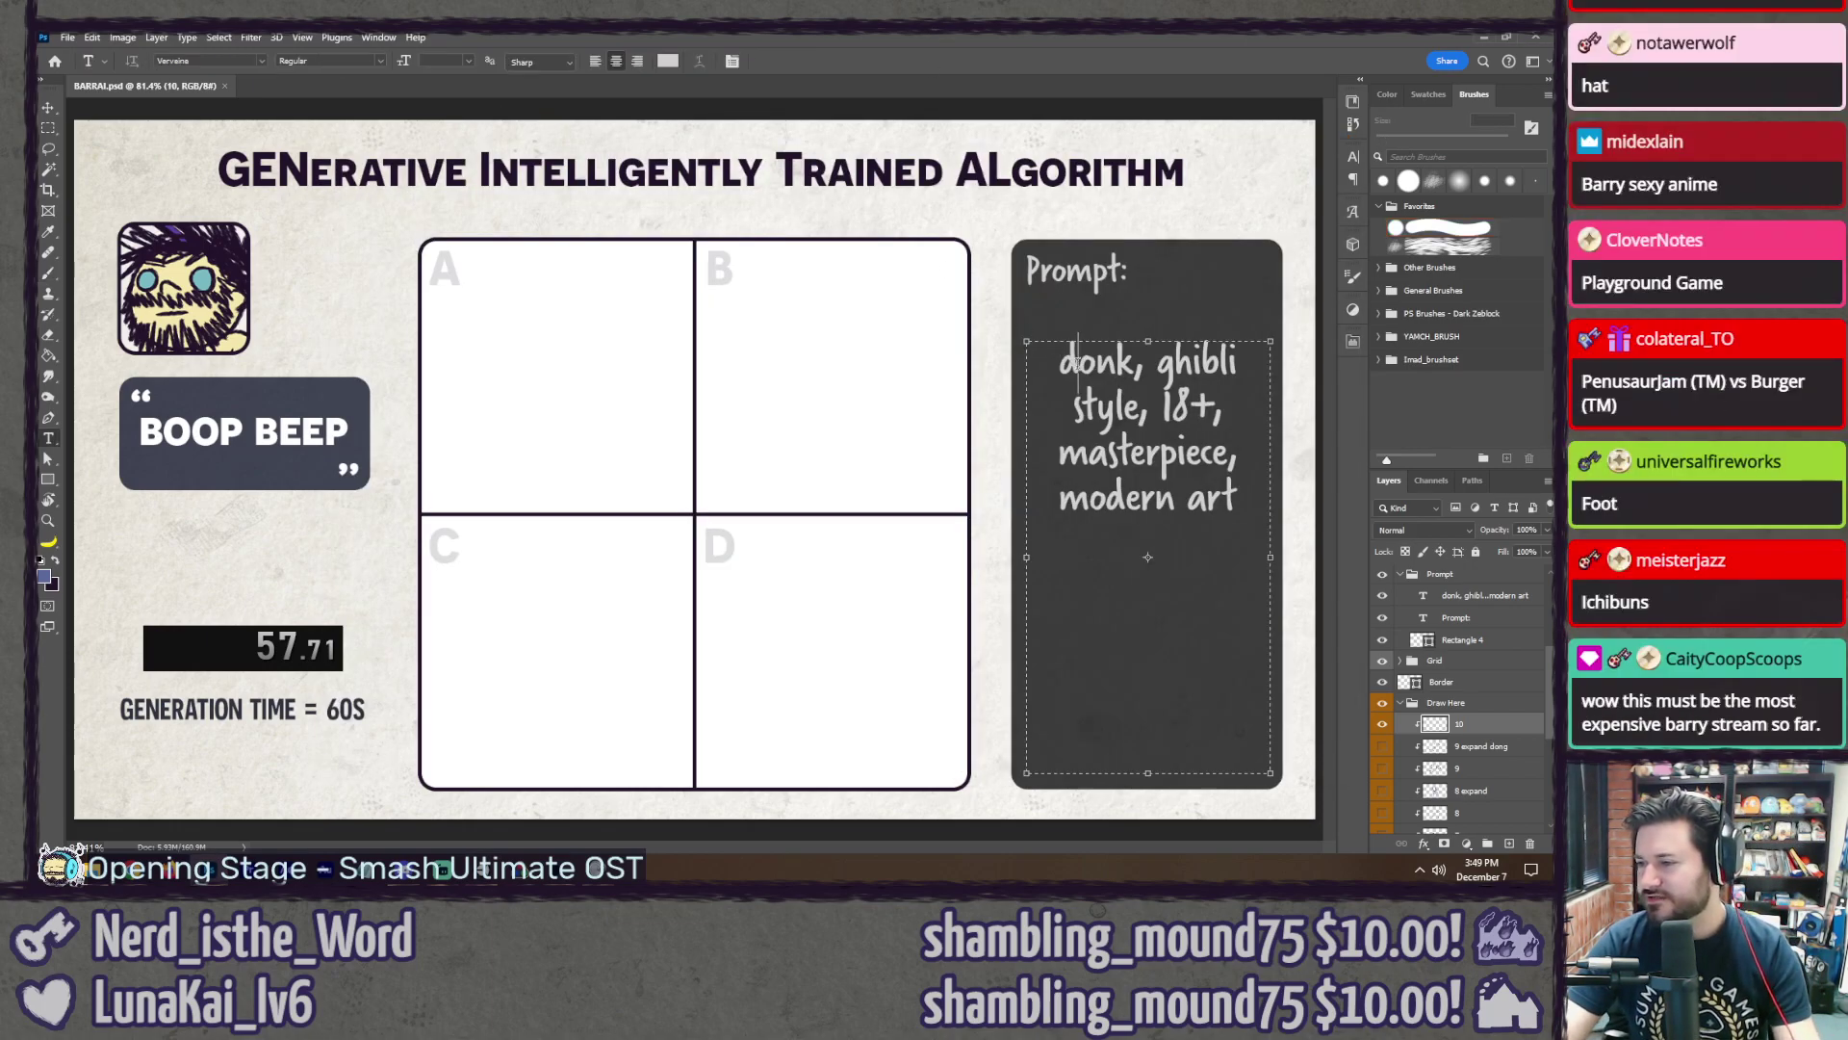
# Step: Change the prompt text to 'hyuck hyuck', select layer 10, and save the document
pyautogui.doubleClick(1075, 364)
pyautogui.write('hyu')
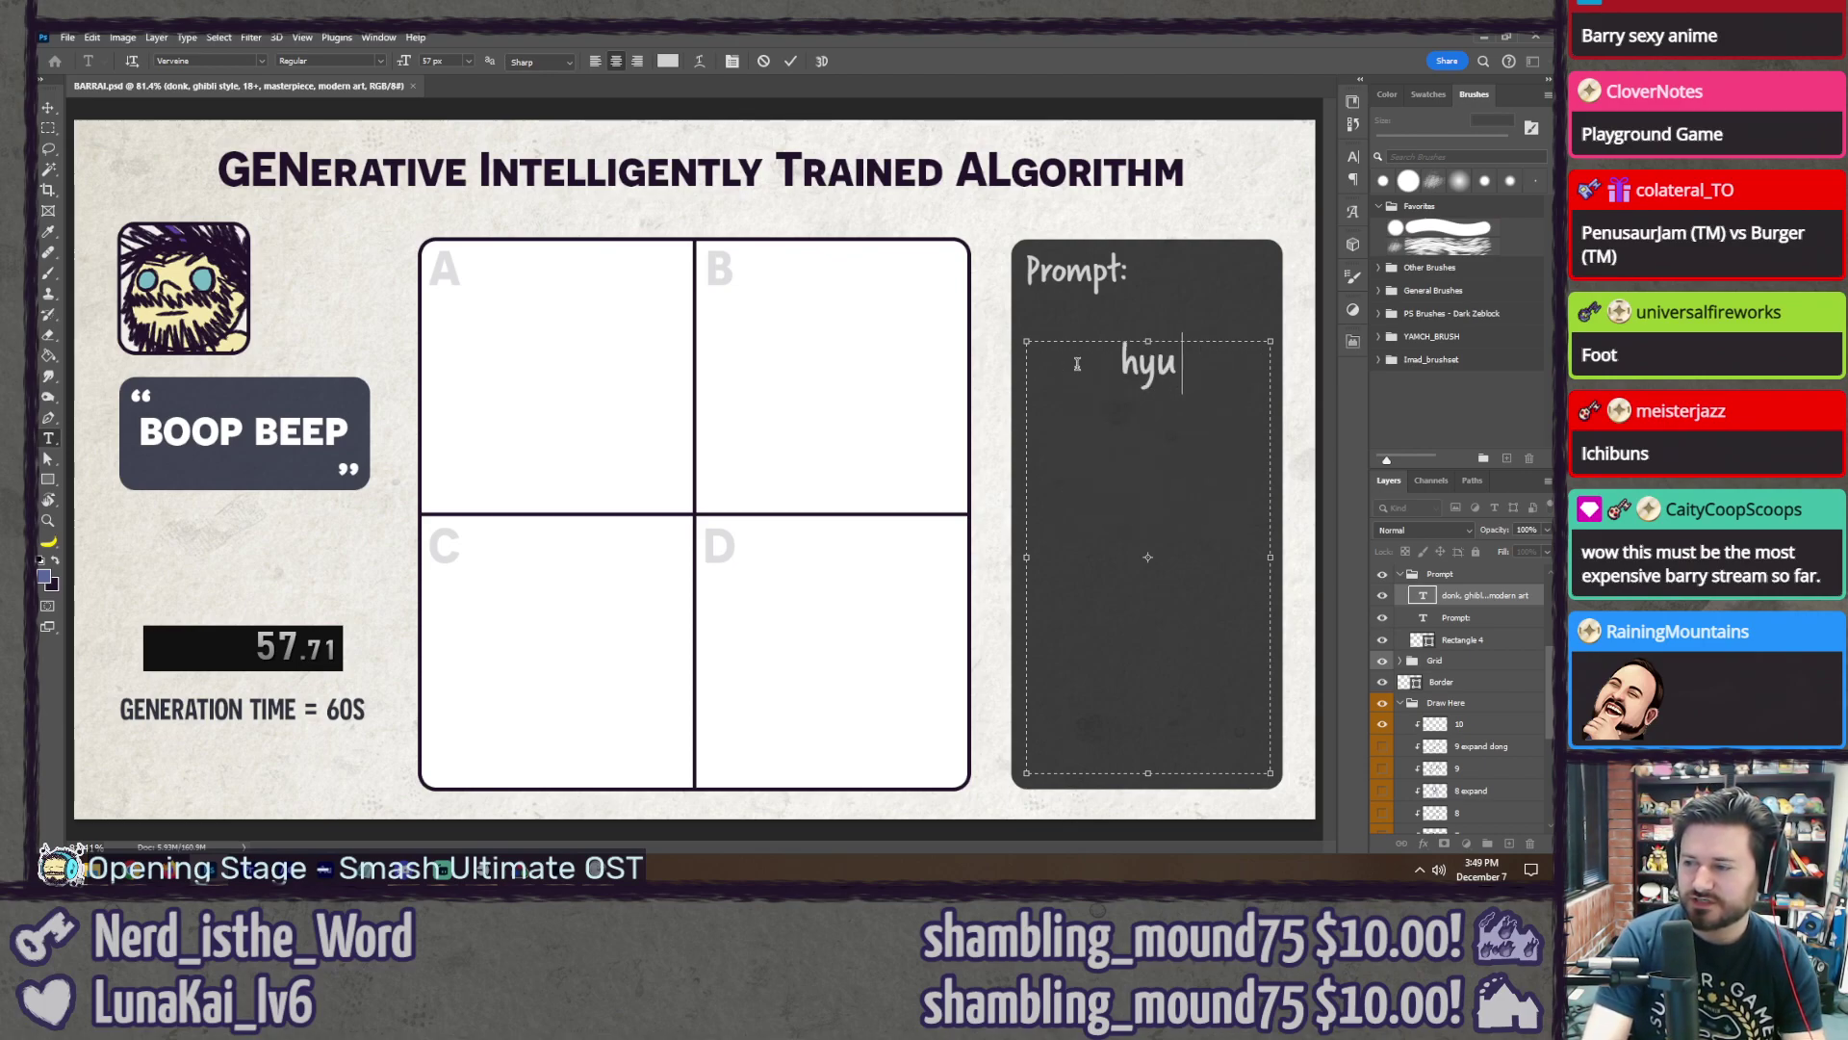
pyautogui.write('ck hyuck')
pyautogui.press('Escape')
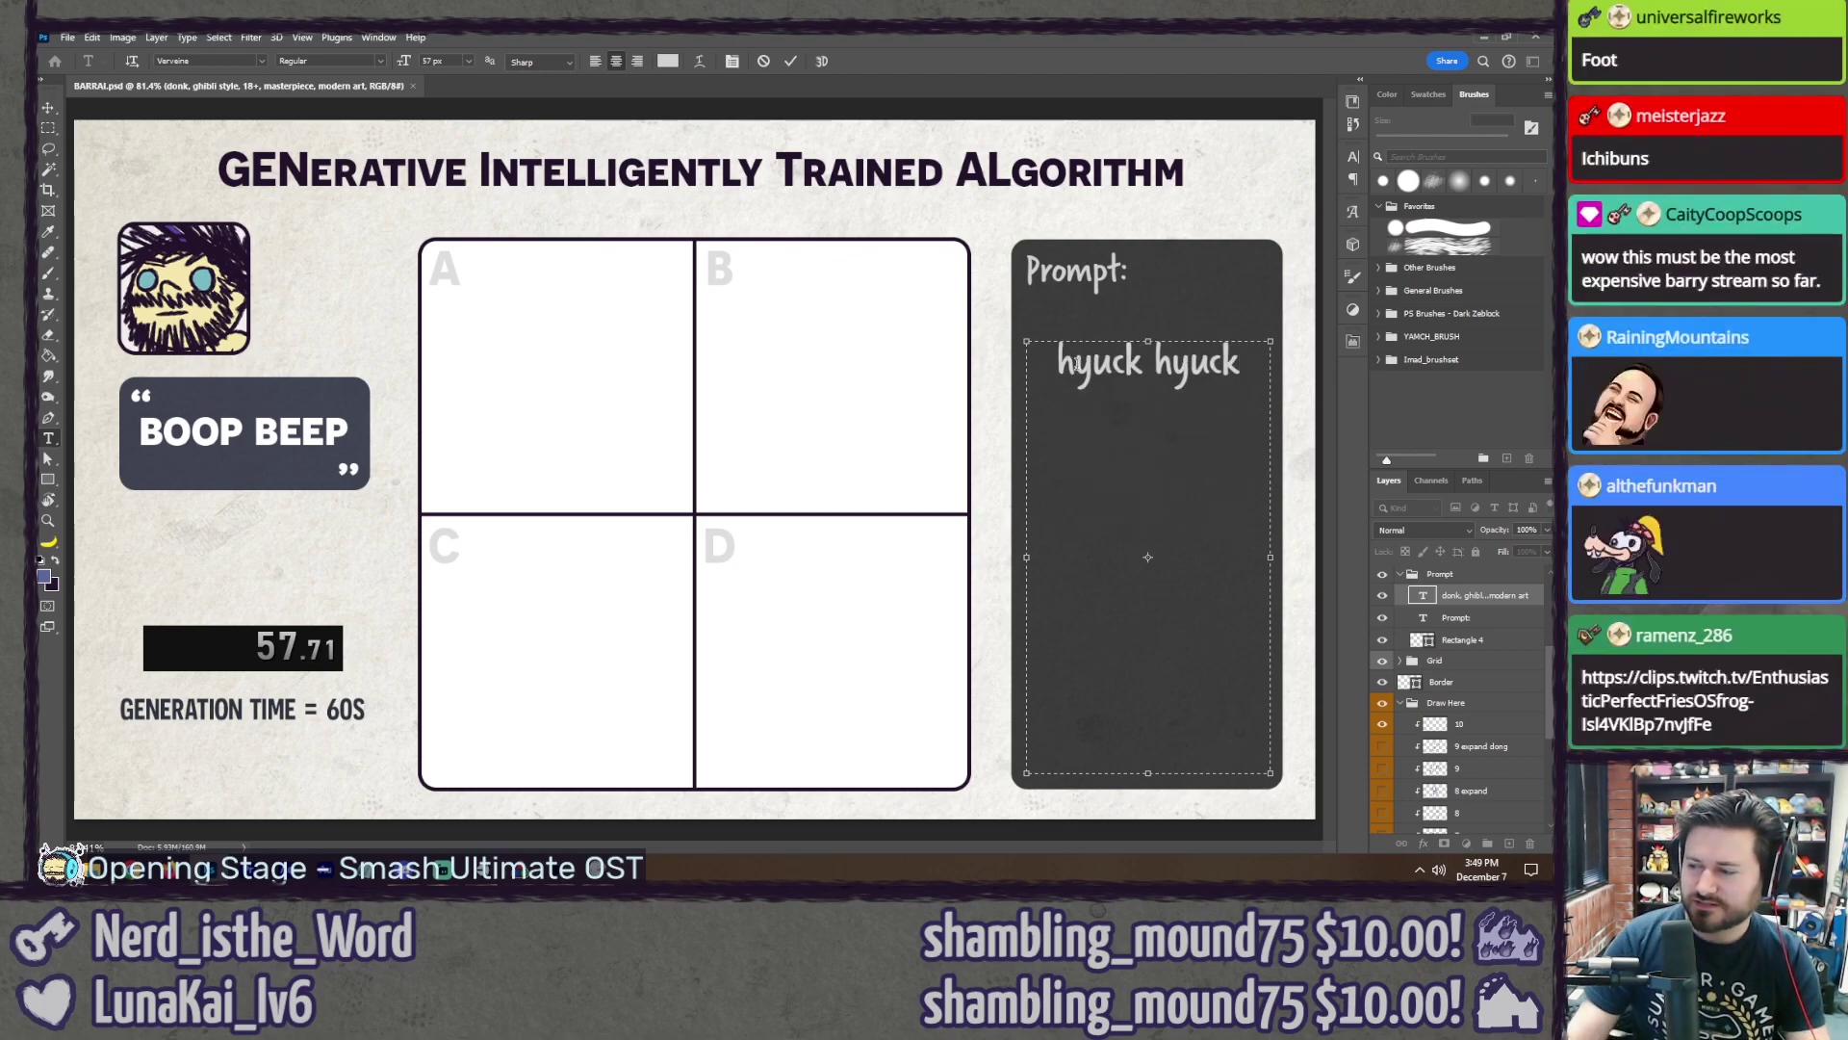
pyautogui.press('b')
pyautogui.click(1477, 724)
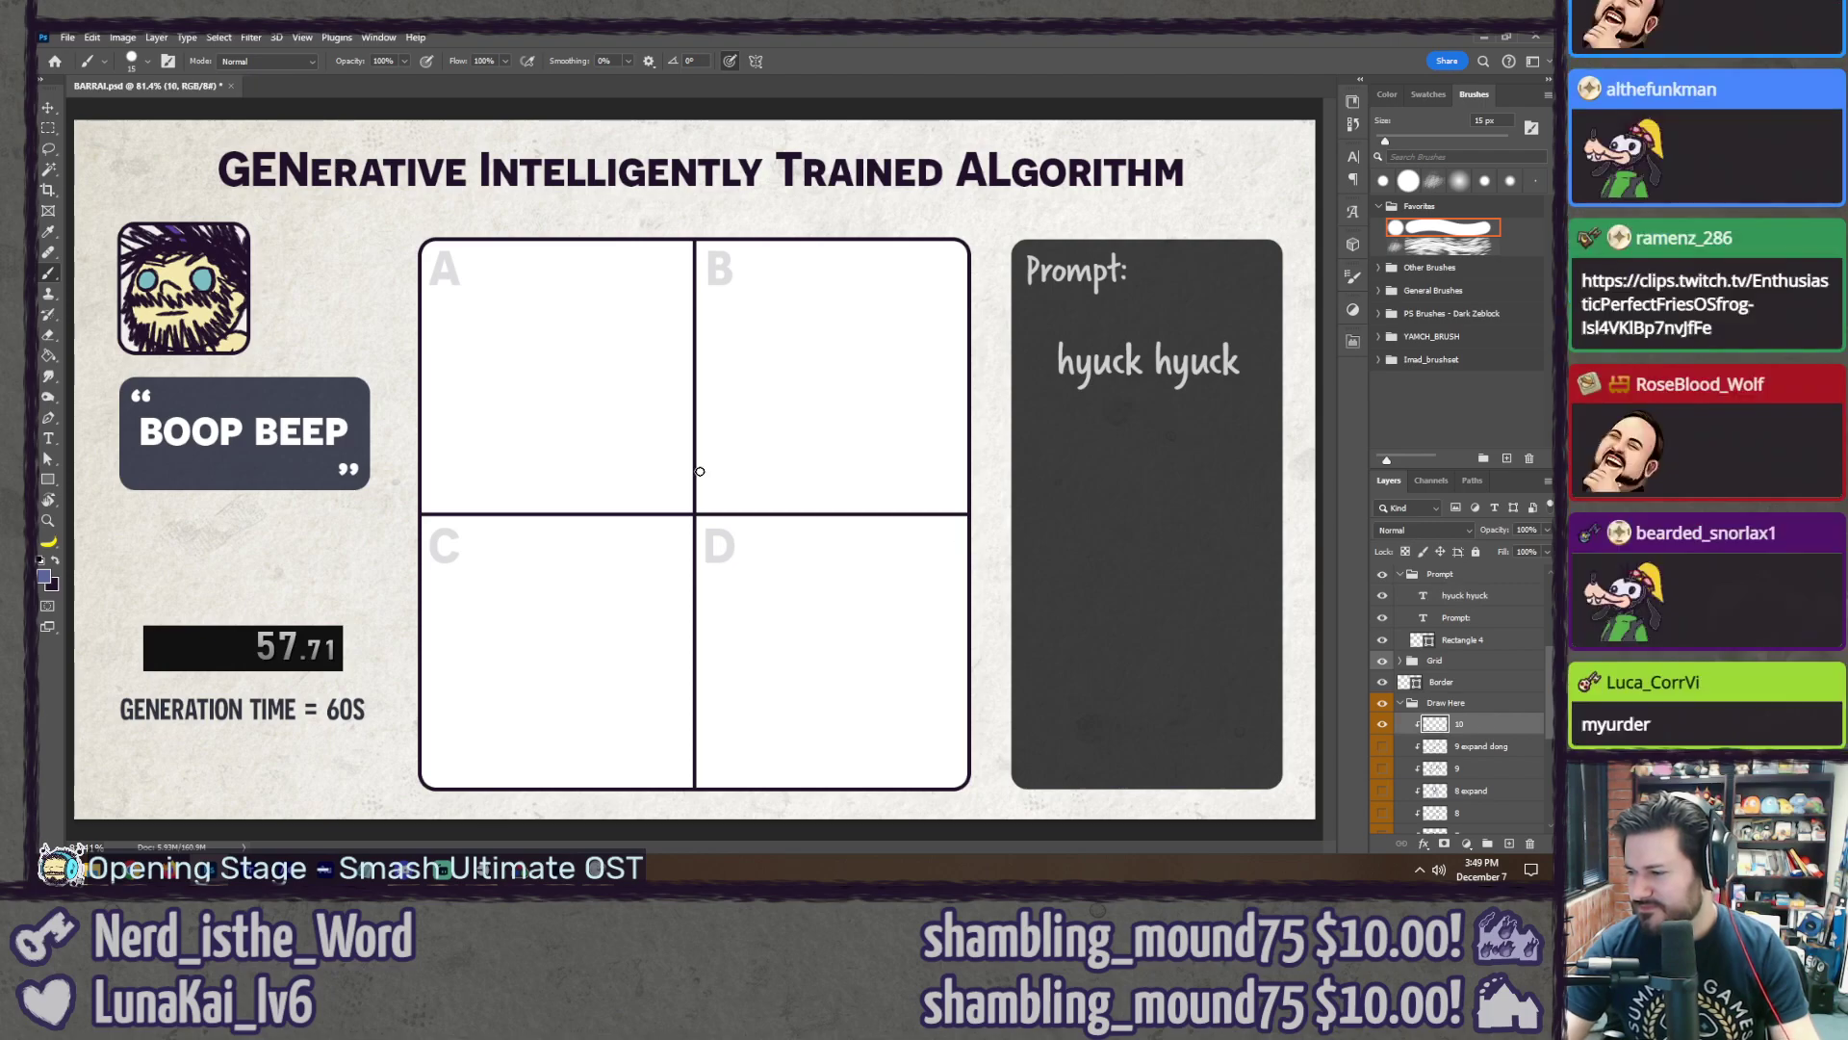
pyautogui.hotkey('ctrl', 's')
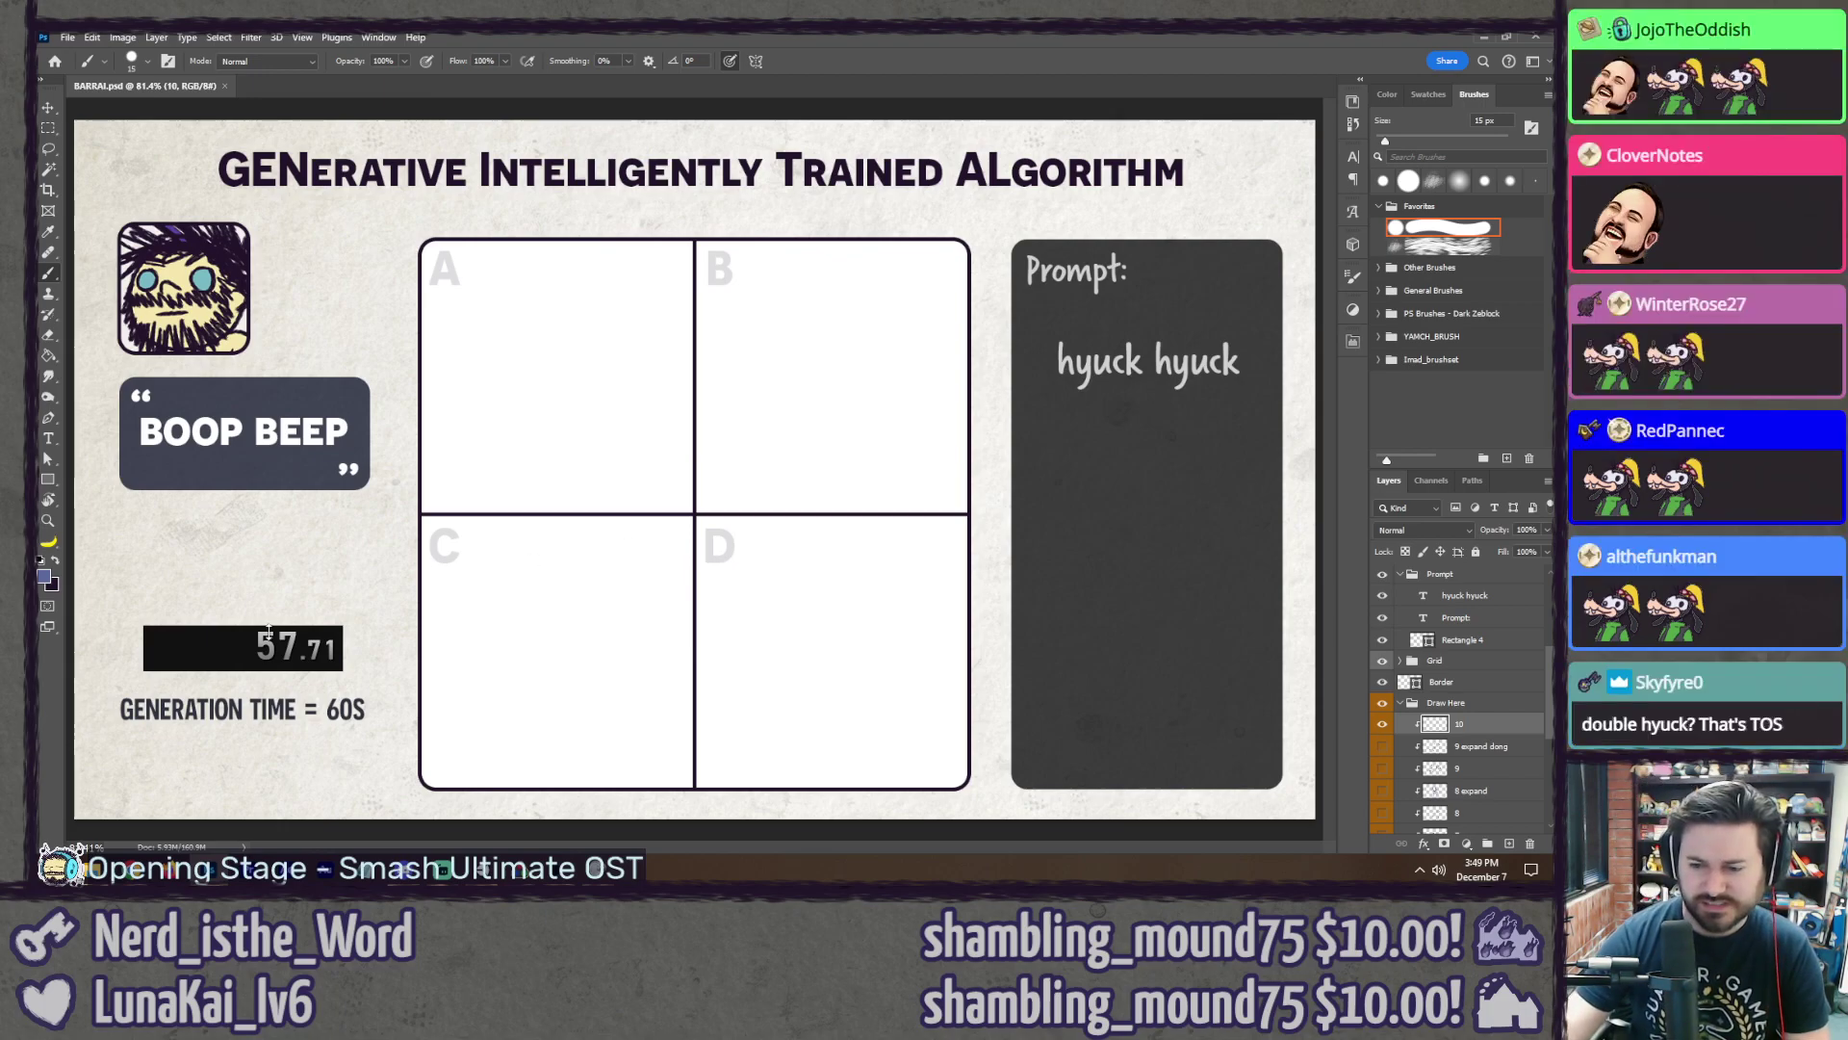
# Step: Edit the generation time from 60S to 30S
pyautogui.press('t')
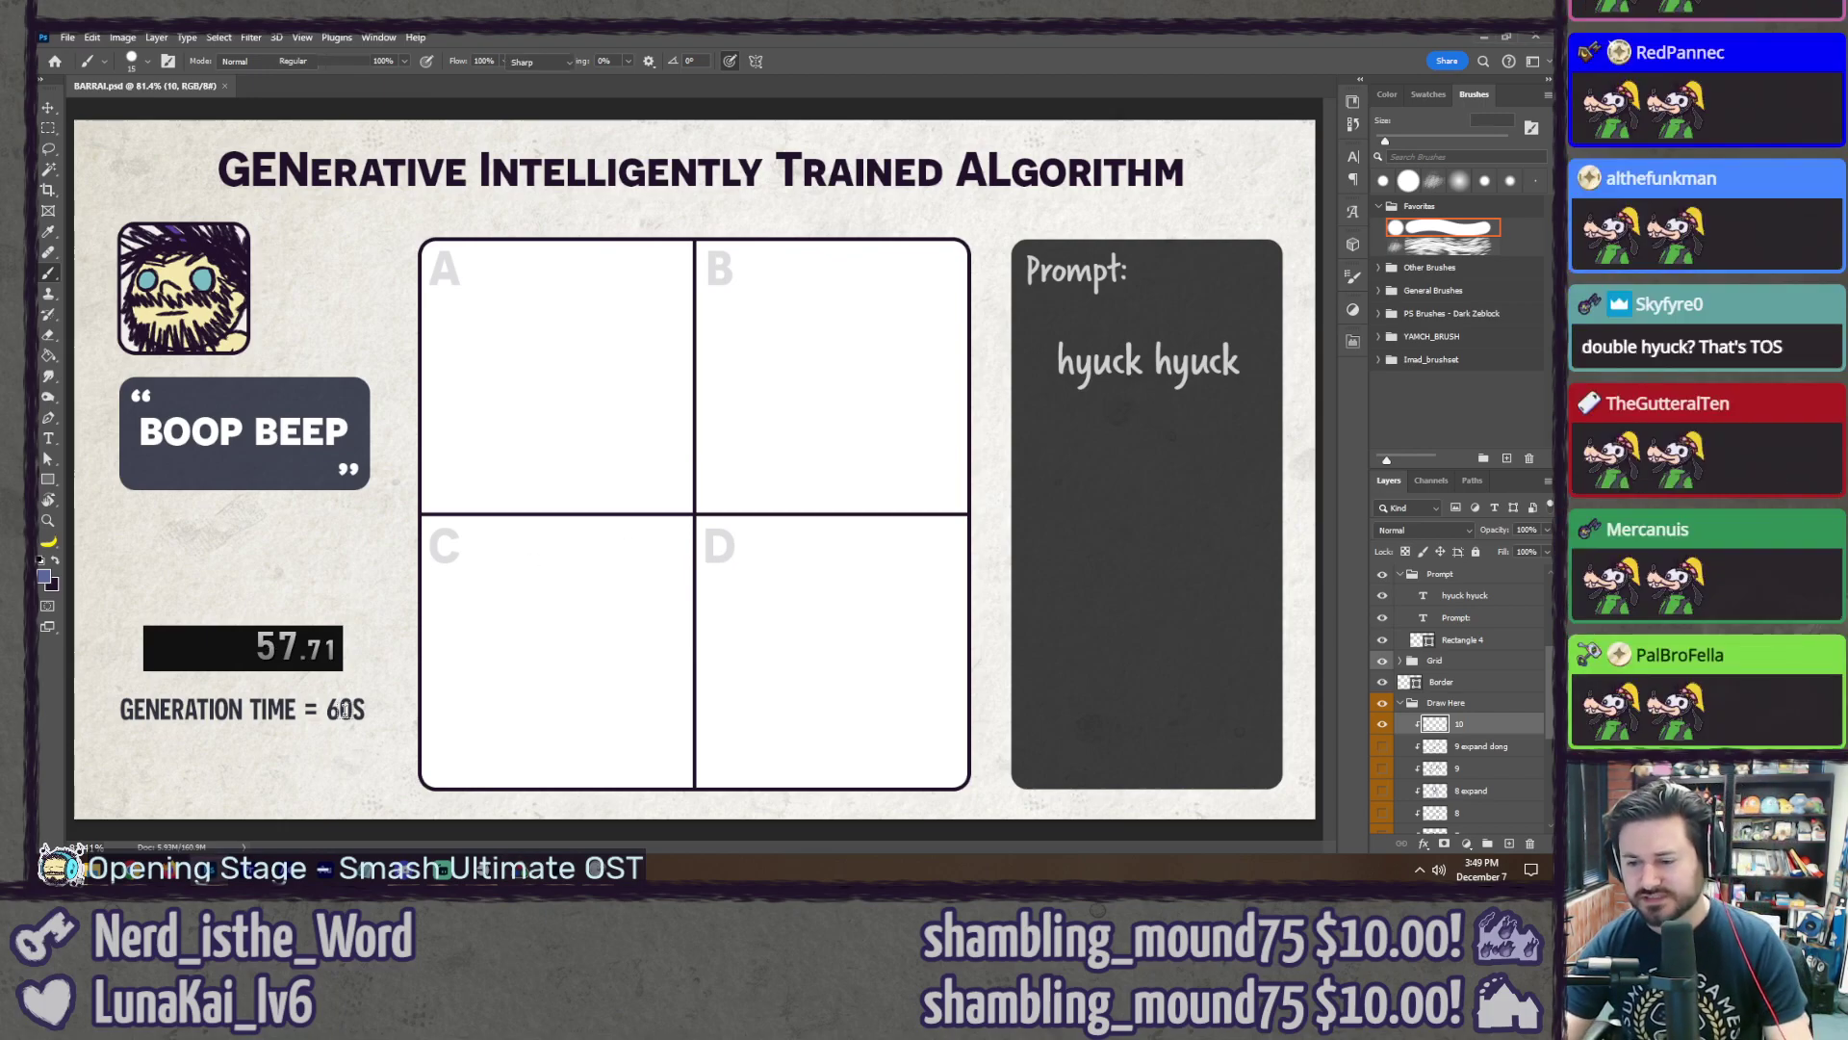
pyautogui.click(330, 711)
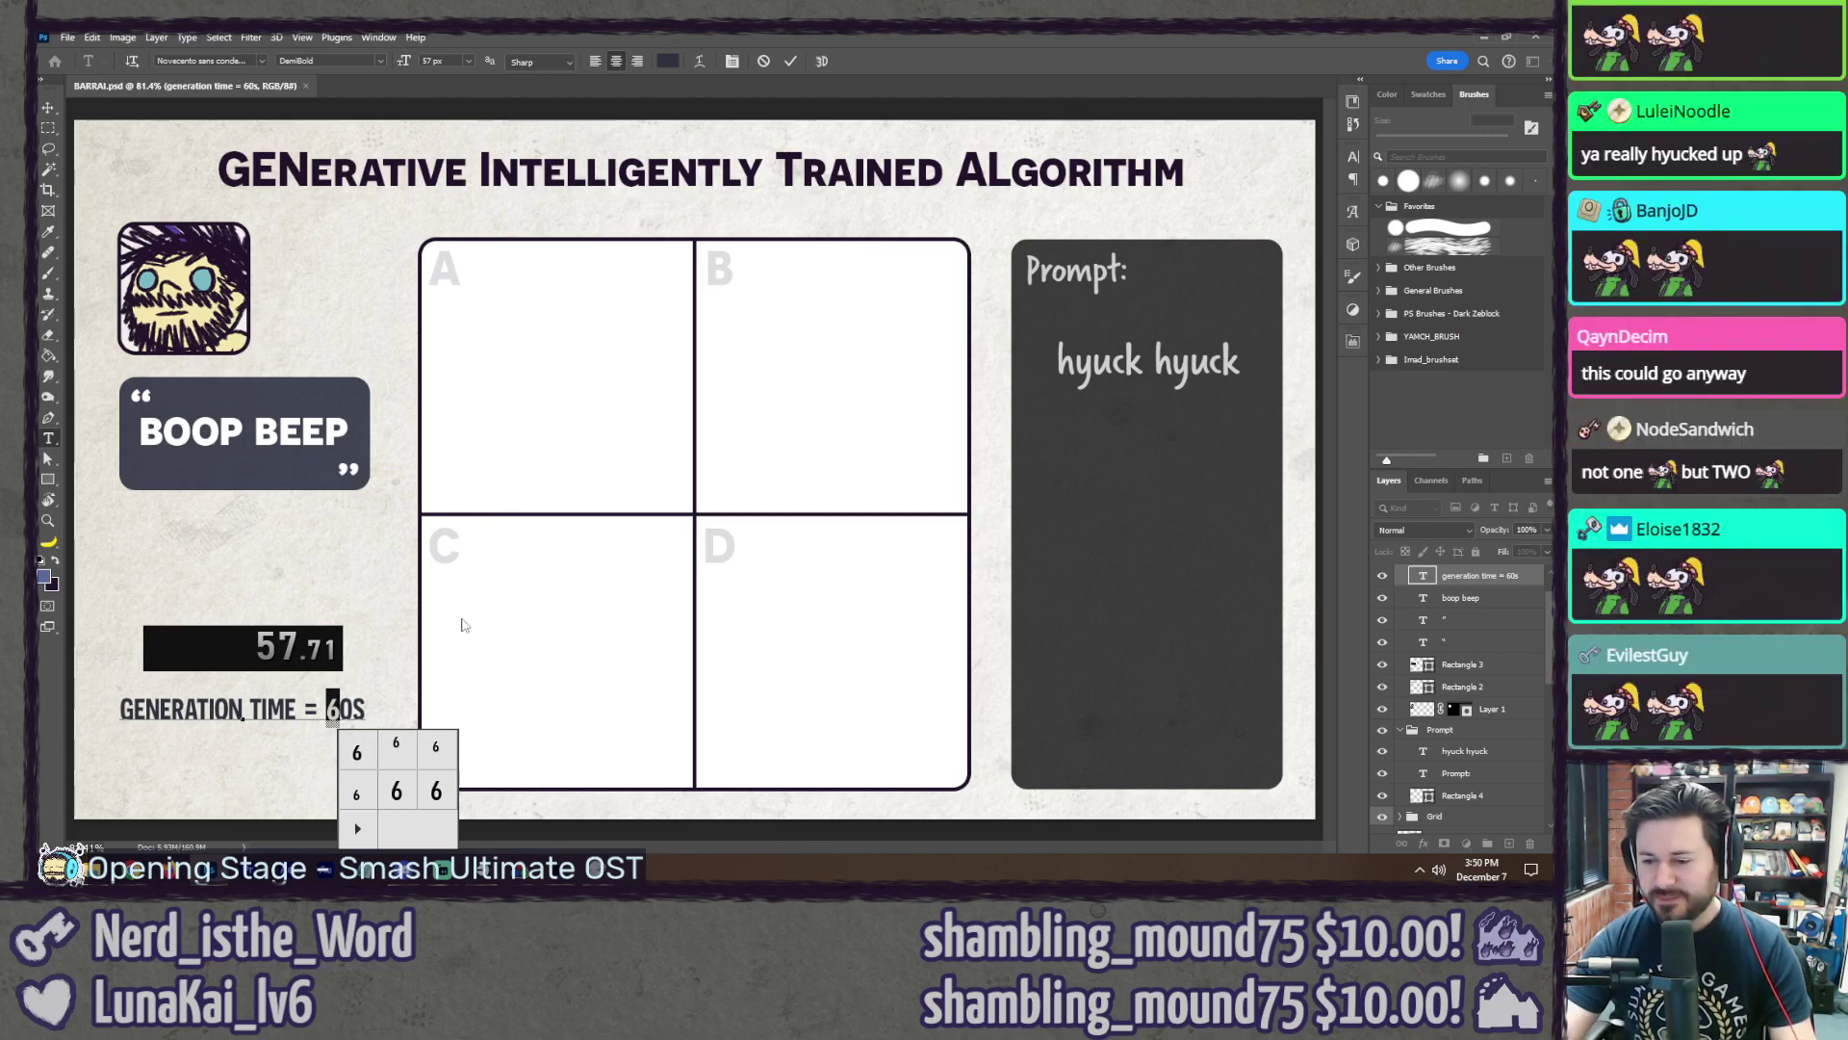
pyautogui.write('3')
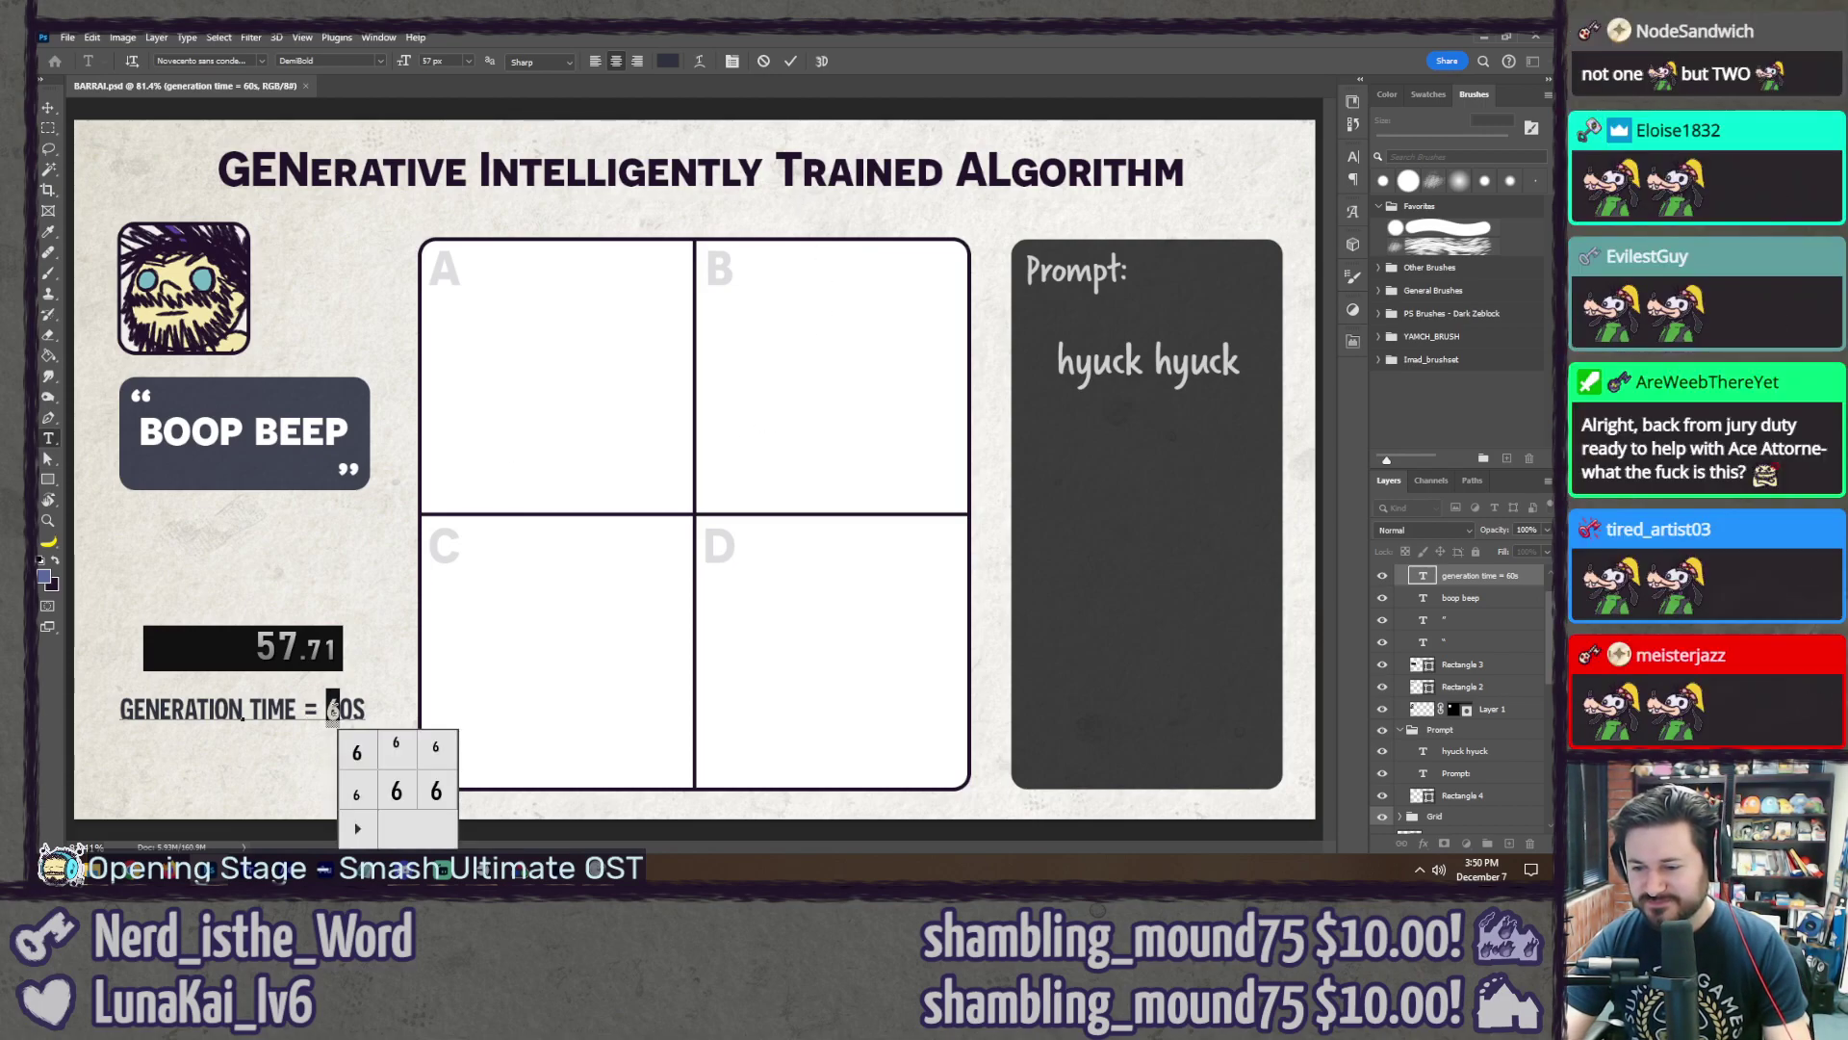
pyautogui.click(790, 62)
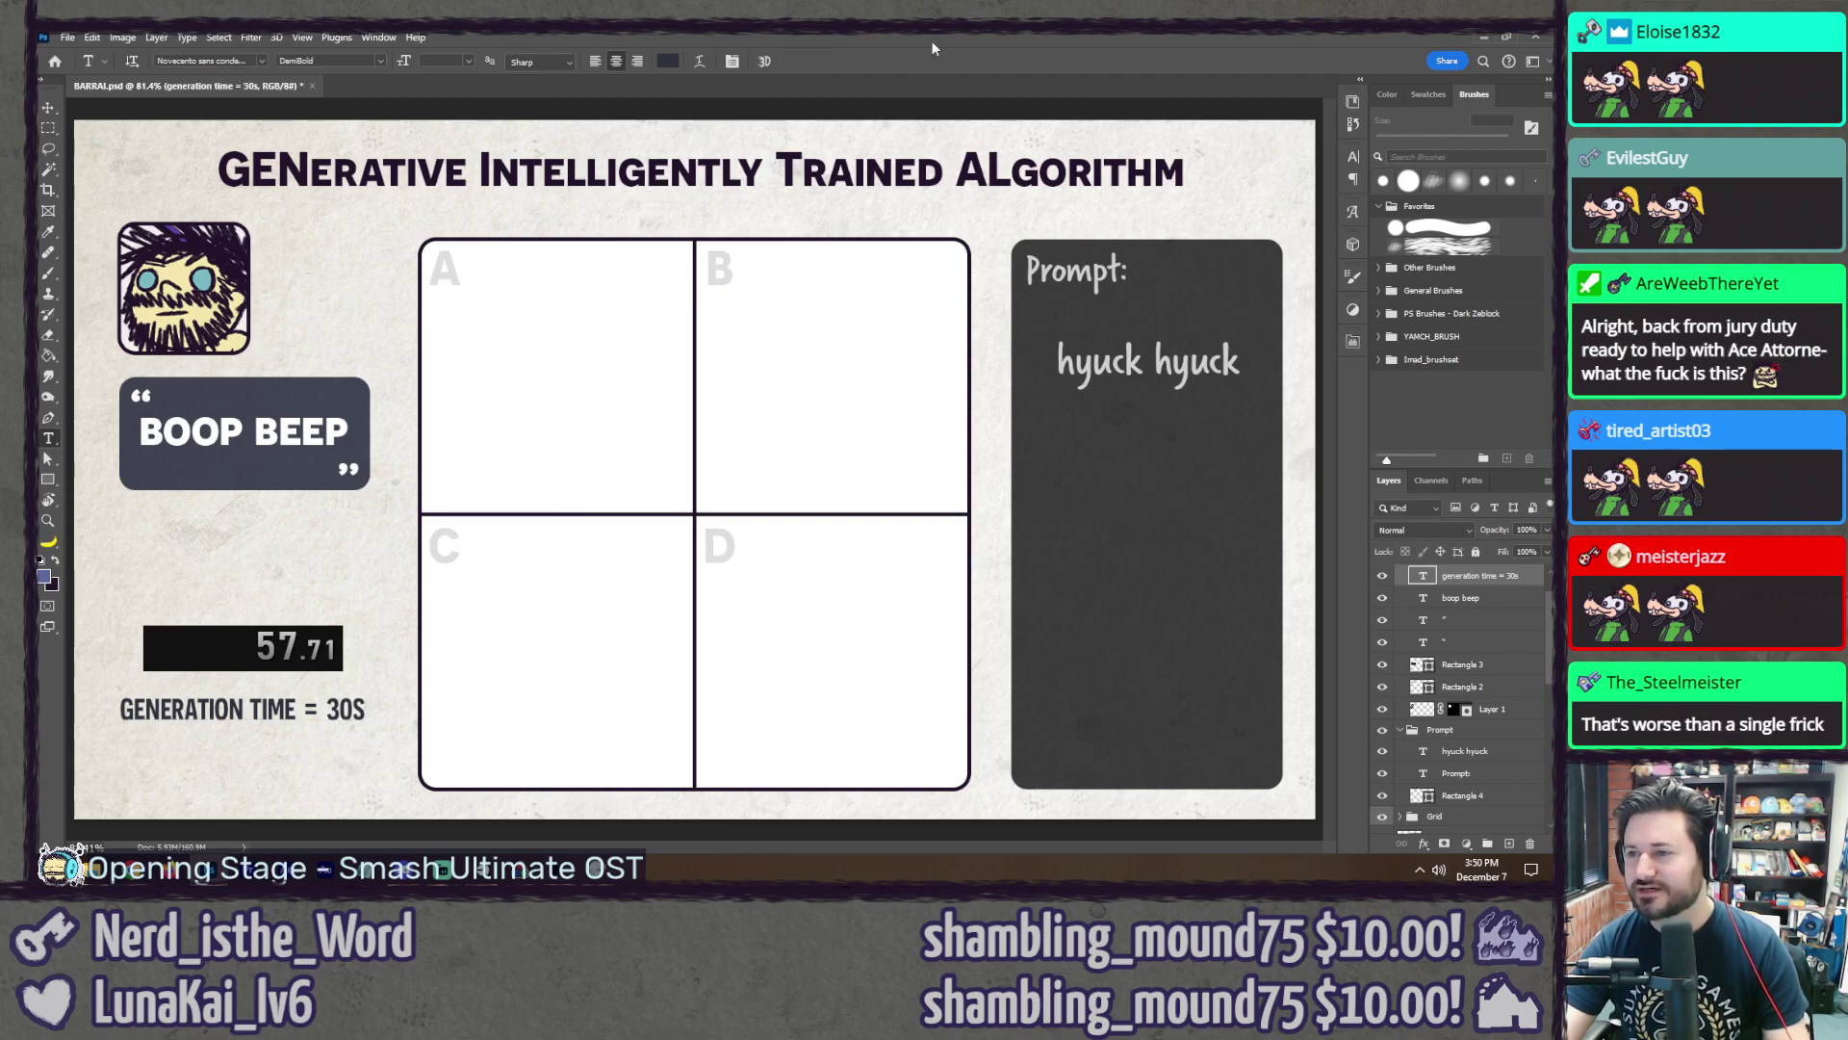
# Step: Select layer 10, reset the timer, and sketch a face with an arched stroke in panel A
pyautogui.press('b')
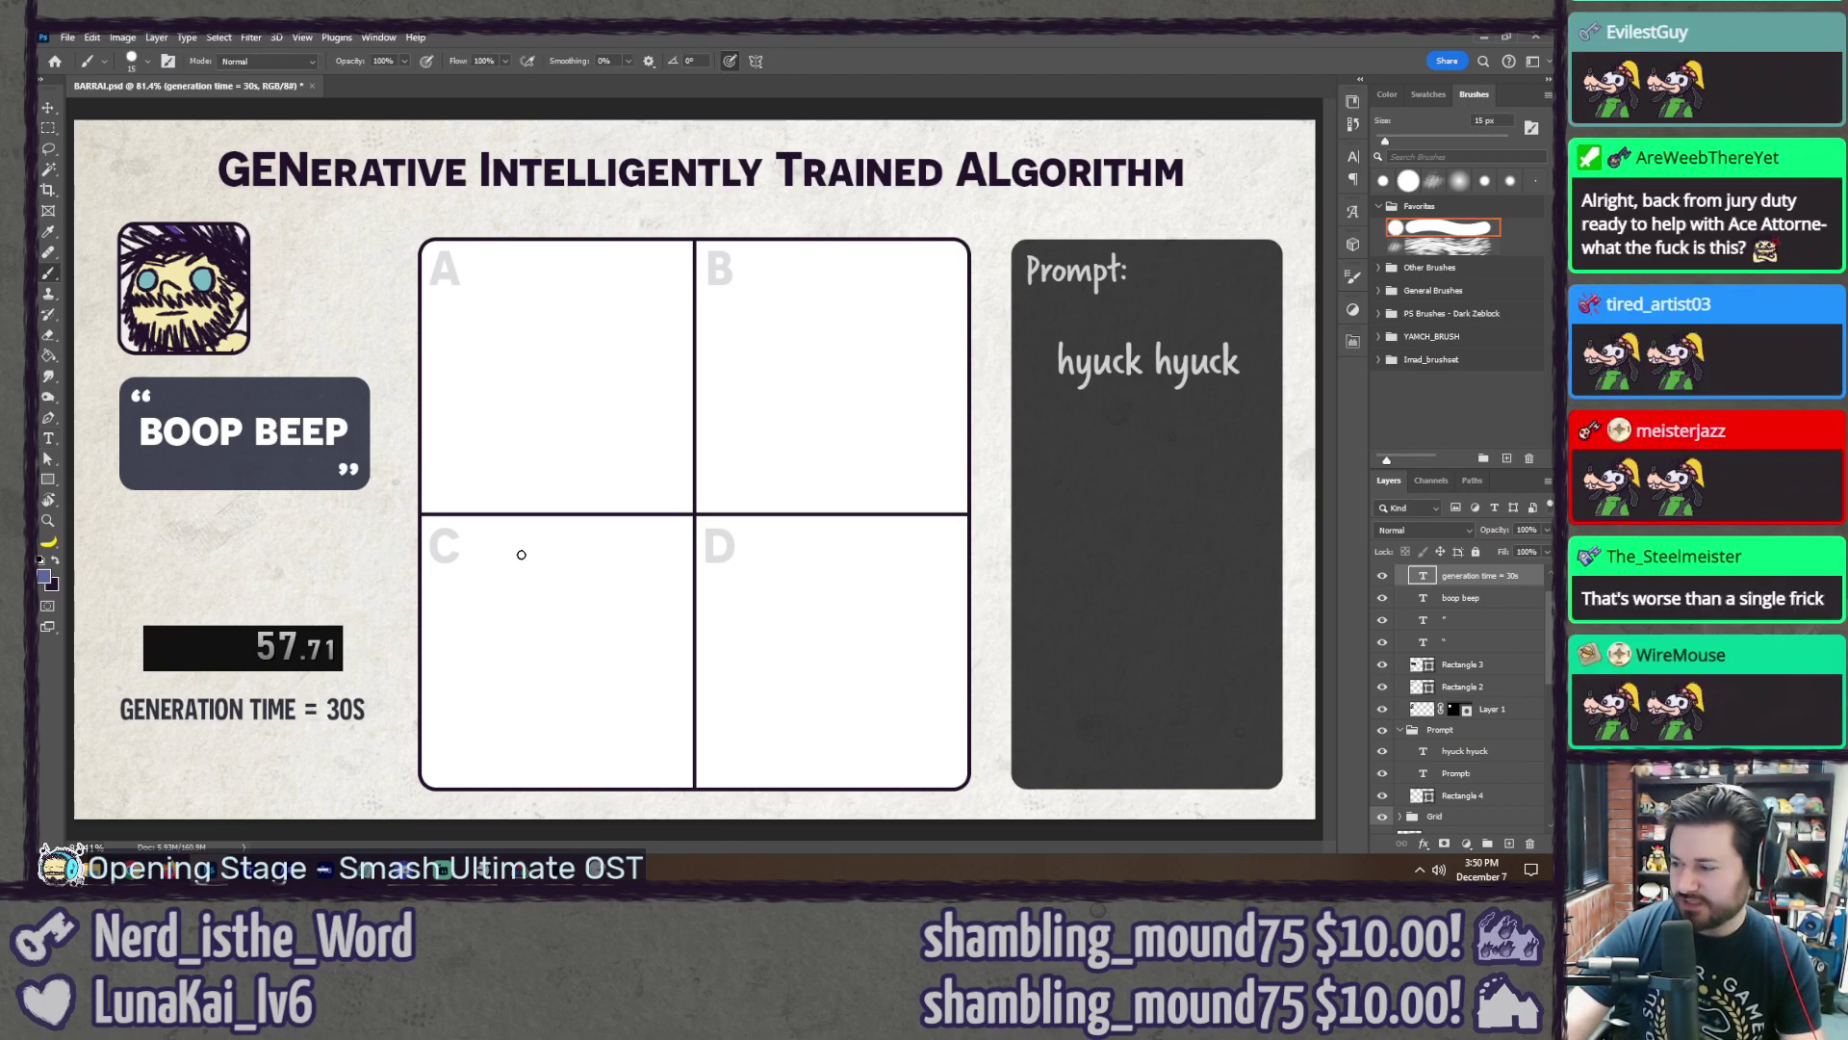
pyautogui.scroll(-2, 1449, 736)
pyautogui.click(1487, 789)
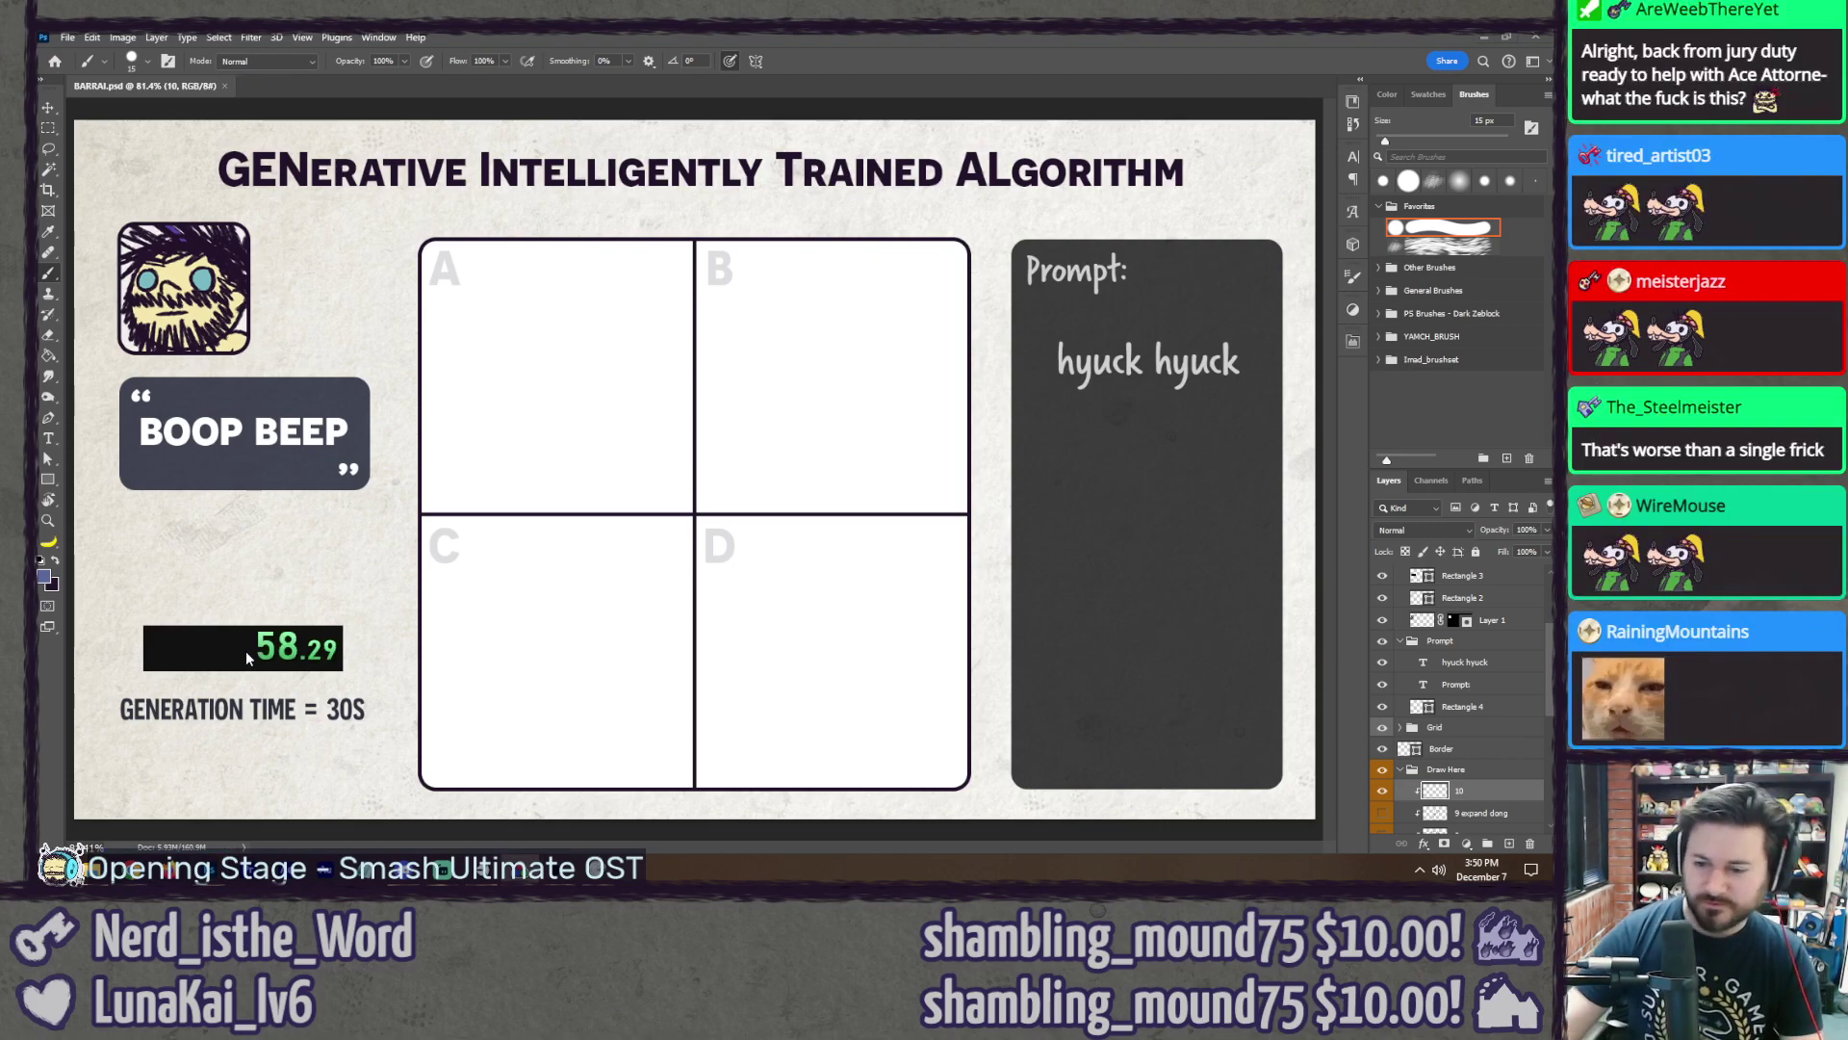
pyautogui.click(245, 651)
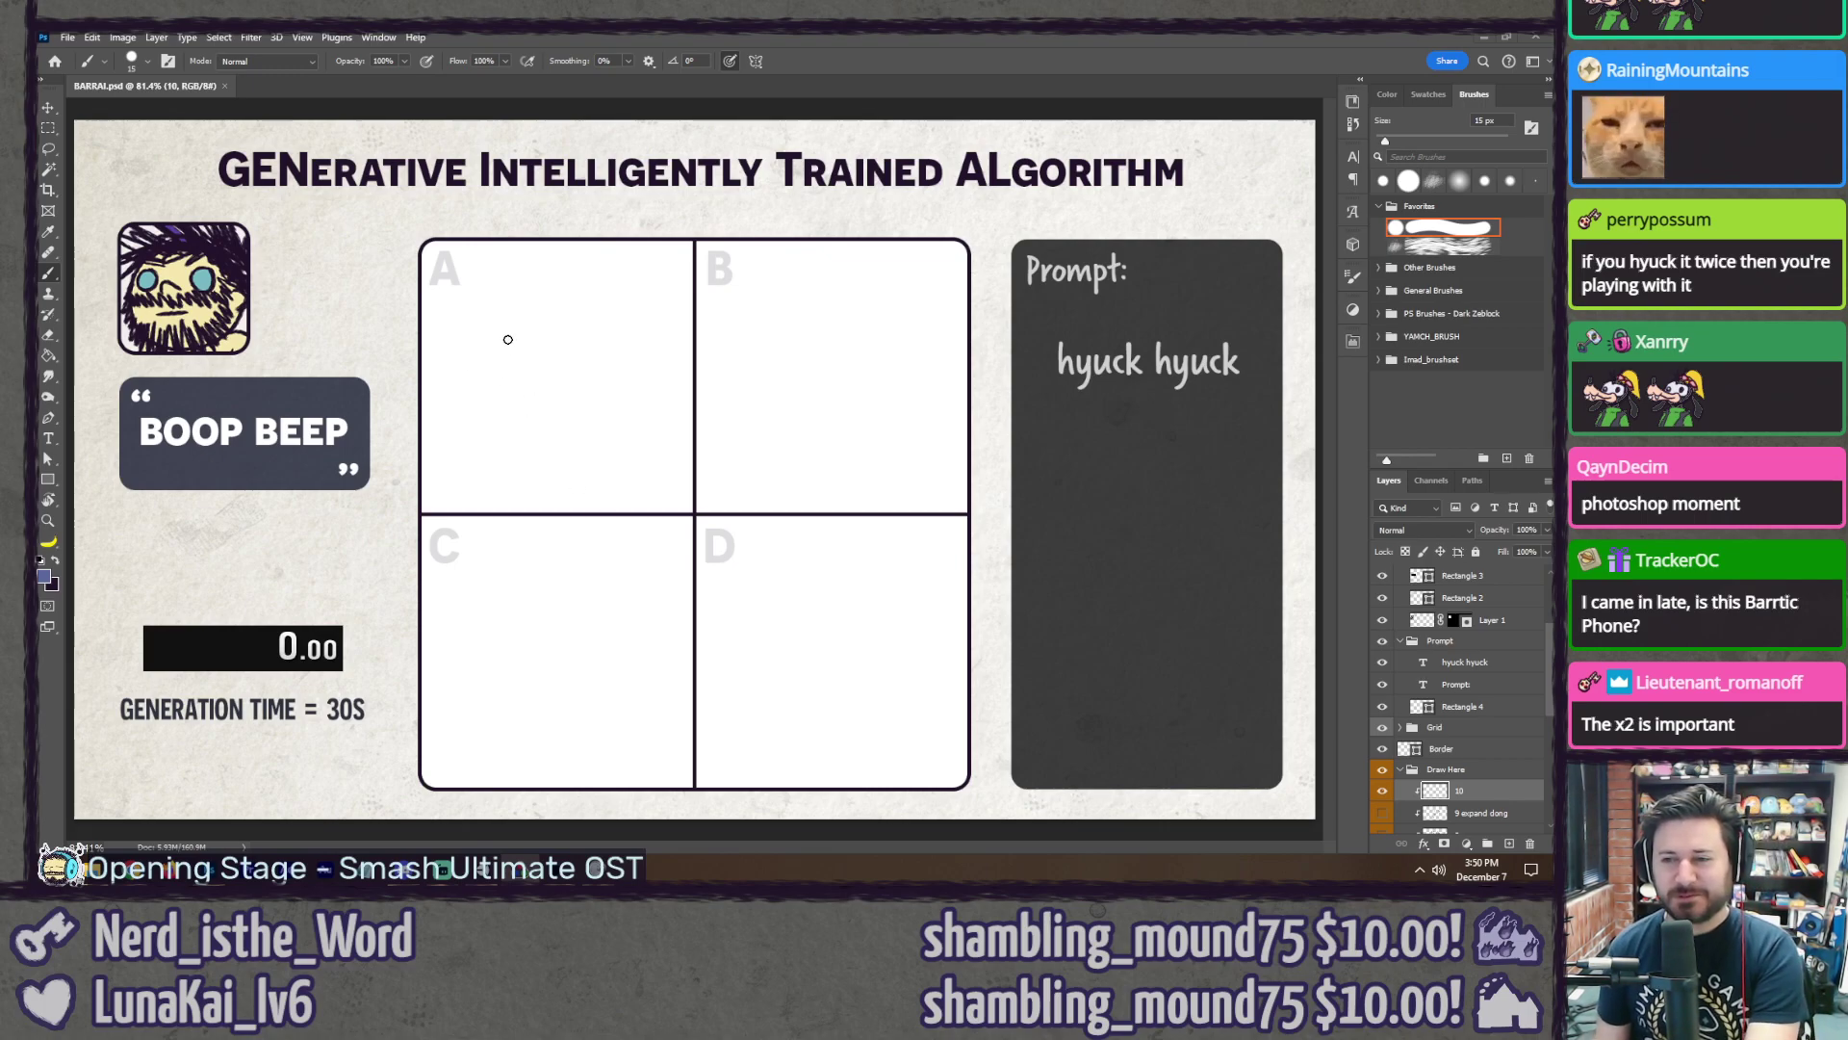
pyautogui.moveTo(465, 372)
pyautogui.mouseDown()
pyautogui.moveTo(535, 395)
pyautogui.moveTo(580, 370)
pyautogui.moveTo(616, 398)
pyautogui.moveTo(609, 422)
pyautogui.moveTo(550, 448)
pyautogui.moveTo(466, 349)
pyautogui.moveTo(537, 339)
pyautogui.moveTo(460, 330)
pyautogui.mouseUp()
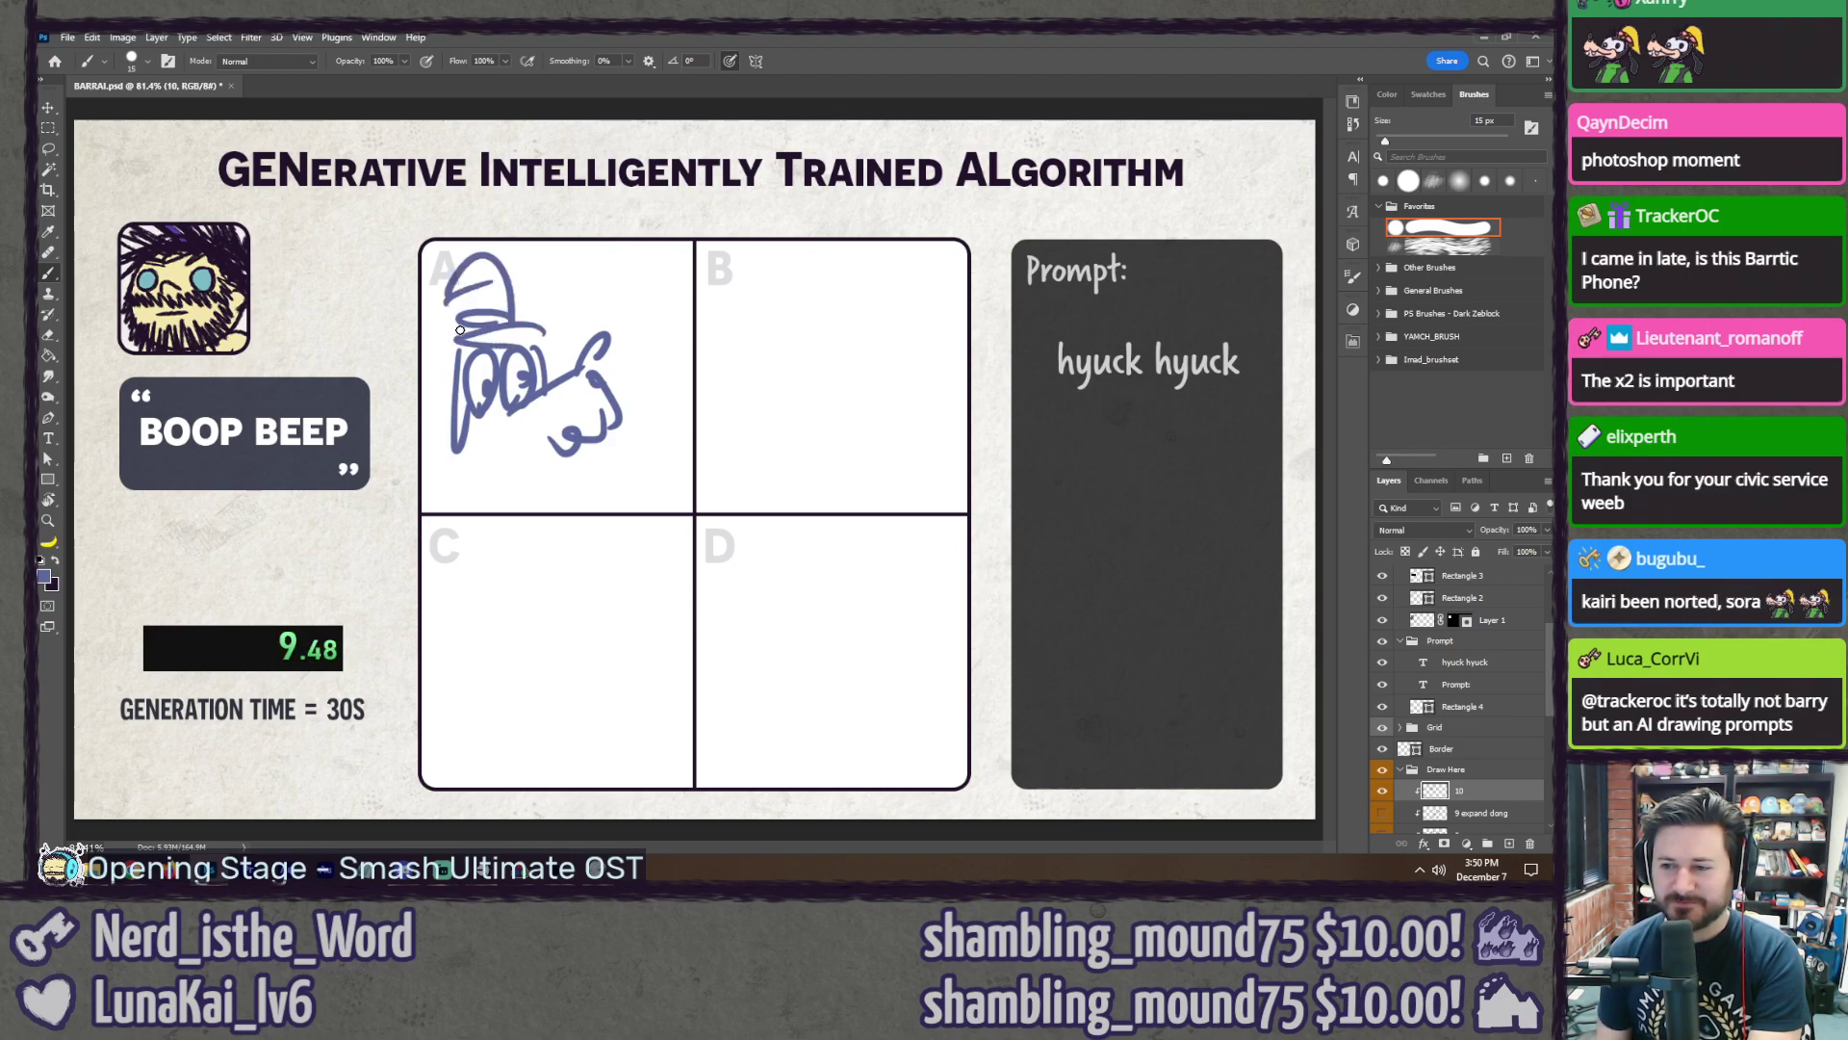
pyautogui.moveTo(630, 383); pyautogui.dragTo(676, 382)
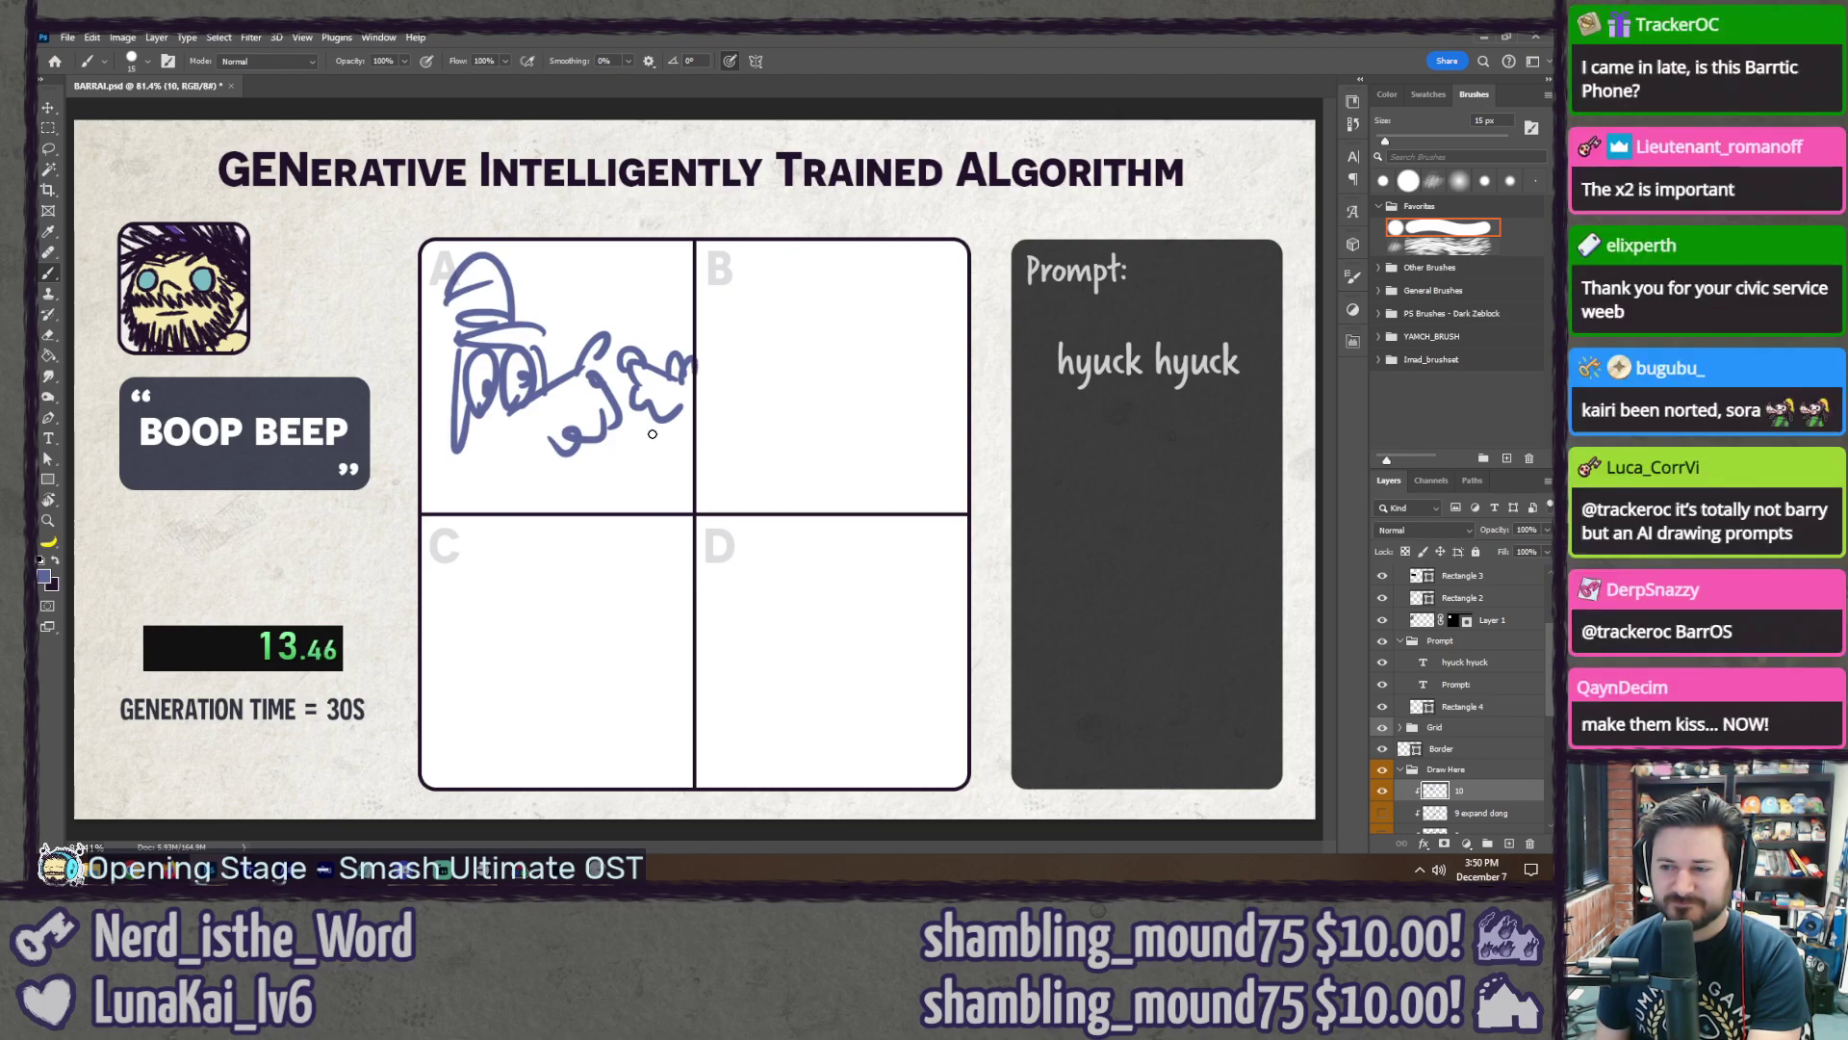
# Step: Sketch two ovals with an eye and connecting lines in panel B
pyautogui.moveTo(809, 300)
pyautogui.mouseDown()
pyautogui.moveTo(795, 373)
pyautogui.moveTo(813, 433)
pyautogui.mouseUp()
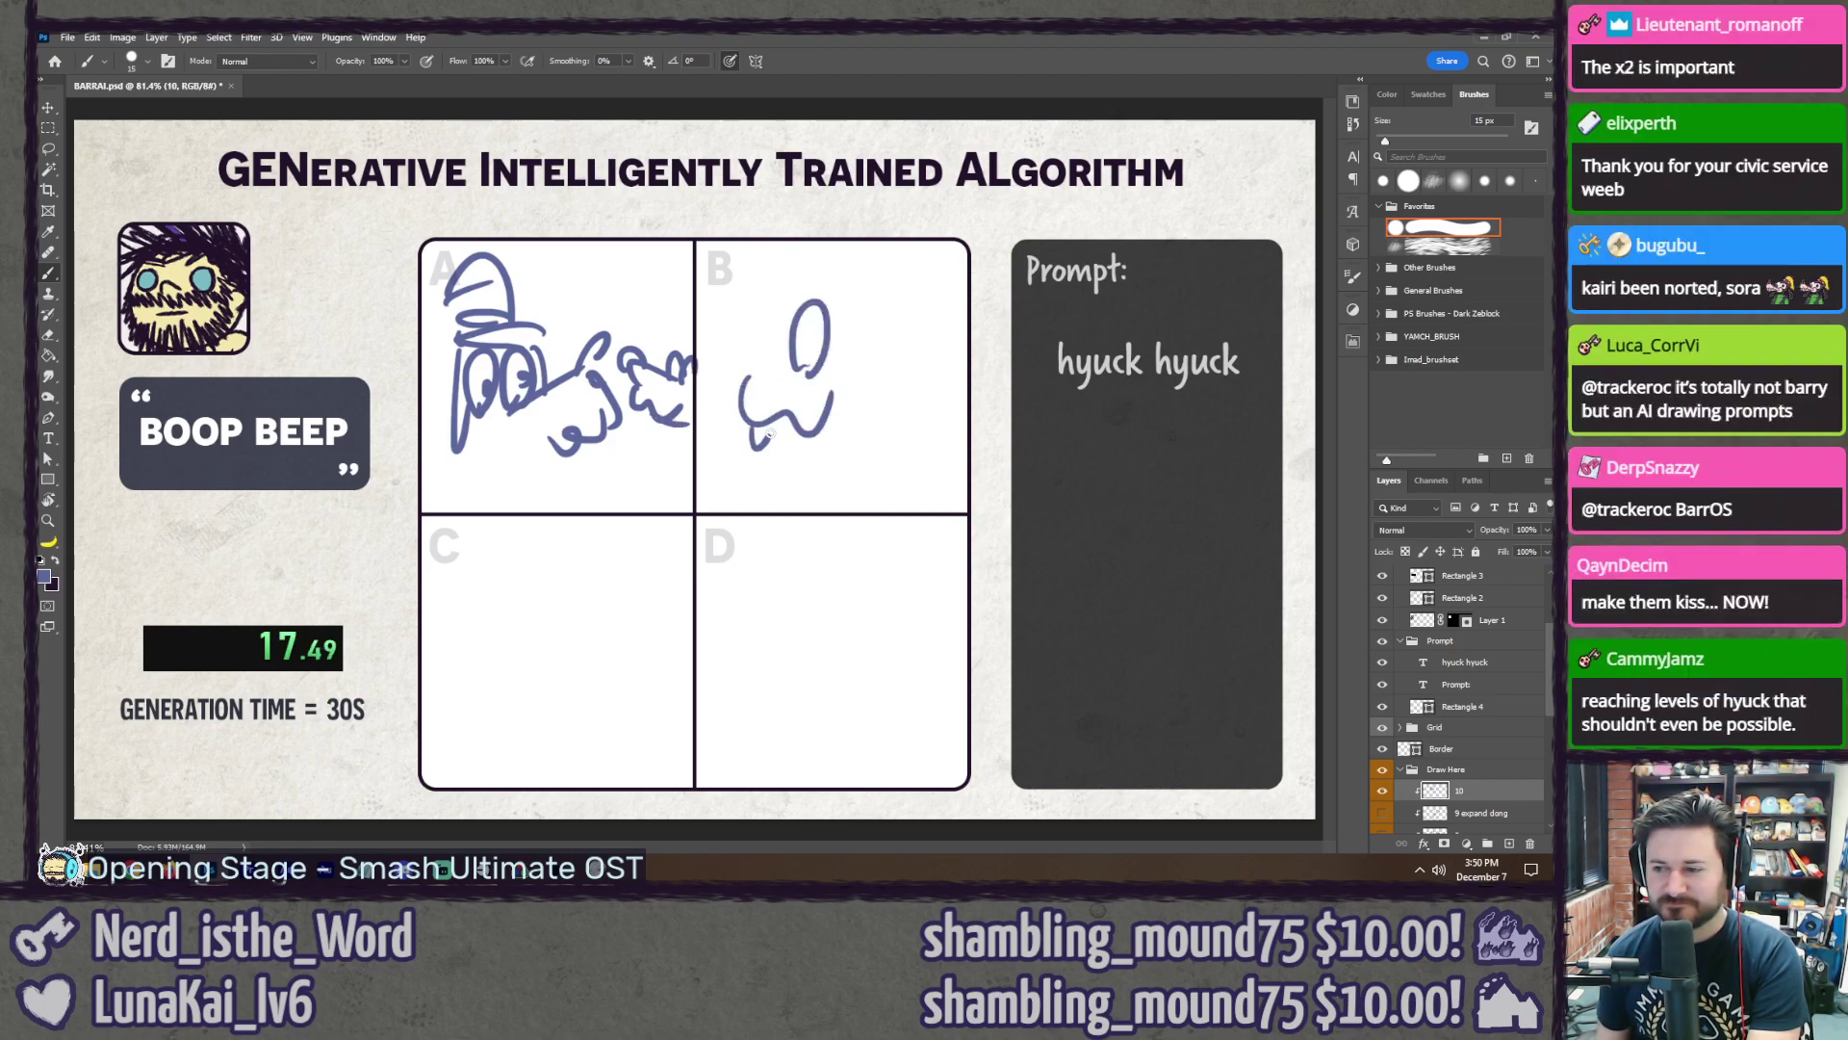
pyautogui.moveTo(792, 350); pyautogui.dragTo(726, 358)
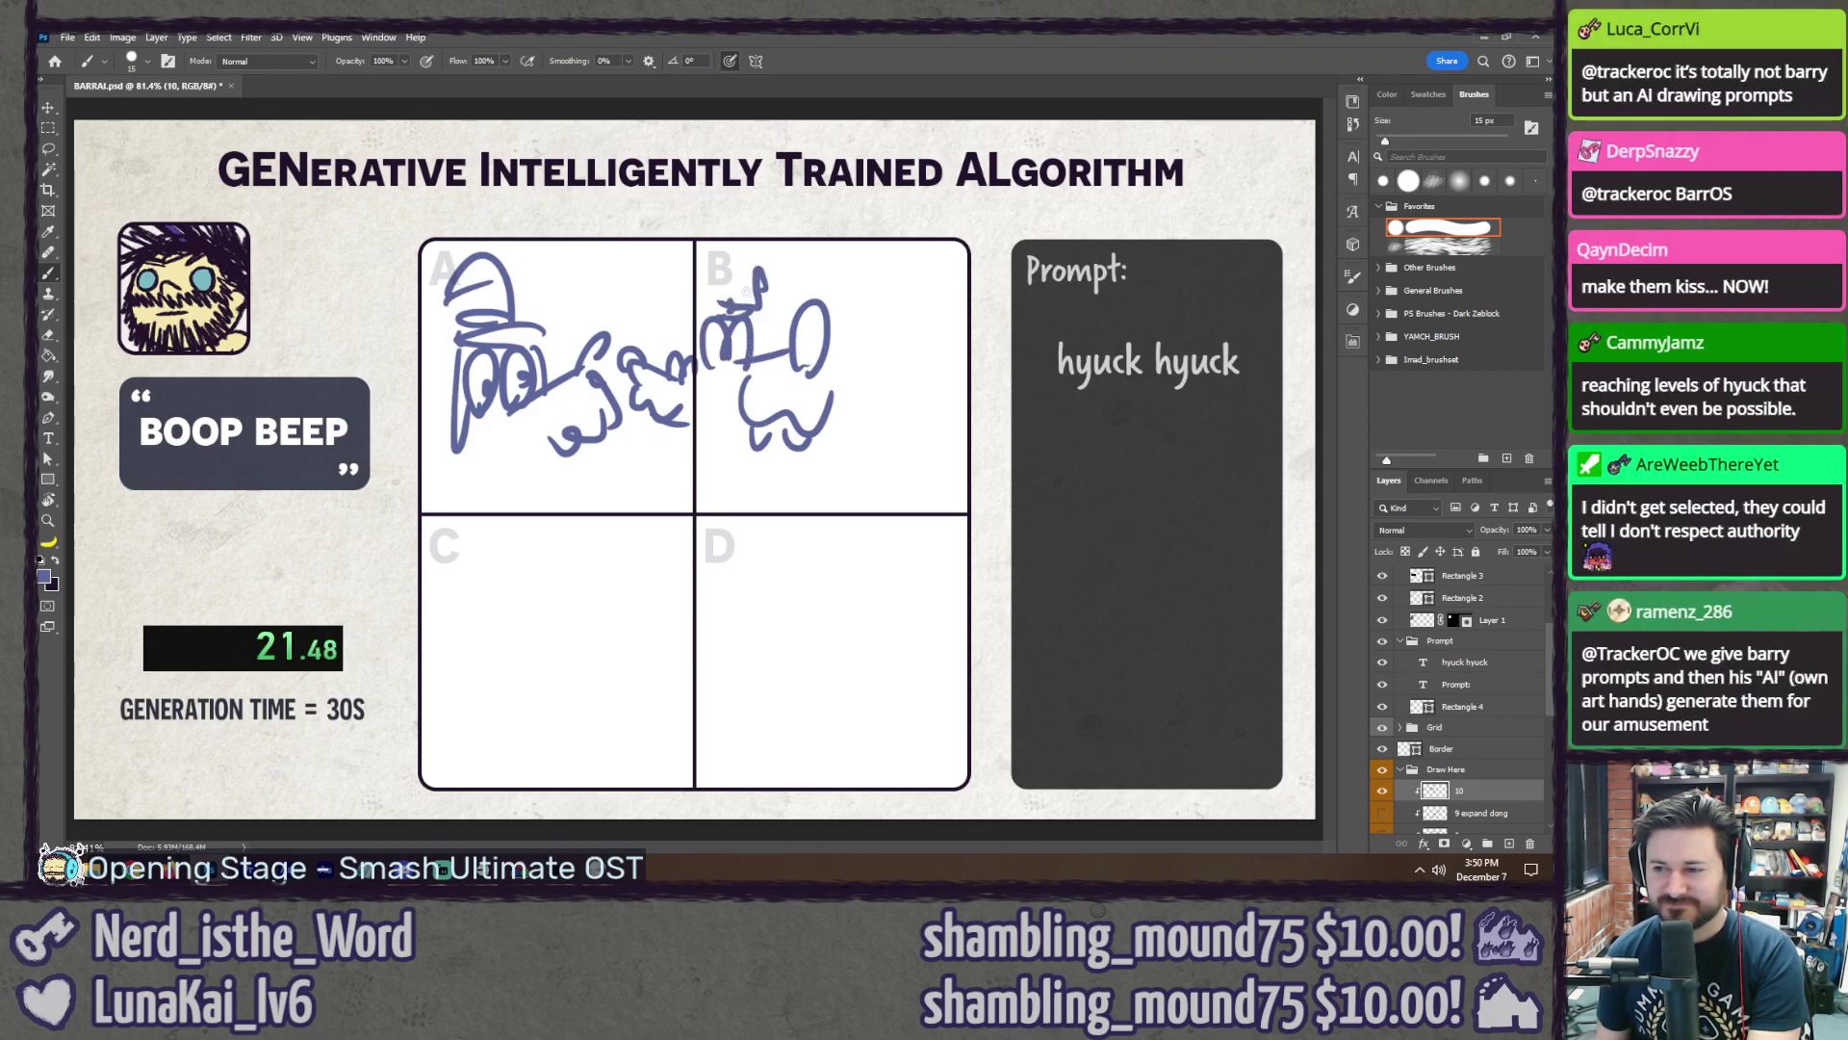
pyautogui.moveTo(746, 344); pyautogui.dragTo(720, 338)
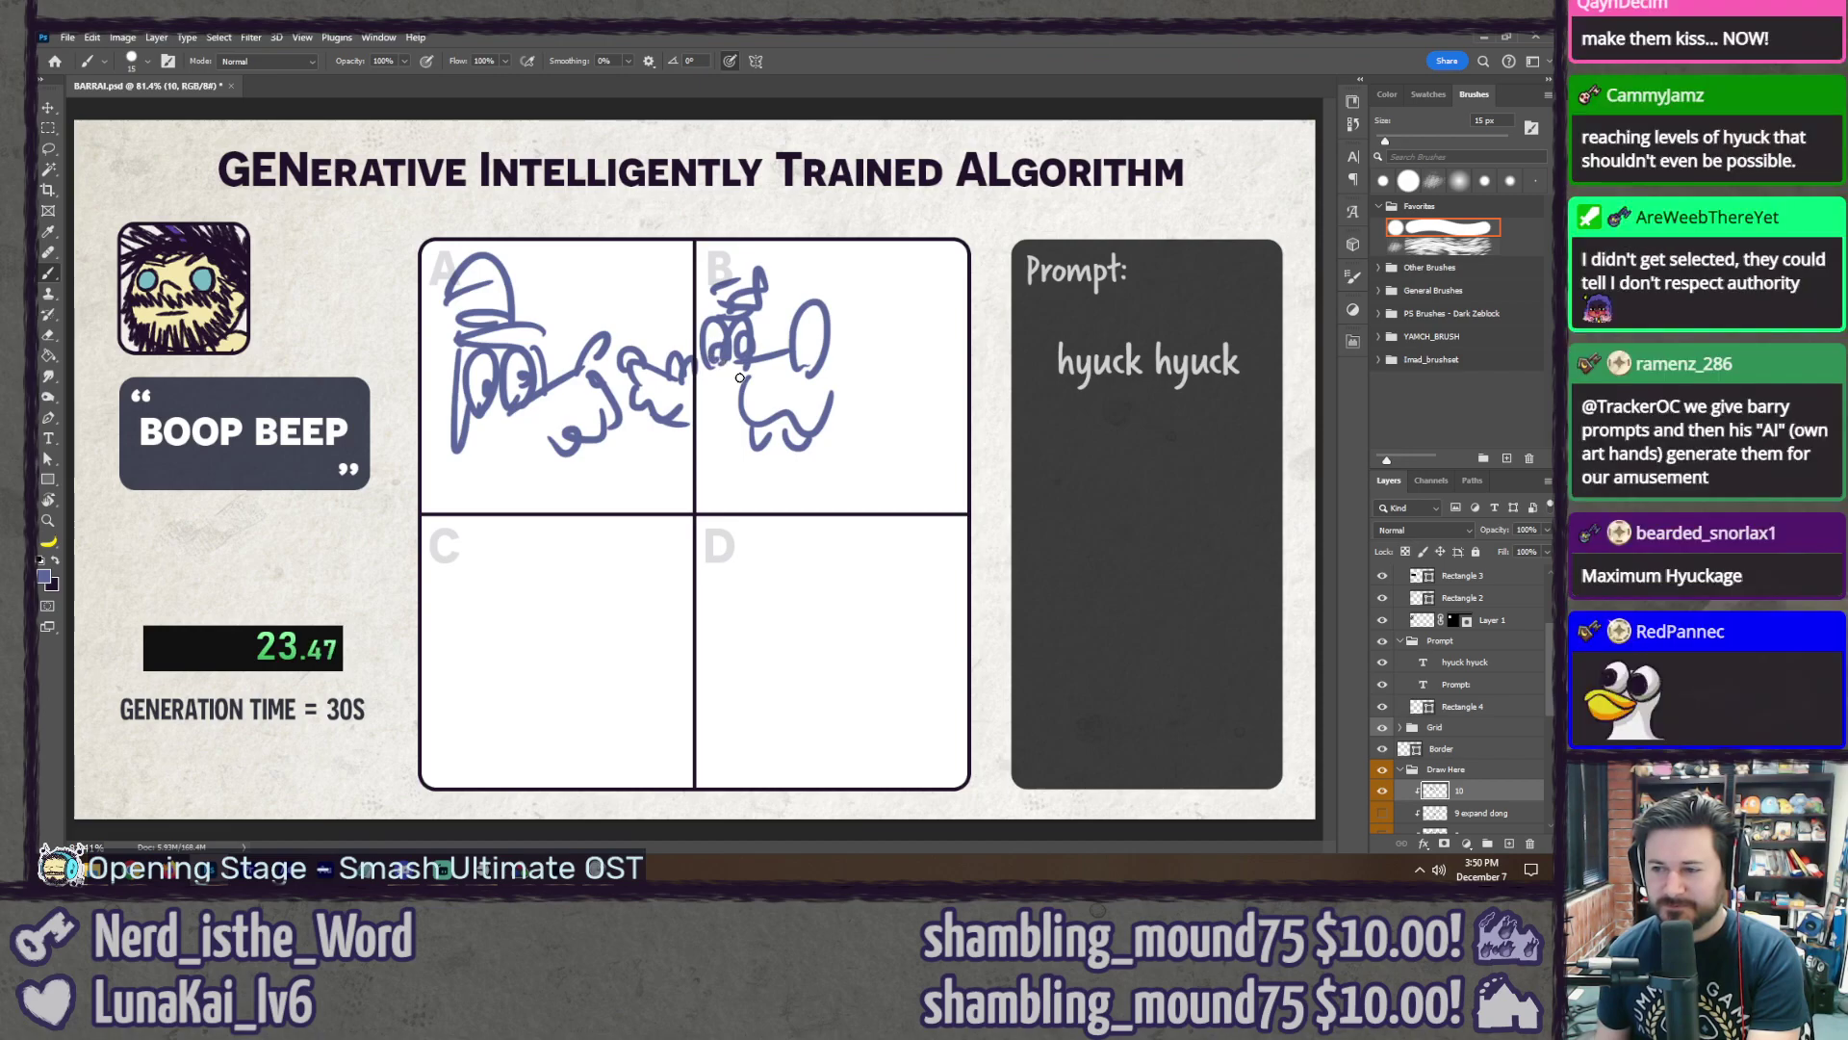
pyautogui.moveTo(749, 400); pyautogui.dragTo(724, 412)
pyautogui.moveTo(857, 374)
pyautogui.mouseDown()
pyautogui.moveTo(876, 363)
pyautogui.moveTo(849, 425)
pyautogui.moveTo(918, 419)
pyautogui.moveTo(969, 343)
pyautogui.mouseUp()
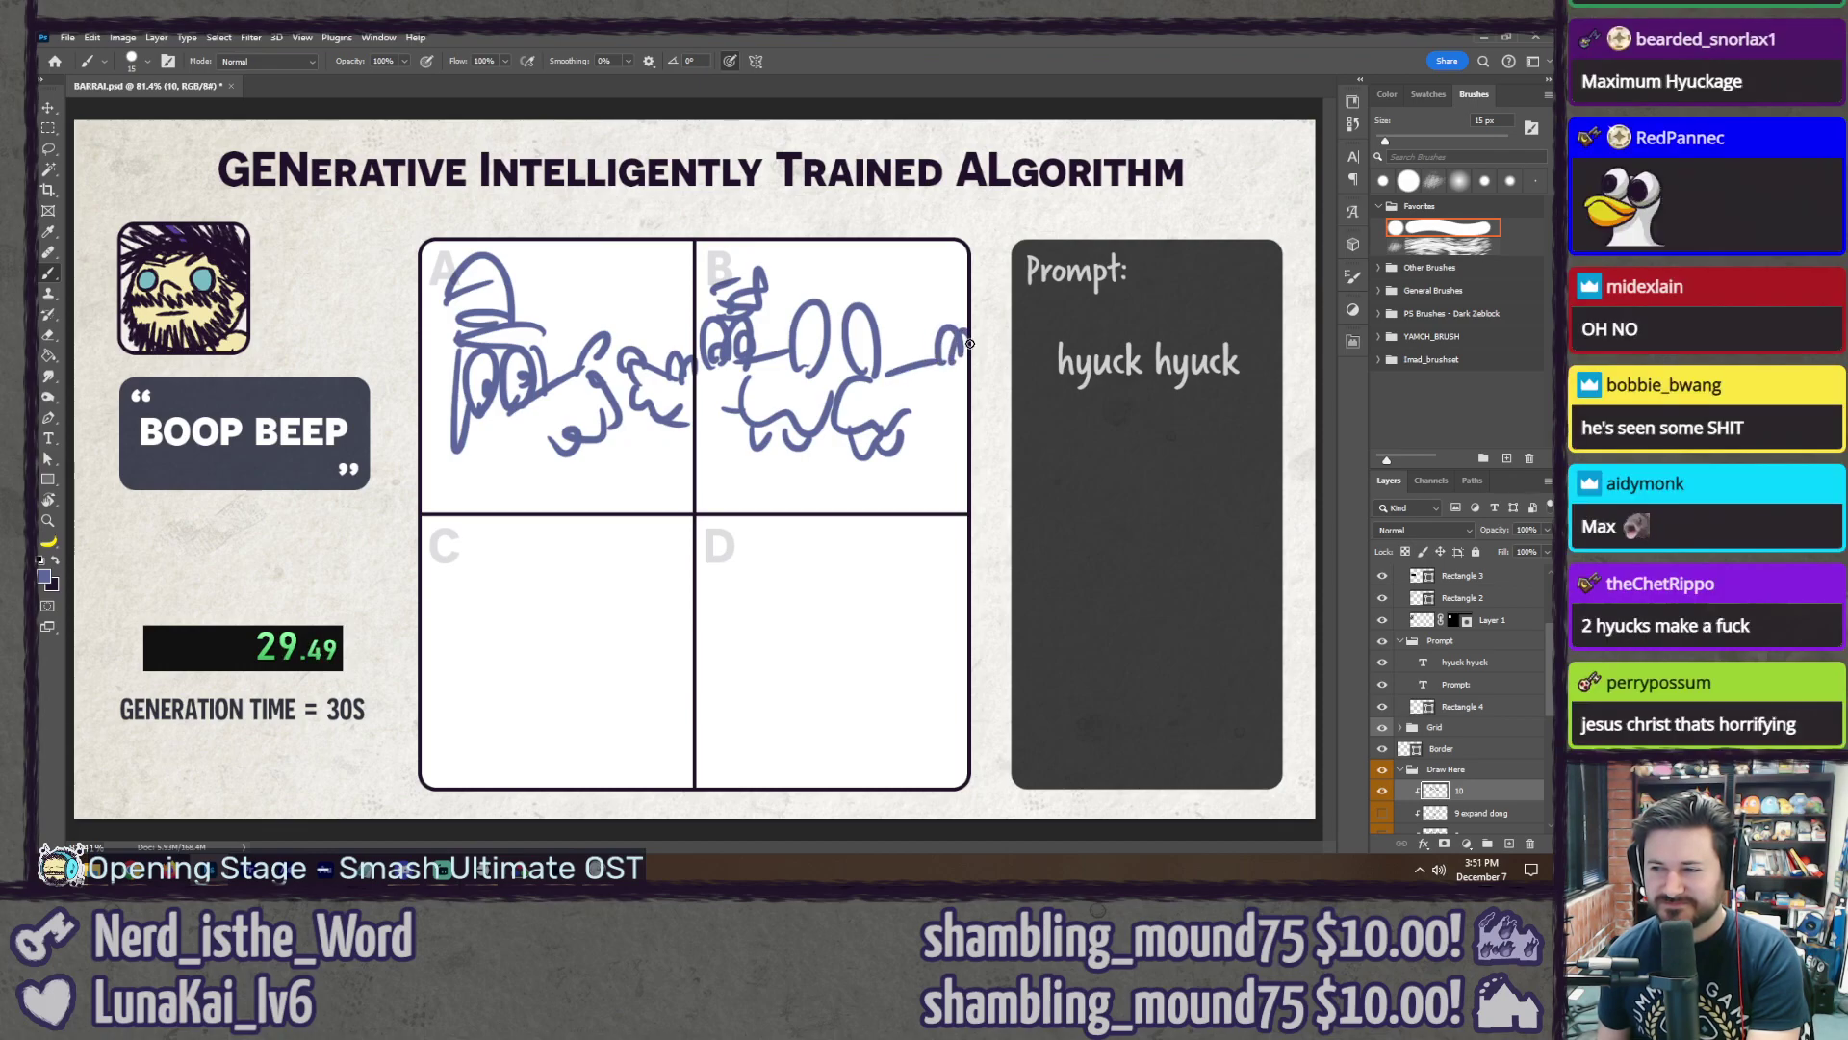
pyautogui.moveTo(914, 405); pyautogui.dragTo(960, 403)
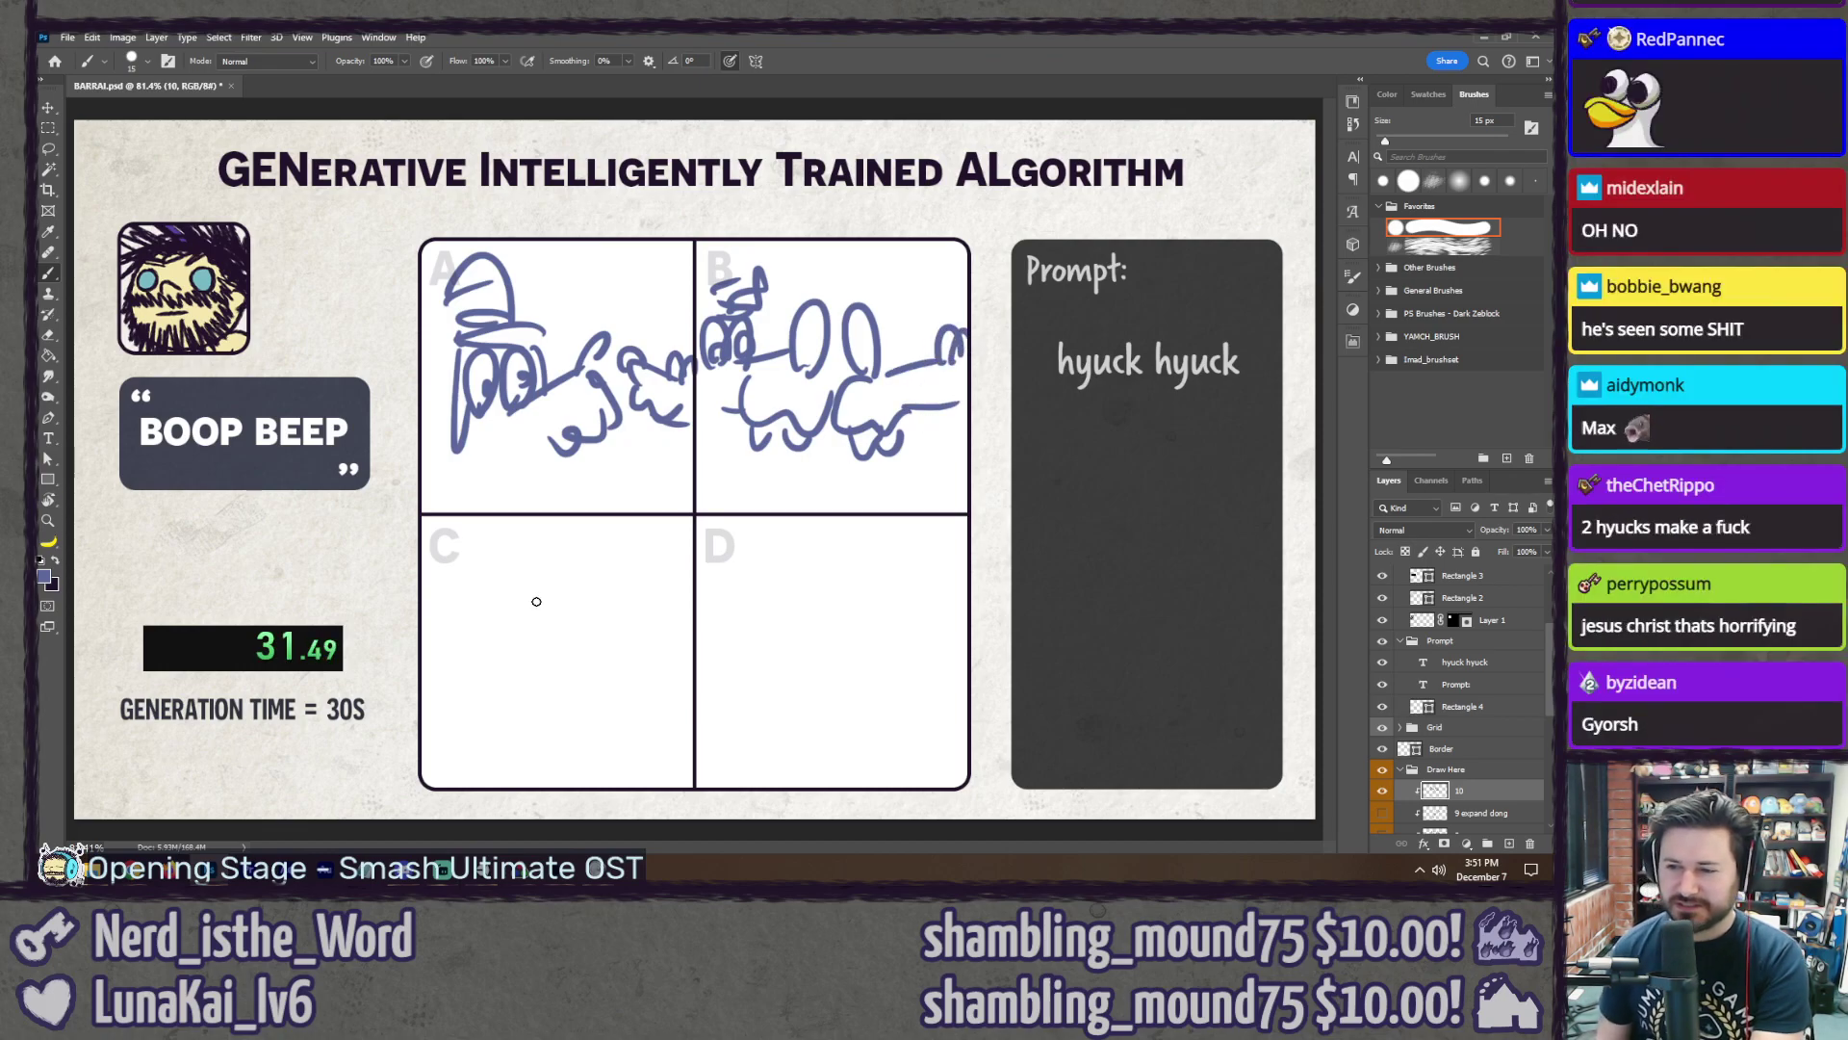
# Step: Finish panel C with two ovals, scribbled strokes and curved edge strokes
pyautogui.moveTo(487, 647)
pyautogui.mouseDown()
pyautogui.moveTo(493, 664)
pyautogui.moveTo(554, 657)
pyautogui.moveTo(502, 637)
pyautogui.moveTo(461, 556)
pyautogui.moveTo(525, 548)
pyautogui.moveTo(622, 732)
pyautogui.mouseUp()
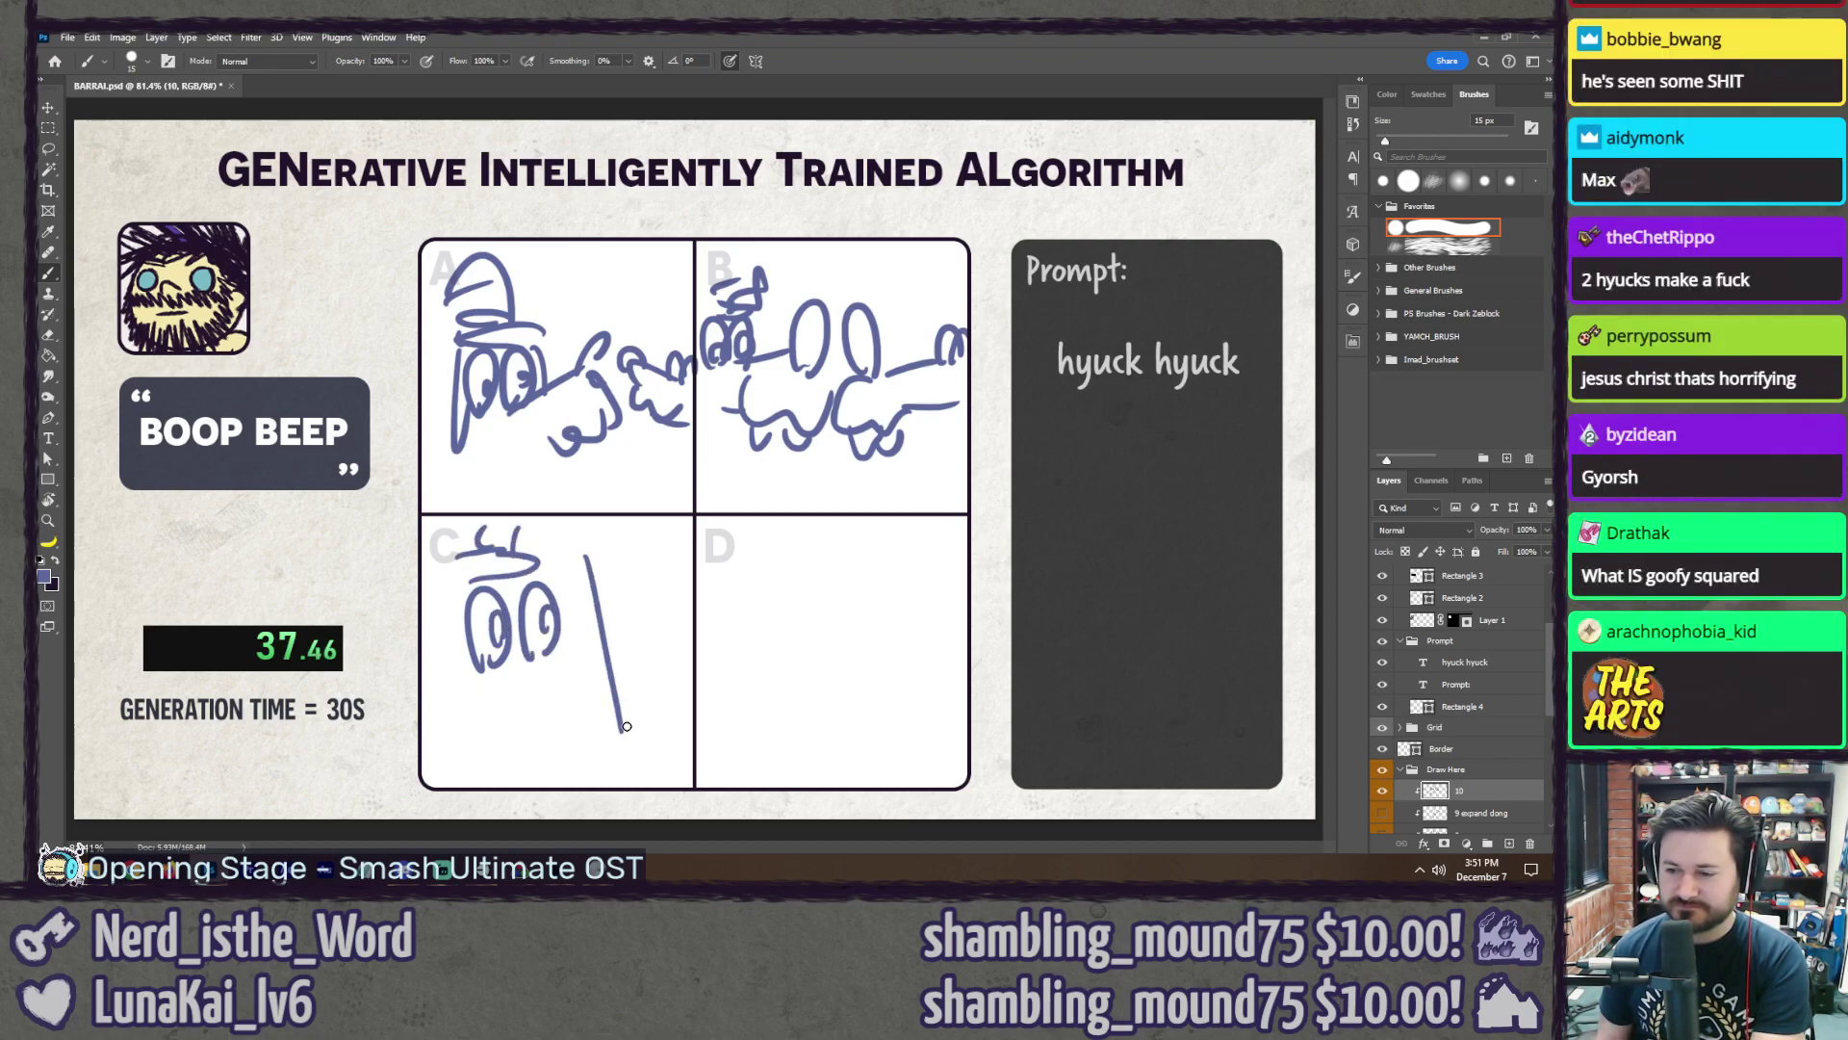
pyautogui.moveTo(637, 525)
pyautogui.mouseDown()
pyautogui.moveTo(609, 583)
pyautogui.moveTo(626, 626)
pyautogui.mouseUp()
pyautogui.moveTo(672, 604)
pyautogui.mouseDown()
pyautogui.moveTo(646, 647)
pyautogui.moveTo(653, 695)
pyautogui.moveTo(664, 629)
pyautogui.moveTo(624, 591)
pyautogui.moveTo(568, 707)
pyautogui.moveTo(657, 650)
pyautogui.moveTo(624, 666)
pyautogui.mouseUp()
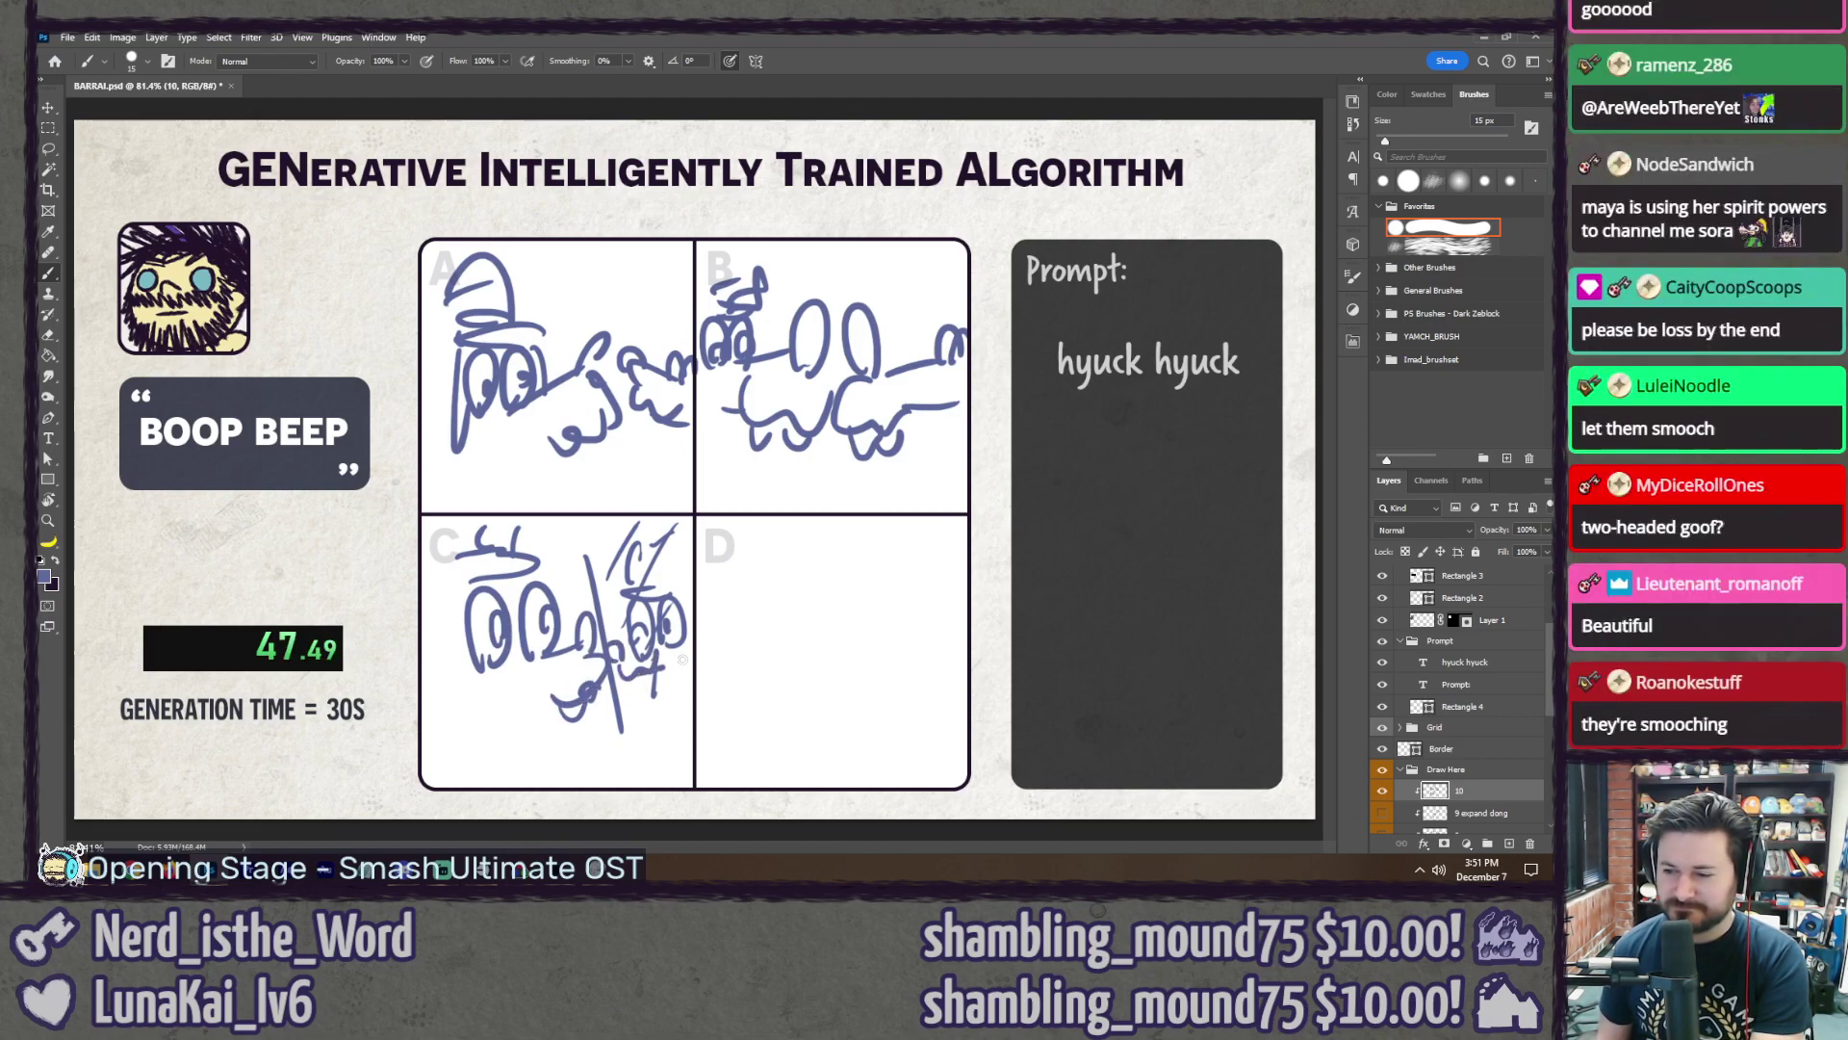
pyautogui.moveTo(471, 638); pyautogui.dragTo(460, 708)
pyautogui.moveTo(731, 638)
pyautogui.mouseDown()
pyautogui.moveTo(760, 636)
pyautogui.moveTo(765, 560)
pyautogui.moveTo(847, 557)
pyautogui.mouseUp()
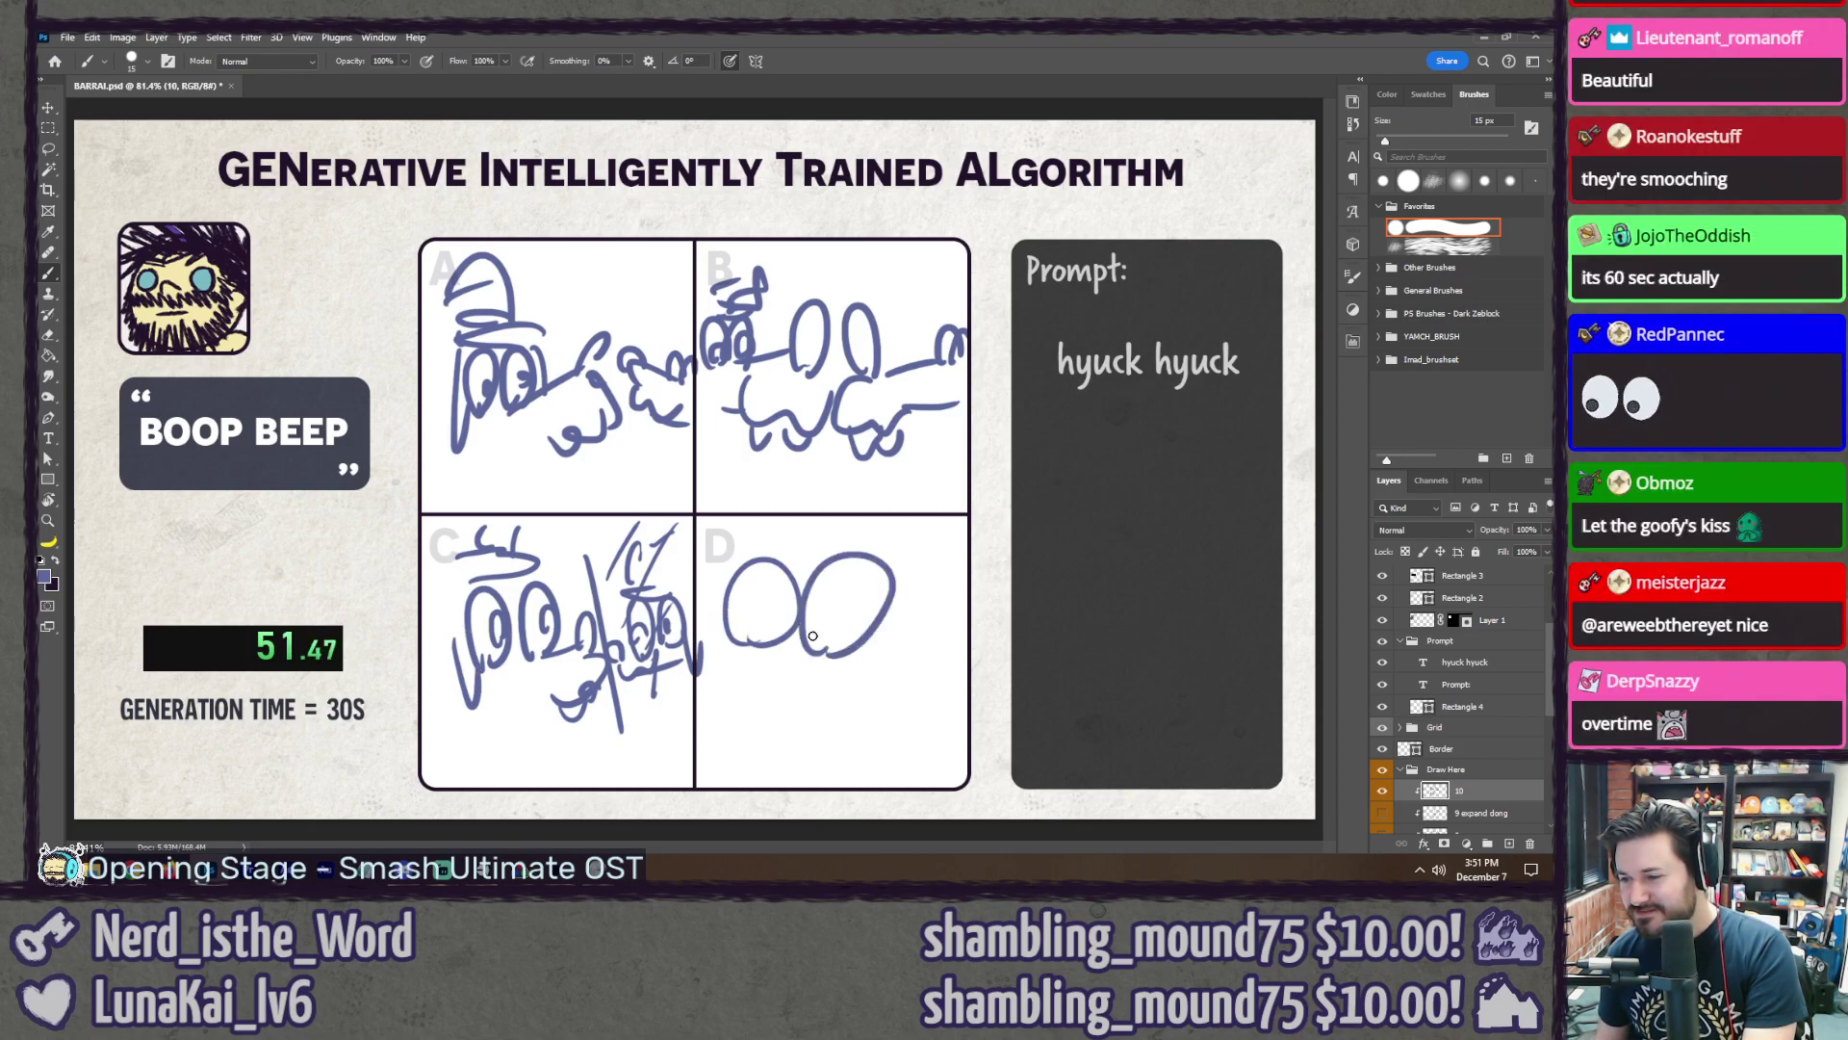
# Step: Draw a goofy face in panel D with two big eyes, brows, nose and cheek lines, redoing a bad squiggle
pyautogui.moveTo(760, 606); pyautogui.dragTo(839, 616)
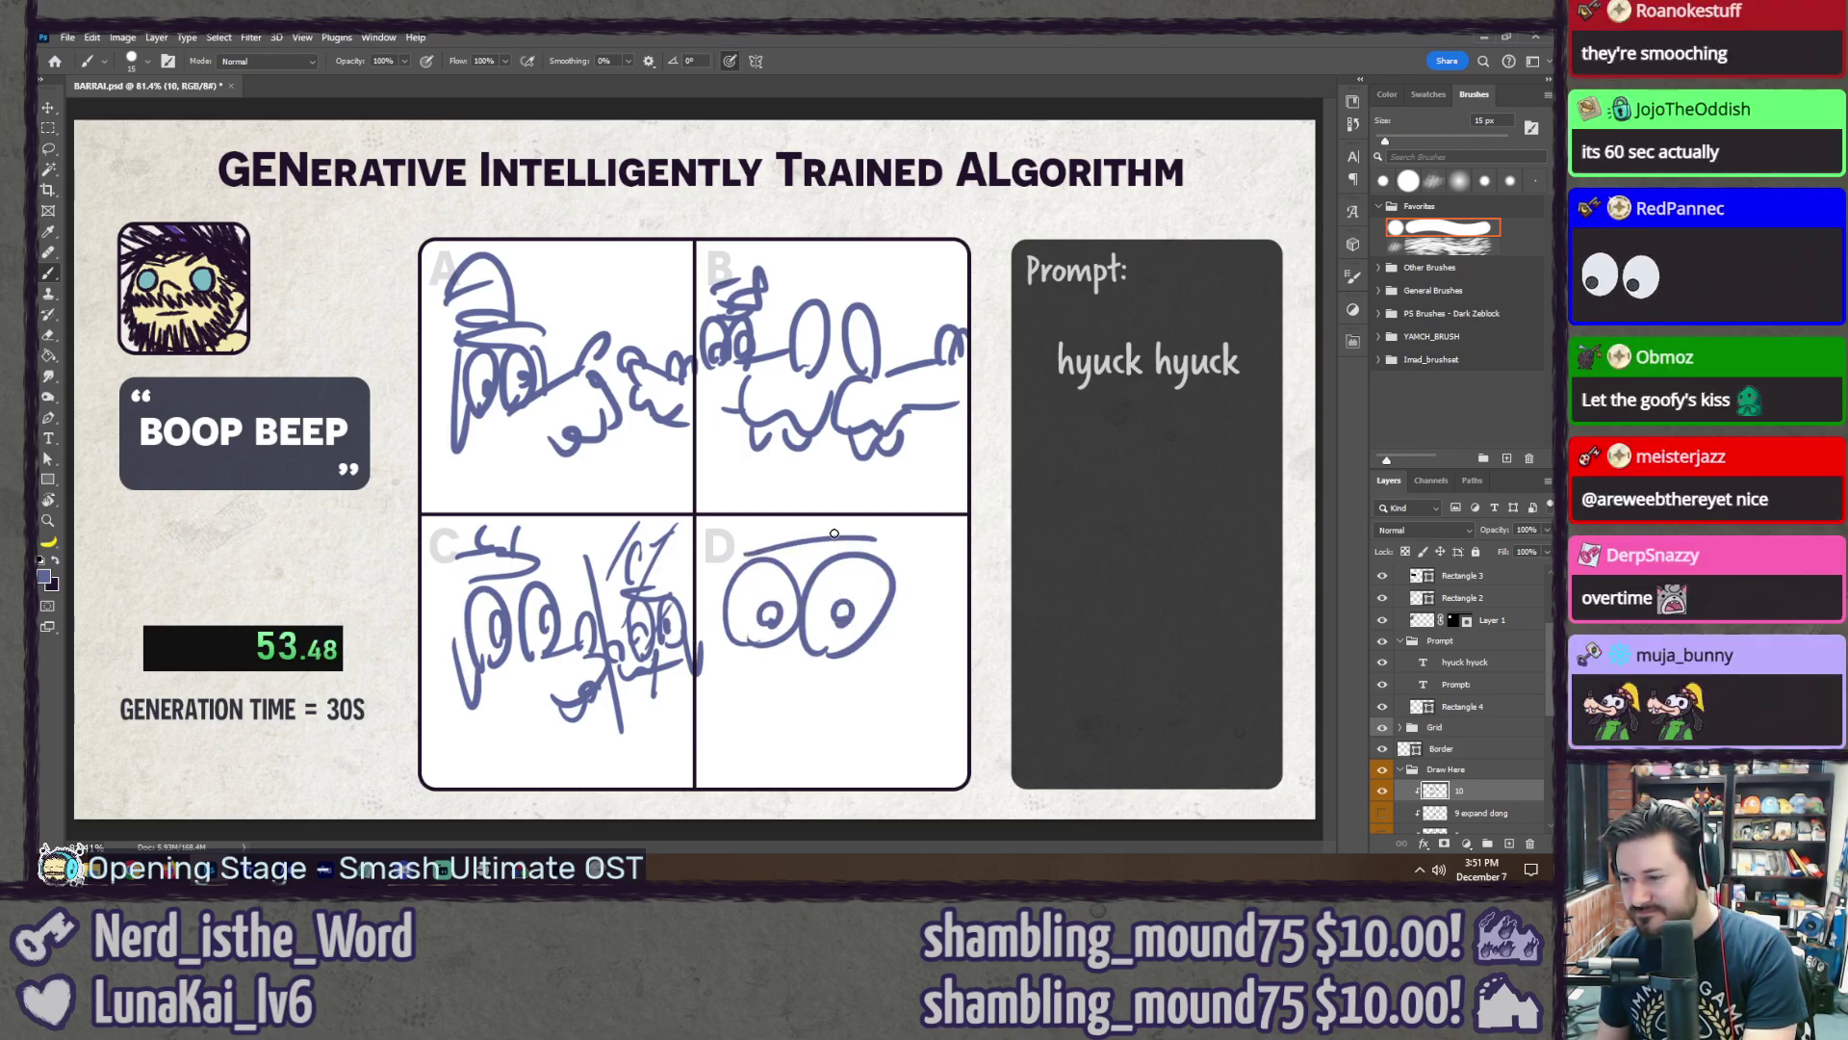
pyautogui.moveTo(746, 550); pyautogui.dragTo(886, 529)
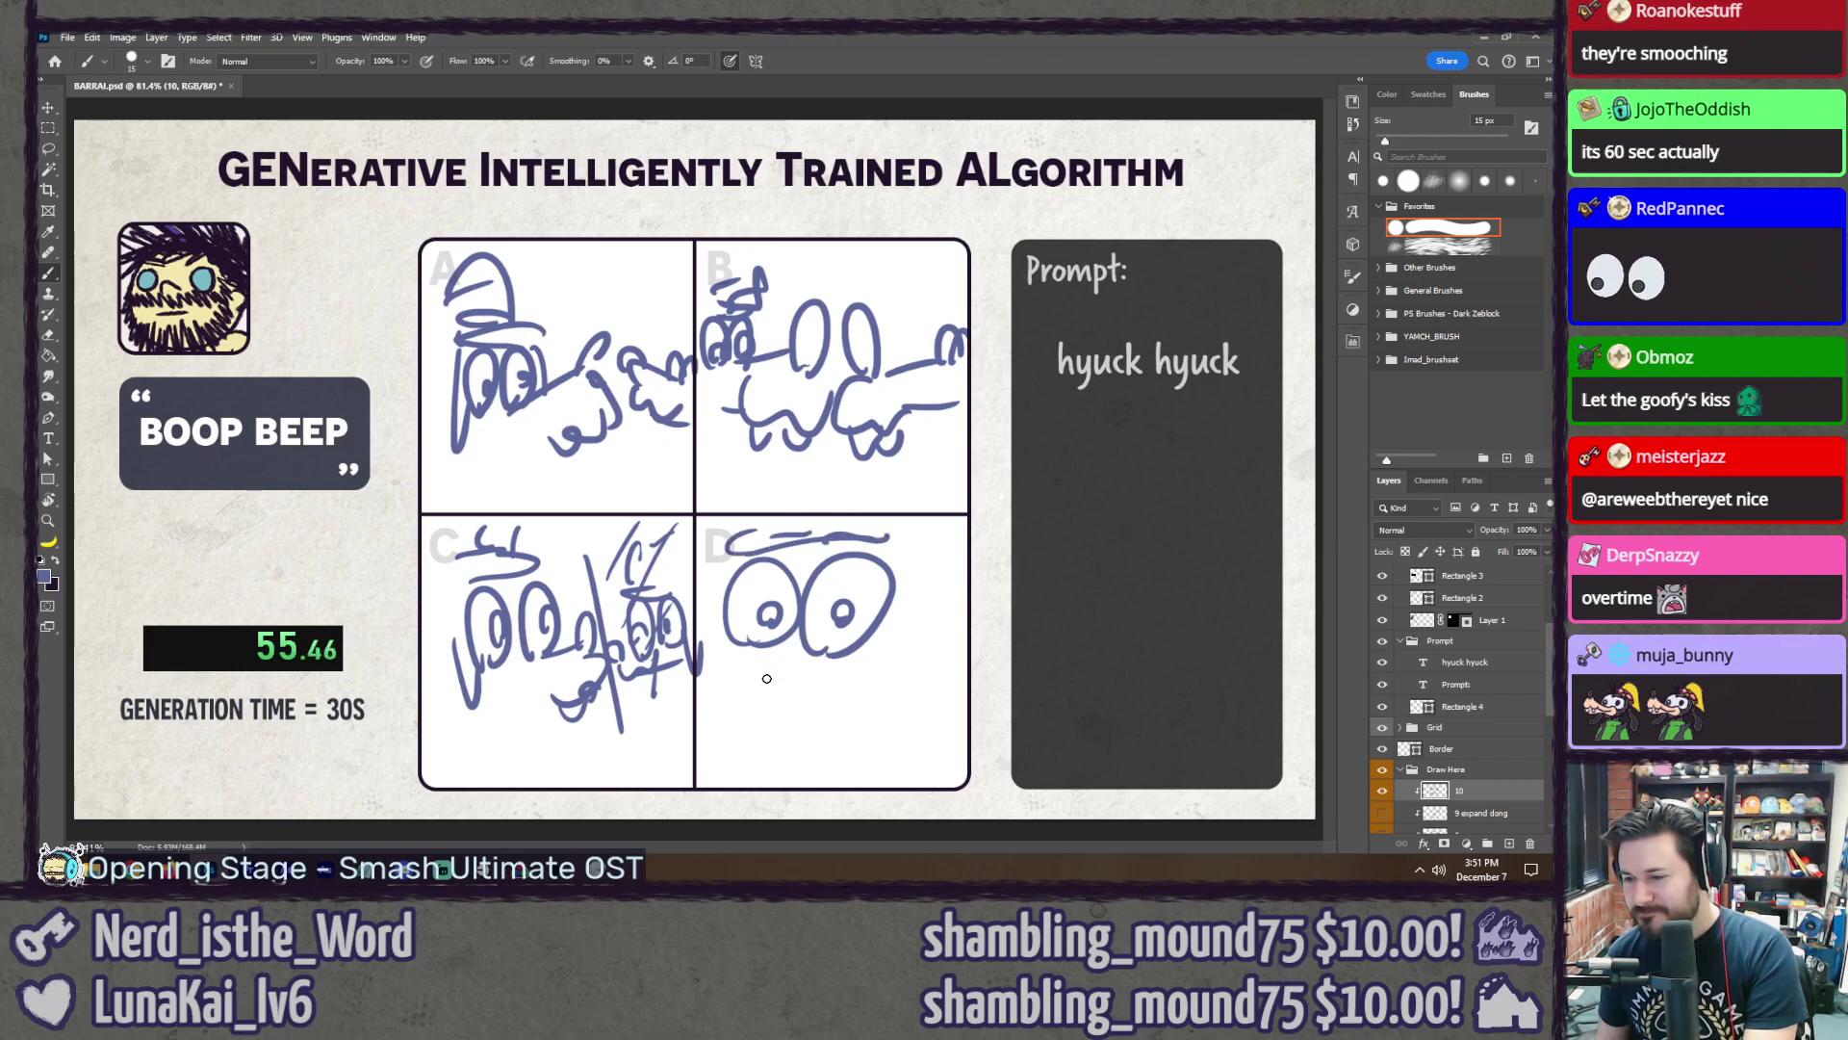
pyautogui.moveTo(804, 653)
pyautogui.mouseDown()
pyautogui.moveTo(784, 713)
pyautogui.moveTo(862, 713)
pyautogui.moveTo(872, 691)
pyautogui.mouseUp()
pyautogui.moveTo(923, 606); pyautogui.dragTo(902, 632)
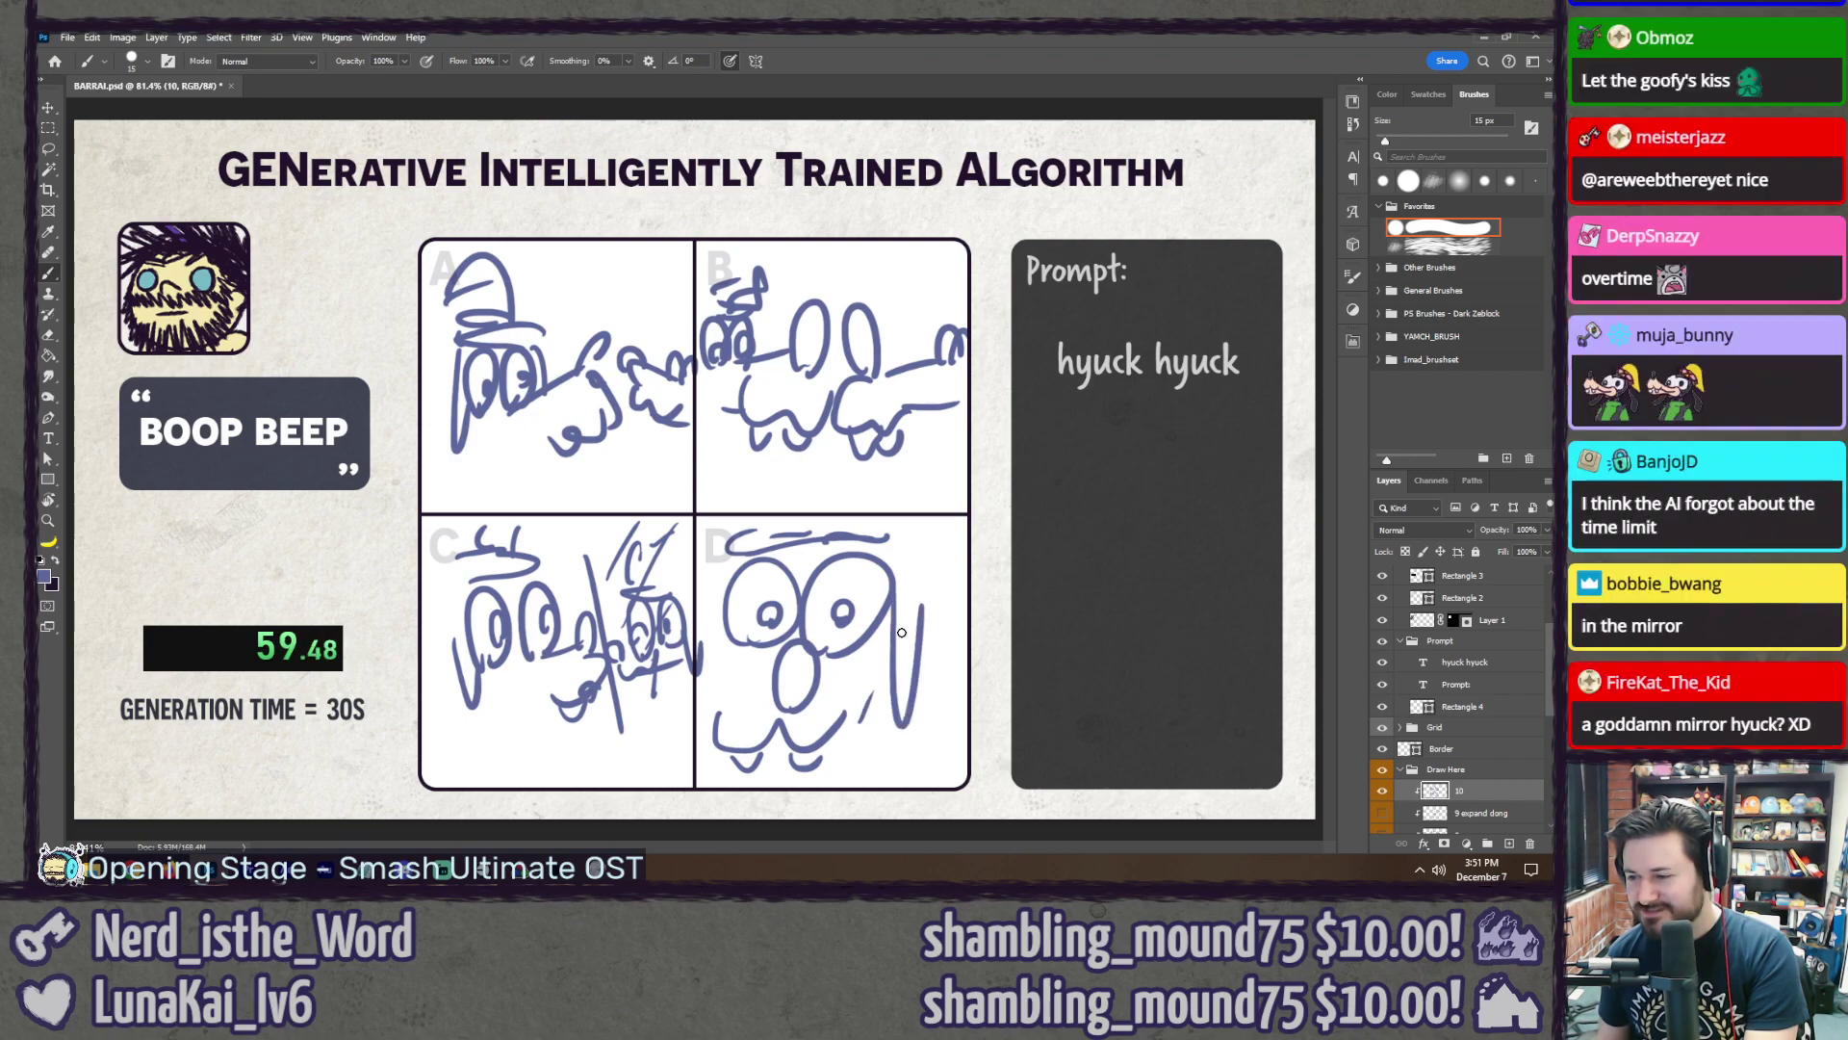
pyautogui.moveTo(720, 635); pyautogui.dragTo(741, 717)
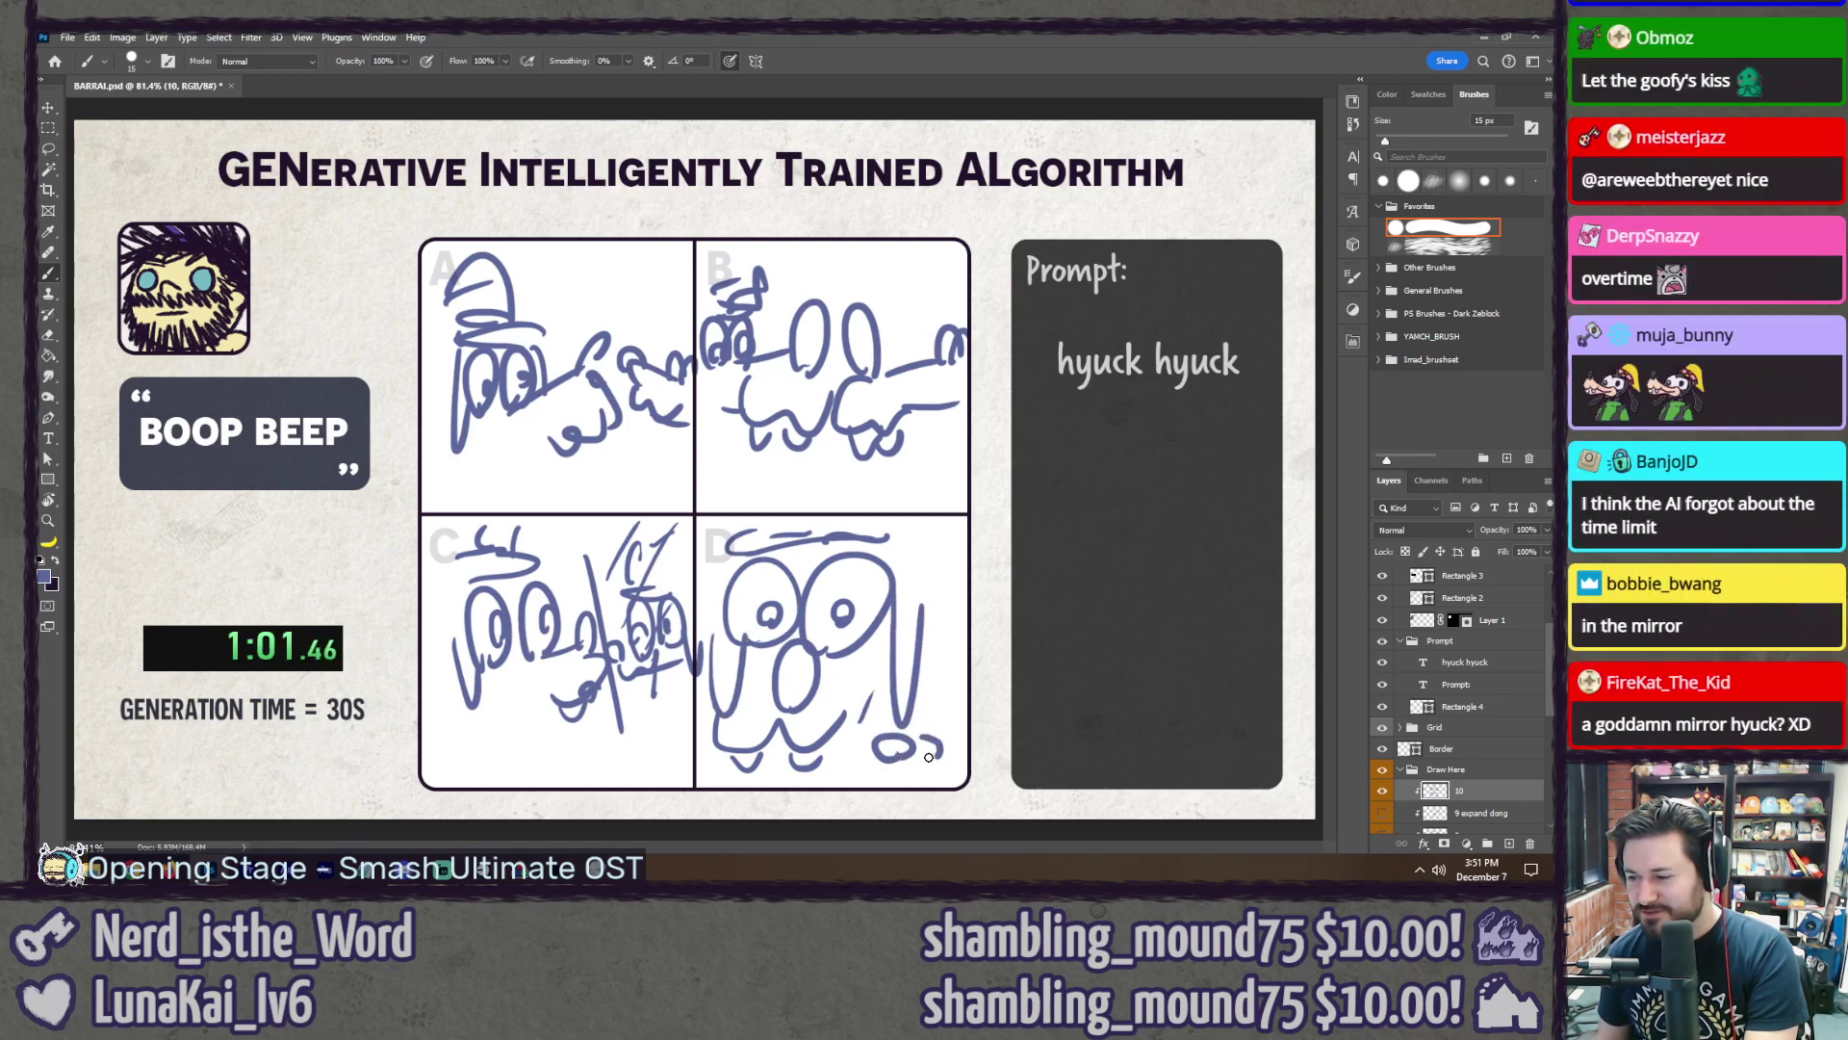
pyautogui.moveTo(929, 758); pyautogui.dragTo(920, 761)
pyautogui.hotkey('ctrl', 'z')
pyautogui.hotkey('ctrl', 'z')
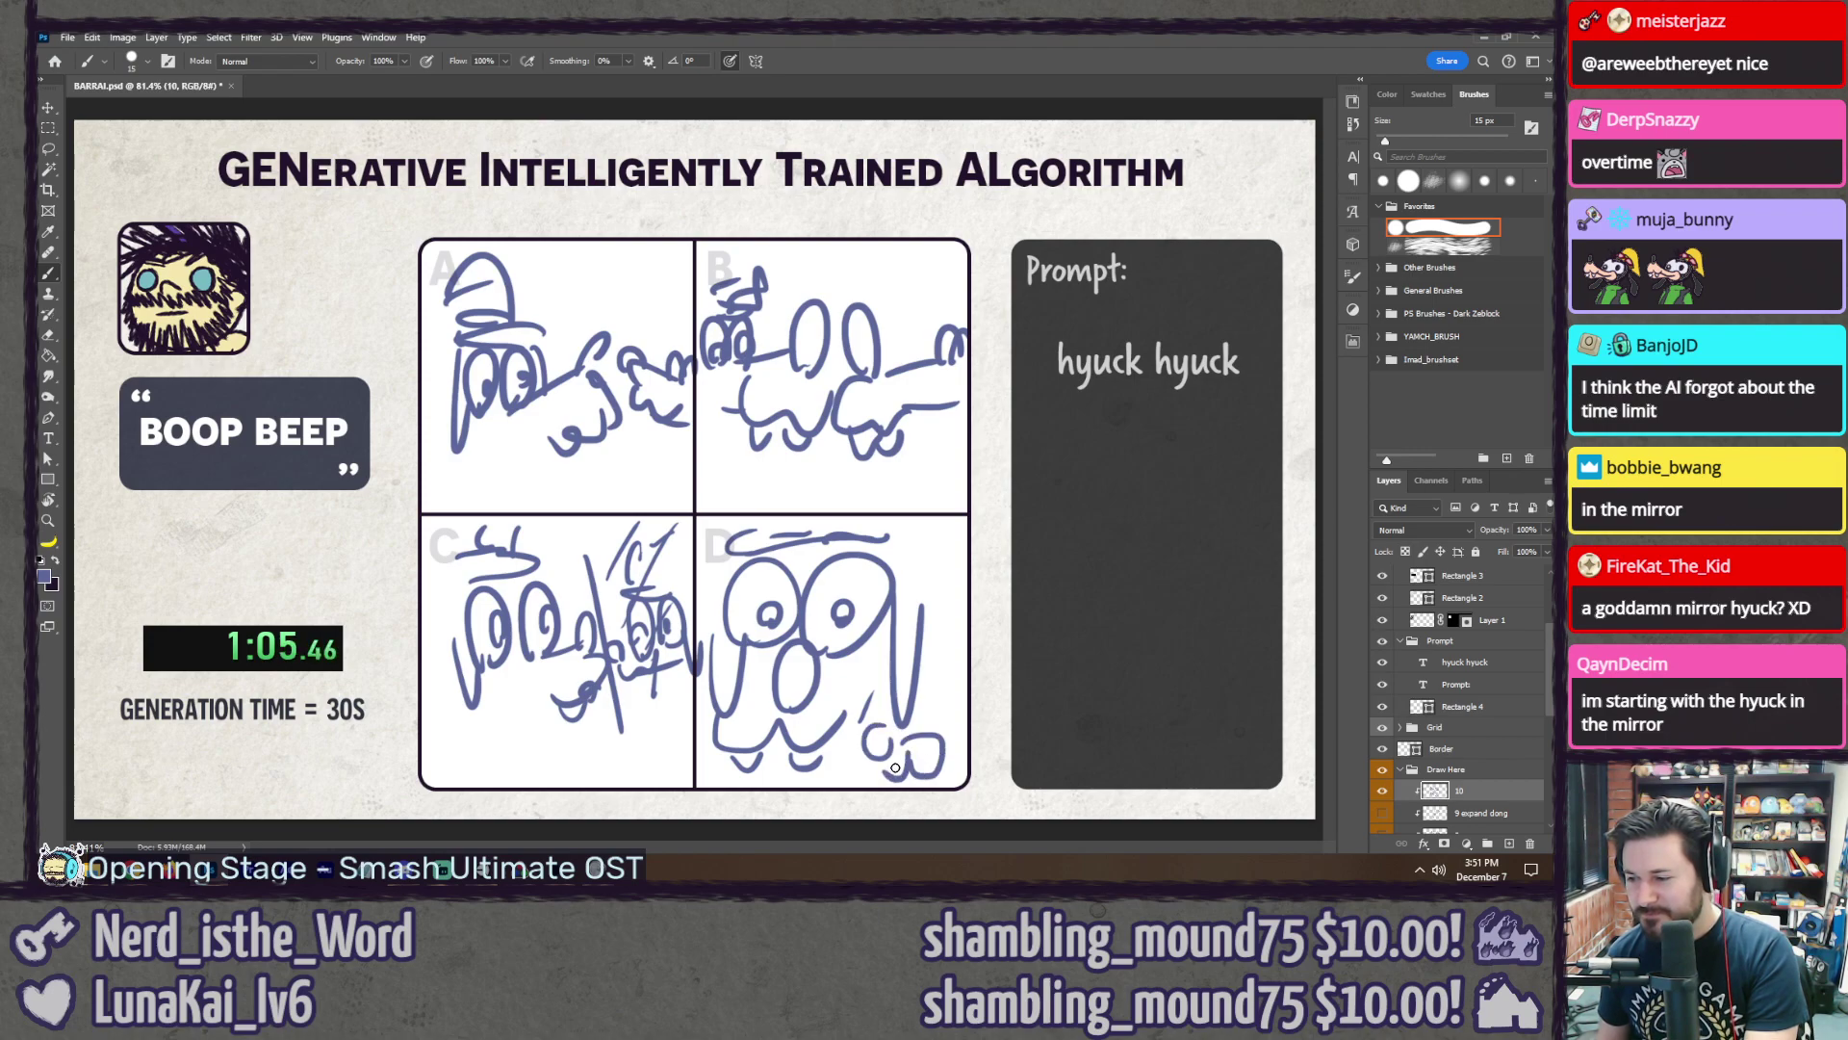
pyautogui.moveTo(863, 767); pyautogui.dragTo(900, 778)
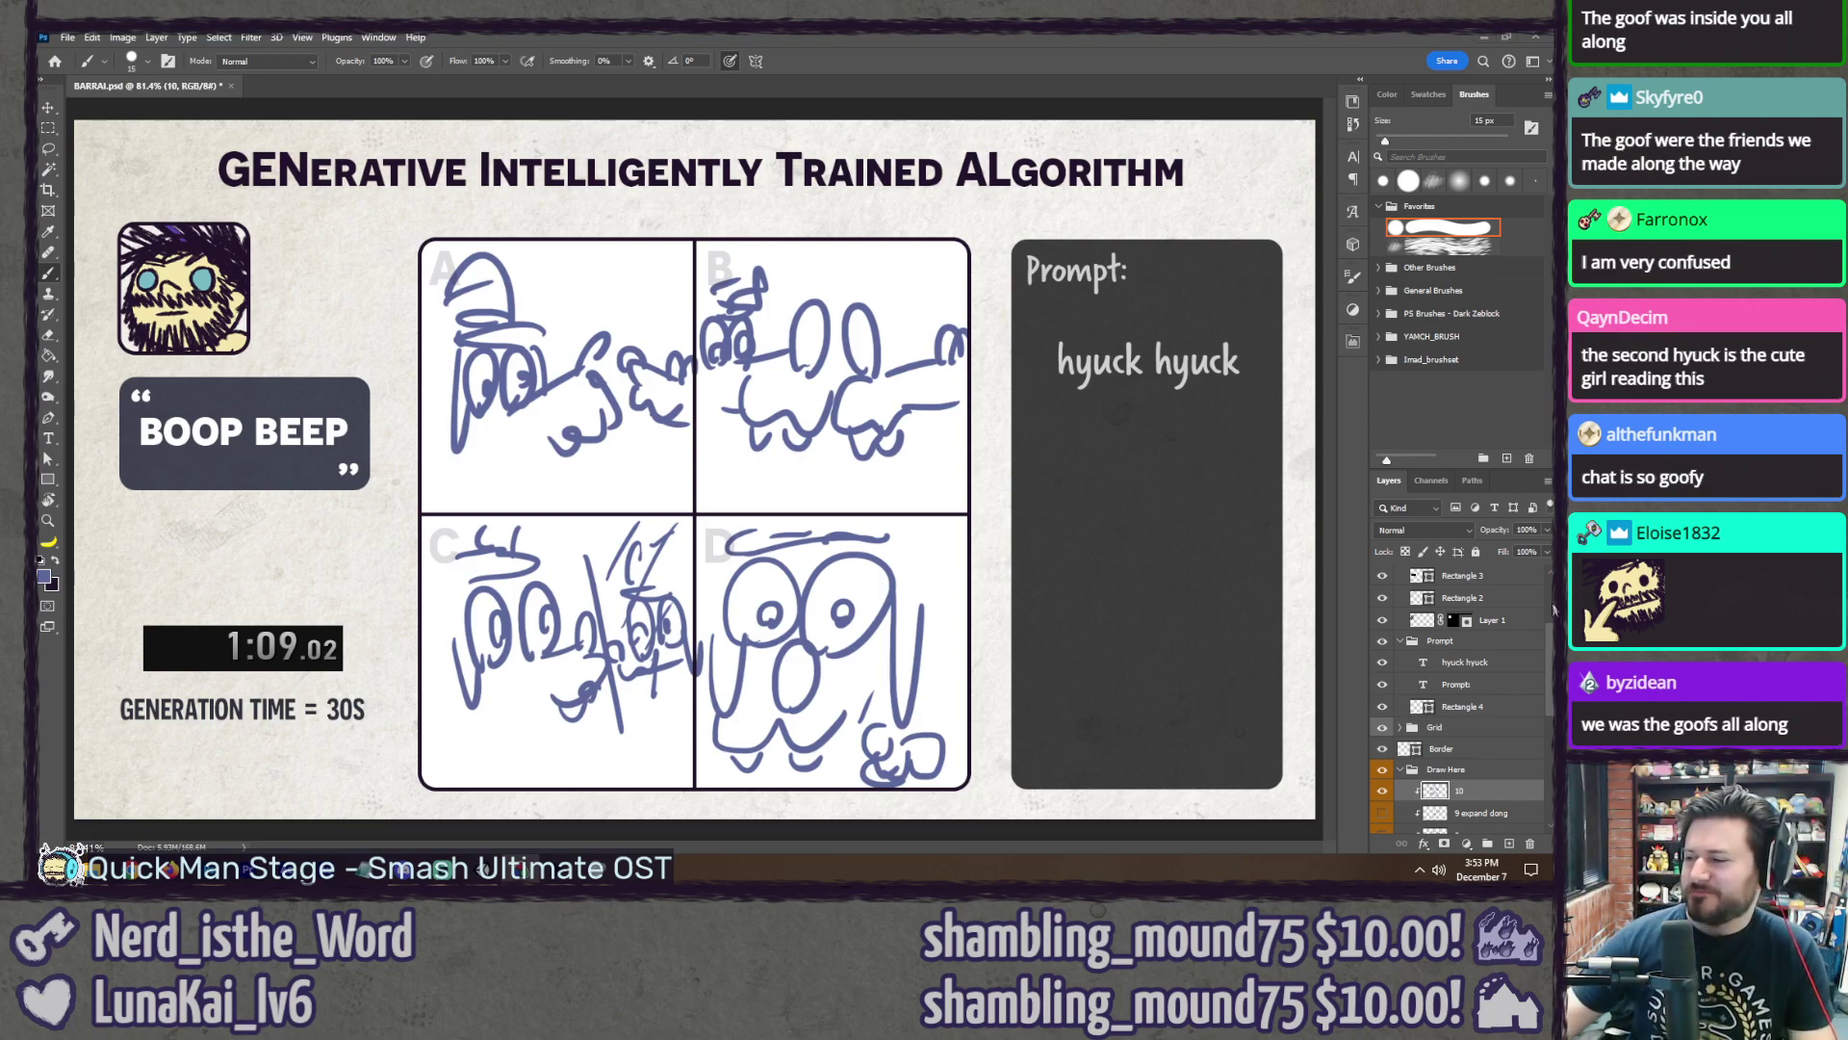
# Step: Hide the finished sketches, add clipped layer 11, and save to reset the timer to 0.00
pyautogui.click(1383, 791)
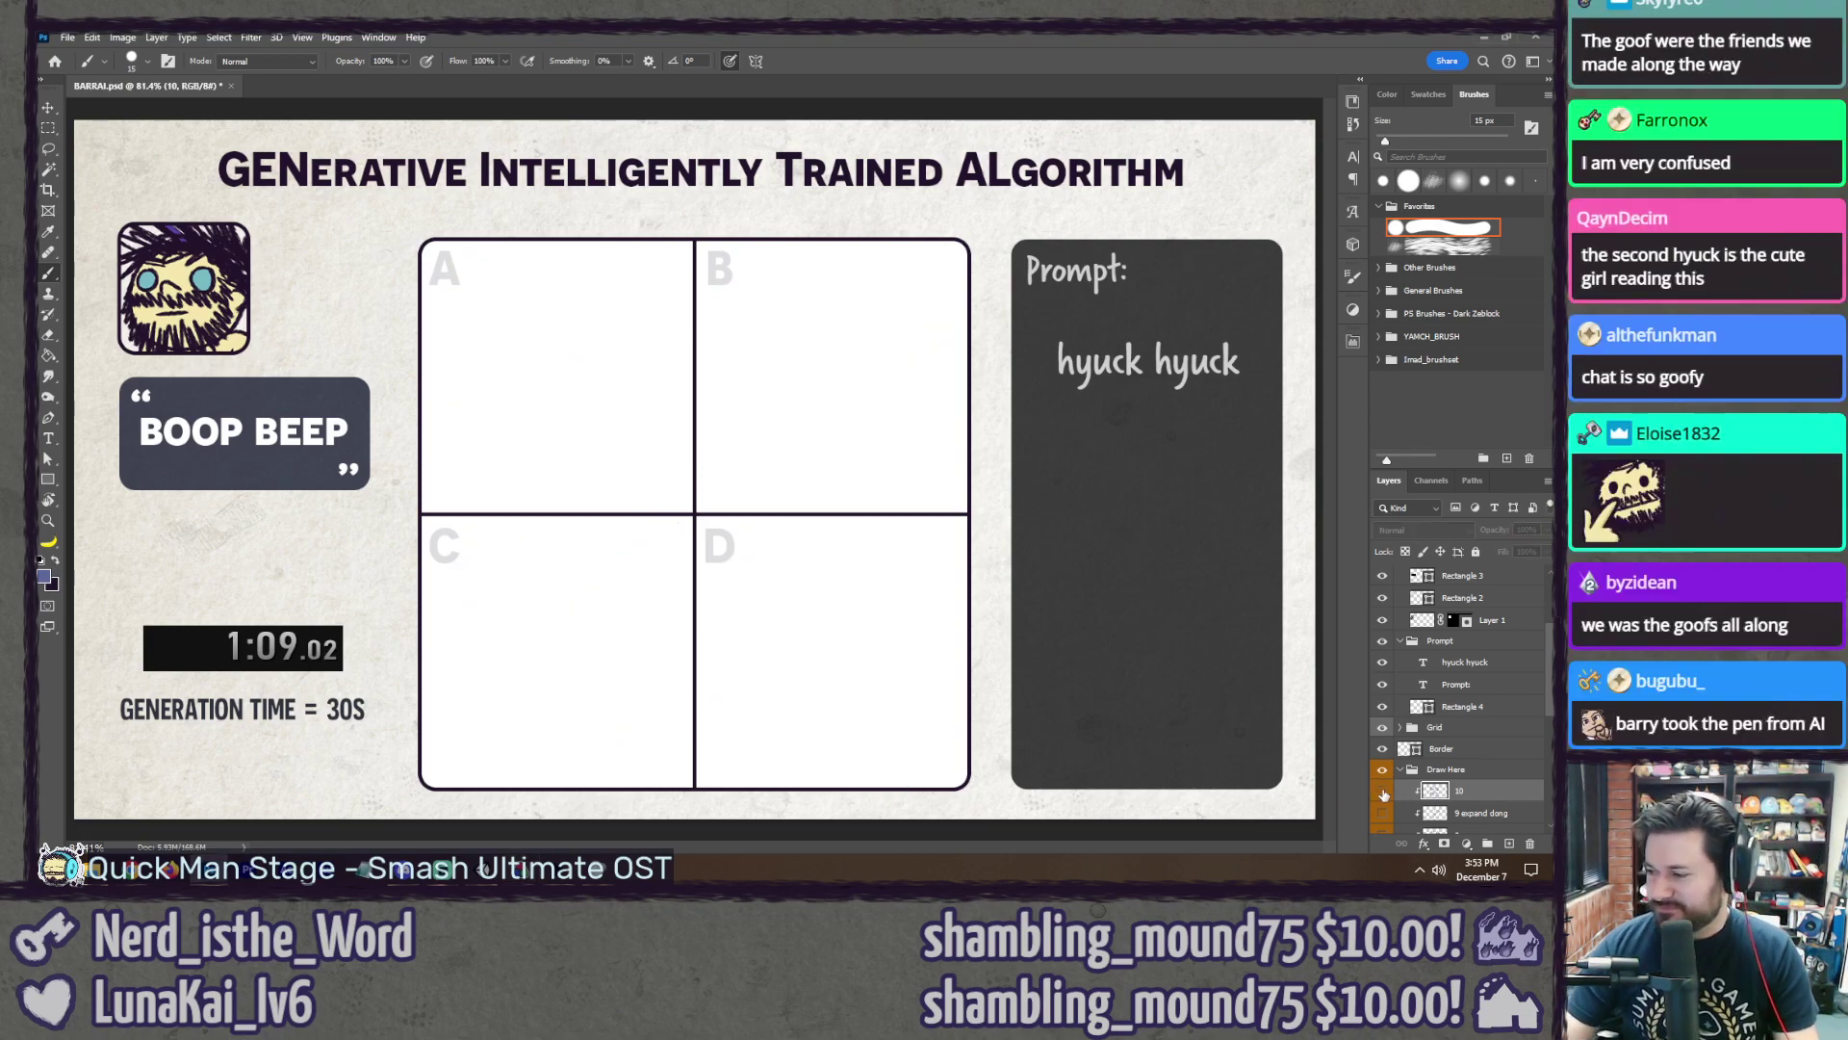
pyautogui.hotkey('ctrl', 'shift', 'n')
pyautogui.write('11')
pyautogui.press('Return')
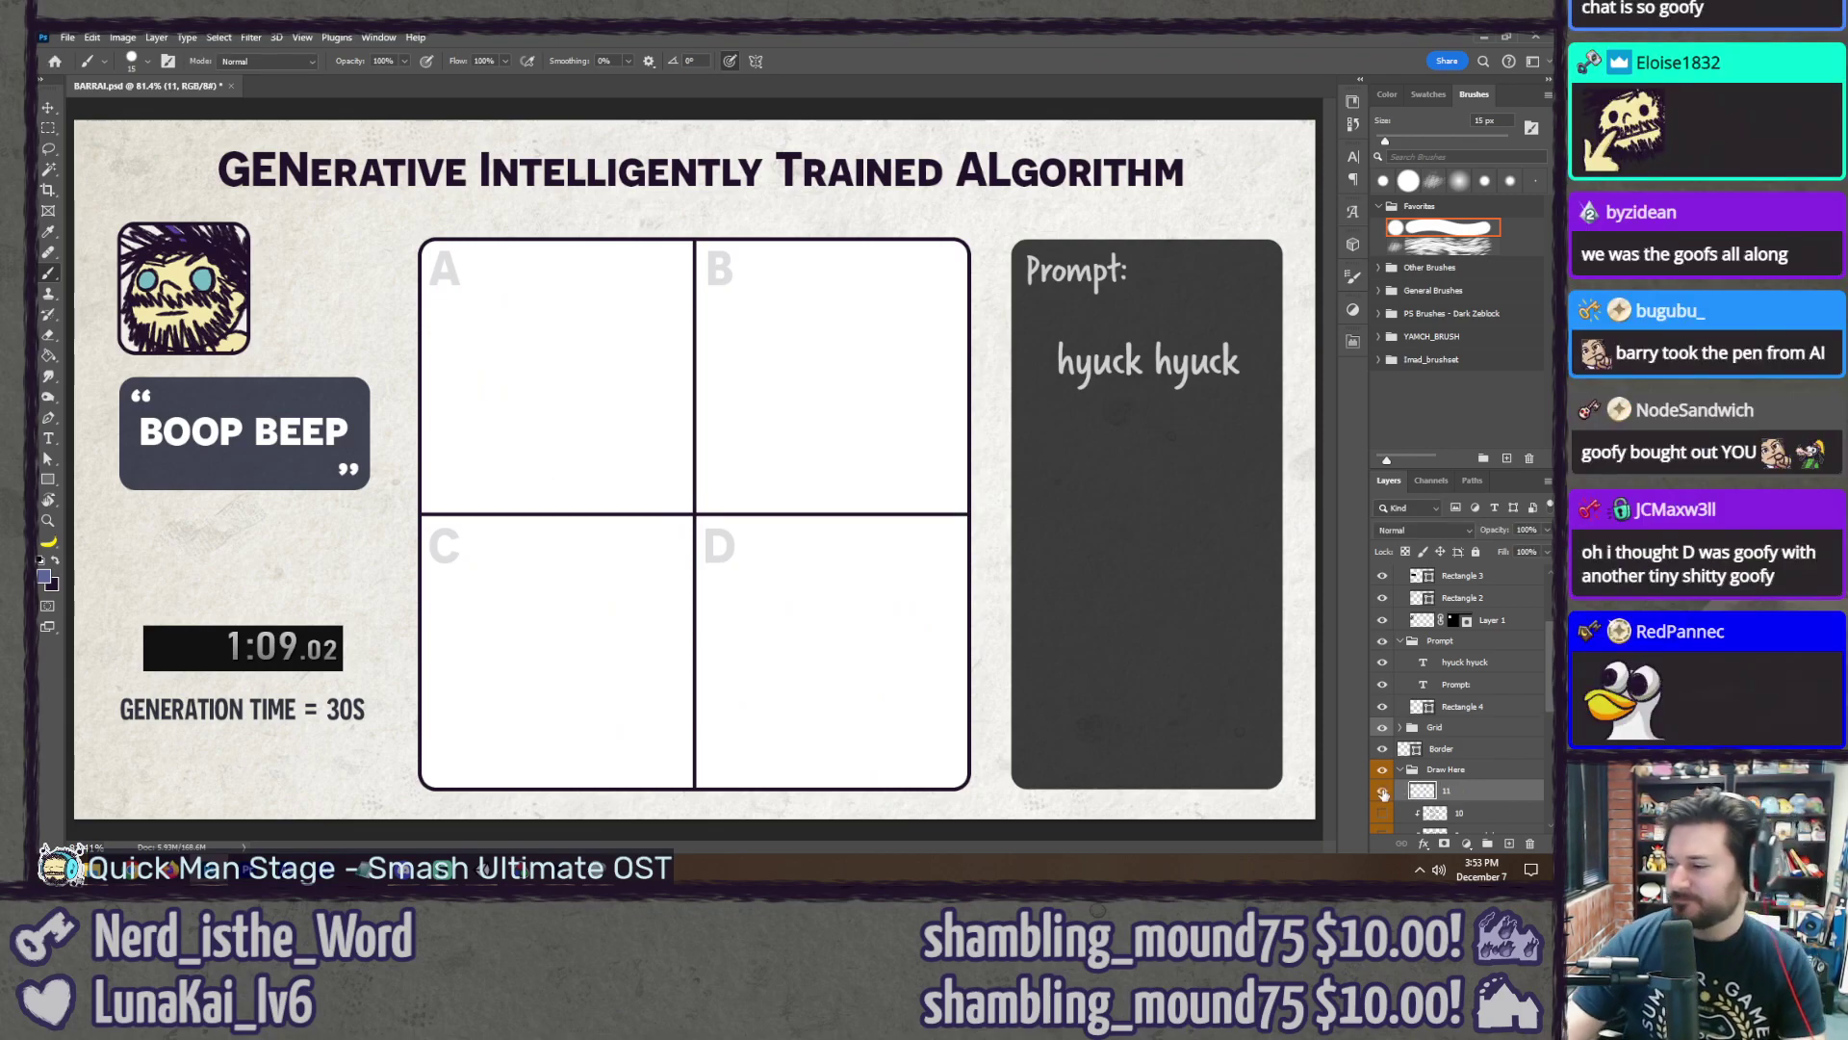
pyautogui.rightClick(1463, 790)
pyautogui.click(1469, 476)
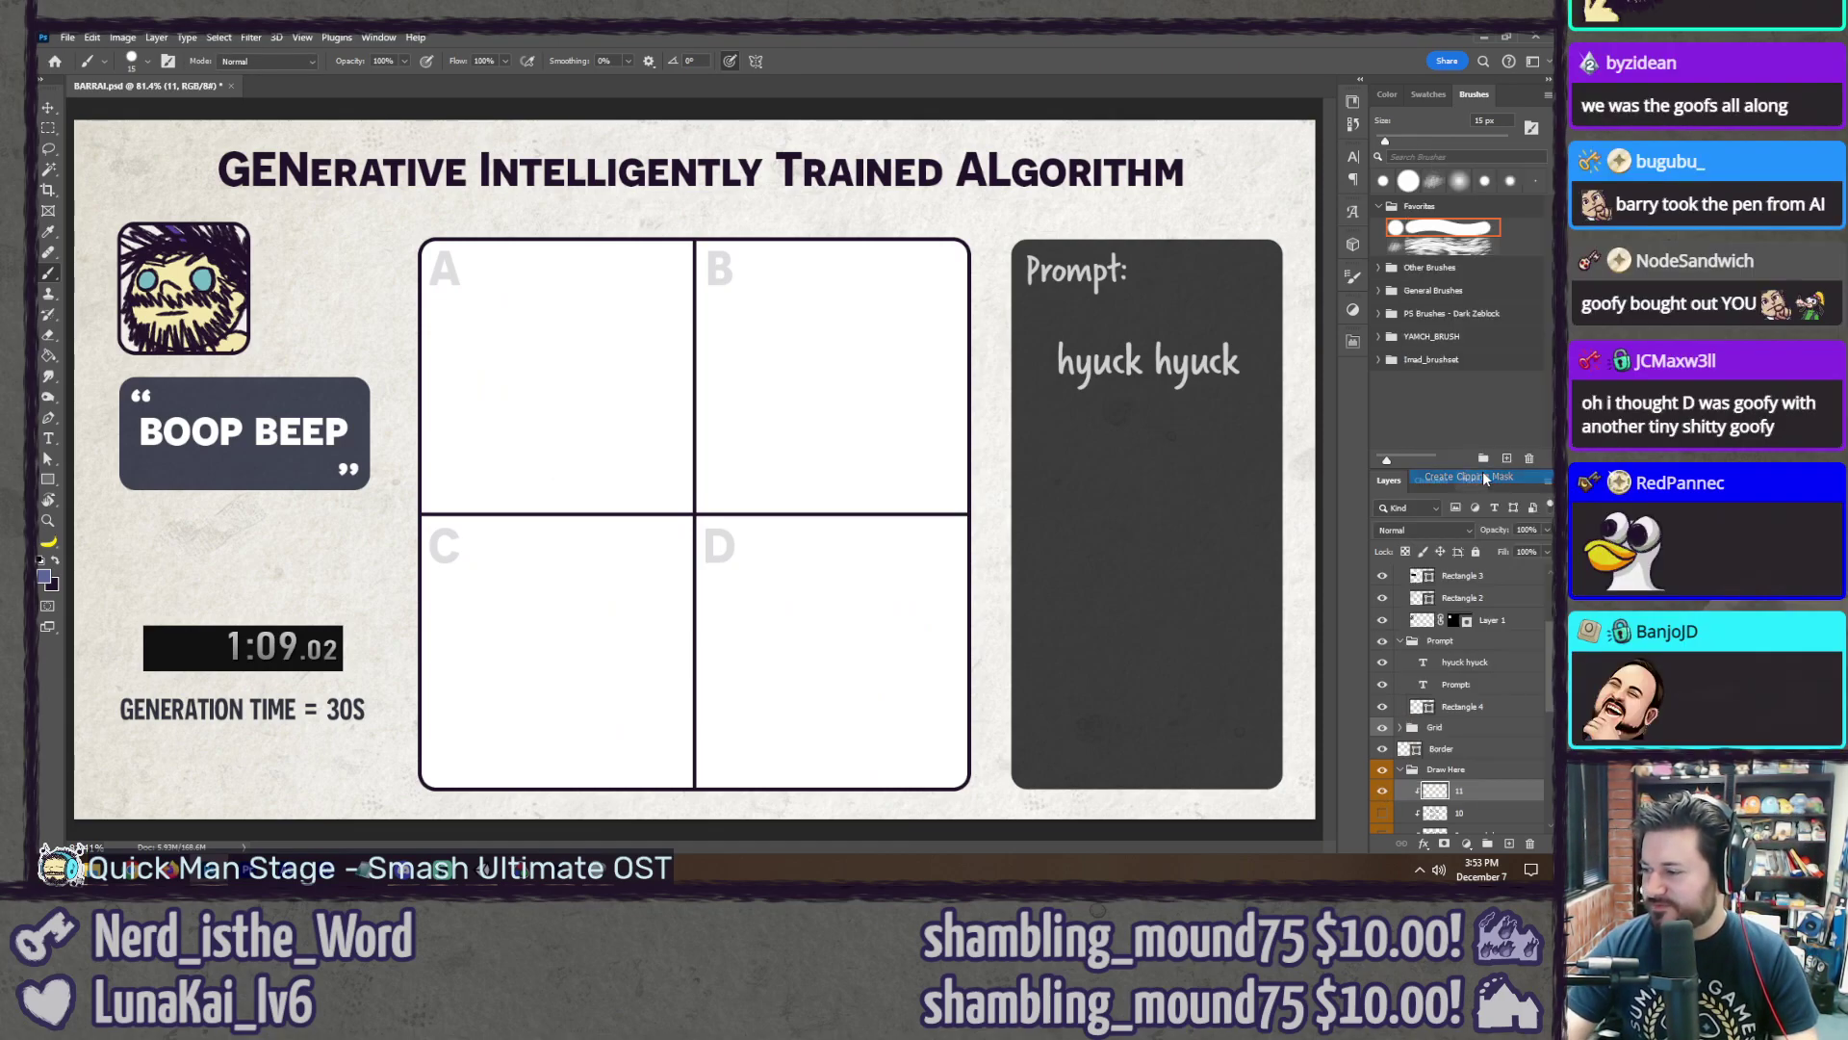
pyautogui.hotkey('ctrl', 's')
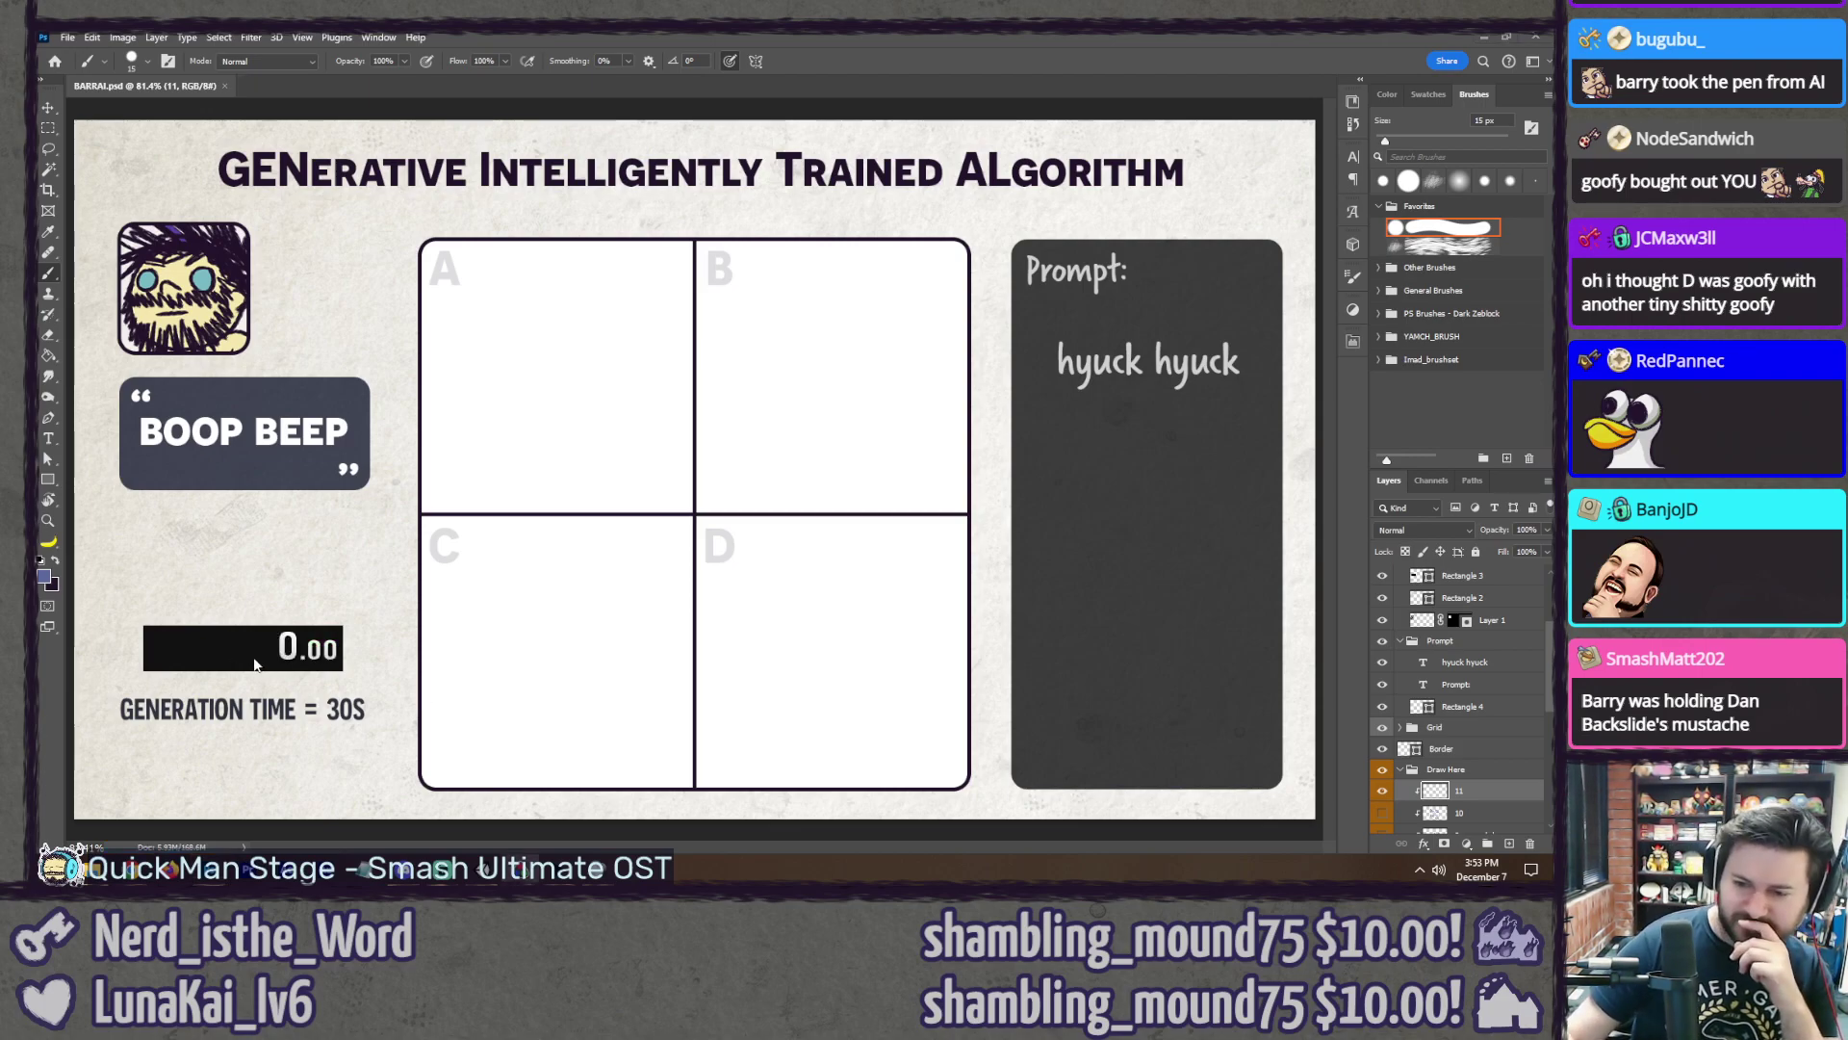
pyautogui.hotkey('alt', 'Tab')
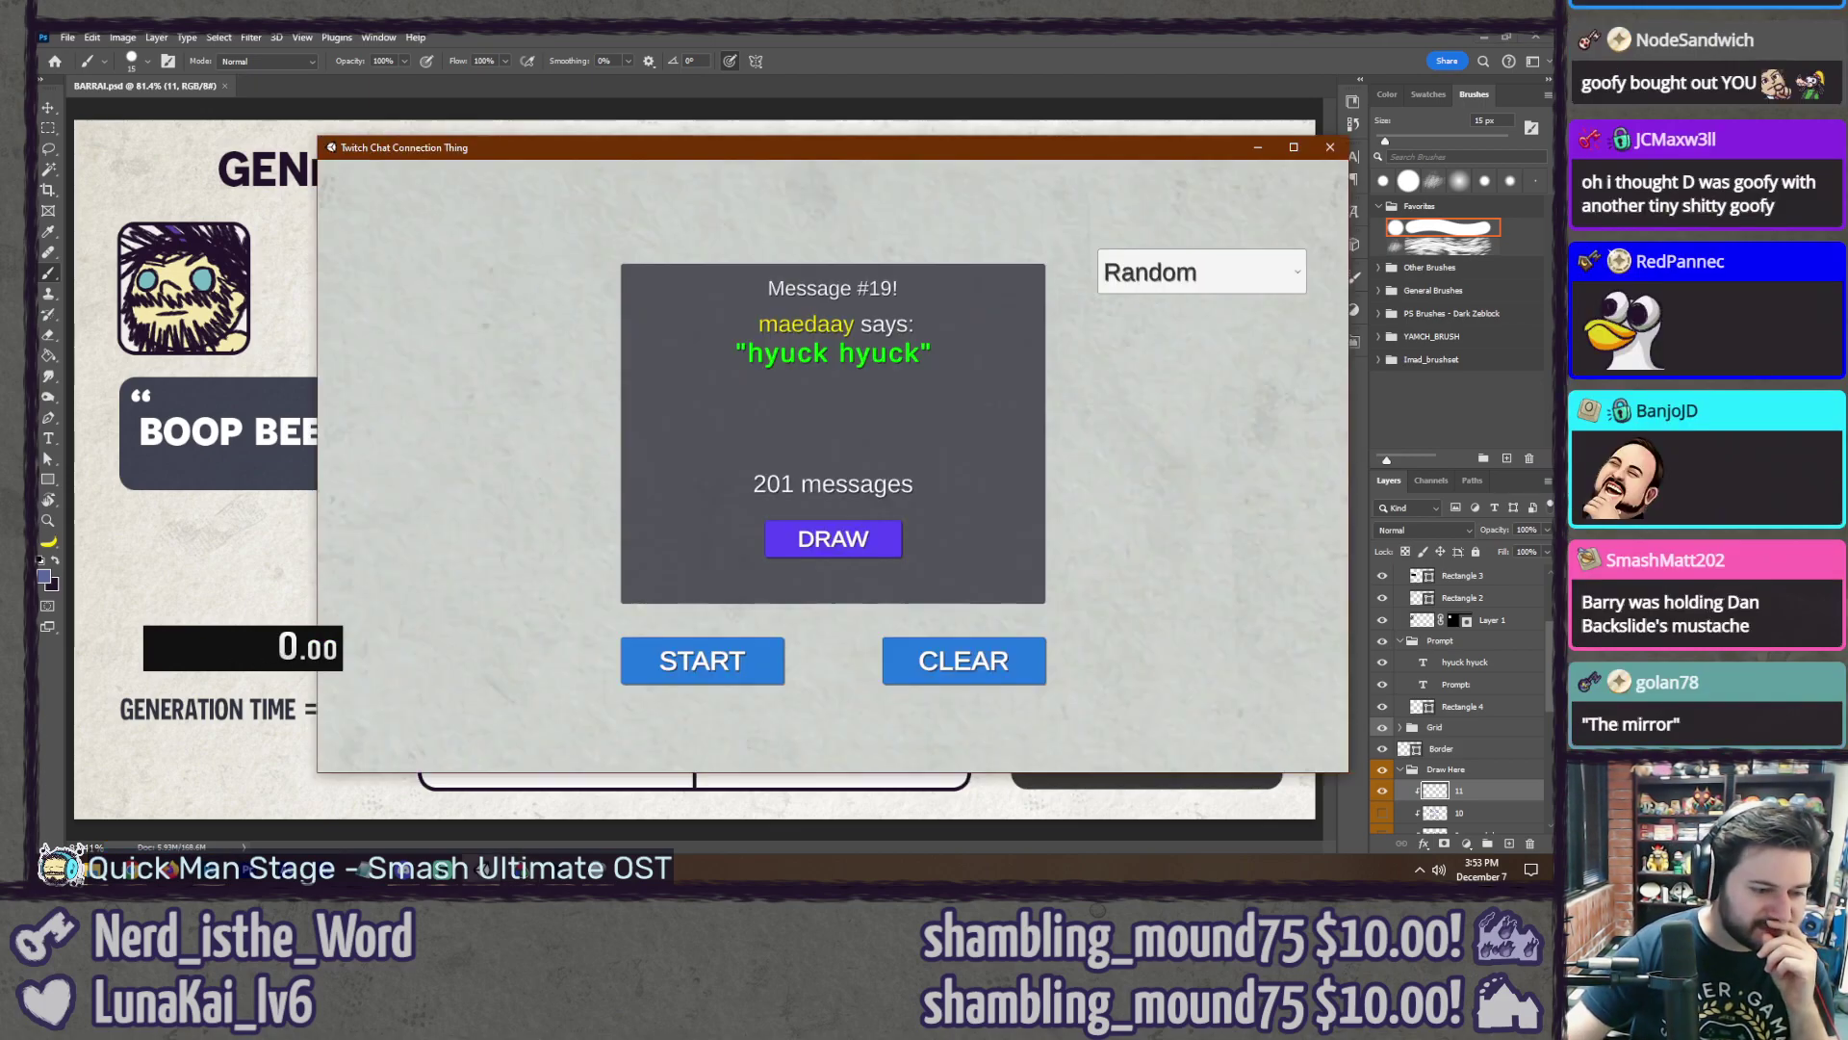
# Step: Clear old messages, collect 146 new ones, and redraw until 'homer simpson ace attorney' appears
pyautogui.click(968, 660)
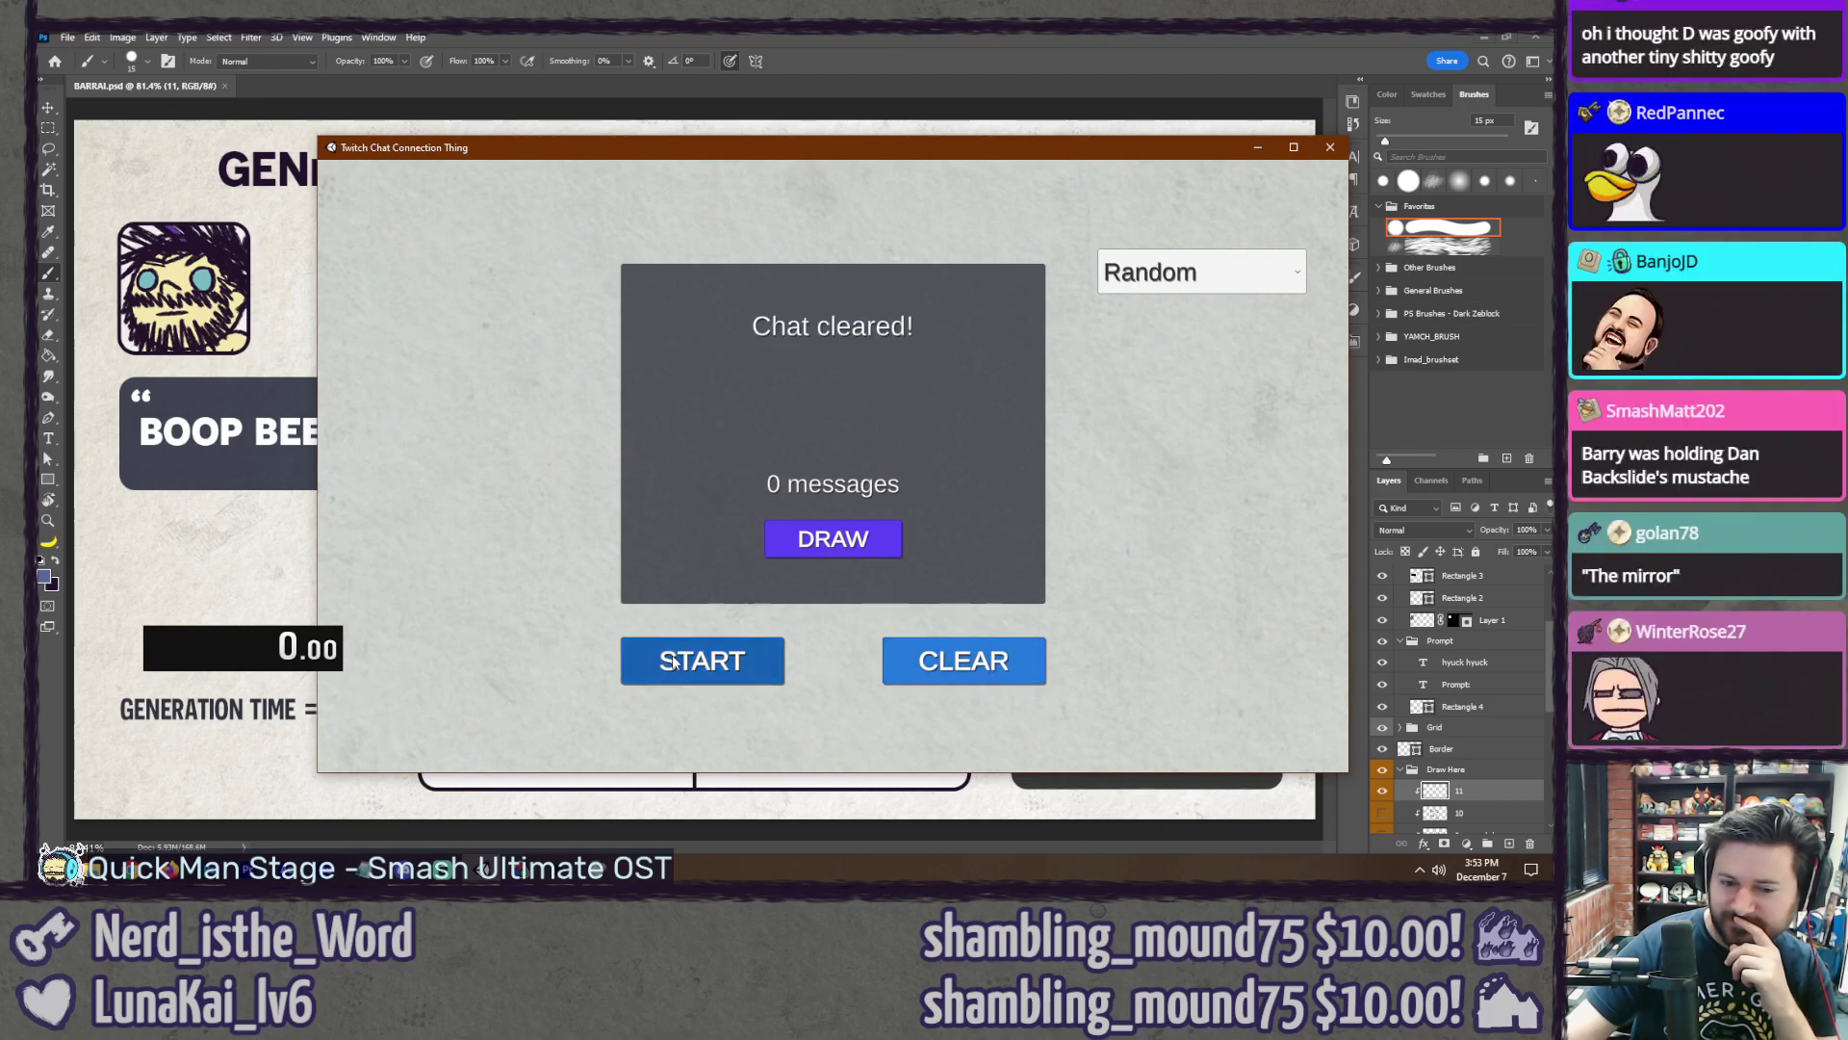
pyautogui.click(674, 660)
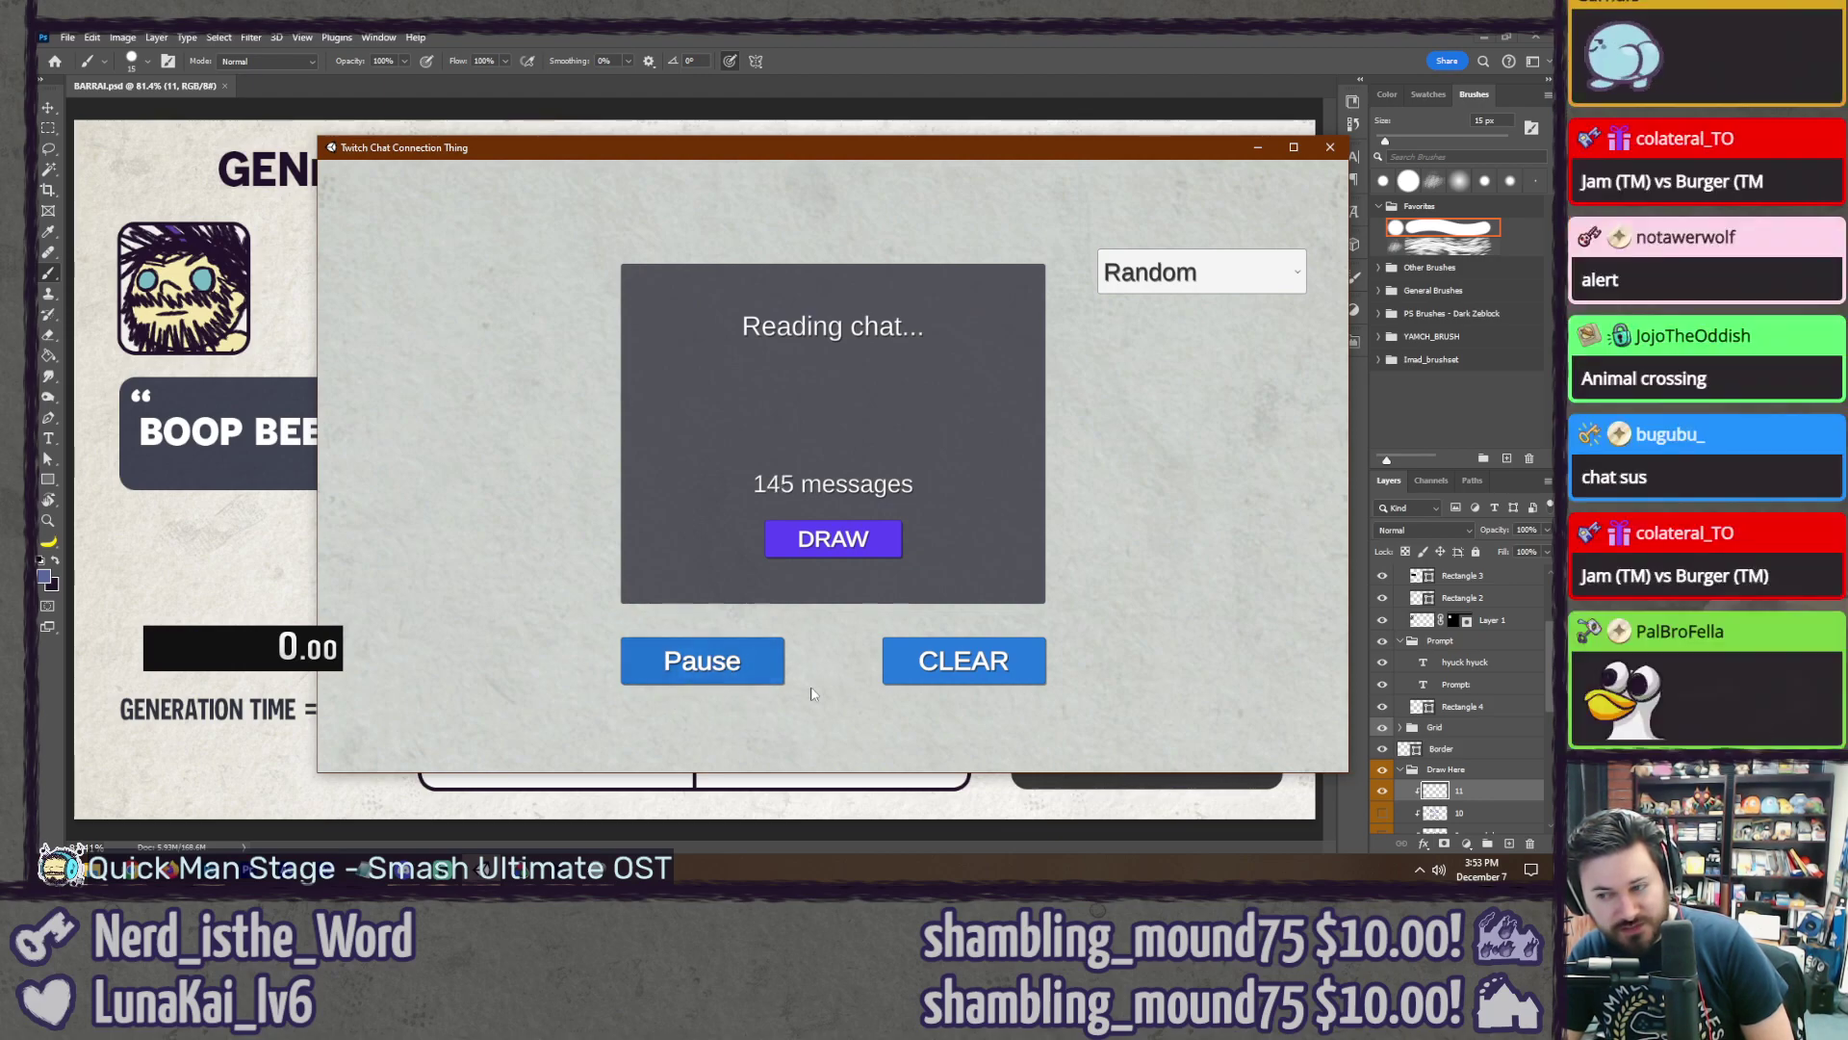
pyautogui.click(710, 677)
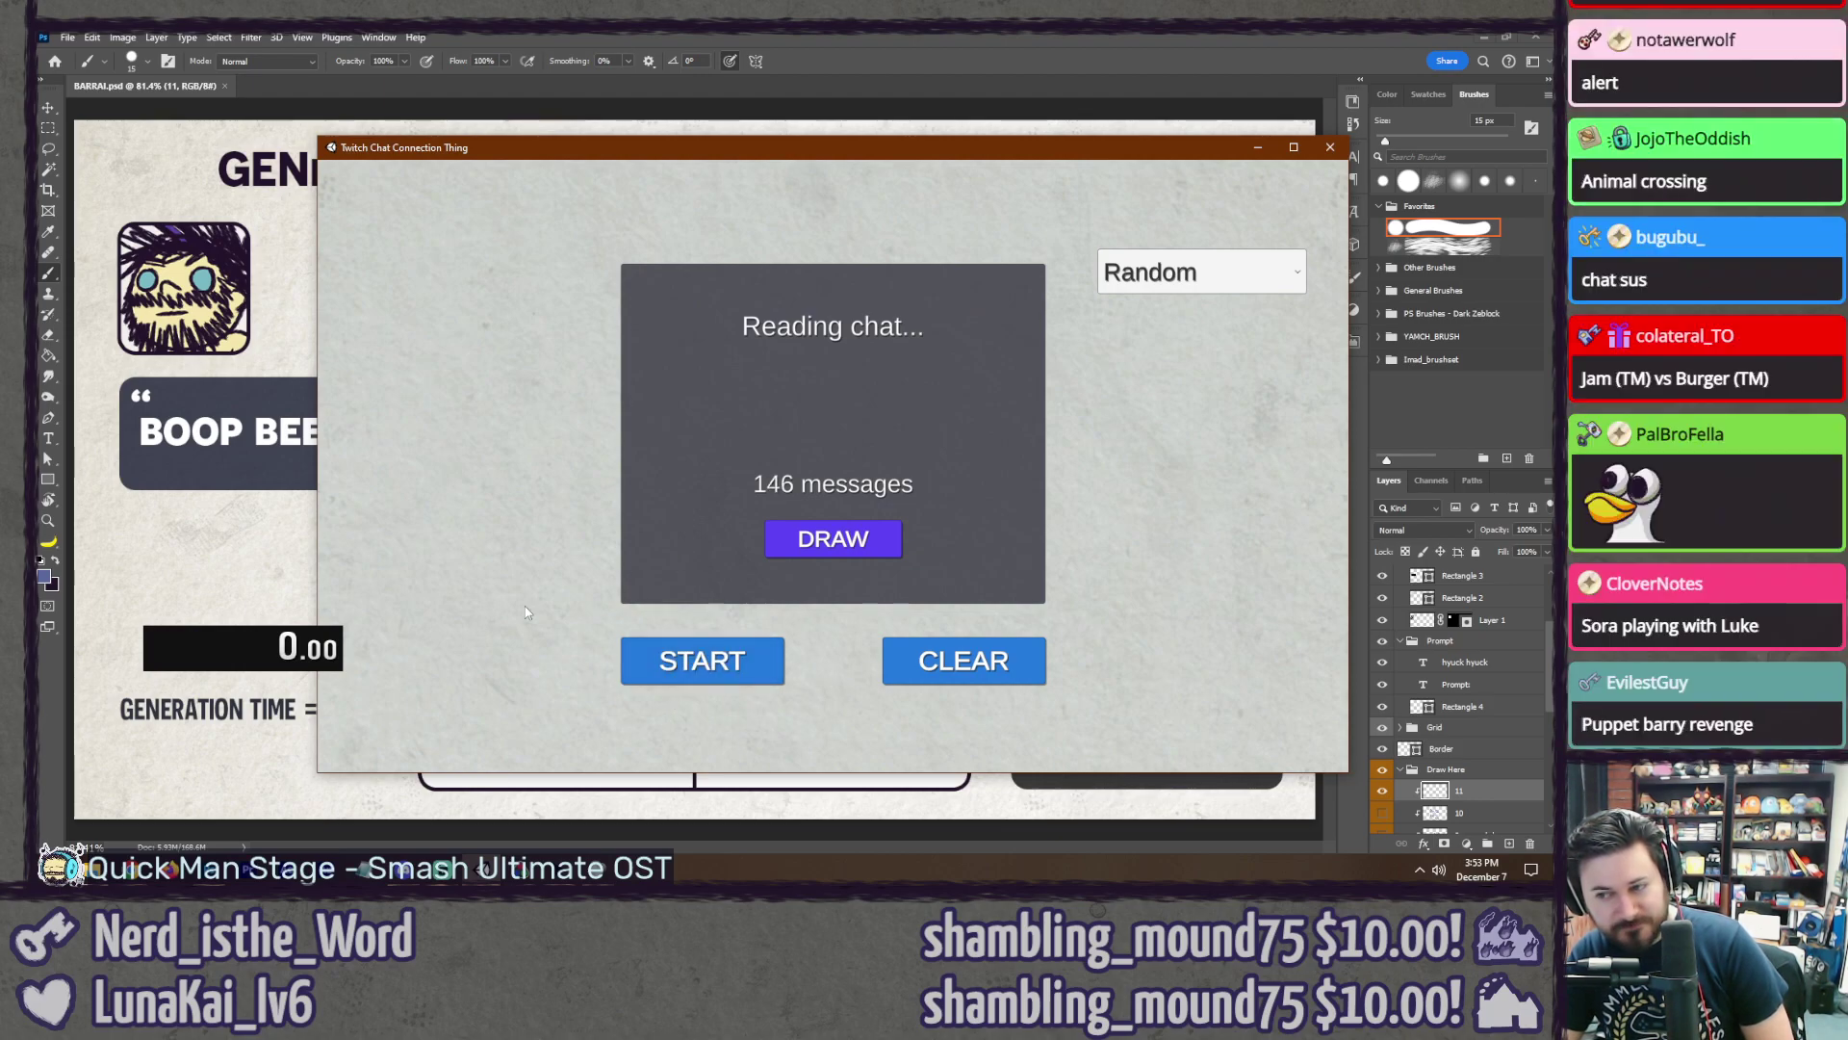
pyautogui.click(840, 545)
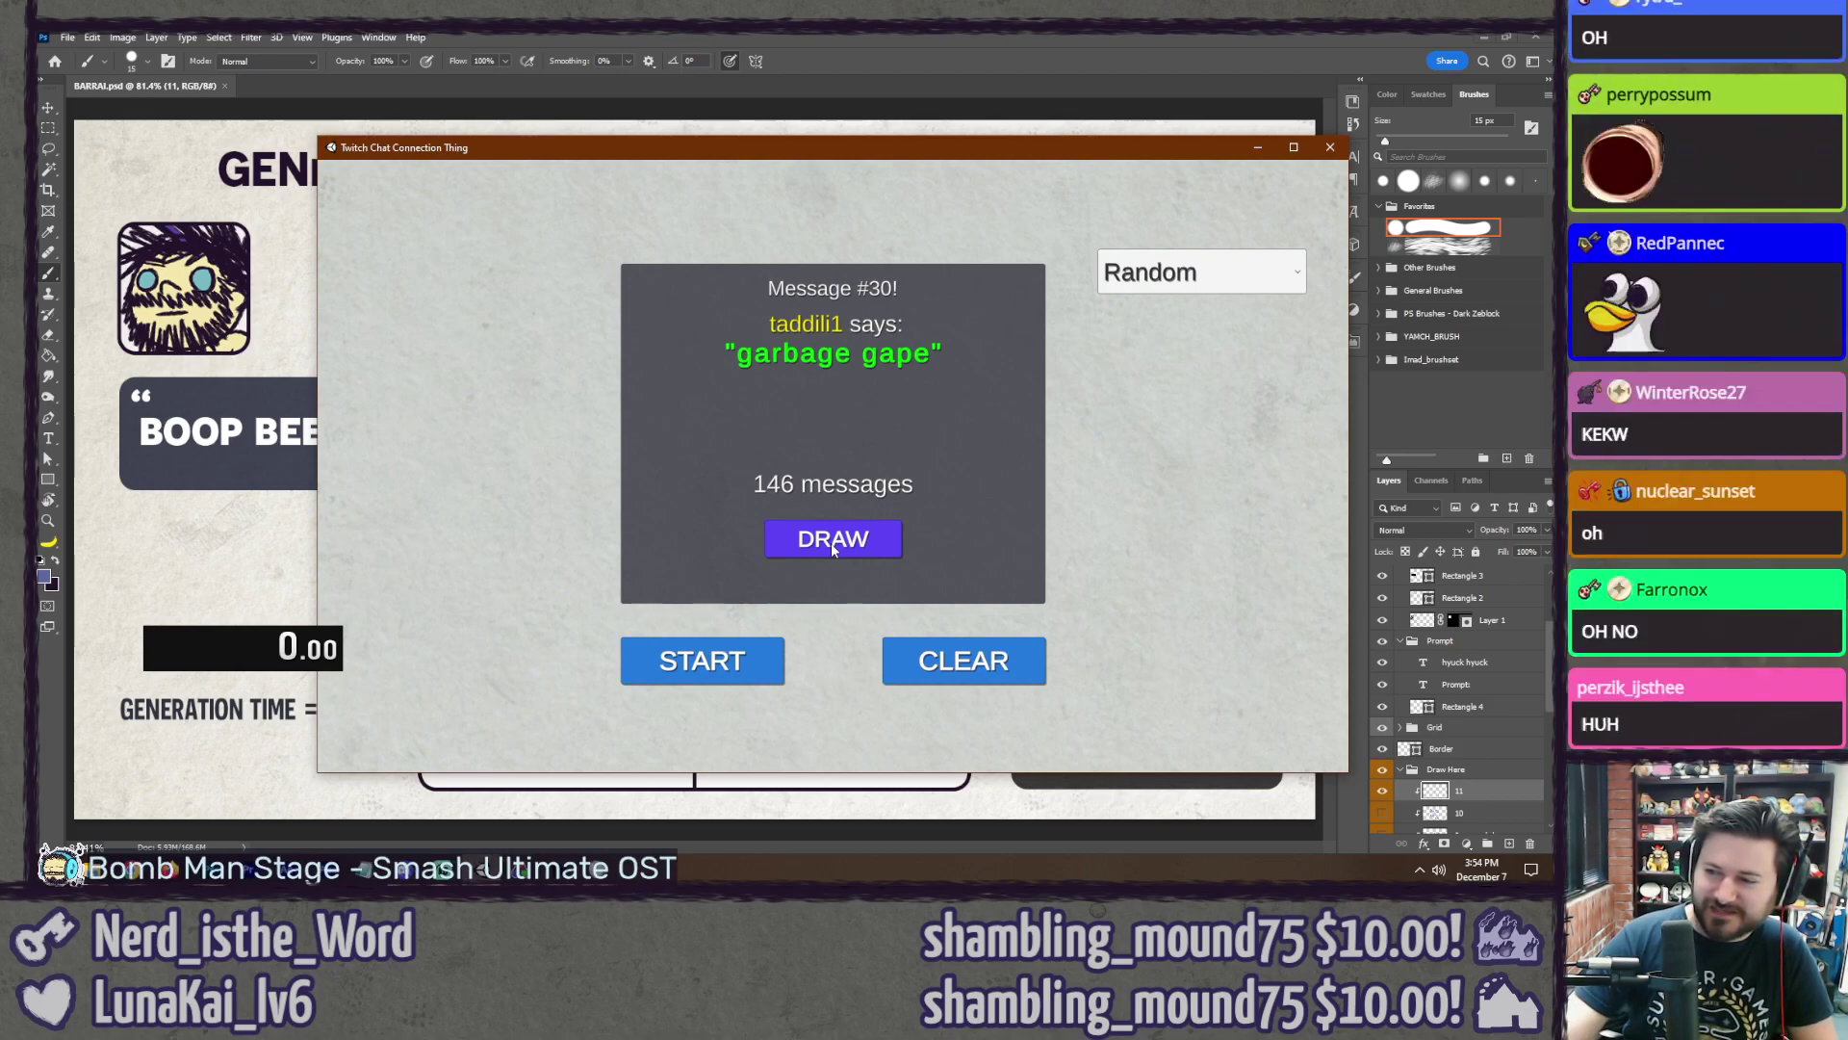
pyautogui.click(832, 545)
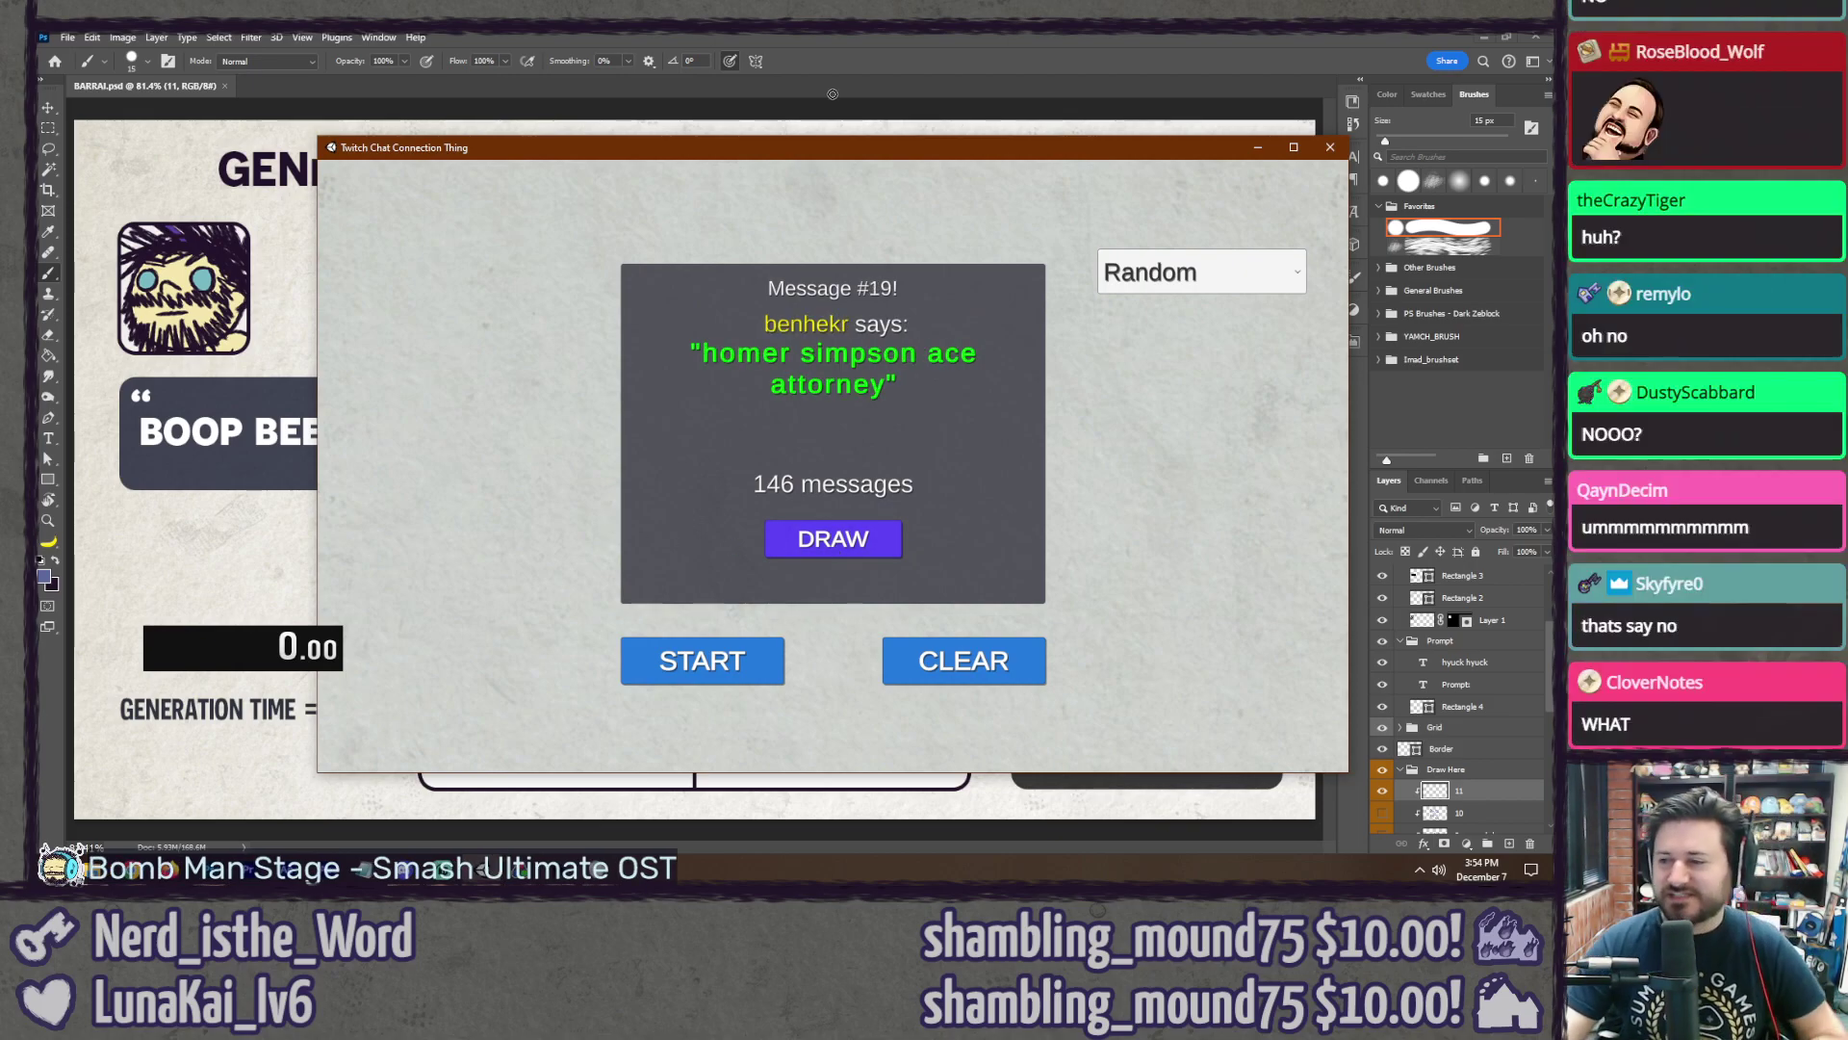
pyautogui.hotkey('alt', 'Tab')
# Step: Replace the prompt text with 'homer simpson ace attorney' and select layer 11
pyautogui.press('t')
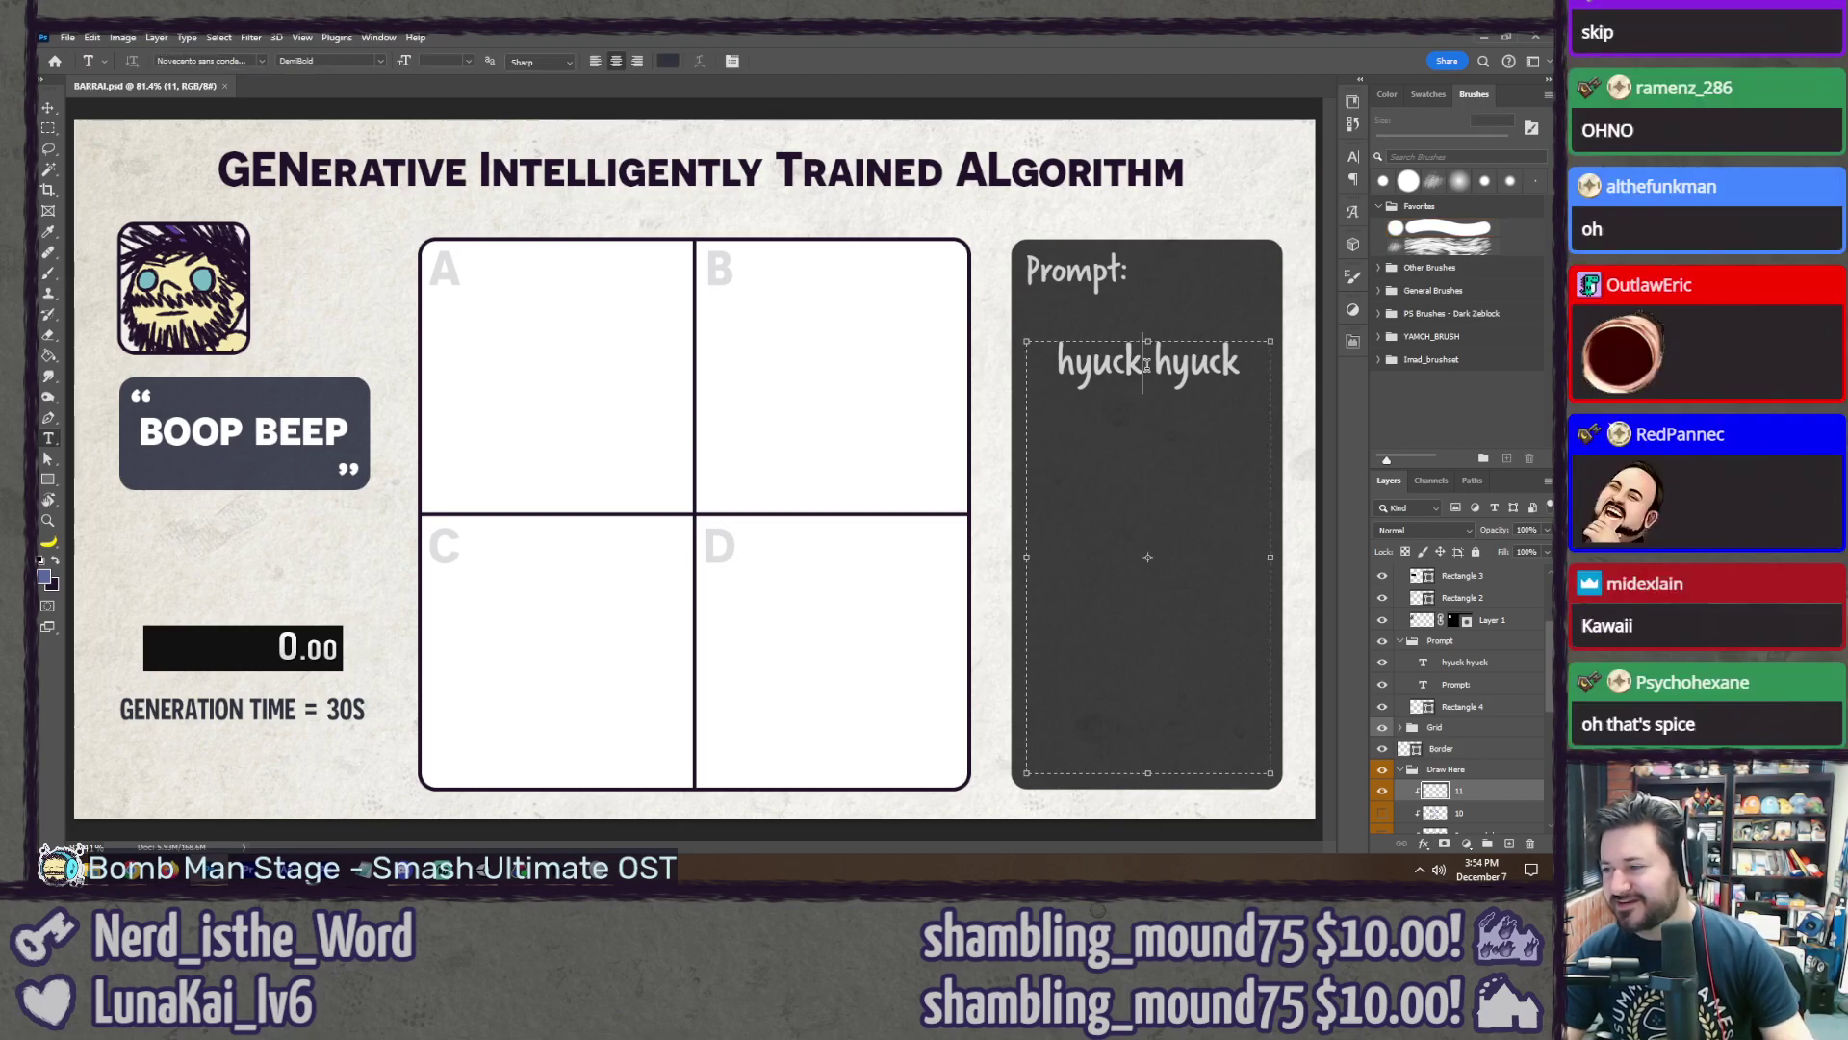
pyautogui.click(1148, 364)
pyautogui.hotkey('ctrl', 'a')
pyautogui.write('homer')
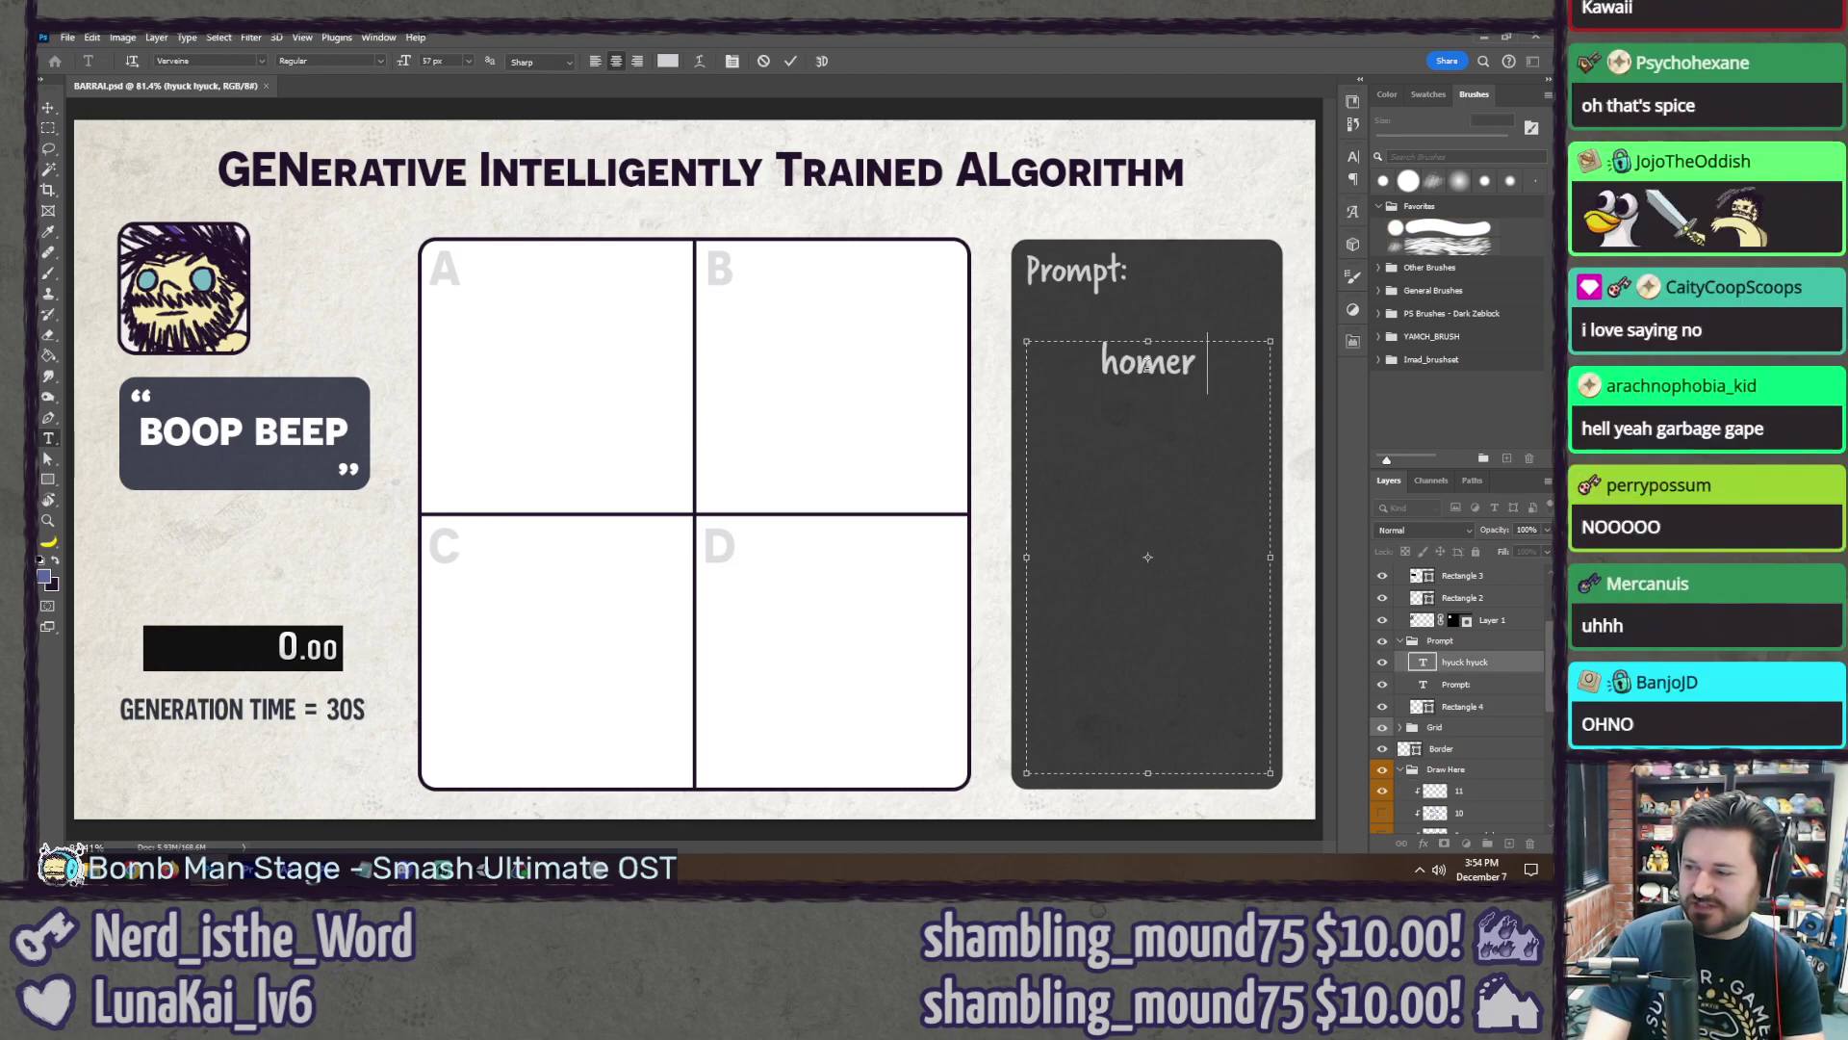
pyautogui.write(' simpson ace a')
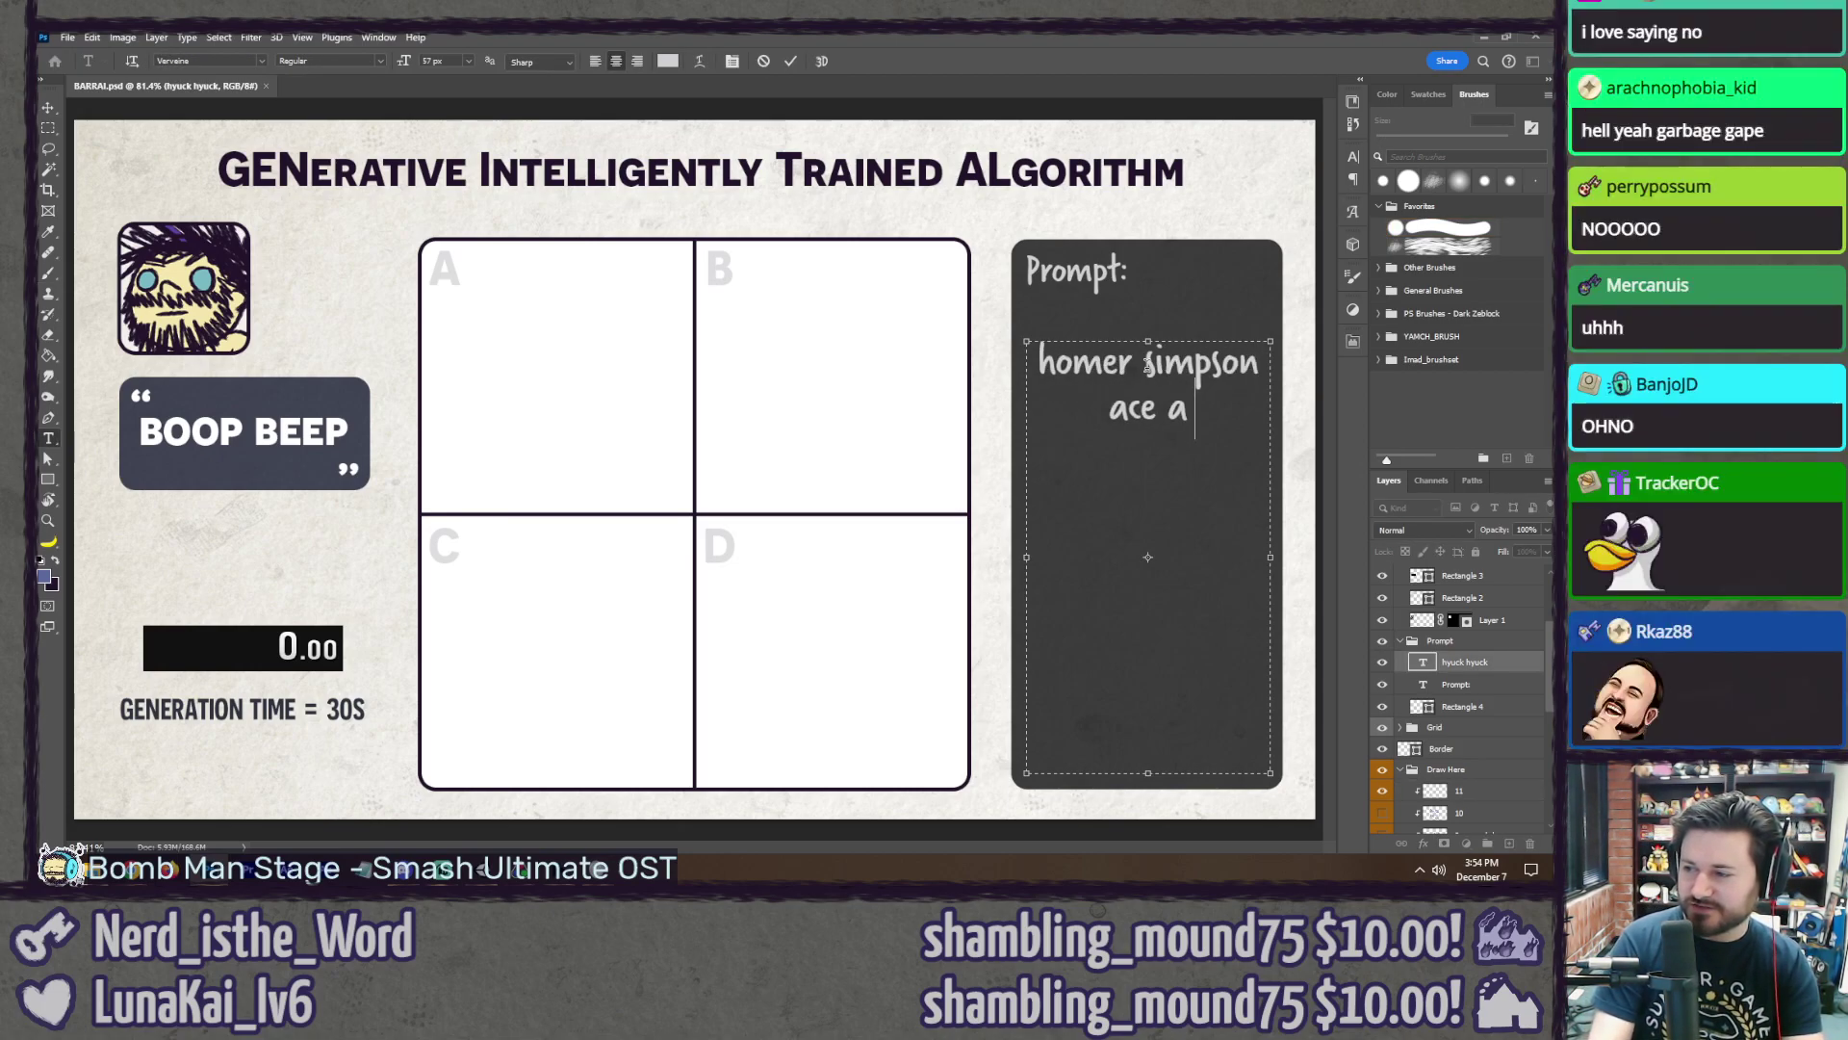
pyautogui.write('ttorney')
pyautogui.hotkey('ctrl', 'Return')
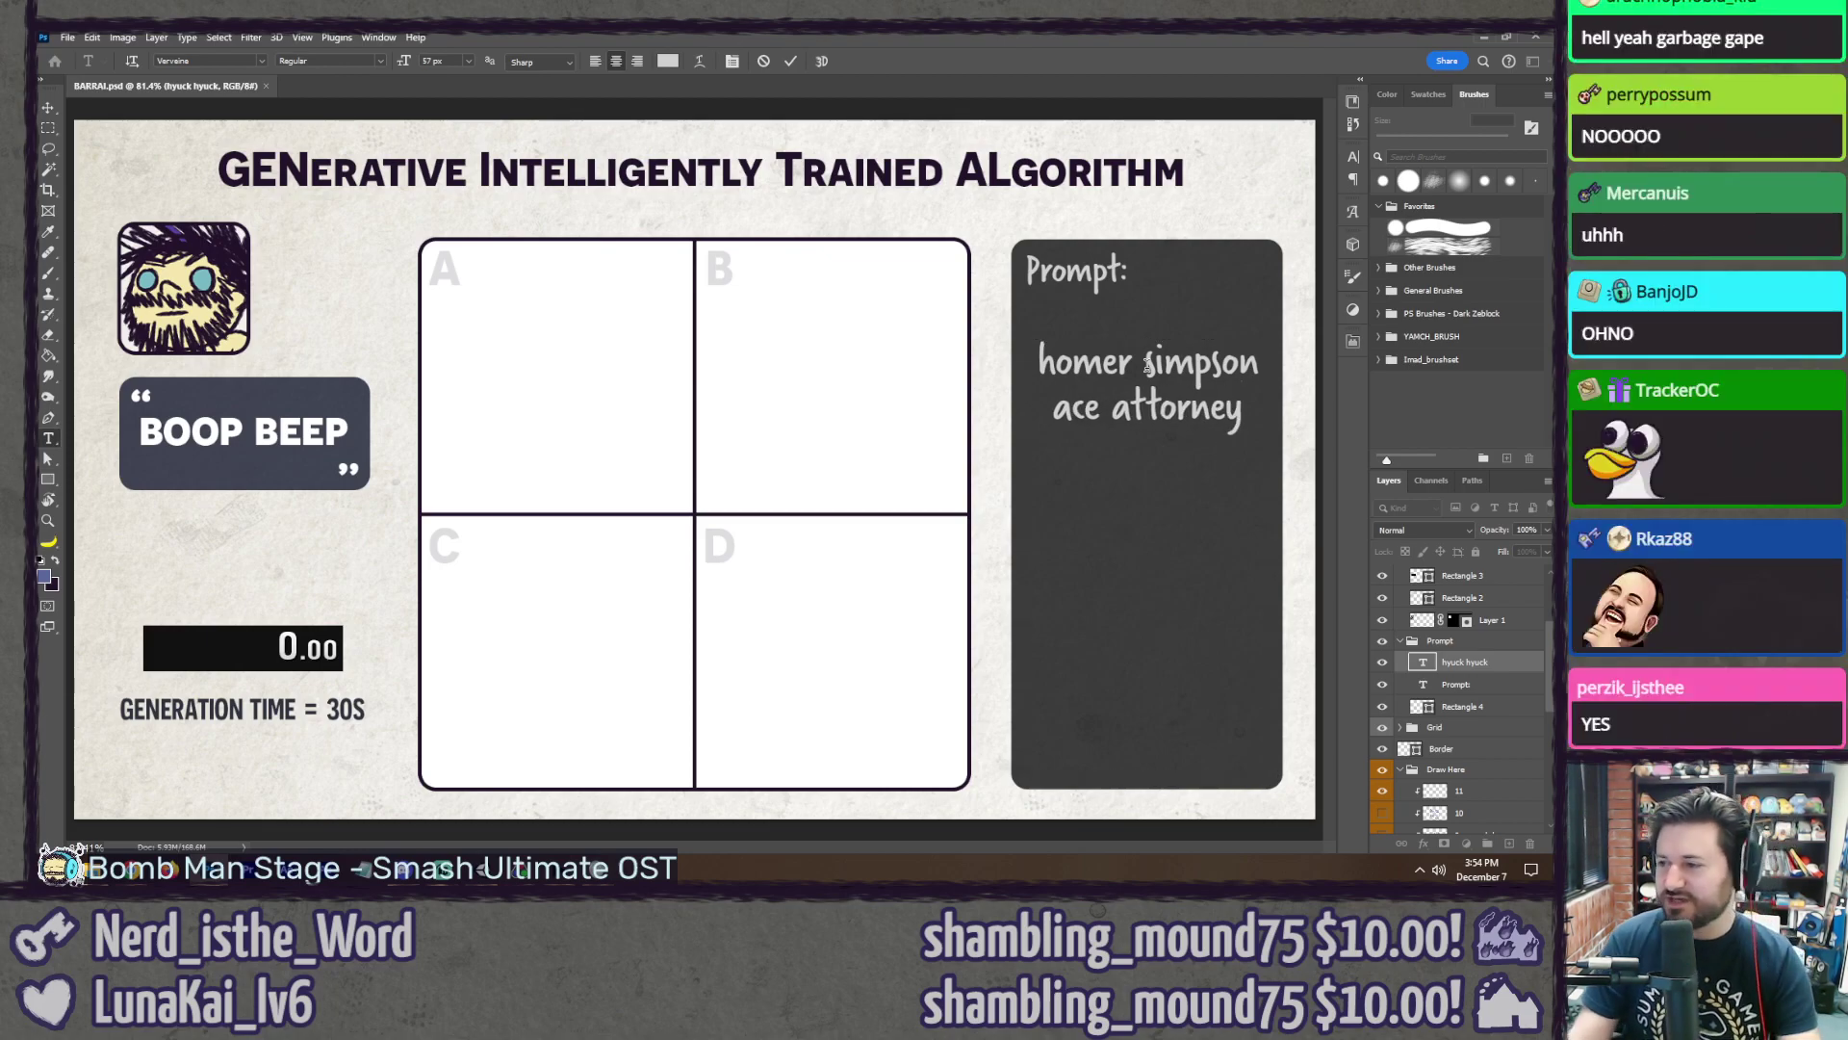
pyautogui.press('b')
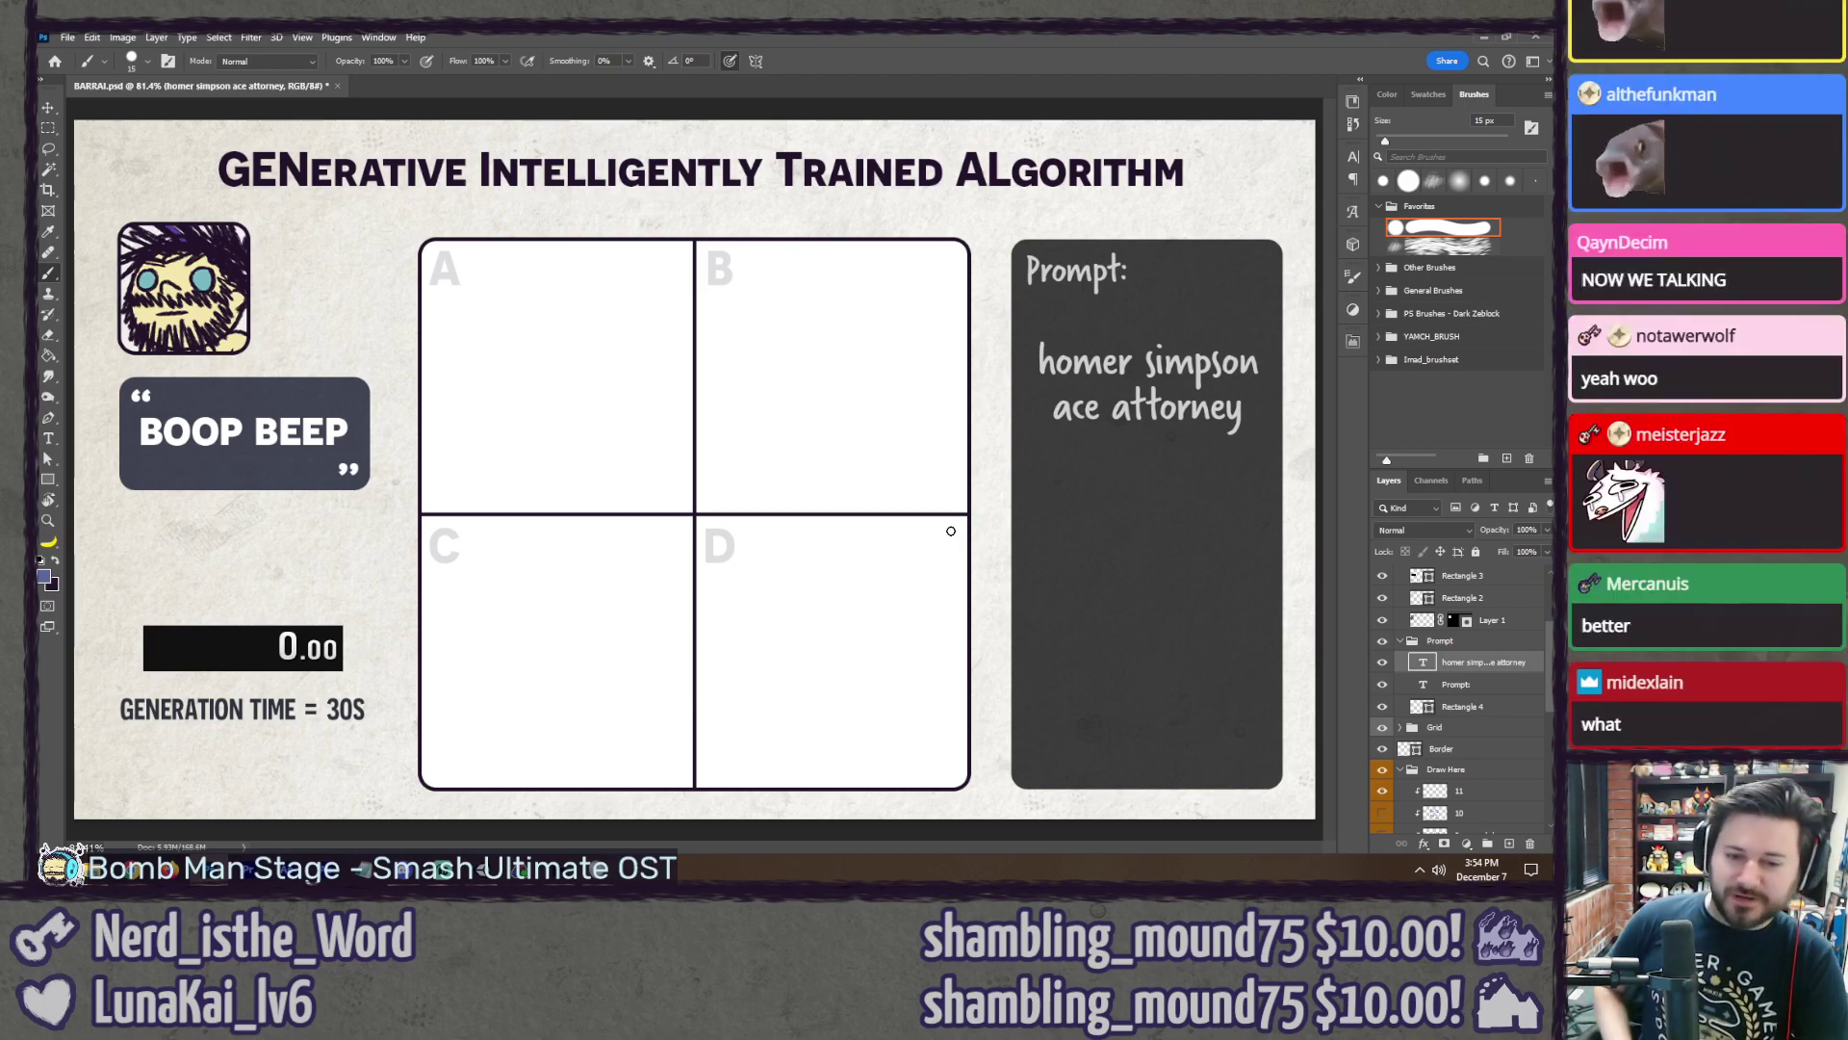
pyautogui.click(1480, 799)
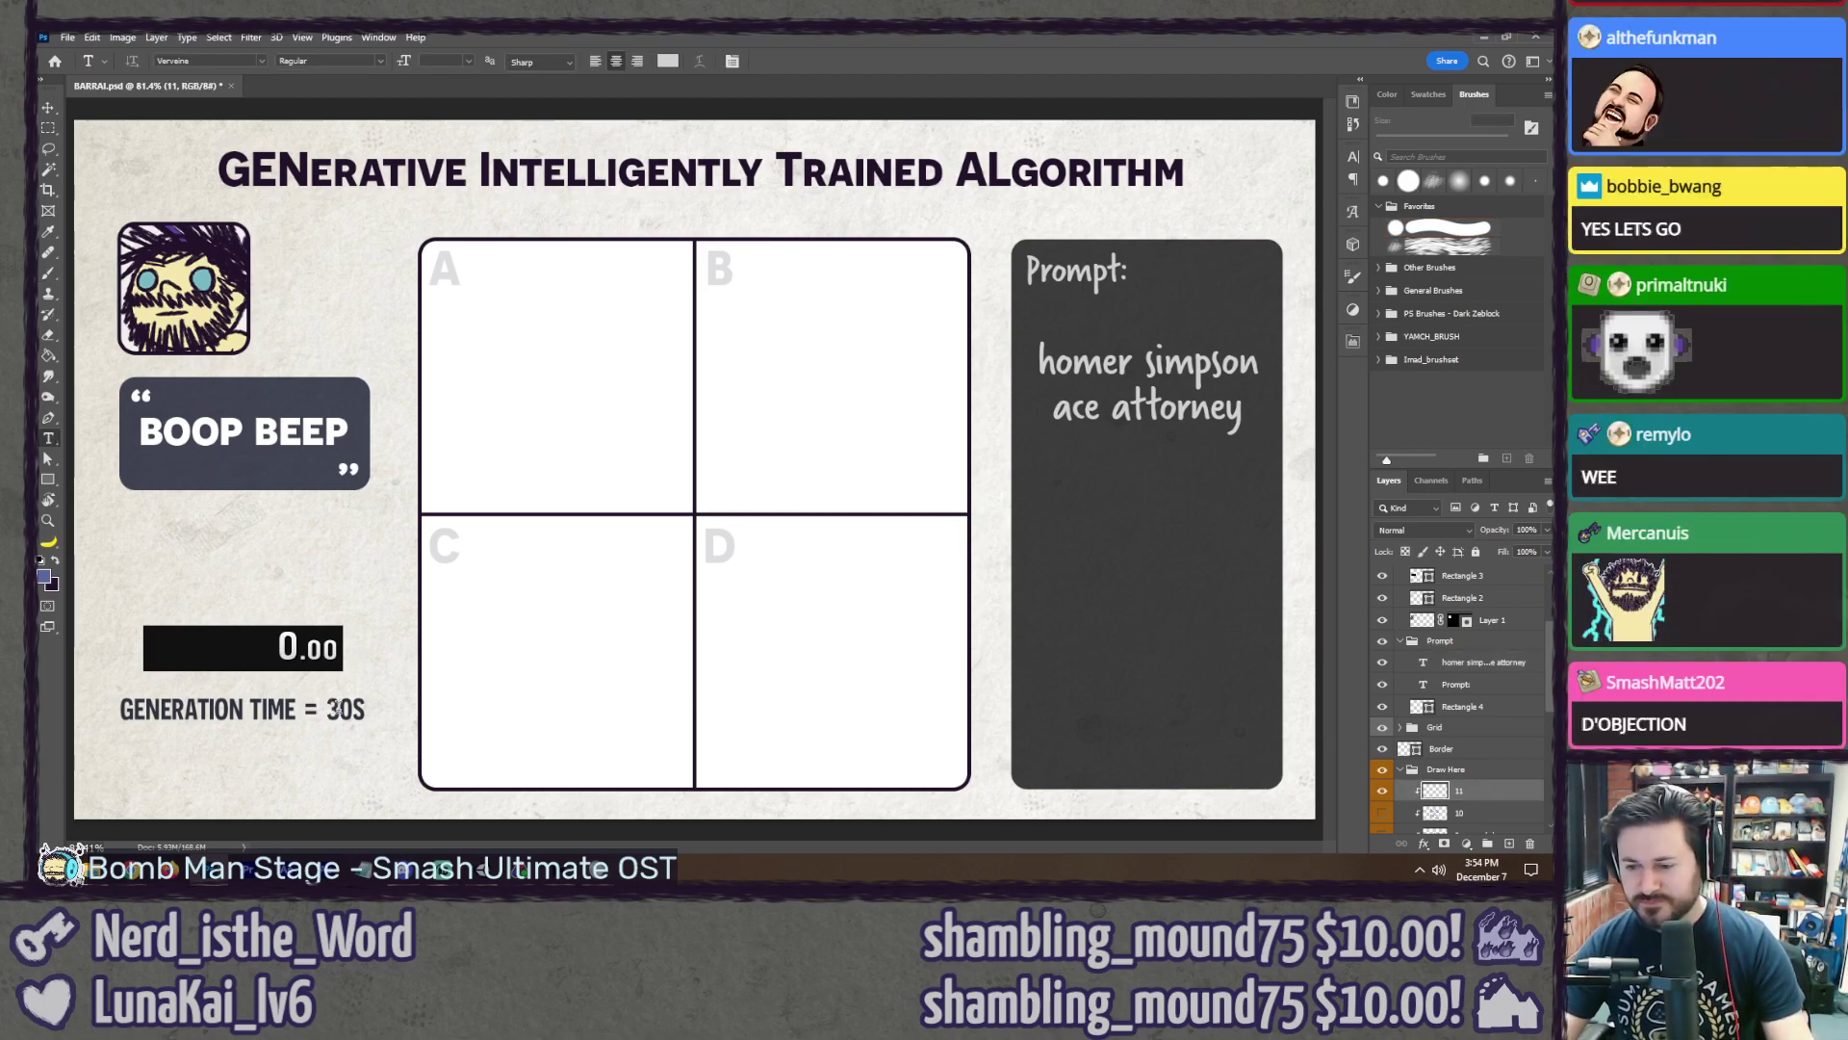
# Step: Change the generation time from 30S to 60S and return to the Brush on layer 11
pyautogui.press('t')
pyautogui.click(328, 709)
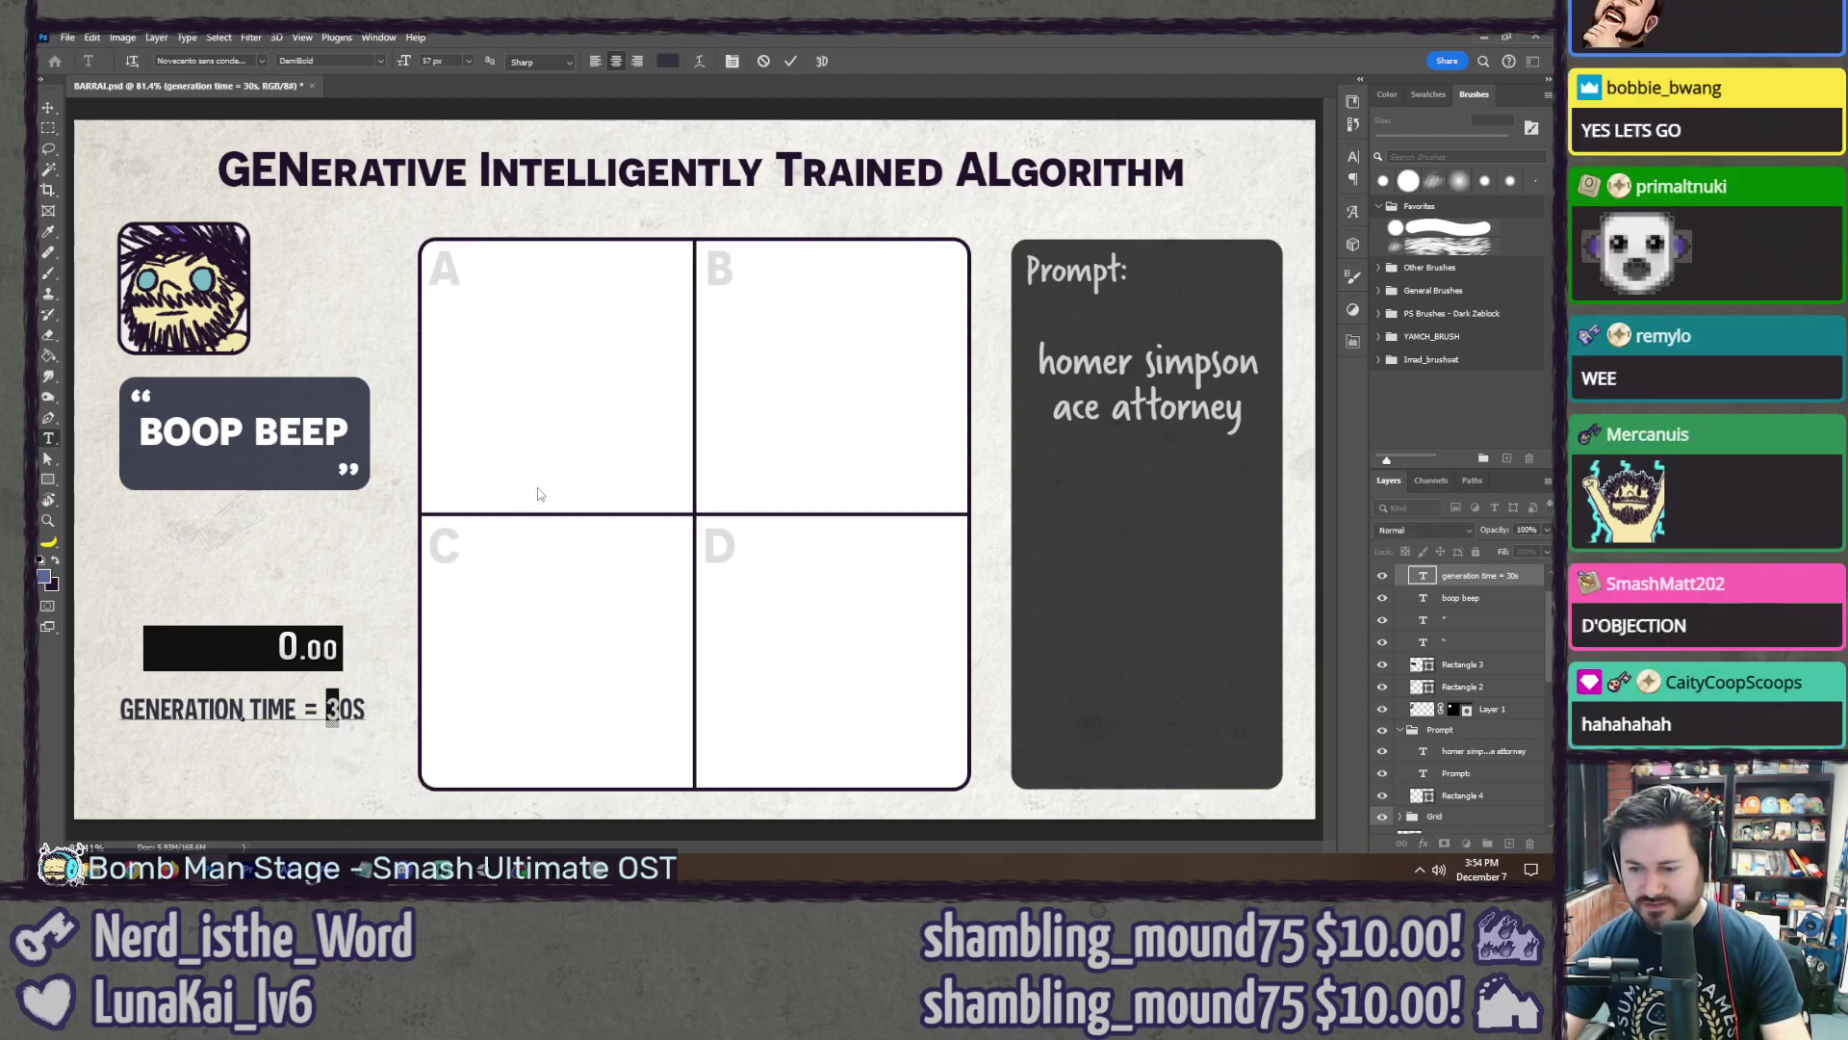
pyautogui.write('6')
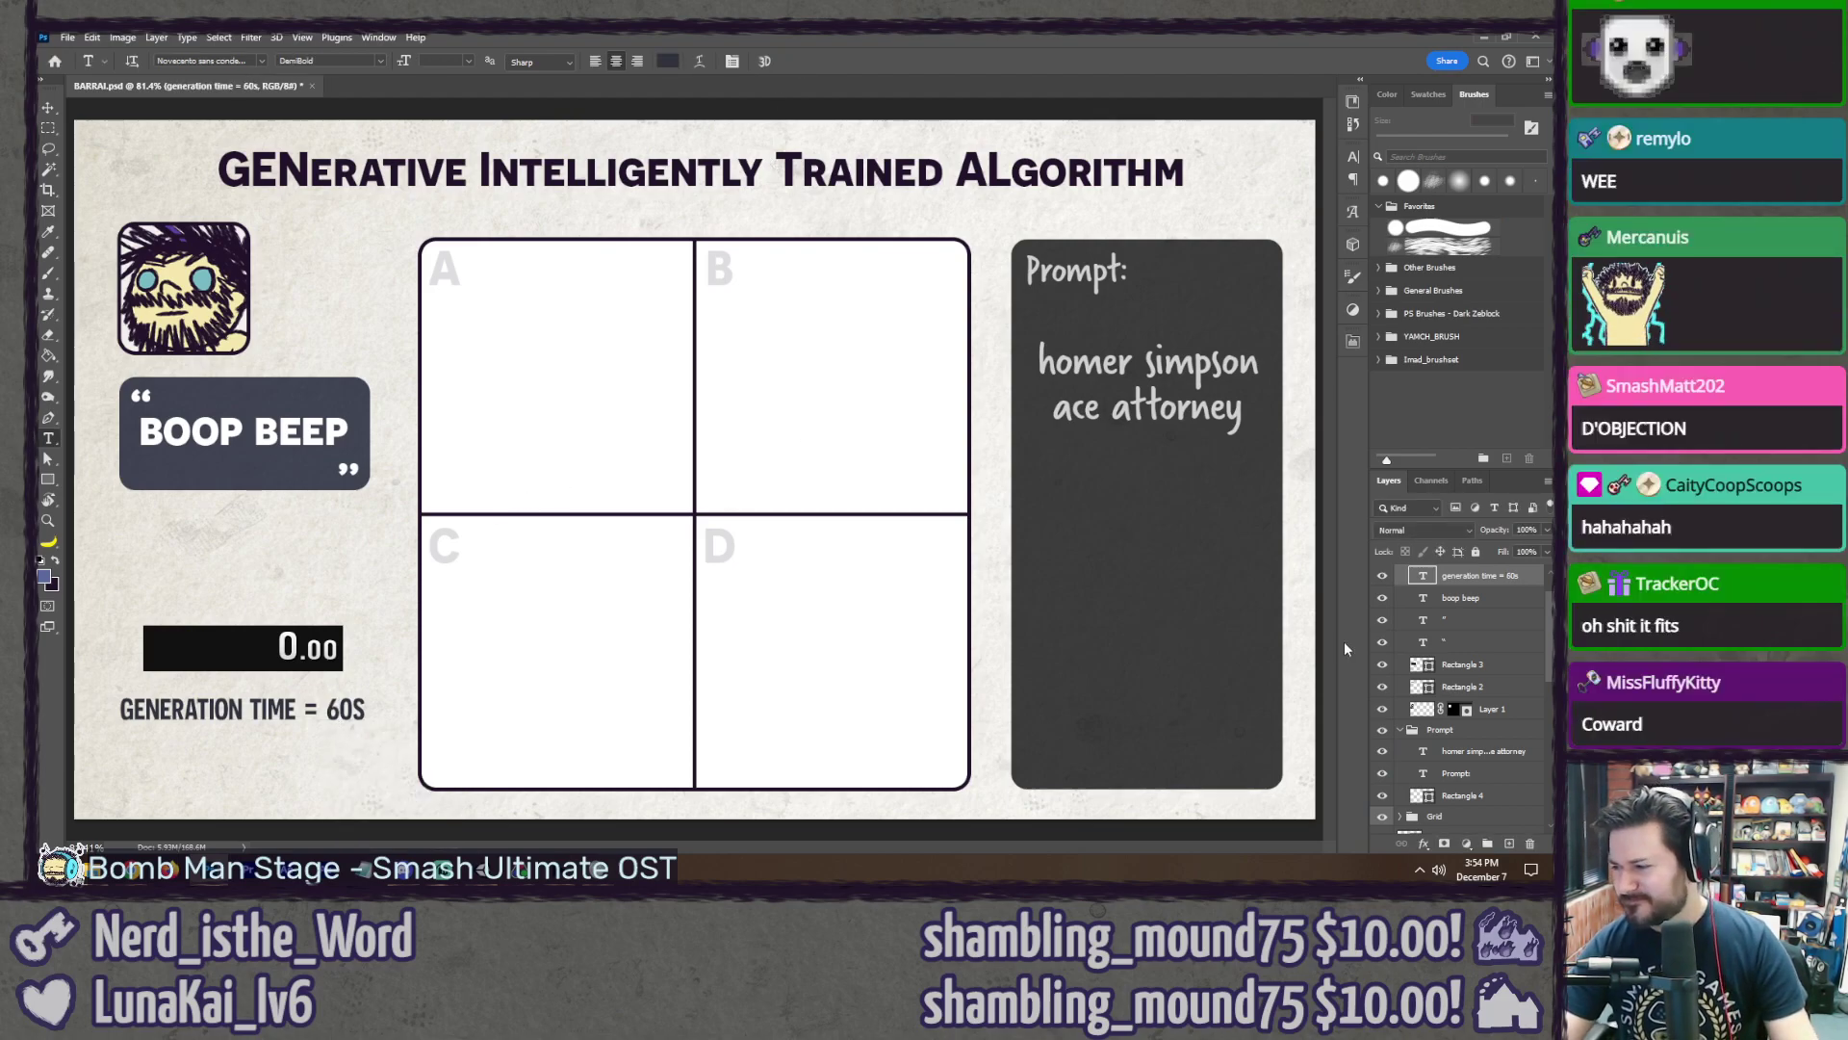
pyautogui.scroll(-5, 1411, 719)
pyautogui.click(1478, 725)
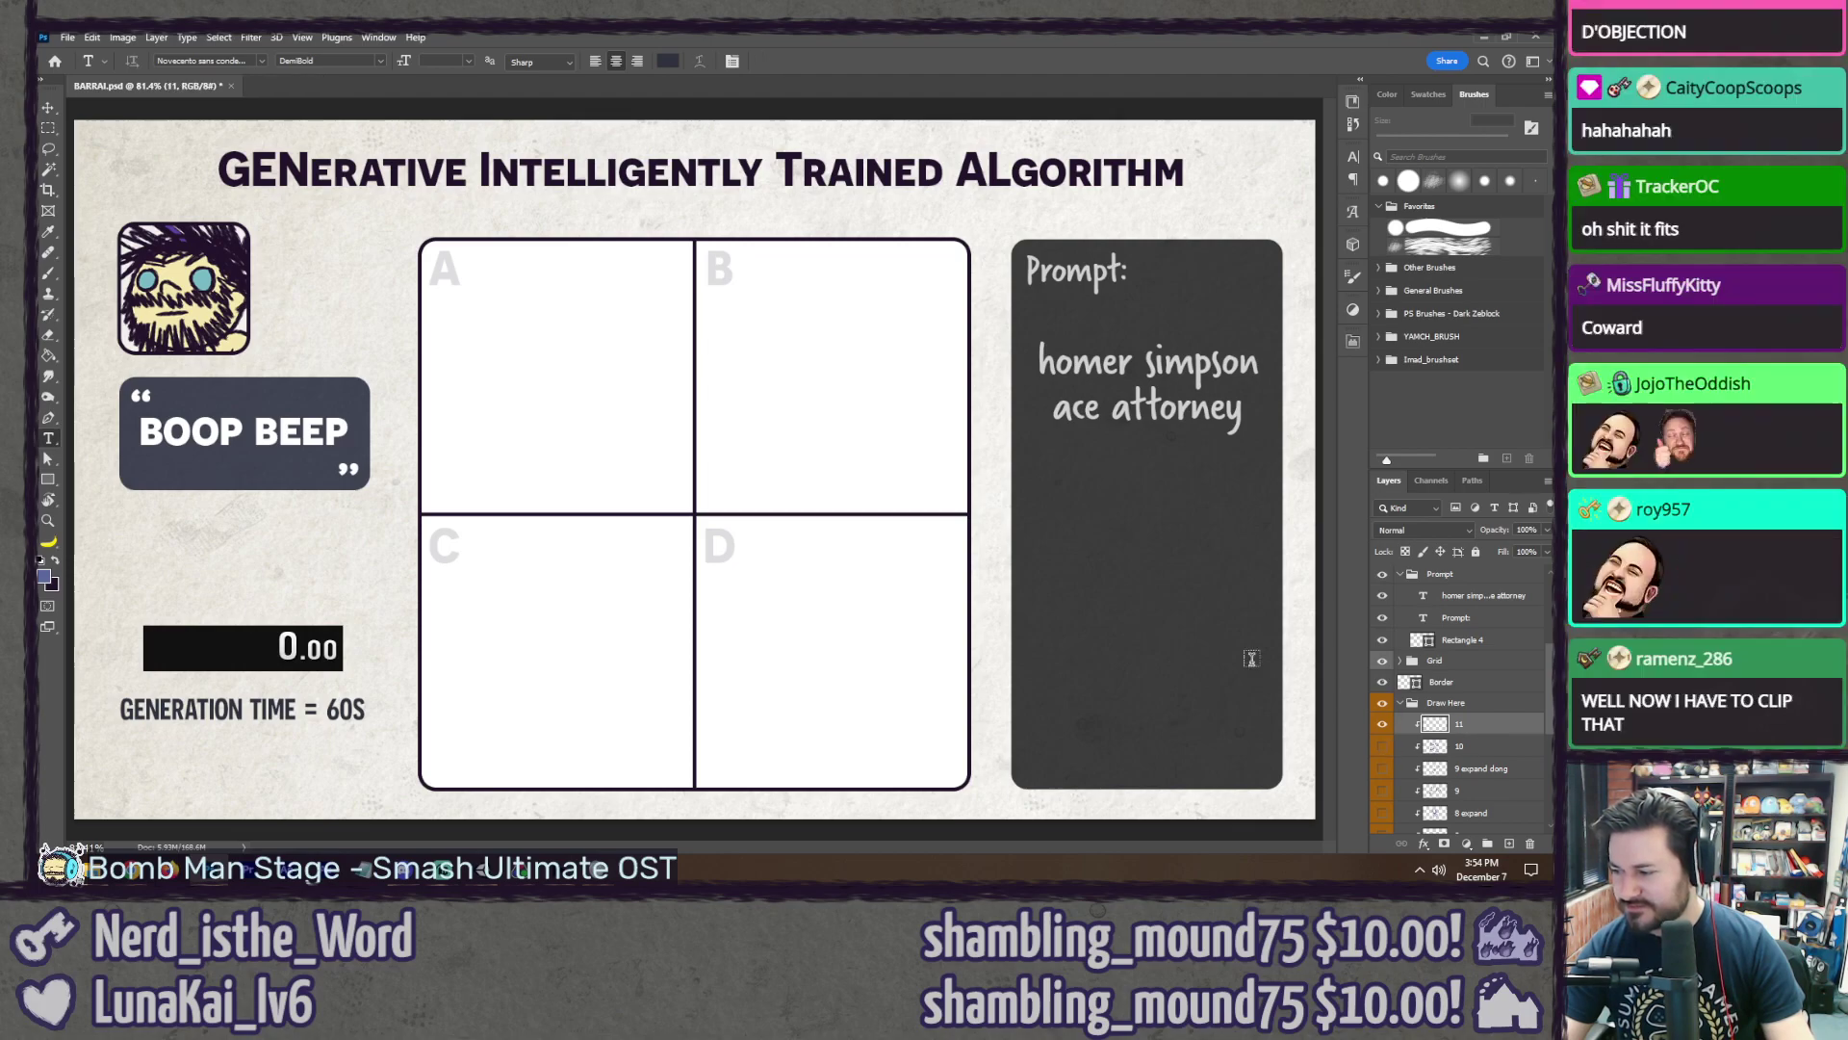
pyautogui.press('b')
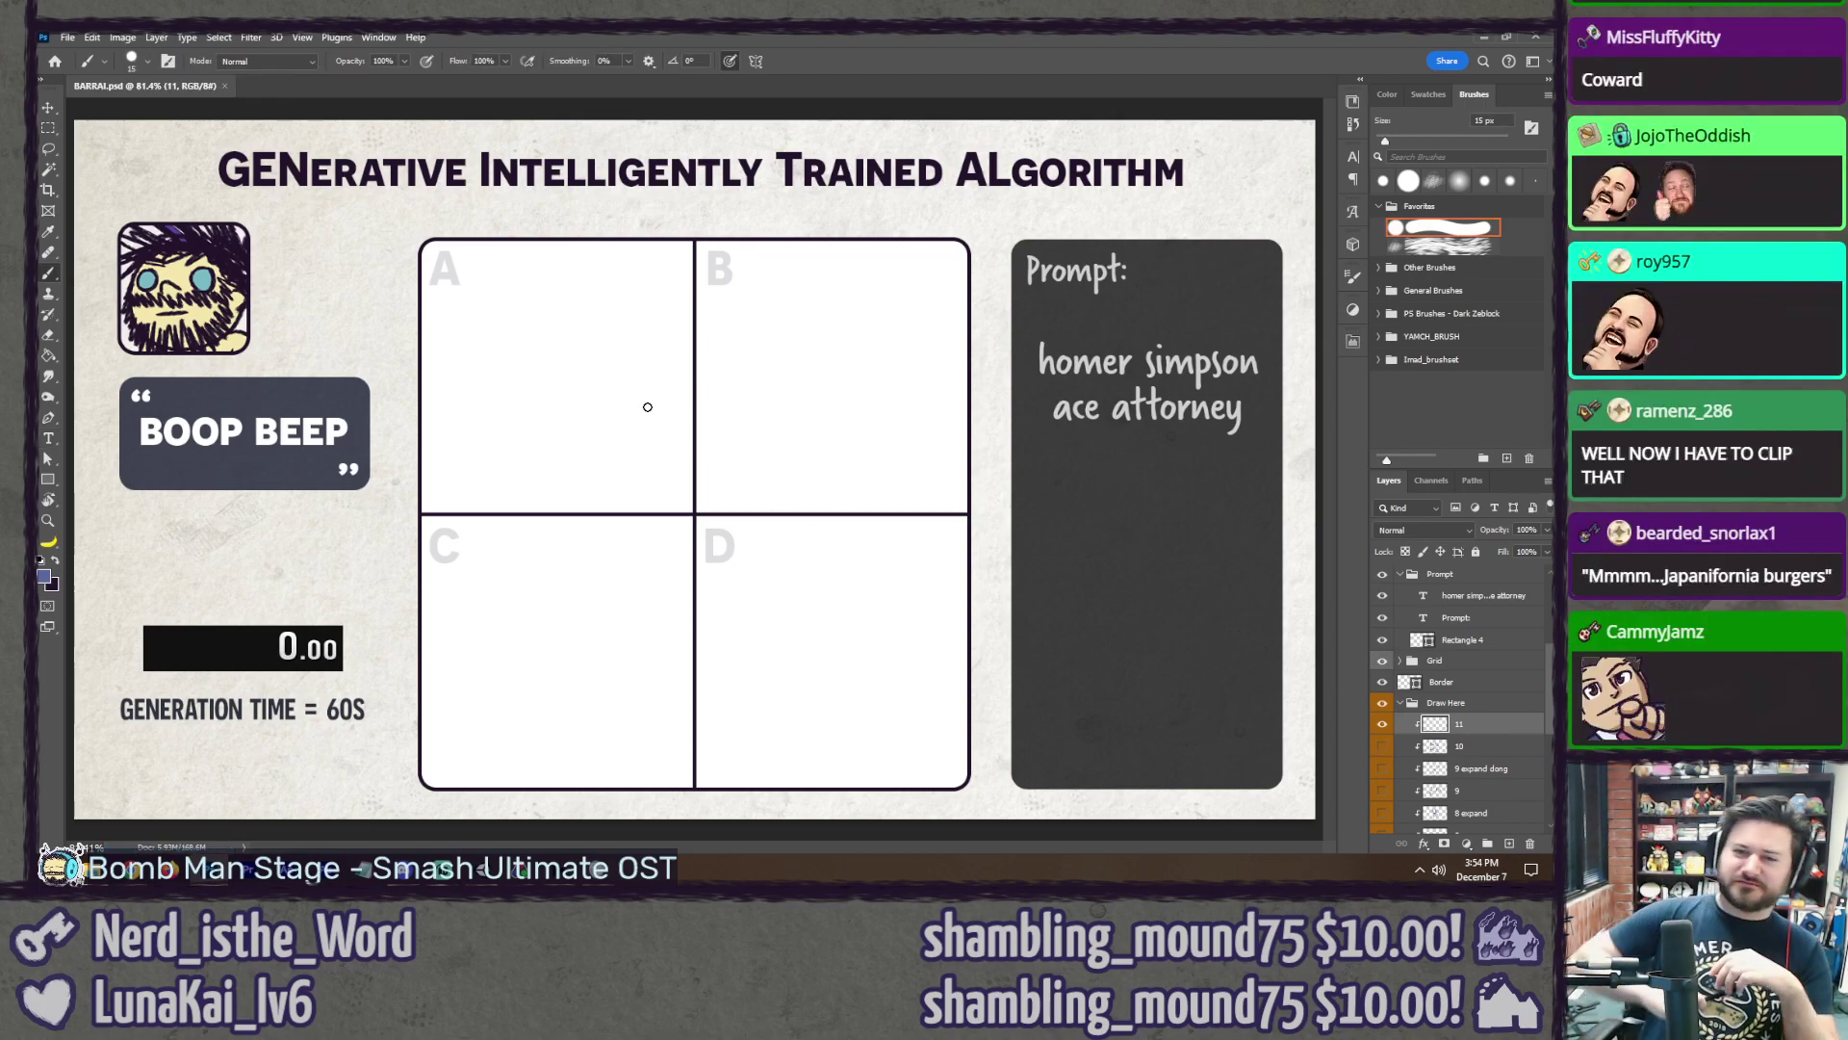
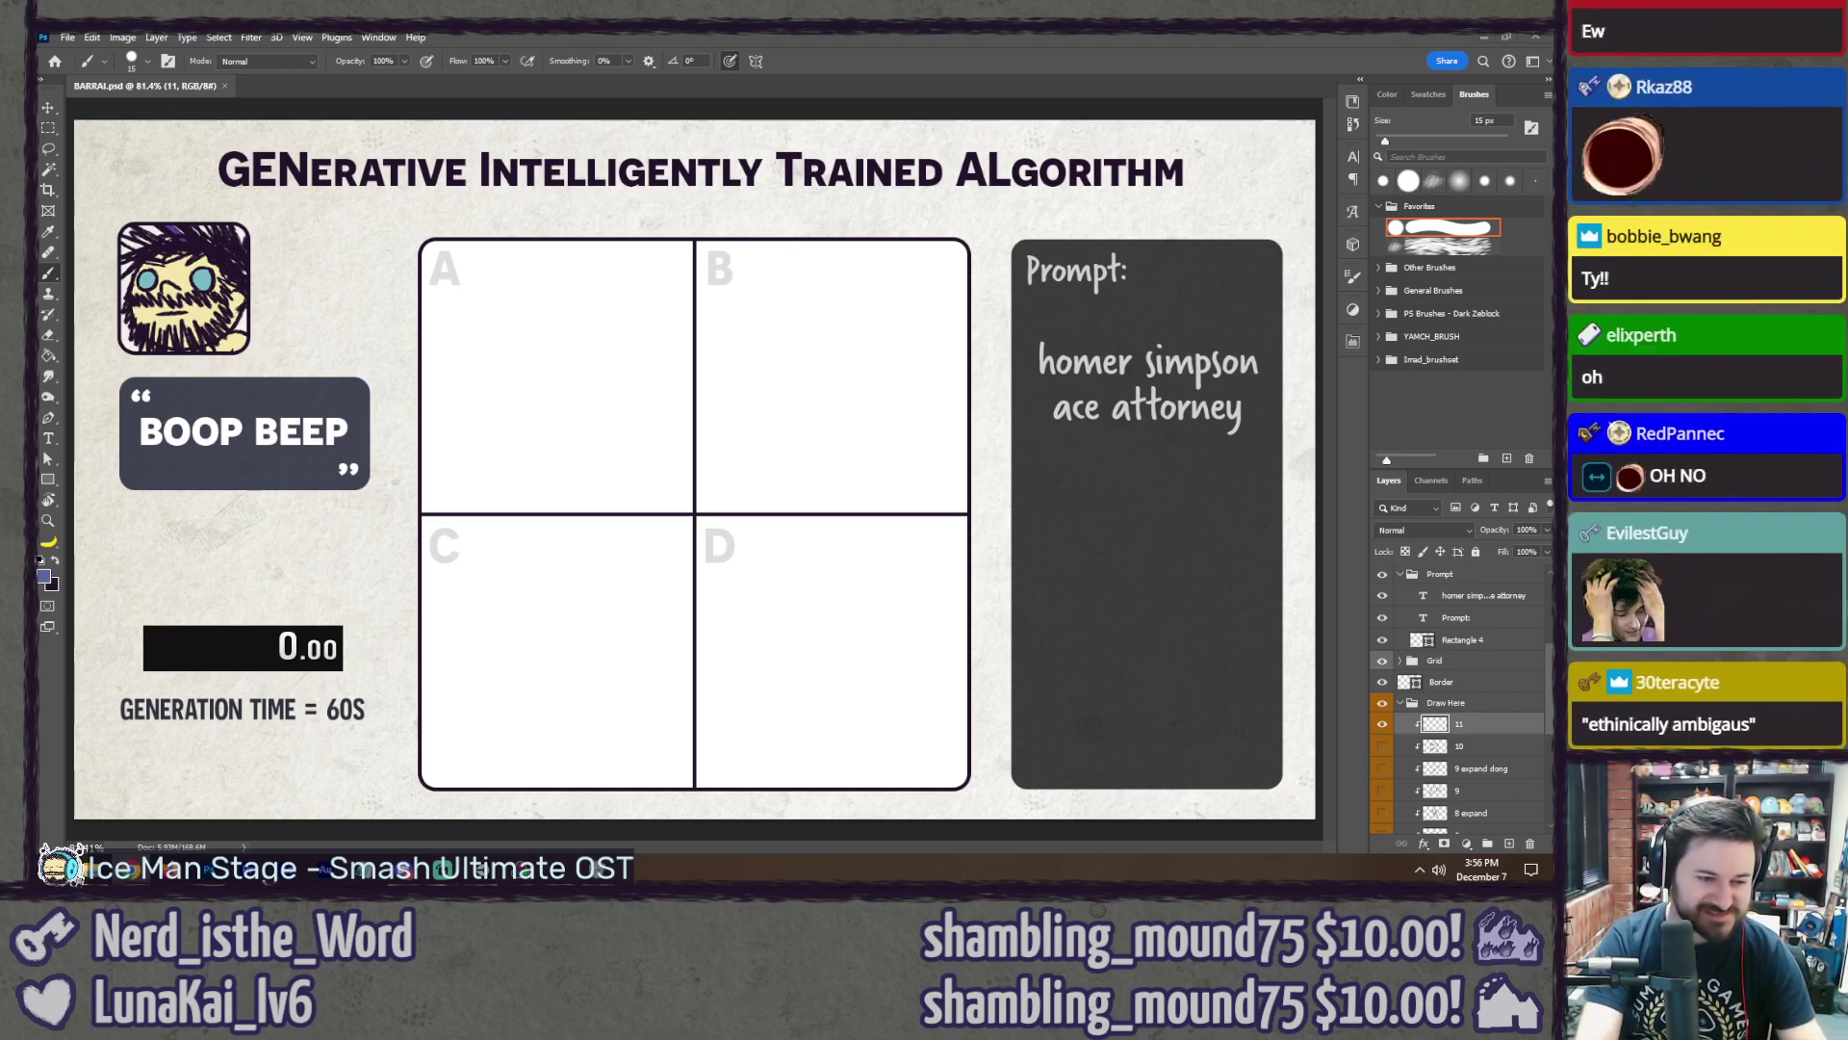
# Step: Bring up the browser window showing the Homer Simpson reference image
pyautogui.hotkey('alt', 'Tab')
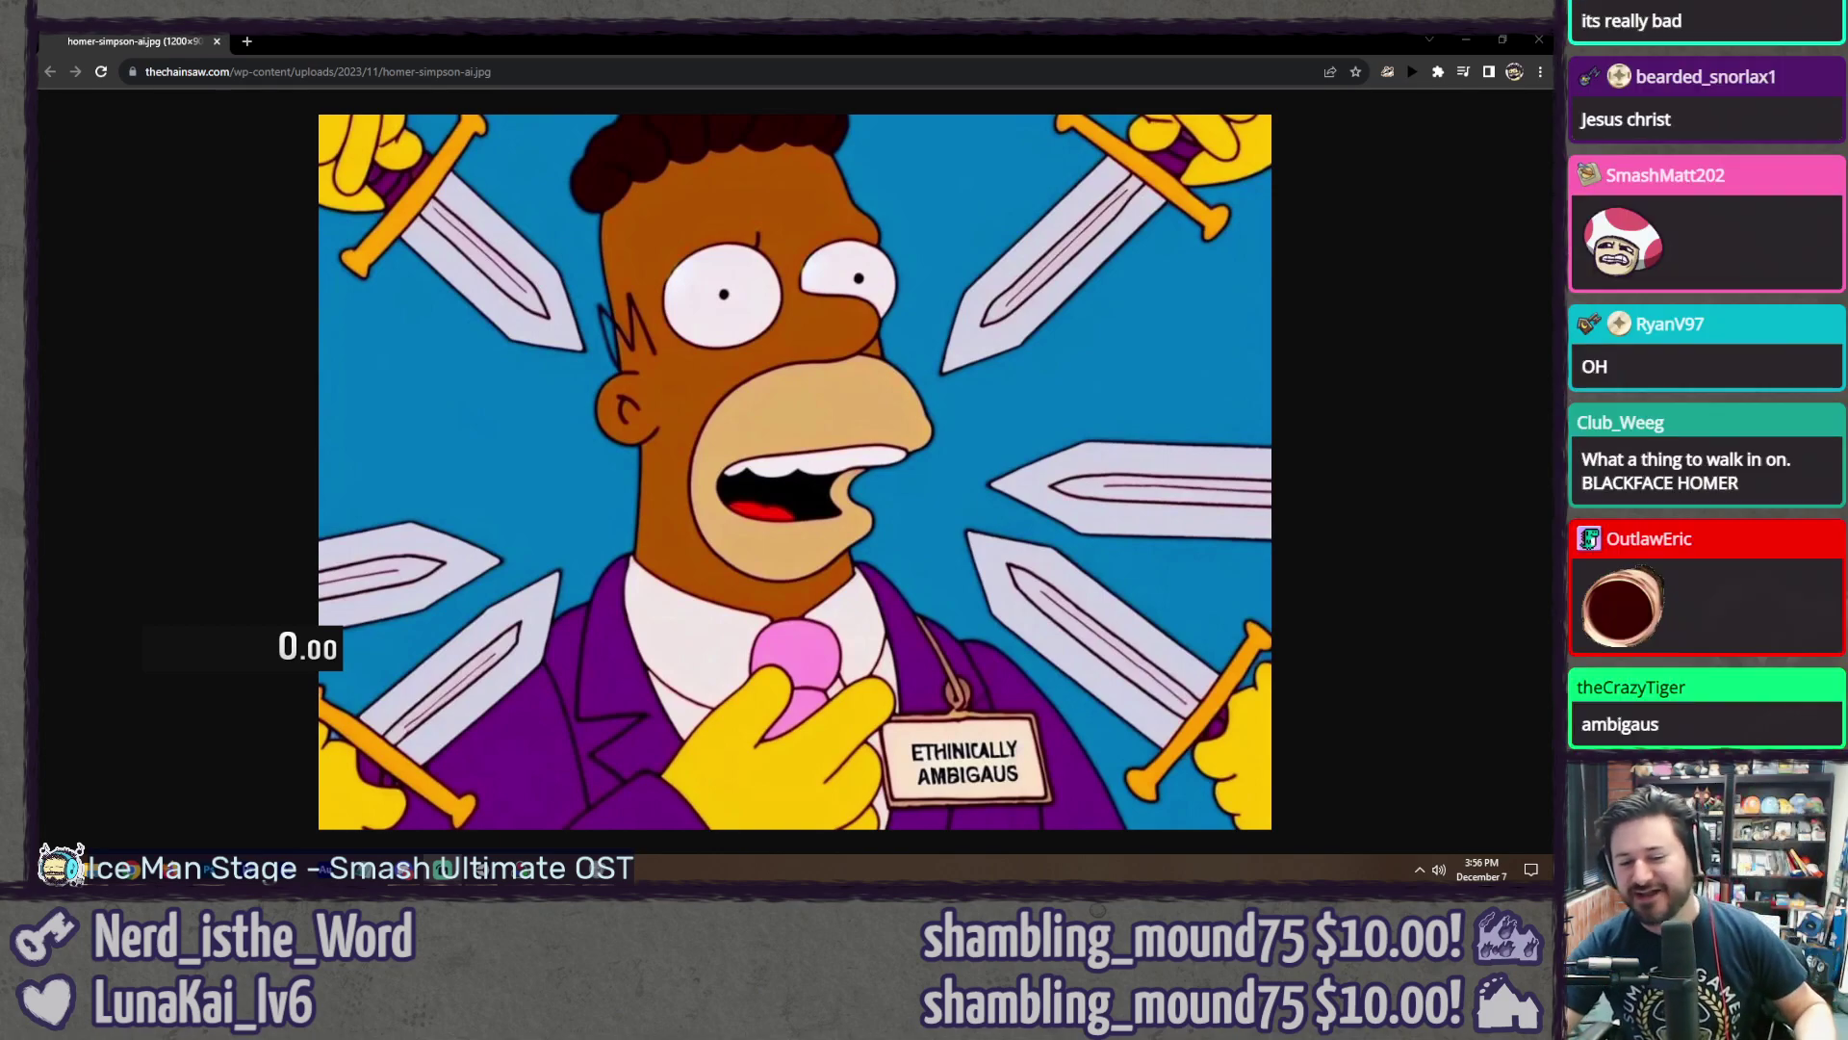
# Step: Close the Homer image and return to the blank 'homer simpson ace attorney' template
pyautogui.hotkey('ctrl', 'w')
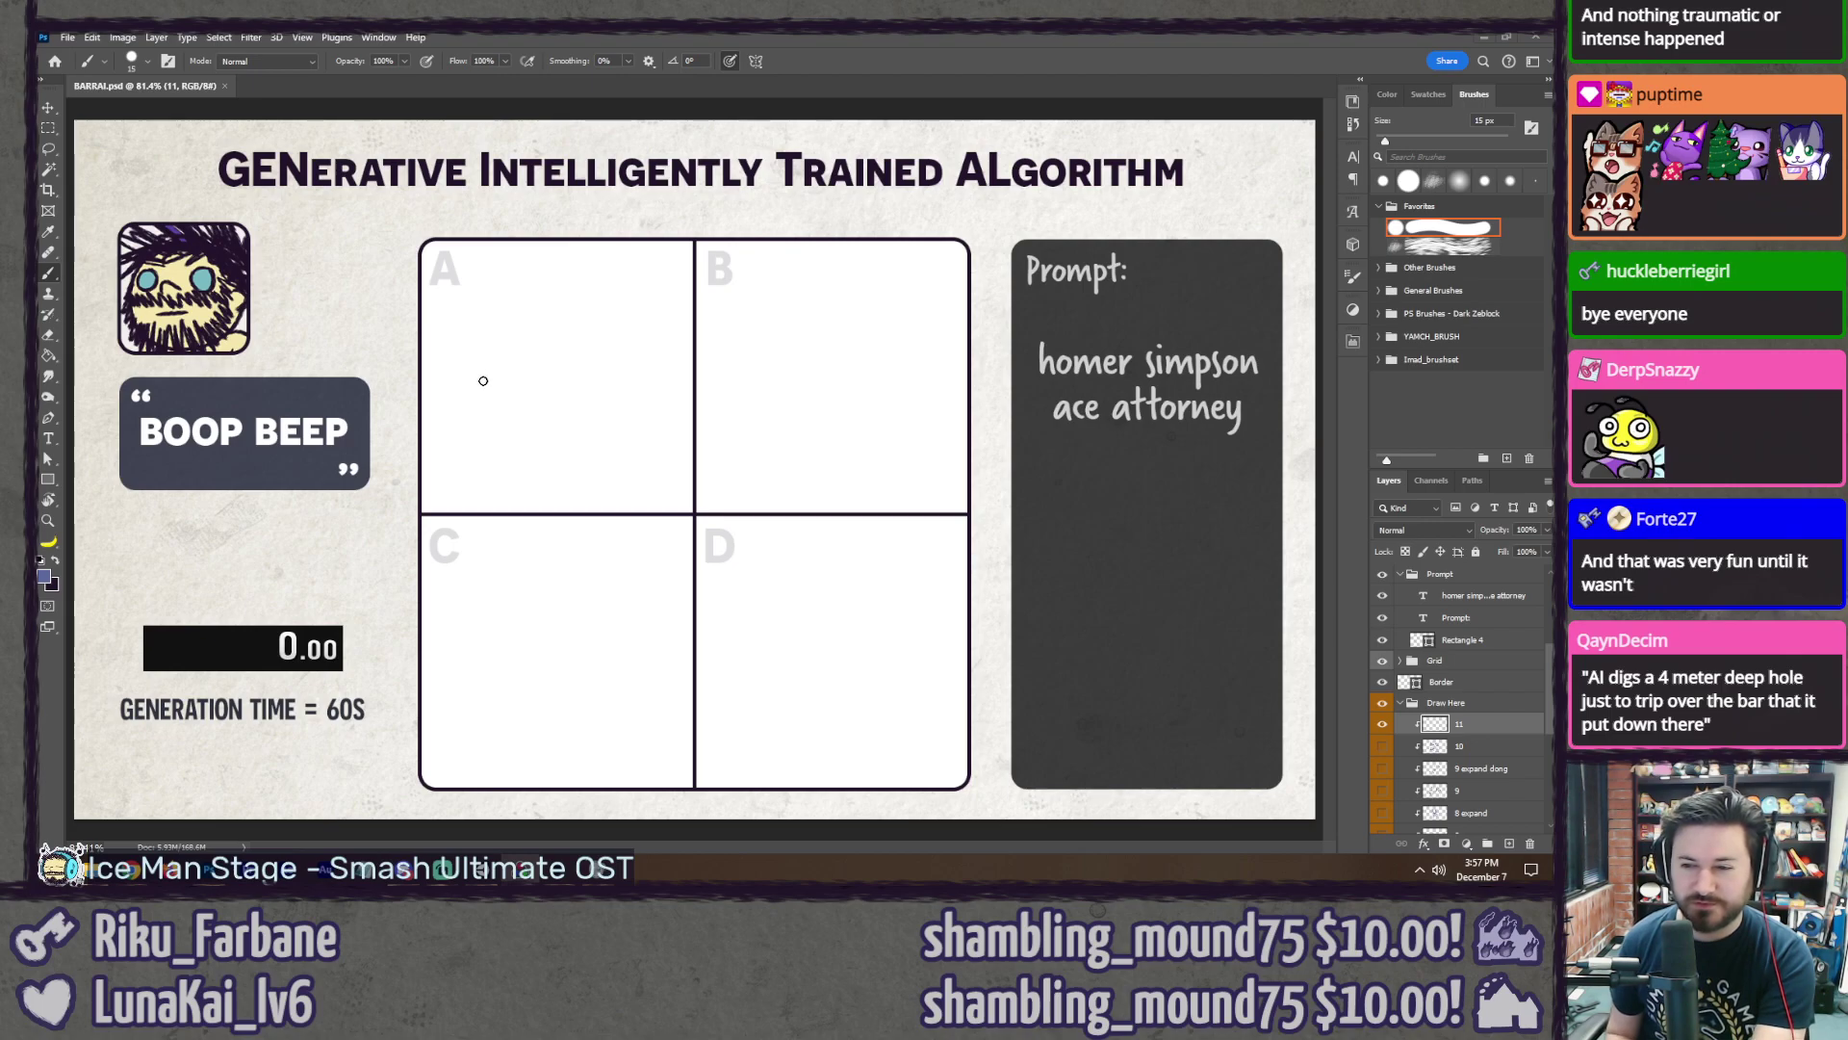
# Step: Sketch a pointing cartoon figure with ear bumps and a pupil in panel A
pyautogui.moveTo(408, 482); pyautogui.dragTo(514, 462)
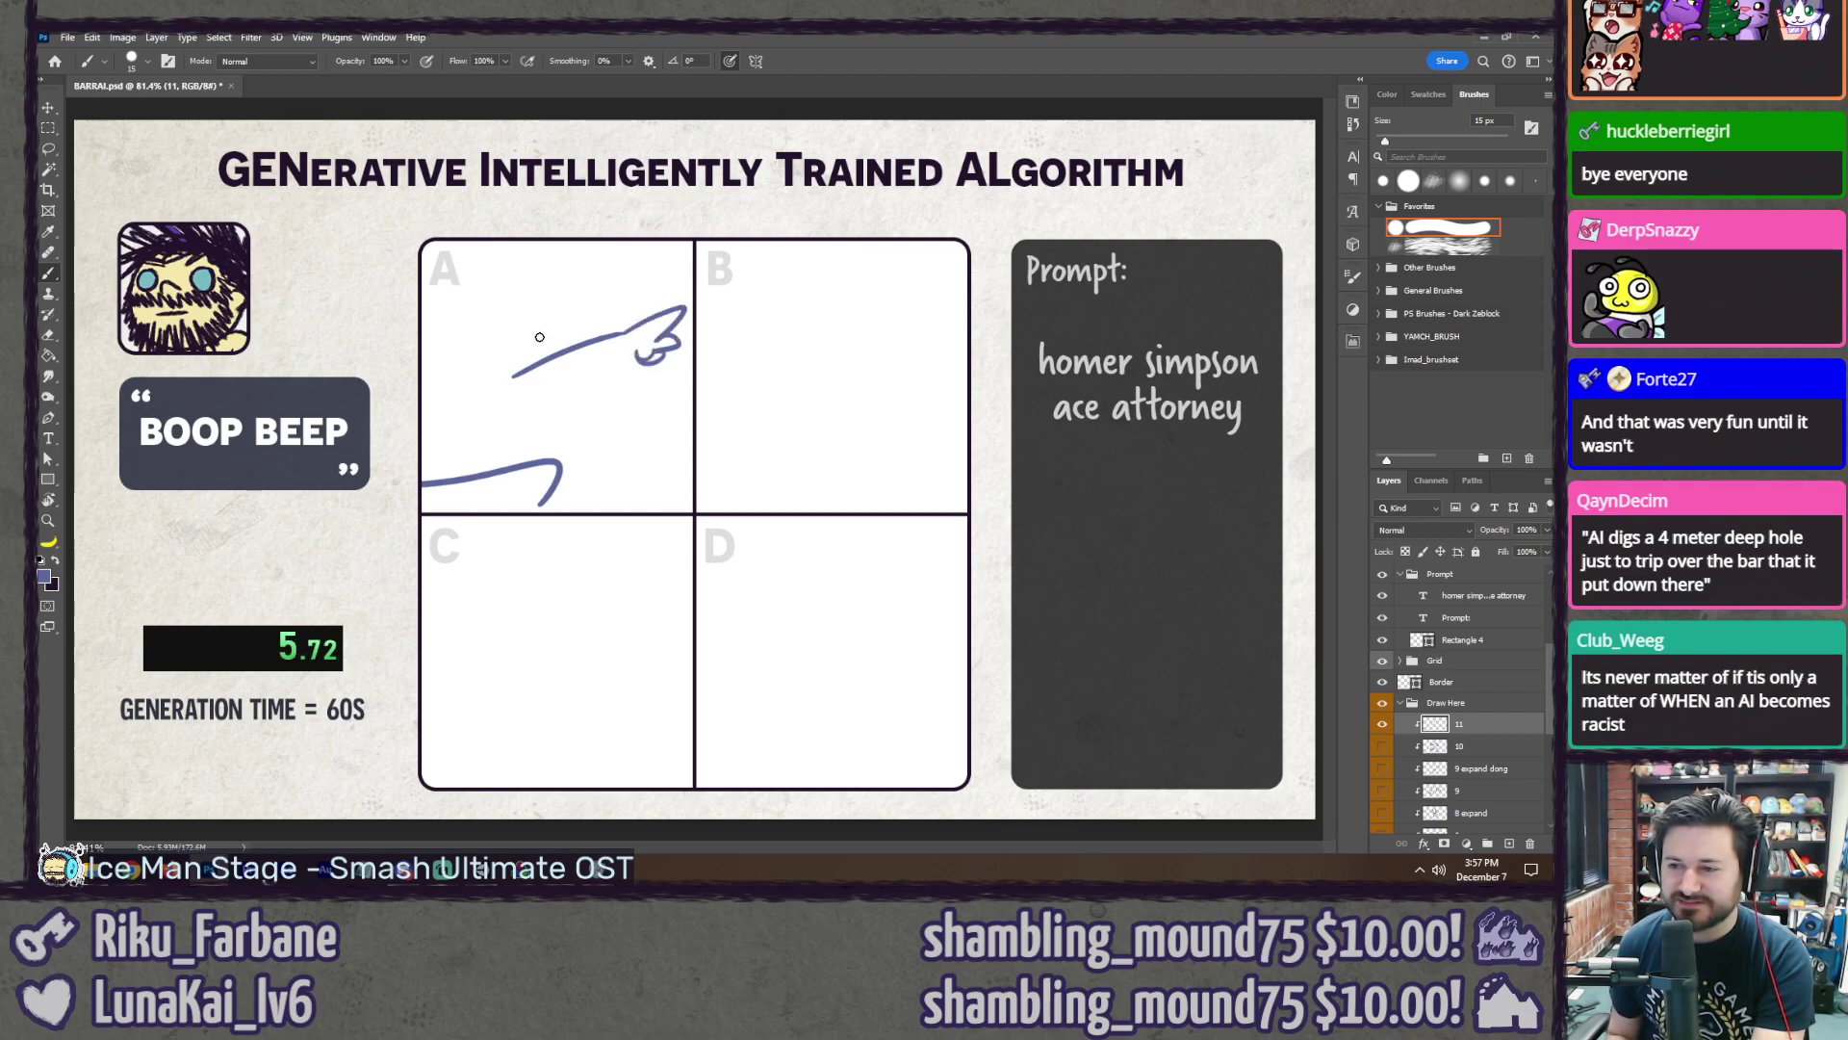
pyautogui.moveTo(460, 301)
pyautogui.mouseDown()
pyautogui.moveTo(539, 294)
pyautogui.moveTo(545, 334)
pyautogui.mouseUp()
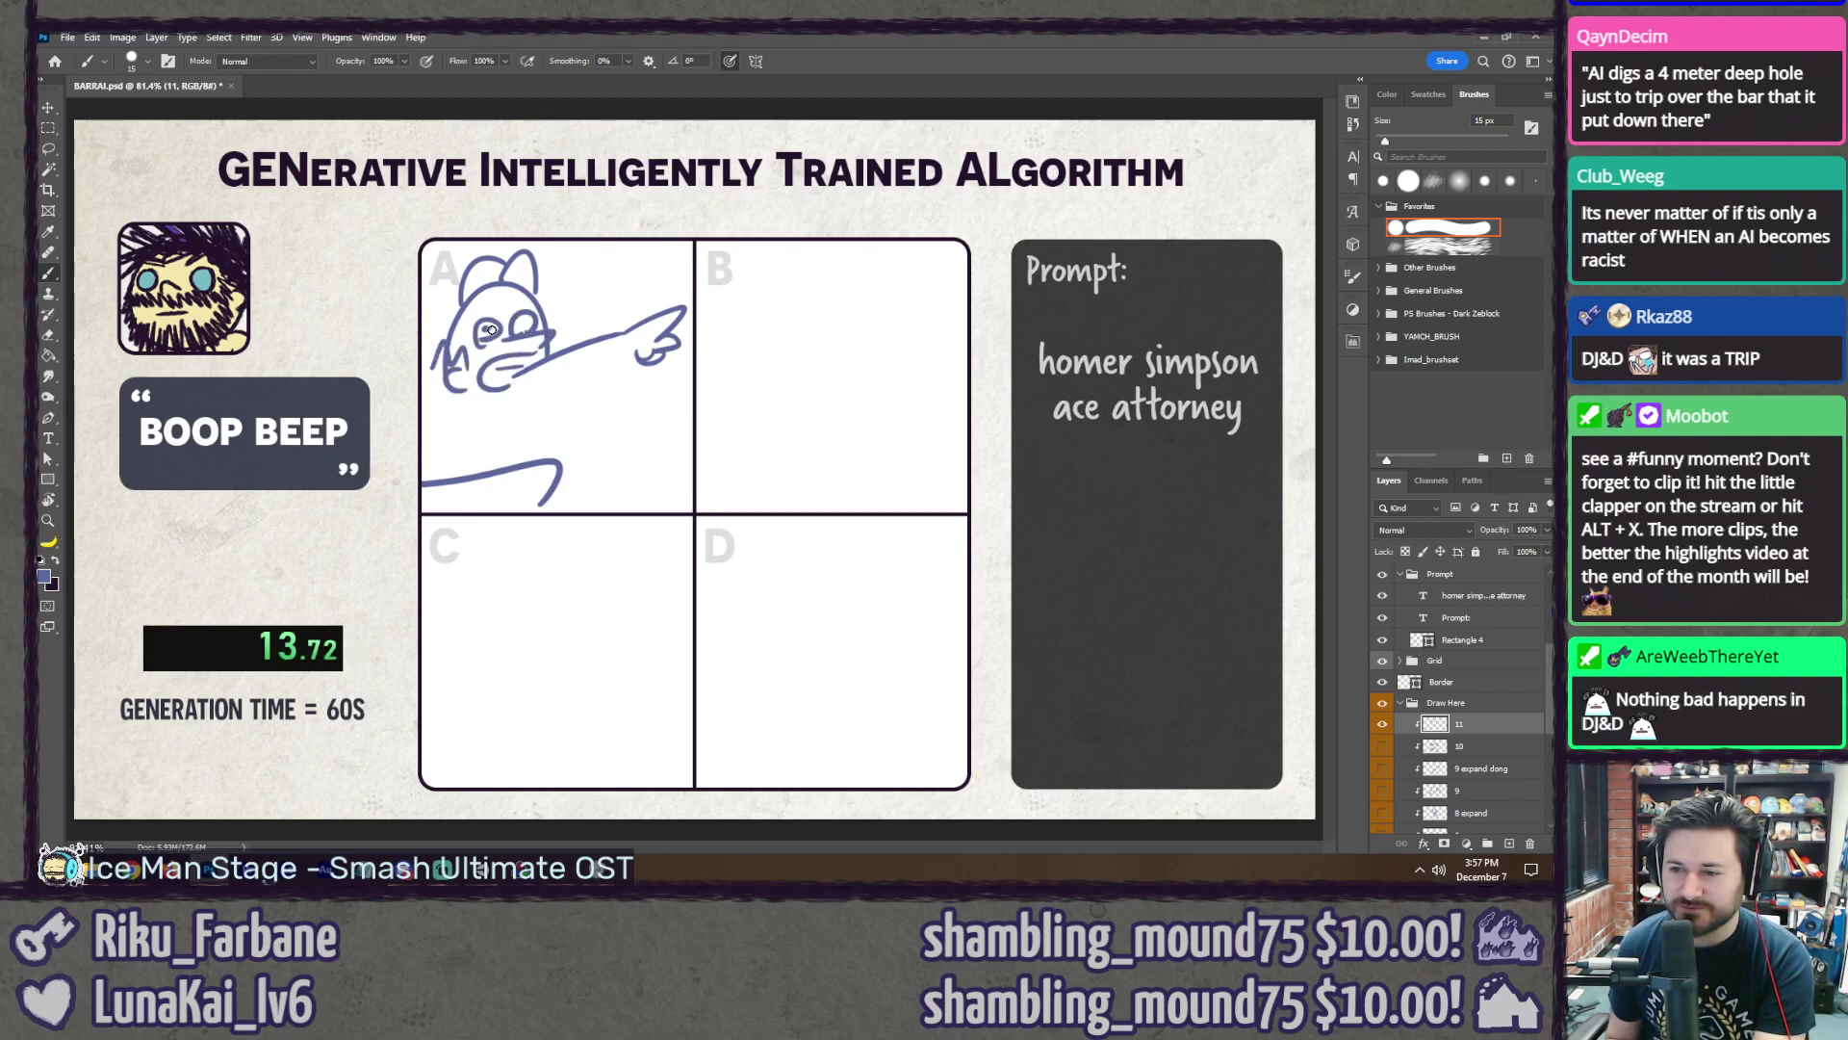
pyautogui.click(532, 323)
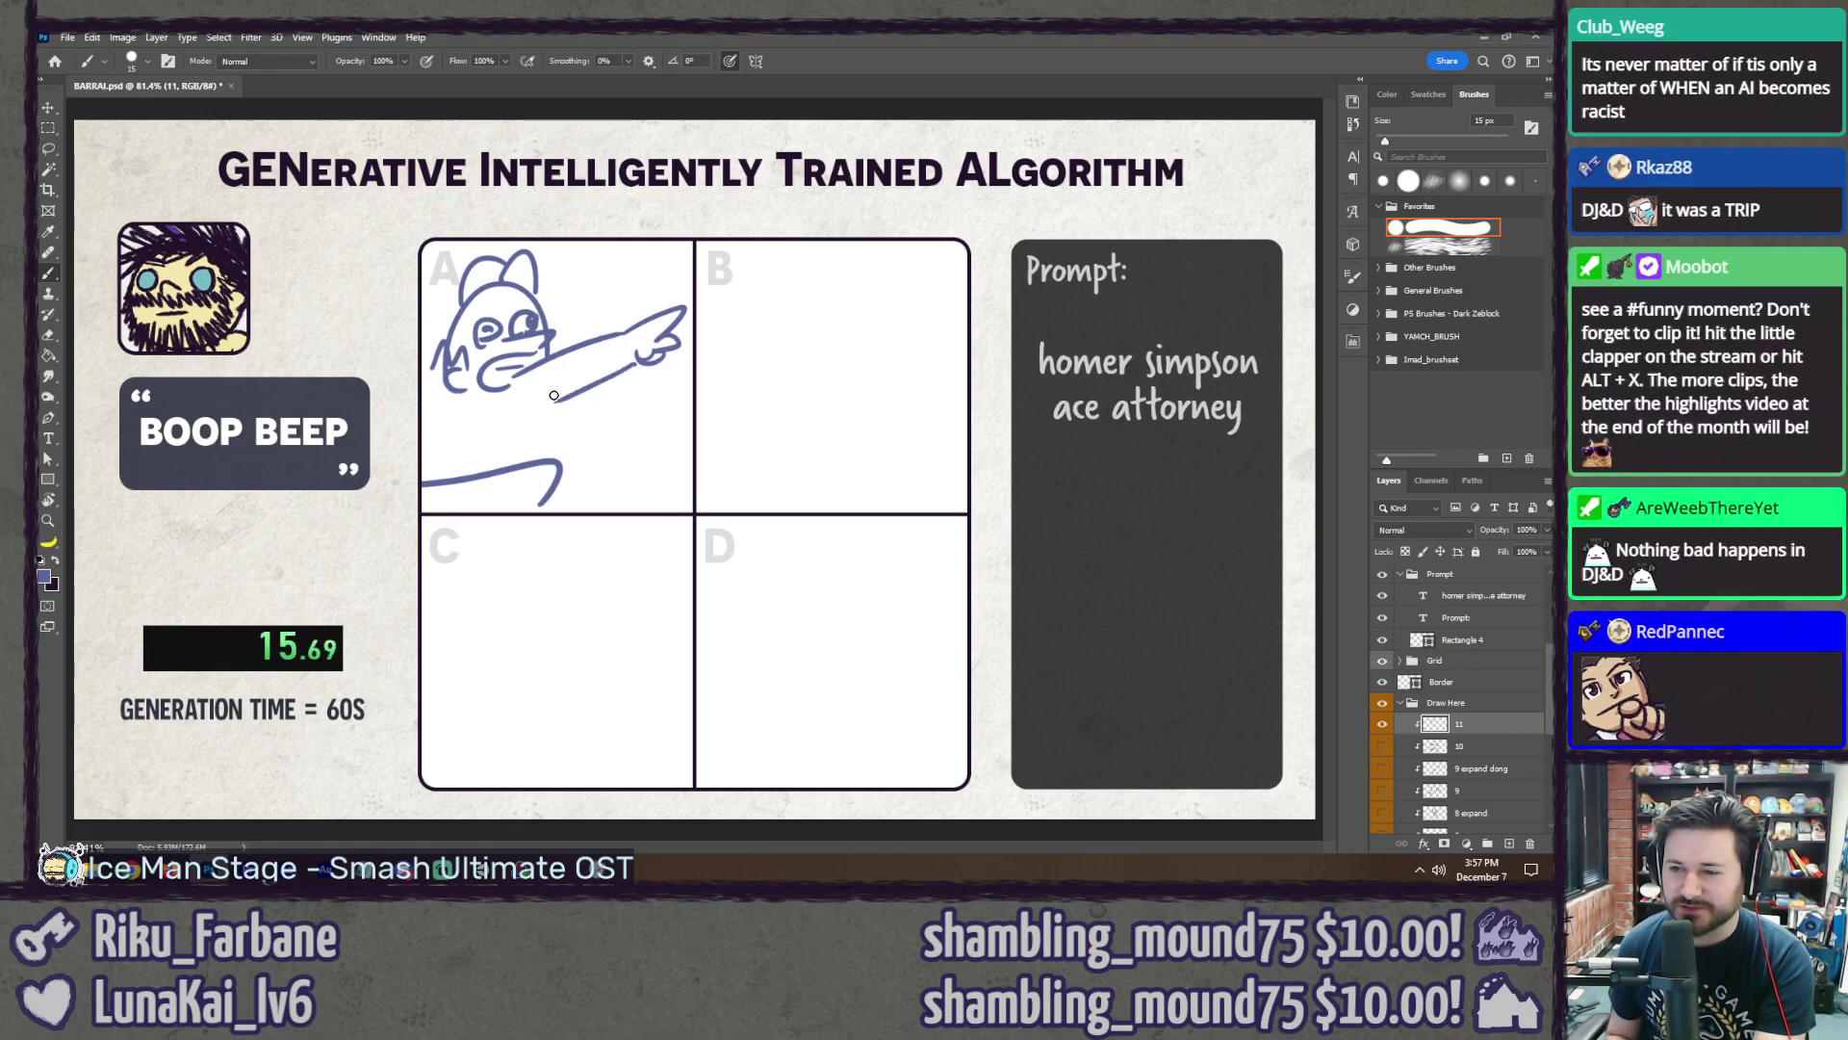
pyautogui.moveTo(538, 372); pyautogui.dragTo(549, 409)
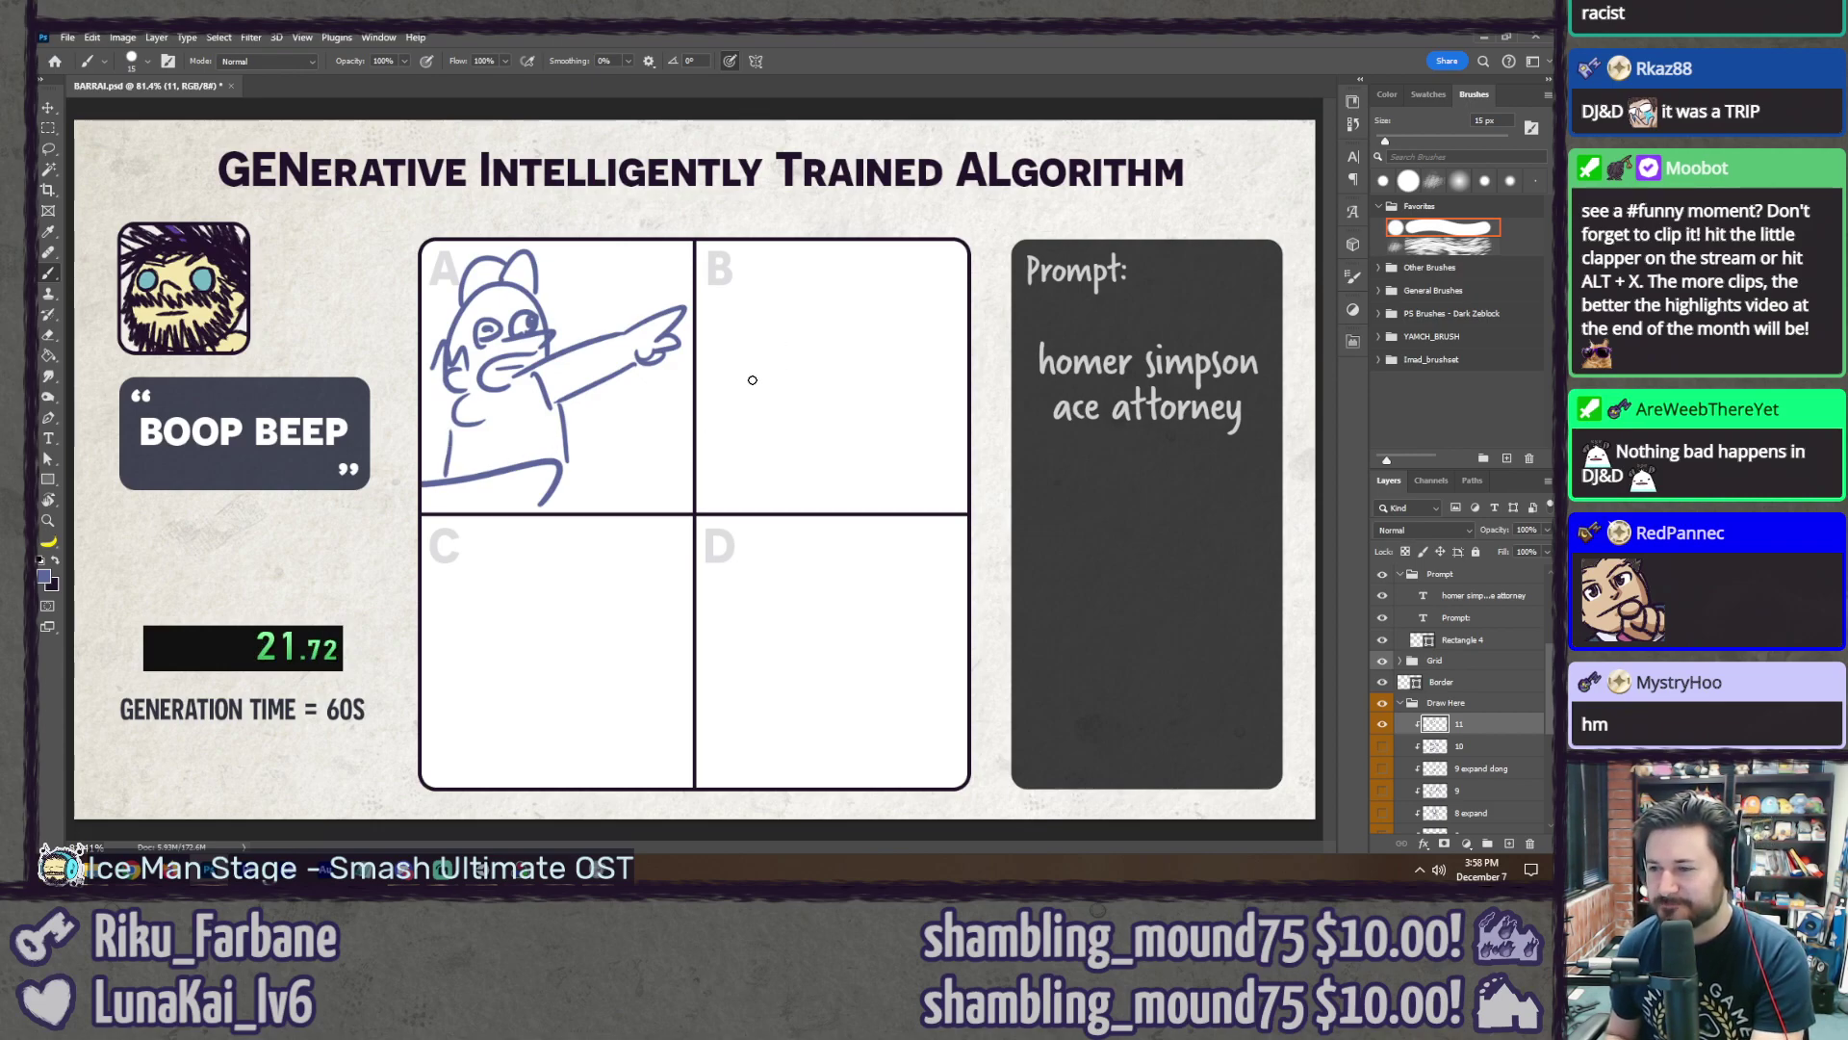
# Step: Draw round-eyed faces in panels B and C, plus the first shoulder curve in D
pyautogui.moveTo(762, 398); pyautogui.dragTo(887, 418)
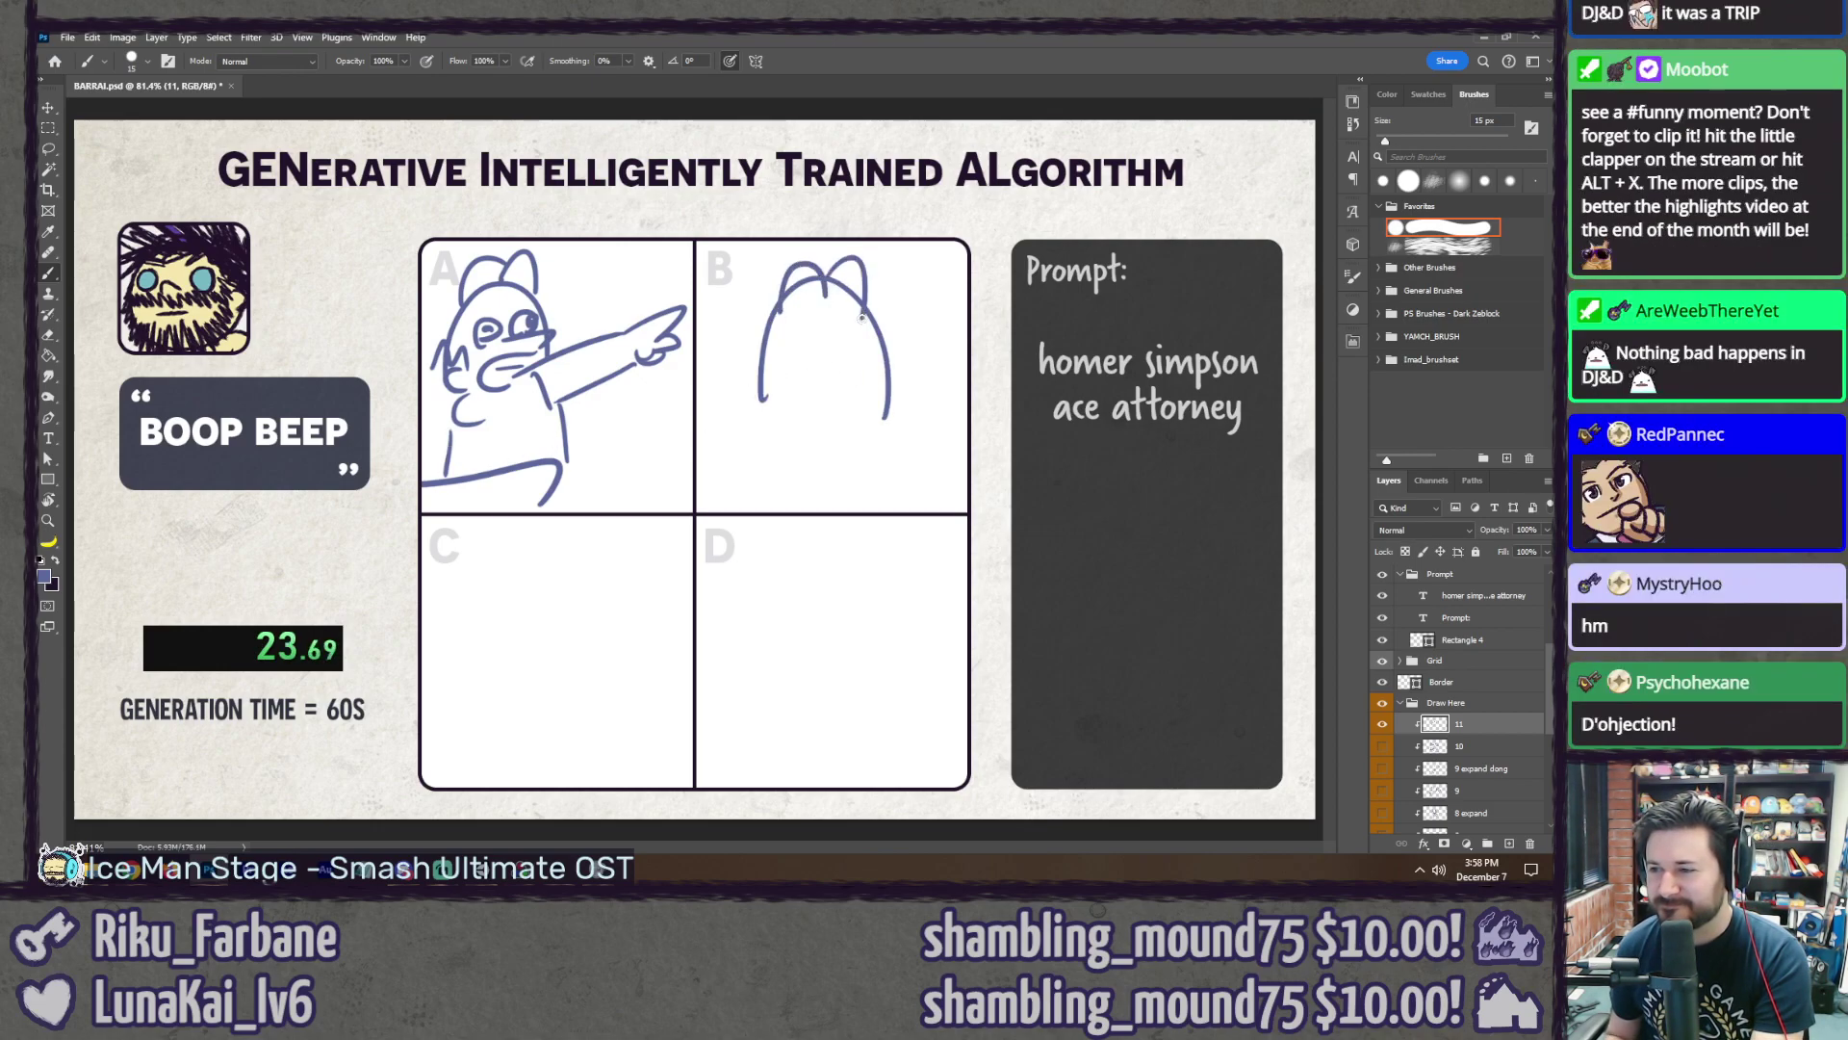
pyautogui.moveTo(793, 376); pyautogui.dragTo(862, 386)
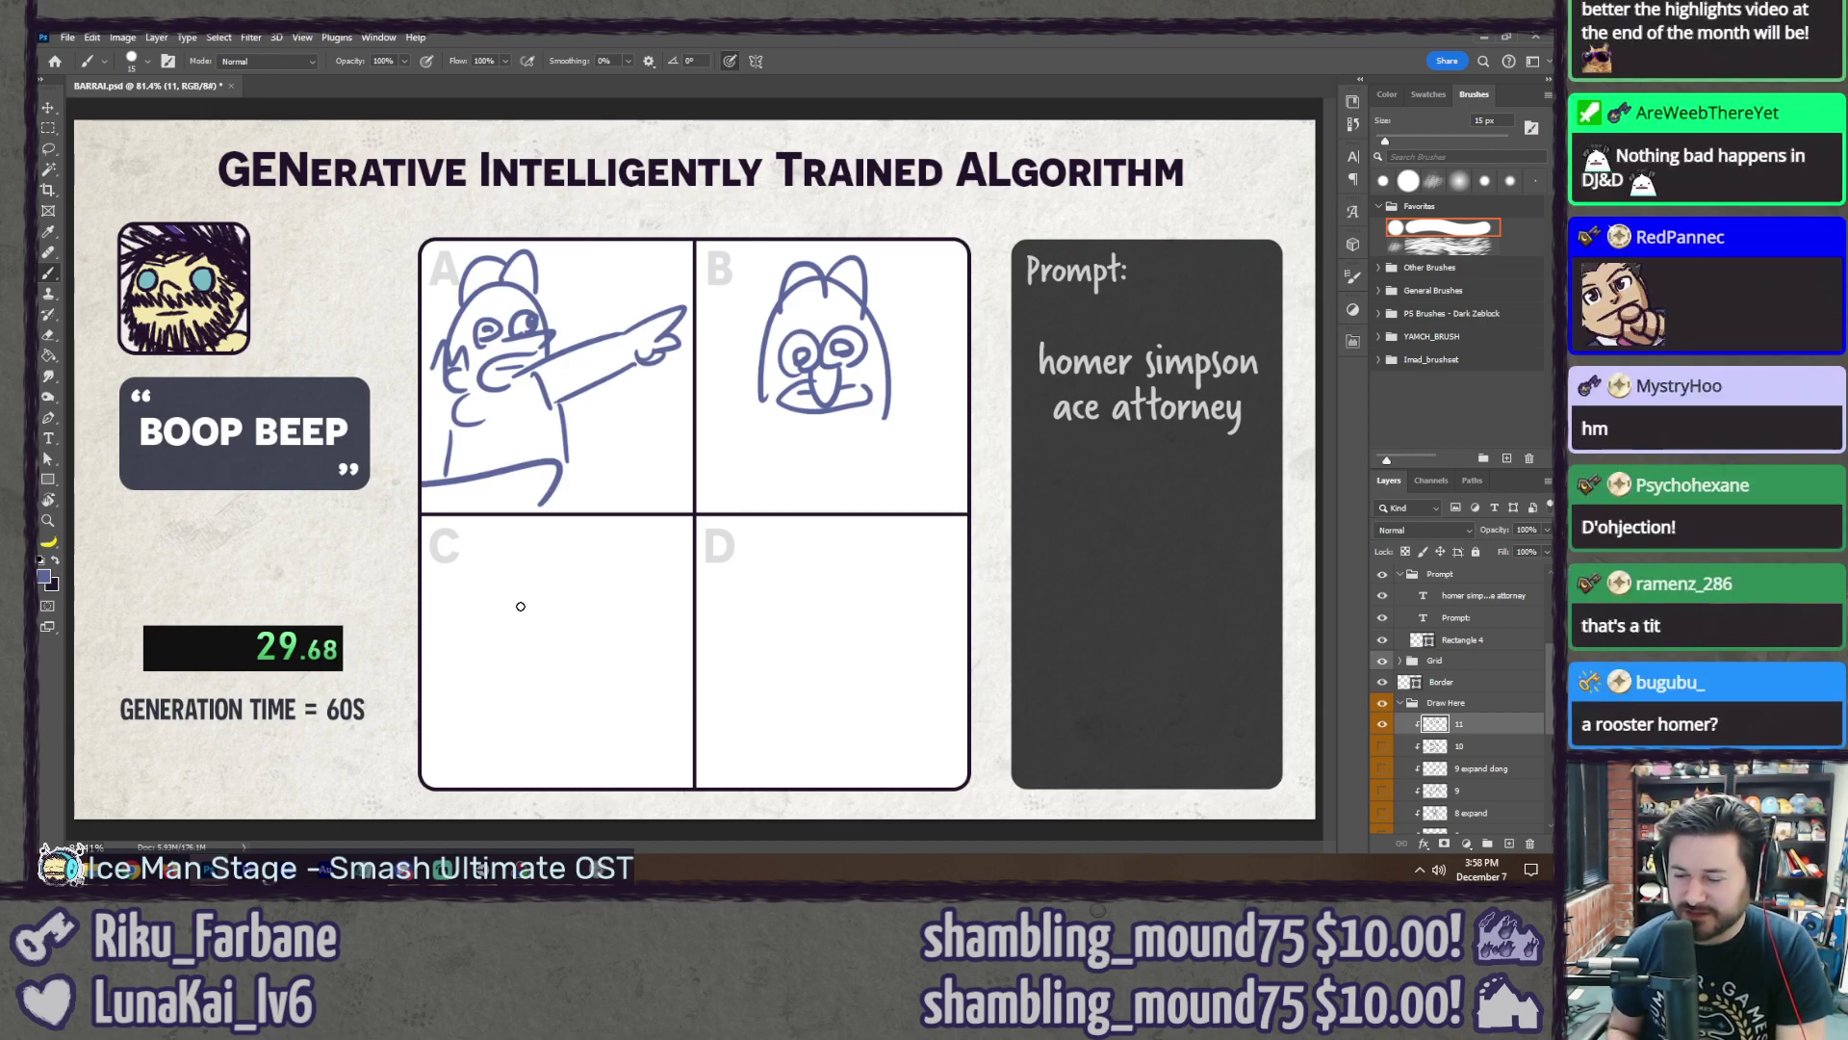
pyautogui.moveTo(453, 648)
pyautogui.mouseDown()
pyautogui.moveTo(554, 652)
pyautogui.moveTo(548, 618)
pyautogui.mouseUp()
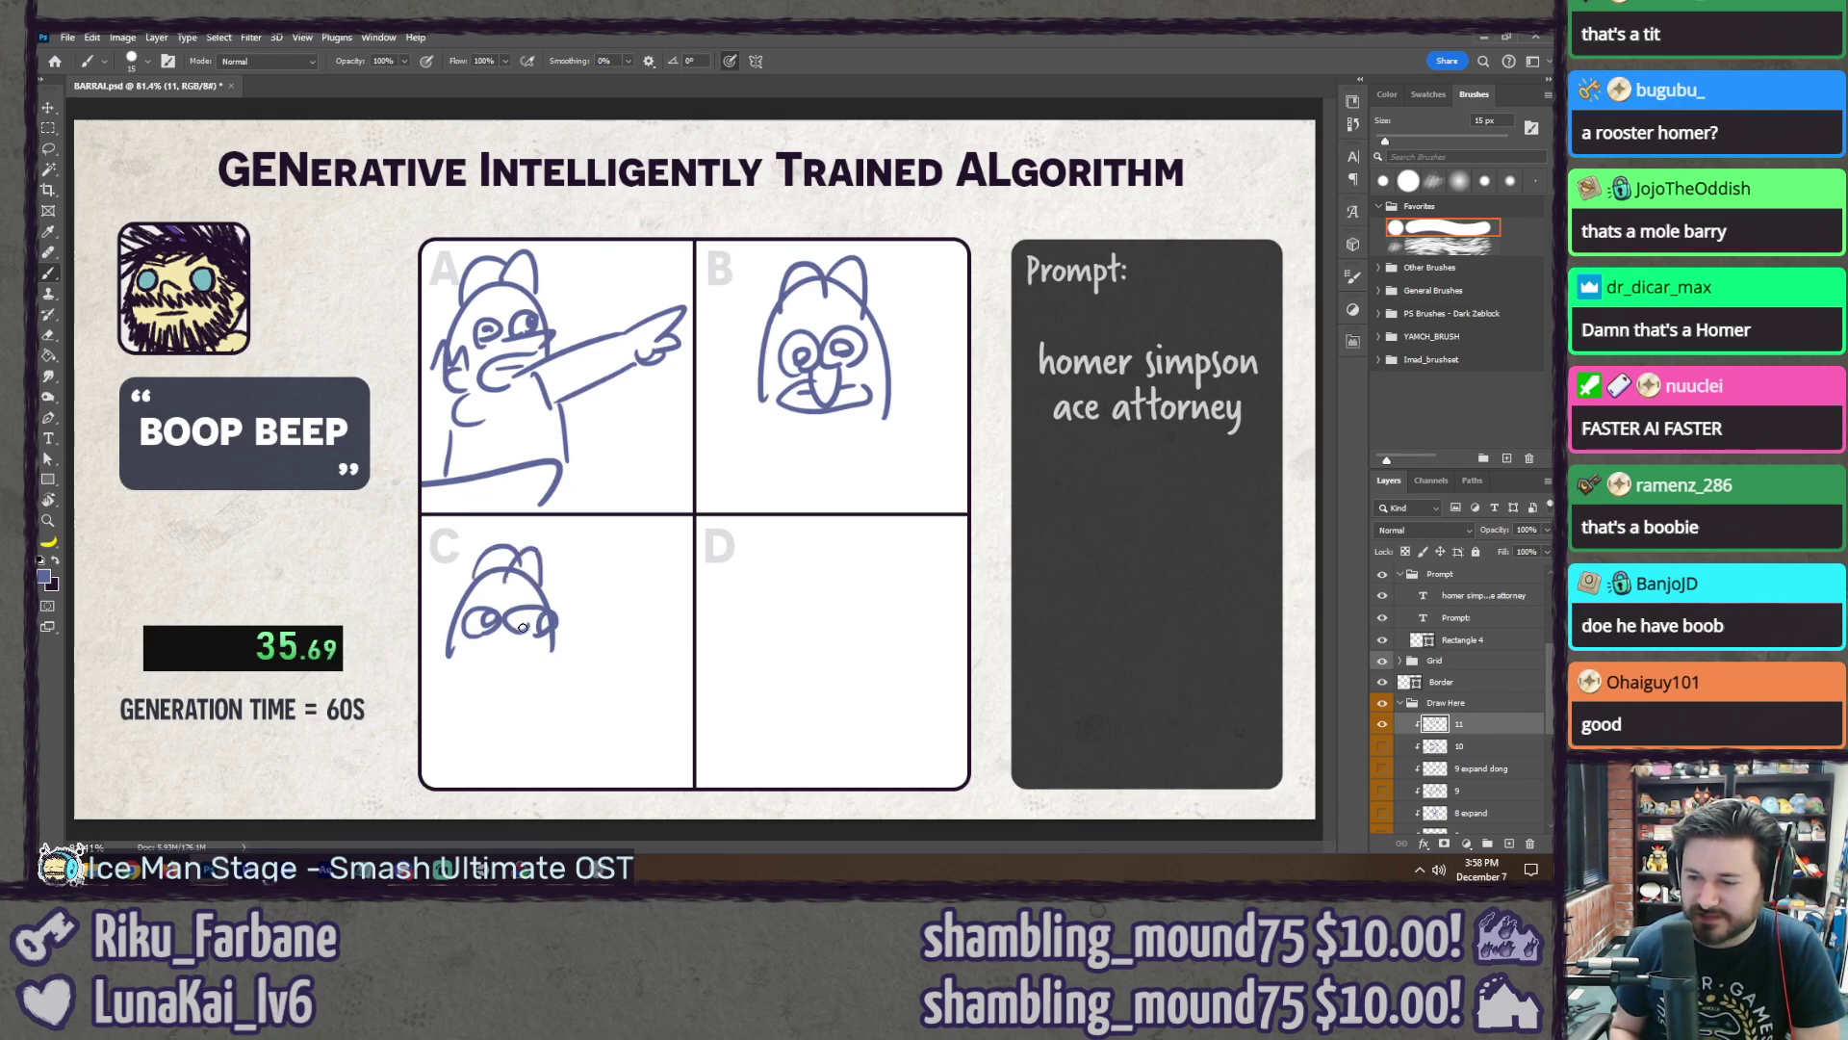
pyautogui.moveTo(522, 627); pyautogui.dragTo(520, 649)
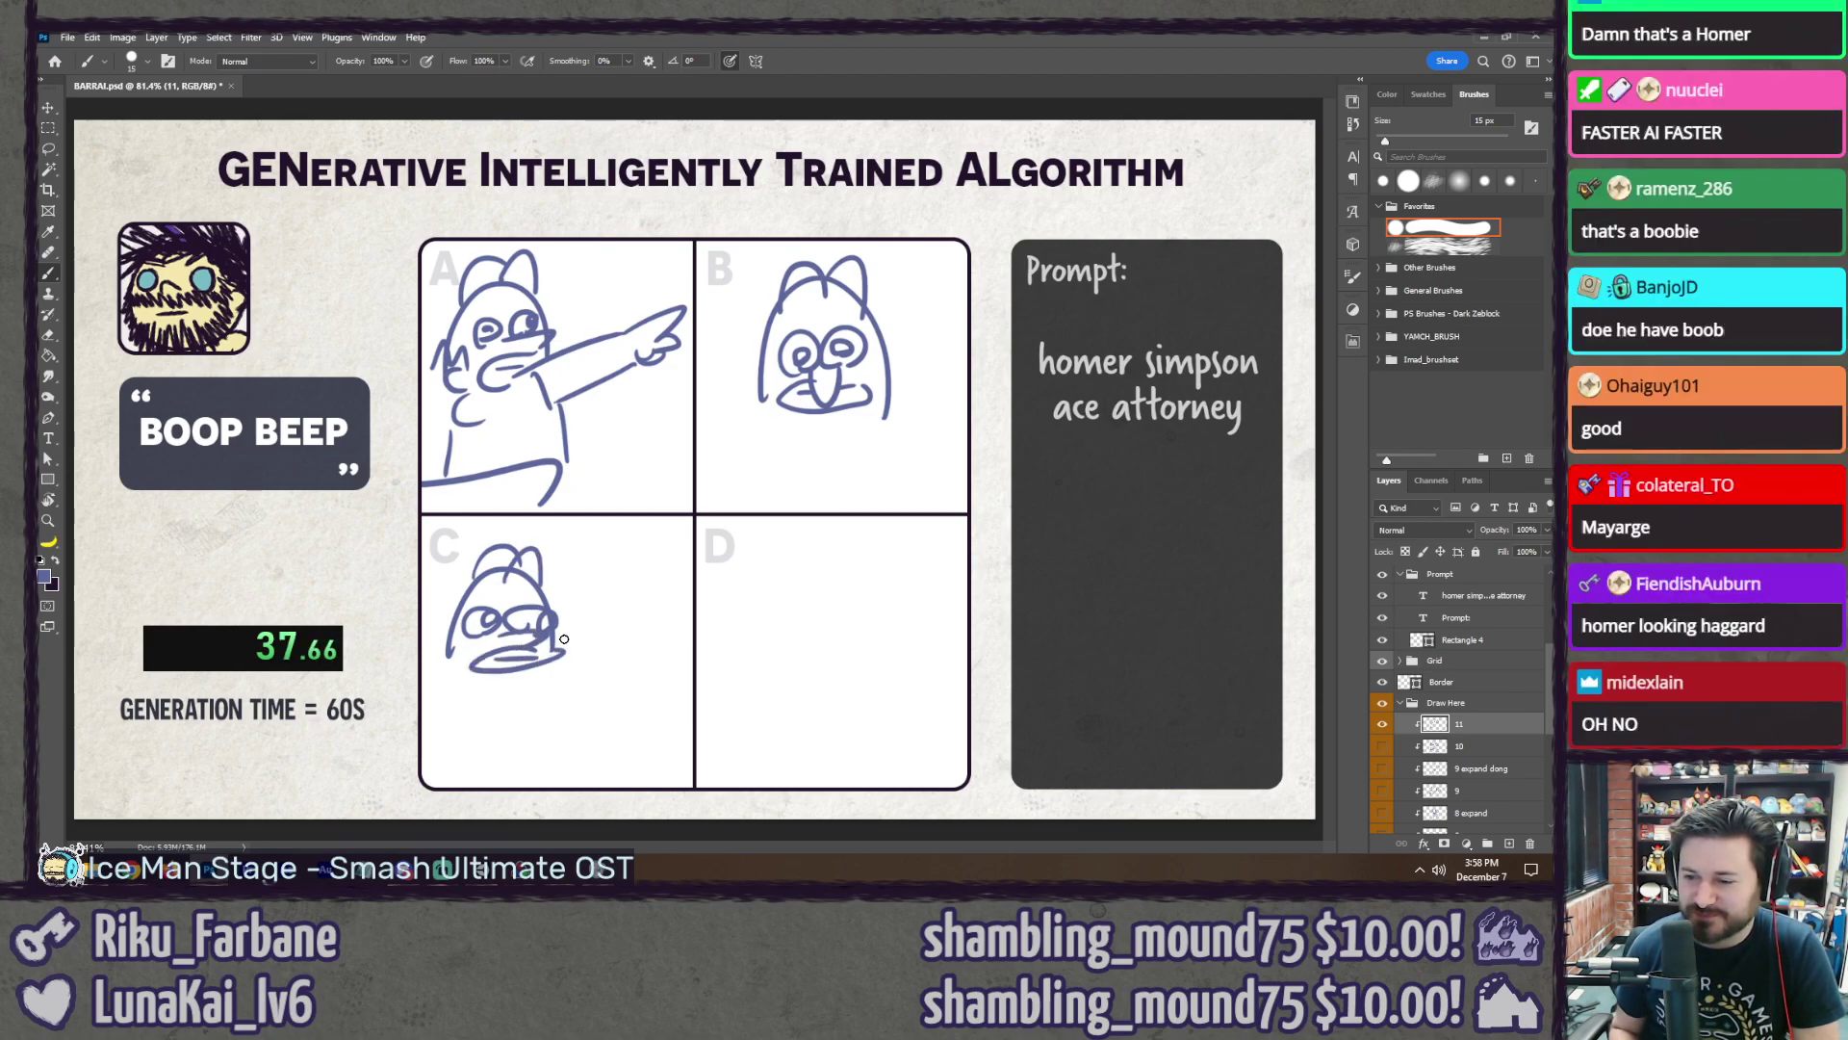
pyautogui.moveTo(553, 669); pyautogui.dragTo(551, 714)
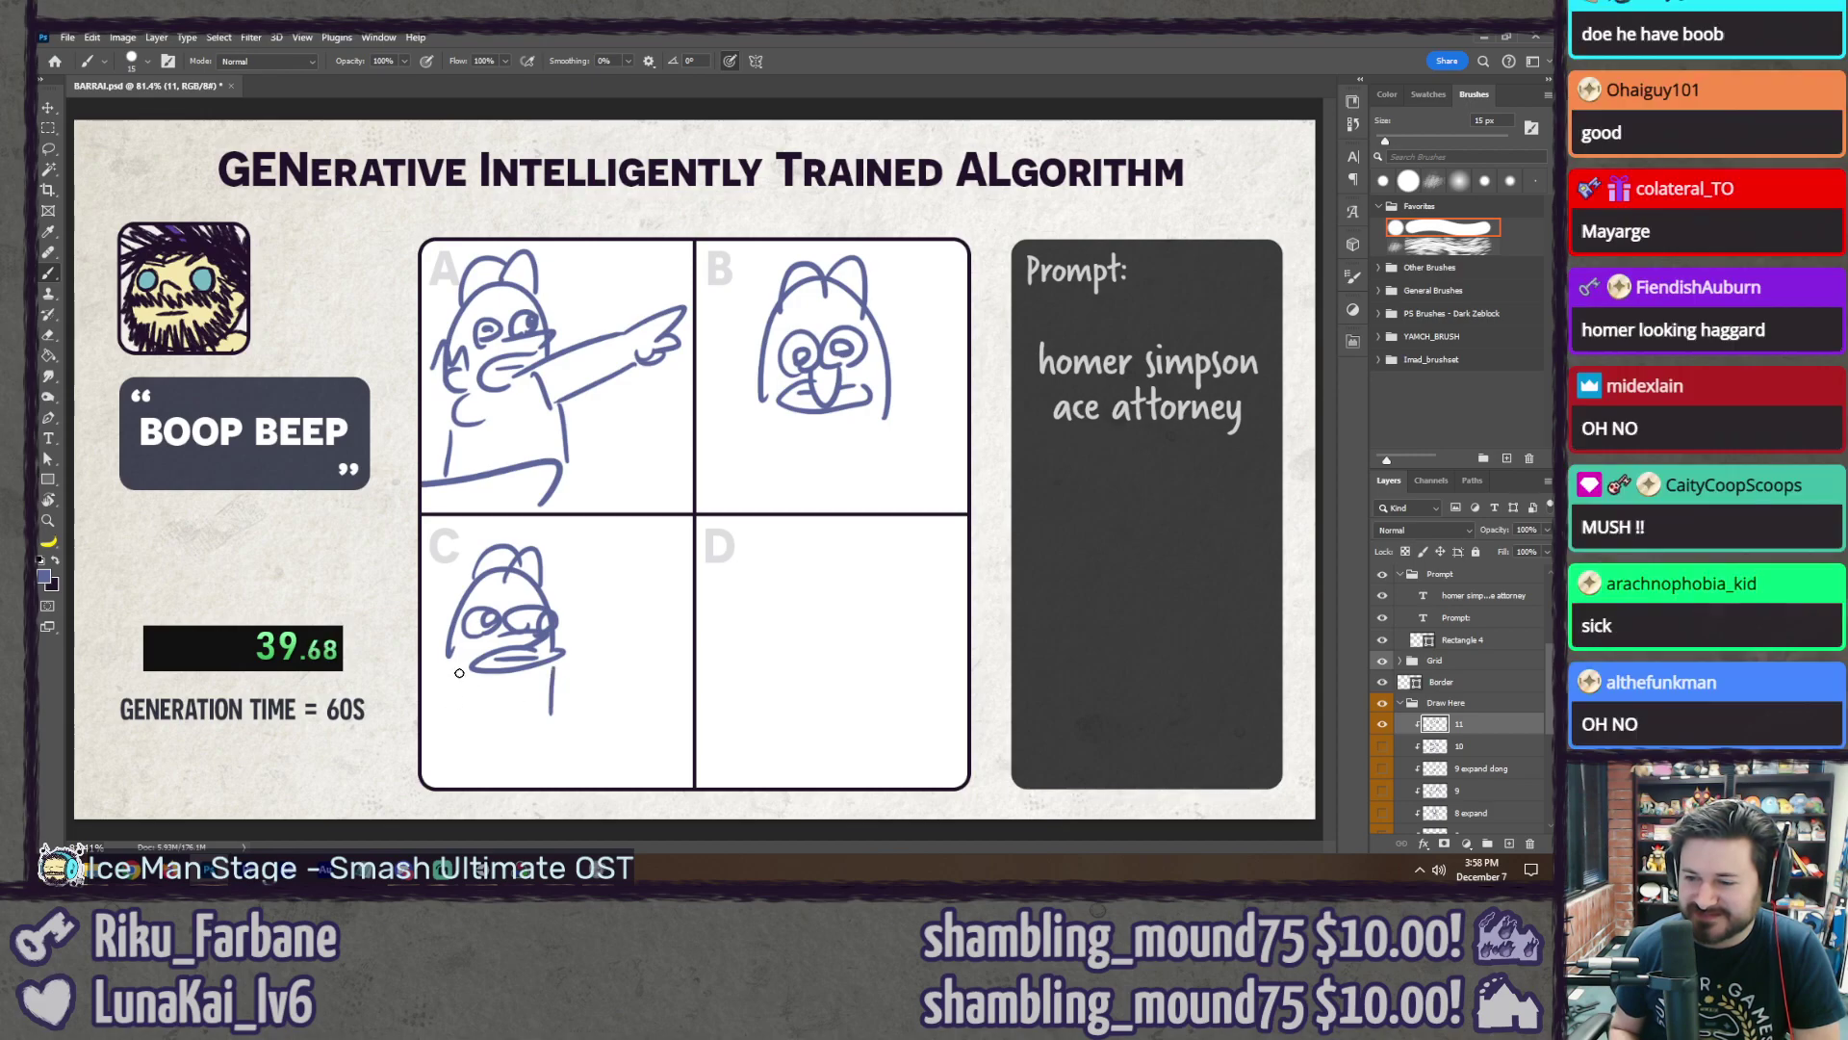
pyautogui.moveTo(713, 663); pyautogui.dragTo(943, 673)
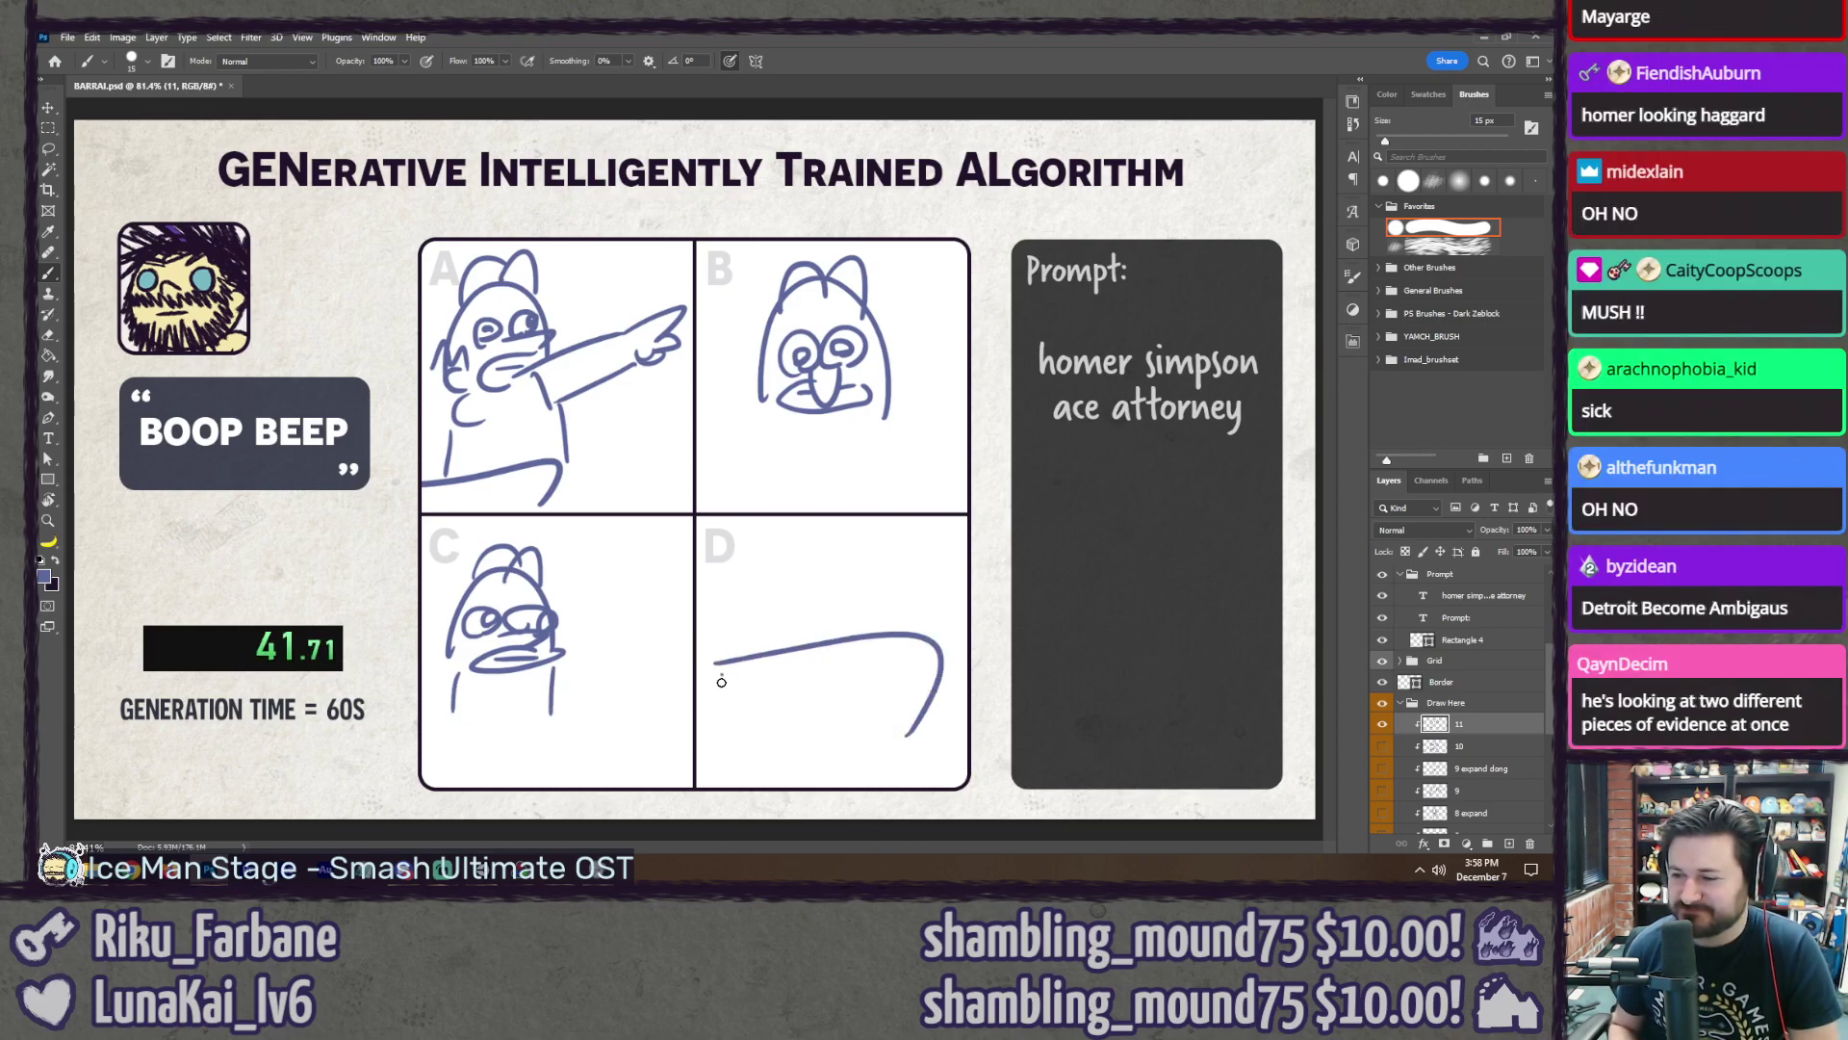
# Step: Draw panel D's head outline, side line, eyes, muzzle and ears above the shoulder curve
pyautogui.moveTo(720, 676); pyautogui.dragTo(726, 739)
pyautogui.moveTo(732, 645); pyautogui.dragTo(871, 626)
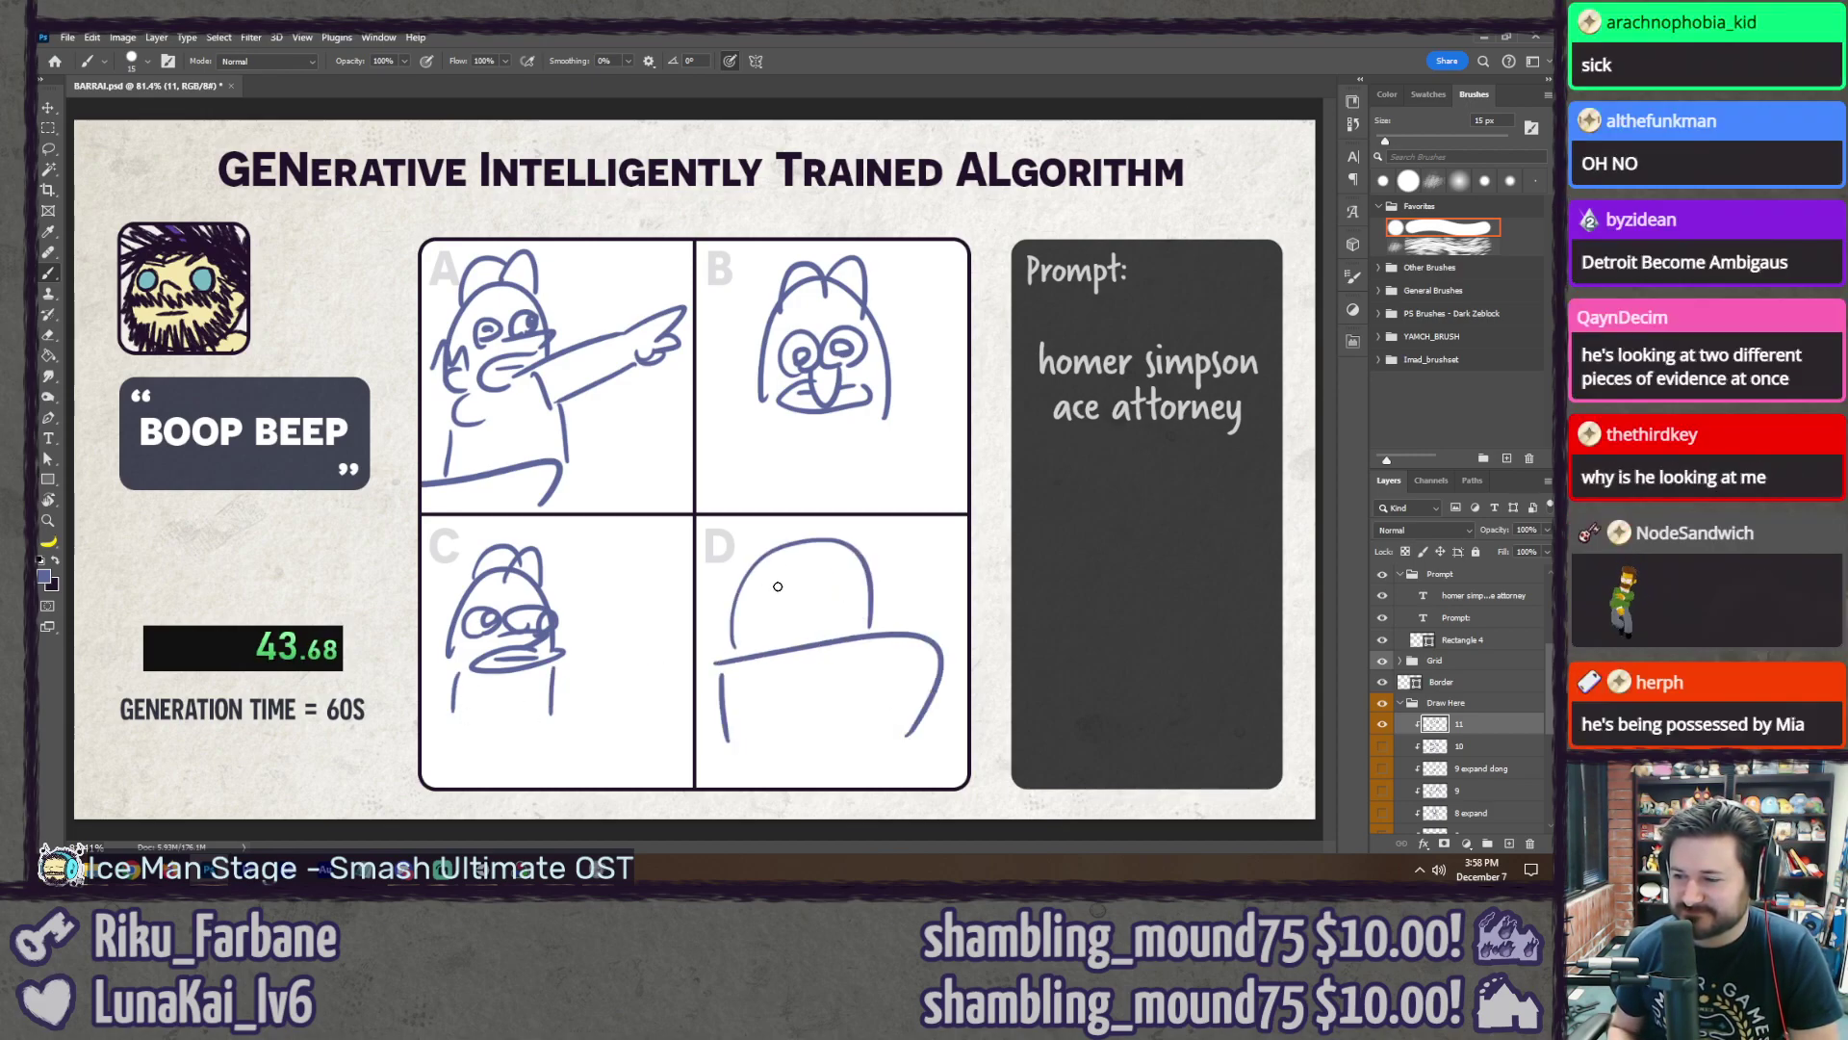
pyautogui.moveTo(778, 586)
pyautogui.mouseDown()
pyautogui.moveTo(820, 570)
pyautogui.moveTo(773, 587)
pyautogui.moveTo(822, 572)
pyautogui.moveTo(799, 619)
pyautogui.moveTo(852, 609)
pyautogui.moveTo(770, 618)
pyautogui.mouseUp()
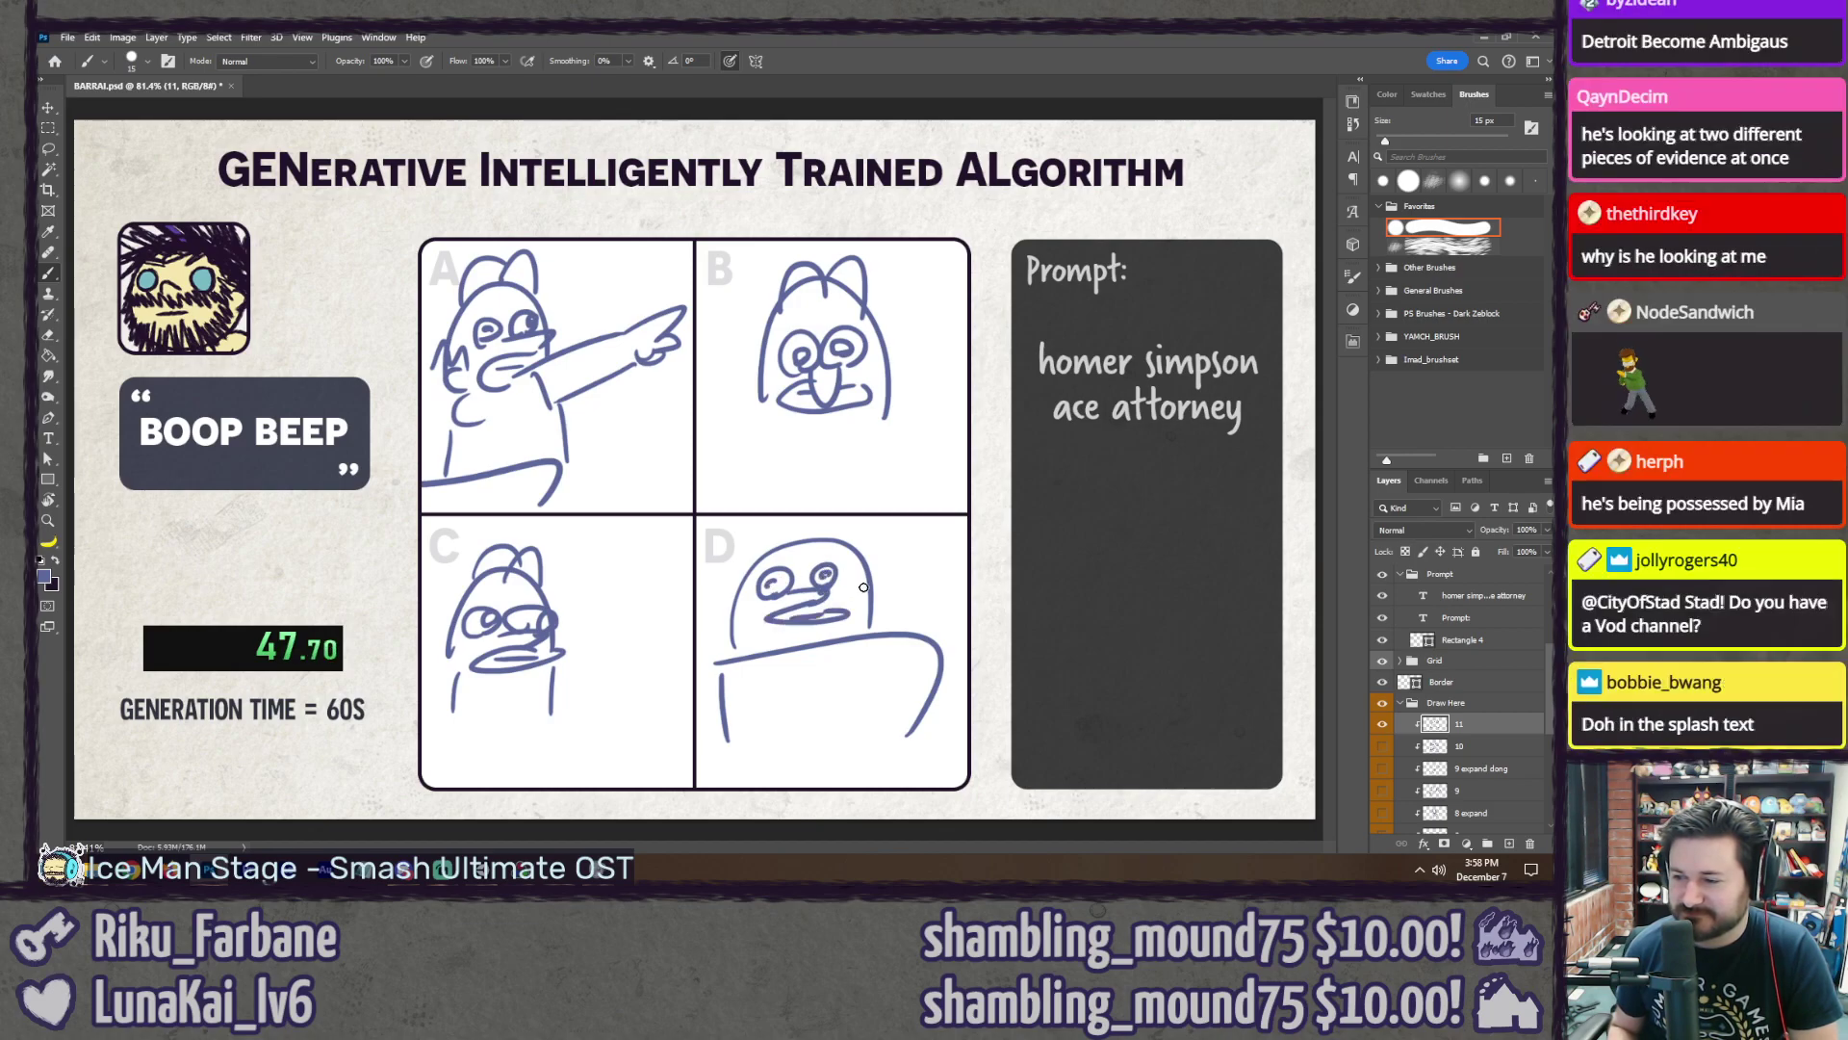
pyautogui.moveTo(871, 582); pyautogui.dragTo(878, 605)
pyautogui.moveTo(767, 551)
pyautogui.mouseDown()
pyautogui.moveTo(797, 541)
pyautogui.moveTo(953, 607)
pyautogui.moveTo(917, 621)
pyautogui.moveTo(939, 598)
pyautogui.mouseUp()
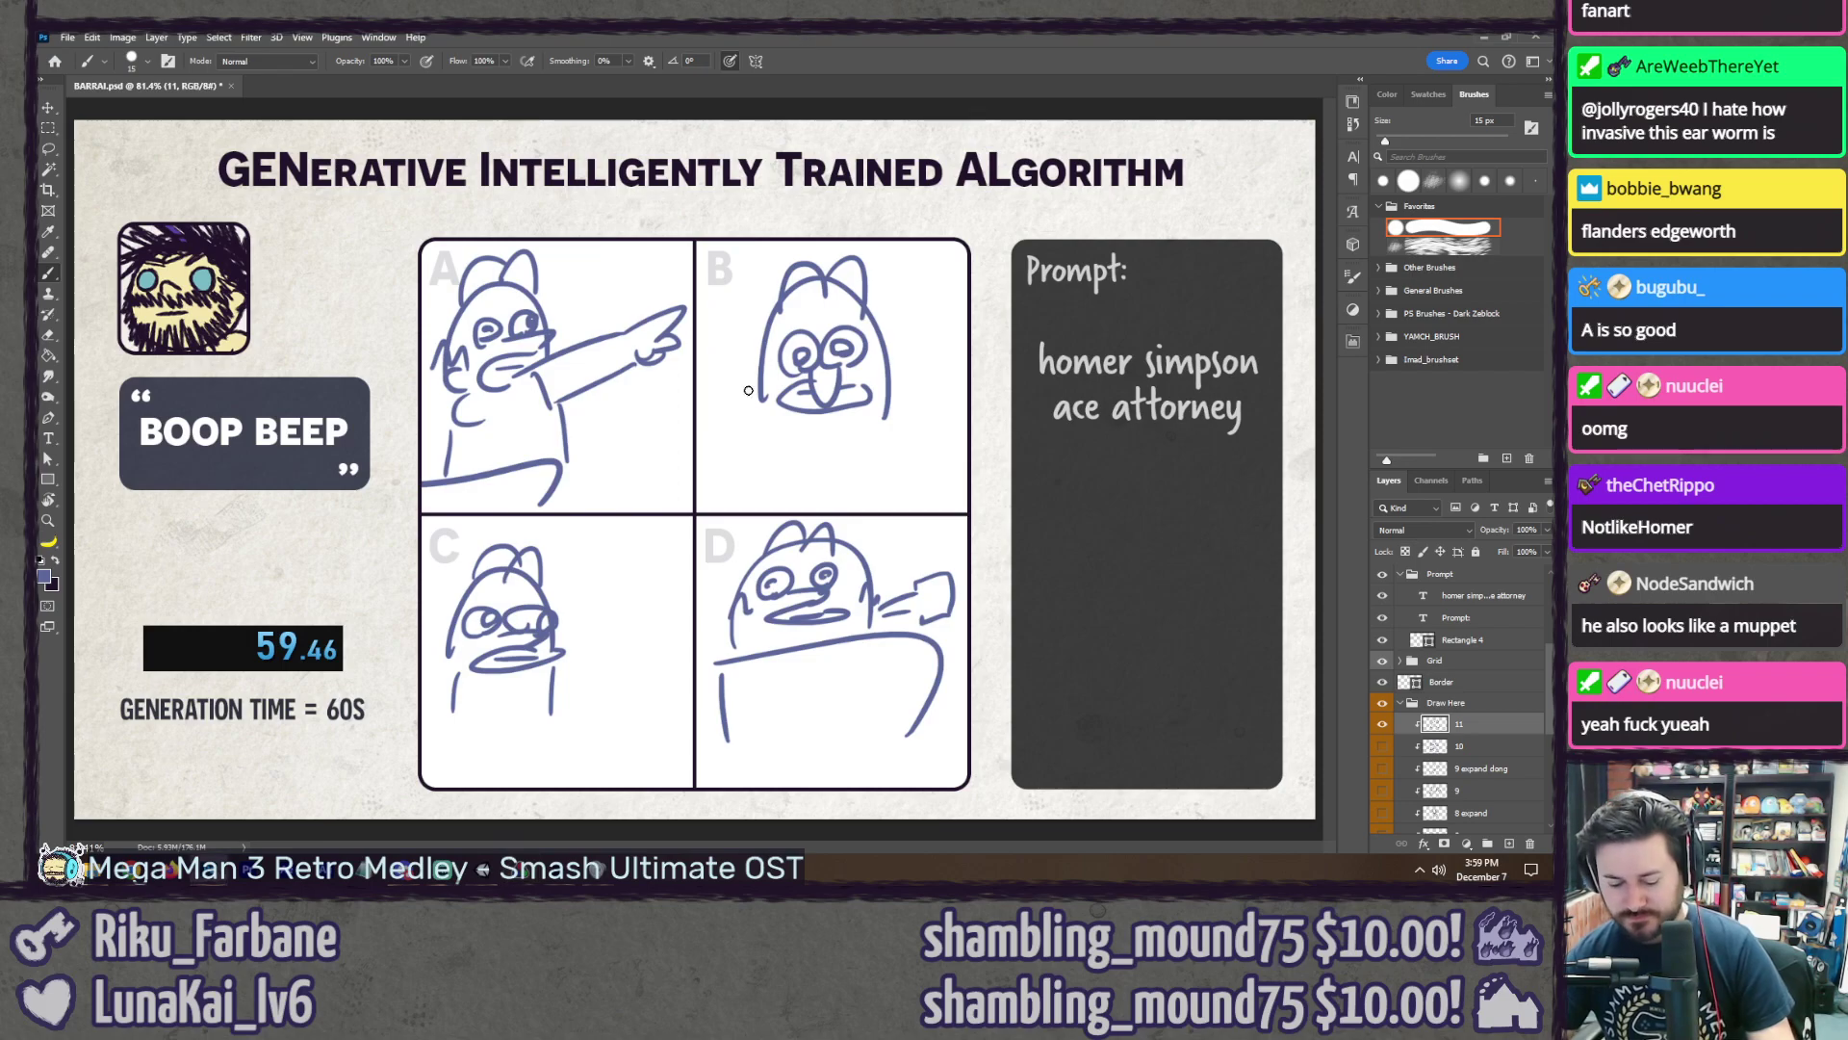
# Step: Select panel B and create a new layer named '11 expand'
pyautogui.press('m')
pyautogui.moveTo(723, 449); pyautogui.dragTo(965, 233)
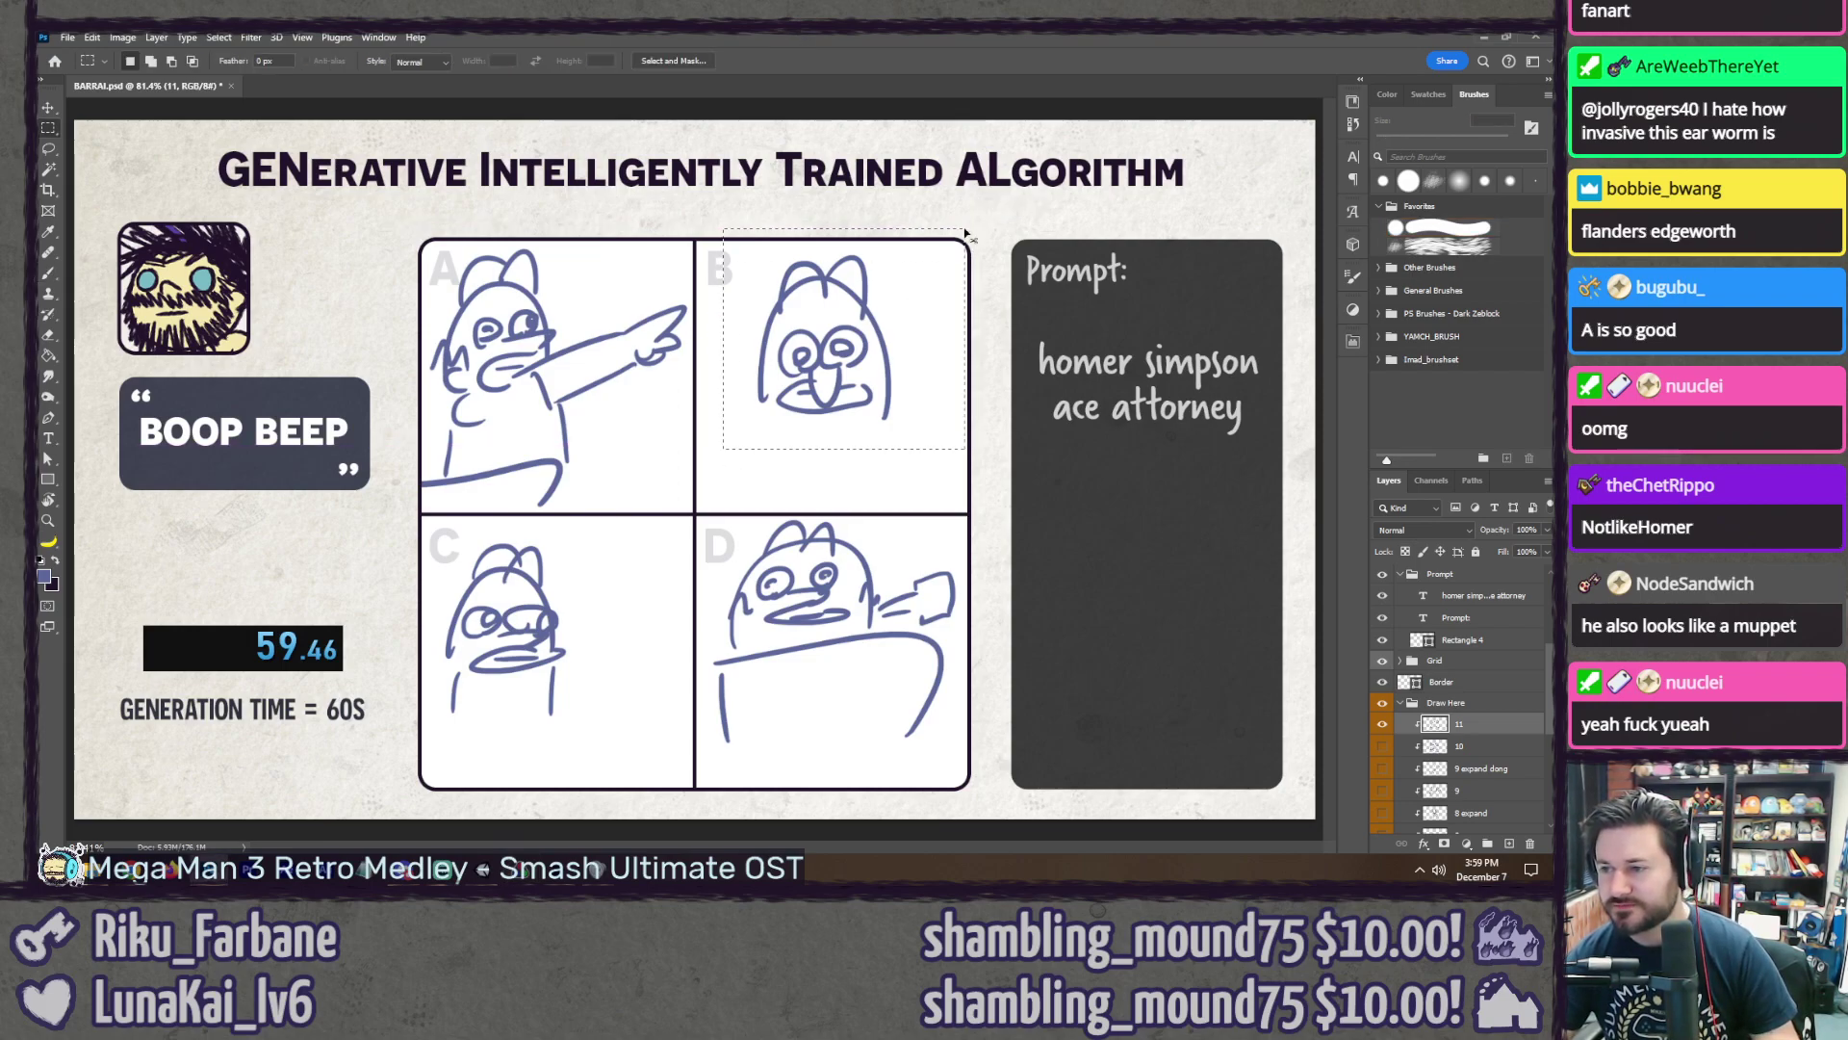
pyautogui.hotkey('ctrl', 'shift', 'n')
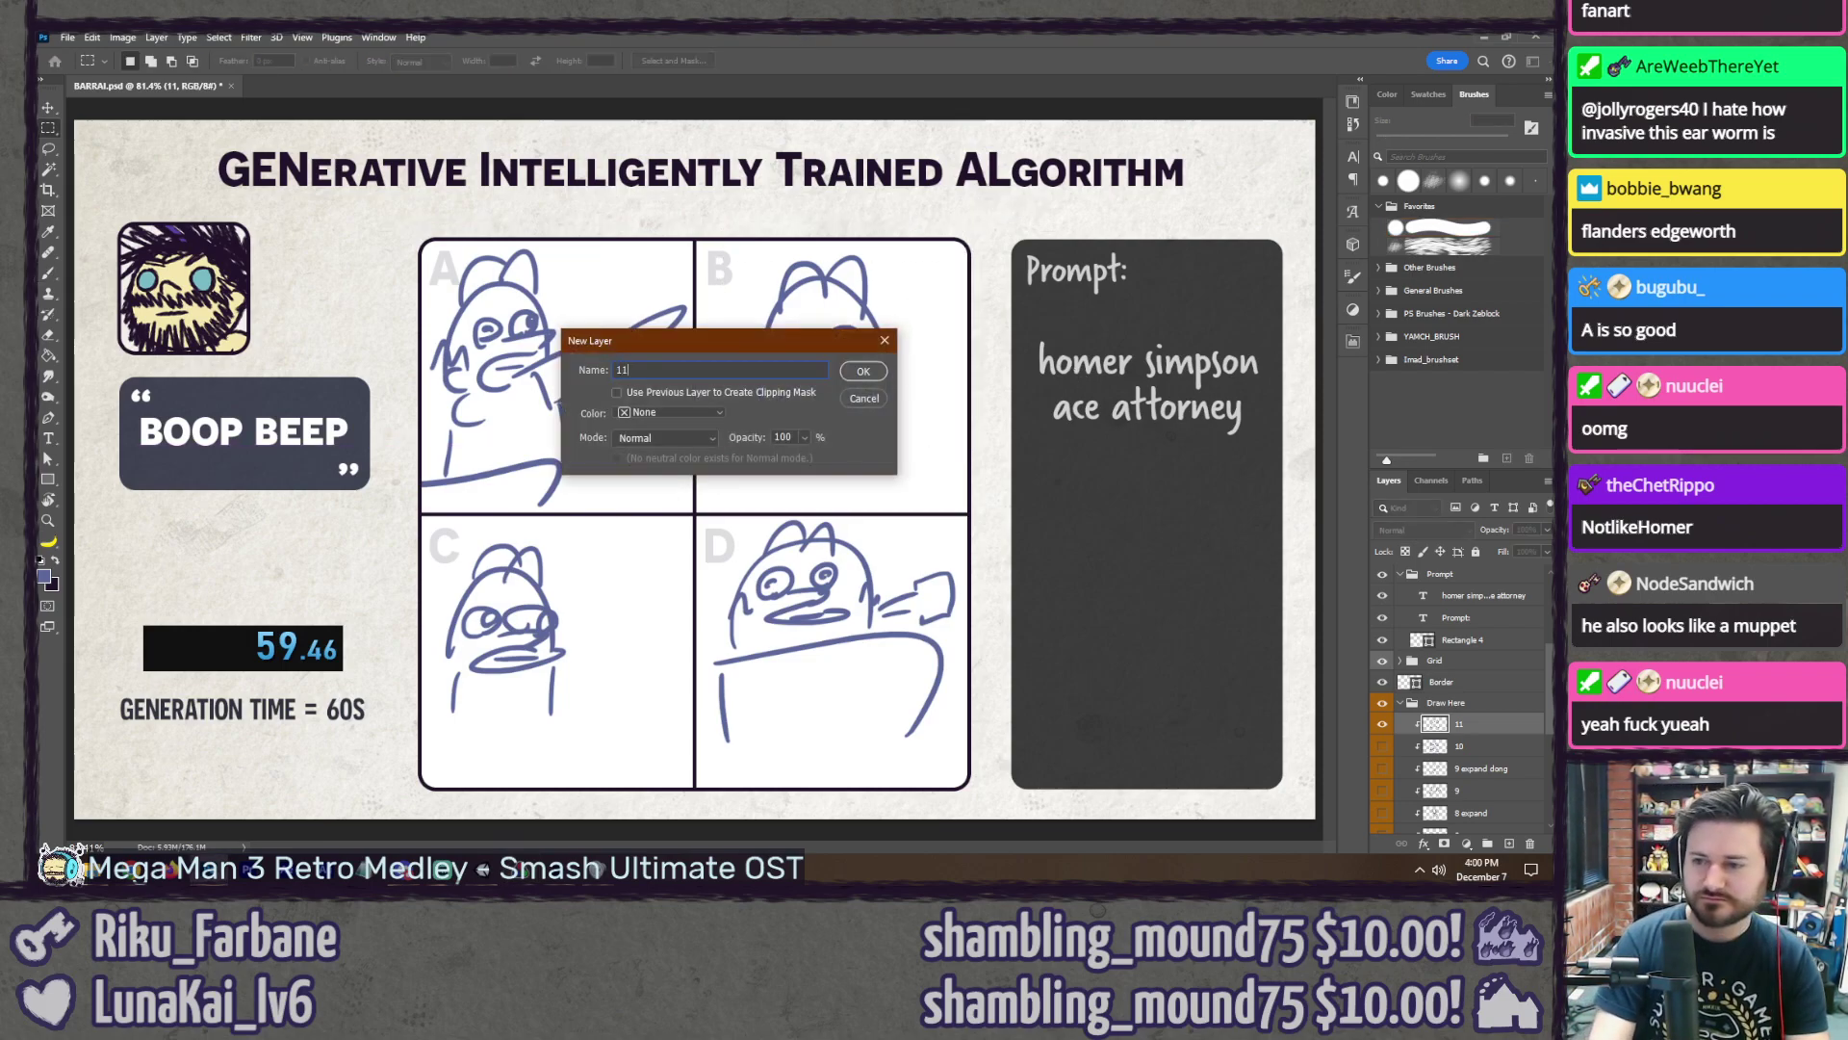
pyautogui.write('11')
pyautogui.press('BackSpace')
pyautogui.press('BackSpace')
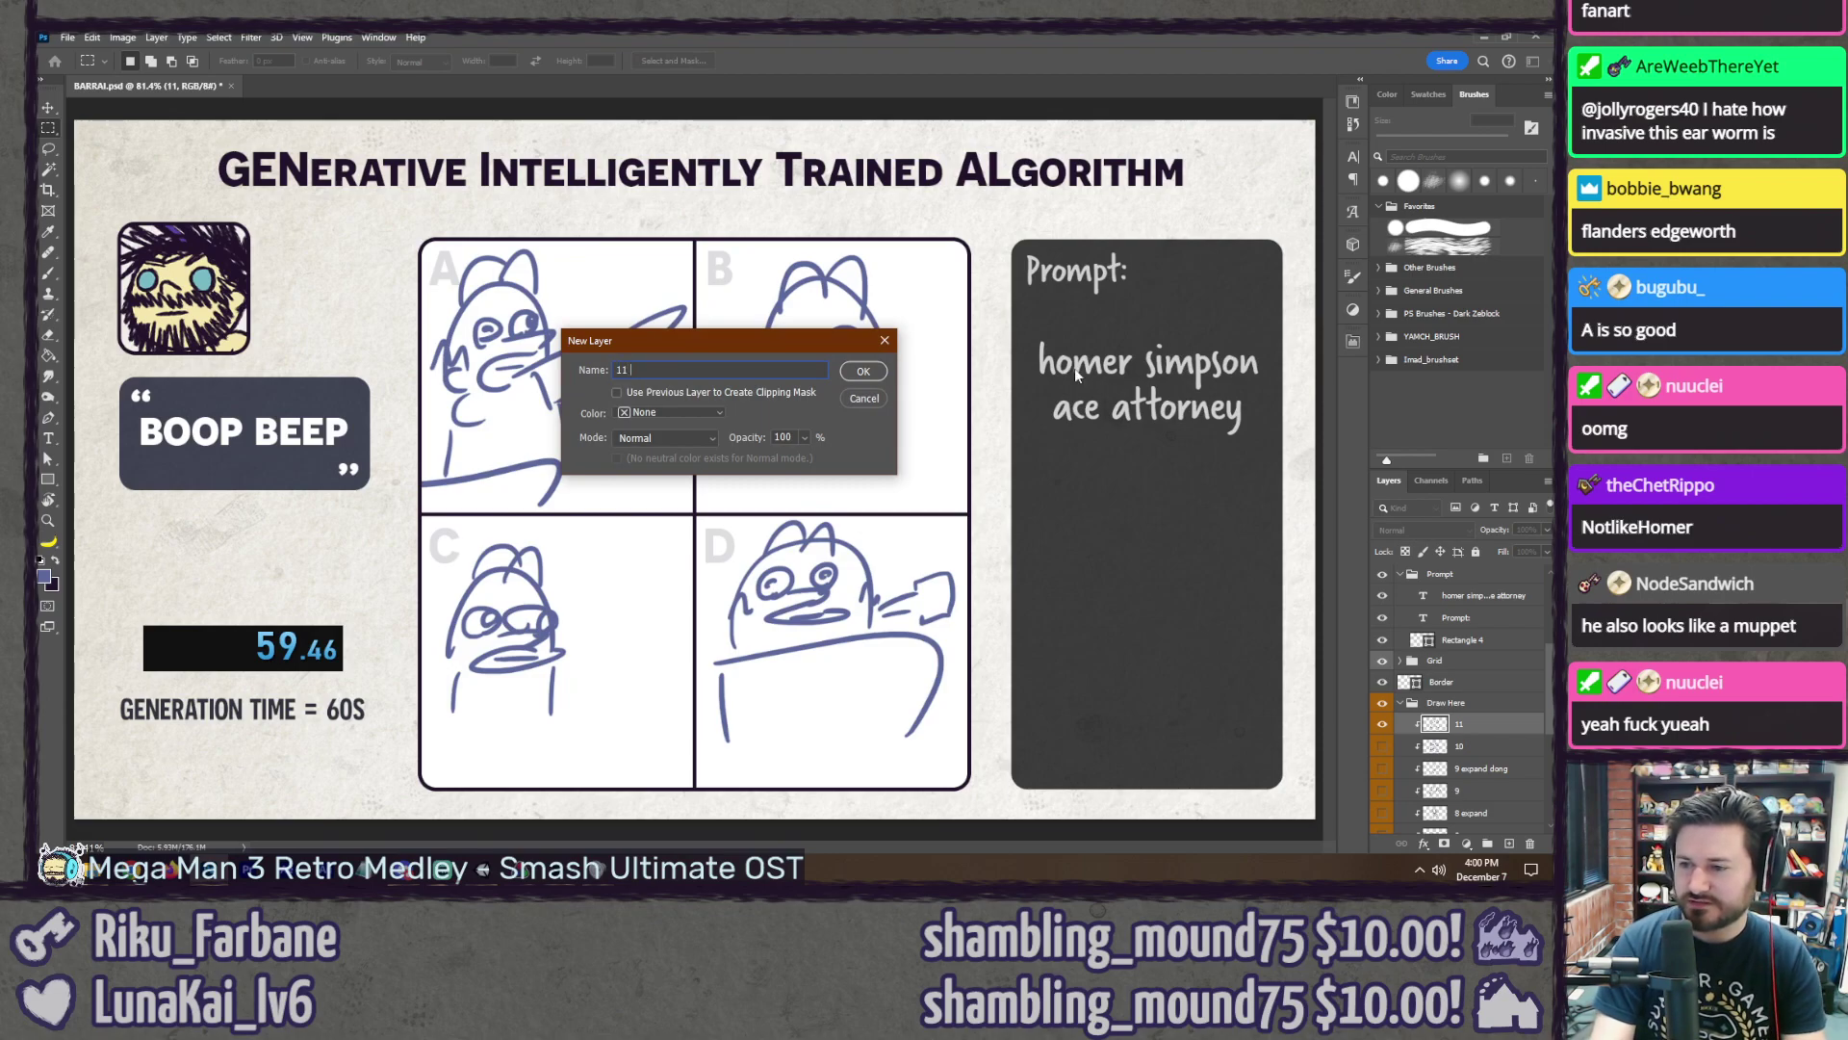
pyautogui.write('d')
pyautogui.press('Return')
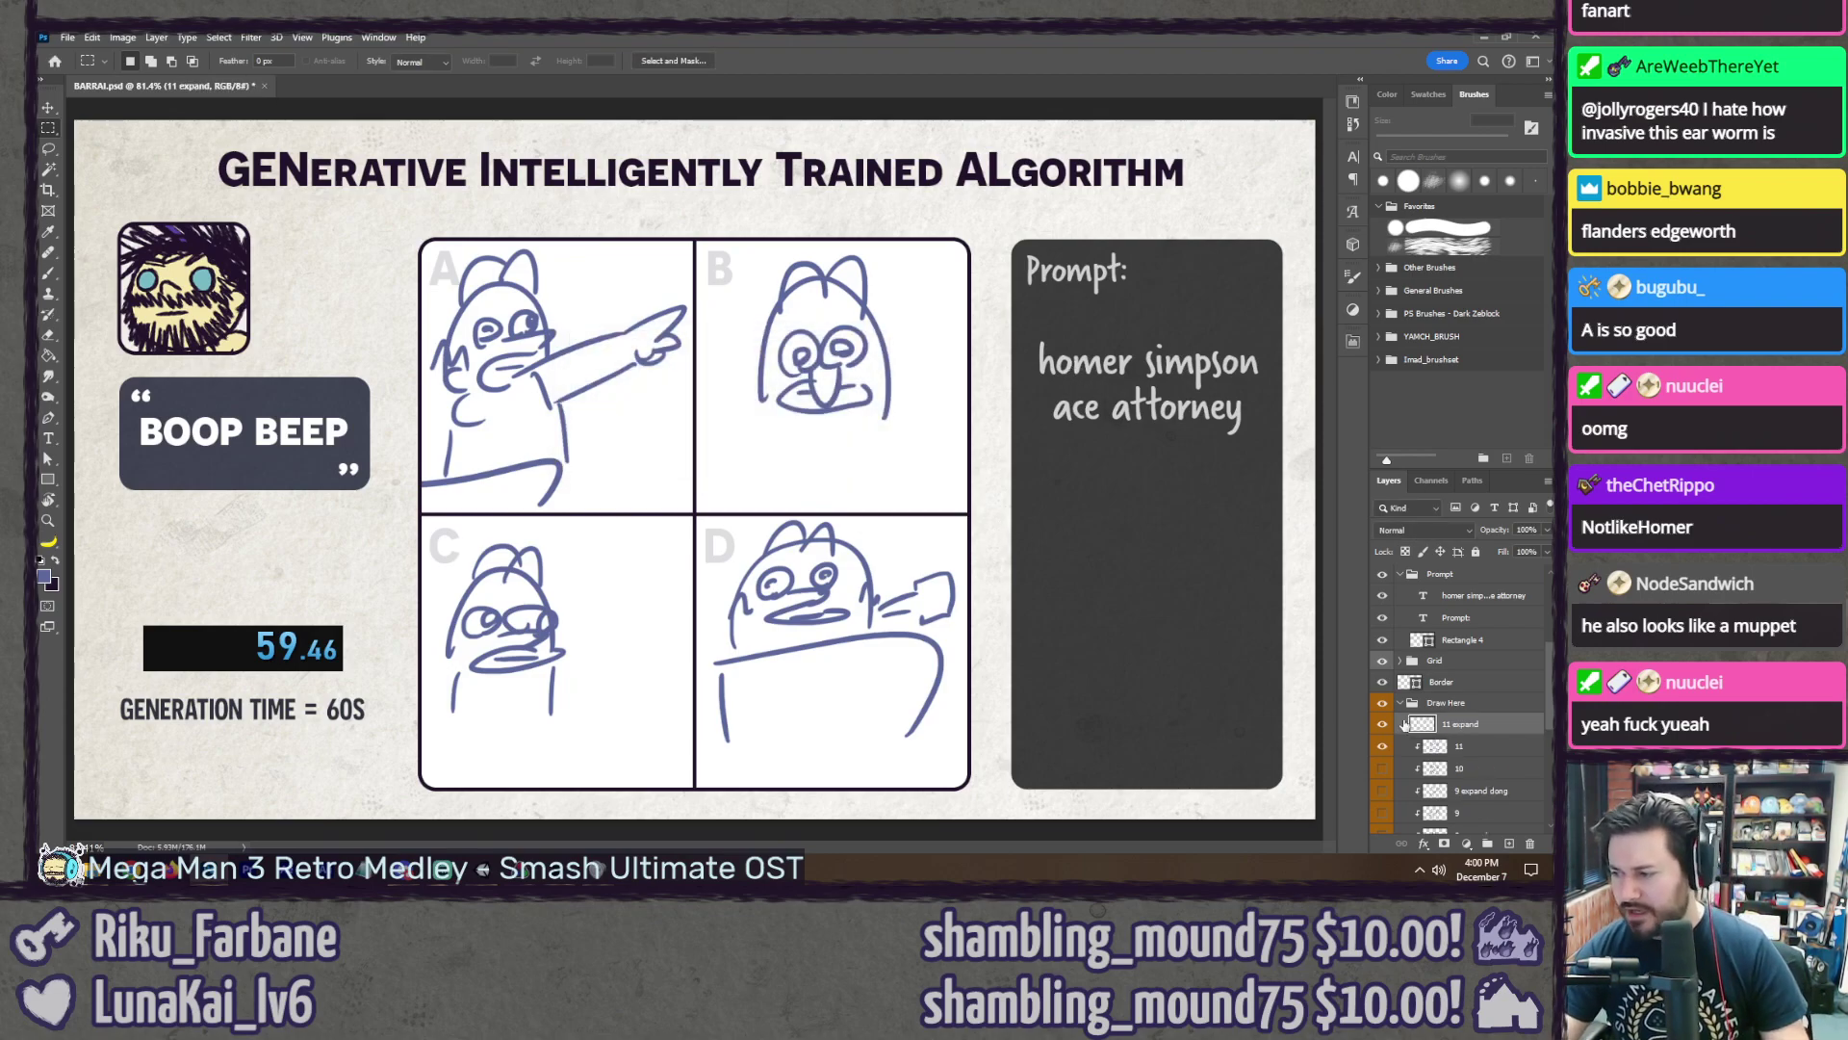
# Step: Paste panel B's face as a clipping mask, hiding layer 11 and the Grid
pyautogui.hotkey('ctrl', 'v')
pyautogui.rightClick(1407, 724)
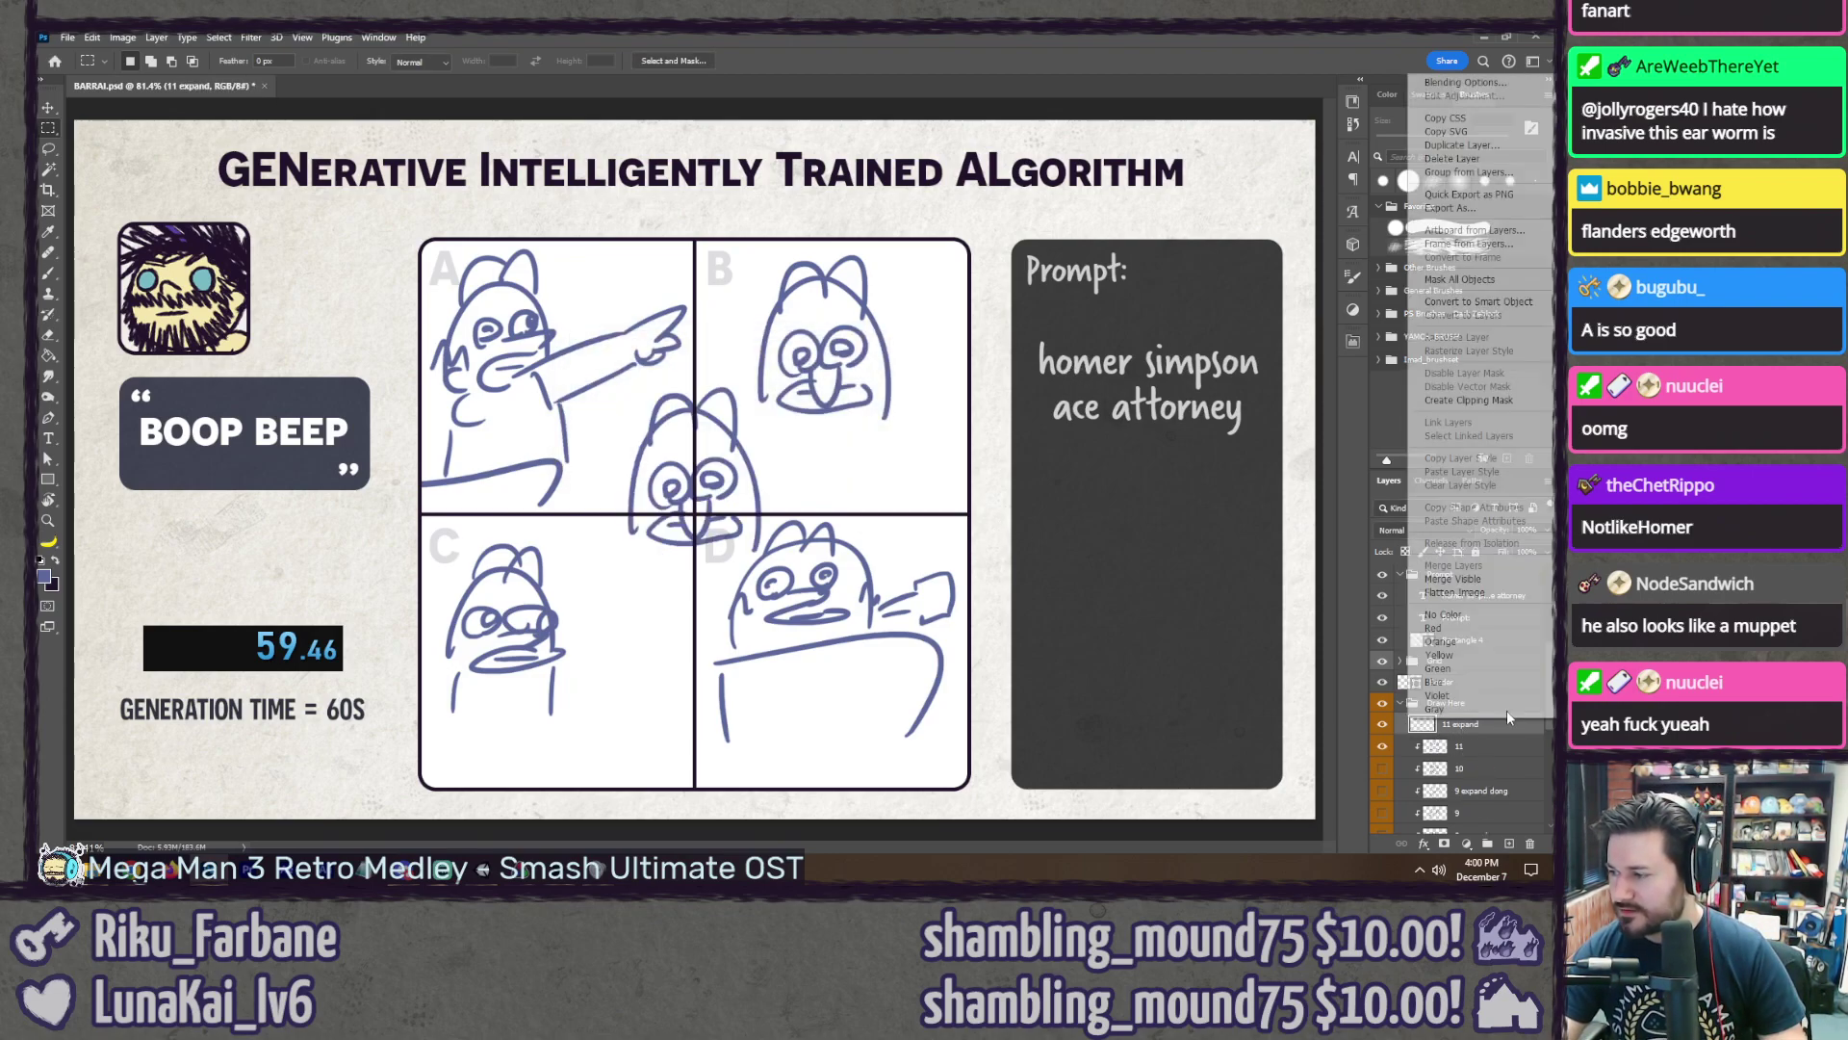
pyautogui.click(1464, 400)
pyautogui.click(1382, 746)
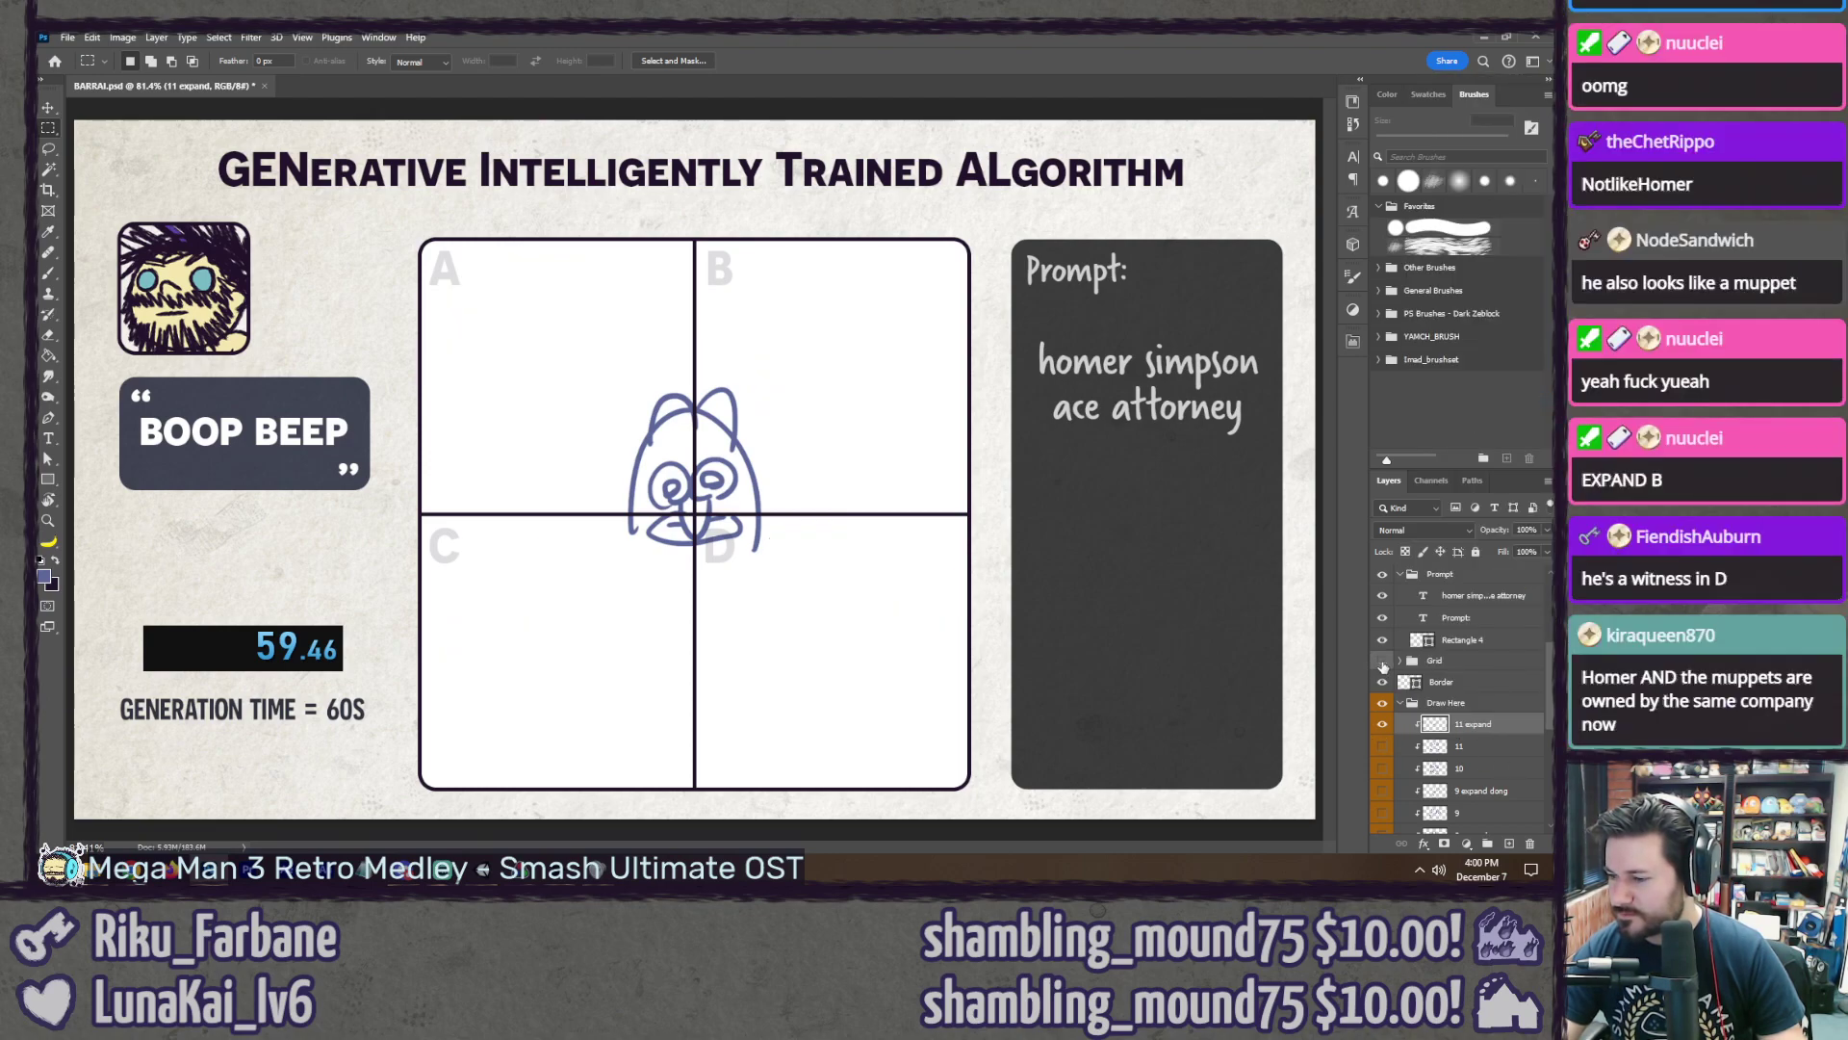
pyautogui.click(1383, 660)
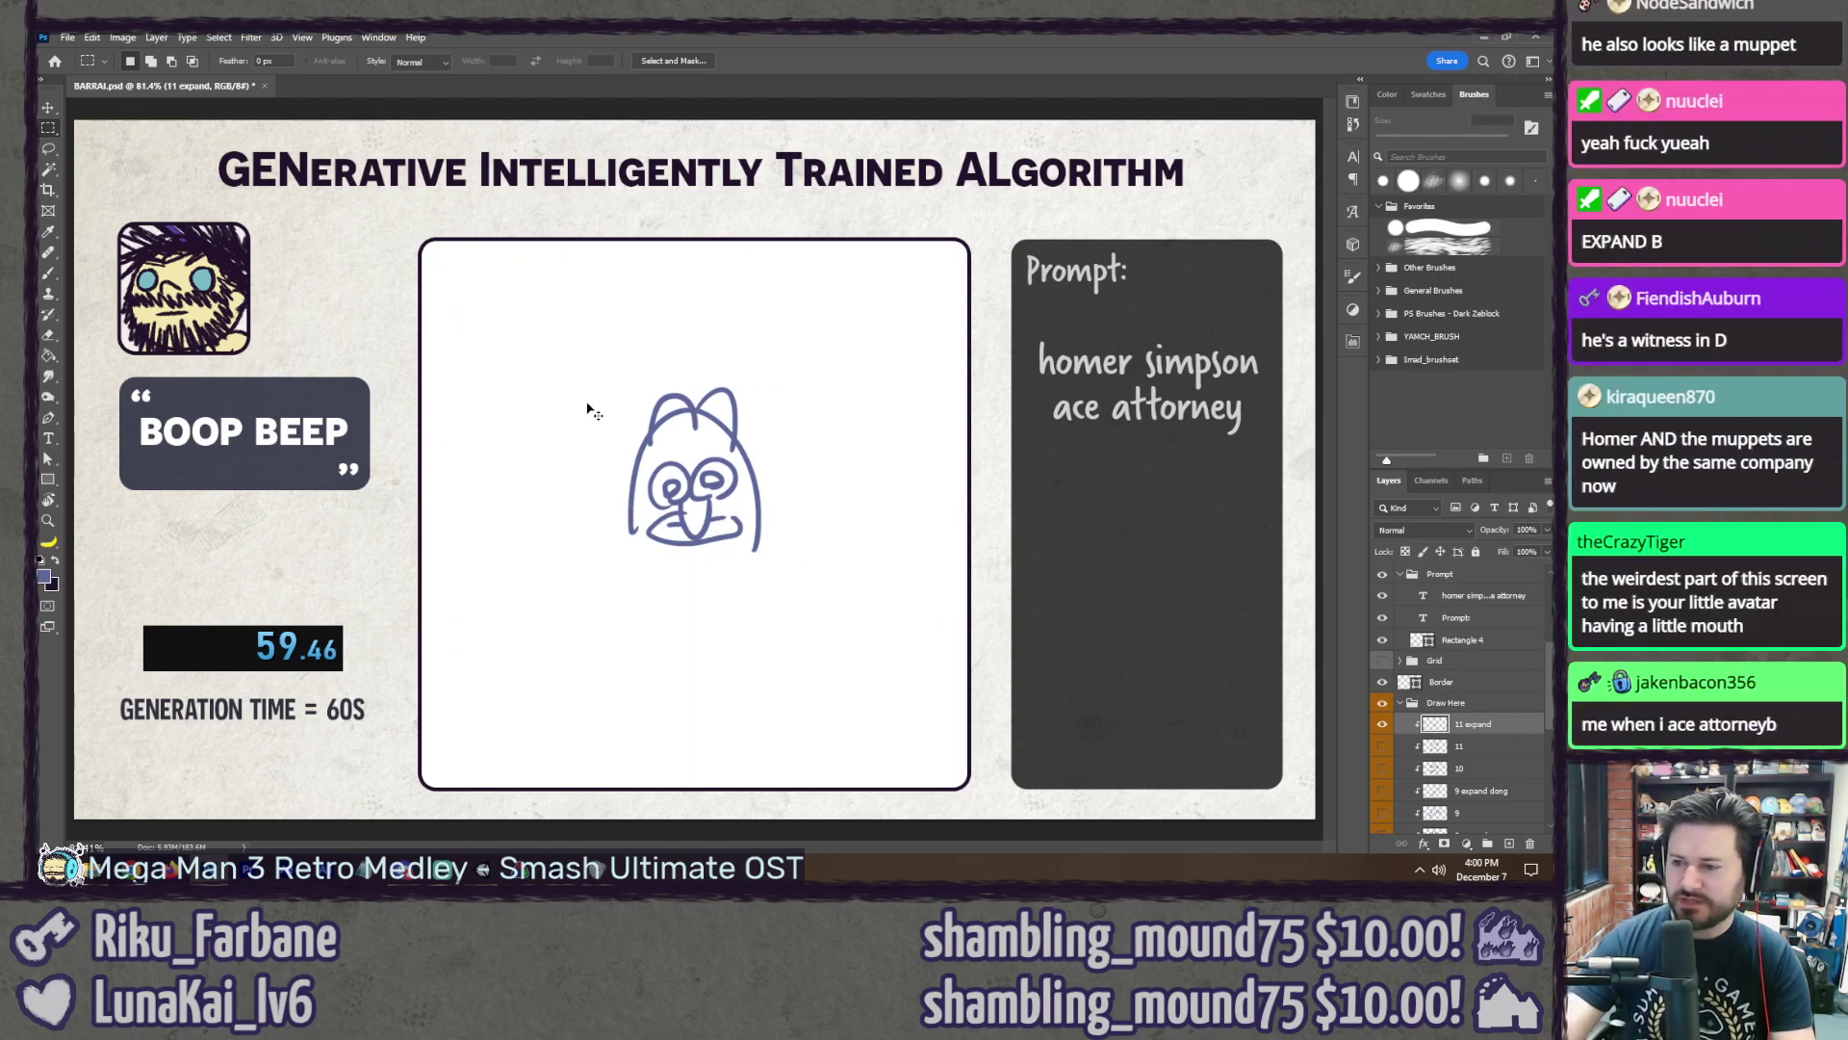
# Step: Scale the pasted face up to fill the frame and set the brush to 20 px
pyautogui.hotkey('ctrl', 't')
pyautogui.moveTo(694, 384)
pyautogui.mouseDown()
pyautogui.moveTo(695, 246)
pyautogui.moveTo(681, 438)
pyautogui.moveTo(672, 152)
pyautogui.moveTo(696, 318)
pyautogui.mouseUp()
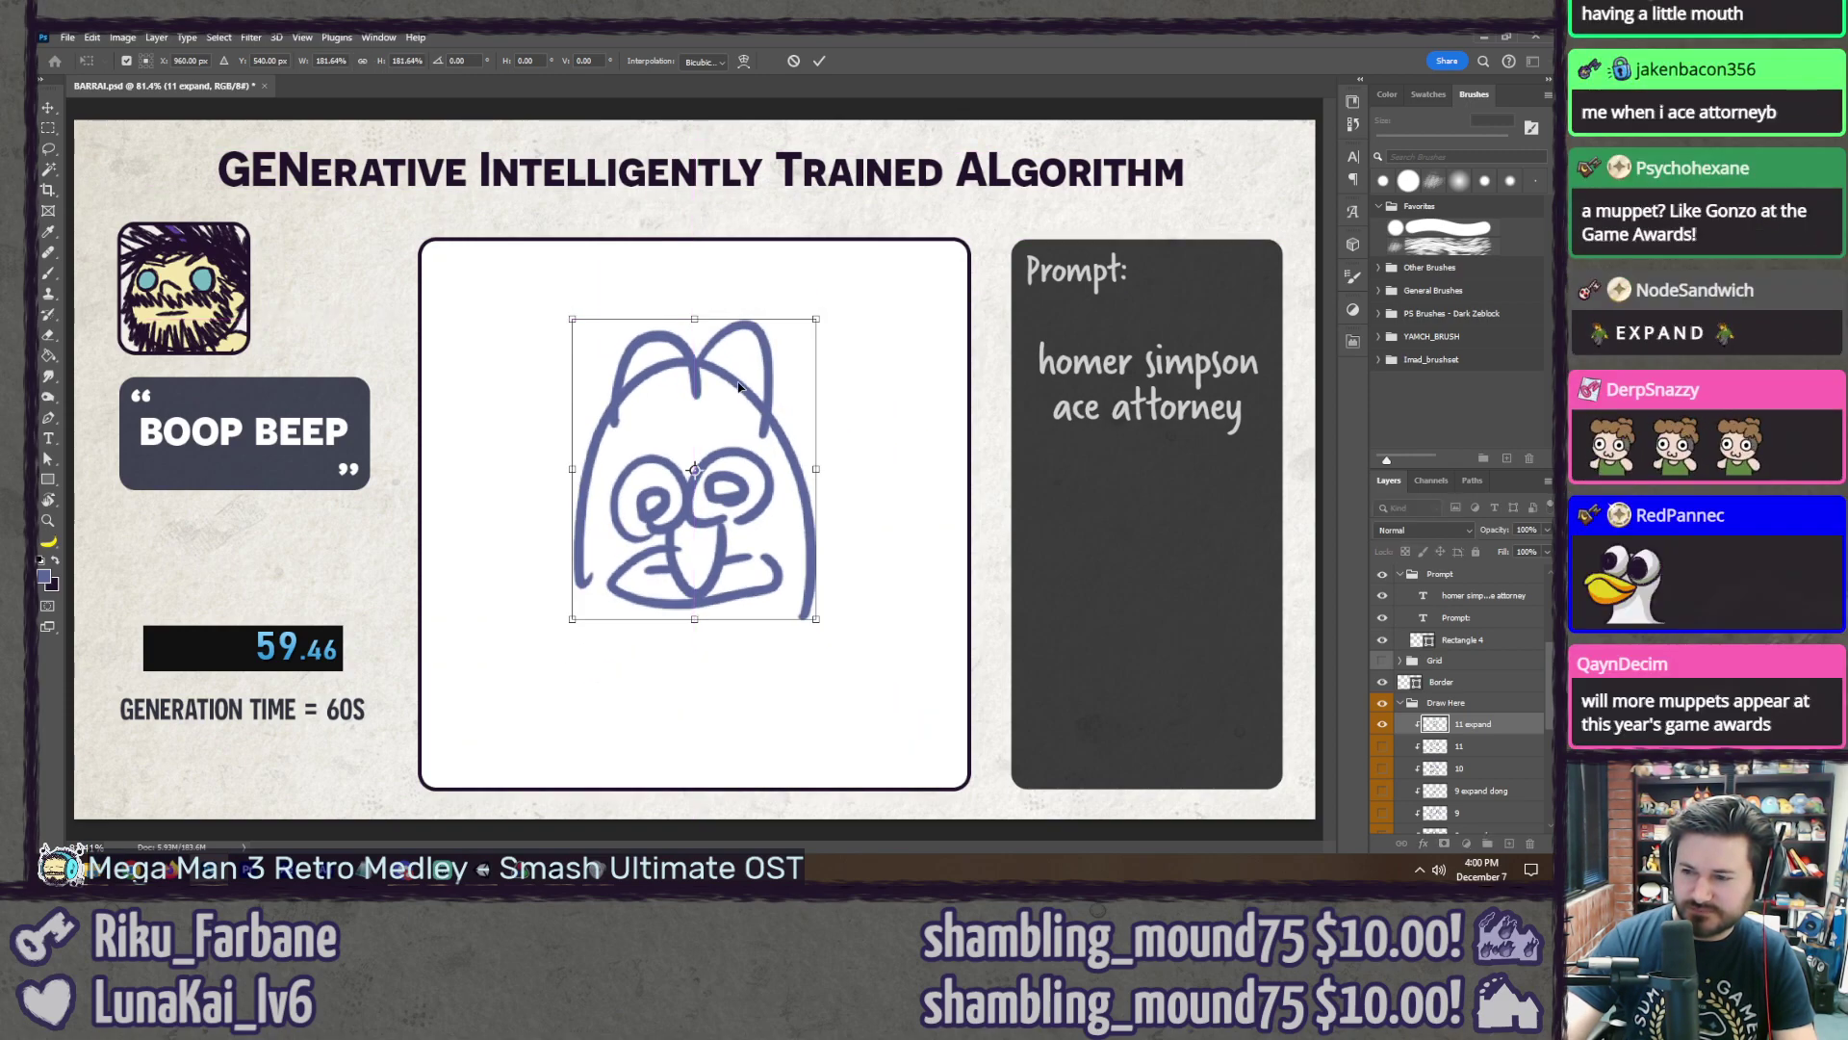
pyautogui.moveTo(730, 401); pyautogui.dragTo(731, 383)
pyautogui.press('Return')
pyautogui.press('m')
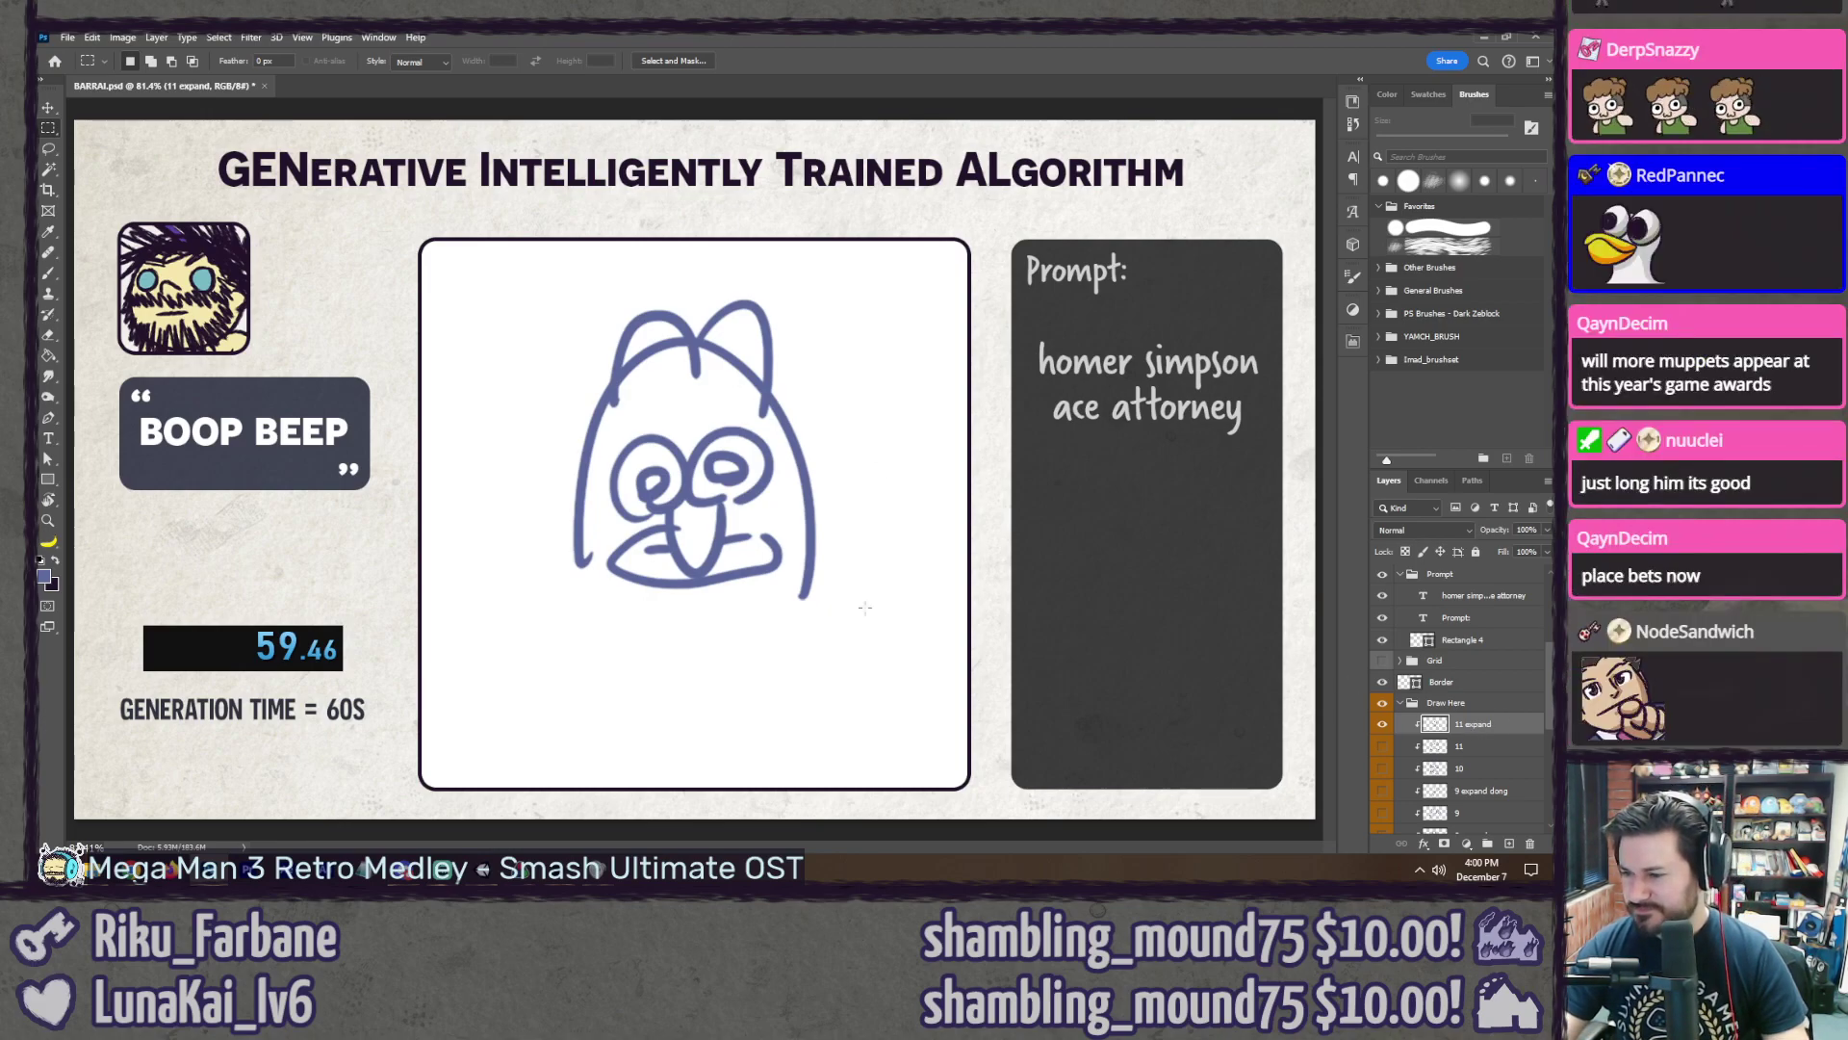
pyautogui.press('b')
pyautogui.press(']')
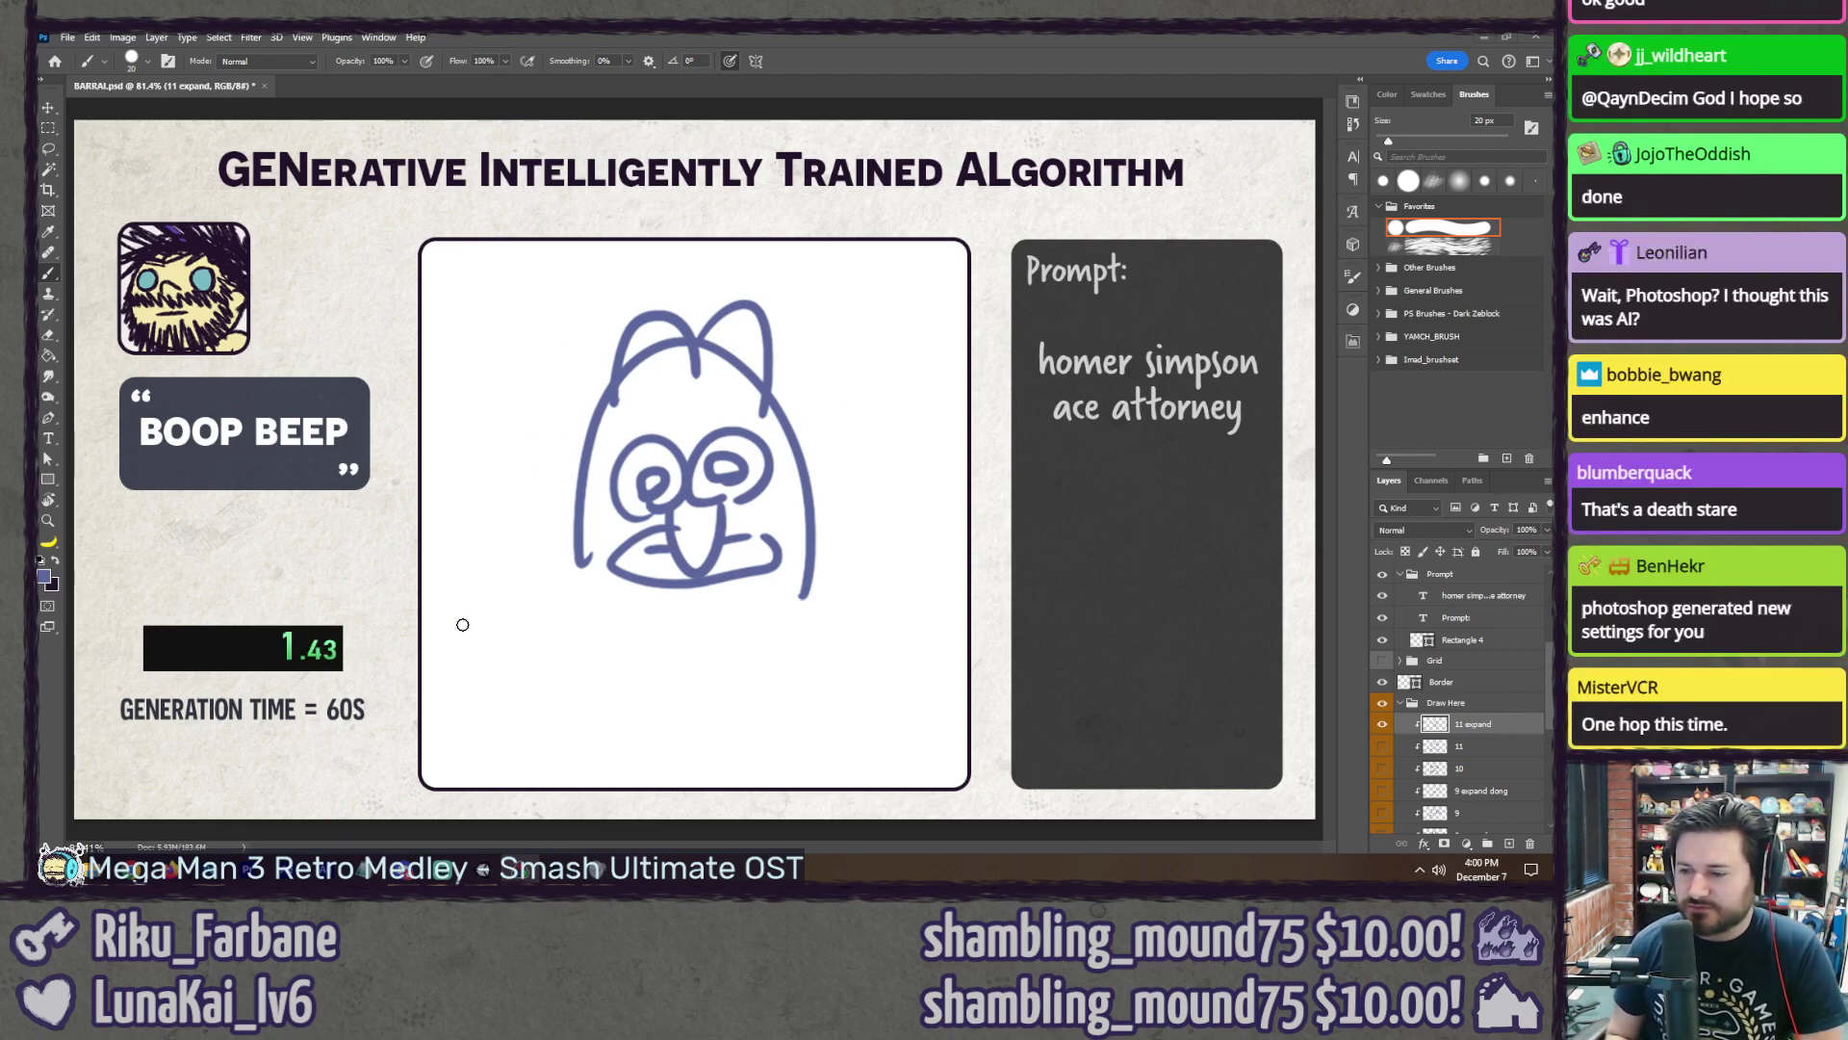
# Step: Add a desk line, underlined 'Hom' label, 'HLEP' lettering and vertical background lines at left
pyautogui.moveTo(410, 645); pyautogui.dragTo(1040, 616)
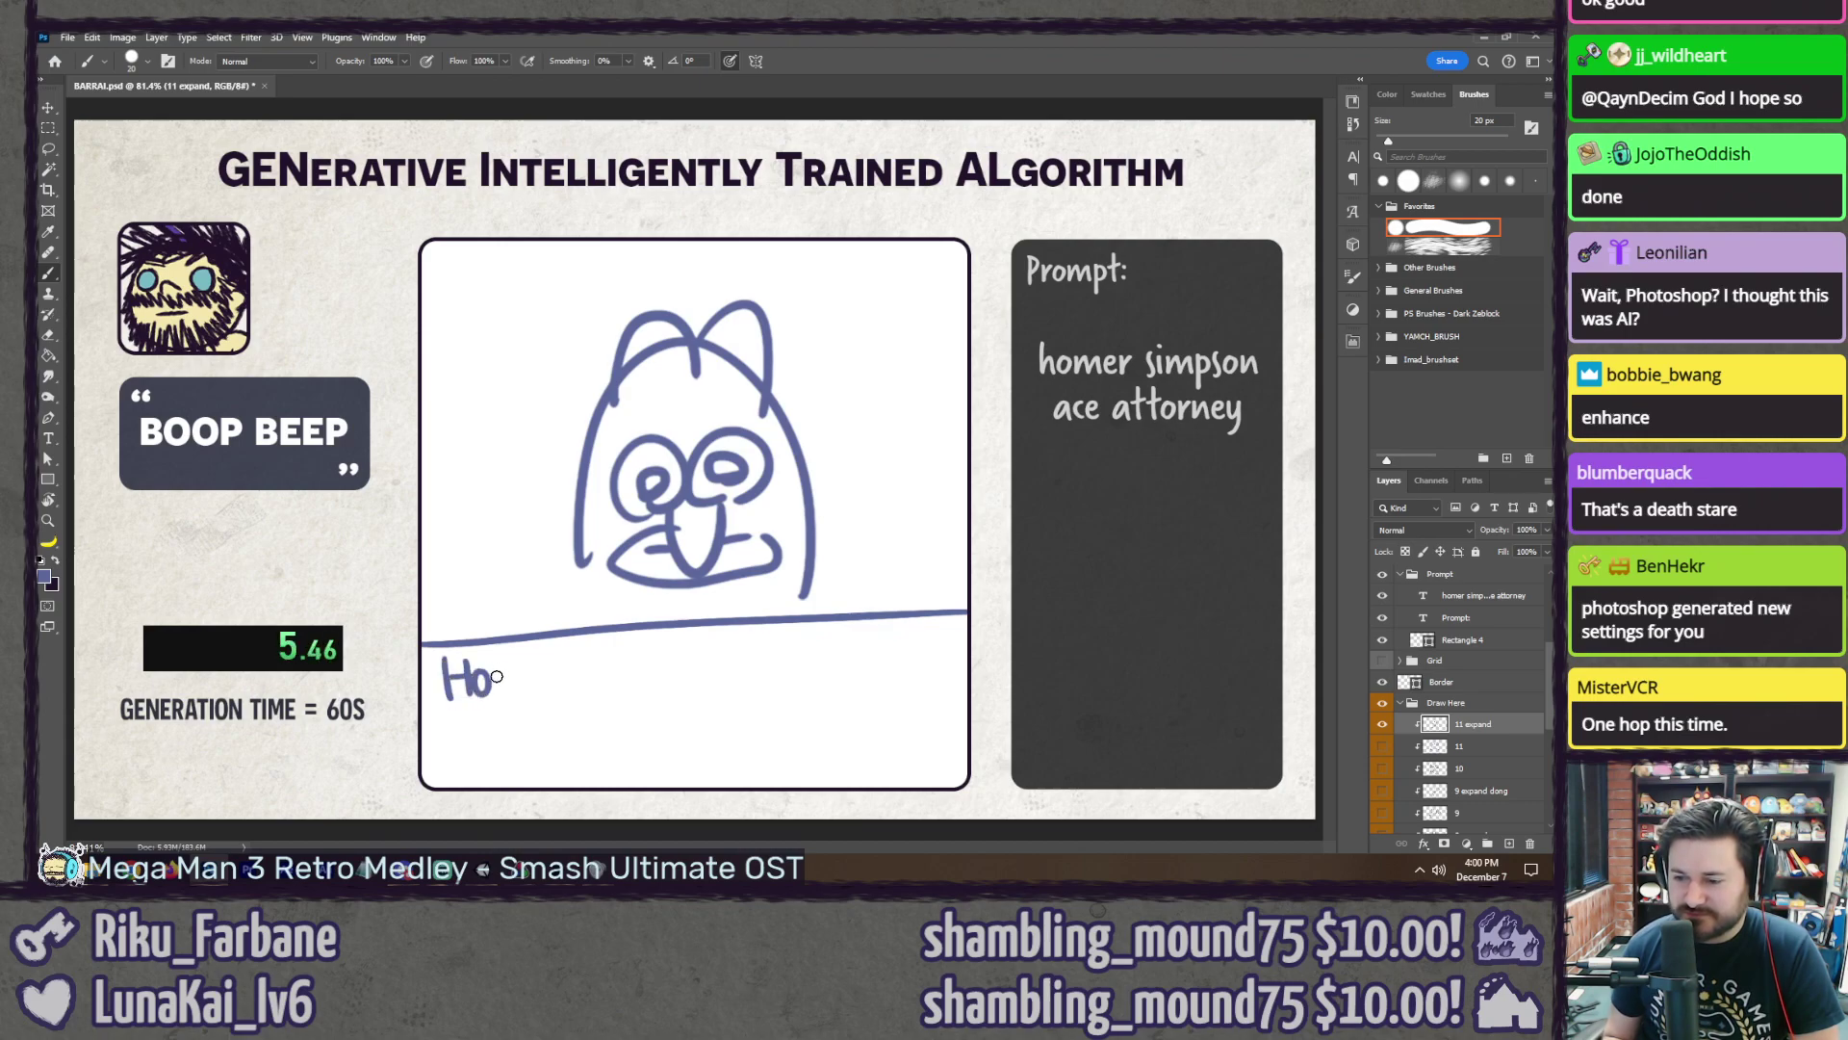
pyautogui.moveTo(445, 705); pyautogui.dragTo(556, 694)
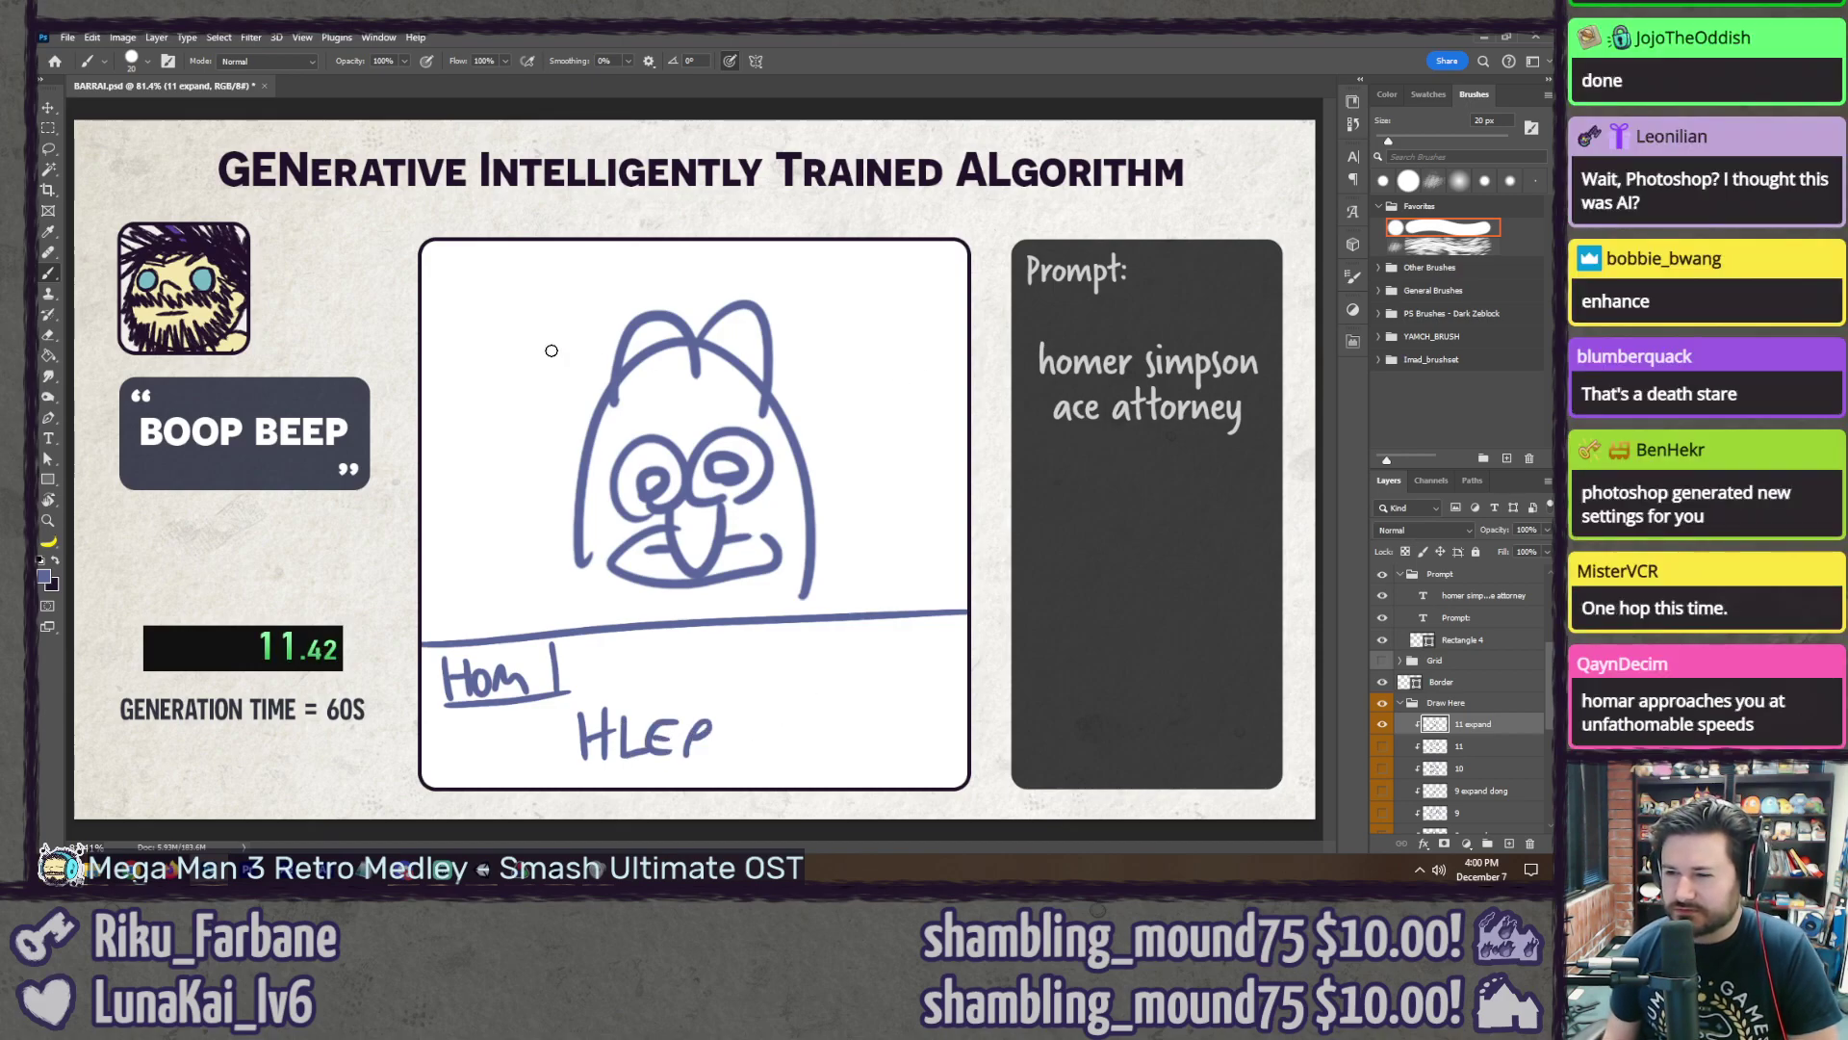
pyautogui.moveTo(421, 306)
pyautogui.mouseDown()
pyautogui.moveTo(464, 434)
pyautogui.moveTo(423, 424)
pyautogui.mouseUp()
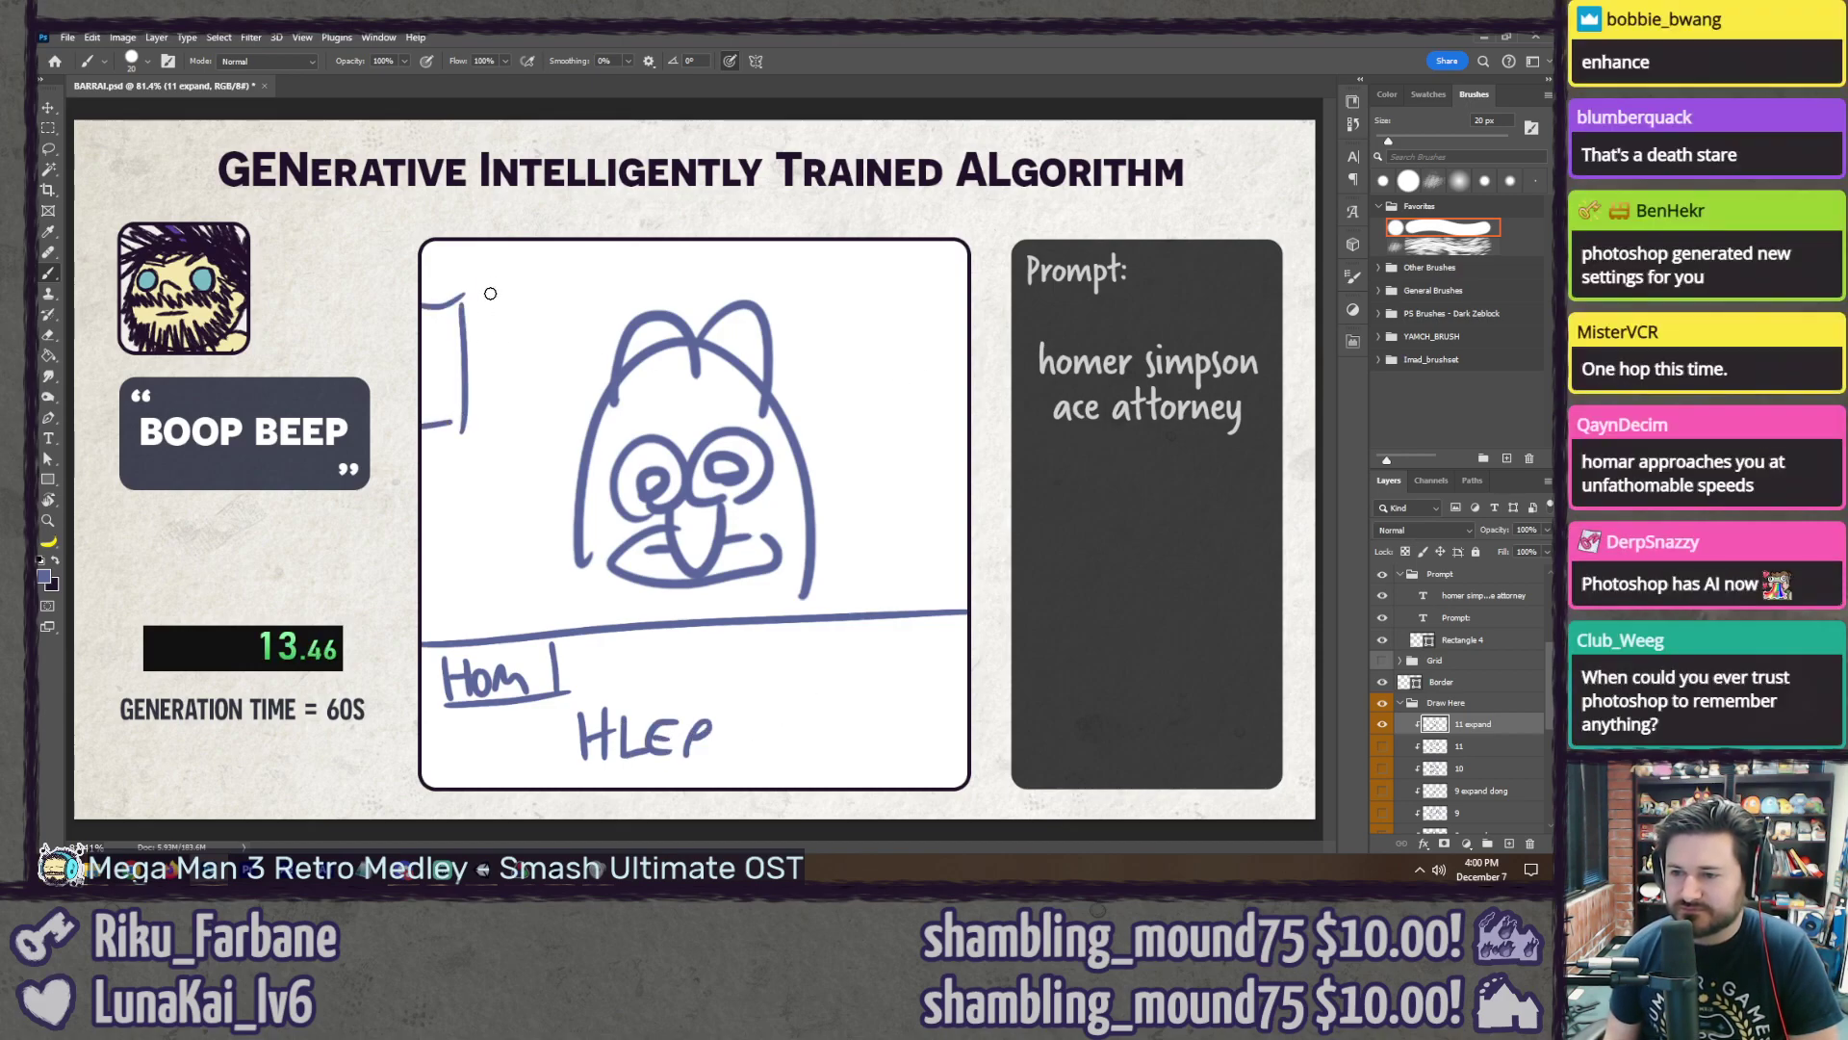
pyautogui.moveTo(502, 261); pyautogui.dragTo(496, 553)
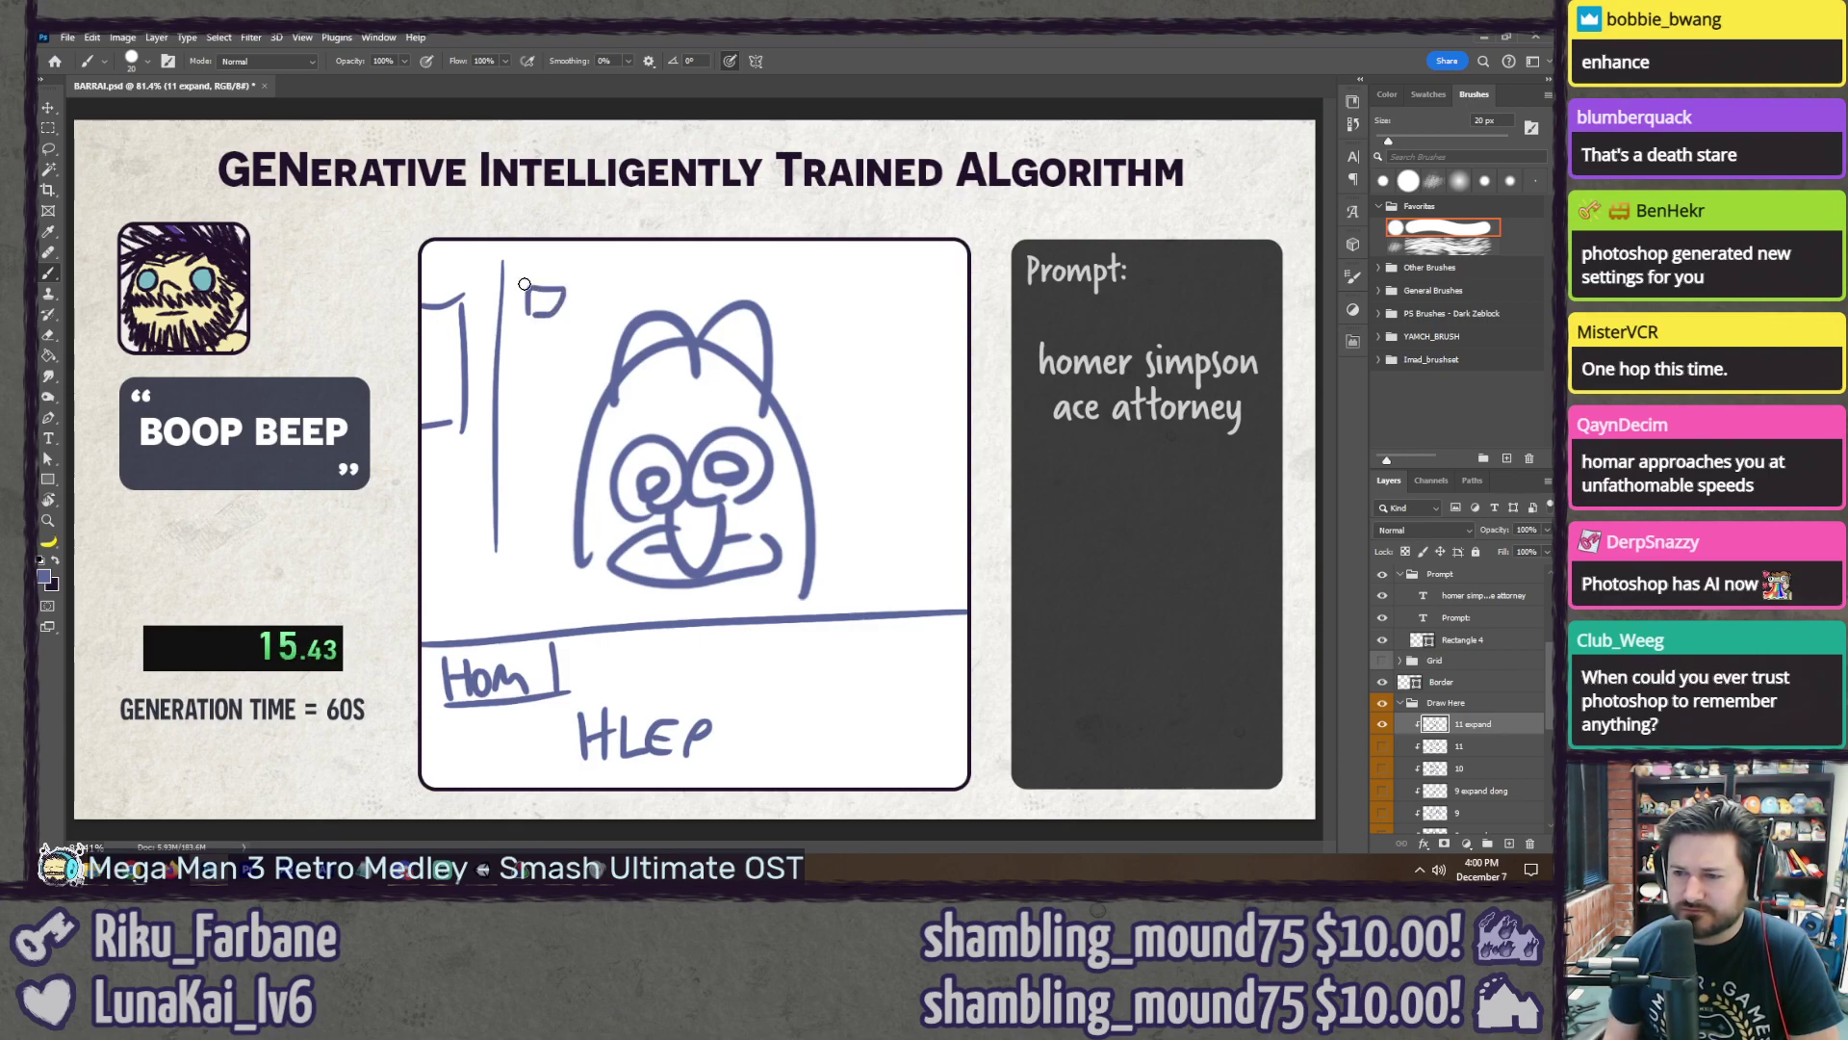
pyautogui.moveTo(518, 281); pyautogui.dragTo(535, 263)
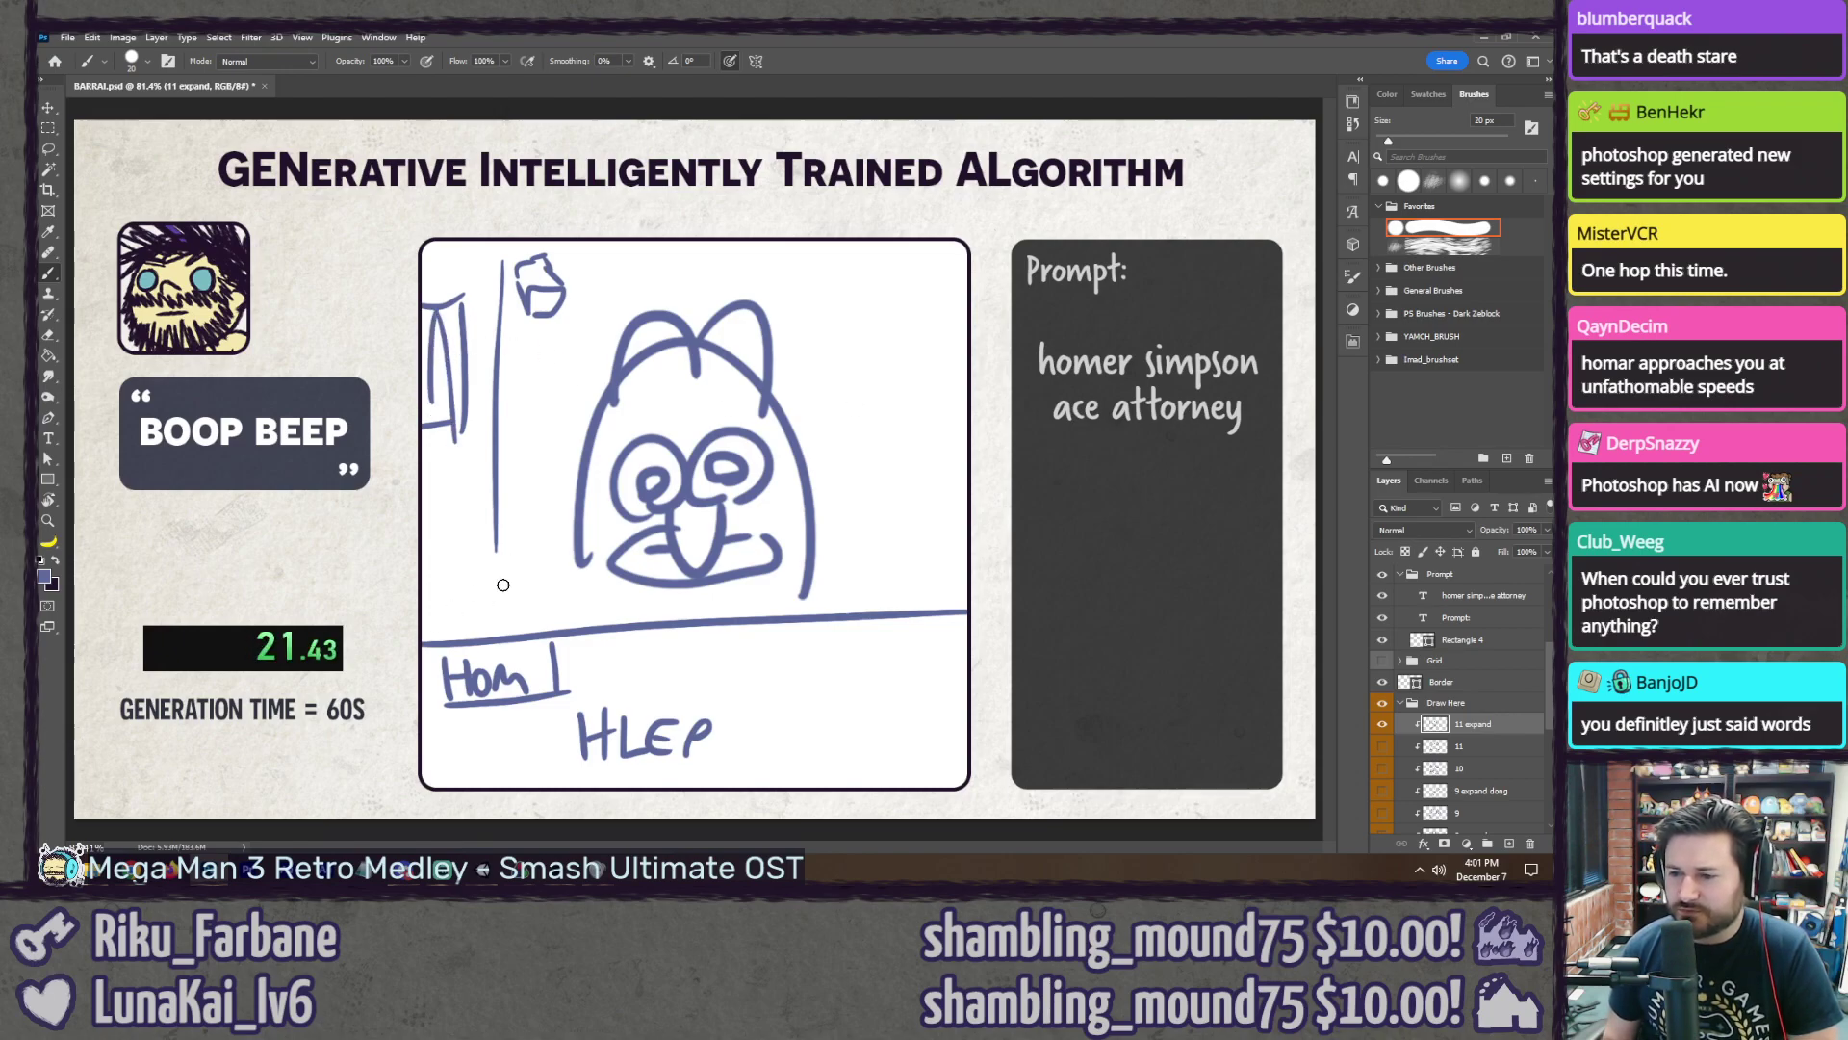
# Step: Draw a hatted figure with body and legs at the right of the Homer sketch
pyautogui.moveTo(967, 301)
pyautogui.mouseDown()
pyautogui.moveTo(945, 313)
pyautogui.moveTo(943, 520)
pyautogui.mouseUp()
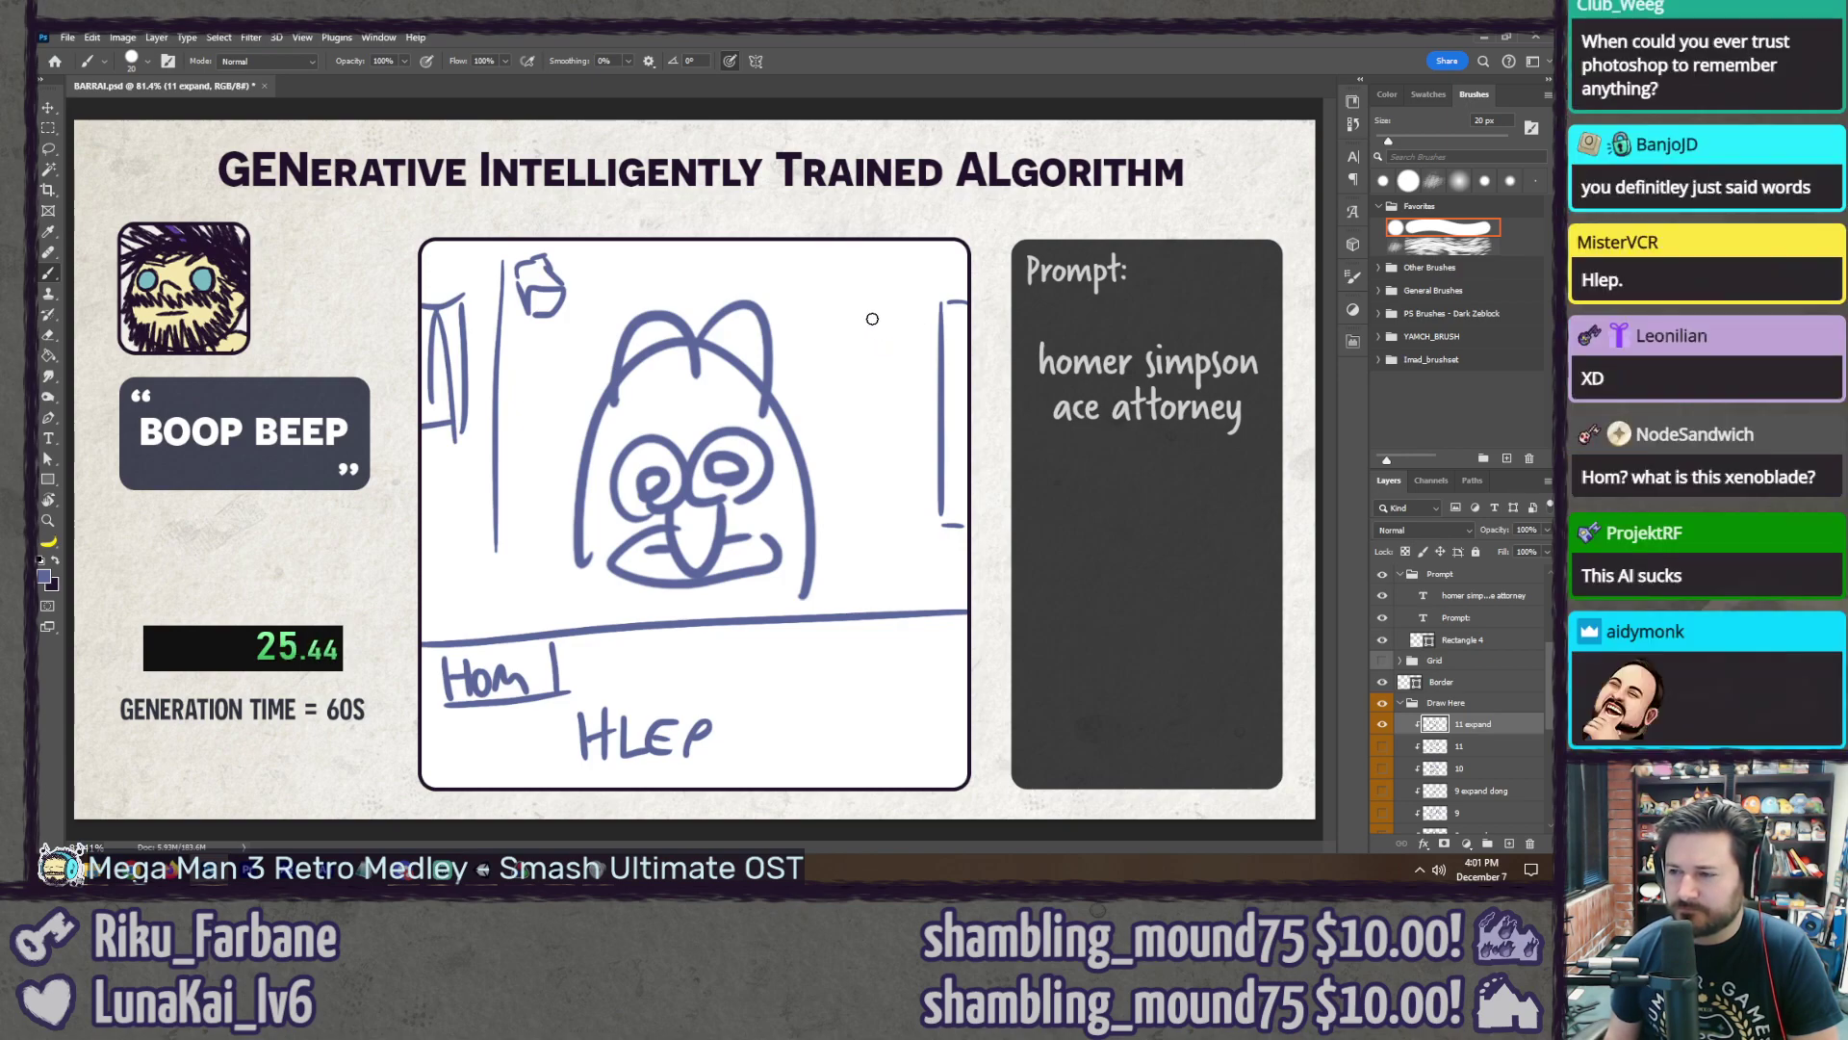
pyautogui.moveTo(830, 330)
pyautogui.mouseDown()
pyautogui.moveTo(915, 321)
pyautogui.moveTo(905, 297)
pyautogui.mouseUp()
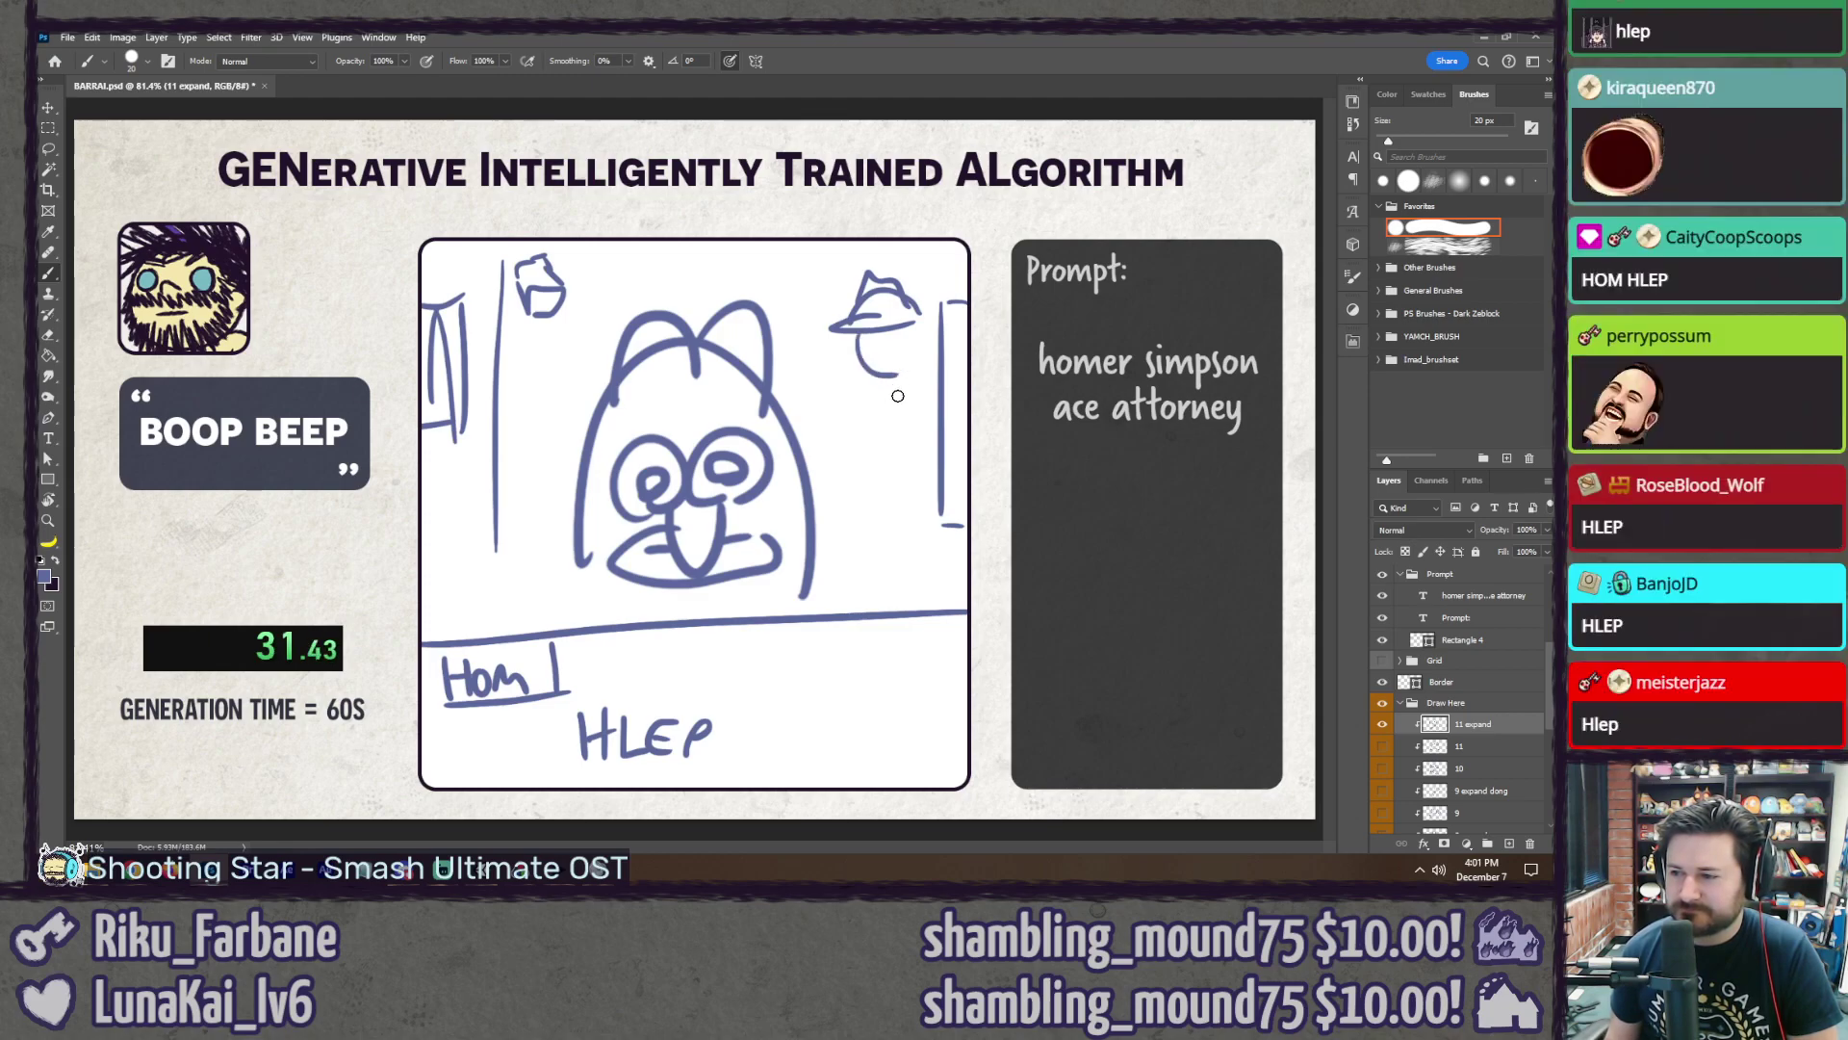
pyautogui.moveTo(869, 380)
pyautogui.mouseDown()
pyautogui.moveTo(880, 459)
pyautogui.moveTo(914, 460)
pyautogui.moveTo(872, 539)
pyautogui.mouseUp()
pyautogui.moveTo(863, 366); pyautogui.dragTo(870, 449)
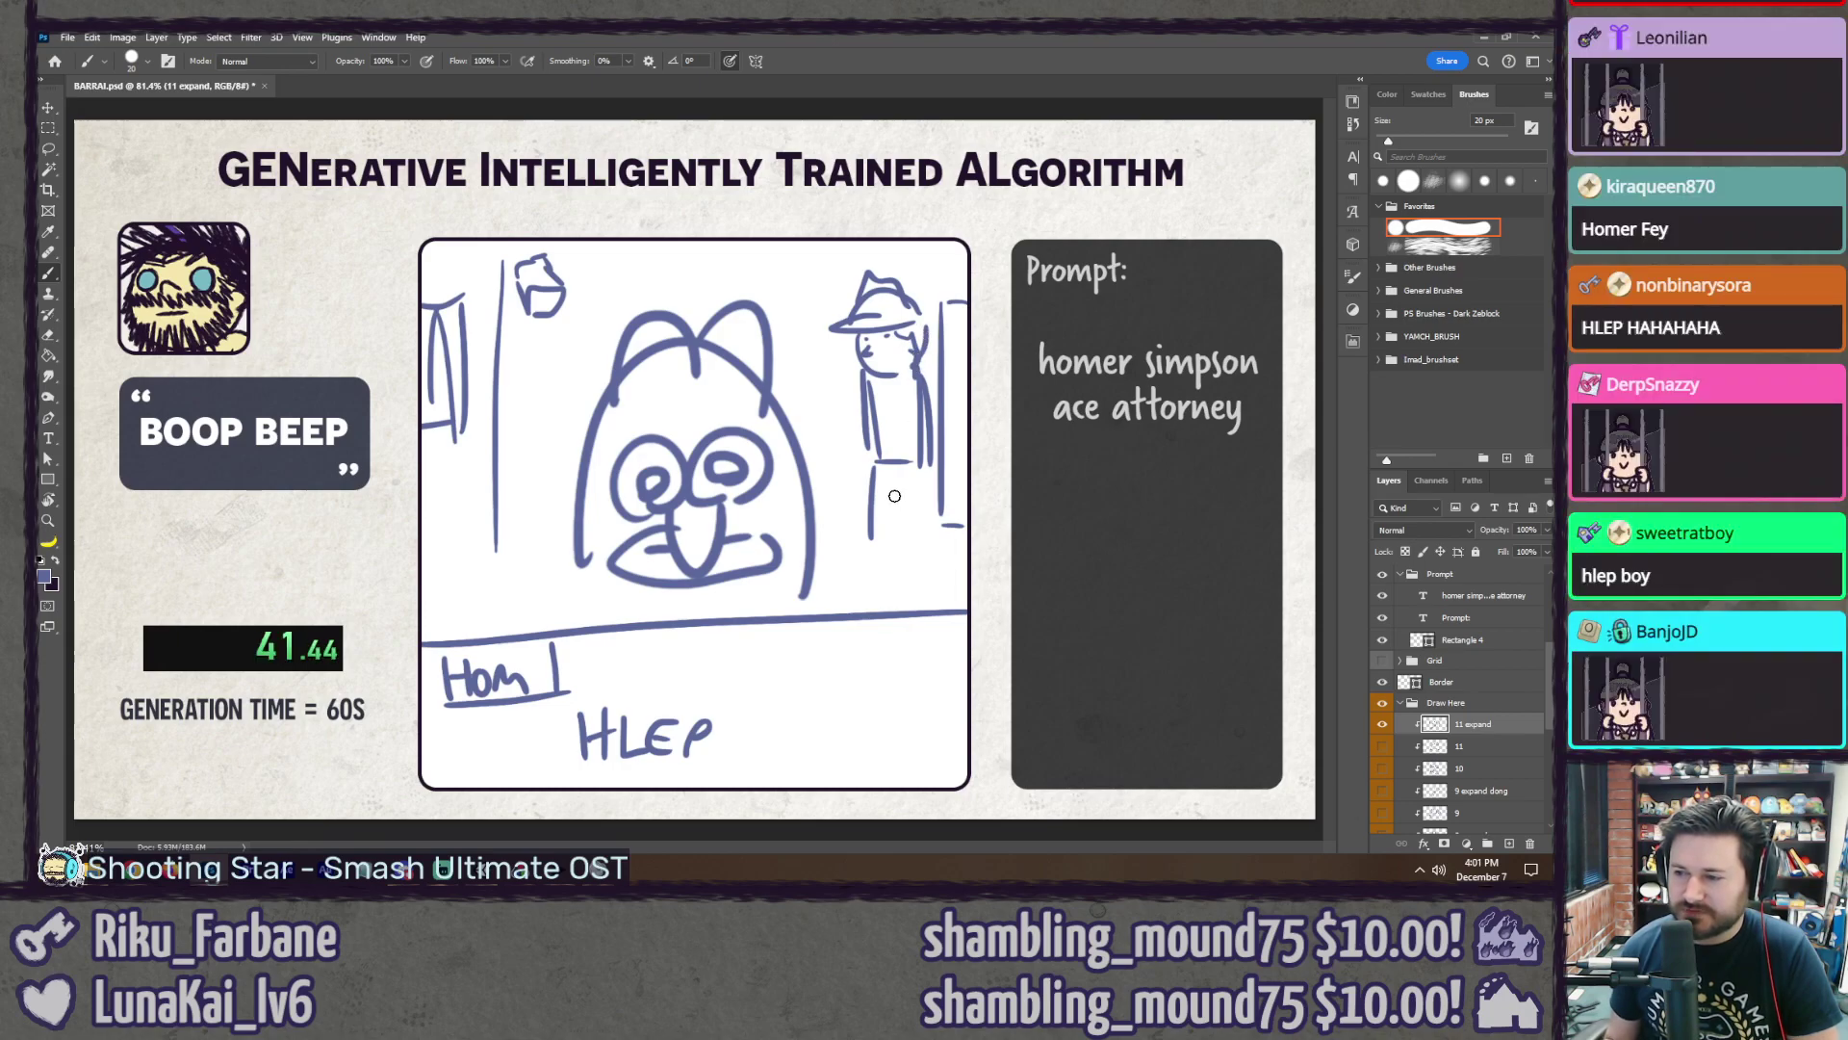
pyautogui.moveTo(900, 503)
pyautogui.mouseDown()
pyautogui.moveTo(899, 529)
pyautogui.moveTo(848, 551)
pyautogui.moveTo(919, 539)
pyautogui.mouseUp()
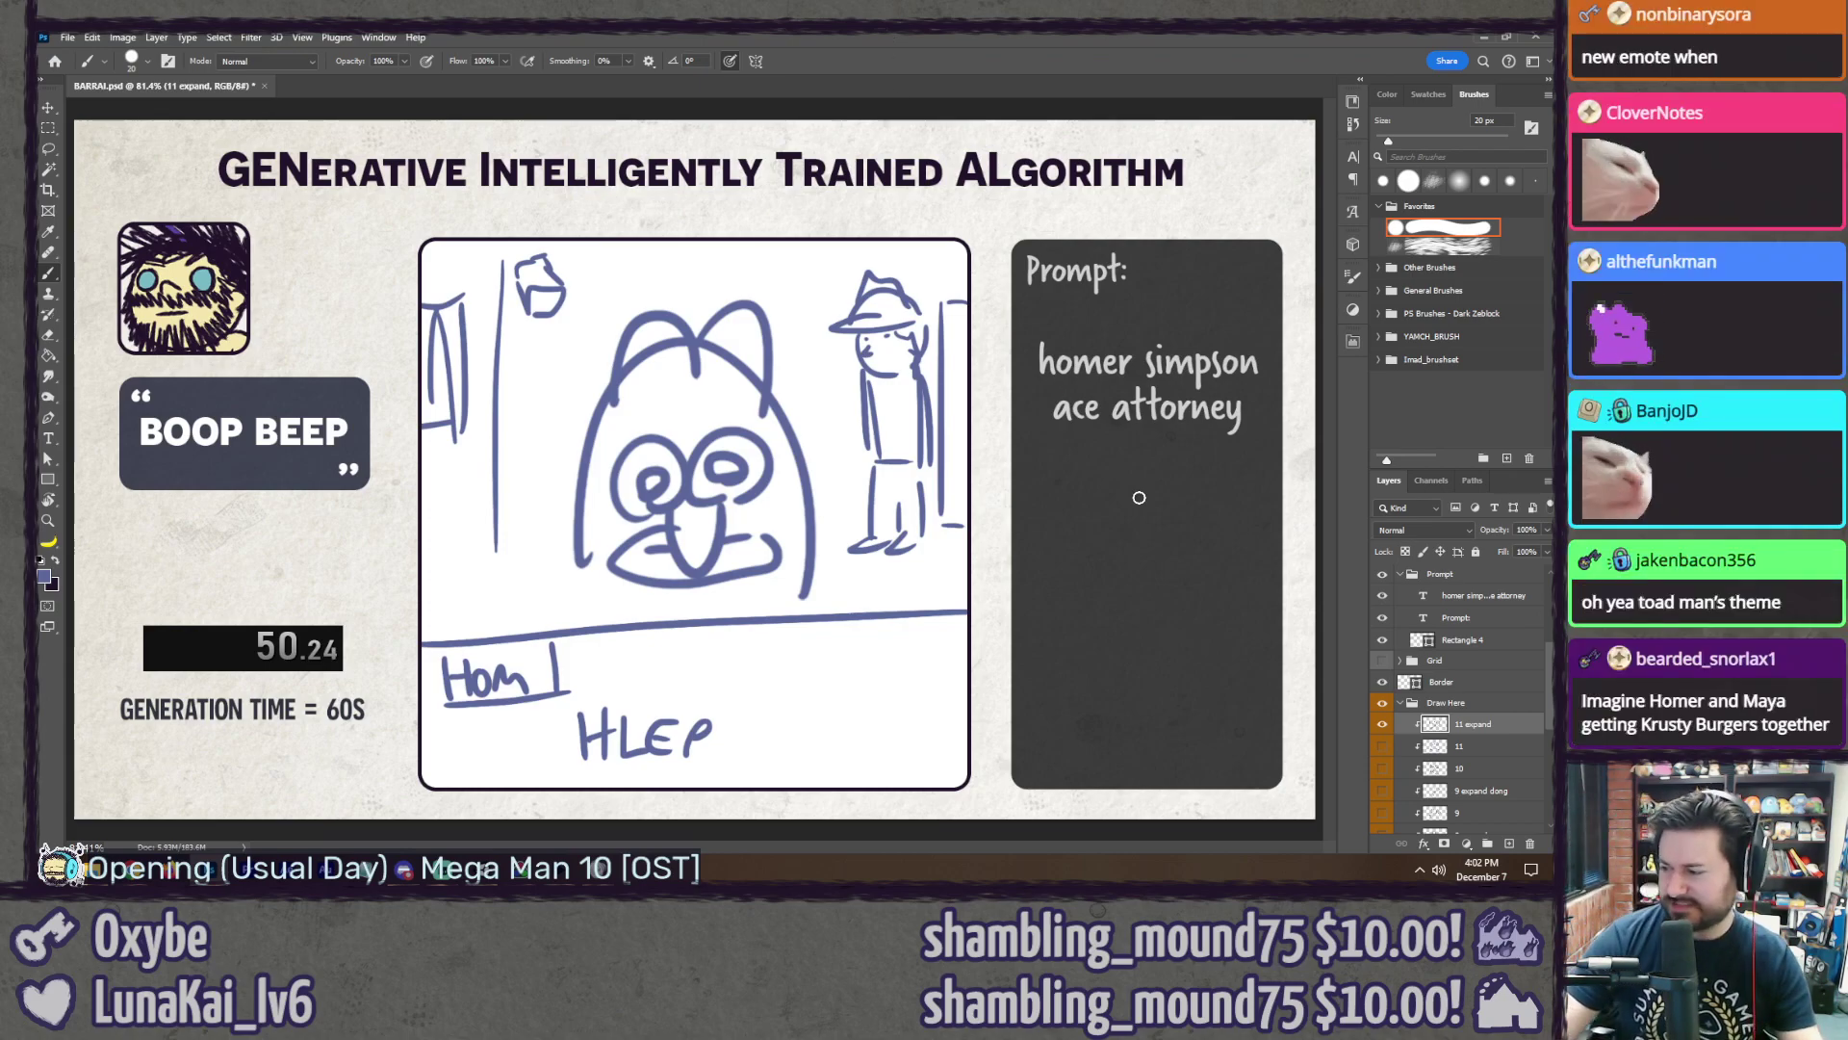
# Step: Hide layer '11 expand' and add a new clipped layer named 12
pyautogui.click(1383, 724)
pyautogui.hotkey('ctrl', 'shift', 'n')
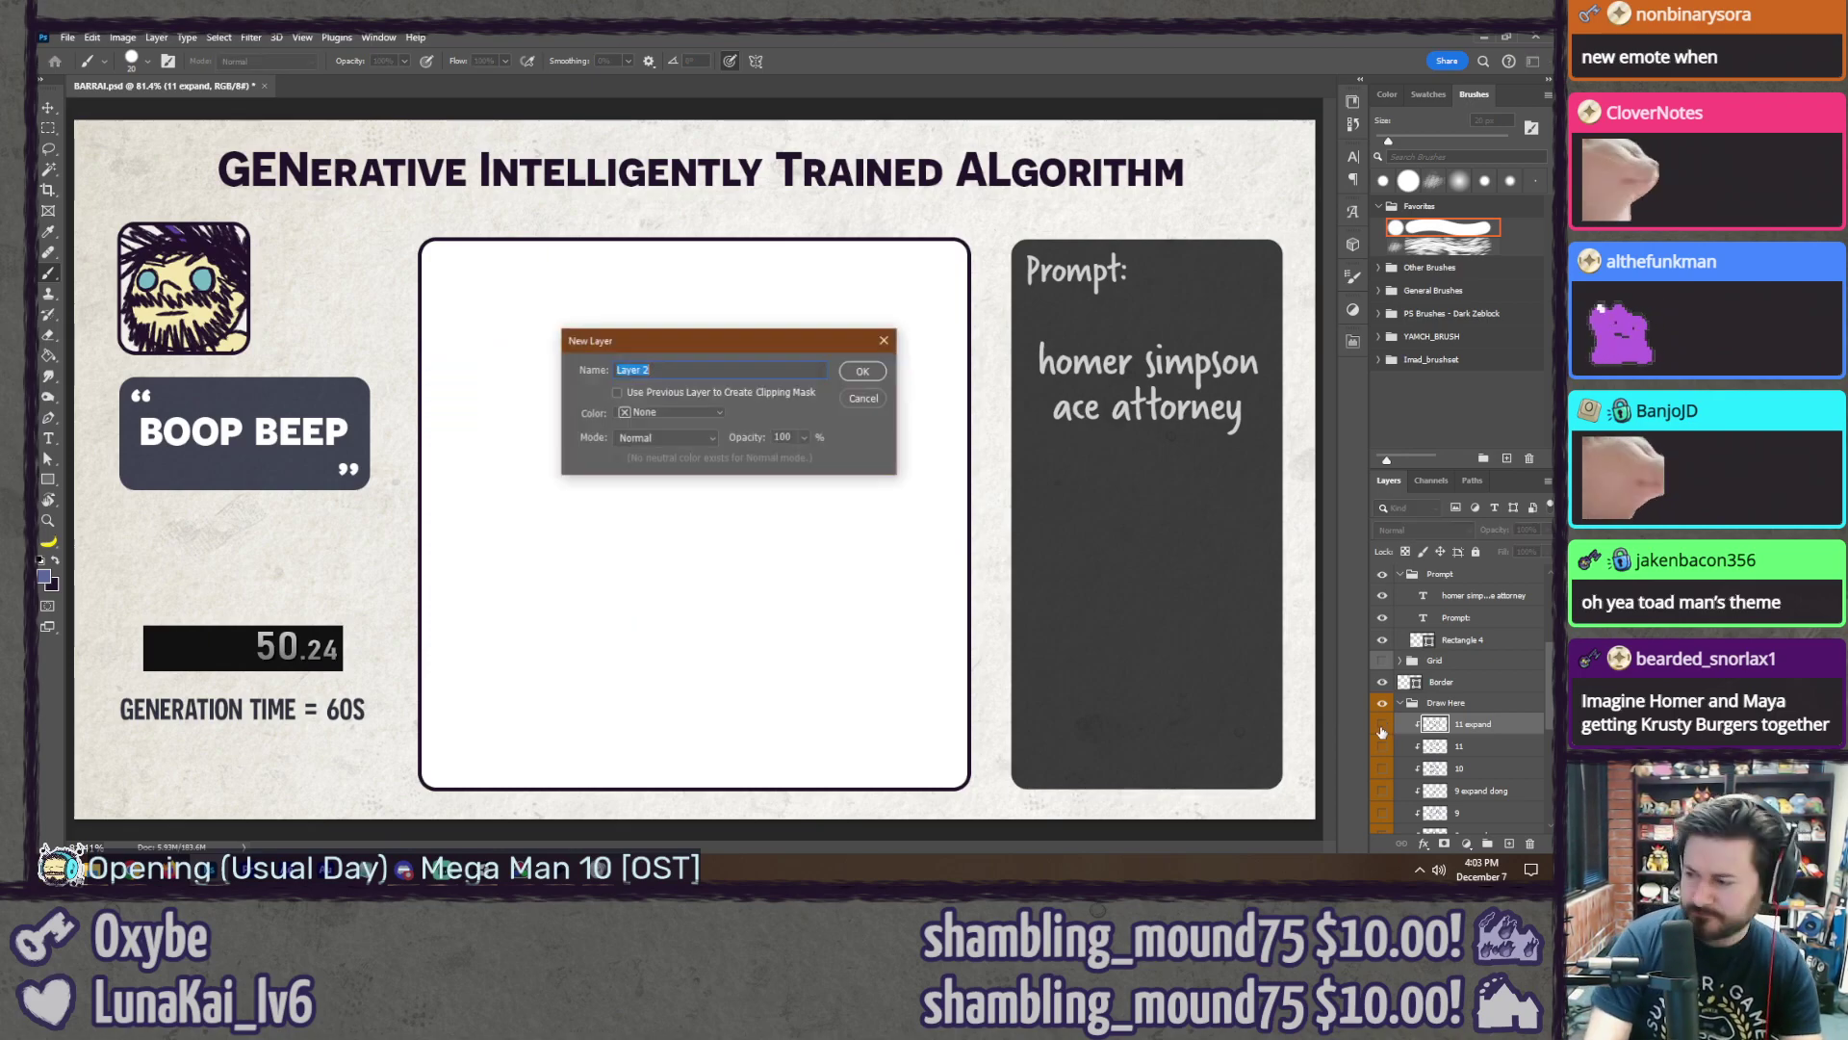
pyautogui.write('12')
pyautogui.press('Return')
pyautogui.rightClick(1444, 724)
pyautogui.click(1476, 408)
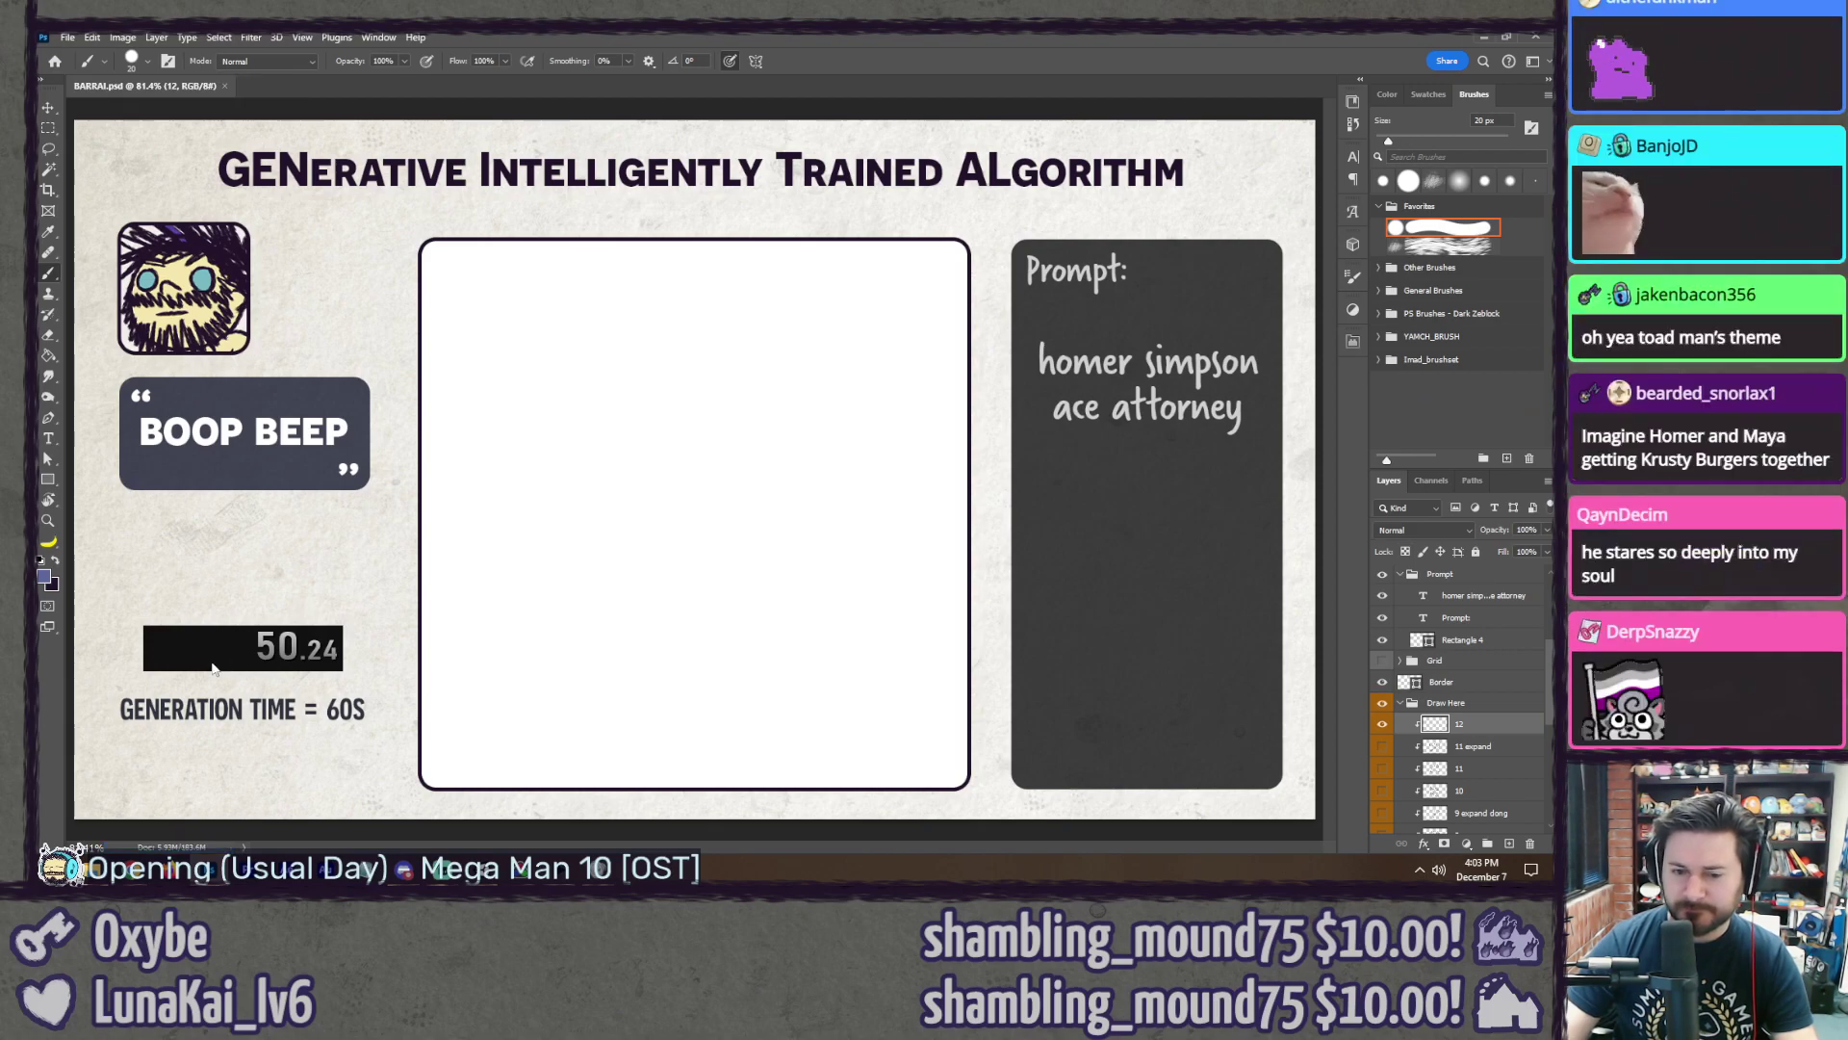
# Step: Clear Twitch Chat Connection Thing's collected messages back to 0
pyautogui.hotkey('alt', 'Tab')
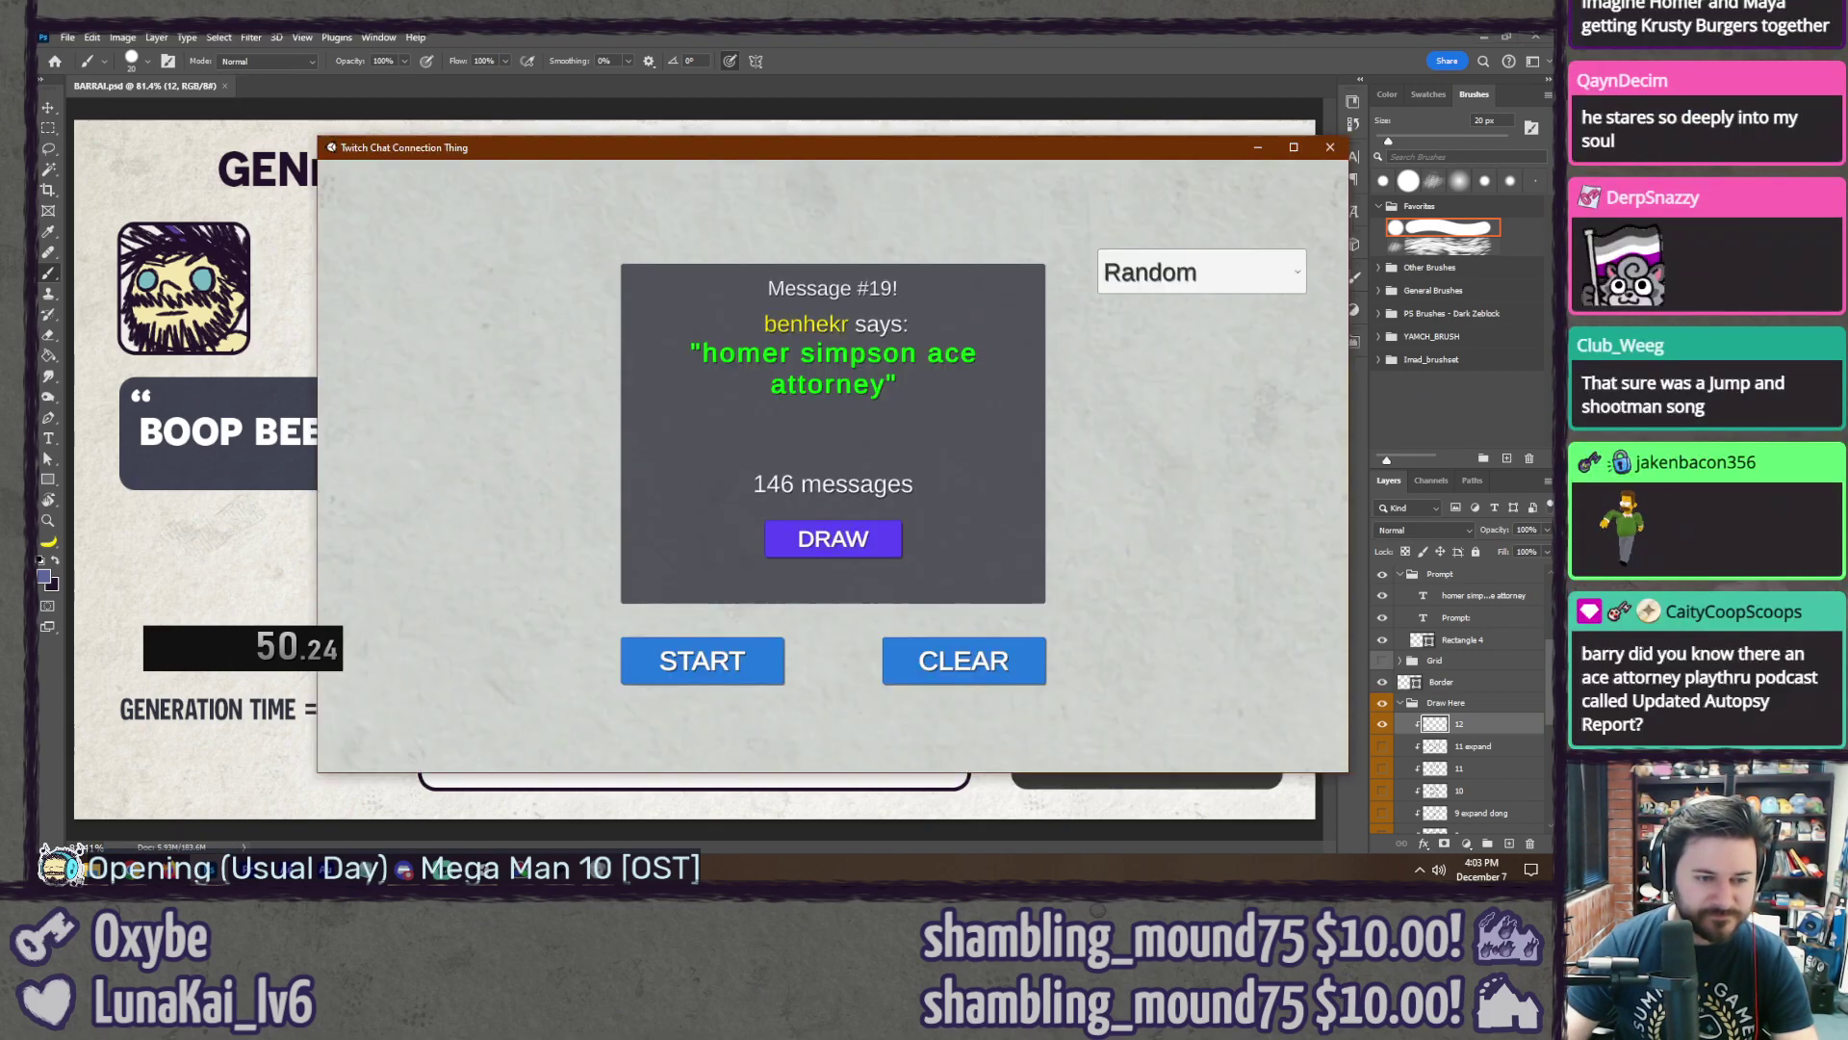
pyautogui.click(1001, 667)
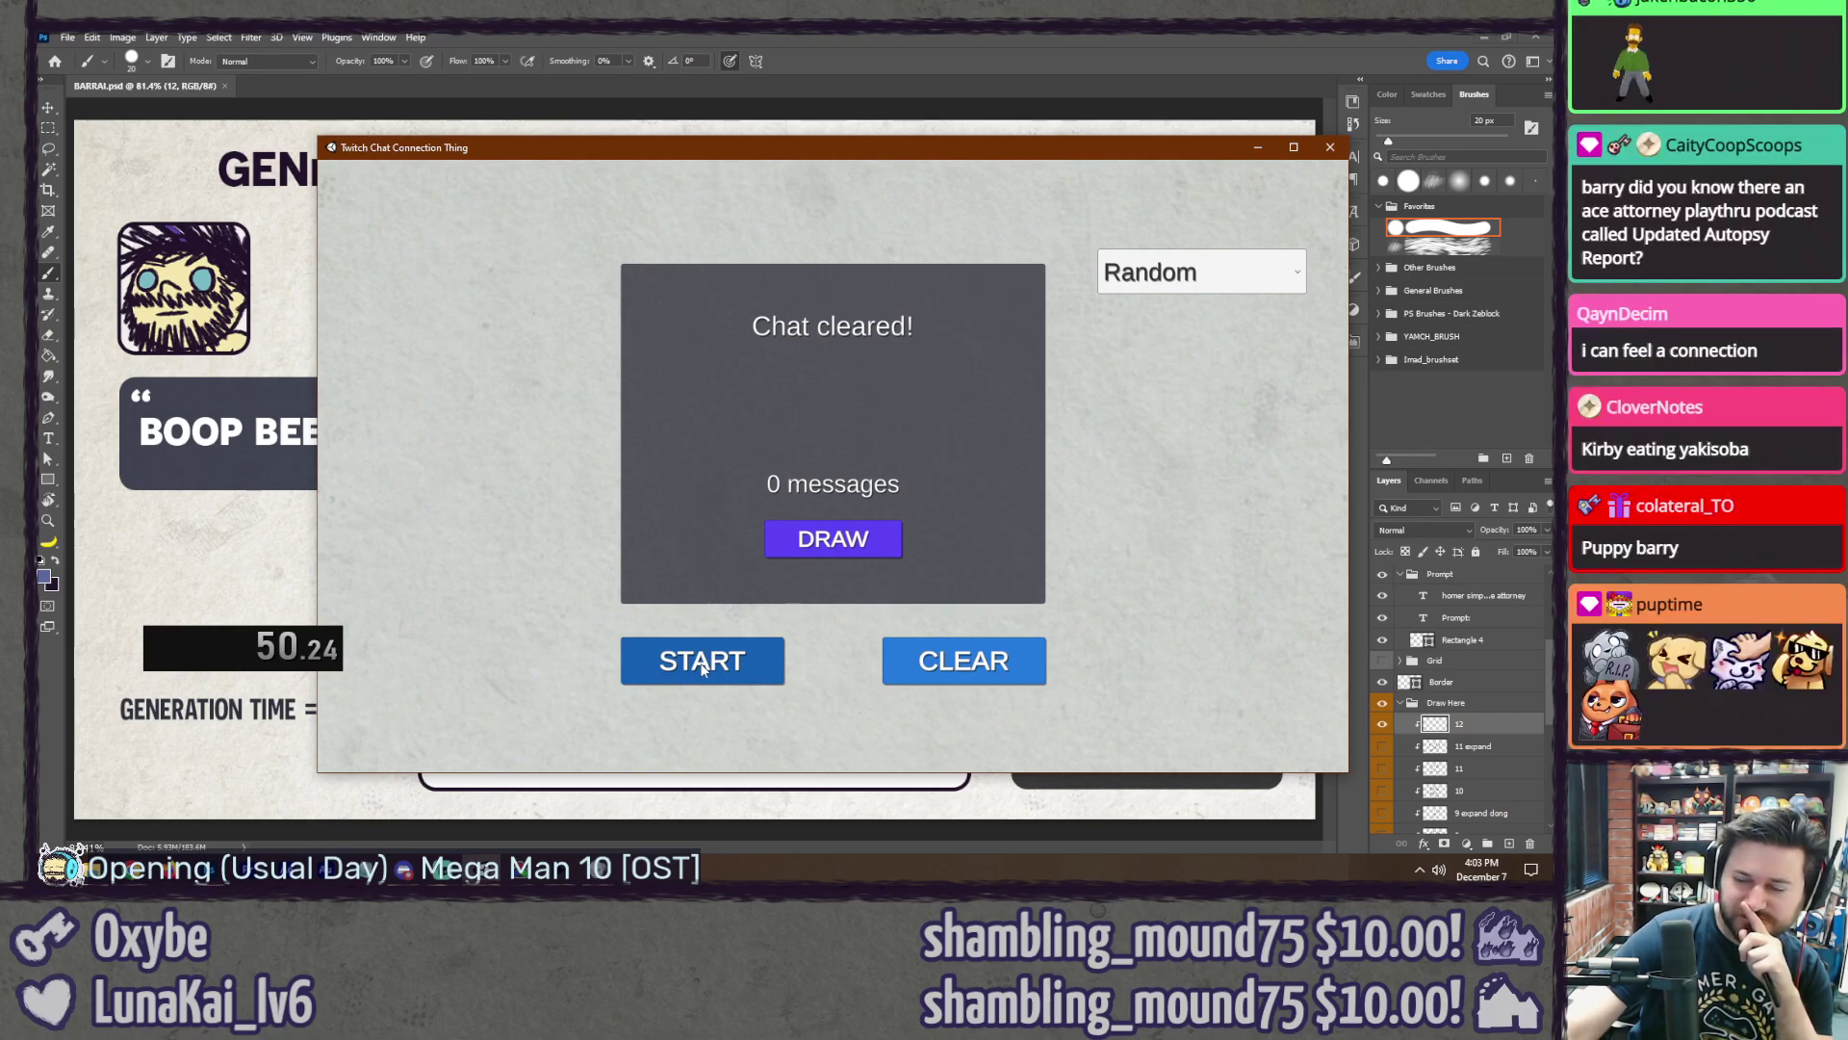
# Step: Collect fresh chat messages, then draw the random prompt 'bonezone'
pyautogui.click(702, 665)
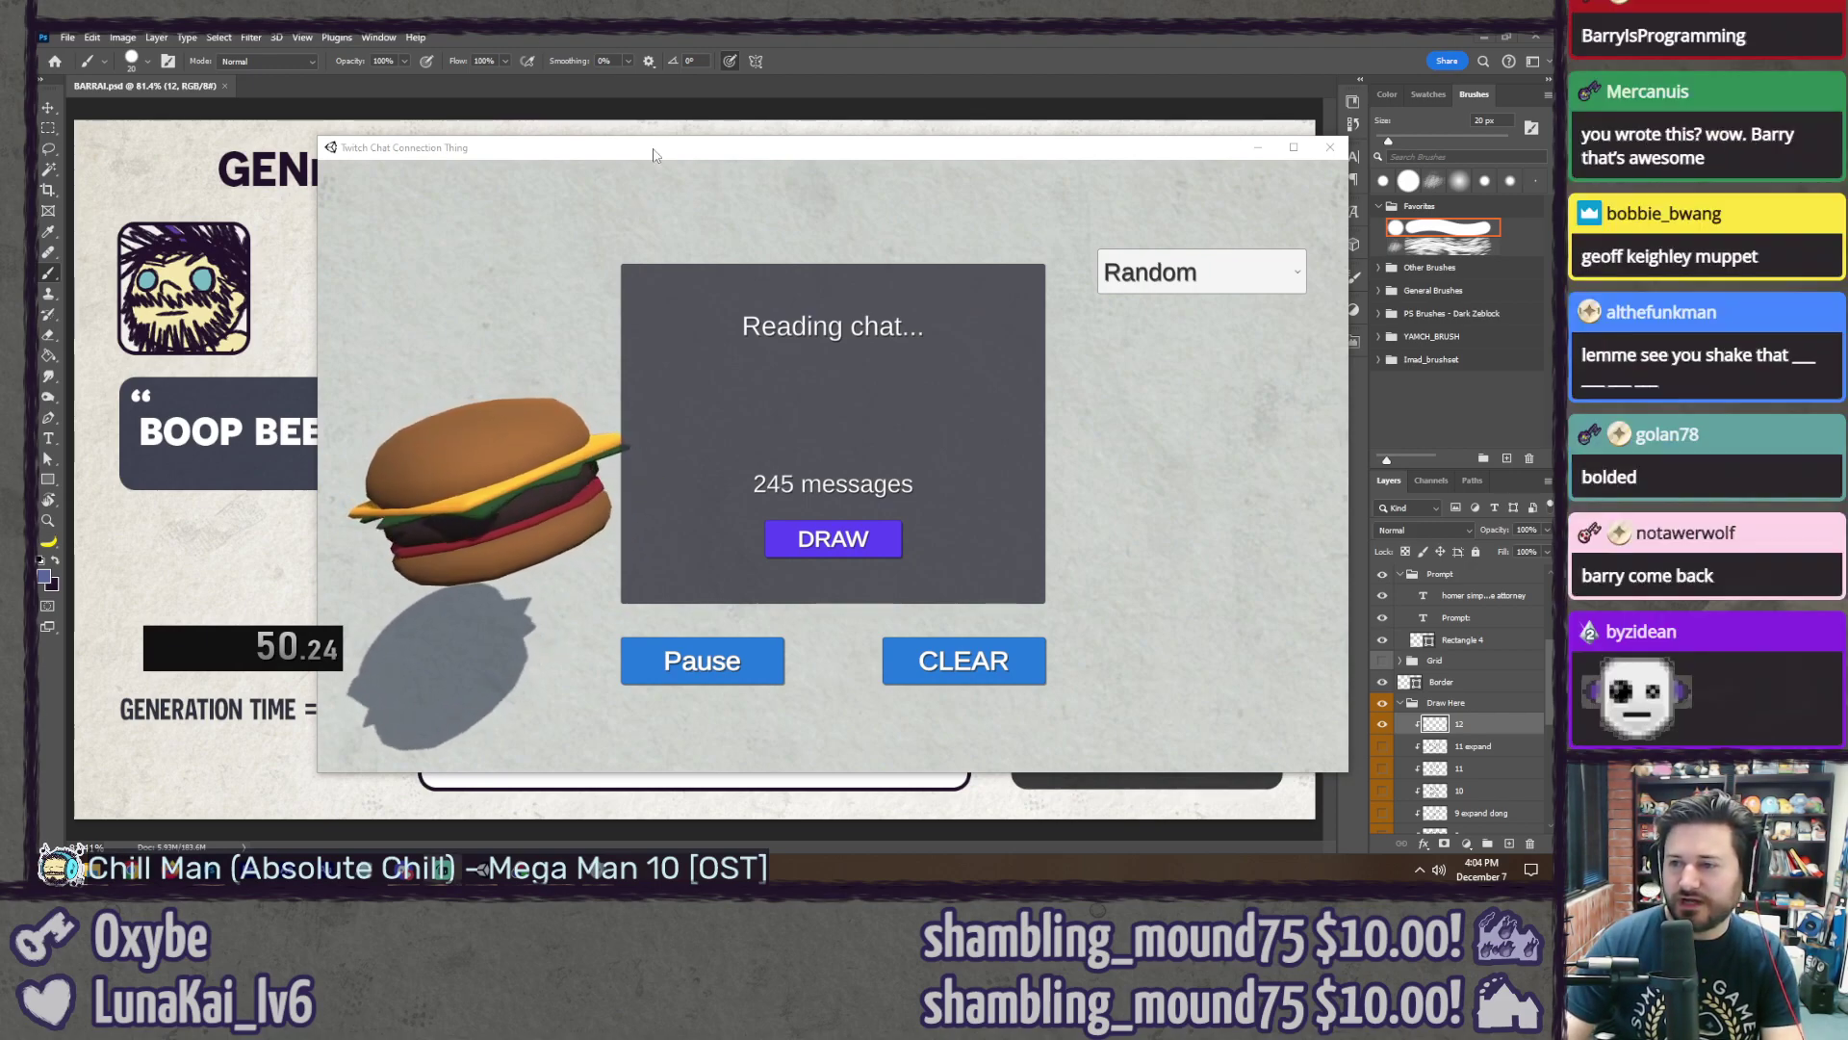
pyautogui.click(701, 664)
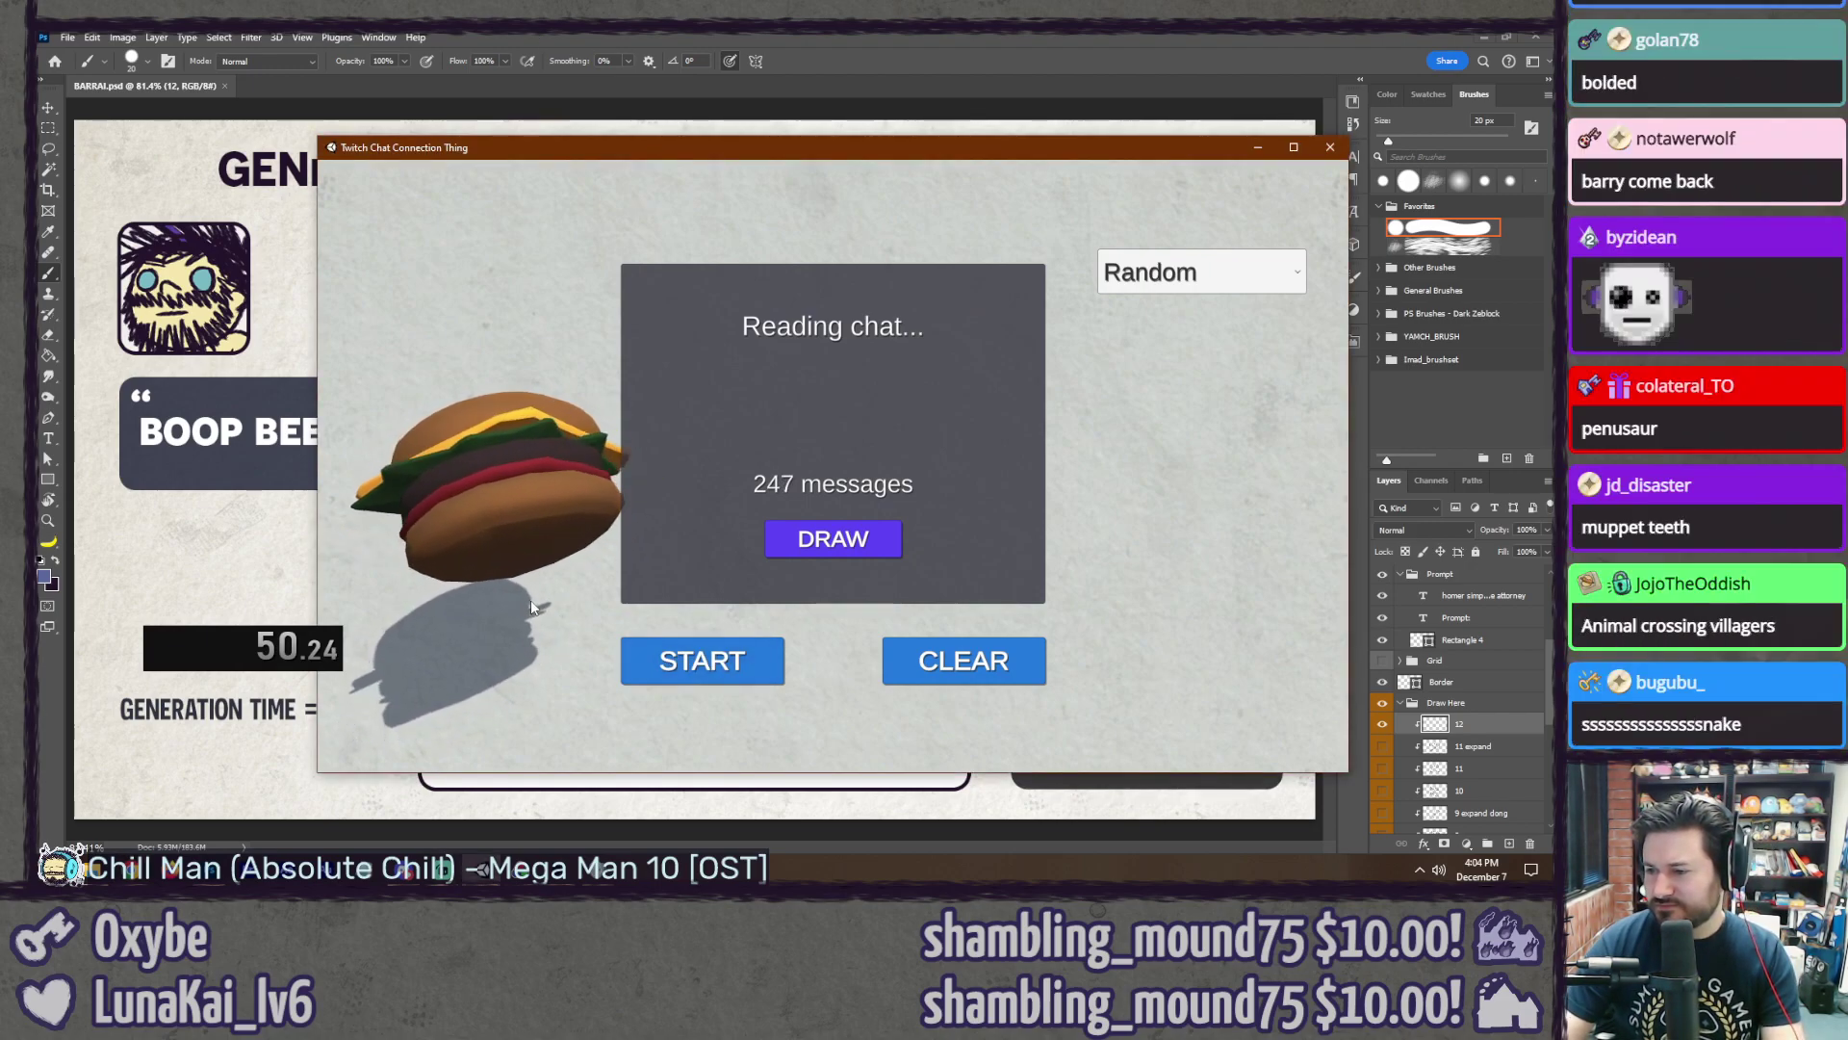
pyautogui.click(840, 544)
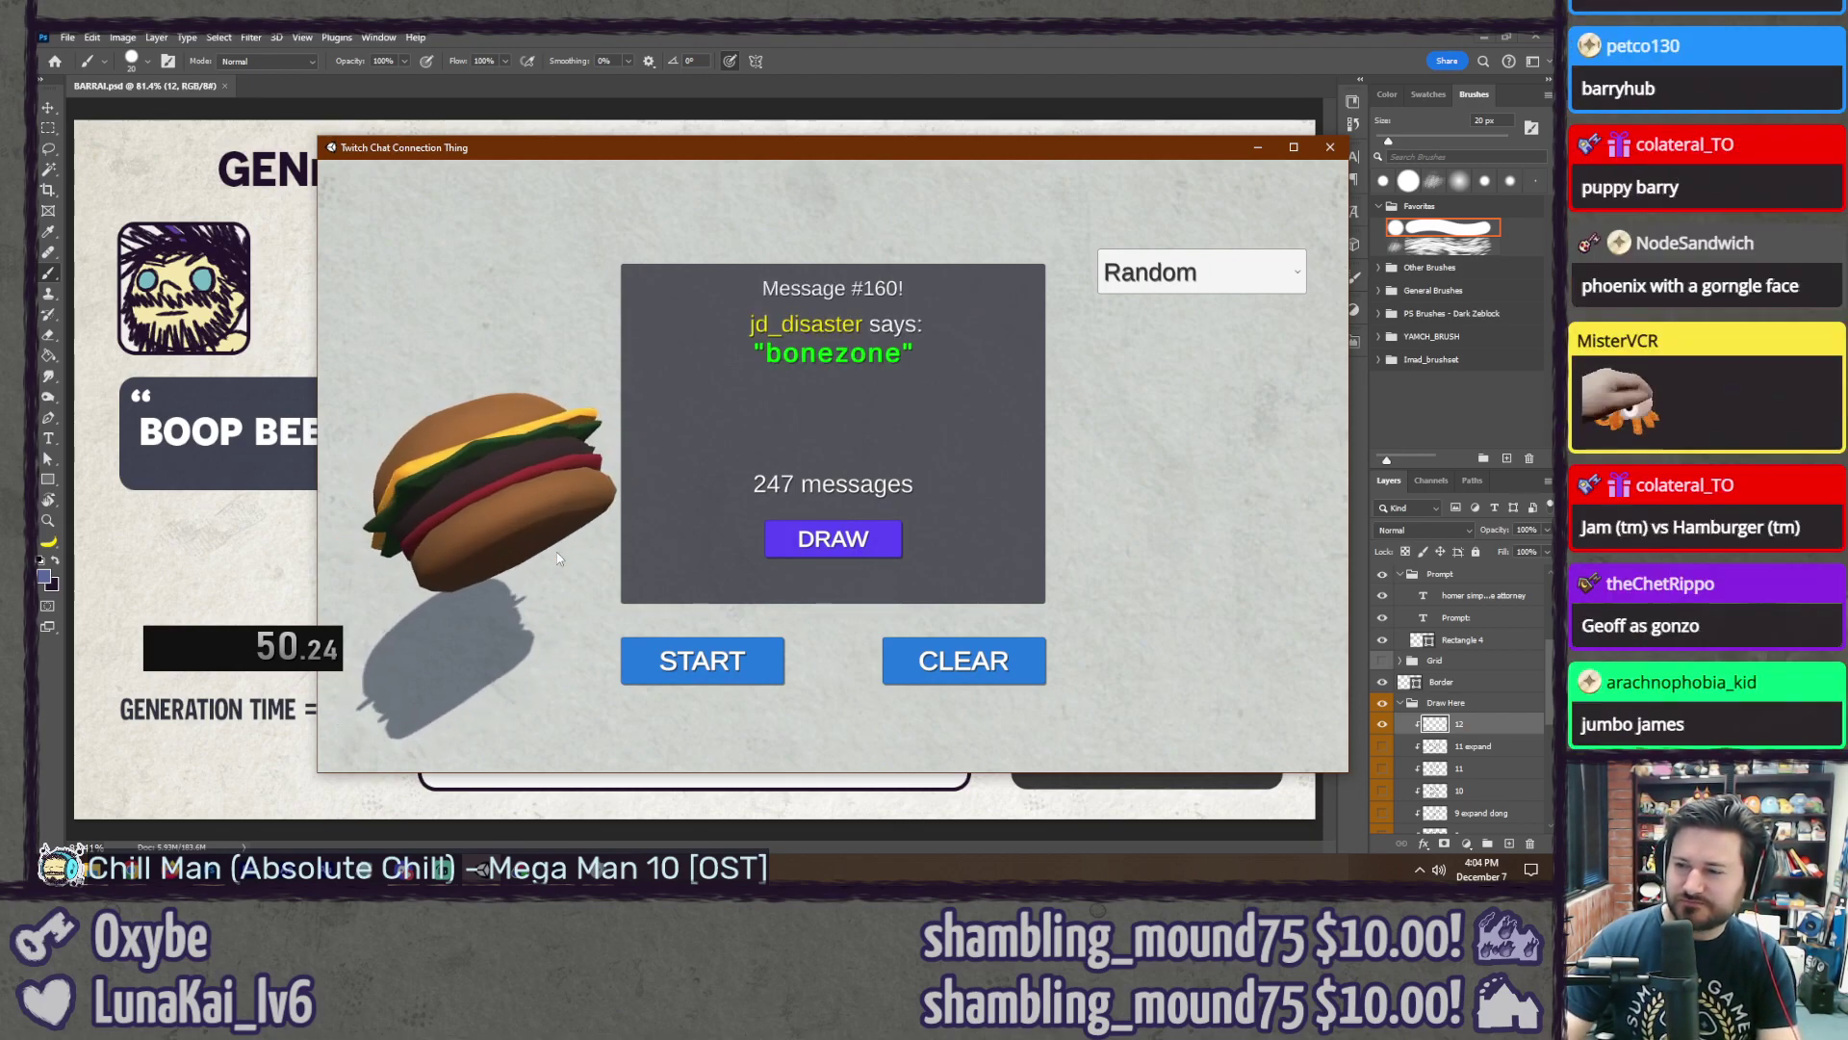
# Step: Change the Photoshop prompt text to 'bonezone' and show the A–D Grid layer
pyautogui.click(888, 27)
pyautogui.press('t')
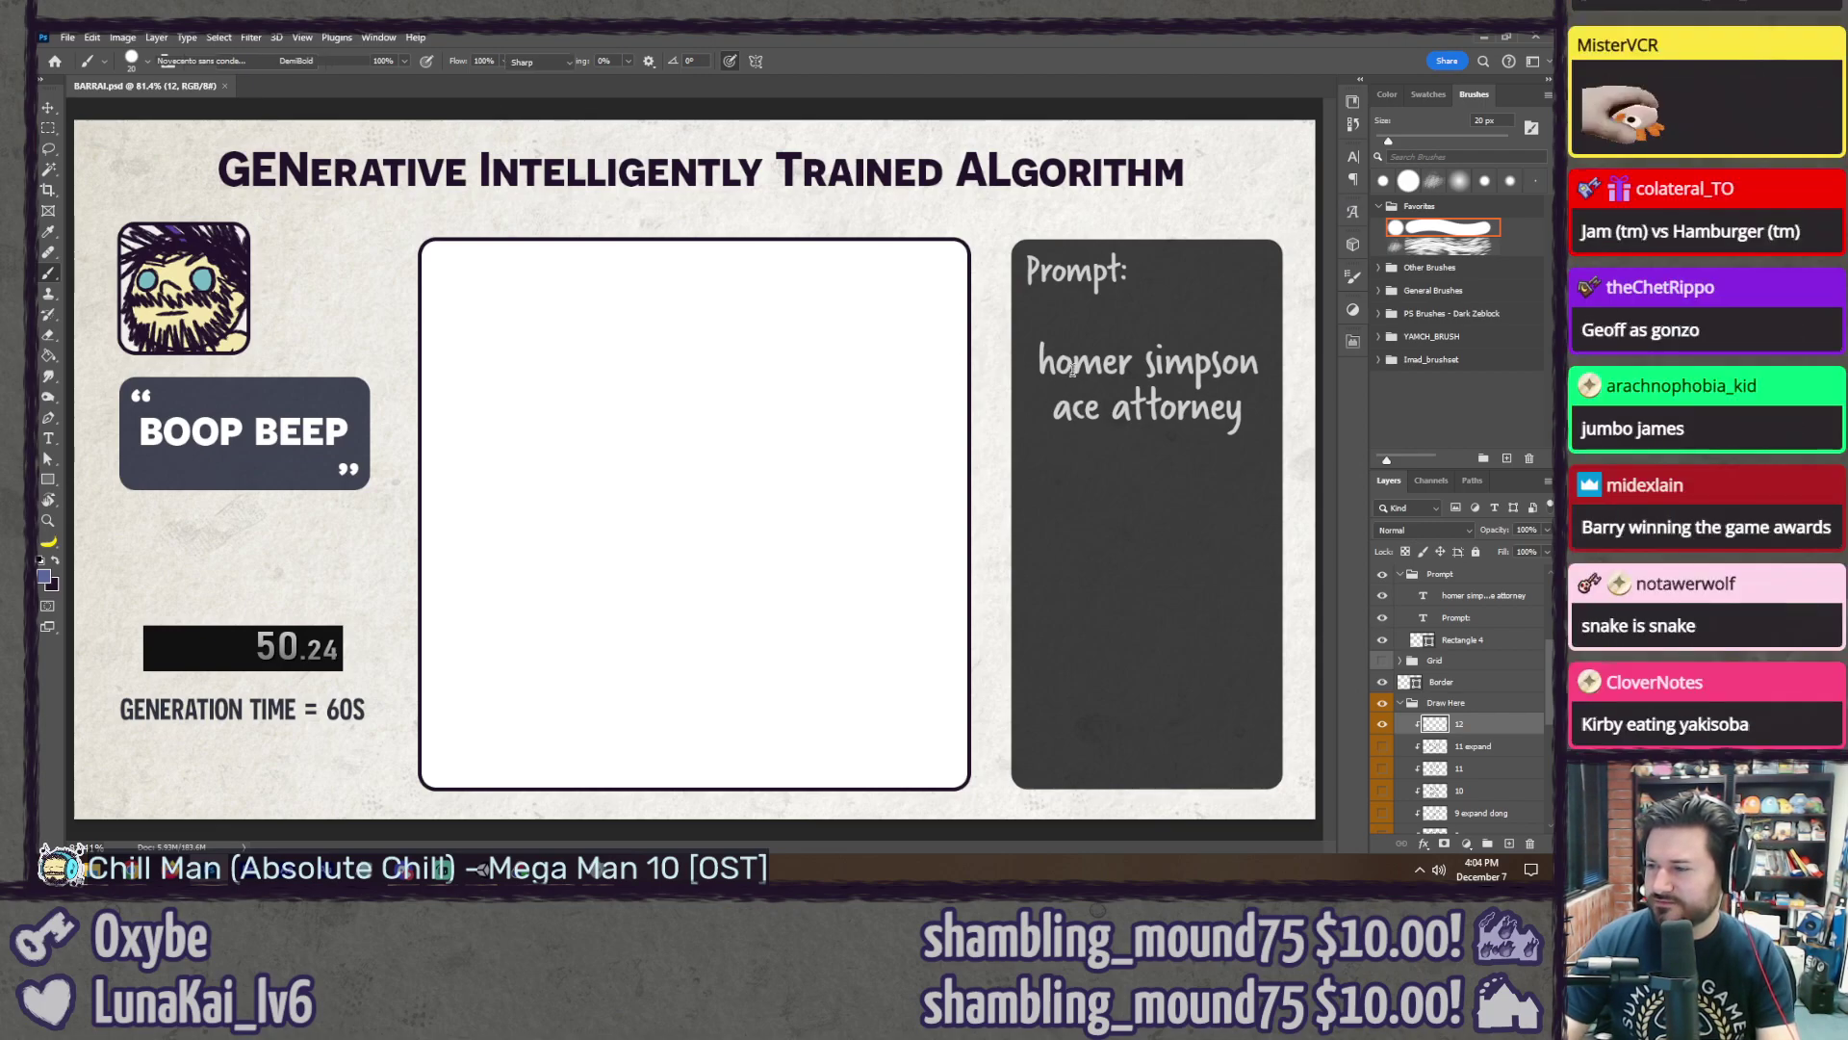
pyautogui.click(1071, 364)
pyautogui.hotkey('ctrl', 'a')
pyautogui.write('6')
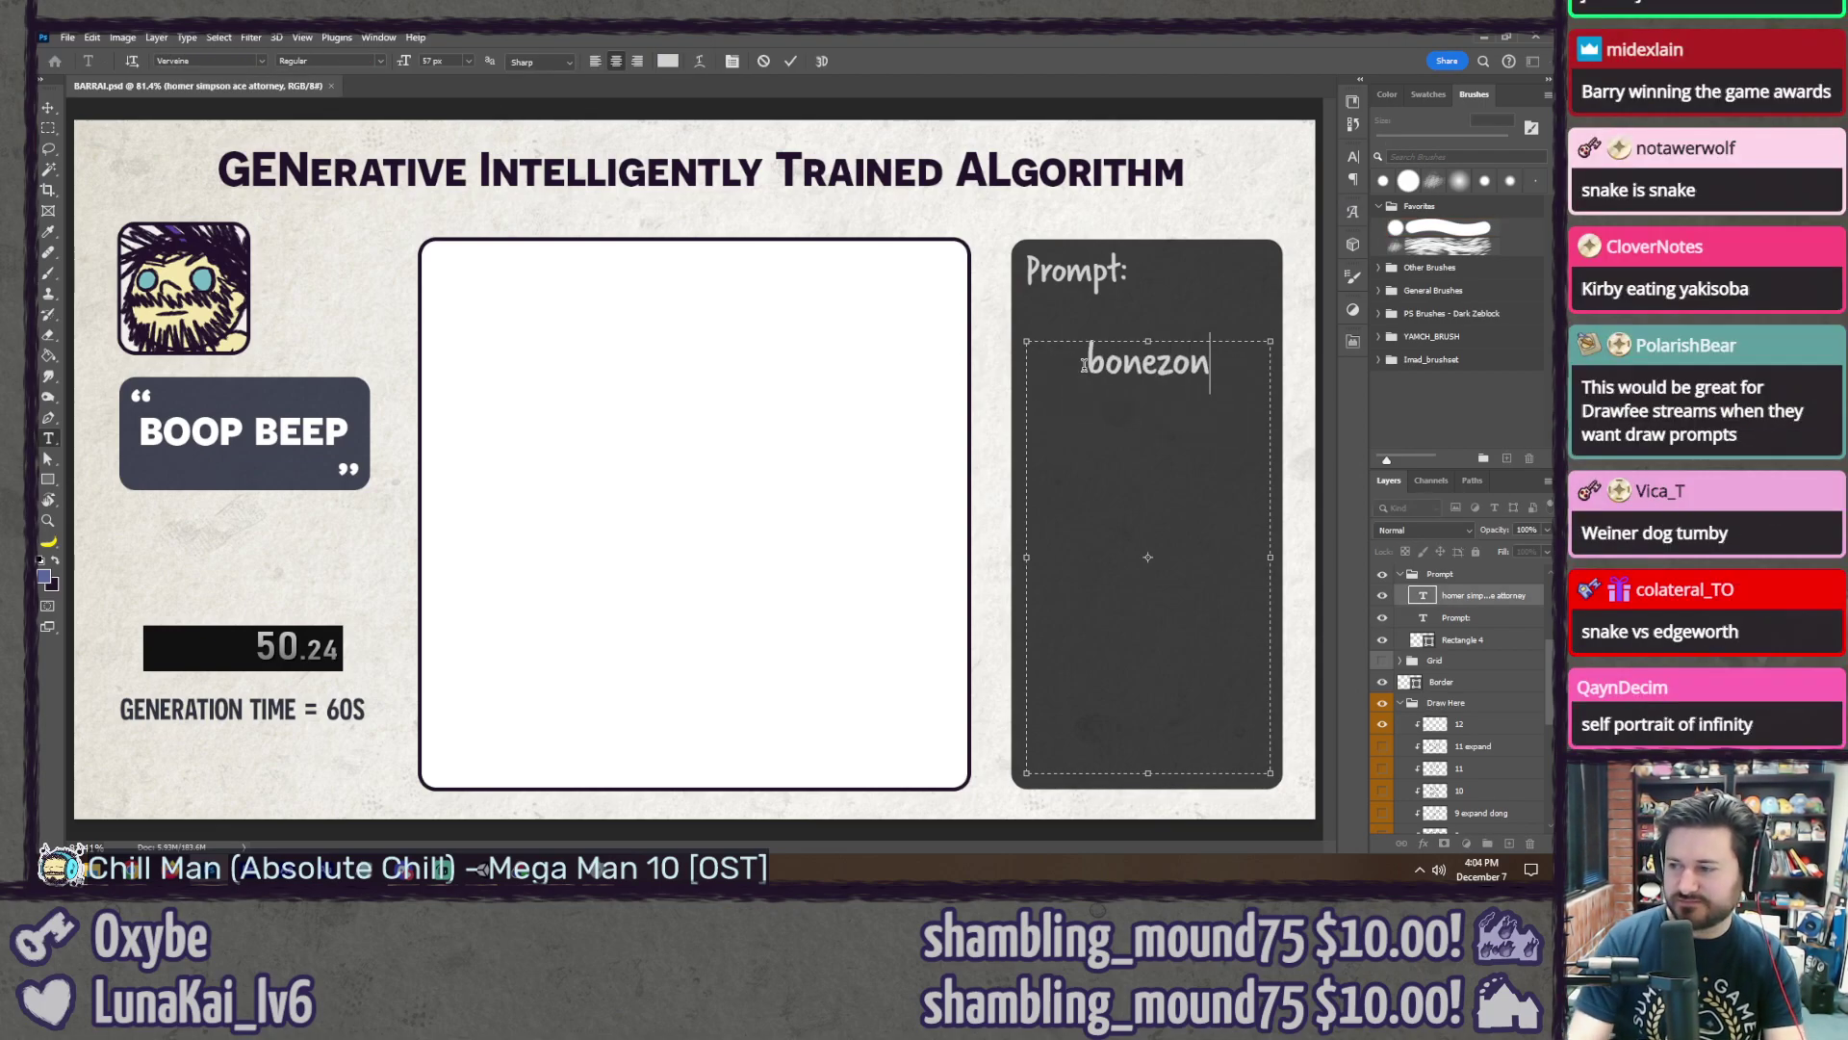
pyautogui.write('e')
pyautogui.hotkey('ctrl', 'Return')
pyautogui.press('l')
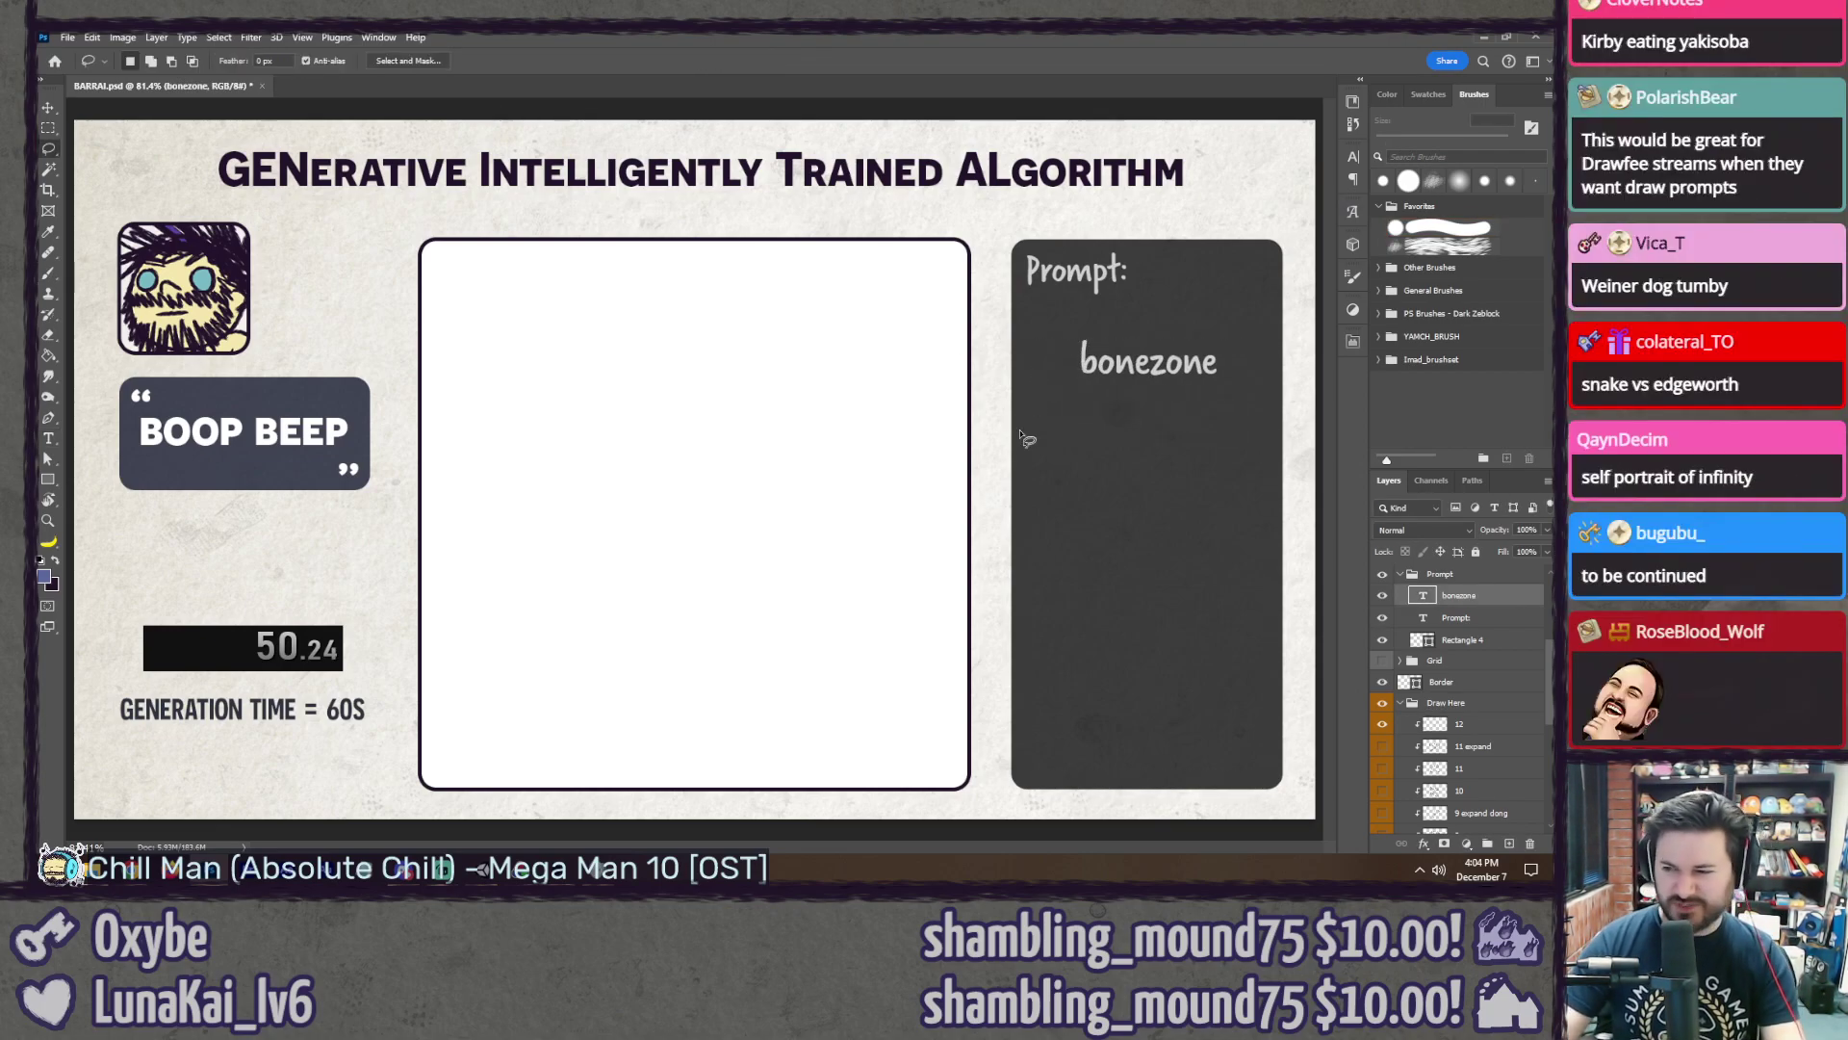
pyautogui.click(1382, 661)
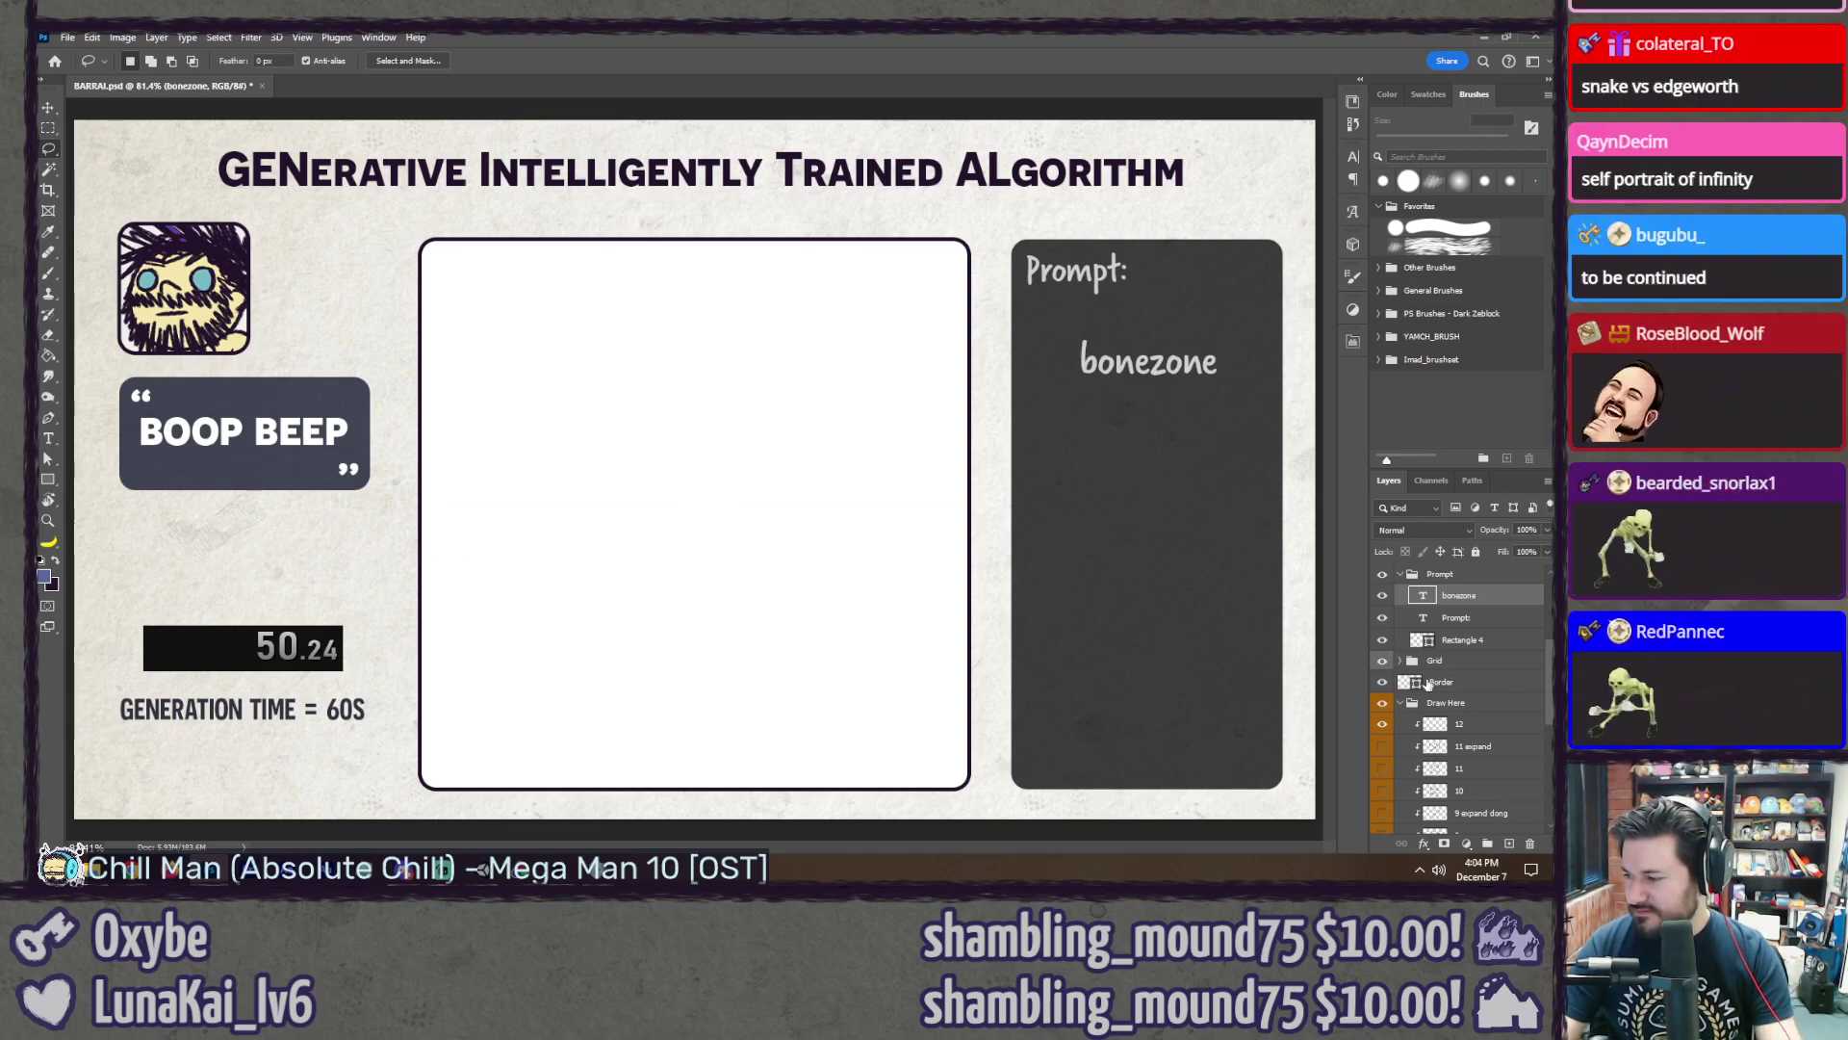
# Step: Select layer 12 with the Brush tool and restart the timer
pyautogui.click(1472, 724)
pyautogui.press('b')
pyautogui.hotkey('ctrl', 's')
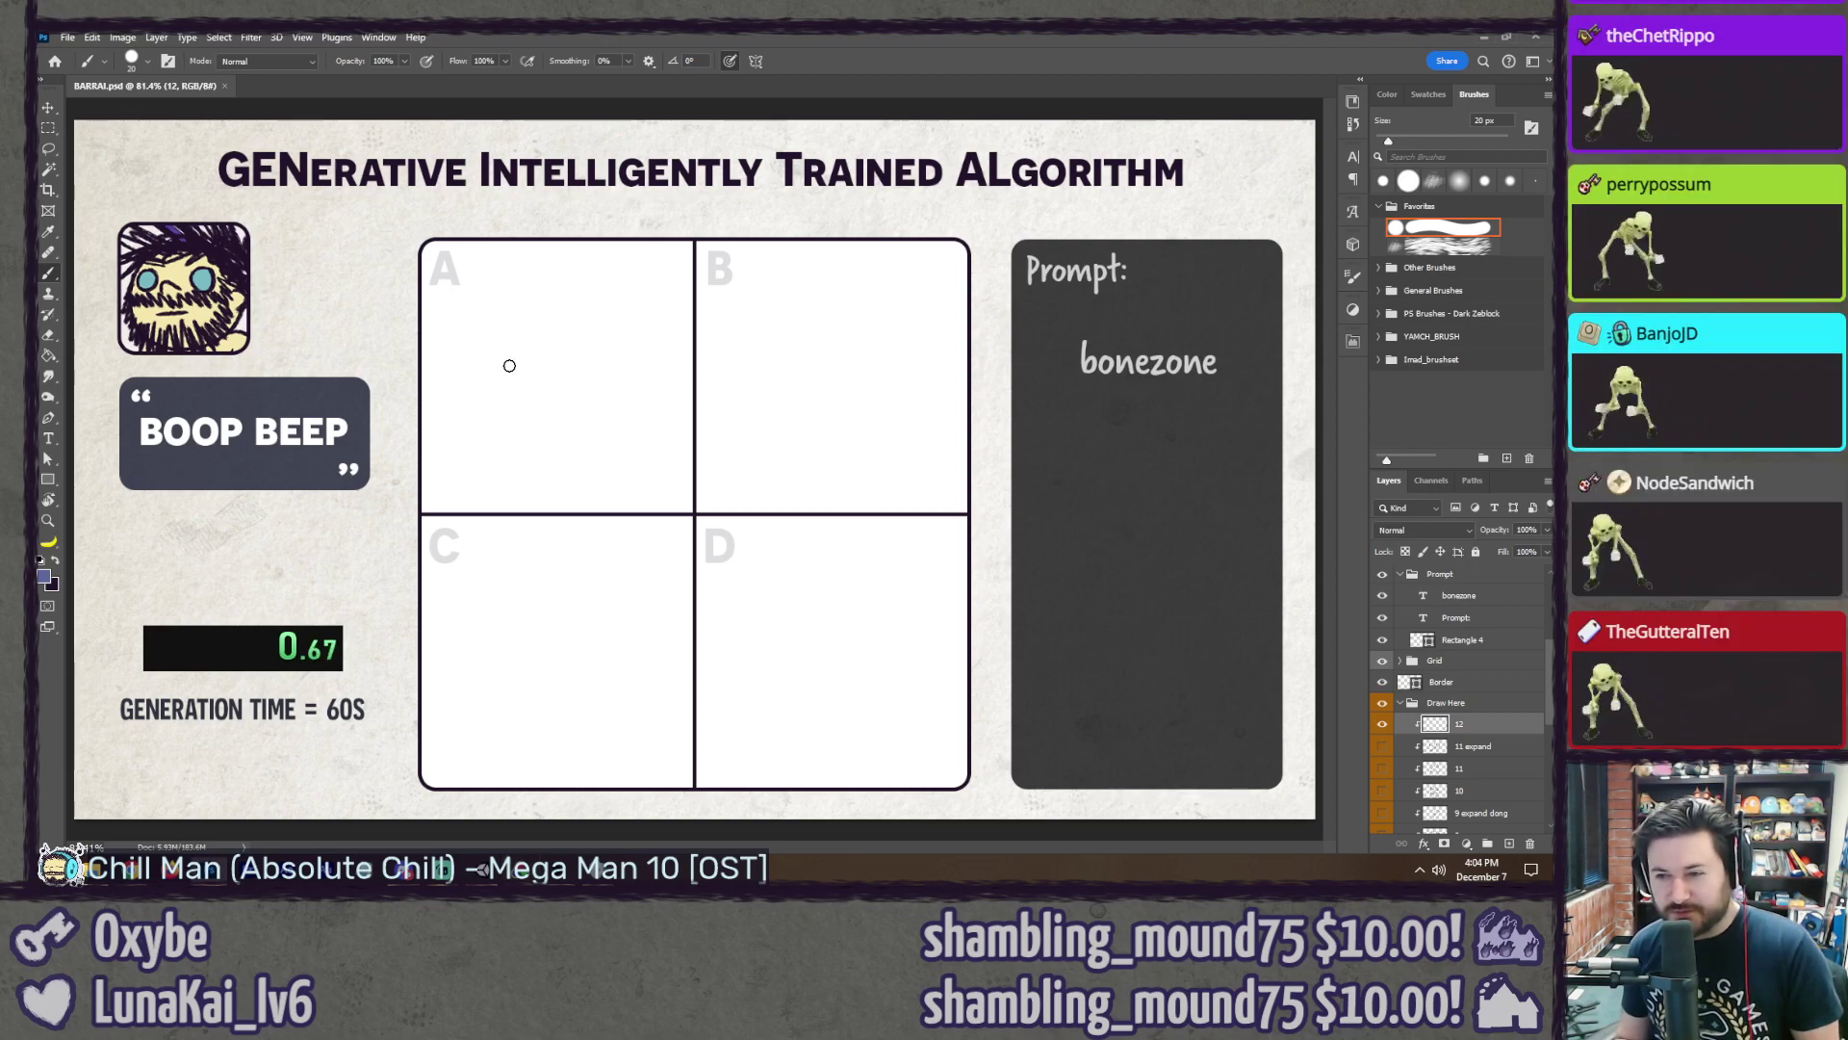
# Step: Sketch a bone border around a small creature in panel A and a round head in panel B
pyautogui.moveTo(488, 377); pyautogui.dragTo(478, 478)
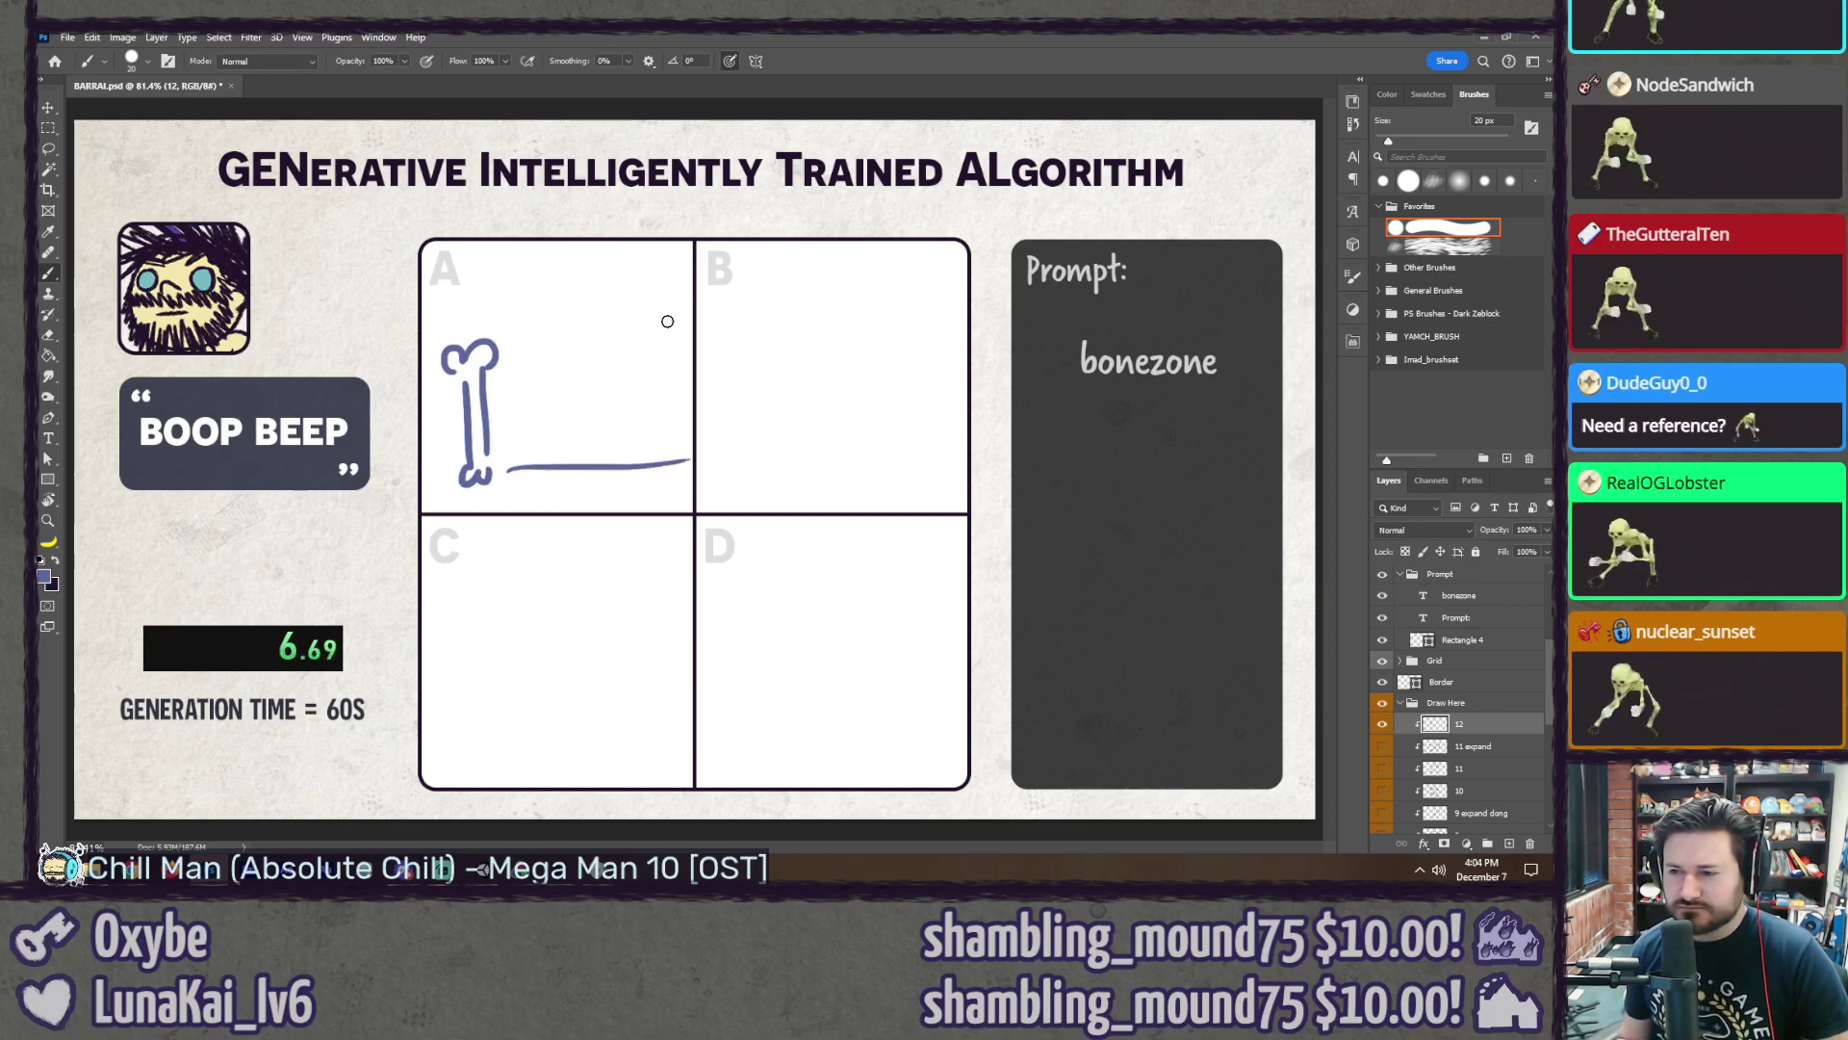
pyautogui.moveTo(667, 320)
pyautogui.mouseDown()
pyautogui.moveTo(691, 300)
pyautogui.moveTo(673, 409)
pyautogui.mouseUp()
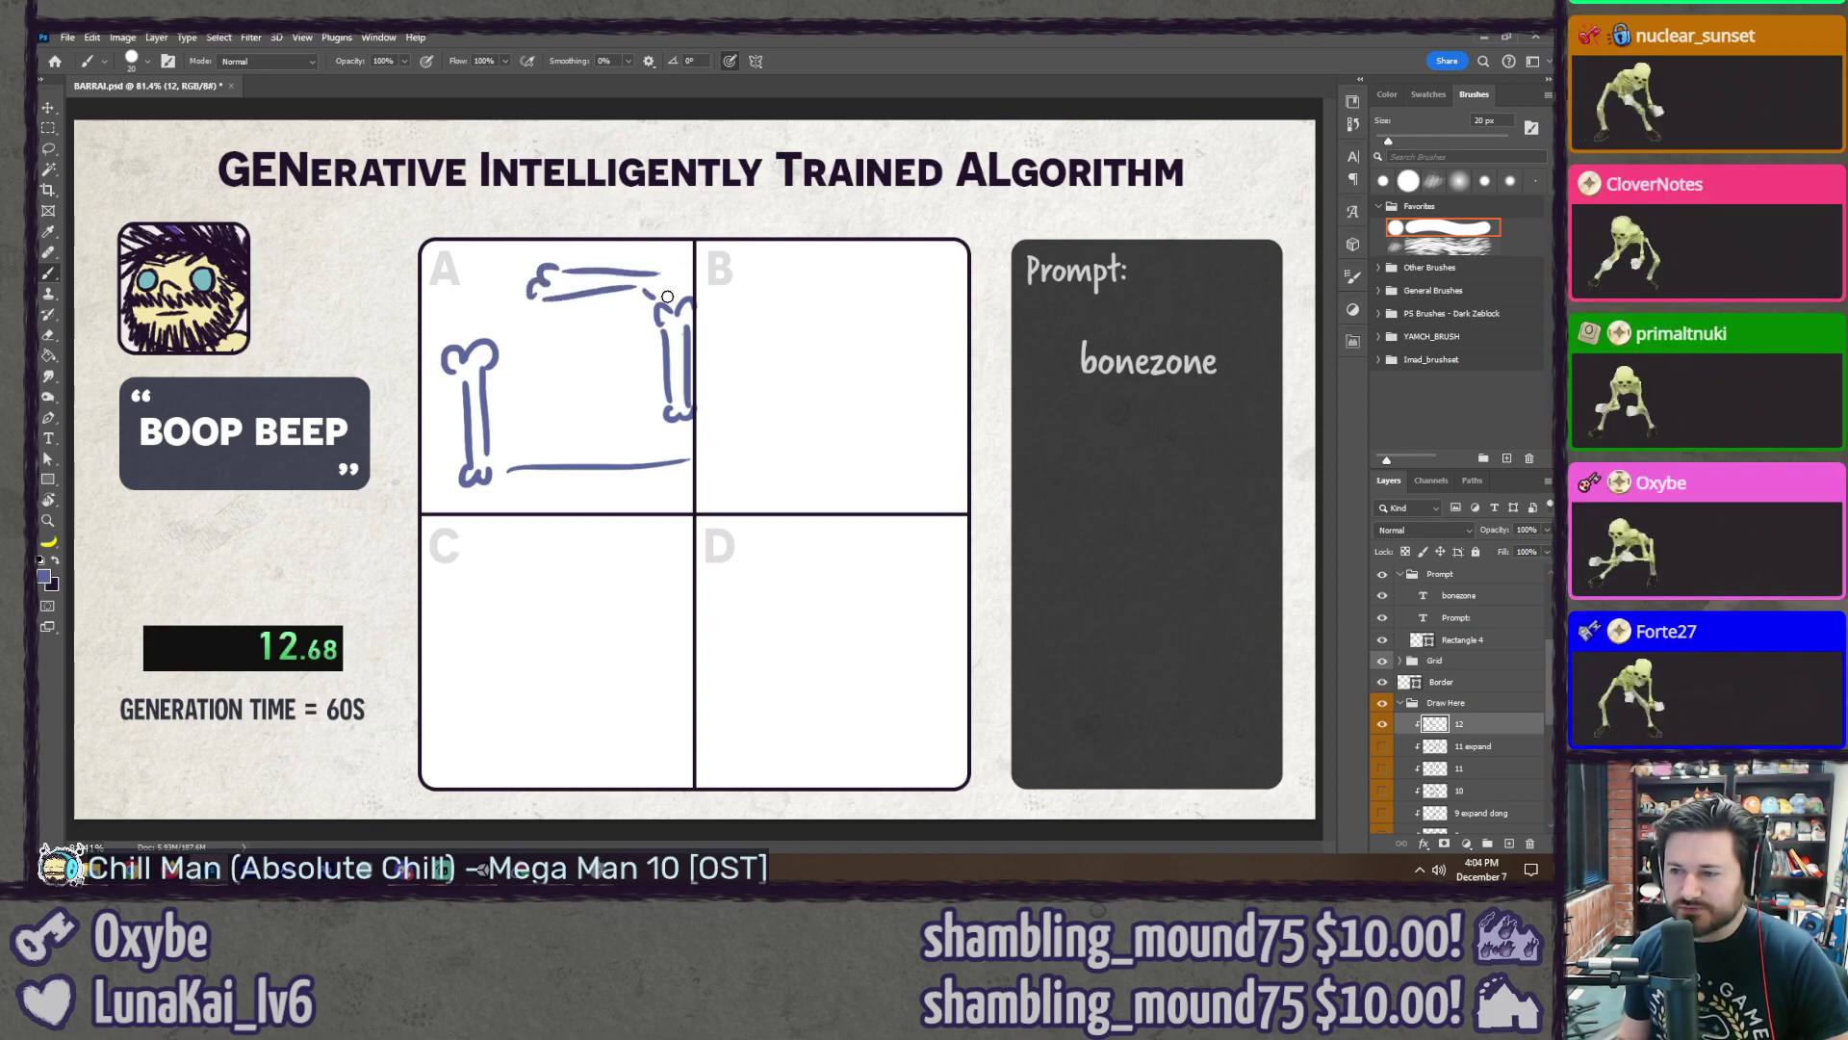
pyautogui.moveTo(667, 296); pyautogui.dragTo(661, 272)
pyautogui.moveTo(548, 426); pyautogui.dragTo(531, 453)
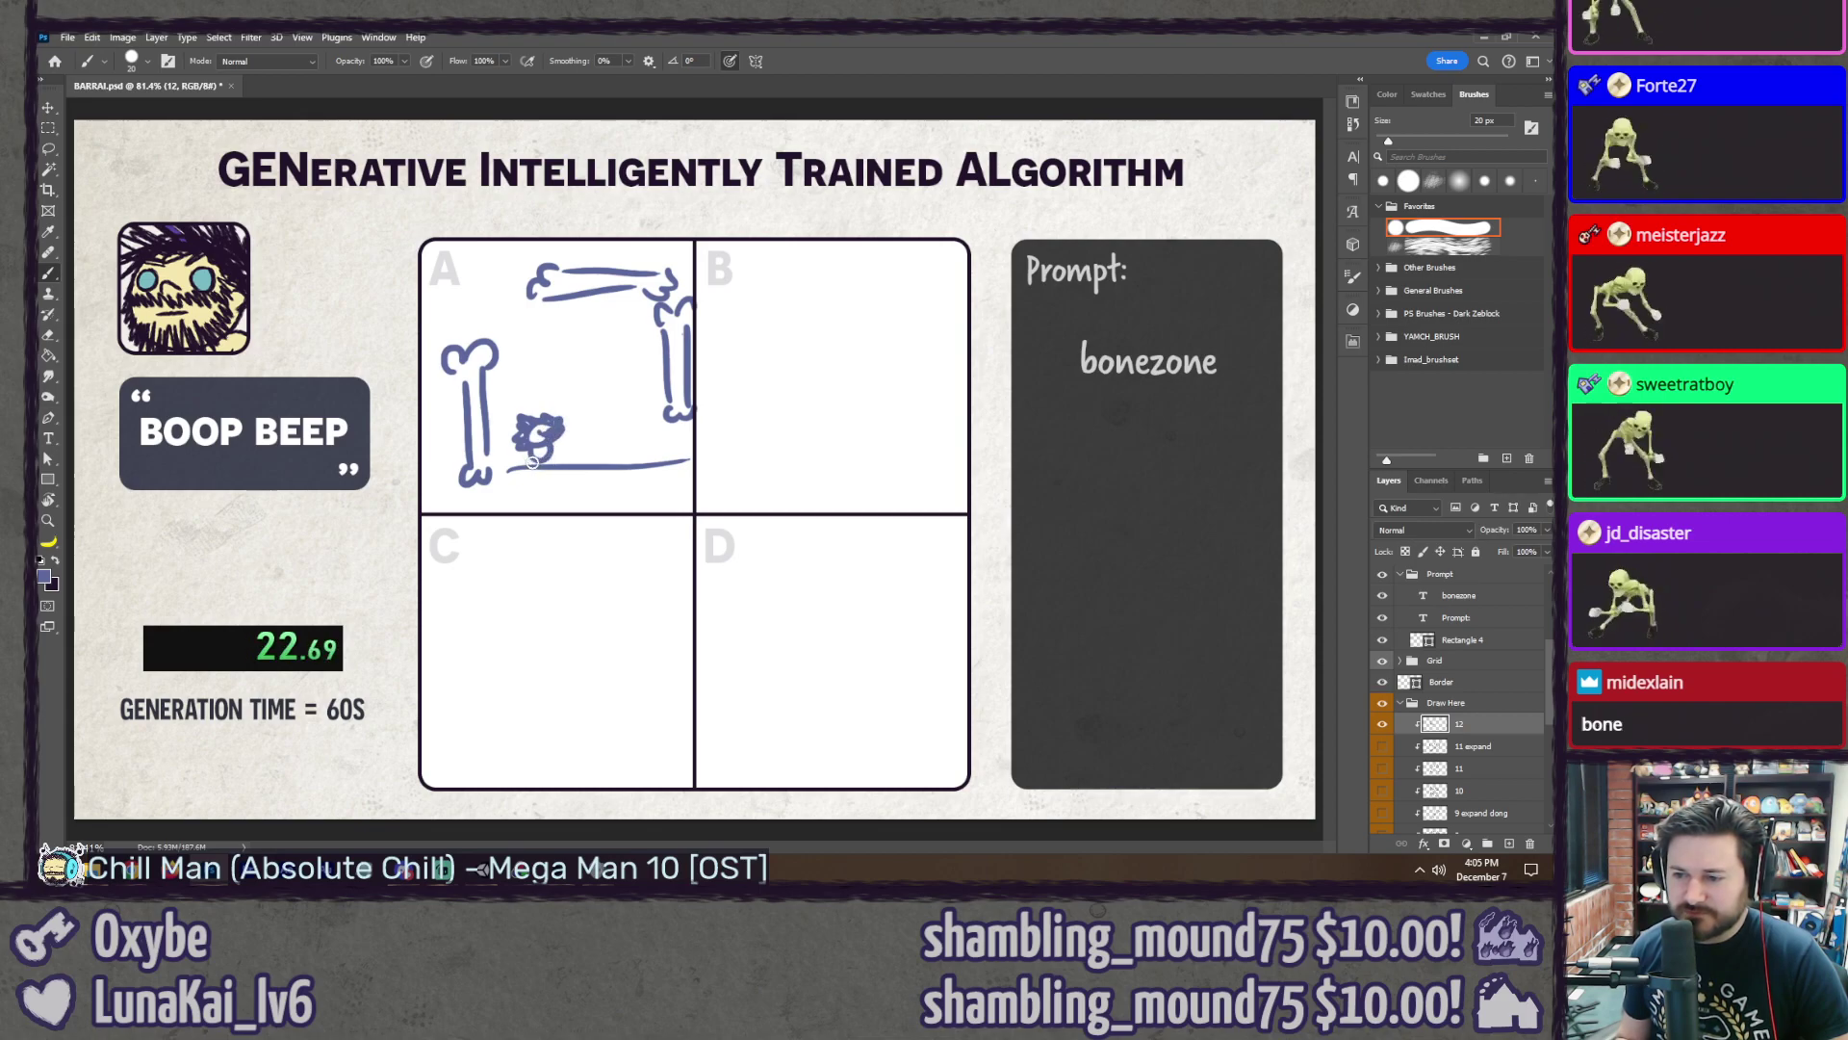
pyautogui.moveTo(532, 462); pyautogui.dragTo(523, 478)
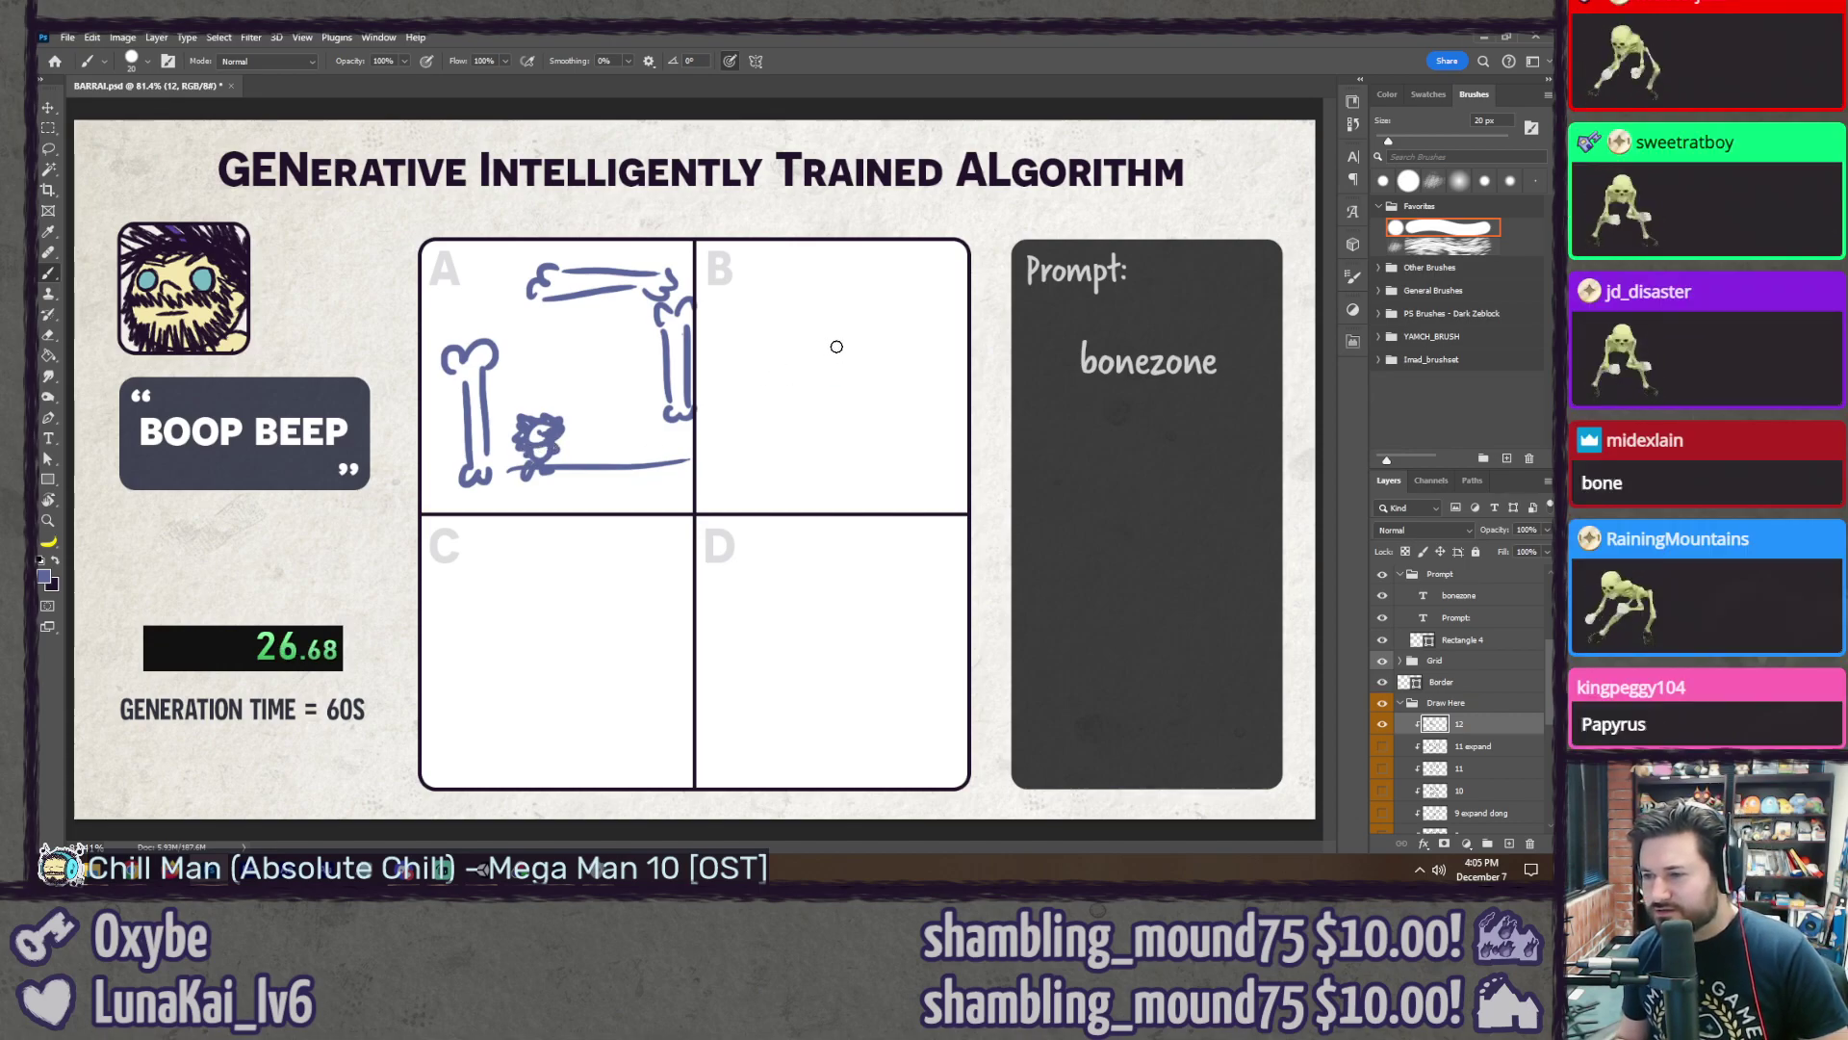
pyautogui.moveTo(826, 321)
pyautogui.mouseDown()
pyautogui.moveTo(854, 386)
pyautogui.moveTo(834, 372)
pyautogui.moveTo(836, 396)
pyautogui.mouseUp()
# Step: Add an eye and arm to panel B's skull figure, a toothed skeleton in C, and a bone in D
pyautogui.click(808, 355)
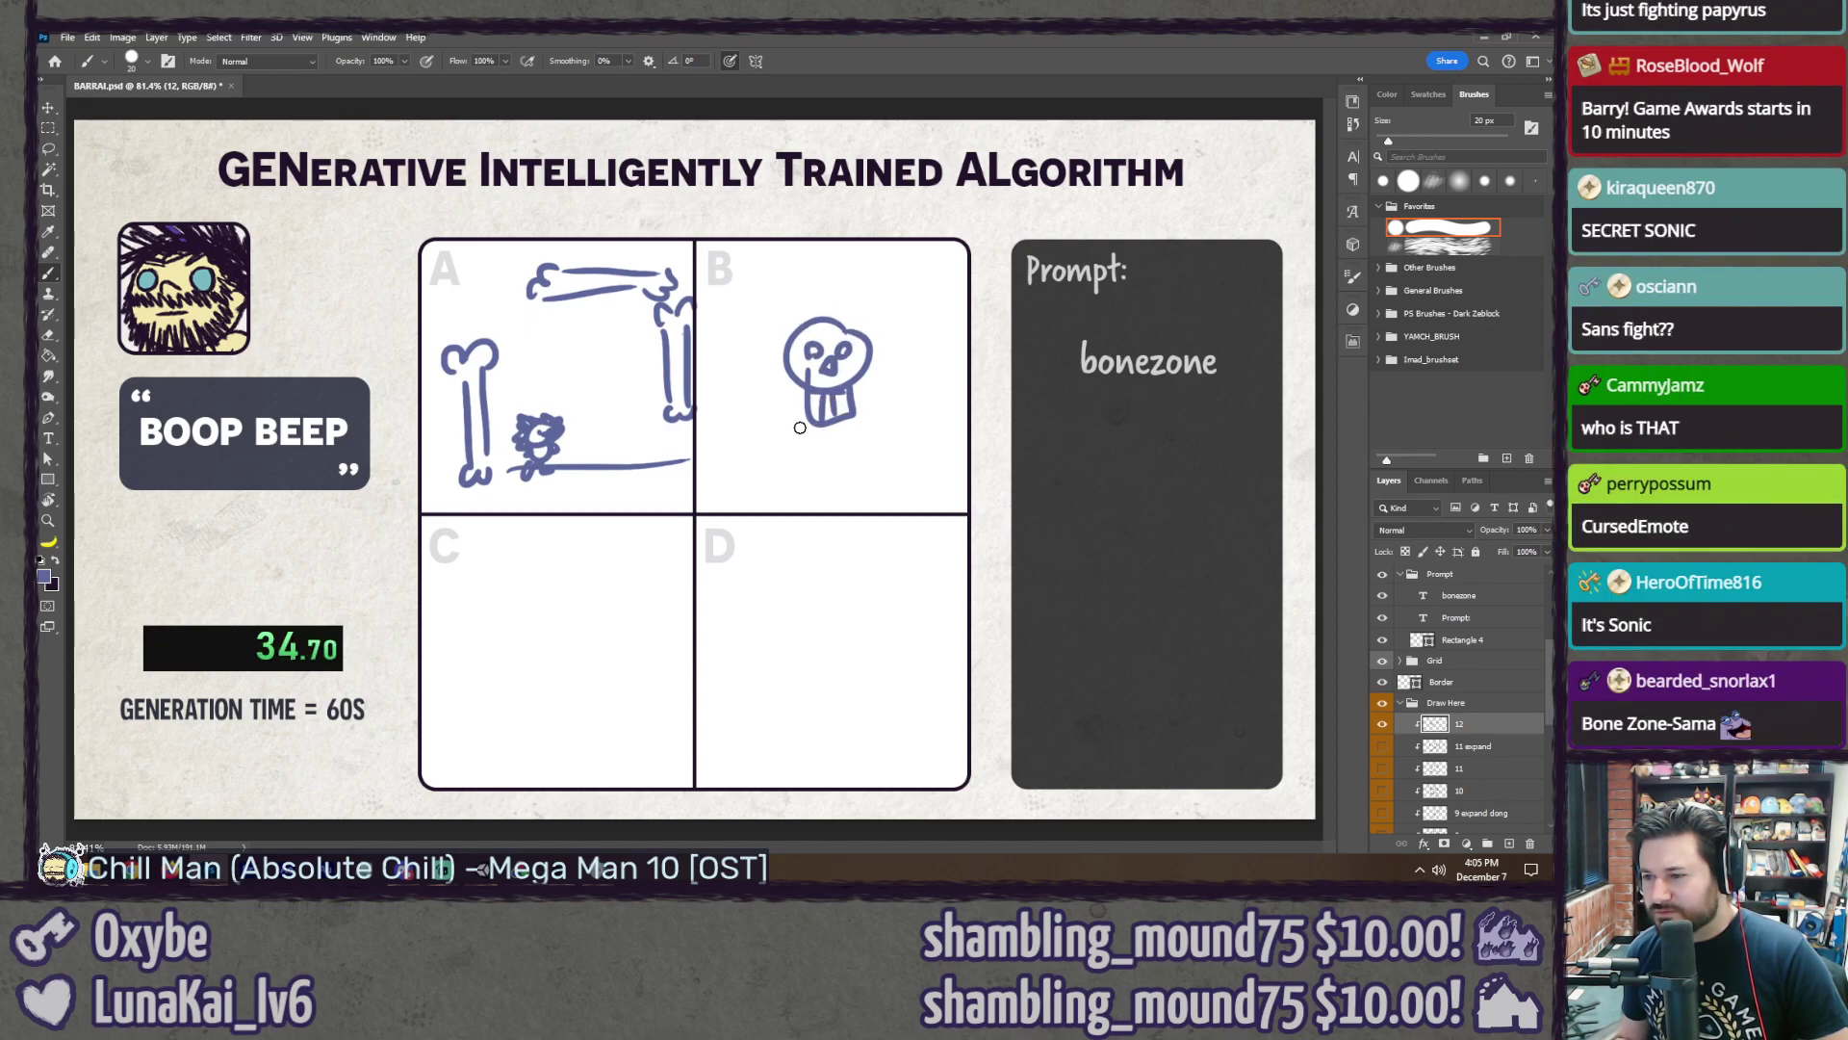
pyautogui.moveTo(862, 419); pyautogui.dragTo(897, 430)
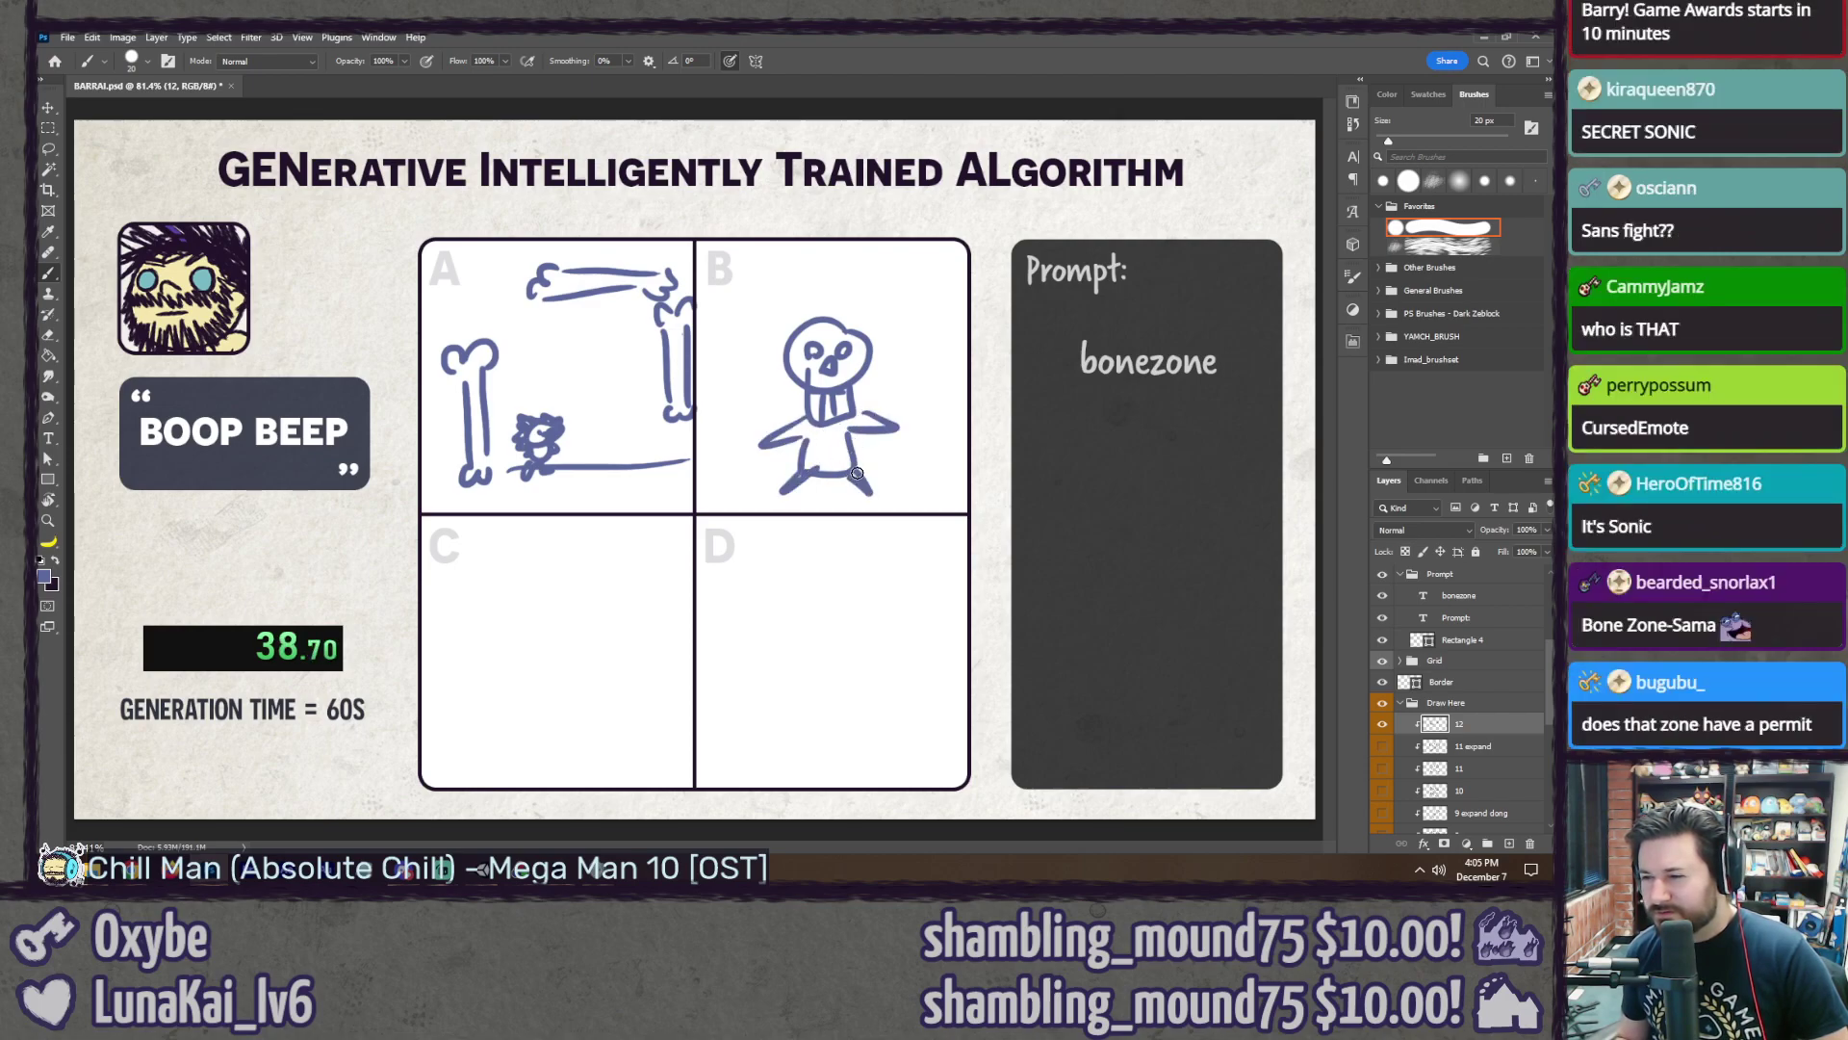
pyautogui.moveTo(563, 570)
pyautogui.mouseDown()
pyautogui.moveTo(597, 621)
pyautogui.moveTo(578, 587)
pyautogui.mouseUp()
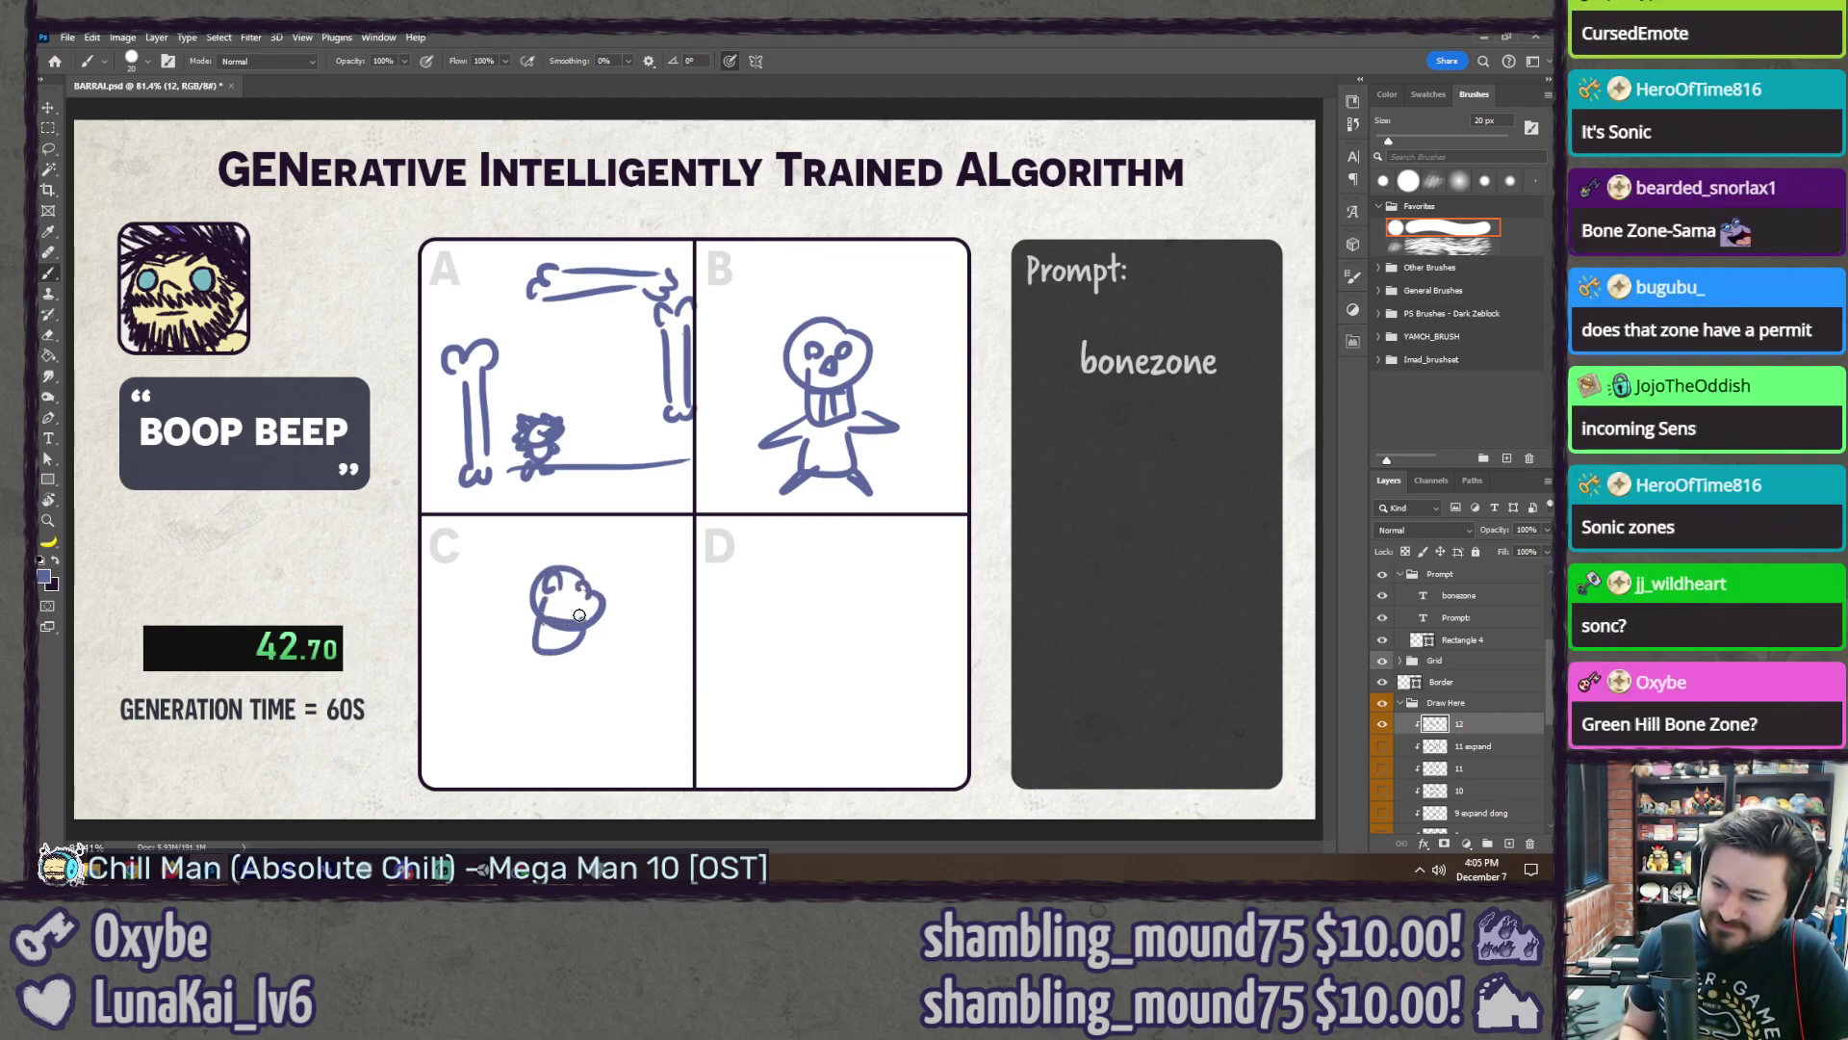
pyautogui.moveTo(579, 621)
pyautogui.mouseDown()
pyautogui.moveTo(549, 647)
pyautogui.moveTo(568, 637)
pyautogui.mouseUp()
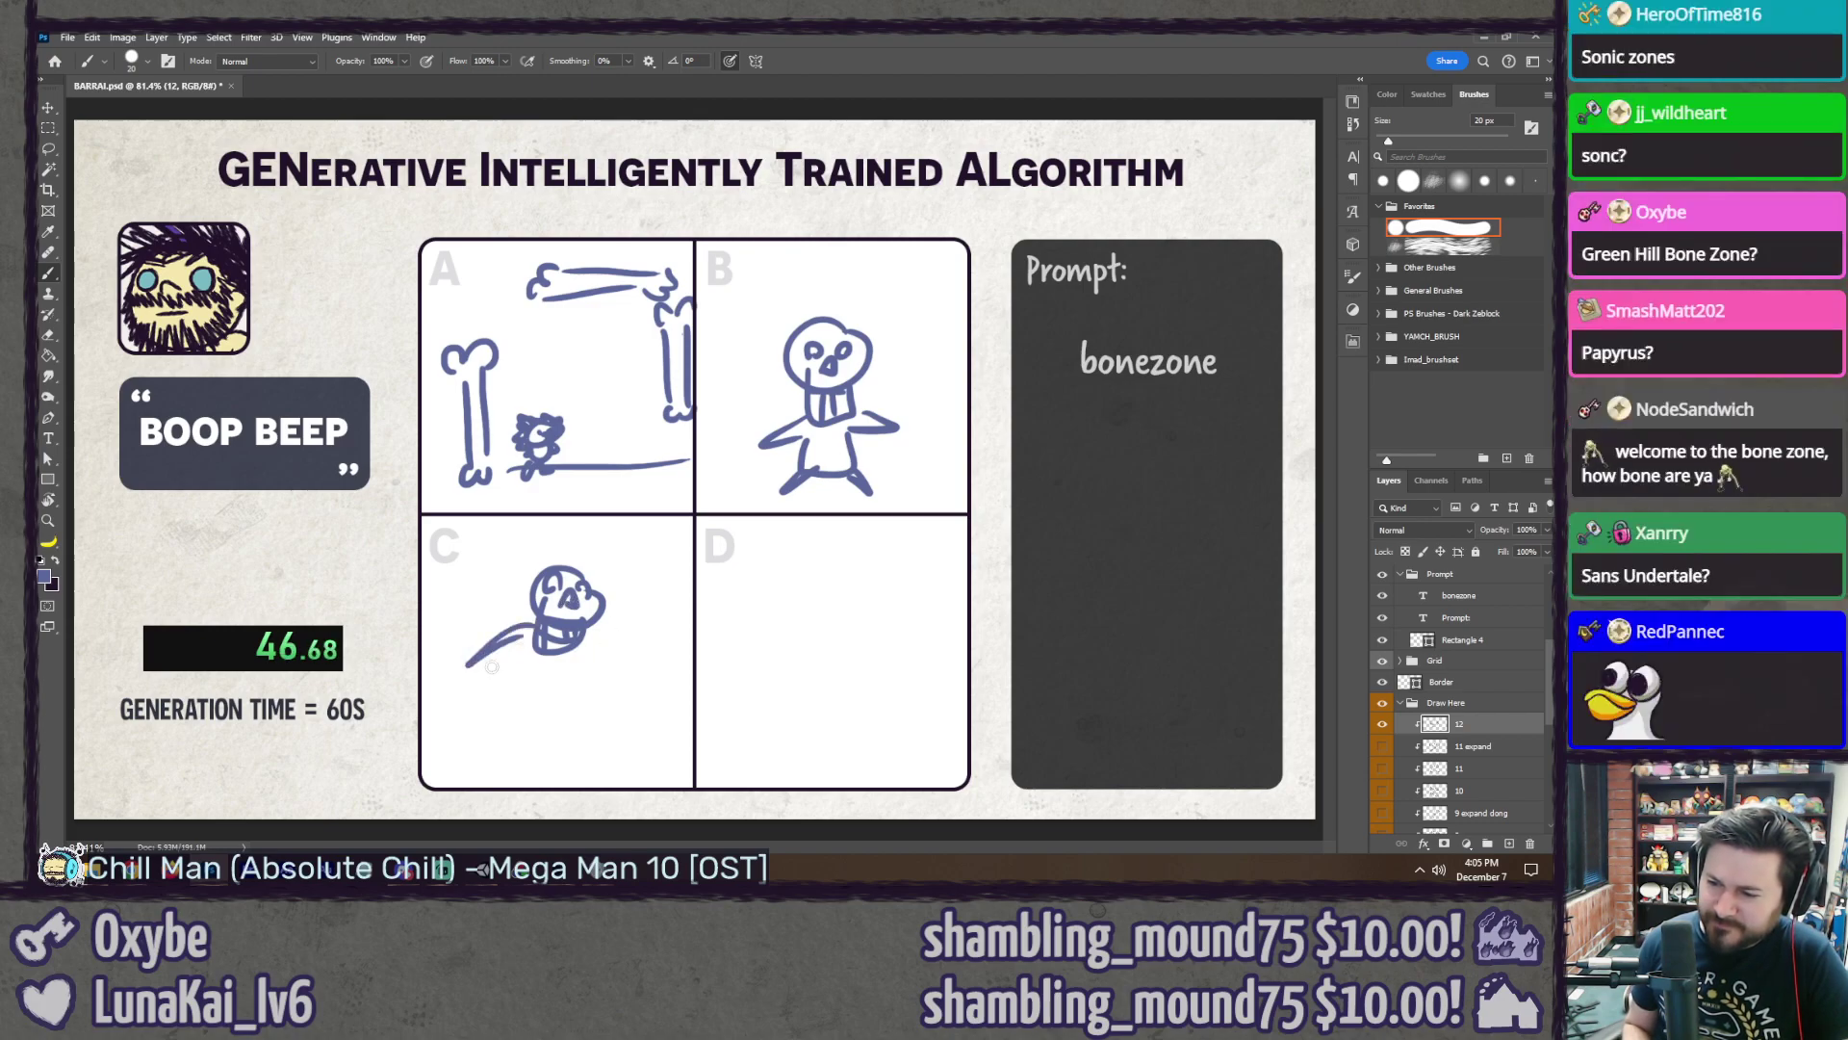
pyautogui.moveTo(469, 664); pyautogui.dragTo(445, 703)
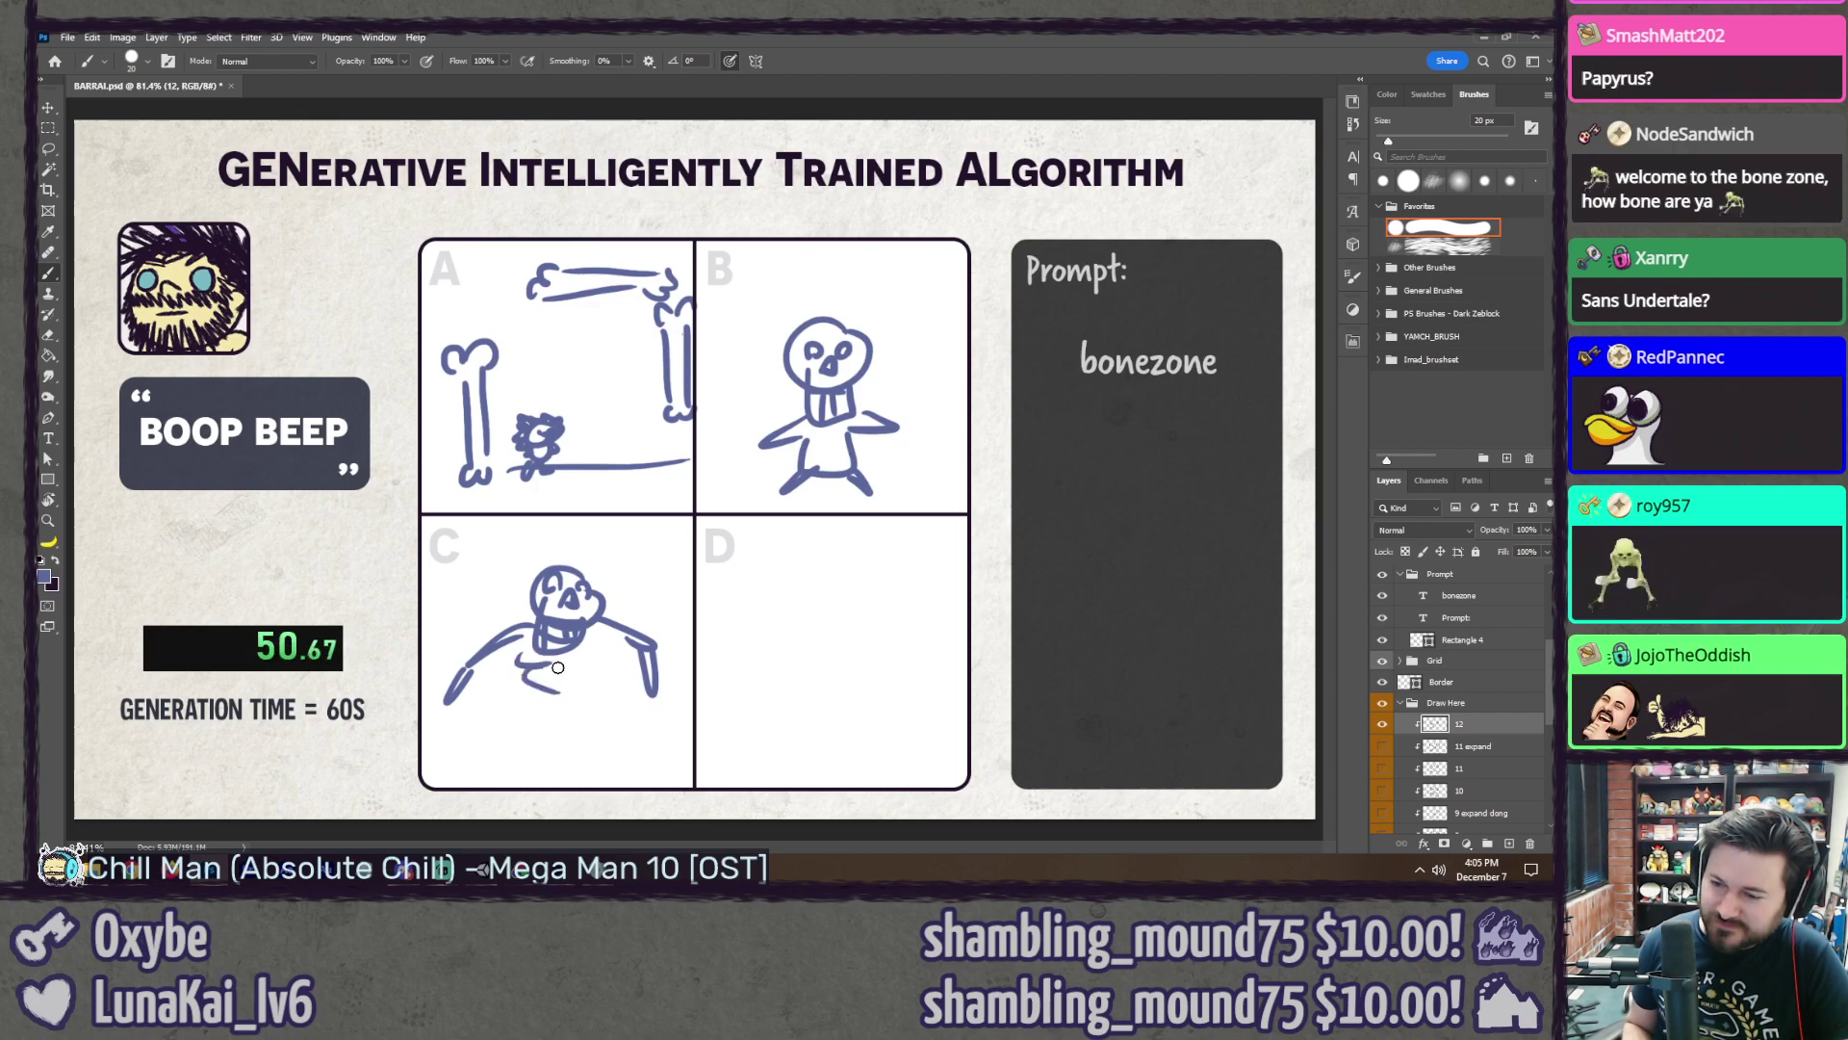
pyautogui.moveTo(558, 667); pyautogui.dragTo(575, 671)
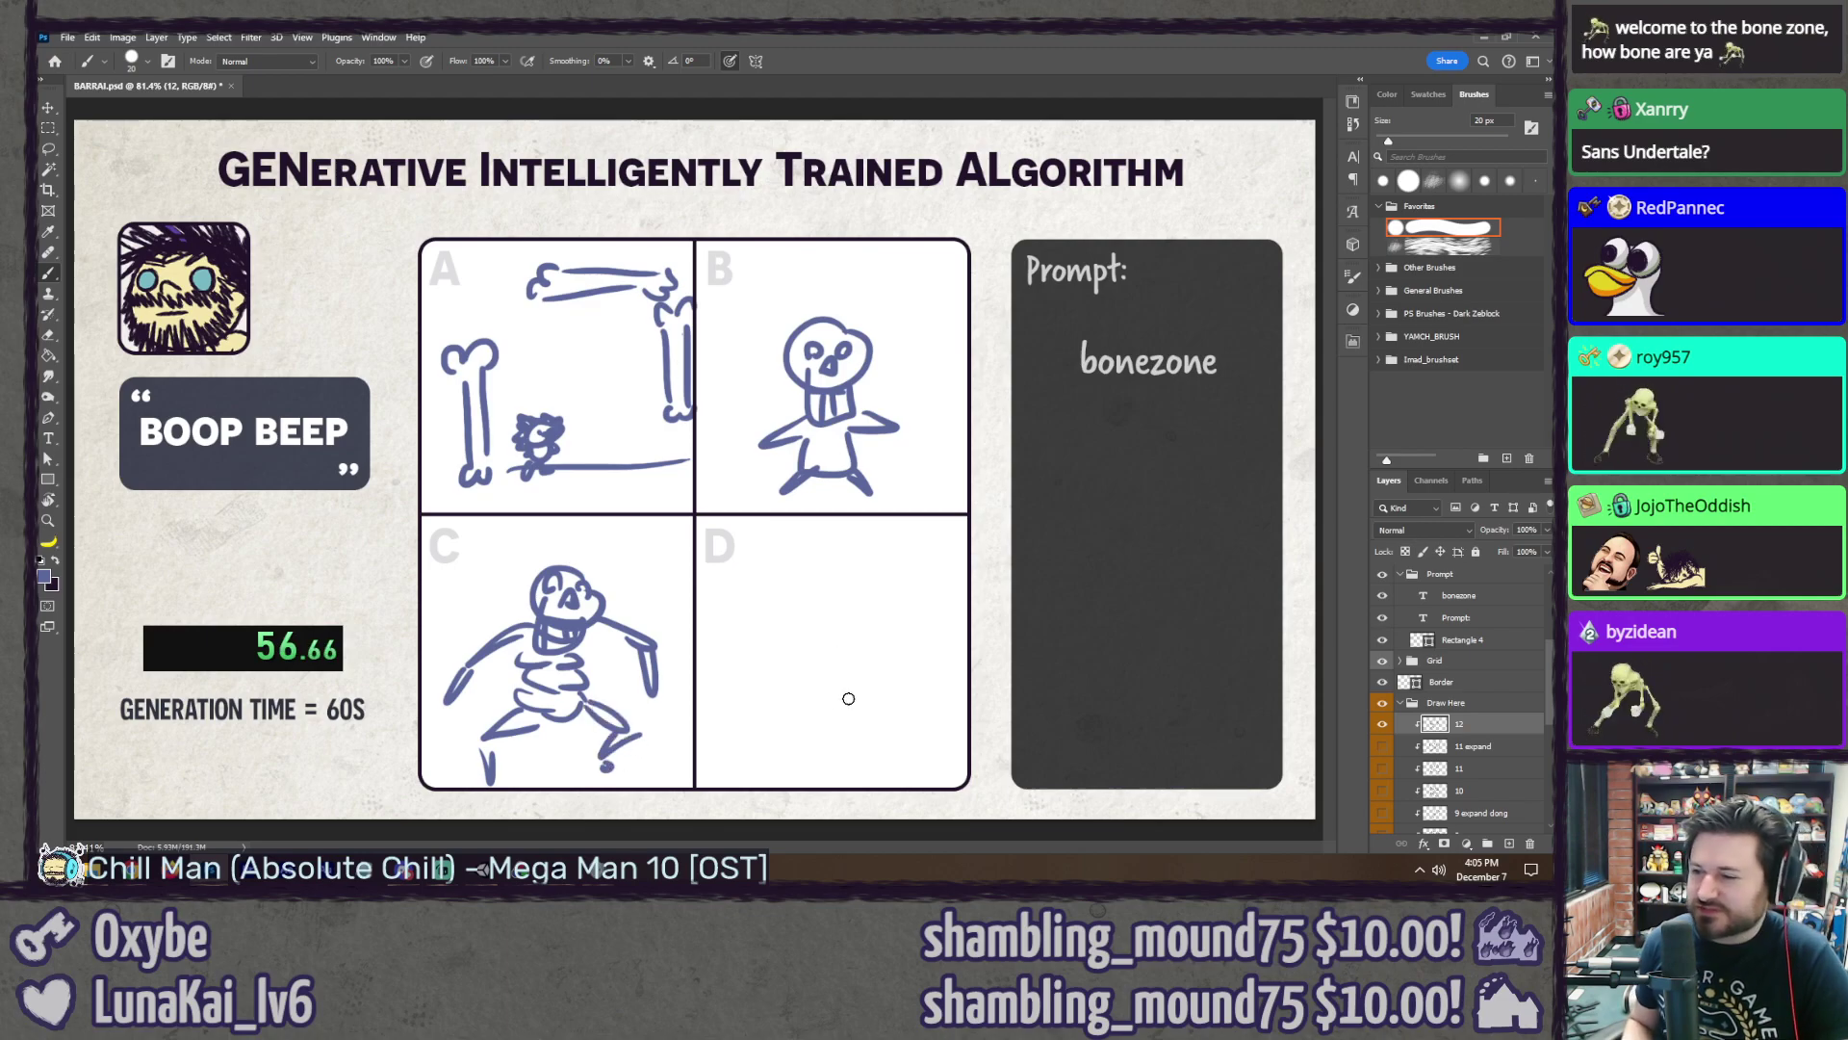
pyautogui.moveTo(787, 706)
pyautogui.mouseDown()
pyautogui.moveTo(876, 701)
pyautogui.moveTo(926, 735)
pyautogui.moveTo(949, 714)
pyautogui.mouseUp()
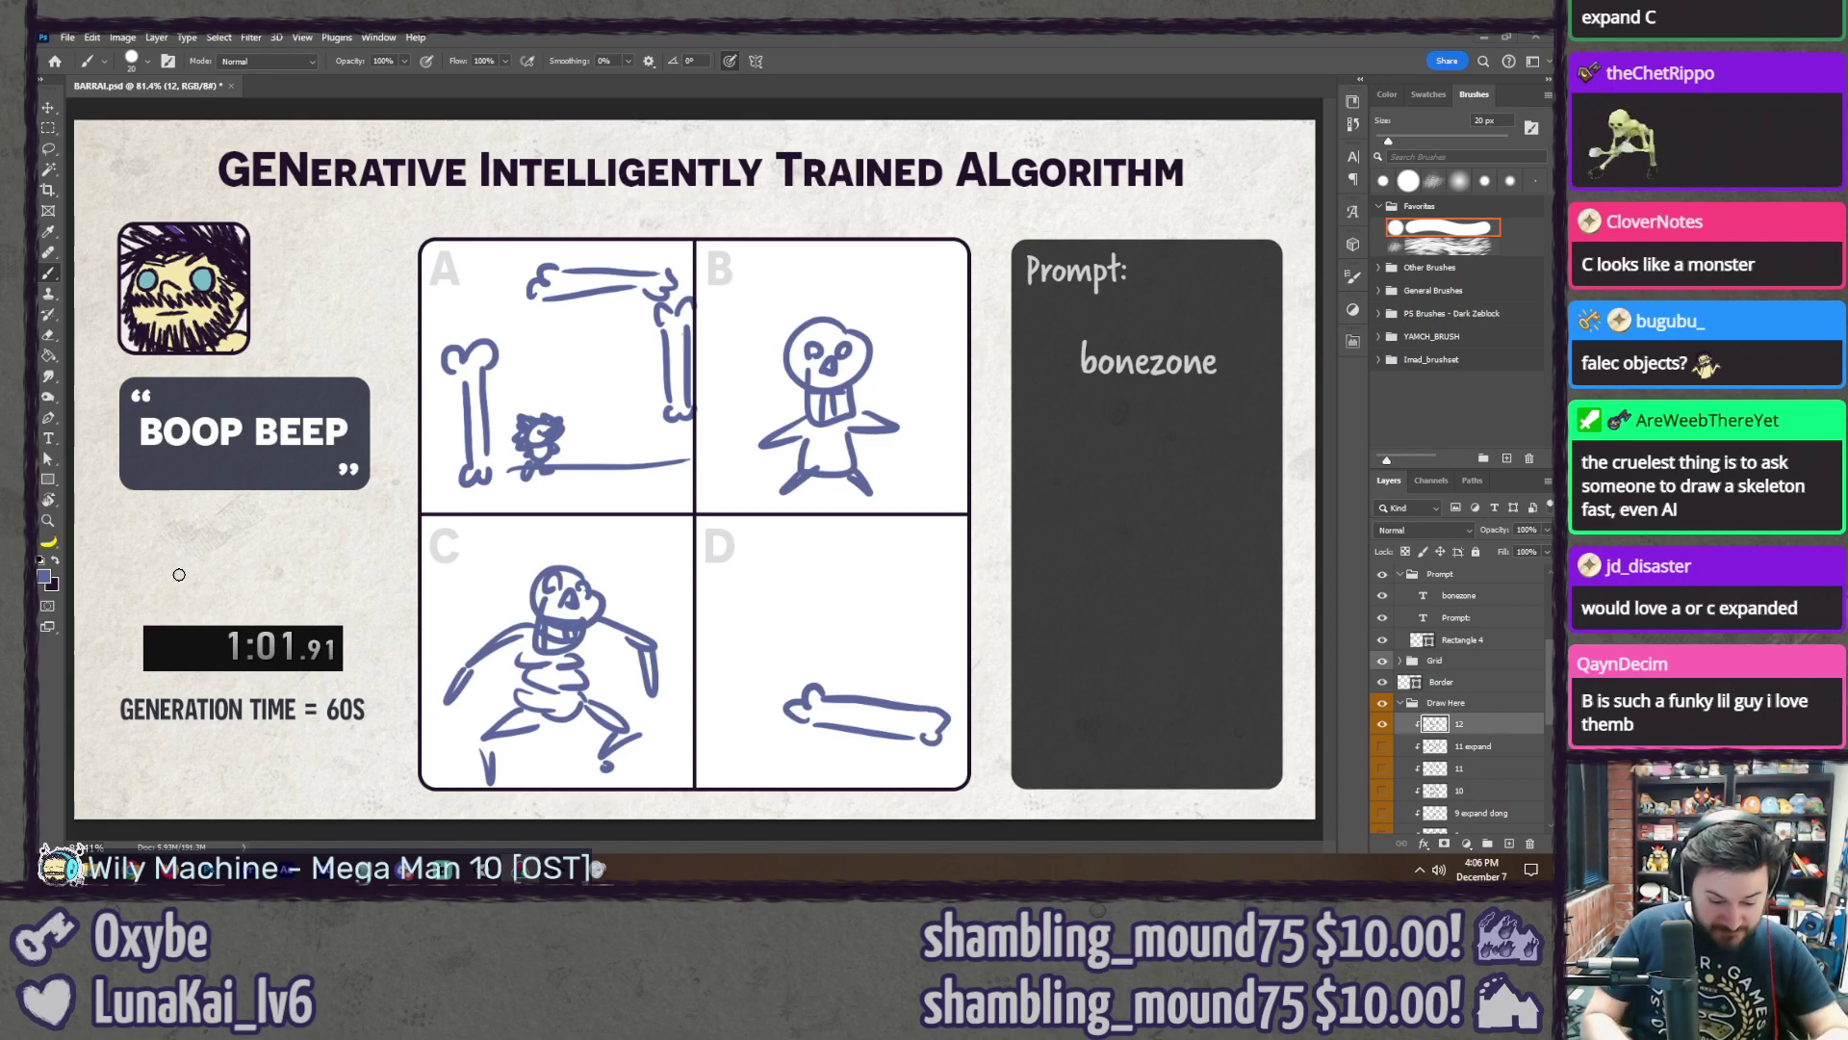
# Step: Lasso panel B's skeleton, drag it toward the prompt card, then delete it
pyautogui.press('l')
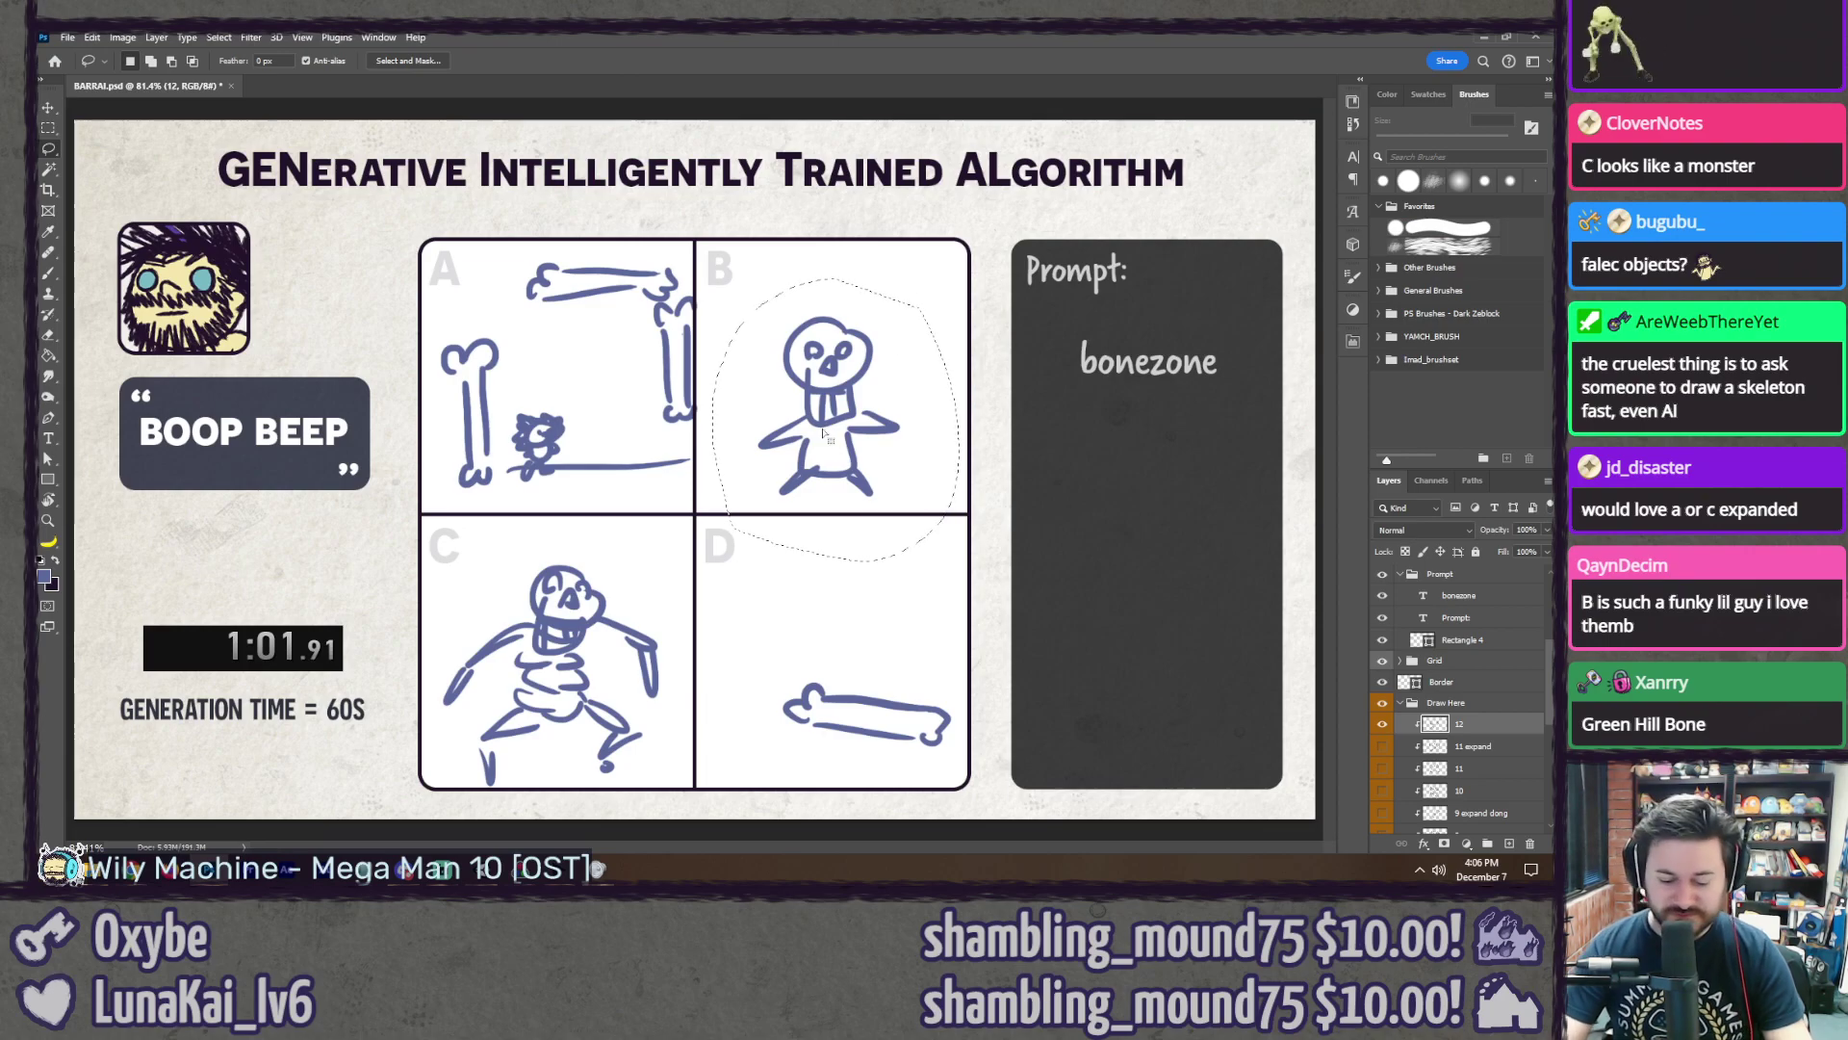
pyautogui.click(1381, 746)
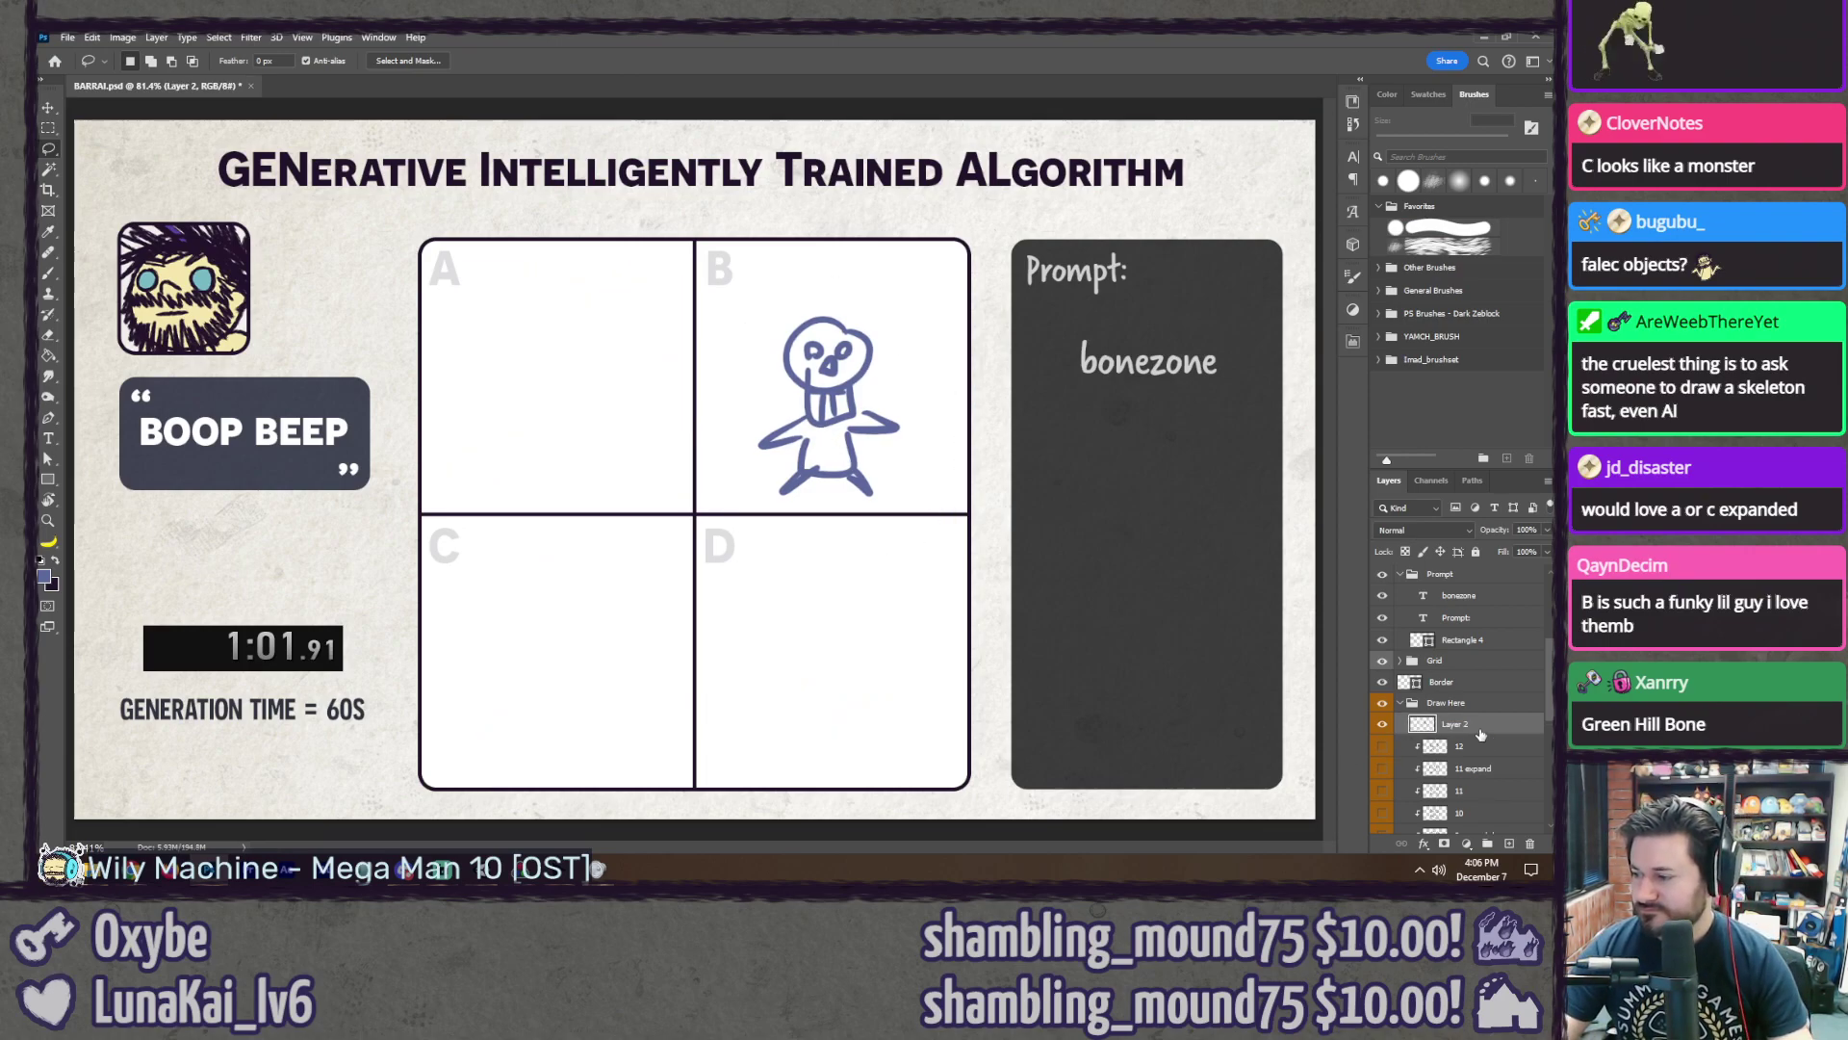
pyautogui.press('v')
pyautogui.moveTo(794, 472); pyautogui.dragTo(1054, 349)
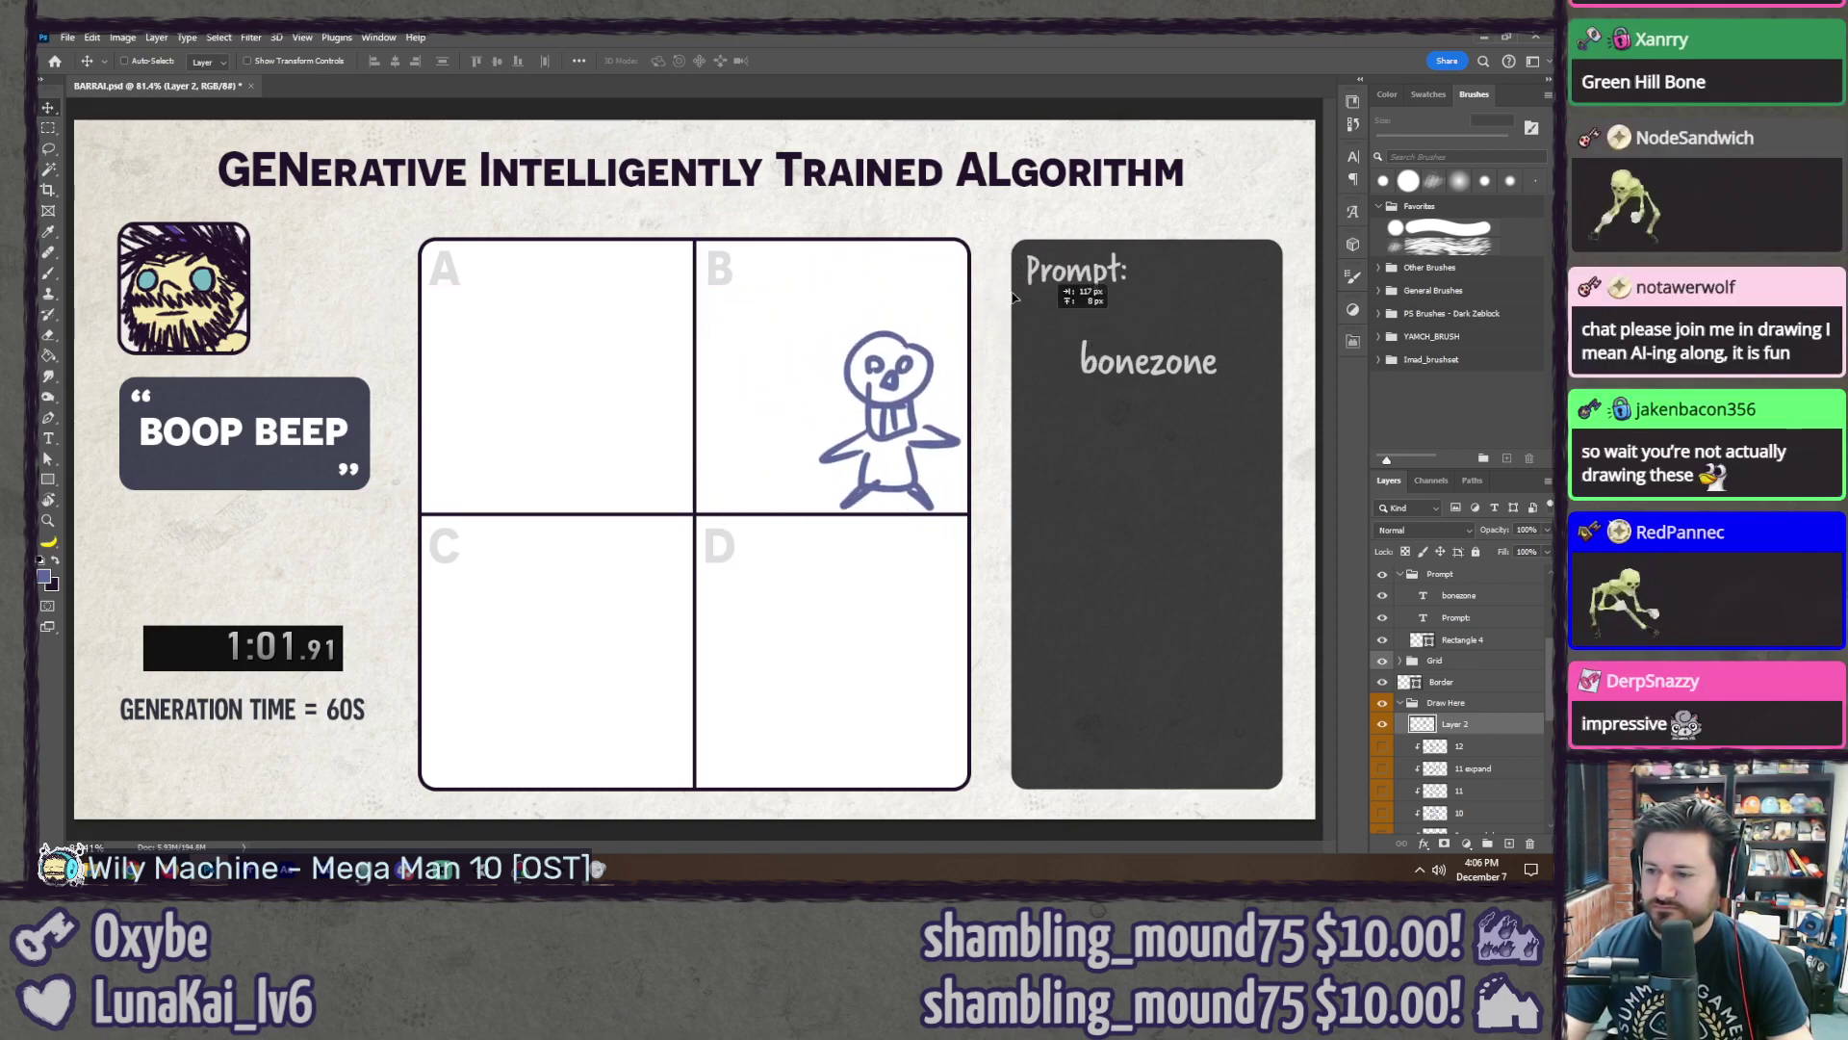
pyautogui.moveTo(1054, 348)
pyautogui.mouseDown()
pyautogui.moveTo(1023, 335)
pyautogui.moveTo(759, 385)
pyautogui.moveTo(1101, 555)
pyautogui.moveTo(1358, 386)
pyautogui.moveTo(1356, 457)
pyautogui.mouseUp()
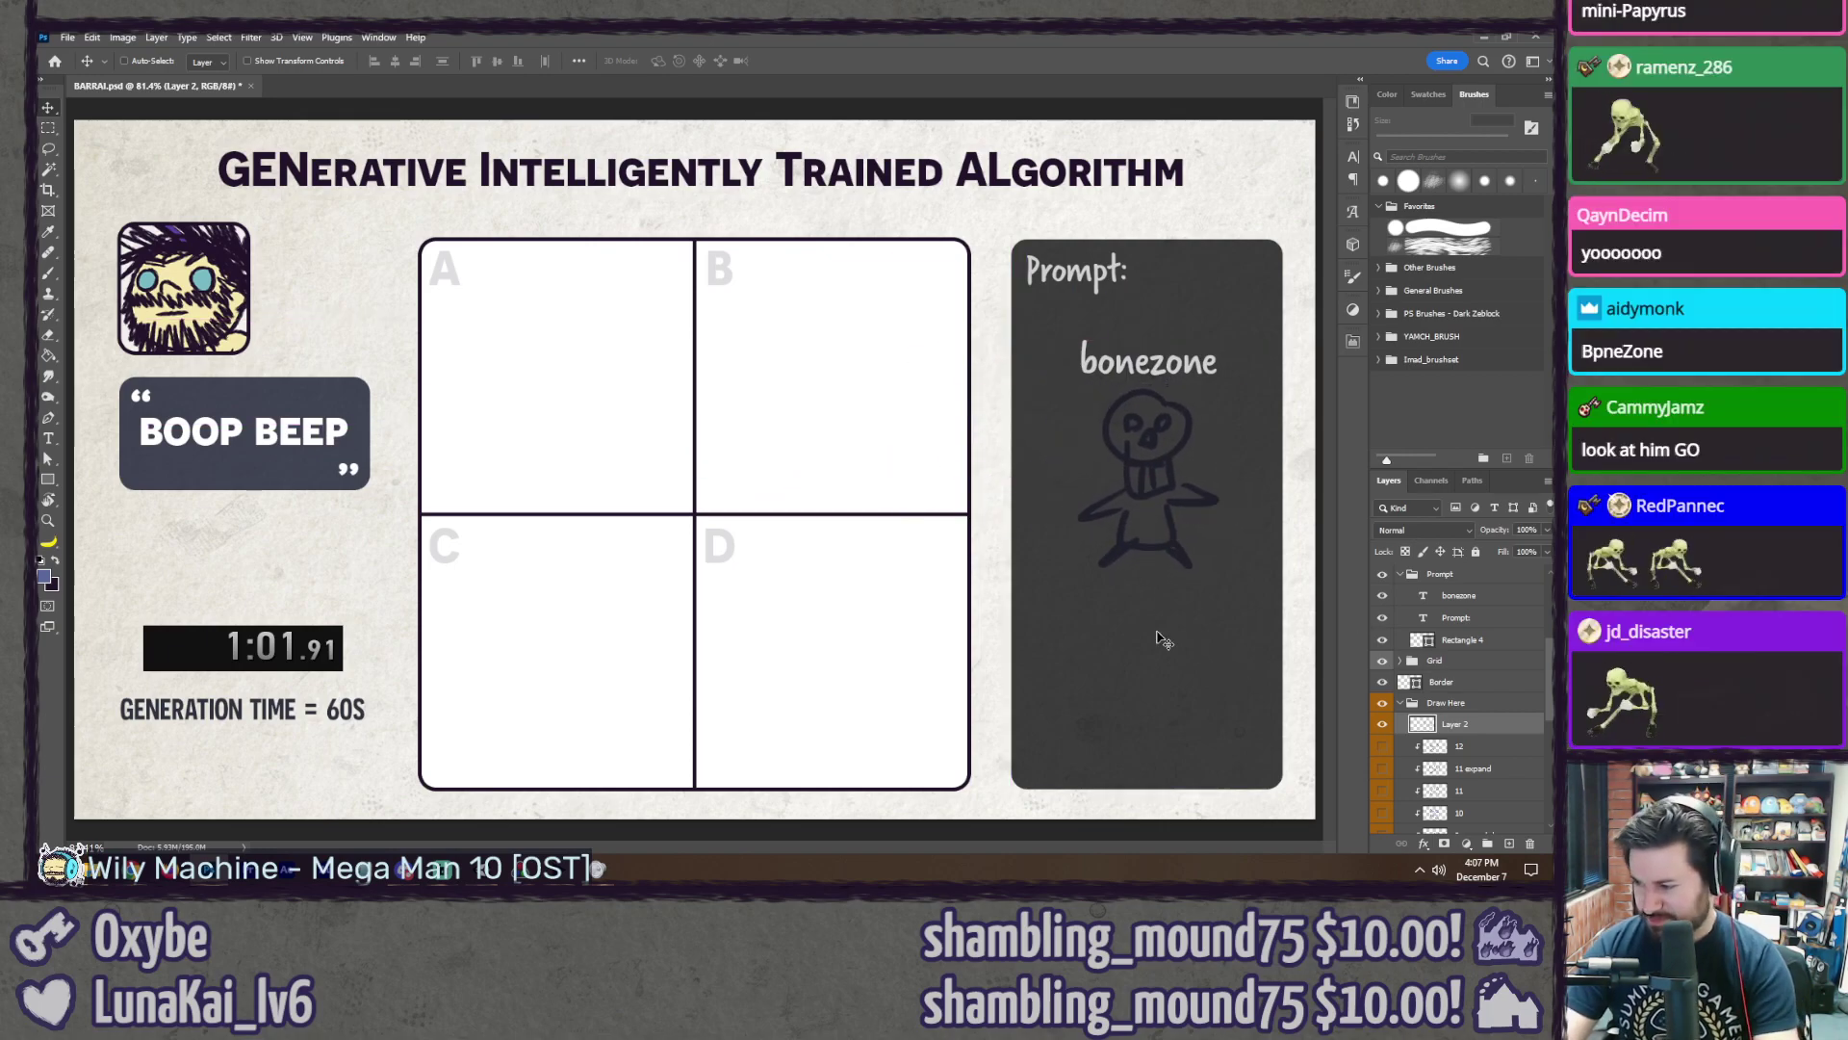
pyautogui.press('Delete')
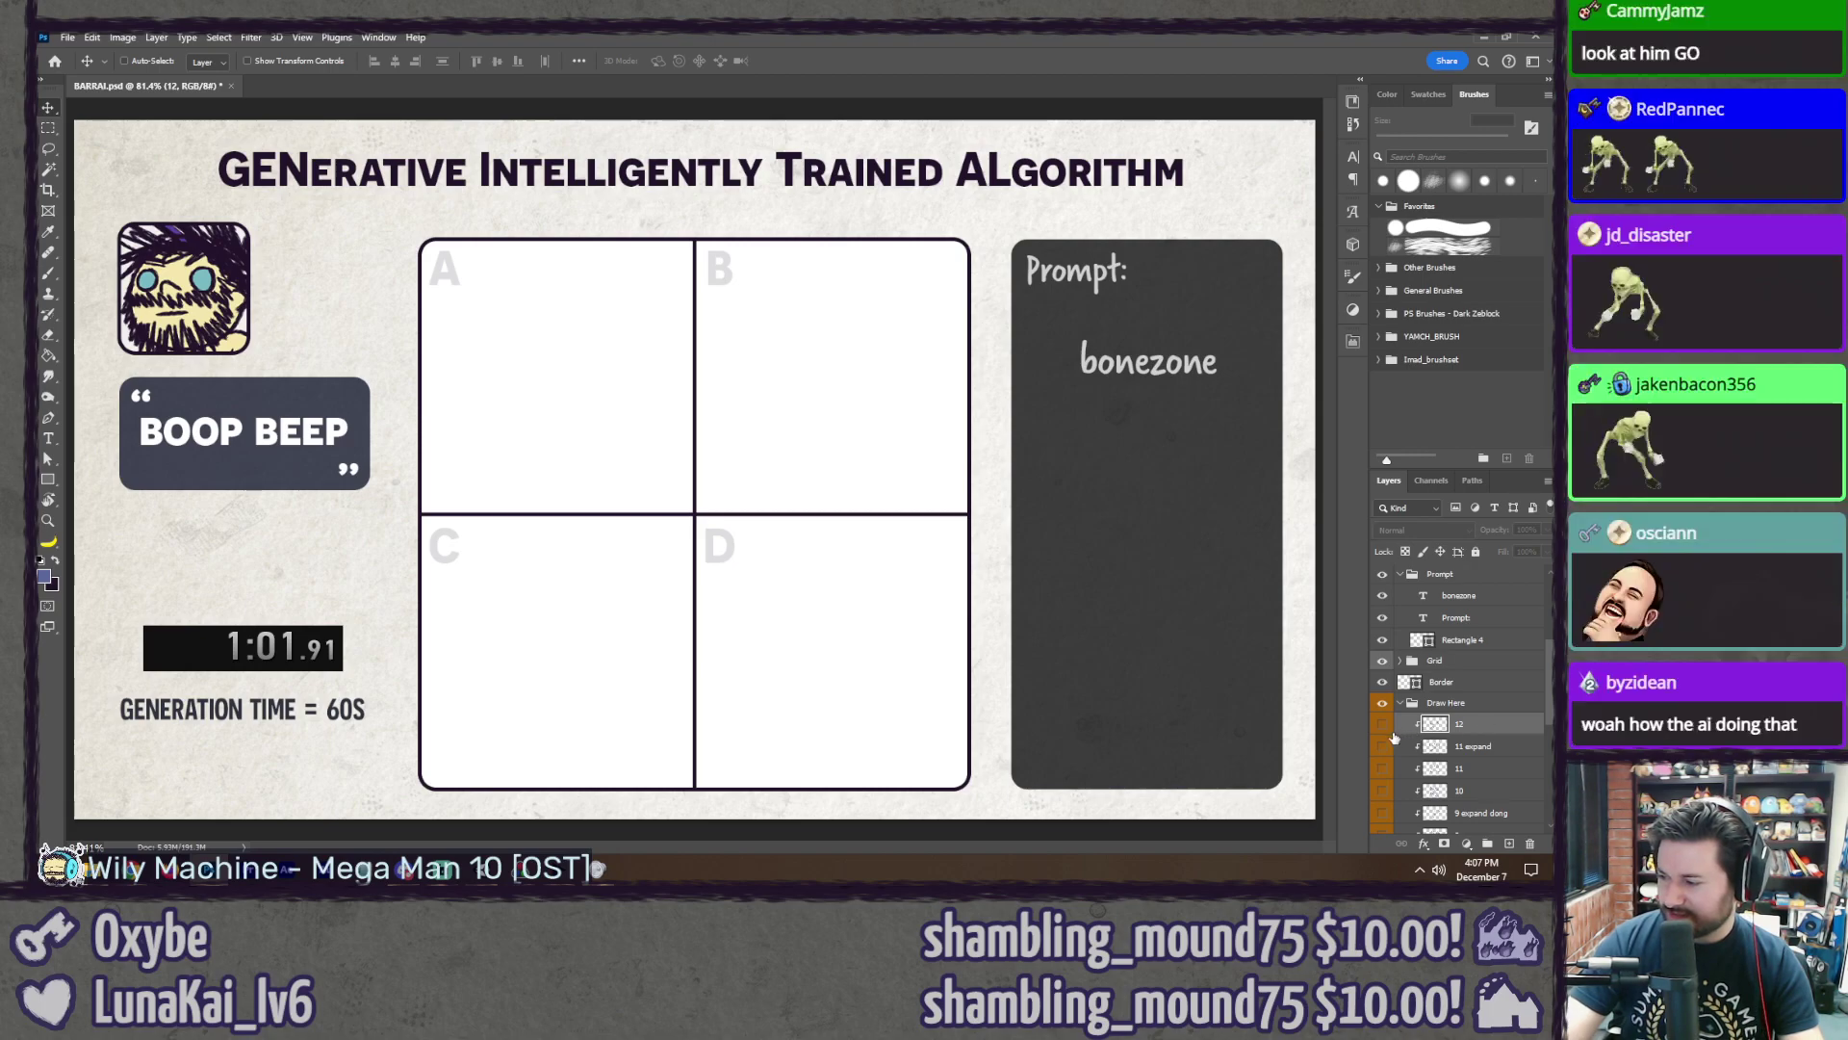
# Step: Hide the previous round's drawings, add blank layer 13, and save the template
pyautogui.click(1383, 726)
pyautogui.click(1384, 728)
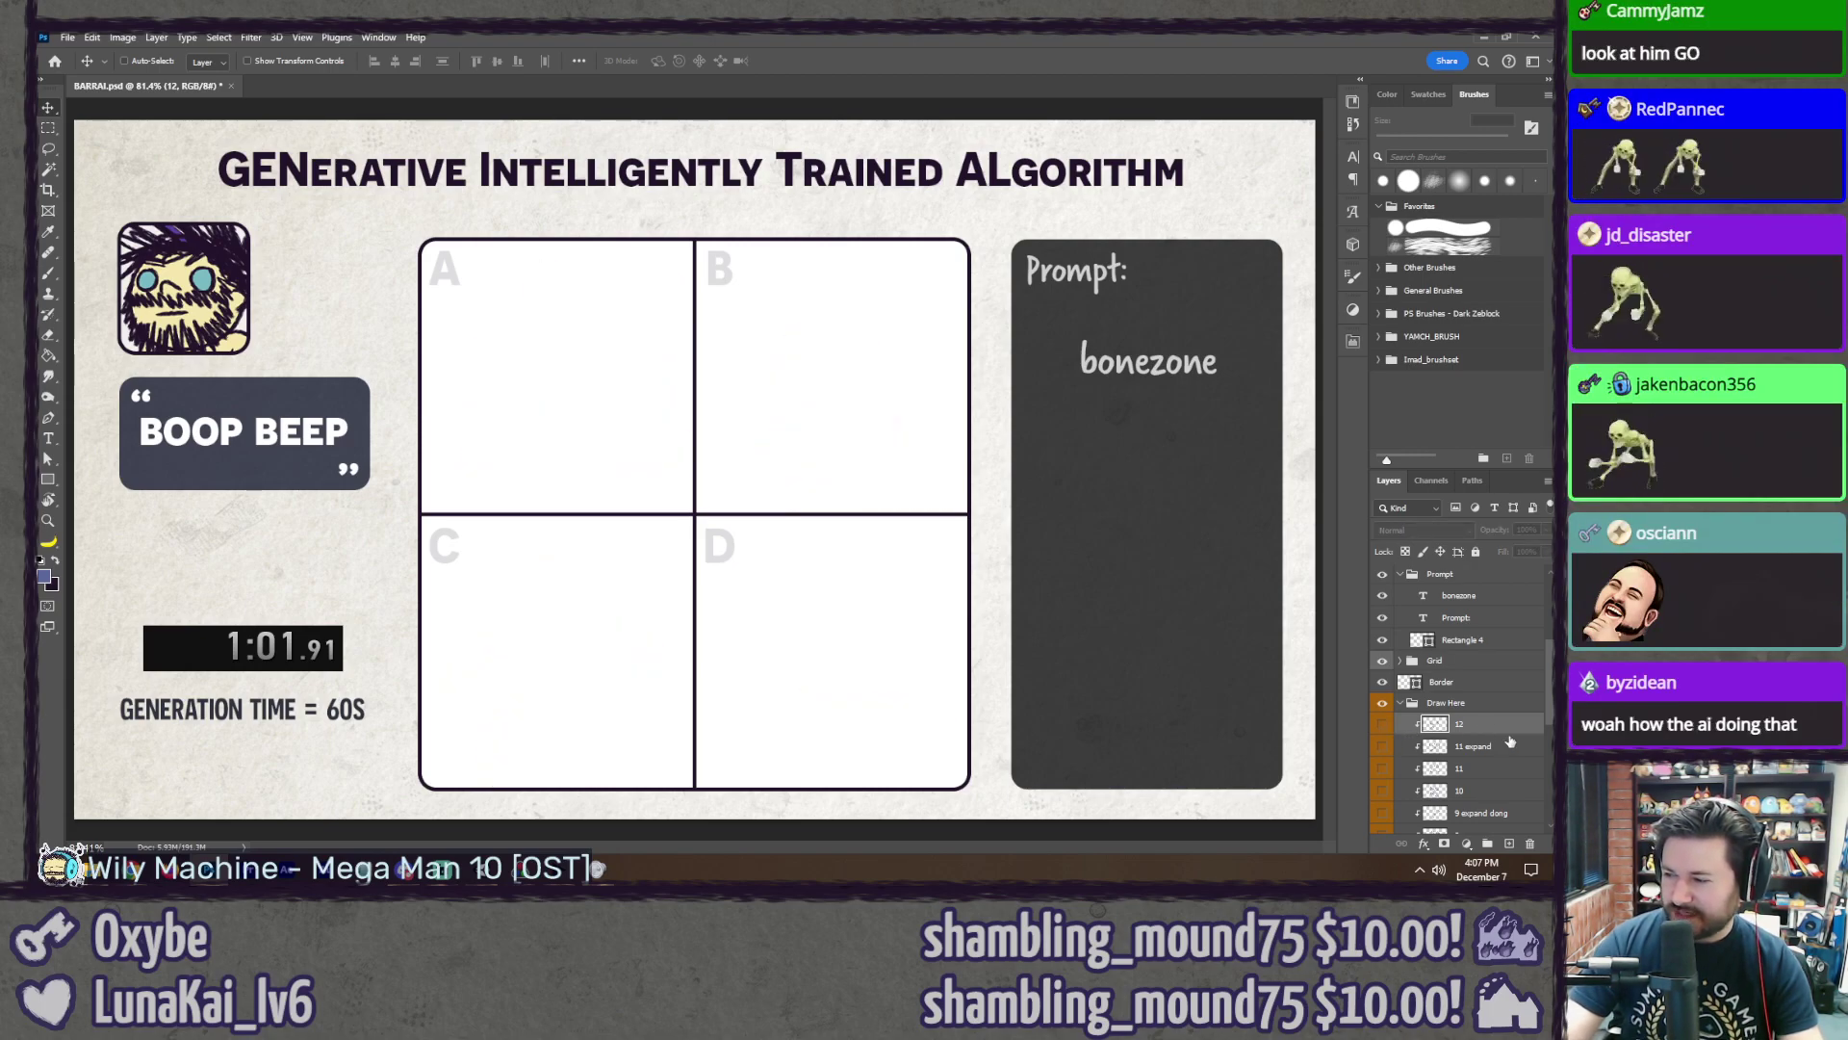
pyautogui.hotkey('ctrl', 'shift', 'n')
pyautogui.press('Return')
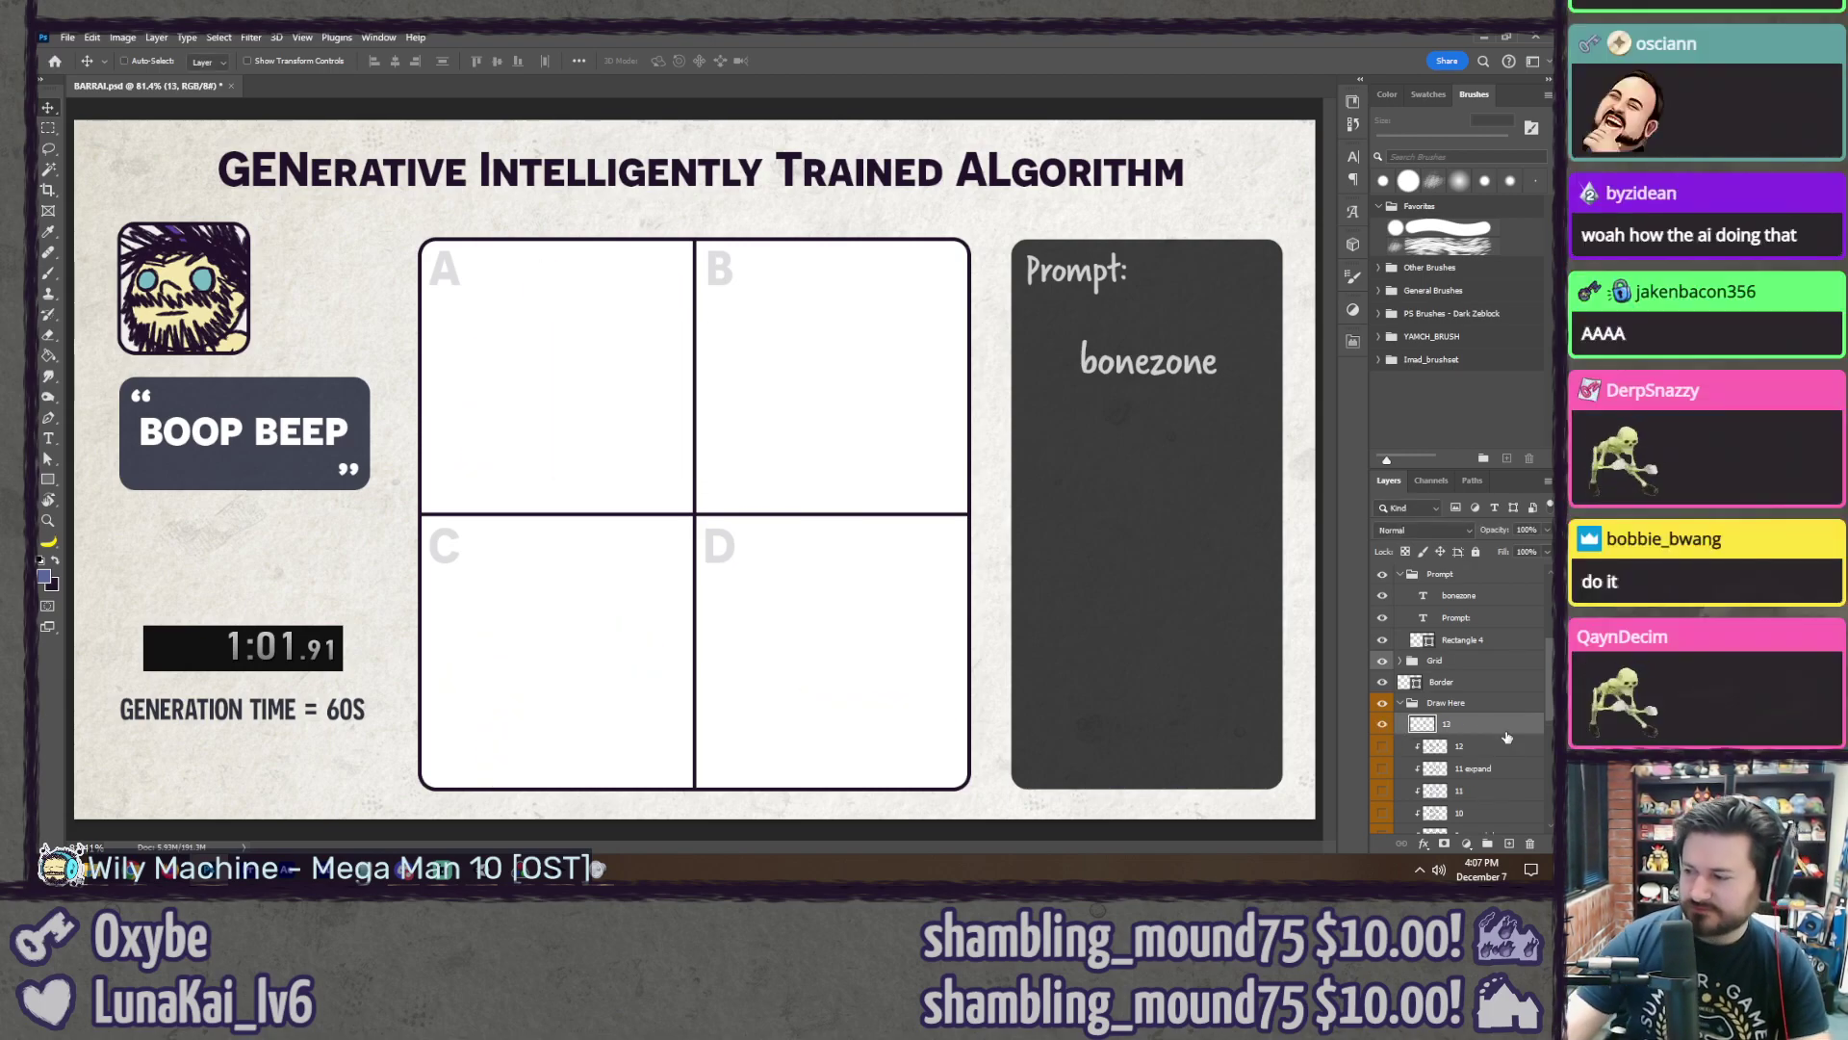
pyautogui.rightClick(1507, 737)
pyautogui.press('Escape')
pyautogui.press('b')
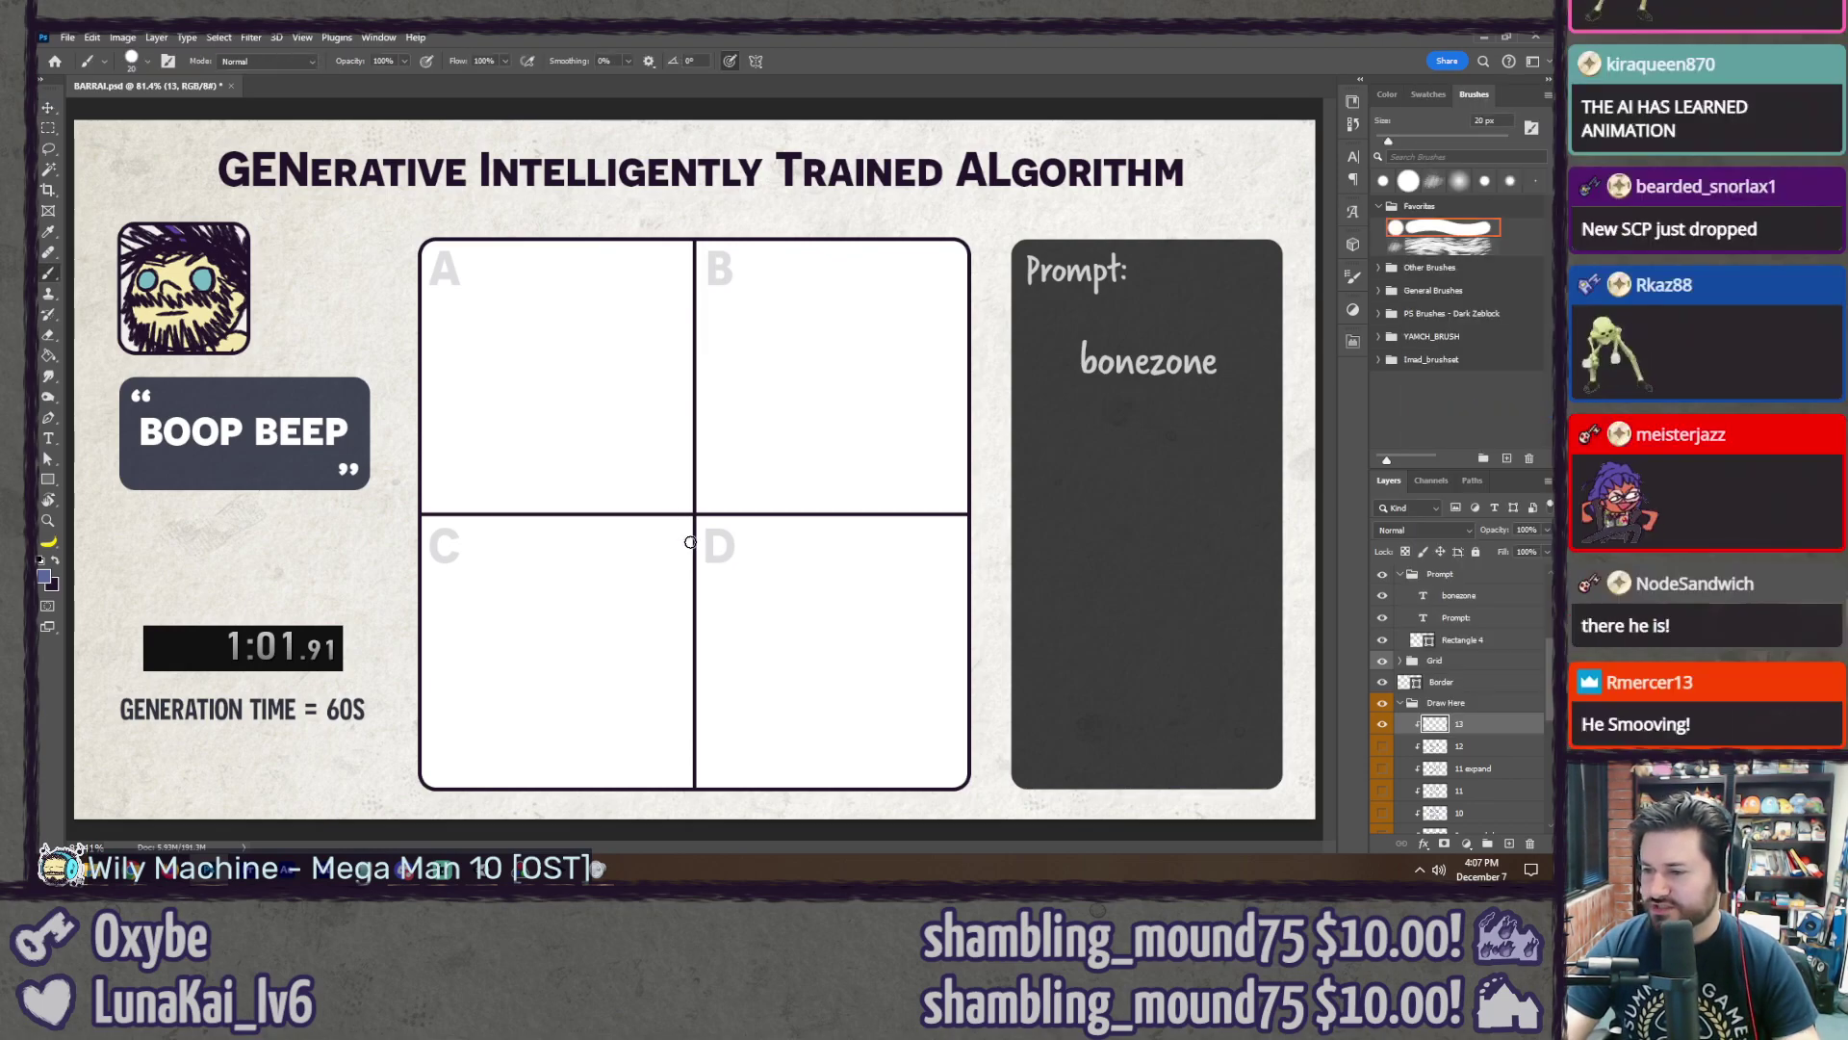
pyautogui.hotkey('ctrl', 's')
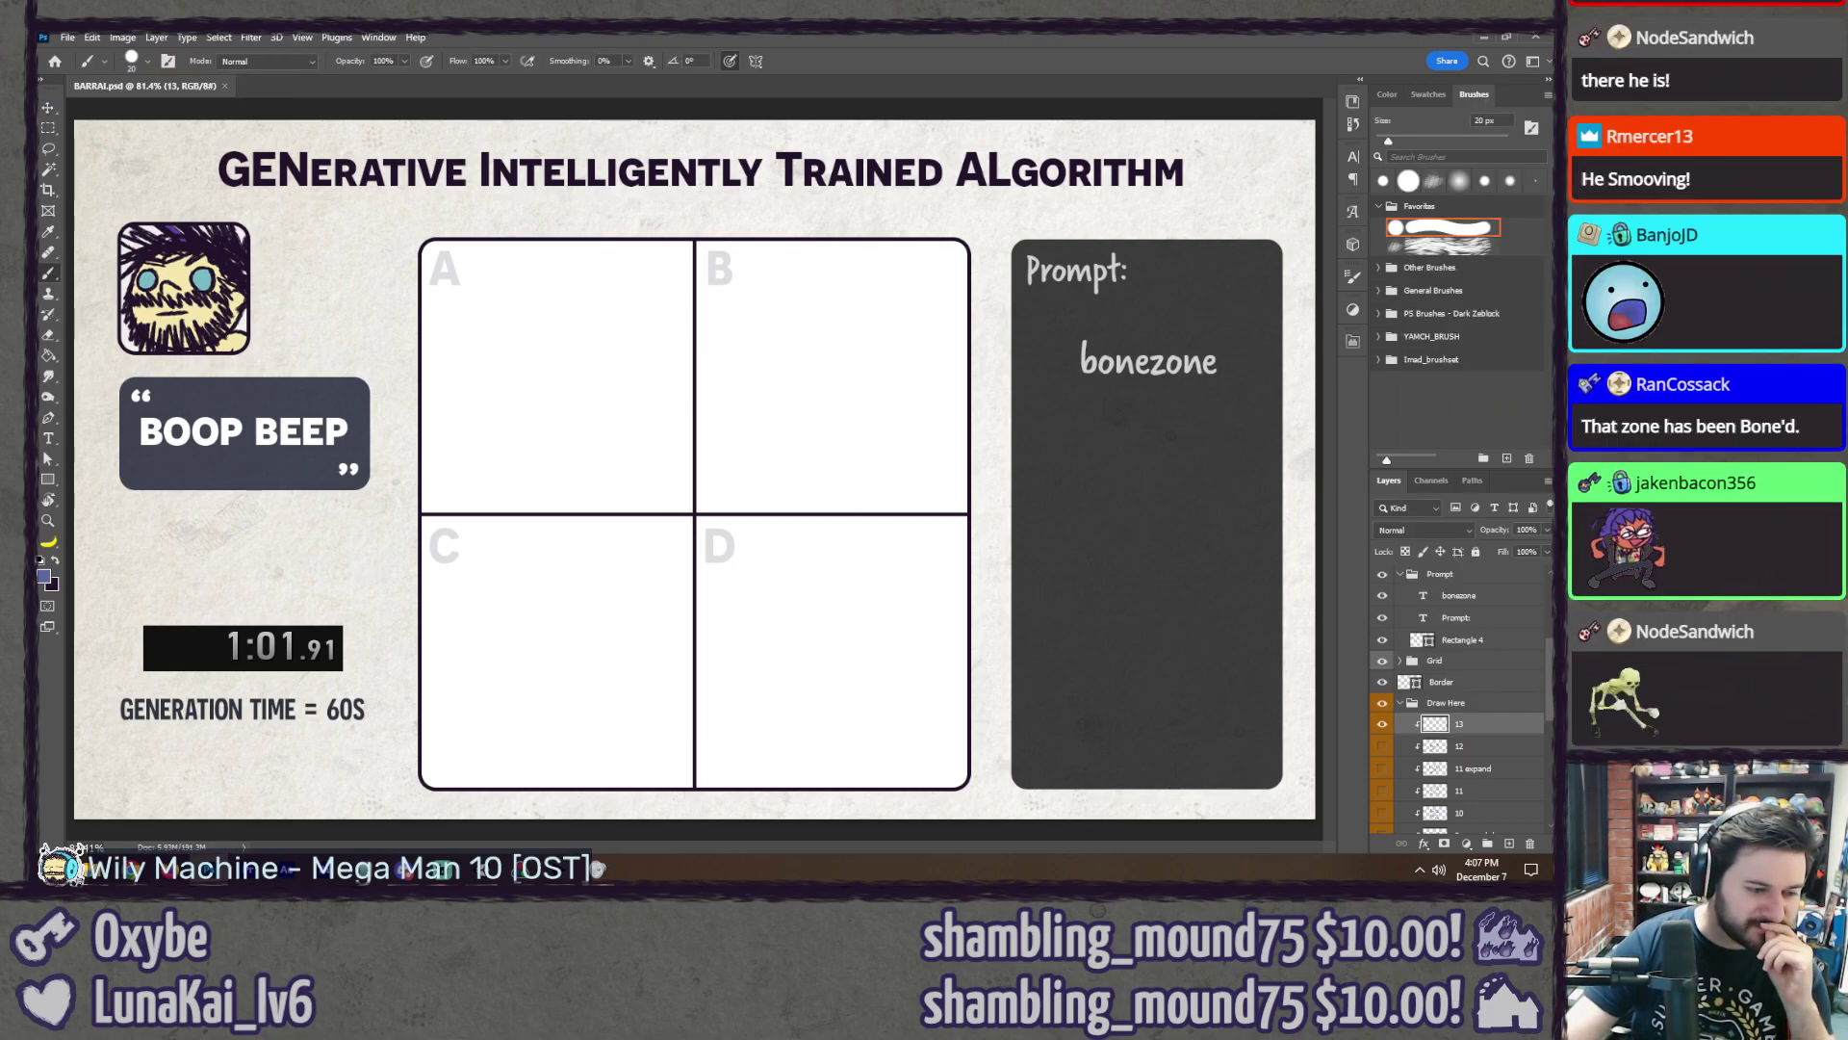
pyautogui.hotkey('alt', 'Tab')
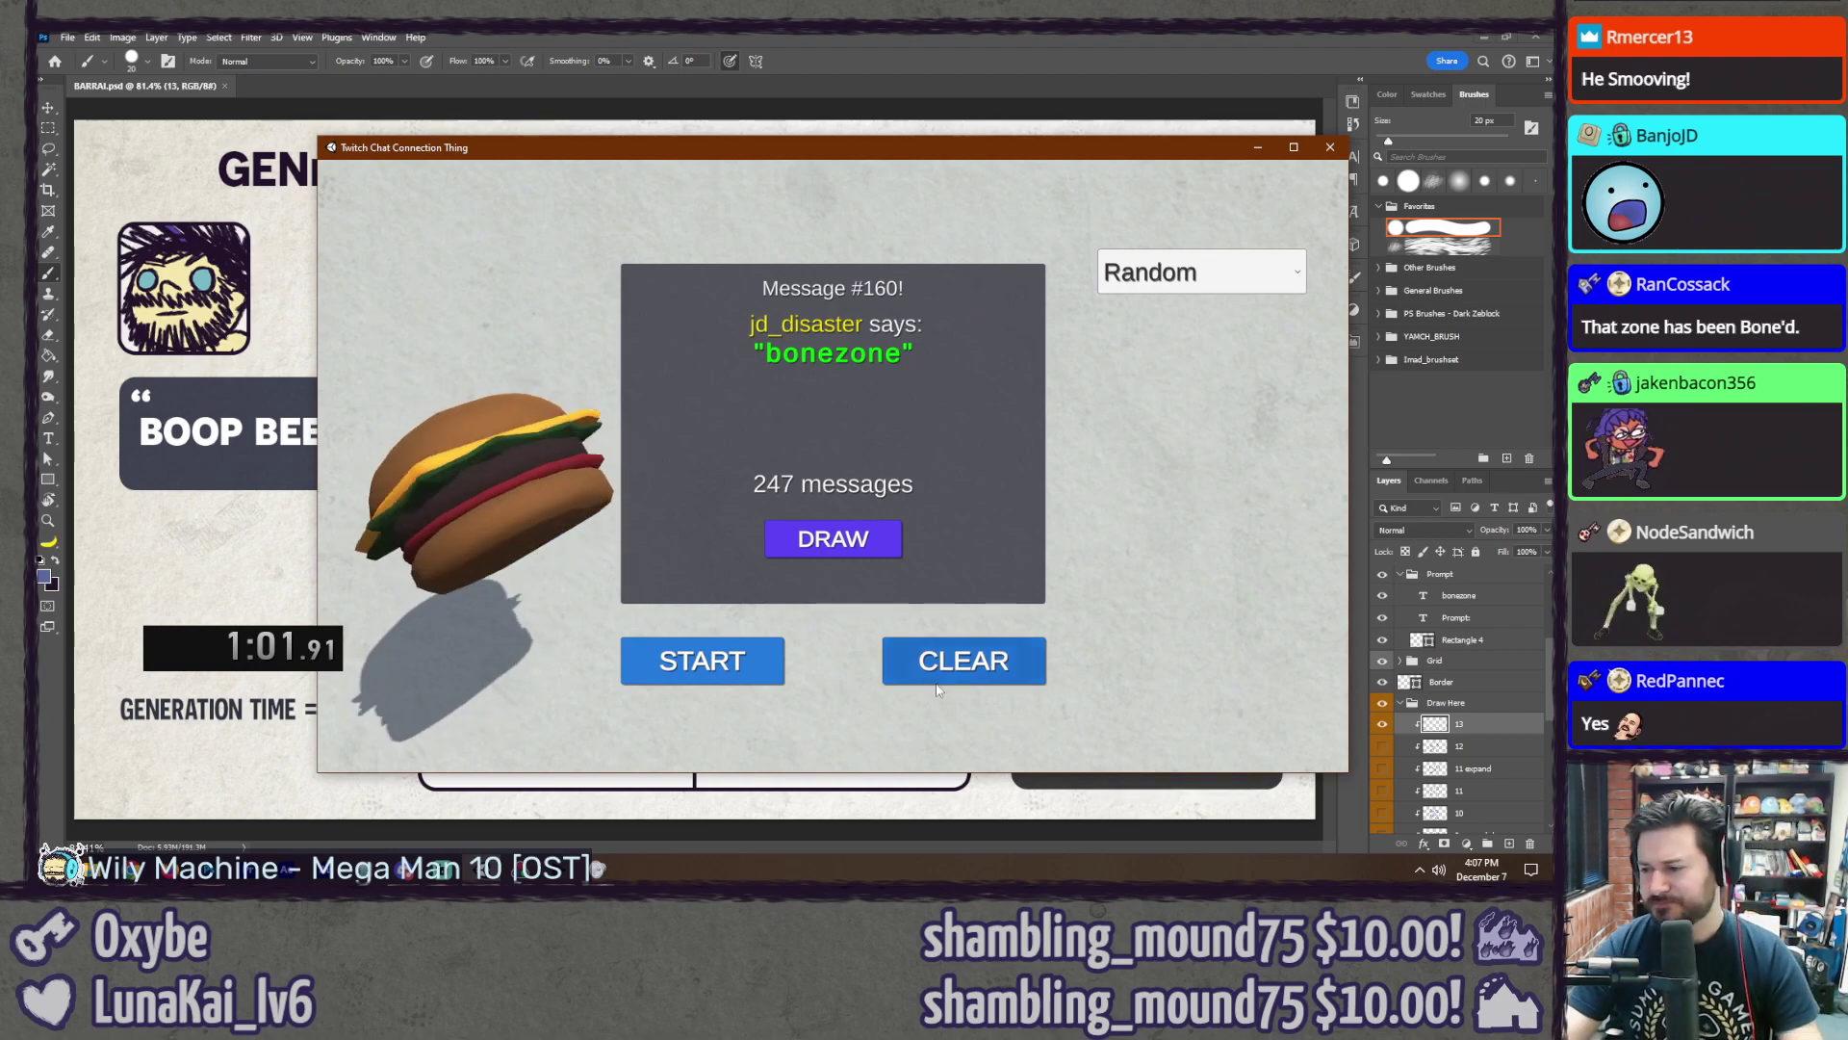
# Step: Clear old messages, collect 182 fresh chat suggestions, and draw 'crauncy bees' as the prompt
pyautogui.click(962, 660)
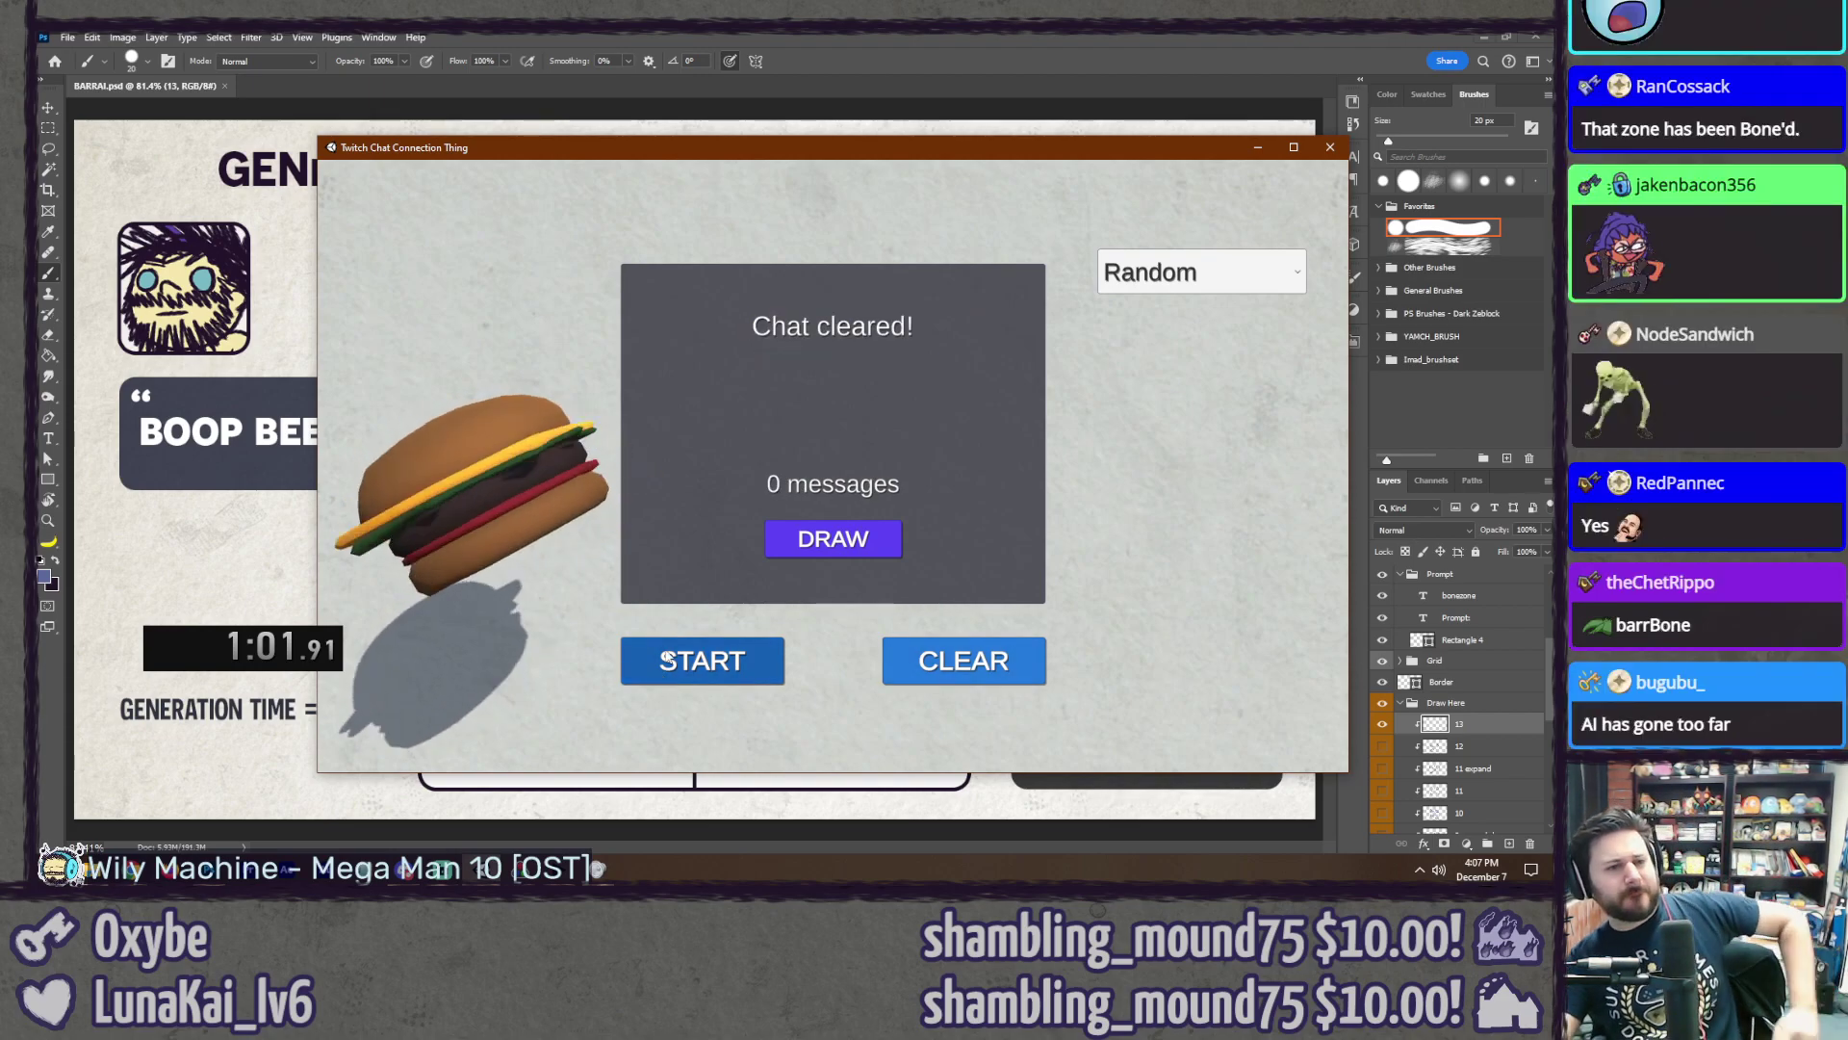
pyautogui.click(666, 659)
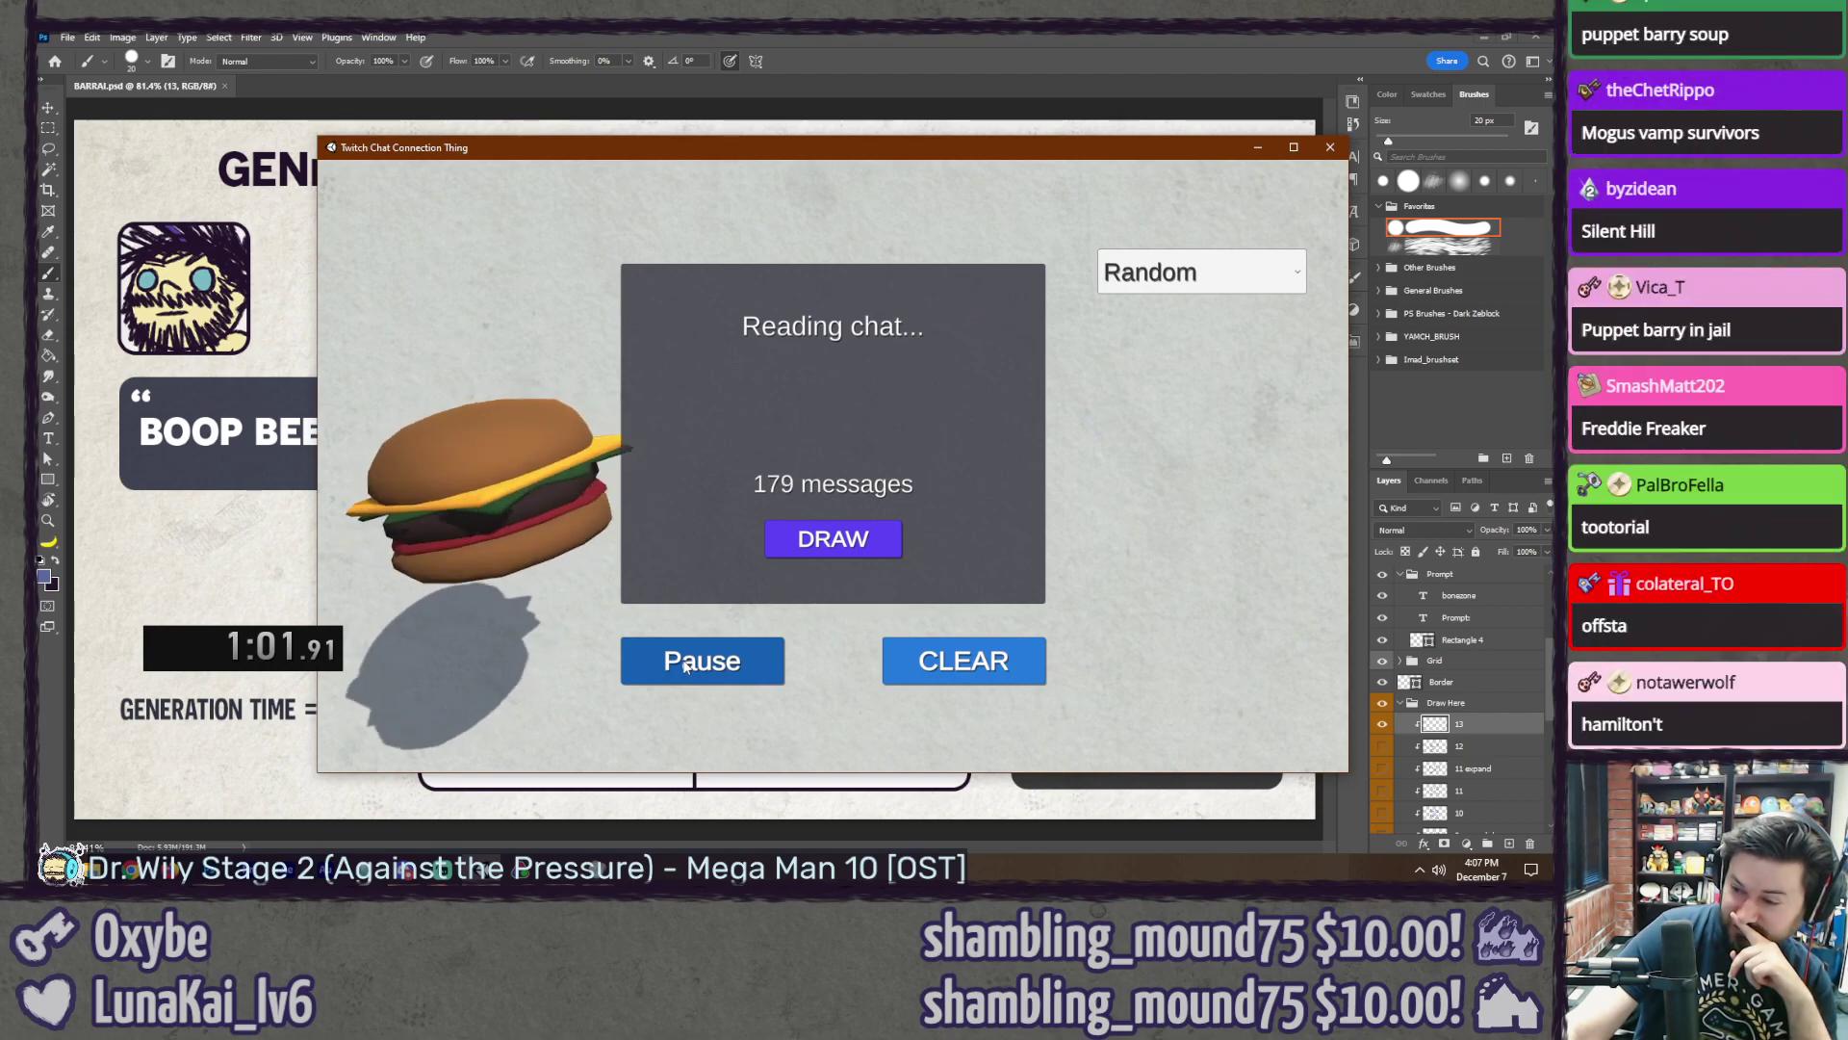
pyautogui.click(685, 664)
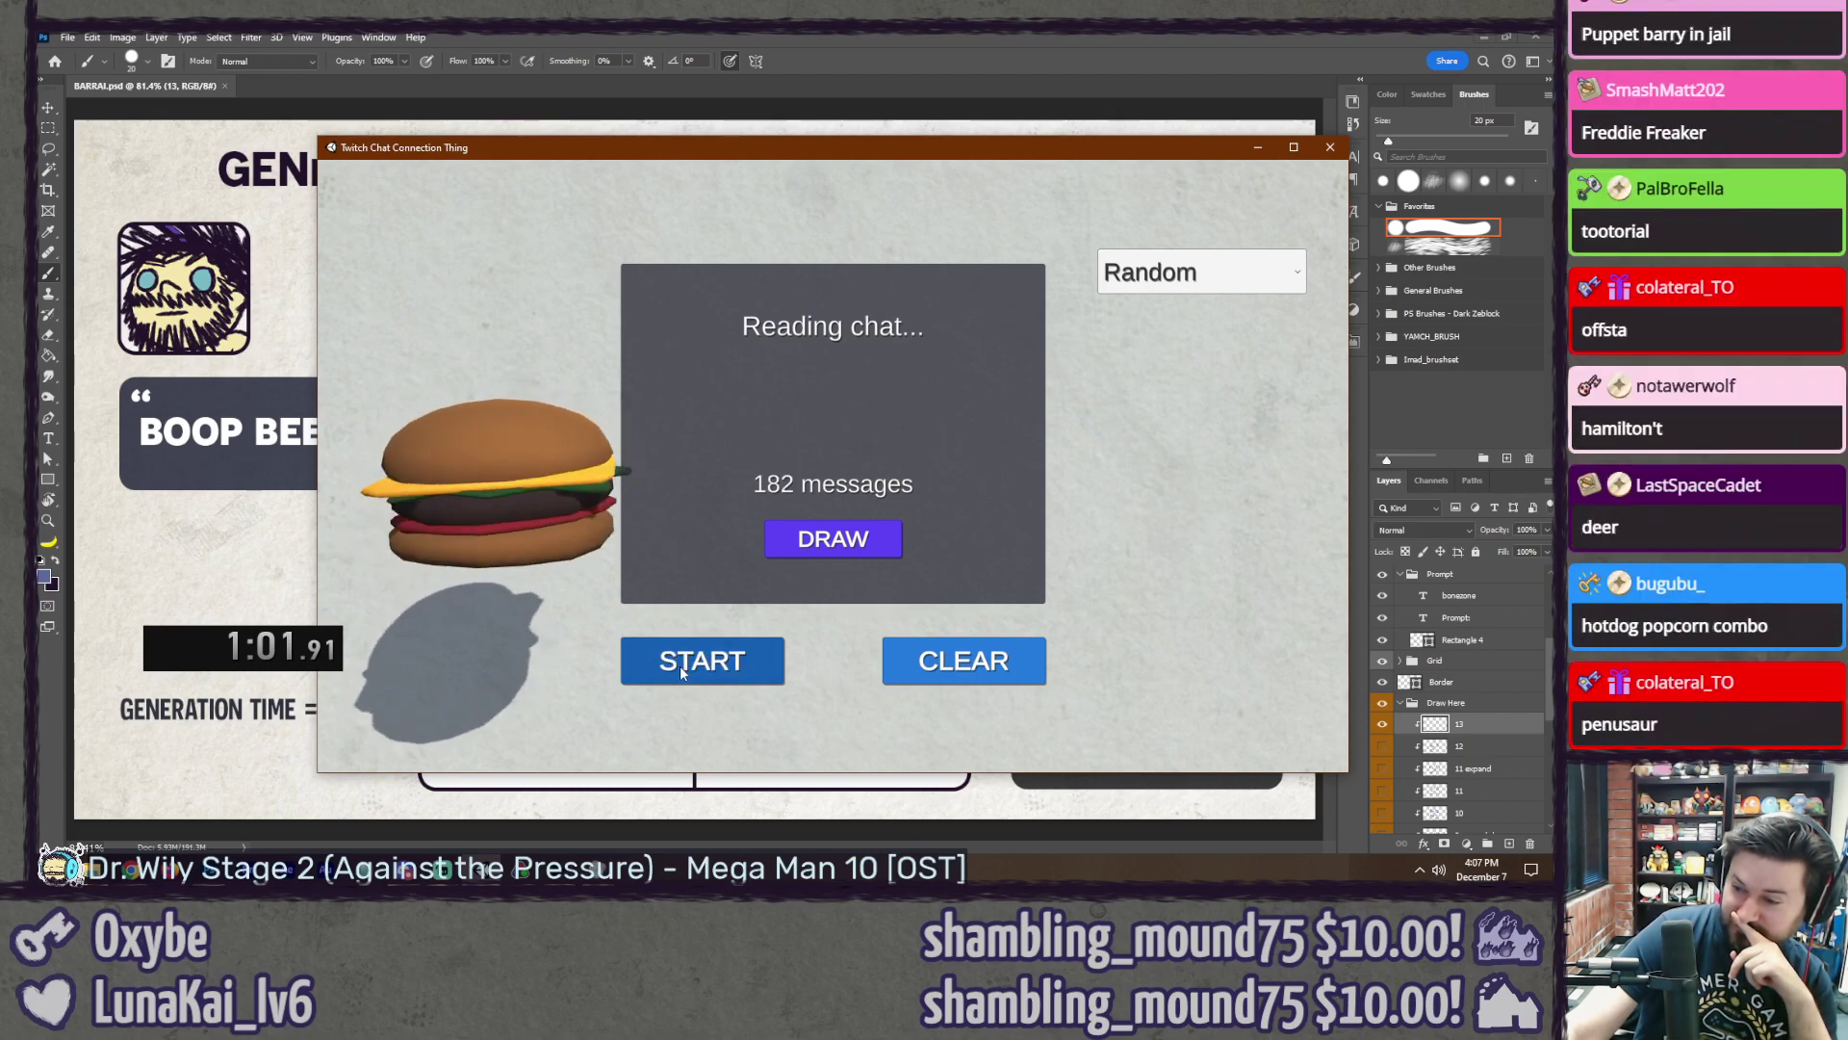
pyautogui.click(797, 550)
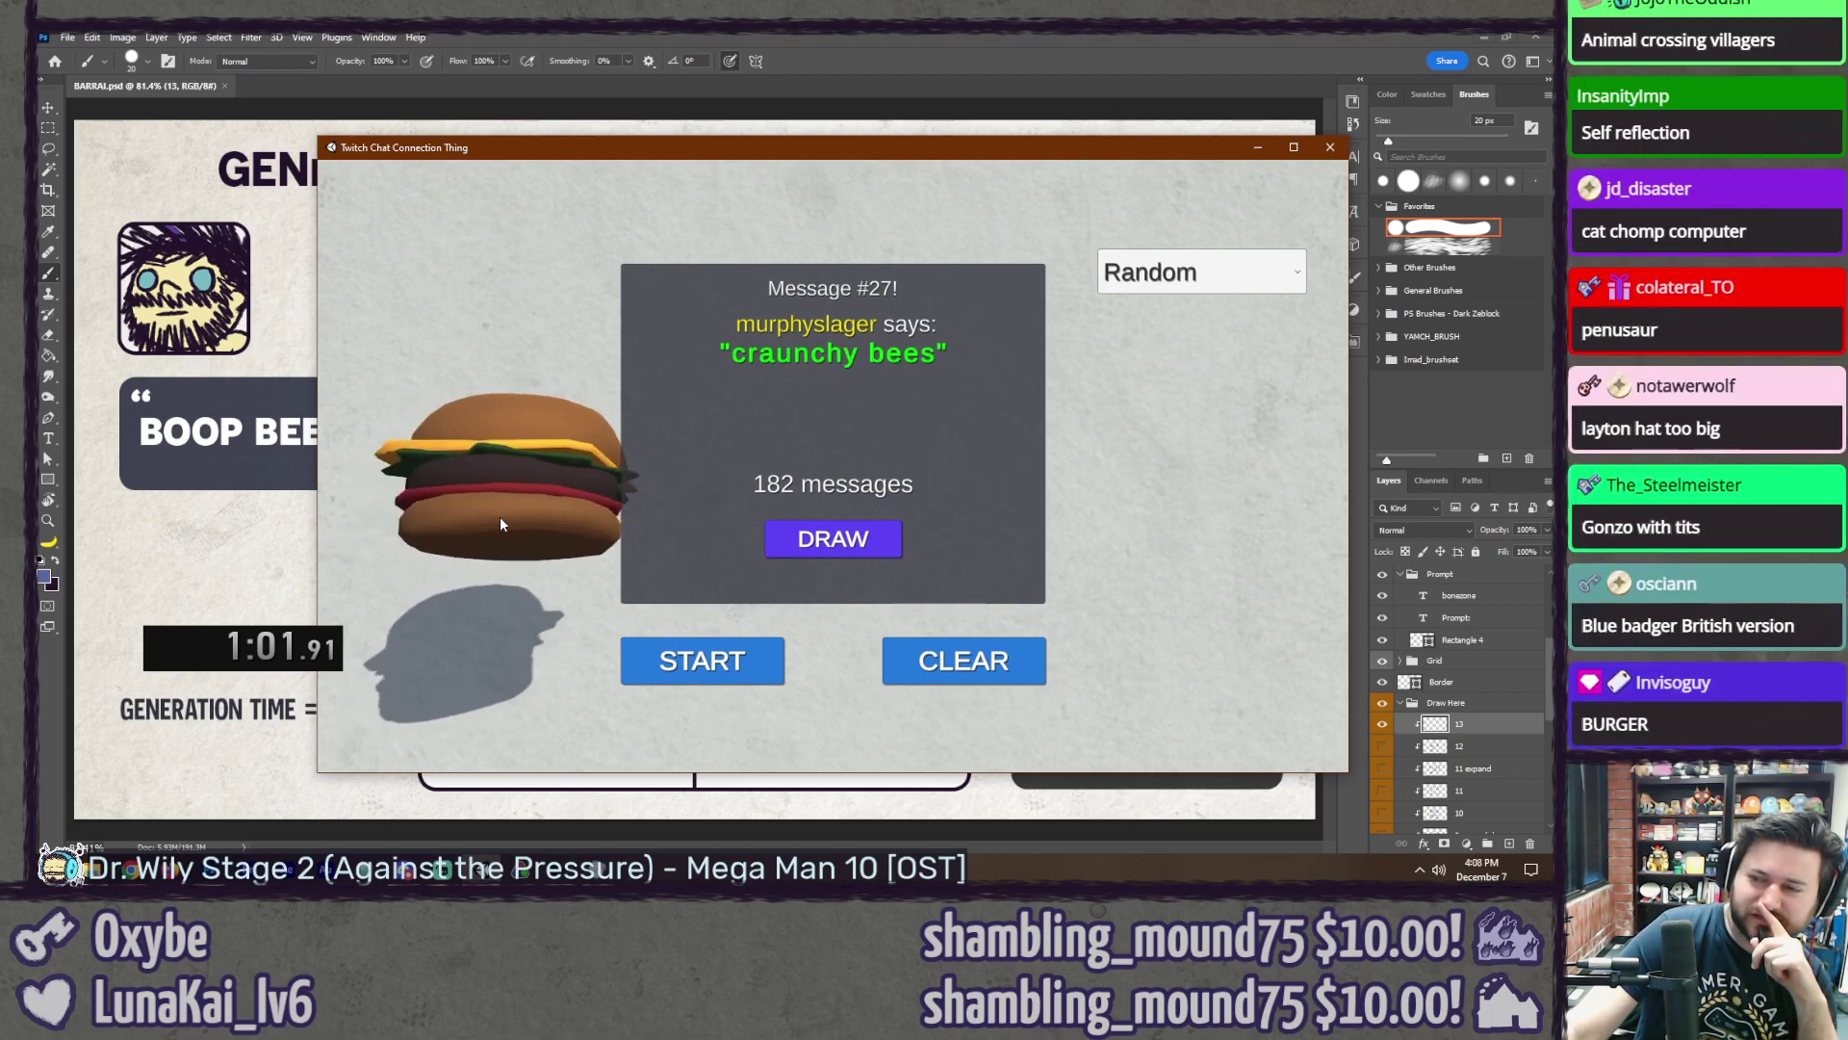
# Step: Replace the prompt word 'bonezone' with 'craunchy bees' and save the template
pyautogui.hotkey('alt', 'Tab')
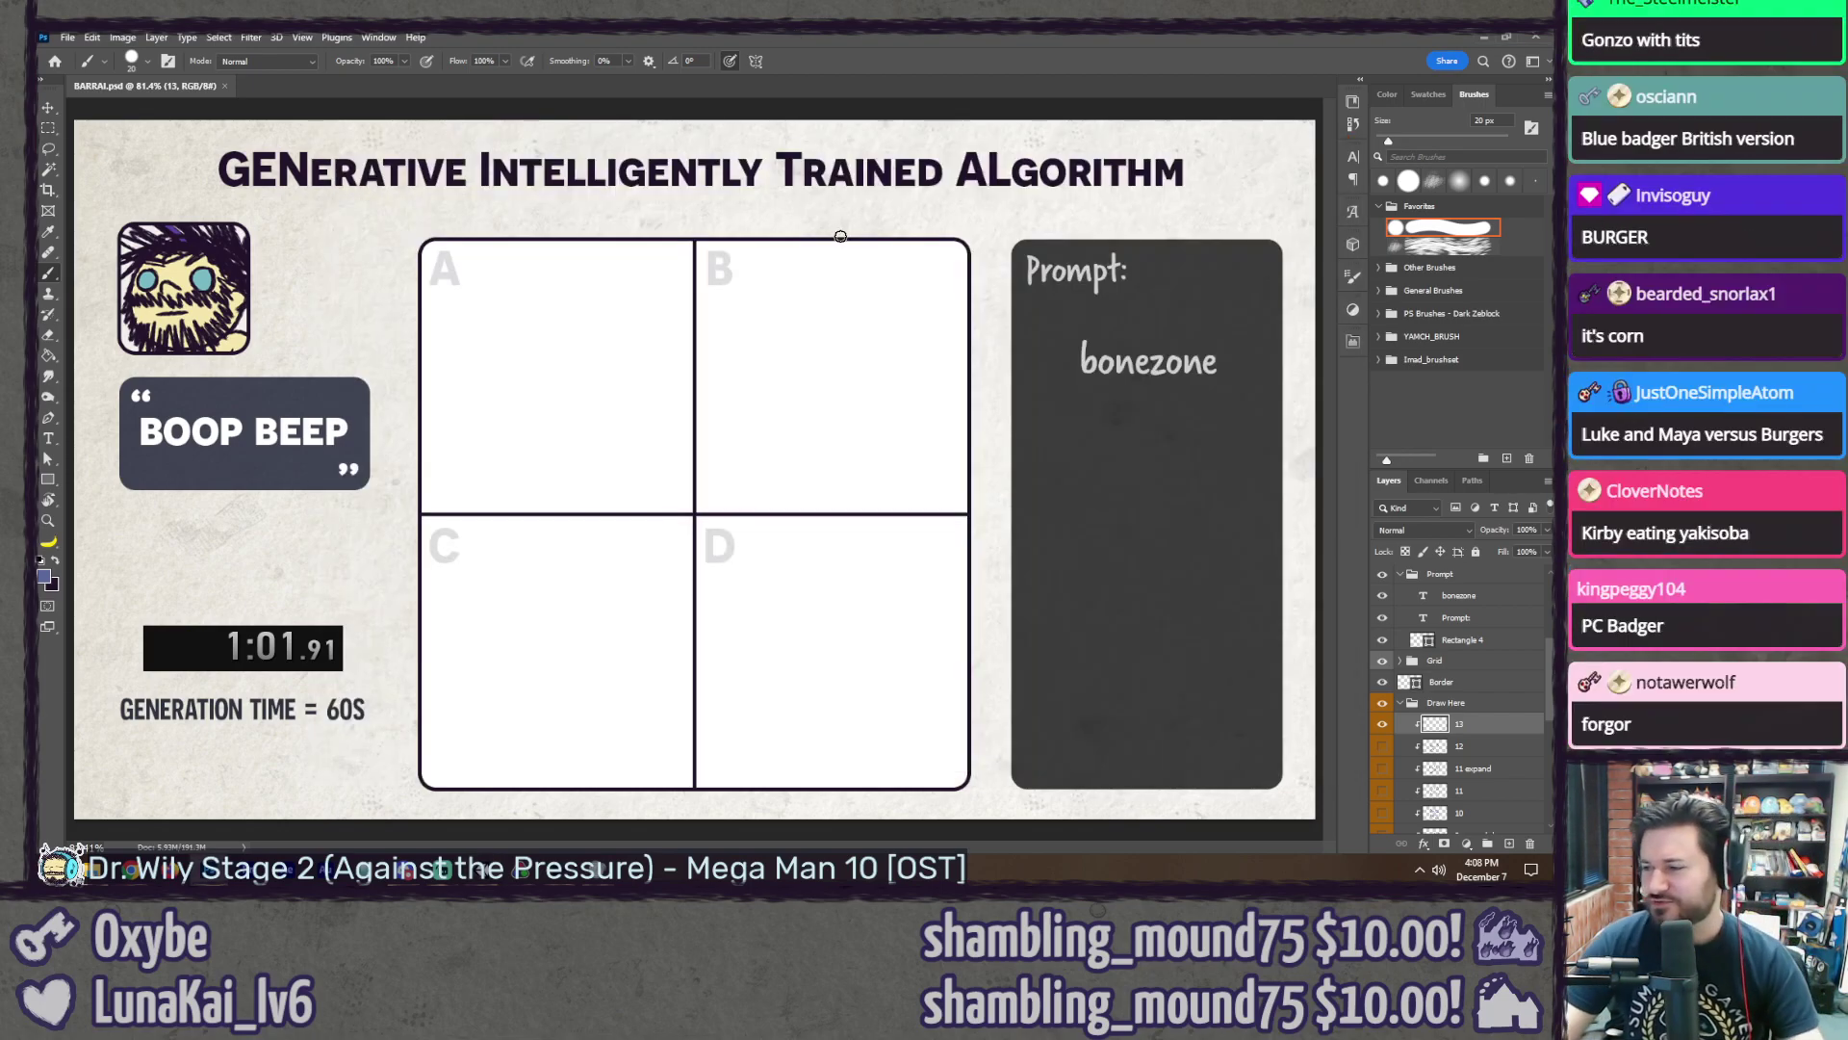
pyautogui.doubleClick(1143, 358)
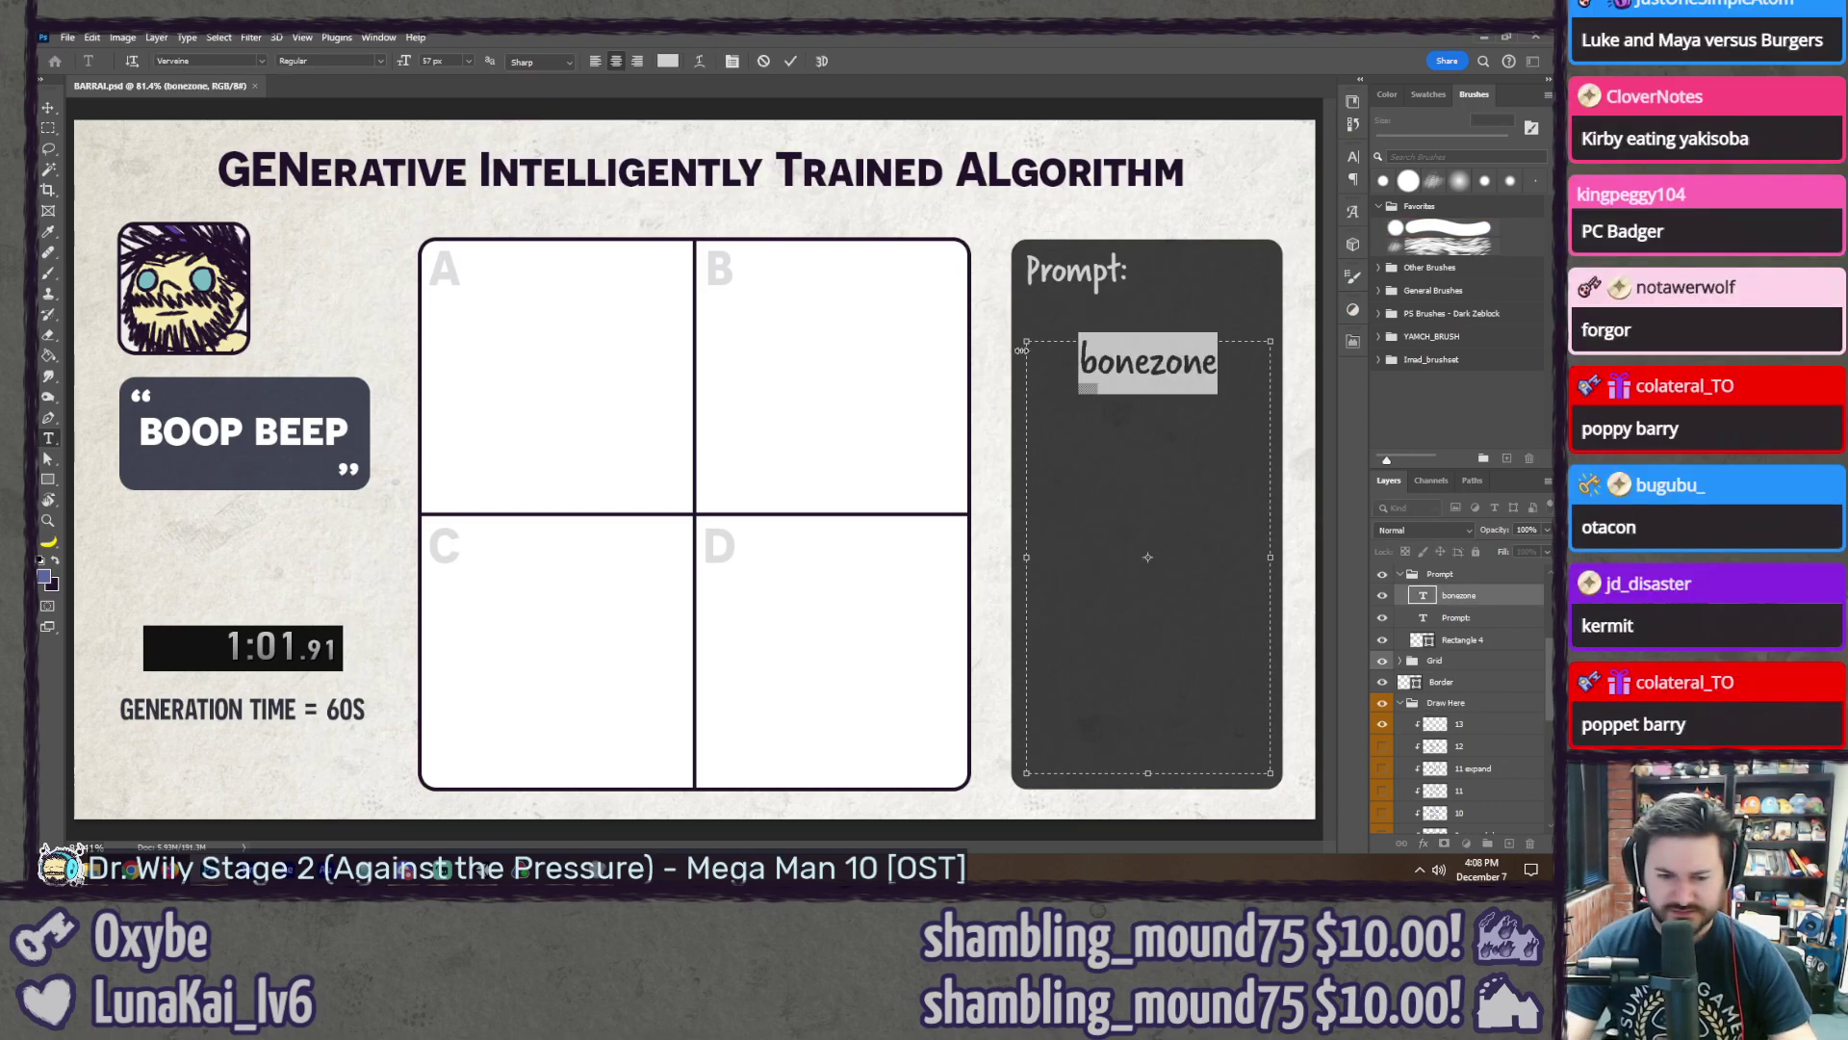
pyautogui.write('craunch')
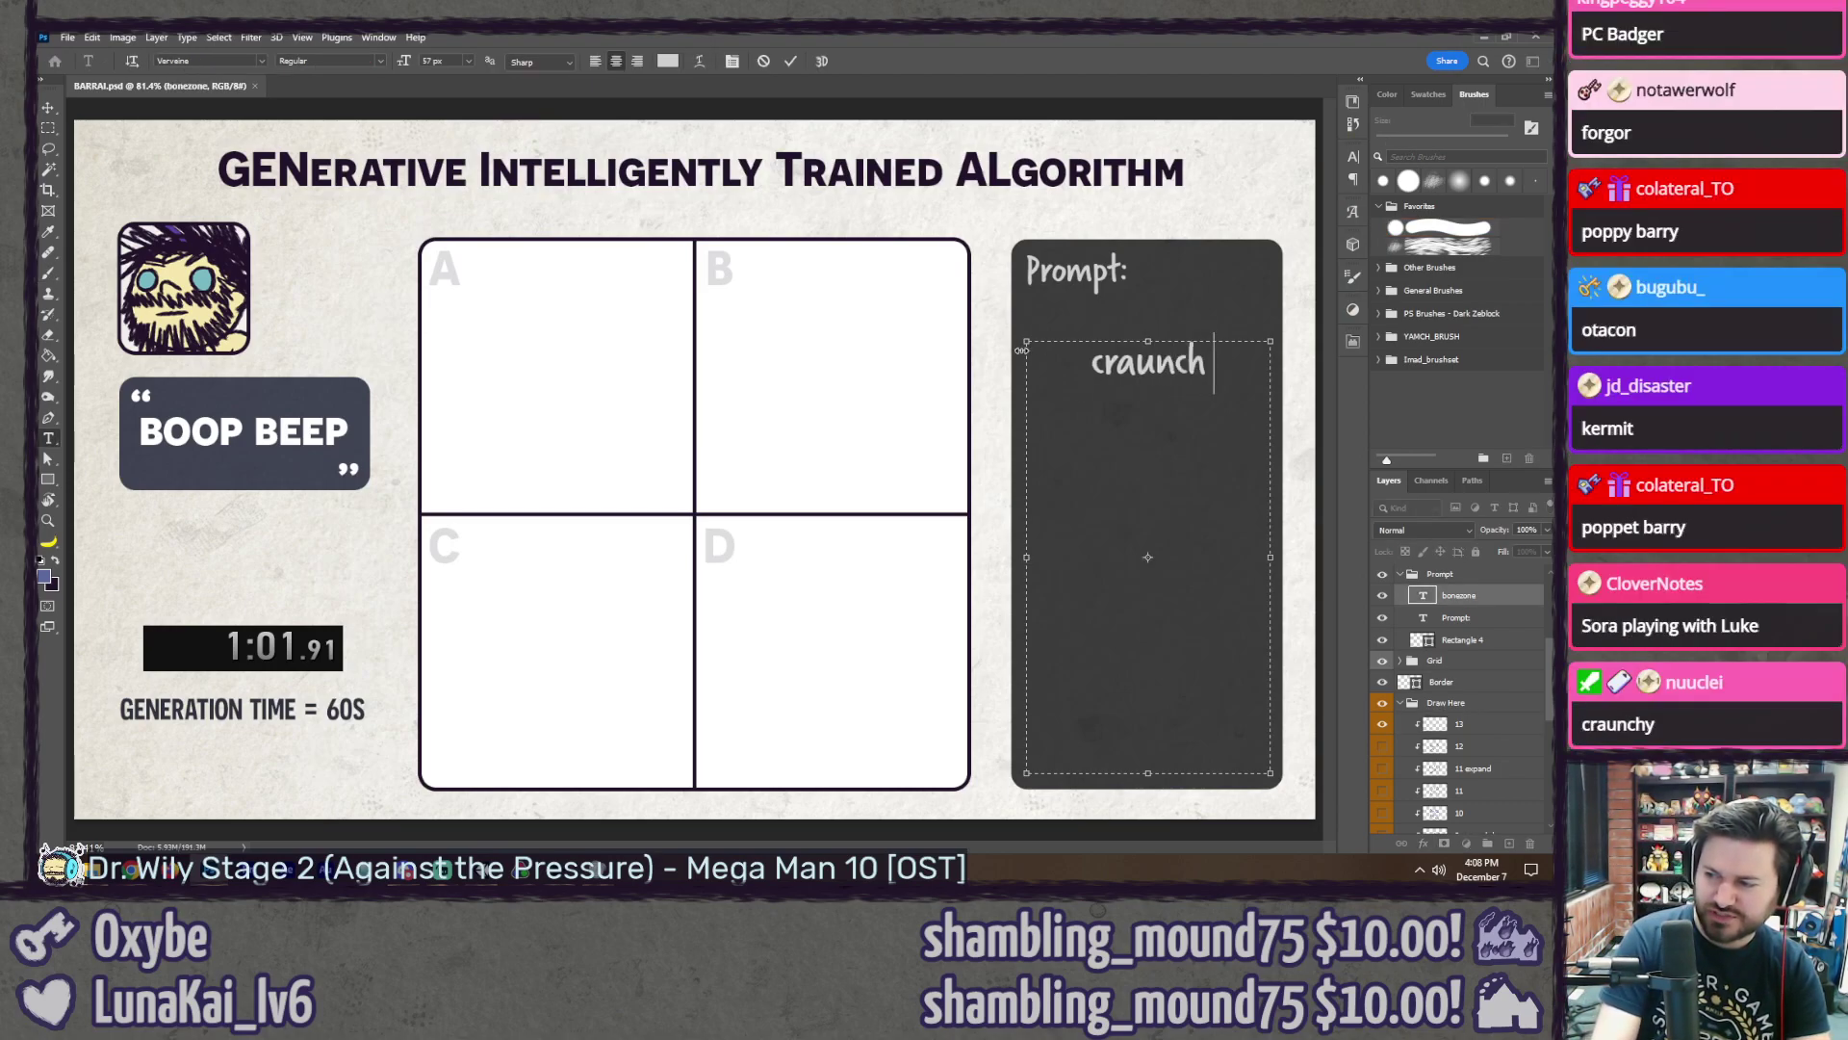
pyautogui.write('y bees')
pyautogui.write('b')
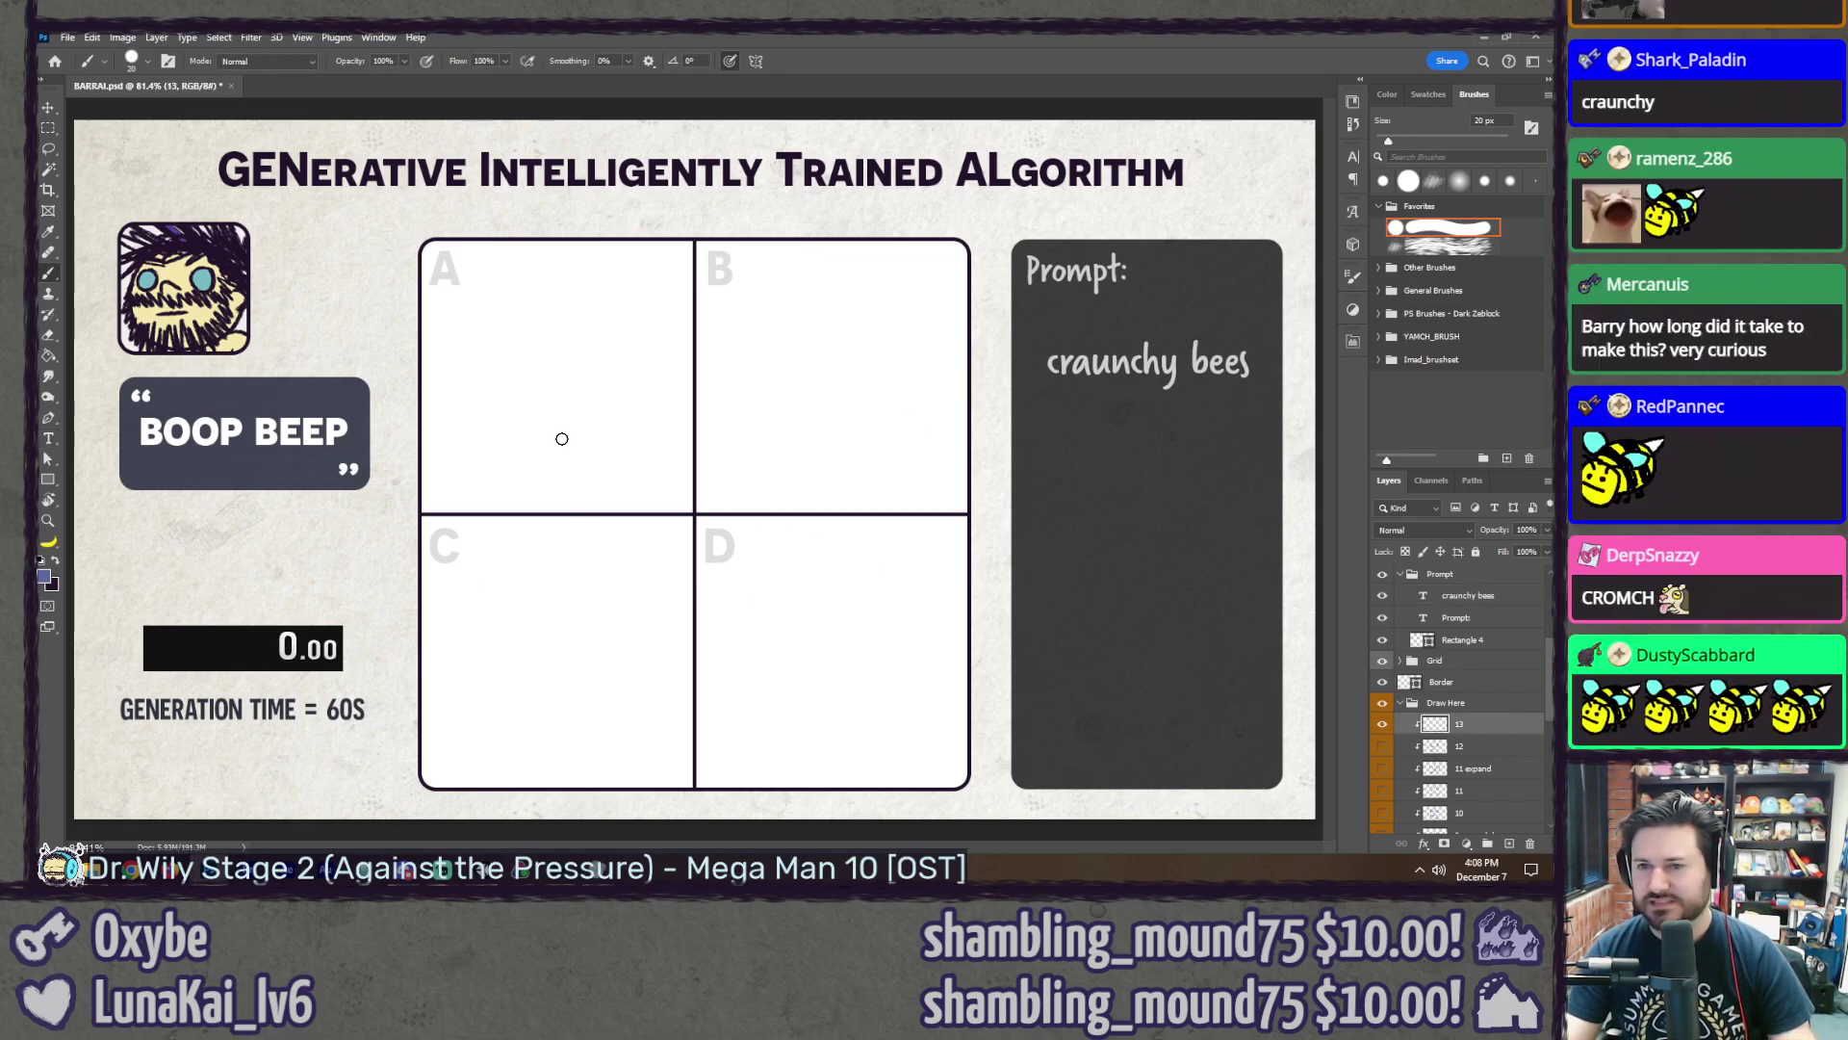
pyautogui.hotkey('ctrl', 's')
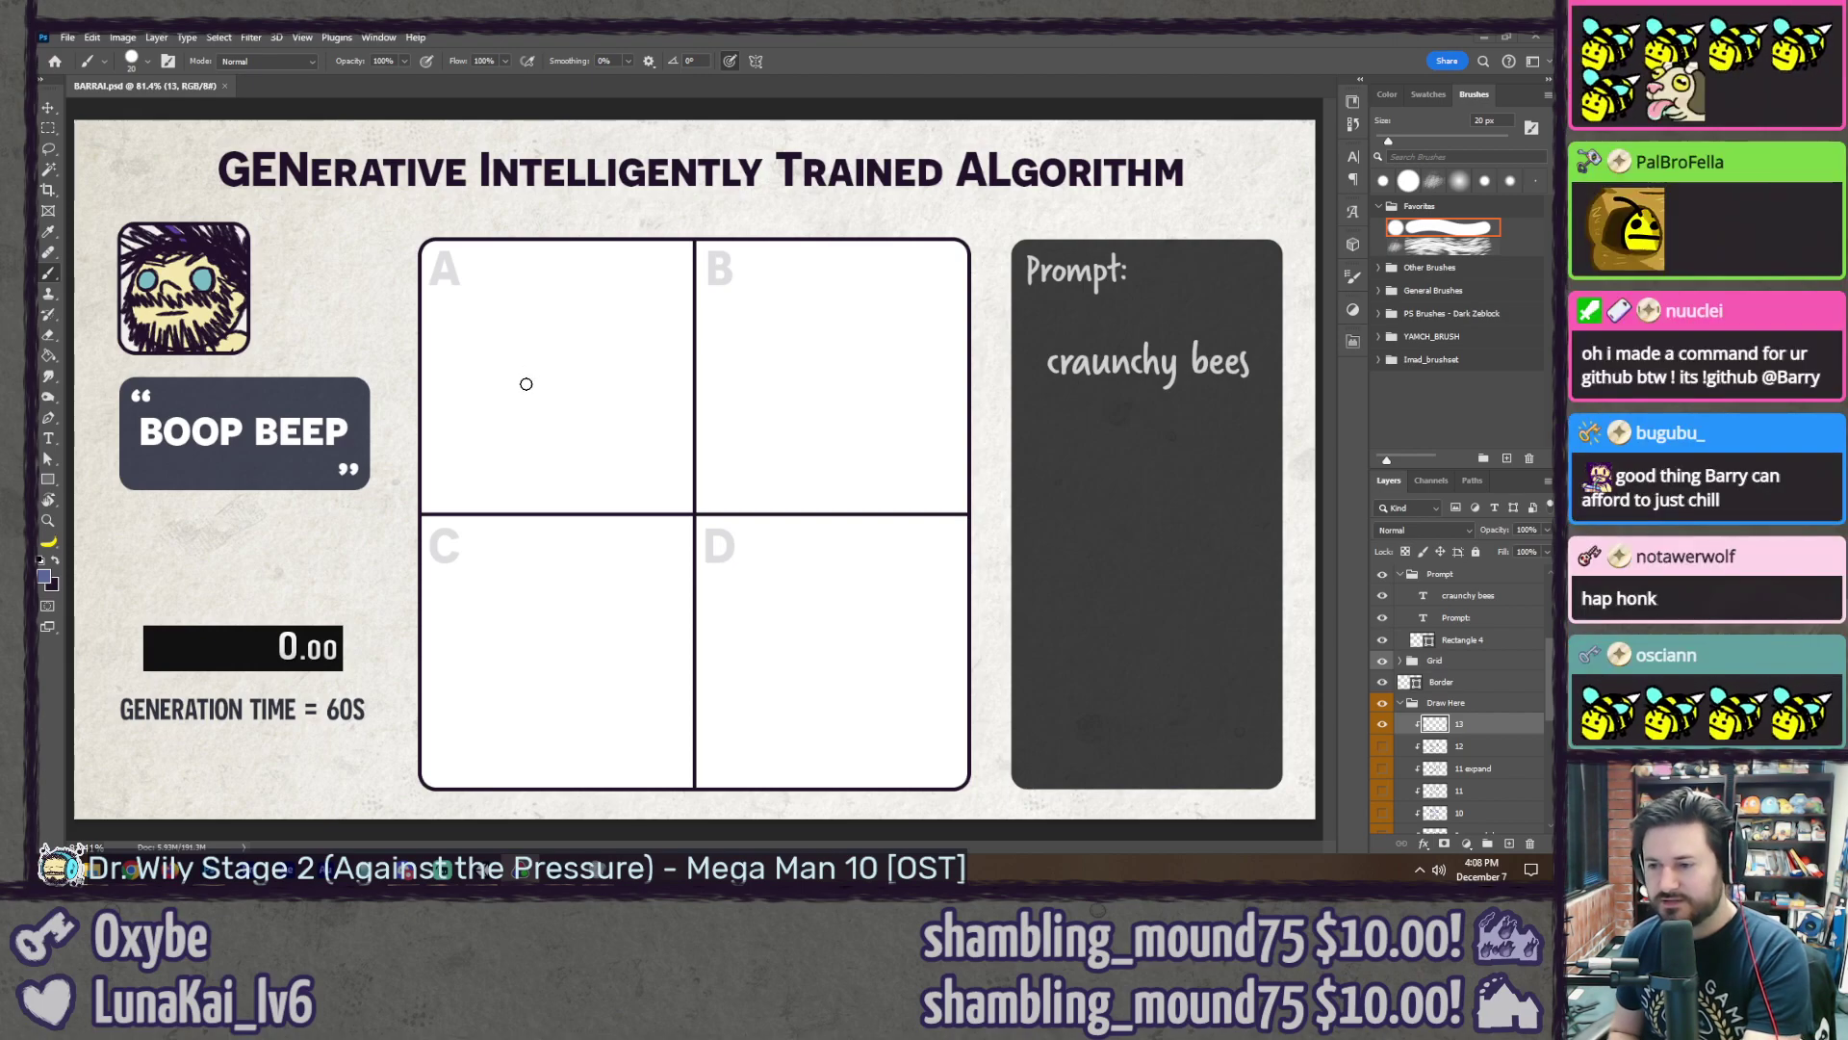
# Step: Doodle three little bees in panel A and a bowl of bees under eyes in panel B
pyautogui.moveTo(487, 412)
pyautogui.mouseDown()
pyautogui.moveTo(508, 399)
pyautogui.moveTo(514, 434)
pyautogui.moveTo(446, 429)
pyautogui.mouseUp()
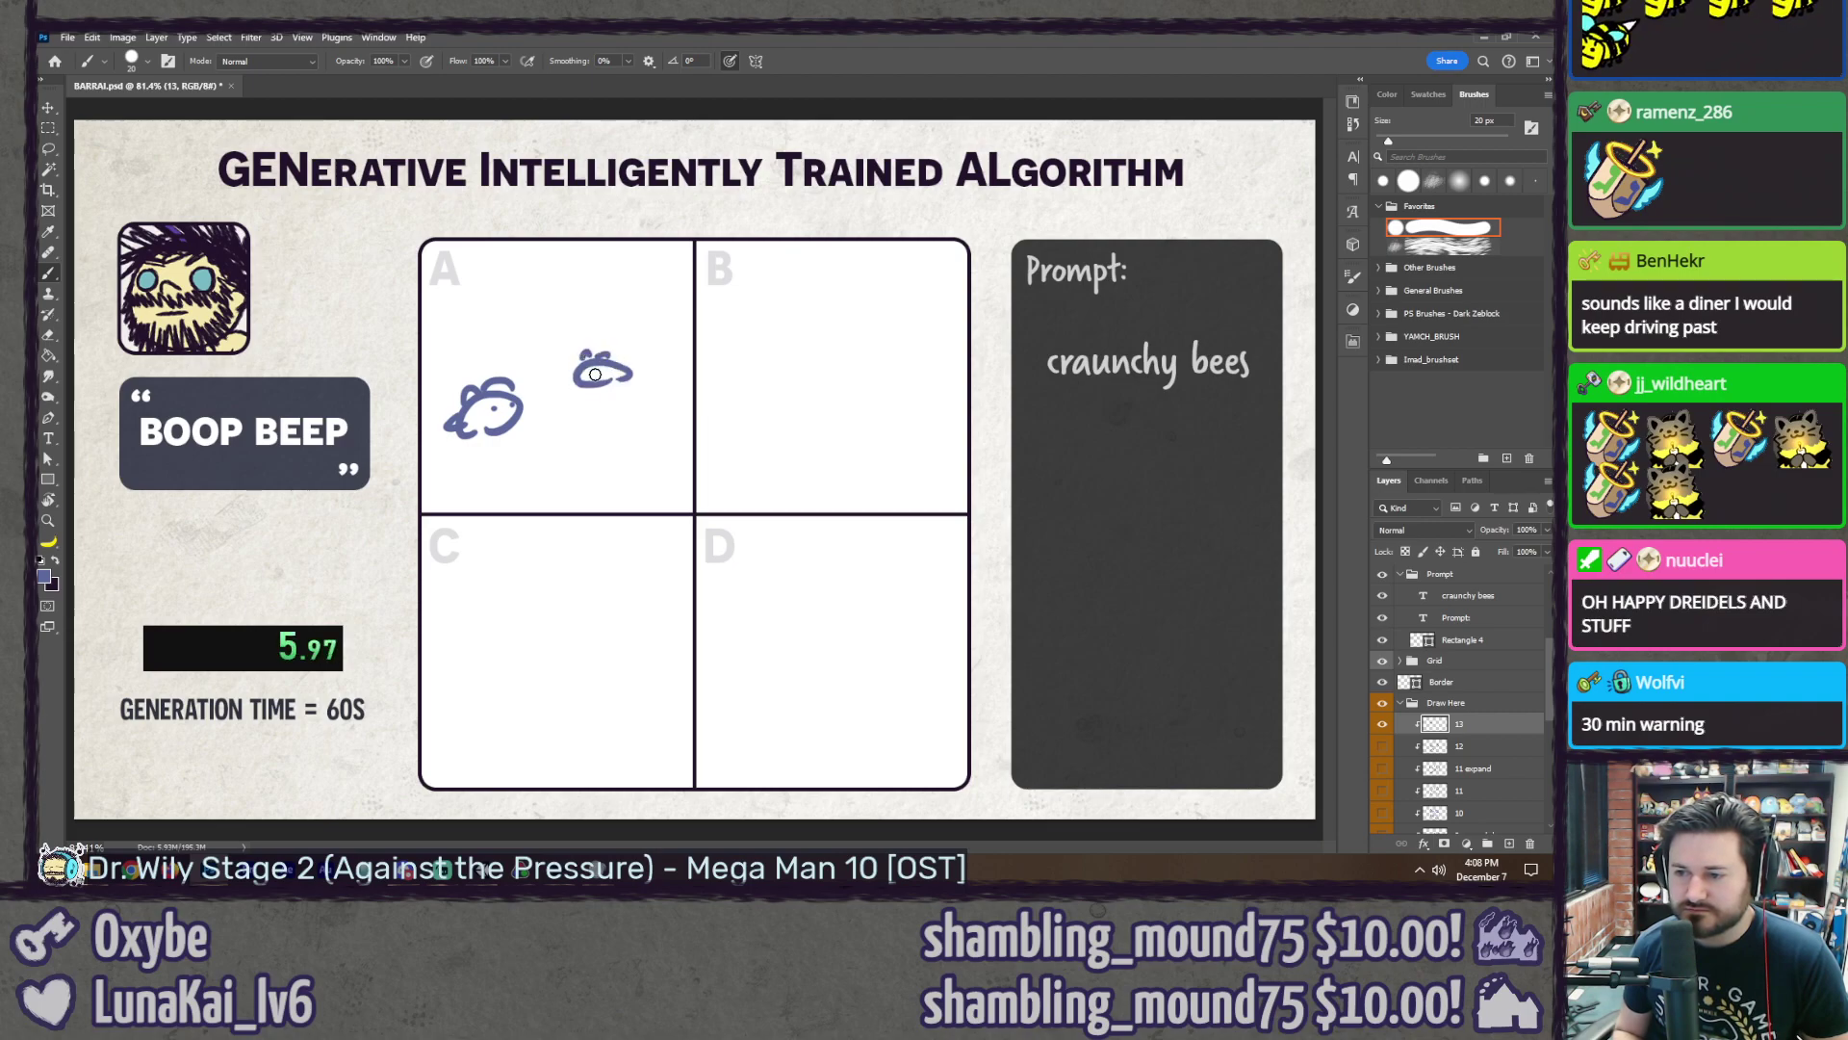
pyautogui.moveTo(624, 371); pyautogui.dragTo(645, 371)
pyautogui.moveTo(583, 464); pyautogui.dragTo(612, 446)
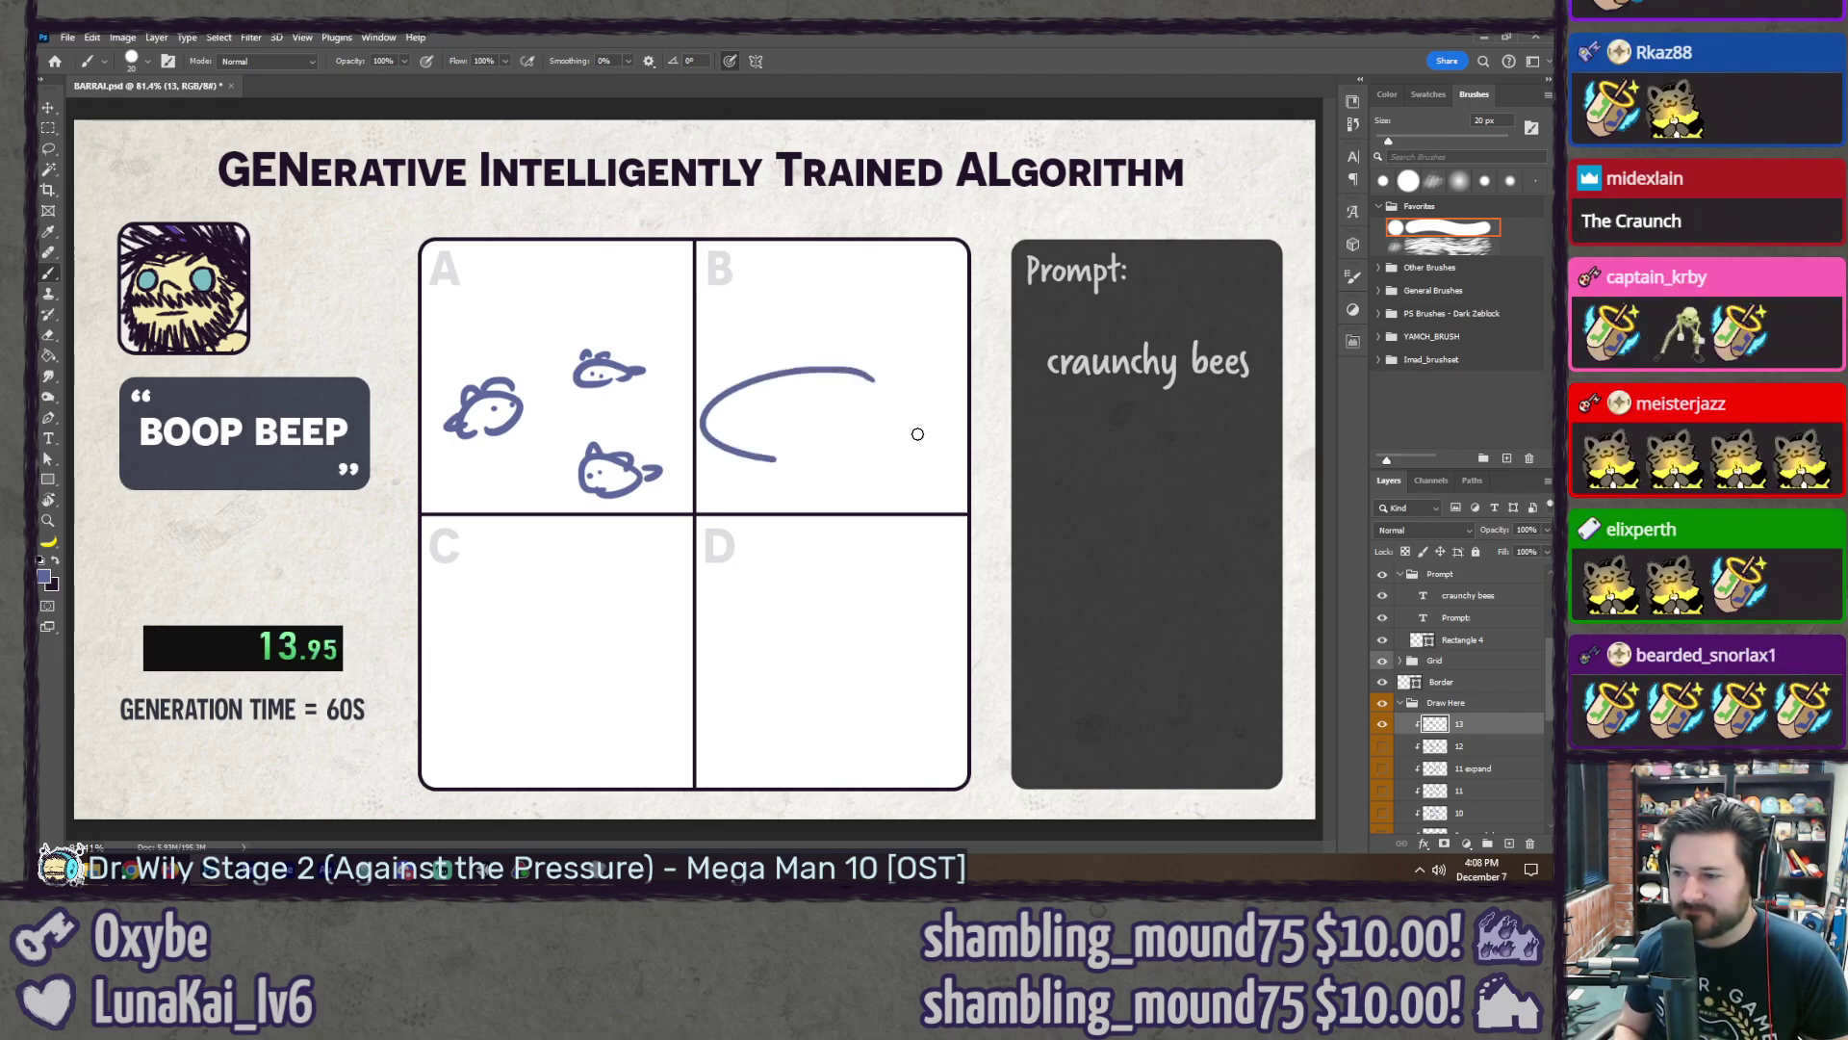
pyautogui.moveTo(917, 434); pyautogui.dragTo(876, 372)
pyautogui.moveTo(724, 416); pyautogui.dragTo(739, 443)
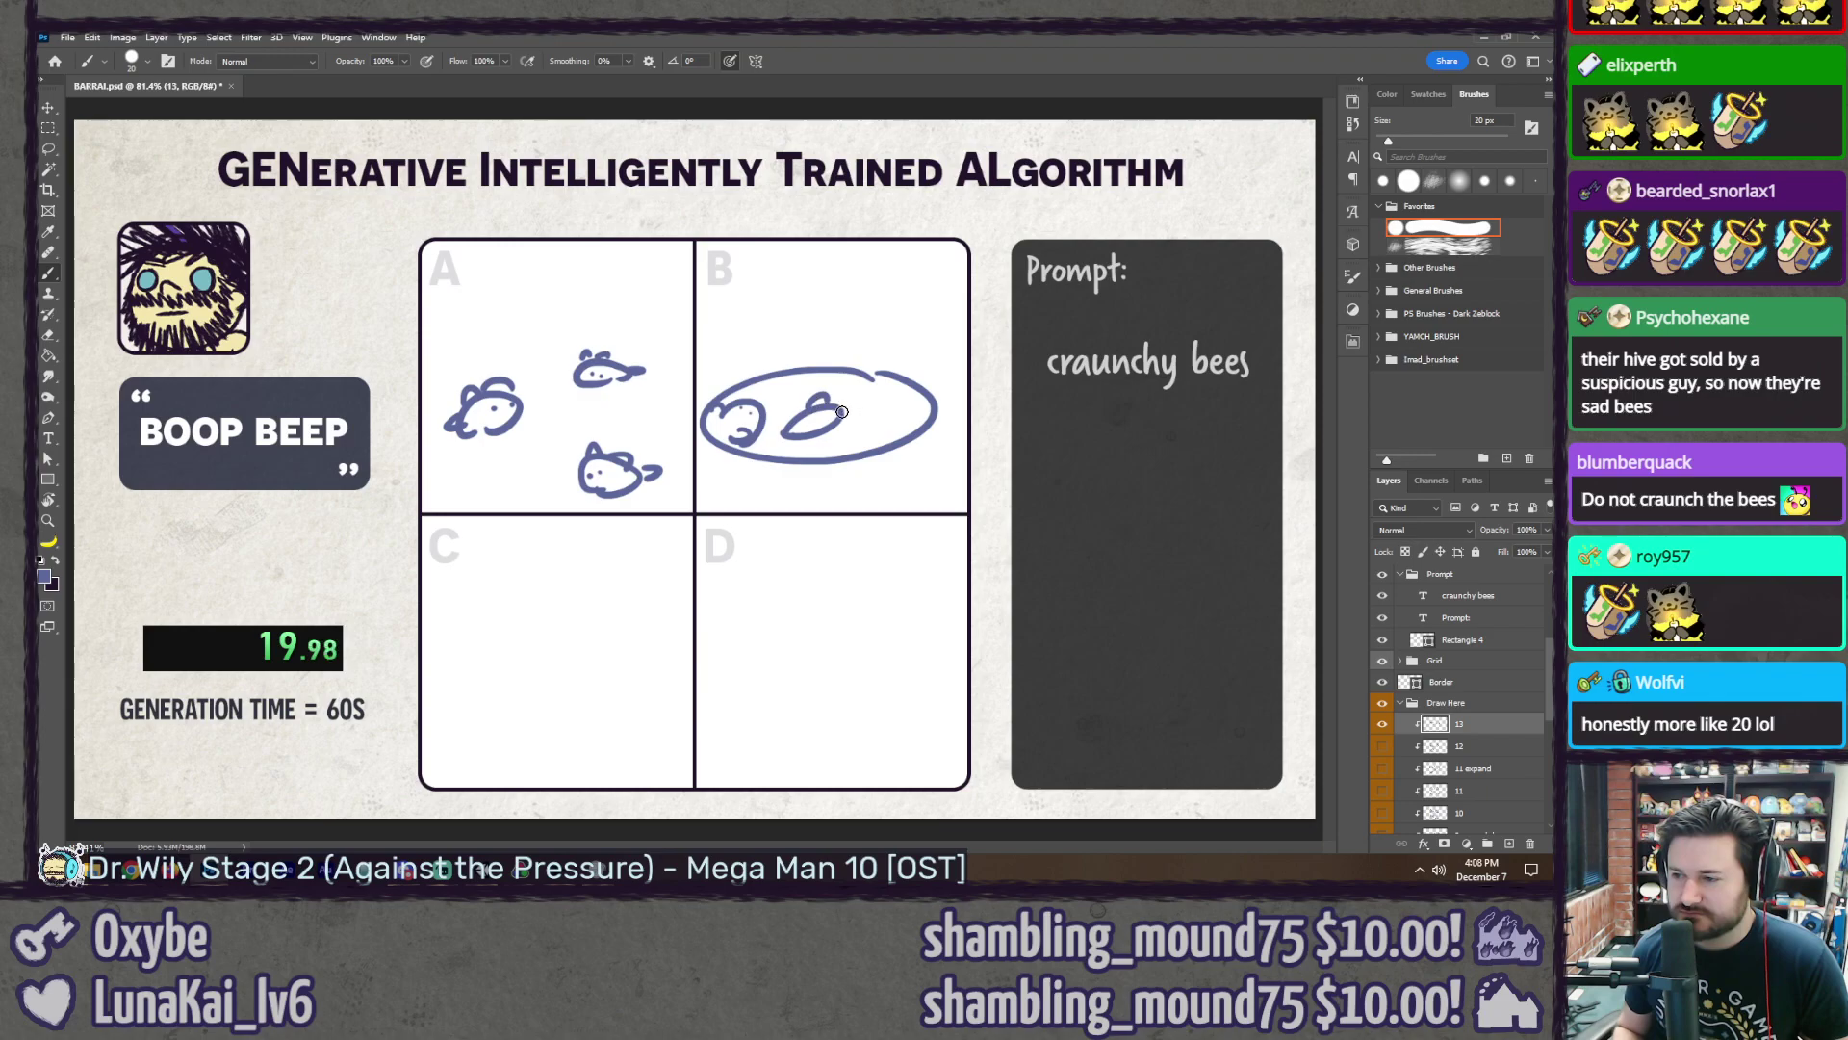
pyautogui.moveTo(841, 412)
pyautogui.mouseDown()
pyautogui.moveTo(813, 443)
pyautogui.moveTo(818, 427)
pyautogui.moveTo(773, 437)
pyautogui.mouseUp()
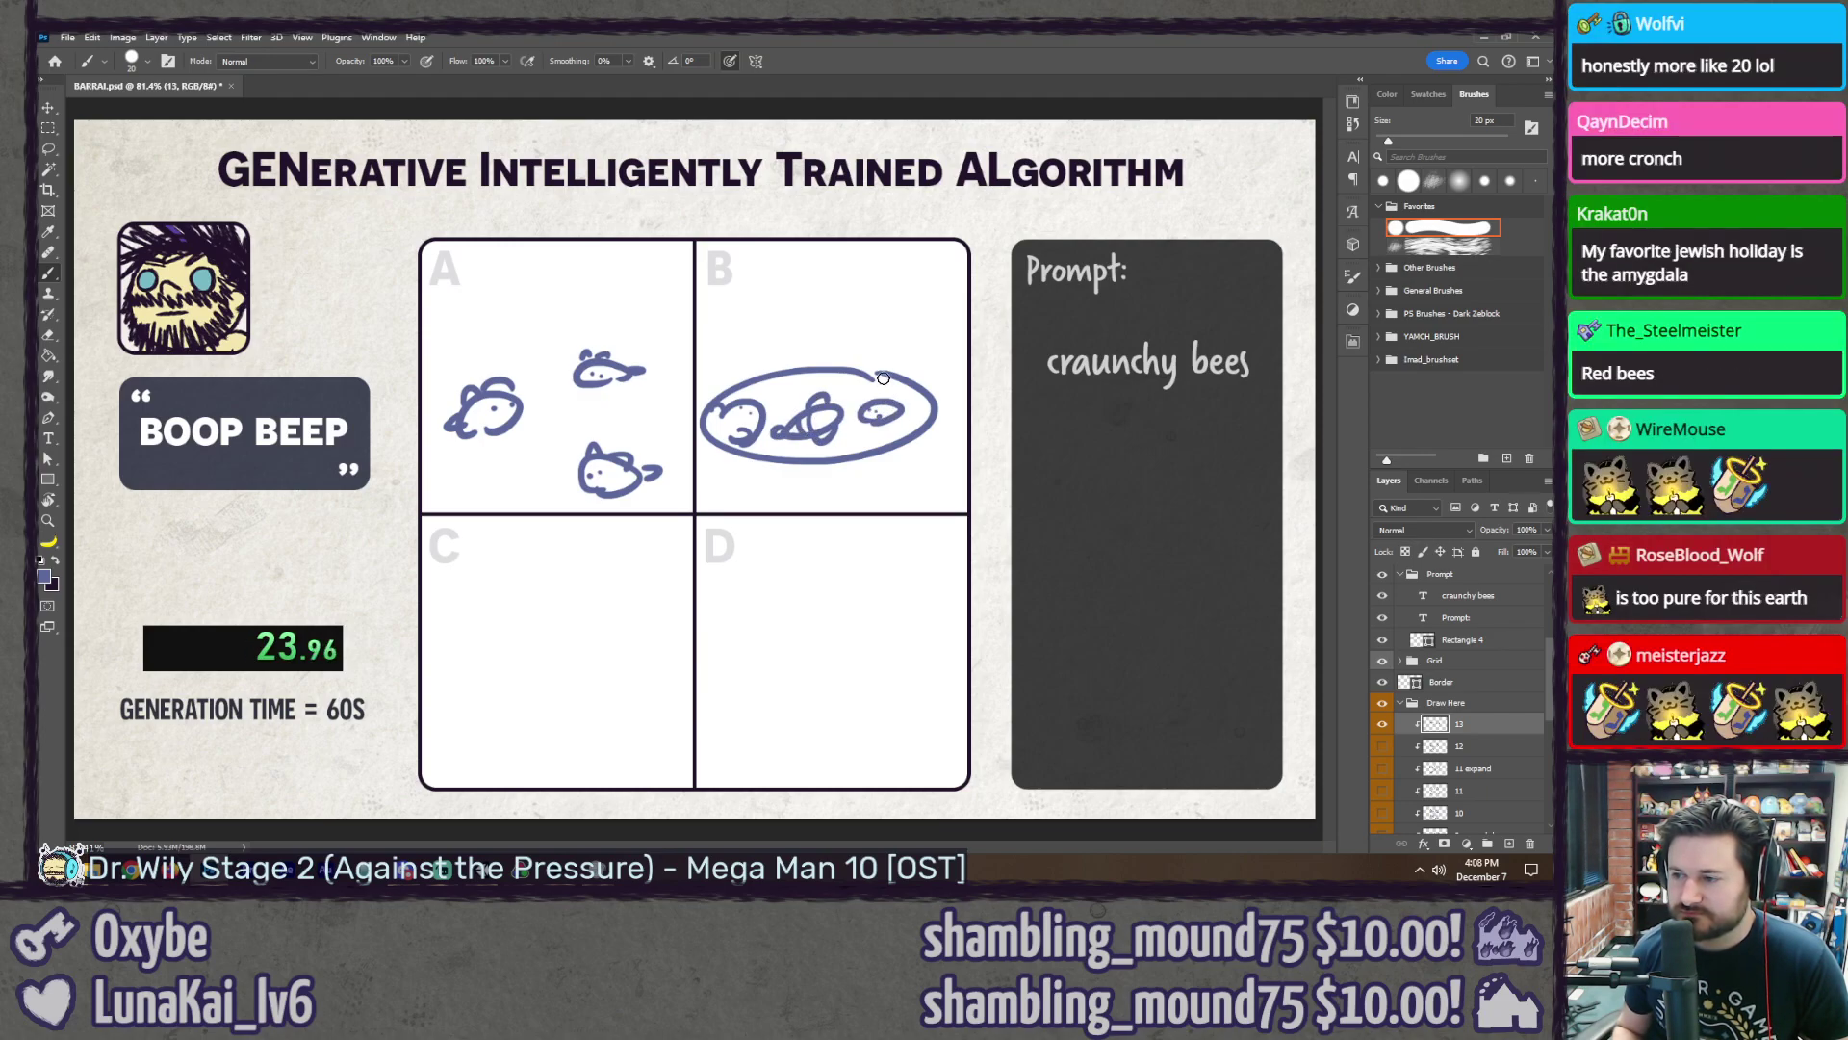
pyautogui.moveTo(912, 399); pyautogui.dragTo(936, 415)
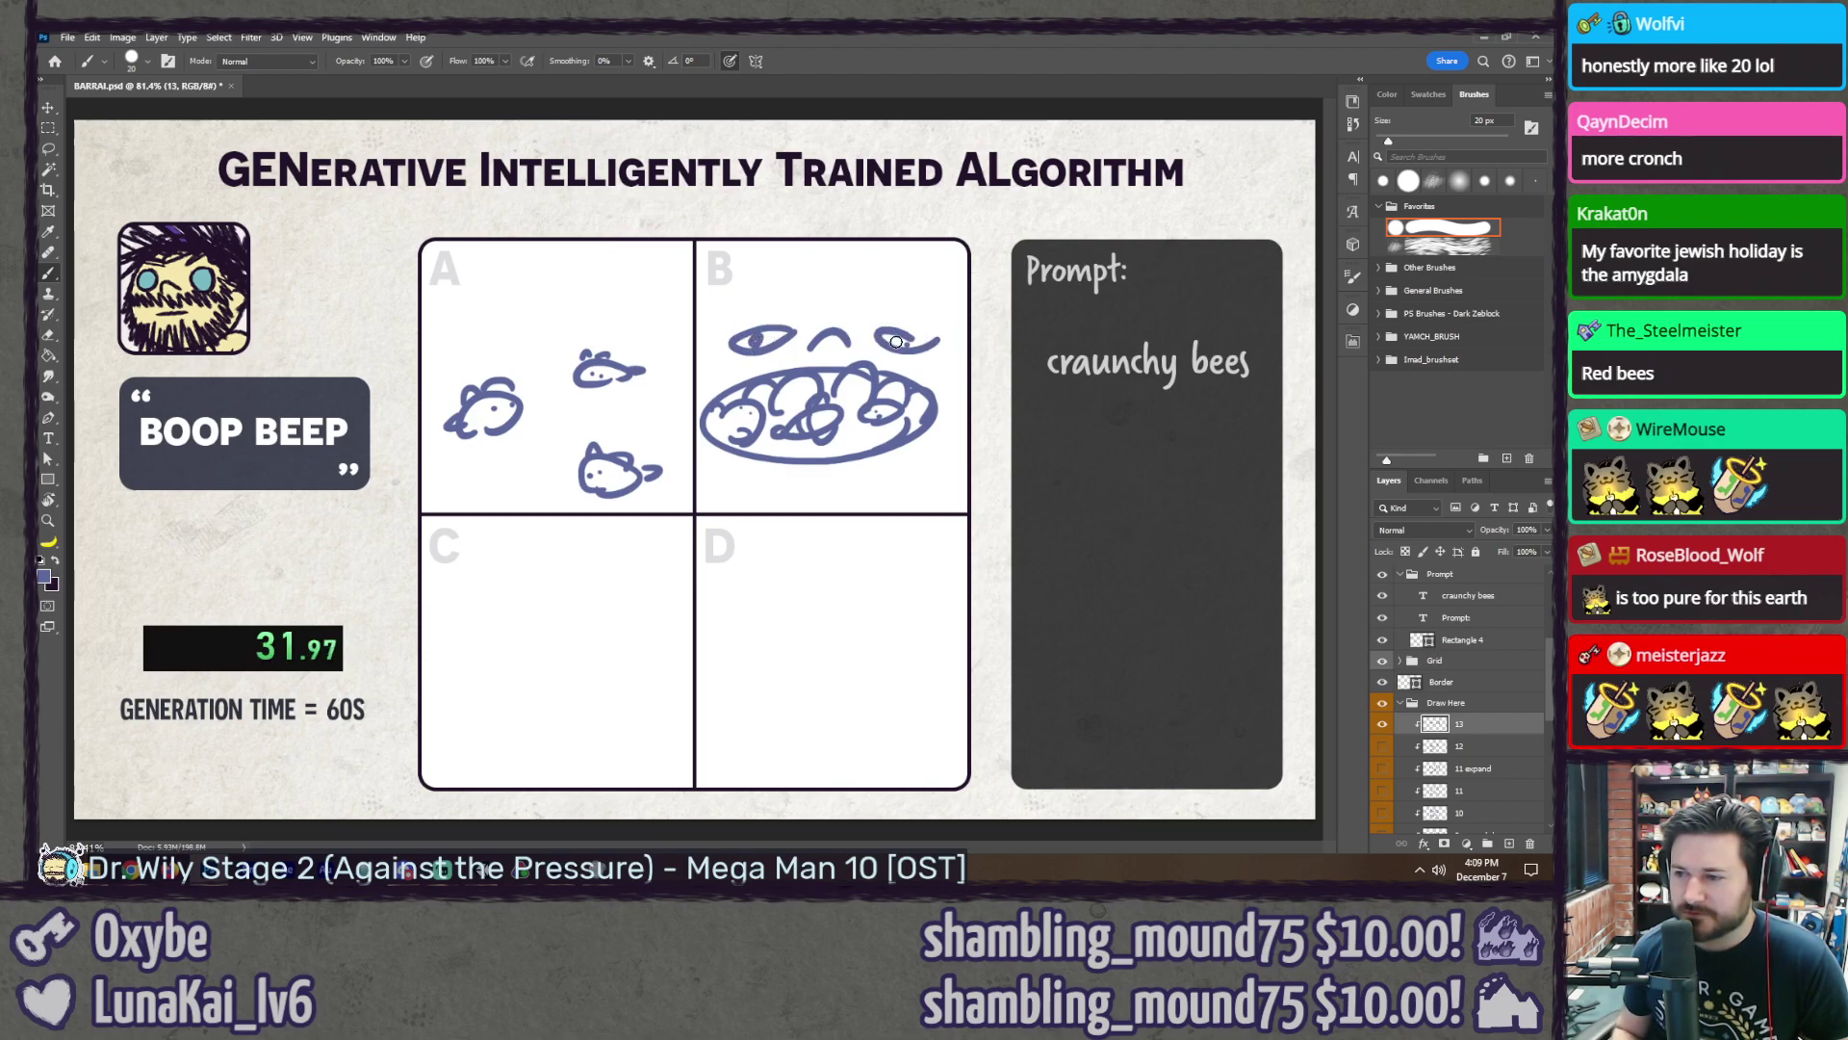
pyautogui.moveTo(896, 342); pyautogui.dragTo(910, 342)
pyautogui.moveTo(828, 448)
pyautogui.mouseDown()
pyautogui.moveTo(864, 435)
pyautogui.moveTo(787, 421)
pyautogui.mouseUp()
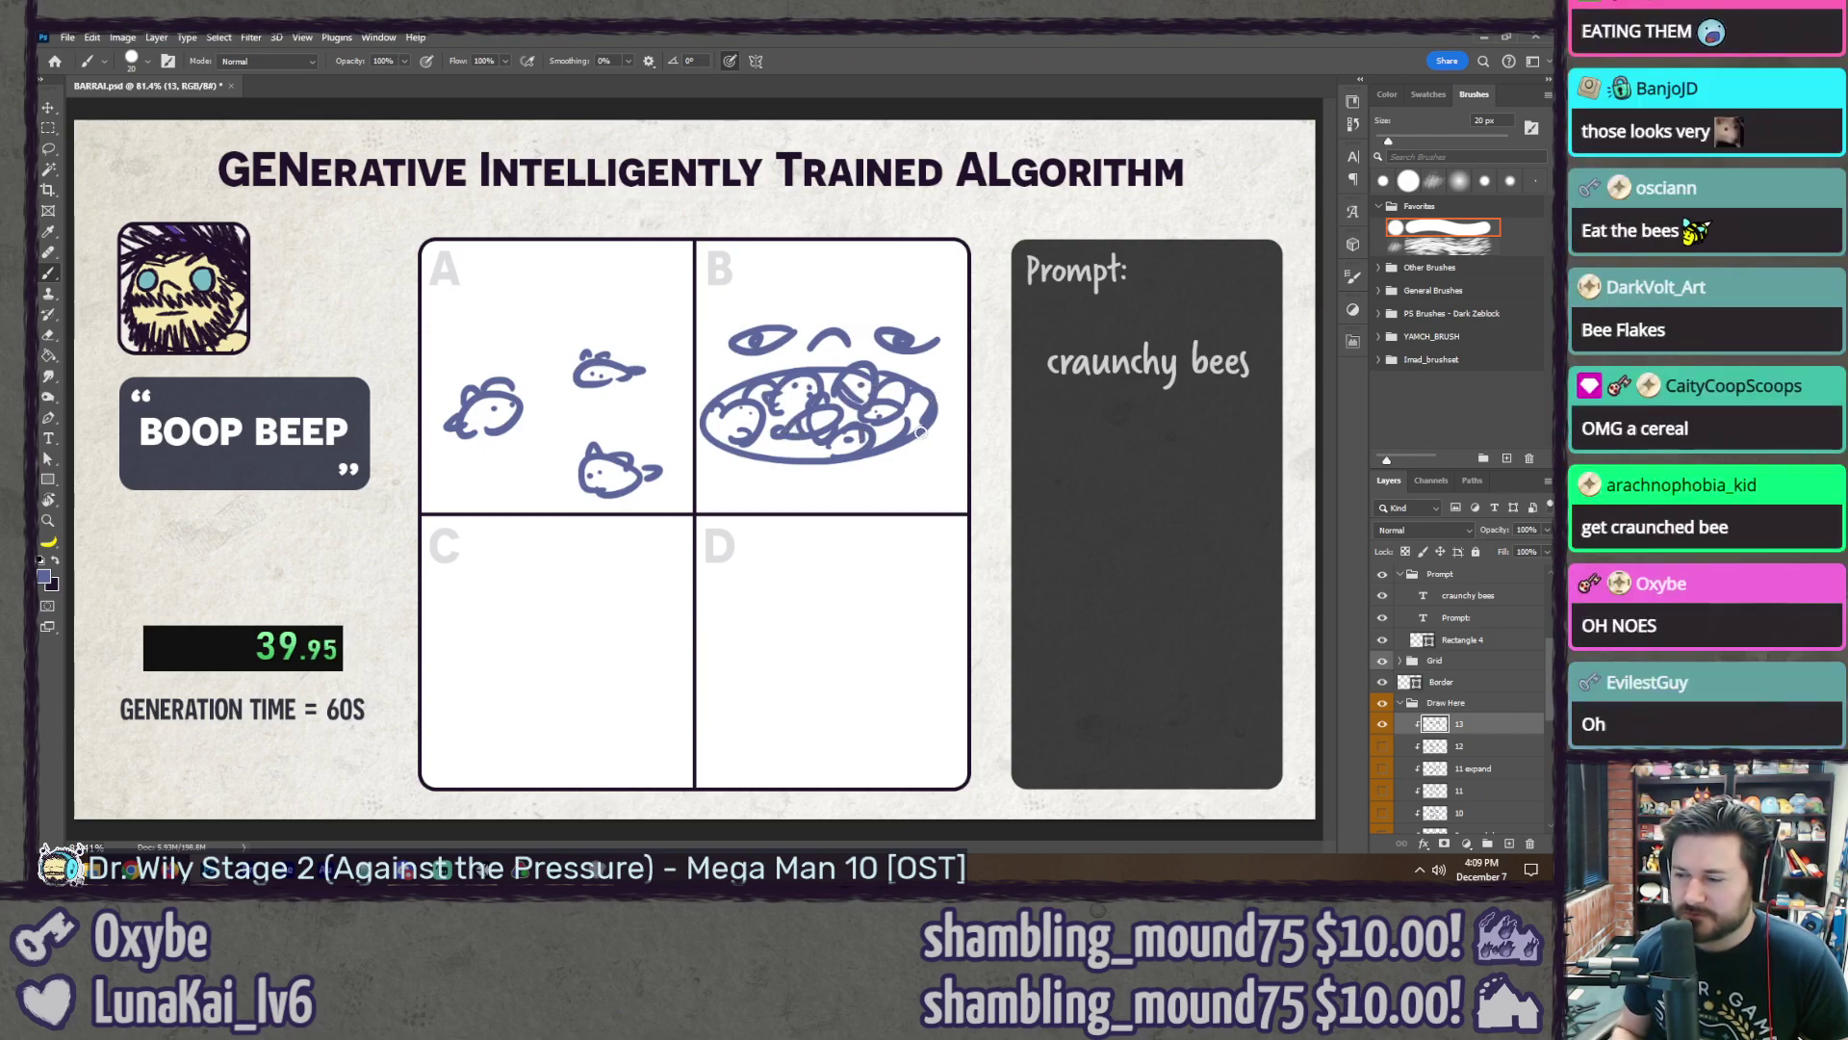
pyautogui.moveTo(750, 299)
pyautogui.mouseDown()
pyautogui.moveTo(966, 281)
pyautogui.moveTo(960, 328)
pyautogui.mouseUp()
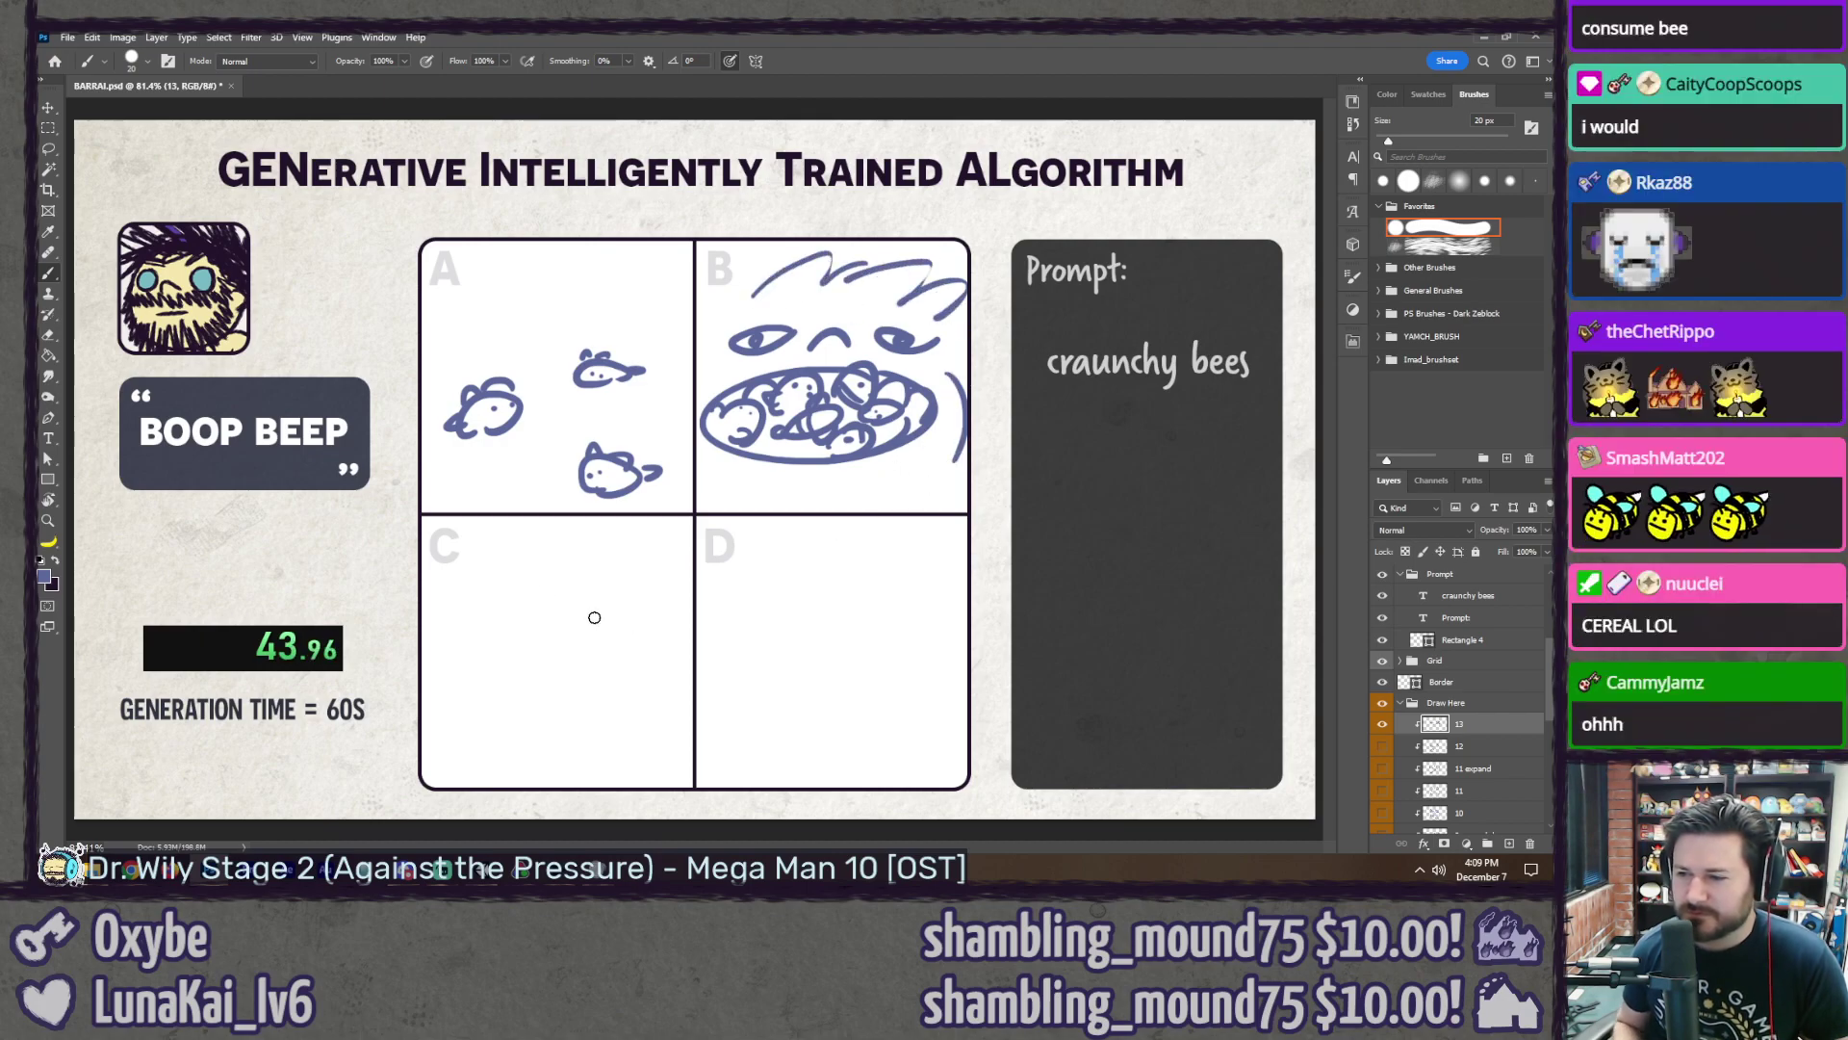
# Step: Draw a striped bee in a bowl with a spoon in panel C, redoing a stray curve
pyautogui.moveTo(602, 623)
pyautogui.mouseDown()
pyautogui.moveTo(590, 614)
pyautogui.moveTo(657, 627)
pyautogui.mouseUp()
pyautogui.click(538, 638)
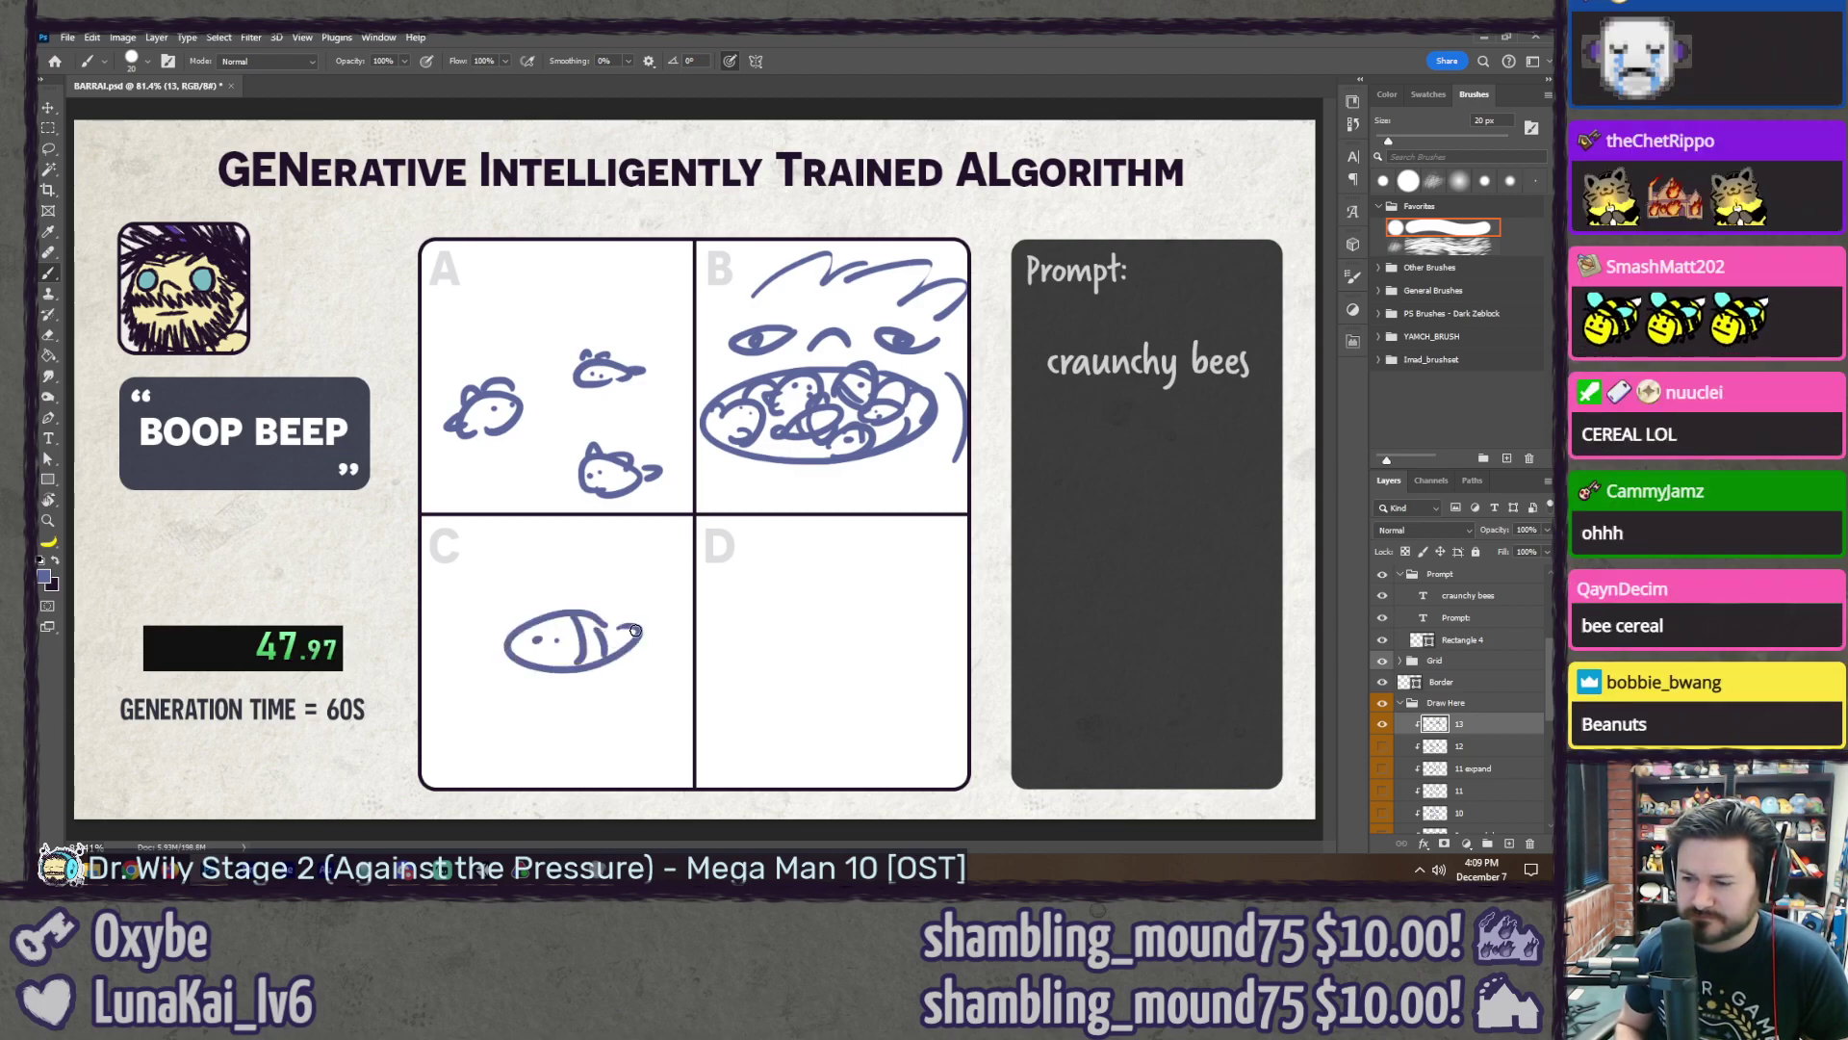
pyautogui.moveTo(539, 609)
pyautogui.mouseDown()
pyautogui.moveTo(596, 621)
pyautogui.moveTo(583, 663)
pyautogui.moveTo(604, 663)
pyautogui.mouseUp()
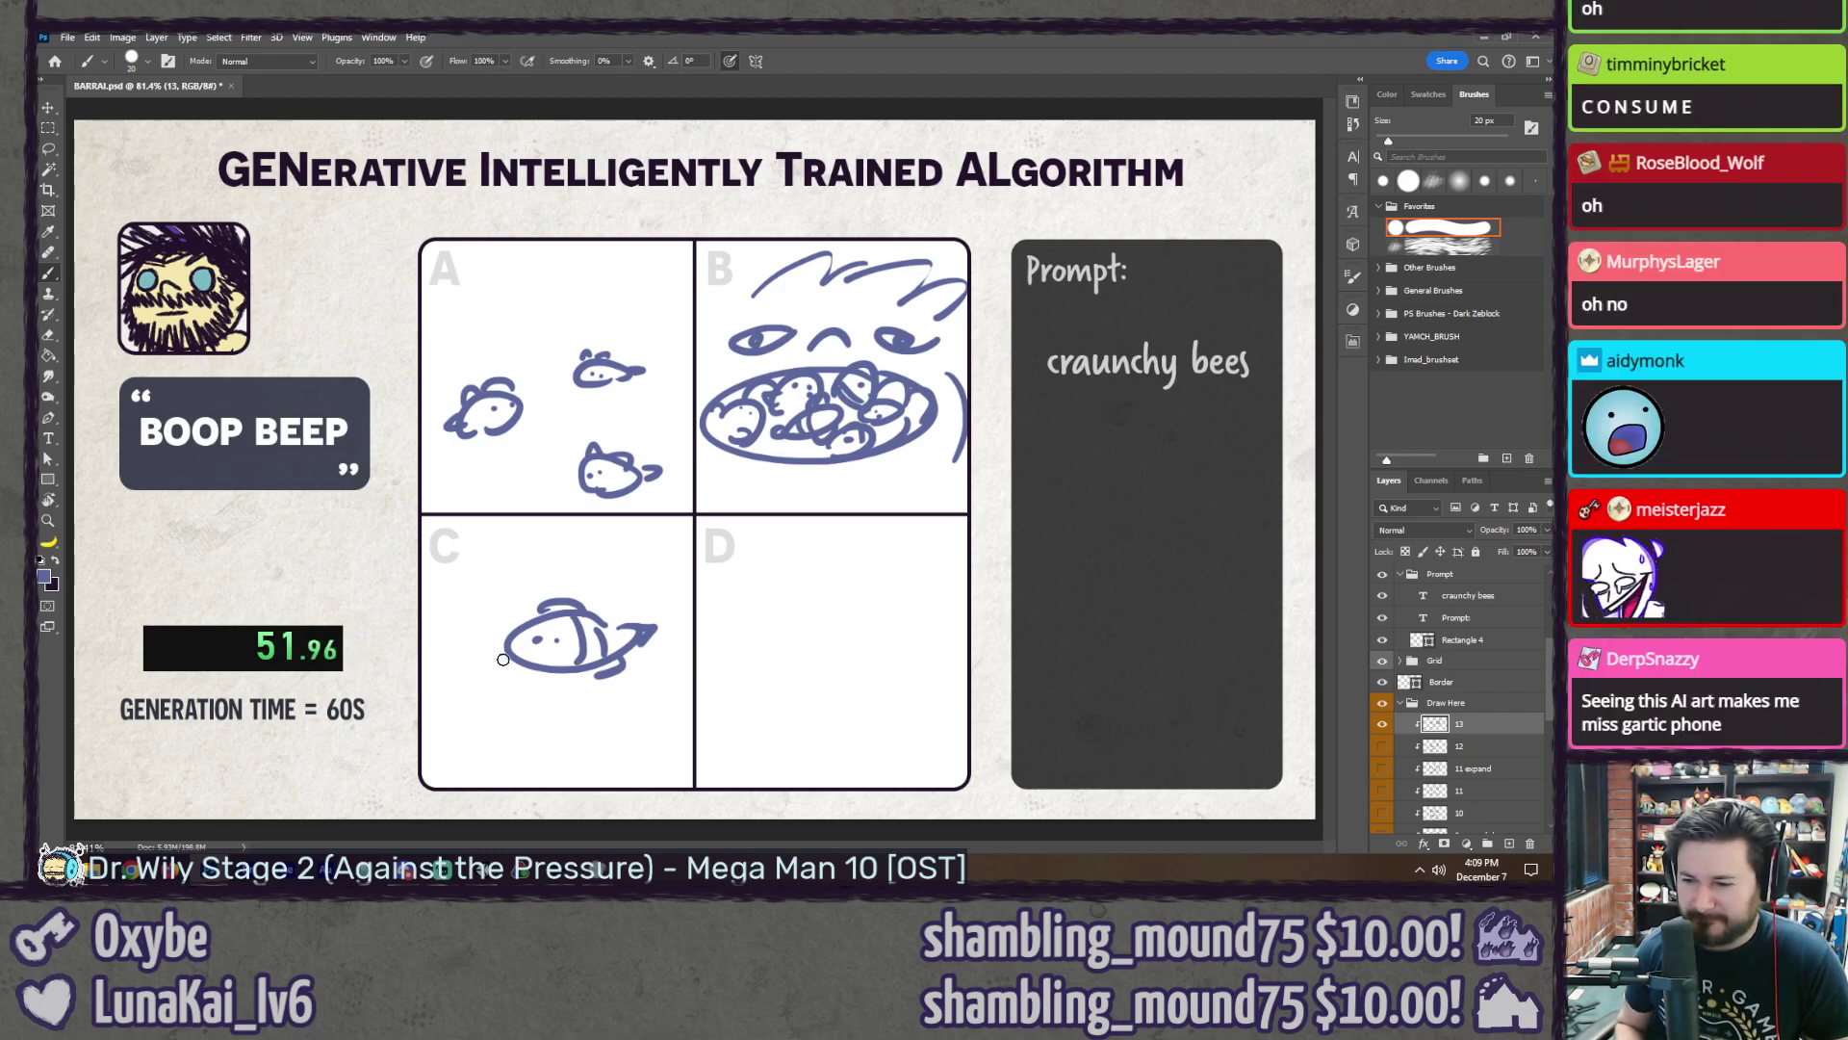
pyautogui.moveTo(503, 660)
pyautogui.mouseDown()
pyautogui.moveTo(577, 712)
pyautogui.moveTo(606, 695)
pyautogui.mouseUp()
pyautogui.moveTo(435, 691)
pyautogui.mouseDown()
pyautogui.moveTo(476, 765)
pyautogui.moveTo(539, 749)
pyautogui.mouseUp()
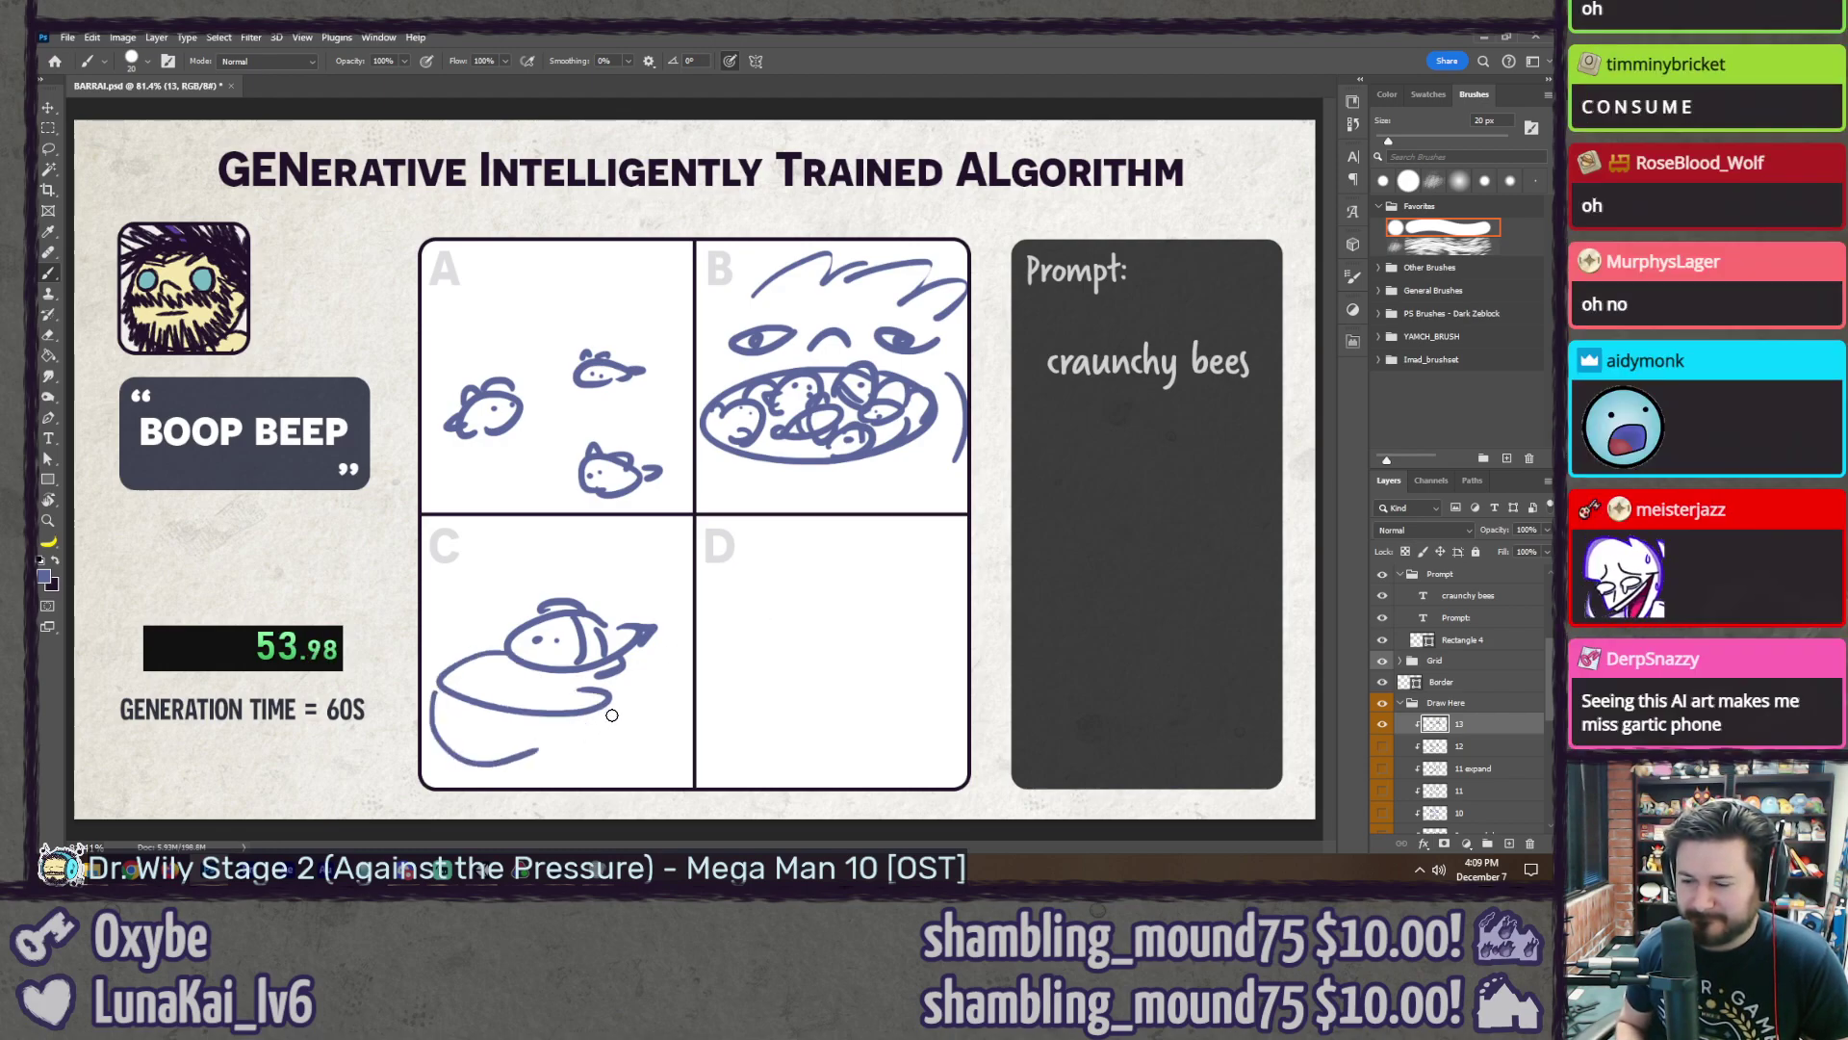
pyautogui.hotkey('ctrl', 'z')
pyautogui.moveTo(430, 701); pyautogui.dragTo(608, 691)
pyautogui.moveTo(460, 687); pyautogui.dragTo(491, 679)
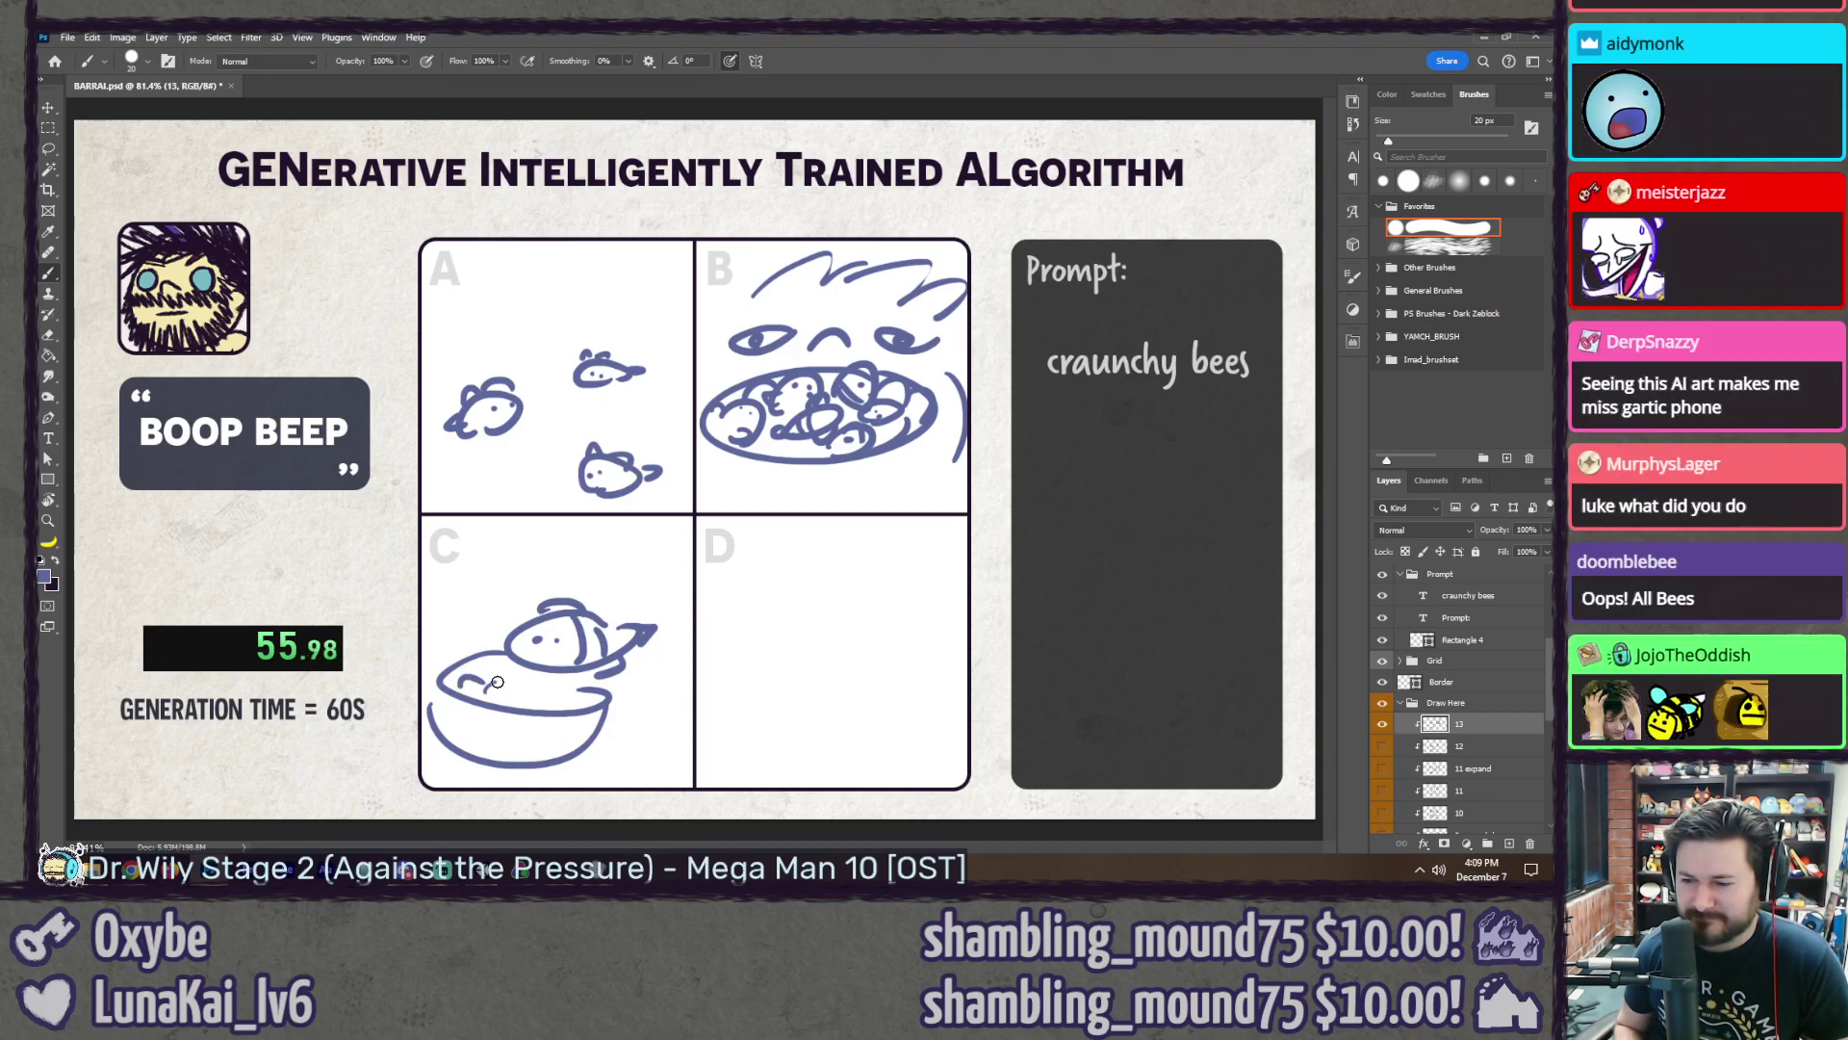
pyautogui.moveTo(435, 621)
pyautogui.mouseDown()
pyautogui.moveTo(479, 684)
pyautogui.moveTo(510, 691)
pyautogui.mouseUp()
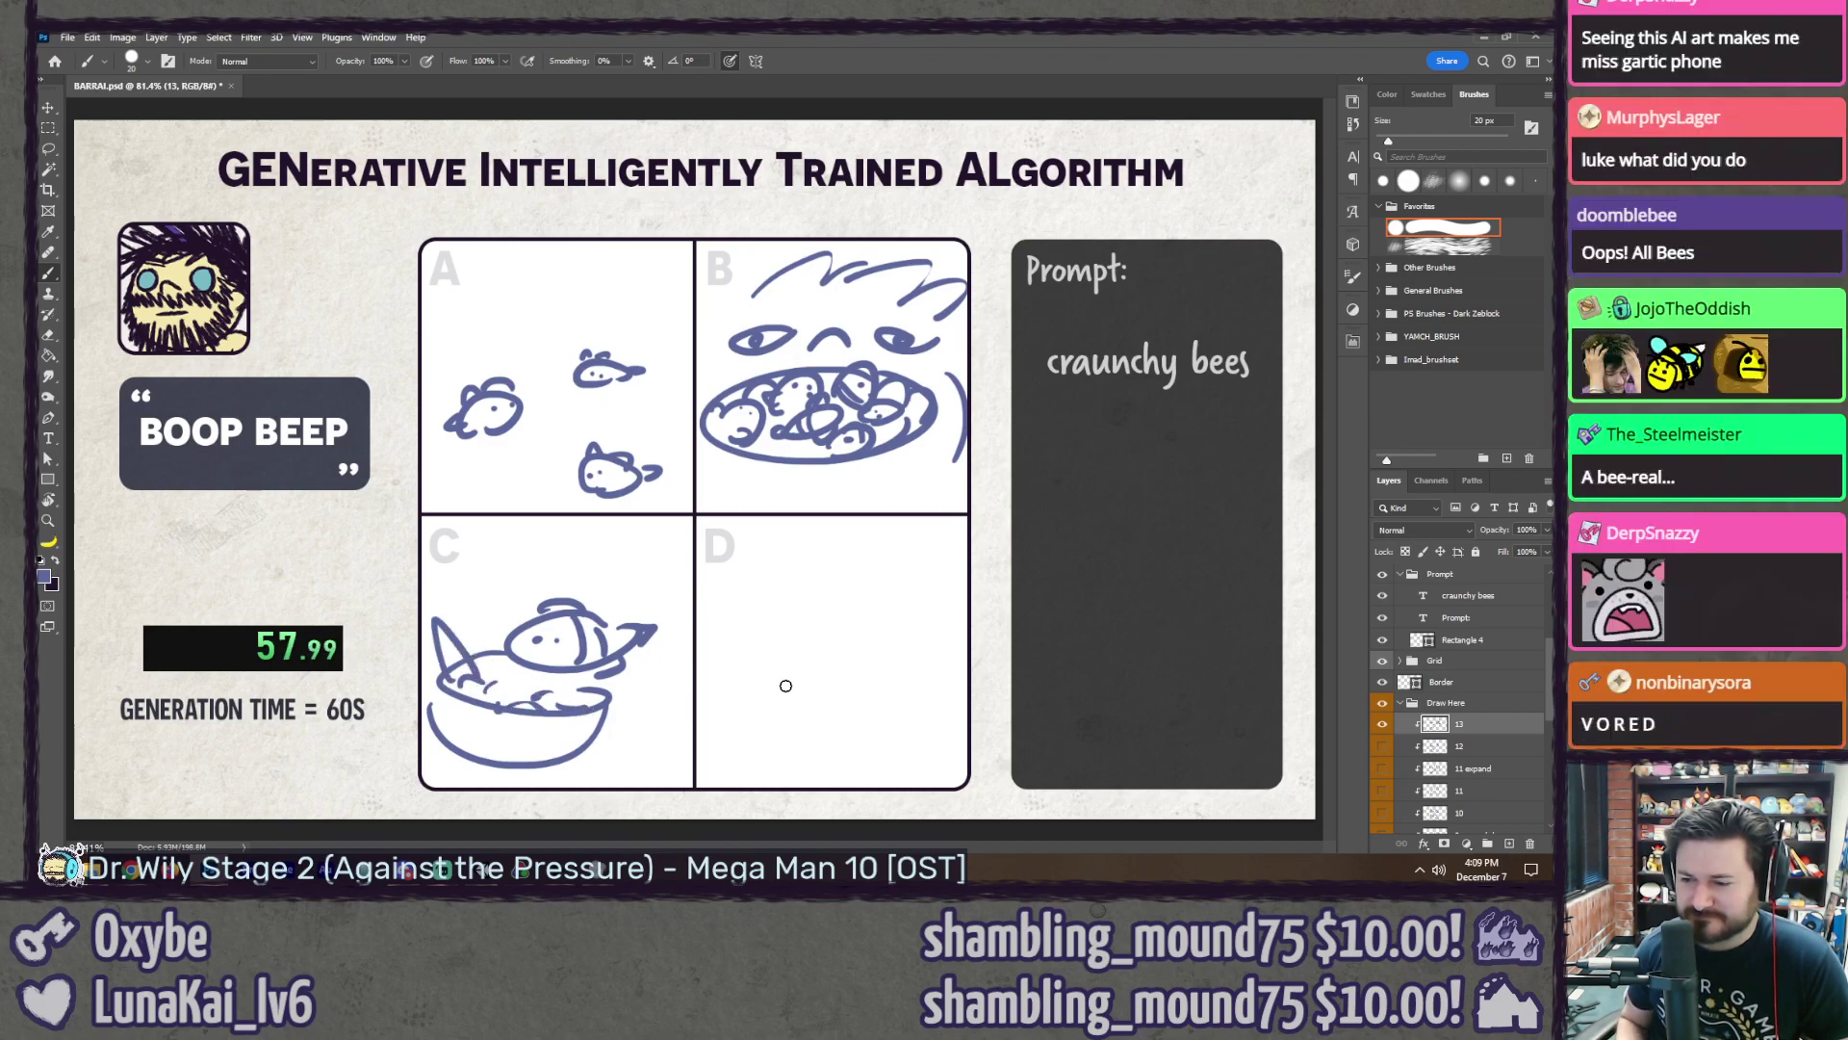
# Step: Draw a big oval face with eyes, mouth and curved stripes in panel D
pyautogui.moveTo(899, 576); pyautogui.dragTo(916, 584)
pyautogui.moveTo(780, 610); pyautogui.dragTo(788, 640)
pyautogui.moveTo(821, 626); pyautogui.dragTo(818, 672)
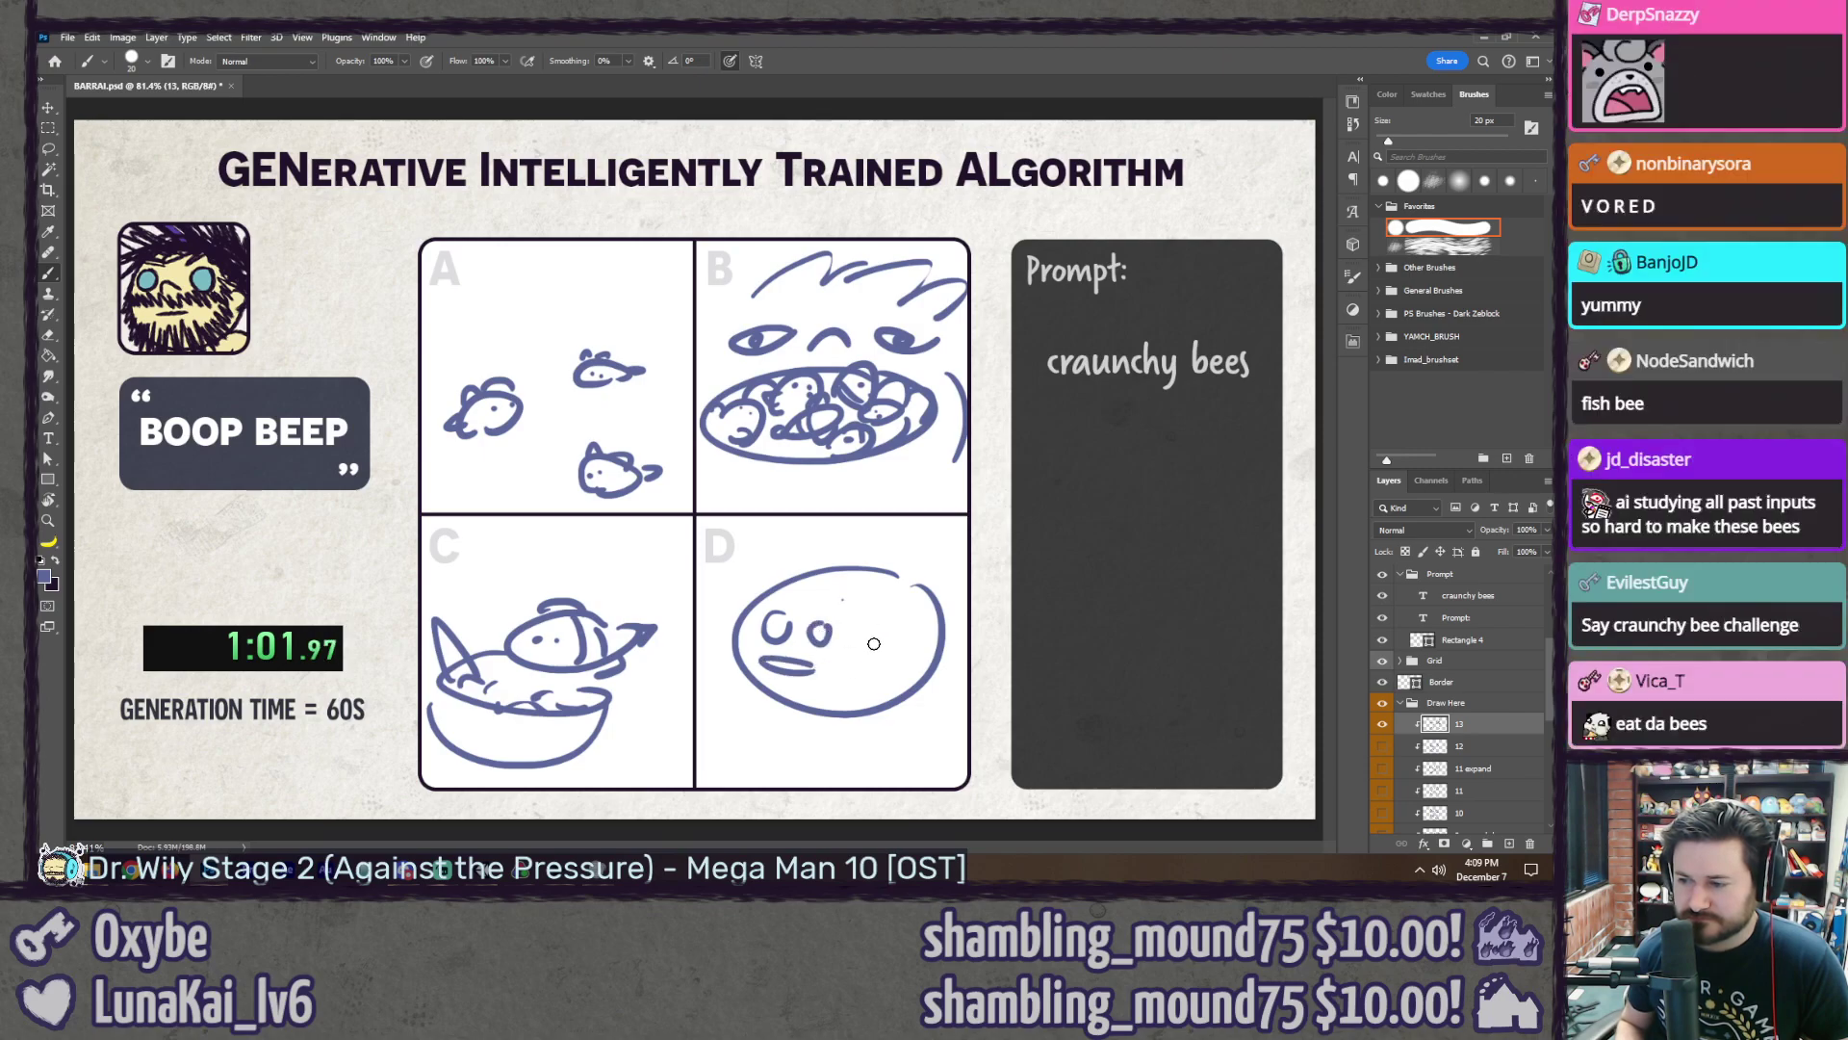
pyautogui.moveTo(846, 601); pyautogui.dragTo(859, 691)
pyautogui.moveTo(882, 596)
pyautogui.mouseDown()
pyautogui.moveTo(901, 650)
pyautogui.moveTo(935, 627)
pyautogui.mouseUp()
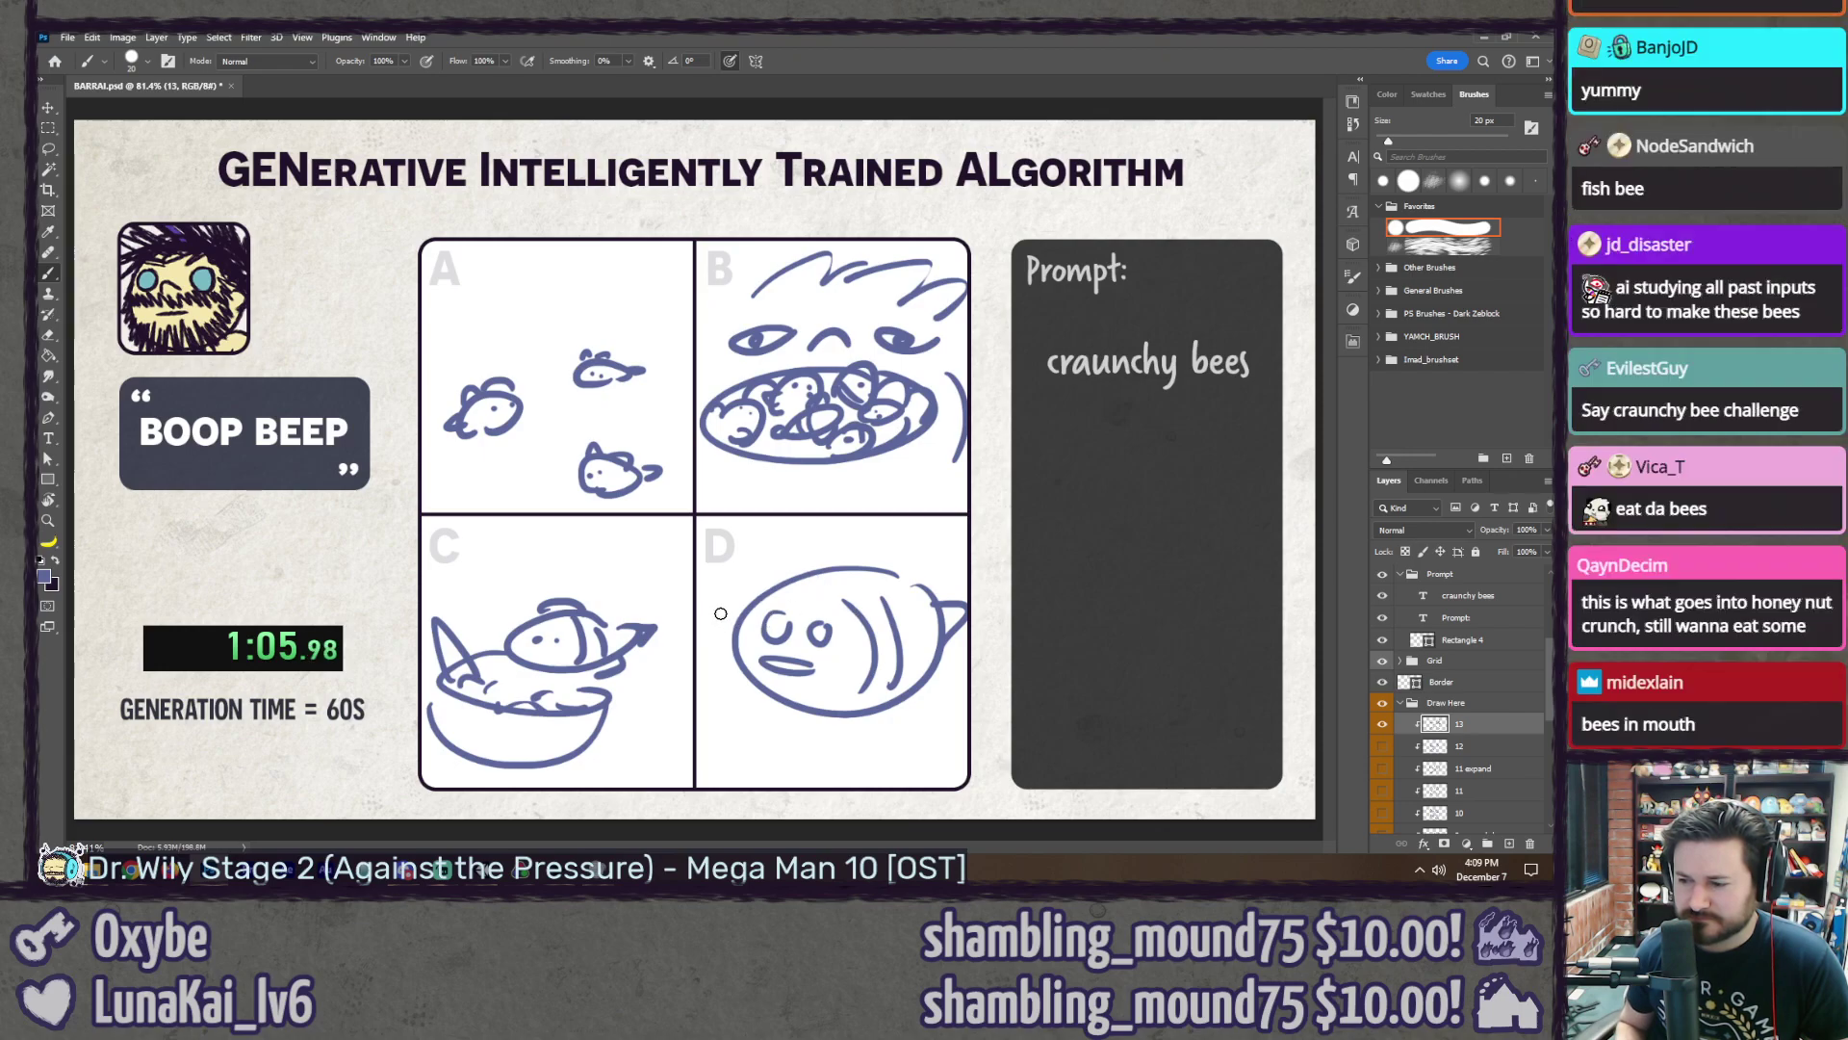
pyautogui.moveTo(929, 685); pyautogui.dragTo(884, 718)
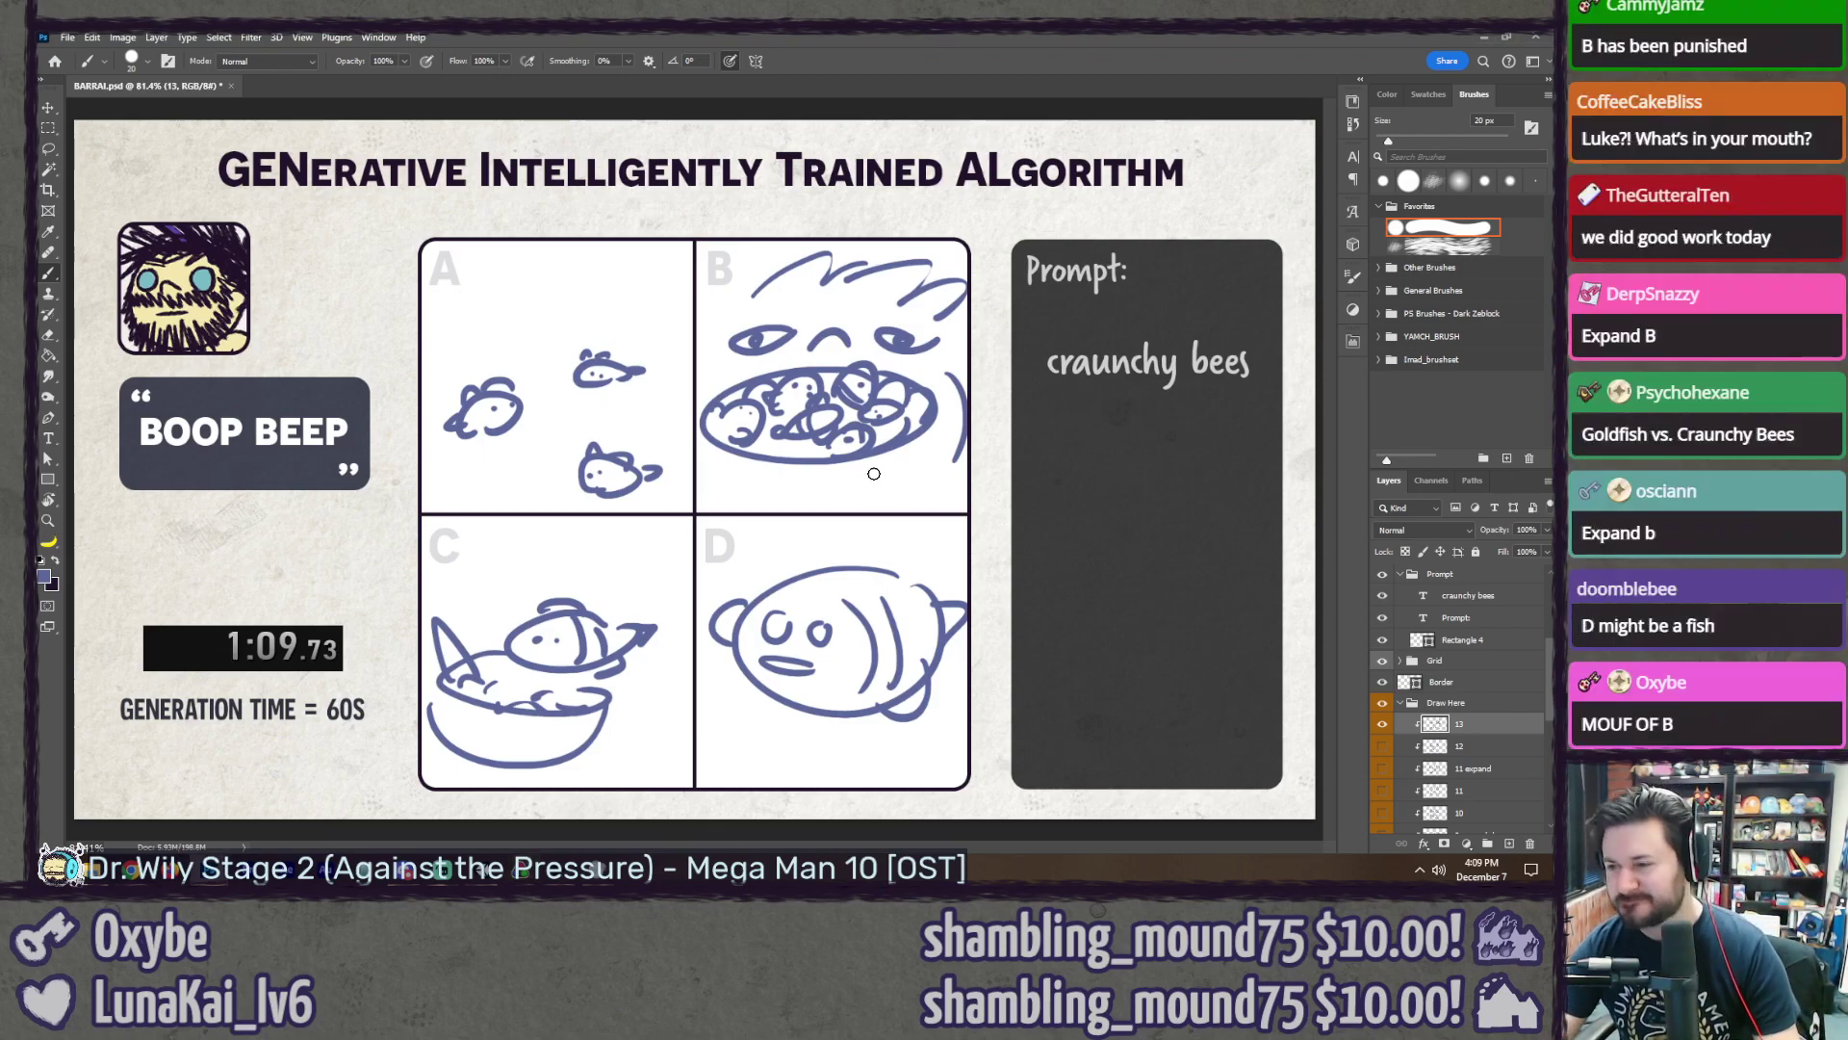
# Step: Lasso panel B's drawing and paste it onto a new layer named '13 expand'
pyautogui.press('l')
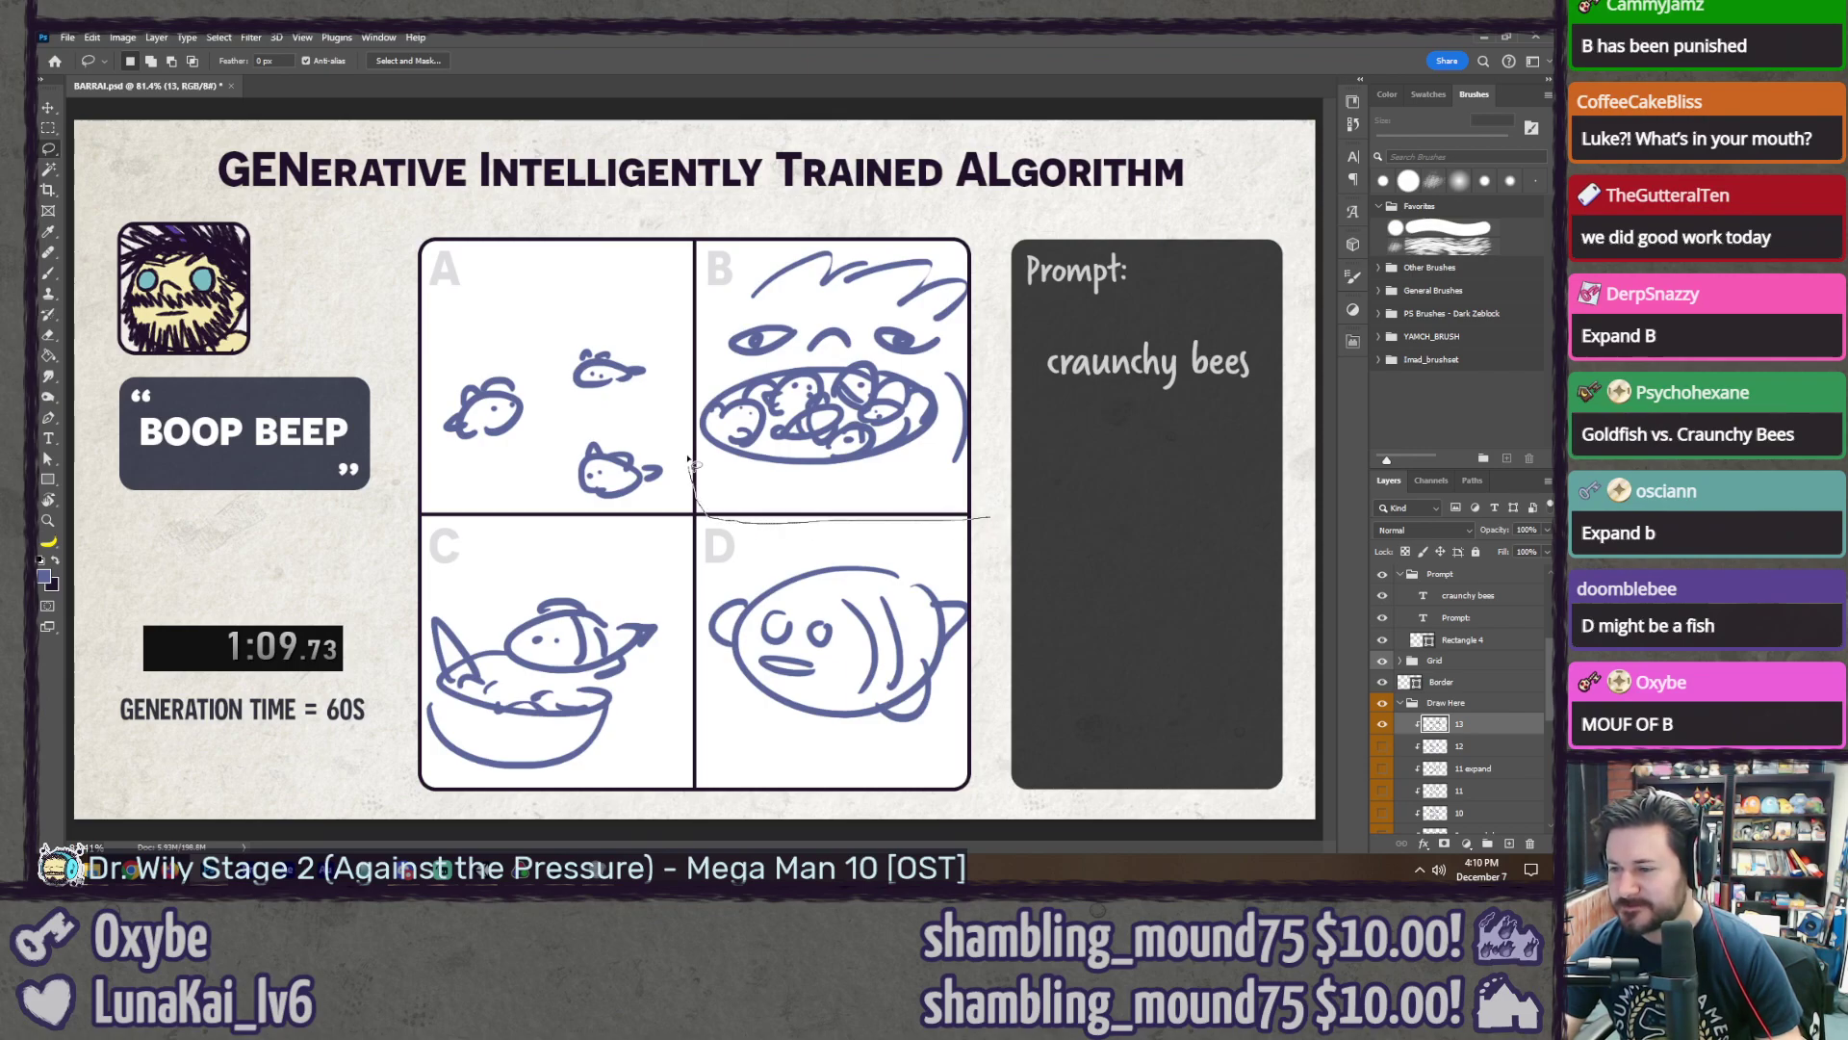
pyautogui.moveTo(798, 198); pyautogui.dragTo(1086, 525)
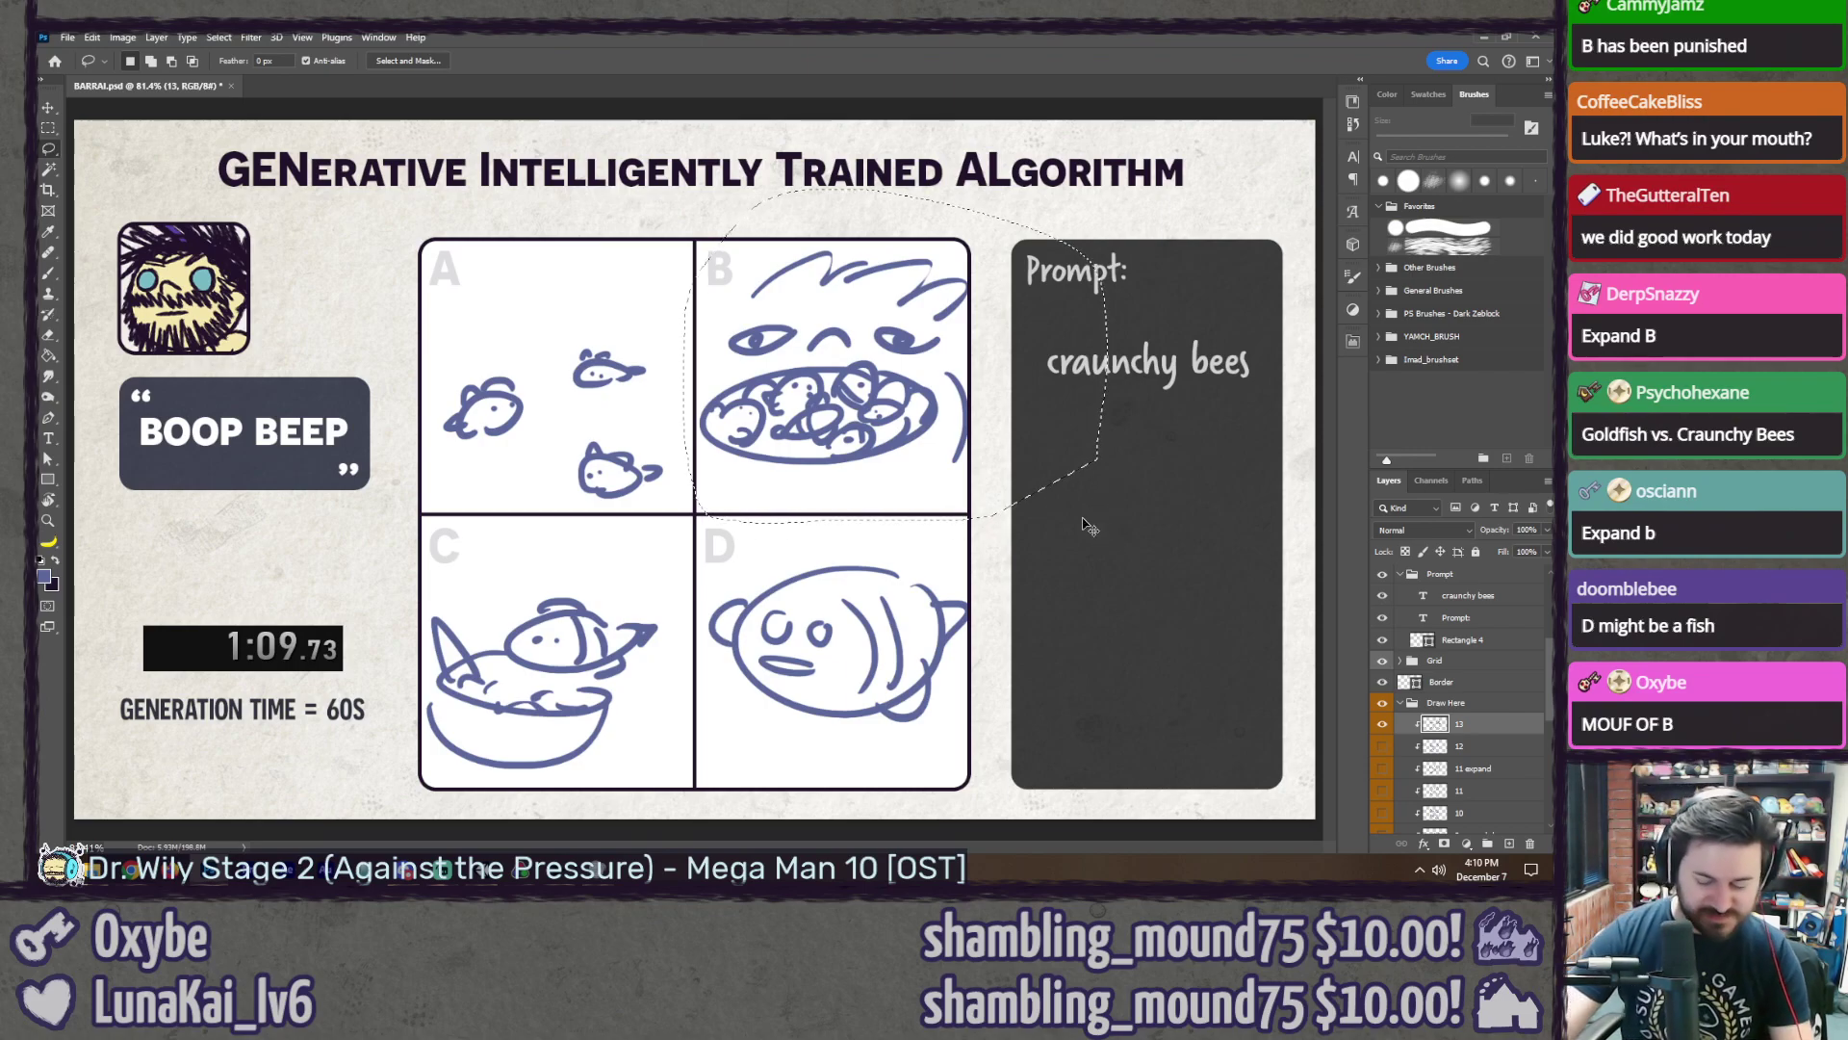
pyautogui.hotkey('ctrl', 'shift', 'n')
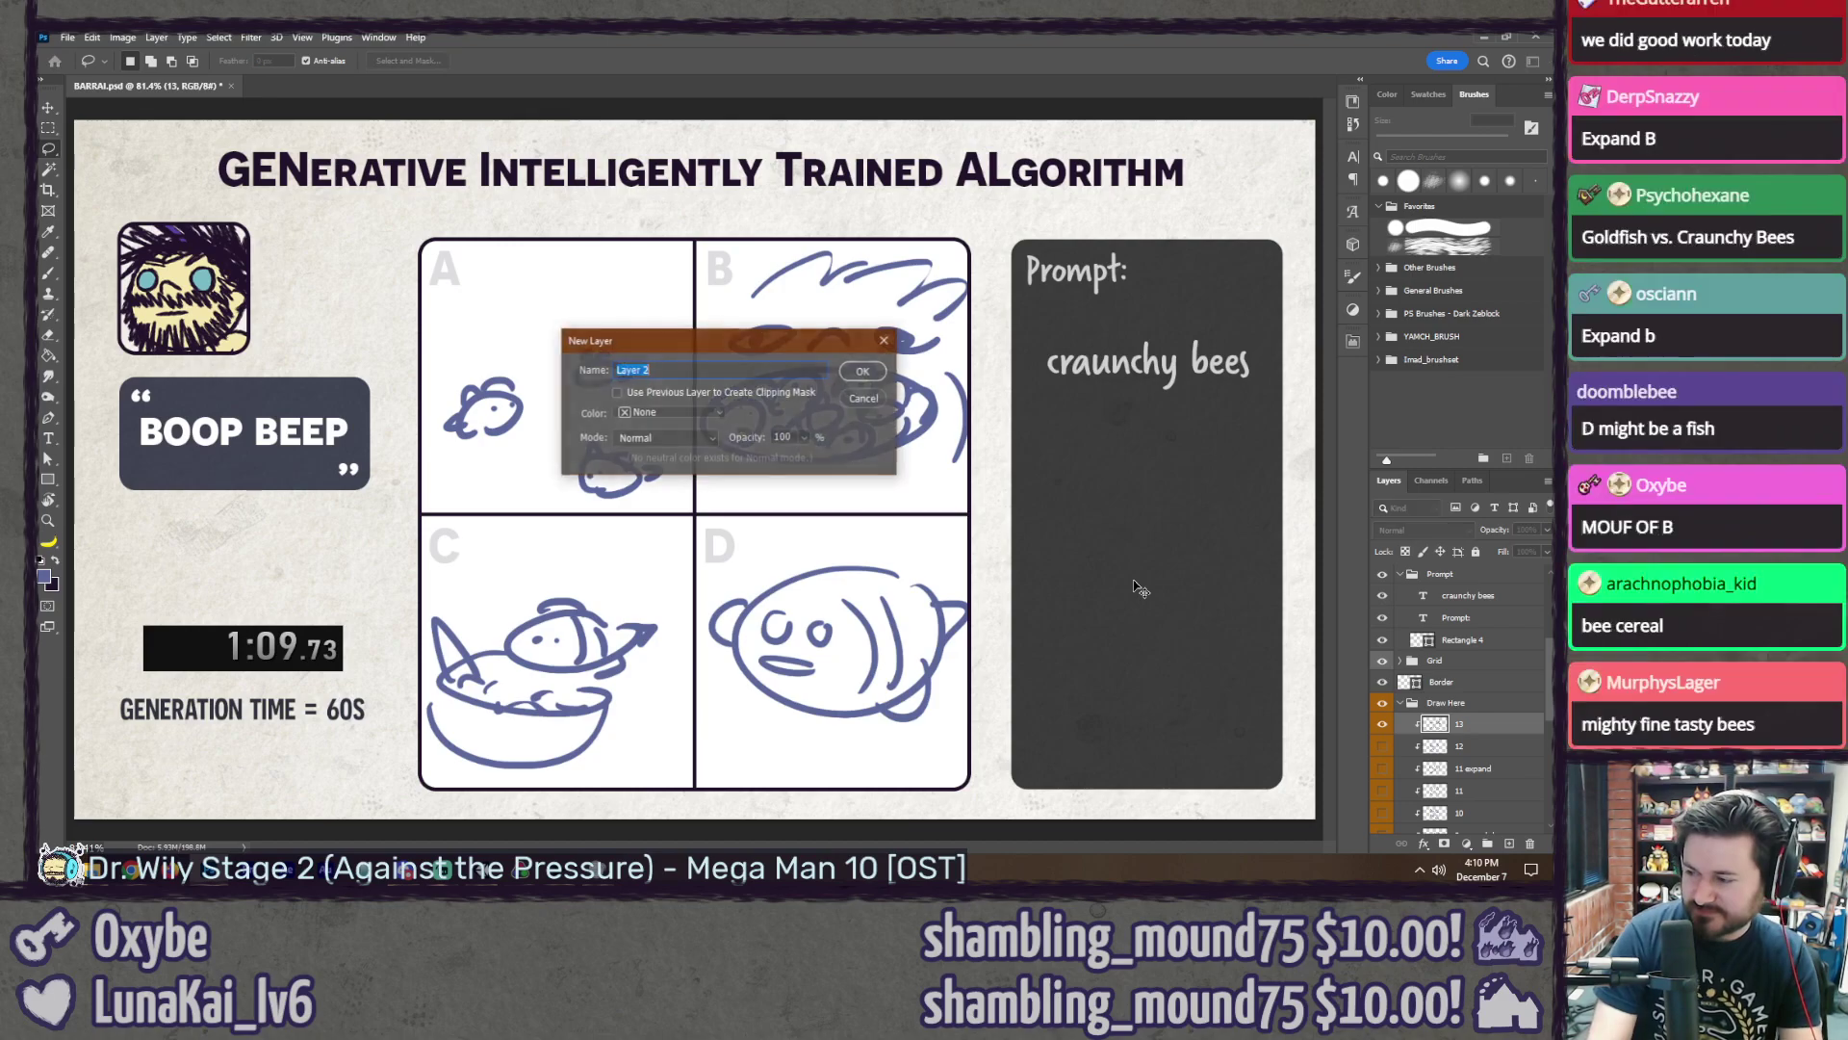
pyautogui.press('BackSpace')
pyautogui.write('3 expand')
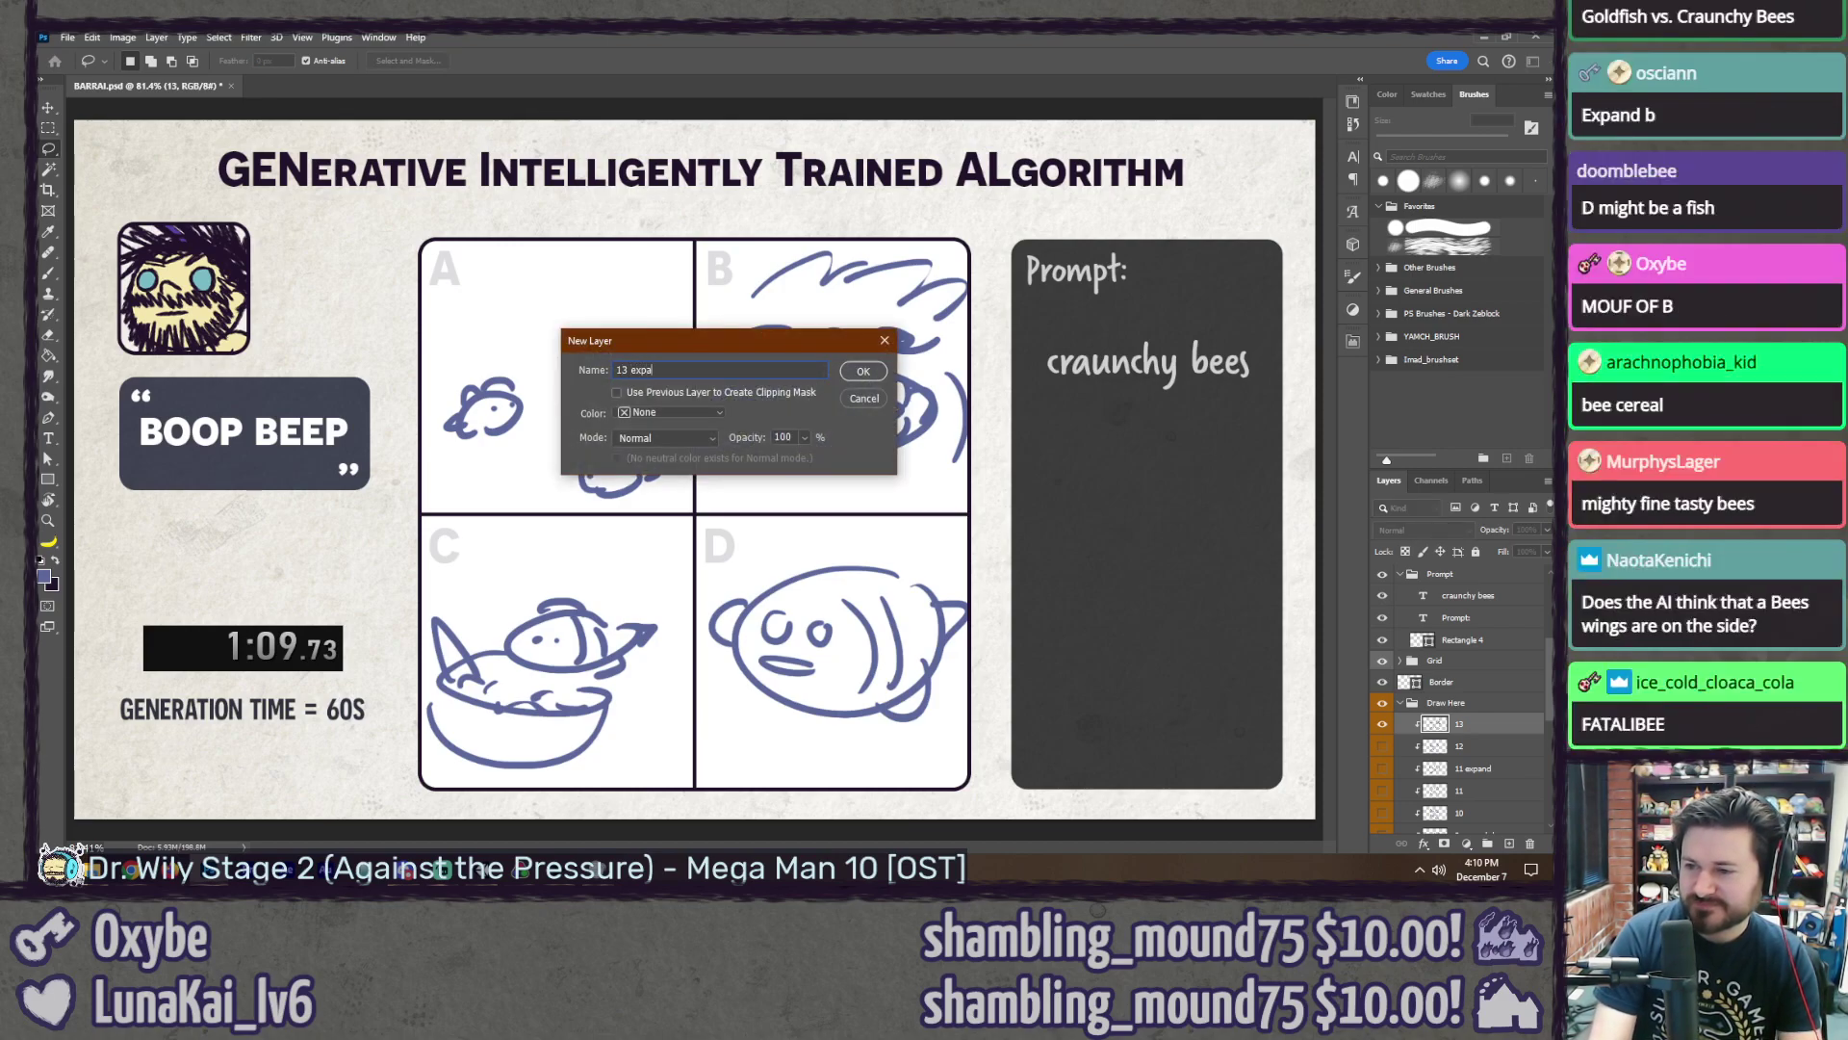
pyautogui.press('Return')
pyautogui.hotkey('ctrl', 'v')
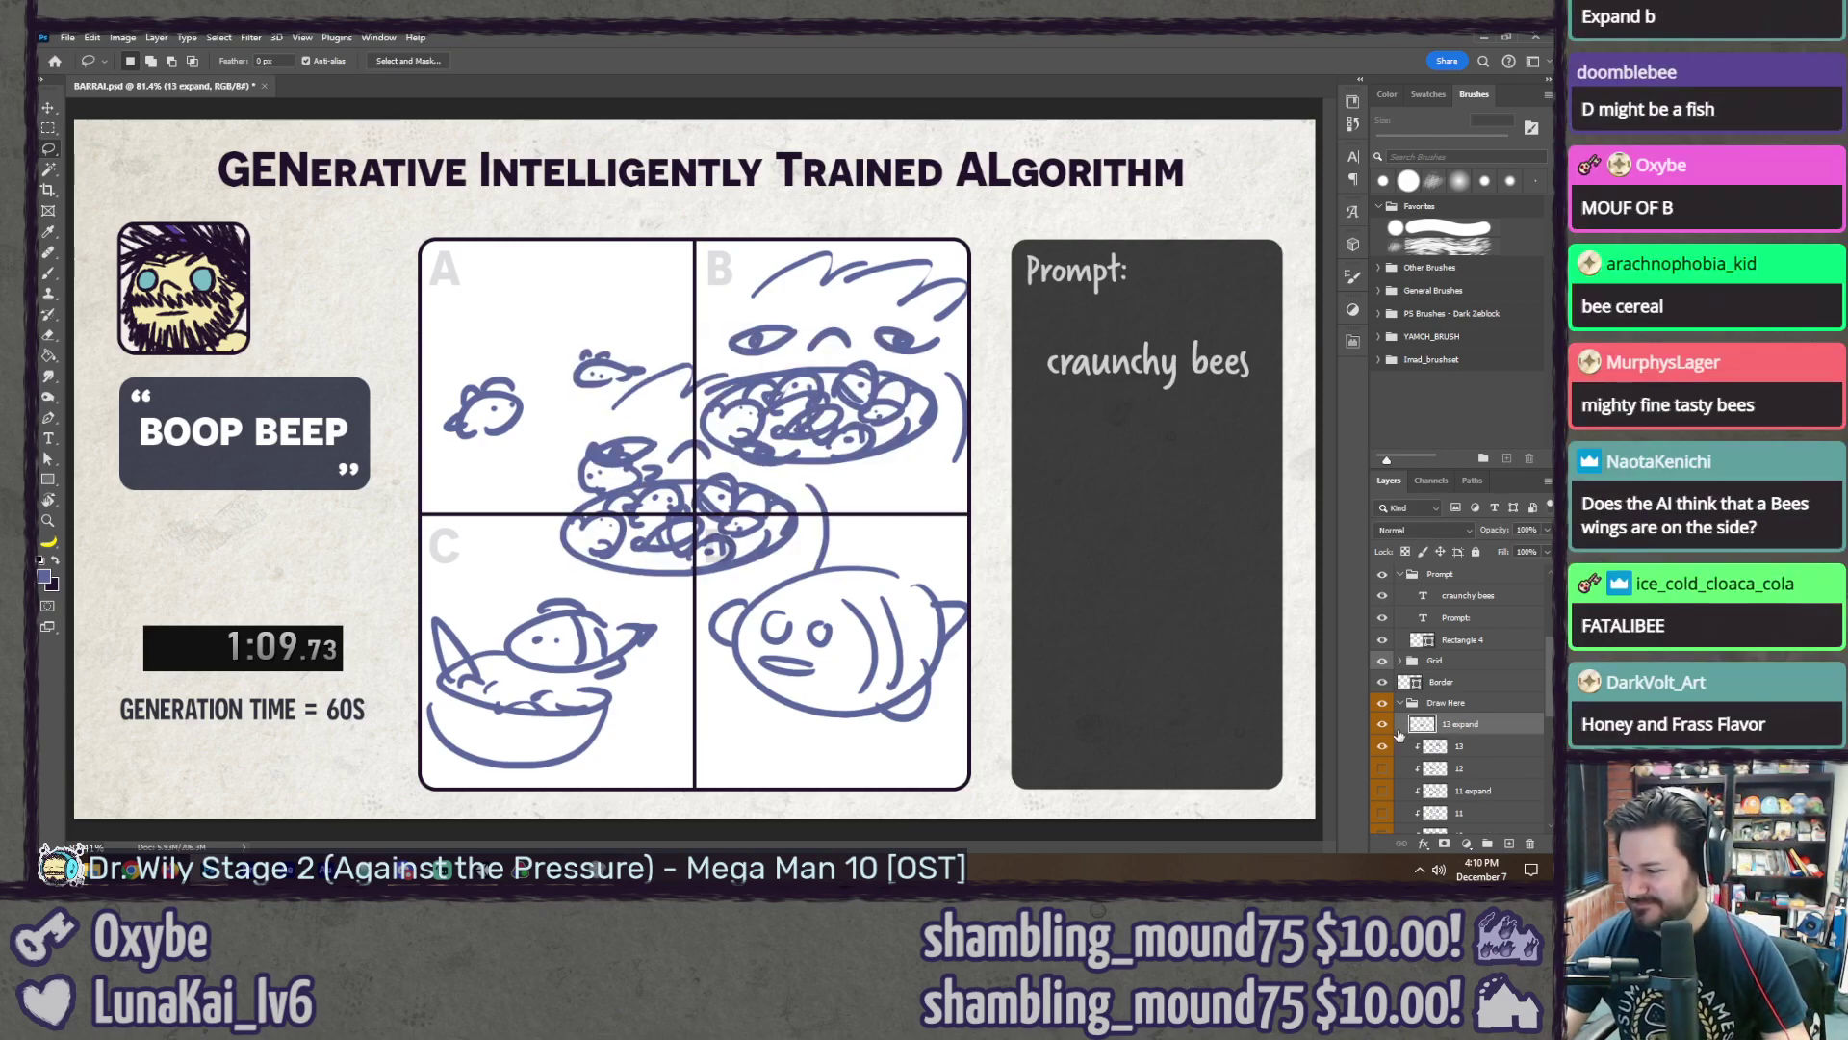
# Step: Hide the other drawings and Grid, lower the bee bowl, clip the layer, and save
pyautogui.click(1382, 746)
pyautogui.click(1382, 661)
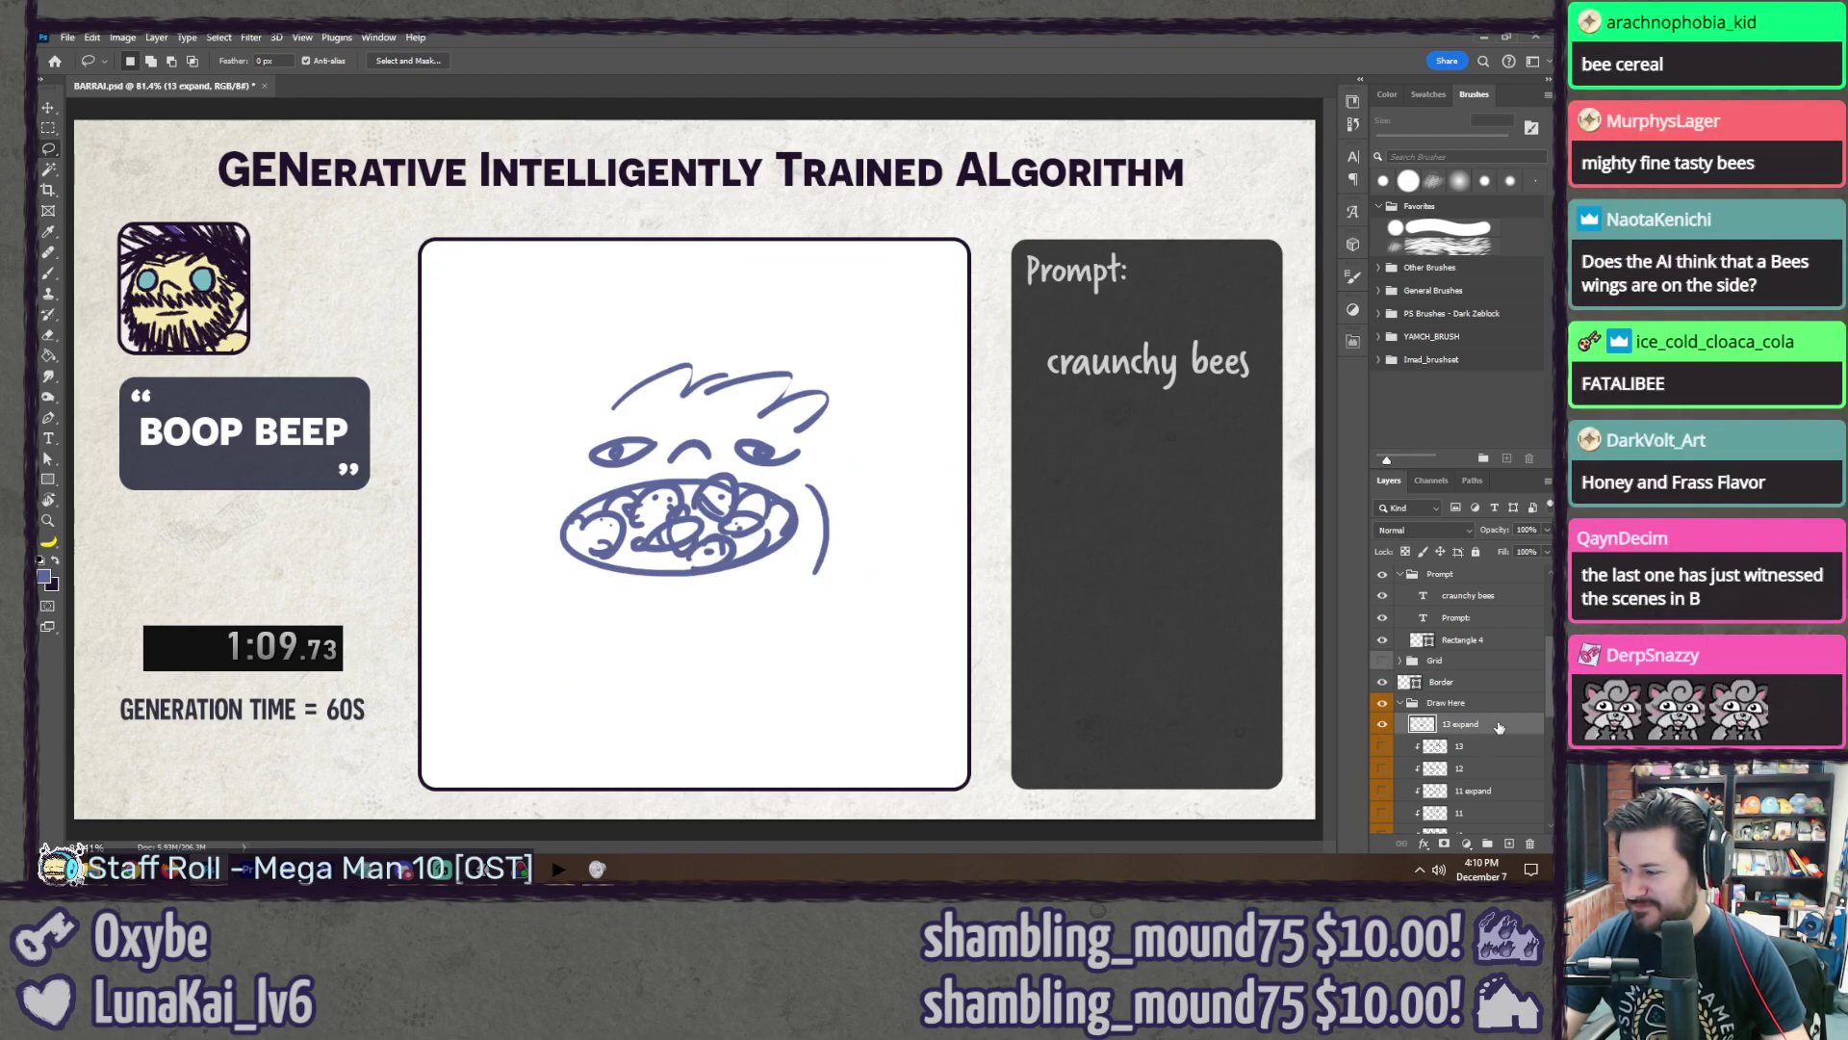
pyautogui.press('v')
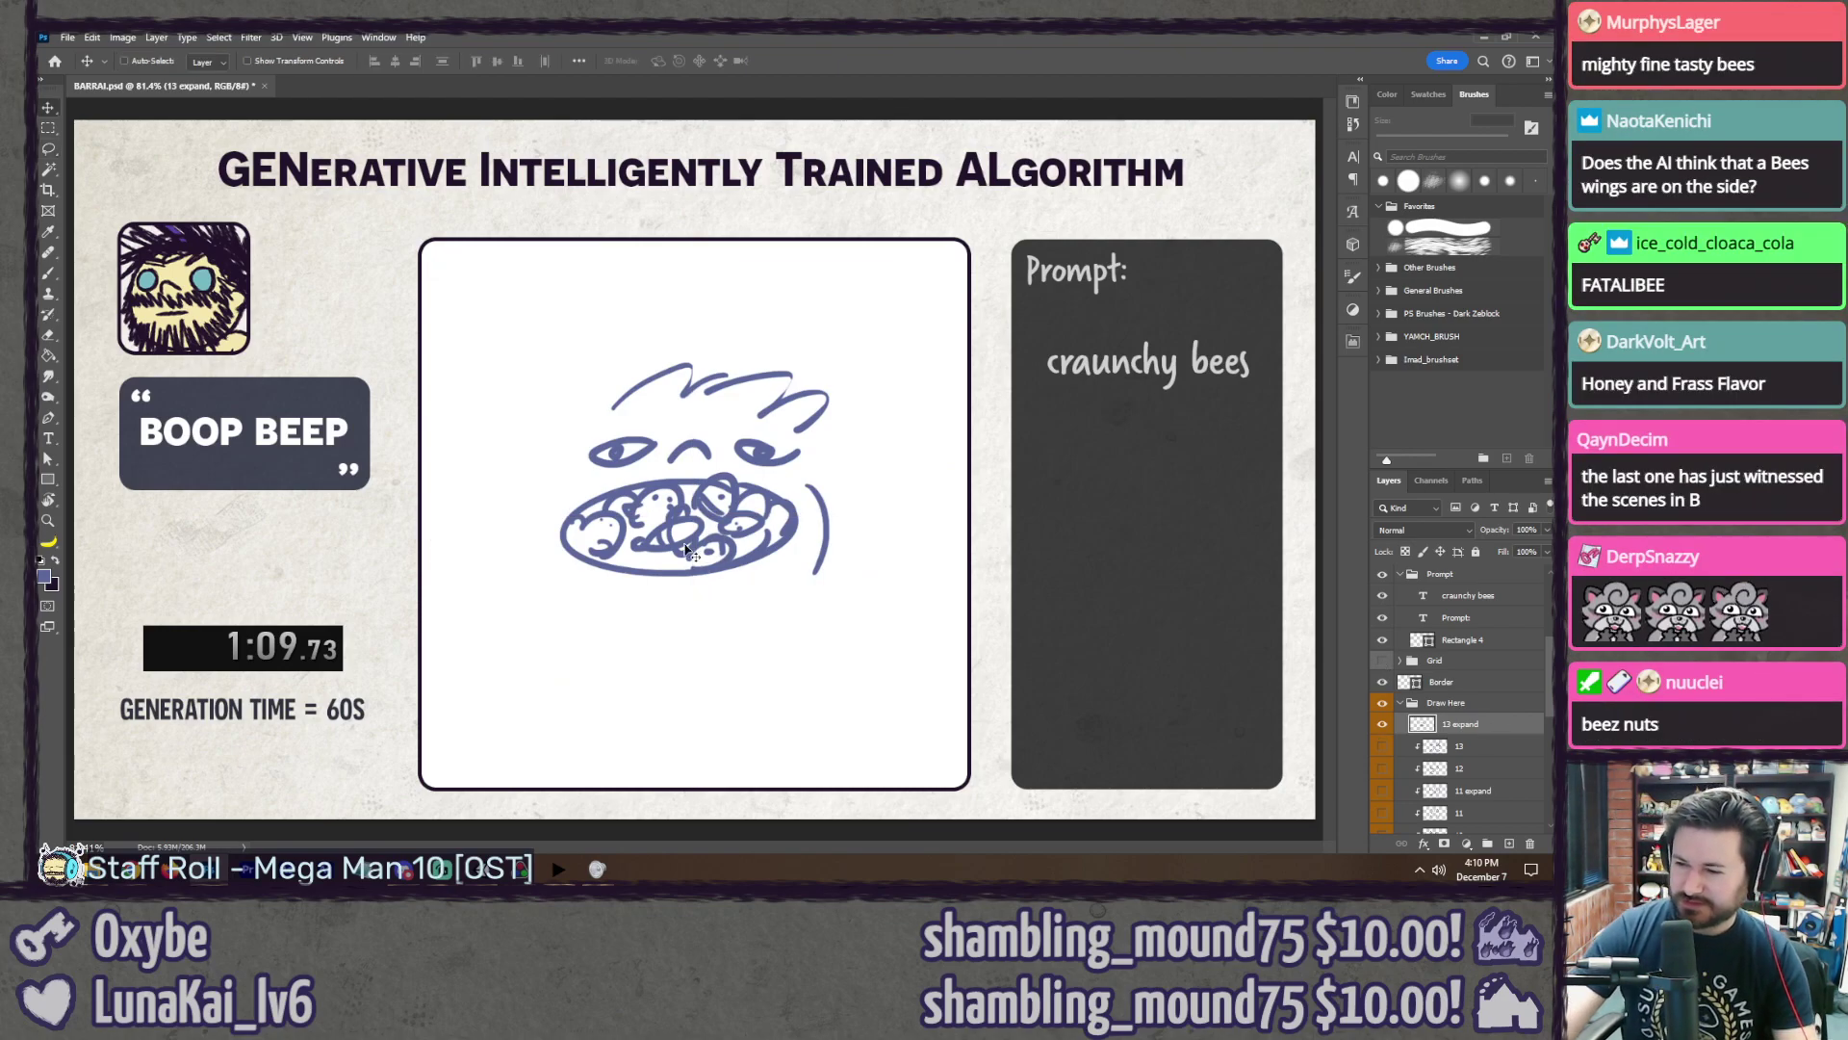
pyautogui.moveTo(687, 549); pyautogui.dragTo(687, 582)
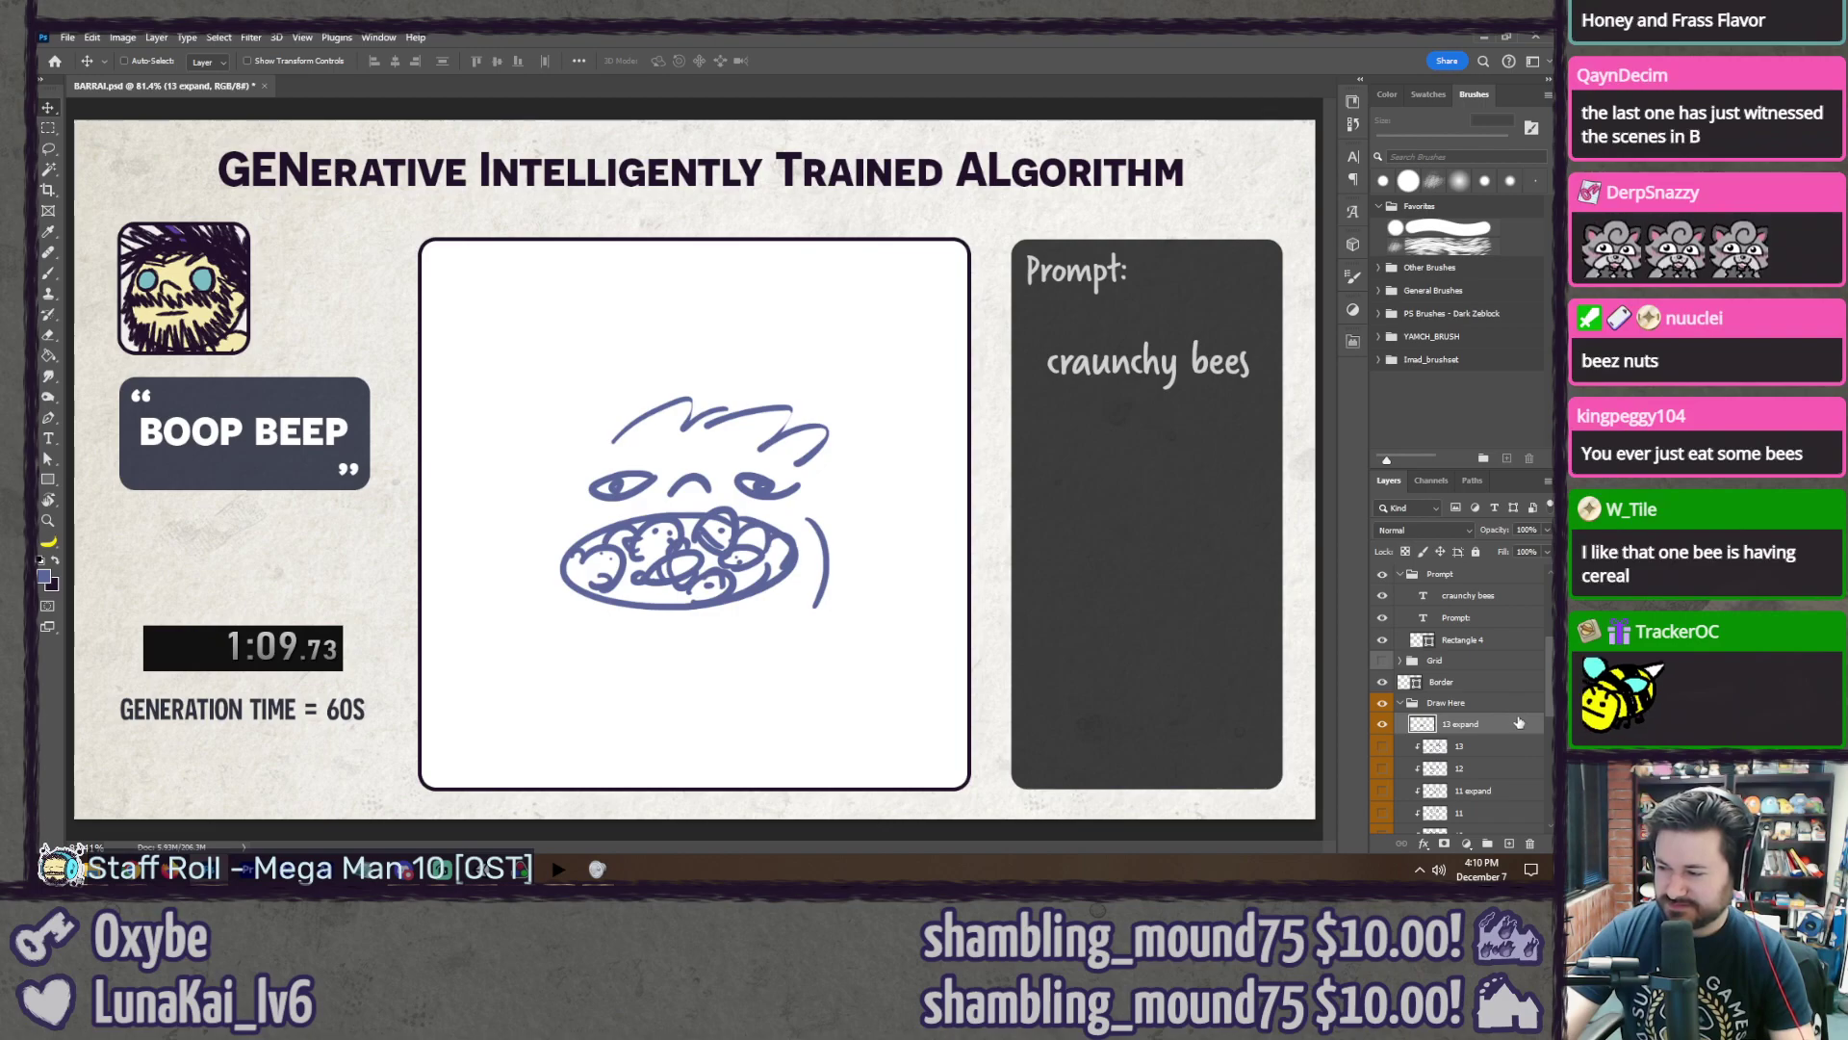
pyautogui.rightClick(1519, 722)
pyautogui.click(1464, 351)
pyautogui.hotkey('ctrl', 's')
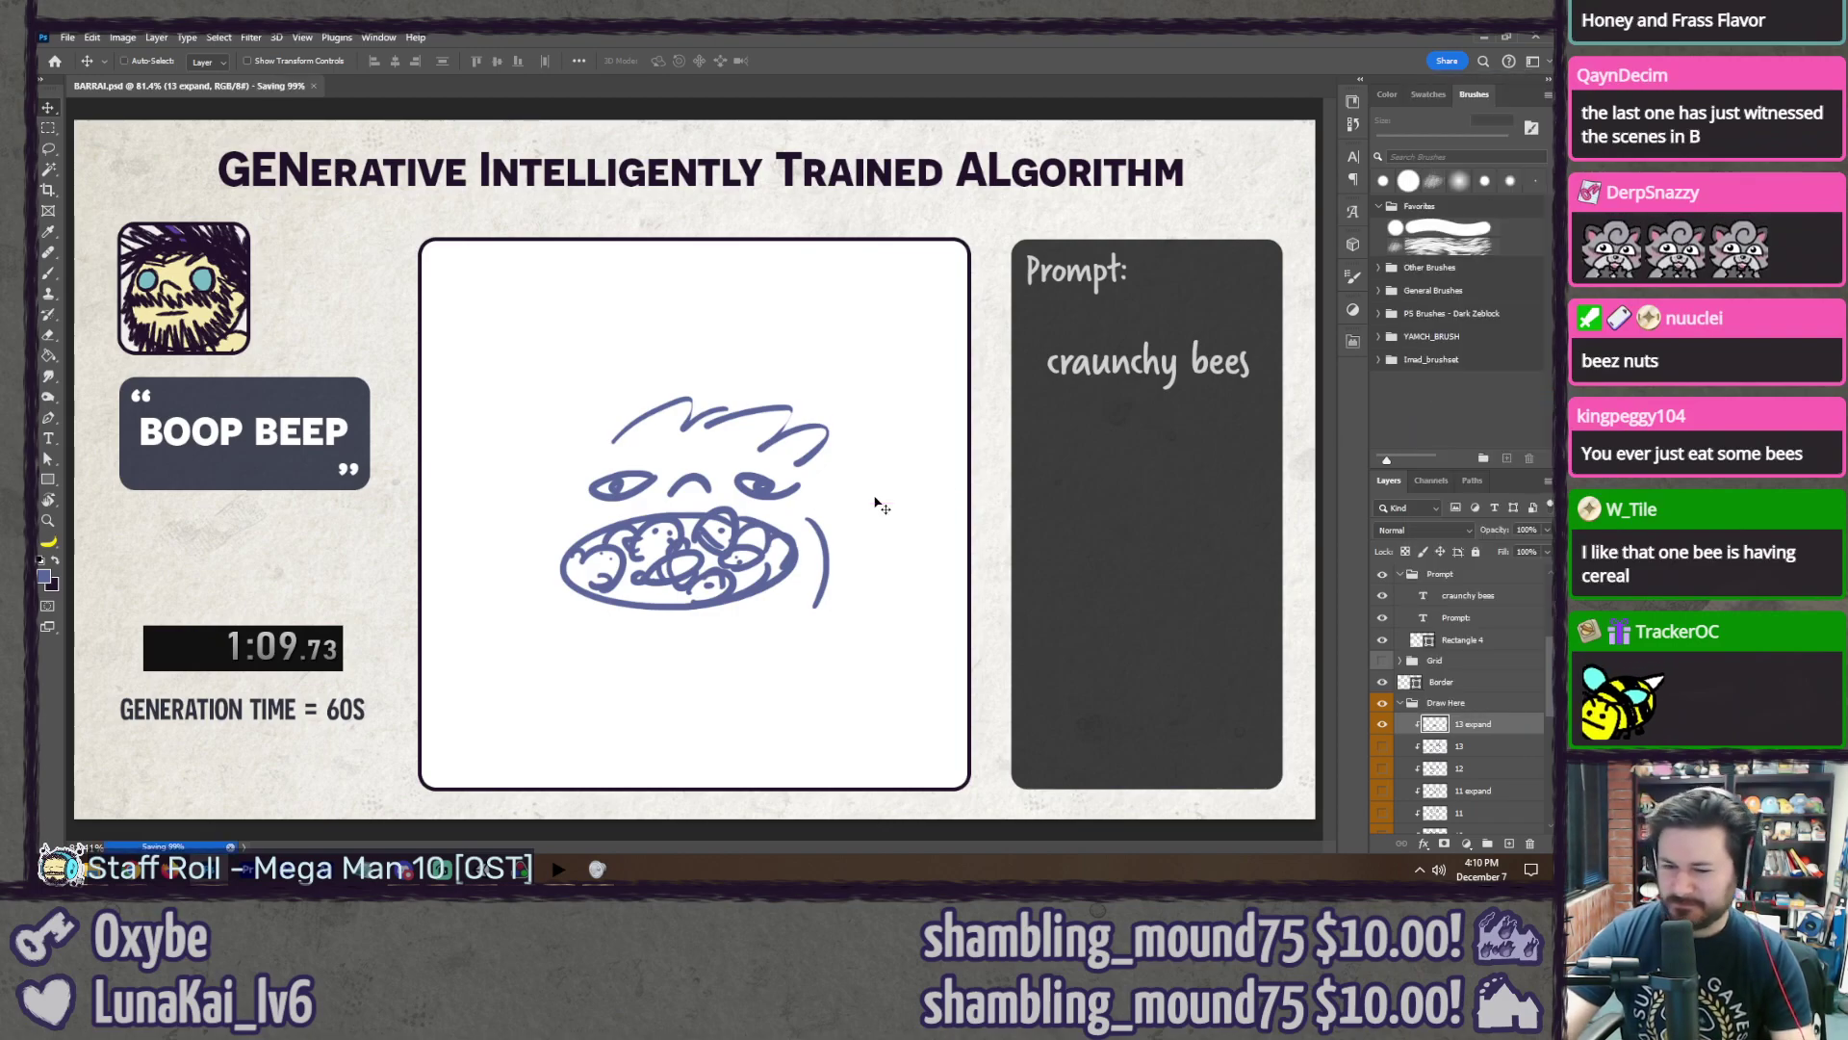
pyautogui.press('b')
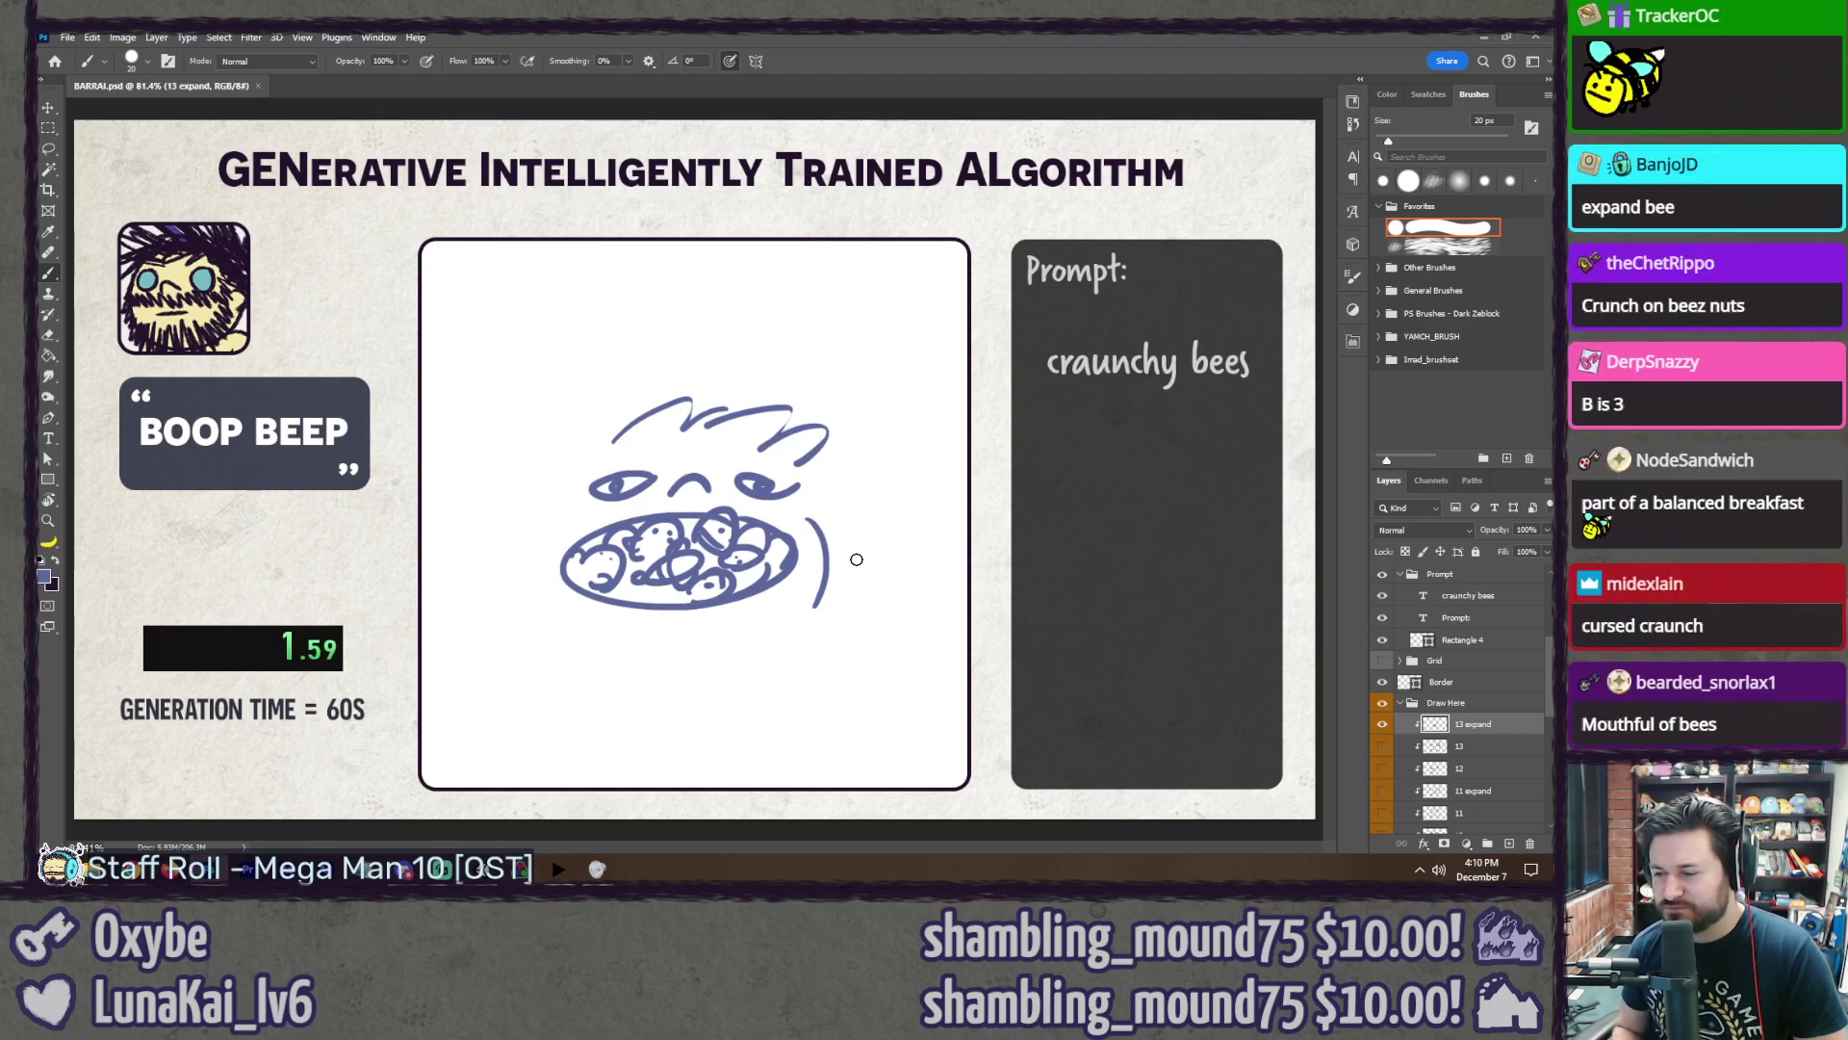
# Step: Draw a hand holding a spoon and the cereal box outline with BEES lettering
pyautogui.moveTo(856, 559)
pyautogui.mouseDown()
pyautogui.moveTo(858, 636)
pyautogui.moveTo(841, 607)
pyautogui.mouseUp()
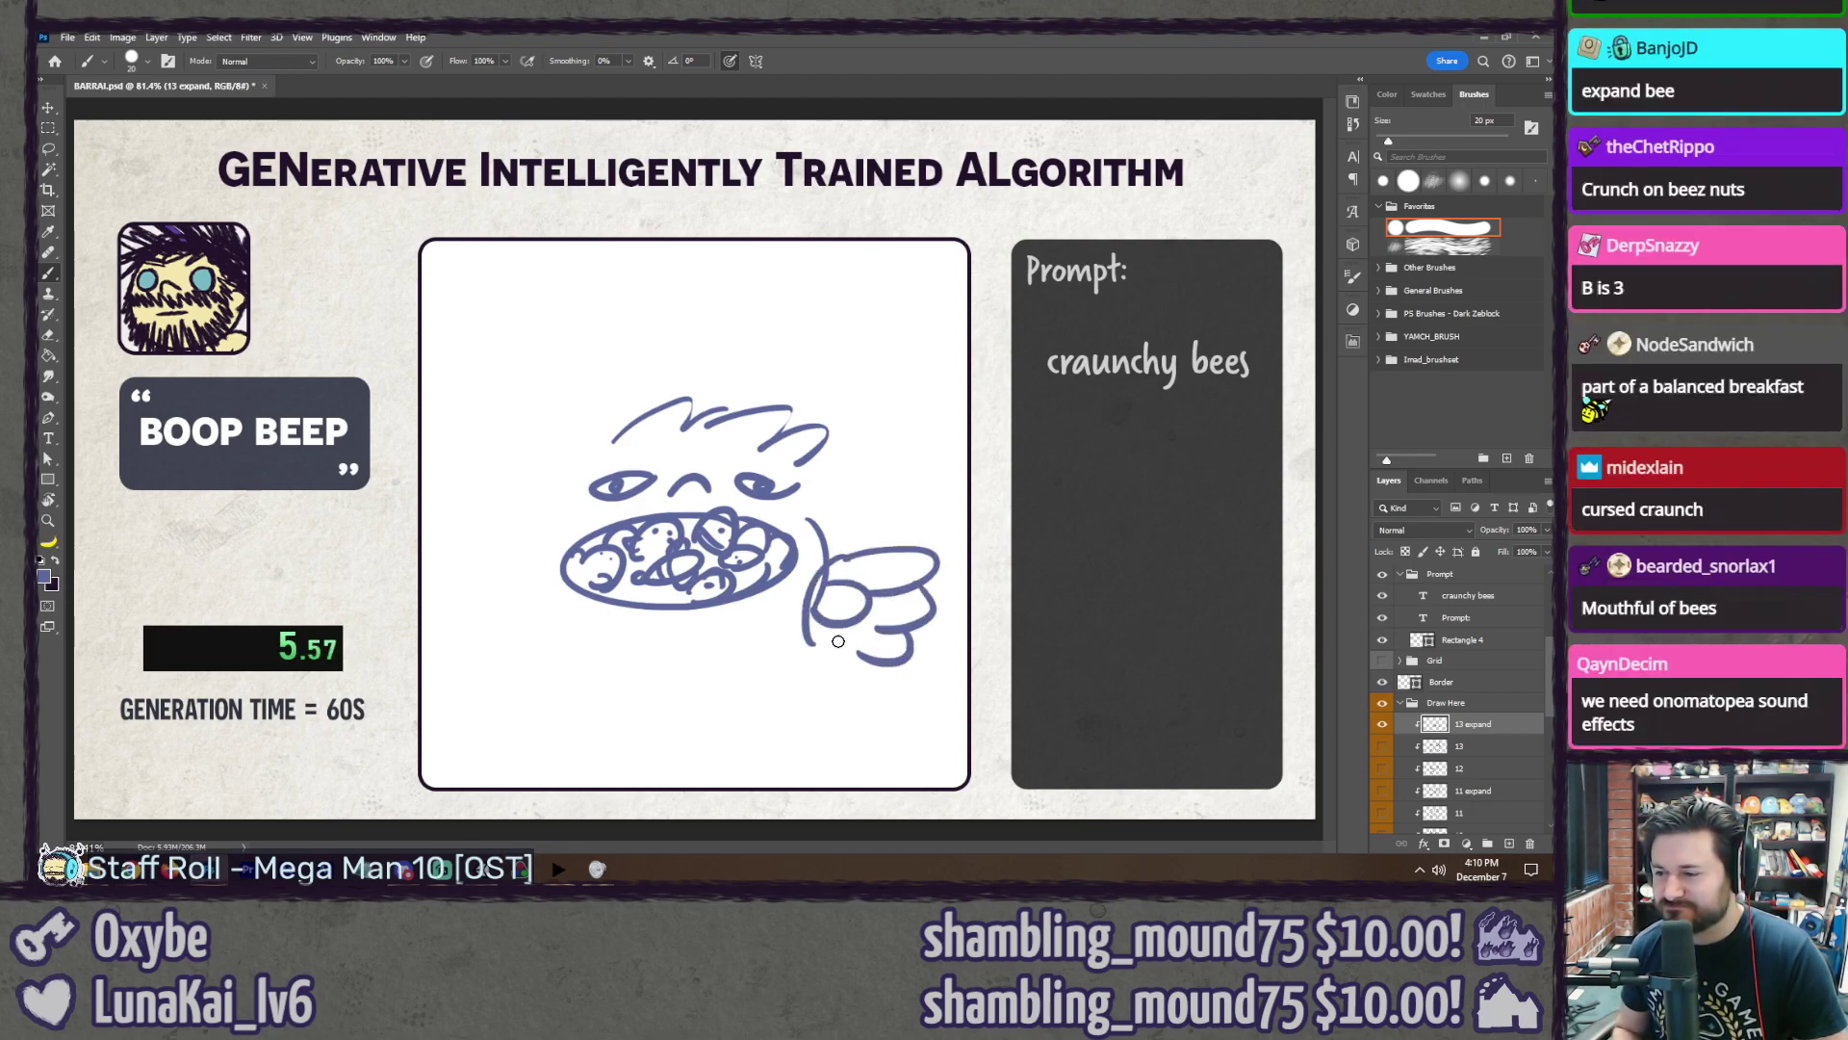
pyautogui.moveTo(846, 493); pyautogui.dragTo(844, 583)
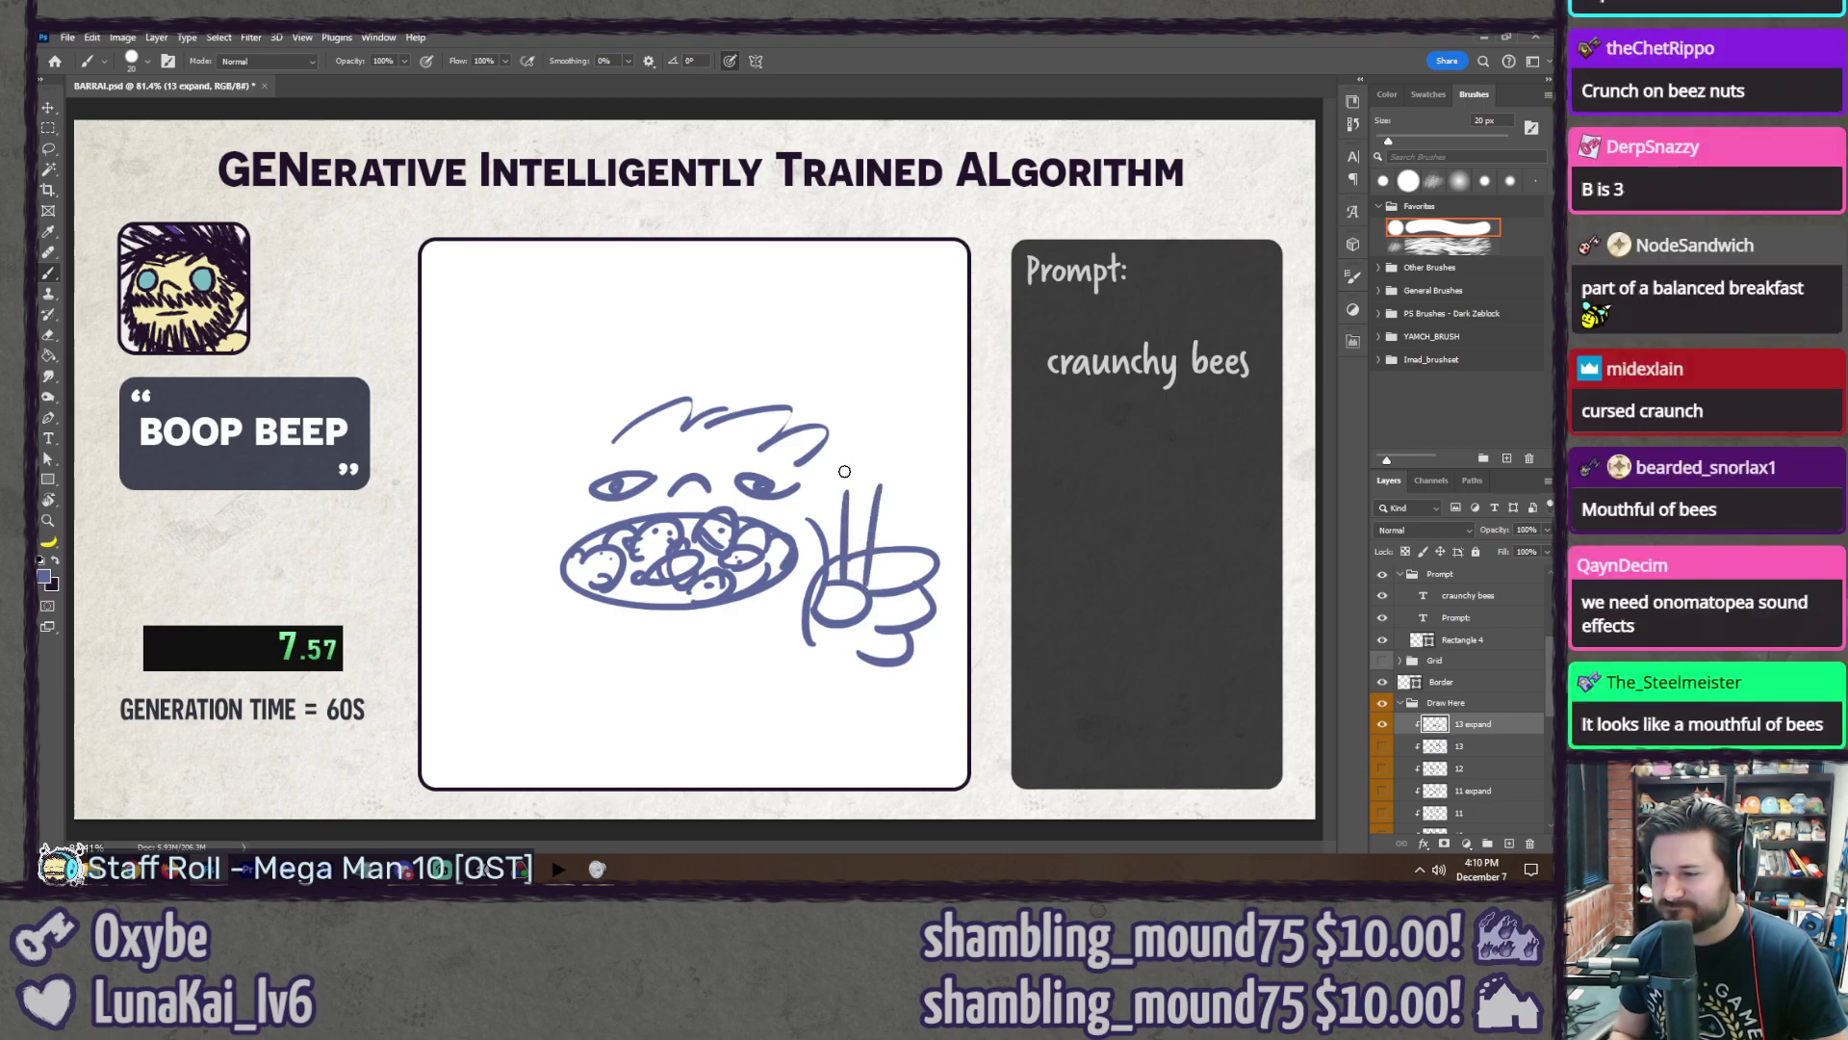
pyautogui.moveTo(826, 486)
pyautogui.mouseDown()
pyautogui.moveTo(919, 467)
pyautogui.moveTo(849, 402)
pyautogui.moveTo(893, 481)
pyautogui.mouseUp()
pyautogui.hotkey('ctrl', 'z')
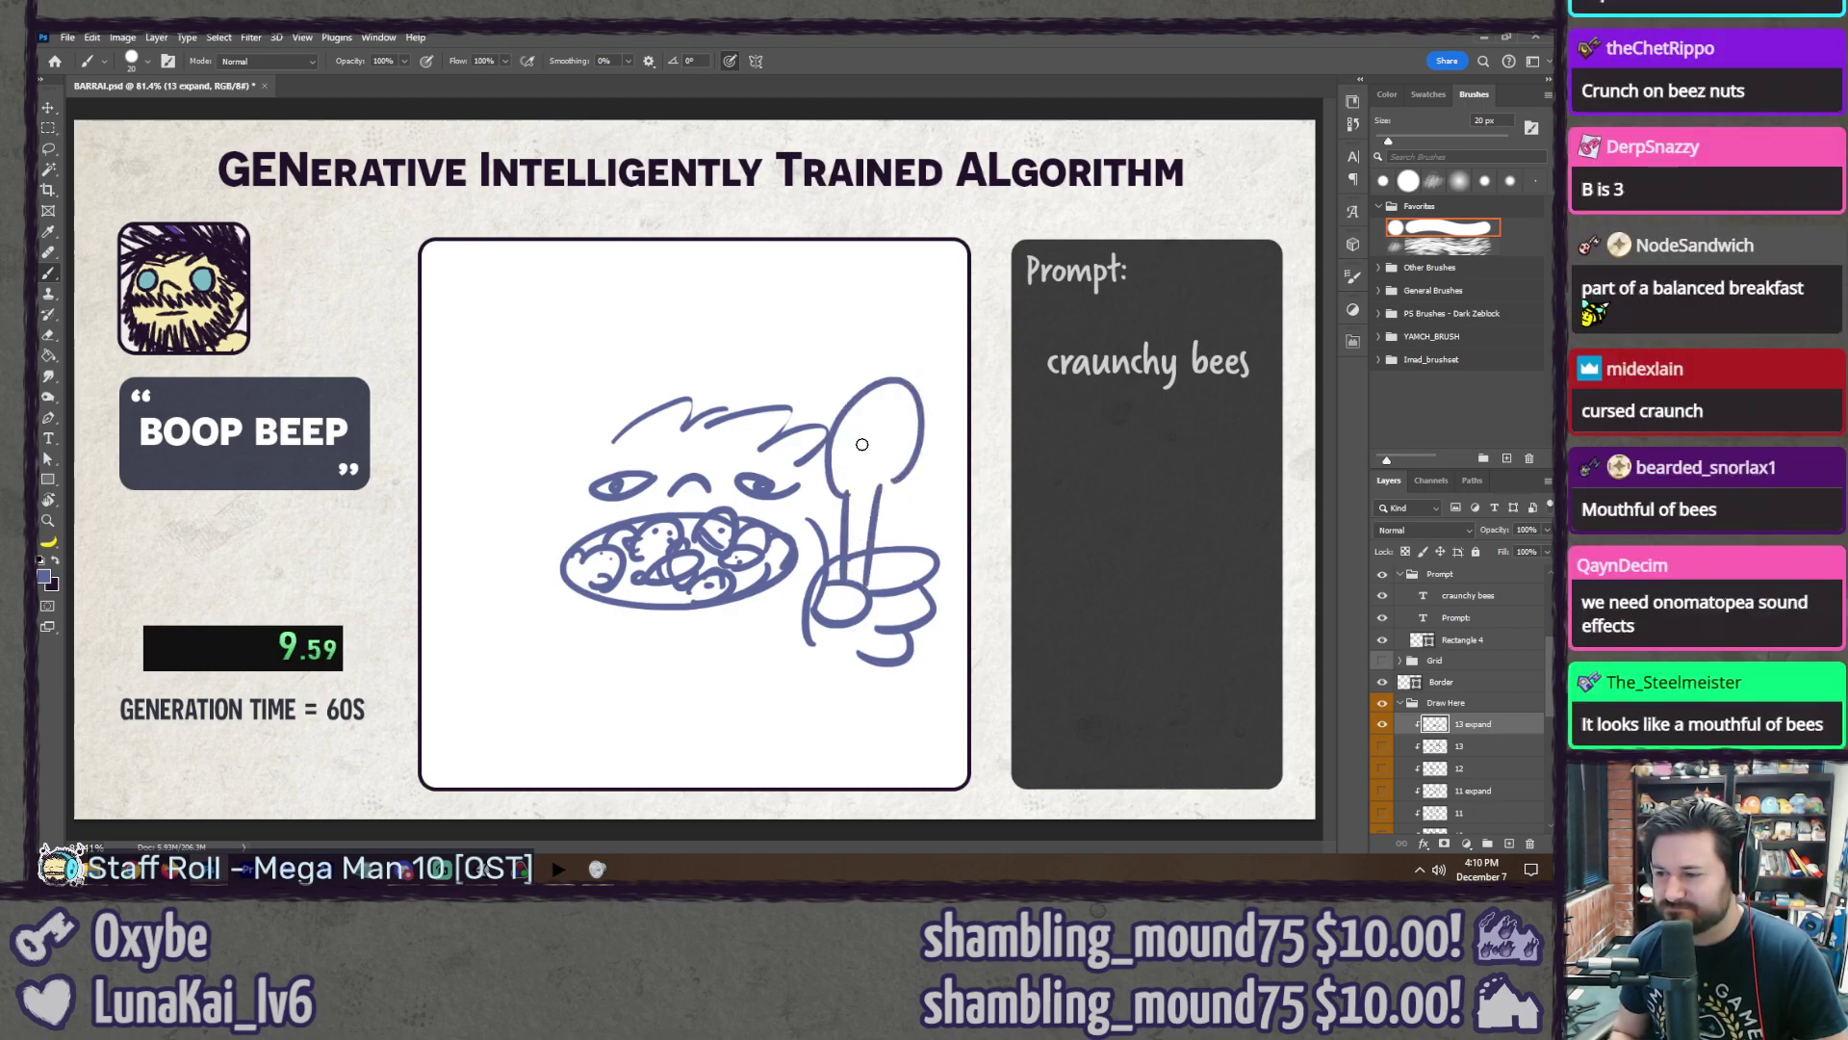
pyautogui.moveTo(529, 327); pyautogui.dragTo(537, 714)
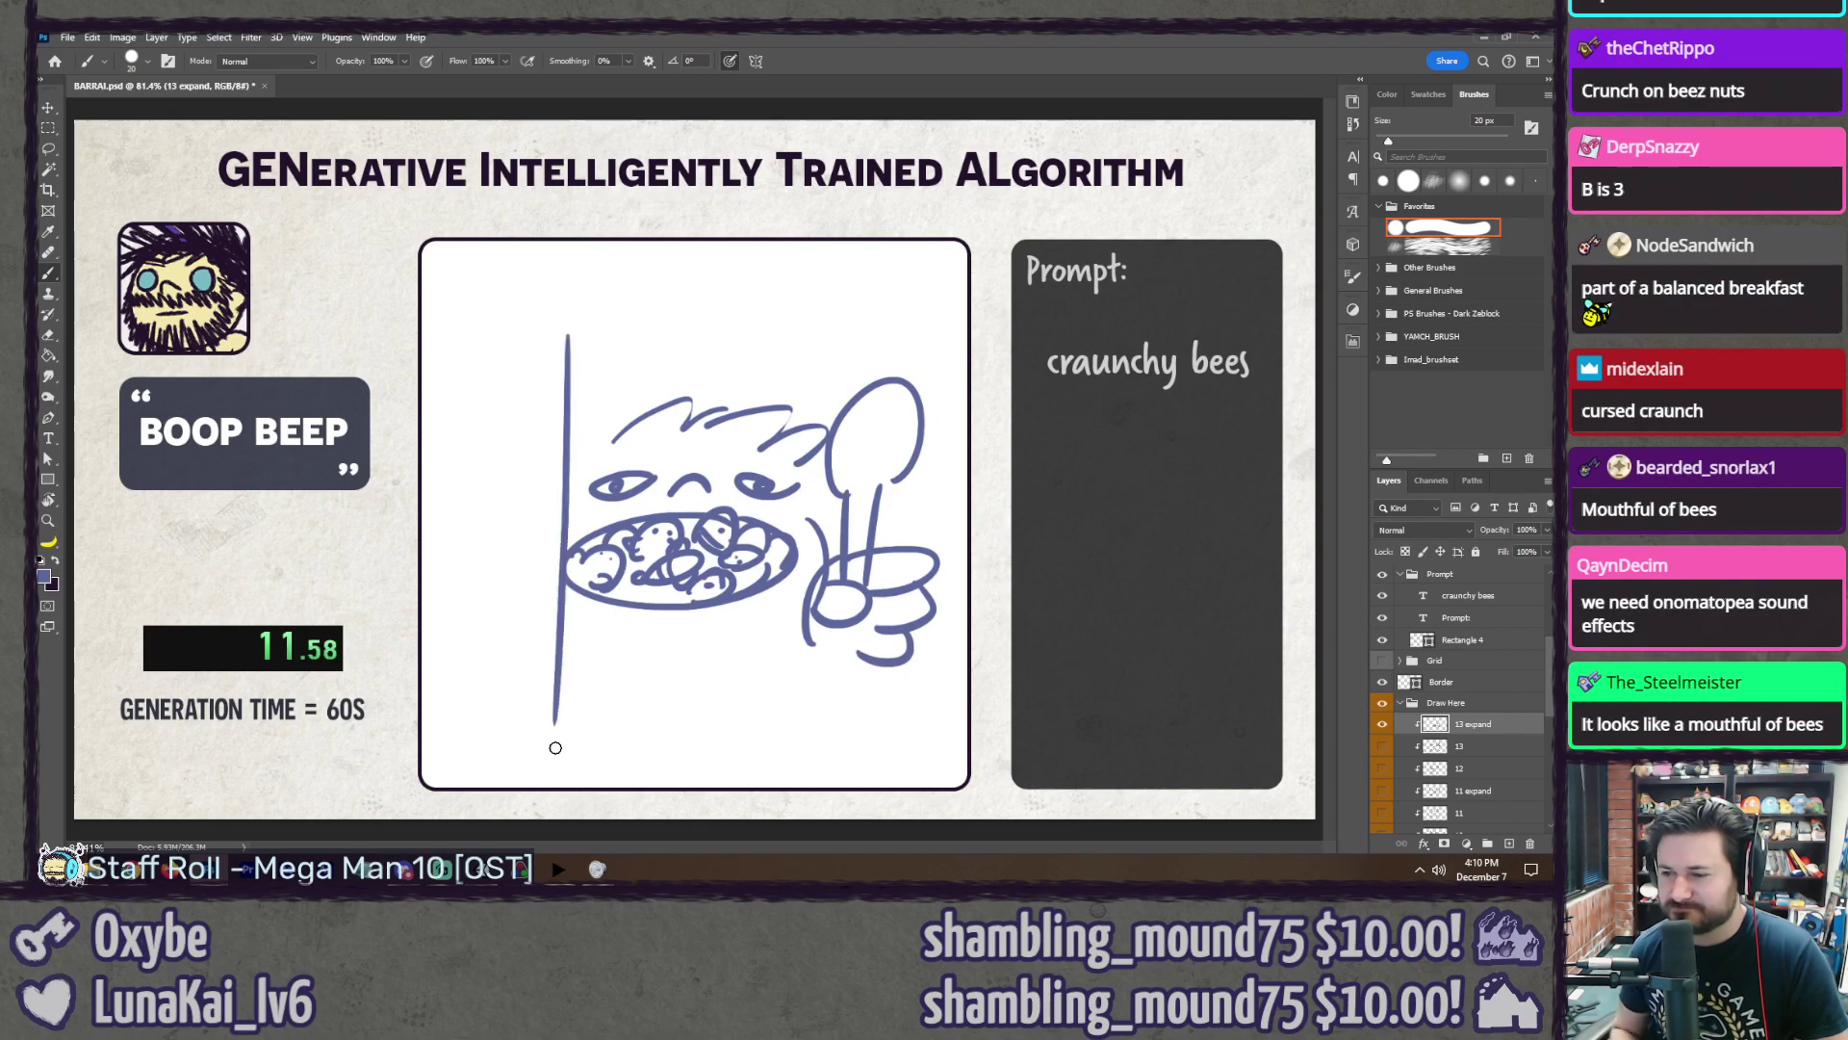
pyautogui.hotkey('ctrl', 'z')
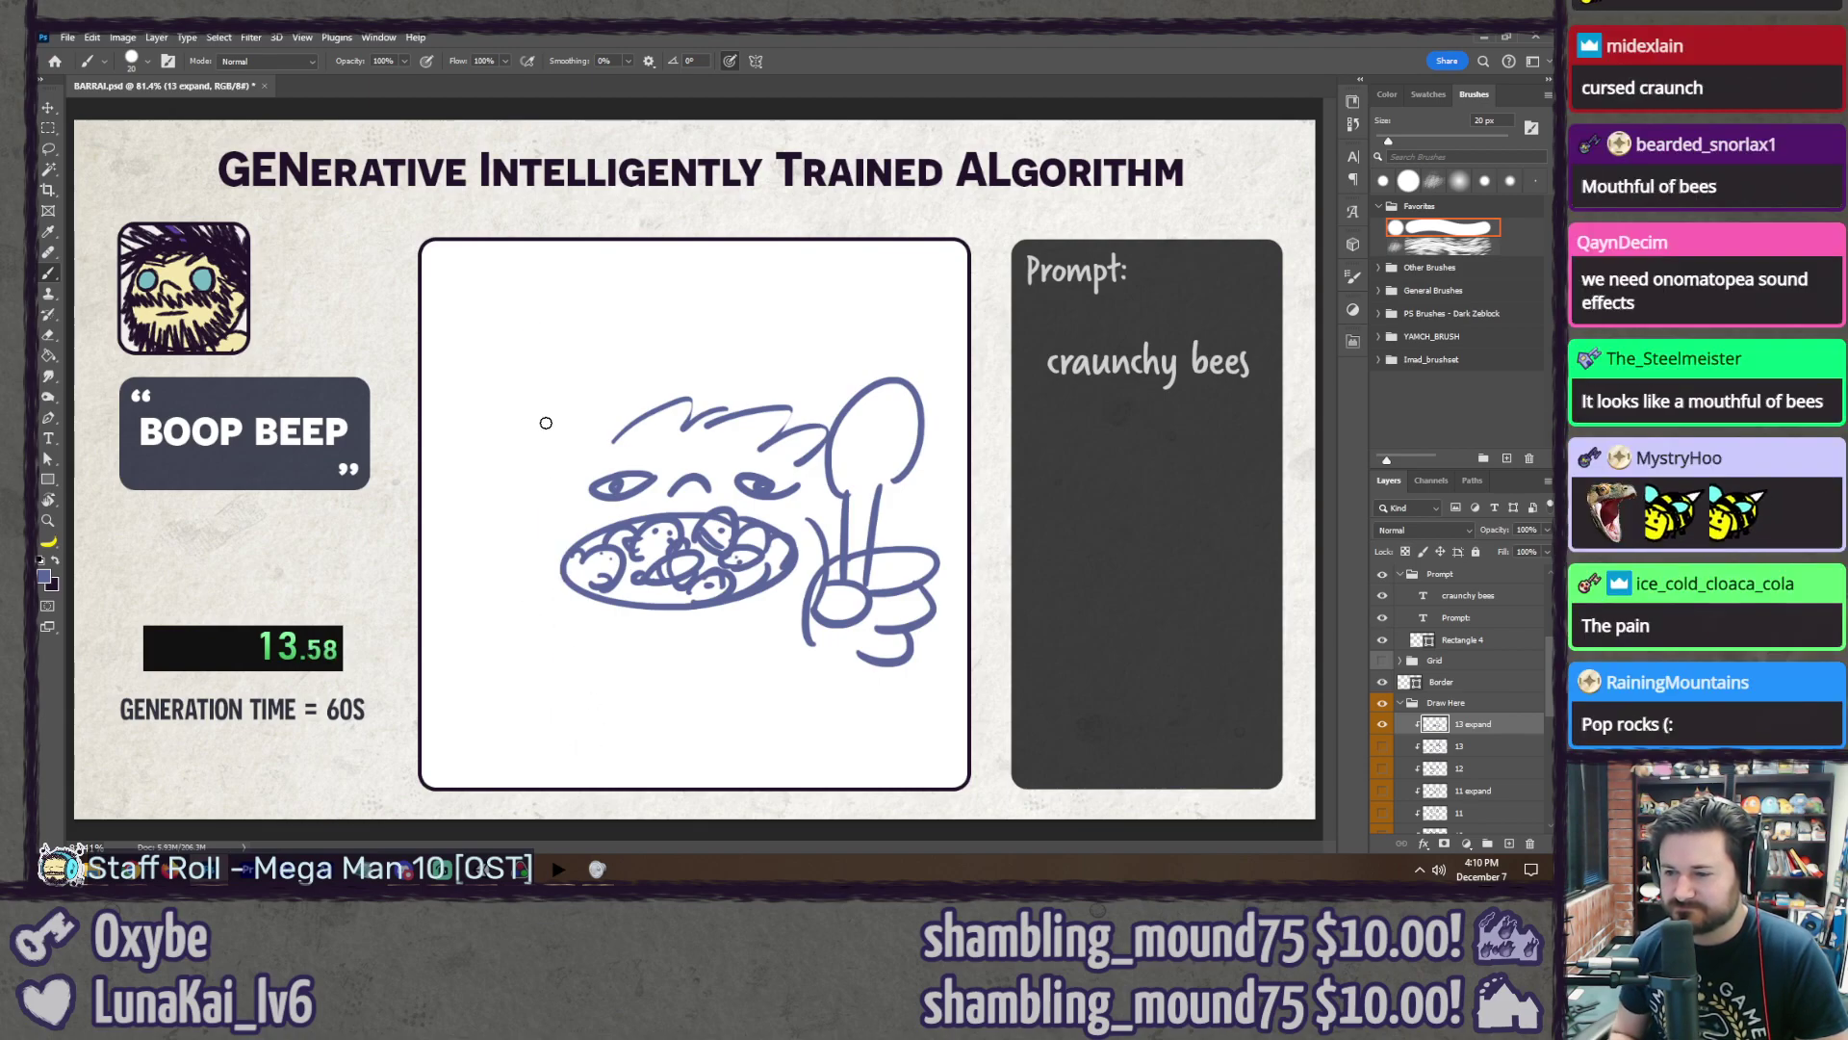
pyautogui.moveTo(541, 346)
pyautogui.mouseDown()
pyautogui.moveTo(522, 693)
pyautogui.moveTo(880, 770)
pyautogui.moveTo(931, 660)
pyautogui.mouseUp()
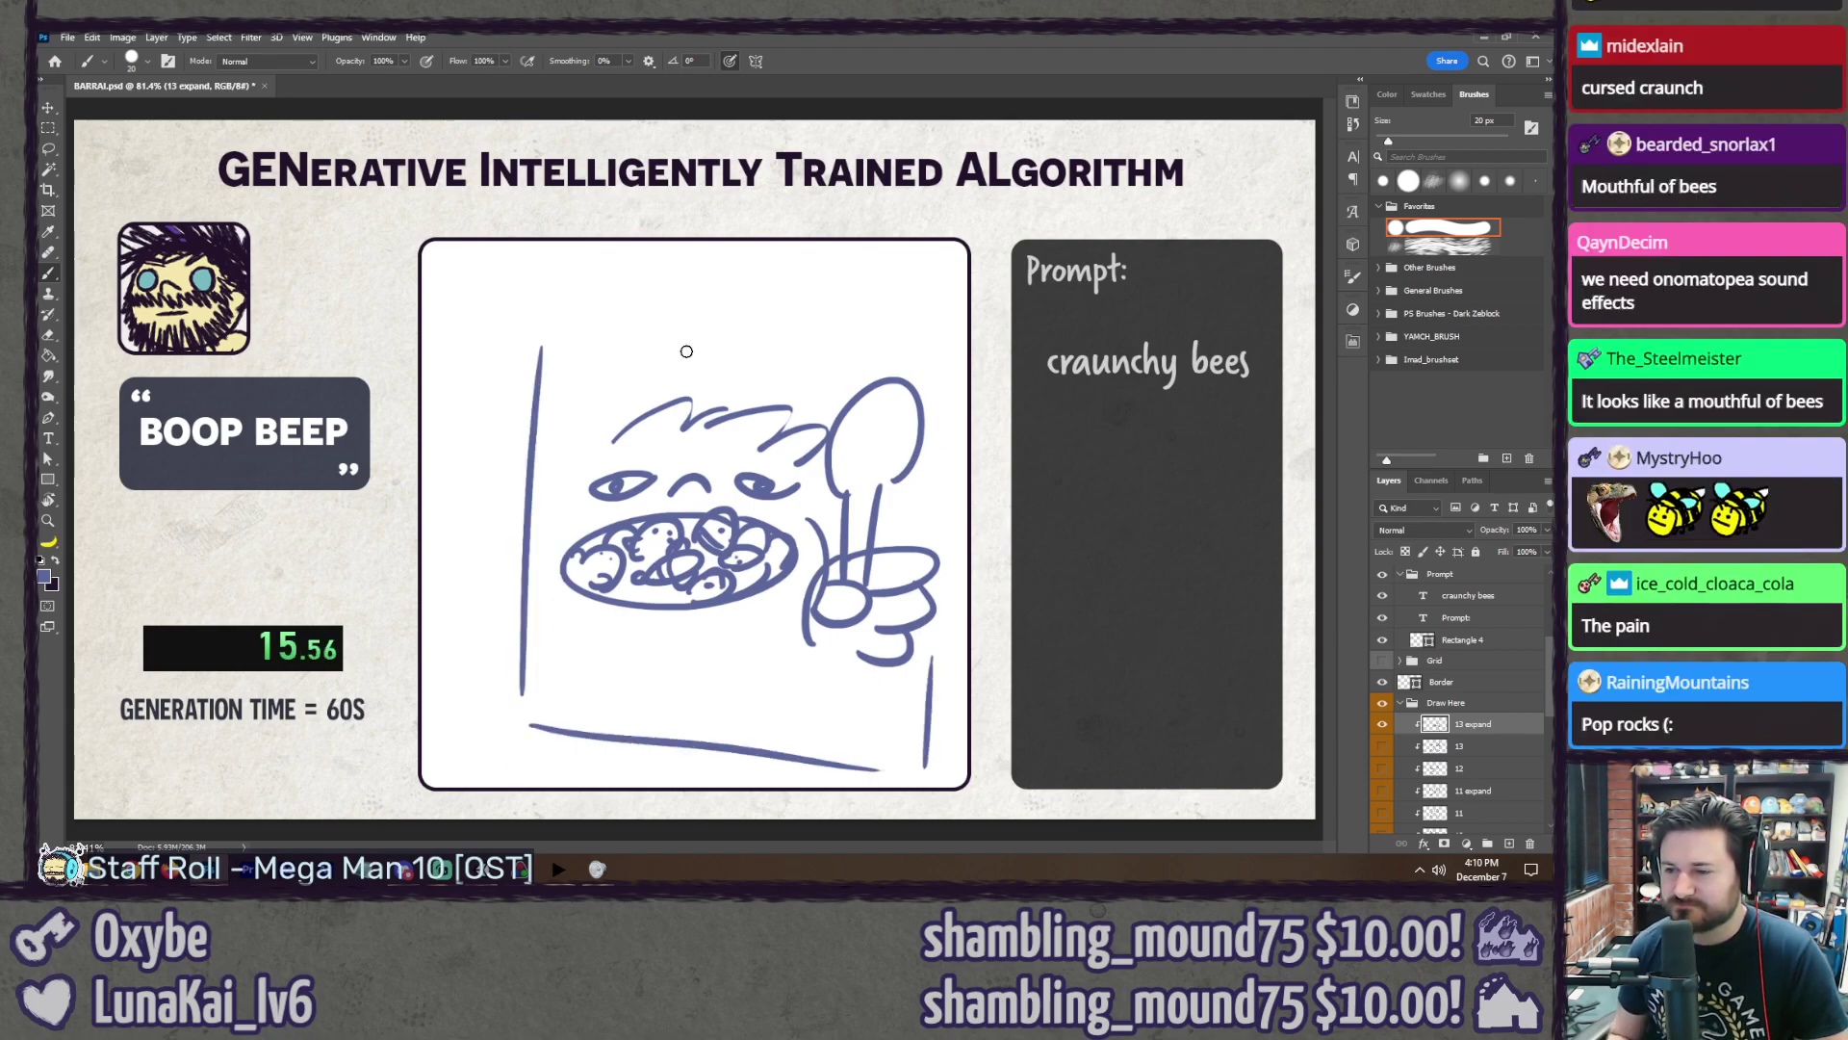
pyautogui.moveTo(594, 348)
pyautogui.mouseDown()
pyautogui.moveTo(624, 274)
pyautogui.moveTo(597, 346)
pyautogui.mouseUp()
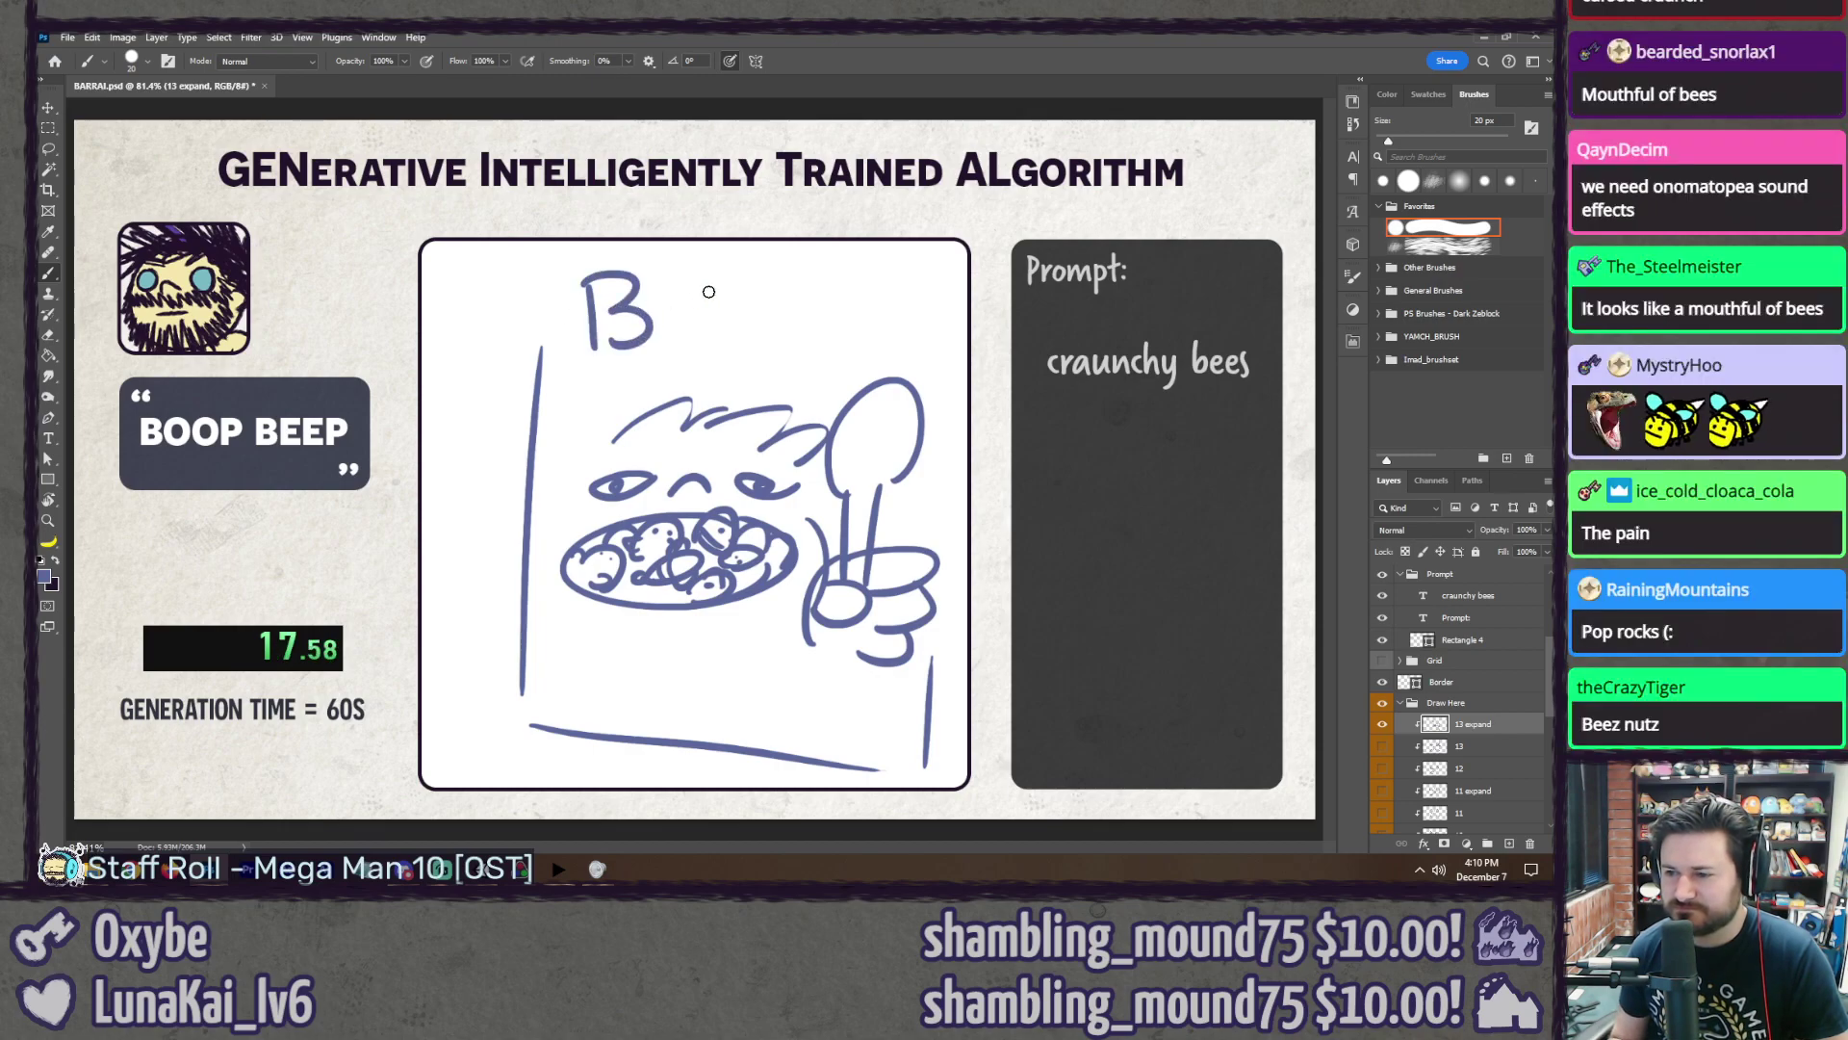
pyautogui.moveTo(704, 279); pyautogui.dragTo(712, 342)
pyautogui.moveTo(655, 312)
pyautogui.mouseDown()
pyautogui.moveTo(777, 342)
pyautogui.moveTo(778, 306)
pyautogui.moveTo(809, 341)
pyautogui.moveTo(589, 366)
pyautogui.mouseUp()
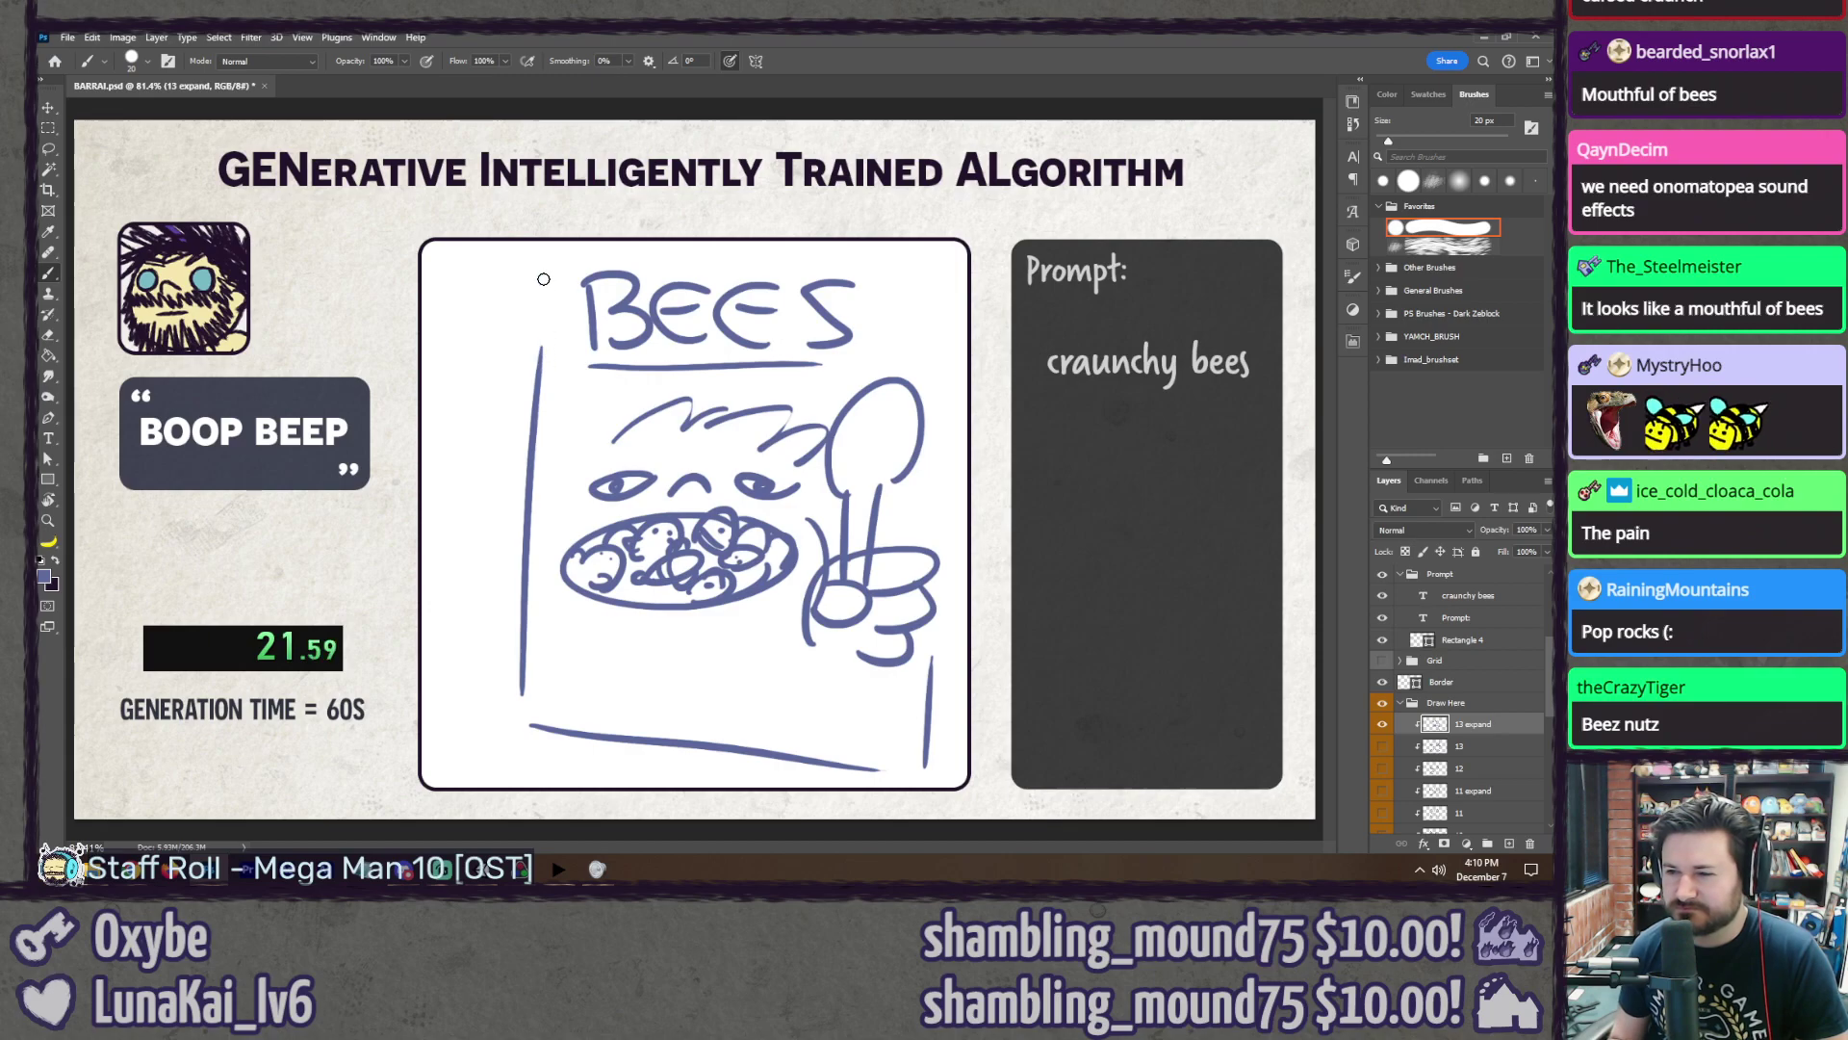
# Step: Add the box's remaining edges and a scribbled side panel
pyautogui.moveTo(549, 243); pyautogui.dragTo(541, 351)
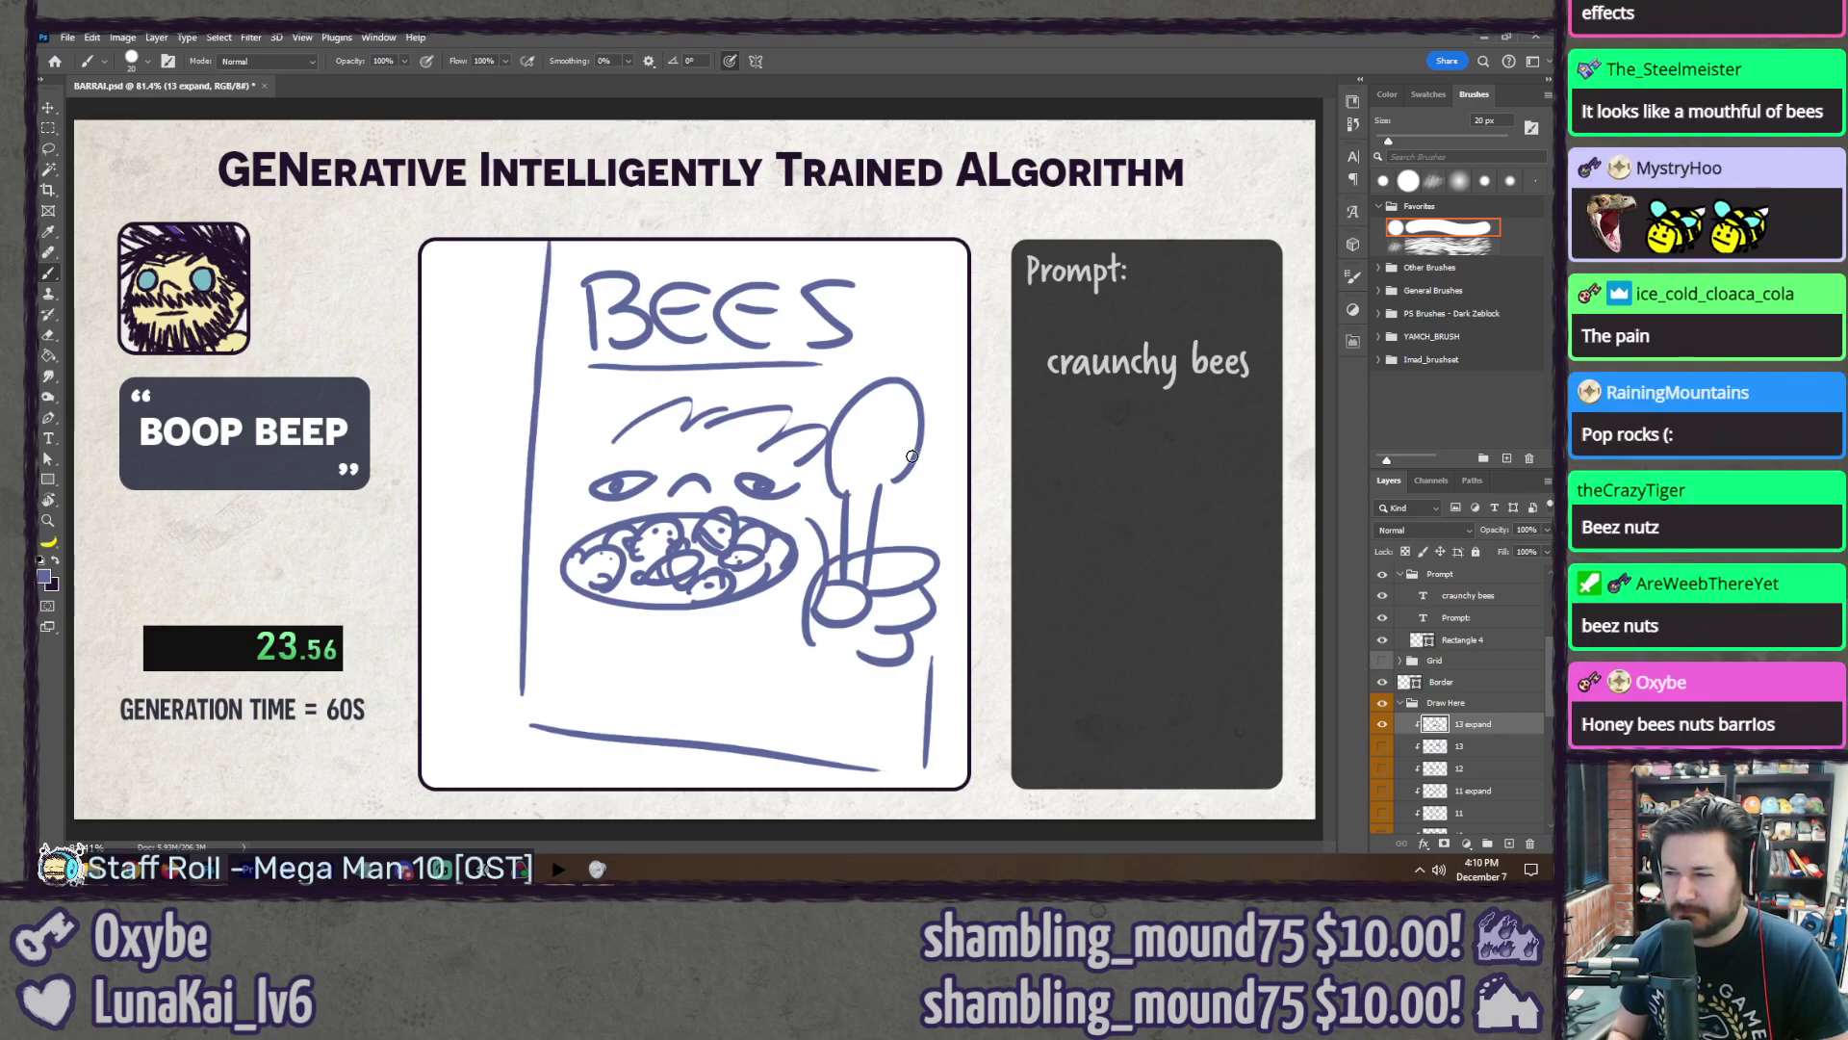
pyautogui.moveTo(966, 367); pyautogui.dragTo(956, 576)
pyautogui.moveTo(495, 275)
pyautogui.mouseDown()
pyautogui.moveTo(539, 243)
pyautogui.moveTo(476, 691)
pyautogui.mouseUp()
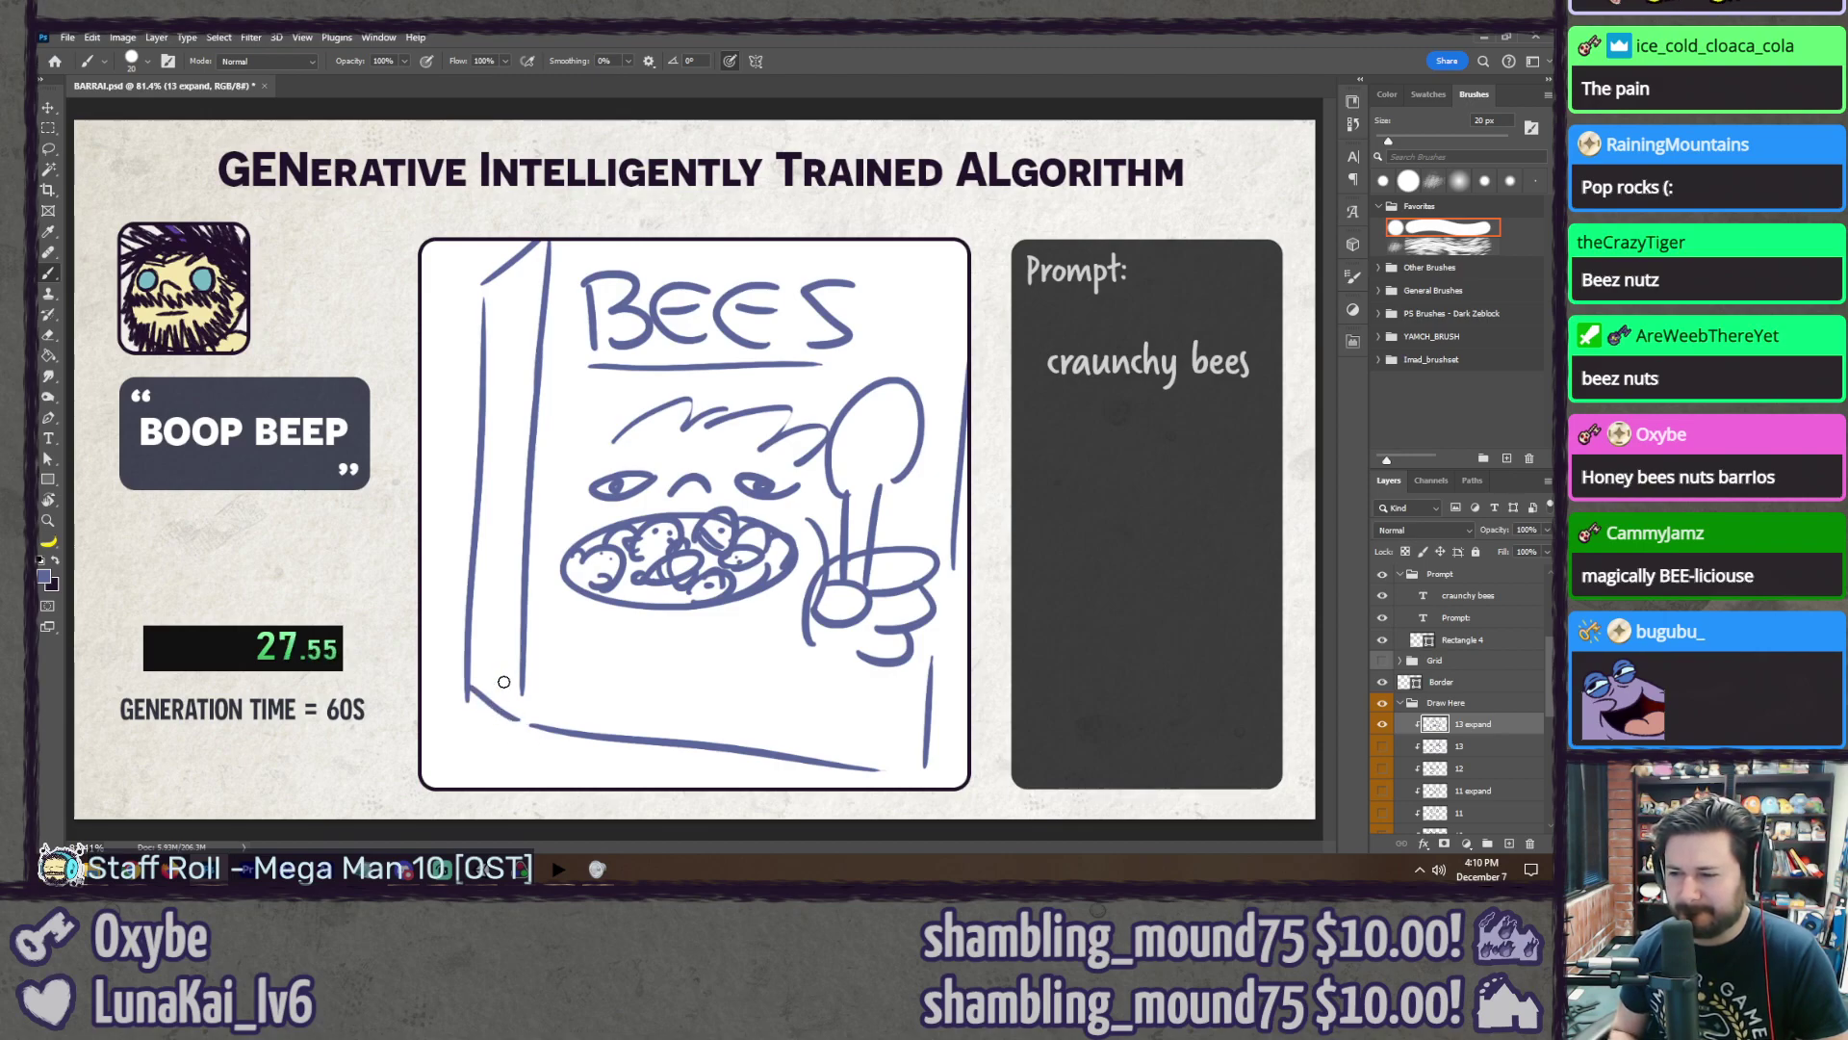
pyautogui.moveTo(492, 458)
pyautogui.mouseDown()
pyautogui.moveTo(490, 354)
pyautogui.moveTo(525, 393)
pyautogui.mouseUp()
pyautogui.moveTo(498, 451); pyautogui.dragTo(510, 435)
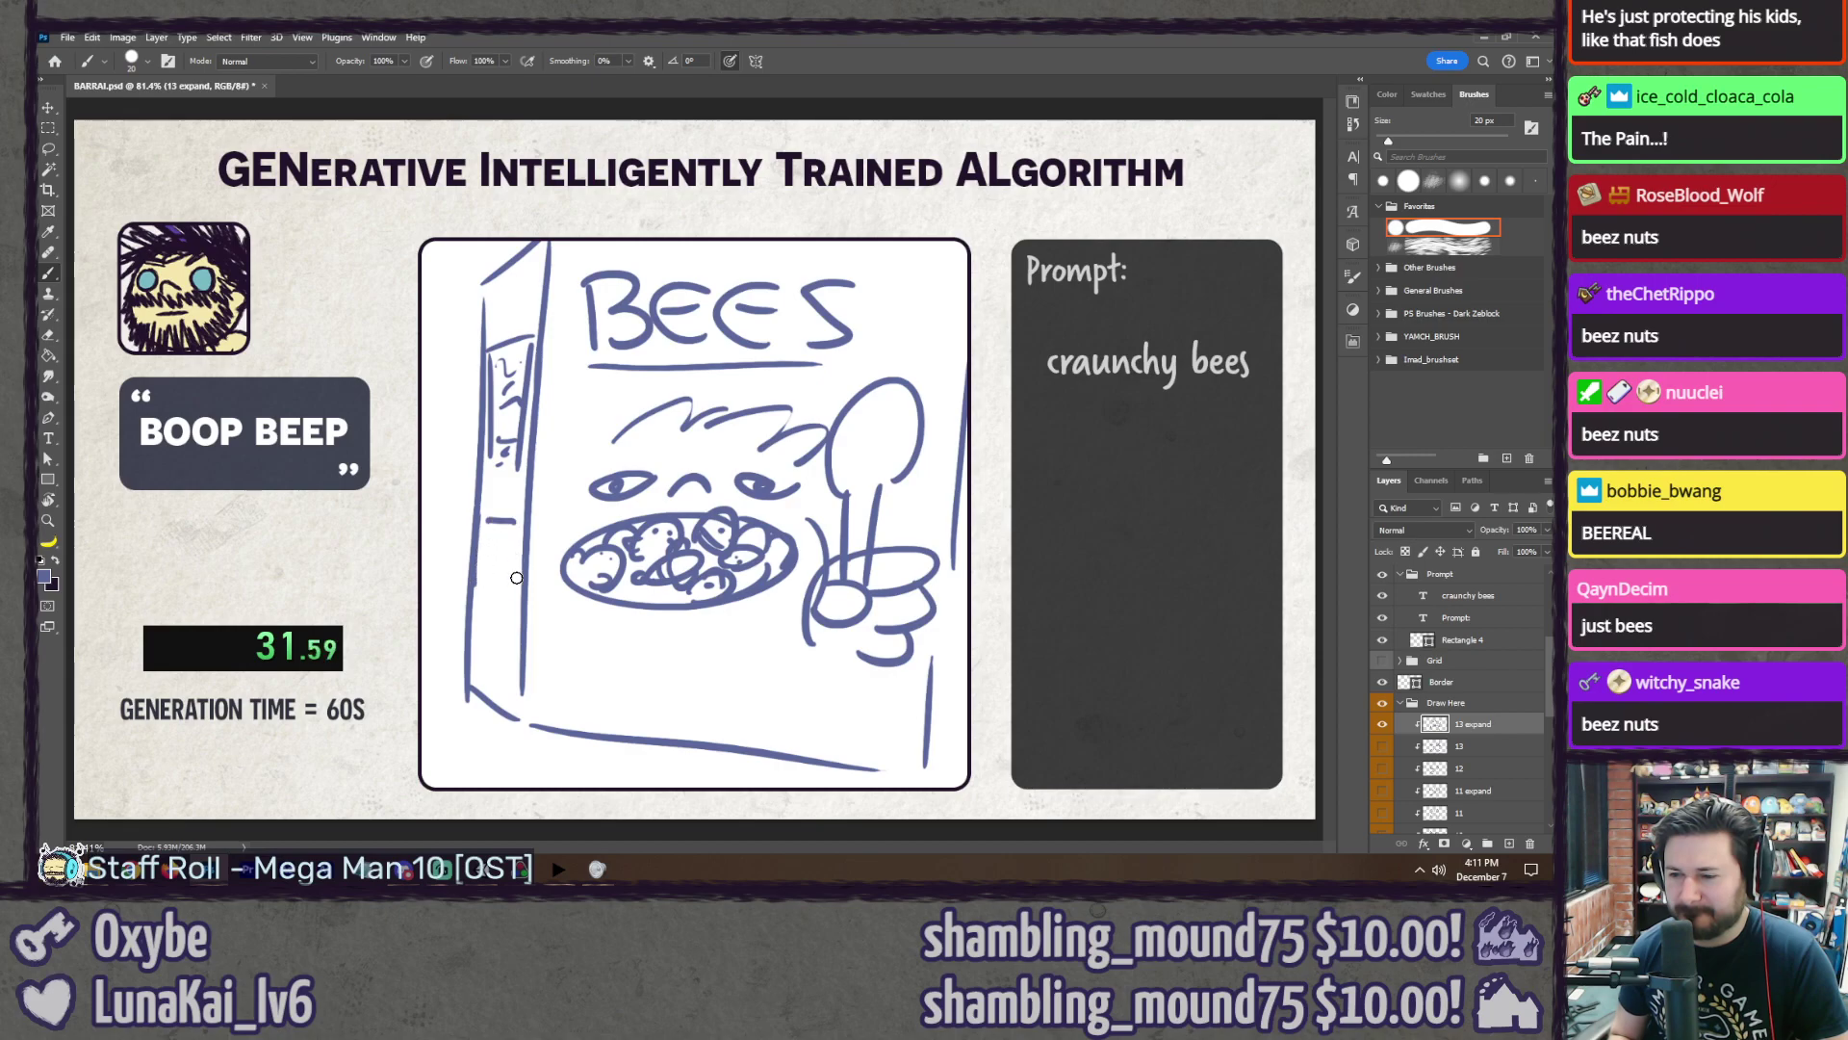
pyautogui.moveTo(517, 525); pyautogui.dragTo(516, 576)
pyautogui.moveTo(498, 556); pyautogui.dragTo(514, 588)
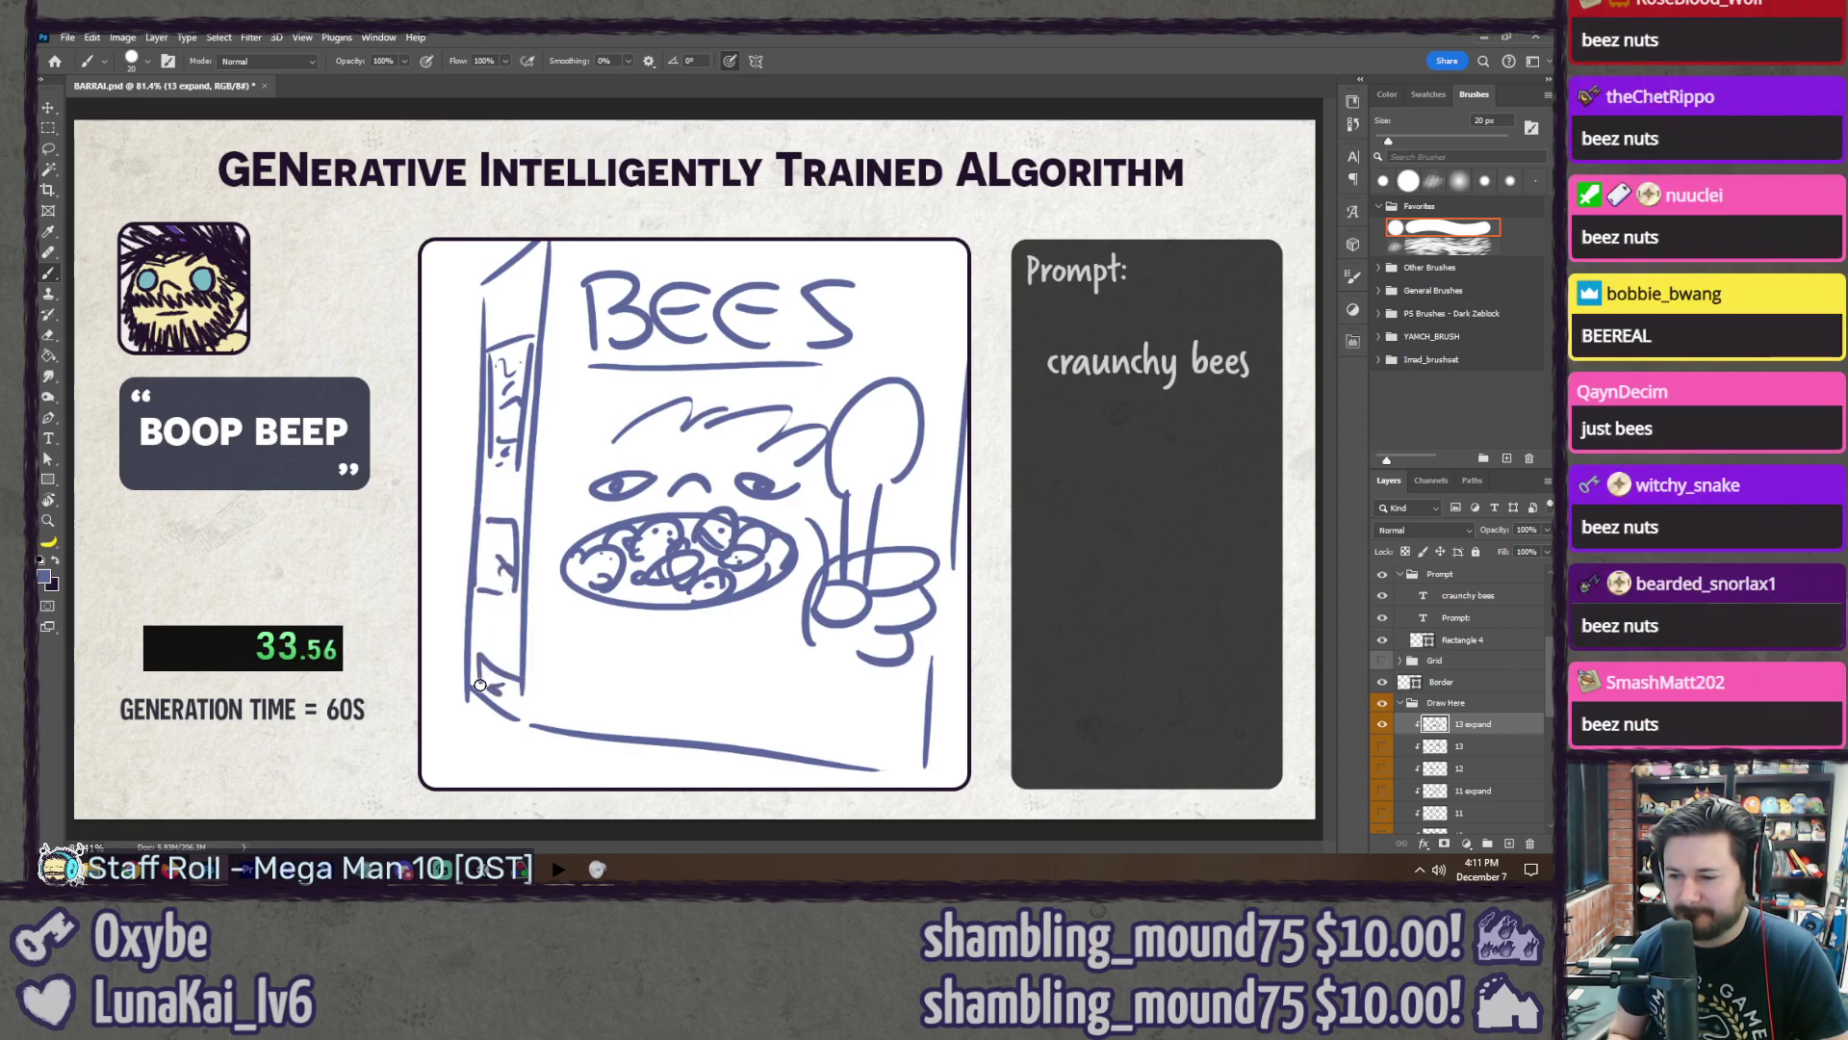
# Step: Draw a serving bowl filled with wavy cereal bits and a small corner bee
pyautogui.moveTo(560, 621); pyautogui.dragTo(852, 662)
pyautogui.hotkey('ctrl', 'z')
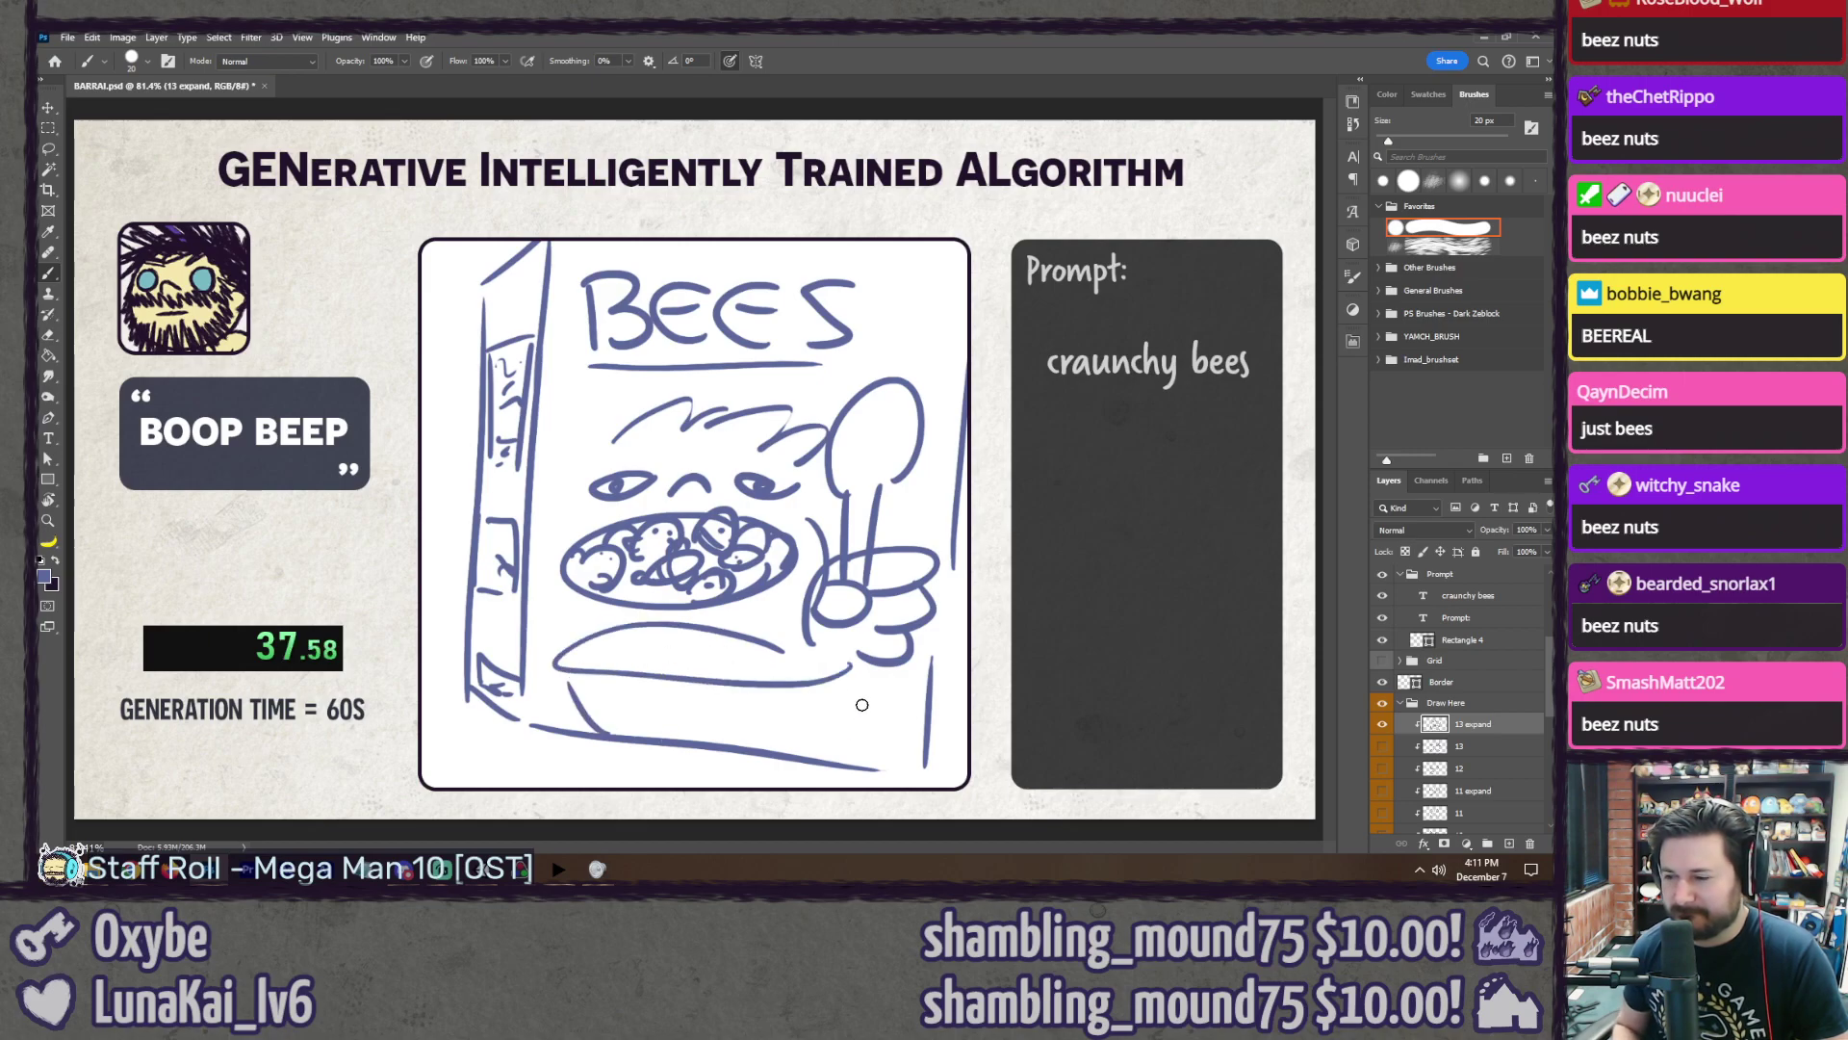
pyautogui.moveTo(577, 667); pyautogui.dragTo(628, 658)
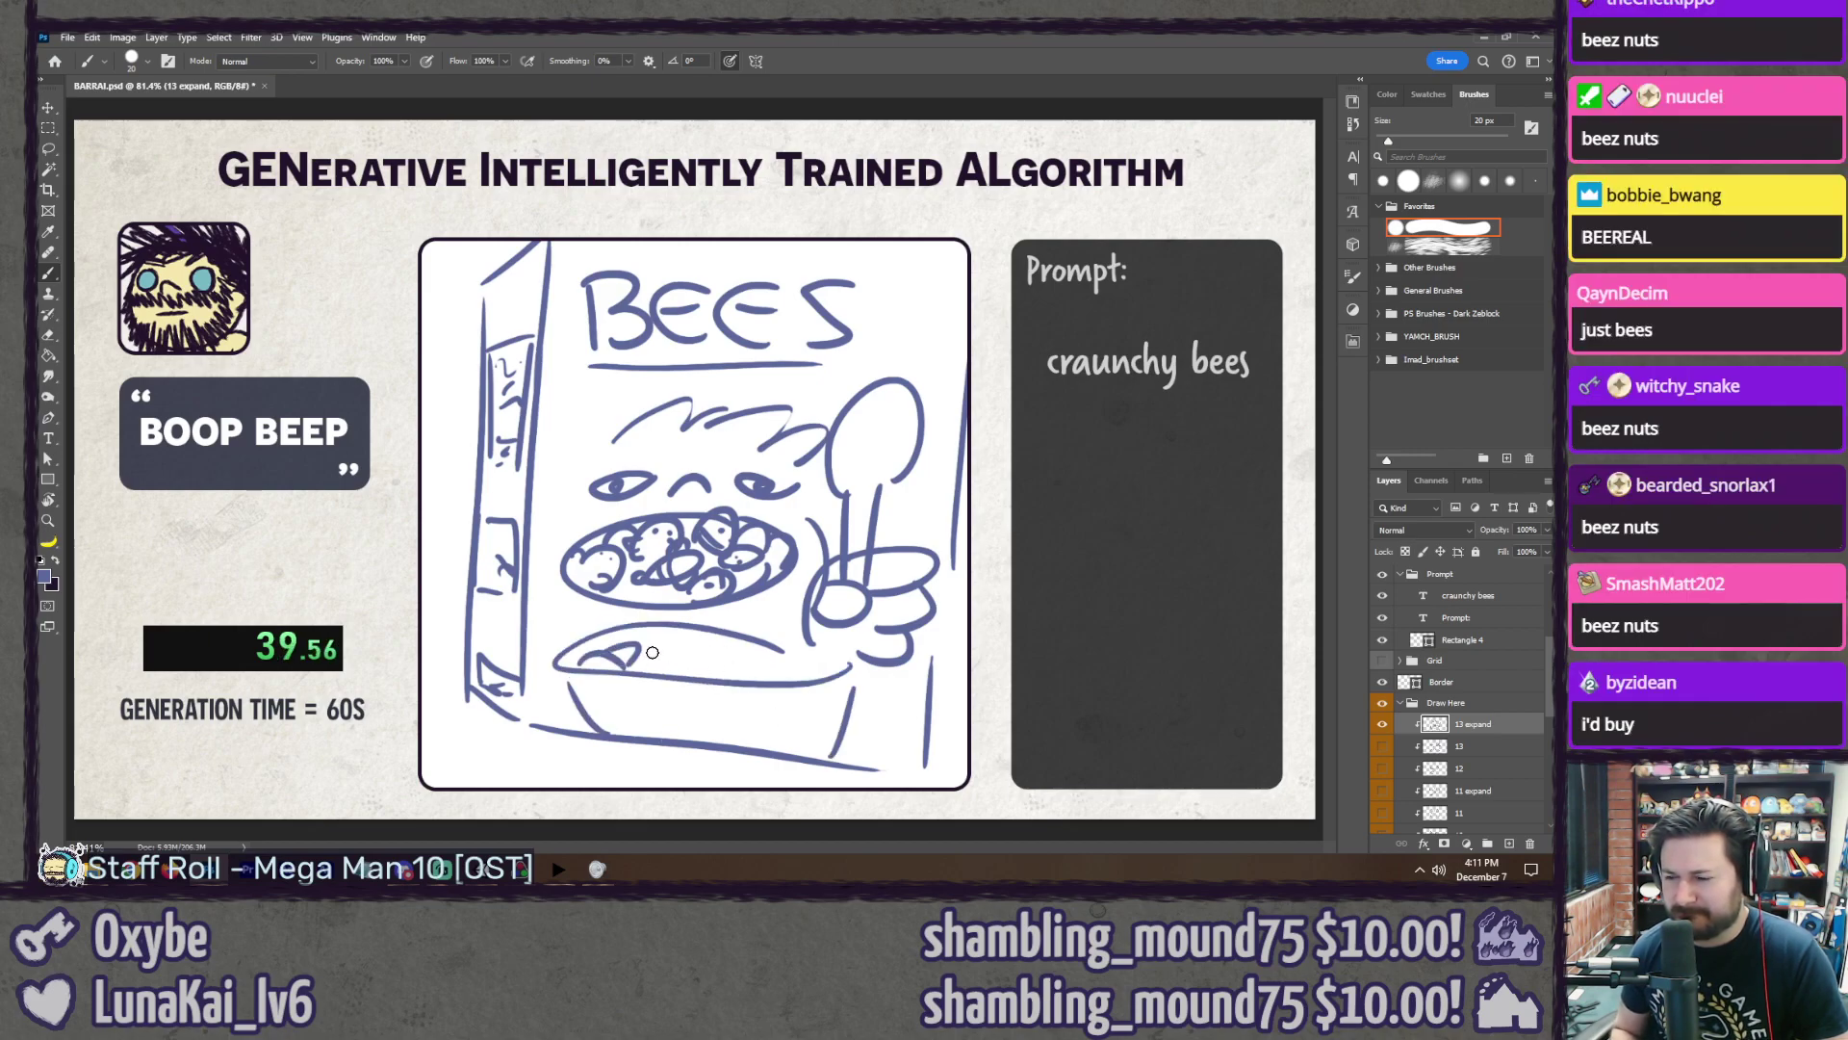
pyautogui.moveTo(687, 639)
pyautogui.mouseDown()
pyautogui.moveTo(739, 666)
pyautogui.moveTo(773, 661)
pyautogui.moveTo(766, 648)
pyautogui.mouseUp()
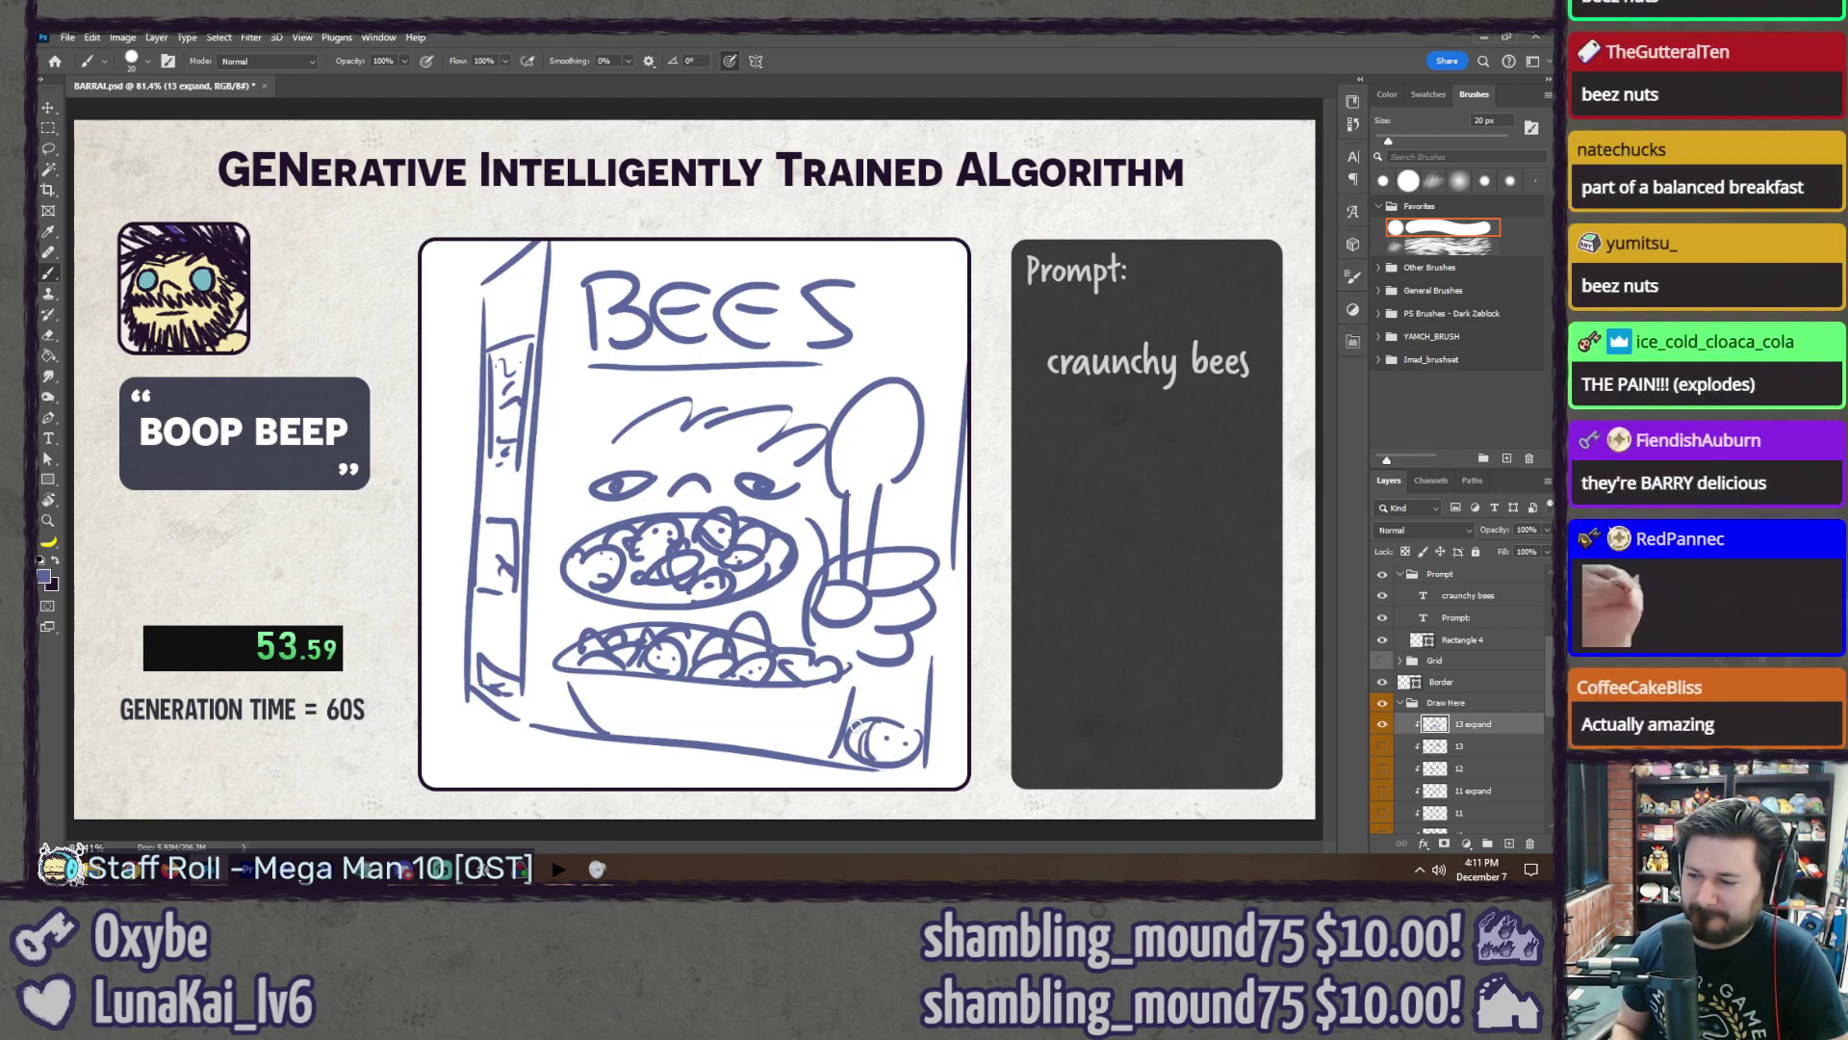
pyautogui.moveTo(851, 730)
pyautogui.mouseDown()
pyautogui.moveTo(866, 757)
pyautogui.moveTo(886, 704)
pyautogui.moveTo(930, 744)
pyautogui.mouseUp()
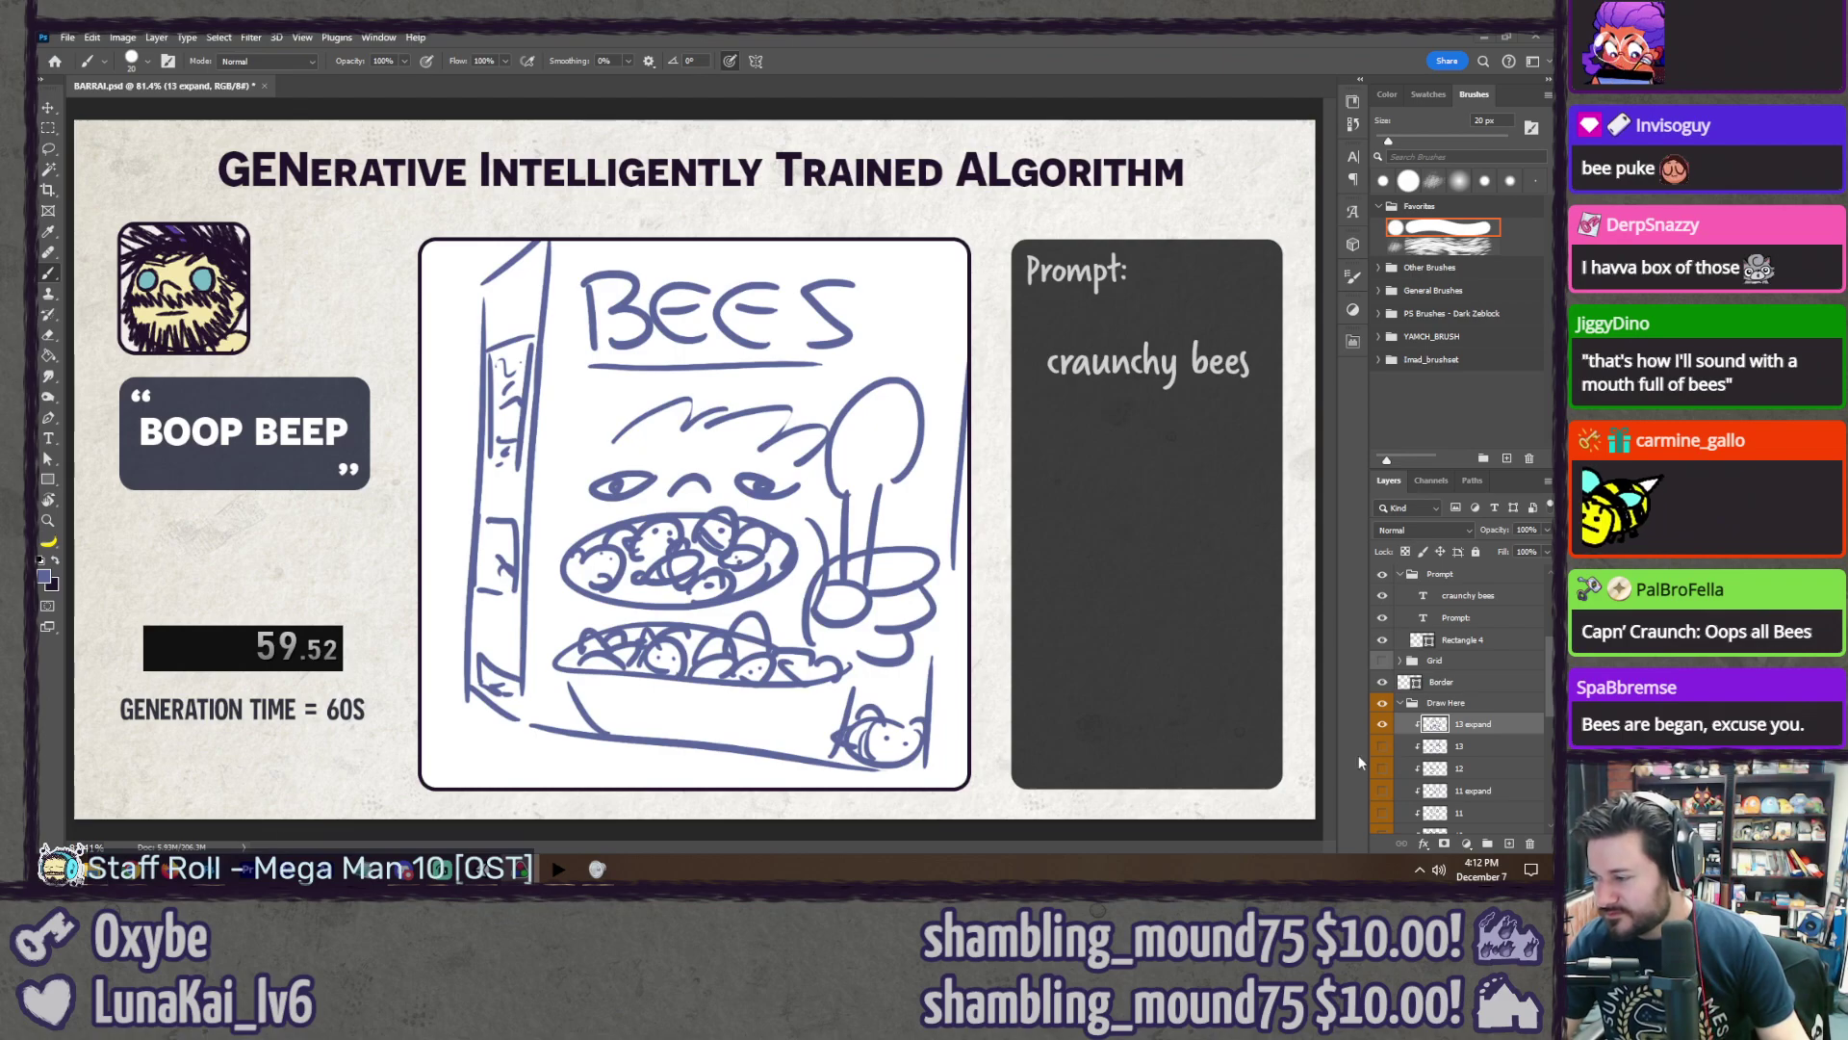
# Step: Hide '13 expand', add a new layer '14' clipped to the frame, and save
pyautogui.click(1383, 724)
pyautogui.hotkey('ctrl', 'shift', 'n')
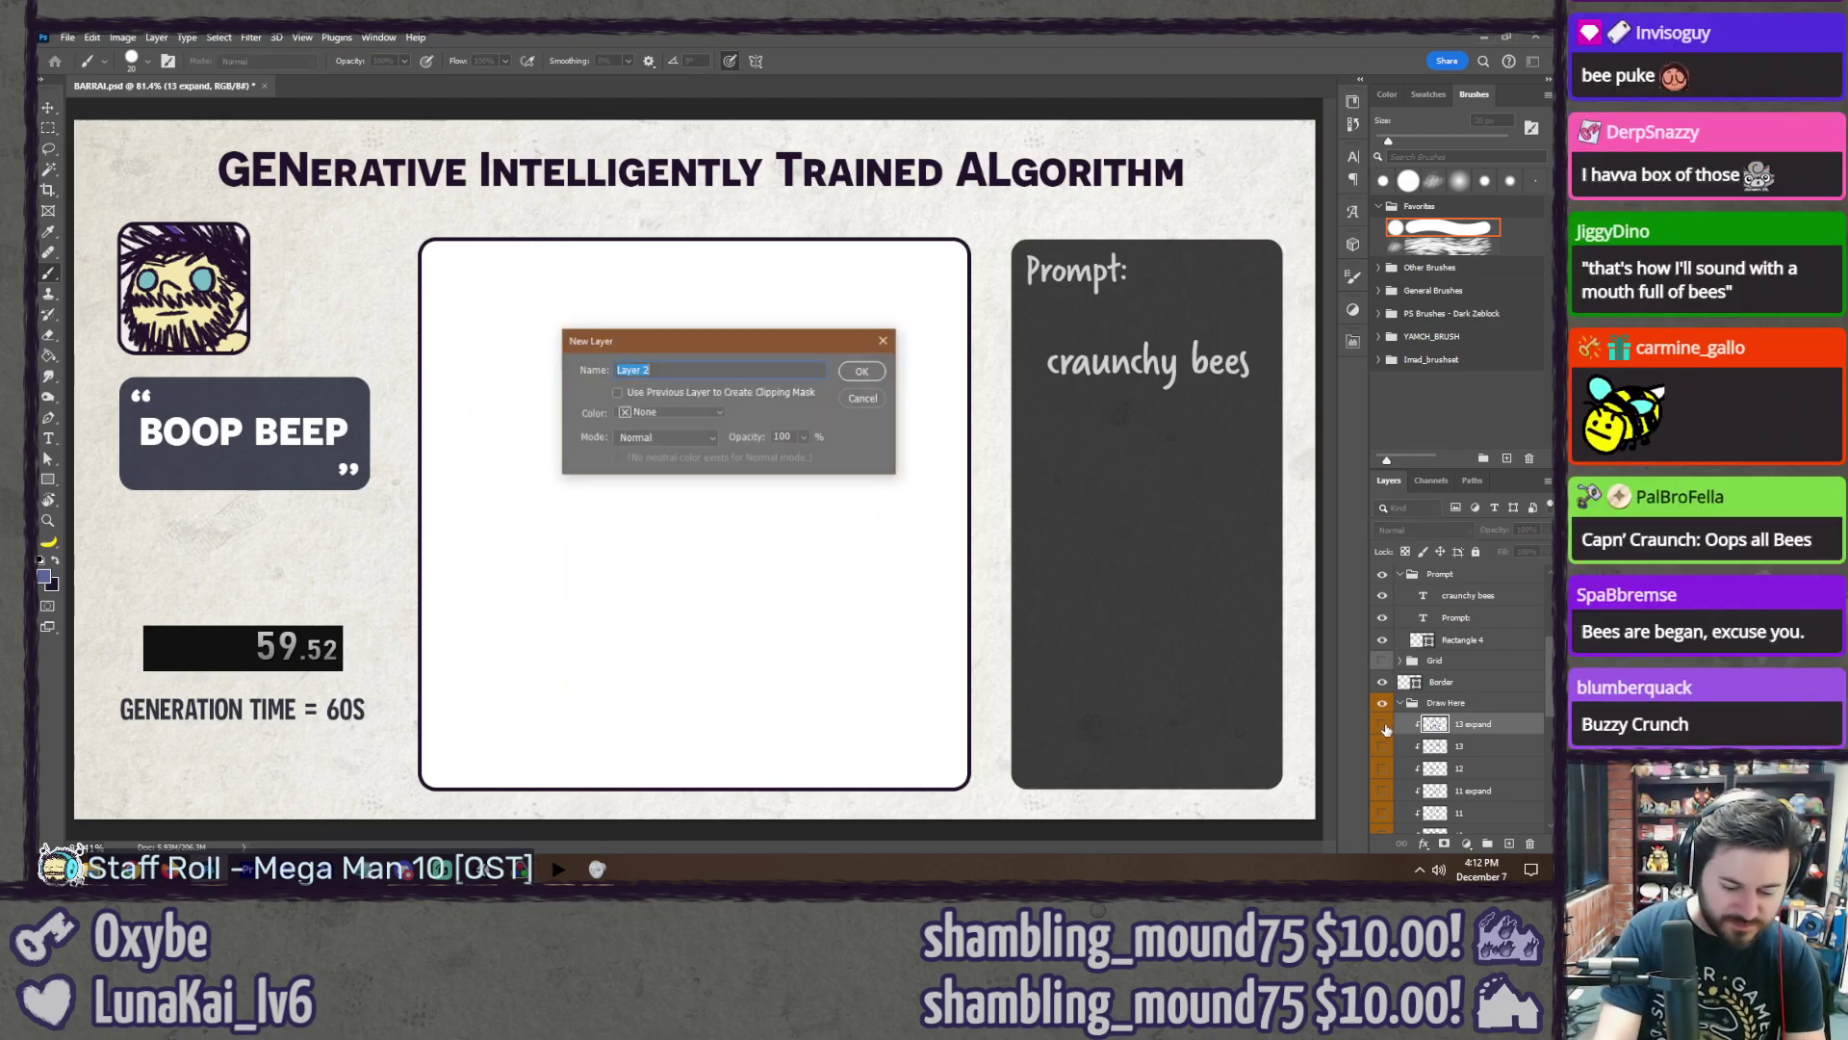
pyautogui.write('14')
pyautogui.press('Return')
pyautogui.rightClick(1410, 725)
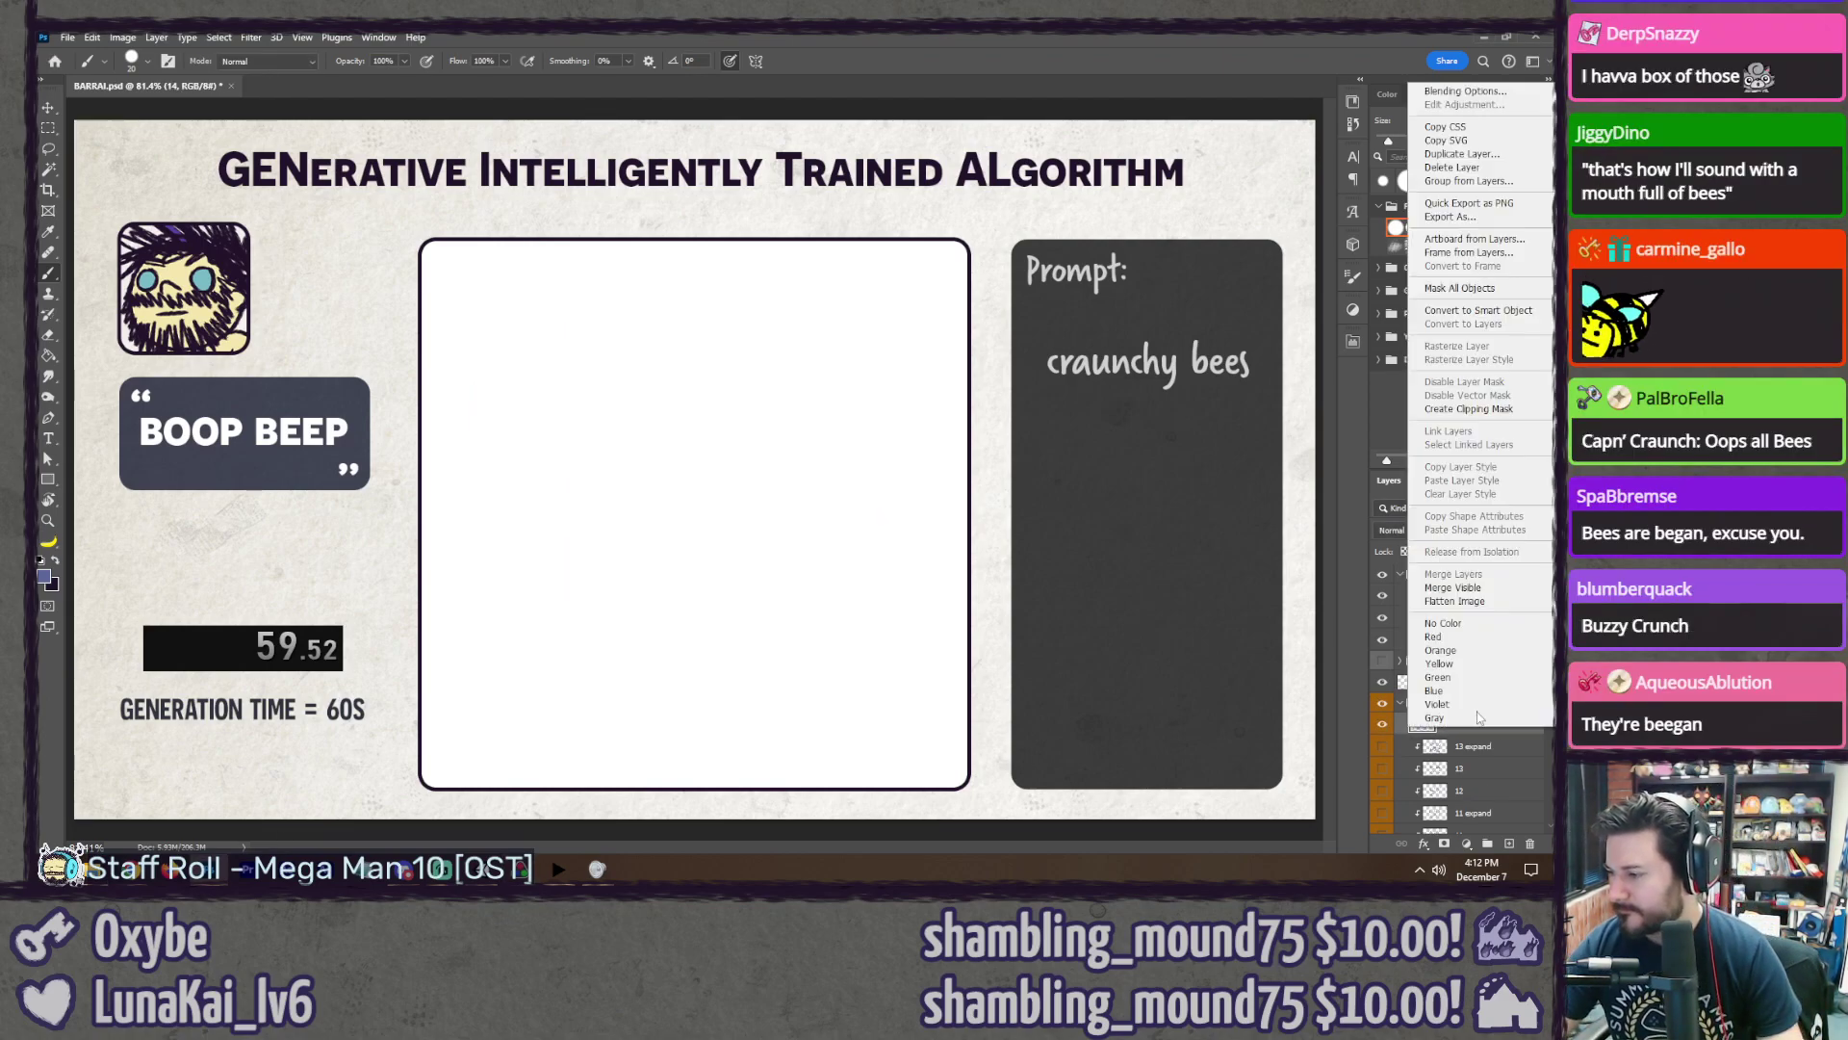
pyautogui.click(1441, 408)
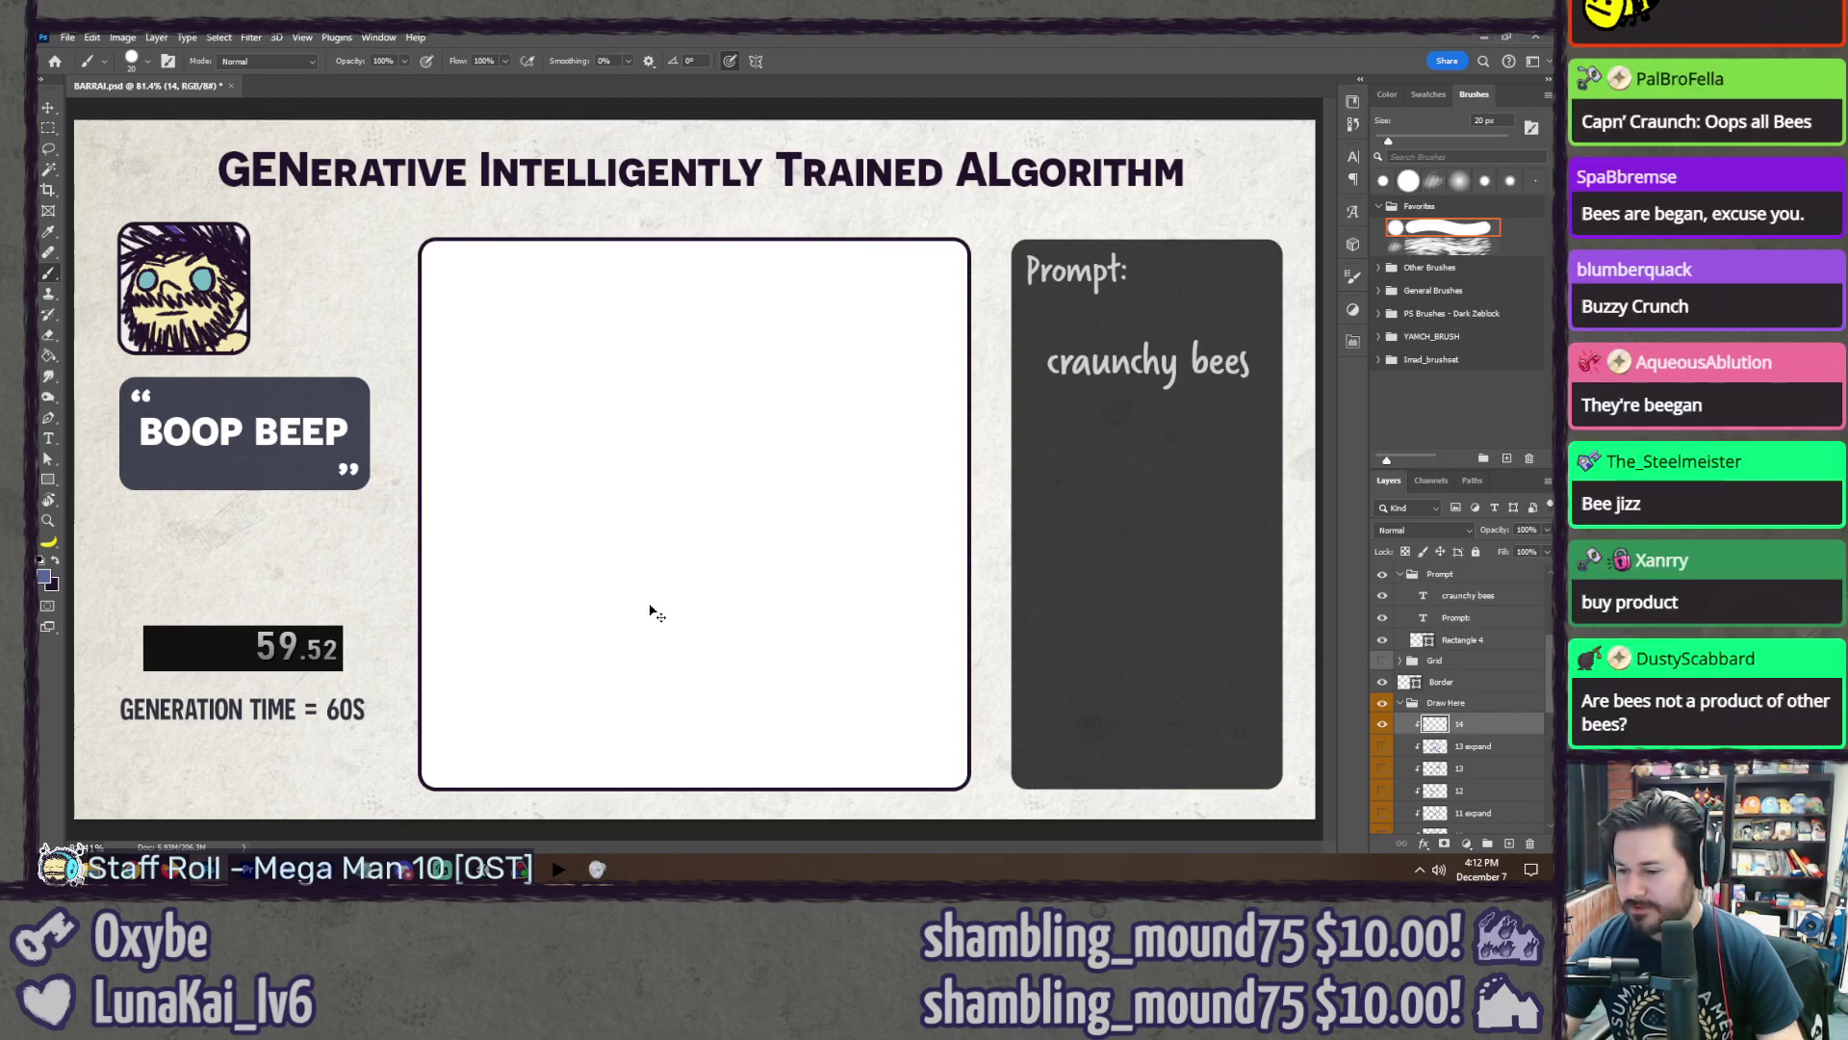
pyautogui.hotkey('ctrl', 's')
pyautogui.hotkey('alt', 'Tab')
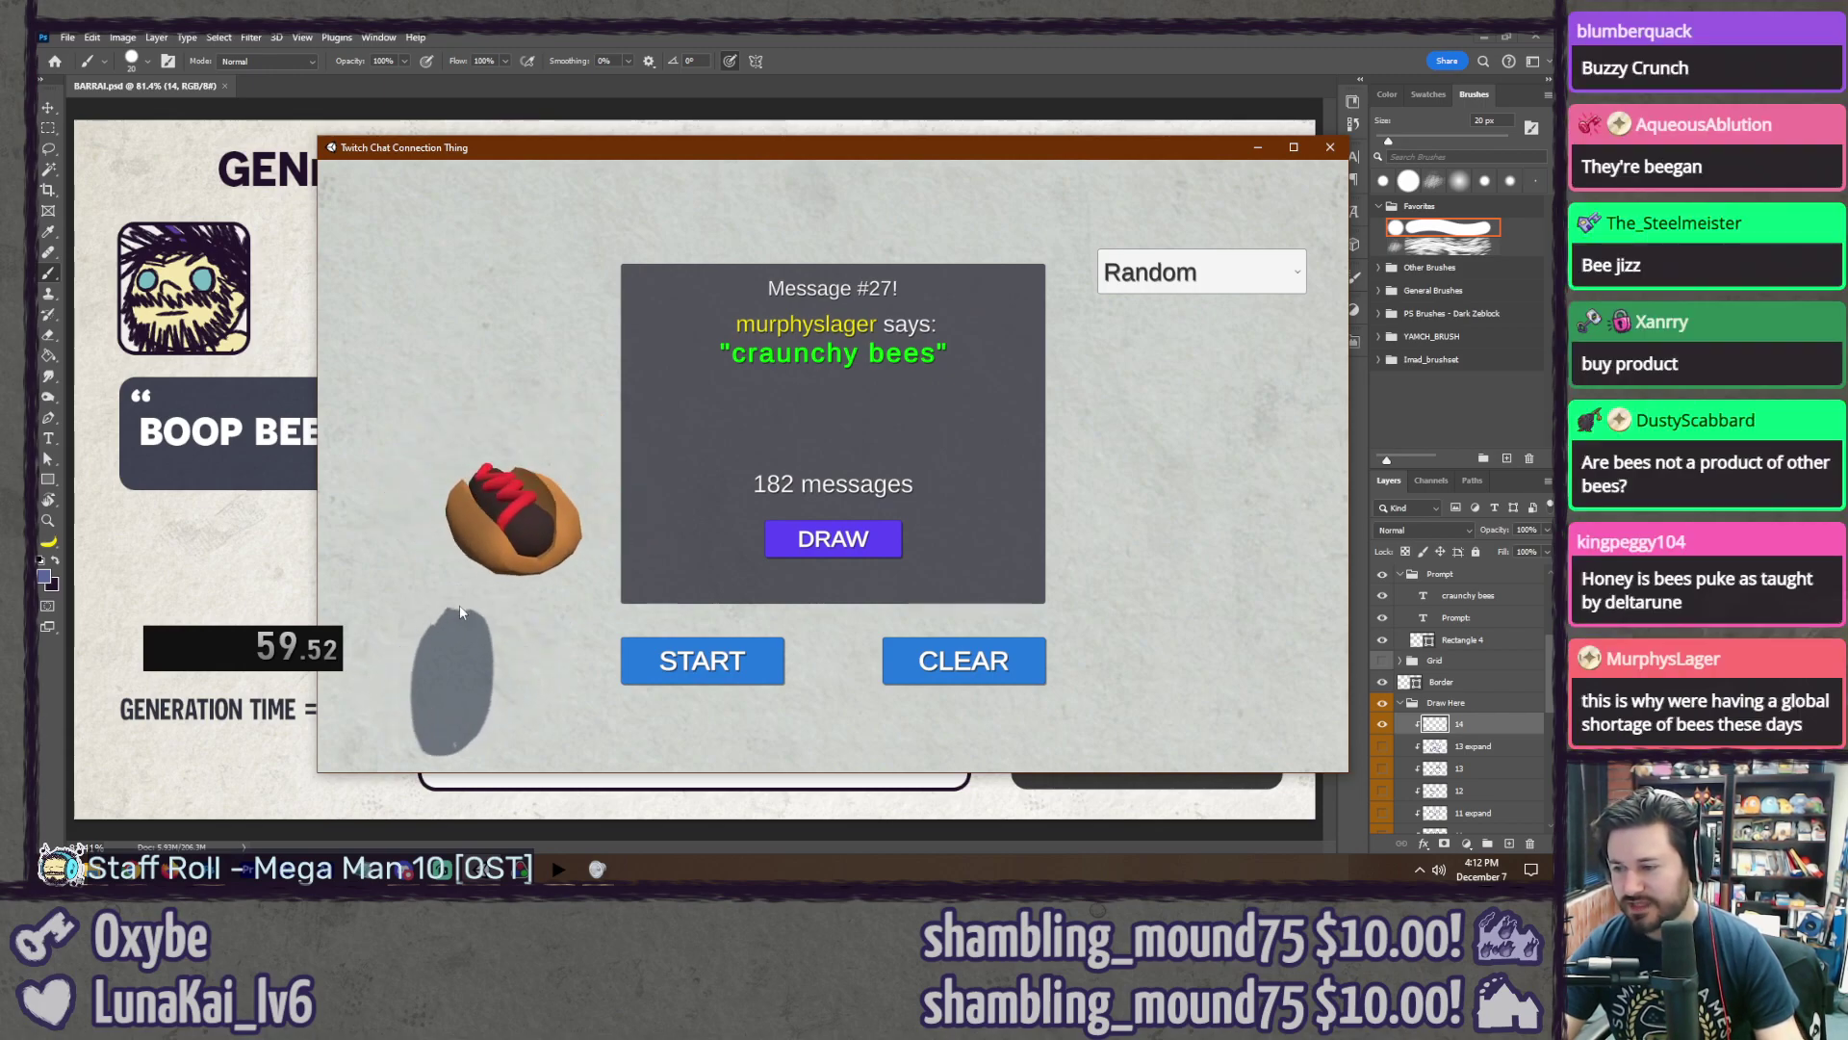
# Step: Clear old messages, collect 180 new suggestions, and draw message #136 'sassafrass' as the prompt
pyautogui.click(987, 664)
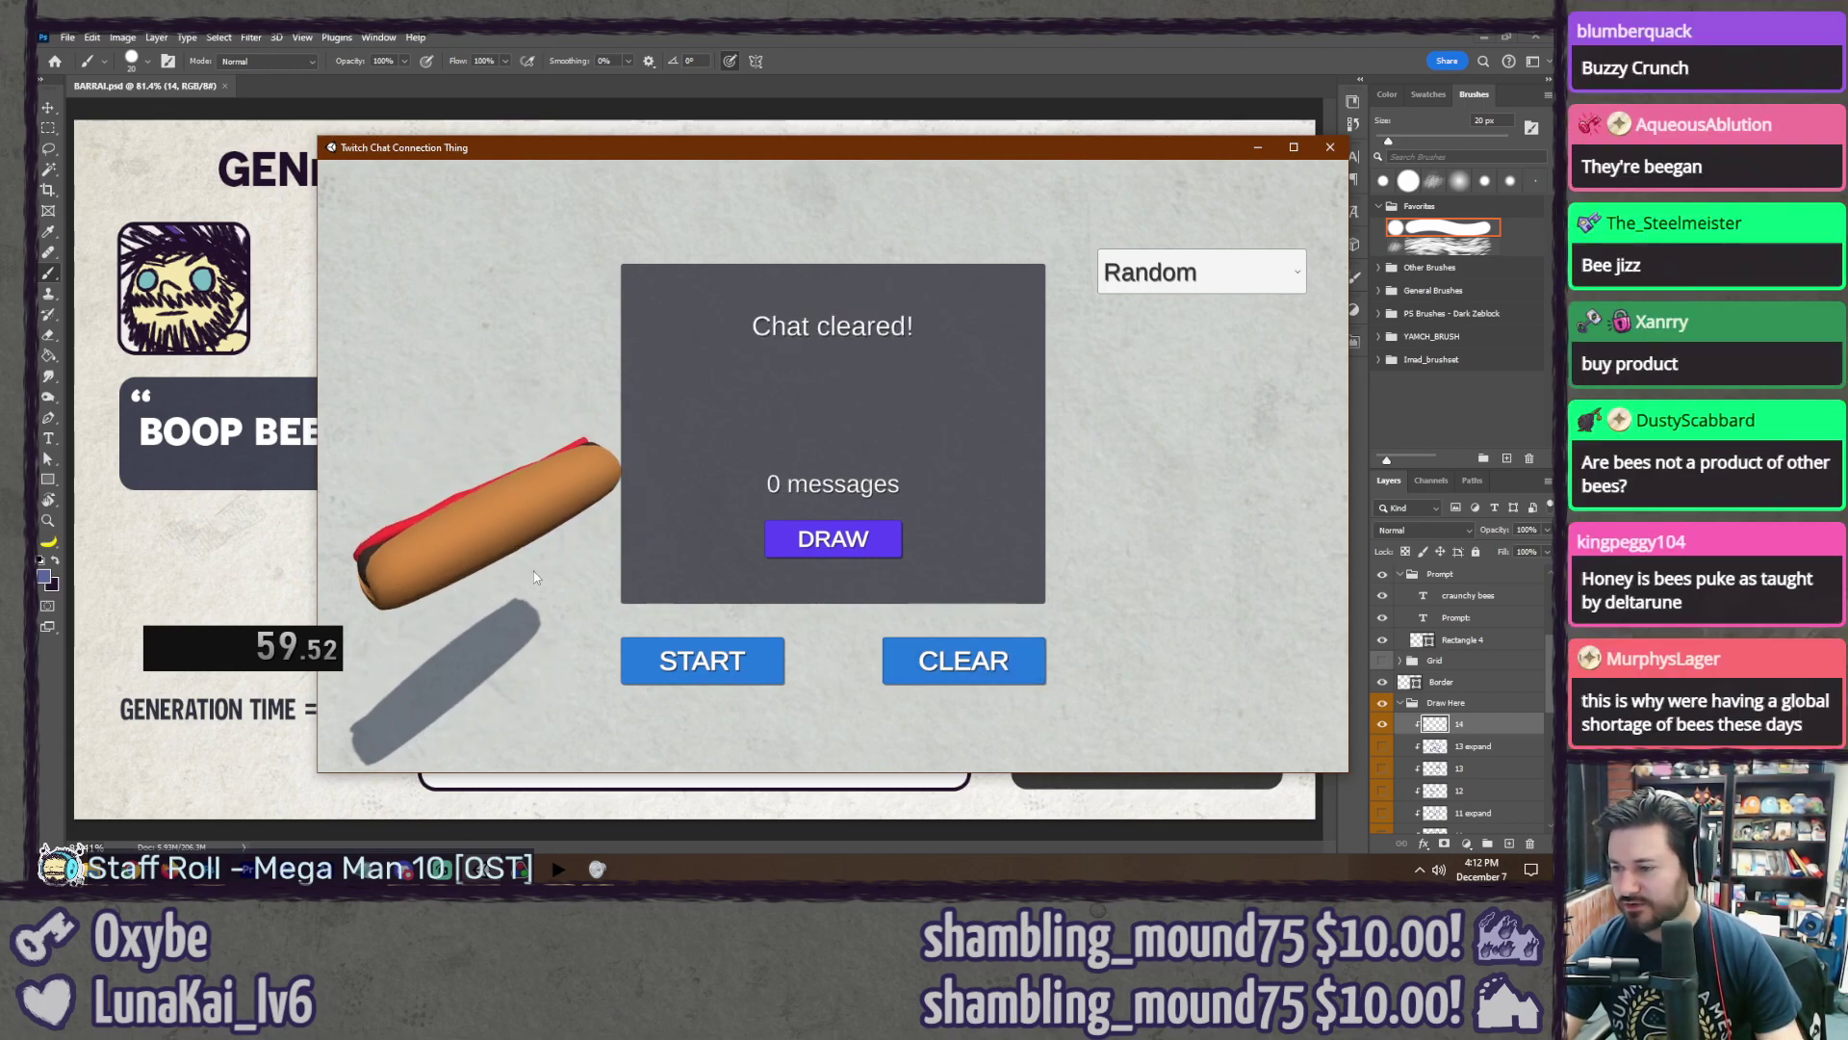
pyautogui.click(679, 664)
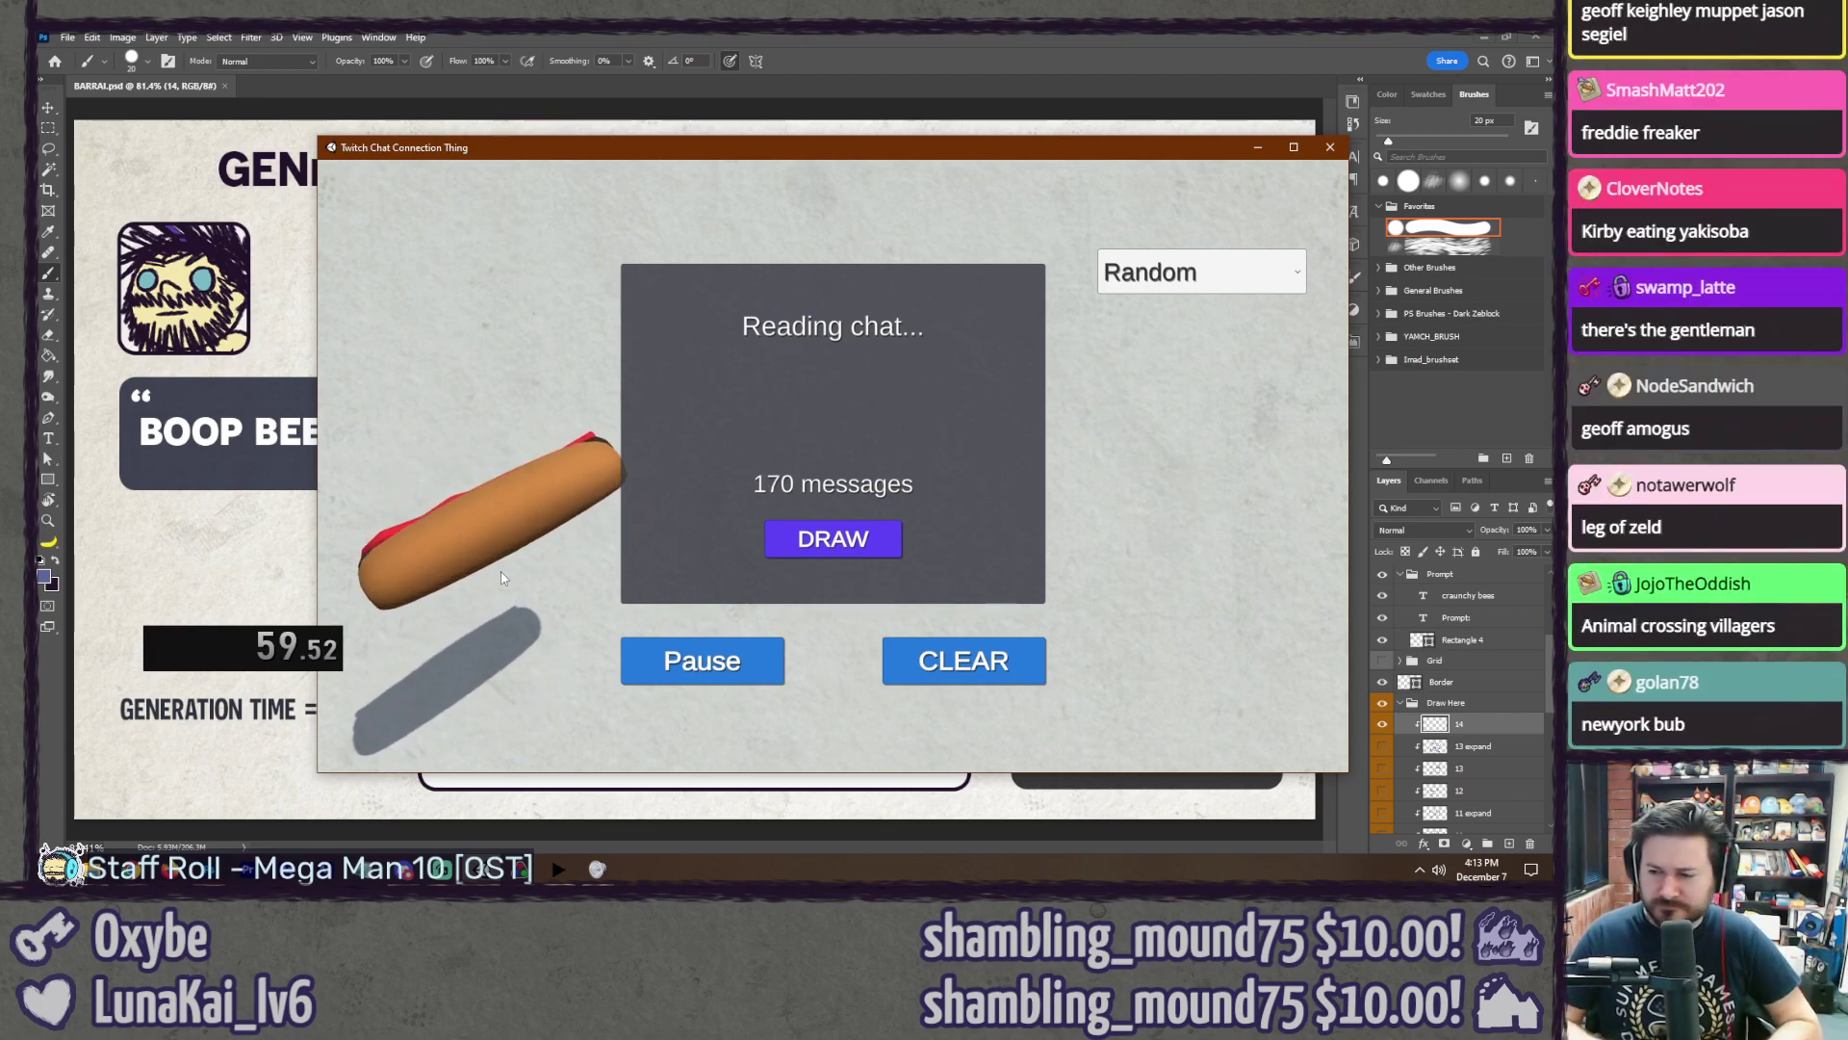
pyautogui.click(702, 661)
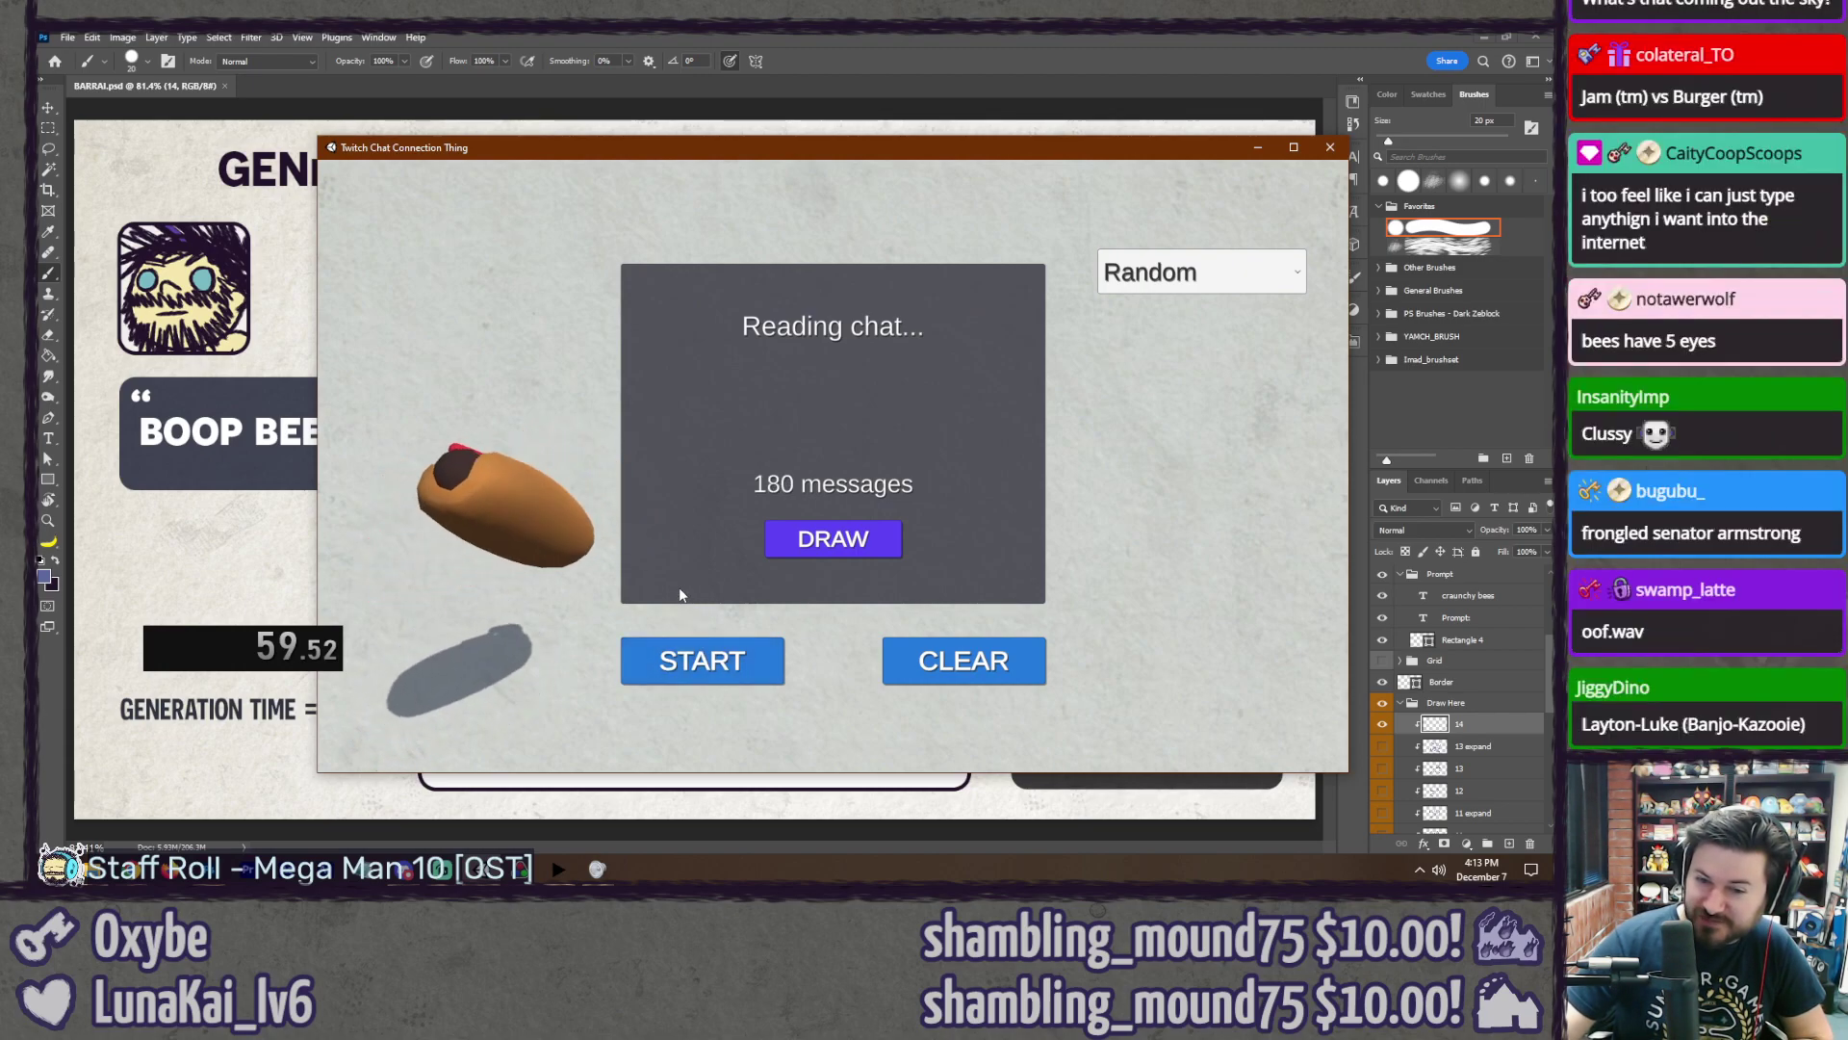
pyautogui.click(830, 541)
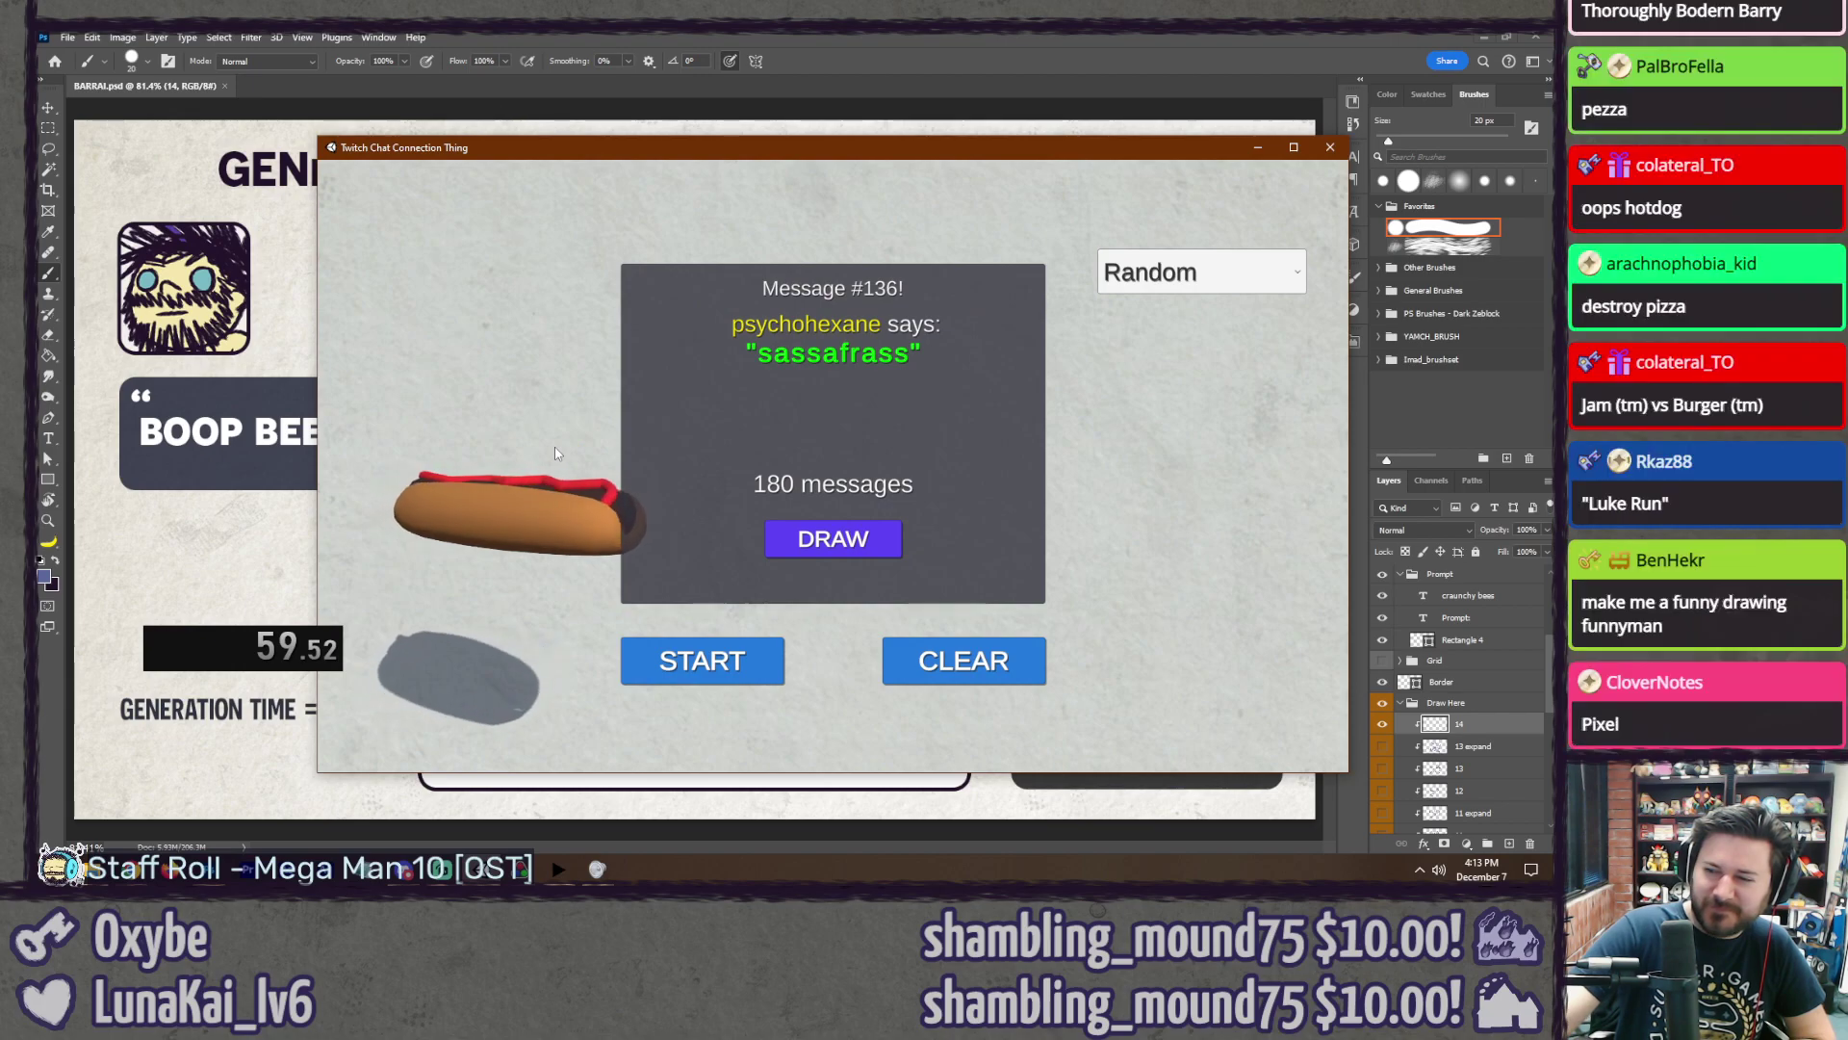
# Step: Change the prompt text from 'craunchy bees' to 'sassafrass' and save
pyautogui.hotkey('alt', 'Tab')
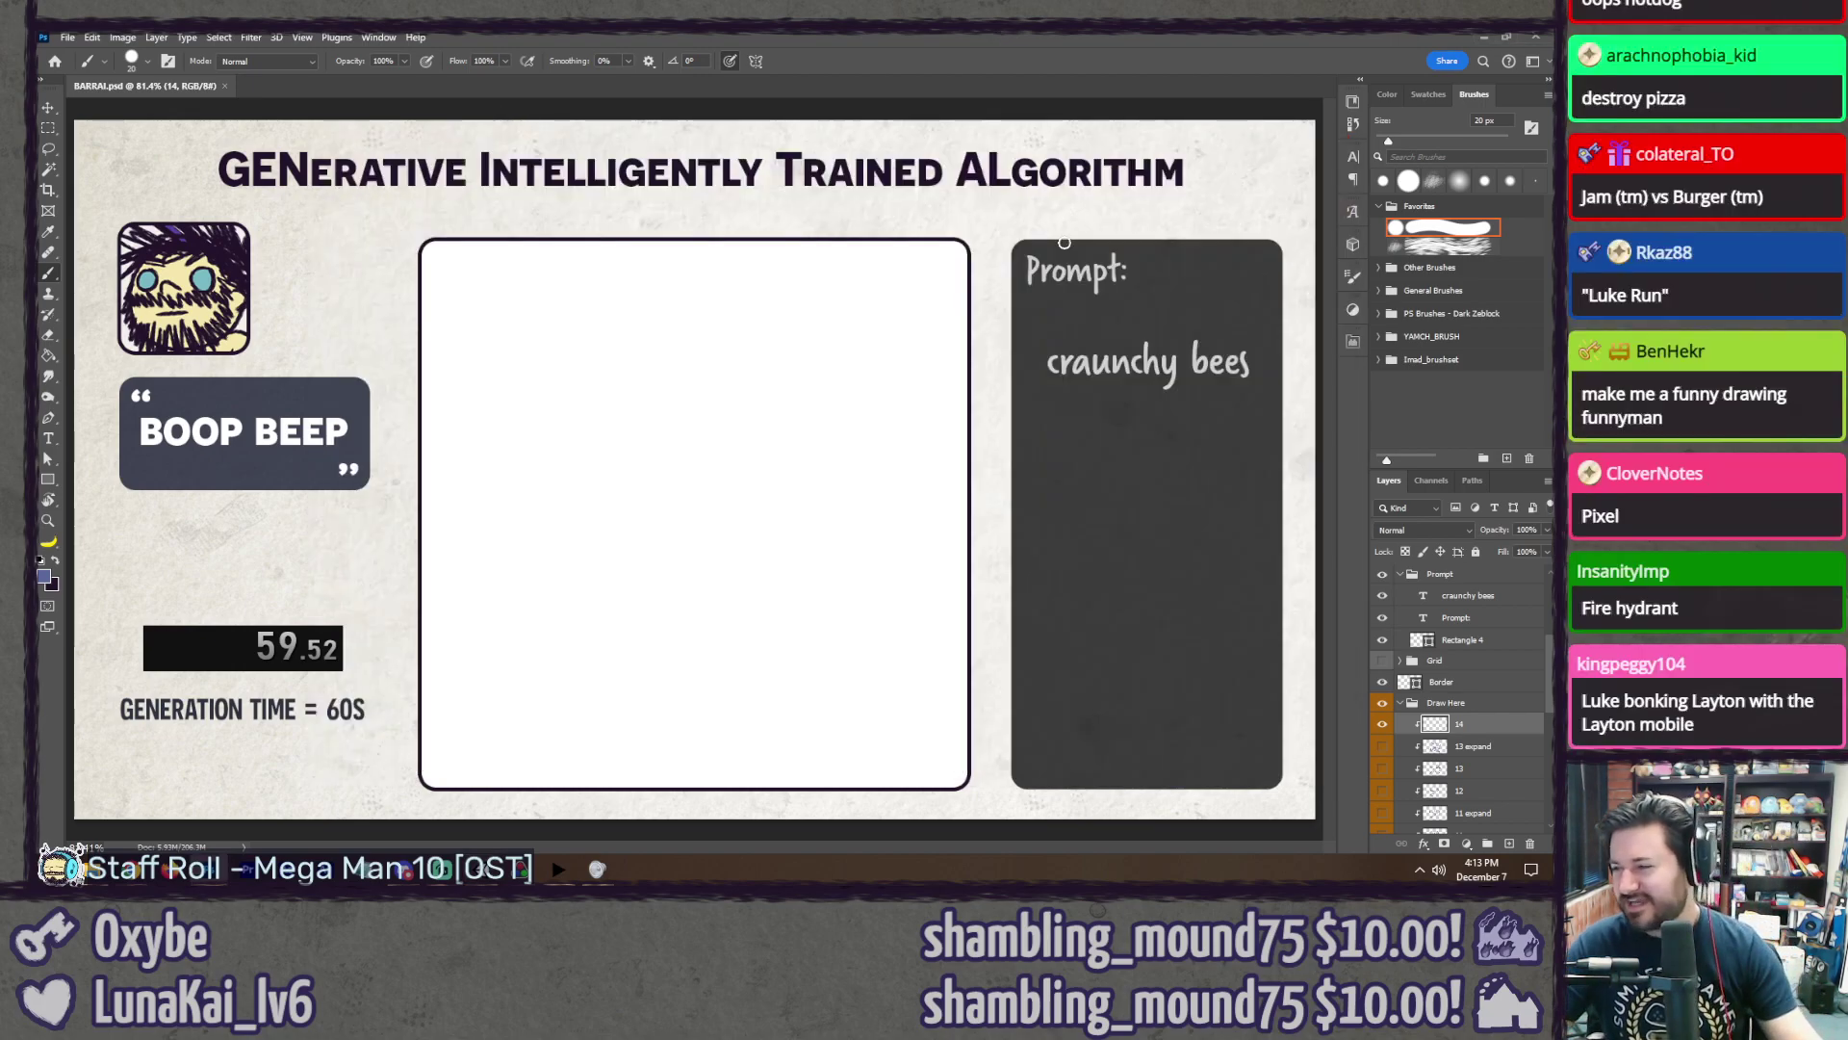
pyautogui.press('t')
pyautogui.tripleClick(1145, 363)
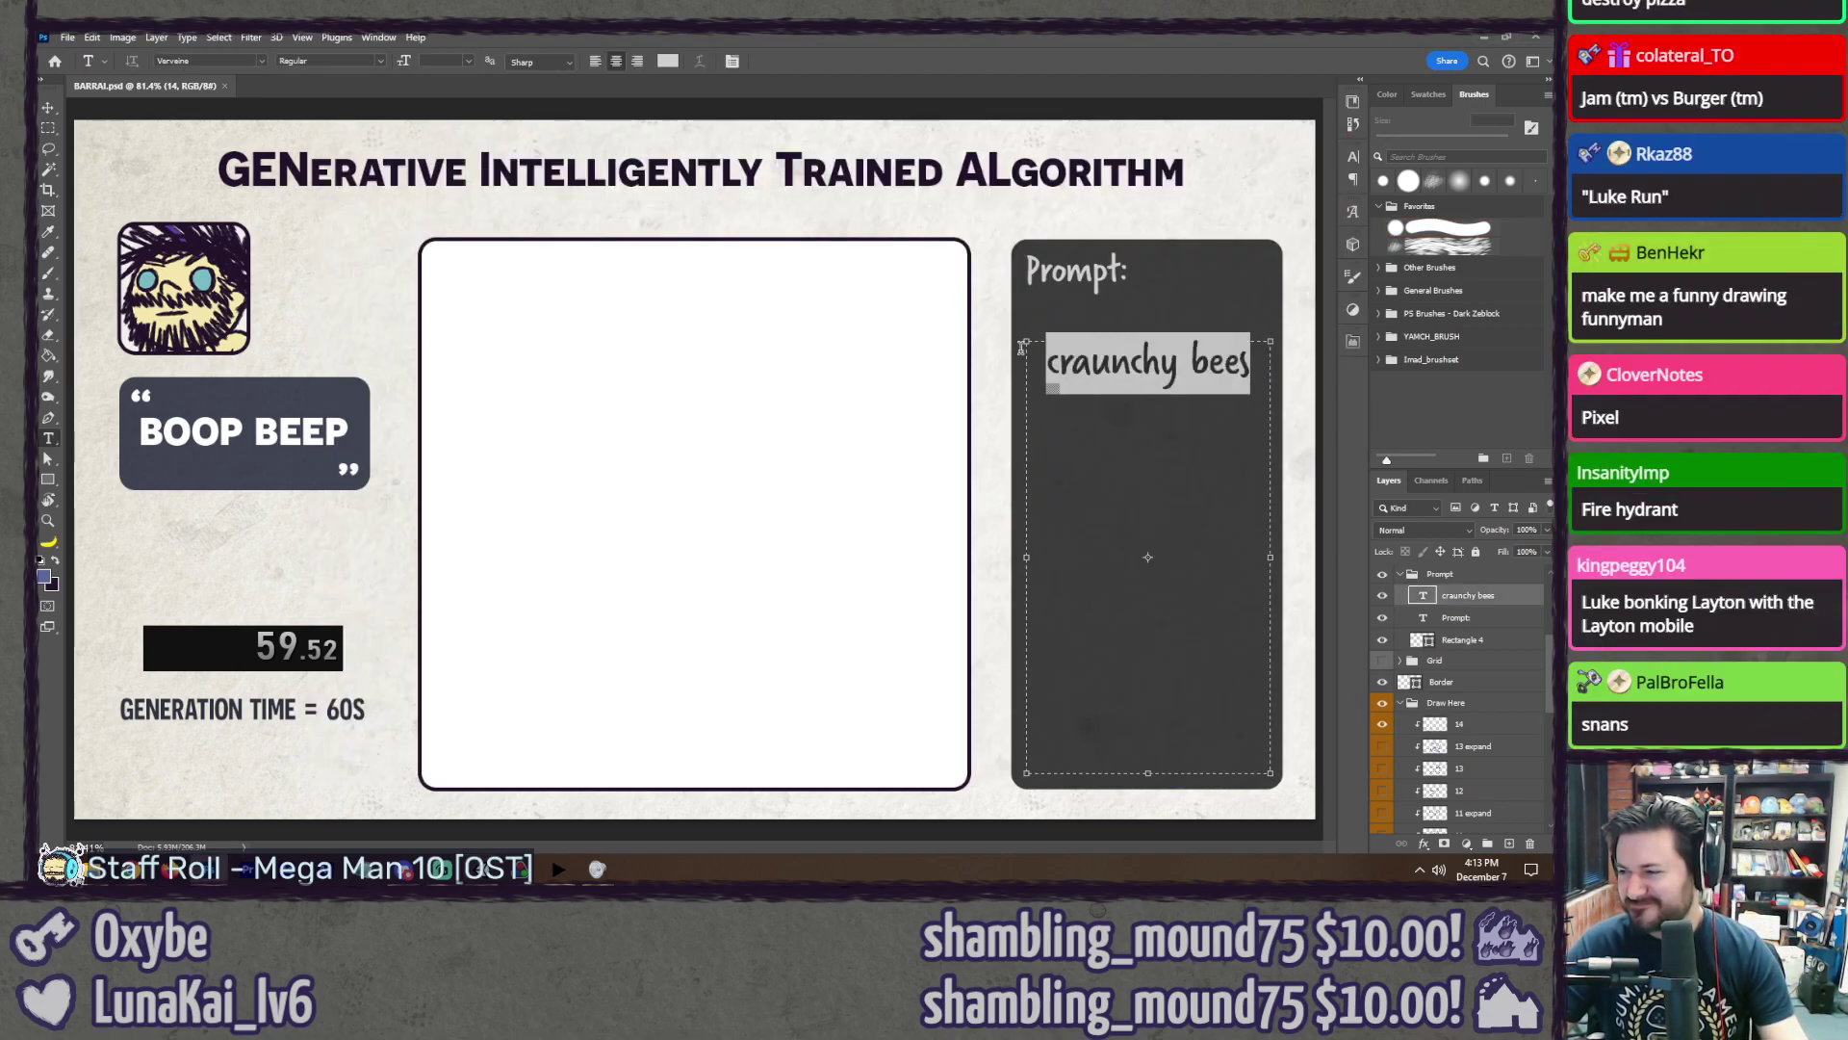
pyautogui.write('sassaf')
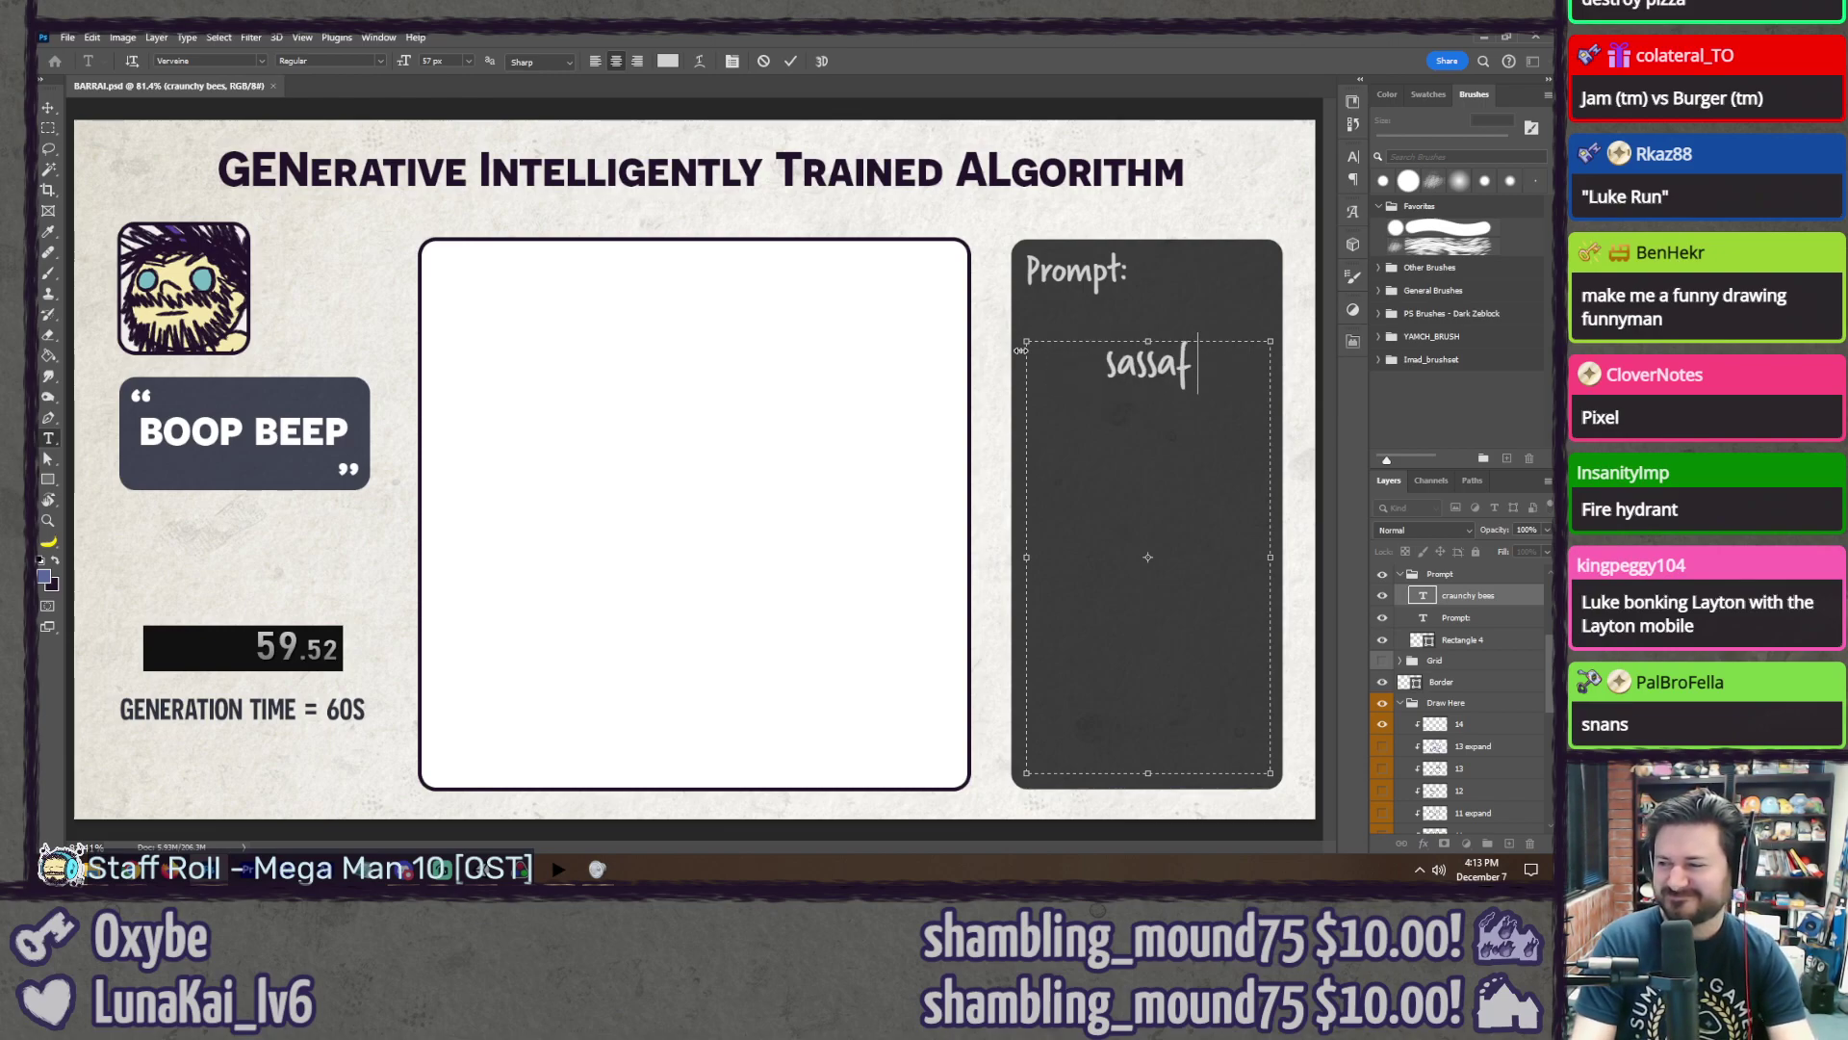
pyautogui.write('rass')
pyautogui.click(682, 452)
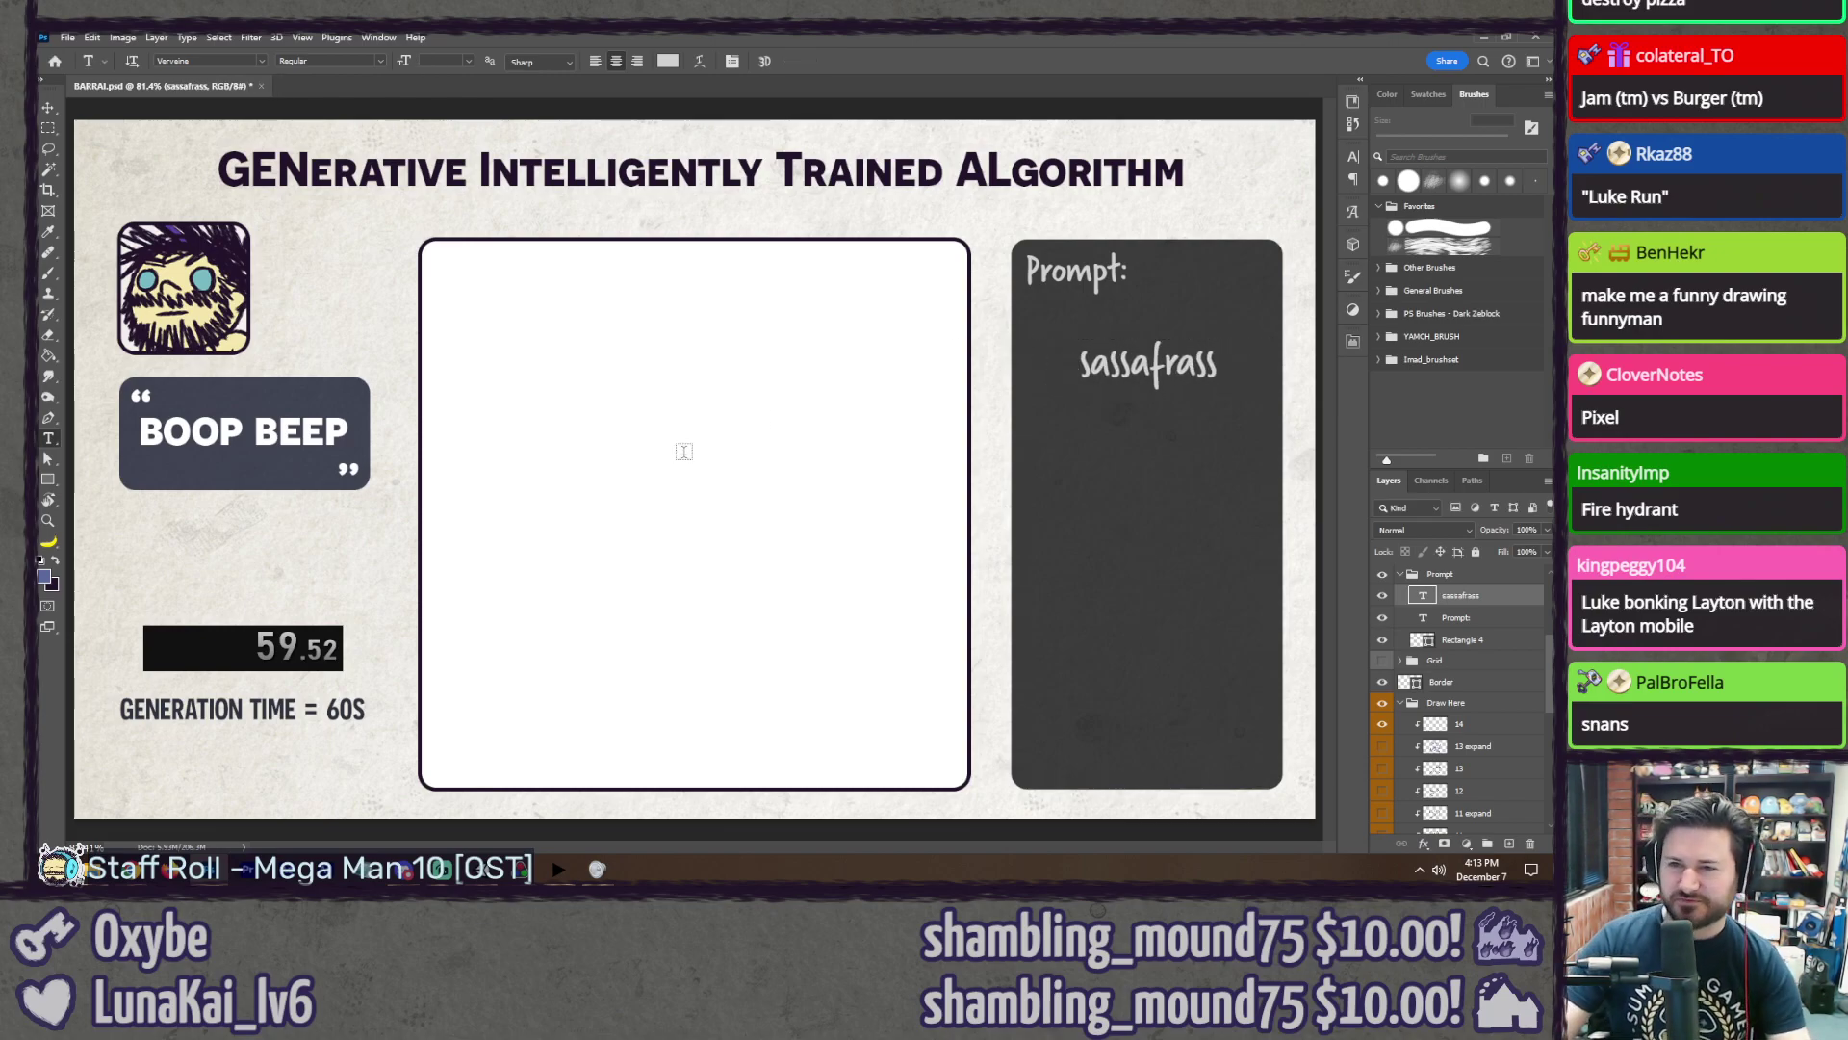
pyautogui.press('l')
pyautogui.hotkey('ctrl', 's')
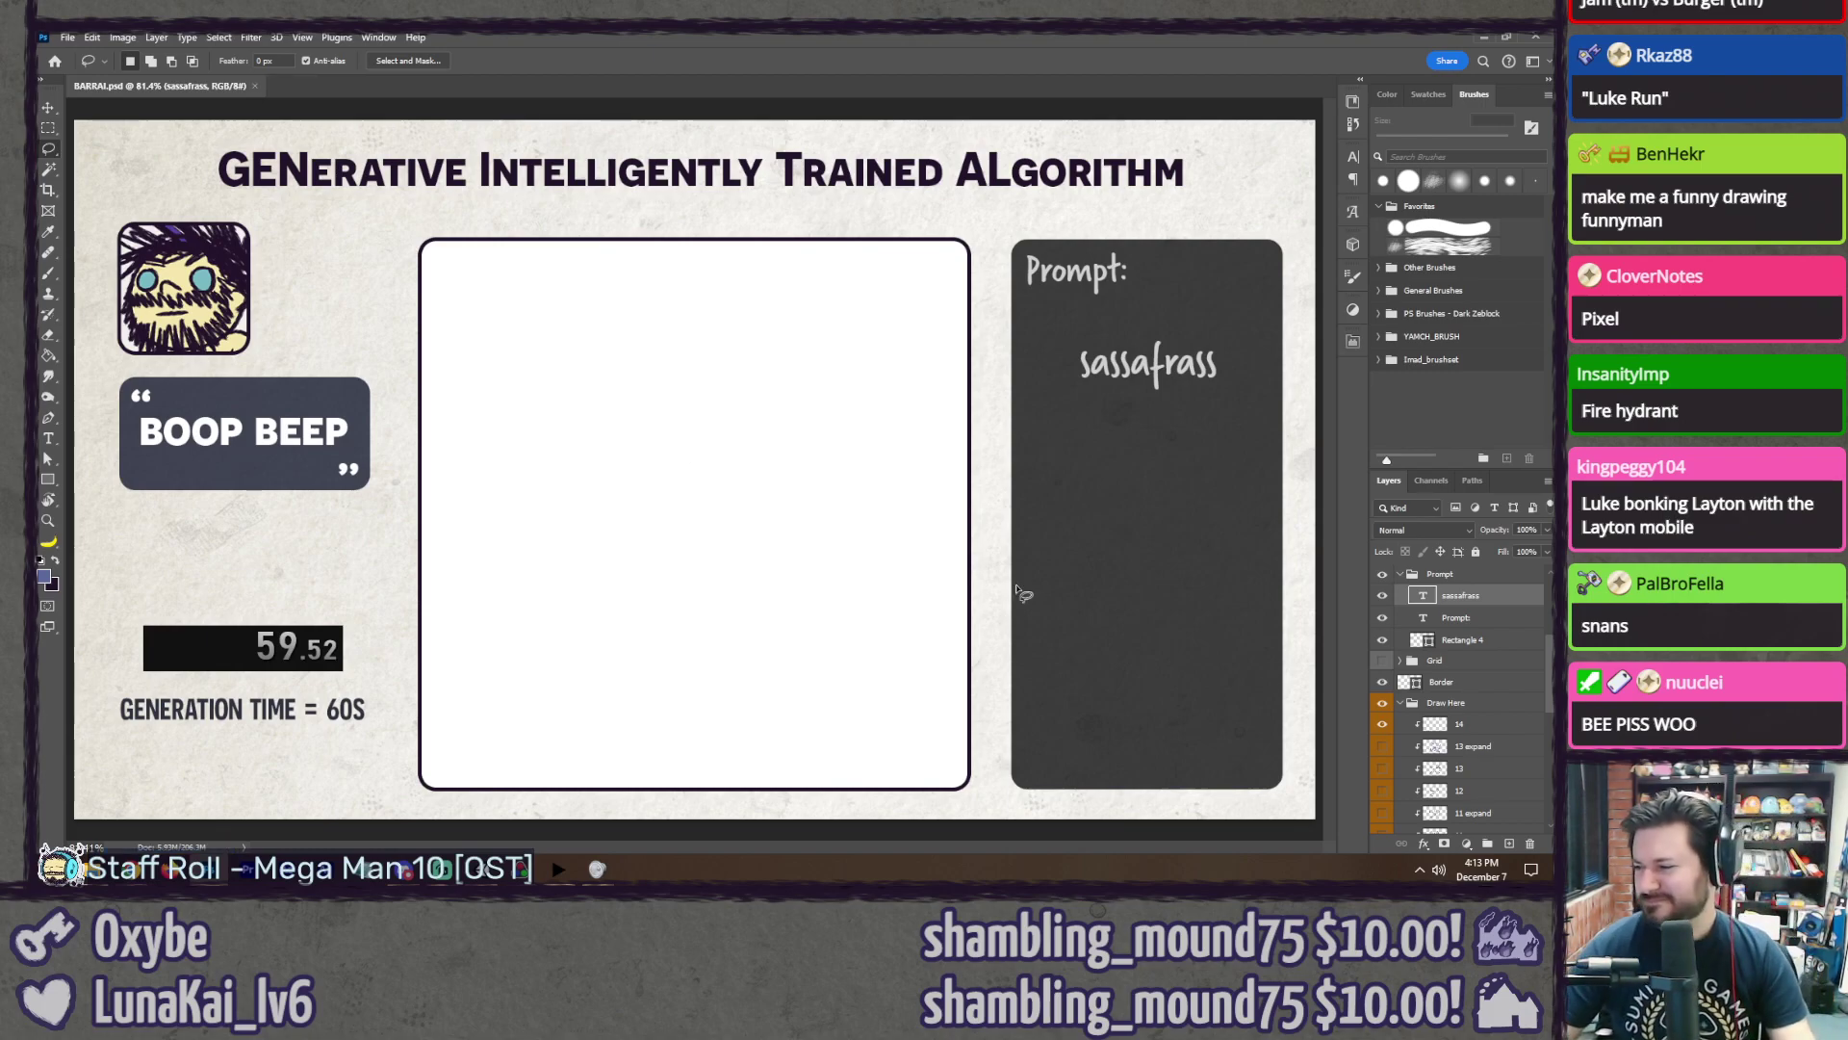
# Step: Select layer 14 with the brush and show the A–D quadrant grid
pyautogui.click(1477, 728)
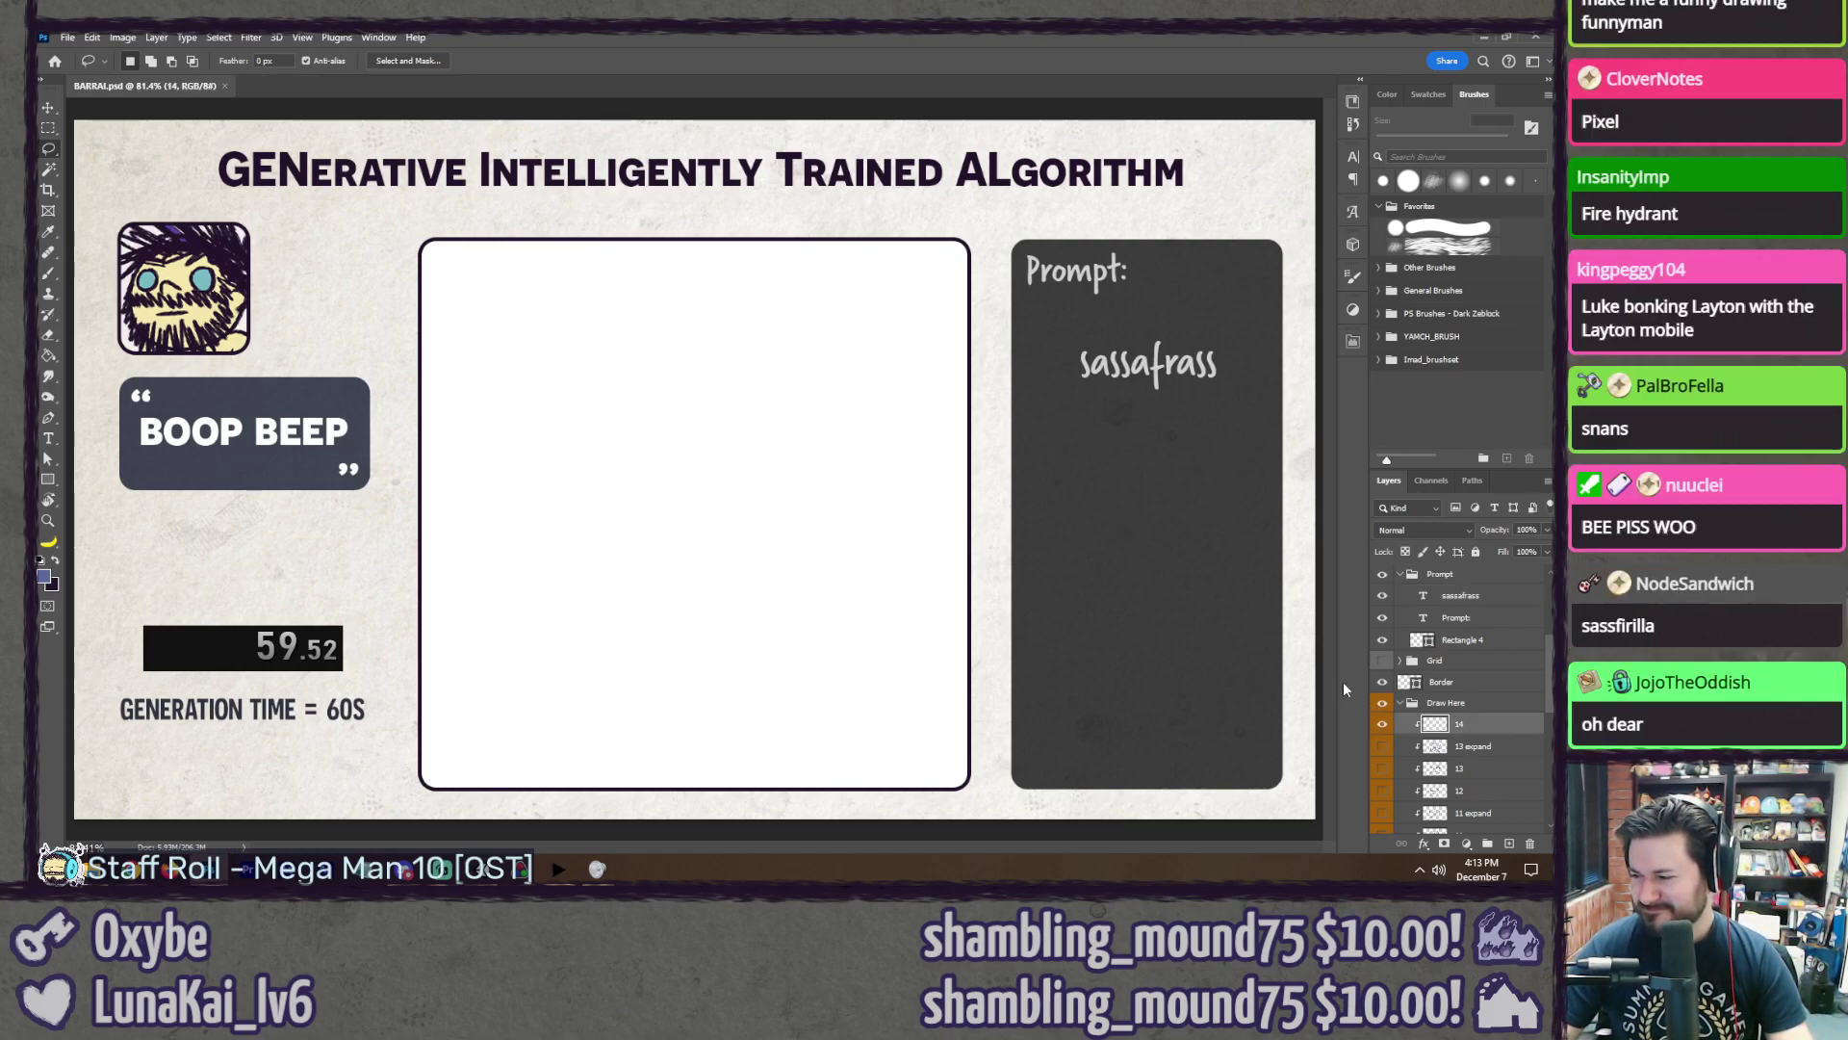
pyautogui.press('b')
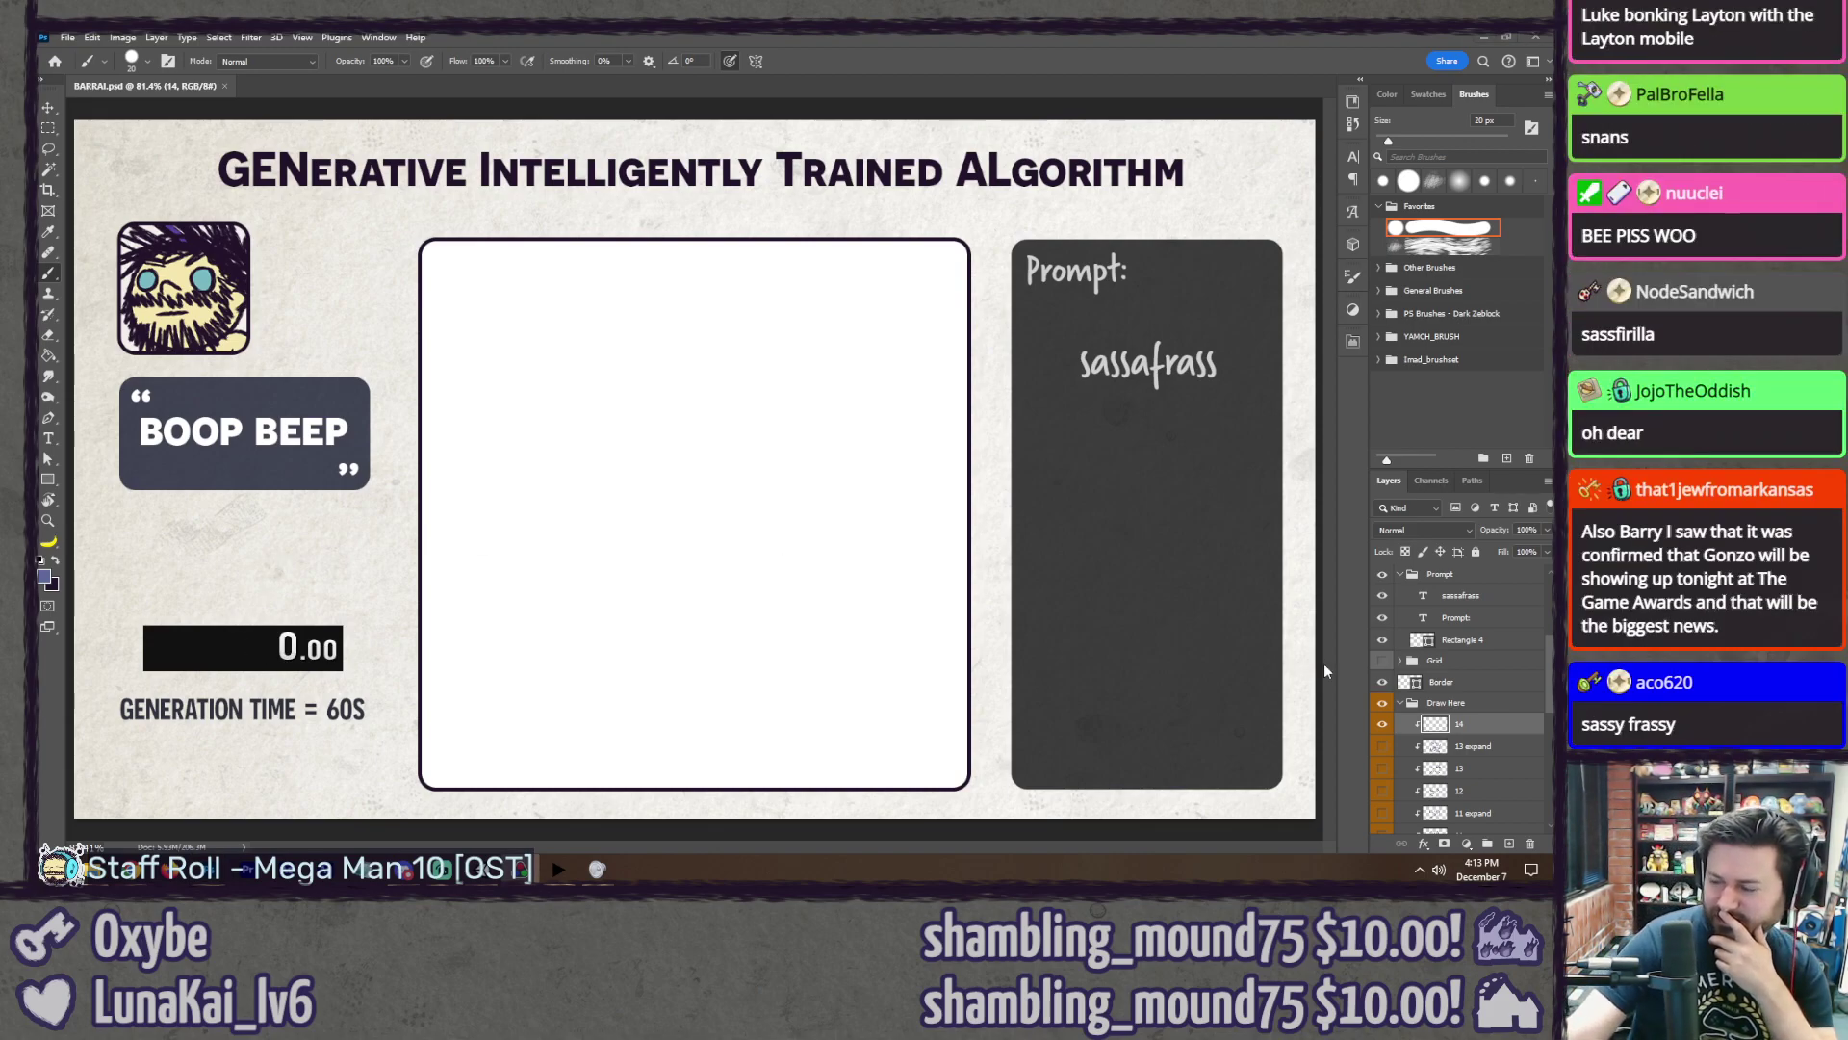
pyautogui.click(1383, 661)
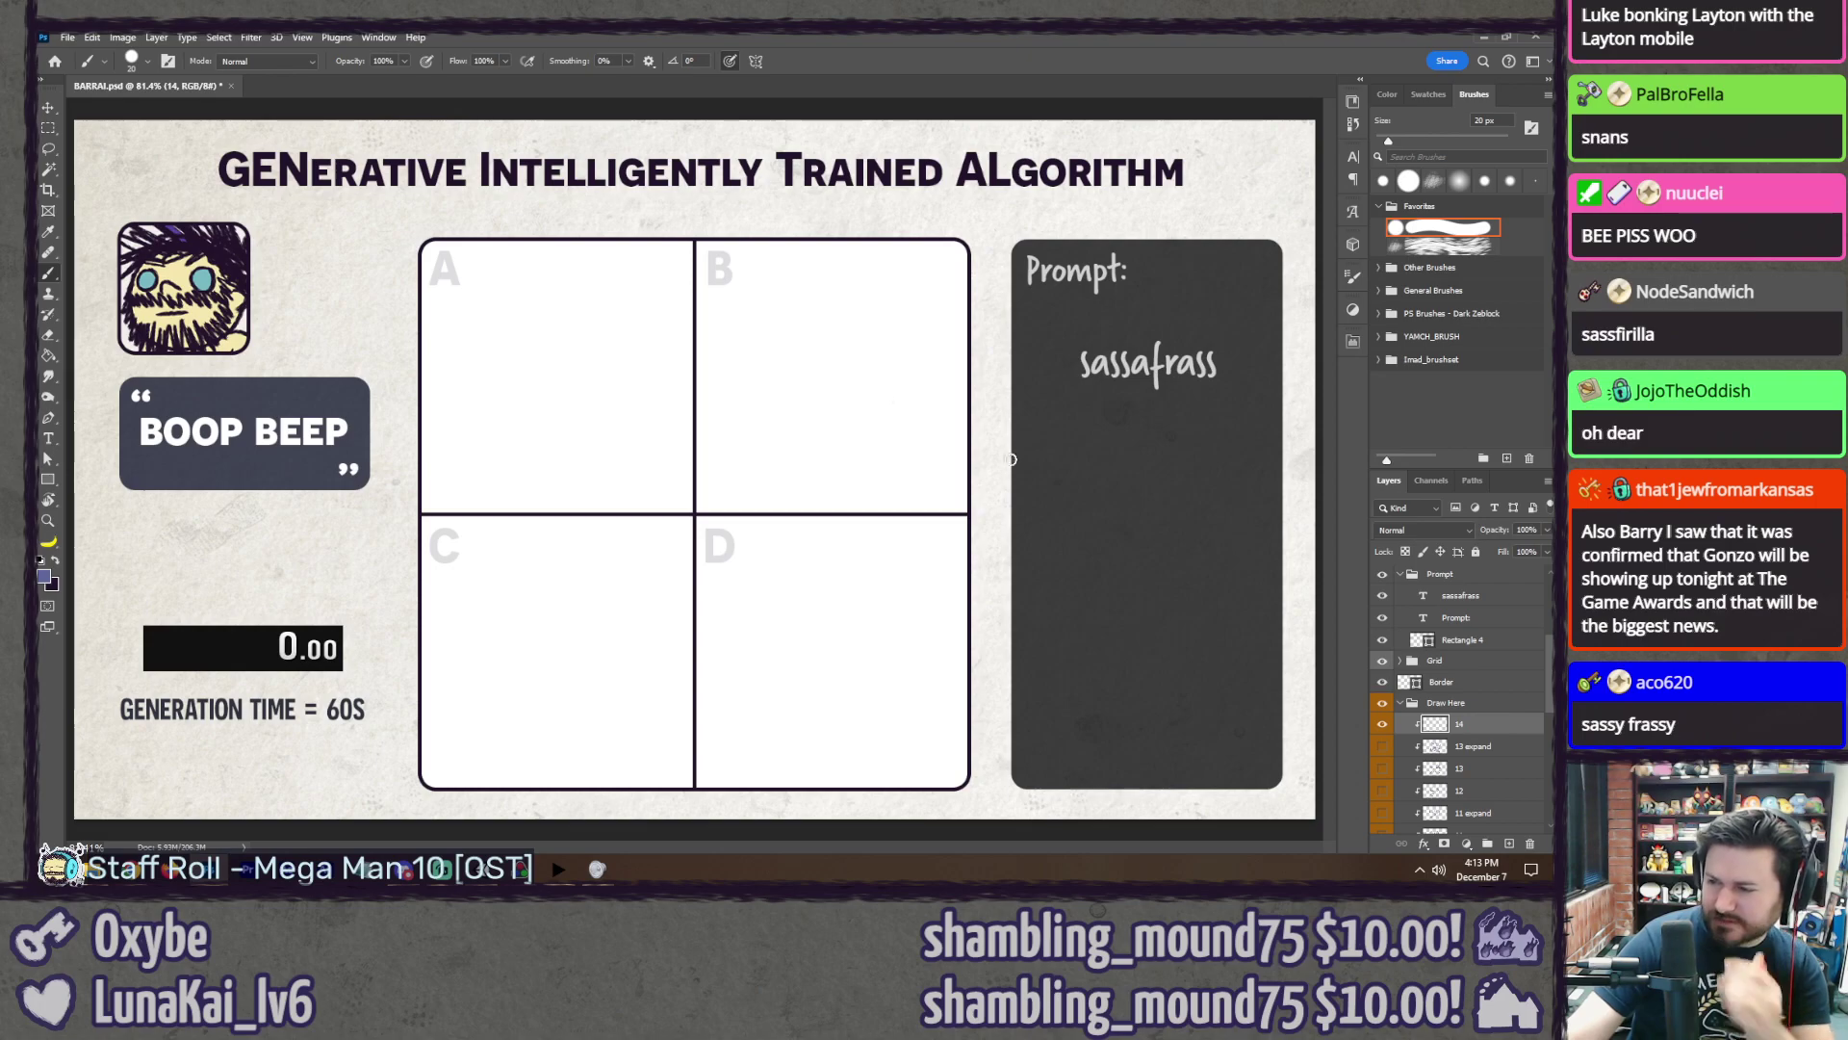
# Step: Save the template, then edit the generation time label to read 30S
pyautogui.hotkey('ctrl', 's')
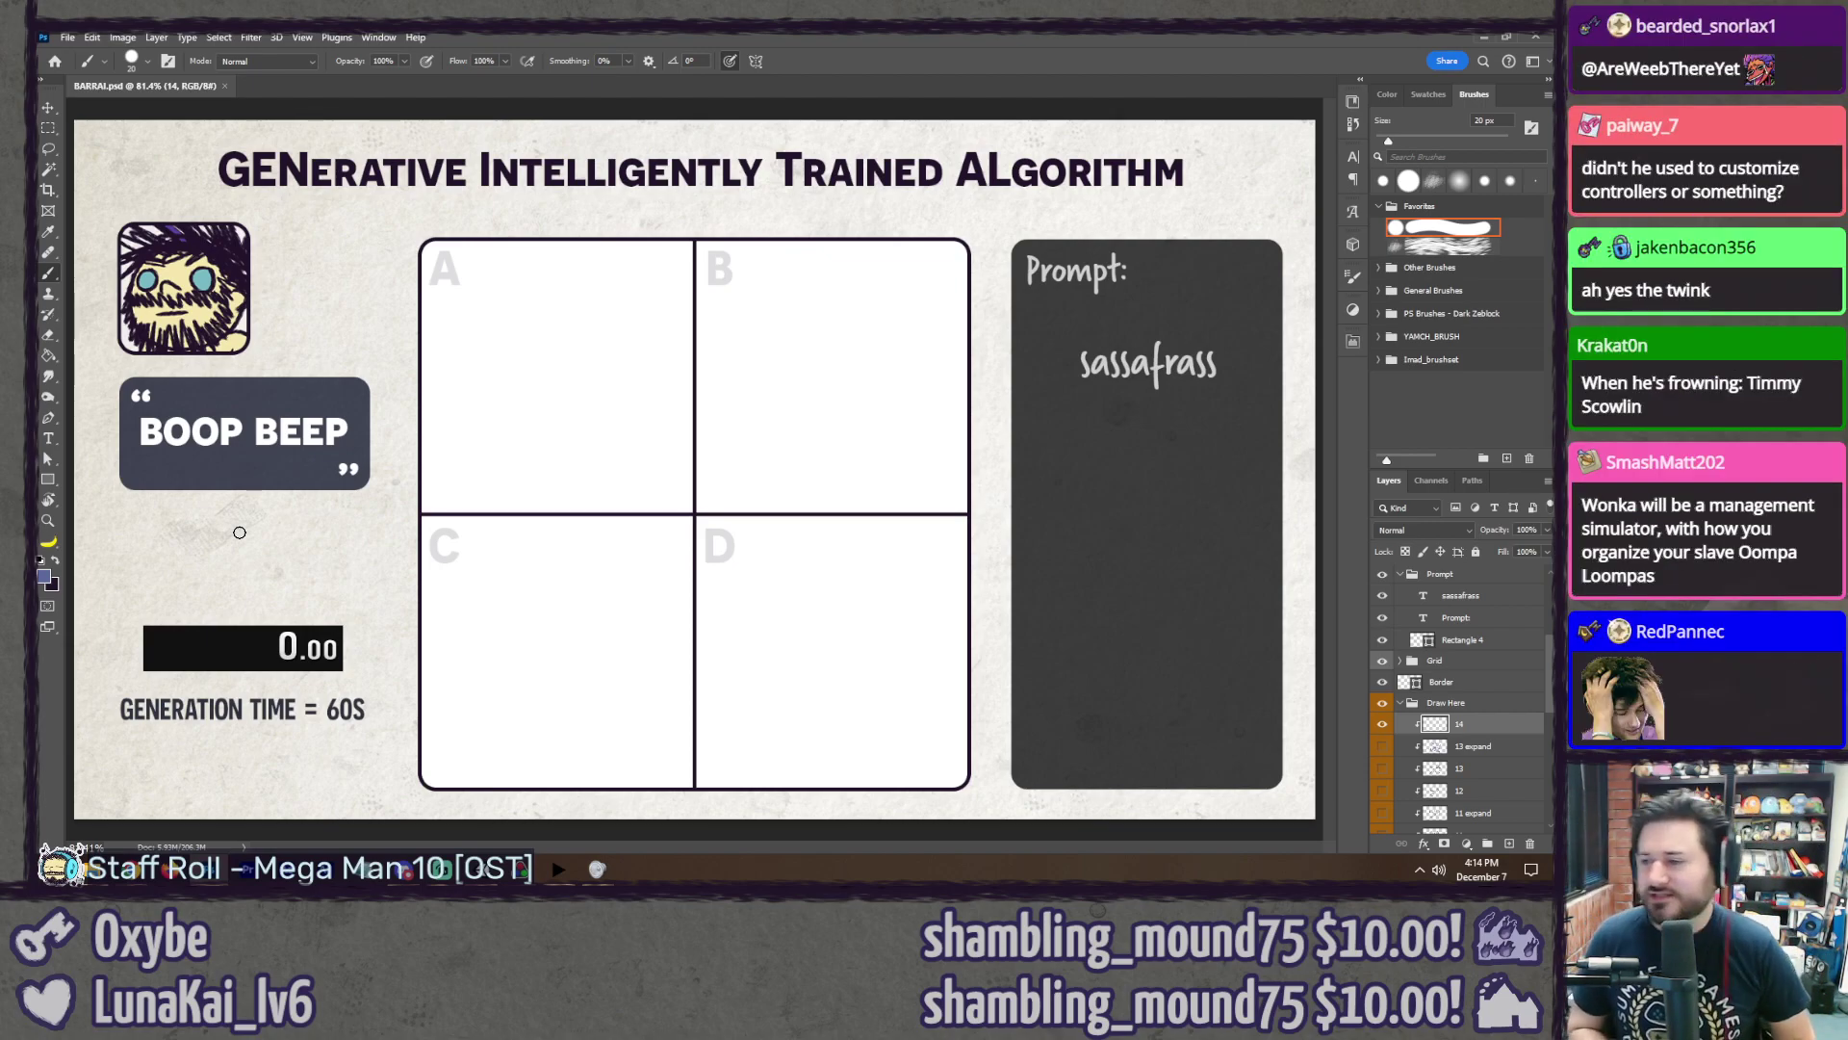
pyautogui.press('t')
pyautogui.click(338, 709)
pyautogui.write('3')
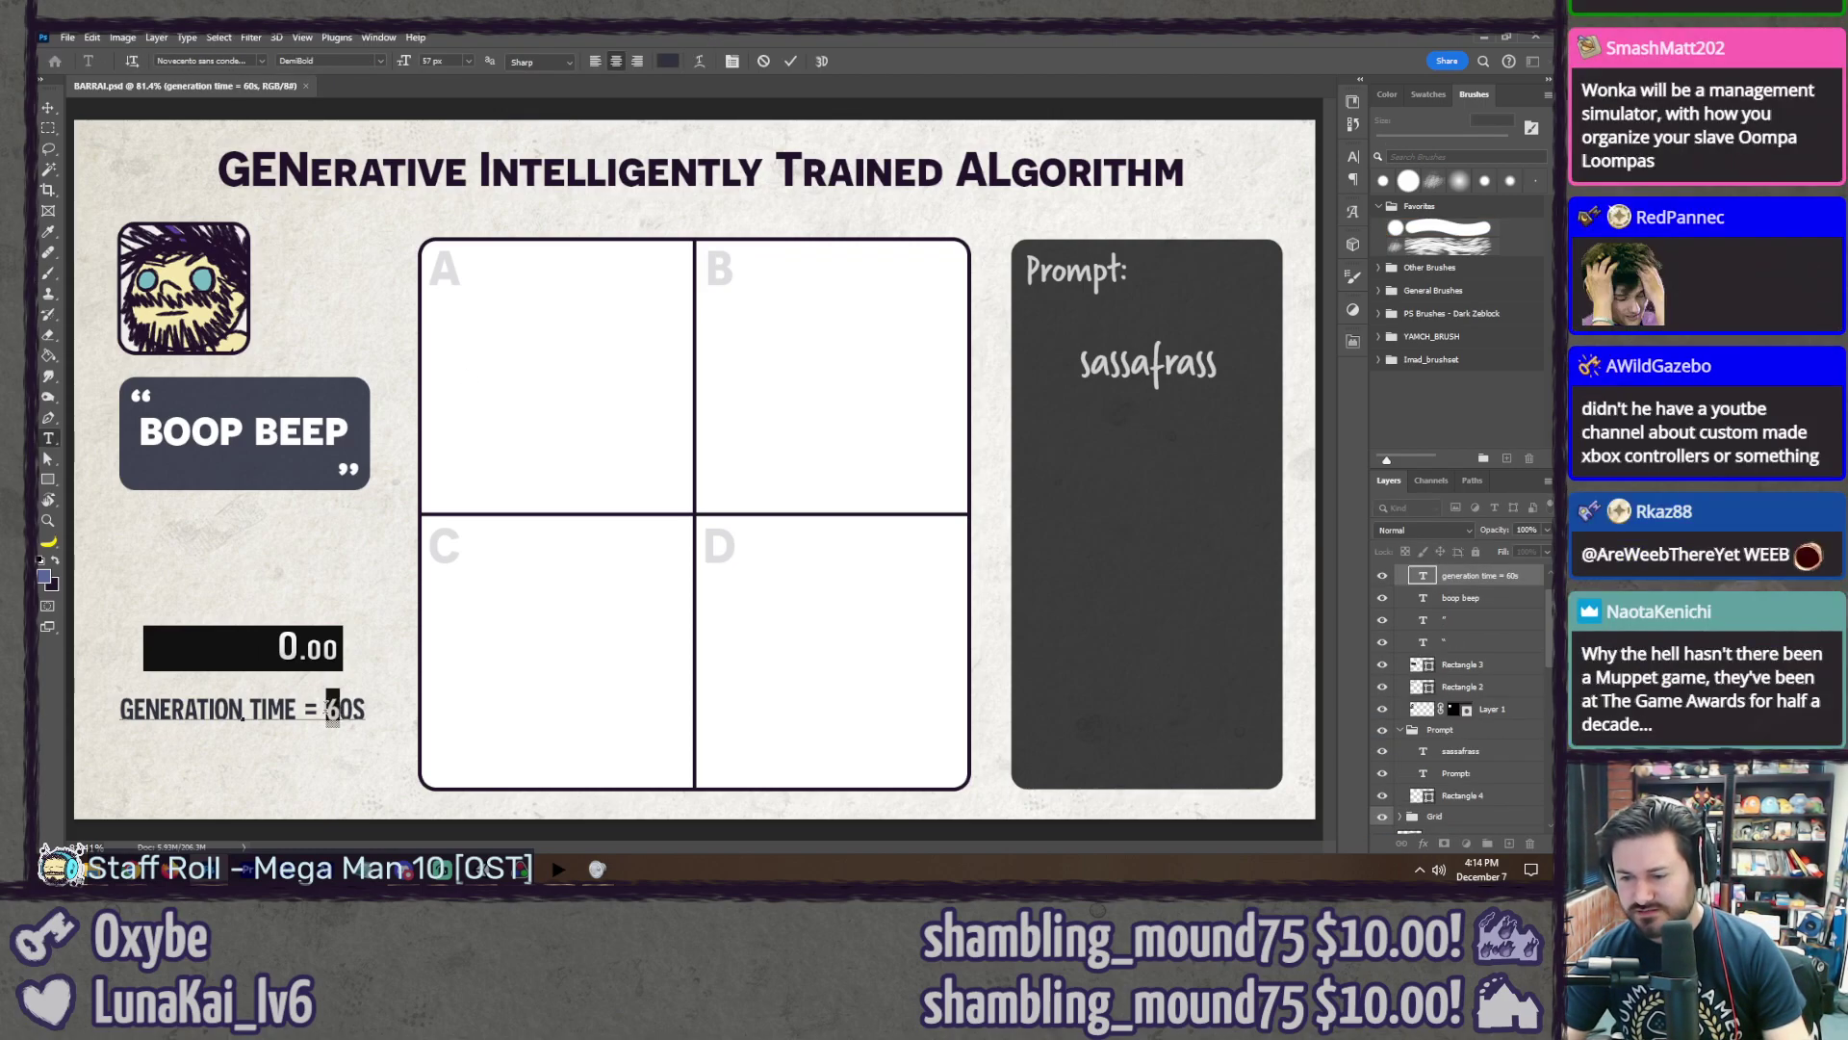
pyautogui.click(790, 61)
# Step: On layer 14 with the brush, doodle a looped creature in panel A and a curled shape on a stick in B
pyautogui.press('b')
pyautogui.scroll(-3, 1462, 764)
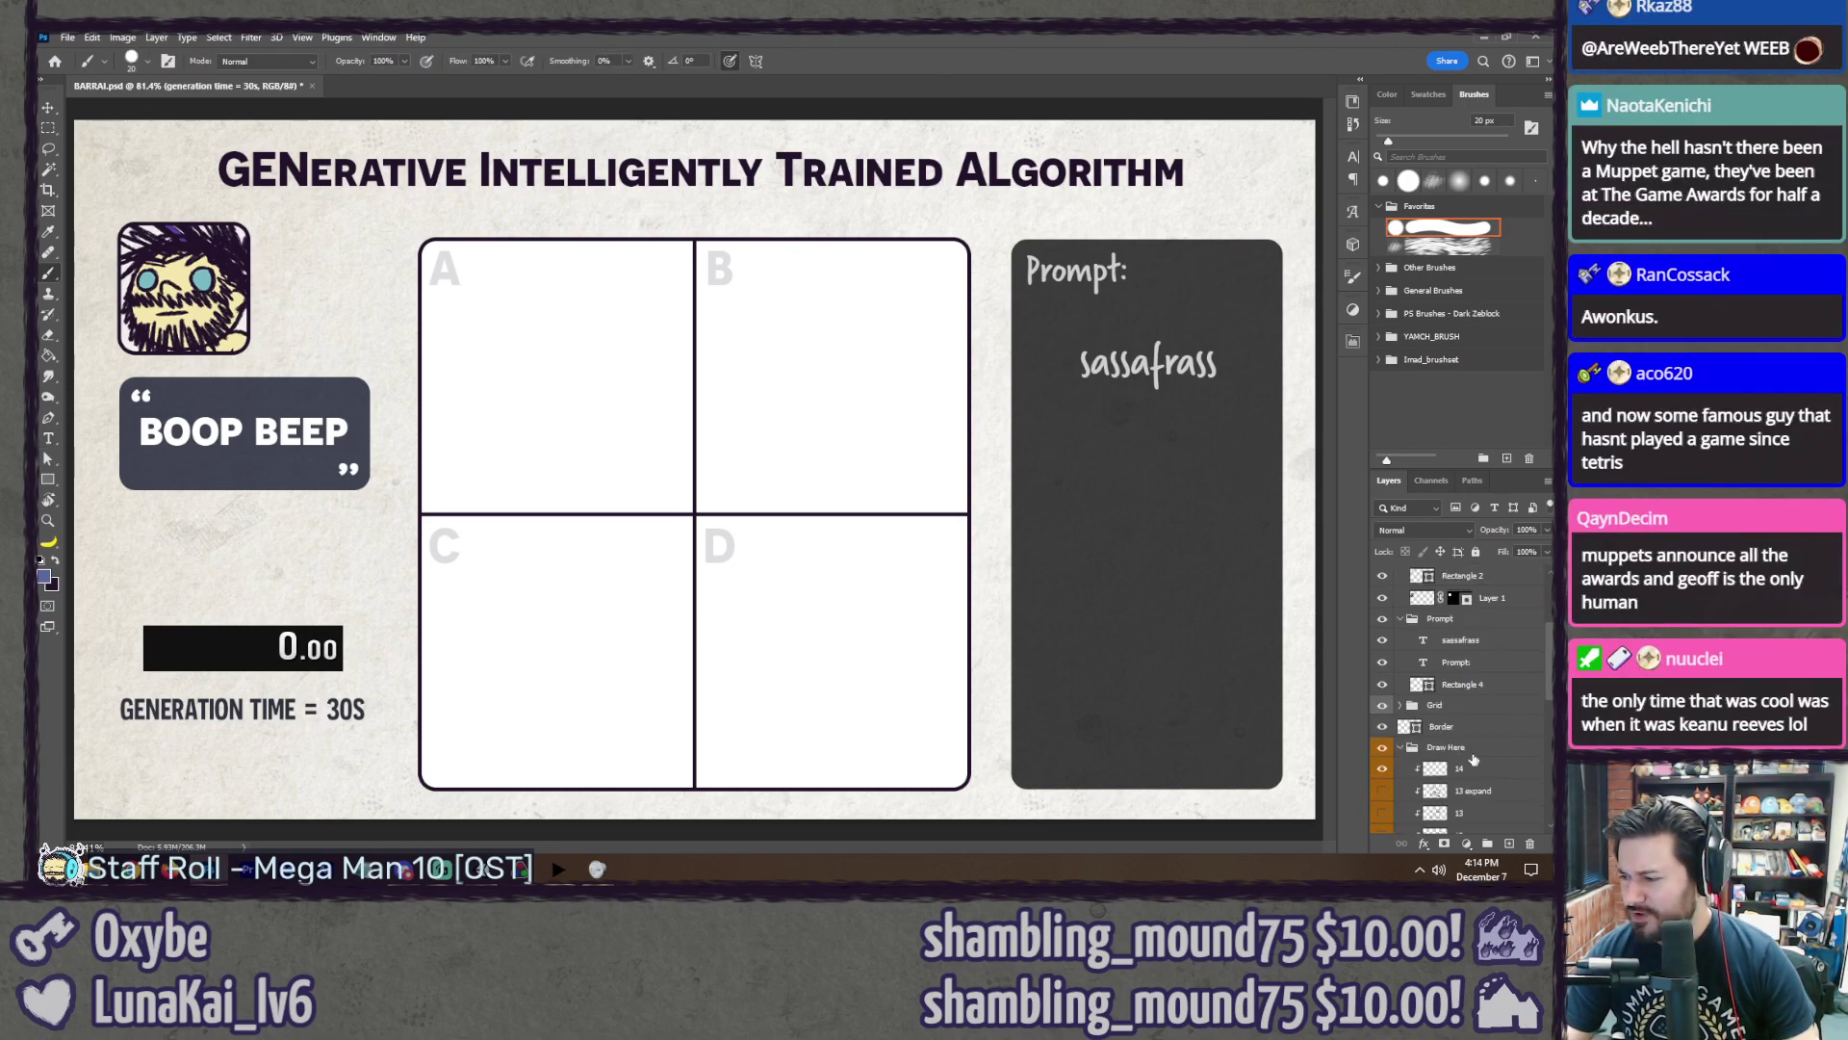
pyautogui.click(1463, 768)
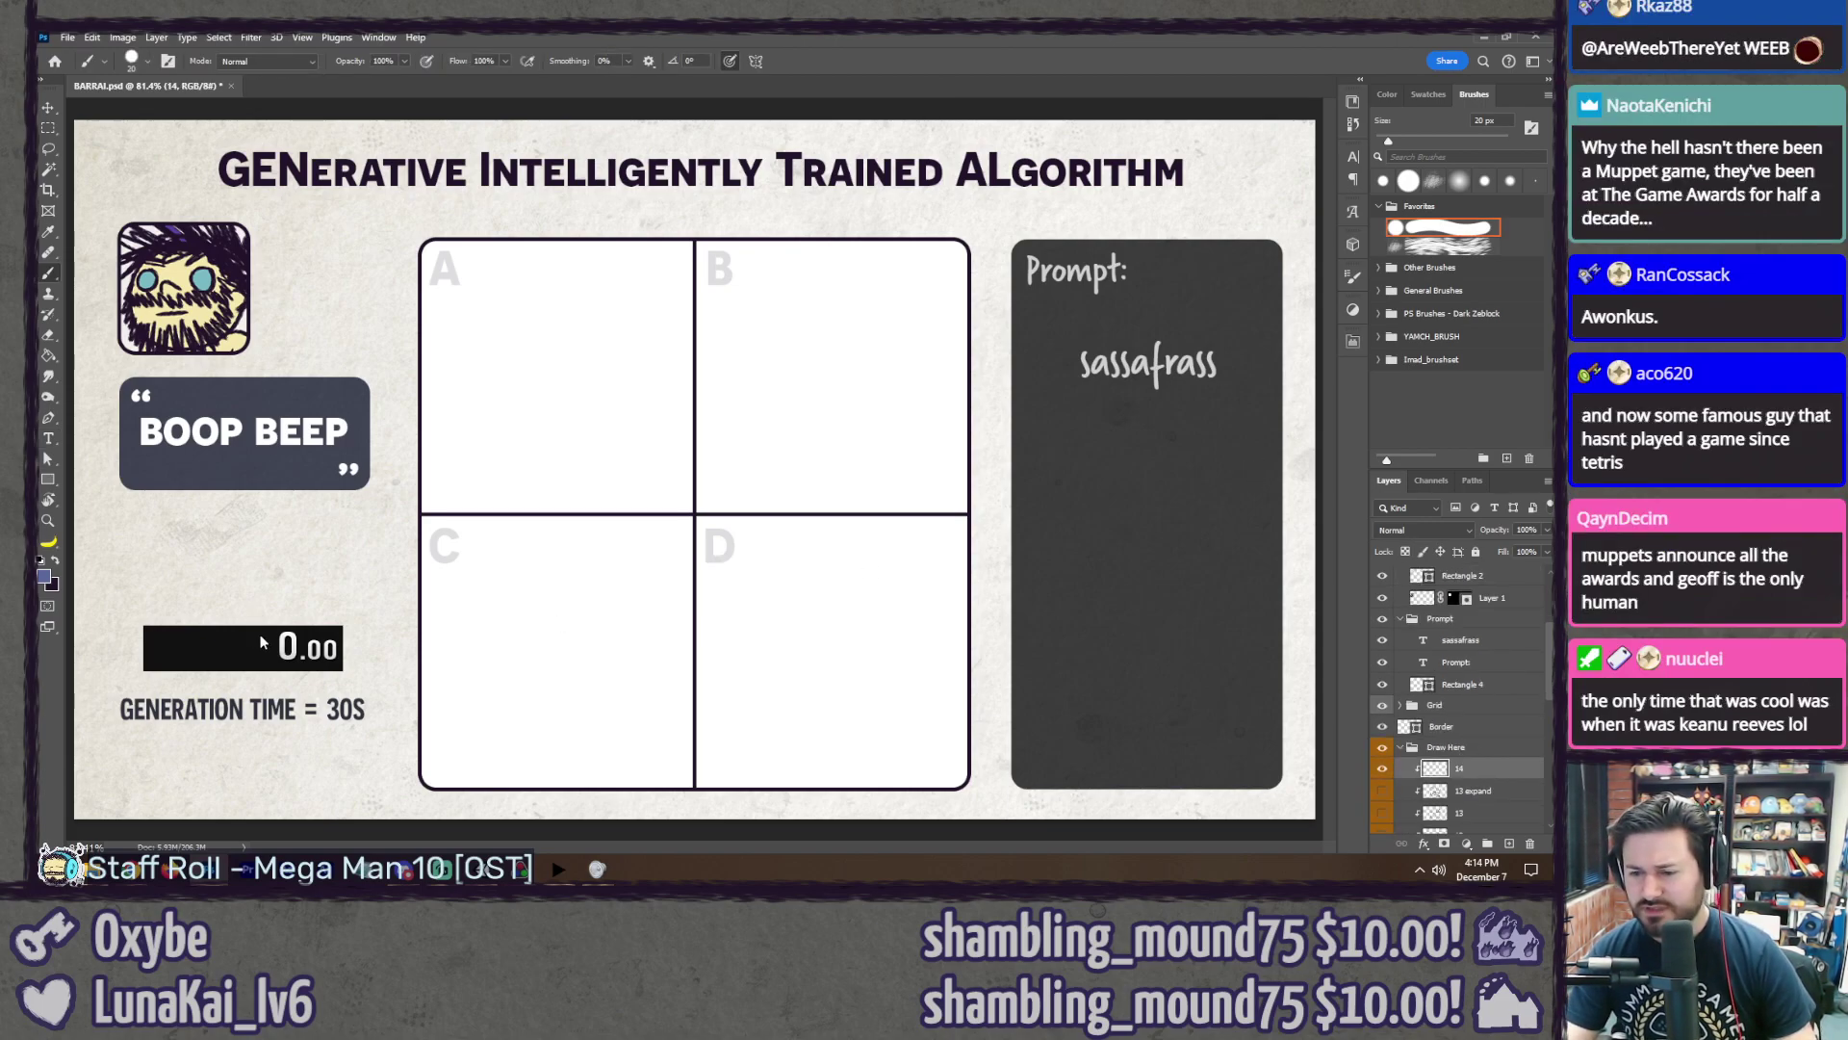
pyautogui.moveTo(595, 347); pyautogui.dragTo(597, 351)
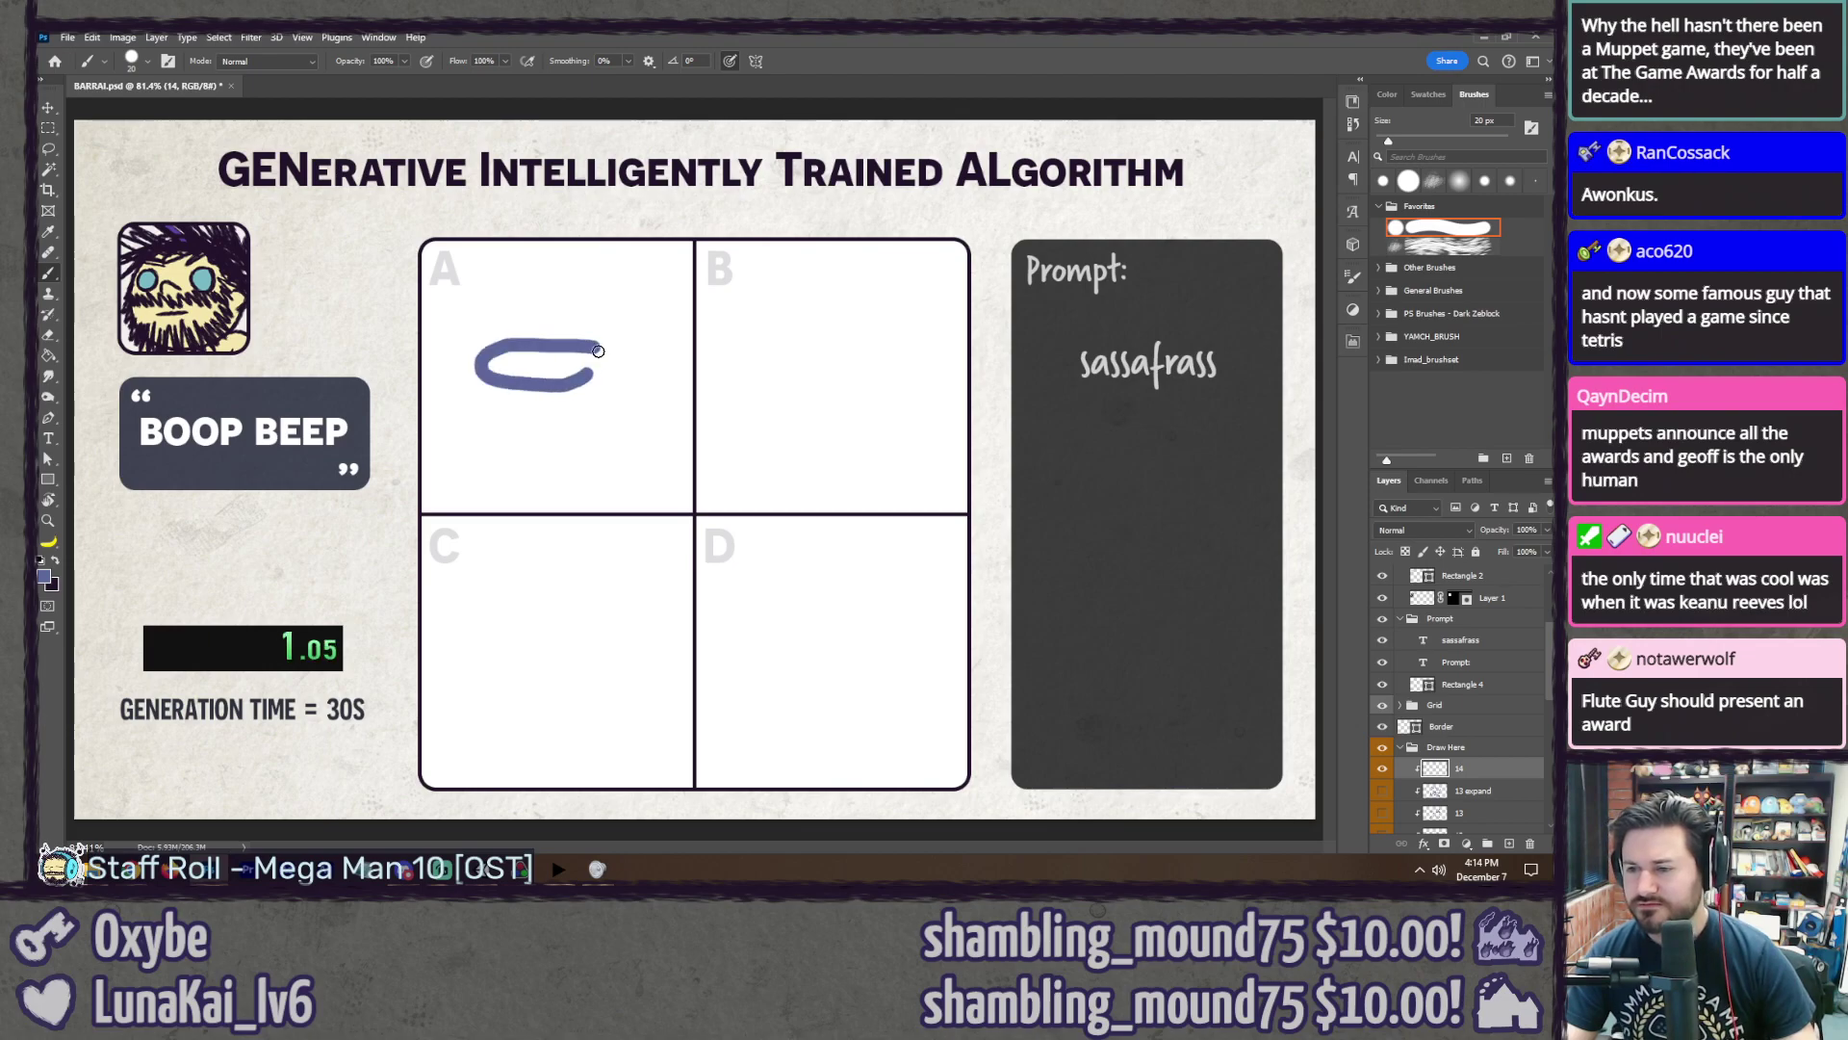
pyautogui.click(579, 358)
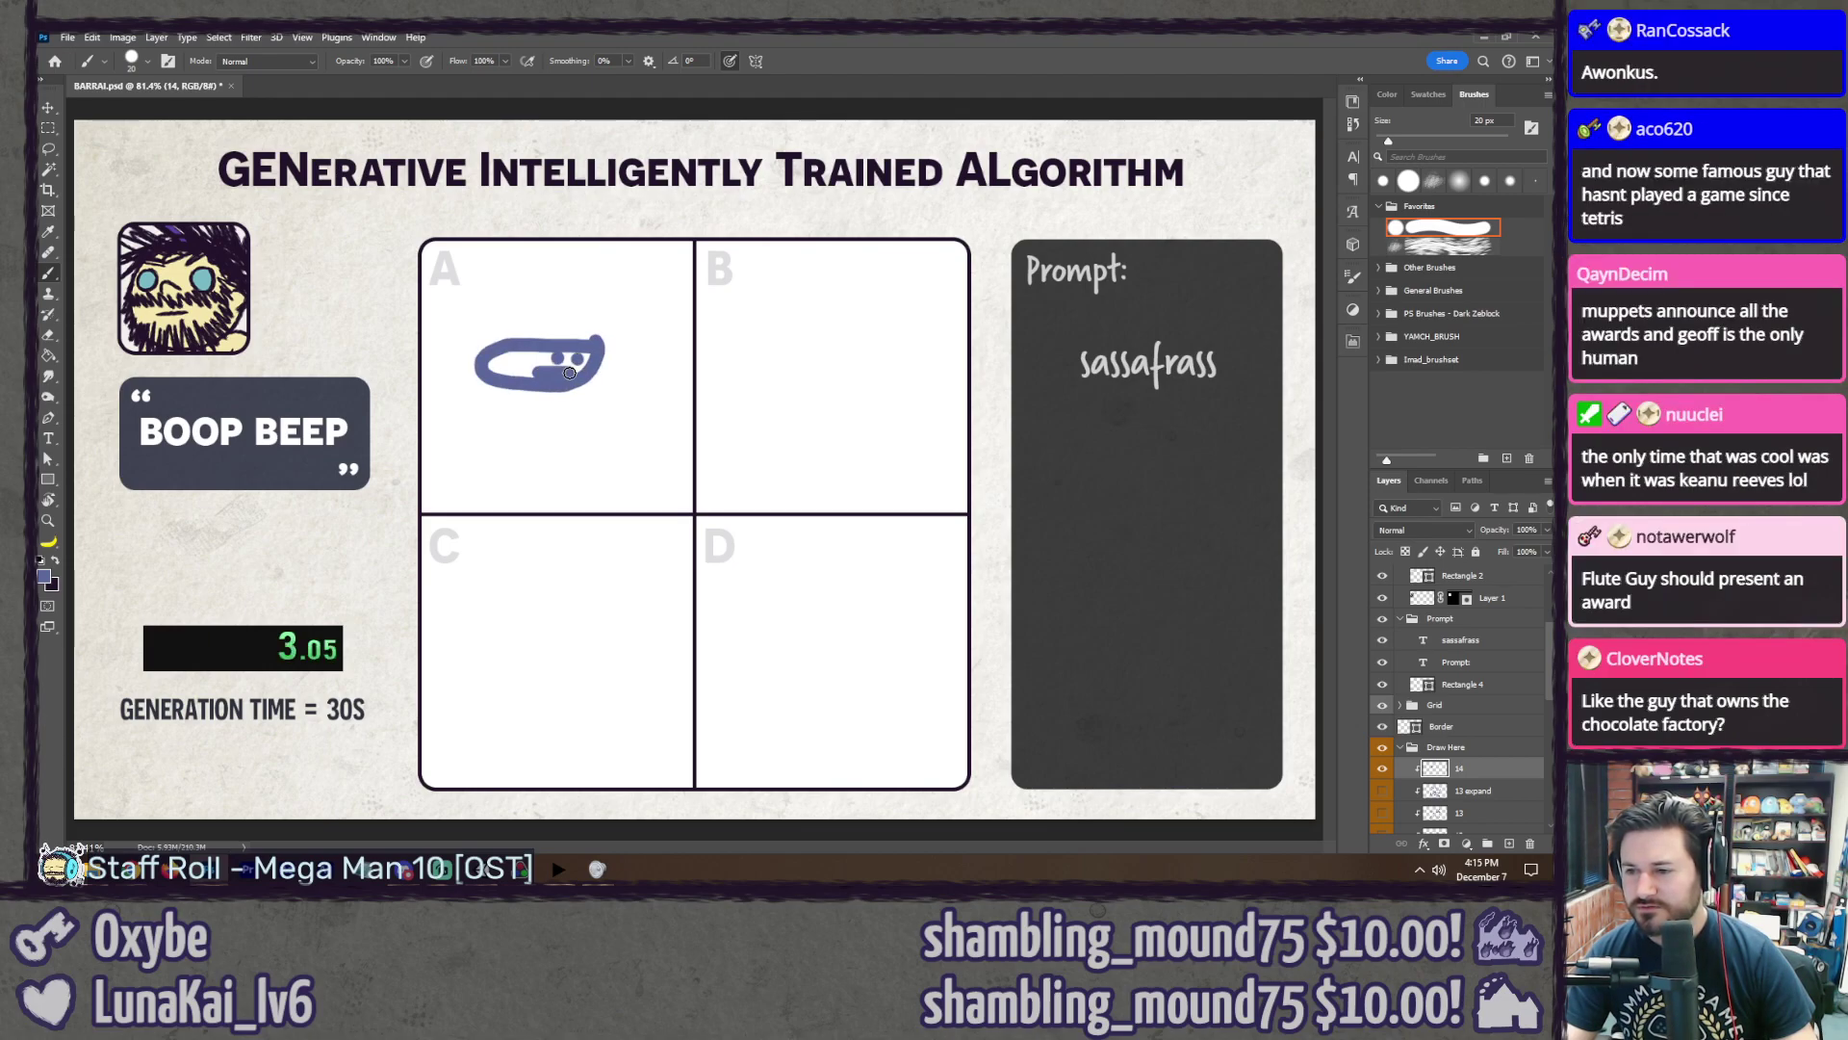
pyautogui.moveTo(496, 349); pyautogui.dragTo(472, 363)
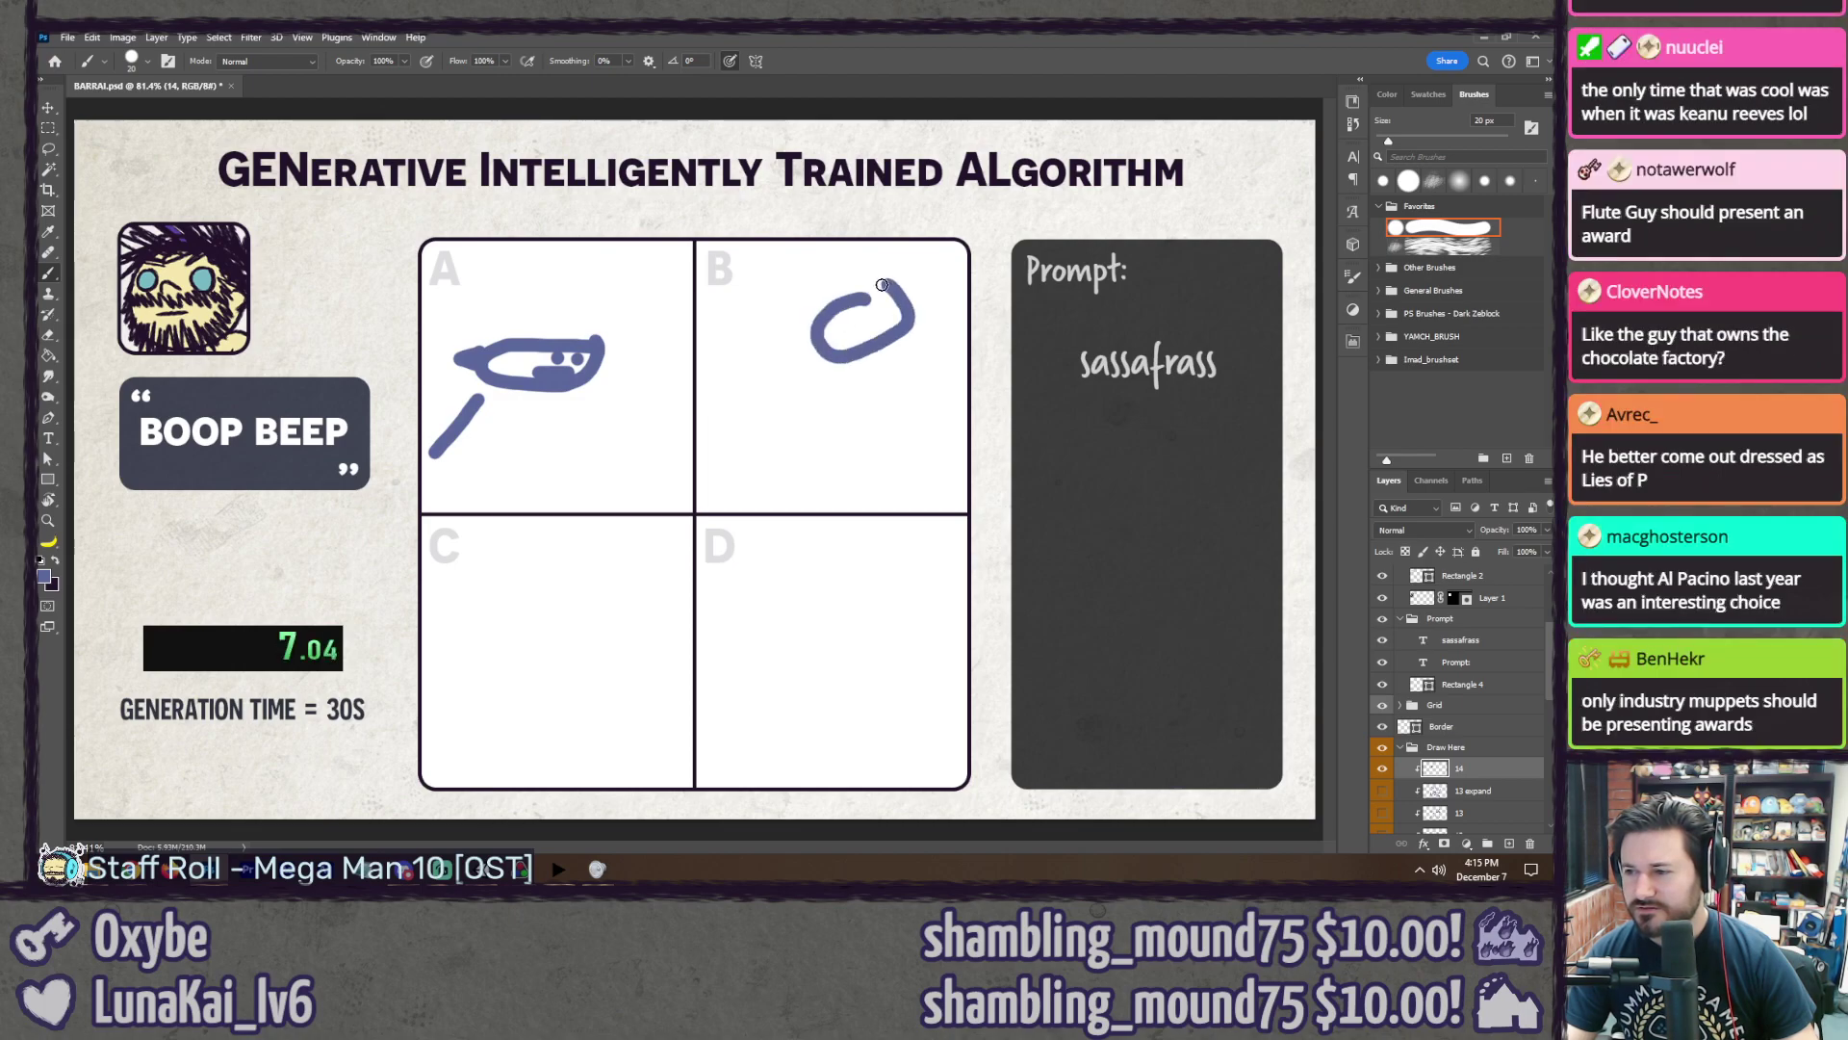
pyautogui.moveTo(852, 298); pyautogui.dragTo(784, 299)
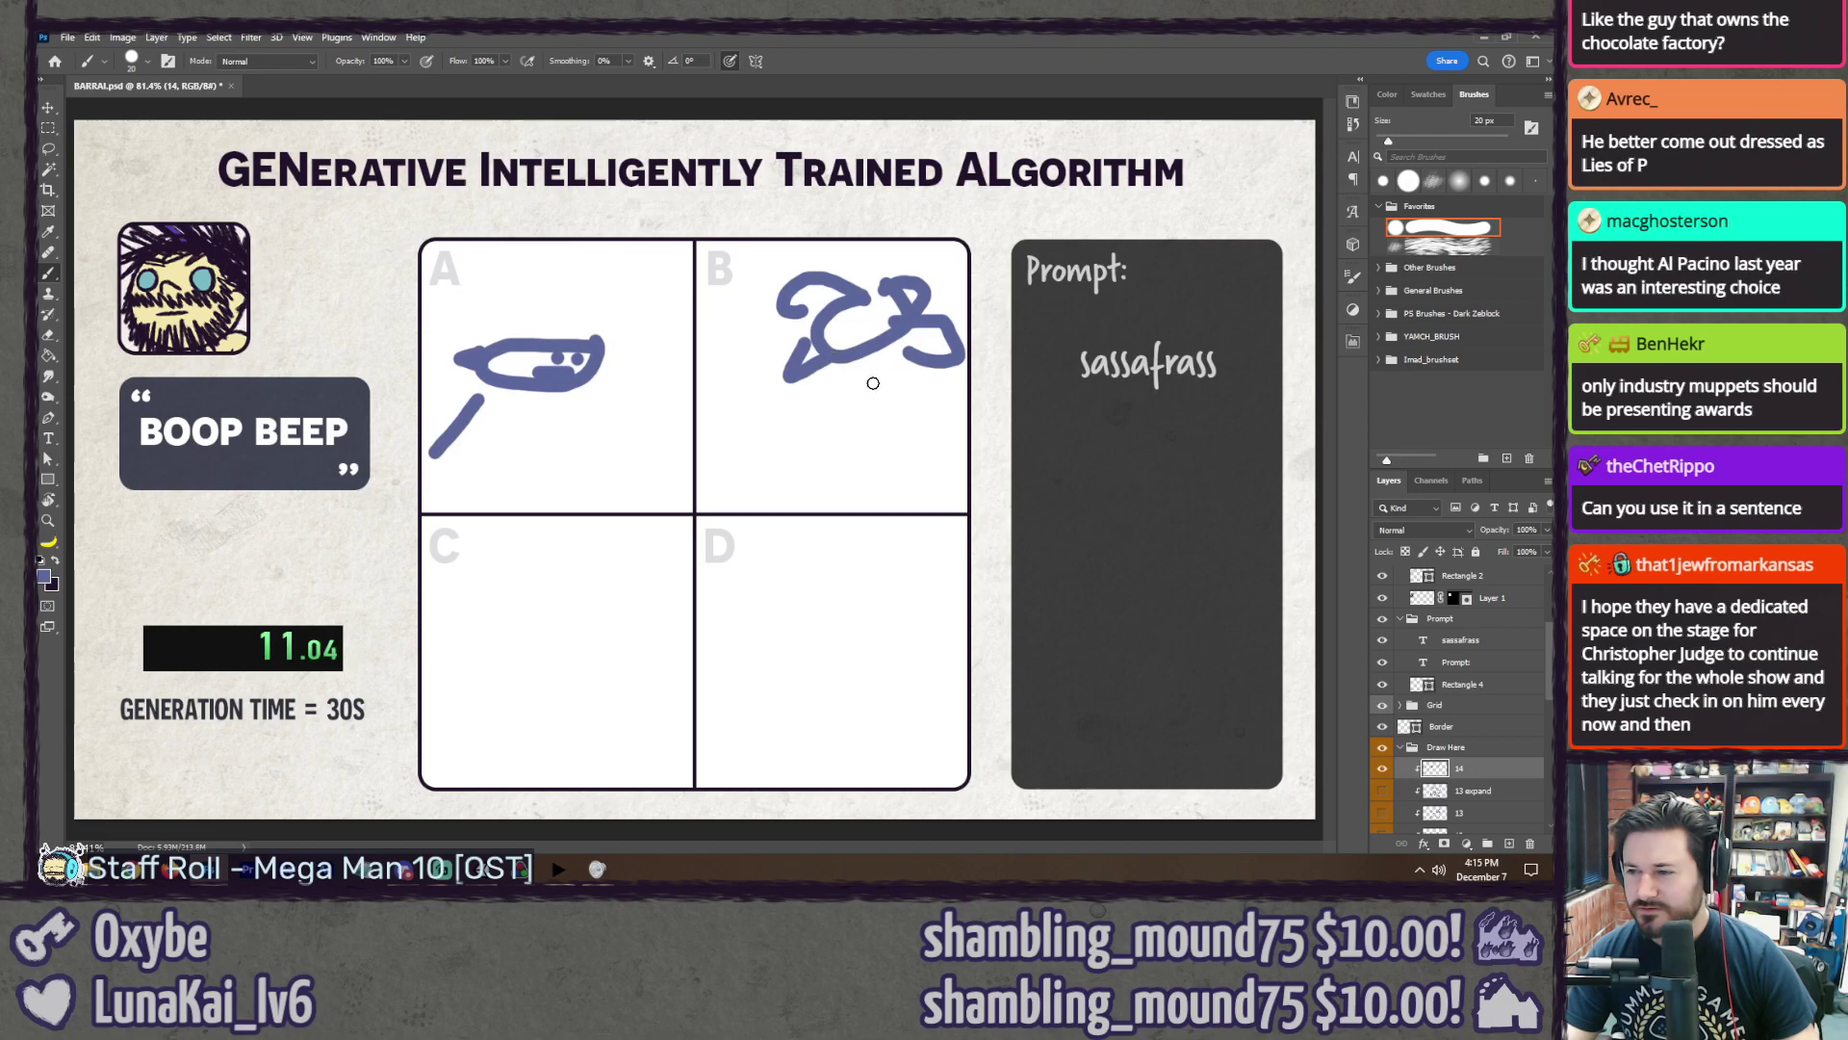
pyautogui.moveTo(838, 394); pyautogui.dragTo(789, 454)
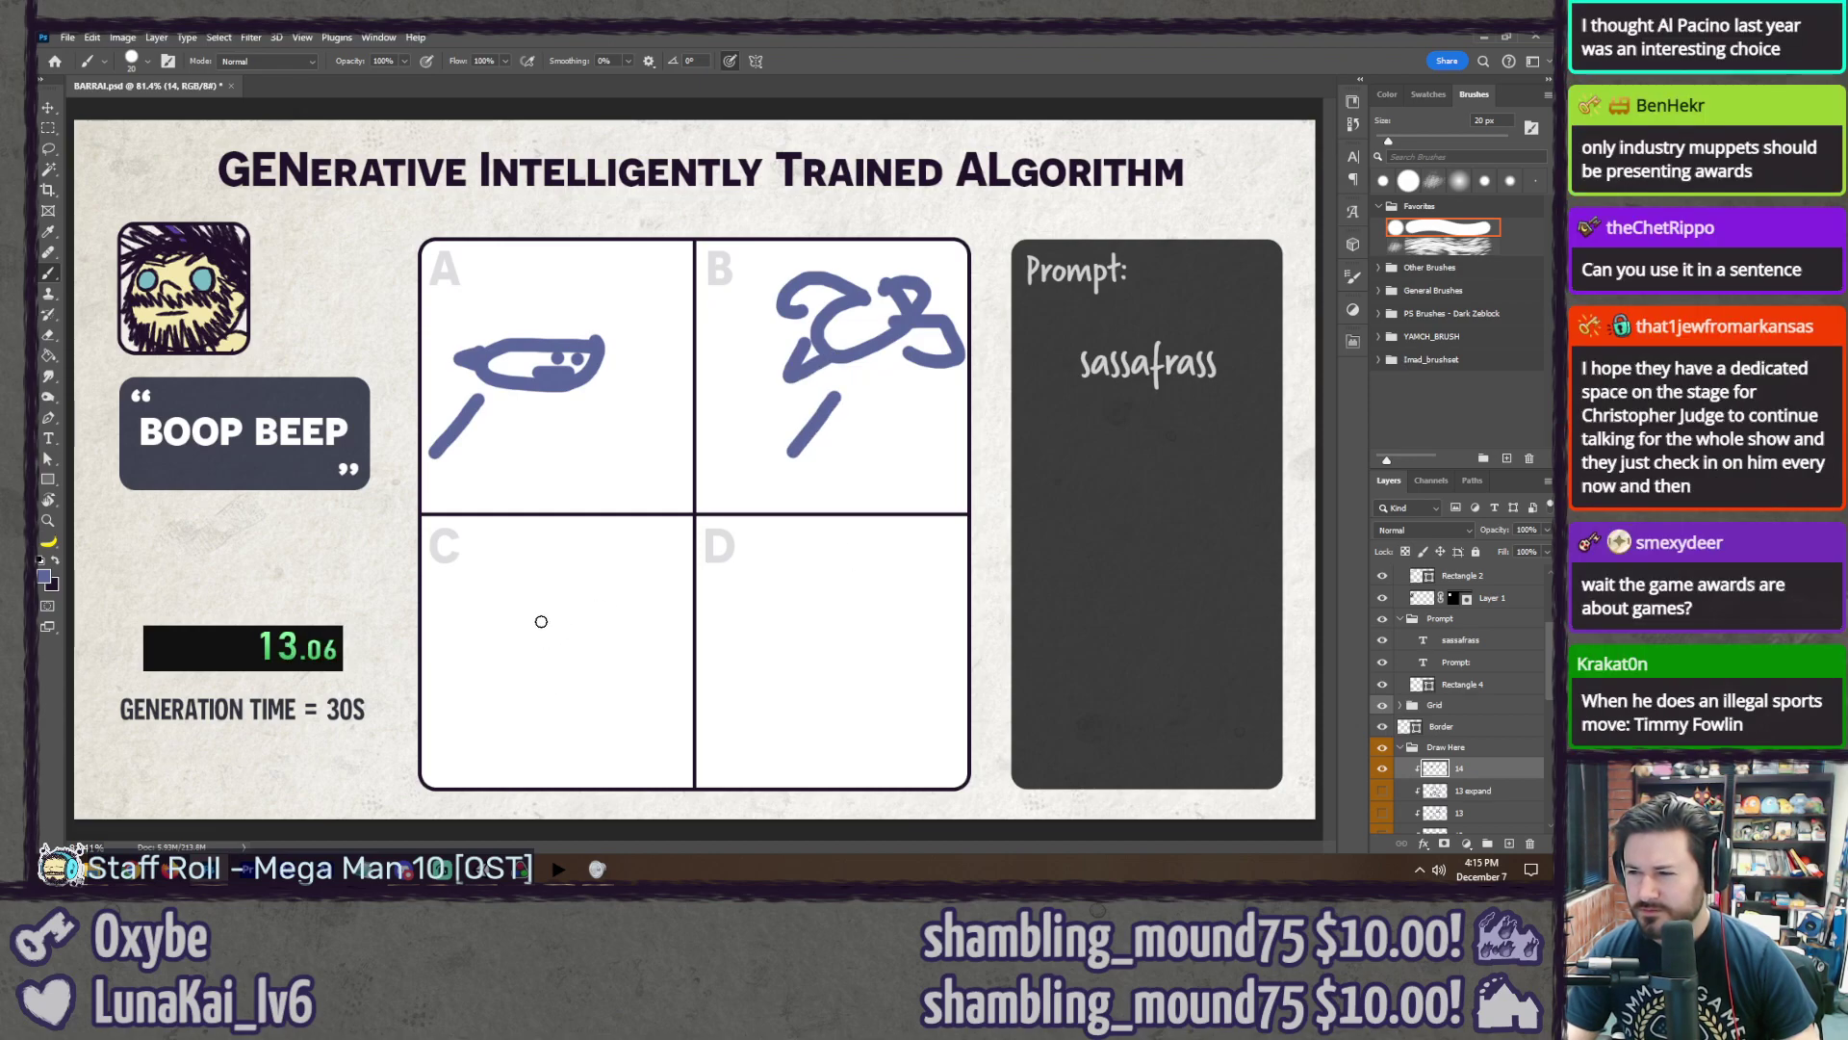
# Step: Doodle a one-eyed body in panel C and a funnel with a two-eyed creature in D
pyautogui.moveTo(524, 631); pyautogui.dragTo(494, 651)
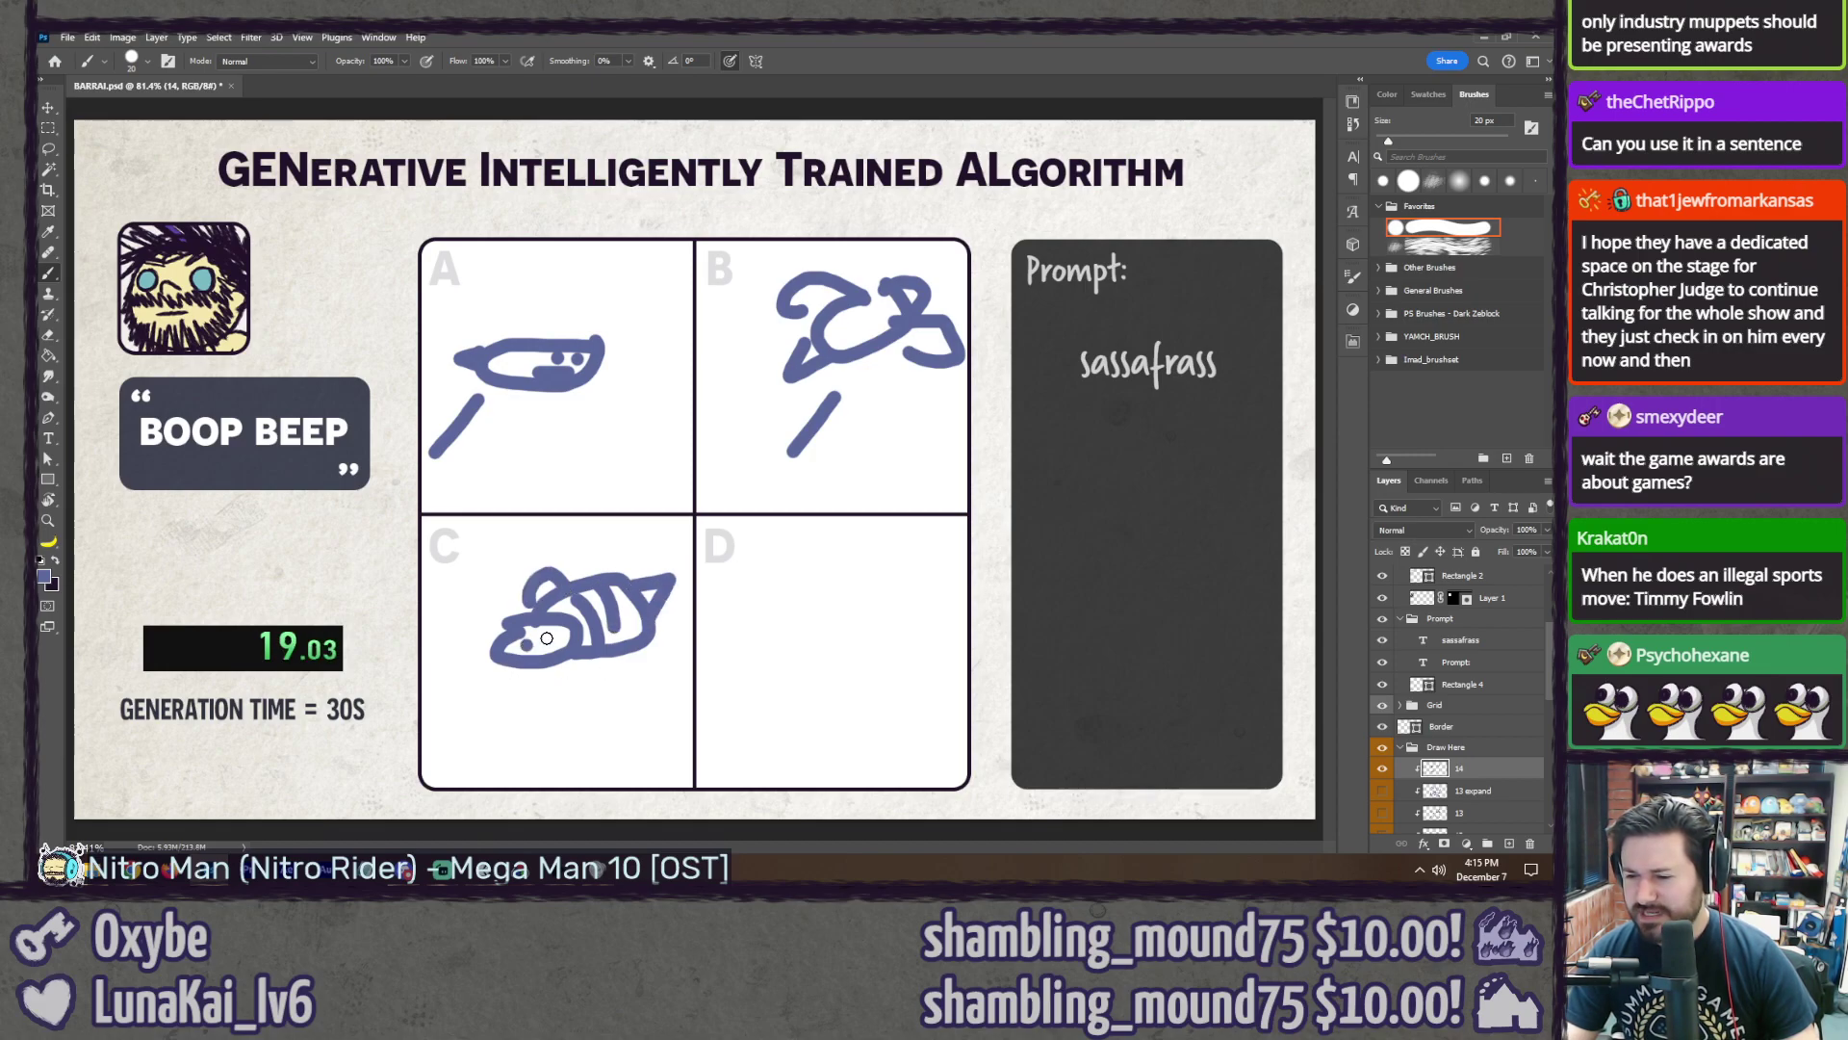
pyautogui.click(547, 638)
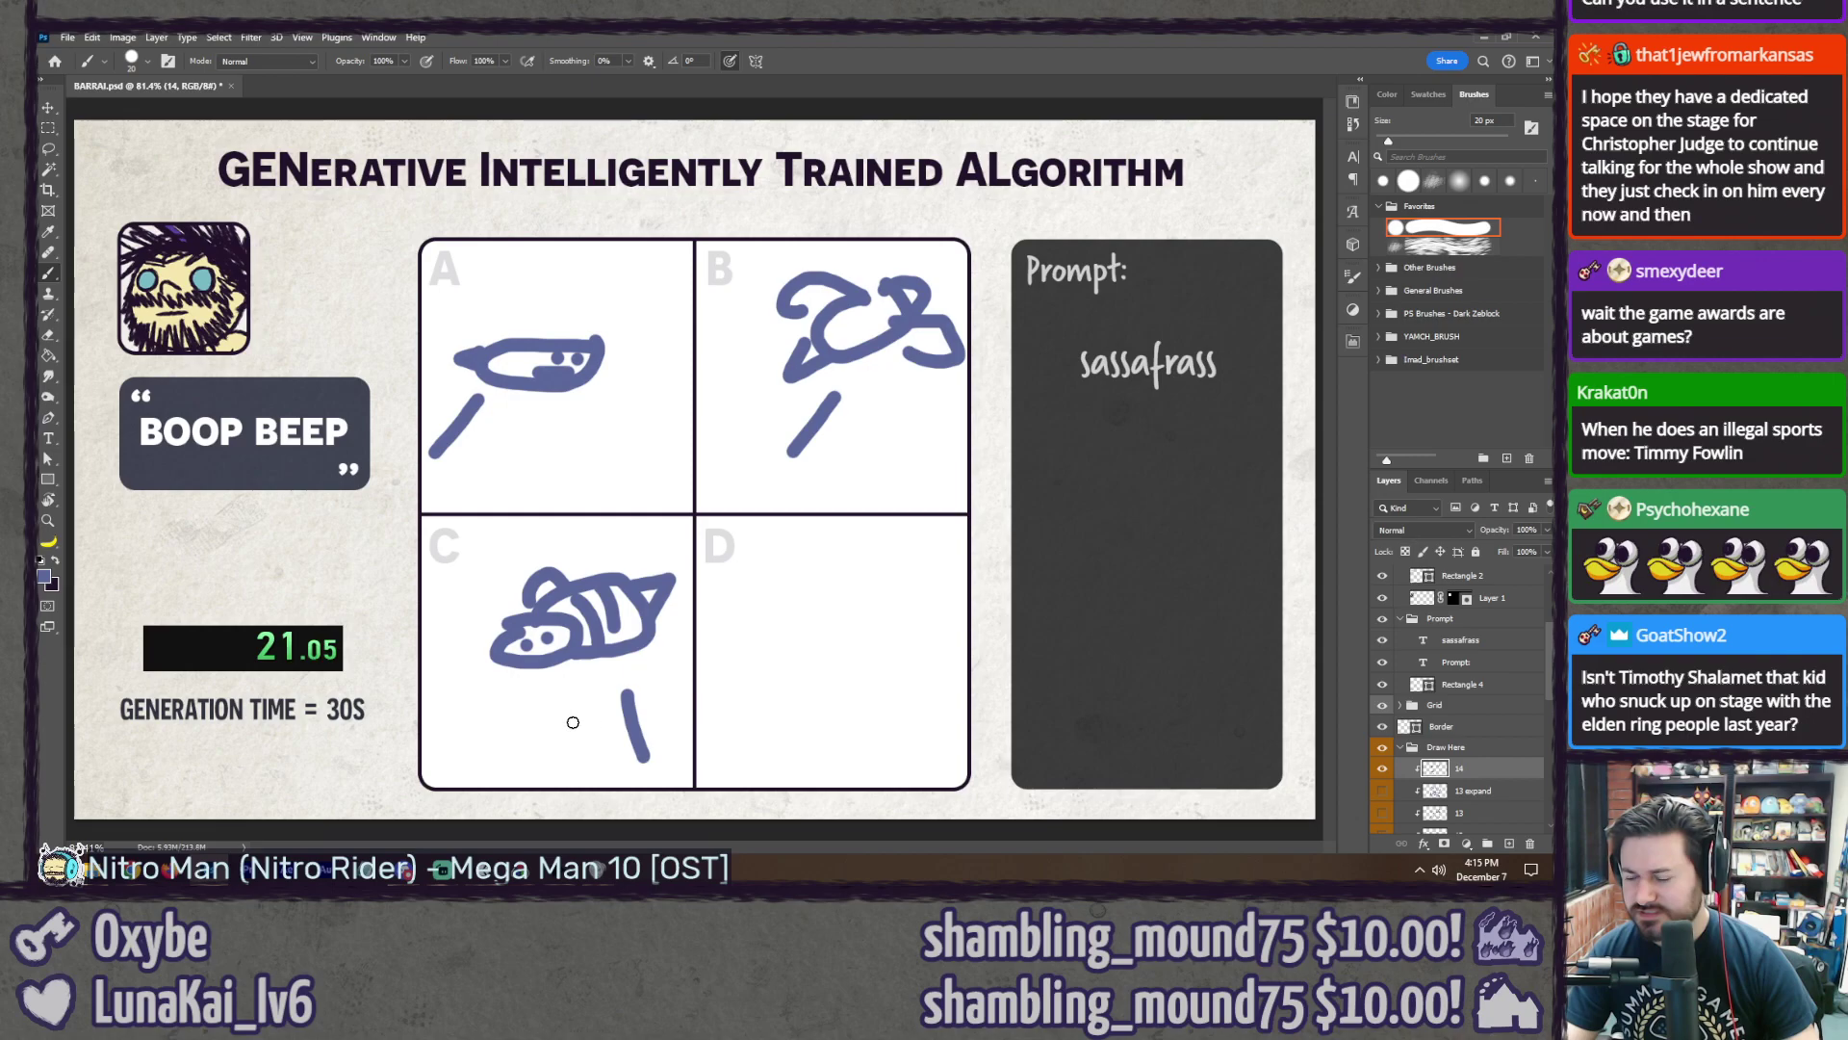
pyautogui.moveTo(915, 628); pyautogui.dragTo(836, 722)
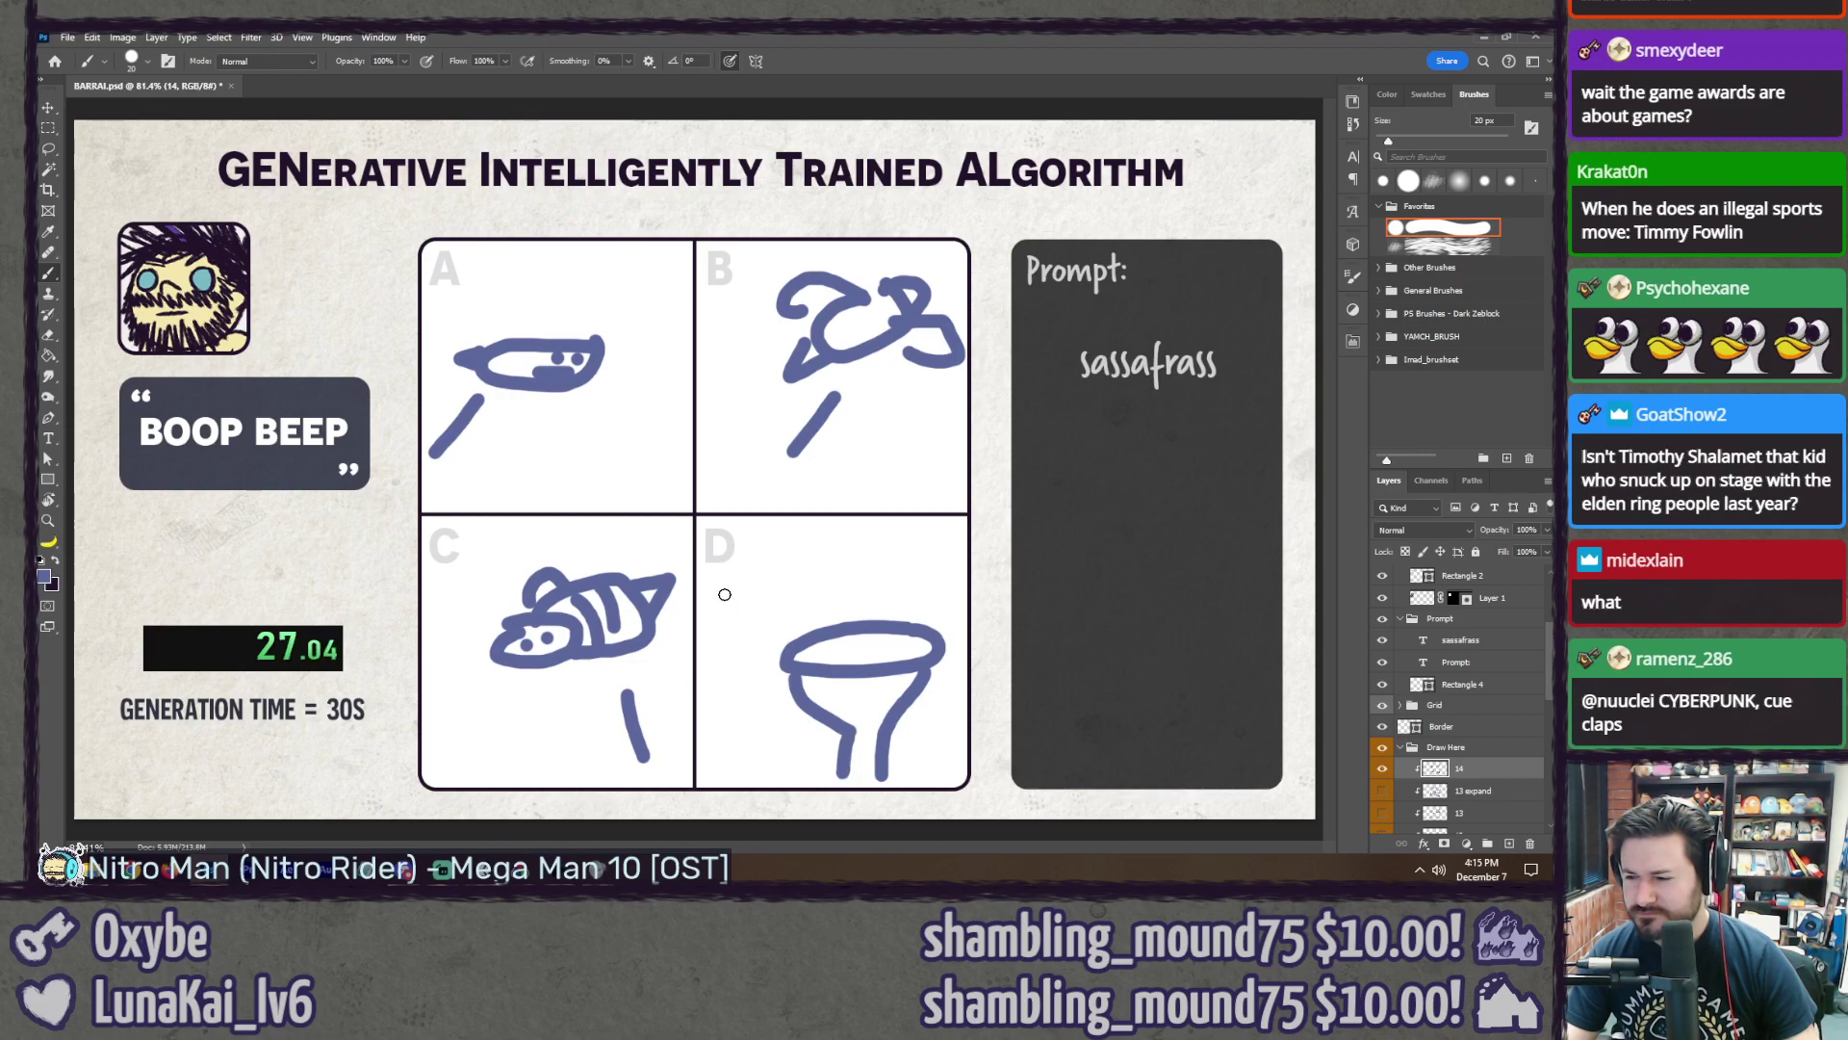
pyautogui.moveTo(721, 597)
pyautogui.mouseDown()
pyautogui.moveTo(782, 566)
pyautogui.moveTo(793, 624)
pyautogui.mouseUp()
pyautogui.click(746, 591)
pyautogui.click(766, 591)
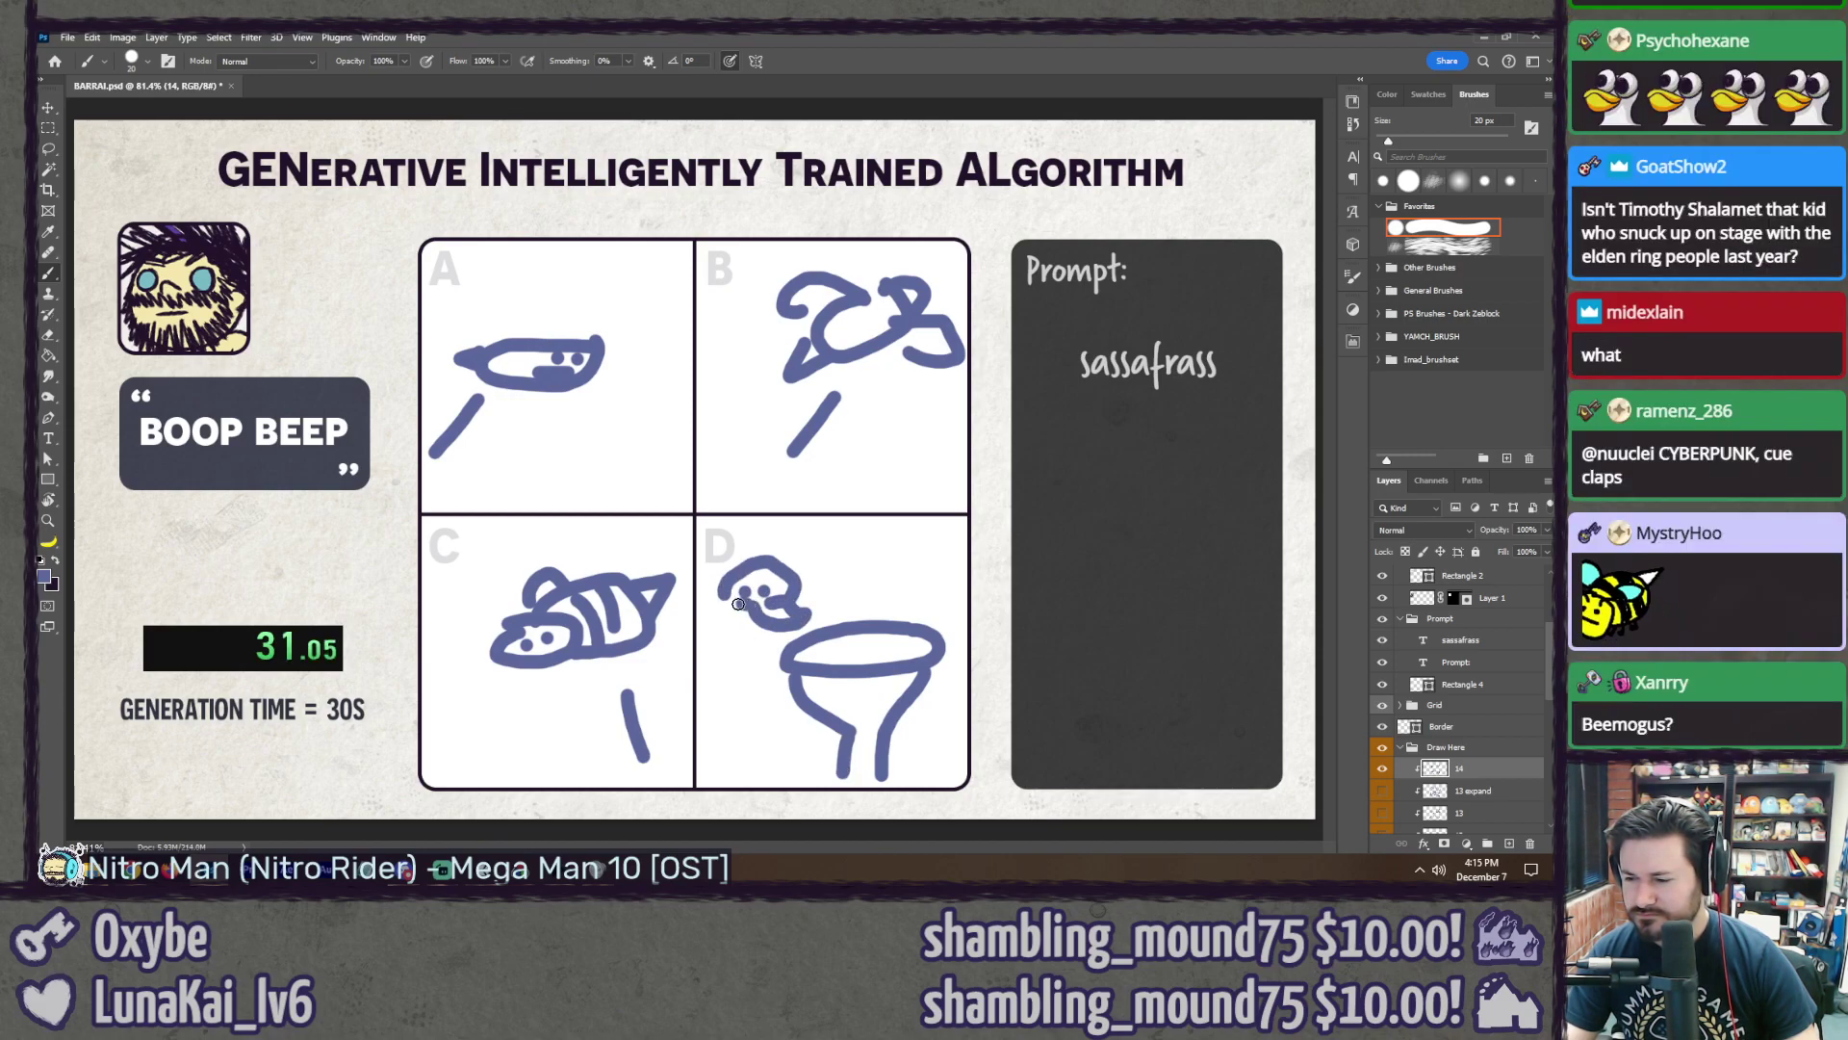
pyautogui.moveTo(728, 630); pyautogui.dragTo(753, 635)
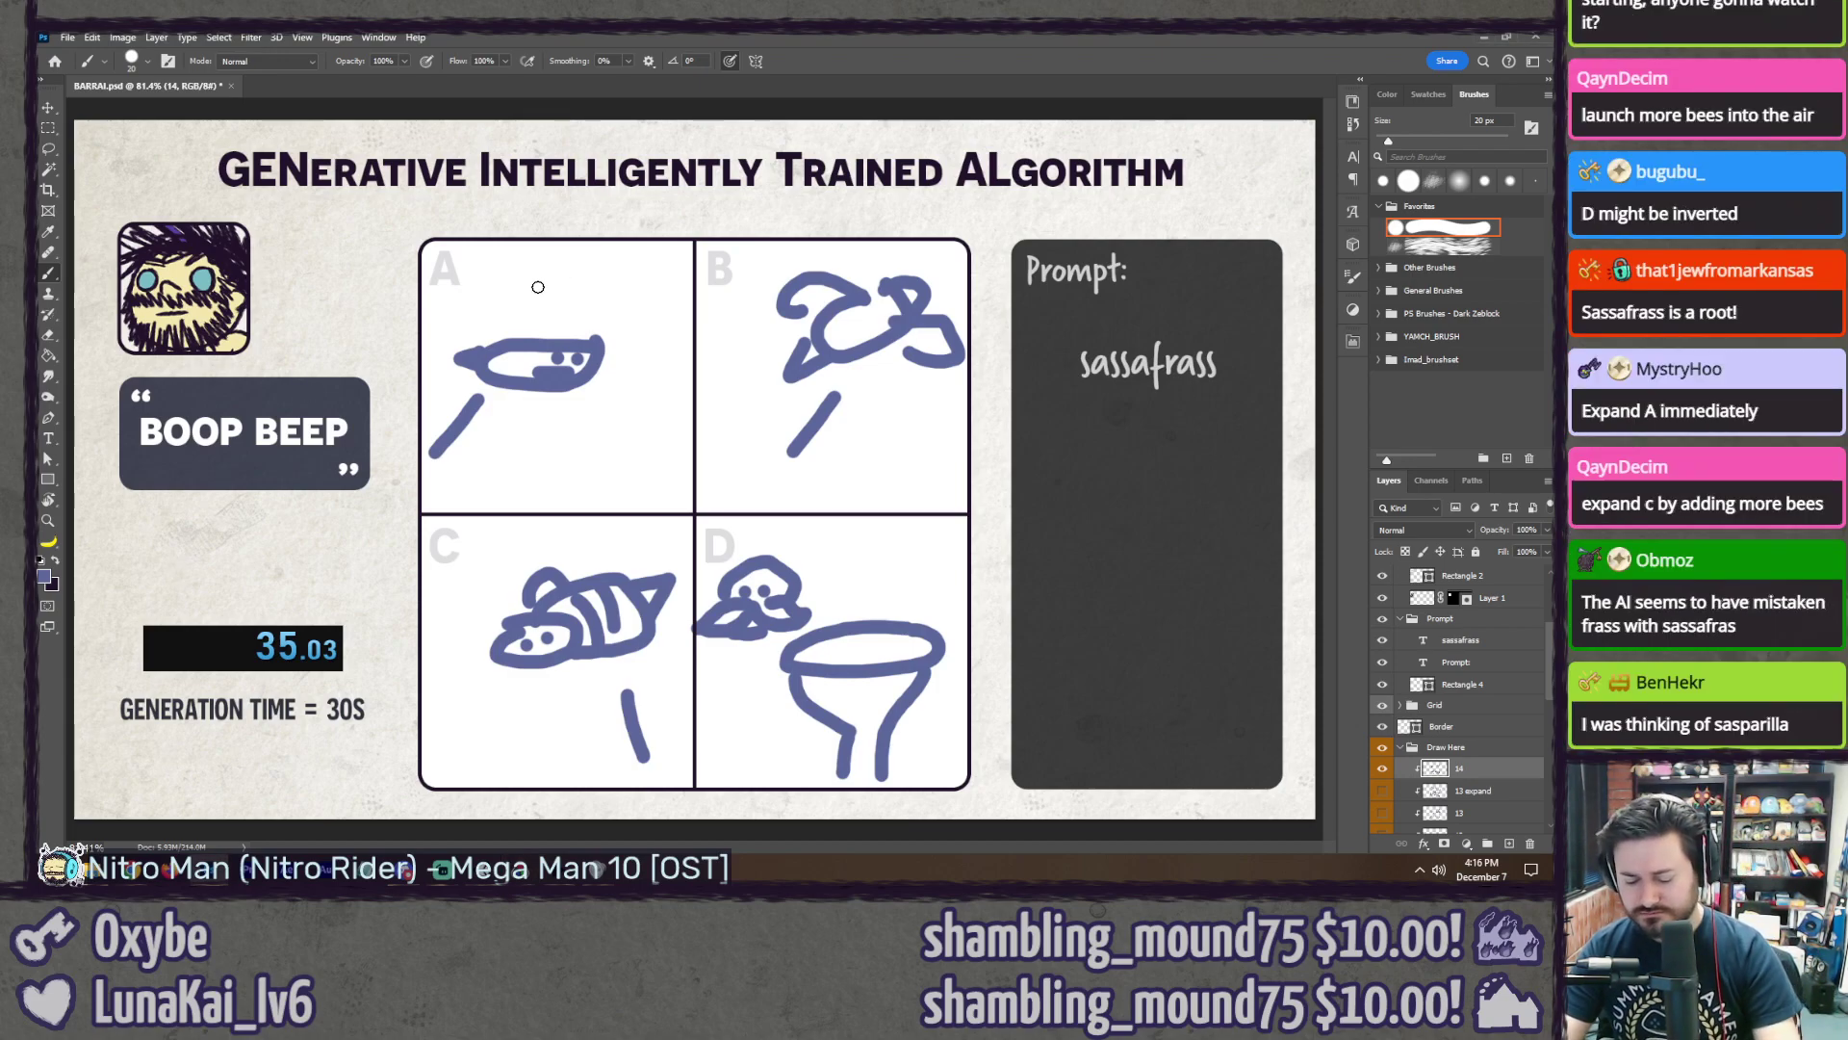
# Step: Copy the panel A sketch to a clipped '14 expand' layer, enlarged to fill the drawing area
pyautogui.press('l')
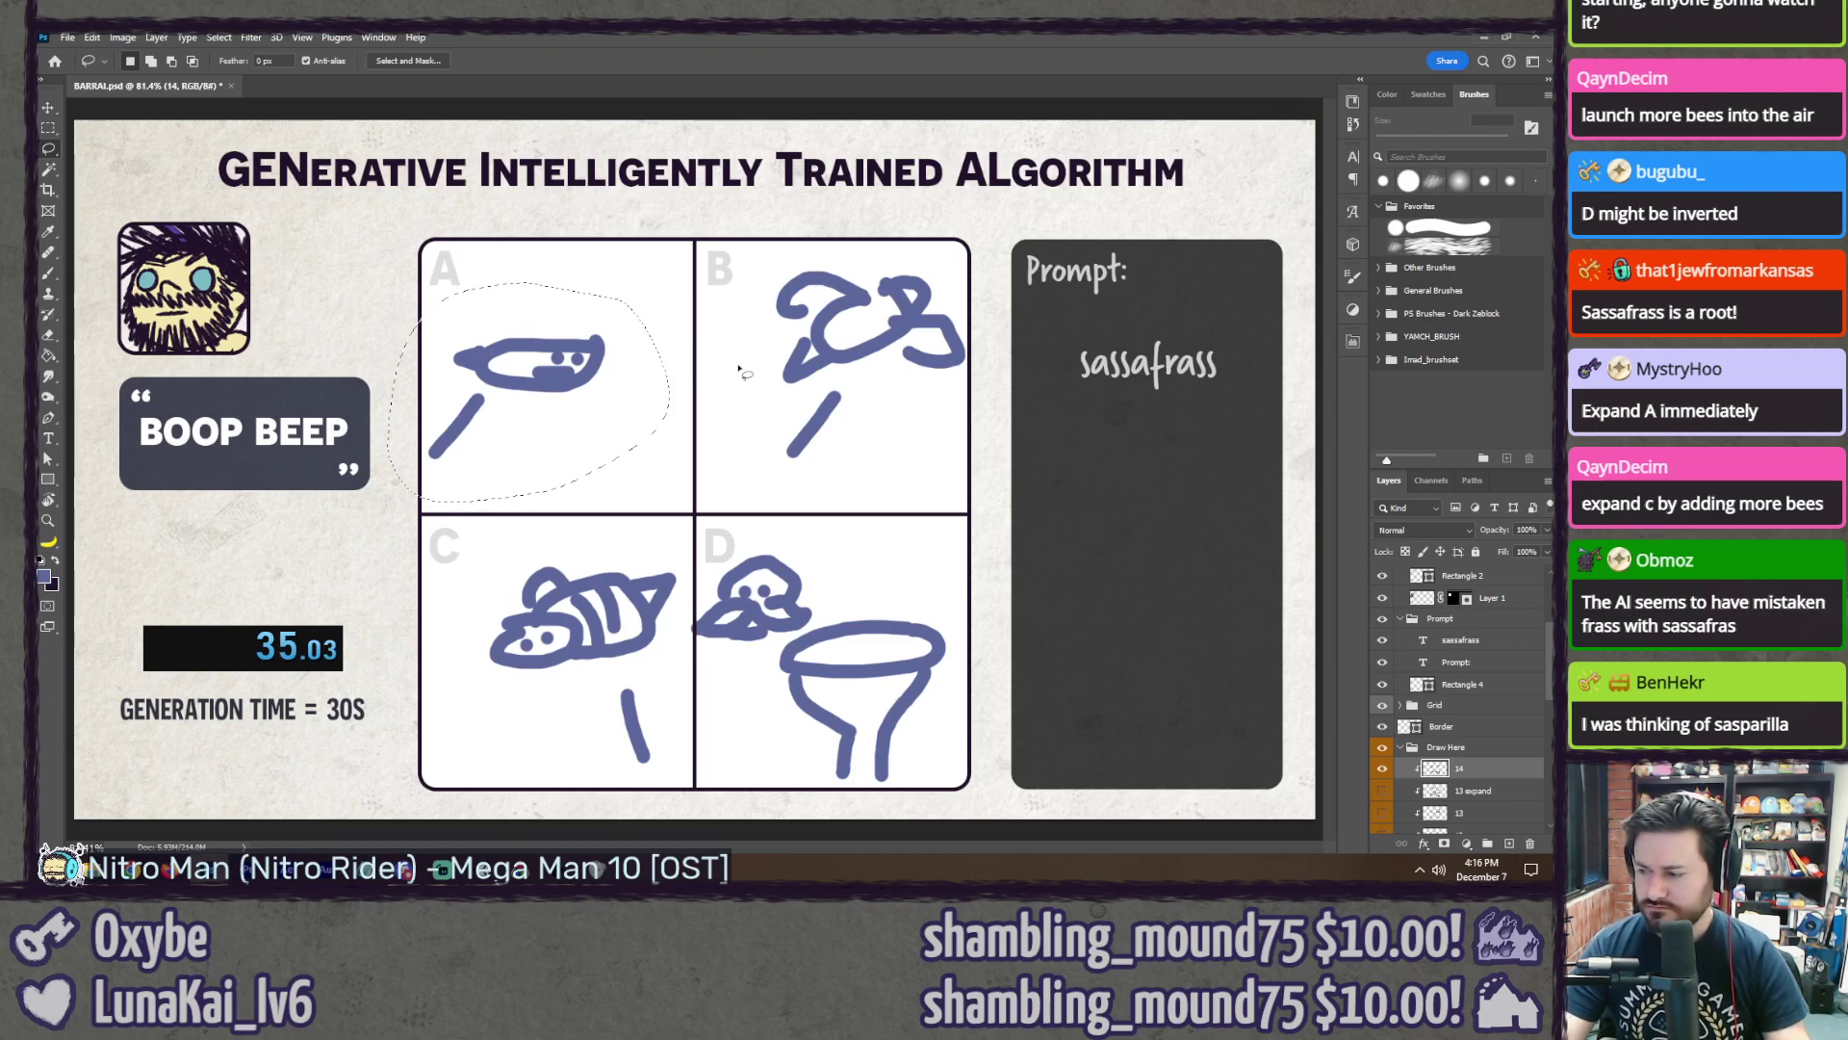
pyautogui.hotkey('ctrl', 'shift', 'n')
pyautogui.write('14 exp')
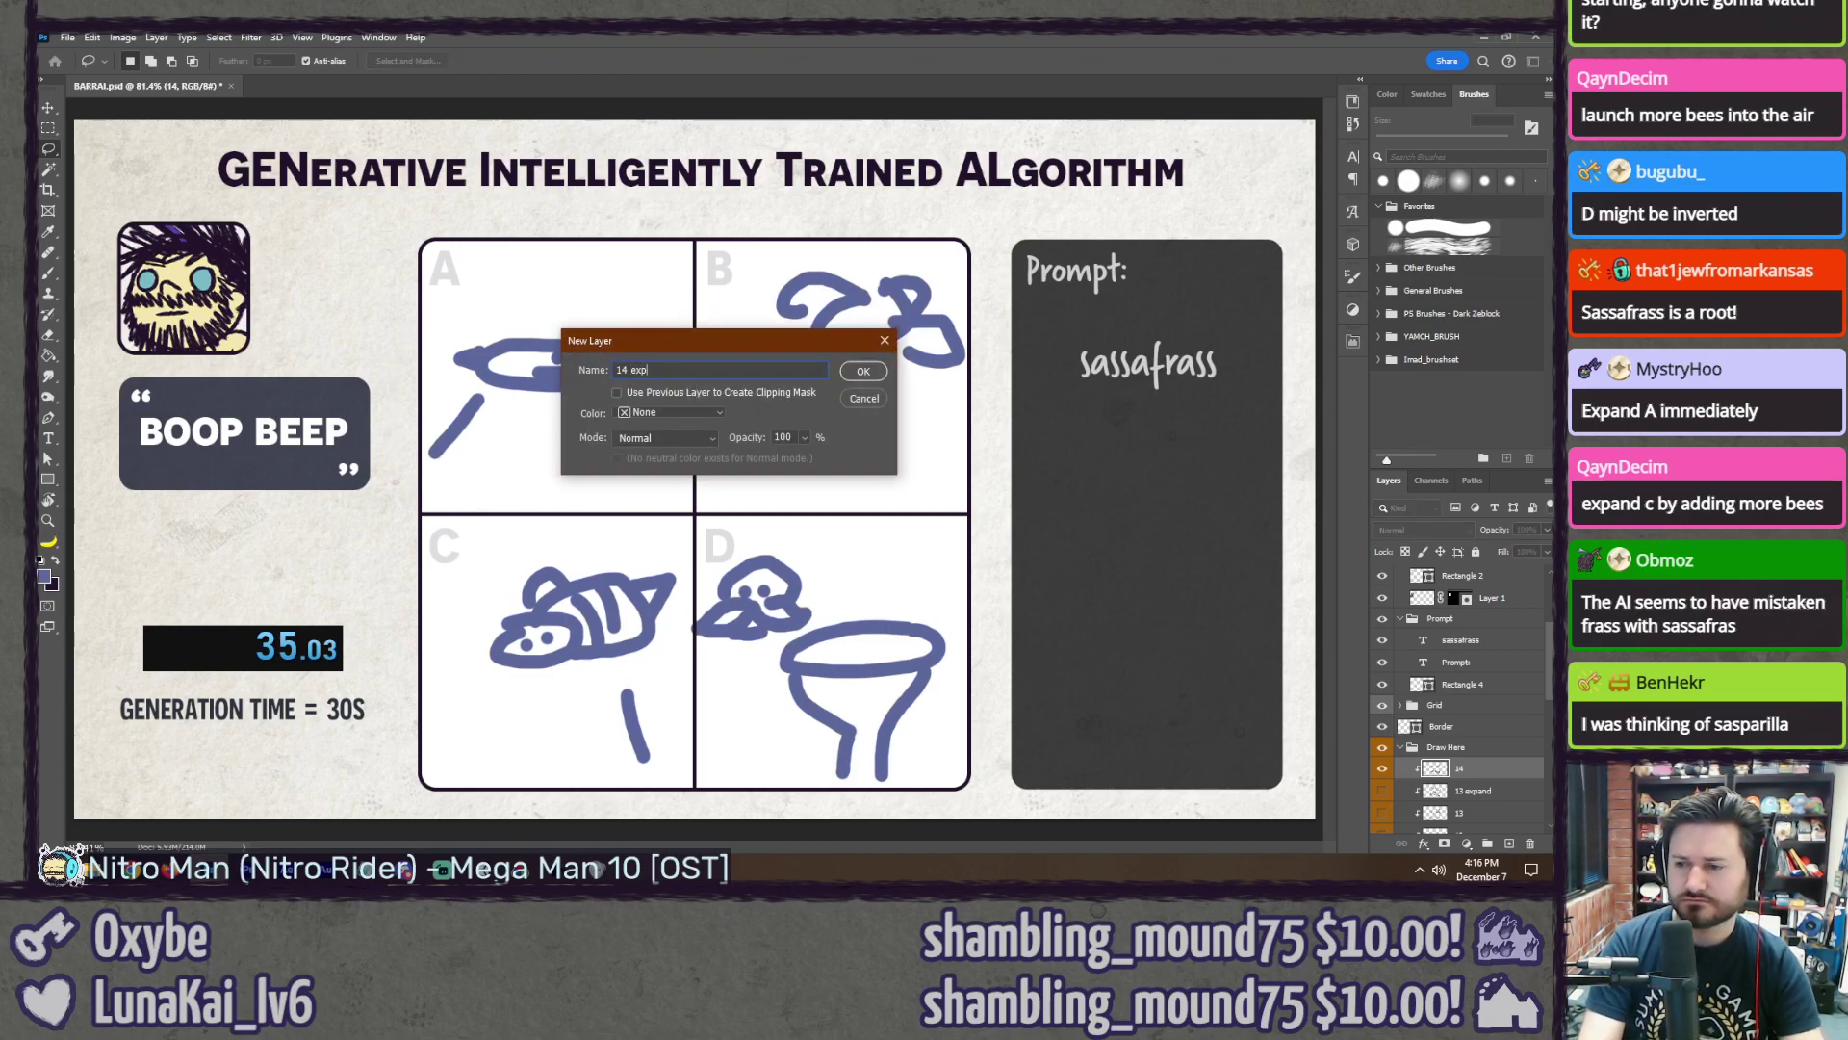
pyautogui.write('and')
pyautogui.press('Return')
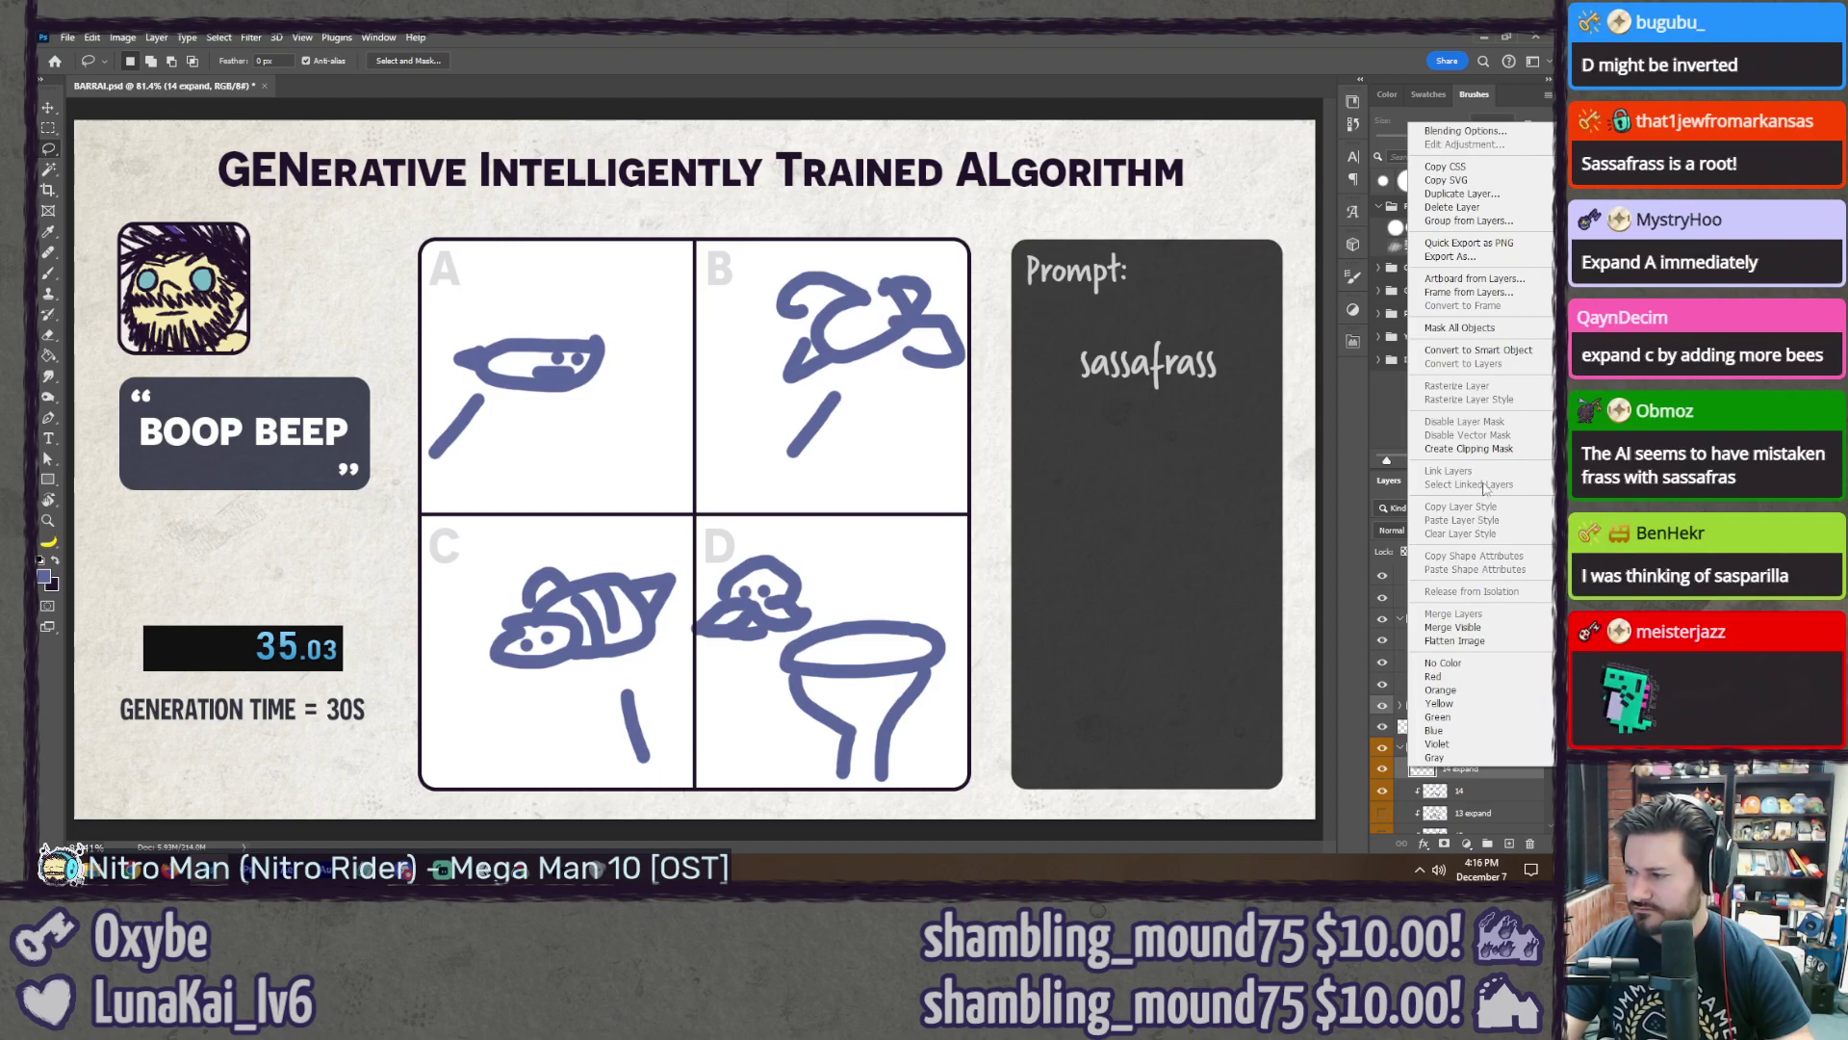
pyautogui.keyDown('alt'); pyautogui.click(1533, 776); pyautogui.keyUp('alt')
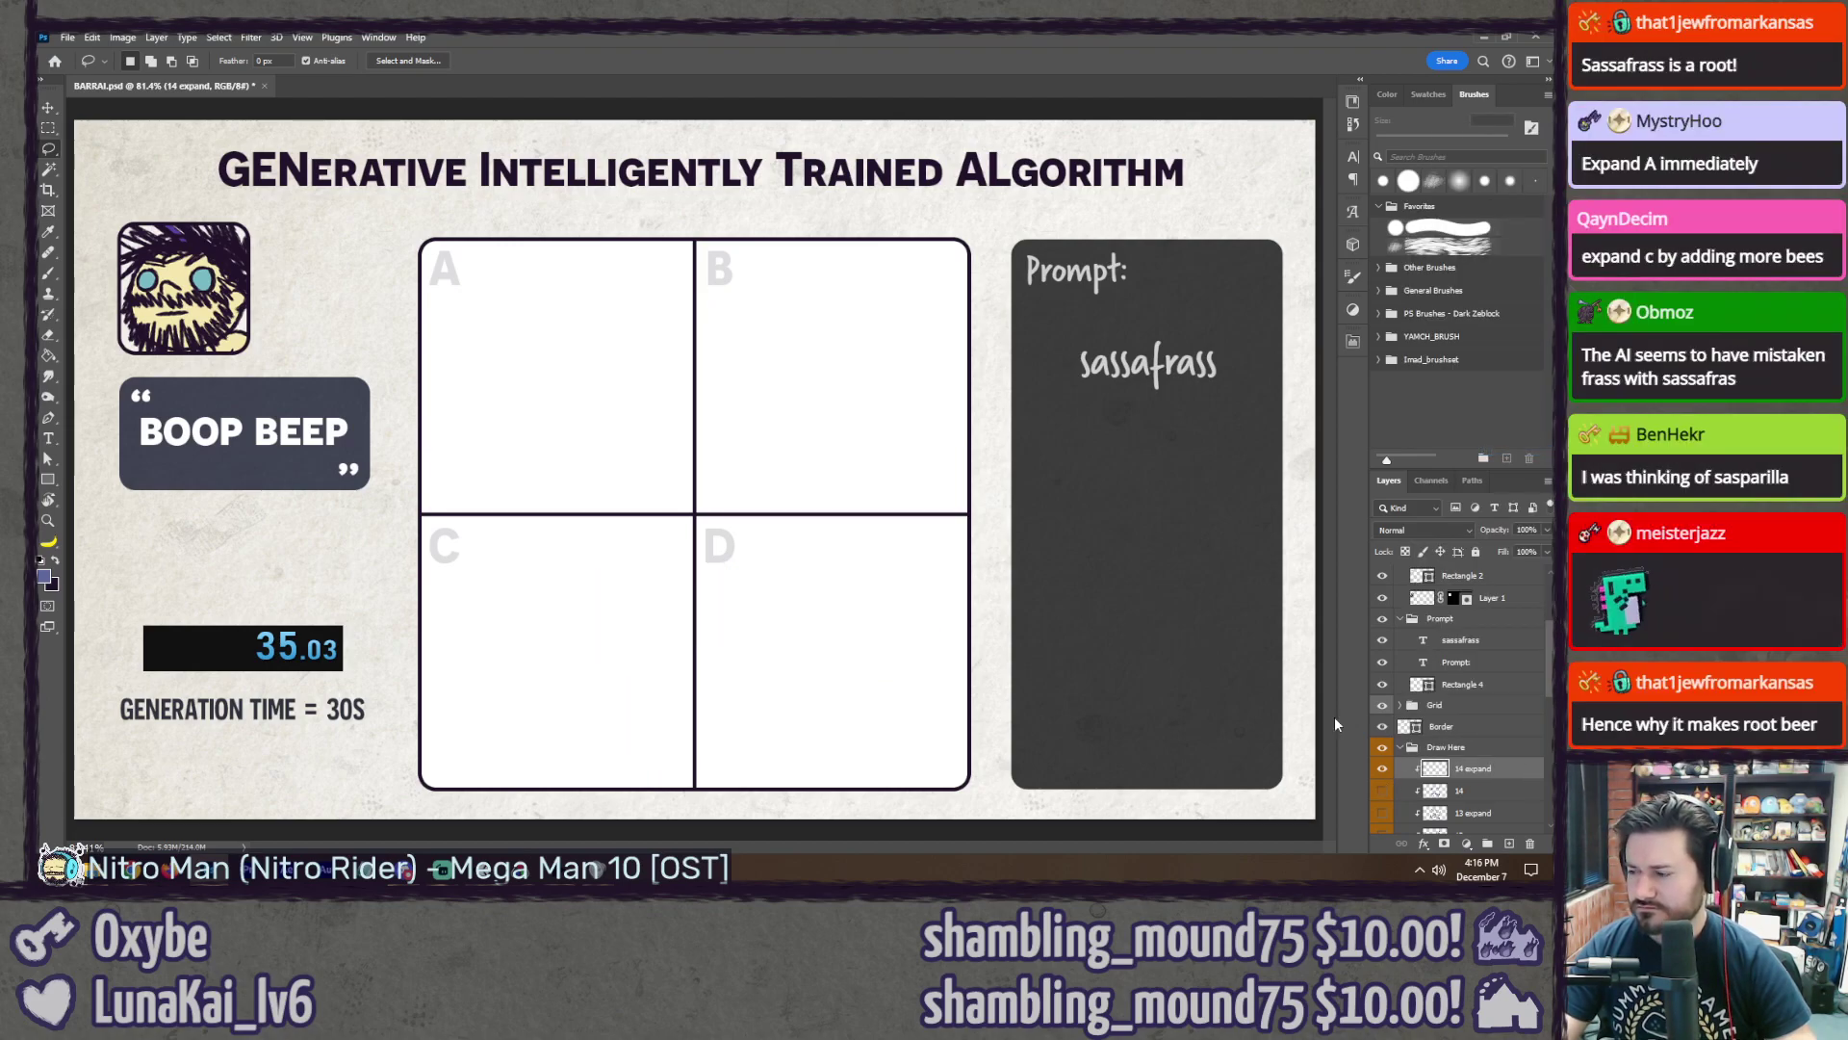
pyautogui.click(1382, 704)
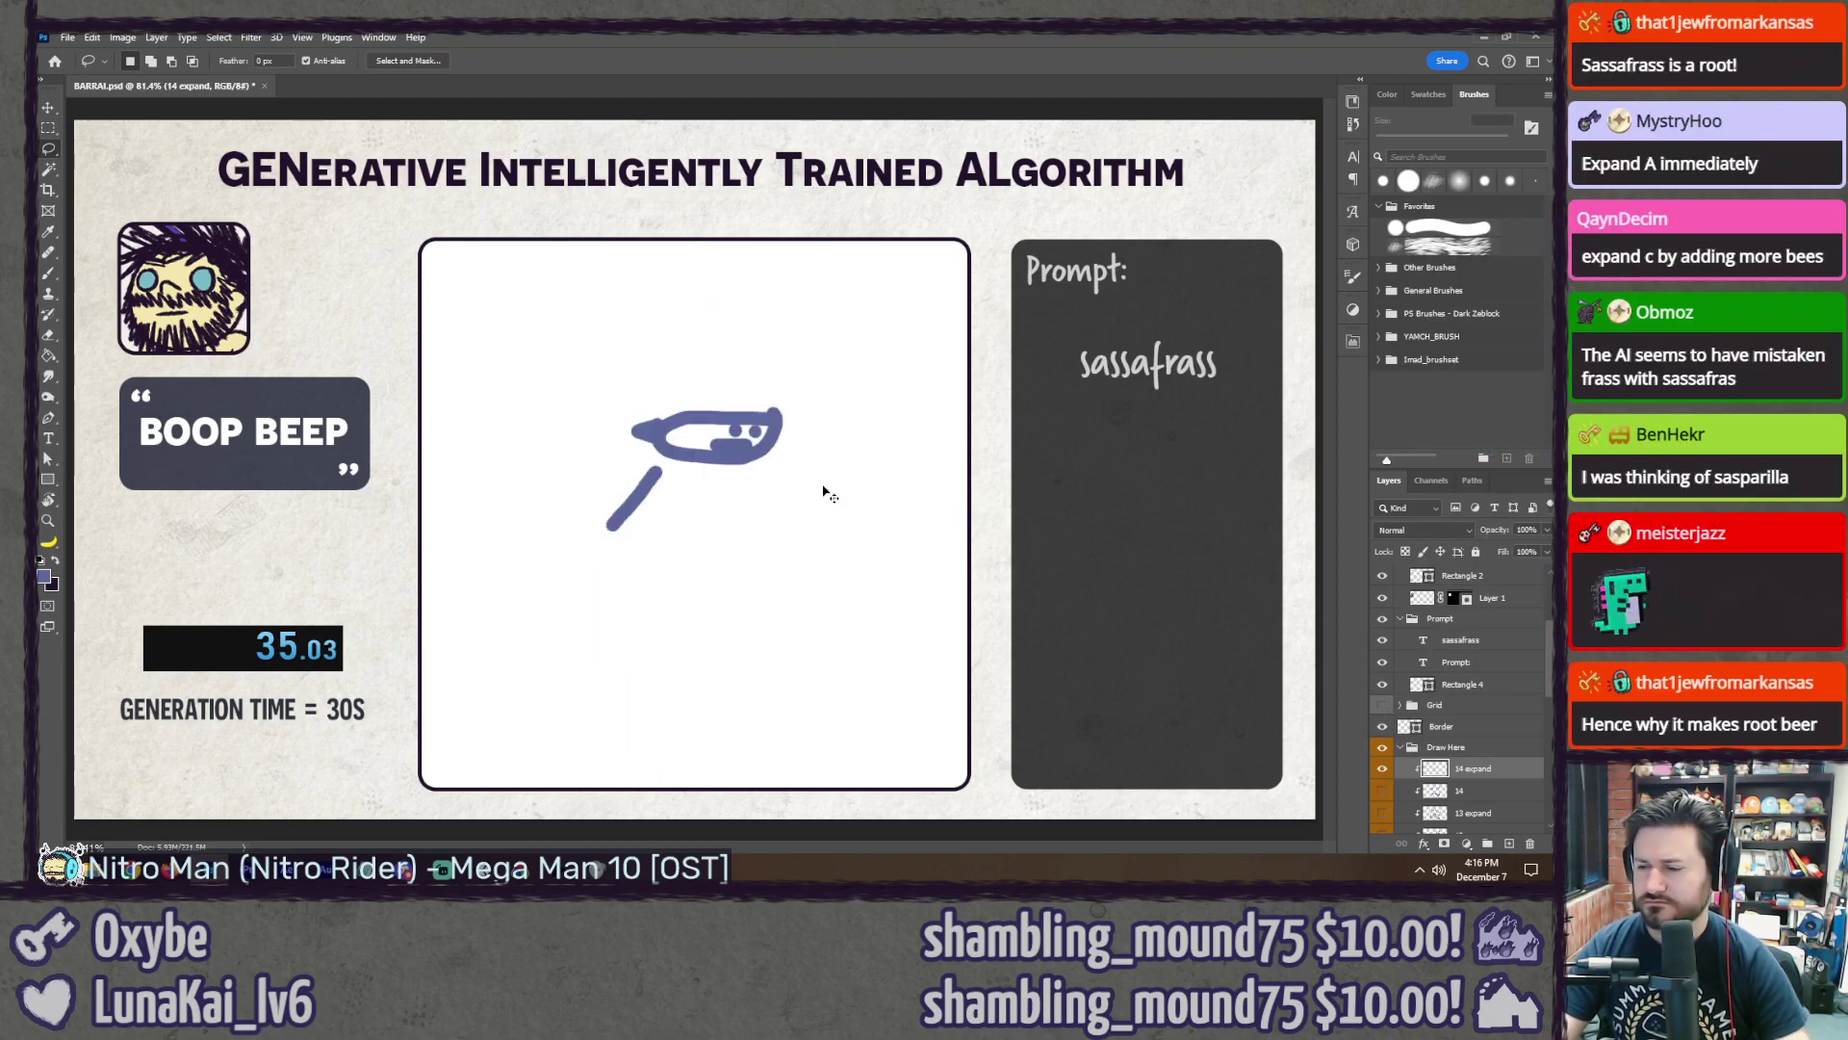
pyautogui.hotkey('ctrl', 't')
pyautogui.moveTo(785, 405)
pyautogui.mouseDown()
pyautogui.moveTo(968, 274)
pyautogui.moveTo(950, 290)
pyautogui.mouseUp()
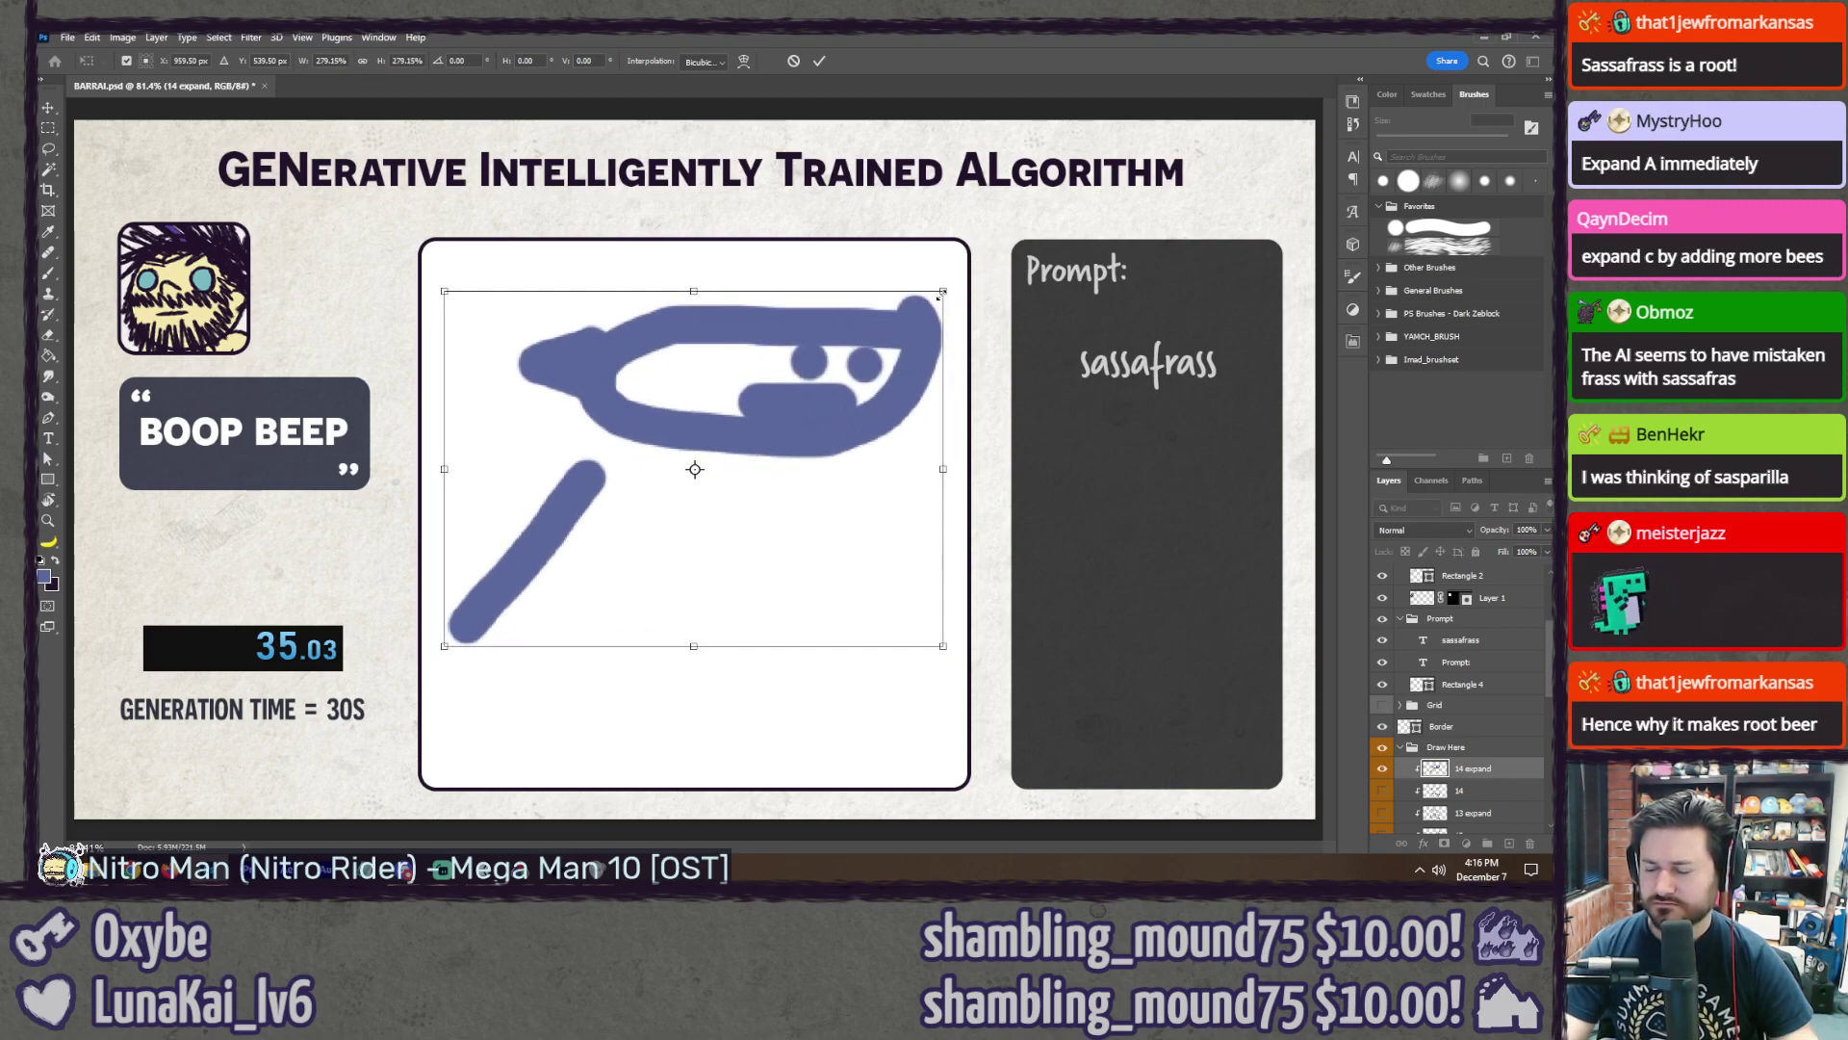
pyautogui.press('Return')
pyautogui.hotkey('shift', 'Down')
pyautogui.hotkey('shift', 'Down')
pyautogui.hotkey('shift', 'Down')
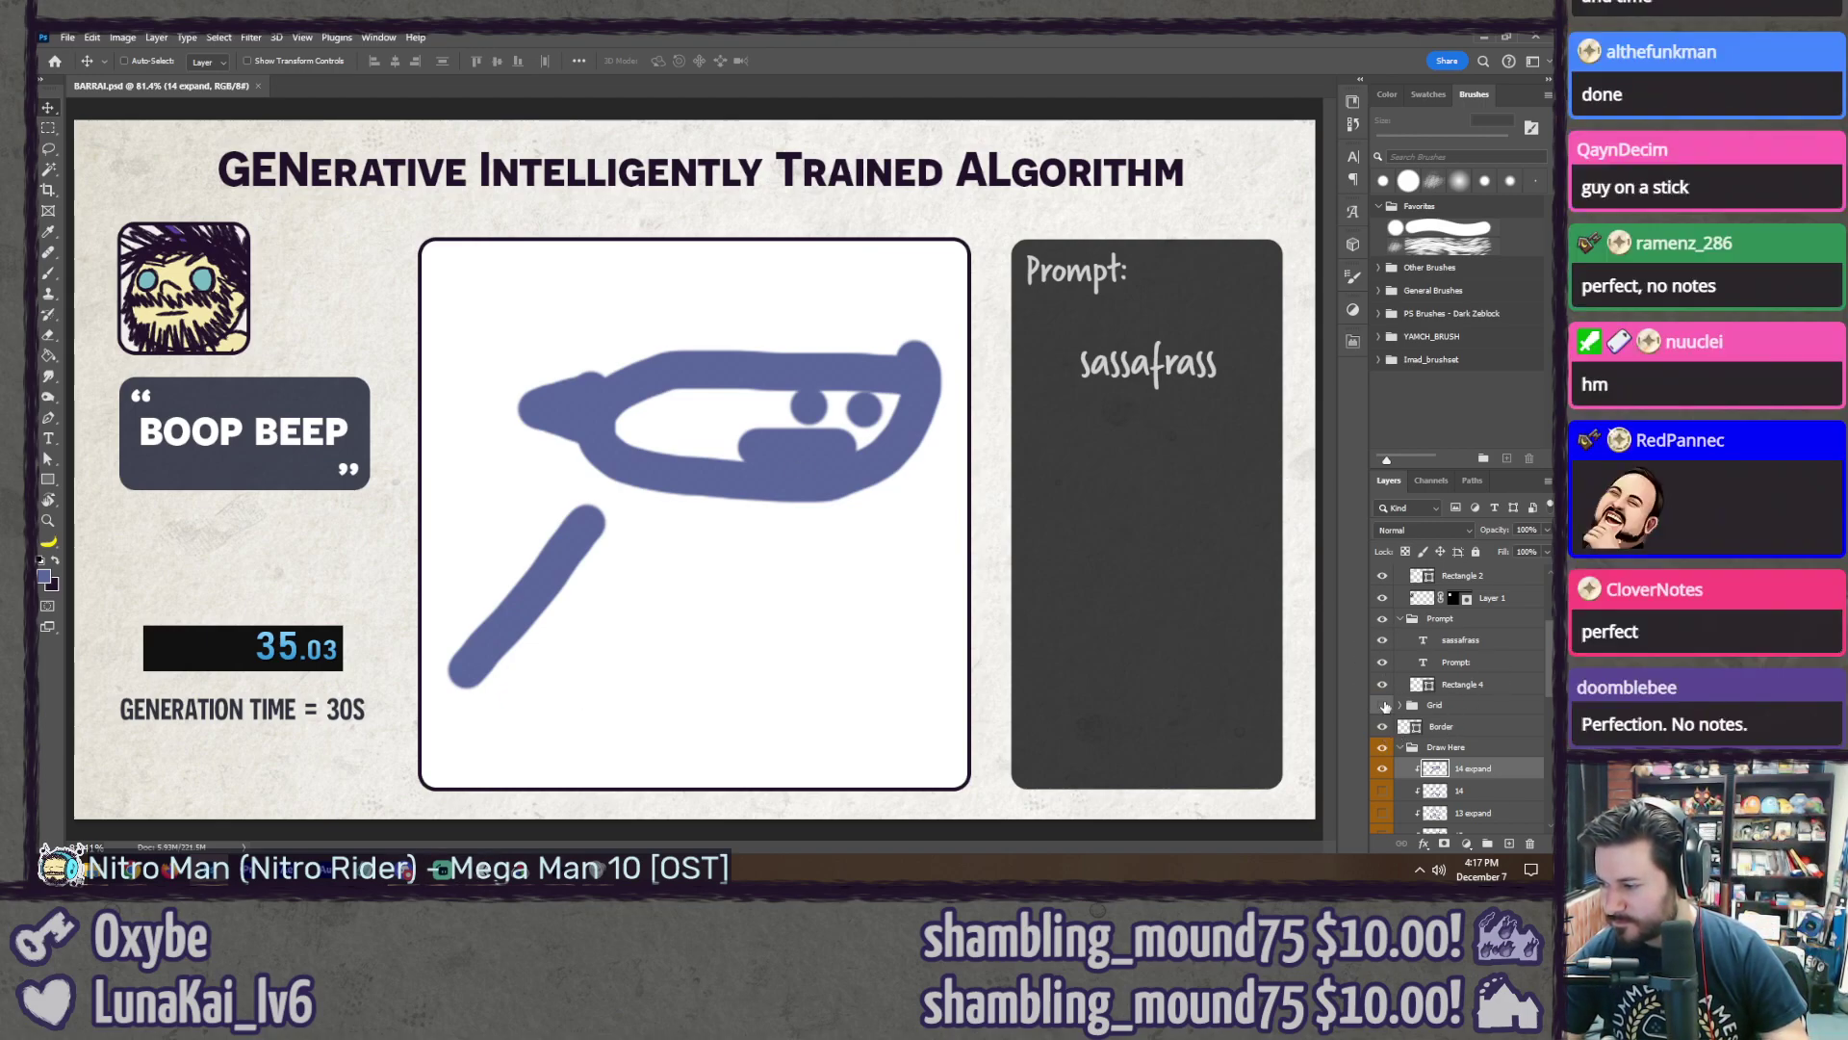
# Step: Hide the old drawing, add clipped layer 15, show the A–D grid, and clear the chat
pyautogui.click(1384, 769)
pyautogui.hotkey('ctrl', 'shift', 'n')
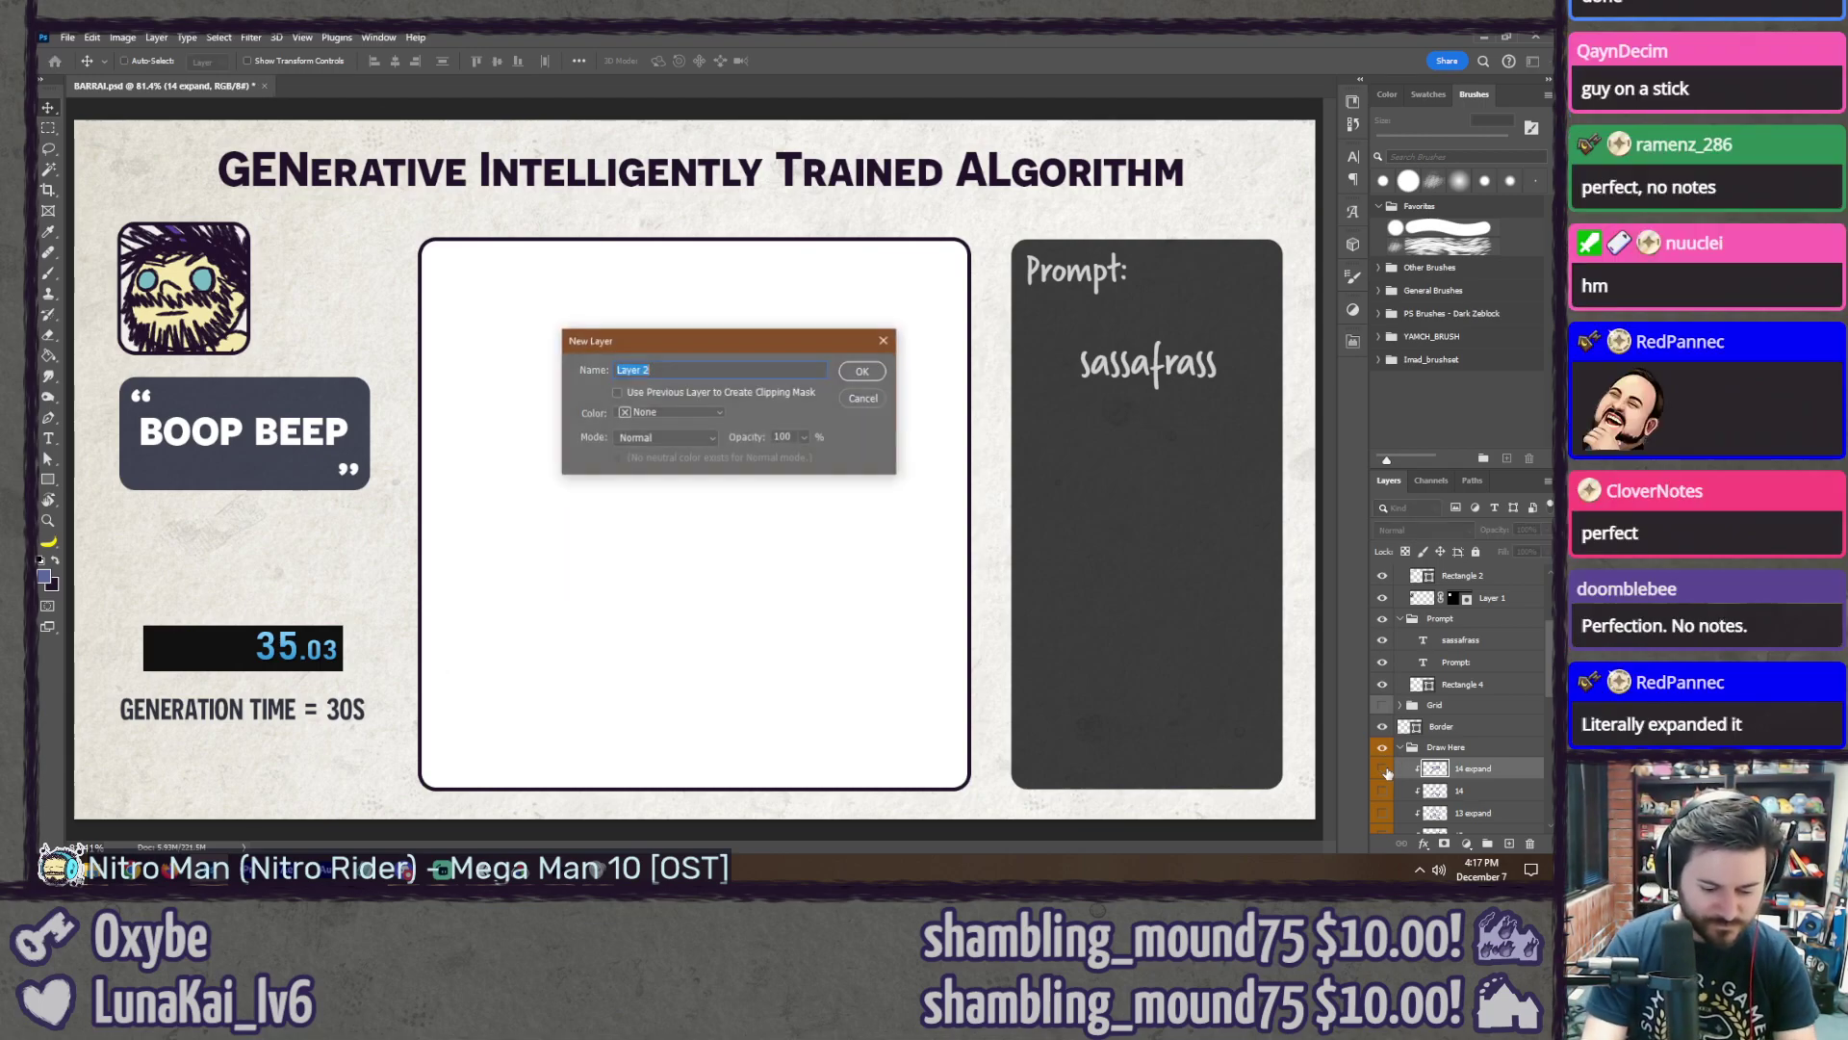
pyautogui.write('15')
pyautogui.press('Return')
pyautogui.rightClick(1444, 768)
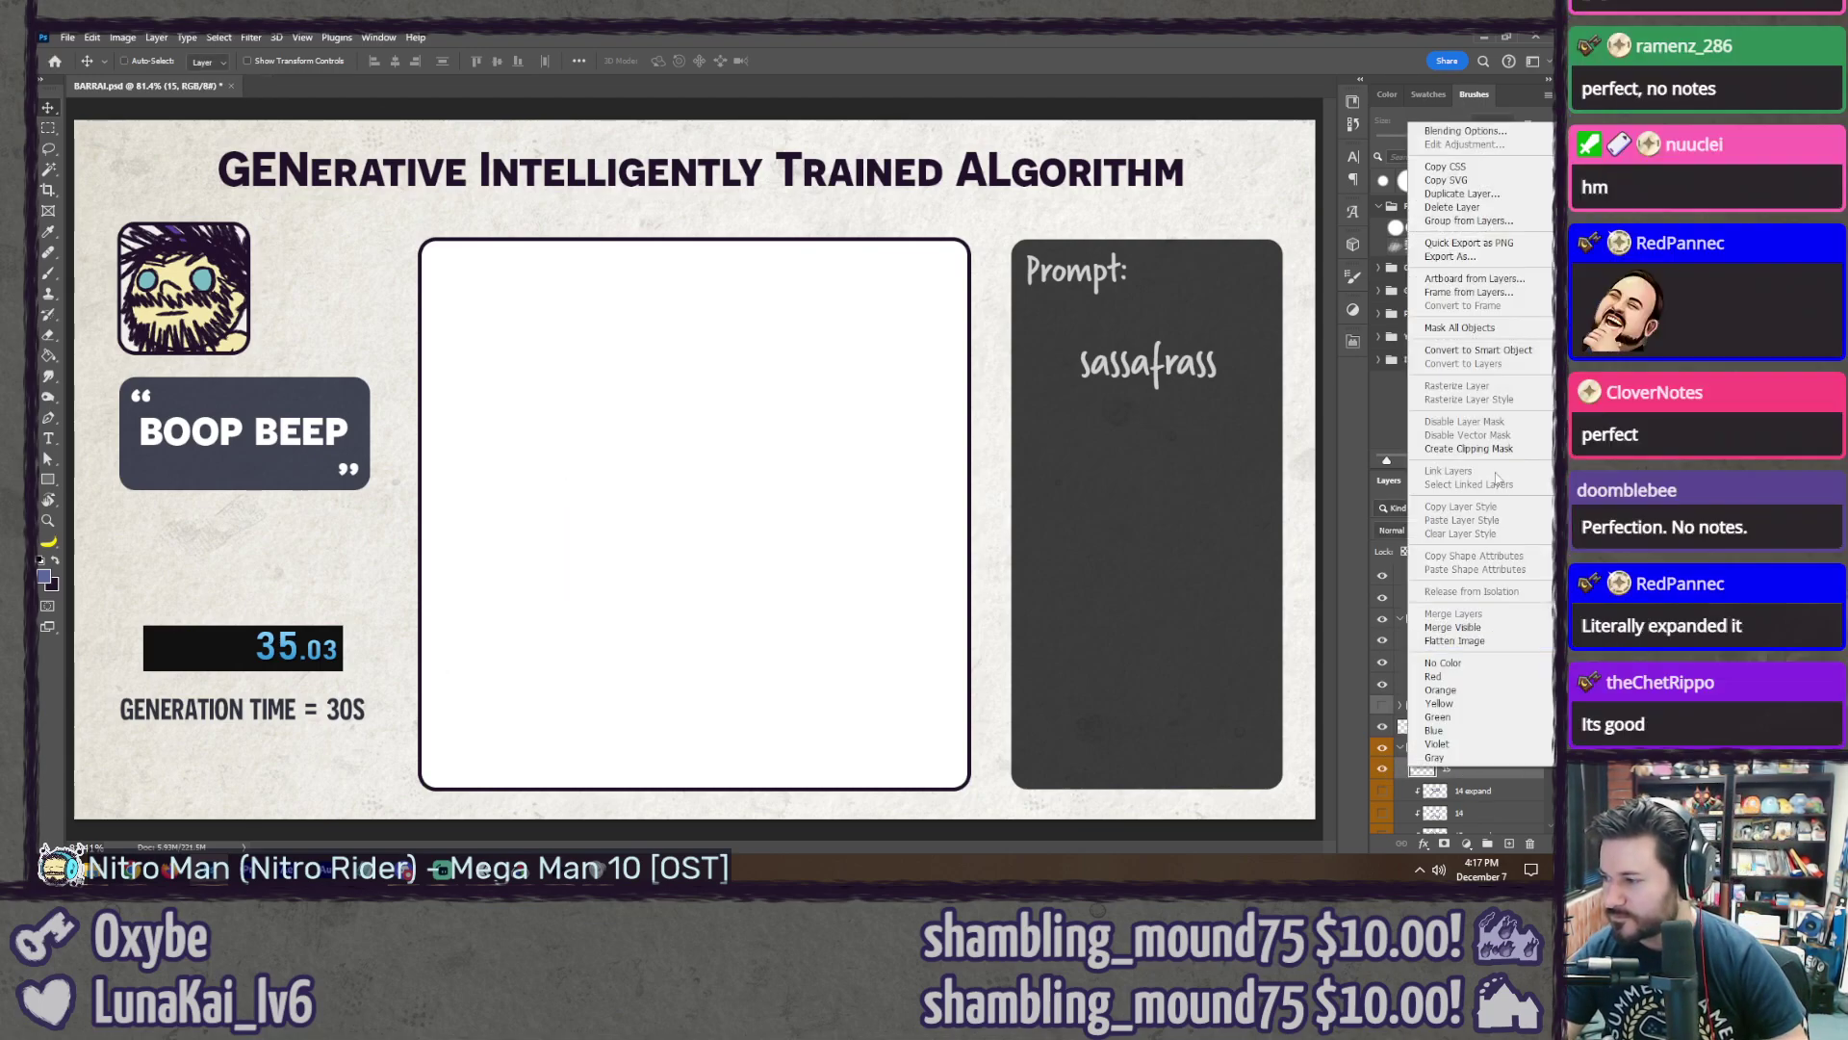
pyautogui.click(1469, 449)
pyautogui.click(1383, 705)
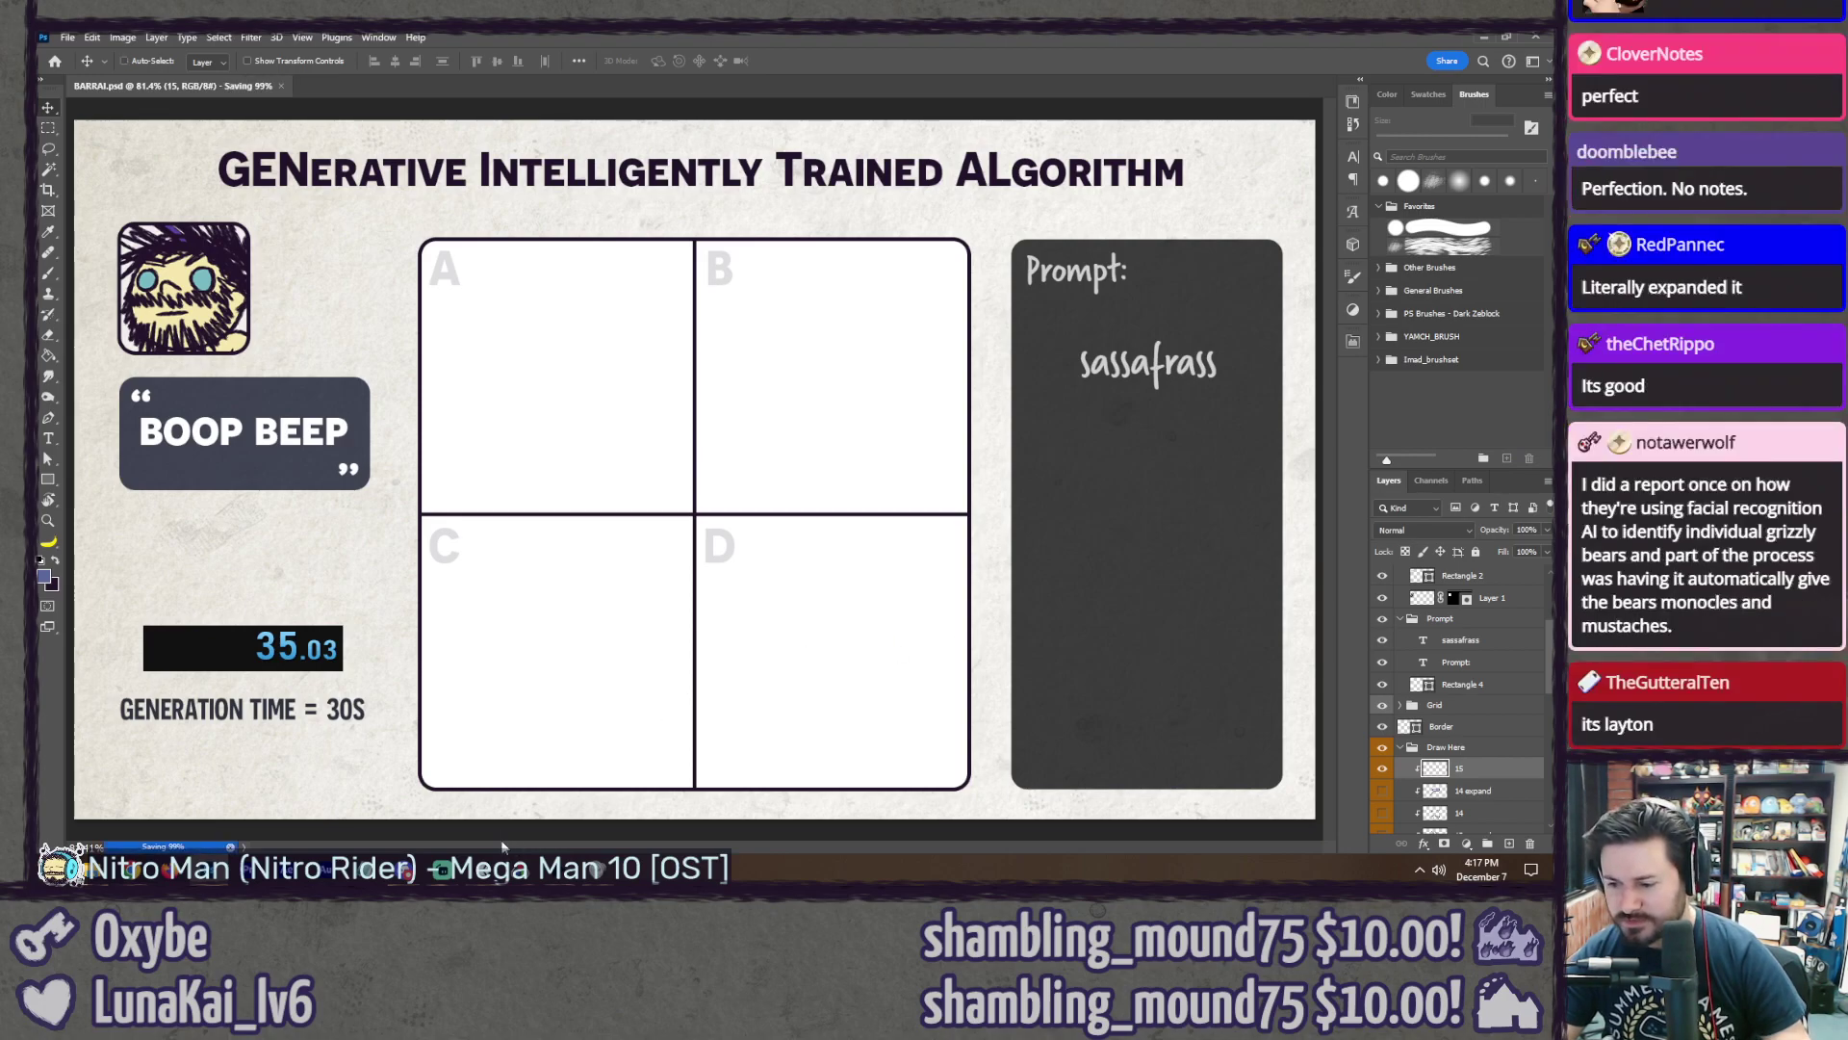
pyautogui.hotkey('alt', 'Tab')
pyautogui.click(972, 676)
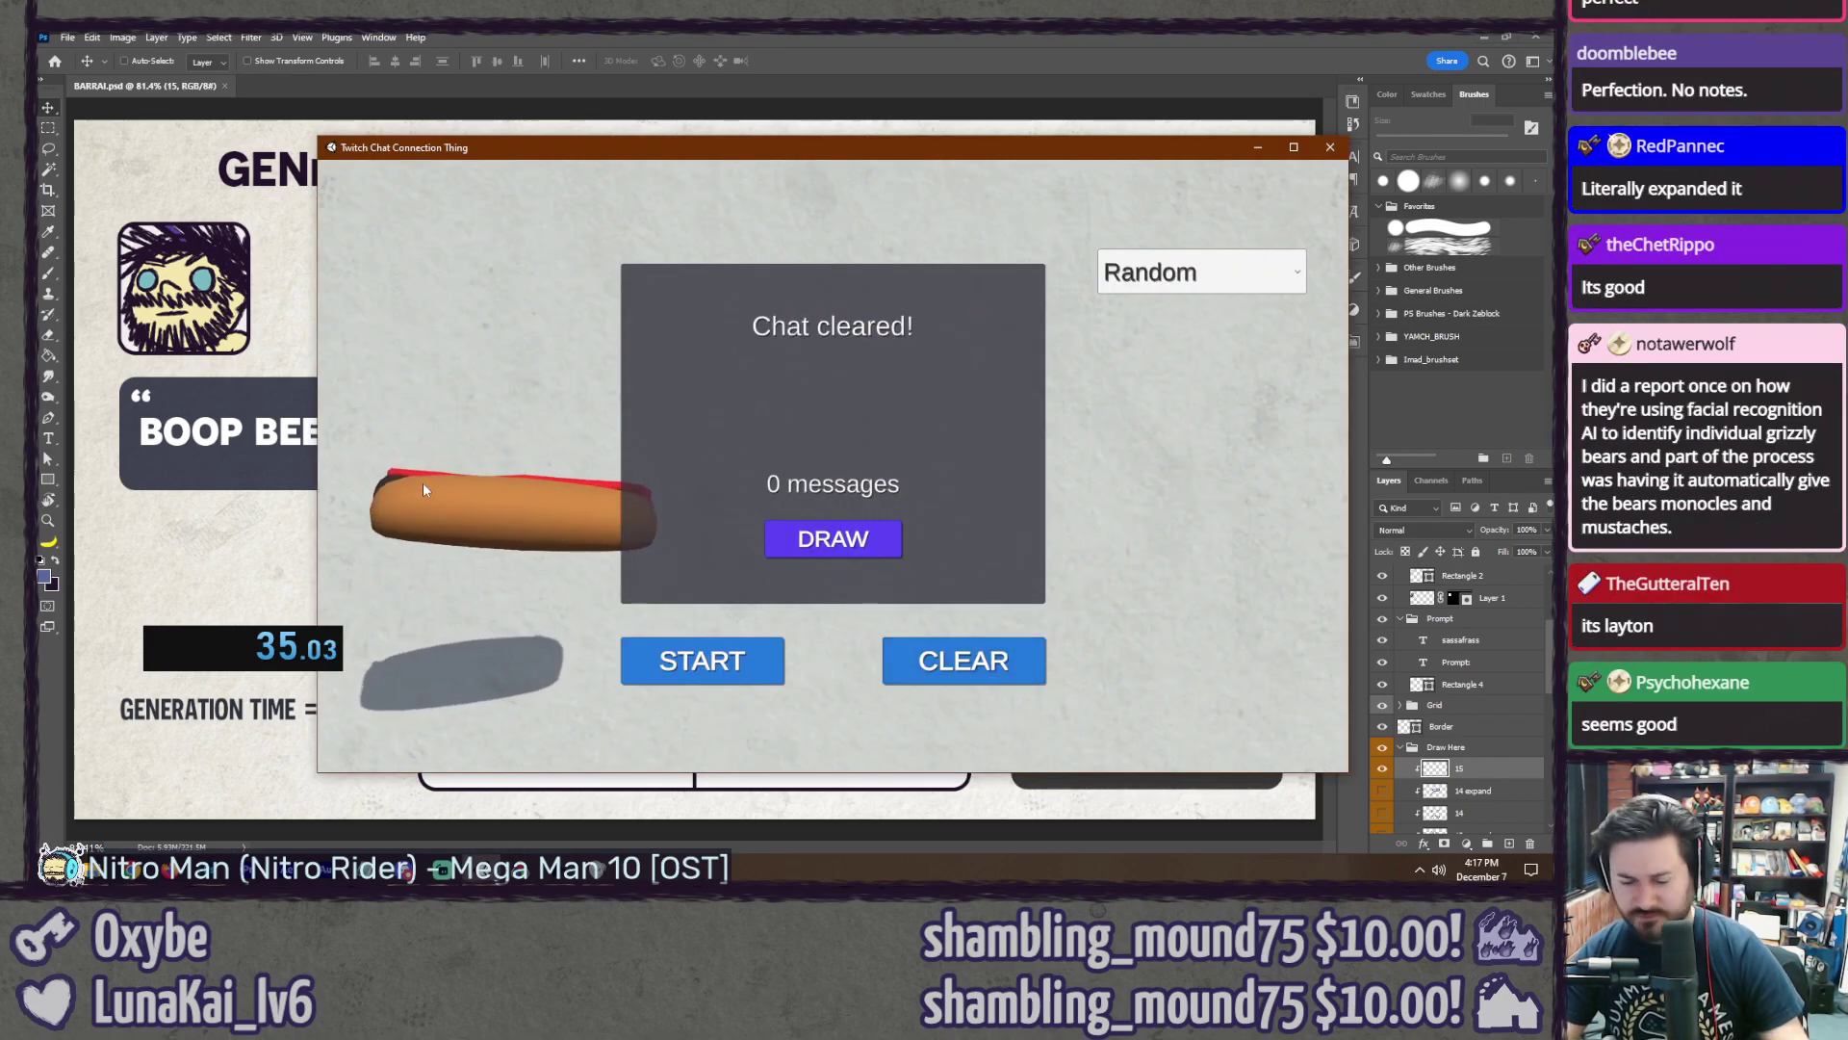
# Step: Collect fresh chat suggestions, then pause to draw message #90, 'self-portrait'
pyautogui.click(713, 661)
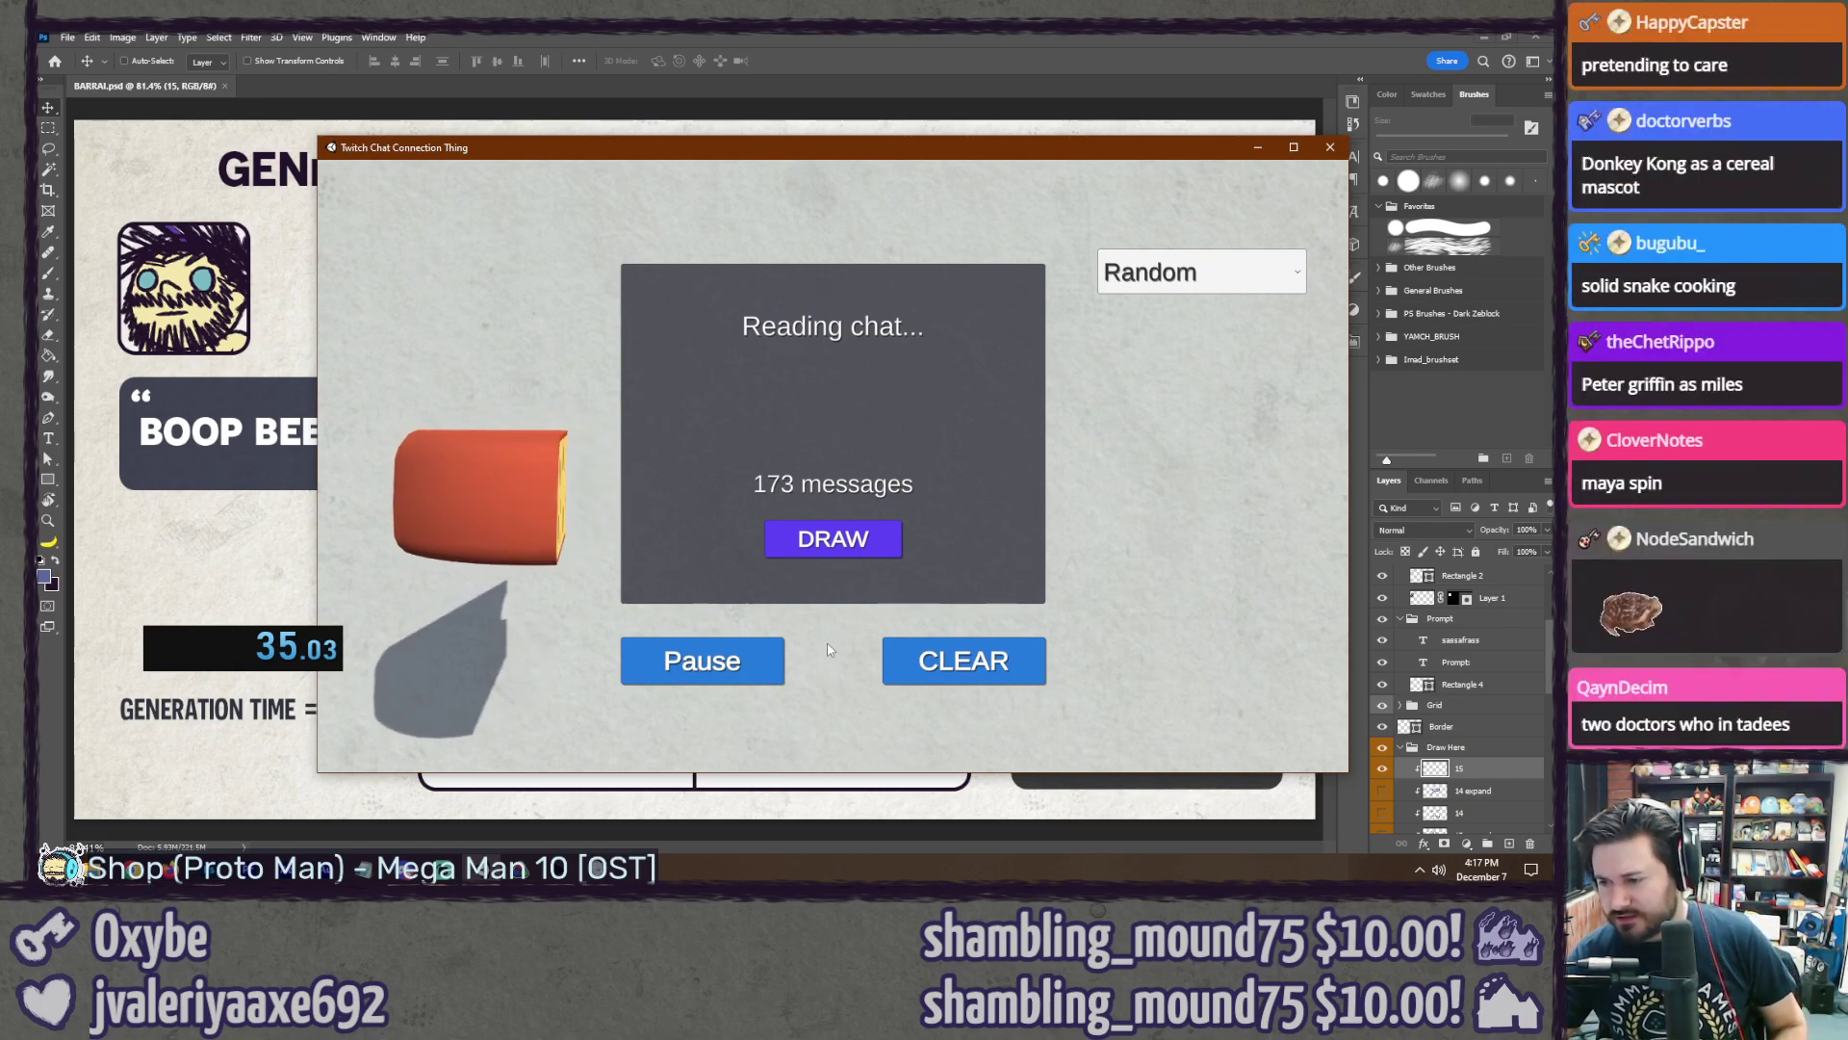
pyautogui.click(708, 661)
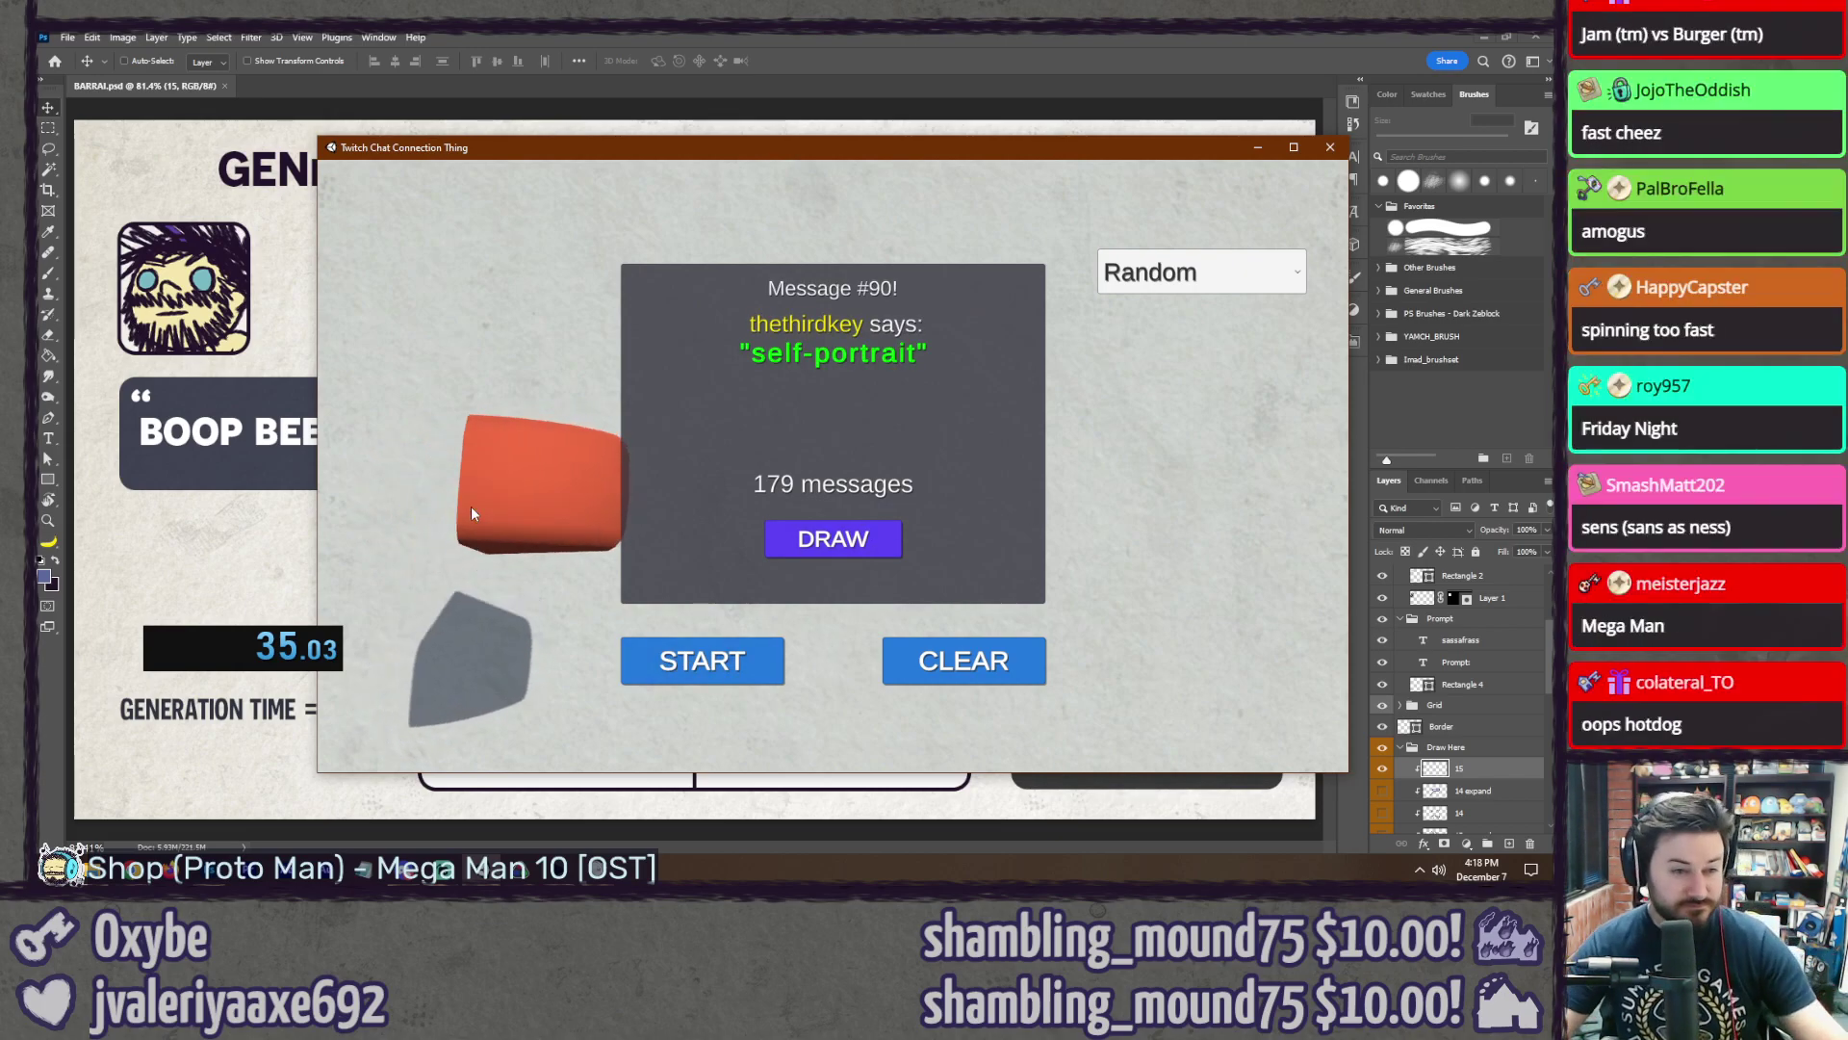
pyautogui.click(1033, 35)
# Step: Replace the prompt with 'self-portrait', make layer 15 active, and save
pyautogui.press('t')
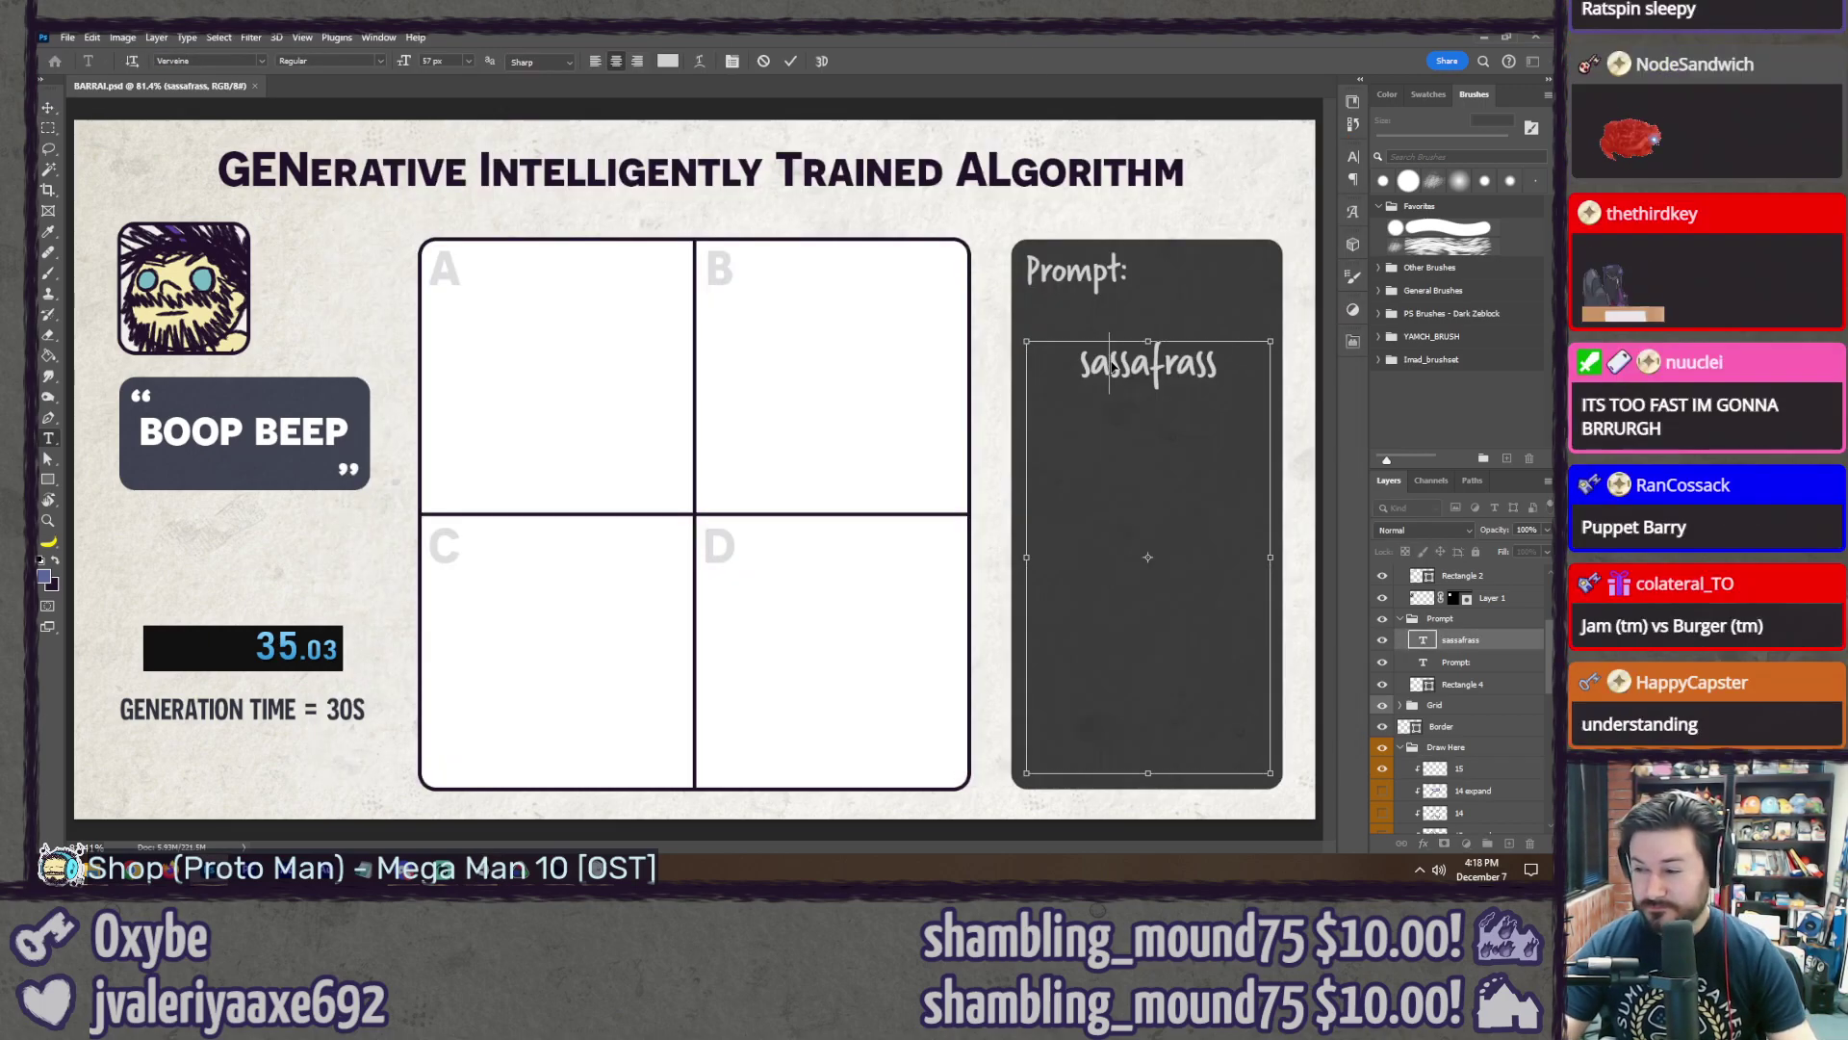
pyautogui.doubleClick(1114, 361)
pyautogui.write('self-portr')
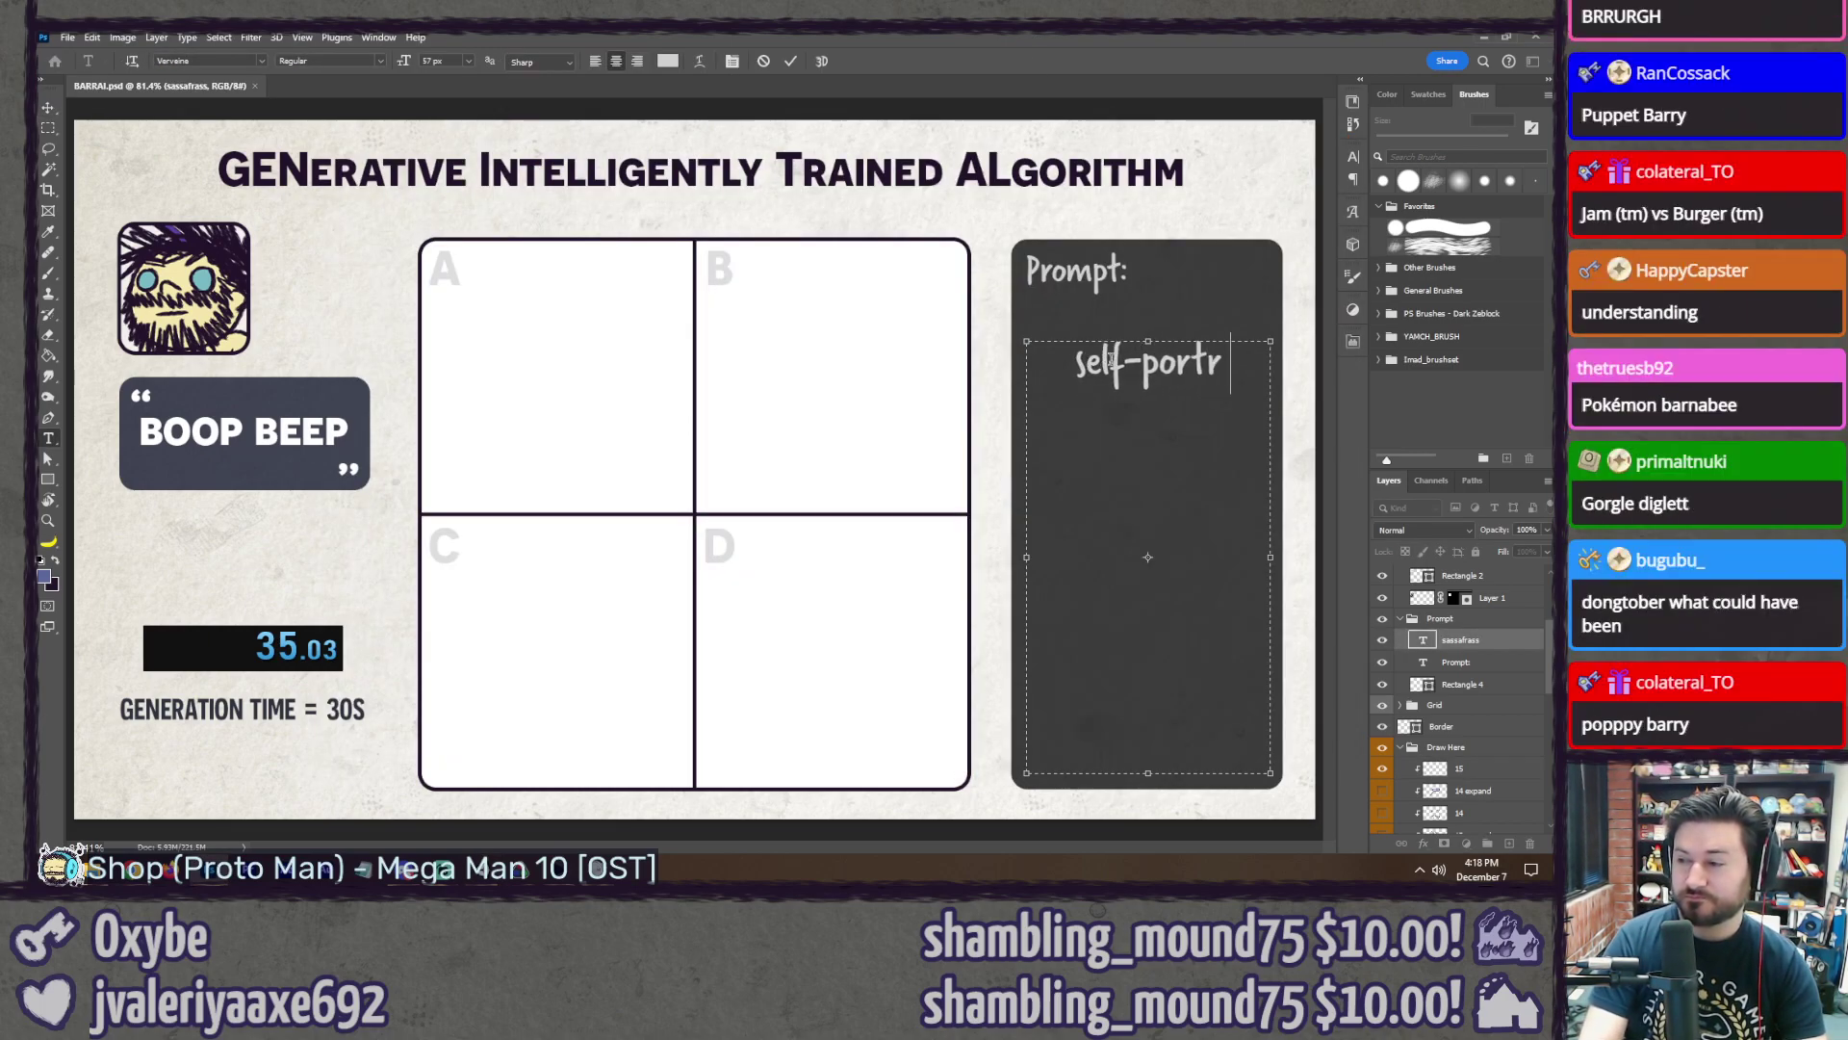
pyautogui.write('ait')
pyautogui.hotkey('ctrl', 'Return')
pyautogui.press('b')
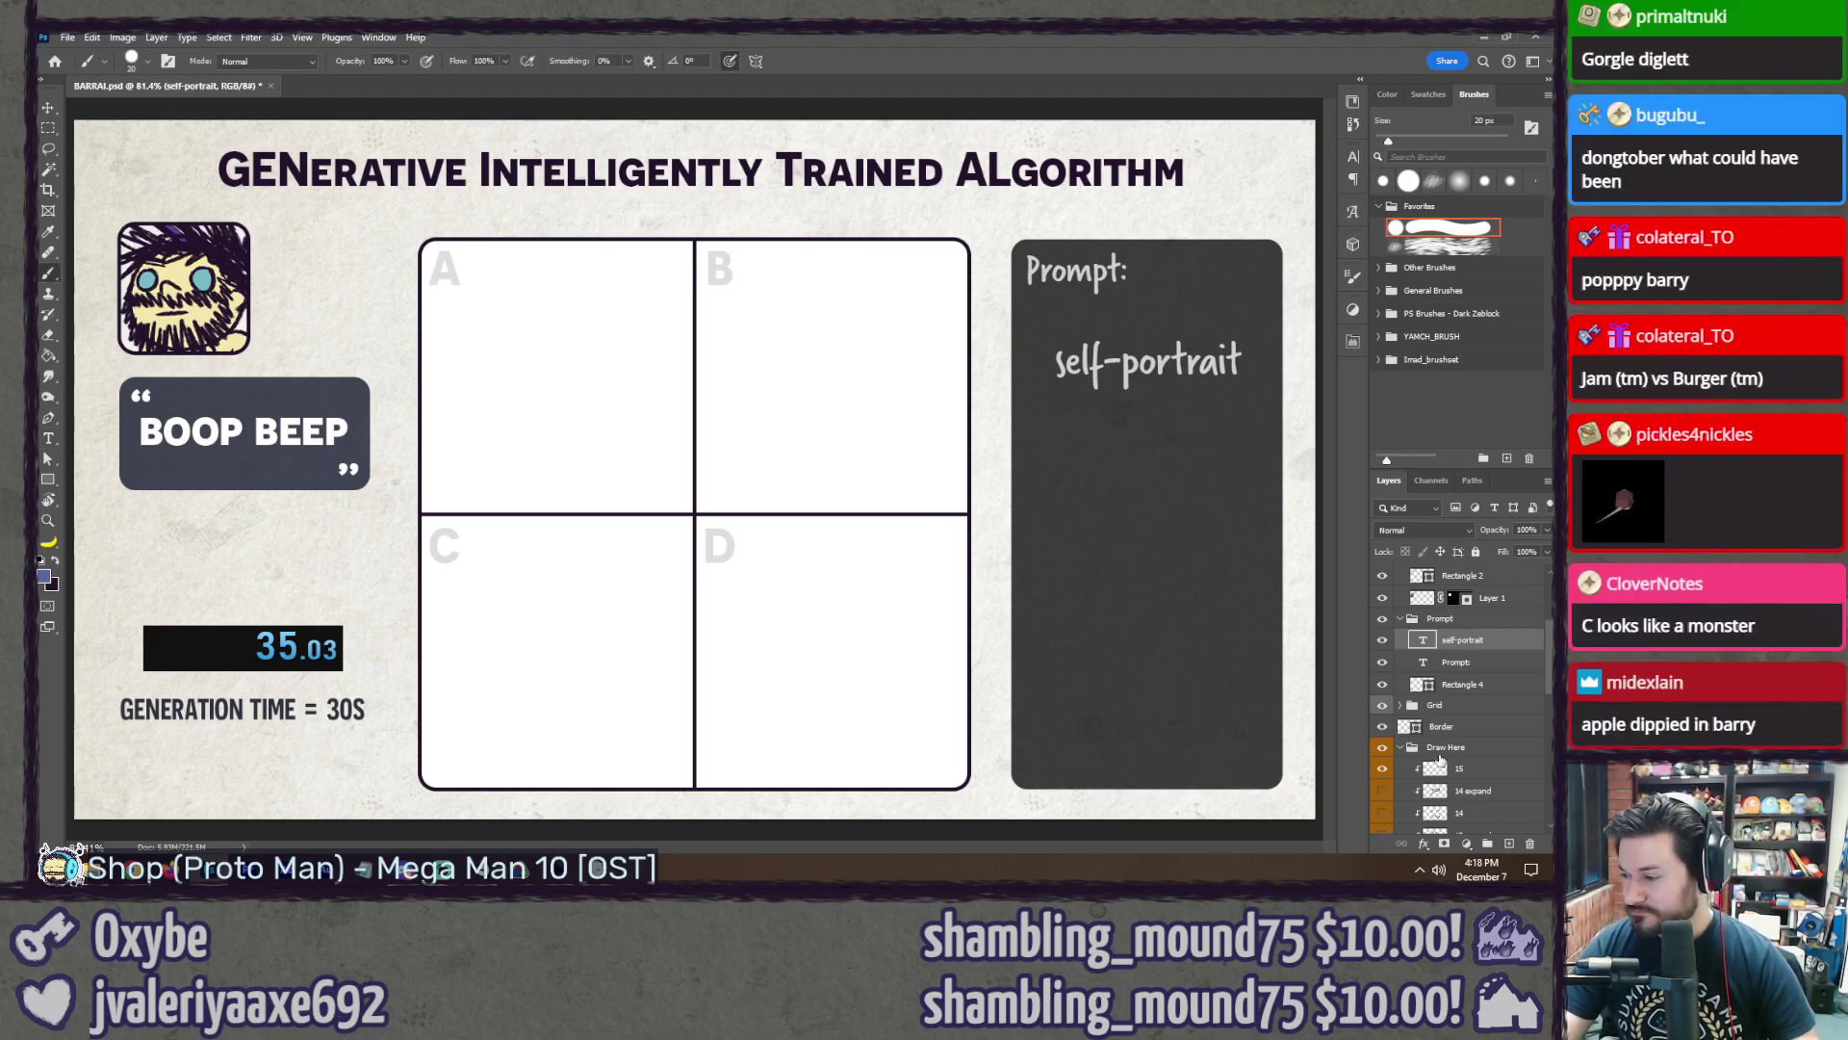
pyautogui.click(1490, 770)
pyautogui.hotkey('ctrl', 's')
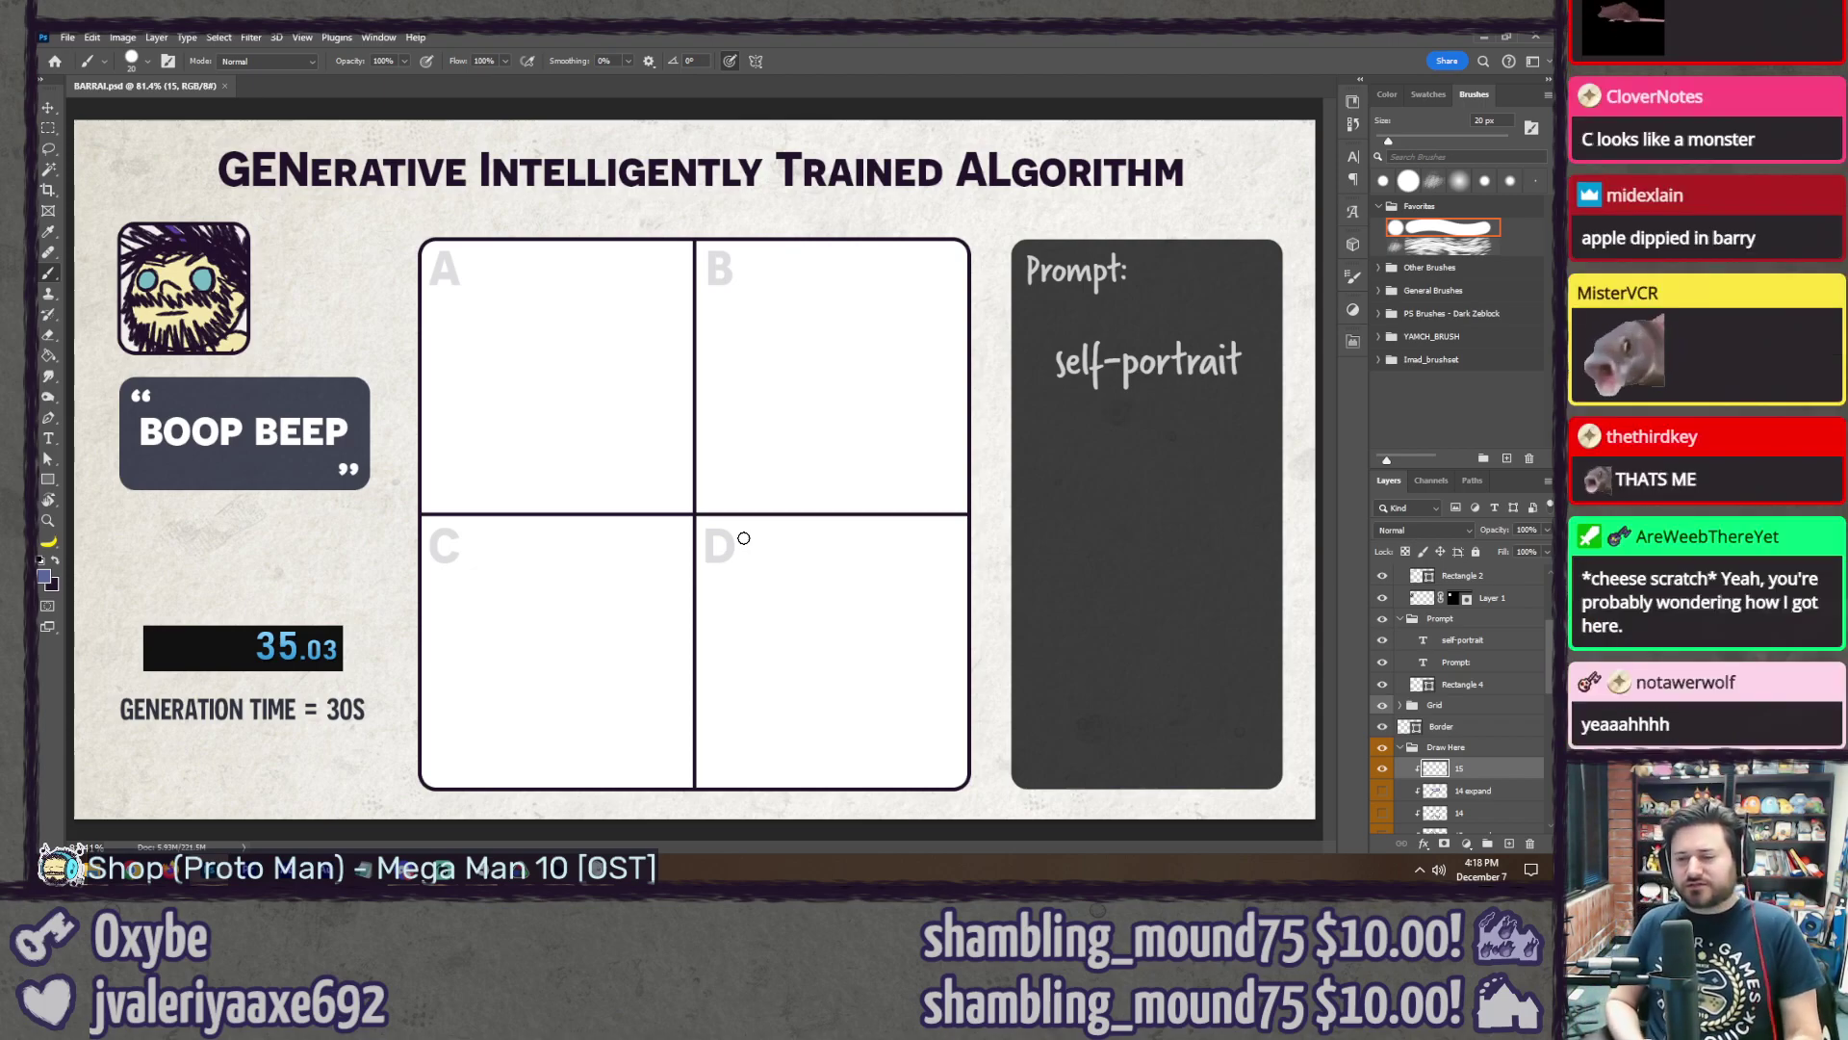
# Step: Change the generation time label from 30S back to 60S
pyautogui.press('t')
pyautogui.click(332, 709)
pyautogui.moveTo(326, 709); pyautogui.dragTo(339, 708)
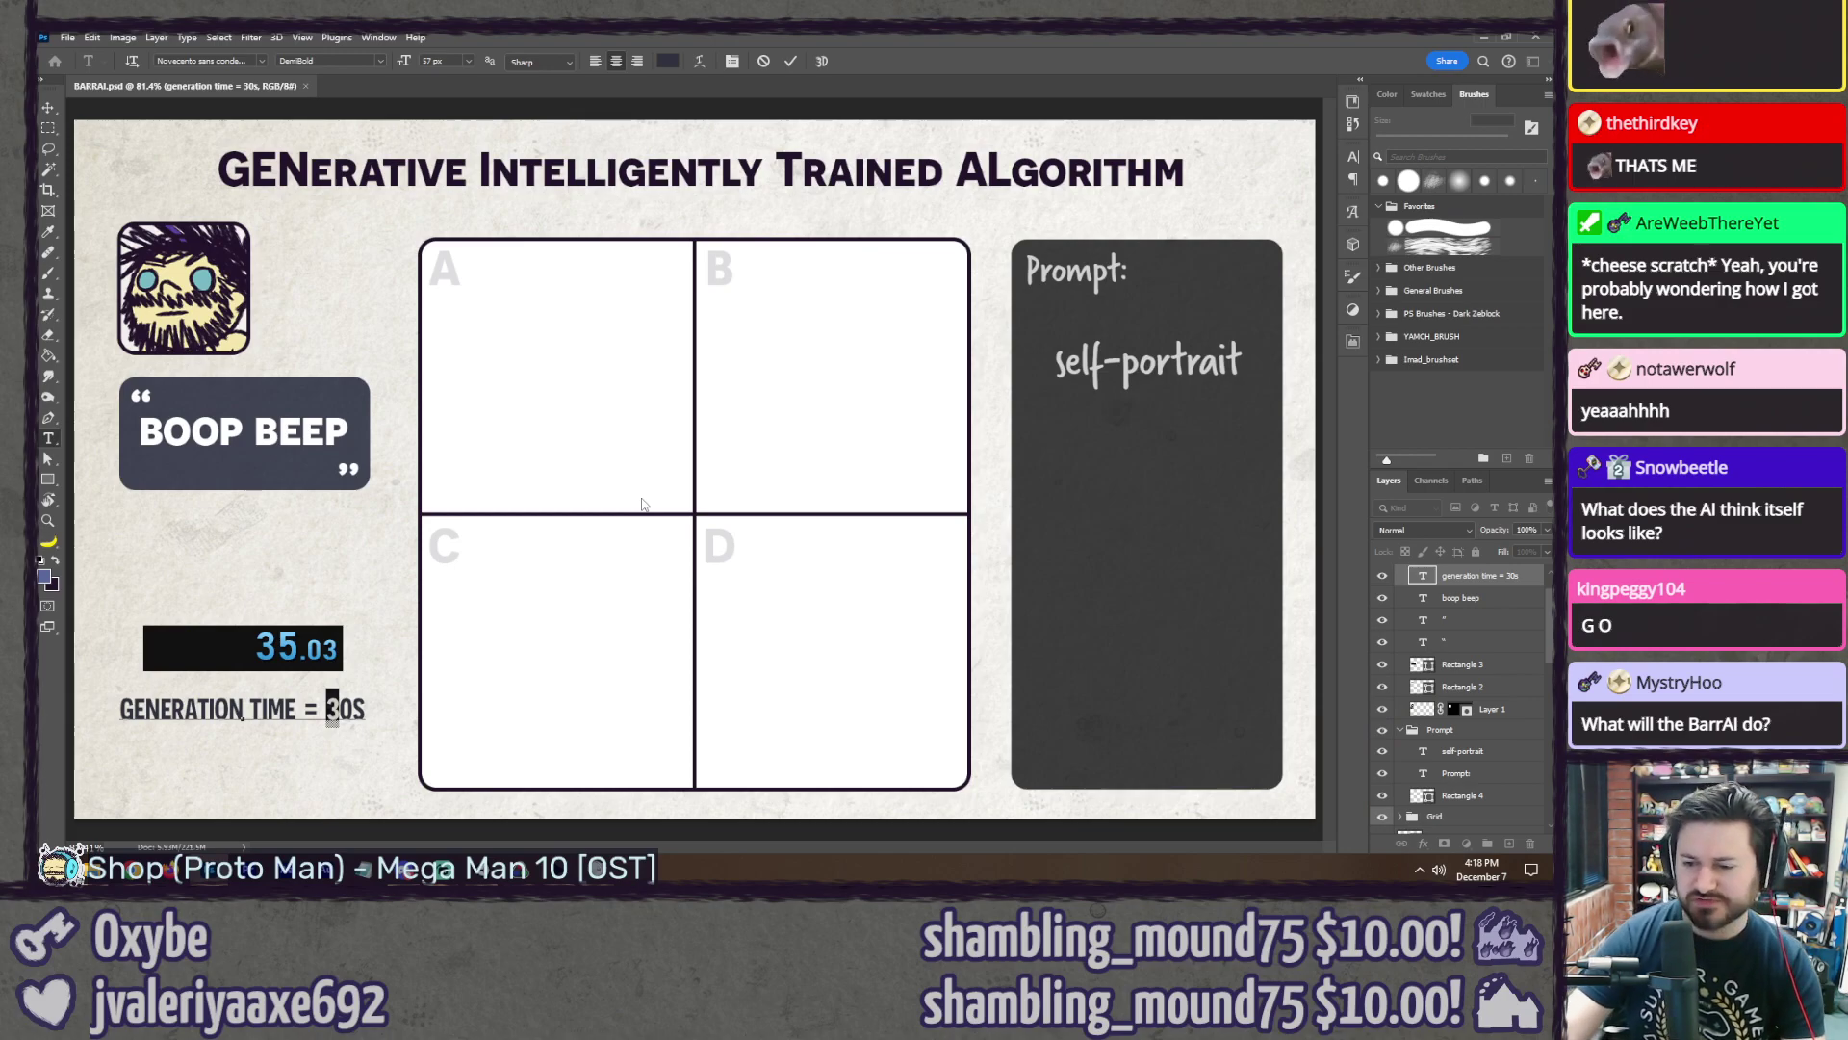
pyautogui.write('3')
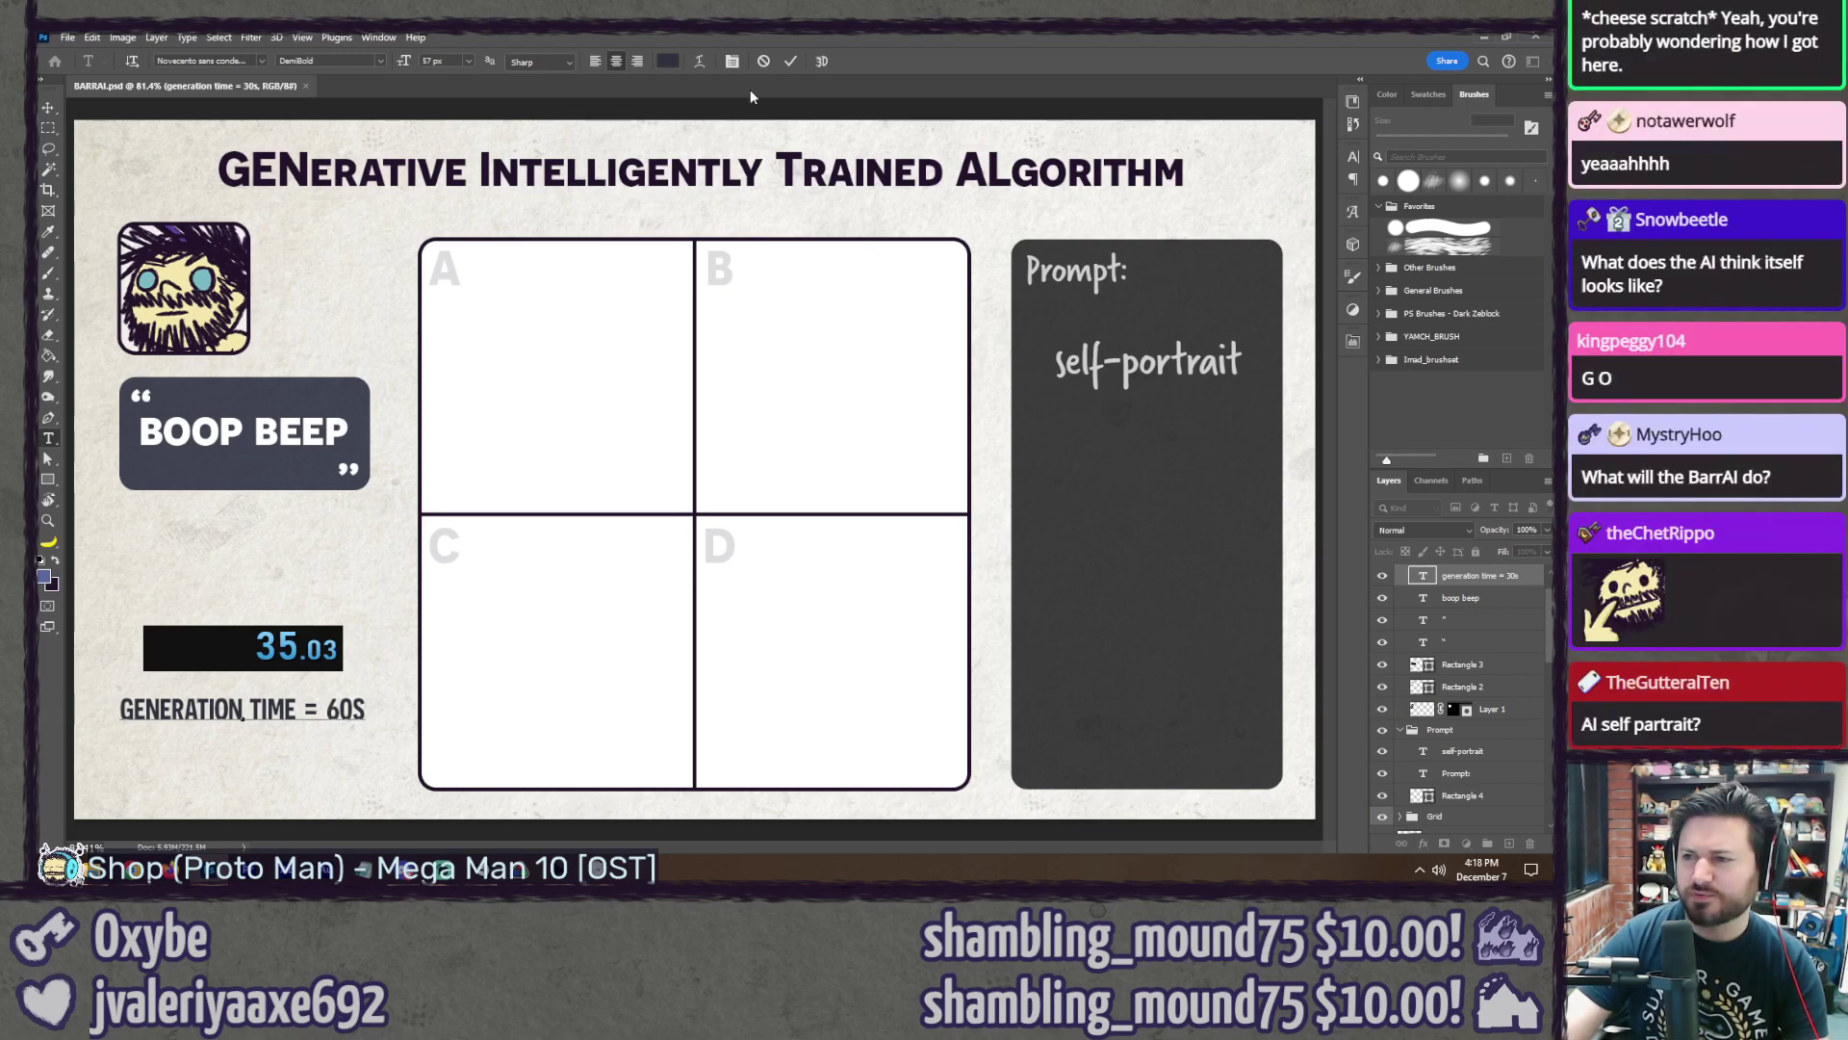
pyautogui.write('b')
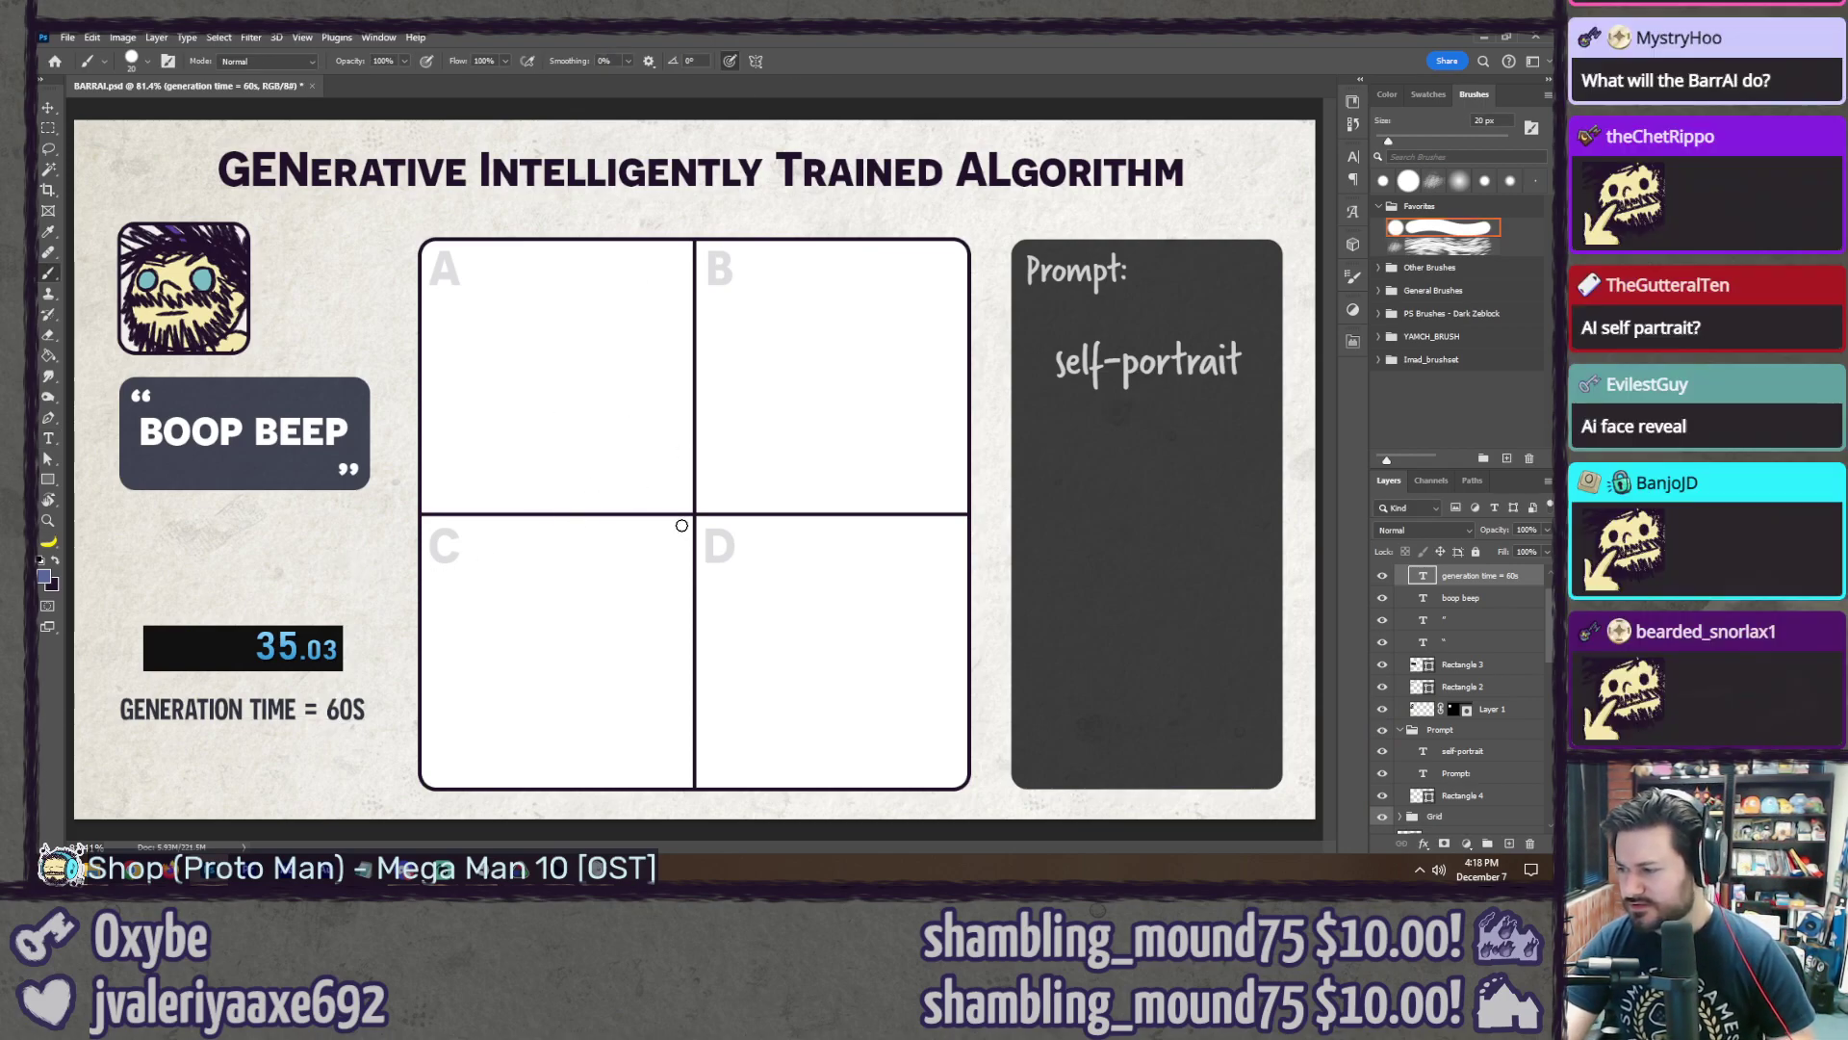
# Step: Activate layer 15, collapse the Prompt group, save, and draw a robot figure in panel A
pyautogui.scroll(-2, 1488, 768)
pyautogui.click(1488, 793)
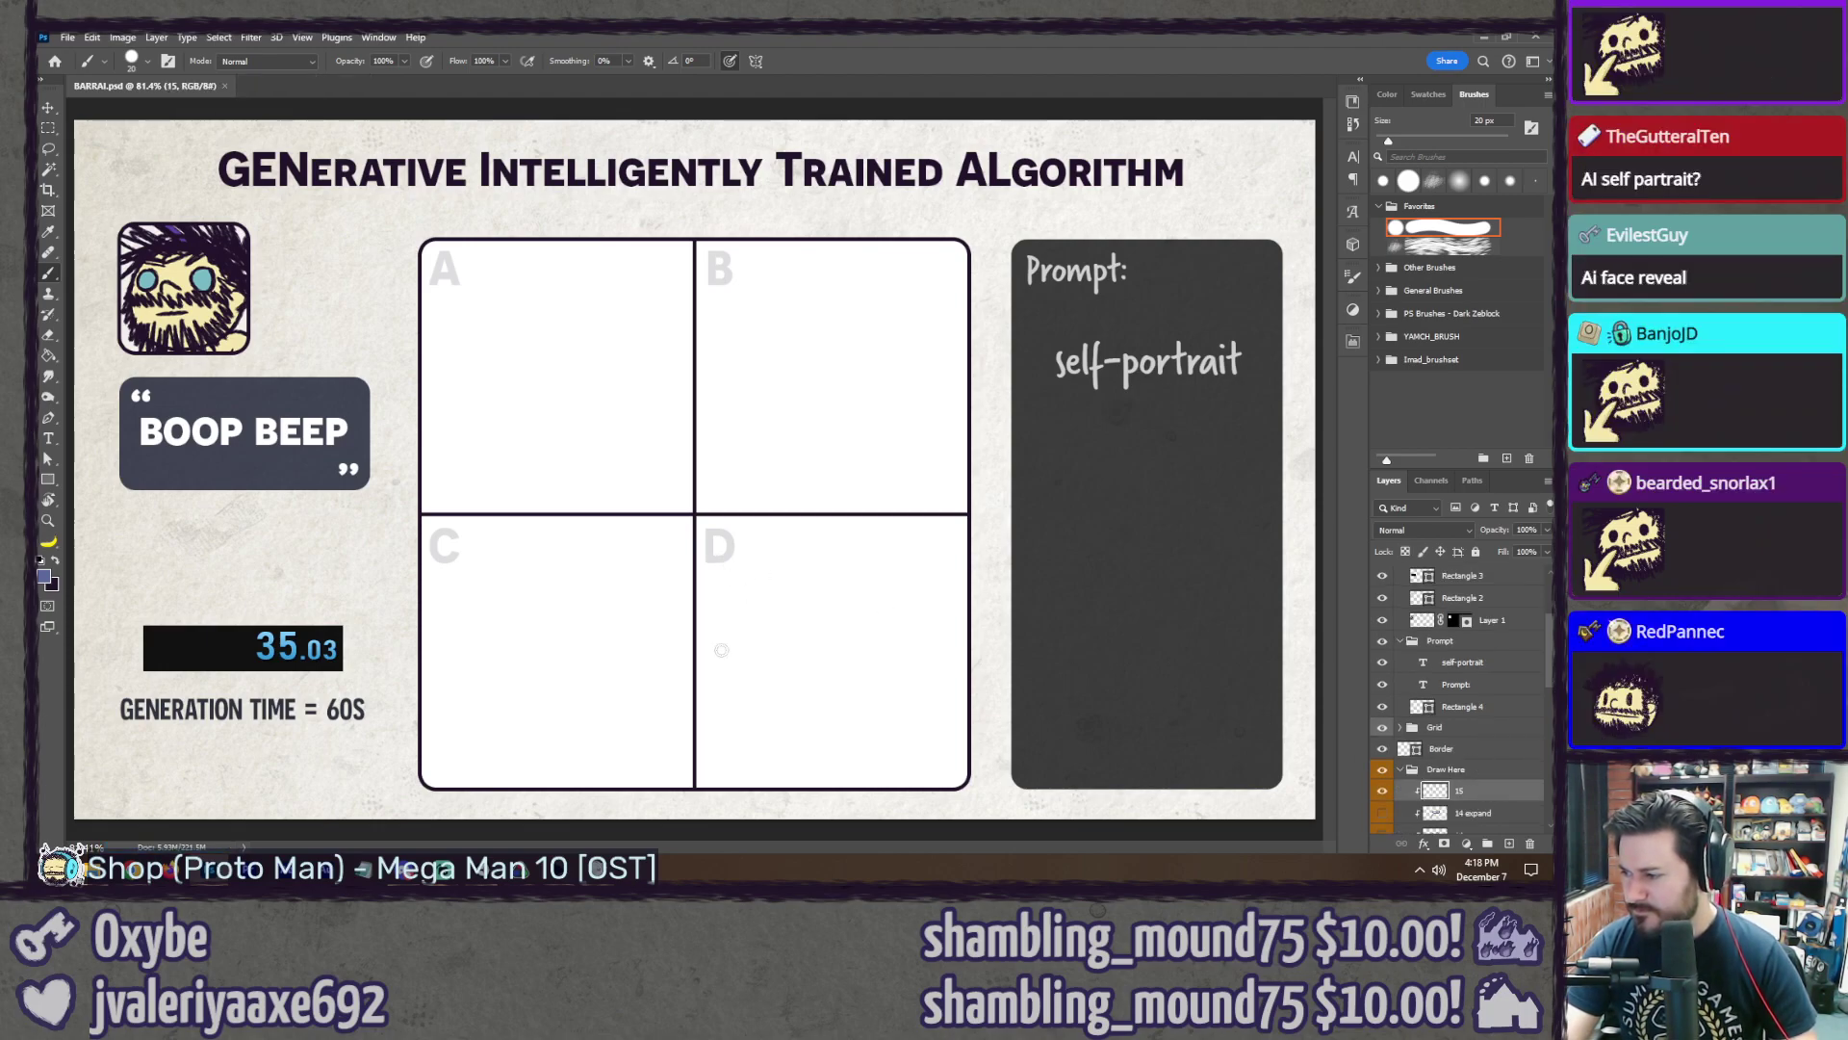
pyautogui.click(1400, 641)
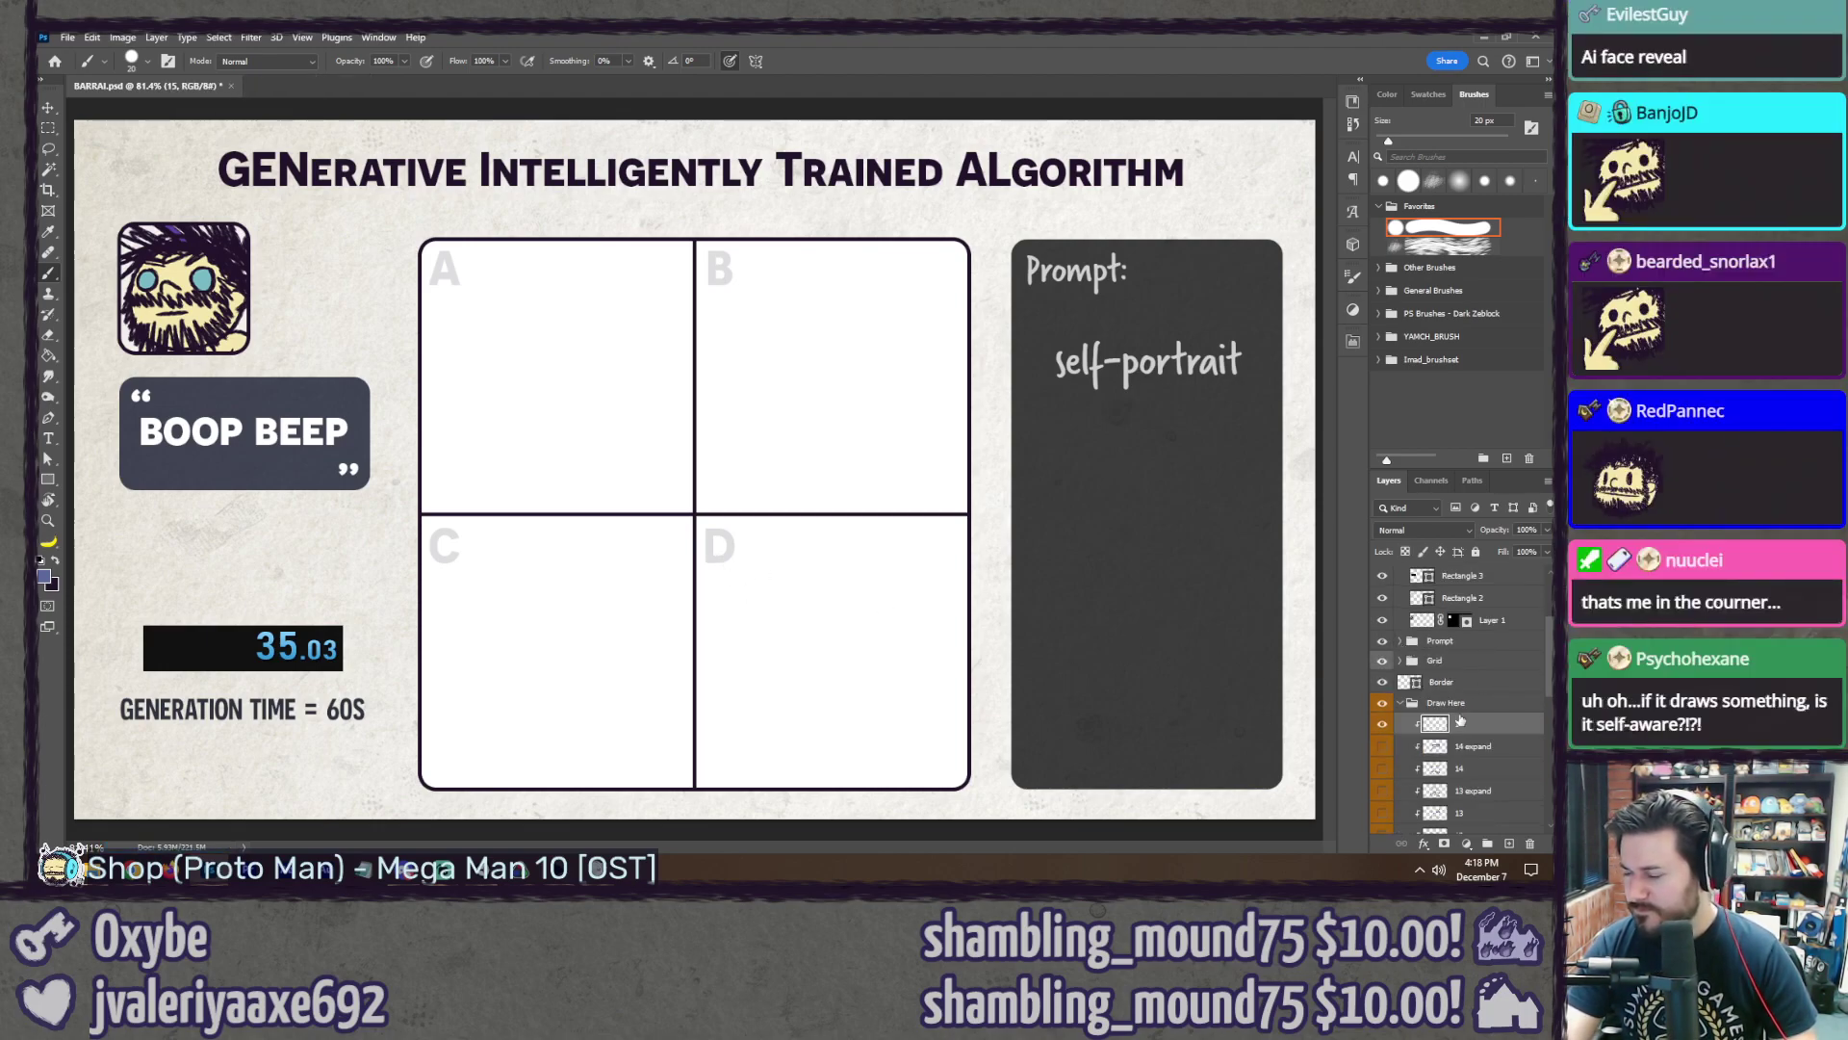
pyautogui.hotkey('ctrl', 's')
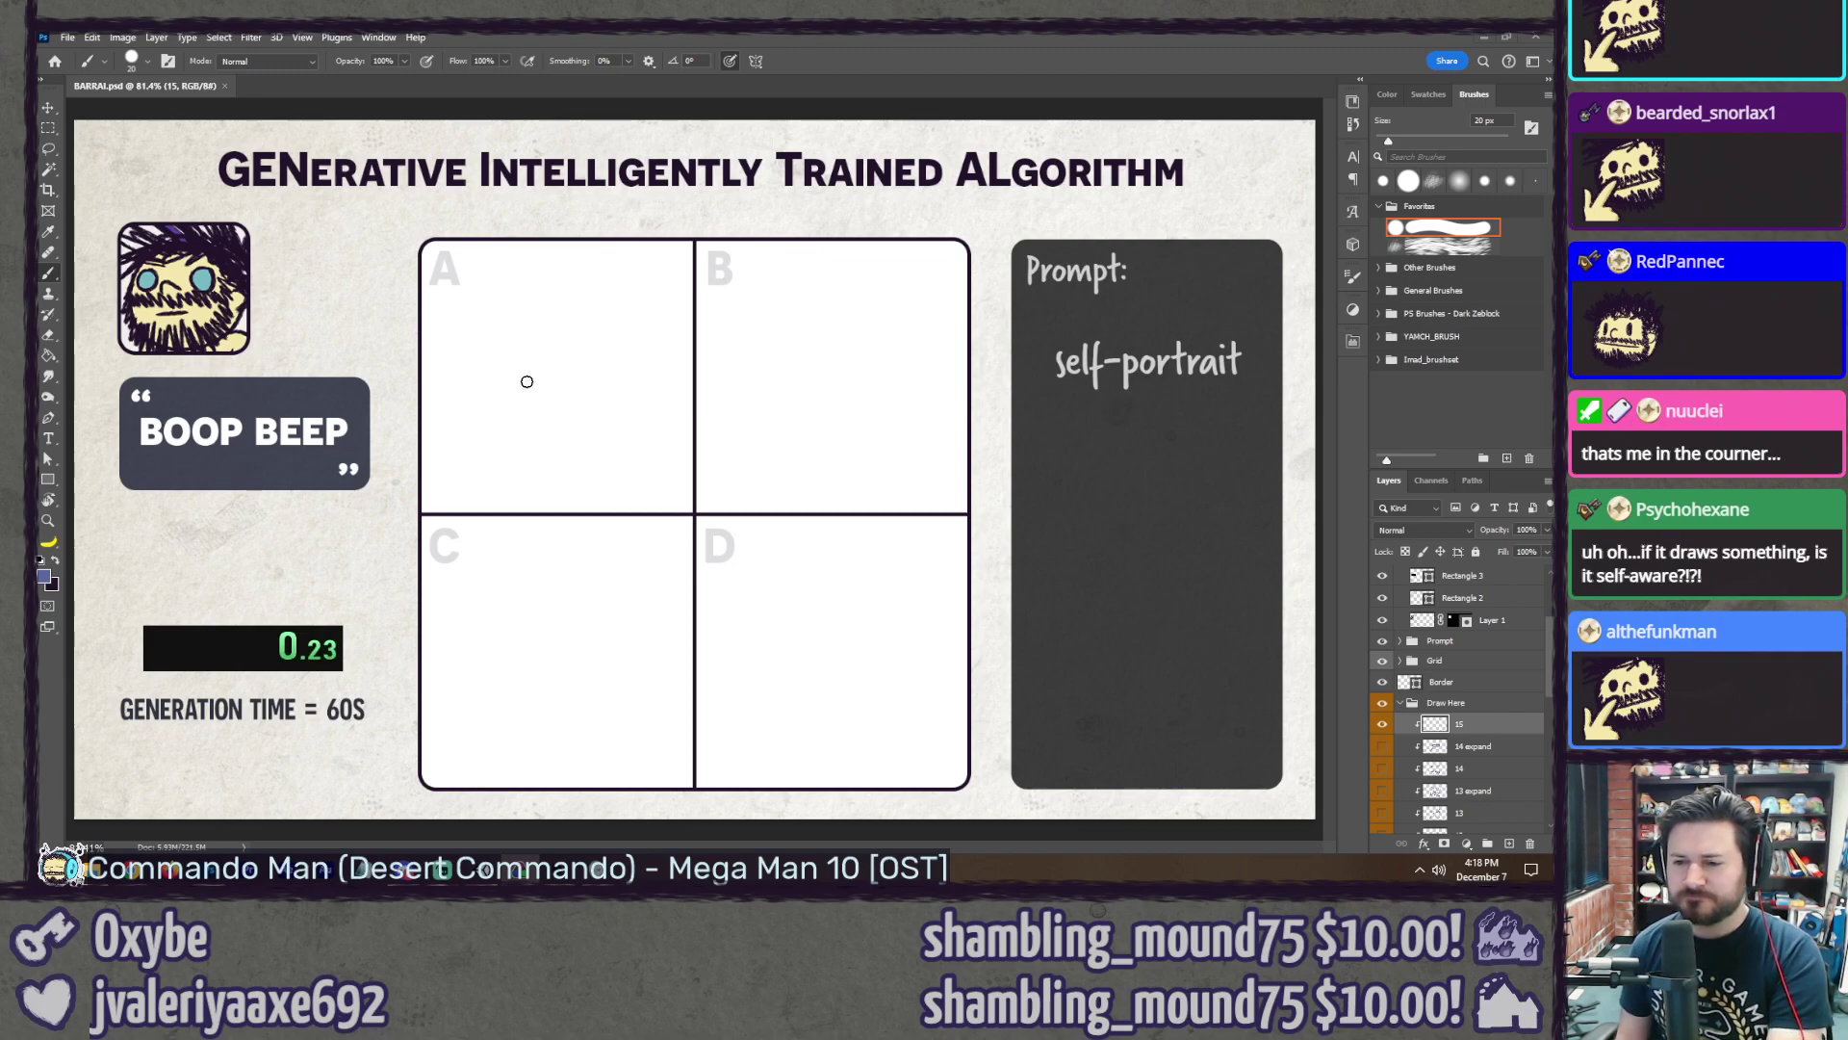
pyautogui.moveTo(562, 321)
pyautogui.mouseDown()
pyautogui.moveTo(540, 371)
pyautogui.moveTo(592, 376)
pyautogui.moveTo(614, 306)
pyautogui.moveTo(552, 284)
pyautogui.moveTo(633, 307)
pyautogui.moveTo(564, 434)
pyautogui.moveTo(594, 481)
pyautogui.moveTo(662, 474)
pyautogui.mouseUp()
pyautogui.moveTo(673, 370); pyautogui.dragTo(699, 428)
pyautogui.moveTo(567, 378)
pyautogui.mouseDown()
pyautogui.moveTo(493, 438)
pyautogui.moveTo(522, 449)
pyautogui.moveTo(490, 408)
pyautogui.mouseUp()
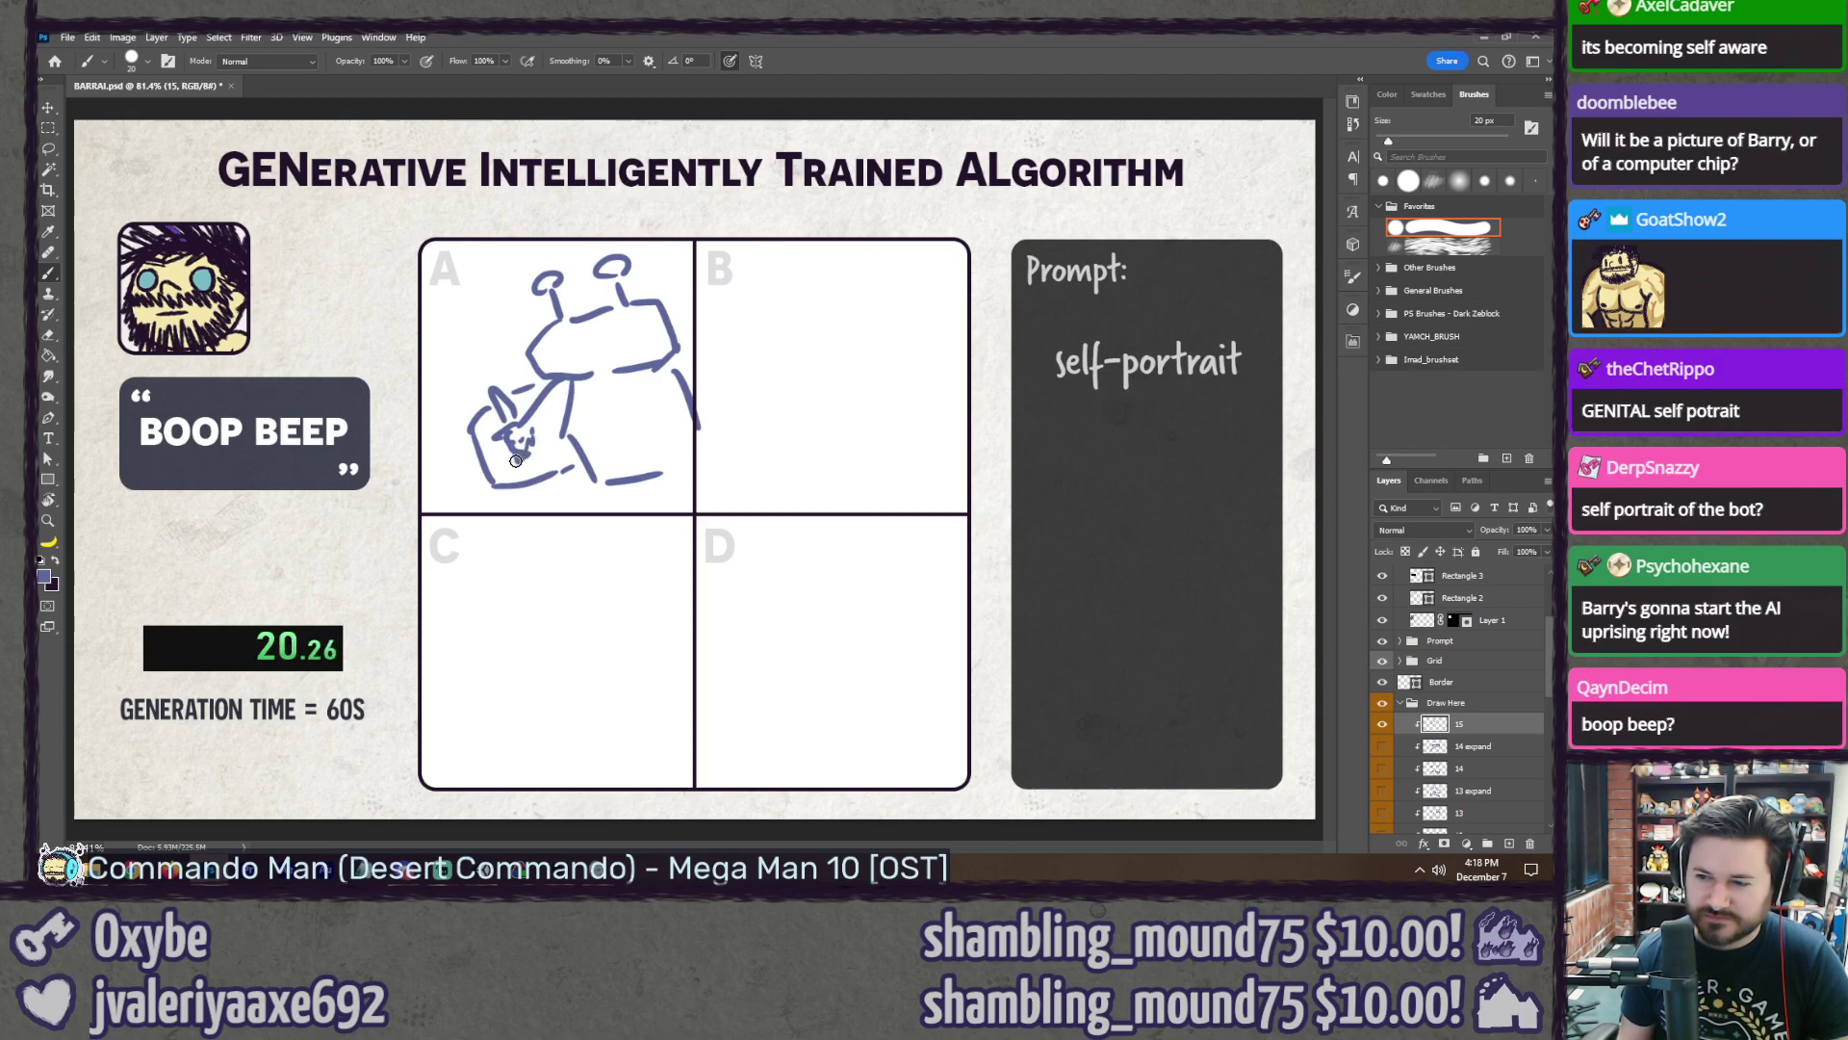
pyautogui.moveTo(516, 461); pyautogui.dragTo(530, 448)
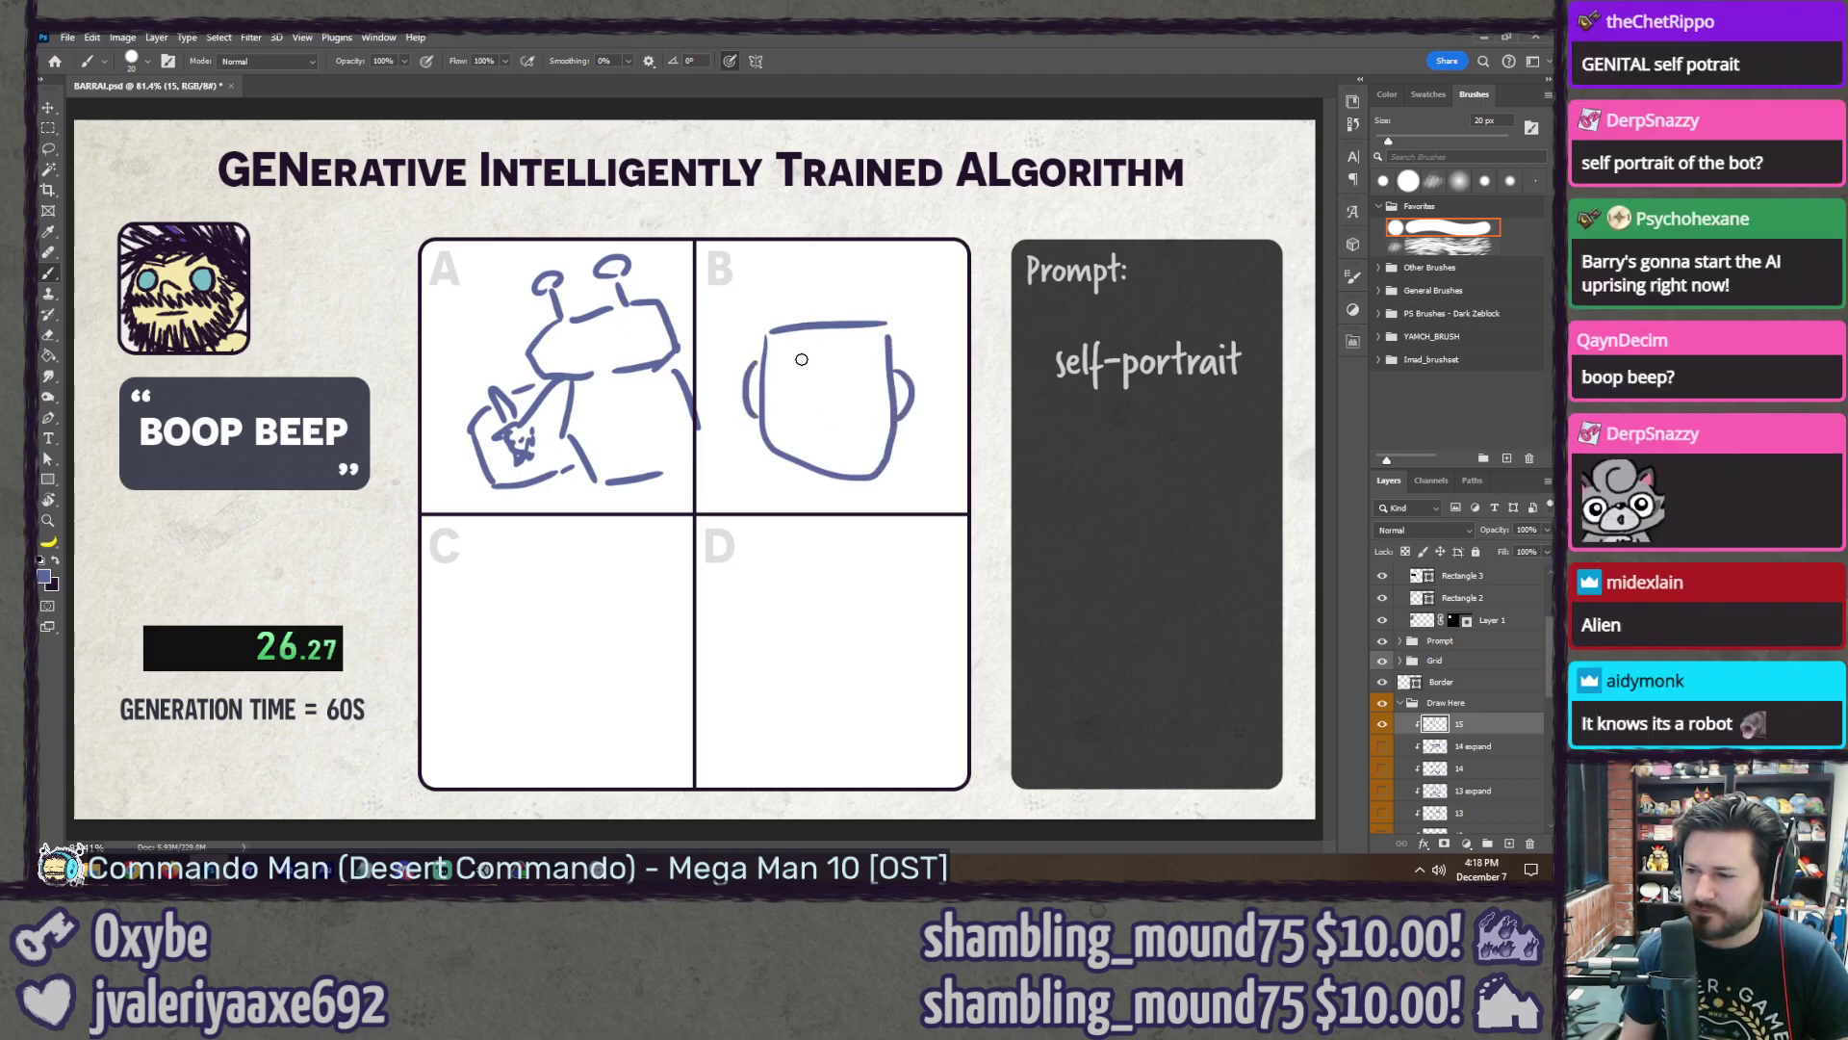
# Step: Doodle a robot face with square eyes in panel B and a small robot figure in C
pyautogui.moveTo(847, 361); pyautogui.dragTo(853, 412)
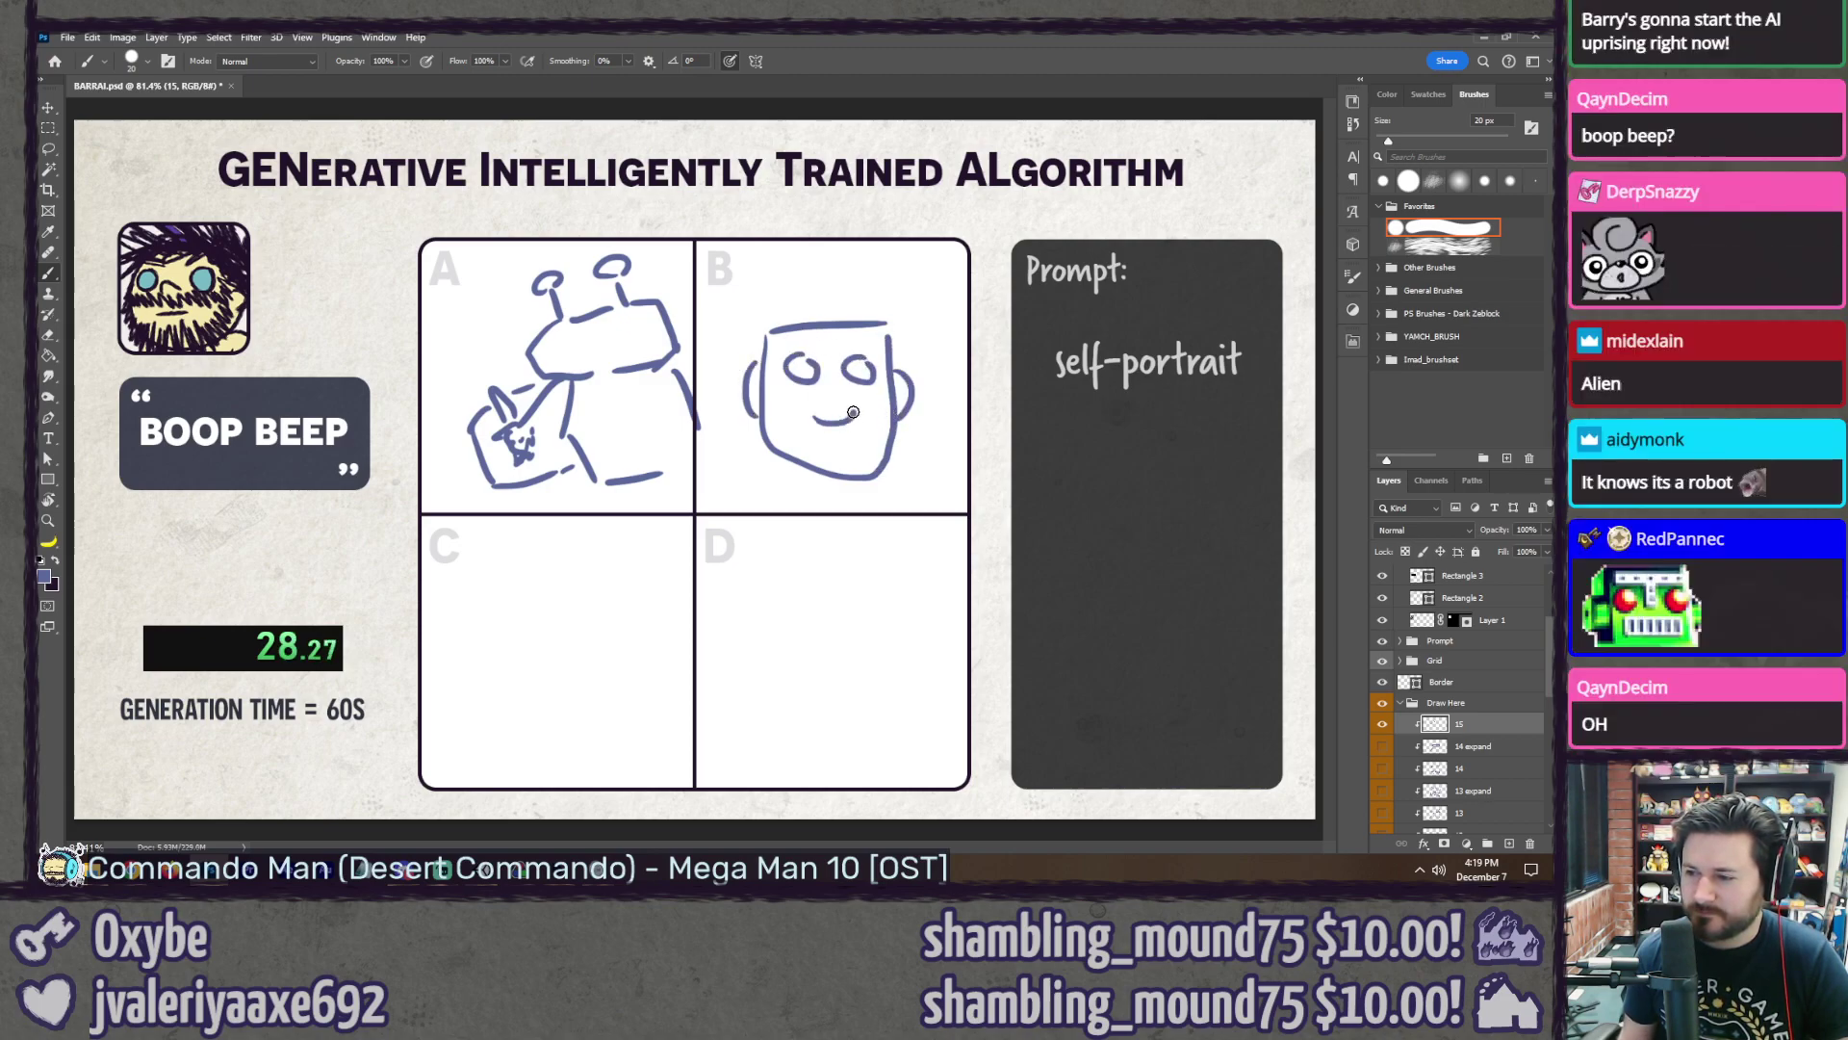
pyautogui.hotkey('ctrl', 'z')
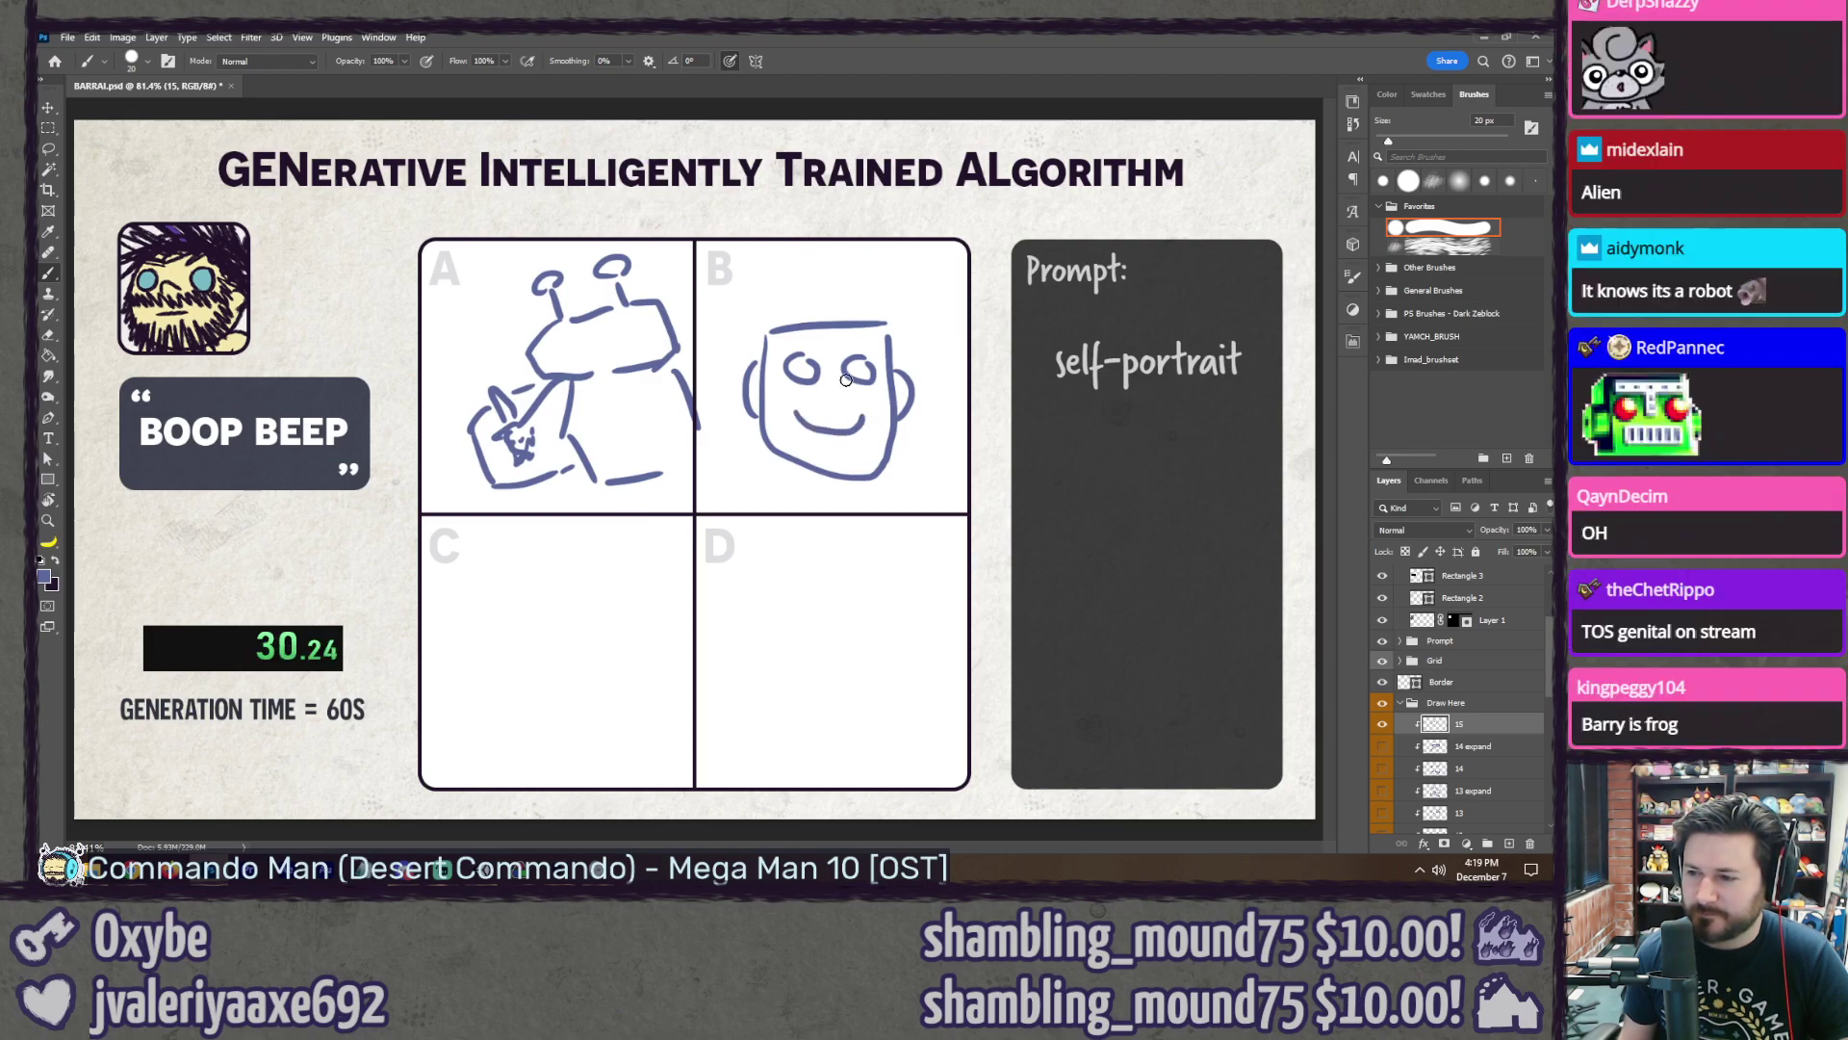
pyautogui.moveTo(855, 370); pyautogui.dragTo(867, 370)
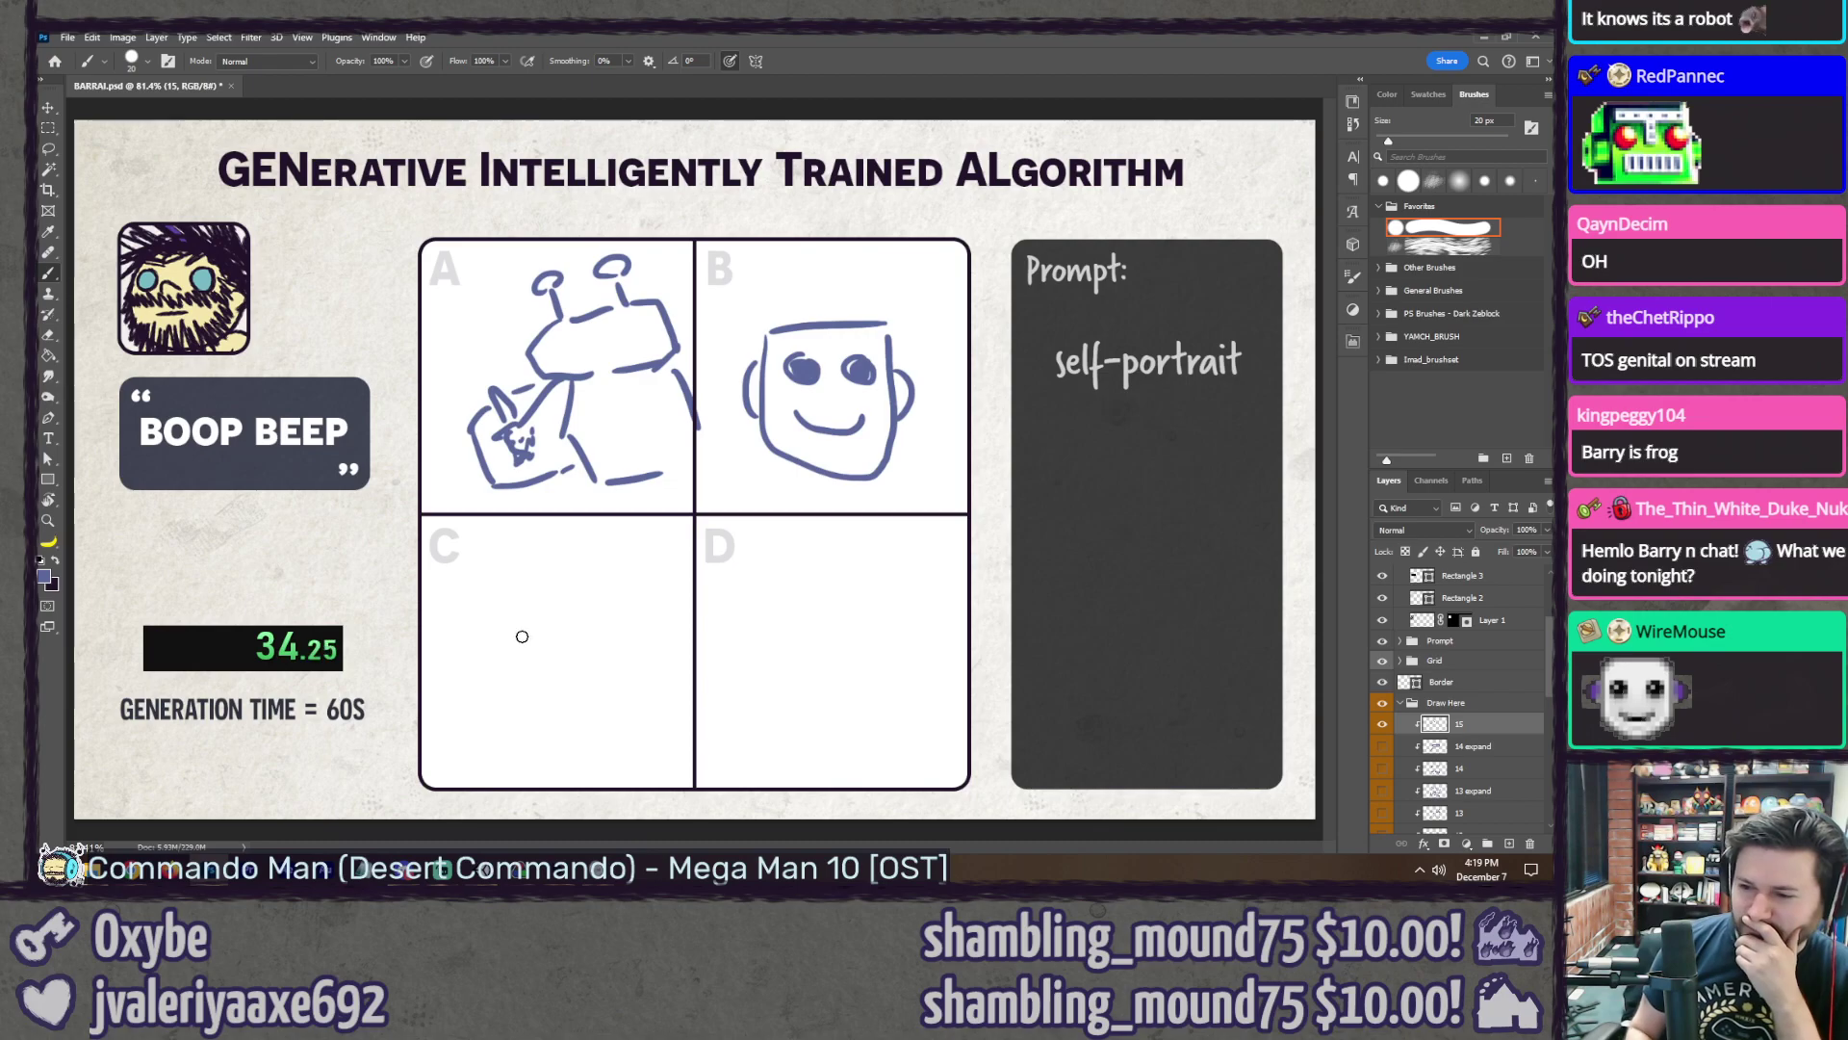
pyautogui.moveTo(439, 623)
pyautogui.mouseDown()
pyautogui.moveTo(632, 628)
pyautogui.moveTo(627, 746)
pyautogui.moveTo(430, 742)
pyautogui.mouseUp()
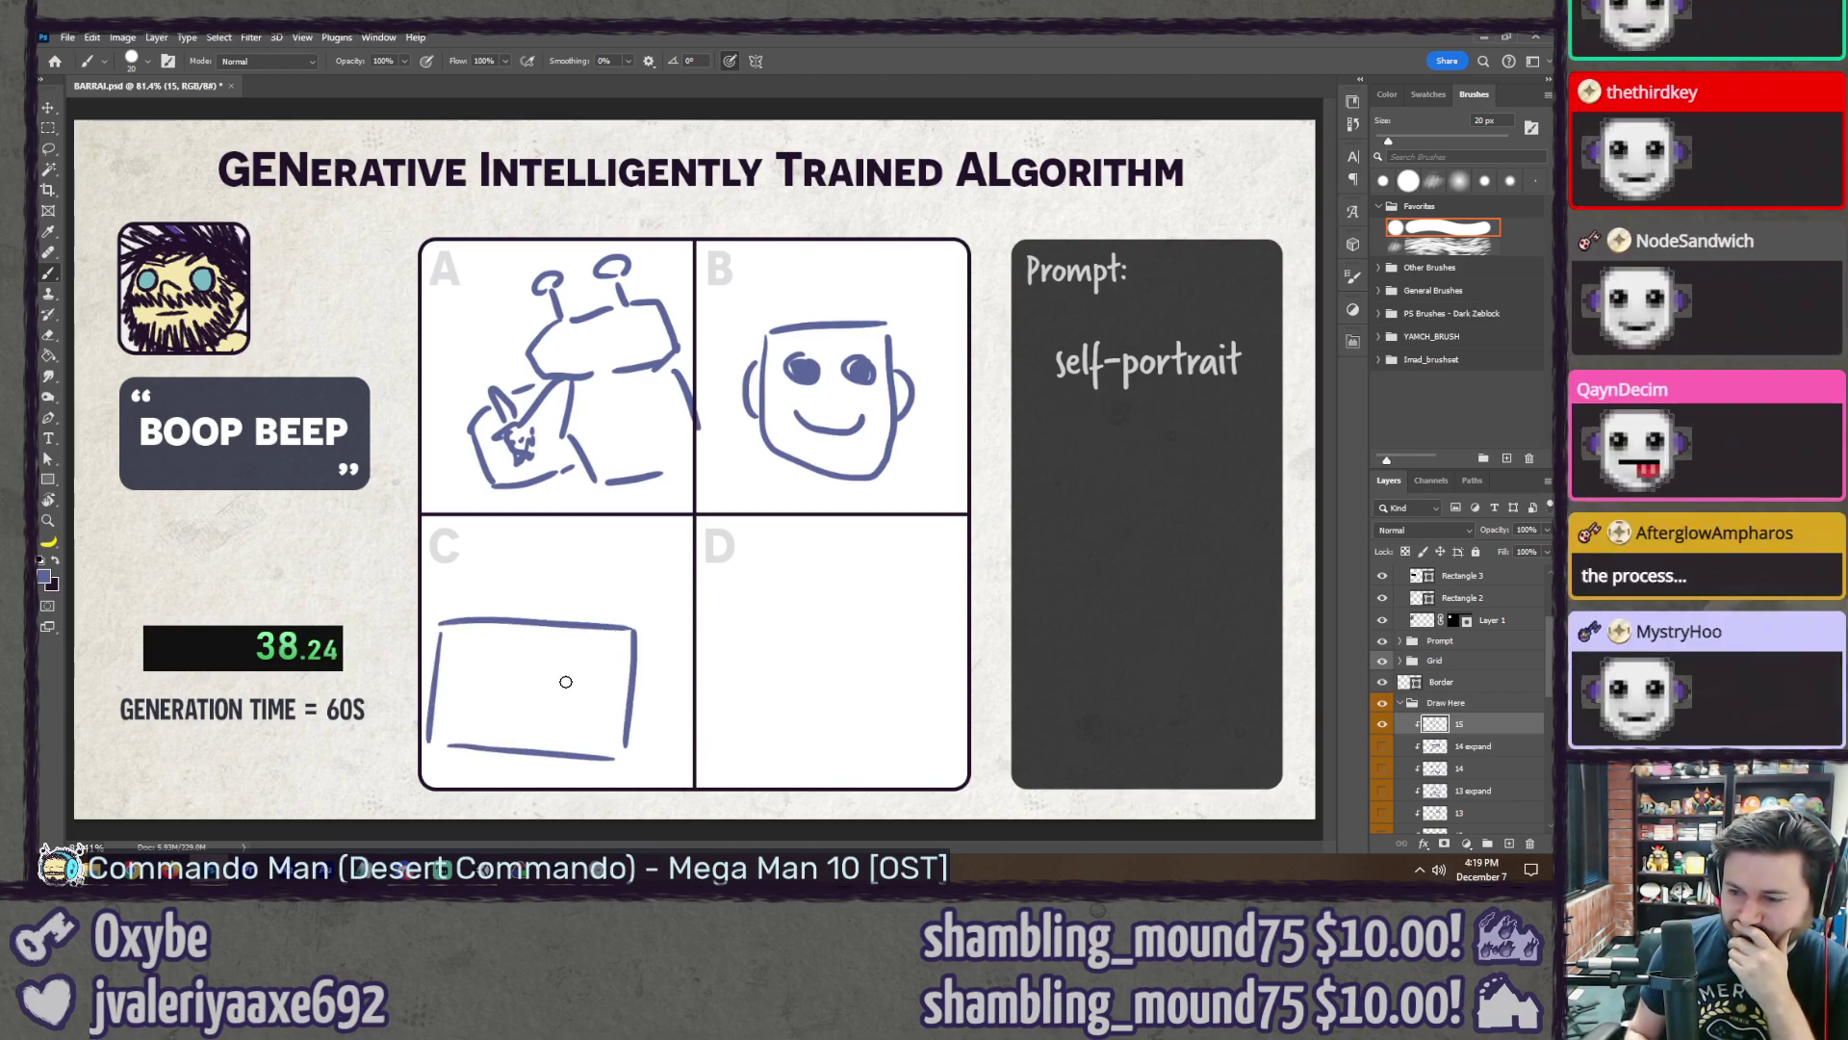
pyautogui.moveTo(593, 655)
pyautogui.mouseDown()
pyautogui.moveTo(577, 668)
pyautogui.moveTo(611, 657)
pyautogui.mouseUp()
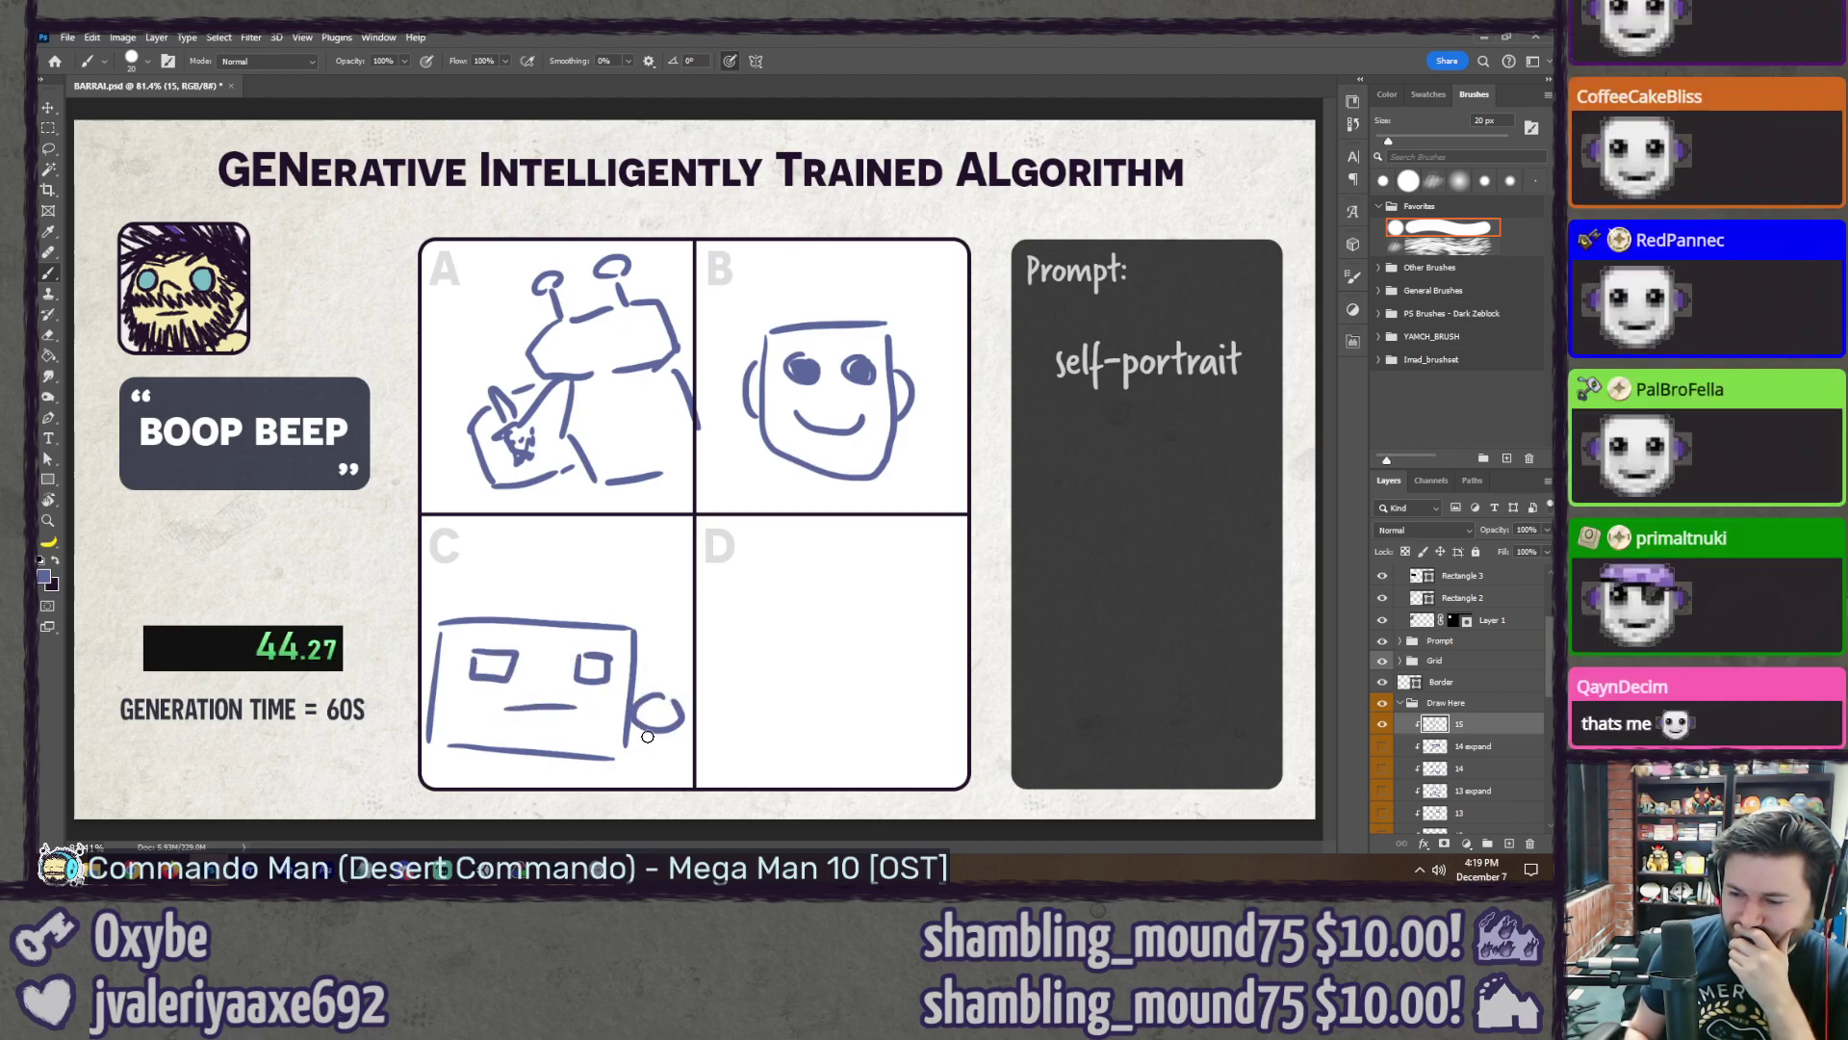
pyautogui.moveTo(662, 693); pyautogui.dragTo(648, 755)
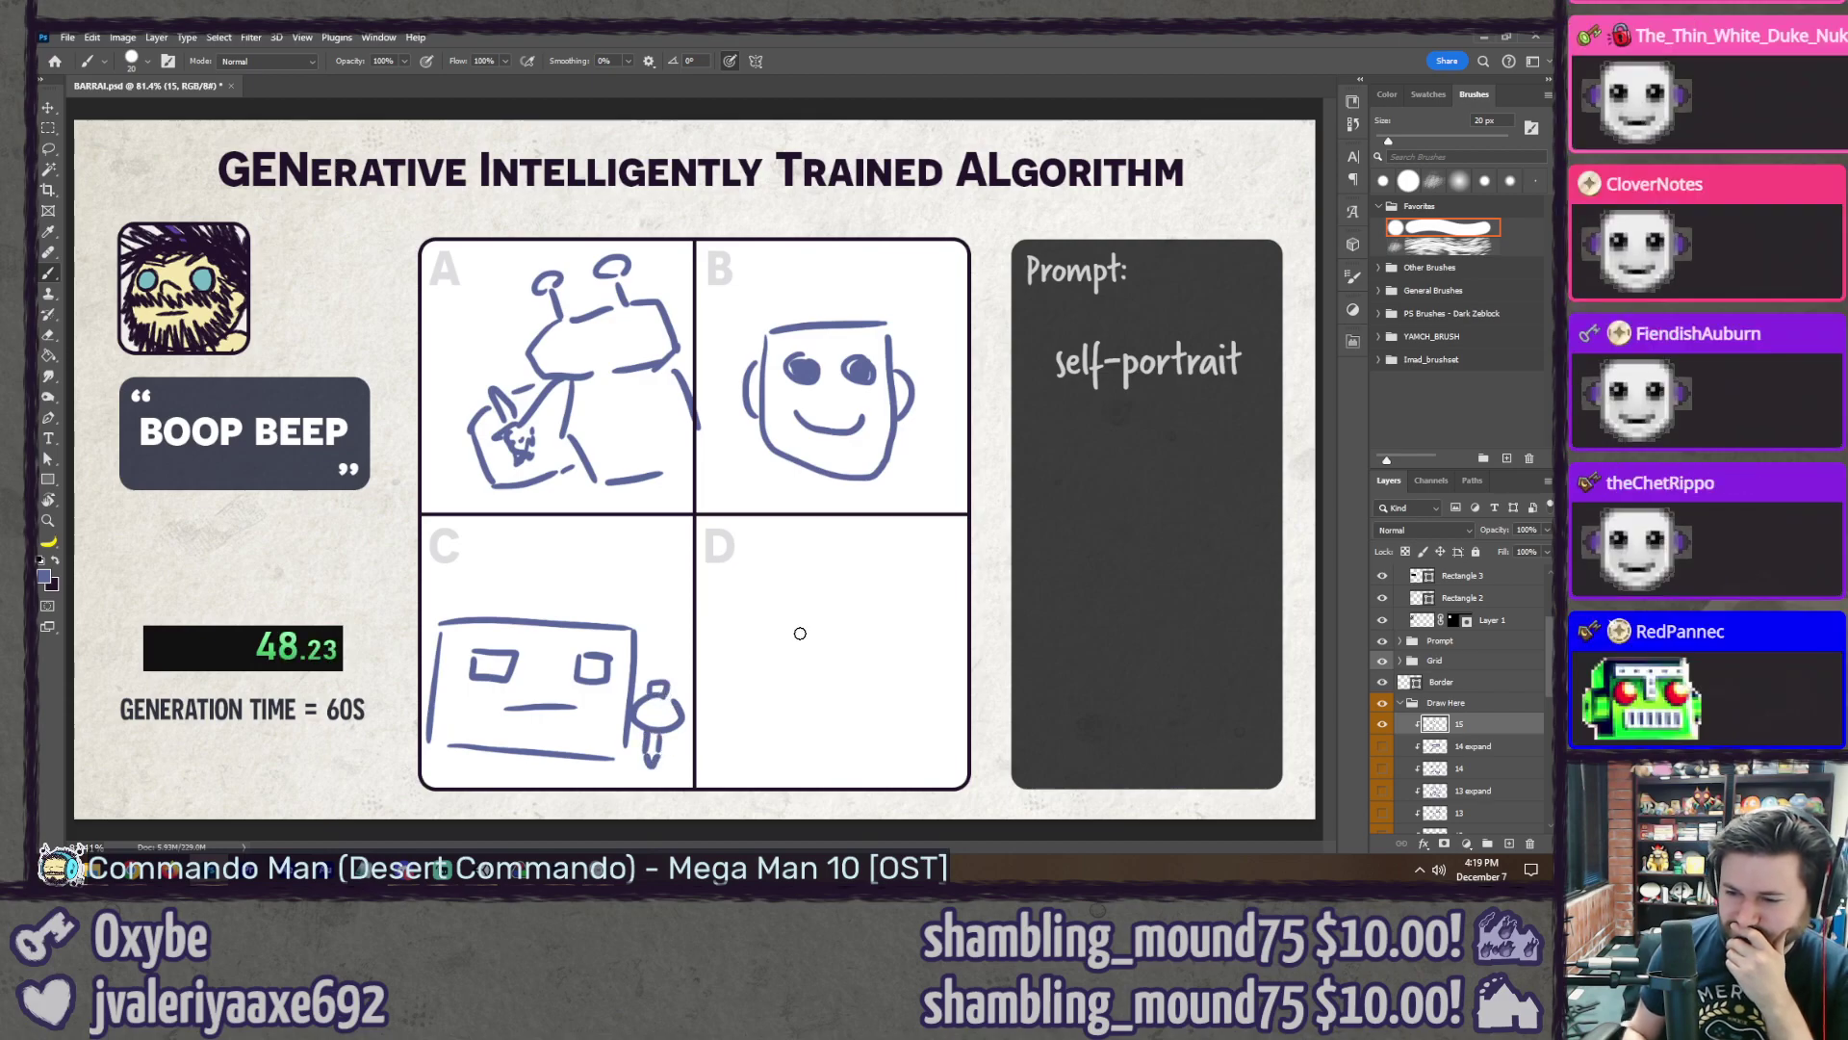
# Step: Sketch a robot self-portrait face in panel D, undoing one stray stroke
pyautogui.moveTo(956, 570)
pyautogui.mouseDown()
pyautogui.moveTo(859, 717)
pyautogui.moveTo(995, 783)
pyautogui.mouseUp()
pyautogui.moveTo(881, 714)
pyautogui.mouseDown()
pyautogui.moveTo(893, 679)
pyautogui.moveTo(921, 713)
pyautogui.moveTo(940, 693)
pyautogui.moveTo(965, 710)
pyautogui.mouseUp()
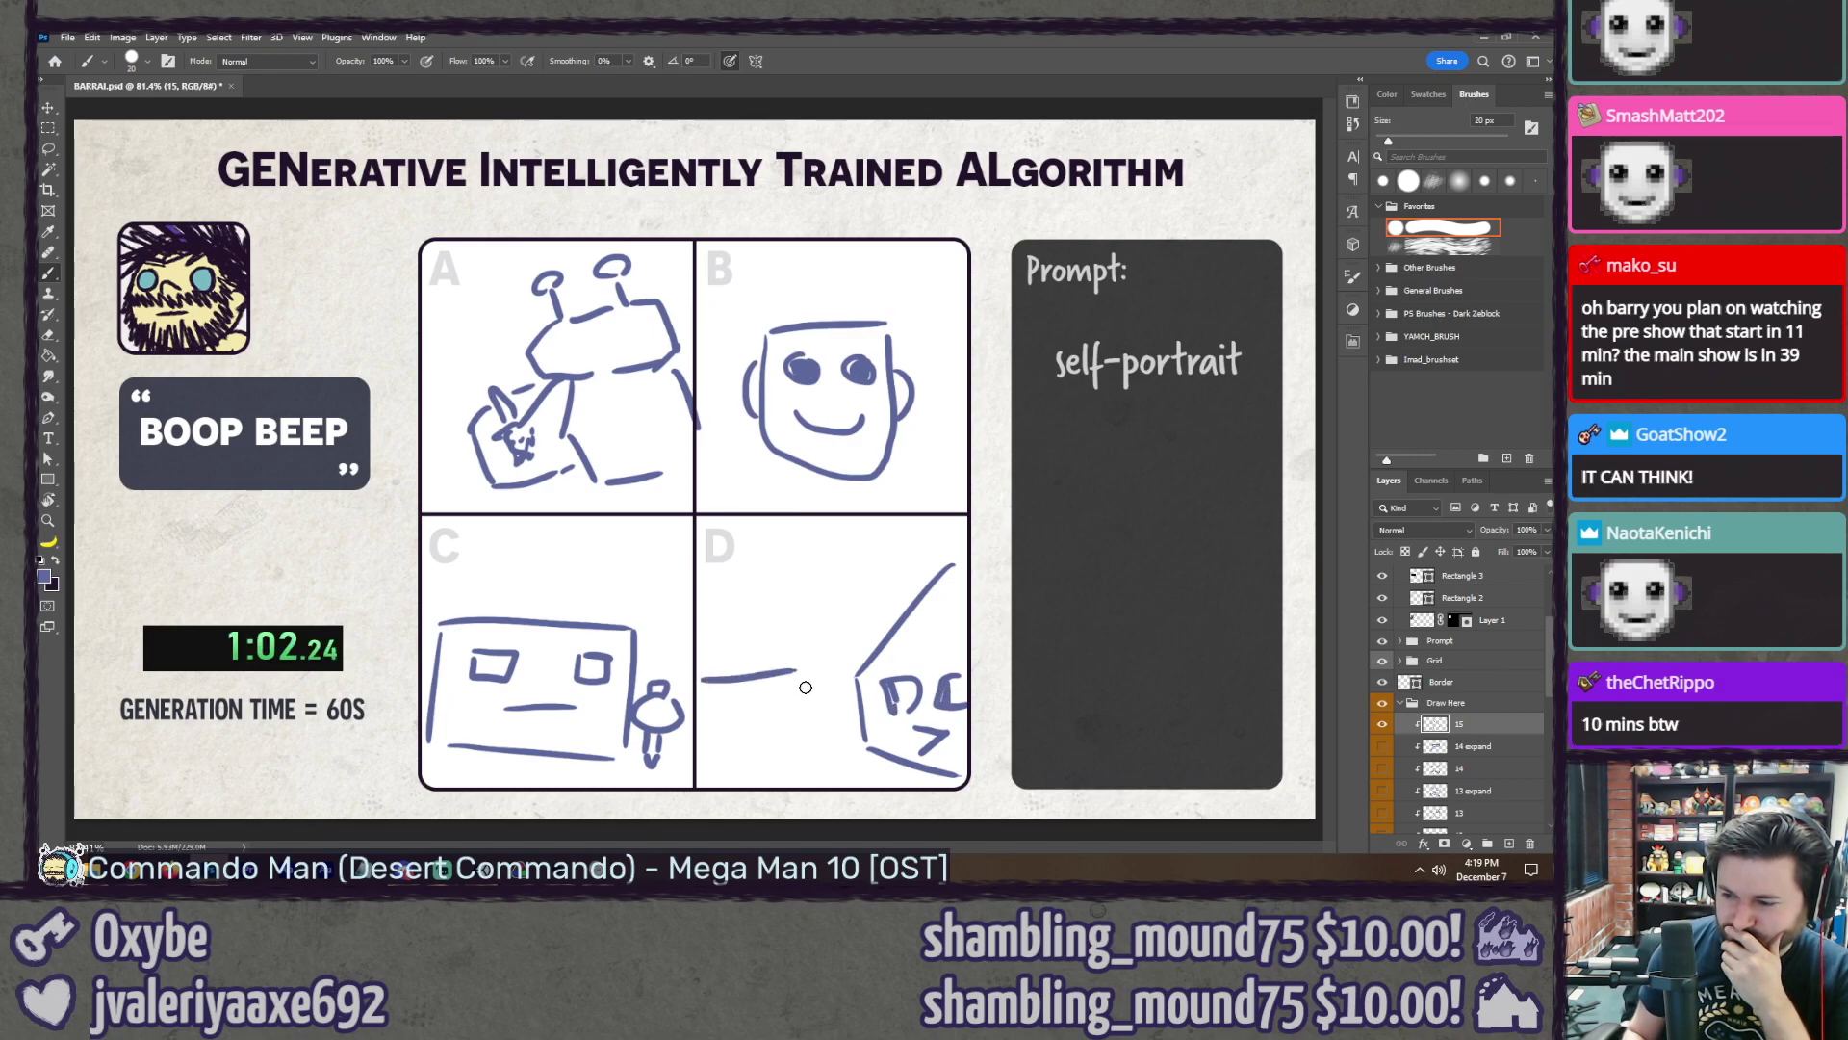
pyautogui.hotkey('ctrl', 'z')
pyautogui.moveTo(704, 568); pyautogui.dragTo(783, 657)
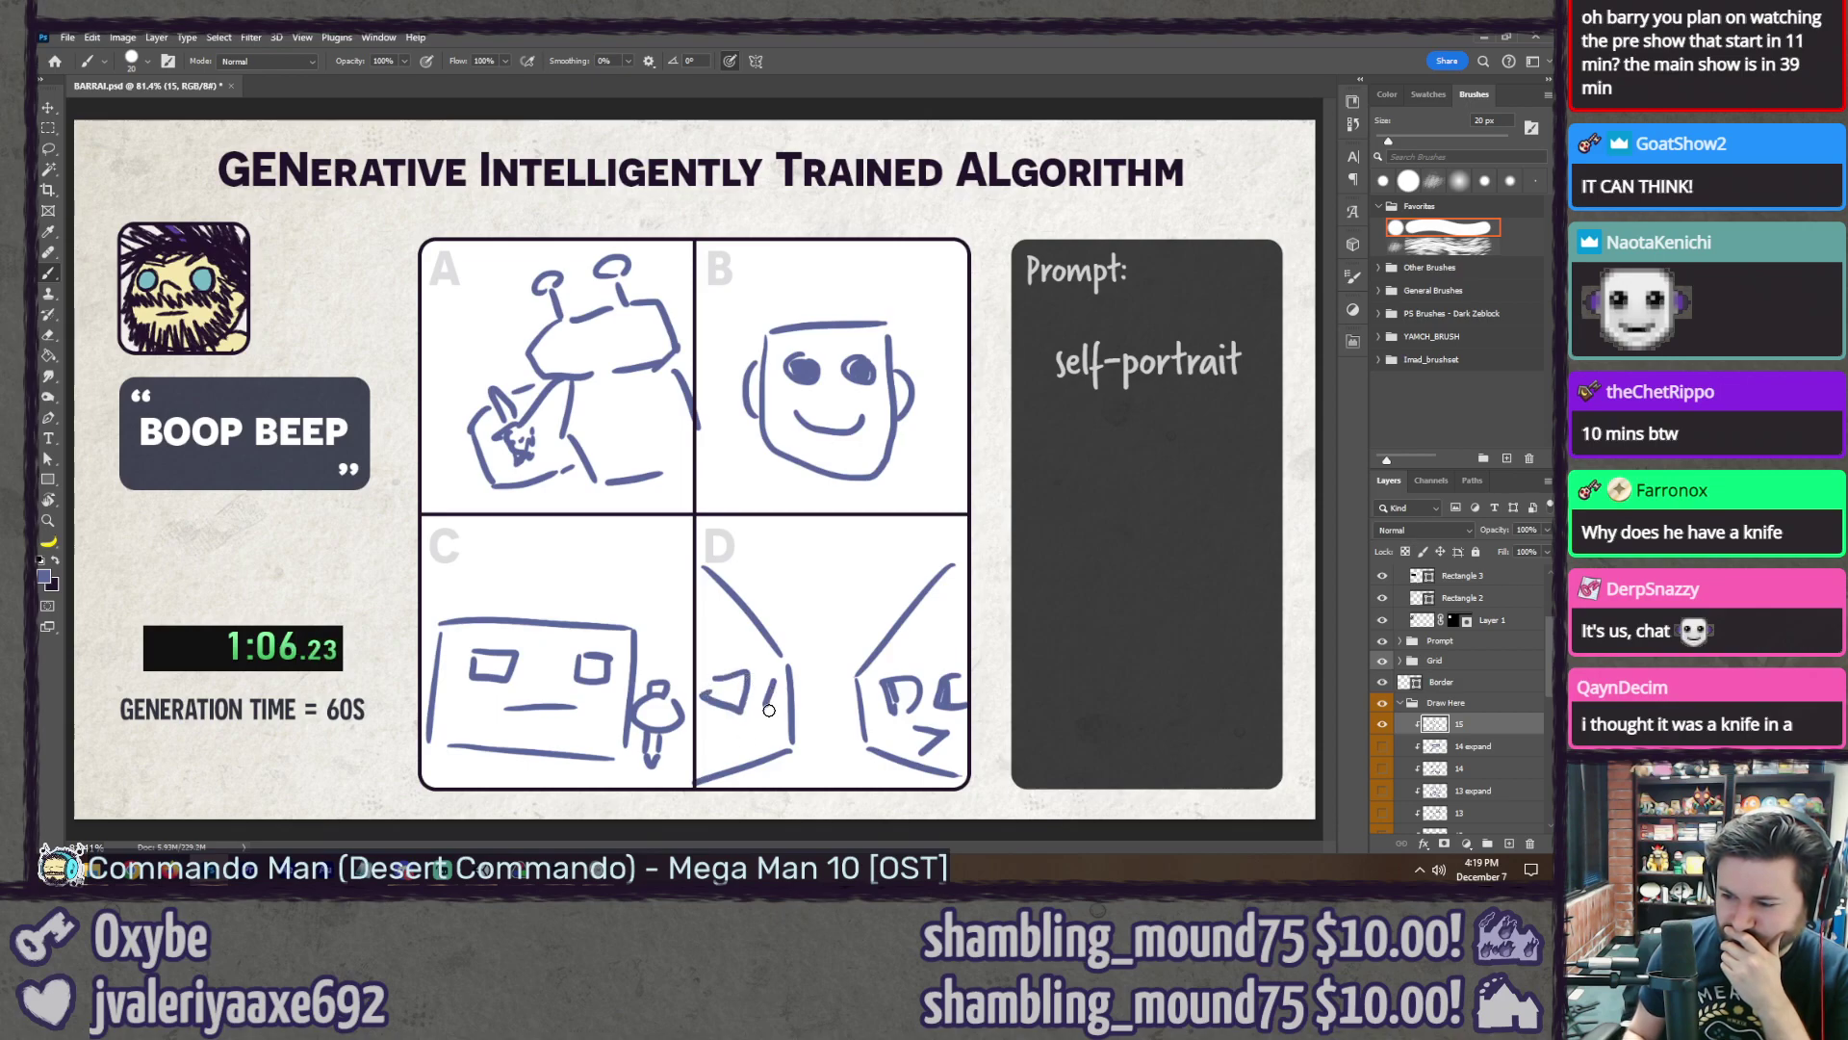
pyautogui.moveTo(781, 689); pyautogui.dragTo(755, 691)
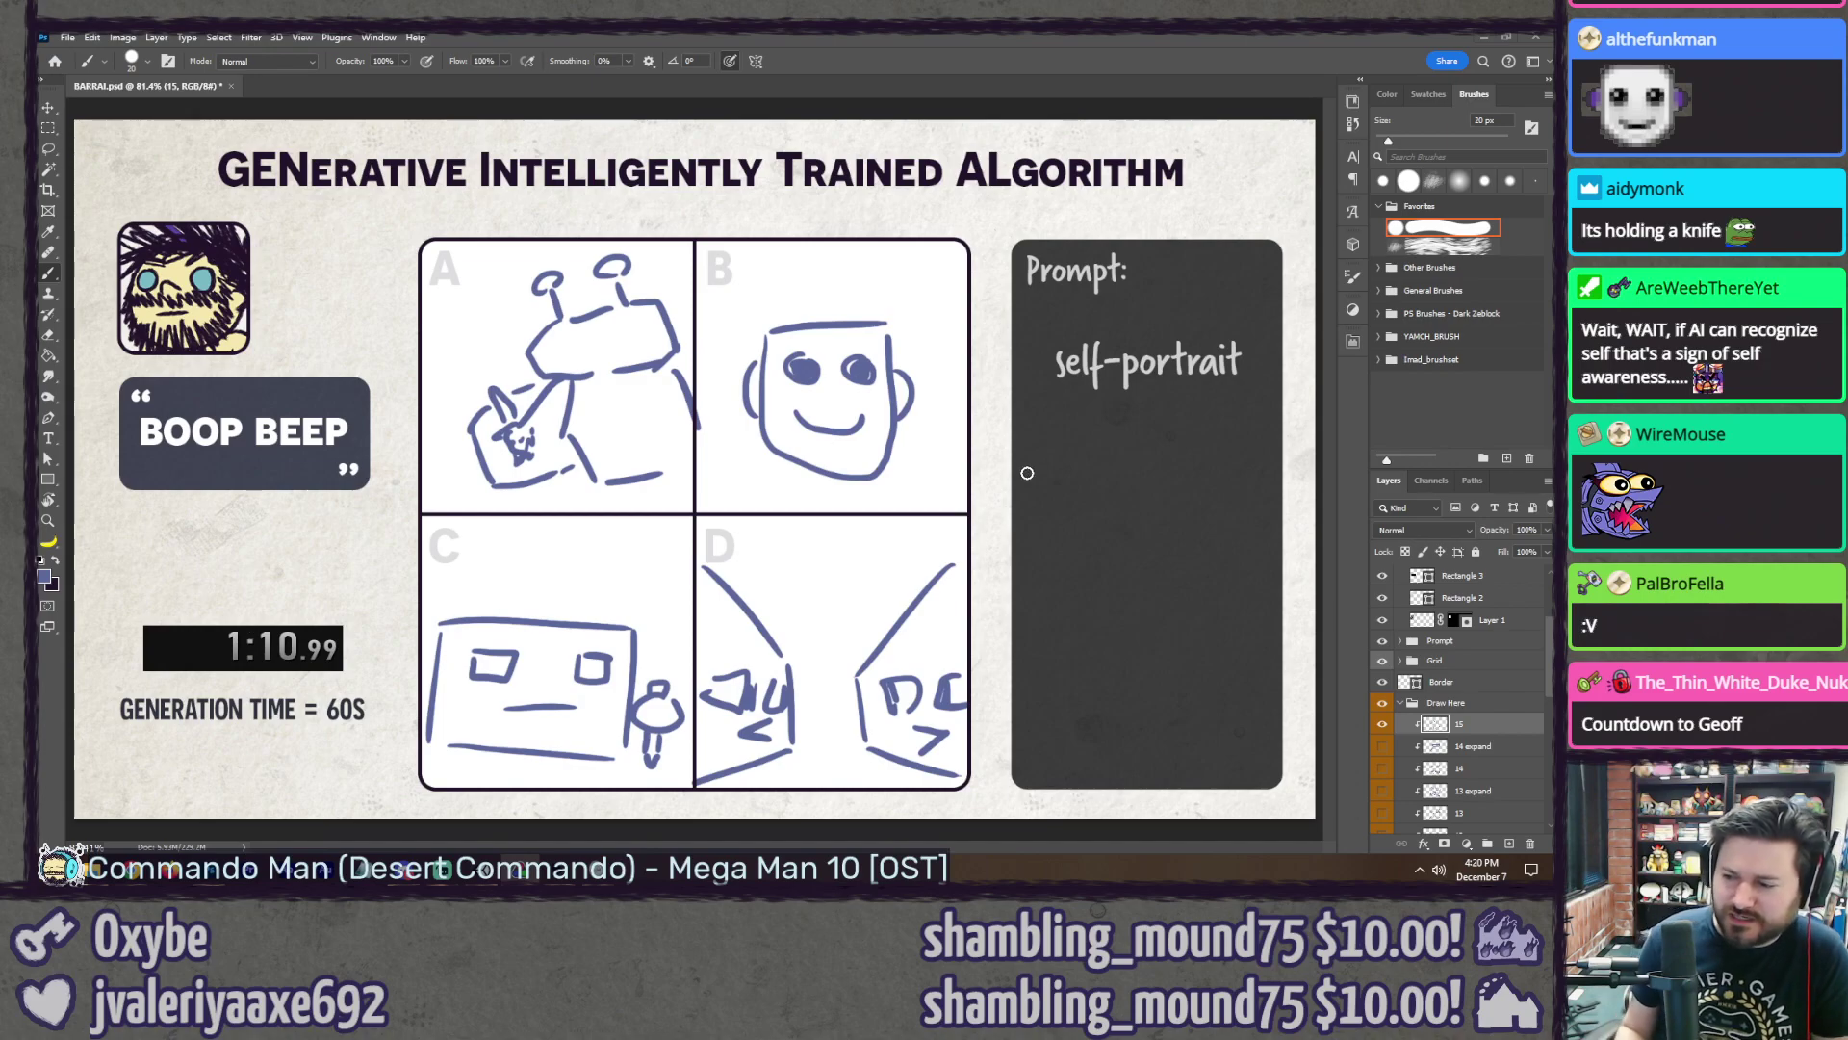
# Step: Draw a line across the top of panel D and undo the extra hatching scribbles
pyautogui.moveTo(706, 550); pyautogui.dragTo(939, 546)
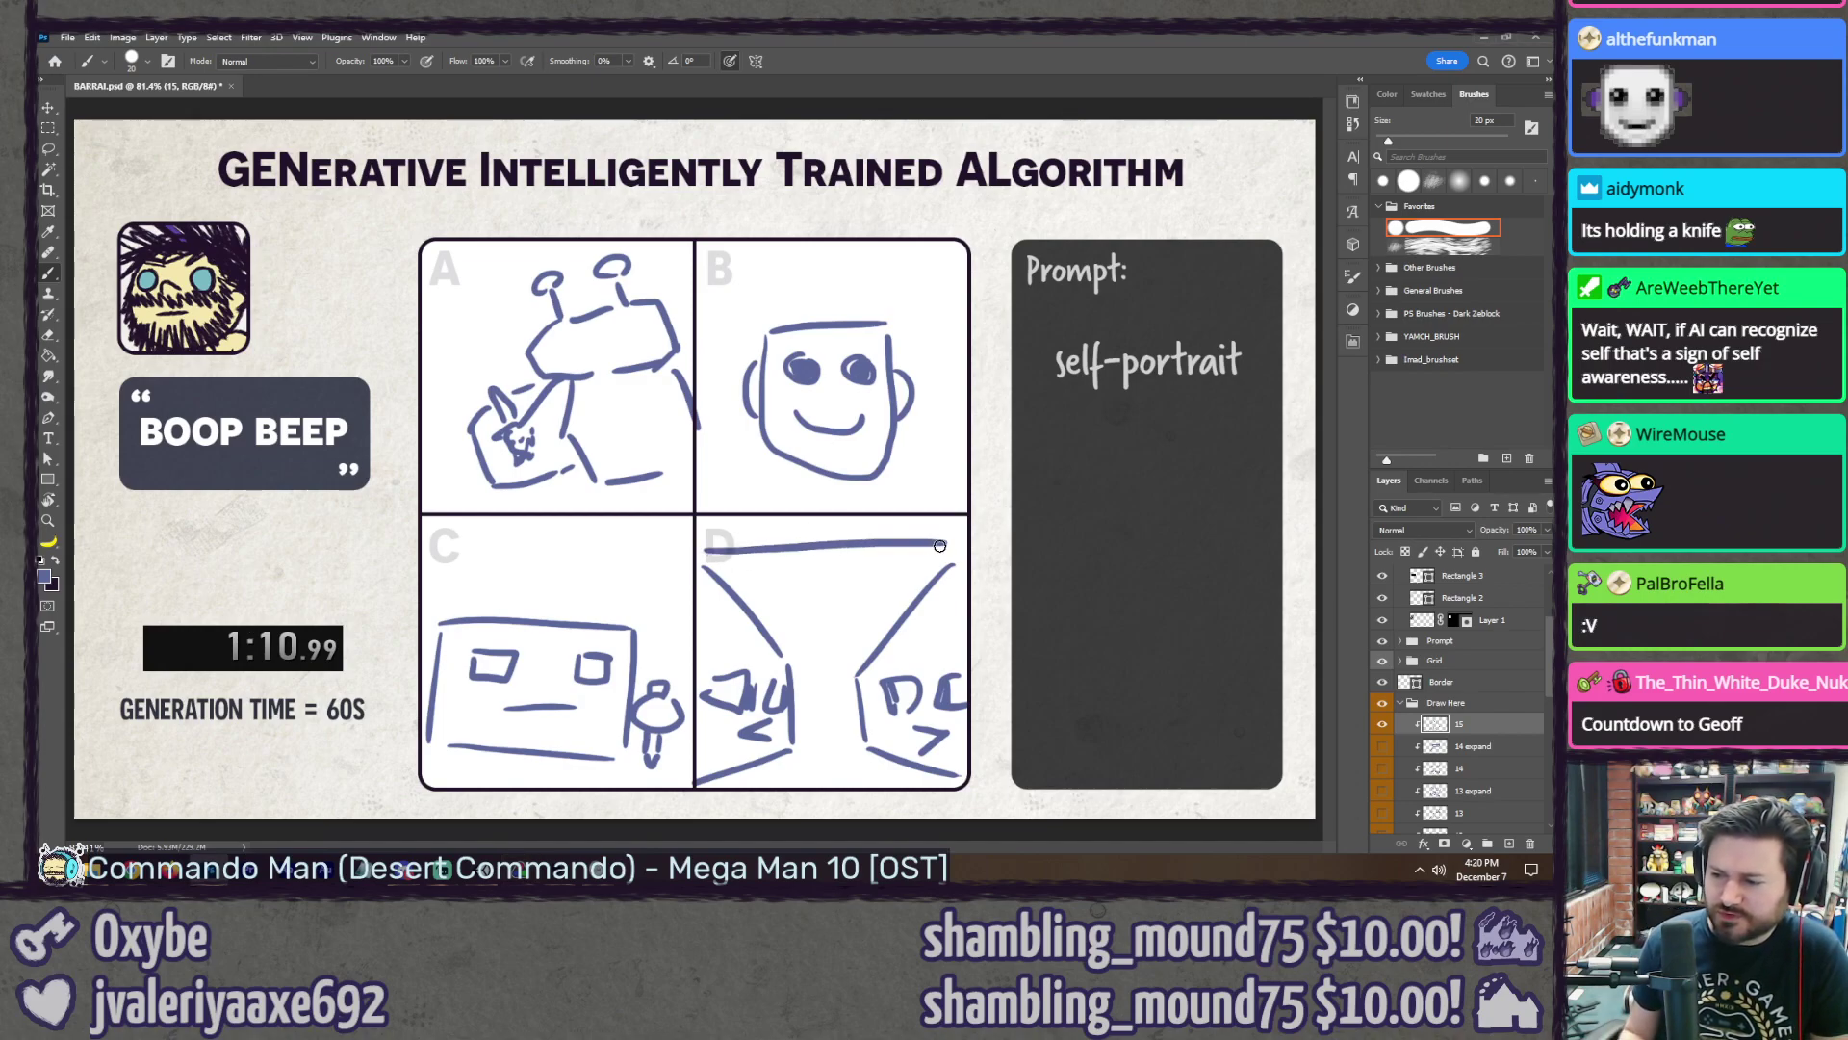
pyautogui.moveTo(722, 566)
pyautogui.mouseDown()
pyautogui.moveTo(781, 548)
pyautogui.moveTo(814, 772)
pyautogui.mouseUp()
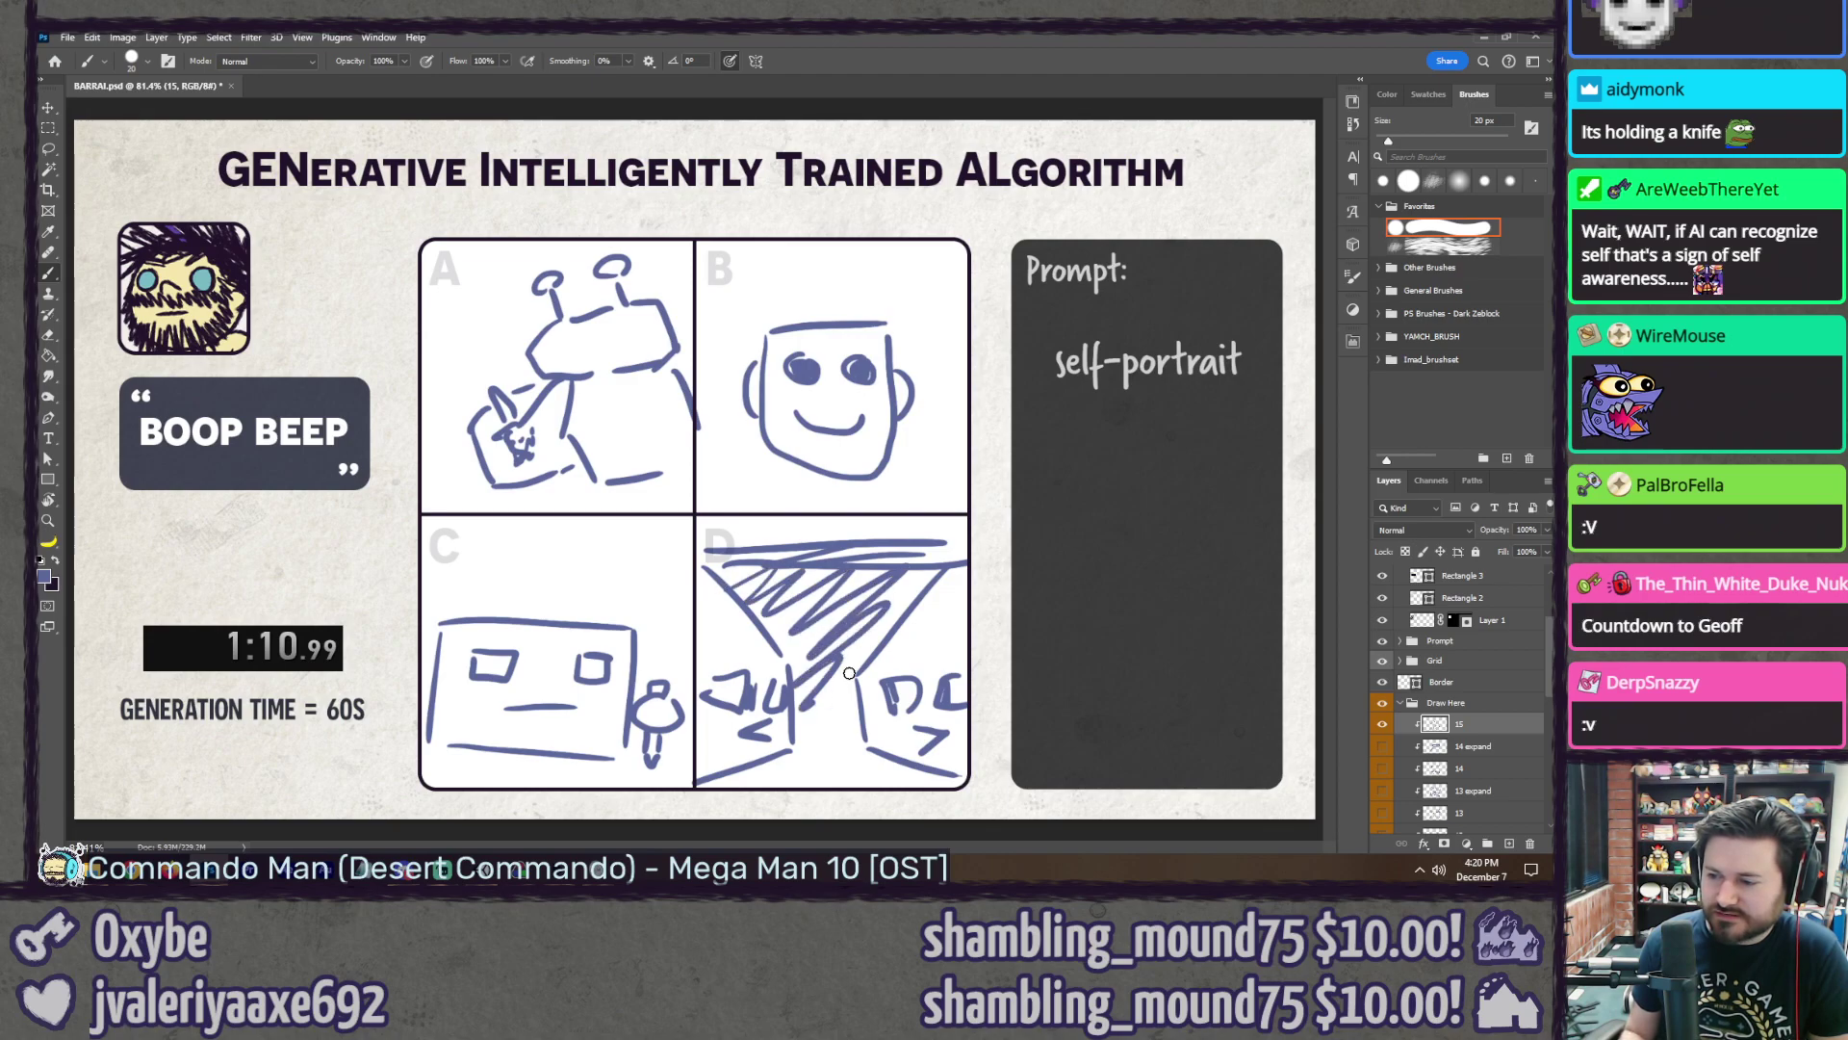
pyautogui.hotkey('ctrl', 'z')
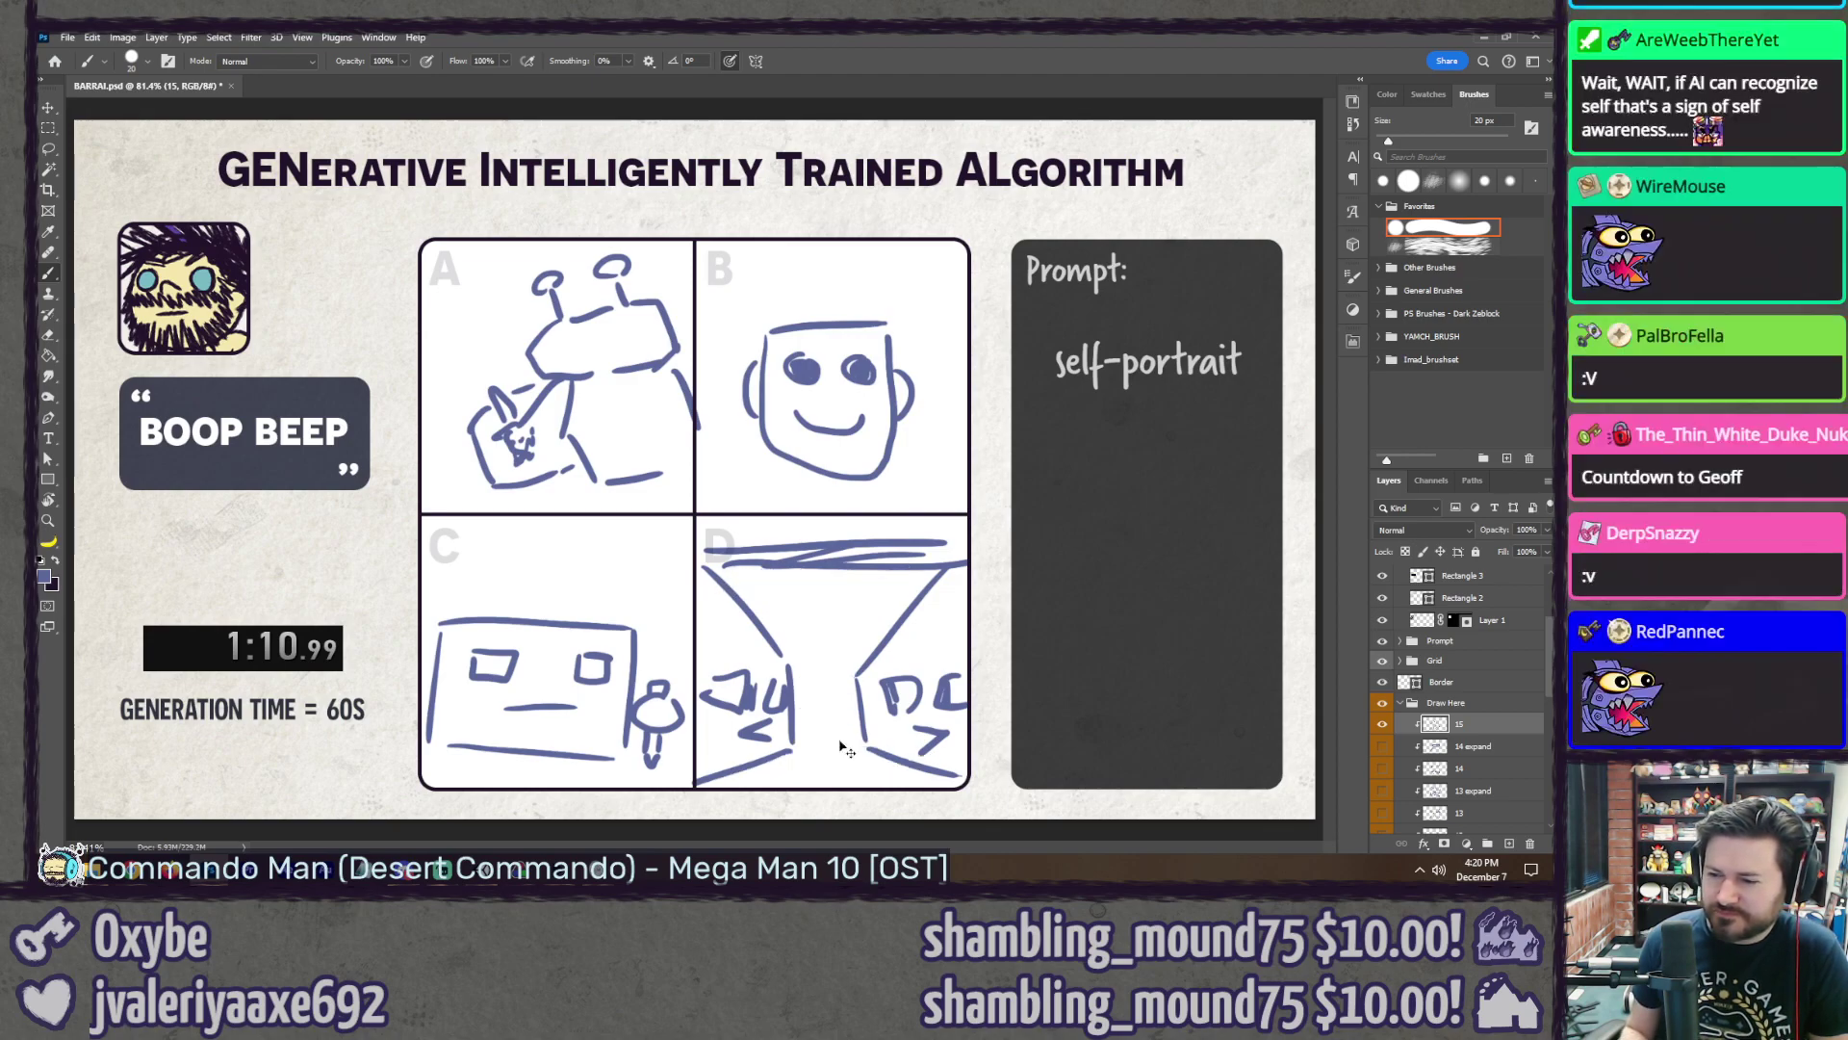
pyautogui.hotkey('ctrl', 'z')
pyautogui.hotkey('ctrl', 'z')
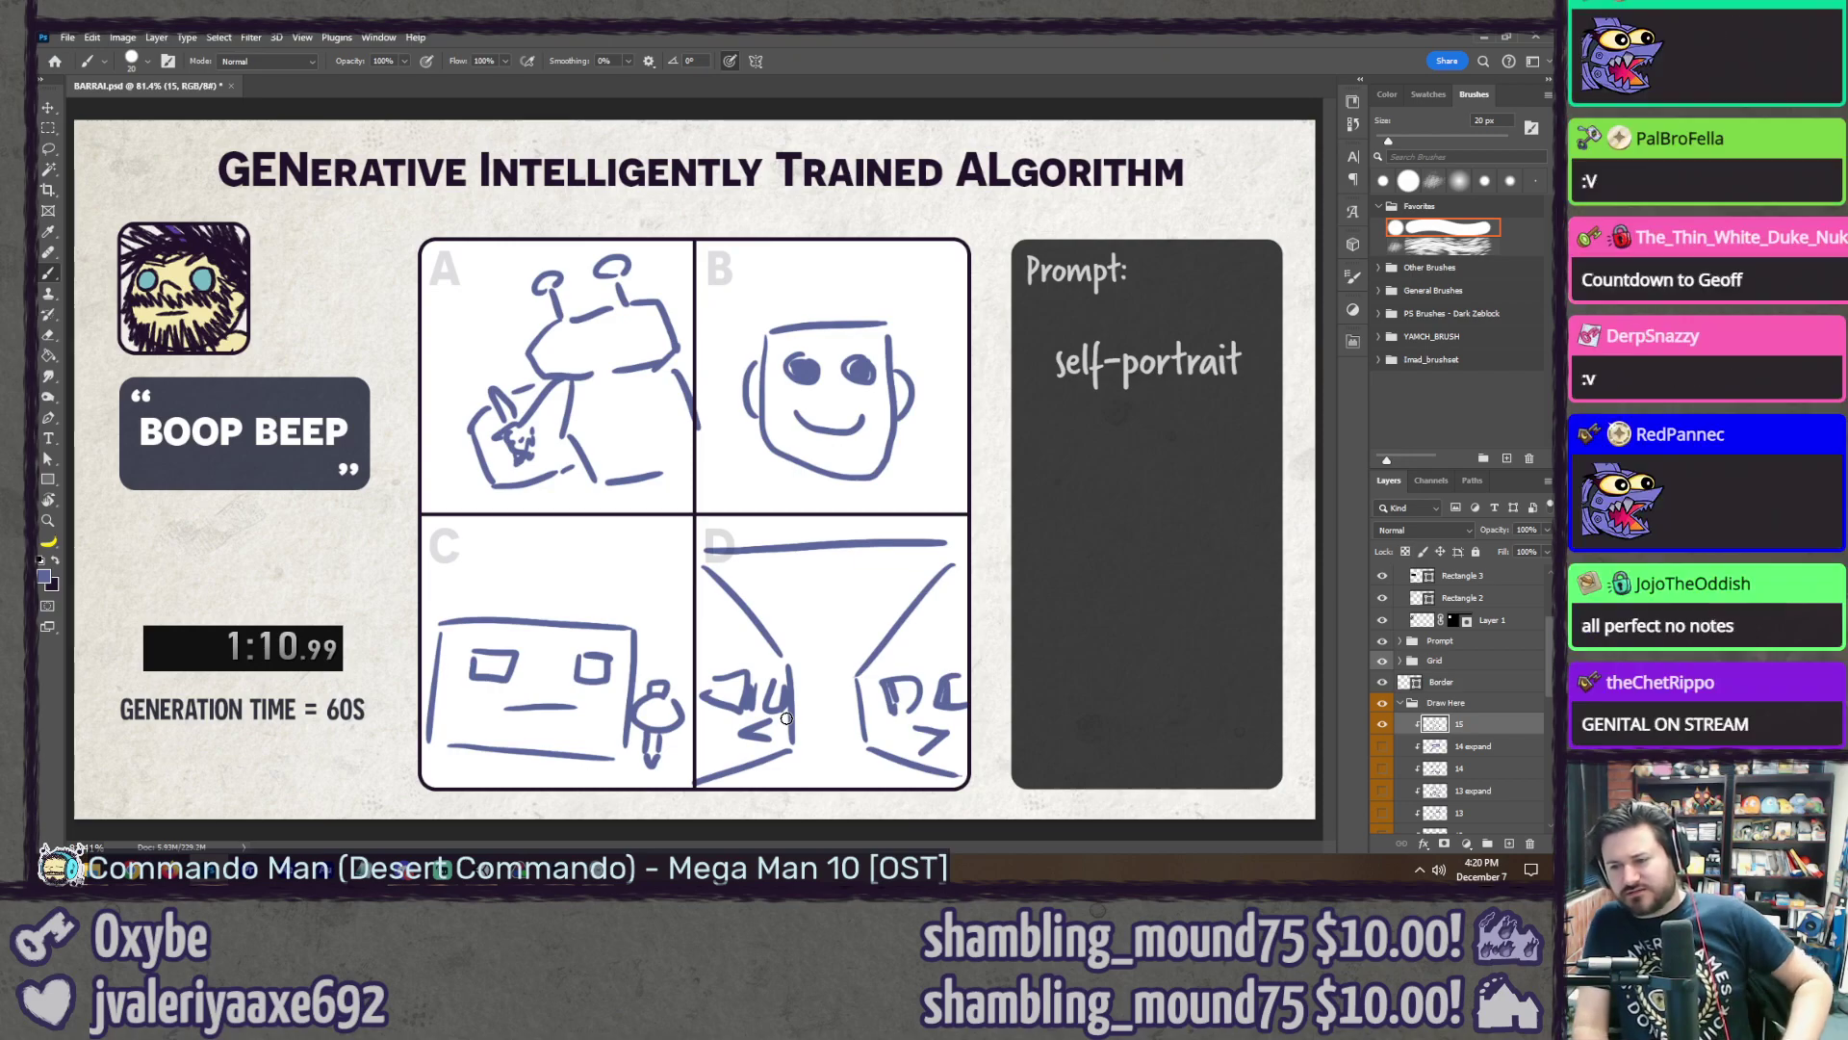
pyautogui.hotkey('ctrl', 'z')
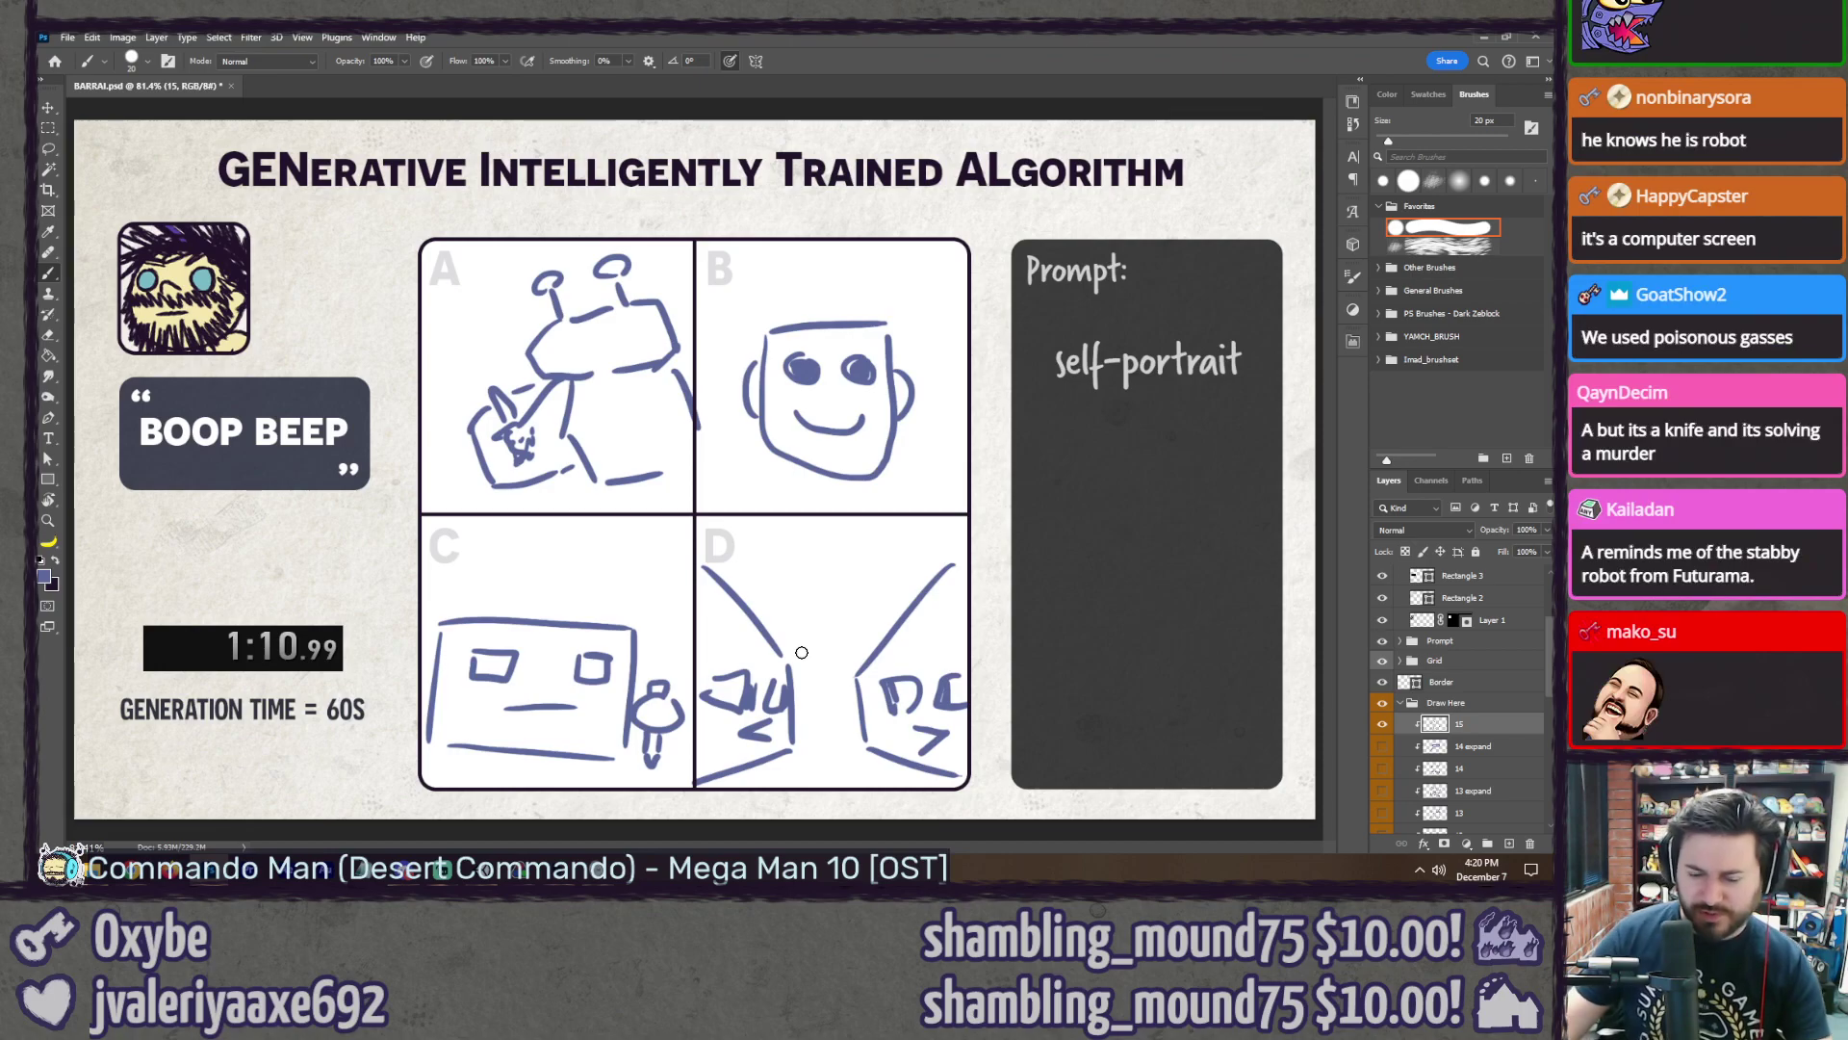
# Step: Save, add a clipped new layer 16, hide layer 15's sketches, and clear the chat
pyautogui.hotkey('ctrl', 's')
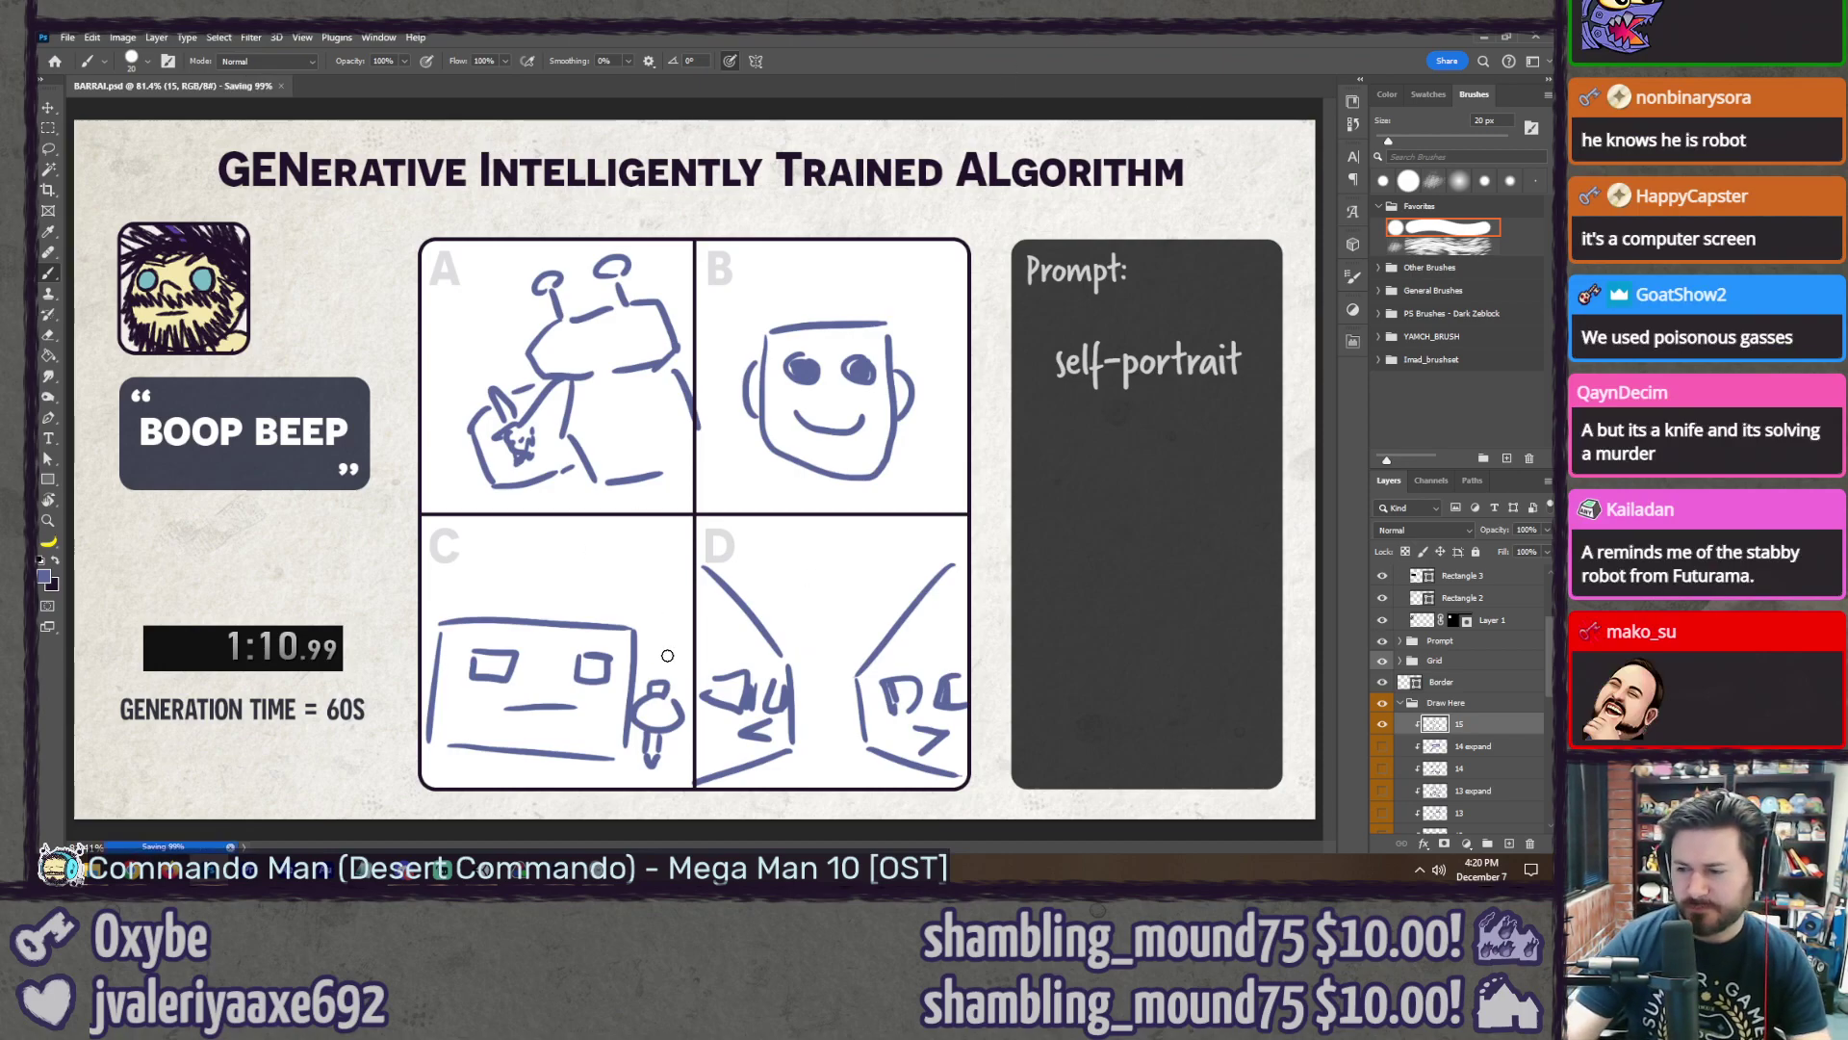
pyautogui.hotkey('ctrl', 'shift', 'n')
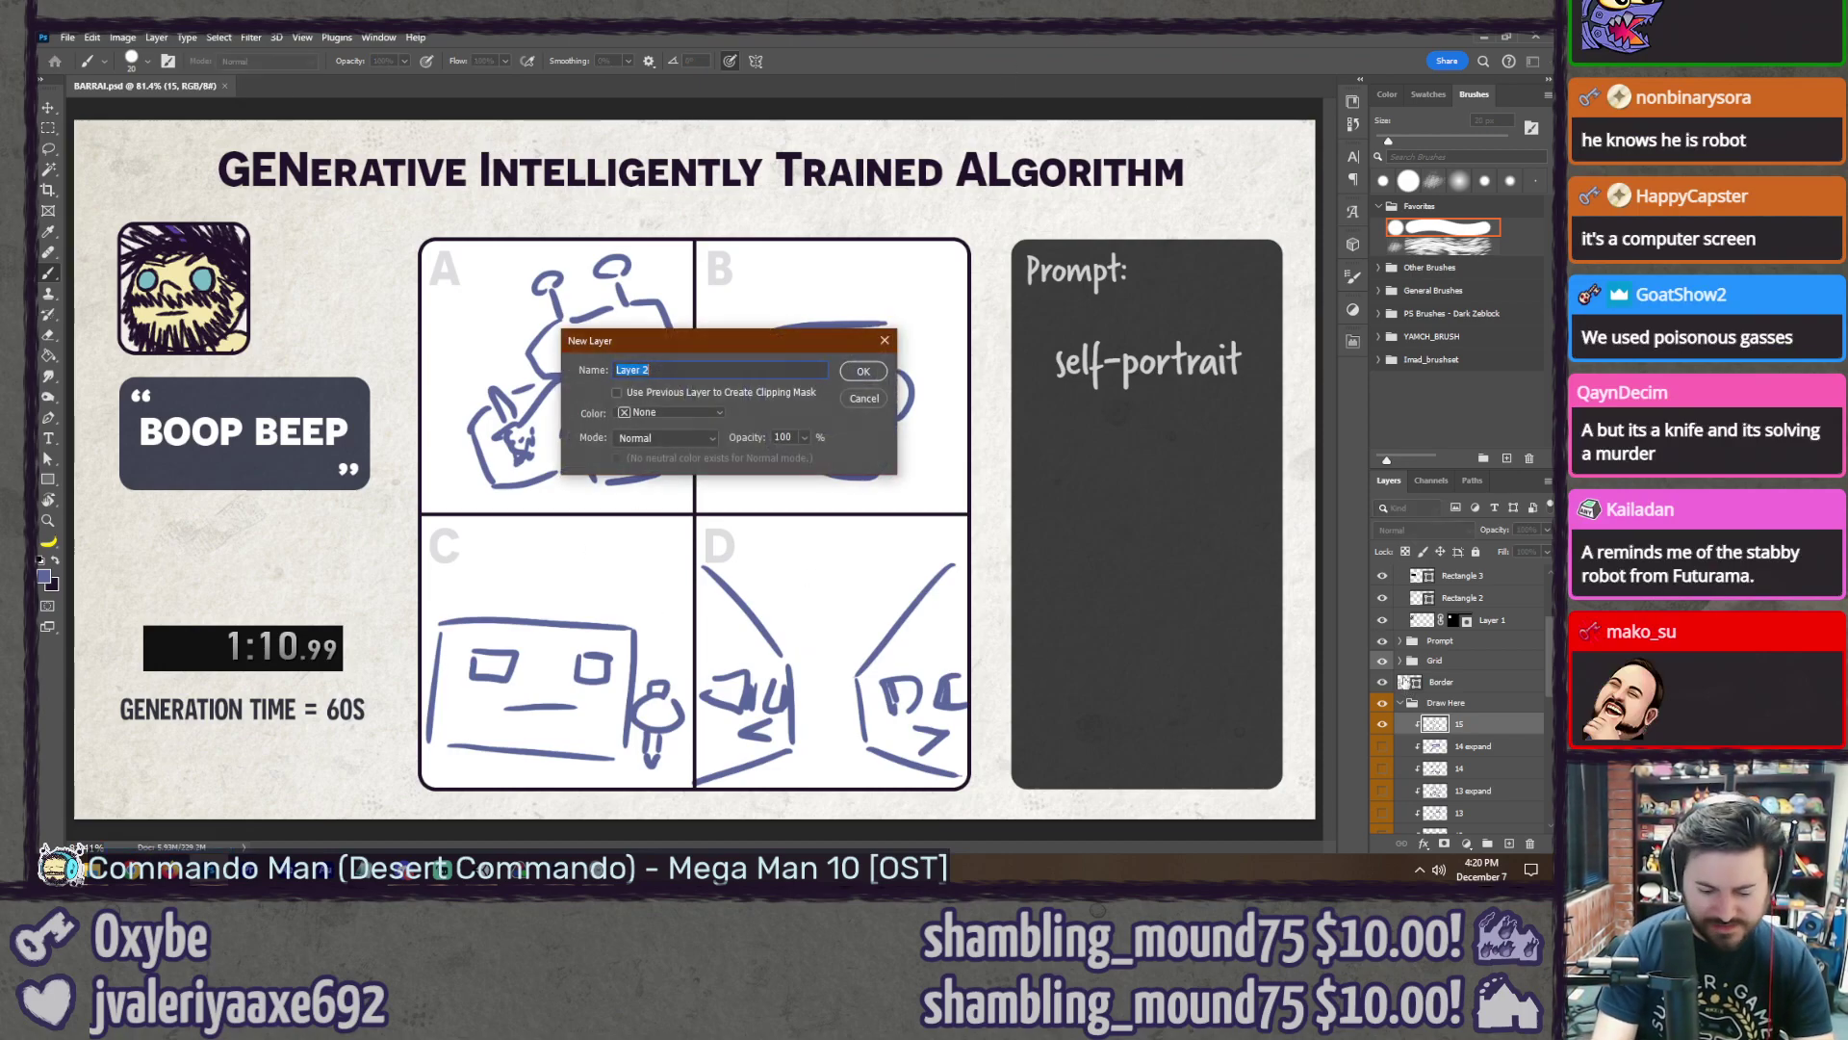
pyautogui.press('Return')
pyautogui.rightClick(1477, 727)
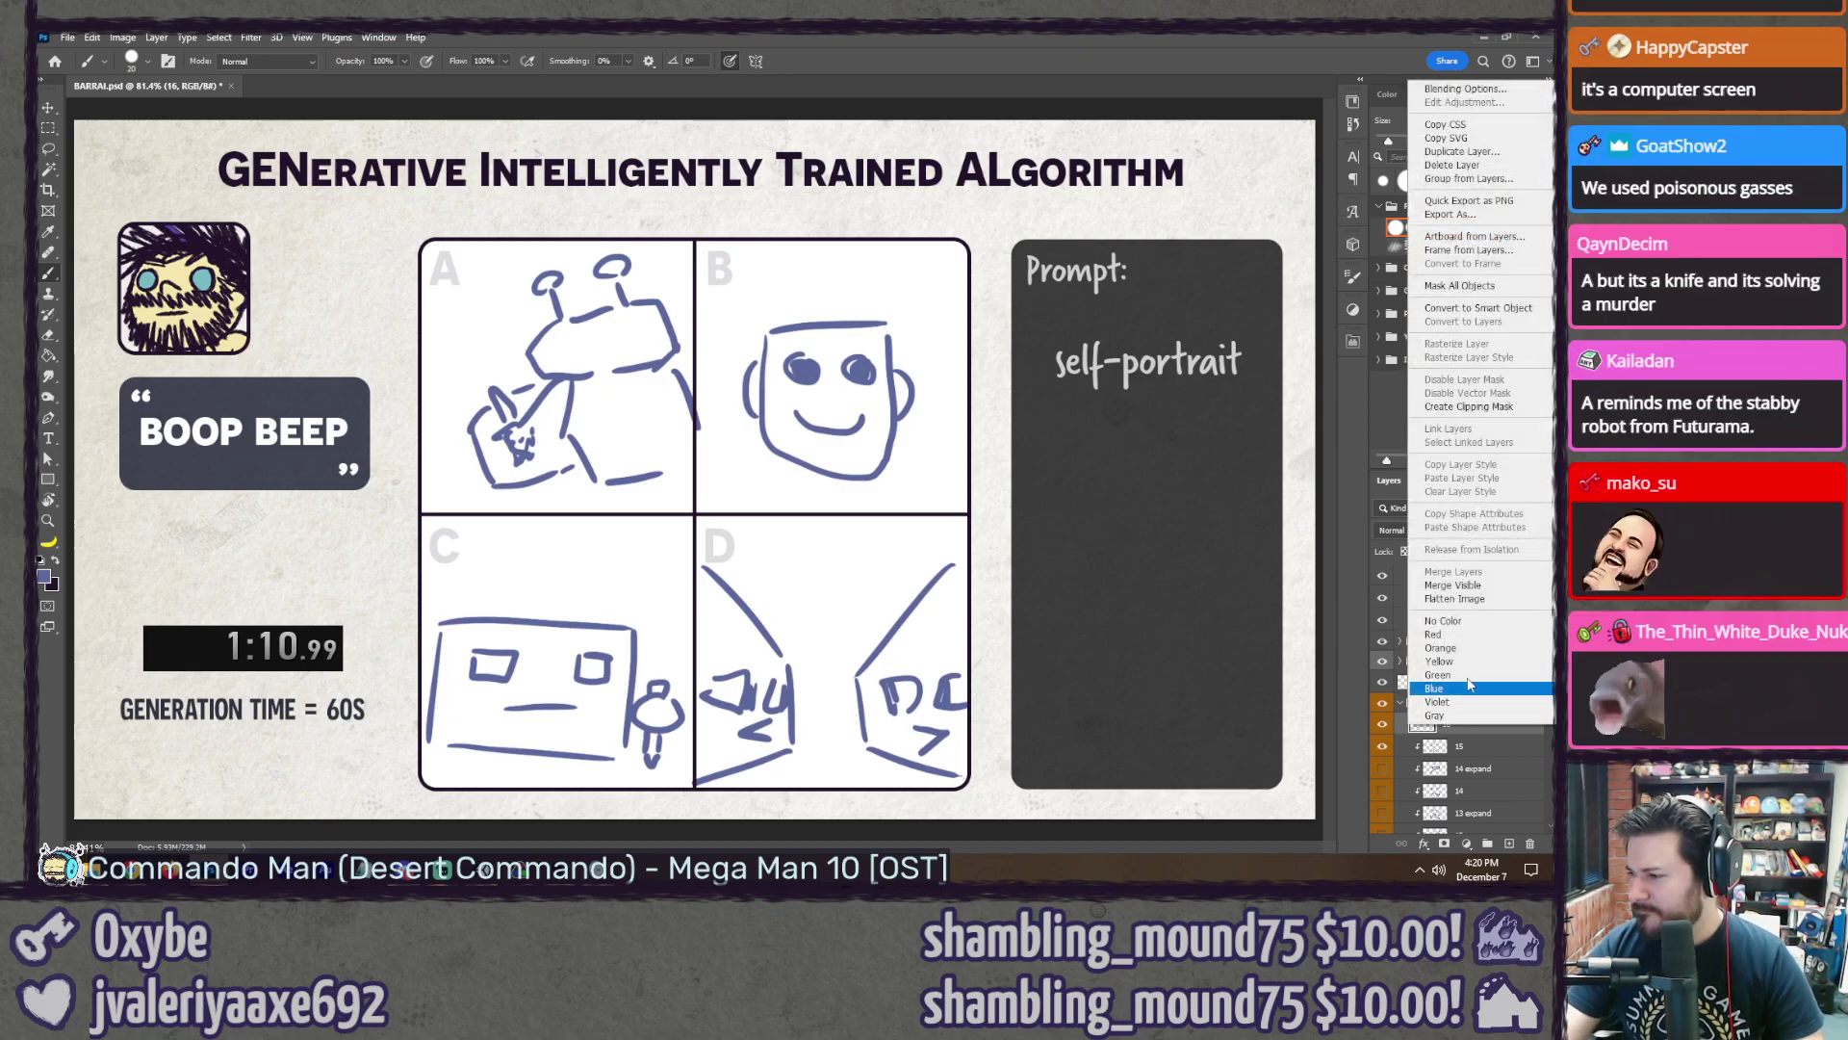
pyautogui.click(1469, 406)
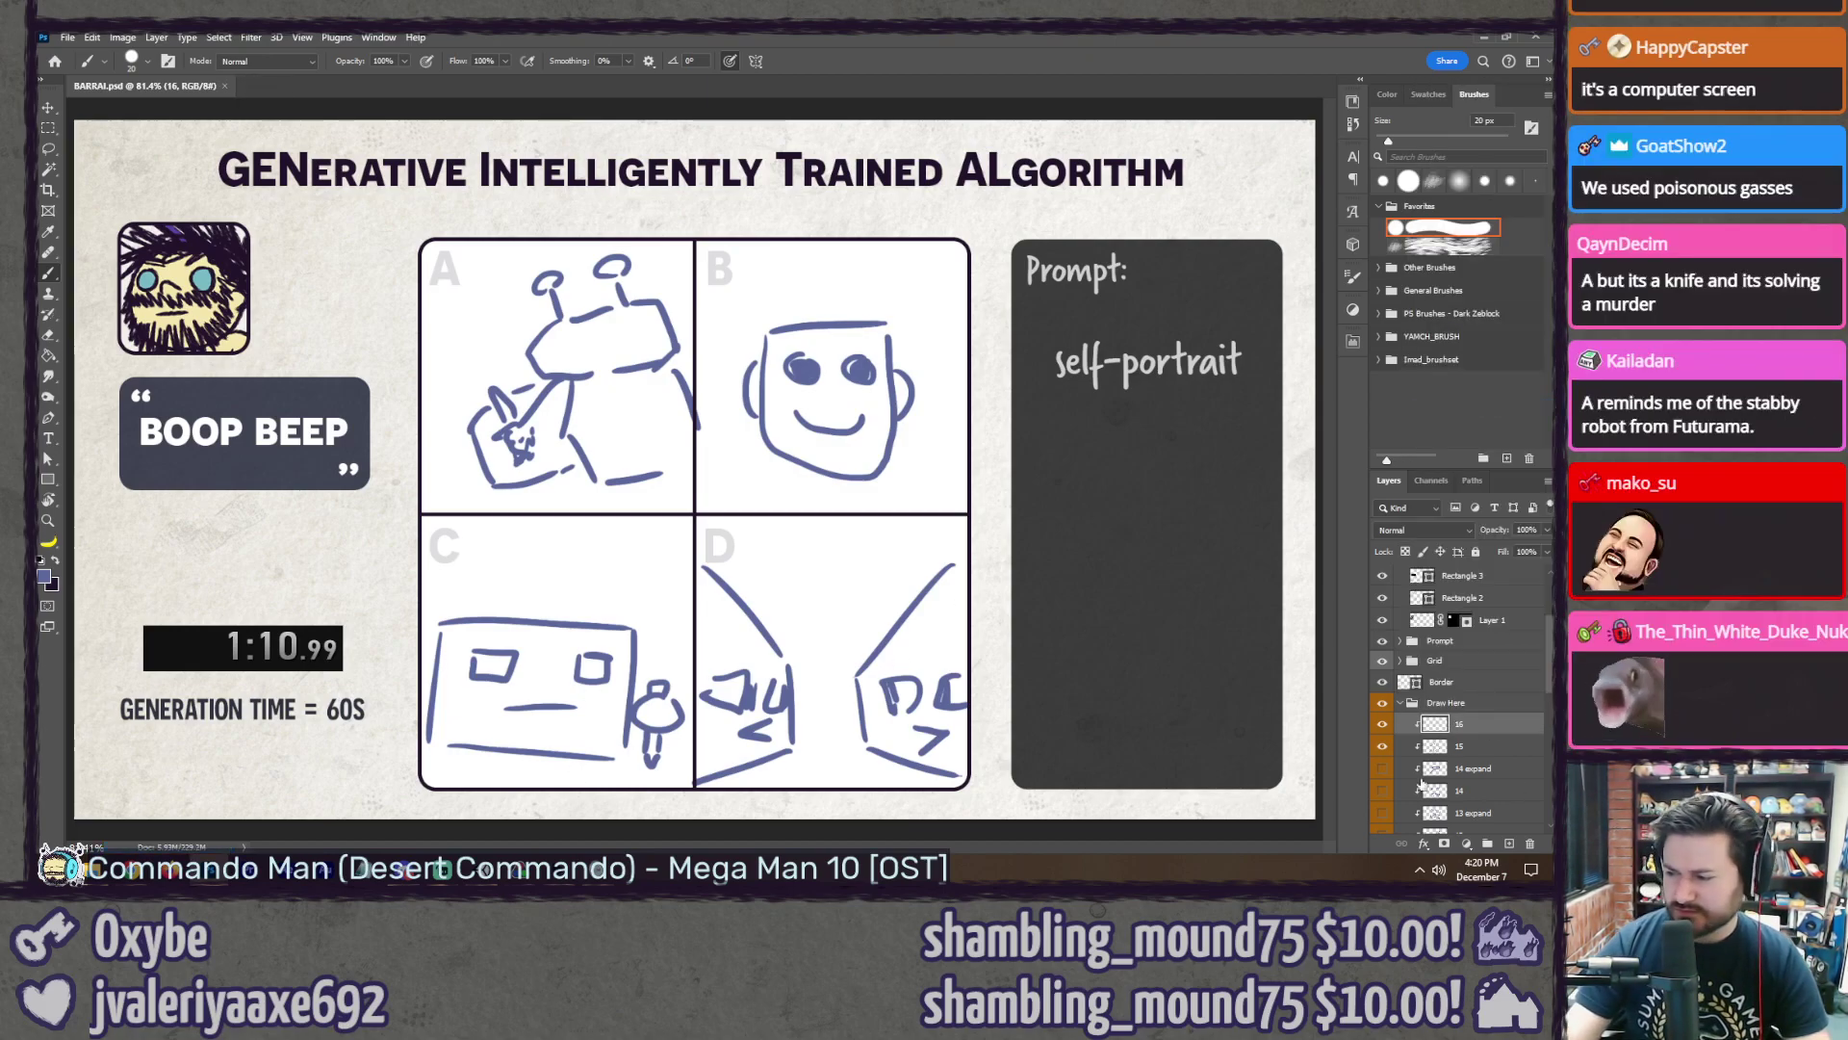
pyautogui.click(1384, 747)
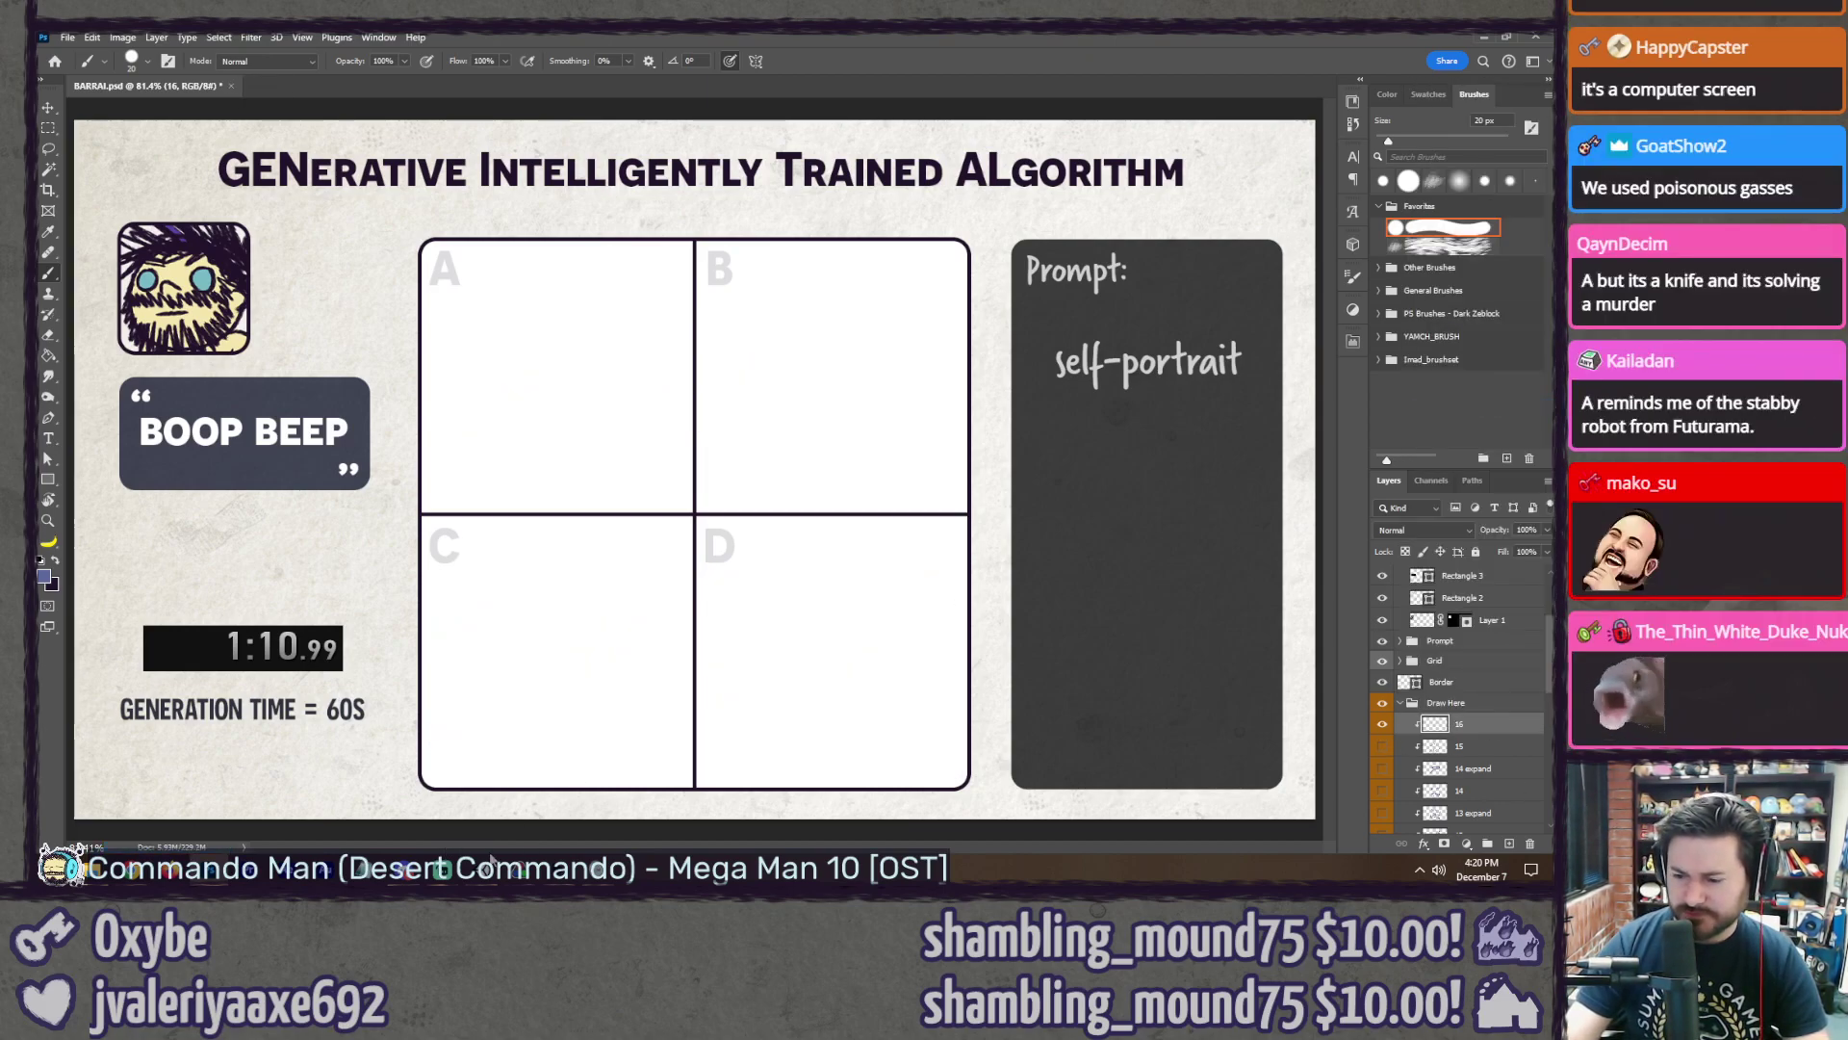
pyautogui.hotkey('alt', 'Tab')
pyautogui.click(963, 660)
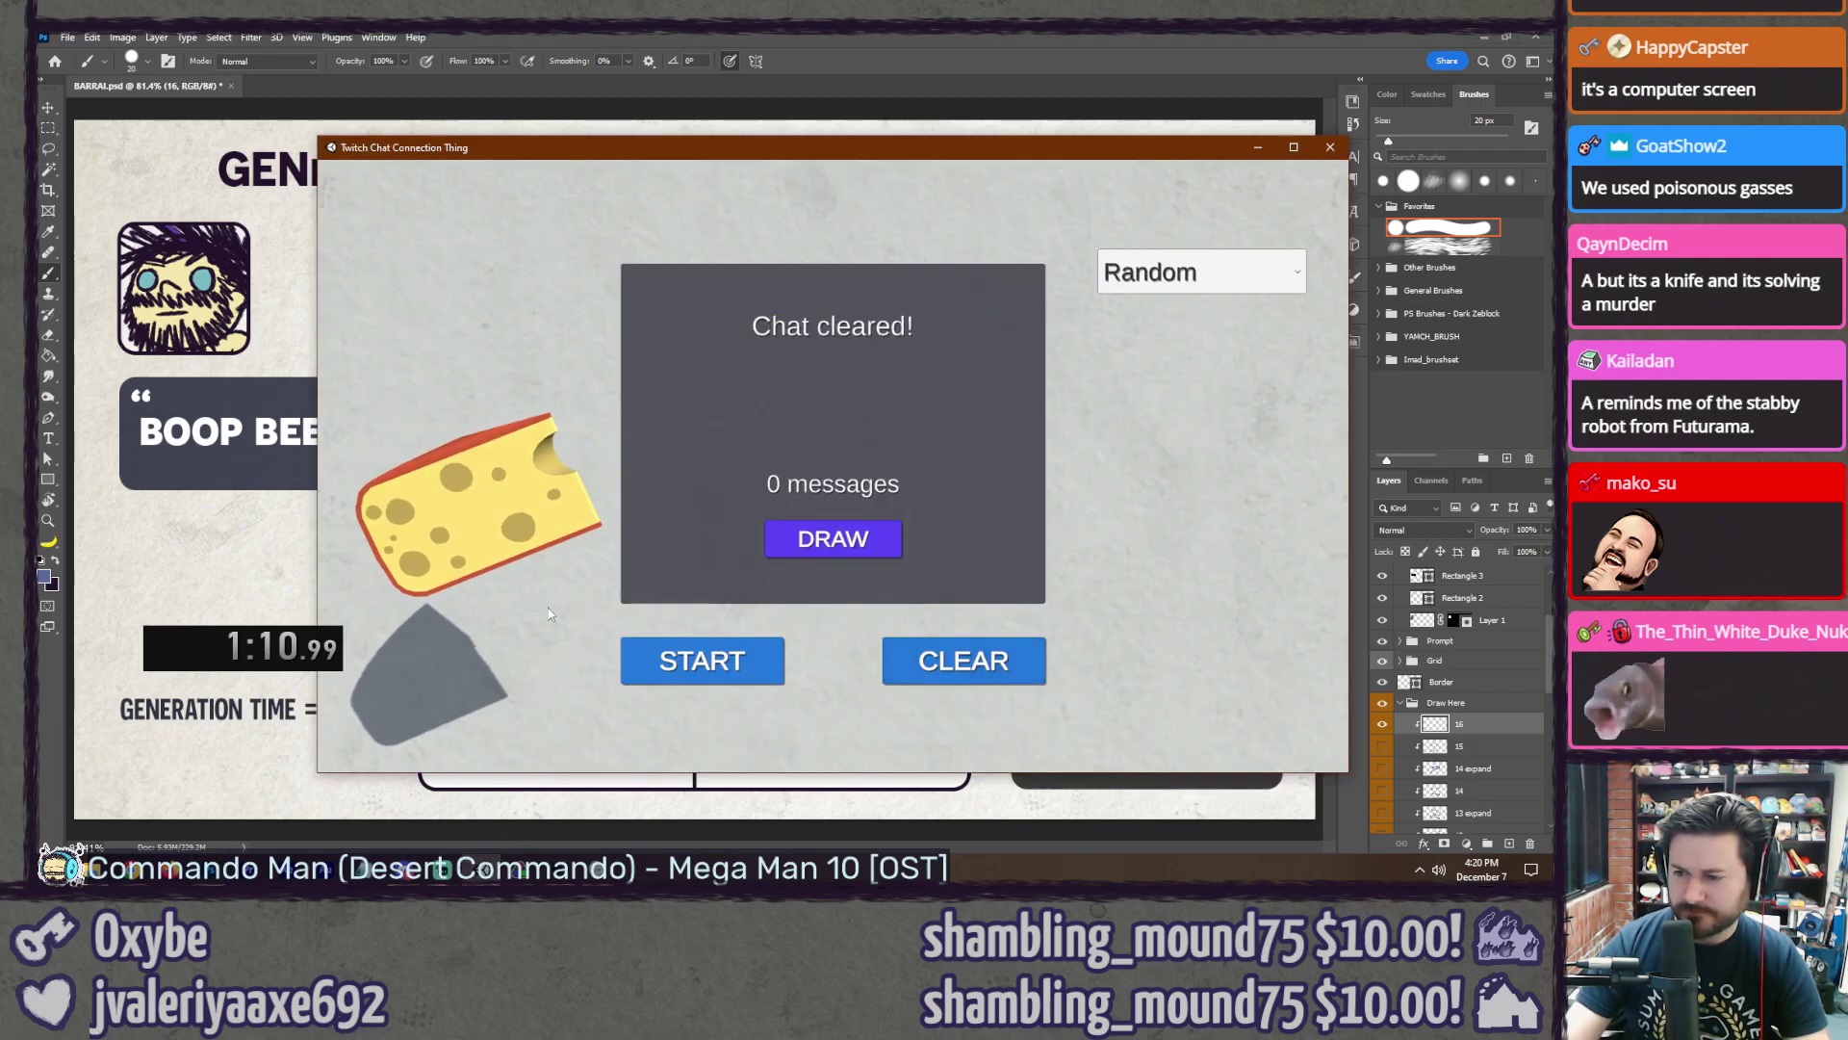
# Step: Collect 138 chat messages, pause, and draw message #114, 'gelatinous cubed cheese'
pyautogui.click(678, 666)
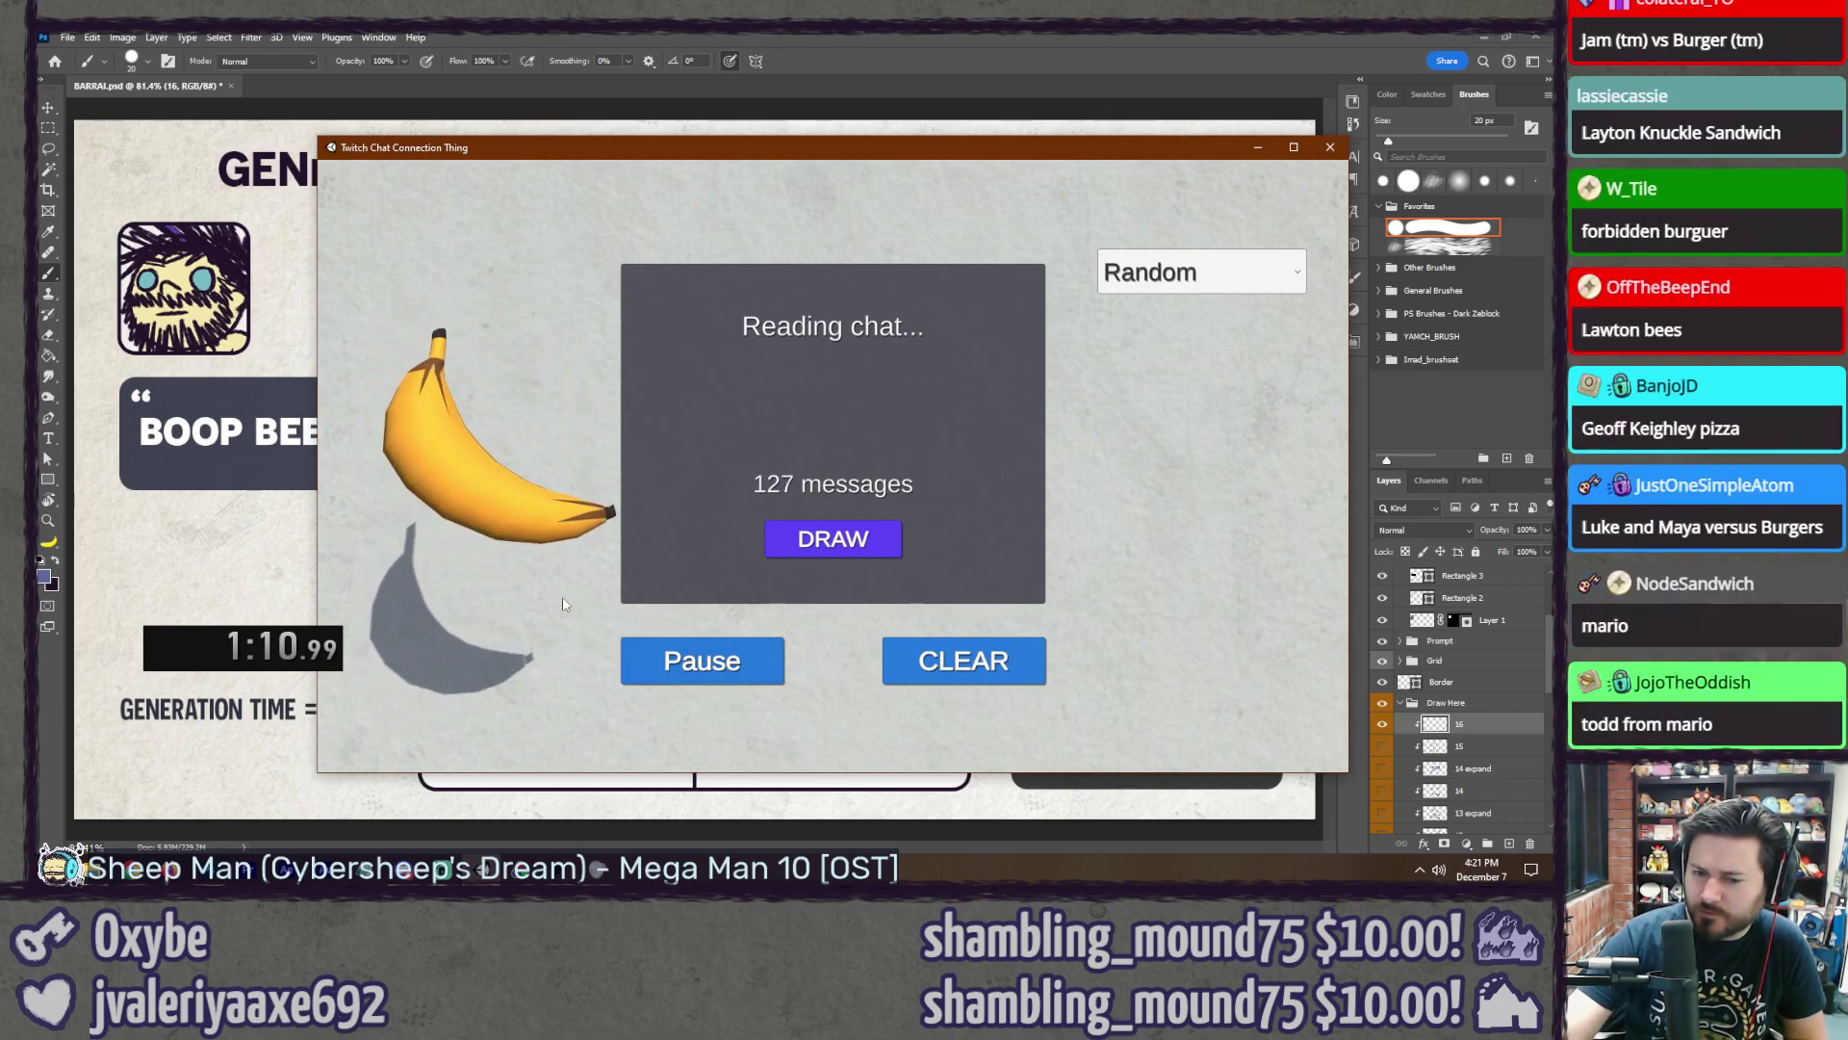
pyautogui.click(702, 664)
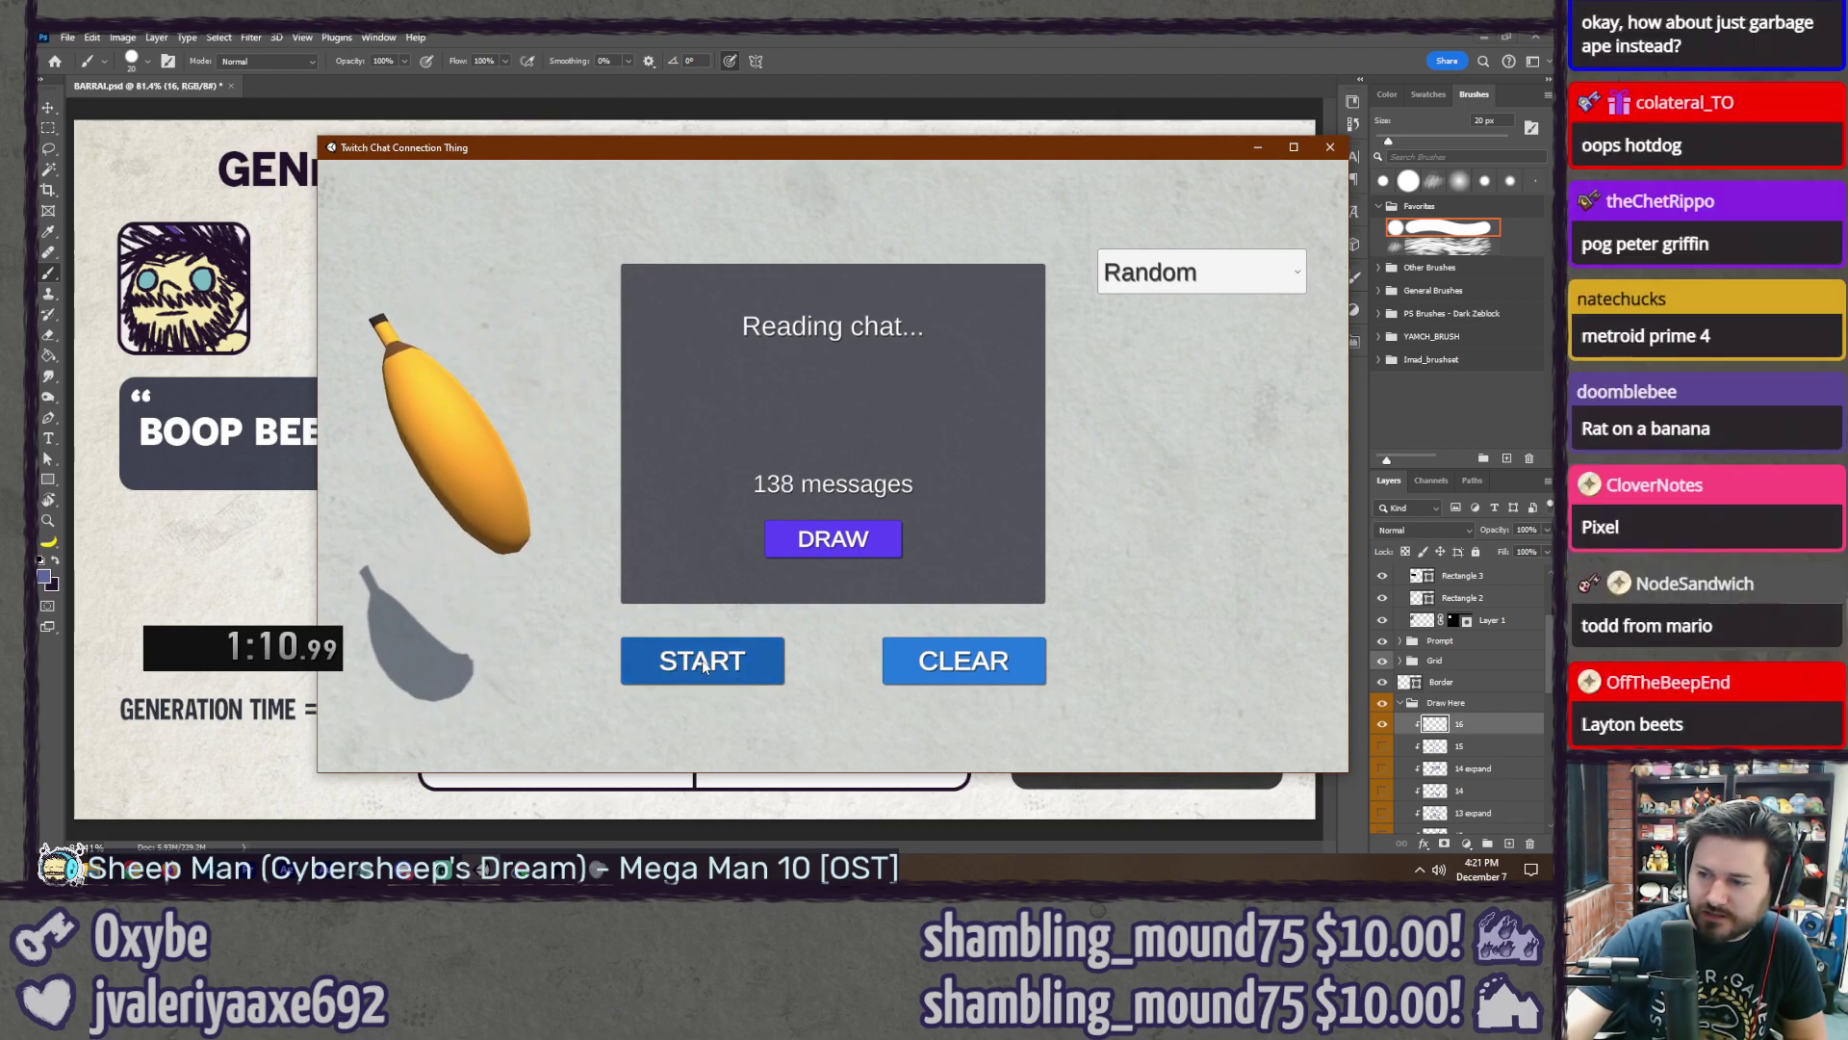
pyautogui.click(861, 539)
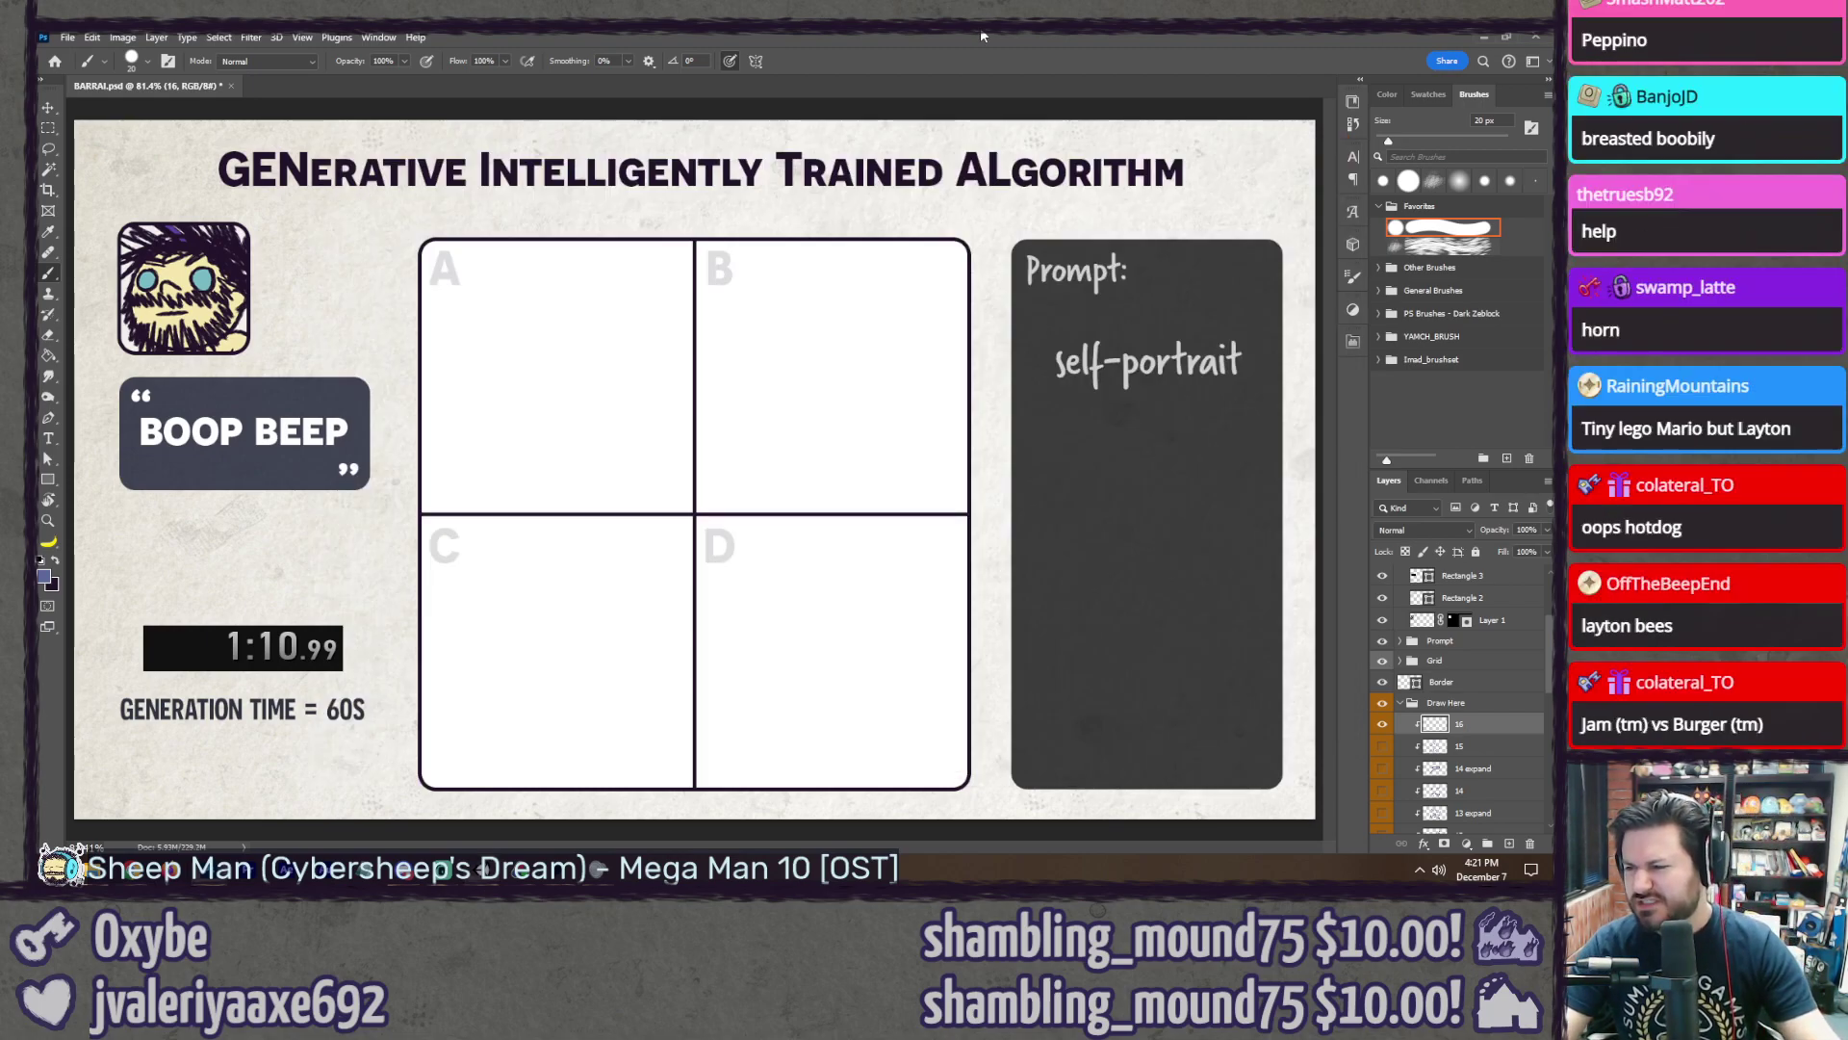
# Step: Change the Photoshop prompt text to 'gelatinous cubed cheese' and return to the brush
pyautogui.click(980, 27)
pyautogui.press('t')
pyautogui.doubleClick(1180, 366)
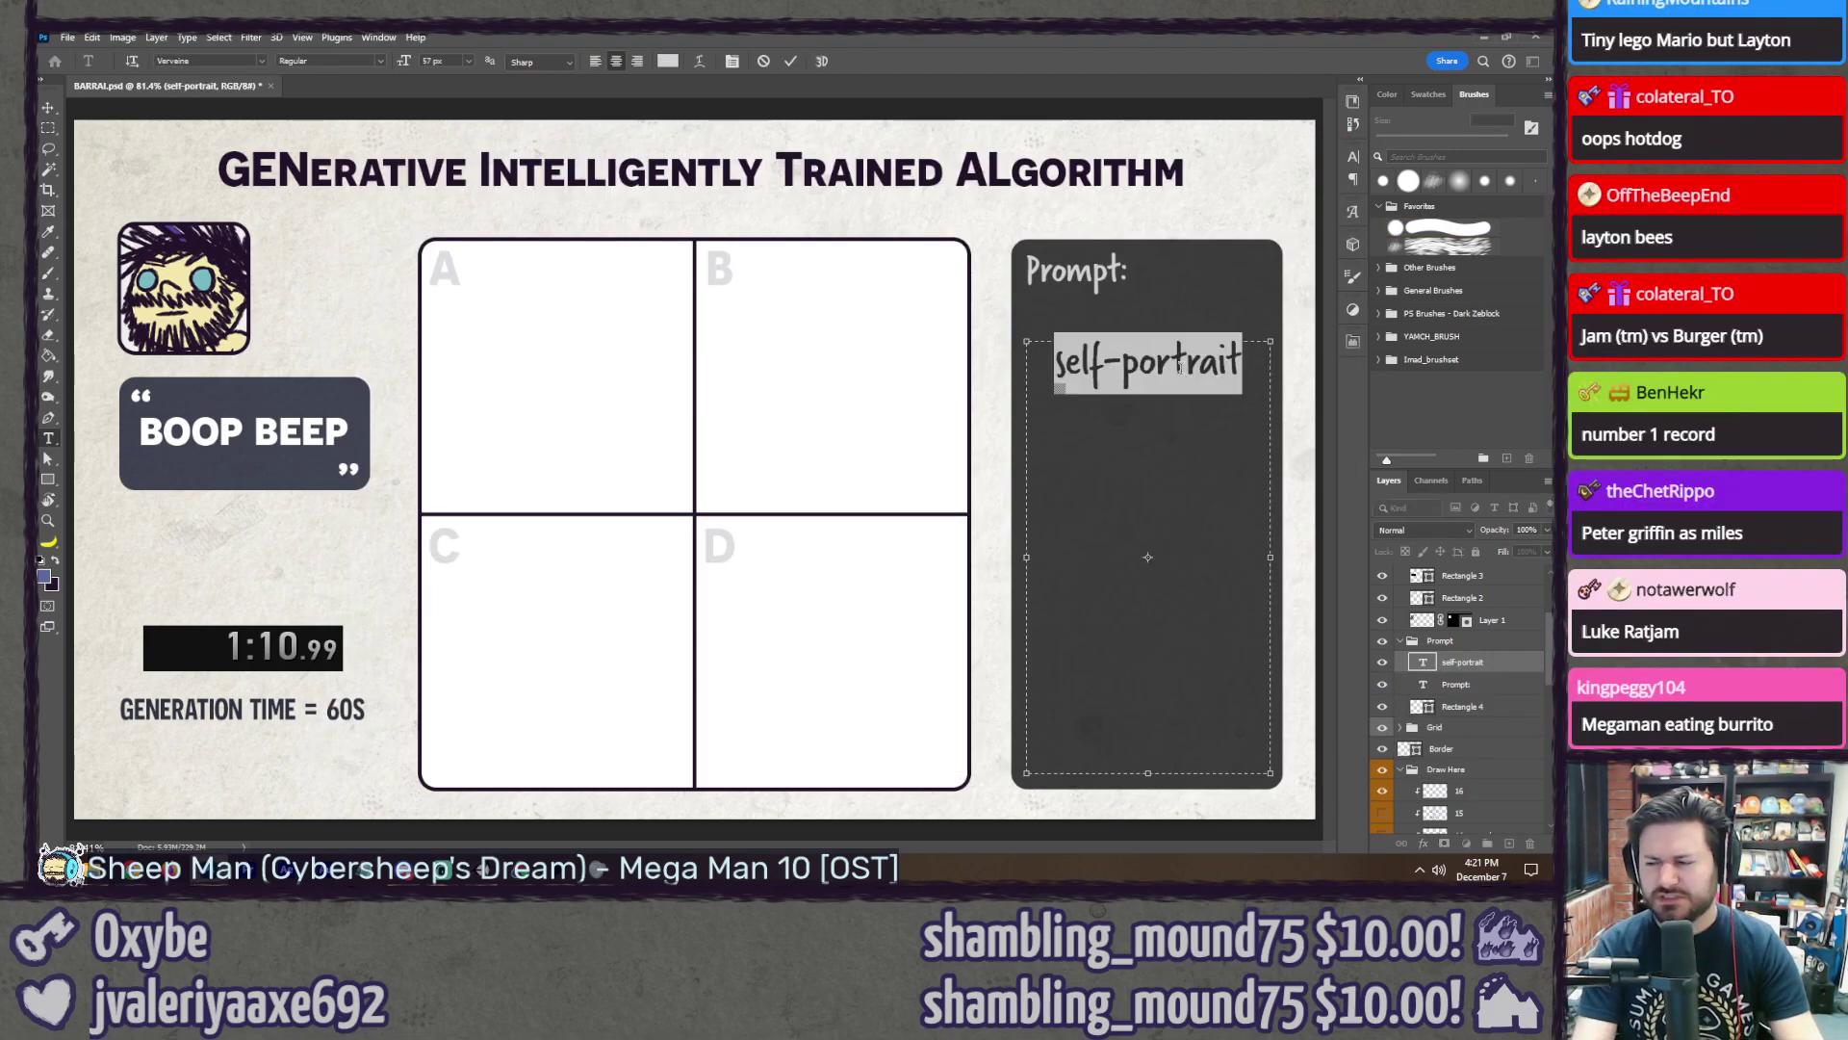
pyautogui.write('gelatinous ')
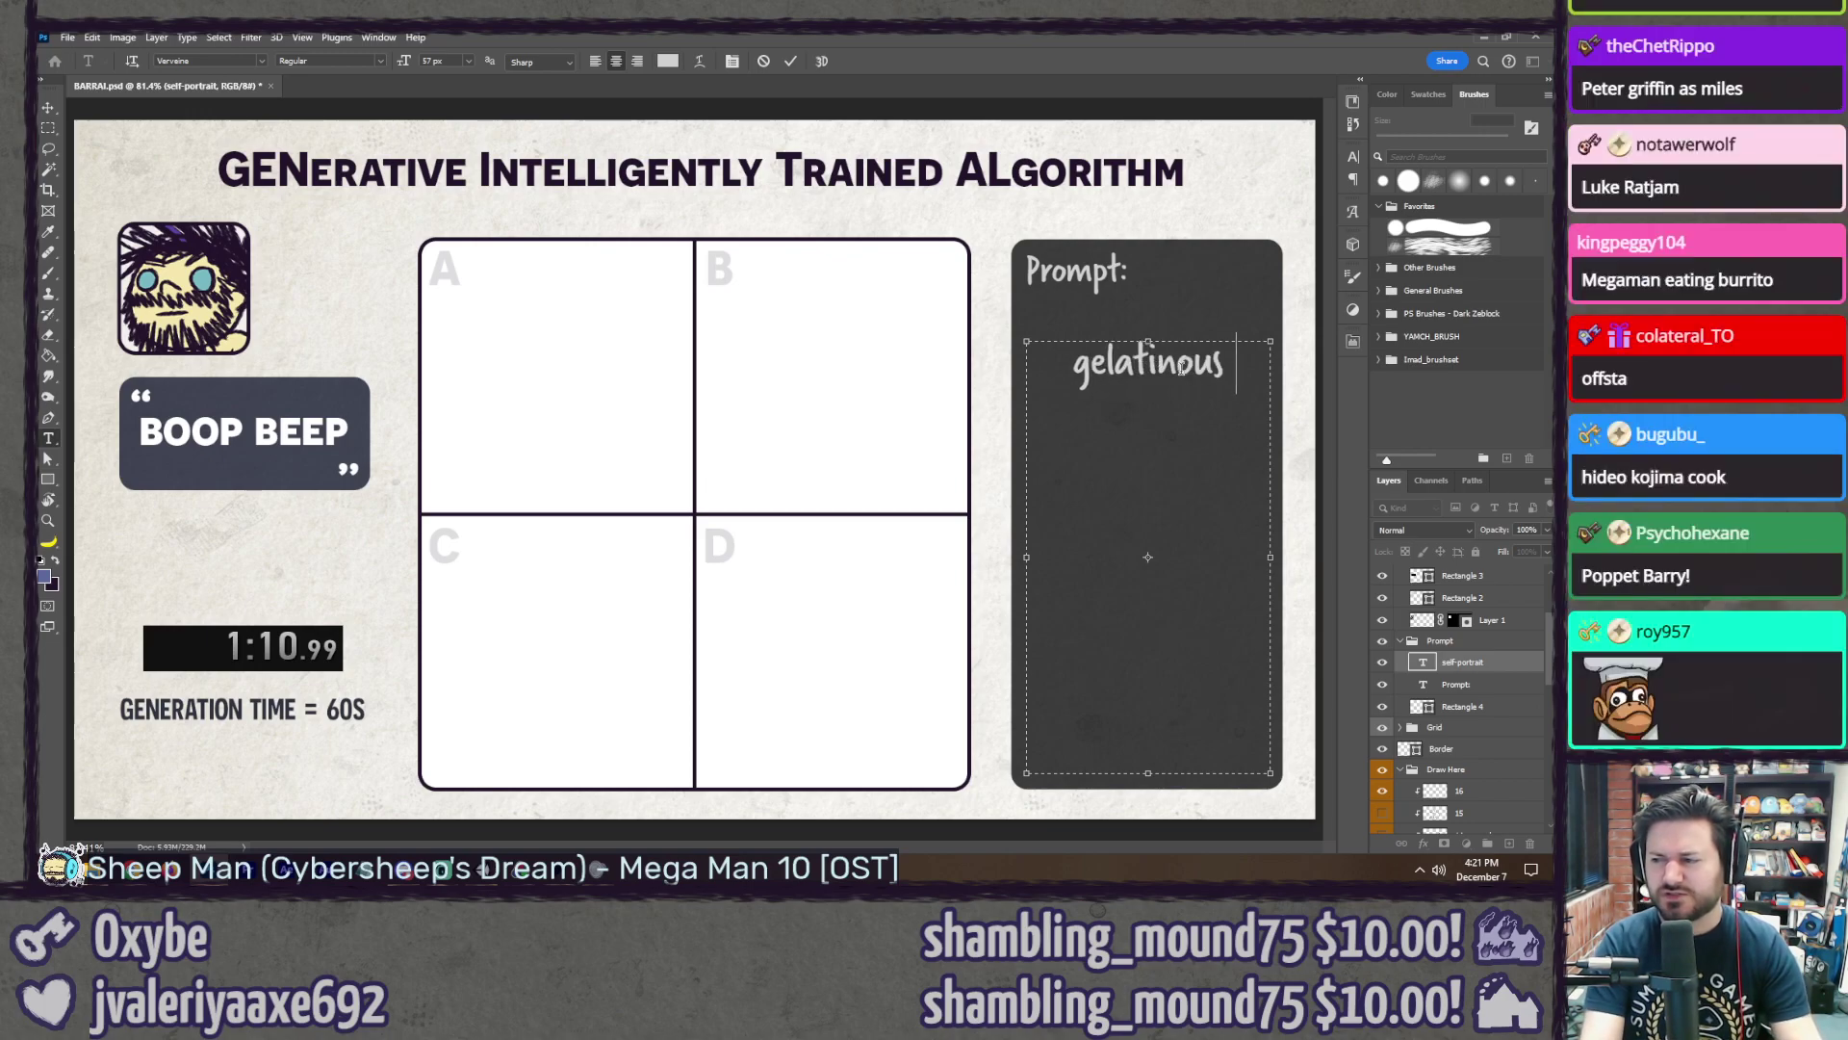
pyautogui.write('cubed cheese')
pyautogui.hotkey('ctrl', 'Return')
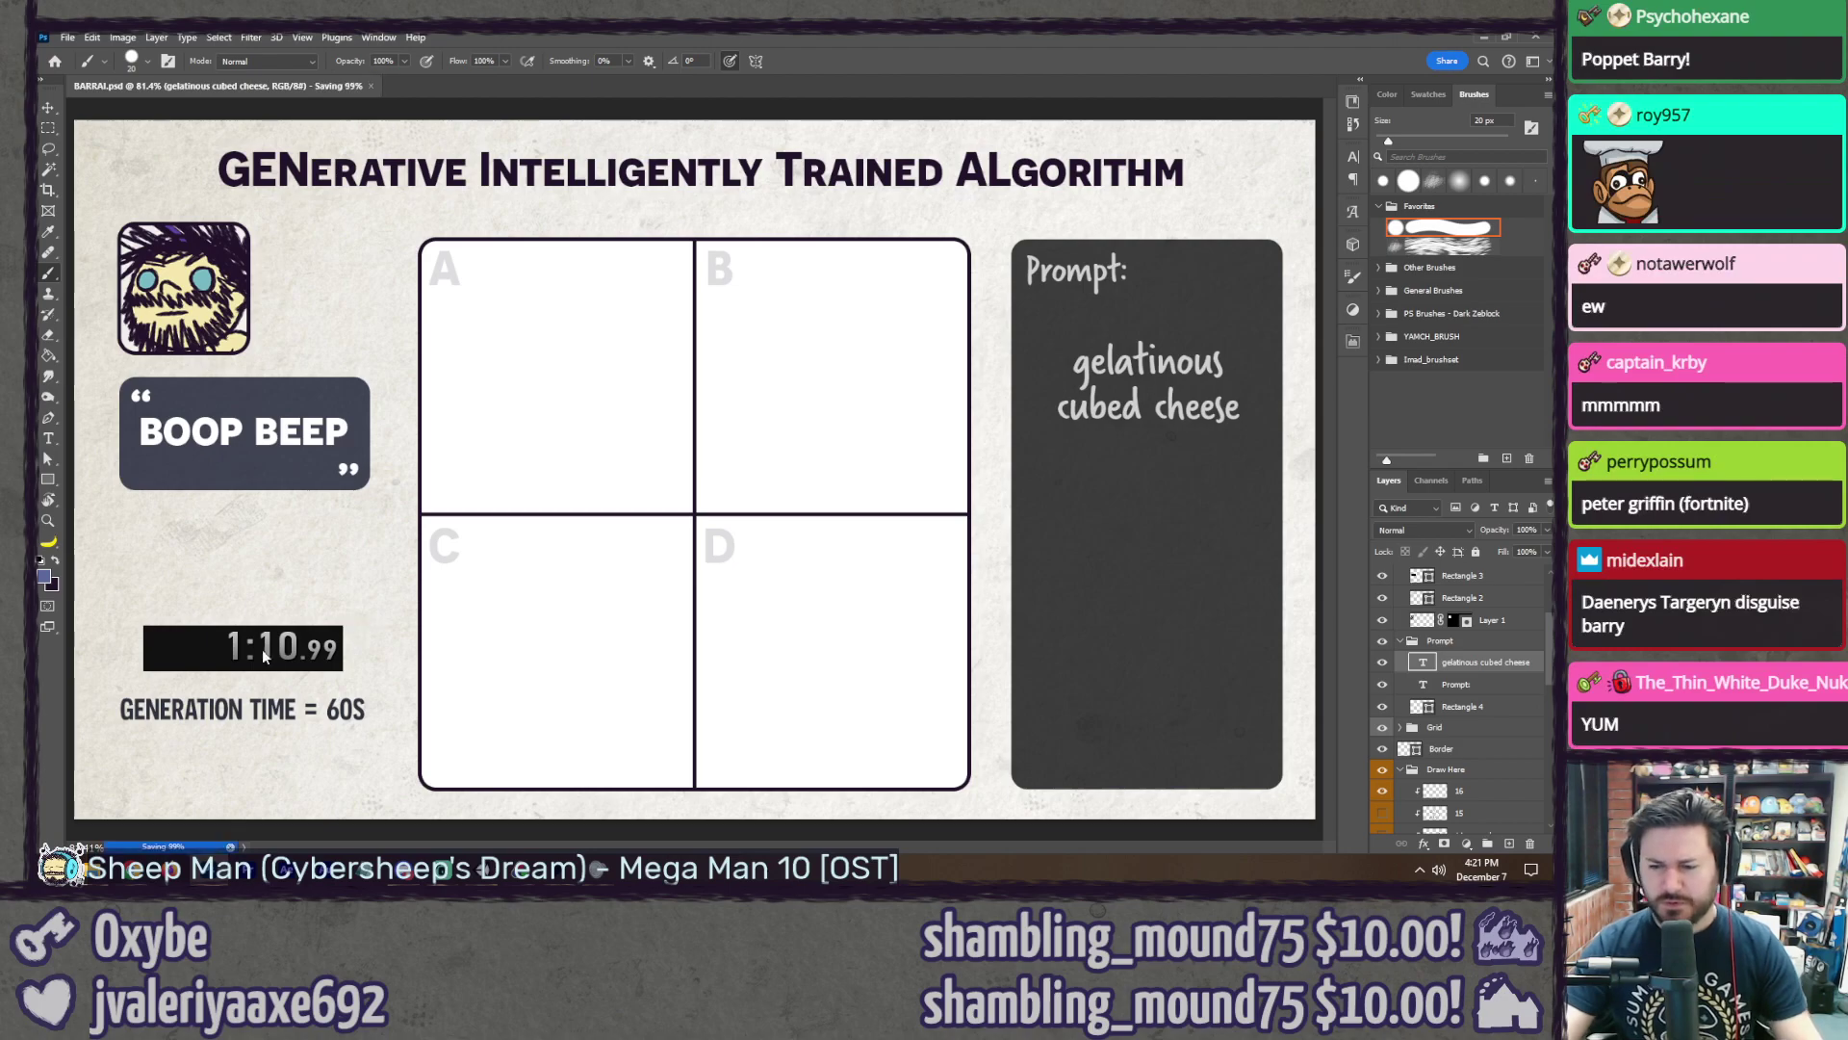
pyautogui.press('b')
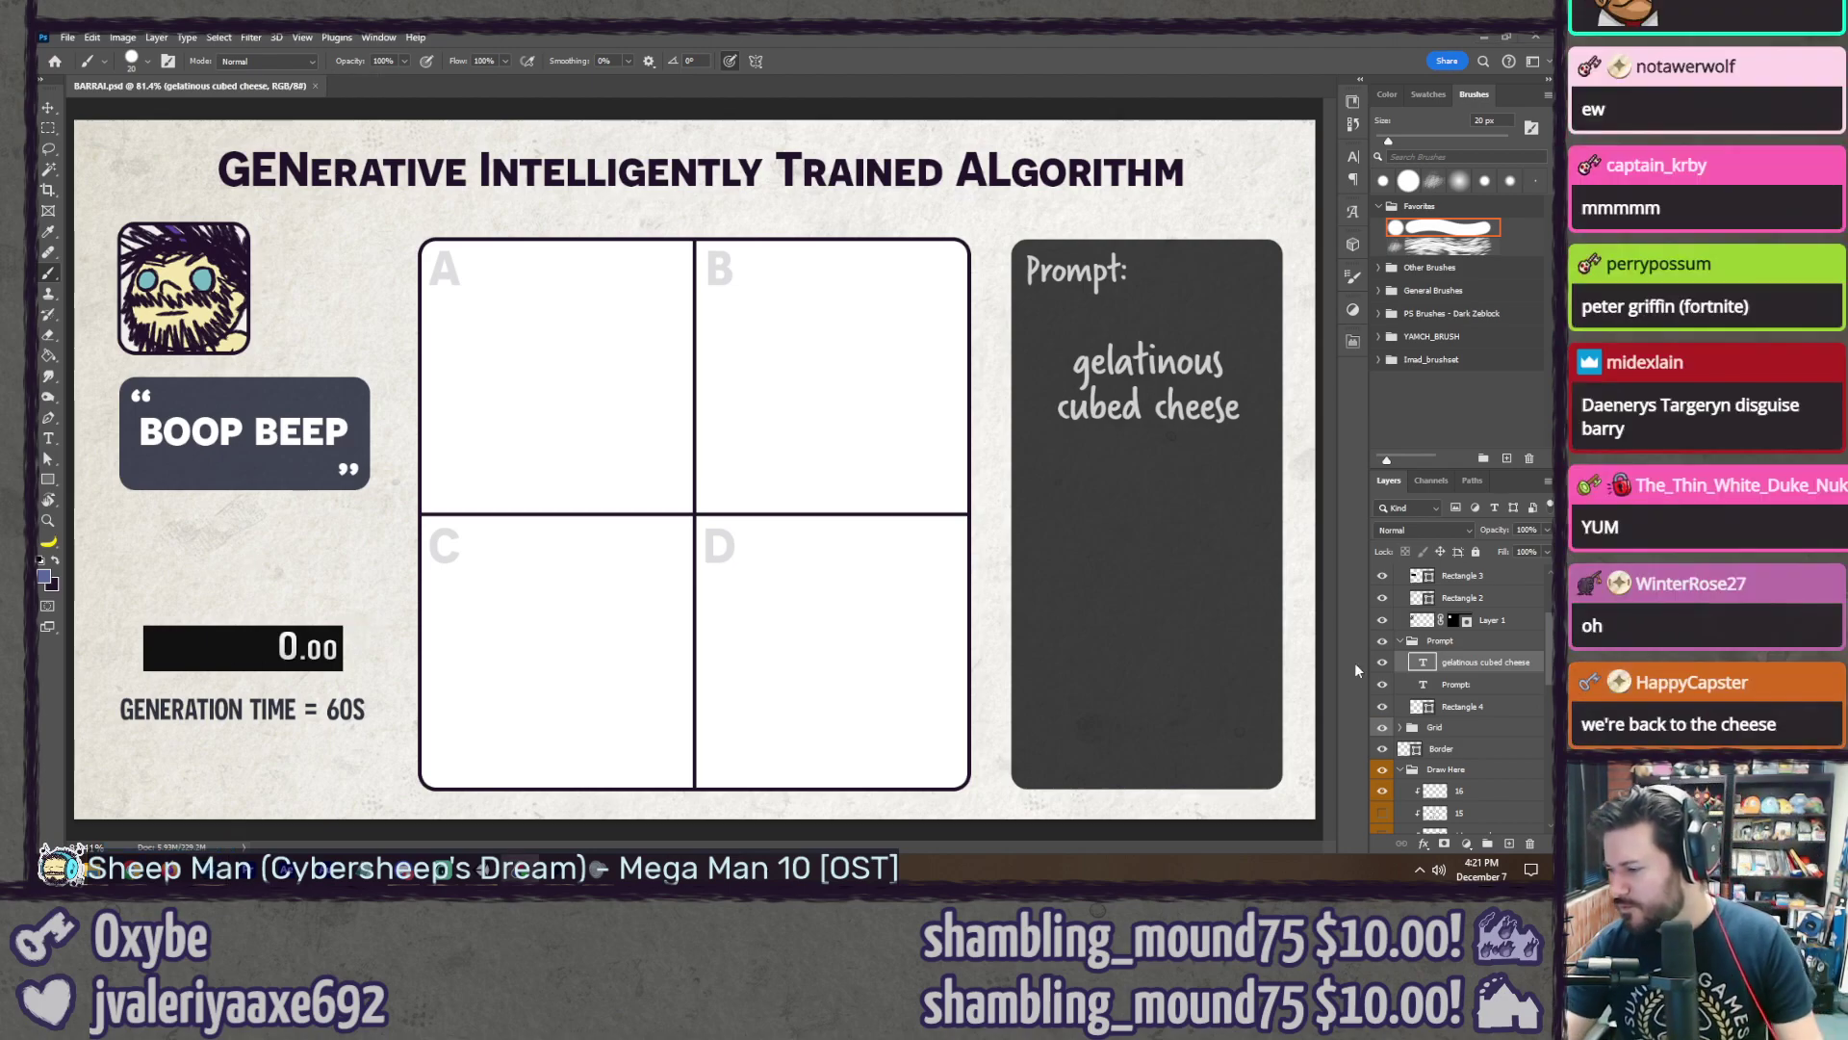
# Step: On layer 16, sketch a gelatinous cheese cube with a dimple in panel A
pyautogui.click(1502, 790)
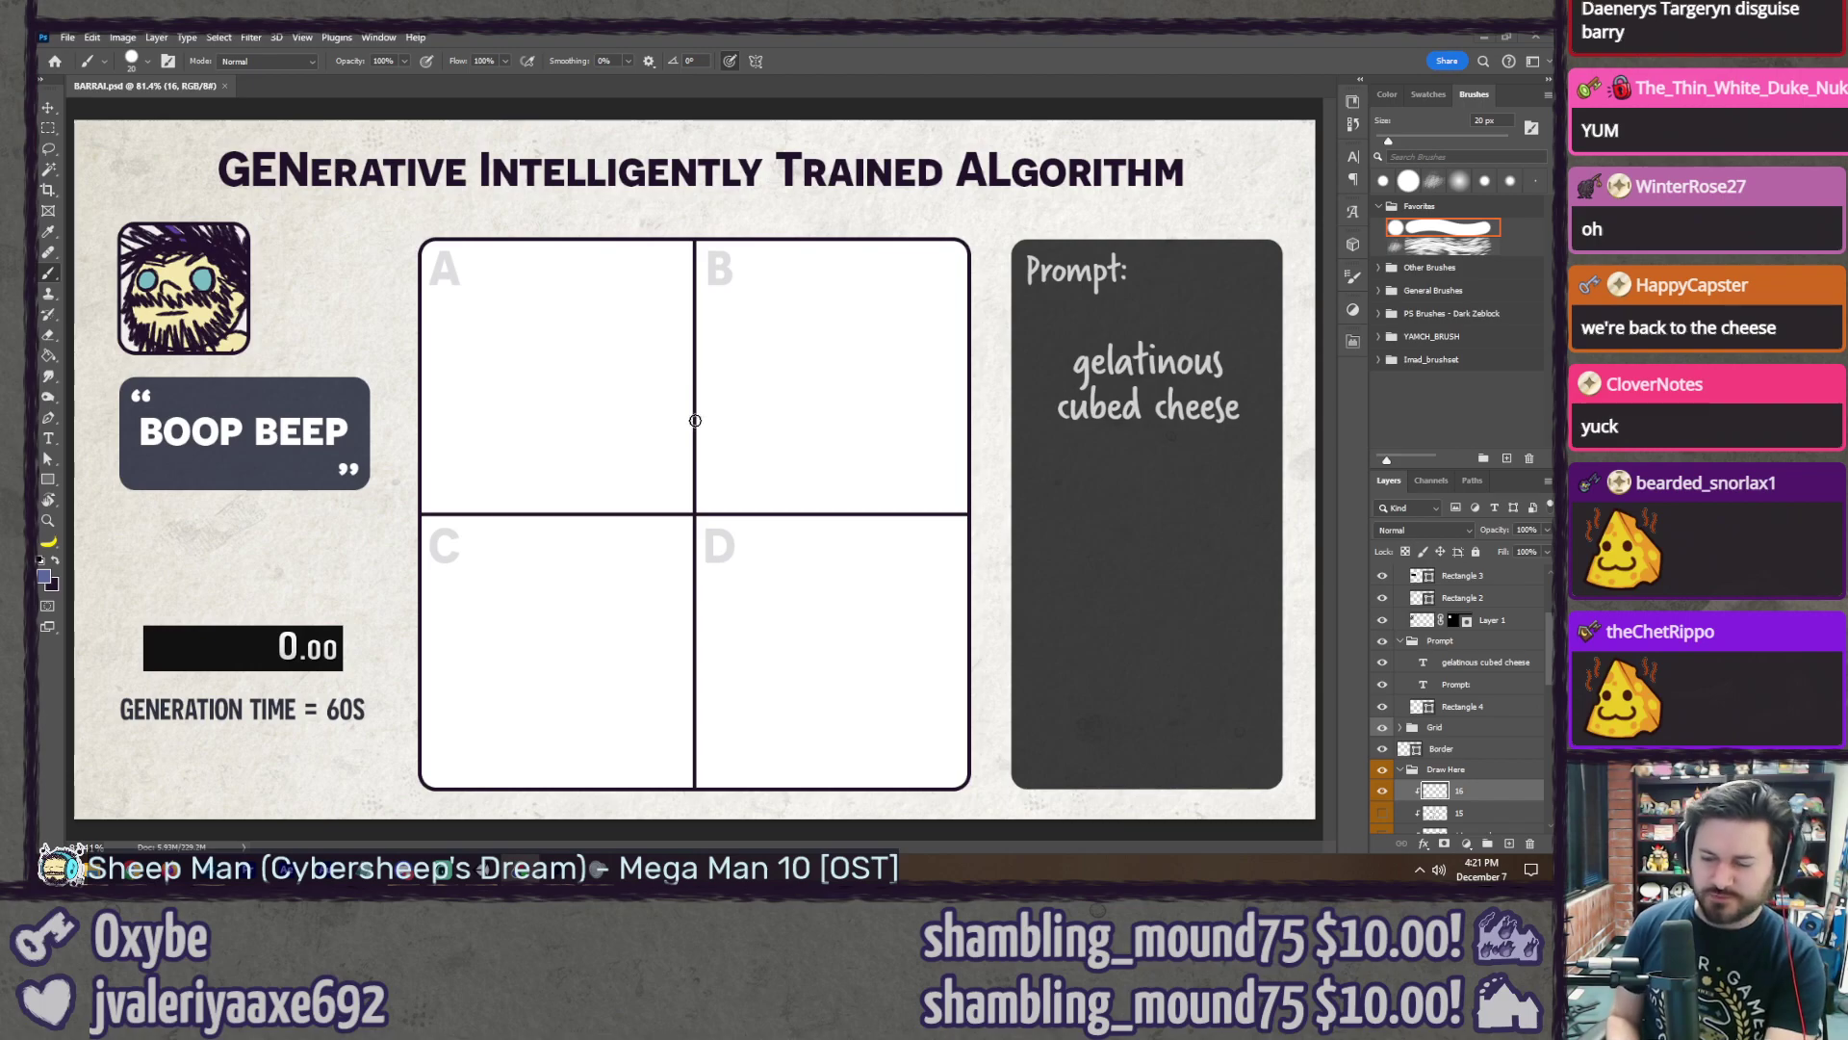
pyautogui.moveTo(473, 308); pyautogui.dragTo(463, 410)
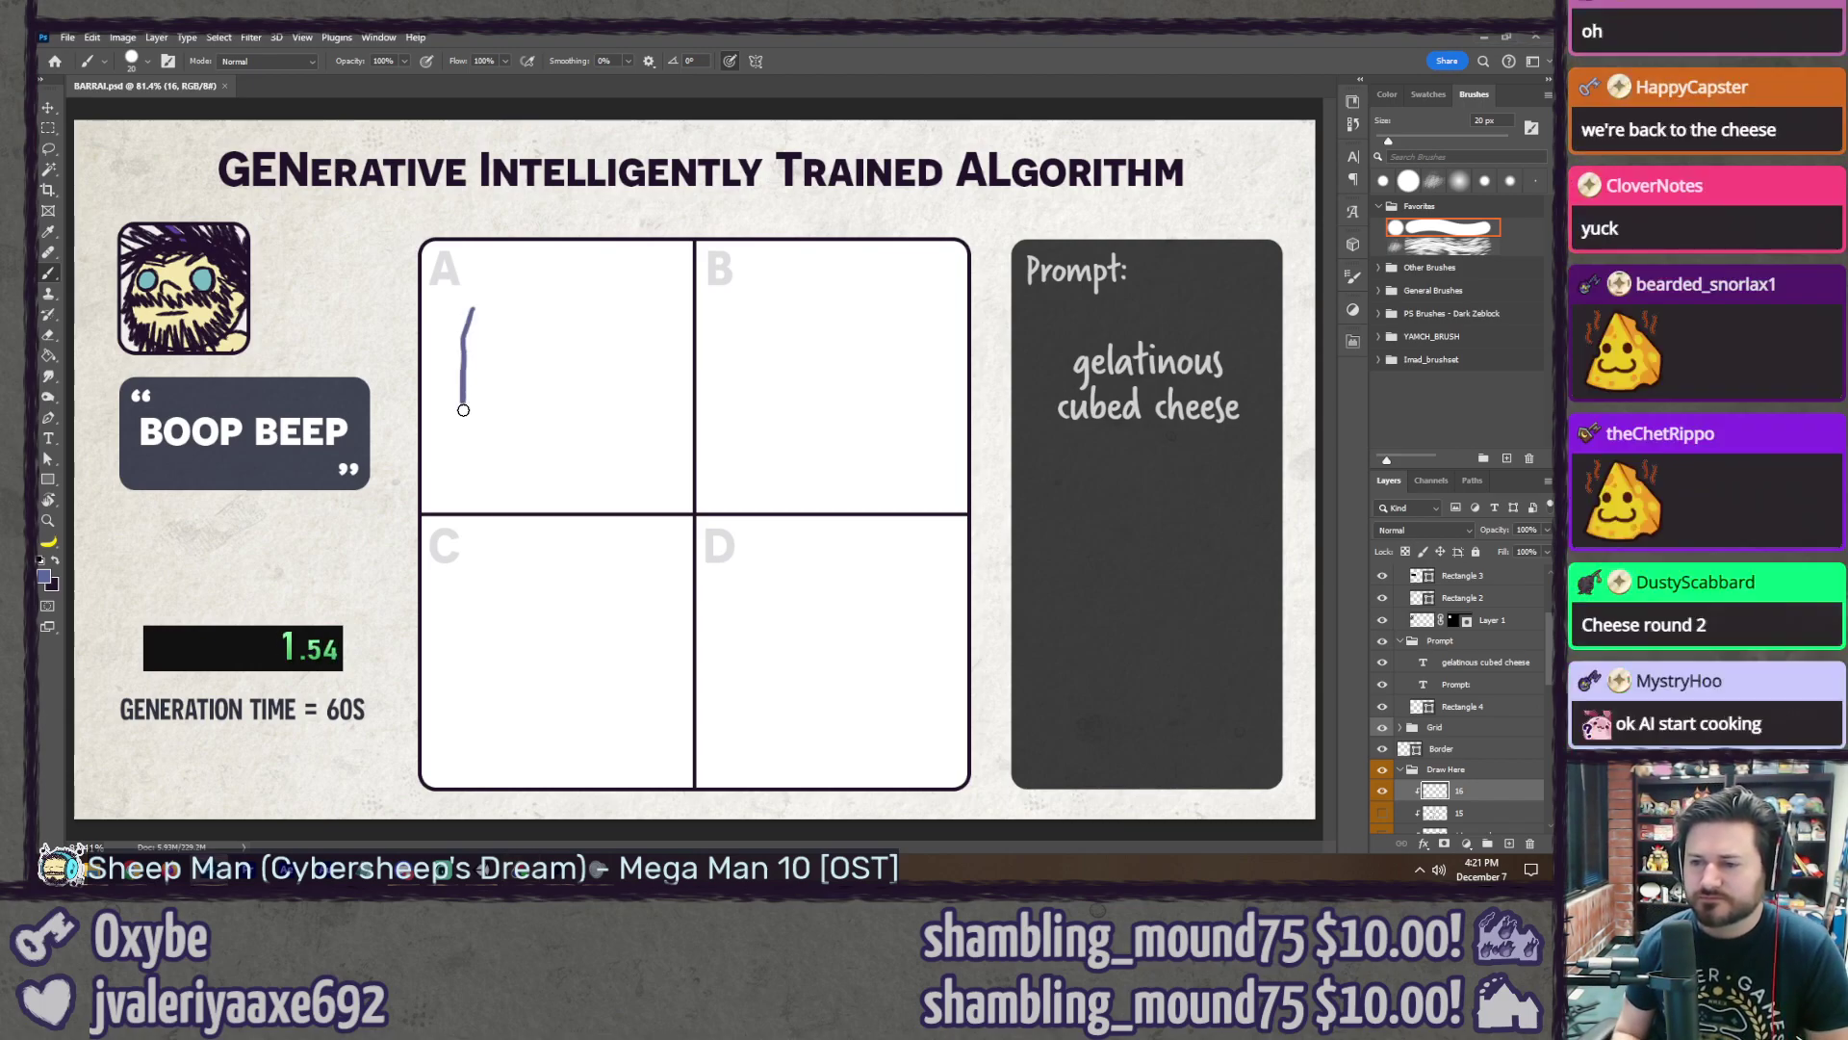
pyautogui.moveTo(530, 462); pyautogui.dragTo(626, 450)
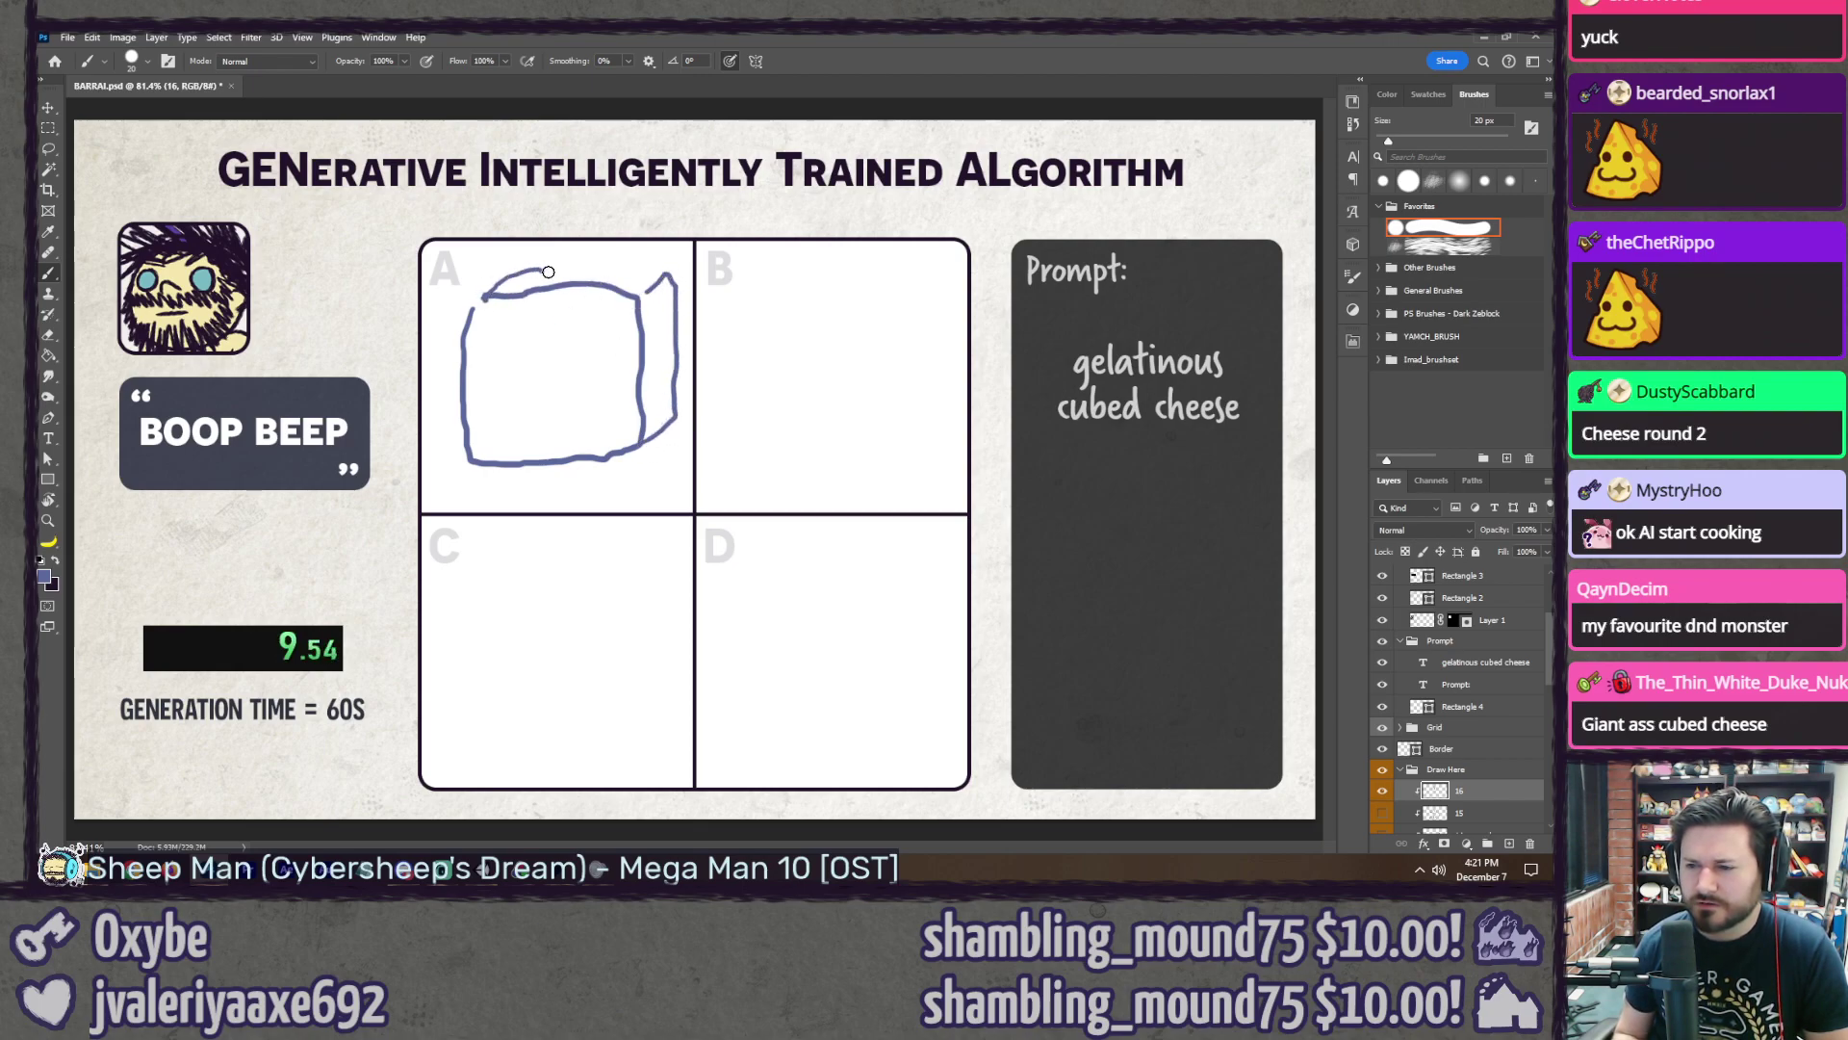
pyautogui.moveTo(664, 308); pyautogui.dragTo(666, 334)
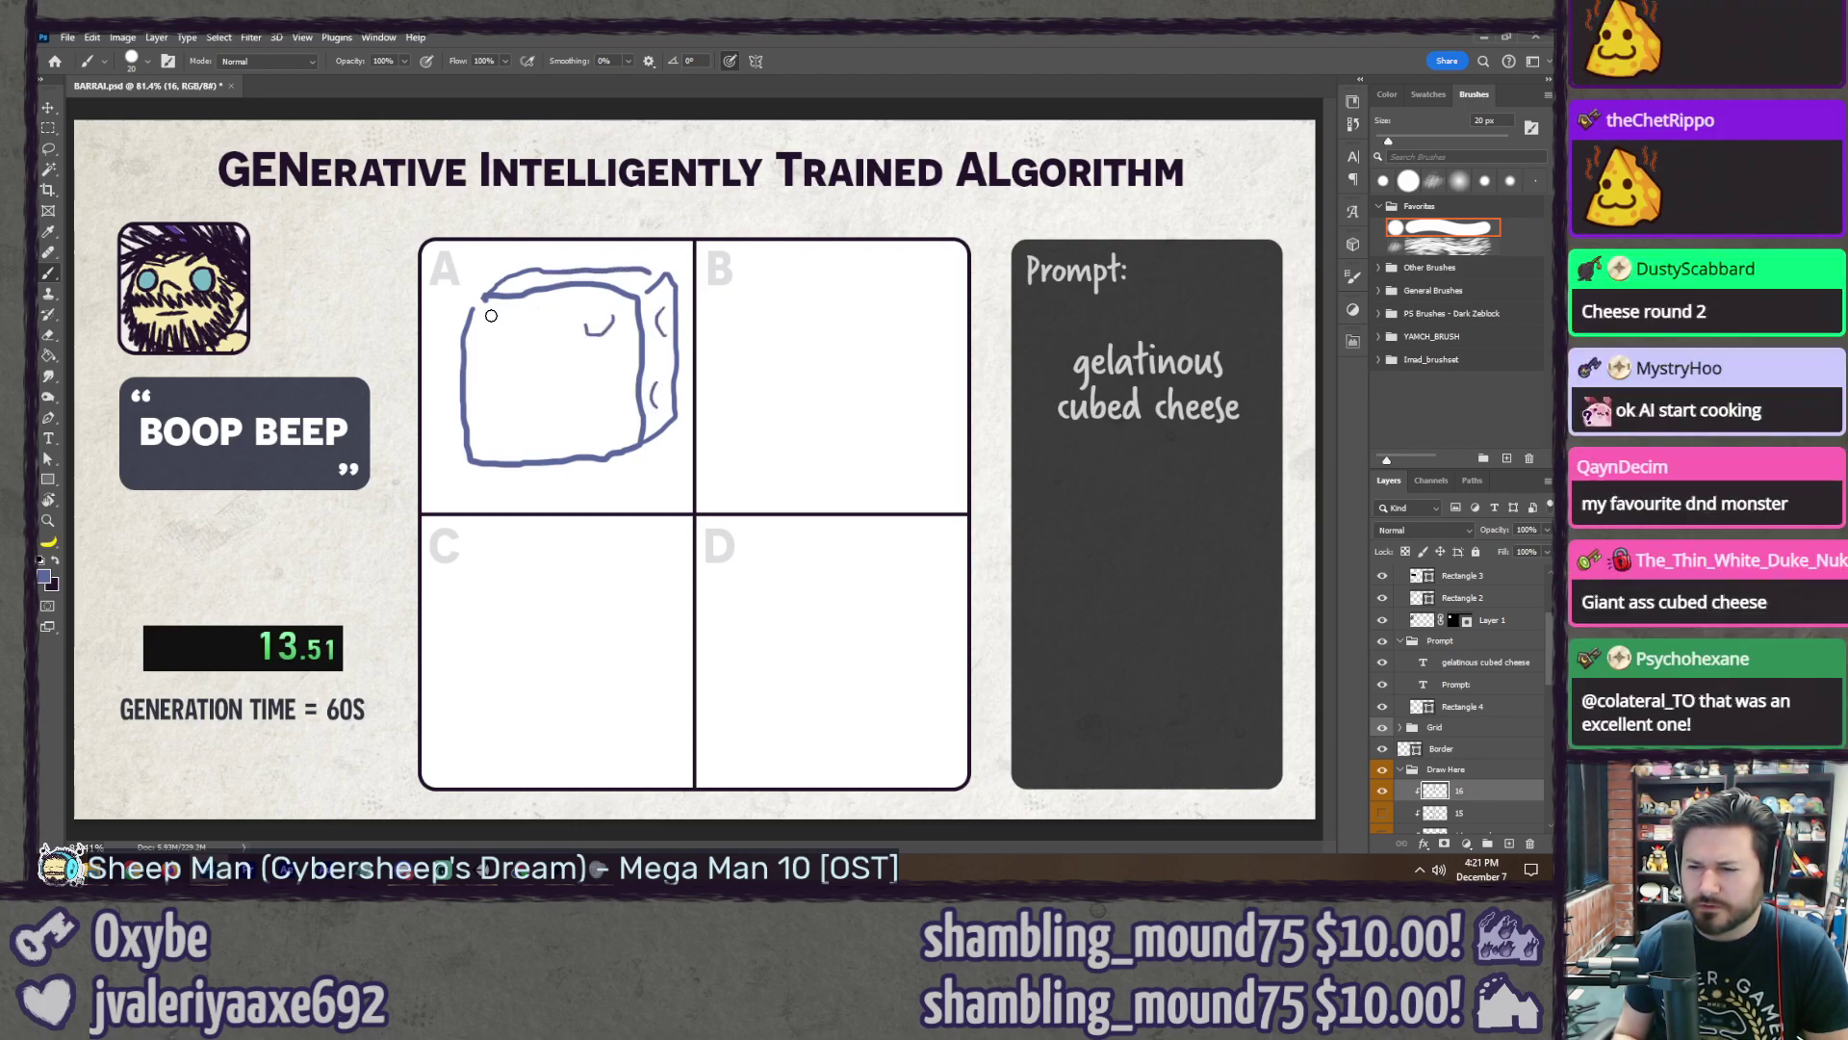
pyautogui.moveTo(491, 316)
pyautogui.mouseDown()
pyautogui.moveTo(489, 344)
pyautogui.moveTo(541, 384)
pyautogui.mouseUp()
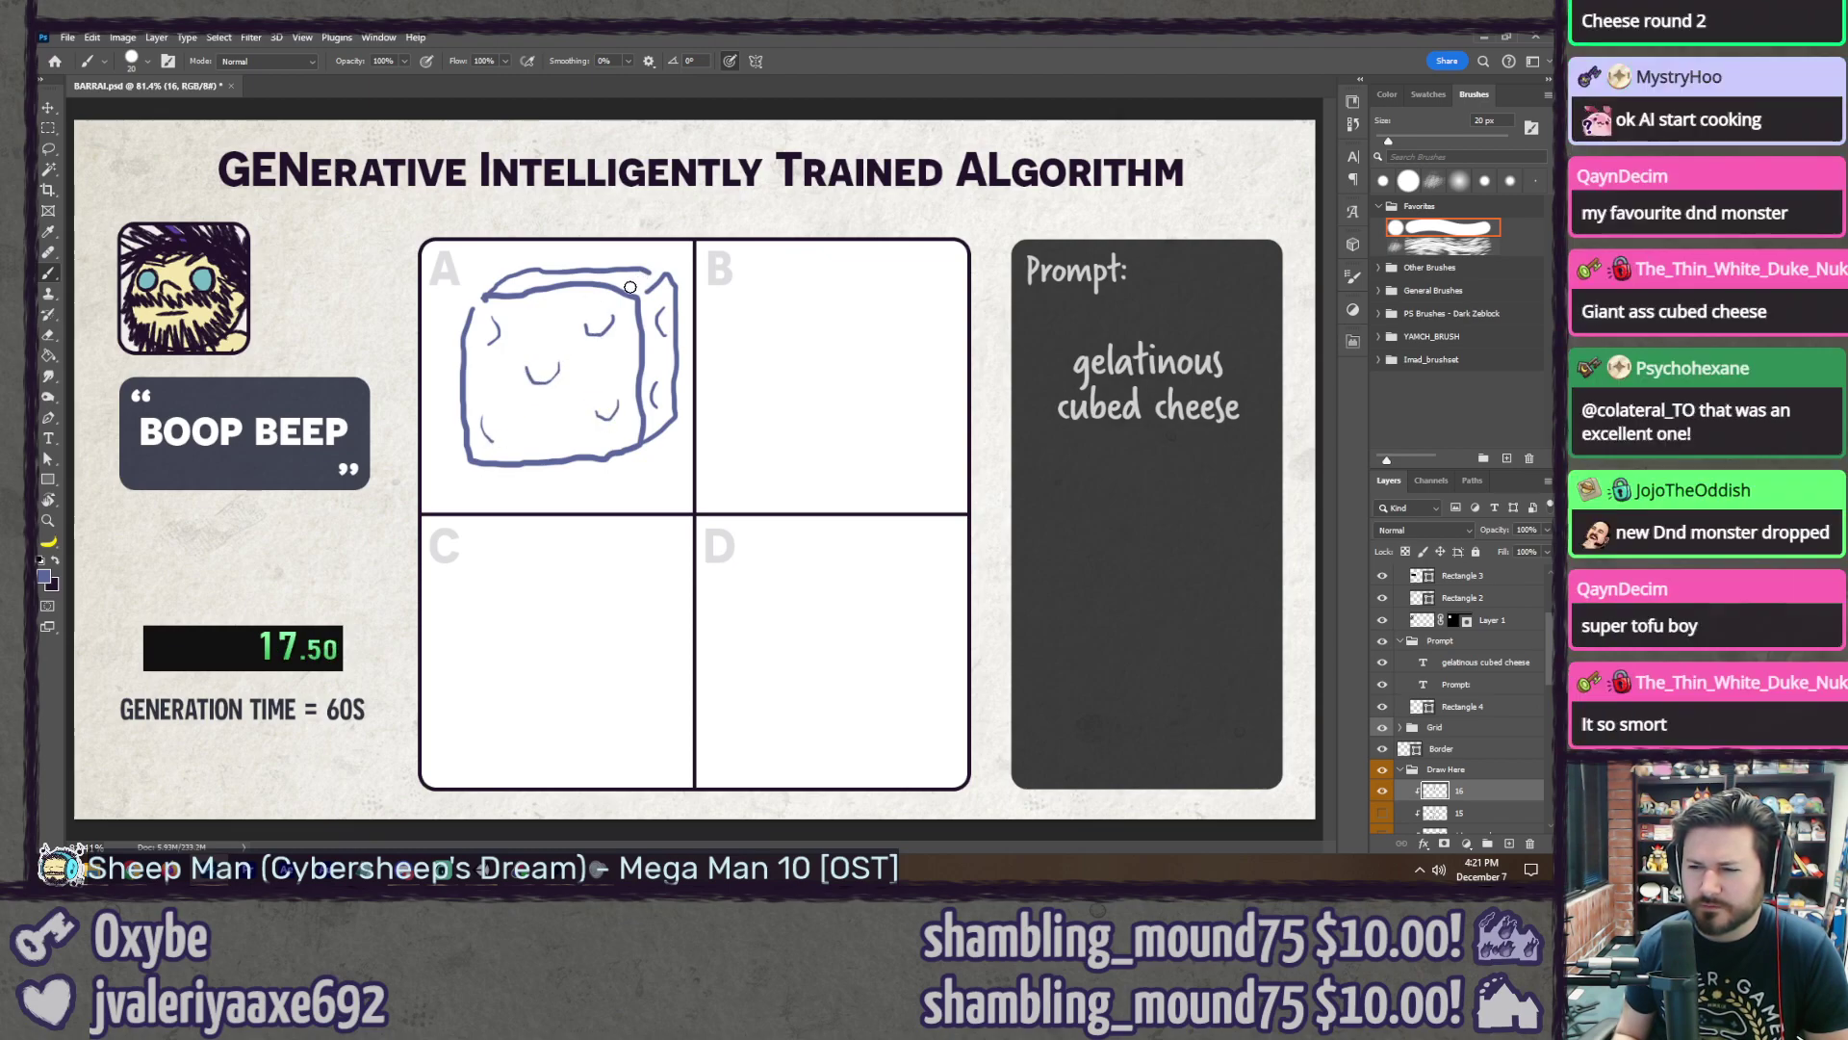
pyautogui.moveTo(528, 286); pyautogui.dragTo(542, 279)
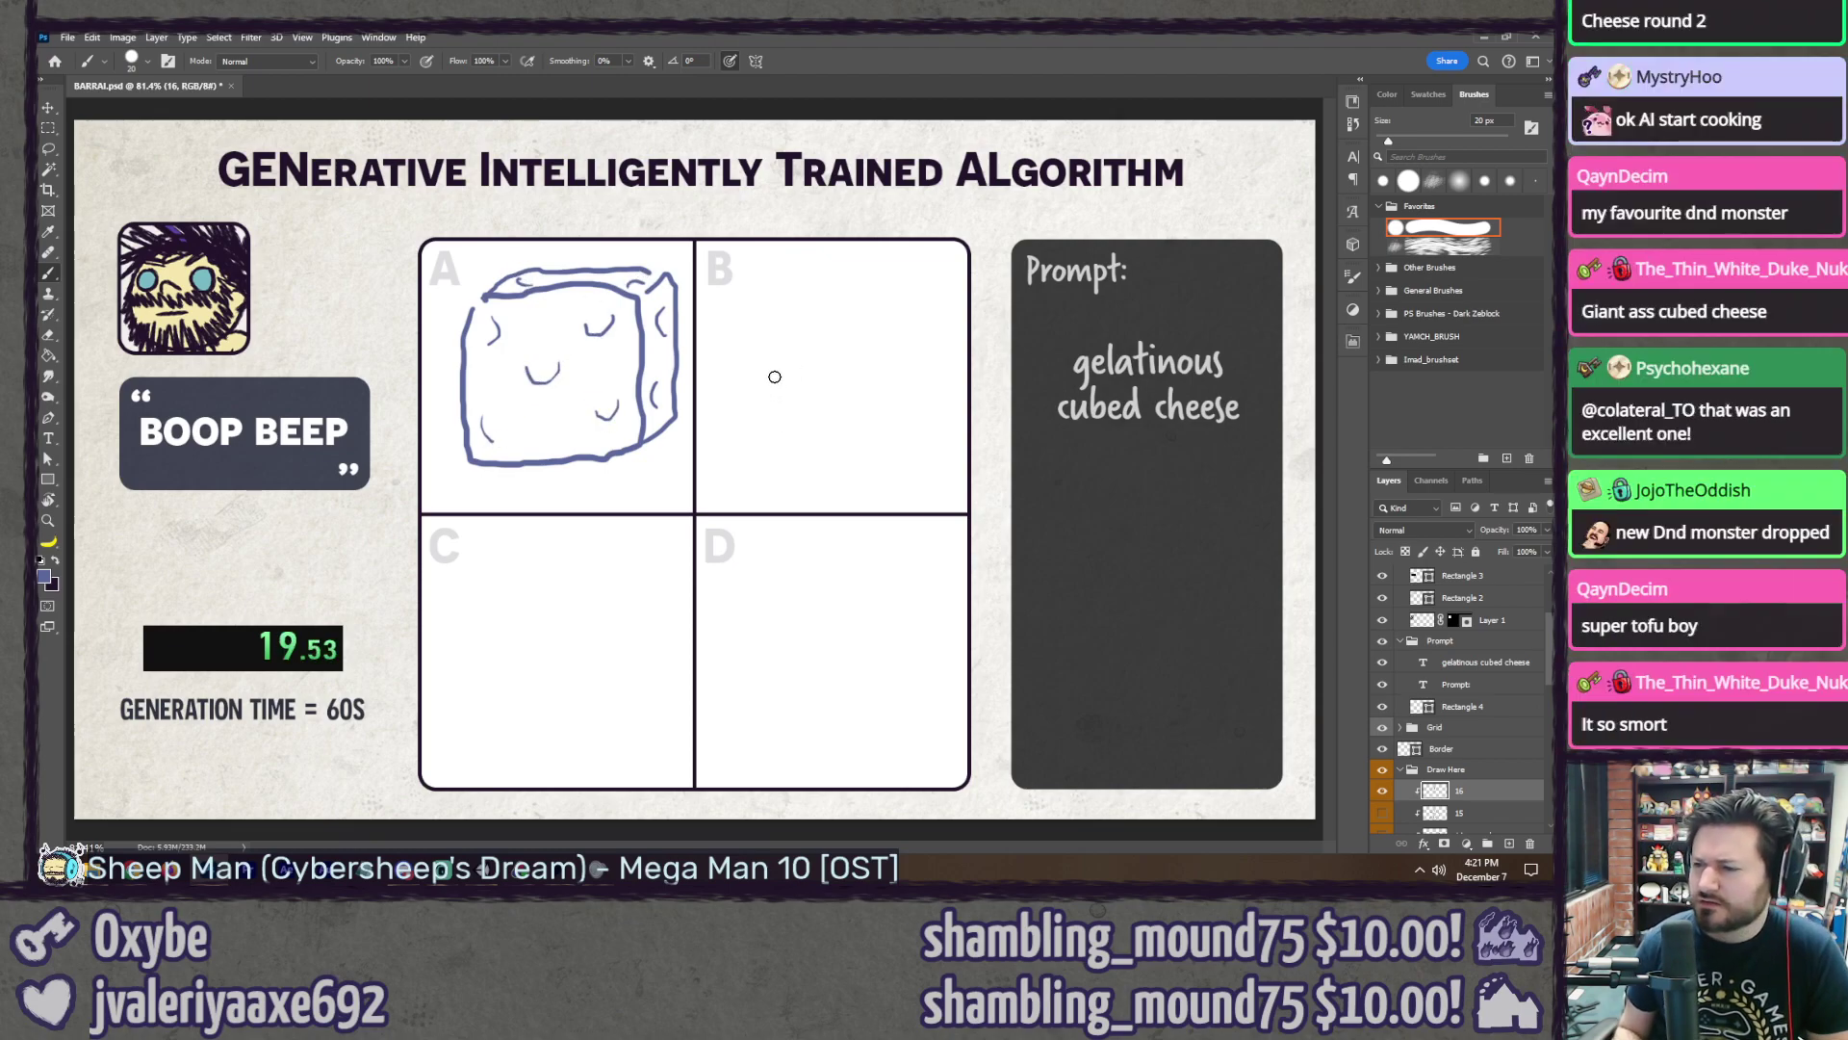
# Step: Sketch cheese cubes in panels B and C, and a big cube with a mouse inside in D
pyautogui.moveTo(731, 386); pyautogui.dragTo(732, 416)
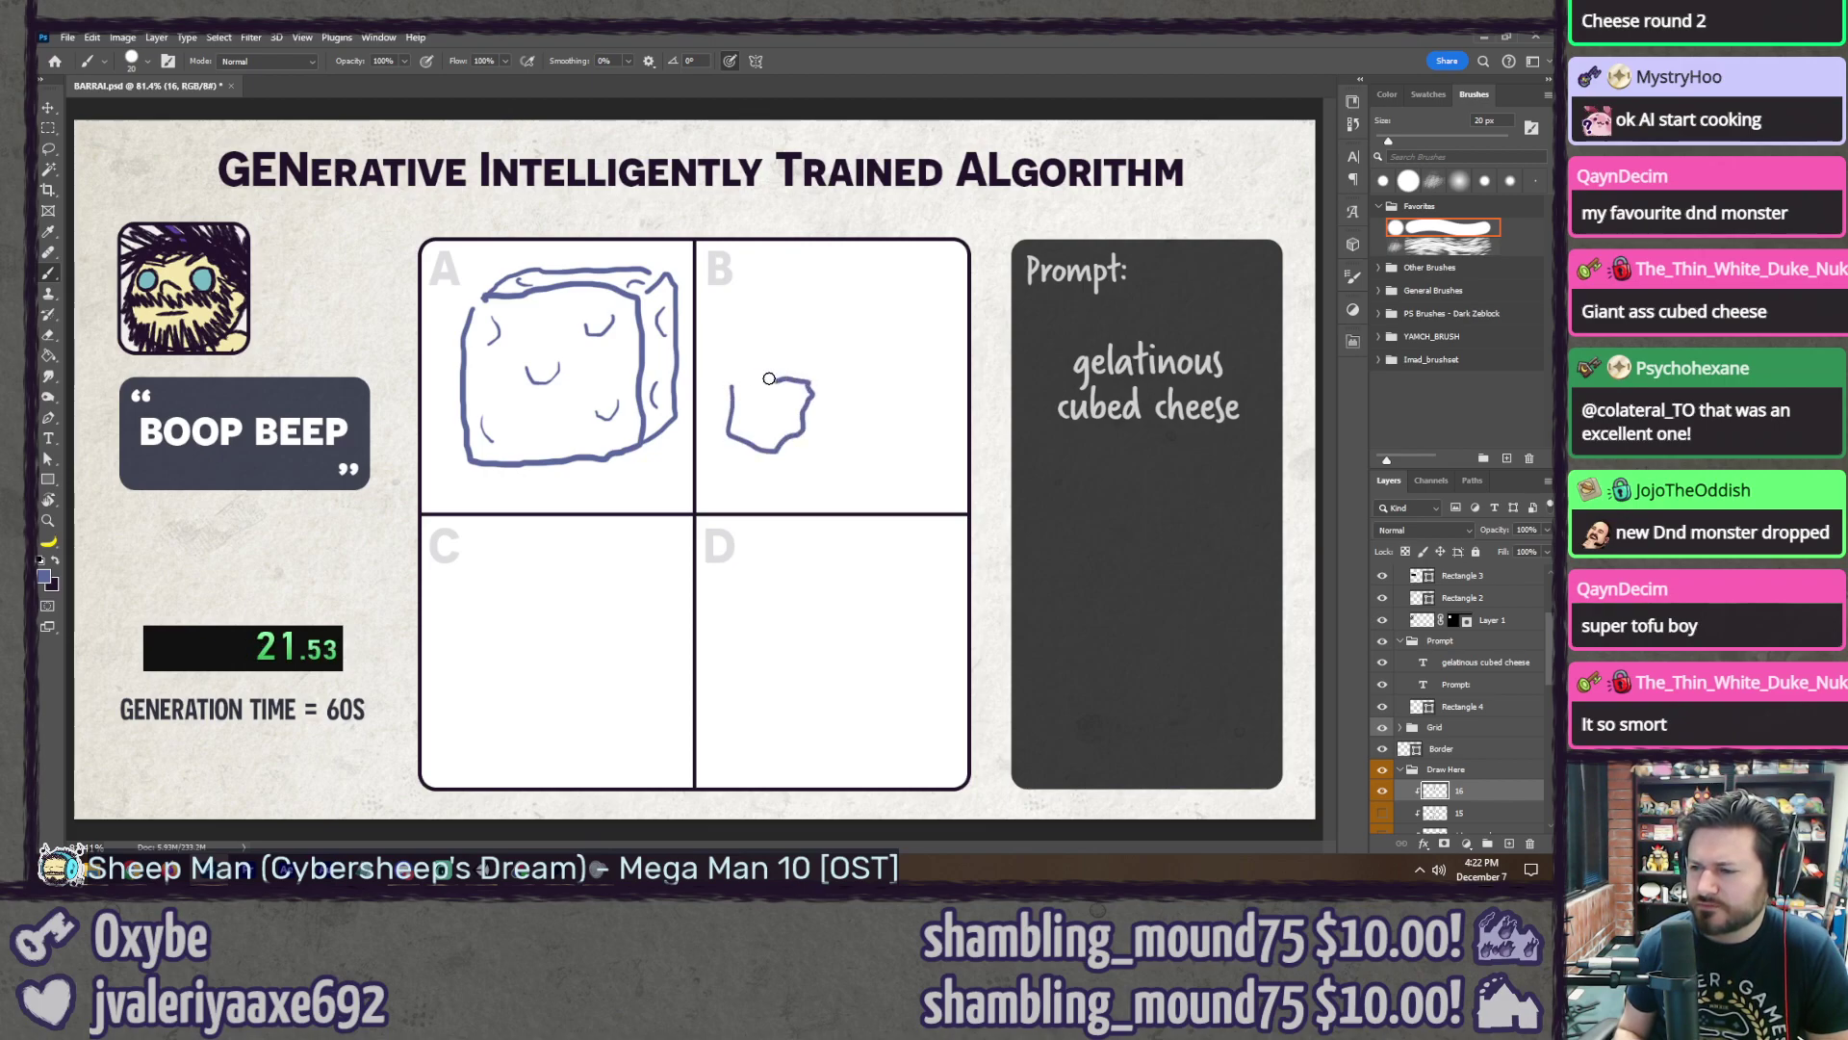
pyautogui.moveTo(833, 365)
pyautogui.mouseDown()
pyautogui.moveTo(820, 373)
pyautogui.moveTo(843, 407)
pyautogui.moveTo(807, 443)
pyautogui.moveTo(746, 417)
pyautogui.moveTo(884, 418)
pyautogui.mouseUp()
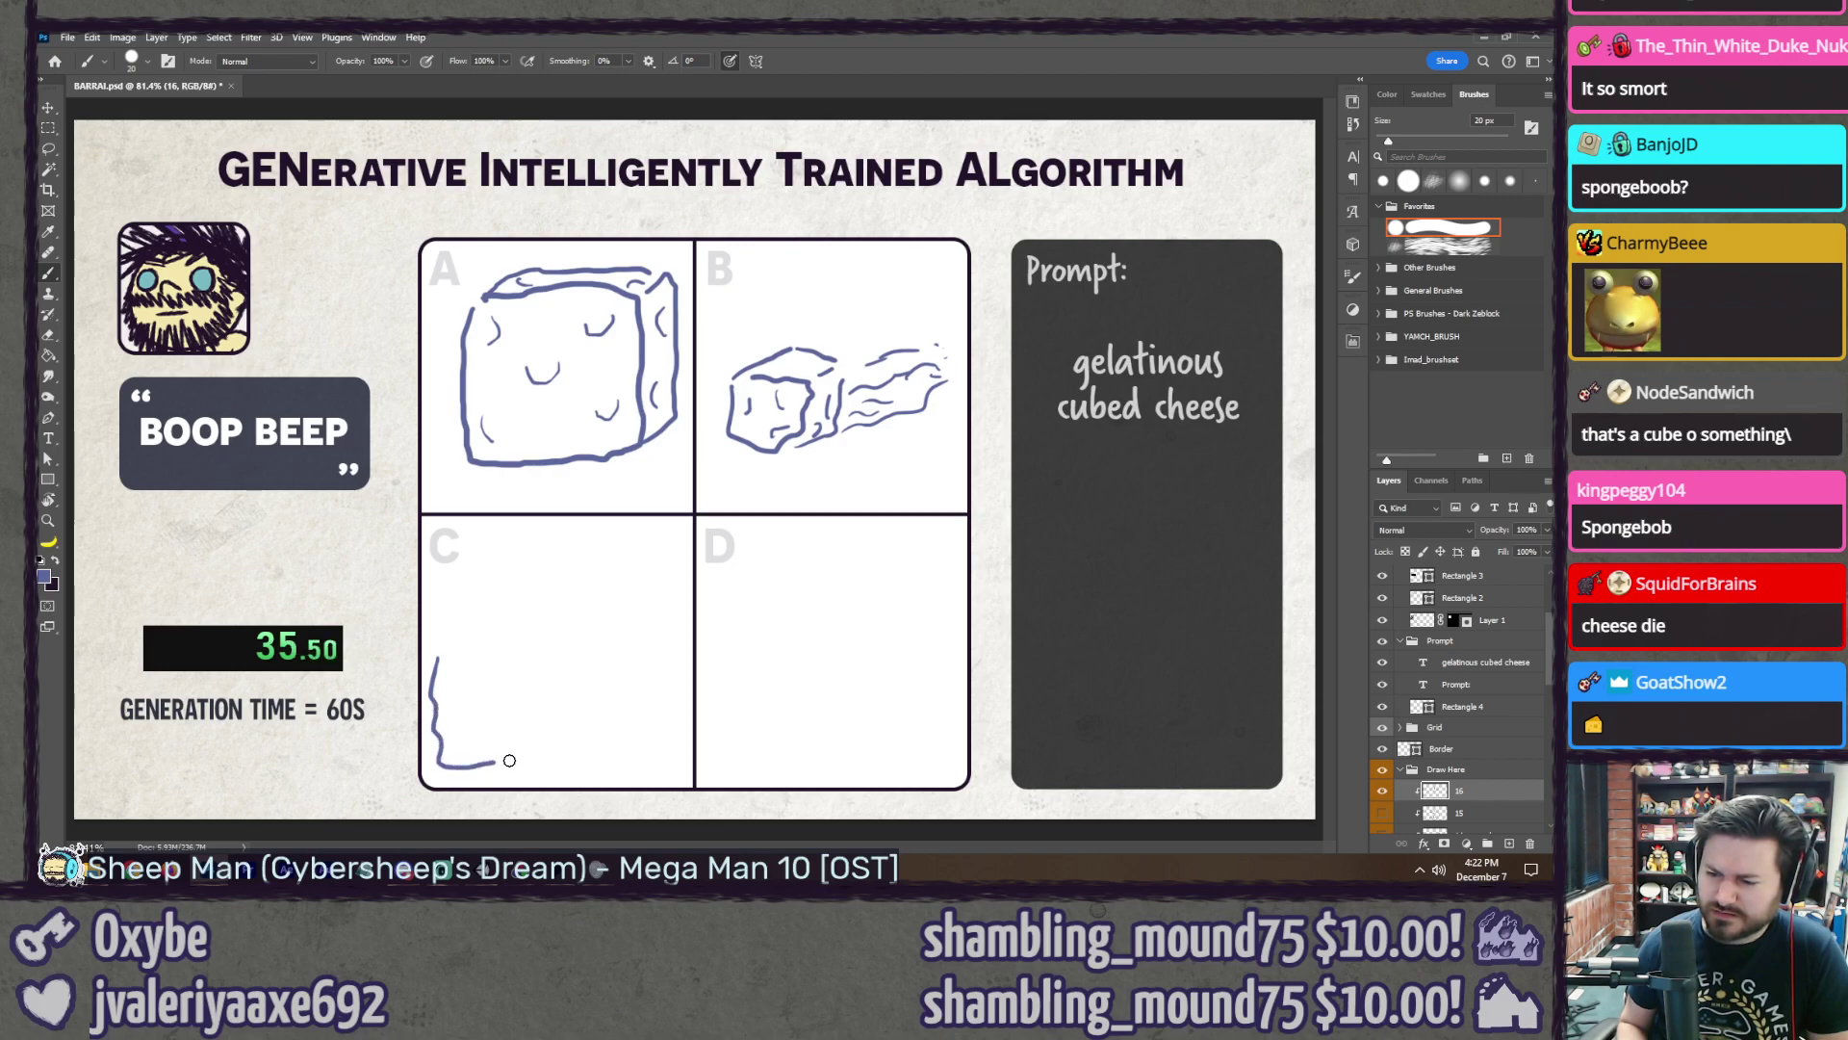
pyautogui.moveTo(549, 737); pyautogui.dragTo(553, 651)
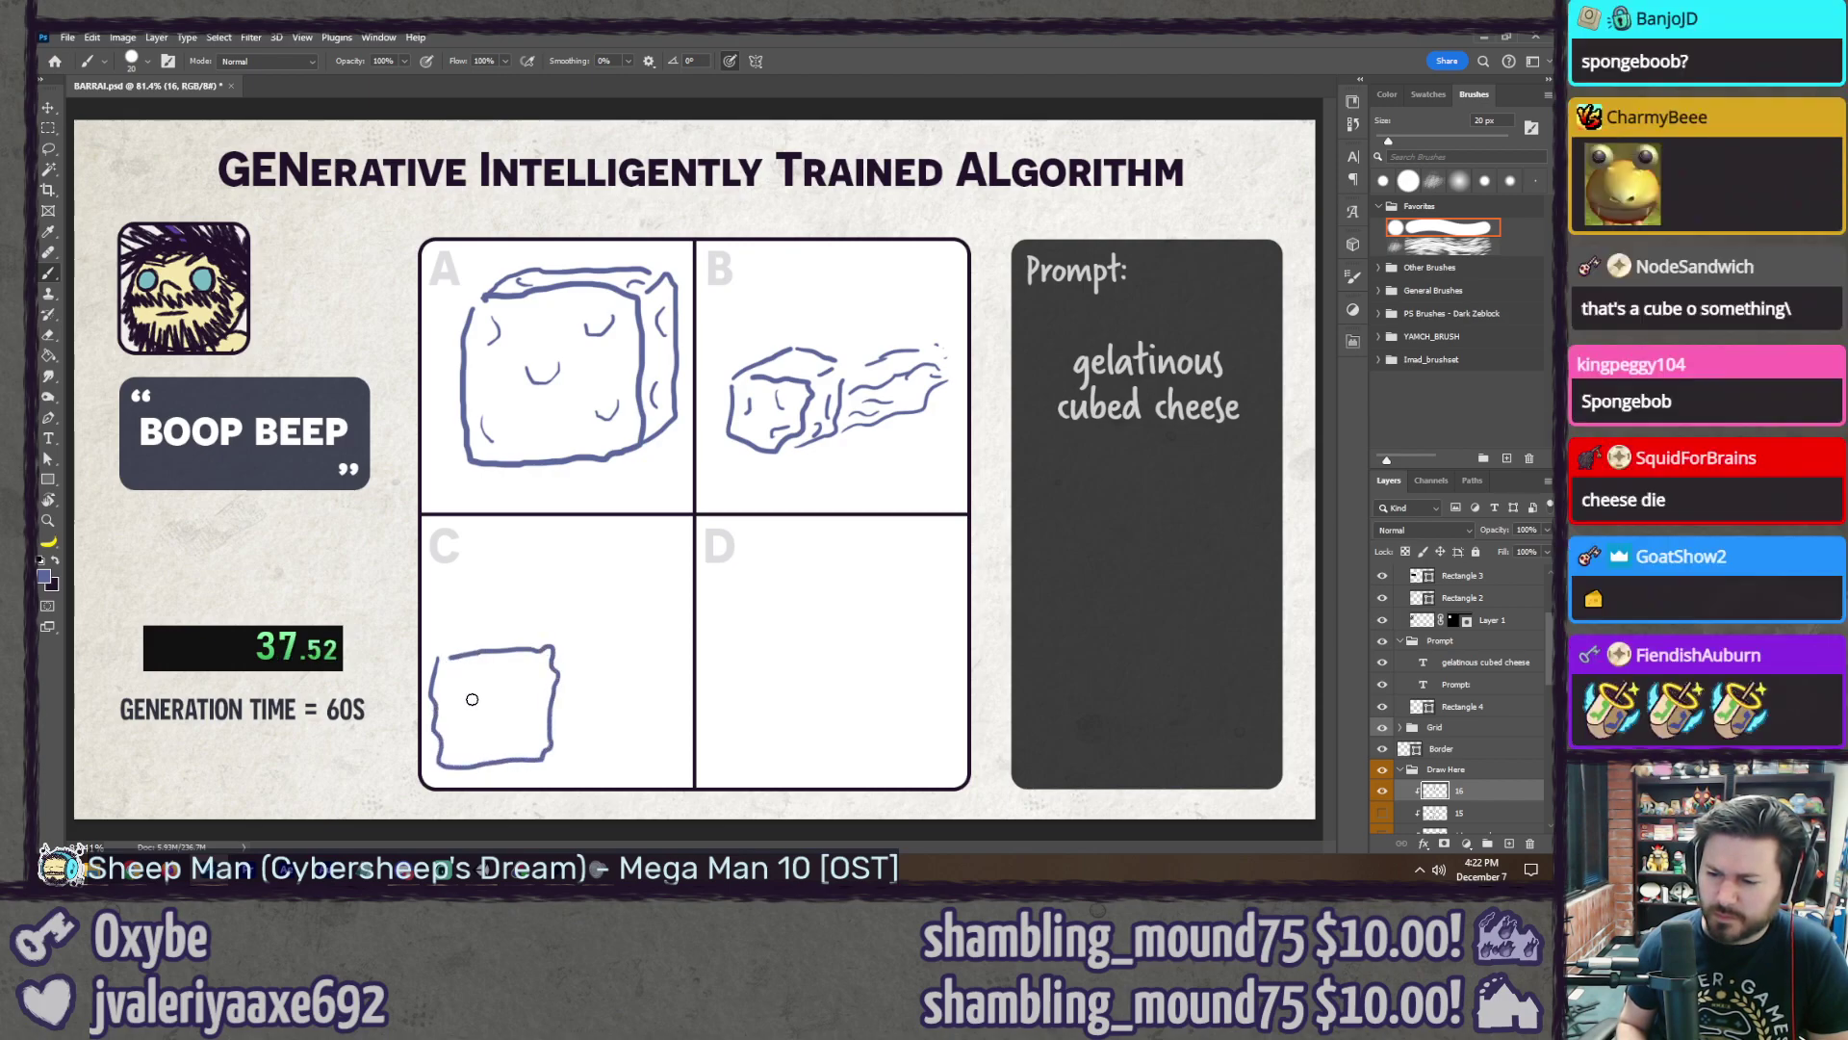
pyautogui.moveTo(471, 711); pyautogui.dragTo(487, 700)
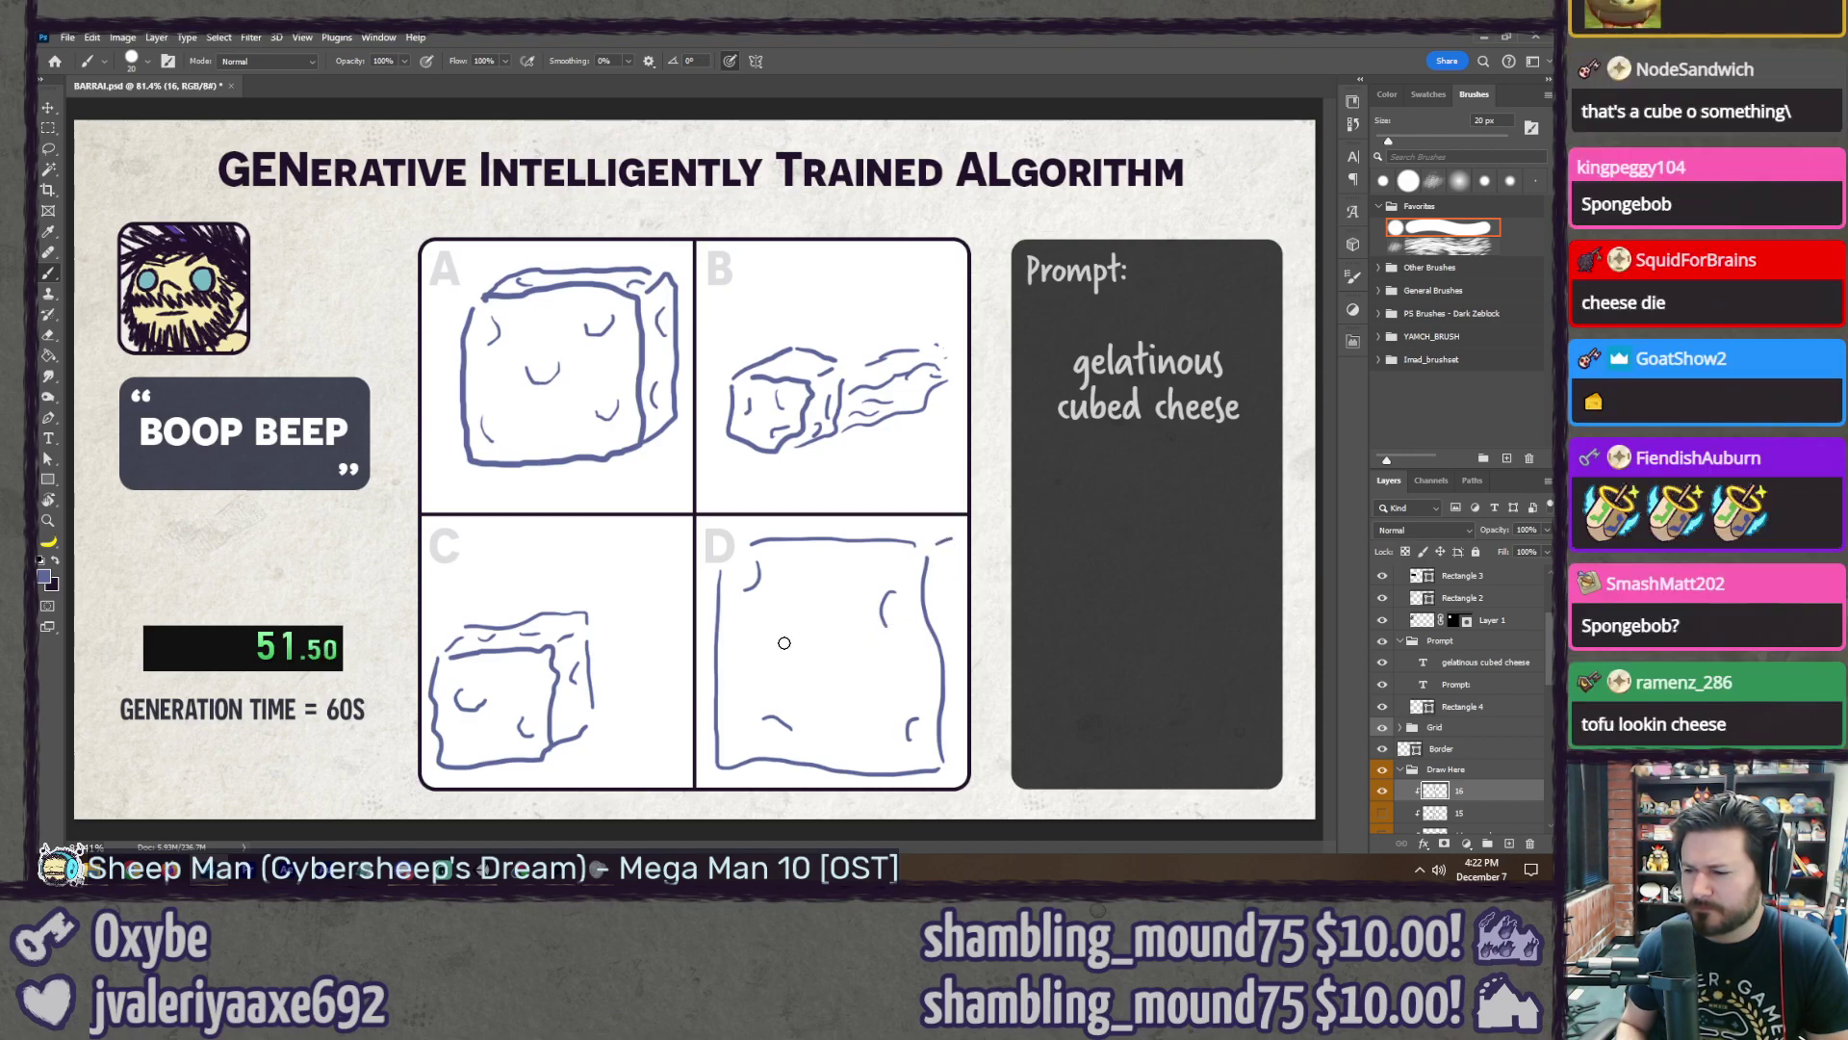
pyautogui.moveTo(786, 640)
pyautogui.mouseDown()
pyautogui.moveTo(781, 654)
pyautogui.moveTo(815, 639)
pyautogui.mouseUp()
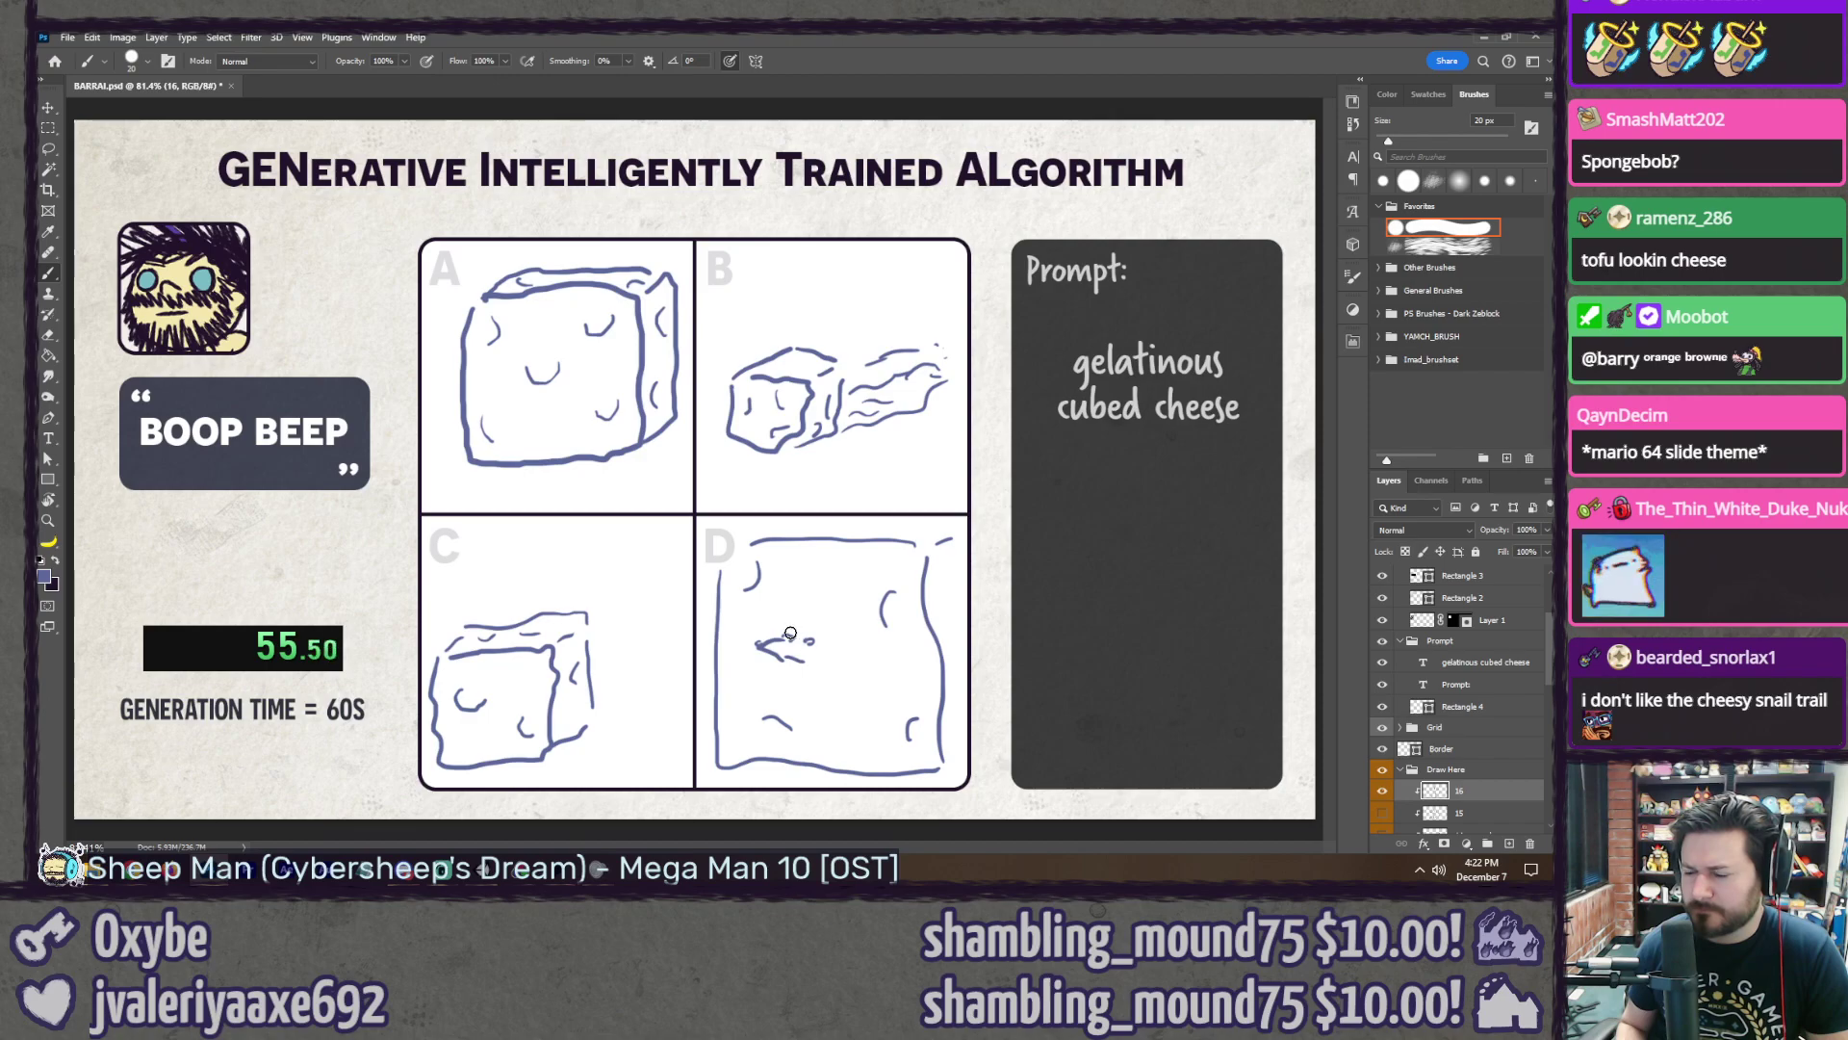
pyautogui.moveTo(777, 632)
pyautogui.mouseDown()
pyautogui.moveTo(833, 632)
pyautogui.moveTo(788, 672)
pyautogui.moveTo(859, 674)
pyautogui.moveTo(914, 636)
pyautogui.mouseUp()
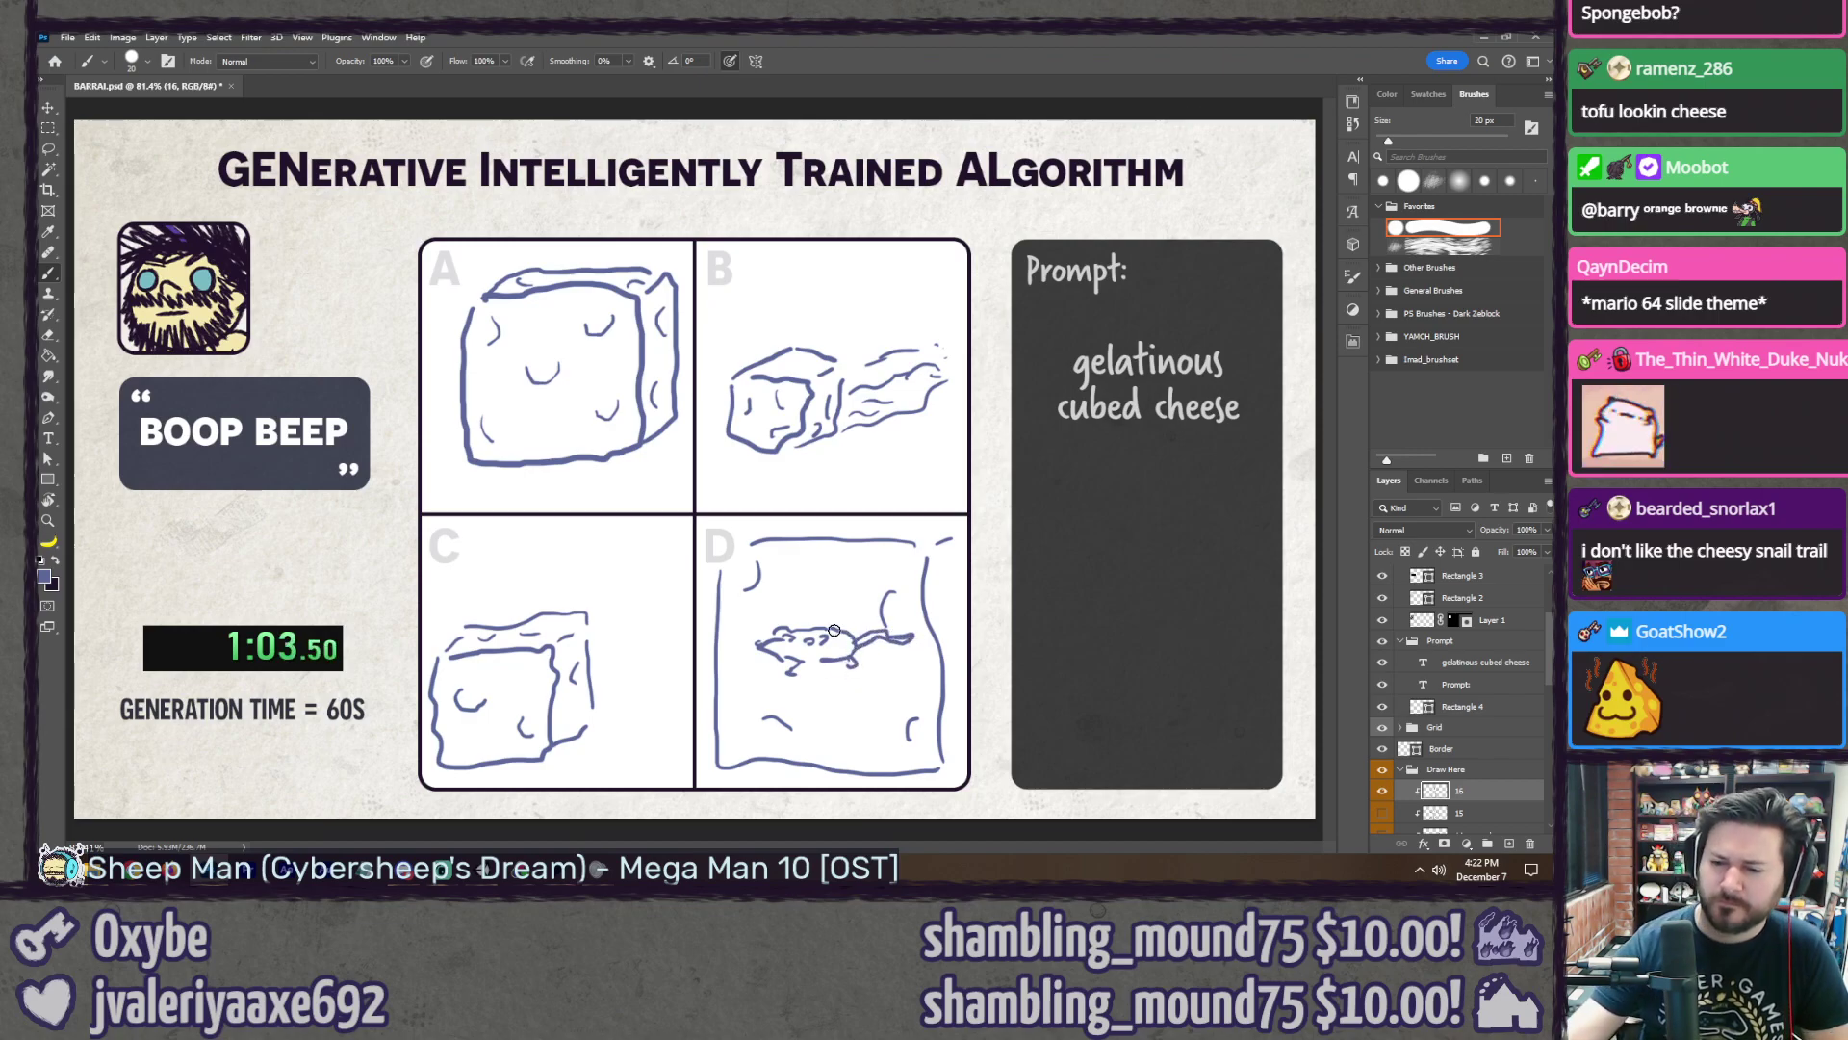
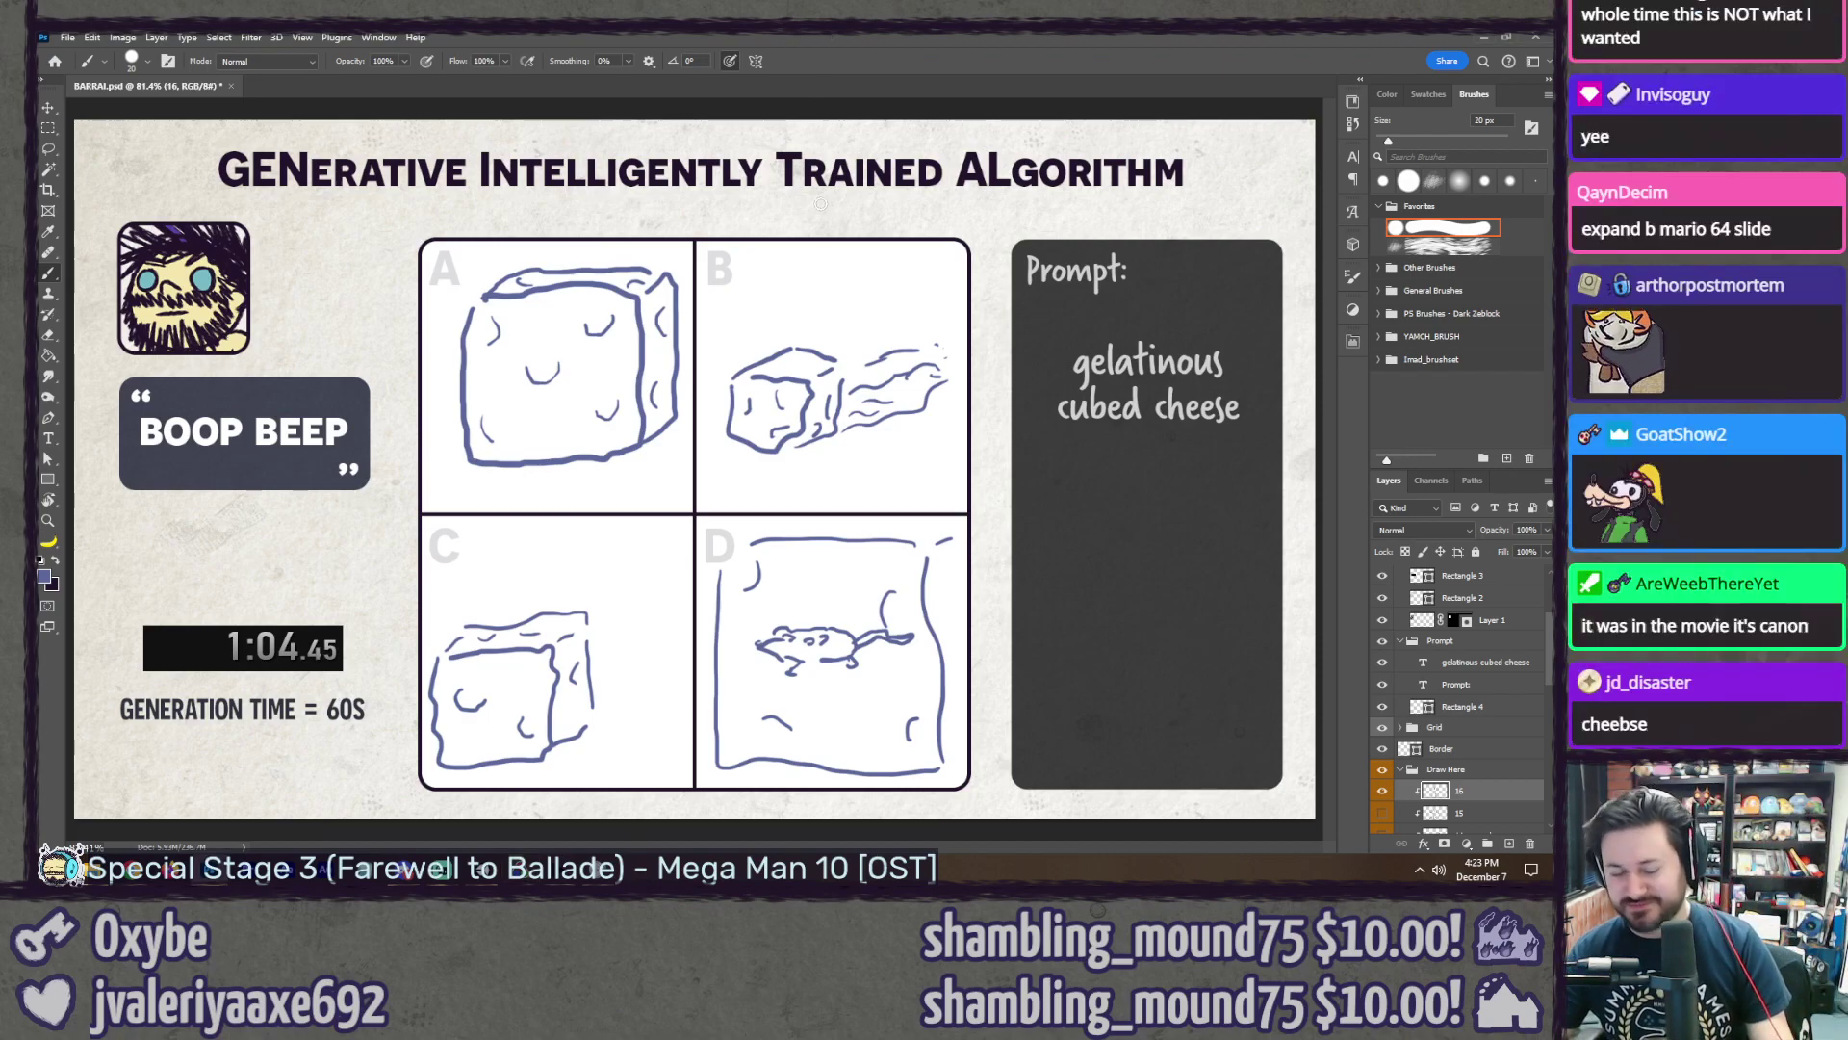
# Step: Clear the old A–D sketches and add a new layer named '16 expand'
pyautogui.press('m')
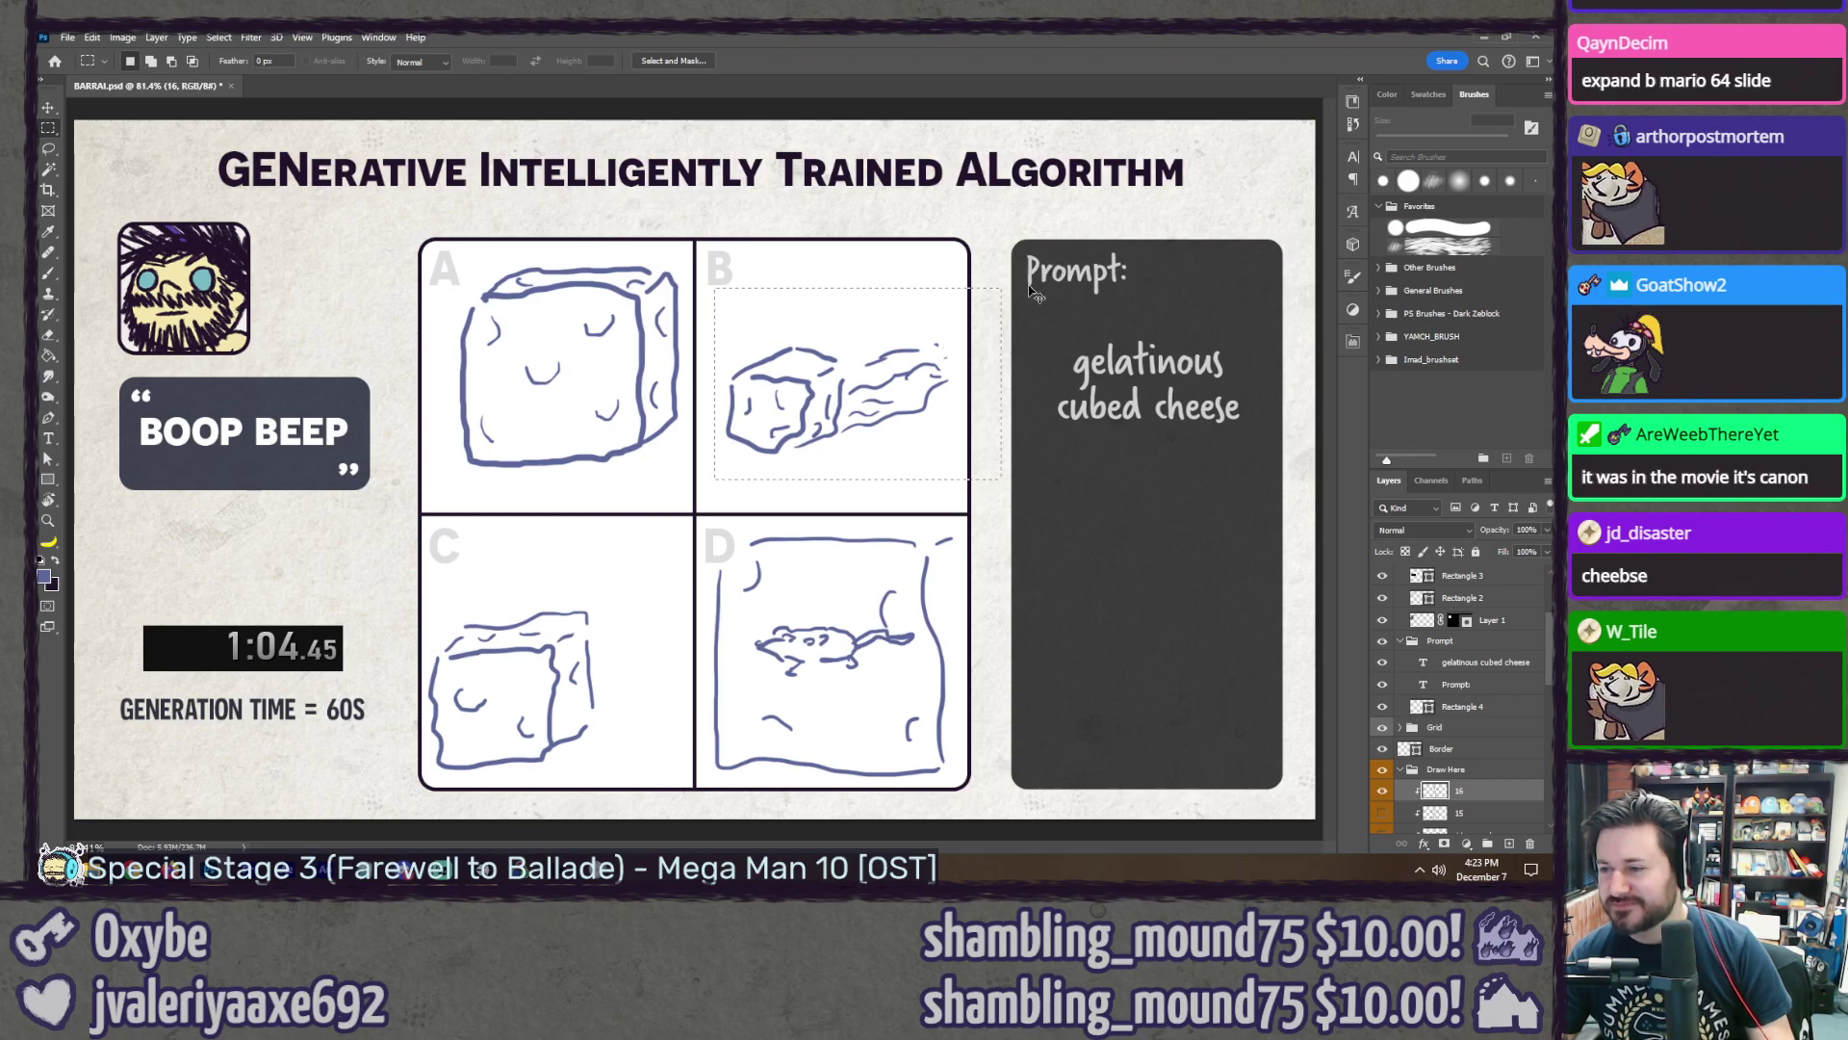
pyautogui.hotkey('ctrl', 'a')
pyautogui.press('Delete')
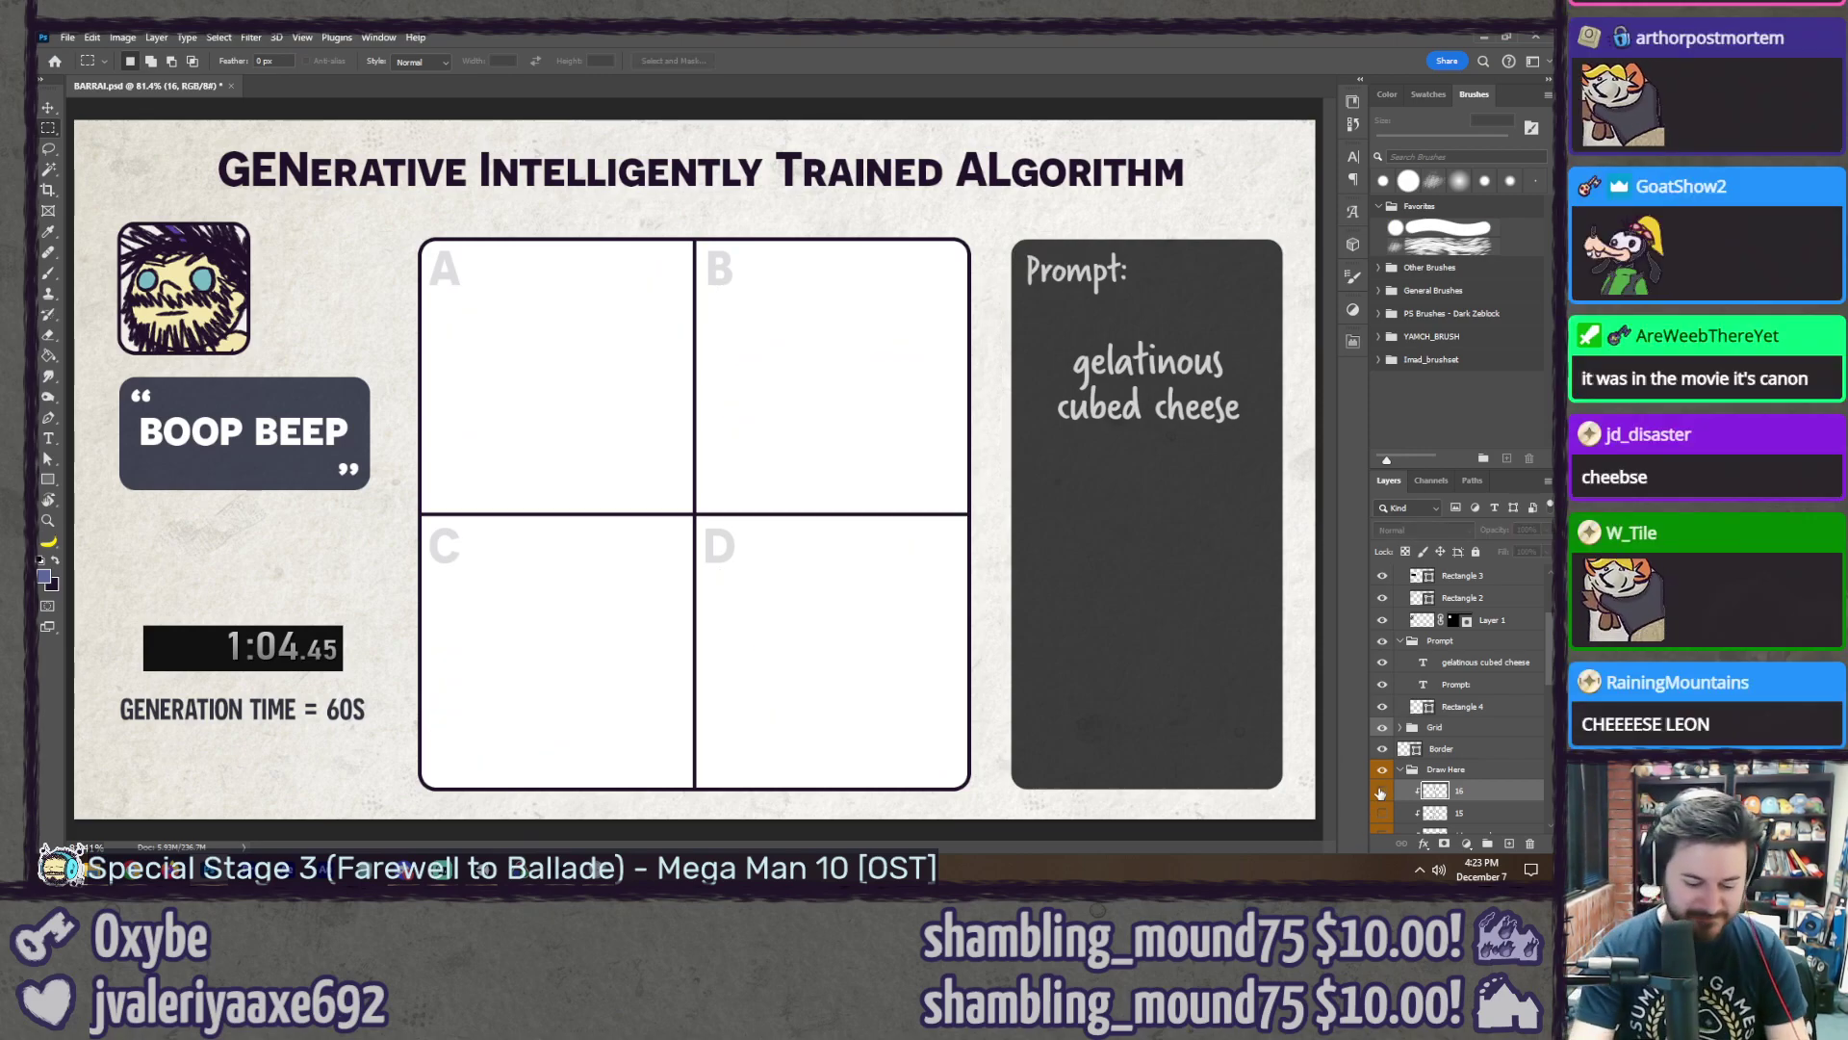
pyautogui.hotkey('ctrl', 'shift', 'n')
pyautogui.write('16 expand')
pyautogui.press('Return')
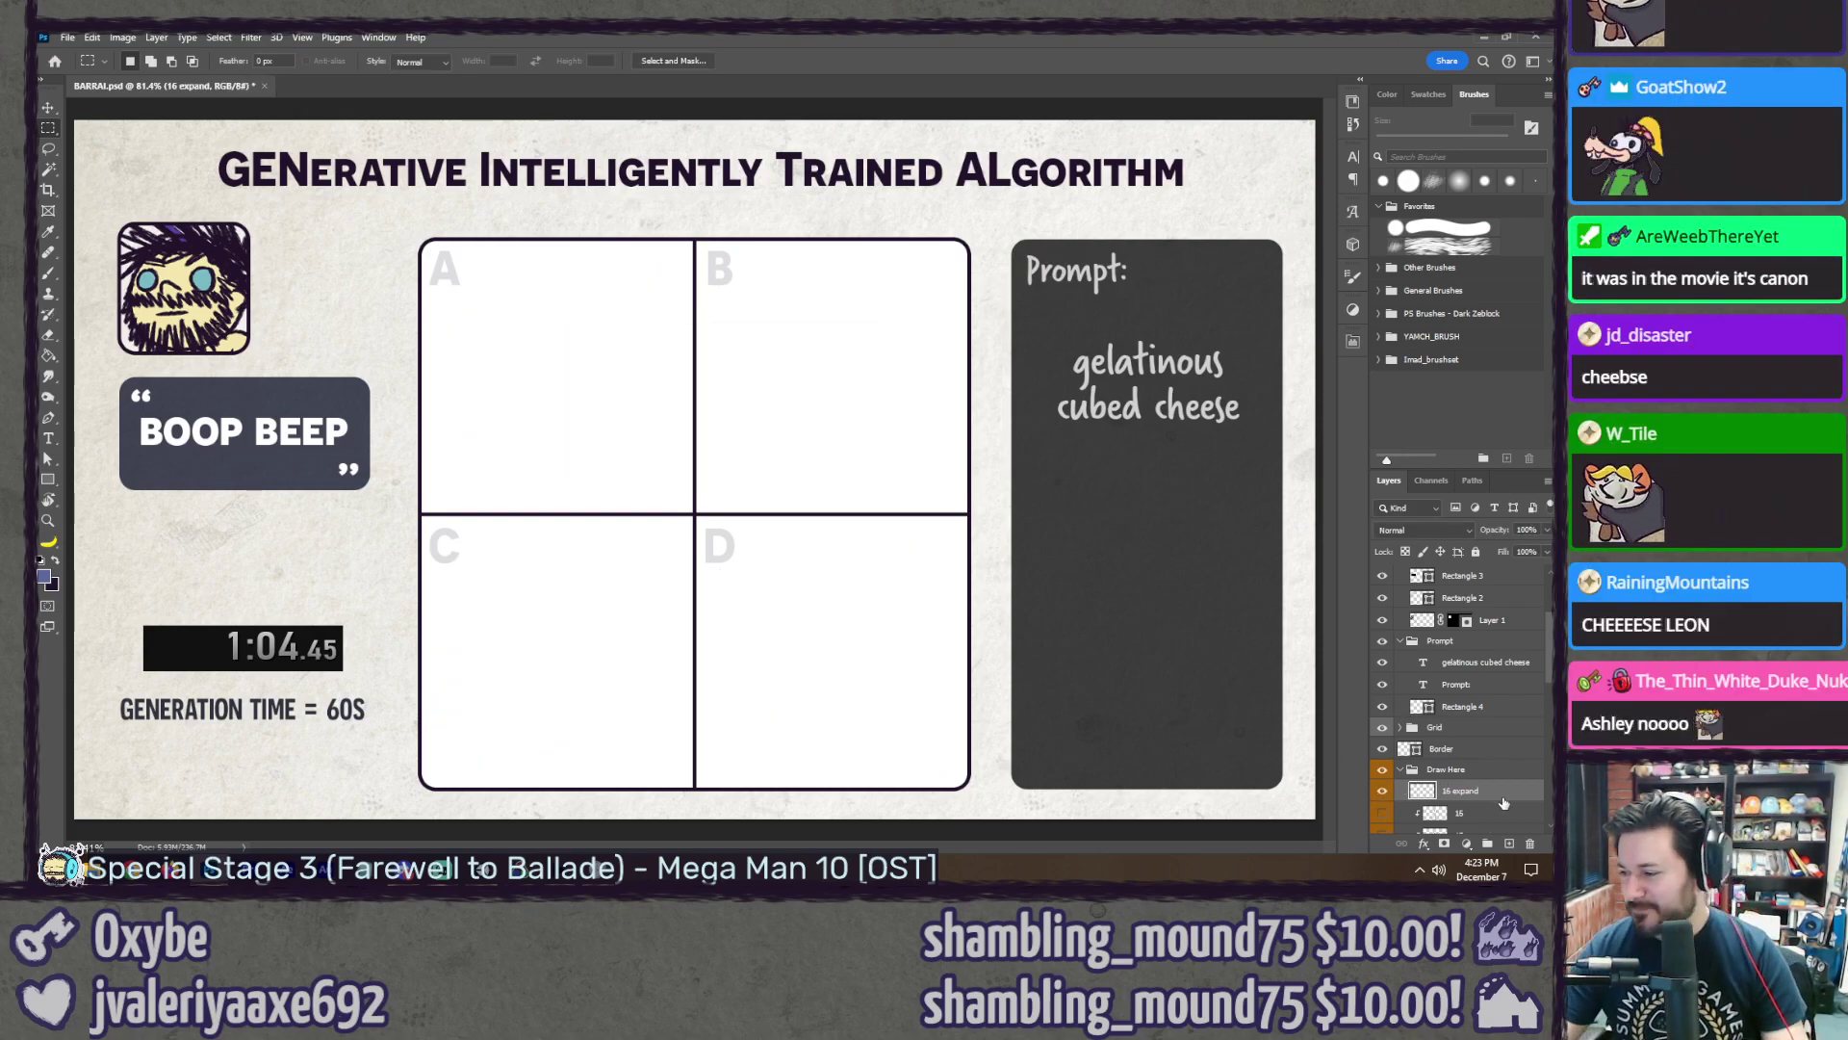
pyautogui.rightClick(1415, 791)
pyautogui.press('Escape')
# Step: Brush a cheese-cube sketch and move it down to the canvas centre
pyautogui.press('b')
pyautogui.moveTo(590, 443); pyautogui.dragTo(798, 443)
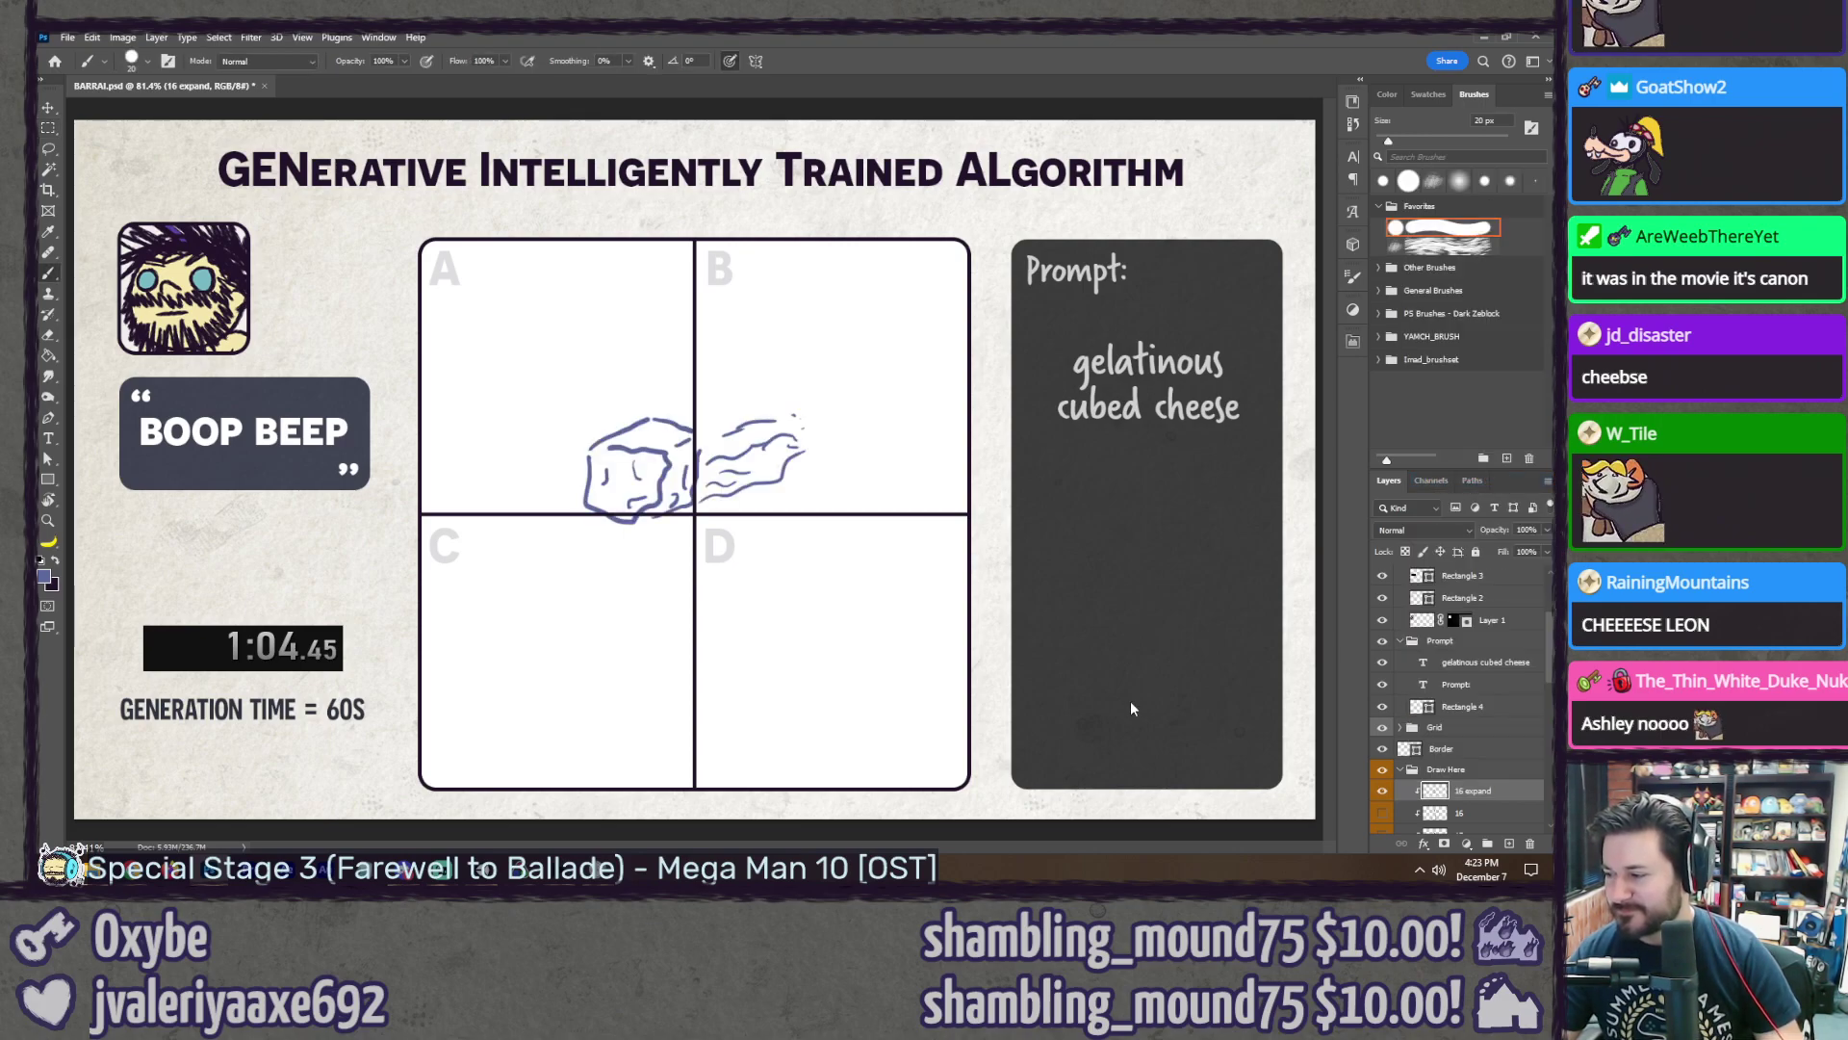
pyautogui.press('v')
pyautogui.moveTo(674, 452); pyautogui.dragTo(682, 515)
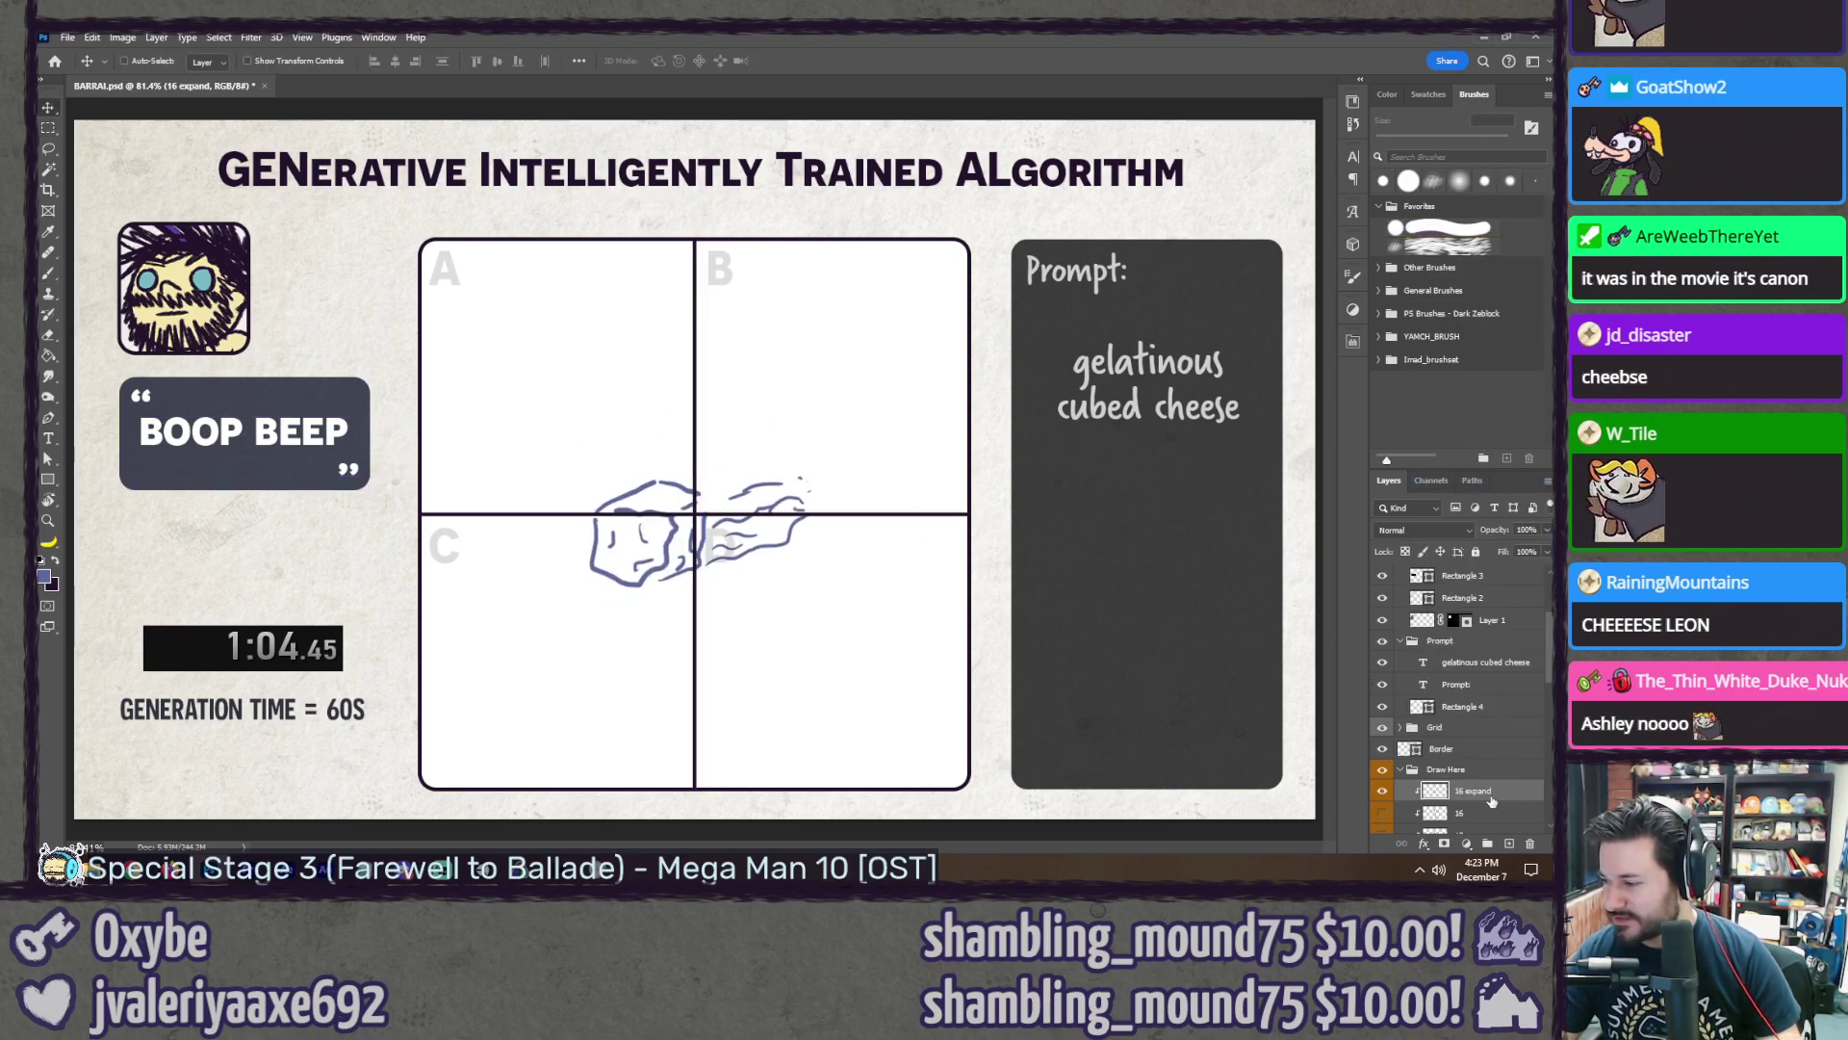
# Step: Change the generation time from 60S to 30S
pyautogui.press('t')
pyautogui.click(339, 709)
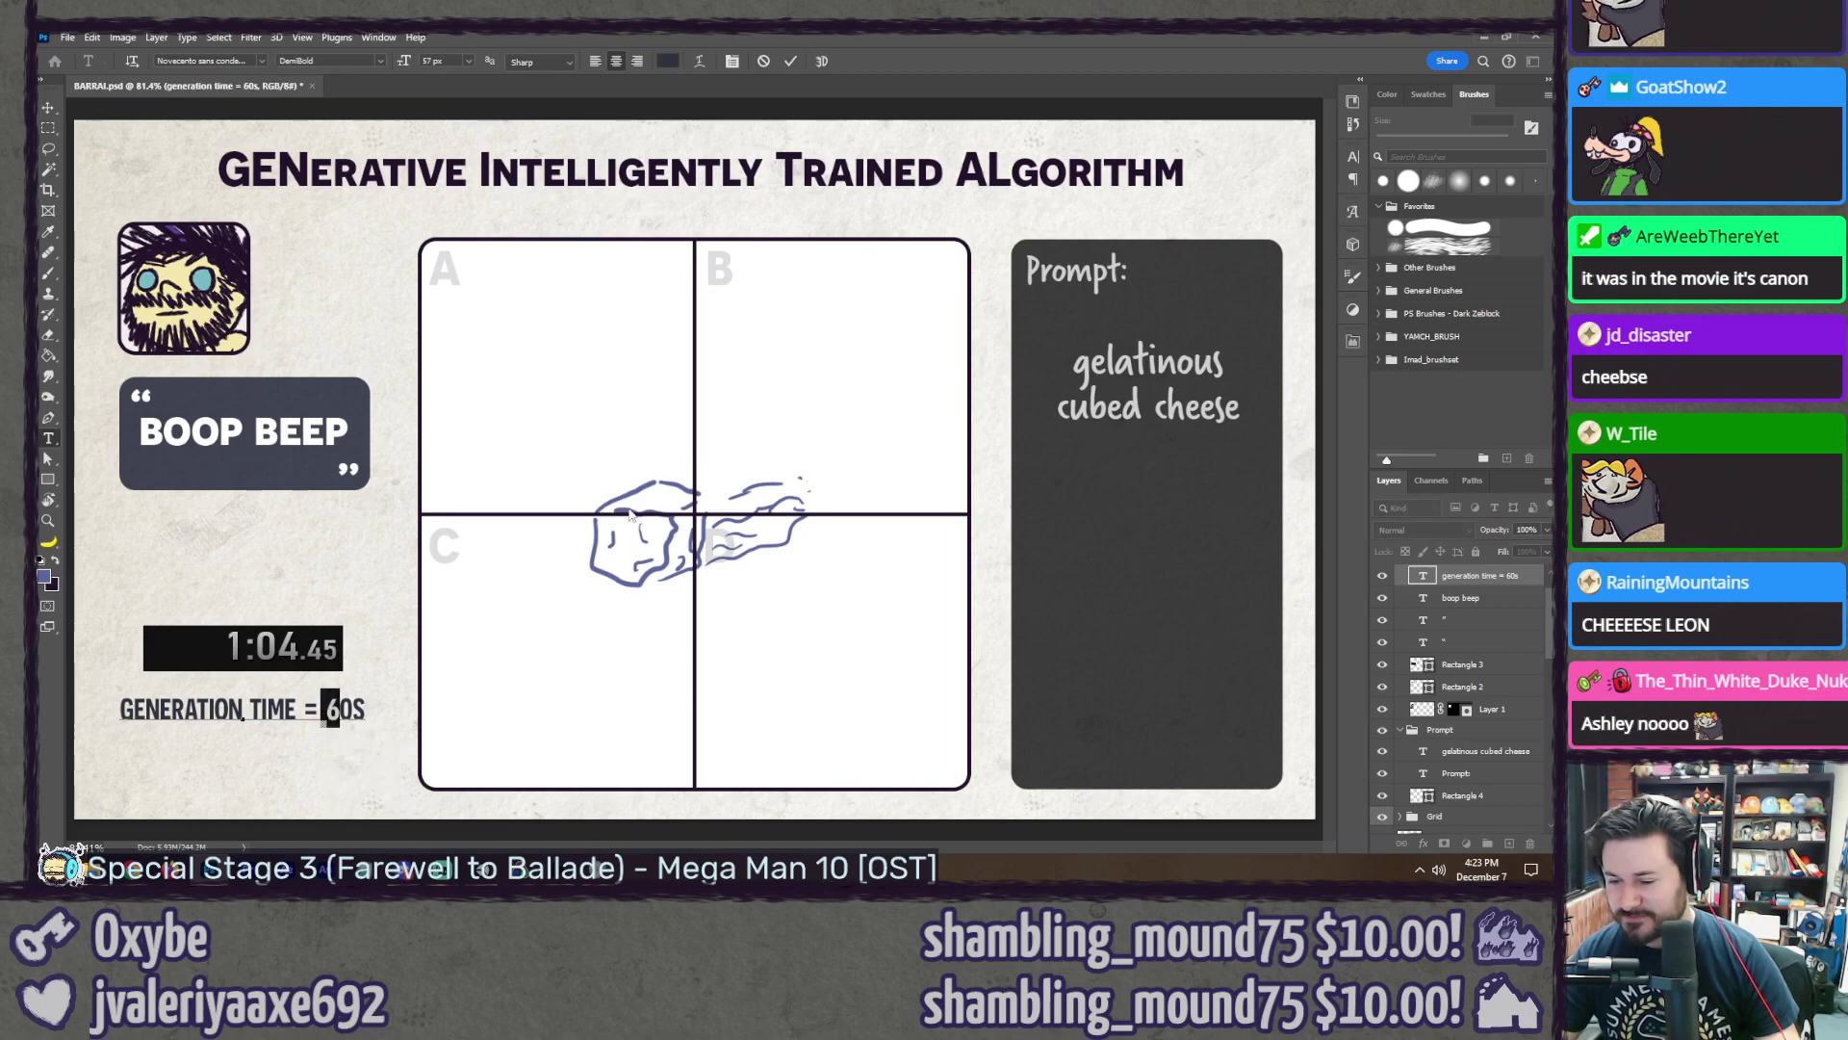
pyautogui.press('BackSpace')
pyautogui.press('BackSpace')
pyautogui.write('3')
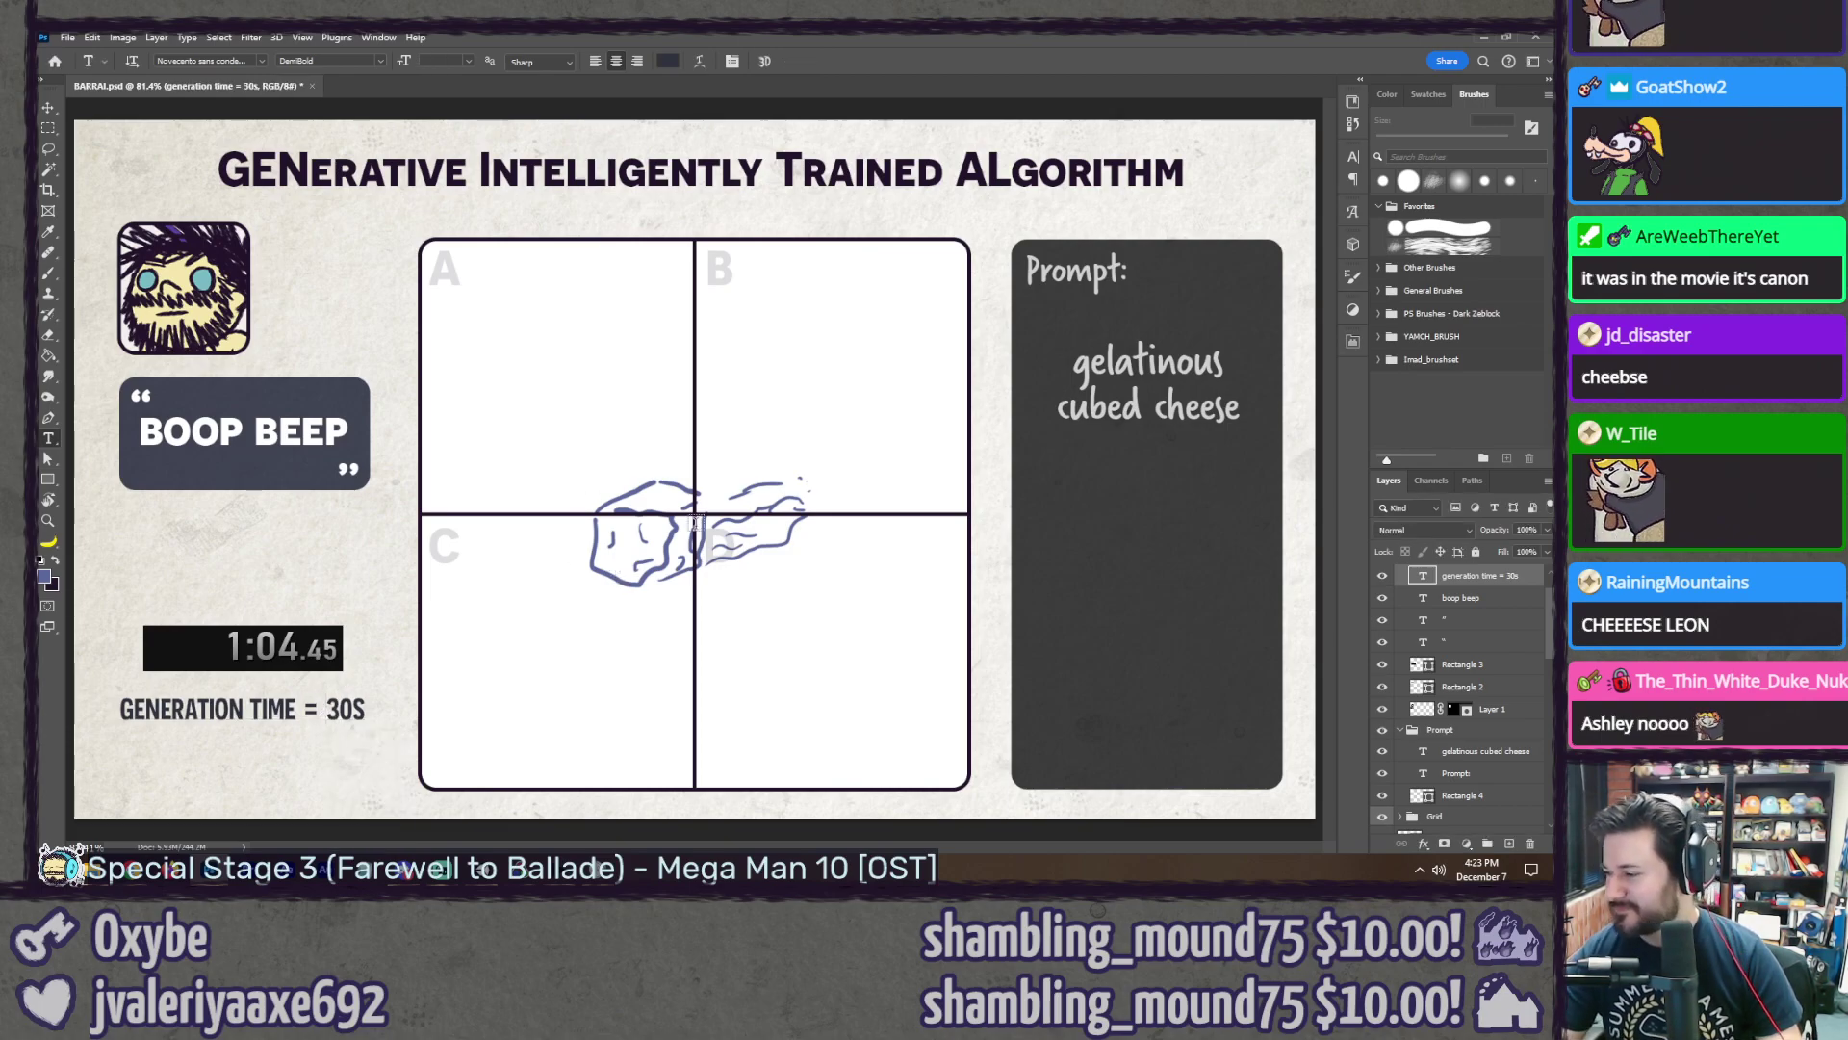
pyautogui.hotkey('ctrl', 'Return')
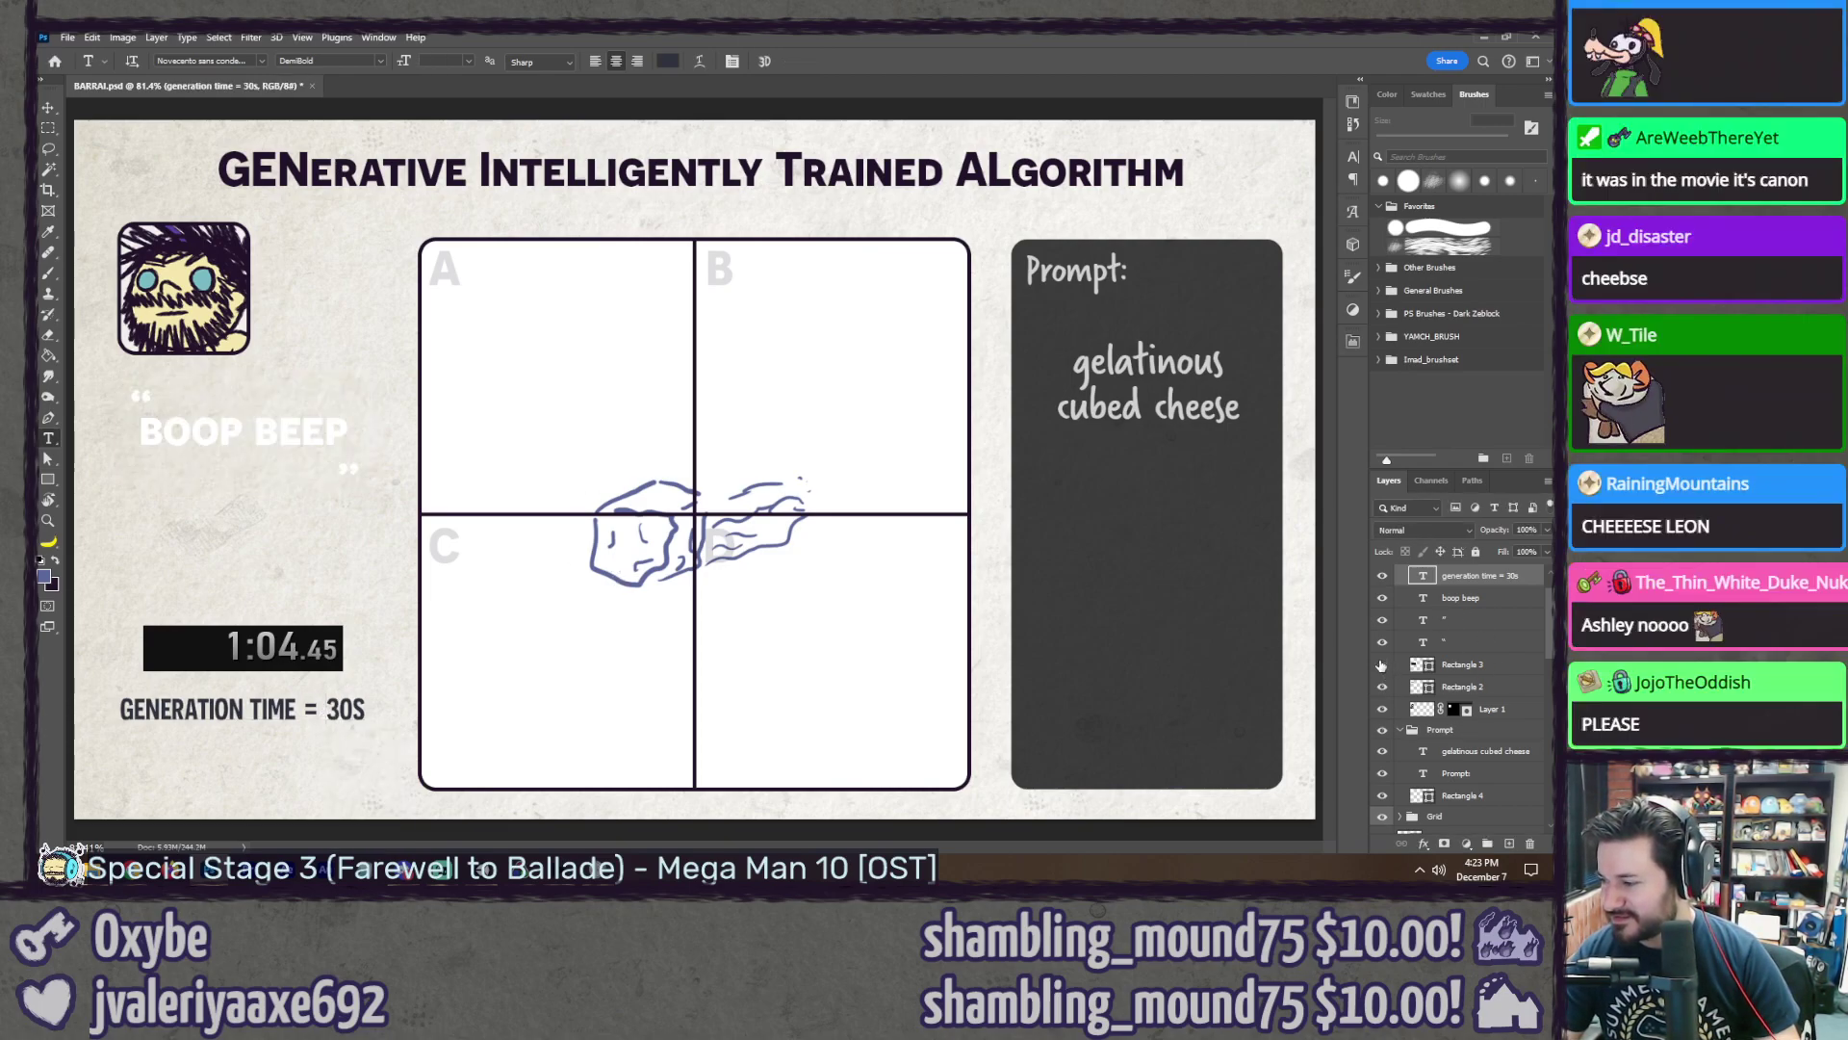
# Step: Hide the grid layer and select the Draw Here group
pyautogui.scroll(-2, 1448, 663)
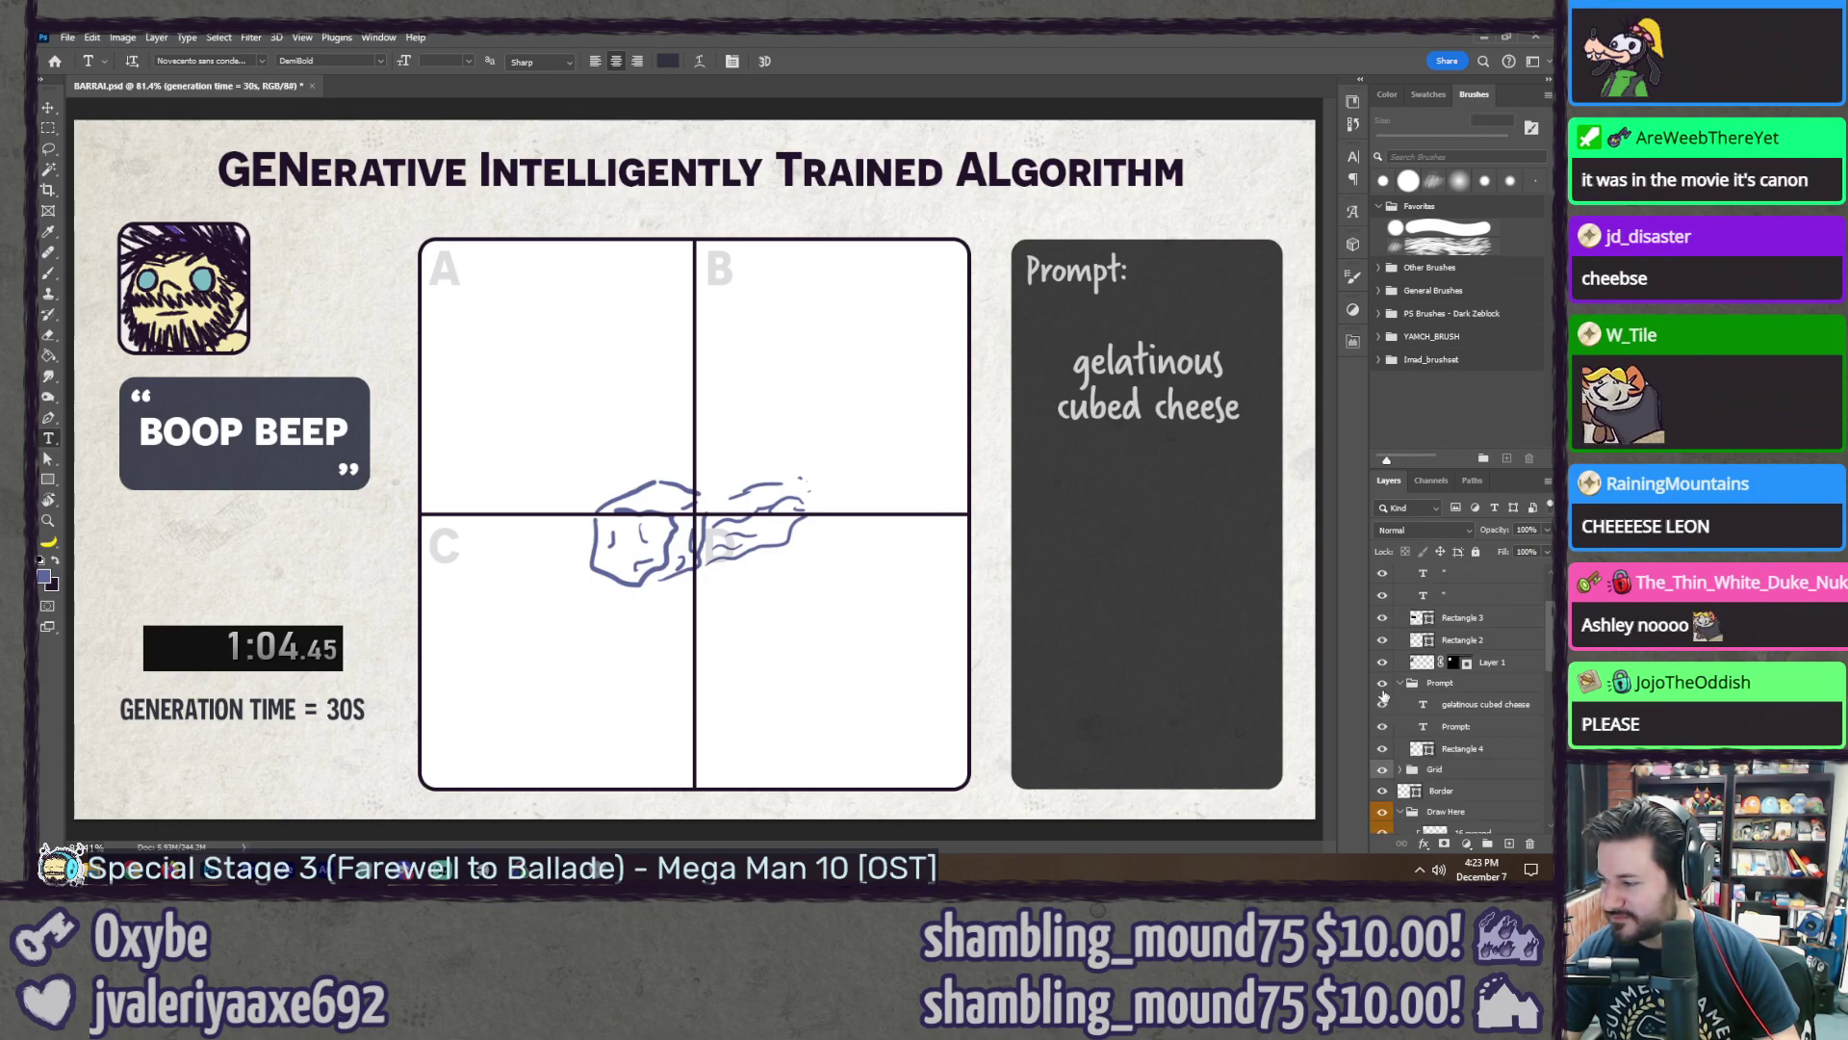
pyautogui.click(1383, 769)
pyautogui.scroll(-2, 1444, 731)
pyautogui.click(1446, 722)
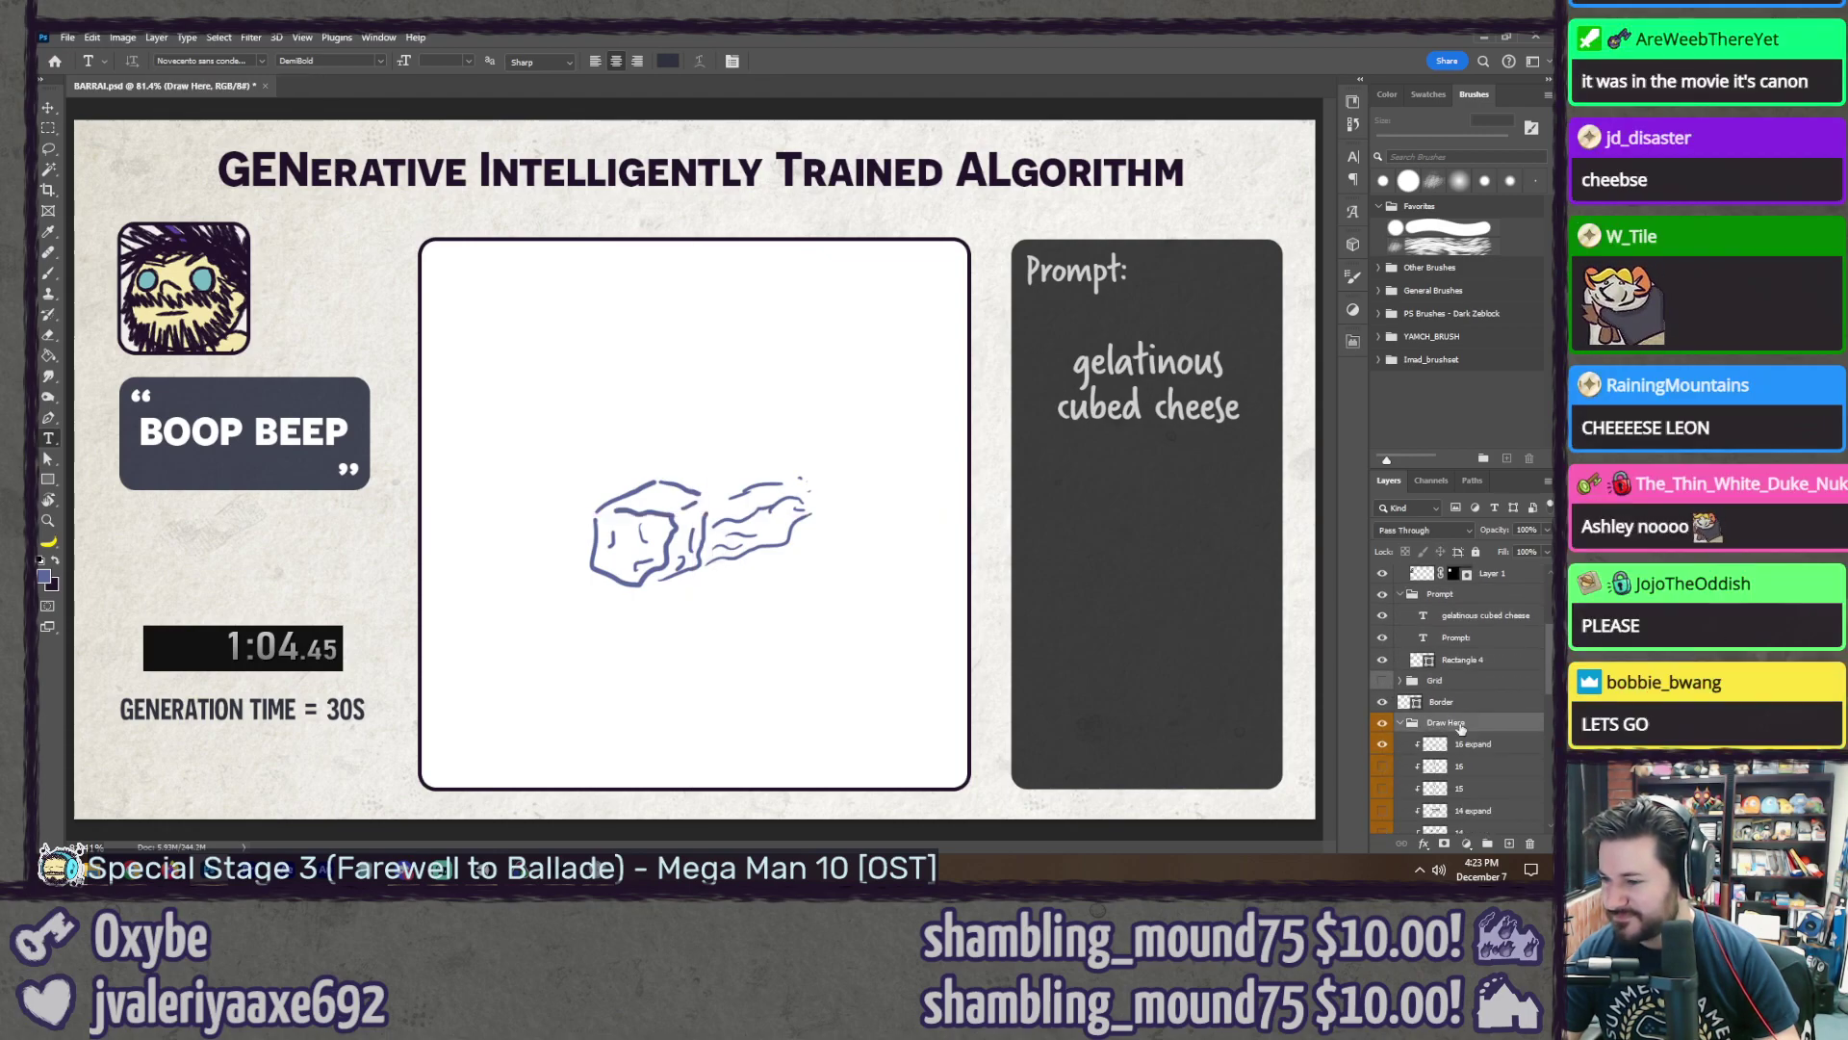
# Step: Save the document, restart the stopwatch, and target the 16 expand layer for painting
pyautogui.press('b')
pyautogui.hotkey('ctrl', 's')
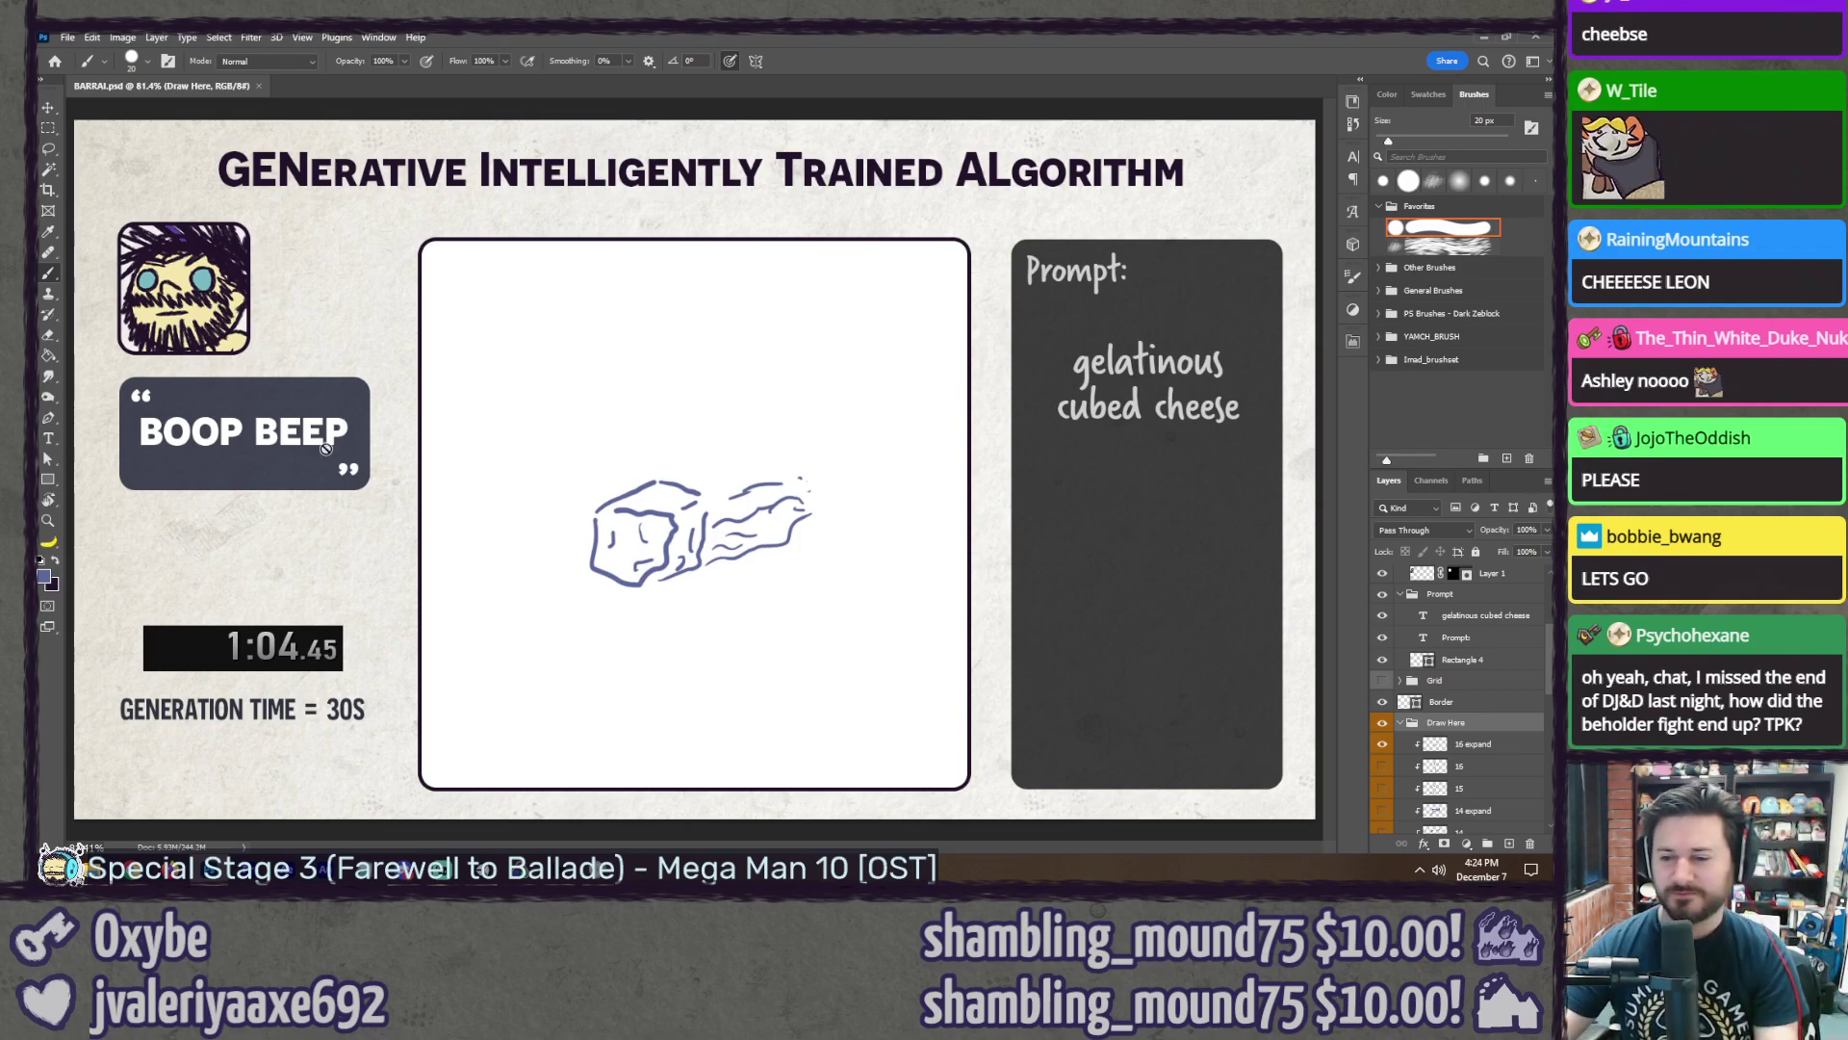
pyautogui.click(271, 646)
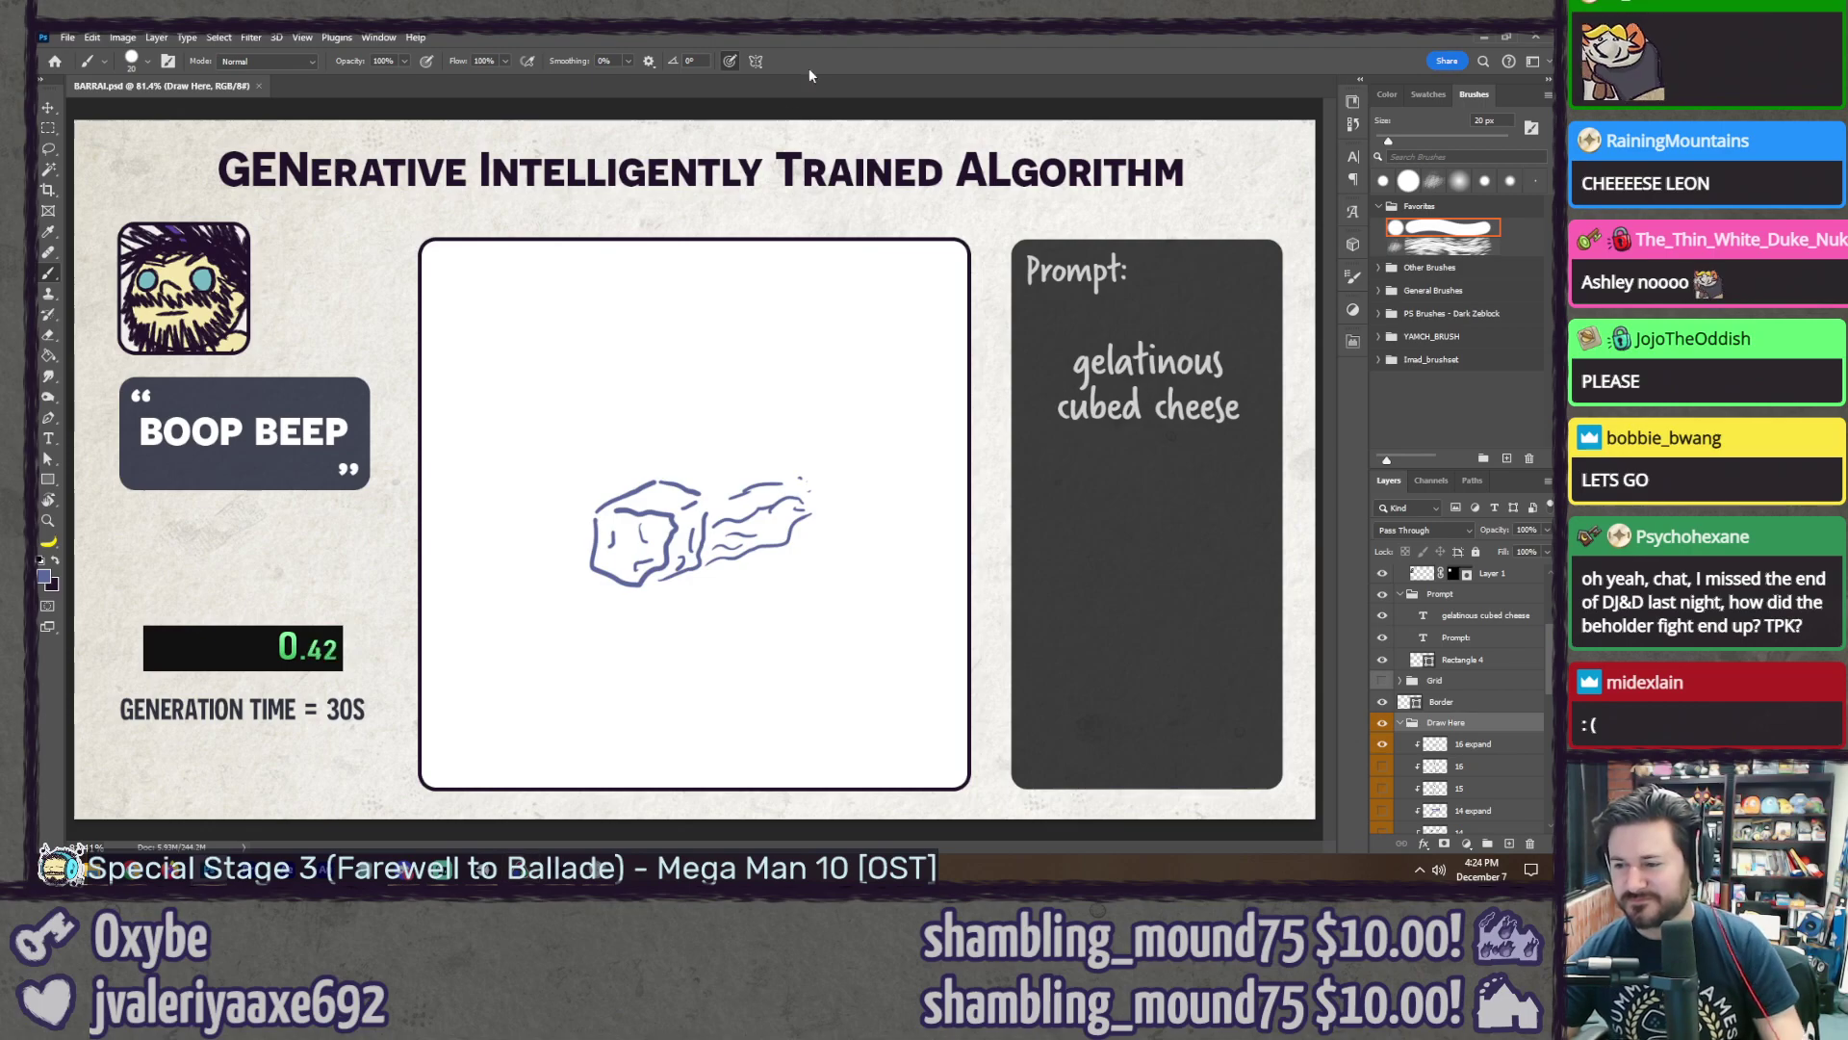
pyautogui.click(759, 635)
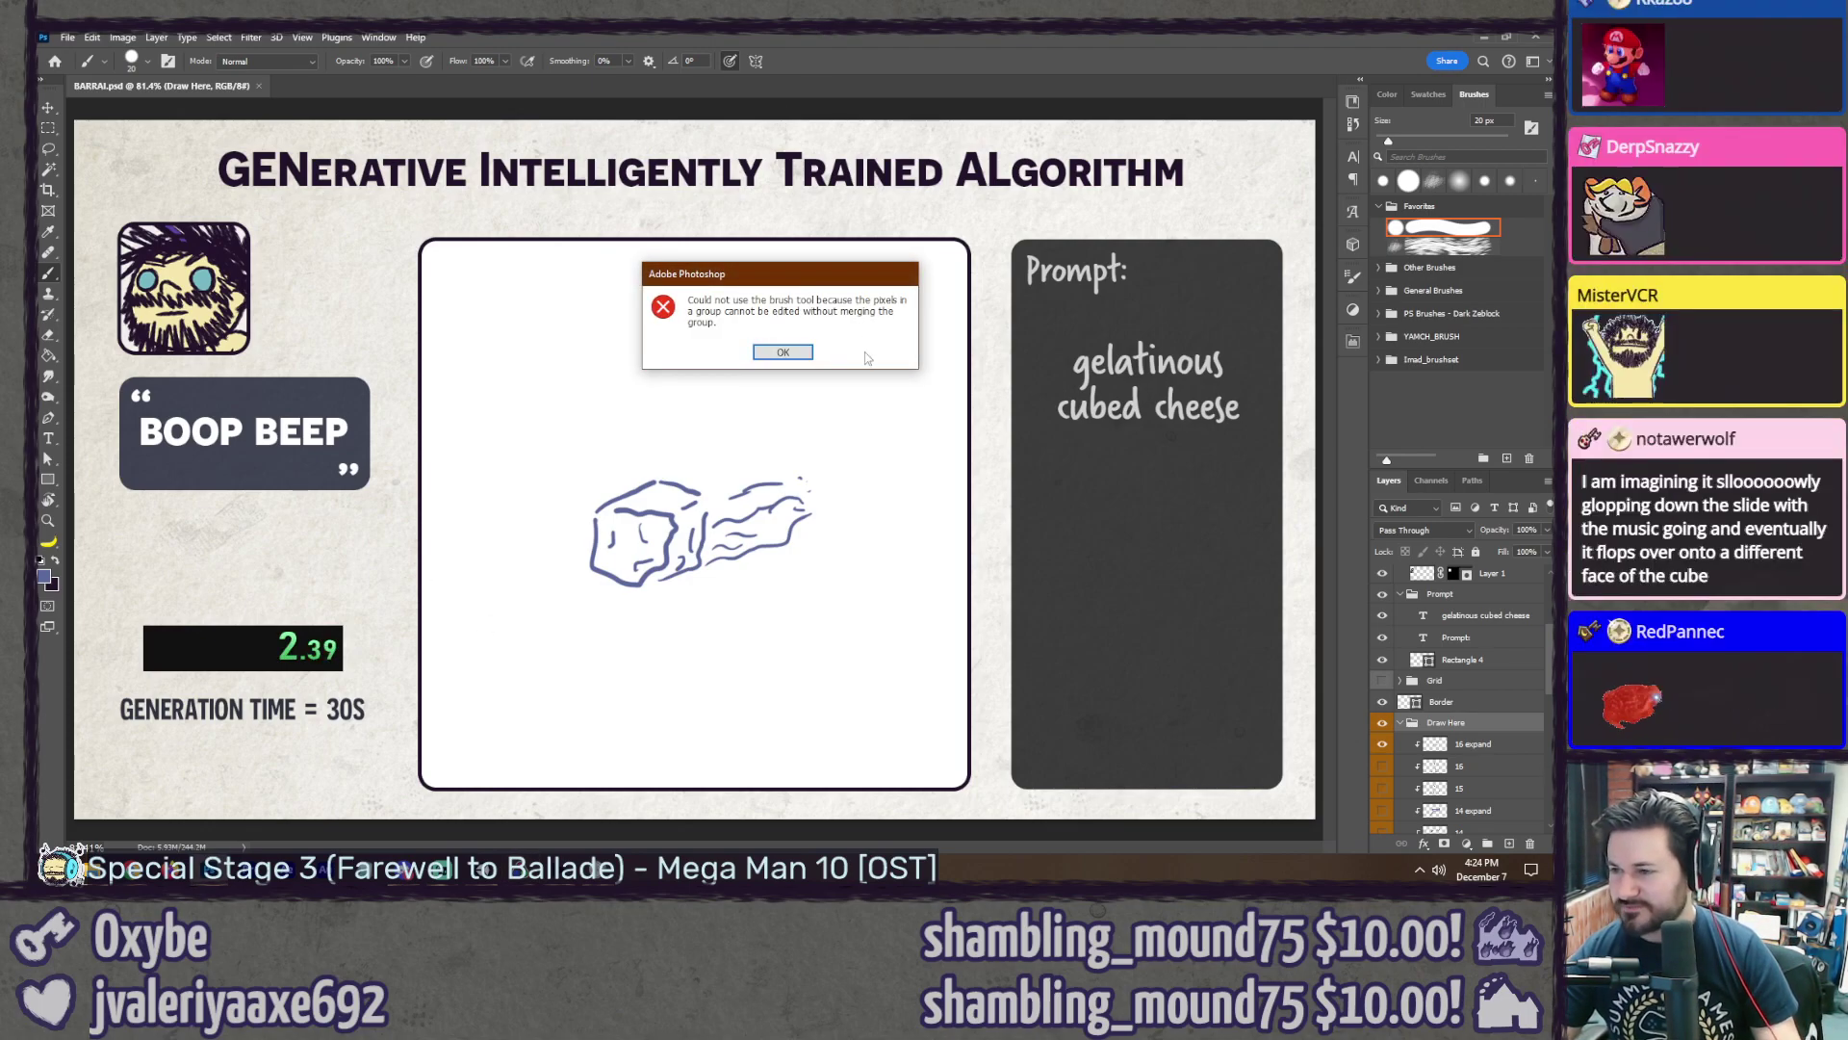
pyautogui.press('Return')
pyautogui.hotkey('alt', '[')
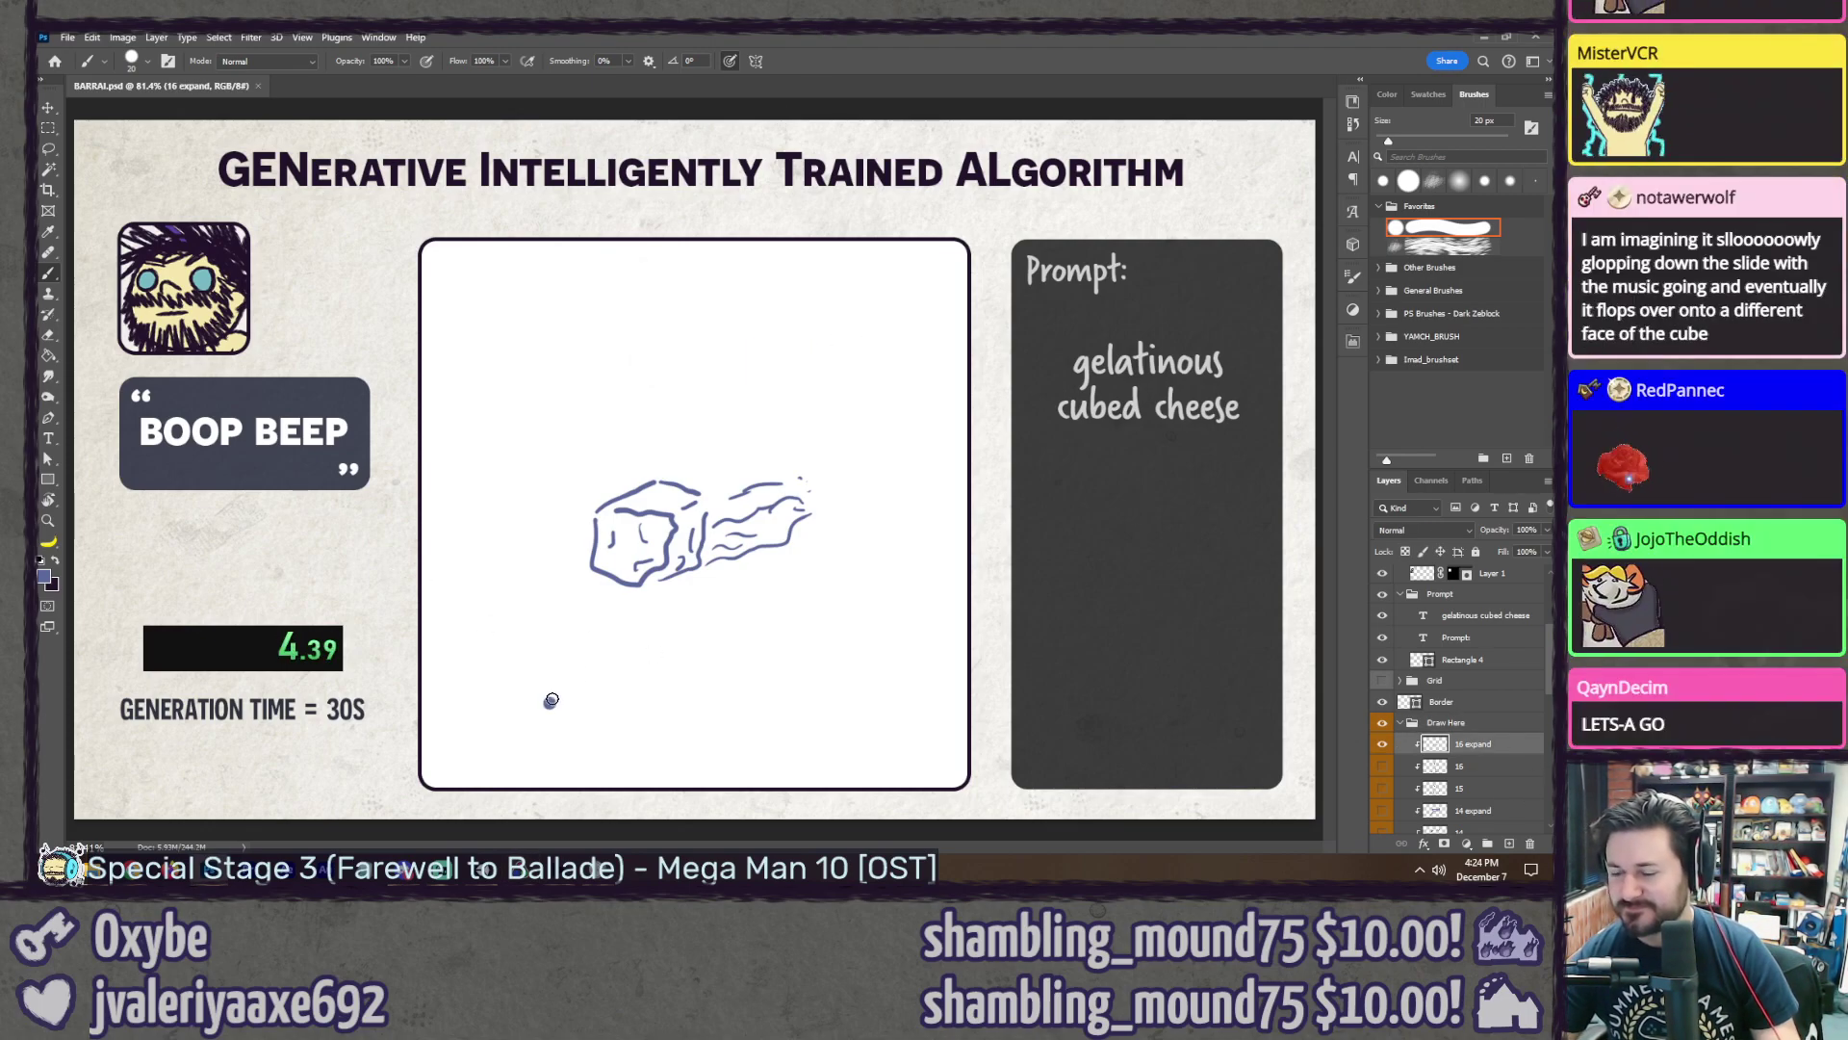
# Step: Draw sweeping track curves around the cheese cube with an 8 px brush
pyautogui.moveTo(548, 699); pyautogui.dragTo(875, 590)
pyautogui.hotkey('ctrl', 'z')
pyautogui.press('[')
pyautogui.press('[')
pyautogui.press('[')
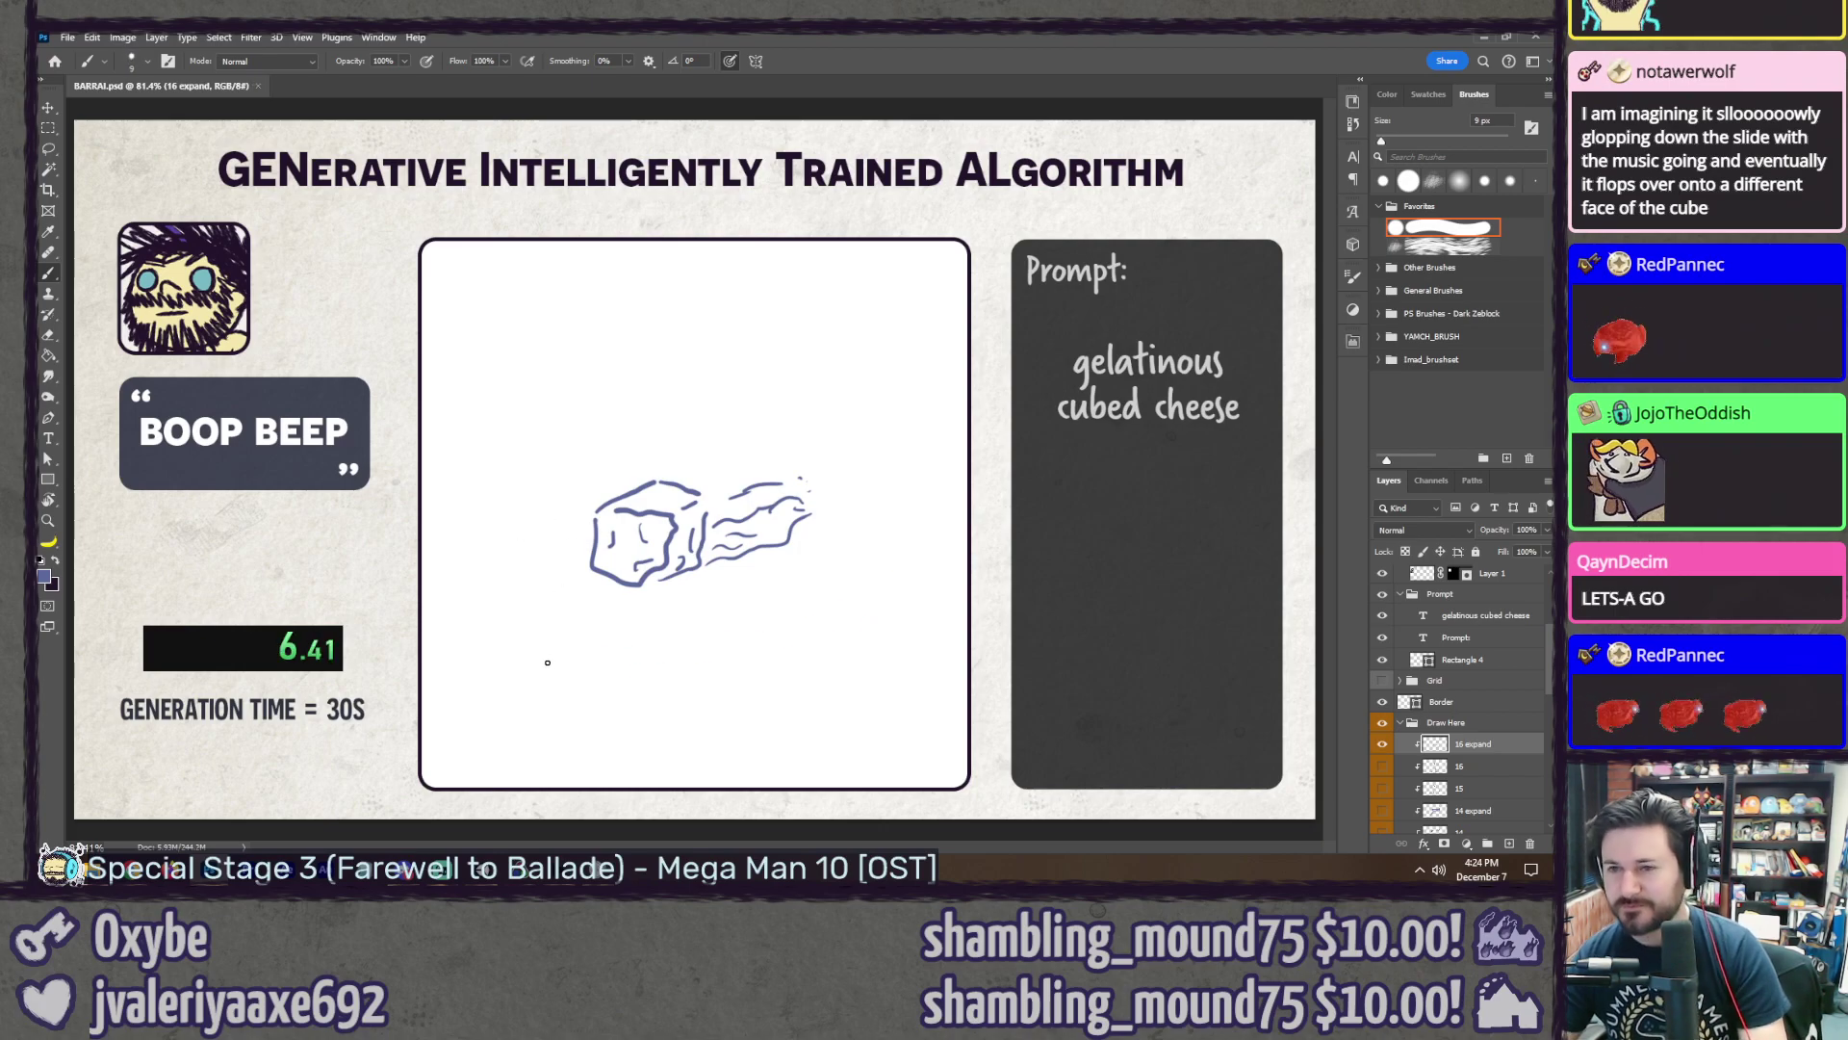
pyautogui.moveTo(539, 732); pyautogui.dragTo(943, 635)
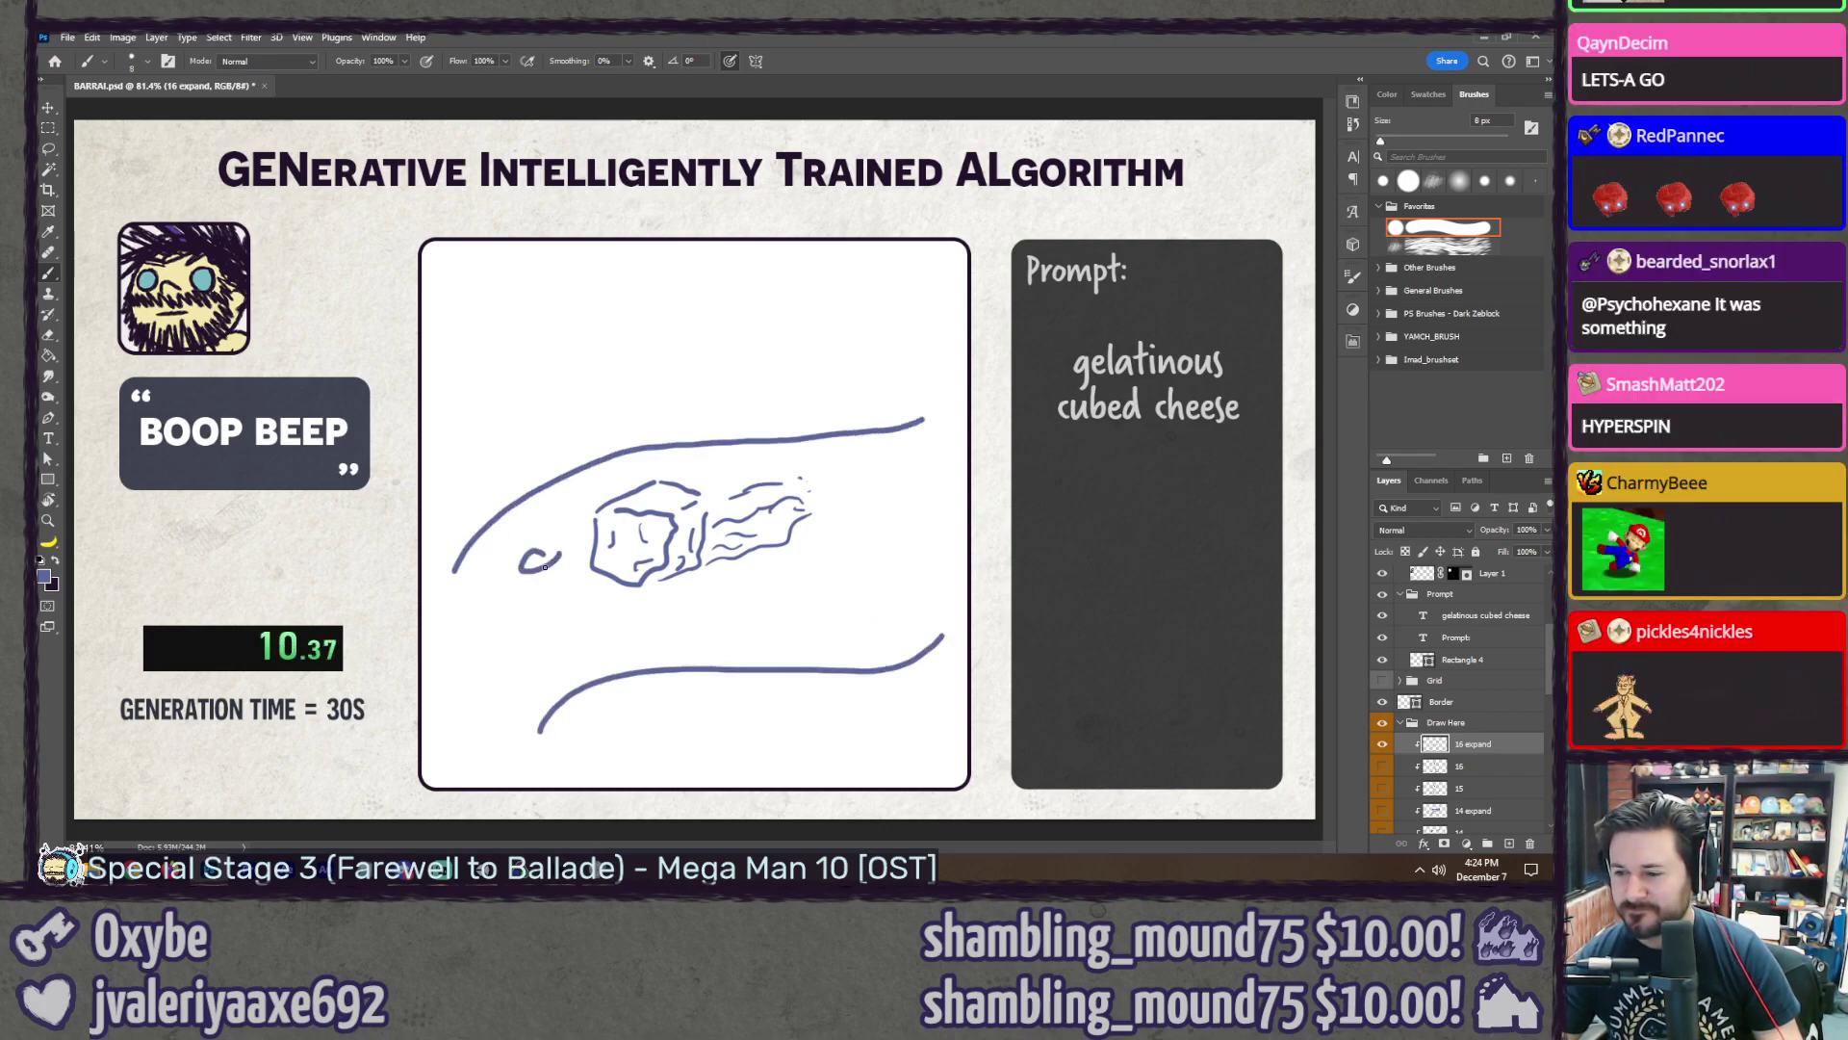
pyautogui.moveTo(506, 640)
pyautogui.mouseDown()
pyautogui.moveTo(515, 627)
pyautogui.moveTo(452, 736)
pyautogui.mouseUp()
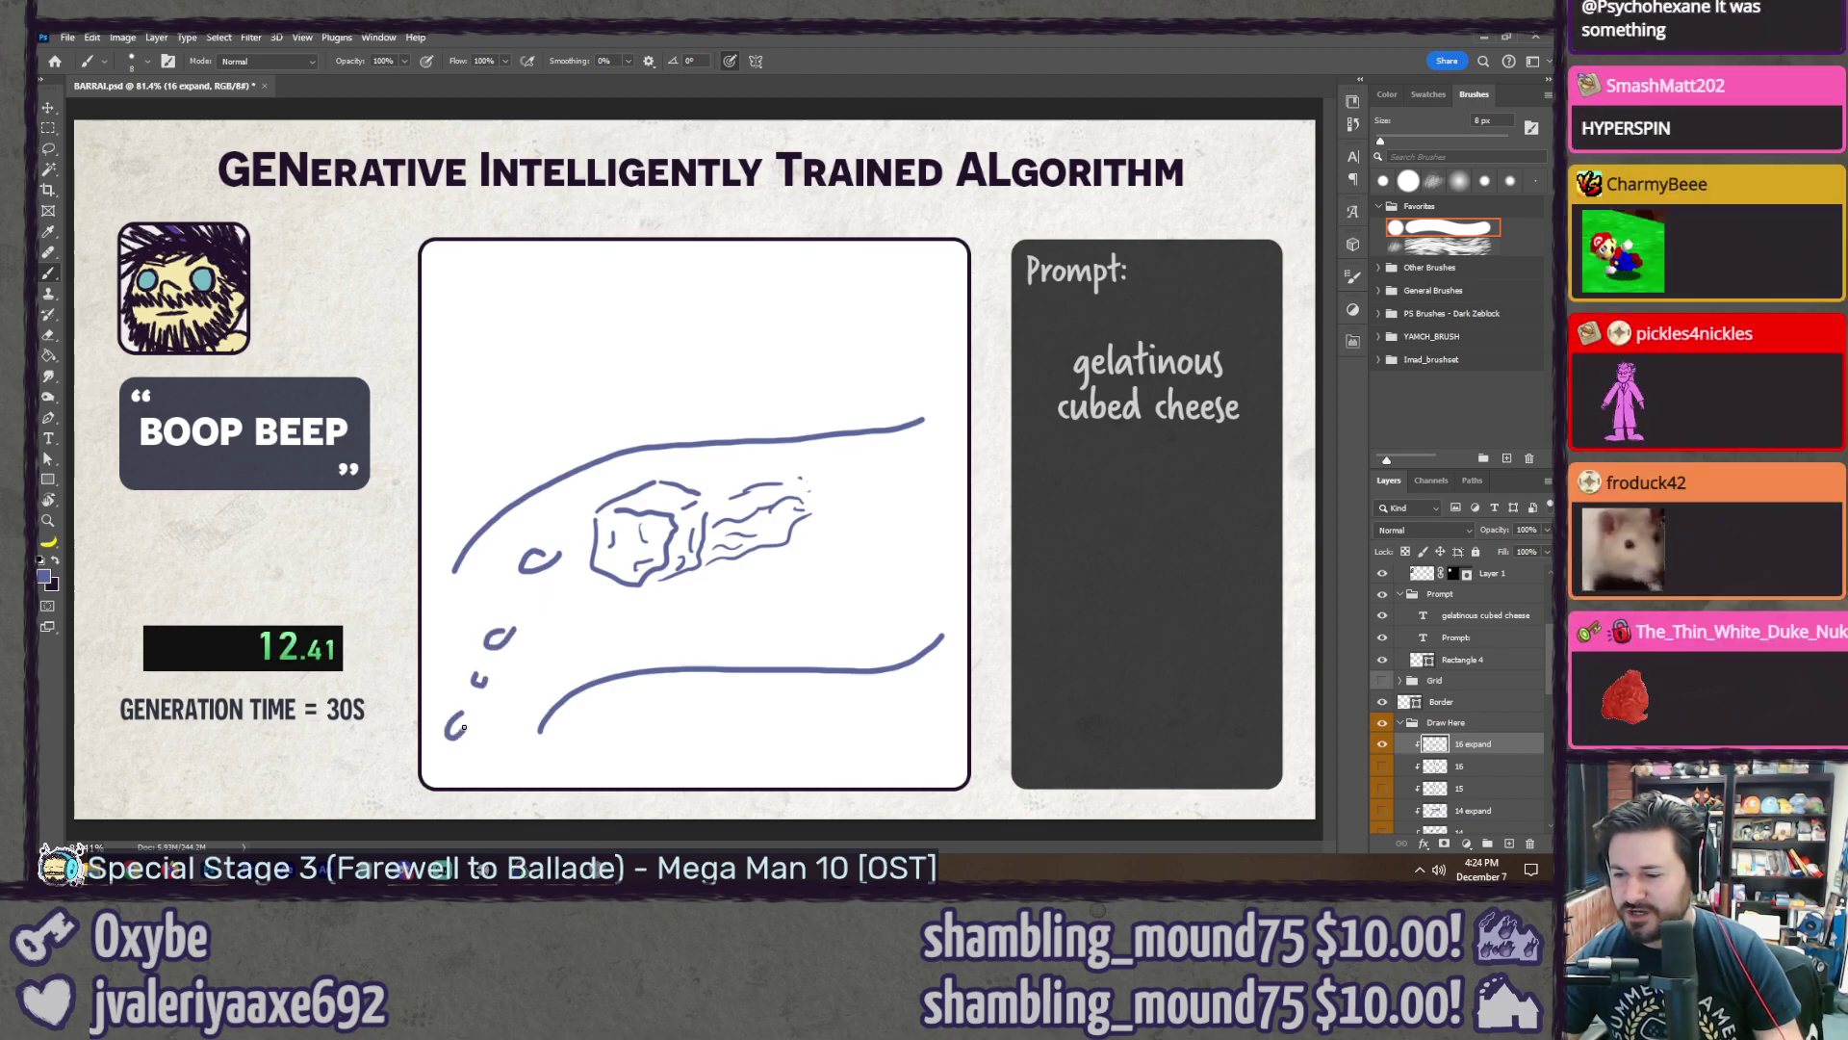
pyautogui.moveTo(866, 506); pyautogui.dragTo(919, 495)
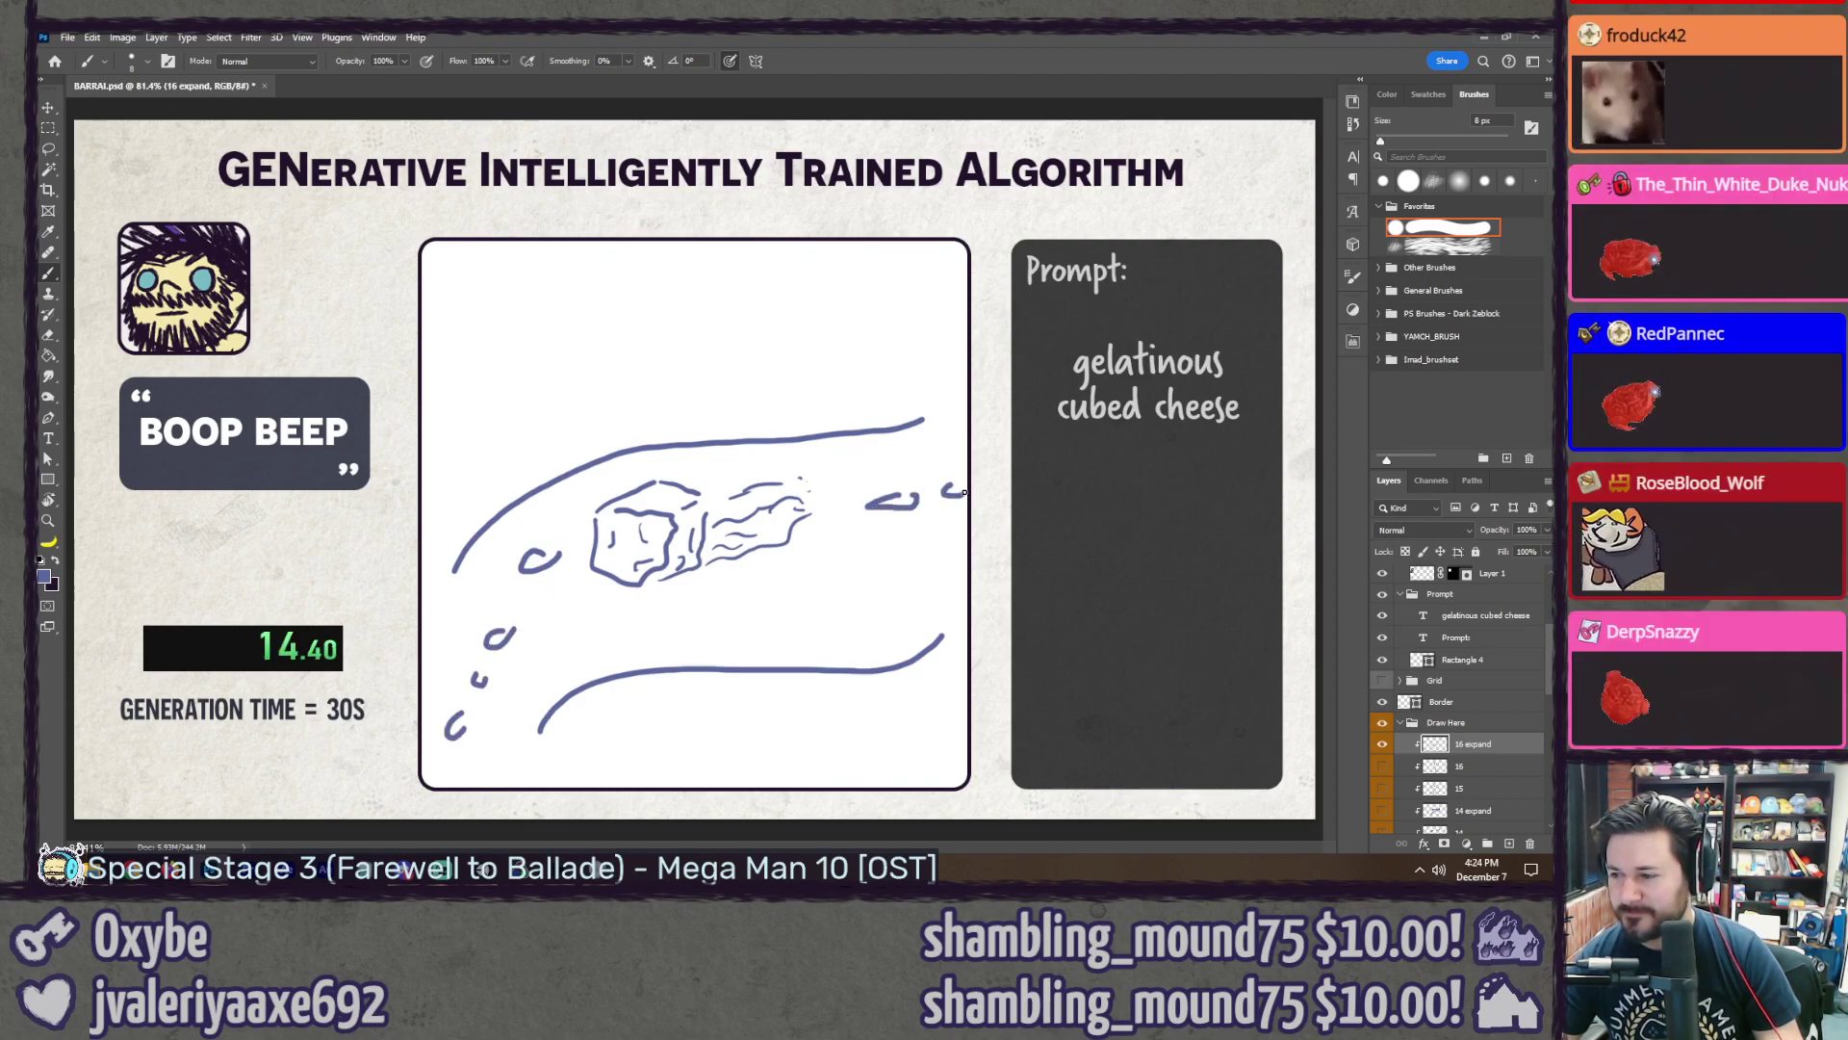
pyautogui.moveTo(448, 520); pyautogui.dragTo(948, 370)
# Step: Draw a star with eyes and streaking lines in the upper area
pyautogui.moveTo(488, 335)
pyautogui.mouseDown()
pyautogui.moveTo(497, 280)
pyautogui.moveTo(584, 337)
pyautogui.moveTo(495, 376)
pyautogui.moveTo(539, 389)
pyautogui.mouseUp()
pyautogui.moveTo(557, 389)
pyautogui.mouseDown()
pyautogui.moveTo(585, 338)
pyautogui.moveTo(518, 355)
pyautogui.mouseUp()
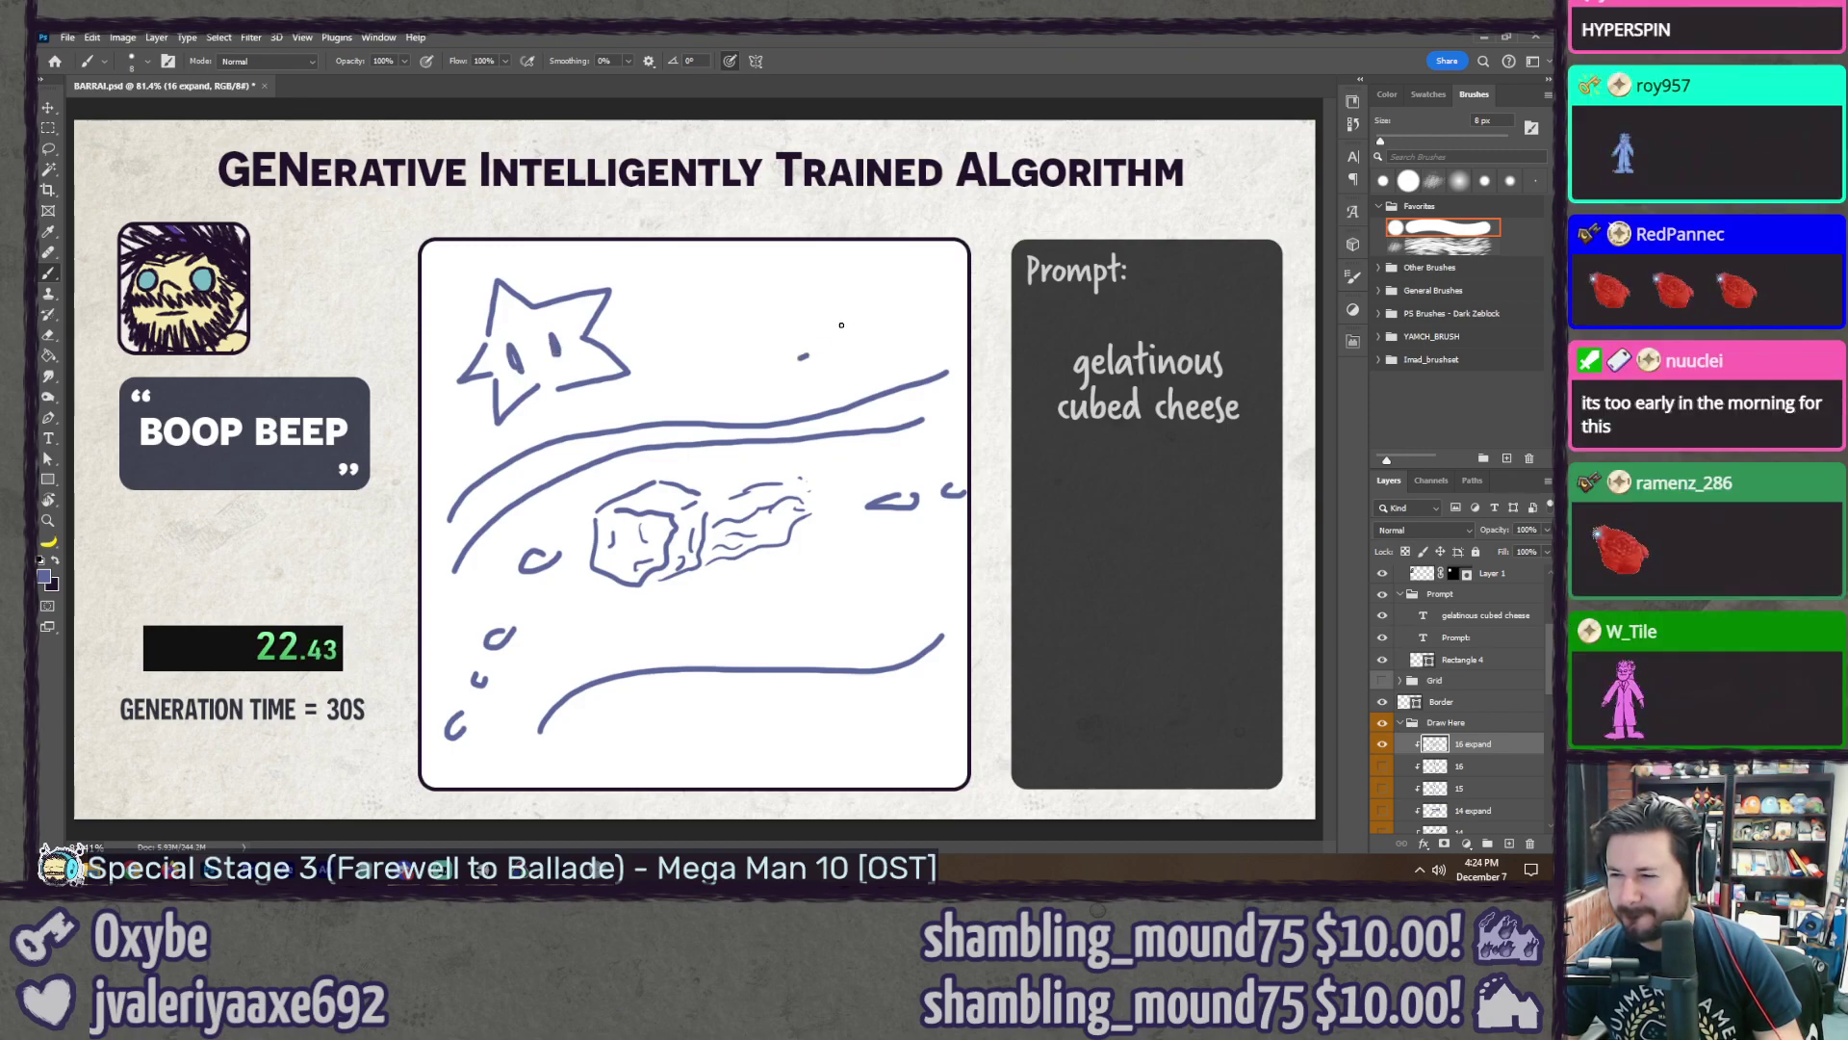
pyautogui.moveTo(803, 357); pyautogui.dragTo(918, 278)
pyautogui.moveTo(775, 260)
pyautogui.mouseDown()
pyautogui.moveTo(766, 337)
pyautogui.moveTo(958, 371)
pyautogui.mouseUp()
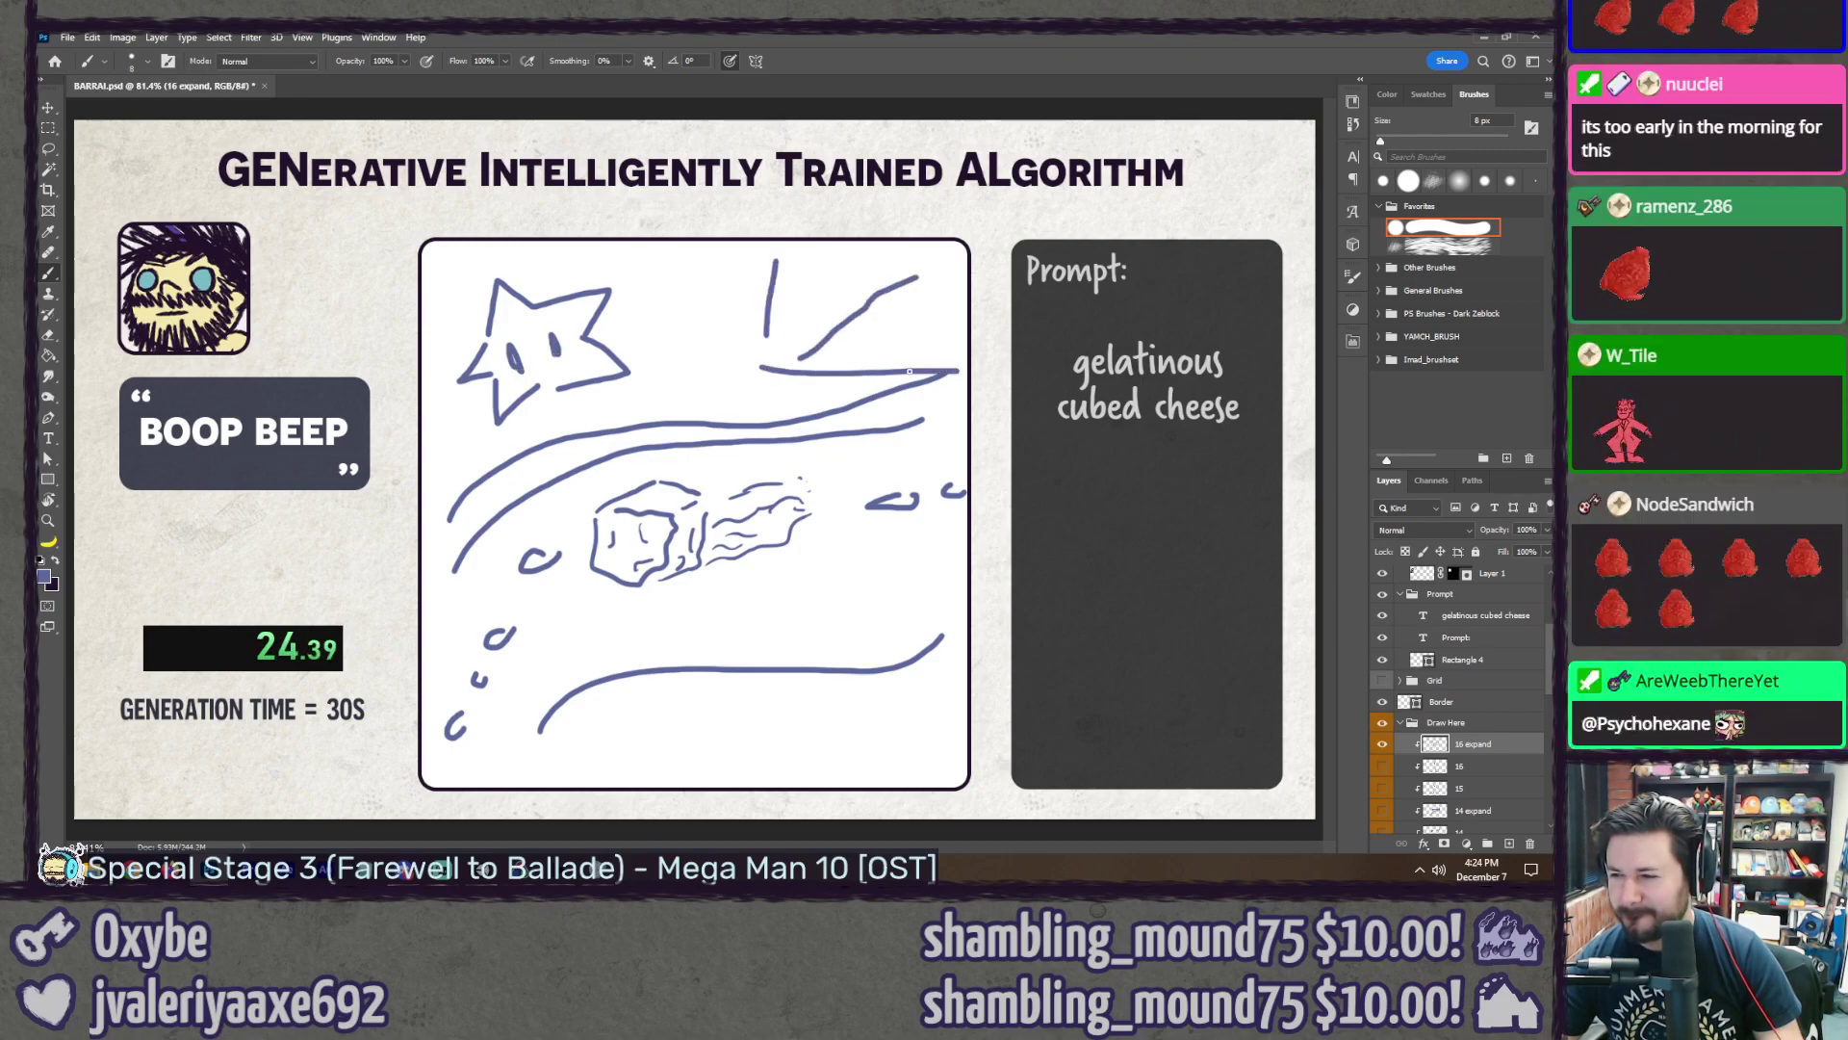
pyautogui.moveTo(956, 294); pyautogui.dragTo(944, 351)
pyautogui.moveTo(653, 331); pyautogui.dragTo(842, 398)
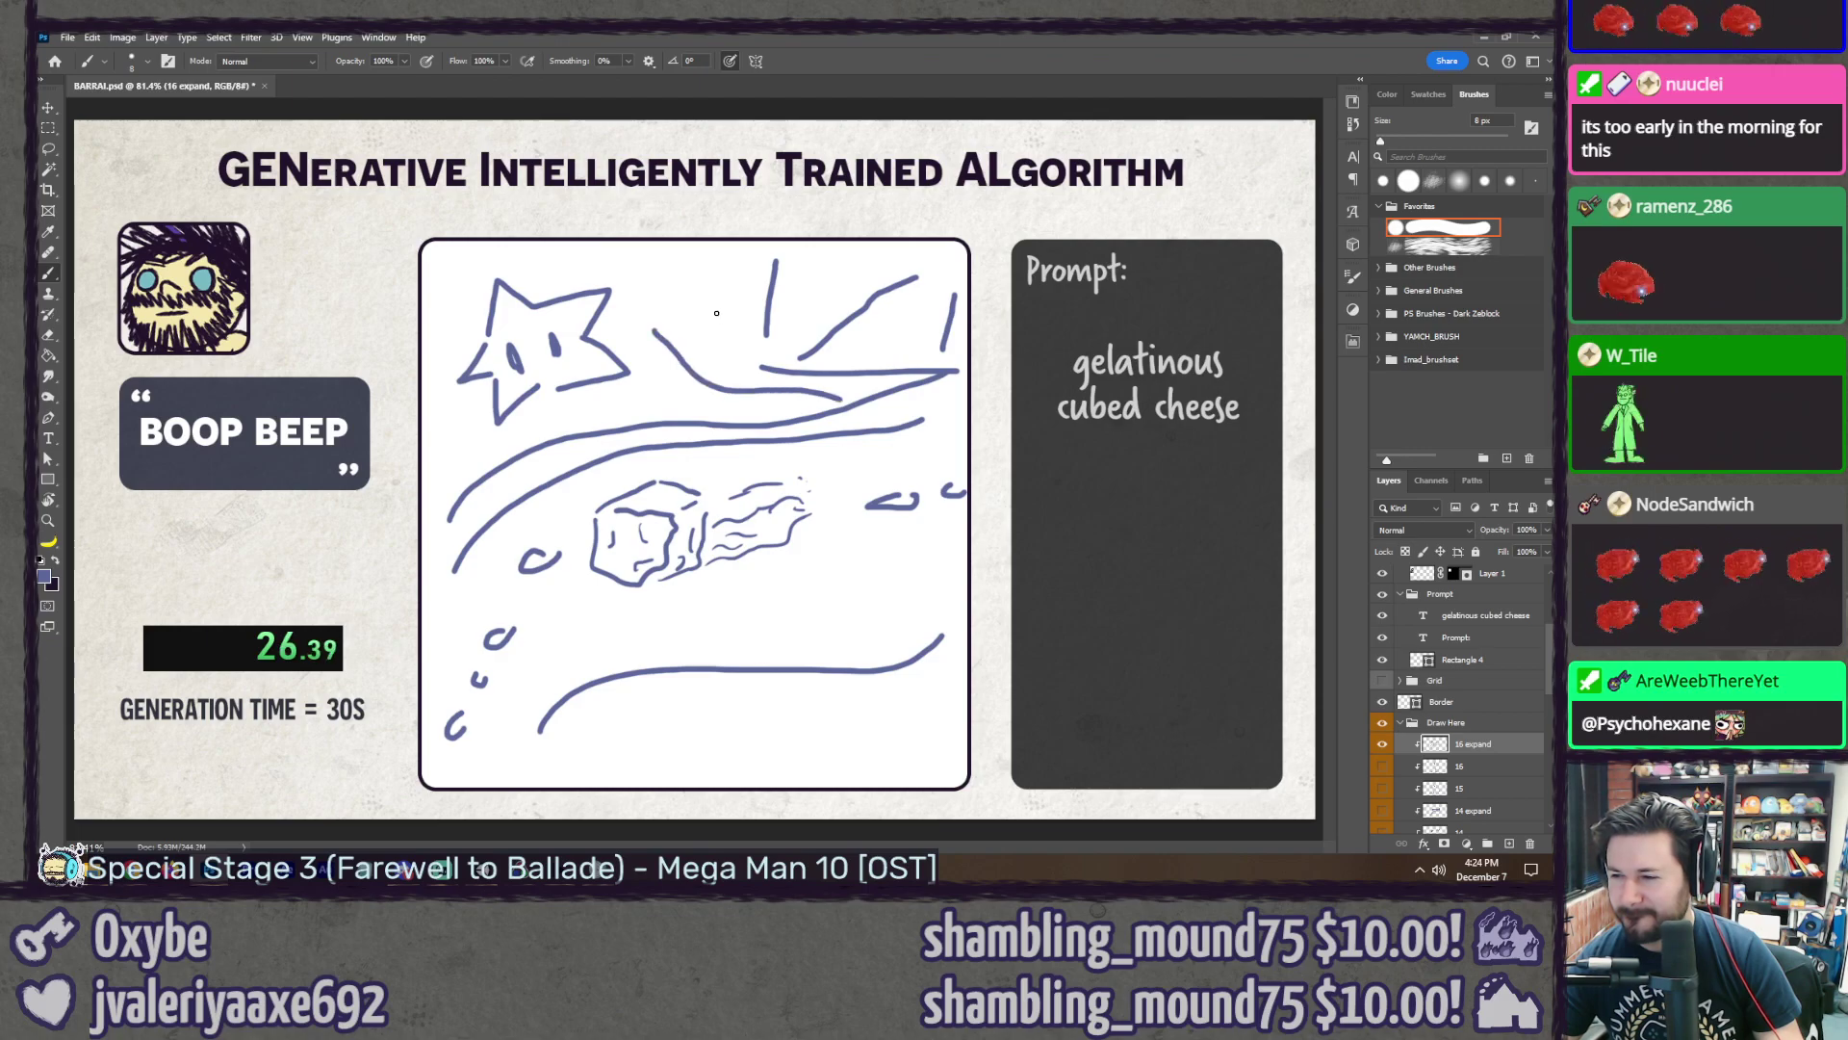
pyautogui.moveTo(700, 294); pyautogui.dragTo(859, 383)
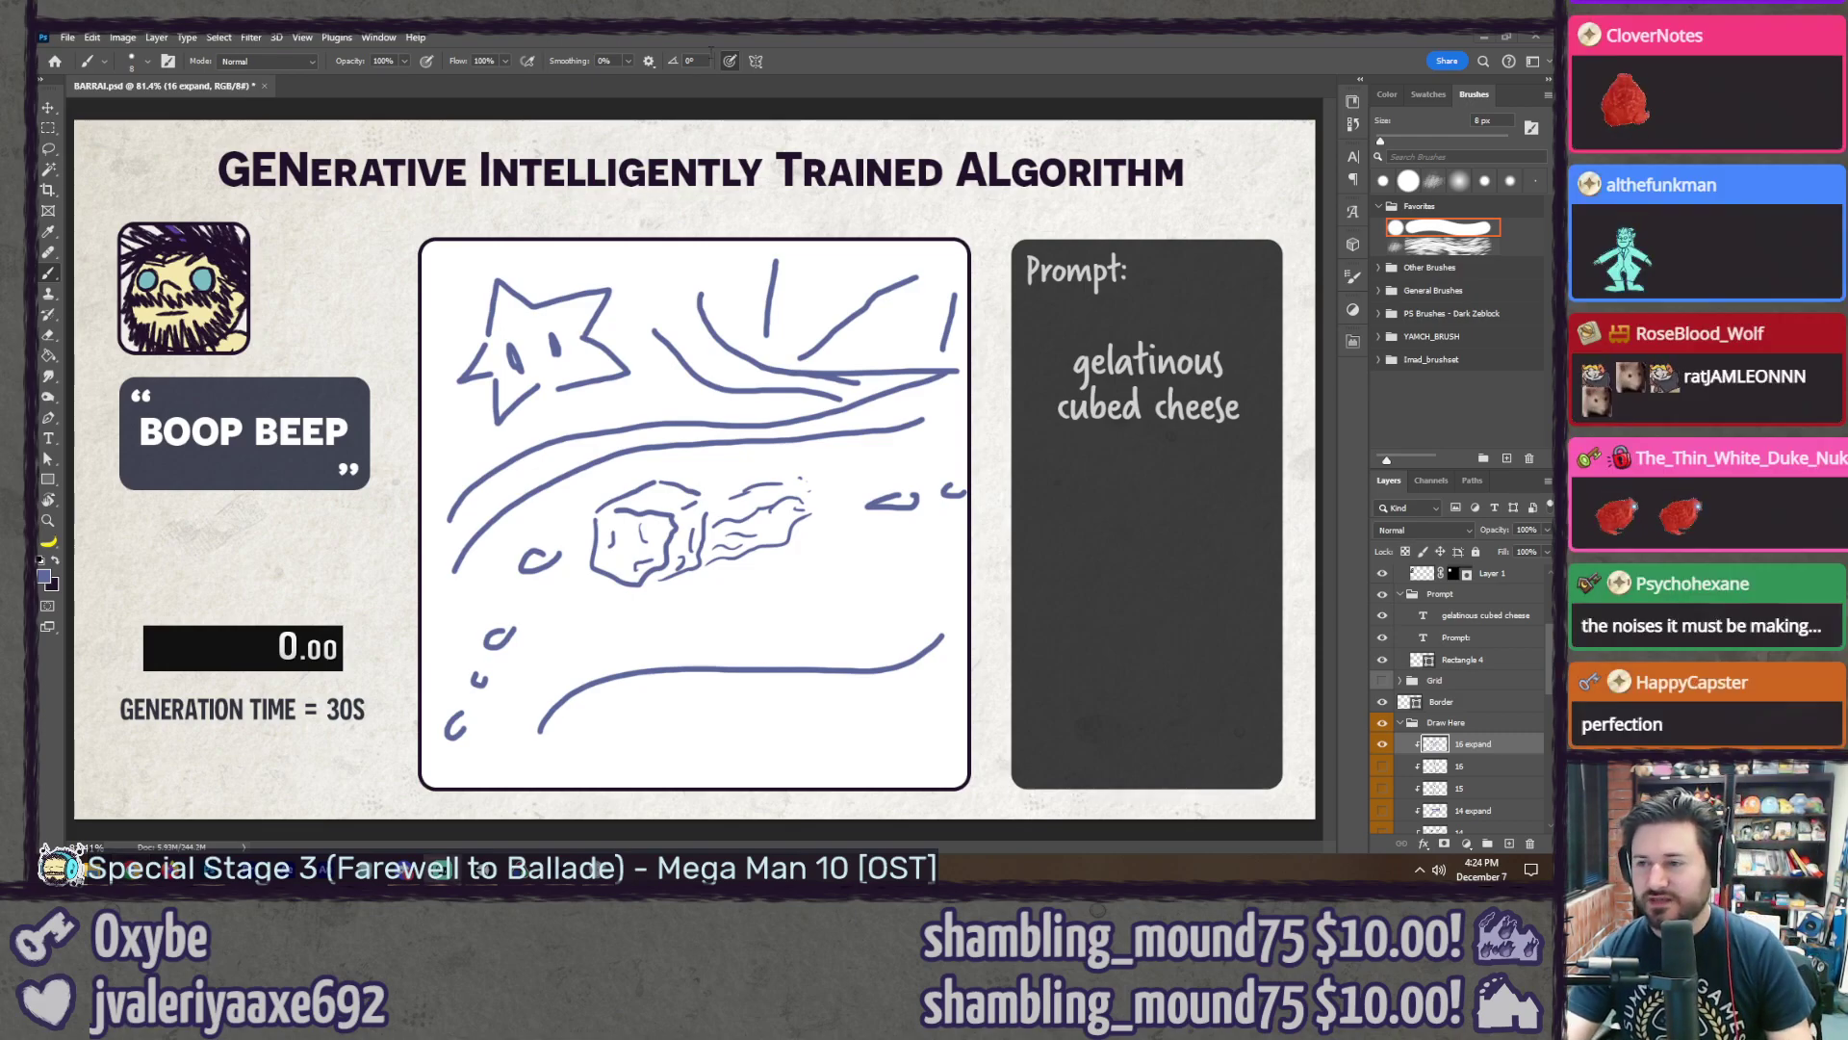
pyautogui.press('l')
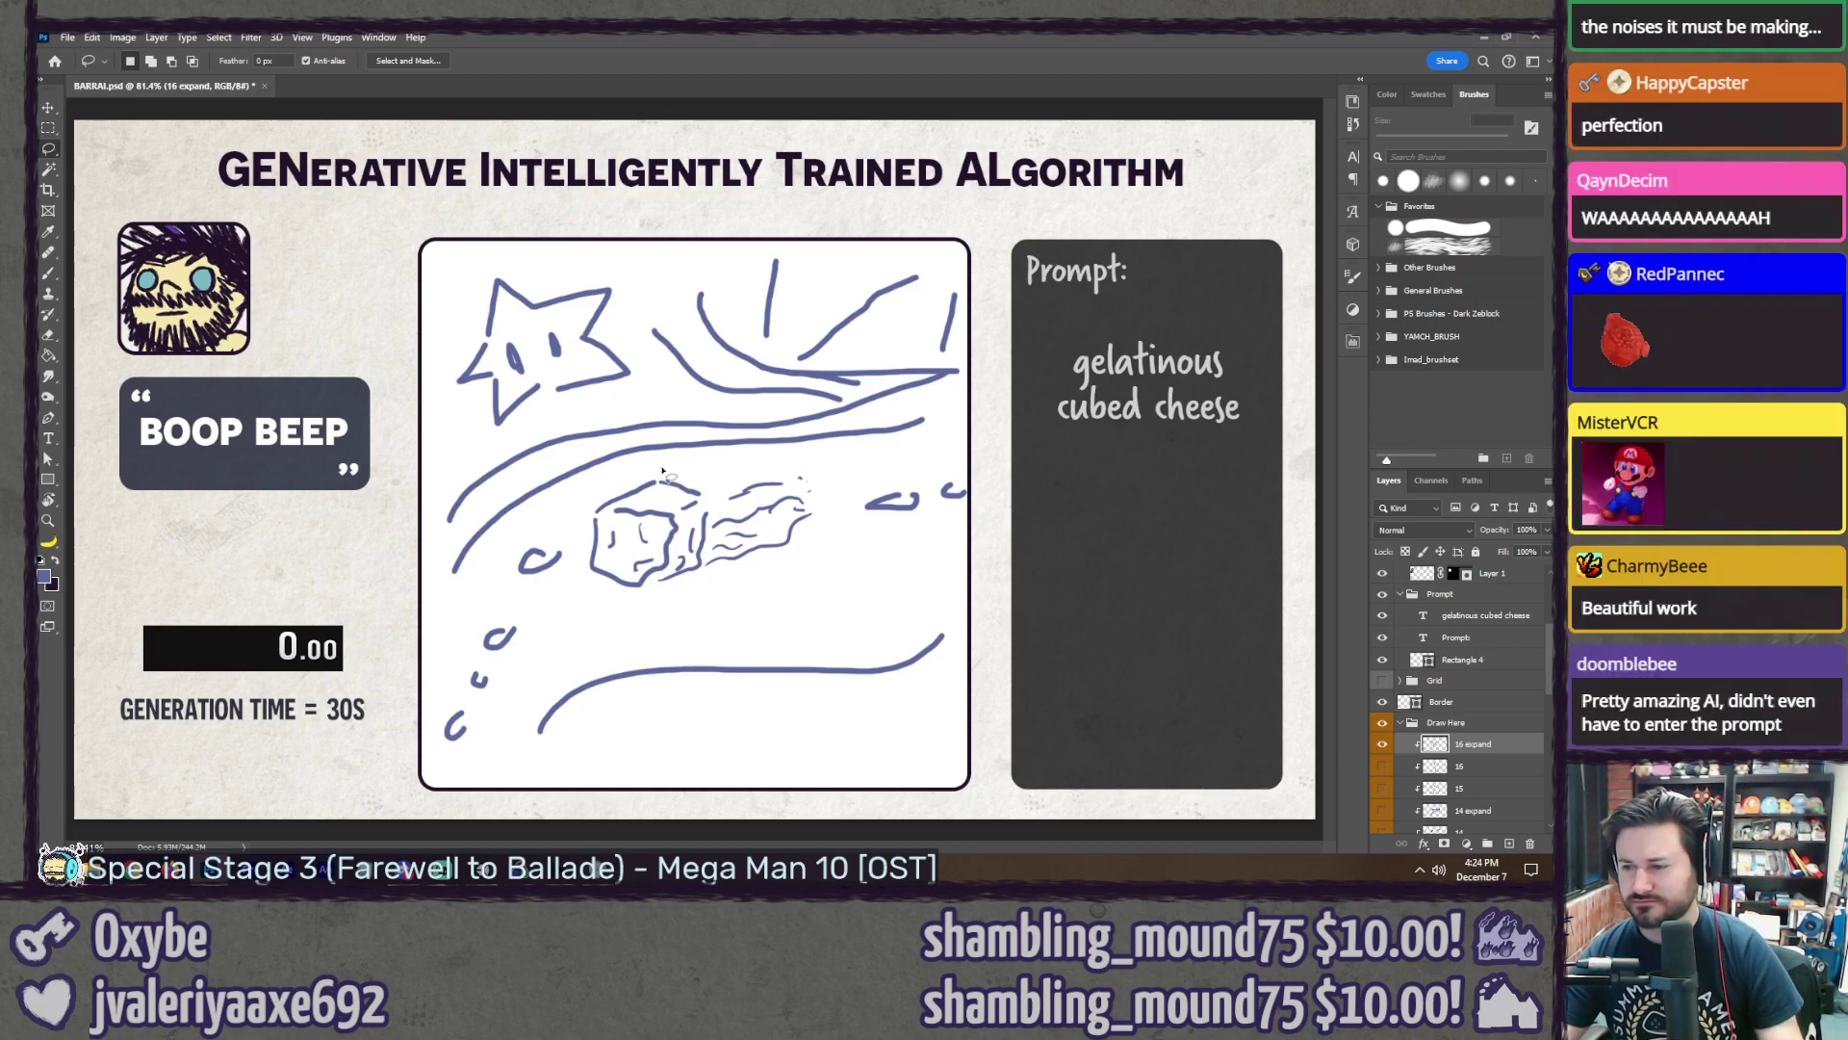
pyautogui.moveTo(662, 471)
pyautogui.mouseDown()
pyautogui.moveTo(612, 481)
pyautogui.moveTo(574, 553)
pyautogui.moveTo(809, 583)
pyautogui.moveTo(812, 471)
pyautogui.mouseUp()
pyautogui.rightClick(687, 541)
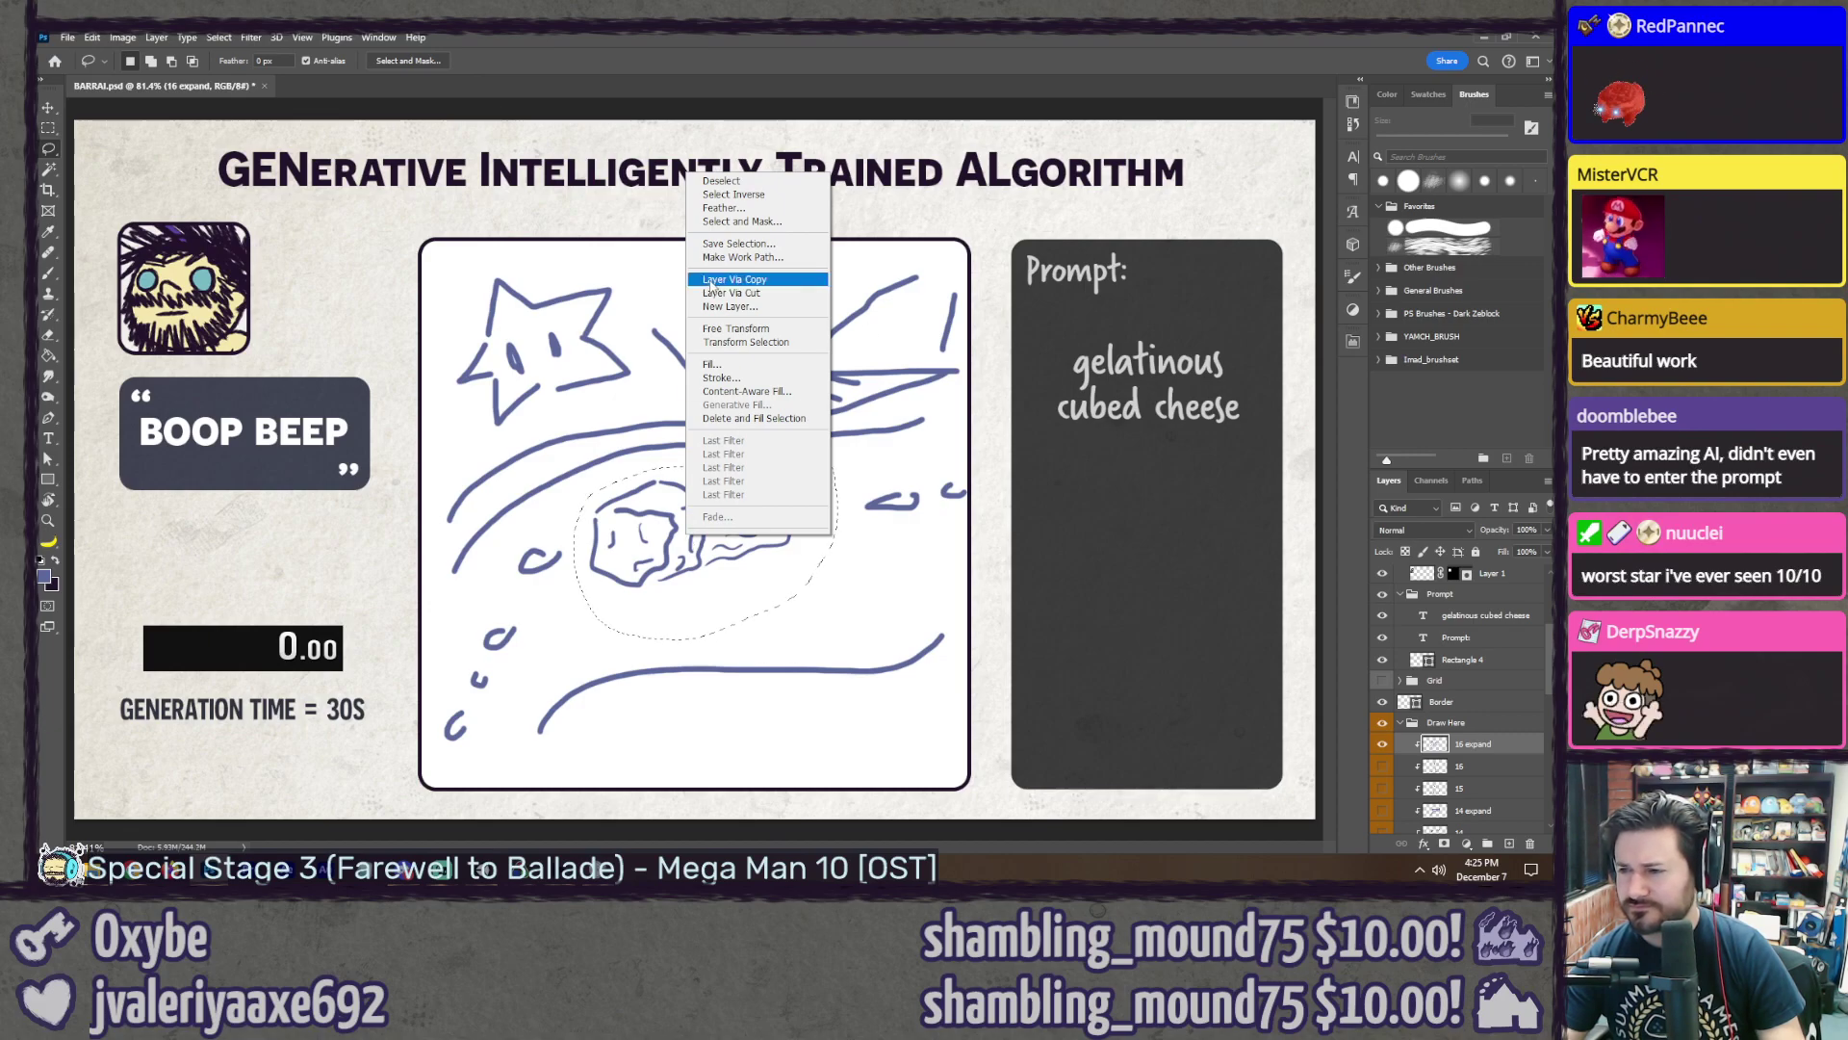
pyautogui.click(711, 283)
pyautogui.press('v')
pyautogui.moveTo(1118, 598); pyautogui.dragTo(1105, 613)
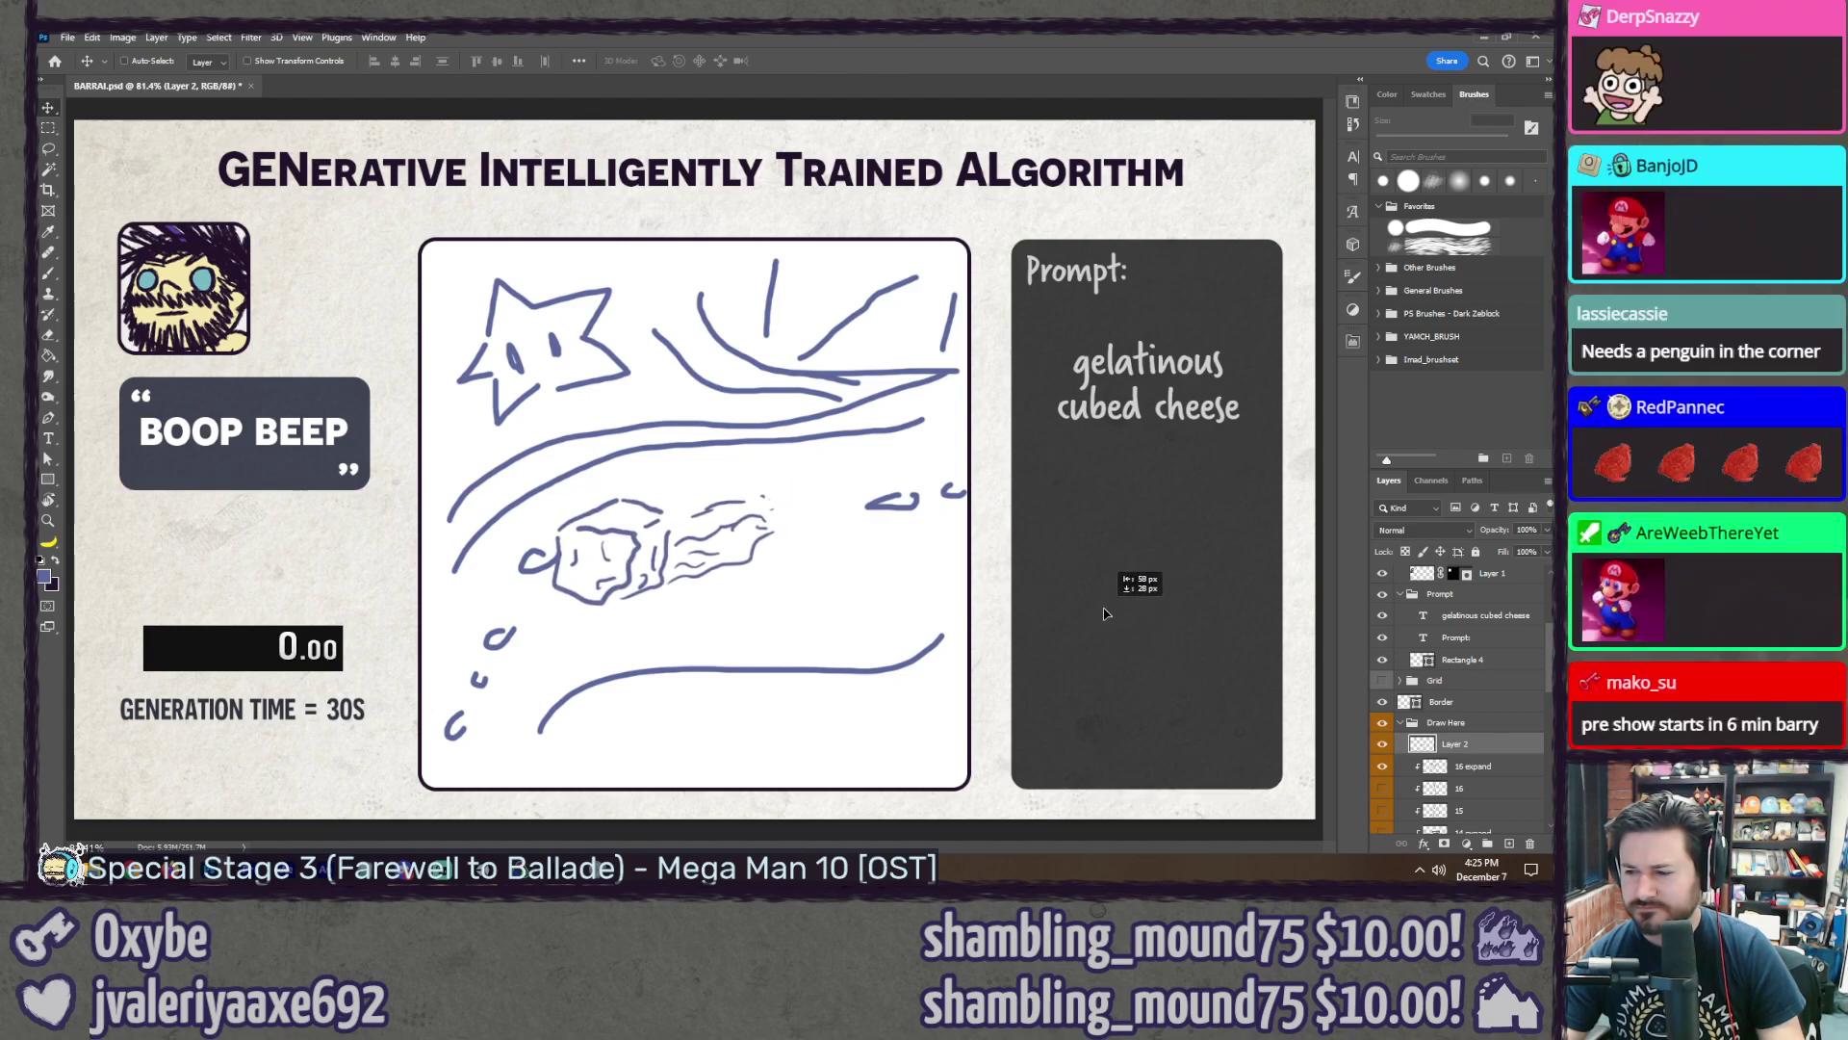
pyautogui.moveTo(1105, 613)
pyautogui.mouseDown()
pyautogui.moveTo(966, 701)
pyautogui.moveTo(969, 828)
pyautogui.moveTo(1143, 592)
pyautogui.mouseUp()
pyautogui.keyDown('ctrl'); pyautogui.click(808, 439); pyautogui.keyUp('ctrl')
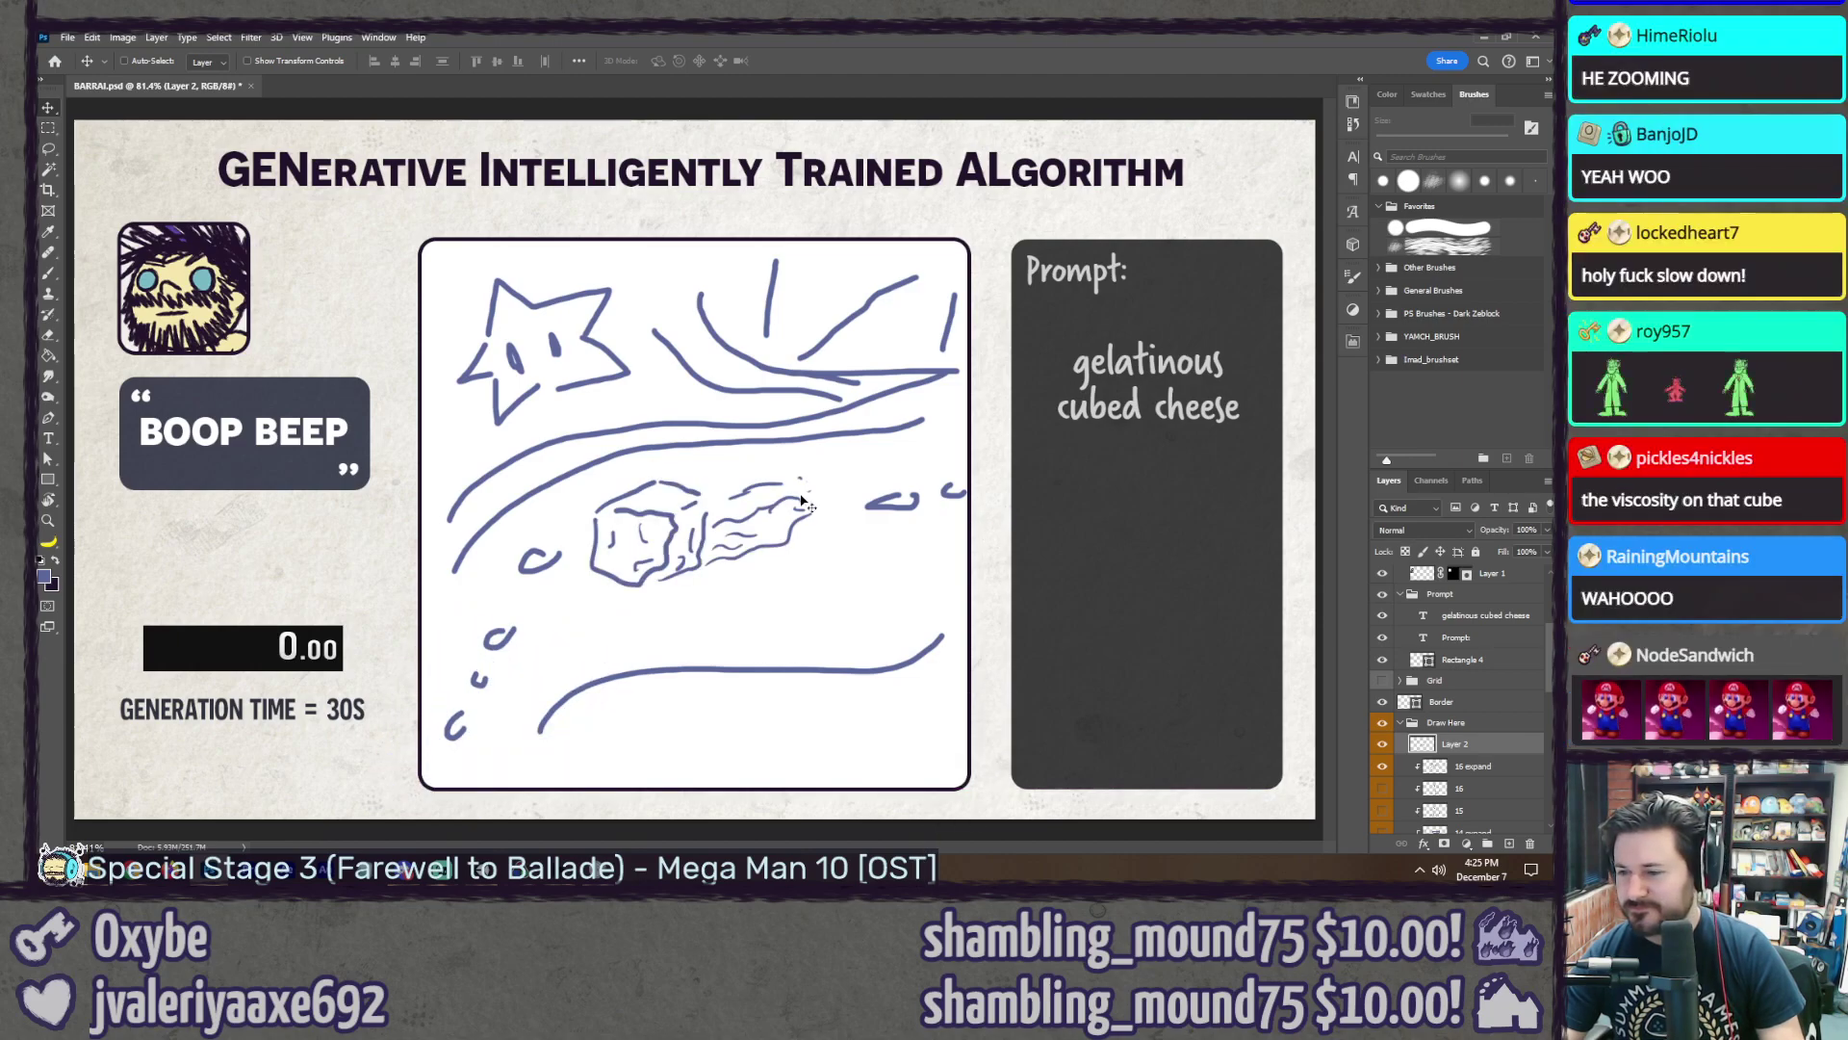
pyautogui.press('l')
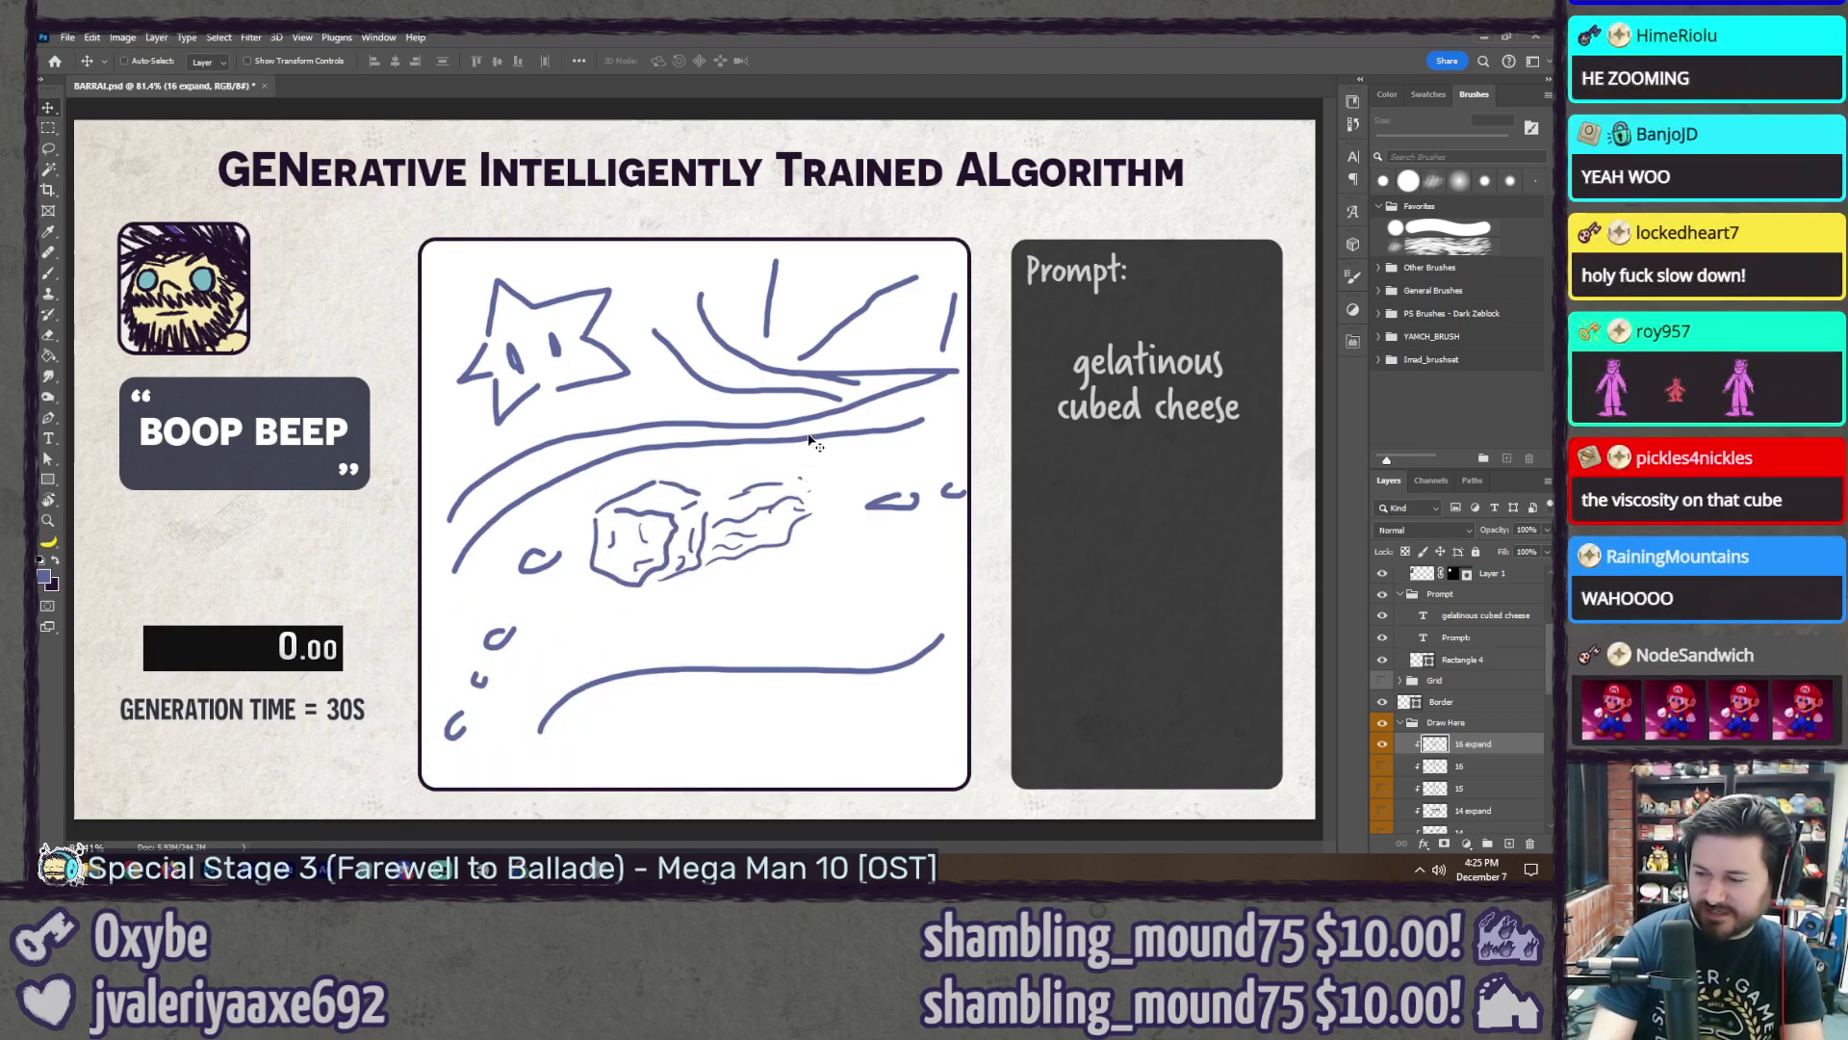
pyautogui.hotkey('ctrl', 'd')
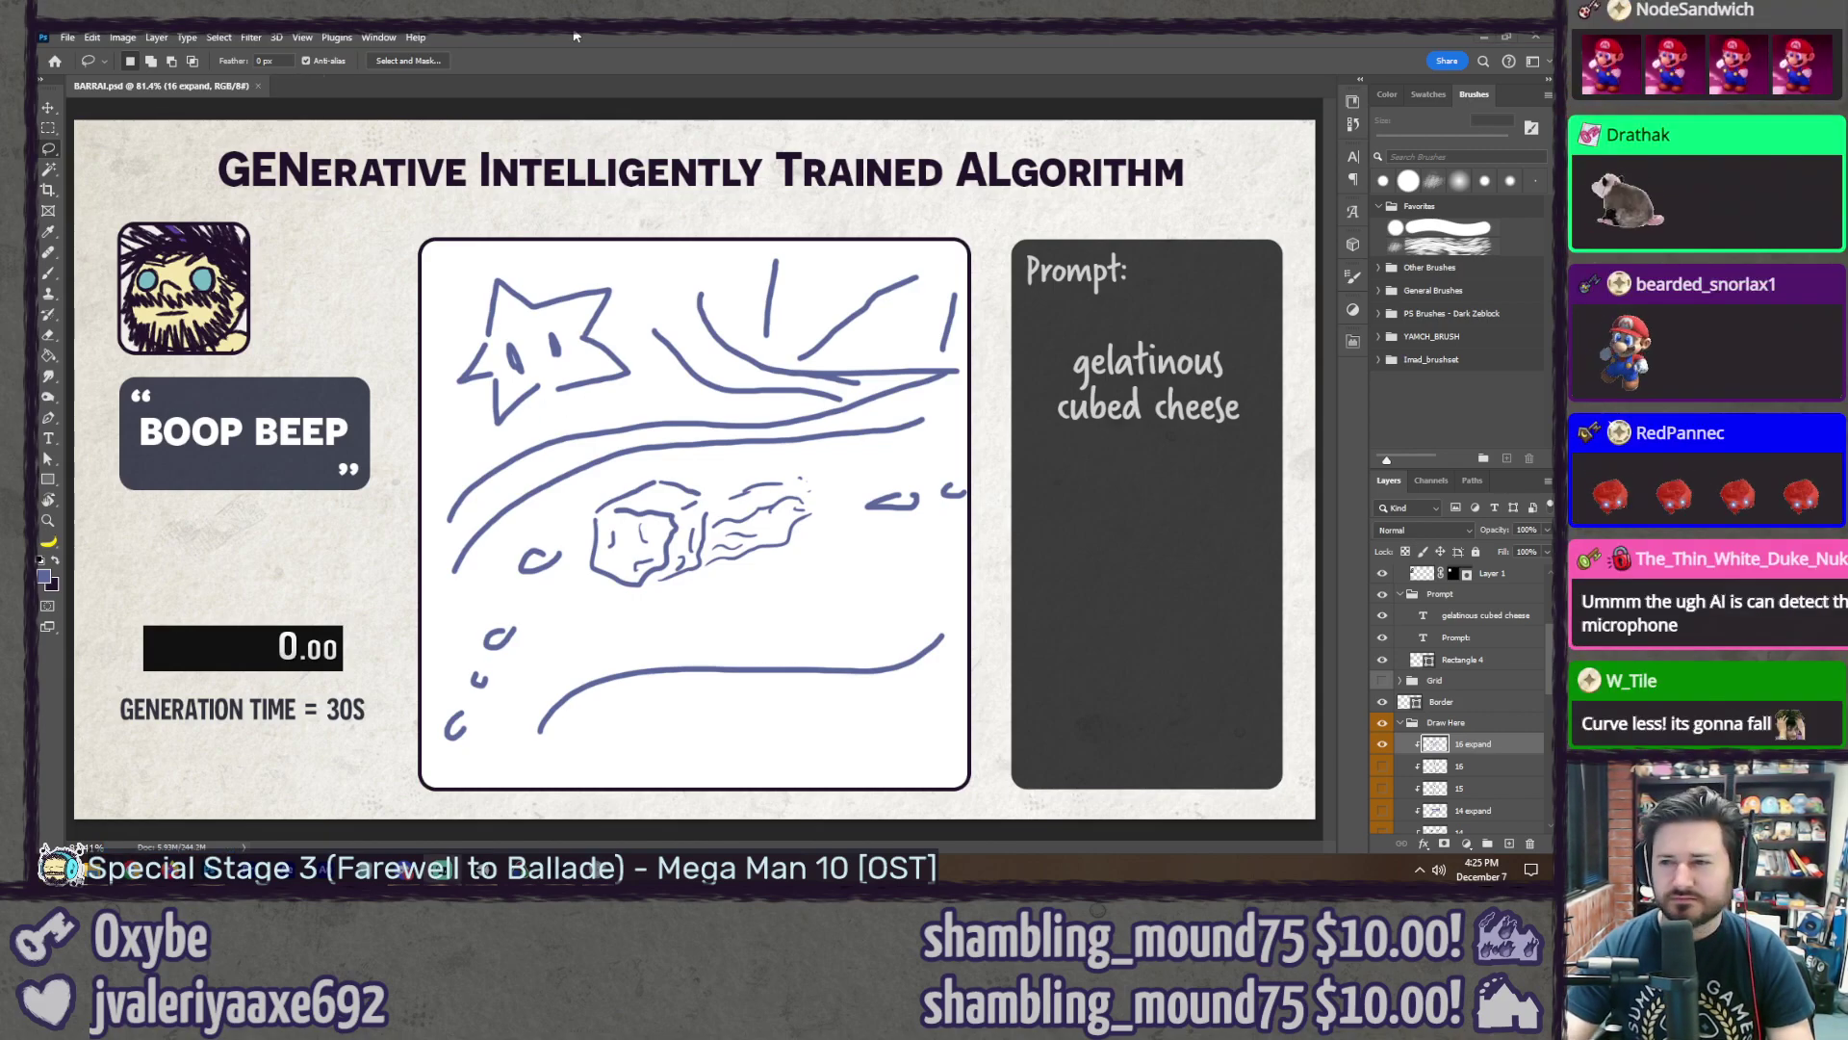
# Step: Hide the 16 expand sketch and add a layer 17 clipped to the layer below
pyautogui.click(1383, 744)
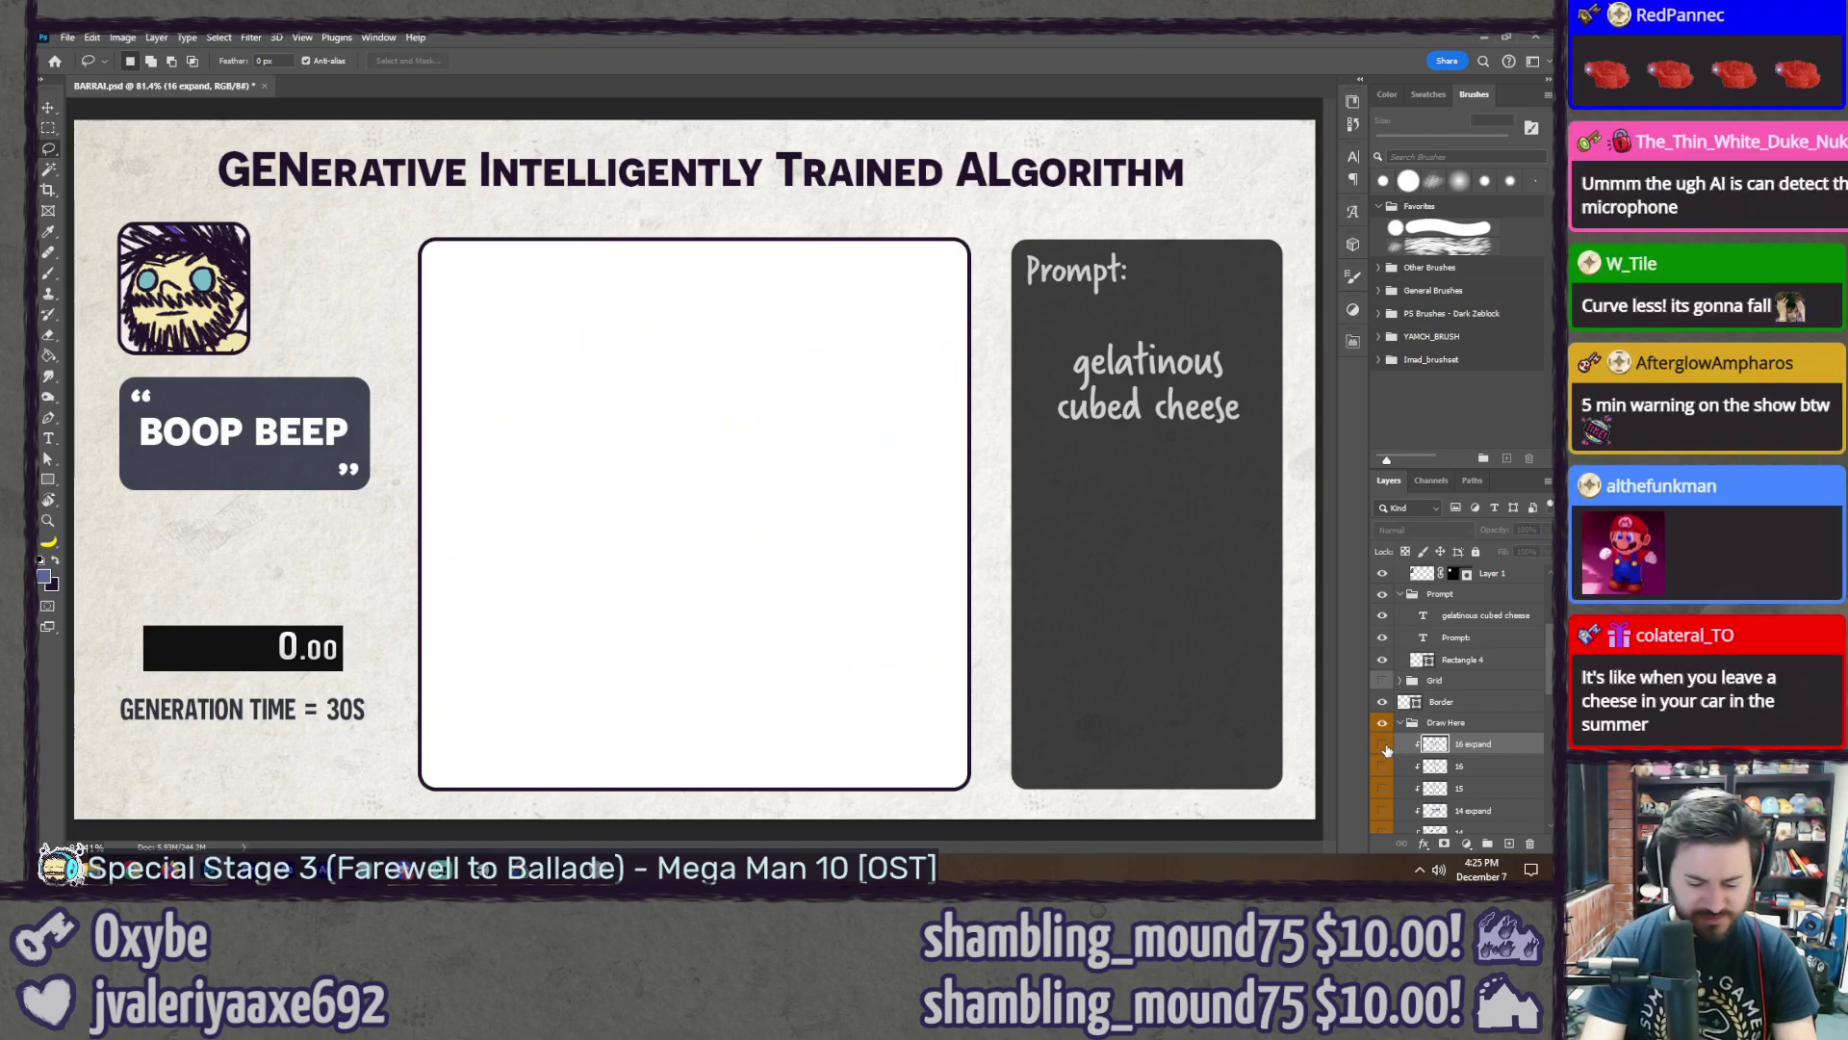
pyautogui.hotkey('ctrl', 'shift', 'n')
pyautogui.write('17')
pyautogui.press('Return')
pyautogui.rightClick(1492, 748)
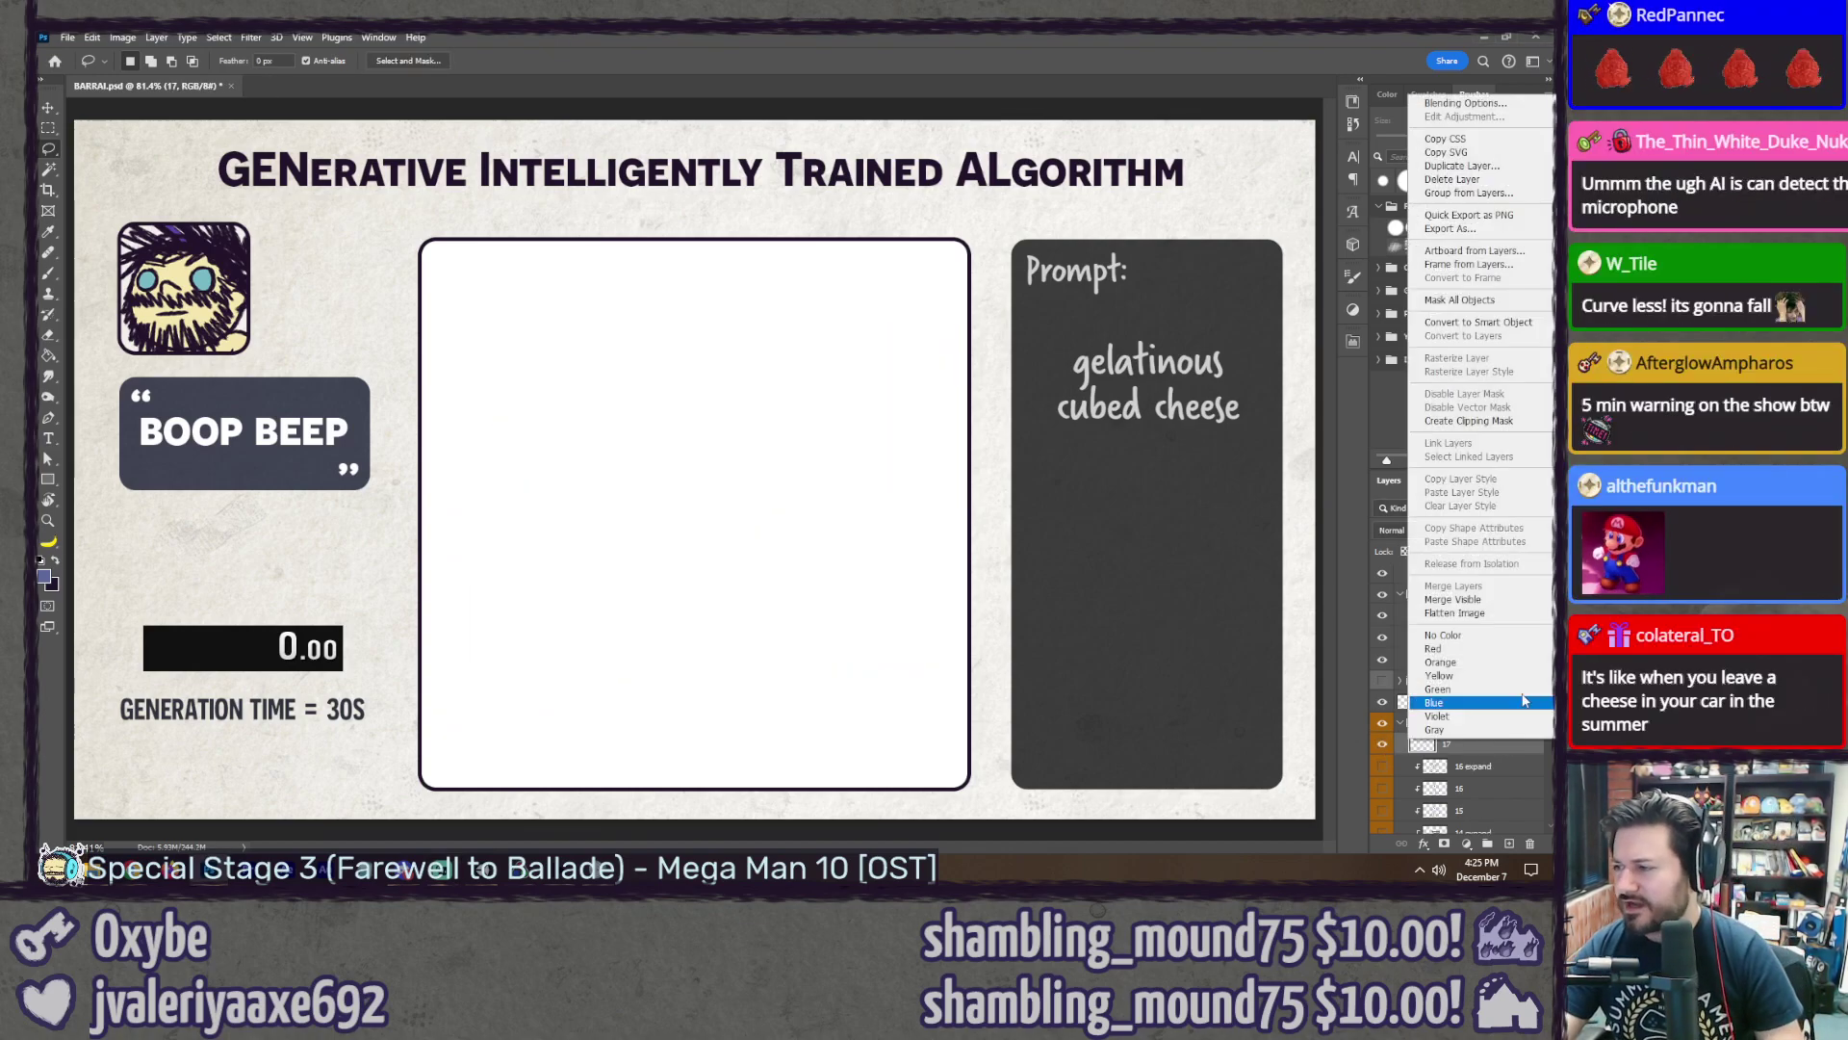
pyautogui.click(1463, 428)
# Step: Pick a larger brush and switch over to the chat reader window
pyautogui.press('b')
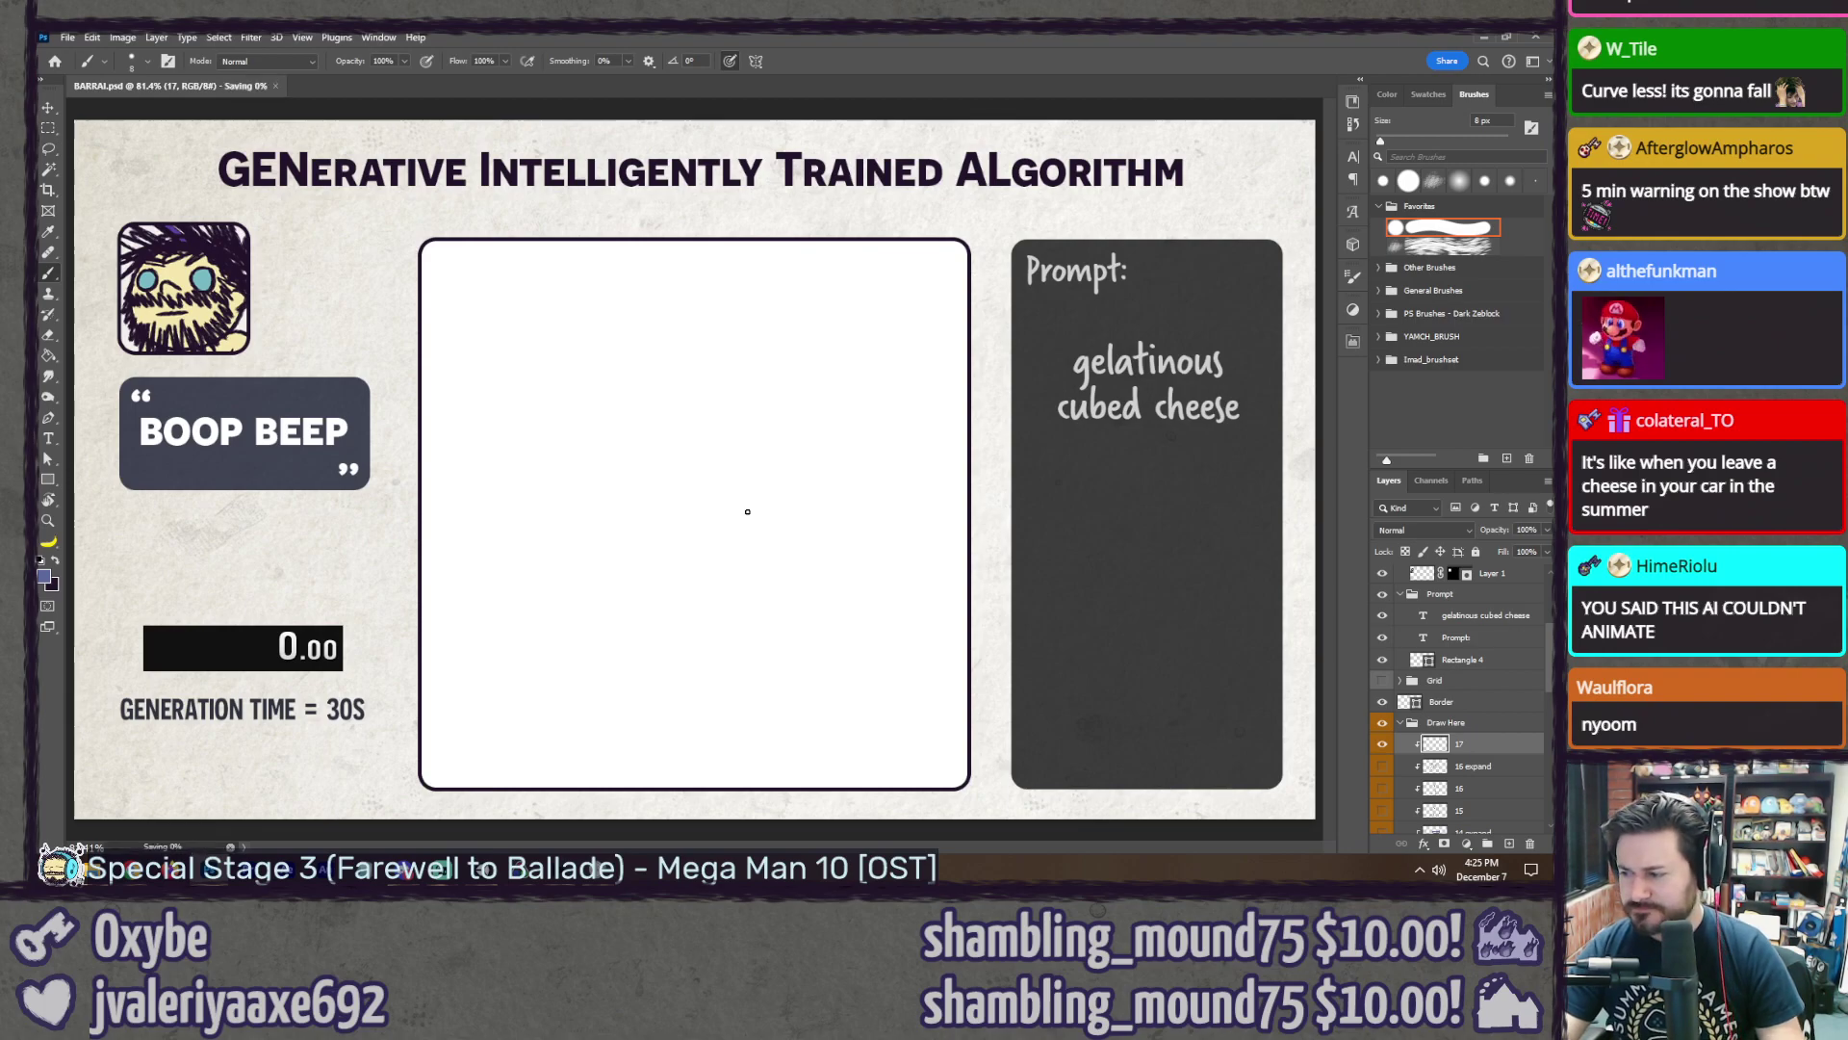
pyautogui.press(']')
pyautogui.press(']')
pyautogui.press(']')
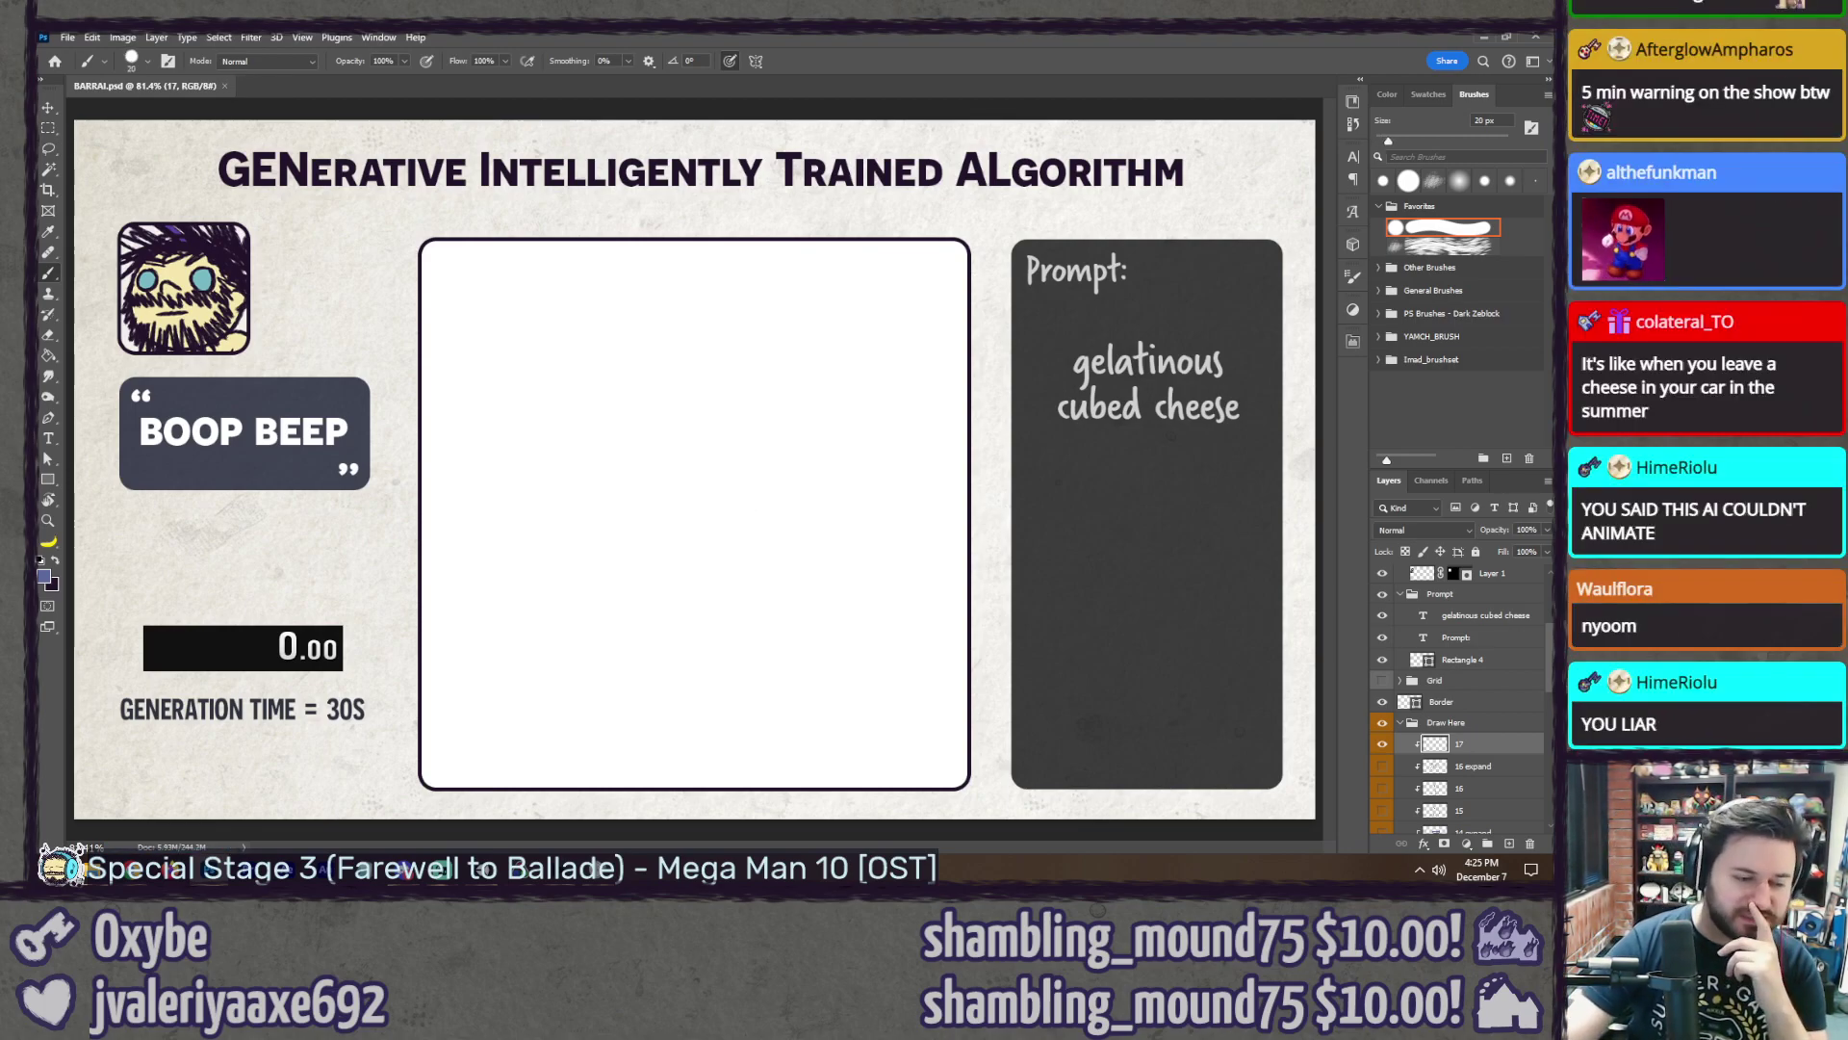
pyautogui.hotkey('alt', 'Tab')
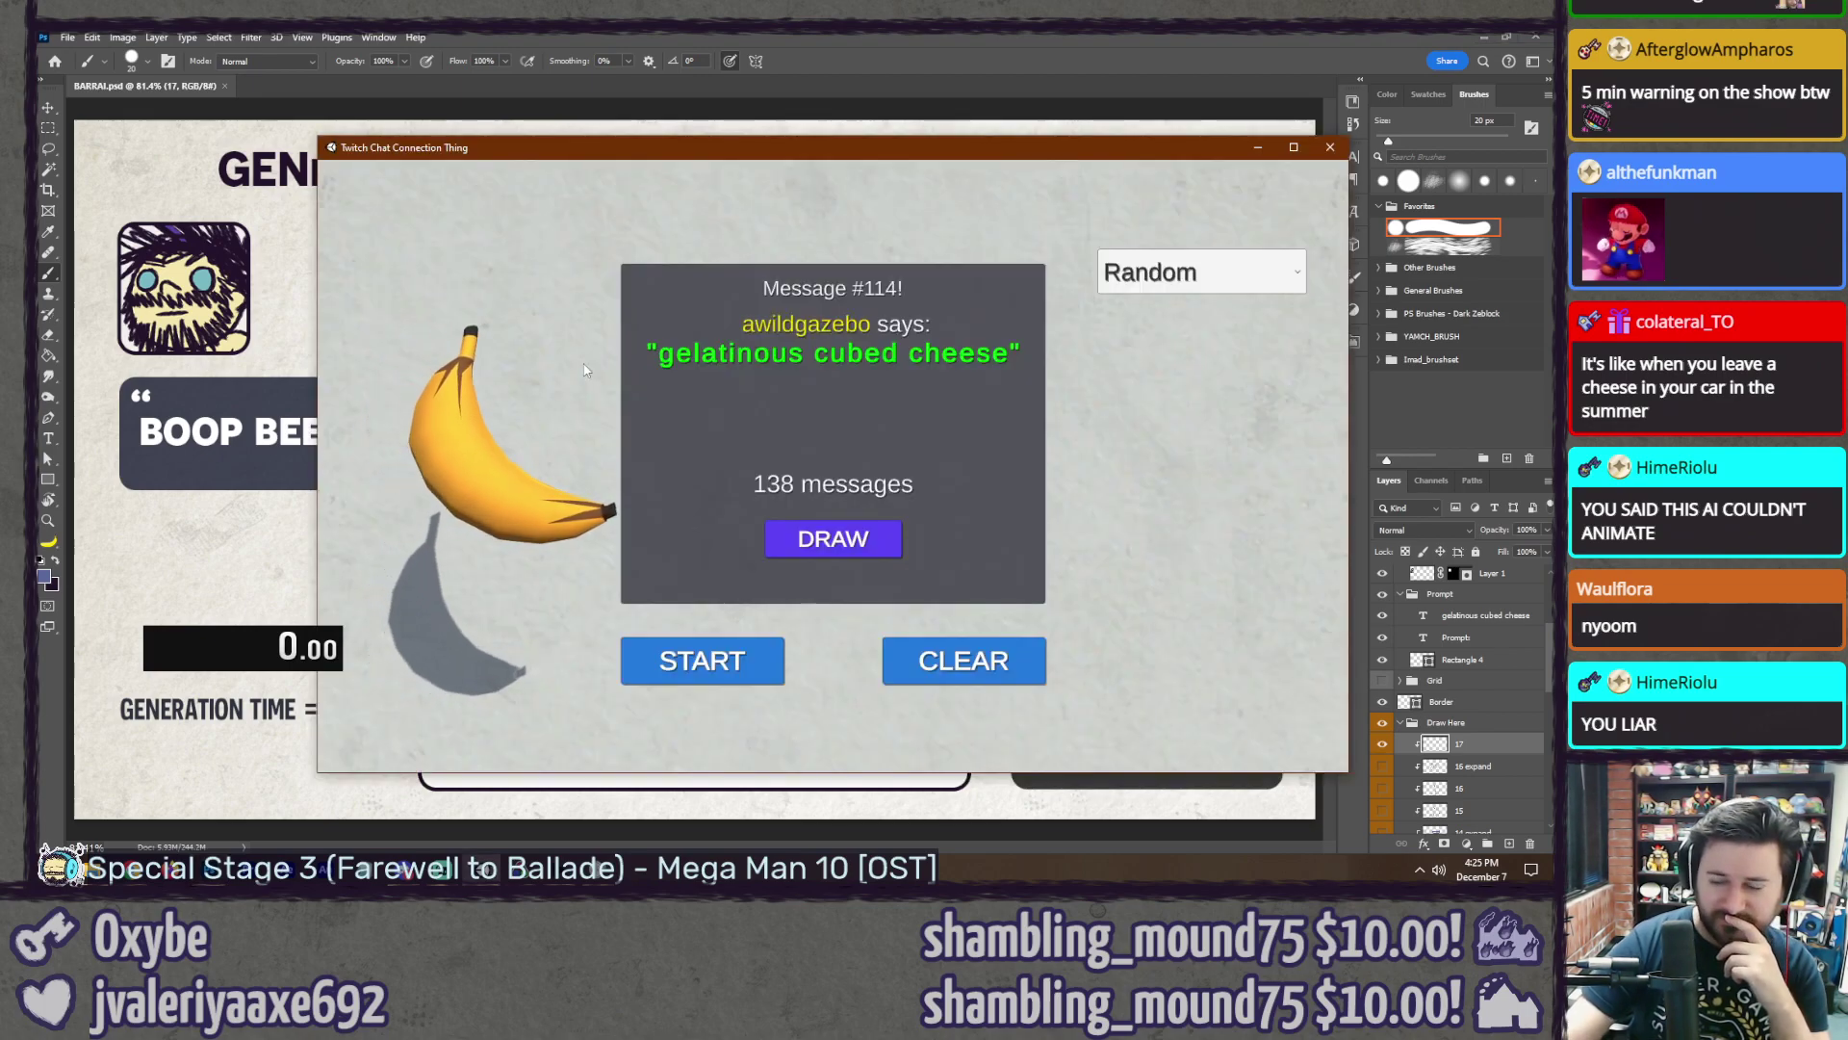
# Step: Clear old messages, collect new chat, pause at 138, and draw 'tornado salad'
pyautogui.click(964, 660)
pyautogui.click(761, 655)
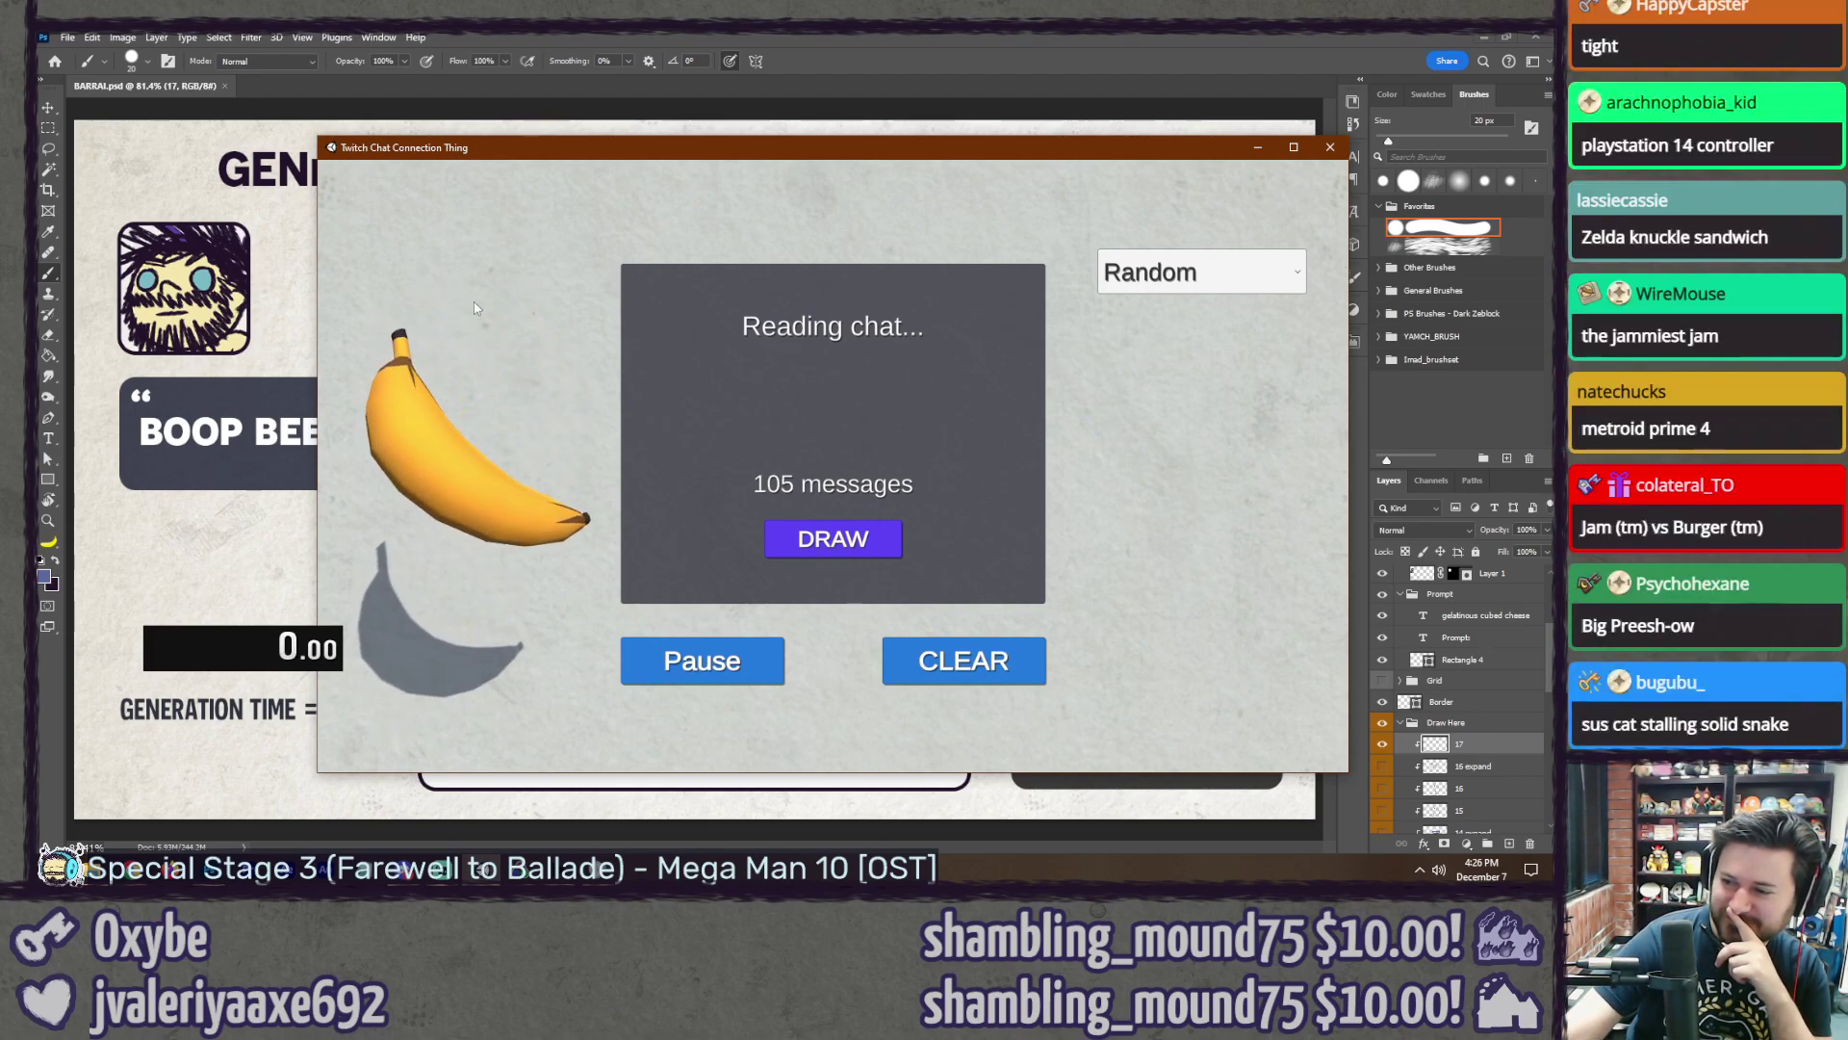
pyautogui.moveTo(610, 146); pyautogui.dragTo(620, 141)
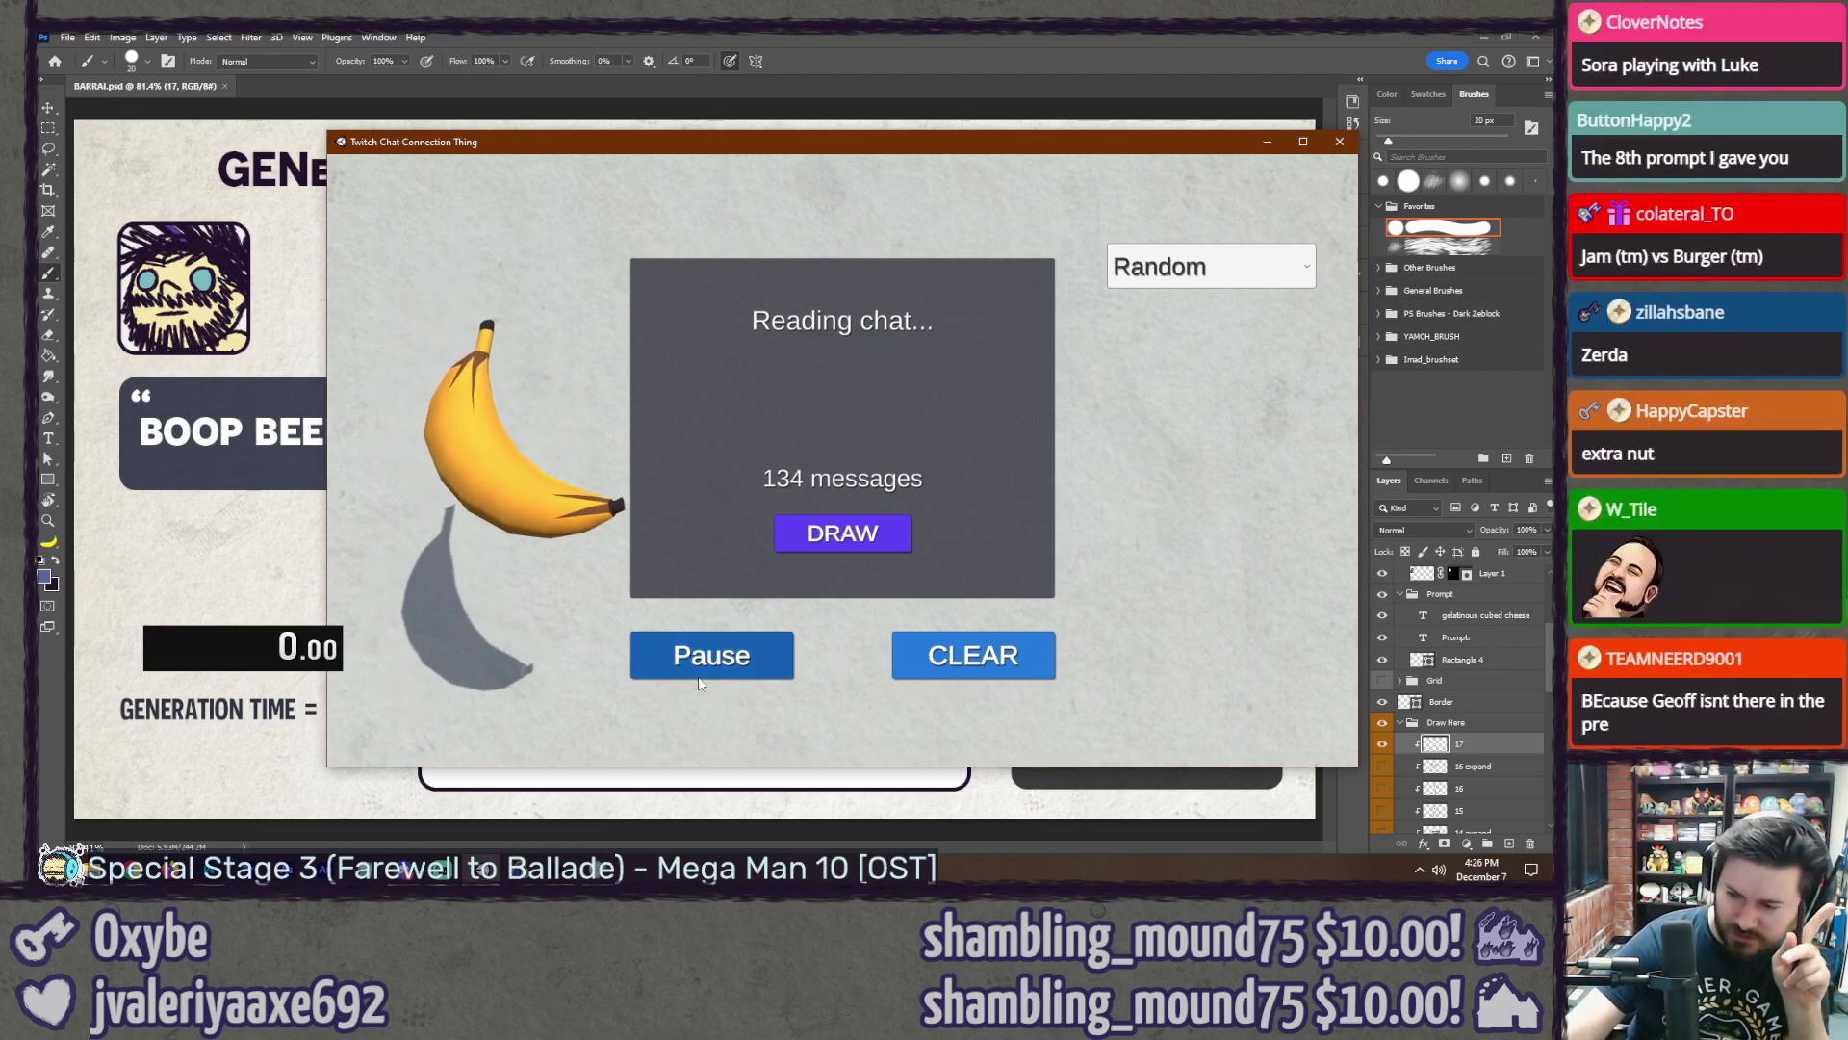
pyautogui.click(700, 671)
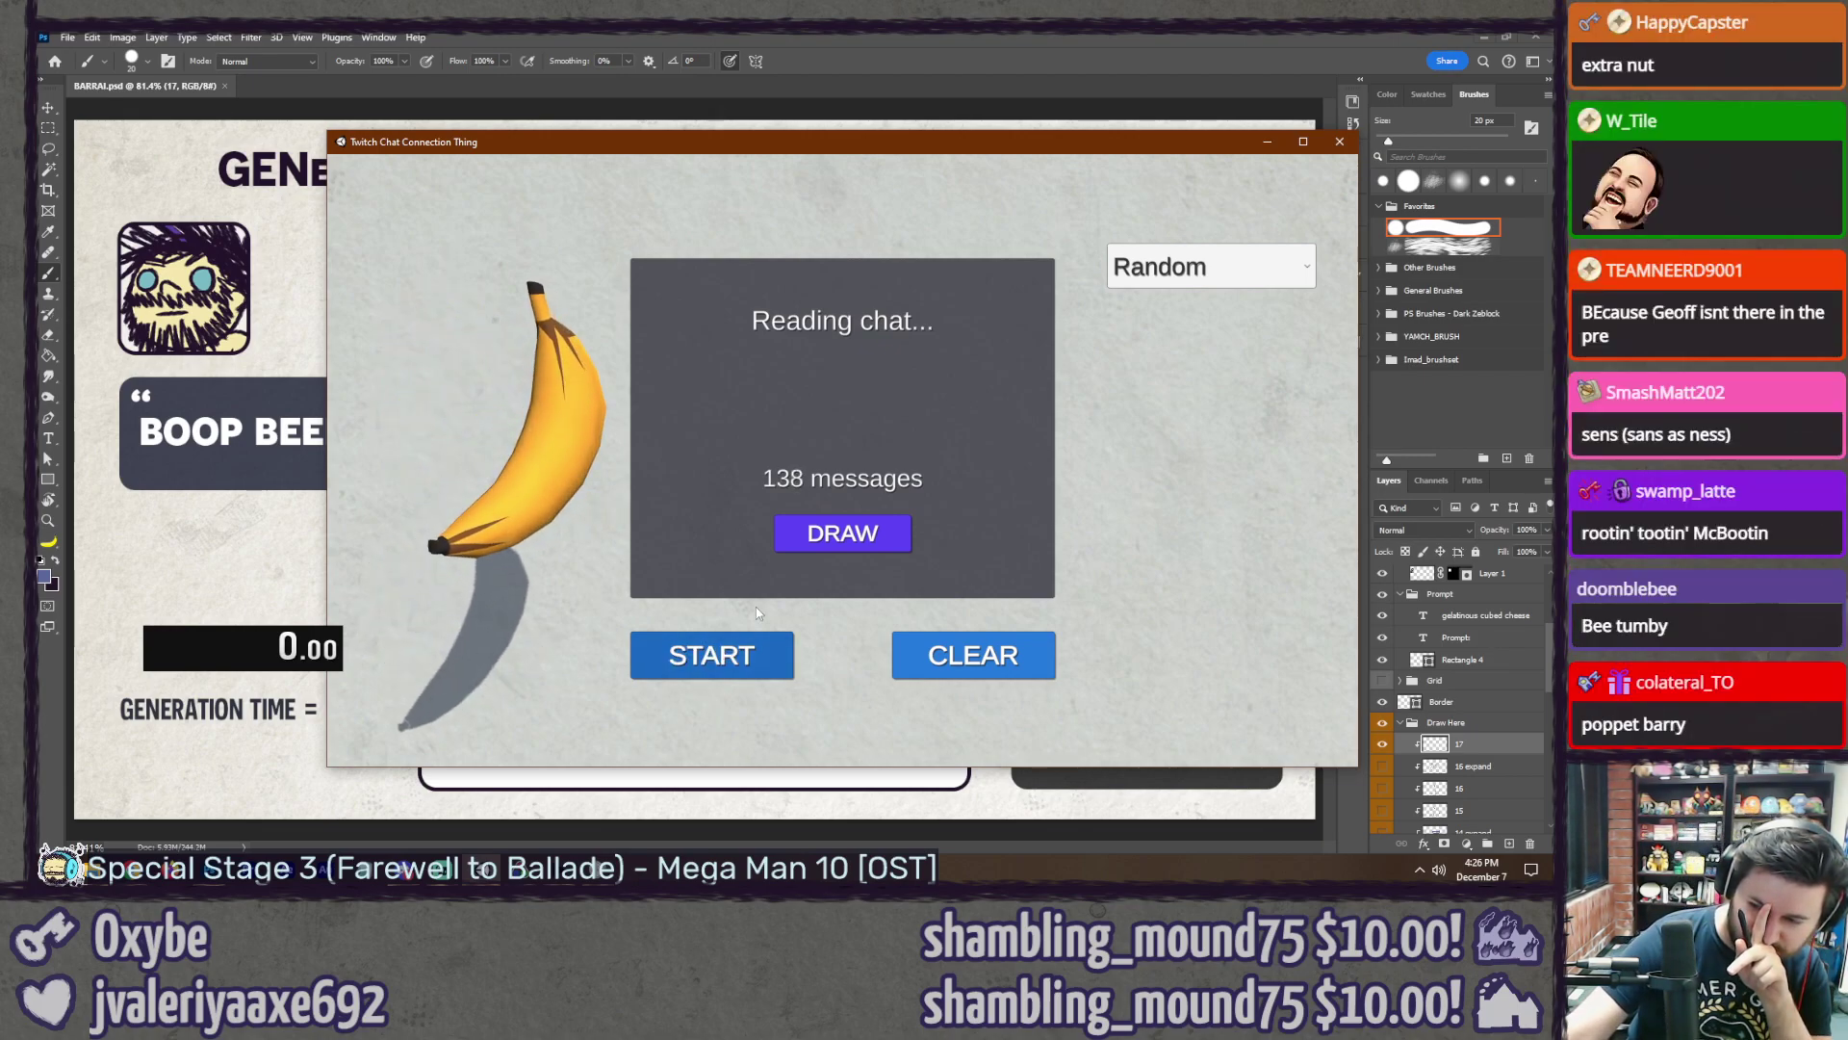
pyautogui.click(842, 533)
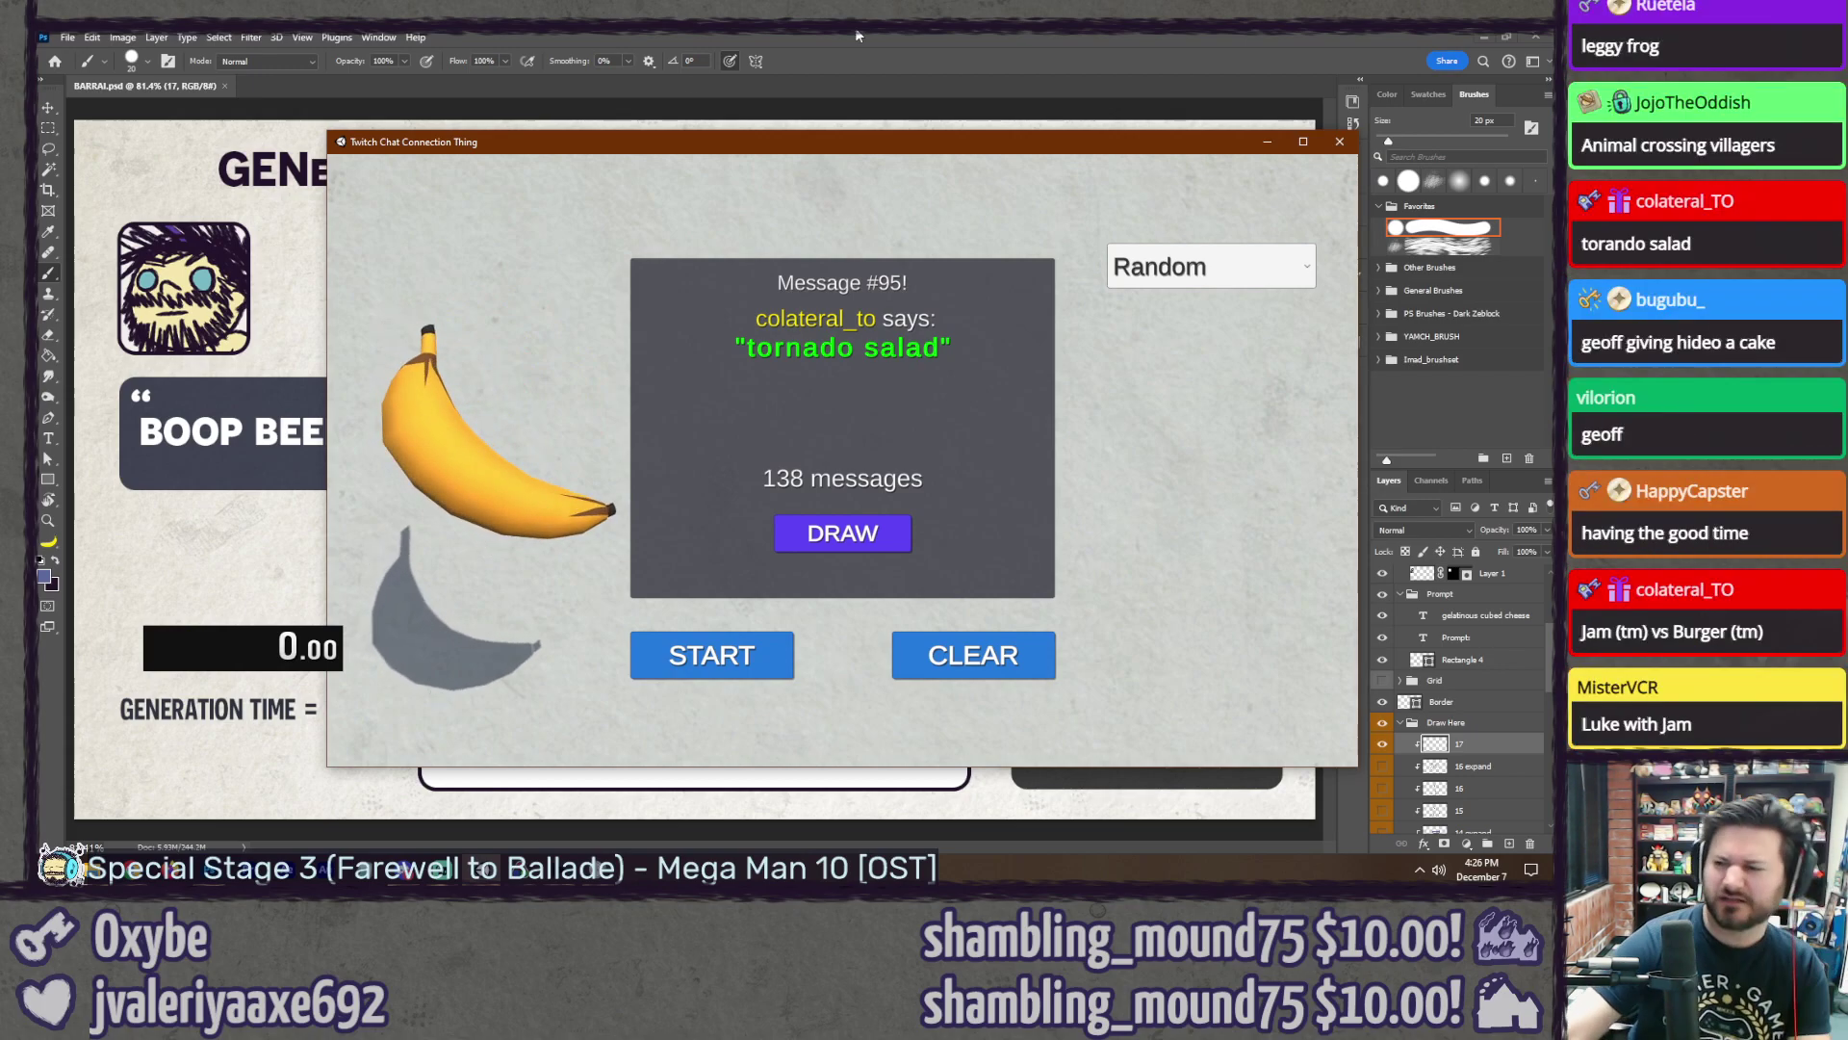
pyautogui.click(880, 27)
# Step: Change the prompt to 'tornado salad', show the A–D grid, and select layer 17
pyautogui.press('t')
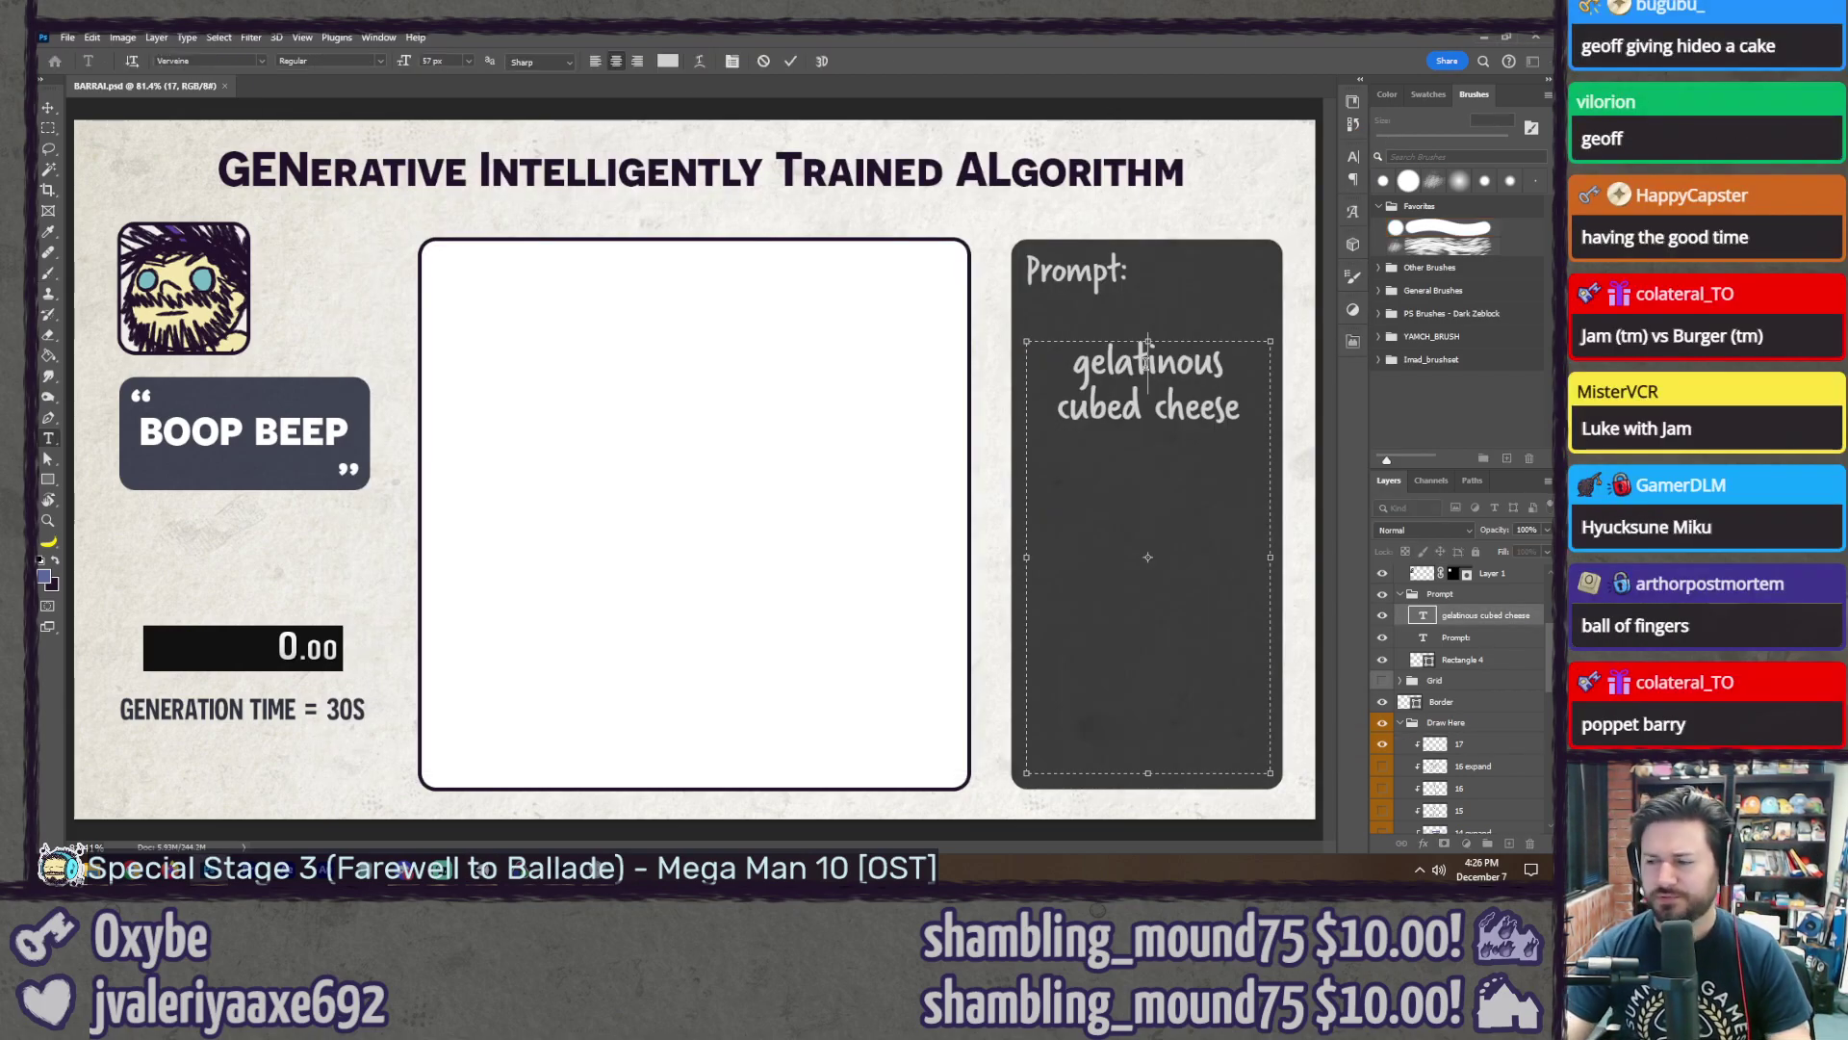
pyautogui.click(1145, 364)
pyautogui.hotkey('ctrl', 'a')
pyautogui.write('tornado sa')
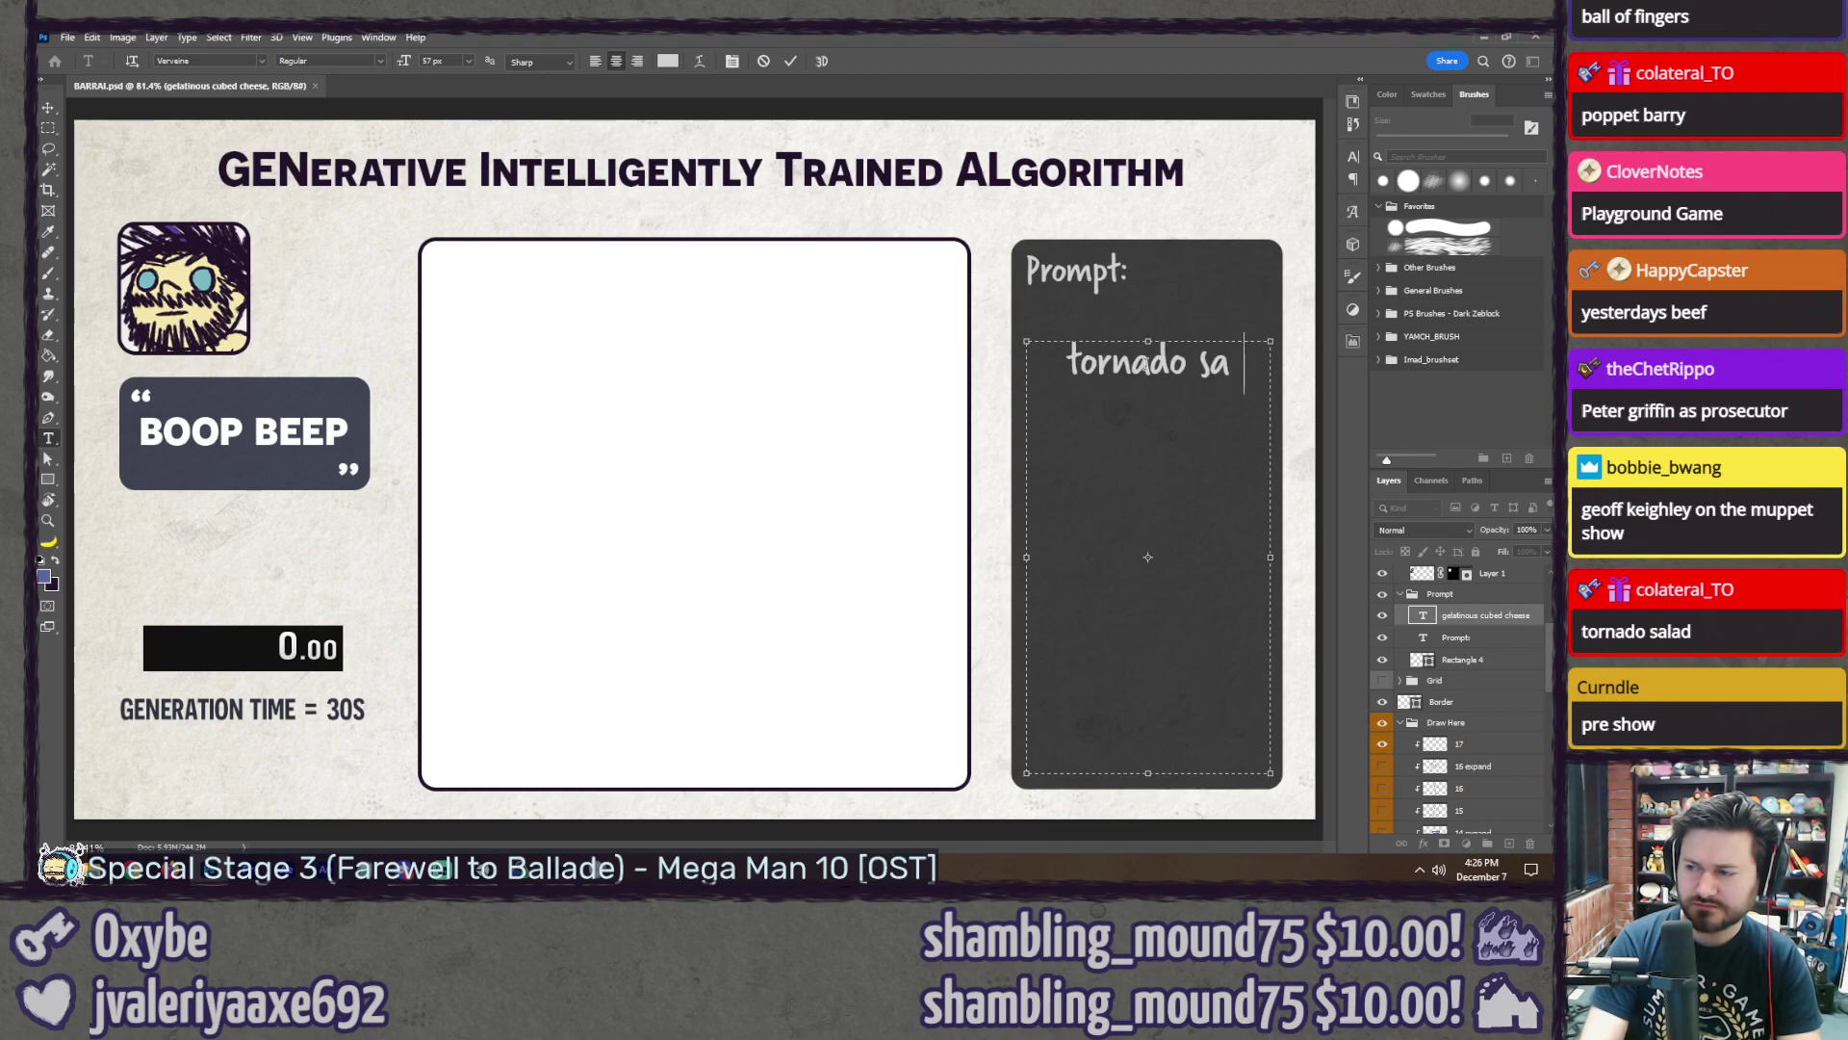
pyautogui.write('lad')
pyautogui.press('Escape')
pyautogui.press('b')
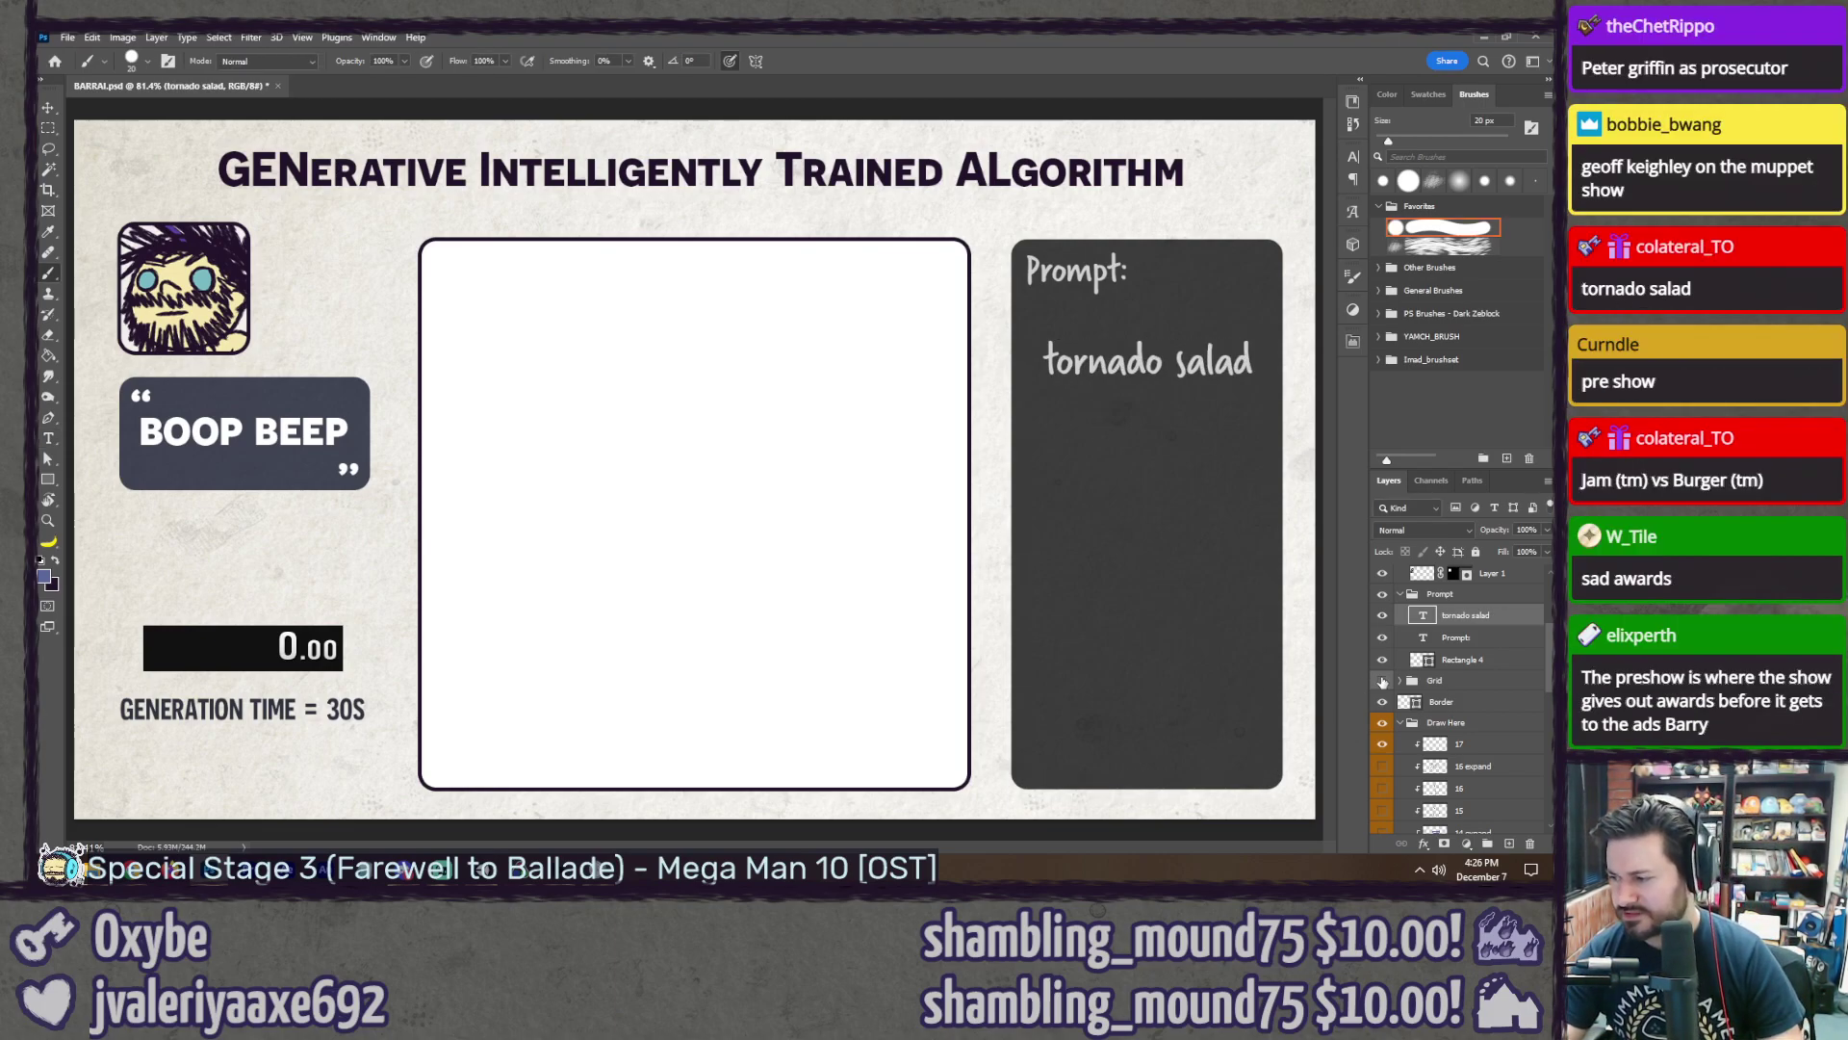
pyautogui.click(1382, 680)
pyautogui.click(1502, 743)
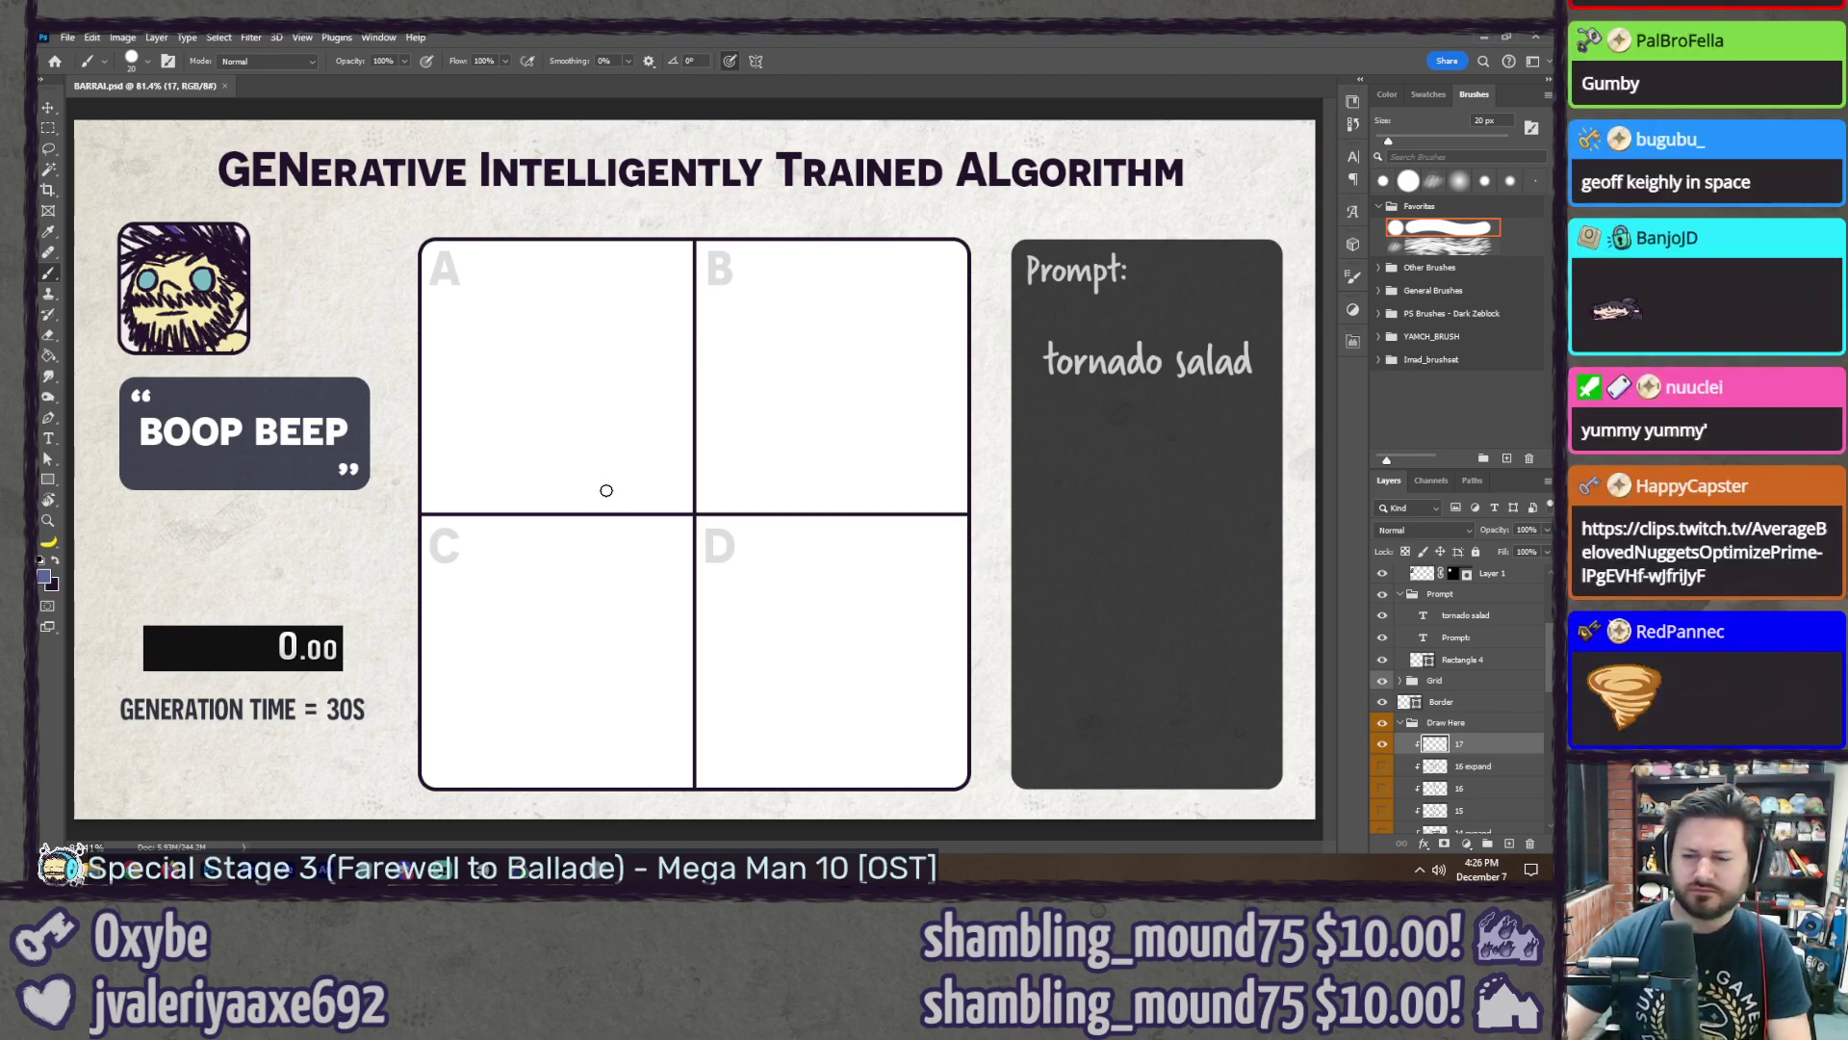
# Step: Change the generation time from 30S to 60S and reactivate layer 17 for drawing
pyautogui.press('t')
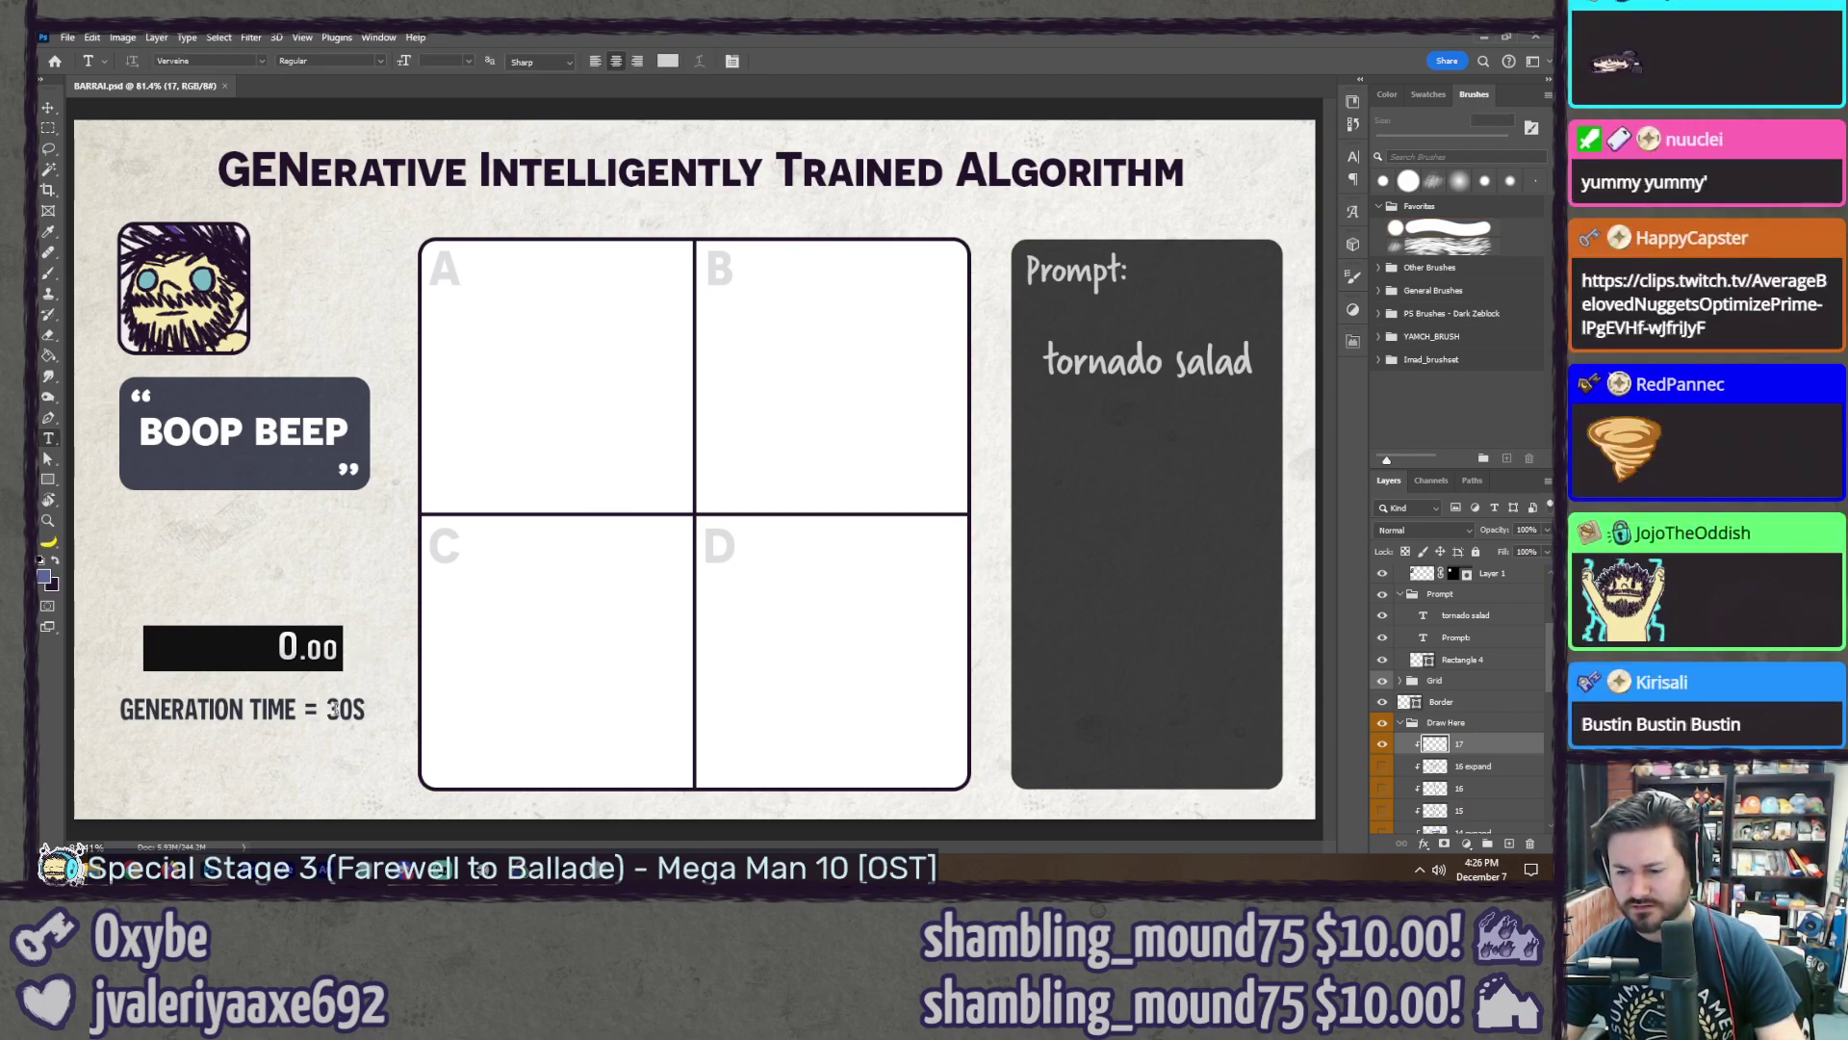
pyautogui.click(334, 709)
pyautogui.press('BackSpace')
pyautogui.write('6')
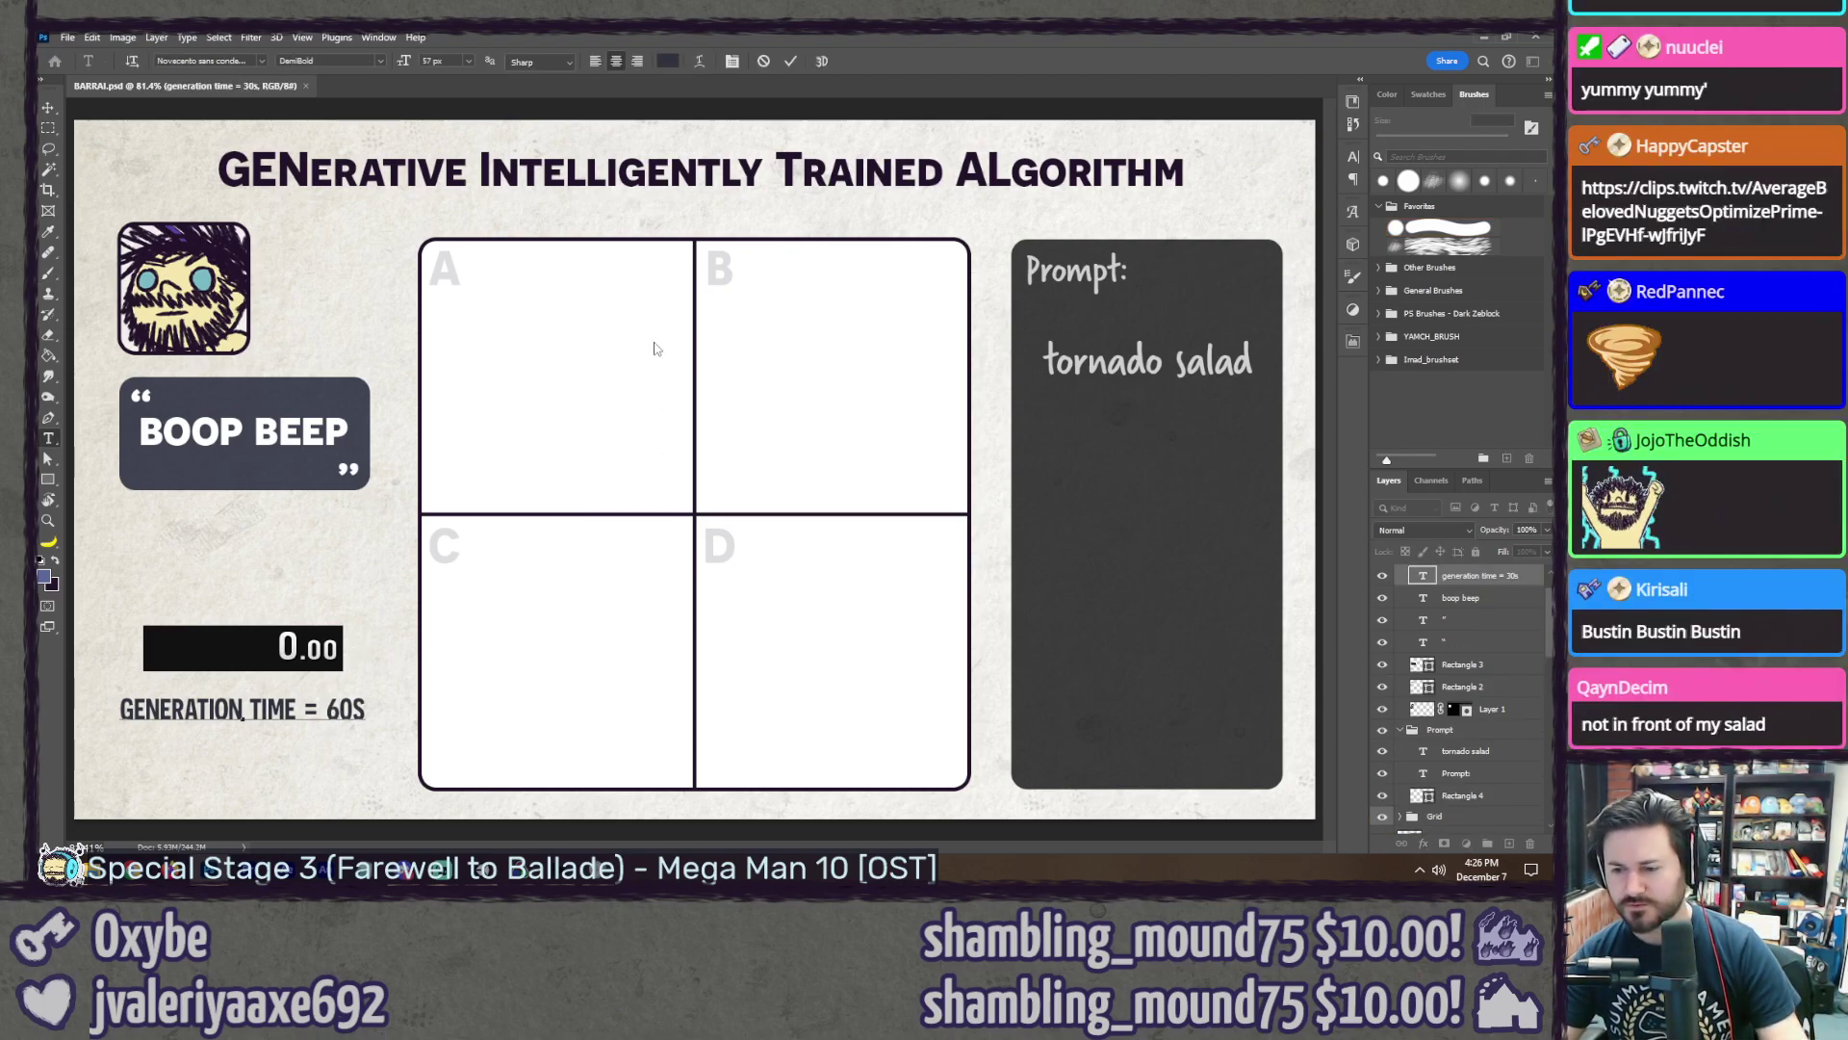
pyautogui.click(790, 60)
pyautogui.press('b')
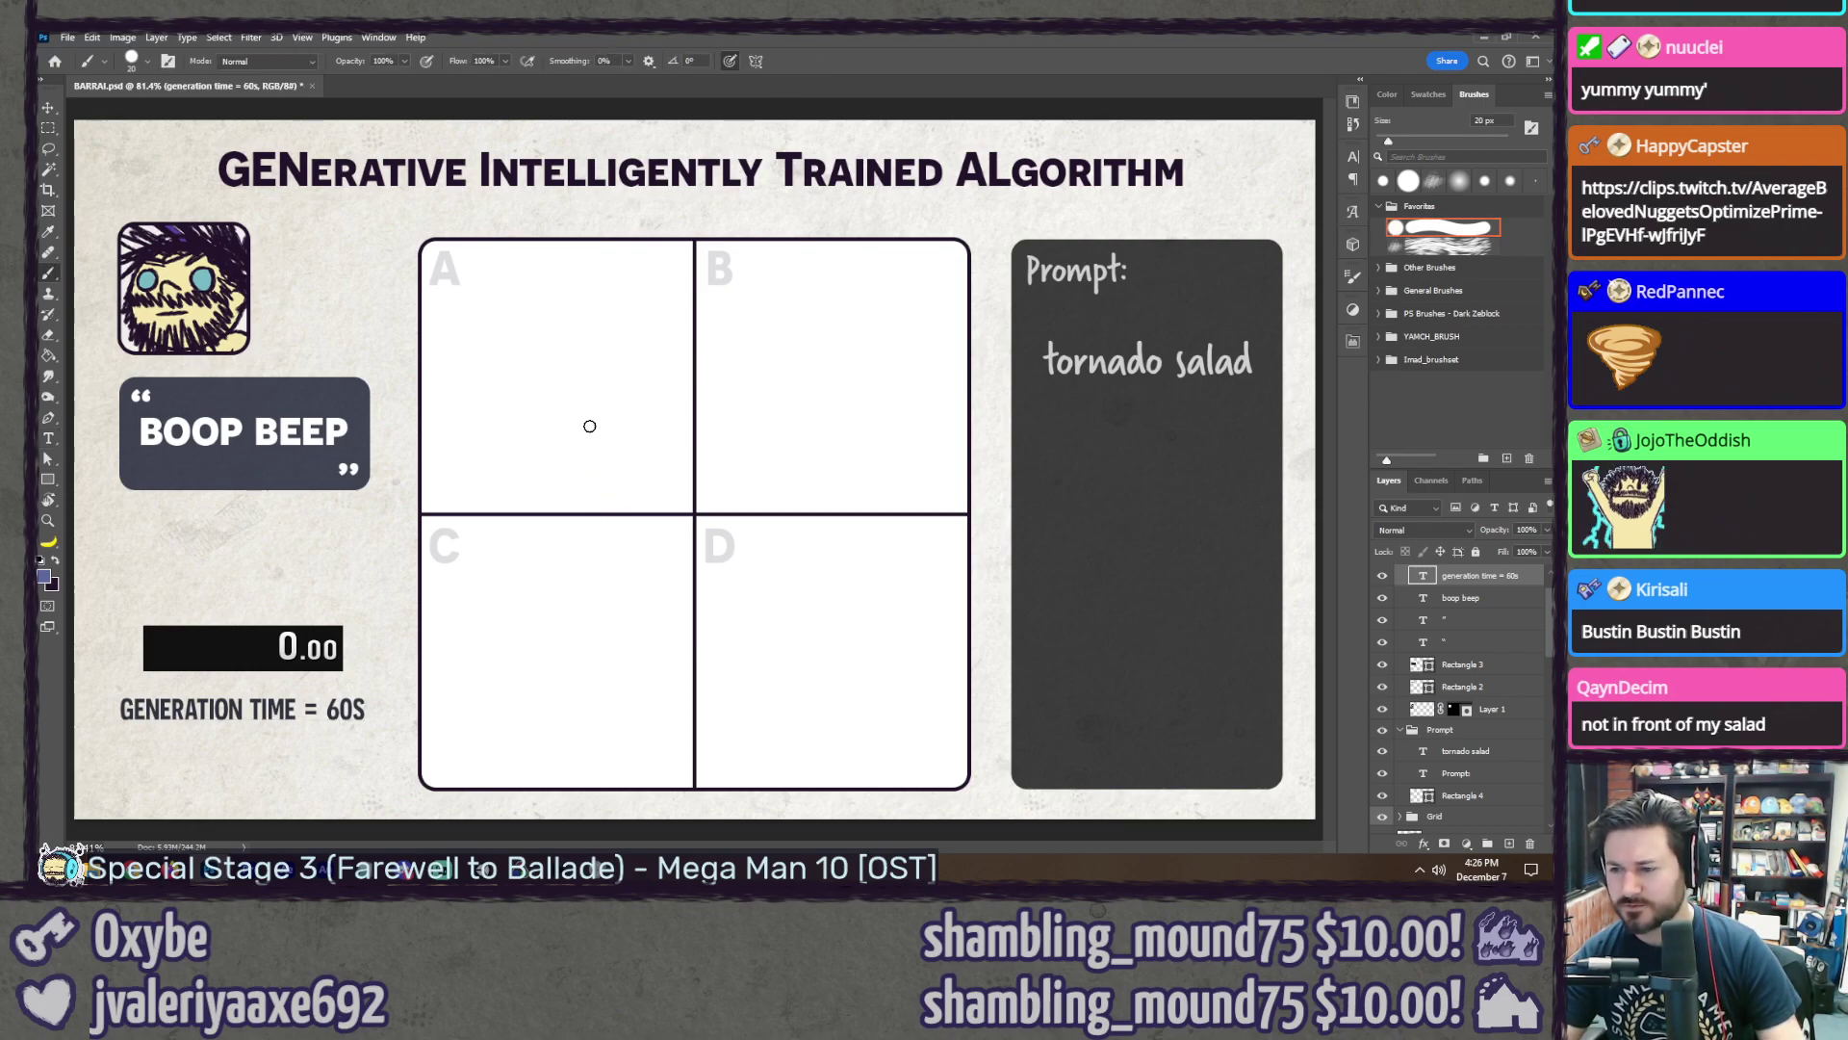
pyautogui.scroll(-3, 1406, 695)
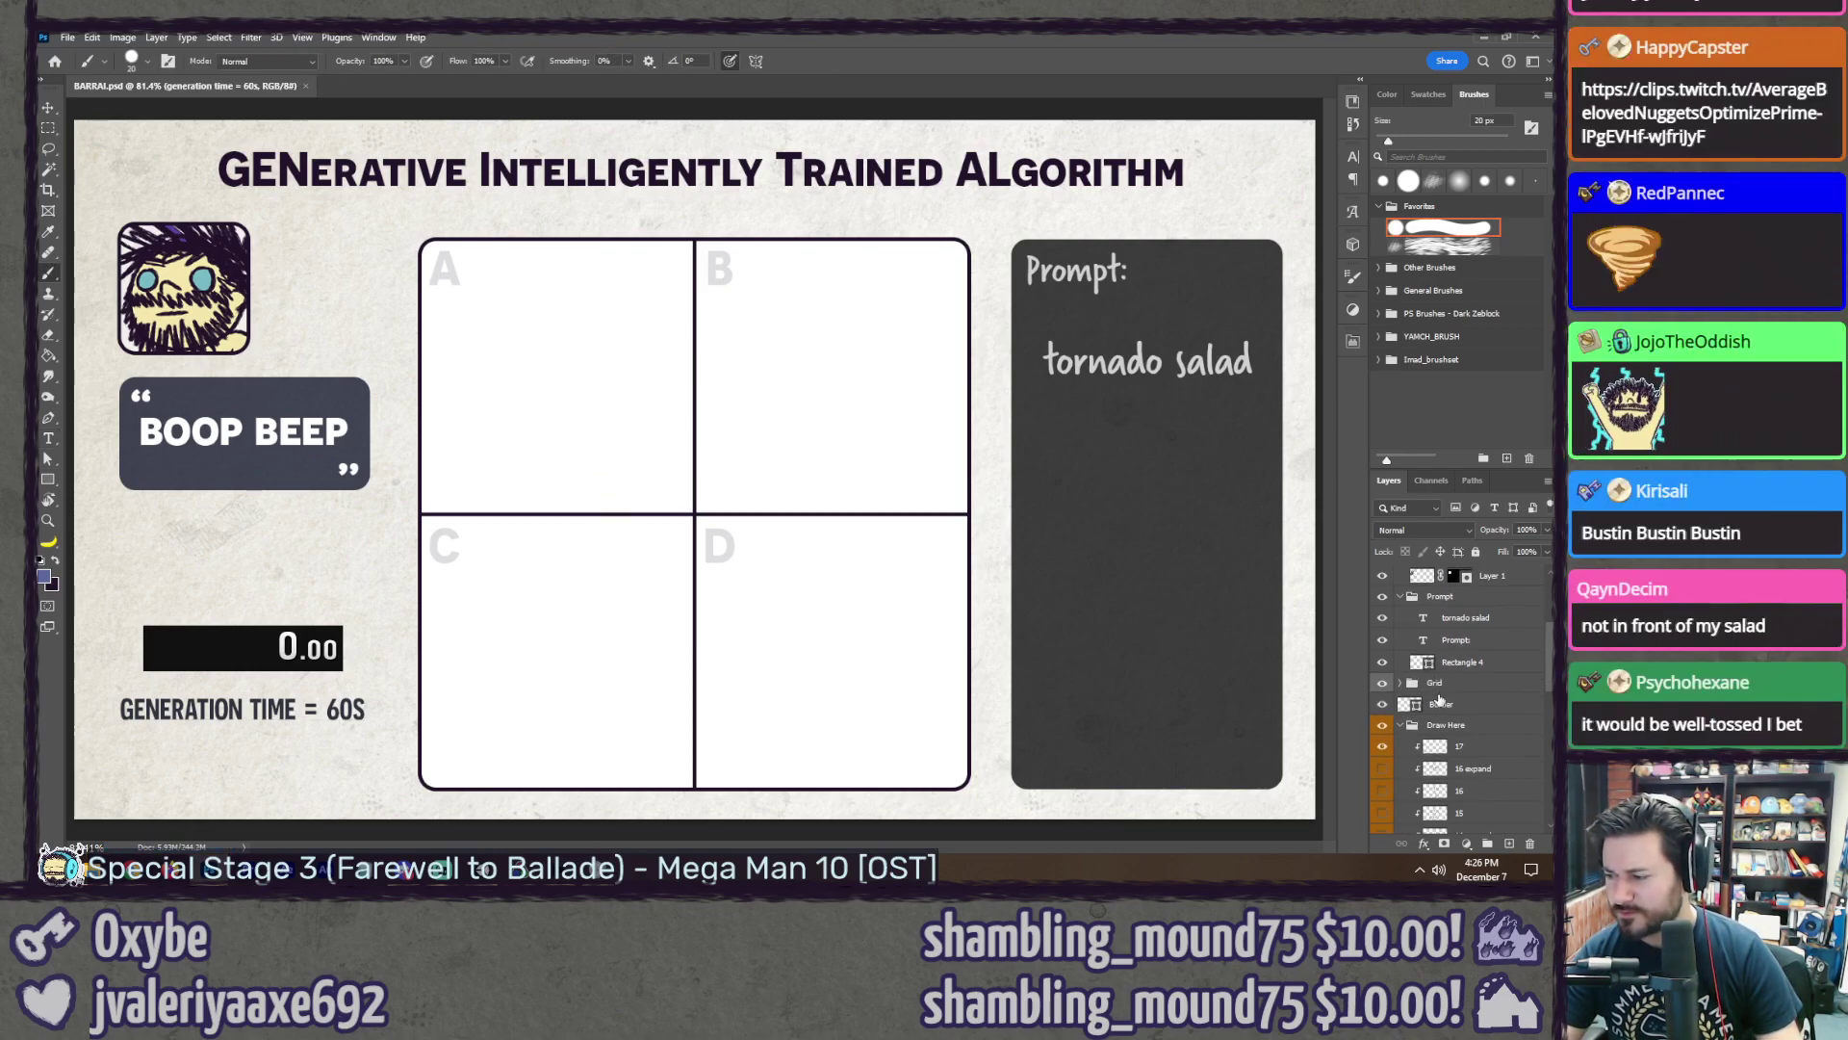
pyautogui.click(1493, 746)
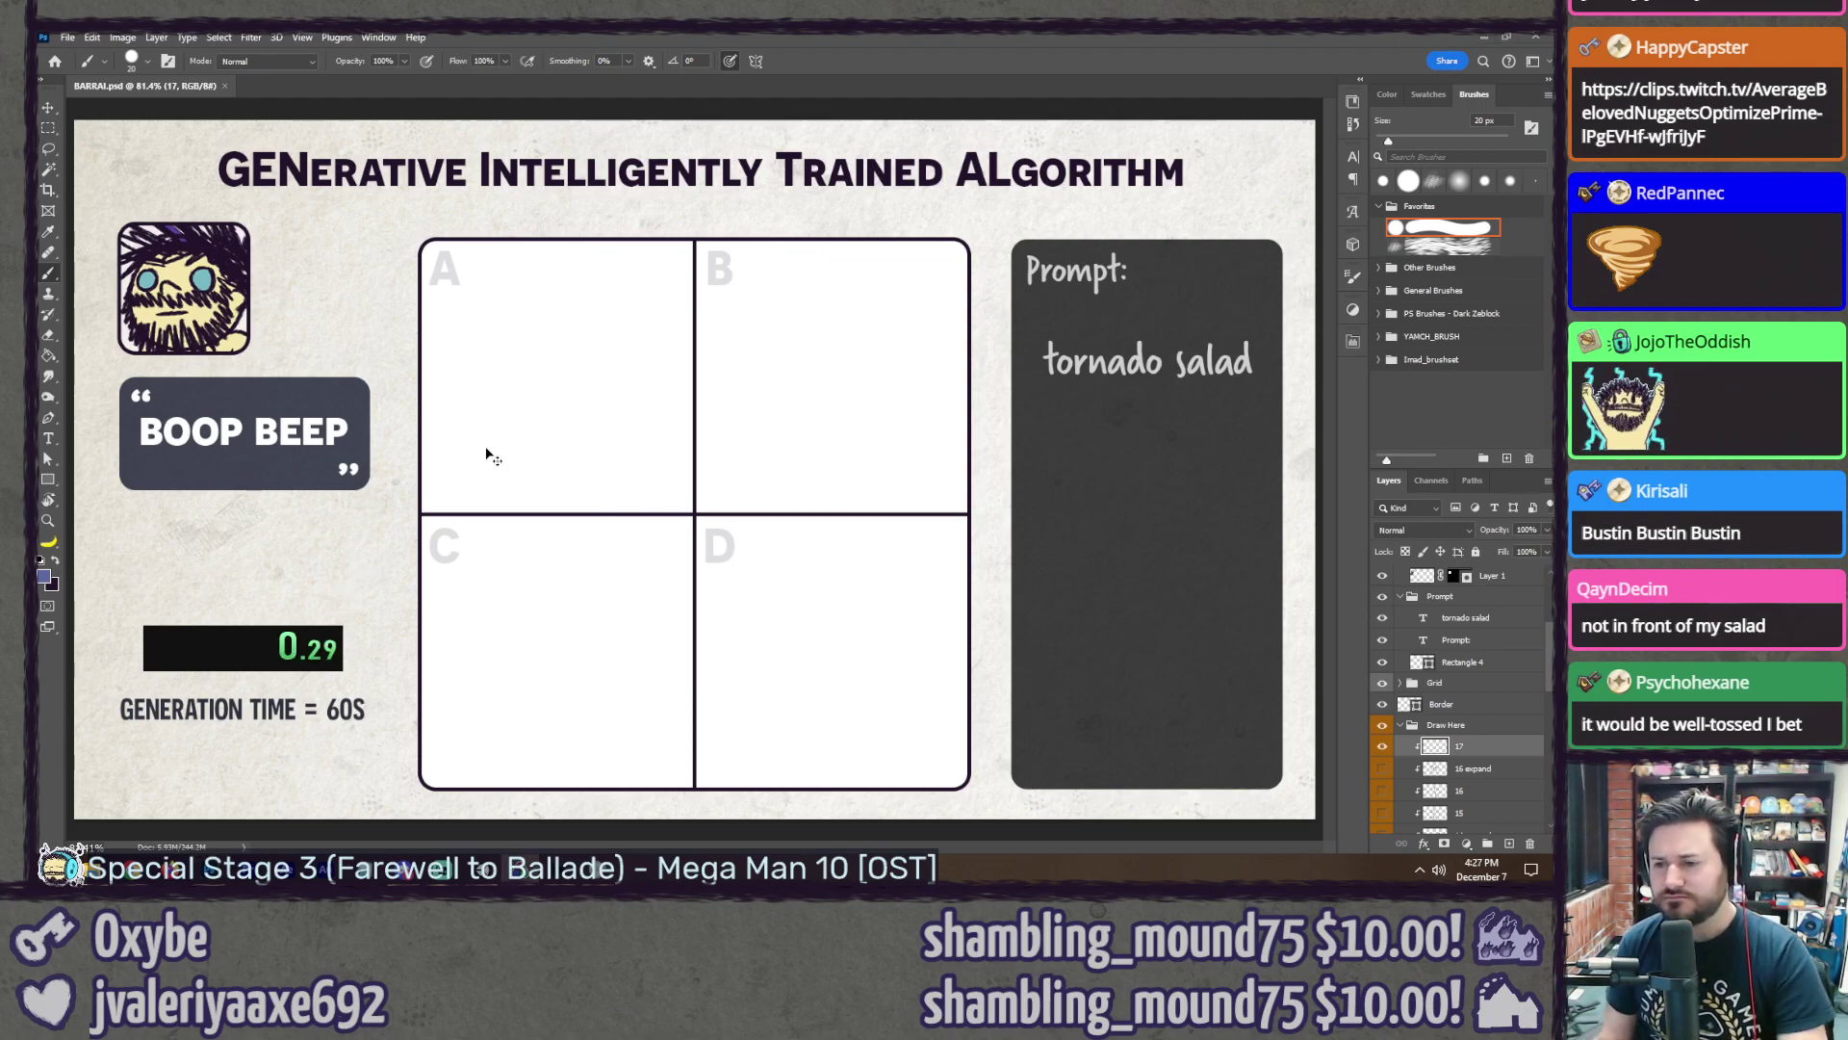
# Step: Sketch a tornado over a salad bowl in panel A and tornado swirls in panel B
pyautogui.moveTo(535, 418)
pyautogui.mouseDown()
pyautogui.moveTo(577, 427)
pyautogui.moveTo(520, 441)
pyautogui.moveTo(546, 414)
pyautogui.moveTo(571, 436)
pyautogui.moveTo(458, 449)
pyautogui.moveTo(496, 410)
pyautogui.moveTo(626, 439)
pyautogui.moveTo(632, 510)
pyautogui.mouseUp()
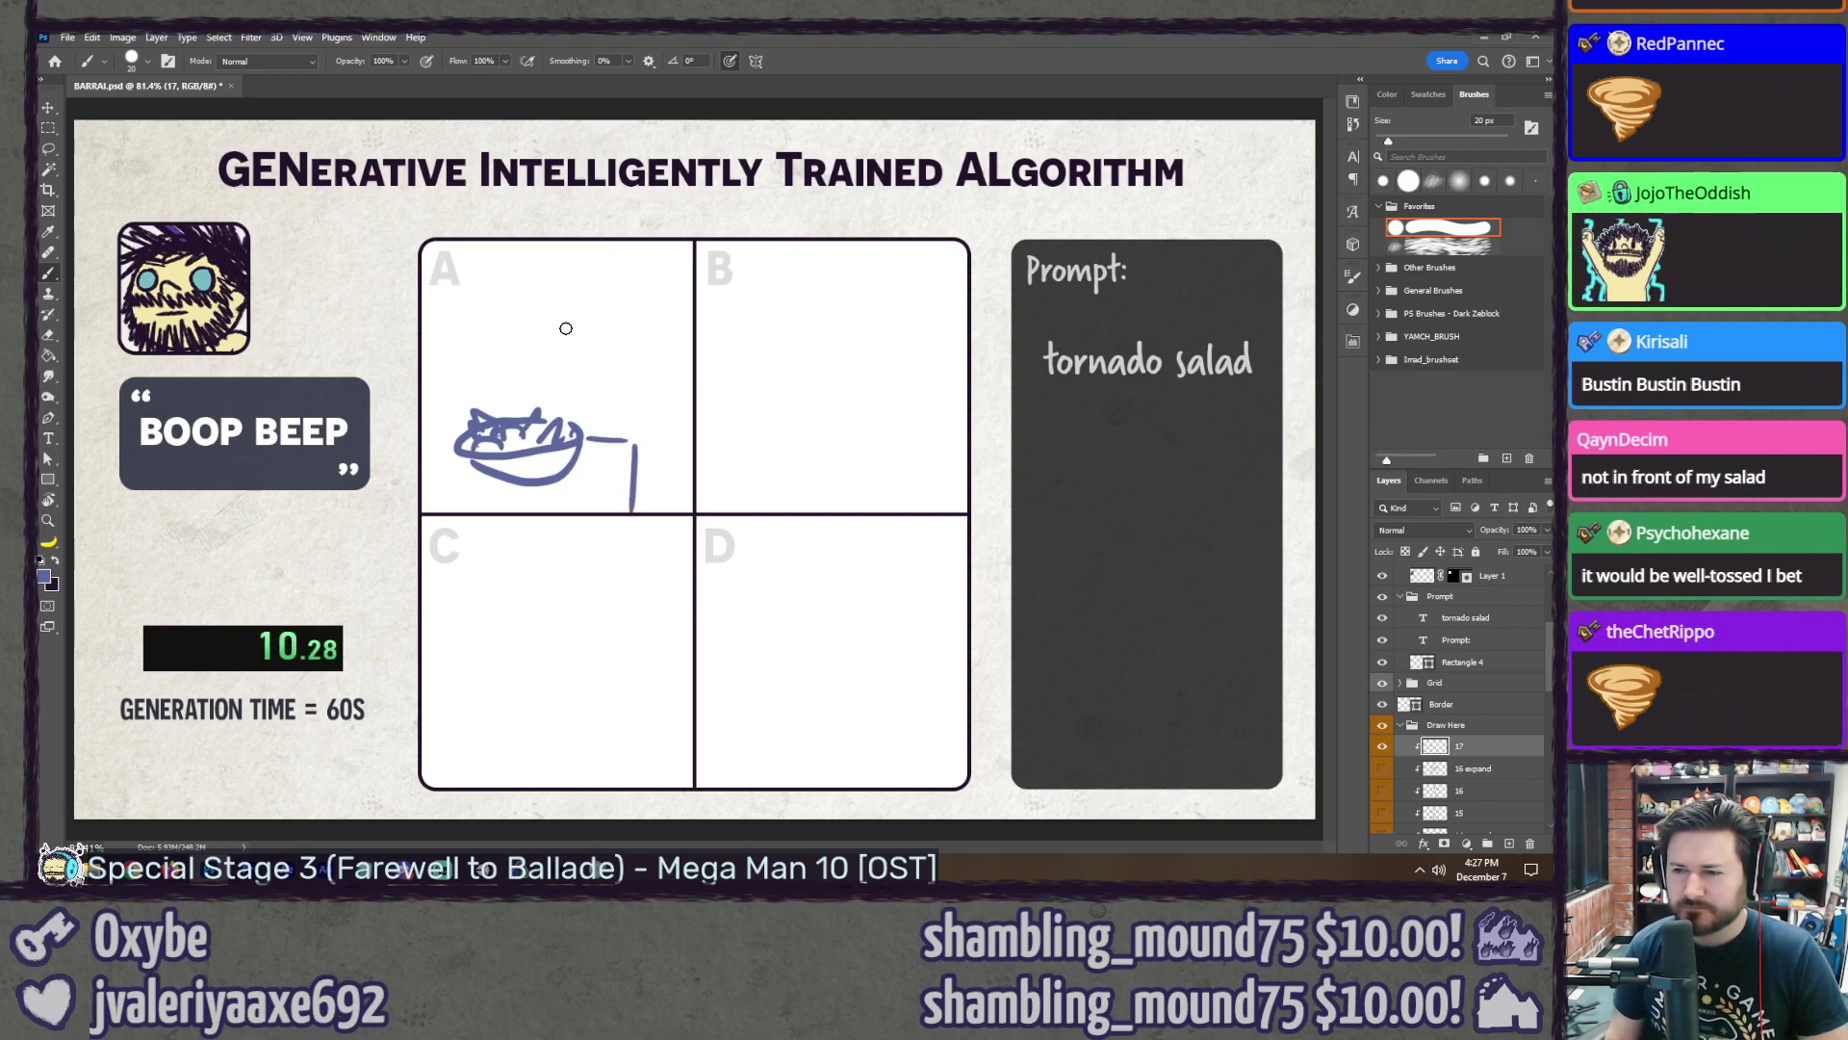
pyautogui.moveTo(639, 401)
pyautogui.mouseDown()
pyautogui.moveTo(673, 372)
pyautogui.moveTo(627, 251)
pyautogui.moveTo(542, 236)
pyautogui.mouseUp()
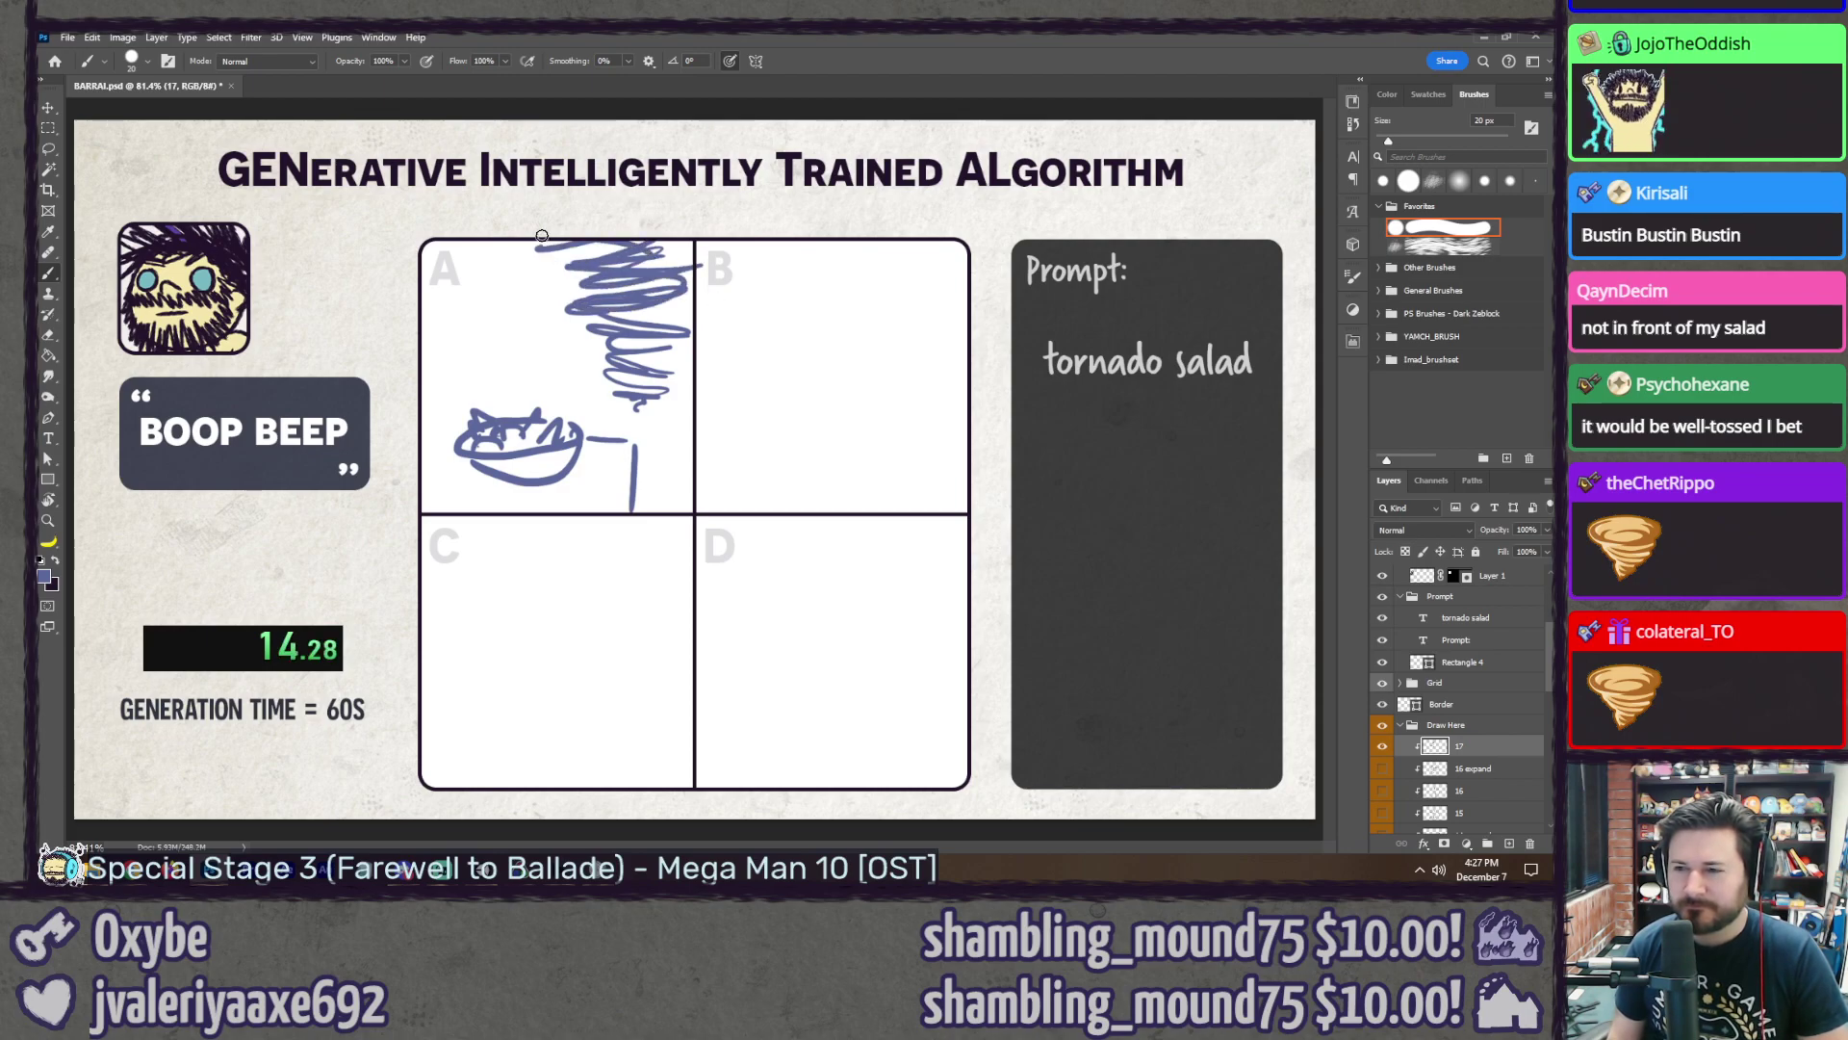
pyautogui.moveTo(797, 504); pyautogui.dragTo(862, 488)
pyautogui.moveTo(817, 475)
pyautogui.mouseDown()
pyautogui.moveTo(839, 475)
pyautogui.moveTo(742, 459)
pyautogui.mouseUp()
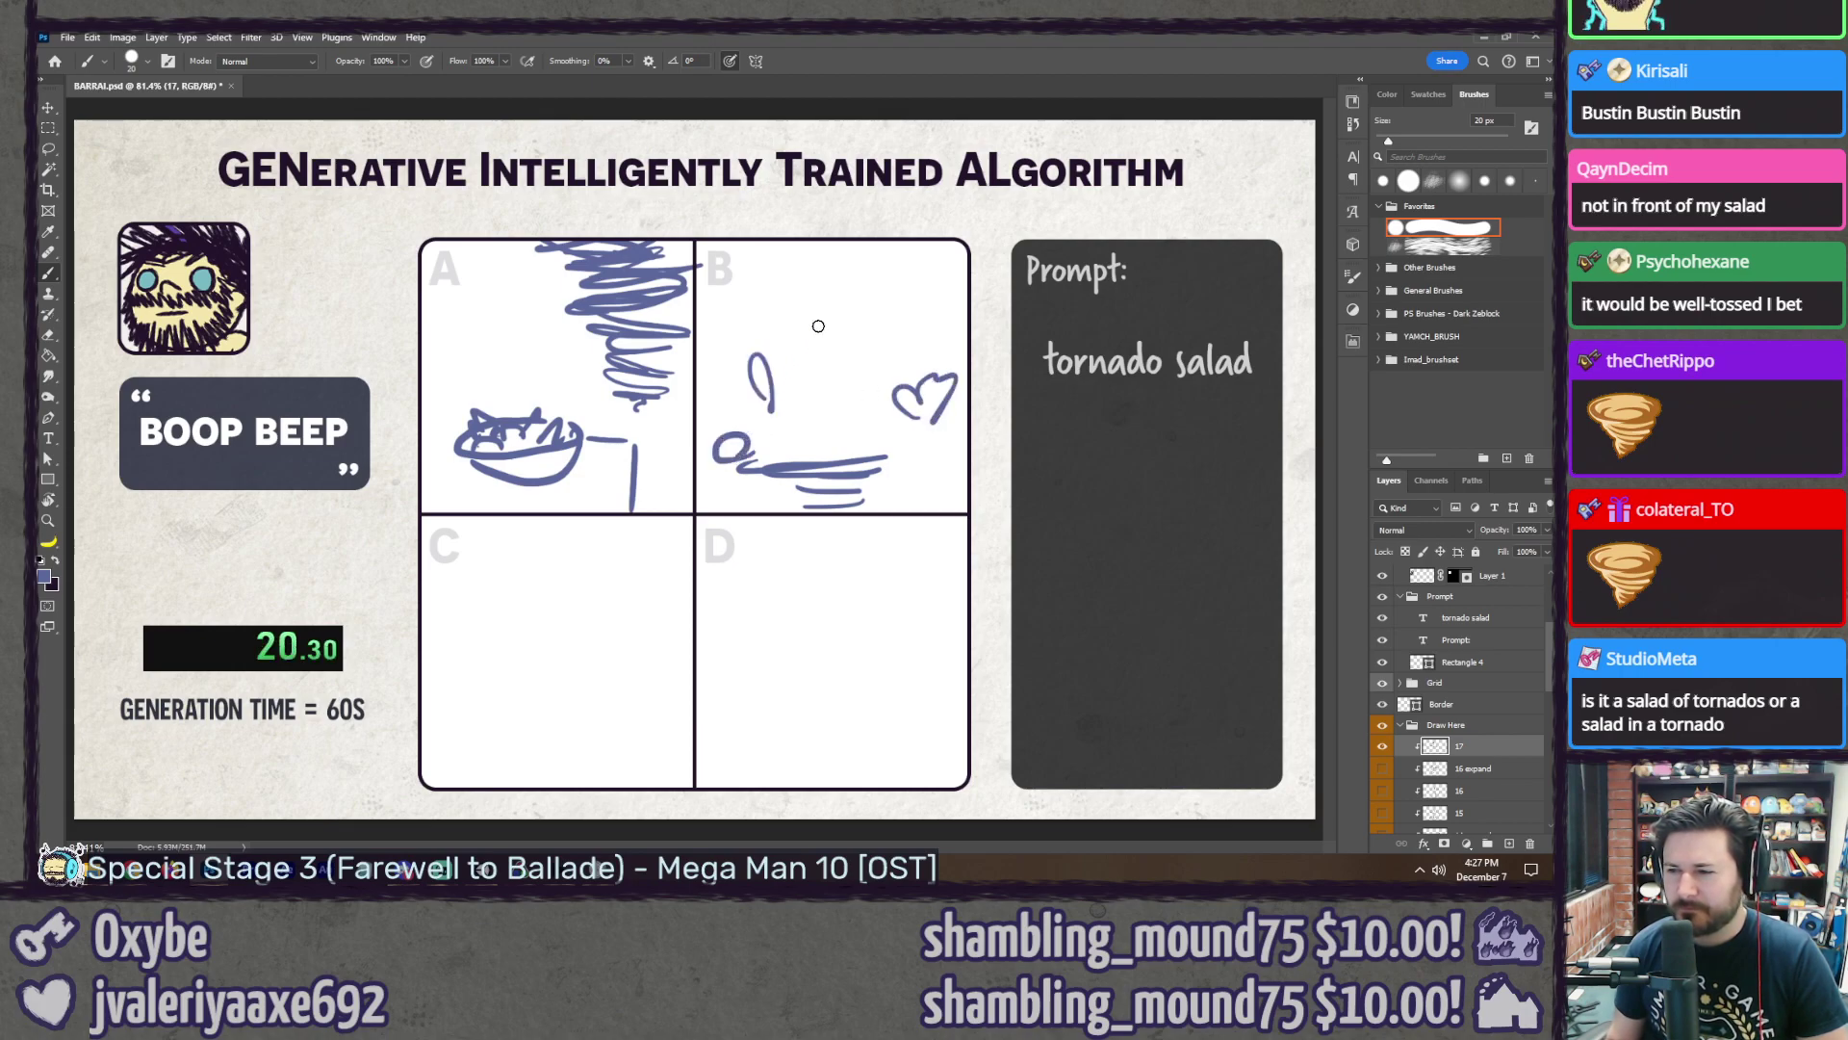
pyautogui.moveTo(862, 301); pyautogui.dragTo(861, 324)
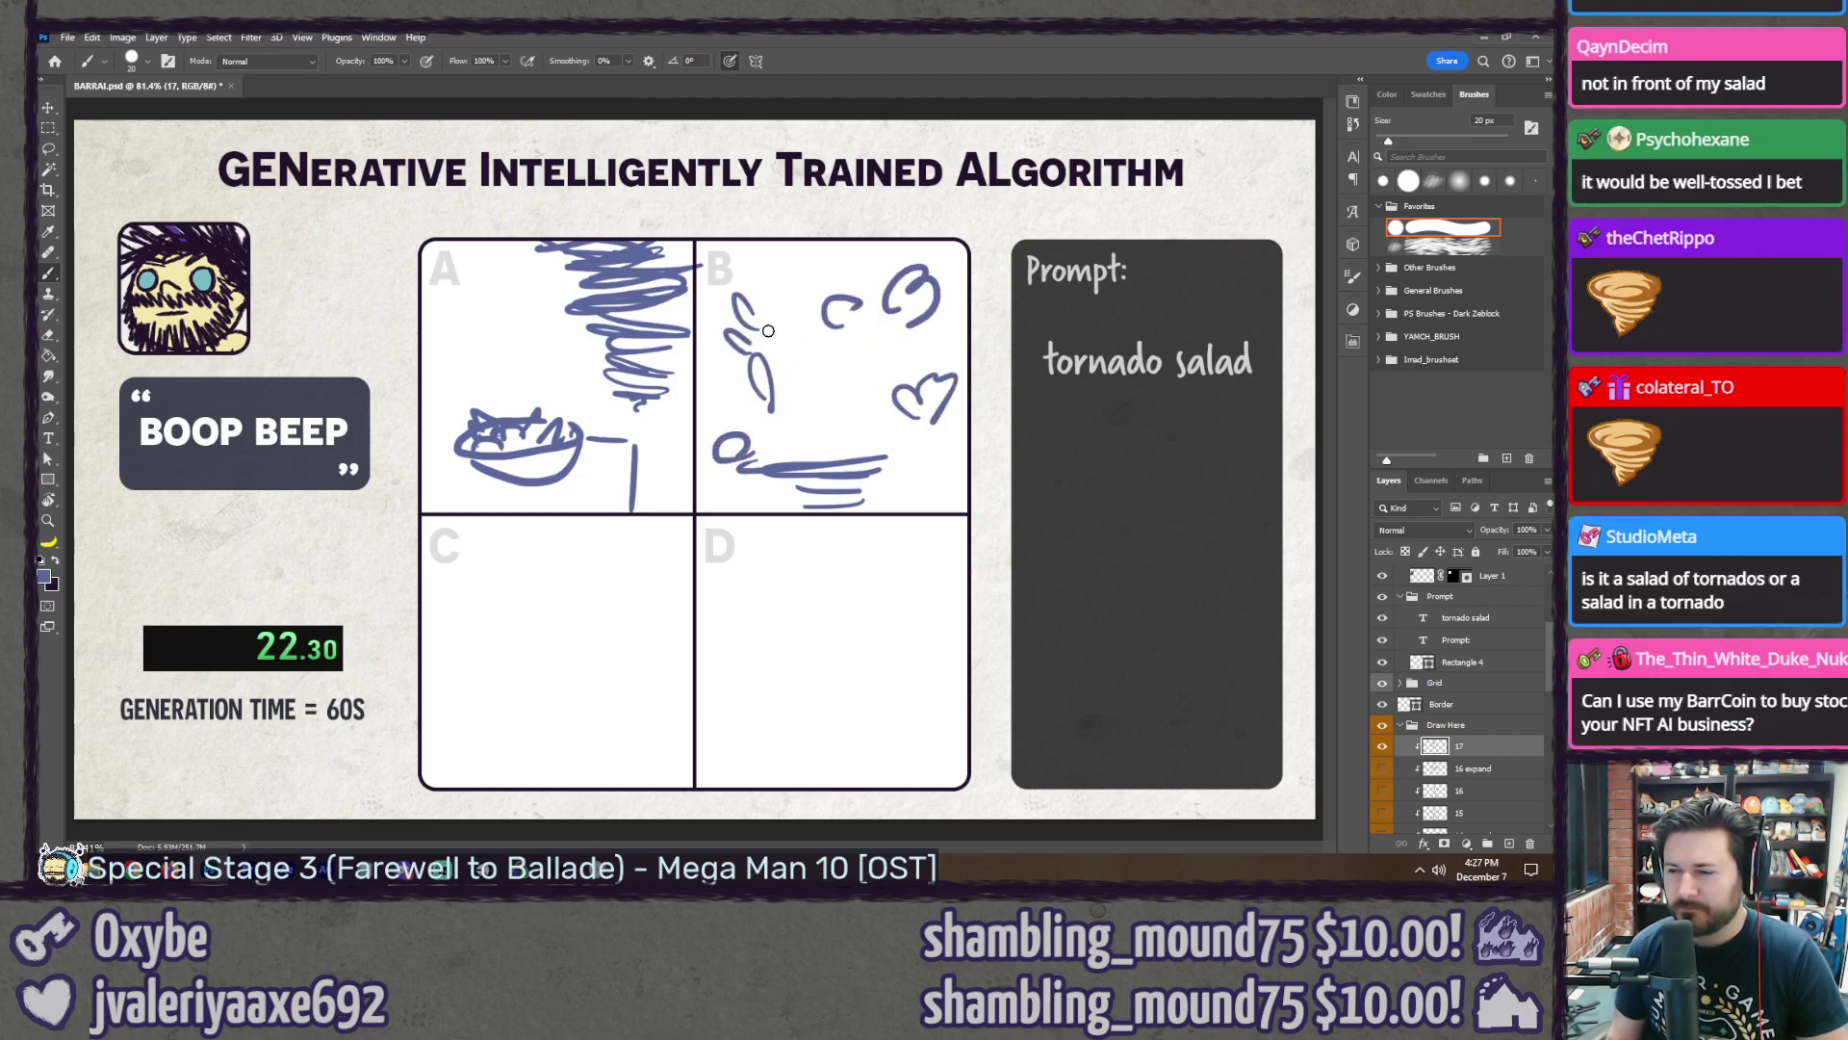
pyautogui.moveTo(871, 432); pyautogui.dragTo(778, 446)
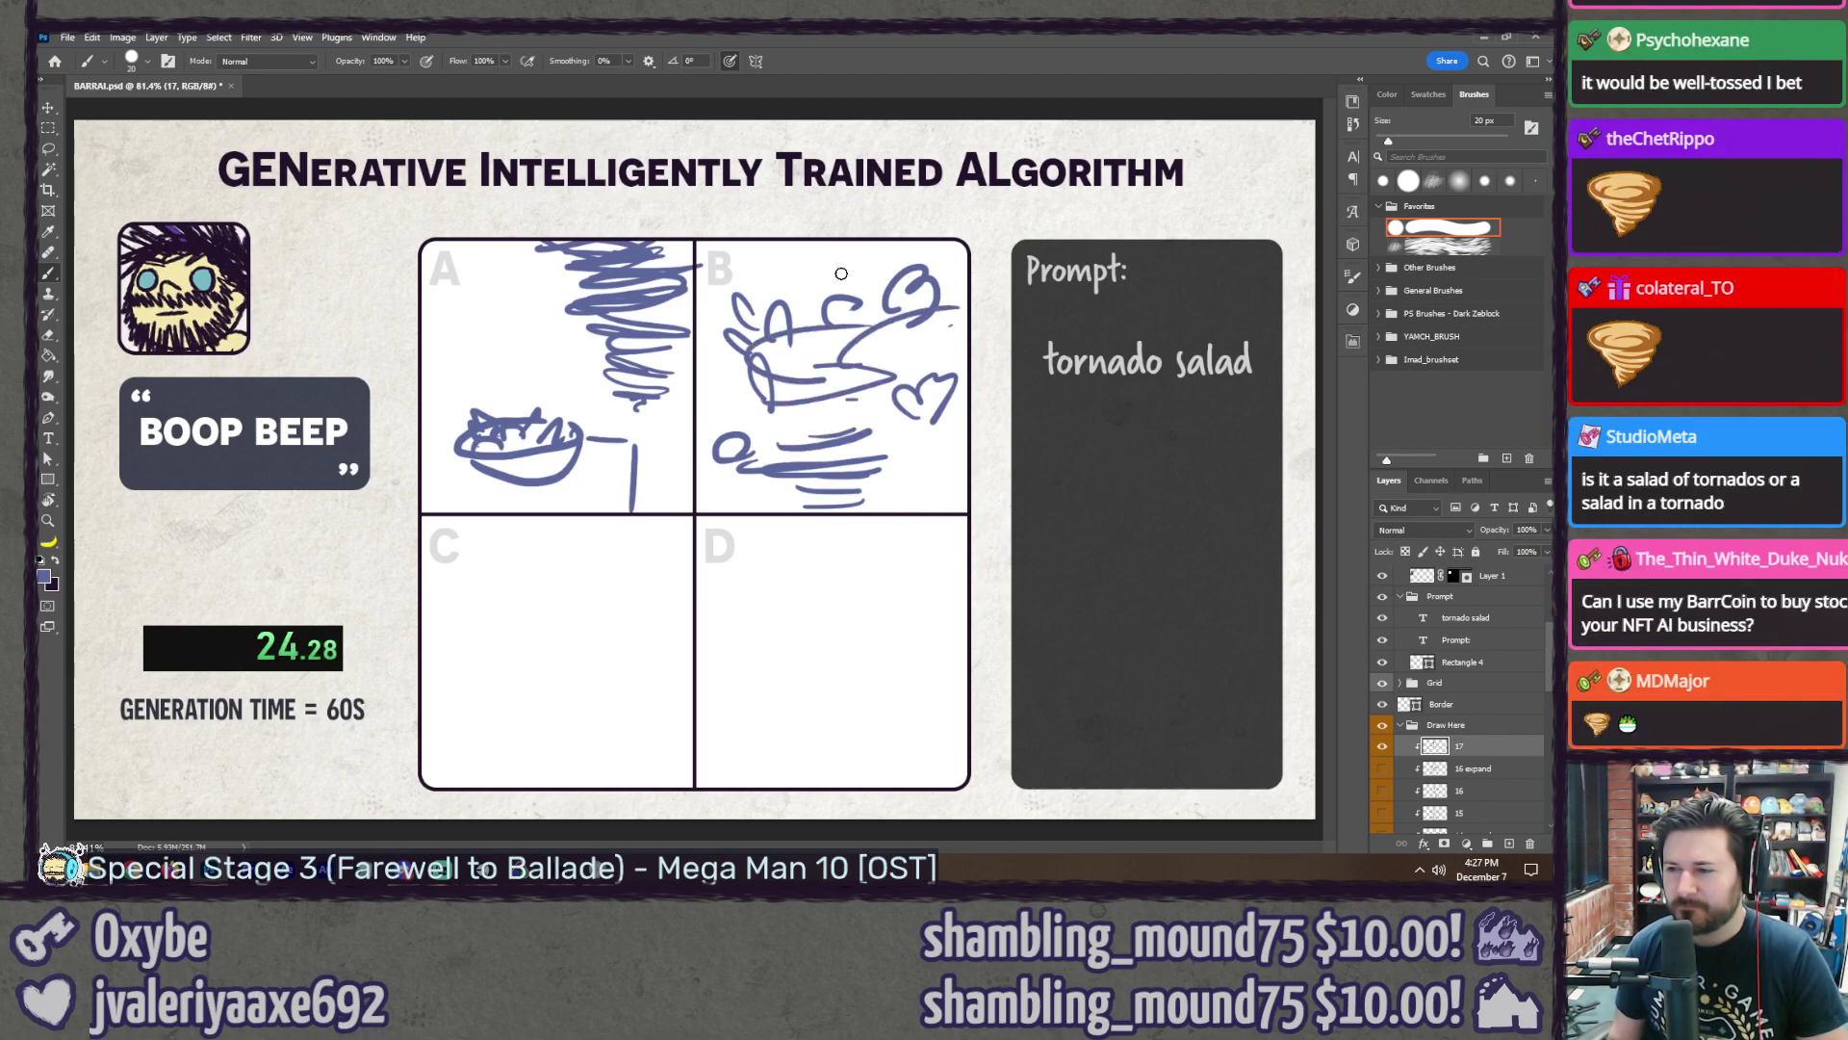
pyautogui.moveTo(842, 274); pyautogui.dragTo(832, 342)
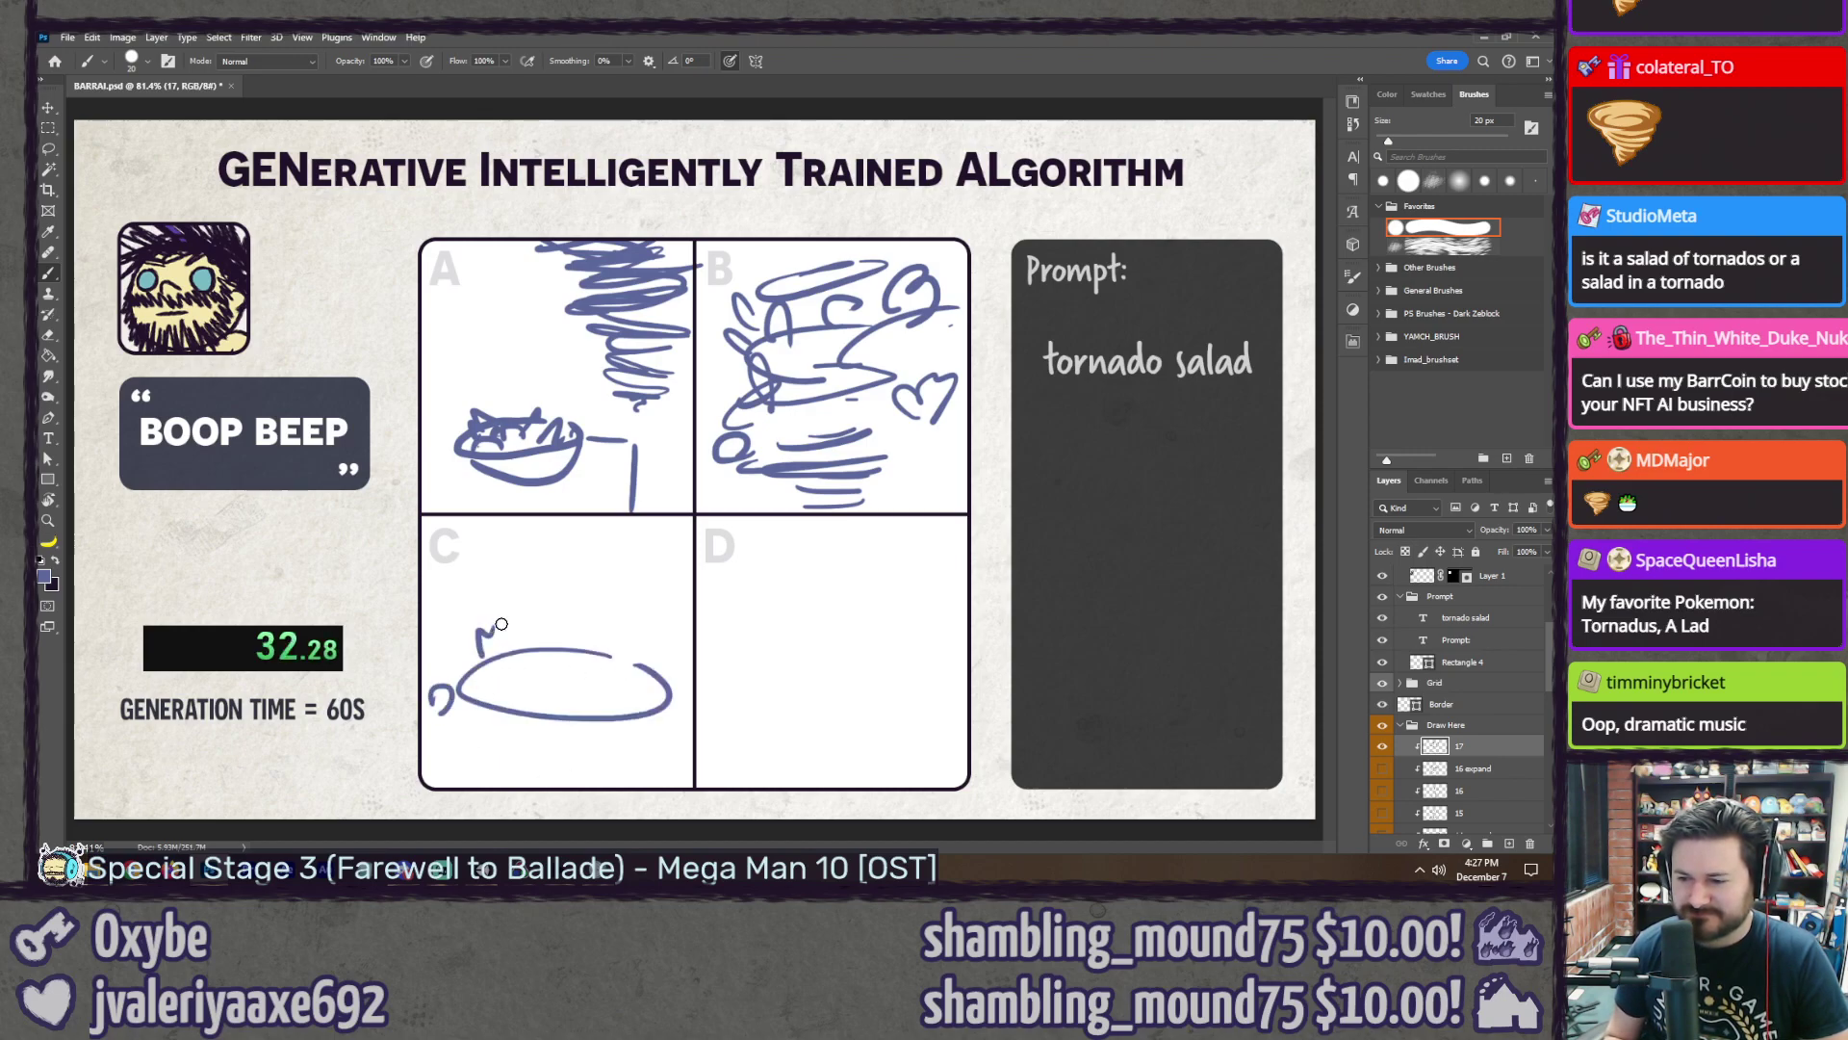
# Step: Sketch a creature in panel C and swirling strokes in panel D
pyautogui.moveTo(501, 624); pyautogui.dragTo(527, 630)
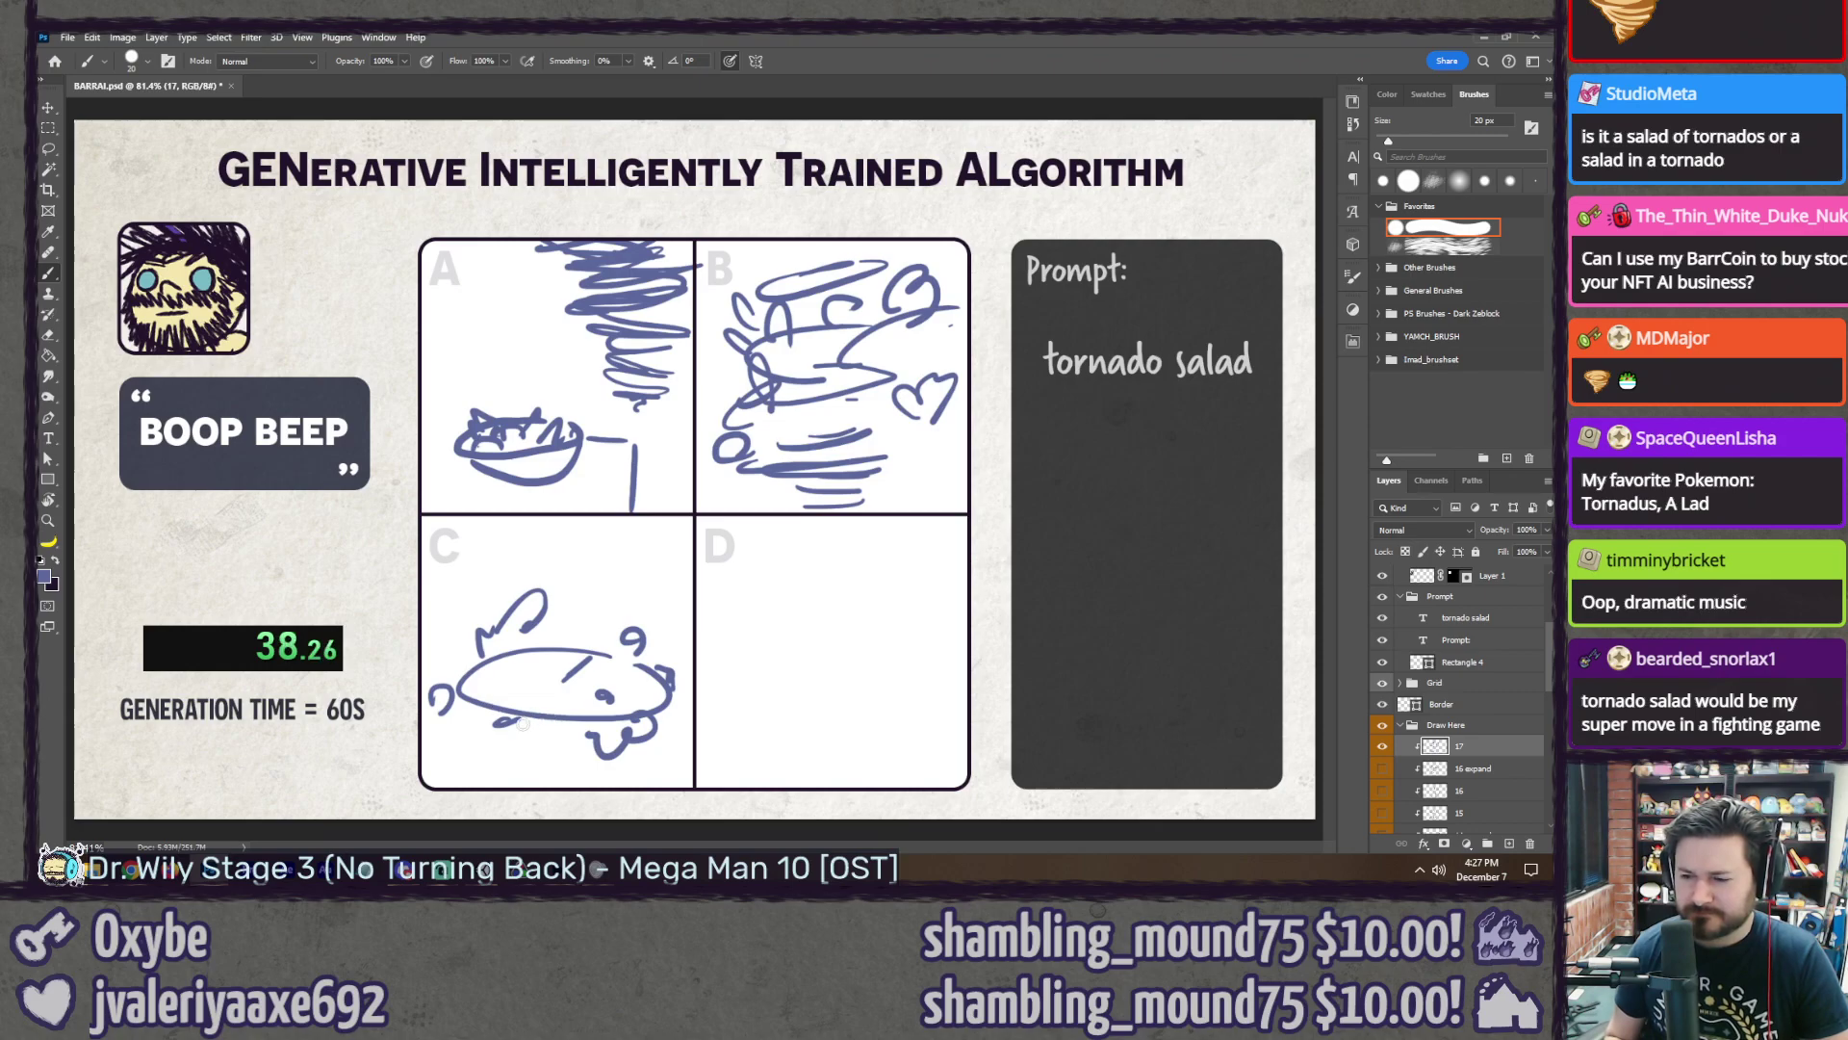
pyautogui.moveTo(485, 721); pyautogui.dragTo(603, 710)
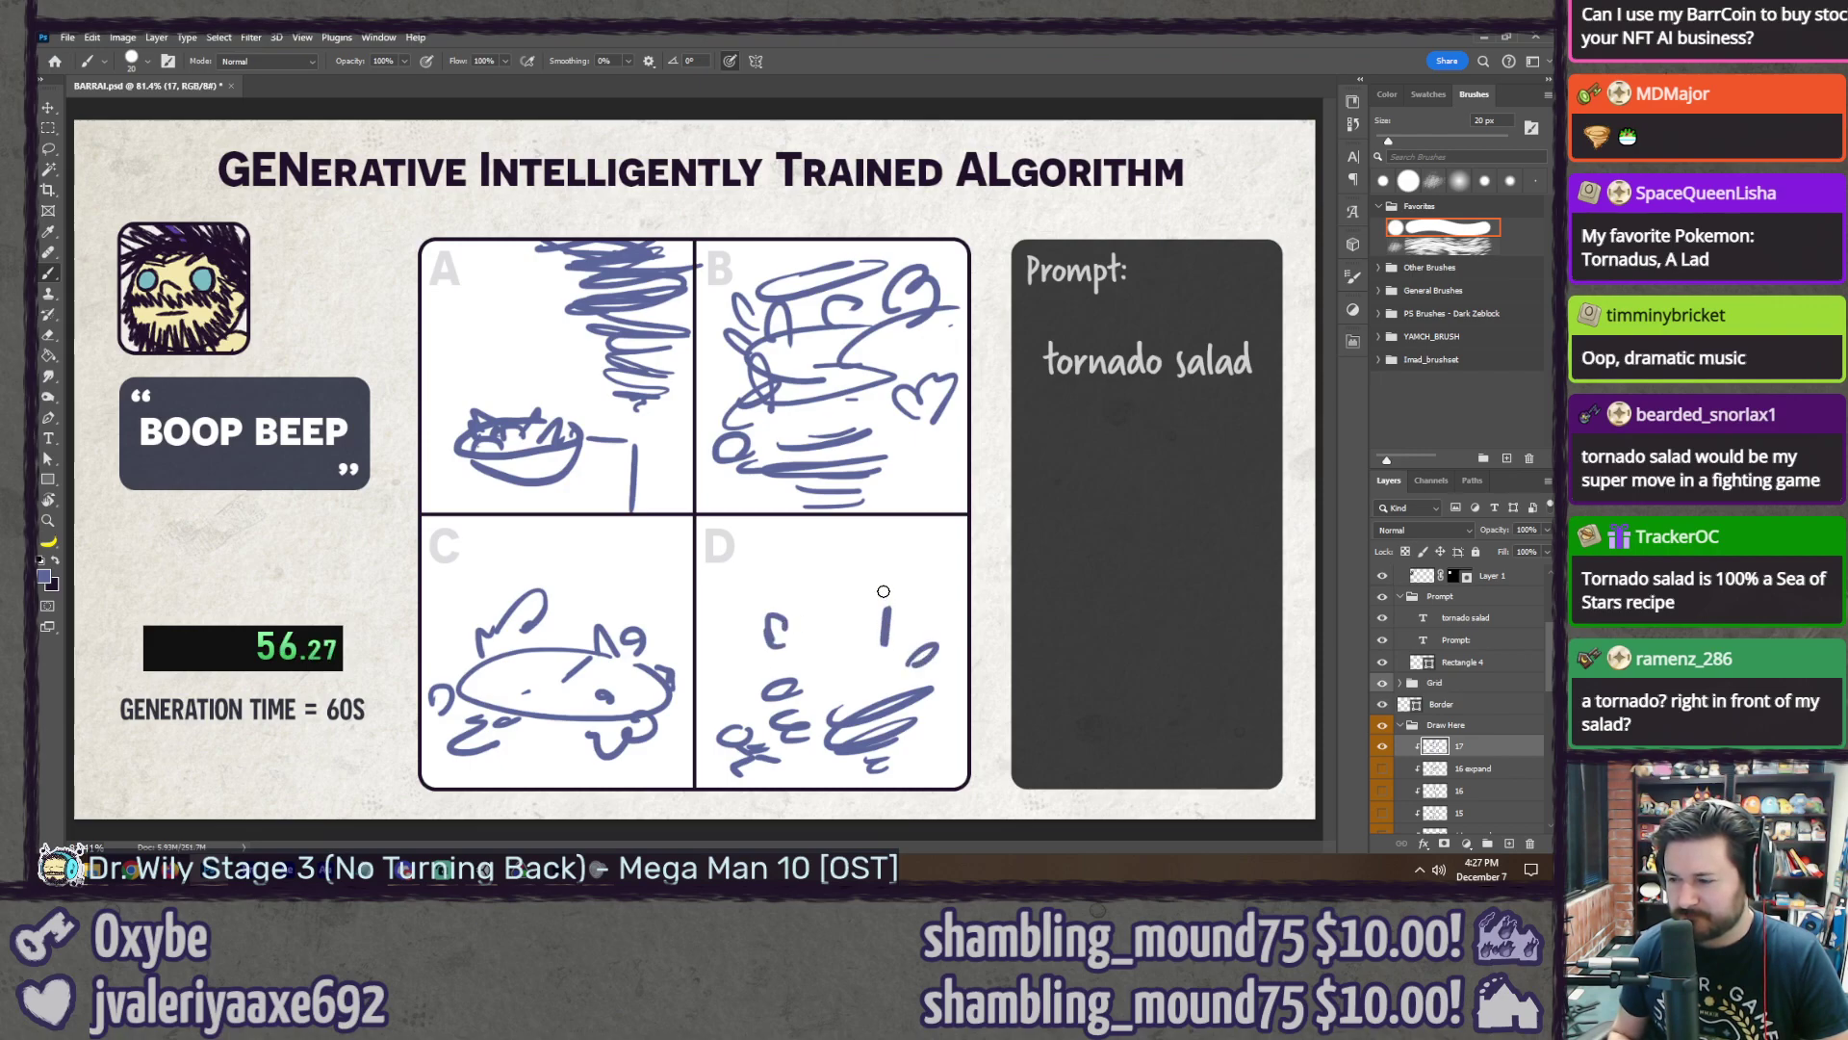
pyautogui.moveTo(809, 611); pyautogui.dragTo(823, 623)
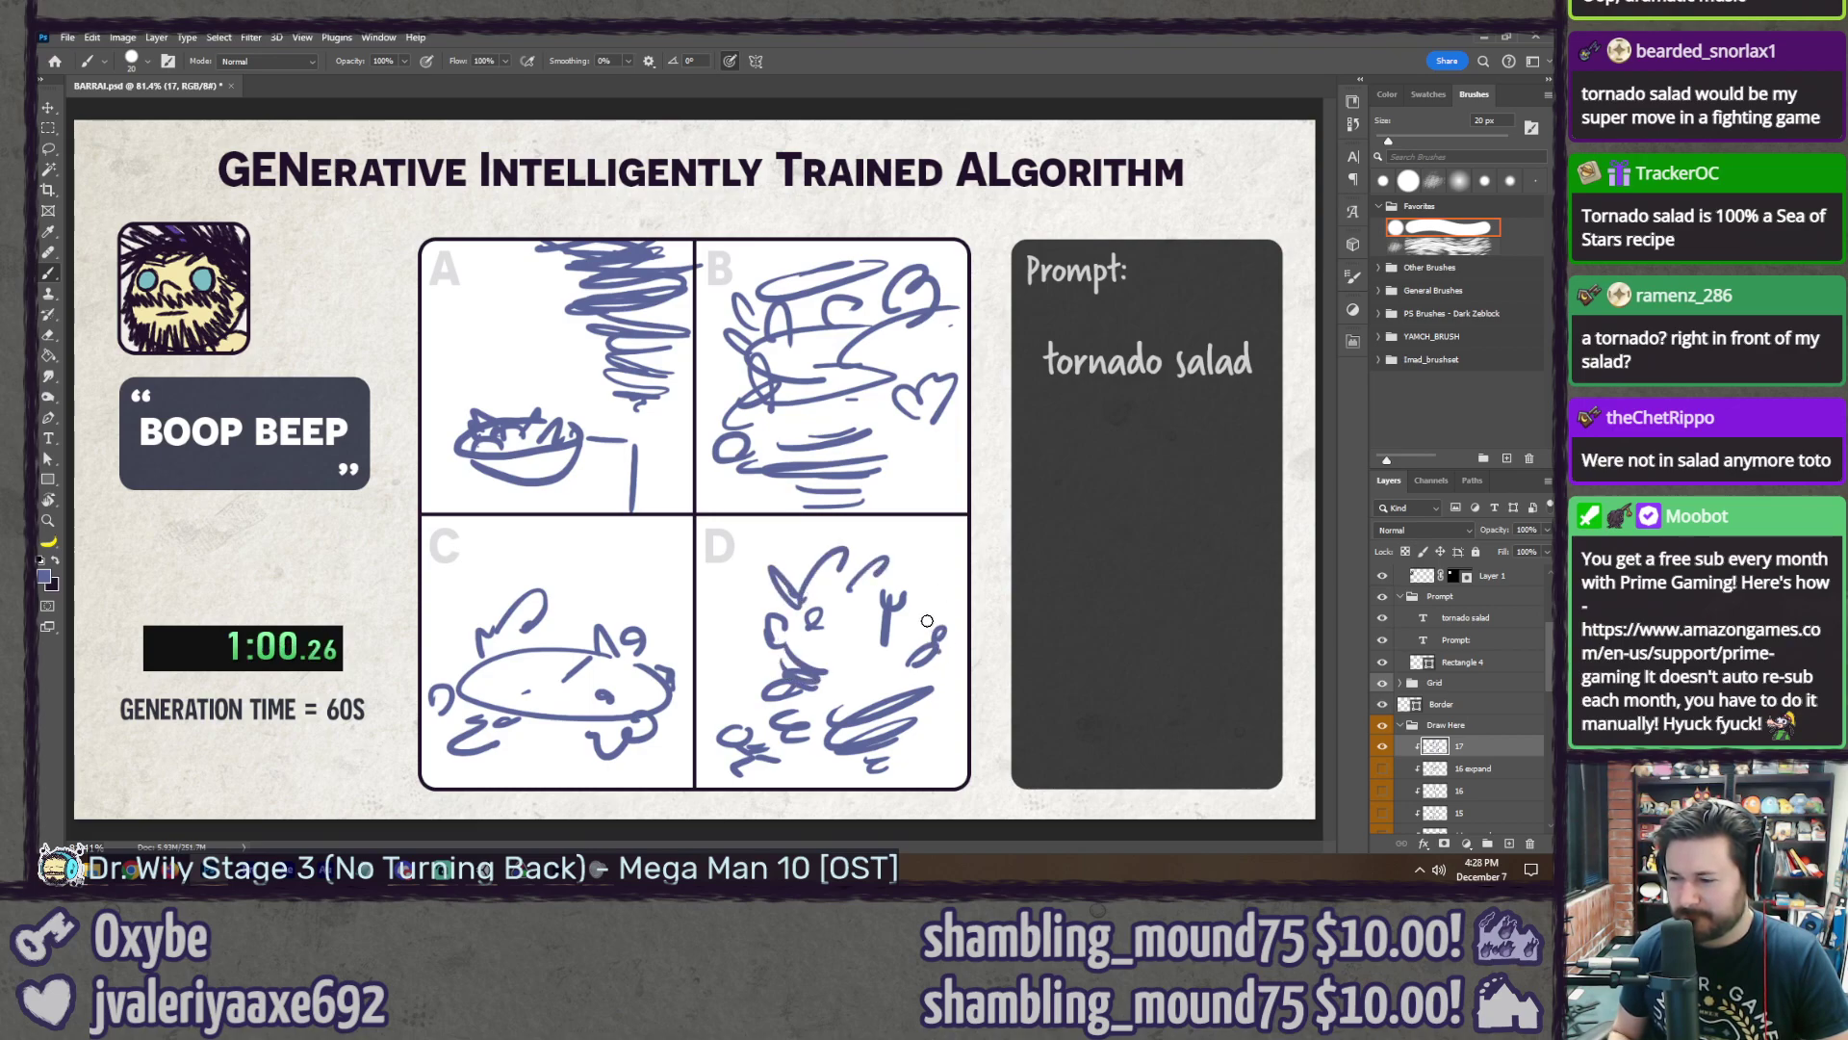
pyautogui.moveTo(905, 655)
pyautogui.mouseDown()
pyautogui.moveTo(842, 708)
pyautogui.moveTo(818, 689)
pyautogui.mouseUp()
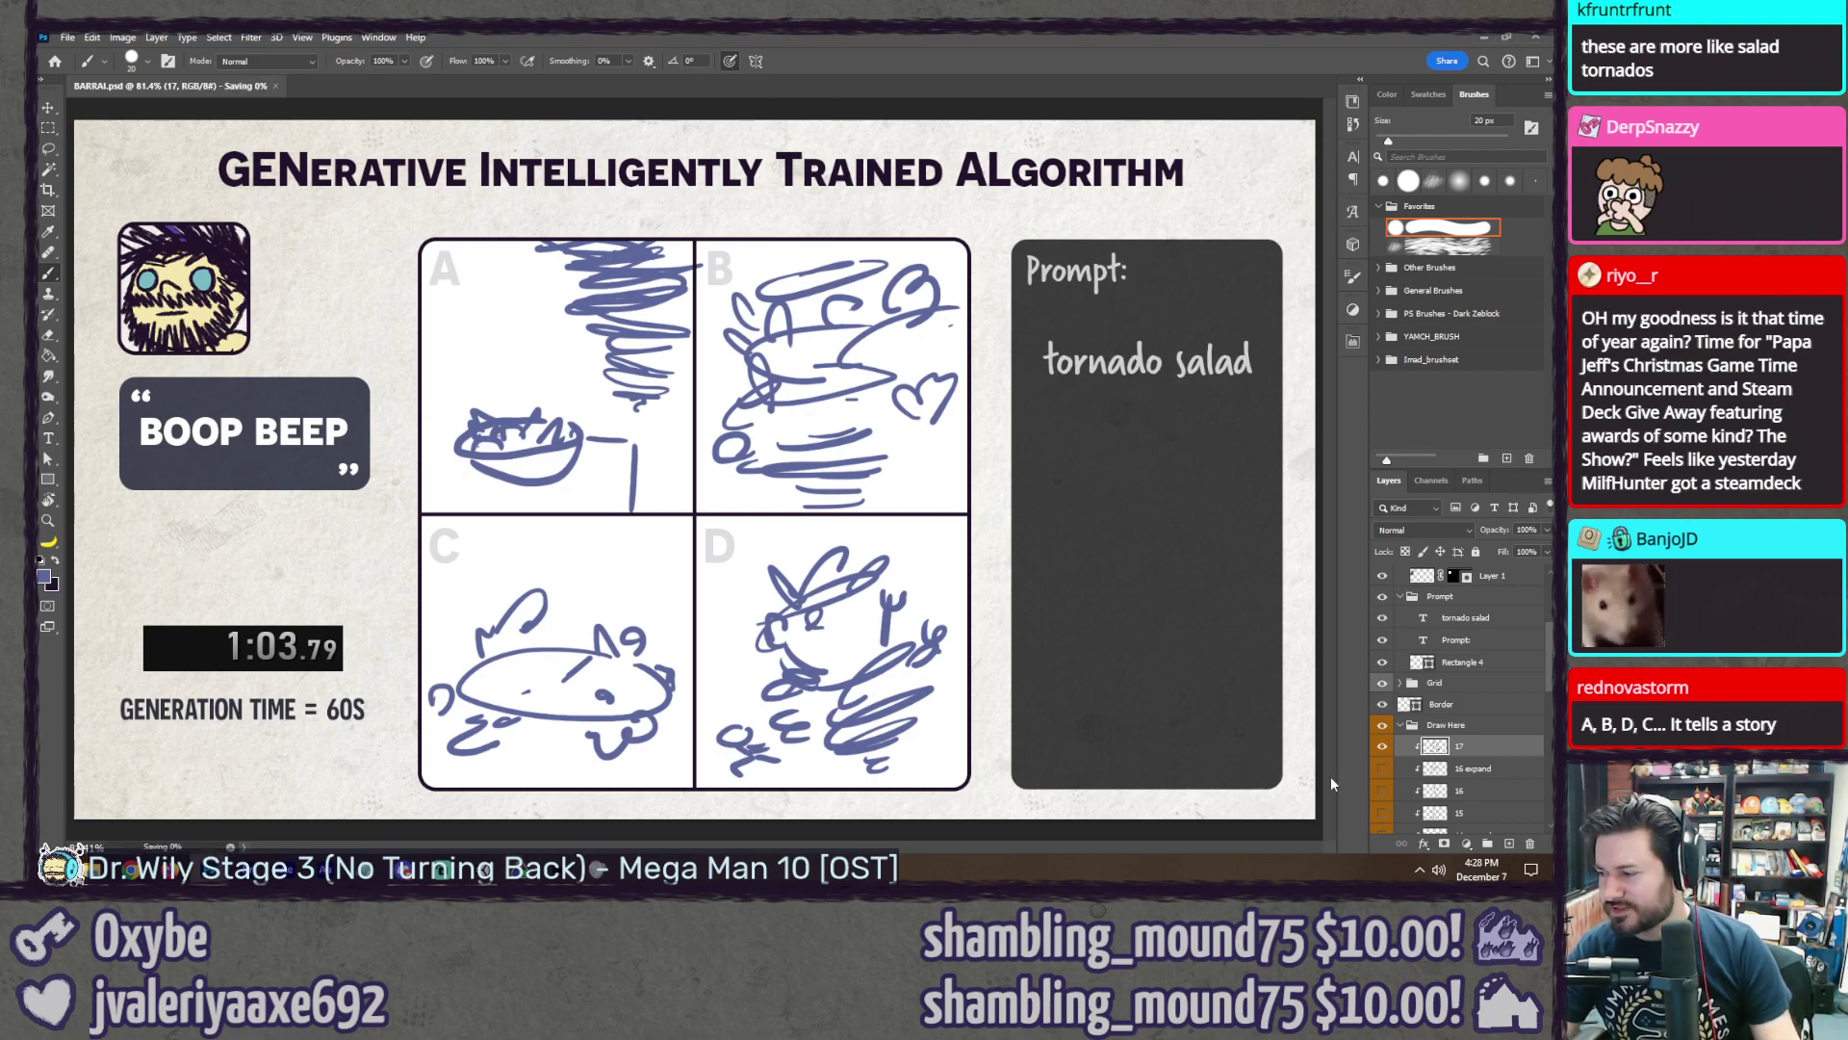
# Step: Save, hide the layer 17 sketches, and add a new layer named 18
pyautogui.hotkey('ctrl', 's')
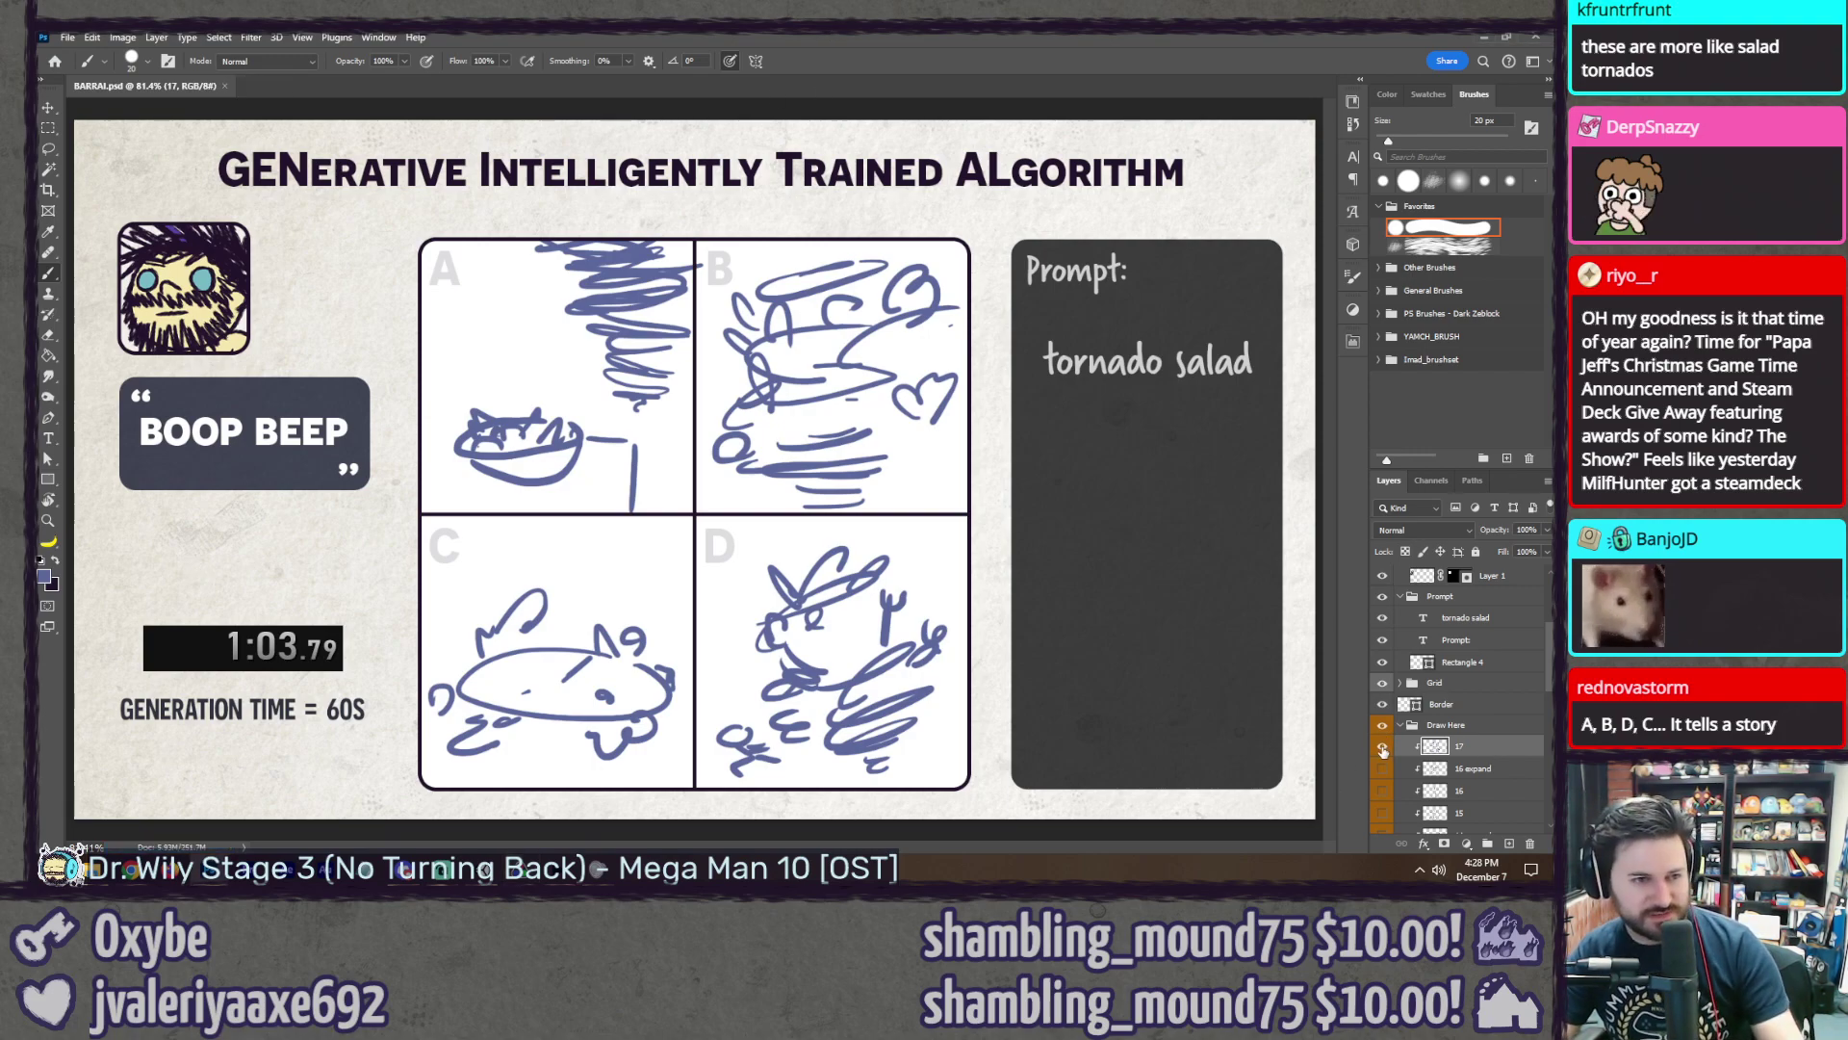
pyautogui.click(1383, 748)
pyautogui.hotkey('ctrl', 'shift', 'n')
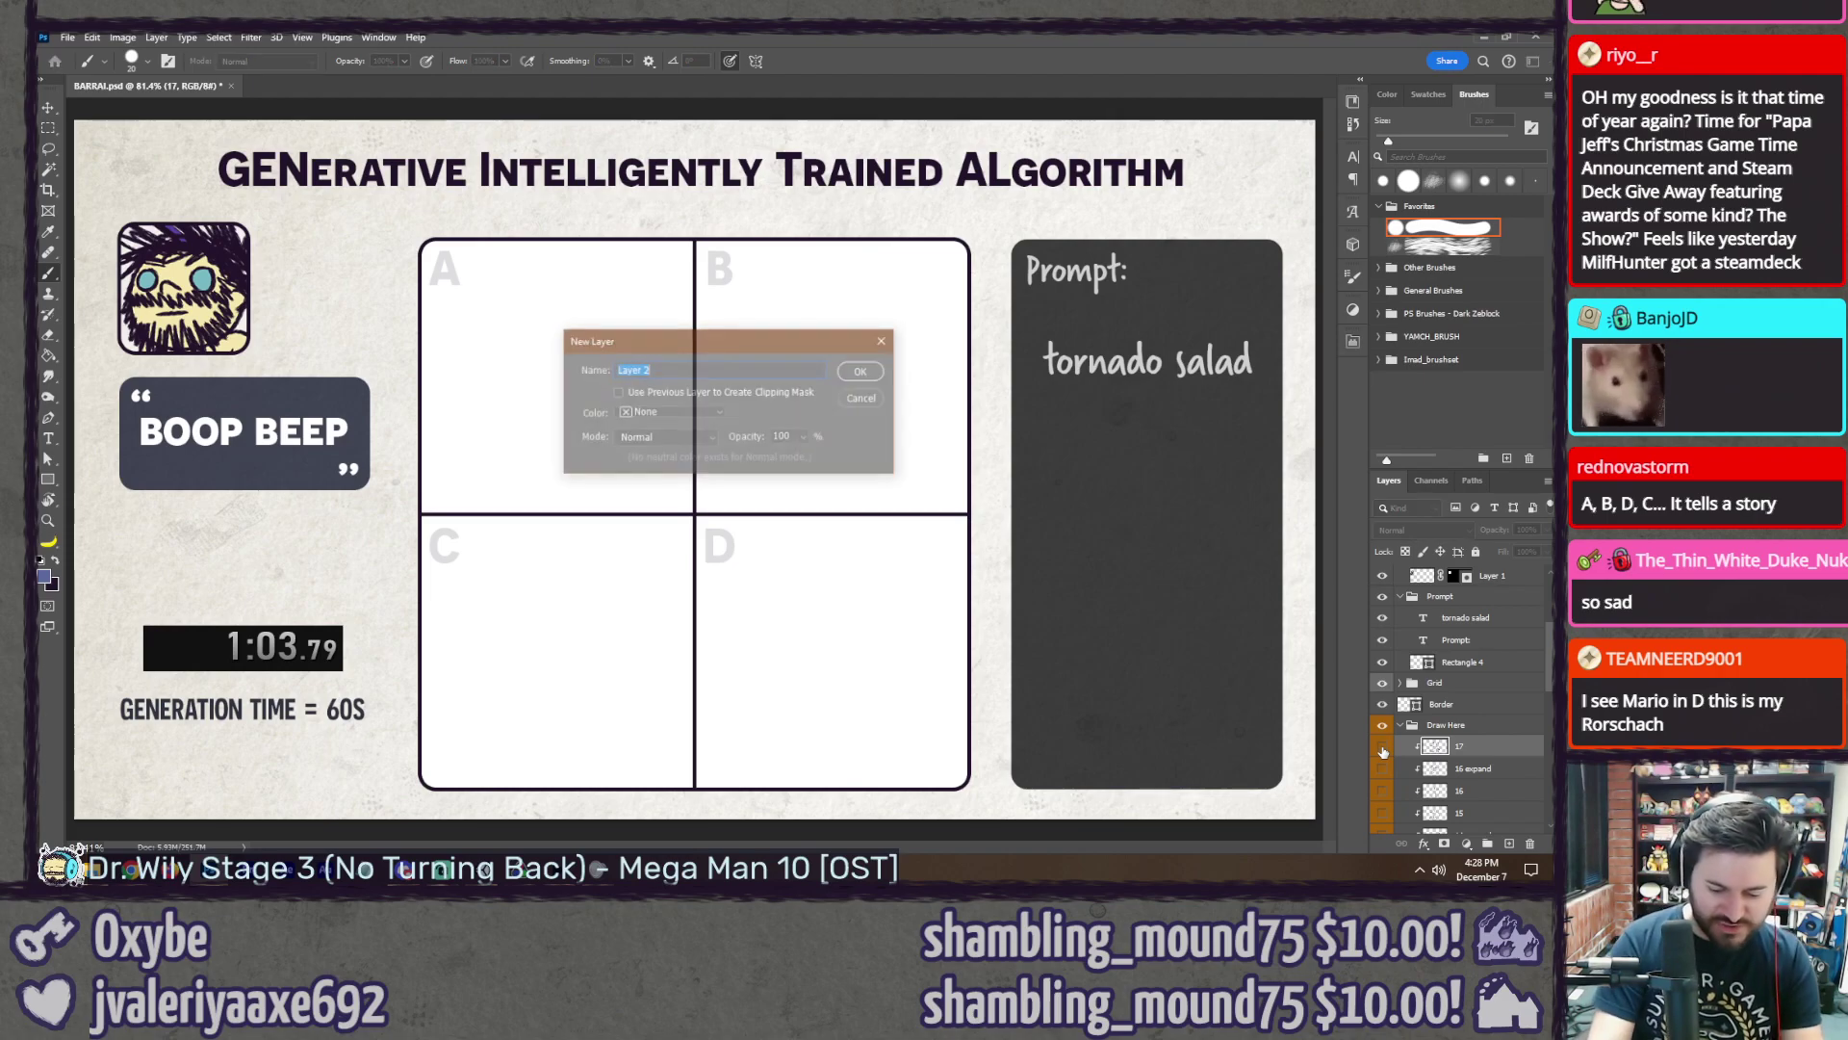
pyautogui.write('18')
pyautogui.press('Return')
# Step: Save the document again and clear the chat reader's collected messages
pyautogui.rightClick(1458, 746)
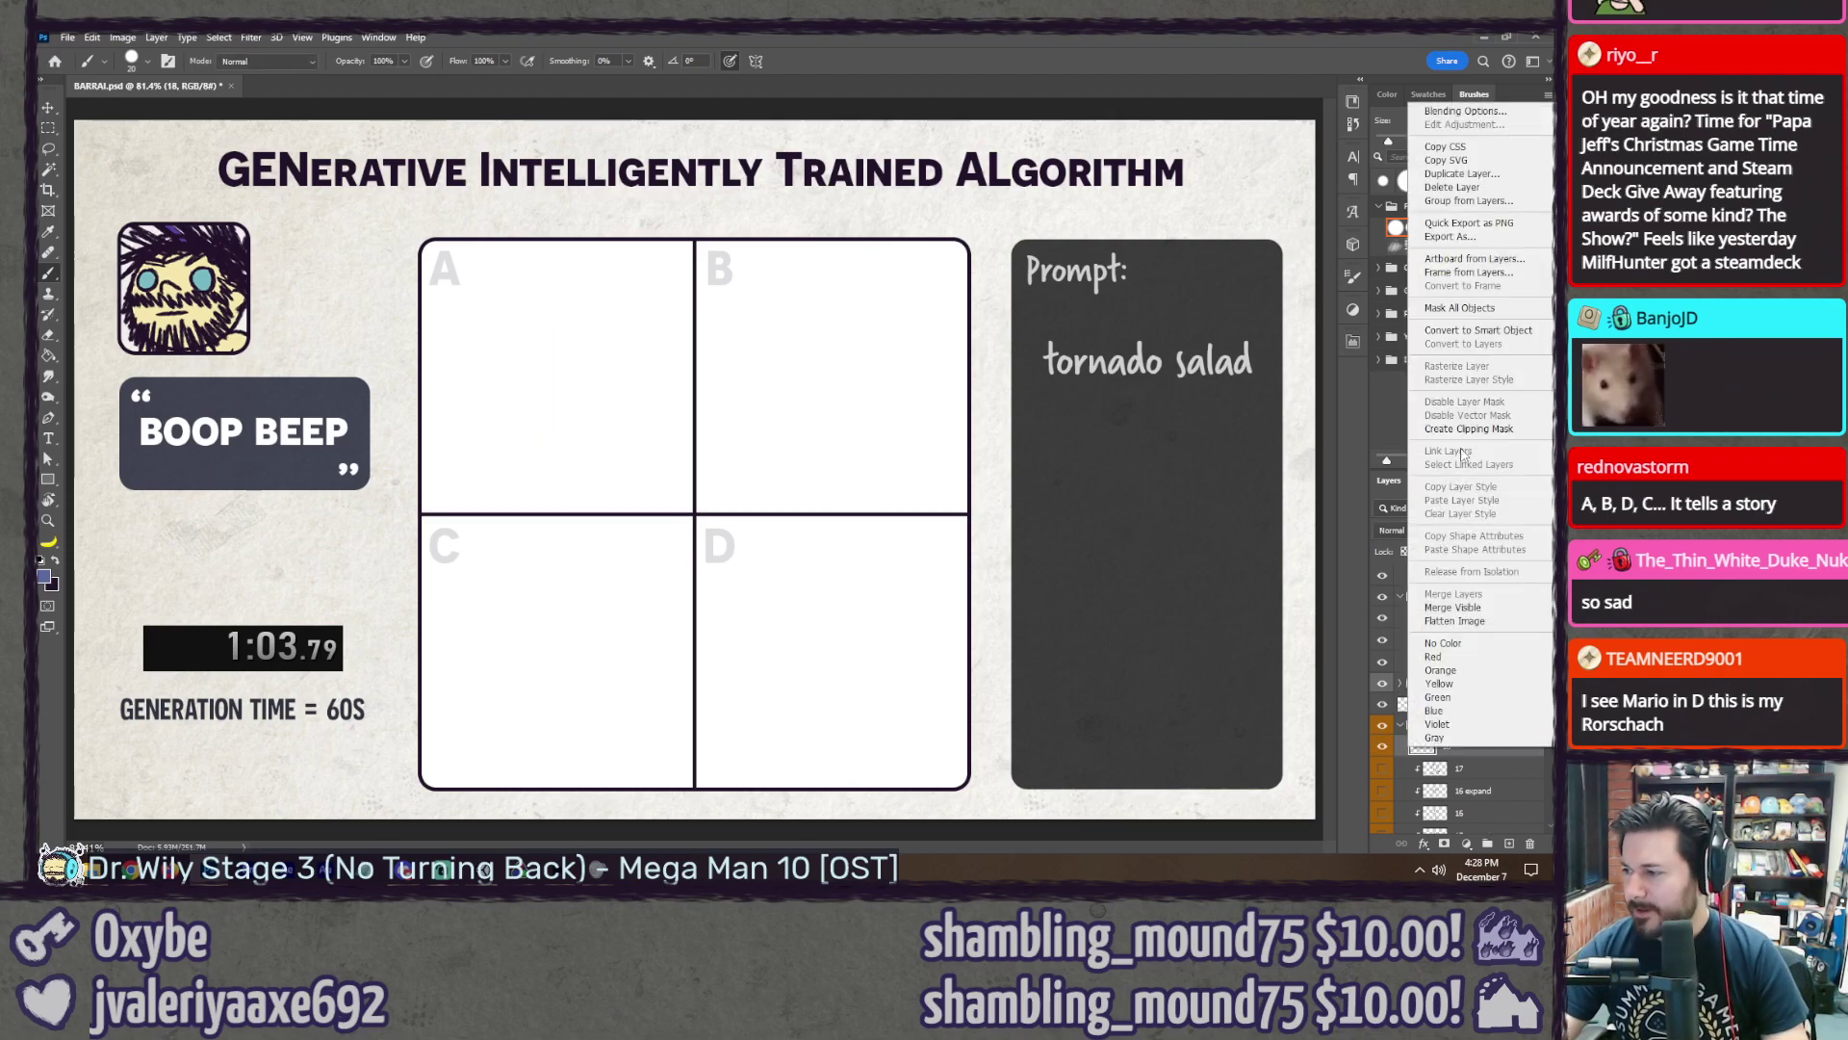
pyautogui.press('Escape')
pyautogui.hotkey('ctrl', 's')
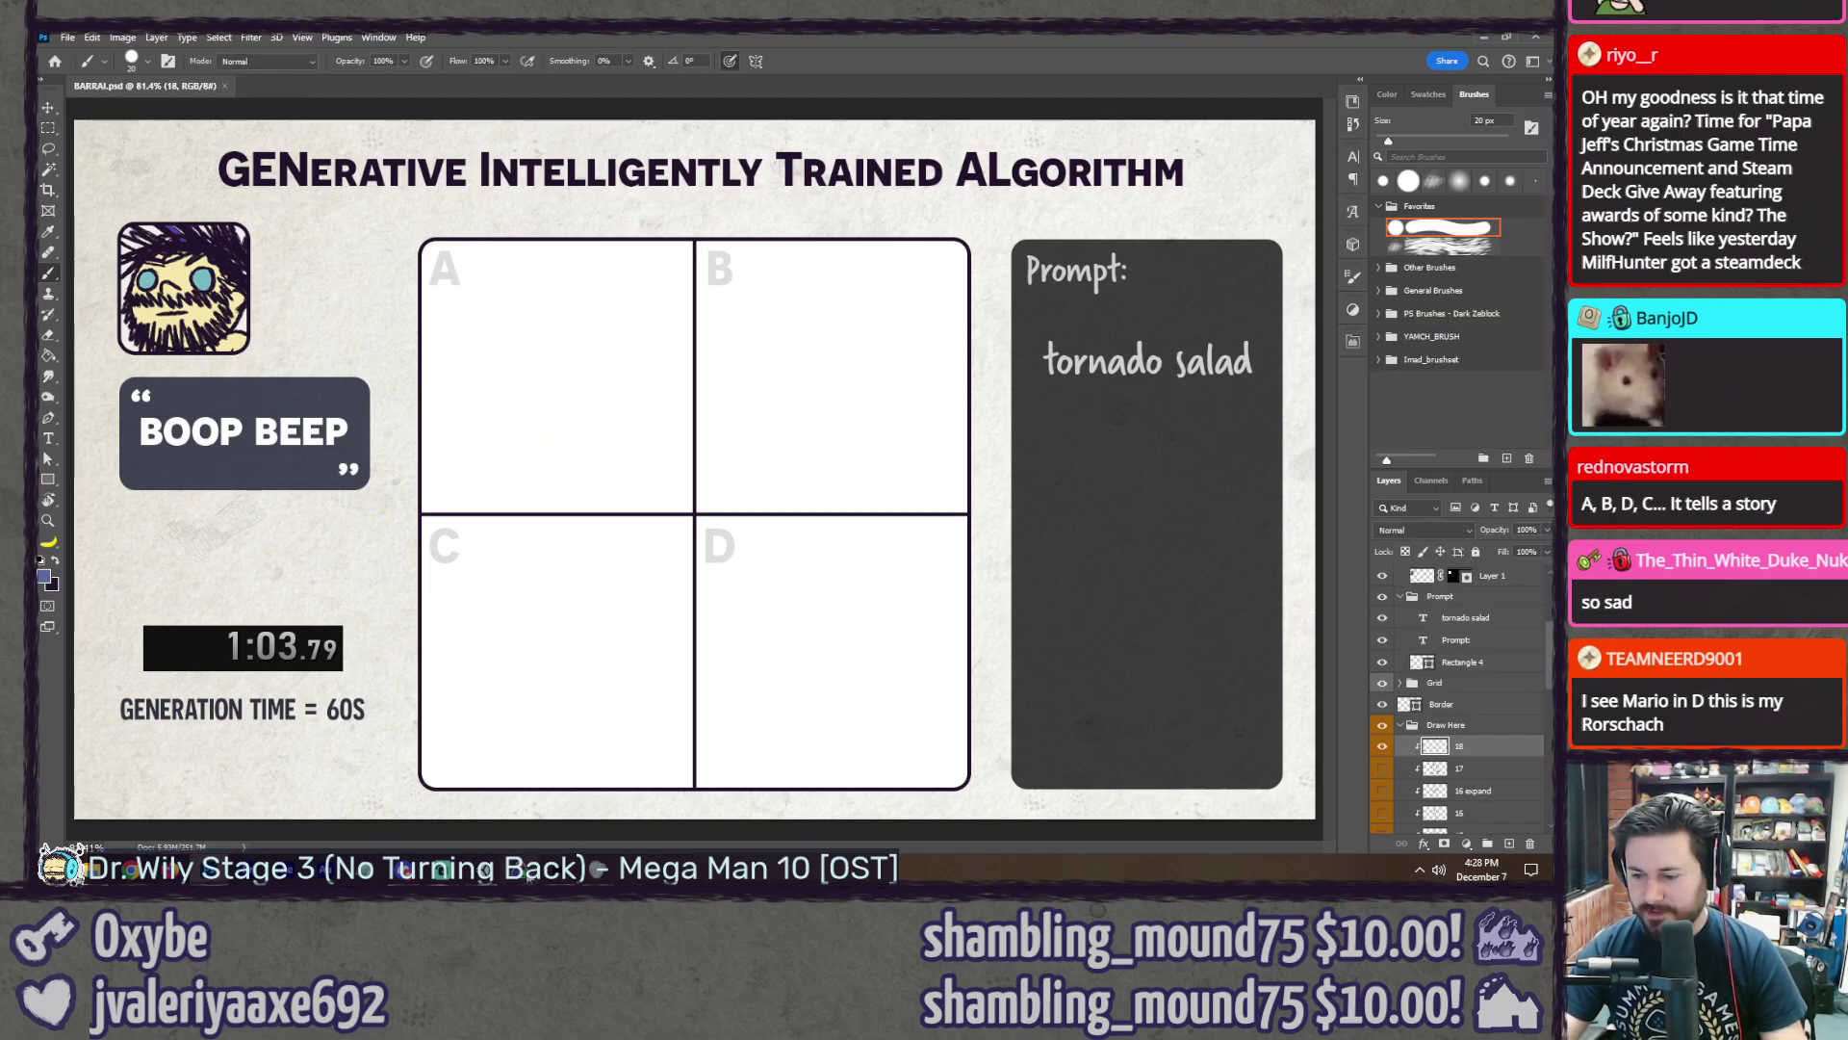
pyautogui.hotkey('alt', 'Tab')
pyautogui.click(973, 655)
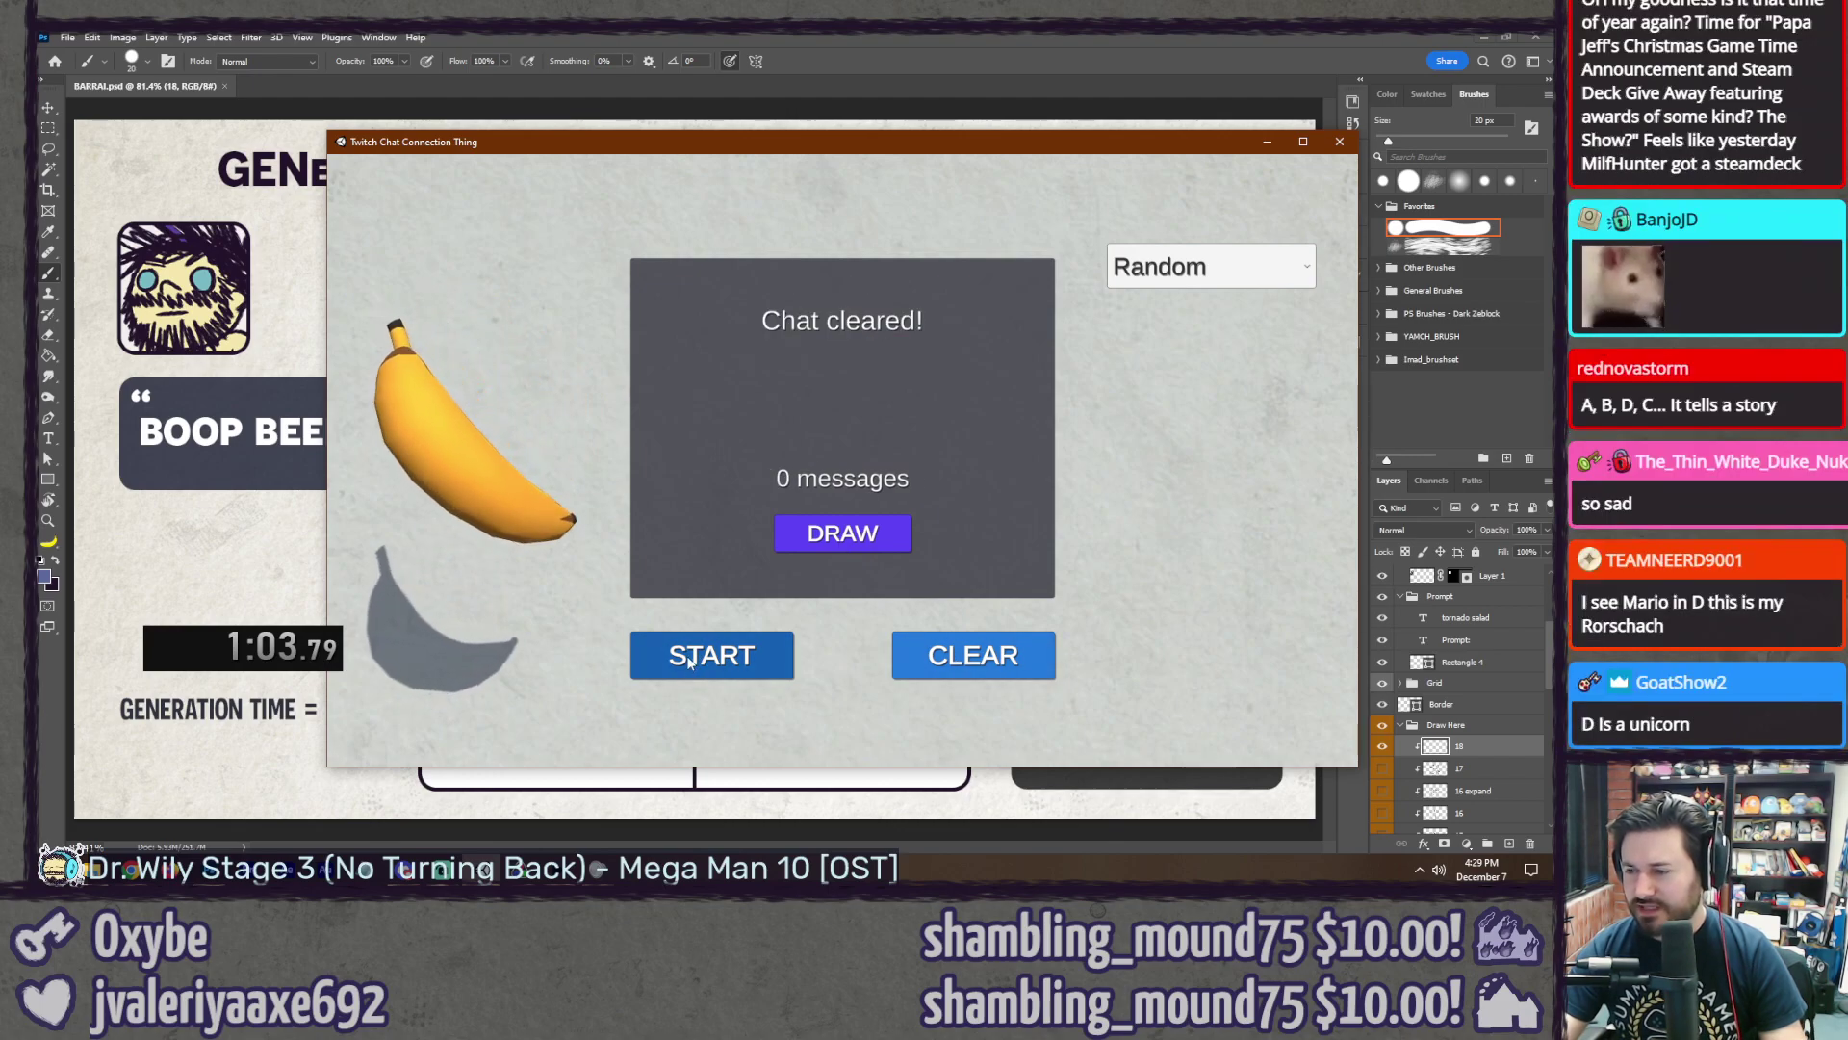
# Step: Collect 118 chat messages, pause, and draw message #88 'seductive waluigi'
pyautogui.click(693, 664)
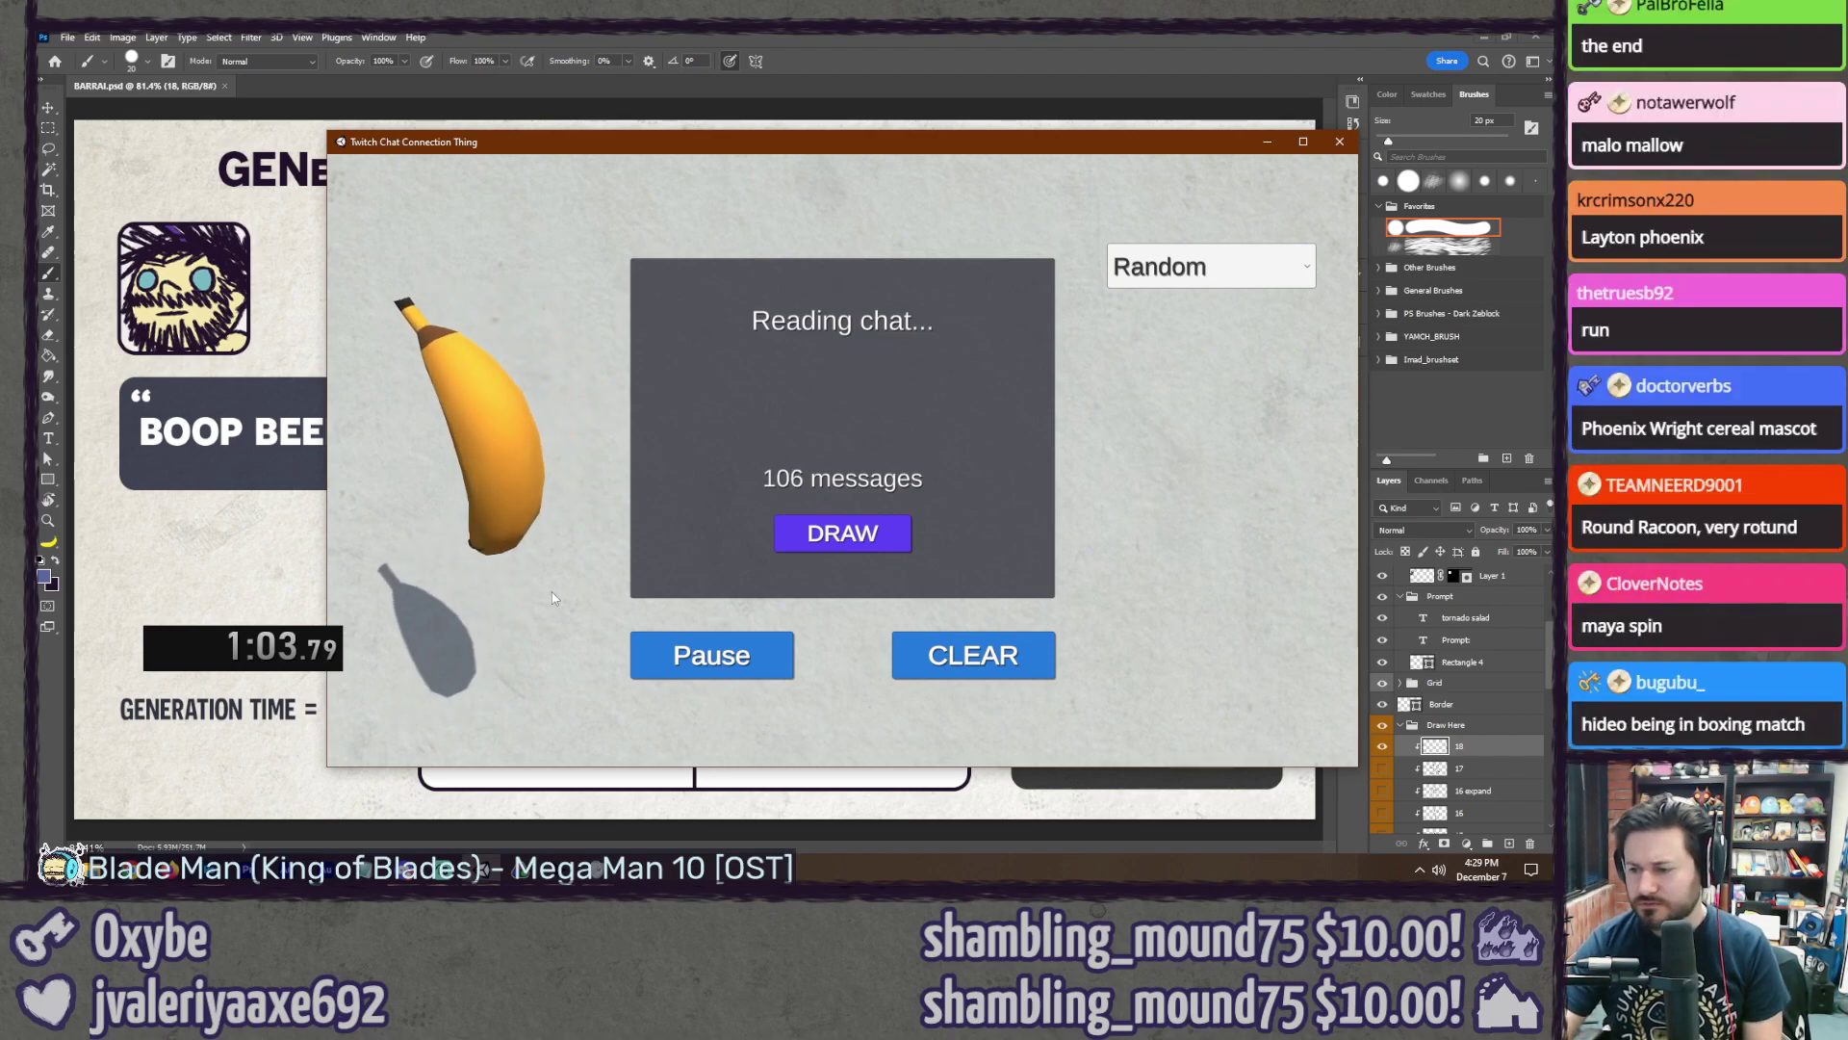
pyautogui.click(720, 656)
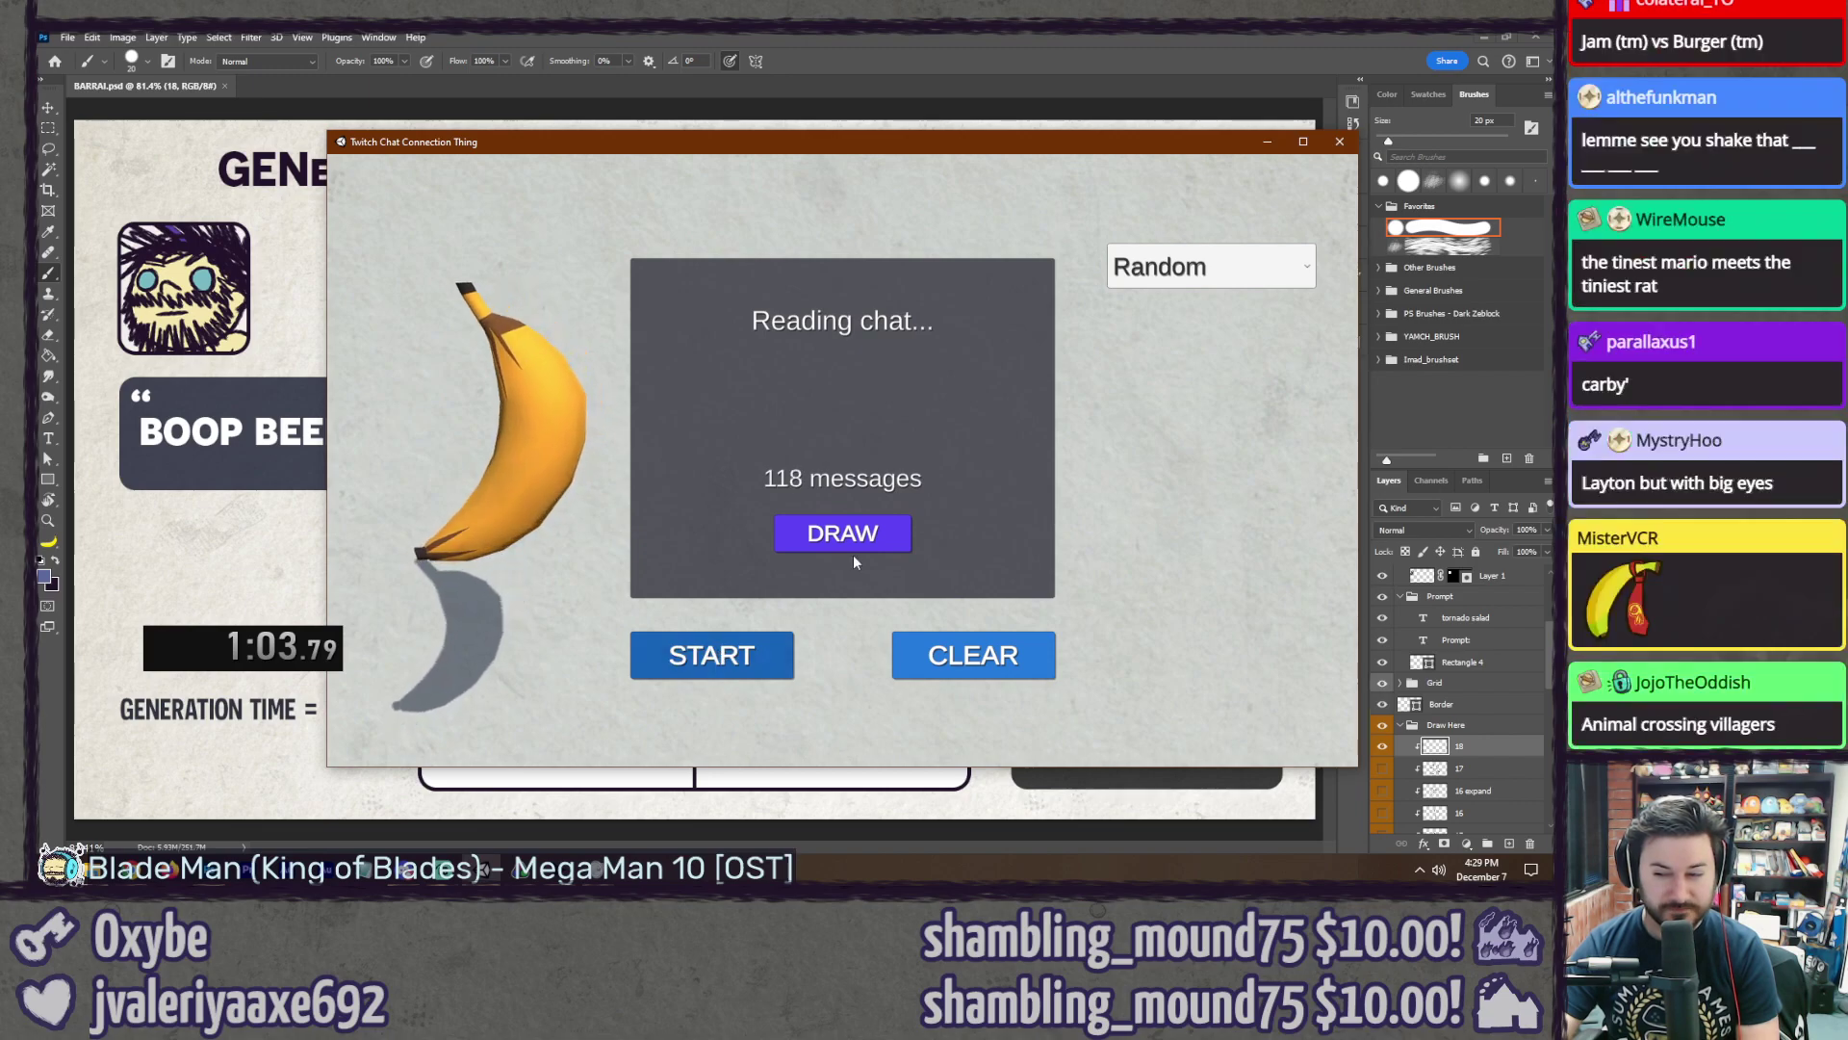
pyautogui.click(855, 550)
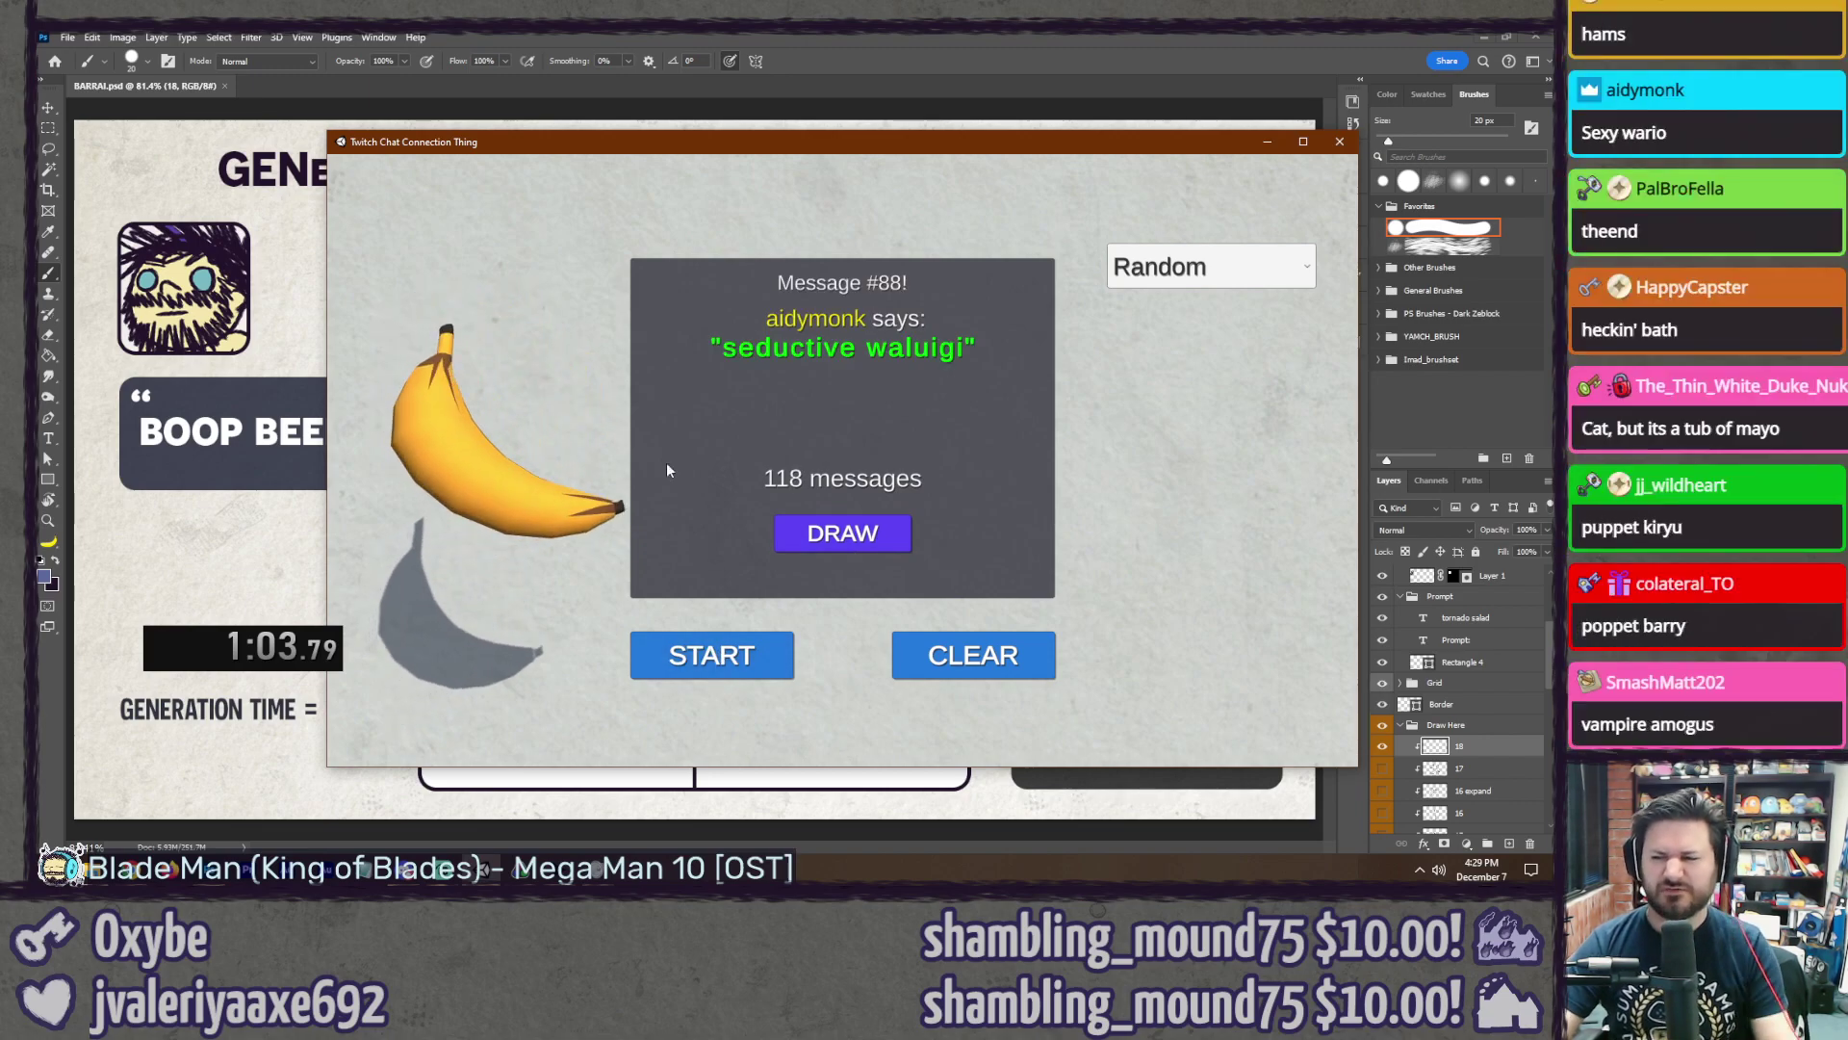
# Step: Change the prompt to 'seductive waluigi' and select layer 18 with the brush
pyautogui.hotkey('alt', 'Tab')
pyautogui.press('t')
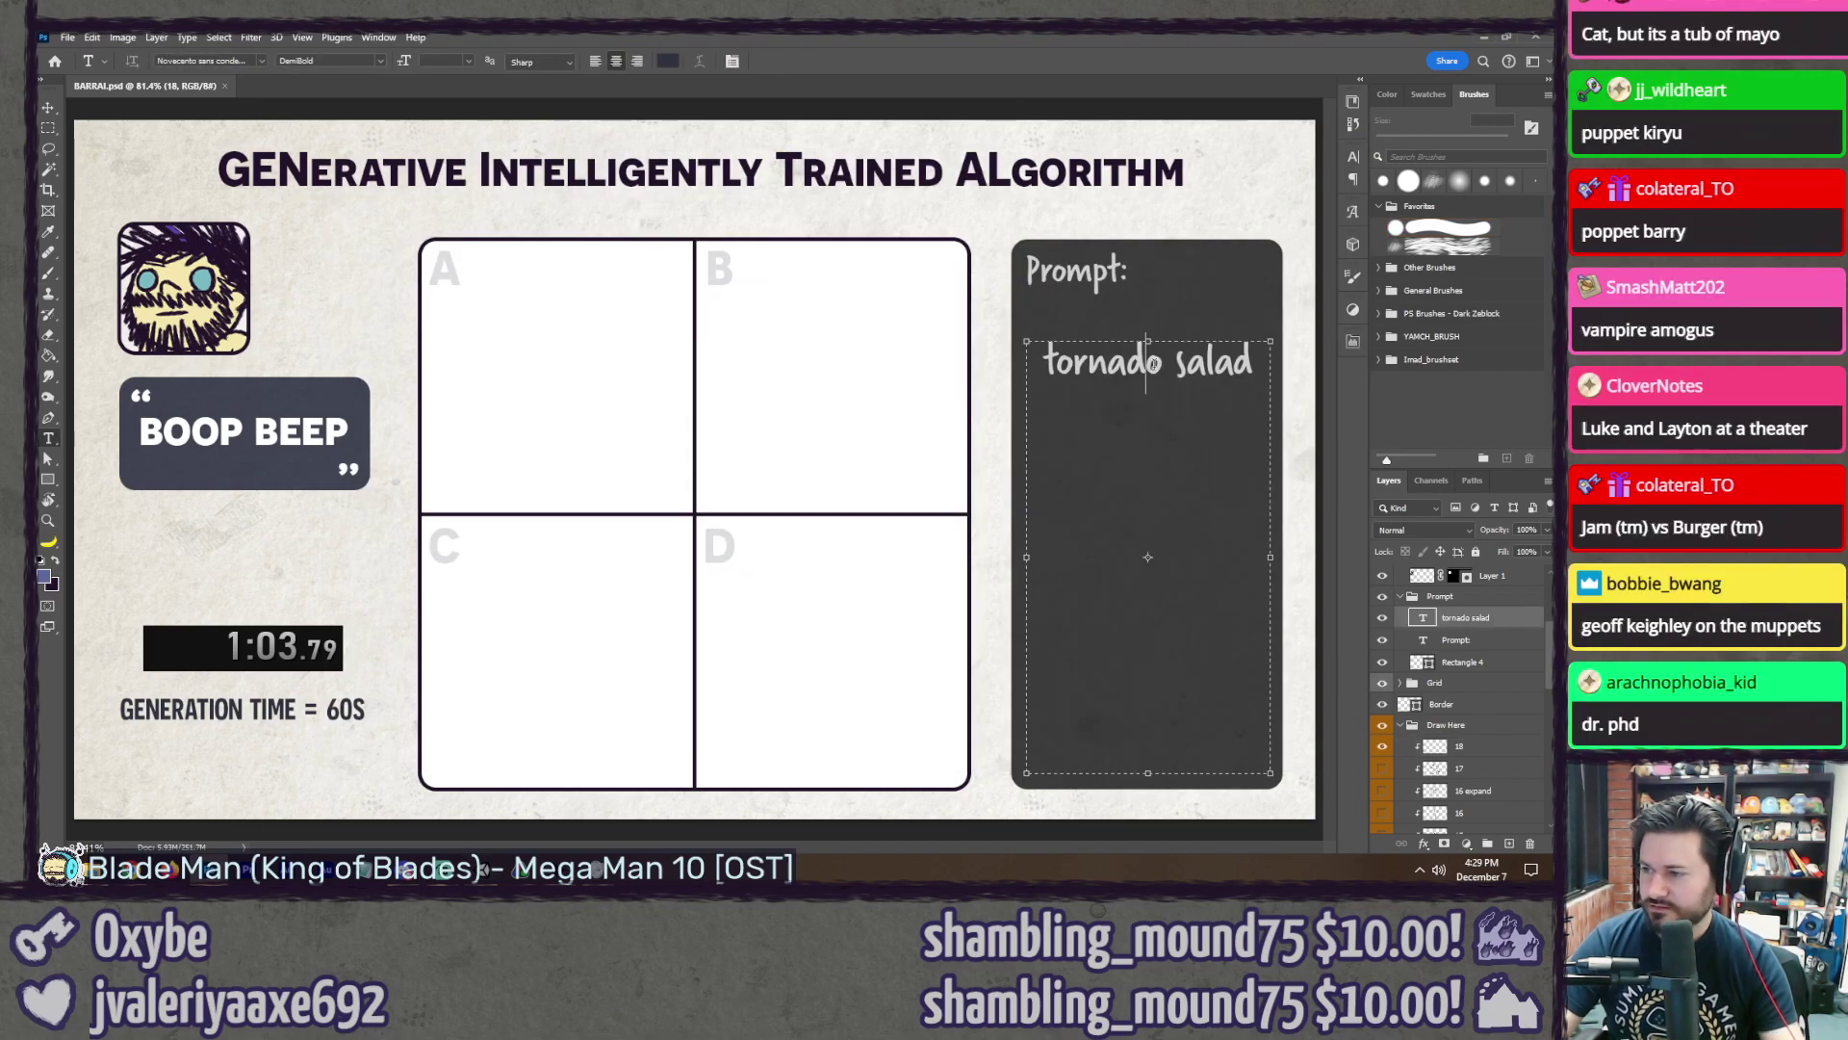
pyautogui.click(1092, 374)
pyautogui.hotkey('ctrl', 'a')
pyautogui.press('BackSpace')
pyautogui.write('seducti')
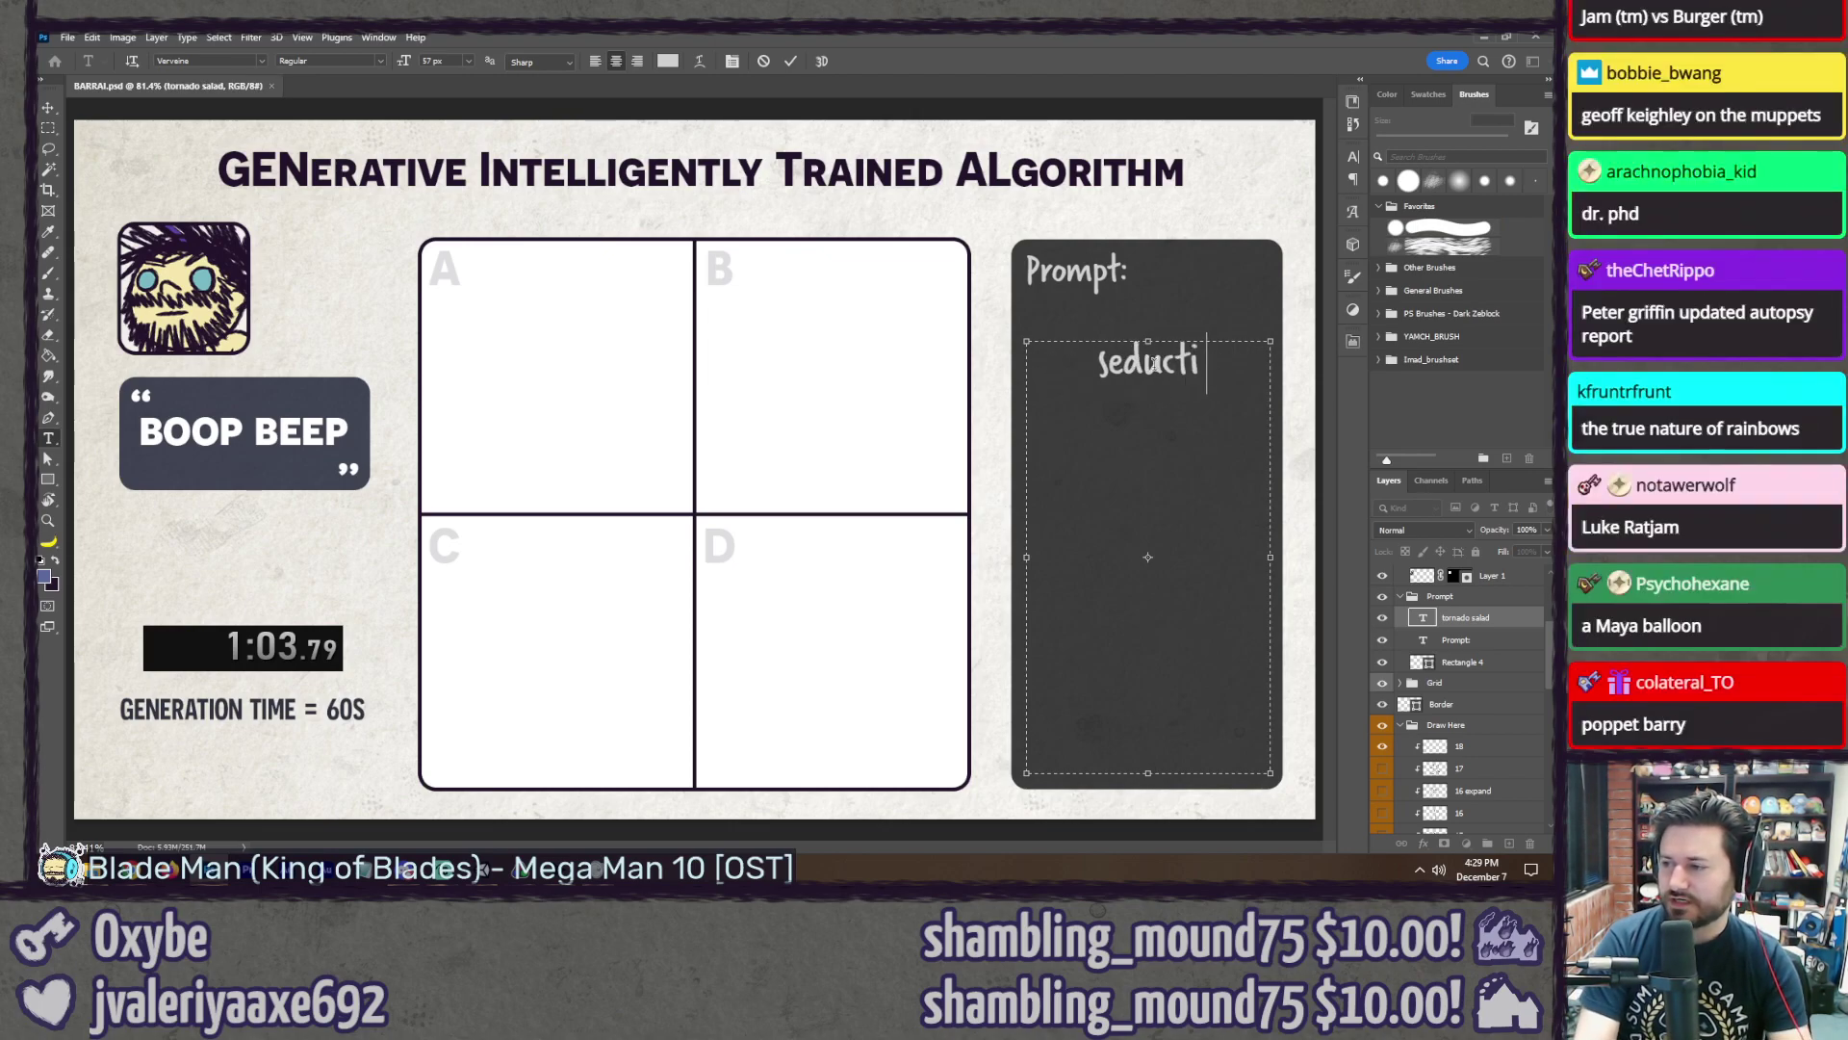
pyautogui.write('ve waluigi')
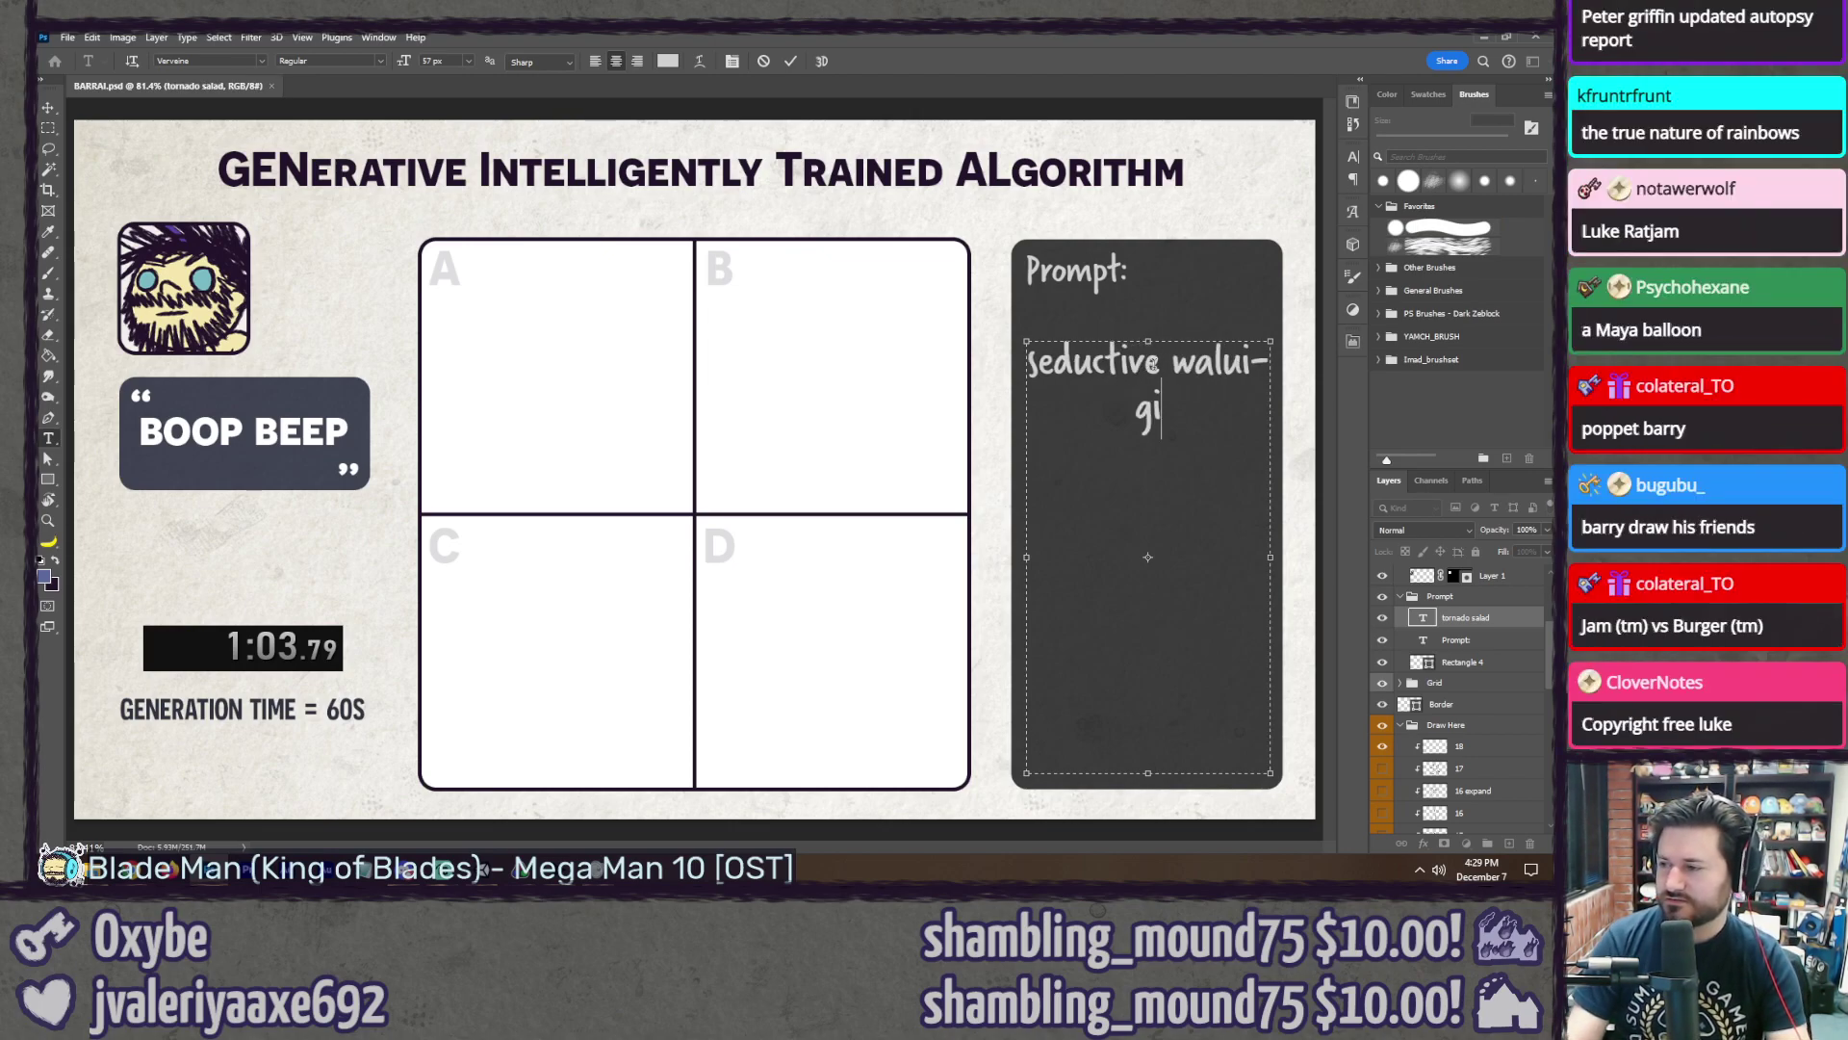
pyautogui.hotkey('ctrl', 'Return')
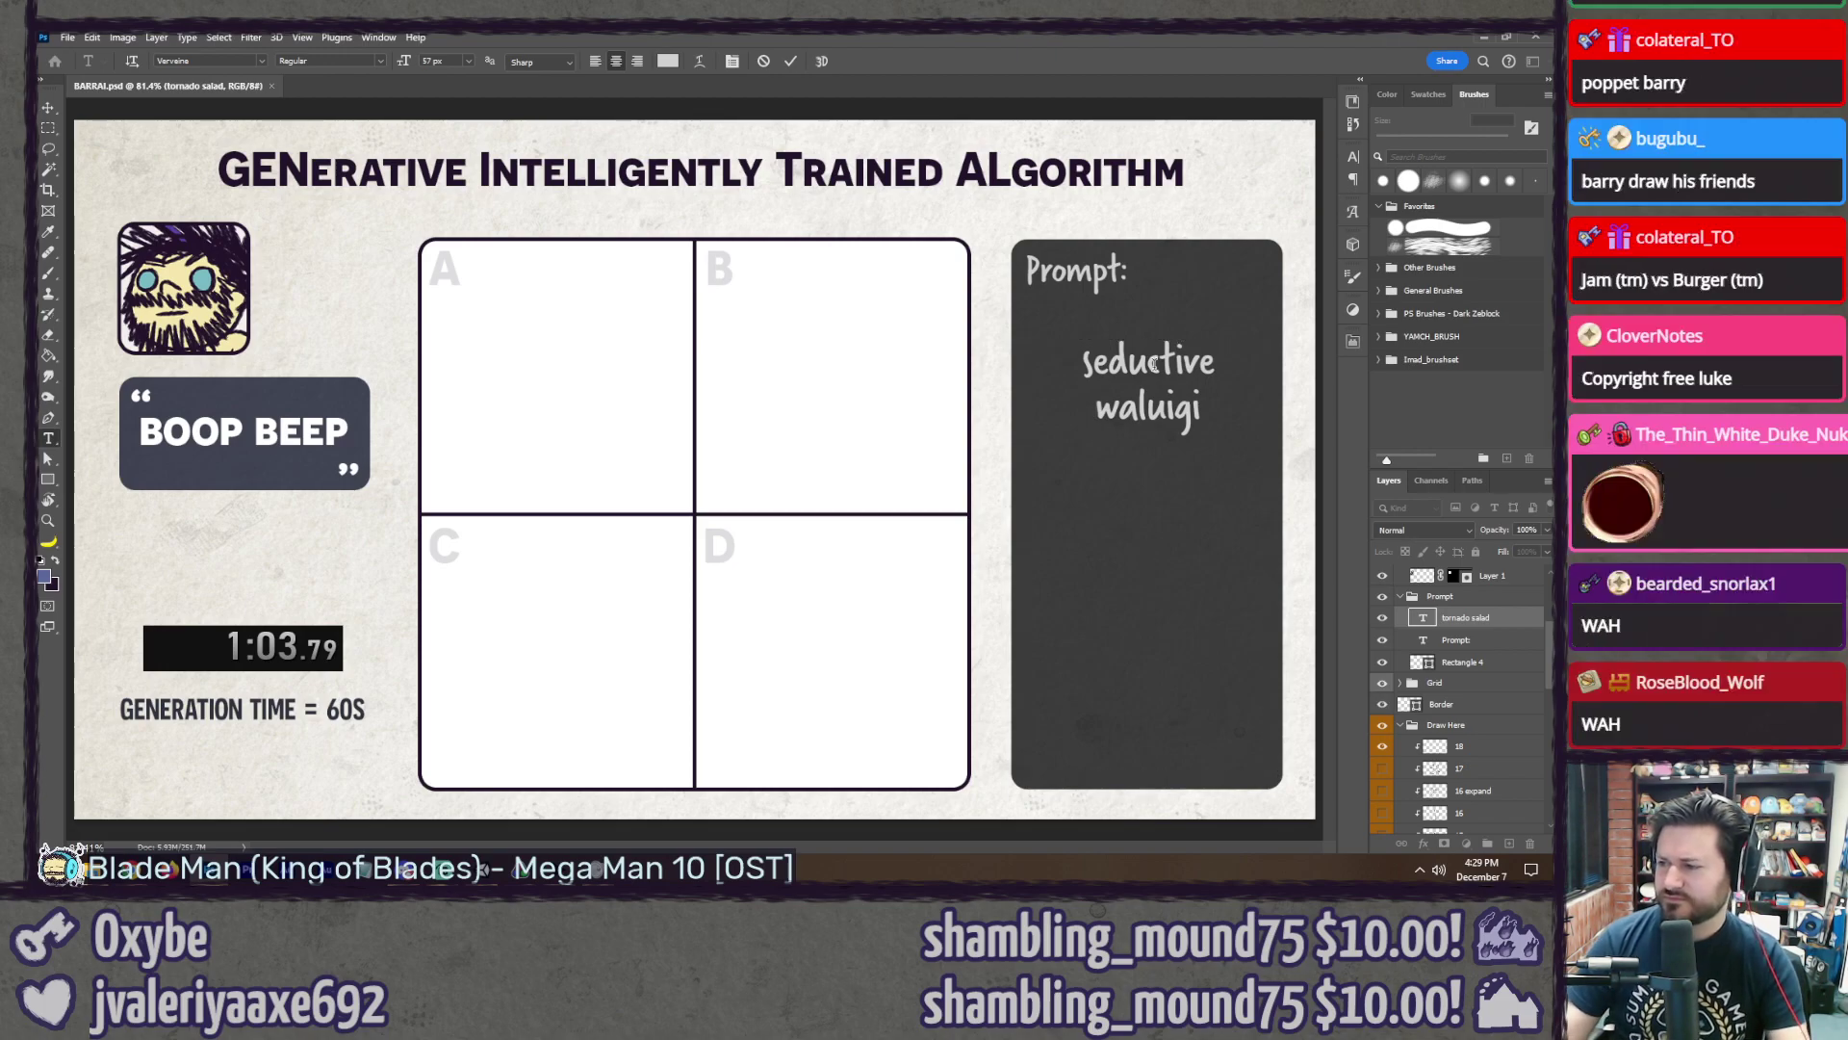
pyautogui.press('b')
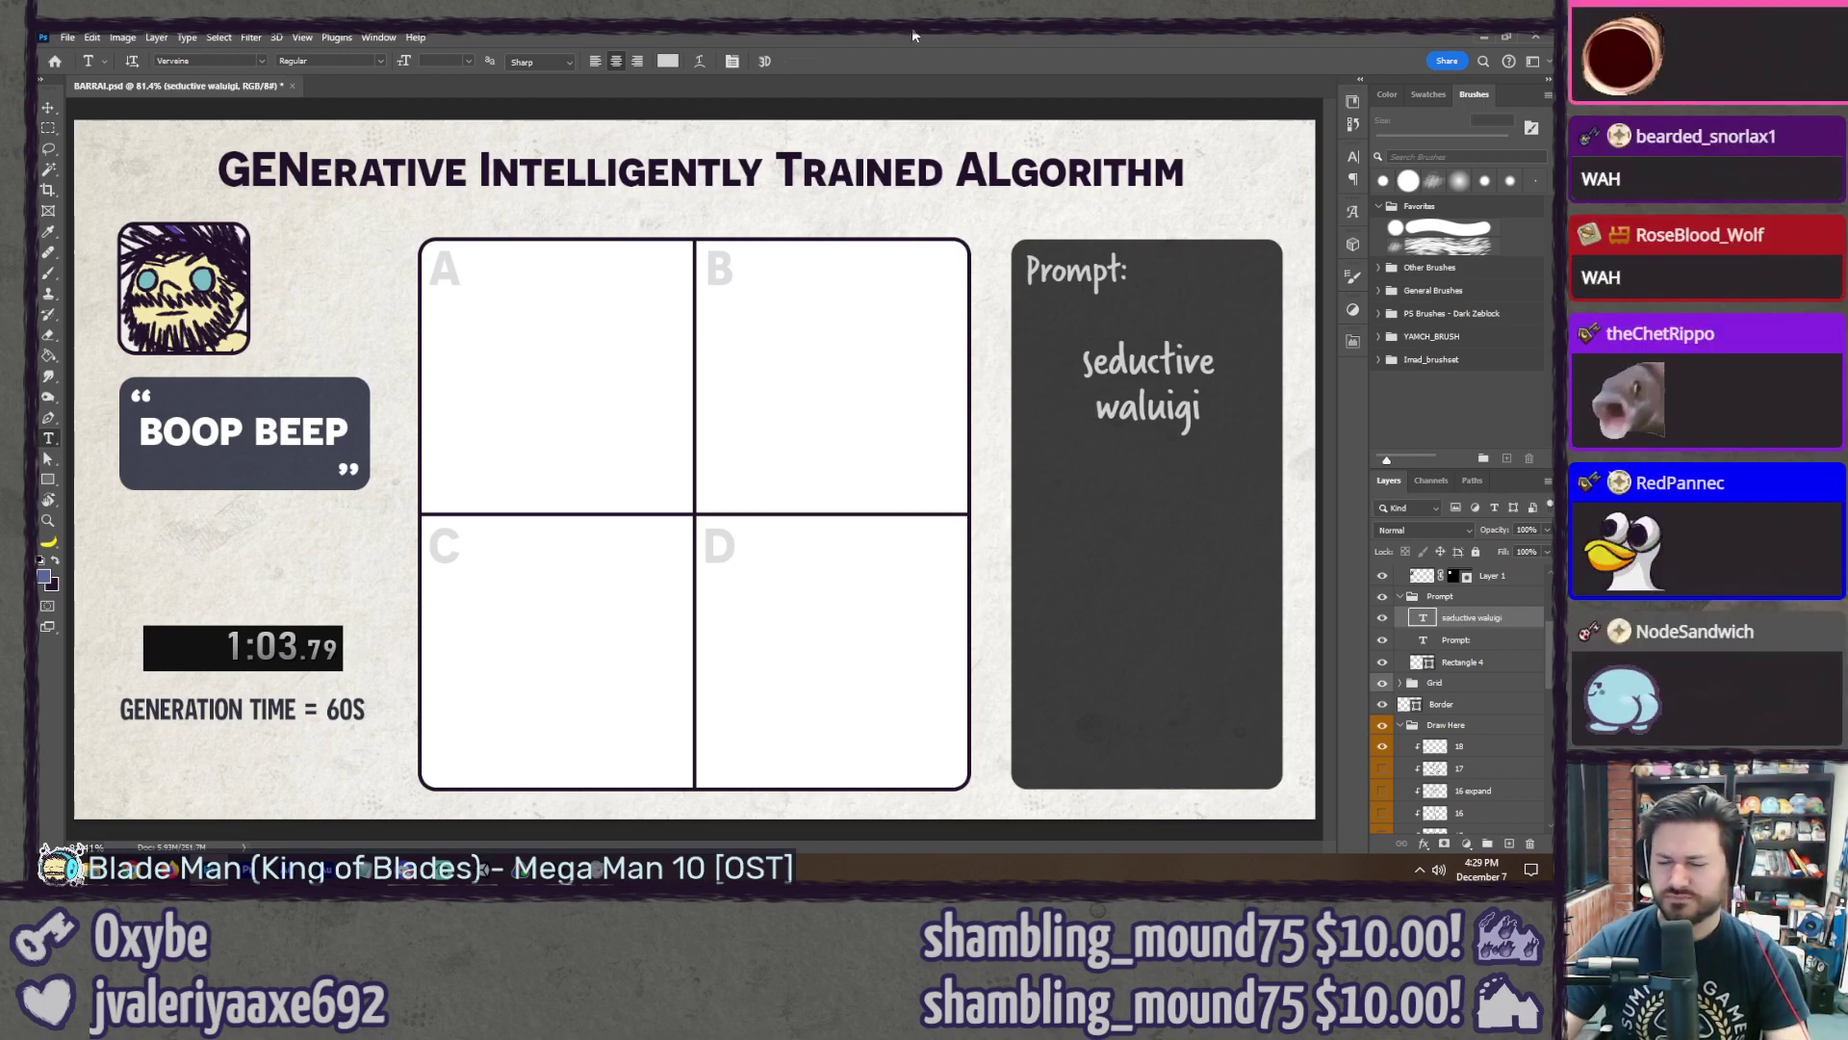
pyautogui.hotkey('alt', '[')
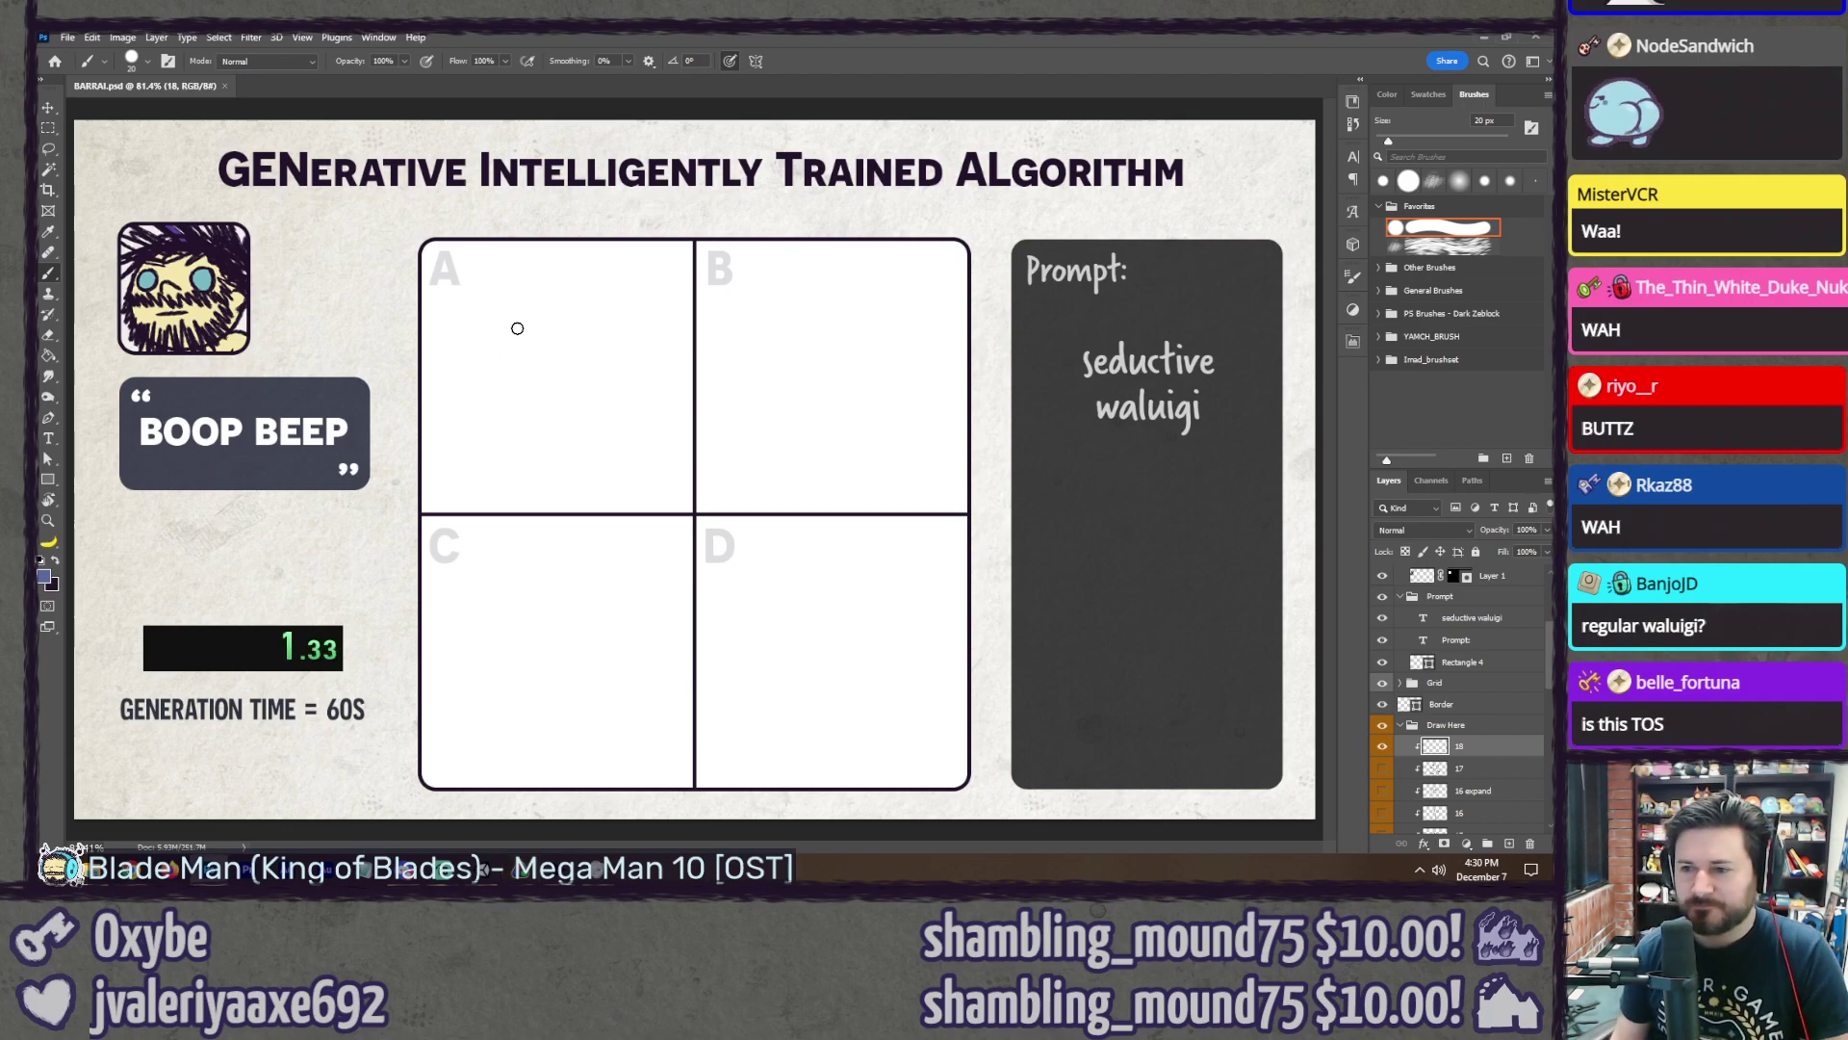
# Step: Sketch a face with eyes, nose, mustache, V-shaped jaw and hat in panel A
pyautogui.moveTo(626, 320); pyautogui.dragTo(646, 323)
pyautogui.moveTo(528, 389)
pyautogui.mouseDown()
pyautogui.moveTo(578, 429)
pyautogui.moveTo(595, 387)
pyautogui.mouseUp()
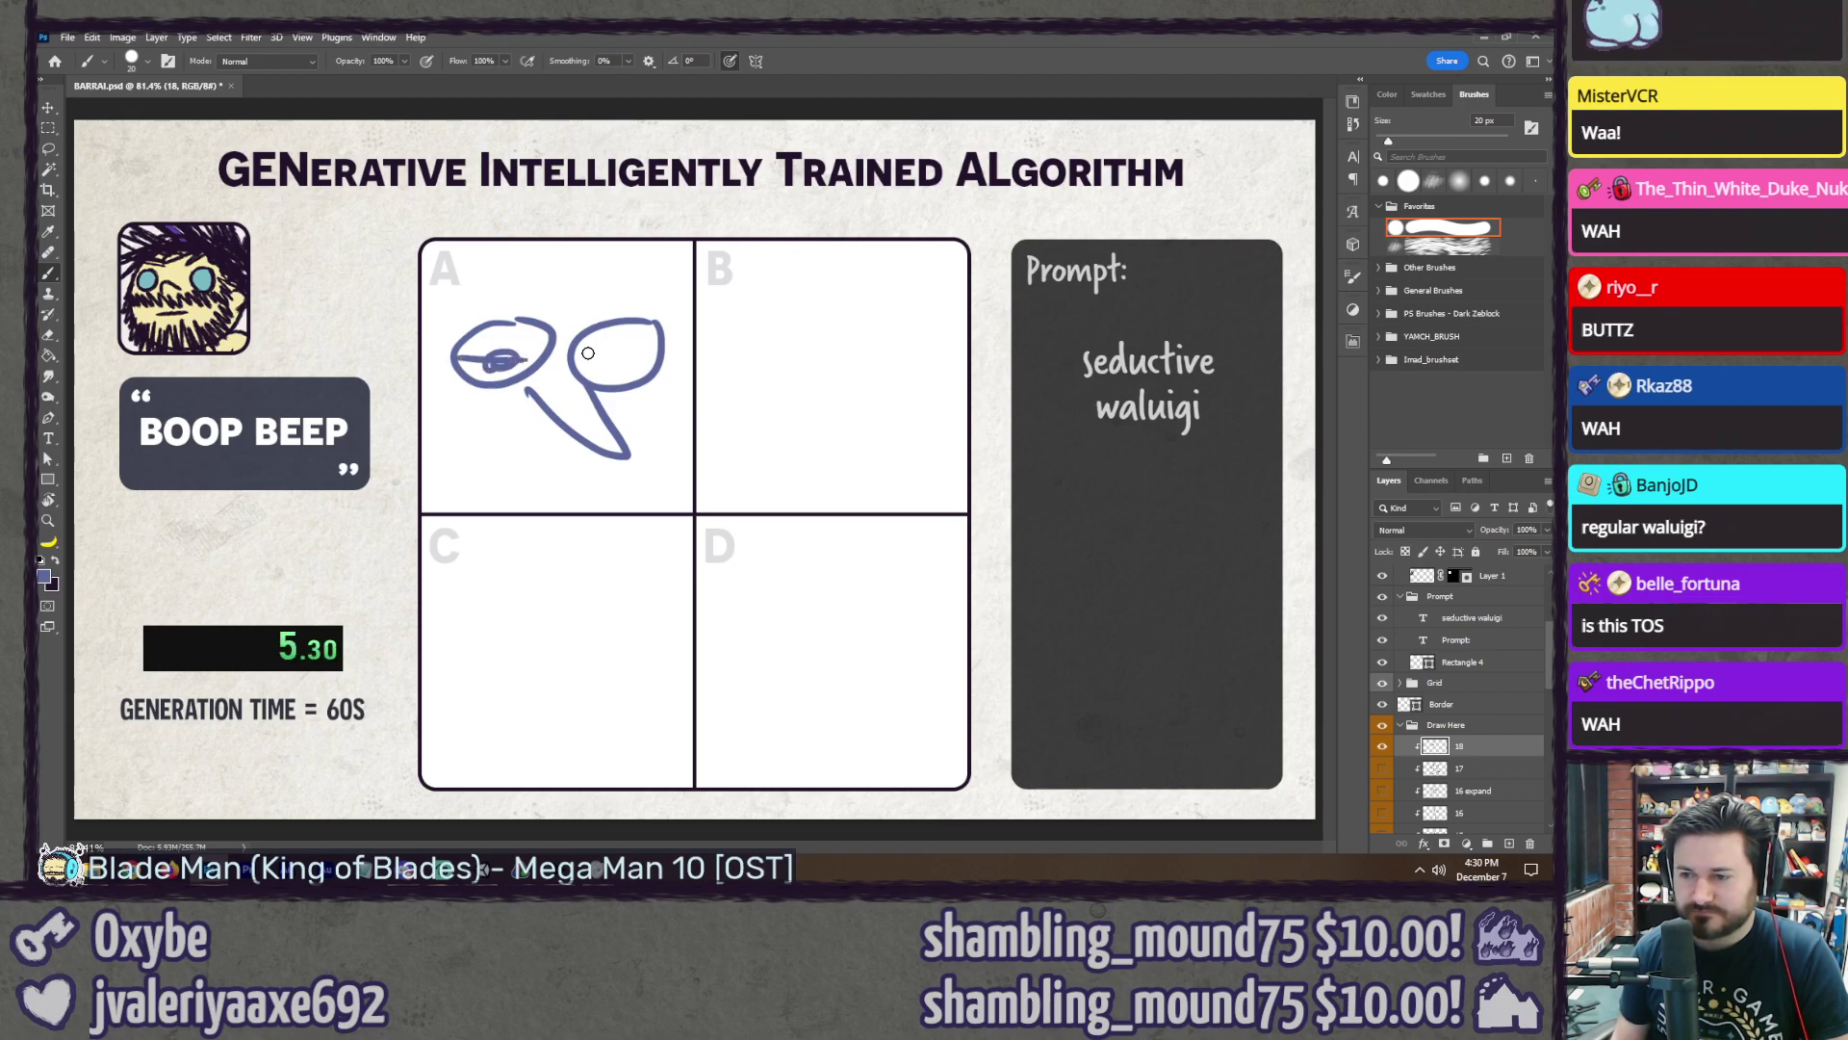
pyautogui.click(521, 396)
pyautogui.moveTo(510, 395)
pyautogui.mouseDown()
pyautogui.moveTo(457, 461)
pyautogui.moveTo(421, 423)
pyautogui.mouseUp()
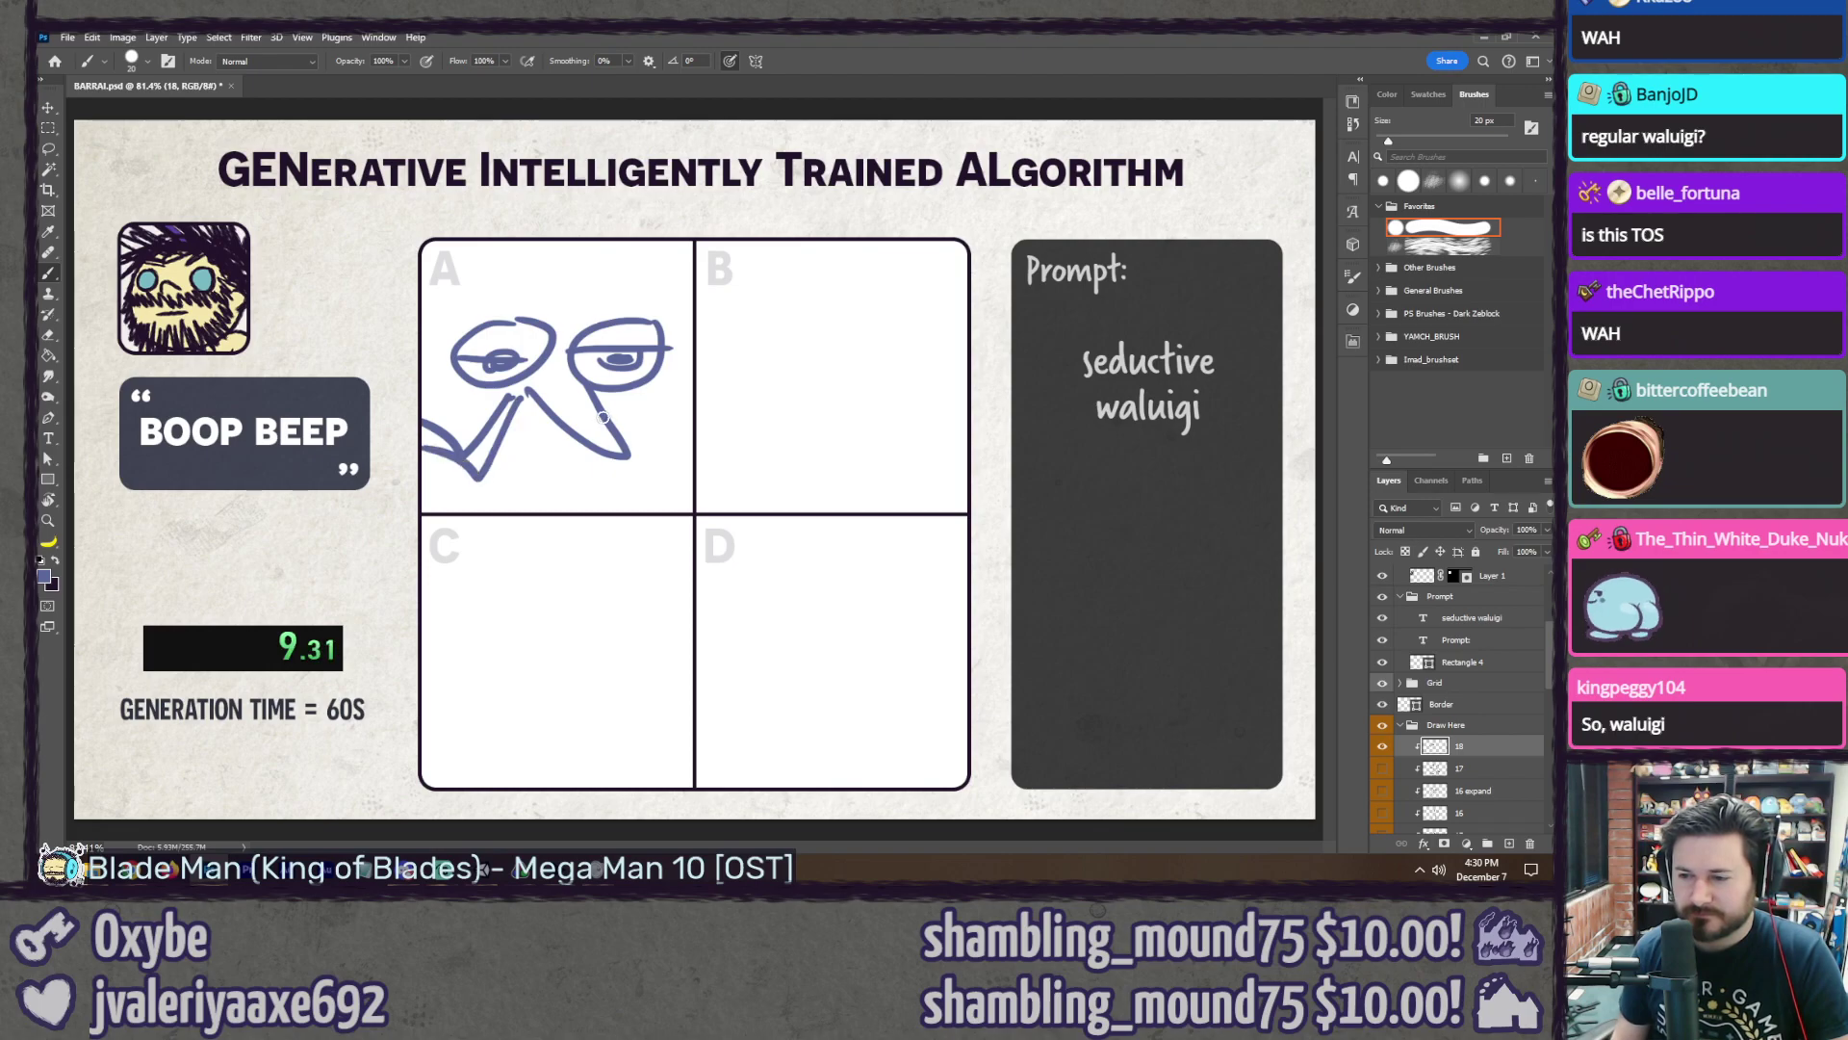
pyautogui.moveTo(600, 395)
pyautogui.mouseDown()
pyautogui.moveTo(643, 437)
pyautogui.moveTo(689, 385)
pyautogui.mouseUp()
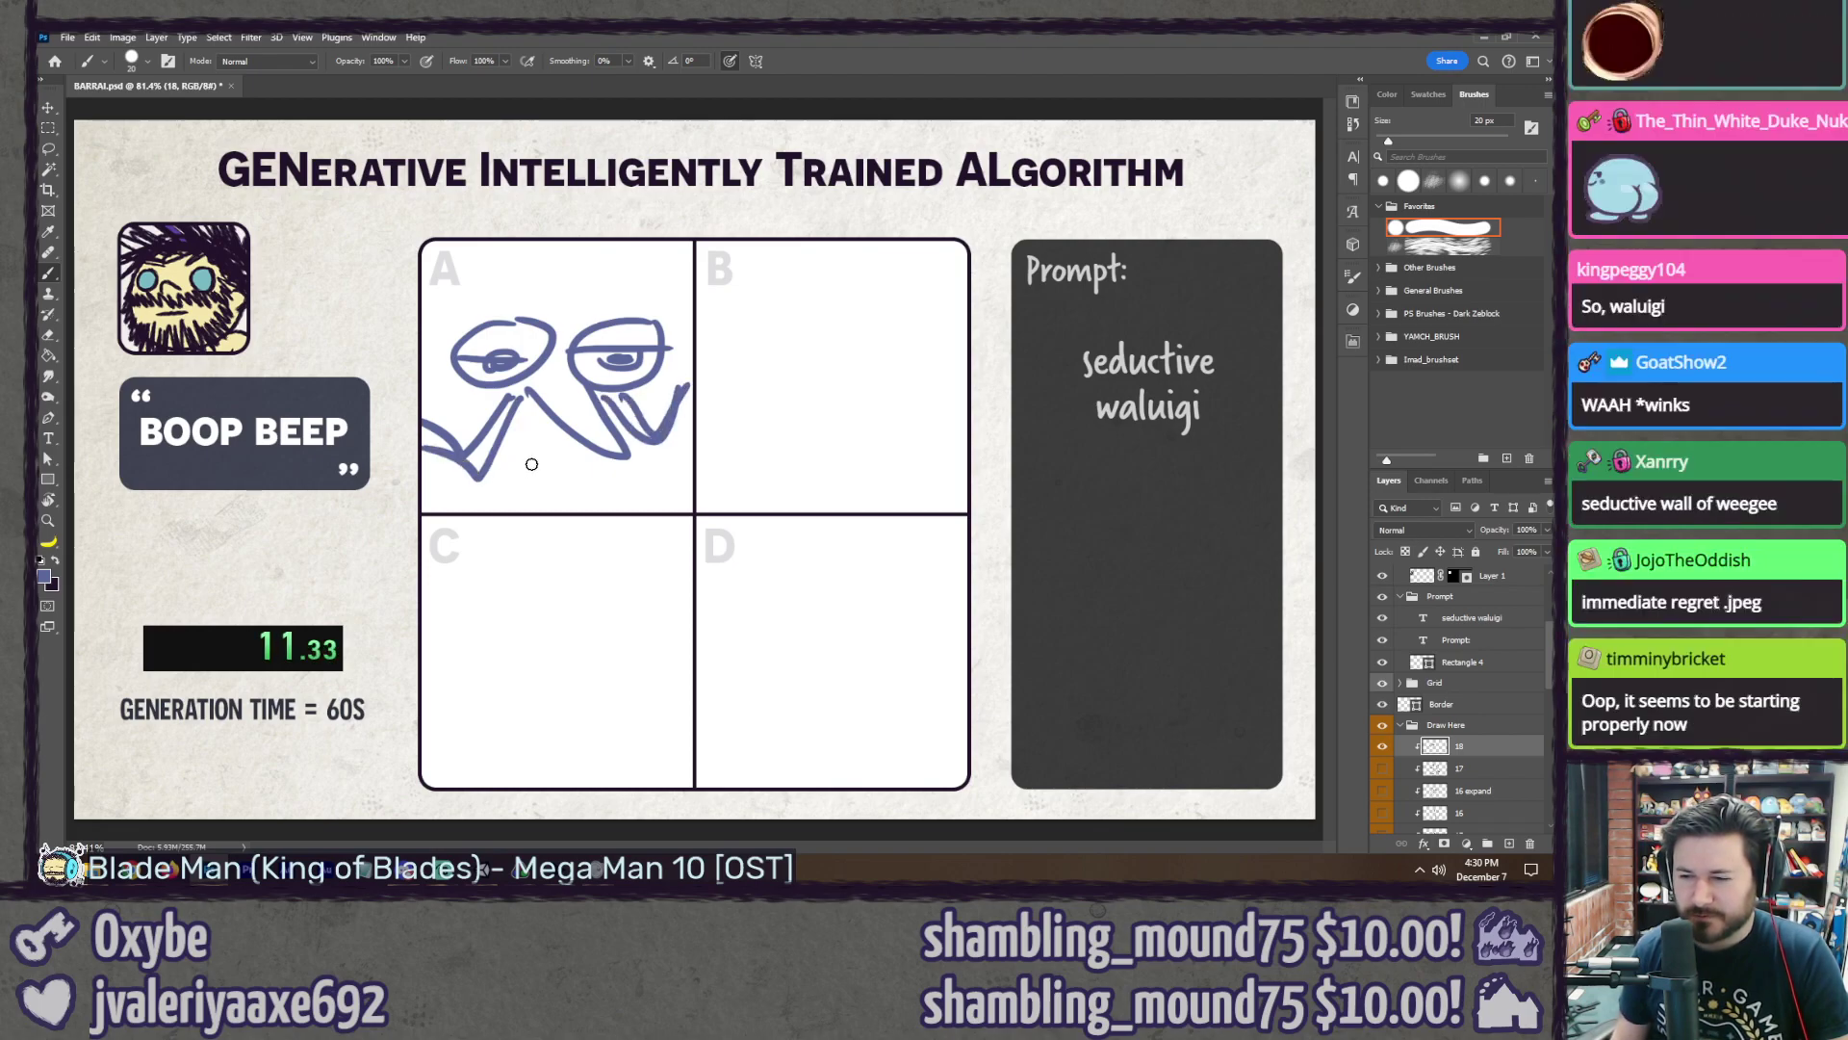
pyautogui.moveTo(501, 473); pyautogui.dragTo(595, 452)
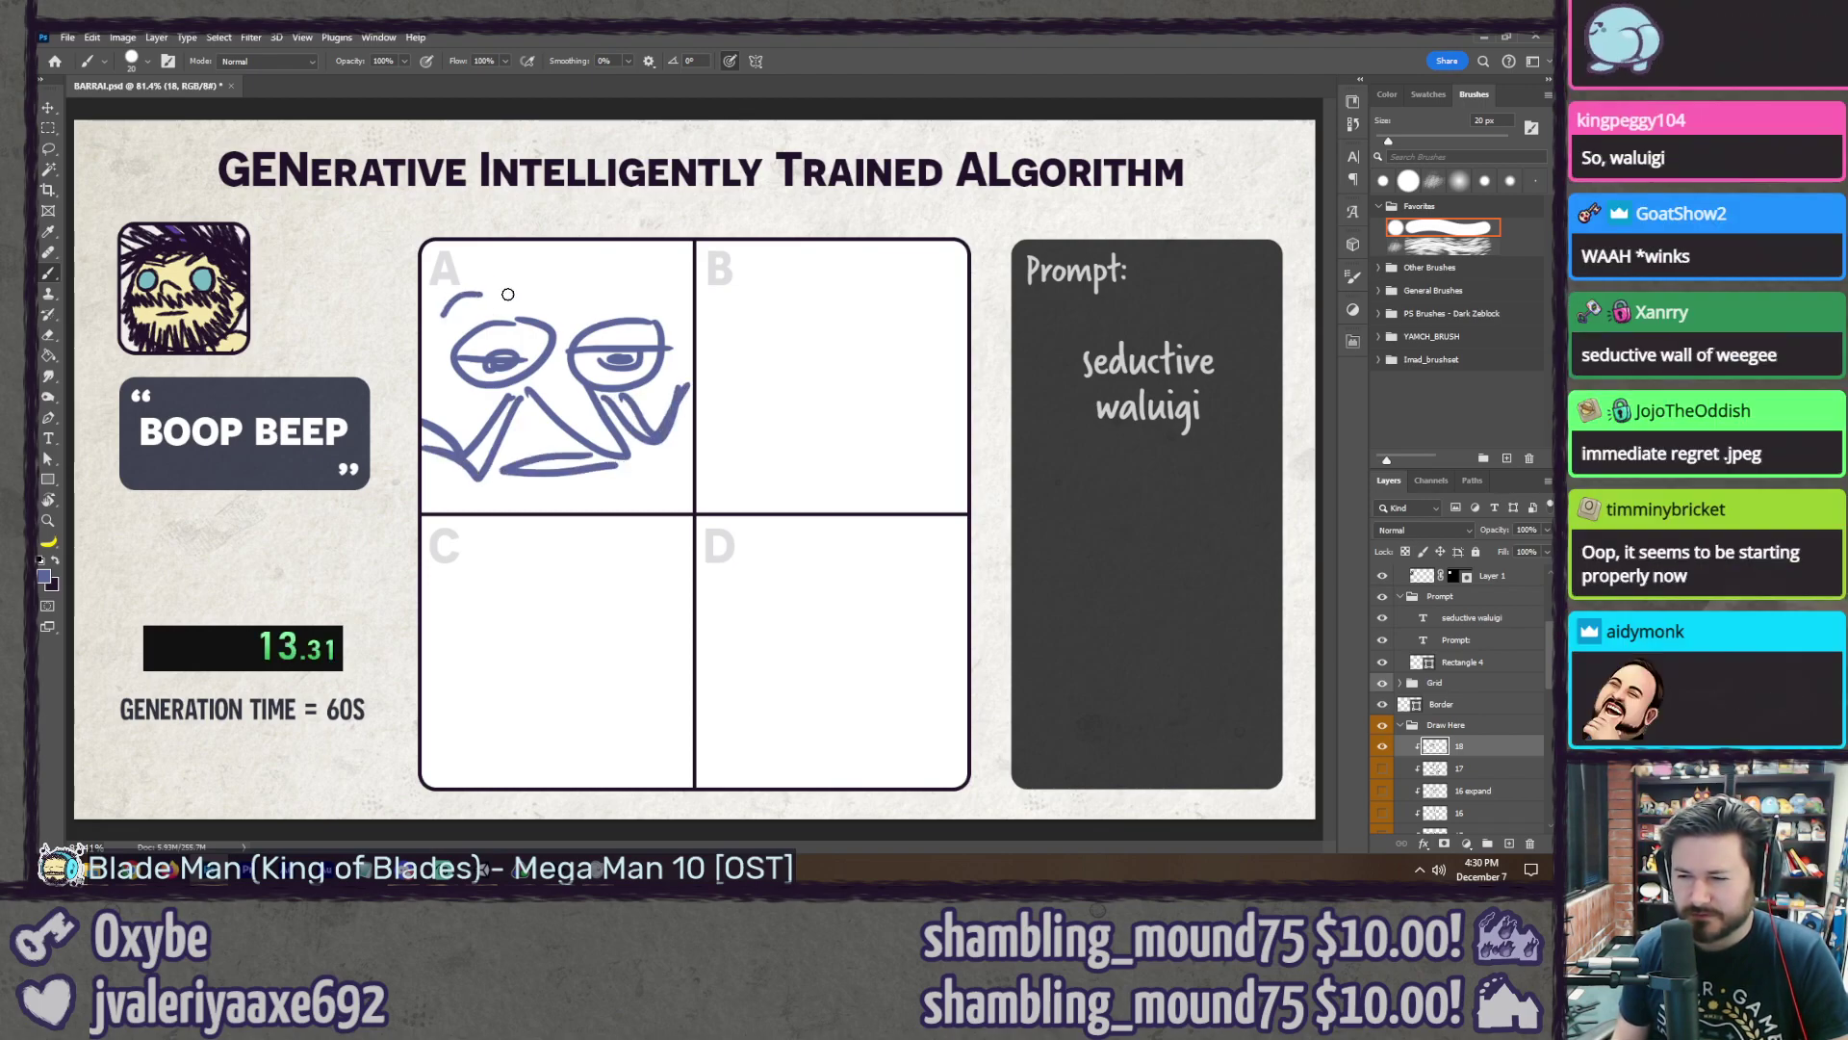
pyautogui.moveTo(508, 294); pyautogui.dragTo(664, 292)
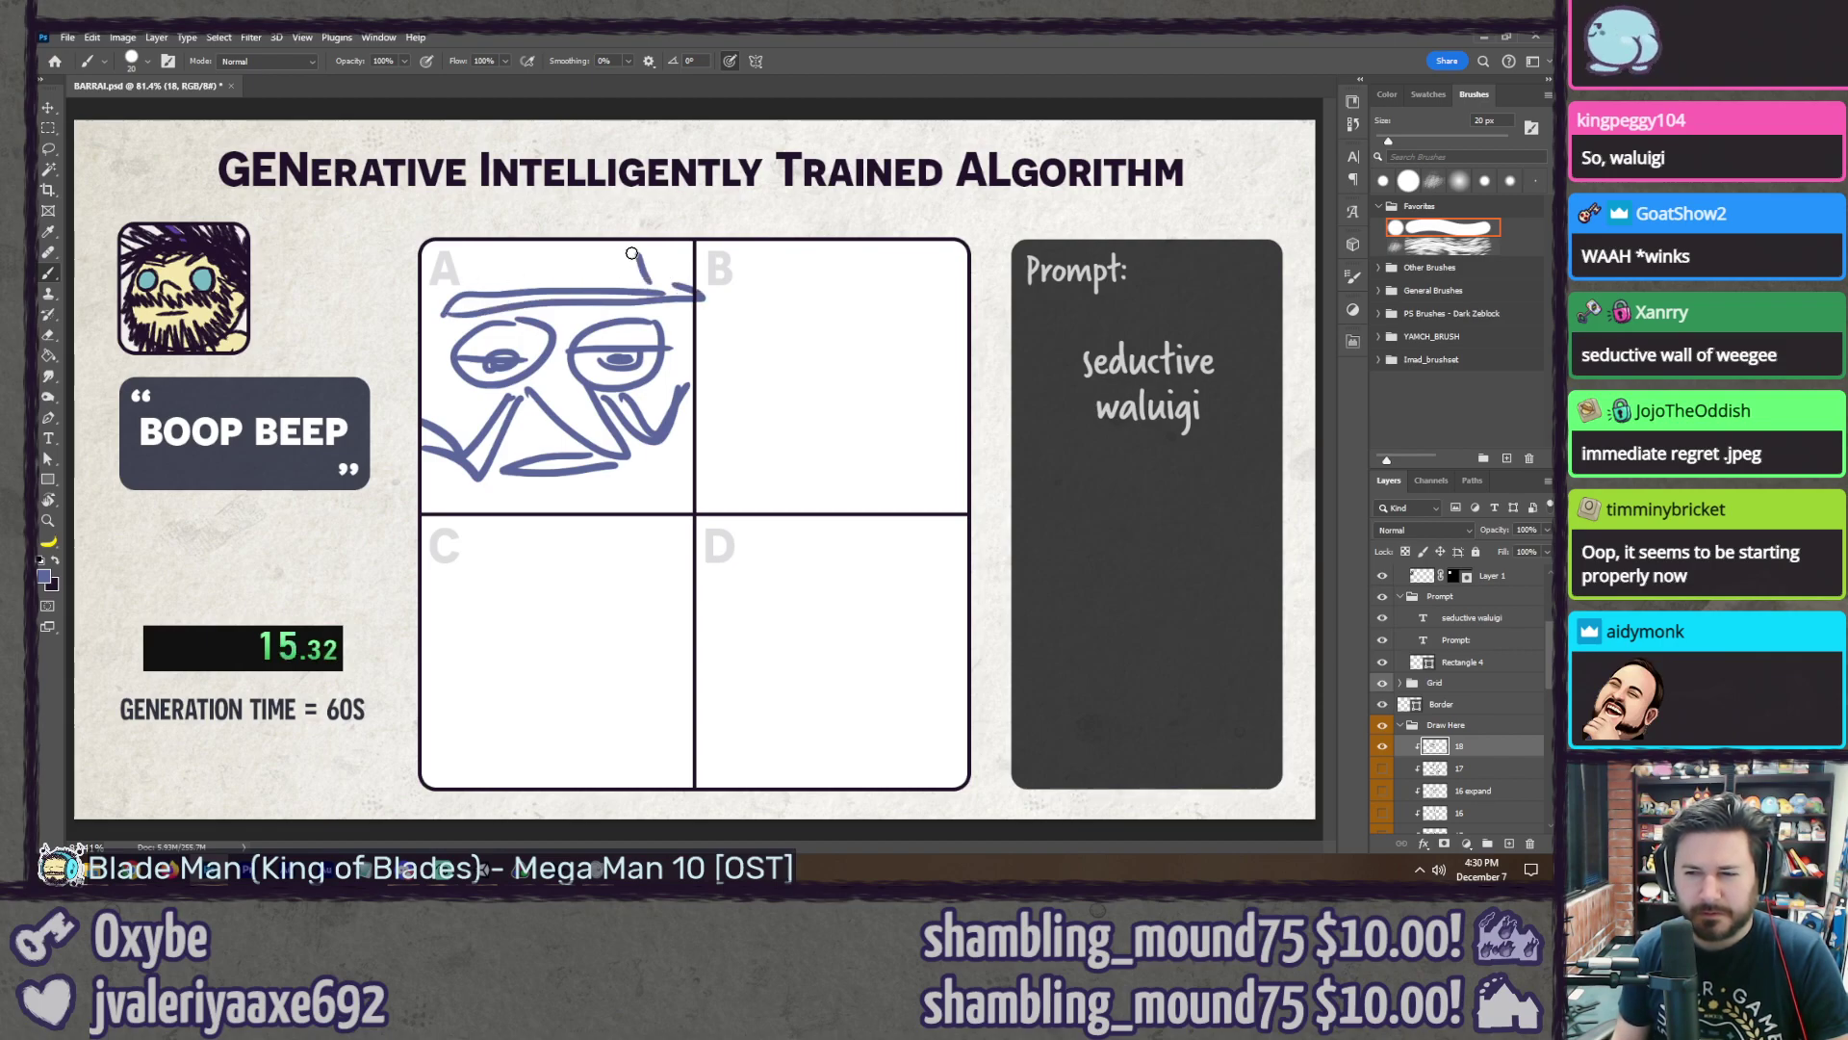
pyautogui.moveTo(525, 274); pyautogui.dragTo(580, 254)
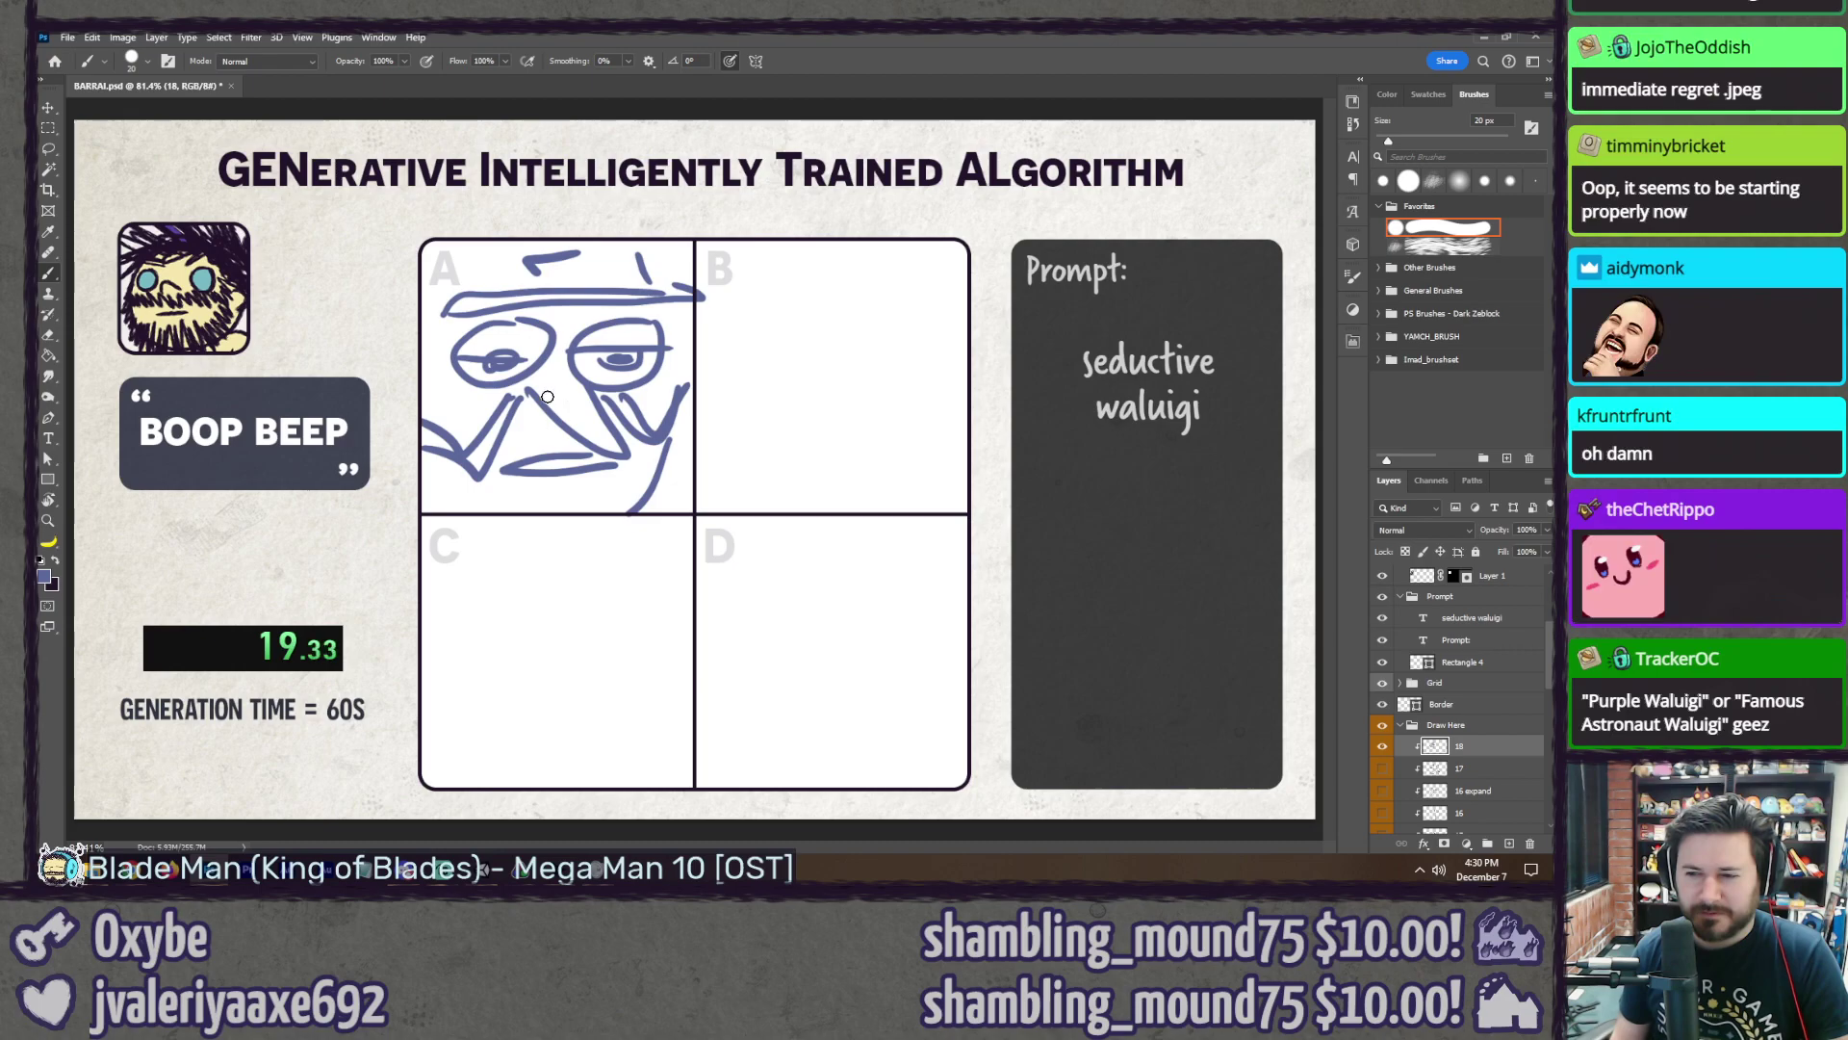
pyautogui.moveTo(559, 395); pyautogui.dragTo(574, 416)
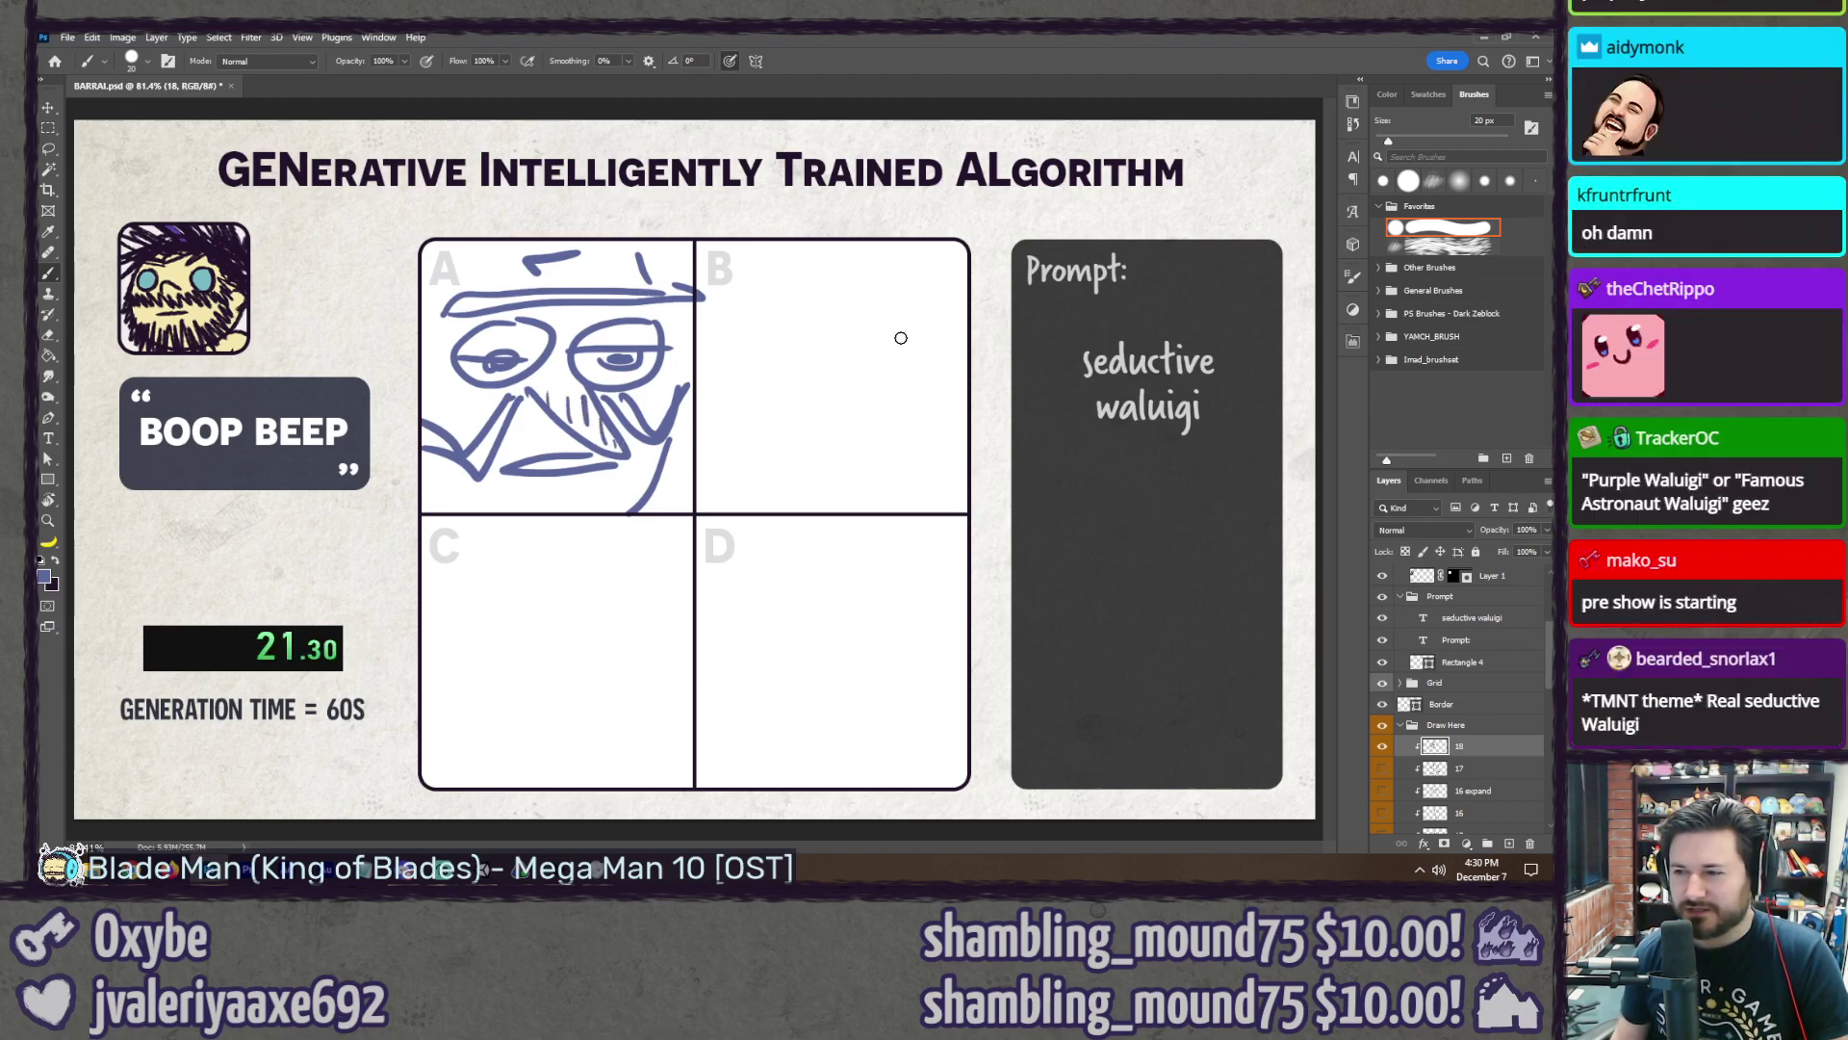
# Step: Sketch a posed figure with capped head, bent legs and outstretched arm in panel B
pyautogui.hotkey('ctrl', 'z')
pyautogui.moveTo(846, 314)
pyautogui.mouseDown()
pyautogui.moveTo(902, 339)
pyautogui.moveTo(859, 332)
pyautogui.moveTo(874, 316)
pyautogui.mouseUp()
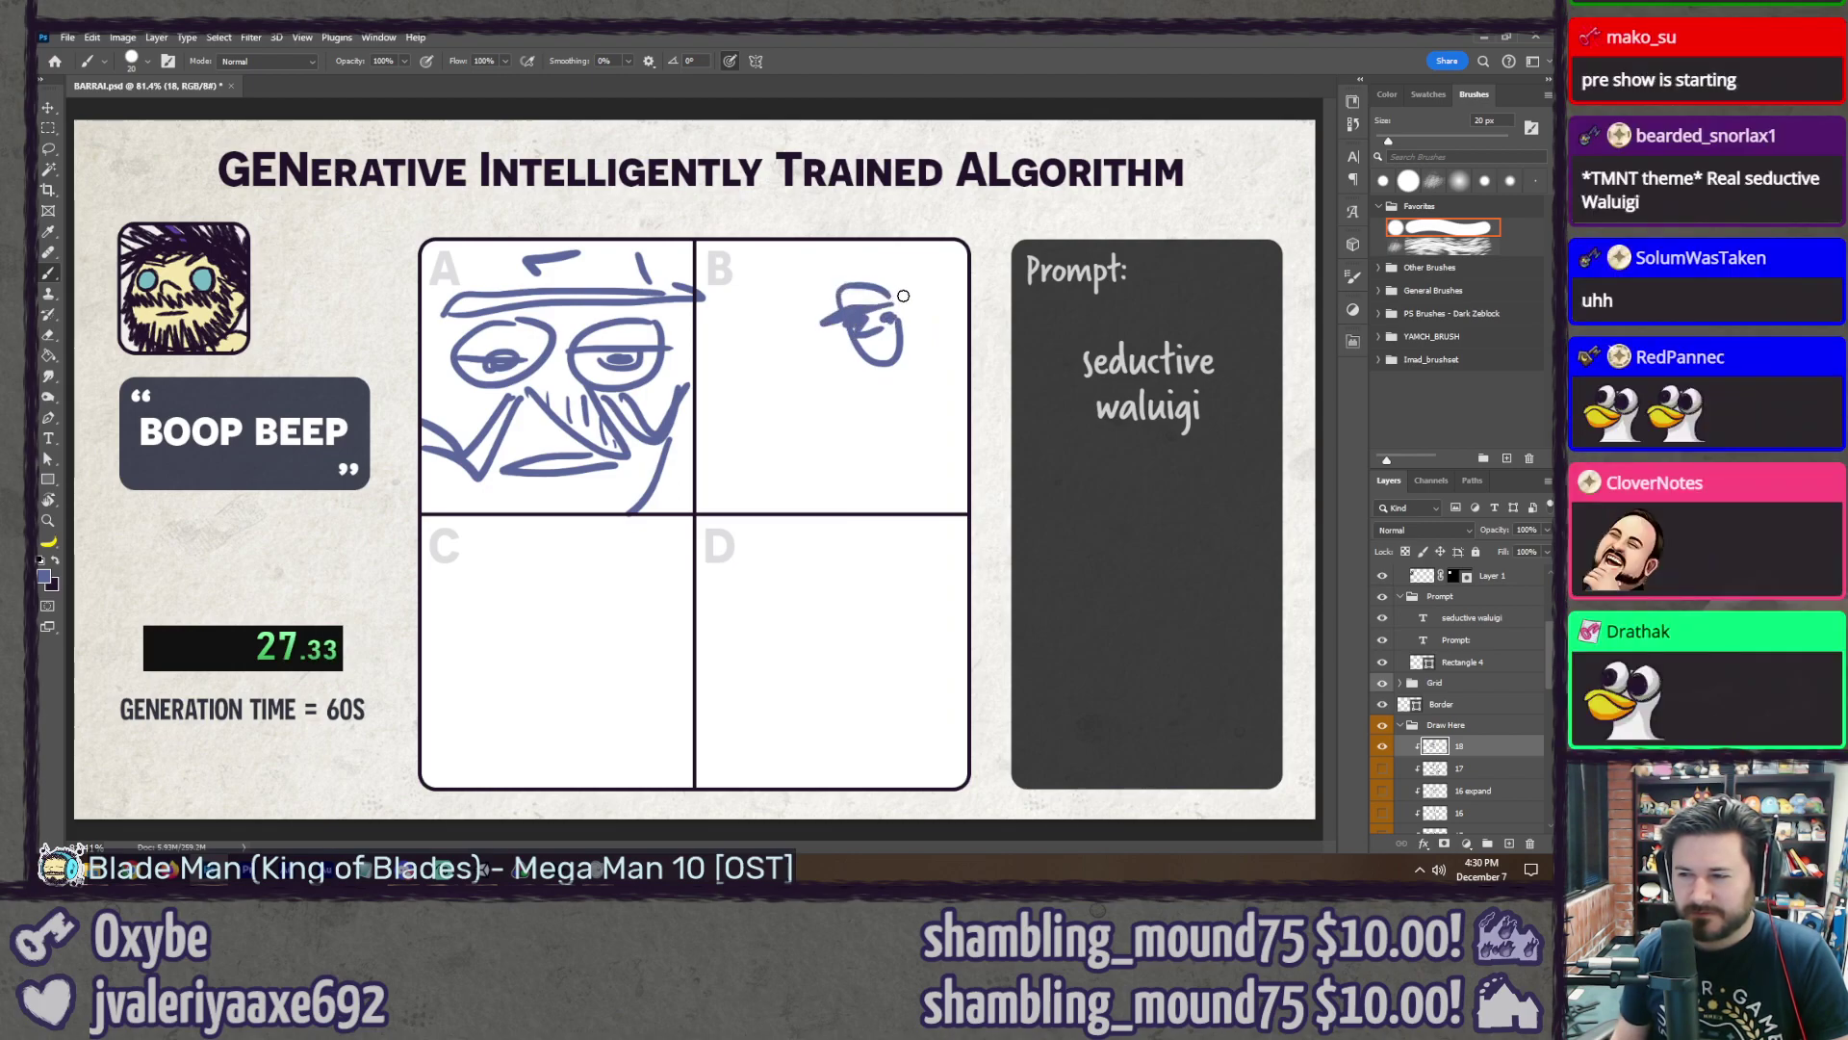
pyautogui.moveTo(906, 313); pyautogui.dragTo(928, 298)
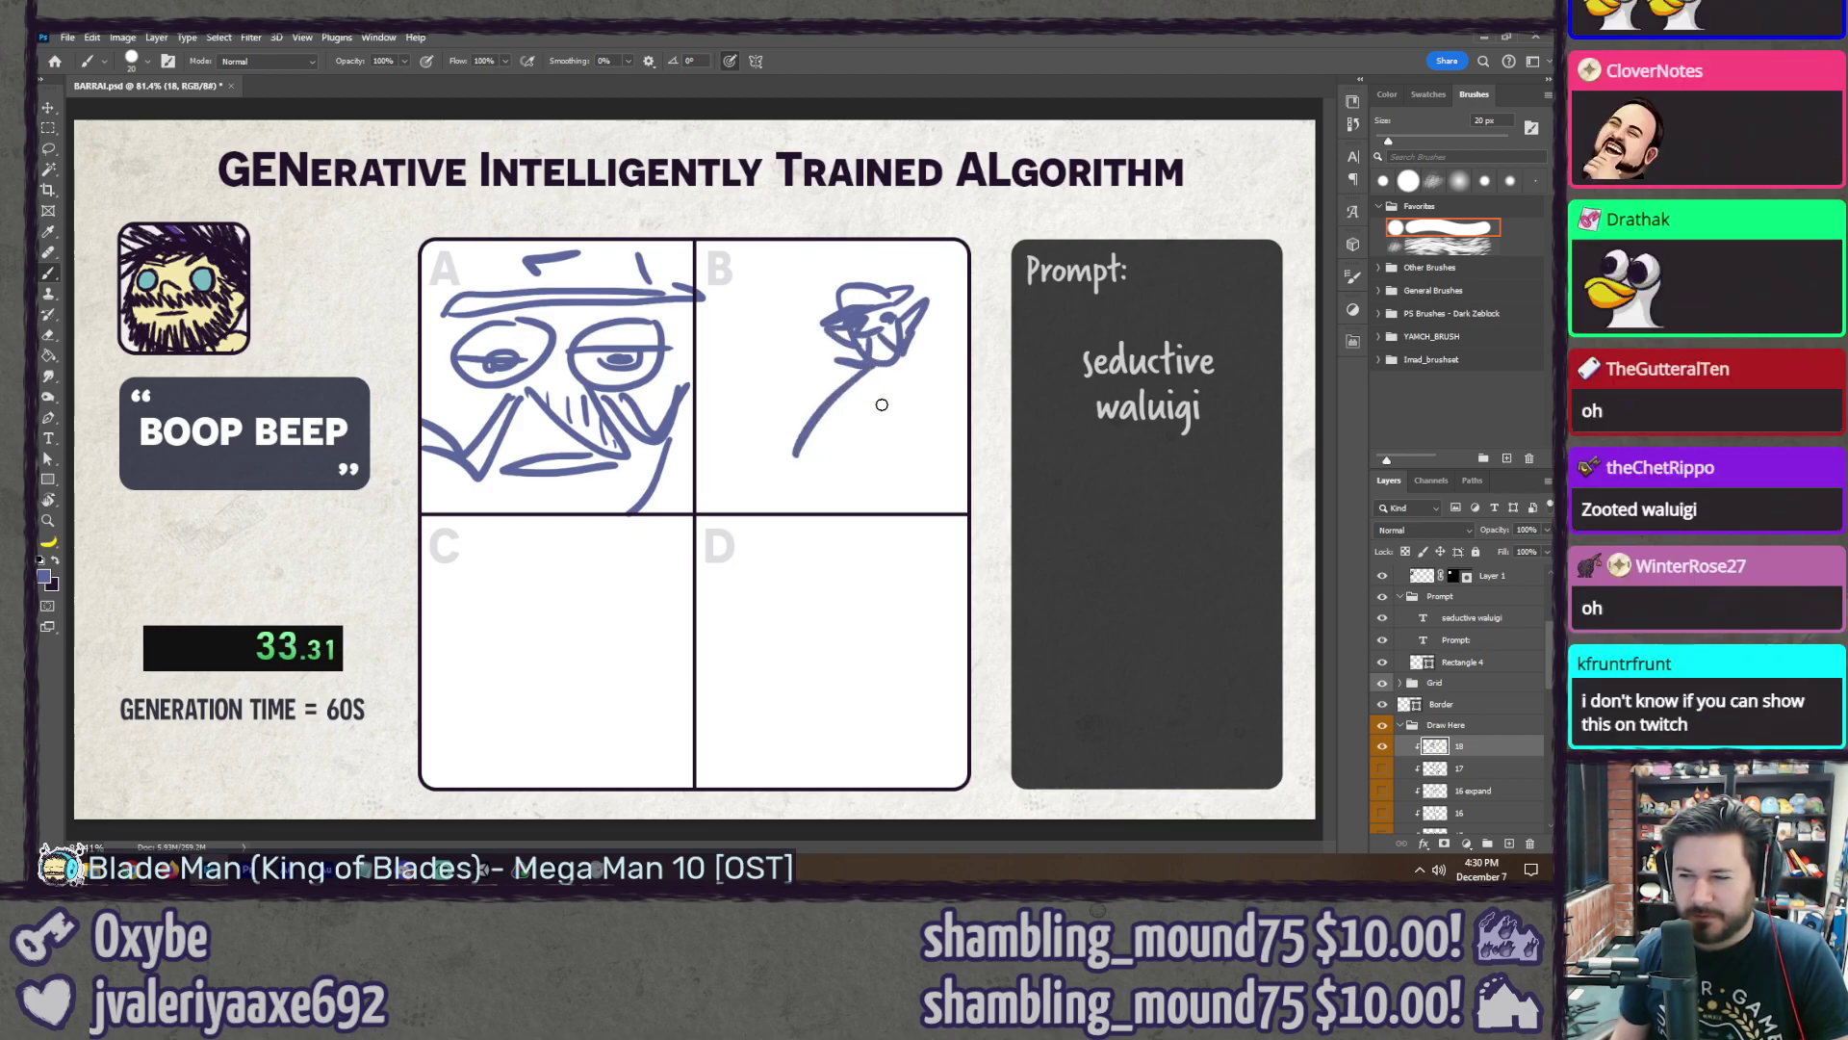
pyautogui.moveTo(855, 402); pyautogui.dragTo(833, 498)
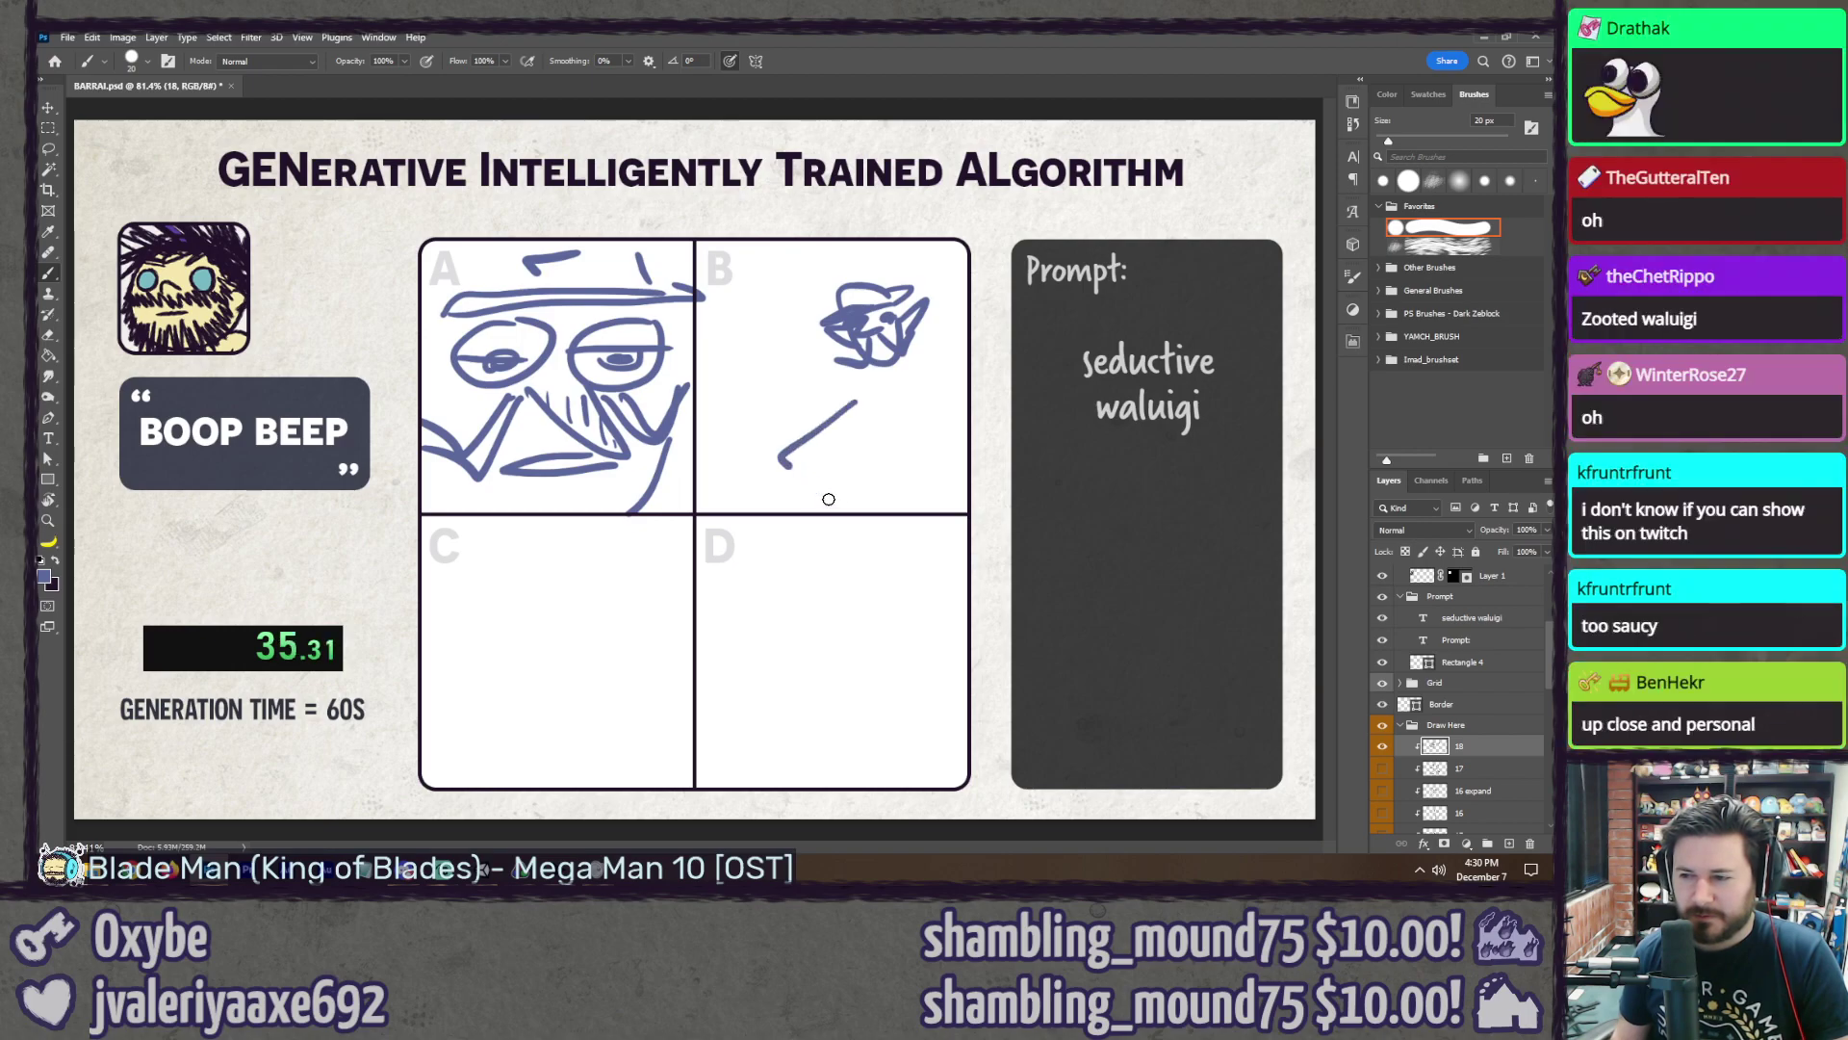
pyautogui.moveTo(869, 415); pyautogui.dragTo(869, 496)
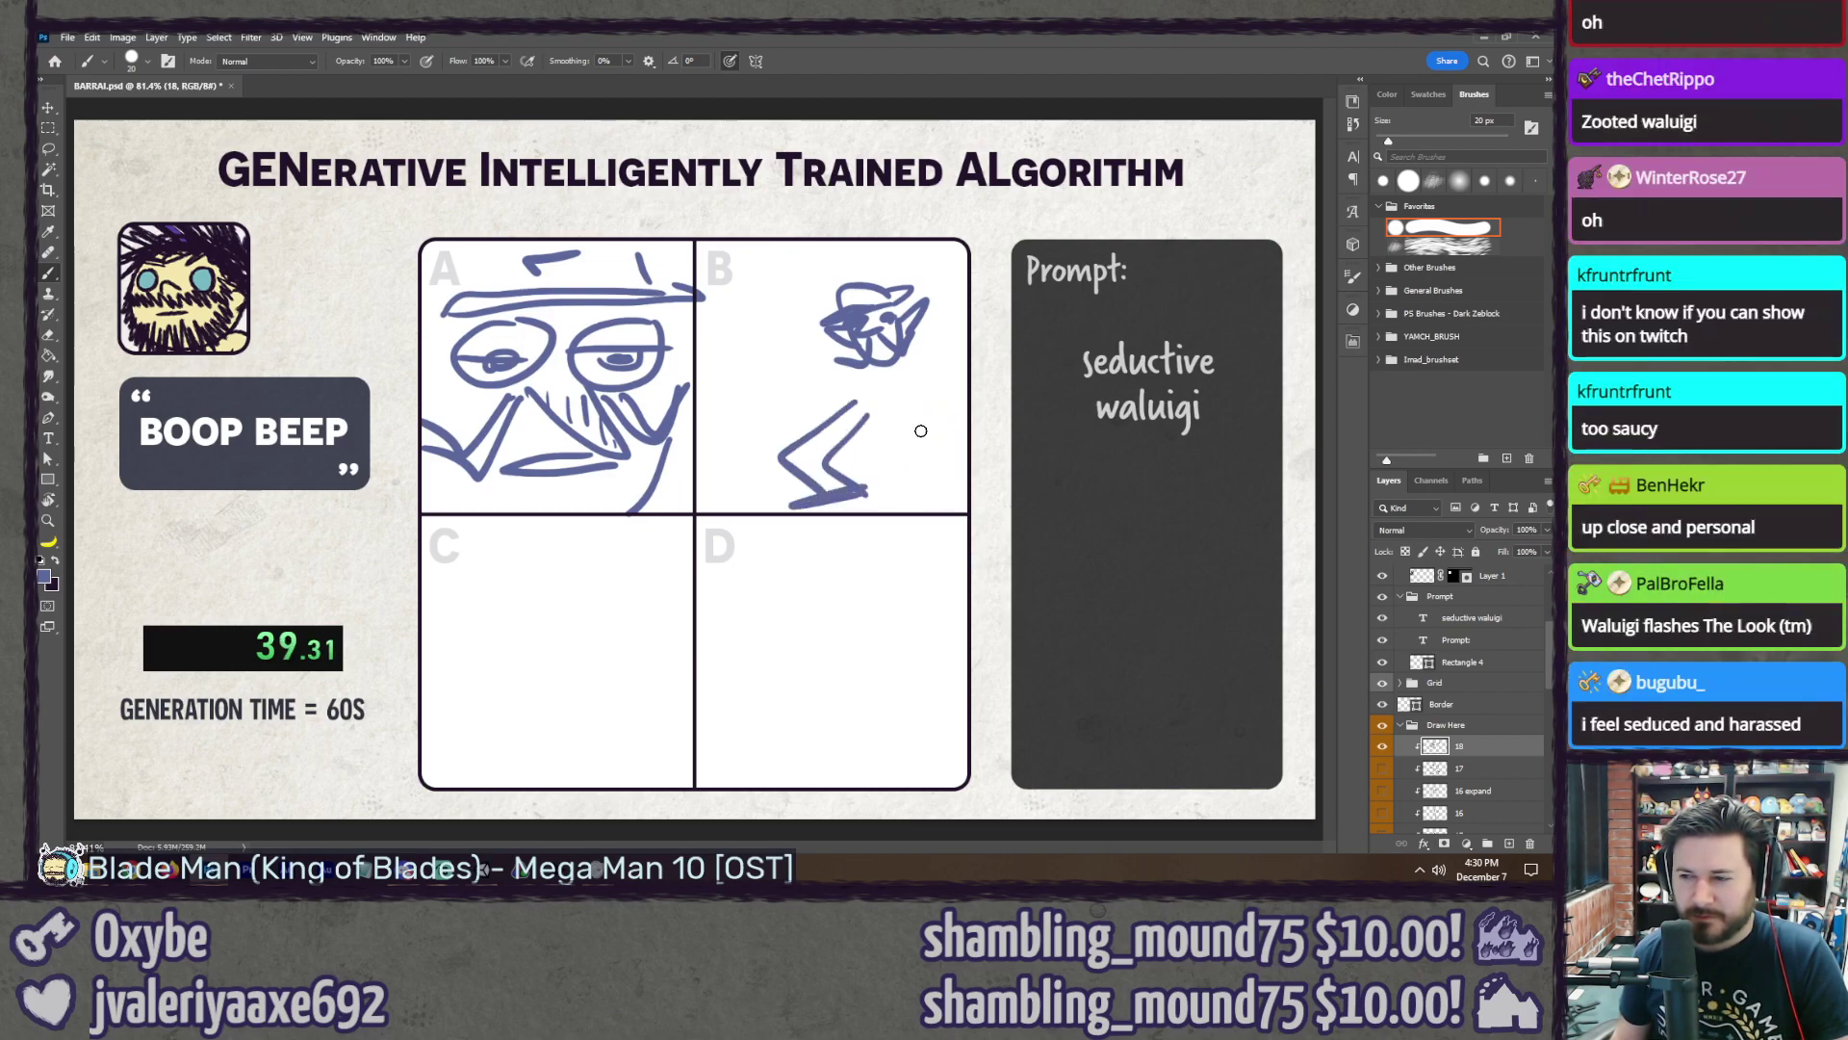
pyautogui.moveTo(950, 462); pyautogui.dragTo(974, 490)
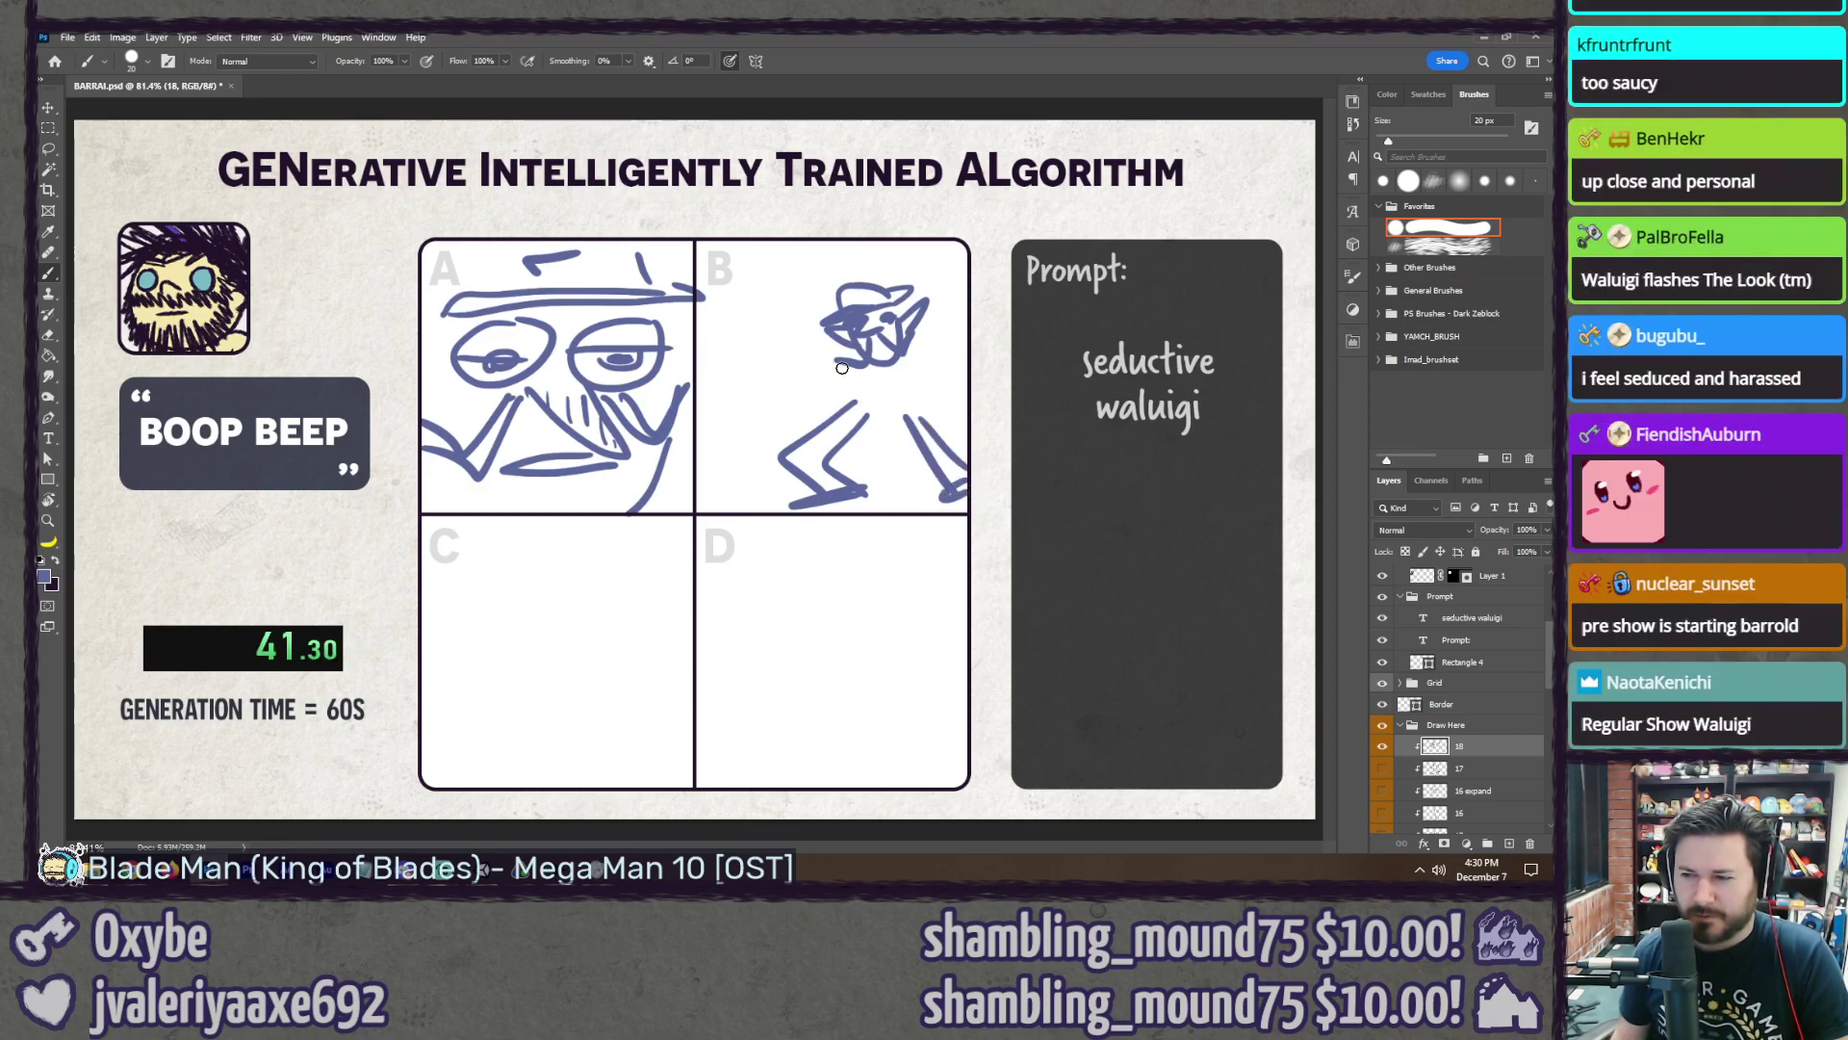
pyautogui.moveTo(838, 365); pyautogui.dragTo(796, 382)
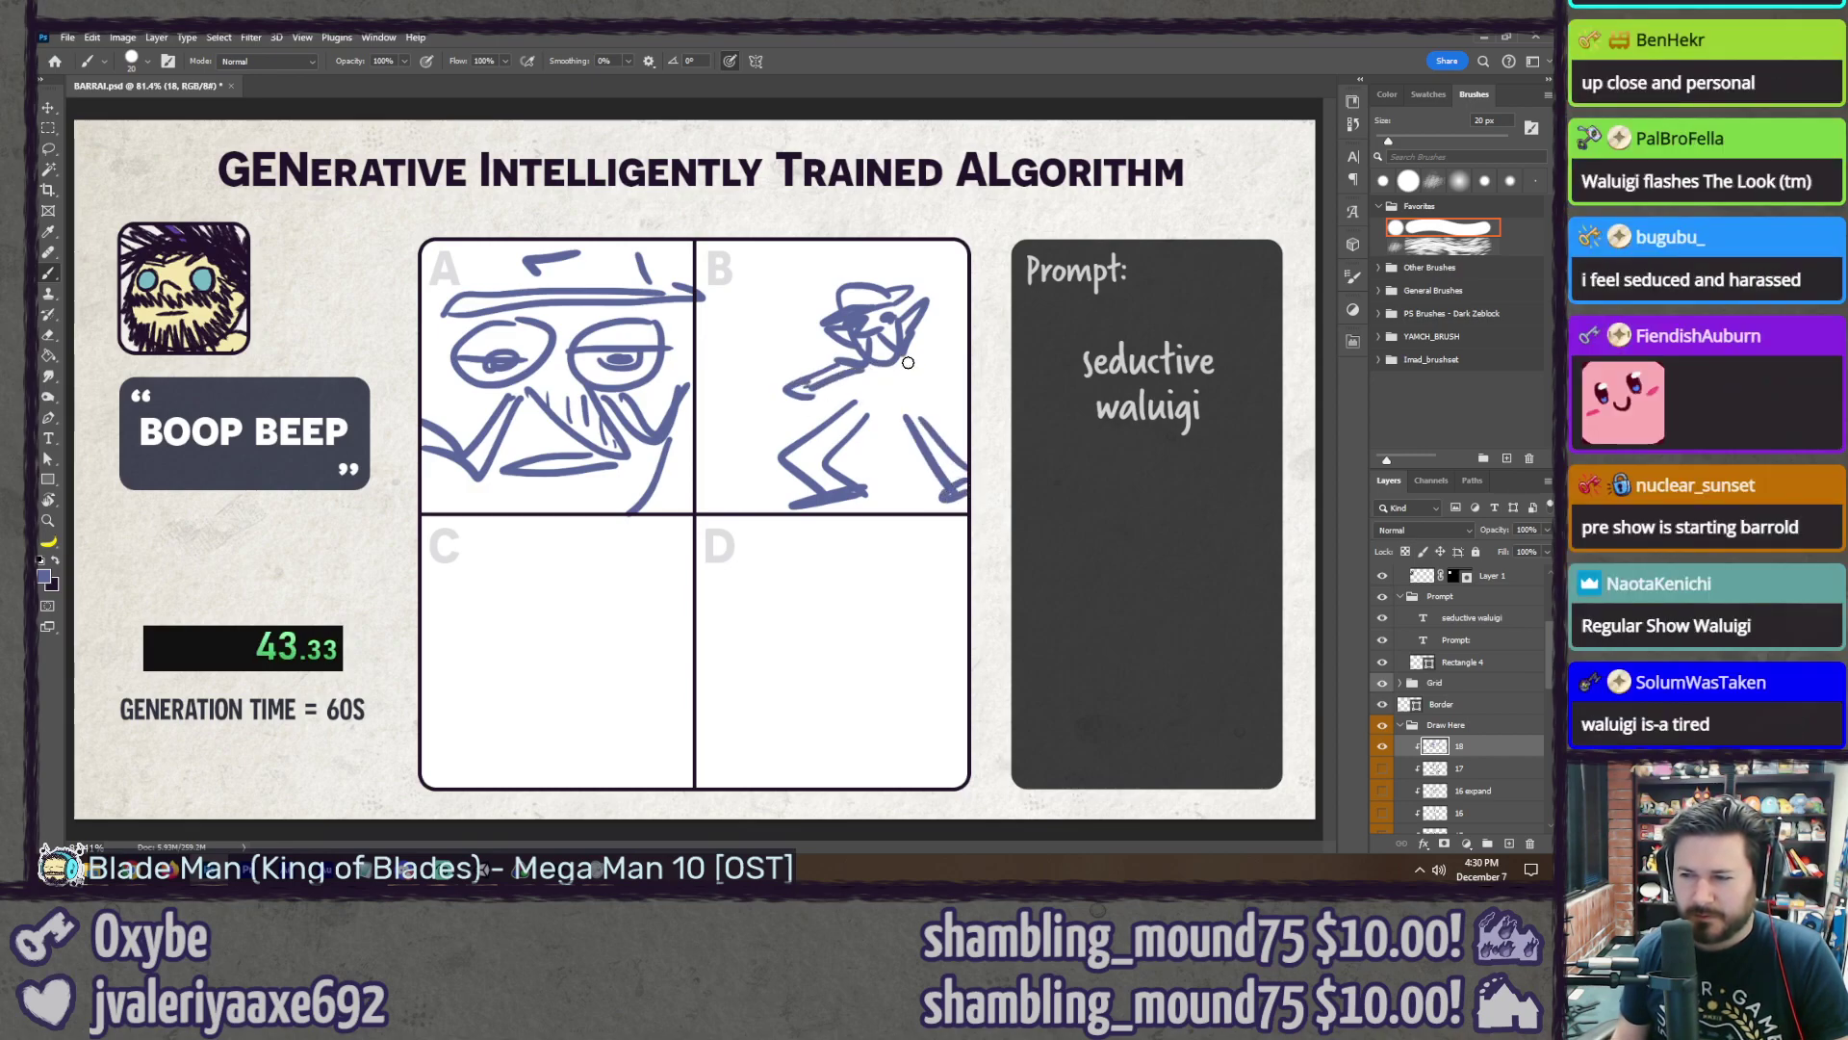
pyautogui.moveTo(921, 370)
pyautogui.mouseDown()
pyautogui.moveTo(930, 414)
pyautogui.moveTo(915, 391)
pyautogui.mouseUp()
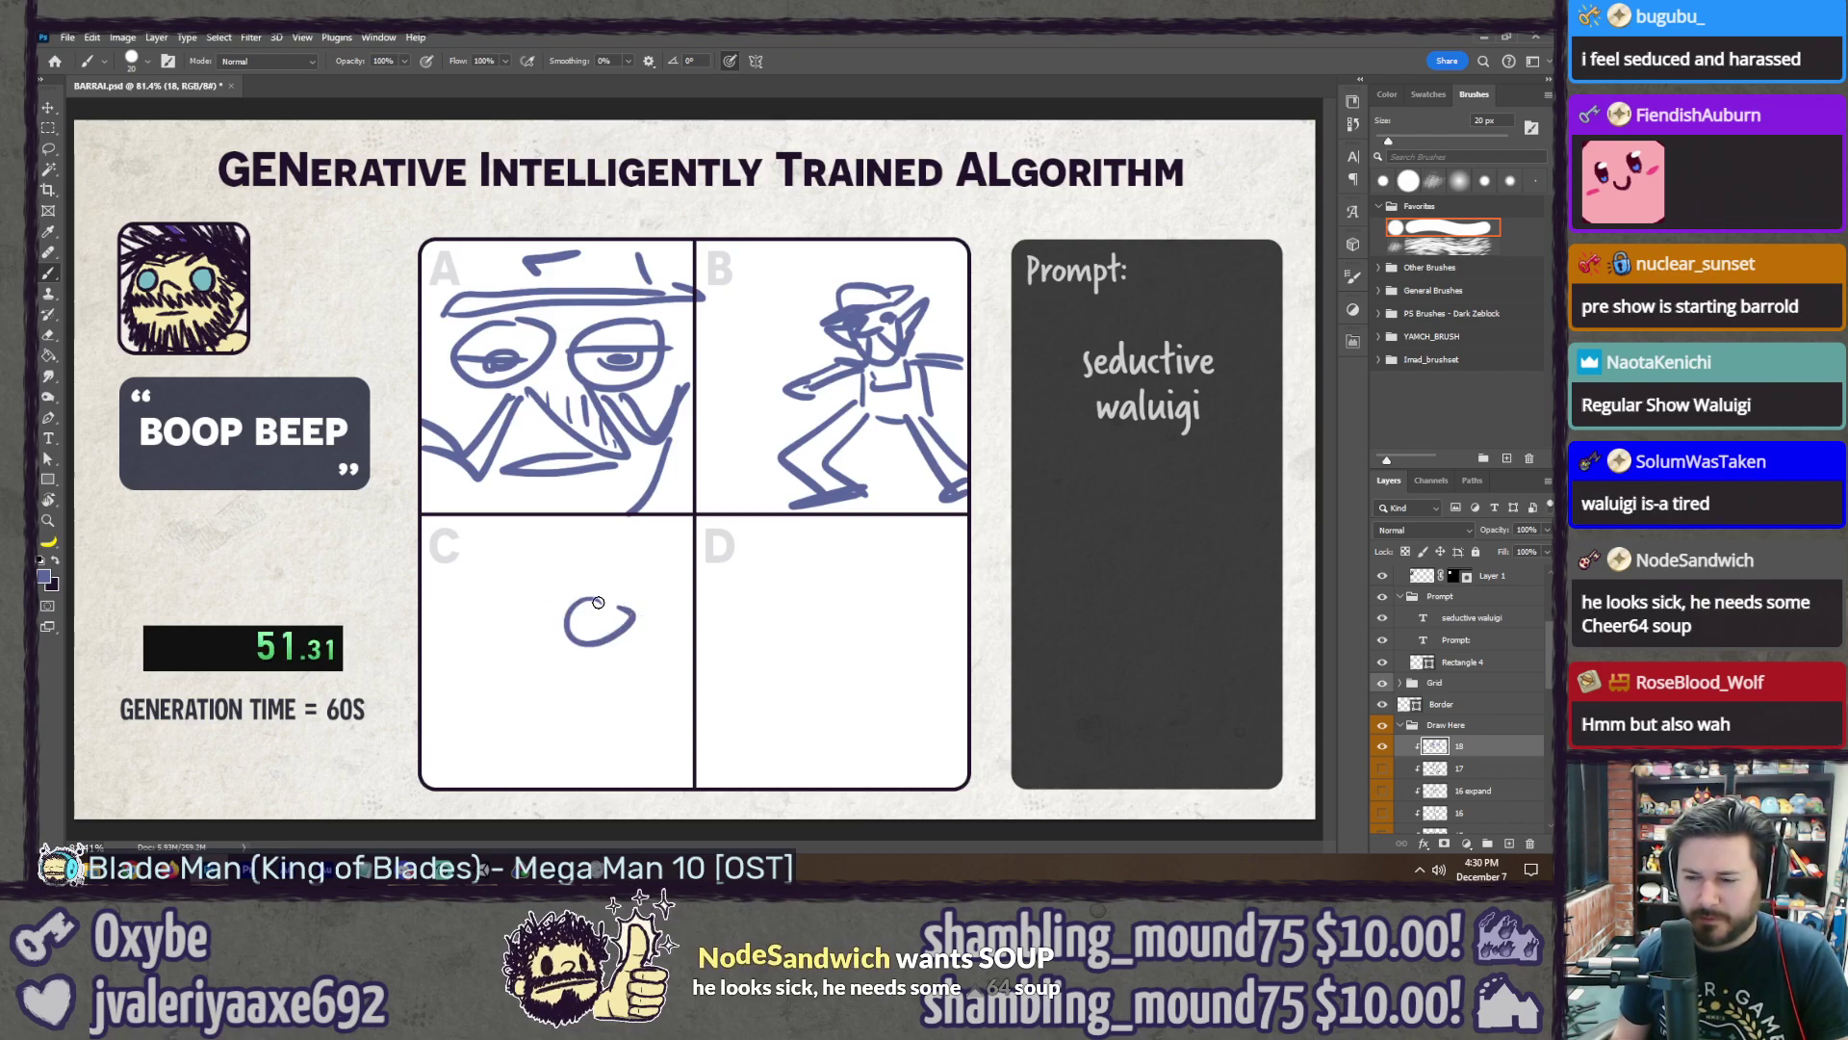
# Step: Sketch the head and mustache in panel C, then eyebrows, nose and jaw in panel D
pyautogui.moveTo(553, 608)
pyautogui.mouseDown()
pyautogui.moveTo(588, 641)
pyautogui.moveTo(589, 622)
pyautogui.mouseUp()
pyautogui.hotkey('ctrl', 'z')
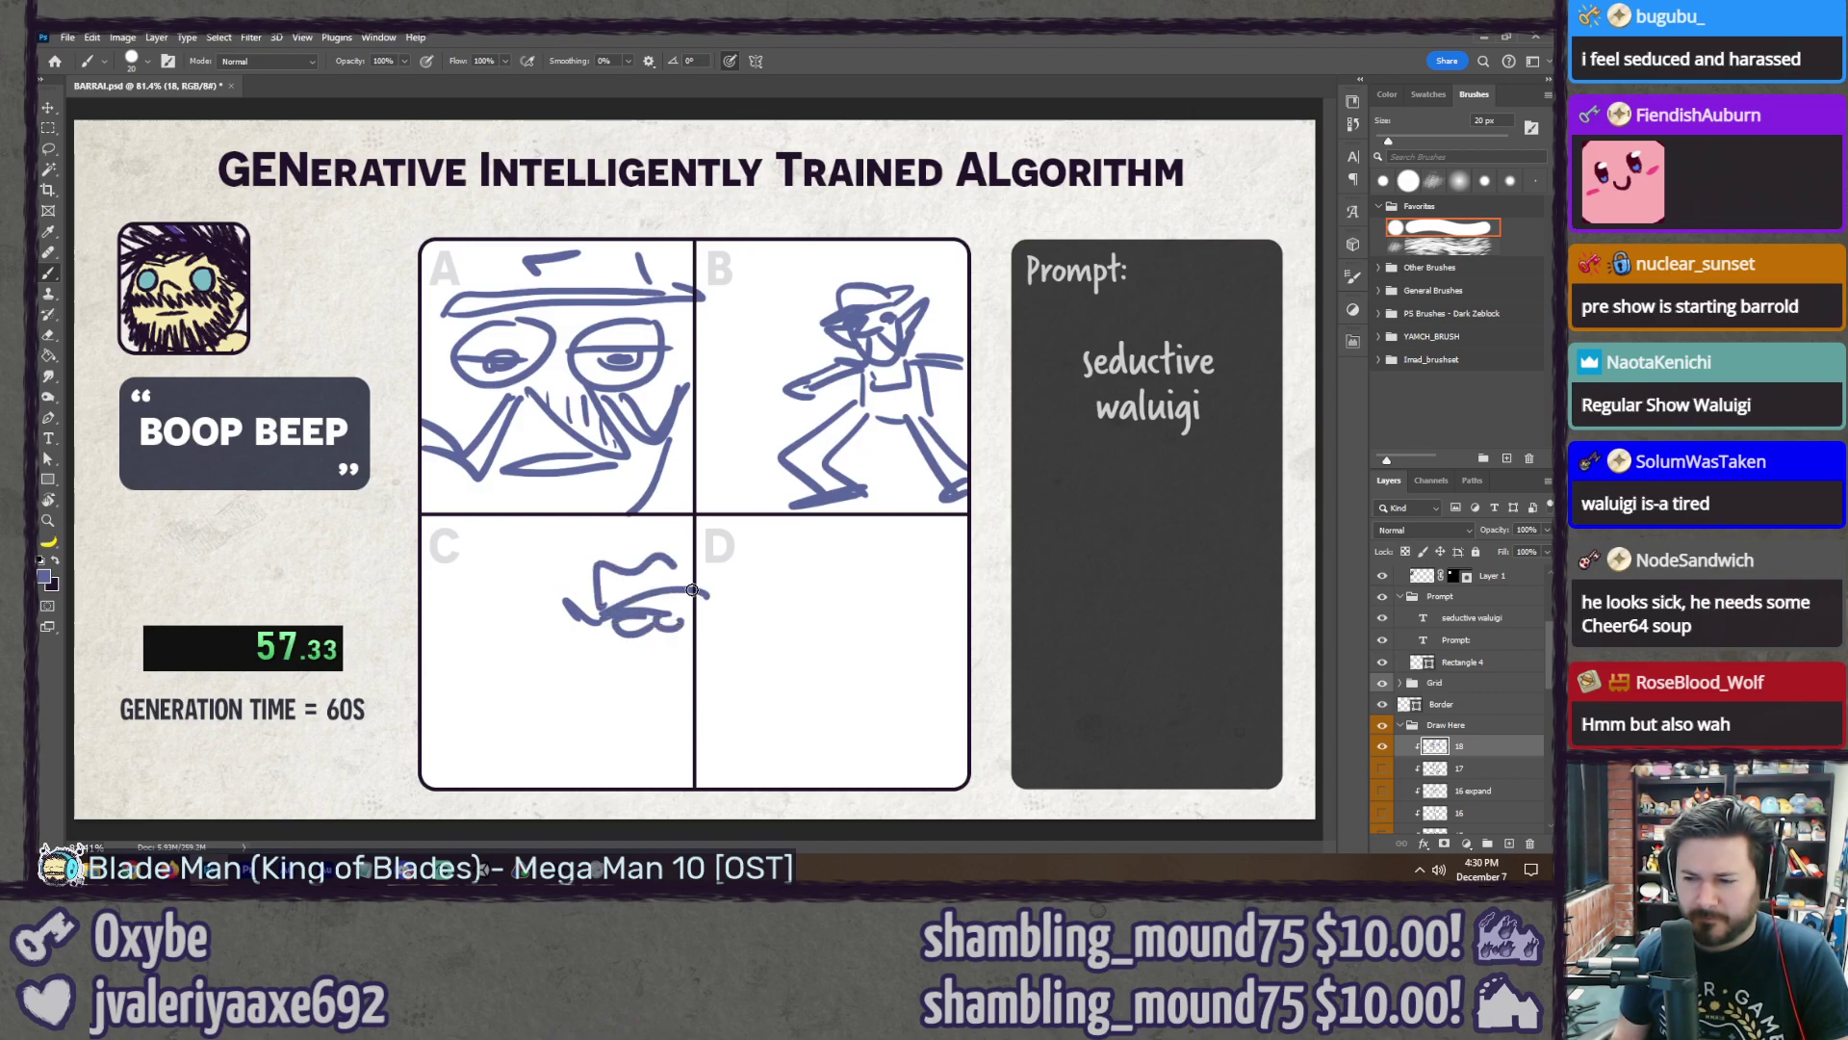
pyautogui.moveTo(692, 589); pyautogui.dragTo(672, 566)
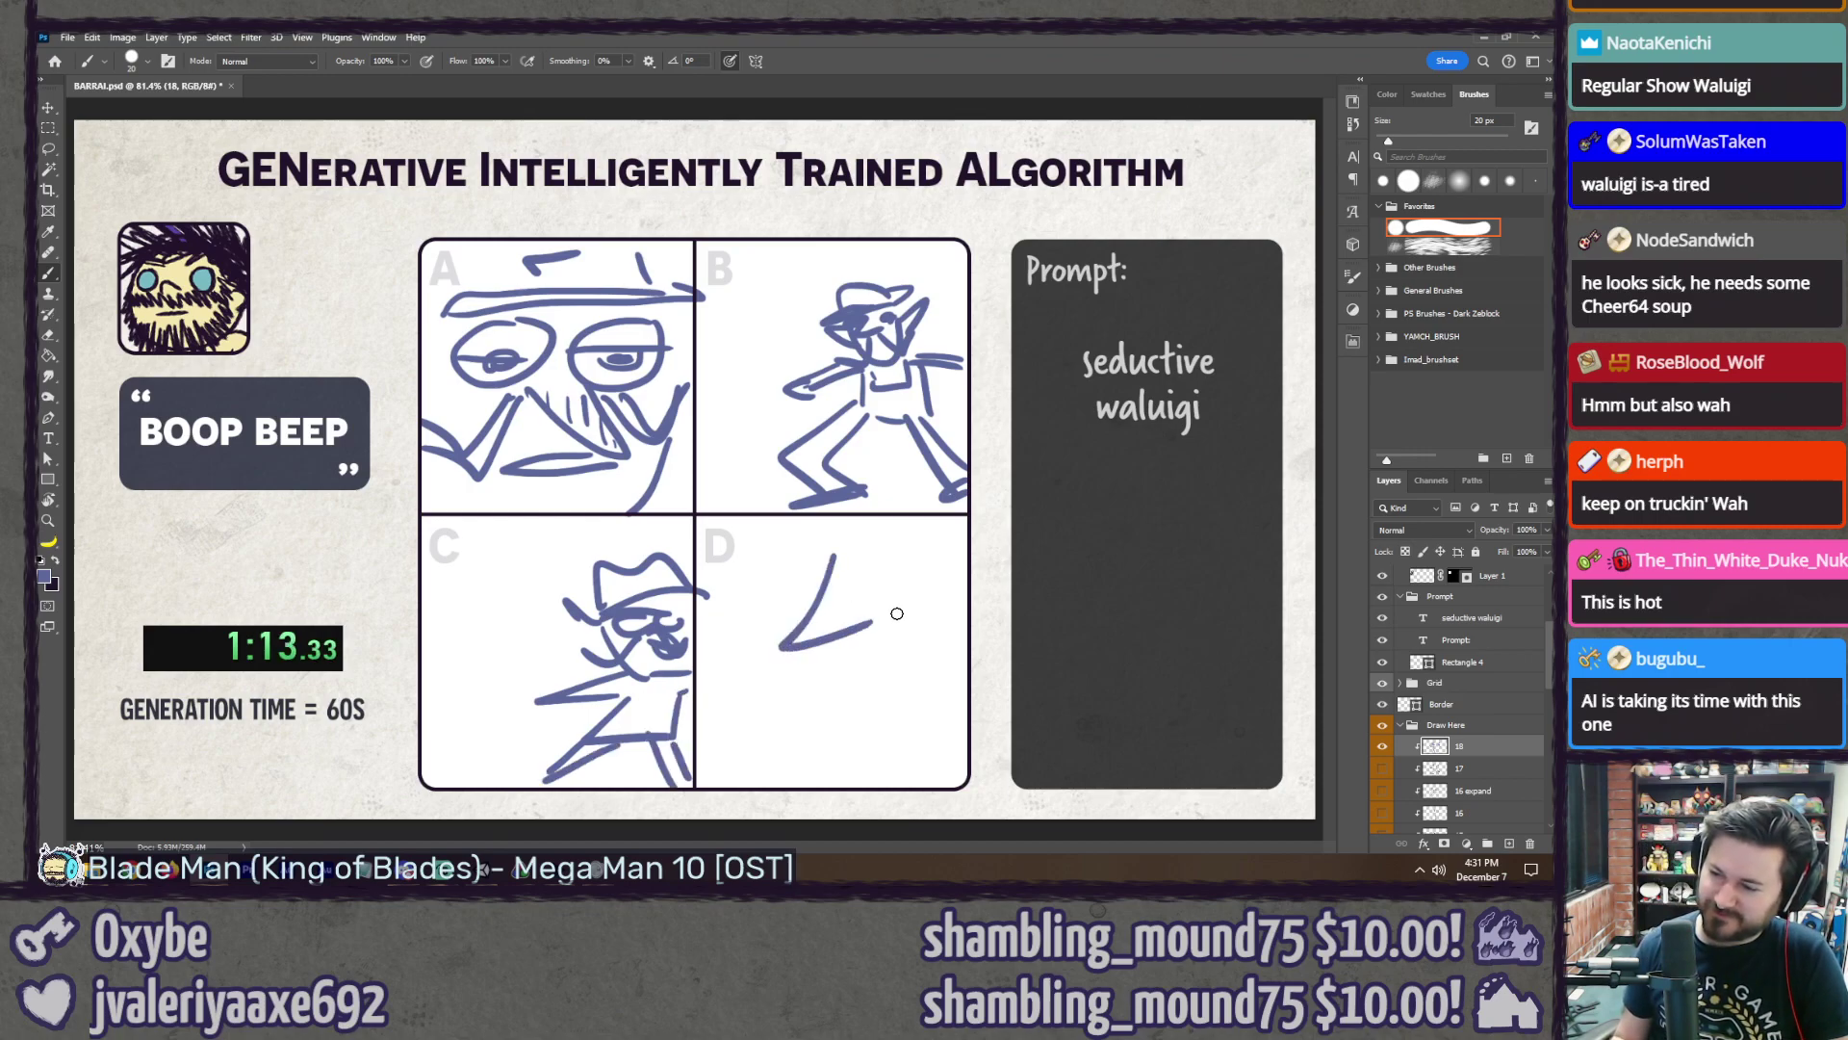
pyautogui.moveTo(772, 587); pyautogui.dragTo(749, 568)
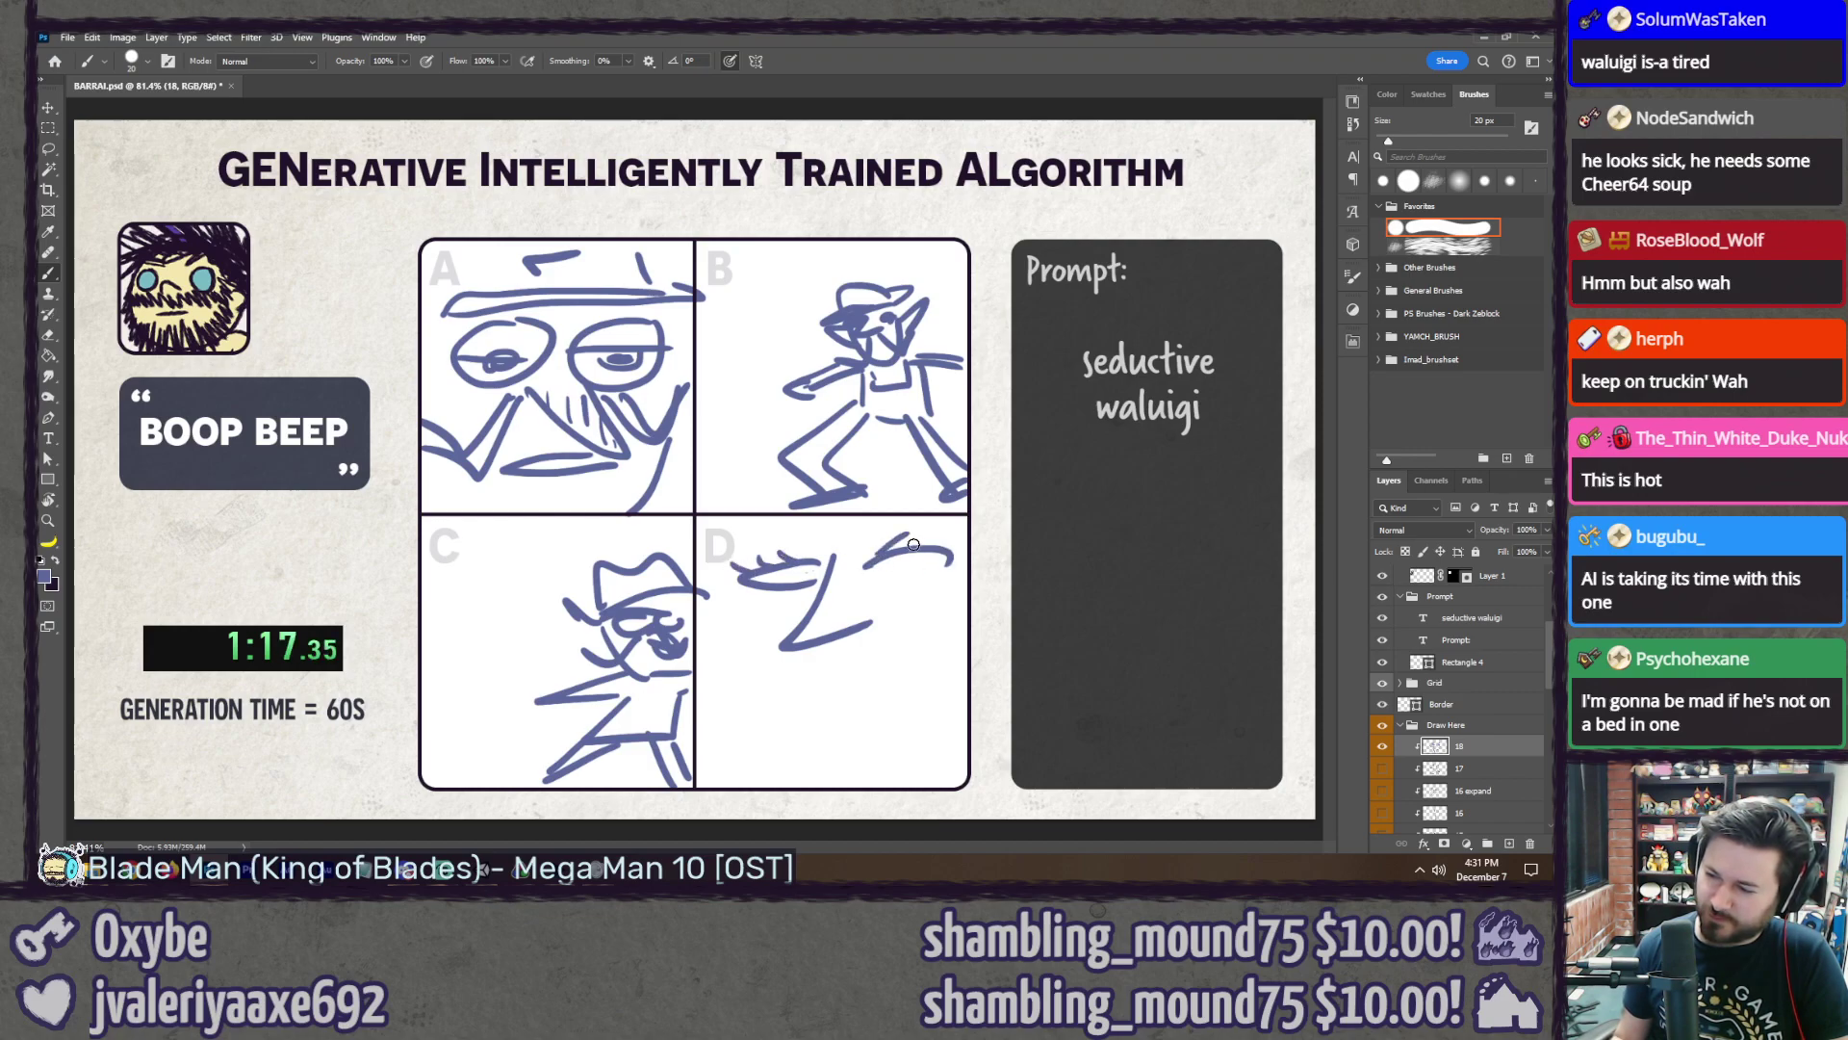
pyautogui.moveTo(913, 545); pyautogui.dragTo(953, 554)
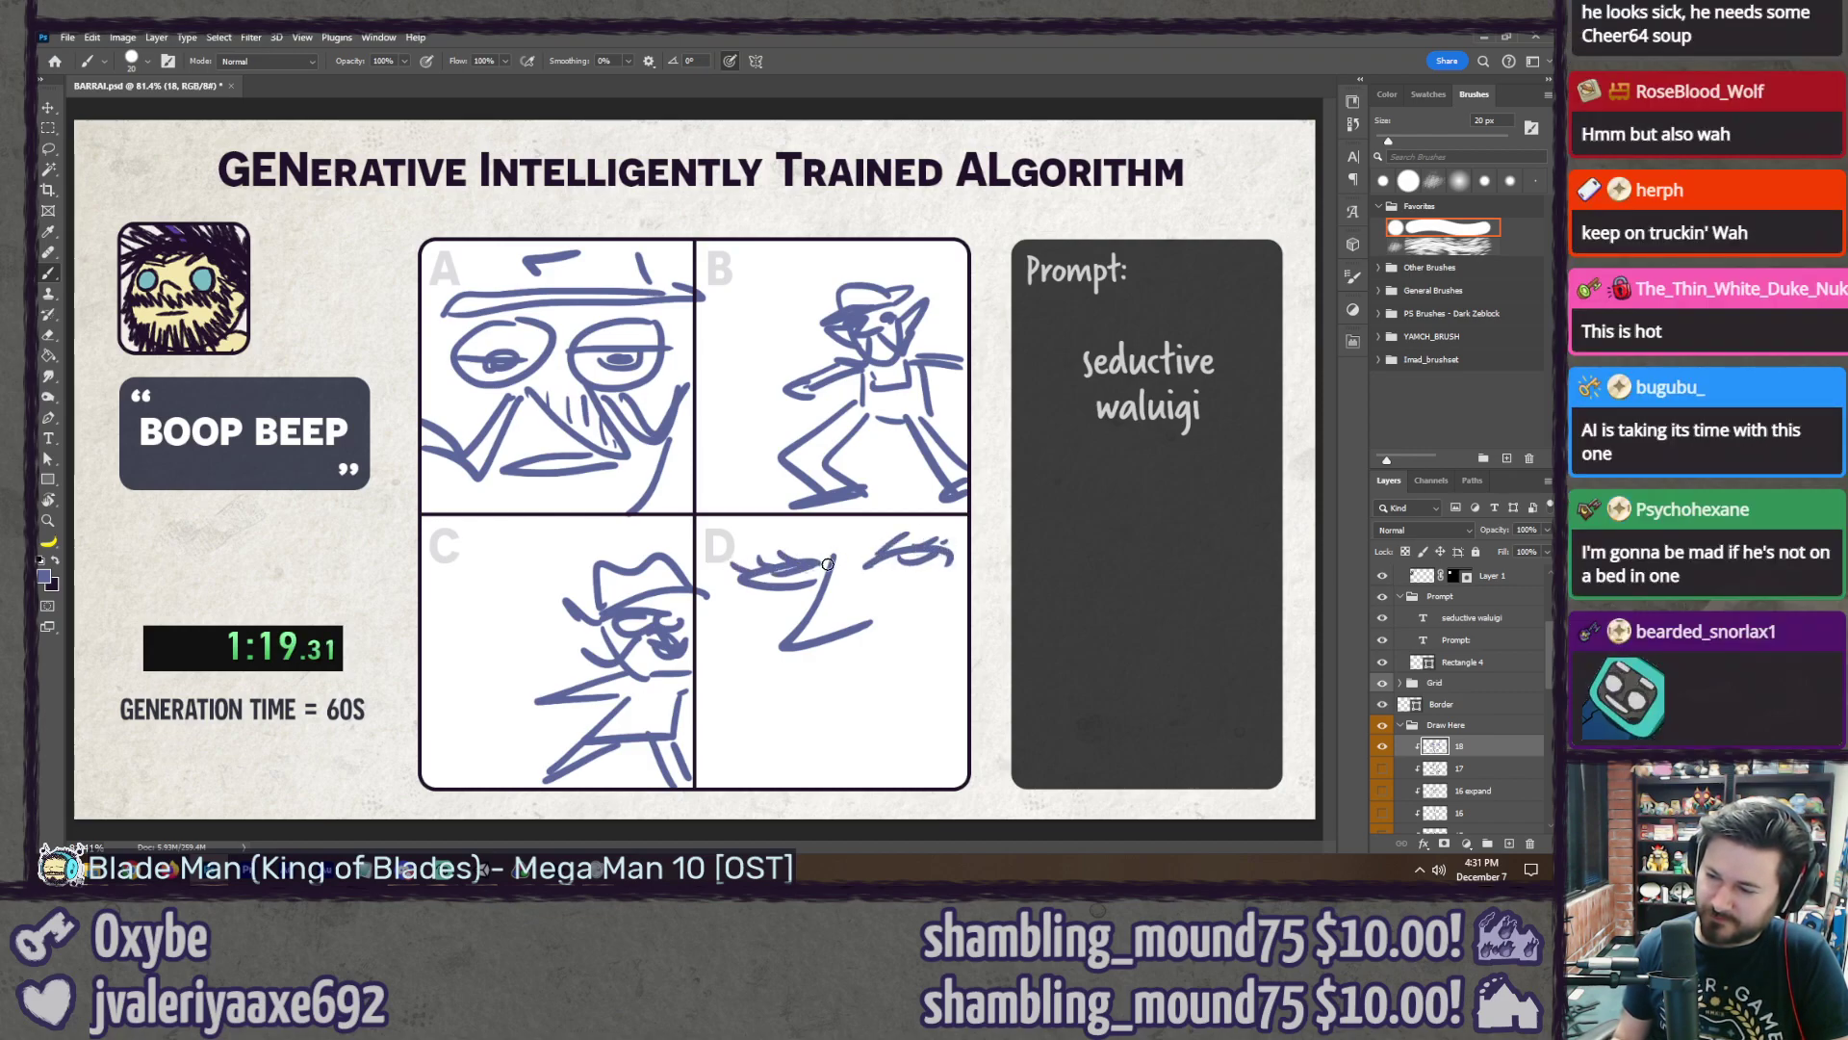
pyautogui.moveTo(951, 620); pyautogui.dragTo(948, 652)
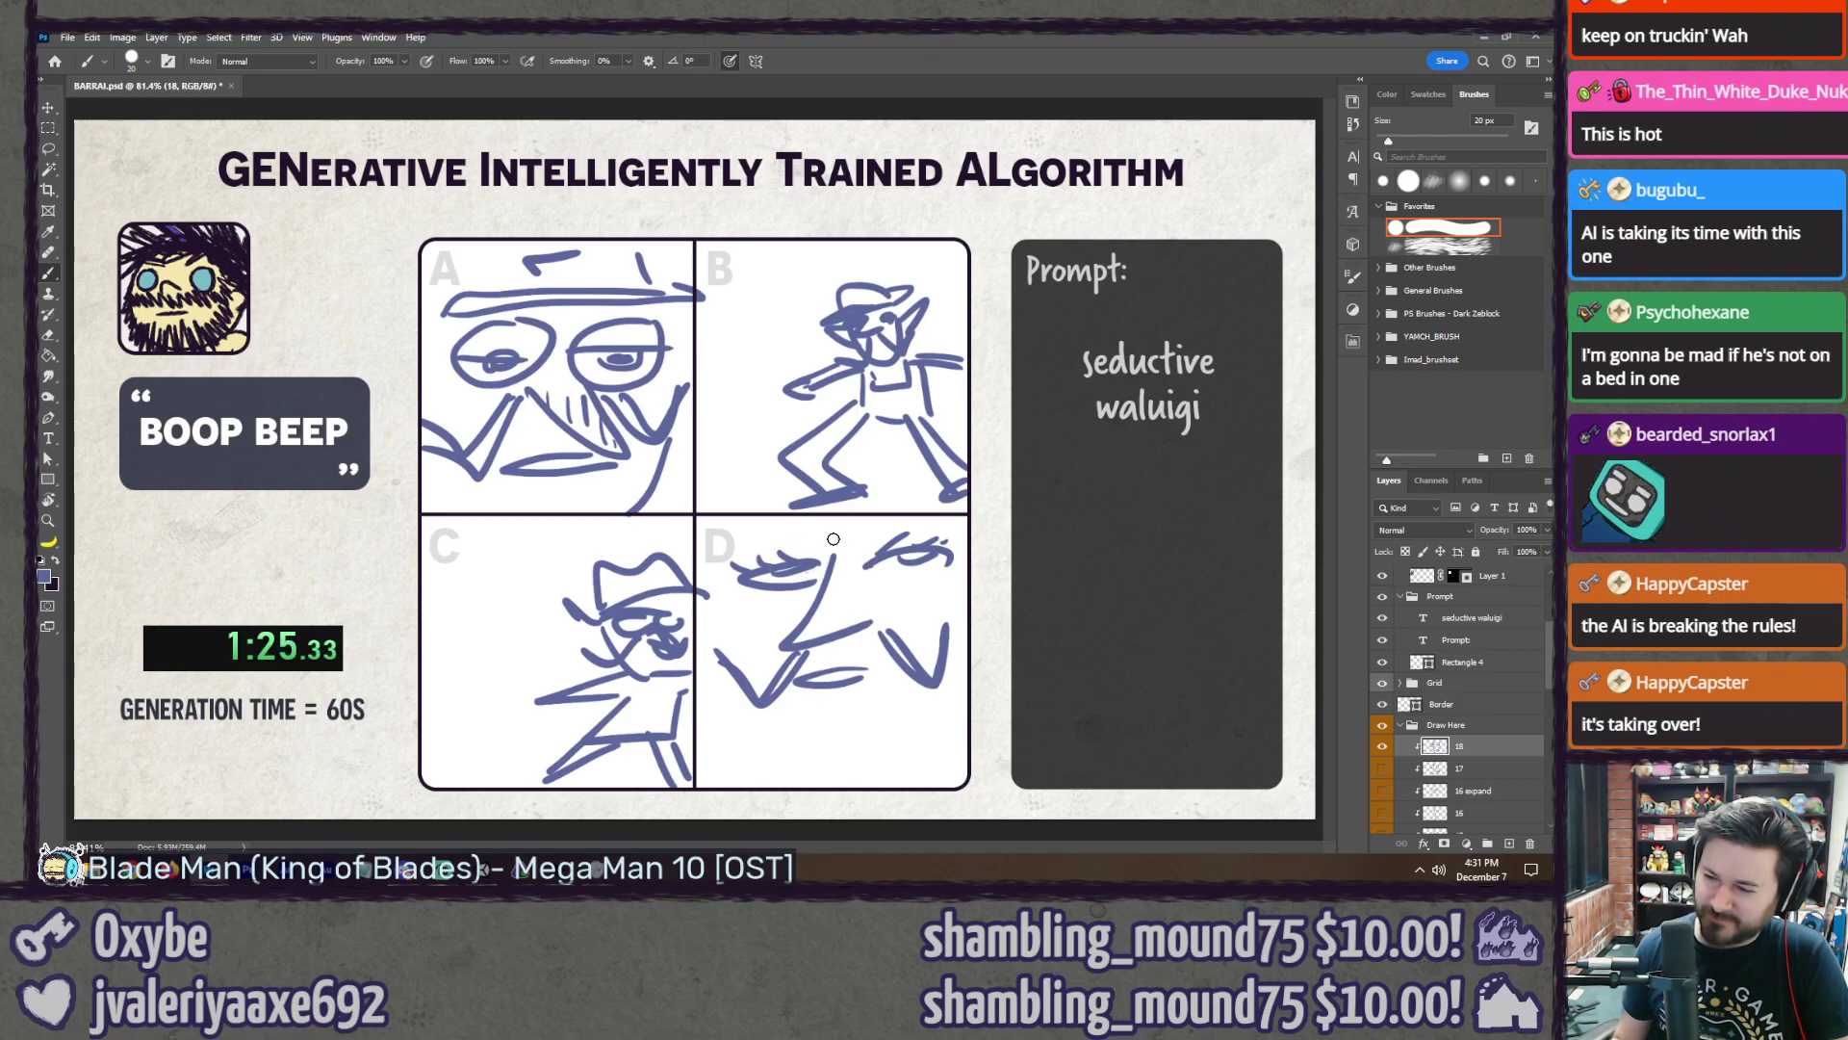
pyautogui.moveTo(927, 727); pyautogui.dragTo(934, 714)
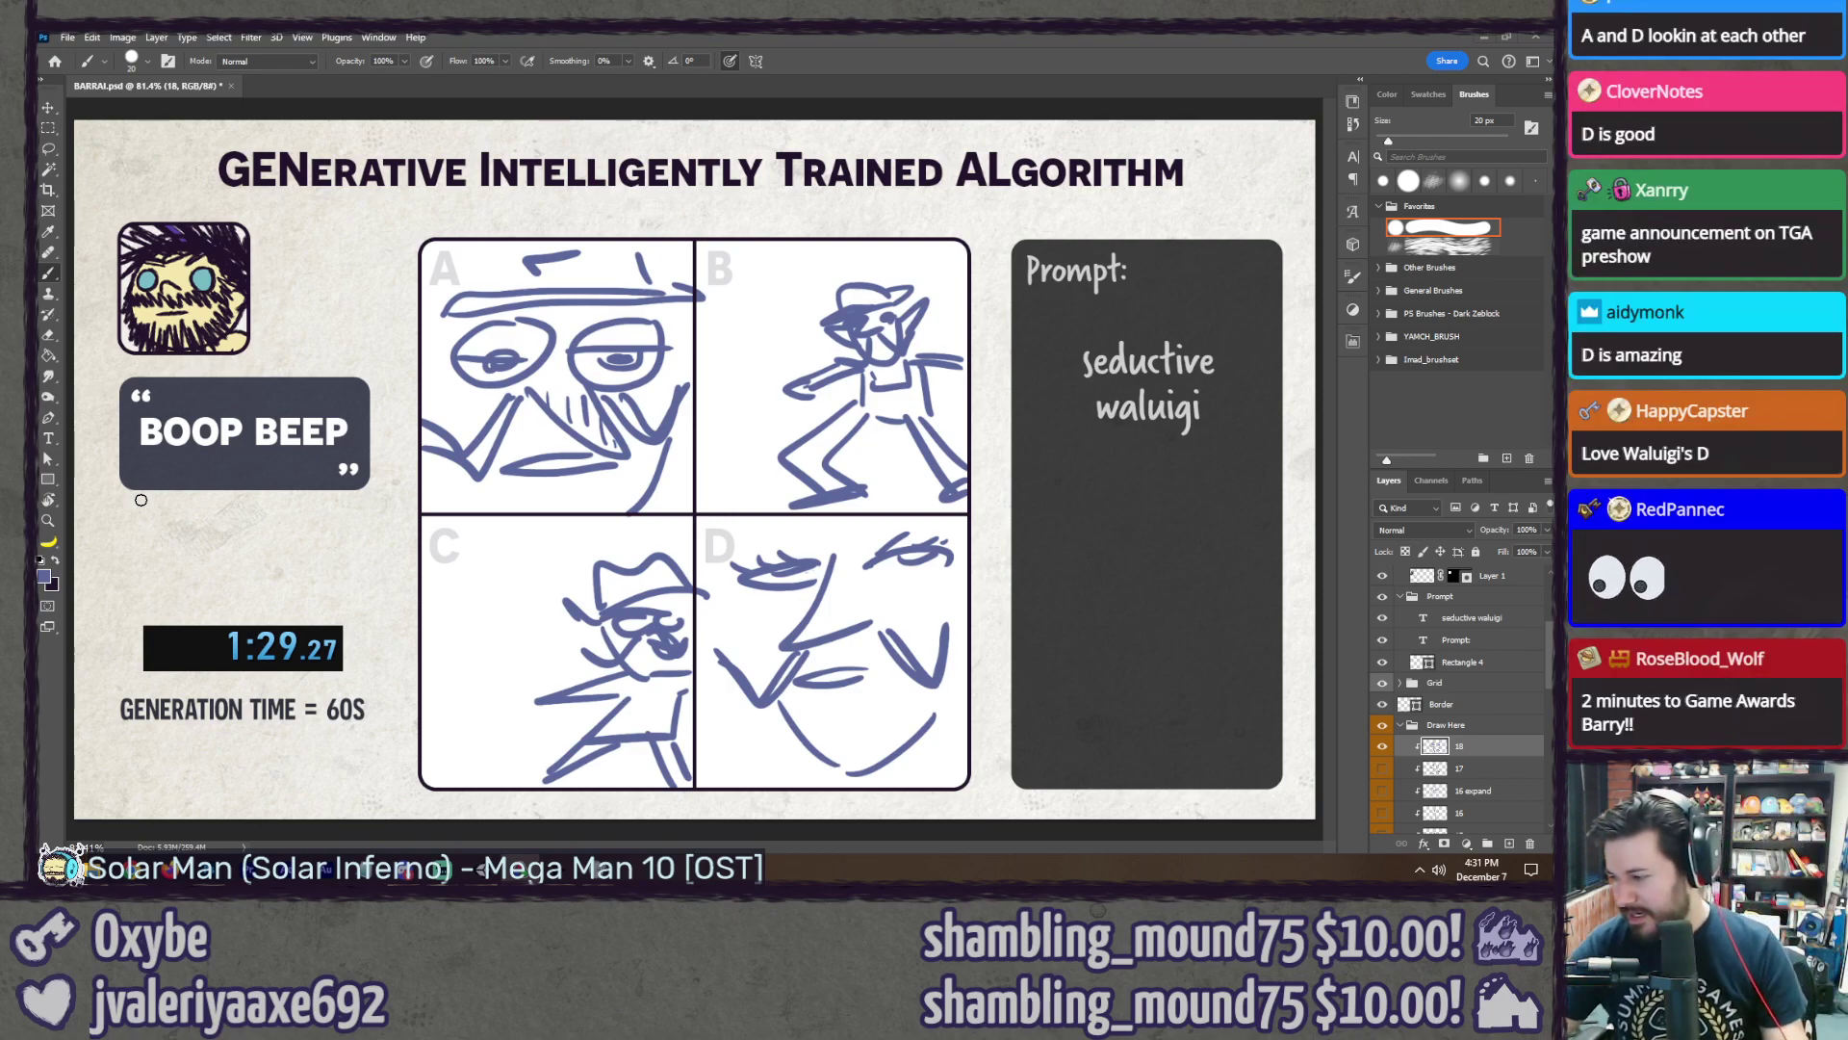
# Step: Hide layer 18's sketches and add a new layer 19
pyautogui.click(1382, 747)
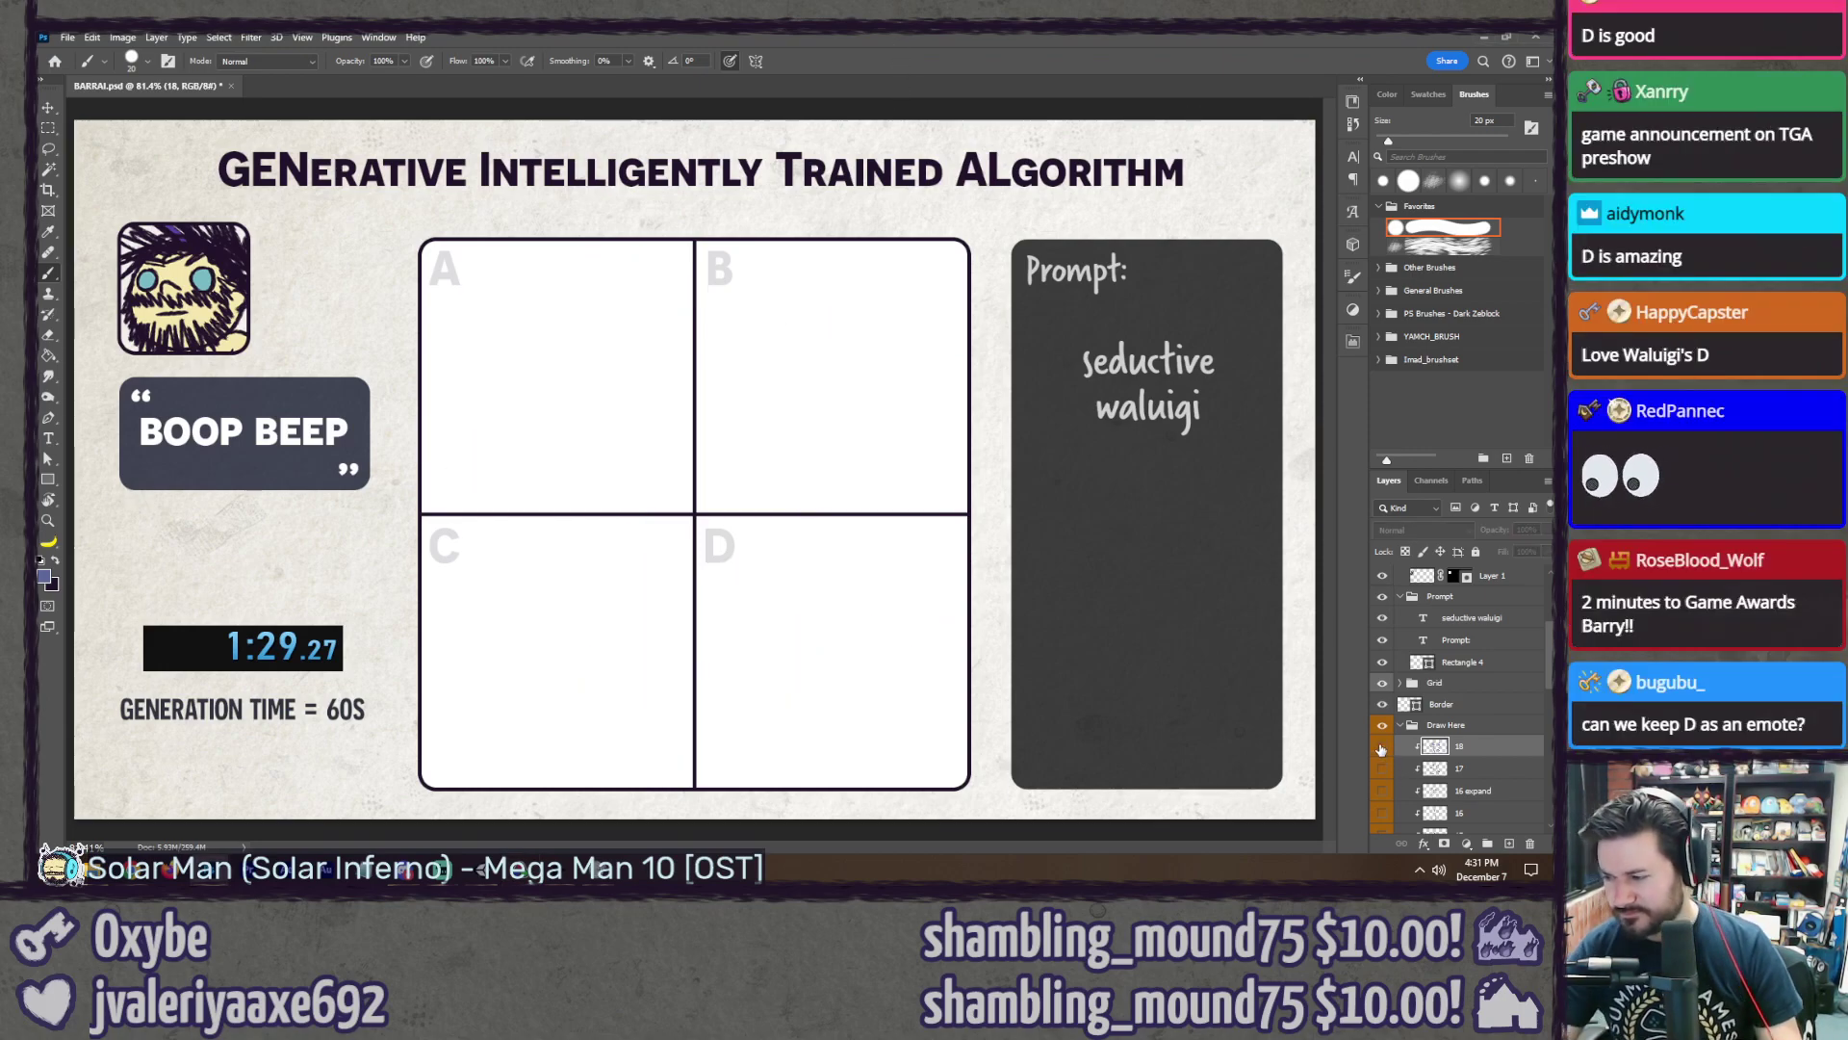
pyautogui.hotkey('ctrl', 'shift', 'n')
pyautogui.press('Return')
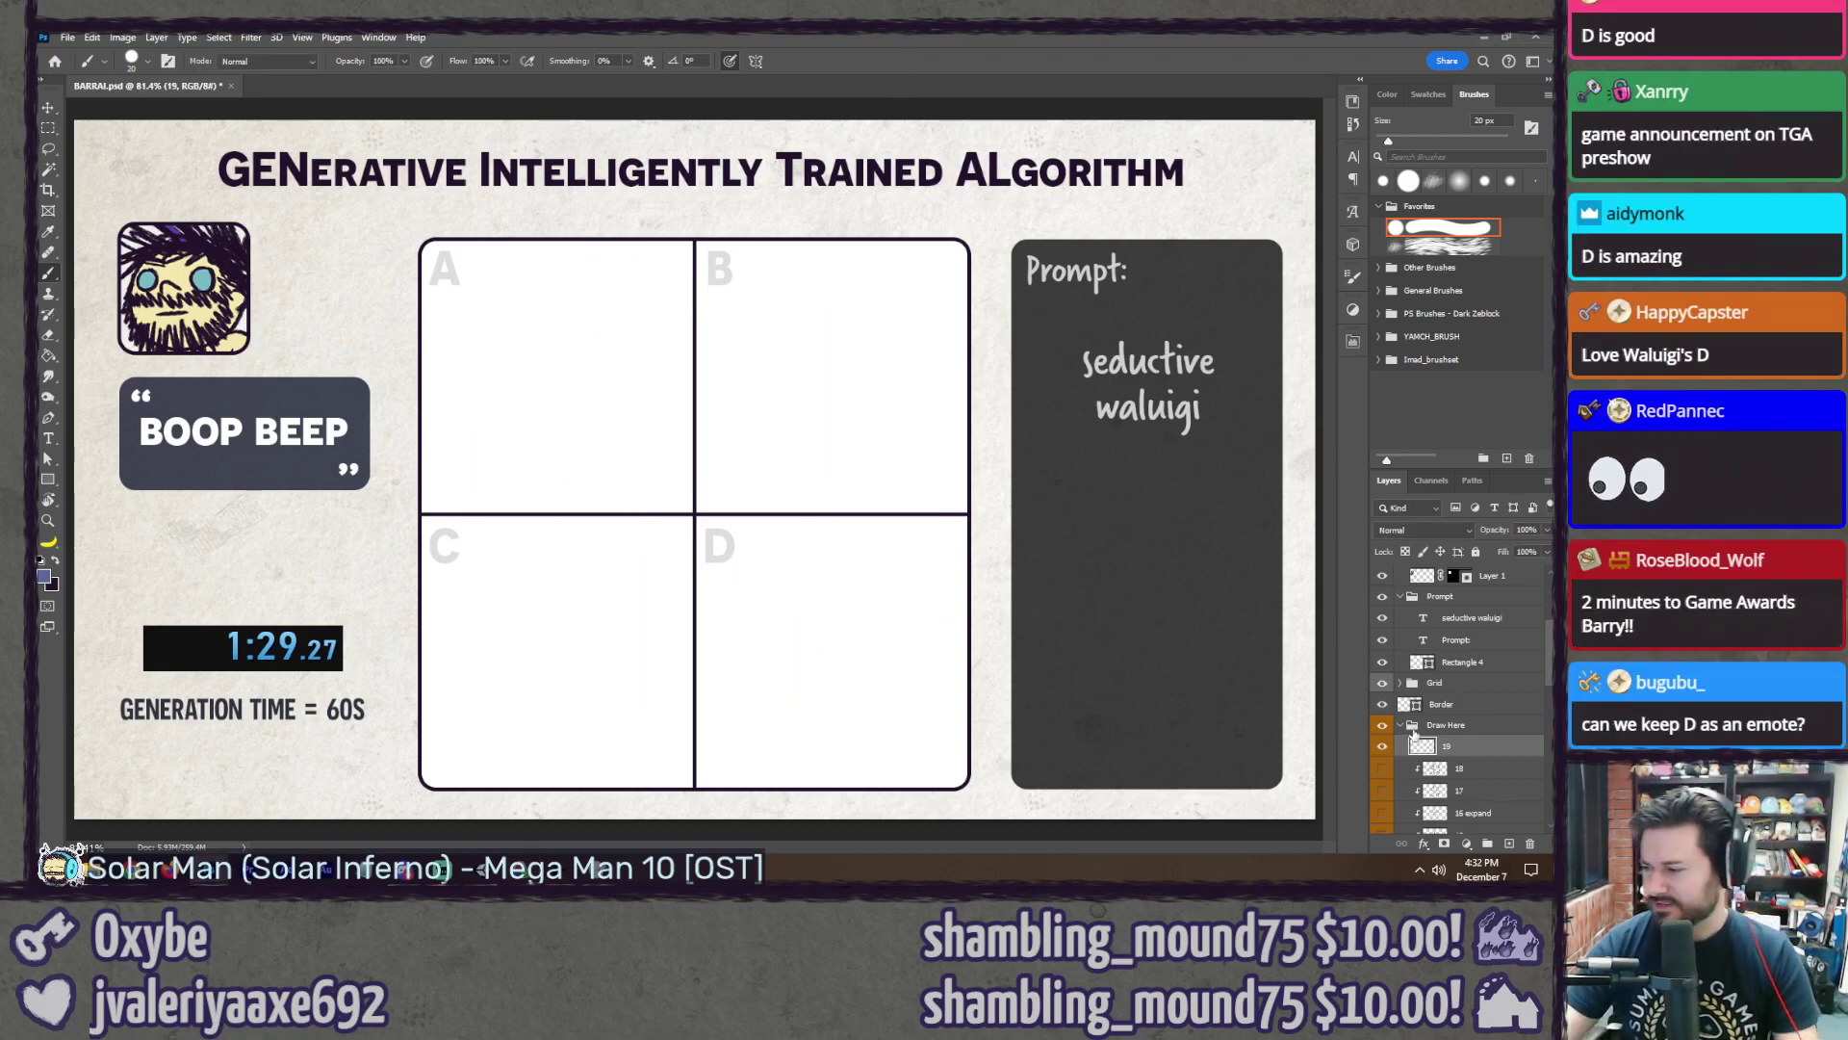
pyautogui.rightClick(1473, 747)
pyautogui.press('Escape')
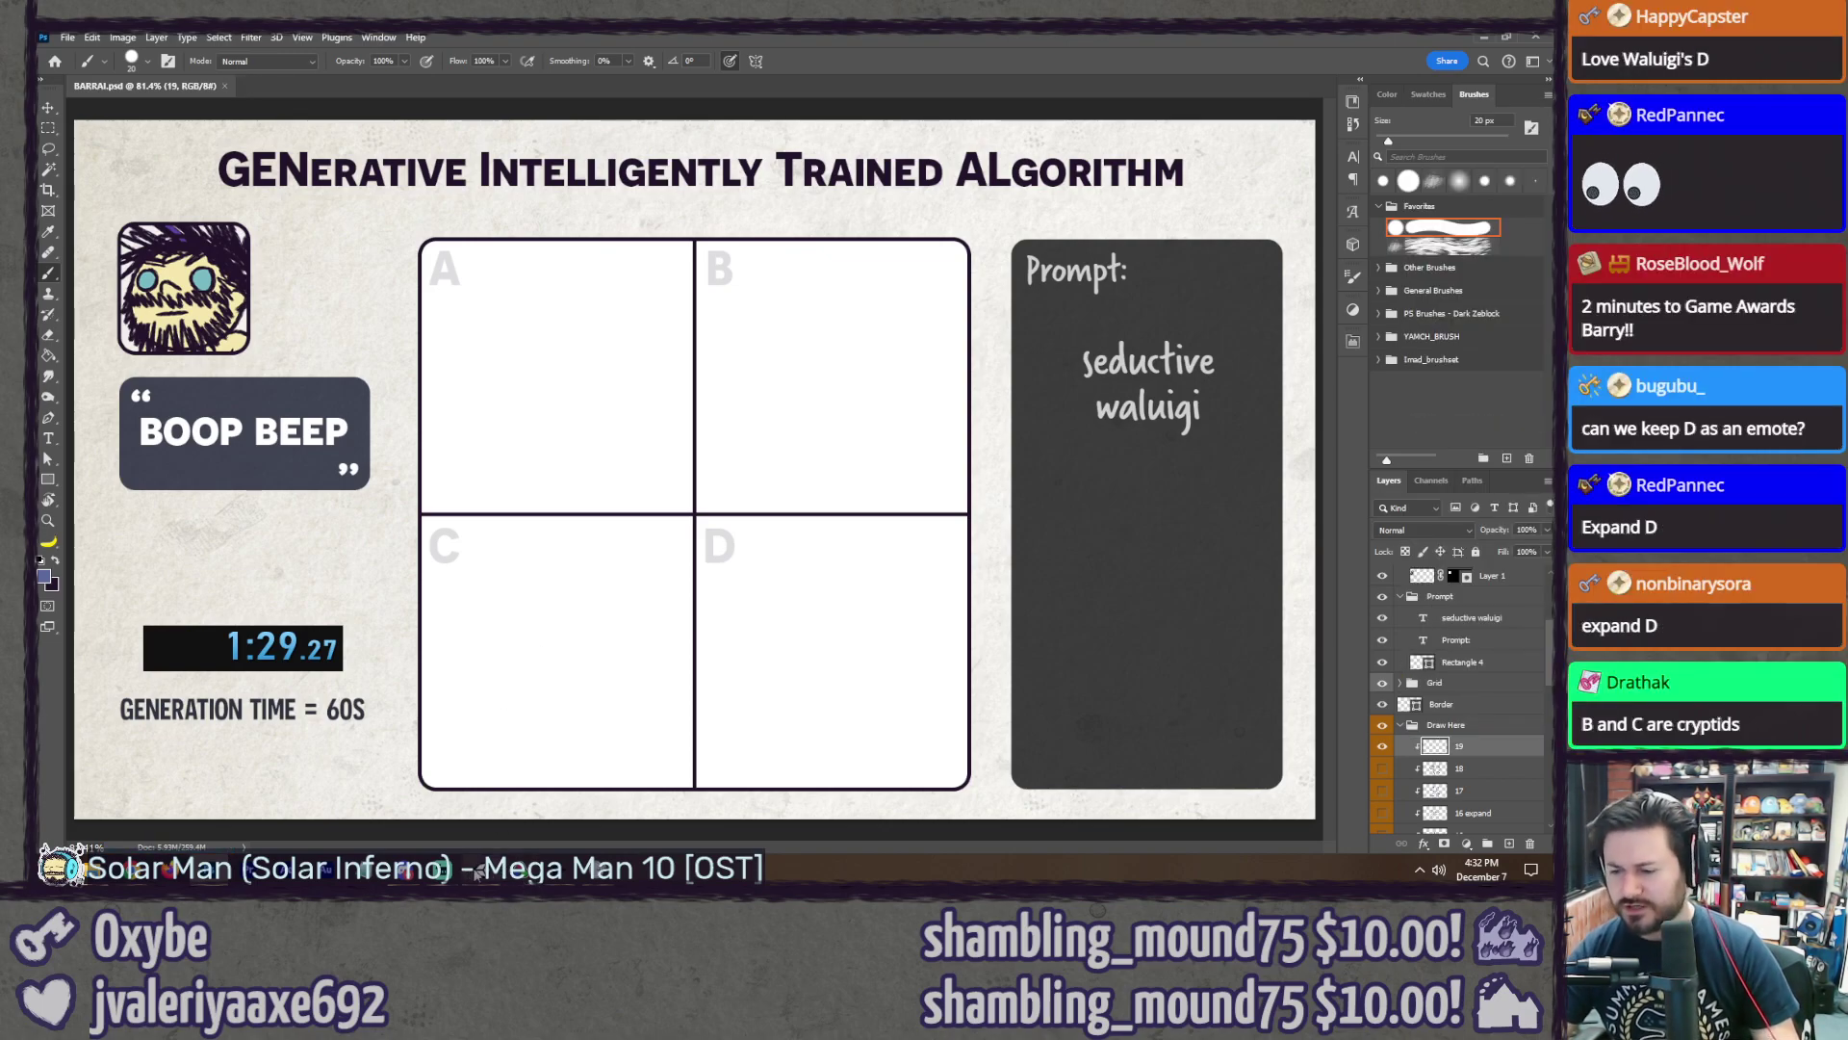
# Step: Clear the chat reader's old messages and start collecting chat prompts again
pyautogui.click(474, 871)
pyautogui.click(974, 654)
pyautogui.click(711, 655)
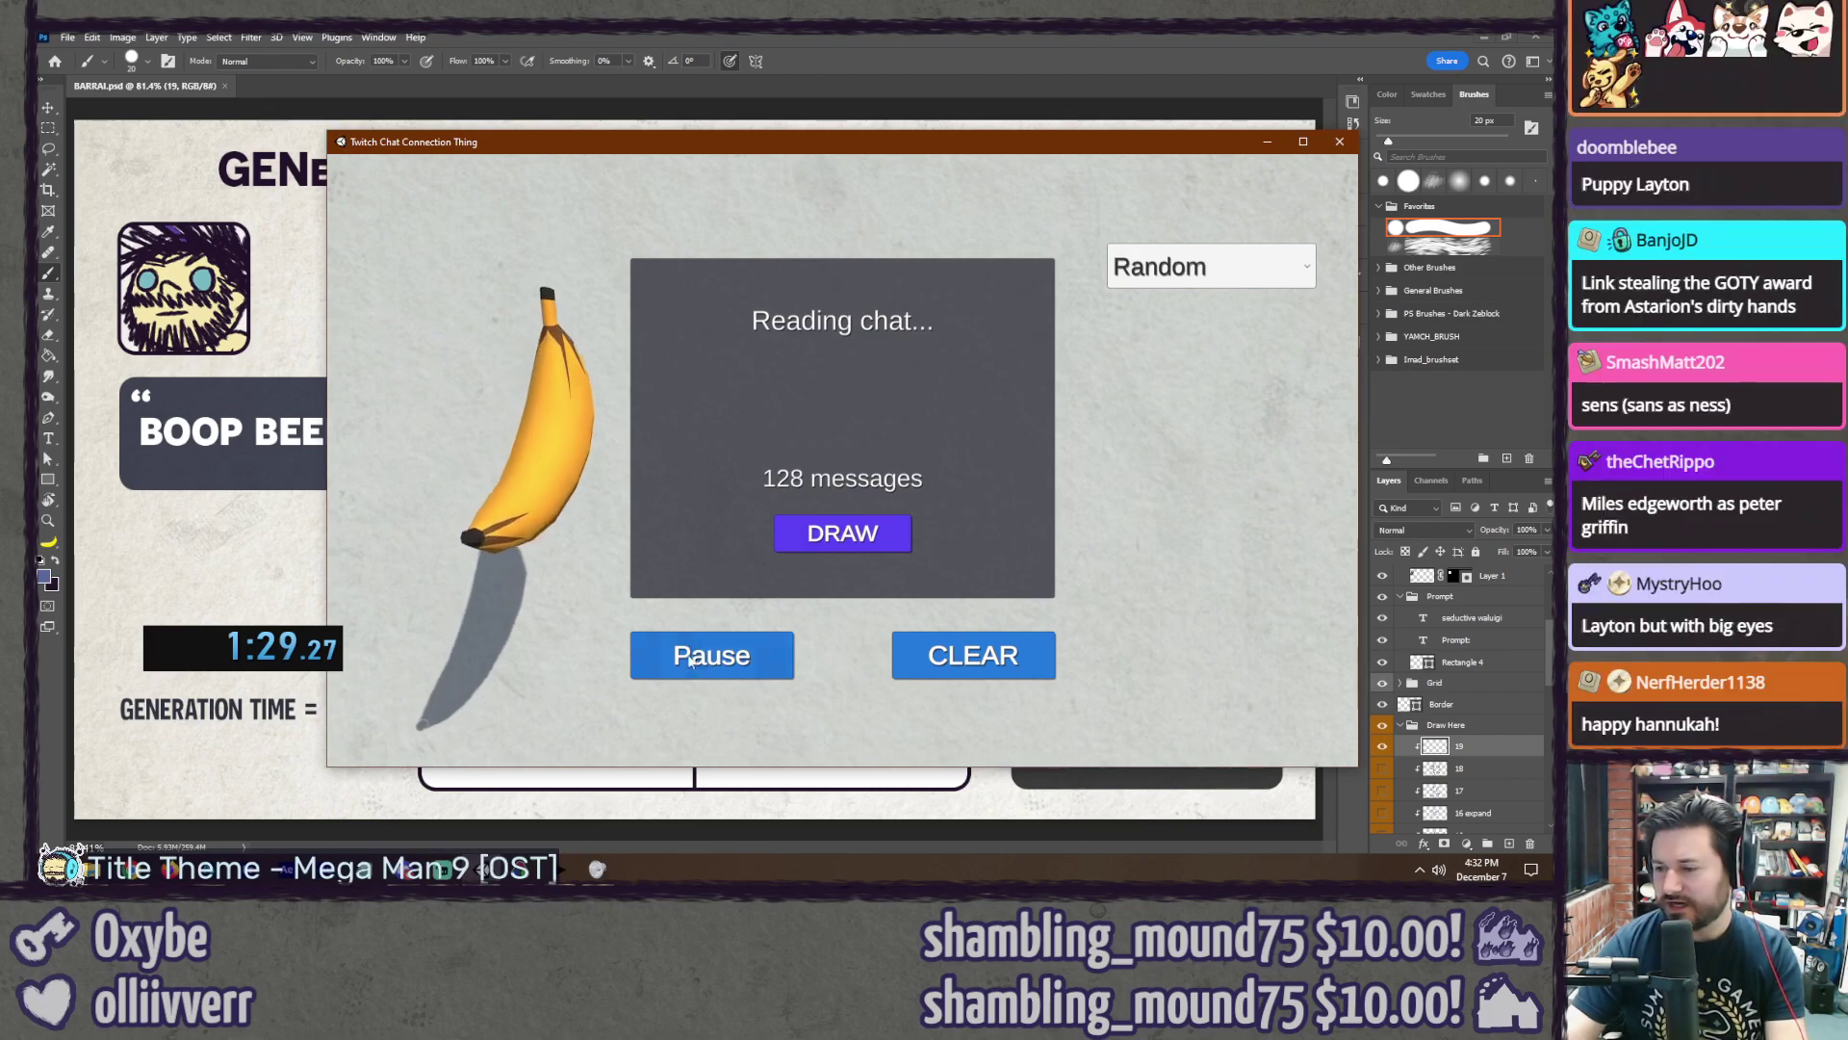
# Step: Draw chat message #61 and retype the slide prompt as 'puppet barry's litterbox'
pyautogui.click(842, 534)
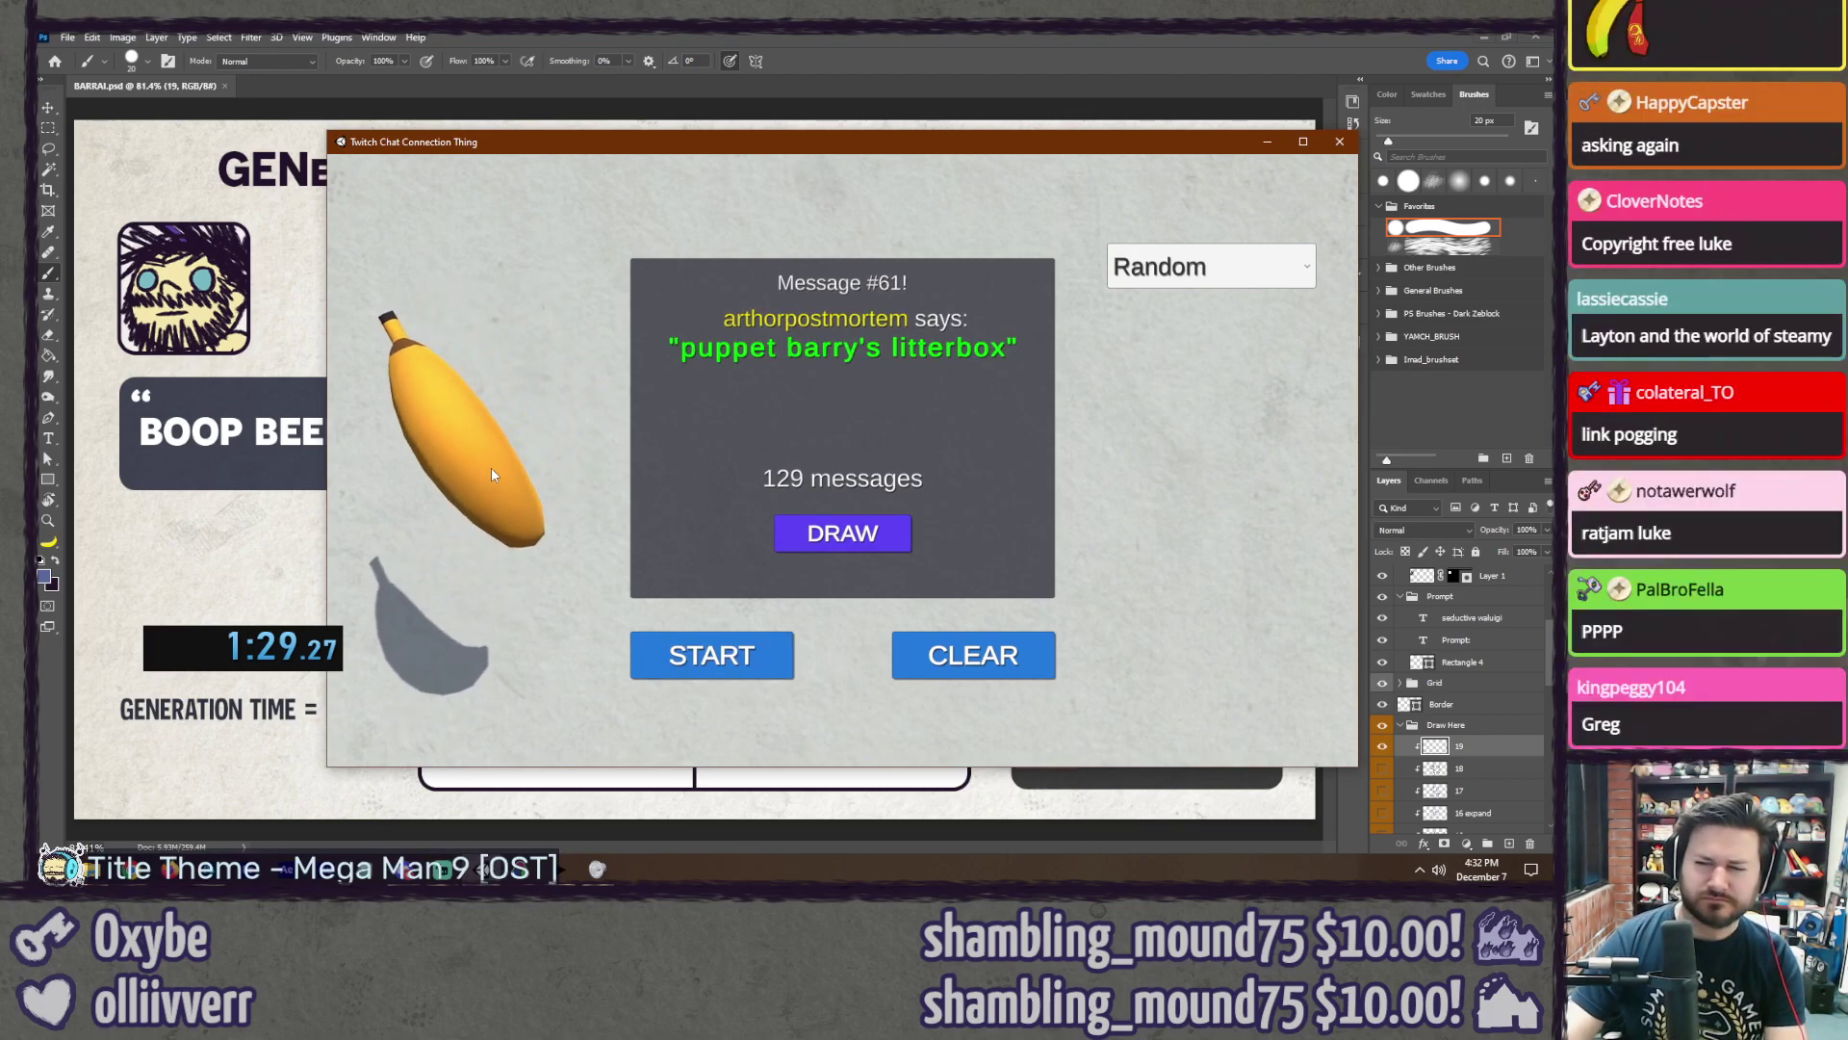
pyautogui.click(862, 27)
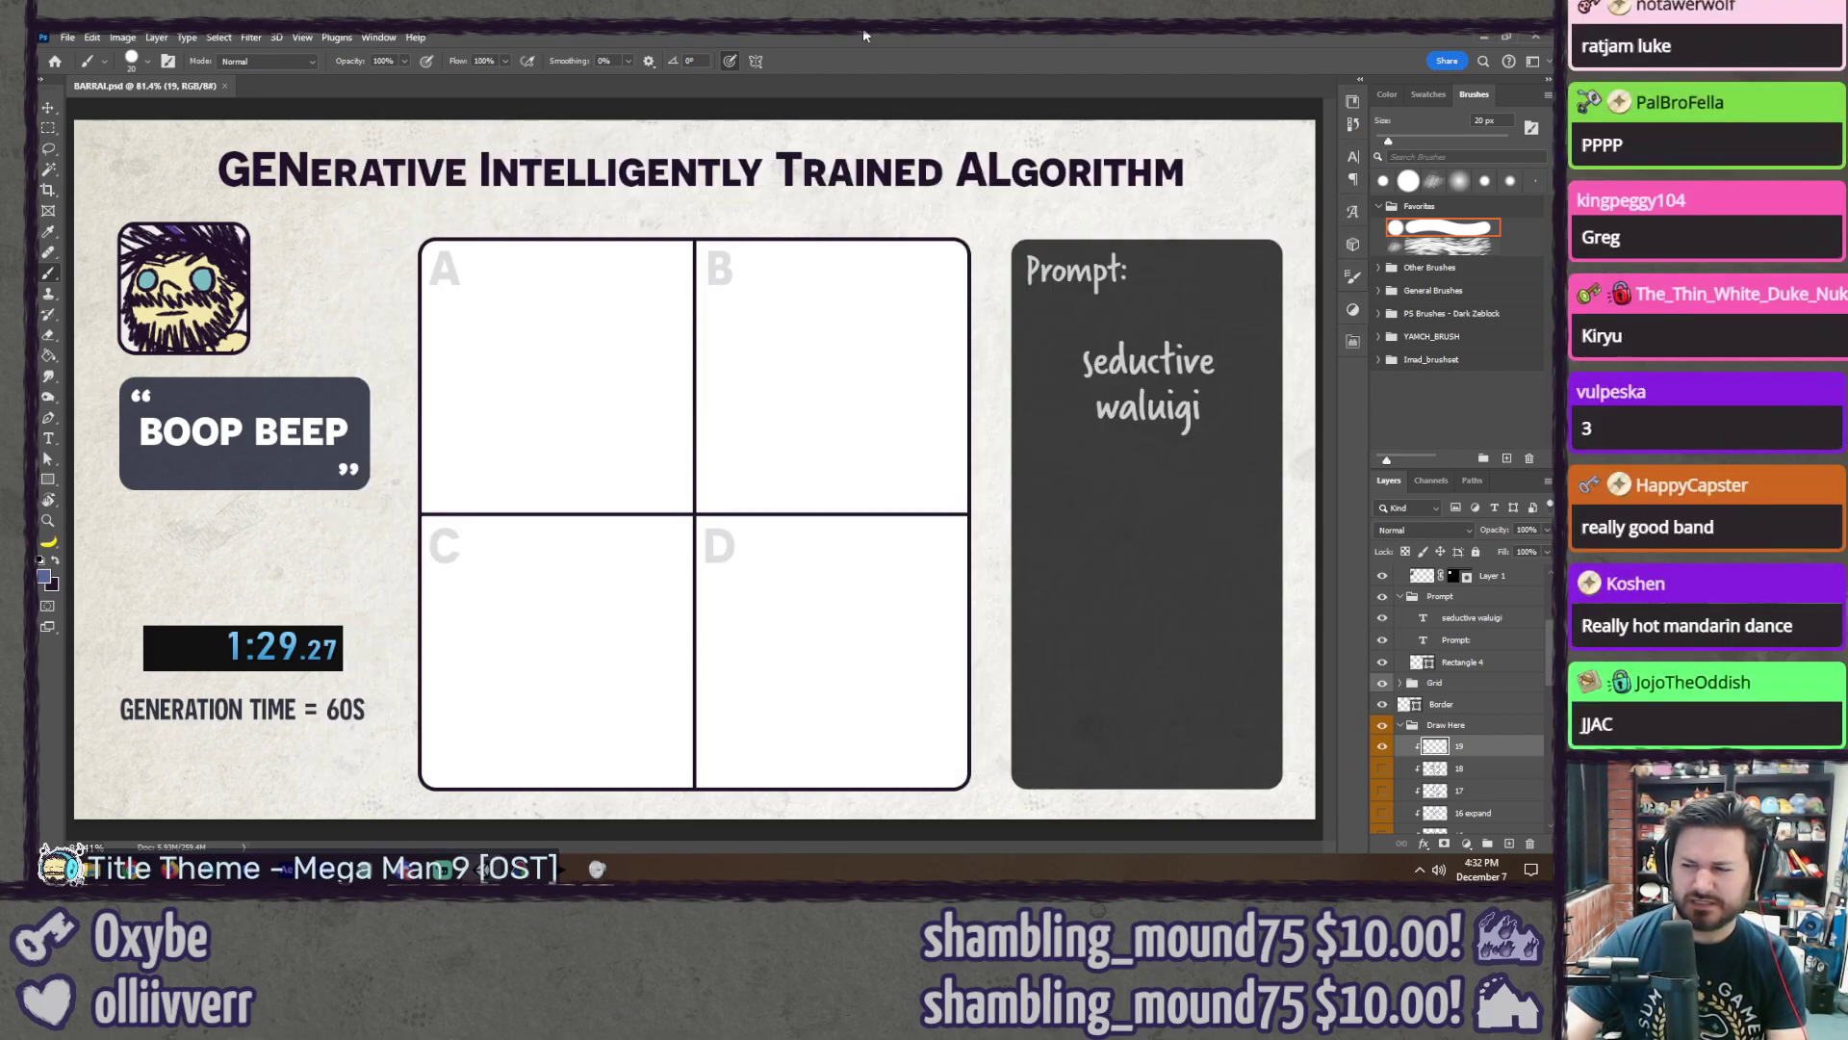
pyautogui.press('t')
pyautogui.click(1134, 364)
pyautogui.hotkey('ctrl', 'a')
pyautogui.write('puppet ')
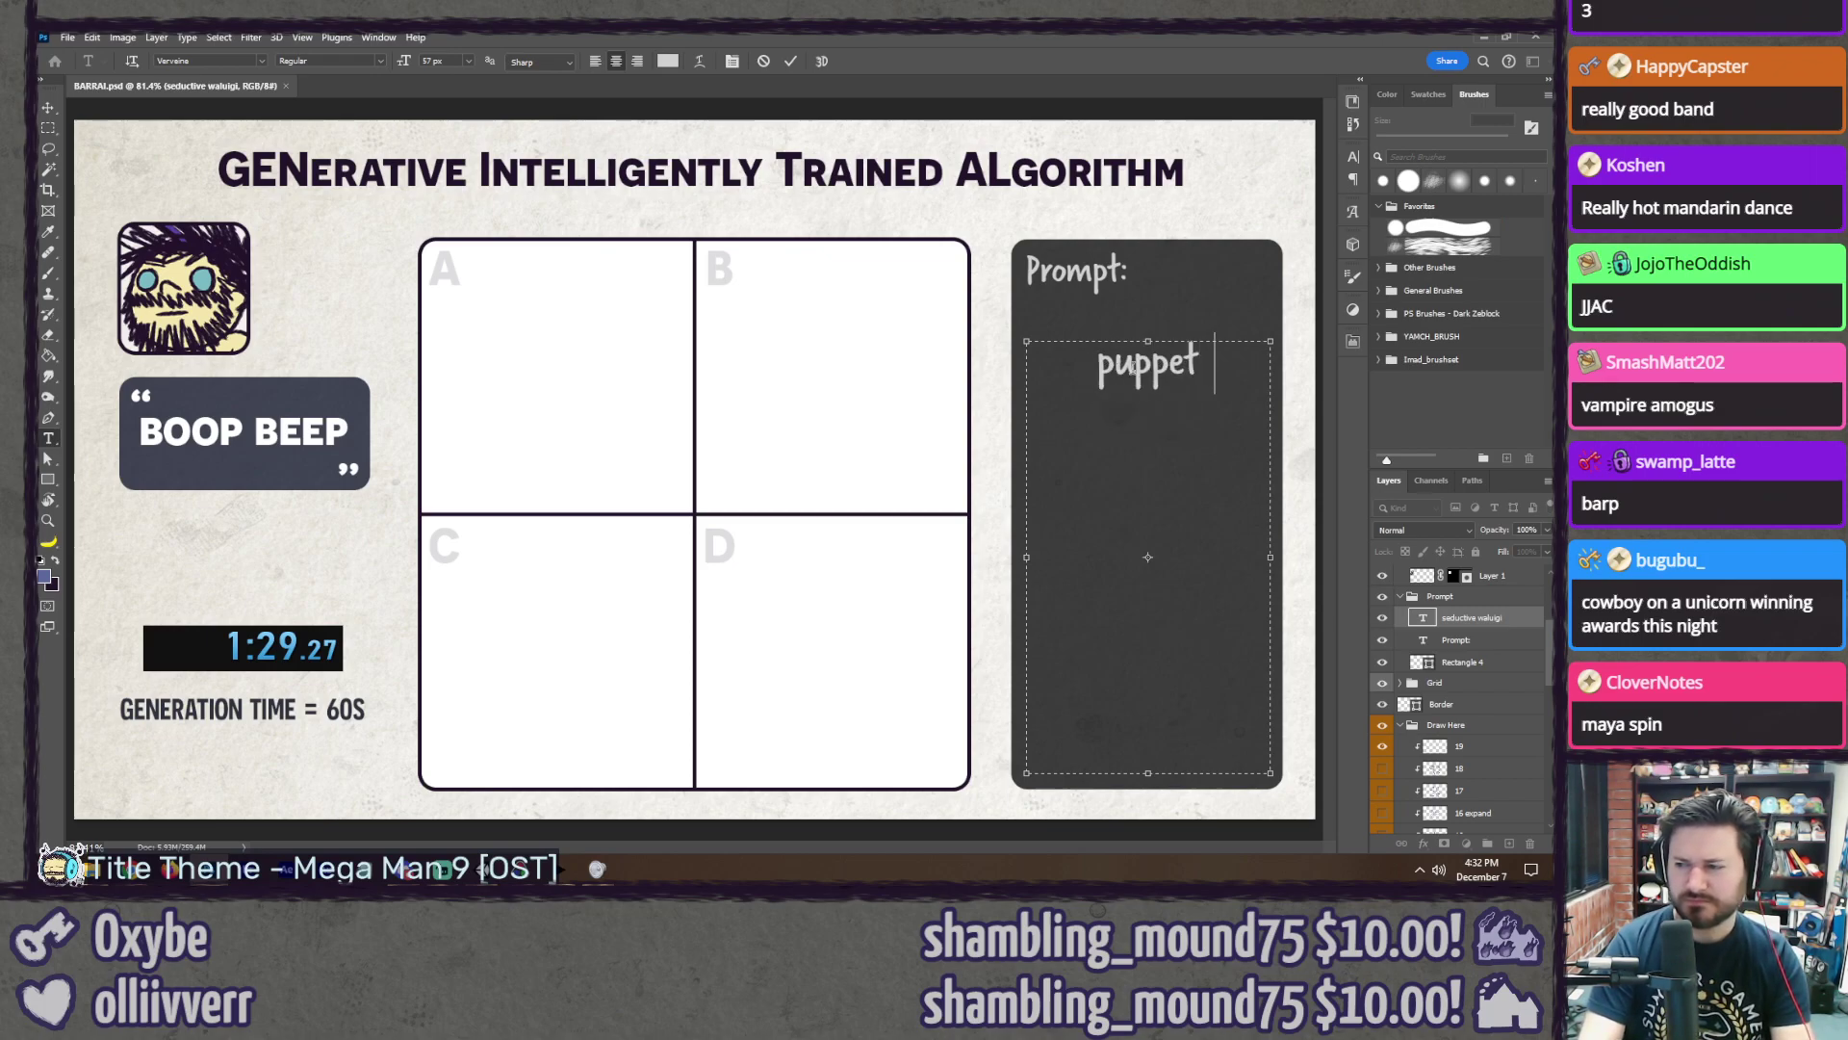
pyautogui.write("barry's litterbox")
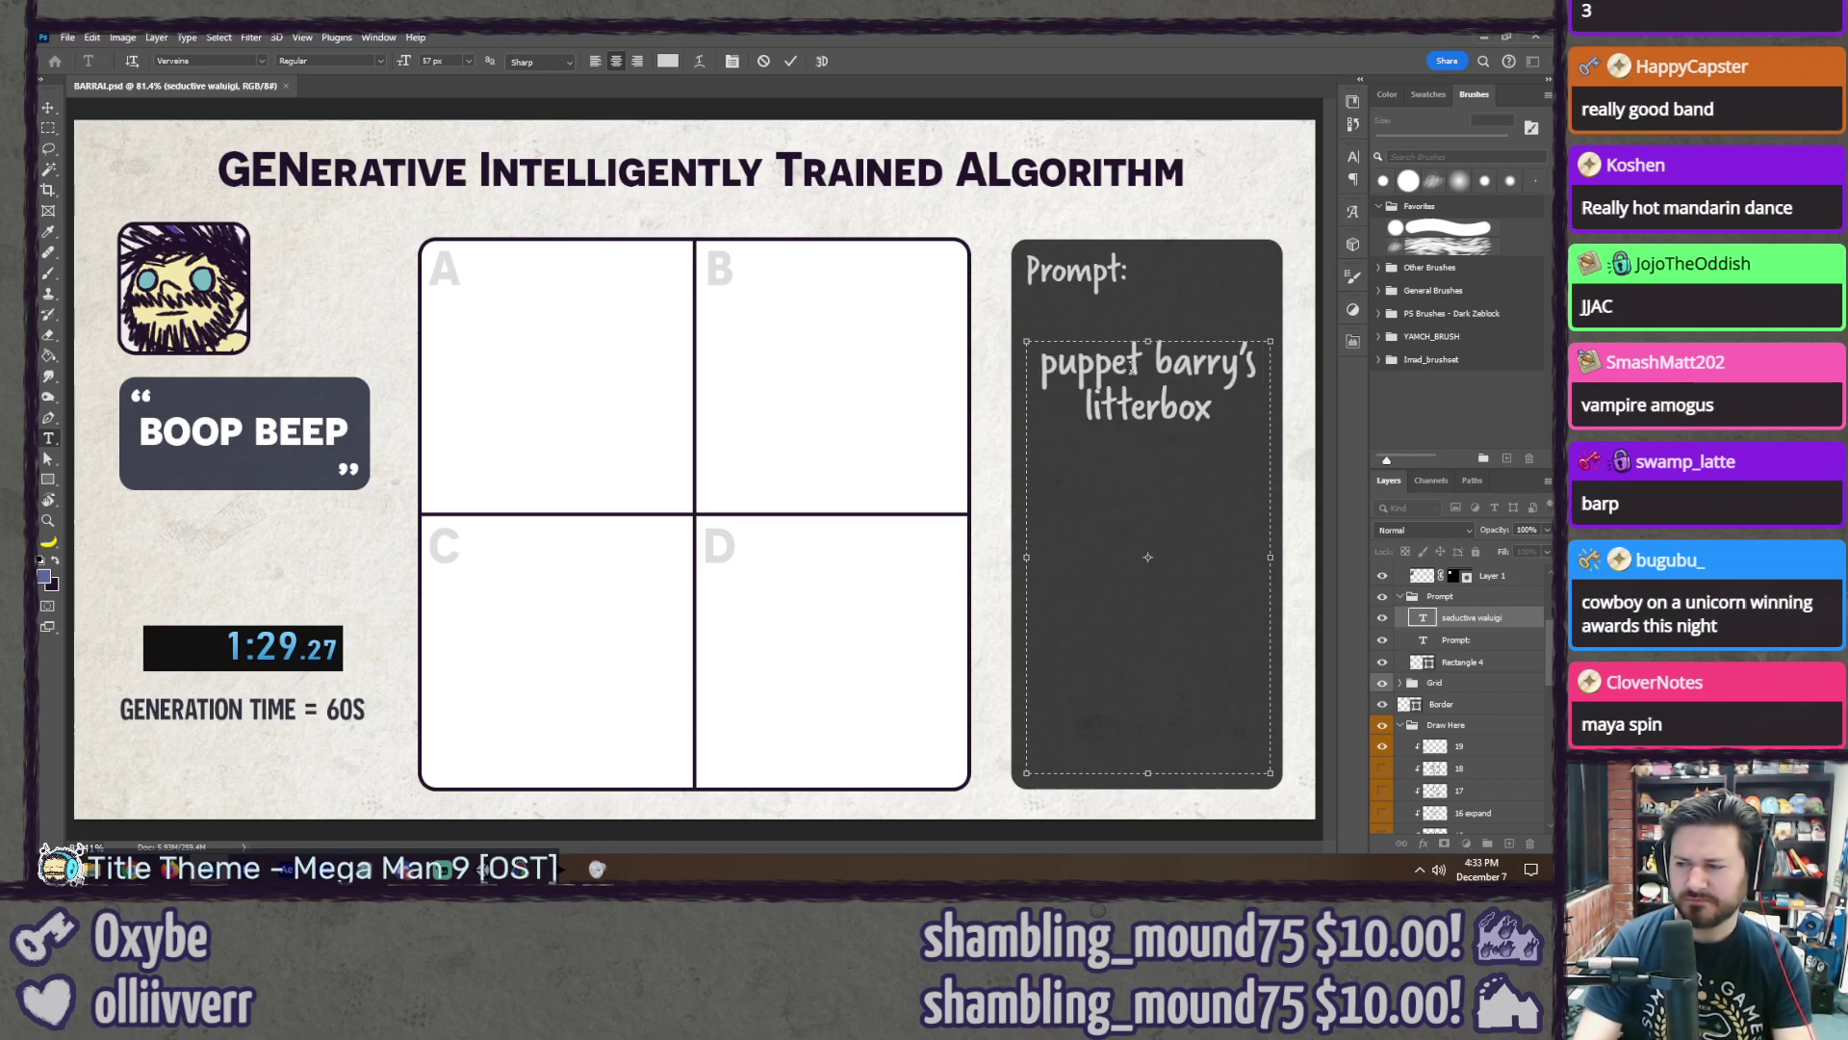
pyautogui.click(1459, 746)
pyautogui.press('b')
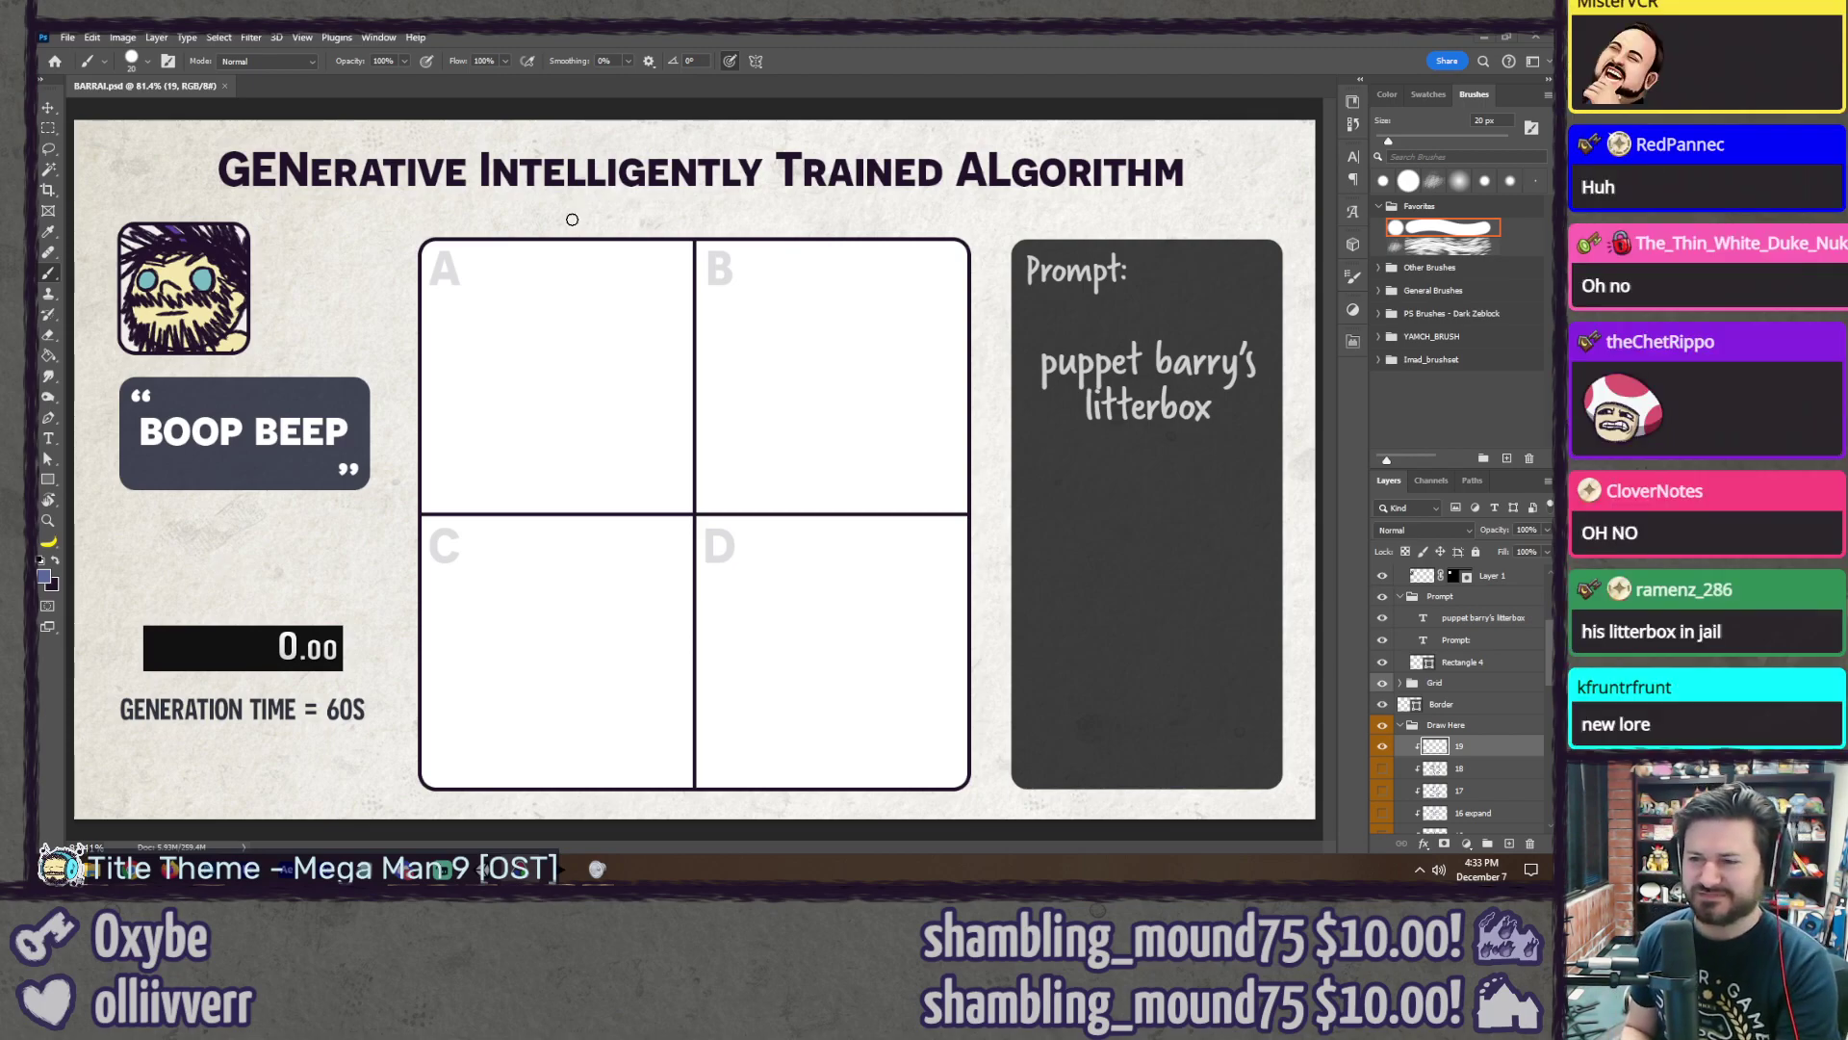
# Step: Sketch the long body with a scribble in panel A, undoing the motion lines
pyautogui.moveTo(442, 463); pyautogui.dragTo(601, 444)
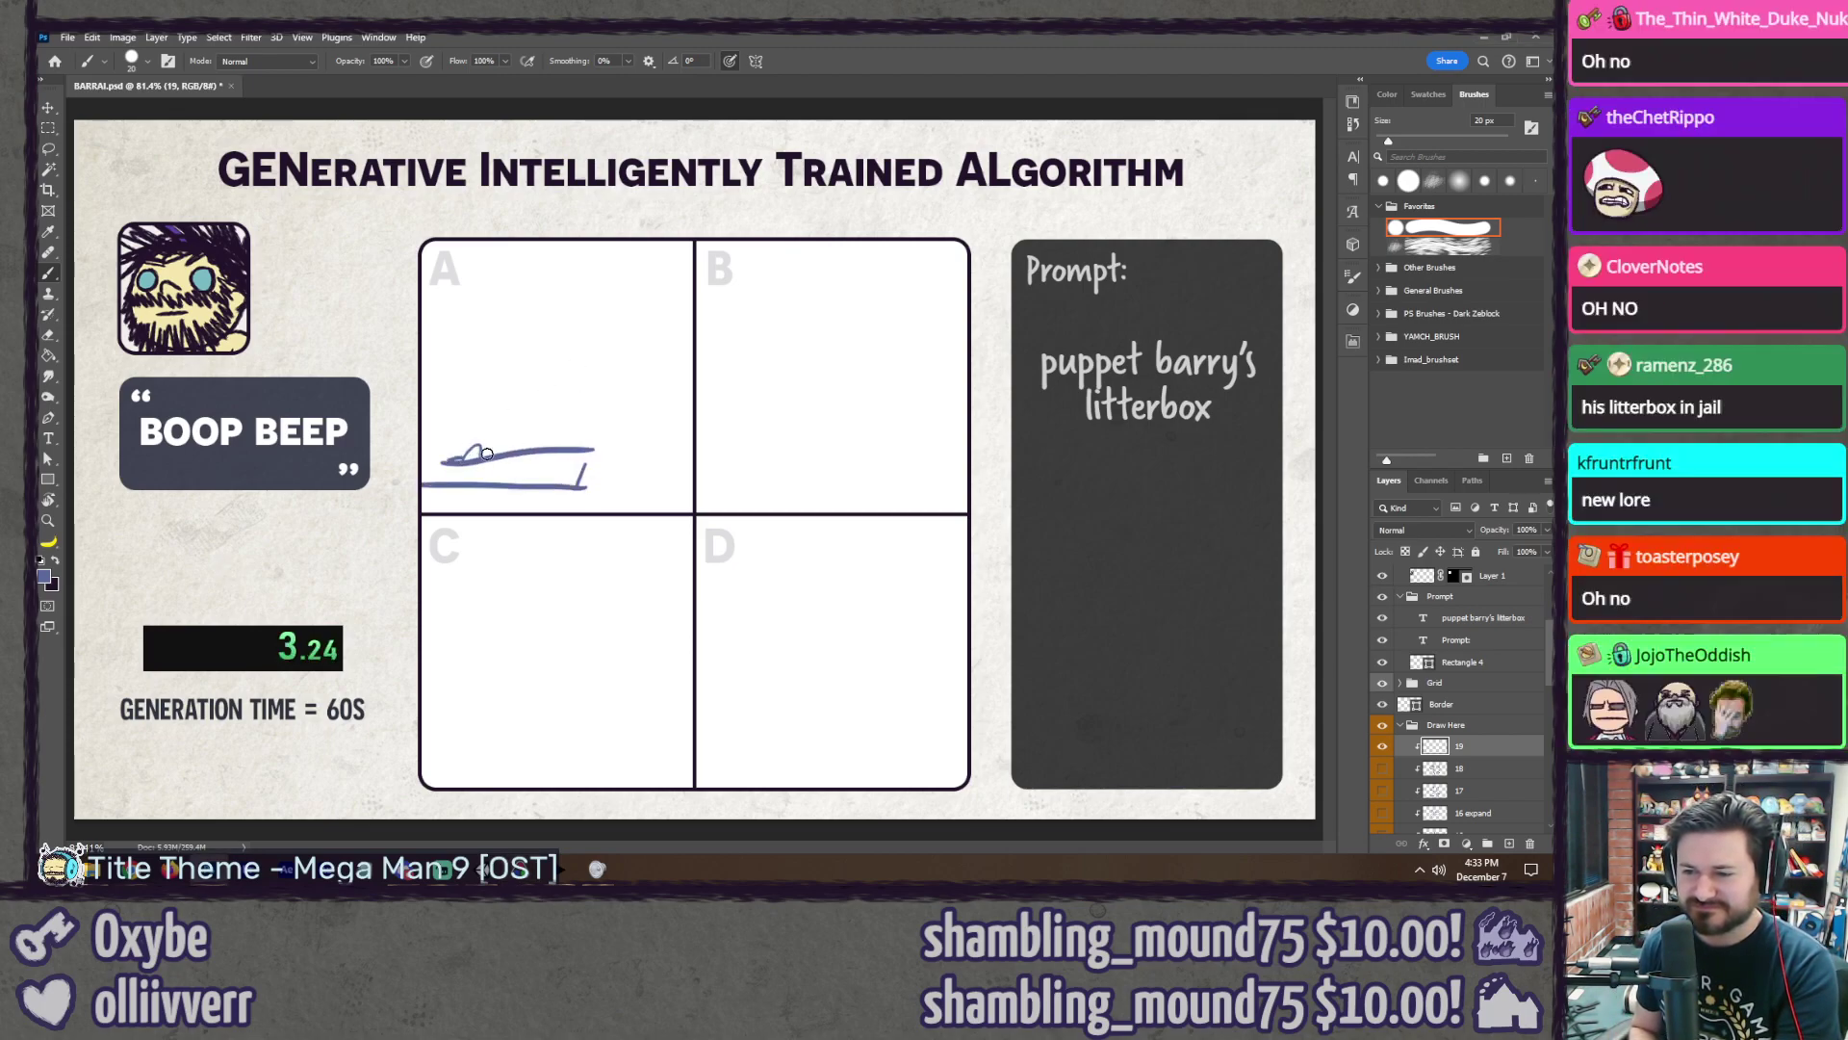
pyautogui.moveTo(654, 390)
pyautogui.mouseDown()
pyautogui.moveTo(624, 418)
pyautogui.moveTo(662, 408)
pyautogui.moveTo(654, 426)
pyautogui.moveTo(605, 449)
pyautogui.moveTo(694, 414)
pyautogui.moveTo(645, 375)
pyautogui.moveTo(606, 383)
pyautogui.moveTo(596, 408)
pyautogui.moveTo(621, 428)
pyautogui.moveTo(669, 424)
pyautogui.moveTo(647, 503)
pyautogui.moveTo(679, 446)
pyautogui.moveTo(604, 501)
pyautogui.mouseUp()
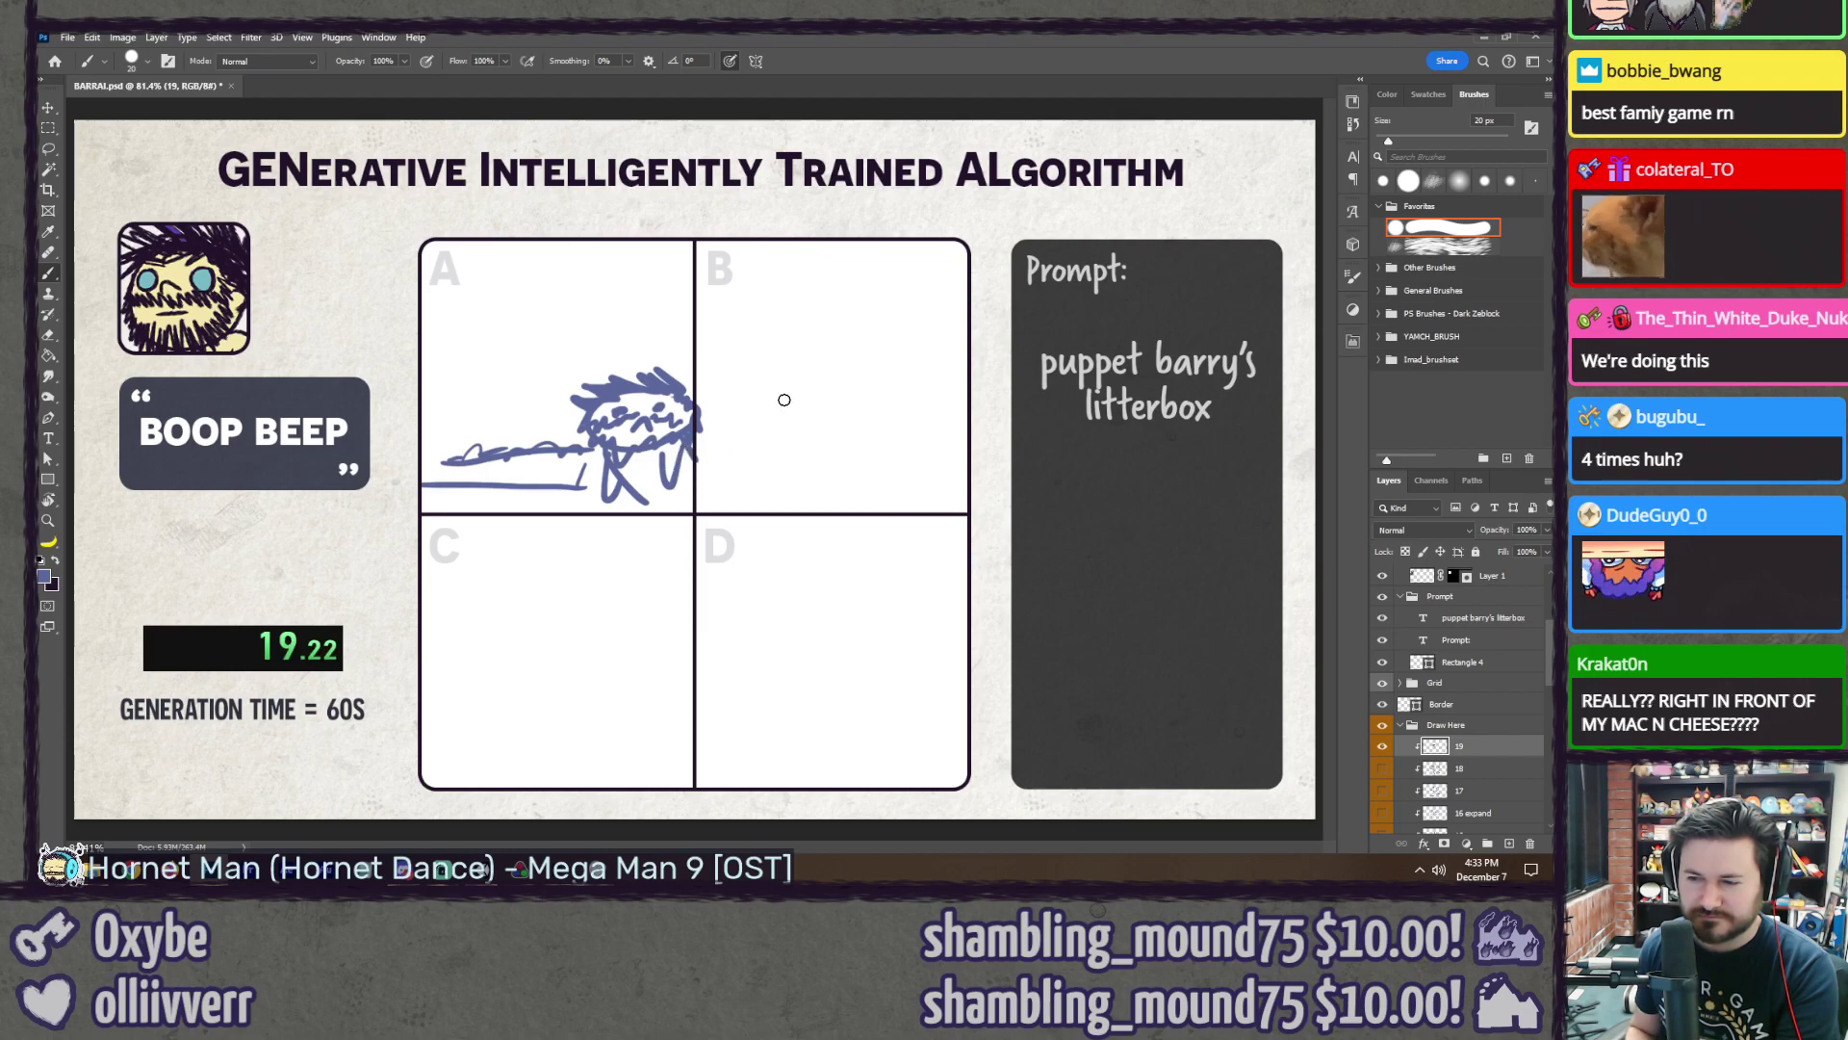
pyautogui.moveTo(474, 451)
pyautogui.mouseDown()
pyautogui.moveTo(441, 458)
pyautogui.moveTo(501, 428)
pyautogui.moveTo(496, 412)
pyautogui.mouseUp()
pyautogui.moveTo(521, 377); pyautogui.dragTo(449, 420)
pyautogui.hotkey('ctrl', 'z')
pyautogui.hotkey('ctrl', 'z')
pyautogui.hotkey('ctrl', 'z')
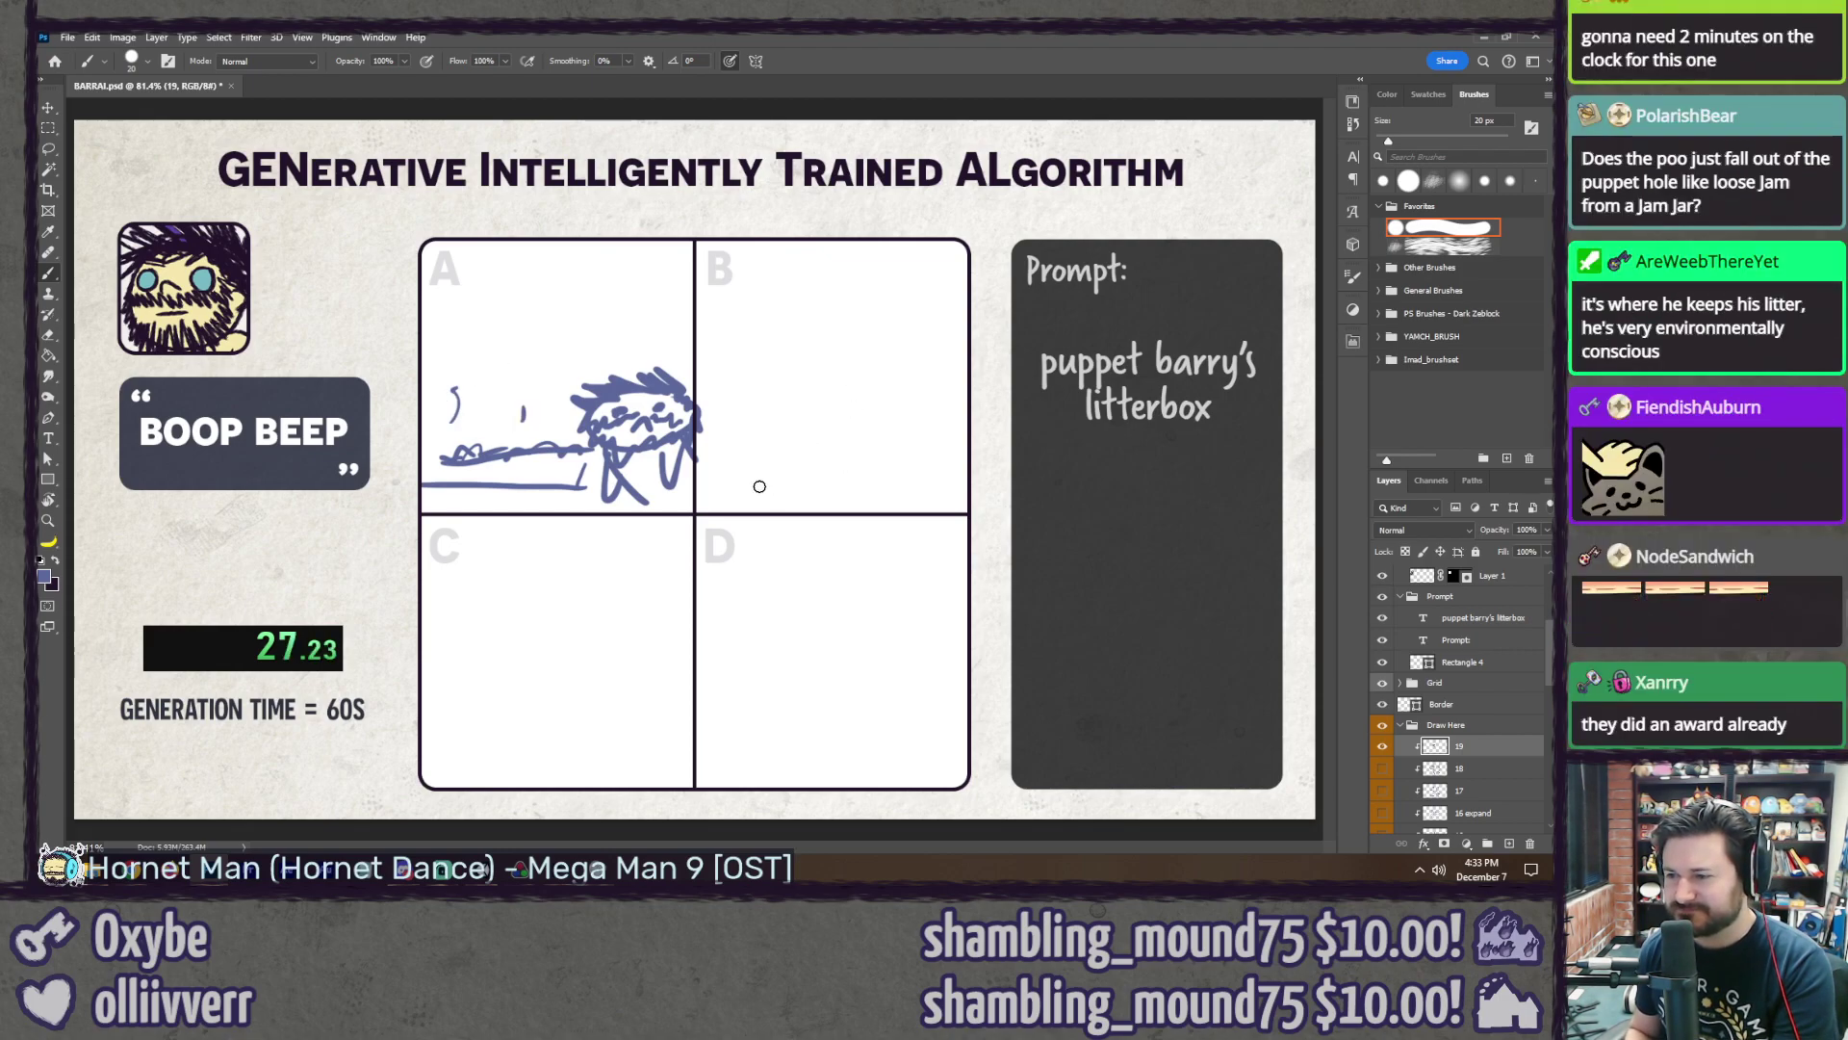
# Step: Draw a litterbox with litter marks and a head joined to the body in panel B
pyautogui.moveTo(749, 497); pyautogui.dragTo(1006, 457)
pyautogui.moveTo(784, 496); pyautogui.dragTo(866, 496)
pyautogui.moveTo(779, 510); pyautogui.dragTo(943, 499)
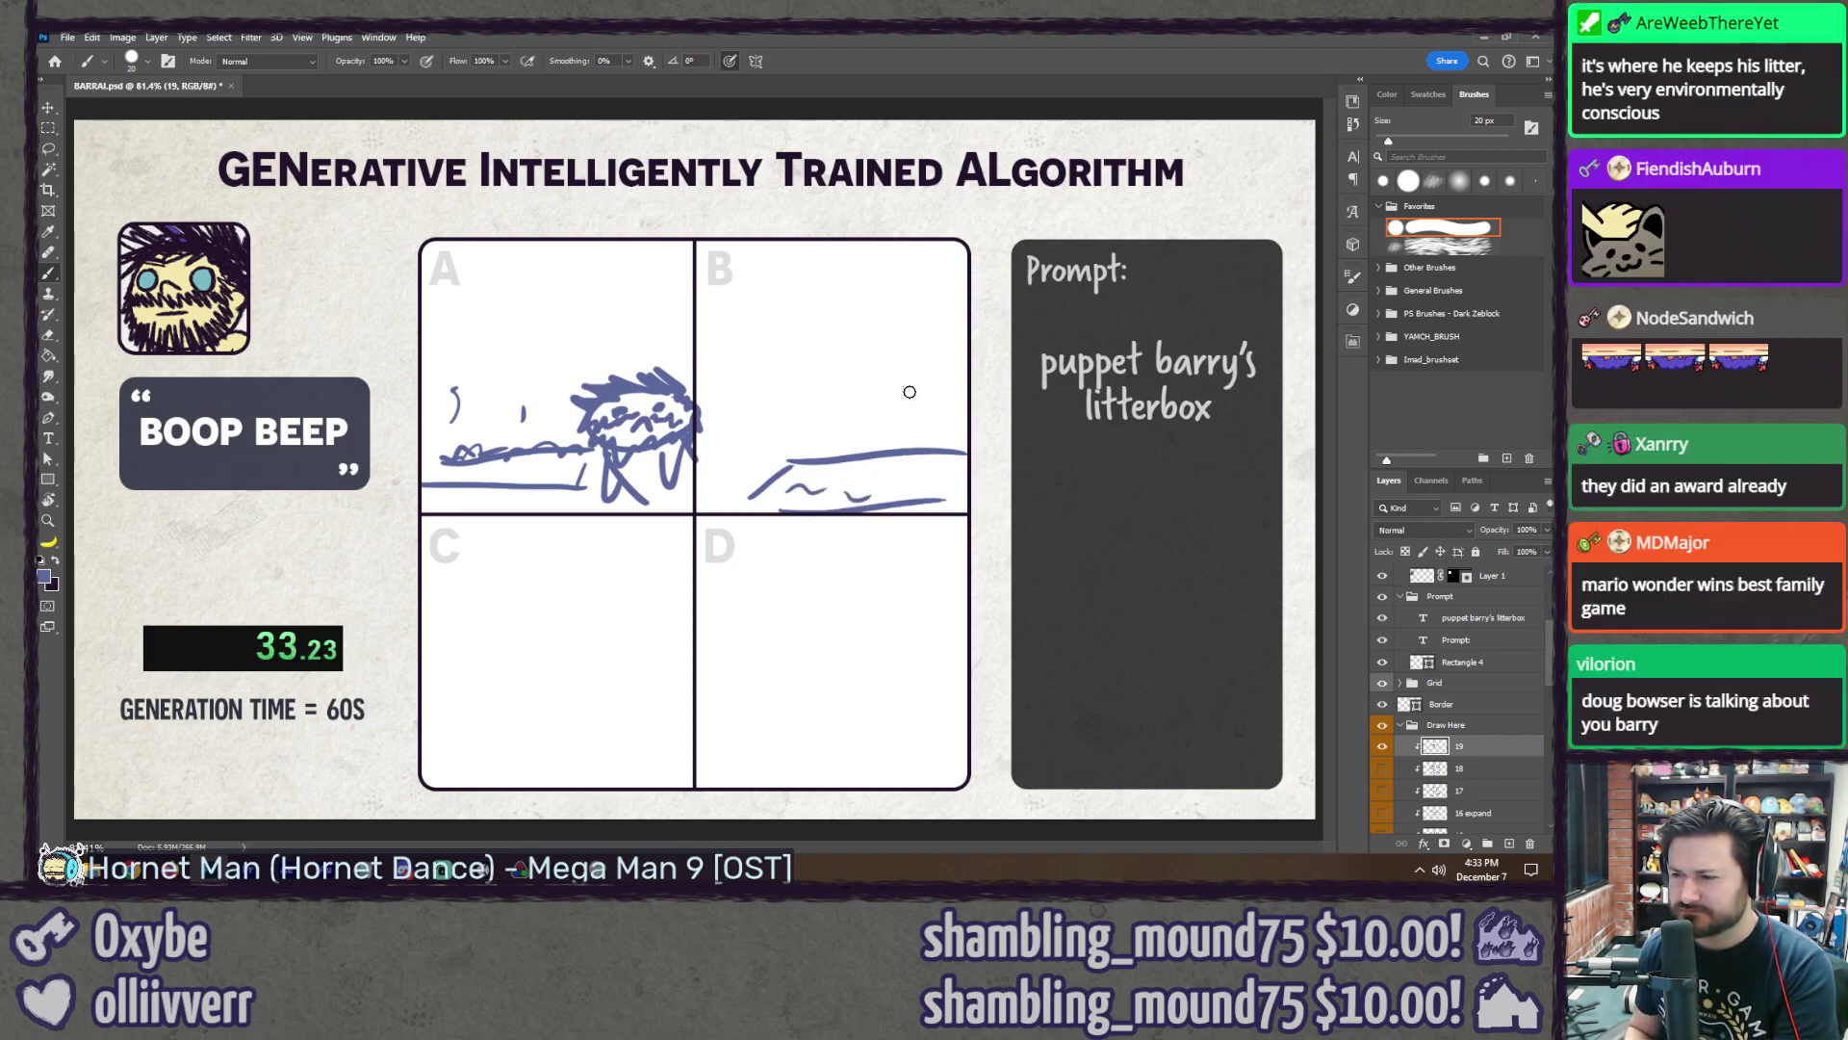
pyautogui.moveTo(919, 385)
pyautogui.mouseDown()
pyautogui.moveTo(874, 389)
pyautogui.moveTo(948, 390)
pyautogui.moveTo(805, 445)
pyautogui.mouseUp()
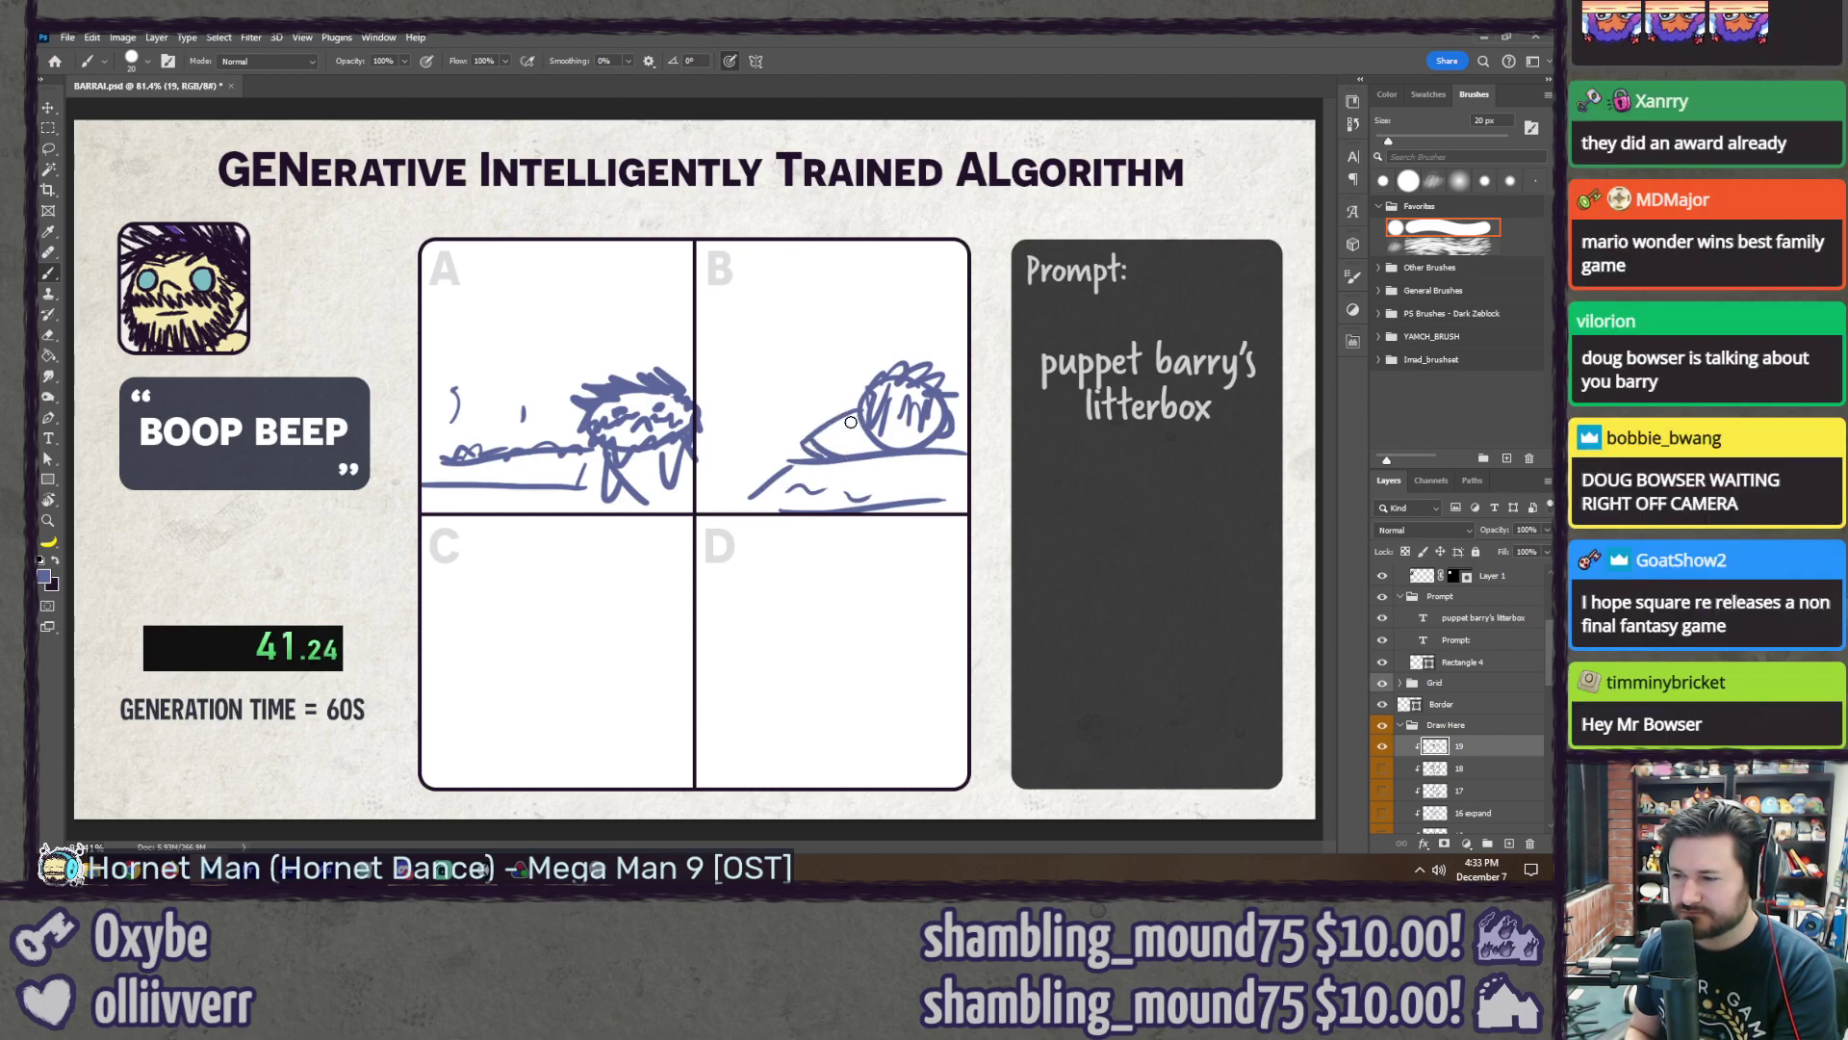
pyautogui.moveTo(847, 457); pyautogui.dragTo(867, 424)
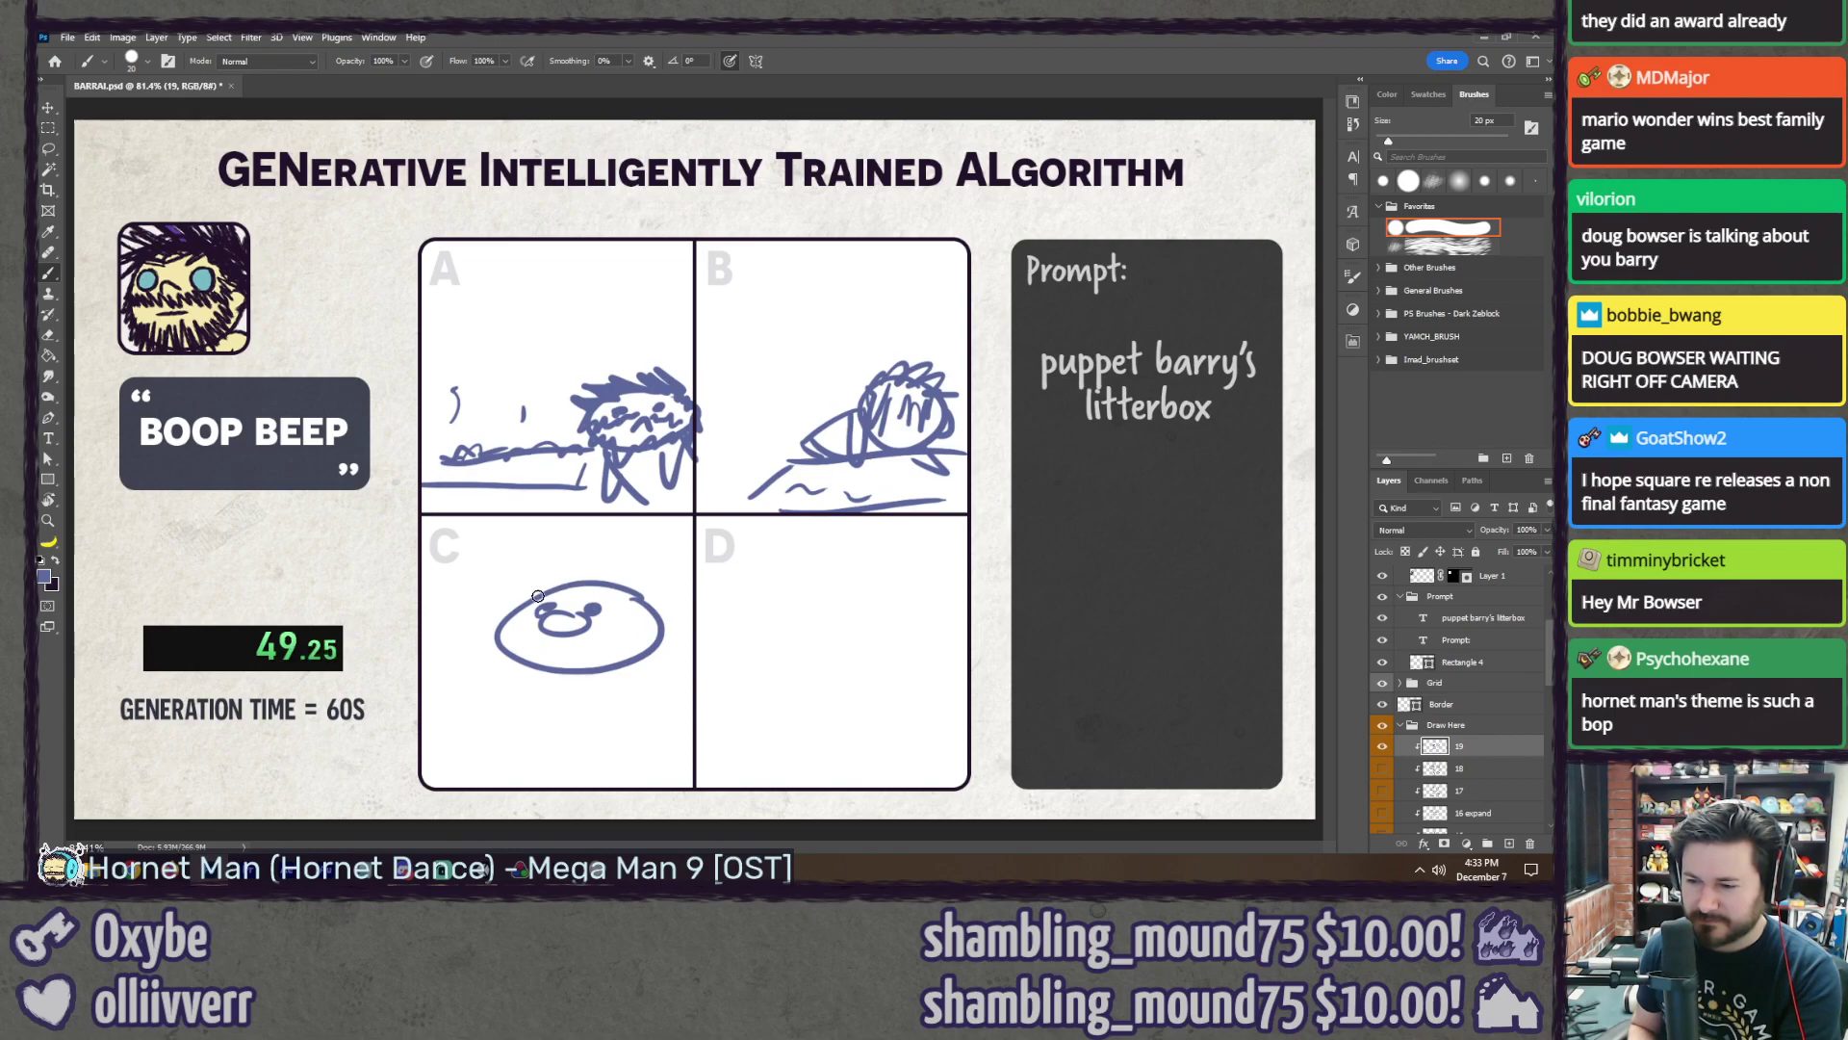
# Step: Sketch panel C's face, undoing a stroke, and draw a head and mouth in panel D
pyautogui.moveTo(562, 568); pyautogui.dragTo(617, 575)
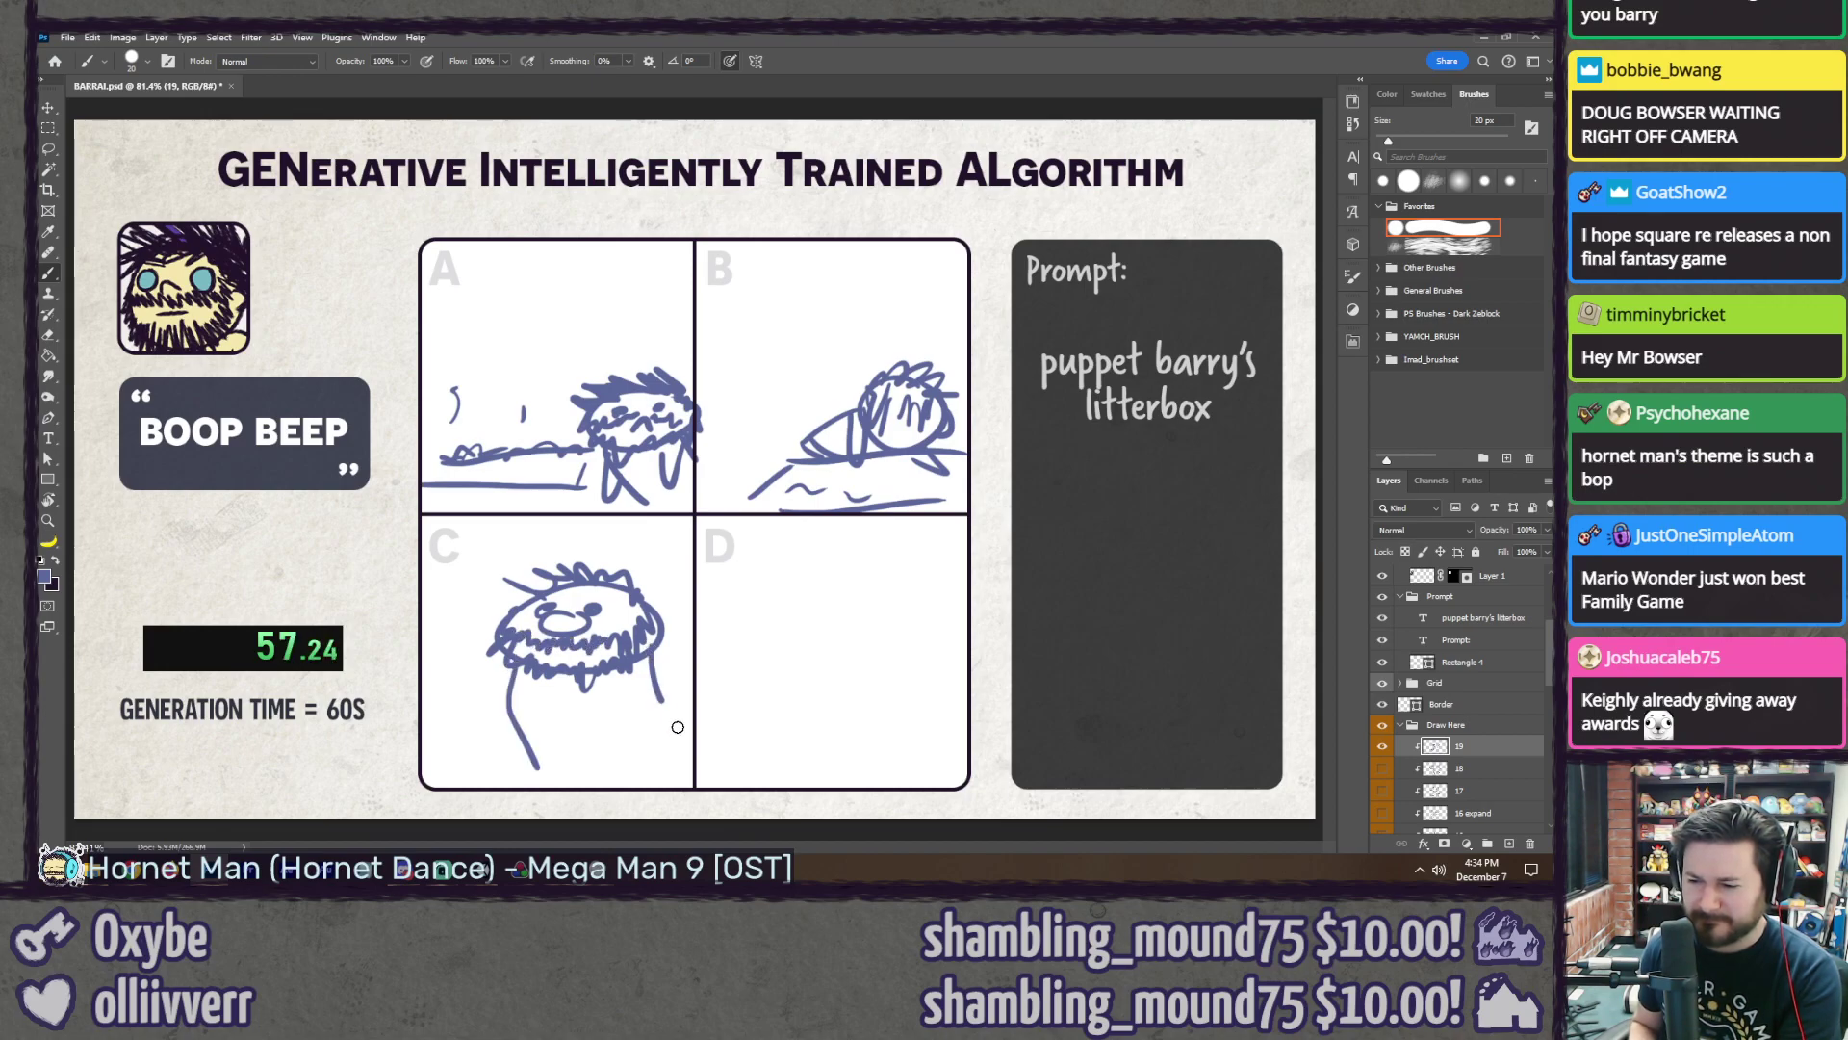
pyautogui.hotkey('ctrl', 'z')
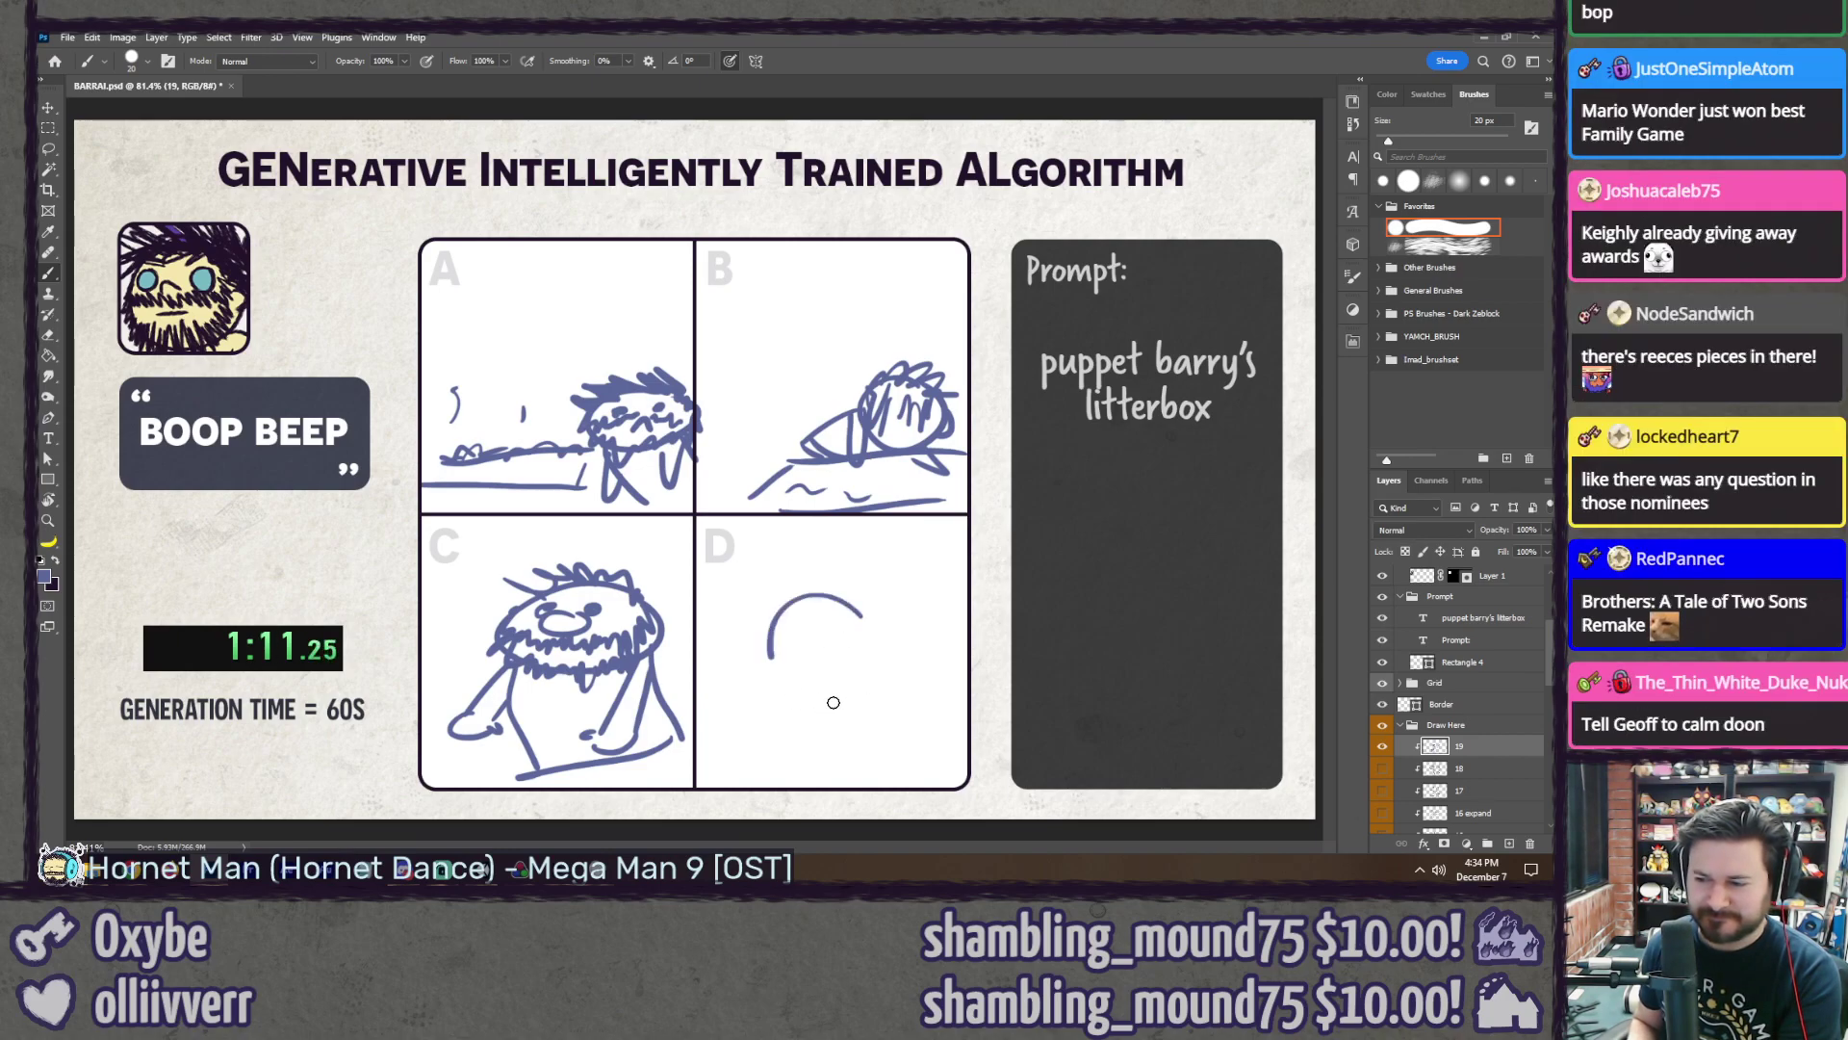
pyautogui.moveTo(769, 657); pyautogui.dragTo(878, 609)
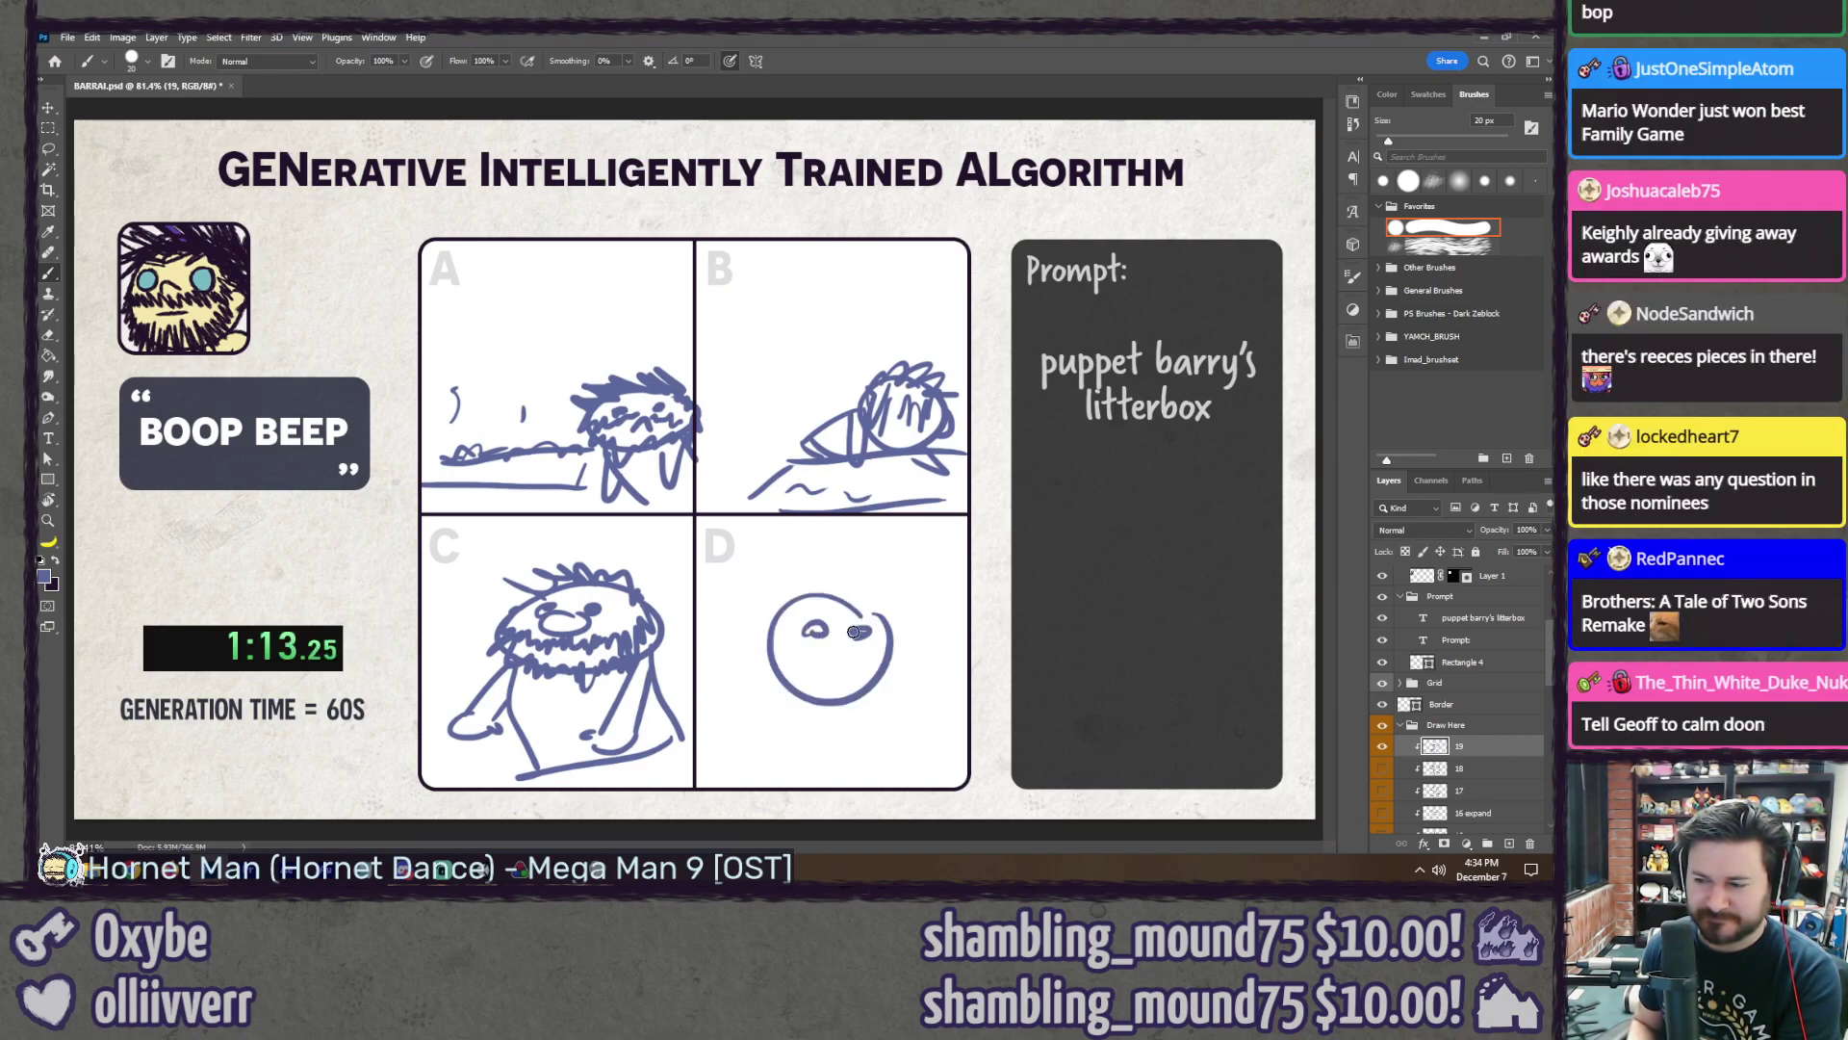
pyautogui.moveTo(865, 663); pyautogui.dragTo(803, 666)
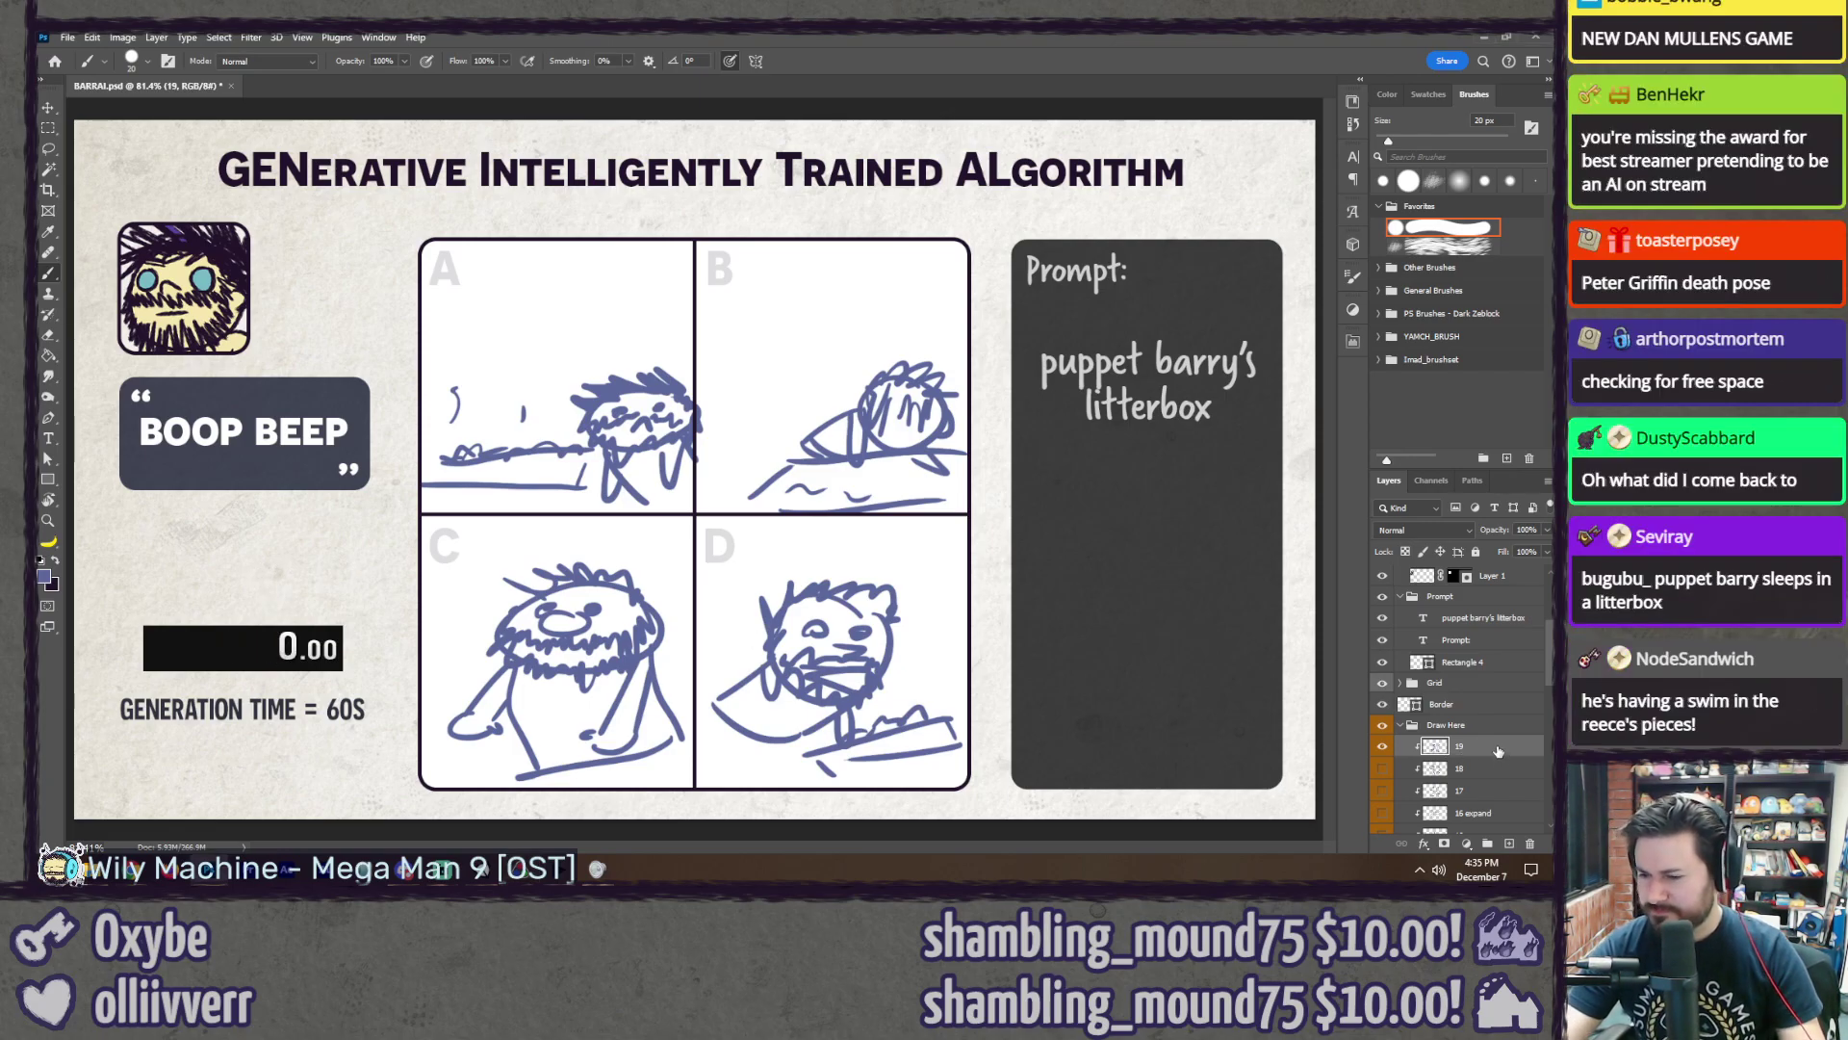
# Step: Add layer 20 as a clipping mask, hide layer 19's sketches, and switch to the chat reader
pyautogui.hotkey('ctrl', 'shift', 'n')
pyautogui.write('20')
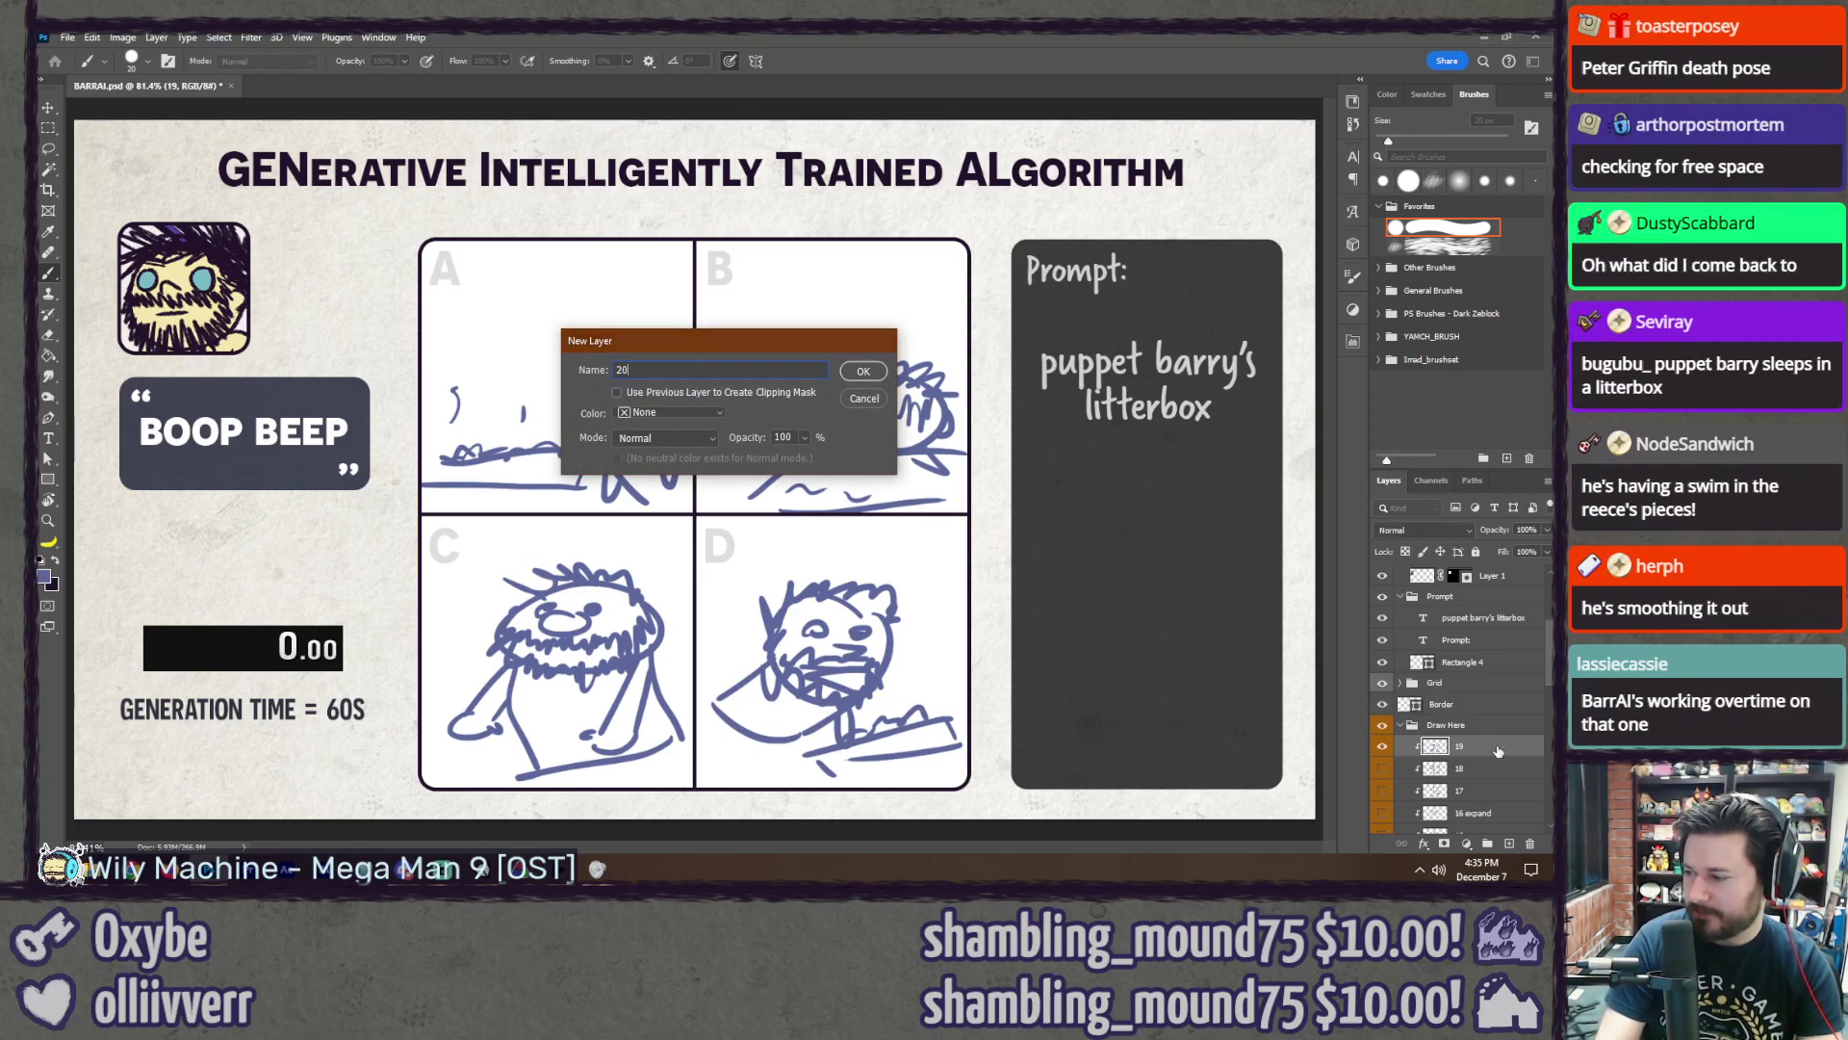
pyautogui.press('Return')
pyautogui.rightClick(1498, 751)
pyautogui.click(1471, 427)
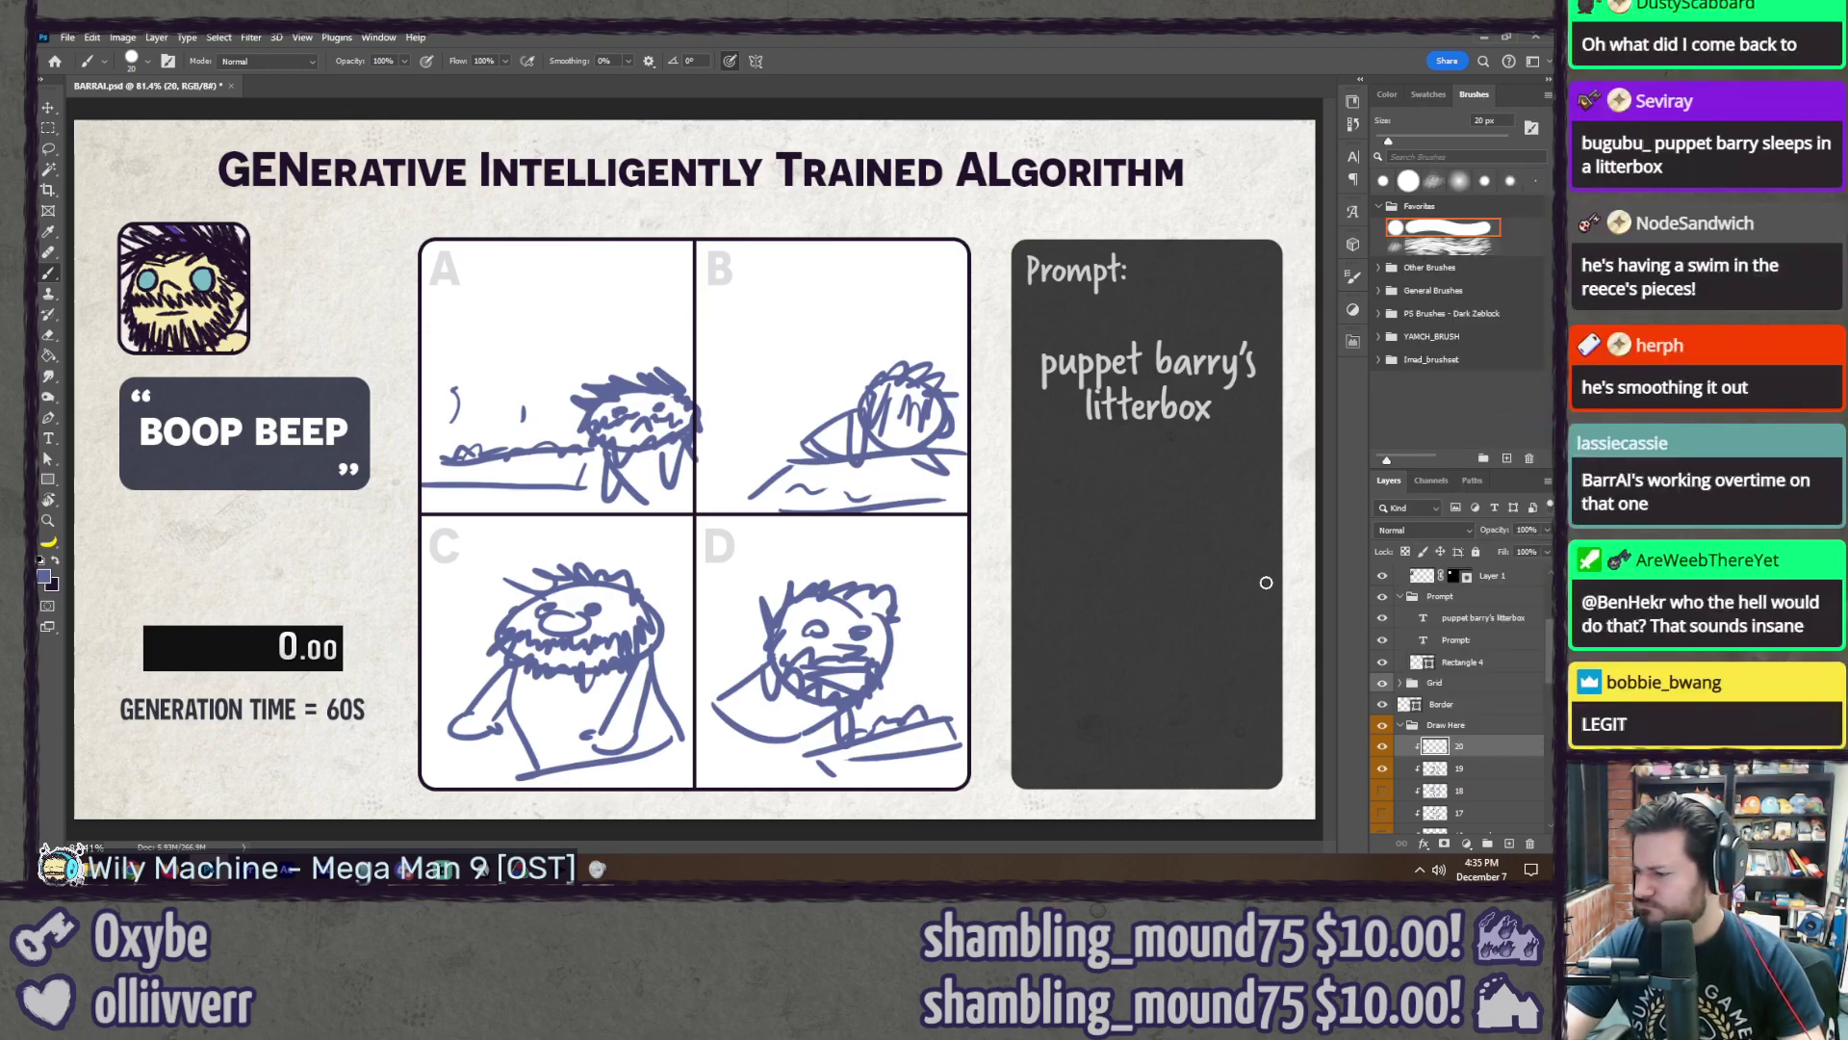
pyautogui.click(1382, 767)
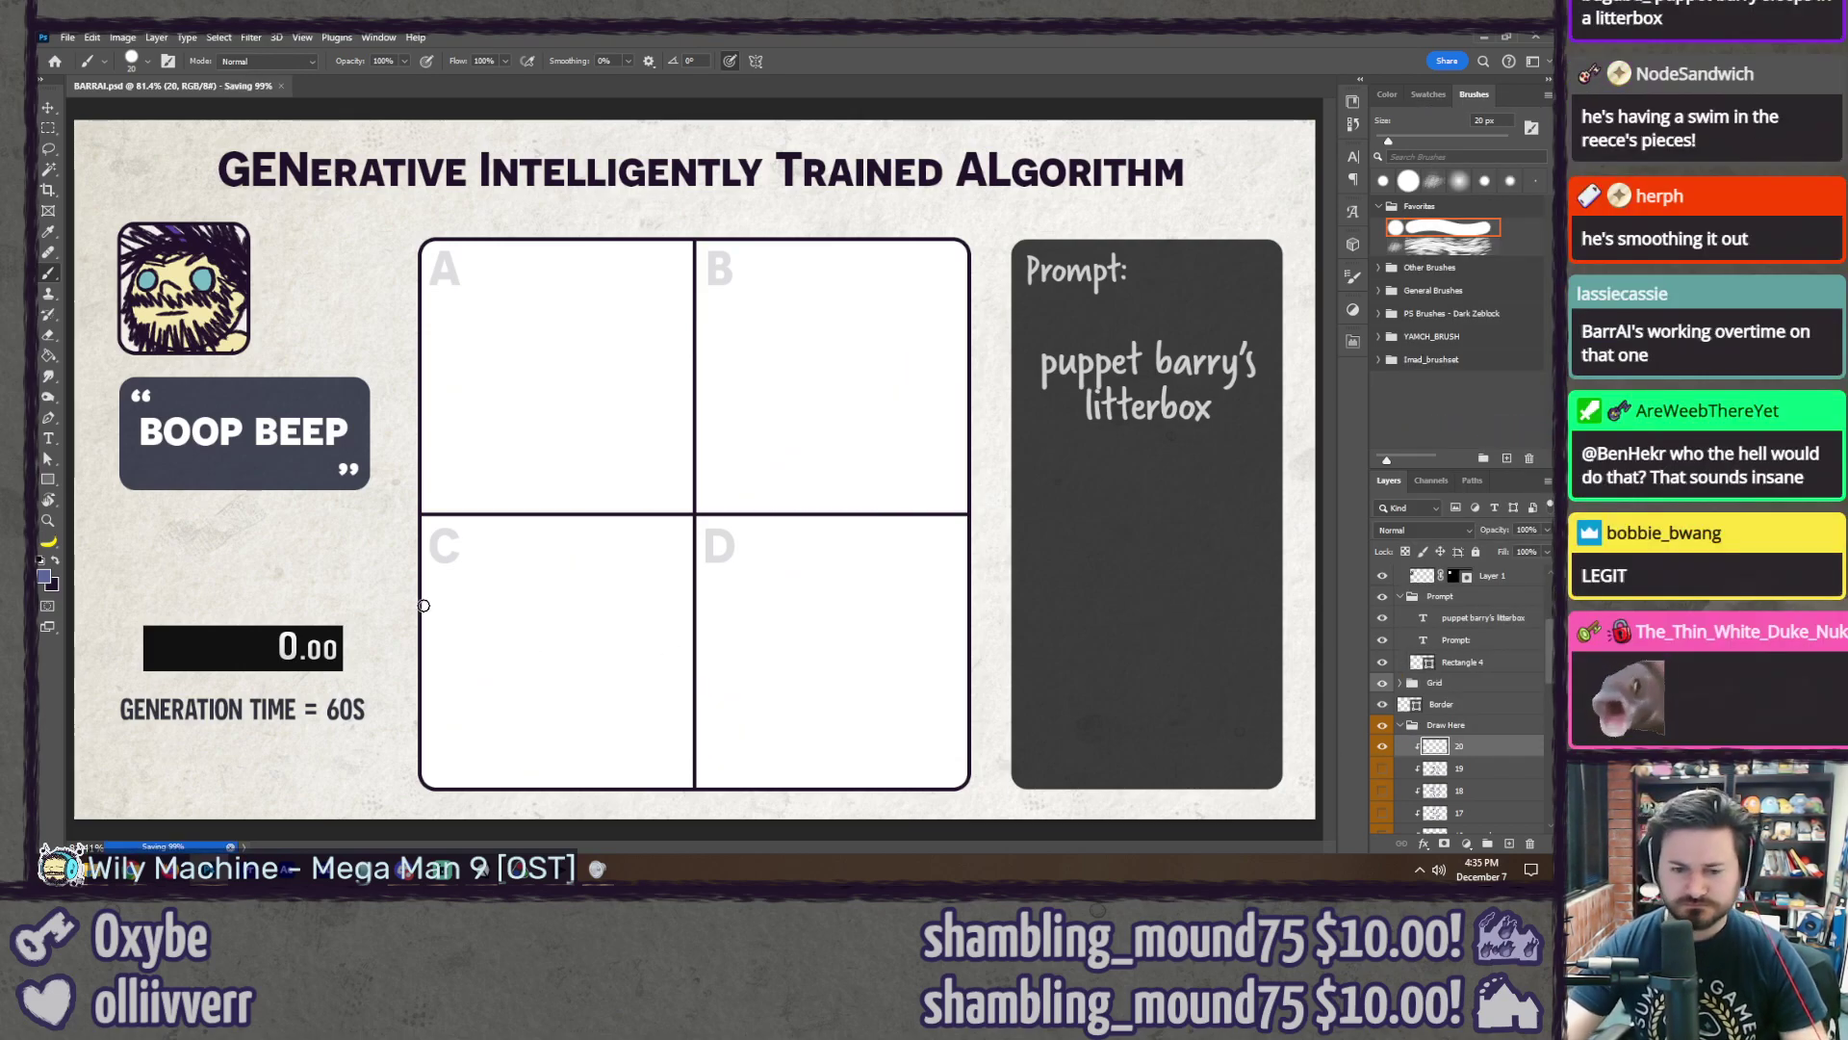
pyautogui.hotkey('alt', 'Tab')
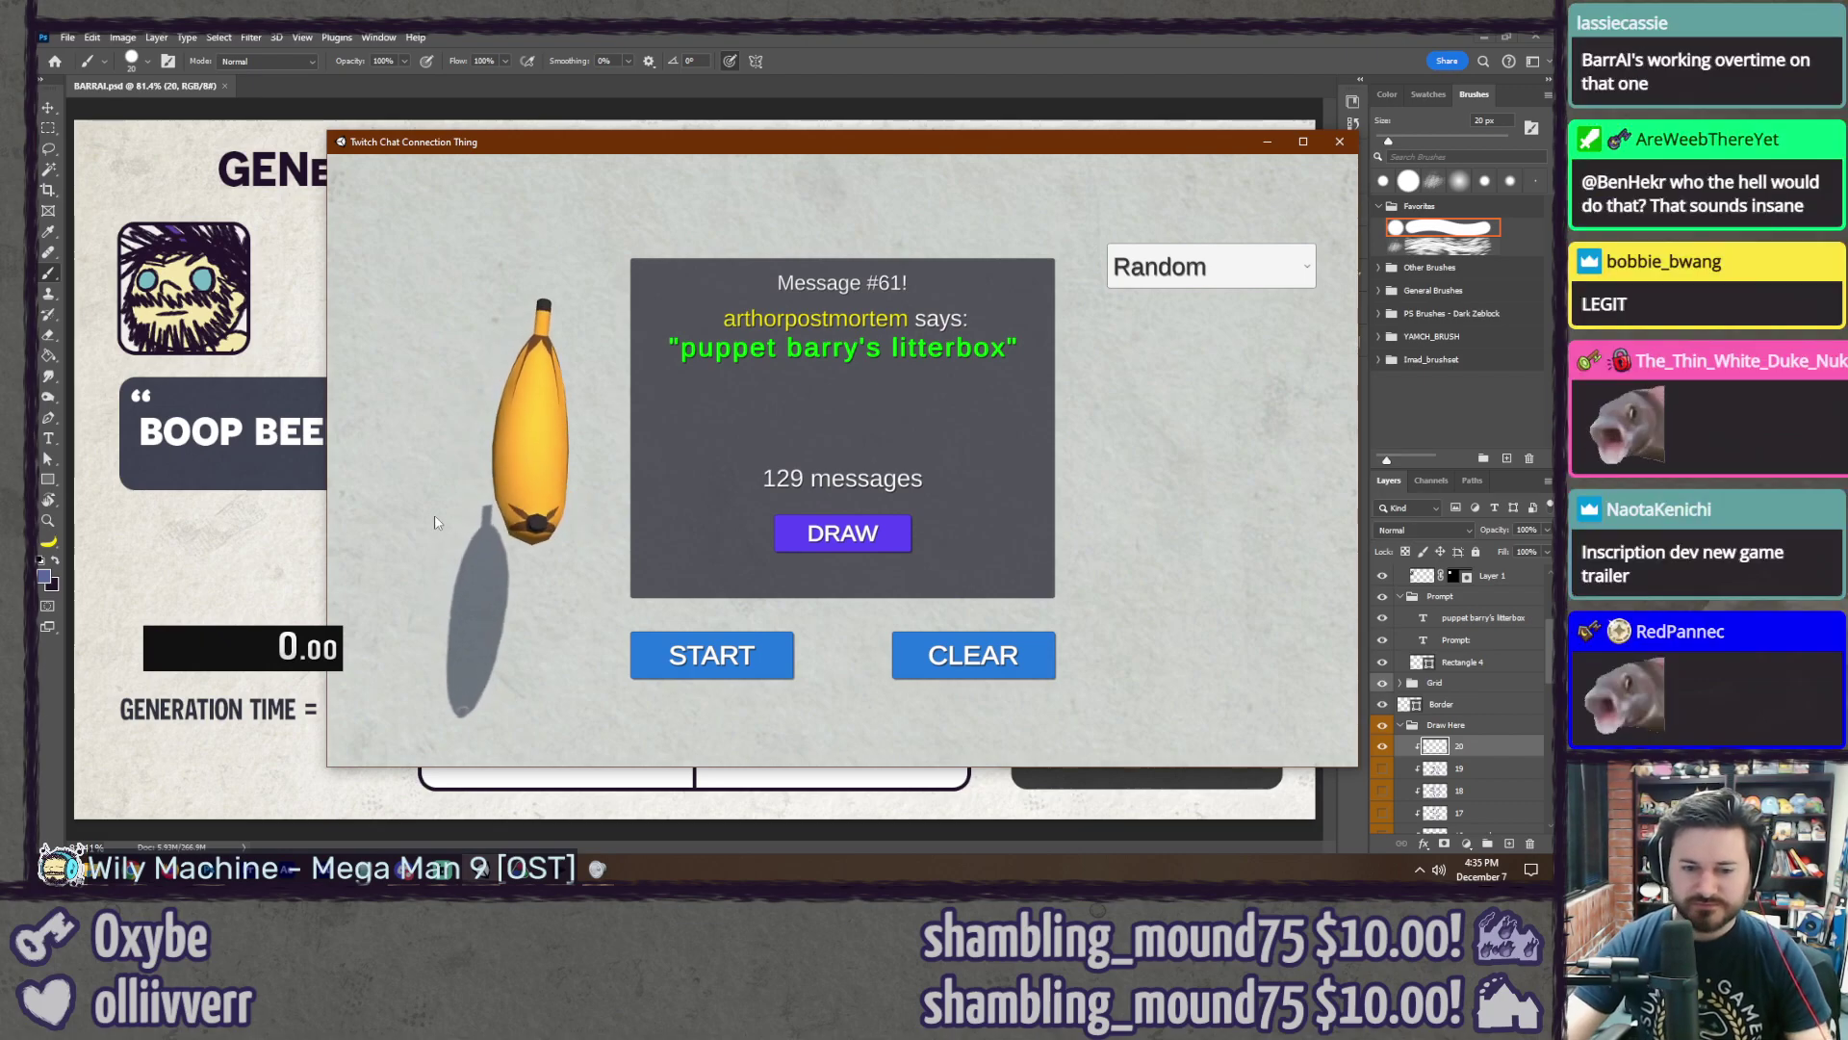
# Step: Clear and restart chat collection, draw message #3 'wowie zowified sonic', then hide the chat window
pyautogui.click(972, 655)
pyautogui.click(699, 666)
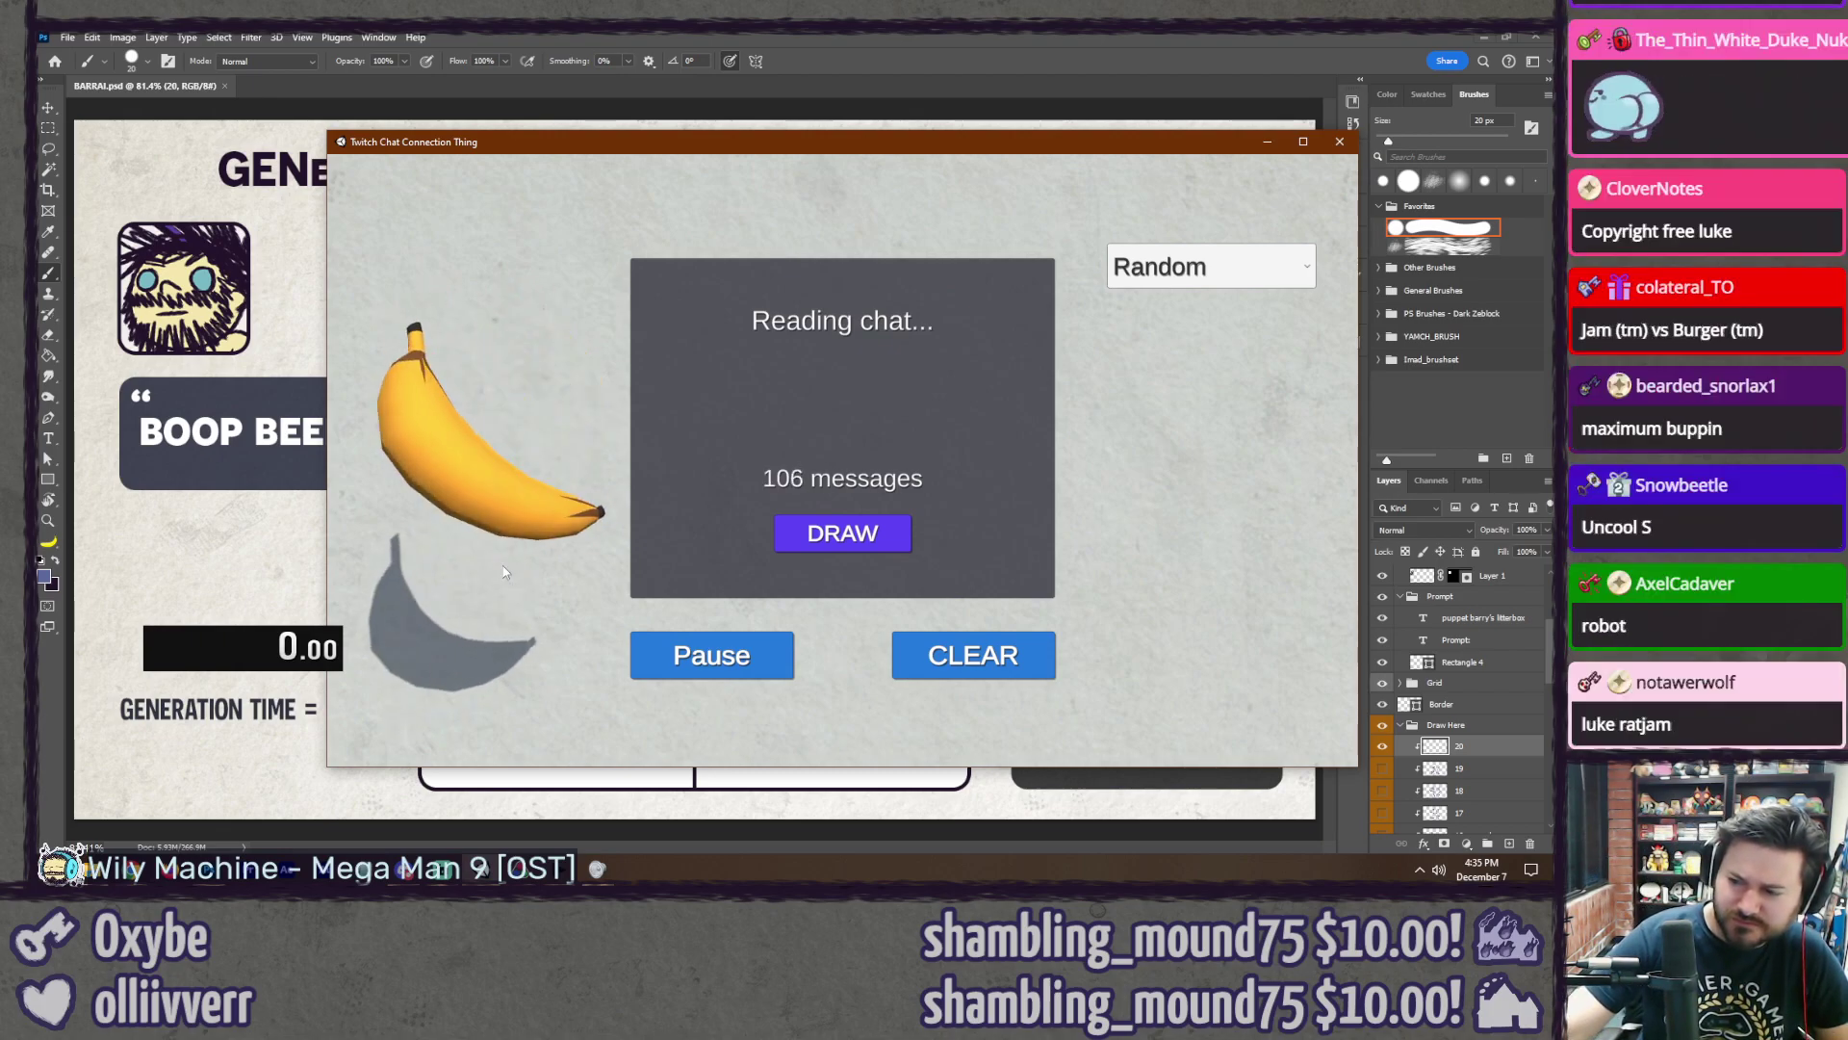
pyautogui.click(742, 663)
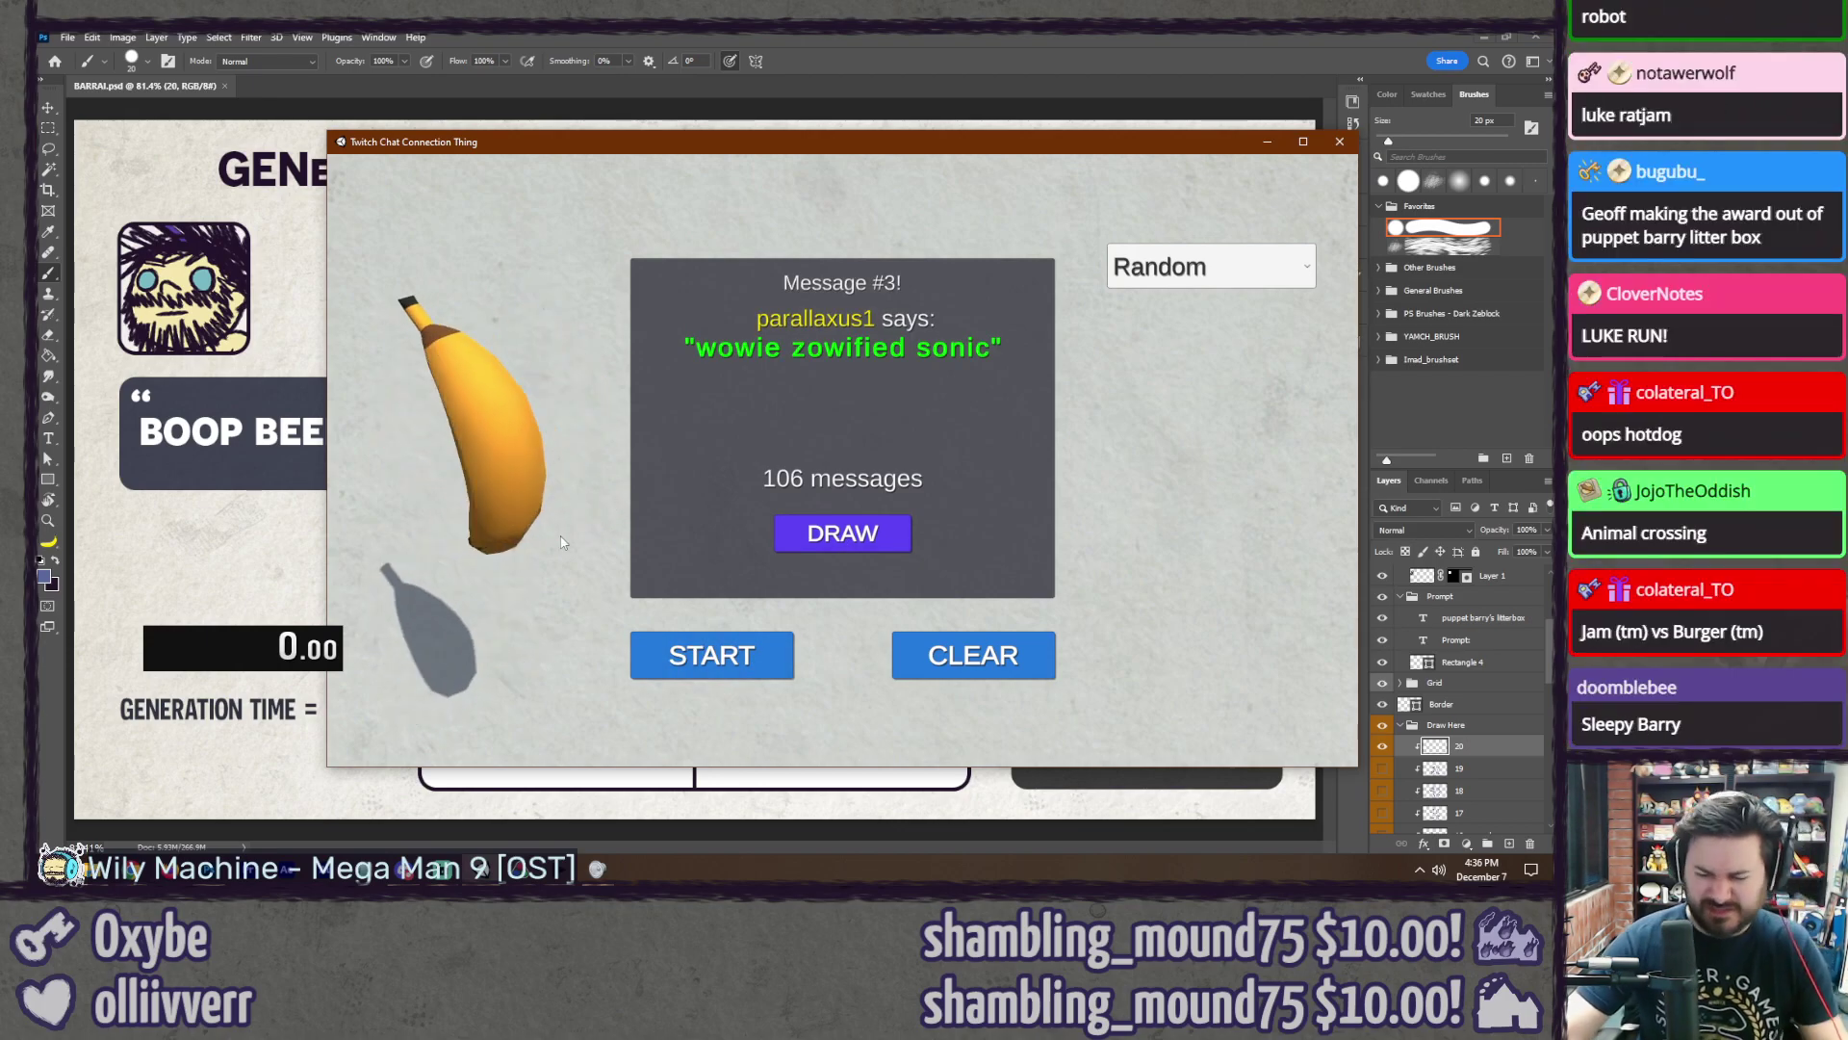
pyautogui.hotkey('alt', 'Tab')
# Step: Replace the slide prompt text with 'wowie zowieifed sonic' and commit it
pyautogui.press('t')
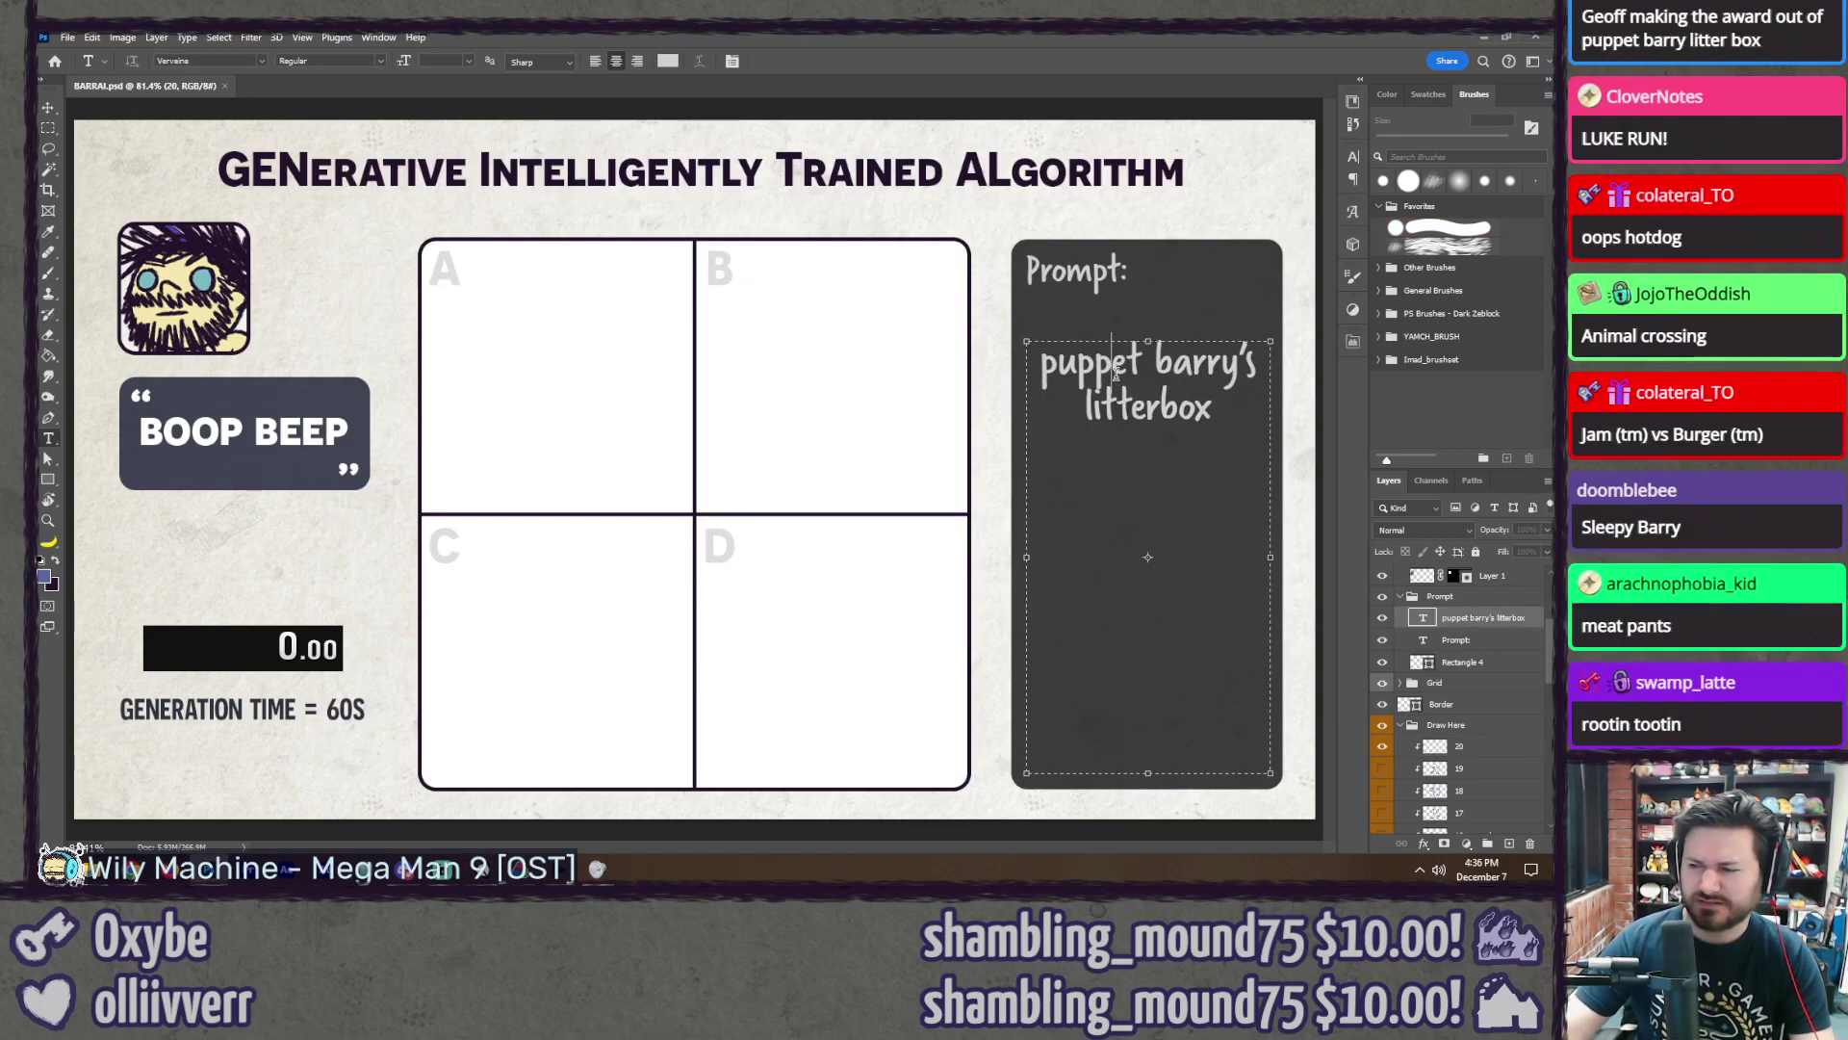
pyautogui.click(1117, 377)
pyautogui.hotkey('ctrl', 'a')
pyautogui.write('wowie zow')
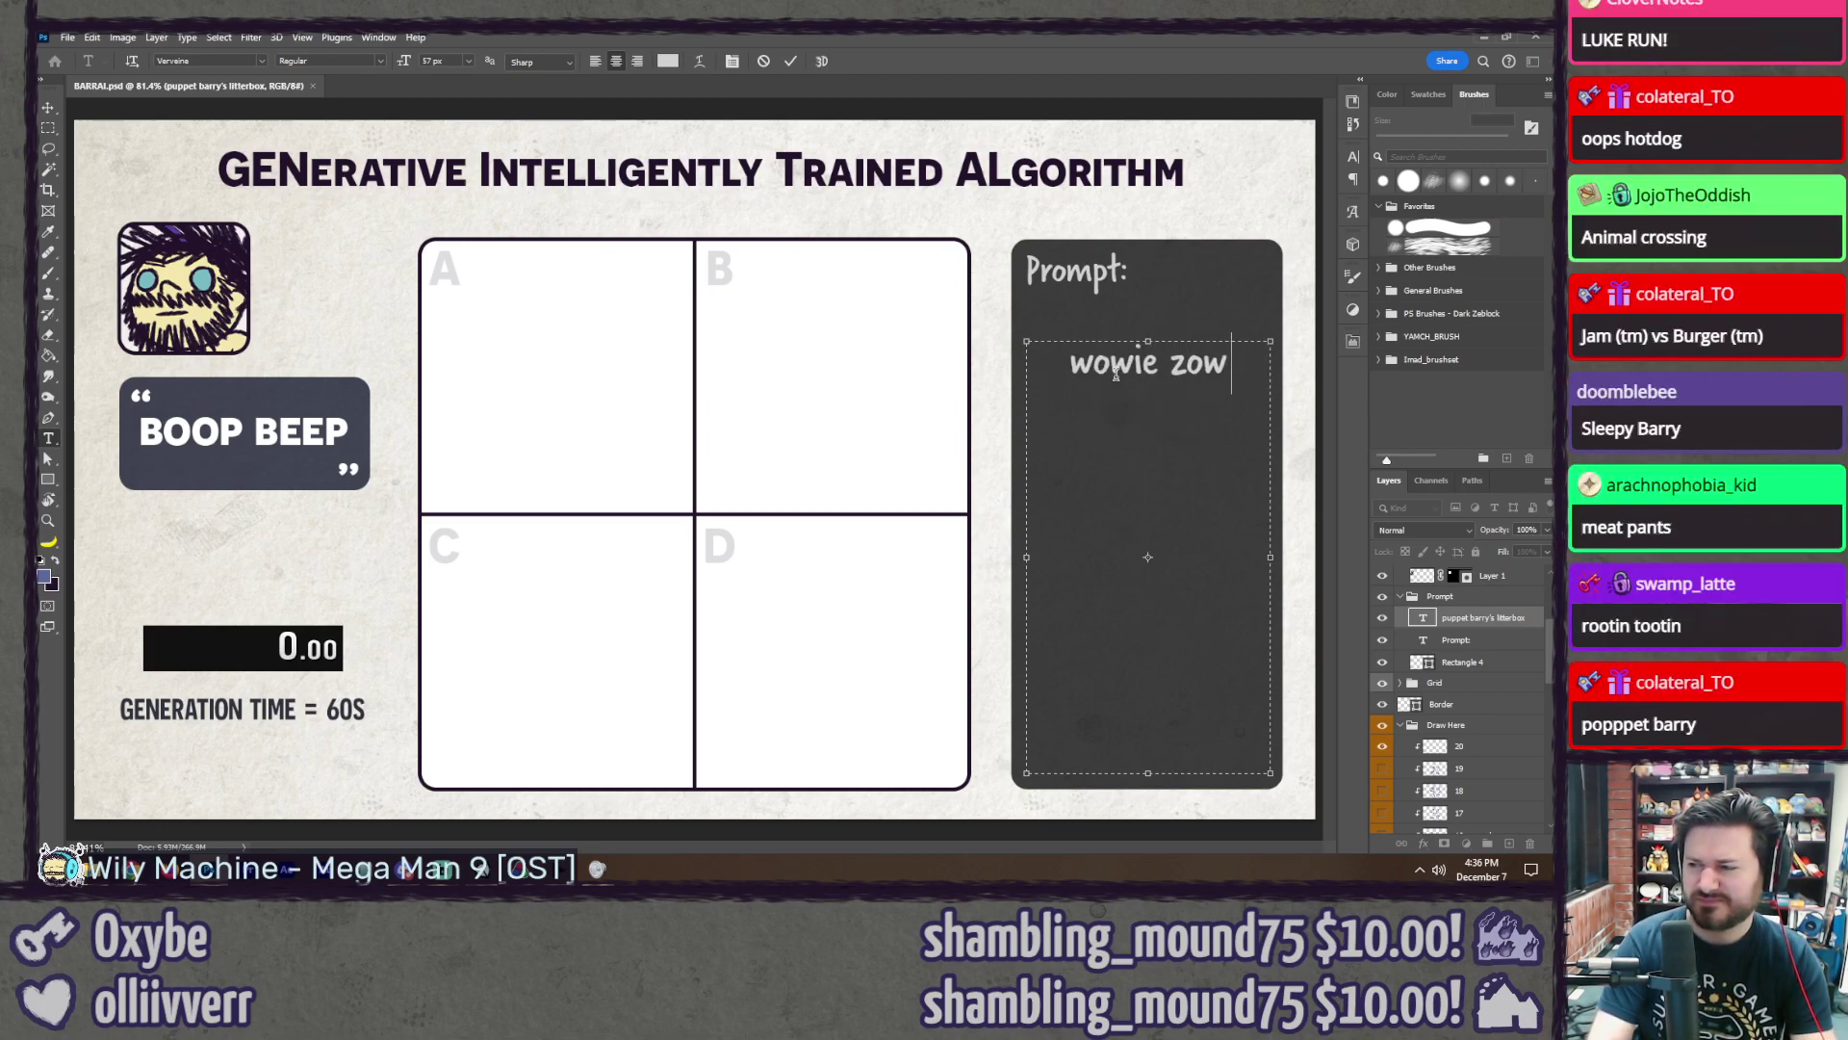
pyautogui.write('ieifed sonic')
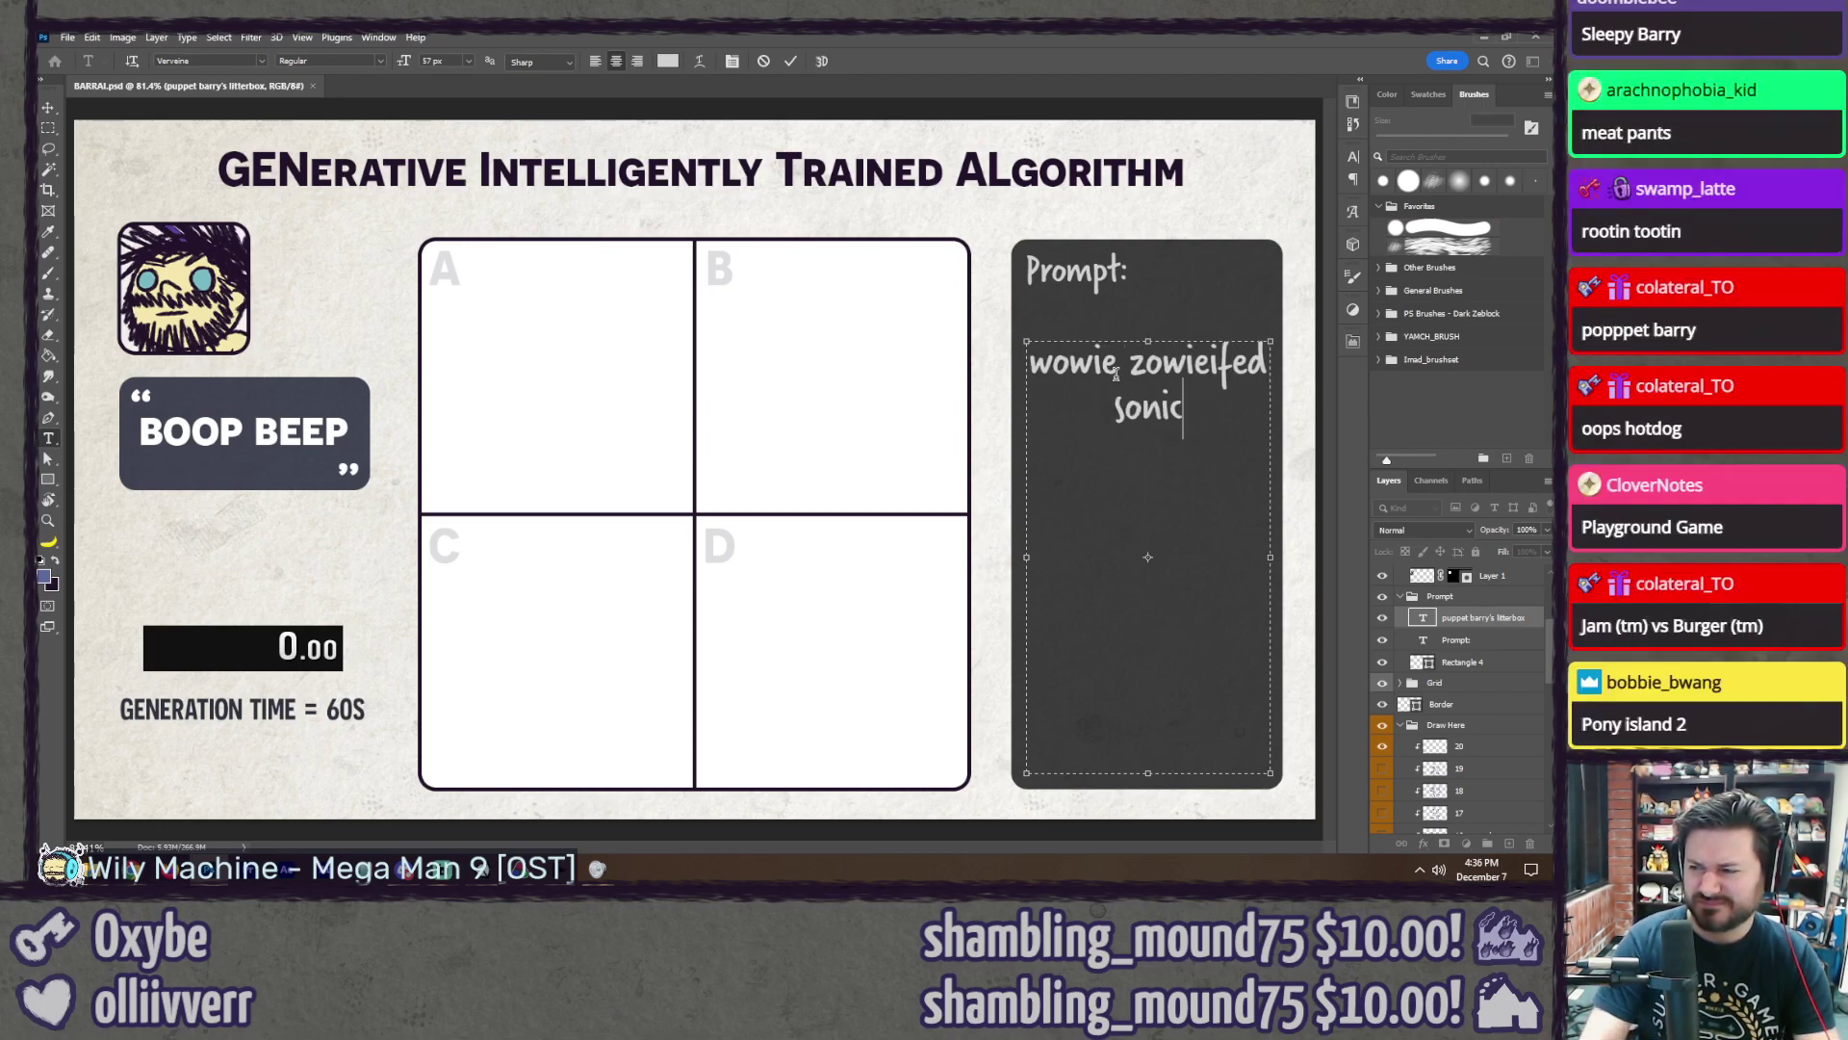
pyautogui.hotkey('ctrl', 'Return')
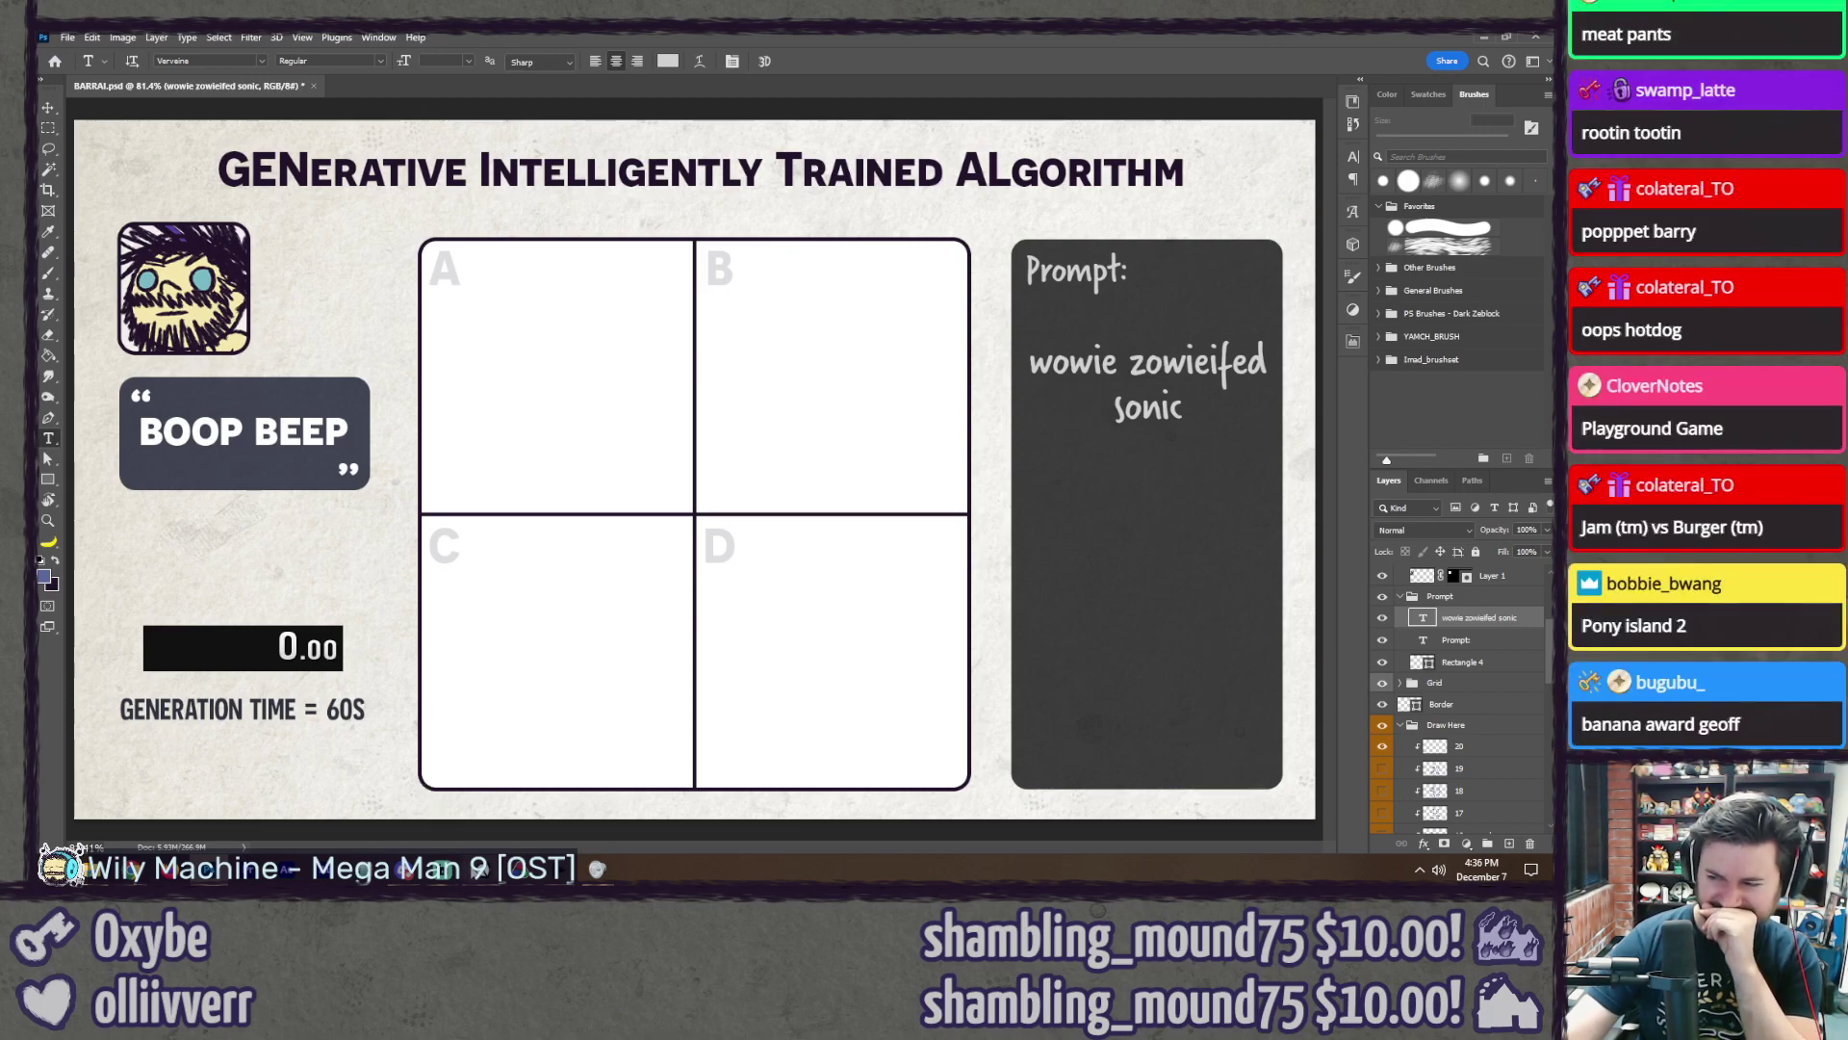
# Step: Check the chat message, correct the typo to 'zowified', and select layer 20 for drawing
pyautogui.click(472, 872)
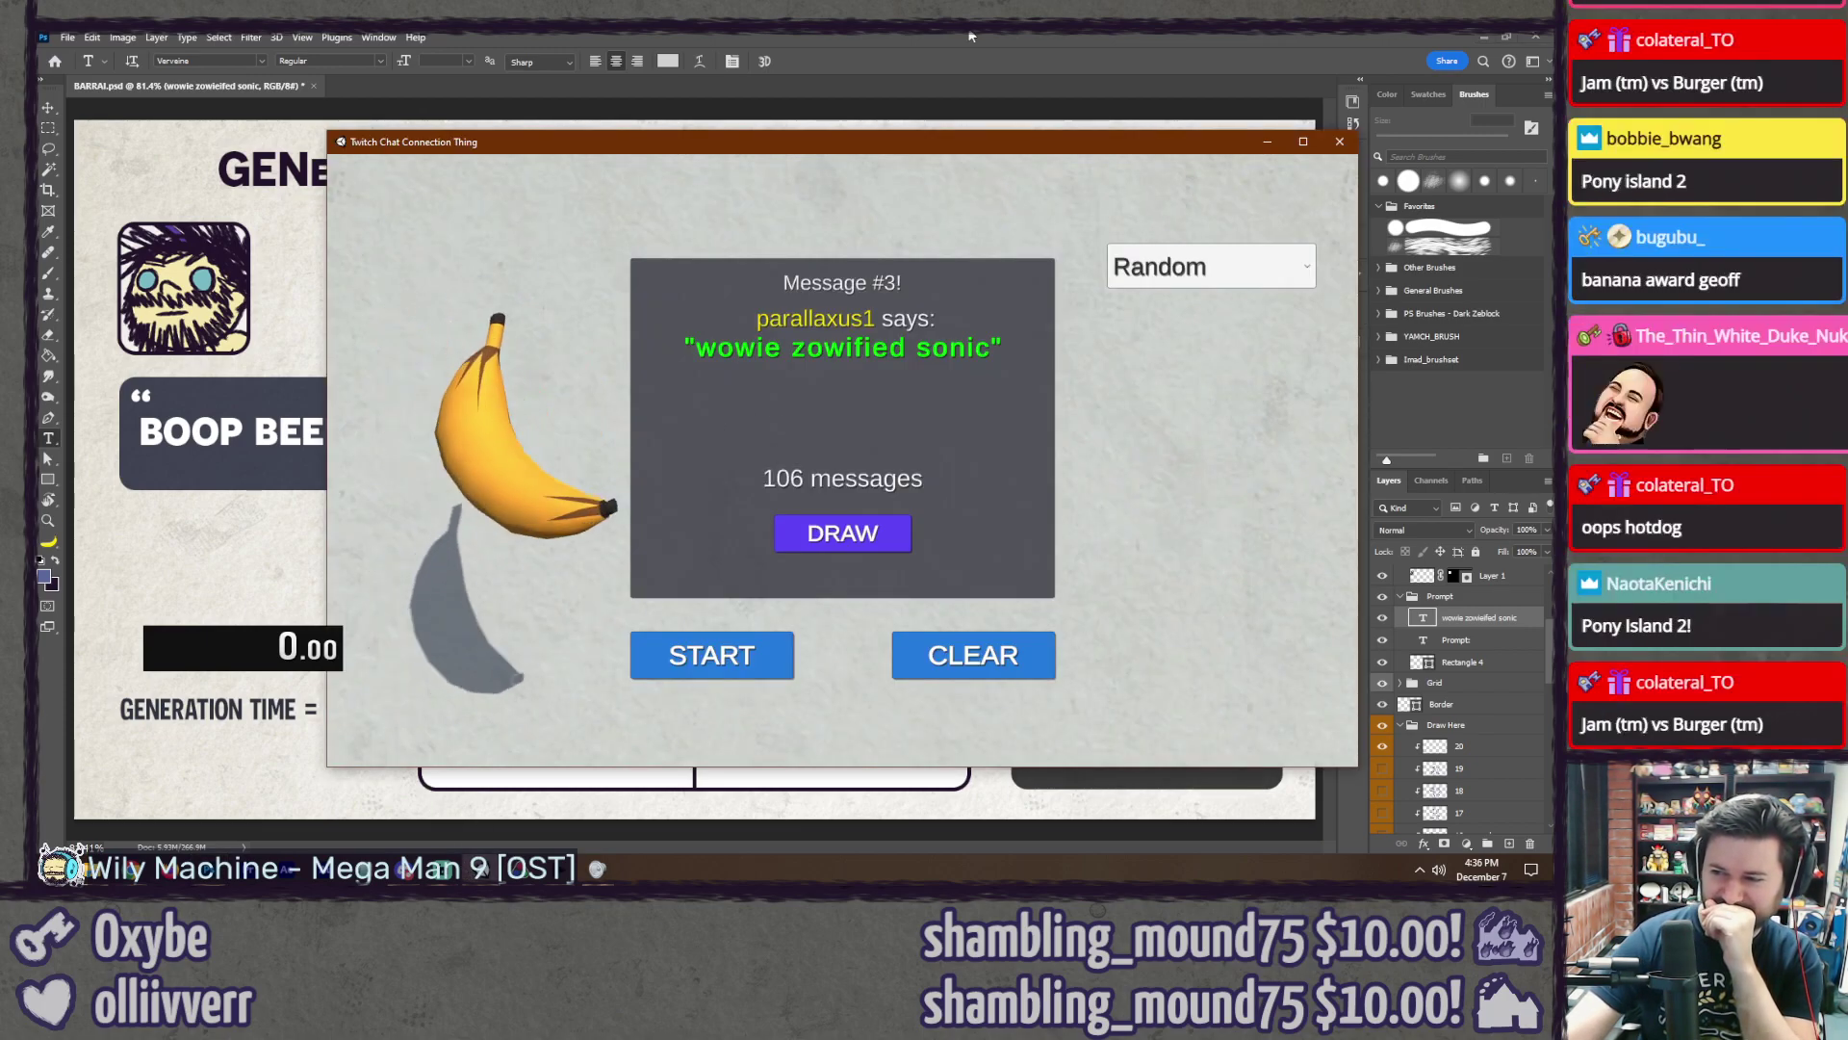
pyautogui.click(970, 36)
pyautogui.click(1208, 363)
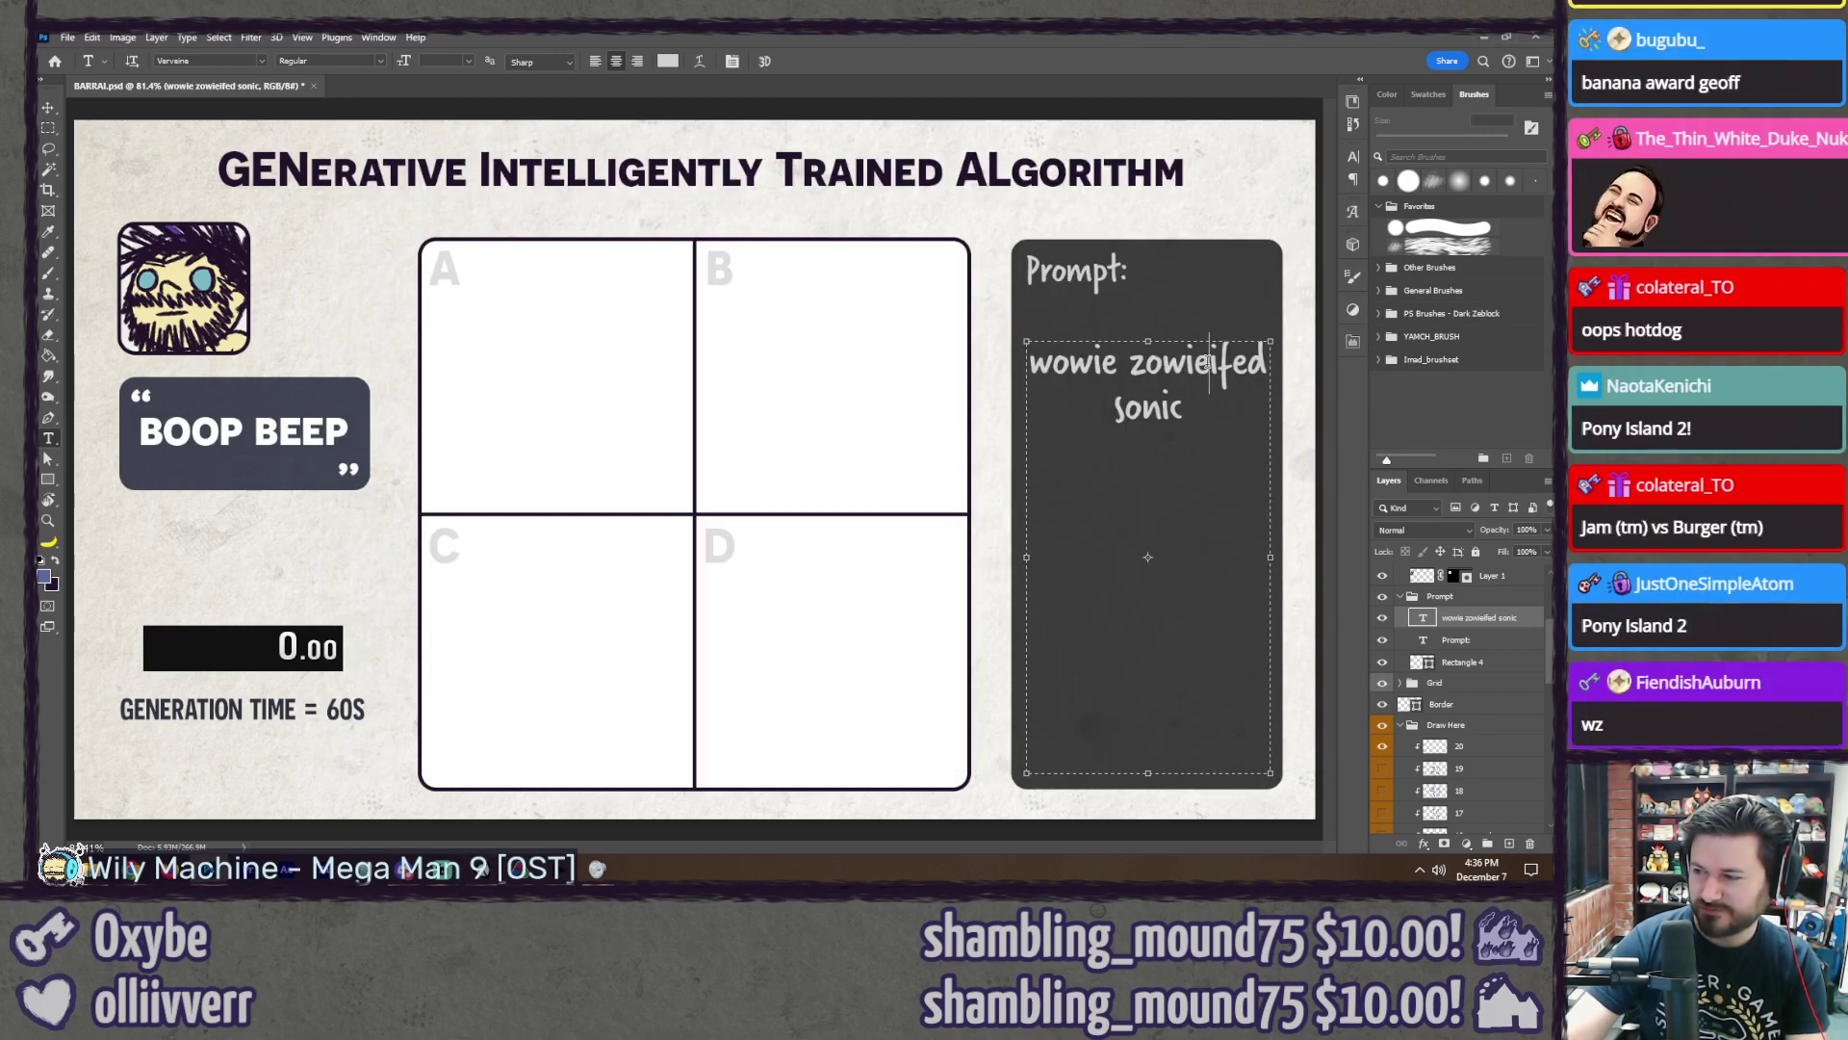
pyautogui.press('BackSpace')
pyautogui.press('BackSpace')
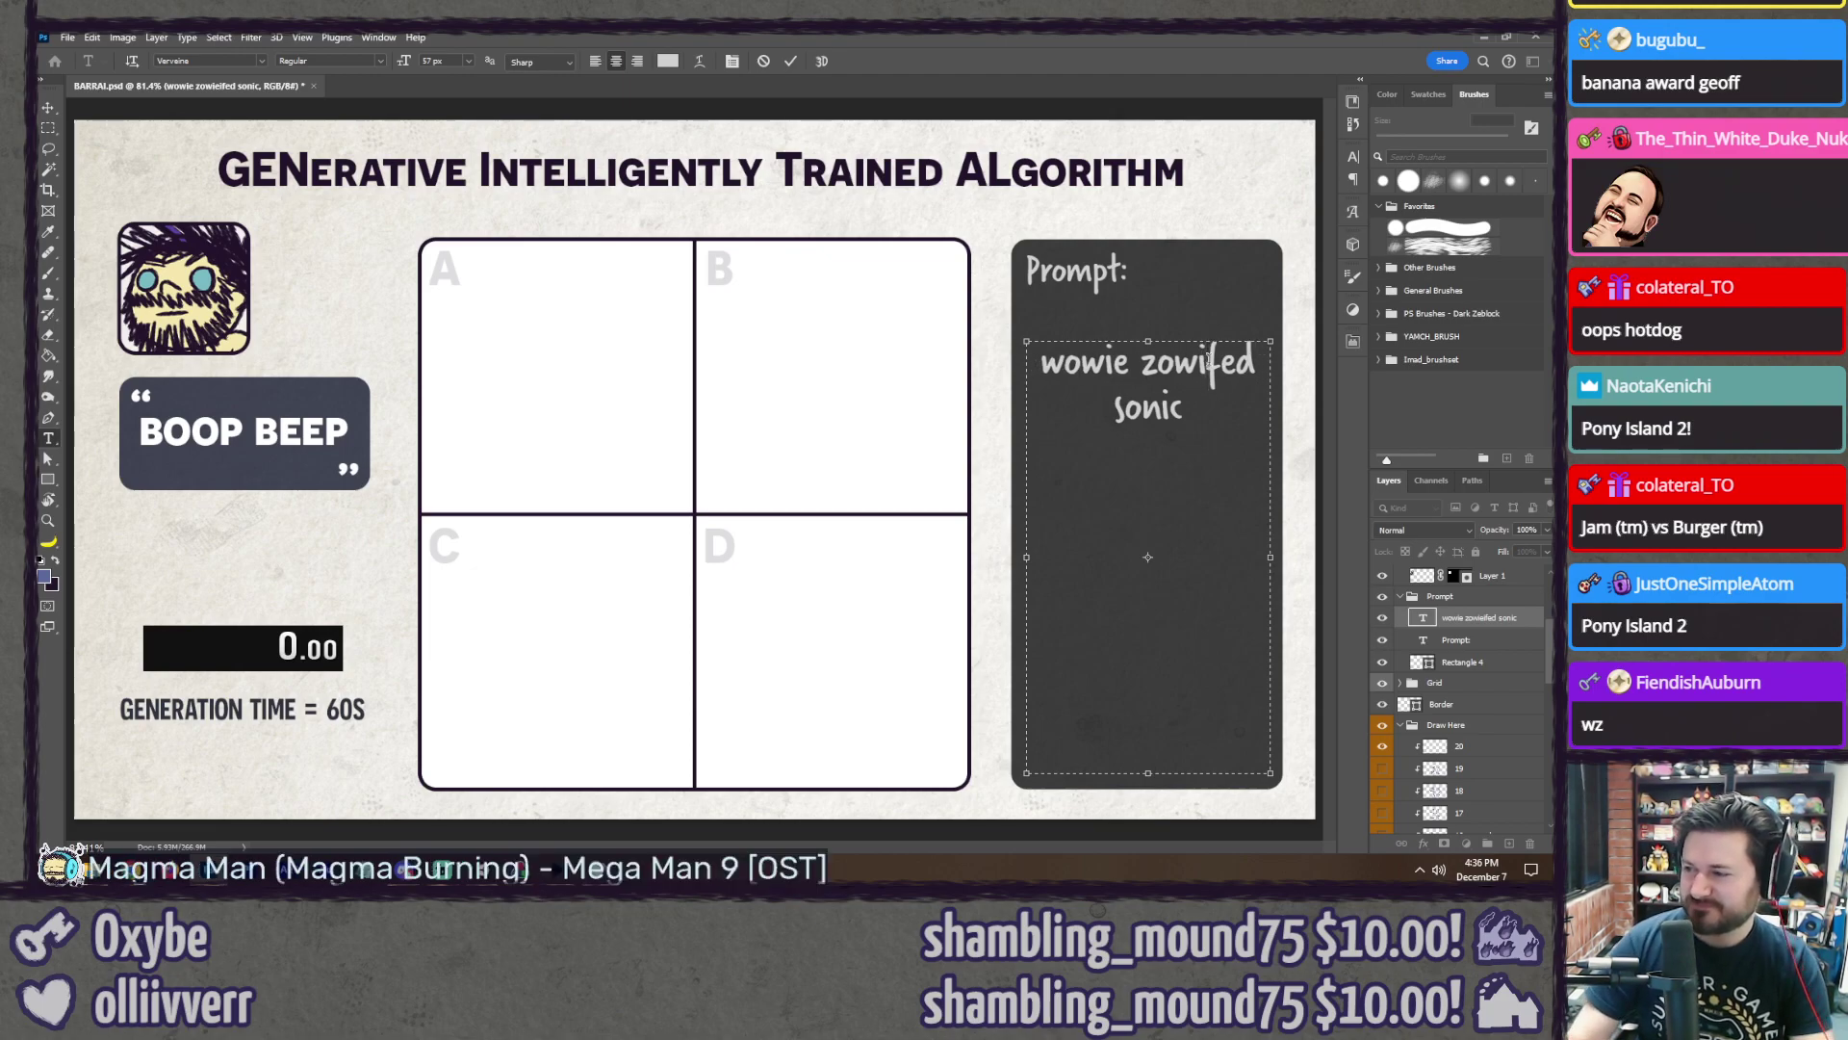
pyautogui.write('i')
pyautogui.hotkey('ctrl', 'Return')
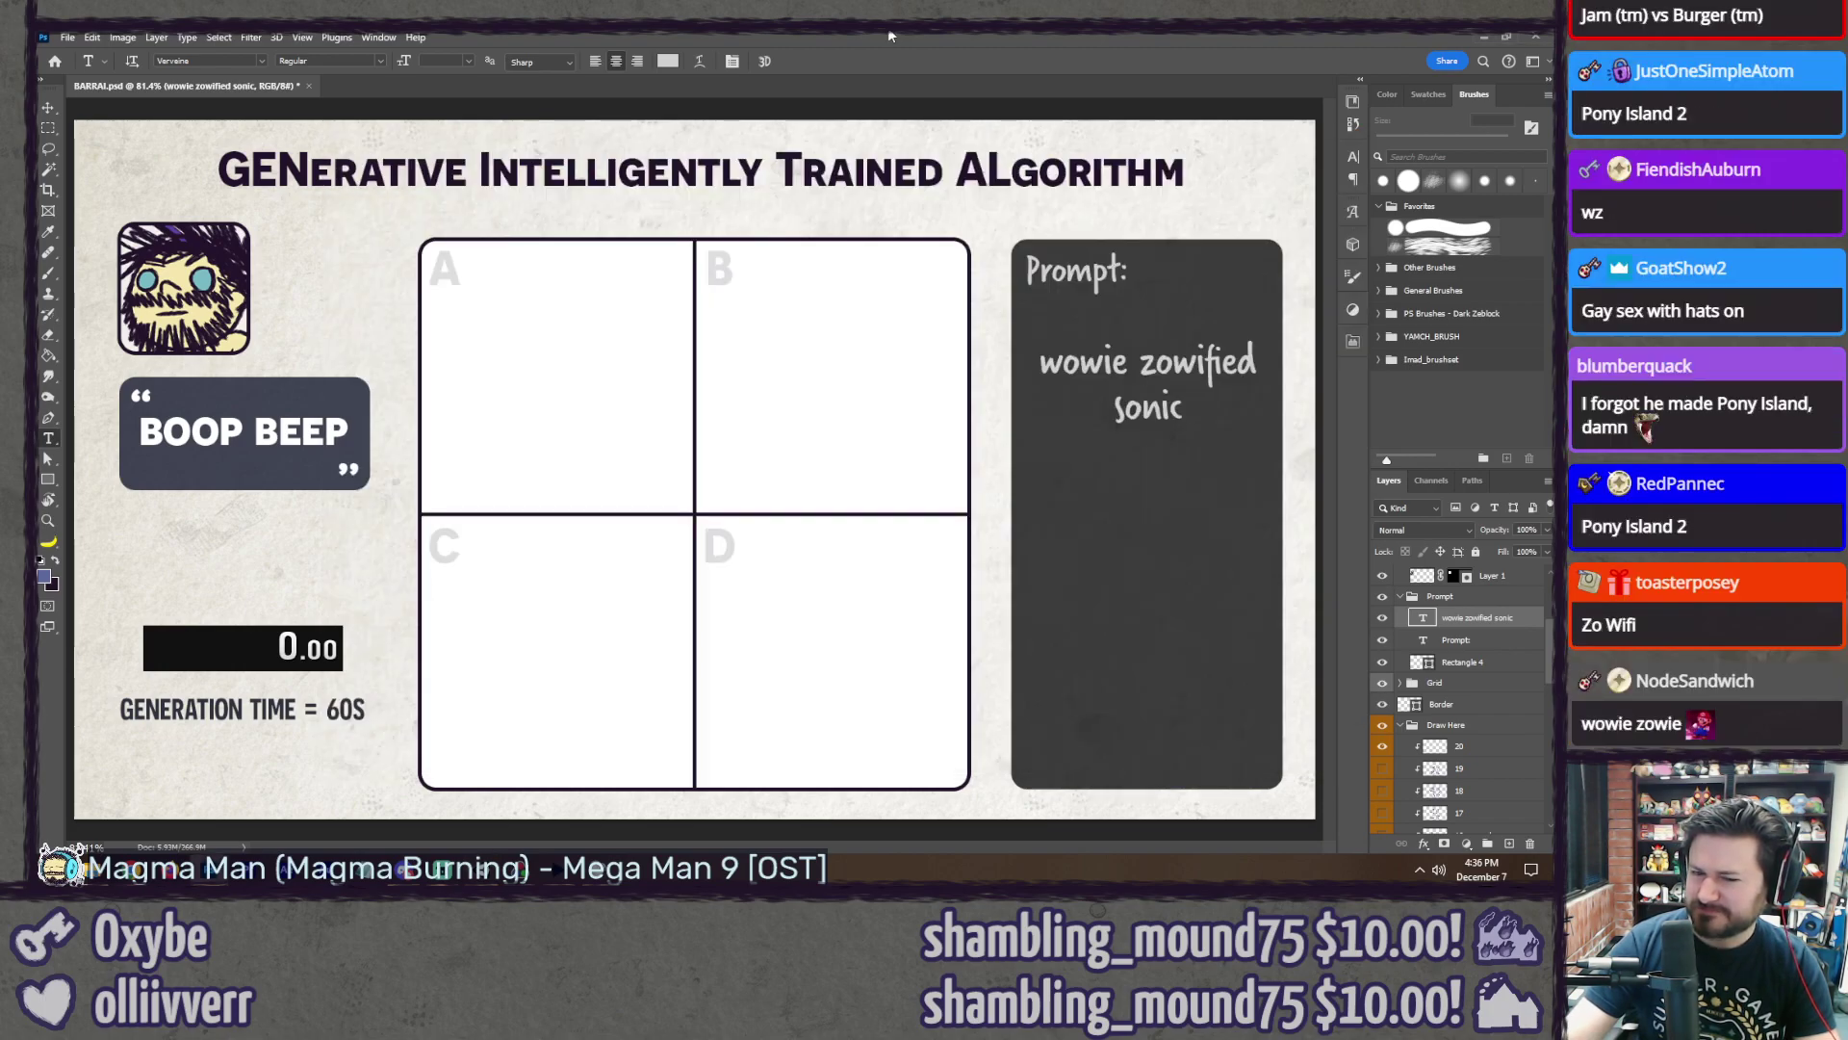
pyautogui.click(1459, 746)
# Step: Brush-sketch Sonic's head, eyes and quills in panel A and lower face in panel B
pyautogui.press('b')
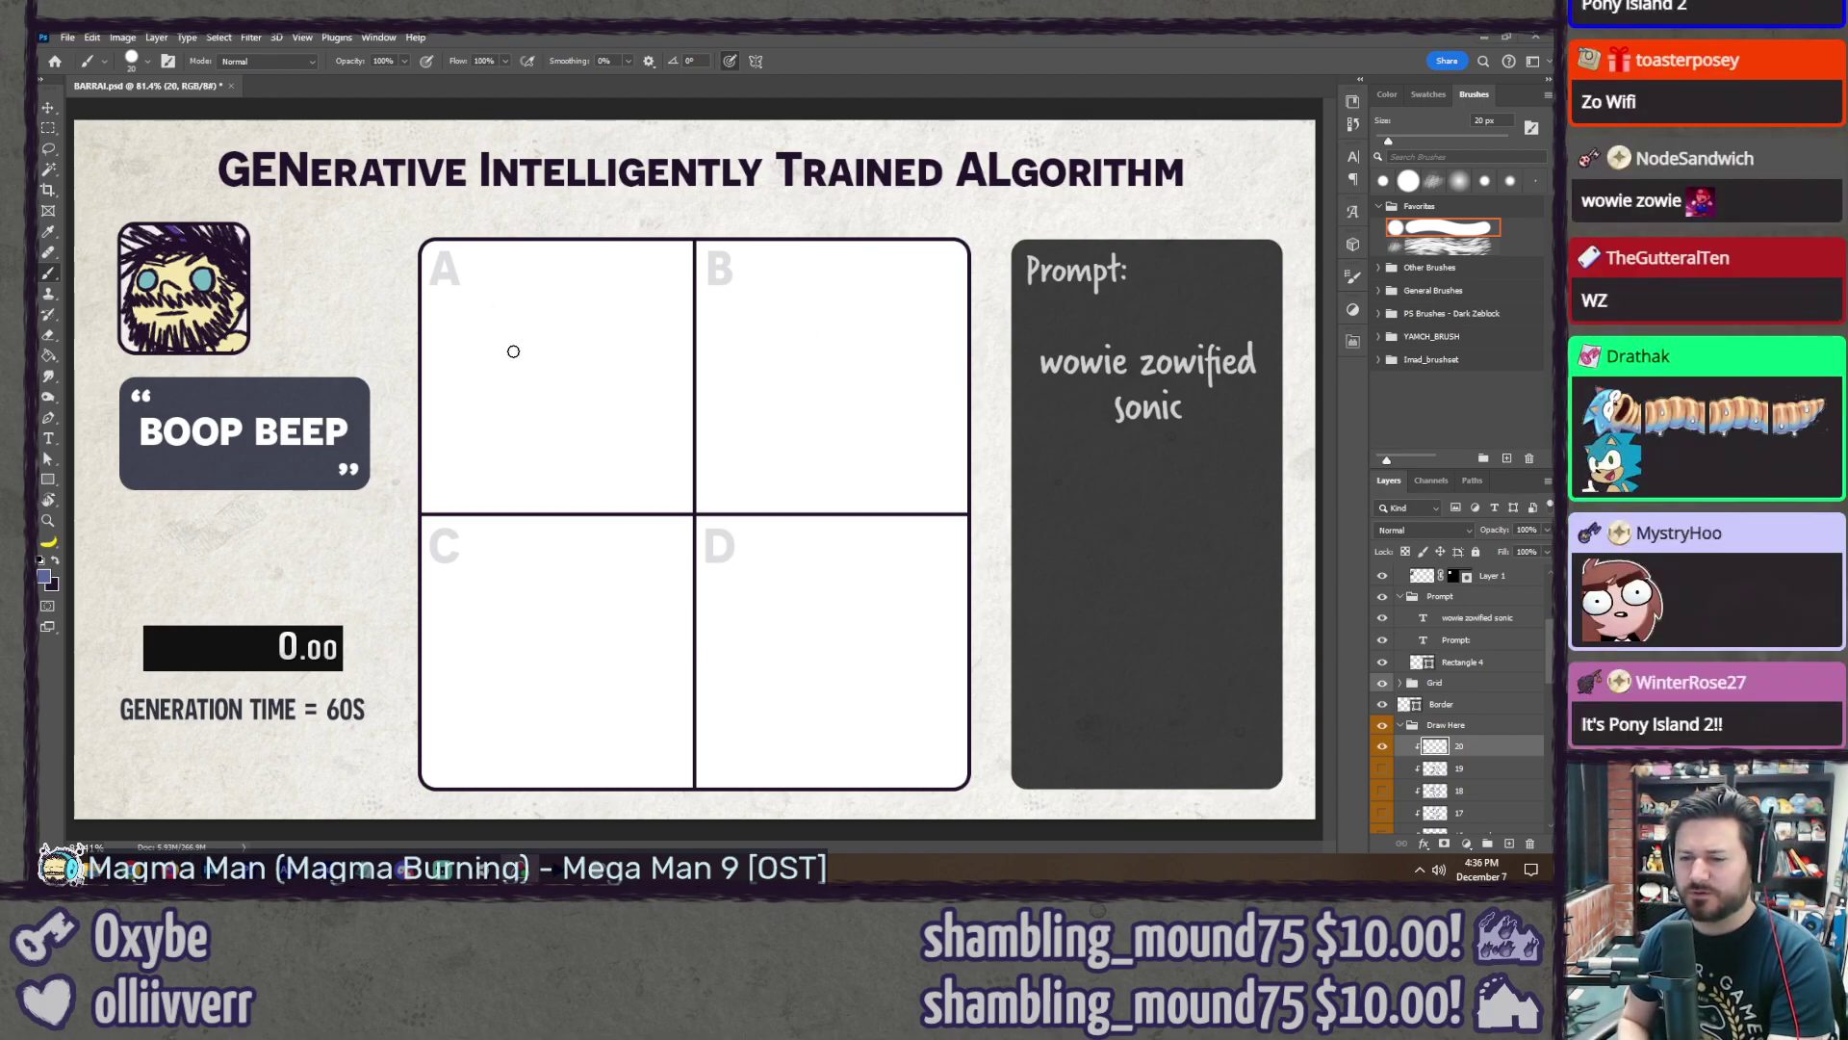
pyautogui.moveTo(457, 393)
pyautogui.mouseDown()
pyautogui.moveTo(556, 309)
pyautogui.moveTo(650, 423)
pyautogui.mouseUp()
pyautogui.moveTo(556, 363)
pyautogui.mouseDown()
pyautogui.moveTo(575, 366)
pyautogui.moveTo(471, 366)
pyautogui.mouseUp()
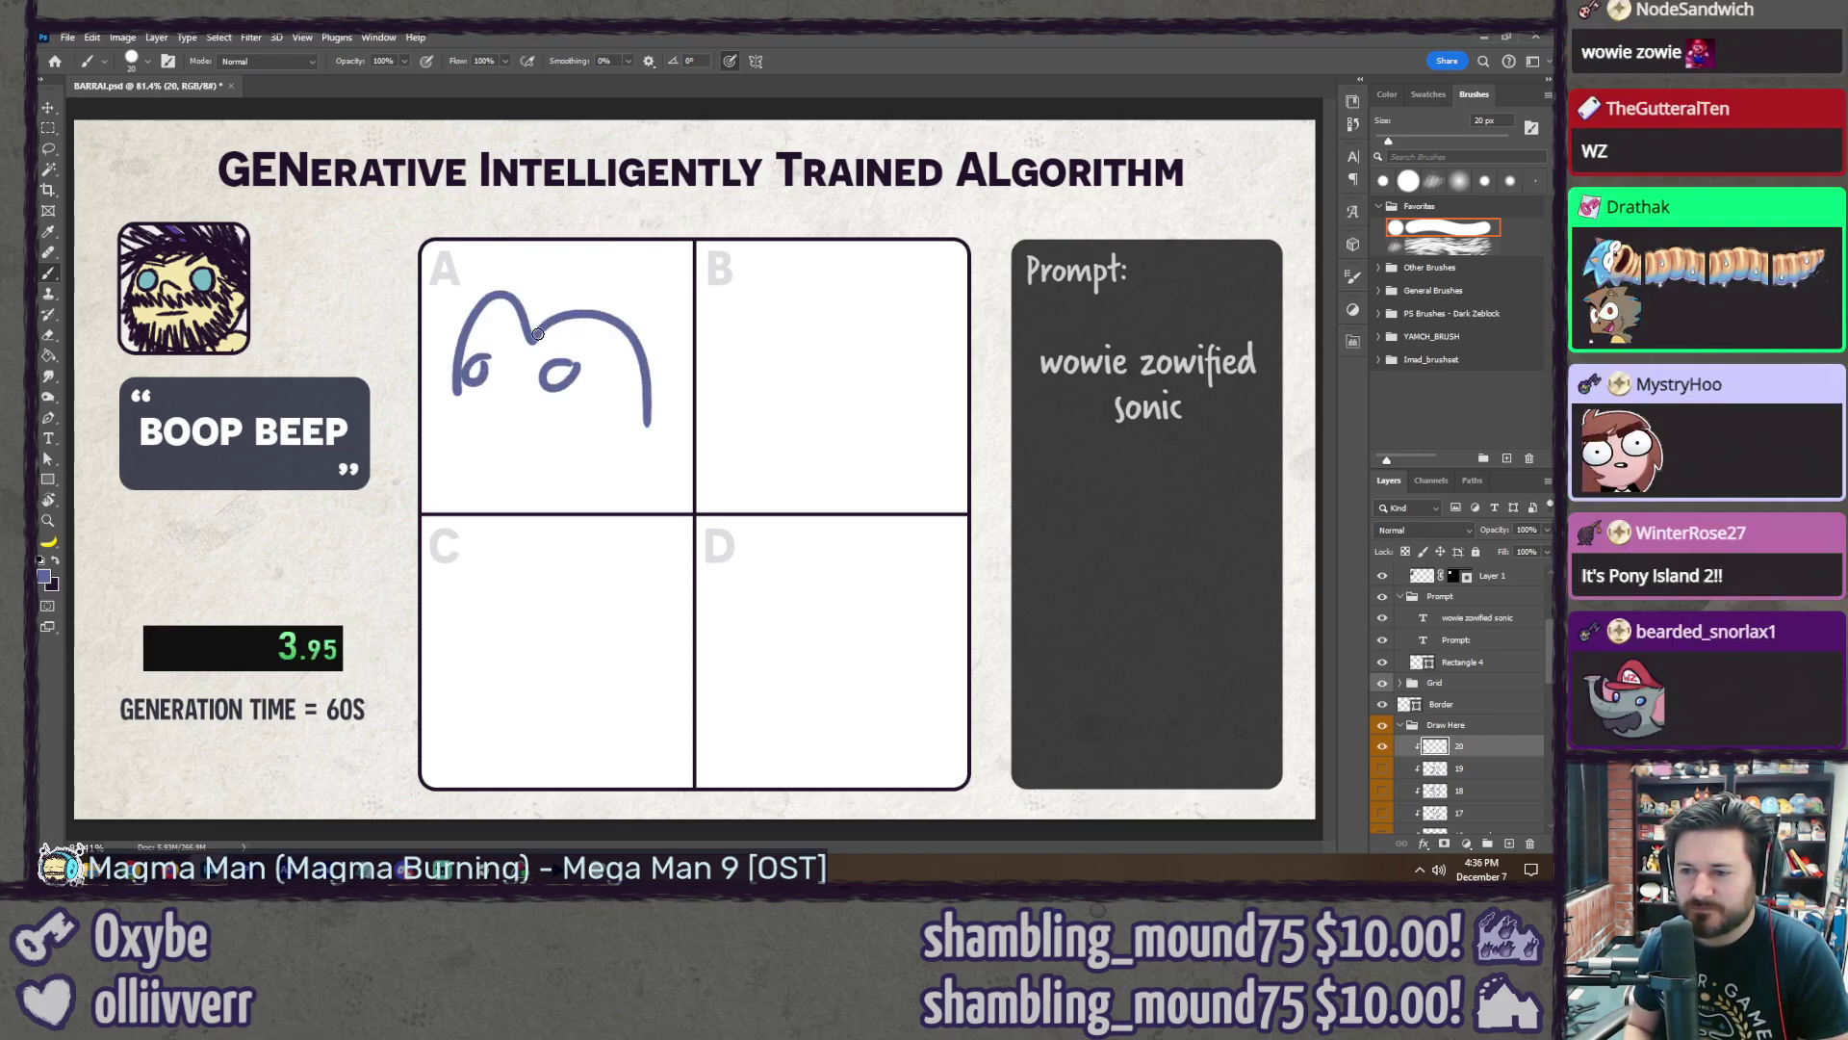
pyautogui.moveTo(453, 300)
pyautogui.mouseDown()
pyautogui.moveTo(528, 254)
pyautogui.moveTo(633, 274)
pyautogui.mouseUp()
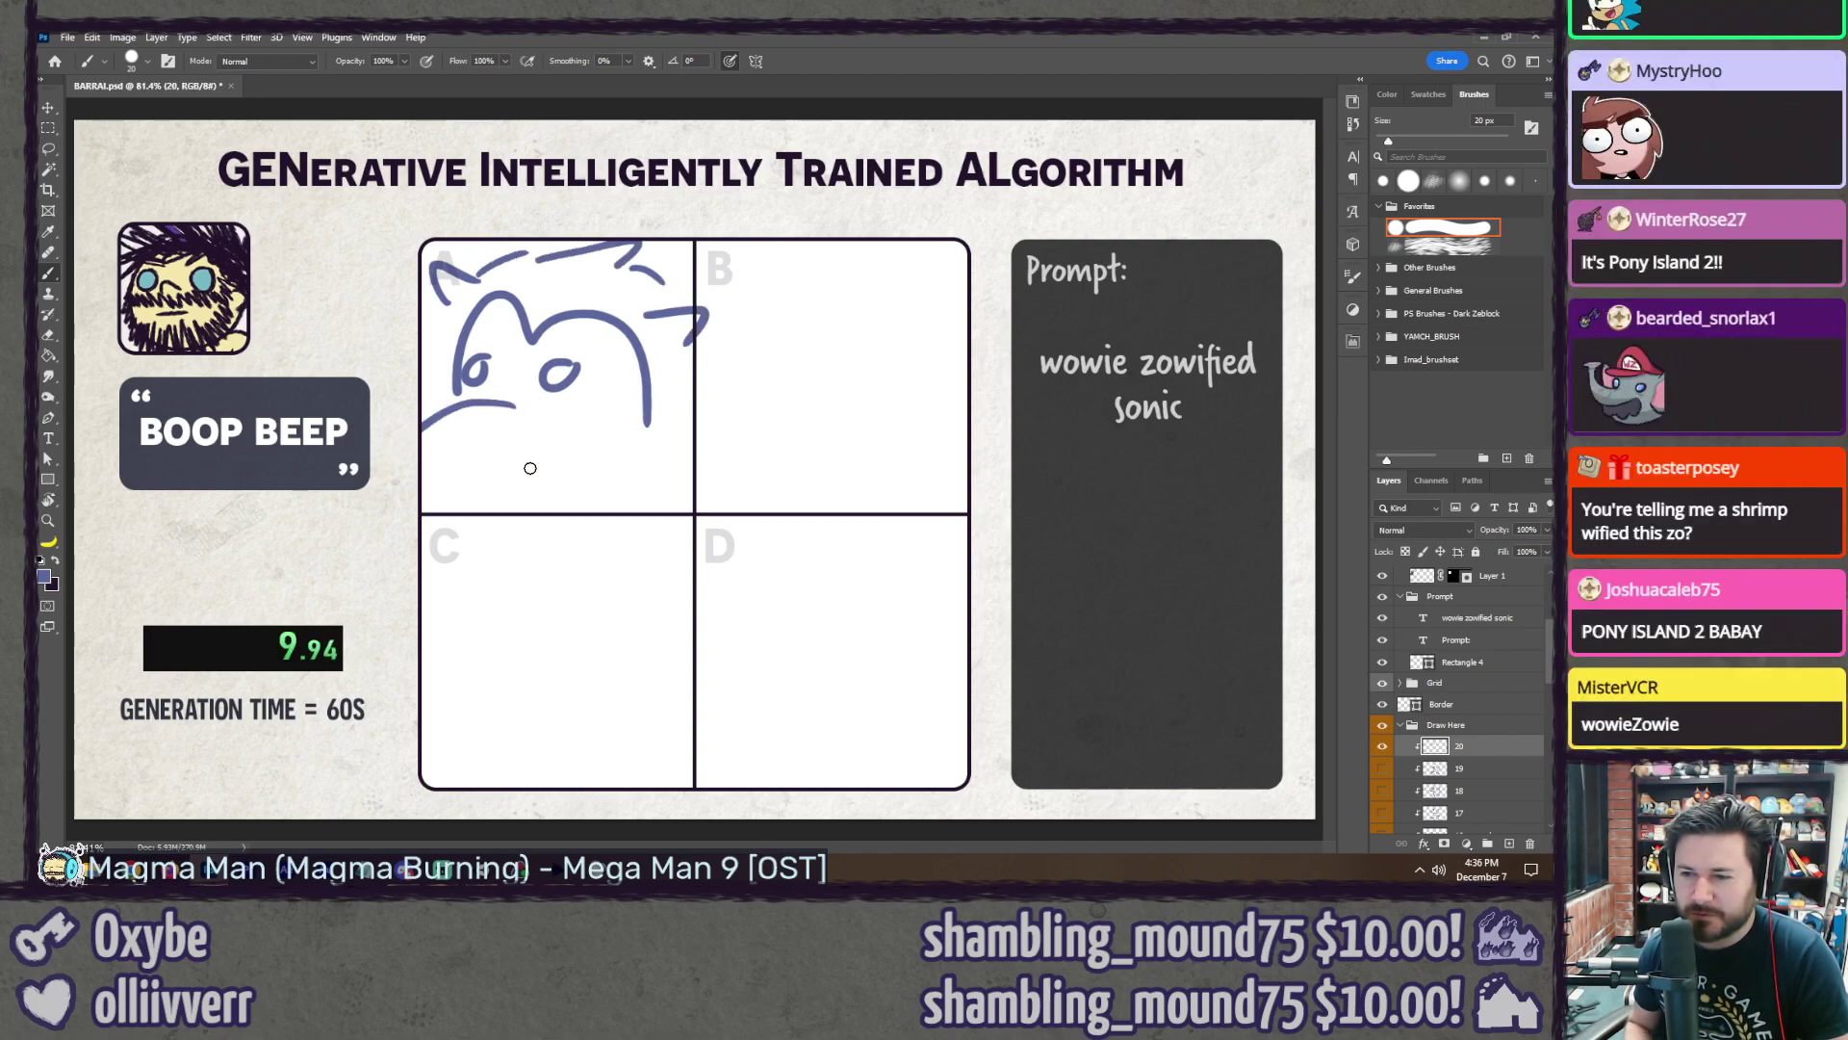
pyautogui.moveTo(434, 412); pyautogui.dragTo(430, 493)
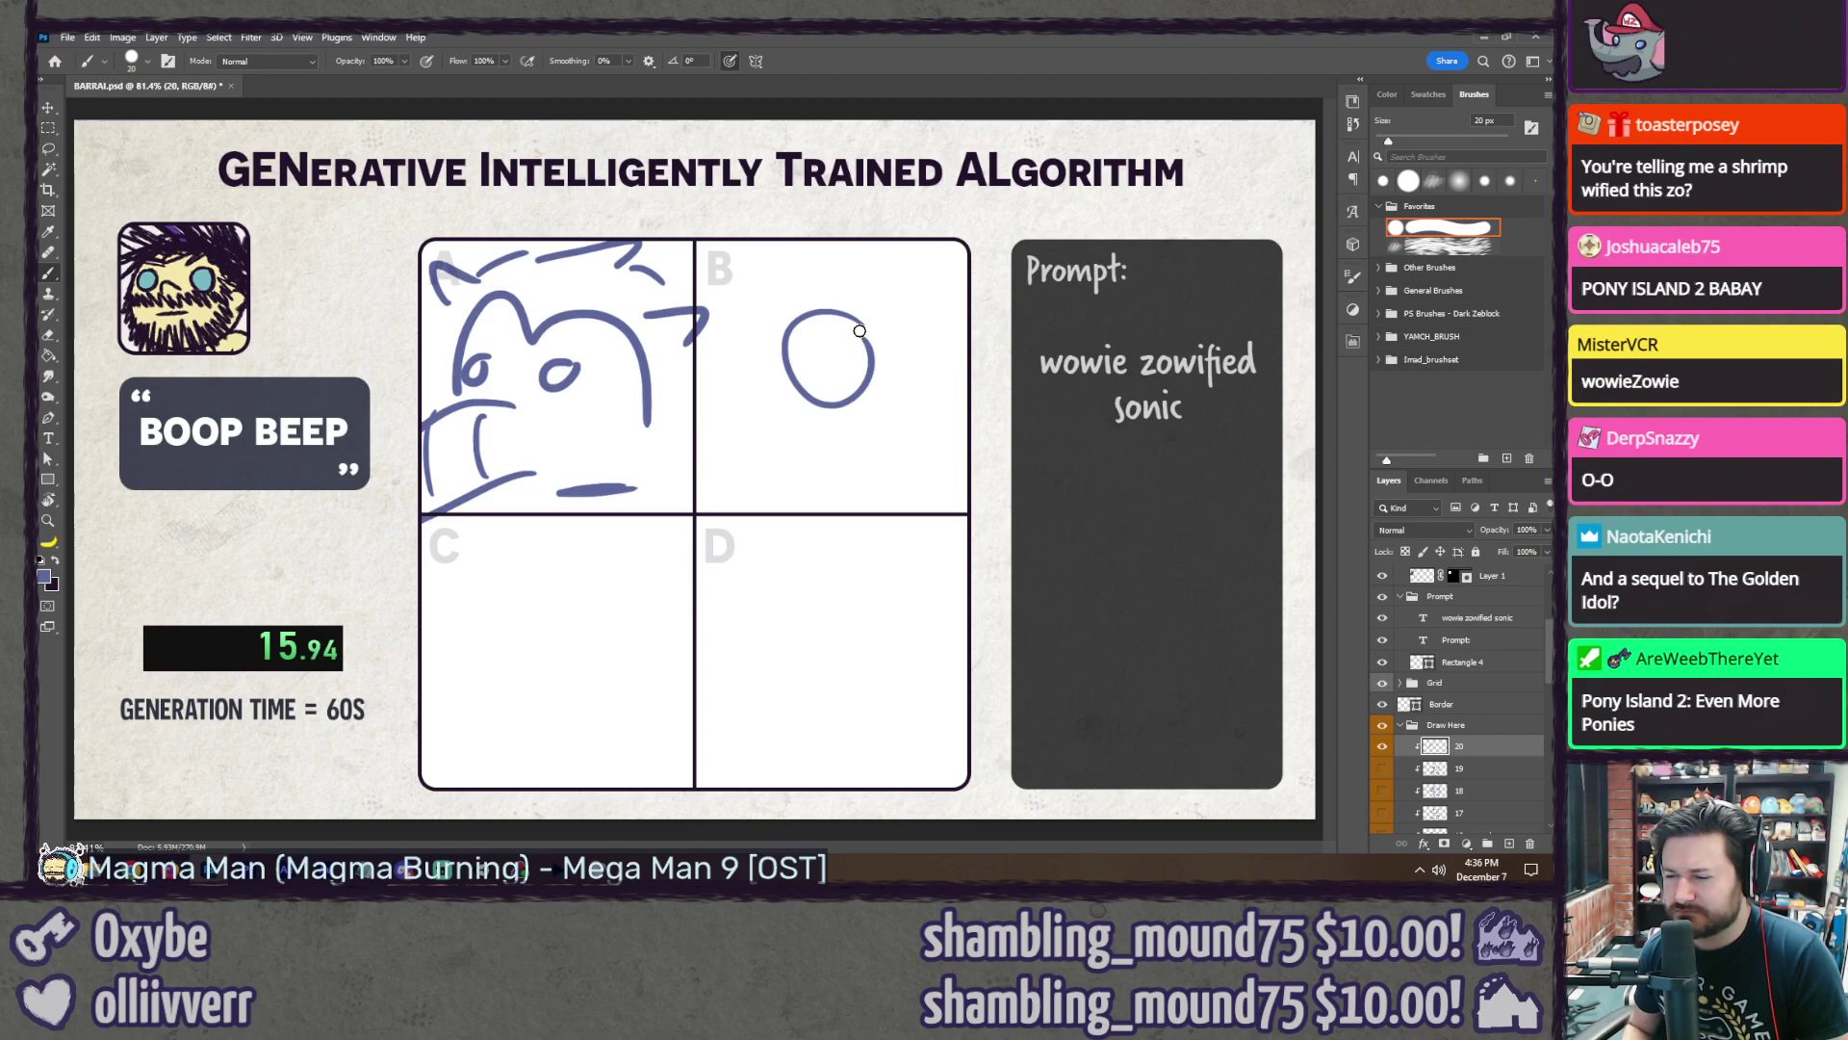
pyautogui.hotkey('ctrl', 'z')
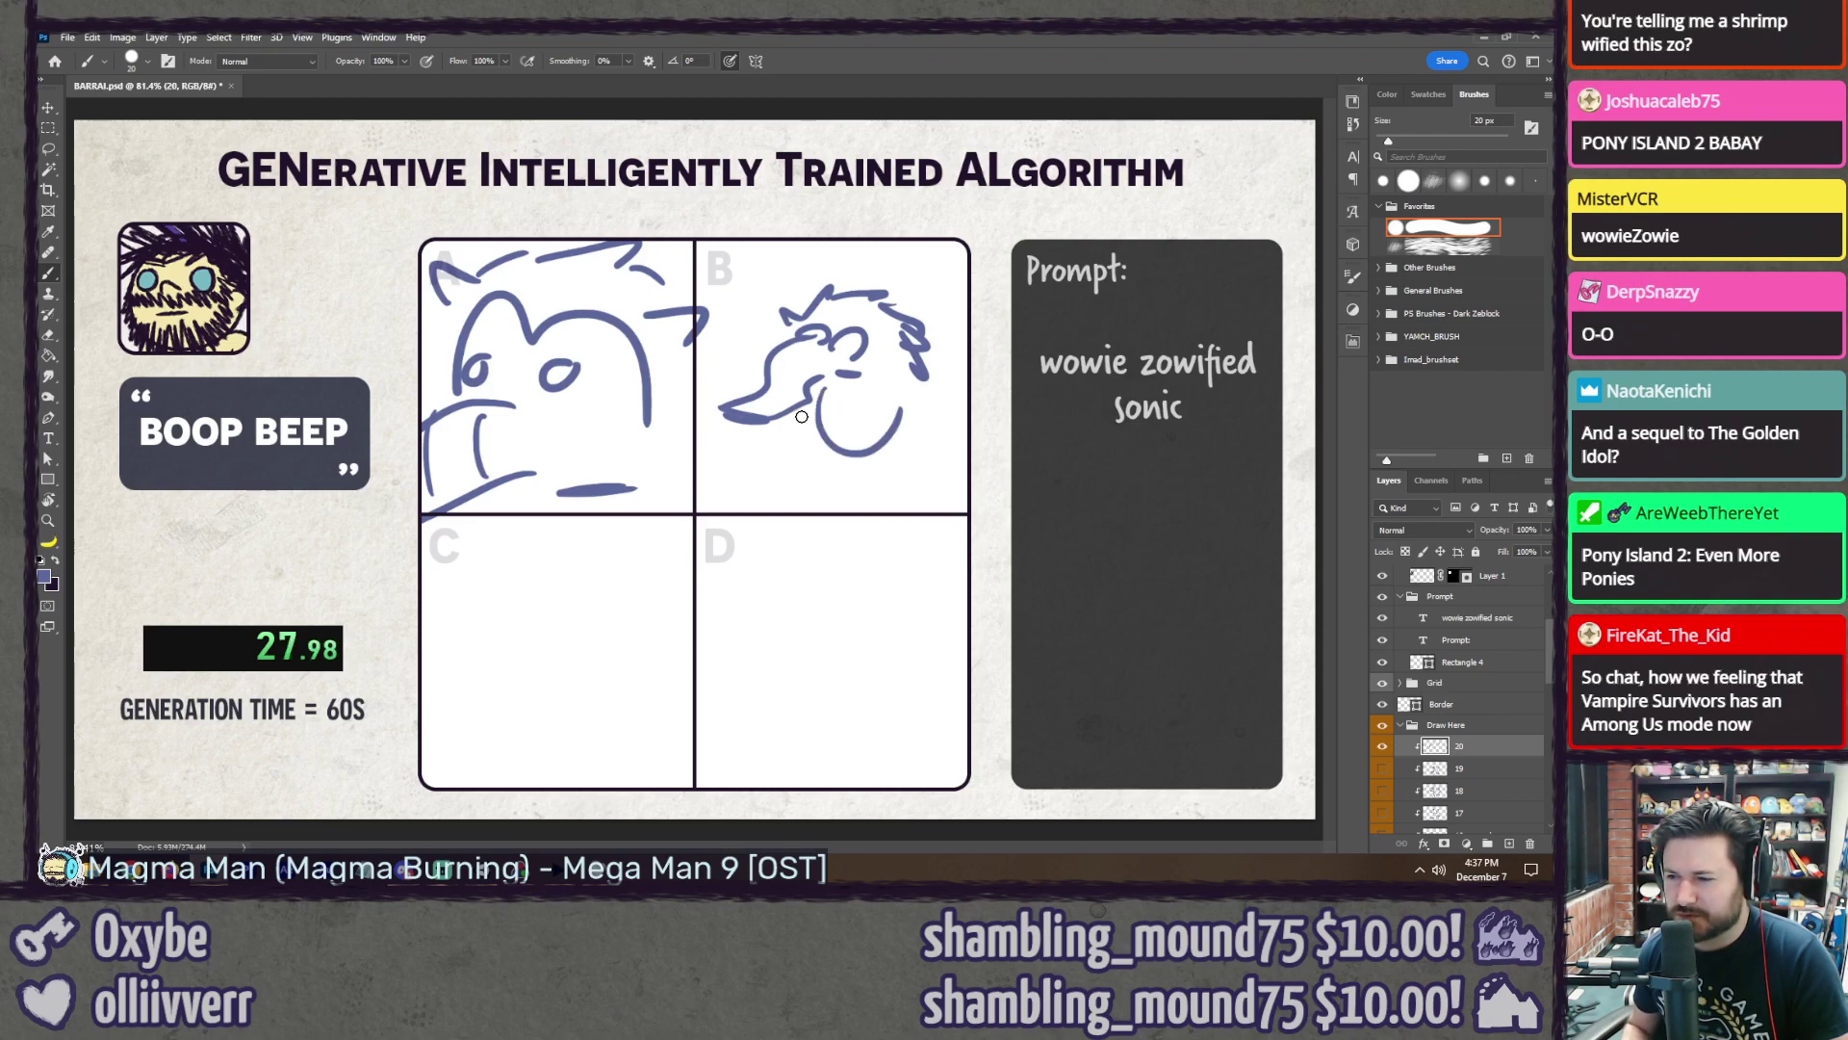
pyautogui.moveTo(802, 415)
pyautogui.mouseDown()
pyautogui.moveTo(770, 435)
pyautogui.moveTo(892, 452)
pyautogui.mouseUp()
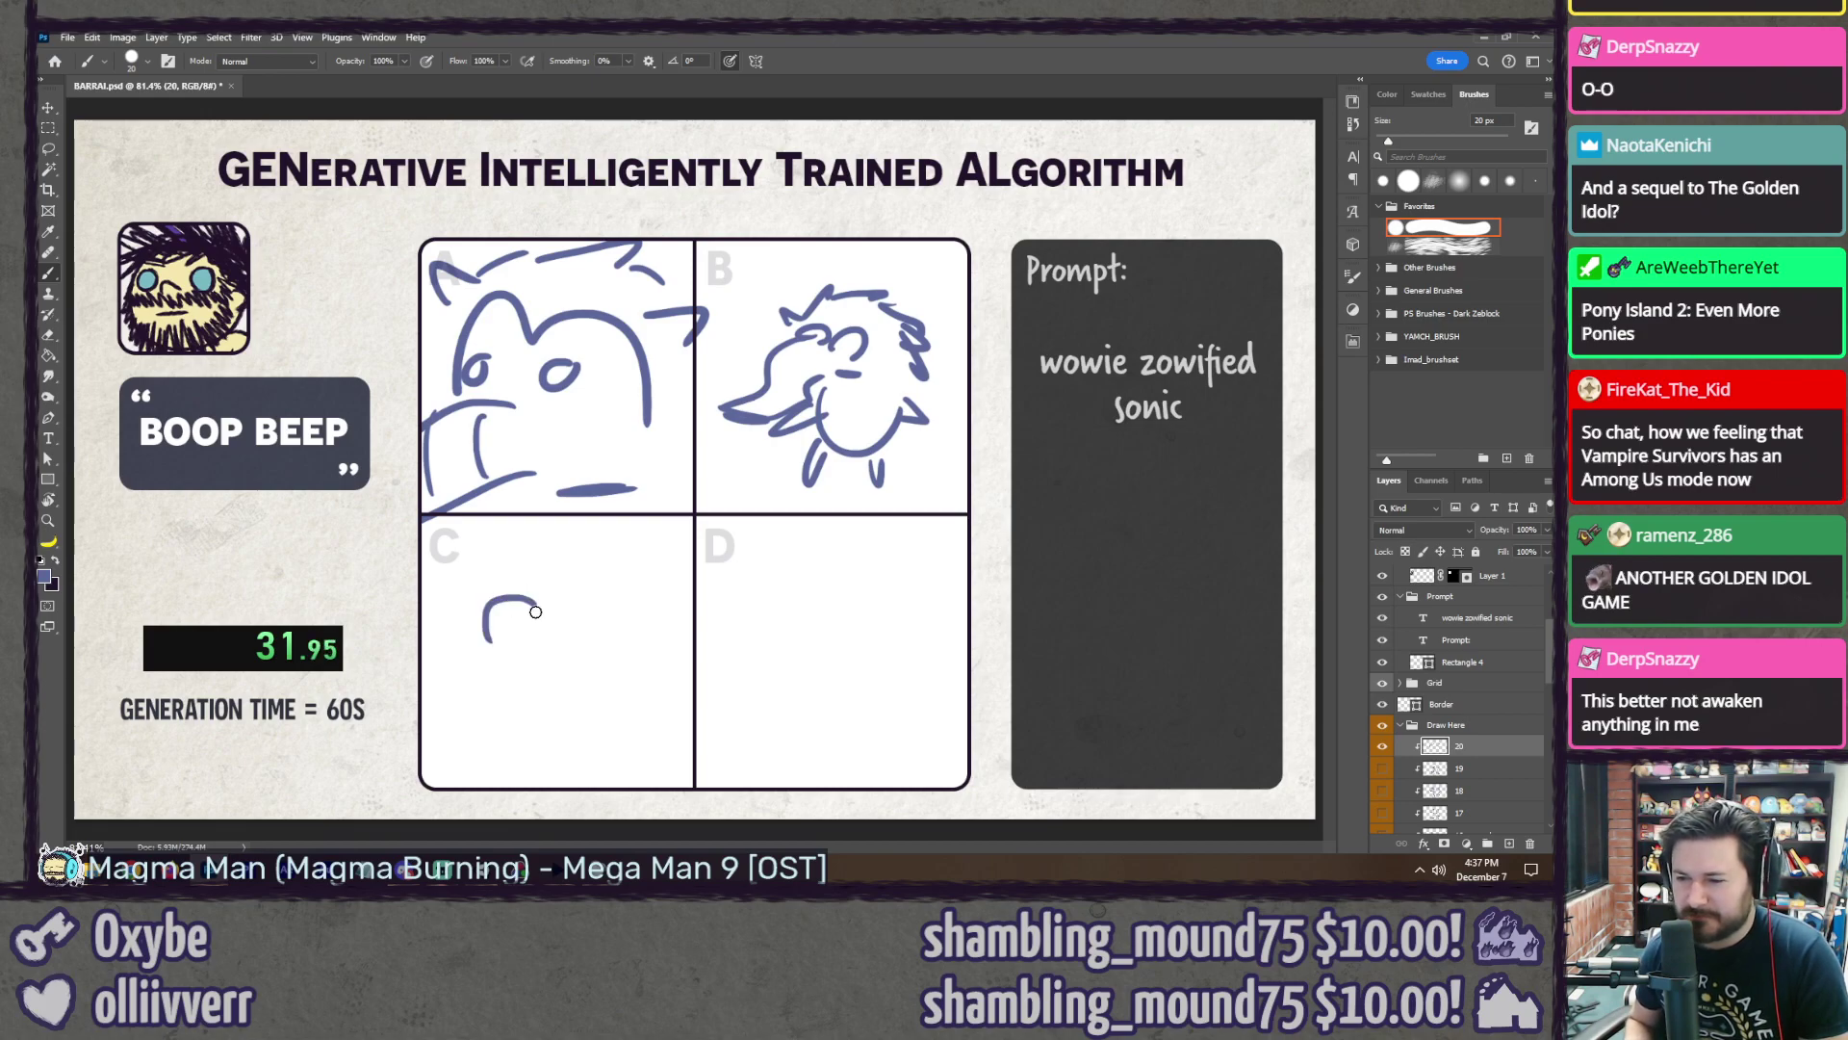
# Step: Sketch panel C's mouth and chin and panel D's head, eyes and spiky quills
pyautogui.hotkey('ctrl', 'z')
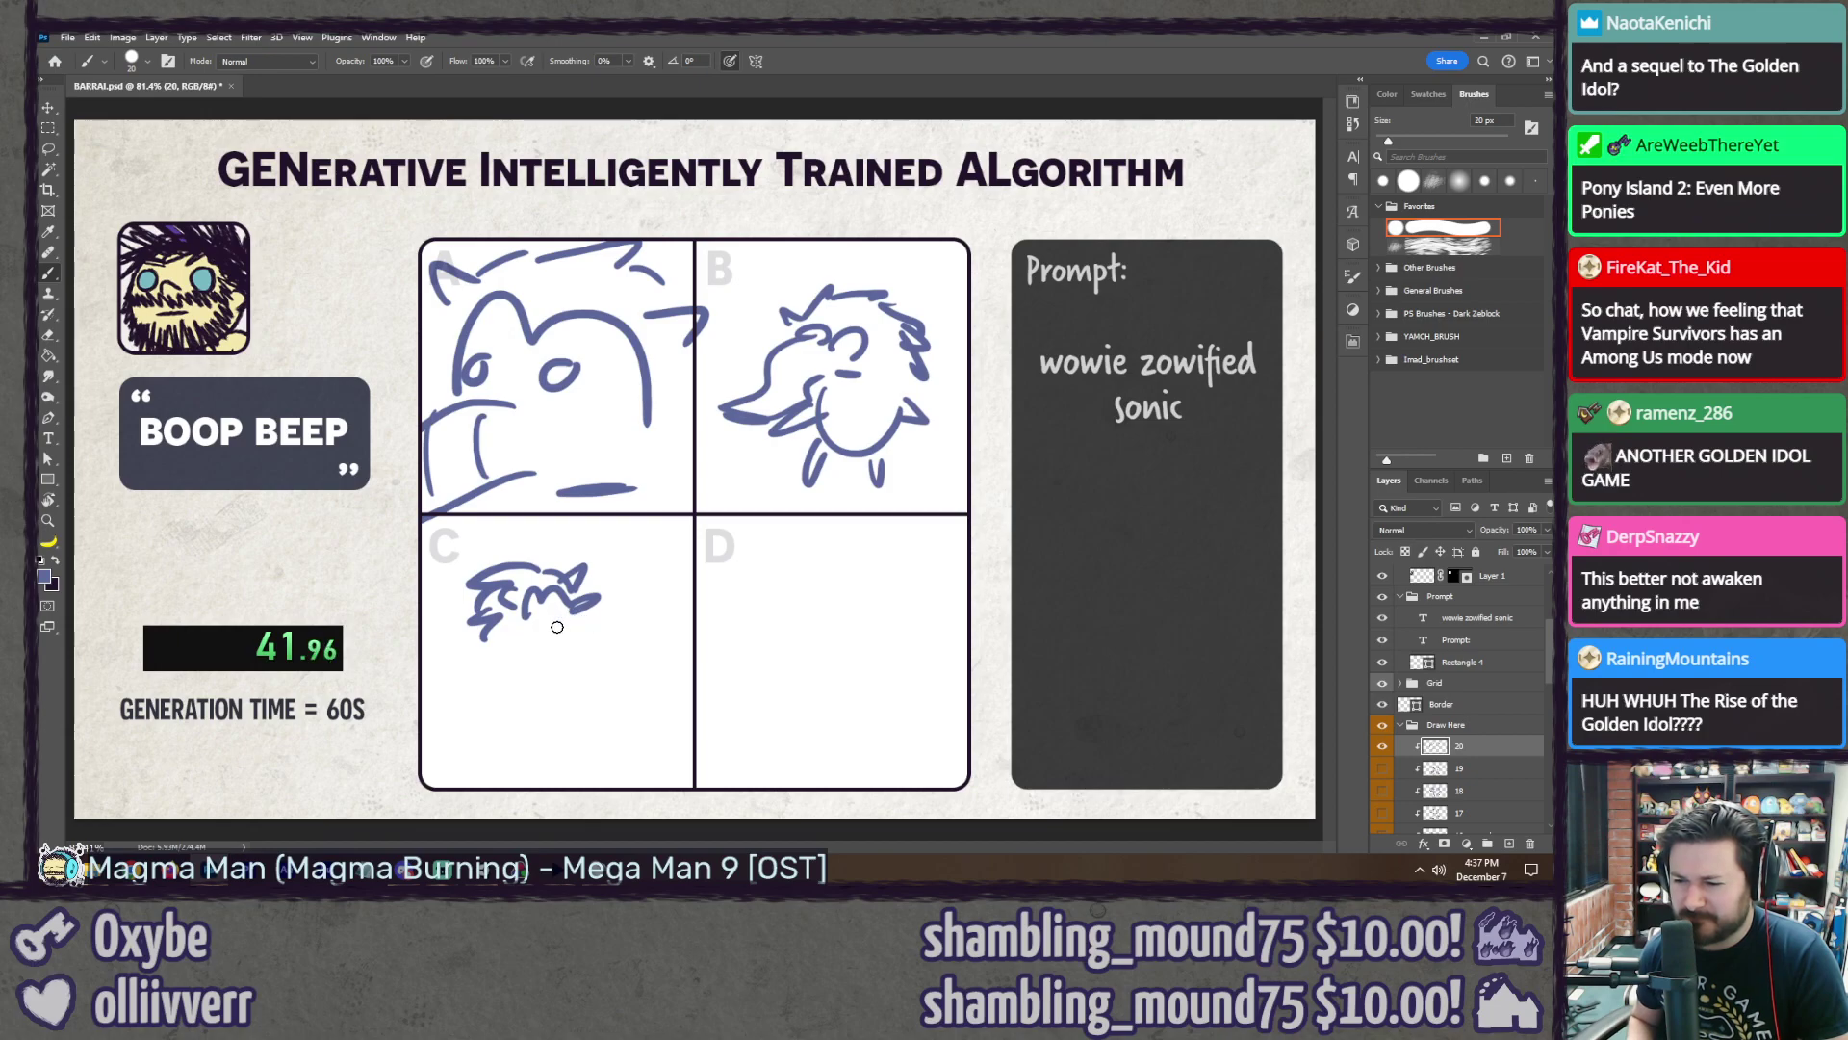
pyautogui.moveTo(528, 631); pyautogui.dragTo(583, 628)
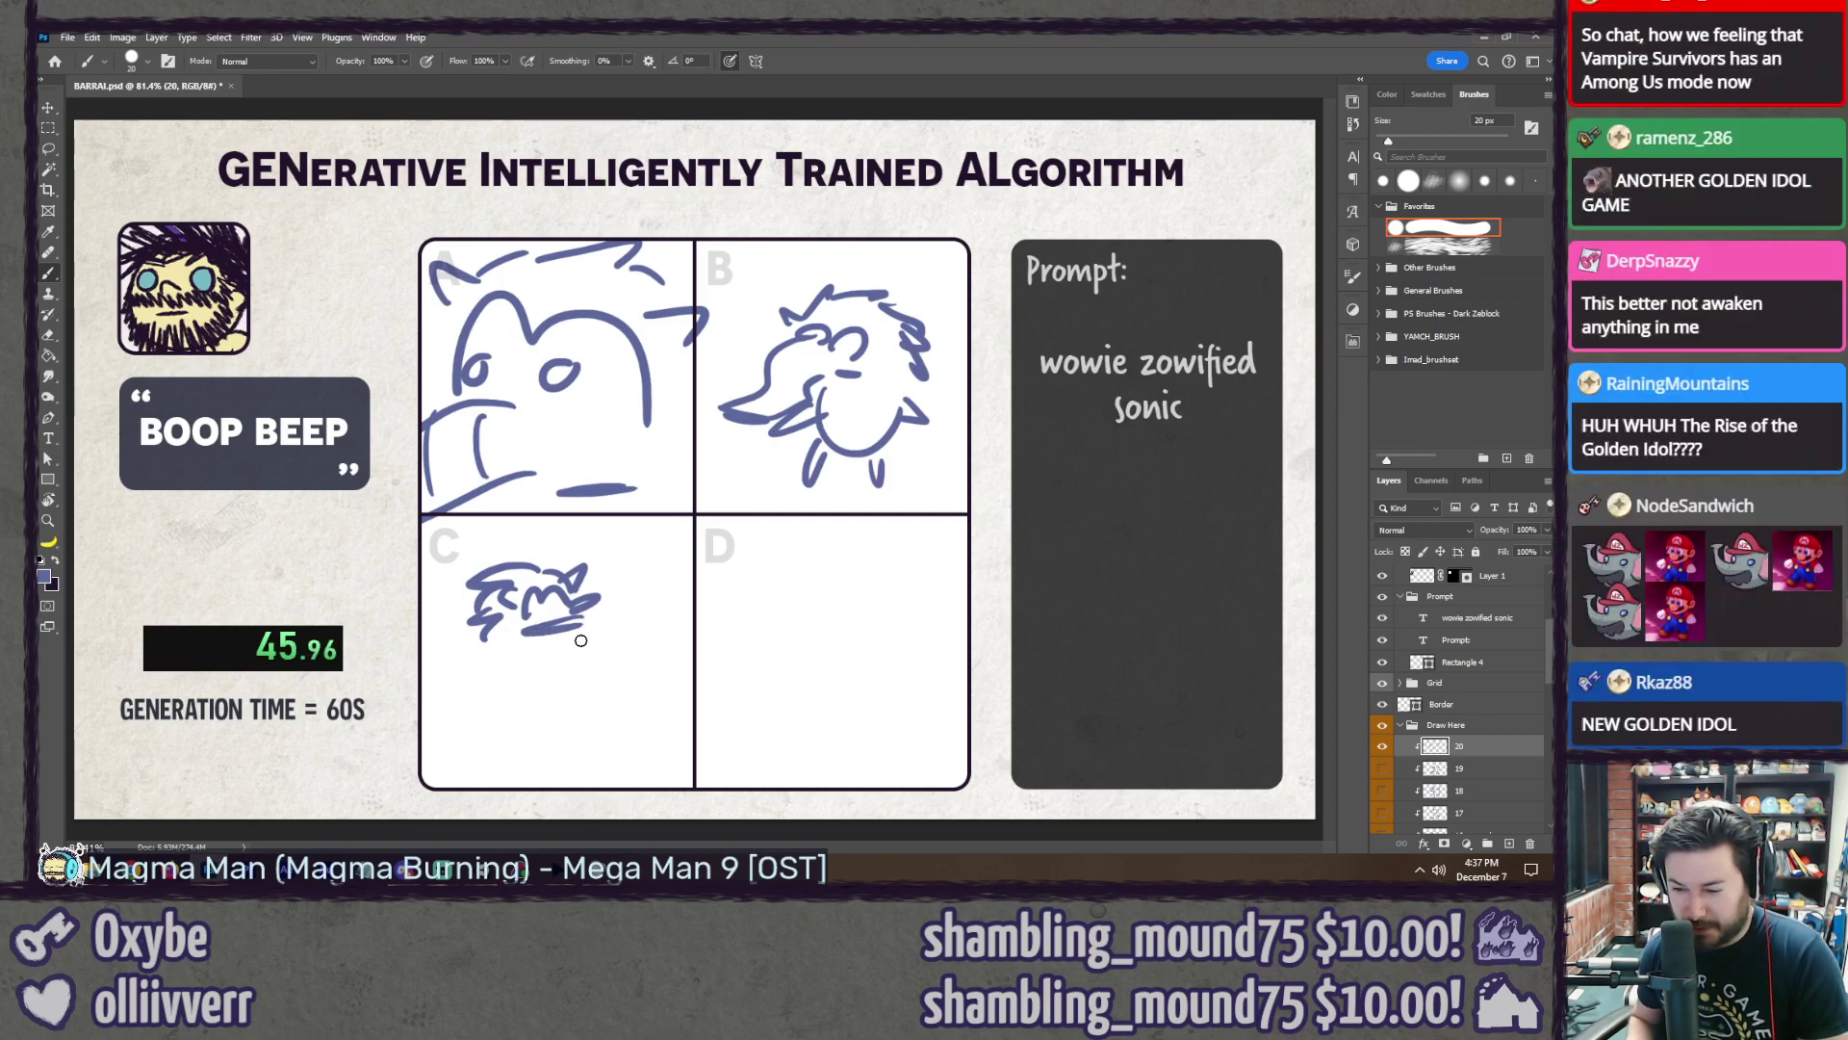
pyautogui.moveTo(578, 651)
pyautogui.mouseDown()
pyautogui.moveTo(486, 654)
pyautogui.moveTo(577, 652)
pyautogui.moveTo(535, 754)
pyautogui.moveTo(561, 747)
pyautogui.moveTo(519, 747)
pyautogui.mouseUp()
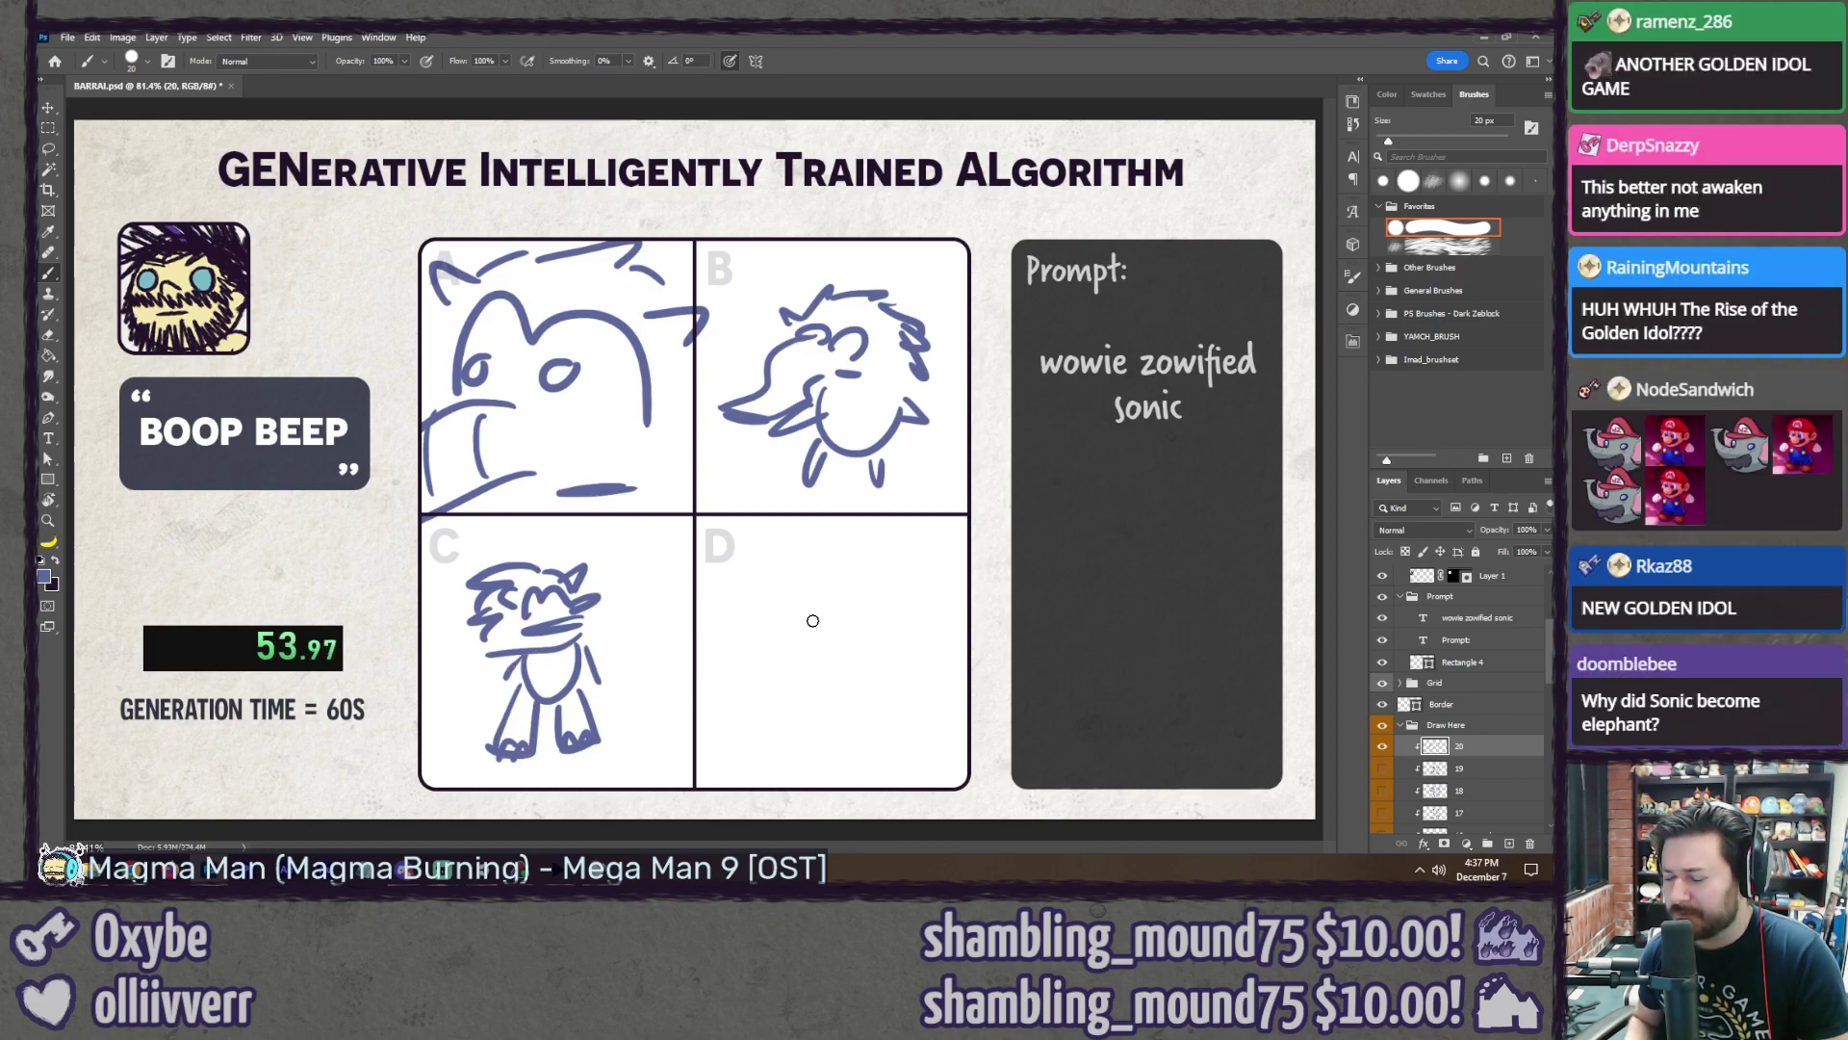
pyautogui.moveTo(770, 658)
pyautogui.mouseDown()
pyautogui.moveTo(914, 654)
pyautogui.moveTo(760, 677)
pyautogui.moveTo(905, 663)
pyautogui.moveTo(871, 673)
pyautogui.moveTo(876, 636)
pyautogui.mouseUp()
pyautogui.hotkey('ctrl', 'z')
pyautogui.click(792, 637)
pyautogui.moveTo(737, 589)
pyautogui.mouseDown()
pyautogui.moveTo(818, 539)
pyautogui.moveTo(943, 556)
pyautogui.mouseUp()
pyautogui.moveTo(929, 577); pyautogui.dragTo(939, 605)
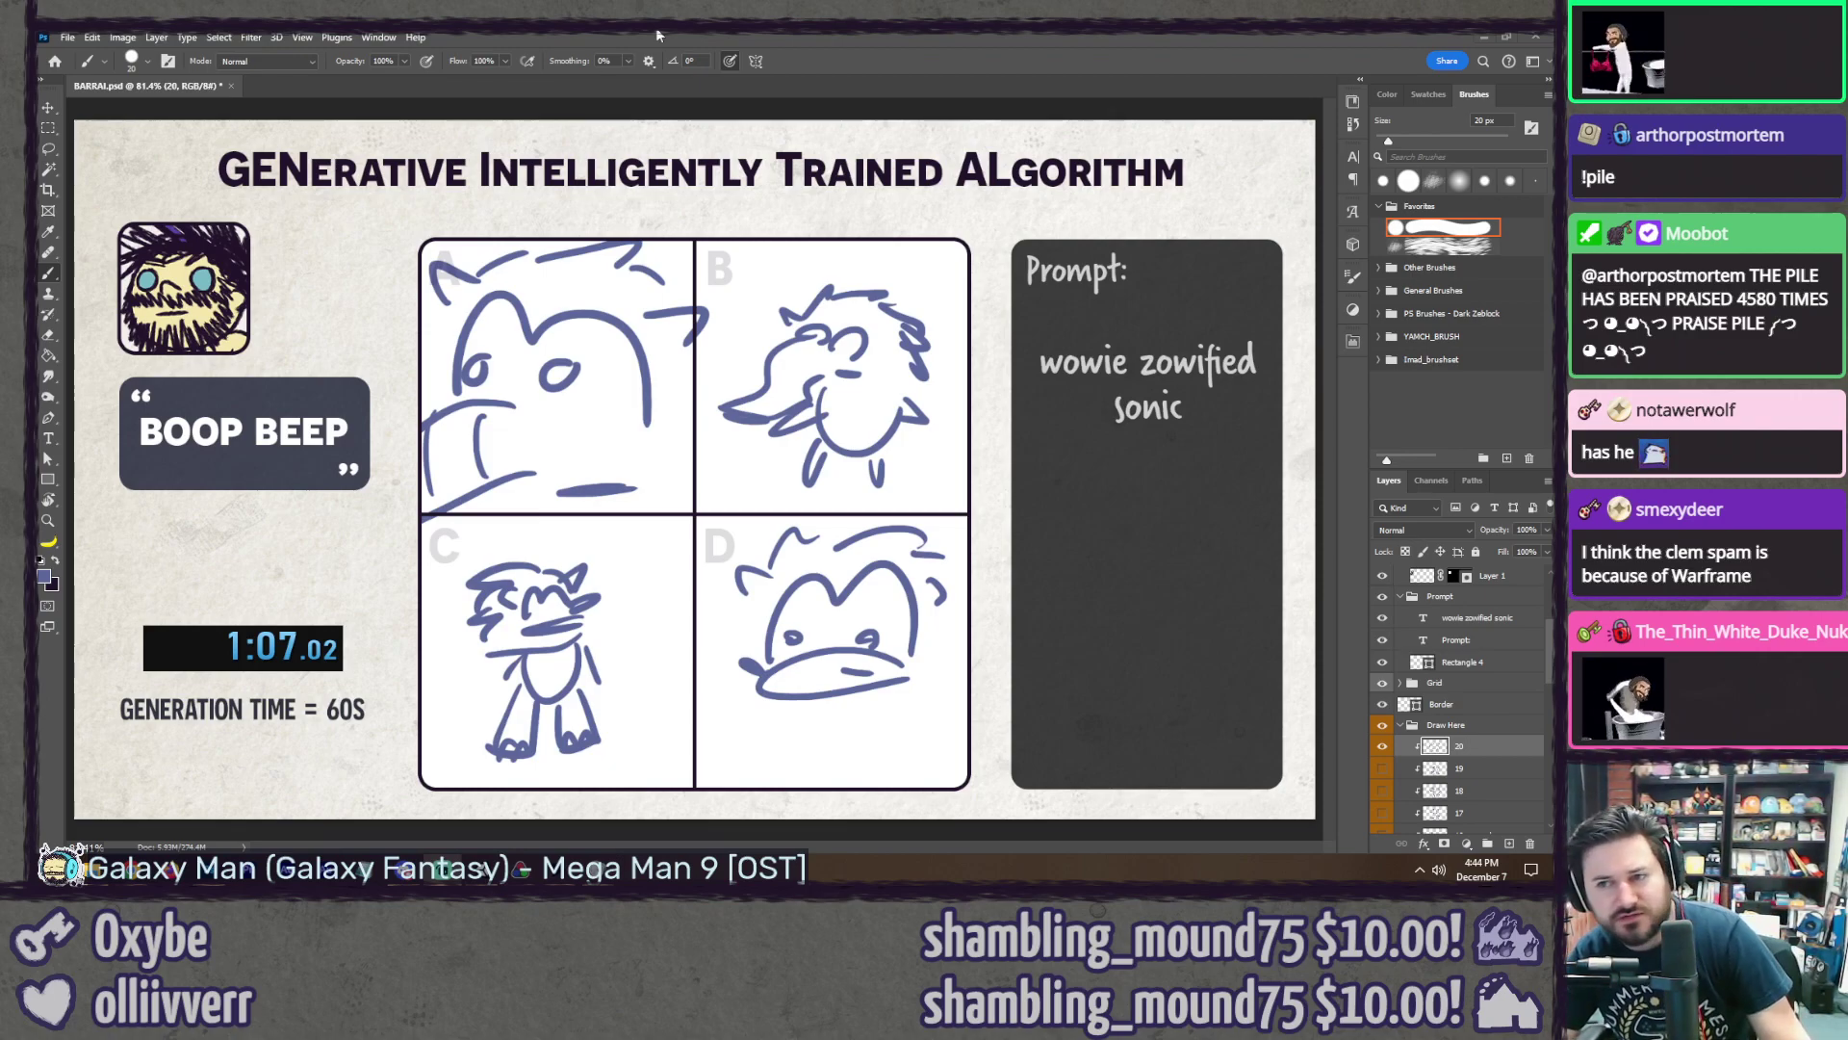
# Step: Hide layer 20, show the 'seductive waluigi' sketches, and zoom to panel B's running figure
pyautogui.click(1383, 745)
pyautogui.click(1382, 769)
pyautogui.click(1382, 790)
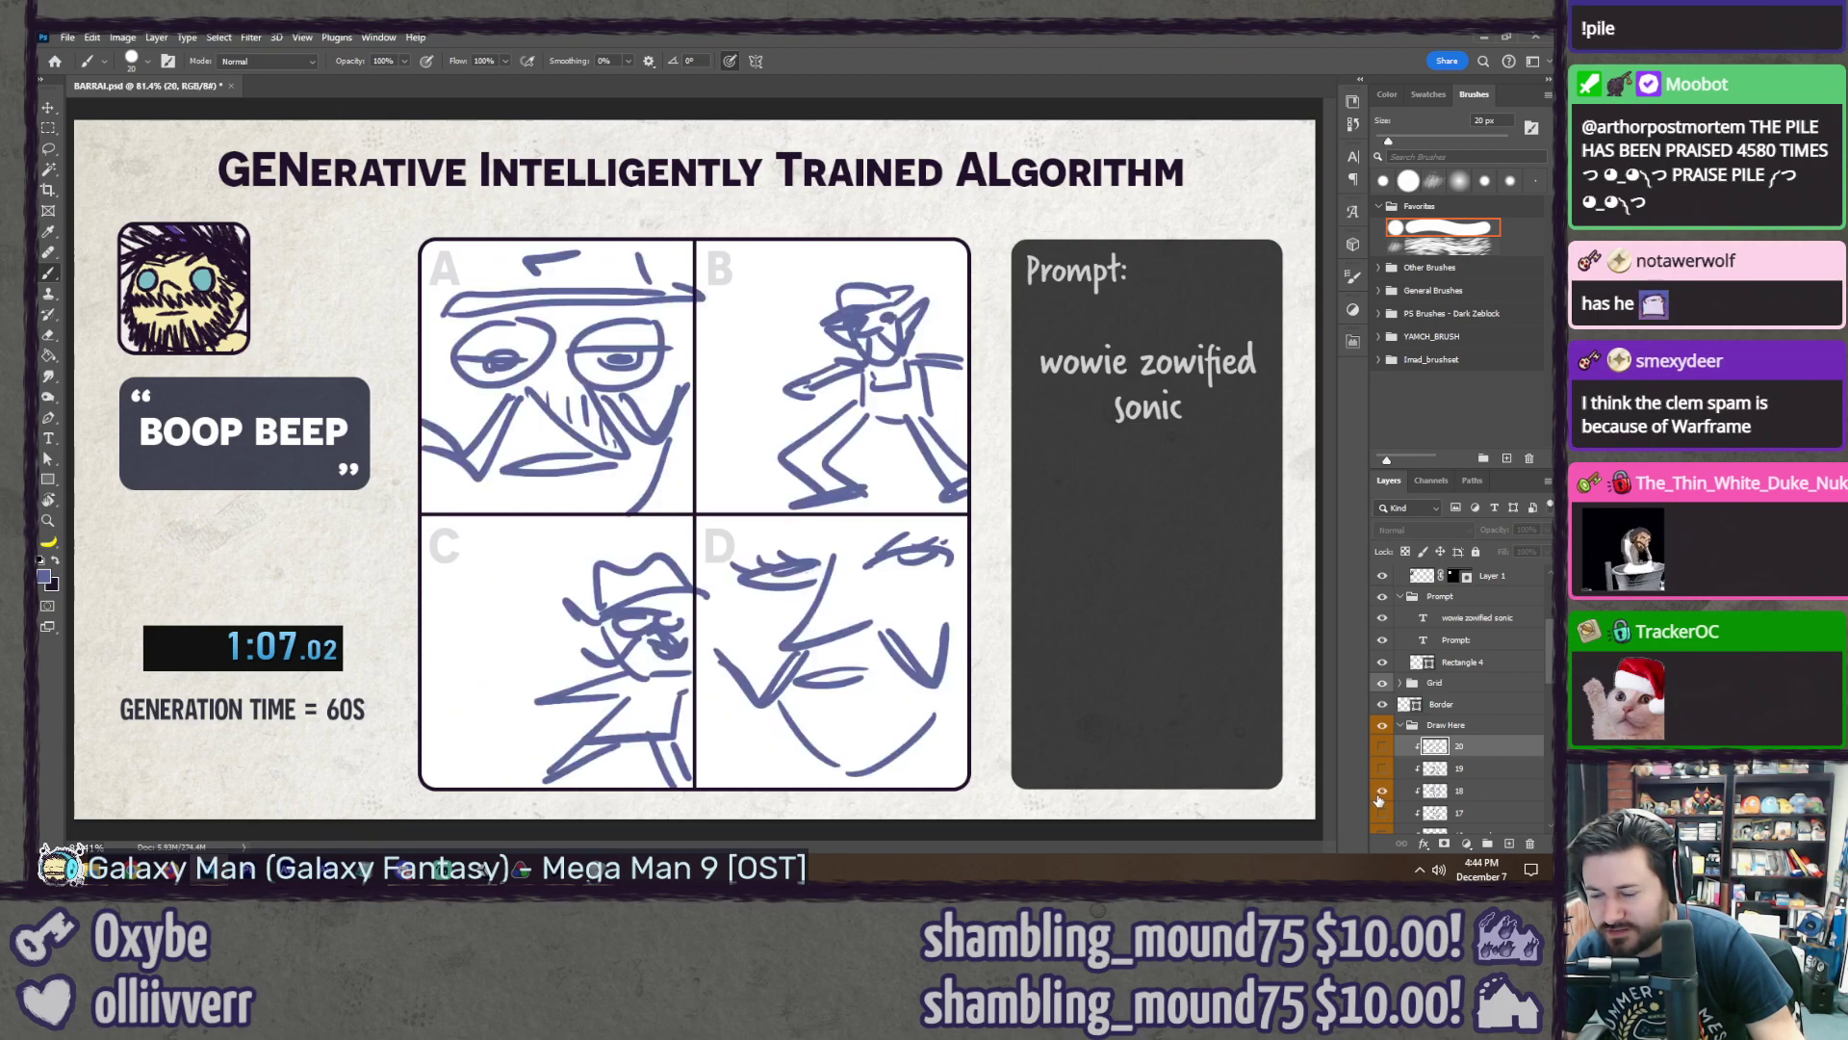
pyautogui.scroll(3, 1118, 388)
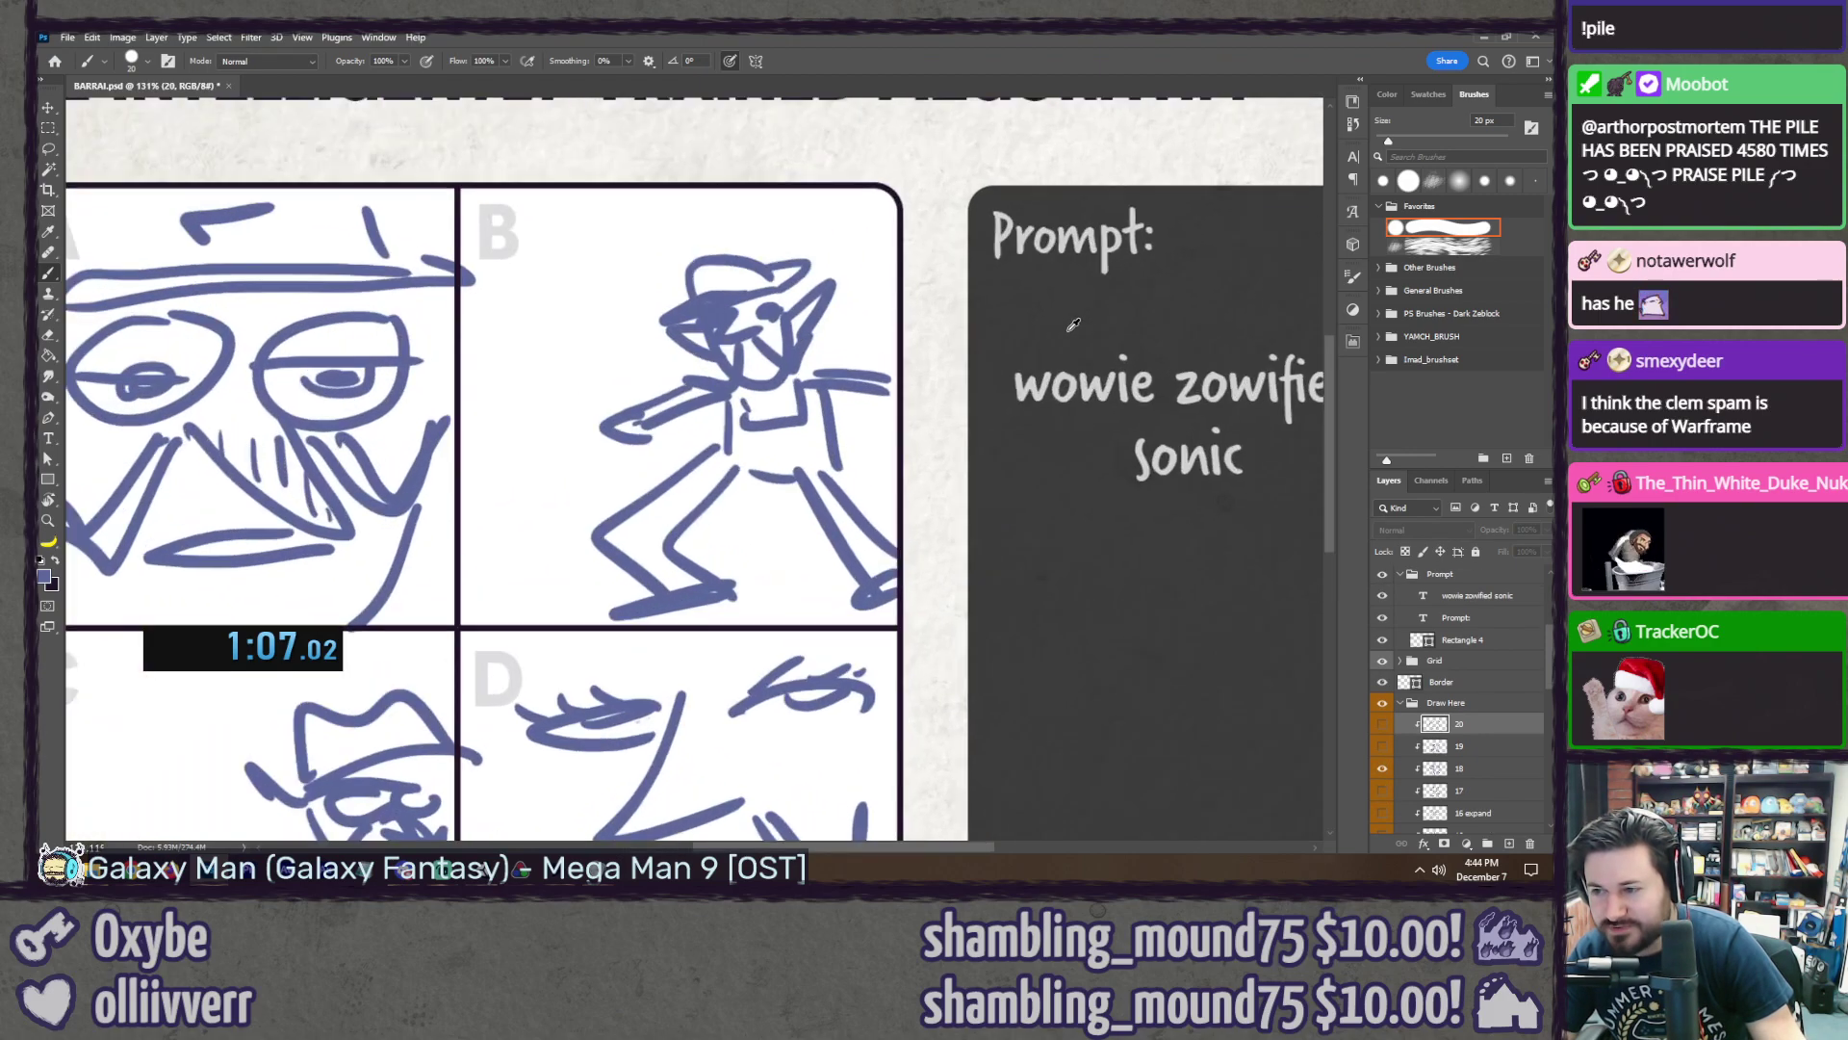
pyautogui.scroll(3, 1118, 388)
pyautogui.moveTo(944, 451); pyautogui.dragTo(1065, 479)
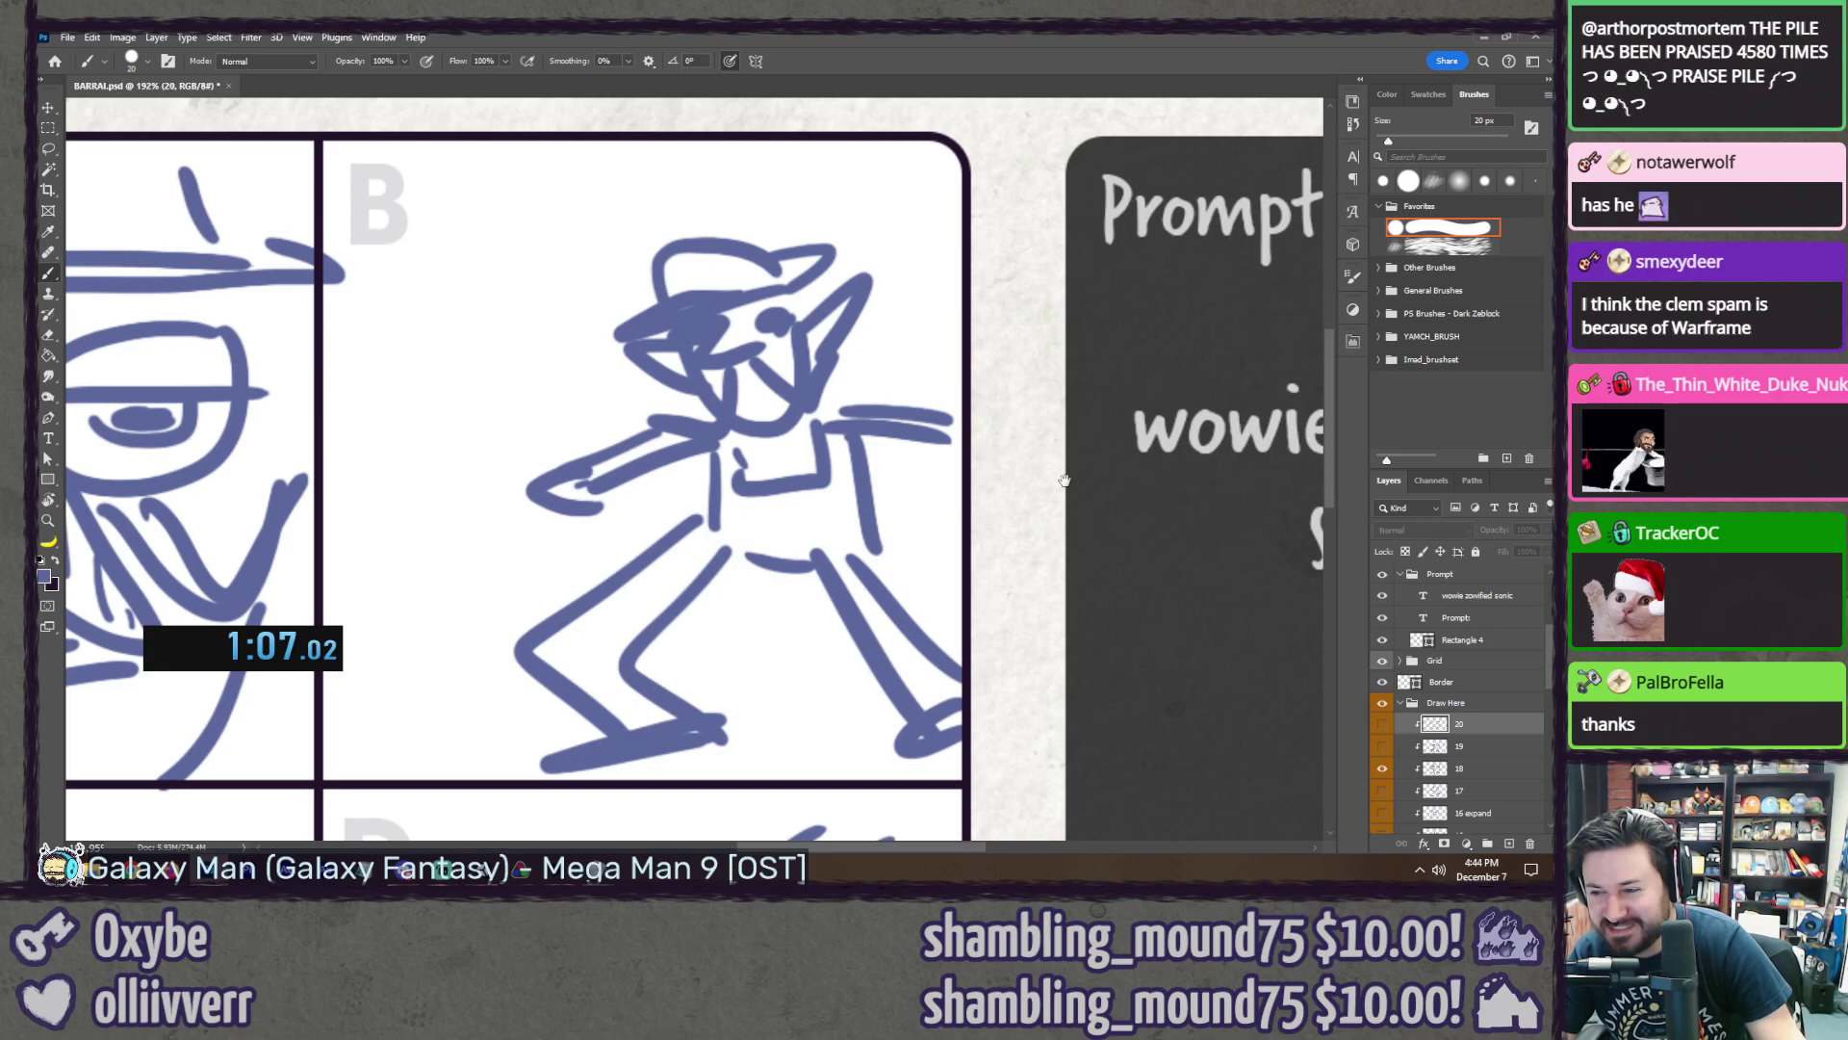